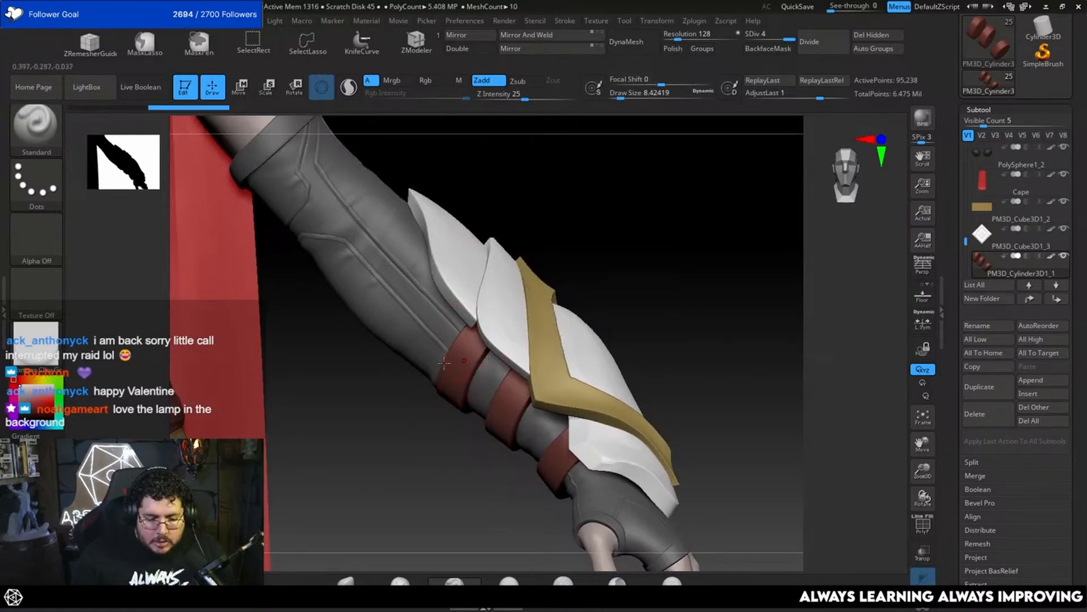
Step: Select the female_zbrush2 body mesh at the face and isolate it from the armor, cape and helmet
left_click_drag(653, 319, 648, 301)
left_click_drag(699, 341, 891, 299, "alt")
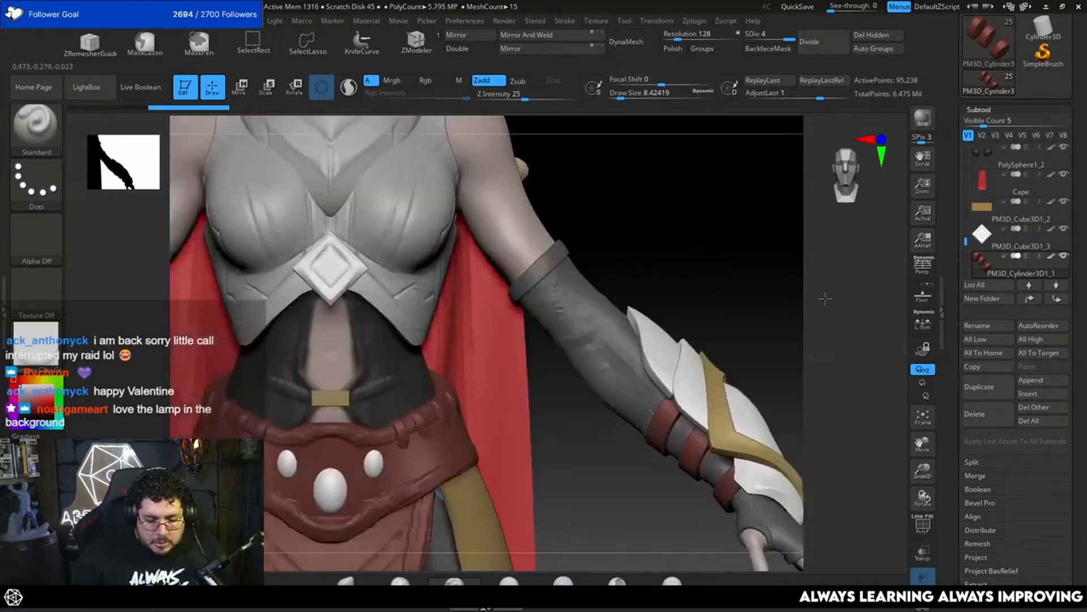
left_click_drag(702, 257, 738, 406, "alt")
left_click_drag(729, 345, 670, 347)
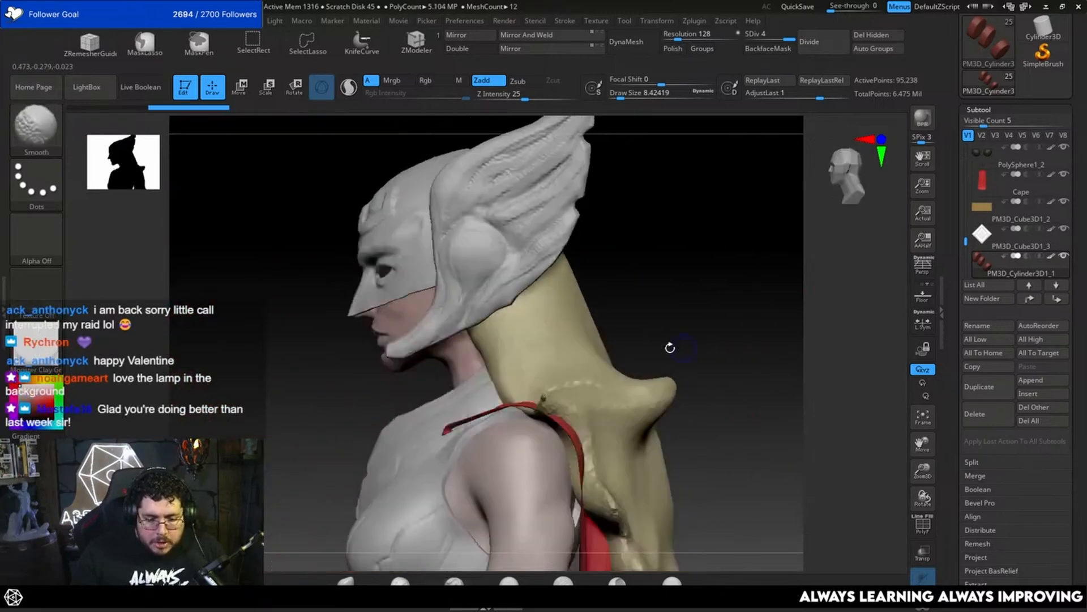
left_click_drag(330, 427, 431, 391, "alt")
left_click_drag(368, 274, 387, 323)
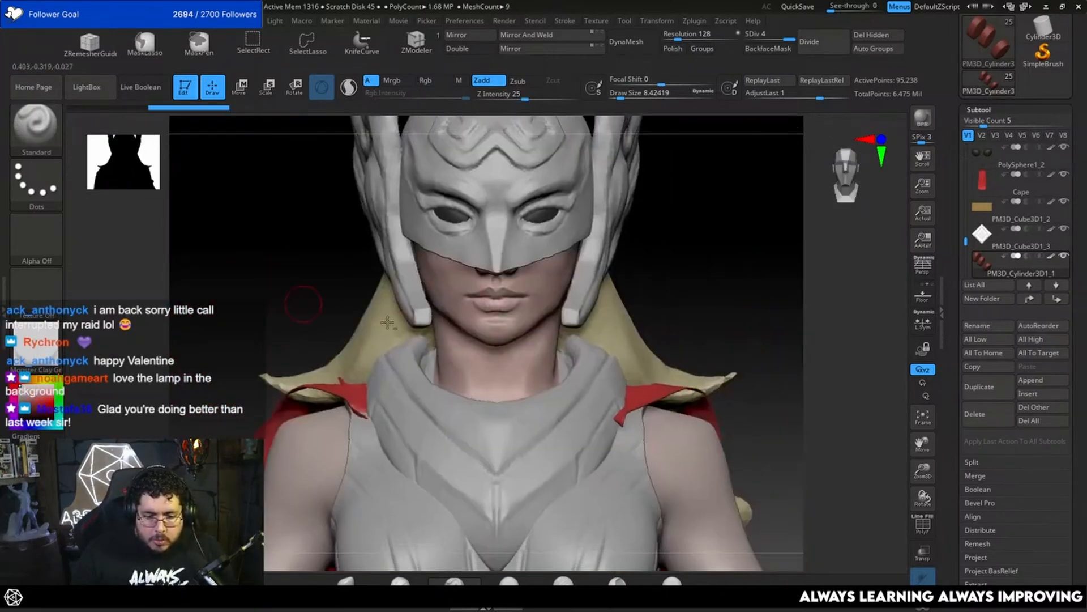
left_click(508, 306, "alt")
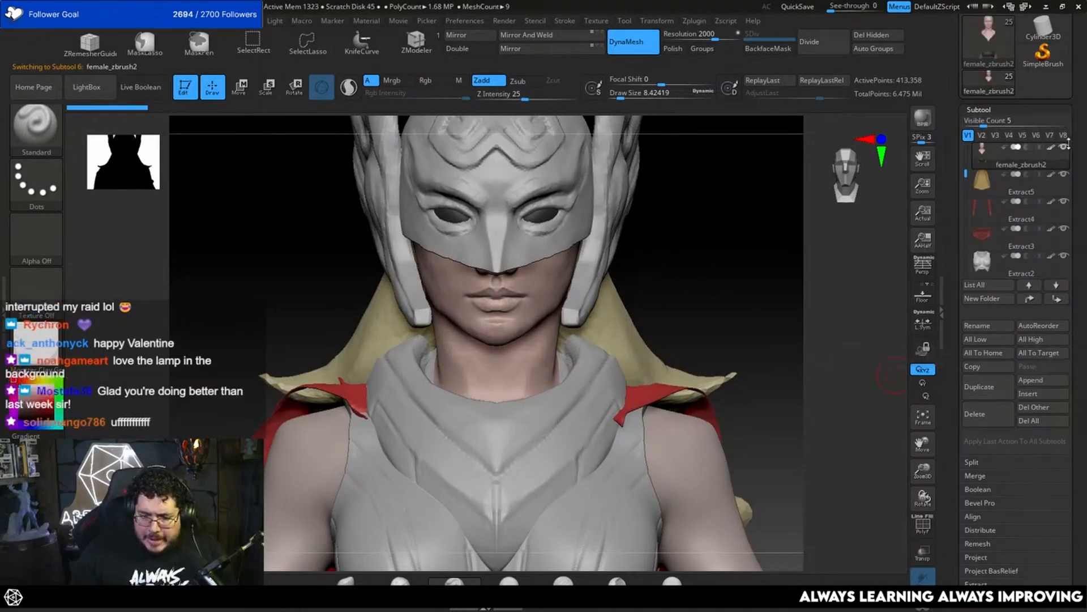
left_click(929, 604)
Step: Hide the body below the shoulders and upper chest, leaving a bust, and delete the hidden geometry
left_click_drag(698, 303, 475, 446)
key("f")
left_click_drag(655, 303, 585, 373, "alt")
mouse_move(606, 306)
left_mouse_down("ctrl+shift")
mouse_move(269, 539)
mouse_move(297, 501)
left_mouse_up("ctrl+shift")
key("f")
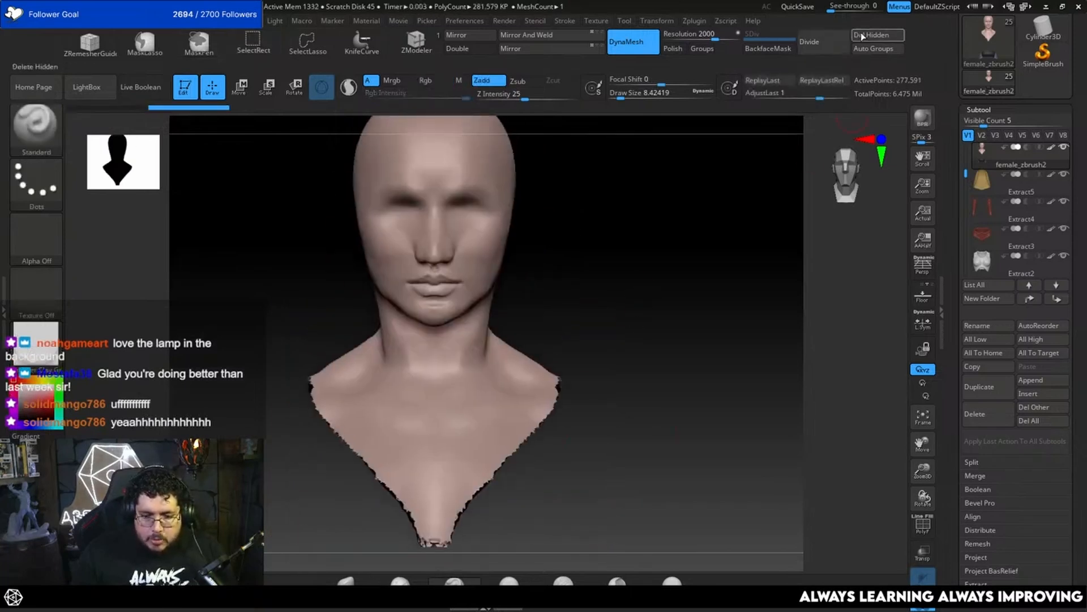
left_click(861, 35)
Step: Smooth the jagged cut edge around the bust's shoulder and chest with the TrimDynamic brush at a draw size of about 12.9
left_click_drag(691, 291, 627, 435)
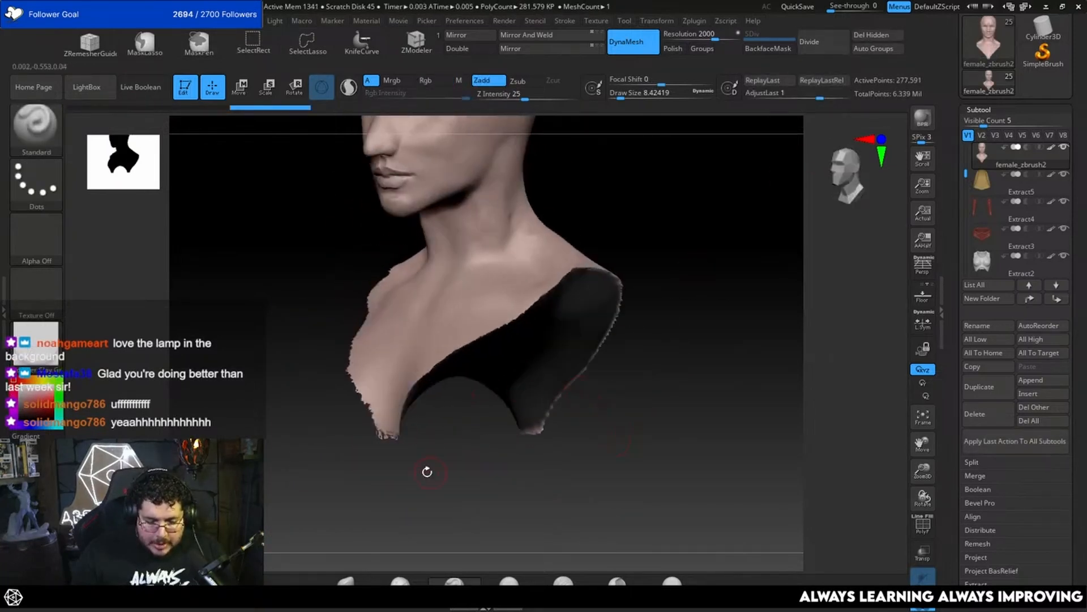
left_click_drag(690, 291, 653, 391)
key("b")
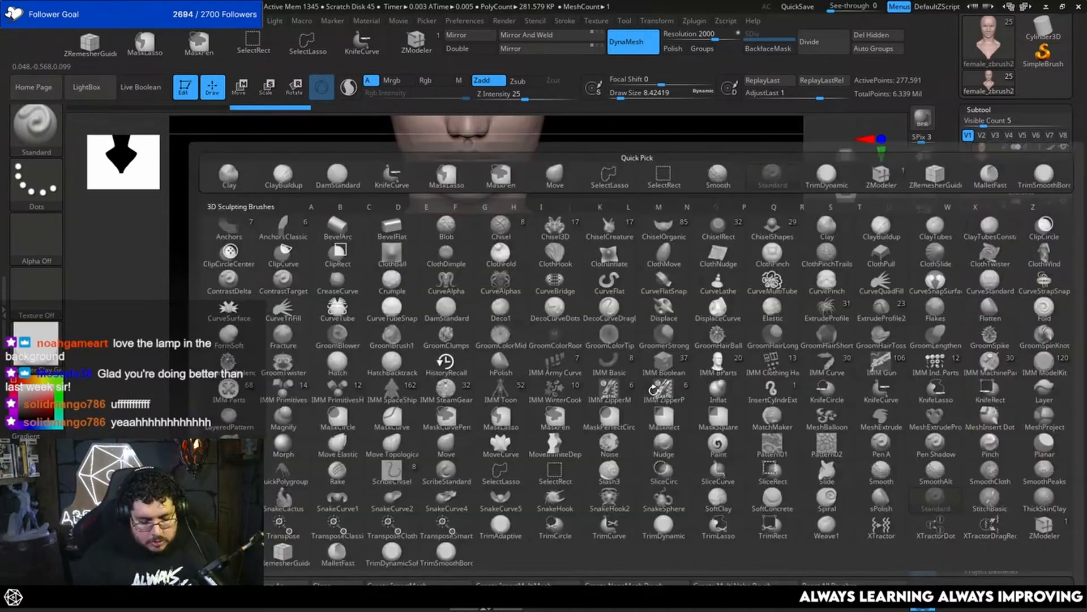
key("t")
key("d")
mouse_move(589, 311)
left_mouse_down()
mouse_move(633, 289)
mouse_move(581, 286)
left_mouse_up()
key("space")
left_click_drag(680, 249, 630, 250)
key("space")
mouse_move(558, 289)
left_mouse_down()
mouse_move(536, 291)
mouse_move(571, 269)
mouse_move(519, 302)
mouse_move(452, 408)
mouse_move(452, 329)
mouse_move(430, 353)
left_mouse_up()
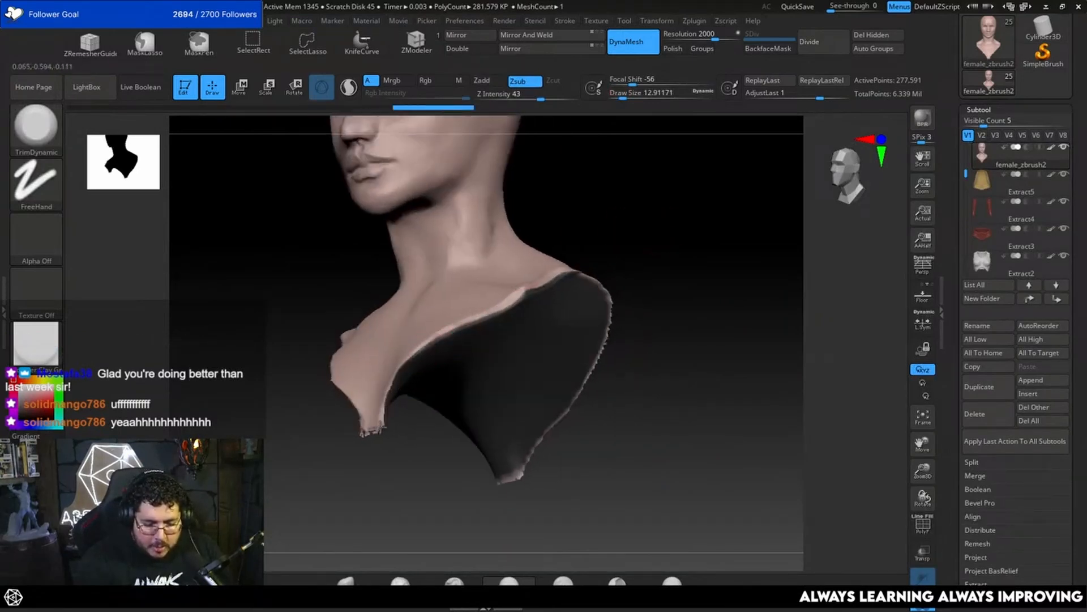
left_click_drag(381, 426, 363, 424)
mouse_move(363, 465)
left_mouse_down()
mouse_move(391, 429)
mouse_move(573, 408)
mouse_move(750, 270)
mouse_move(717, 369)
mouse_move(681, 386)
mouse_move(687, 227)
left_mouse_up()
Step: Trim the ragged fringe at the chest cut's lowest tip and remesh the bust with DynaMesh
mouse_move(584, 442)
left_mouse_down()
mouse_move(598, 383)
mouse_move(640, 327)
mouse_move(573, 285)
left_mouse_up()
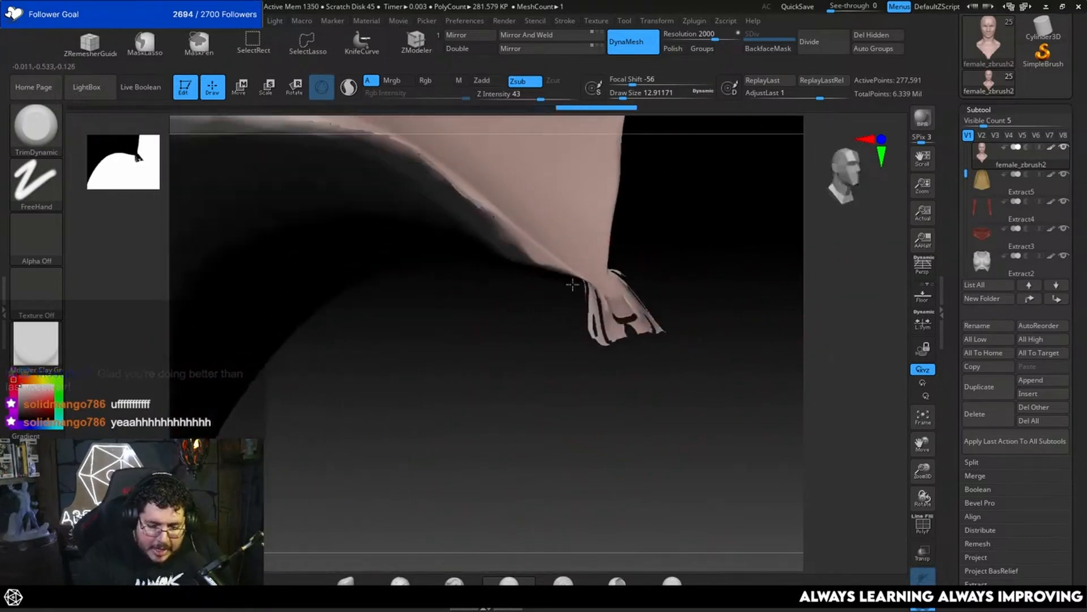
left_click_drag(601, 320, 607, 332, "shift")
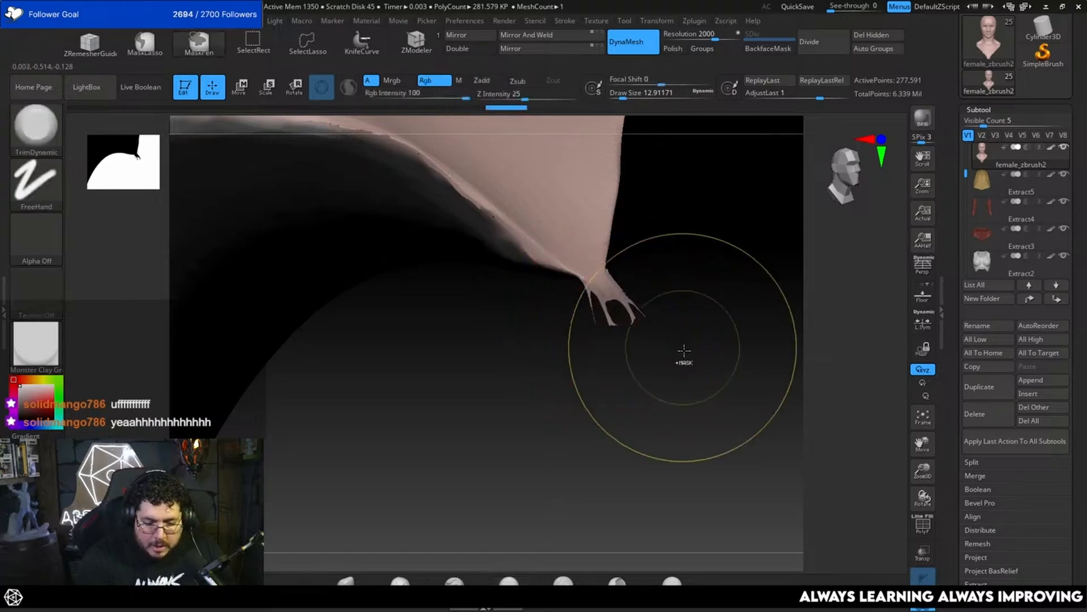
left_click_drag(684, 354, 699, 299, "ctrl")
Step: Trim the chest tip and the remaining rim of the cut with the TrimDynamic brush enlarged to a draw size of 20
mouse_move(623, 313)
left_mouse_down("shift")
mouse_move(608, 282)
mouse_move(621, 298)
mouse_move(665, 281)
mouse_move(660, 258)
mouse_move(660, 274)
mouse_move(617, 288)
mouse_move(592, 256)
left_mouse_up("shift")
key("space")
left_click_drag(689, 165, 715, 168)
mouse_move(601, 261)
left_mouse_down()
mouse_move(583, 262)
mouse_move(589, 278)
left_mouse_up()
left_click_drag(821, 265, 821, 210, "alt")
mouse_move(774, 320)
left_mouse_down("ctrl")
mouse_move(746, 256)
mouse_move(719, 393)
mouse_move(622, 316)
mouse_move(758, 371)
left_mouse_up("ctrl")
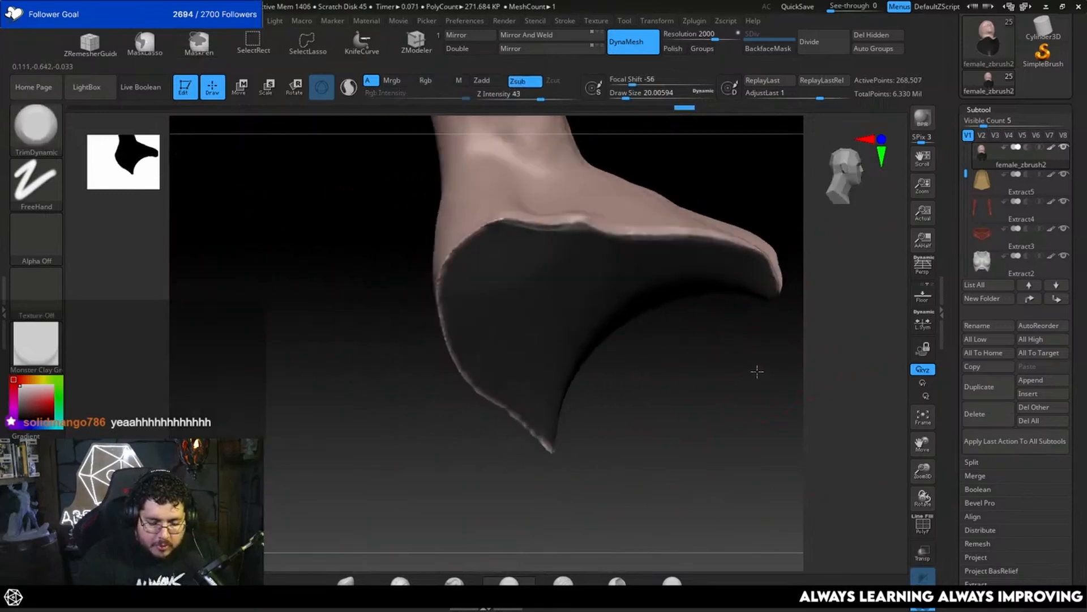
mouse_move(602, 374)
left_mouse_down()
mouse_move(666, 232)
mouse_move(595, 315)
mouse_move(592, 352)
left_mouse_up()
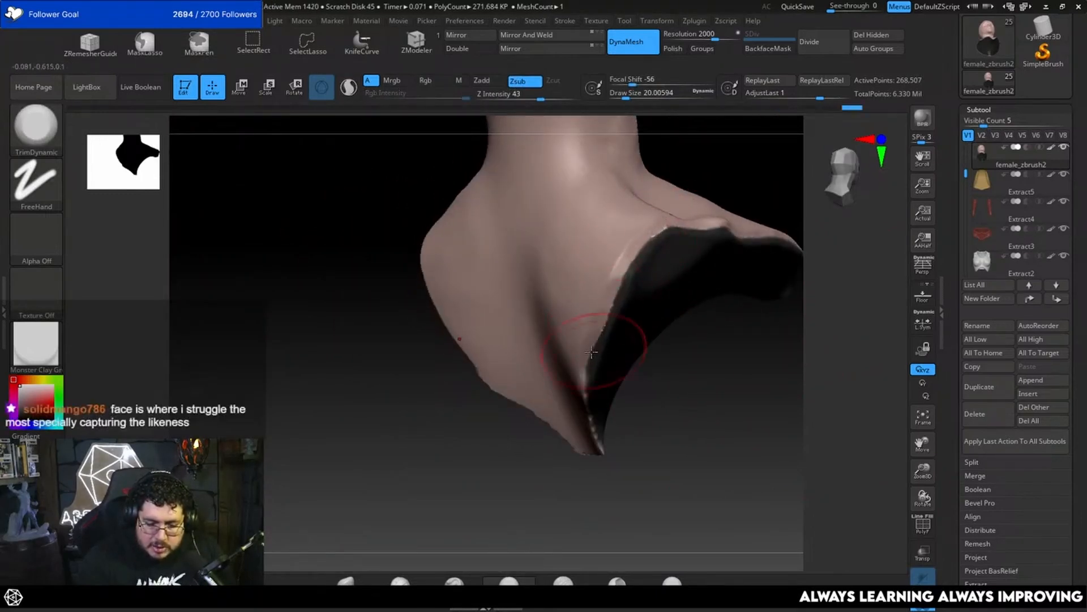
mouse_move(674, 397)
left_mouse_down()
mouse_move(631, 400)
mouse_move(646, 385)
mouse_move(625, 393)
left_mouse_up()
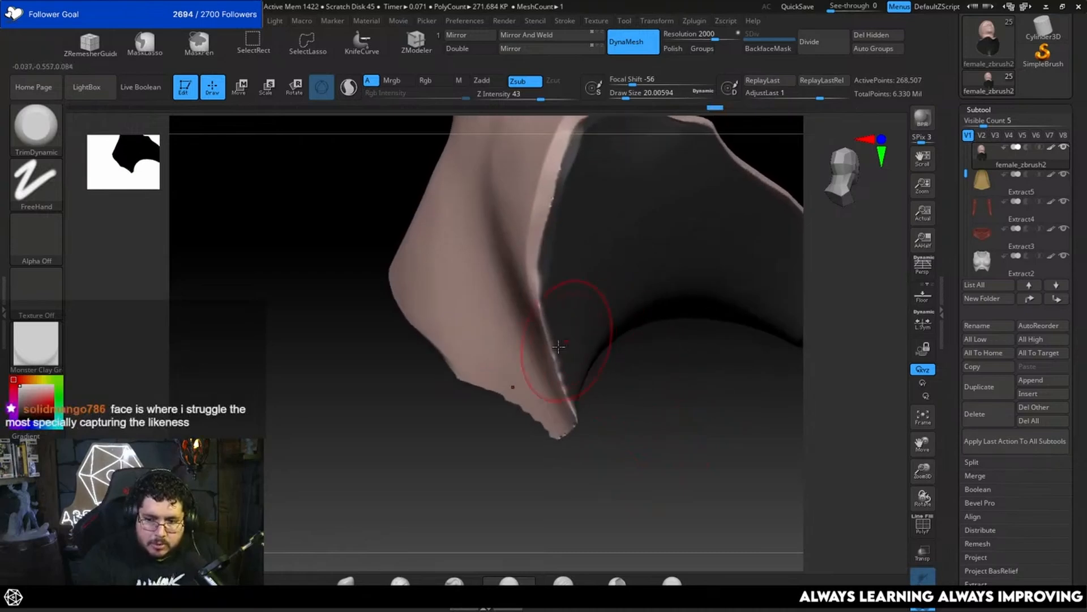
mouse_move(559, 346)
left_mouse_down()
mouse_move(541, 317)
mouse_move(557, 385)
mouse_move(584, 424)
left_mouse_up()
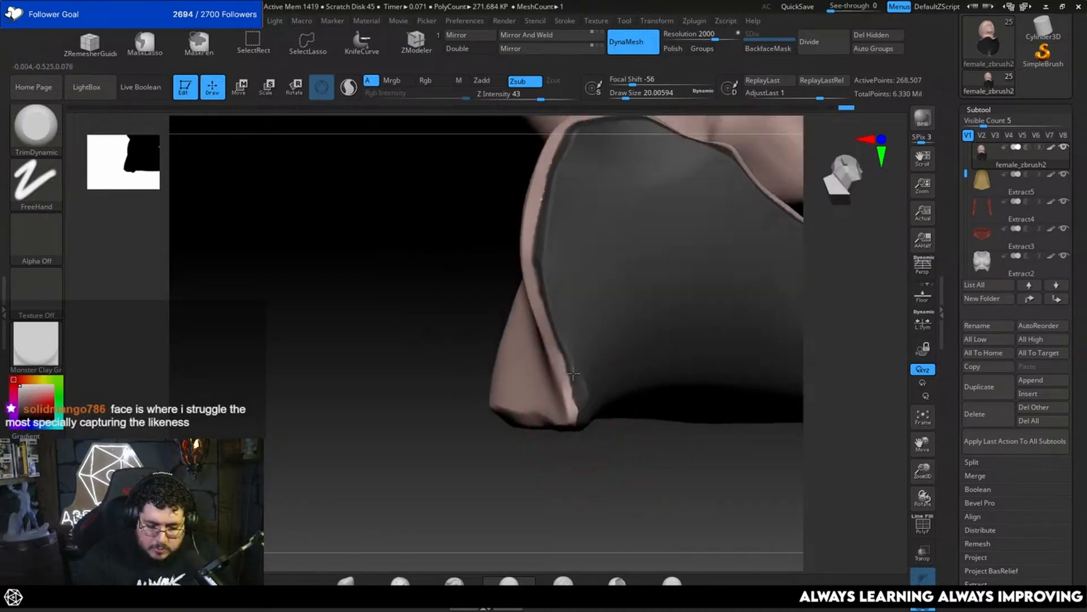
Step: Remesh the trimmed bust with DynaMesh and reduce the brush's draw size to about 2.6
left_click_drag(610, 458, 602, 441, "ctrl")
left_click_drag(605, 502, 586, 455, "ctrl")
left_click_drag(611, 506, 587, 454, "ctrl")
mouse_move(616, 487)
left_mouse_down("alt")
mouse_move(657, 398)
mouse_move(673, 441)
mouse_move(636, 398)
mouse_move(609, 388)
left_mouse_up("alt")
key("space")
left_click_drag(654, 313, 640, 312)
left_click_drag(661, 270, 662, 340, "alt")
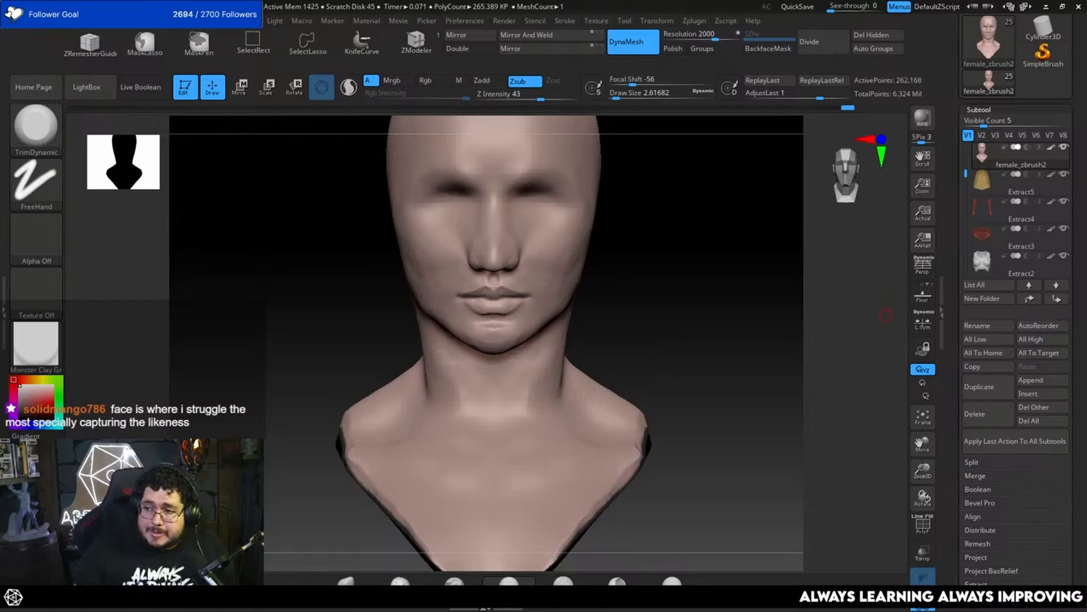
Step: Examine the Marvel Rivals character images on the reference board, focusing on the stylized female faces
left_click_drag(1086, 476, 363, 438)
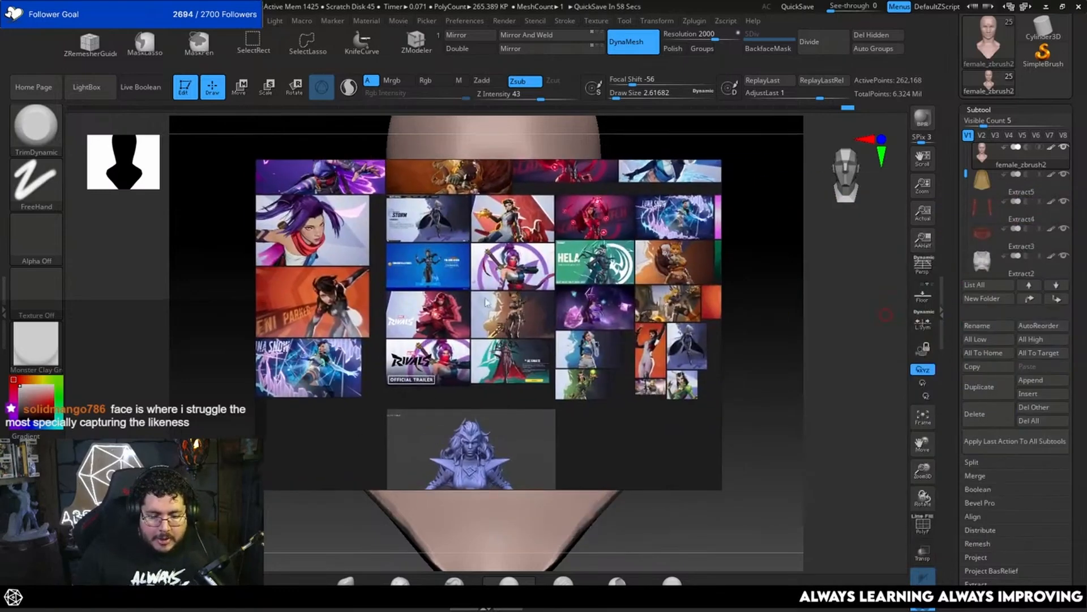
scroll(500, 302, "up", 12)
scroll(543, 266, "down", 3)
middle_click_drag(550, 250, 516, 337)
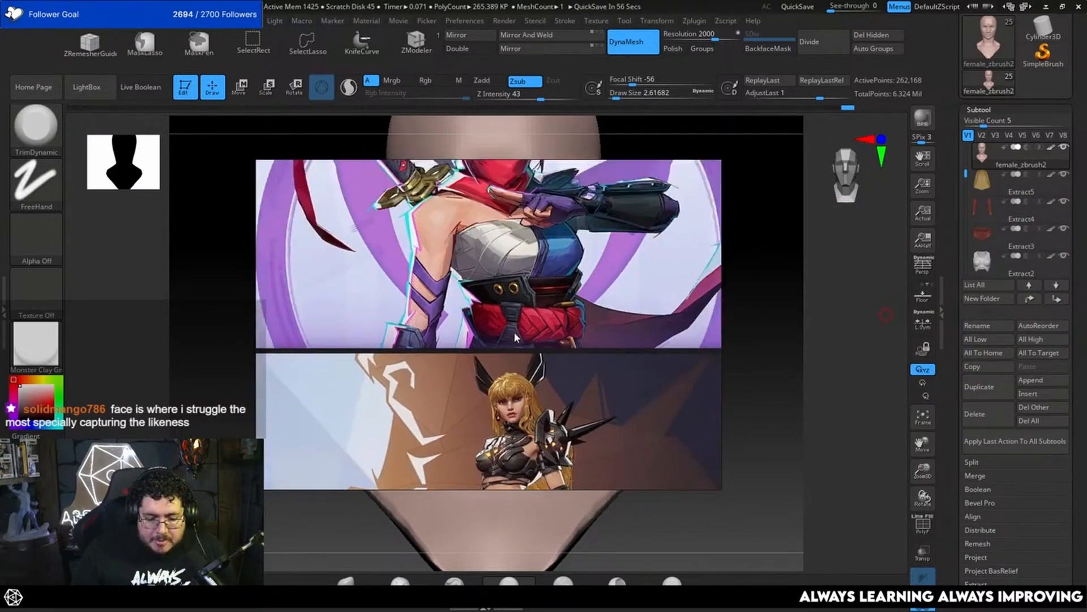
scroll(514, 334, "down", 5)
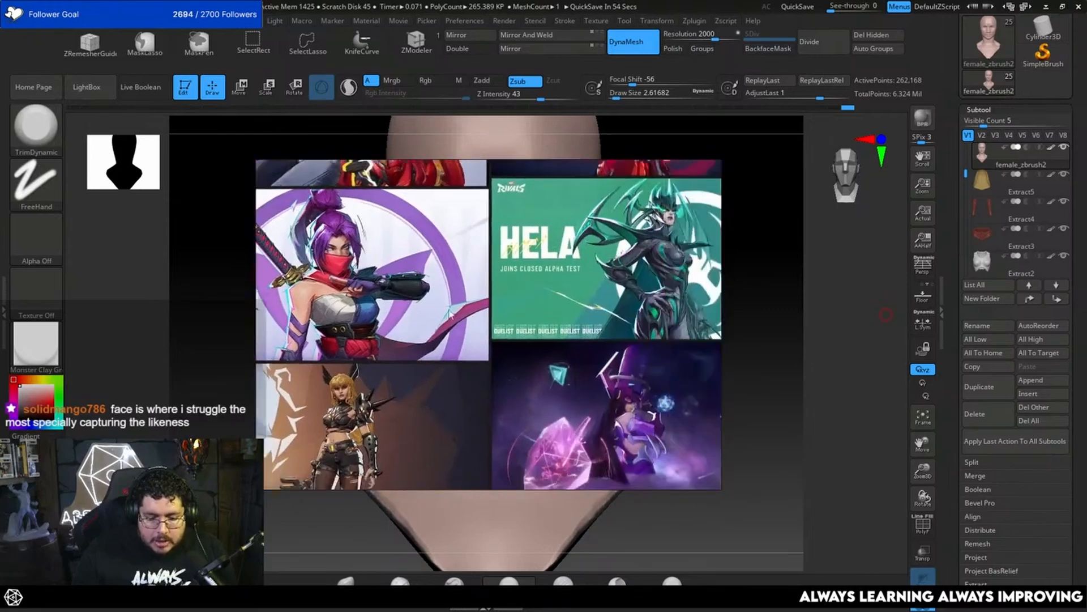
scroll(451, 314, "down", 6)
scroll(413, 271, "up", 7)
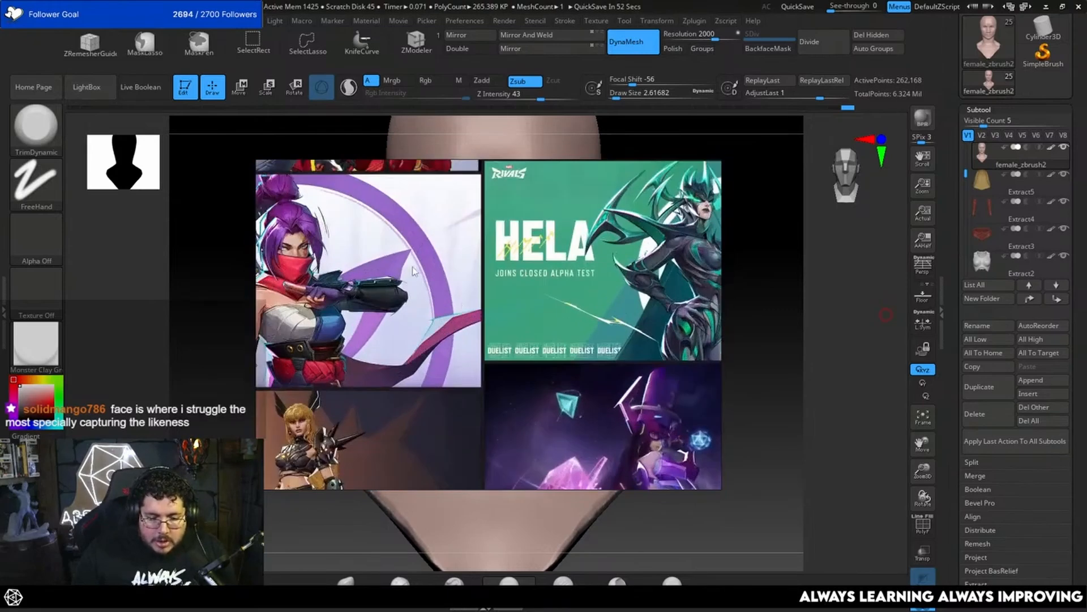
middle_click_drag(414, 271, 615, 425)
scroll(447, 272, "up", 8)
middle_click_drag(447, 272, 571, 296)
scroll(571, 296, "up", 1)
scroll(567, 292, "down", 10)
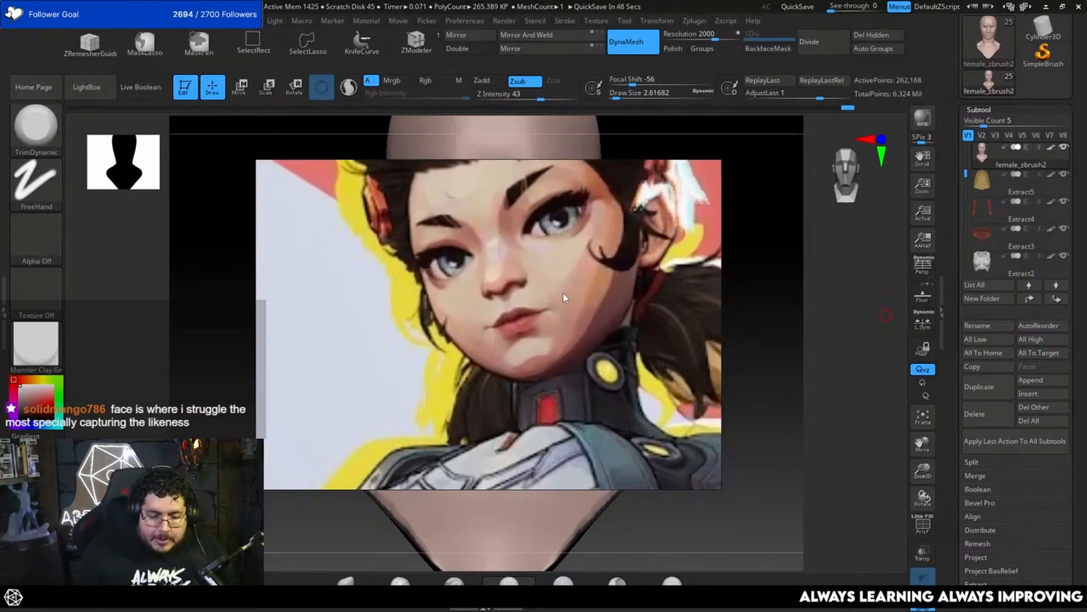
scroll(496, 381, "down", 6)
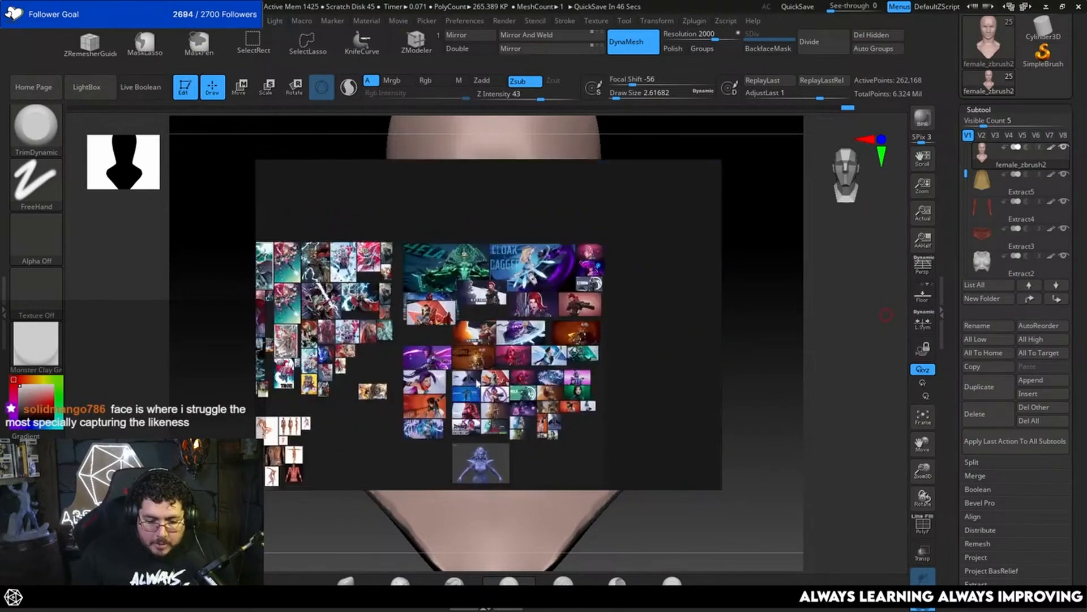
Step: Open the MightyThor folder on the Desktop and add its six IW images to the reference board
key("super")
left_click(469, 598)
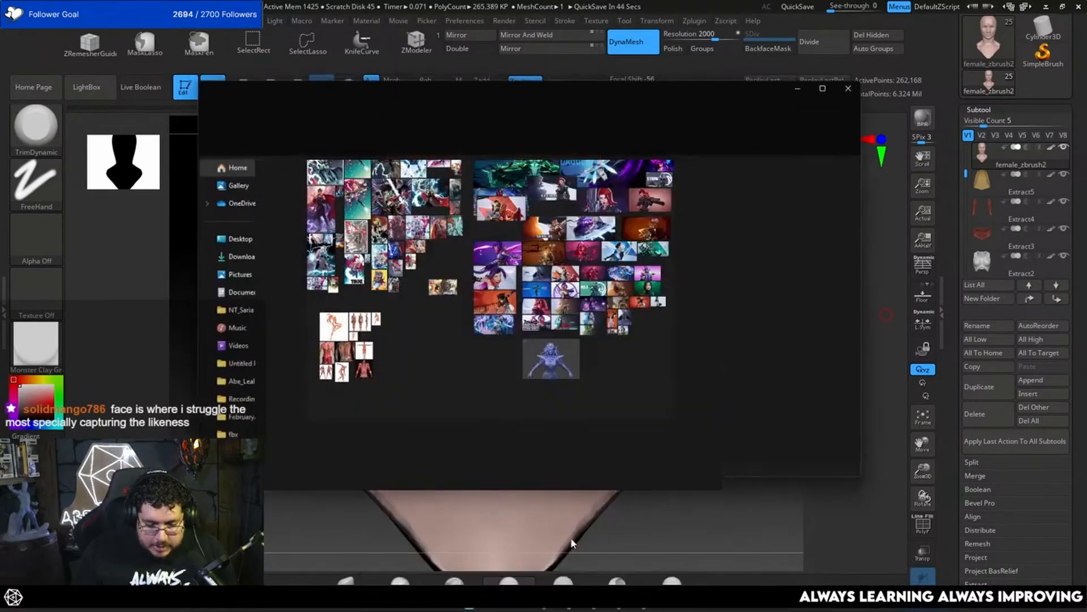
right_click_drag(457, 247, 1086, 306)
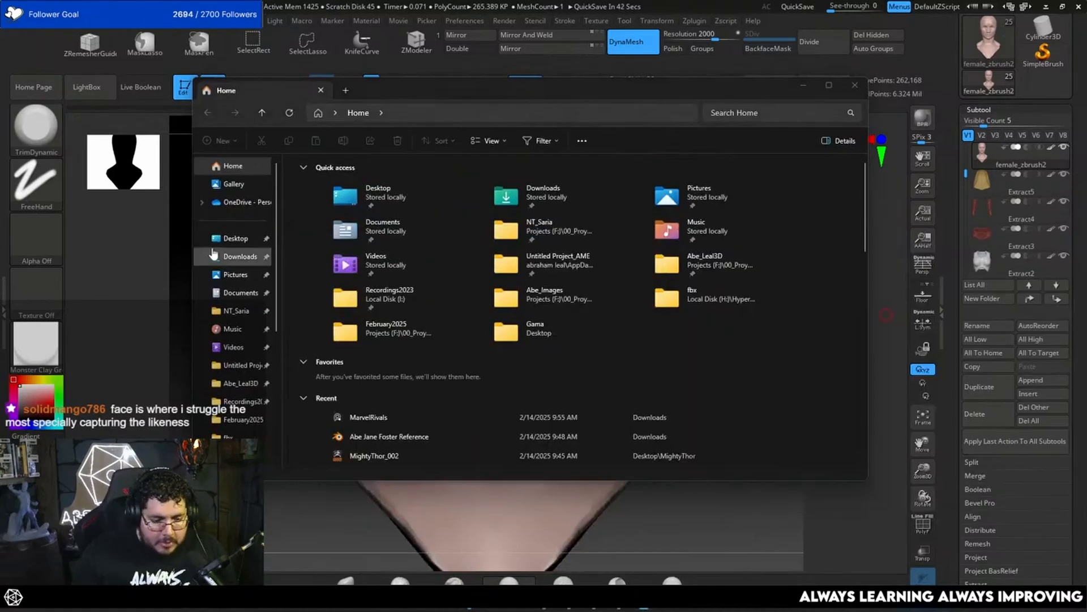
left_click(234, 239)
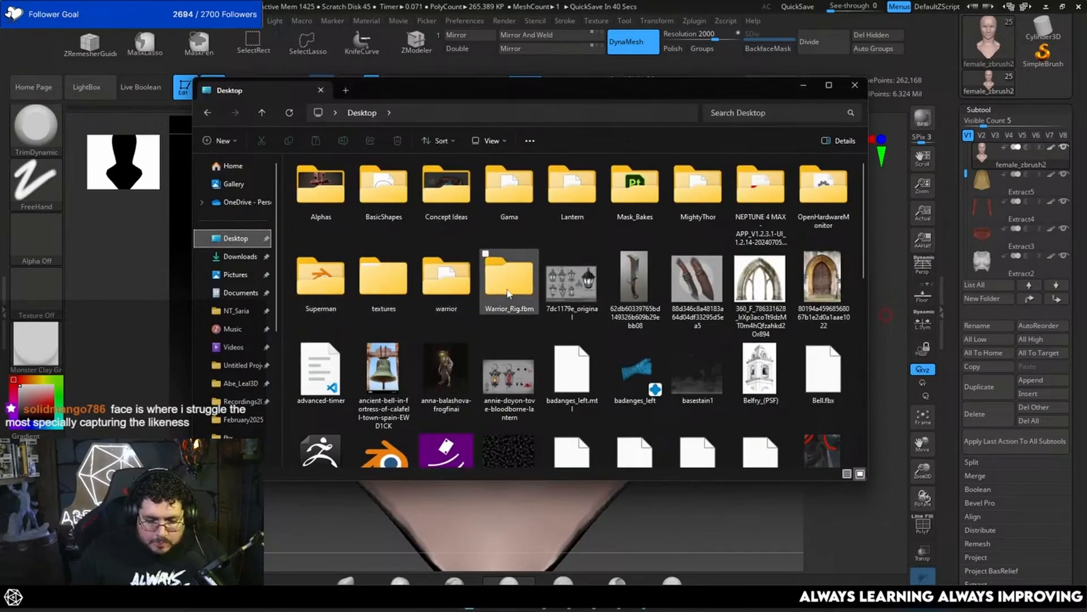
double_click(705, 193)
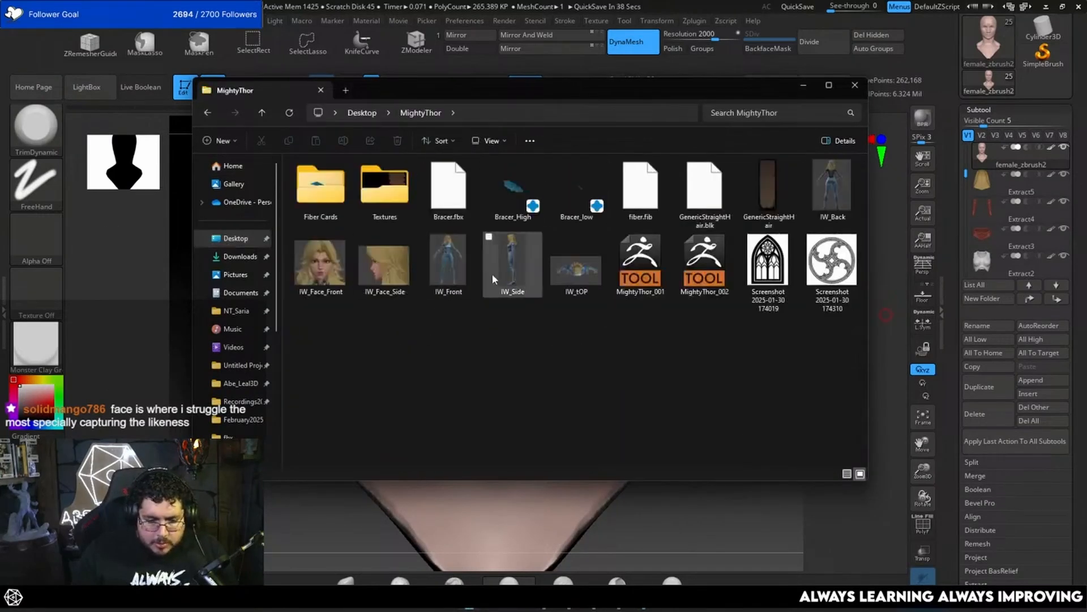
left_click(317, 273)
left_click(564, 274, "shift")
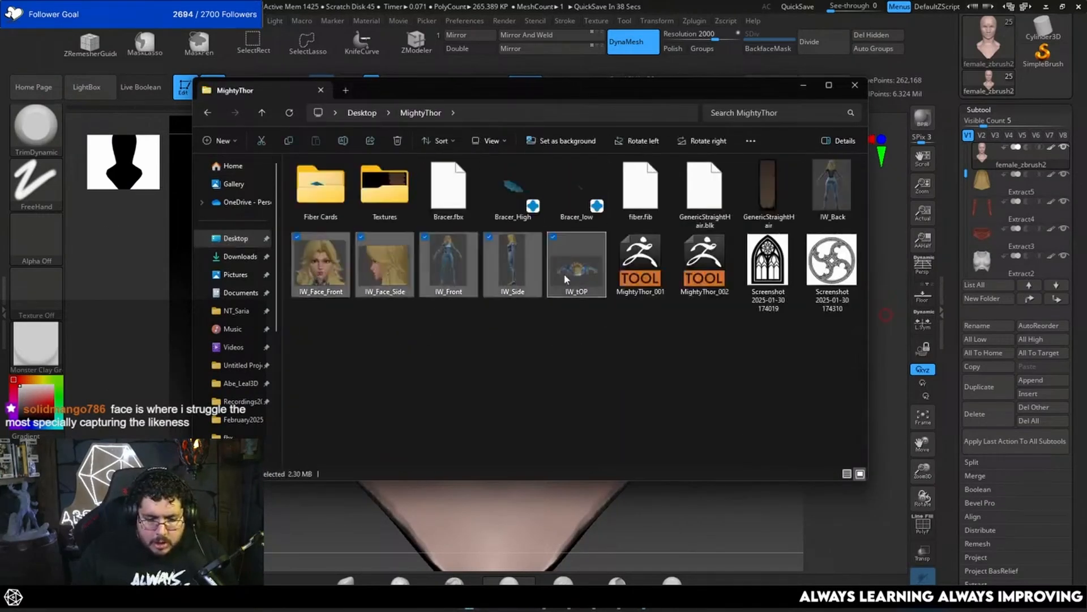
left_click(828, 193)
left_click(593, 291, "shift")
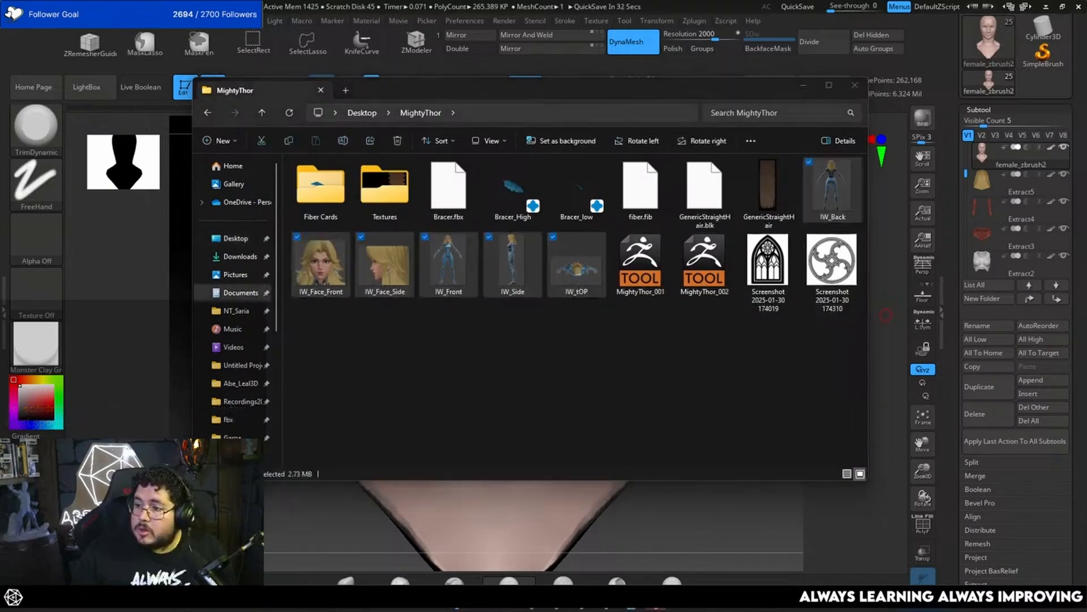
Step: Examine the IW face references on the board, especially the nose, lips and chin in the side view
right_click_drag(1086, 392, 730, 329)
scroll(711, 354, "up", 8)
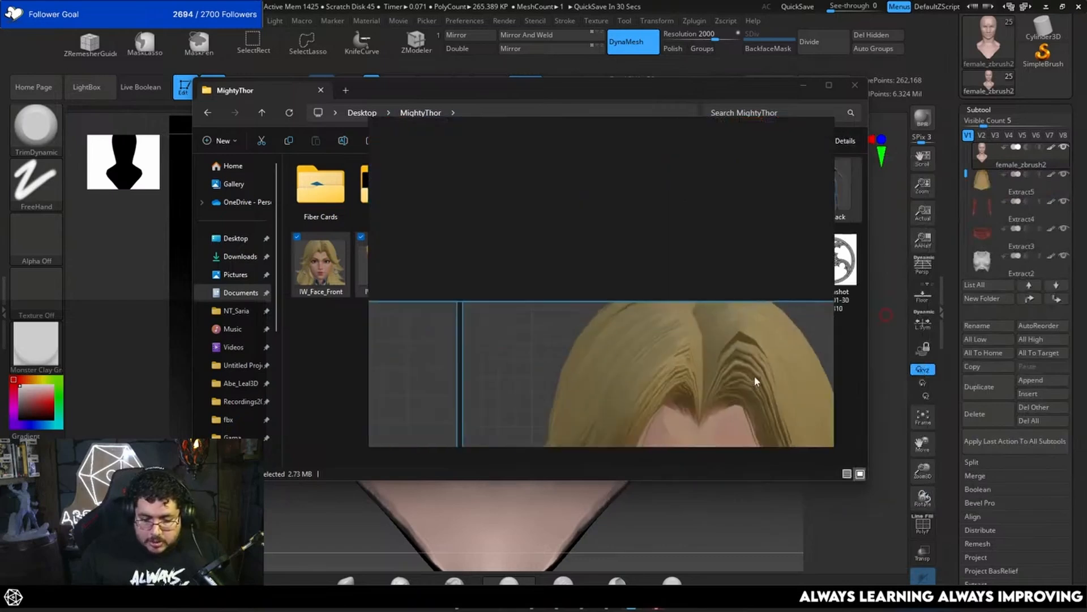
right_click_drag(734, 406, 684, 226)
middle_click_drag(684, 226, 594, 83)
scroll(624, 198, "down", 6)
middle_click_drag(614, 258, 607, 127)
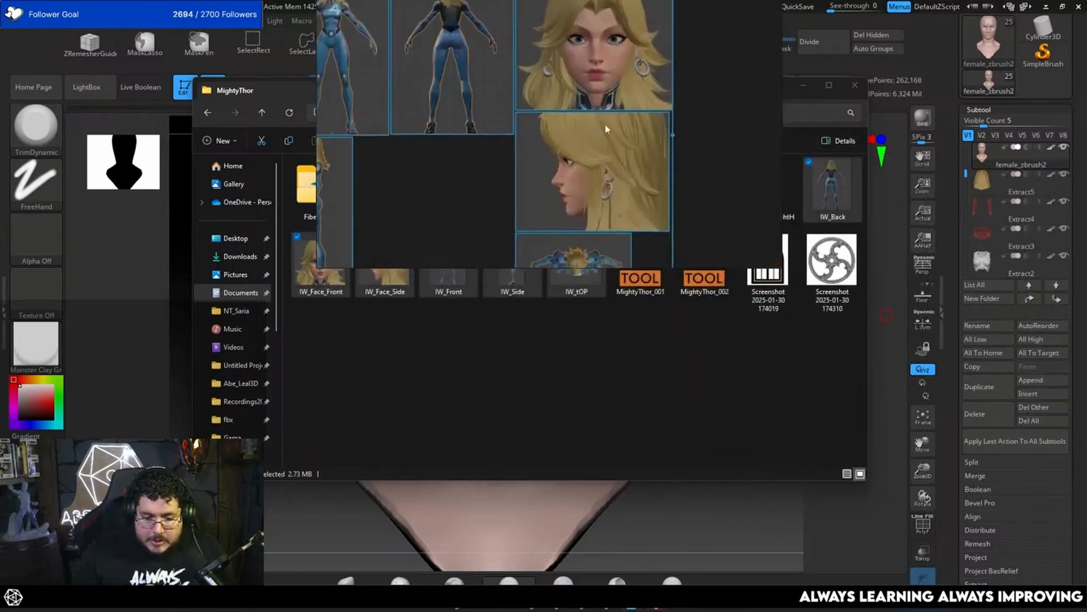
scroll(575, 175, "up", 7)
middle_click_drag(549, 230, 566, 113)
scroll(527, 167, "up", 6)
middle_click_drag(522, 192, 506, 135)
scroll(520, 70, "down", 5)
scroll(479, 69, "up", 2)
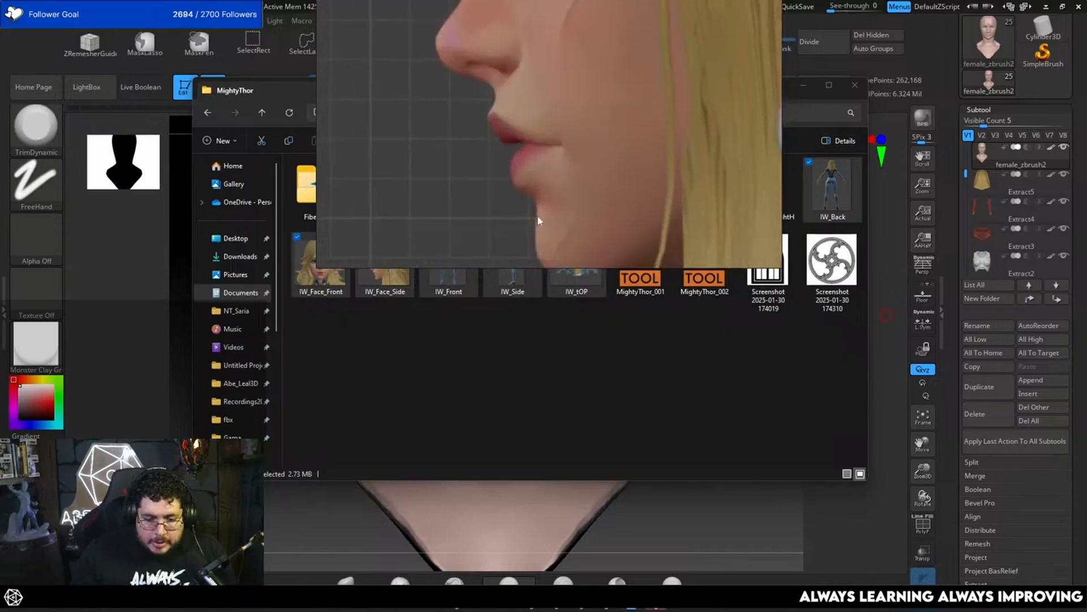
scroll(537, 206, "down", 1)
Step: Shrink the reference board, place it beside the bust and frame the side-profile face in it
left_click_drag(562, 225, 266, 333)
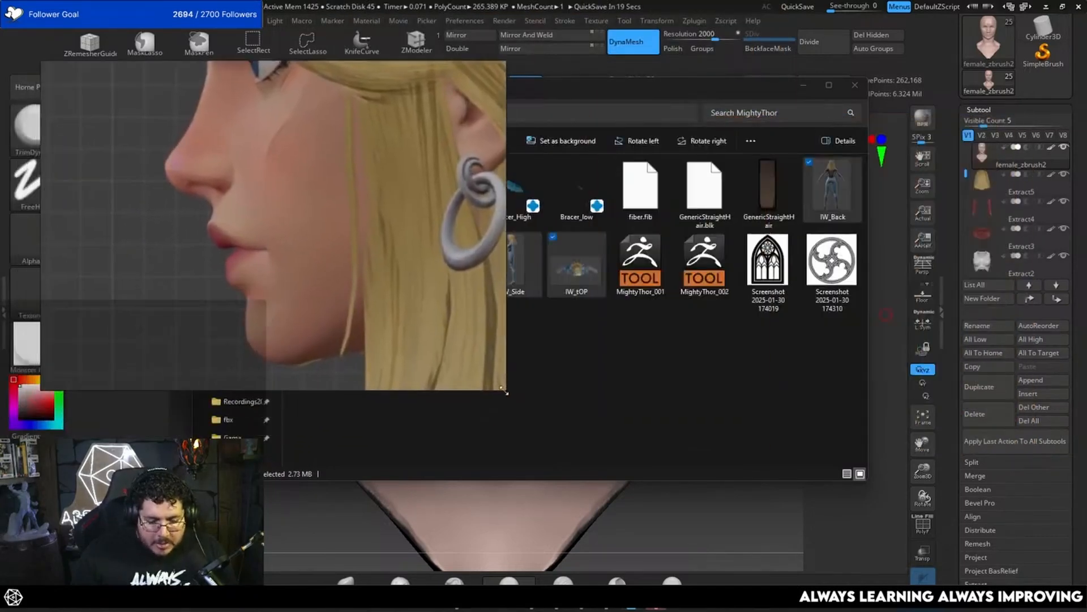
left_click_drag(503, 391, 321, 341)
left_click_drag(504, 390, 341, 321)
scroll(265, 226, "down", 3)
middle_click_drag(264, 226, 221, 204)
right_click_drag(221, 204, 240, 229)
scroll(235, 228, "up", 2)
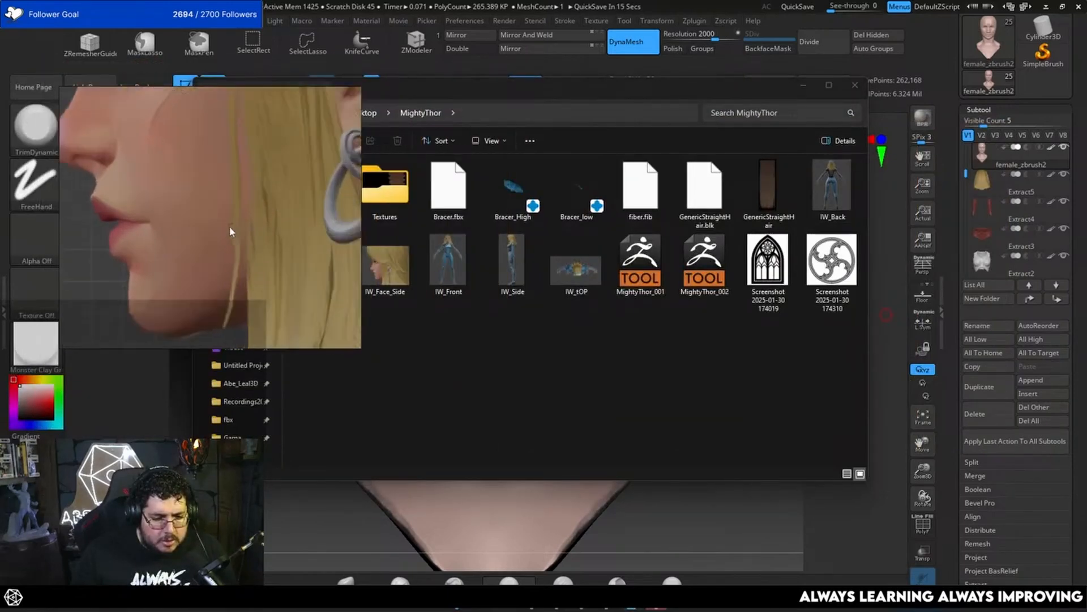
scroll(230, 227, "down", 1)
Step: Close the MightyThor folder and turn the bust to a close side-profile view matching the reference
left_click(856, 85)
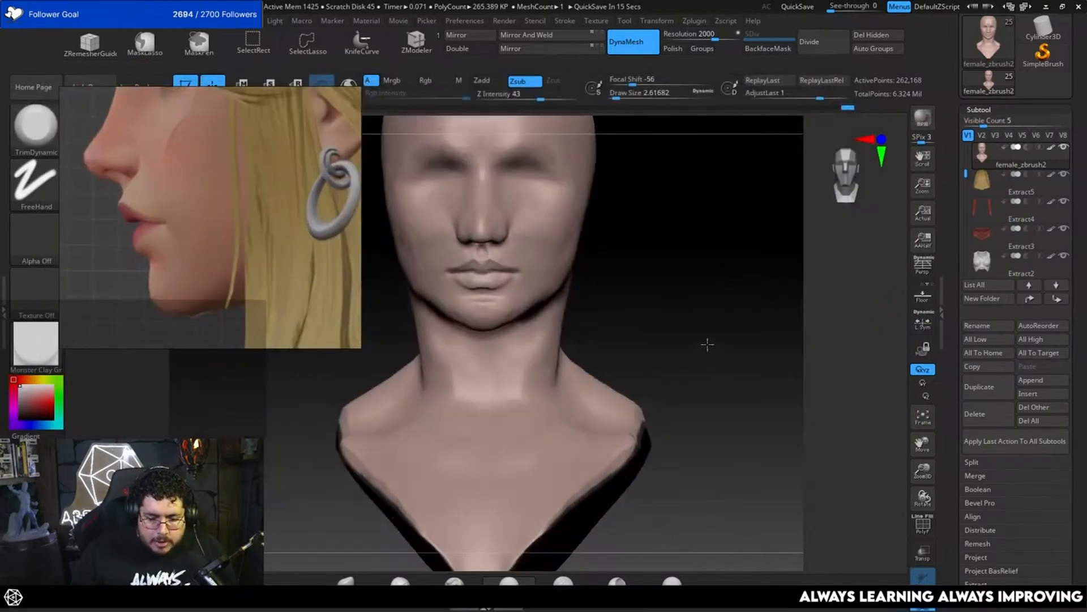
left_click_drag(707, 345, 611, 340)
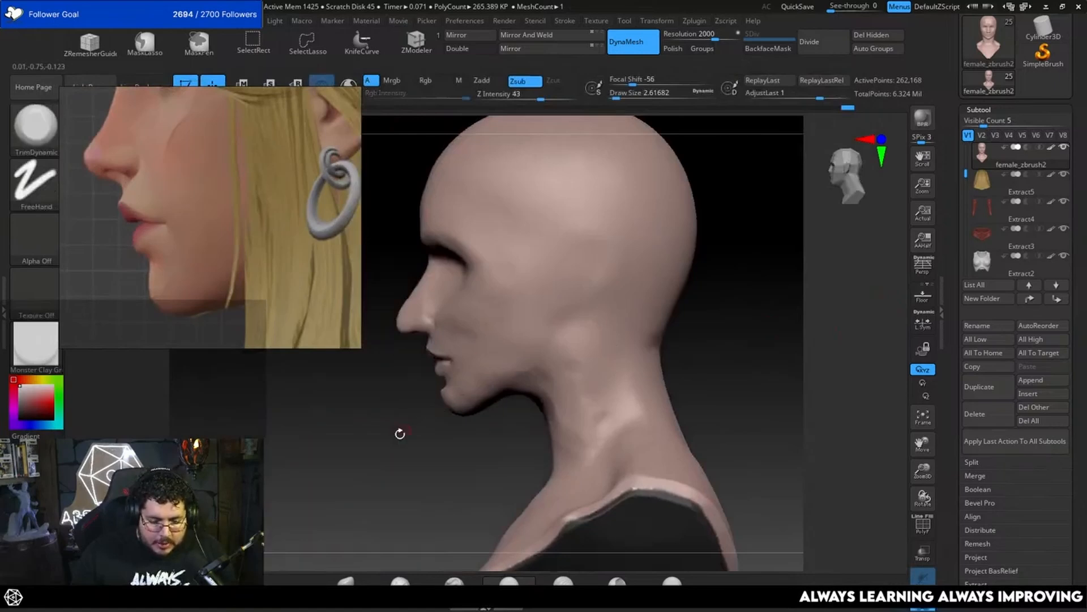
left_click_drag(400, 434, 534, 493, "alt")
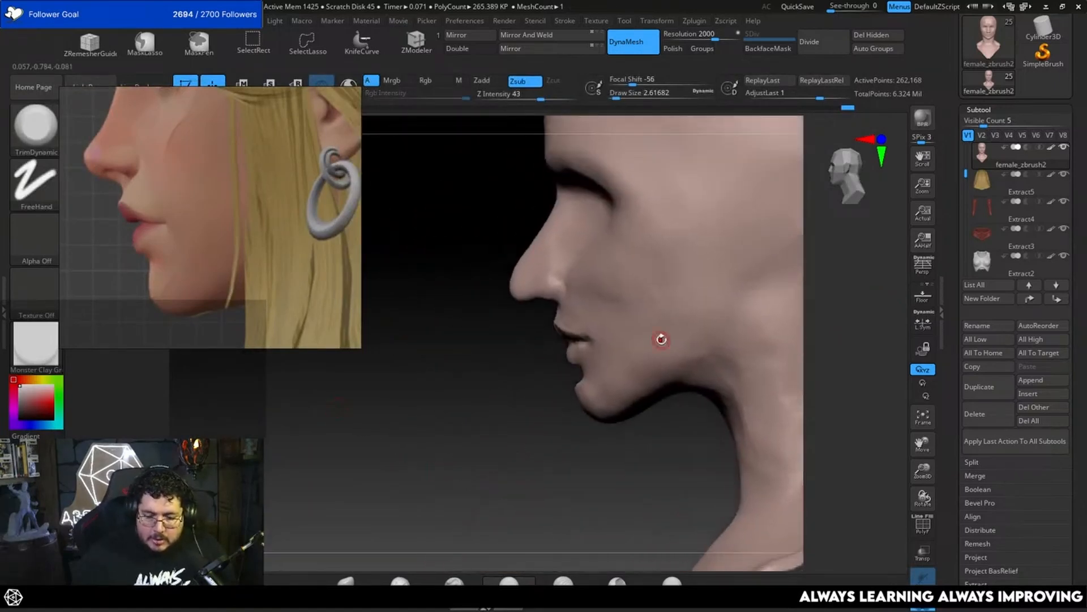
Step: Show the mask, hair and suit pieces to check the face profile with them on, and isolate the bare head again
key("alt+s")
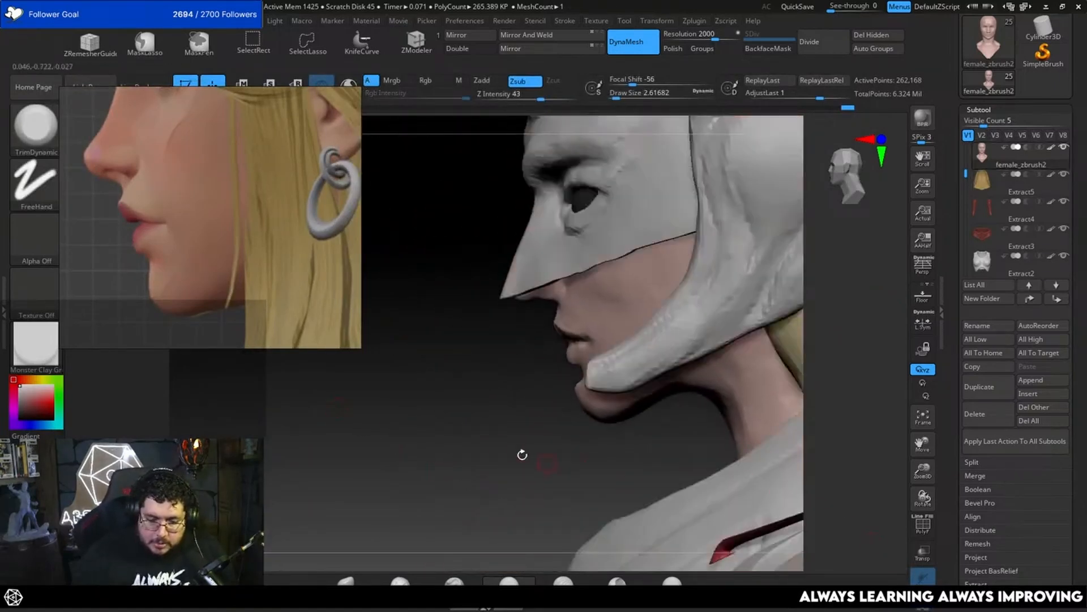
left_click_drag(522, 455, 583, 459, "alt")
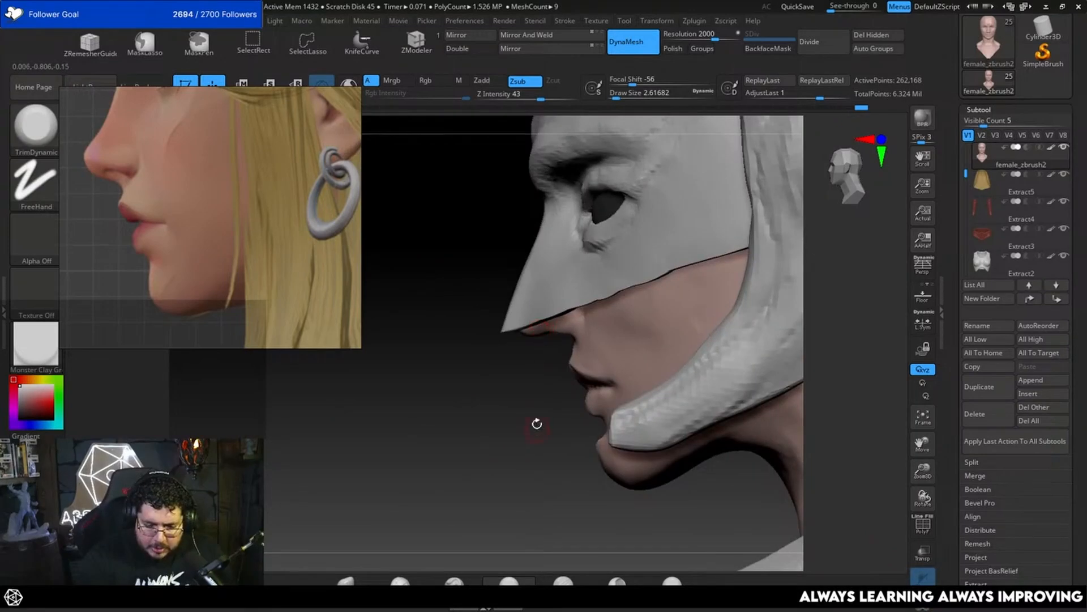
key("alt+s")
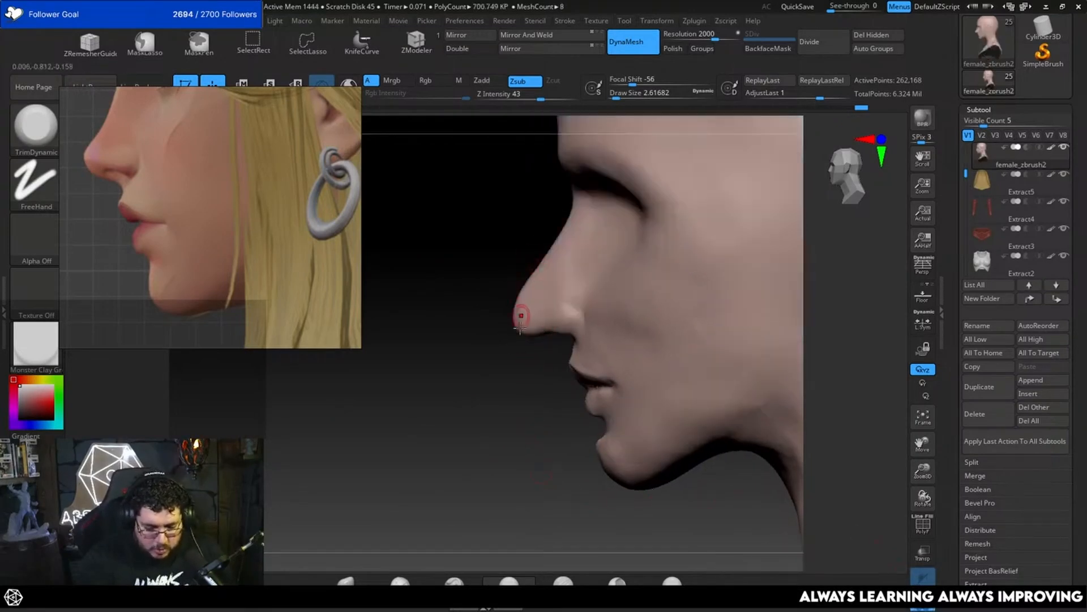
Step: Pull the nose tip outward and its underside up in profile with the Move brush for a more upturned nose
left_click_drag(488, 432, 491, 462, "alt")
key("b")
key("m")
key("v")
key("s")
mouse_move(541, 353)
left_mouse_down()
mouse_move(552, 338)
mouse_move(522, 354)
left_mouse_up()
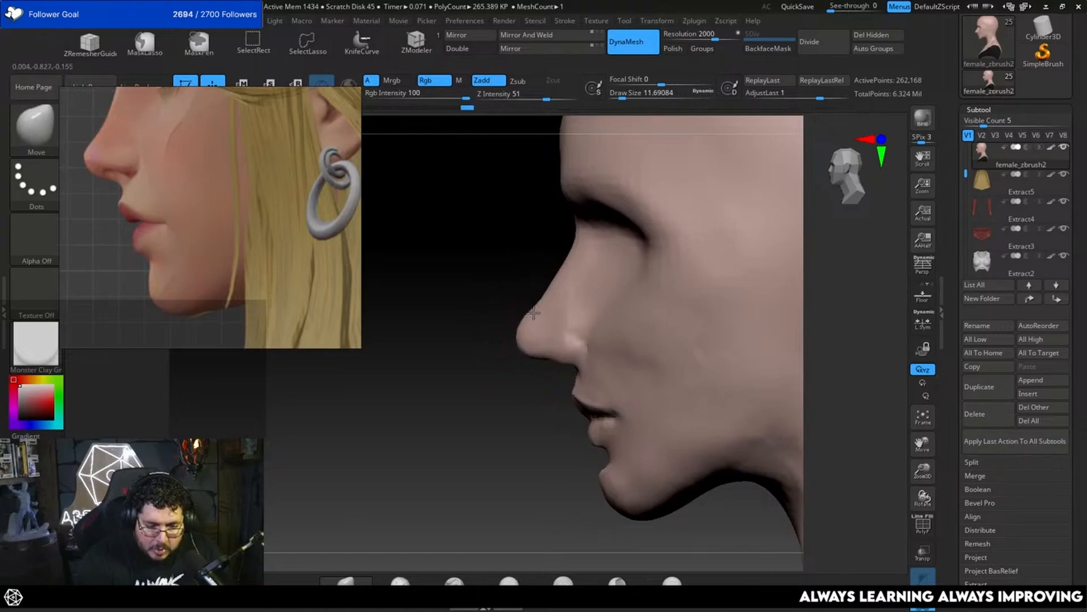
key("space")
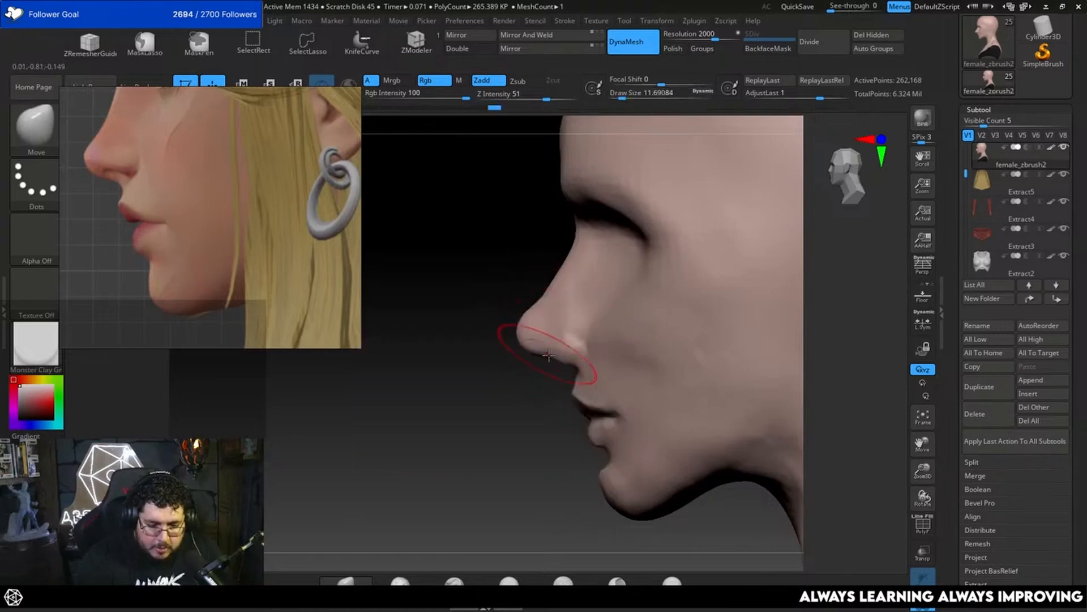
key("space")
left_click_drag(548, 355, 542, 348)
Step: Enlarge the Move brush to about 12.9 and pull the nose bridge slightly forward, following the side reference
key("s")
key("space")
left_click_drag(567, 278, 553, 277)
key("space")
key("space")
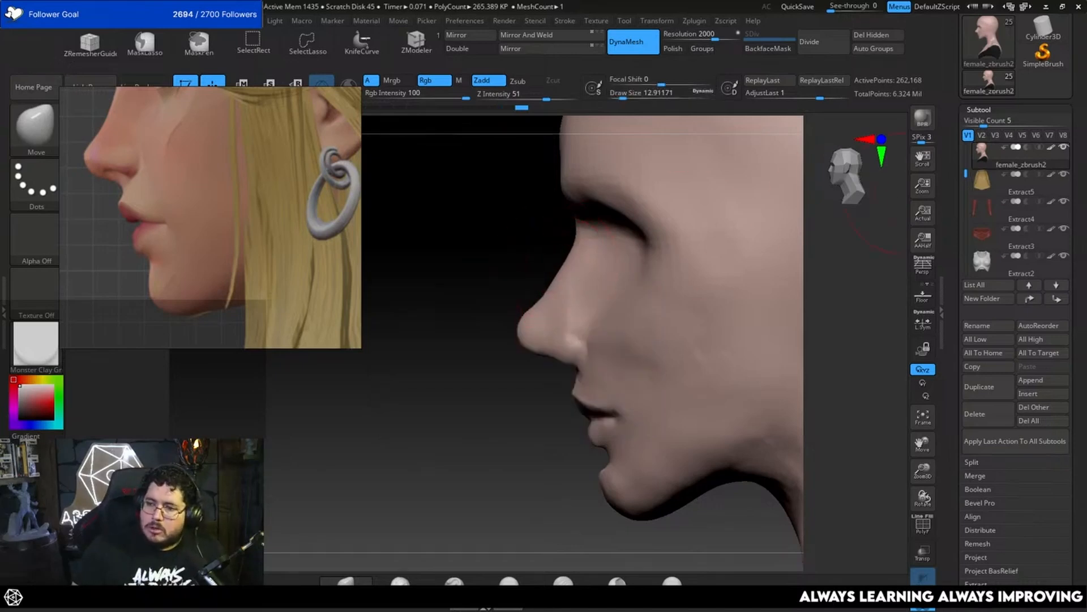
left_click_drag(849, 331, 841, 320)
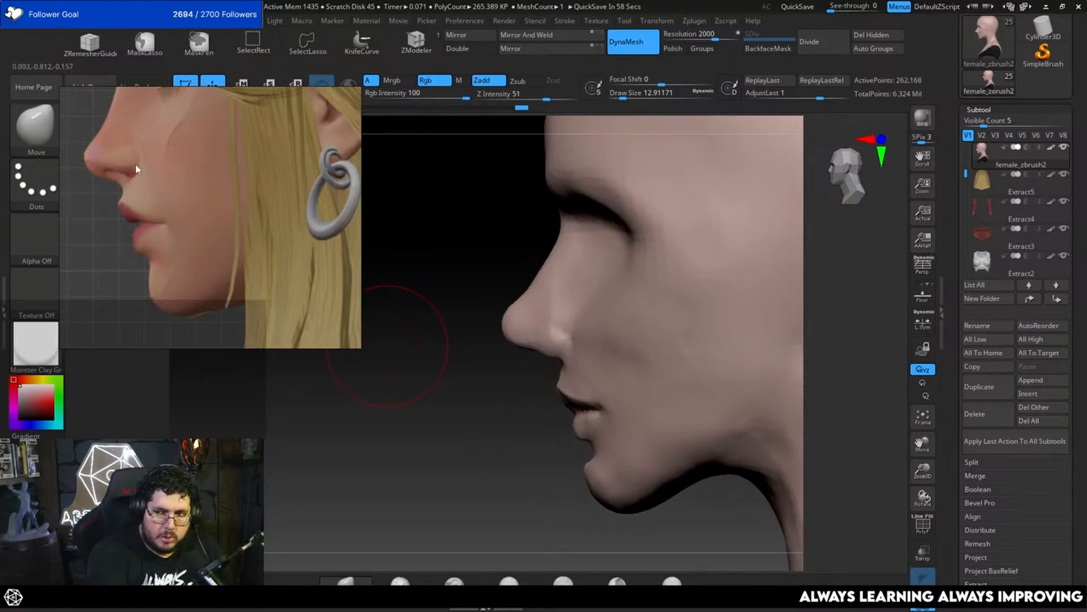
Step: Carve the crease around the nostril wing with the DamStandard brush at a draw size of about 4.3
key("b")
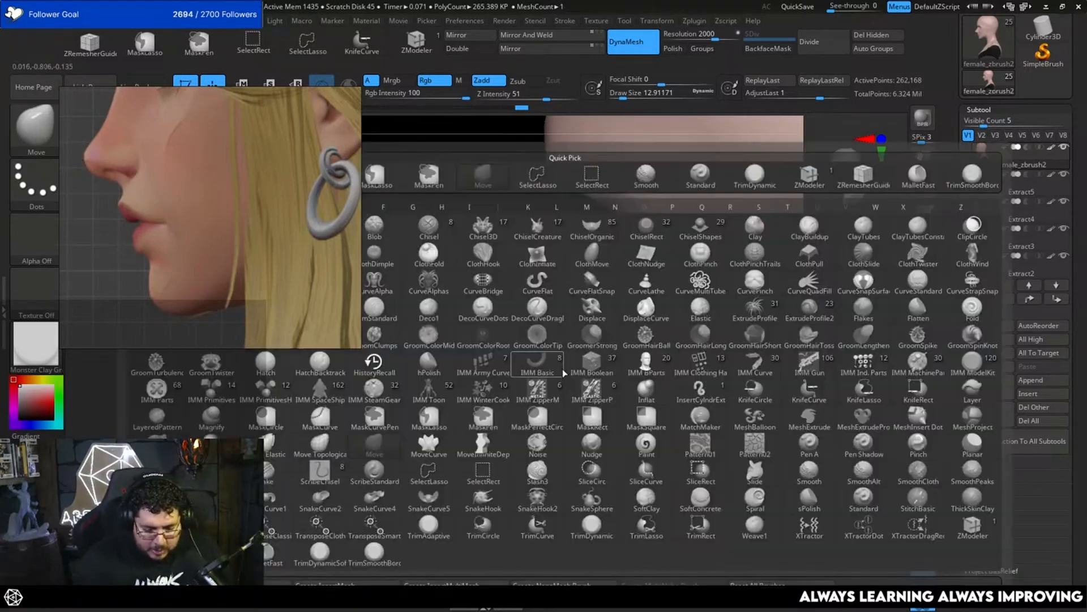
key("d")
key("s")
key("space")
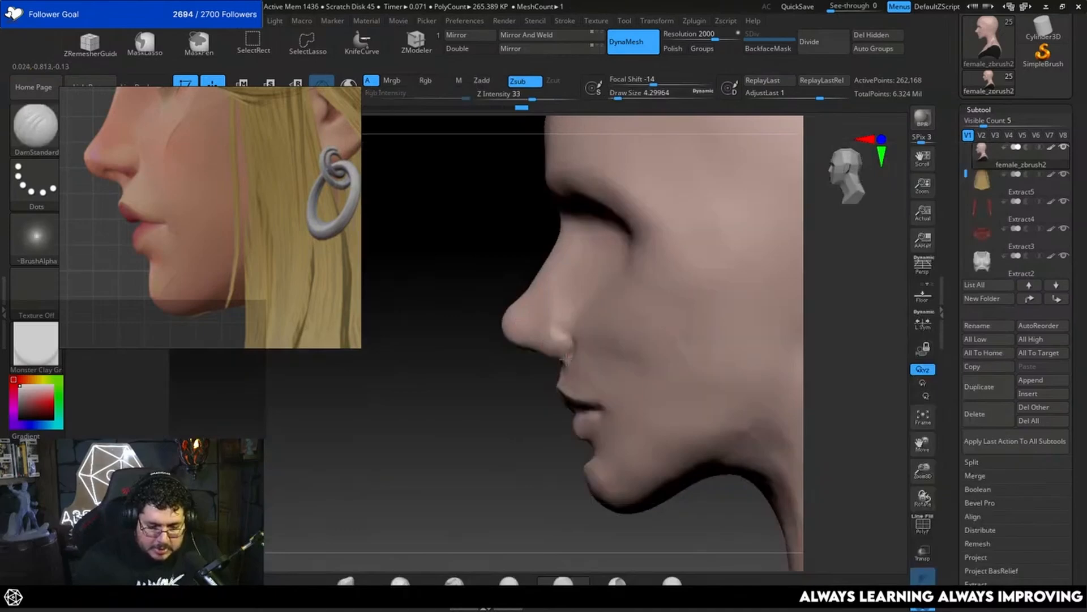
left_click_drag(354, 350, 576, 340)
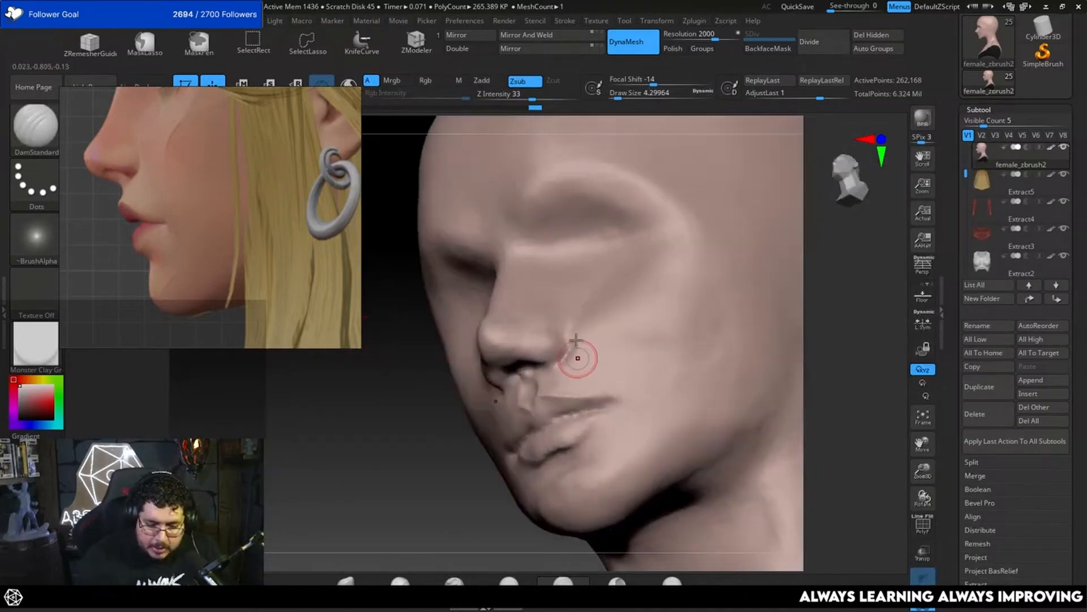
Step: Shape the nostril opening and its rim with the ClayBuildup brush at a draw size of about 5 to 5.8
key("b")
key("c")
key("b")
key("space")
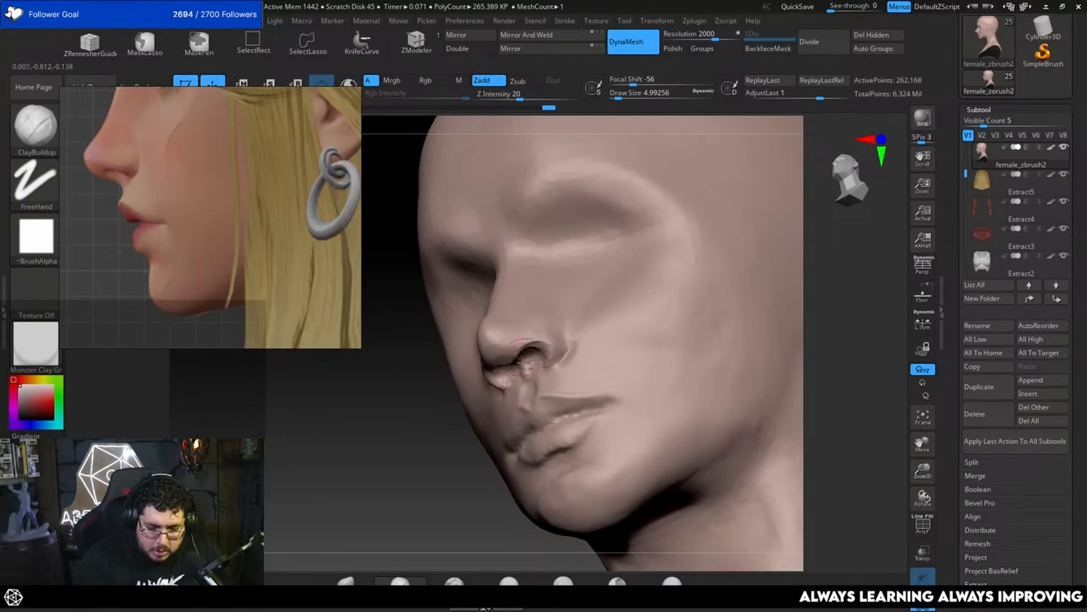
right_click_drag(526, 364, 558, 331)
key("space")
left_click_drag(531, 354, 526, 354)
right_click_drag(528, 354, 546, 334)
Step: Add clay strokes between the nostrils and over the nostril wing with the ClayBuildup brush
key("space")
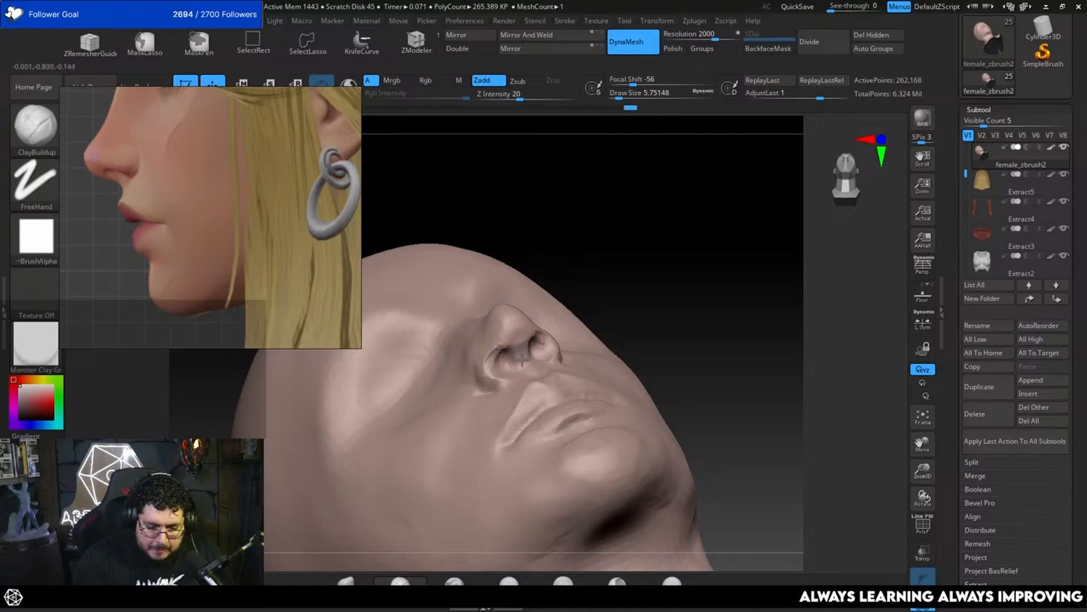
right_click_drag(522, 360, 519, 372)
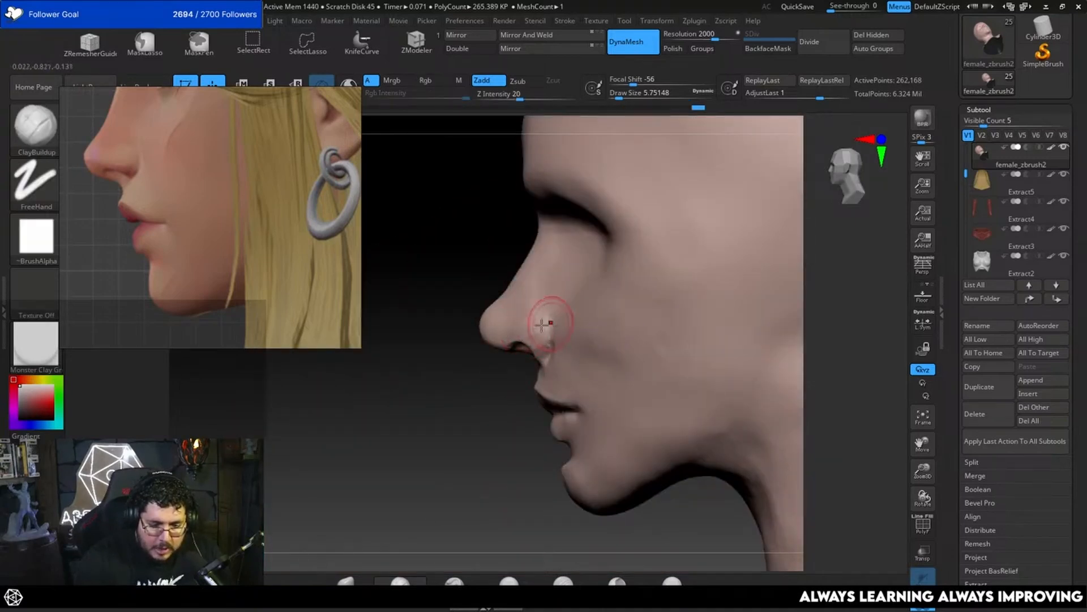
right_click_drag(544, 351, 548, 364)
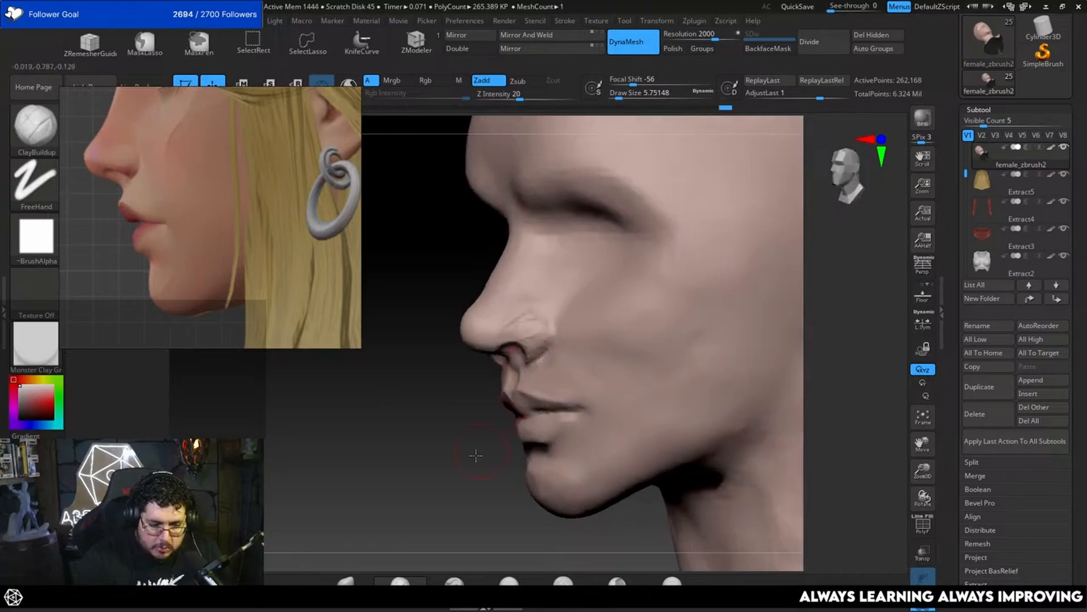
right_click_drag(476, 455, 552, 359, "shift")
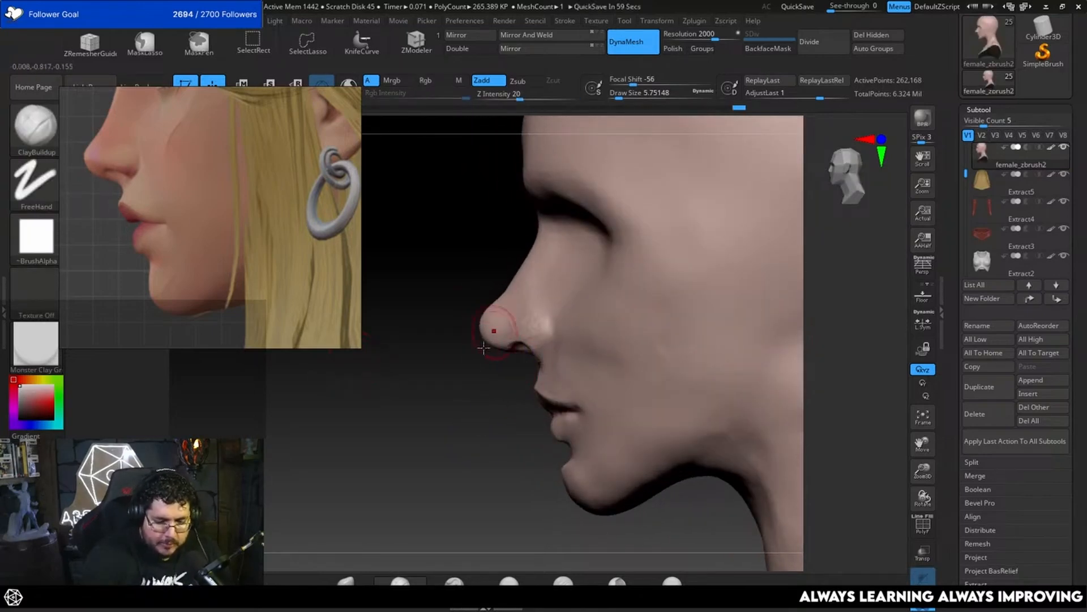
Step: Plane the rounded front of the nose tip with the TrimDynamic brush at a draw size of about 5.8
key("b")
key("m")
key("v")
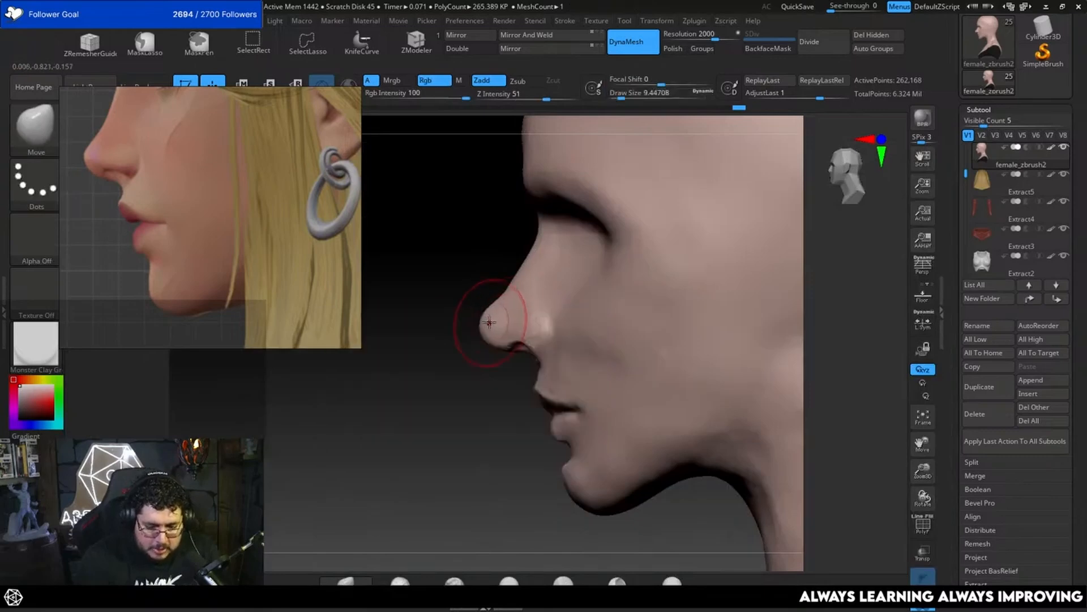
key("b")
key("t")
key("d")
right_click_drag(454, 359, 483, 308)
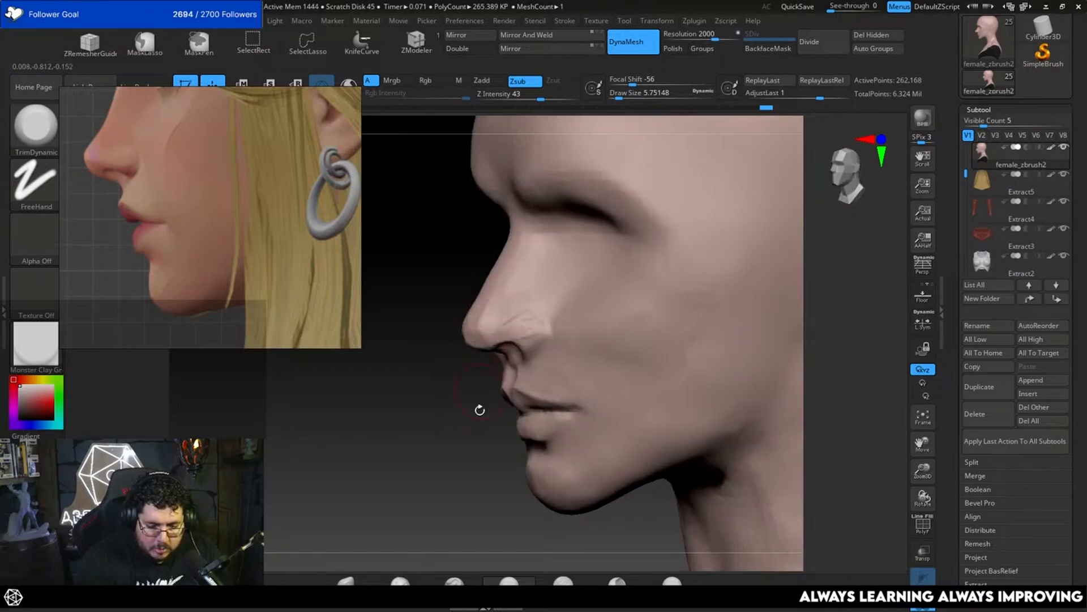
right_click_drag(480, 410, 496, 290)
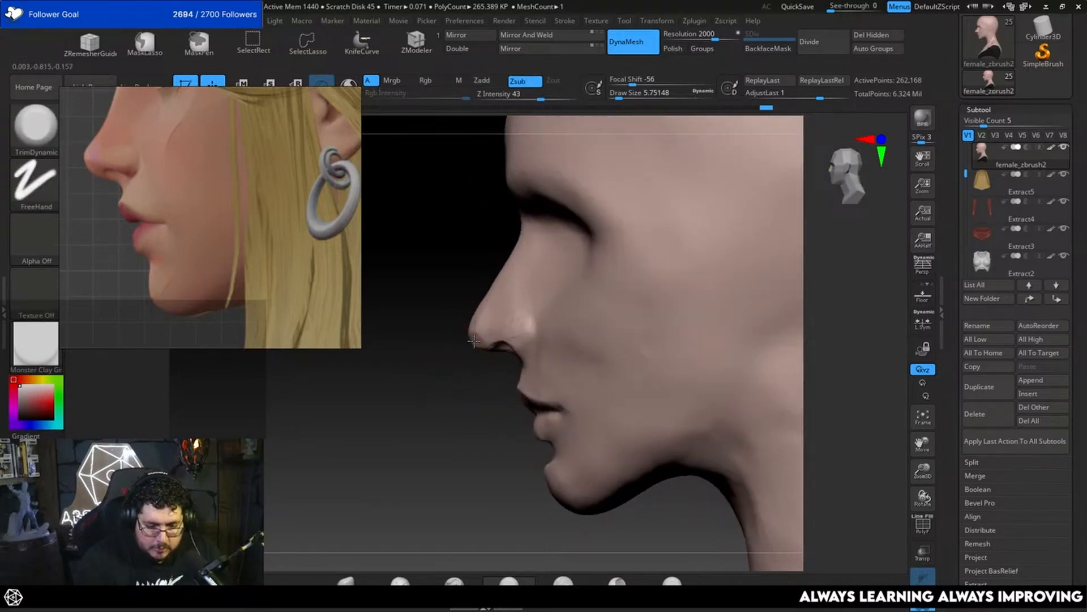
Step: Trim the underside of the nose tip flatter with TrimDynamic, working in profile and from below
left_click_drag(474, 341, 479, 346)
mouse_move(450, 397)
right_mouse_down()
mouse_move(481, 372)
mouse_move(450, 397)
right_mouse_up()
left_click_drag(473, 342, 478, 356)
right_click_drag(450, 396, 482, 363)
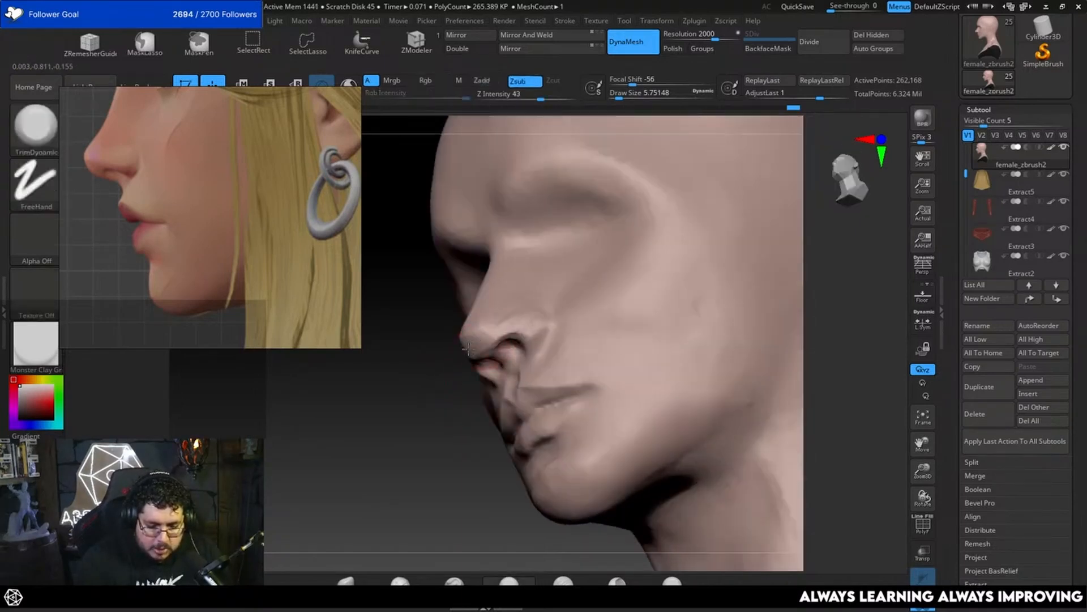
left_click_drag(482, 340, 485, 344)
mouse_move(453, 391)
right_mouse_down()
mouse_move(481, 395)
mouse_move(692, 279)
mouse_move(665, 272)
right_mouse_up()
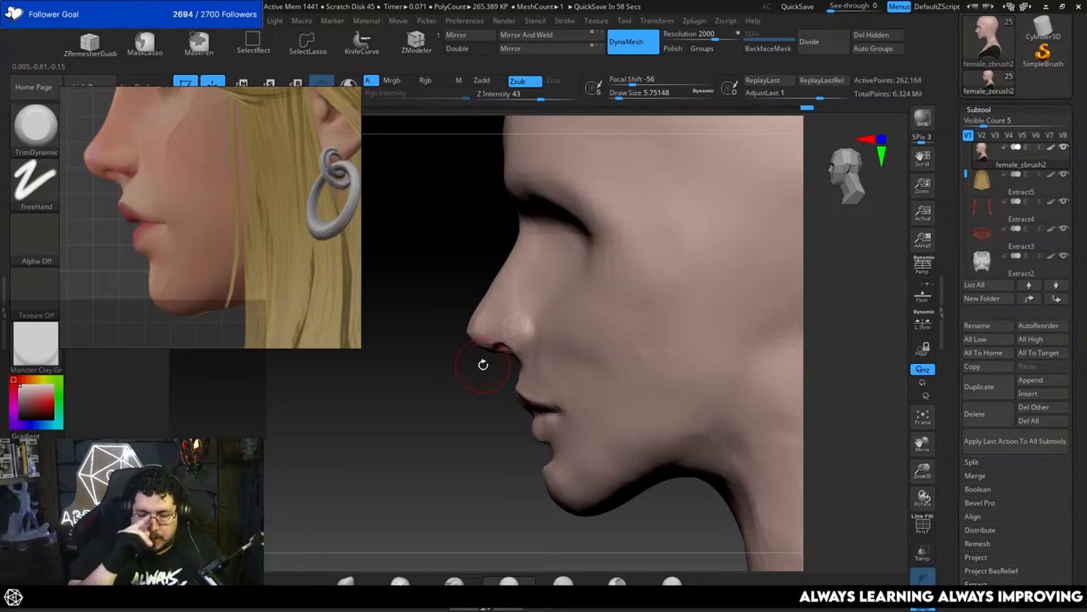
Step: Push the middle of the nose bridge inward with the Move brush to give the profile a concave curve
right_click_drag(535, 238, 468, 345)
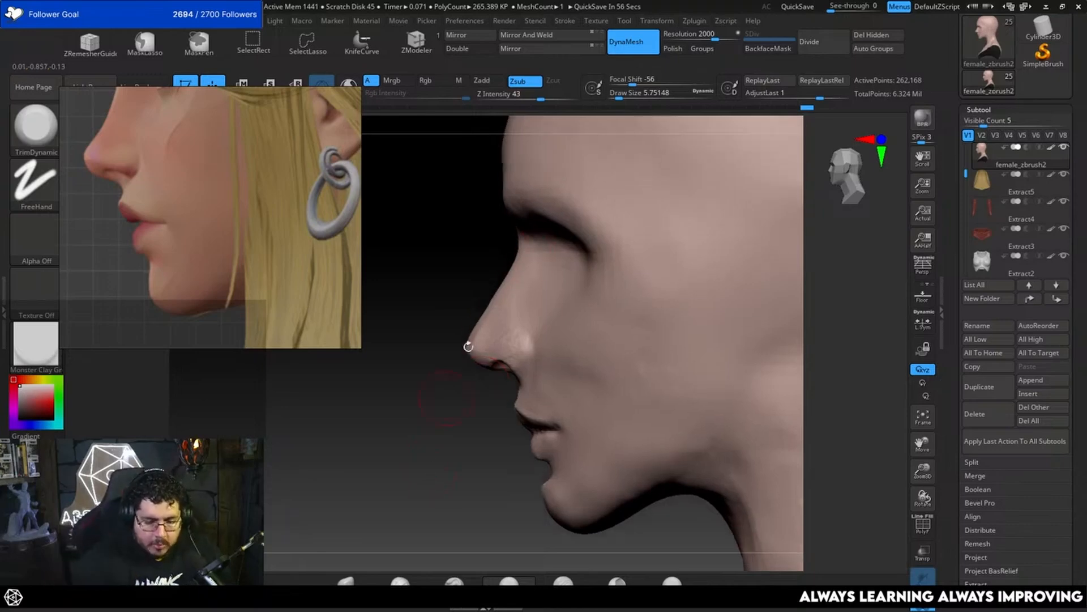
key("b")
key("m")
key("v")
key("space")
left_click(493, 309)
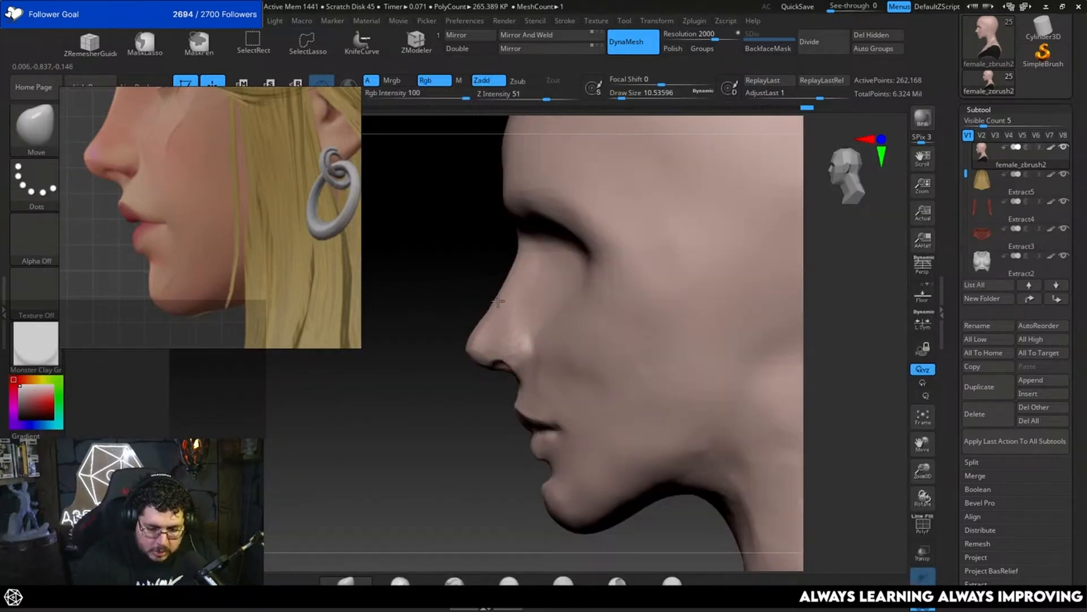
mouse_move(498, 301)
left_mouse_down()
mouse_move(506, 280)
mouse_move(506, 299)
left_mouse_up()
key("bracketleft")
key("space")
left_click(483, 316)
Step: Refine the contour of the nose tip in profile with small Move brush adjustments, varying the brush size
key("space")
left_click(468, 341)
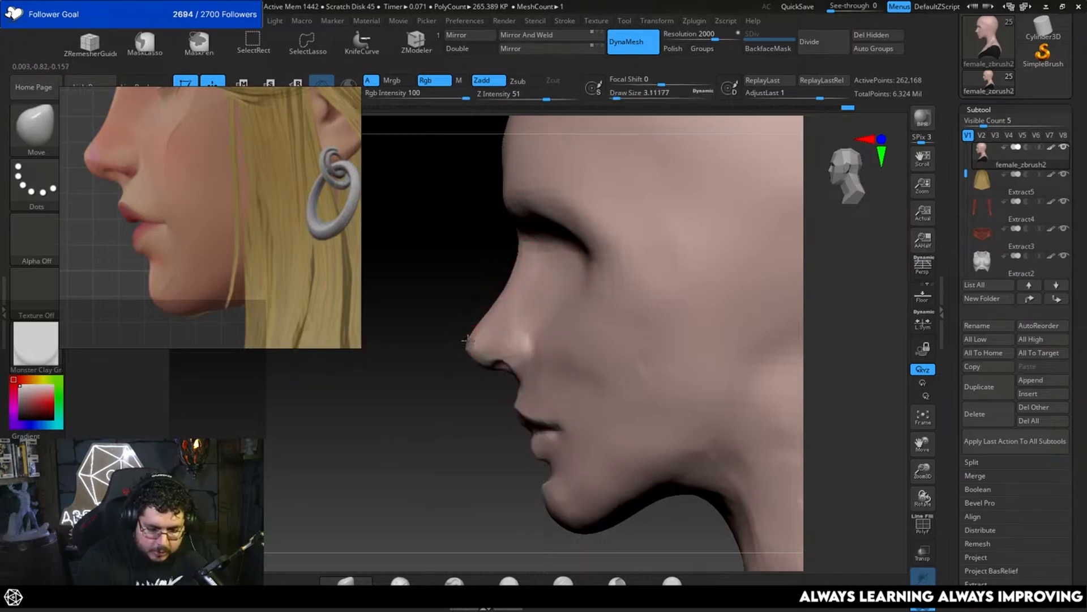
key("space")
left_click(470, 334)
key("space")
left_click(471, 335)
left_click_drag(474, 336, 462, 376)
key("space")
left_click(469, 335)
left_click_drag(480, 324, 478, 328)
left_click_drag(455, 398, 479, 397)
Step: Smooth the planes of the nose bridge and tip with the TrimDynamic brush at a draw size of about 4.3
key("b")
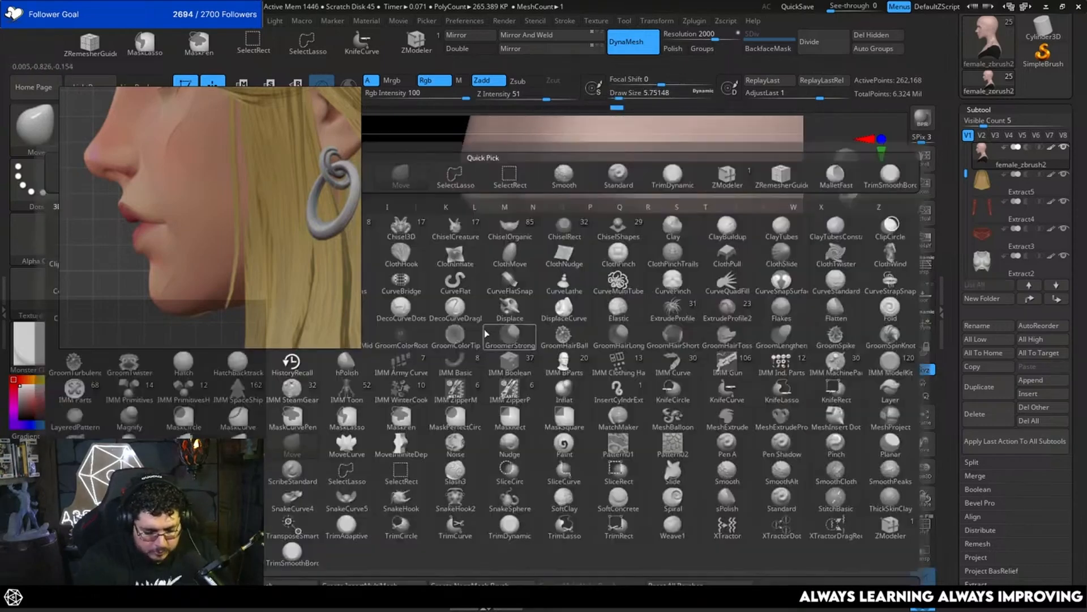
key("t")
key("d")
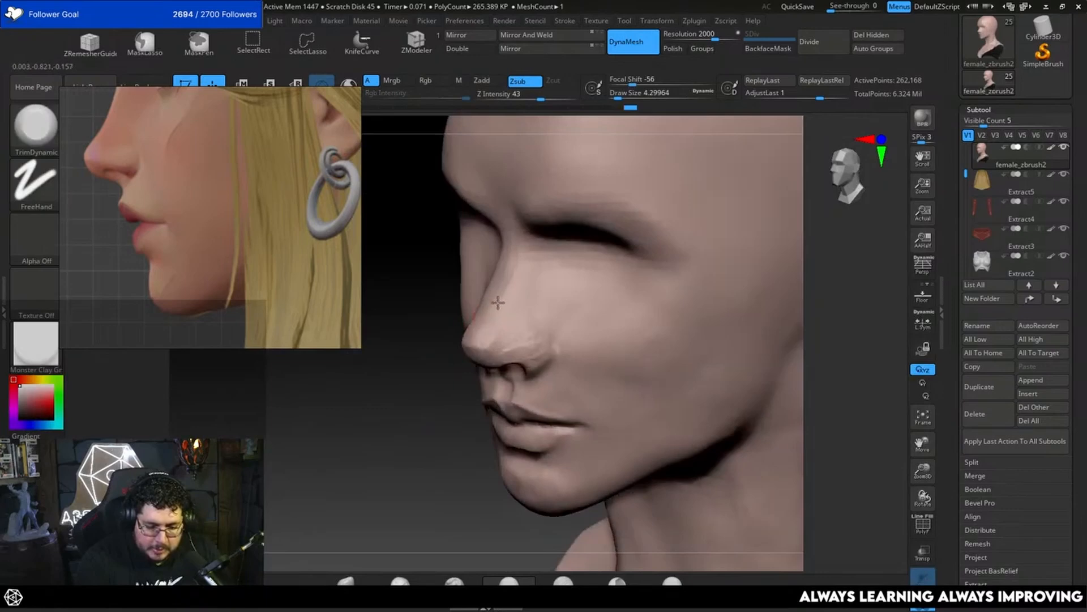
left_click_drag(467, 425, 432, 428)
left_click_drag(520, 315, 500, 325)
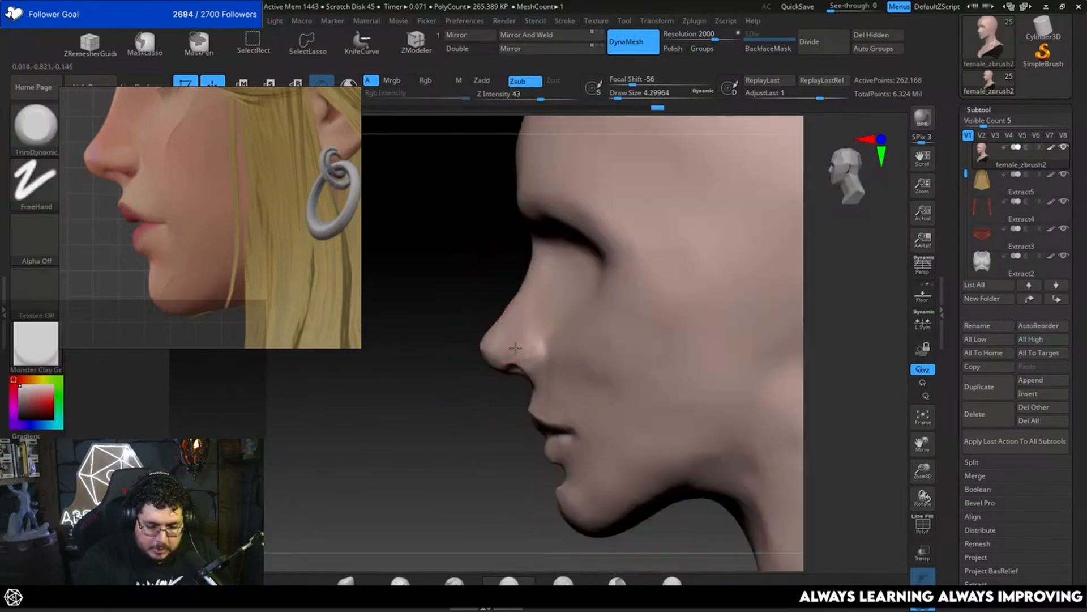
Step: Build up the nostril wing and its transition into the nose tip with the ClayBuildup brush
key("b")
key("c")
key("b")
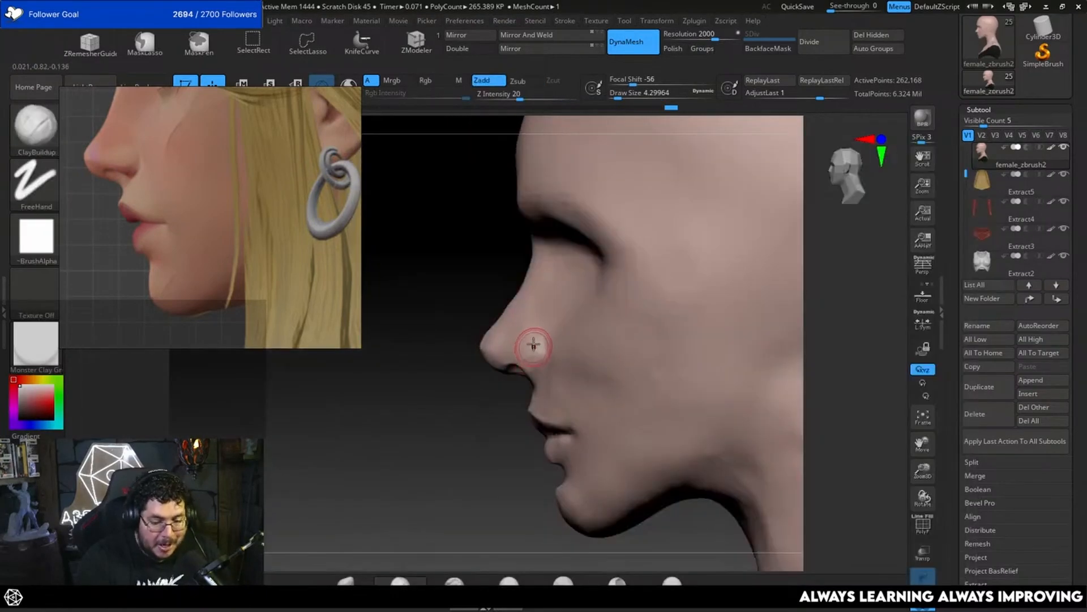
left_click_drag(530, 366, 541, 355)
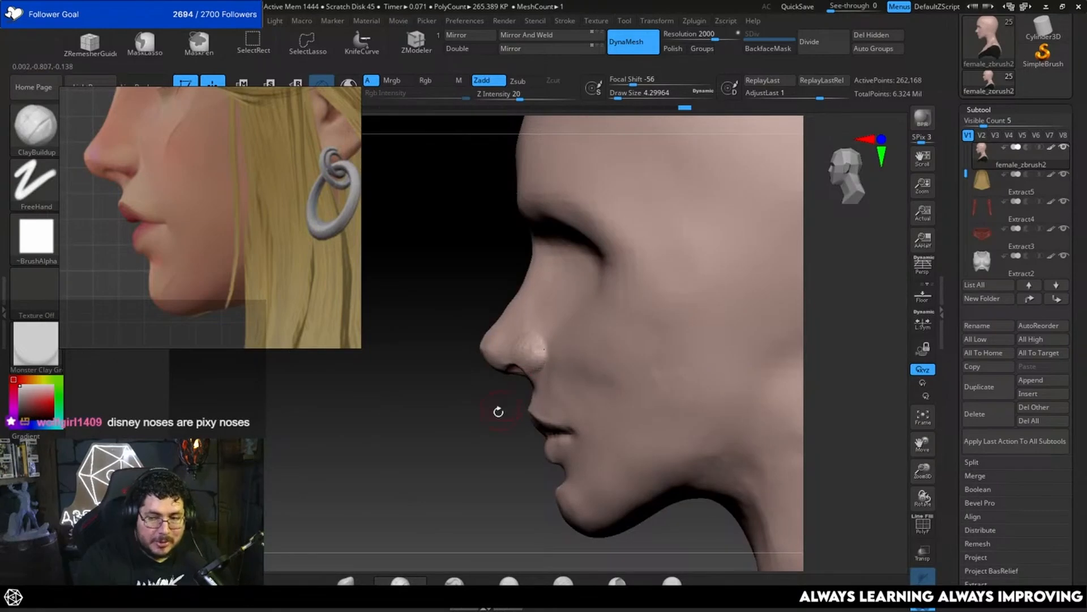
left_click_drag(498, 413, 520, 410)
left_click_drag(542, 357, 533, 342)
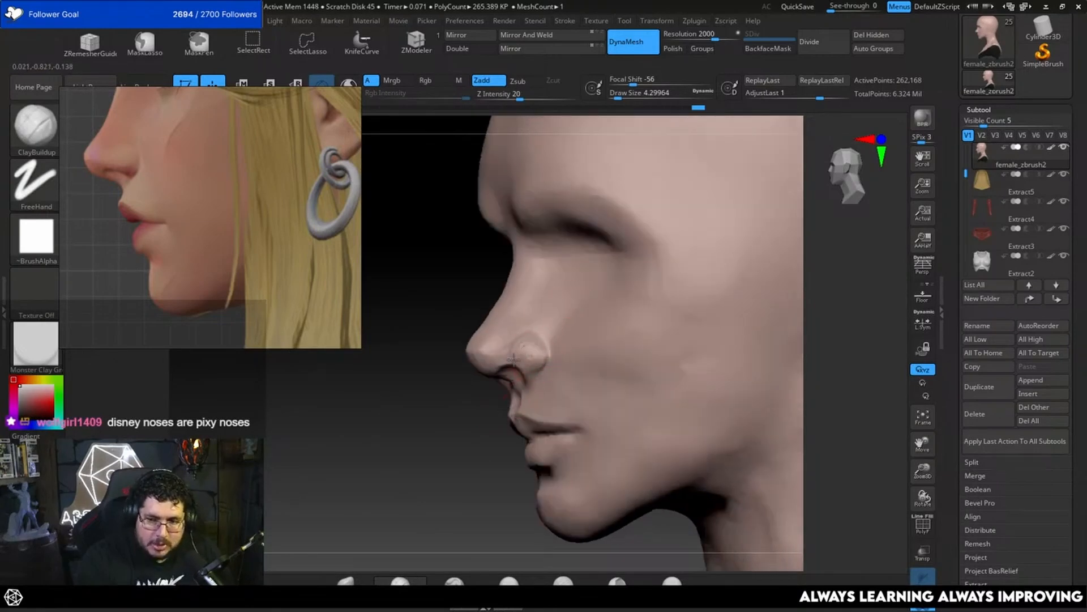
left_click_drag(492, 403, 518, 400)
left_click_drag(531, 344, 503, 343)
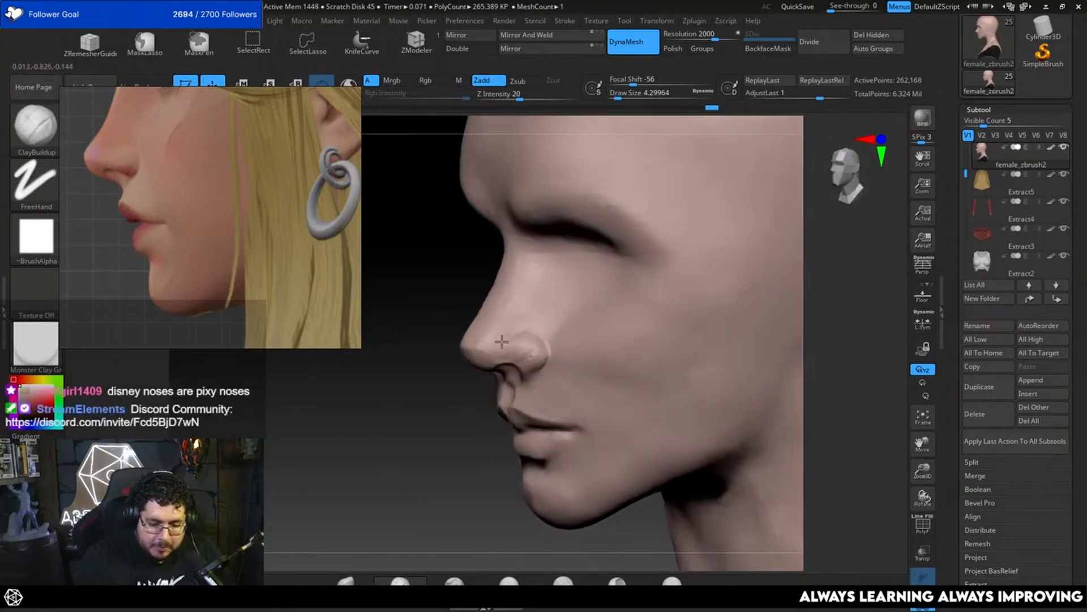
Step: Turn the bust to a front view and frame the front-view face in the reference board for comparison
mouse_move(452, 444)
left_mouse_down()
mouse_move(680, 345)
mouse_move(648, 318)
left_mouse_up()
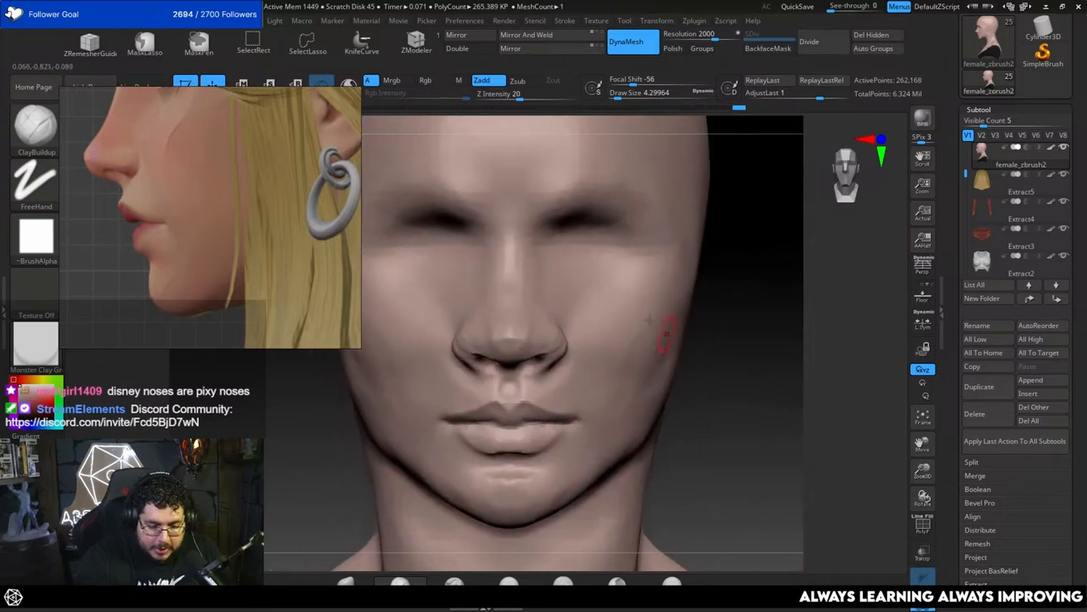
scroll(240, 326, "down", 5)
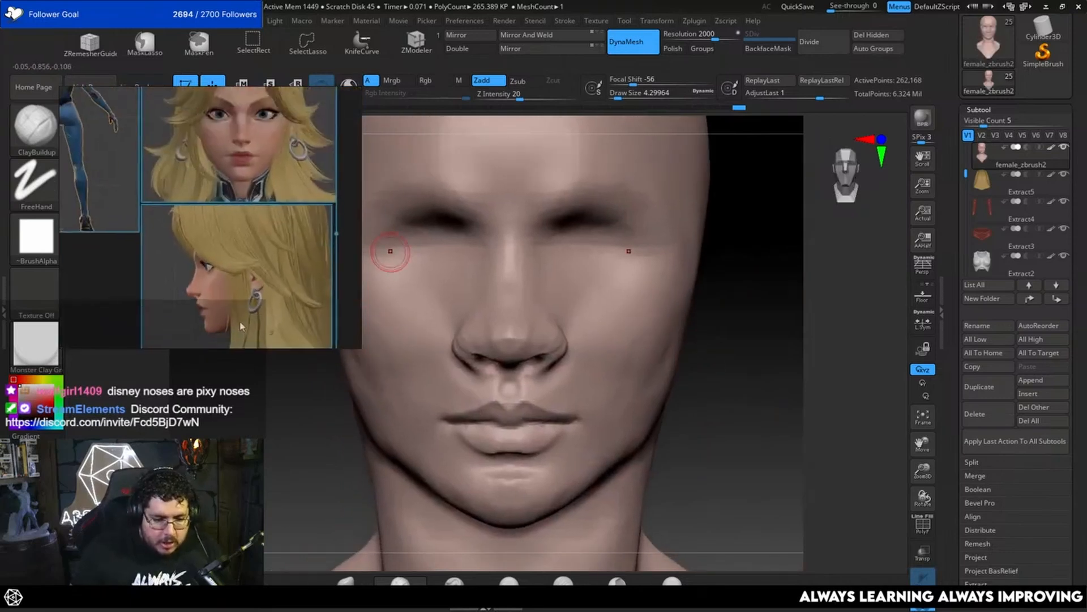
scroll(262, 181, "up", 5)
mouse_move(262, 136)
middle_mouse_down()
mouse_move(272, 253)
mouse_move(237, 297)
middle_mouse_up()
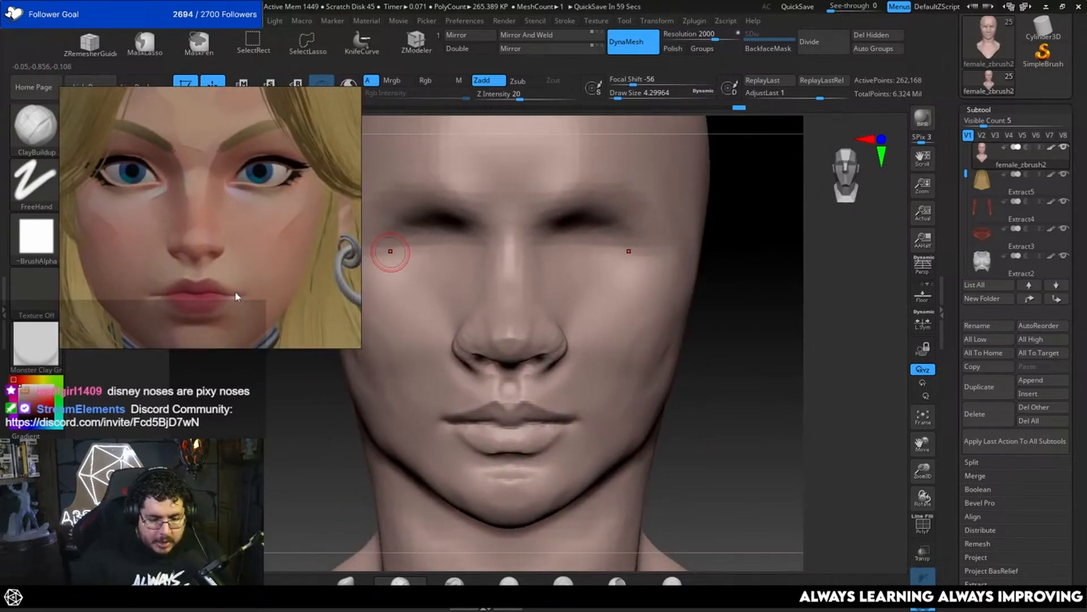
key("space")
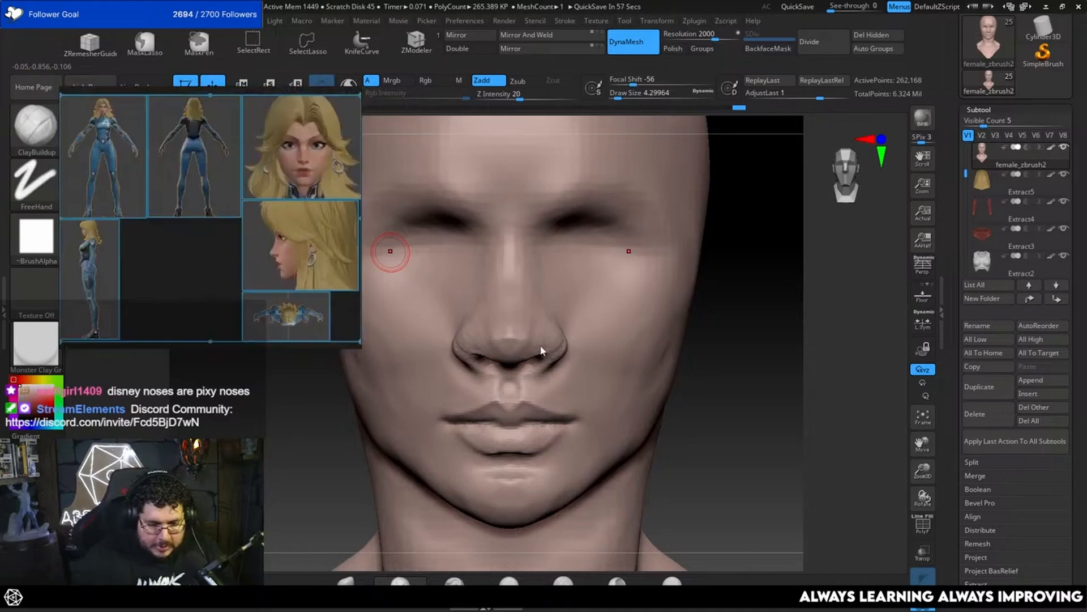
left_click(208, 268)
scroll(312, 173, "up", 5)
middle_click_drag(318, 145, 272, 226)
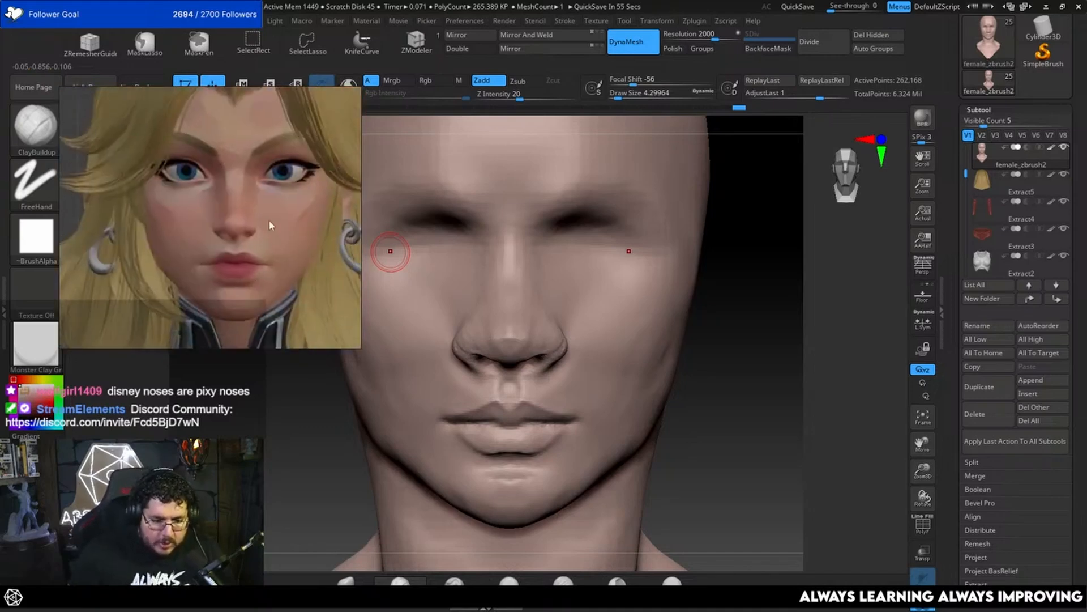
Step: Narrow the nostril wings in front view with the Move brush, using a draw size of about 21.6
scroll(272, 226, "up", 2)
middle_click_drag(249, 189, 228, 161)
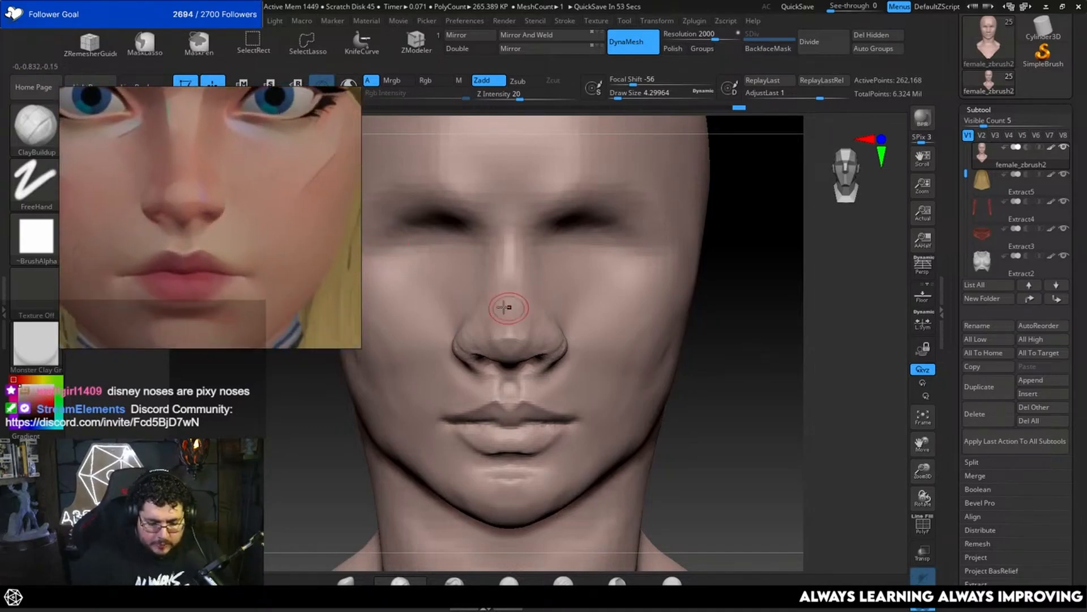
key("b")
key("m")
key("v")
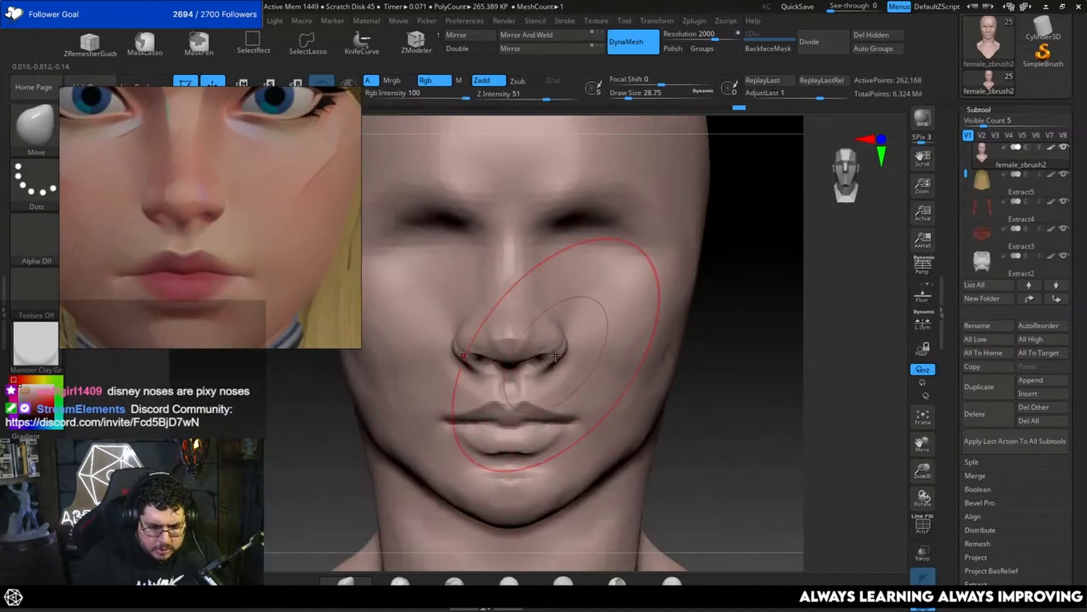
left_click_drag(562, 346, 555, 347)
key("space")
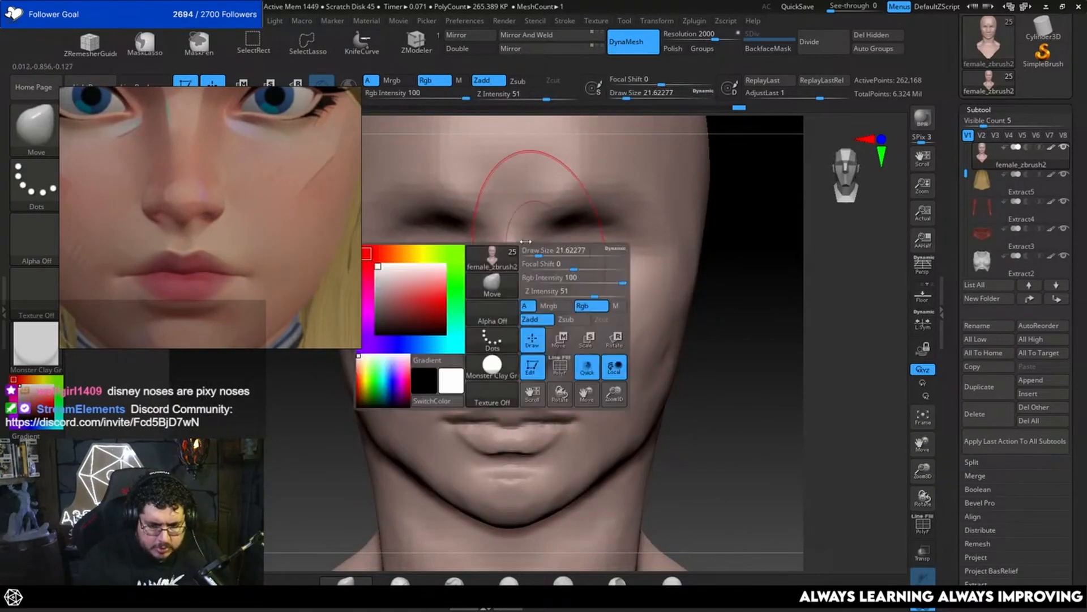
Step: Carve the inner brow lines and both sides of the nose bridge with the DamStandard brush at a draw size of about 5
key("b")
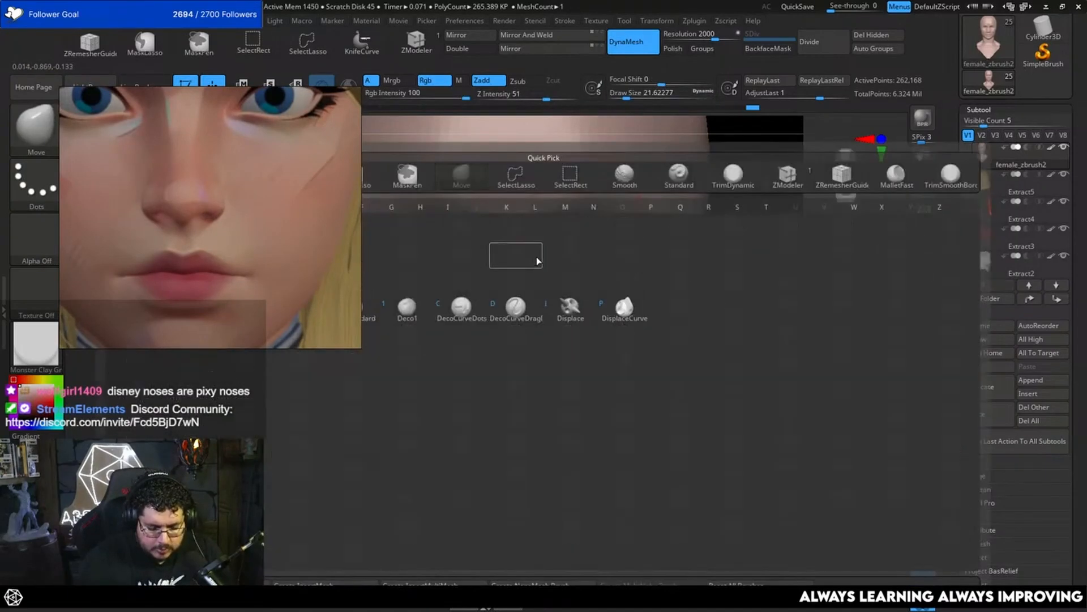
key("d")
key("s")
key("space")
left_click_drag(530, 247, 527, 247)
mouse_move(568, 195)
left_mouse_down()
mouse_move(532, 232)
mouse_move(522, 287)
left_mouse_up()
left_click_drag(530, 245, 523, 303)
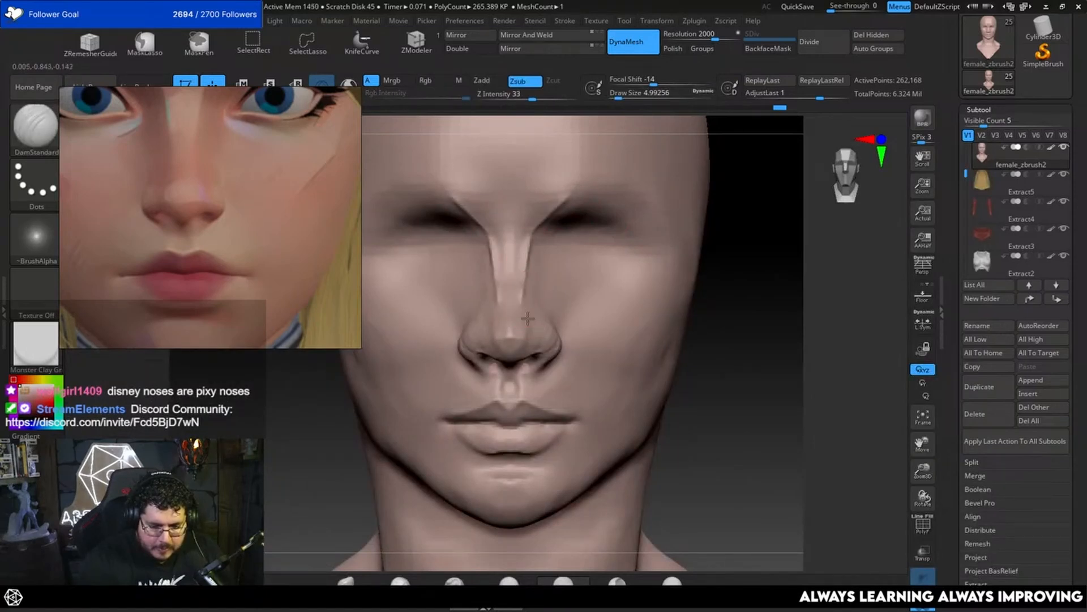
mouse_move(733, 337)
left_mouse_down()
mouse_move(531, 318)
mouse_move(651, 323)
mouse_move(718, 309)
mouse_move(662, 242)
mouse_move(558, 376)
left_mouse_up()
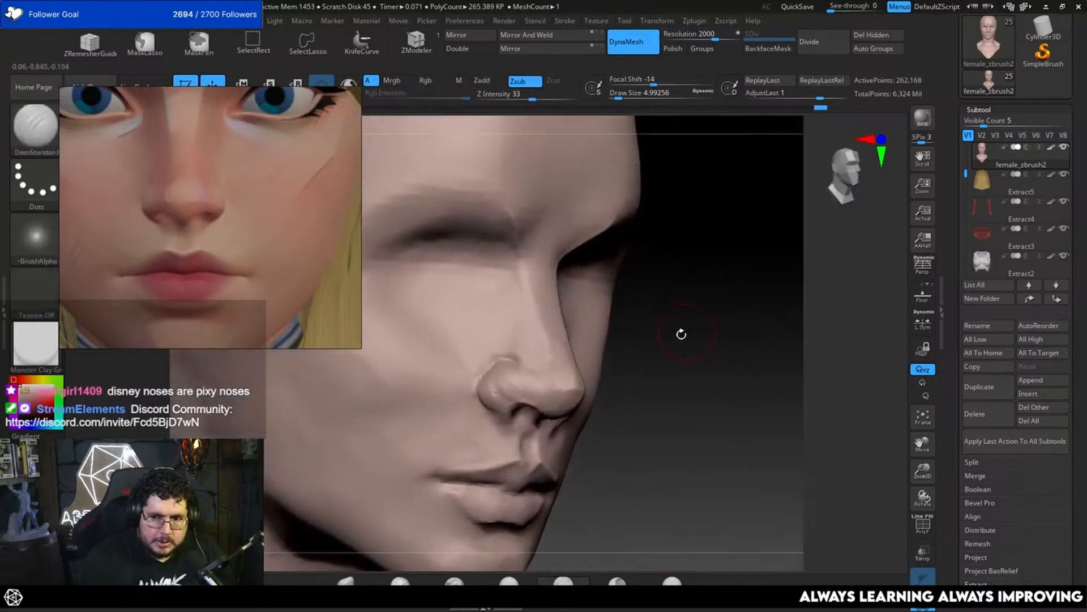
Step: Flatten the side planes of the nose bridge with the TrimDynamic brush at a draw size of about 7.5
key("b")
key("t")
key("d")
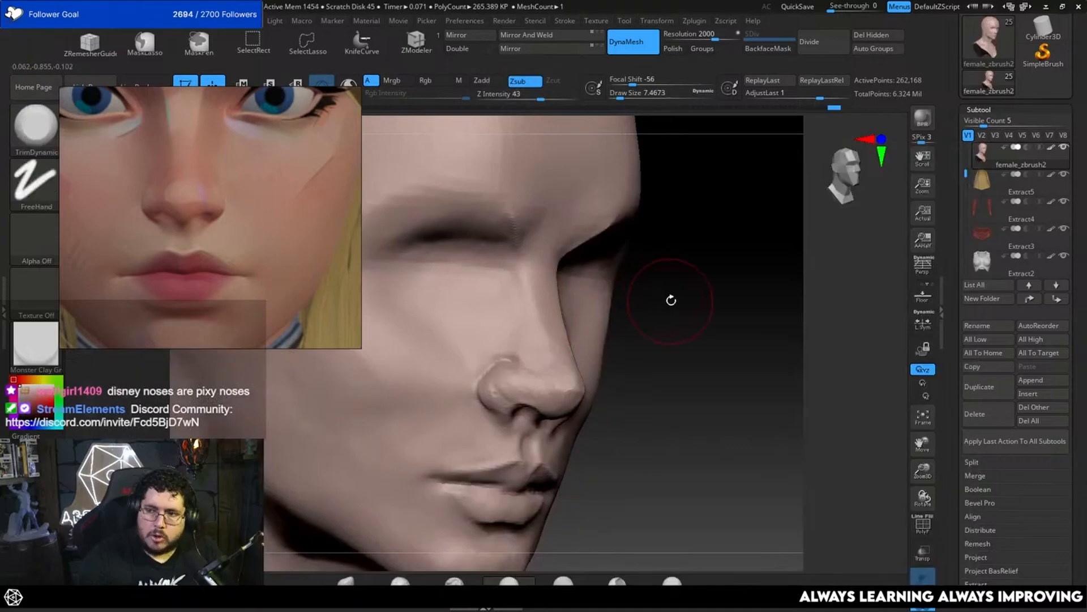
mouse_move(670, 300)
left_mouse_down()
mouse_move(682, 330)
mouse_move(544, 291)
mouse_move(563, 384)
left_mouse_up()
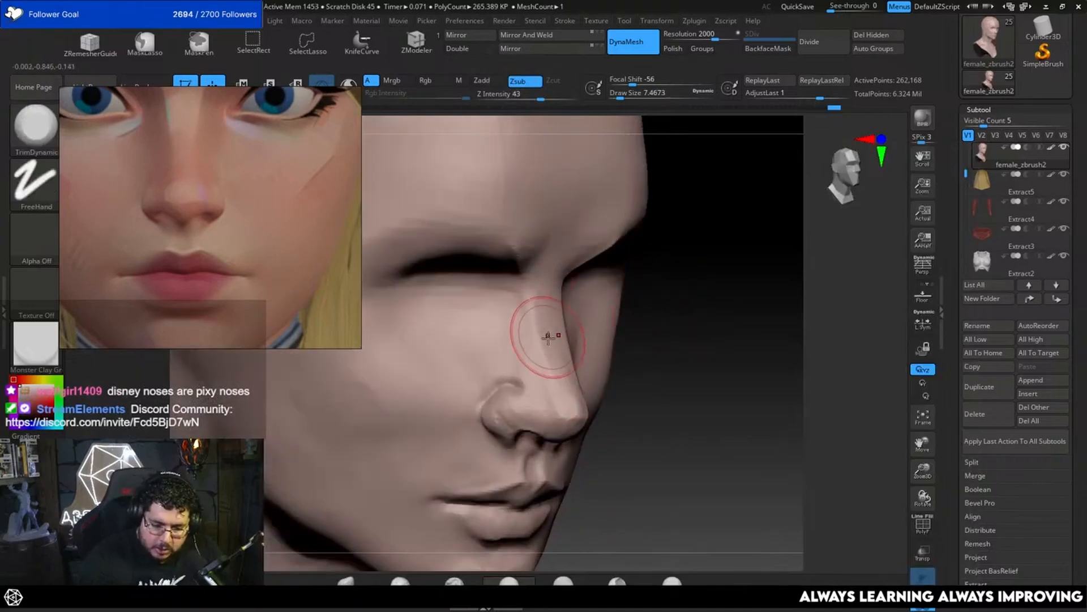
left_click_drag(551, 334, 567, 404)
left_click_drag(708, 374, 657, 381, "shift")
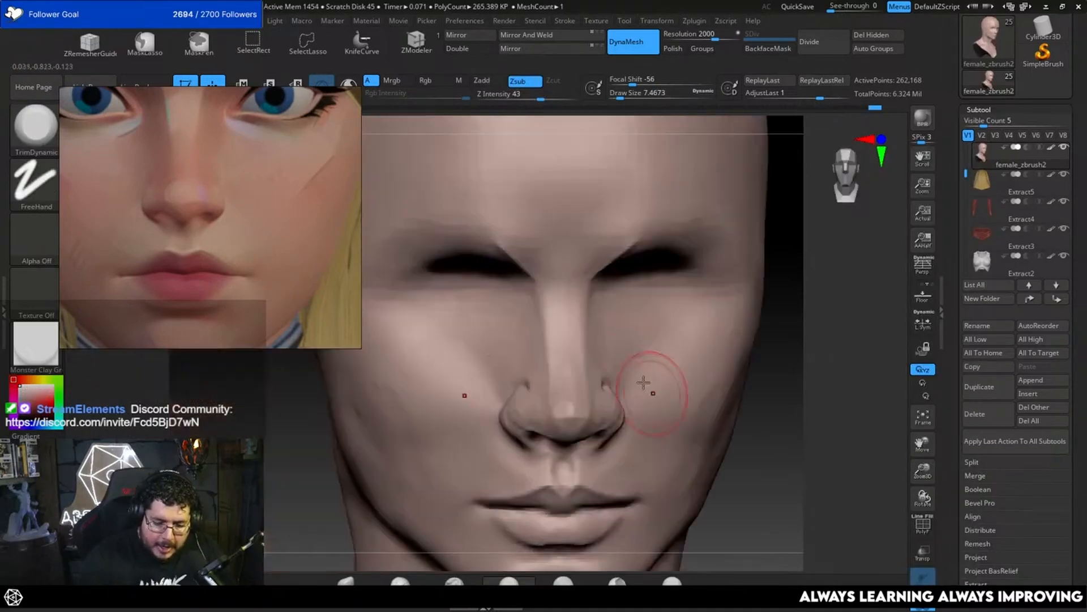
Step: Build up the ball of the nose tip with the ClayBuildup brush, undoing a stroke and enlarging the draw size to about 9.4
key("b")
key("c")
key("b")
key("space")
left_click_drag(575, 344, 577, 344)
mouse_move(562, 401)
left_mouse_down()
mouse_move(569, 410)
mouse_move(554, 398)
left_mouse_up()
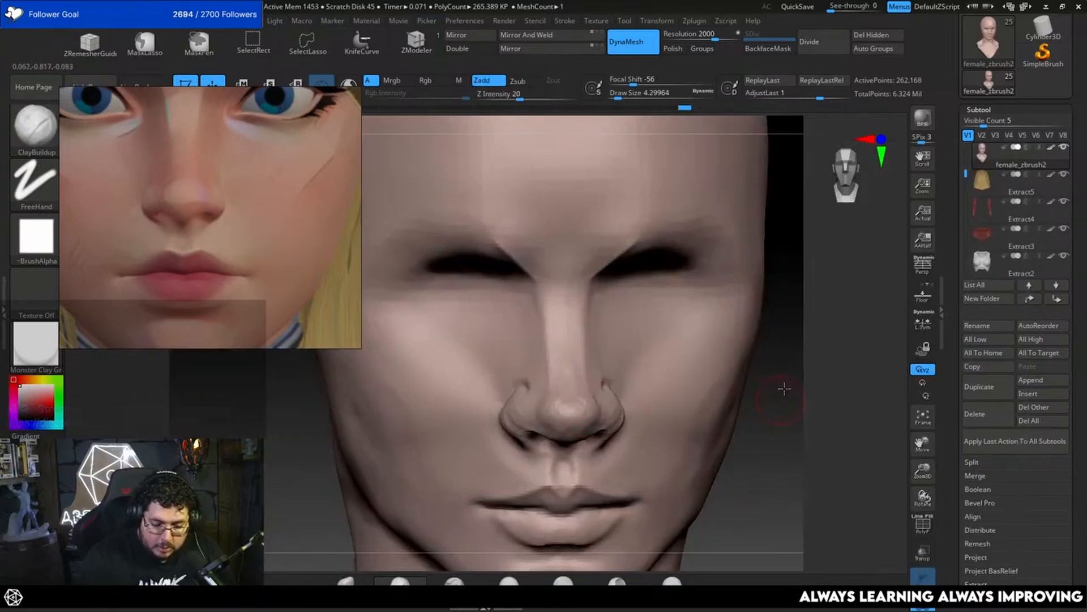
left_click_drag(782, 383, 731, 268)
key("ctrl+z")
left_click_drag(564, 366, 551, 369)
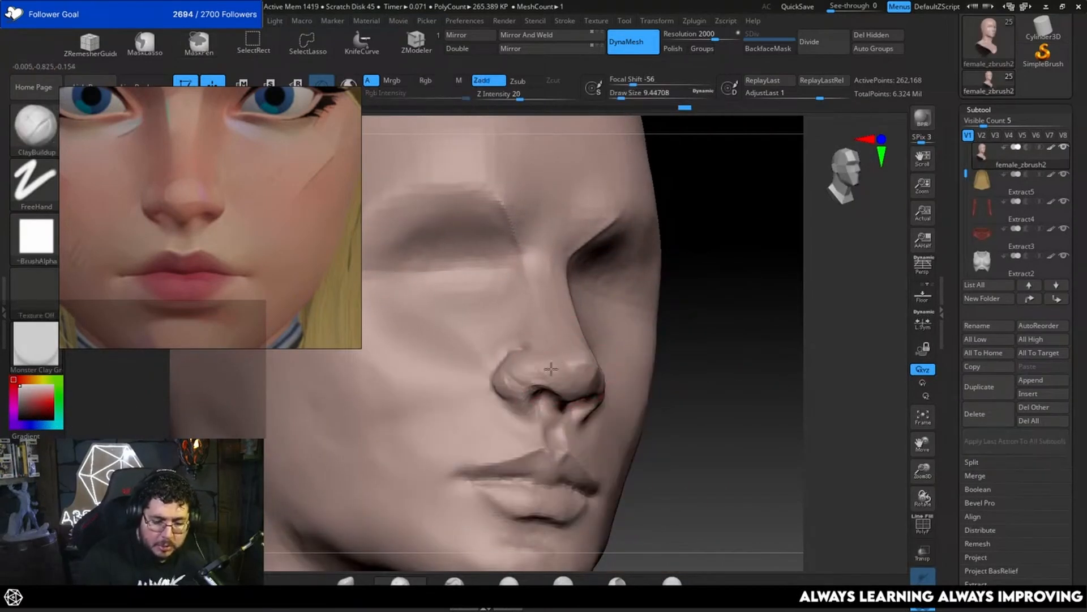
mouse_move(688, 352)
left_mouse_down()
mouse_move(685, 342)
mouse_move(668, 366)
mouse_move(558, 352)
mouse_move(599, 371)
left_mouse_up()
Step: Smooth the nose tip's planes with the TrimDynamic brush at a draw size of about 5
key("b")
key("t")
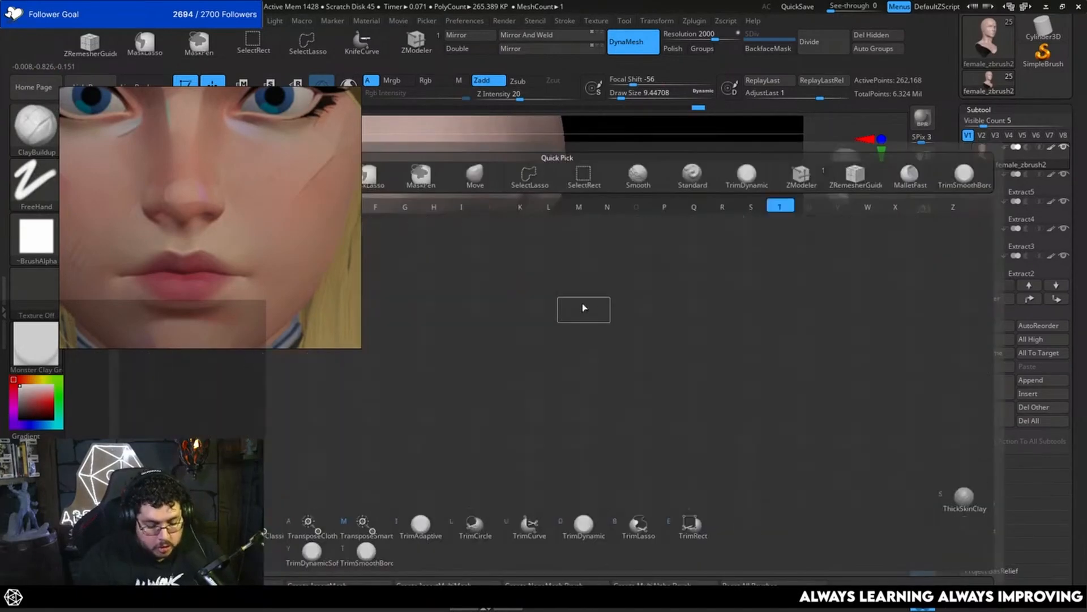
key("d")
key("space")
left_click_drag(598, 311, 593, 311)
left_click_drag(629, 362, 596, 365)
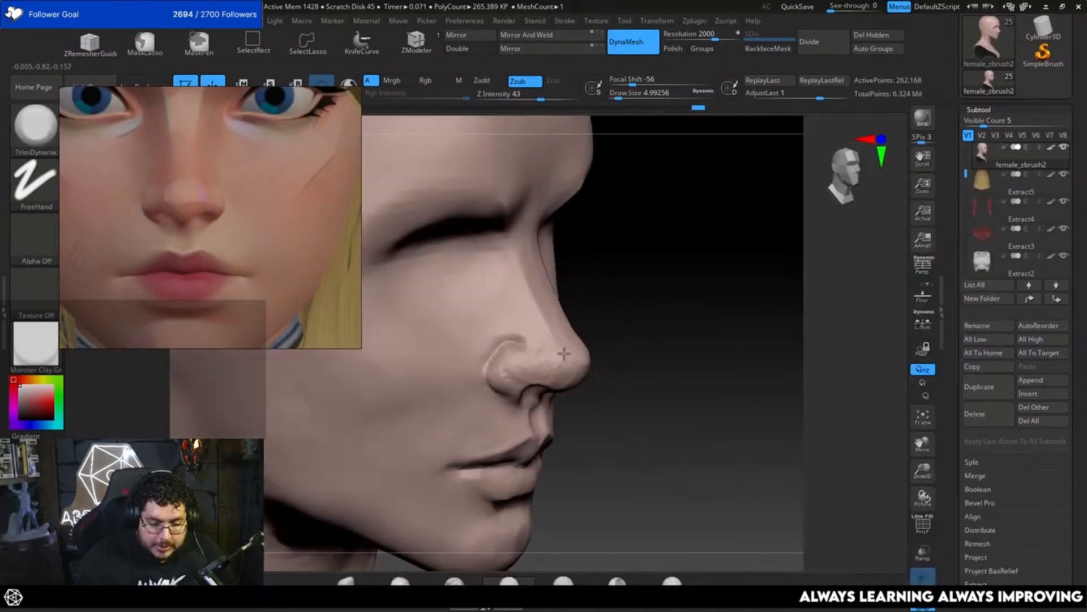
Step: Fill the transition between nostril wing and nose tip with the ClayBuildup brush at a draw size of about 3.7
key("b")
key("c")
key("b")
key("space")
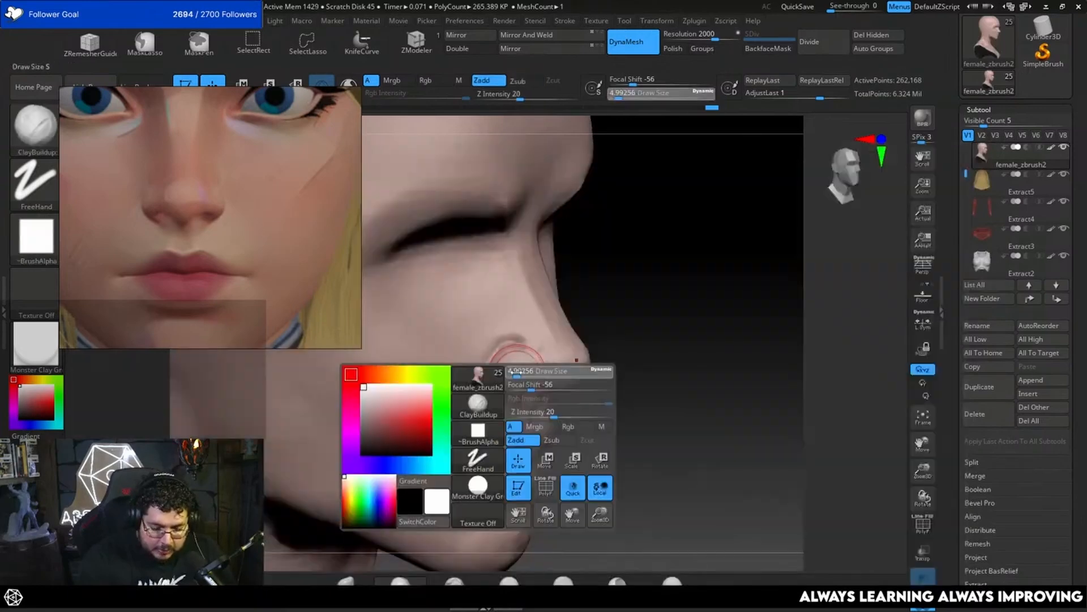
left_click_drag(516, 371, 512, 371)
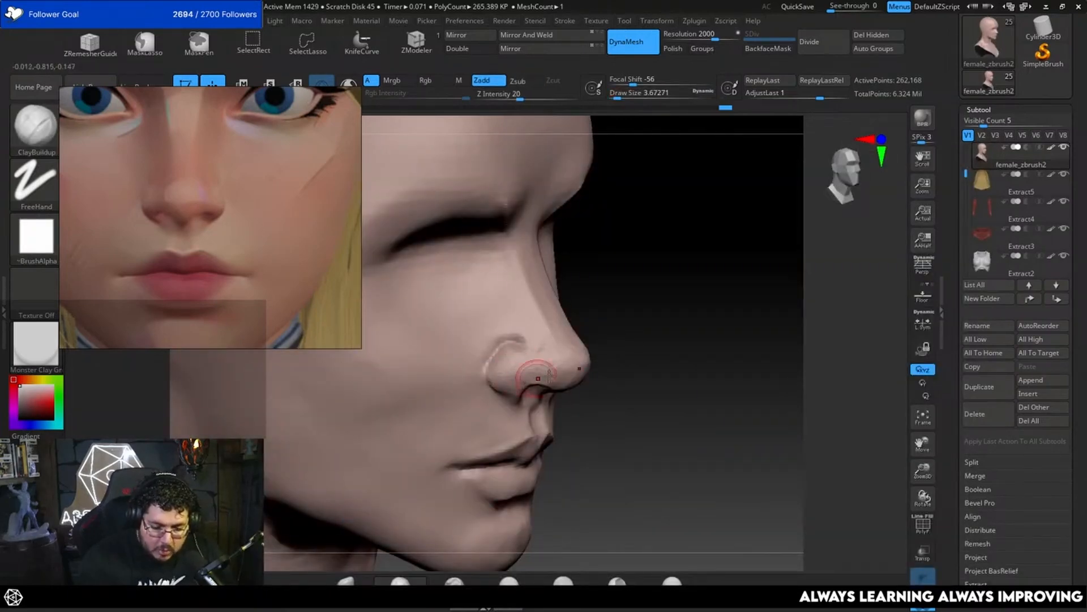
left_click_drag(668, 346, 623, 340, "shift")
left_click_drag(784, 323, 714, 320, "alt")
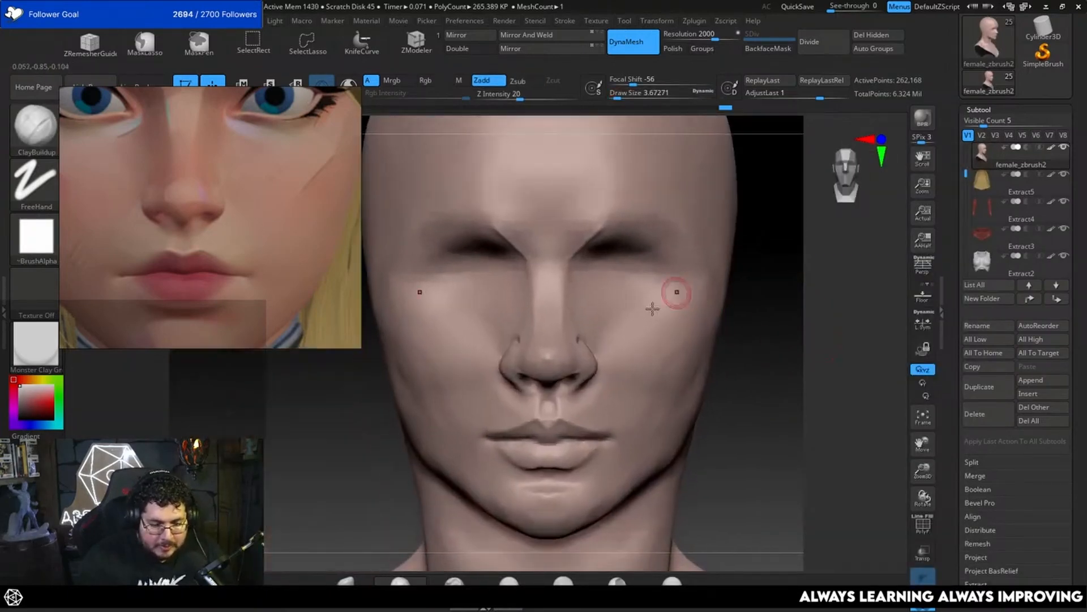
Step: Pull the nostril wings inward and refine their outline with the Move brush at draw sizes of about 3.7 to 5
key("b")
key("m")
key("v")
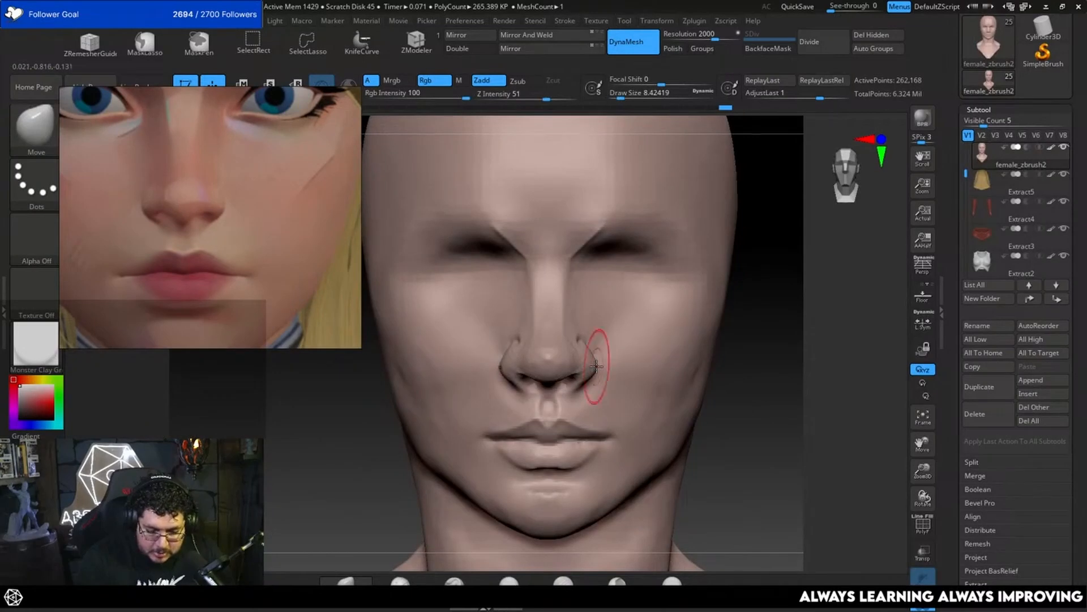
key("space")
left_click_drag(592, 369, 580, 359)
key("space")
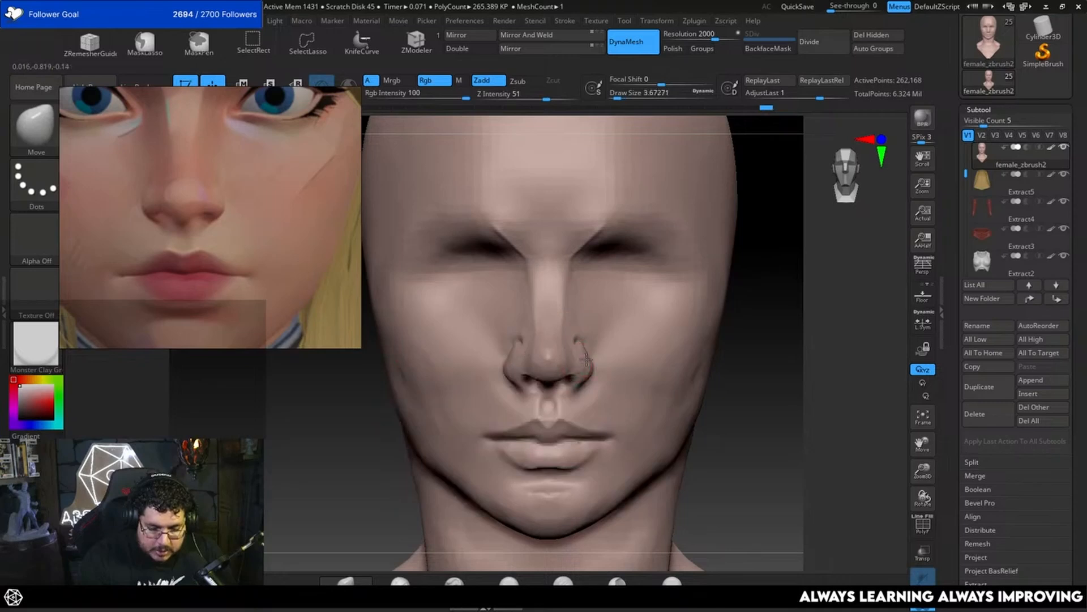
left_click_drag(748, 338, 706, 339)
key("space")
left_click_drag(591, 358, 589, 350)
Step: Sharpen the line between the lips with the DamStandard brush, reducing the draw size to about 1.5
left_click_drag(435, 483, 441, 500, "shift")
left_click_drag(793, 335, 685, 317)
mouse_move(563, 453)
left_mouse_down("alt")
mouse_move(519, 427)
mouse_move(730, 343)
mouse_move(718, 312)
left_mouse_up("alt")
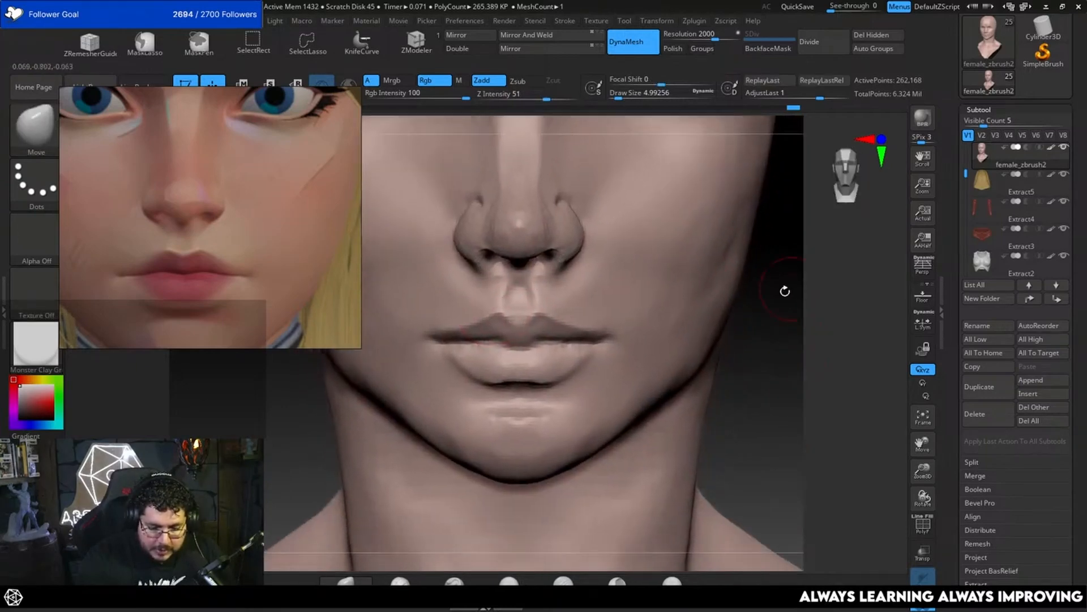
mouse_move(784, 289)
left_mouse_down()
mouse_move(772, 320)
mouse_move(684, 362)
mouse_move(582, 335)
left_mouse_up()
key("b")
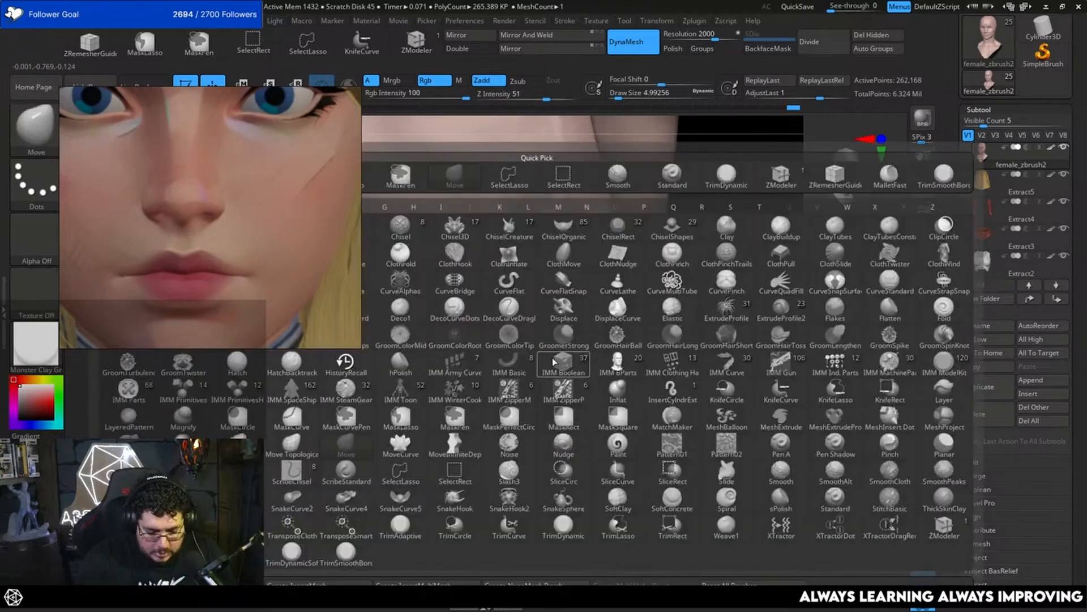
key("d")
key("s")
key("space")
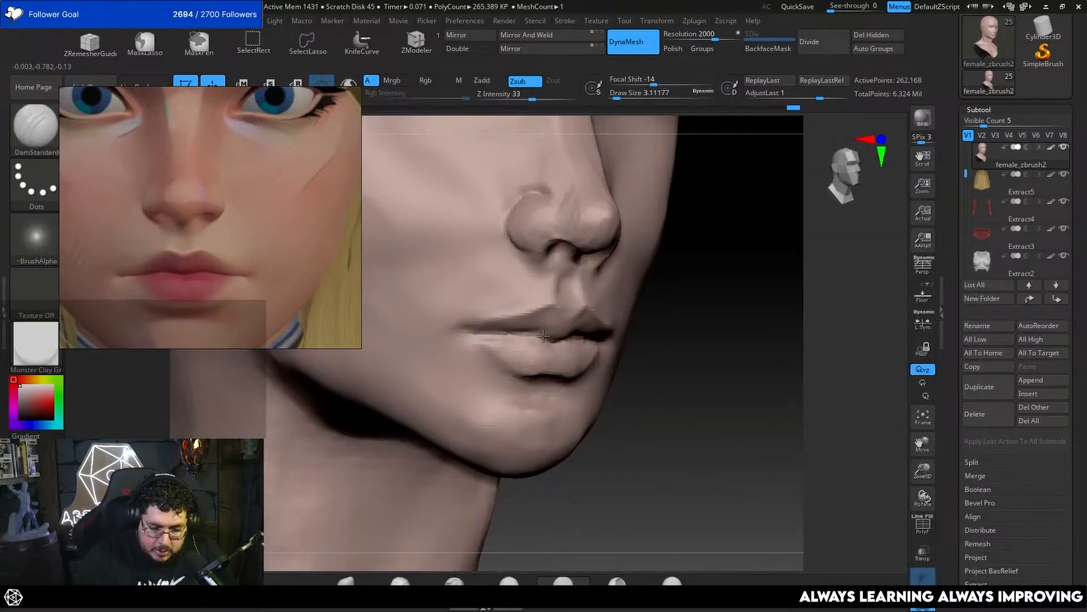
key("space")
left_click_drag(715, 336, 577, 352)
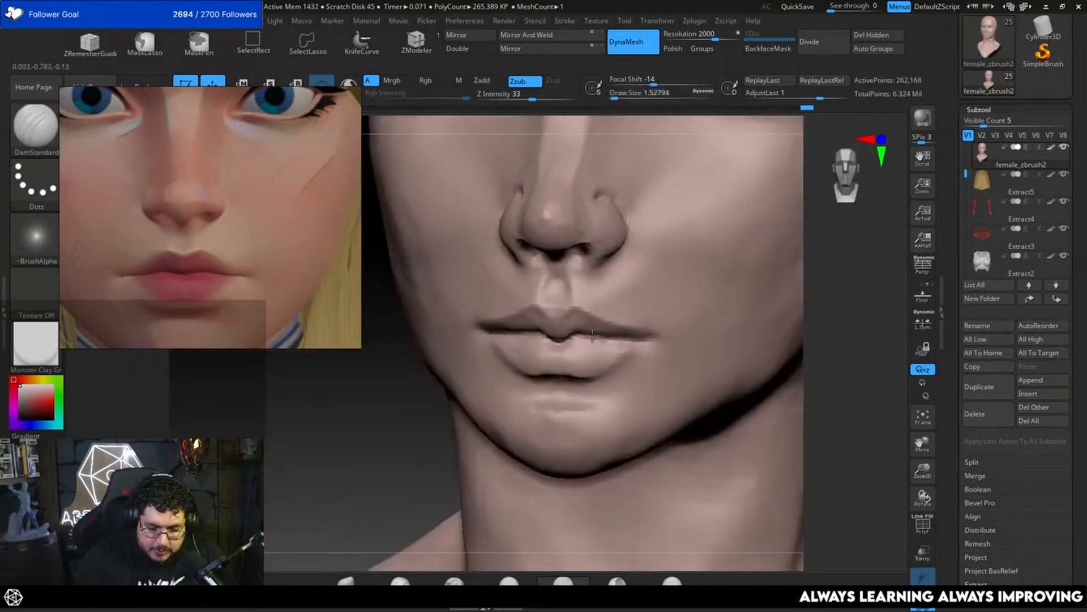
Step: Smooth the planes of the chin and lower lip area with the TrimDynamic brush at a draw size of about 8.4
mouse_move(843, 319)
left_mouse_down()
mouse_move(776, 255)
mouse_move(678, 357)
mouse_move(637, 318)
mouse_move(607, 347)
left_mouse_up()
key("b")
key("t")
key("d")
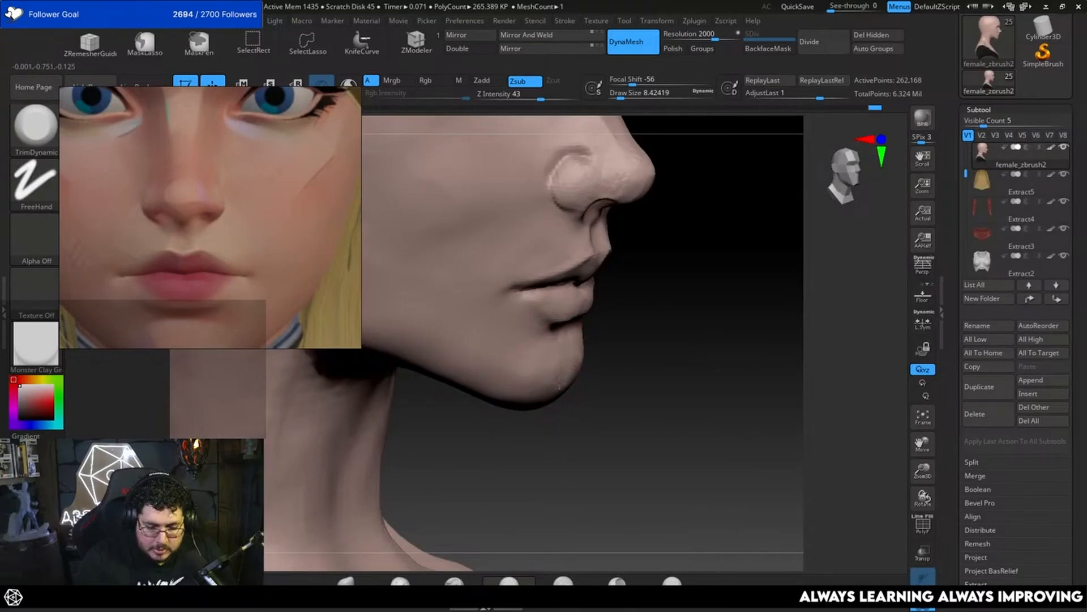
left_click_drag(730, 363, 553, 347)
key("space")
mouse_move(844, 249)
left_mouse_down()
mouse_move(743, 231)
mouse_move(643, 261)
mouse_move(574, 319)
mouse_move(596, 305)
mouse_move(542, 306)
mouse_move(570, 308)
mouse_move(578, 296)
left_mouse_up()
Step: Add volume to the lips and the area around the mouth with the ClayBuildup brush at a draw size of about 4.3
key("b")
key("c")
key("b")
left_click_drag(682, 281, 647, 236)
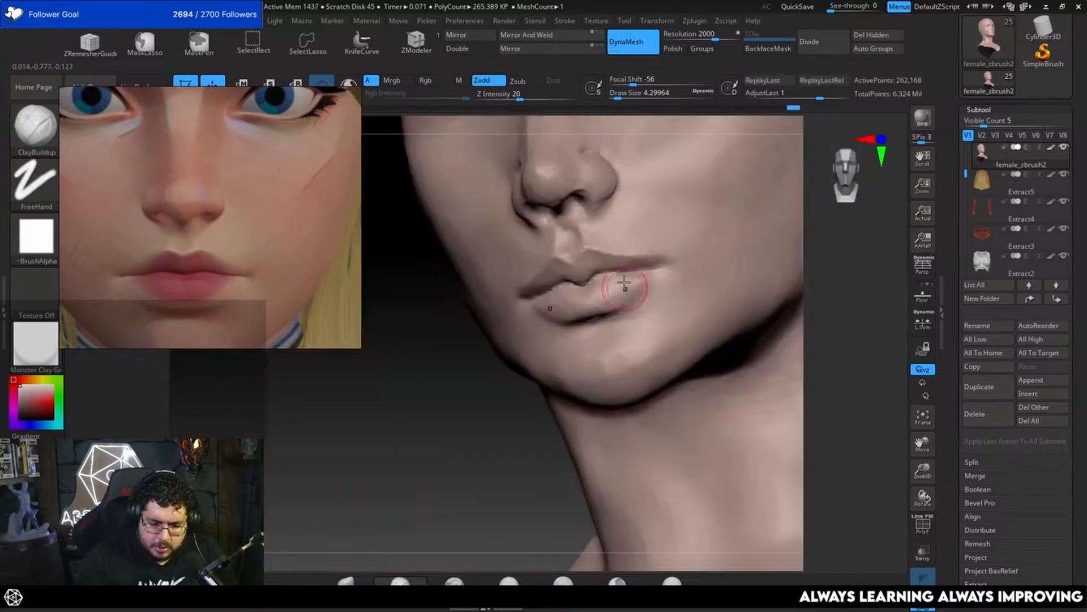
mouse_move(462, 451)
left_mouse_down()
mouse_move(736, 336)
mouse_move(723, 284)
mouse_move(699, 371)
mouse_move(707, 338)
mouse_move(682, 391)
mouse_move(777, 308)
mouse_move(629, 362)
left_mouse_up()
Step: Build up the cheek beside the nose with the ClayBuildup brush, enlarging the draw size to about 8.4
key("space")
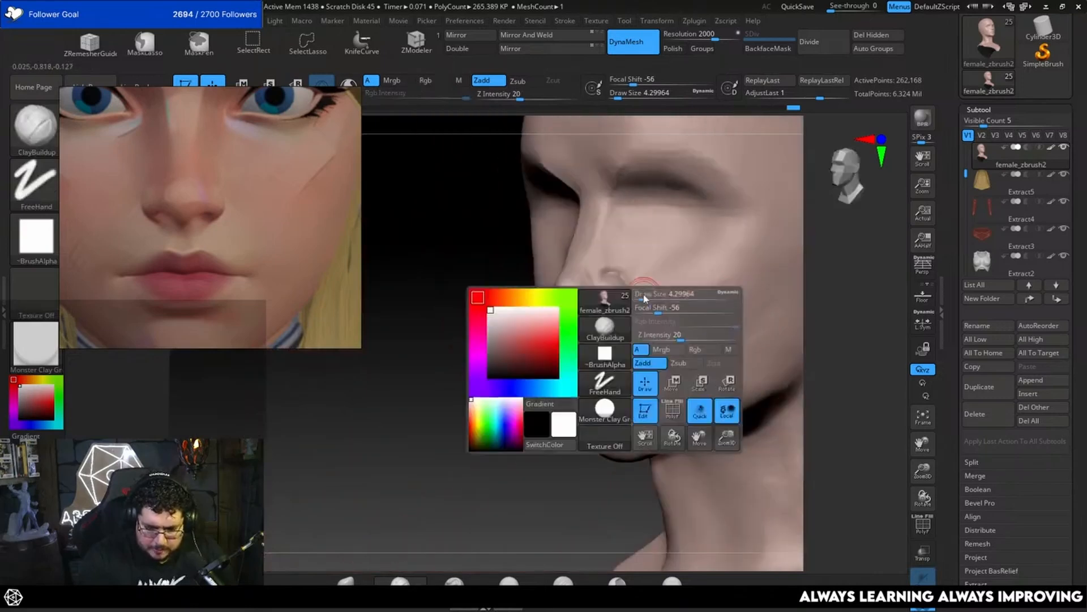
left_click_drag(643, 298, 650, 299)
key("space")
mouse_move(639, 247)
left_mouse_down()
mouse_move(627, 255)
mouse_move(652, 308)
mouse_move(668, 287)
left_mouse_up()
key("space")
key("space")
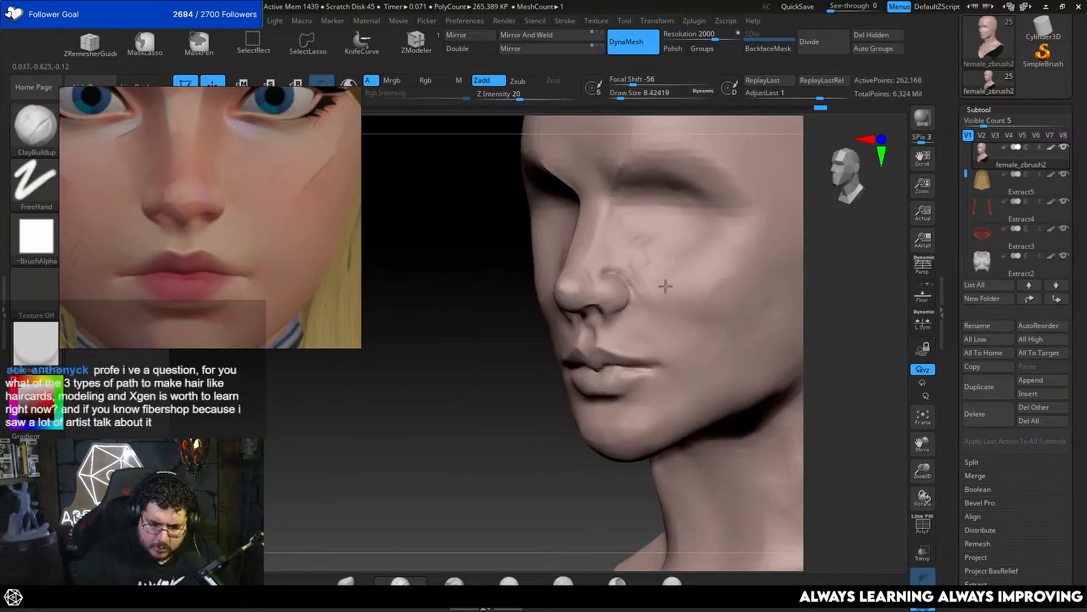
left_click_drag(489, 451, 464, 442, "alt")
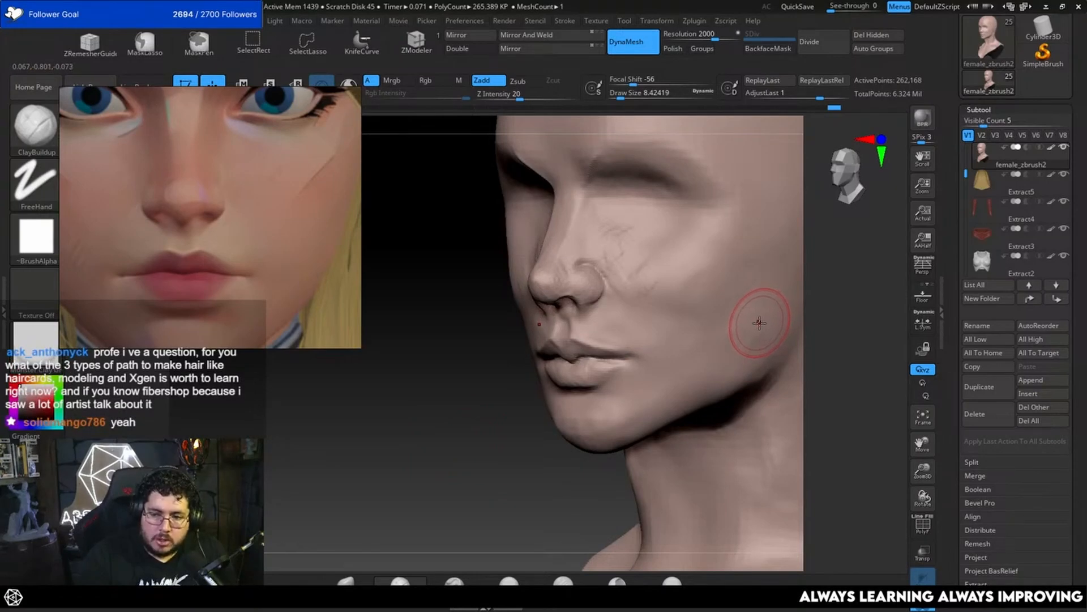
Step: Switch to FiberShop, dismiss its version 3 splash, and frame the default hair strip in the 2D viewport
key("super")
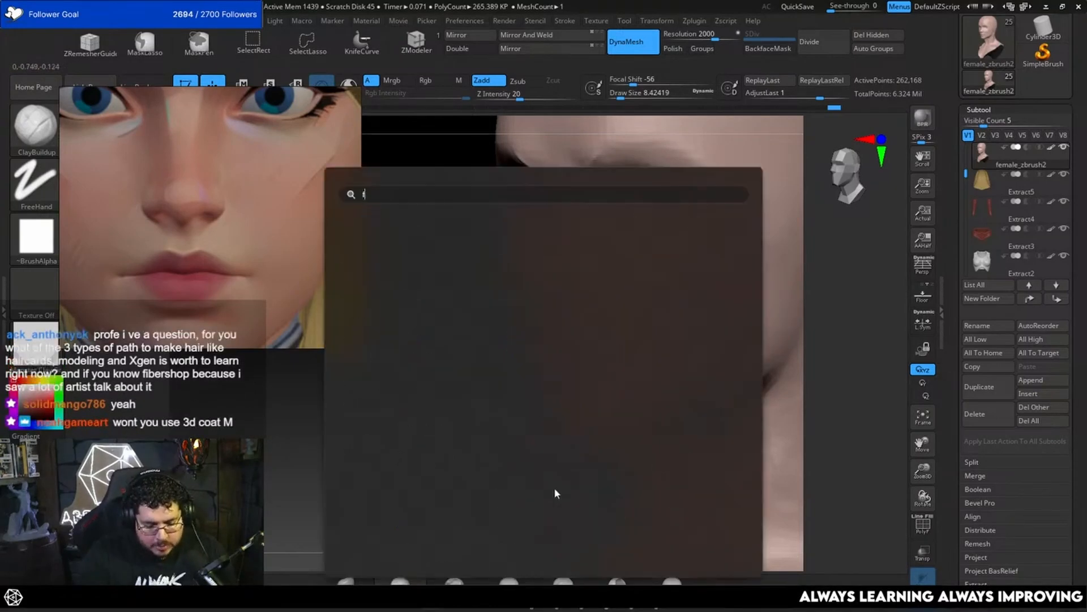
type("fiberShop_v3.1.0")
key("Escape")
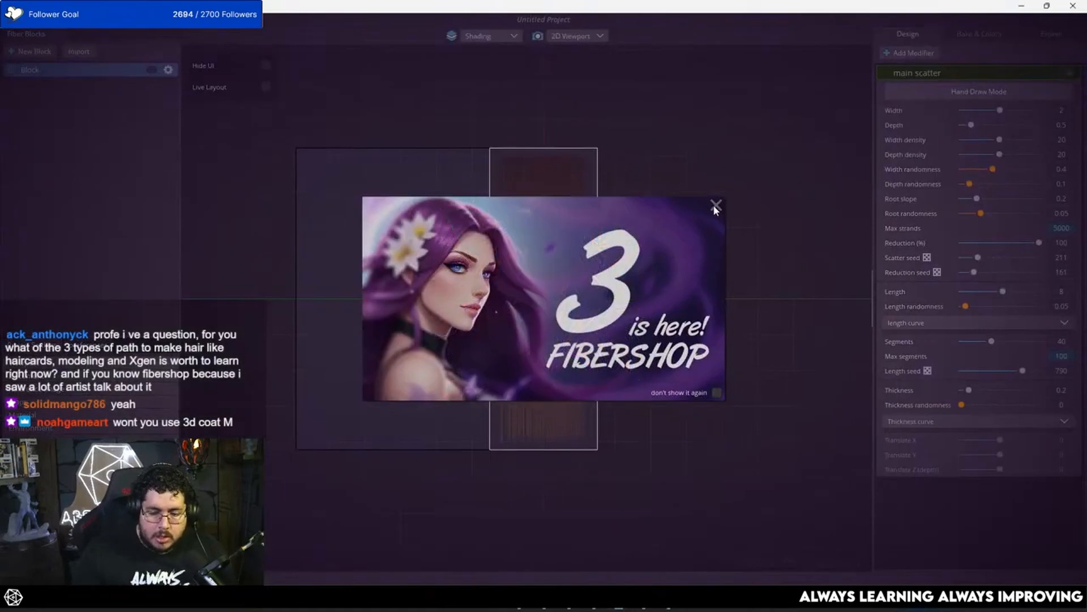
left_click(715, 205)
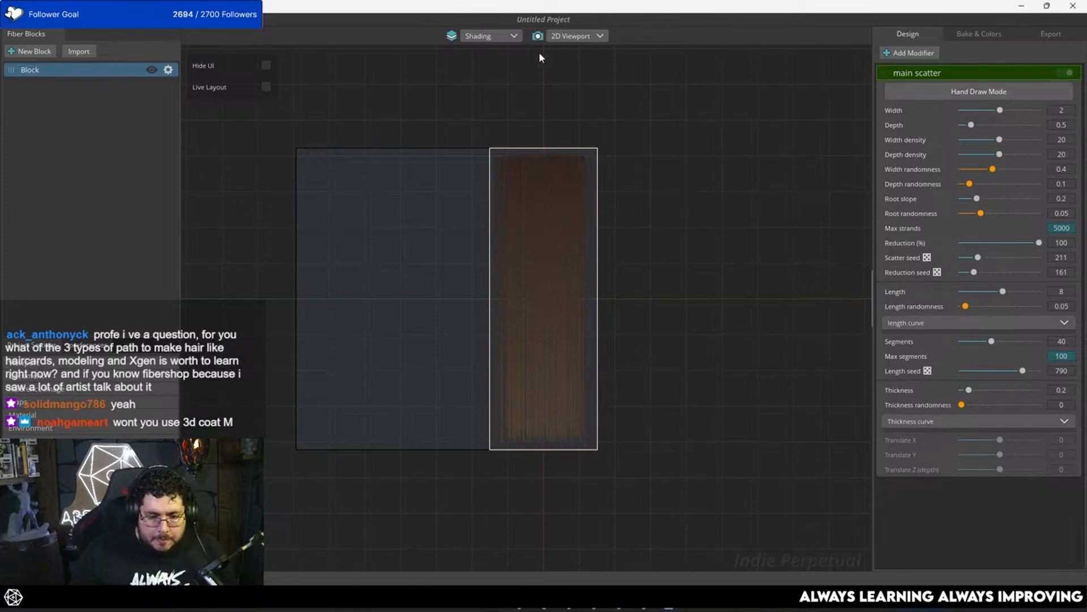
left_click(538, 37)
middle_click_drag(523, 243, 538, 96)
left_click(538, 37)
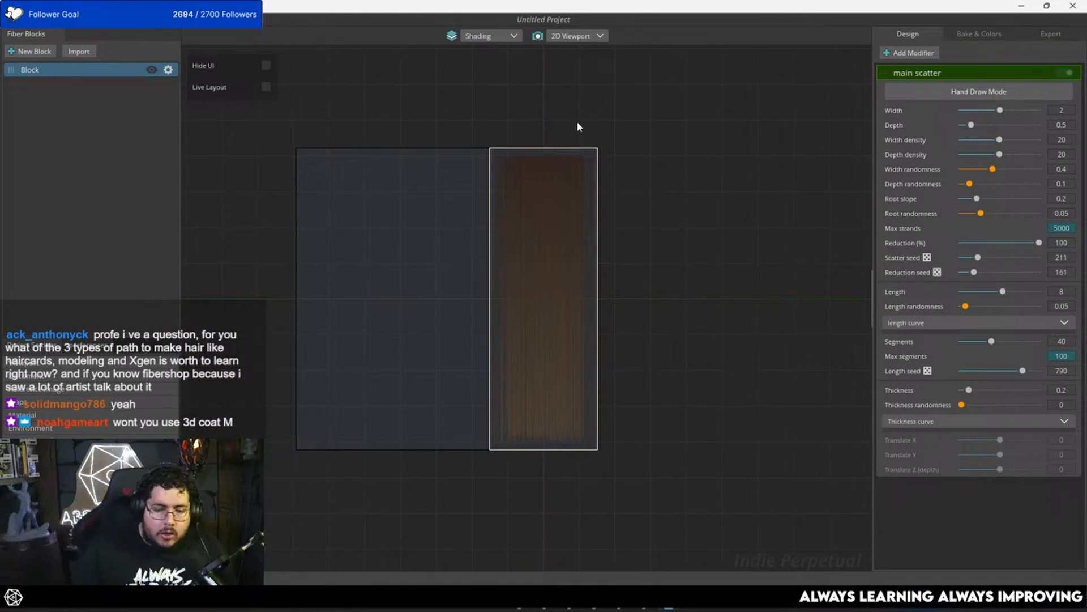
scroll(527, 225, "up", 1)
scroll(526, 225, "up", 1)
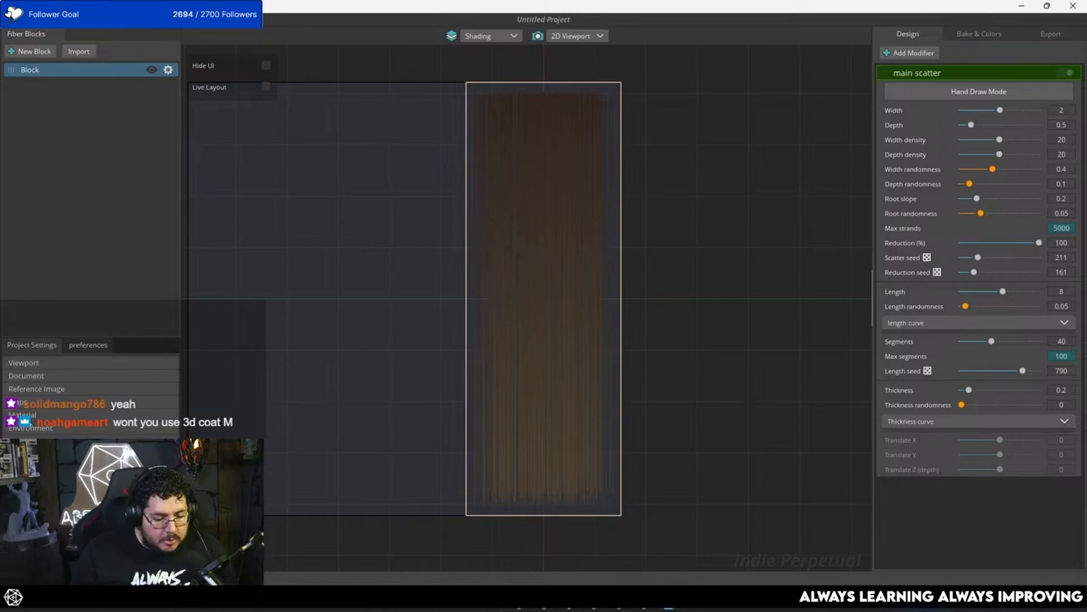
Step: Change the viewport background colour to a light grey and inspect the hair strip's strands against it
left_click(39, 391)
left_click(48, 376)
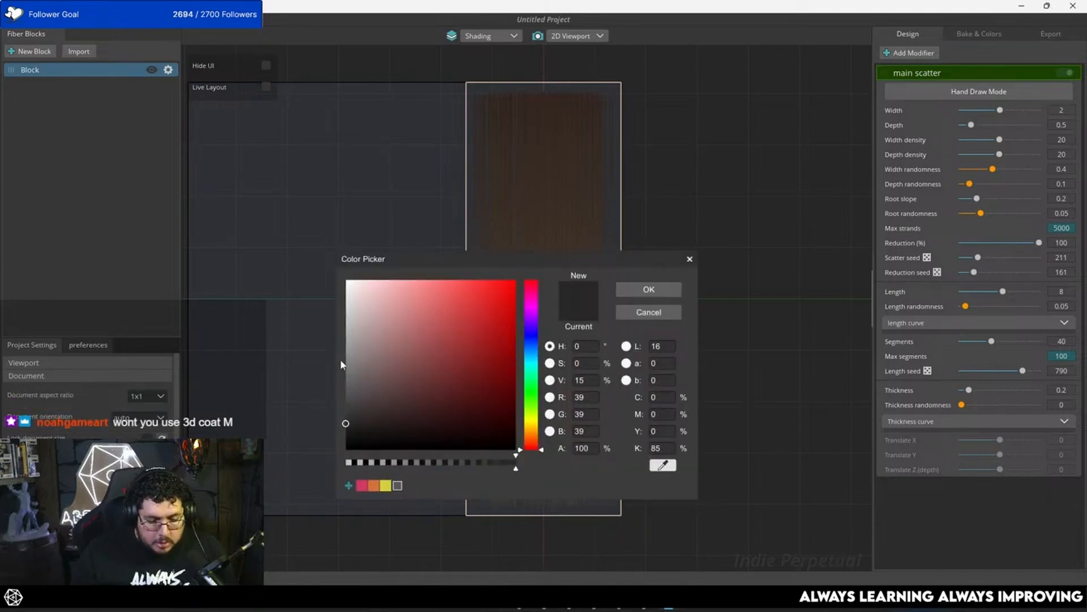
left_click_drag(342, 364, 338, 352)
left_click(635, 285)
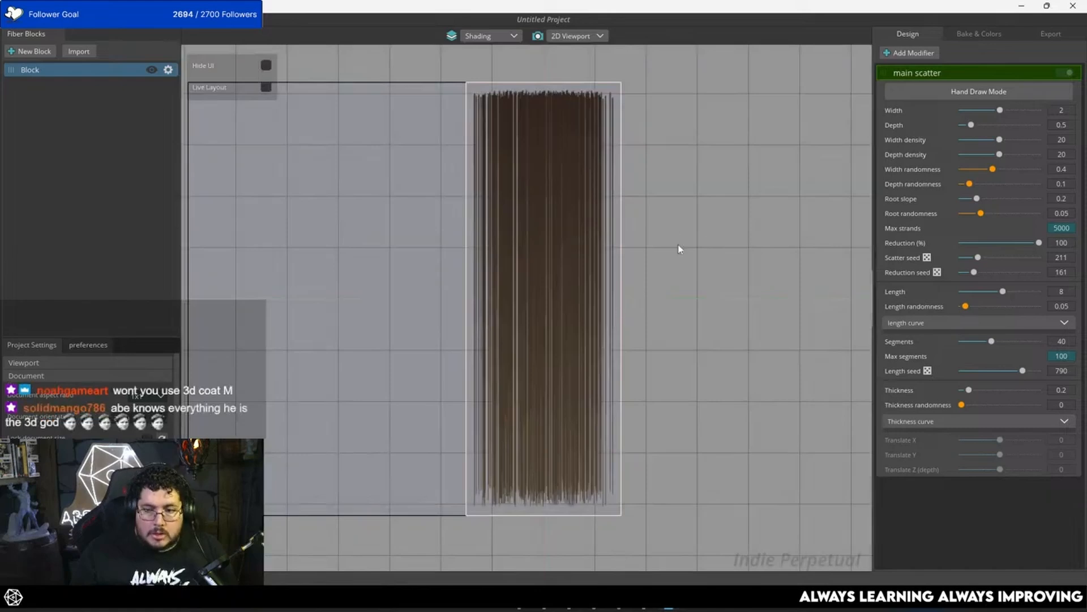
scroll(576, 222, "up", 3)
scroll(572, 219, "down", 2)
middle_click_drag(568, 210, 525, 151)
scroll(531, 222, "down", 1)
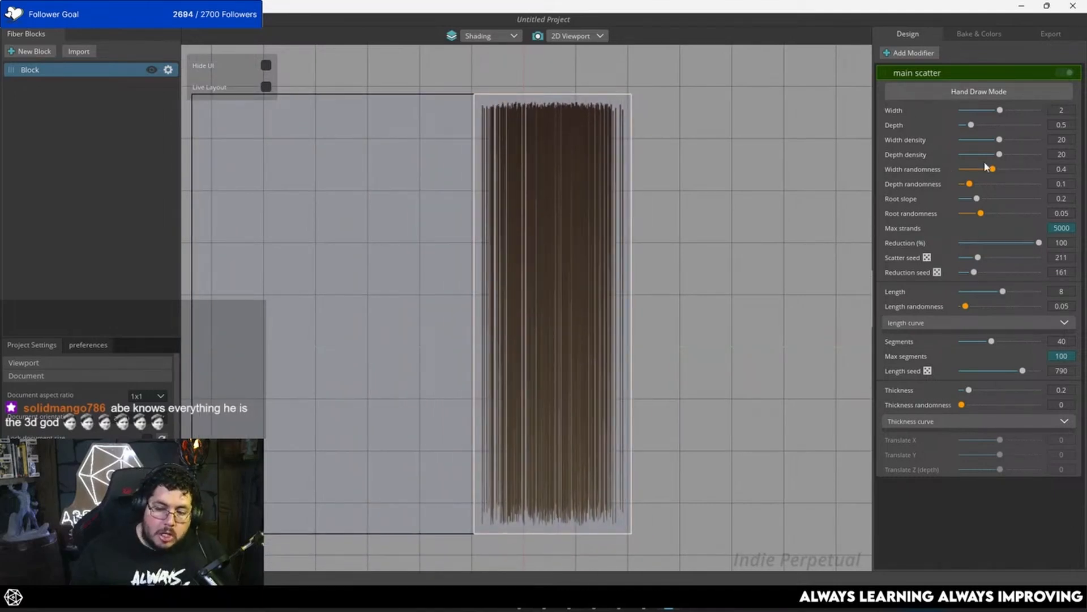
left_click(909, 54)
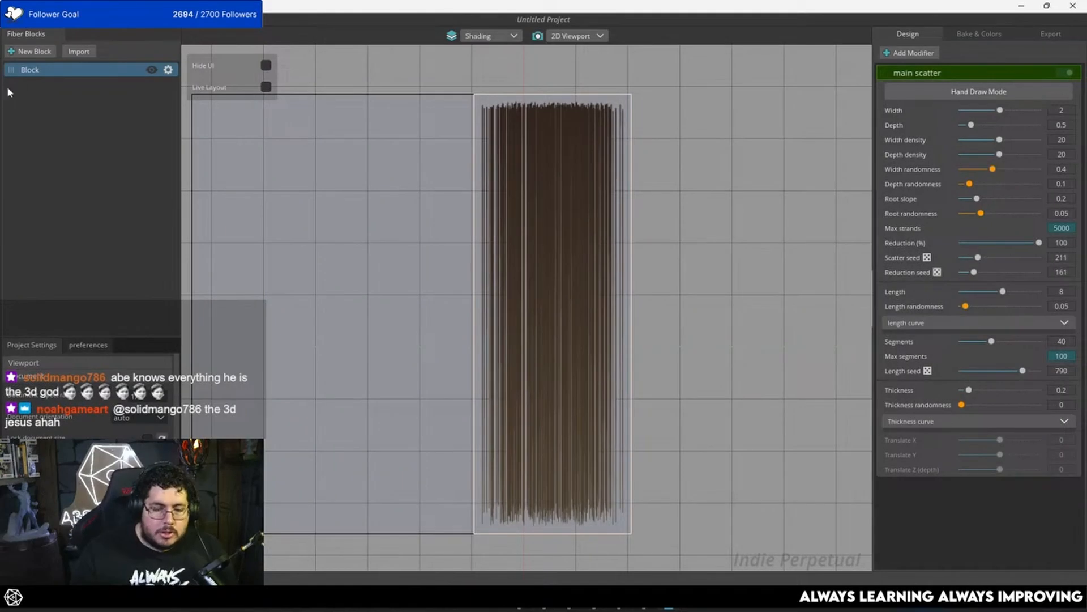
right_click(96, 74)
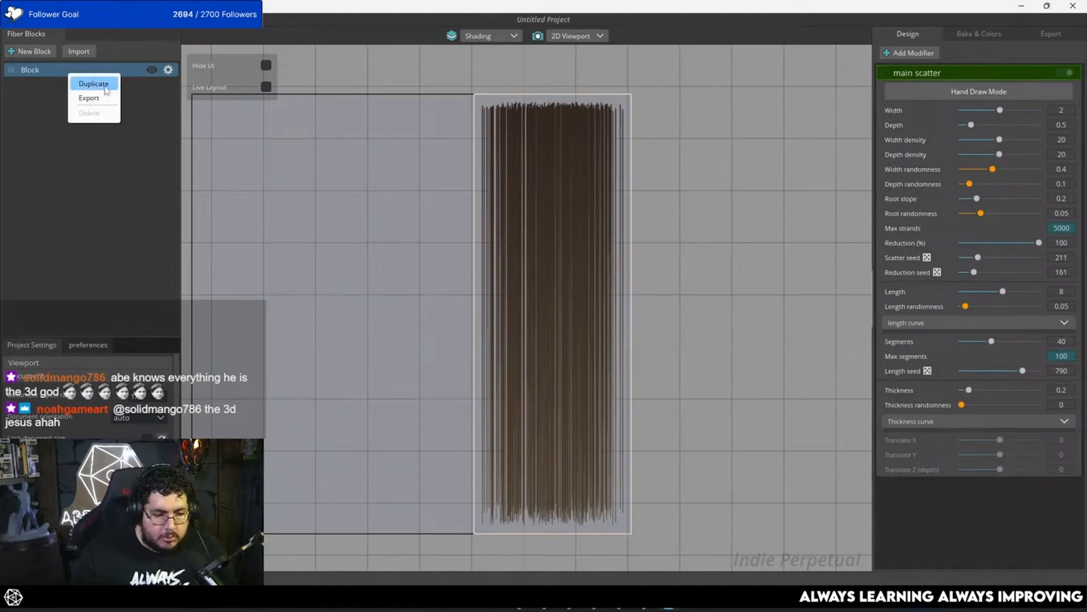
right_click(49, 70)
left_click(94, 155)
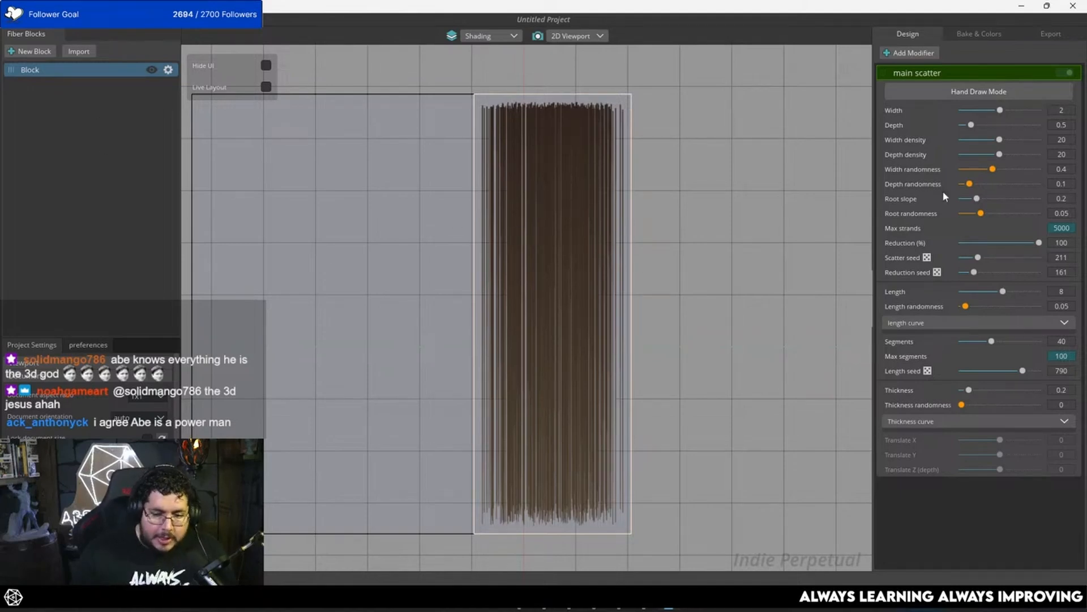
Step: Set the main scatter to width 2.58, depth 2.77, width density 10 and width randomness 0.43
mouse_move(1000, 111)
left_mouse_down()
mouse_move(1042, 107)
mouse_move(983, 111)
mouse_move(1032, 111)
mouse_move(991, 121)
mouse_move(1013, 121)
left_mouse_up()
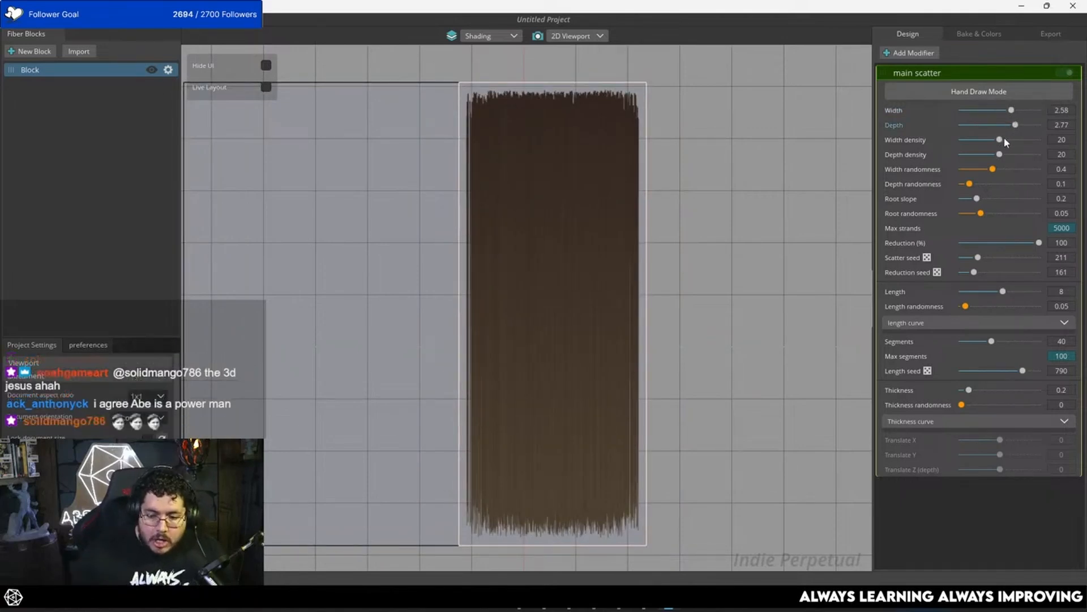
left_click_drag(1004, 138, 989, 167)
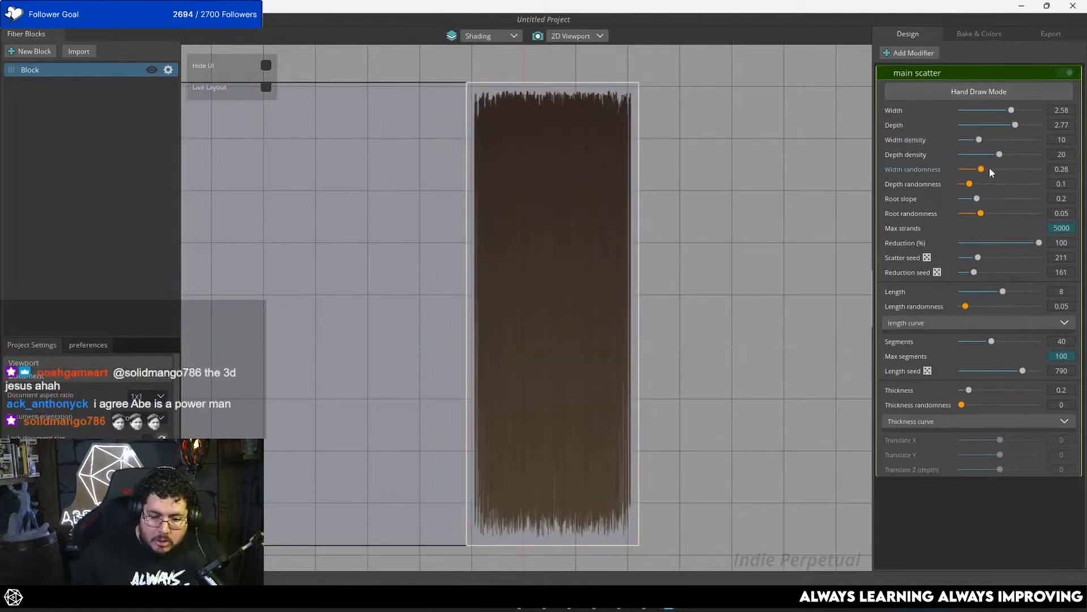
Step: Add a Curl modifier to the hair block with scale 0.24, scale randomness 0.26 and length 4.55
left_click(909, 53)
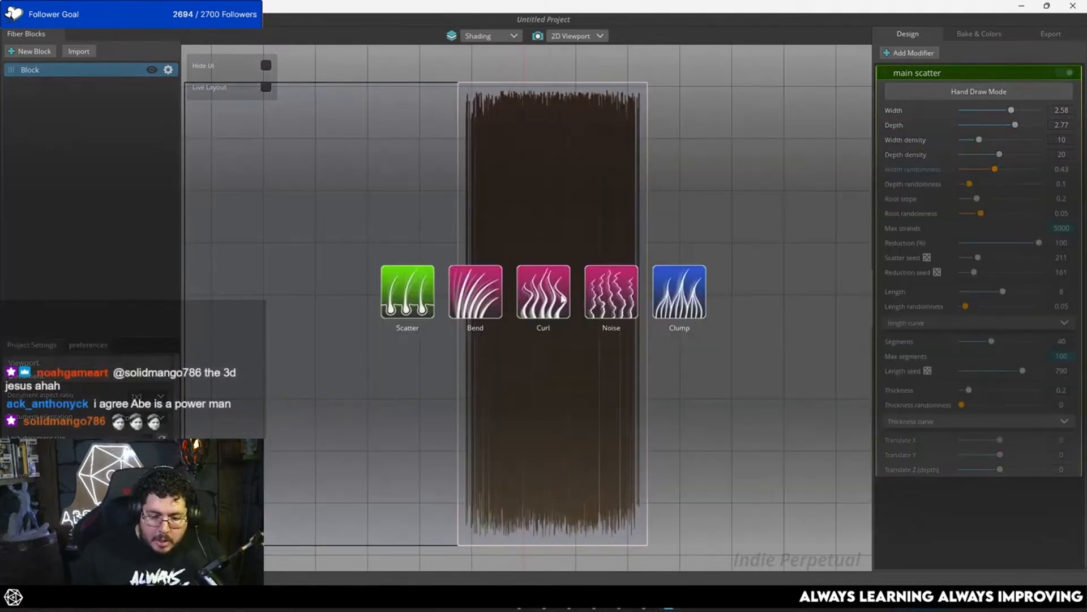
left_click(541, 301)
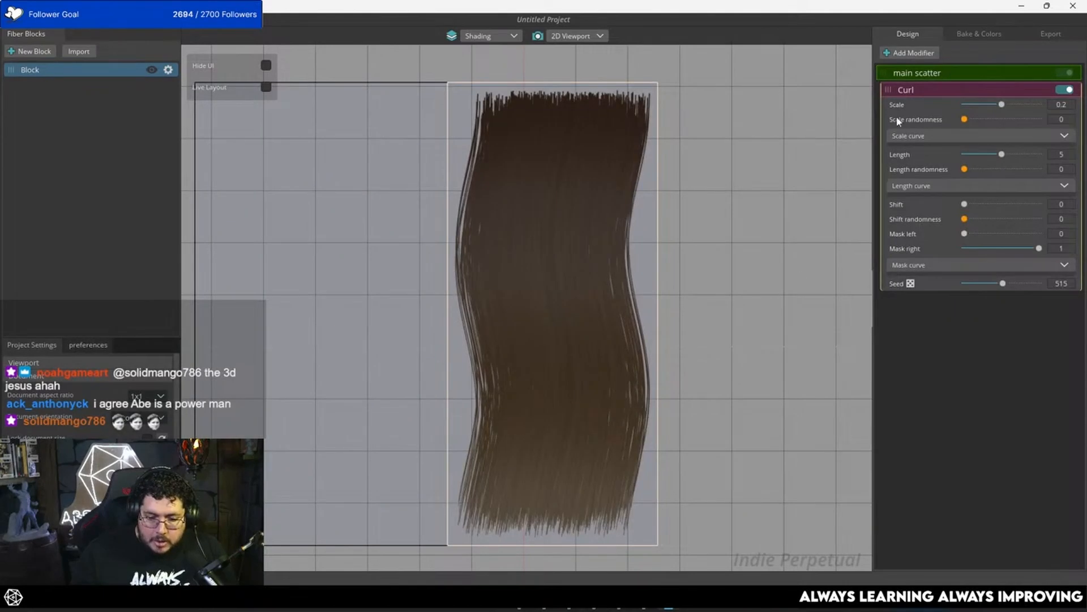
left_click_drag(1003, 106, 1000, 157)
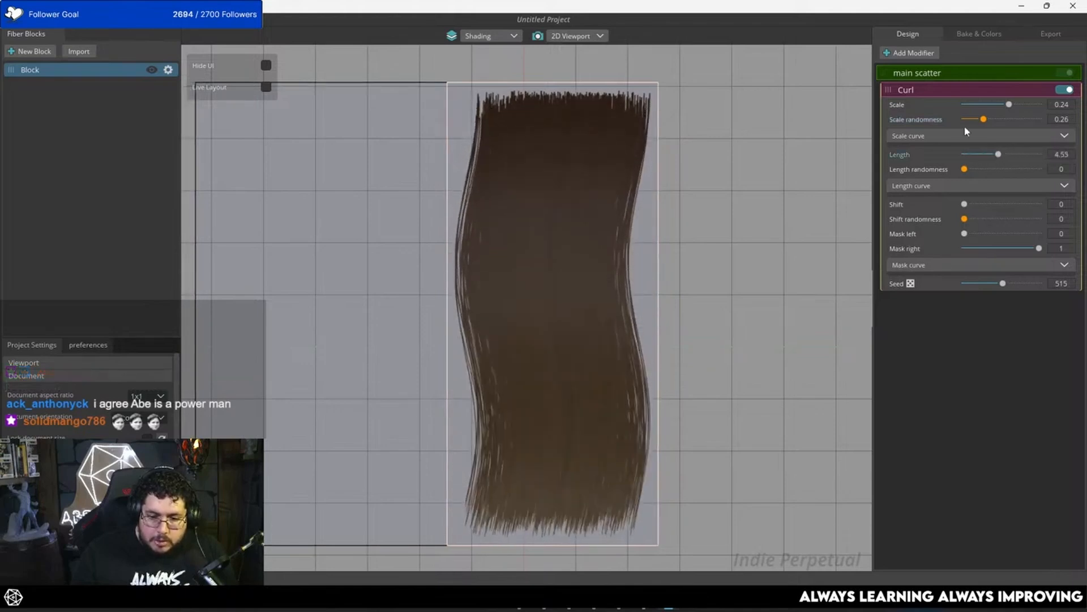
Step: Add a Noise modifier to the hair block with strength 0.5, strength randomness 0.48 and length 3.35
left_click(910, 53)
left_click(619, 299)
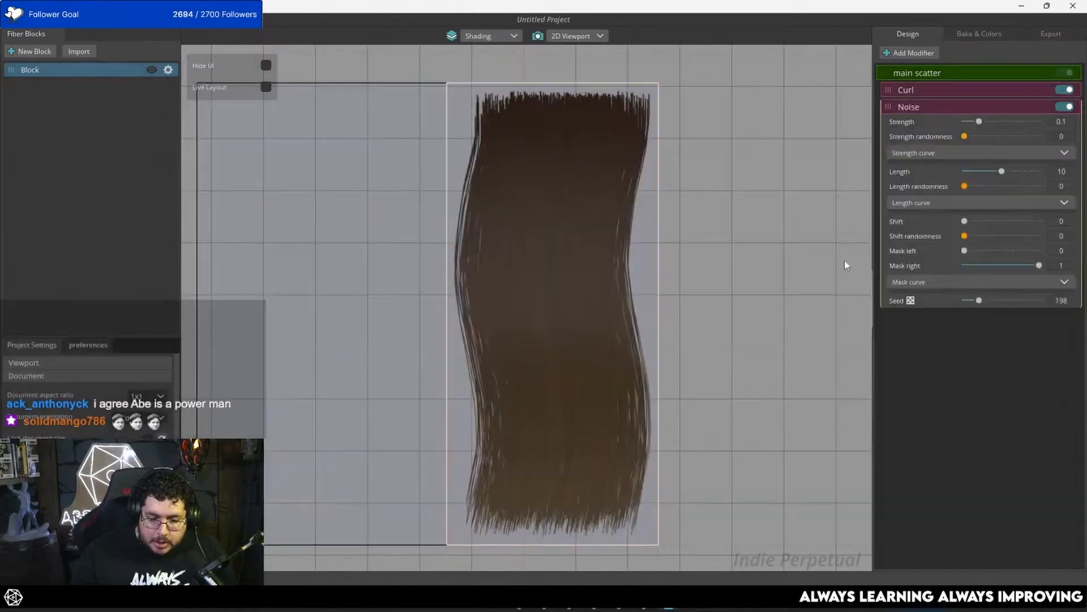
left_click_drag(983, 123, 1039, 124)
left_click_drag(965, 136, 980, 176)
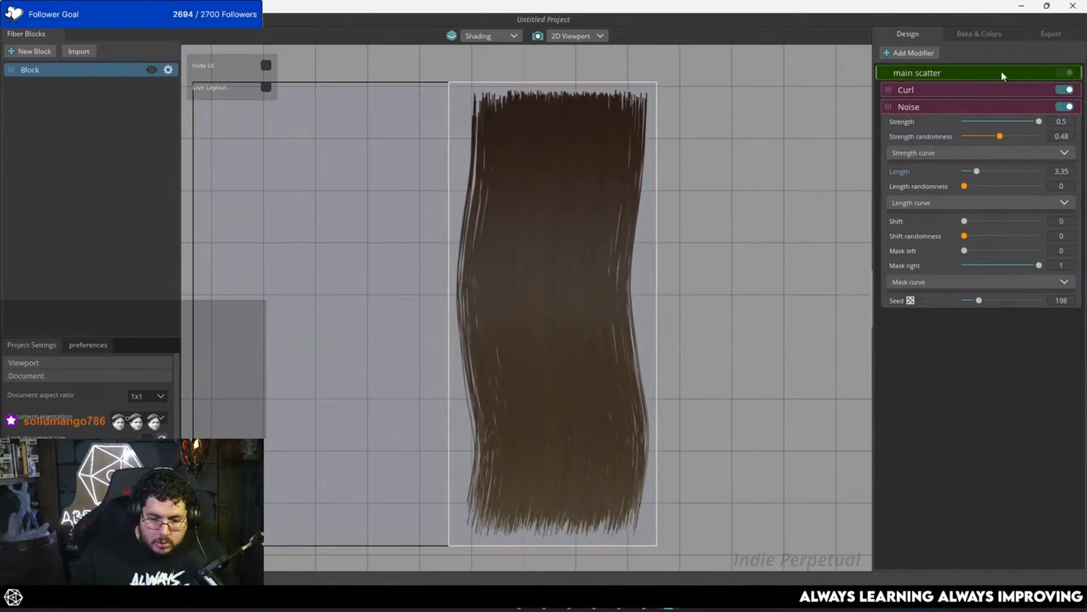
Step: Review the main scatter and project settings, examine the curled strip in the 3D viewport, and return to the 2D viewport
left_click(1020, 74)
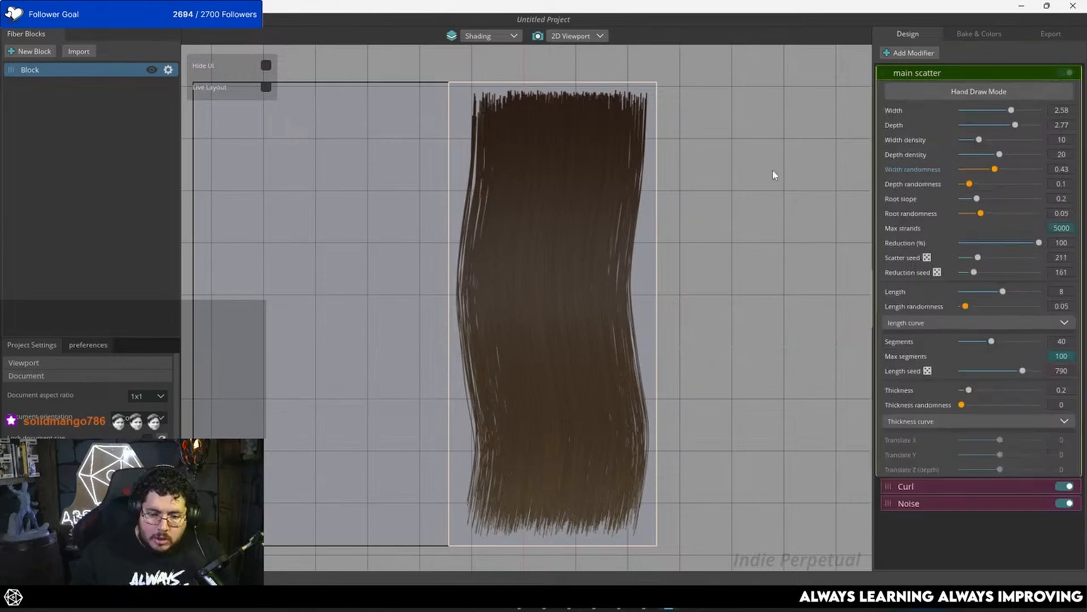
scroll(88, 385, "down", 3)
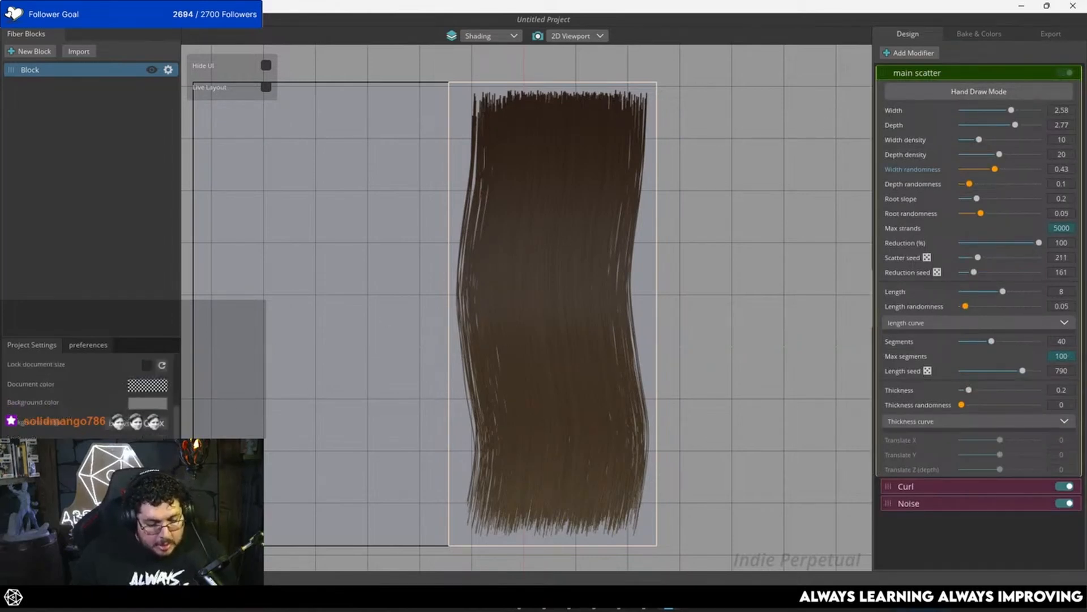
scroll(87, 391, "down", 3)
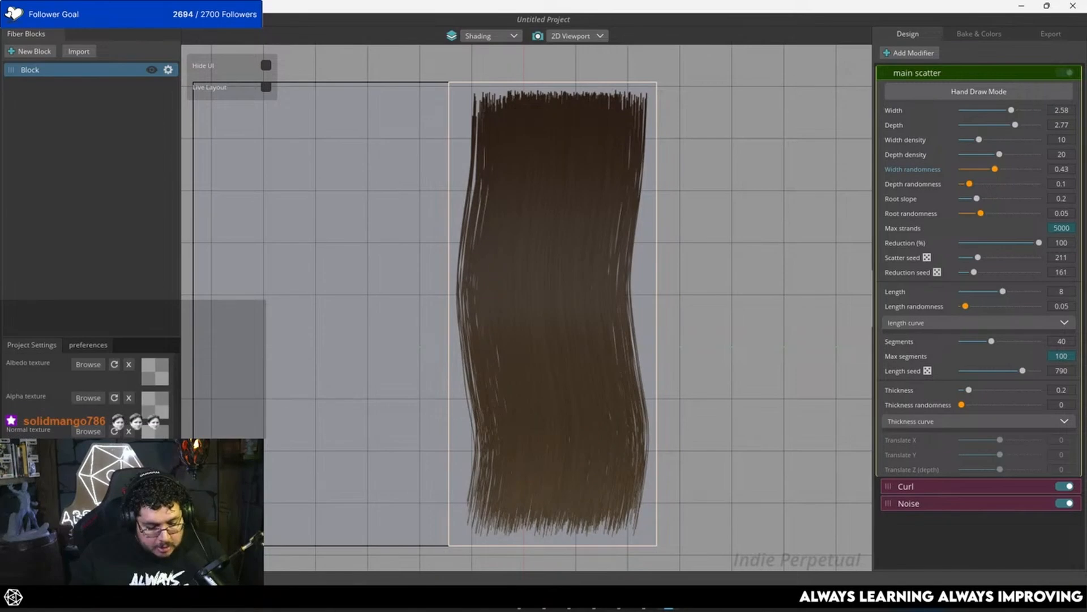
scroll(541, 310, "up", 2)
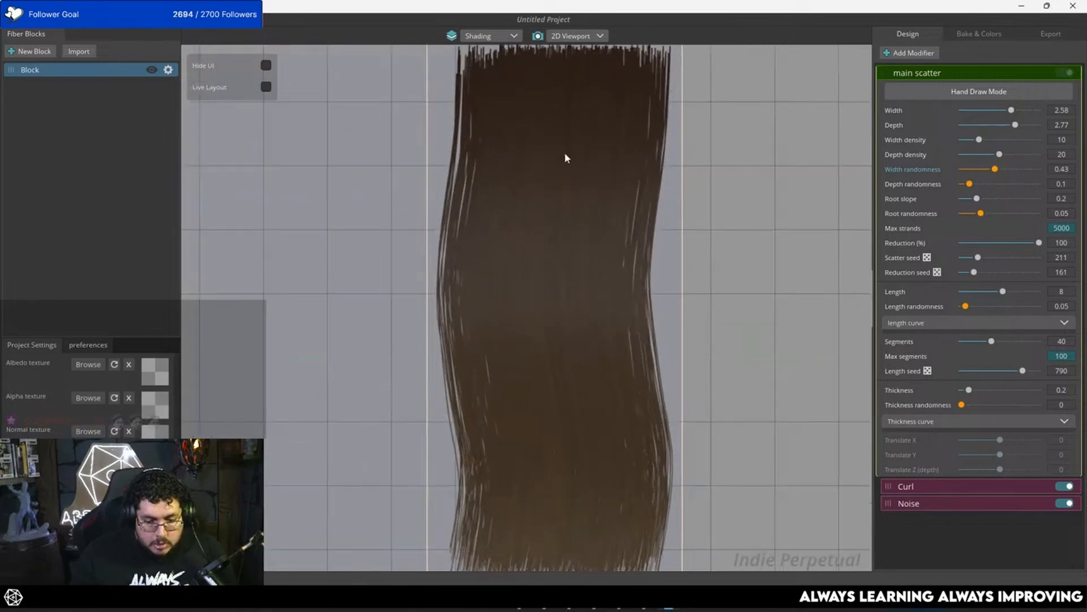
left_click(537, 36)
scroll(552, 279, "up", 5)
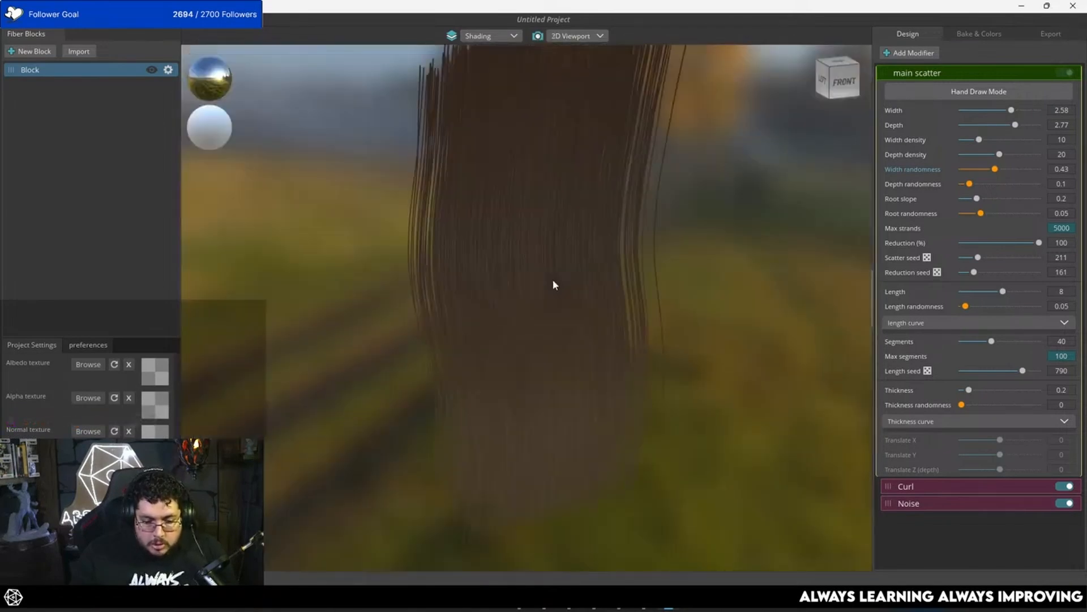
scroll(552, 280, "up", 3)
mouse_move(512, 306)
middle_mouse_down()
mouse_move(529, 318)
mouse_move(491, 304)
mouse_move(508, 280)
mouse_move(517, 287)
middle_mouse_up()
scroll(525, 305, "down", 5)
scroll(490, 304, "down", 5)
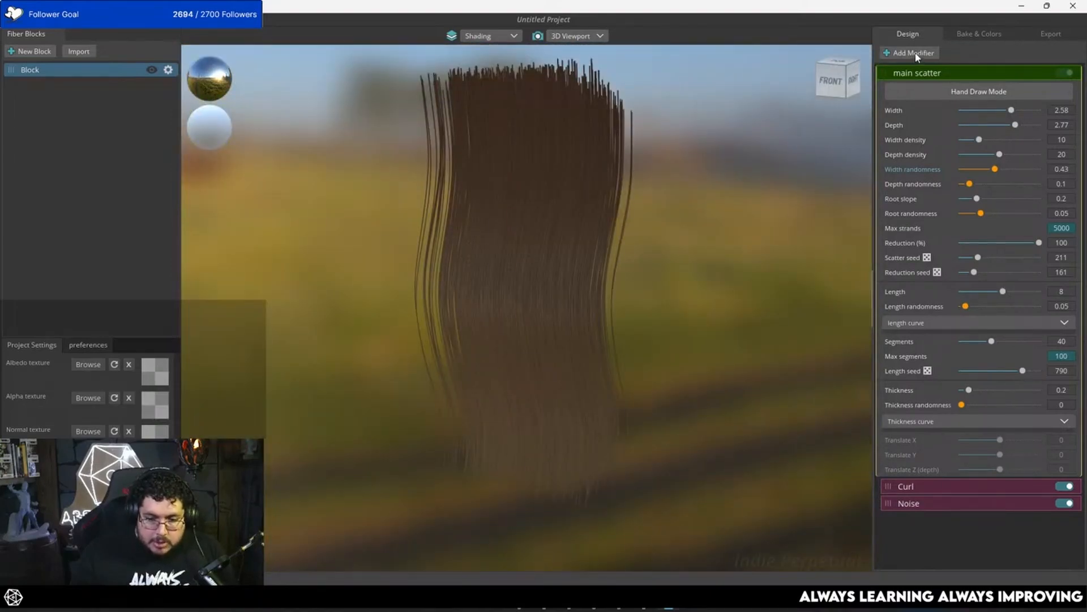
left_click(537, 37)
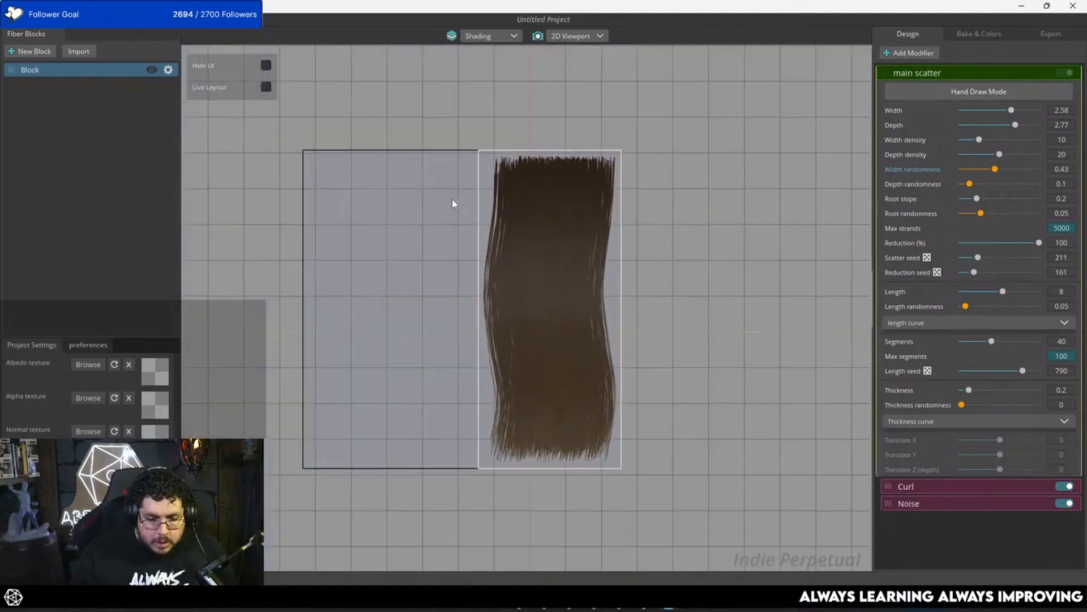
Step: Duplicate the hair block, set the copy to width 1.41, depth 1.93 and depth density 12, and place it beside the original
right_click(35, 70)
left_click(62, 83)
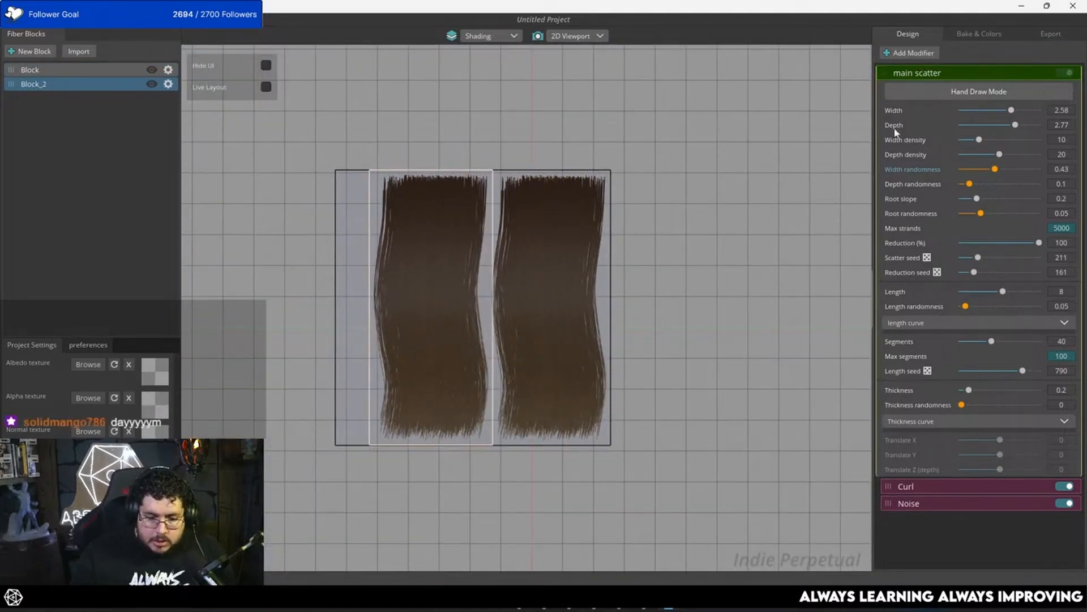
left_click_drag(1011, 110, 984, 154)
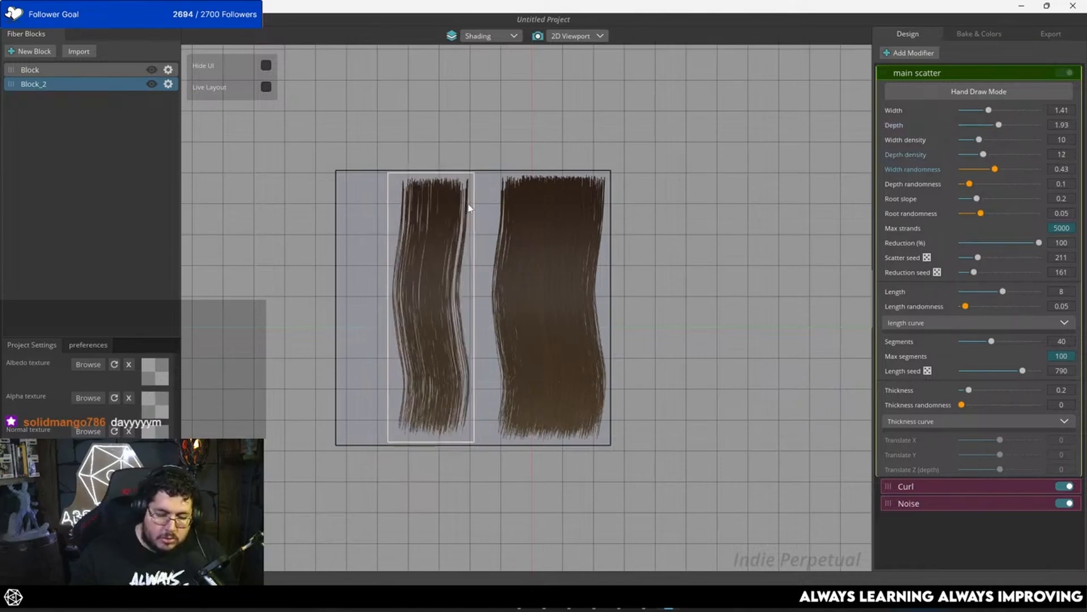
left_click_drag(445, 279, 465, 274)
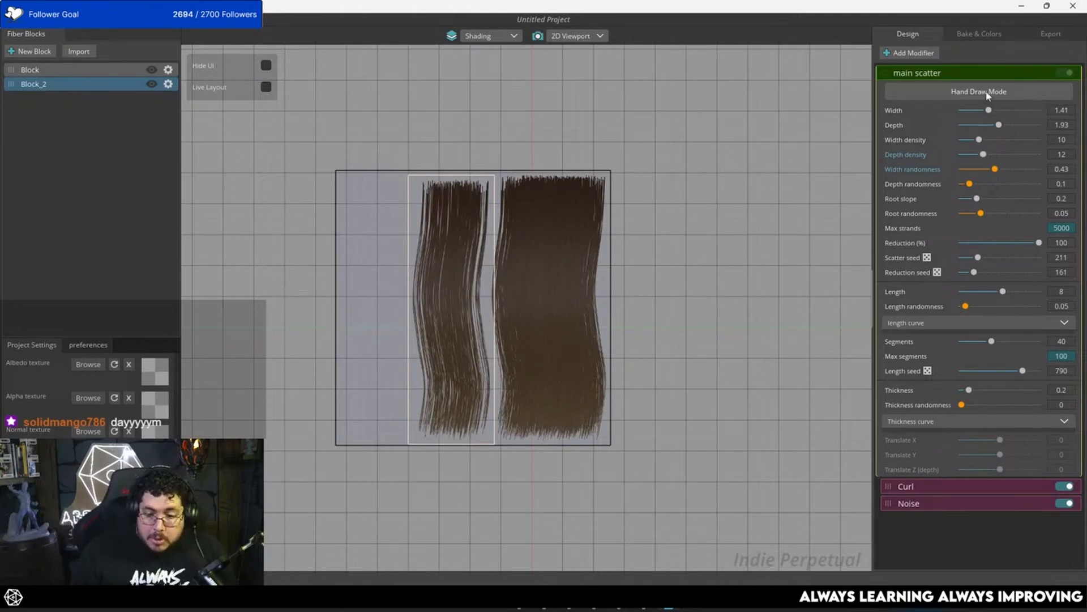
Step: Bake the texture maps for both hair blocks at a resolution of 1024
left_click(966, 34)
left_click(1037, 250)
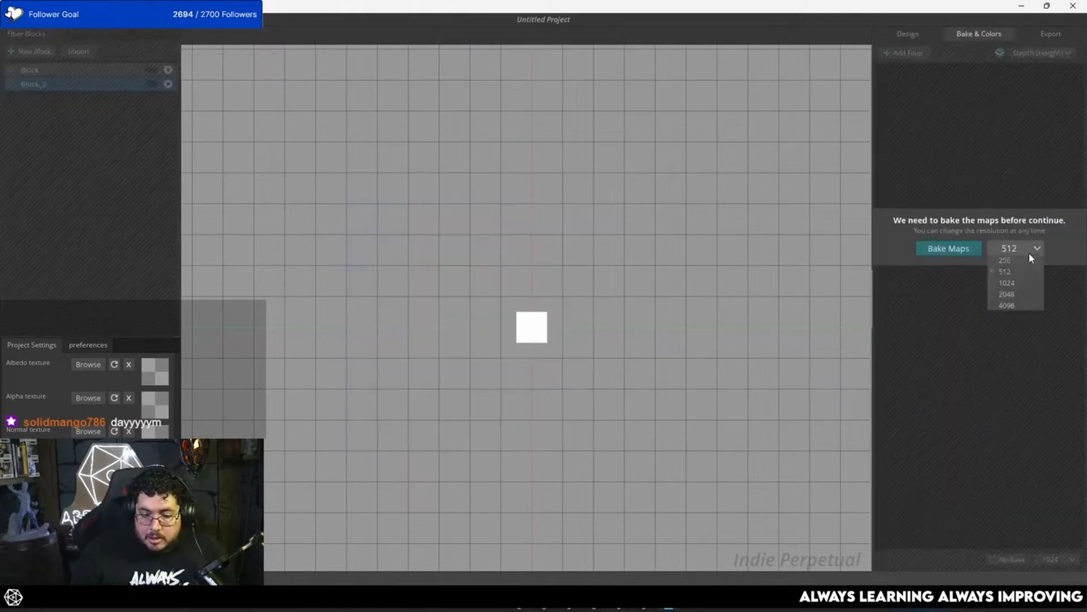
left_click(1029, 251)
left_click(1002, 282)
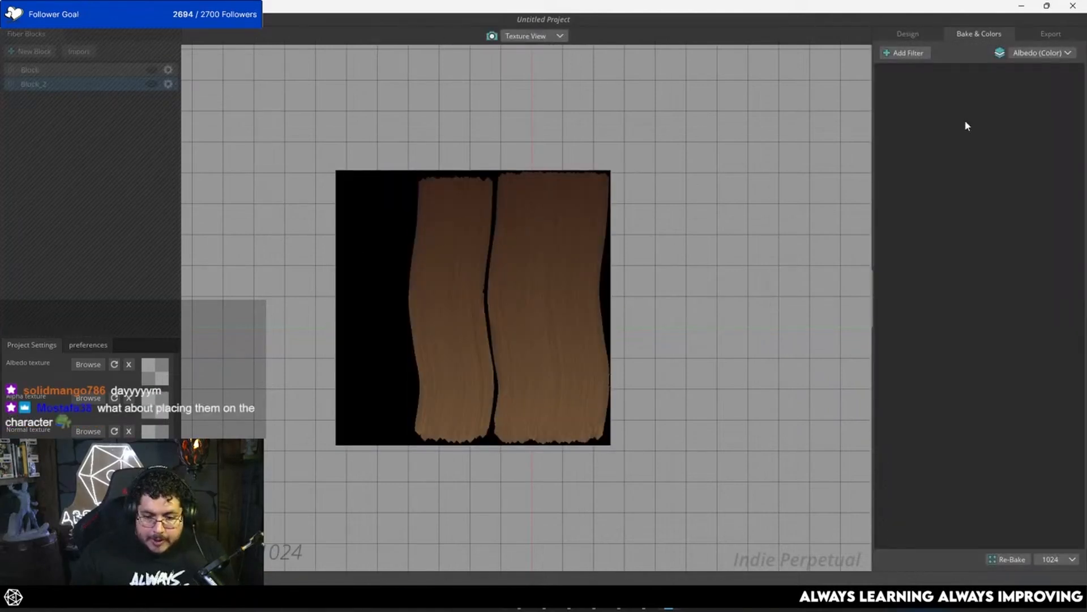
Step: Examine the baked specular, ambient, alpha, translucency, normal and depth maps, and return to the albedo map
left_click(1045, 52)
left_click(1028, 76)
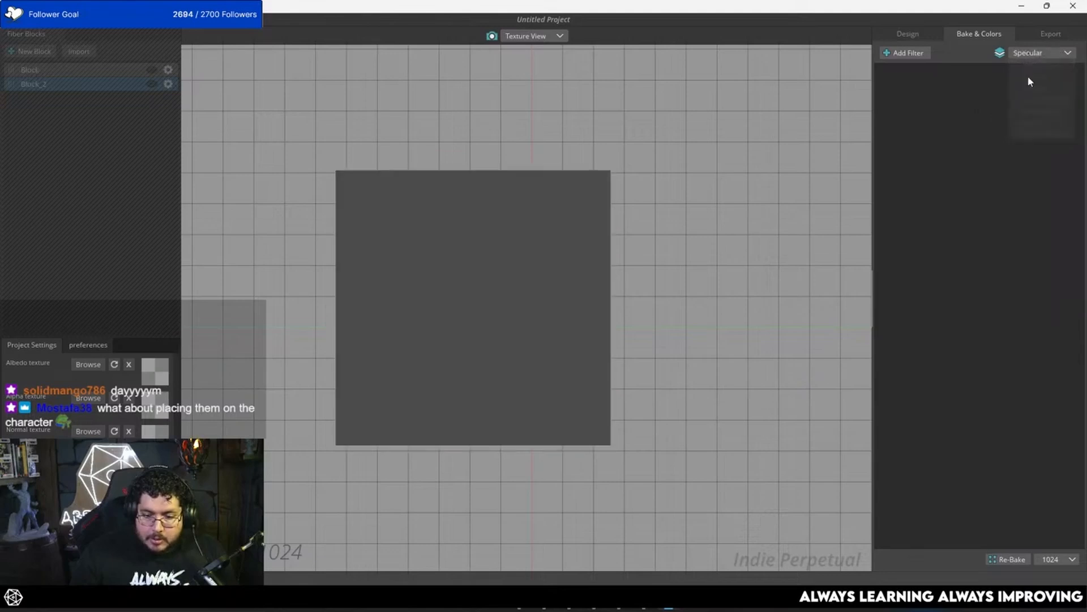
left_click(1032, 53)
left_click(1032, 87)
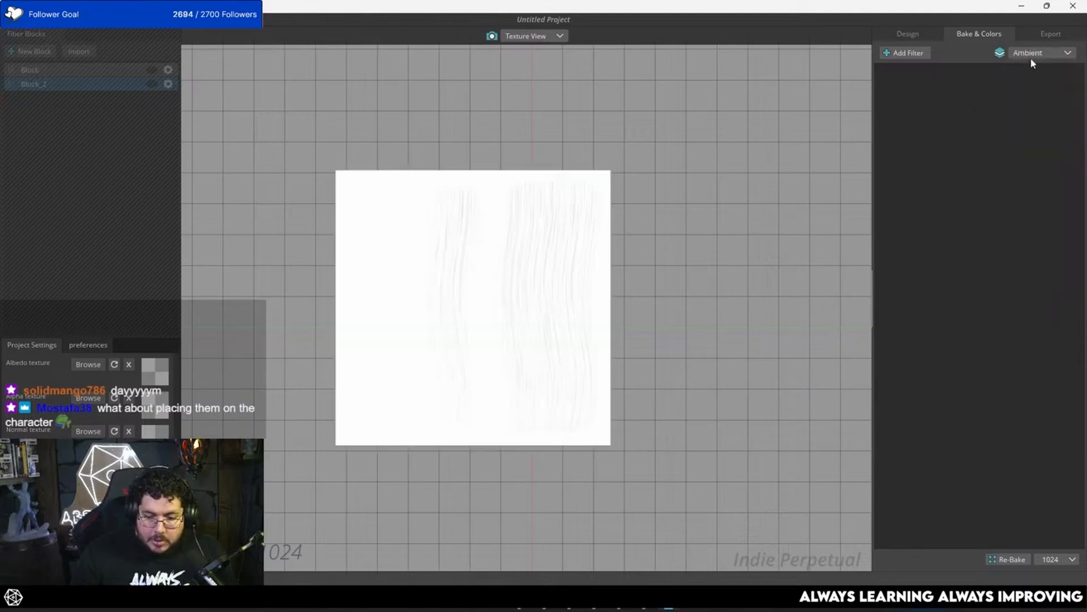
left_click(1031, 54)
left_click(1029, 99)
left_click(1035, 54)
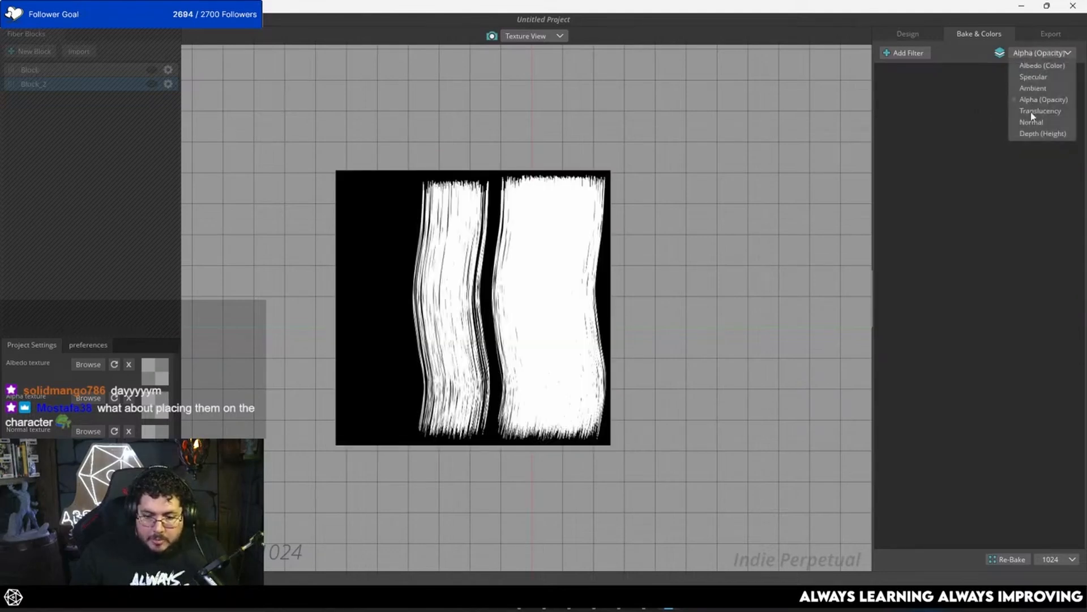
left_click(1032, 110)
left_click(1036, 53)
left_click(1032, 122)
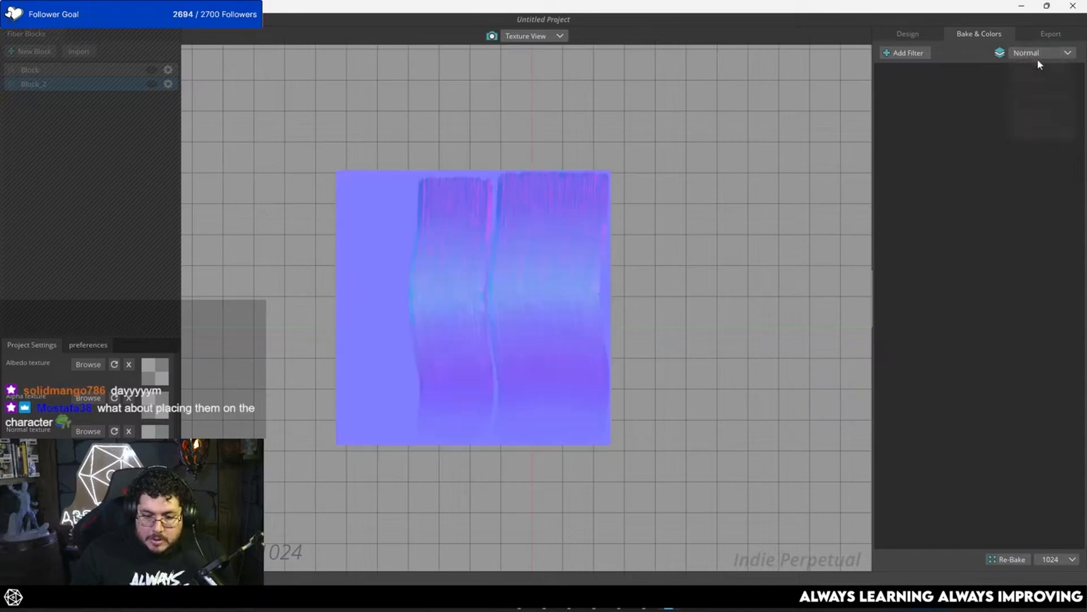
left_click(1038, 55)
left_click(1037, 134)
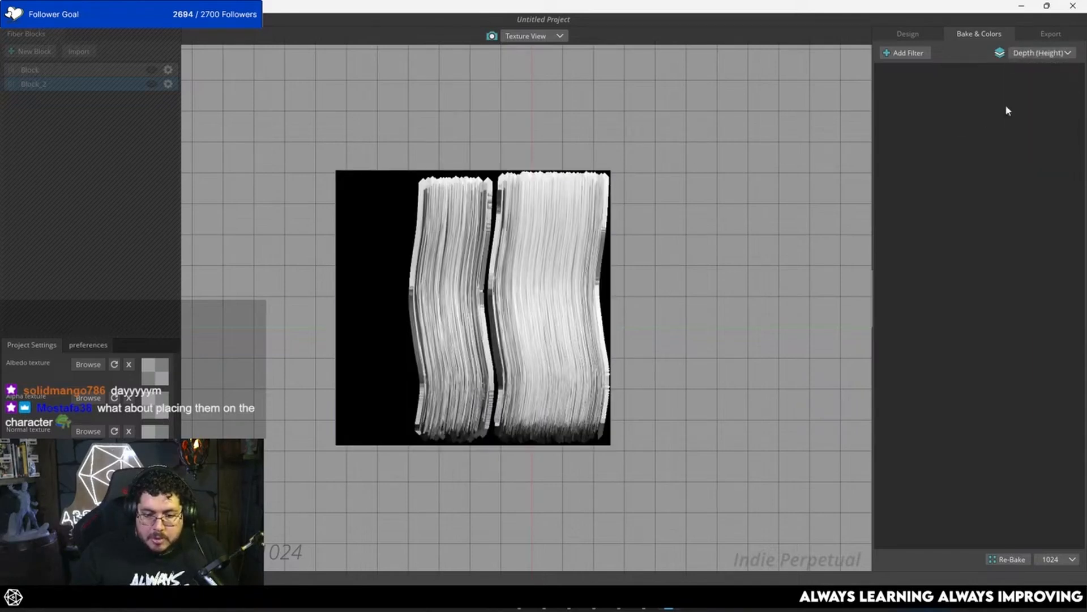
left_click(1034, 54)
left_click(1032, 65)
Step: Review the map export options, close FiberShop, and return to the bust in ZBrush
left_click(1048, 34)
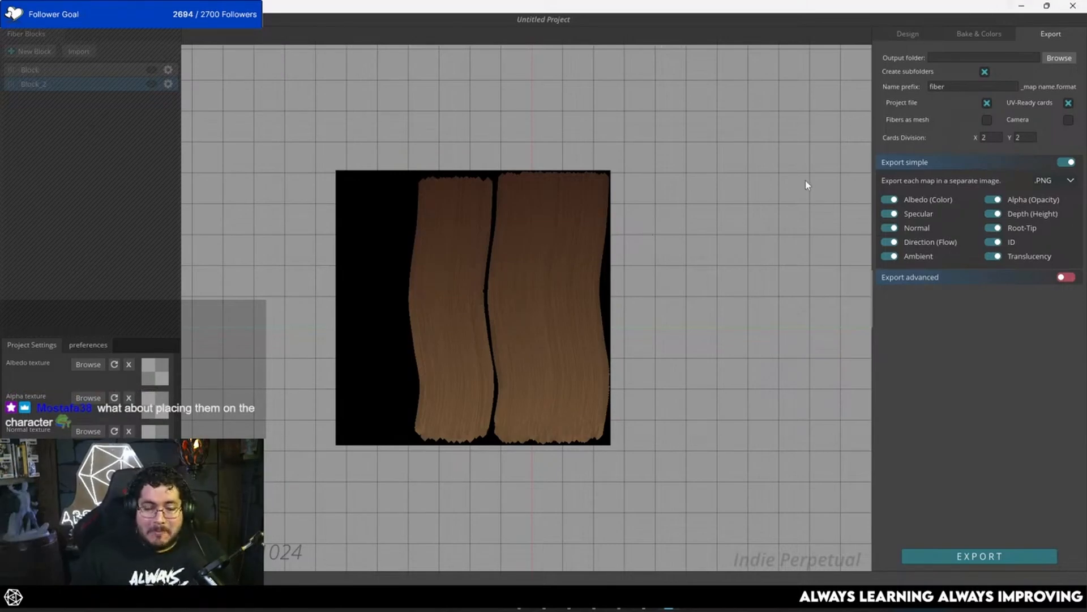
left_click(1071, 6)
left_click(507, 327)
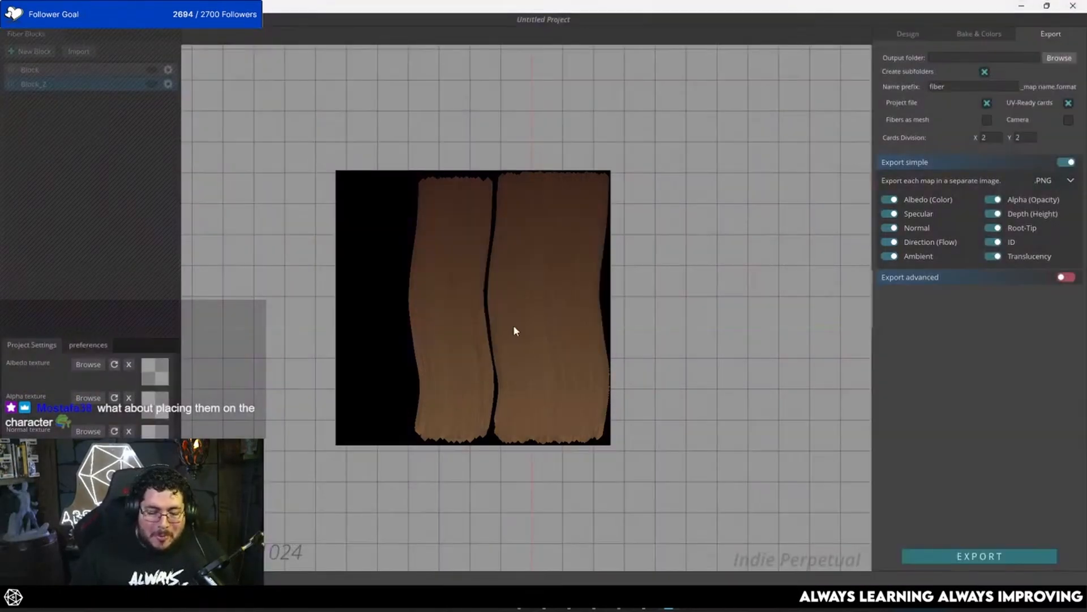
Step: Build up and smooth the cheek fold beside the nostril with the ClayBuildup brush, reducing the draw size to about 5.75
left_click_drag(416, 371, 422, 370, "shift")
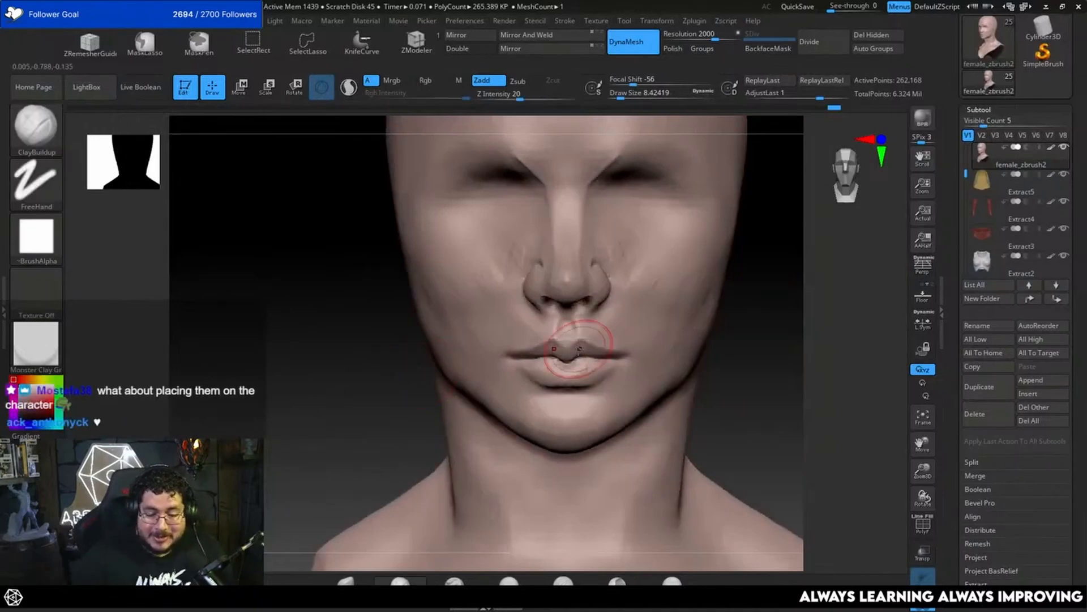
mouse_move(773, 377)
left_mouse_down()
mouse_move(762, 379)
mouse_move(728, 286)
left_mouse_up()
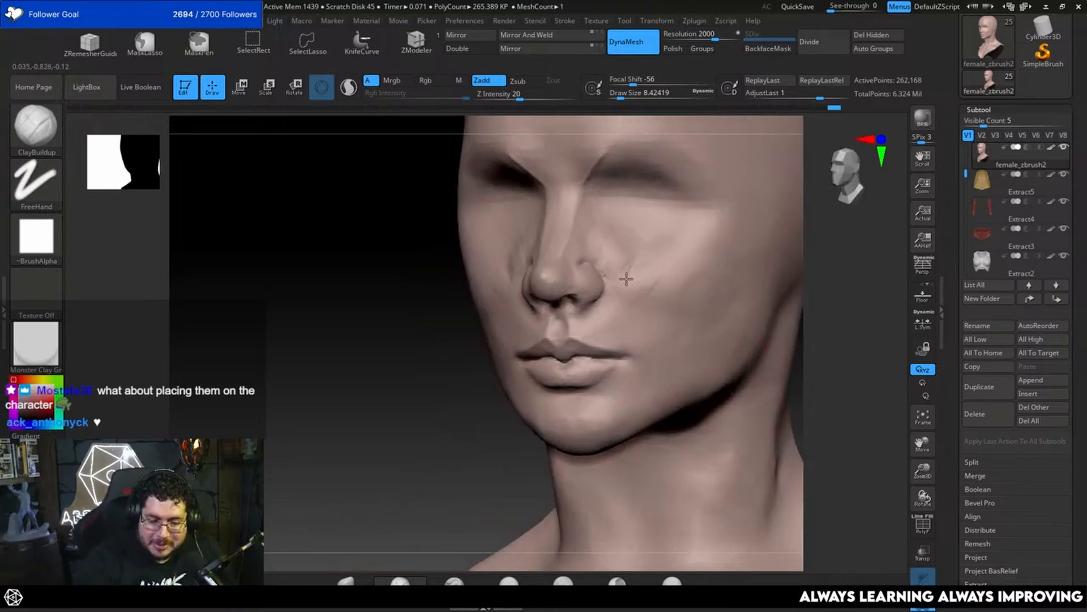
mouse_move(626, 279)
left_mouse_down()
mouse_move(638, 299)
mouse_move(623, 305)
left_mouse_up()
key("space")
left_click_drag(438, 457, 463, 426)
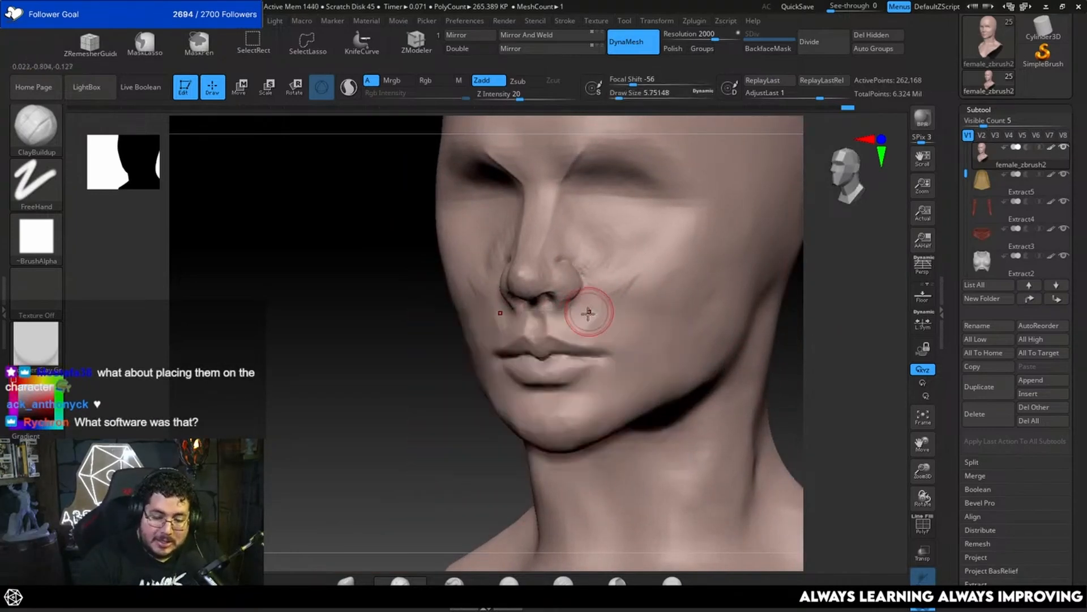
key("shift")
mouse_move(585, 322)
left_mouse_down("shift")
mouse_move(617, 282)
mouse_move(631, 290)
left_mouse_up("shift")
Step: Enlarge the ClayBuildup draw size to about 10.5, fill out the cheek, and smooth the area beside the nose
key("space")
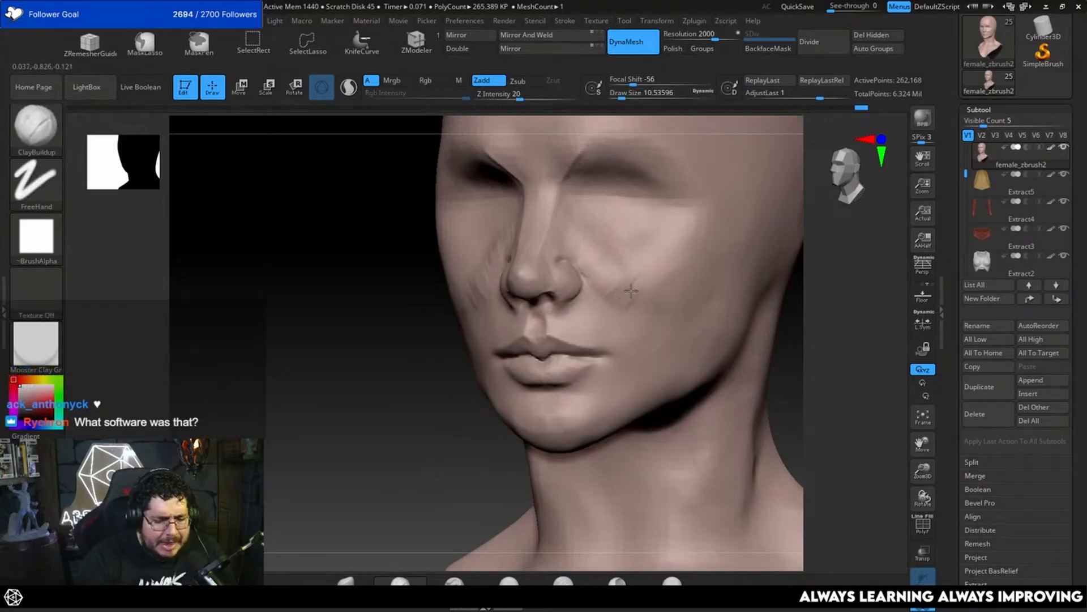
key("shift")
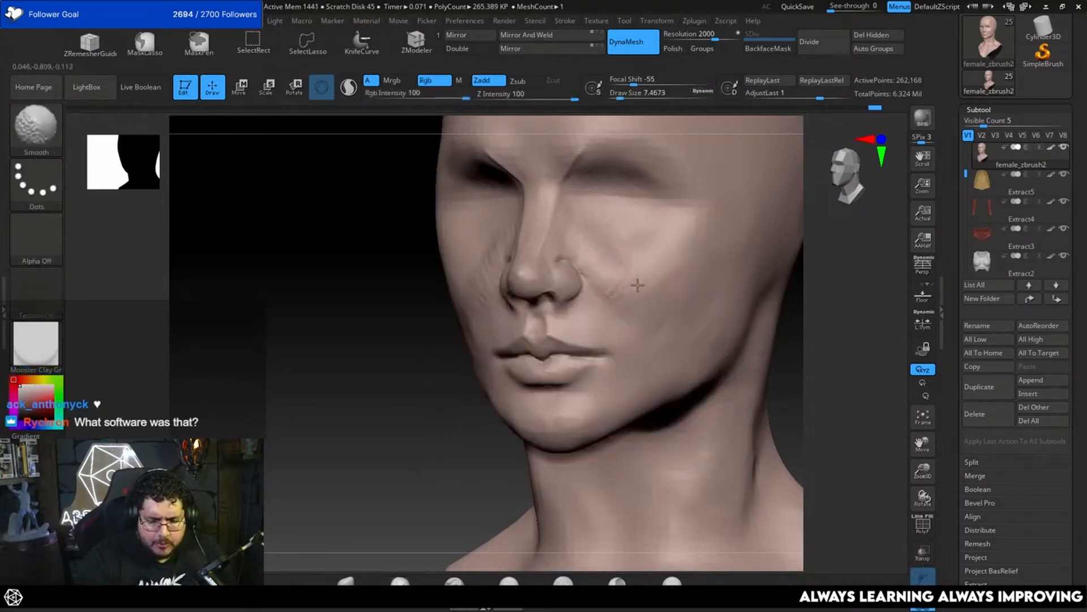
left_click_drag(605, 250, 592, 242, "shift")
mouse_move(419, 303)
left_mouse_down()
mouse_move(527, 290)
mouse_move(502, 303)
mouse_move(509, 318)
left_mouse_up()
left_click_drag(743, 333, 668, 318)
mouse_move(793, 313)
left_mouse_down()
mouse_move(789, 292)
mouse_move(730, 292)
left_mouse_up()
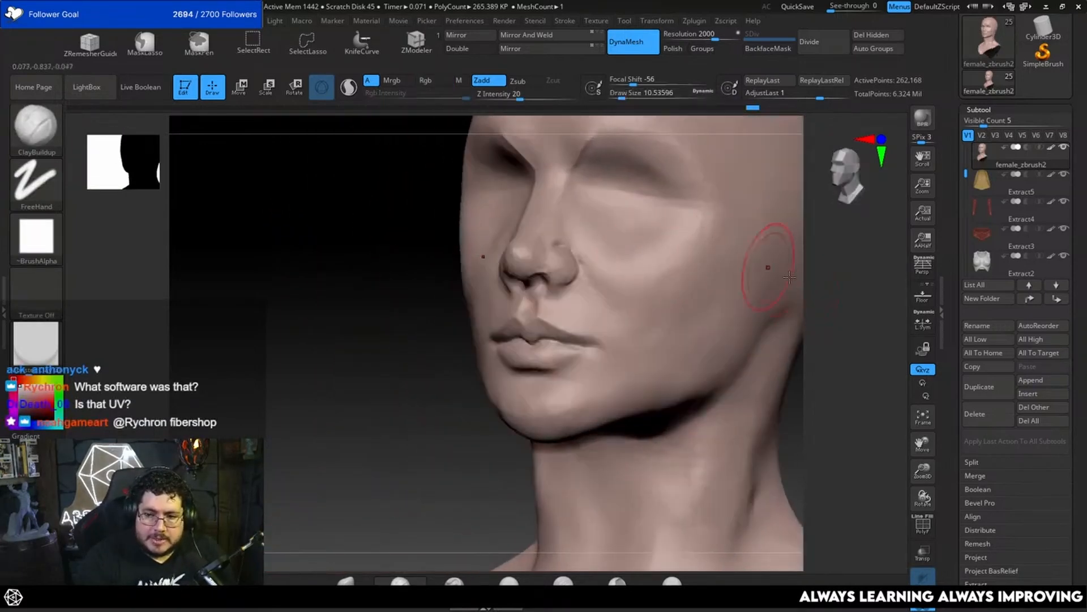
Step: Build up and smooth the cheek between the nose and jaw with the ClayBuildup brush, keeping it even from the front
left_click_drag(804, 304, 728, 236)
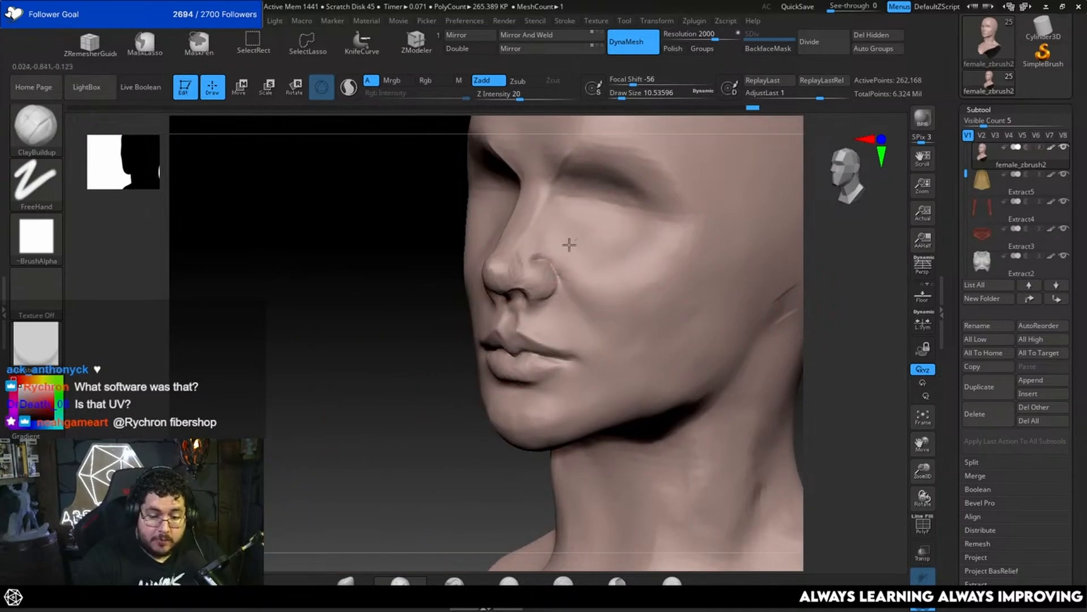
left_click_drag(615, 274, 626, 335)
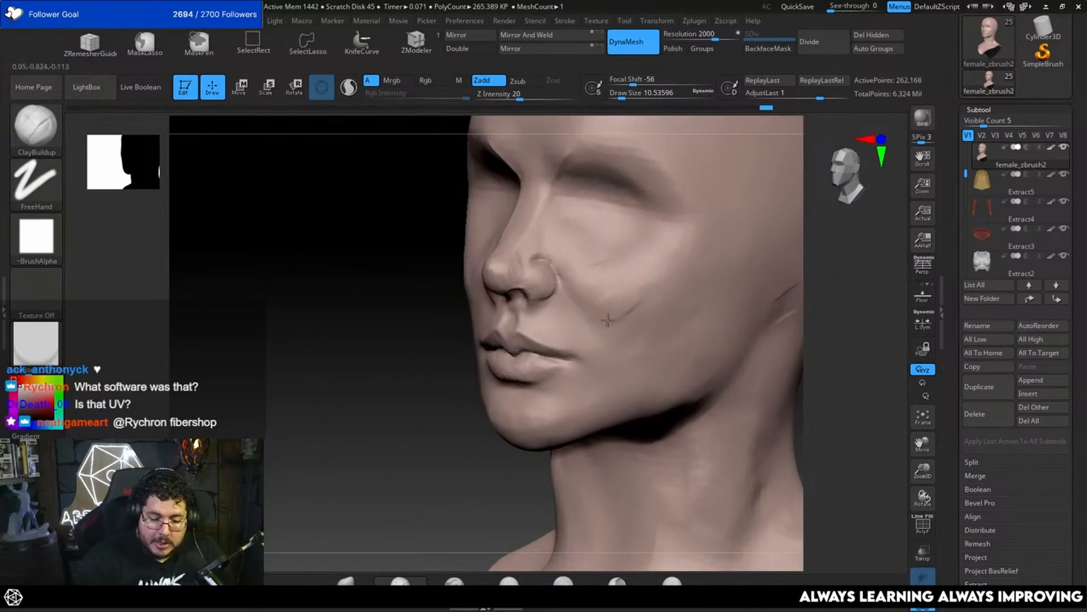
left_click_drag(470, 448, 635, 299)
key("shift")
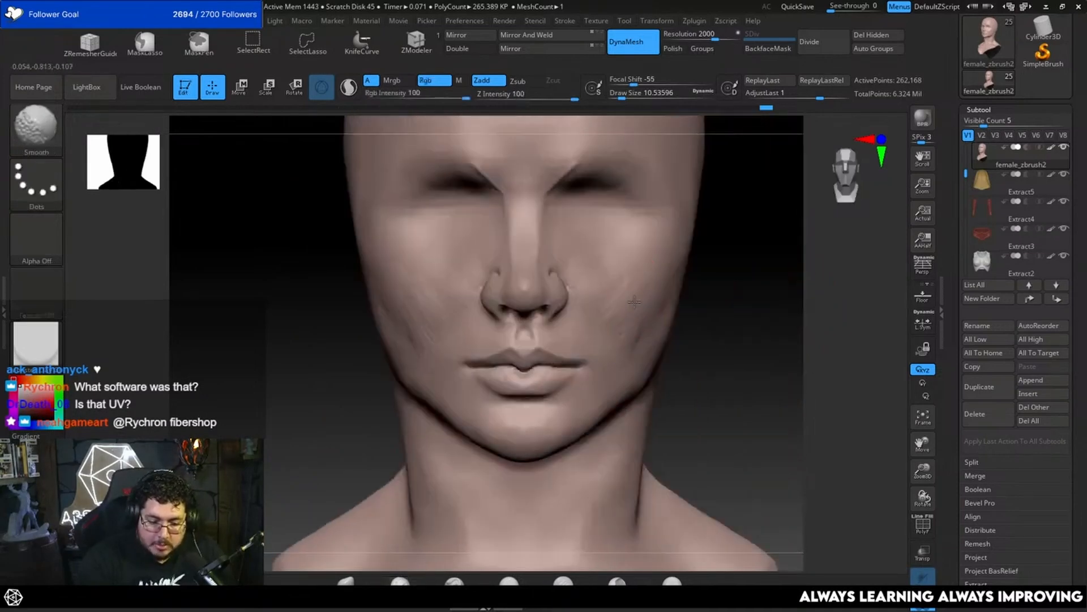
left_click_drag(757, 317, 720, 291, "alt")
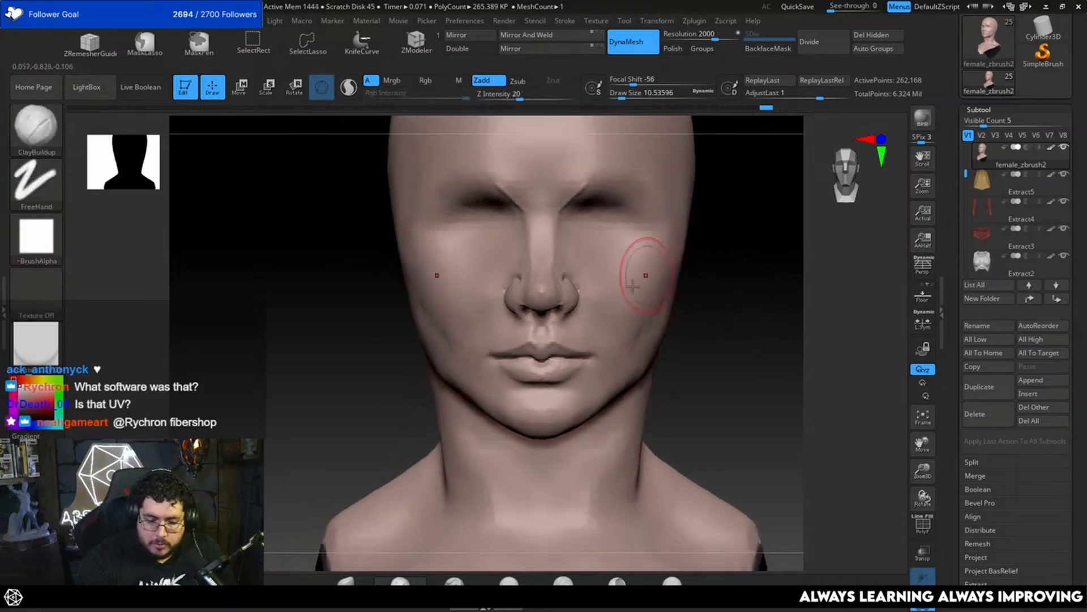
left_click_drag(646, 276, 643, 326, "shift")
mouse_move(702, 278)
left_mouse_down()
mouse_move(609, 287)
mouse_move(578, 278)
left_mouse_up()
Step: Reduce the ClayBuildup draw size to about 4.3 and refine and smooth the side of the nostril wing
key("space")
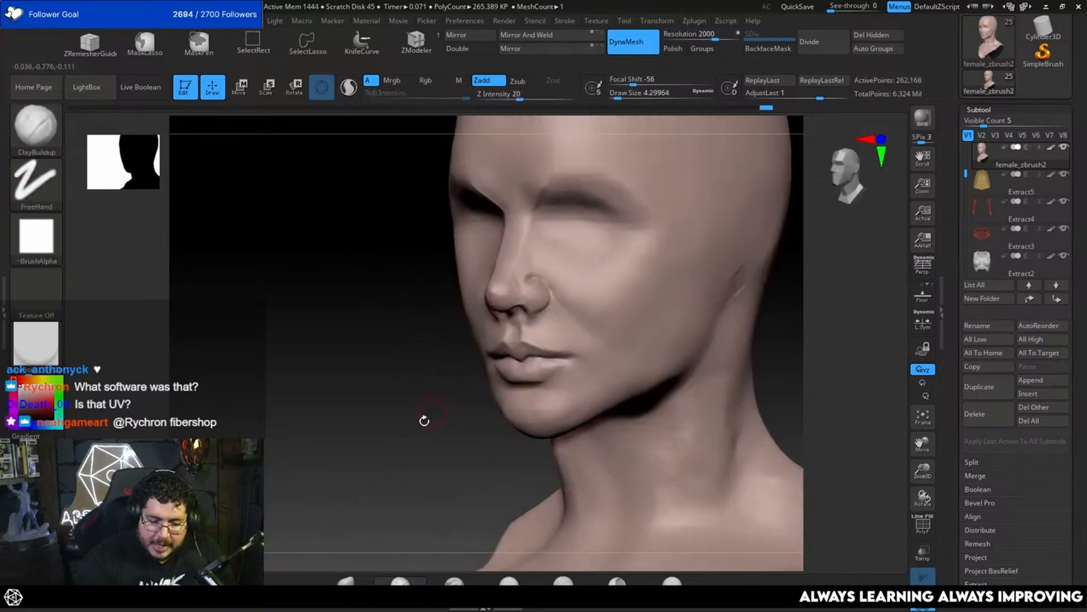
left_click_drag(423, 421, 439, 513, "alt")
key("space")
mouse_move(443, 316)
left_mouse_down()
mouse_move(441, 344)
mouse_move(458, 326)
mouse_move(468, 347)
left_mouse_up()
key("shift")
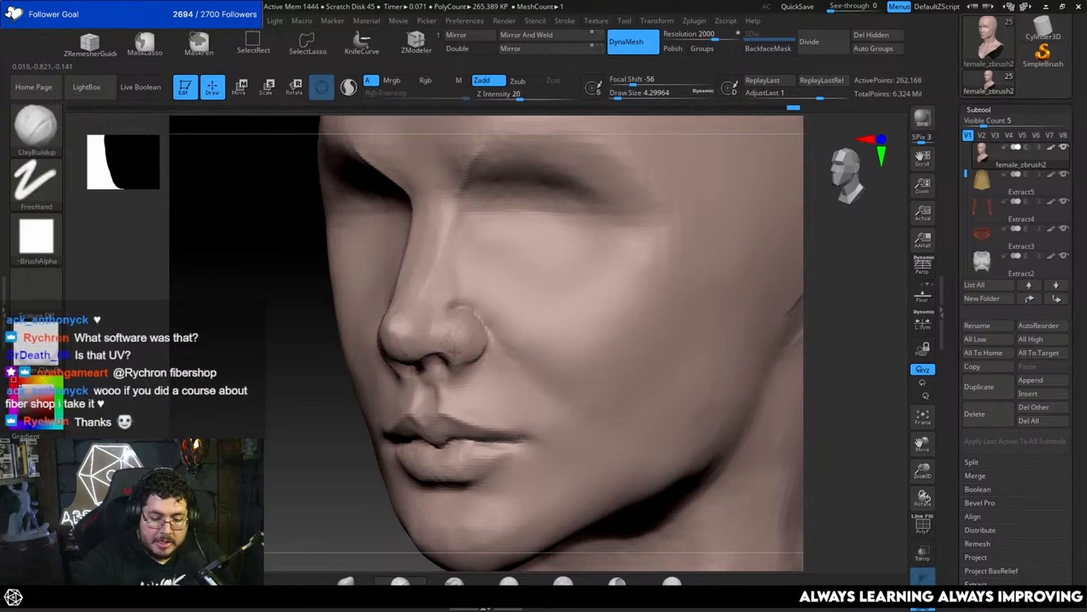
mouse_move(791, 385)
left_mouse_down("shift")
mouse_move(703, 364)
mouse_move(780, 348)
left_mouse_up("shift")
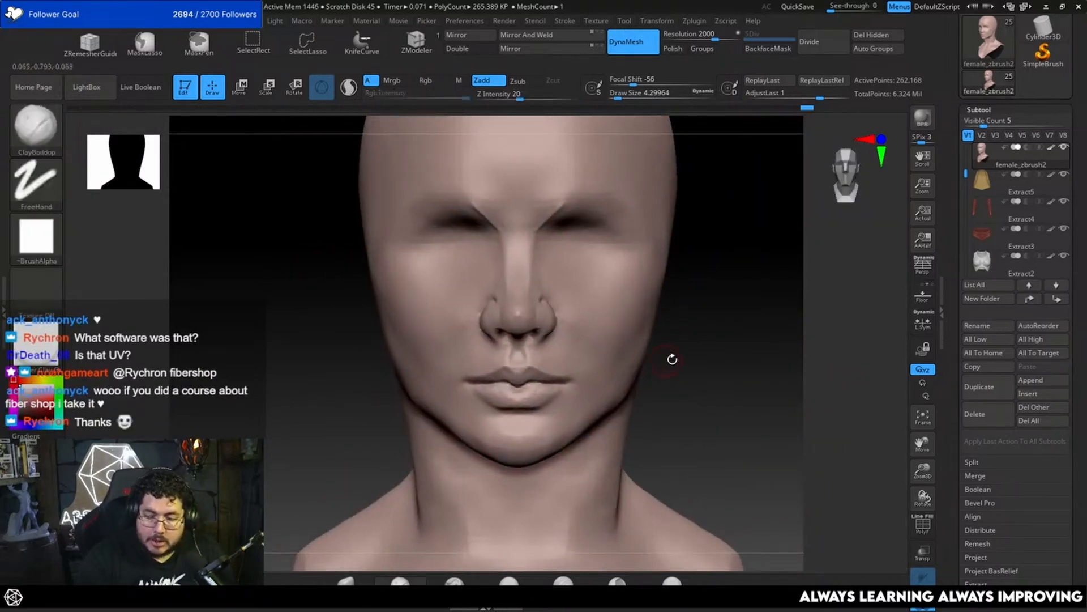
left_click_drag(673, 359, 784, 323, "alt")
Step: Set the ClayBuildup draw size to about 5 and fill out the lower lip and the area just beneath it
key("space")
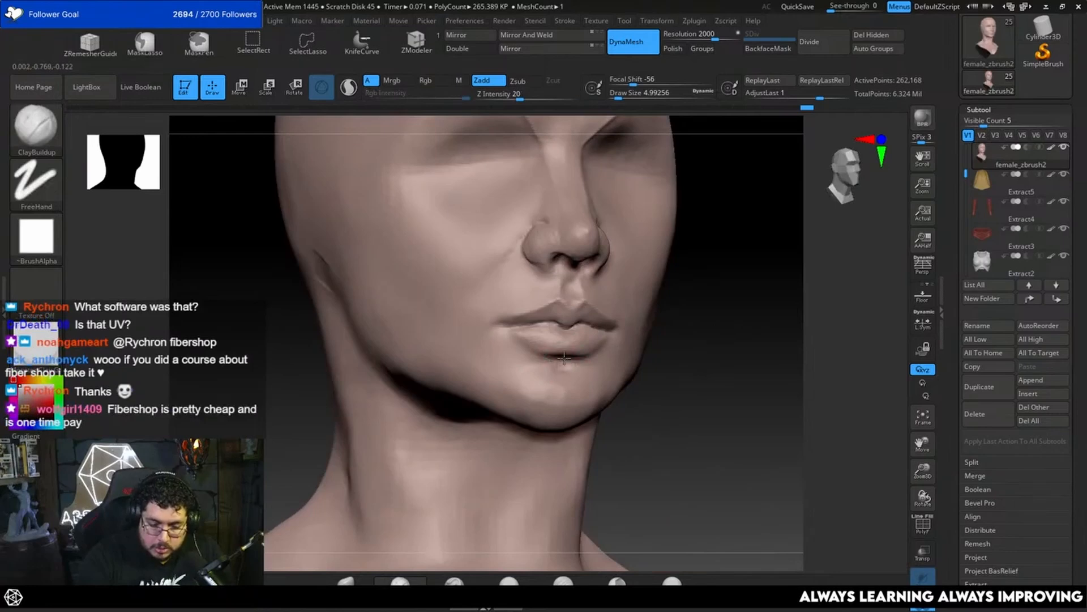
left_click_drag(793, 368, 674, 376)
left_click_drag(538, 442, 572, 489, "alt")
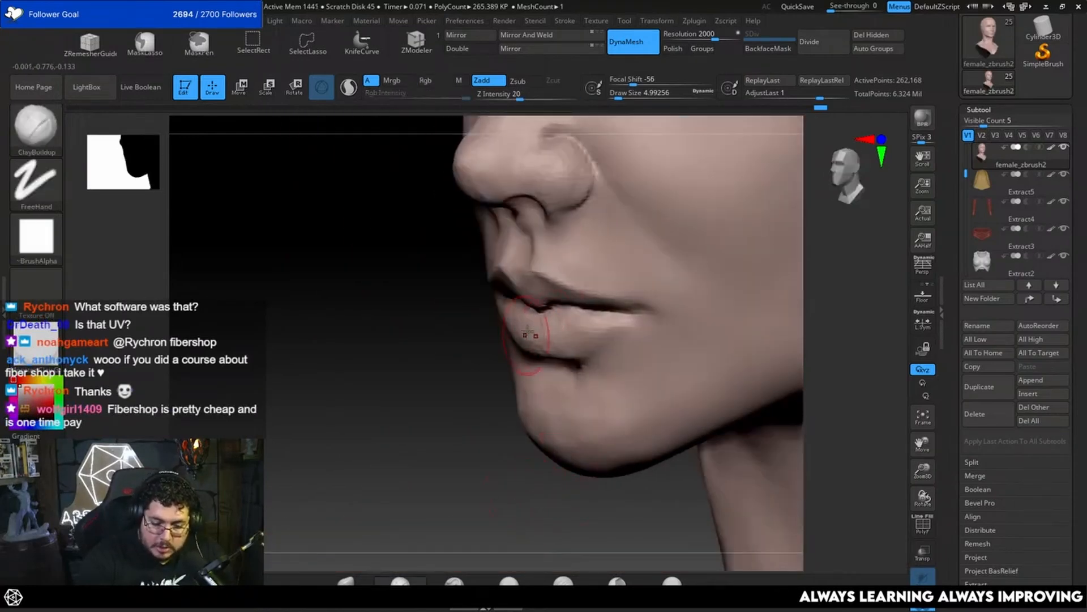
key("space")
left_click_drag(486, 398, 555, 408)
left_click_drag(411, 447, 467, 460)
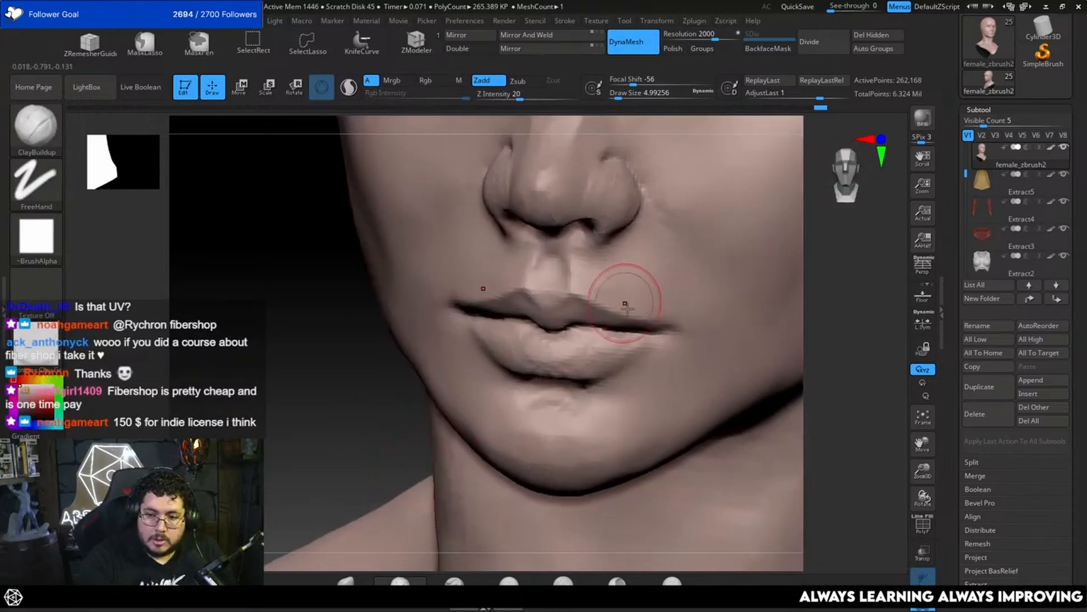
Step: Reduce the ClayBuildup draw size to about 3.7 and build up the lower lip along the mouth line and toward the corners
key("space")
mouse_move(545, 342)
left_mouse_down()
mouse_move(513, 340)
mouse_move(535, 342)
left_mouse_up()
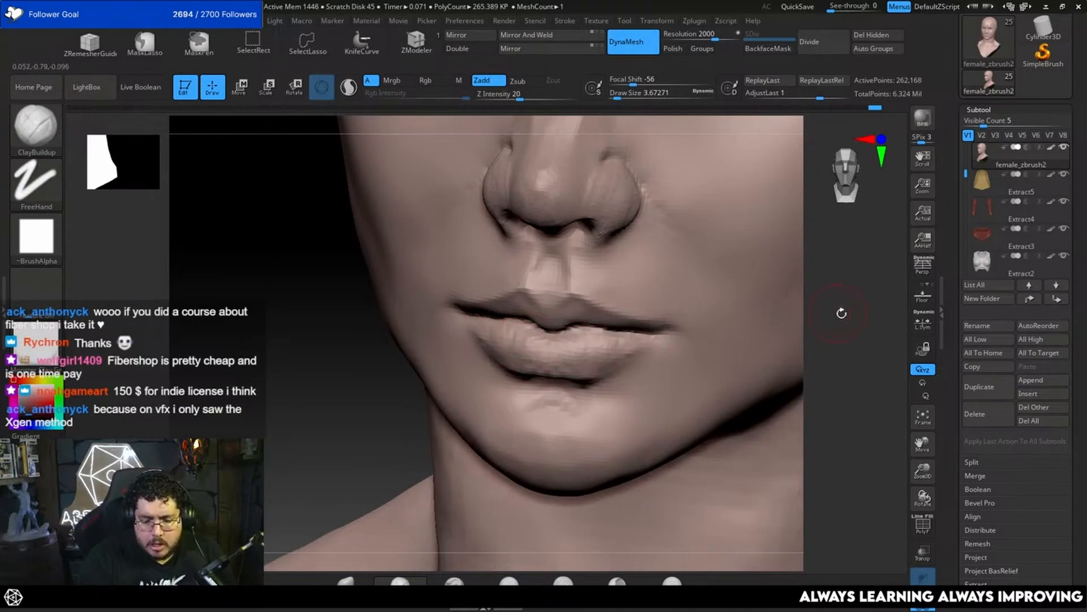
left_click_drag(842, 313, 753, 311)
left_click_drag(623, 359, 604, 348)
mouse_move(524, 396)
left_mouse_down()
mouse_move(602, 356)
mouse_move(567, 386)
mouse_move(602, 371)
left_mouse_up()
mouse_move(434, 504)
left_mouse_down()
mouse_move(449, 509)
mouse_move(546, 364)
mouse_move(484, 377)
left_mouse_up()
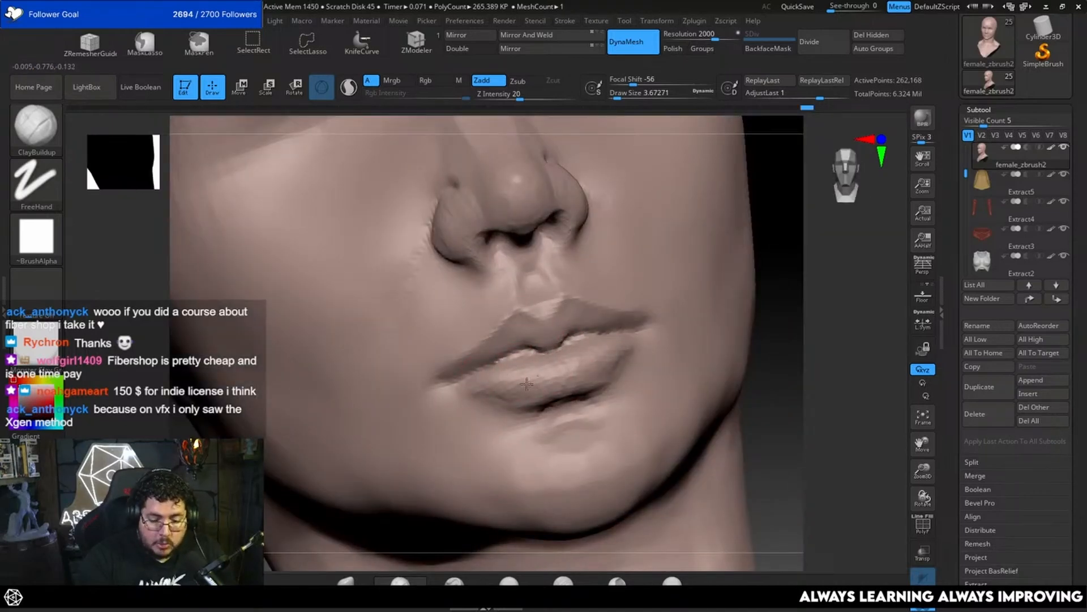
left_click_drag(818, 332, 884, 328)
left_click_drag(700, 351, 692, 306, "alt")
left_click_drag(654, 384, 571, 429, "alt")
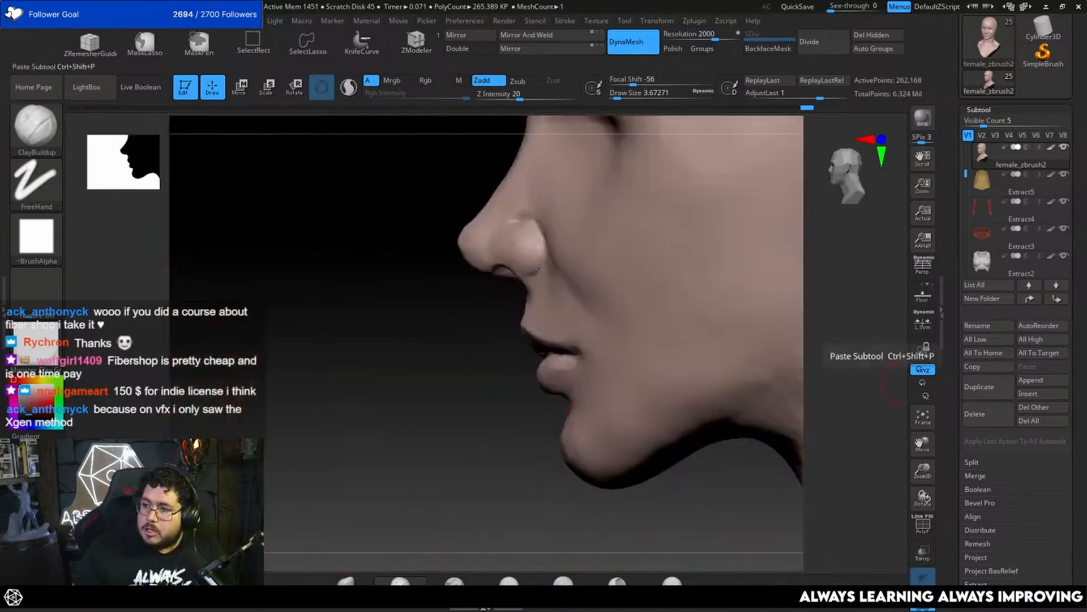
Step: Bring the character reference board over the canvas and examine the front face and the close-up profile of the lips
right_click_drag(1086, 419, 213, 227)
scroll(206, 236, "down", 5)
middle_click_drag(196, 223, 278, 184)
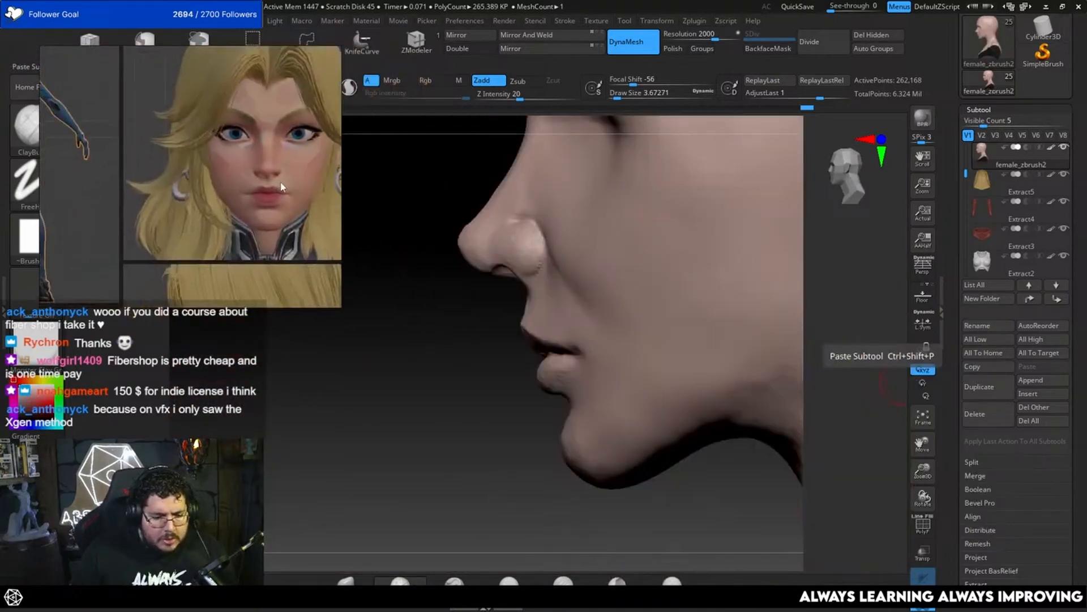
scroll(278, 185, "down", 2)
scroll(248, 173, "down", 2)
scroll(215, 162, "up", 6)
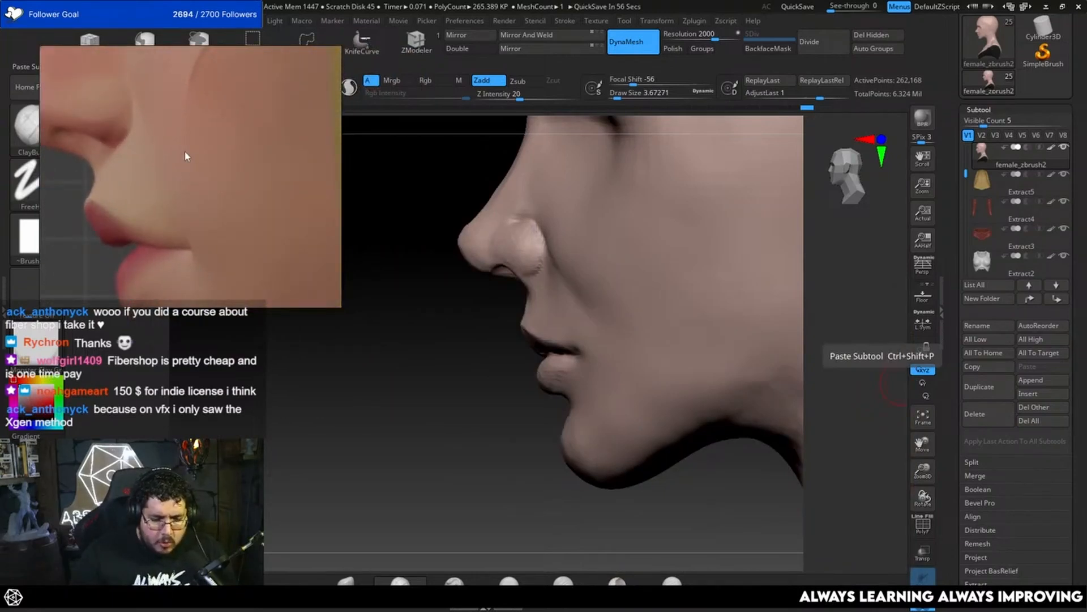
middle_click_drag(174, 213, 209, 156)
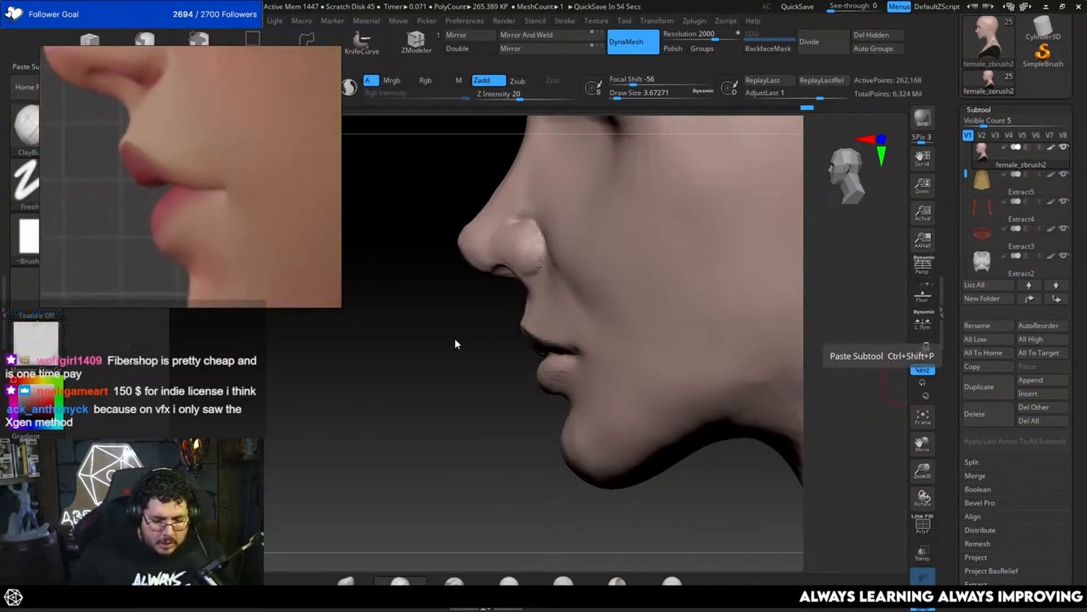
Step: Flatten the planes of the lower lip with the TrimDynamic brush at a draw size of about 2.6
left_click_drag(467, 437, 527, 441, "alt")
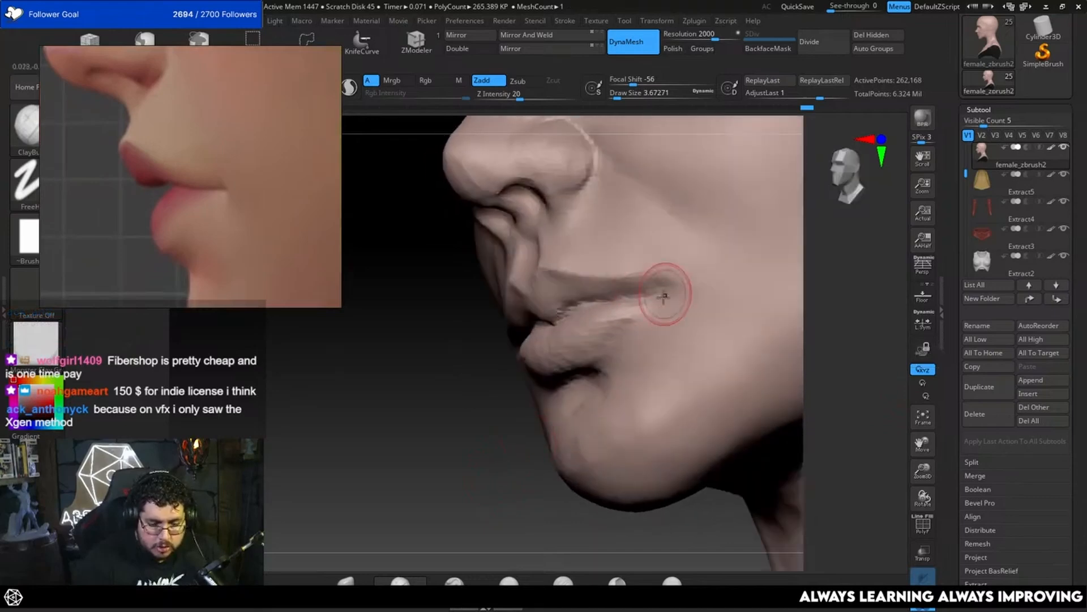
key("b")
key("t")
key("d")
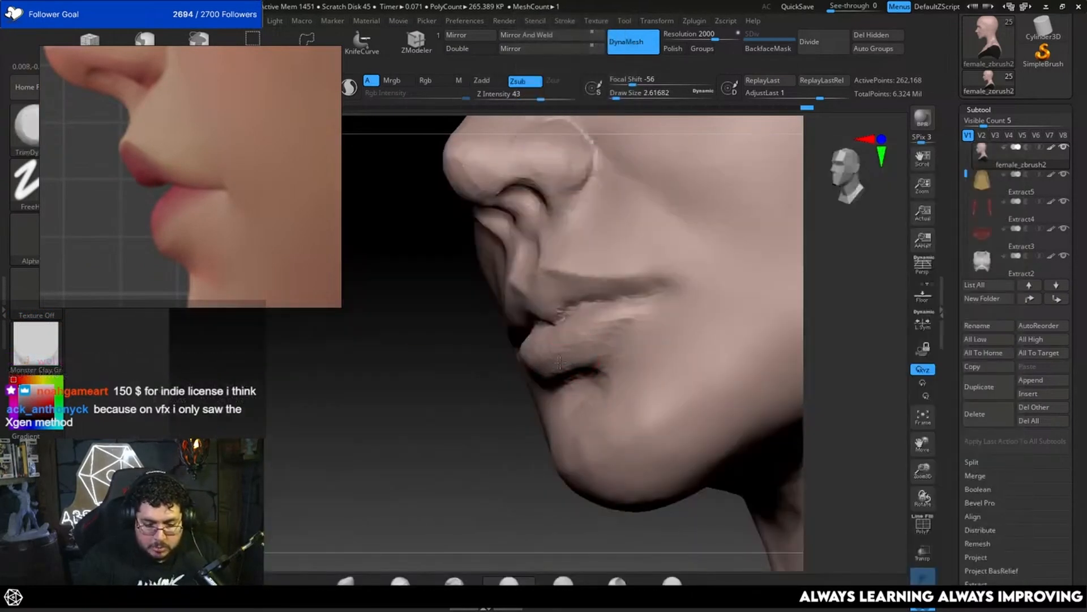
left_click_drag(611, 319, 629, 310)
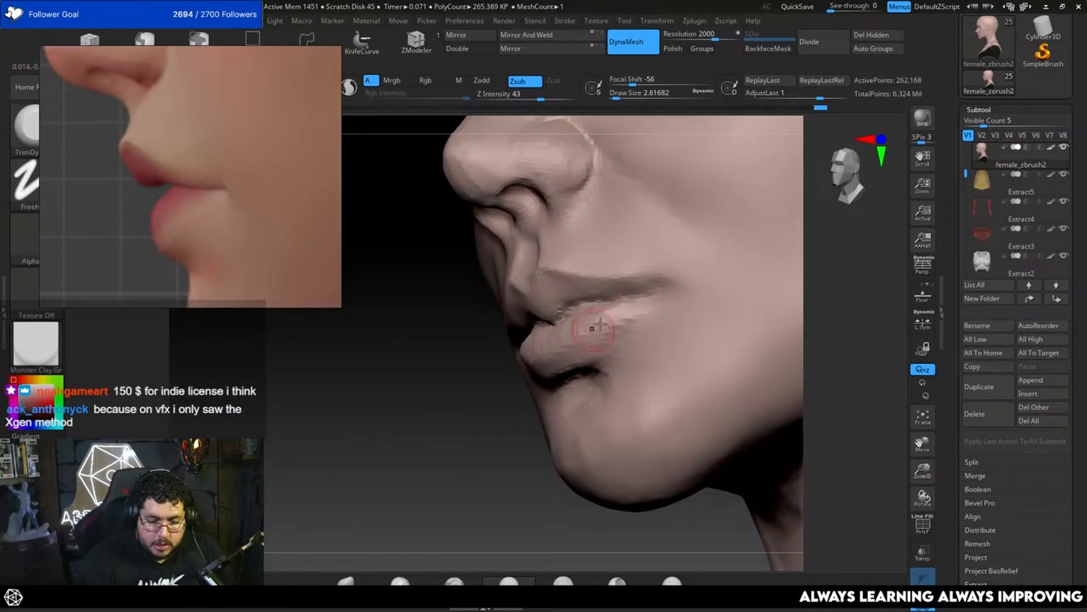
left_click_drag(526, 387, 524, 398, "shift")
left_click_drag(845, 336, 730, 302)
Step: Carve the crease at the mouth corner with the DamStandard brush, setting the draw size to about 2.2
key("b")
key("d")
key("s")
key("space")
left_click_drag(633, 342, 623, 342)
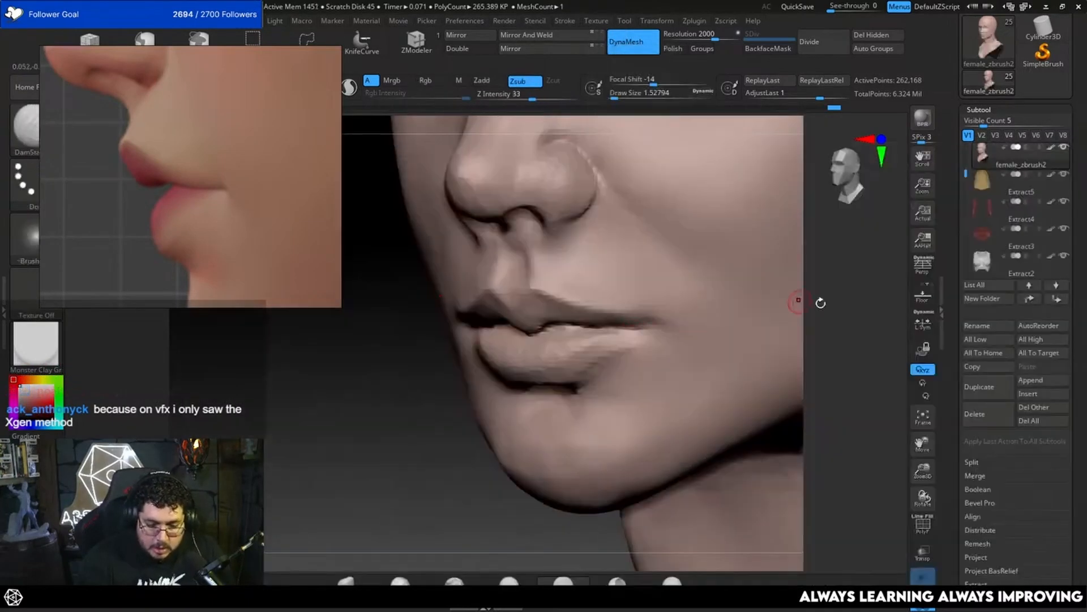
left_click_drag(820, 304, 742, 311)
key("bracketright")
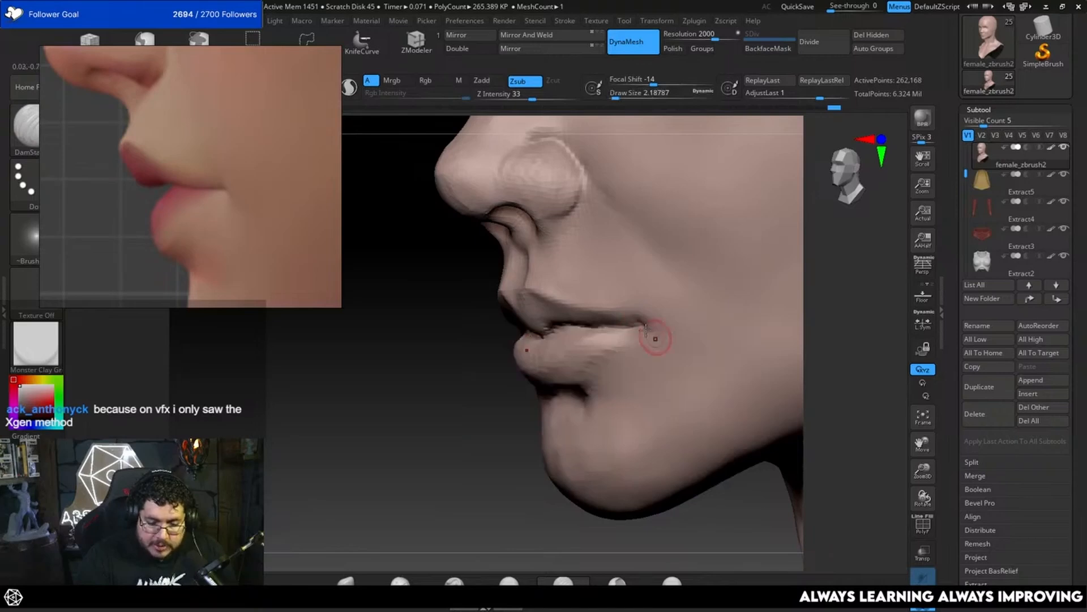
left_click_drag(650, 332, 665, 352)
mouse_move(477, 409)
left_mouse_down("alt")
mouse_move(459, 459)
mouse_move(512, 453)
left_mouse_up("alt")
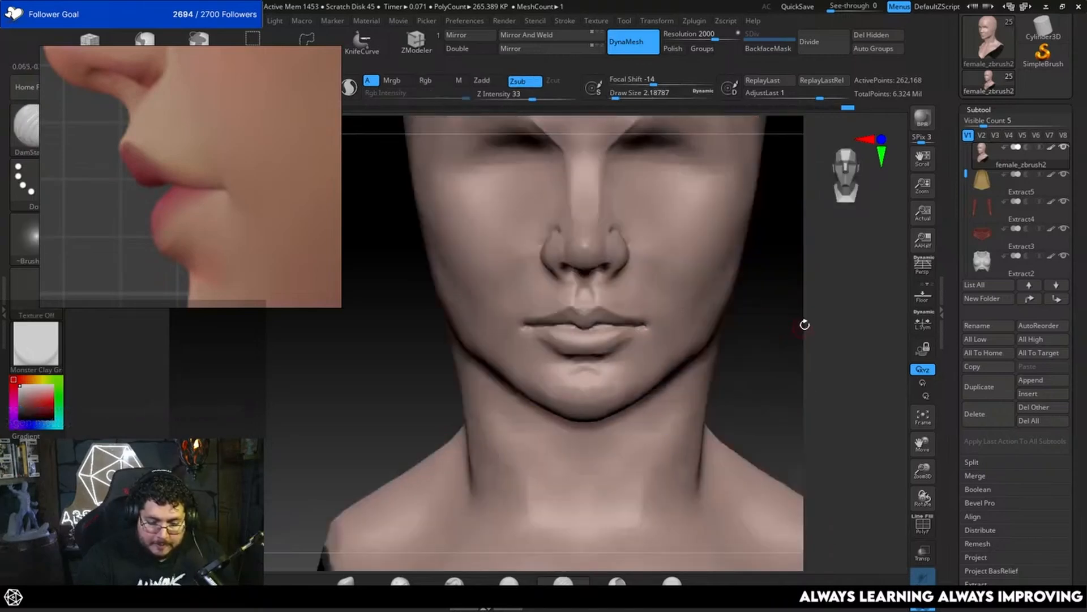
Step: Smooth the chin surface just below the lower lip
mouse_move(805, 324)
left_mouse_down("alt")
mouse_move(748, 346)
mouse_move(748, 369)
mouse_move(572, 381)
left_mouse_up("alt")
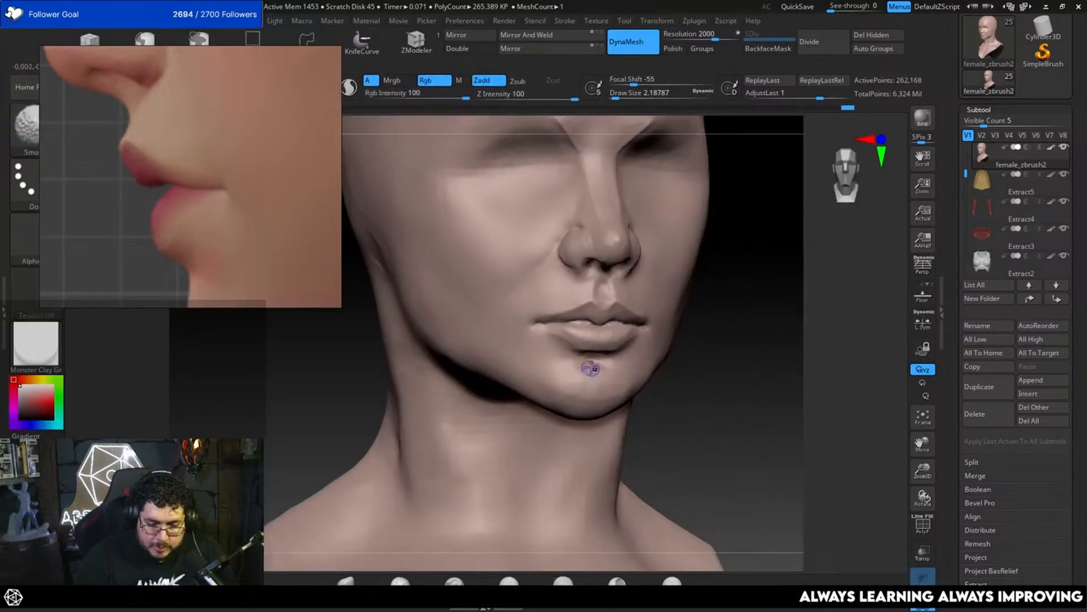
left_click_drag(718, 352, 742, 352)
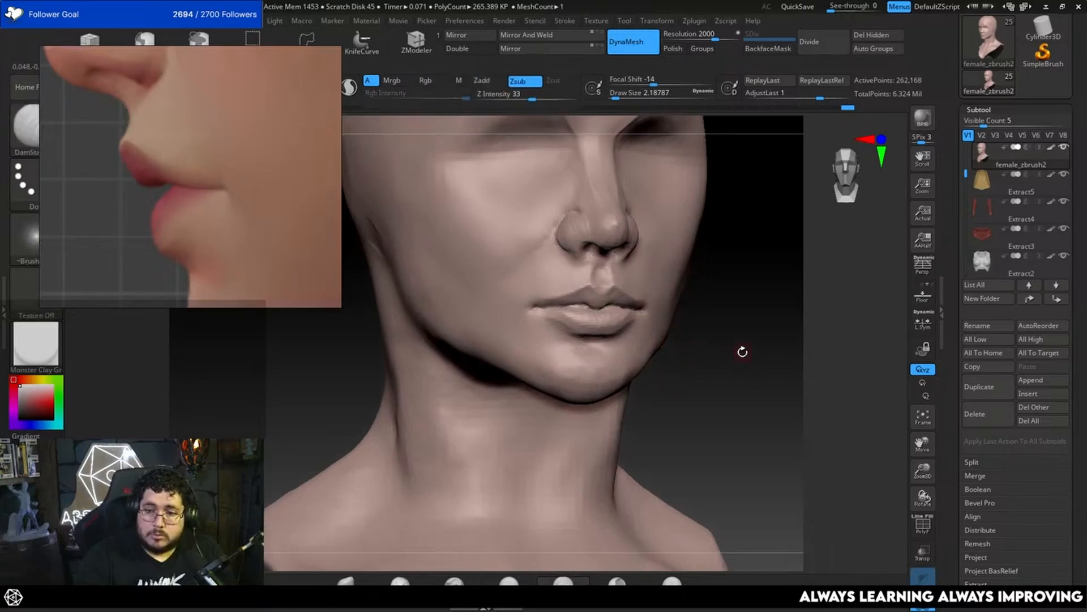
left_click_drag(738, 289, 727, 347)
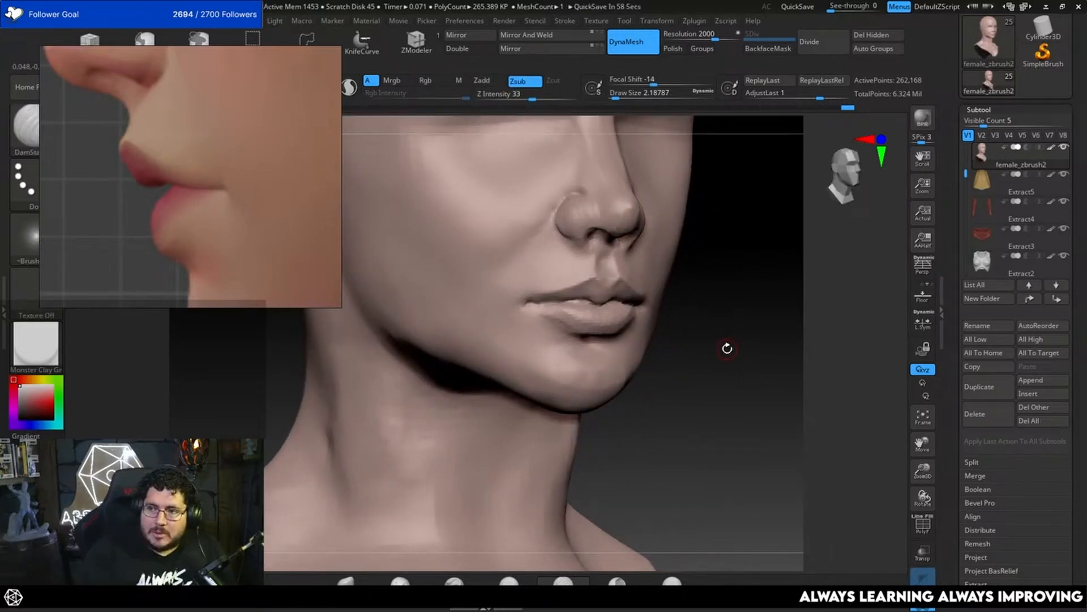
Step: Build up the area beside and below the mouth corner with the ClayBuildup brush, reducing the draw size to about 5.75
key("b")
key("c")
key("b")
mouse_move(700, 313)
left_mouse_down()
mouse_move(707, 345)
mouse_move(712, 323)
left_mouse_up()
key("space")
key("space")
left_click_drag(574, 345, 568, 345)
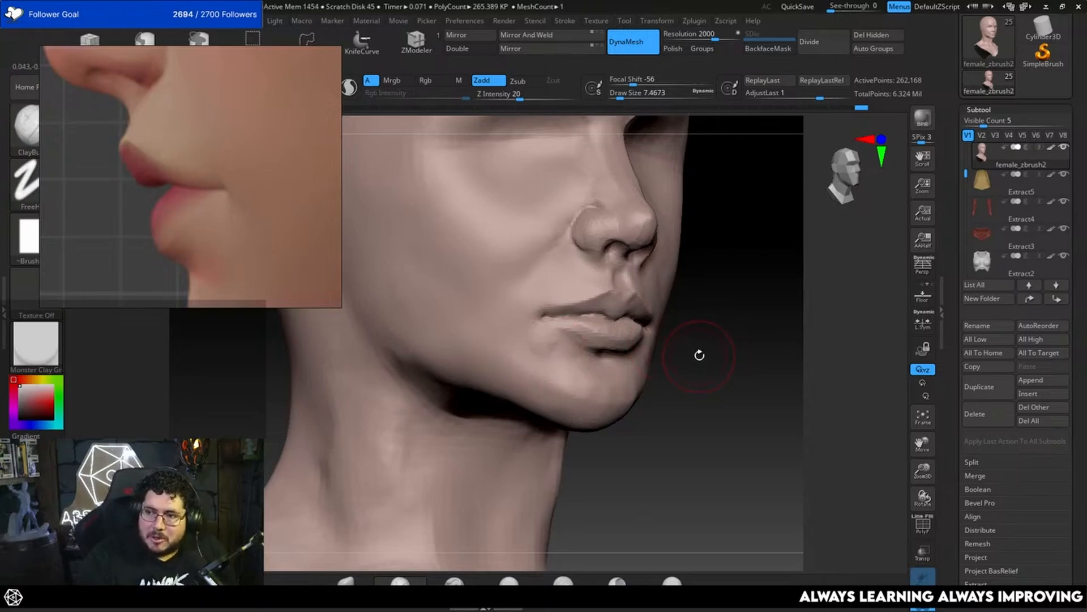
key("space")
mouse_move(547, 330)
left_mouse_down()
mouse_move(538, 331)
mouse_move(579, 360)
mouse_move(556, 347)
left_mouse_up()
mouse_move(733, 352)
left_mouse_down("shift")
mouse_move(743, 302)
mouse_move(704, 321)
mouse_move(759, 282)
mouse_move(742, 260)
left_mouse_up("shift")
Step: Check the head with the helmet shown, isolate the head again, and hide its upper part above the nose
left_click(923, 604)
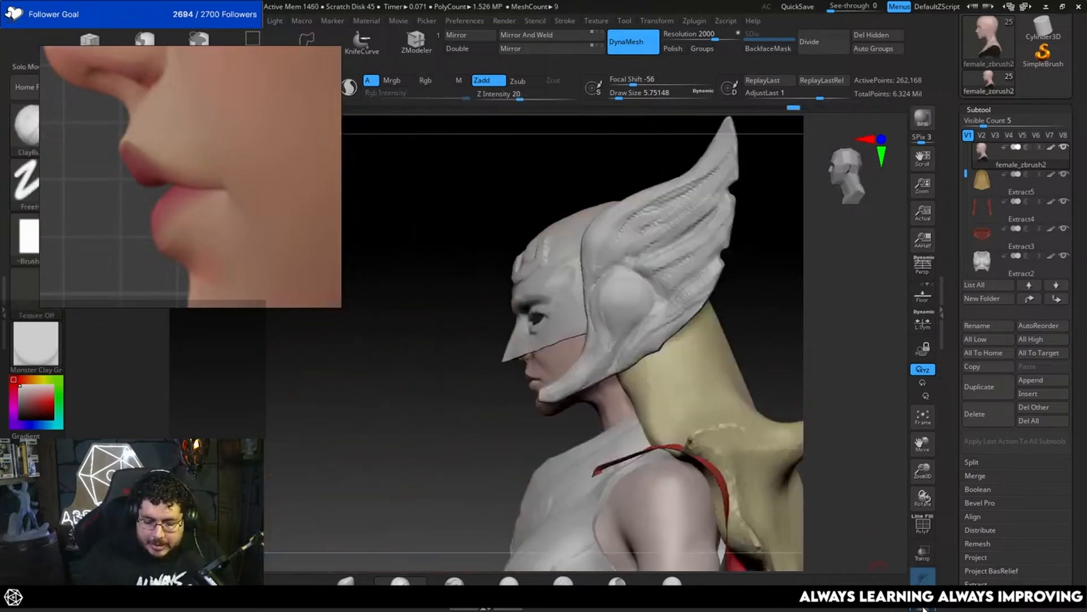
left_click(923, 604)
left_click_drag(742, 150, 469, 307, "ctrl+shift")
left_click(750, 273, "ctrl+shift")
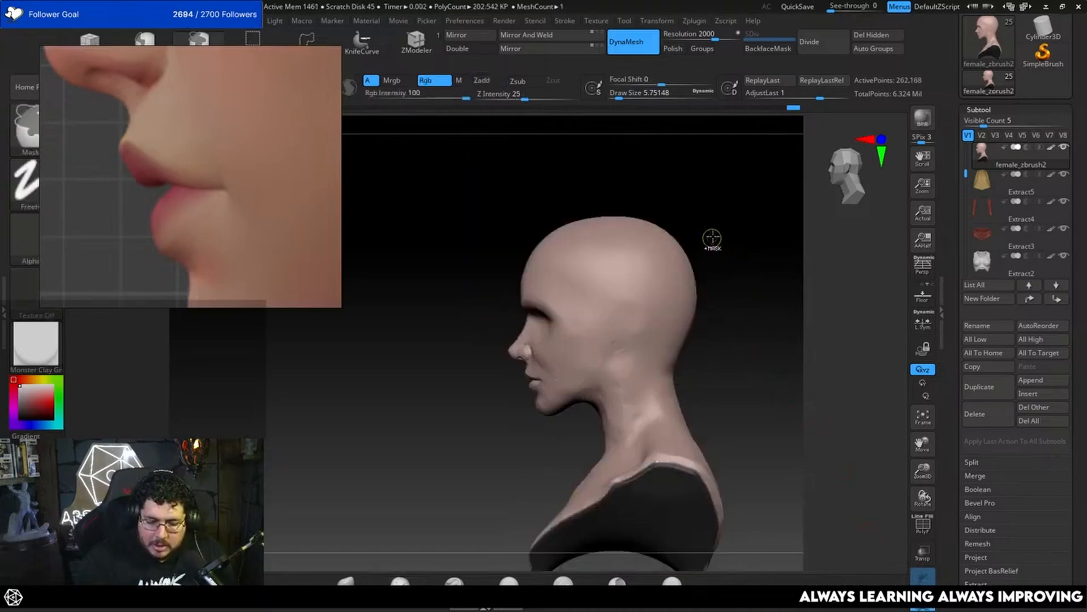
left_click_drag(737, 195, 484, 331, "ctrl+alt+shift")
mouse_move(777, 302)
left_mouse_down("shift")
mouse_move(784, 337)
mouse_move(709, 383)
mouse_move(740, 360)
mouse_move(721, 381)
mouse_move(687, 389)
mouse_move(716, 353)
mouse_move(760, 361)
mouse_move(733, 337)
mouse_move(743, 382)
mouse_move(762, 374)
left_mouse_up("shift")
left_click_drag(787, 368, 751, 357)
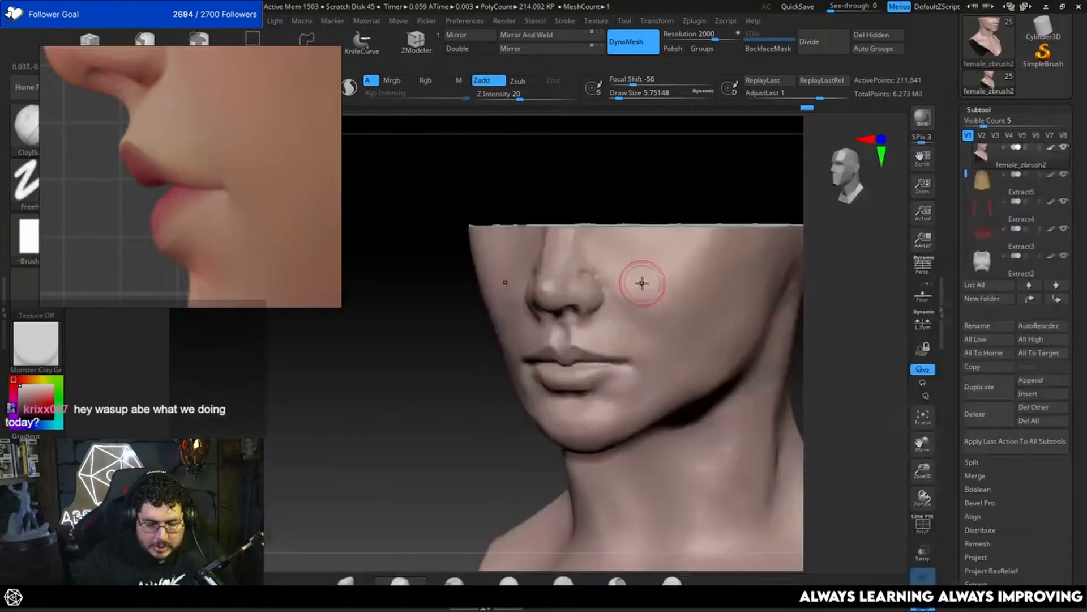
Step: Compare the lower face under the helmet with the isolated head and with the profile and front face references
left_click(922, 577)
left_click_drag(867, 449, 838, 388, "alt")
left_click_drag(726, 313, 827, 260, "alt")
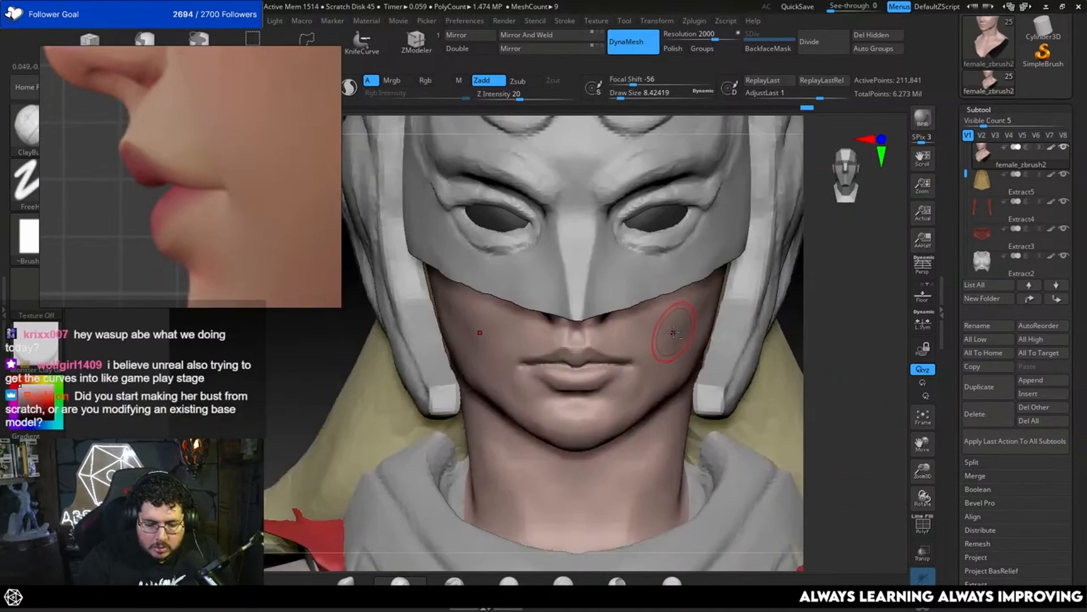
left_click(924, 603)
left_click_drag(829, 409, 819, 372, "alt")
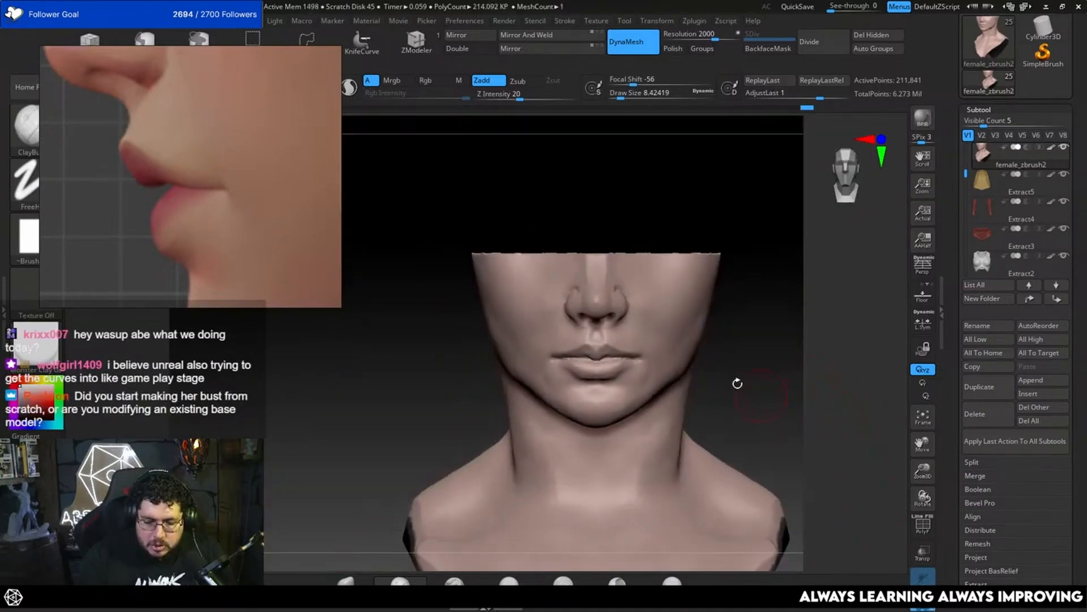
scroll(225, 241, "down", 10)
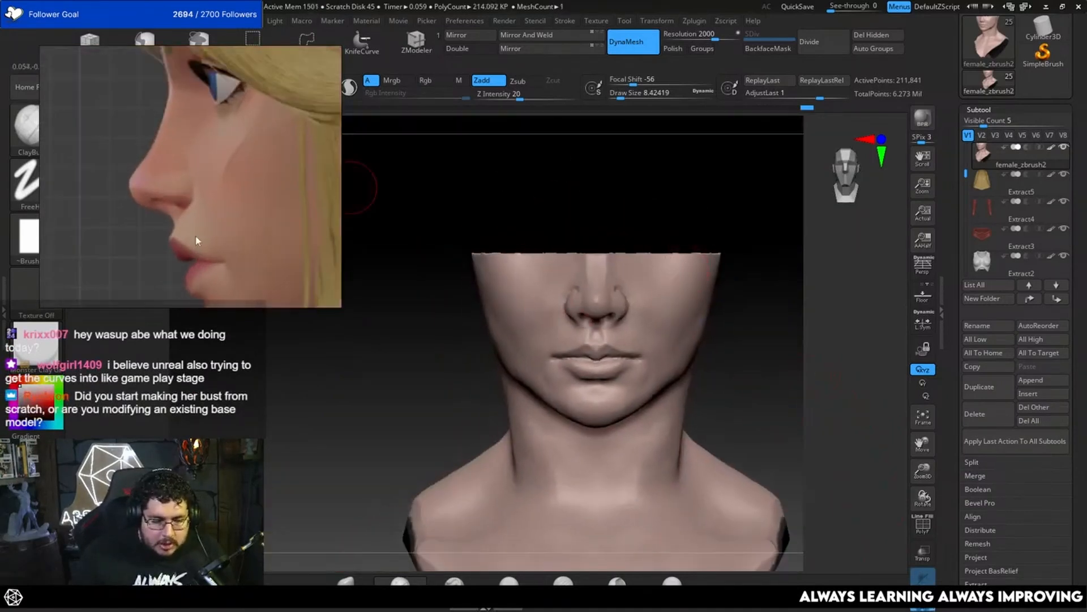
scroll(230, 159, "up", 8)
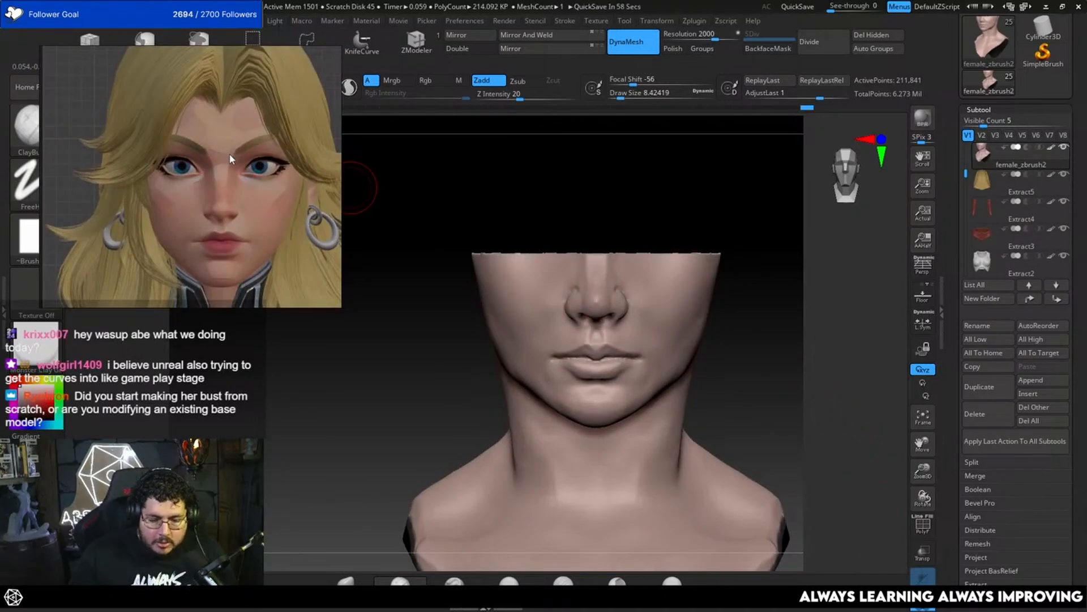
Step: Build up the side of the cheek above the jaw with the ClayBuildup brush at a draw size of about 15.55
mouse_move(752, 352)
left_mouse_down()
mouse_move(755, 364)
mouse_move(742, 359)
left_mouse_up()
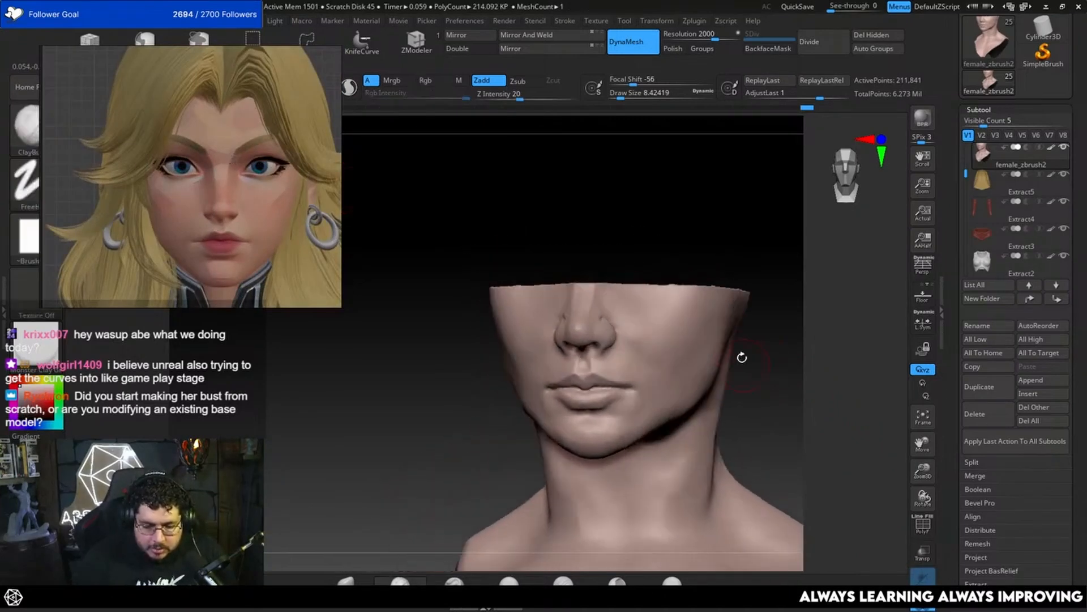
key("b")
key("t")
key("d")
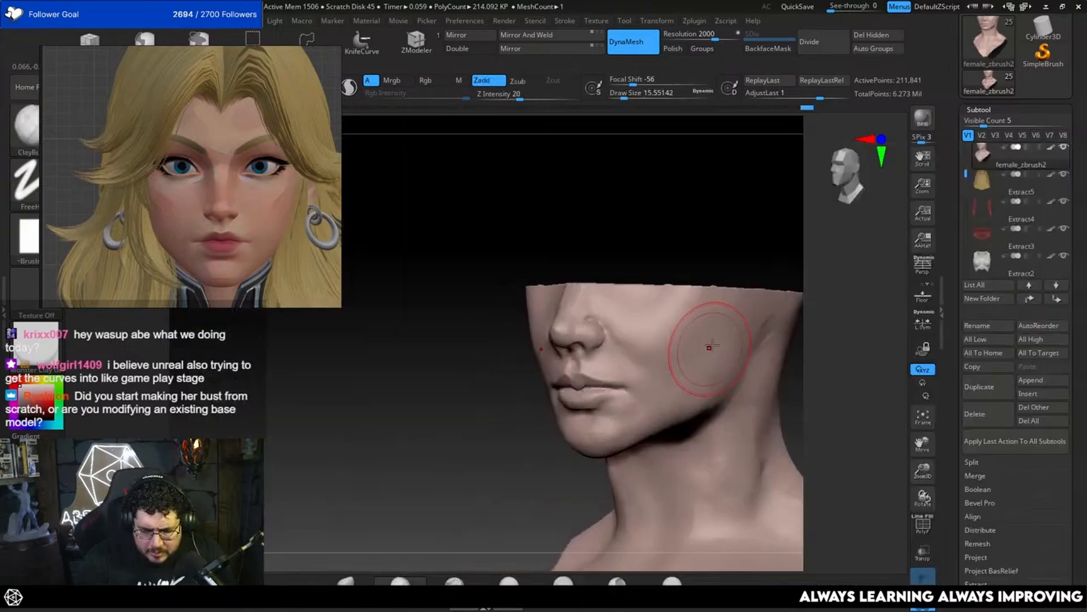
left_click_drag(702, 378, 717, 338)
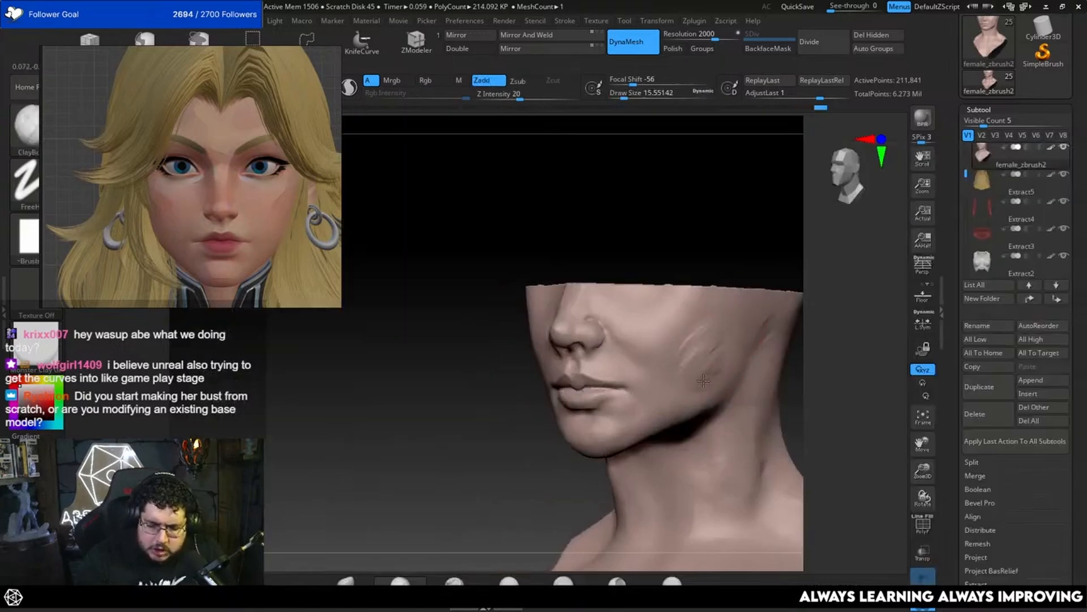
left_click_drag(681, 364, 697, 348)
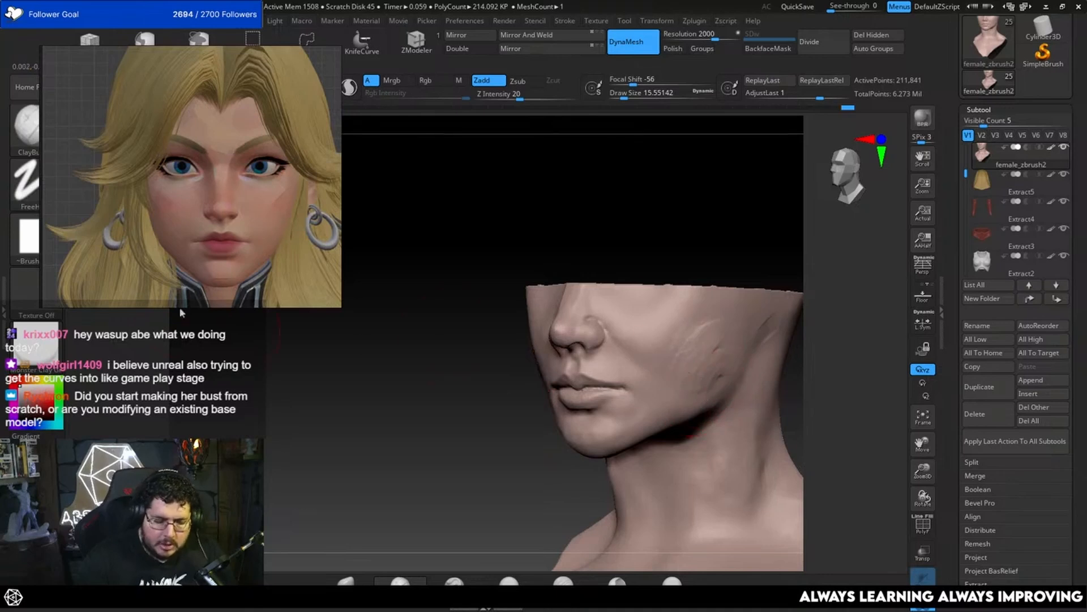
Step: Give the ClayBuildup brush a round alpha, then build up the outer cheek and smooth the strokes
left_click(31, 237)
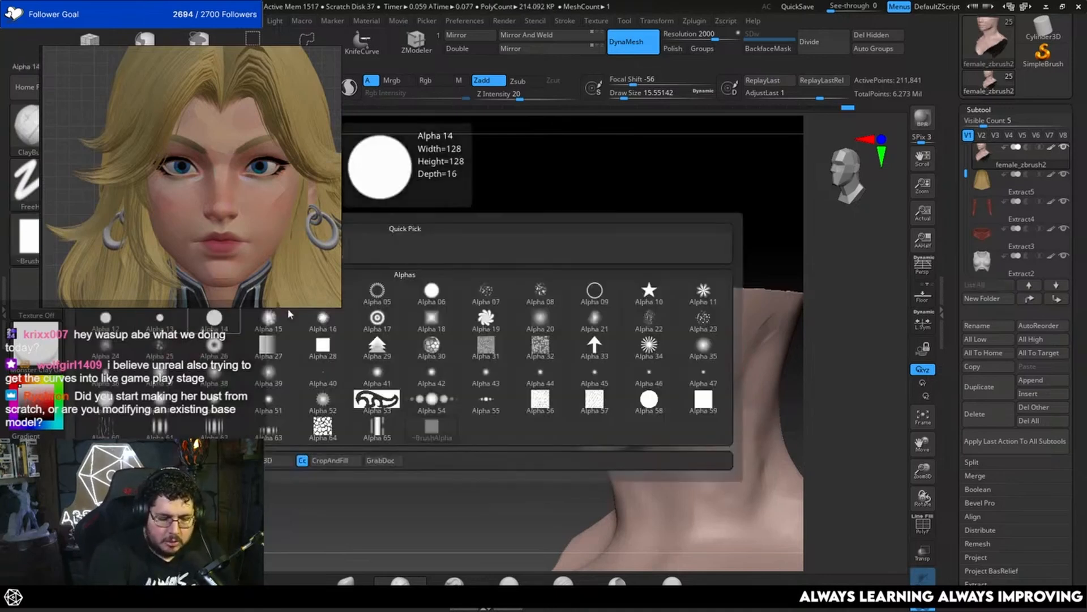
left_click(215, 320)
key("space")
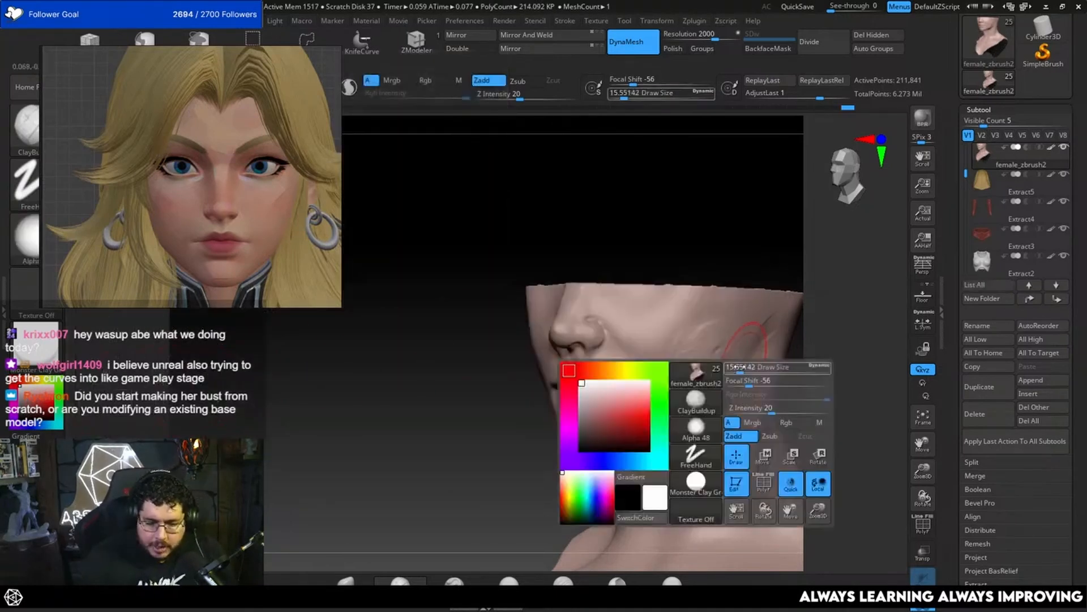
mouse_move(756, 381)
left_mouse_down()
mouse_move(704, 362)
mouse_move(689, 365)
mouse_move(695, 374)
left_mouse_up()
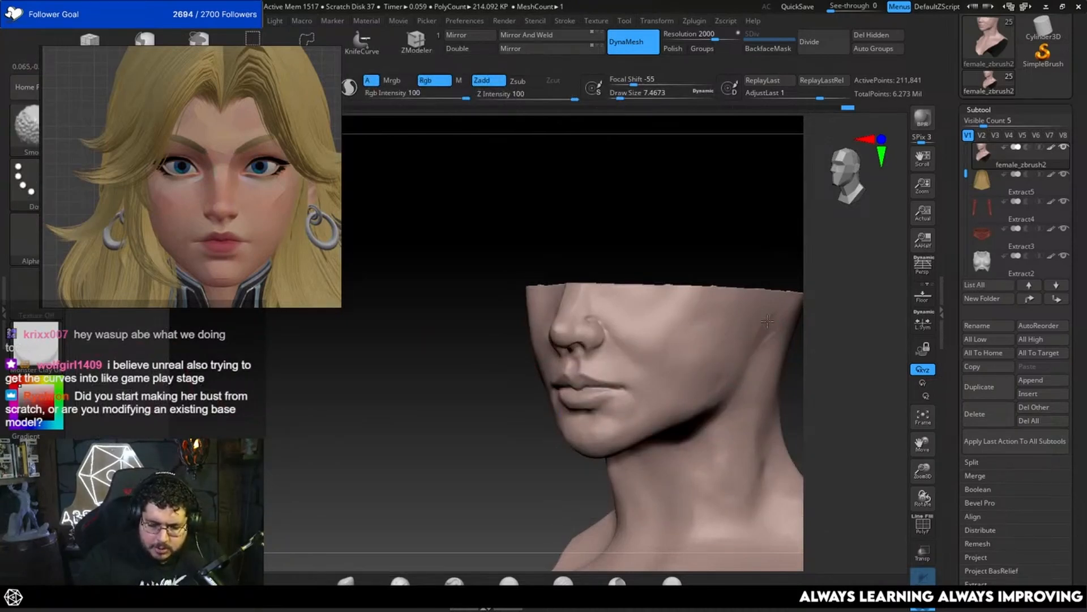
left_click_drag(794, 331, 838, 342)
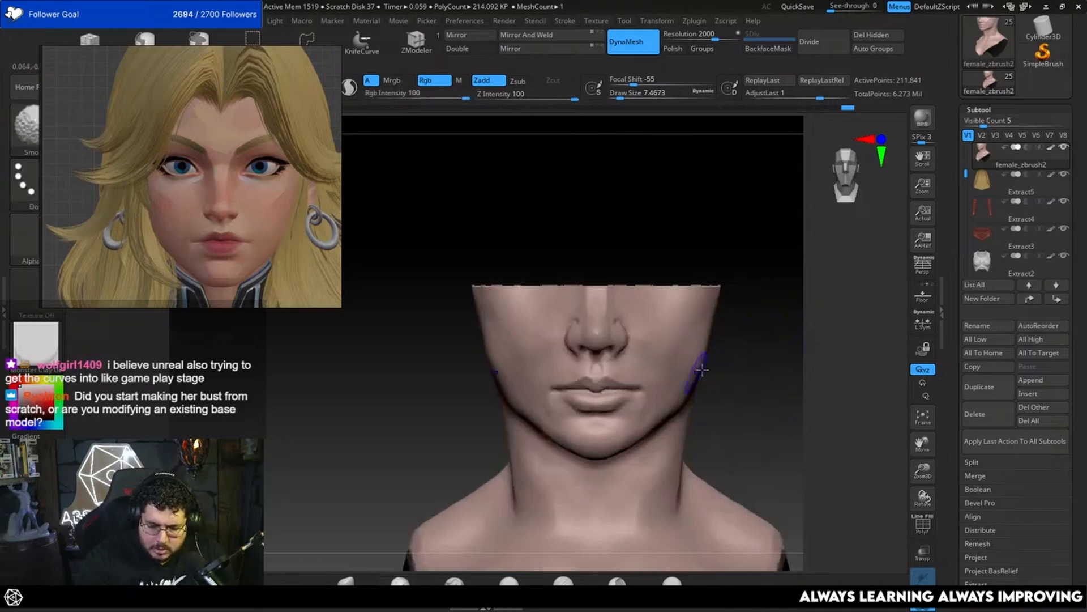
Step: Flatten the cheek plane above the jaw with the TrimDynamic brush at a draw size of about 16.97
key("b")
key("t")
key("d")
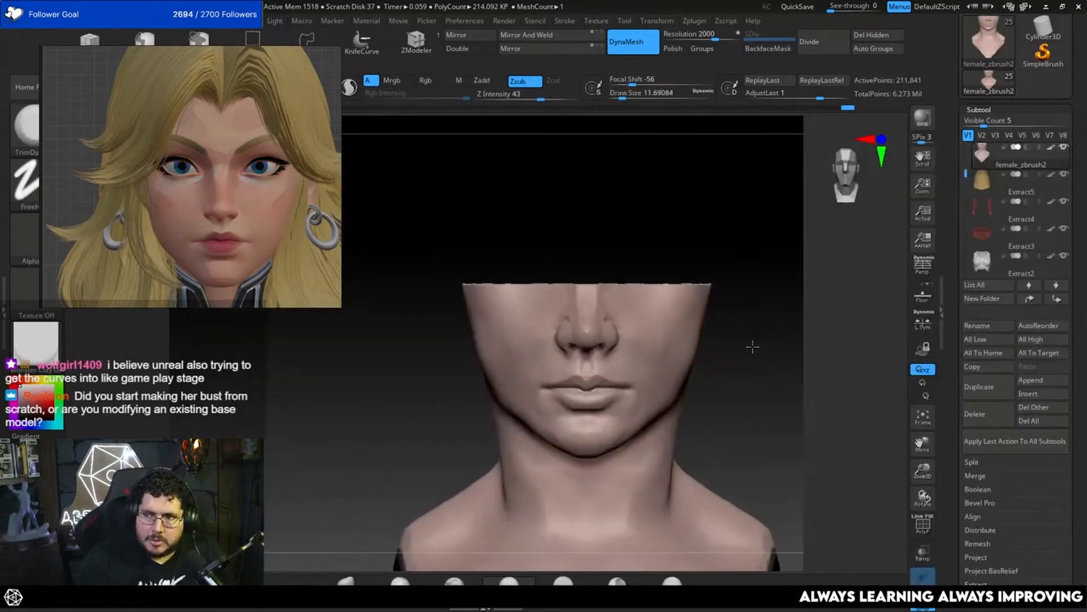
left_click_drag(752, 347, 756, 347)
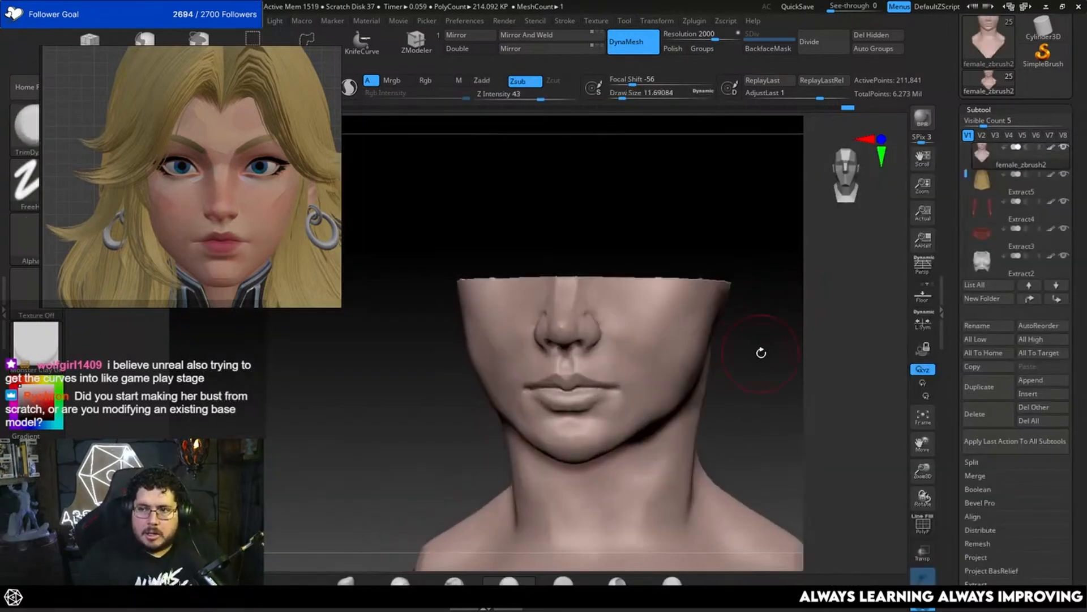
left_click_drag(779, 380, 774, 311)
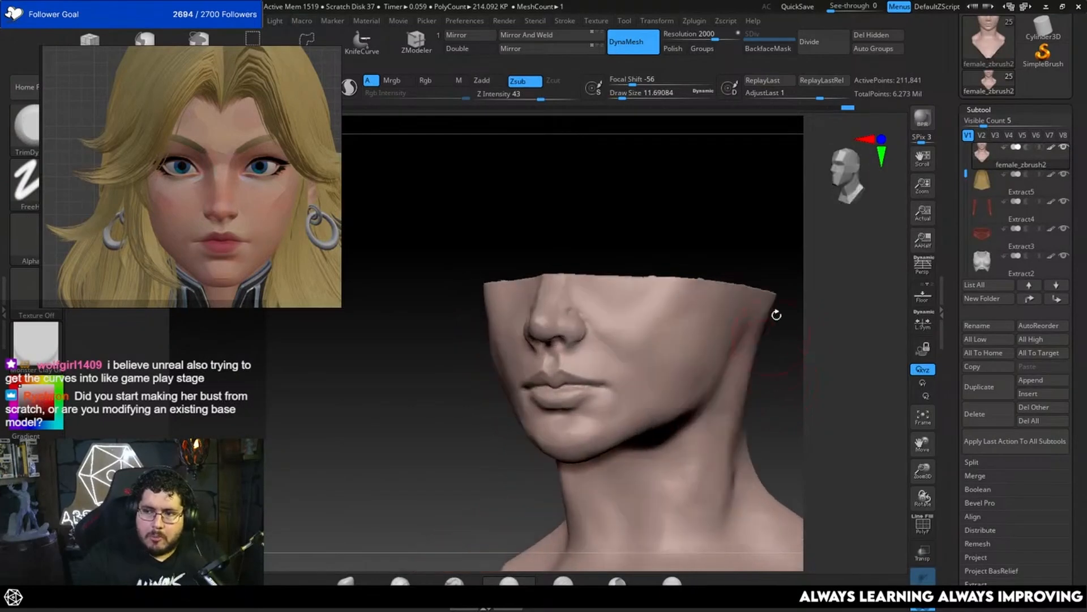
key("s")
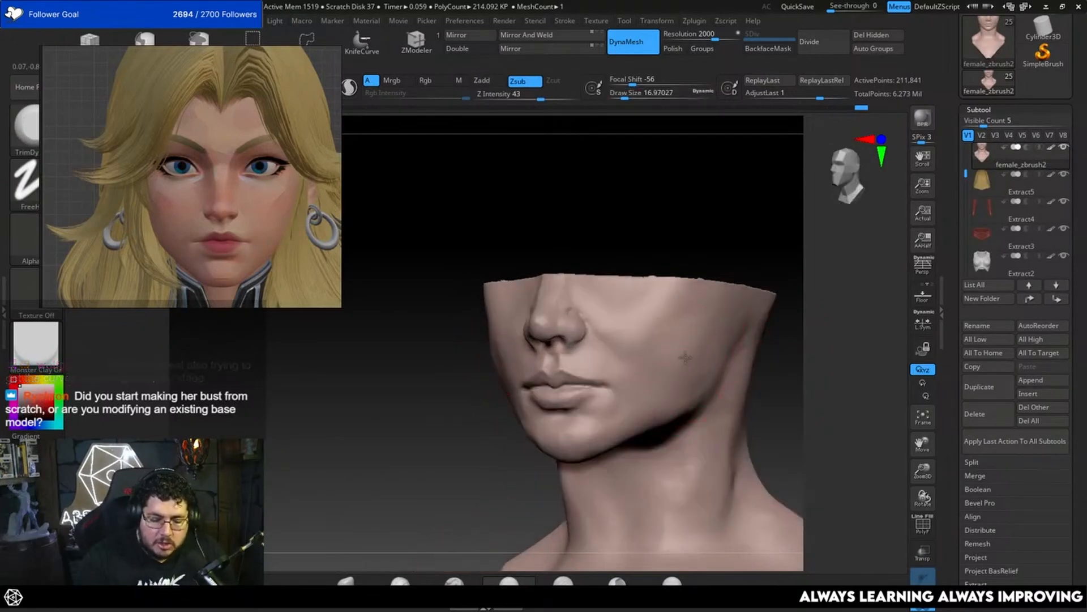
mouse_move(693, 358)
left_mouse_down()
mouse_move(694, 371)
mouse_move(698, 346)
left_mouse_up()
Step: Add volume along the outer cheek and jaw with the ClayBuildup brush and smooth the jaw side
key("b")
key("c")
key("b")
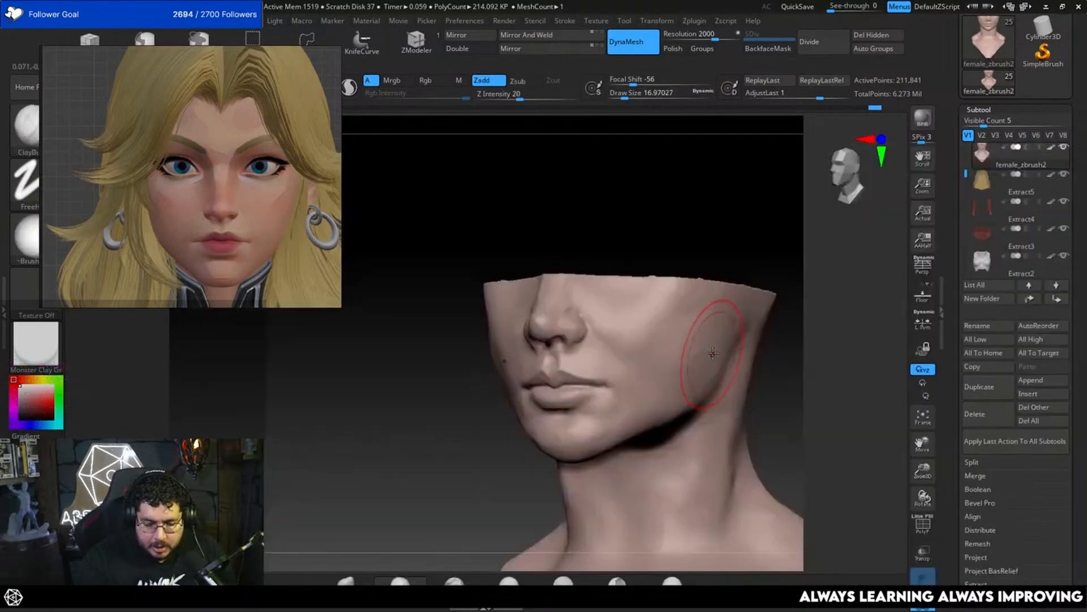
mouse_move(785, 363)
left_mouse_down()
mouse_move(748, 340)
mouse_move(707, 386)
mouse_move(687, 375)
left_mouse_up()
mouse_move(821, 340)
left_mouse_down("shift")
mouse_move(757, 381)
mouse_move(816, 391)
left_mouse_up("shift")
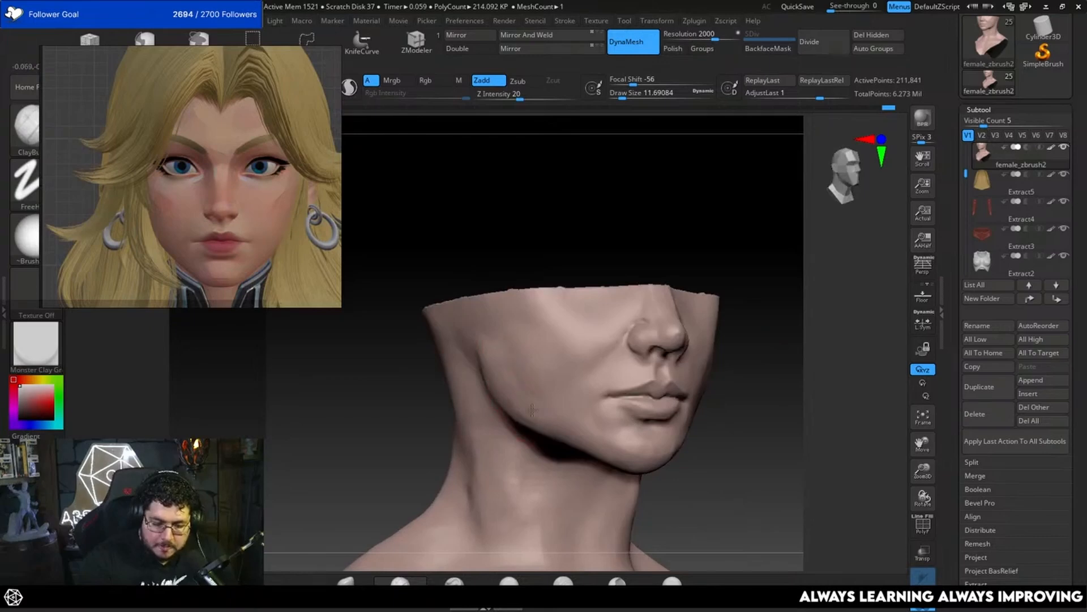
key("shift")
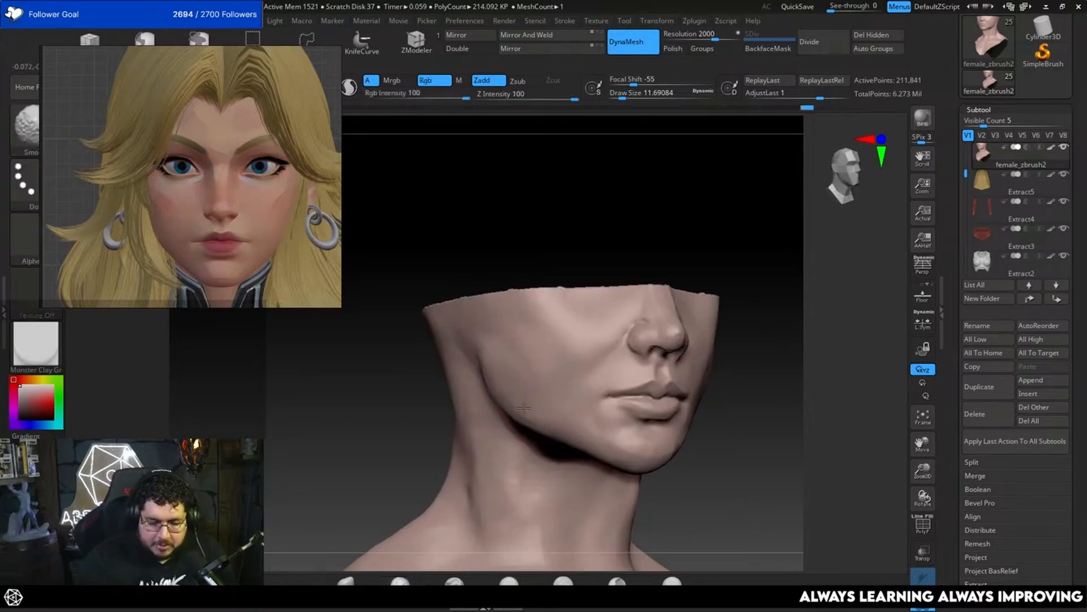
mouse_move(784, 289)
left_mouse_down()
mouse_move(772, 342)
mouse_move(753, 344)
left_mouse_up()
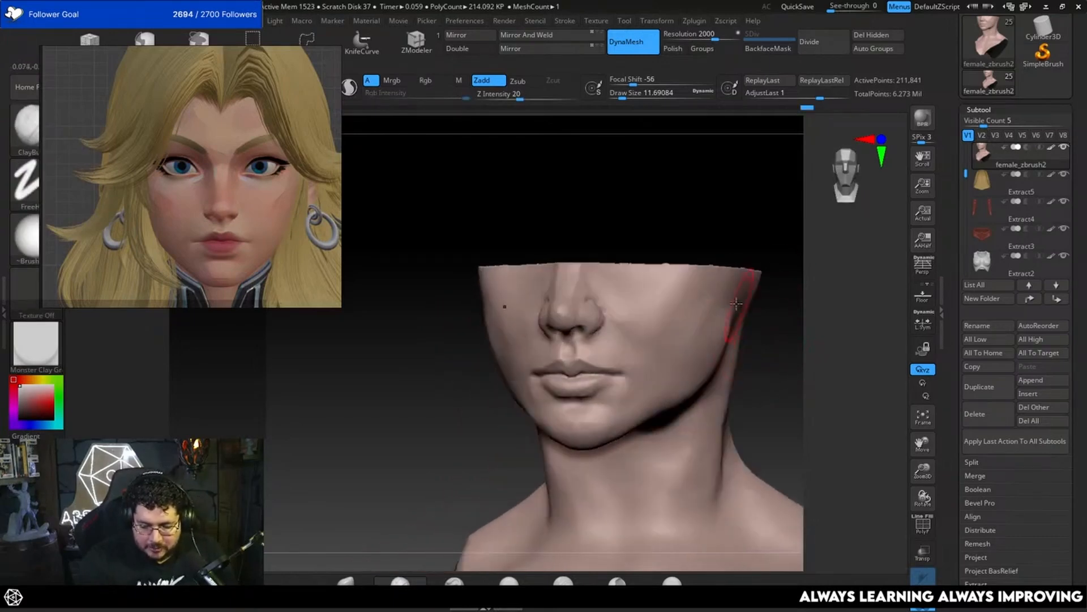
Step: Flatten the outer cheek and rear jaw with the TrimDynamic brush at a draw size of about 11.69
key("w")
key("d")
left_click(621, 378)
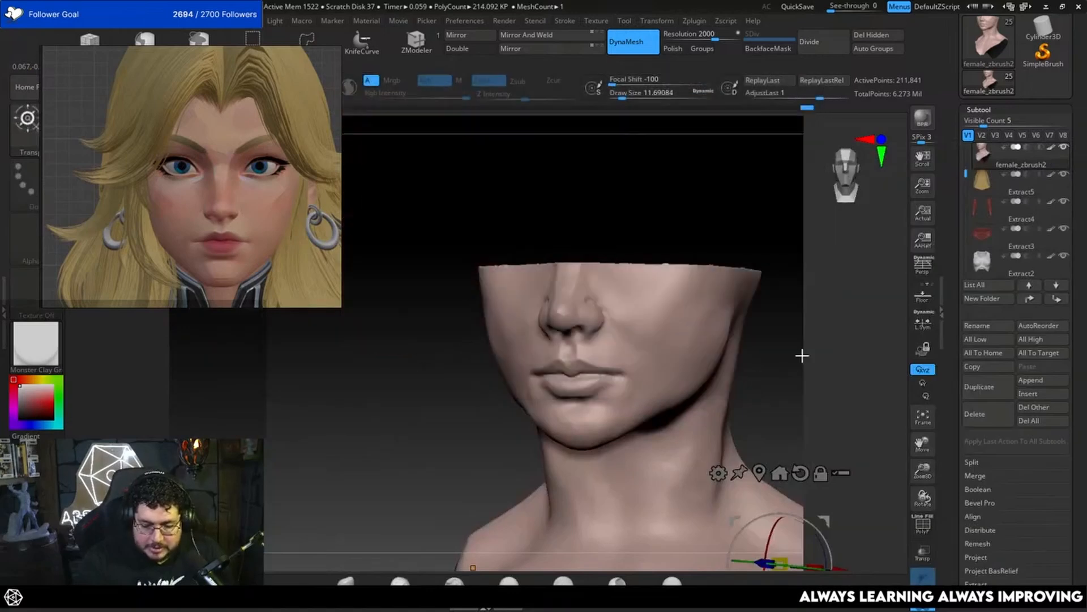
left_click_drag(668, 297, 599, 289)
key("b")
key("t")
key("d")
mouse_move(803, 336)
left_mouse_down()
mouse_move(726, 325)
mouse_move(774, 359)
mouse_move(524, 348)
left_mouse_up()
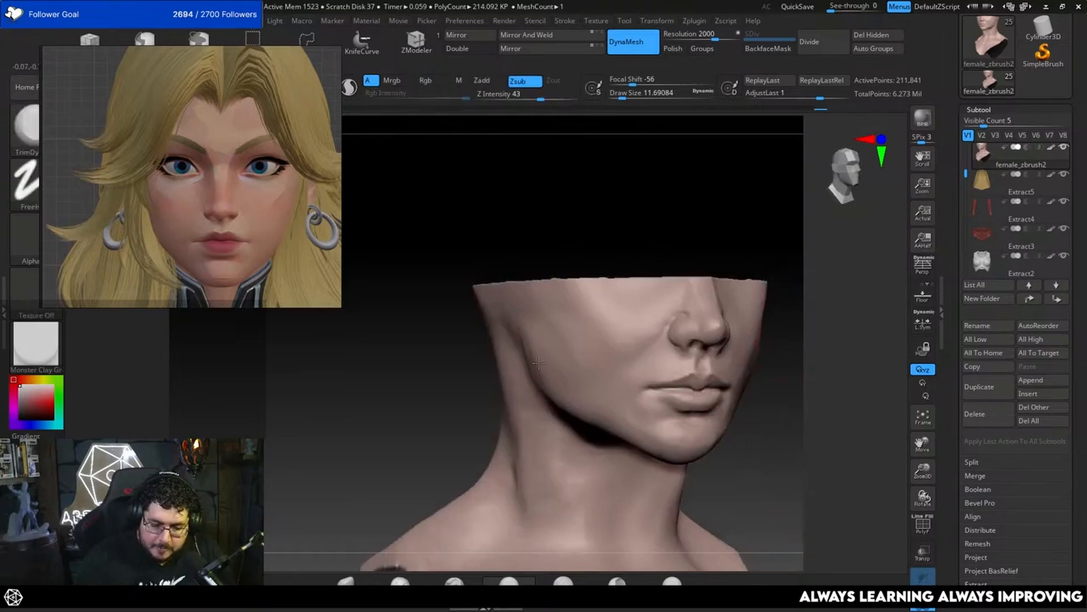
Step: Reshape the jawline and outer cheek contour with the Move brush, using a draw size of about 12.91
mouse_move(785, 371)
left_mouse_down()
mouse_move(789, 379)
mouse_move(712, 318)
mouse_move(716, 348)
mouse_move(678, 375)
left_mouse_up()
key("b")
key("m")
key("v")
key("space")
left_click(756, 369)
key("space")
left_click(740, 344)
key("space")
left_click(714, 351)
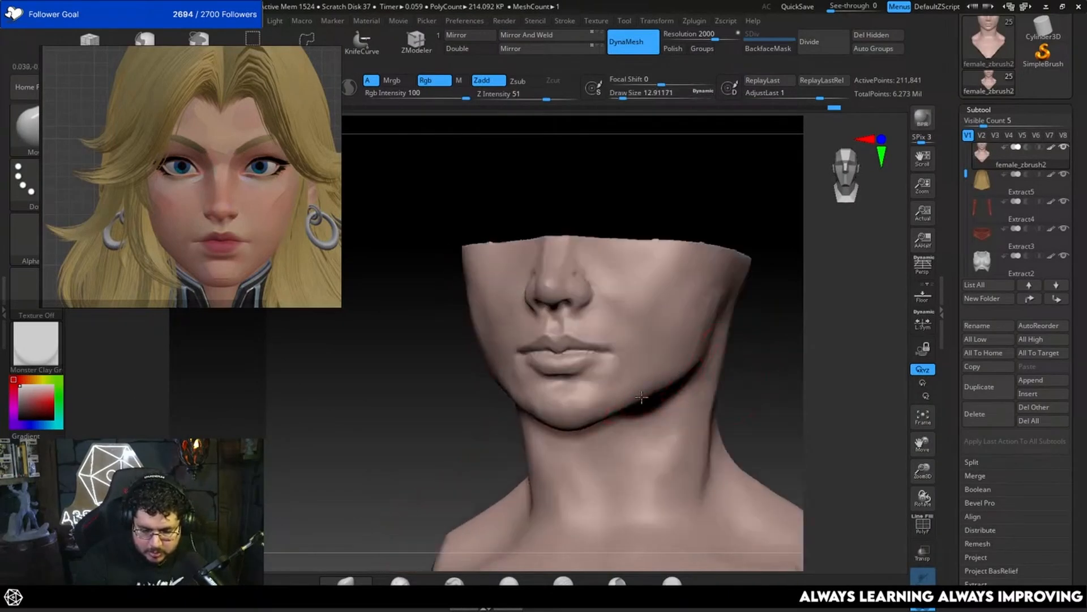
key("space")
mouse_move(745, 338)
left_mouse_down()
mouse_move(725, 344)
mouse_move(731, 354)
mouse_move(709, 335)
left_mouse_up()
left_click(726, 351)
key("space")
left_click(722, 349)
mouse_move(717, 262)
left_mouse_down("alt")
mouse_move(722, 300)
mouse_move(695, 340)
left_mouse_up("alt")
Step: Build up the cheekbone beside the nose with the ClayBuildup brush at a draw size of about 10.54
key("b")
key("c")
key("b")
key("space")
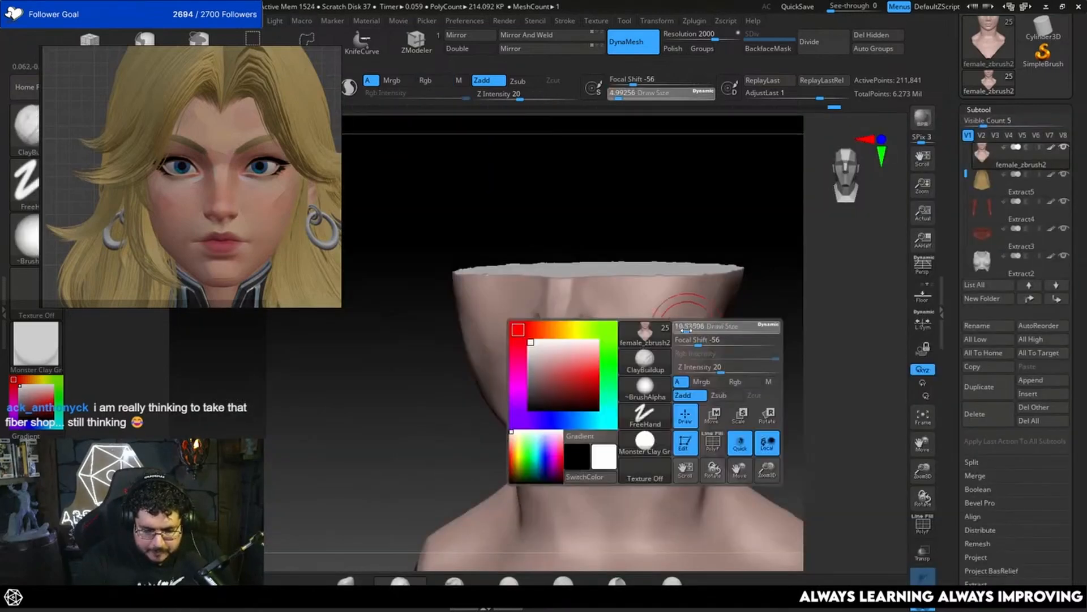
left_click(687, 327)
key("x")
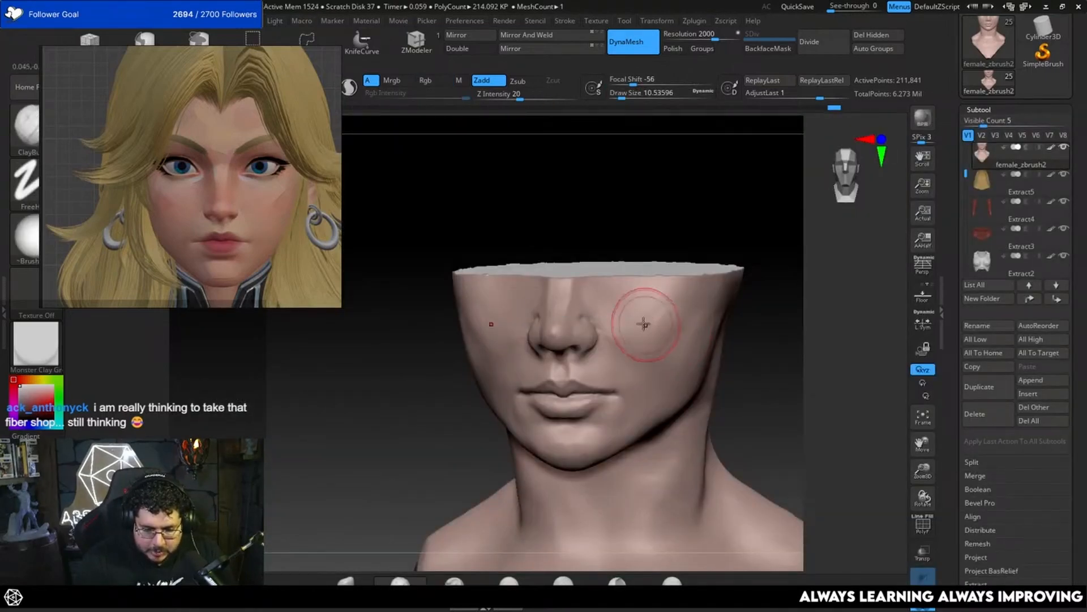
left_click_drag(651, 318, 663, 314)
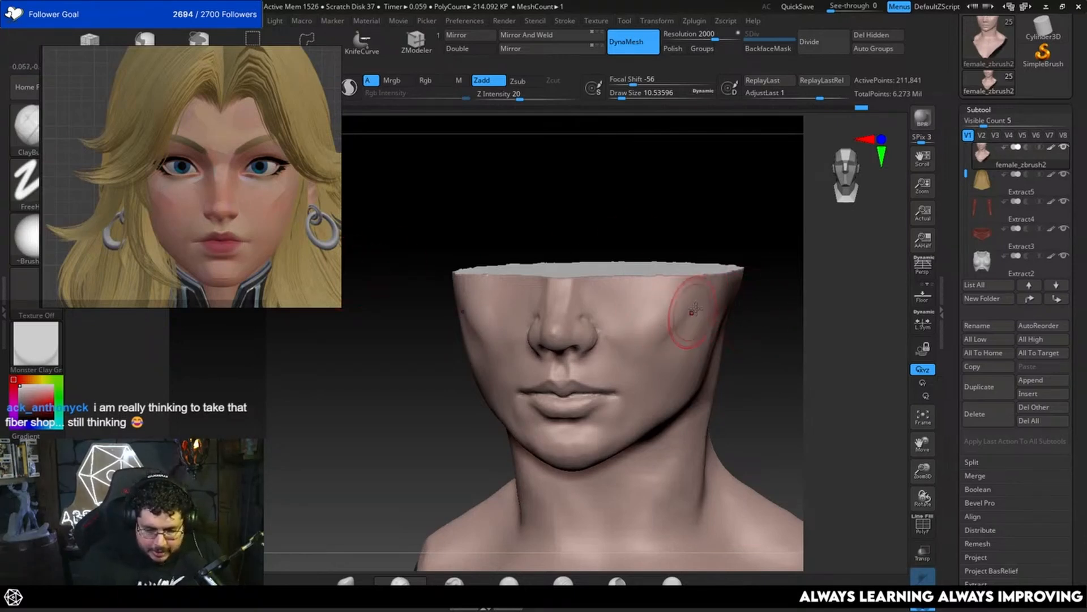
left_click_drag(637, 331, 625, 331)
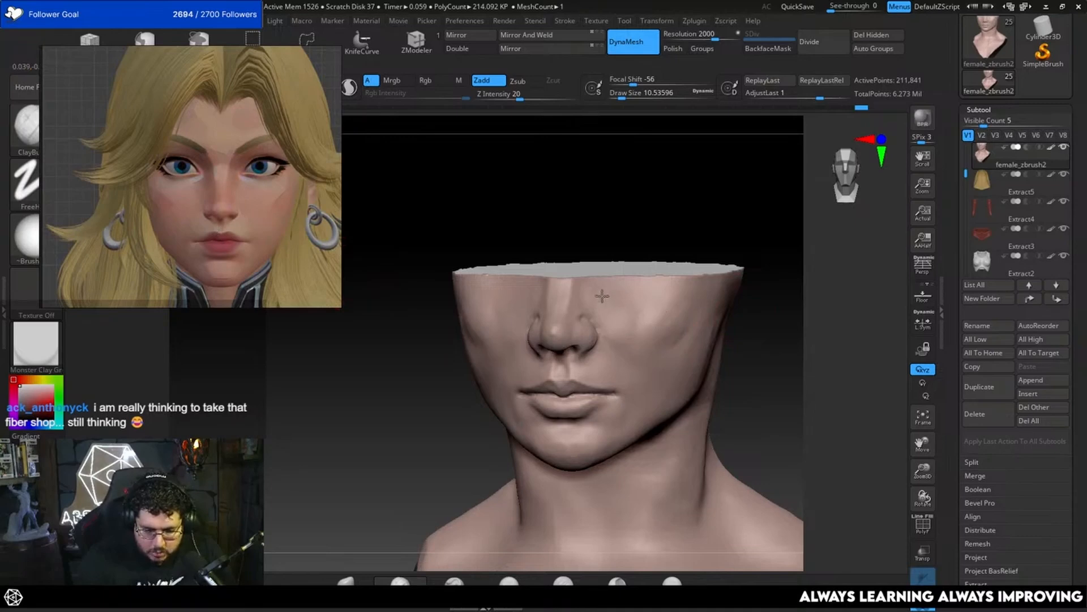
Step: Flatten and blend the cheekbone plane with the TrimDynamic brush, varying the draw size between about 9.45 and 12.91
key("b")
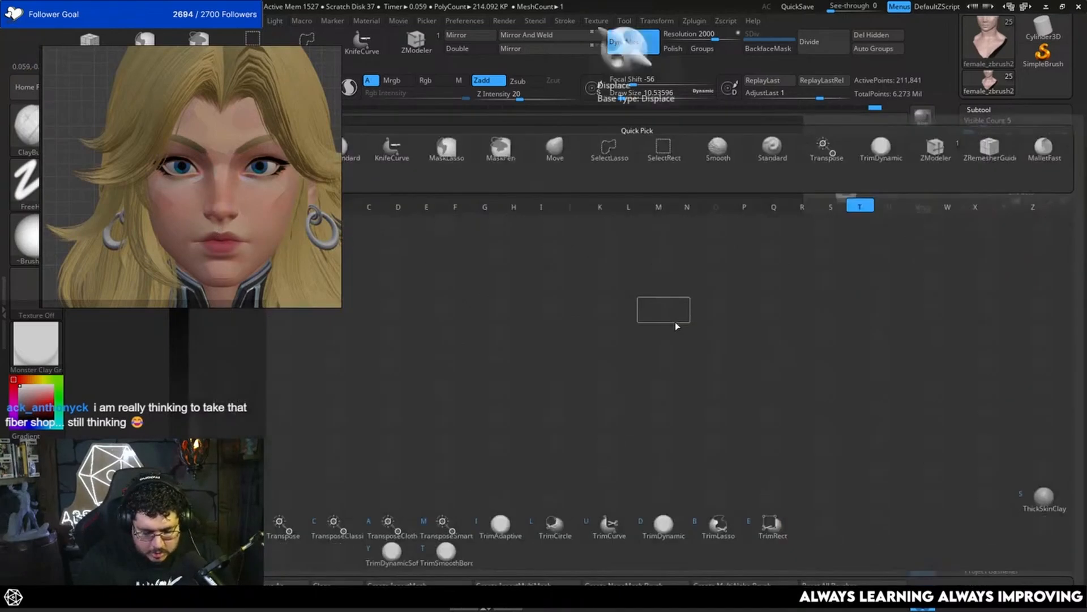
key("t")
key("d")
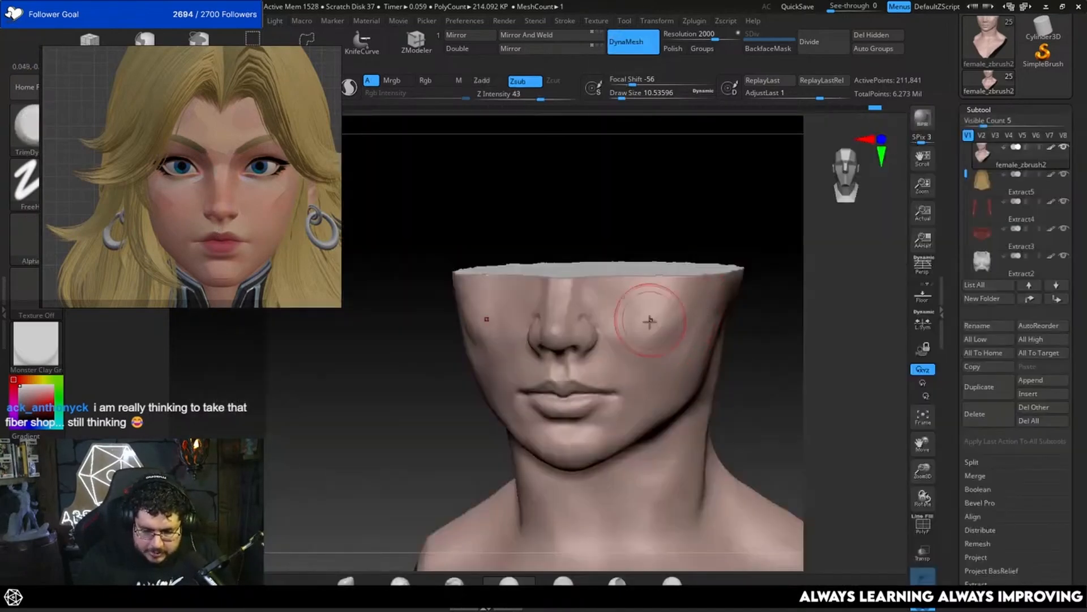
left_click_drag(656, 306, 666, 306)
mouse_move(709, 282)
right_mouse_down()
mouse_move(662, 316)
mouse_move(735, 315)
mouse_move(766, 293)
right_mouse_up()
right_click_drag(744, 329, 734, 318)
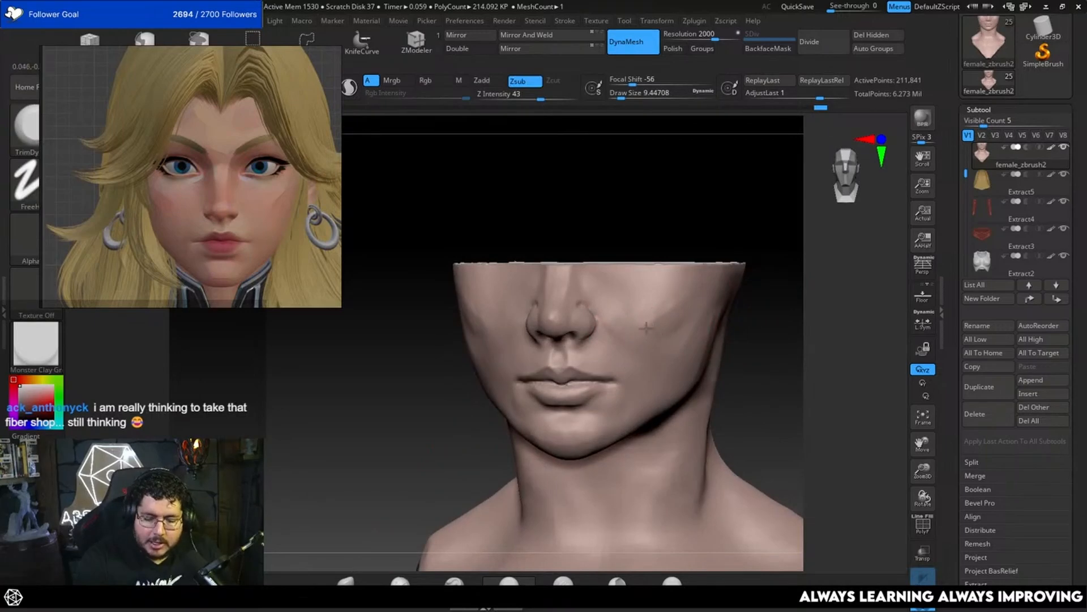
left_click_drag(654, 322, 667, 301)
right_click_drag(729, 285, 666, 314)
key("space")
left_click_drag(667, 316, 672, 311)
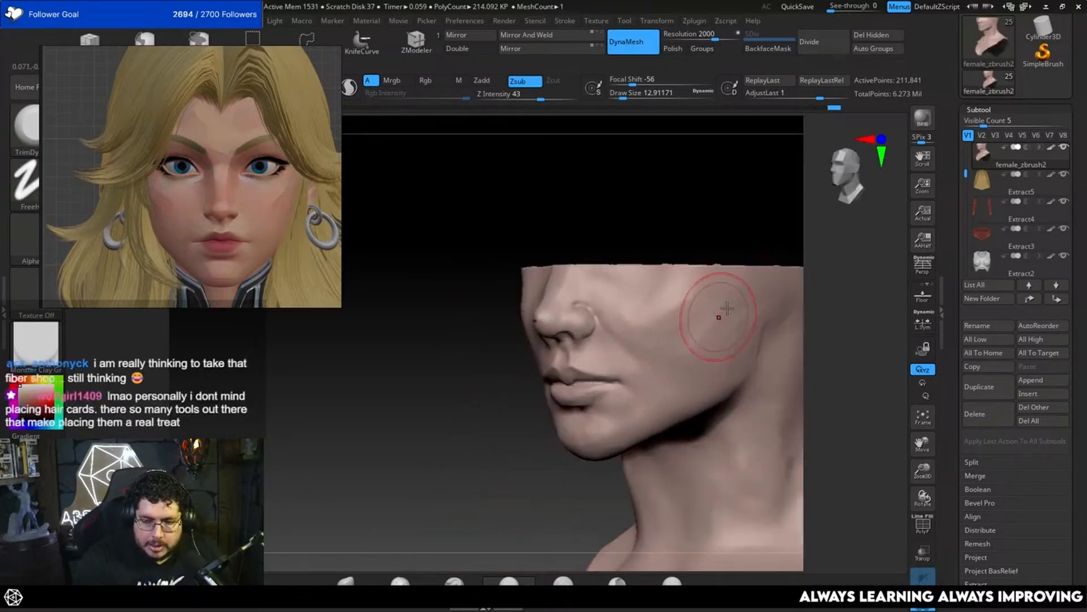
Step: Build up the cheek below the cheekbone with the ClayBuildup brush at a draw size of about 14.20
key("b")
key("c")
key("b")
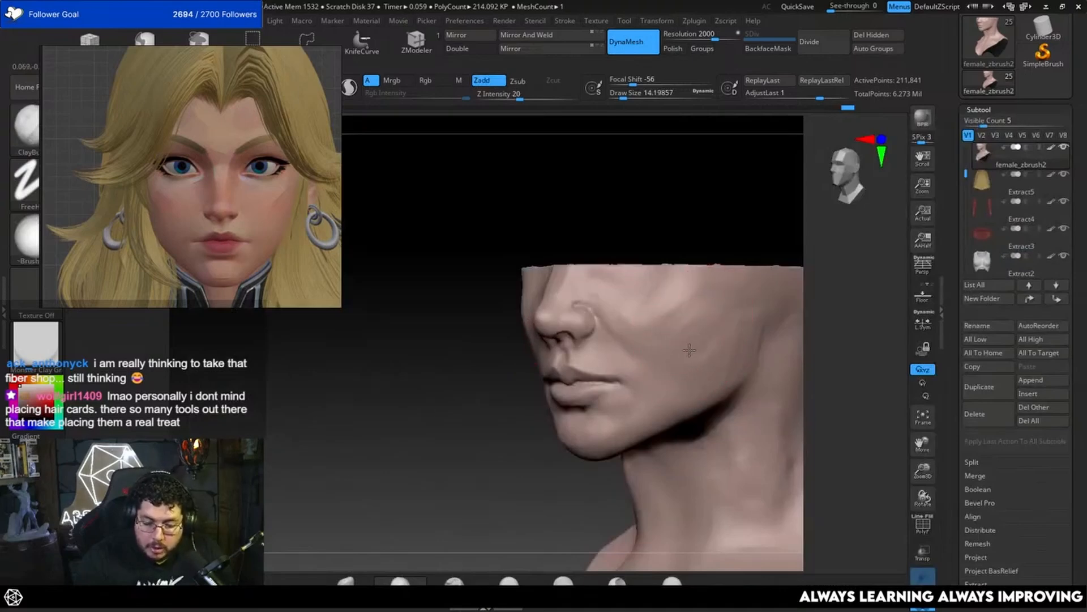
Step: Flatten the built-up lower cheek with the TrimDynamic brush at a draw size of about 9.45
key("b")
key("t")
key("d")
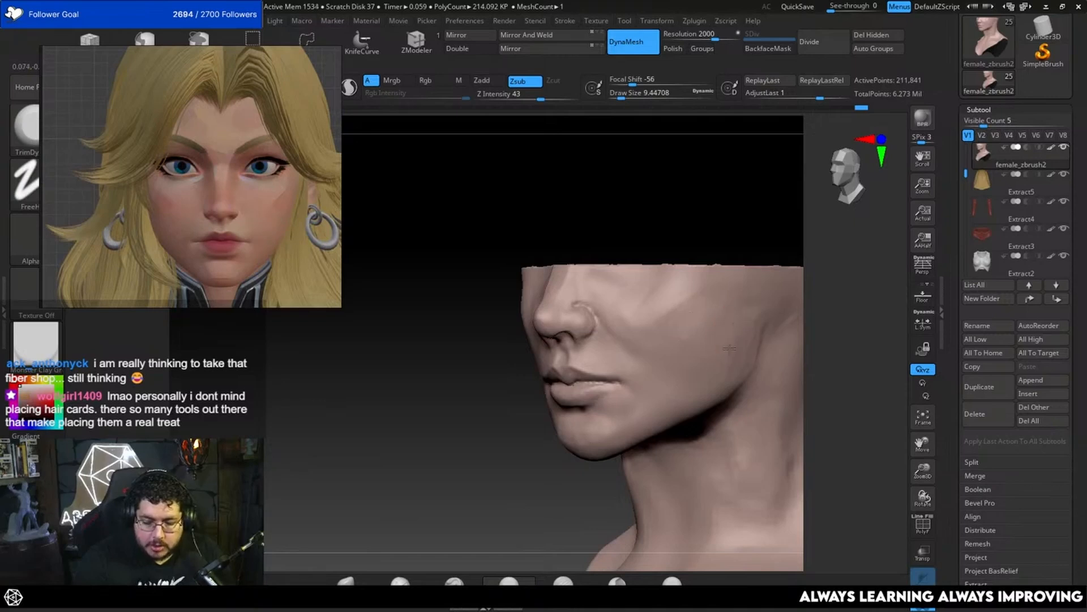
mouse_move(807, 326)
left_mouse_down()
mouse_move(835, 311)
mouse_move(823, 334)
left_mouse_up()
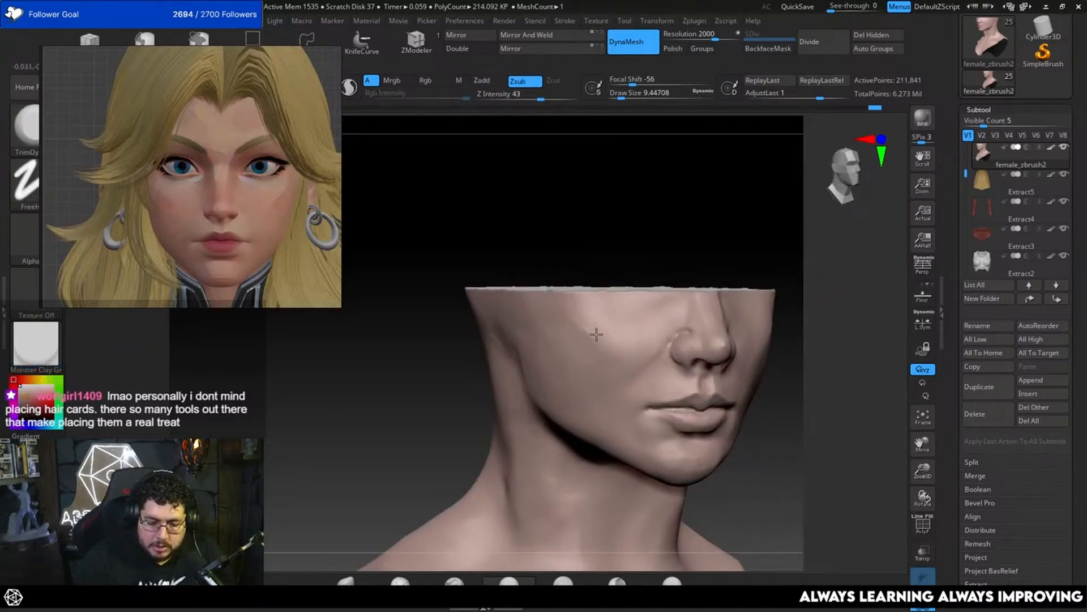
Step: Carve the nostrils on the underside of the nose with the ClayBuildup brush at a draw size of about 4.30
mouse_move(831, 316)
left_mouse_down()
mouse_move(843, 340)
mouse_move(823, 393)
mouse_move(845, 340)
left_mouse_up()
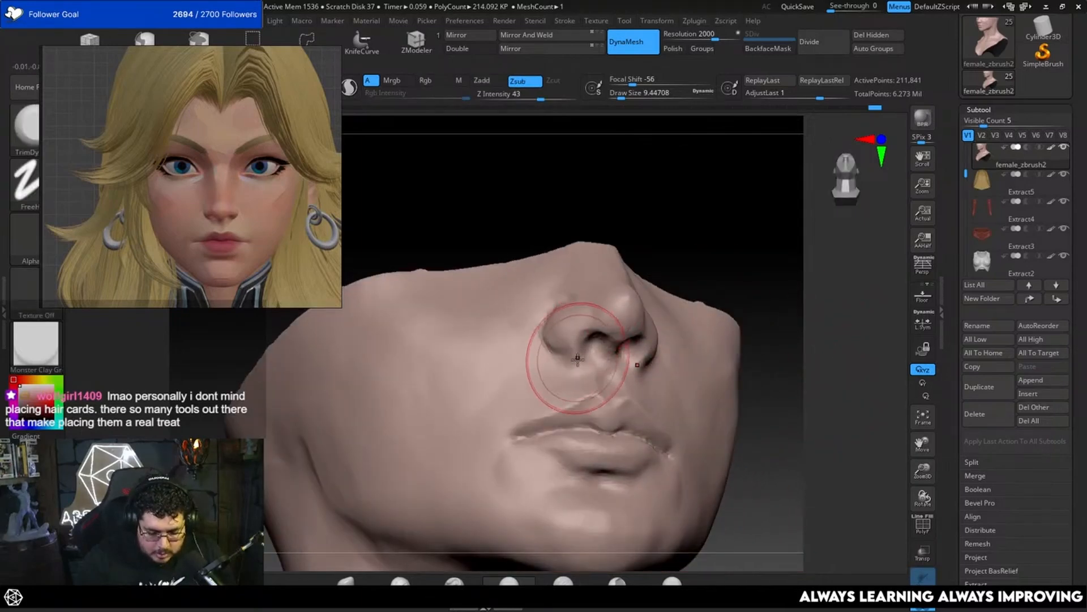
key("b")
key("c")
key("b")
key("space")
left_click_drag(578, 347, 591, 335)
key("space")
key("space")
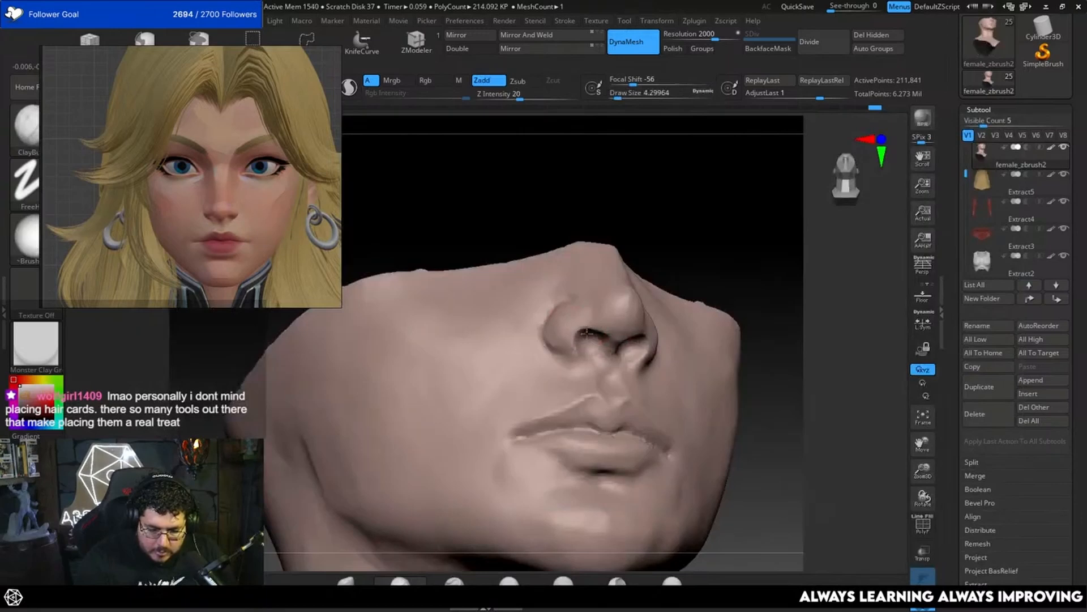
Step: Deepen and define the nostril openings with the ClayBuildup brush at a draw size of about 1.82
left_click_drag(758, 286, 783, 273)
key("space")
left_click_drag(604, 321, 601, 322)
key("space")
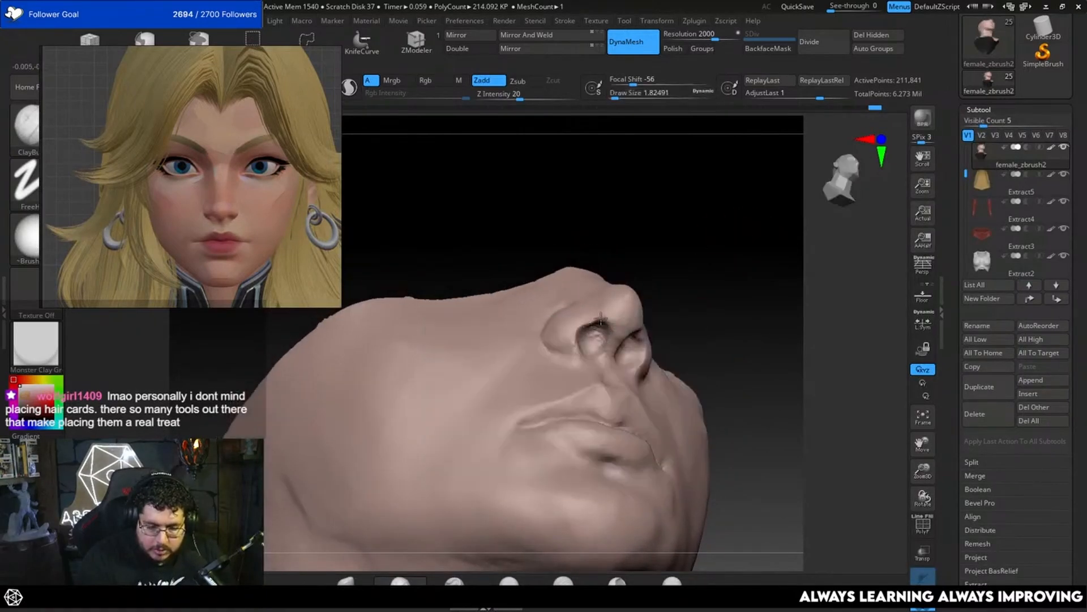
left_click_drag(759, 266, 723, 308, "shift")
left_click_drag(828, 334, 827, 385, "alt")
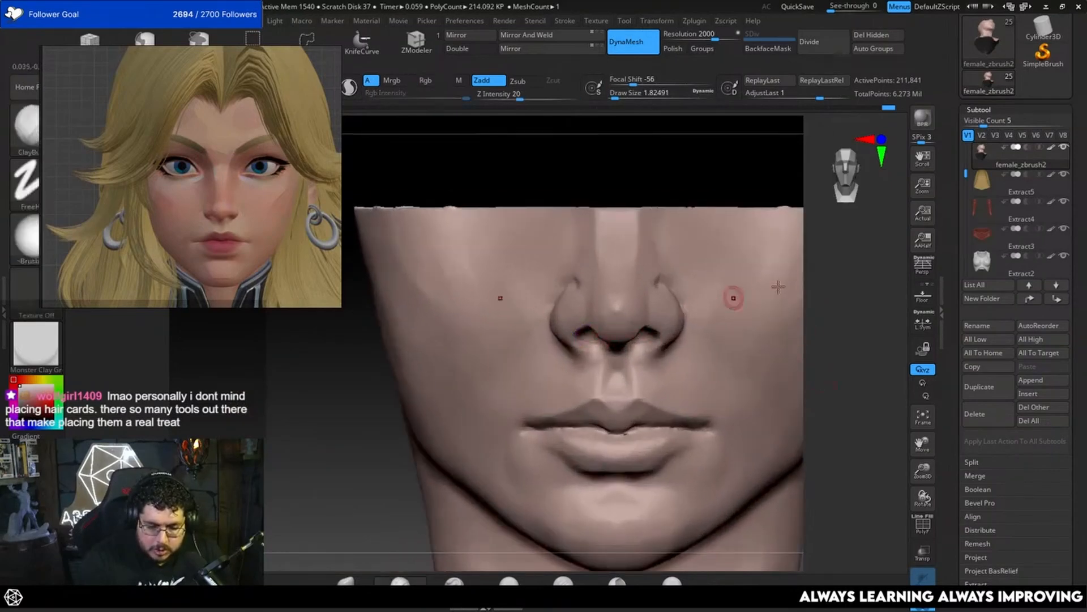
Step: Reshape the nostrils and nose wings with the Move brush at a draw size of about 4.30
left_click_drag(733, 296, 737, 267)
key("b")
left_click(608, 346)
key("space")
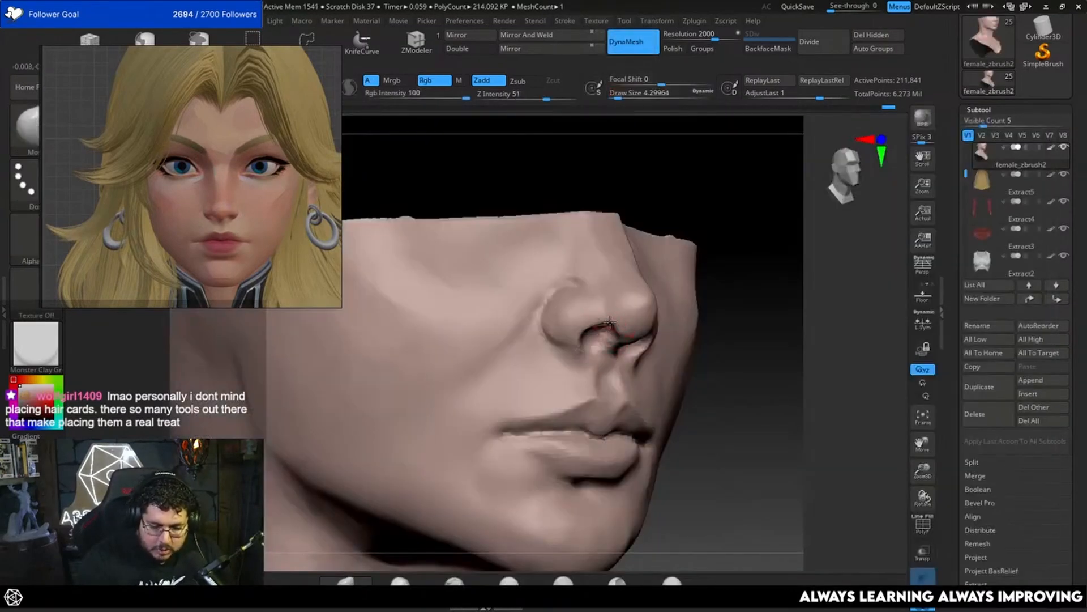
left_click_drag(697, 218, 782, 255, "shift")
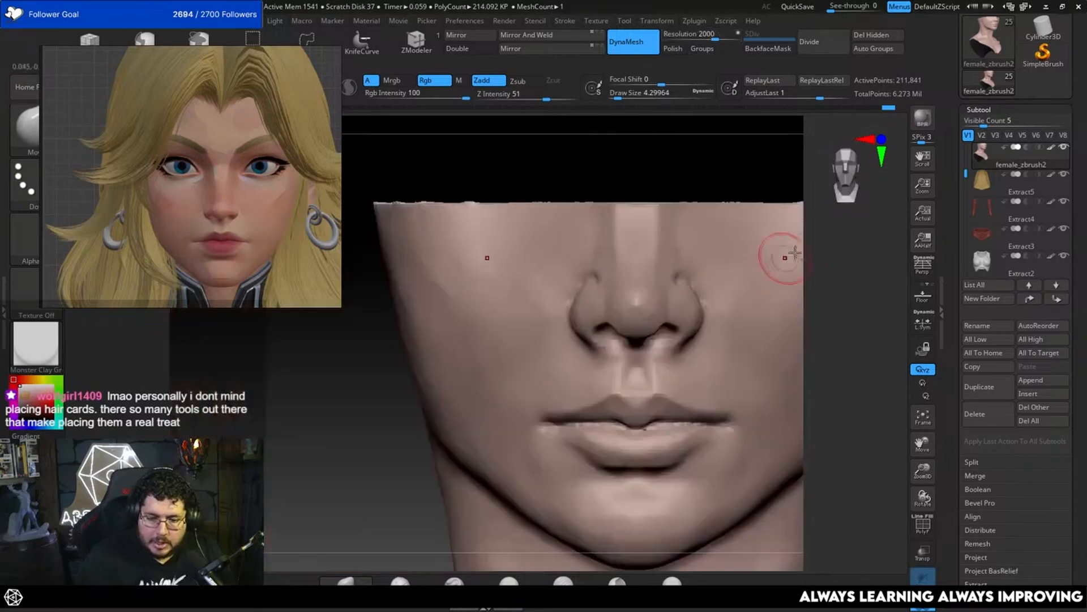
left_click_drag(855, 288, 772, 347)
left_click_drag(555, 441, 573, 453)
mouse_move(782, 318)
left_mouse_down("alt")
mouse_move(787, 300)
mouse_move(781, 362)
mouse_move(733, 335)
mouse_move(750, 351)
mouse_move(734, 389)
mouse_move(755, 368)
left_mouse_up("alt")
Step: Turn off DynaMesh and divide the head mesh to subdivision level 2
left_click(633, 49)
key("ctrl+d")
mouse_move(817, 351)
left_mouse_down("alt")
mouse_move(801, 347)
mouse_move(807, 338)
left_mouse_up("alt")
key("ctrl+z")
Step: Build up the base of the nose wing with ClayBuildup at a draw size of about 3.11 and smooth the strokes
mouse_move(894, 418)
left_mouse_down("alt")
mouse_move(847, 363)
mouse_move(851, 396)
mouse_move(852, 379)
mouse_move(759, 383)
left_mouse_up("alt")
left_click_drag(669, 442, 621, 432, "alt")
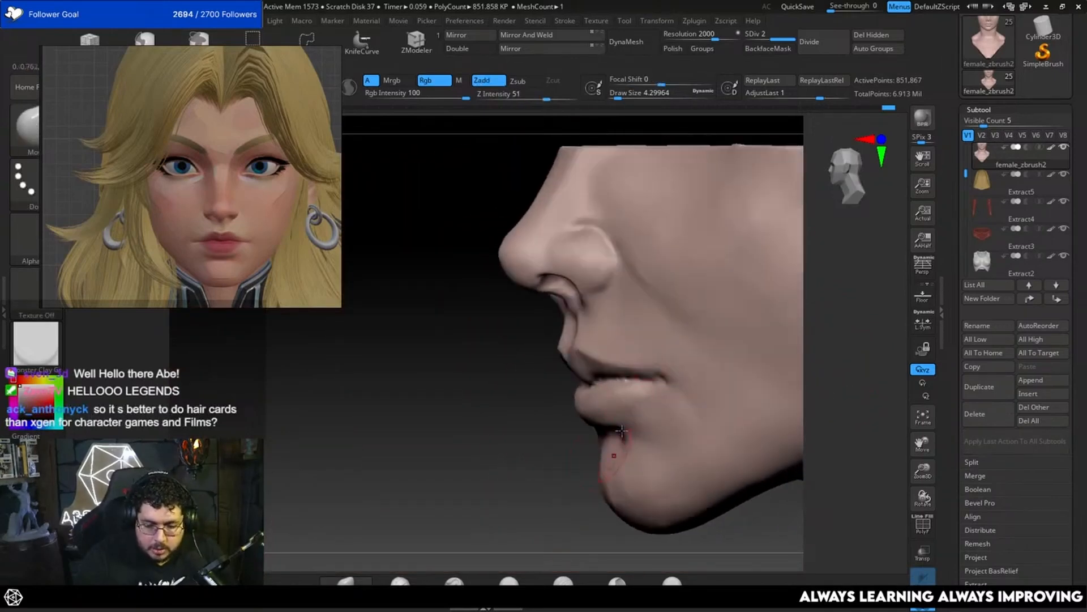
key("b")
key("c")
key("b")
key("space")
left_click_drag(546, 357, 579, 340)
key("space")
left_click_drag(592, 324, 578, 324)
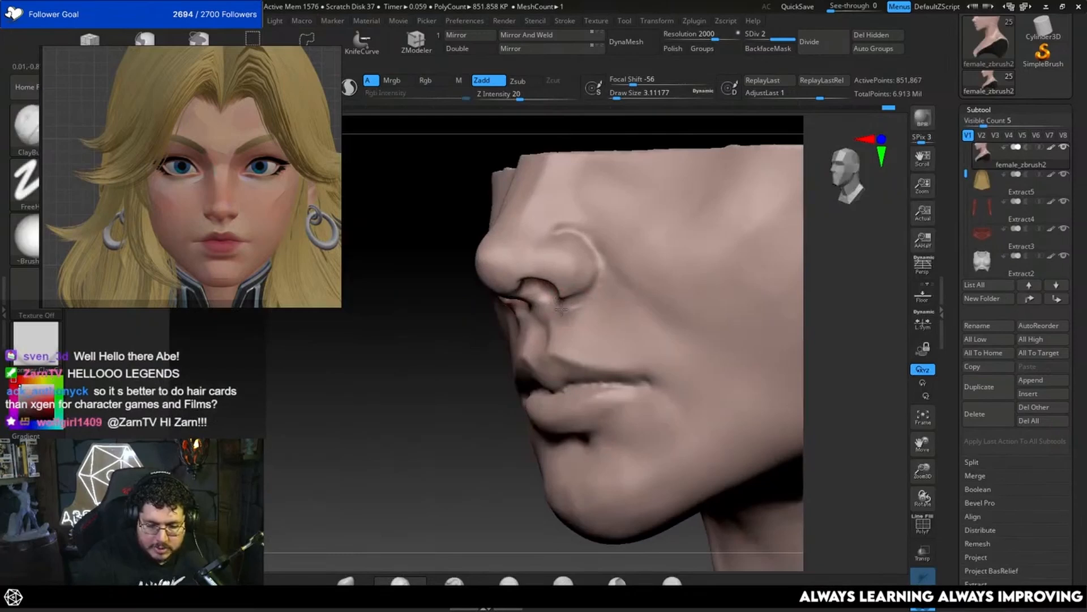
key("shift")
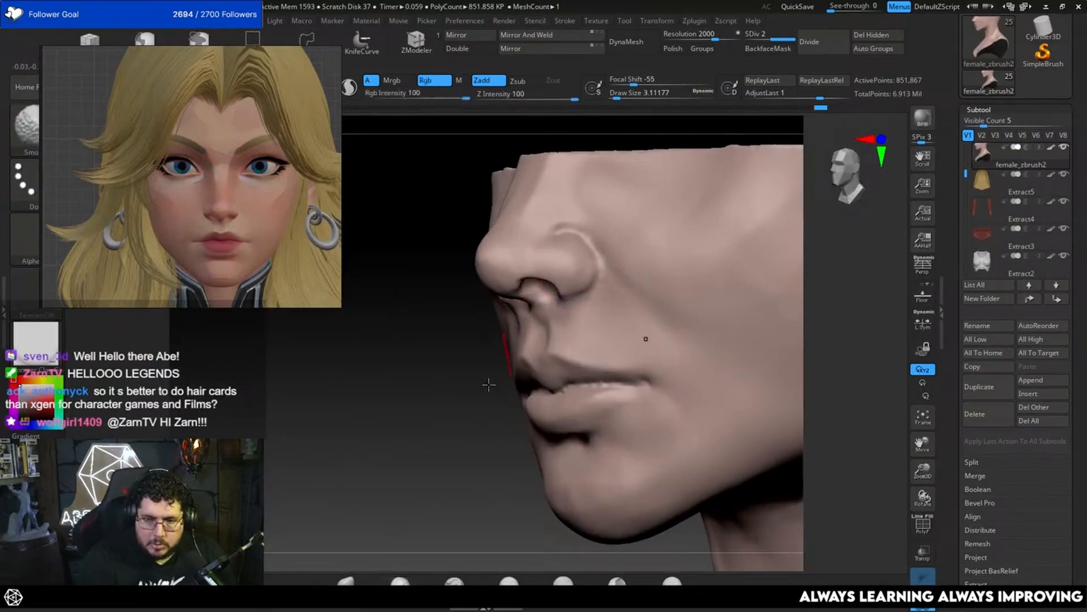
left_click_drag(488, 384, 494, 396)
Step: Refine the crease where the nose wing meets the cheek with the ClayBuildup brush at a draw size of about 3.11
left_click_drag(841, 275, 869, 268)
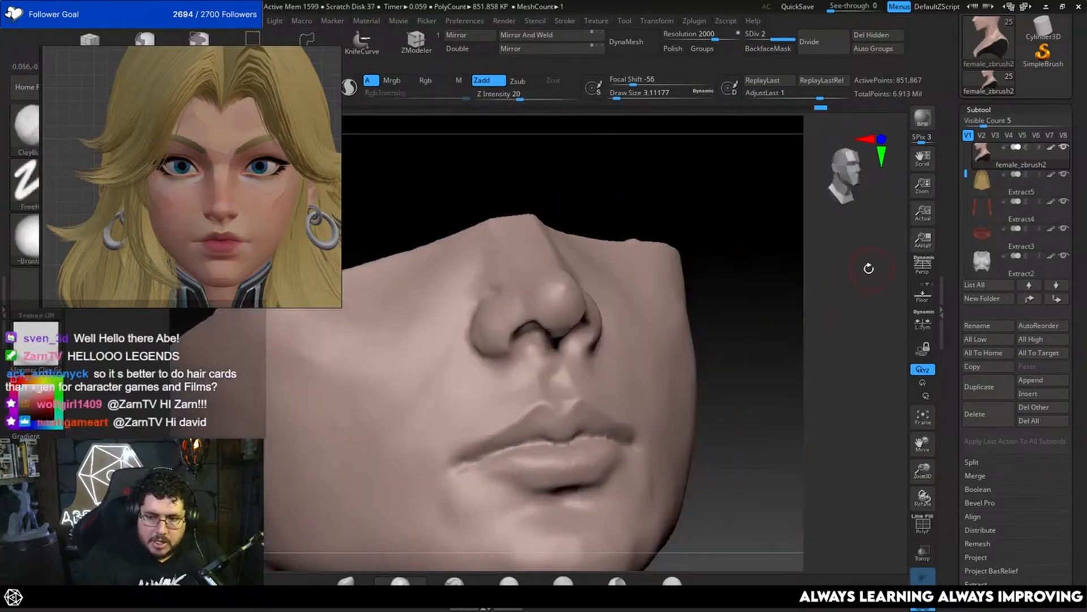
left_click_drag(765, 315, 788, 306)
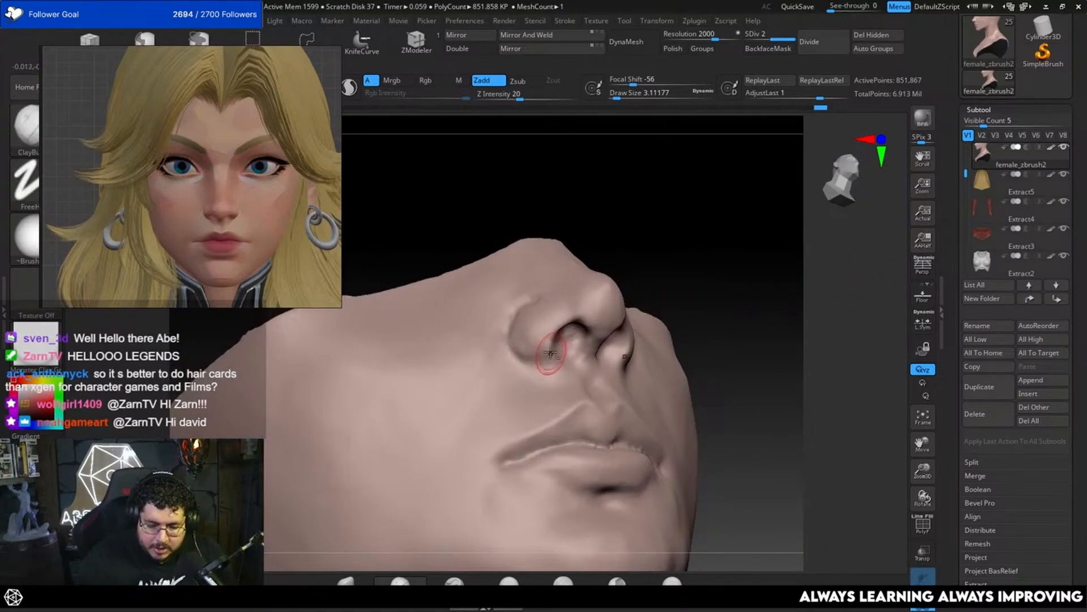
key("space")
left_click_drag(542, 336, 526, 327)
key("space")
mouse_move(648, 246)
left_mouse_down()
mouse_move(723, 272)
mouse_move(529, 346)
left_mouse_up()
key("space")
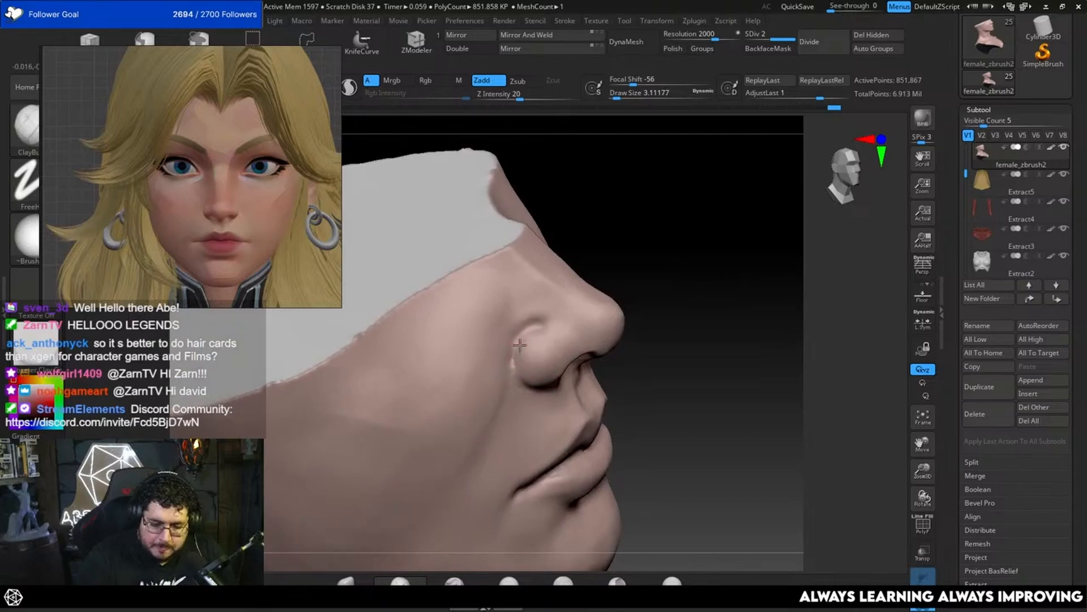
Step: Add volume to the nose tip with the ClayBuildup brush at a draw size of about 5.75
left_click_drag(756, 266, 706, 304)
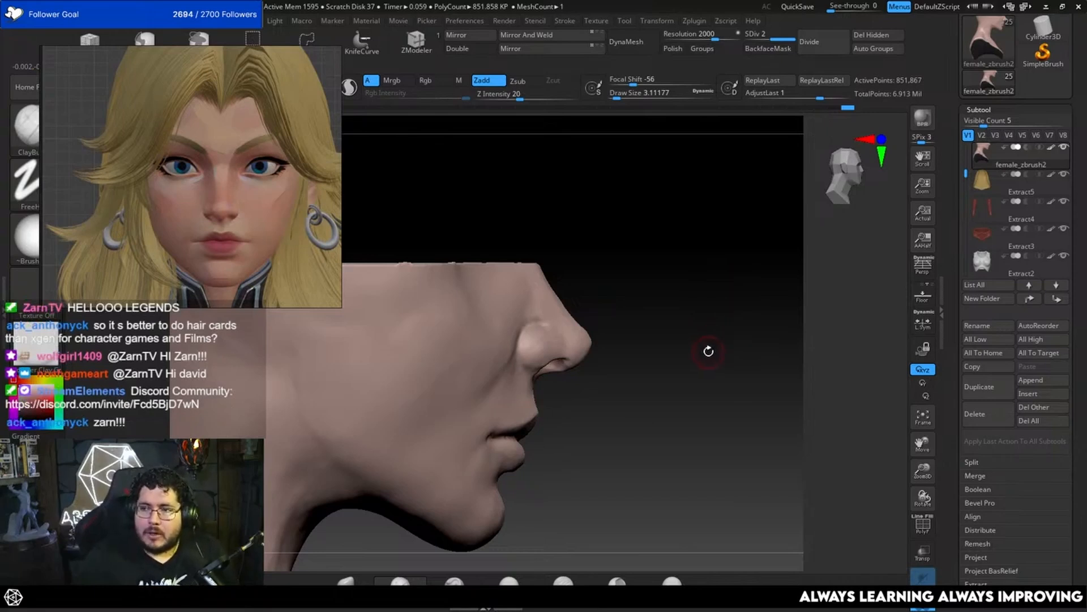
mouse_move(706, 362)
left_mouse_down()
mouse_move(721, 331)
mouse_move(717, 340)
mouse_move(735, 342)
mouse_move(841, 313)
left_mouse_up()
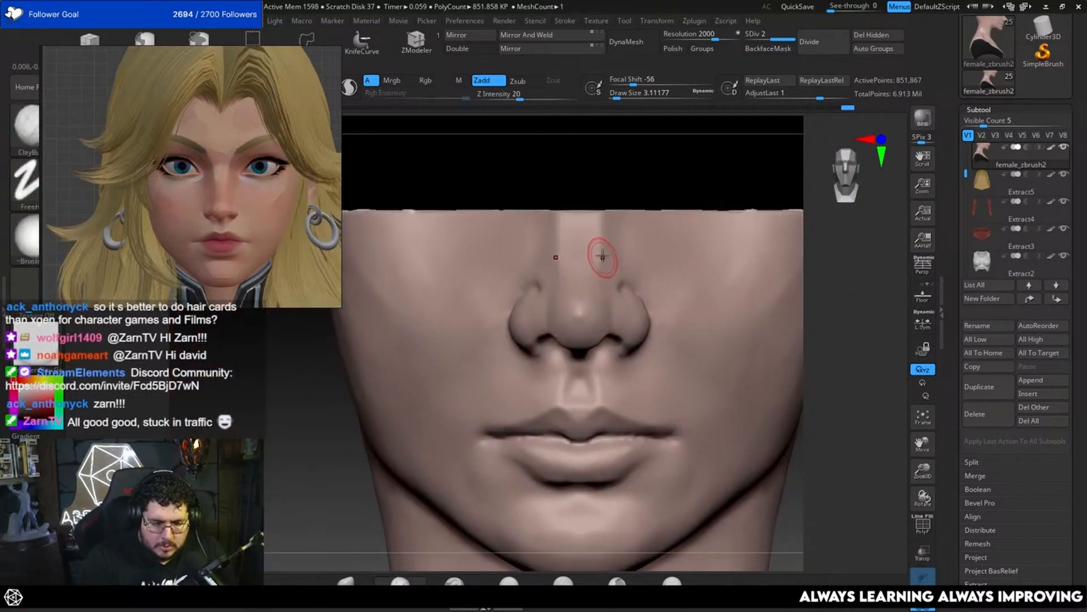
key("b")
key("b")
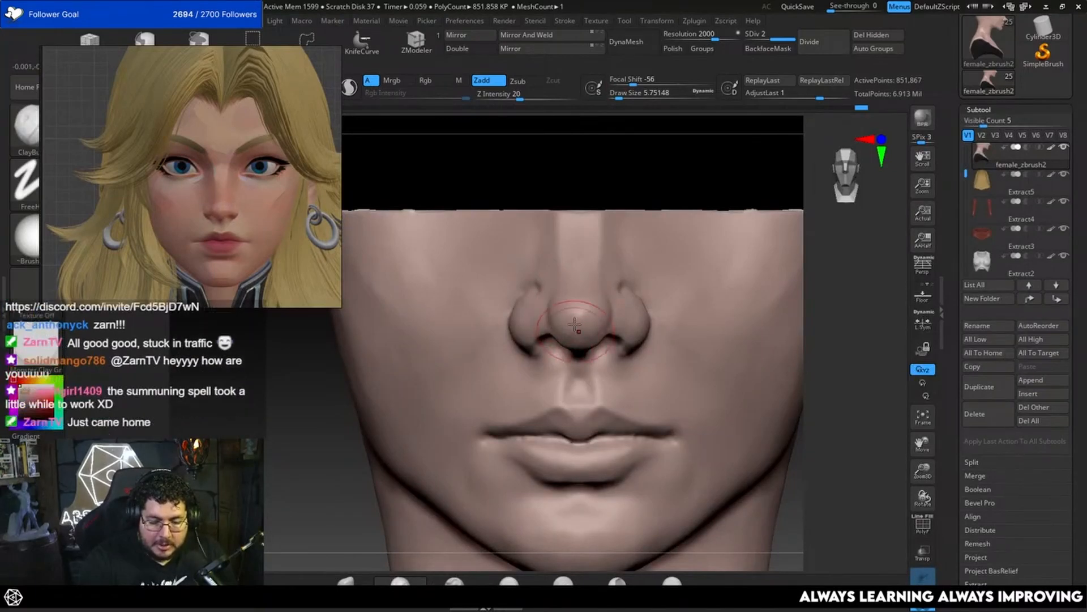
left_click_drag(847, 298, 887, 312)
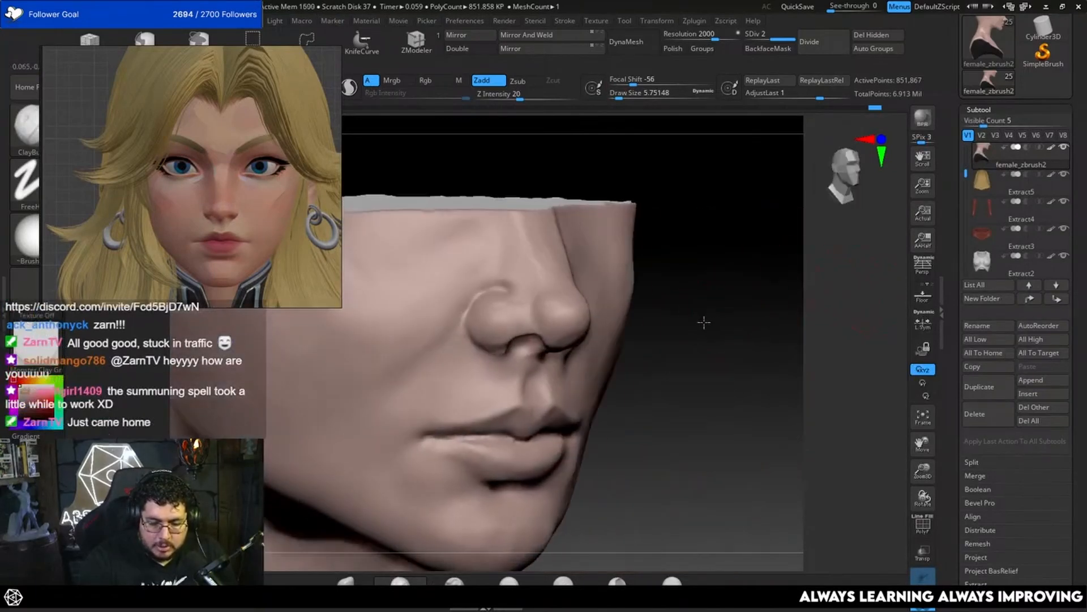
Step: Flatten the planes of the nose tip with the TrimDynamic brush at a draw size of about 4.99
key("b")
key("t")
key("d")
key("space")
left_click_drag(560, 311, 551, 300)
key("space")
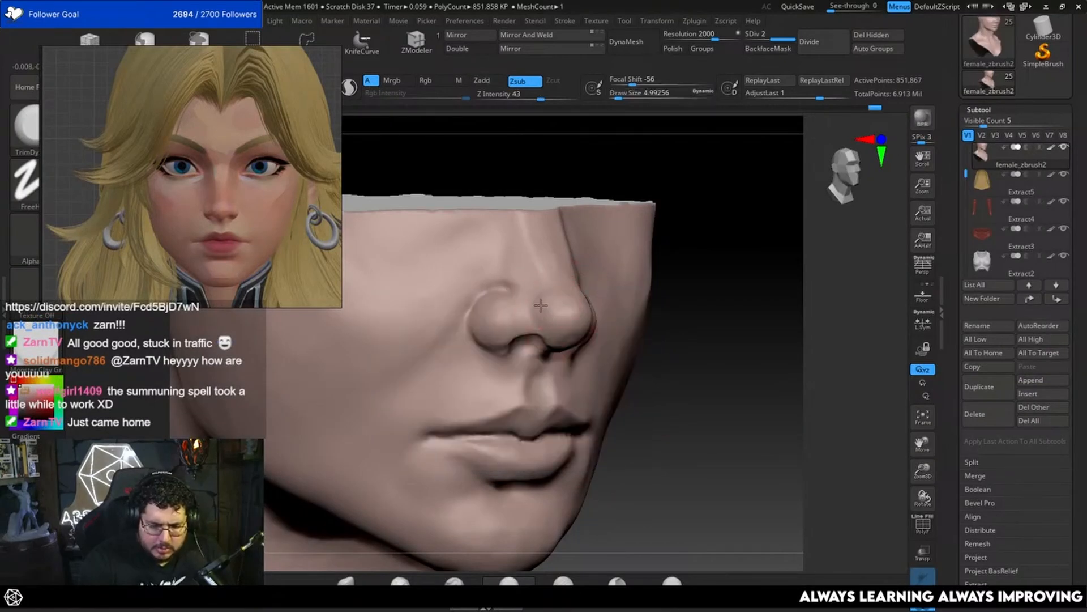
mouse_move(722, 262)
left_mouse_down()
mouse_move(746, 260)
mouse_move(725, 252)
left_mouse_up()
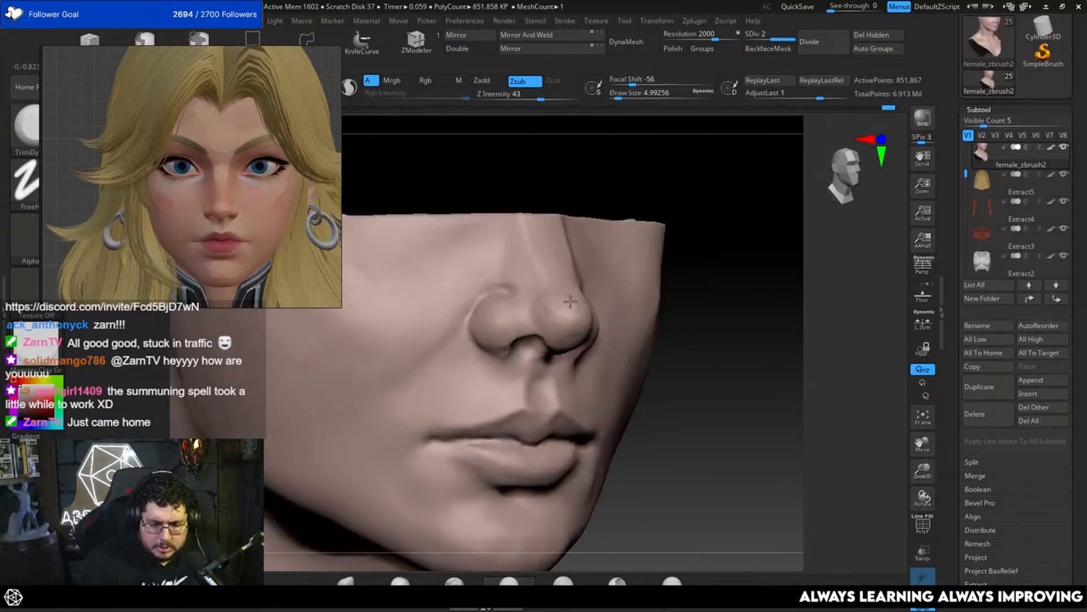
left_click_drag(570, 301, 575, 307)
left_click_drag(737, 264, 704, 267)
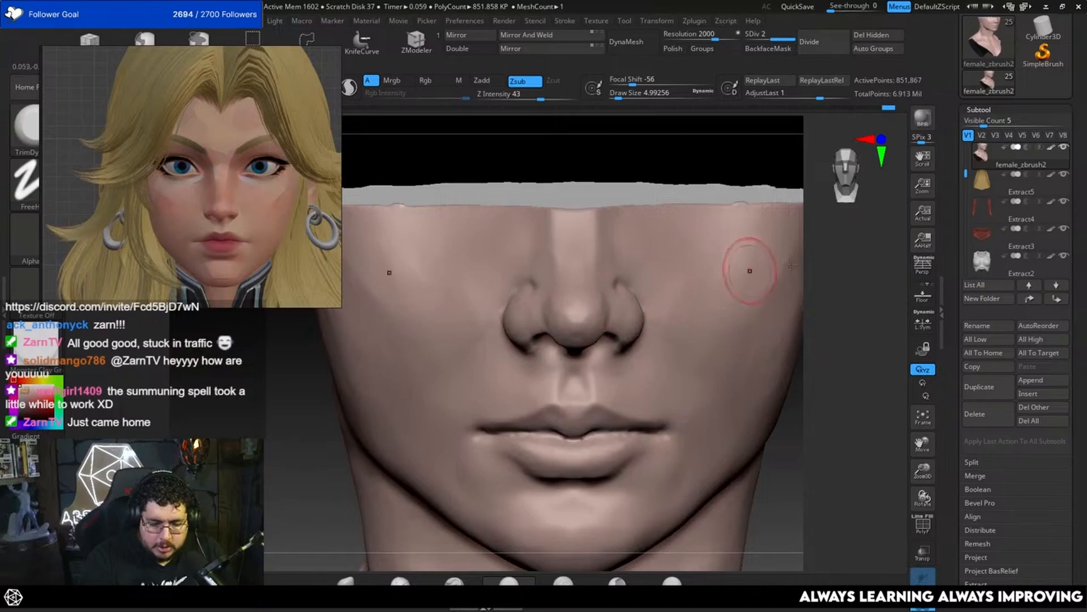
Step: Trim the side of the nose tip with the TrimDynamic brush at a draw size of about 4.30
left_click_drag(810, 261, 788, 248)
left_click_drag(610, 311, 596, 311)
left_click_drag(413, 458, 448, 450)
Step: Fill the area between nose tip and wing with ClayBuildup at a draw size of about 3.67 and smooth it
left_click_drag(779, 265, 798, 218)
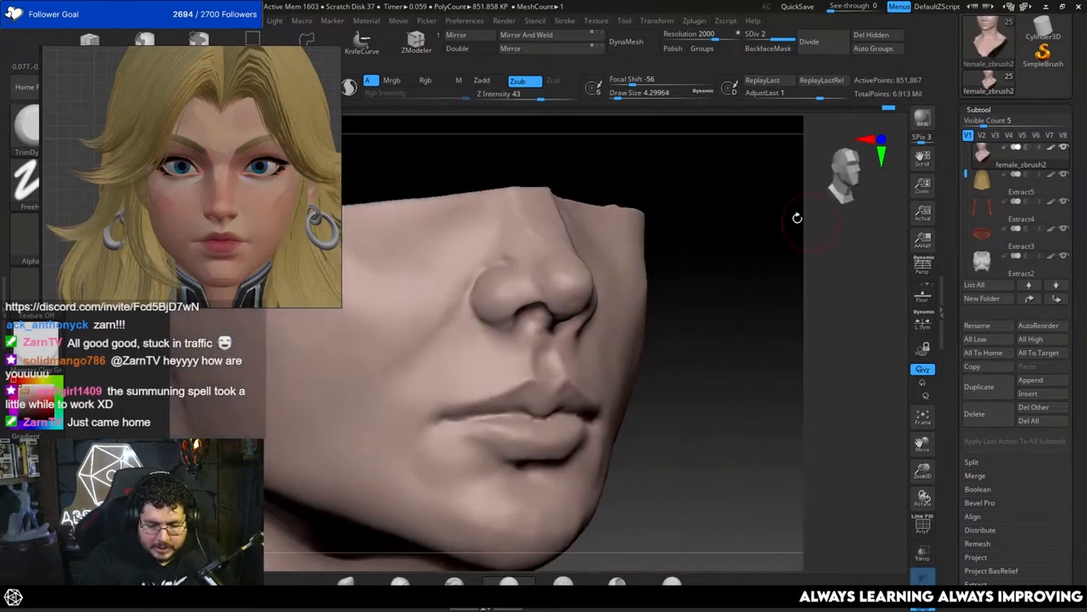
key("space")
left_click(517, 301)
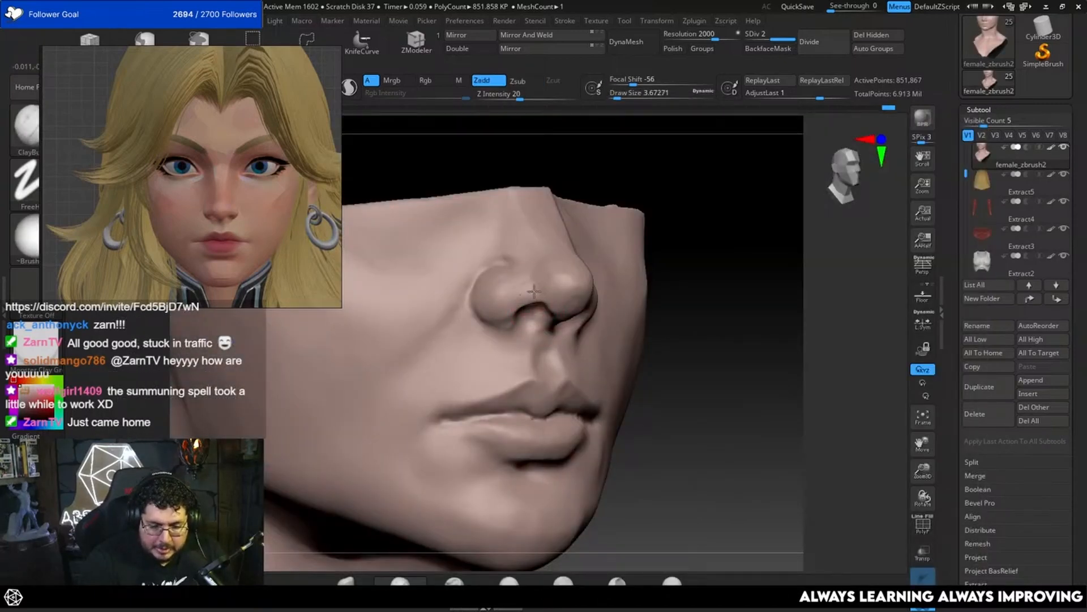
left_click_drag(539, 292, 539, 285)
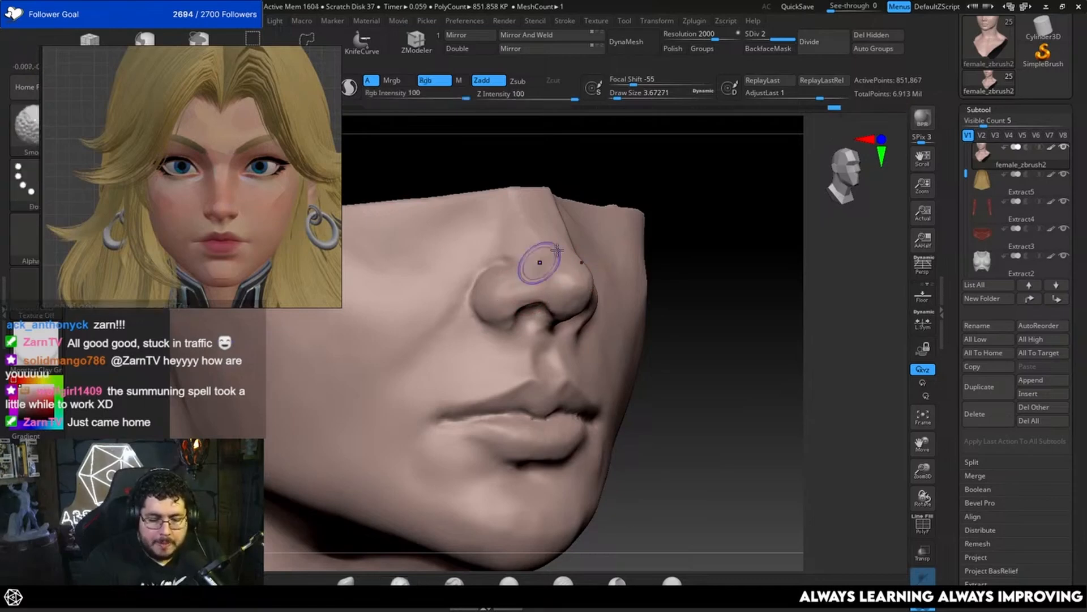
mouse_move(539, 260)
right_mouse_down()
mouse_move(554, 279)
mouse_move(687, 207)
mouse_move(856, 218)
right_mouse_up()
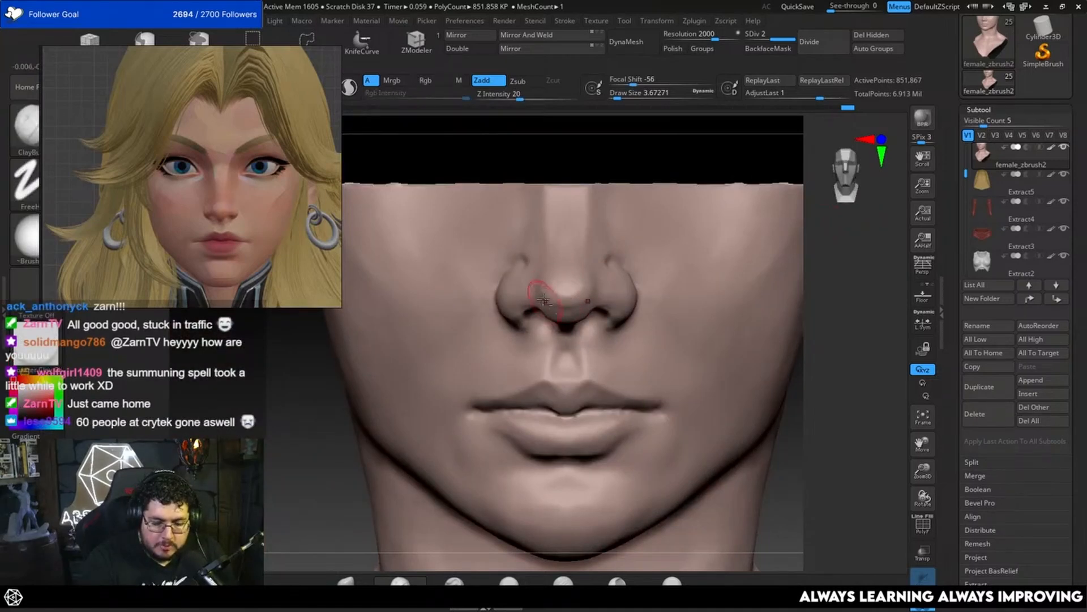
Step: Flatten the transition between the nose tip and wing with the TrimDynamic brush at a draw size of about 3.67
key("b")
key("t")
key("d")
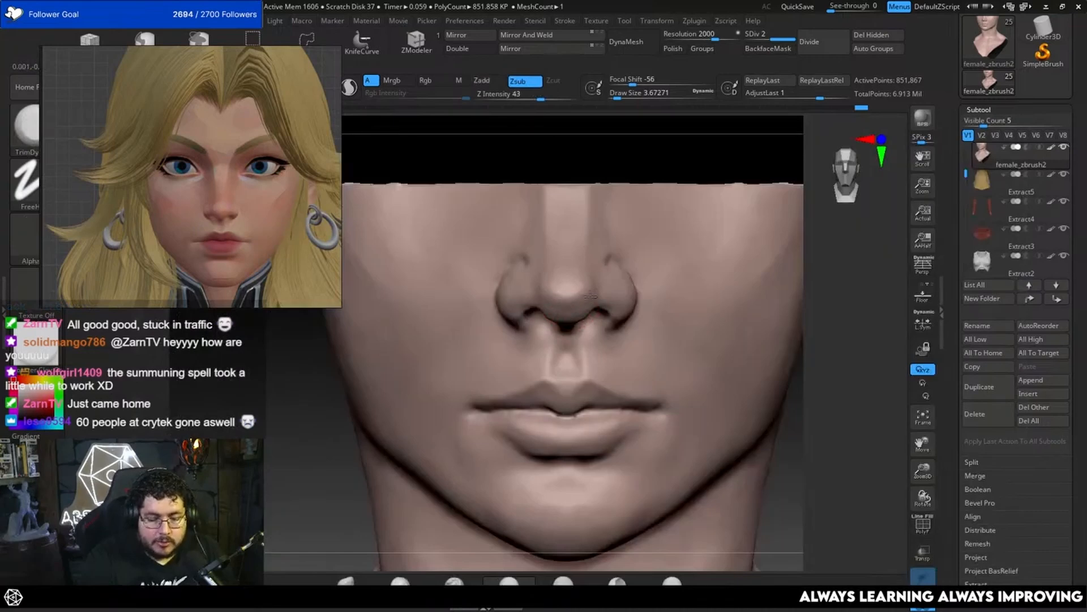
Step: Build up the nostril's upper rim with the ClayBuildup brush at a draw size of about 2.62
right_click_drag(768, 252, 867, 238)
key("b")
key("c")
key("b")
key("space")
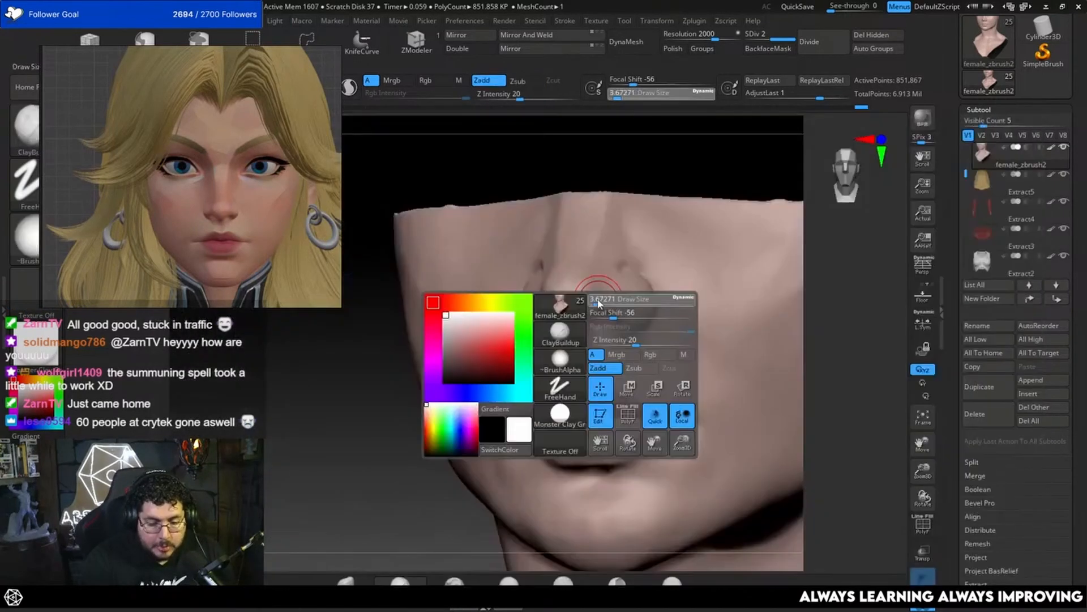
left_click_drag(600, 304, 597, 305)
left_click_drag(376, 510, 334, 508)
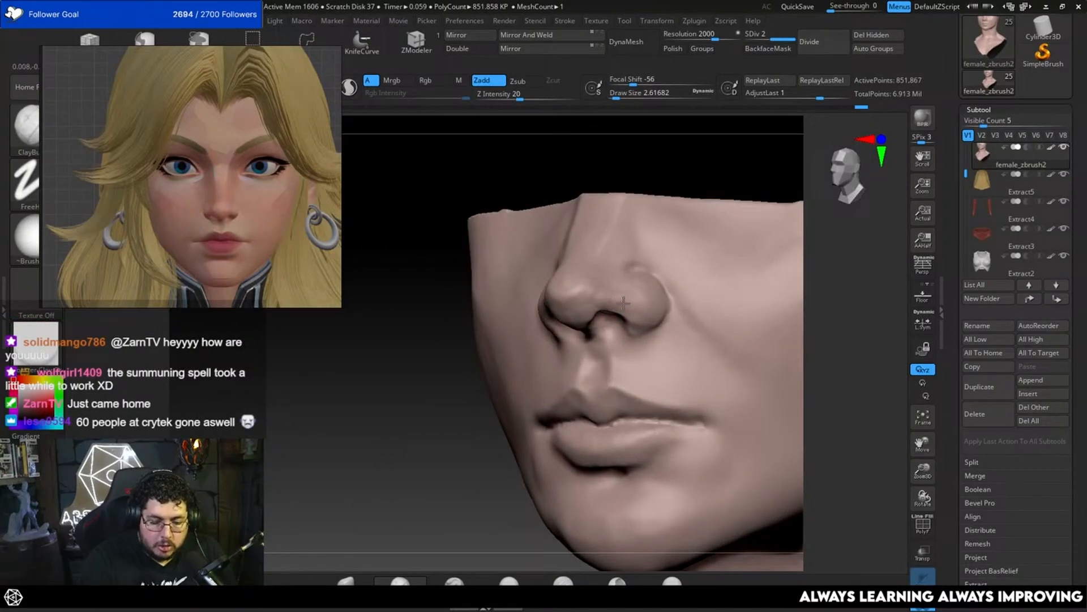
Step: Flatten the plane above the nostril opening with the TrimDynamic brush at a draw size of about 3.67
left_click_drag(816, 261, 875, 252)
key("b")
key("t")
key("d")
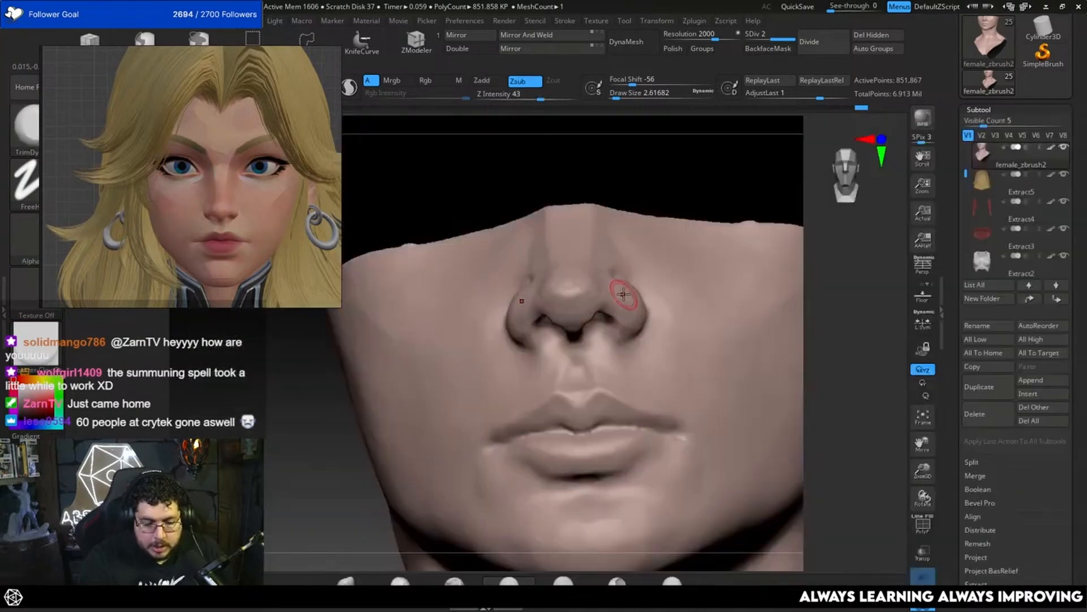
key("space")
left_click_drag(606, 300, 611, 300)
left_click_drag(710, 194, 679, 195)
key("space")
left_click_drag(596, 301, 592, 301)
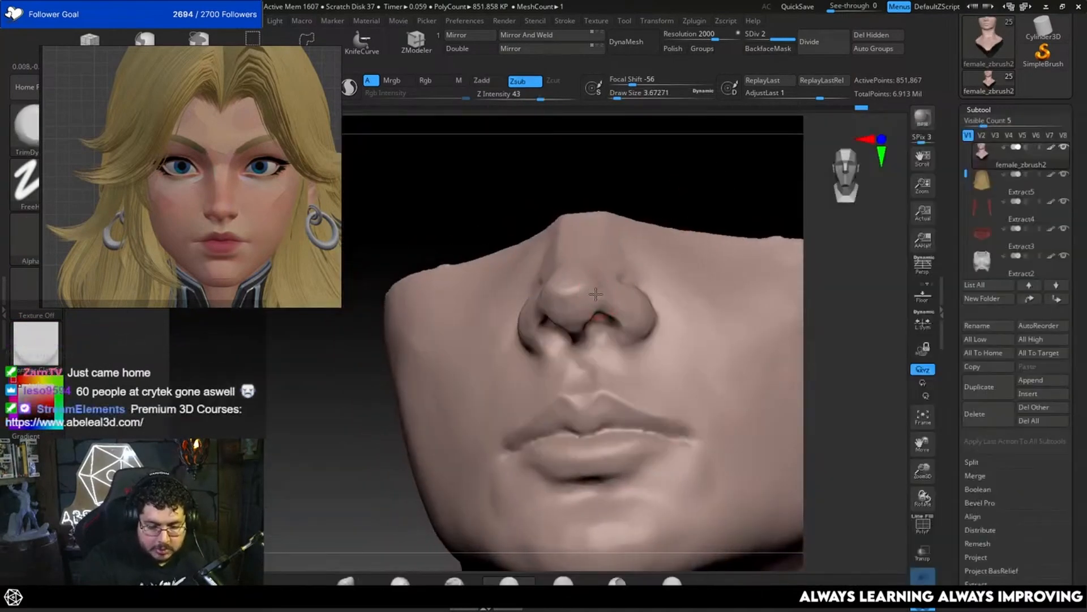
left_click_drag(688, 206, 641, 209)
left_click_drag(602, 302, 609, 299)
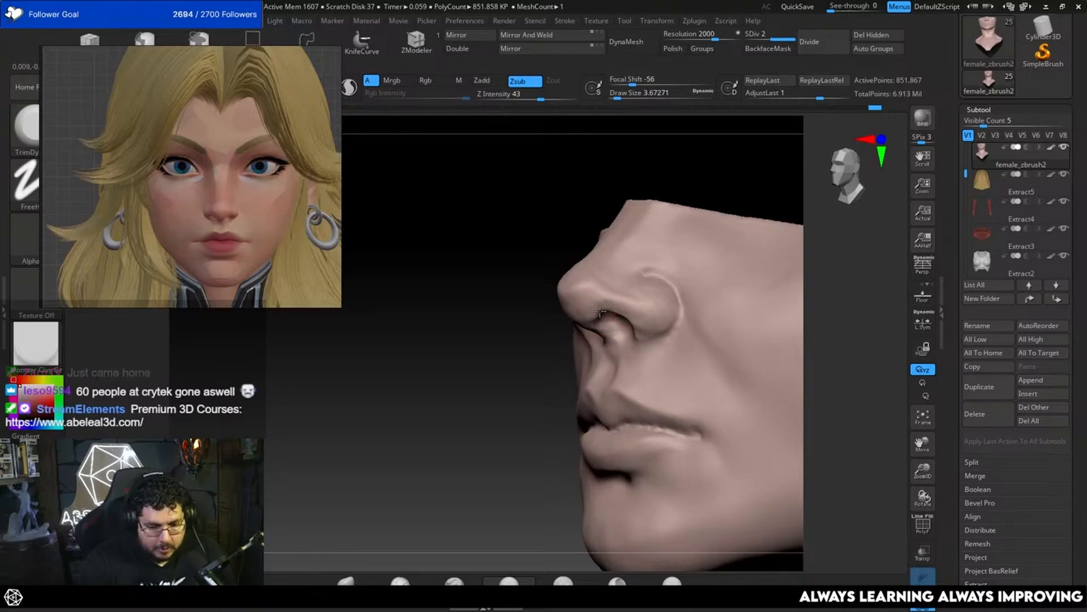
Step: Define the nostril opening and the underside of the nose tip with the ClayBuildup brush at a draw size of about 3.11
left_click_drag(617, 184, 666, 164)
left_click_drag(631, 198, 689, 189)
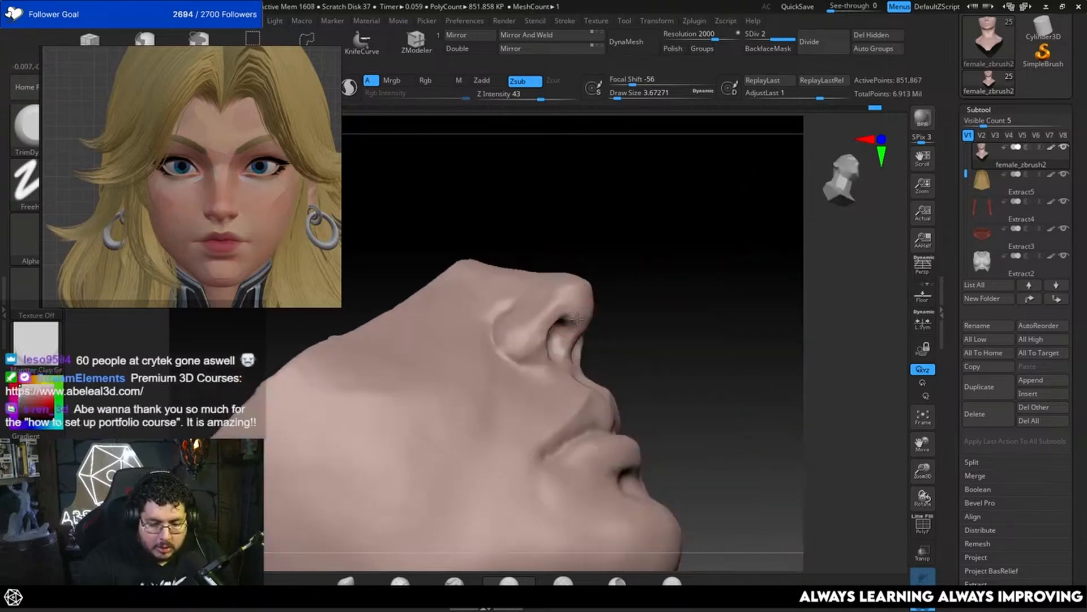
left_click_drag(589, 226, 606, 250)
key("b")
key("c")
key("b")
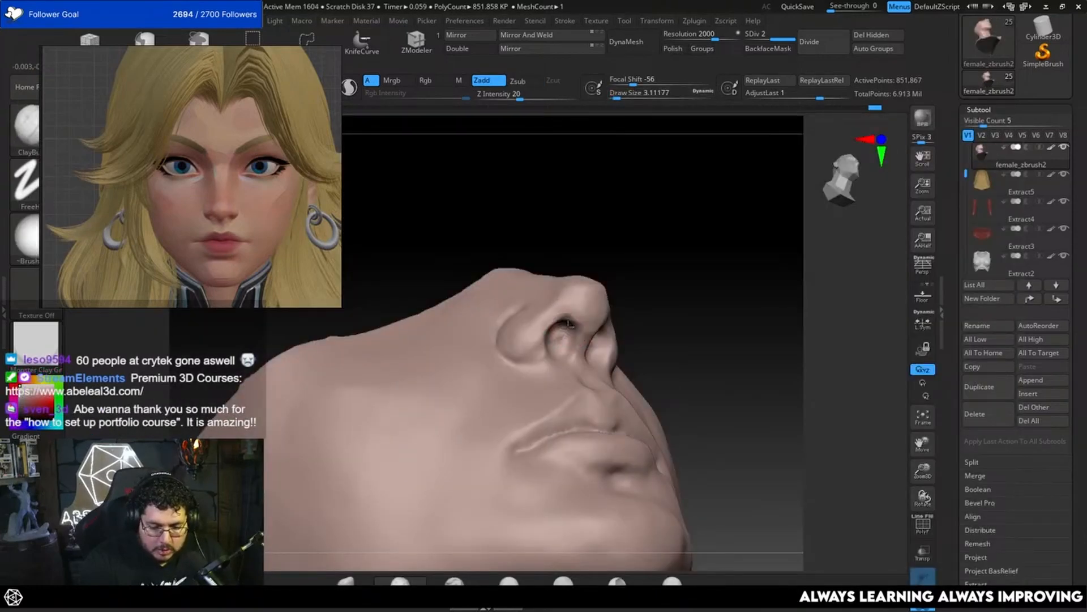
key("f")
left_click_drag(665, 264, 671, 292, "shift")
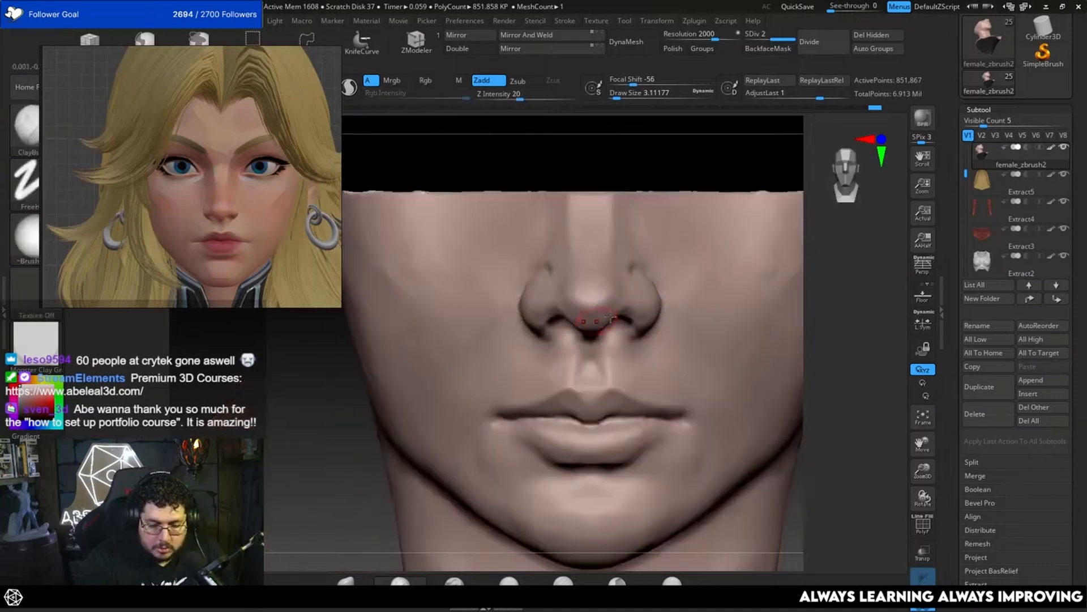
Step: Trim the side and top planes of the nose tip with TrimDynamic at draw sizes of about 2.62 and 4.99
left_click_drag(835, 284, 680, 243)
key("b")
key("t")
key("d")
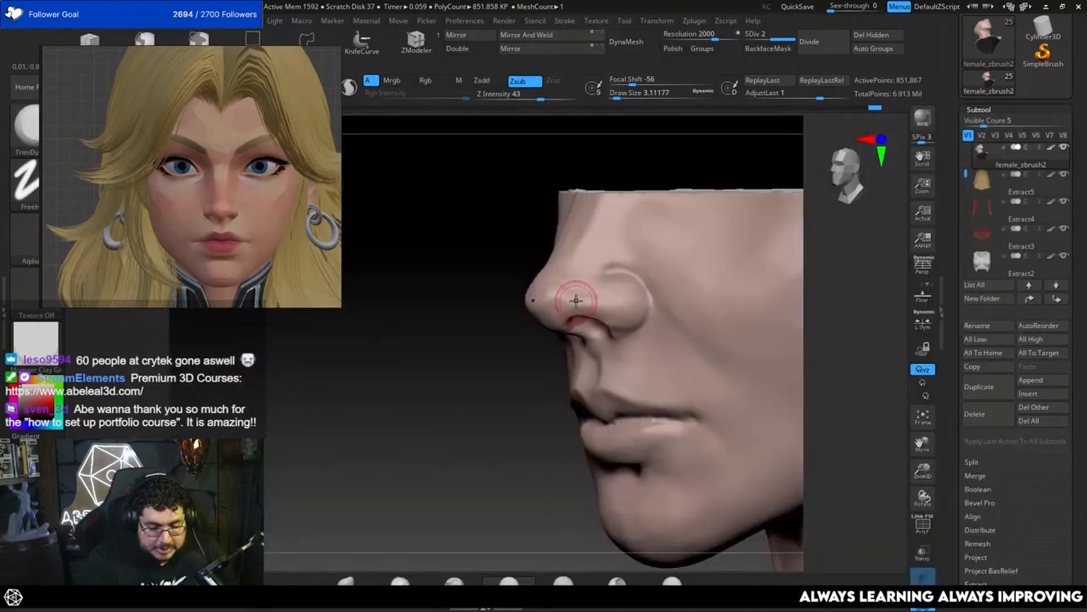
left_click_drag(447, 374, 498, 414)
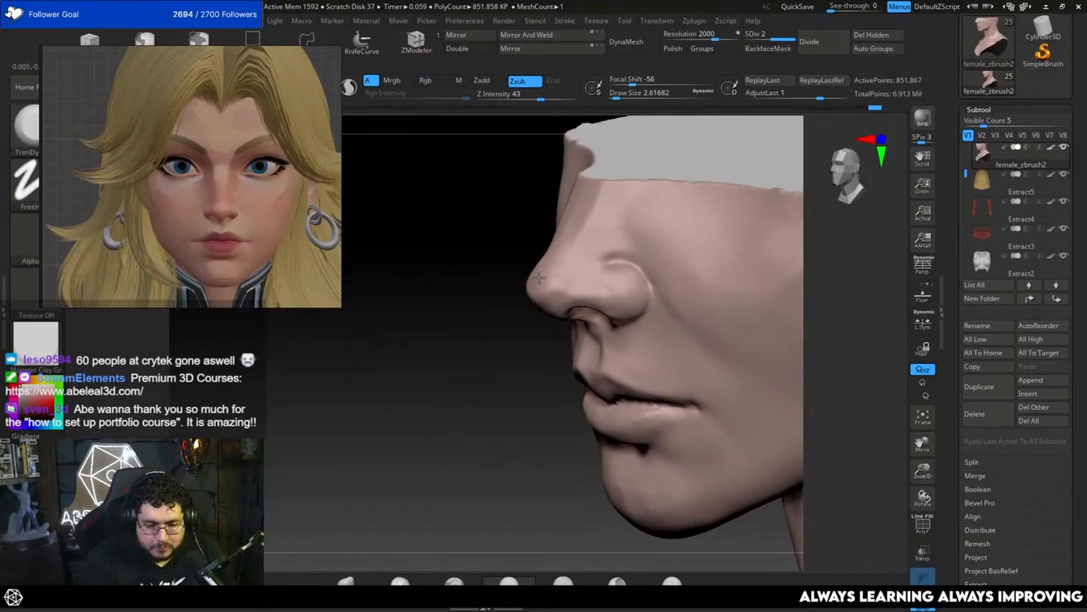
left_click_drag(460, 340, 498, 350)
key("space")
left_click(538, 277)
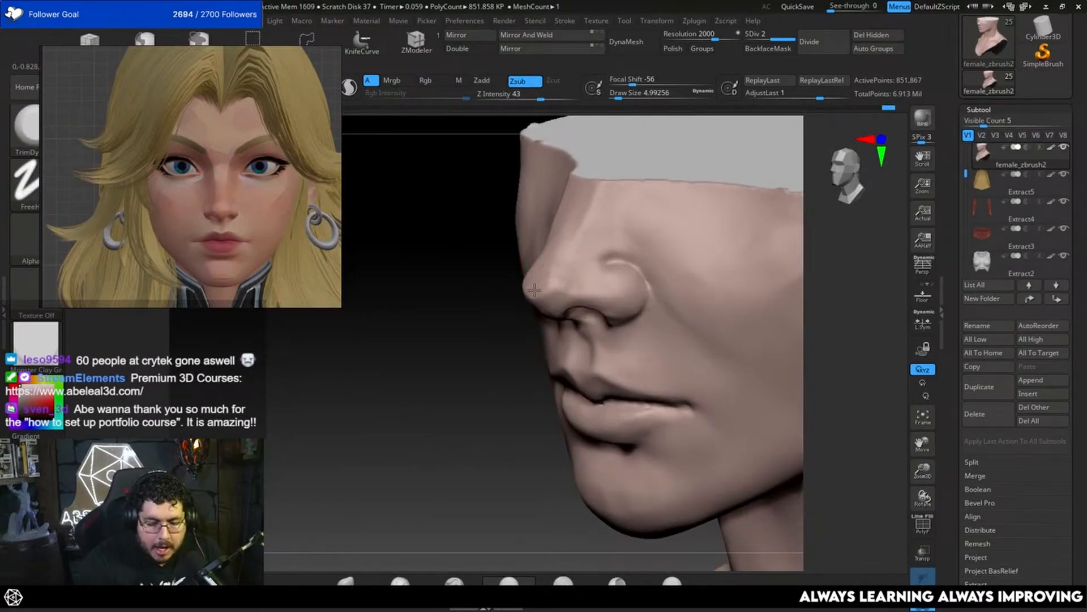
left_click_drag(550, 273, 555, 271)
Step: Flatten the outer surface of the nose wing with the TrimDynamic brush at a draw size of about 3.67
mouse_move(503, 338)
left_mouse_down()
mouse_move(723, 249)
mouse_move(658, 318)
left_mouse_up()
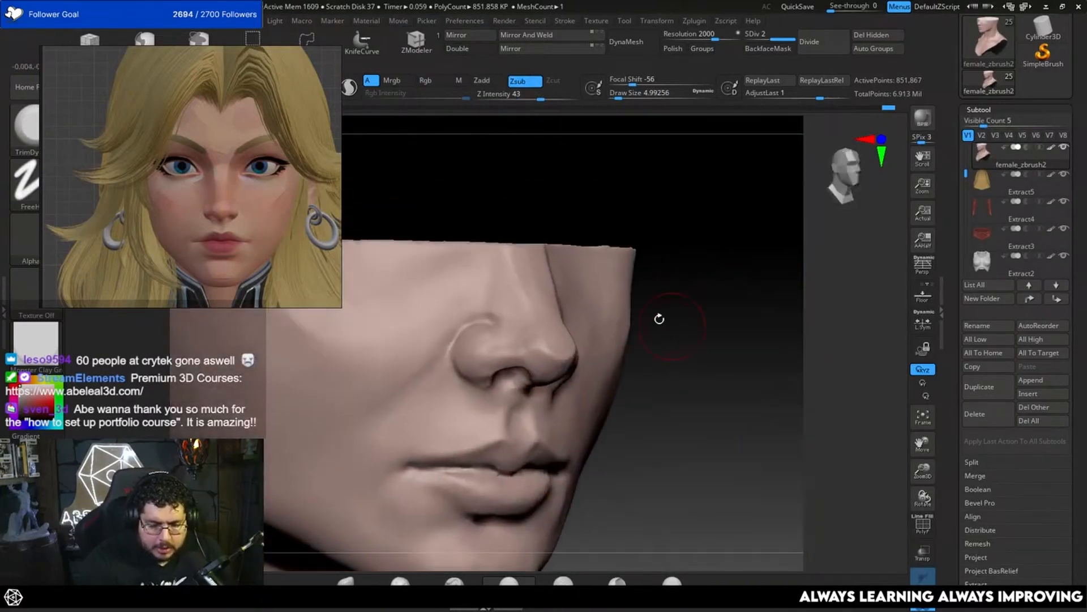
key("space")
left_click(526, 334)
mouse_move(493, 342)
left_mouse_down()
mouse_move(485, 333)
mouse_move(477, 362)
left_mouse_up()
mouse_move(702, 260)
left_mouse_down()
mouse_move(667, 252)
mouse_move(762, 261)
left_mouse_up()
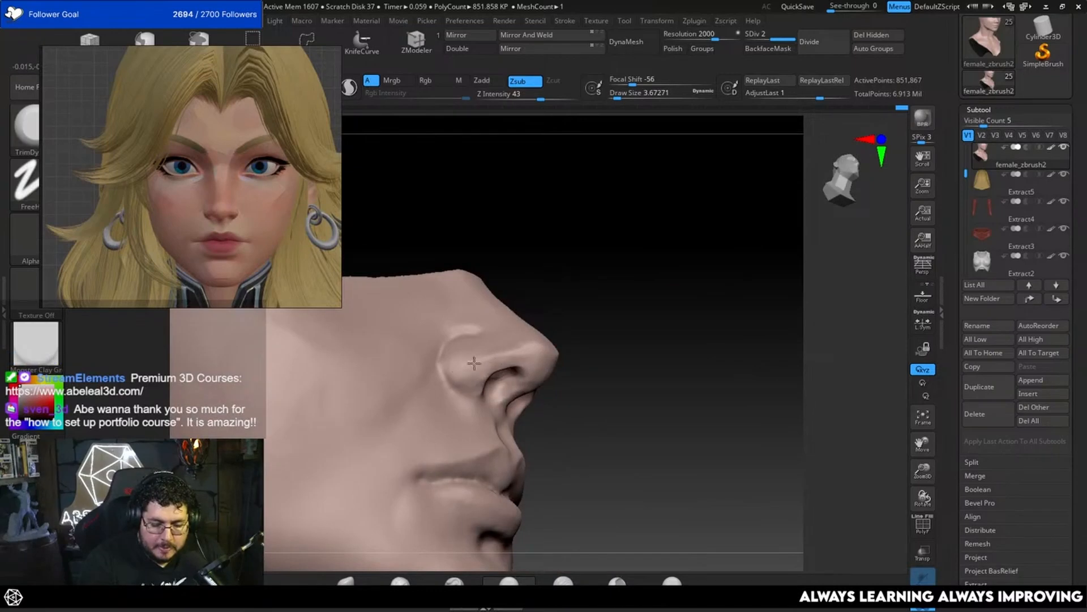
mouse_move(668, 298)
left_mouse_down()
mouse_move(675, 338)
mouse_move(656, 303)
mouse_move(633, 300)
left_mouse_up()
left_click_drag(712, 367, 657, 343)
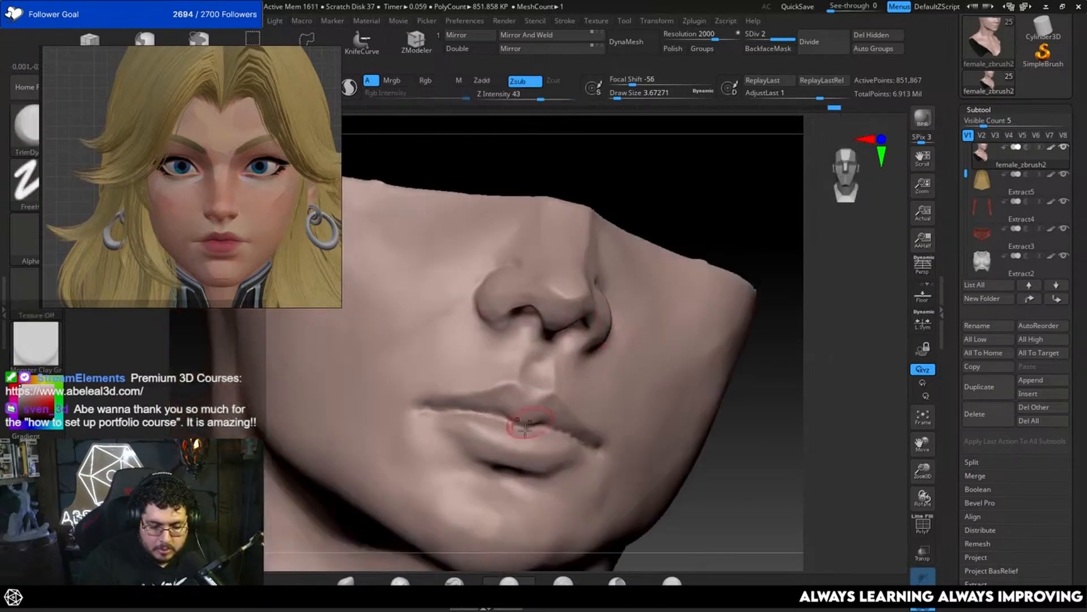
Step: Build up the centre of the upper lip with the ClayBuildup brush at a draw size of about 2.62
key("b")
key("c")
key("b")
key("space")
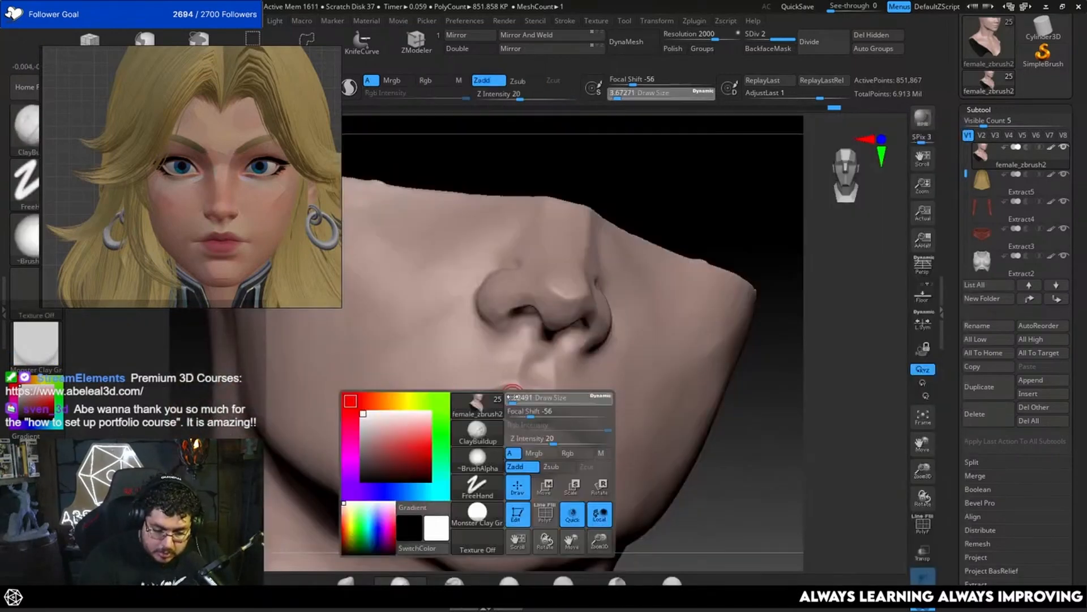
left_click(513, 398)
key("space")
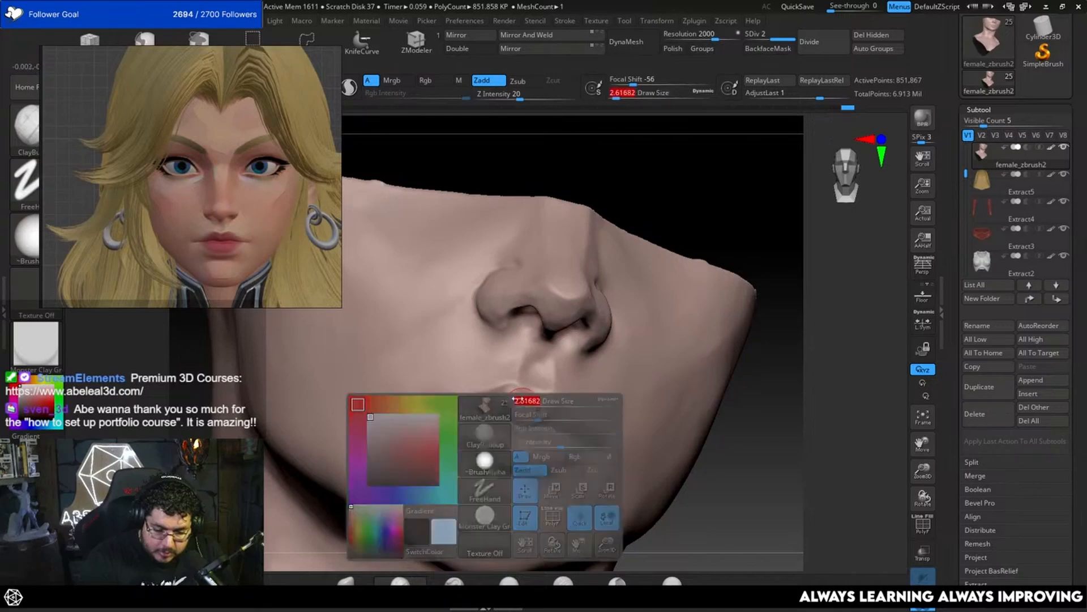
left_click(521, 394)
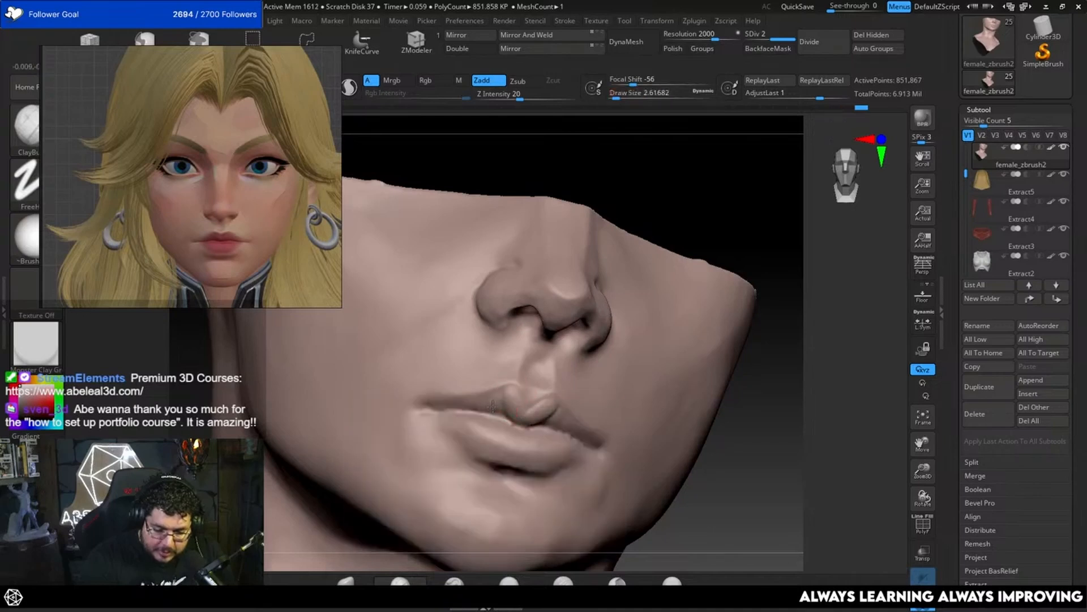
mouse_move(753, 375)
left_mouse_down("shift")
mouse_move(777, 313)
mouse_move(753, 301)
mouse_move(742, 316)
mouse_move(799, 319)
mouse_move(804, 341)
left_mouse_up("shift")
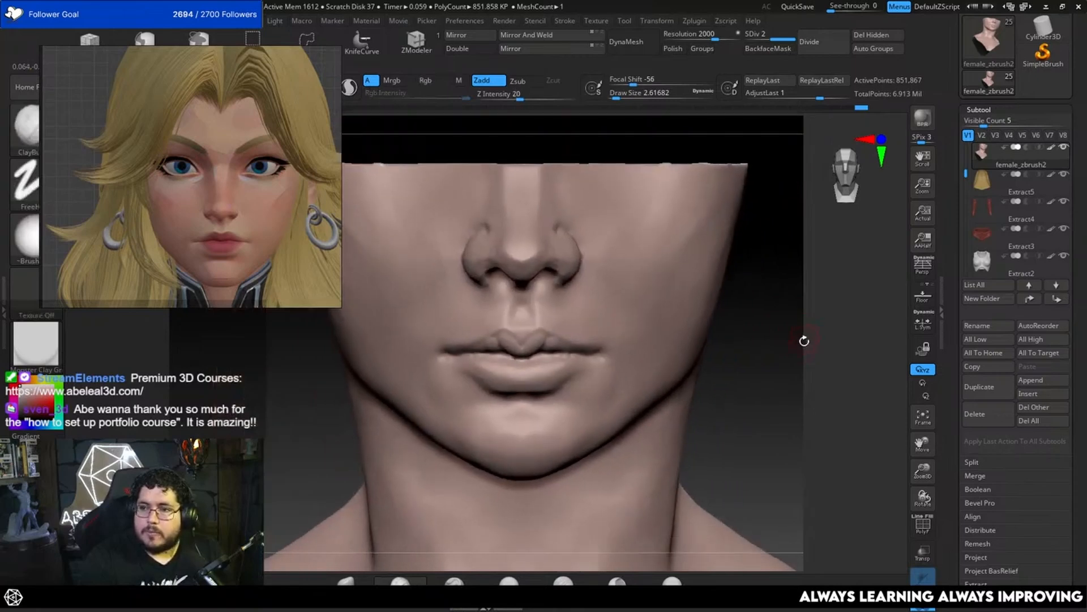
mouse_move(785, 276)
left_mouse_down()
mouse_move(780, 332)
mouse_move(787, 317)
mouse_move(772, 306)
mouse_move(797, 322)
left_mouse_up()
left_click_drag(742, 291, 746, 328)
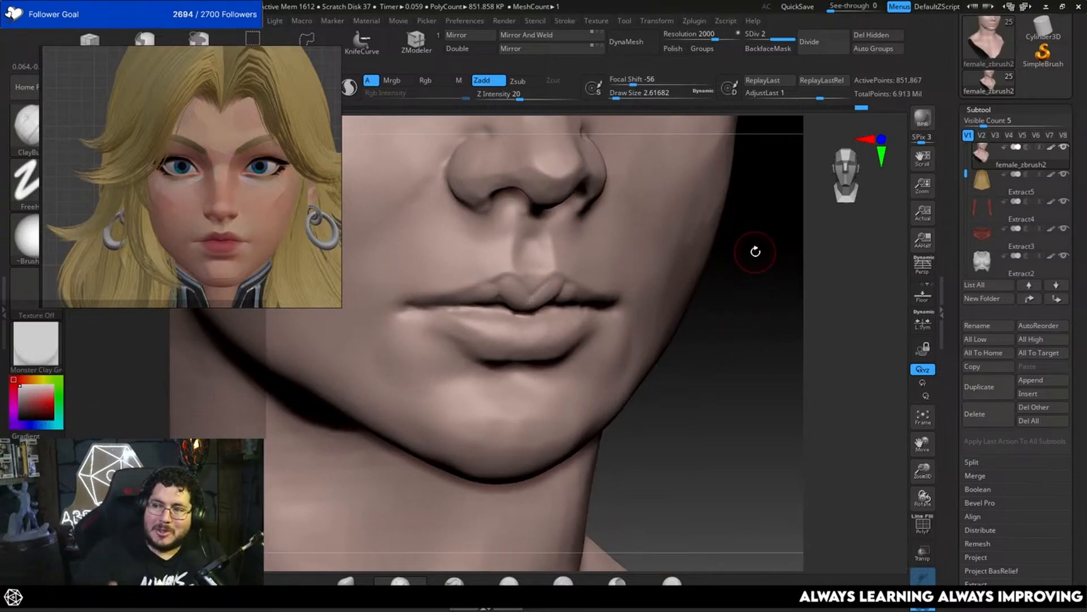
Step: Shape the upper lip on both sides of the cupid's bow with ClayBuildup and smooth the strokes
mouse_move(722, 293)
left_mouse_down()
mouse_move(719, 378)
mouse_move(516, 323)
left_mouse_up()
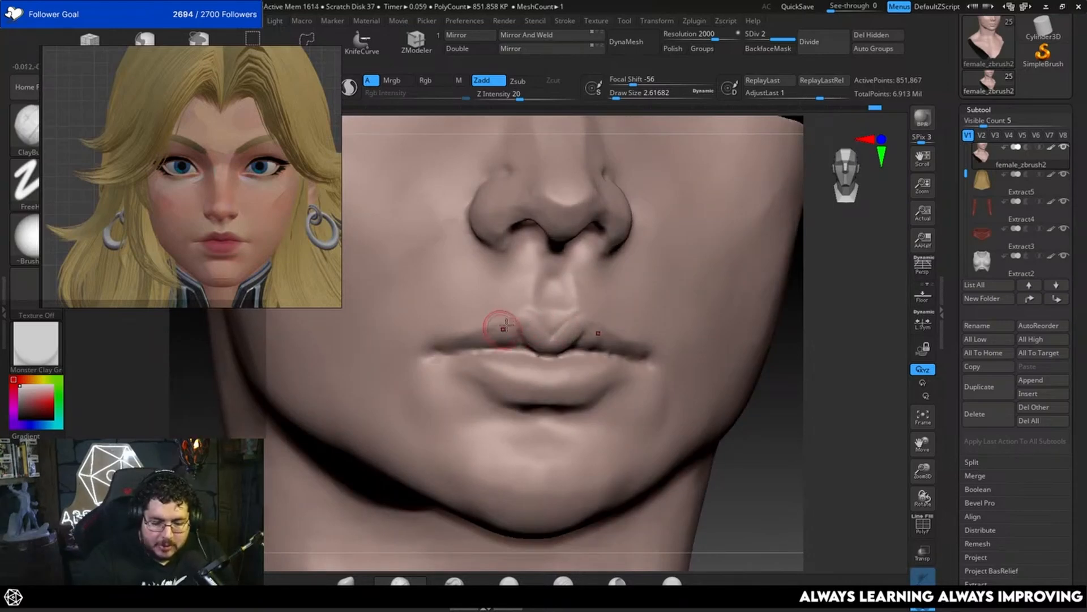
left_click_drag(833, 397, 751, 407)
left_click_drag(628, 333, 585, 332, "shift")
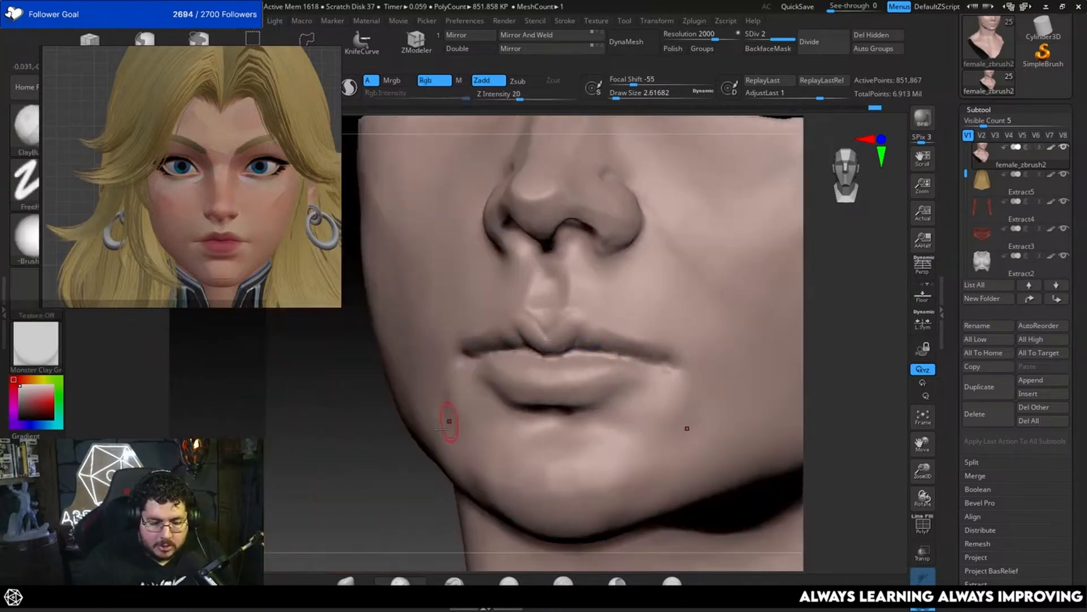
left_click_drag(317, 434, 494, 410)
mouse_move(715, 368)
left_mouse_down("alt")
mouse_move(699, 315)
mouse_move(702, 345)
mouse_move(679, 347)
mouse_move(710, 306)
mouse_move(707, 371)
mouse_move(646, 368)
left_mouse_up("alt")
left_click_drag(730, 351, 739, 424, "alt")
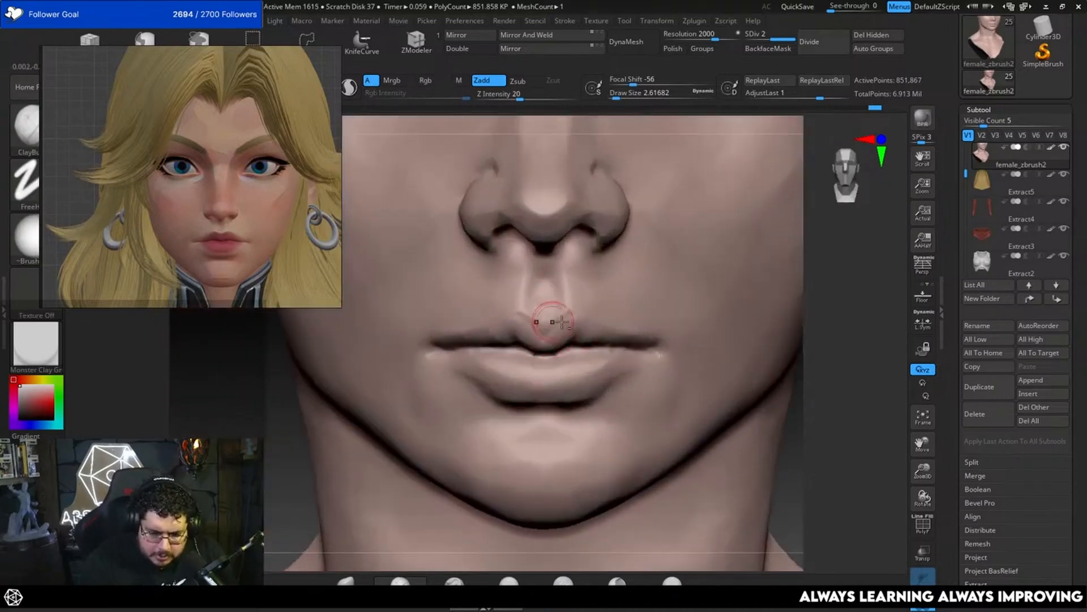
Step: Refine the cupid's bow and the base of the philtrum with ClayBuildup at a draw size of about 2.62
left_click_drag(811, 333, 840, 335)
mouse_move(725, 362)
left_mouse_down()
mouse_move(755, 366)
mouse_move(730, 345)
mouse_move(739, 340)
left_mouse_up()
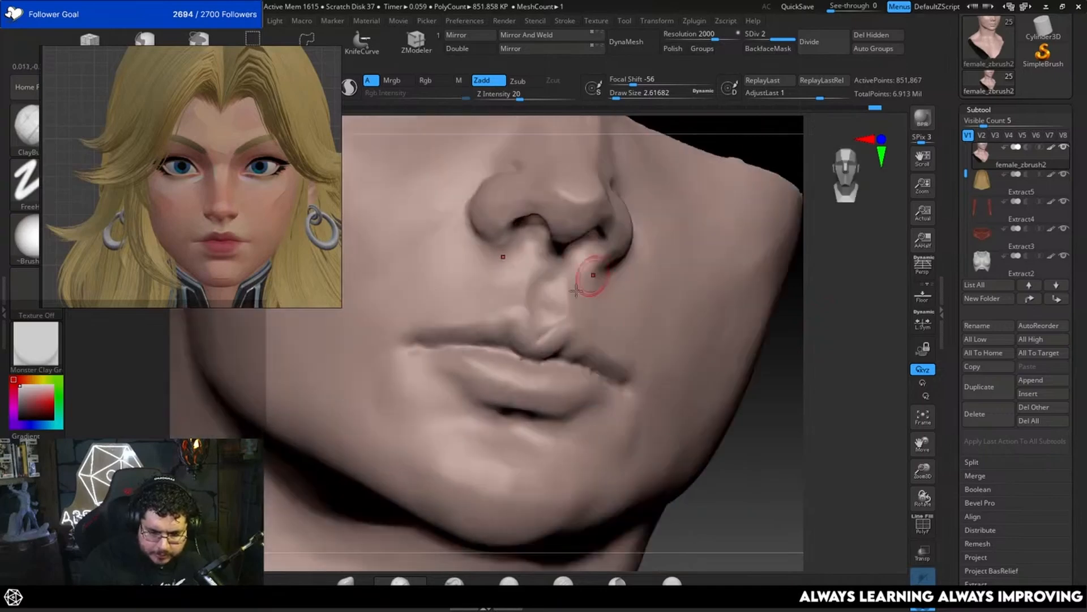
mouse_move(532, 335)
left_mouse_down()
mouse_move(537, 326)
mouse_move(525, 333)
mouse_move(573, 339)
left_mouse_up()
mouse_move(762, 460)
left_mouse_down()
mouse_move(515, 453)
mouse_move(502, 474)
mouse_move(481, 429)
mouse_move(486, 478)
left_mouse_up()
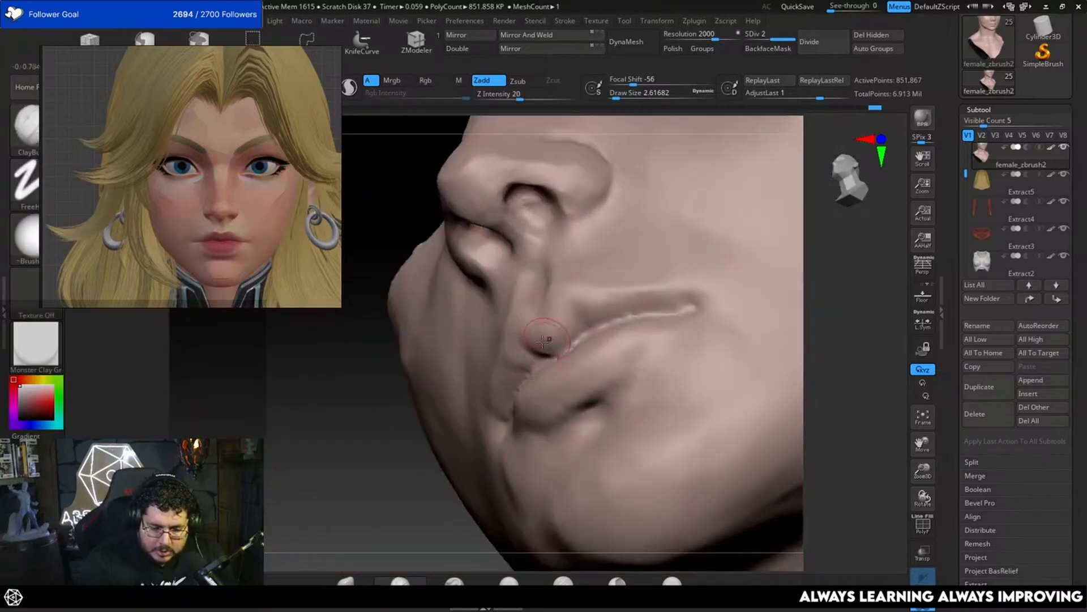
left_click_drag(516, 340, 451, 475, "shift")
Step: Flatten the planes of the lips towards the mouth corners with the TrimDynamic brush at a draw size of about 3.11
key("b")
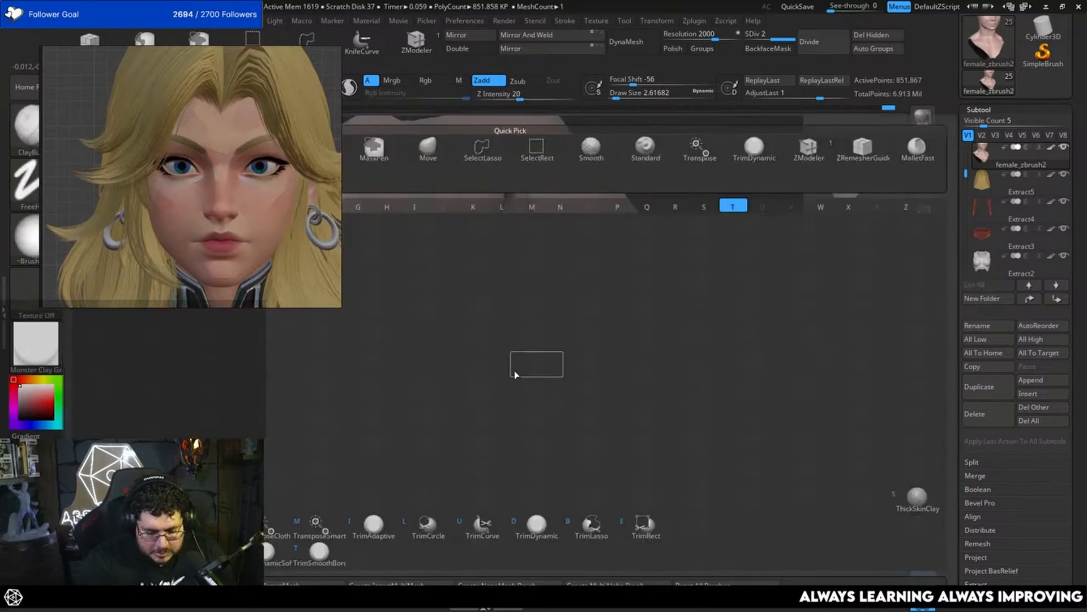
key("t")
key("d")
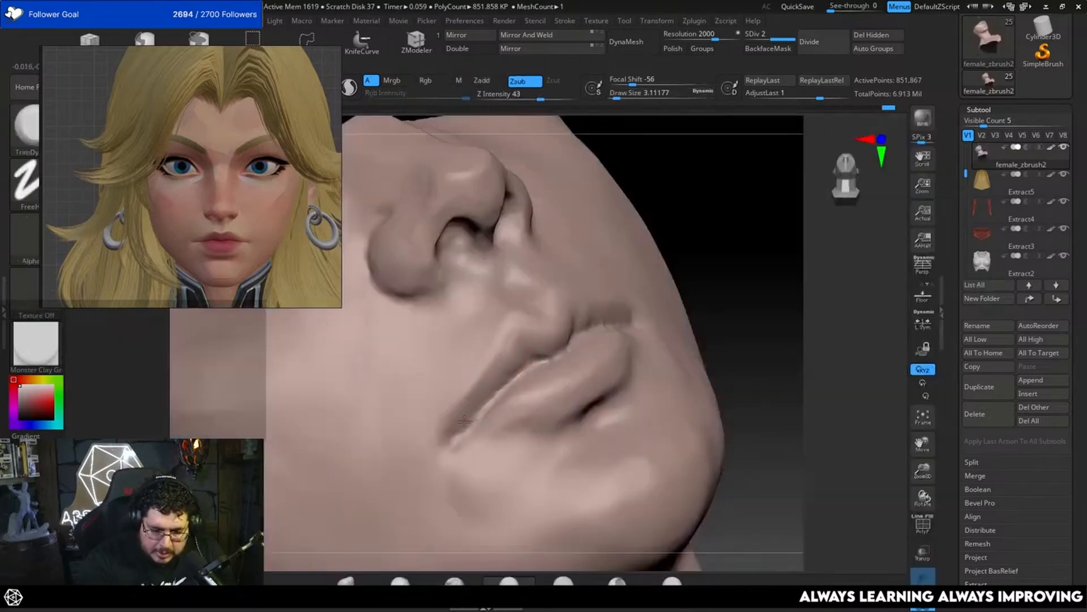
left_click_drag(766, 215, 521, 316)
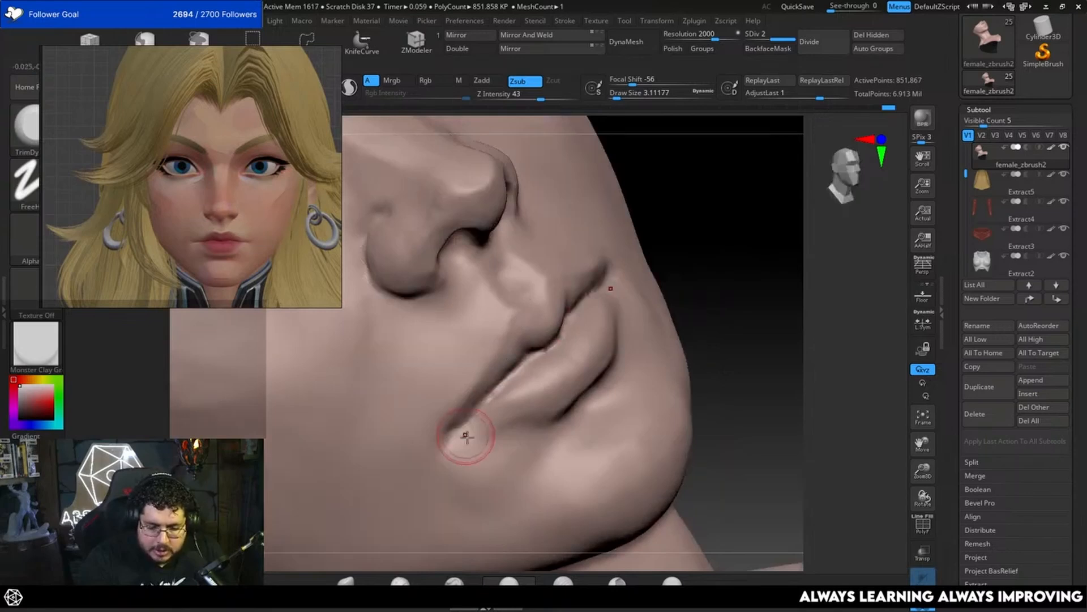
left_click_drag(778, 277, 572, 391)
right_click(572, 392)
left_click_drag(727, 231, 701, 239)
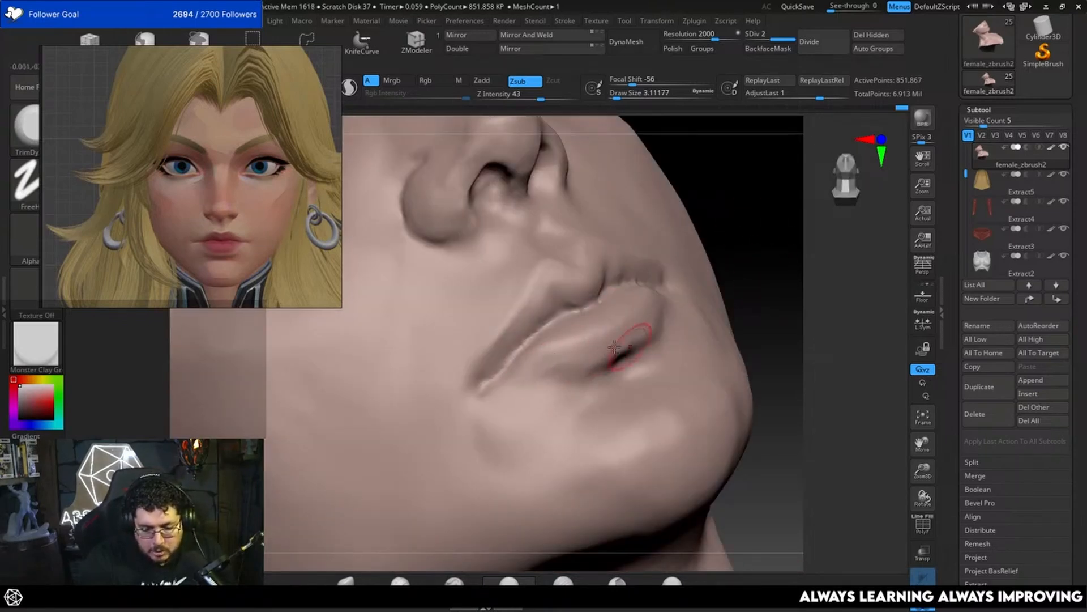
left_click_drag(783, 260, 775, 214, "alt")
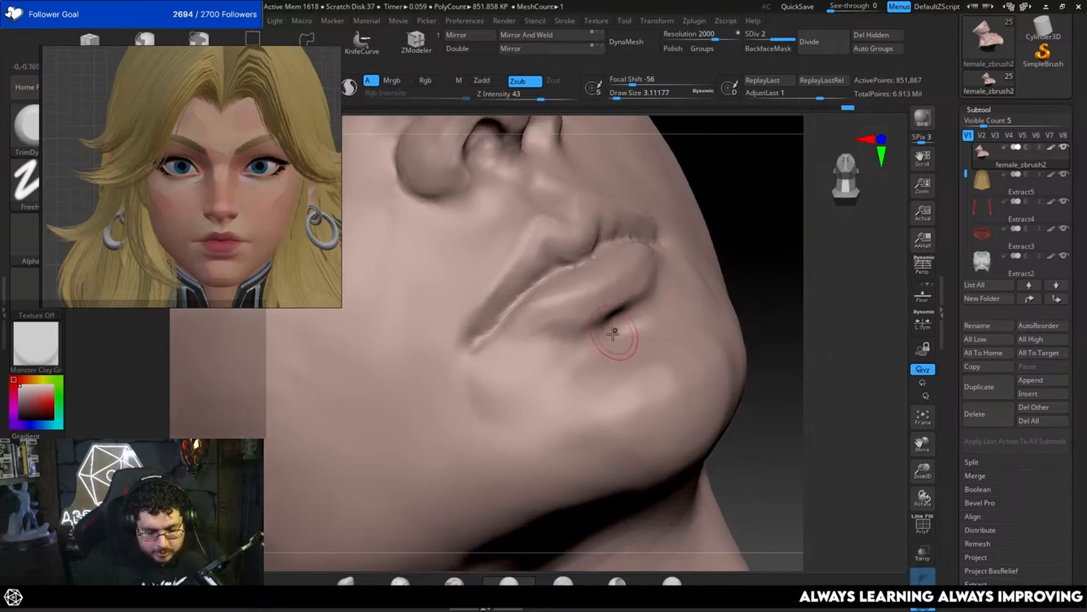
Step: Build up the area beneath the lower lip with the ClayBuildup brush, starting at a draw size of about 3.11
key("b")
key("c")
key("b")
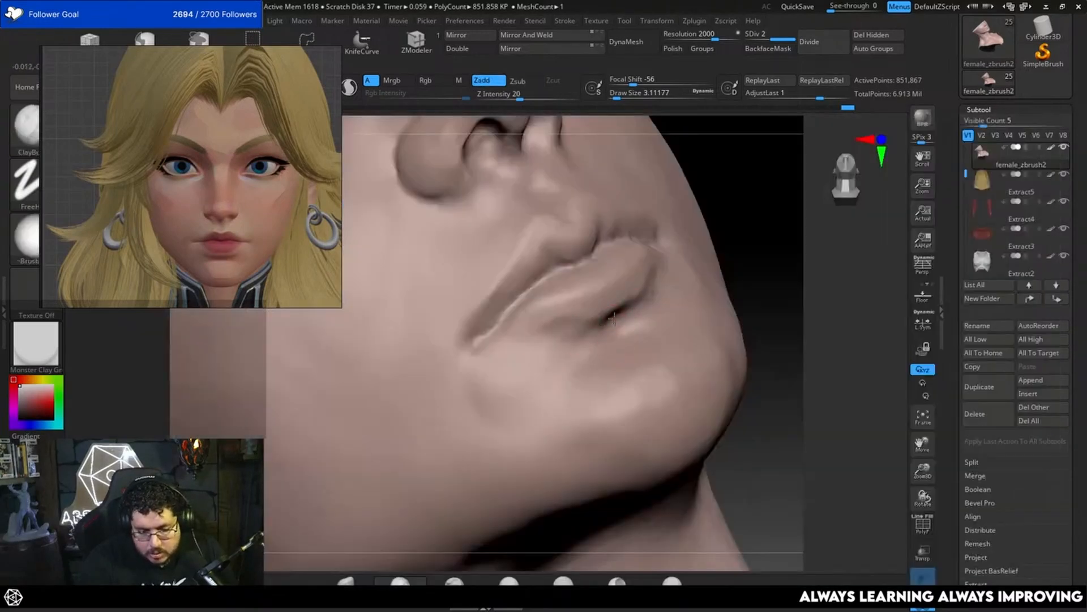
left_click_drag(788, 252, 688, 272)
left_click_drag(867, 236, 725, 249)
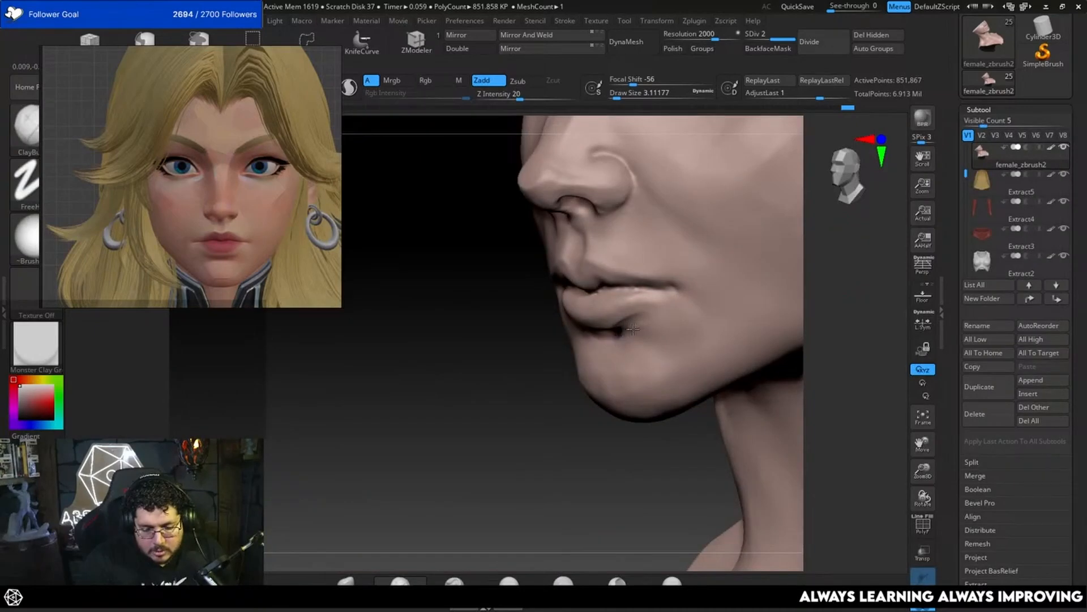
left_click_drag(633, 329, 620, 338)
mouse_move(527, 356)
left_mouse_down()
mouse_move(600, 350)
mouse_move(655, 317)
left_mouse_up()
left_click_drag(521, 385, 600, 368)
mouse_move(799, 349)
left_mouse_down("alt")
mouse_move(799, 312)
mouse_move(777, 321)
mouse_move(797, 334)
mouse_move(751, 298)
left_mouse_up("alt")
Step: Carve the mouth line deeper into the corners with the DamStandard brush at a draw size of about 2.19
key("b")
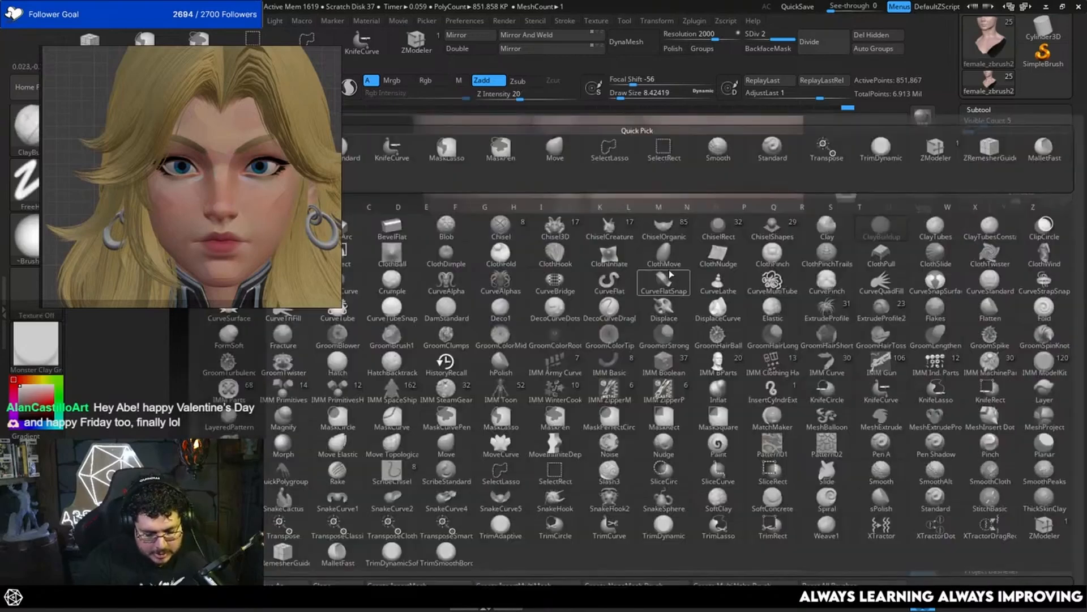
key("d")
key("s")
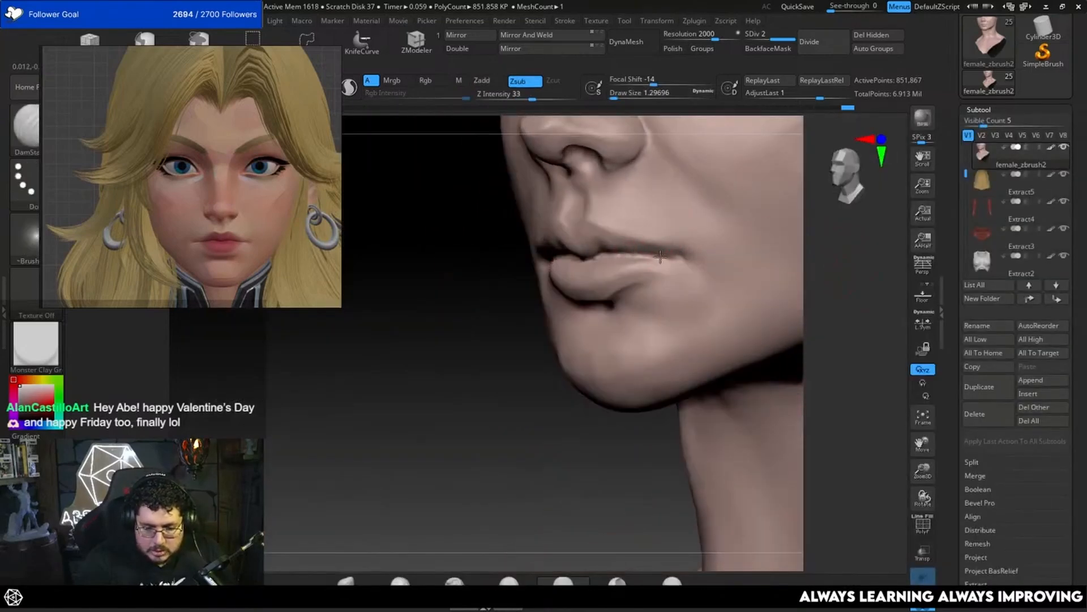
left_click_drag(661, 256, 684, 260)
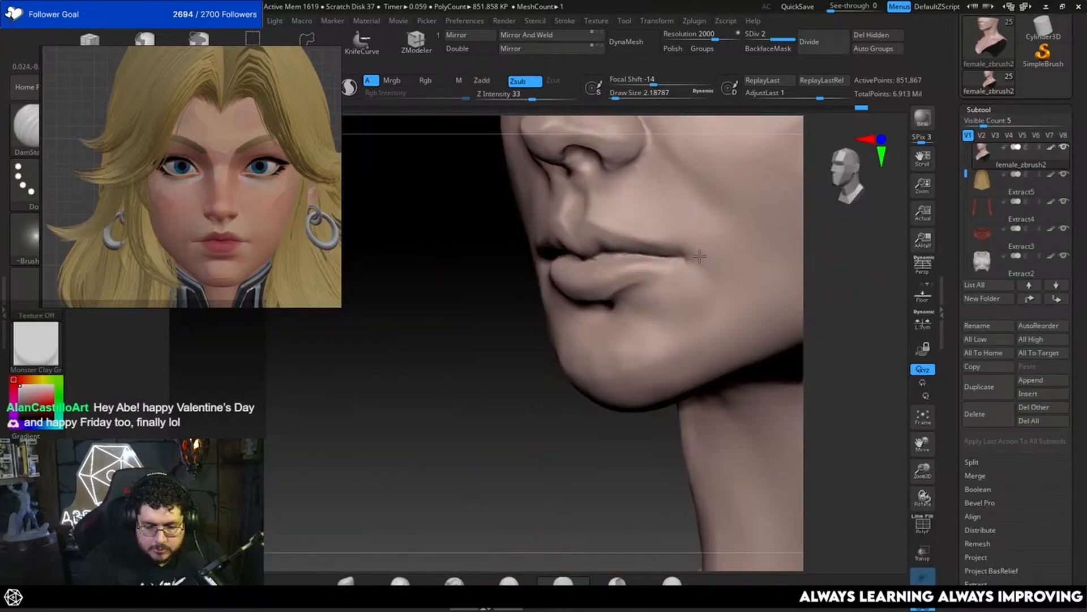
left_click_drag(453, 360, 794, 272)
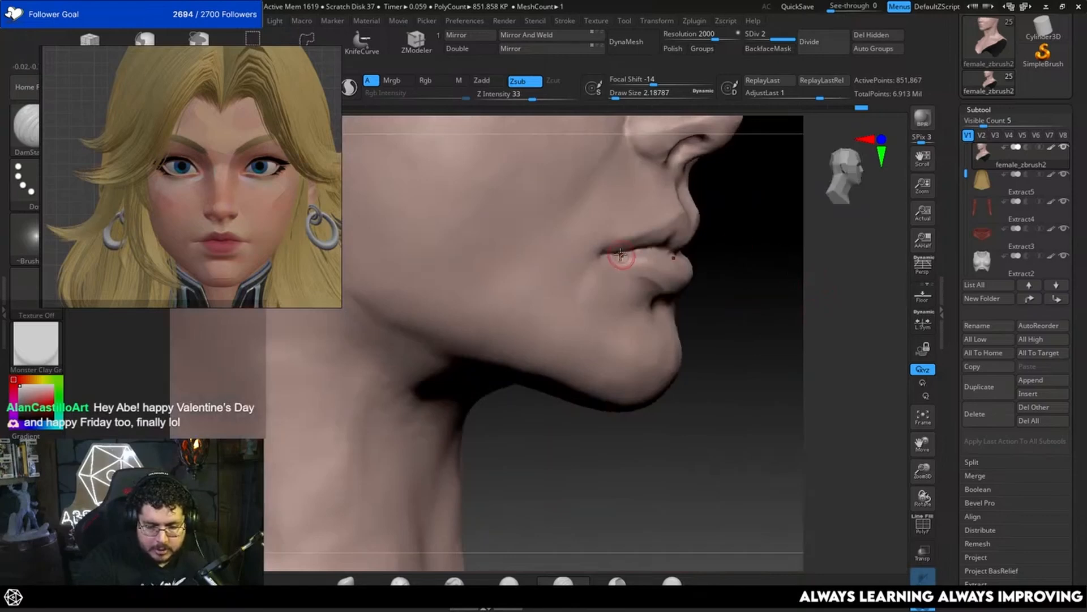
mouse_move(711, 278)
left_mouse_down()
mouse_move(728, 314)
mouse_move(772, 300)
mouse_move(782, 328)
mouse_move(707, 373)
left_mouse_up()
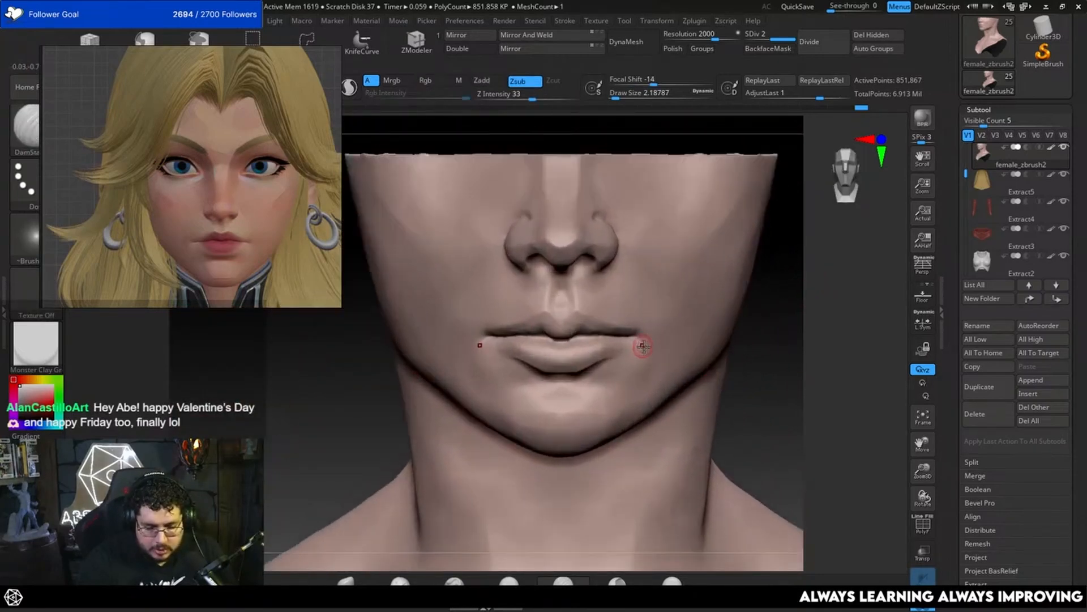
Step: Adjust the position of the mouth corners with the Move brush at a draw size of about 12.91
key("b")
key("m")
key("v")
key("space")
key("space")
left_click_drag(661, 336, 652, 338)
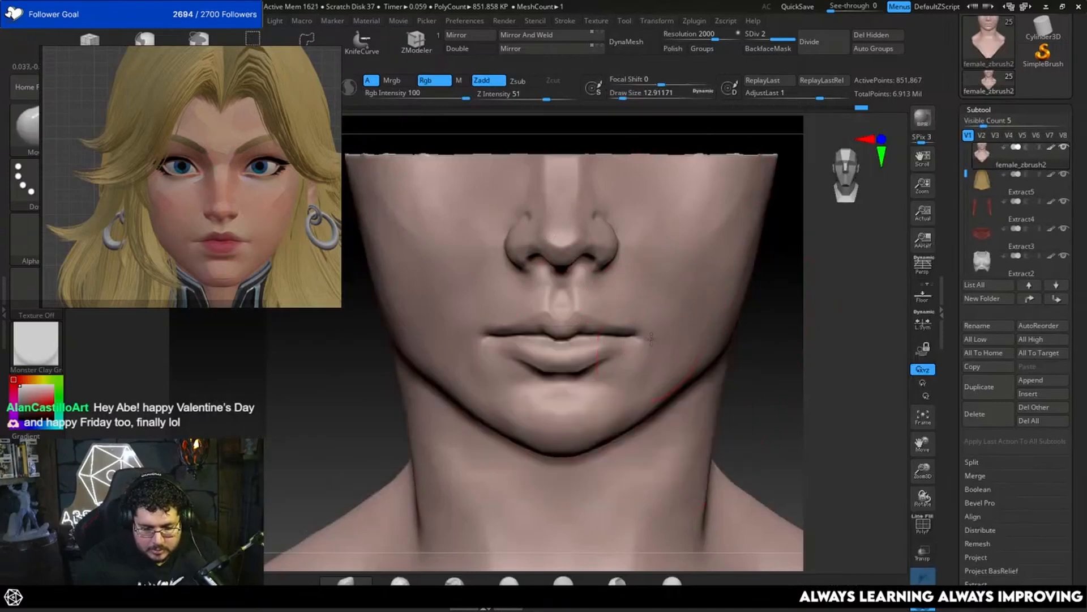
left_click_drag(755, 360, 703, 334)
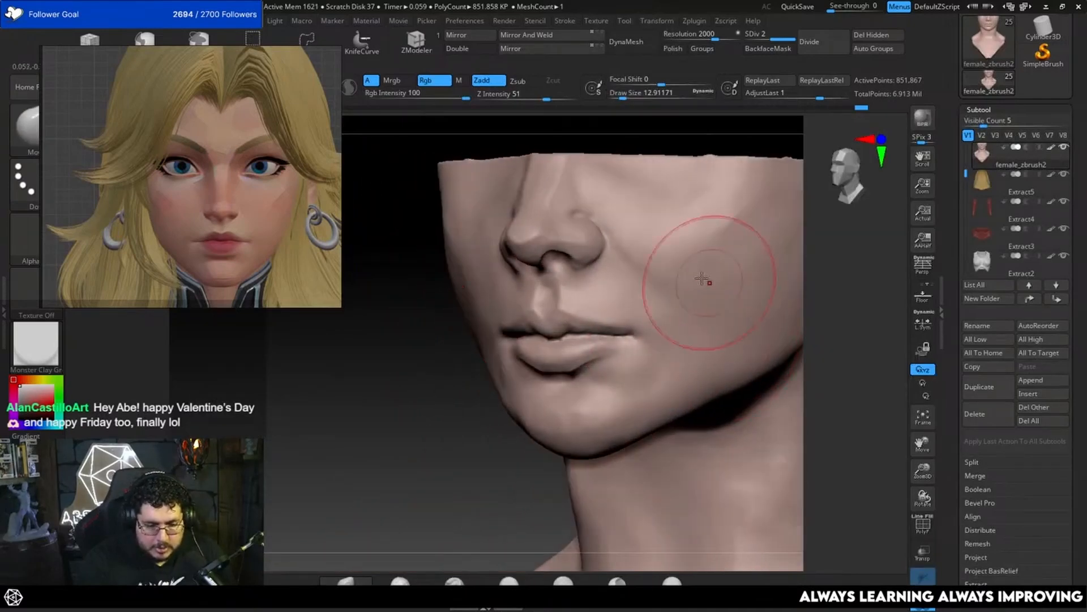
Step: Smooth the cheek, the mouth corner and the chin with the Smooth brush at a draw size of about 4.30
key("b")
key("s")
key("m")
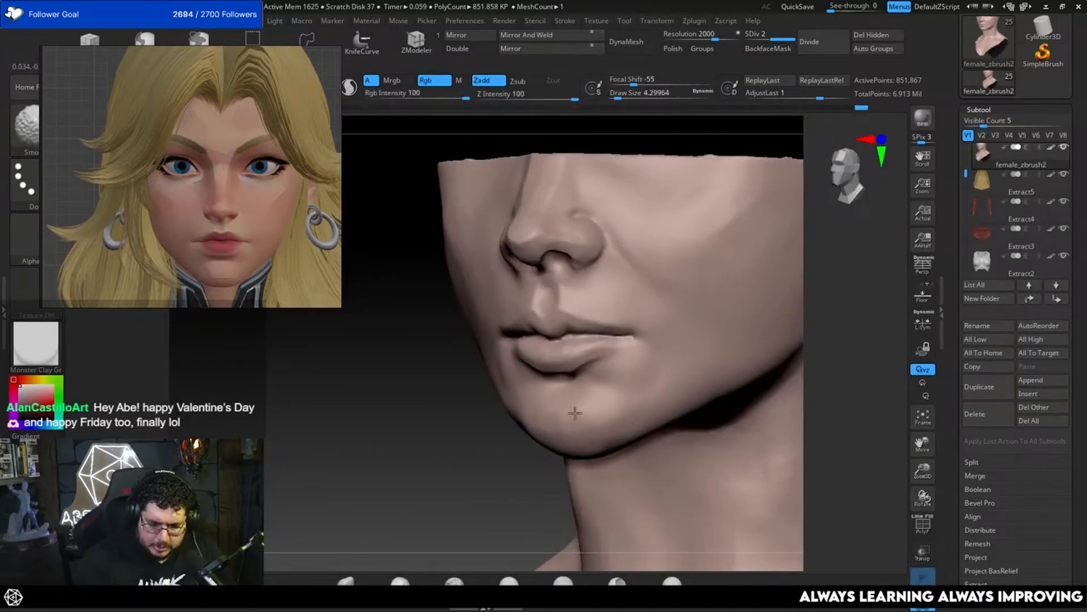
left_click_drag(508, 426, 567, 419)
mouse_move(768, 366)
left_mouse_down()
mouse_move(712, 272)
mouse_move(728, 263)
left_mouse_up()
key("shift")
key("space")
key("shift")
right_click_drag(742, 274, 771, 276, "shift")
Step: Reduce the draw size to about 5.75 and smooth the cheek surface beside the nose
key("space")
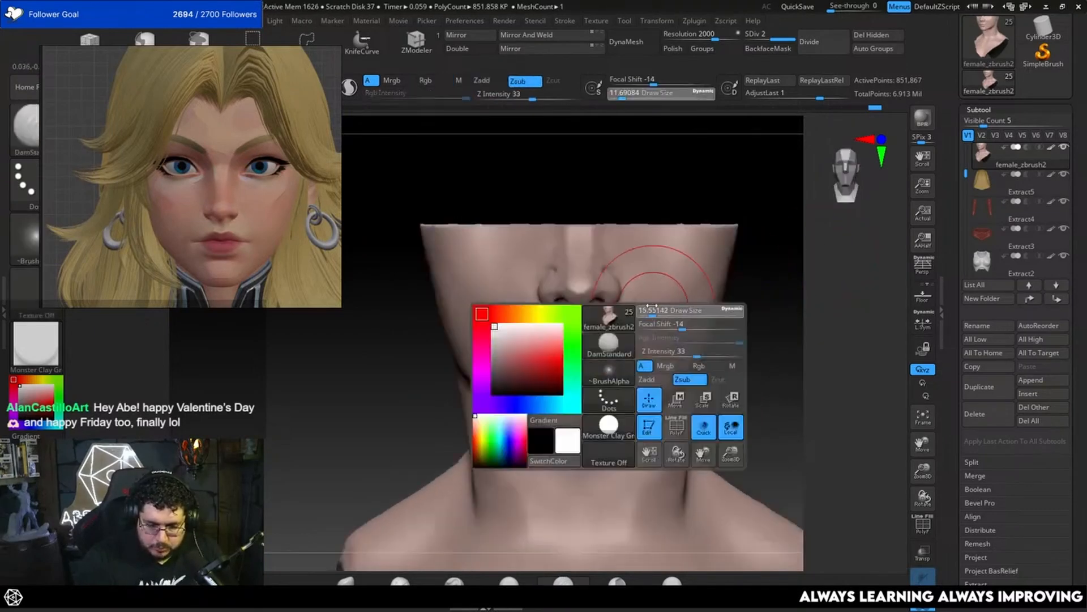
left_click_drag(657, 311, 644, 313)
right_click_drag(668, 295, 751, 258)
key("shift")
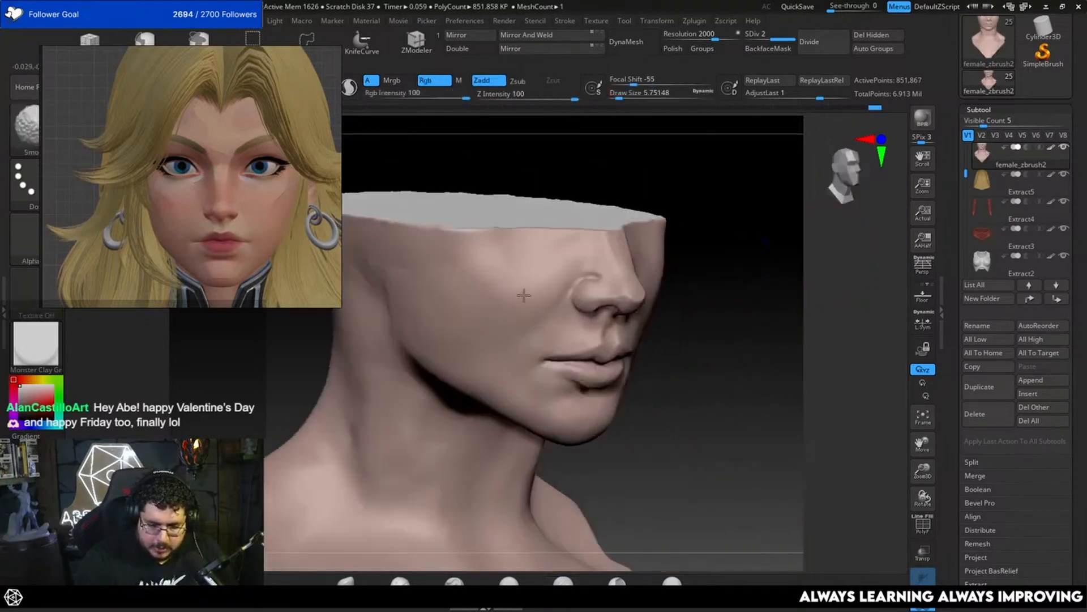
right_click_drag(733, 363, 746, 288, "ctrl")
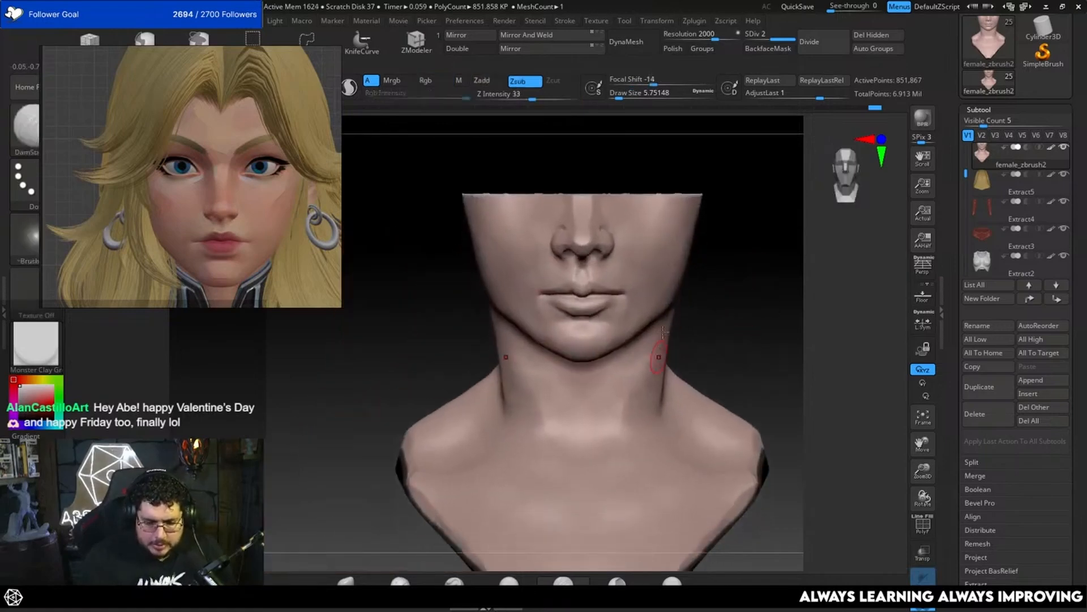
Step: Adjust the side contour of the neck below the jaw with the Move brush at a draw size of about 20
key("b")
key("m")
key("v")
key("space")
left_click_drag(661, 347, 674, 348)
right_click_drag(739, 349, 711, 321)
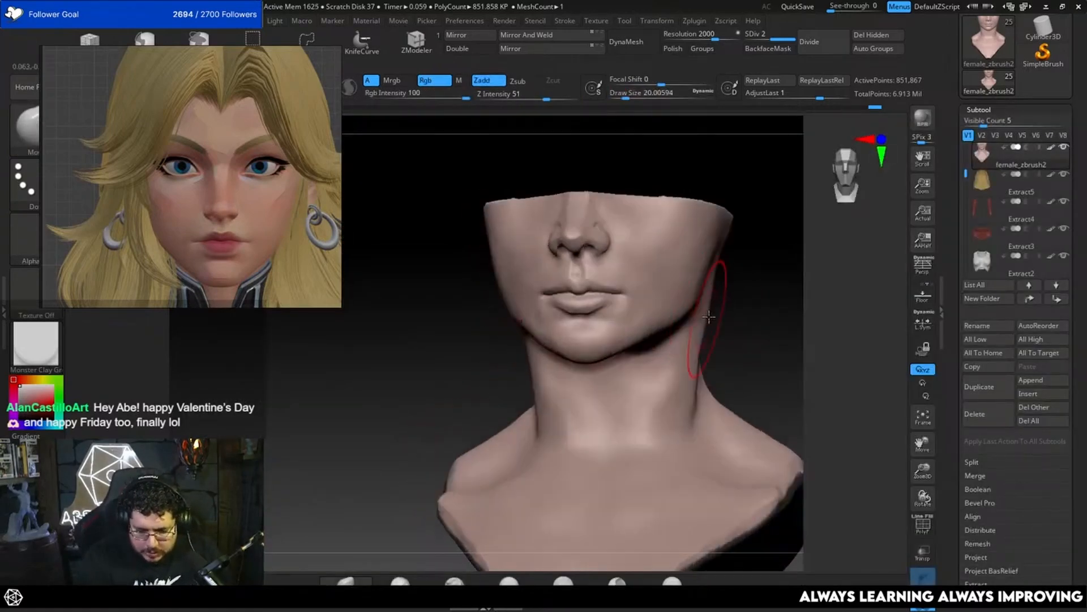
Step: Reshape the neck's silhouette from the jaw to the shoulders with the Move brush at a draw size of about 26.87
key("bracketright")
left_click_drag(707, 308, 703, 307)
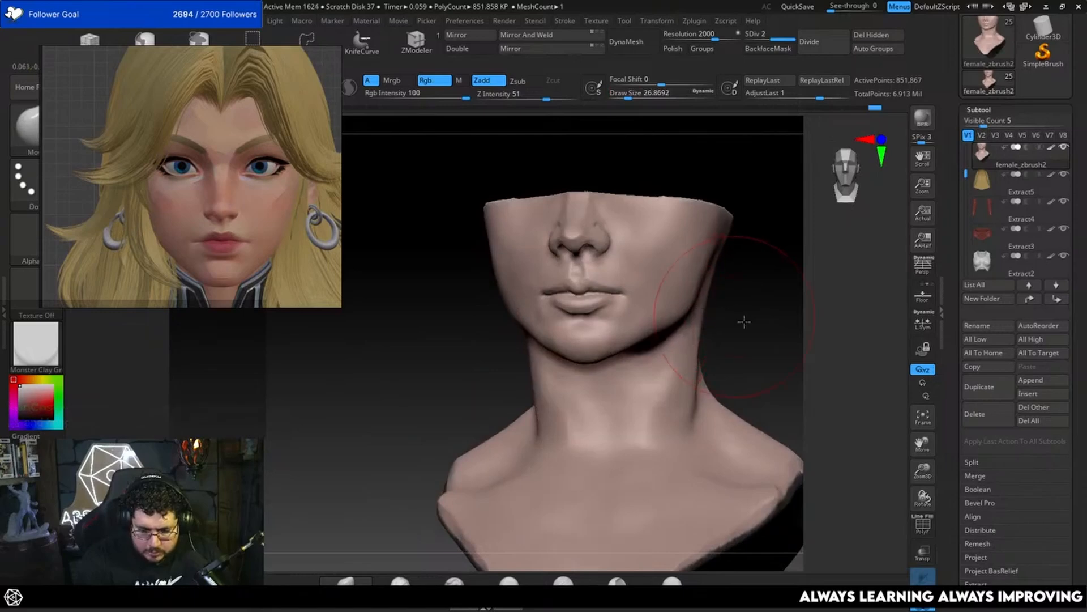
right_click_drag(744, 322, 747, 336, "shift")
left_click_drag(691, 441, 690, 419)
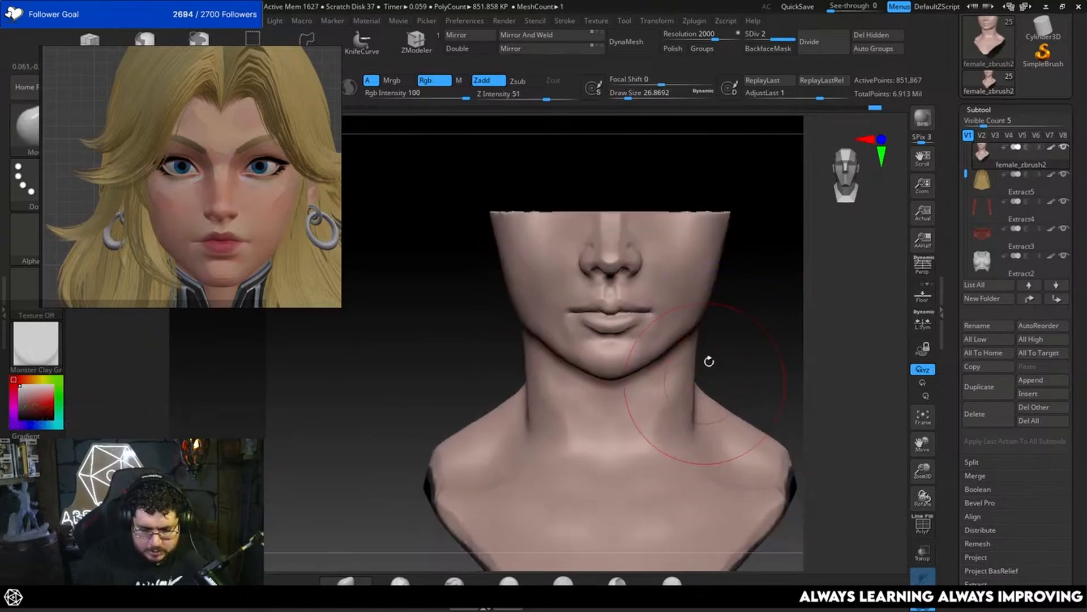
right_click_drag(709, 361, 709, 326)
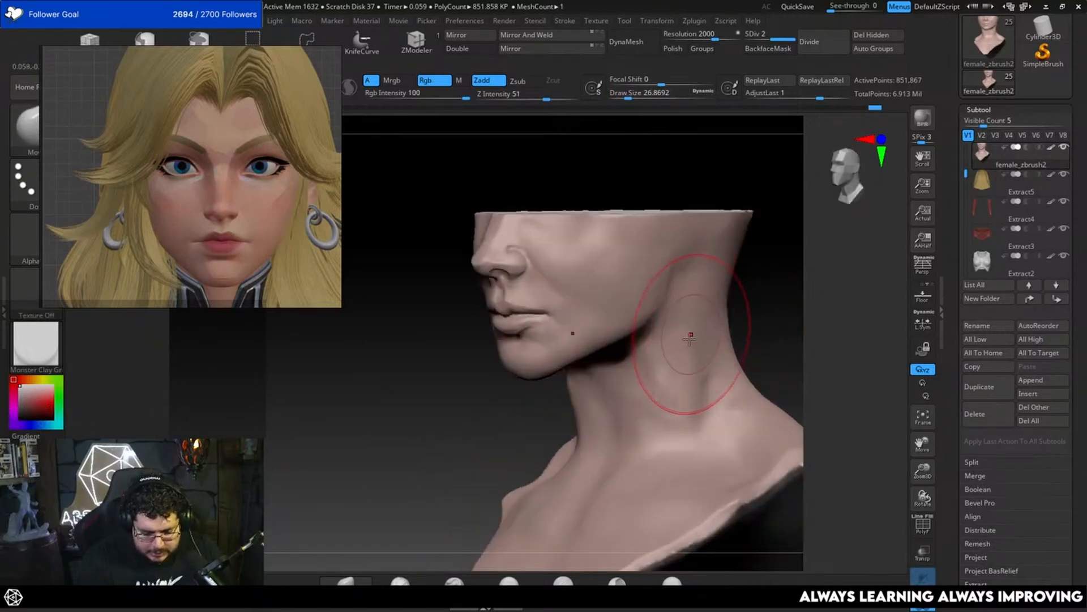
Step: Build up the muscle on the side of the neck below the jaw with the ClayBuildup brush at a draw size of about 11.69
key("b")
key("c")
key("b")
key("space")
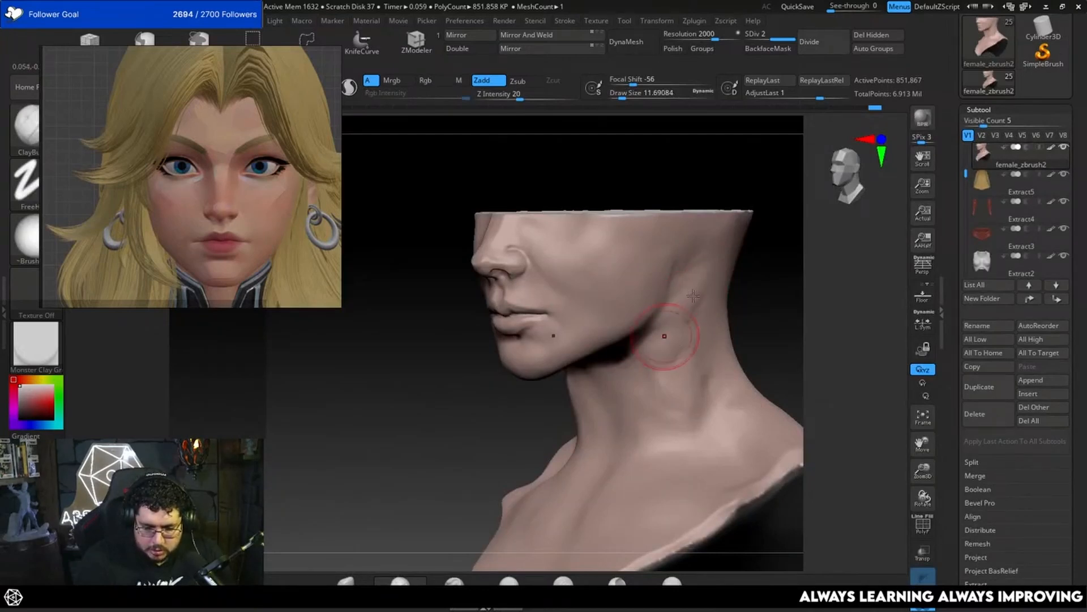
left_click_drag(694, 296, 665, 347)
left_click_drag(770, 323, 775, 266, "alt")
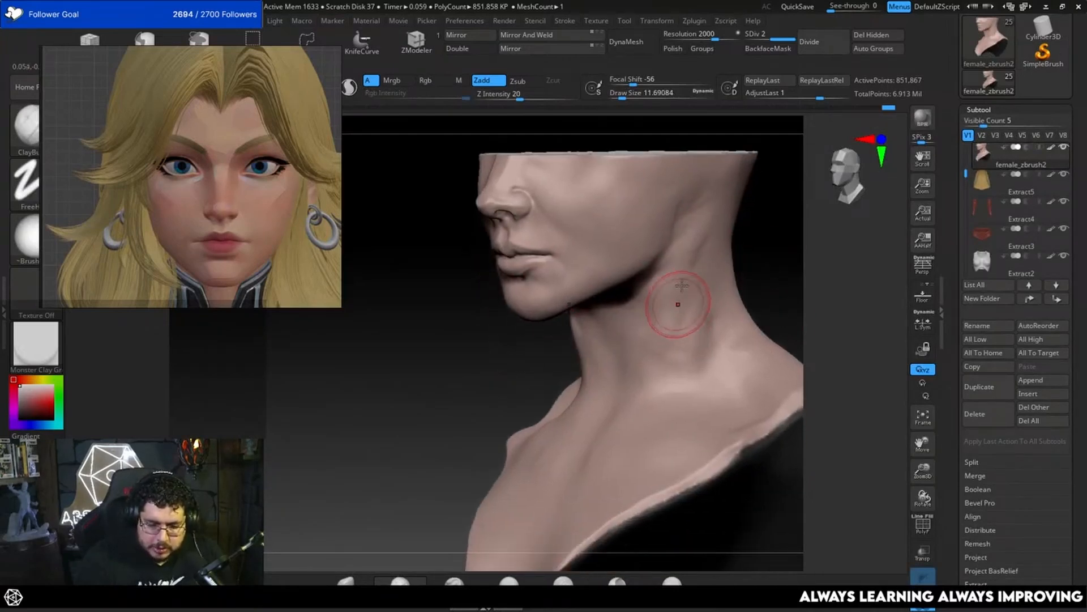
left_click_drag(678, 304, 667, 301)
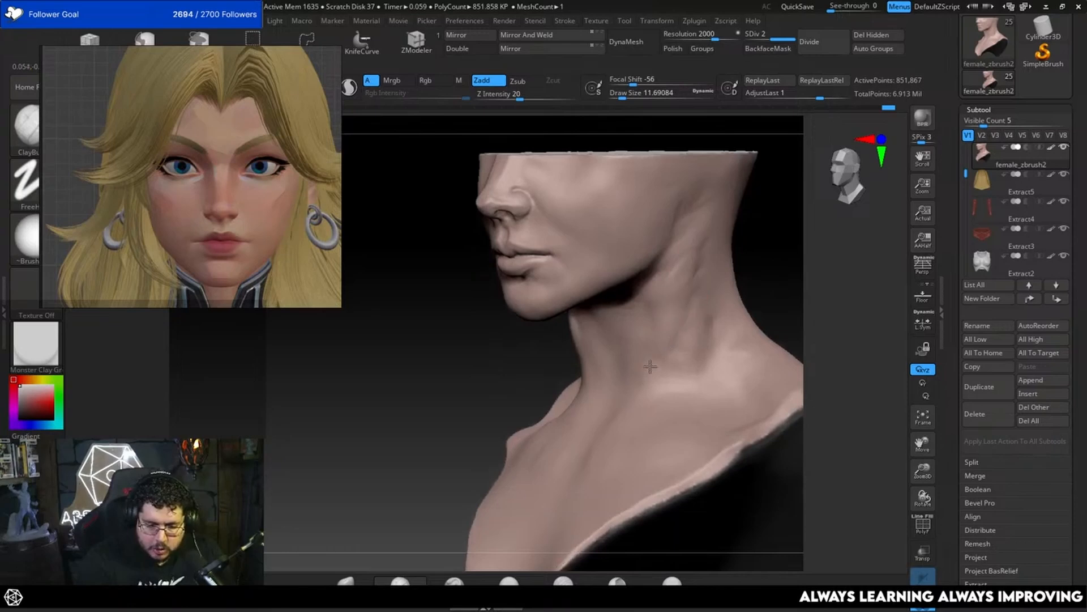
Step: Smooth the built-up clay on the side of the neck behind the jaw
key("shift")
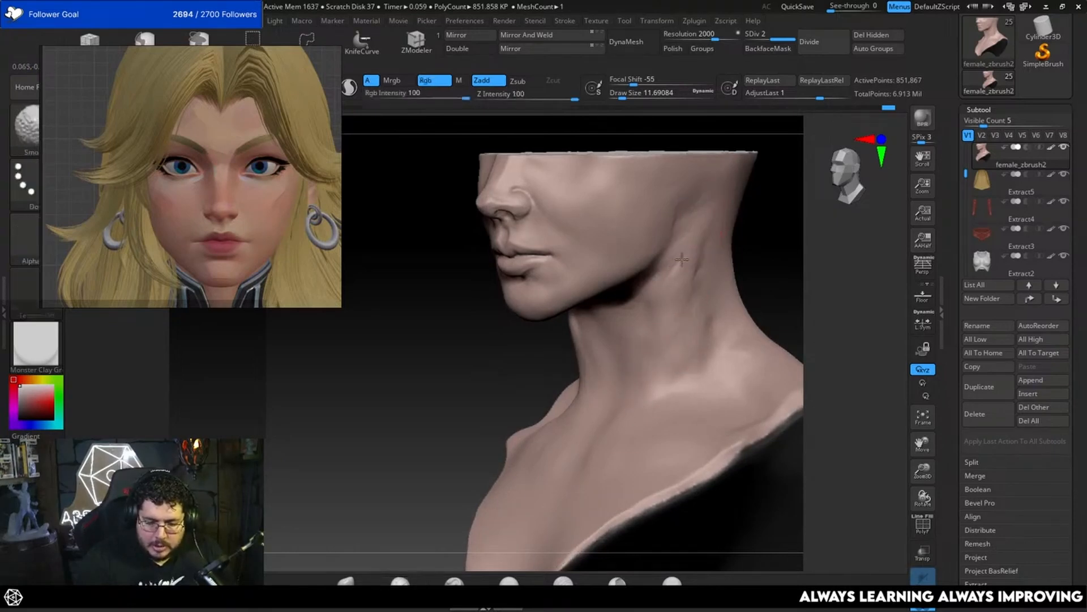
left_click_drag(692, 250, 699, 242, "shift")
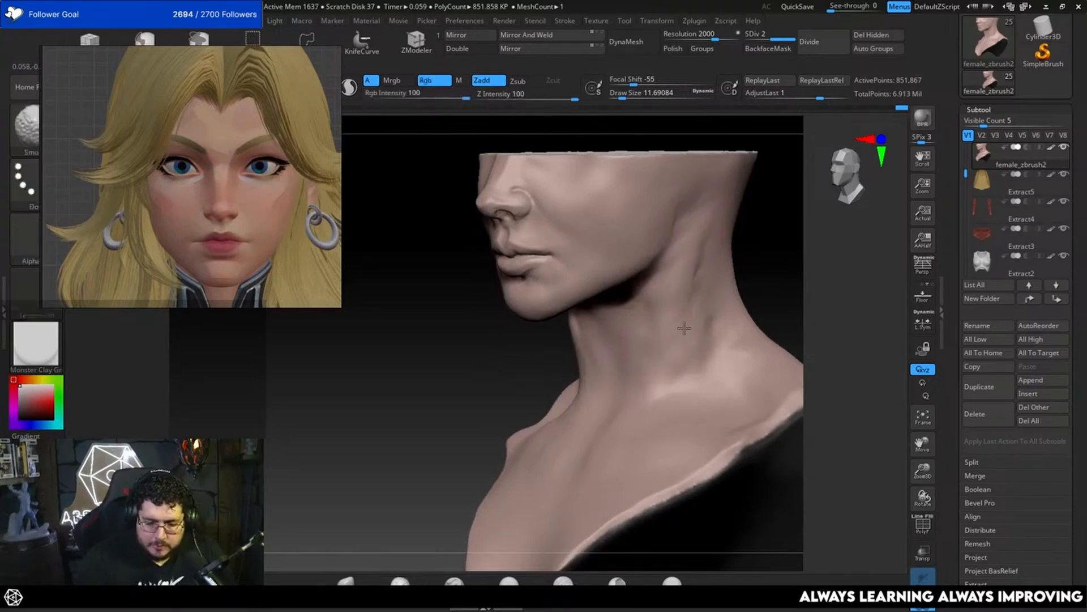
left_click_drag(769, 269, 777, 287, "shift")
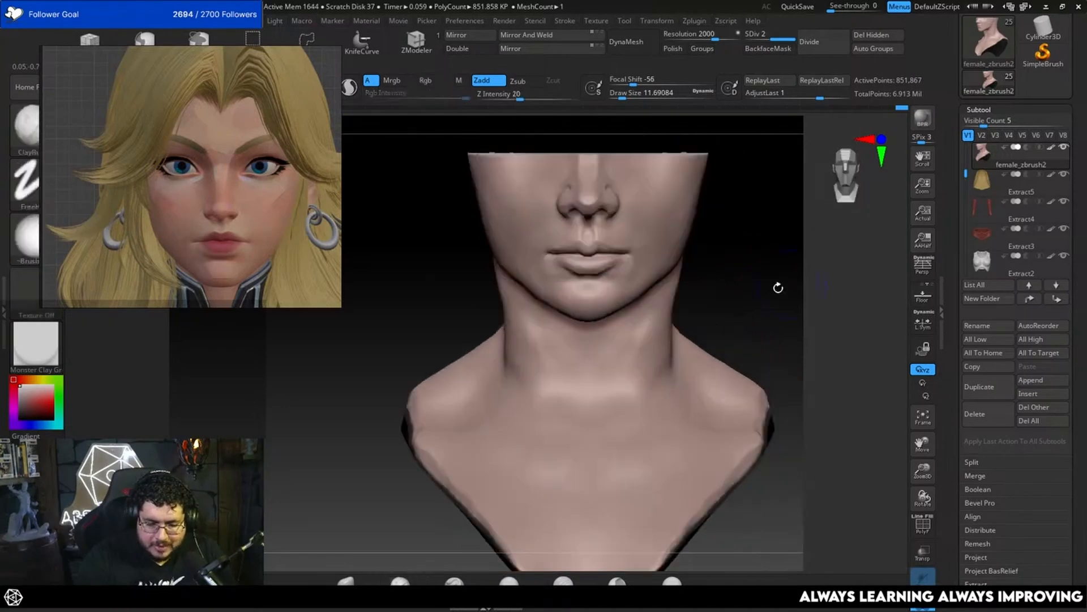
Step: Check the face and neck together with the helmet, collar and body, and isolate the head again
key("space")
left_click(922, 576)
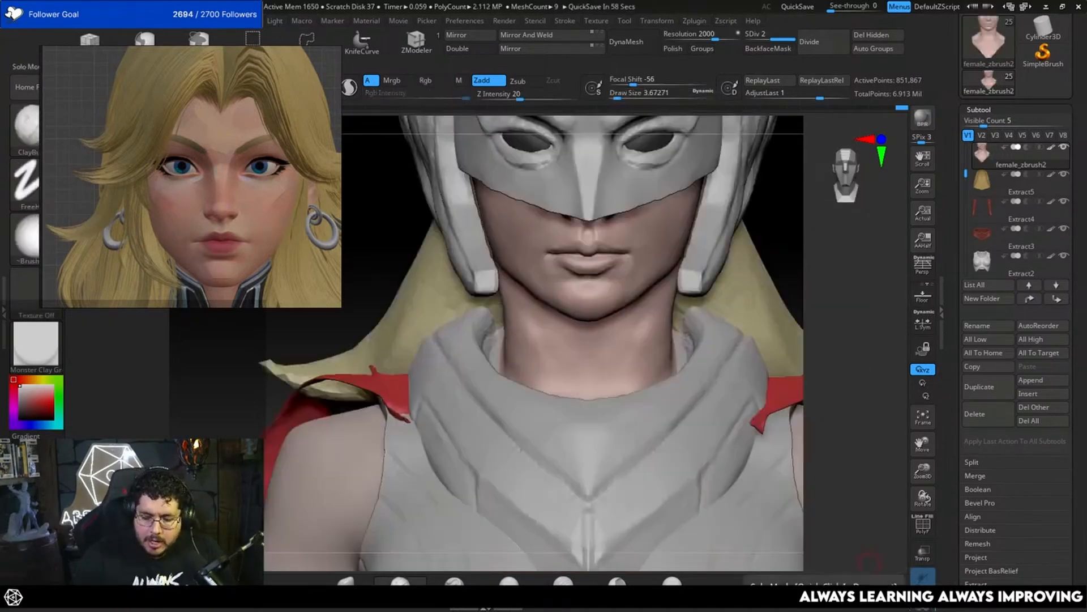
left_click(922, 576)
left_click(923, 577)
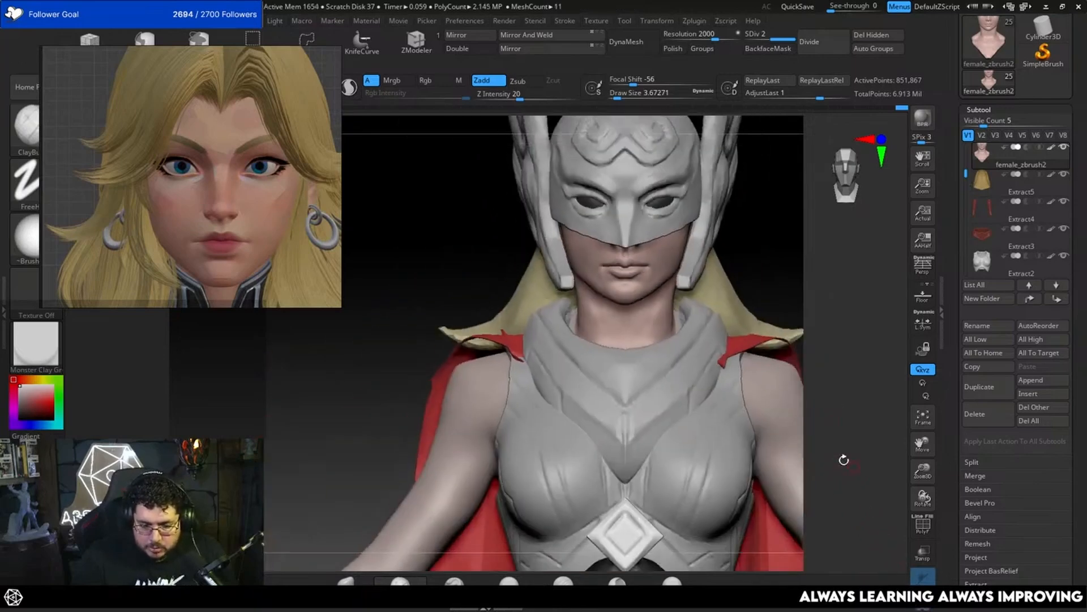
left_click_drag(845, 461, 866, 553, "alt")
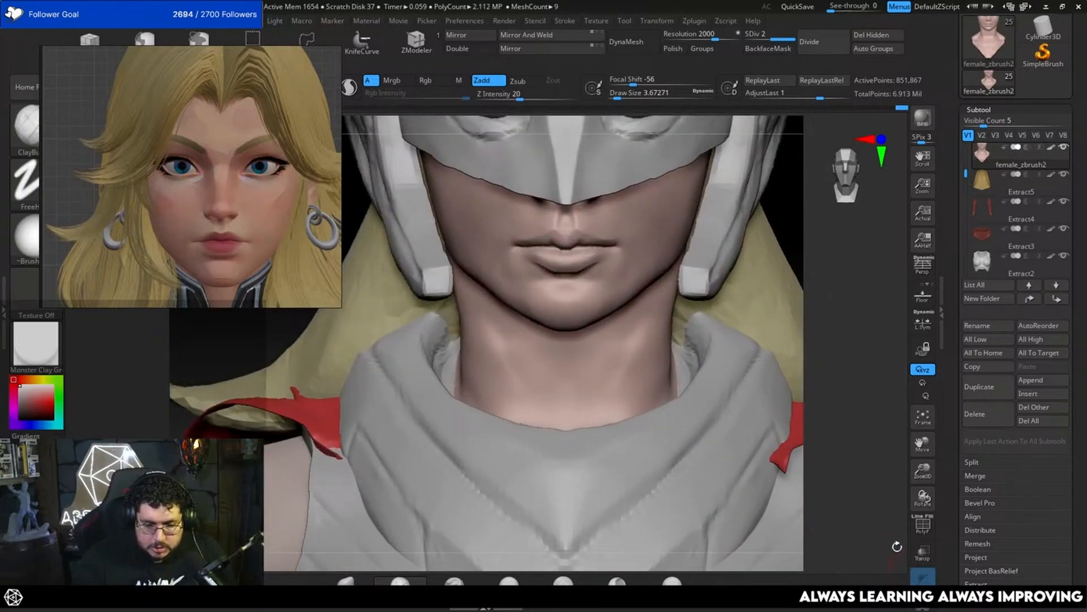
left_click(926, 608)
Step: Fill out the lower lip with the ClayBuildup brush at a draw size of about 4.30 and smooth it
mouse_move(711, 290)
left_mouse_down()
mouse_move(774, 291)
mouse_move(760, 364)
mouse_move(773, 388)
mouse_move(739, 394)
left_mouse_up()
key("space")
left_click_drag(651, 335, 643, 335)
key("space")
left_click_drag(587, 315, 596, 310)
key("shift")
key("space")
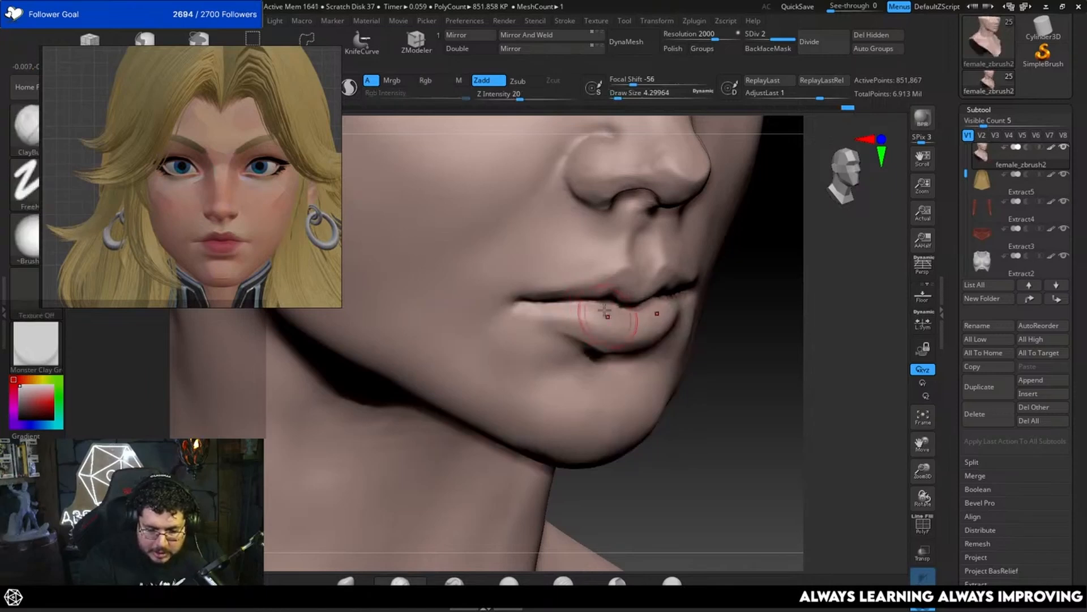
left_click_drag(718, 328, 657, 327)
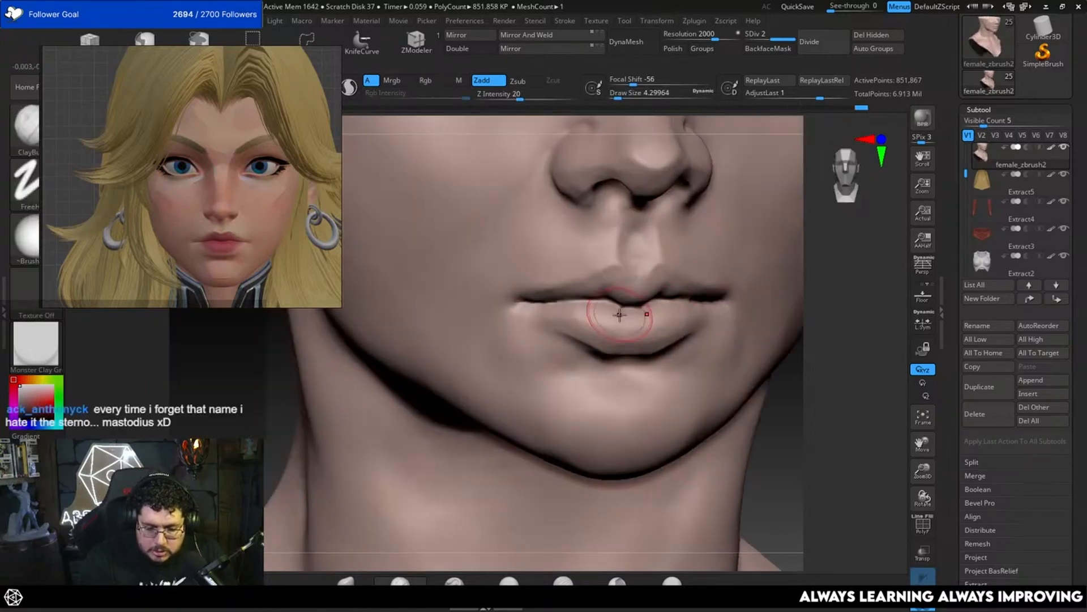
left_click_drag(575, 312, 592, 321, "shift")
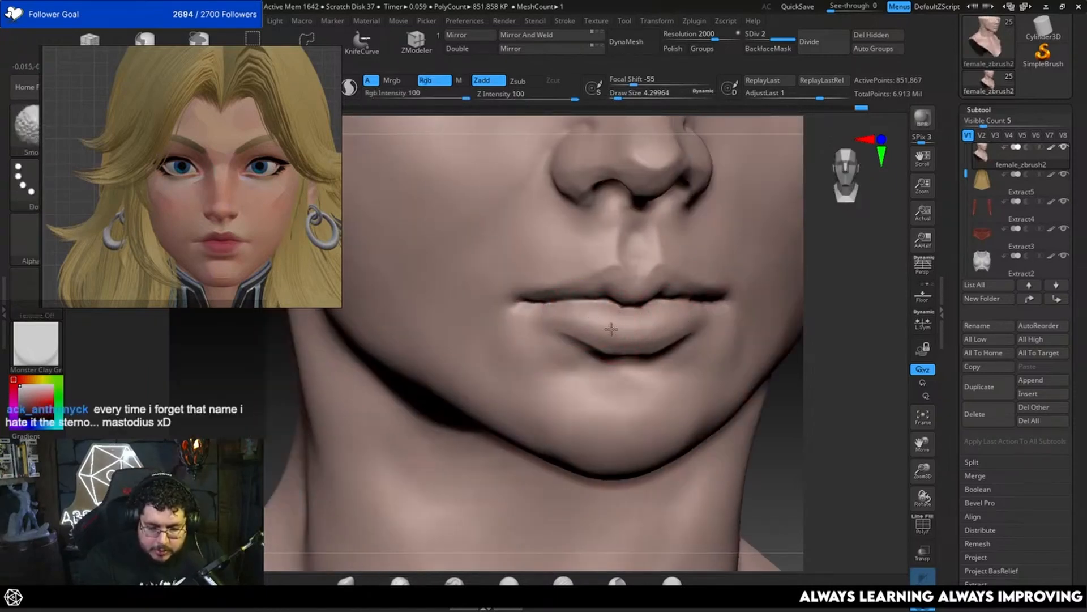
Step: Move the face reference image clear of the brush settings and shrink it so the colour picker is uncovered
mouse_move(790, 362)
left_mouse_down("alt")
mouse_move(789, 330)
mouse_move(803, 325)
mouse_move(765, 301)
mouse_move(830, 240)
left_mouse_up("alt")
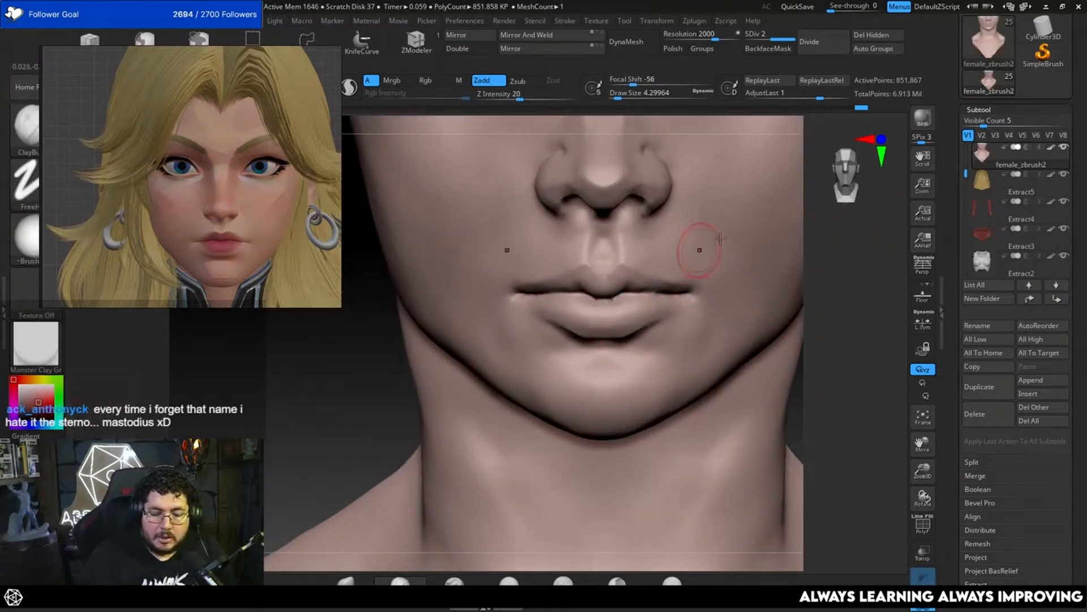
left_click_drag(267, 217, 293, 265)
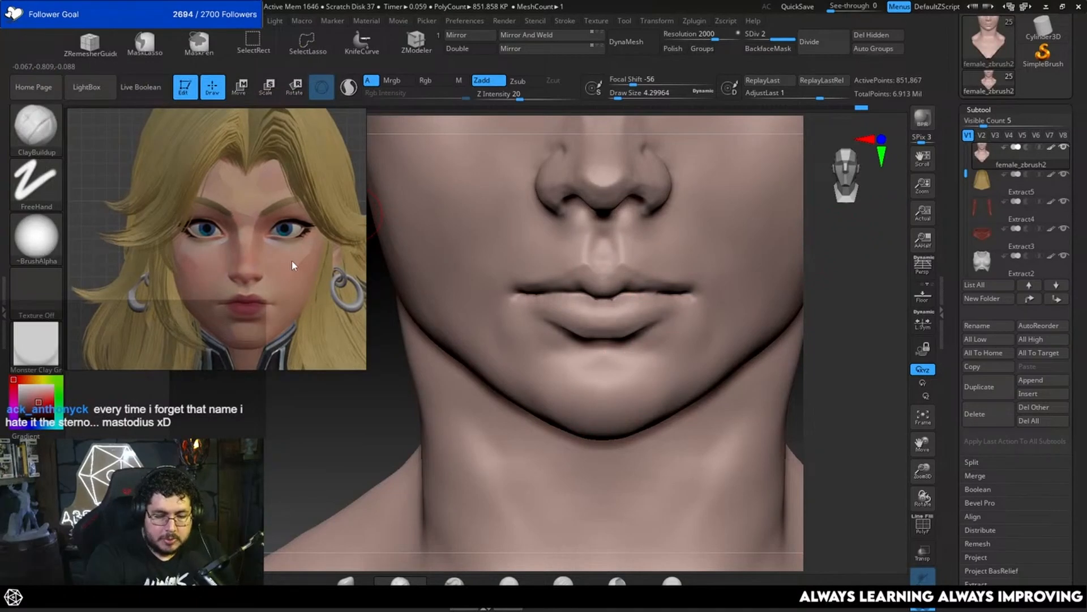
left_click_drag(363, 367, 282, 310)
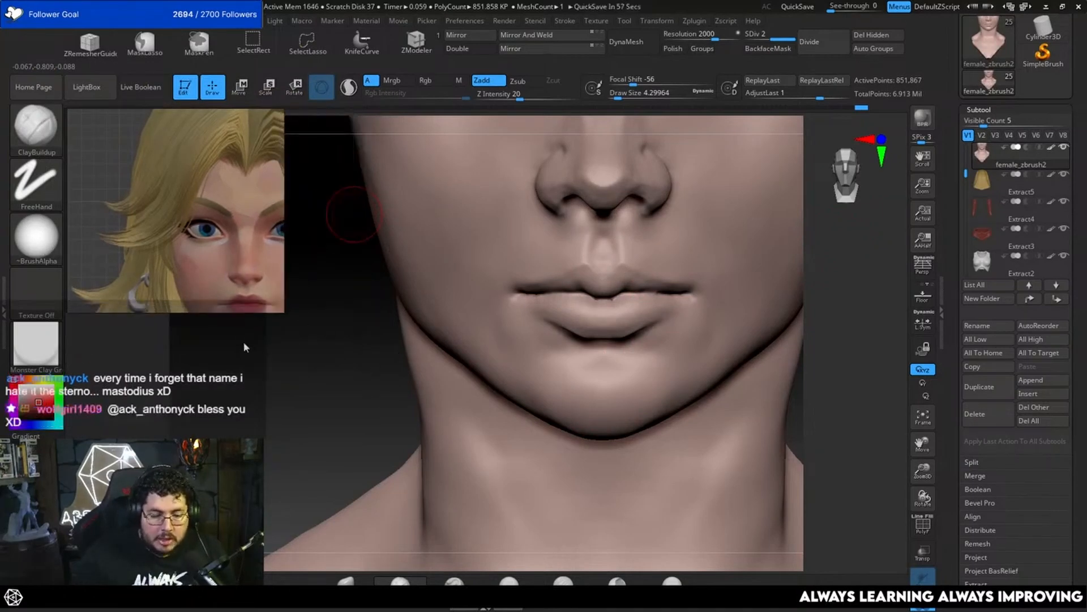
Step: Set the brush to paint only colour with a muted red, turning Zadd off and Rgb on at an intensity of 17
left_click_drag(40, 403, 83, 402)
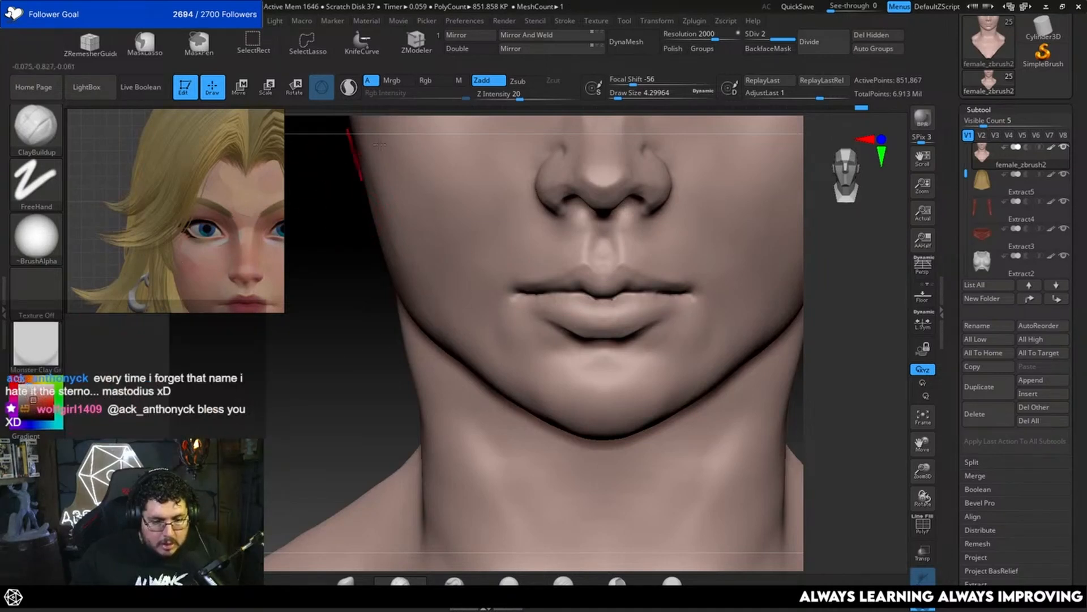
left_click(482, 80)
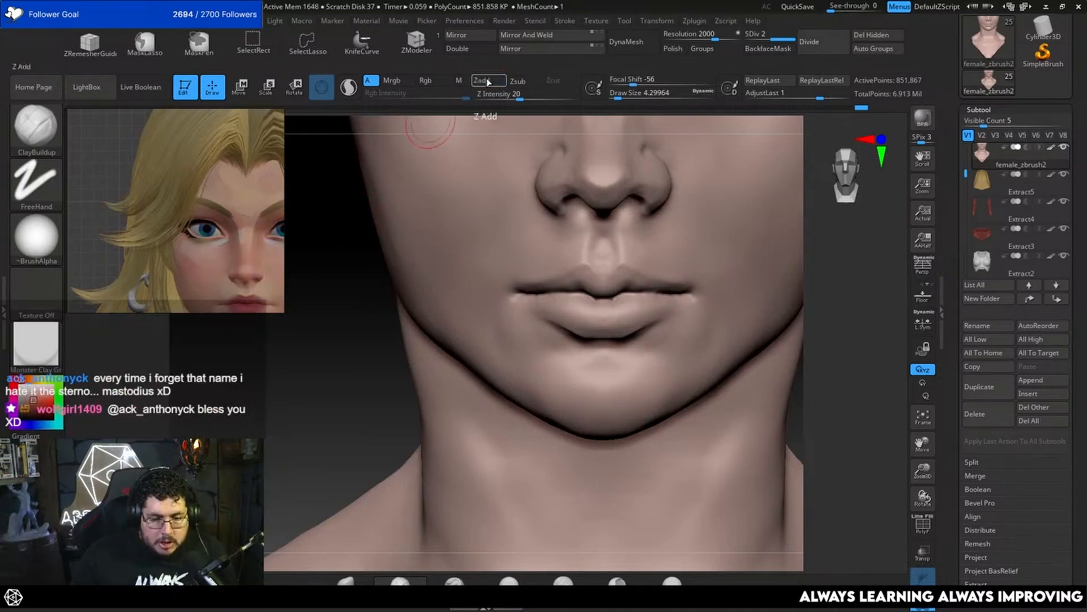
left_click(425, 80)
left_click_drag(410, 96, 406, 96)
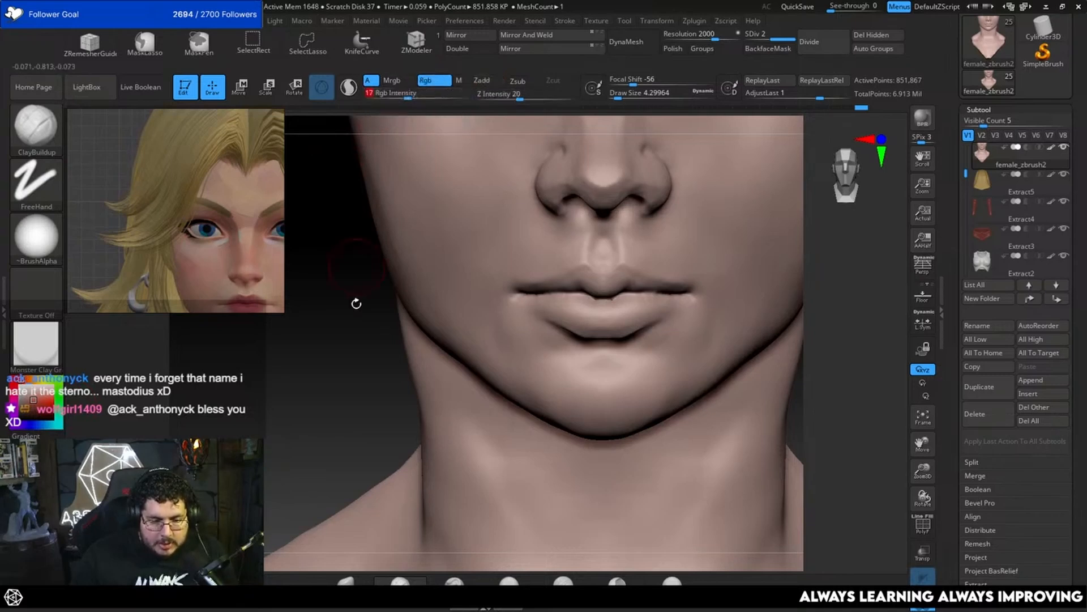
Step: Paint the upper and lower lips muted red, using draw sizes of about 1.82 and 3.67
left_click_drag(356, 303, 379, 327)
key("space")
left_click_drag(596, 287, 591, 286)
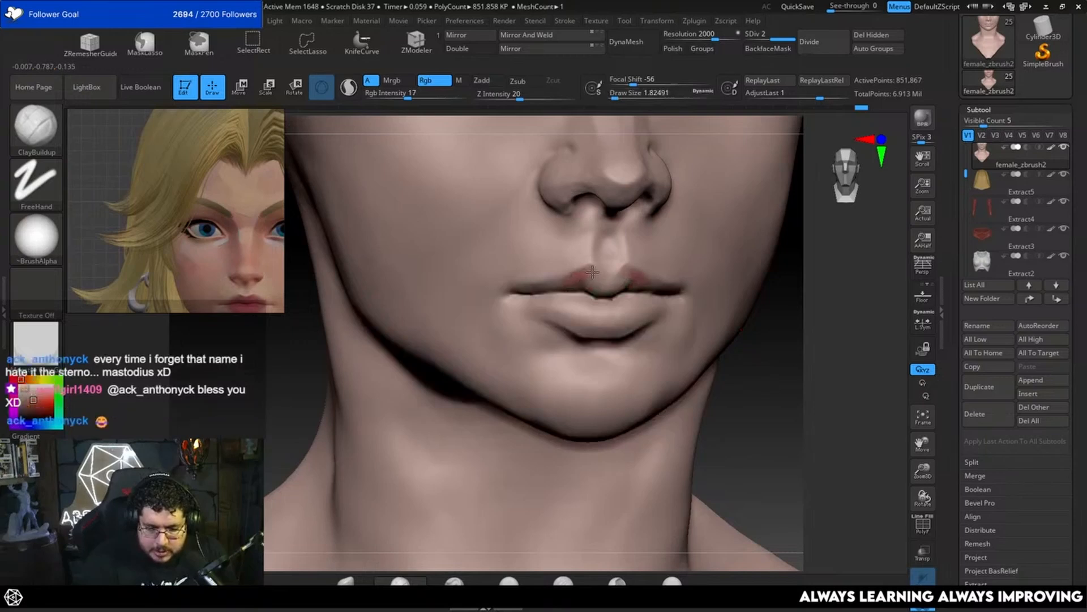
key("space")
mouse_move(597, 293)
left_mouse_down()
mouse_move(594, 303)
mouse_move(544, 302)
left_mouse_up()
key("space")
key("space")
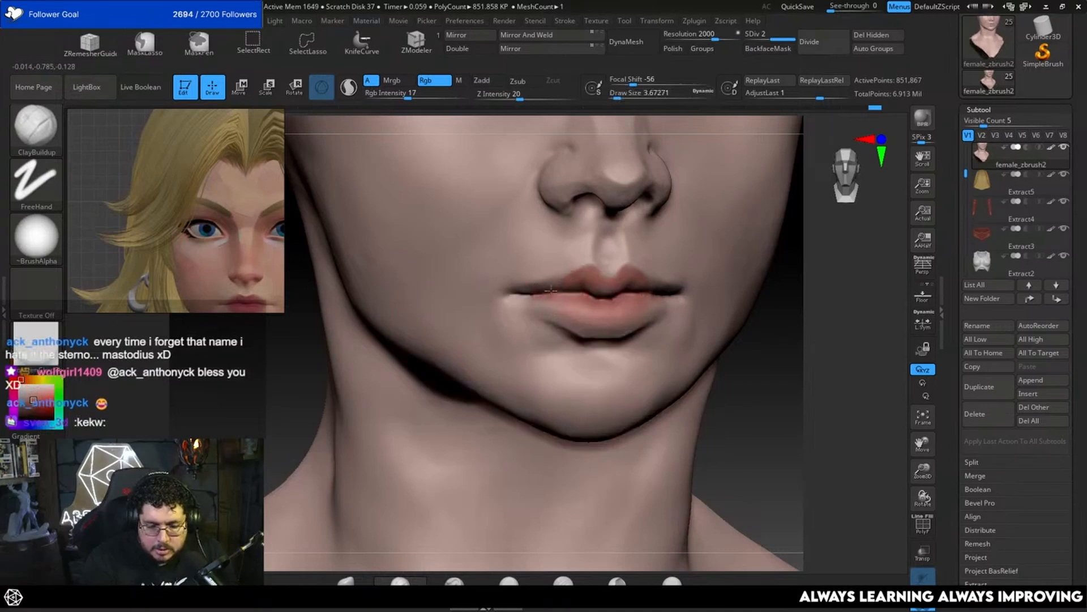
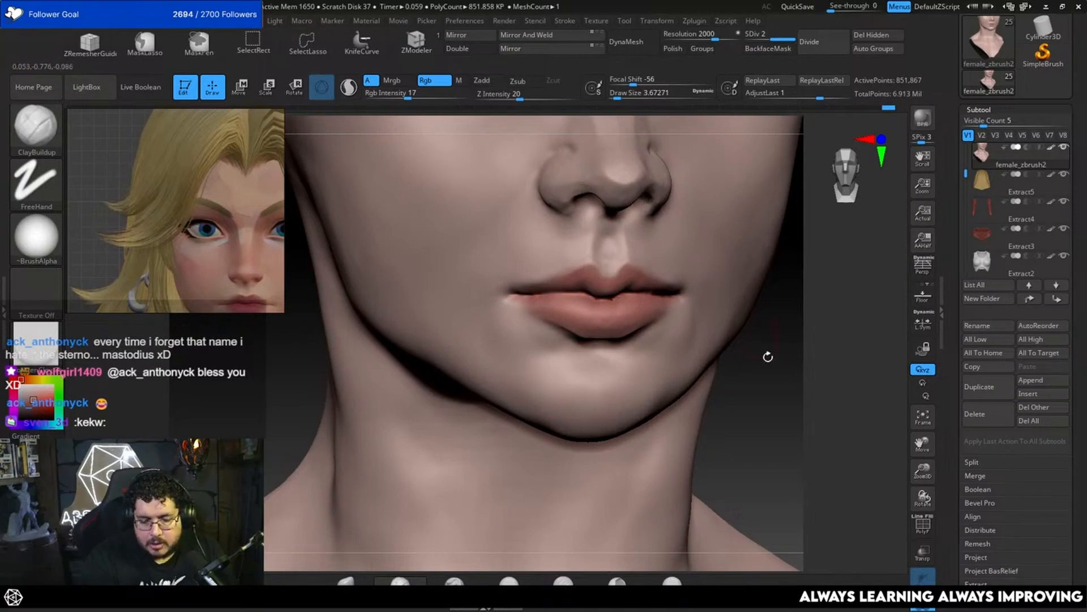
Step: Sample the skin tone and paint it around the mouth corners and lower lip, using draw sizes of about 3.67 and 12.91
right_click_drag(766, 357, 648, 303)
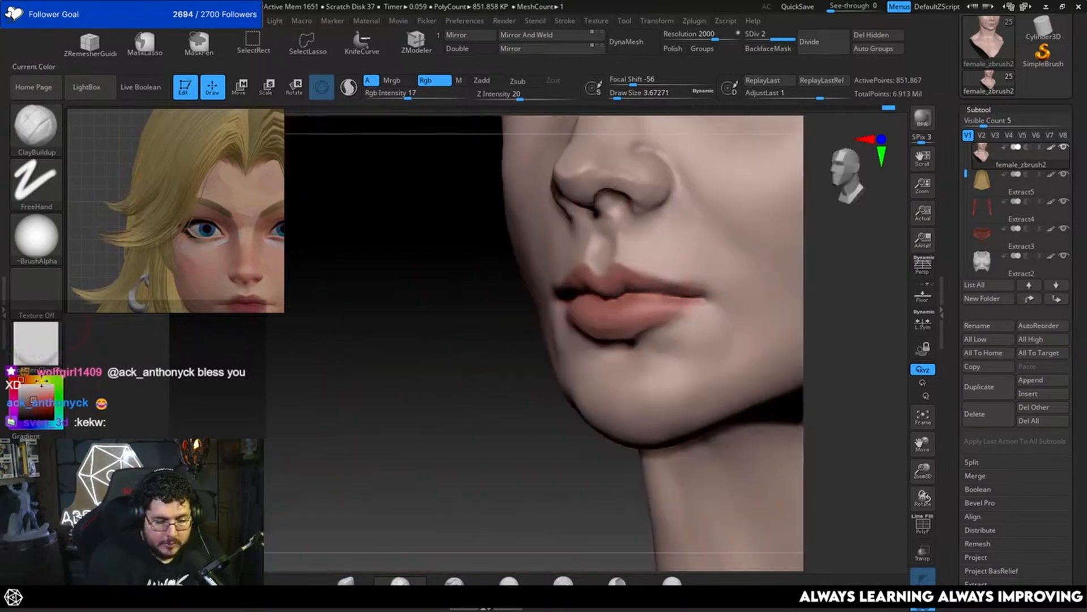
left_click_drag(489, 283, 490, 284)
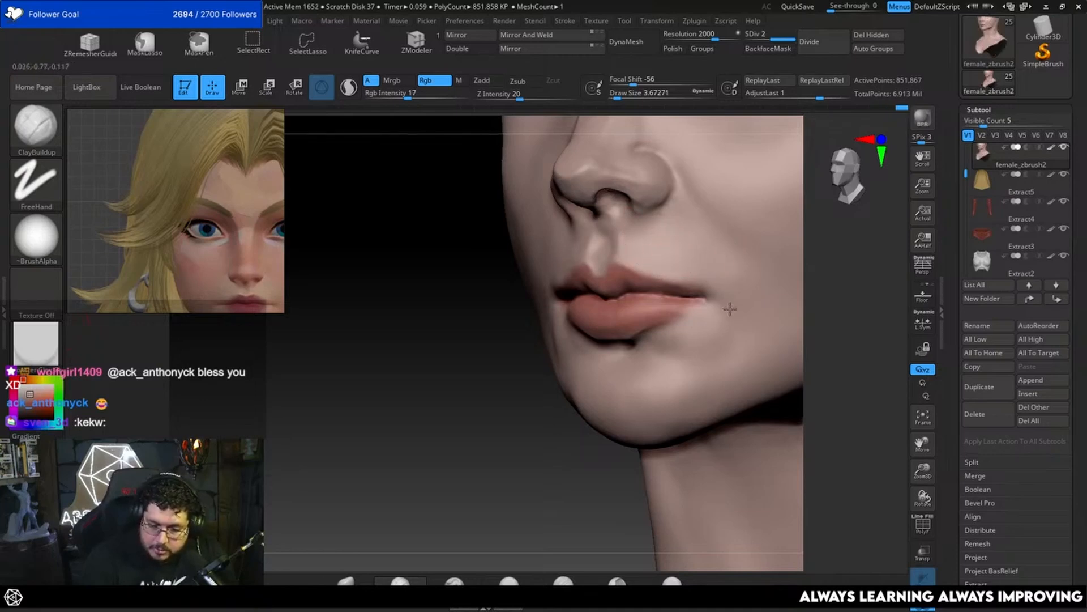
left_click_drag(544, 420, 570, 435, "alt")
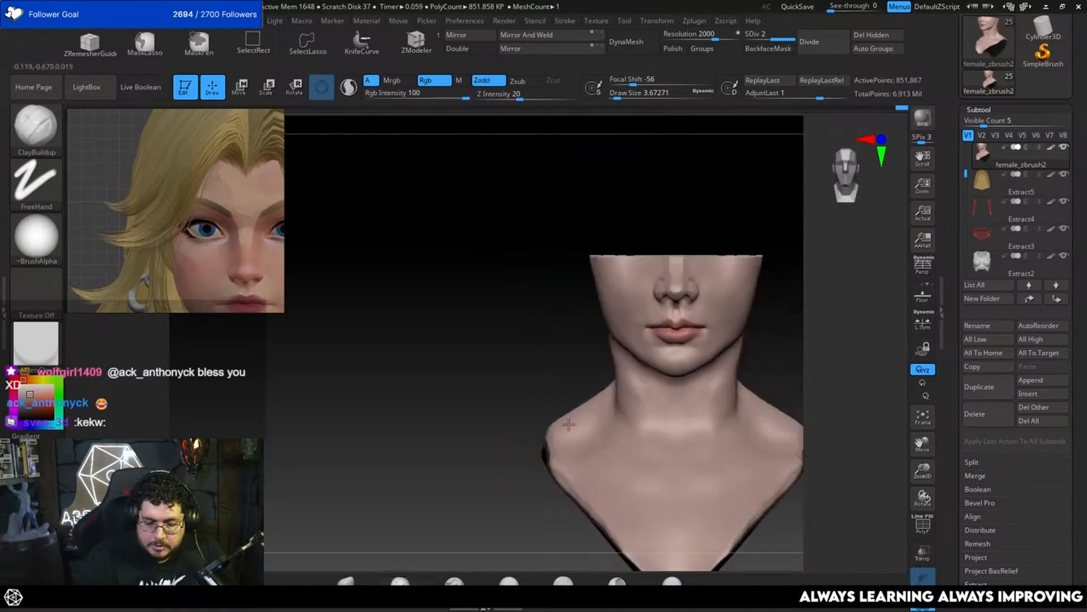
mouse_move(816, 320)
left_mouse_down("alt")
mouse_move(742, 315)
mouse_move(719, 330)
mouse_move(737, 323)
left_mouse_up("alt")
key("space")
left_click(673, 335)
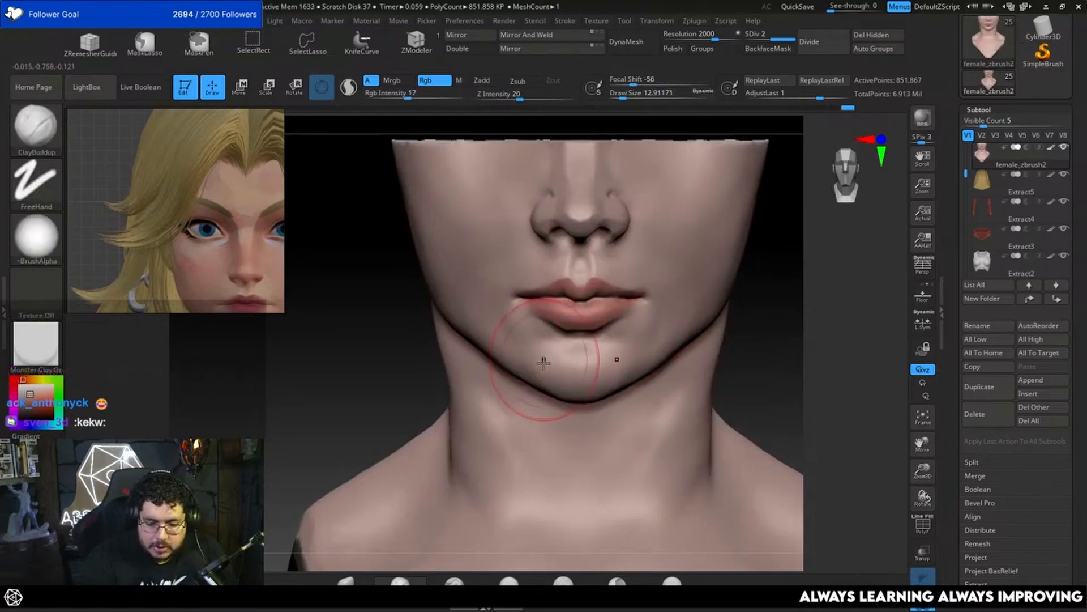
left_click_drag(750, 391, 810, 371)
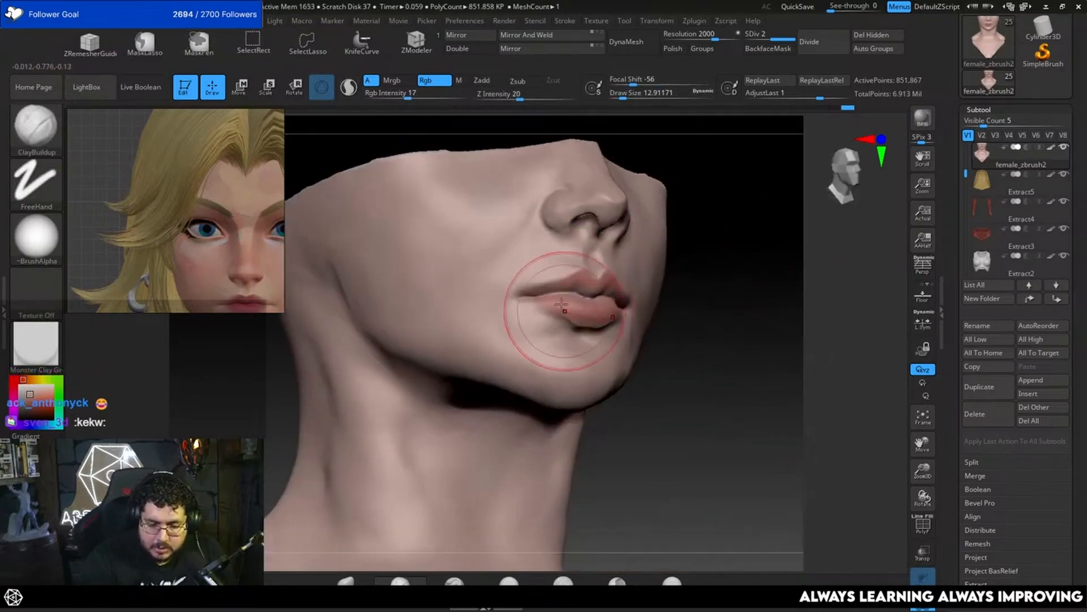
Step: Sample the lip red and touch up the lips from several angles at a draw size of about 2.62
left_click_drag(728, 287, 788, 351, "shift")
left_click_drag(793, 303, 852, 280)
key("space")
left_click(671, 285)
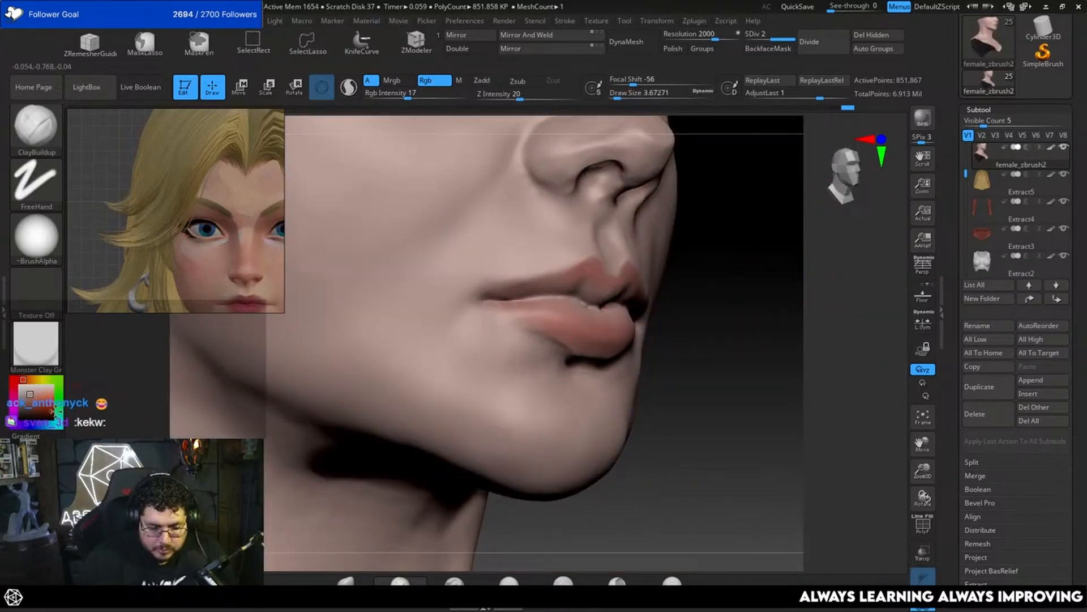
key("c")
key("space")
left_click_drag(598, 285, 582, 284)
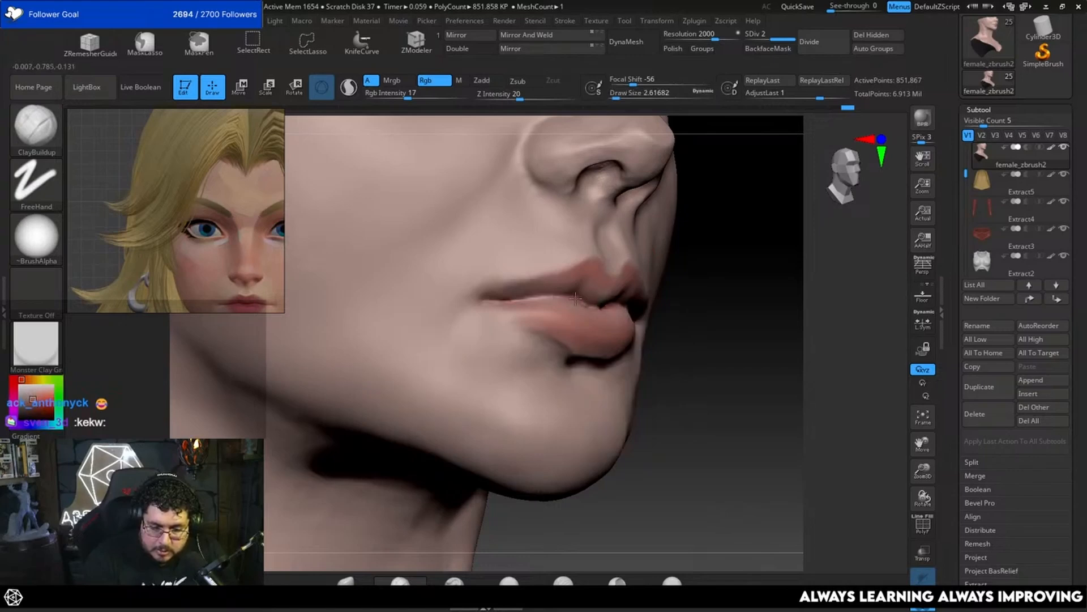
right_click_drag(639, 321, 632, 307)
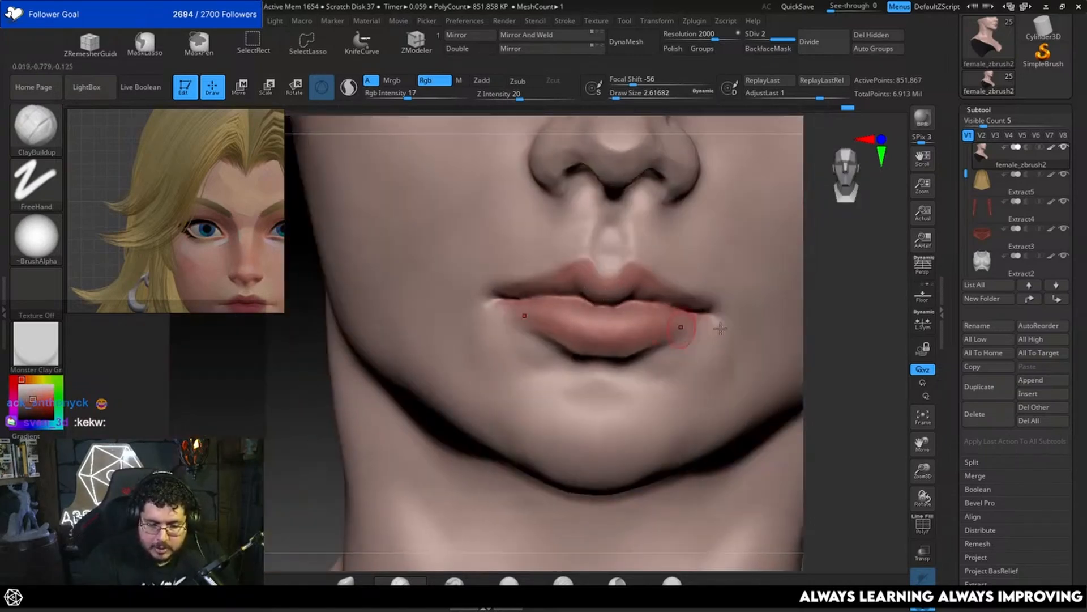
mouse_move(804, 317)
right_mouse_down("ctrl")
mouse_move(823, 253)
mouse_move(784, 340)
right_mouse_up("ctrl")
Step: Tint the bridge and sides of the nose with the muted red at a draw size of about 9.45
key("space")
left_click_drag(617, 340, 629, 341)
right_click_drag(708, 334, 672, 320)
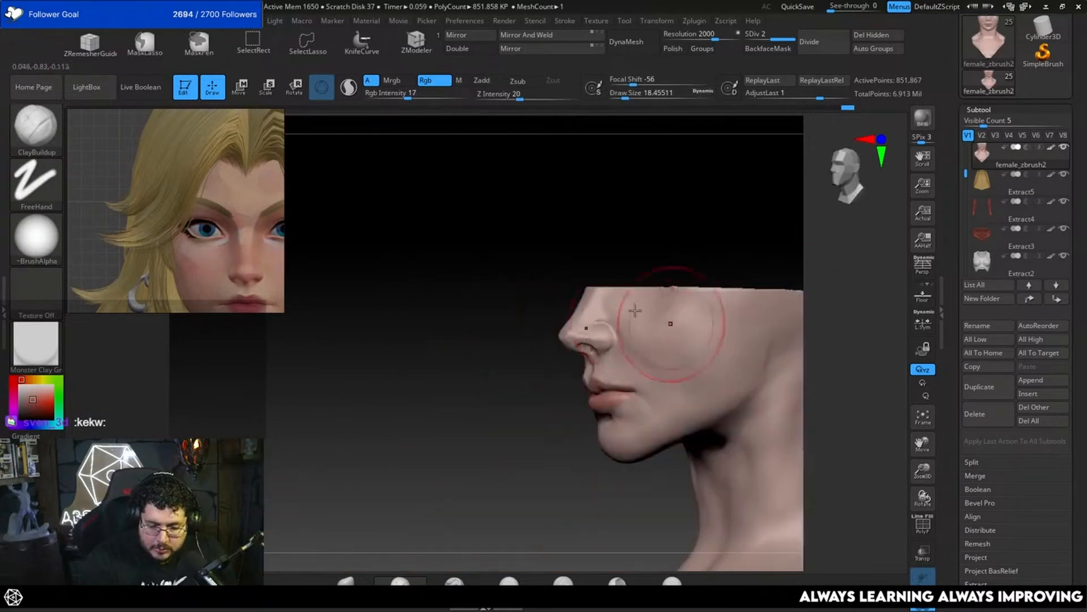
key("space")
left_click_drag(586, 349, 588, 330)
key("space")
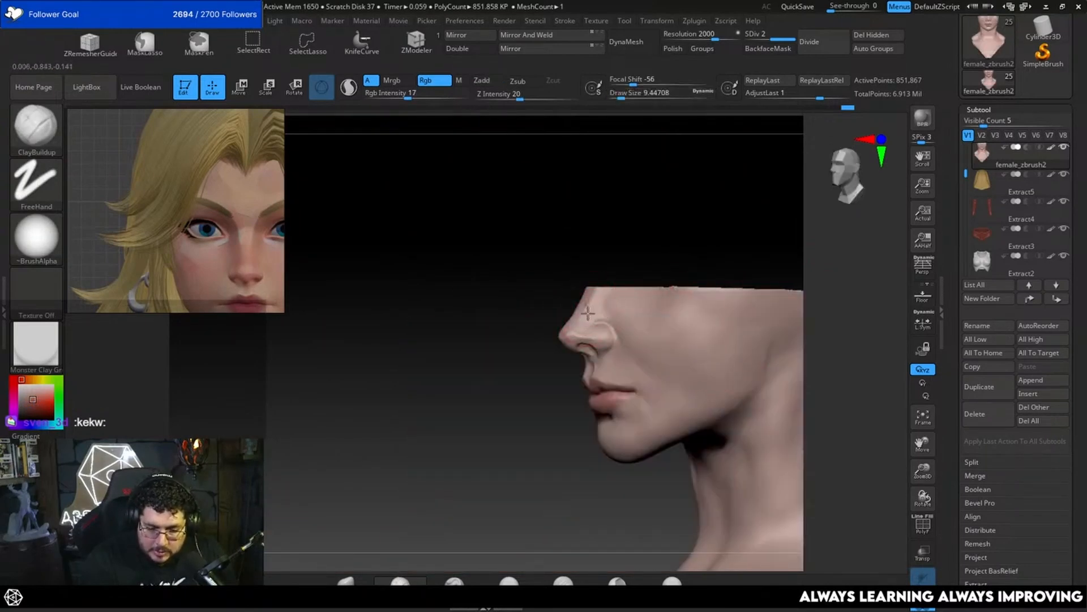
right_click_drag(530, 374, 612, 363)
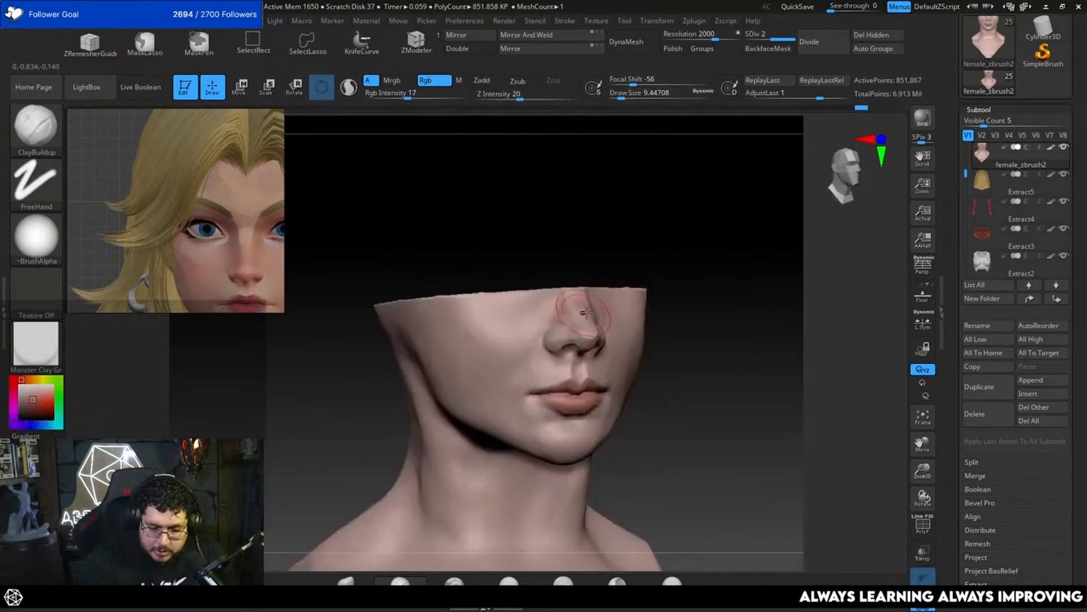
left_click_drag(580, 325, 563, 313)
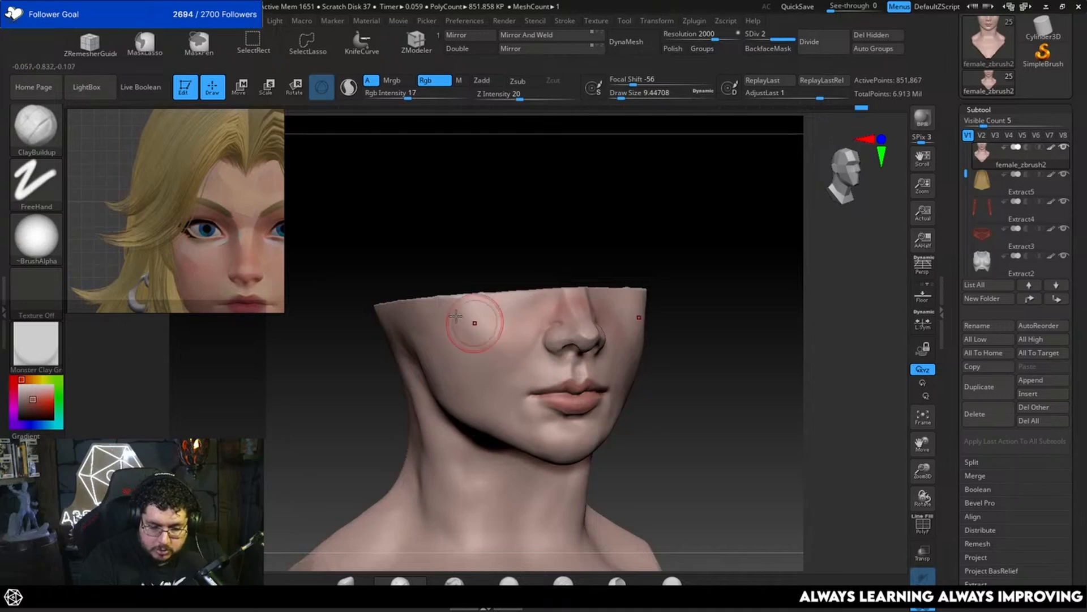
Step: Paint a soft red blush across both cheeks, enlarging the brush to a draw size of about 23.31
right_click_drag(497, 315, 700, 313)
left_click_drag(765, 294, 636, 328)
key("space")
left_click_drag(700, 311, 673, 310)
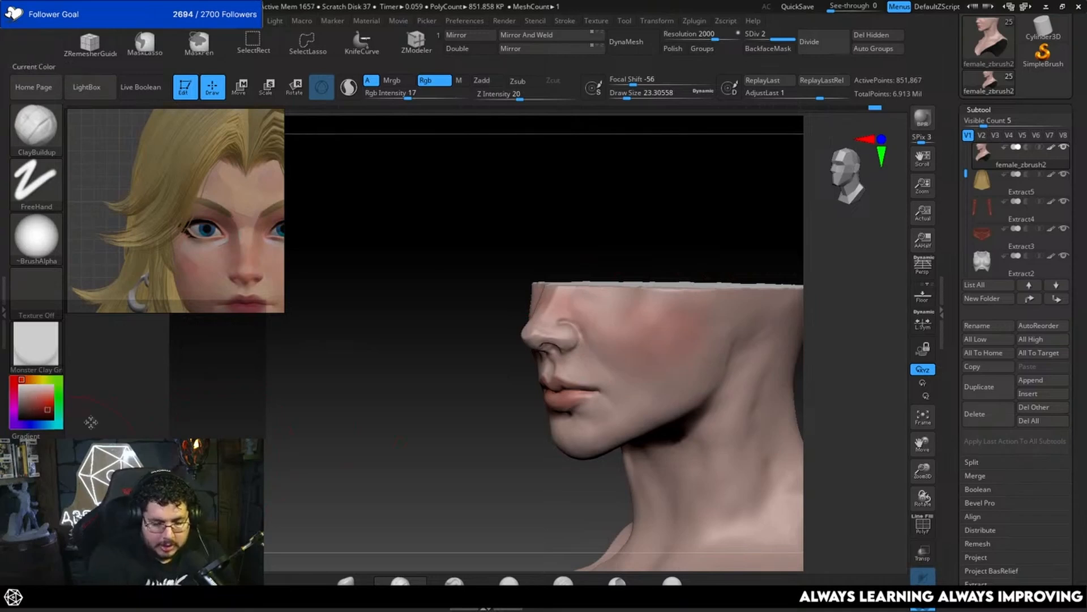
Step: Sample a skin tone and paint it over the cheeks and nose to soften the red blush
left_click_drag(41, 397, 704, 429)
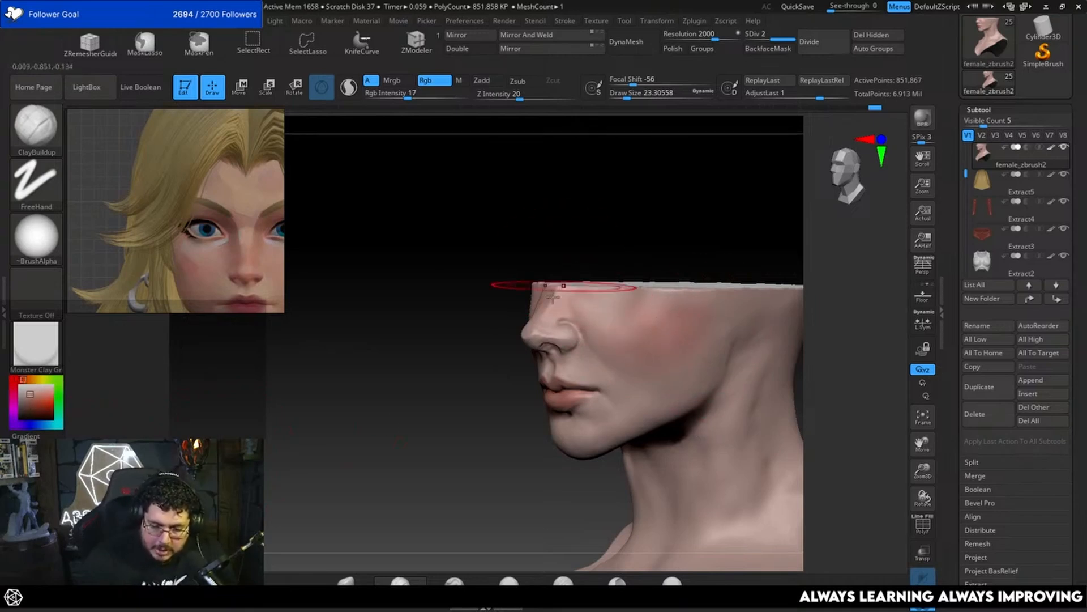
left_click_drag(648, 318, 707, 317)
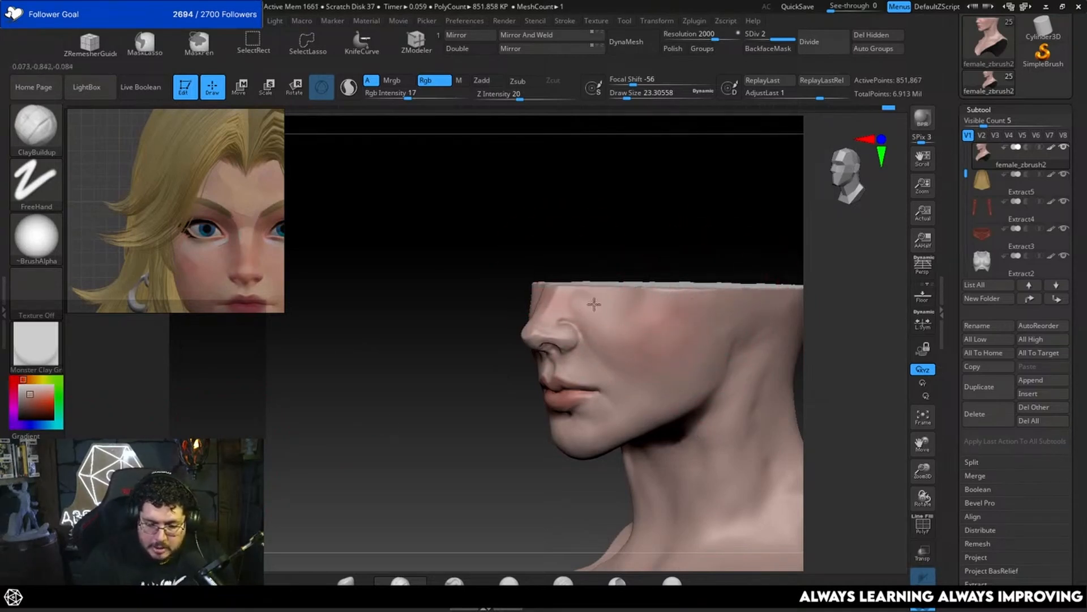
left_click_drag(595, 304, 636, 332)
left_click_drag(391, 295, 621, 257)
left_click_drag(701, 273, 704, 288)
Step: Turn Solo off to examine the painted face with the helmet and suit, and isolate the bust again
mouse_move(844, 218)
left_mouse_down()
mouse_move(745, 233)
mouse_move(565, 406)
mouse_move(413, 432)
mouse_move(726, 333)
mouse_move(899, 536)
left_mouse_up()
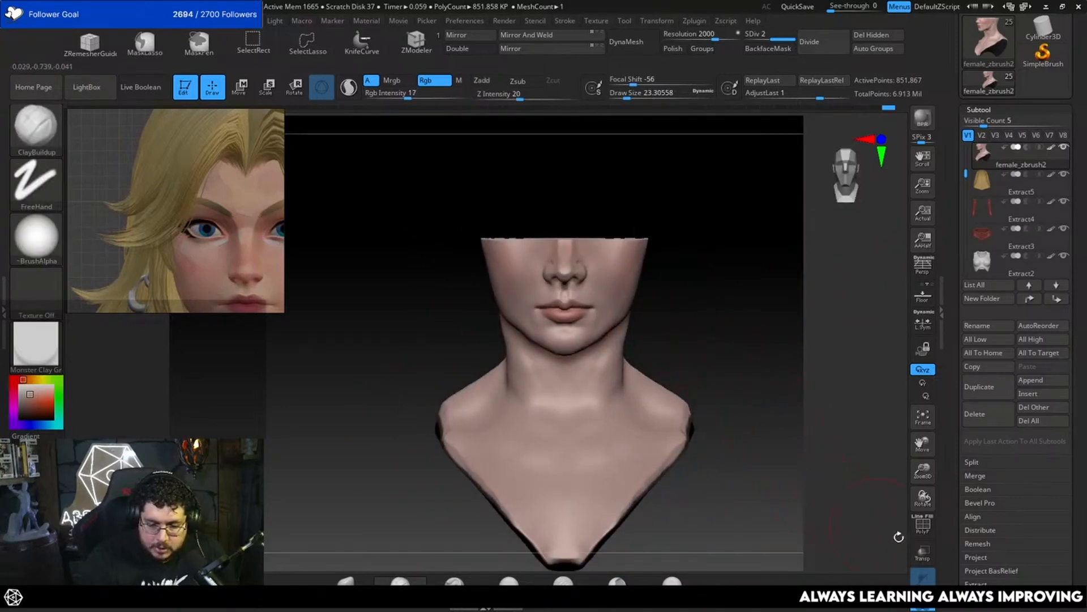
left_click(924, 604)
left_click_drag(776, 271, 748, 238, "alt")
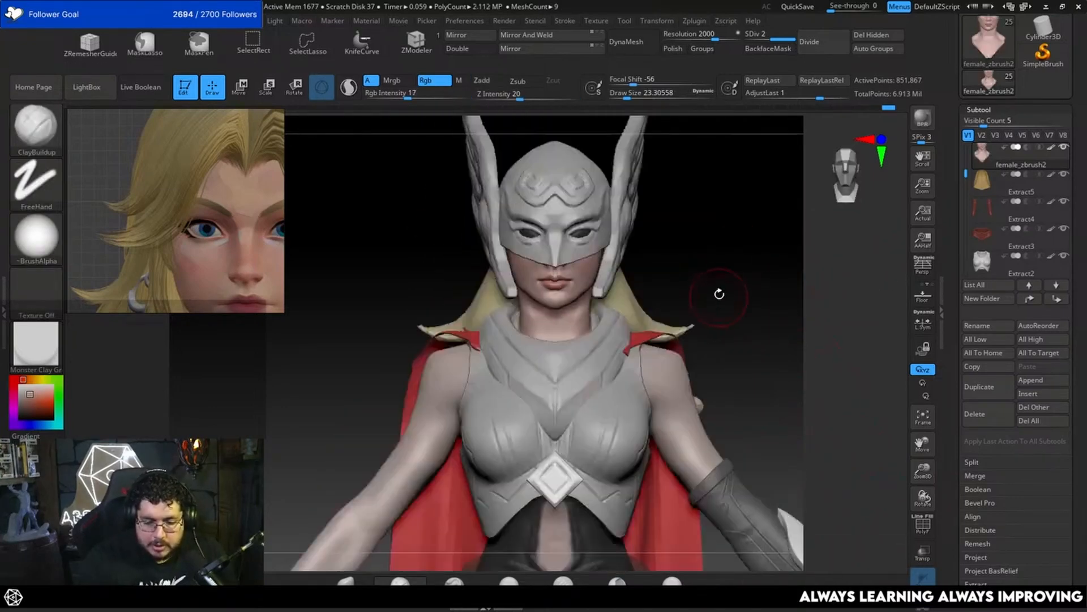
mouse_move(719, 294)
left_mouse_down("alt")
mouse_move(741, 349)
mouse_move(760, 306)
mouse_move(790, 306)
mouse_move(804, 323)
mouse_move(825, 306)
mouse_move(815, 306)
mouse_move(818, 283)
left_mouse_up("alt")
key("space")
mouse_move(984, 181)
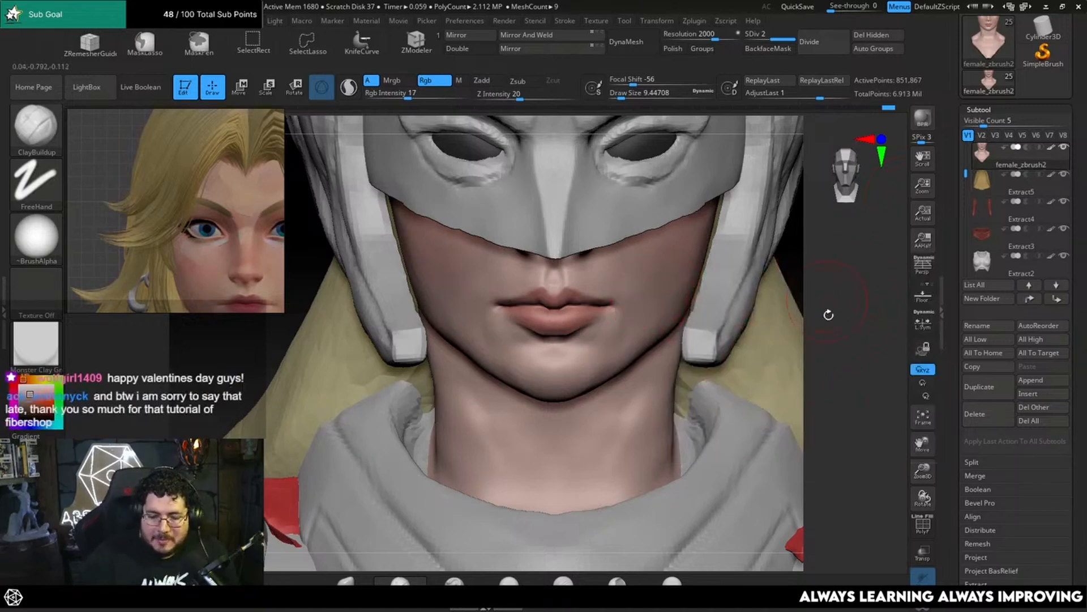
left_click_drag(829, 314, 821, 365, "alt")
left_click_drag(827, 311, 825, 318)
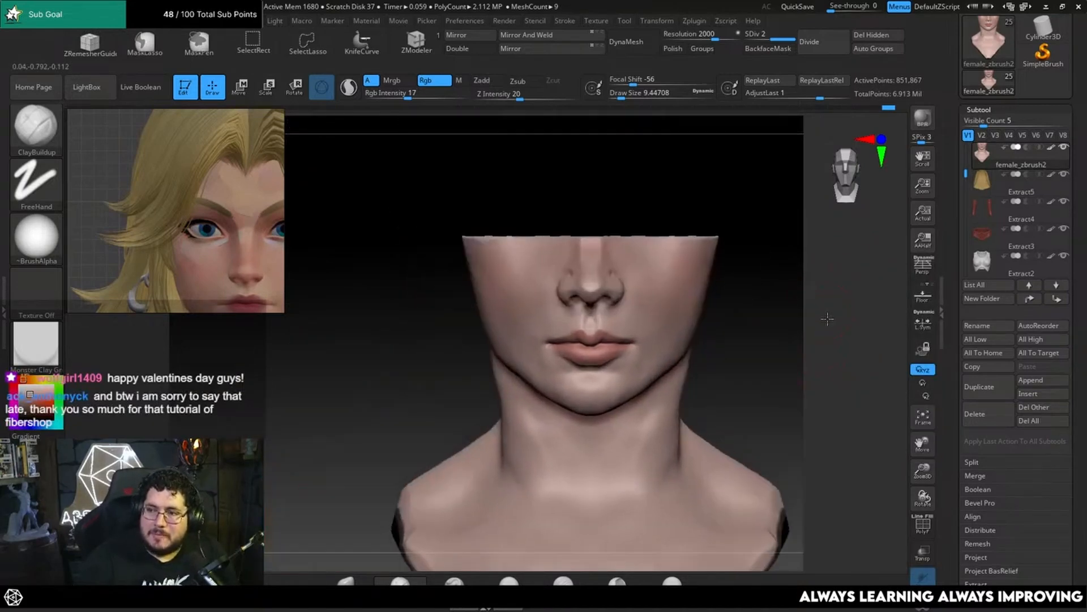
left_click(924, 601)
Step: Raise the chin and adjust the lips in profile with the Move brush at a draw size of about 30.70
left_click_drag(730, 312, 772, 384)
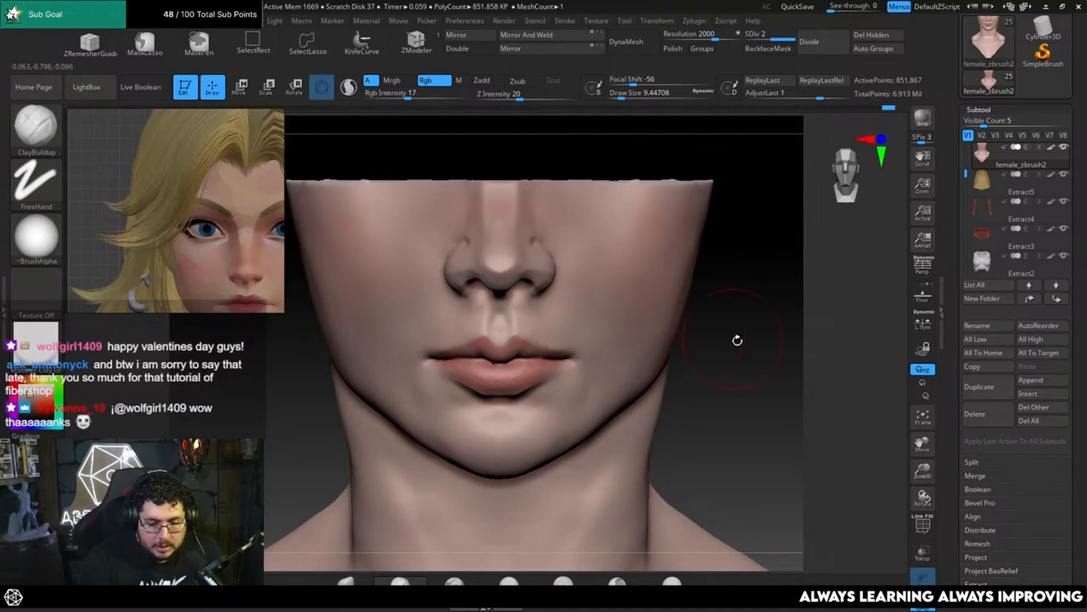
left_click_drag(737, 340, 597, 466)
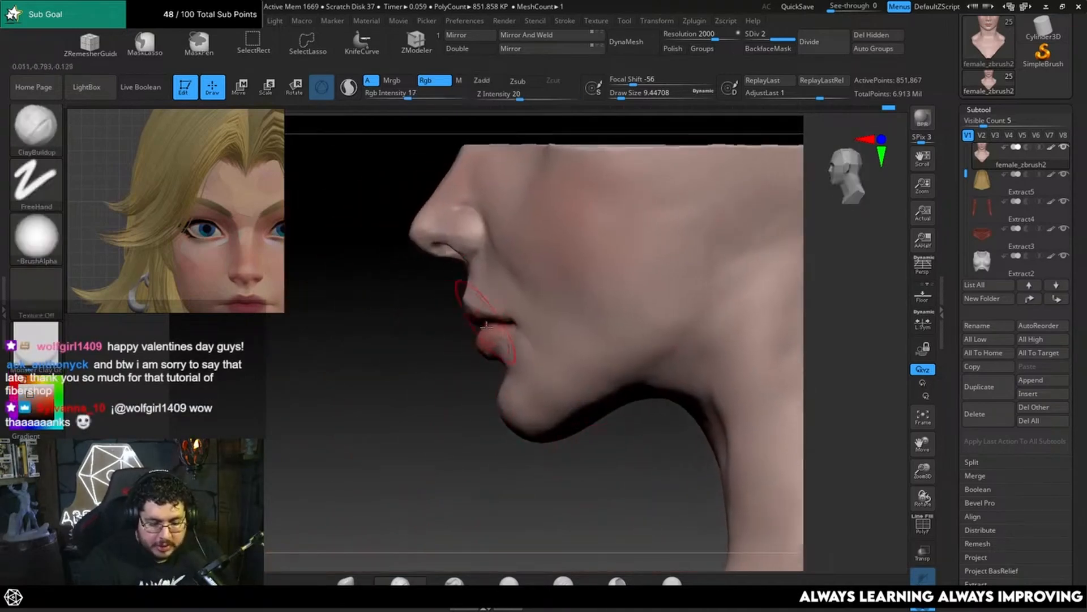
key("b")
key("m")
key("v")
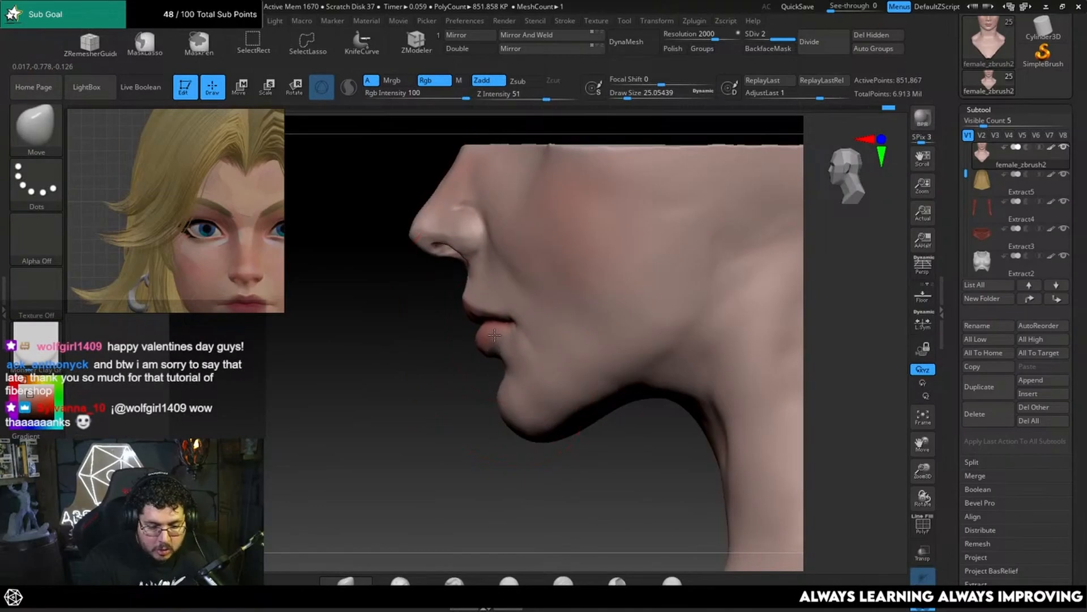
key("space")
left_click(535, 377)
left_click_drag(558, 418, 552, 406)
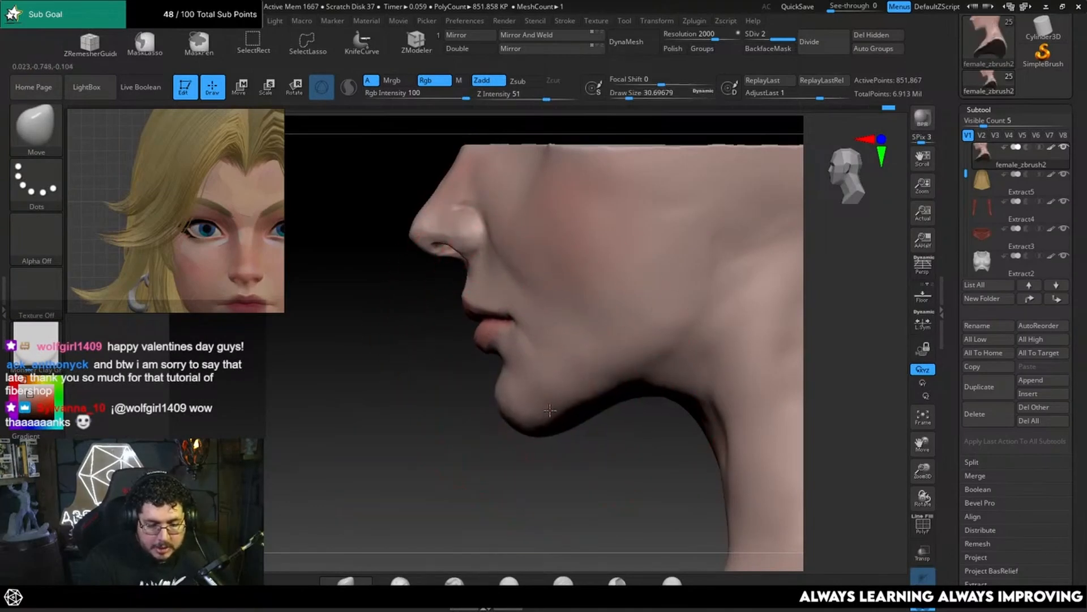
left_click_drag(521, 329, 518, 321)
Step: Mask the nose and adjoining cheek in profile, and adjust the unmasked lips with the Move brush
mouse_move(451, 437)
left_mouse_down("alt")
mouse_move(456, 446)
mouse_move(461, 334)
left_mouse_up("alt")
mouse_move(544, 176)
left_mouse_down("ctrl")
mouse_move(400, 287)
mouse_move(540, 300)
mouse_move(390, 323)
left_mouse_up("ctrl")
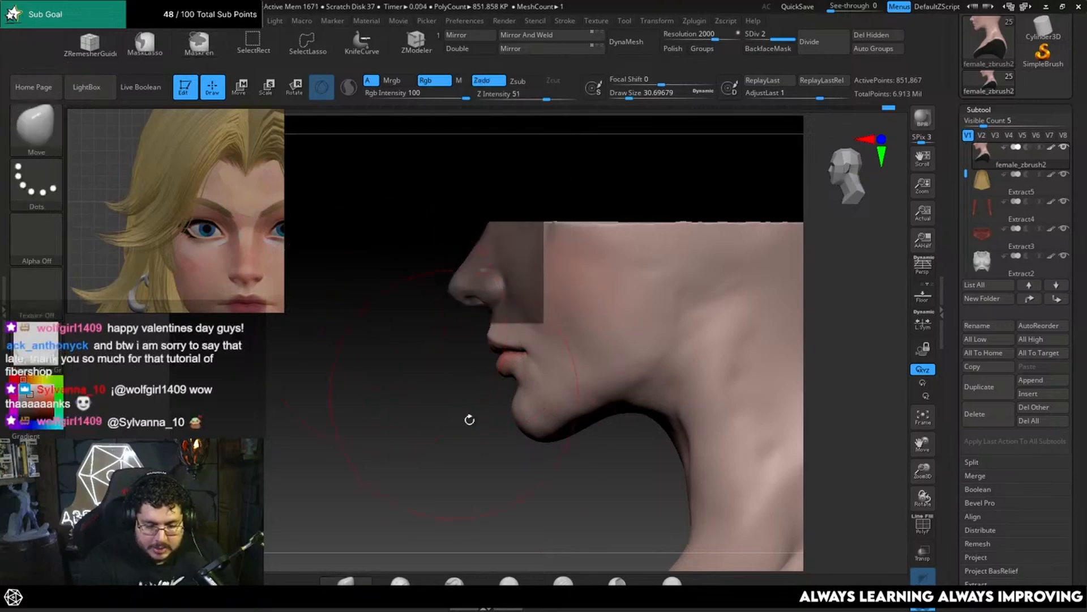
left_click_drag(469, 417, 462, 409, "alt")
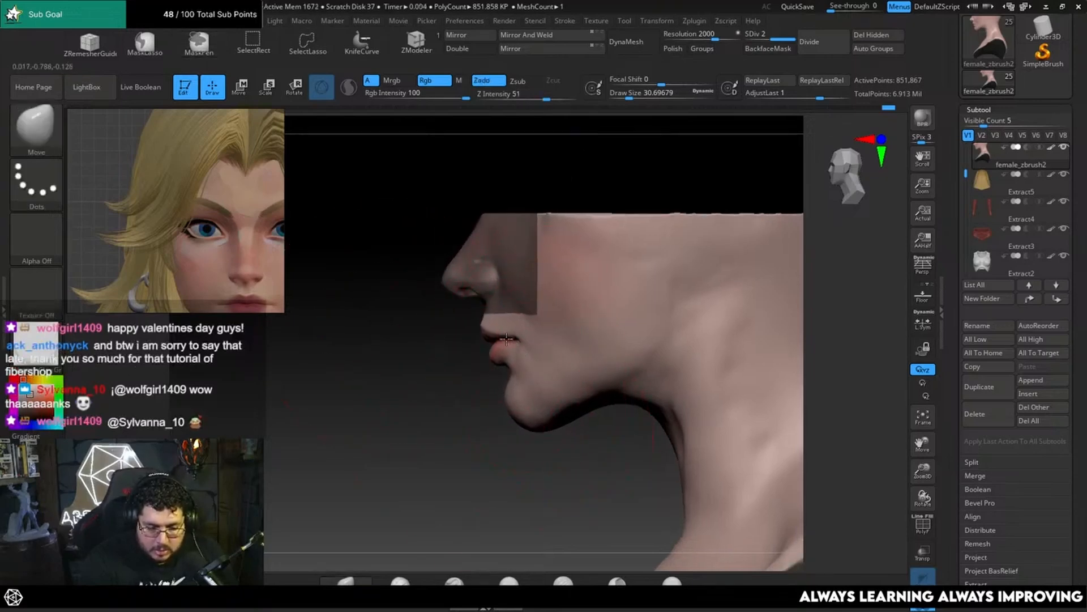
mouse_move(482, 411)
left_mouse_down()
mouse_move(687, 342)
mouse_move(716, 354)
mouse_move(714, 368)
left_mouse_up()
Step: Smooth the crease between the nose and upper lip, reducing the draw size to about 4.99 and 1
key("s")
left_click_drag(657, 320, 647, 321)
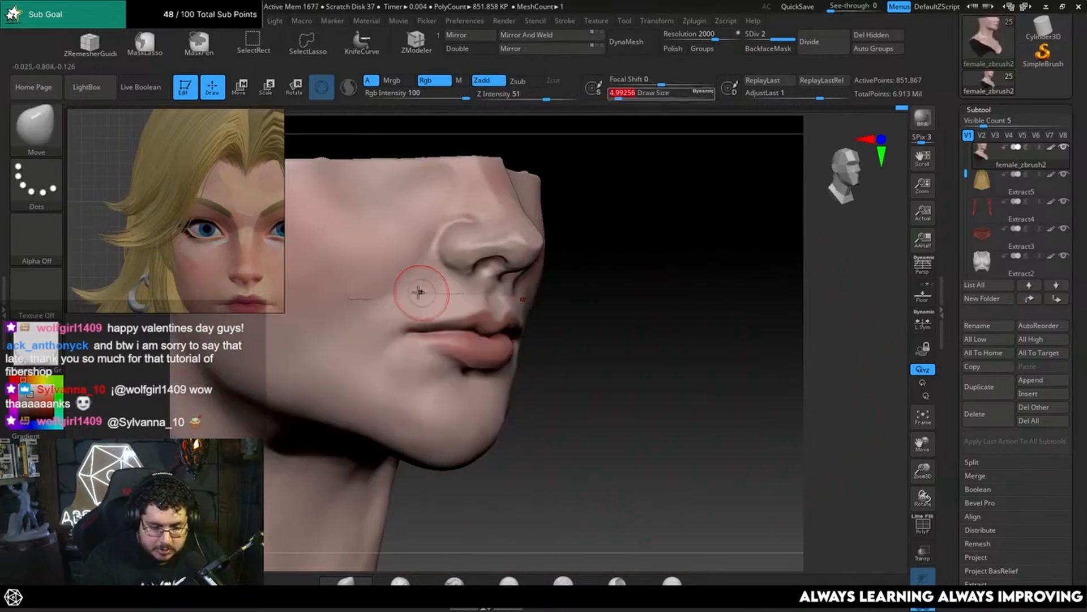
left_click_drag(371, 299, 485, 301, "shift")
right_click_drag(595, 362, 637, 340)
right_click_drag(729, 341, 685, 339, "ctrl")
key("s")
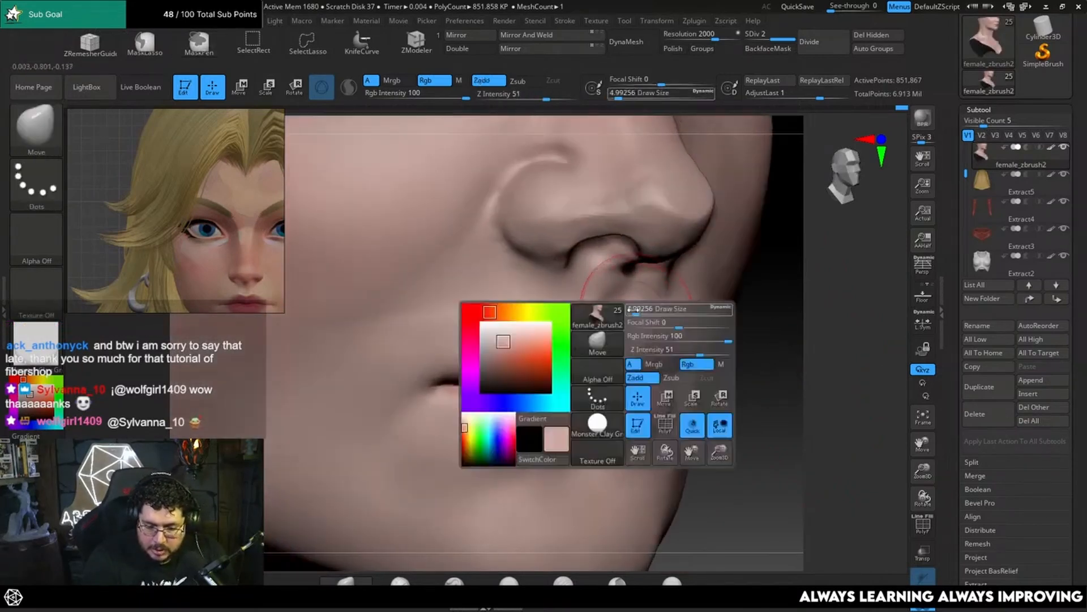
left_click_drag(631, 309, 612, 308)
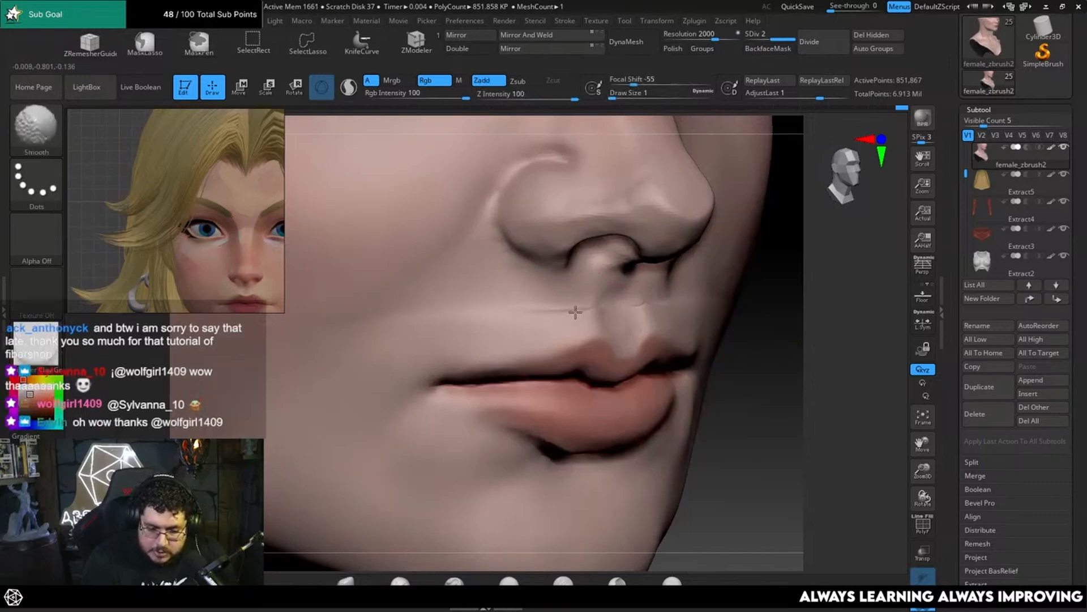
left_click_drag(840, 361, 789, 345, "shift")
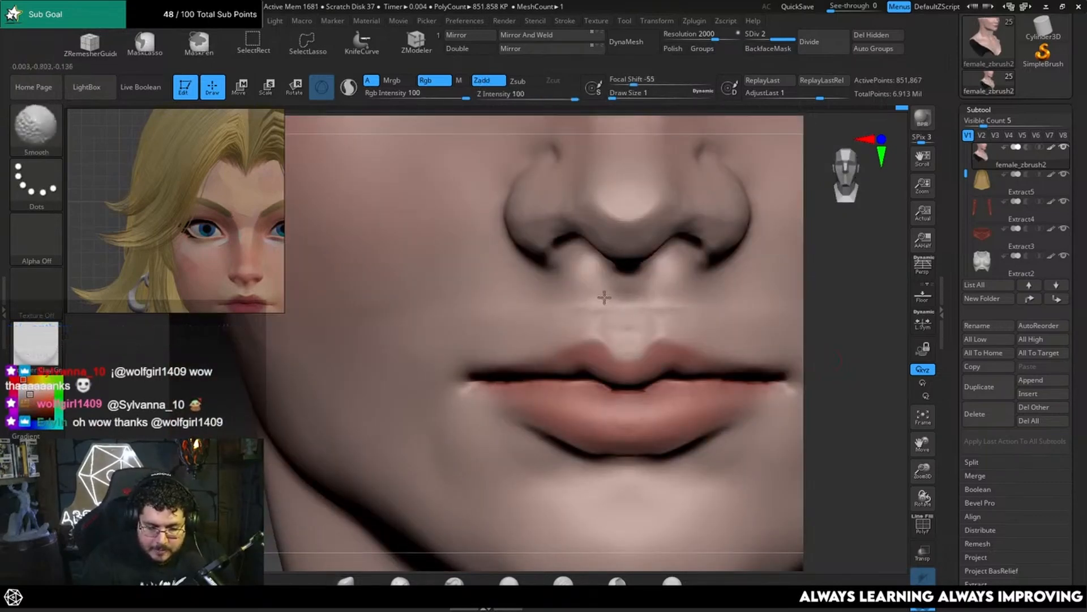
Step: Refine the area above the upper lip with the Move brush at a draw size of about 3.11
key("b")
key("m")
key("v")
key("bracketright")
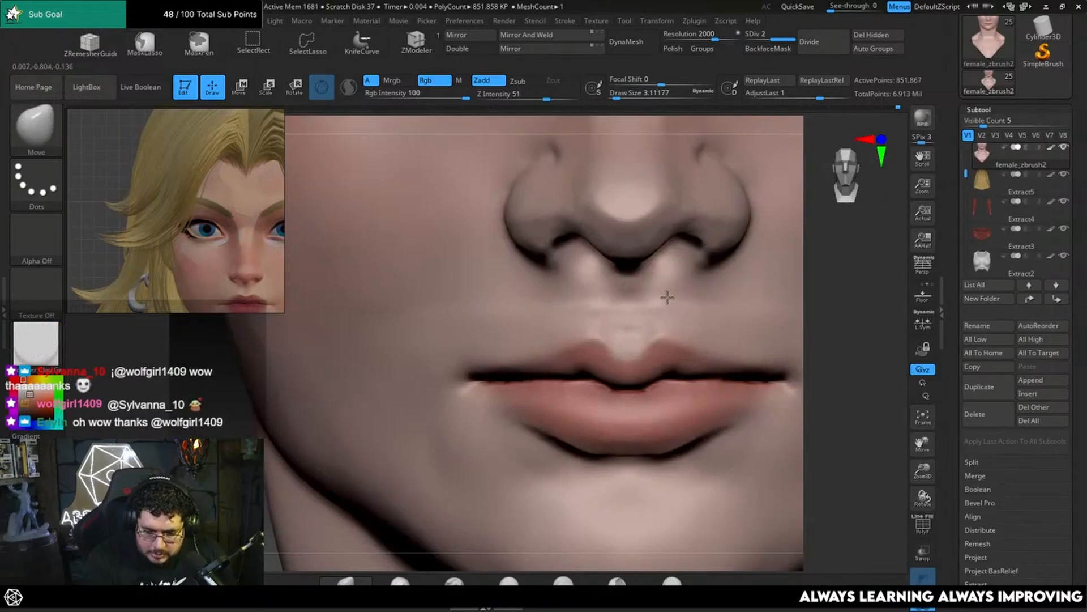
left_click_drag(863, 296, 807, 283)
Step: Build up the philtrum ridges using ClayBuildup with Zadd on, Rgb off and a draw size of about 2.19
key("b")
key("c")
key("b")
left_click_drag(660, 296, 644, 296, "shift")
key("space")
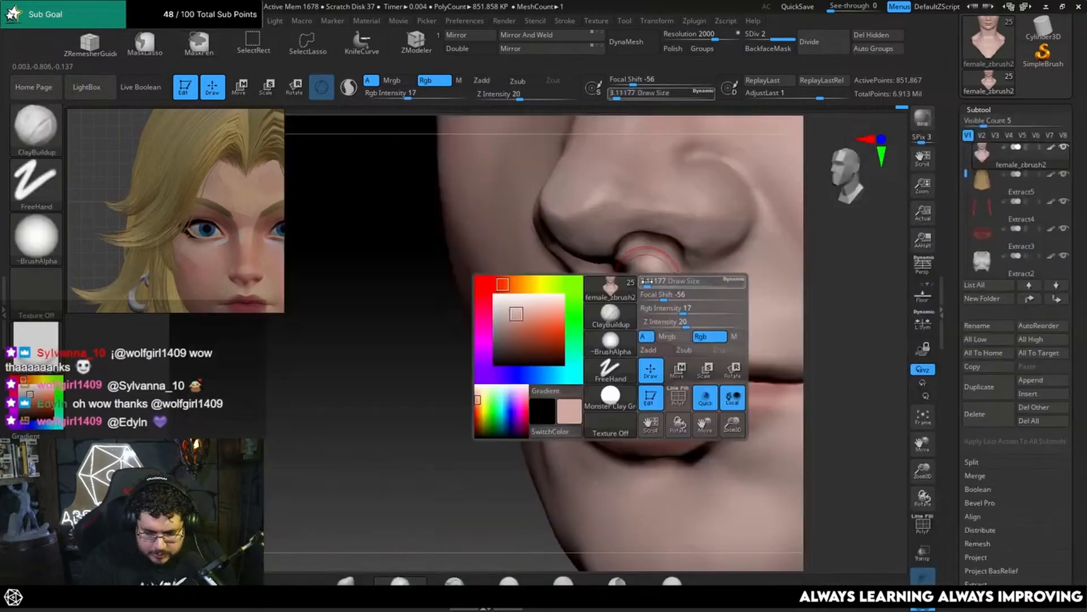
left_click_drag(819, 289, 869, 292)
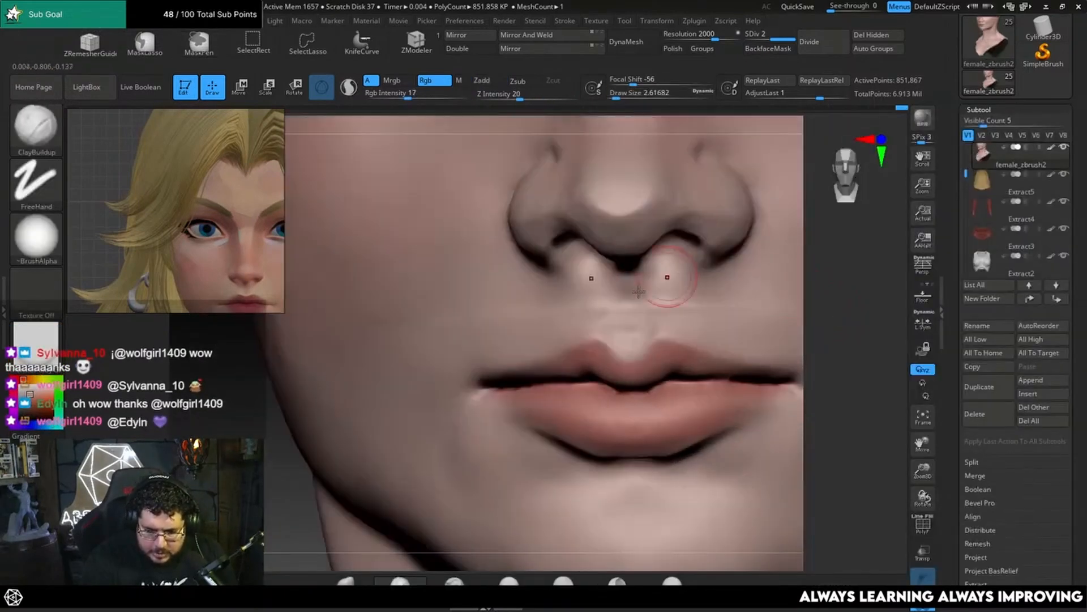
key("space")
key("space")
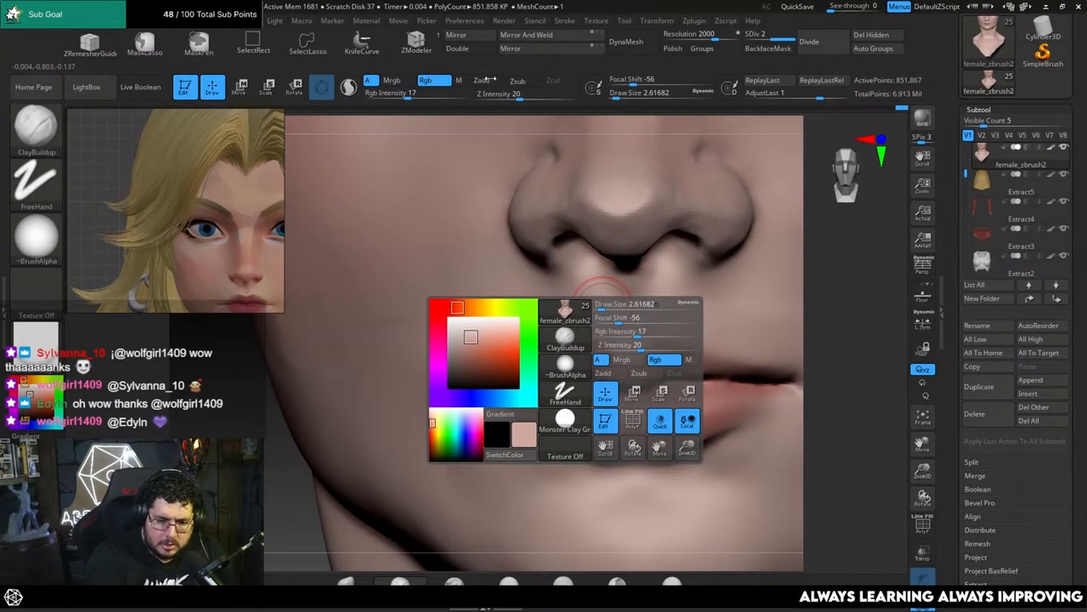
left_click(488, 81)
left_click(435, 81)
key("[")
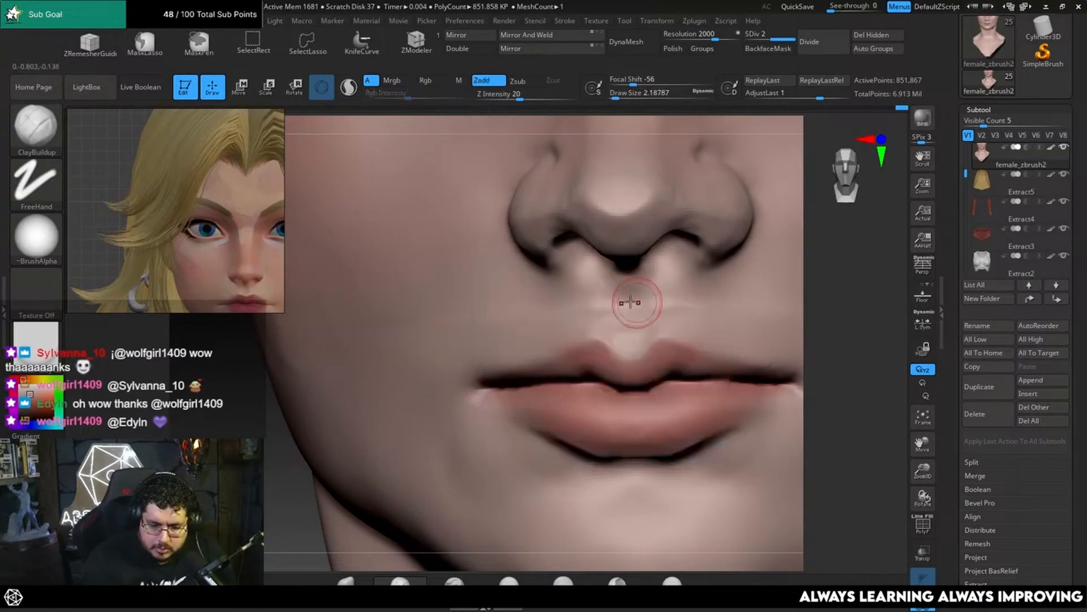
mouse_move(616, 283)
left_mouse_down()
mouse_move(605, 321)
mouse_move(605, 306)
left_mouse_up()
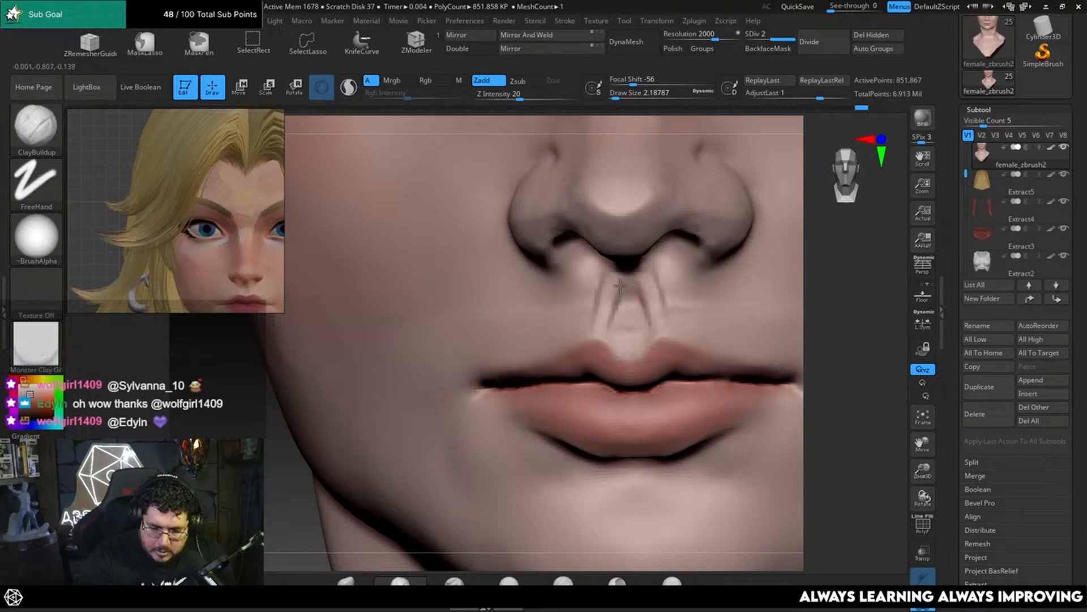
Step: Smooth the philtrum ridges between the nose and upper lip, raising the draw size to about 3.67
key("shift")
left_click_drag(844, 309, 764, 298)
mouse_move(654, 265)
left_mouse_down("shift")
mouse_move(668, 308)
mouse_move(691, 313)
mouse_move(668, 296)
mouse_move(704, 311)
left_mouse_up("shift")
key("space")
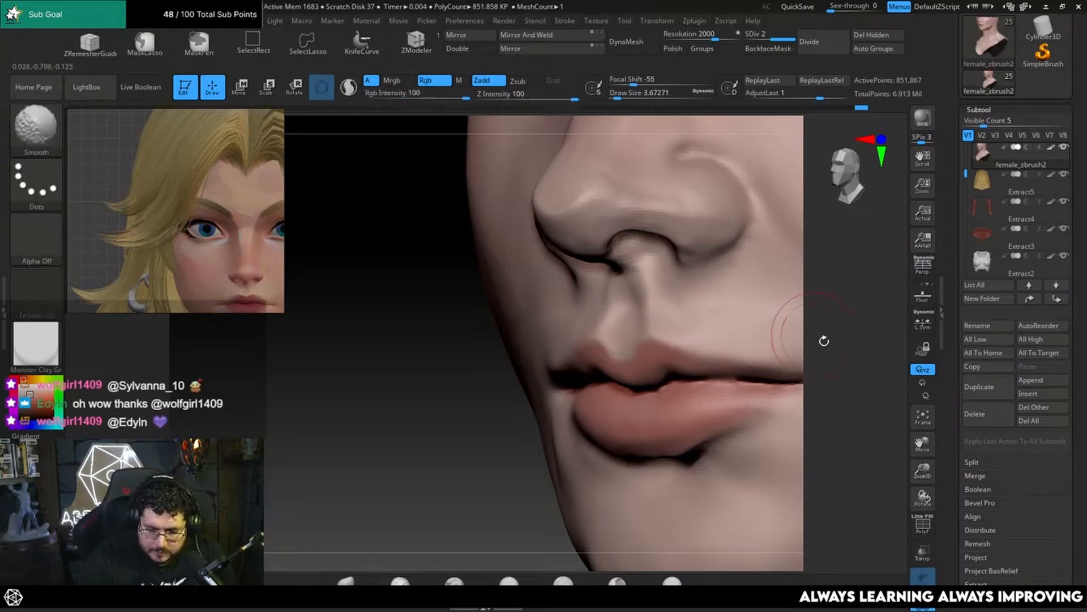
left_click_drag(823, 340, 723, 311)
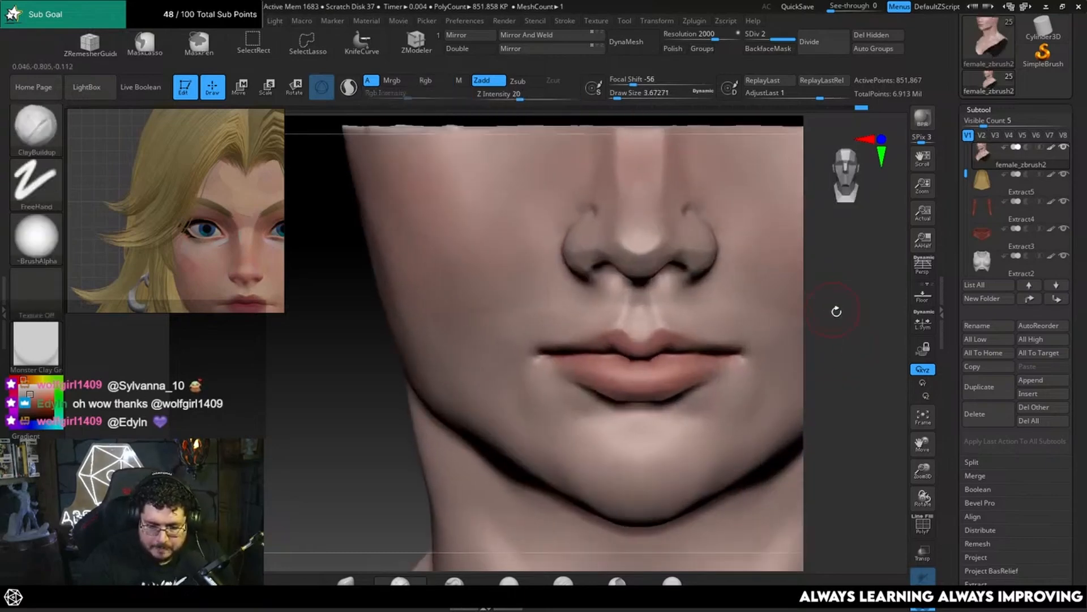
Step: Reshape the chin and lower lip in profile using the Move brush at a draw size of about 25.05
mouse_move(835, 311)
left_mouse_down()
mouse_move(803, 371)
mouse_move(757, 305)
mouse_move(732, 327)
left_mouse_up()
key("b")
key("m")
key("v")
key("space")
left_click(678, 318)
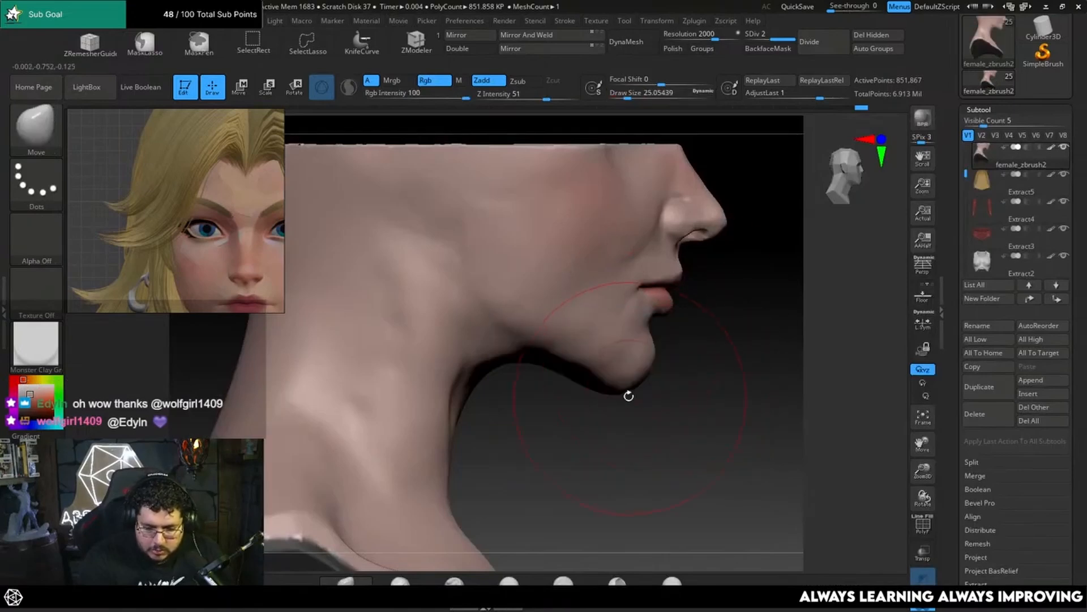
left_click_drag(618, 391, 622, 374)
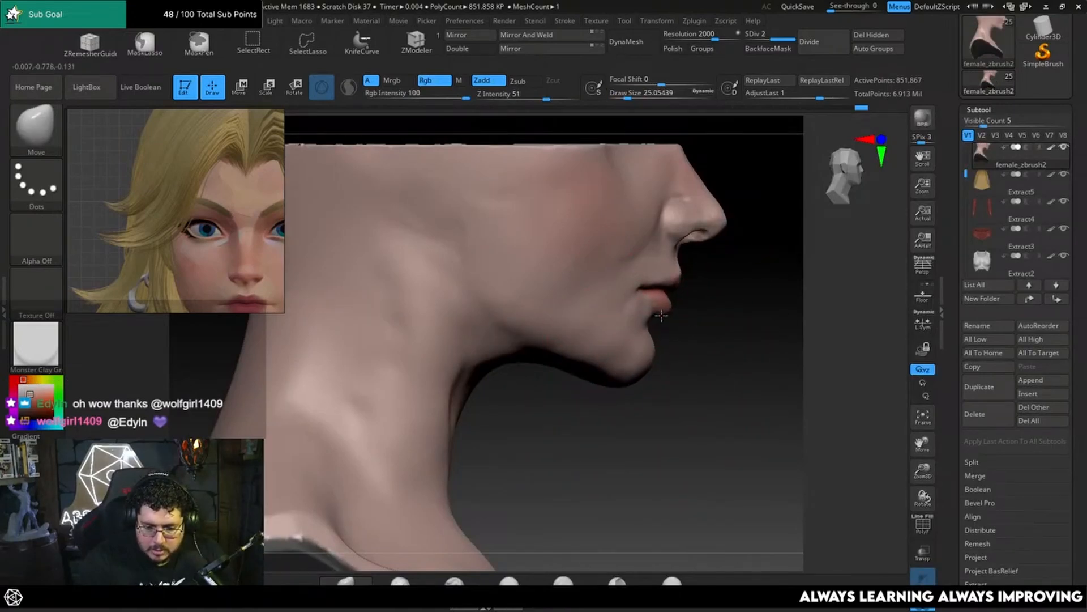
left_click_drag(661, 316, 665, 311)
Step: Adjust the lips and surrounding mouth area with the Move brush, ending at a draw size of about 4.99
left_click_drag(748, 308, 640, 293)
left_click_drag(862, 286, 765, 334, "alt")
key("space")
left_click(772, 314)
mouse_move(833, 317)
left_mouse_down()
mouse_move(736, 312)
mouse_move(822, 334)
left_mouse_up()
key("shift")
key("space")
left_click_drag(676, 325, 686, 323)
left_click_drag(813, 311, 837, 323)
key("space")
left_click_drag(554, 298, 540, 292)
left_click_drag(517, 300, 507, 304)
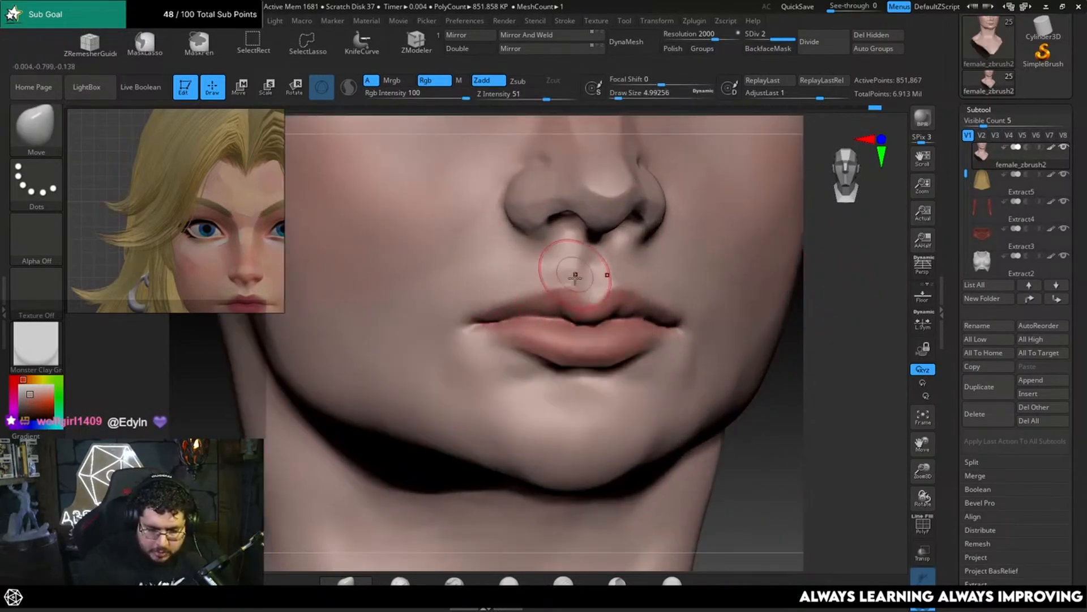
Step: Refine the mouth corners and lip line, reducing the draw size to about 2.19
left_click_drag(819, 299, 816, 304, "shift")
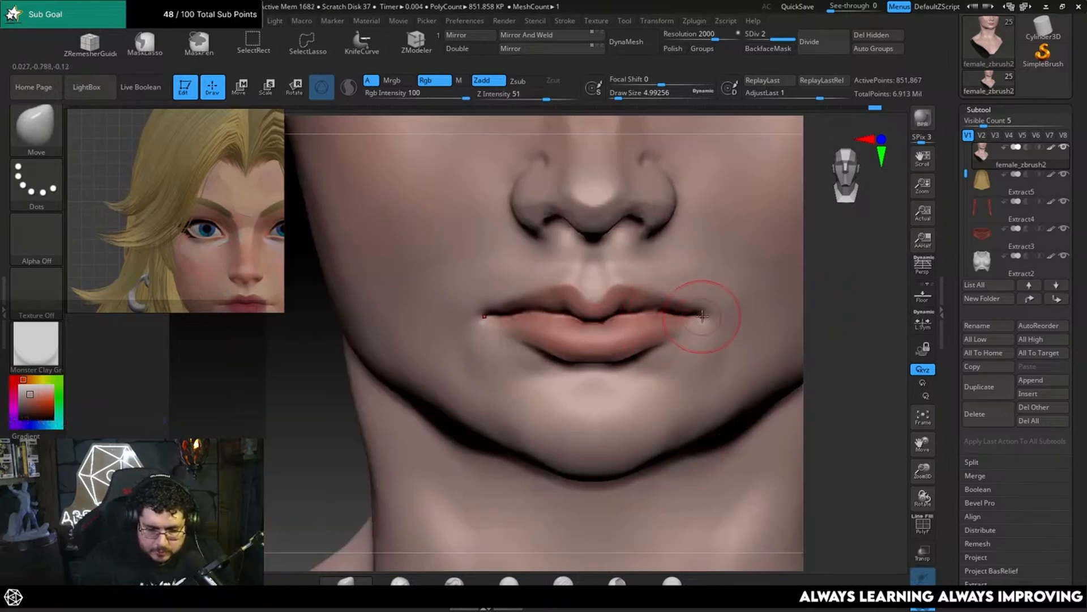
key("space")
left_click(605, 298)
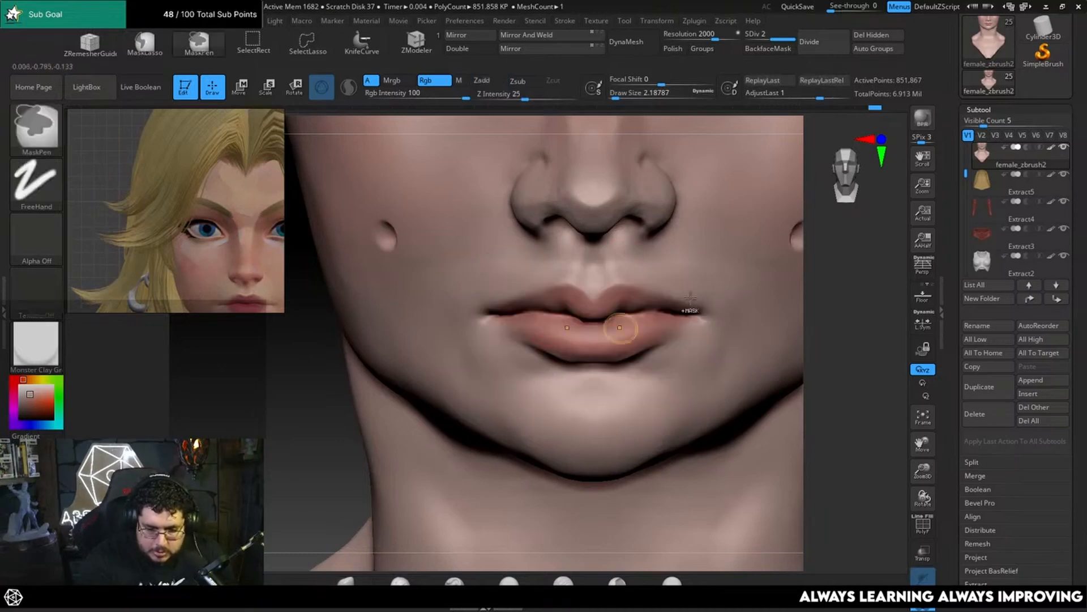
mouse_move(822, 298)
left_mouse_down()
mouse_move(838, 296)
mouse_move(758, 334)
left_mouse_up()
key("space")
mouse_move(627, 298)
left_mouse_down()
mouse_move(585, 292)
mouse_move(614, 301)
mouse_move(626, 290)
left_mouse_up()
Step: Build up the area between the nostril and upper lip using ClayBuildup at a draw size of about 4.99
key("b")
key("c")
key("b")
key("space")
key("space")
key("space")
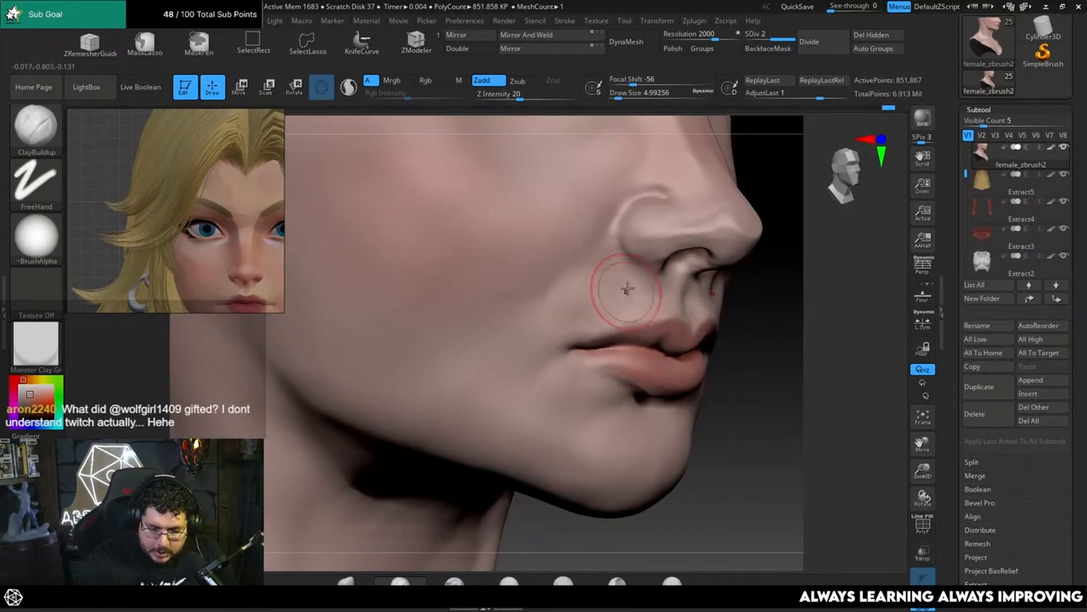
key("shift")
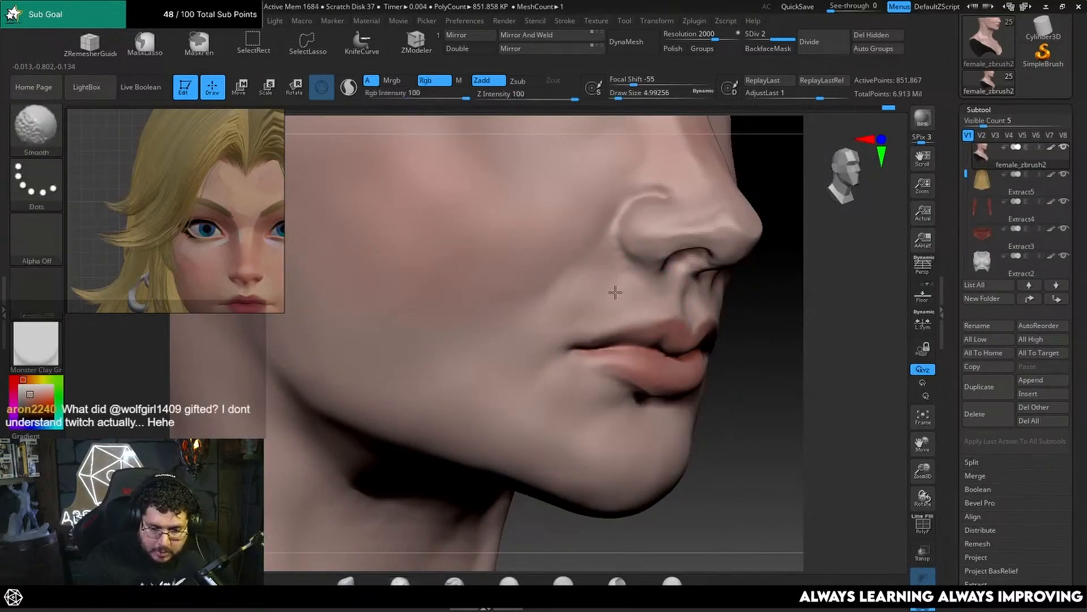
Step: Smooth the skin around the upper lip and mouth corners
left_click_drag(810, 272, 746, 316)
left_click_drag(682, 333, 675, 338, "shift")
mouse_move(813, 325)
left_mouse_down()
mouse_move(796, 323)
mouse_move(617, 425)
mouse_move(661, 431)
left_mouse_up()
left_click_drag(753, 303, 742, 325, "alt")
key("shift")
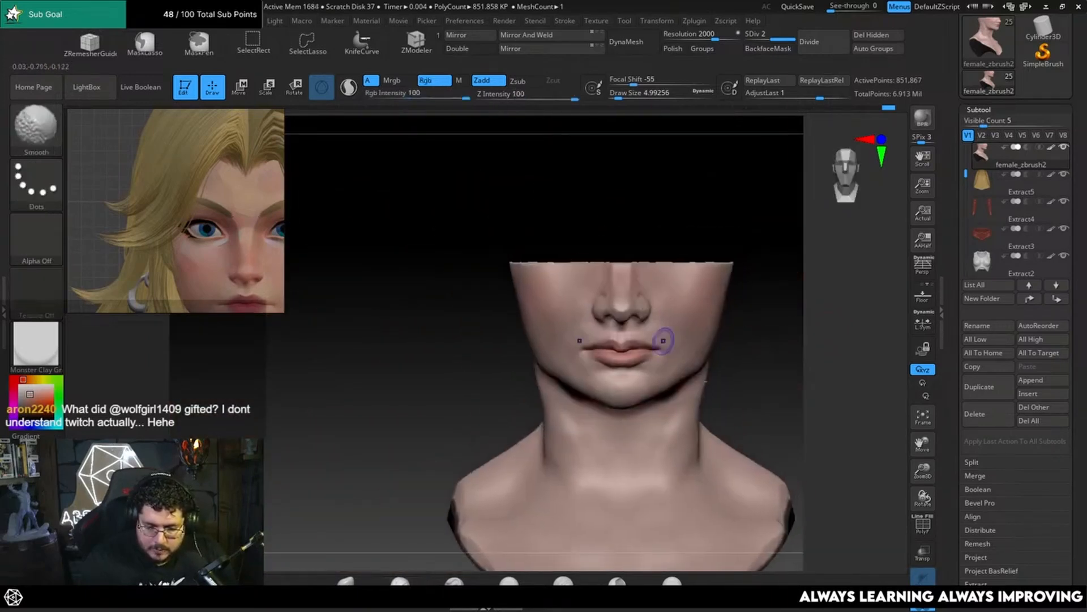
Step: Turn off Solo and hide the other subtools so only the female_zbrush2 bust and the Extract1 helmet mask show
left_click(923, 602)
mouse_move(817, 410)
left_mouse_down("alt")
mouse_move(818, 399)
mouse_move(753, 401)
left_mouse_up("alt")
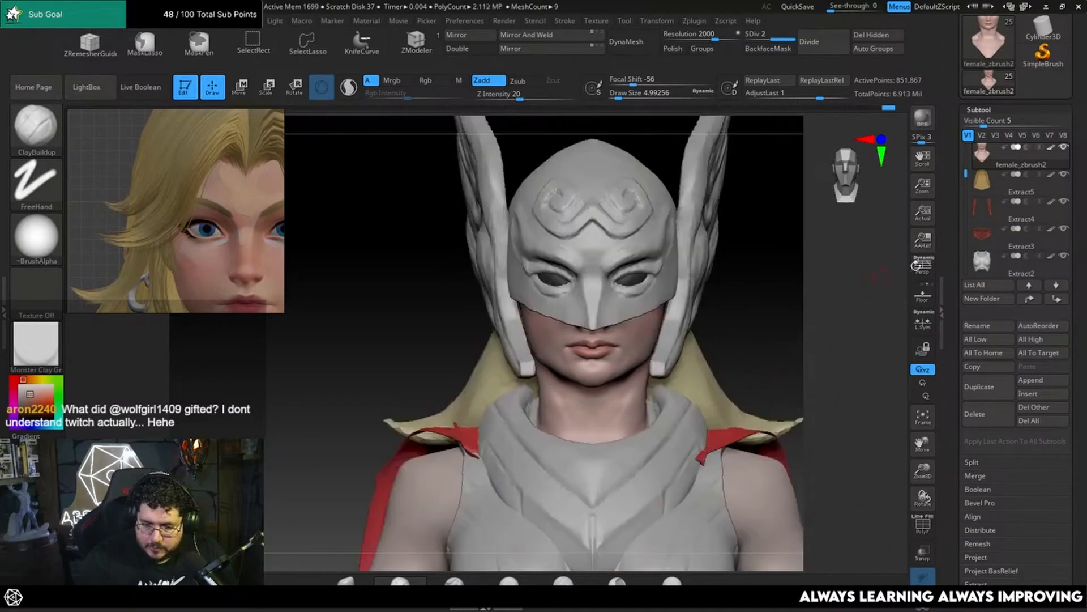
left_click(1066, 149, "shift")
left_click_drag(969, 173, 971, 182)
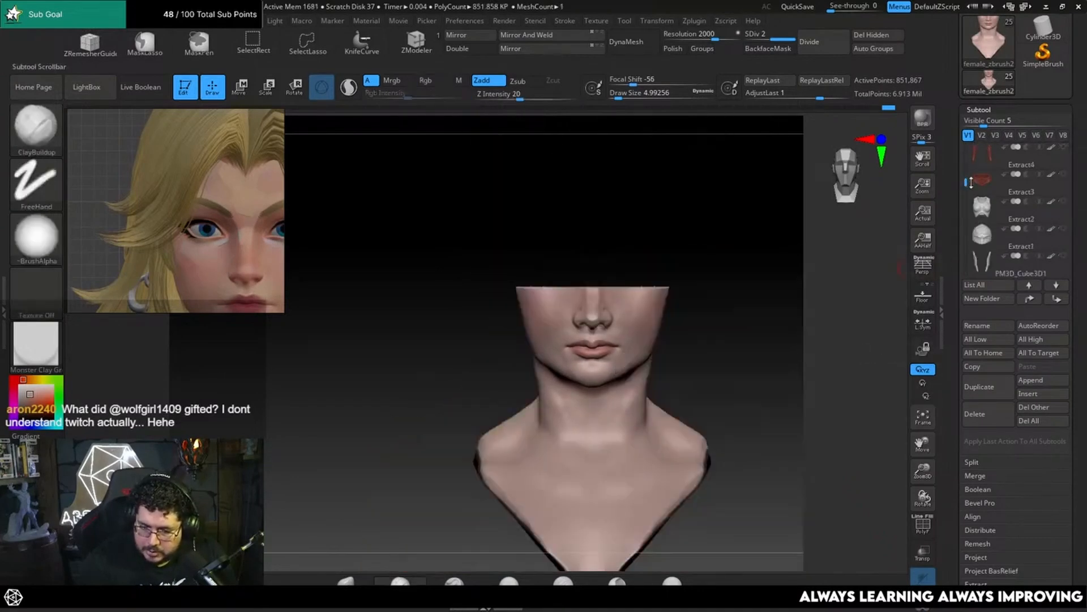
left_click(1063, 230)
Step: Flatten the underside of the chin and jaw using TrimDynamic at a draw size of about 9.45
mouse_move(779, 314)
left_mouse_down()
mouse_move(755, 338)
mouse_move(745, 308)
mouse_move(741, 349)
mouse_move(694, 334)
left_mouse_up()
left_click_drag(580, 401, 570, 453, "alt")
left_click_drag(569, 453, 704, 305, "shift")
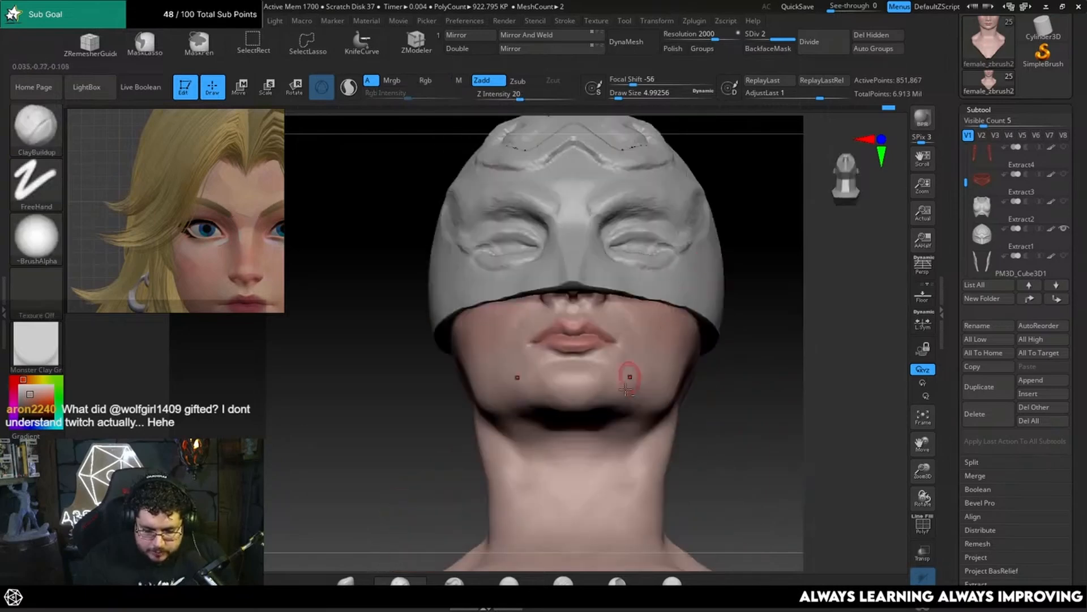
mouse_move(702, 385)
left_mouse_down()
mouse_move(754, 331)
mouse_move(692, 311)
mouse_move(726, 326)
mouse_move(781, 294)
left_mouse_up()
key("b")
key("t")
key("d")
key("space")
left_click(592, 364)
key("space")
left_click(604, 374)
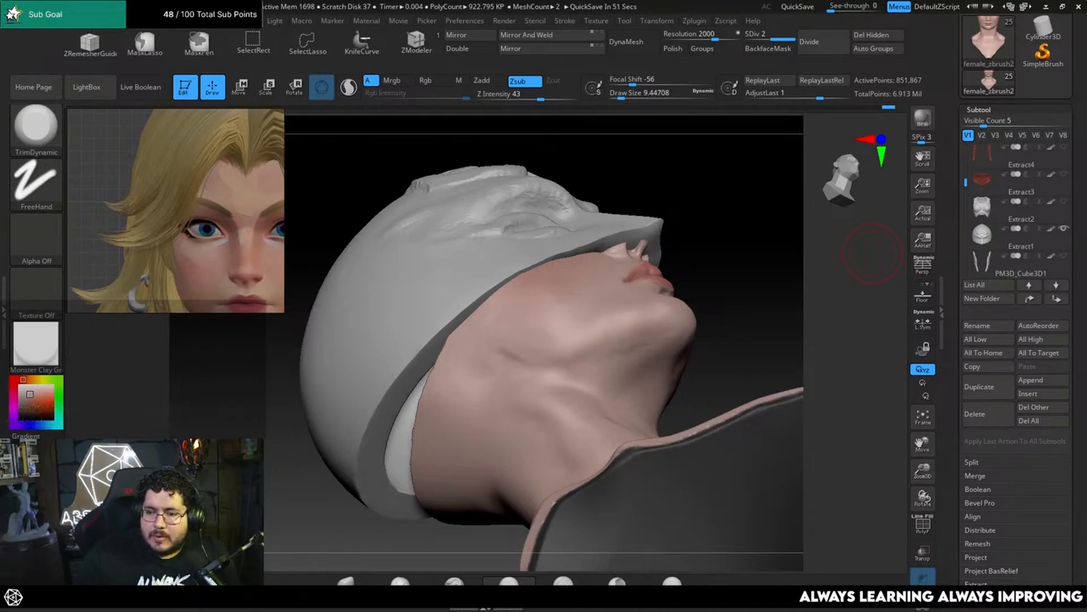
Step: Trim the jawline planes from low and three-quarter views, reducing the draw size to about 6.58
left_click_drag(694, 236, 702, 325)
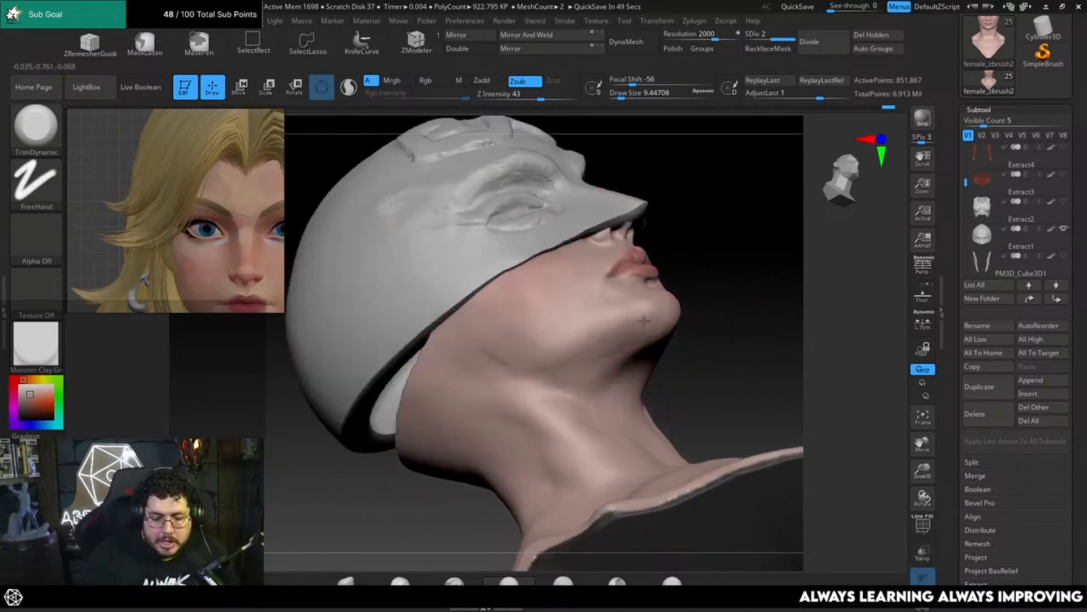
mouse_move(721, 334)
left_mouse_down()
mouse_move(645, 312)
mouse_move(670, 326)
mouse_move(627, 319)
left_mouse_up()
left_click_drag(769, 269, 815, 281)
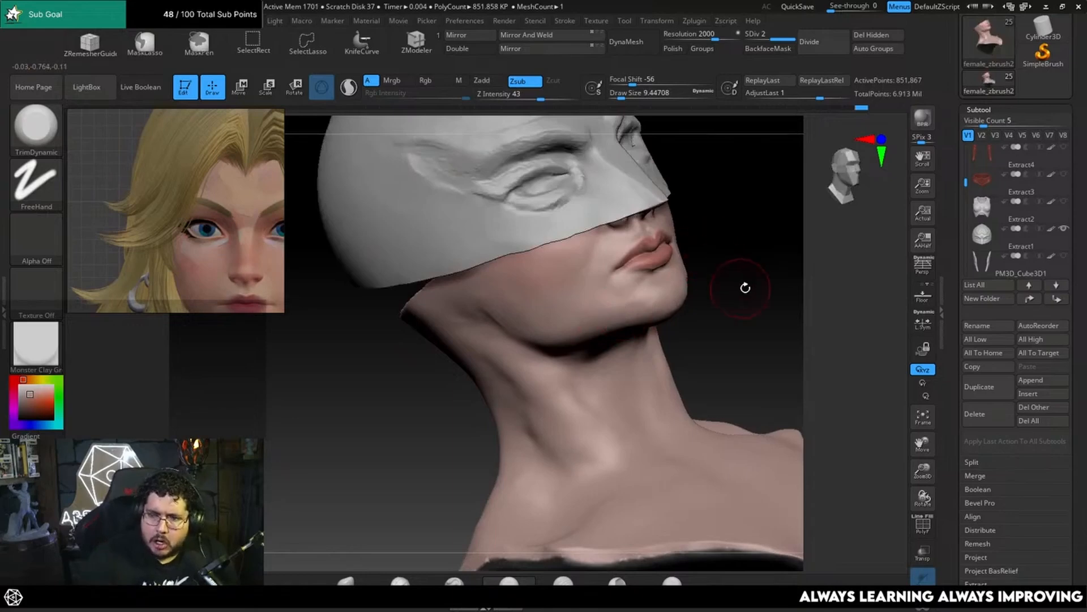
mouse_move(742, 283)
left_mouse_down("alt")
mouse_move(748, 297)
mouse_move(650, 319)
left_mouse_up("alt")
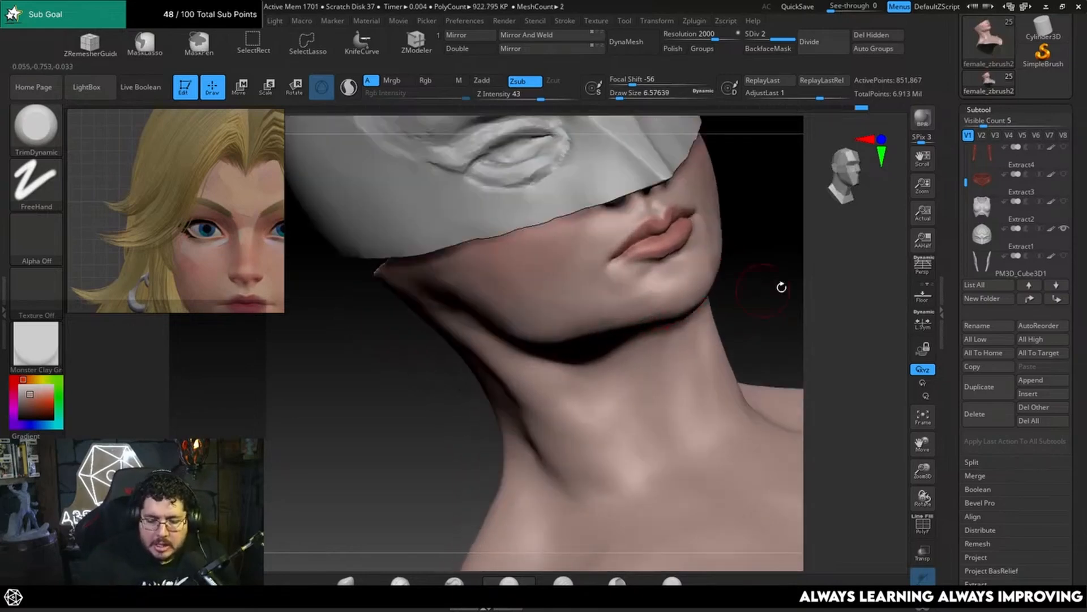
mouse_move(782, 287)
left_mouse_down("shift")
mouse_move(752, 278)
mouse_move(743, 307)
left_mouse_up("shift")
Step: Adjust the side of the jaw from below using the Move brush at a draw size of about 12.91
key("b")
key("m")
key("v")
key("space")
mouse_move(837, 291)
left_mouse_down()
mouse_move(830, 298)
mouse_move(844, 300)
mouse_move(578, 447)
mouse_move(601, 277)
left_mouse_up()
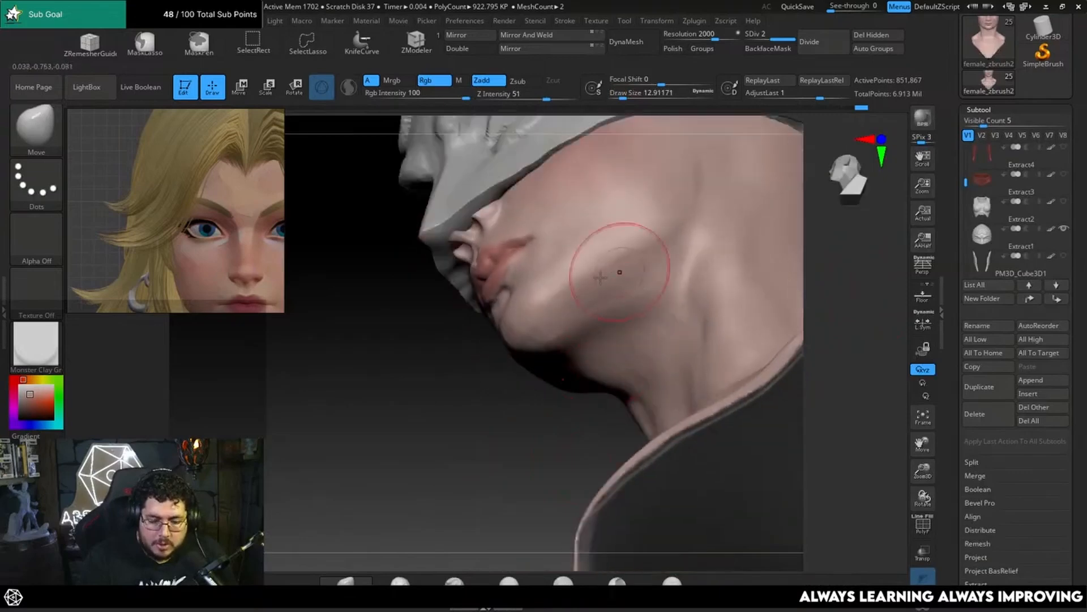
Step: Flatten the transition between jaw and throat using TrimDynamic at a draw size of about 12.91
key("b")
key("t")
key("d")
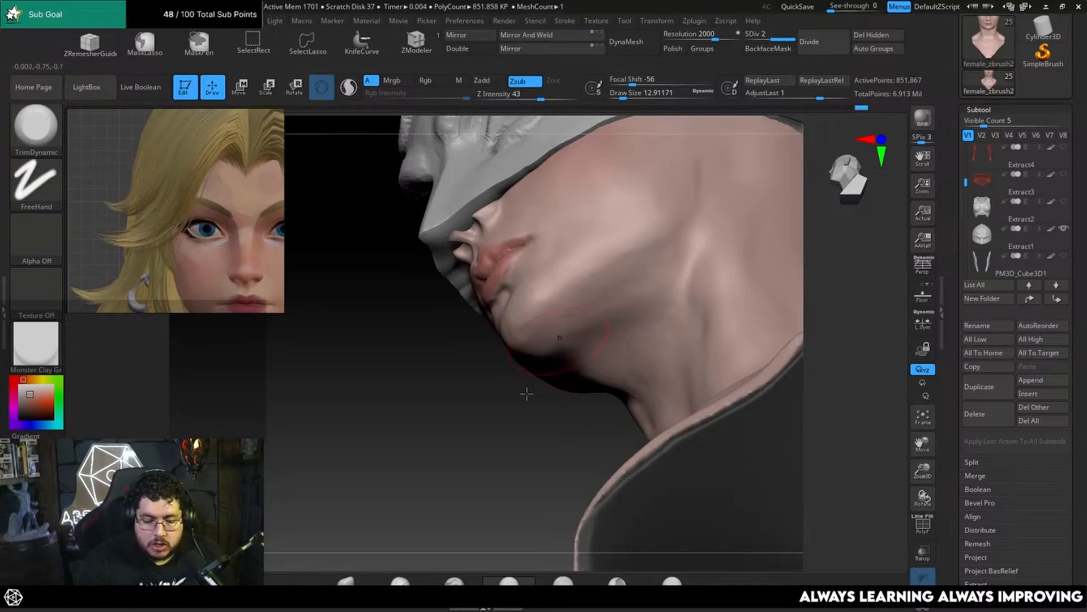
mouse_move(527, 394)
left_mouse_down()
mouse_move(750, 282)
mouse_move(704, 321)
mouse_move(457, 393)
left_mouse_up()
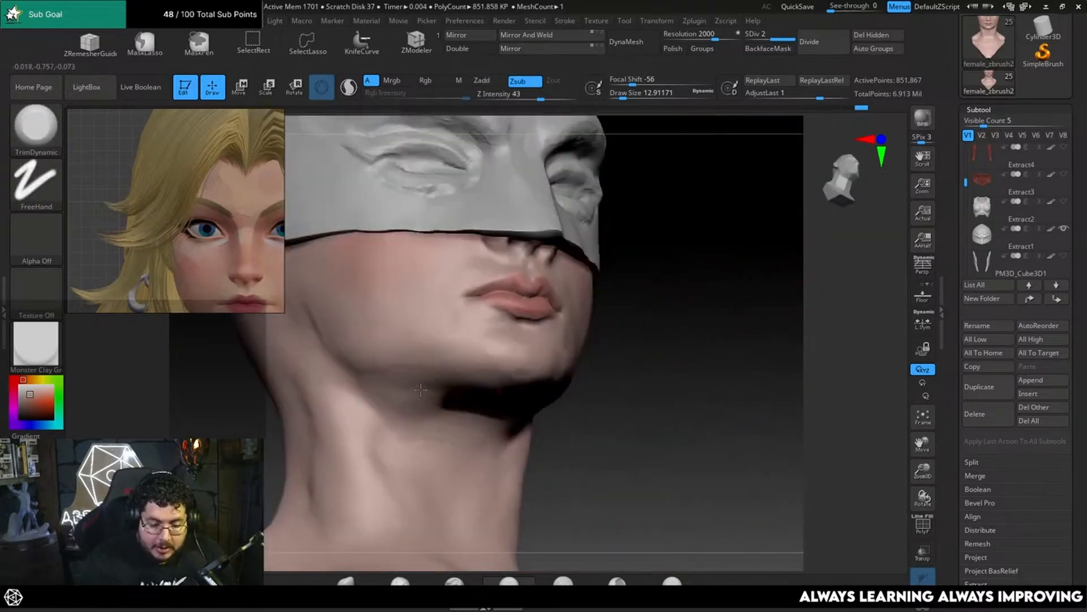
Step: Adjust the chin and jaw contour in three-quarter view with the Move brush
mouse_move(702, 363)
left_mouse_down()
mouse_move(631, 396)
mouse_move(690, 359)
mouse_move(641, 311)
mouse_move(660, 313)
left_mouse_up()
key("b")
key("m")
key("v")
key("space")
mouse_move(736, 326)
left_mouse_down()
mouse_move(748, 283)
mouse_move(786, 289)
left_mouse_up()
key("space")
left_click_drag(648, 305, 640, 305)
mouse_move(641, 305)
left_mouse_down()
mouse_move(616, 308)
mouse_move(715, 316)
left_mouse_up()
Step: Flatten the front and side planes of the chin using TrimDynamic, reducing the draw size to about 11.69 and 9.45
key("b")
key("d")
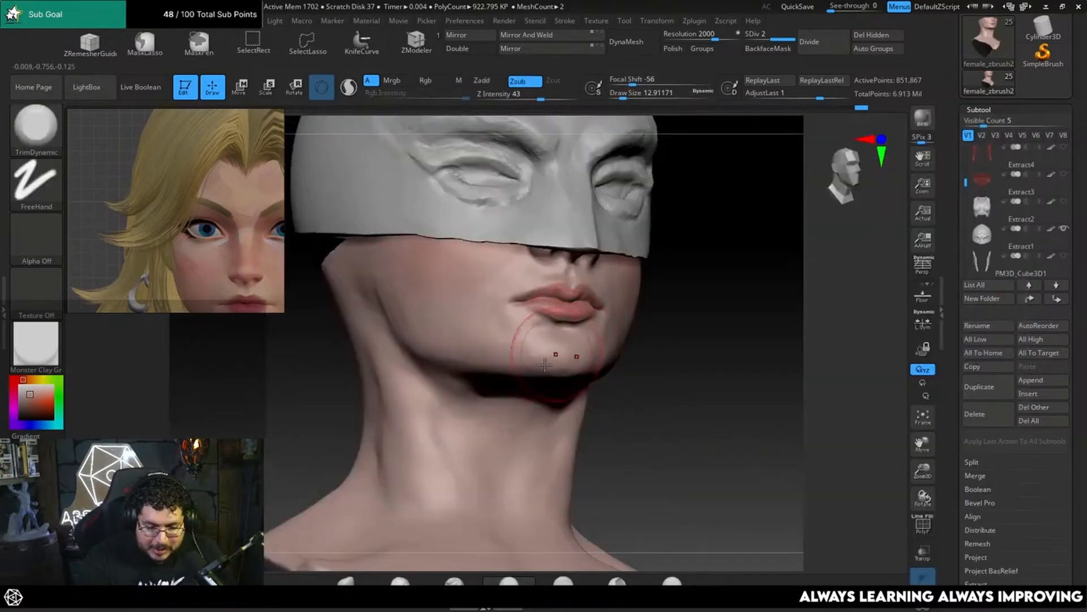
key("space")
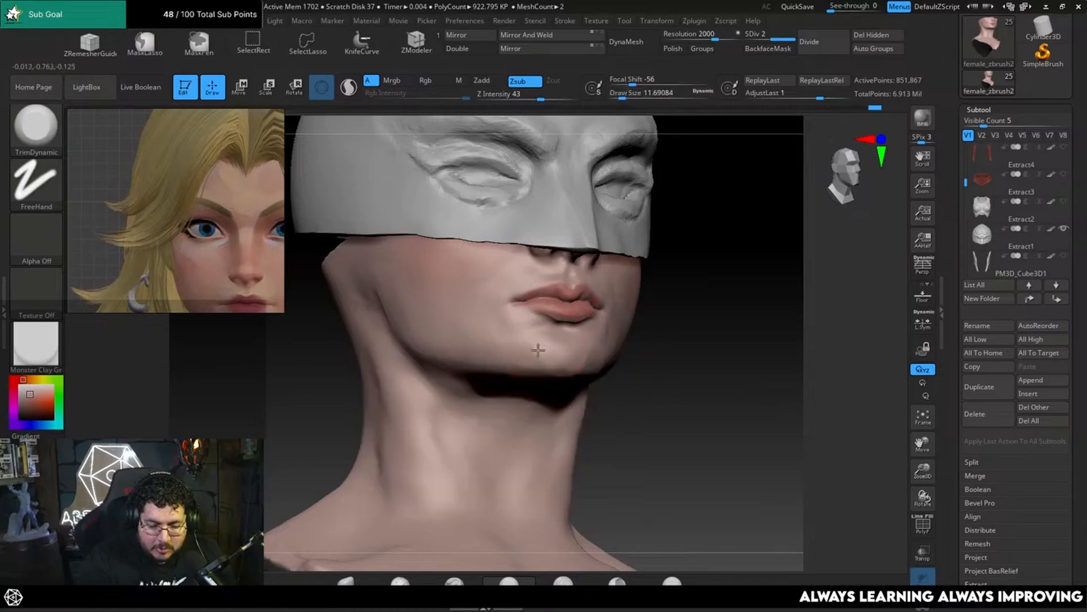
key("space")
left_click_drag(541, 353, 530, 352)
left_click_drag(654, 324, 659, 354)
key("space")
mouse_move(532, 348)
left_mouse_down()
mouse_move(545, 346)
mouse_move(537, 343)
left_mouse_up()
key("space")
mouse_move(628, 328)
left_mouse_down()
mouse_move(638, 309)
mouse_move(653, 332)
mouse_move(660, 322)
mouse_move(618, 326)
left_mouse_up()
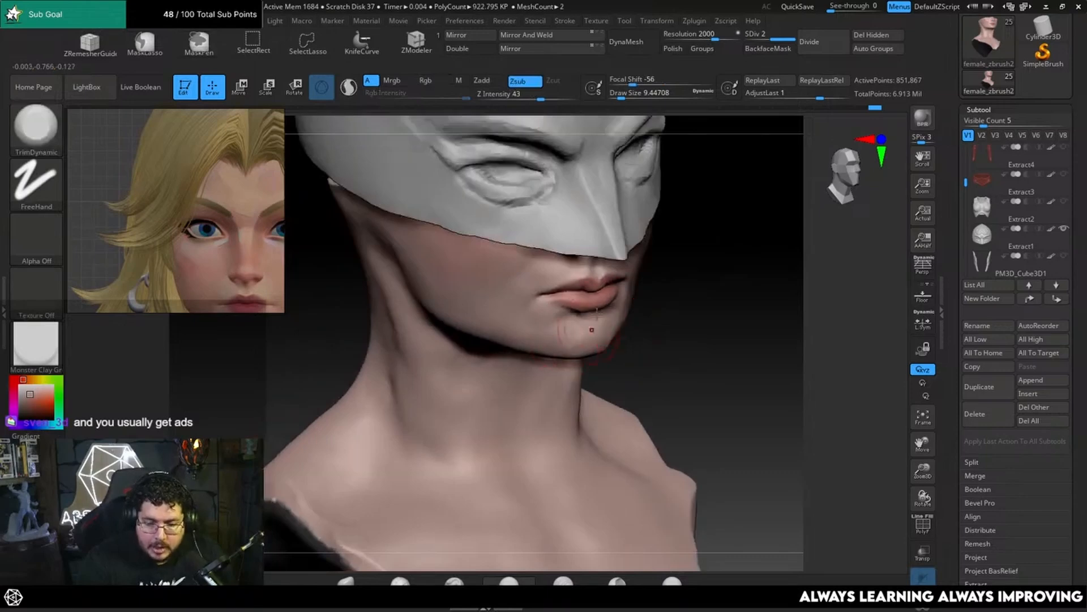
Step: Build up the chin using ClayBuildup at a draw size of about 9.45 and smooth its surface
key("b")
key("c")
key("b")
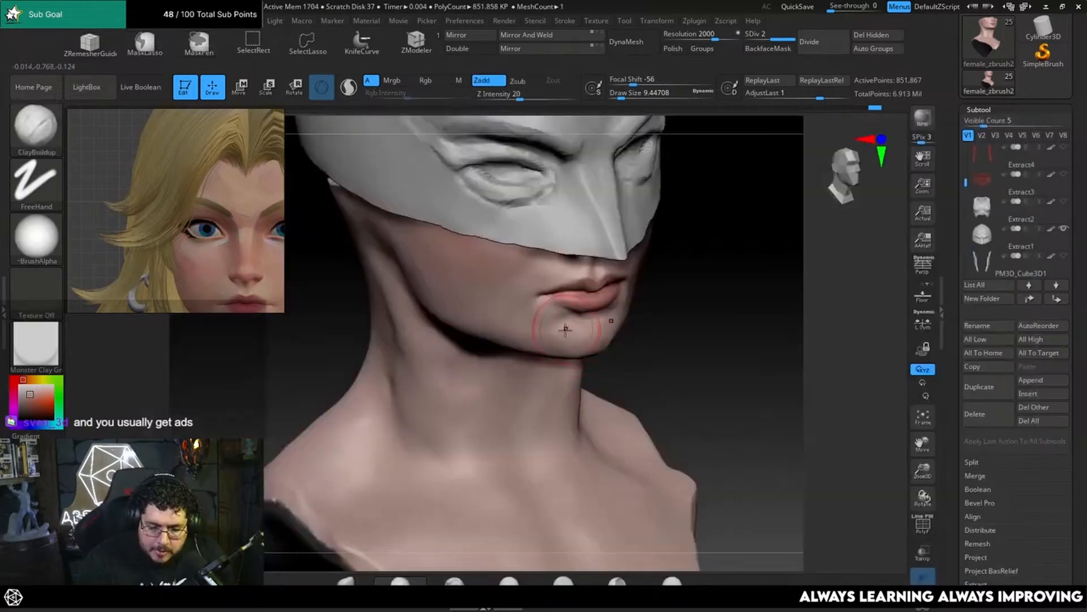
left_click_drag(582, 338, 579, 350)
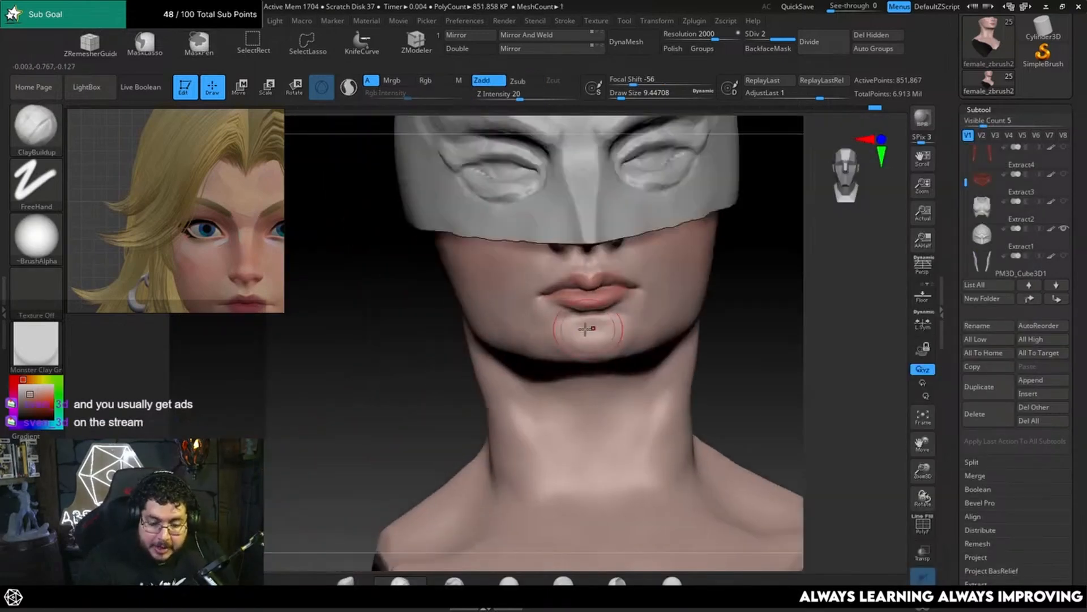
right_click_drag(551, 354, 695, 278)
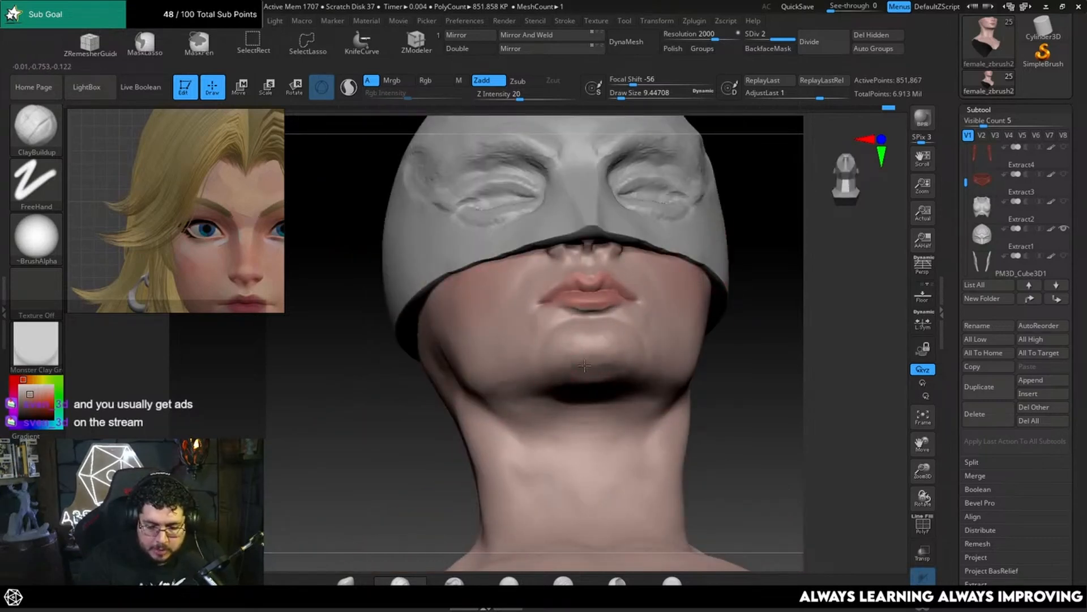
mouse_move(631, 346)
right_mouse_down("shift")
mouse_move(709, 391)
mouse_move(633, 339)
right_mouse_up("shift")
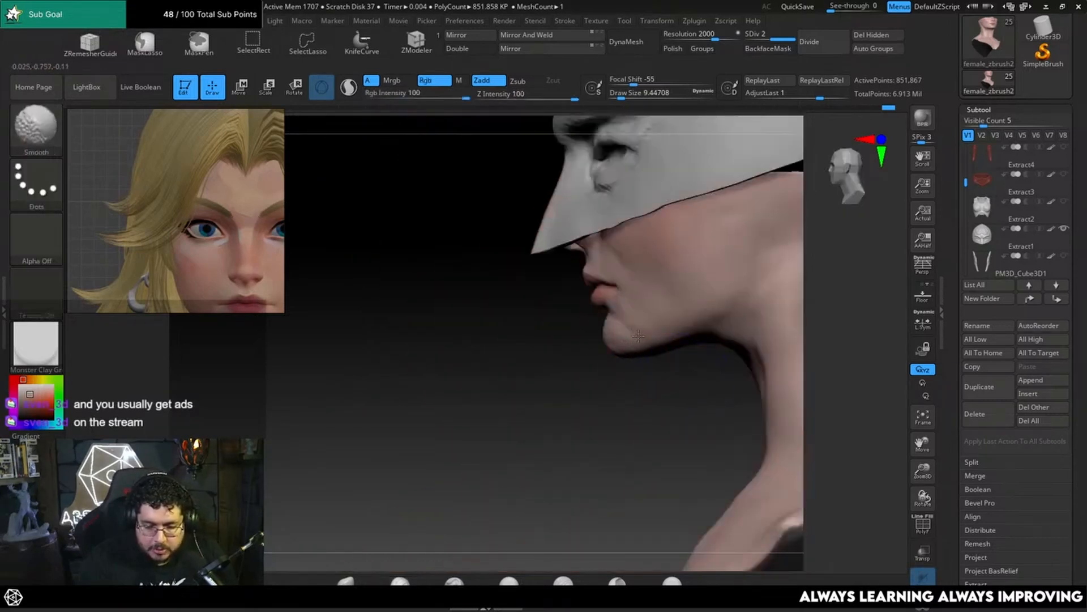
right_click_drag(582, 383, 661, 345)
right_click_drag(775, 278, 740, 338, "ctrl")
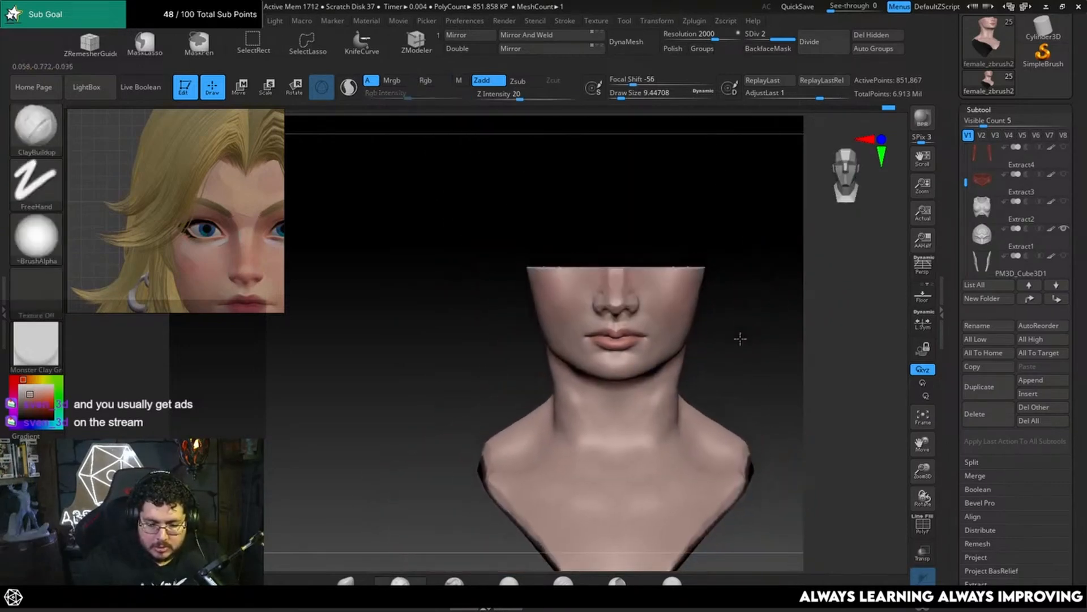
Step: Reshape the jawline silhouette with the Move brush in front and three-quarter views, using draw sizes of about 15.55 and 23.31
key("b")
key("m")
key("v")
key("space")
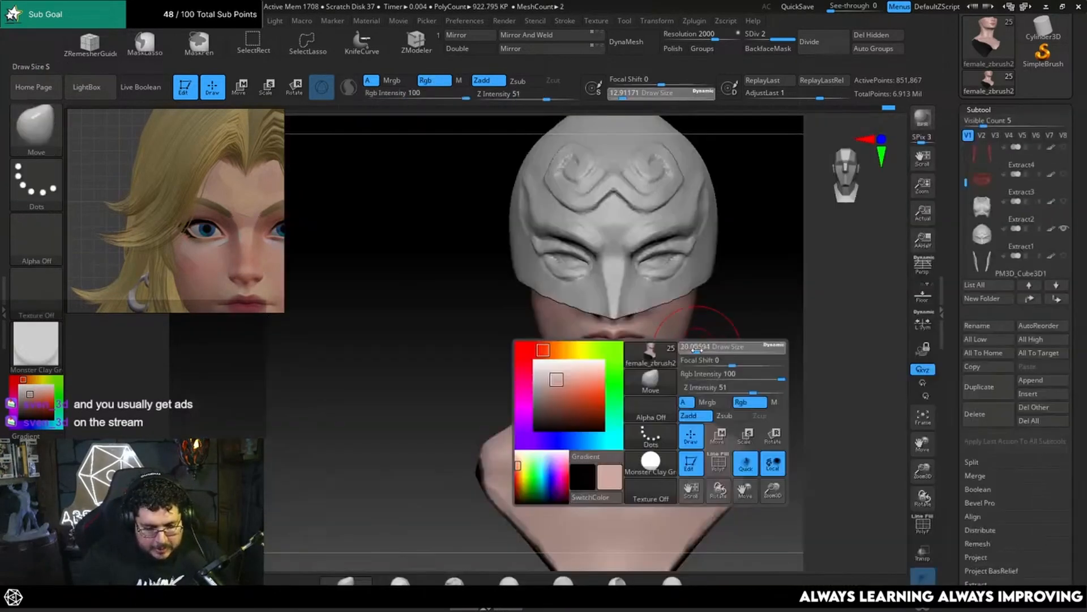
key("space")
left_click_drag(701, 336, 687, 340)
key("space")
right_click_drag(736, 346, 704, 364)
key("space")
left_click_drag(704, 364, 698, 364)
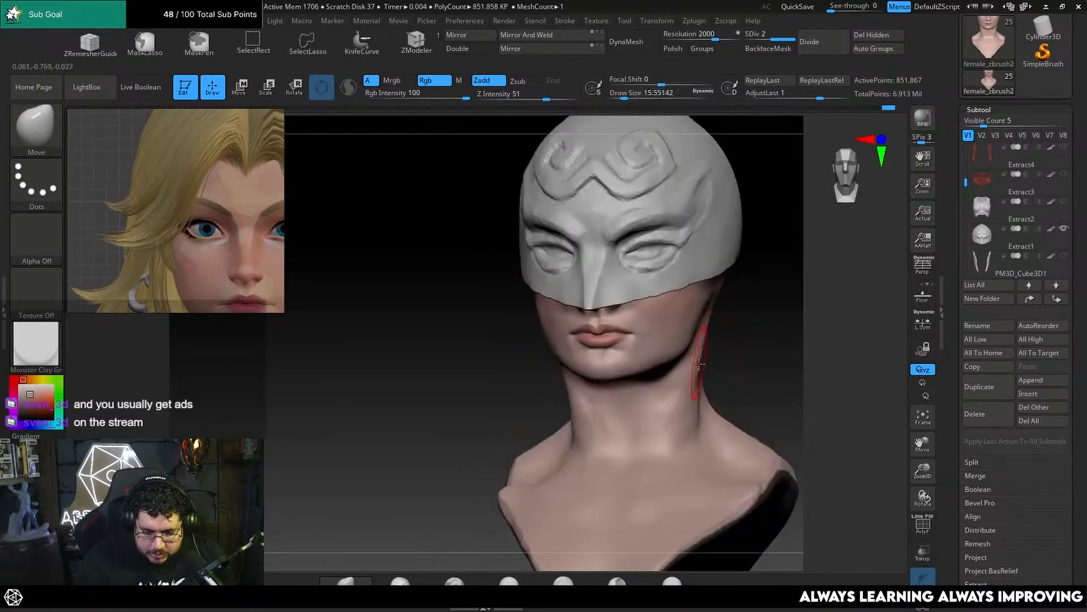
right_click_drag(696, 362, 704, 362, "shift")
key("space")
left_click_drag(671, 364, 674, 364)
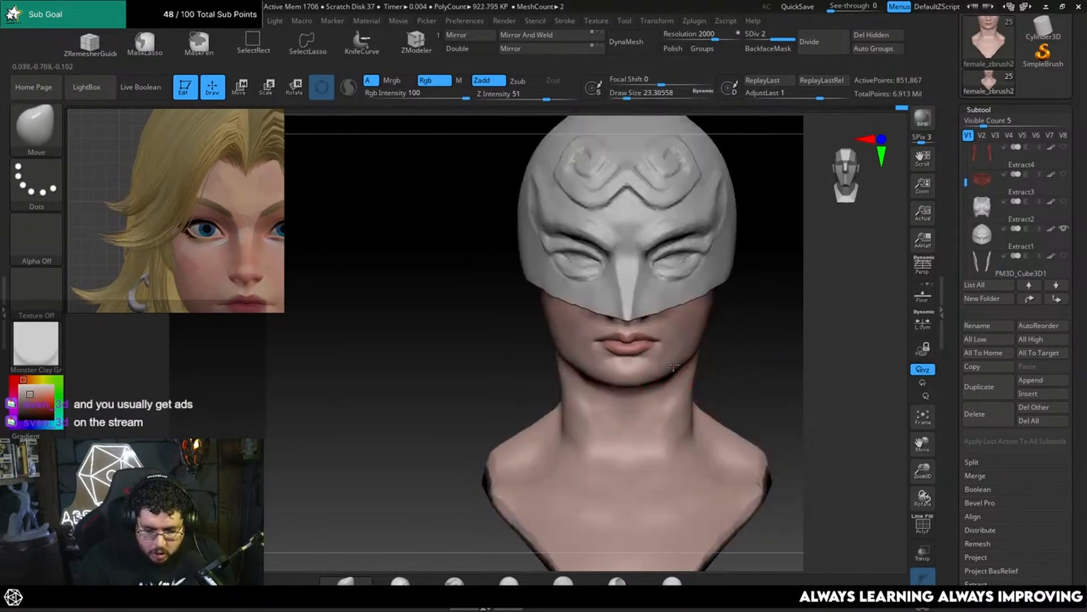
Step: Adjust the lower lip and chin in profile using the Move brush at a draw size of about 10.54
right_click_drag(726, 348, 724, 367, "ctrl")
mouse_move(723, 367)
right_mouse_down()
mouse_move(745, 367)
mouse_move(740, 318)
mouse_move(738, 352)
mouse_move(760, 347)
right_mouse_up()
key("space")
left_click_drag(761, 347, 722, 344)
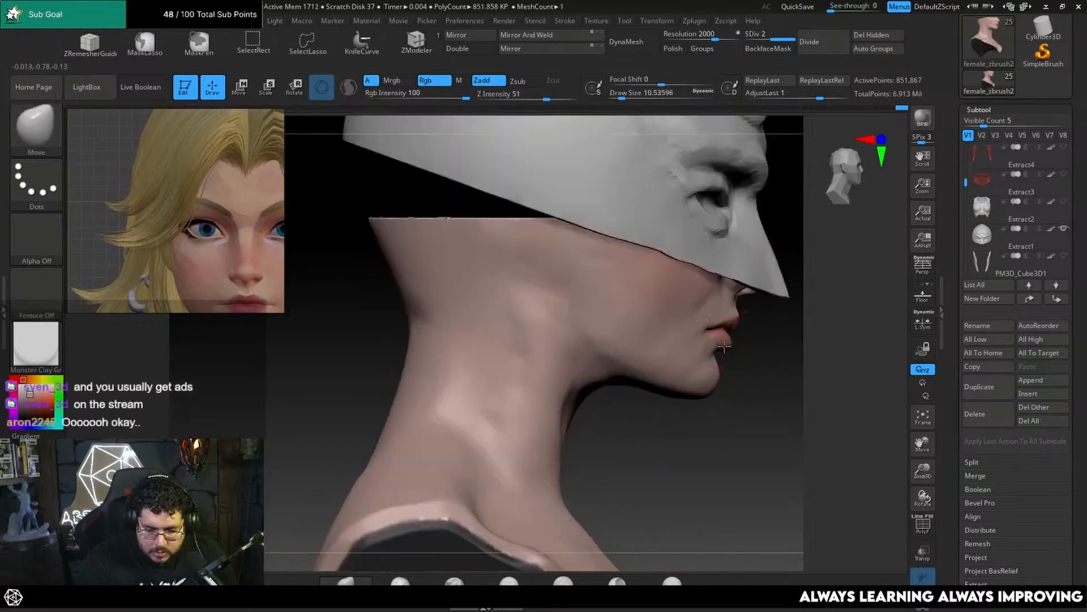
mouse_move(748, 361)
right_mouse_down()
mouse_move(748, 326)
mouse_move(711, 325)
right_mouse_up()
Step: Adjust the rear jaw and cheek in three-quarter view with the Move brush at a draw size of about 15.55
right_click_drag(854, 332, 792, 317, "ctrl")
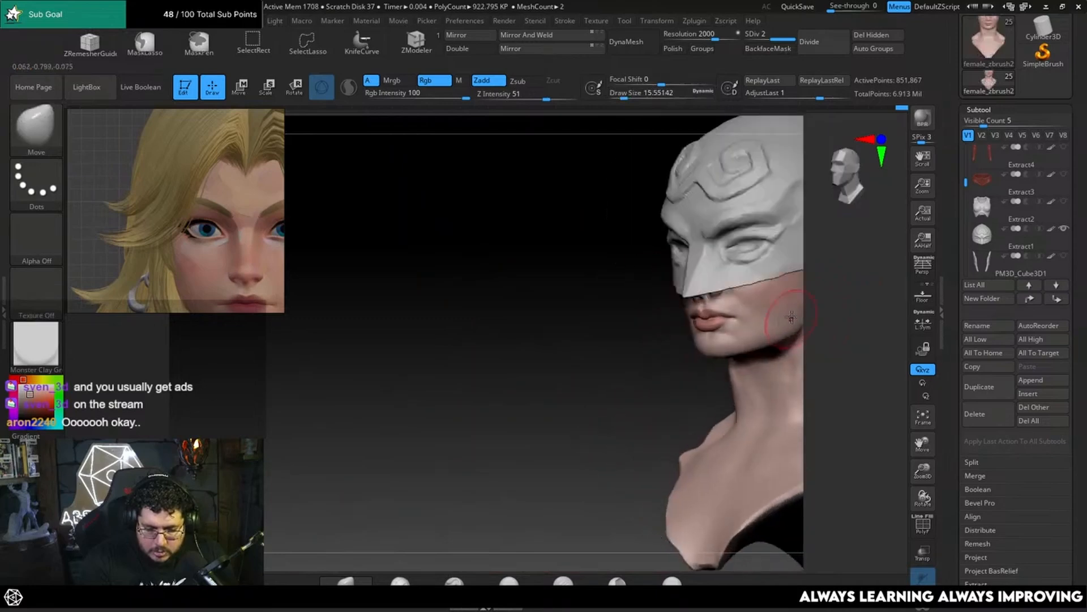
key("space")
left_click_drag(750, 345, 755, 346)
Step: Adjust the cheek and jaw contour beside the mouth using the Move brush at a draw size of about 6.58
mouse_move(820, 326)
right_mouse_down("alt")
mouse_move(726, 350)
mouse_move(692, 391)
right_mouse_up("alt")
key("bracketleft")
key("bracketleft")
right_click_drag(693, 391, 721, 369)
key("space")
left_click_drag(689, 375, 681, 376)
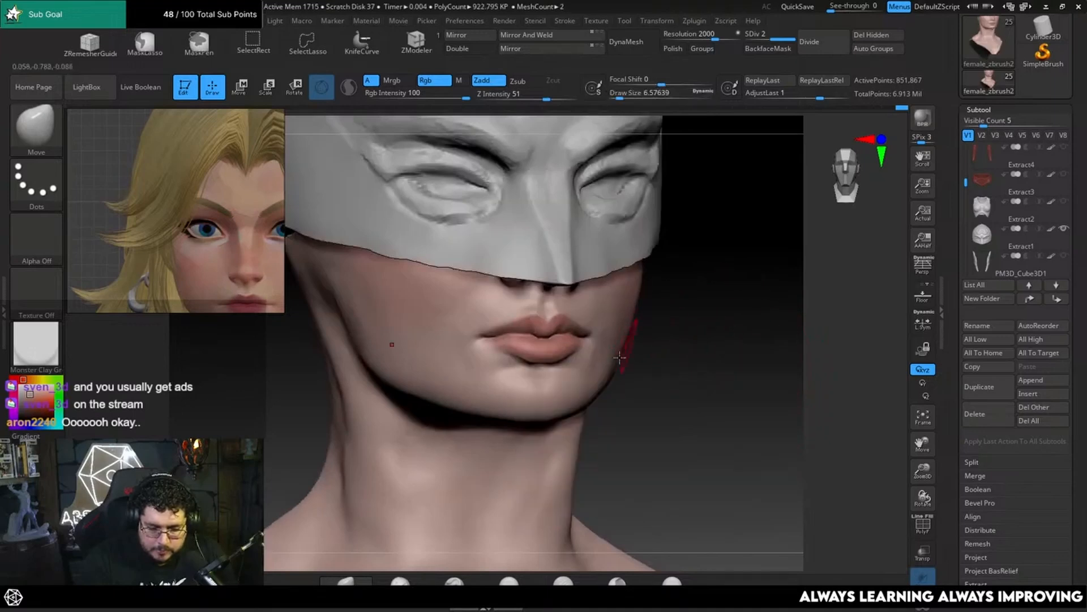
mouse_move(671, 362)
right_mouse_down()
mouse_move(652, 370)
mouse_move(660, 355)
mouse_move(668, 364)
right_mouse_up()
Step: Adjust the lip corners and upper lip using the Move brush at draw sizes of about 4.3, 14.2 and 1.03
key("bracketleft")
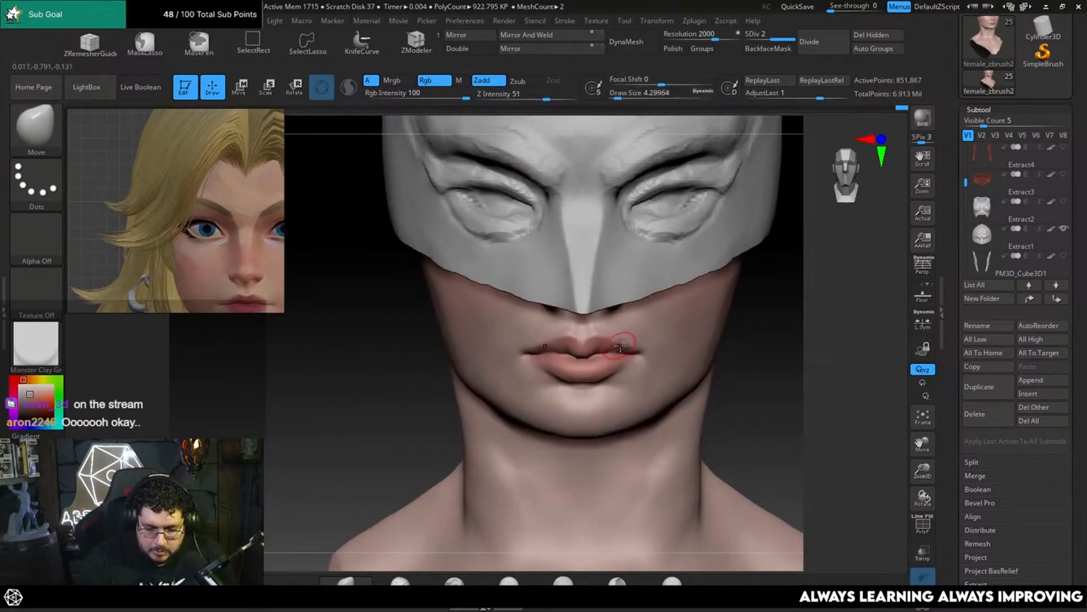
key("space")
key("space")
left_click_drag(635, 351, 641, 352)
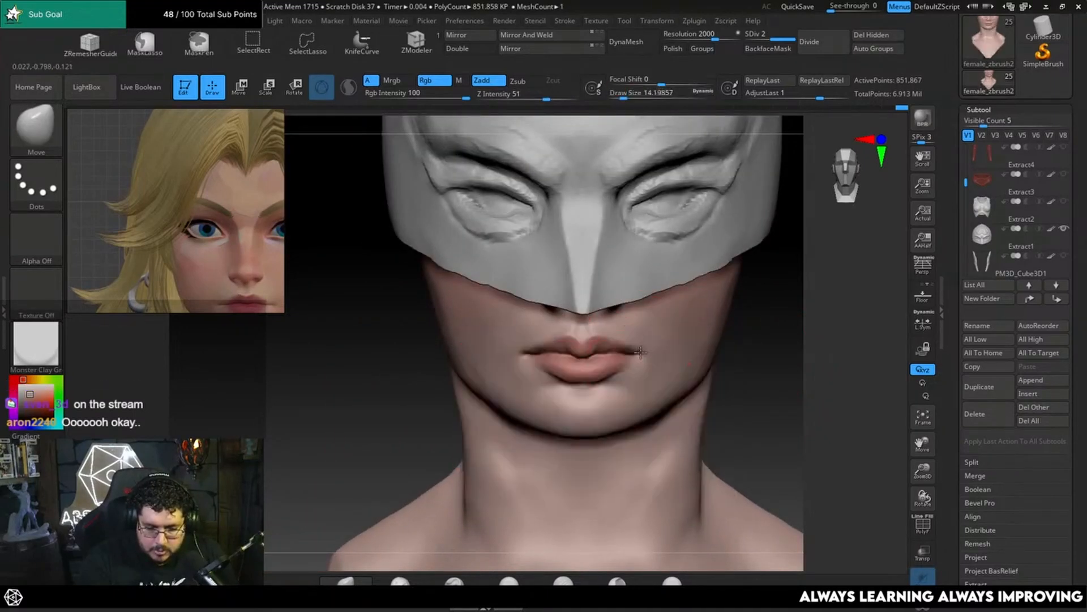
right_click_drag(762, 334, 762, 289)
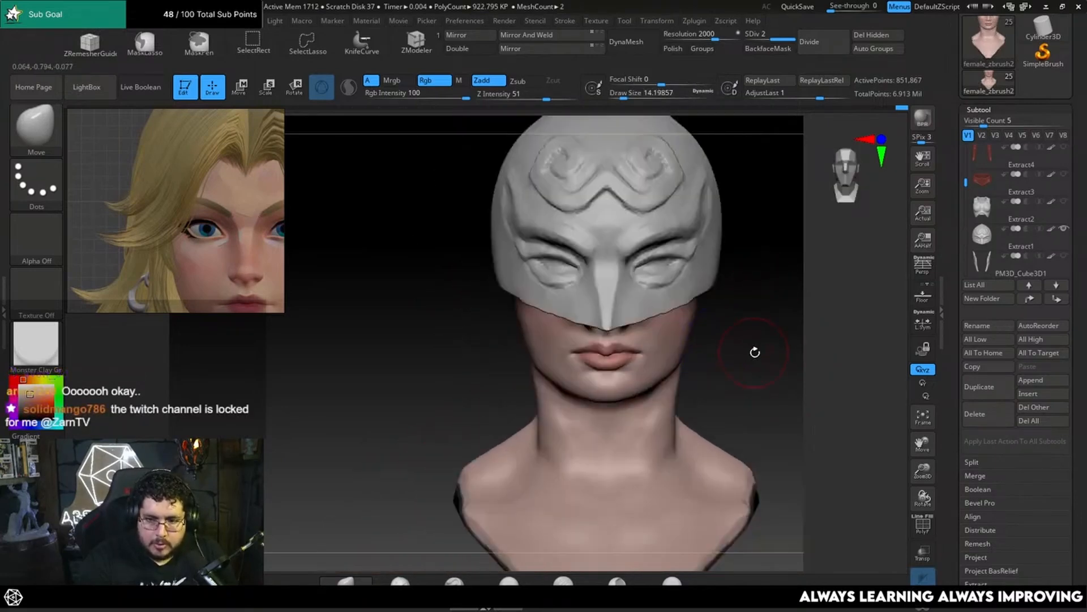
mouse_move(755, 352)
right_mouse_down("ctrl")
mouse_move(757, 342)
mouse_move(741, 352)
mouse_move(689, 451)
right_mouse_up("ctrl")
key("space")
left_click(730, 379)
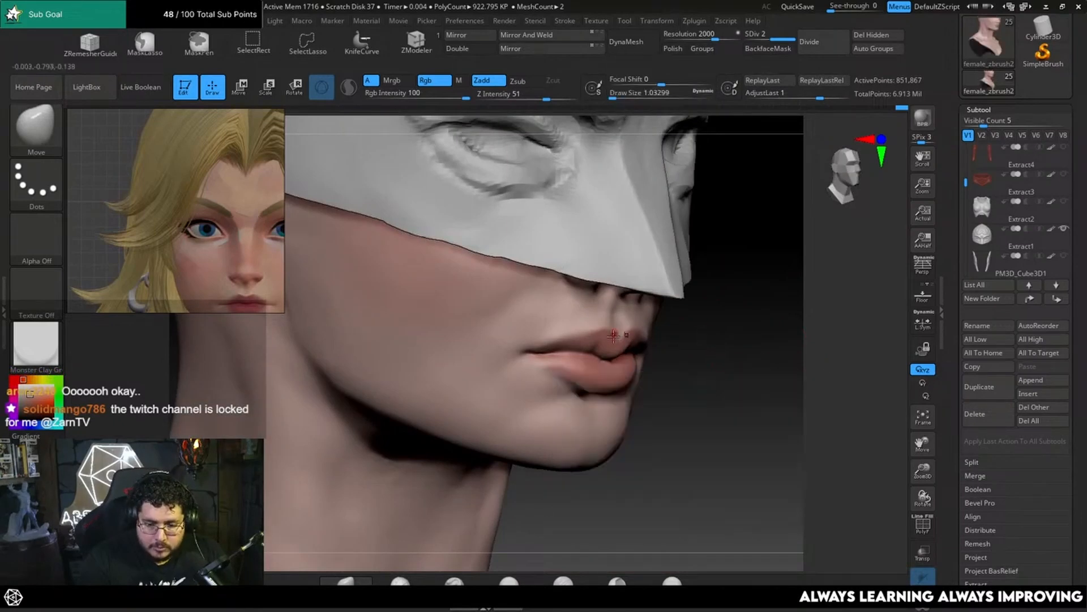
Step: Build up the philtrum above the upper lip using ClayBuildup at a draw size of about 2.19 and smooth it
key("b")
key("c")
key("b")
key("space")
left_click(624, 324)
mouse_move(629, 324)
right_mouse_down()
mouse_move(616, 321)
mouse_move(630, 300)
right_mouse_up()
key("space")
left_click(617, 321)
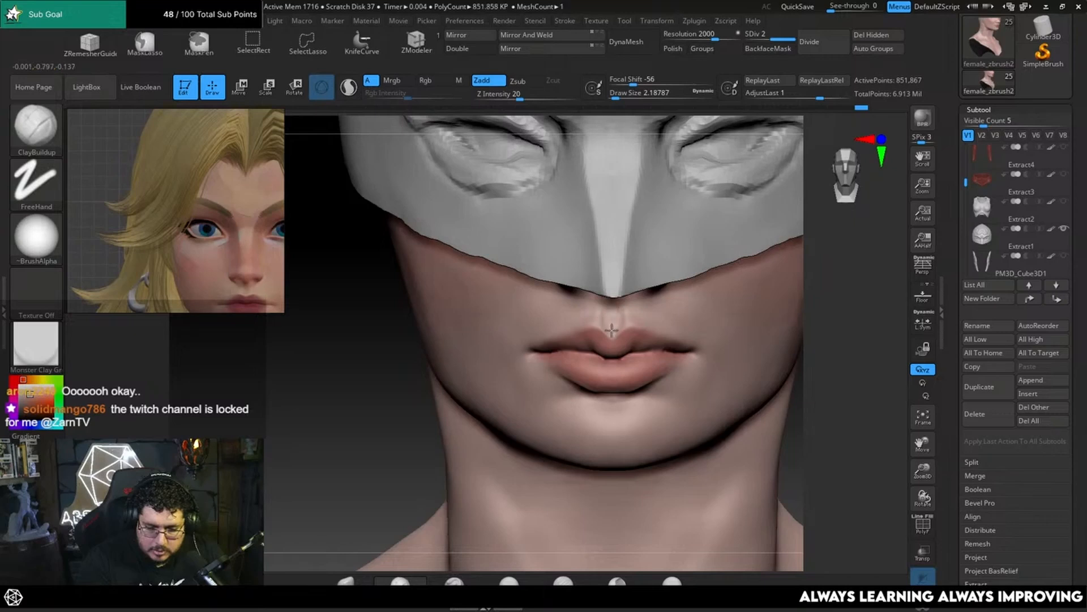
key("shift")
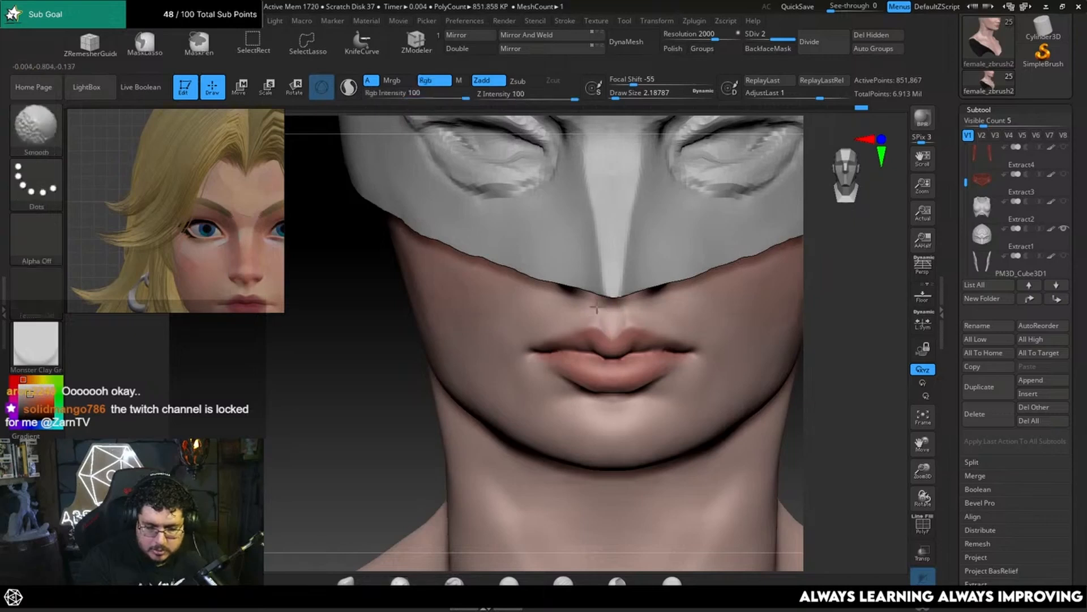
left_click_drag(597, 306, 594, 317, "shift")
Step: Refine the cupid's bow at the centre of the upper lip with ClayBuildup and smooth its edge
left_click_drag(417, 345, 326, 340)
left_click_drag(623, 308, 620, 301, "shift")
left_click_drag(542, 408, 635, 358)
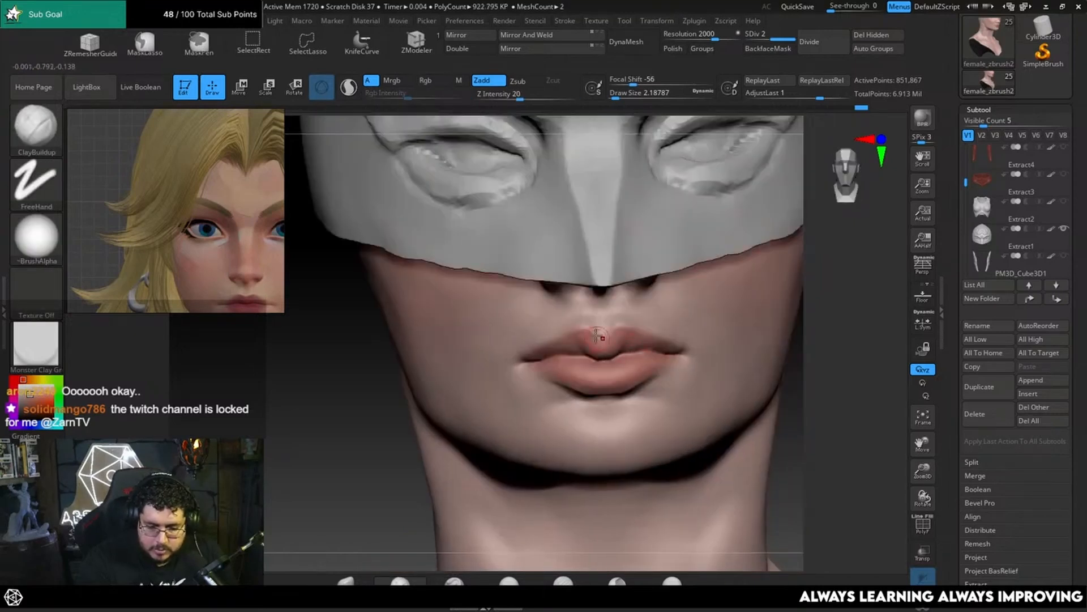
key("shift")
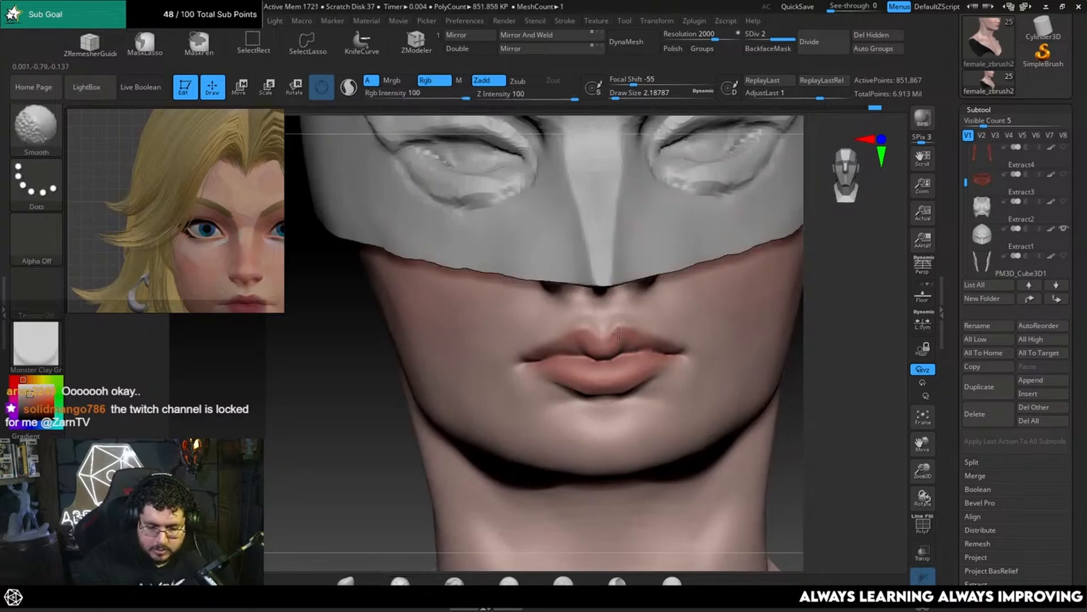
mouse_move(821, 335)
left_mouse_down("alt")
mouse_move(835, 275)
mouse_move(781, 289)
mouse_move(731, 374)
mouse_move(663, 374)
mouse_move(690, 361)
mouse_move(617, 351)
left_mouse_up("alt")
Step: Build up the lower cheek and jaw side using ClayBuildup at draw sizes of about 12.91 and 8.42, and smooth the surface
key("space")
left_click(661, 376)
key("space")
left_click(667, 382)
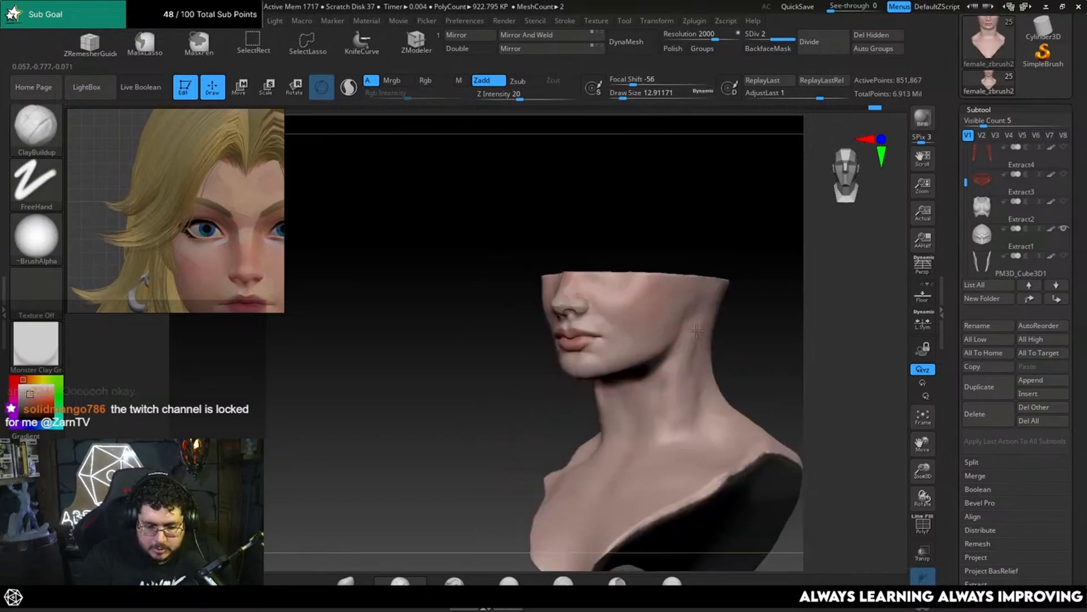
key("space")
left_click(626, 318)
key("shift")
right_click_drag(611, 347, 608, 350, "shift")
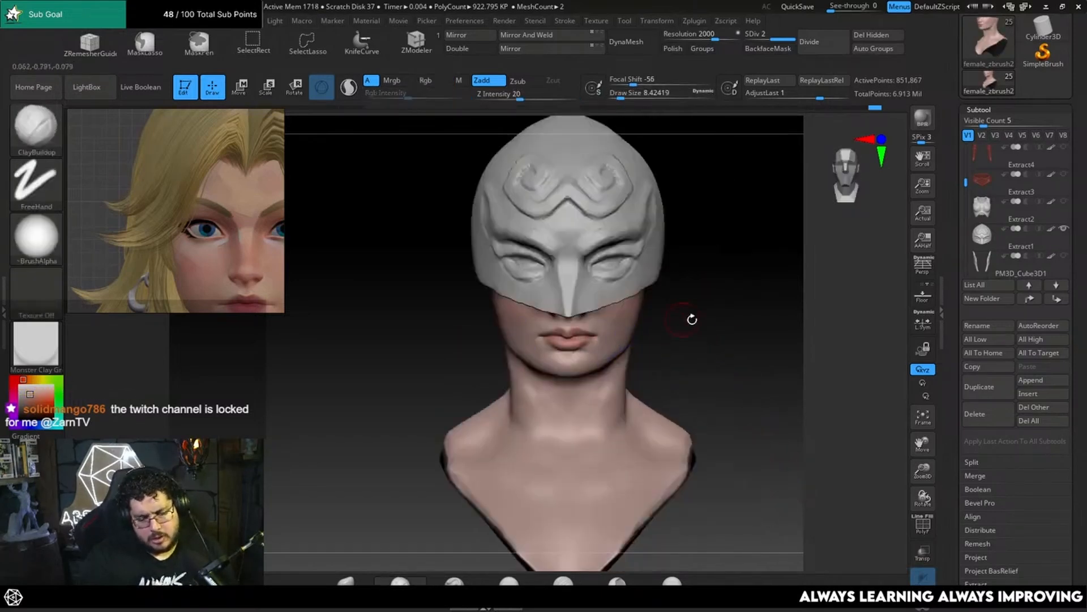
Step: Compare the bust's front view with the character reference's mouth, chin, jaw and neck proportions
left_click_drag(691, 319, 712, 361, "alt")
key("space")
scroll(242, 256, "down", 4)
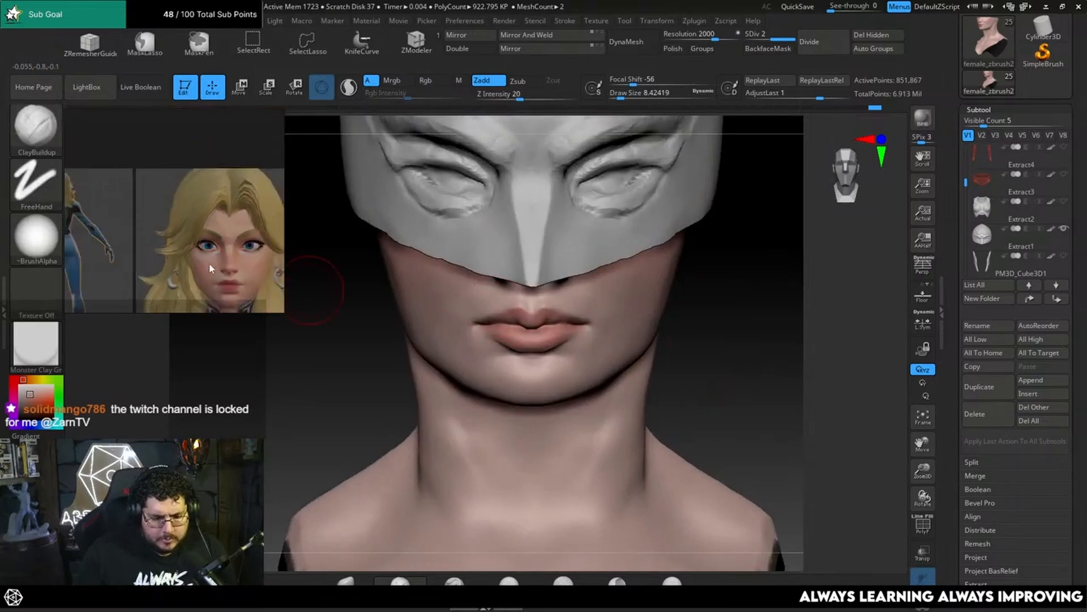
middle_click_drag(209, 263, 162, 169)
scroll(171, 166, "up", 6)
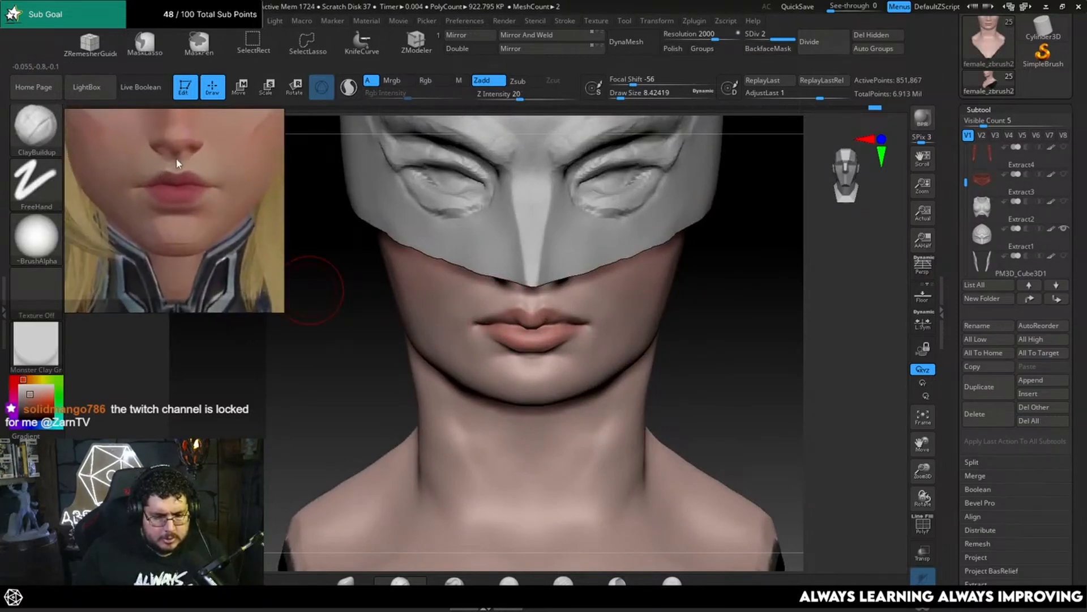
scroll(236, 186, "up", 1)
scroll(236, 187, "down", 1)
middle_click_drag(236, 187, 218, 178)
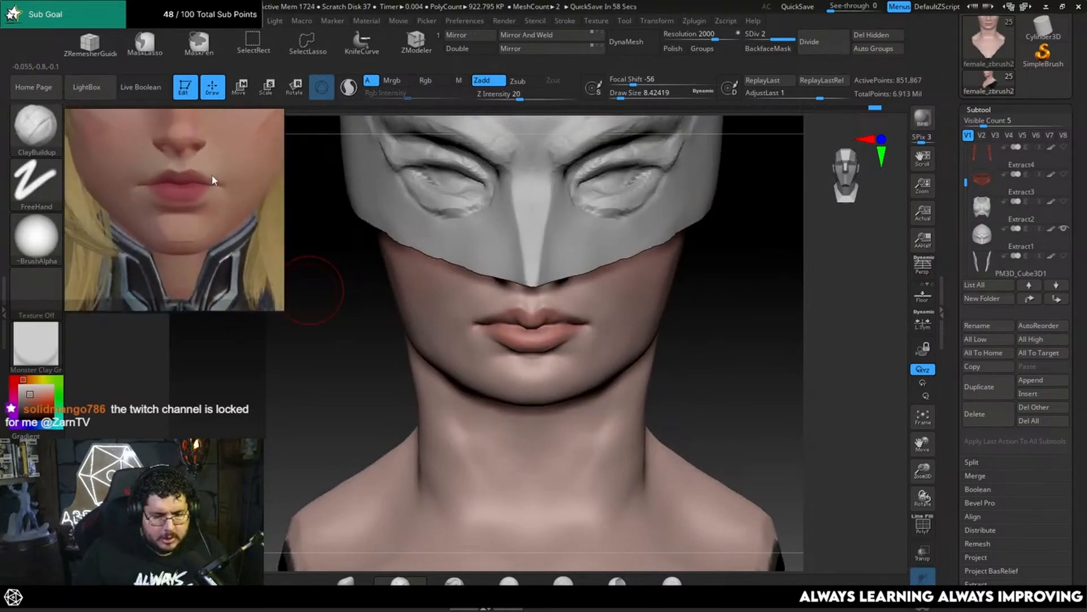
middle_click_drag(220, 233, 217, 198)
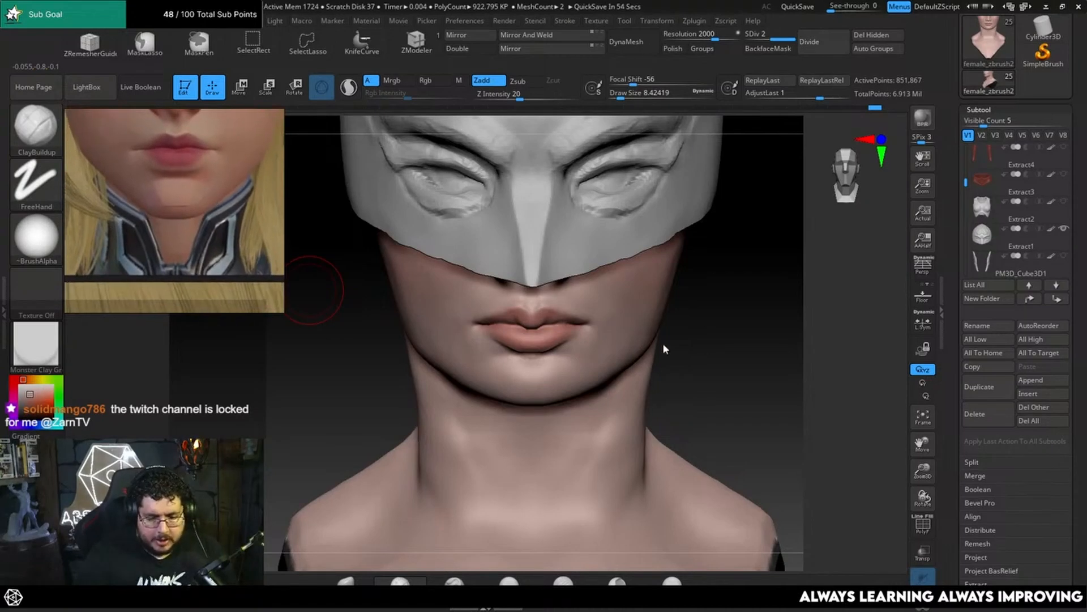
Step: Reshape the jawline in front and three-quarter views using the Move brush at a draw size of about 23.31
left_click_drag(696, 342, 716, 290)
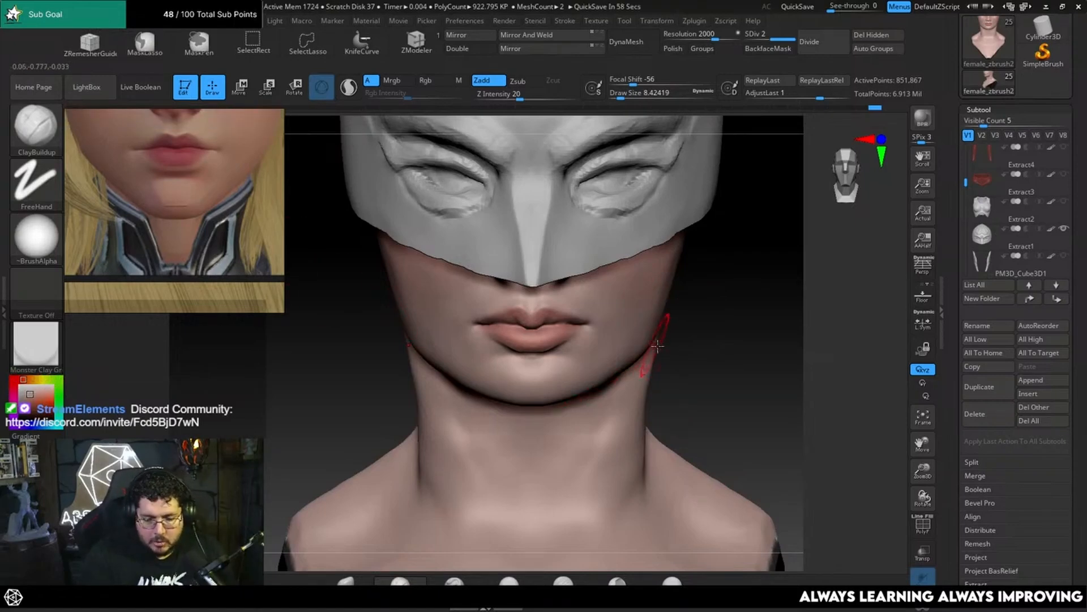
key("b")
key("m")
key("v")
key("space")
left_click(682, 346)
right_click_drag(765, 340, 696, 323)
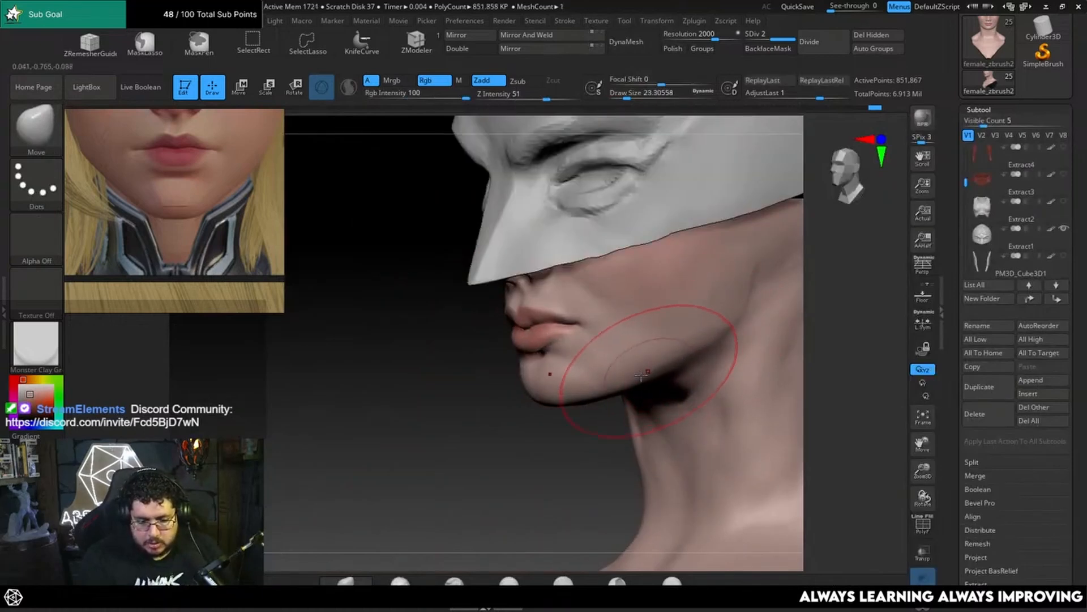
right_click_drag(607, 401, 693, 351)
right_click_drag(623, 441, 732, 312)
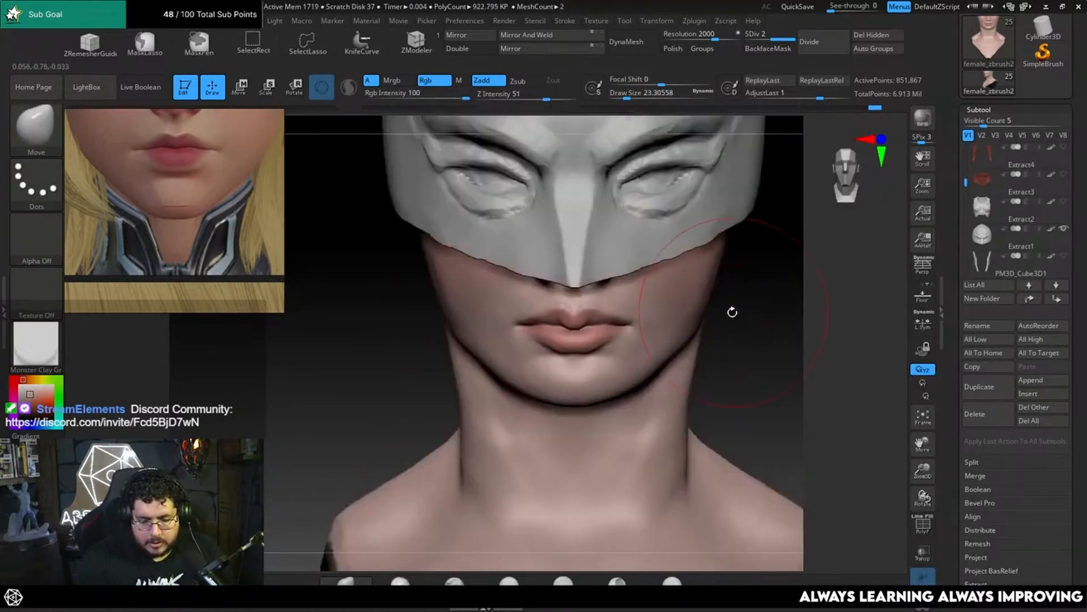
Step: Refine the jaw's outer contour and rear corner using the Move brush at a draw size of about 18.46
key("space")
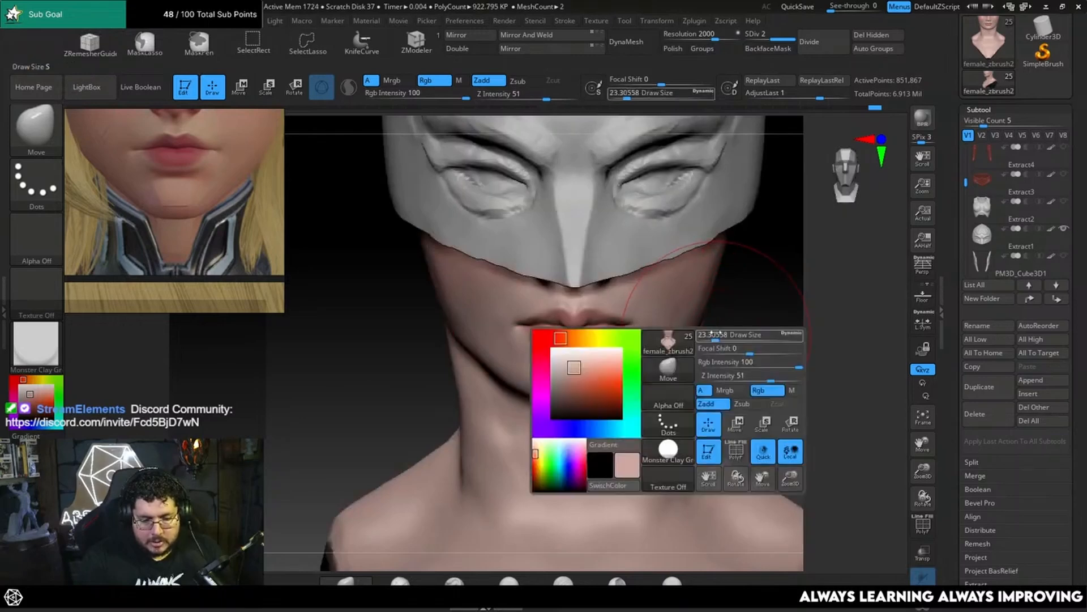
left_click_drag(716, 334, 713, 334)
right_click_drag(719, 357, 668, 360)
left_click_drag(651, 365, 642, 371)
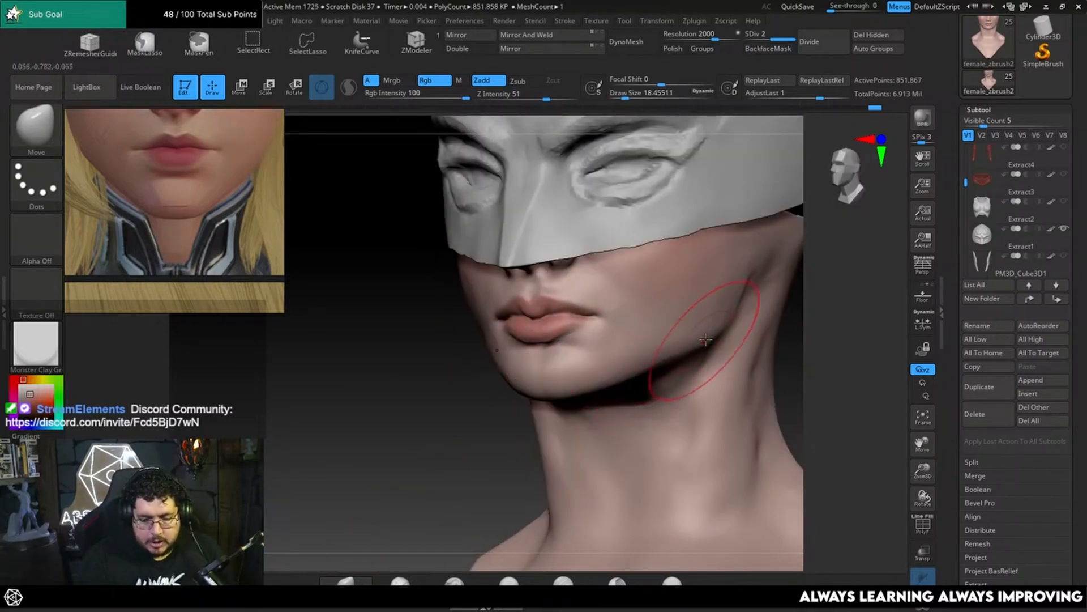
mouse_move(730, 335)
right_mouse_down()
mouse_move(780, 335)
mouse_move(722, 334)
right_mouse_up()
Step: Flatten the planes along the jawline using TrimDynamic at a draw size of about 9.45
key("b")
key("t")
key("d")
key("s")
left_click_drag(694, 364, 689, 364)
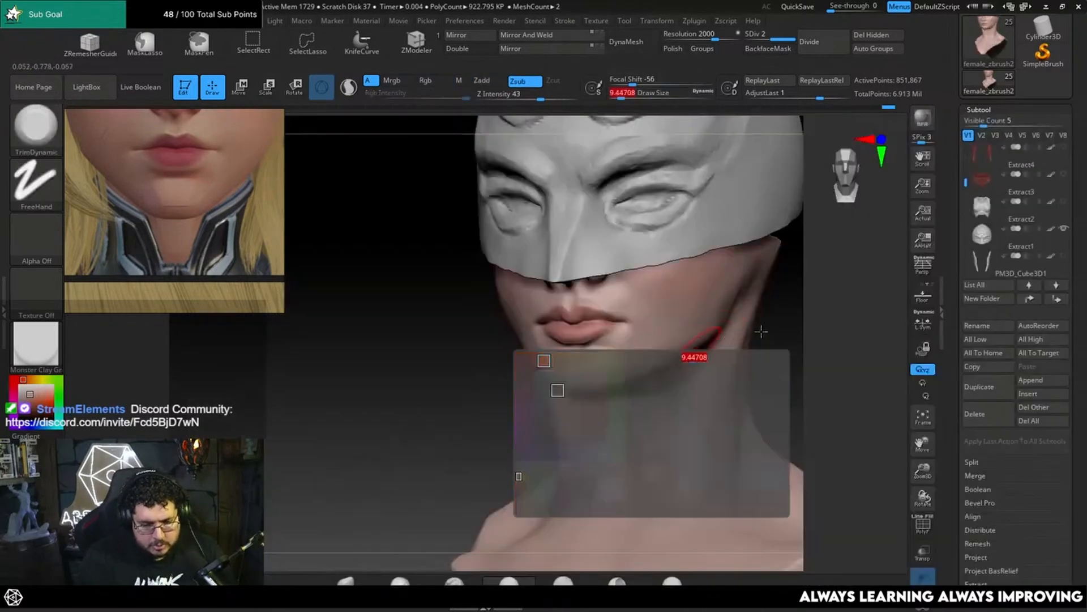
right_click_drag(760, 330, 726, 320)
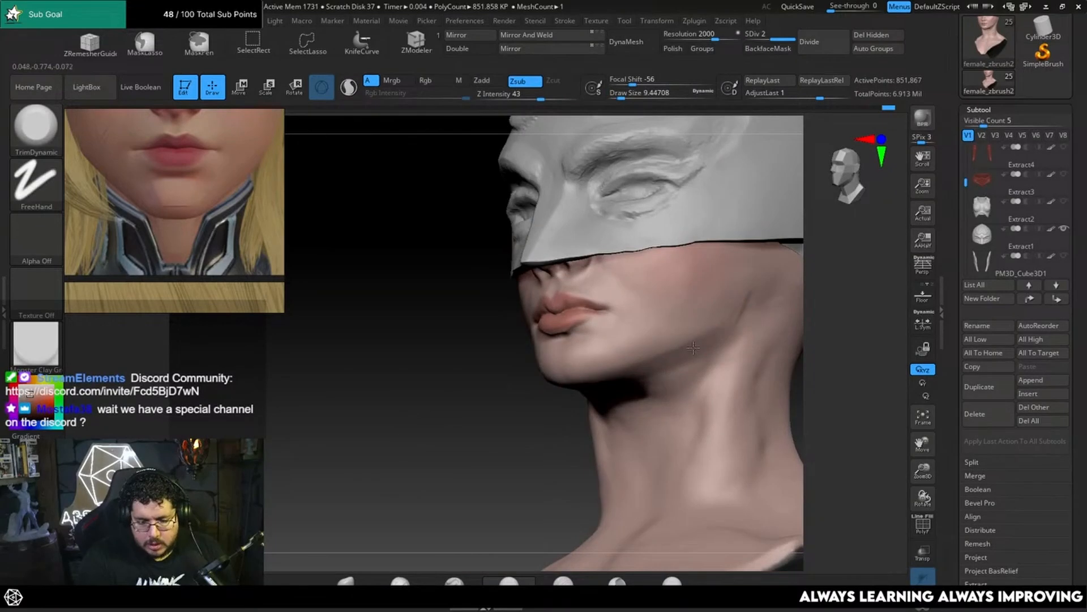
right_click_drag(829, 328, 708, 332)
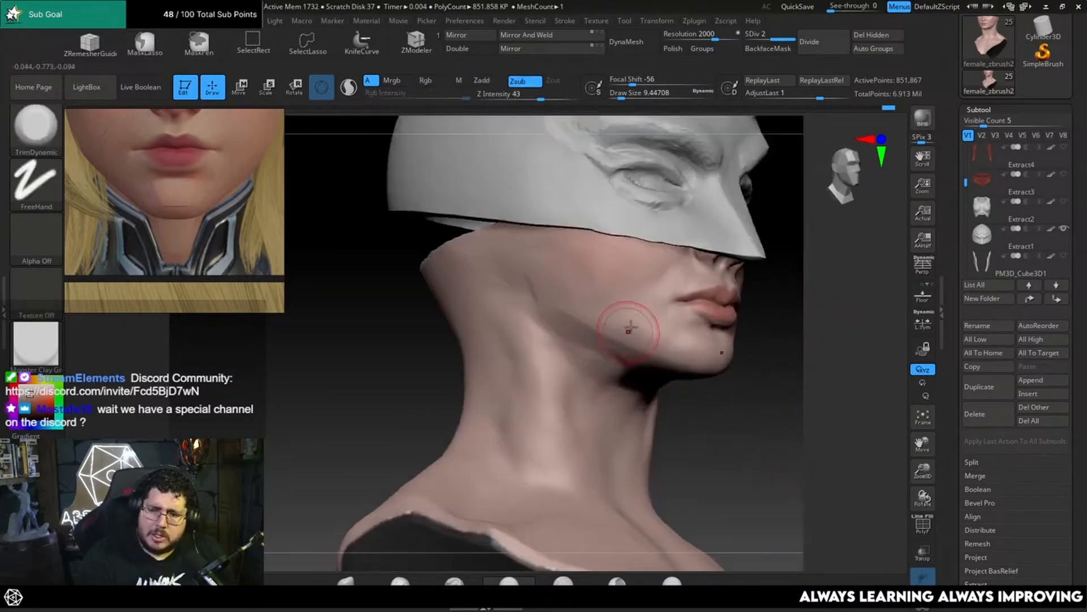
Step: Fill the area beneath the jaw toward the neck using ClayBuildup at a draw size of about 14.2 and smooth it
key("b")
key("c")
key("b")
key("space")
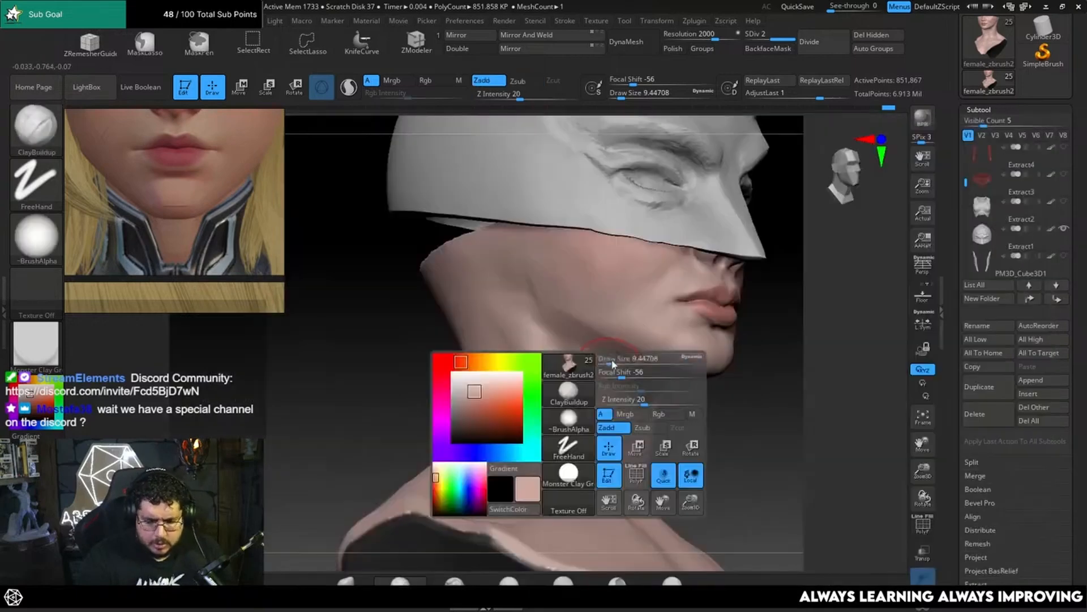
left_click(611, 364)
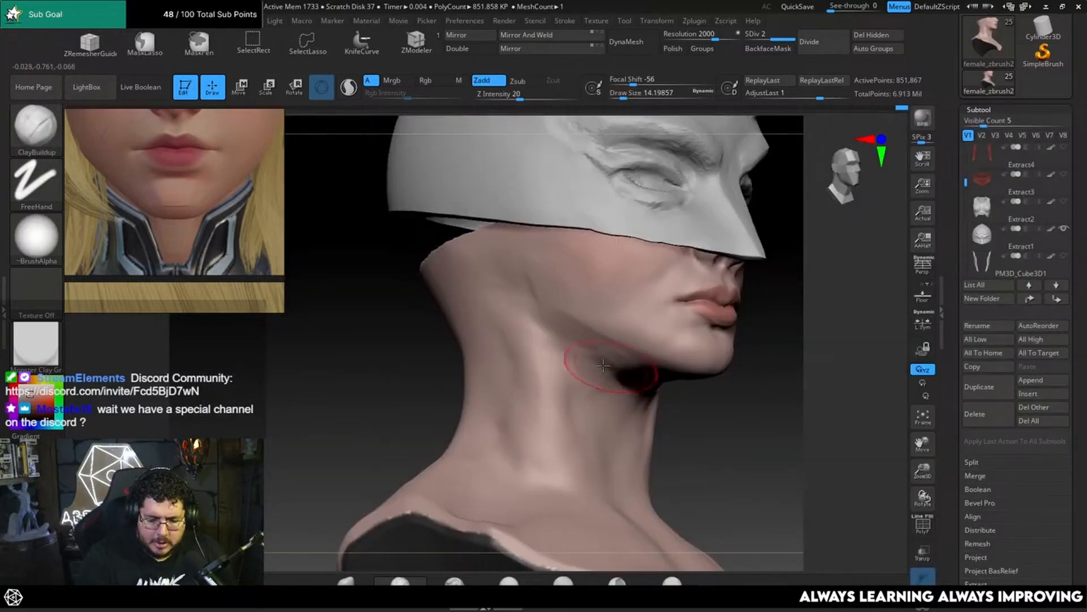
key("shift")
left_click_drag(837, 352, 672, 361)
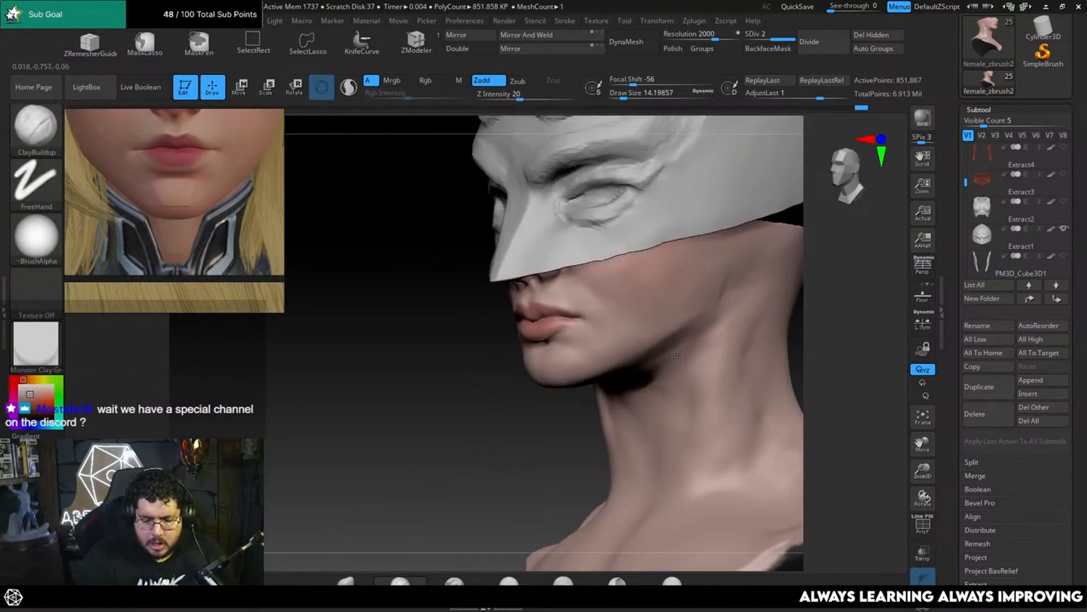
key("shift")
left_click_drag(838, 317, 793, 306)
left_click_drag(838, 255, 796, 284)
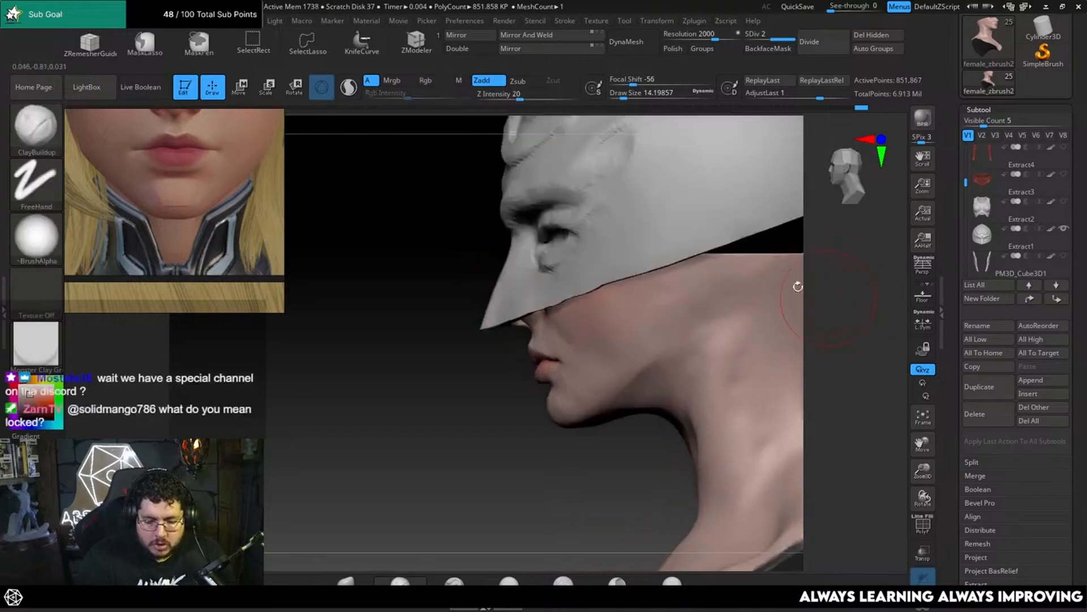
Step: Build up the rear cheek above the jaw corner using ClayBuildup at a draw size of about 9.45 and smooth it
key("bracketright")
key("space")
mouse_move(692, 321)
left_mouse_down()
mouse_move(684, 328)
mouse_move(673, 315)
left_mouse_up()
key("space")
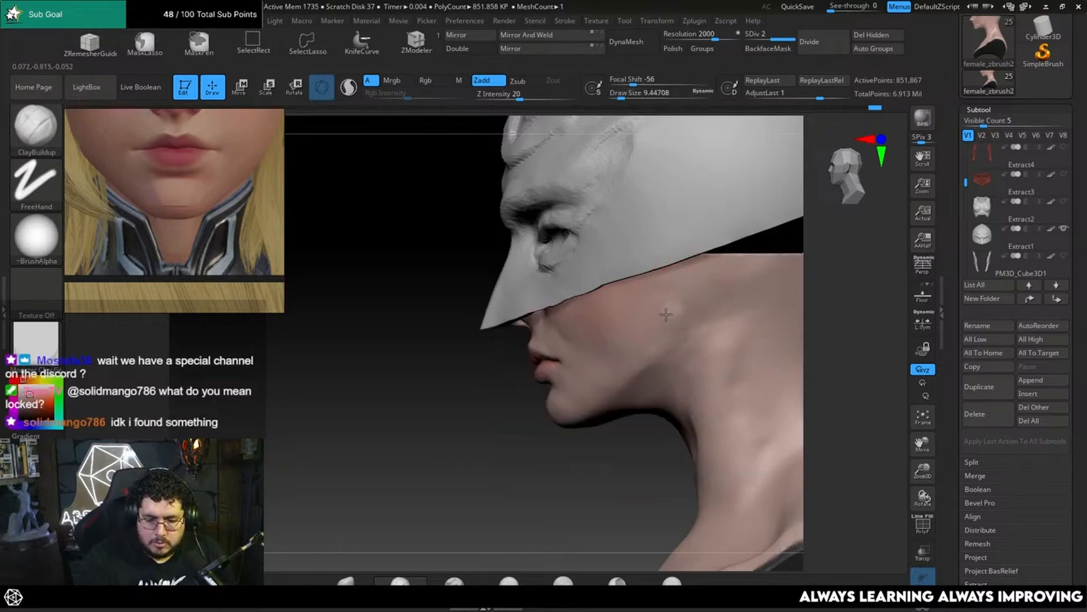
key("shift")
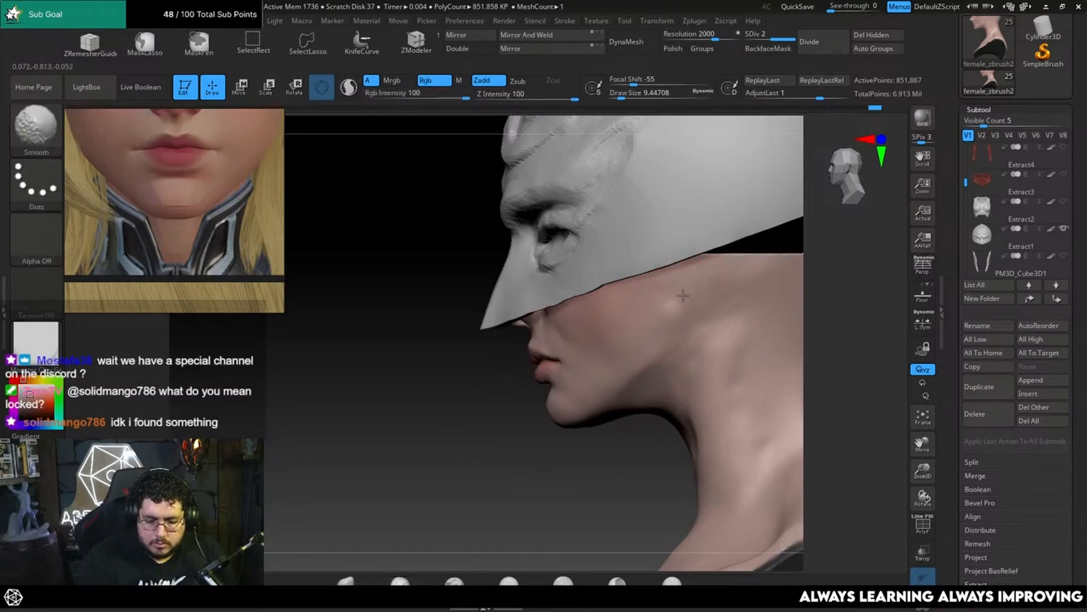
mouse_move(611, 413)
right_mouse_down("ctrl")
mouse_move(602, 461)
mouse_move(741, 335)
mouse_move(723, 361)
mouse_move(713, 345)
mouse_move(701, 357)
right_mouse_up("ctrl")
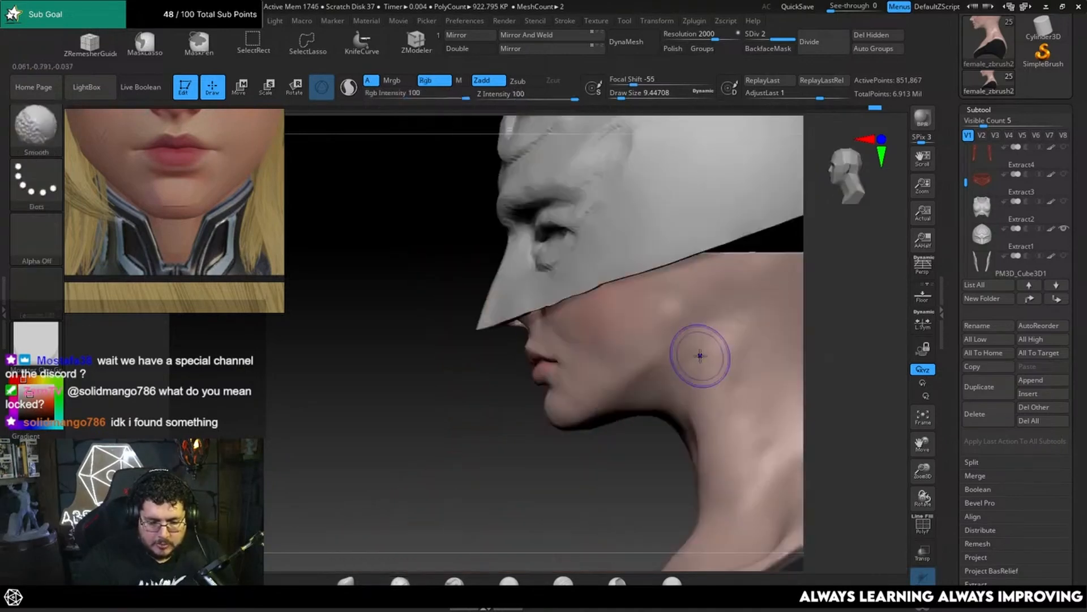
Step: Bring up the side-profile reference and flatten the underside of the chin and jaw using TrimDynamic at a draw size of about 16.97
scroll(128, 230, "down", 6)
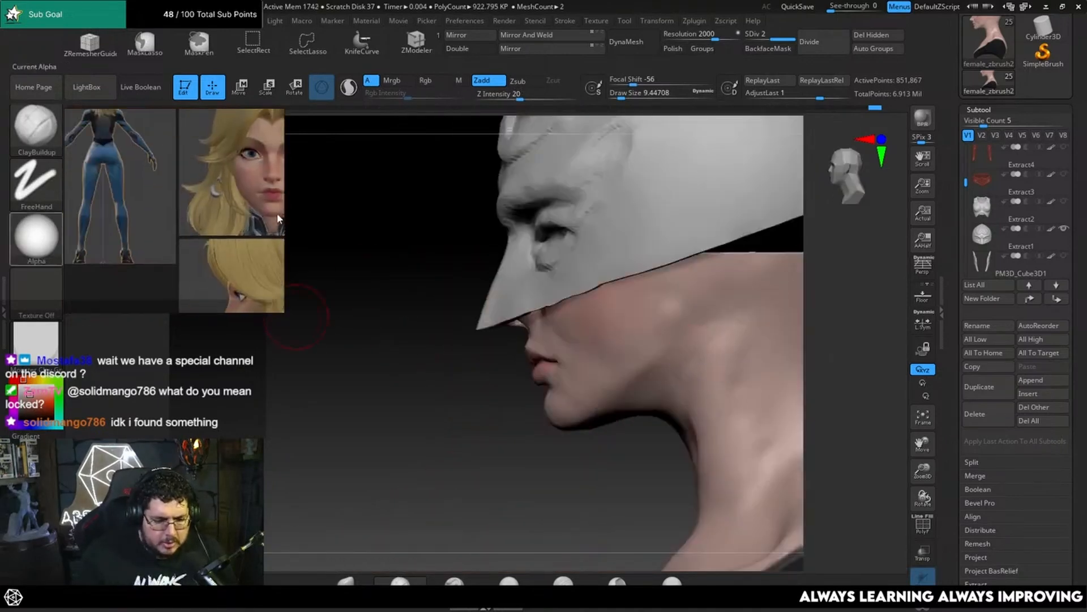
scroll(238, 210, "up", 5)
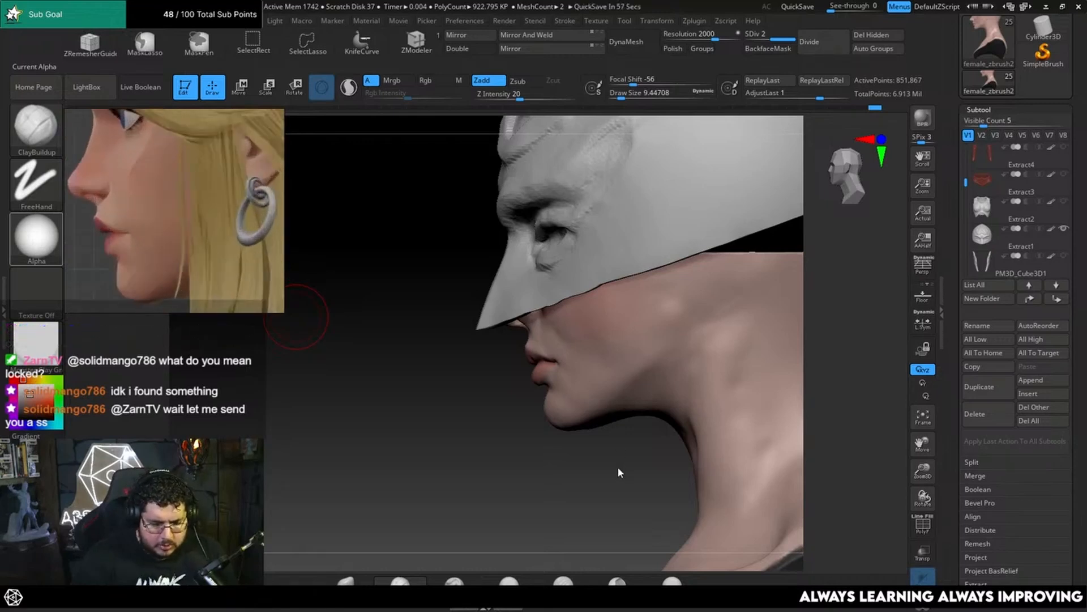
left_click_drag(621, 471, 561, 449)
key("b")
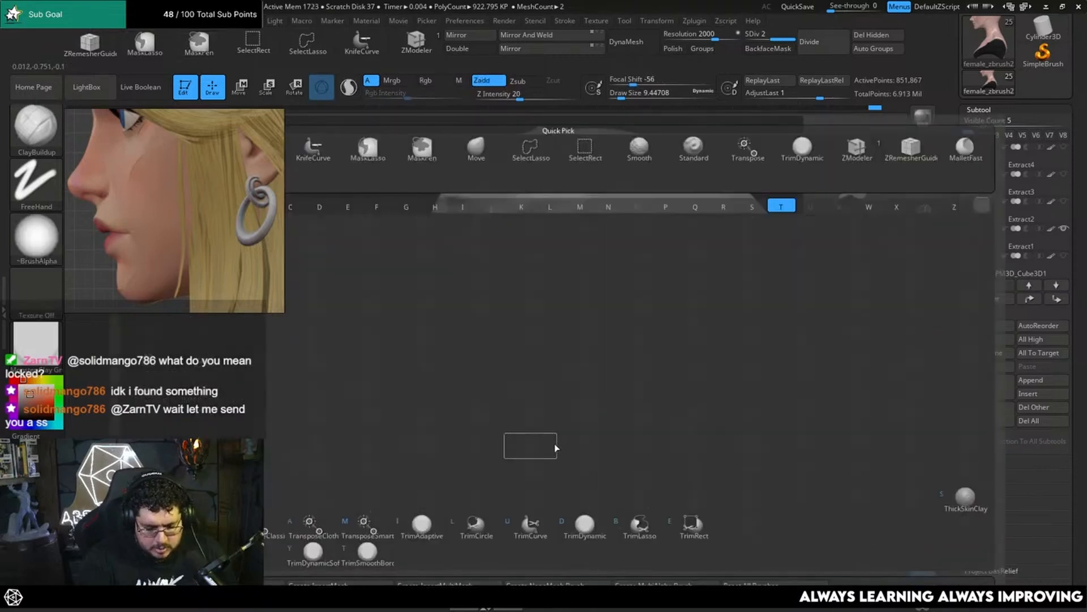
key("t")
key("d")
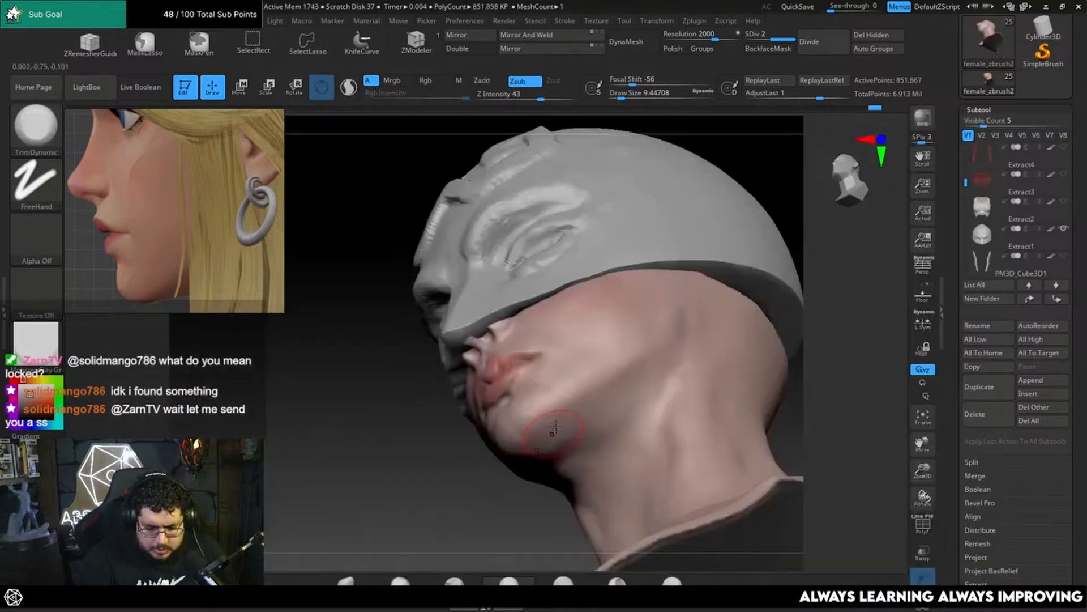
key("space")
left_click_drag(556, 409, 574, 410)
key("space")
key("space")
right_click_drag(564, 479, 554, 443)
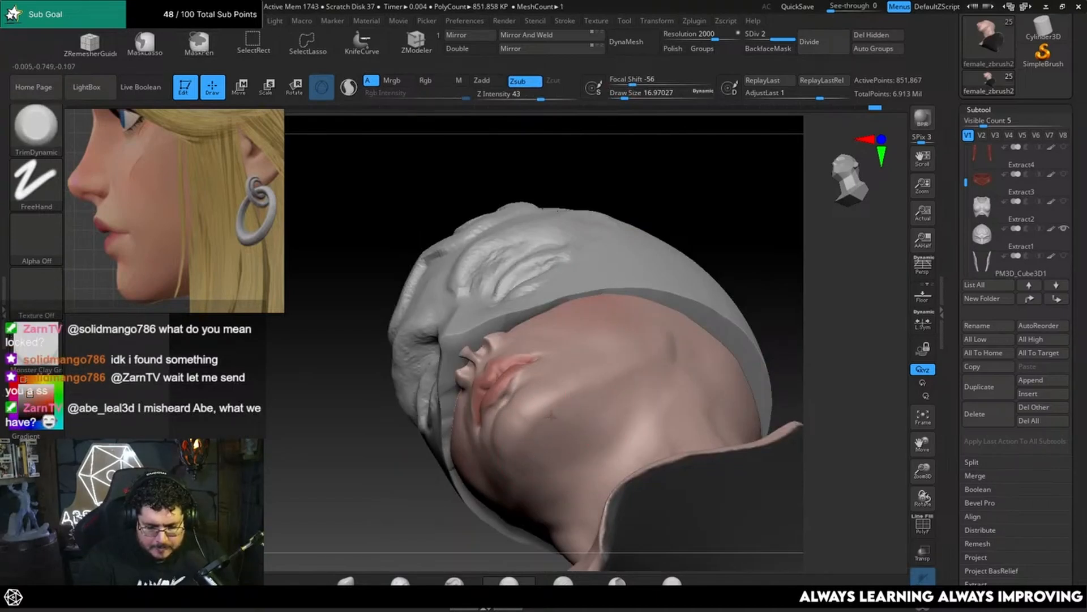
right_click_drag(601, 389, 544, 433)
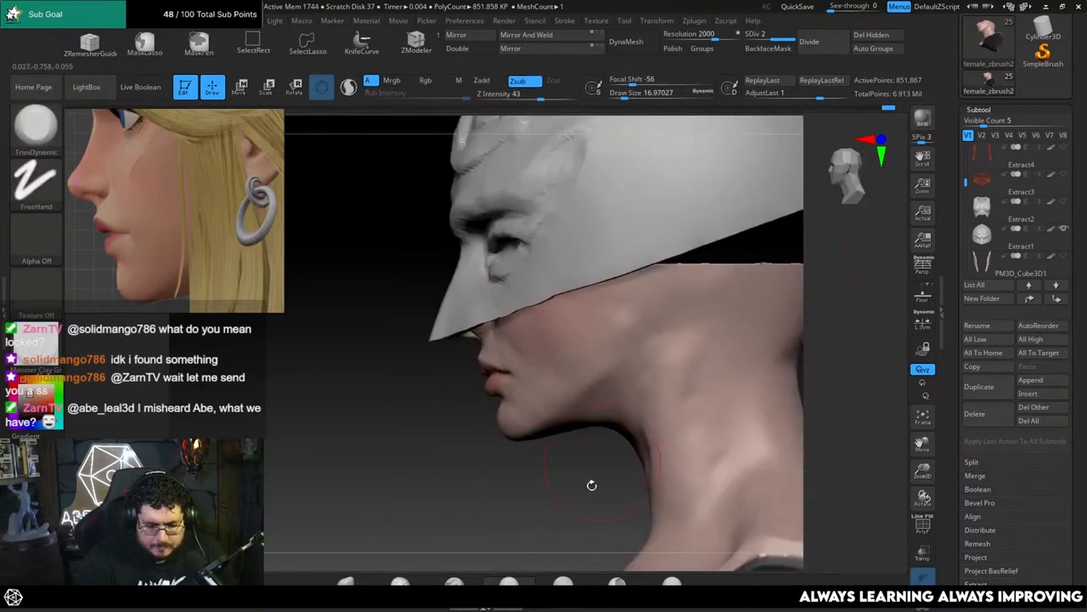
Step: Reshape the back contour of the neck in profile using the Move brush at a draw size of about 59.21
right_click_drag(592, 485, 577, 437, "ctrl")
key("b")
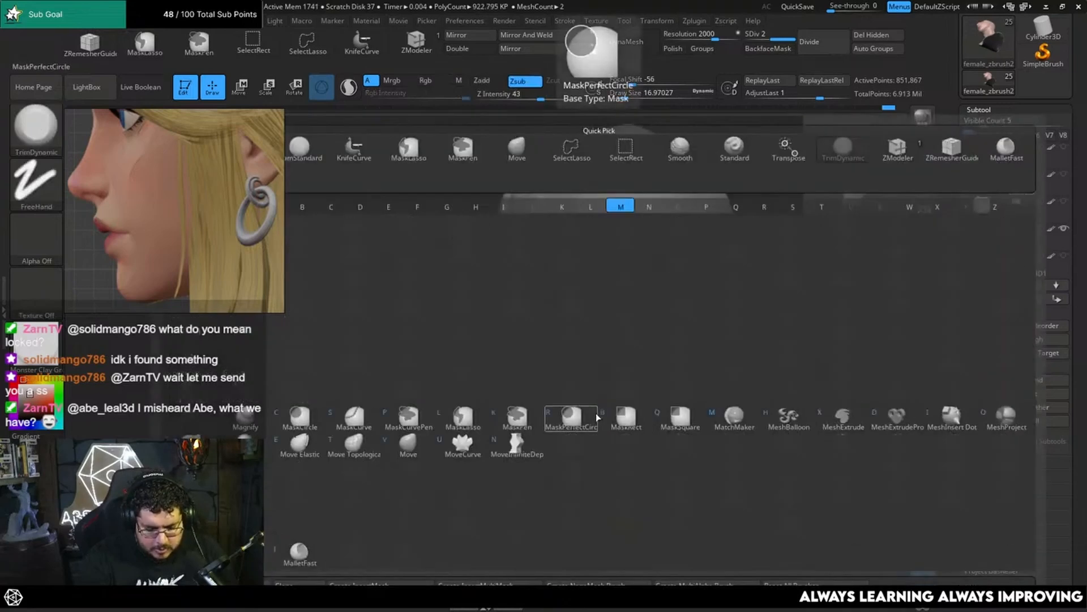
key("m")
key("v")
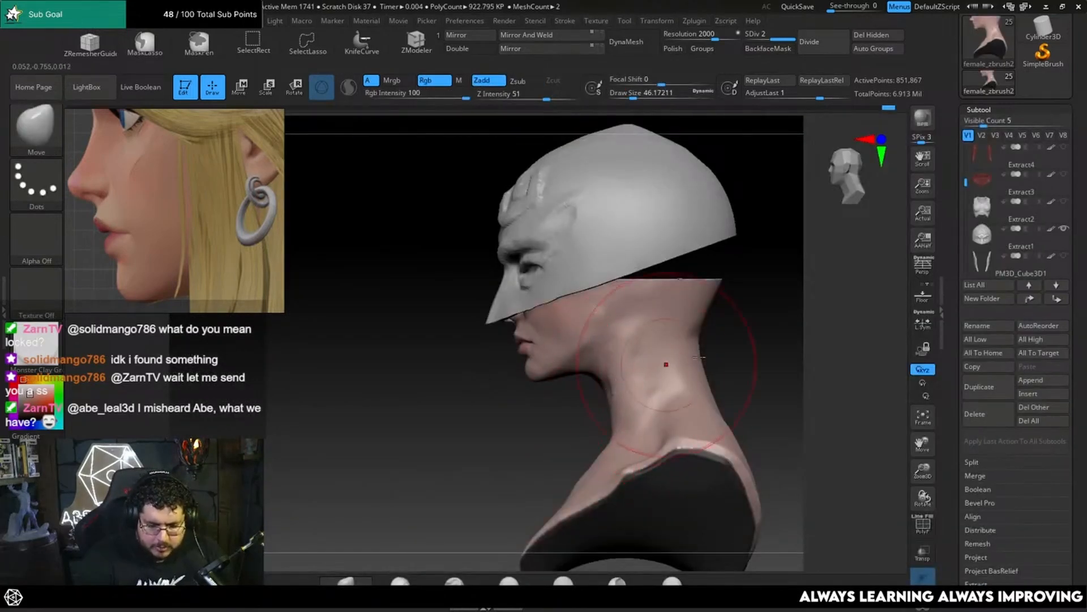
right_click_drag(701, 357, 710, 378)
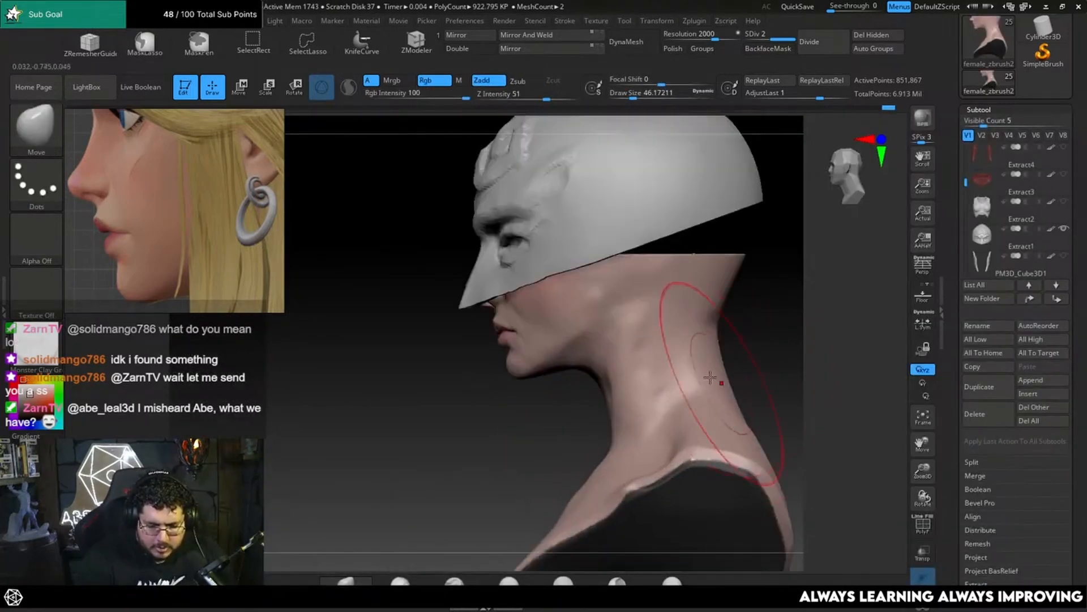
key("space")
left_click_drag(711, 378, 718, 377)
right_click_drag(736, 374, 752, 325, "ctrl")
right_click_drag(747, 374, 752, 352, "alt")
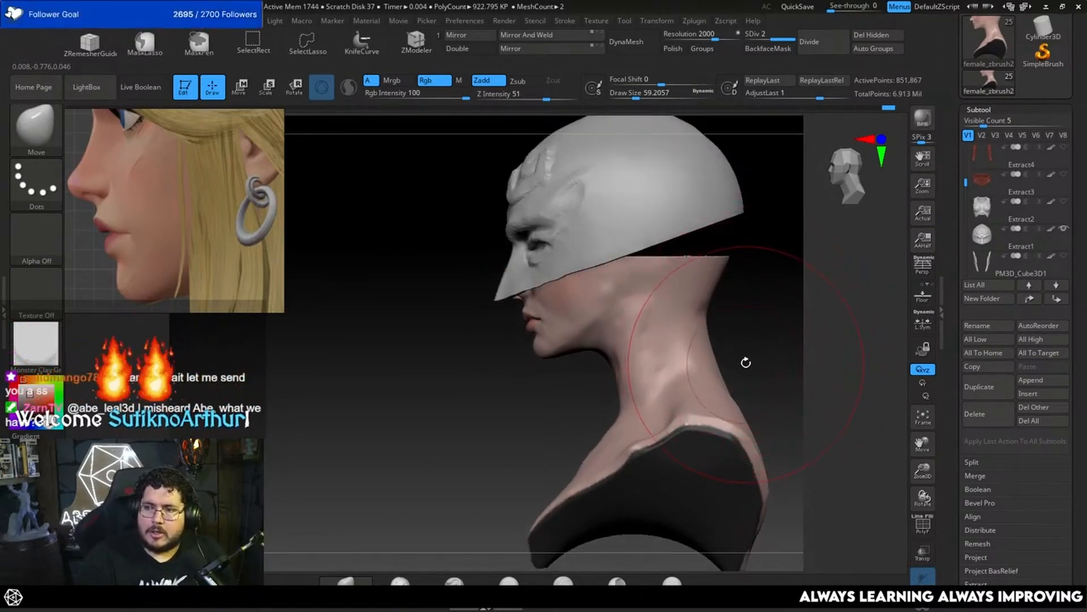
Step: Adjust the front of the neck below the jaw using the Move brush at a draw size of about 48.65
right_click_drag(746, 363, 746, 345, "alt")
key("space")
left_click_drag(622, 405, 617, 406)
right_click_drag(630, 371, 682, 340)
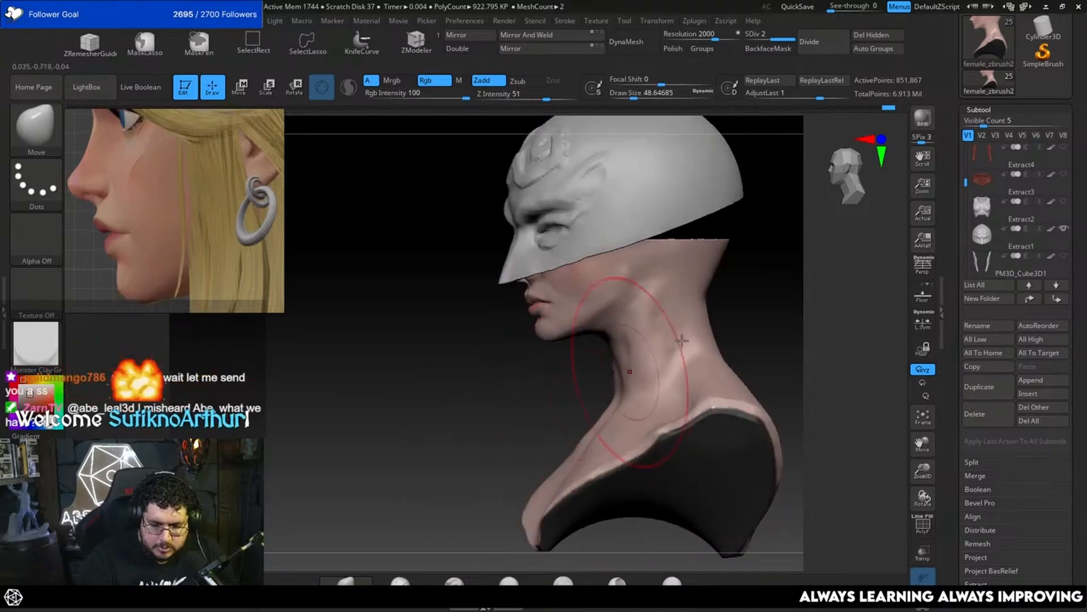
right_click_drag(773, 303, 752, 386, "alt")
Step: Pull the upper back of the neck up into the helmet using the Move brush at a draw size of about 62
key("space")
left_click_drag(679, 342, 687, 342)
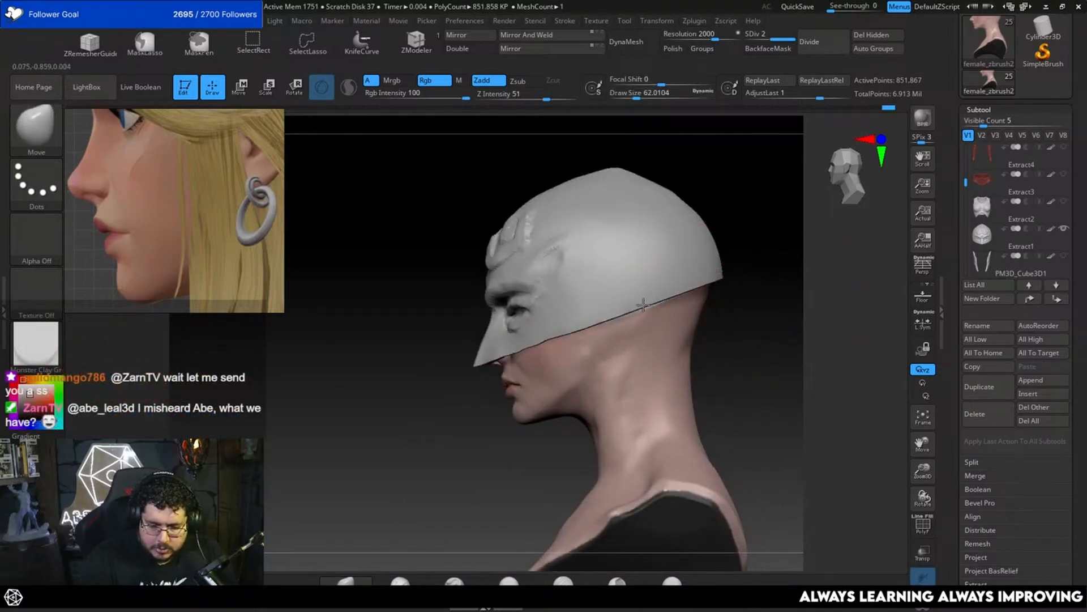
right_click_drag(745, 314, 698, 311)
key("space")
left_click(709, 296)
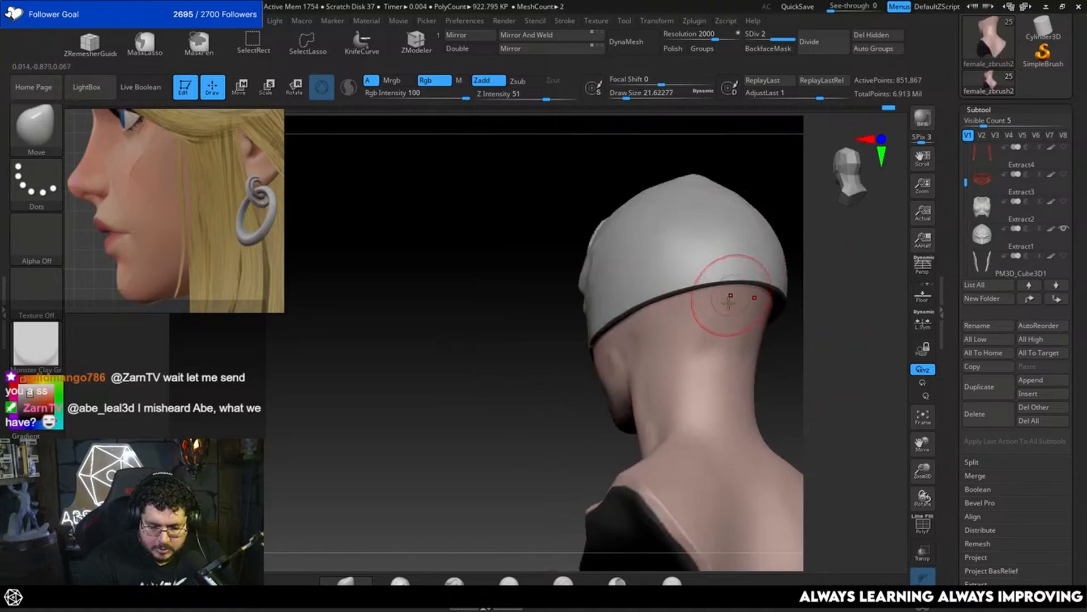
Step: Build up the base of the skull below the helmet's rear edge using ClayBuildup at a draw size of about 25.05
key("b")
key("c")
key("b")
key("space")
left_click(724, 301)
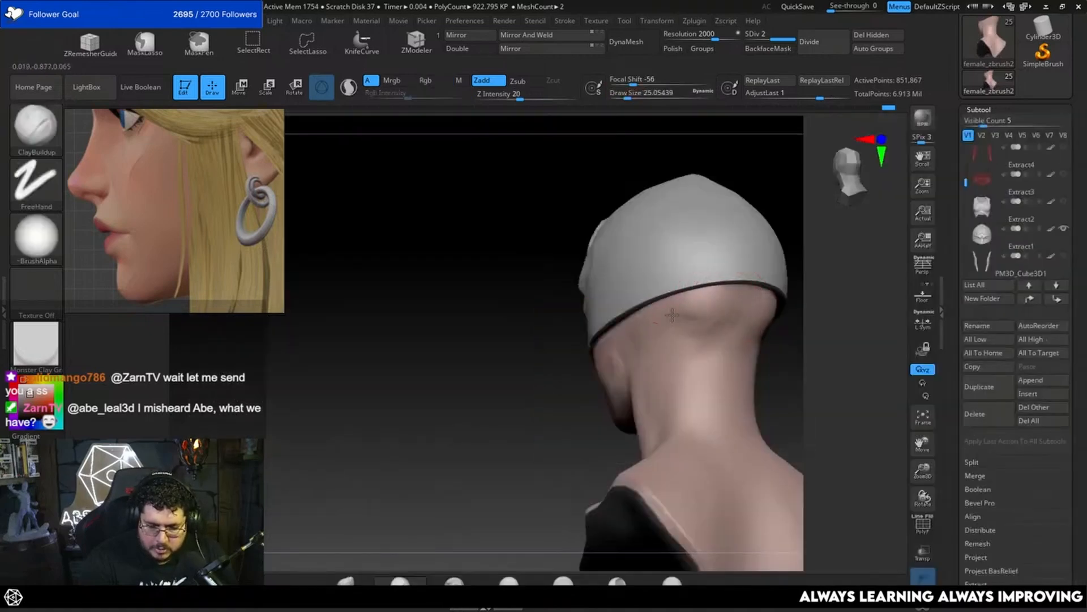
left_click_drag(673, 315, 715, 321)
mouse_move(776, 326)
right_mouse_down()
mouse_move(828, 328)
mouse_move(778, 314)
right_mouse_up()
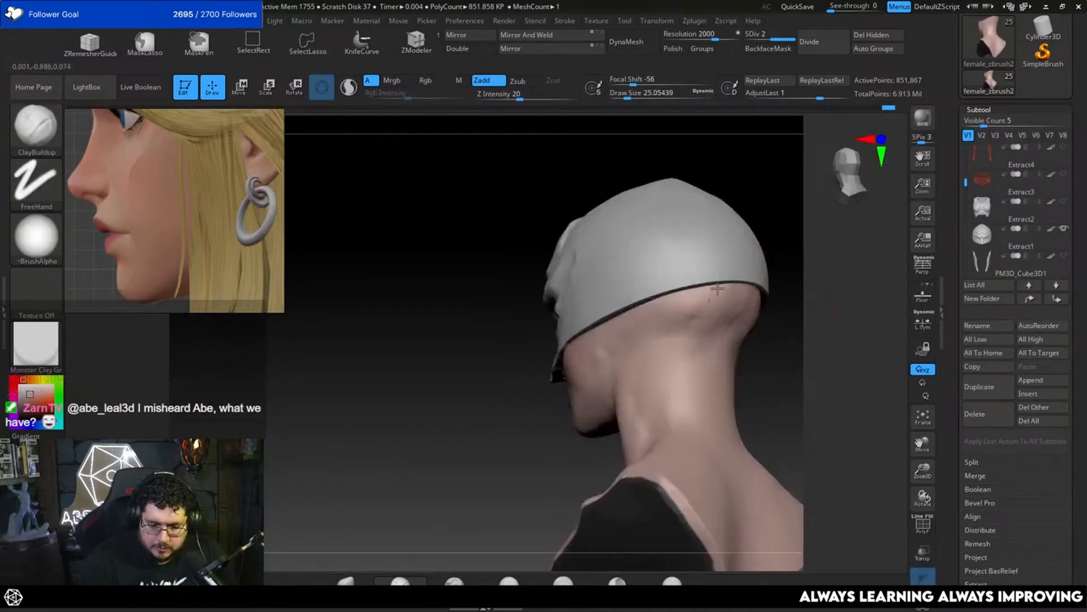
right_click_drag(701, 288, 727, 335, "shift")
Step: Flatten the added volume at the base of the skull using TrimDynamic
key("b")
key("t")
key("d")
key("s")
left_click(741, 308)
Step: Refine the skull base and nape silhouette using the Move brush at draw sizes of about 41.42 and 25.05
key("b")
key("m")
key("v")
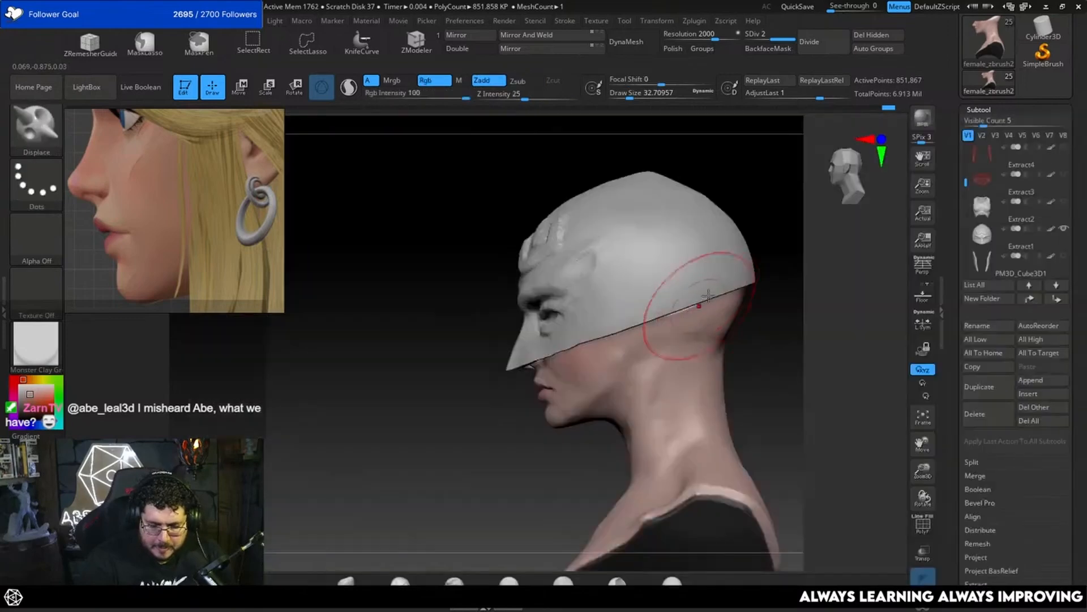
key("b")
key("m")
key("v")
key("s")
left_click(702, 300)
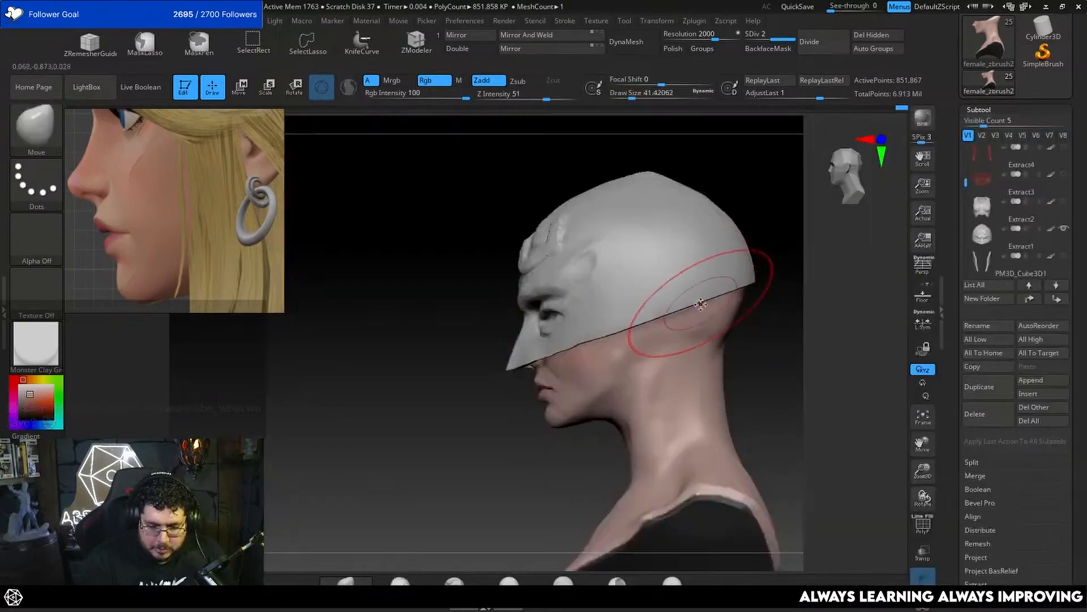
key("s")
left_click(692, 308)
right_click_drag(777, 315, 796, 318)
right_click_drag(763, 353, 759, 358)
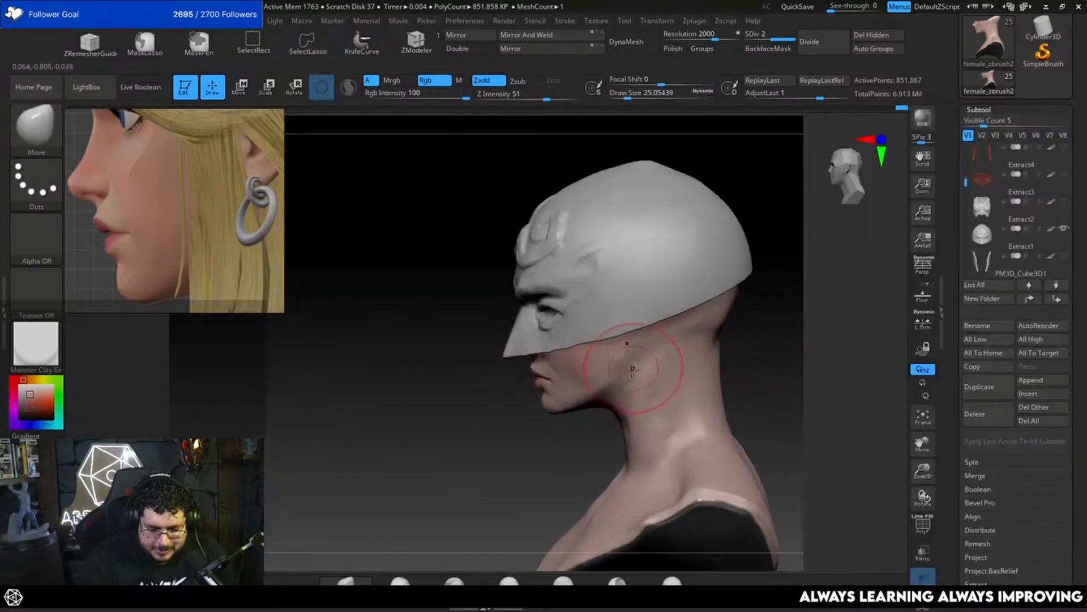
Step: Flatten the planes around the rear cheek and jaw corner using TrimDynamic at a draw size of about 12.91
key("b")
key("t")
key("d")
key("s")
left_click(615, 364)
right_click_drag(543, 471, 560, 465)
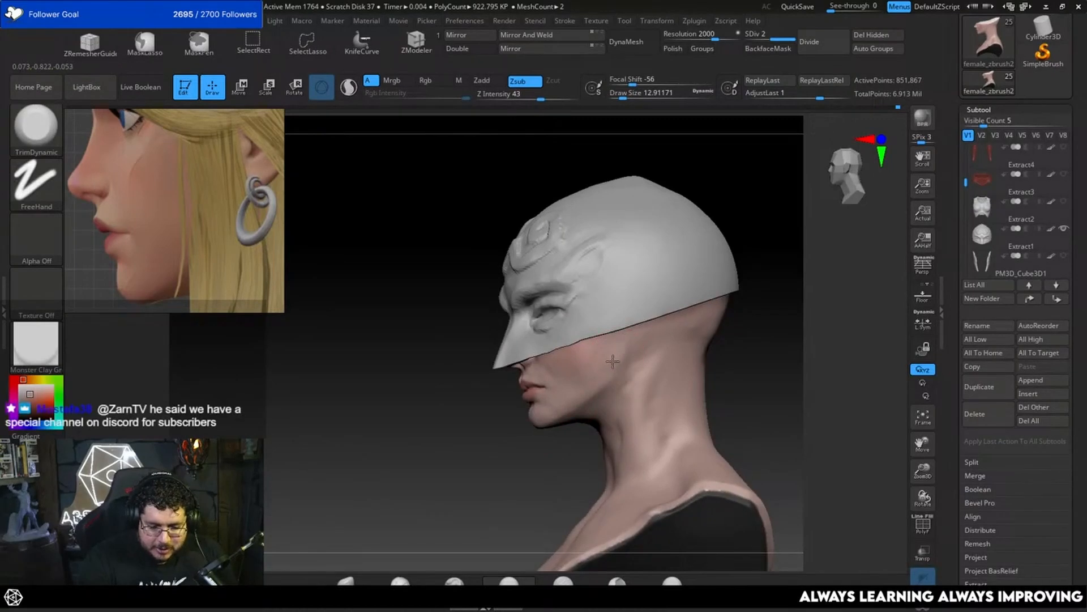
right_click_drag(771, 334, 764, 357)
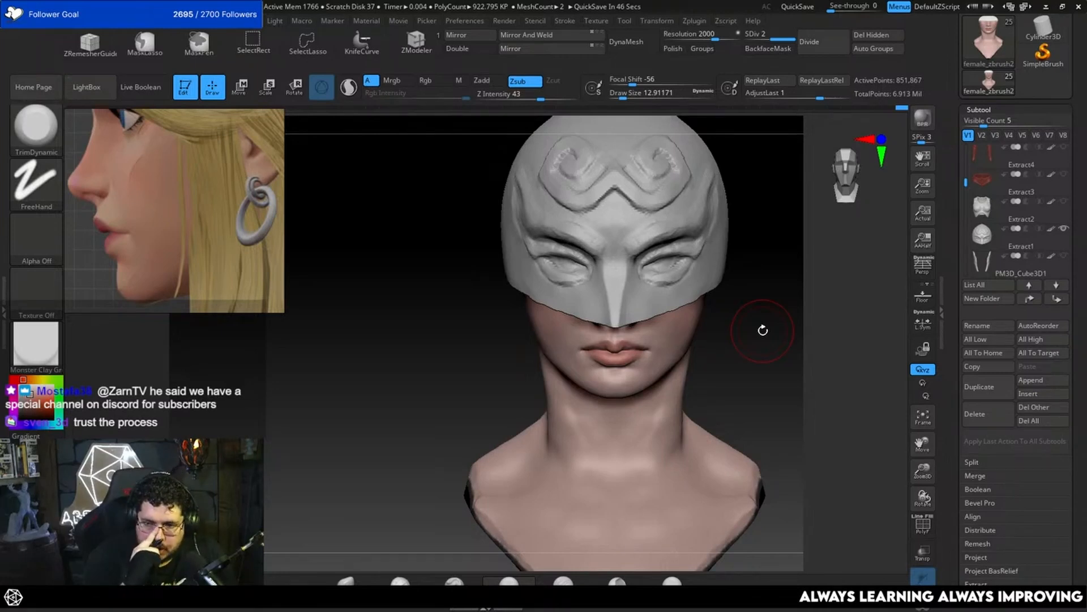
Step: Reshape the upper lip and philtrum below the nose using the Move brush at a draw size of about 4.99
left_click_drag(757, 364, 687, 372)
left_click_drag(600, 447, 719, 367, "alt")
left_click_drag(861, 290, 744, 322, "alt")
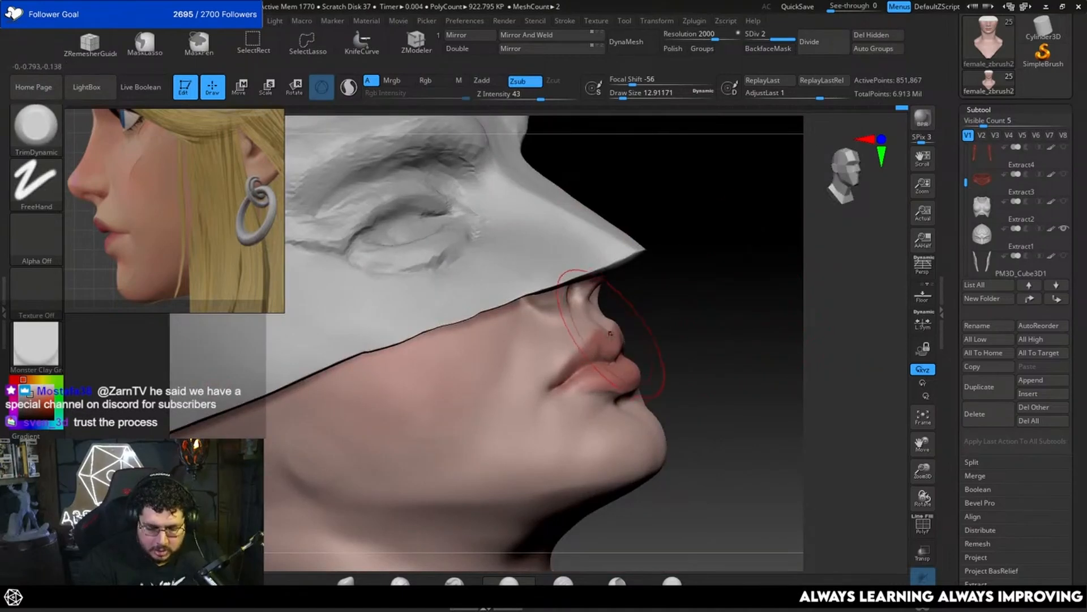
key("b")
key("m")
key("v")
mouse_move(660, 294)
left_mouse_down()
mouse_move(673, 282)
mouse_move(680, 306)
left_mouse_up()
key("space")
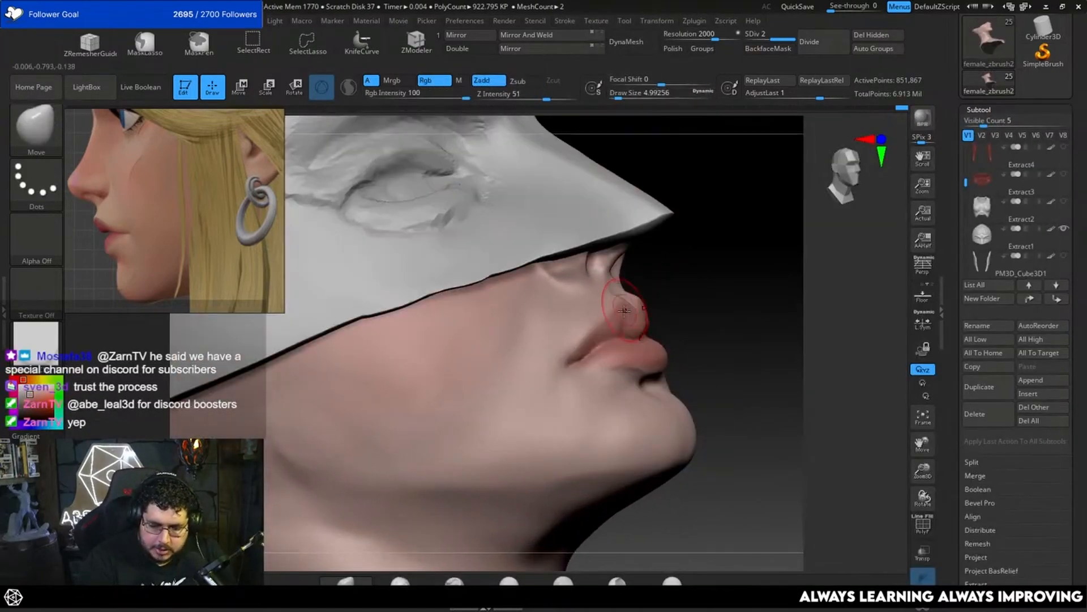
mouse_move(695, 267)
left_mouse_down()
mouse_move(684, 297)
mouse_move(760, 296)
left_mouse_up()
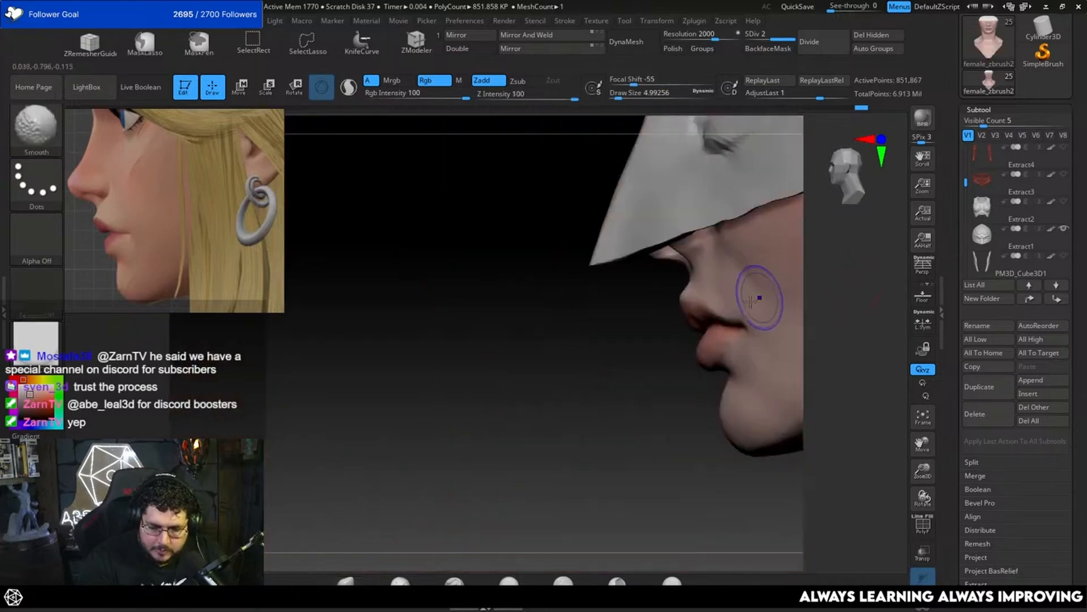
Step: Adjust the upper lip's profile using the Move brush at a draw size of about 4.3, comparing the shape before and after
key("]")
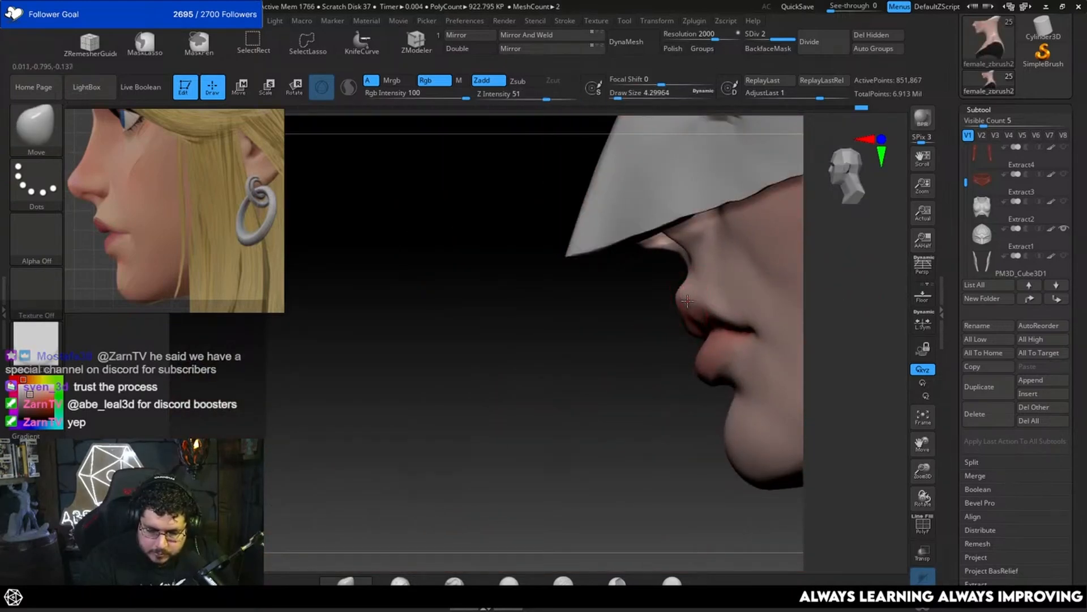
left_click_drag(690, 299, 696, 298)
left_click_drag(643, 329, 700, 296)
mouse_move(820, 276)
left_mouse_down("shift")
mouse_move(832, 285)
mouse_move(872, 274)
mouse_move(888, 325)
mouse_move(806, 304)
mouse_move(818, 369)
mouse_move(869, 363)
left_mouse_up("shift")
key("ctrl+z")
key("ctrl+shift+z")
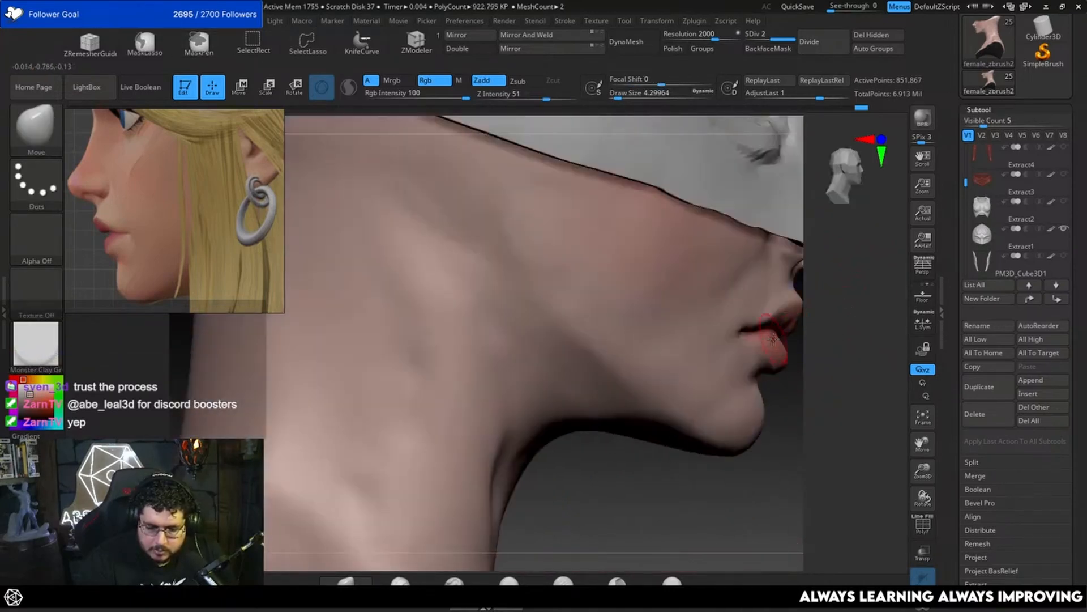
Step: Fine-tune the lip contours using the Move brush at a draw size of about 3.67
key("space")
left_click(772, 330)
mouse_move(839, 322)
left_mouse_down()
mouse_move(814, 321)
mouse_move(828, 312)
mouse_move(667, 316)
left_mouse_up()
key("space")
left_click(749, 307)
key("space")
left_click(752, 294)
Step: Flatten the skin planes above the upper lip using TrimDynamic at a draw size of about 4.3
key("b")
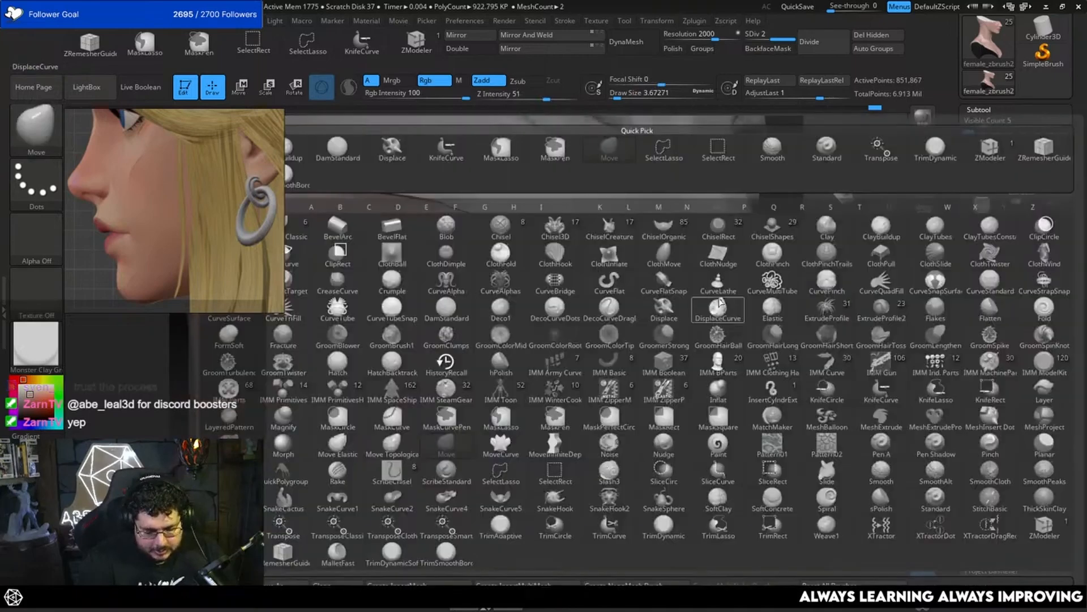
key("t")
key("d")
key("space")
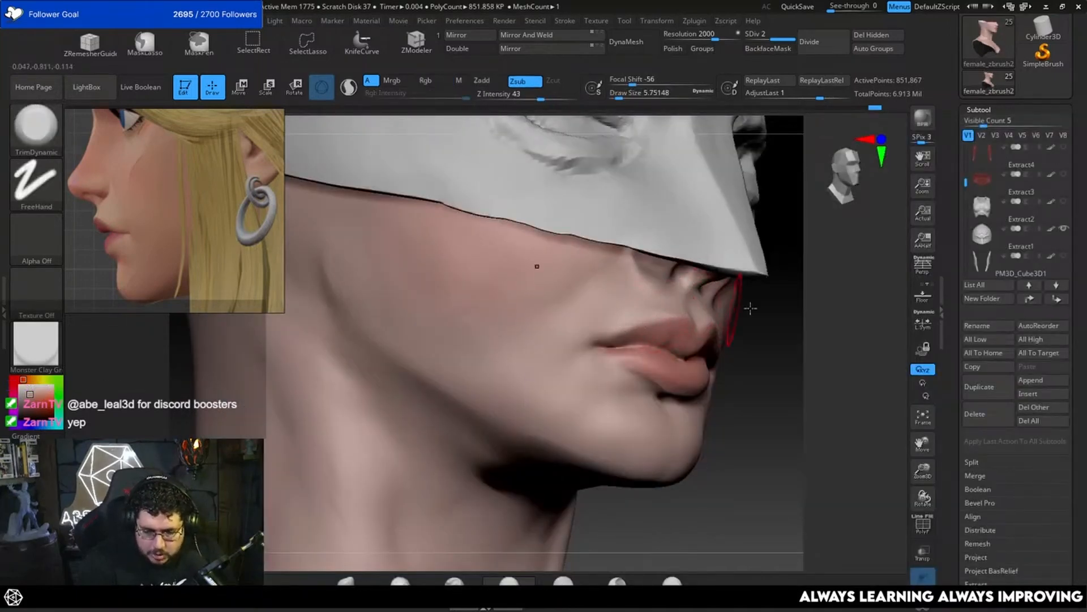
left_click_drag(751, 308, 649, 315)
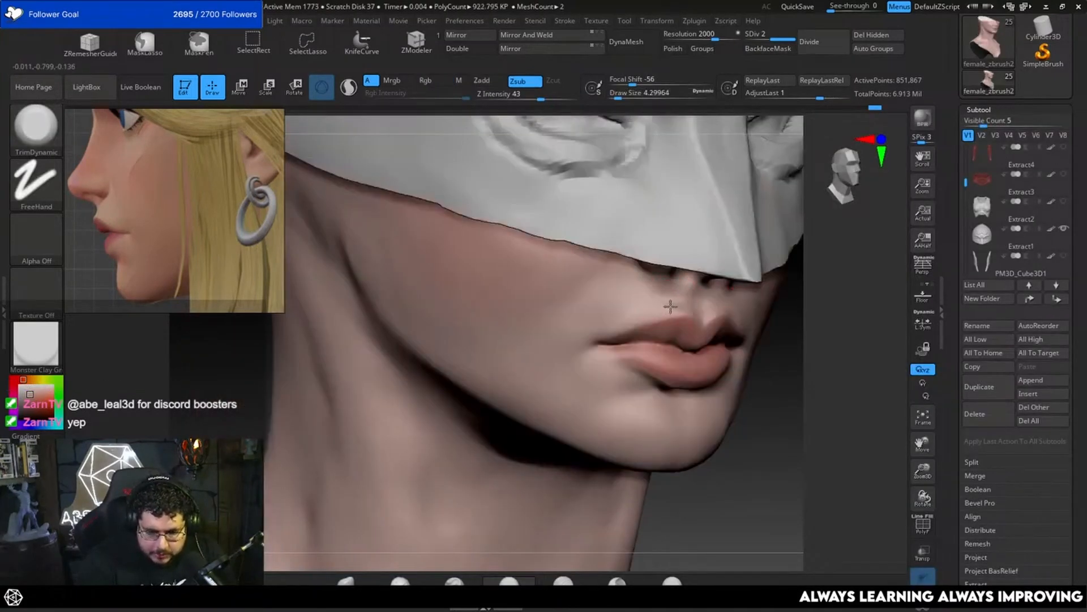
Step: Build up the area between the nose and the mouth corner using ClayBuildup at a draw size of about 4.3
key("b")
key("c")
key("b")
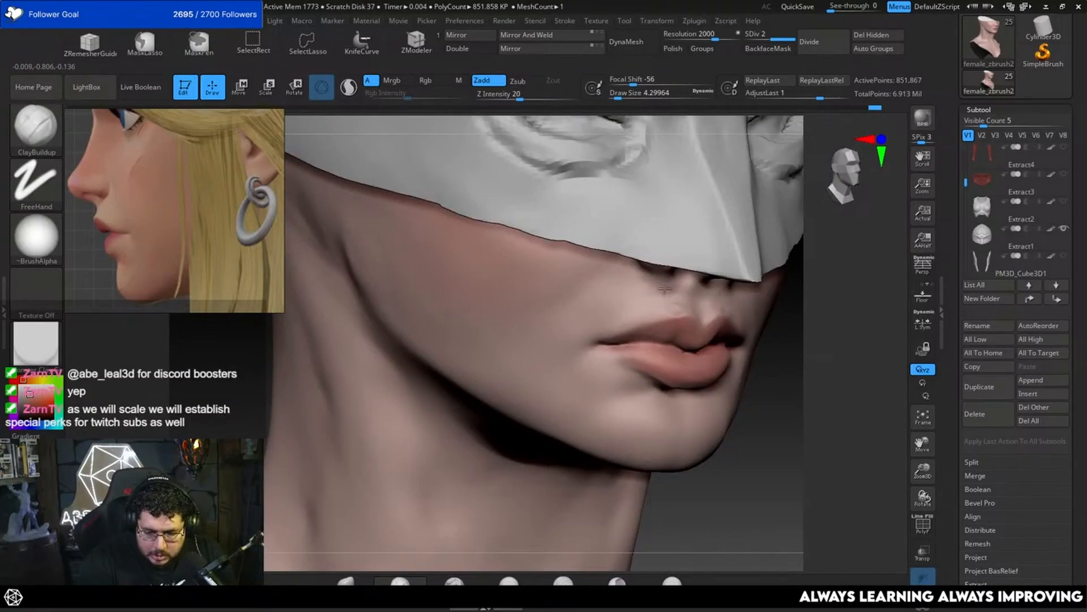
mouse_move(803, 315)
left_mouse_down()
mouse_move(784, 325)
mouse_move(768, 301)
left_mouse_up()
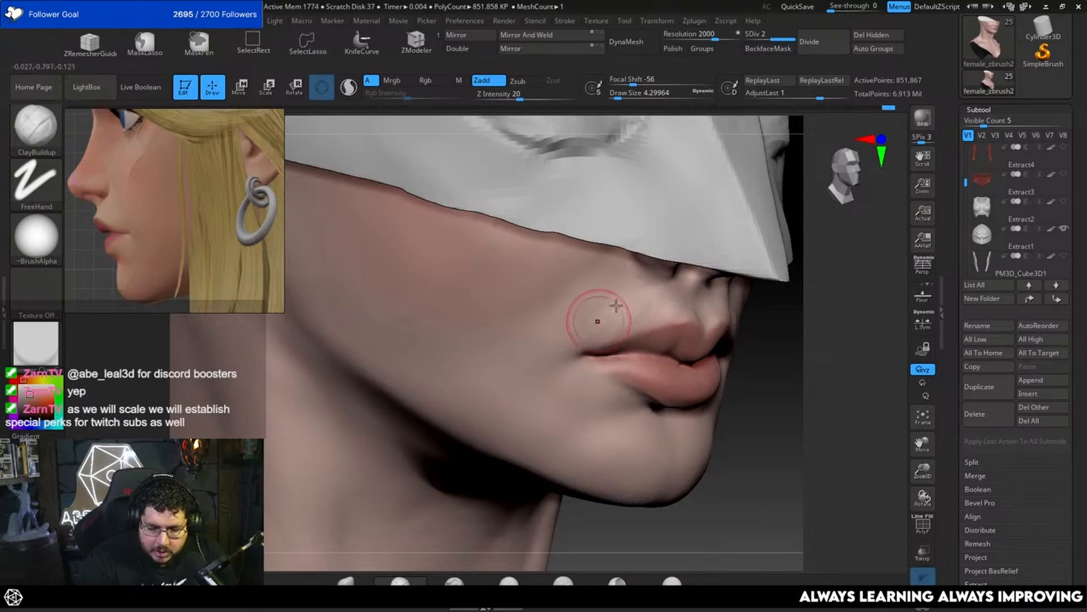
key("shift")
left_click_drag(667, 297, 695, 275, "shift")
left_click_drag(873, 320, 786, 306)
left_click_drag(716, 276, 679, 253, "shift")
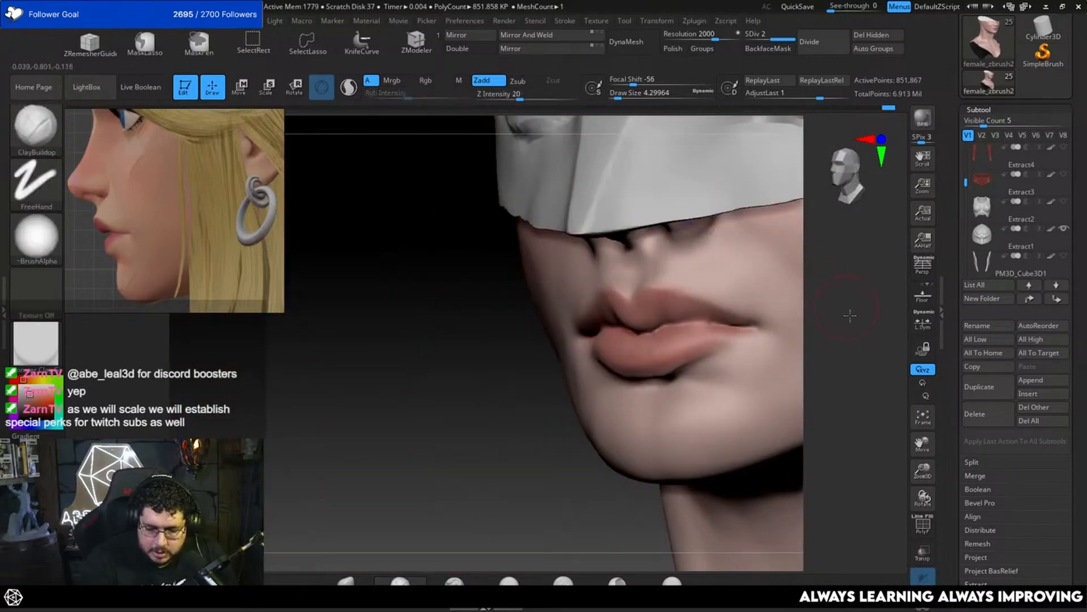
Step: Add volume to the upper lip using ClayBuildup at a draw size of about 3.67 and smooth it
left_click_drag(852, 315, 793, 313)
left_click_drag(736, 279, 706, 283, "shift")
left_click_drag(617, 374, 677, 345)
key("space")
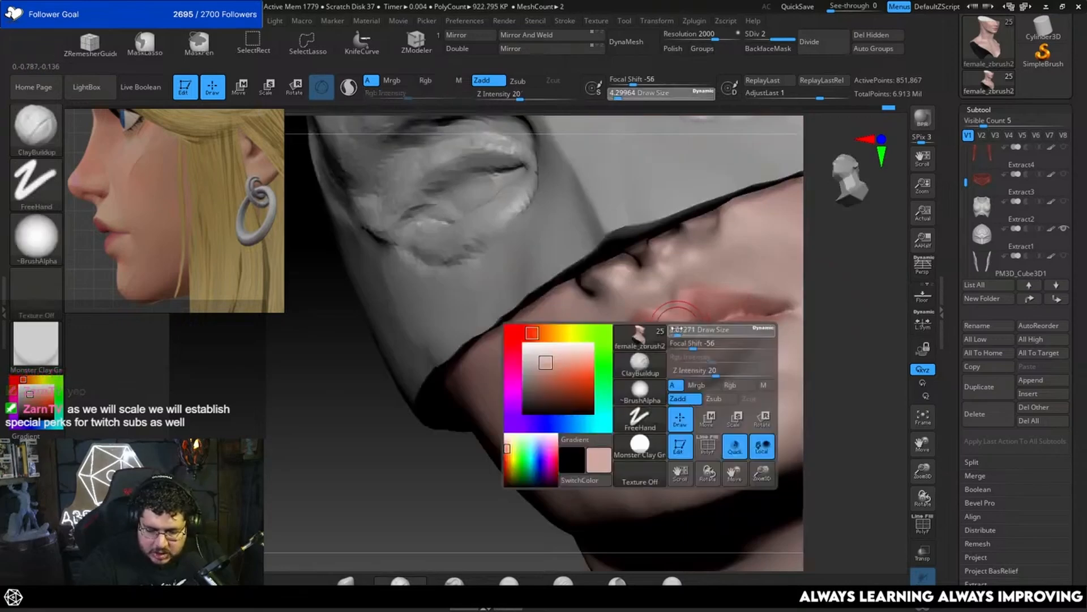
key("shift")
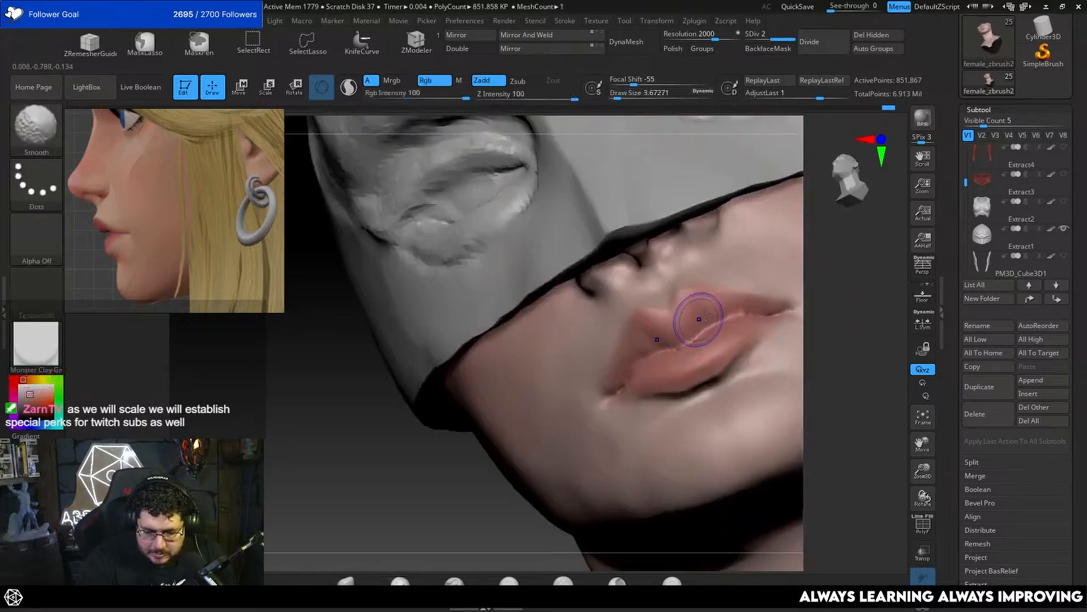
mouse_move(849, 297)
left_mouse_down("shift")
mouse_move(809, 291)
mouse_move(863, 278)
left_mouse_up("shift")
Step: Sharpen the line between the lips and the creases under the nose using DamStandard at a draw size of about 2.19
key("b")
key("d")
key("s")
key("space")
left_click_drag(734, 302, 732, 305)
key("space")
key("space")
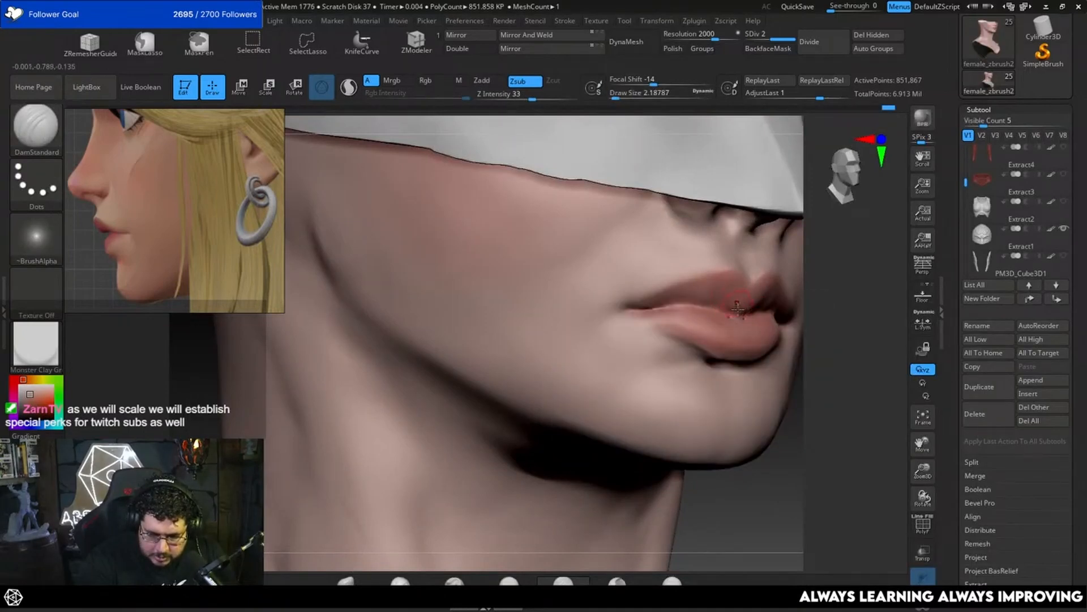
mouse_move(852, 300)
left_mouse_down()
mouse_move(819, 301)
mouse_move(809, 269)
mouse_move(840, 253)
mouse_move(823, 262)
mouse_move(850, 286)
left_mouse_up()
left_click_drag(837, 249, 813, 309, "alt")
left_click_drag(669, 406, 738, 288)
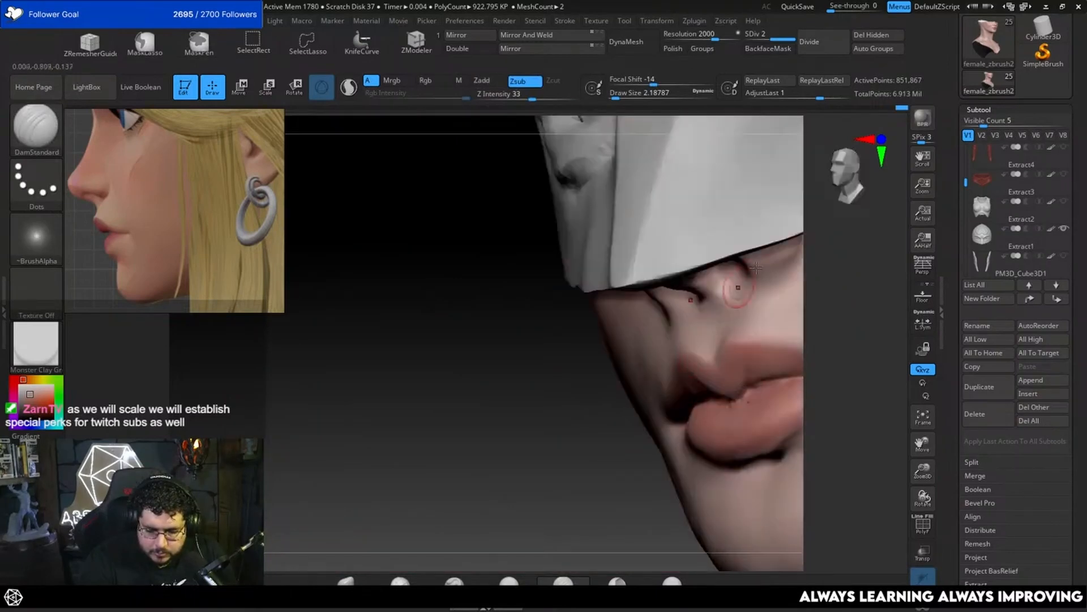
Step: Undo the last strokes beneath the nose and smooth the philtrum ridges at a draw size of about 2.19
key("b")
key("c")
key("b")
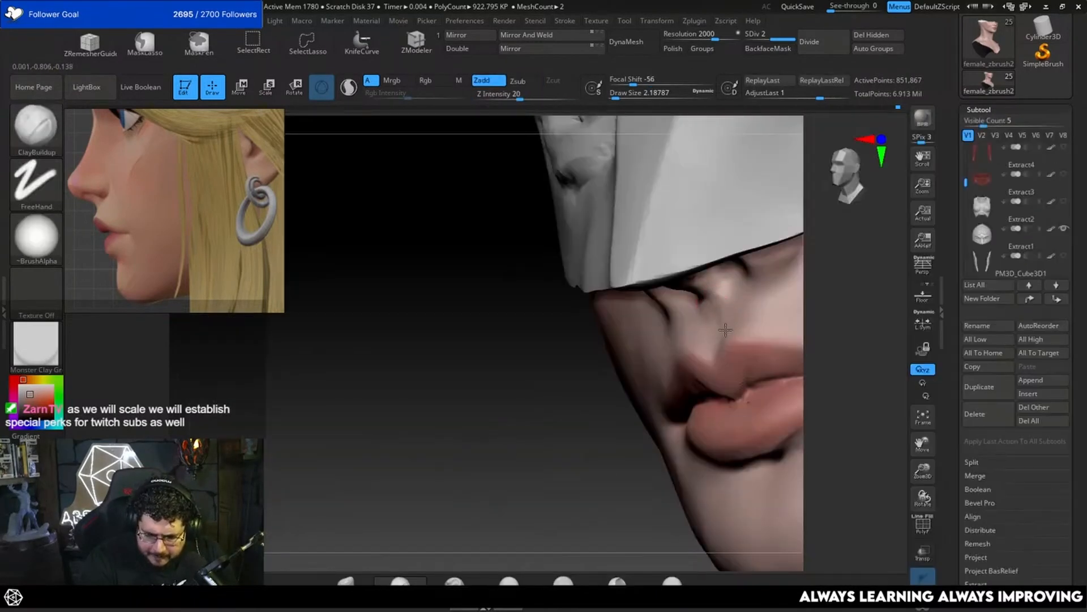
left_click_drag(595, 434, 637, 417)
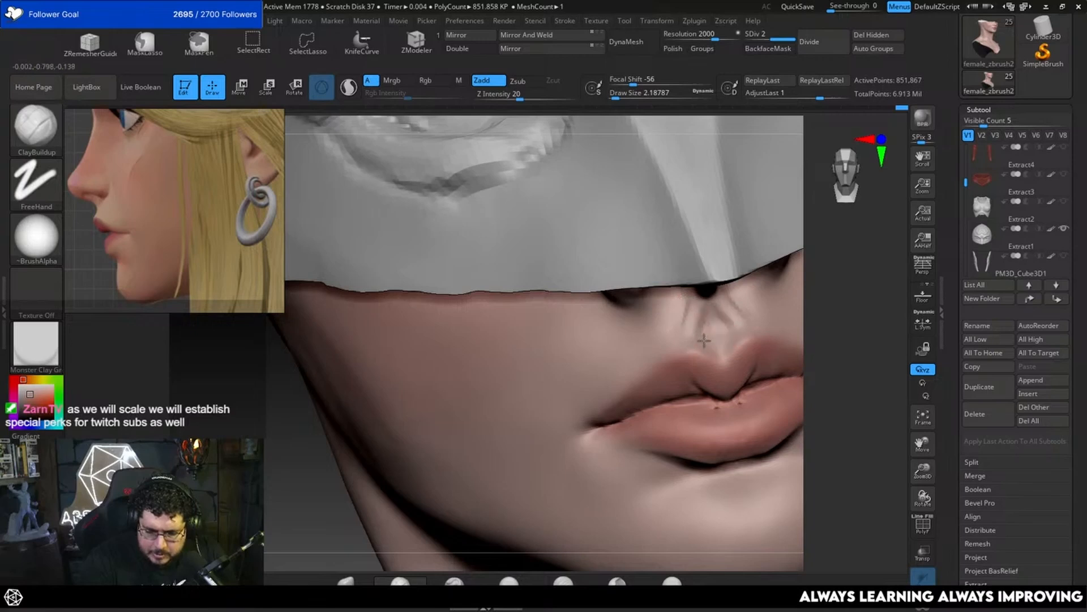
key("ctrl+z")
key("ctrl+z")
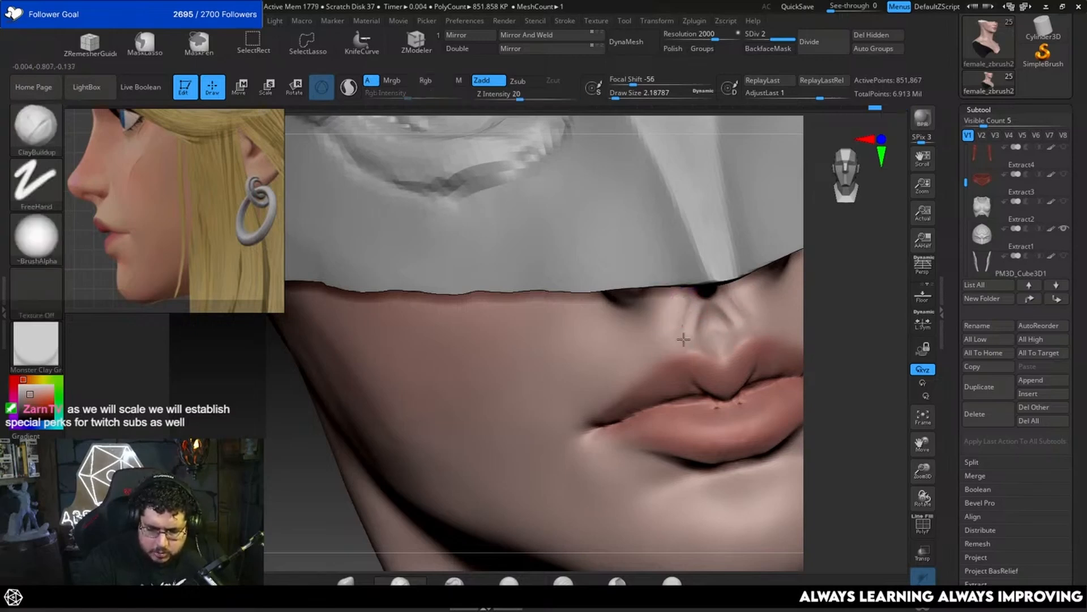
key("shift")
left_click_drag(685, 314, 714, 323, "shift")
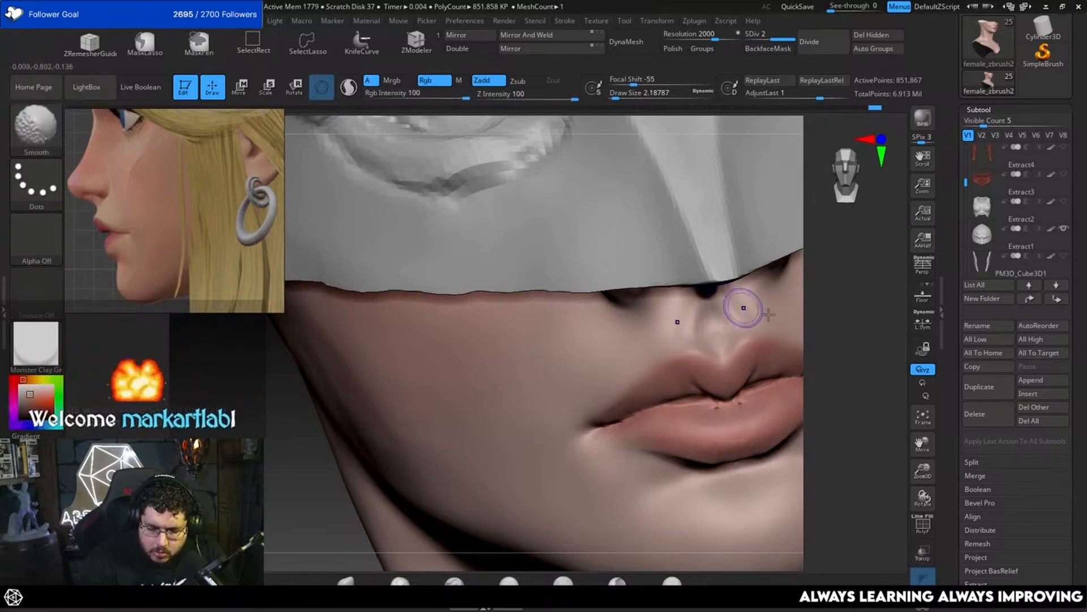
Step: Nudge the philtrum area beneath the nose into shape using the Move brush at a draw size of about 3.11
mouse_move(844, 346)
left_mouse_down("alt")
mouse_move(840, 308)
mouse_move(815, 311)
left_mouse_up("alt")
key("b")
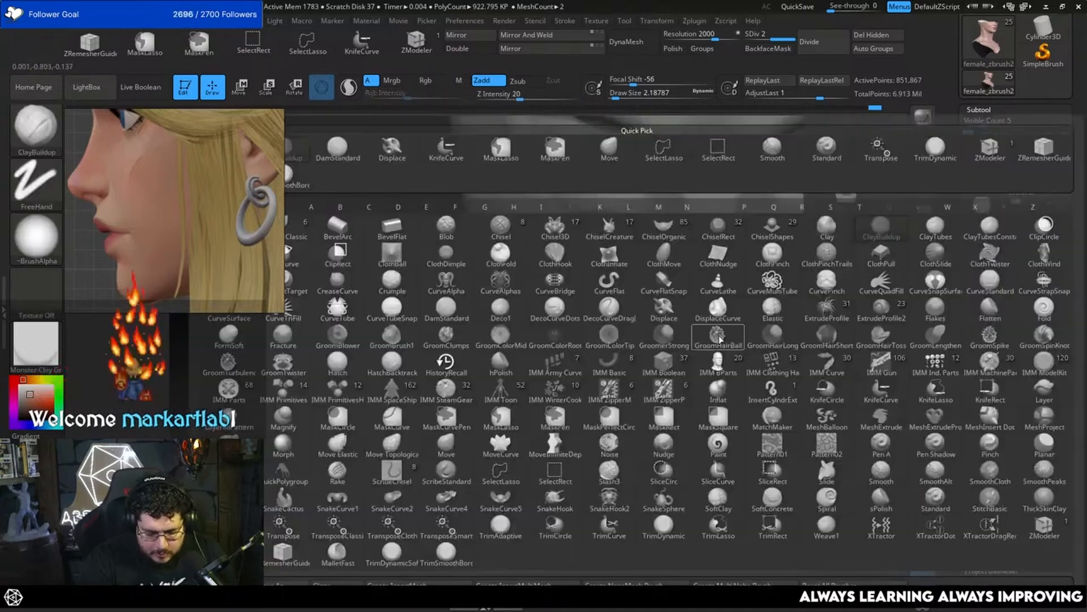
key("m")
key("v")
left_click_drag(728, 327, 724, 326)
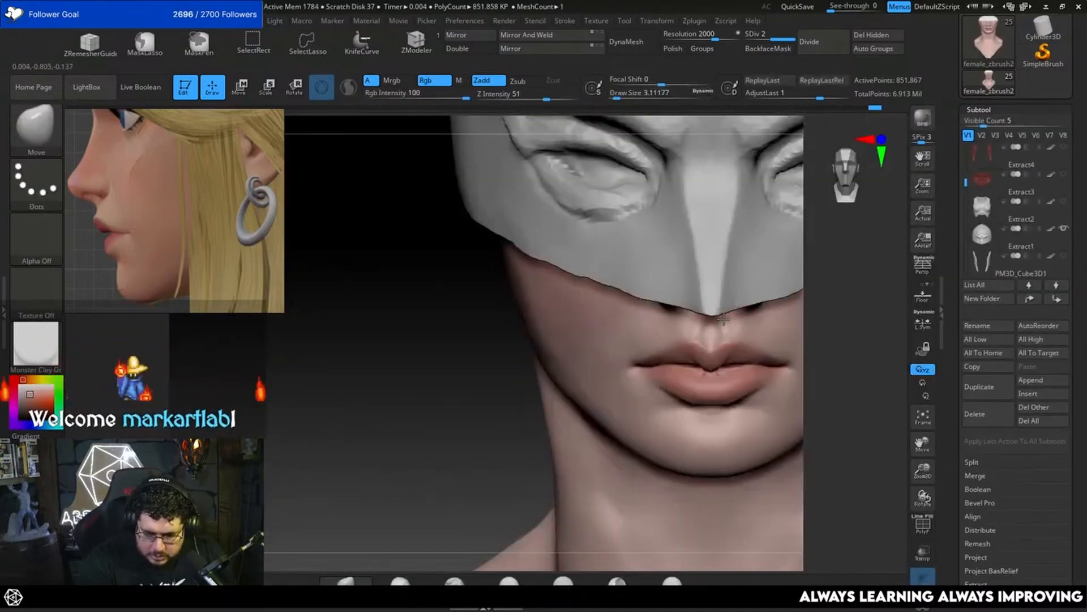
left_click_drag(860, 330, 853, 272, "alt")
left_click_drag(881, 403, 814, 417, "alt")
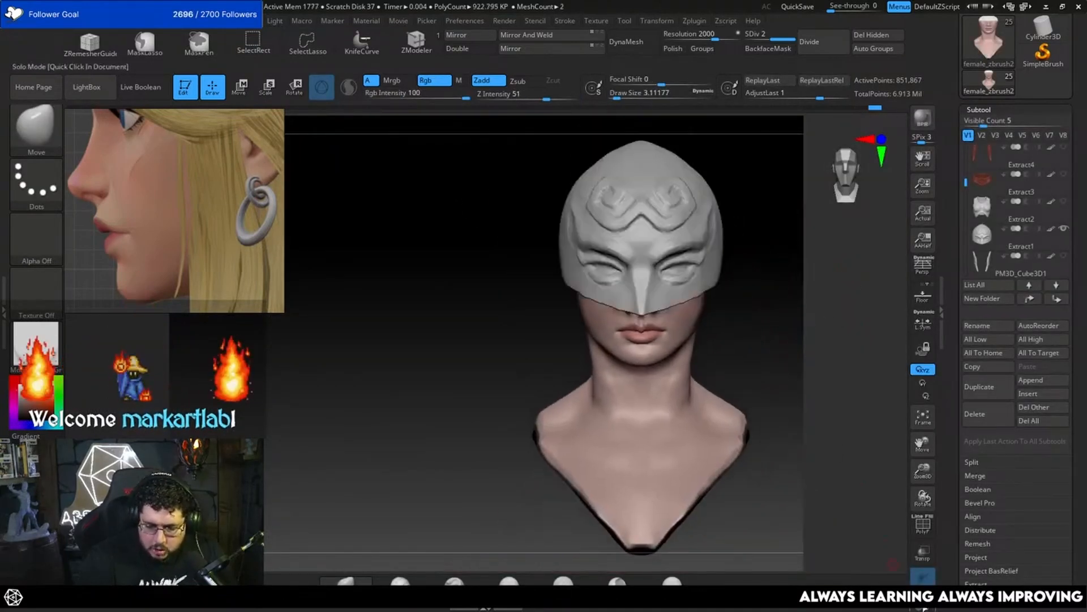
Step: Show all the character's subtools again and review the full figure from the front and side
left_click(1063, 228)
left_click(1064, 229)
left_click(1063, 229, "shift")
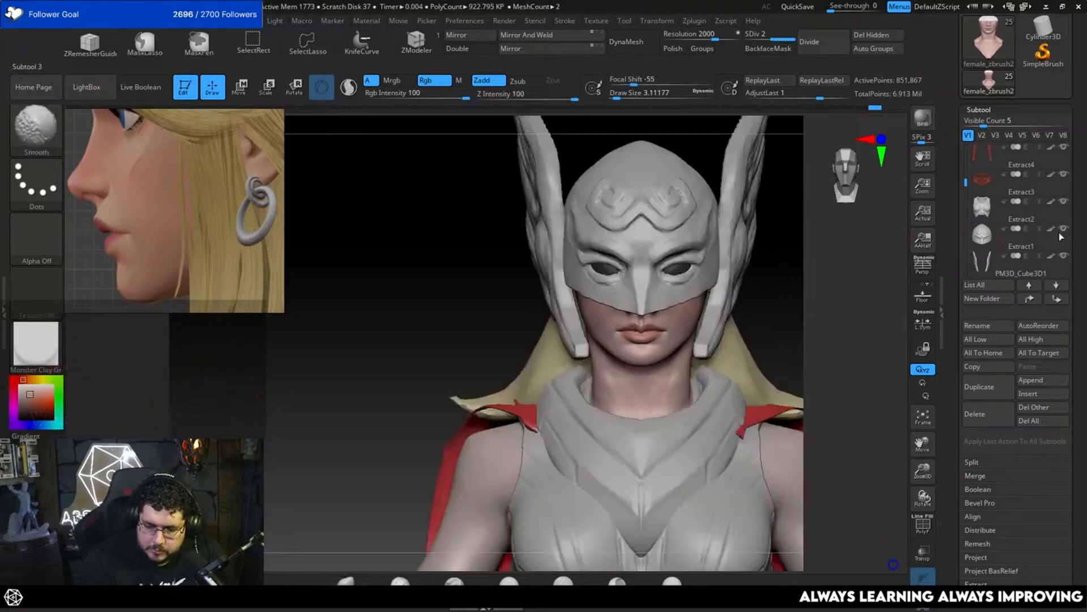
left_click_drag(797, 355, 751, 356, "alt")
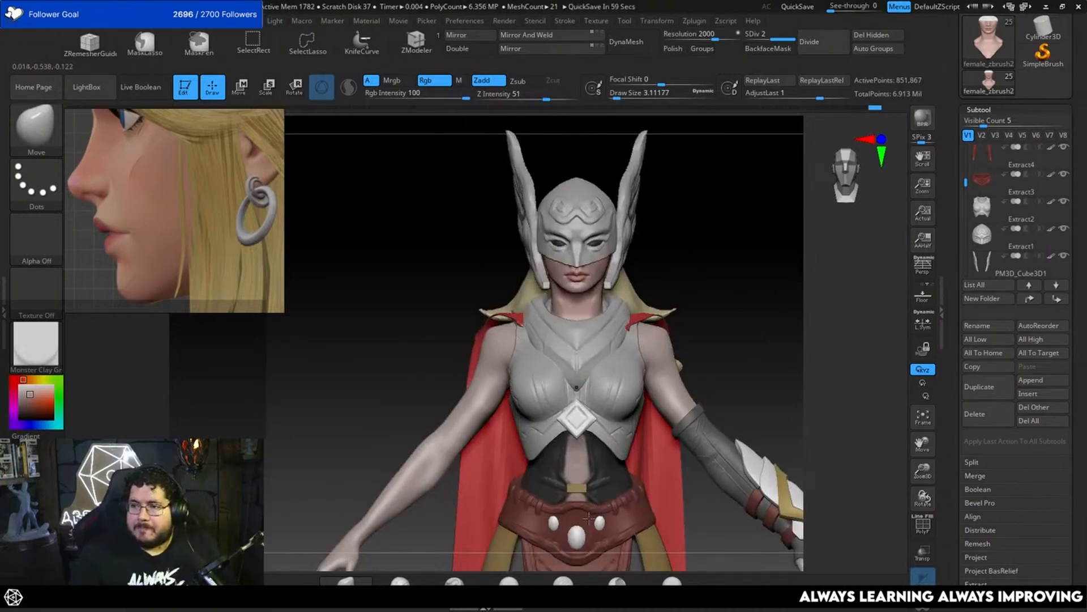
left_click_drag(769, 340, 778, 361)
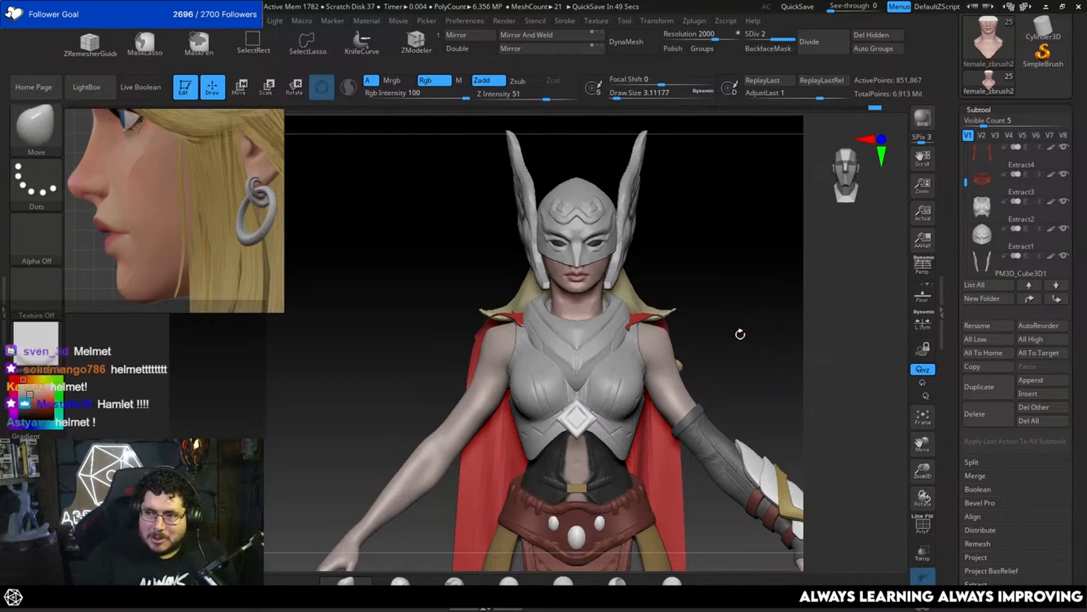
left_click_drag(741, 334, 761, 378)
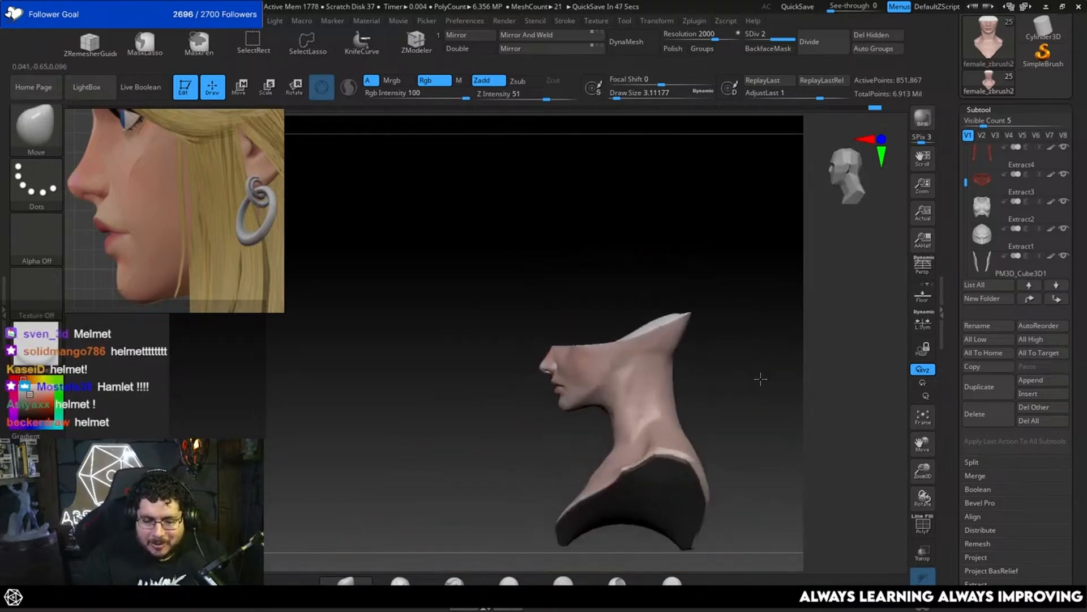
left_click_drag(762, 280, 772, 346, "alt")
Step: Select the helmet dome, Extract1, and examine its shape in isolation and against the rest of the figure
left_click(668, 339, "alt")
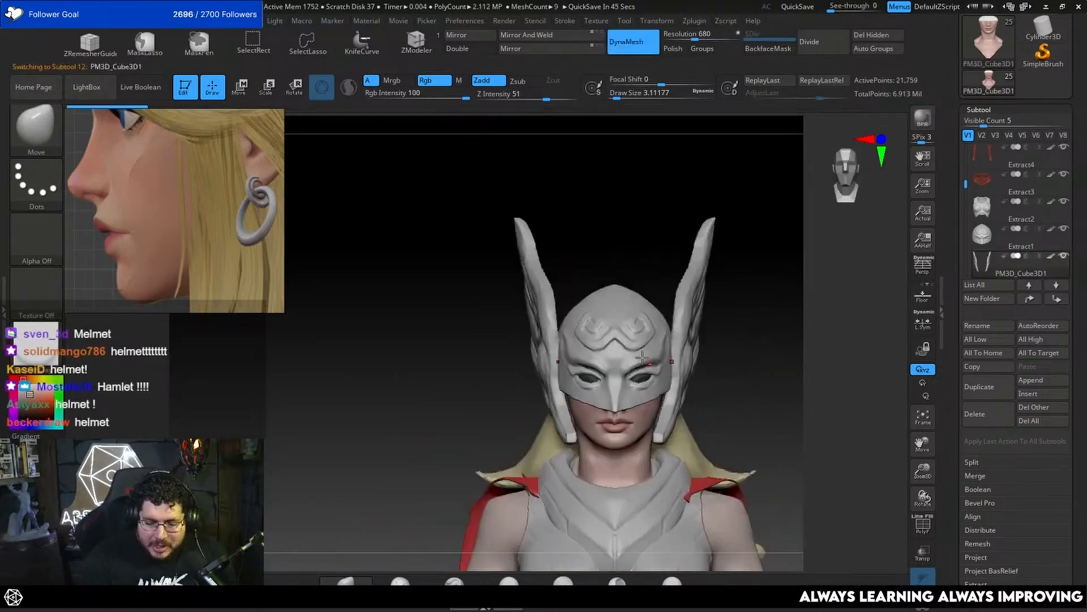
left_click(643, 357, "alt")
left_click(926, 607)
left_click_drag(811, 417, 831, 417)
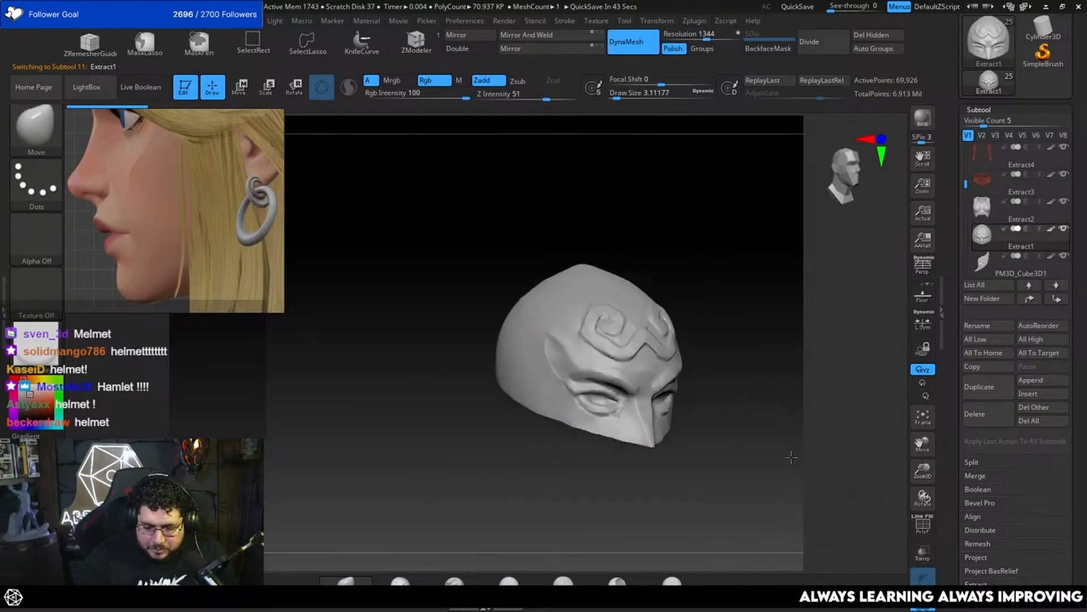
left_click_drag(759, 417, 782, 420, "shift")
left_click_drag(807, 385, 705, 359, "alt")
left_click(924, 608)
left_click_drag(767, 434, 738, 419, "shift")
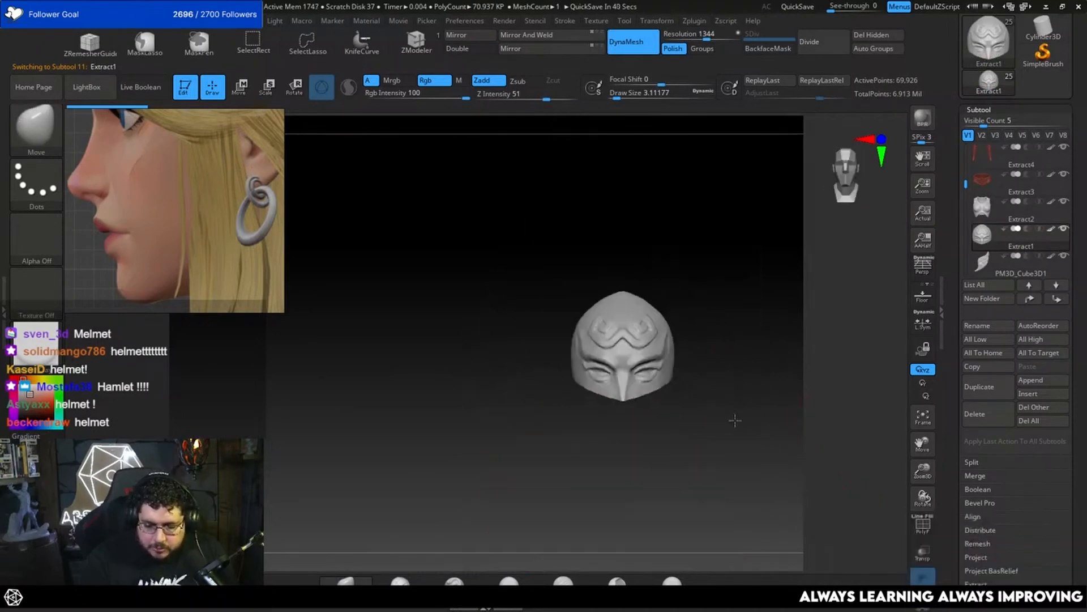
Step: Select the helmet's winged side pieces and clone them into a separate tool
left_click(693, 304, "alt")
left_click_drag(780, 329, 704, 313)
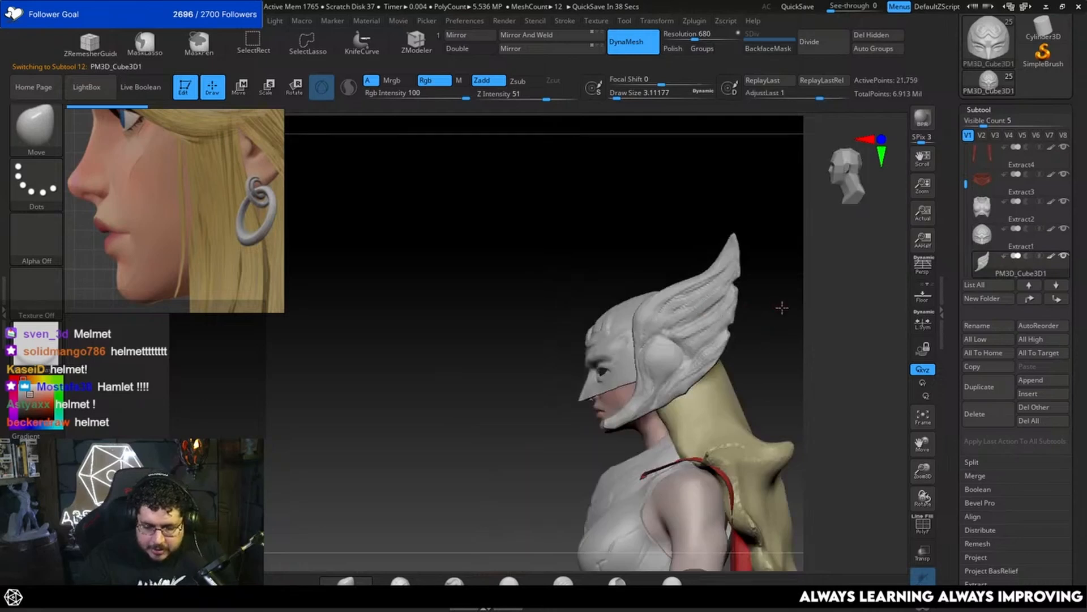
left_click_drag(782, 308, 789, 361, "alt")
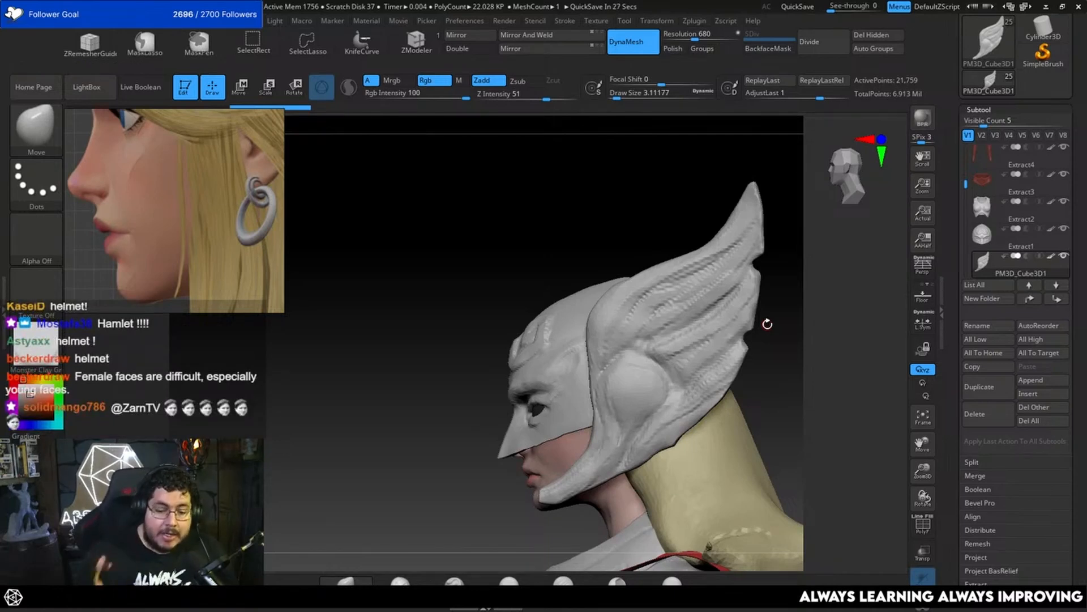
mouse_move(767, 324)
left_mouse_down()
mouse_move(761, 341)
mouse_move(804, 397)
mouse_move(816, 389)
mouse_move(753, 414)
left_mouse_up()
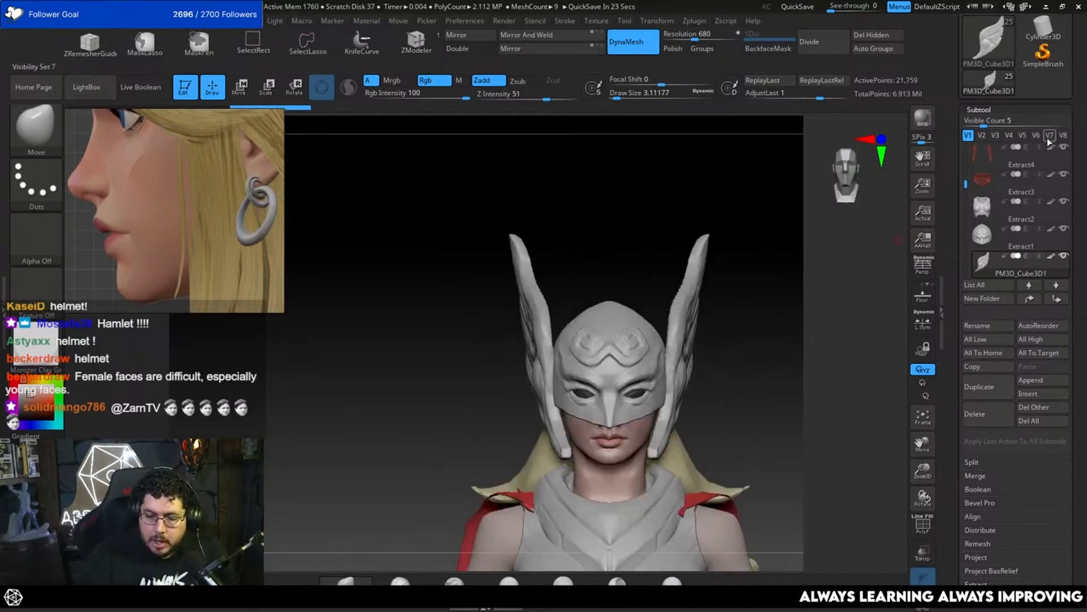
left_click_drag(1026, 110, 1016, 264)
left_click(975, 106)
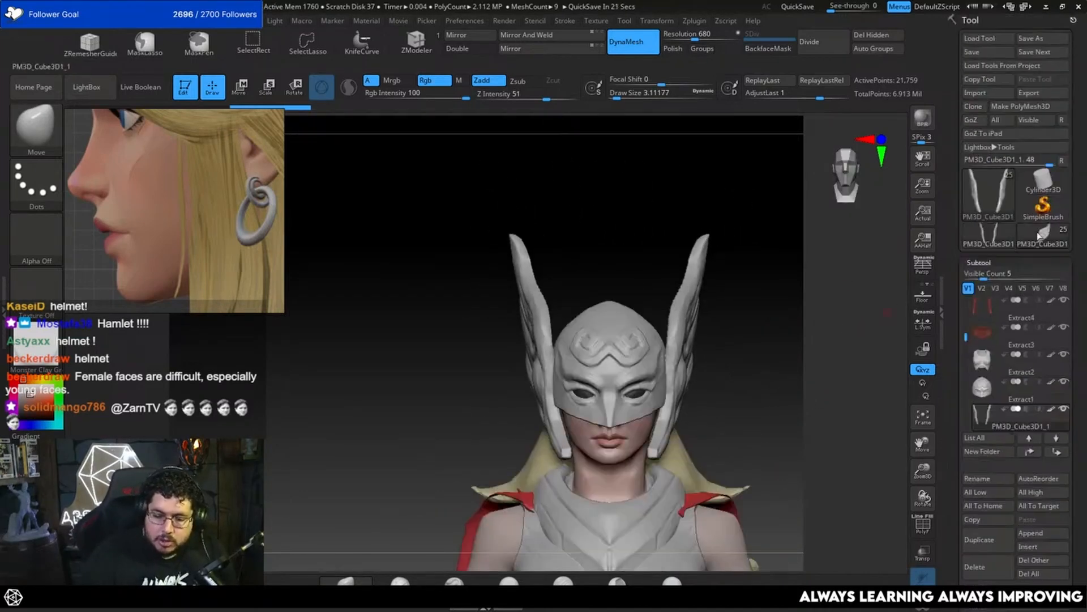
mouse_move(776, 372)
left_mouse_down()
mouse_move(748, 415)
mouse_move(746, 390)
mouse_move(767, 398)
left_mouse_up()
left_click_drag(761, 300, 702, 377, "alt")
Step: Isolate one wing of the cloned pair and delete the hidden opposite wing
mouse_move(551, 264)
left_mouse_down("alt")
mouse_move(553, 308)
mouse_move(570, 257)
left_mouse_up("alt")
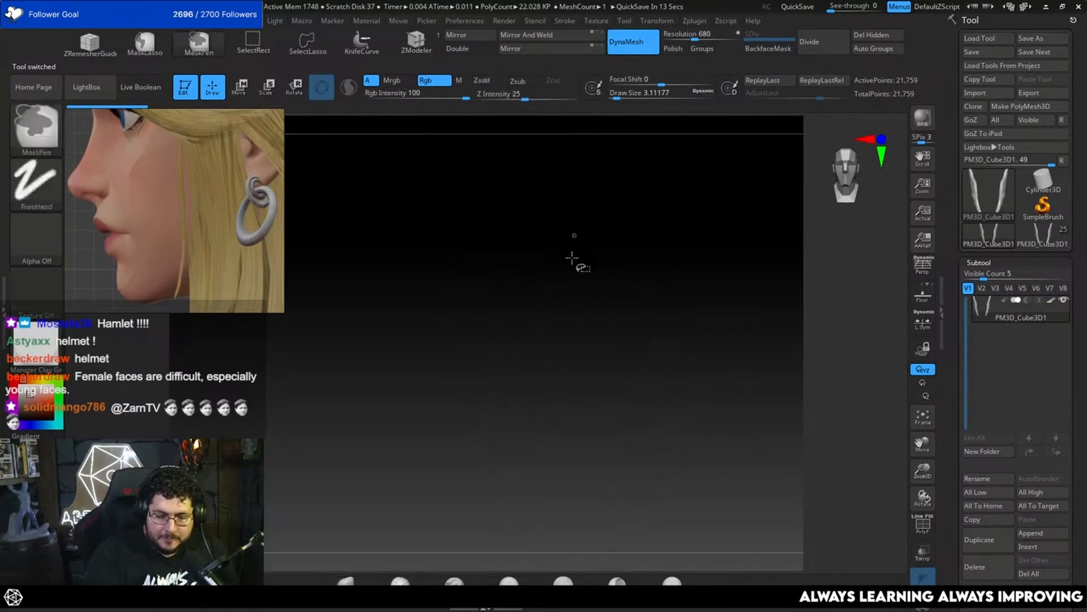
left_click_drag(593, 196, 520, 477, "ctrl+alt+shift")
left_click(787, 418, "ctrl+shift")
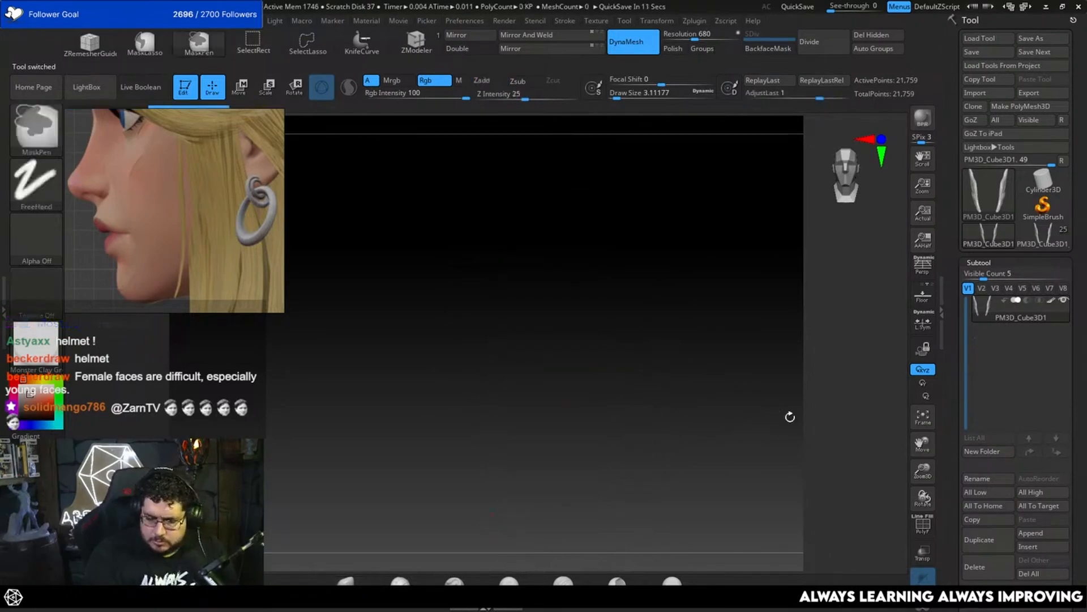
key("f")
left_click_drag(728, 435, 727, 195, "alt")
left_click_drag(525, 172, 350, 558, "ctrl+alt+shift")
left_click(879, 37)
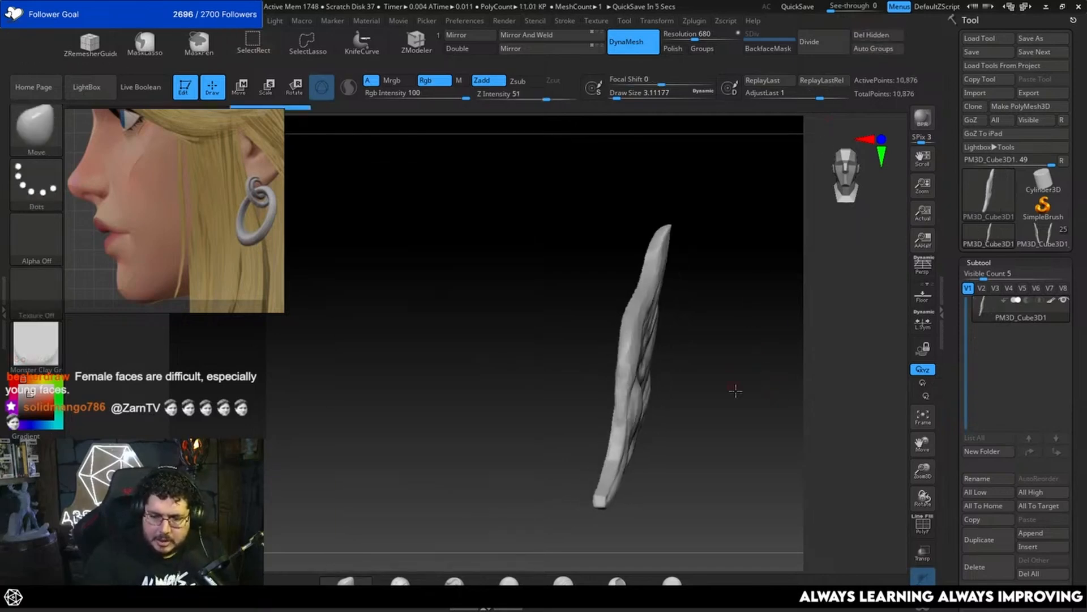
Step: Append a cube to the single wing's tool and make the cube the active subtool
left_click_drag(739, 391, 721, 316, "alt")
key("w")
left_click_drag(719, 412, 758, 413, "alt")
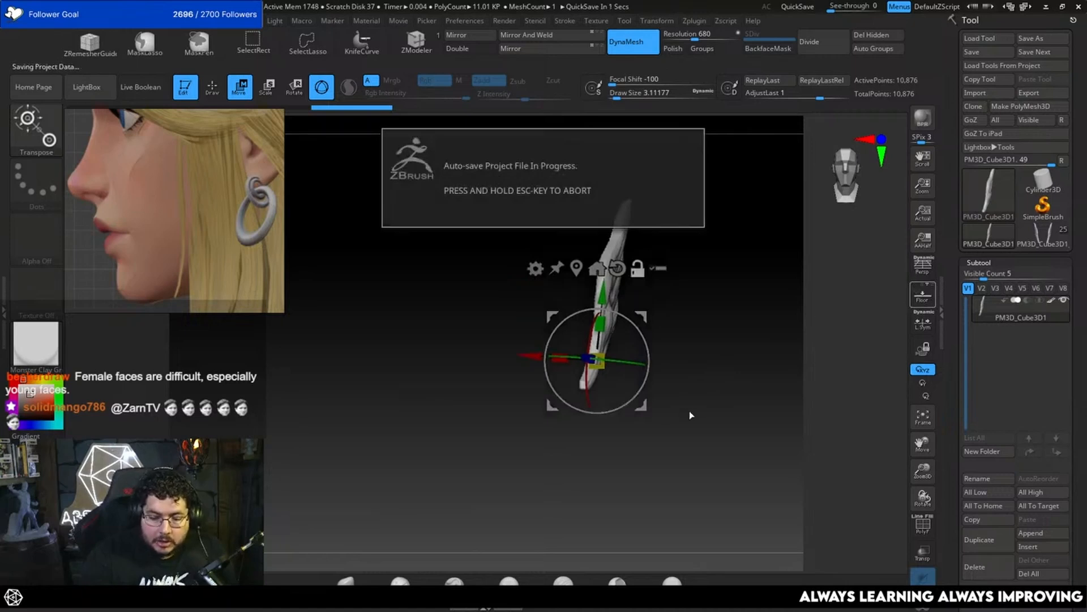
left_click_drag(719, 385, 707, 410, "alt")
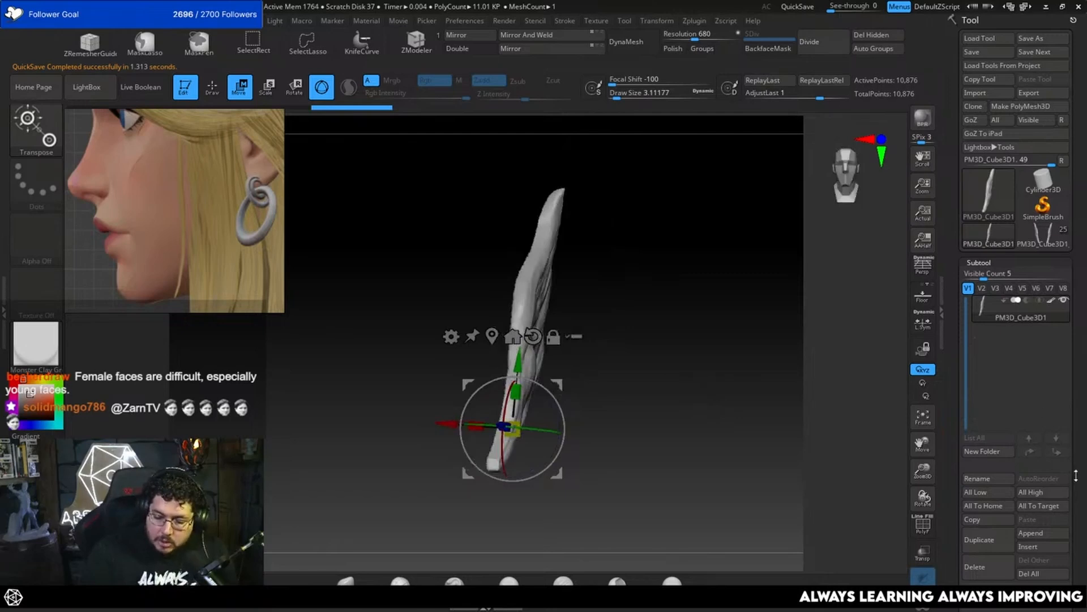
scroll(1076, 475, "down", 2)
left_click(1035, 494)
left_click(612, 419)
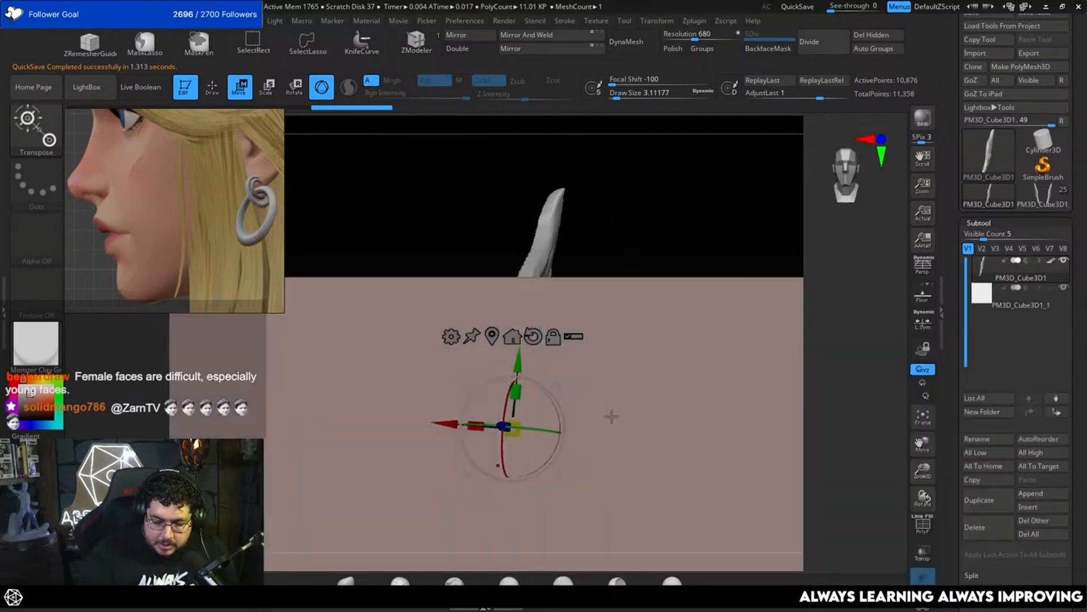
left_click_drag(729, 262, 714, 179, "alt")
left_click_drag(664, 376, 698, 265, "alt")
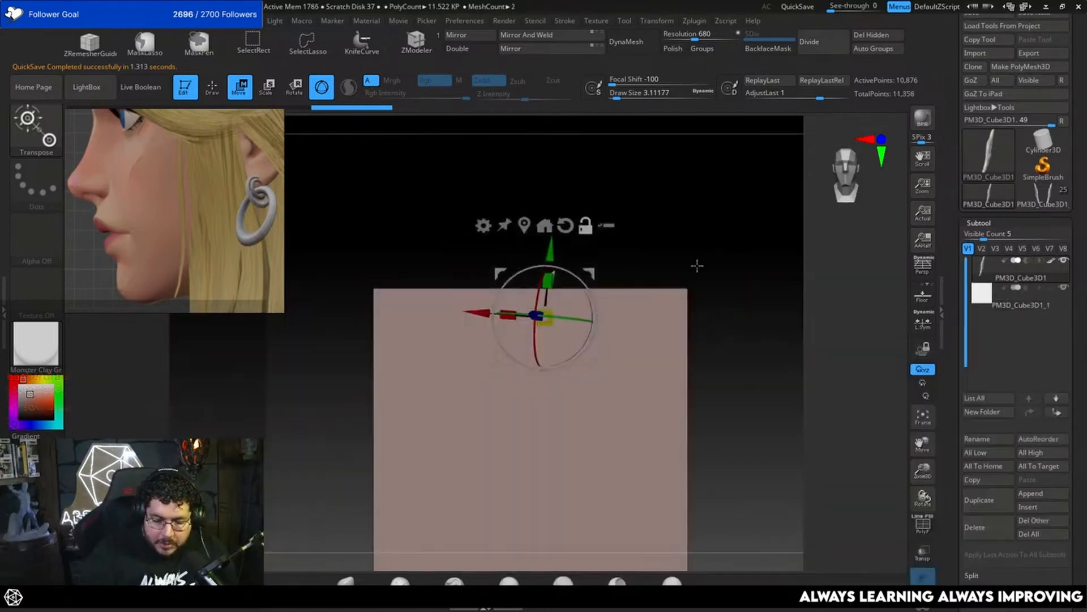
key("q")
left_click(646, 374, "alt")
left_click_drag(749, 347, 751, 373, "alt")
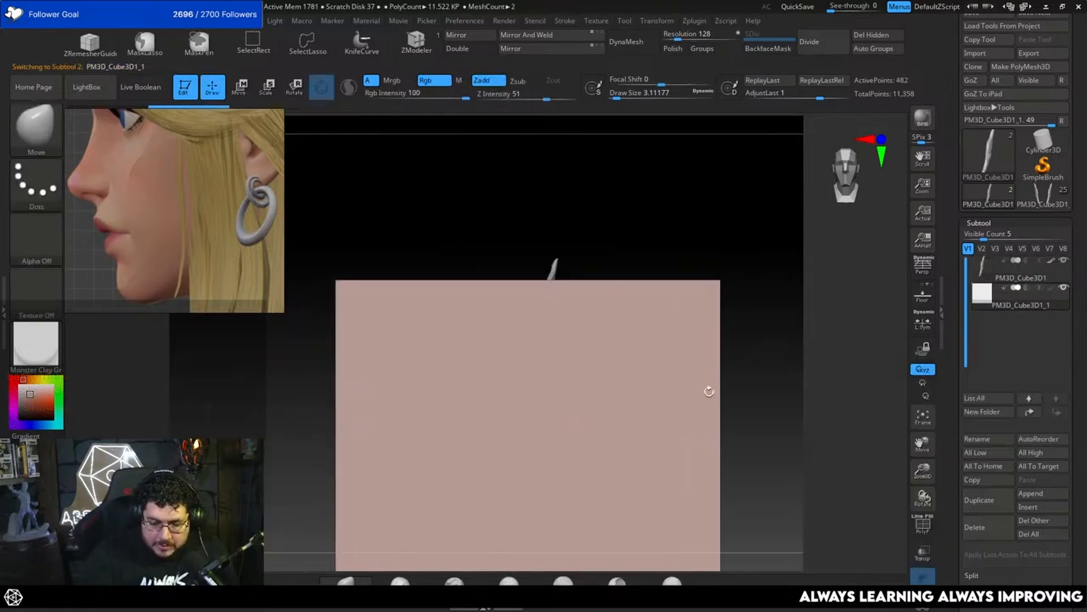
key("r")
left_click_drag(530, 475, 433, 504)
key("ctrl+z")
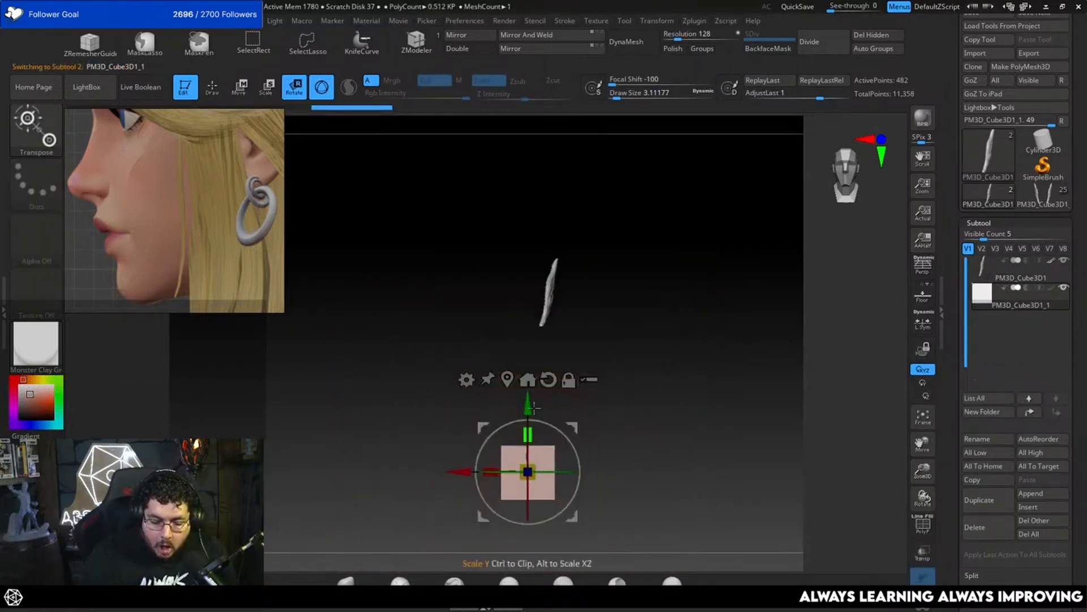
key("q")
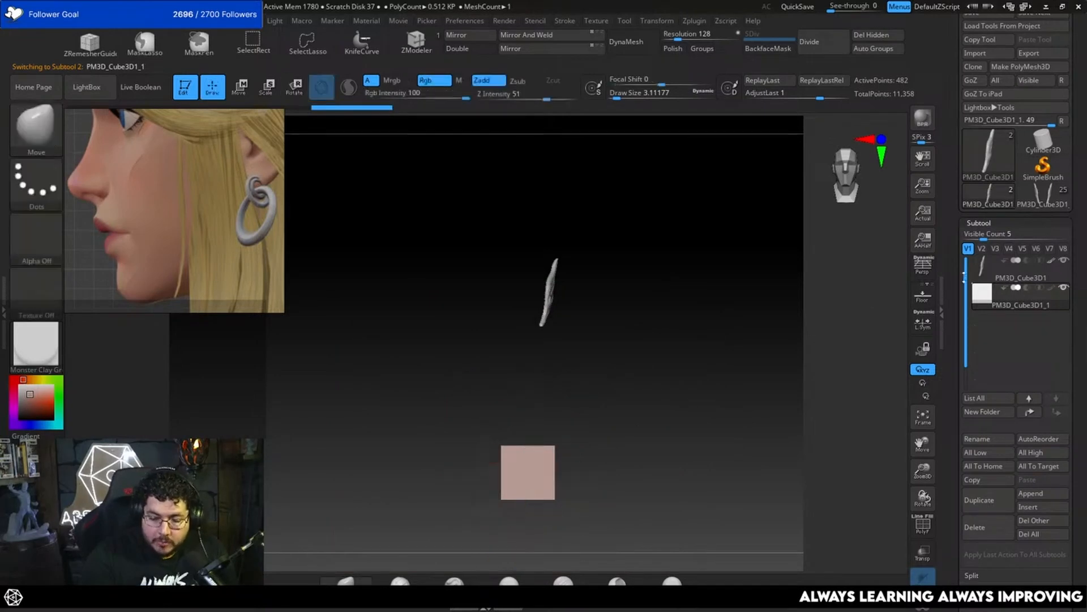
Step: Align the cube with the wing on their horizontal centers
scroll(993, 460, "down", 5)
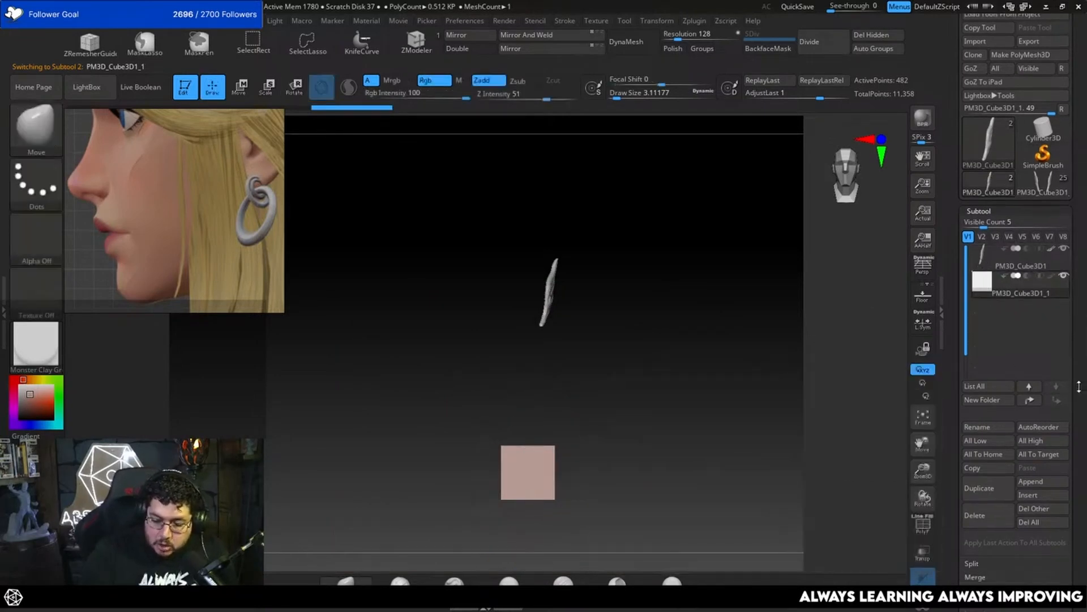
left_click(982, 495)
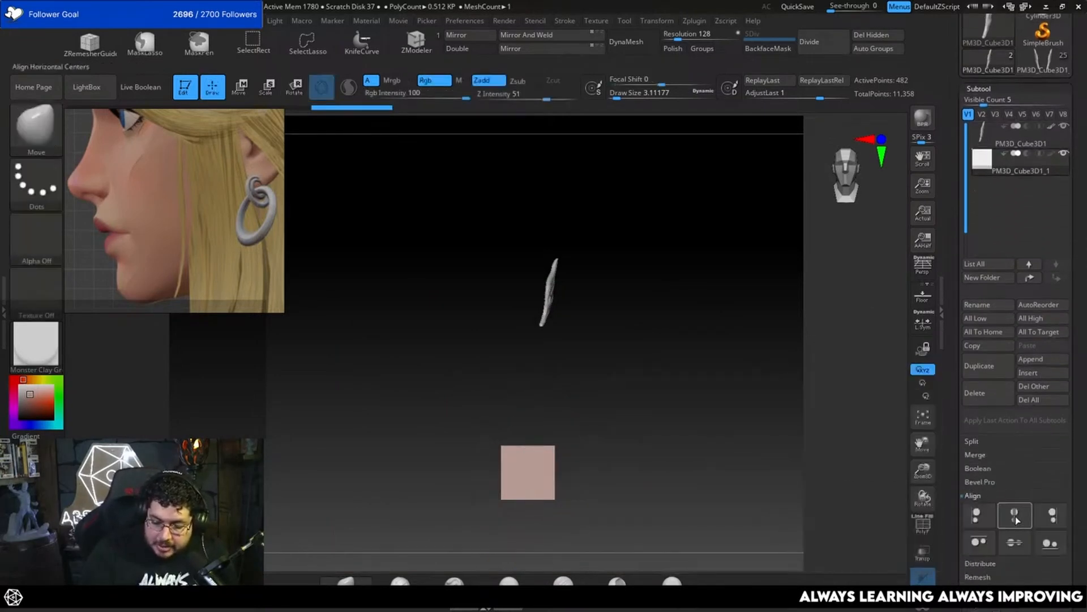
left_click(1015, 516)
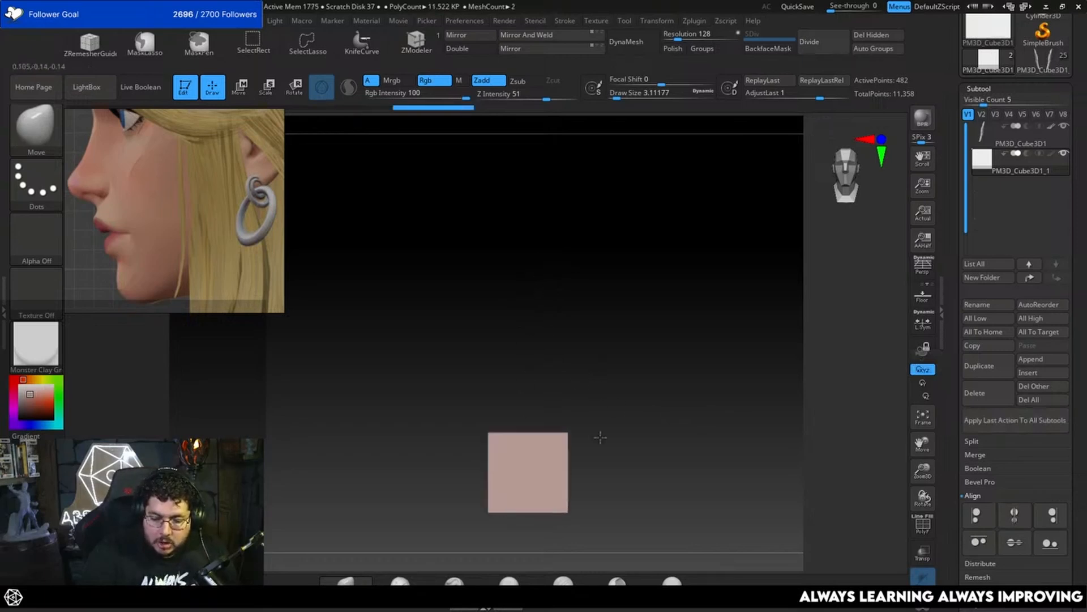
Step: Select the wing and rotate it upright so it stands in line above the cube
left_click_drag(651, 398, 638, 363)
key("e")
left_click(552, 255, "alt")
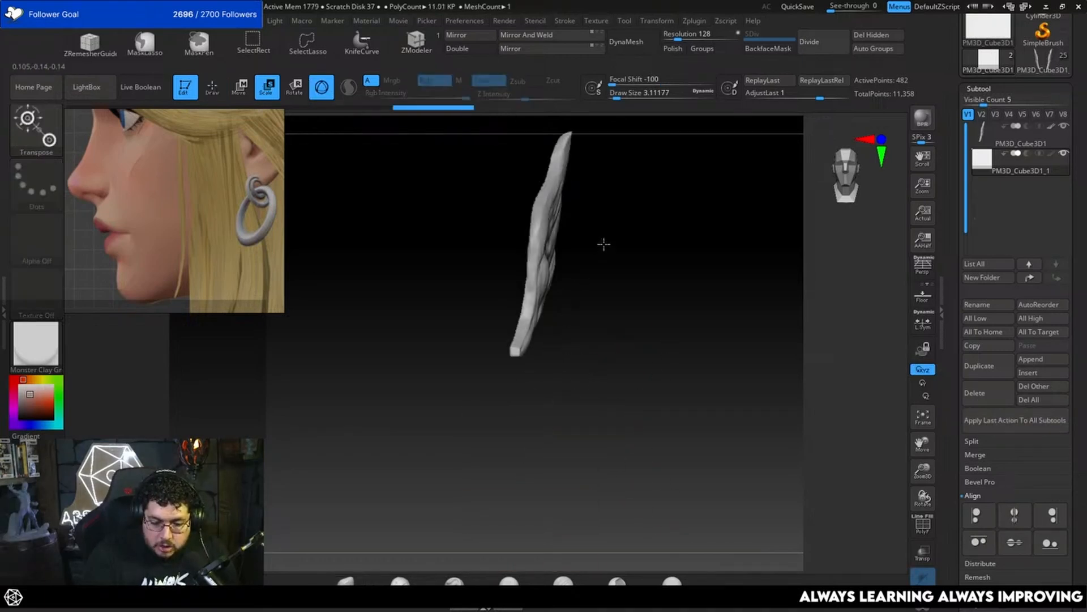
left_click_drag(603, 245, 583, 301, "alt")
left_click(580, 292)
left_click_drag(646, 328, 676, 342)
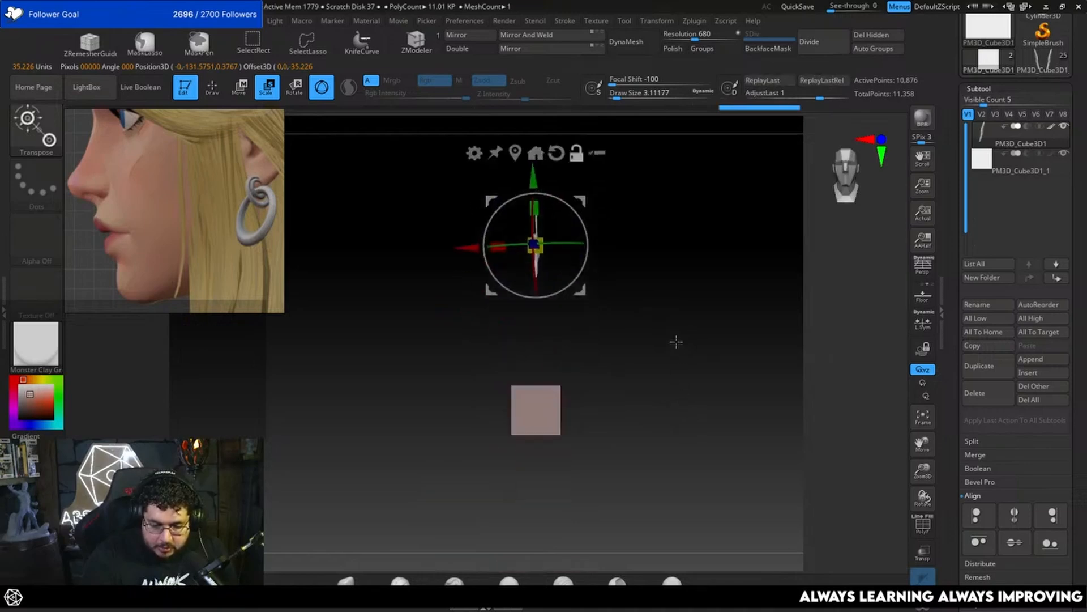
Step: Try to align the wing to the cube on the horizontal centers, then undo the alignment
left_click(1016, 516)
key("ctrl+z")
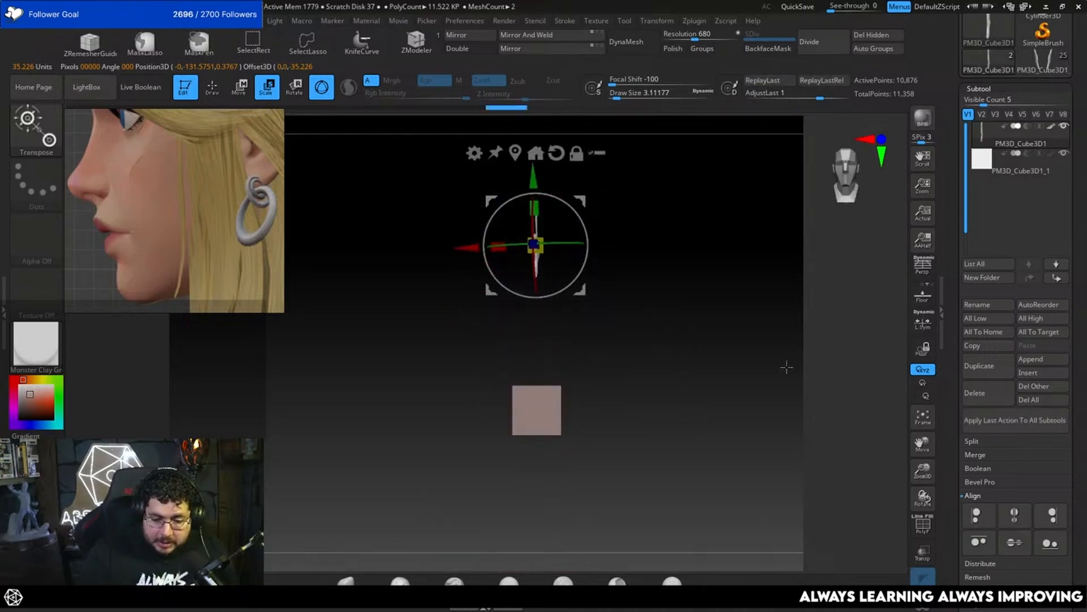
left_click(1002, 170)
left_click_drag(724, 499, 712, 328, "alt")
key("q")
Step: Delete the helper cube subtool, keeping only the wing
left_click_drag(696, 281, 703, 498, "alt")
left_click(549, 235, "alt")
left_click_drag(561, 234, 665, 531, "alt")
left_click(1022, 168)
left_click(995, 393)
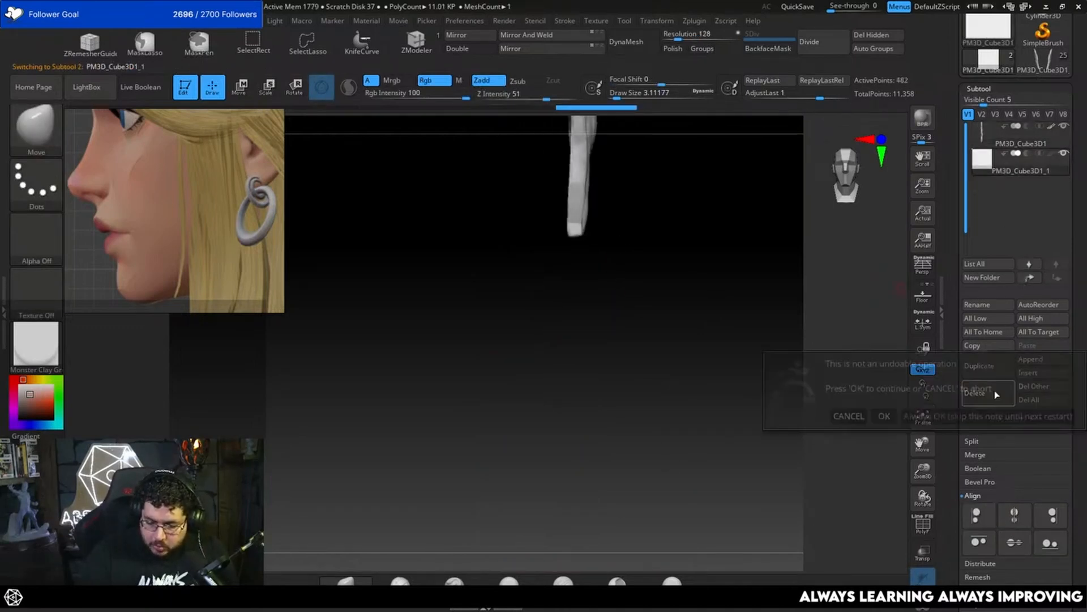
left_click(888, 414)
Step: Mirror and weld the straightened wing so both of its faces match
left_click_drag(725, 308, 719, 442, "alt")
key("f")
left_click_drag(728, 373, 703, 302, "shift")
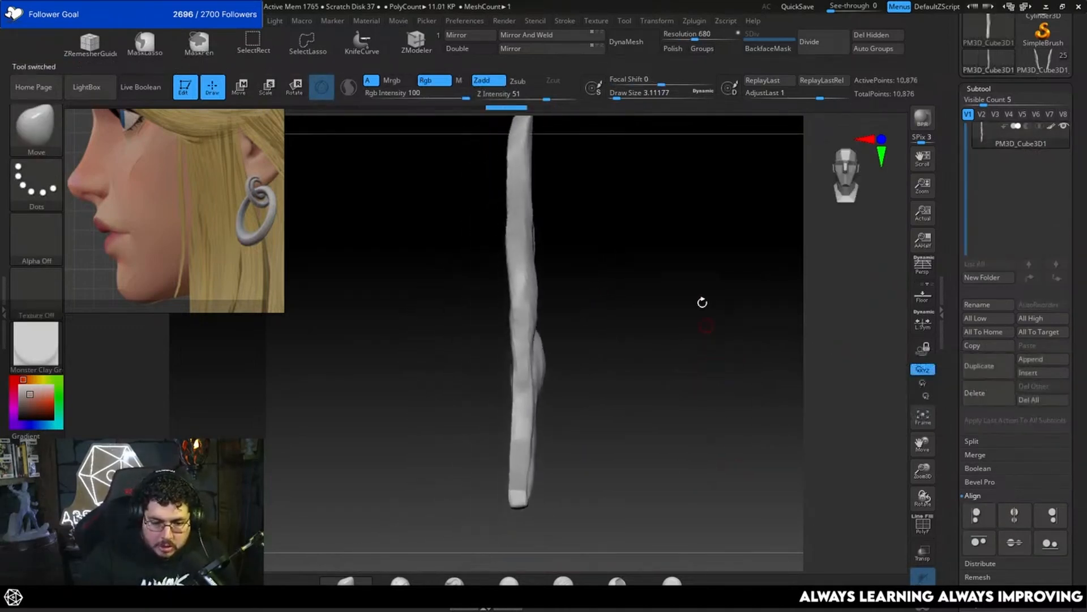
left_click(560, 36)
left_click_drag(636, 298, 695, 355)
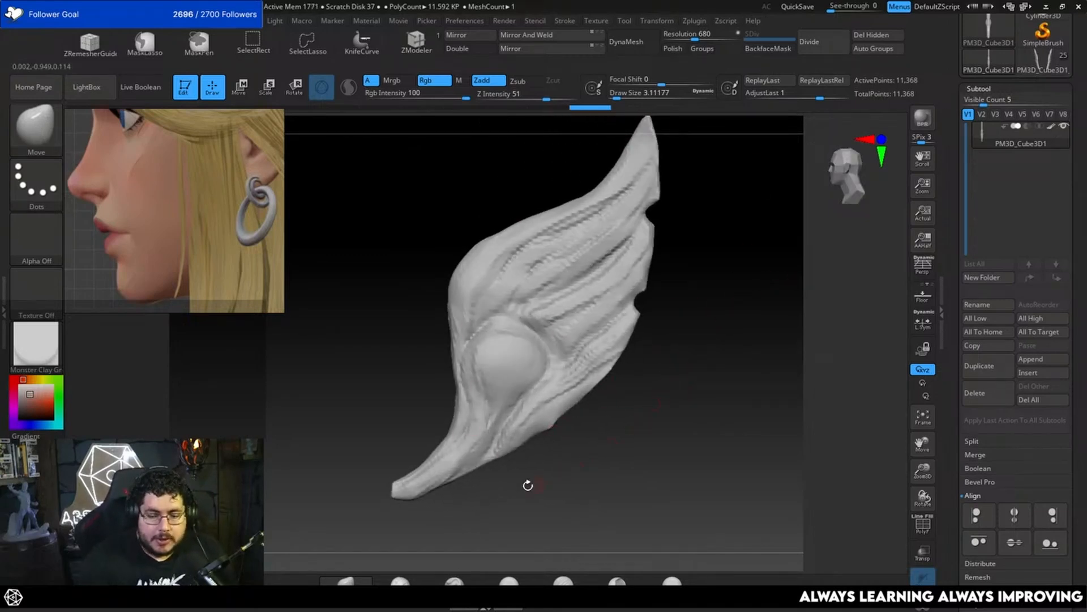
mouse_move(663, 426)
left_mouse_down()
mouse_move(667, 391)
mouse_move(668, 401)
left_mouse_up()
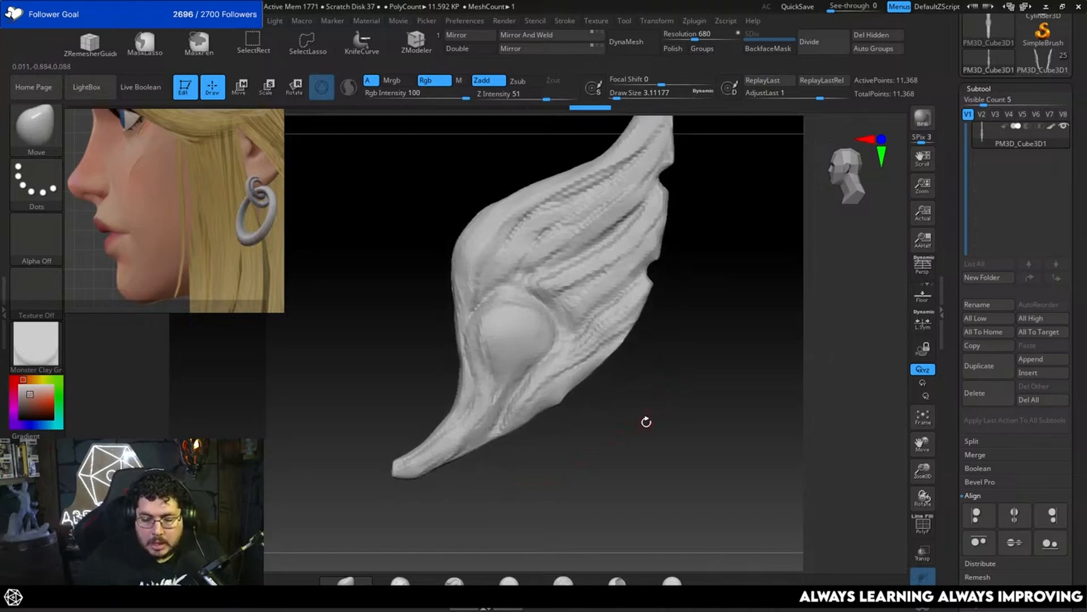
Step: Switch to the MarvelRivals reference board and find the blue sculpt of the armoured character with the helmet
key("alt+Tab")
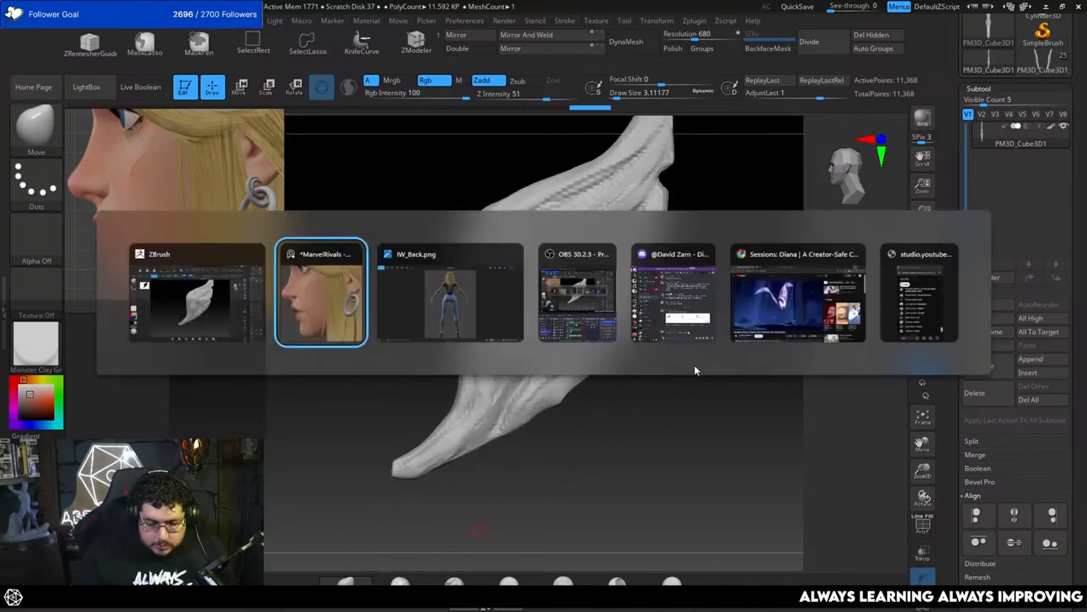
left_click(322, 298)
scroll(230, 223, "down", 5)
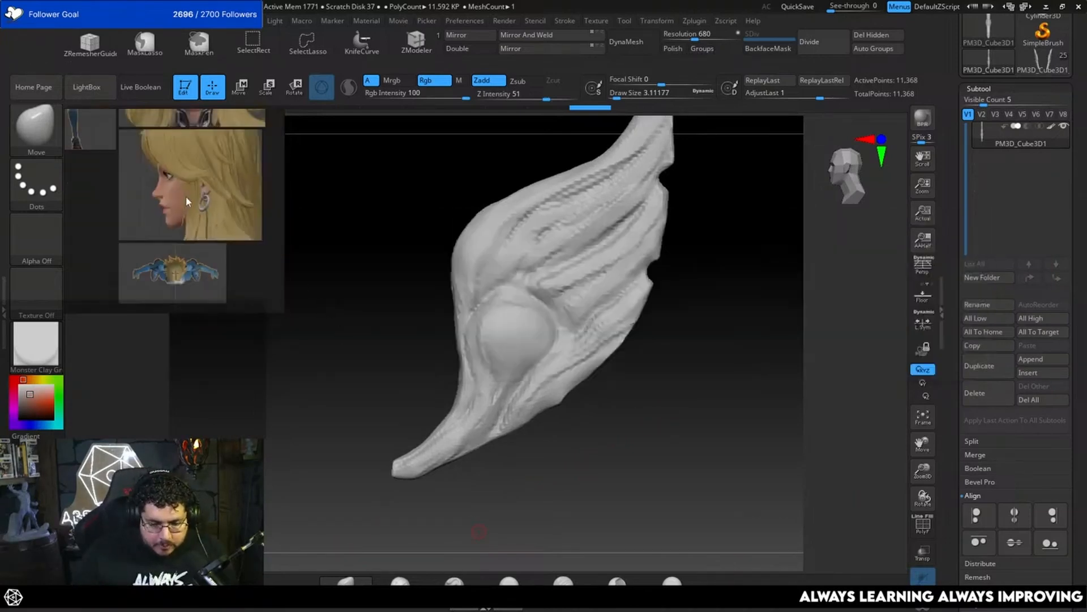
middle_click_drag(231, 225, 99, 253)
middle_click_drag(180, 220, 294, 265)
scroll(149, 253, "up", 4)
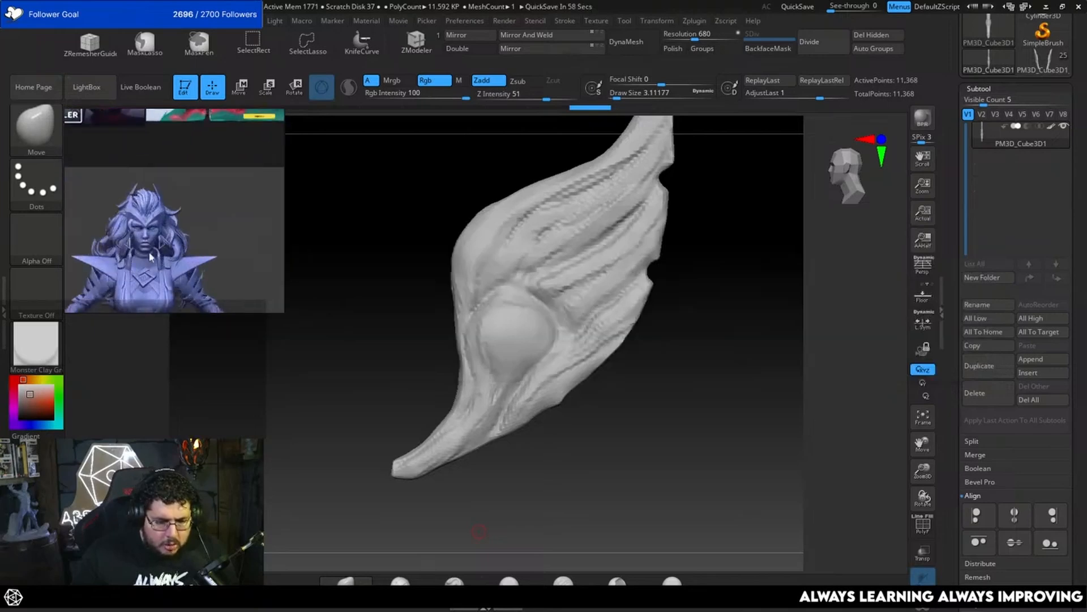
scroll(208, 233, "up", 5)
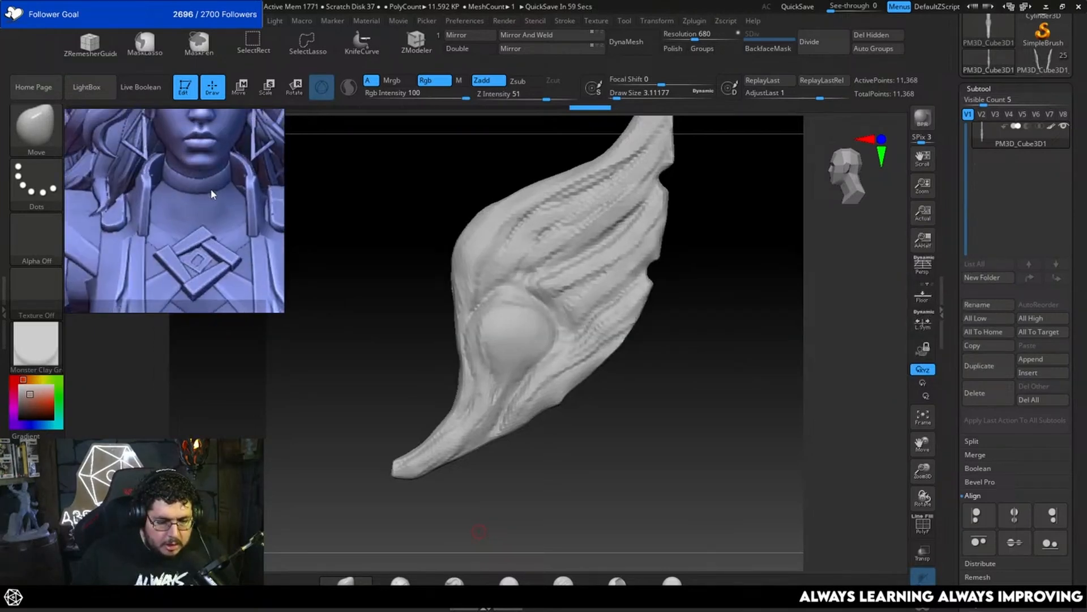
middle_click_drag(213, 168, 214, 220)
scroll(200, 222, "down", 4)
middle_click_drag(203, 260, 208, 213)
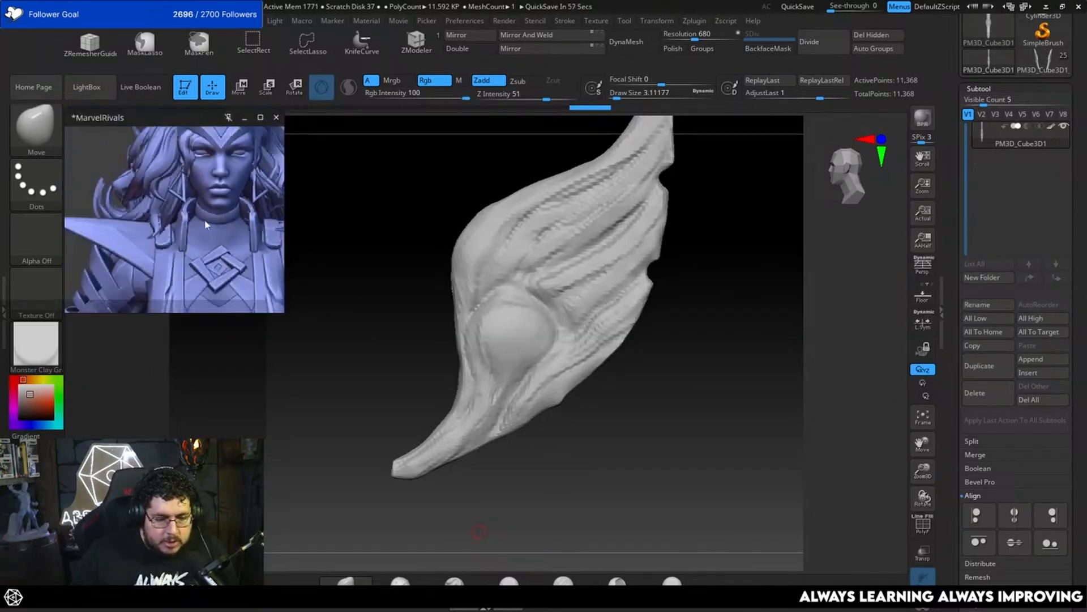
Step: Examine the blue sculpt's helmet, face, hair and shoulder armour for styling cues
scroll(209, 213, "up", 4)
scroll(198, 223, "down", 4)
mouse_move(205, 300)
middle_mouse_down()
mouse_move(212, 269)
mouse_move(189, 182)
mouse_move(225, 233)
mouse_move(221, 175)
mouse_move(179, 202)
middle_mouse_up()
scroll(195, 190, "up", 4)
scroll(194, 208, "down", 3)
scroll(198, 214, "up", 3)
scroll(227, 226, "down", 3)
scroll(213, 220, "down", 4)
scroll(179, 202, "up", 2)
scroll(156, 196, "up", 3)
middle_click_drag(108, 193, 202, 207)
mouse_move(176, 283)
middle_mouse_down()
mouse_move(206, 237)
mouse_move(255, 237)
mouse_move(215, 226)
mouse_move(193, 243)
middle_mouse_up()
scroll(206, 237, "down", 3)
scroll(192, 241, "down", 5)
middle_click_drag(202, 177, 198, 226)
scroll(218, 179, "up", 3)
scroll(237, 175, "up", 3)
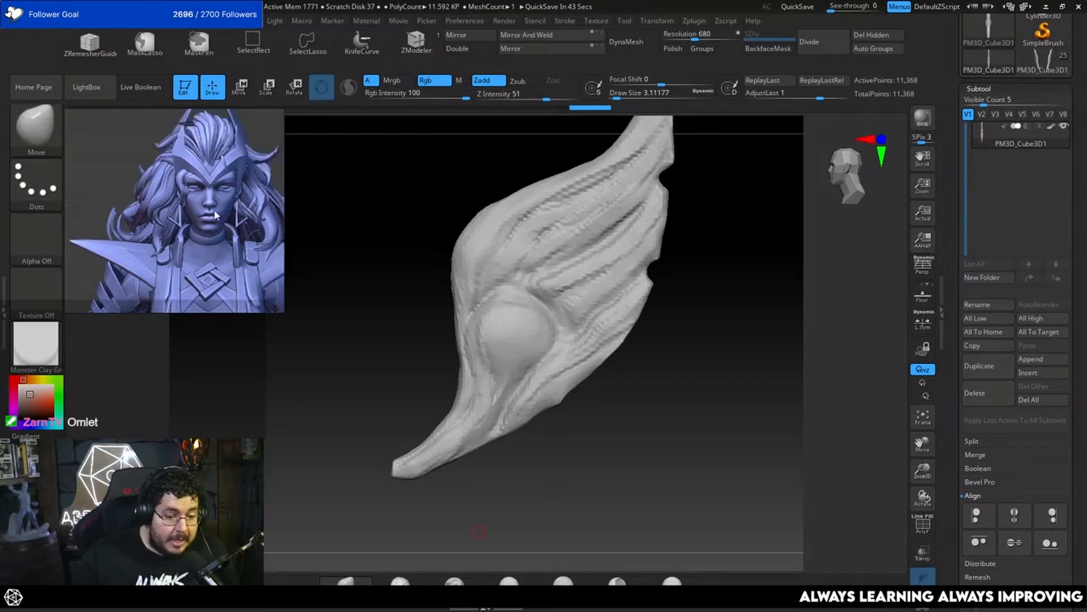
Step: Examine the diamond-shaped chest emblem on the blue sculpt in close-up
scroll(244, 205, "up", 2)
mouse_move(245, 170)
middle_mouse_down()
mouse_move(232, 221)
mouse_move(240, 63)
middle_mouse_up()
scroll(227, 192, "down", 3)
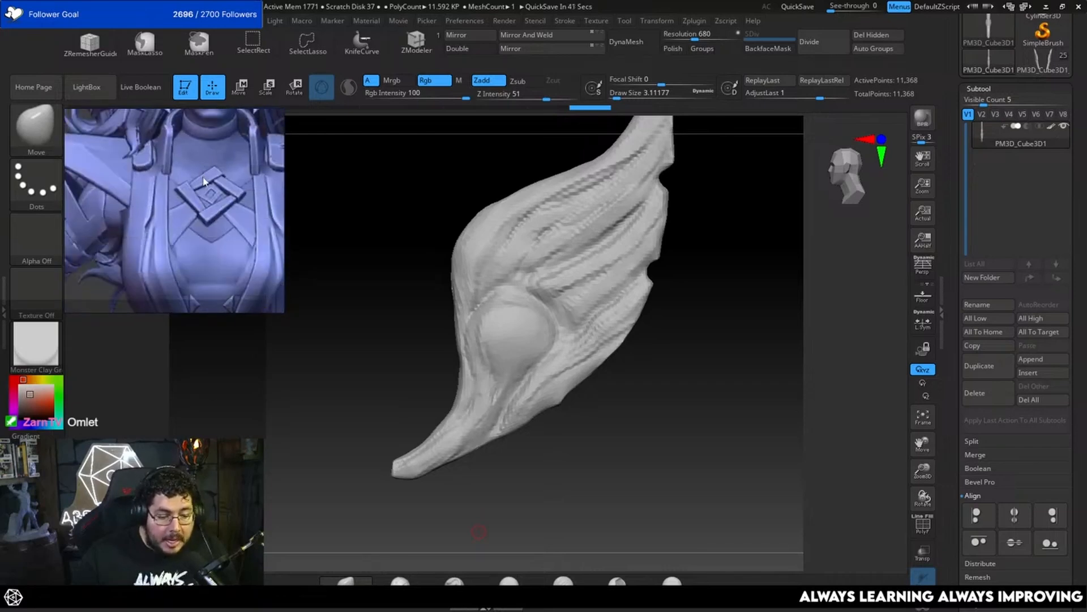
scroll(209, 190, "up", 4)
mouse_move(233, 153)
middle_mouse_down()
mouse_move(154, 199)
mouse_move(196, 178)
middle_mouse_up()
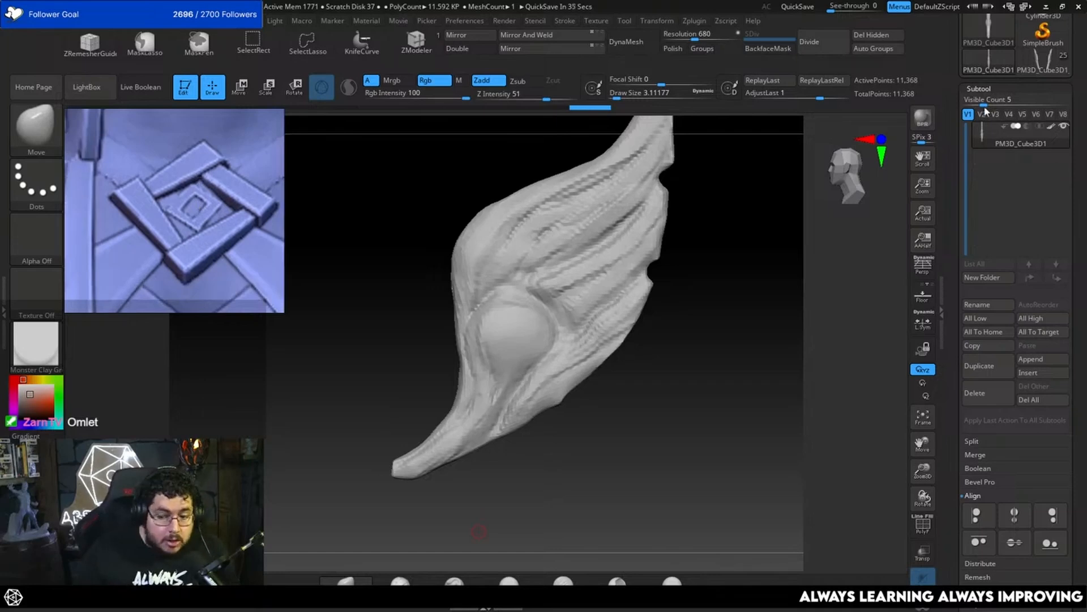
Step: Append a Sphere3D to the wing's tool, make it active and scale it down
left_click(1064, 365)
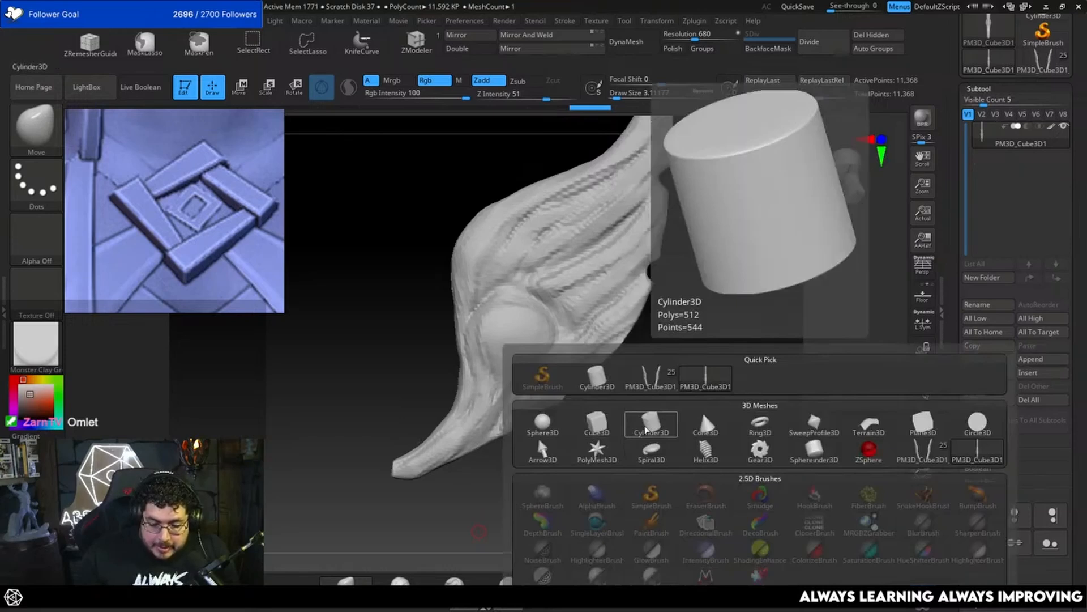
left_click(543, 425)
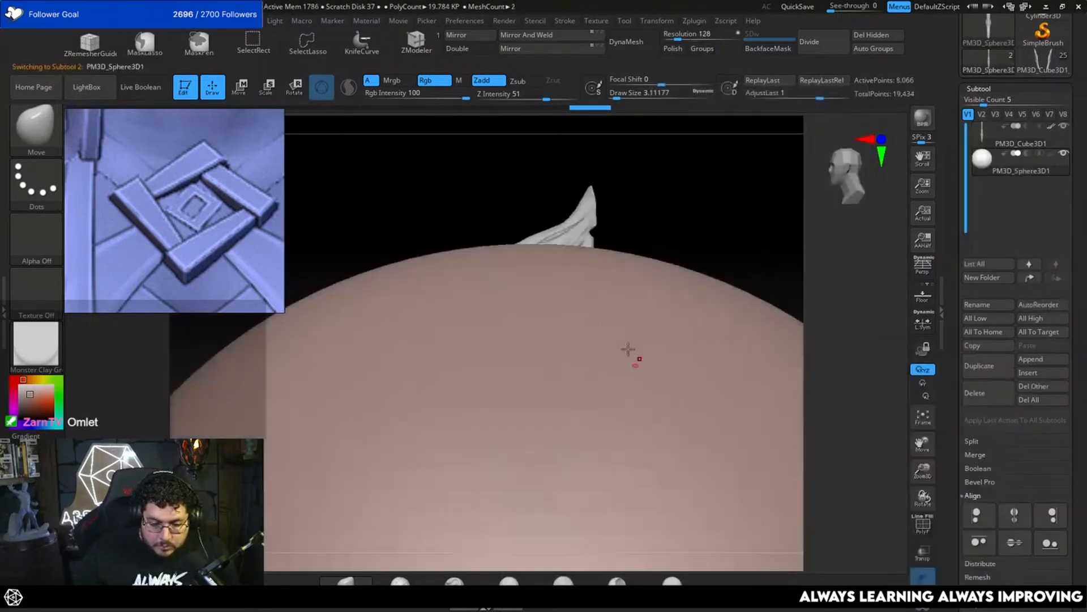
key("w")
key("f")
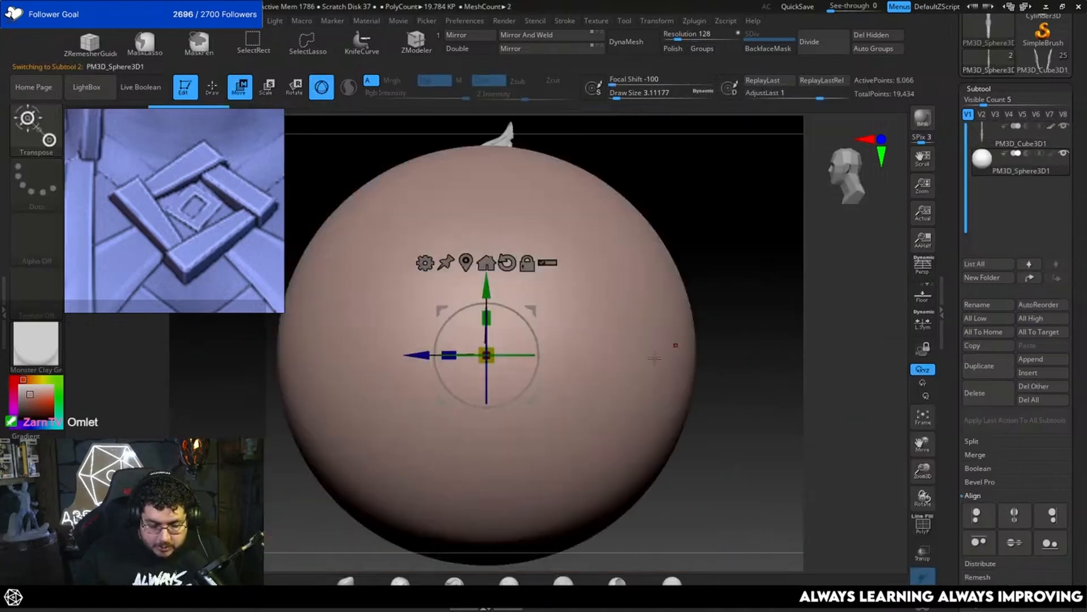
left_click_drag(491, 362, 286, 330)
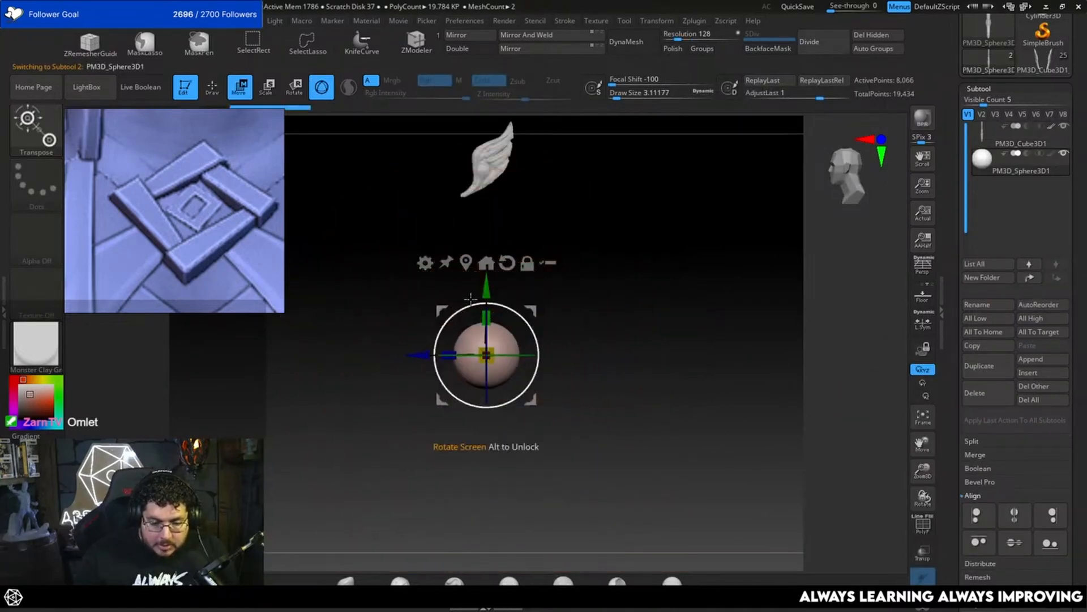
Step: Raise the sphere up to the wing and set its colour to white
left_click_drag(485, 277, 476, 155)
left_click_drag(27, 391, 19, 413)
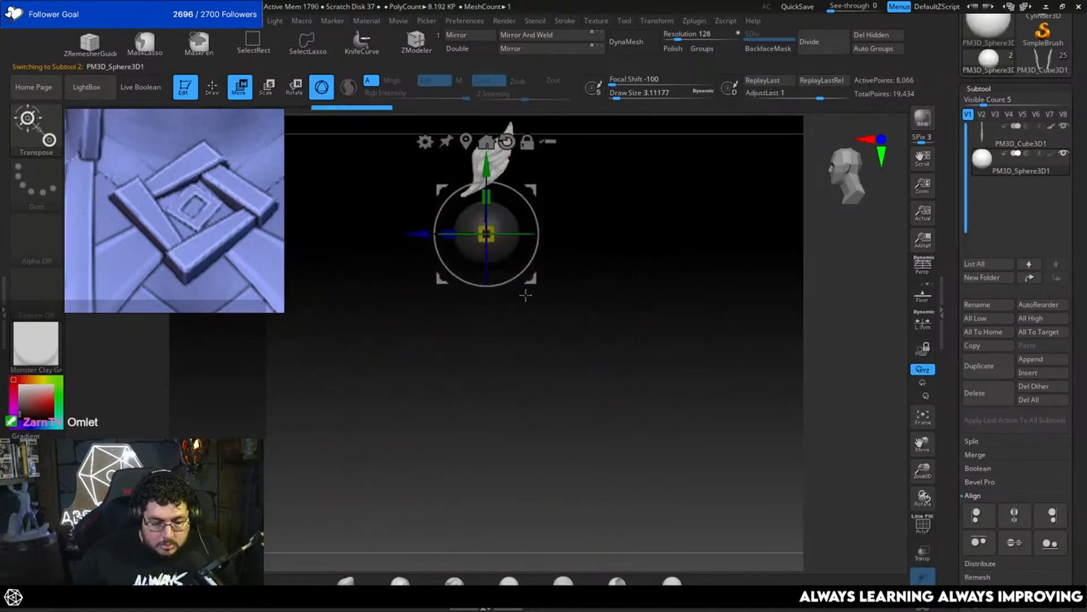
left_click_drag(524, 294, 525, 428, "alt")
left_click_drag(16, 391, 7, 380)
left_click_drag(651, 281, 664, 469, "alt")
left_click_drag(491, 406, 470, 223)
Step: Scale the sphere to about 0.24 and place it over the wing's round boss
left_click_drag(636, 228, 680, 283, "alt")
left_click(716, 274, "alt")
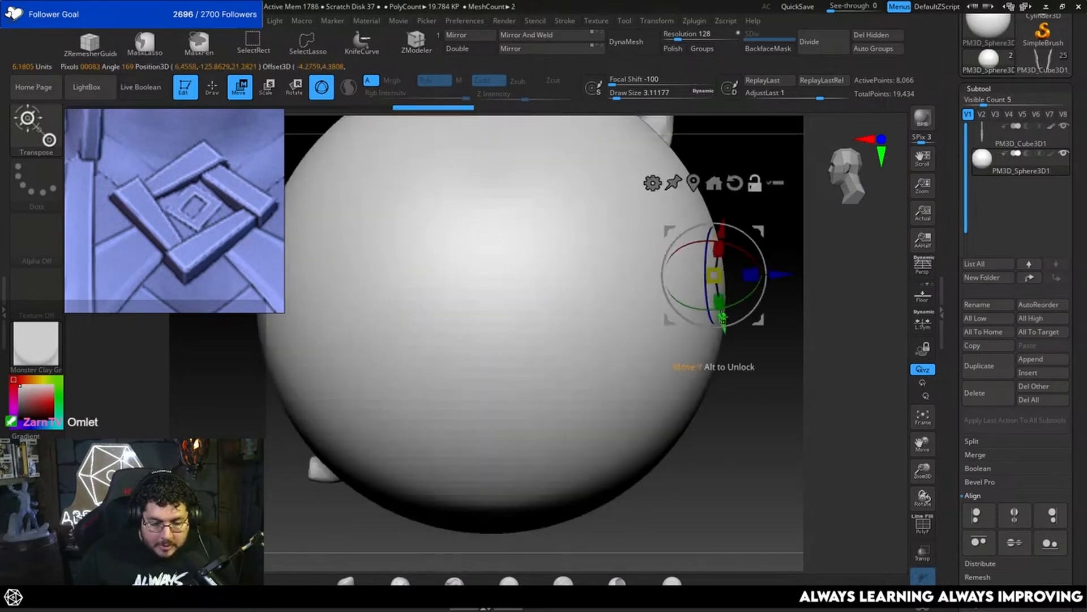
key("ctrl+z")
left_click_drag(493, 302, 294, 270)
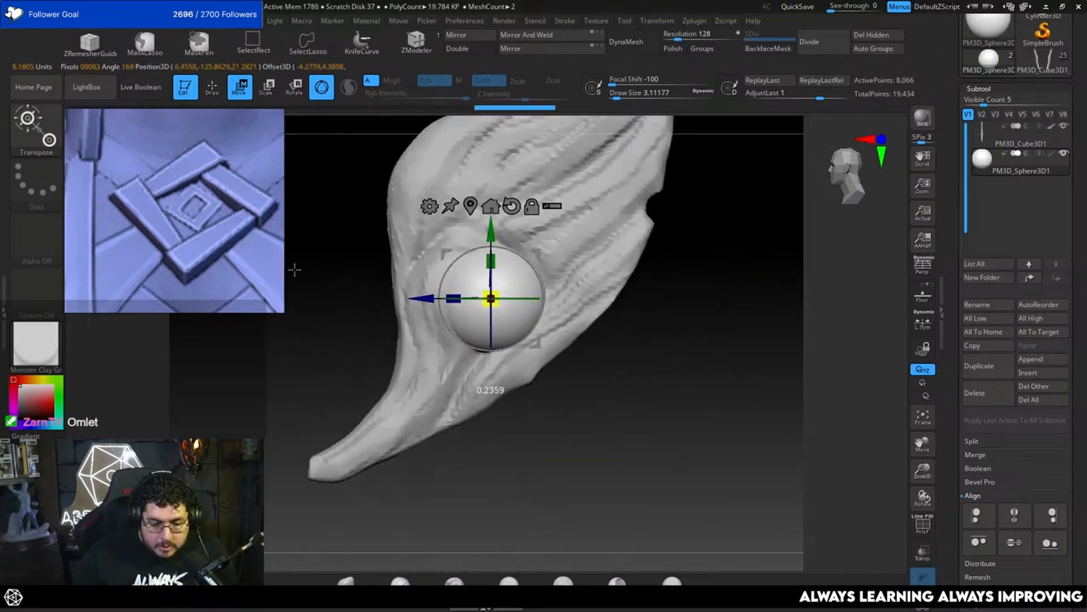
left_click_drag(415, 298, 387, 298)
Step: Center the sphere on the boss in front view and flatten it along X
left_click_drag(753, 342, 680, 292, "shift")
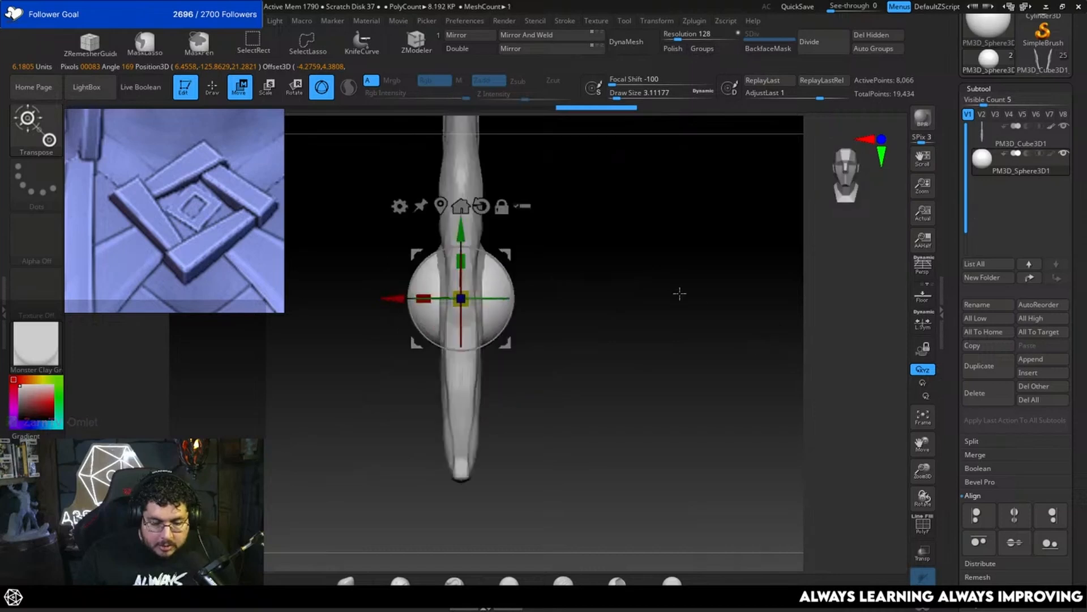
left_click_drag(496, 370, 514, 345)
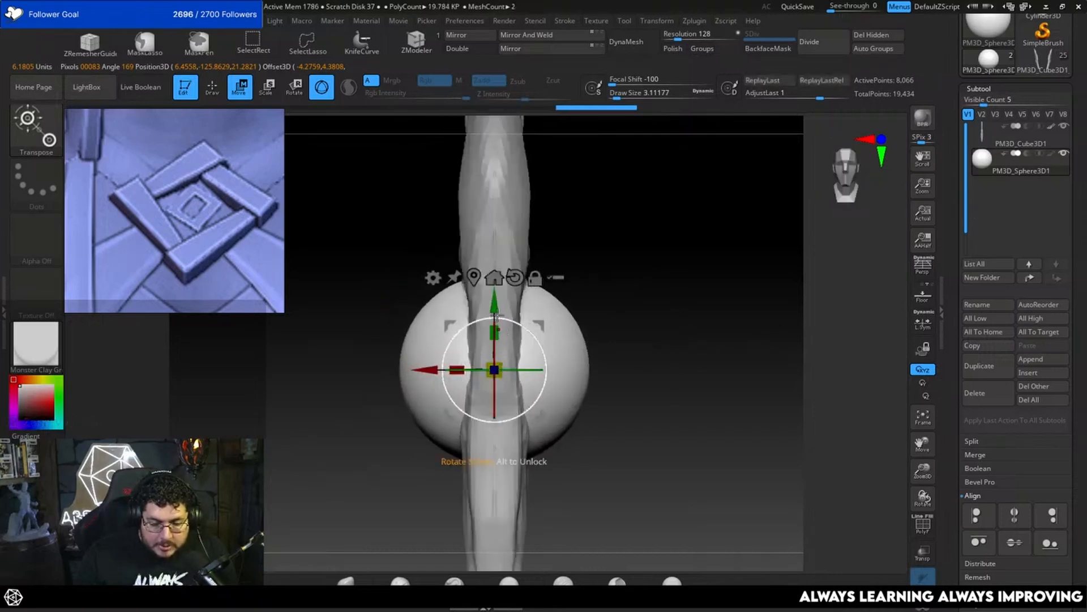
left_click_drag(494, 305, 494, 300)
left_click_drag(456, 365, 390, 359)
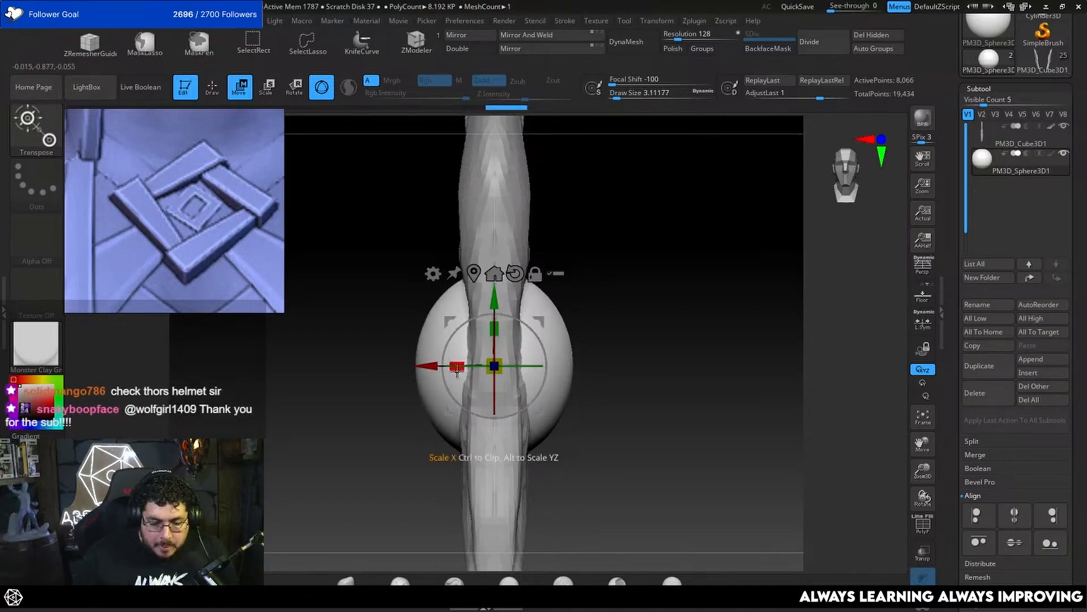
left_click_drag(456, 369, 473, 371)
key("q")
Step: Shift the flattened sphere to line up with the boss from the side and enlarge it slightly
left_click_drag(679, 342, 611, 361, "shift")
key("w")
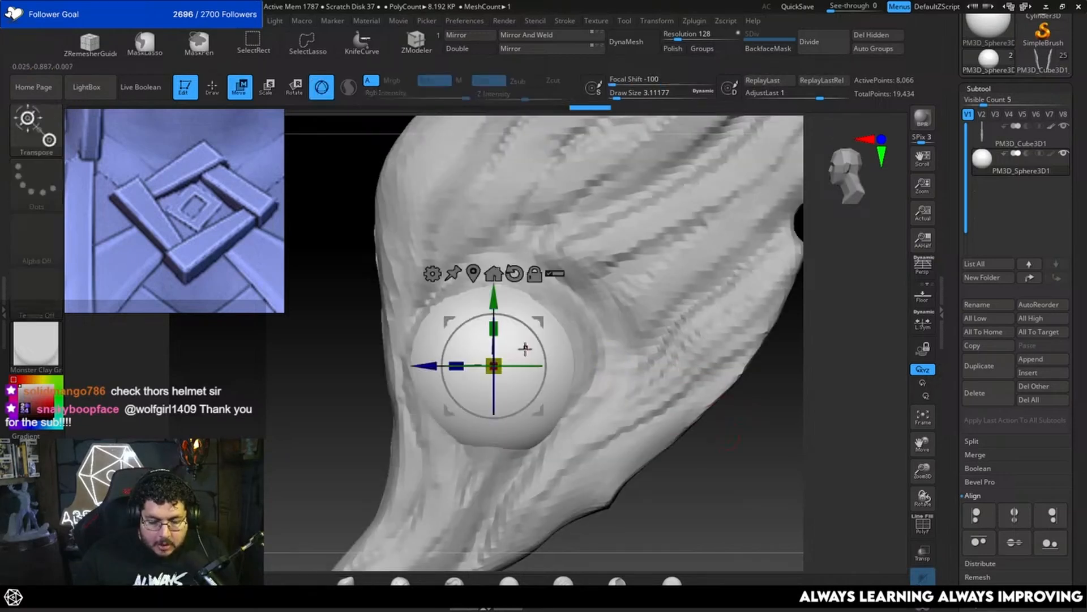
left_click_drag(538, 321, 544, 315)
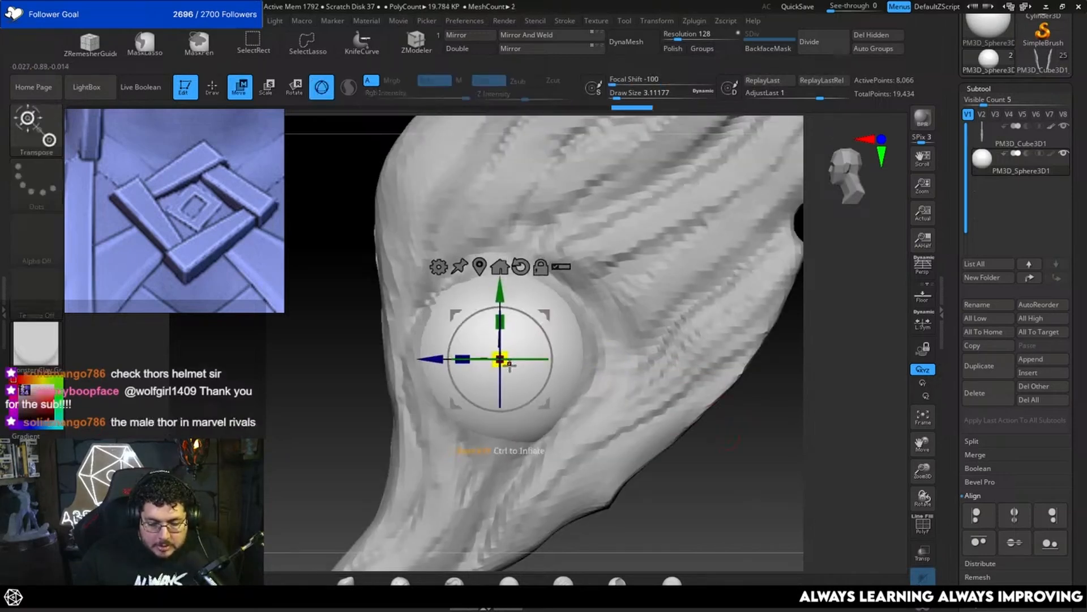
left_click_drag(506, 364, 517, 368)
left_click_drag(545, 315, 545, 315)
left_click_drag(807, 423, 844, 429)
left_click_drag(652, 343, 659, 324, "alt")
key("q")
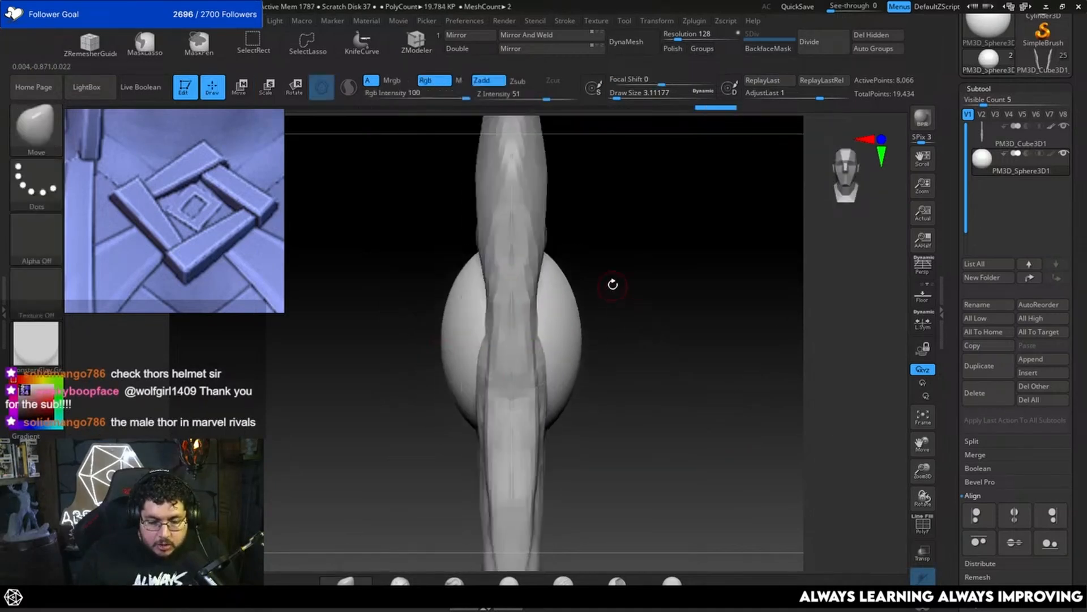
Step: Slice the rounded cap off one side of the sphere with a straight vertical KnifeCurve cut
left_click(362, 43)
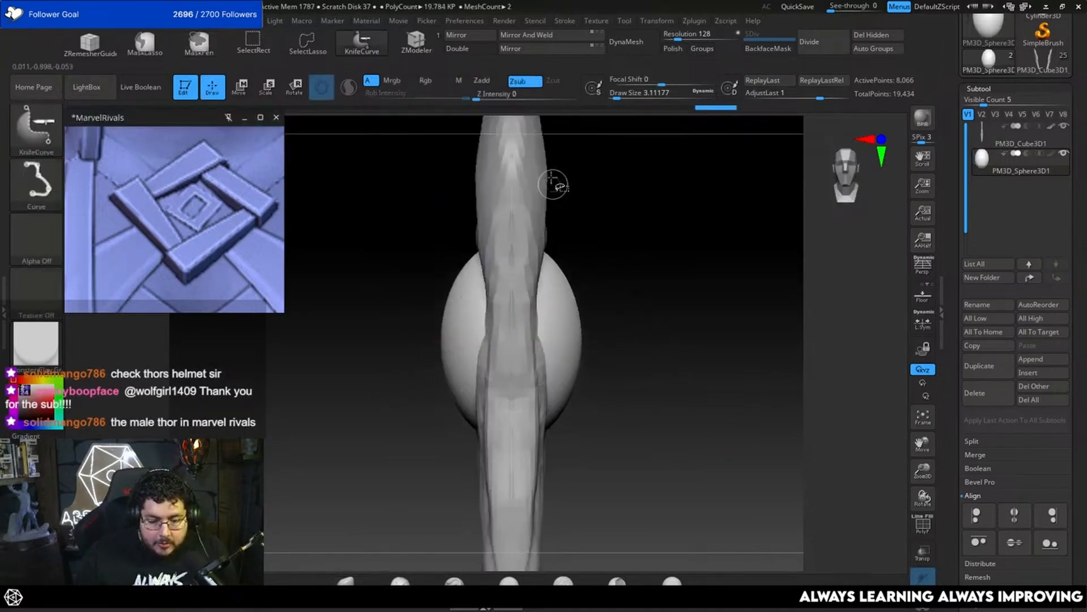
left_click_drag(552, 182, 560, 547, "ctrl+shift")
left_click_drag(596, 385, 693, 368)
left_click_drag(760, 373, 790, 380)
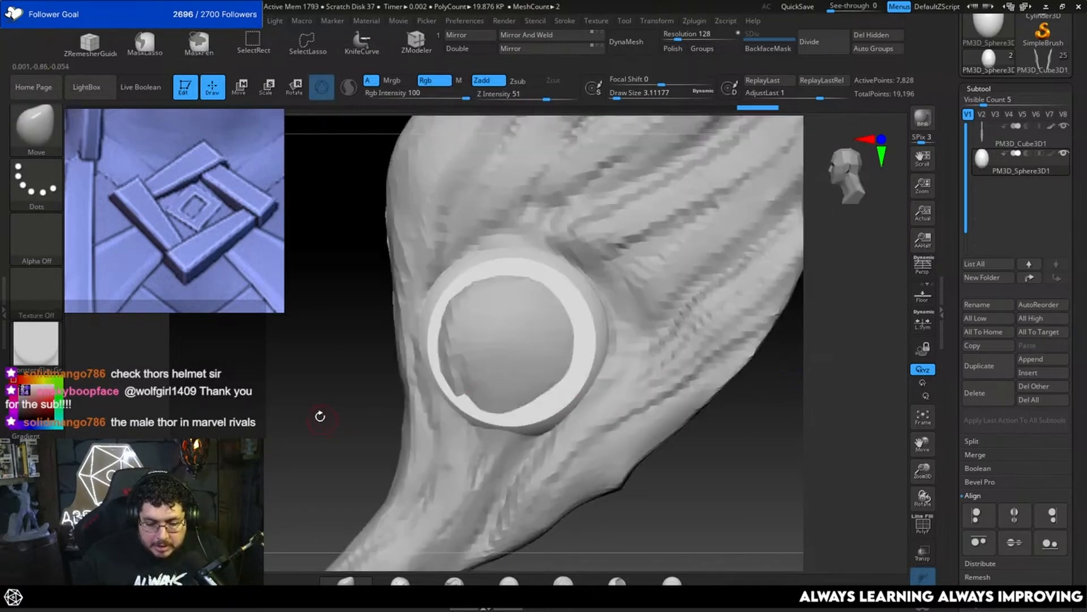
Step: Mirror and weld the cut sphere so both sides end in a flat face
left_click_drag(295, 408, 607, 328)
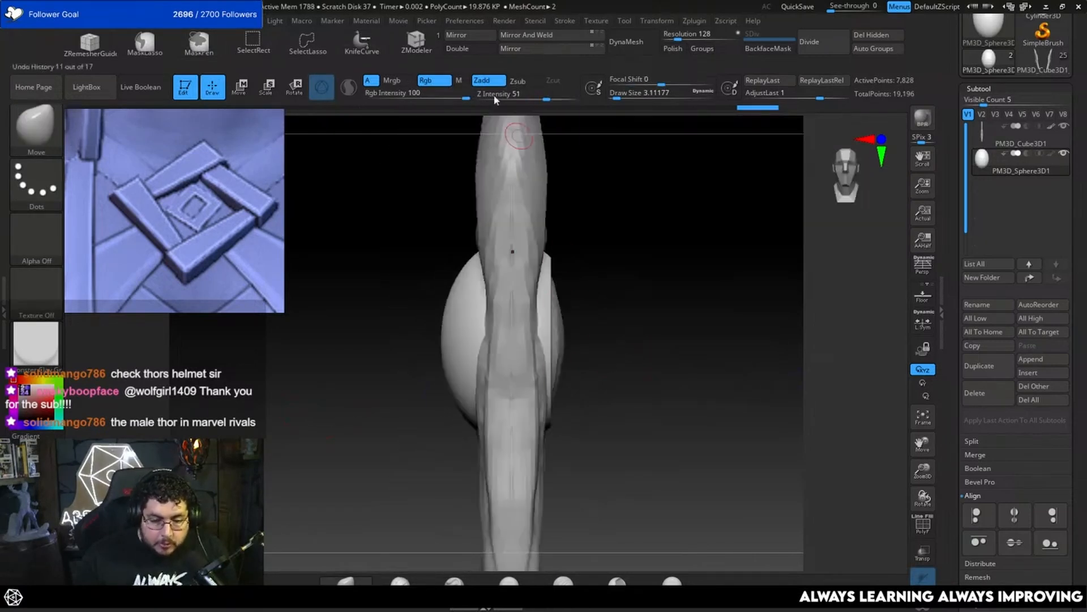
left_click(525, 50)
left_click(527, 37)
Step: Isolate the disc to check its flat face, and show the wing again to compare them together
left_click_drag(652, 276, 557, 294)
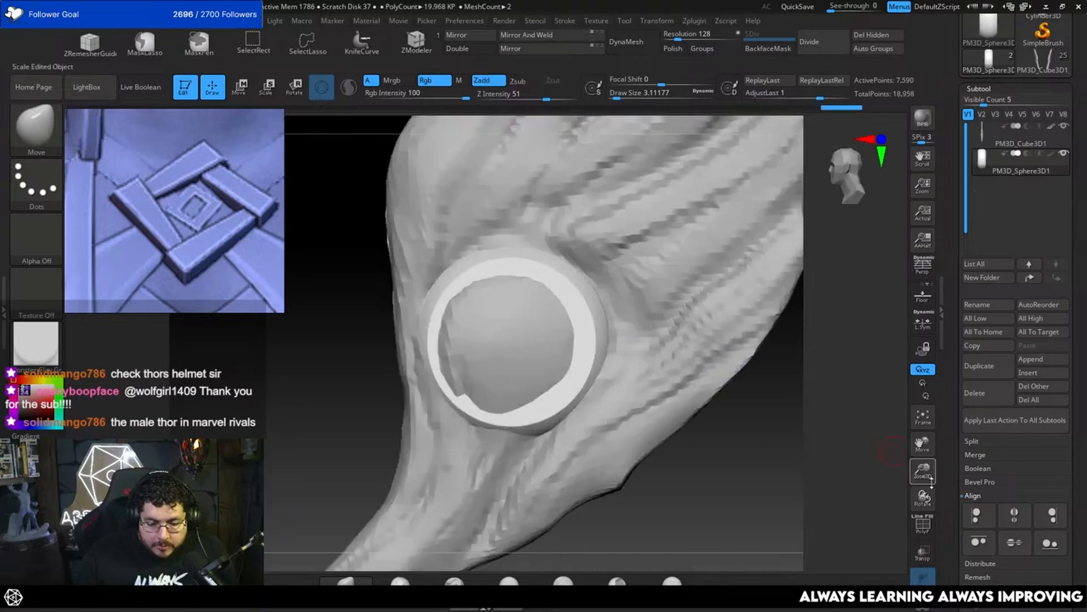
left_click_drag(694, 476, 680, 439)
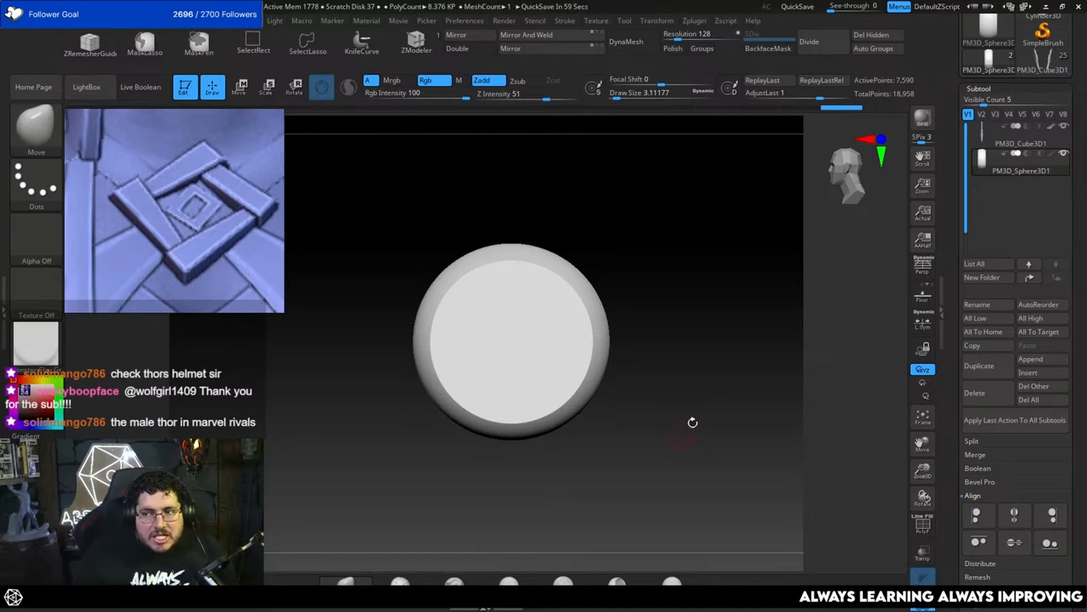
left_click_drag(657, 277, 716, 331, "alt")
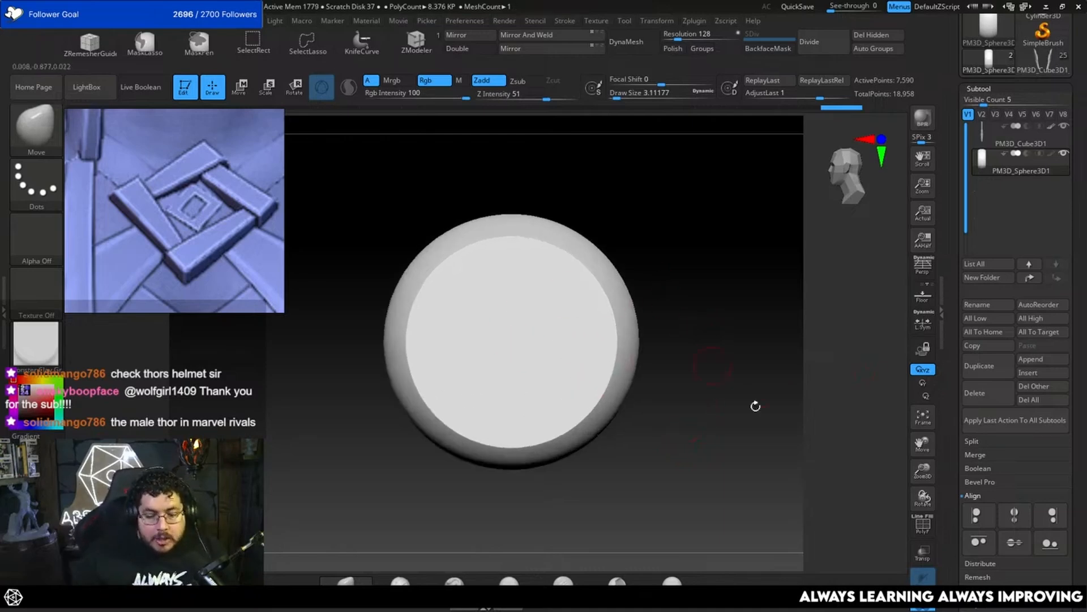
left_click(923, 601)
left_click_drag(871, 569, 747, 410, "alt")
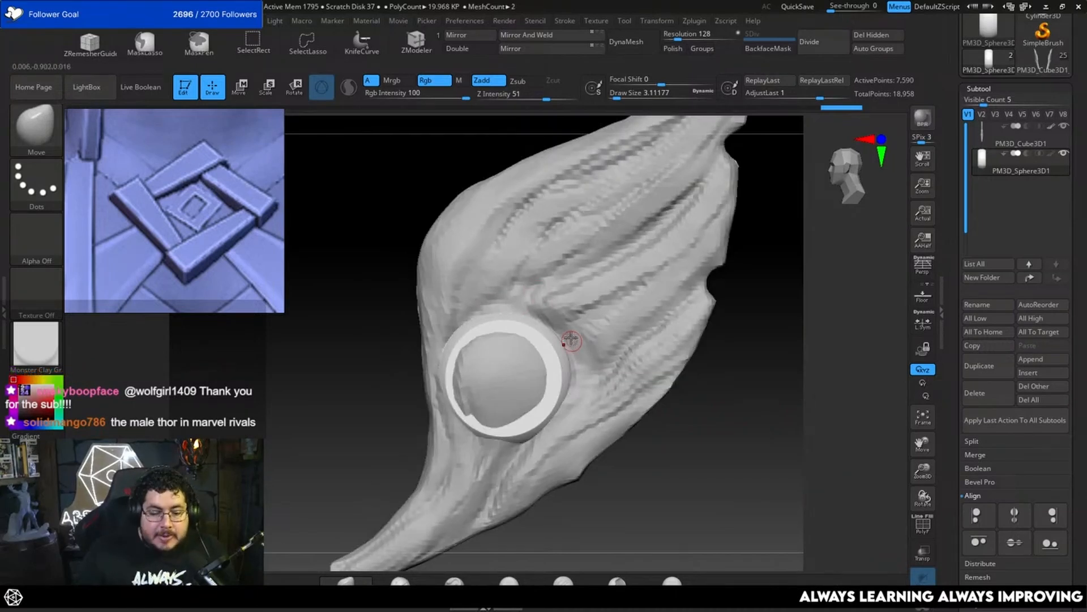
left_click_drag(760, 317, 706, 329)
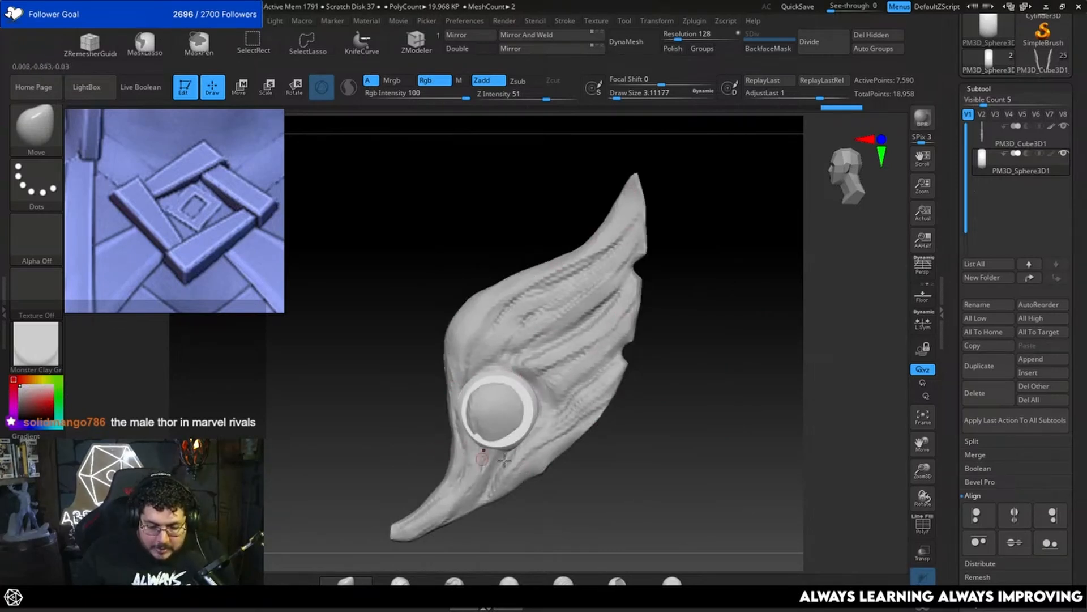
Step: Isolate the wing's upper leading-edge feather with a SelectLasso selection, hiding the rest of the wing mesh
left_click(462, 336, "alt")
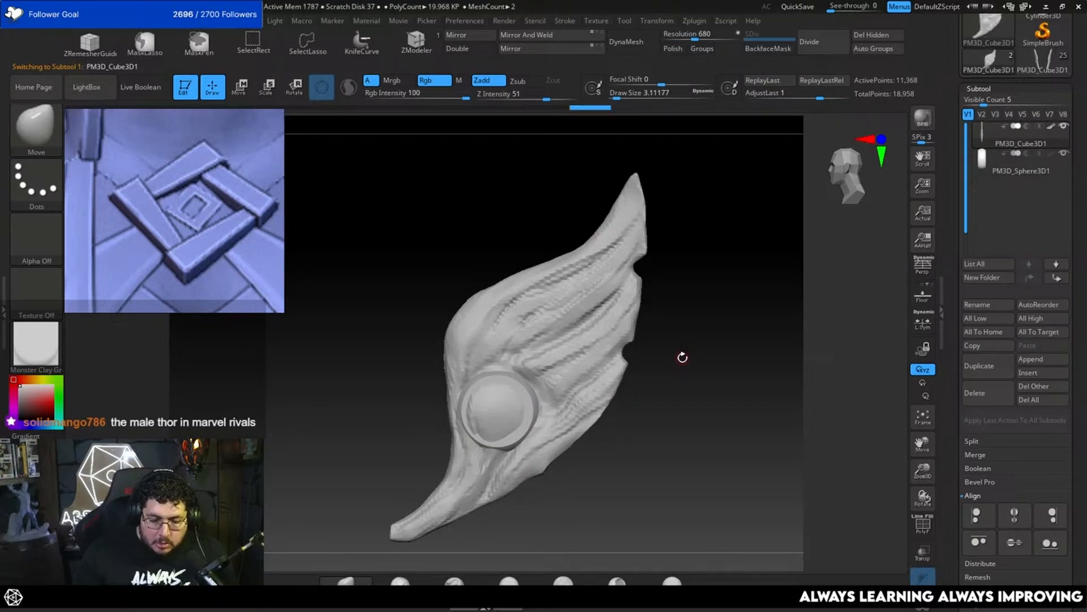
left_click_drag(670, 331, 699, 303)
key("ctrl+shift")
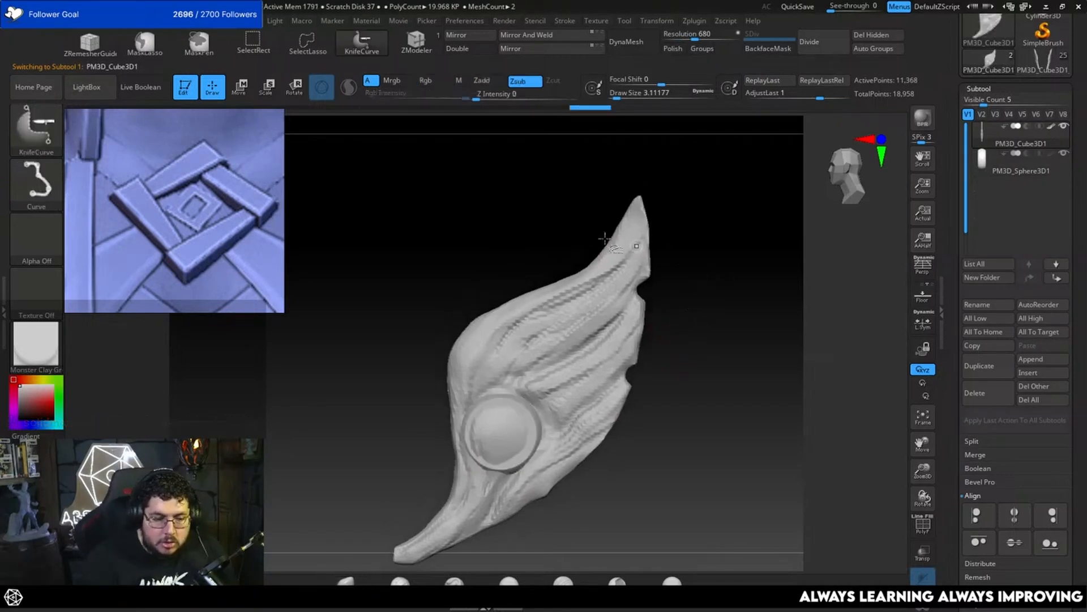
left_click(306, 42, "ctrl+shift")
mouse_move(632, 171)
left_mouse_down("ctrl+shift")
mouse_move(499, 272)
mouse_move(431, 442)
mouse_move(456, 447)
mouse_move(473, 405)
mouse_move(513, 371)
left_mouse_up("ctrl+shift")
mouse_move(542, 321)
left_mouse_down("ctrl+shift")
mouse_move(643, 205)
mouse_move(652, 130)
left_mouse_up("ctrl+shift")
key("f")
mouse_move(668, 338)
left_mouse_down()
mouse_move(706, 355)
mouse_move(651, 369)
mouse_move(628, 418)
mouse_move(463, 432)
left_mouse_up()
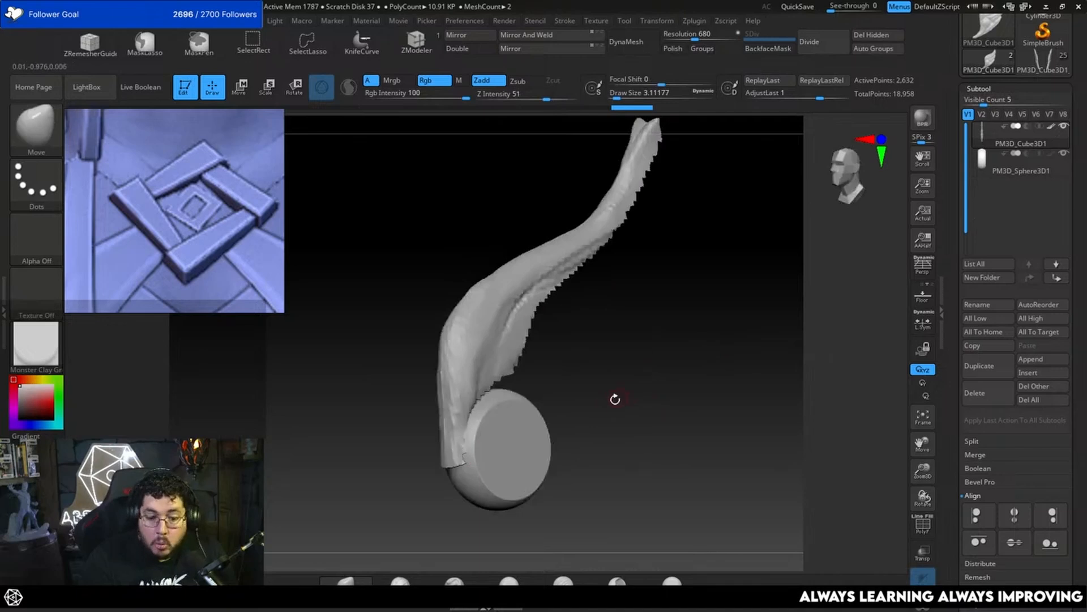
left_click_drag(615, 399, 615, 439)
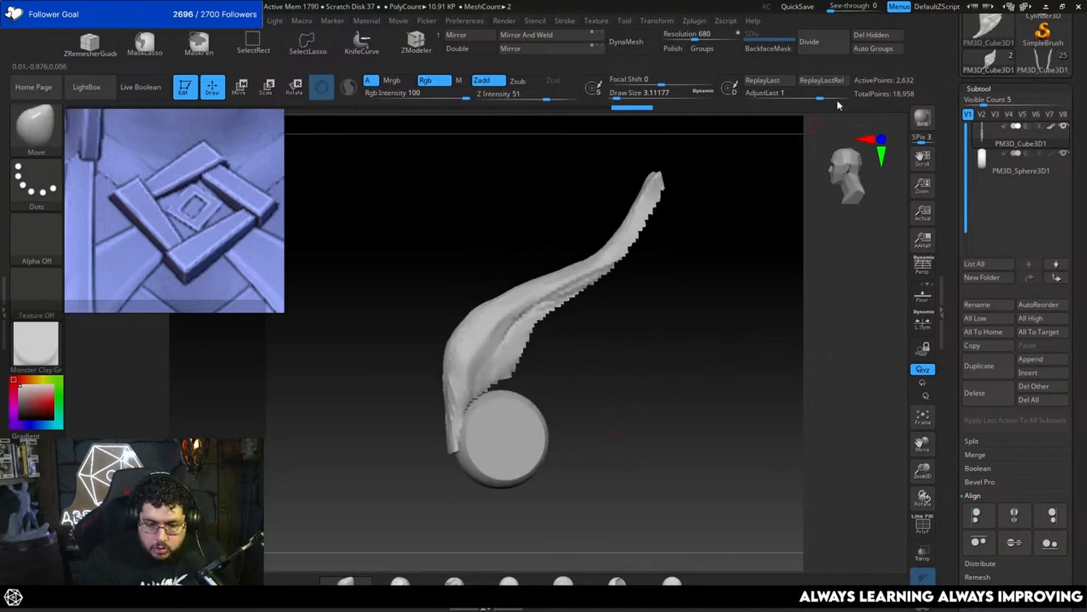
Step: Split the hidden part of the wing into its own subtool and hide that subtool
left_click(1012, 440)
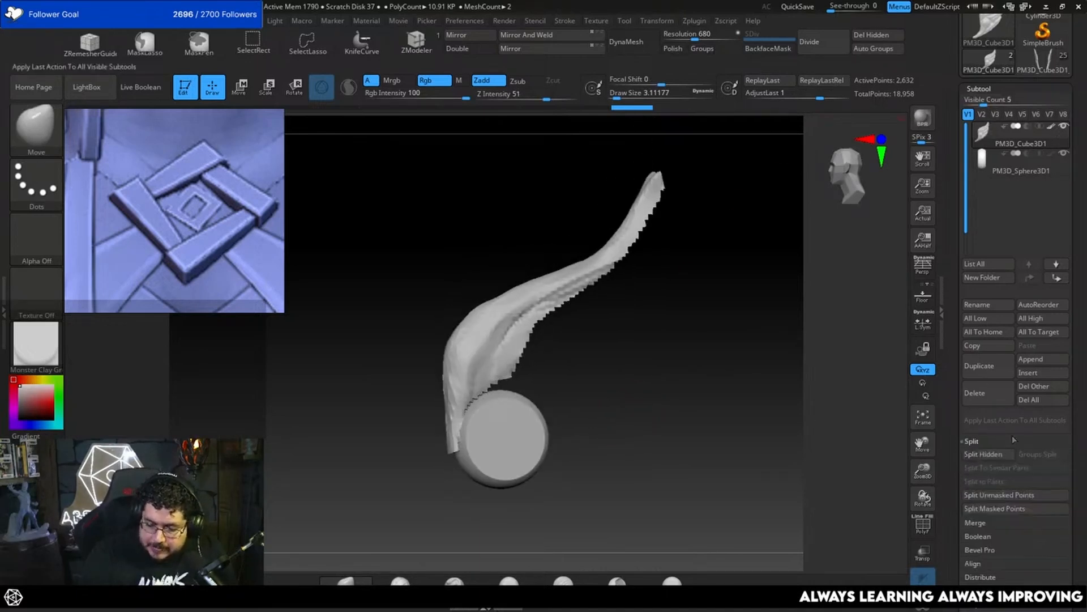
left_click(991, 454)
right_click_drag(711, 431, 723, 437, "ctrl")
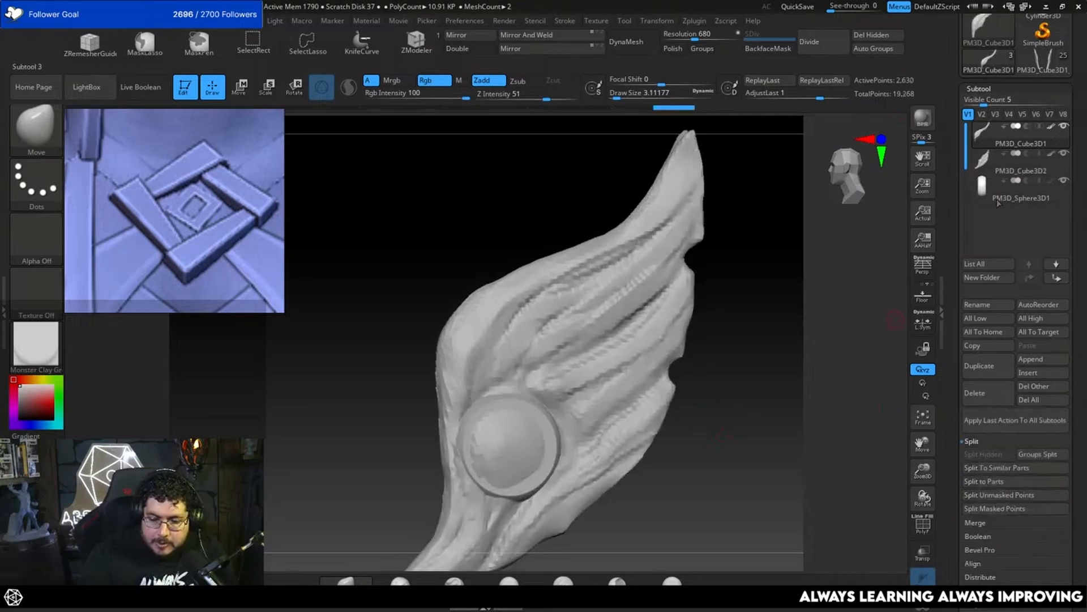
left_click(1064, 156)
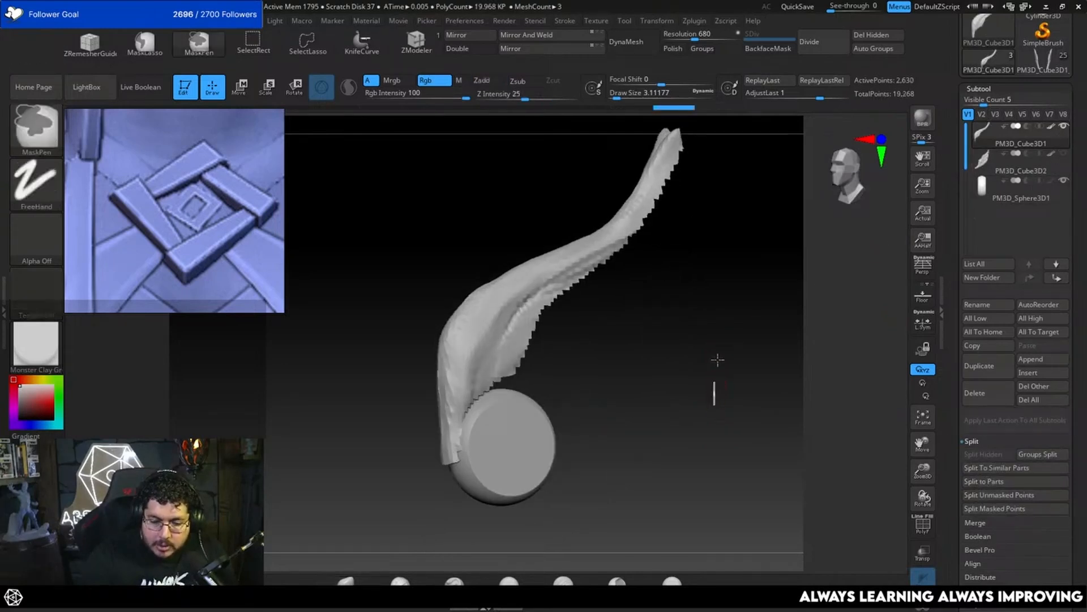
left_click_drag(717, 360, 718, 350, "ctrl")
mouse_move(691, 384)
left_mouse_down()
mouse_move(704, 382)
mouse_move(679, 364)
mouse_move(700, 377)
left_mouse_up()
Step: Remesh the separated feather with DynaMesh at resolution 1232 with Polish enabled
left_click(633, 43)
key("ctrl+z")
left_click_drag(695, 36, 705, 36)
left_click(674, 49)
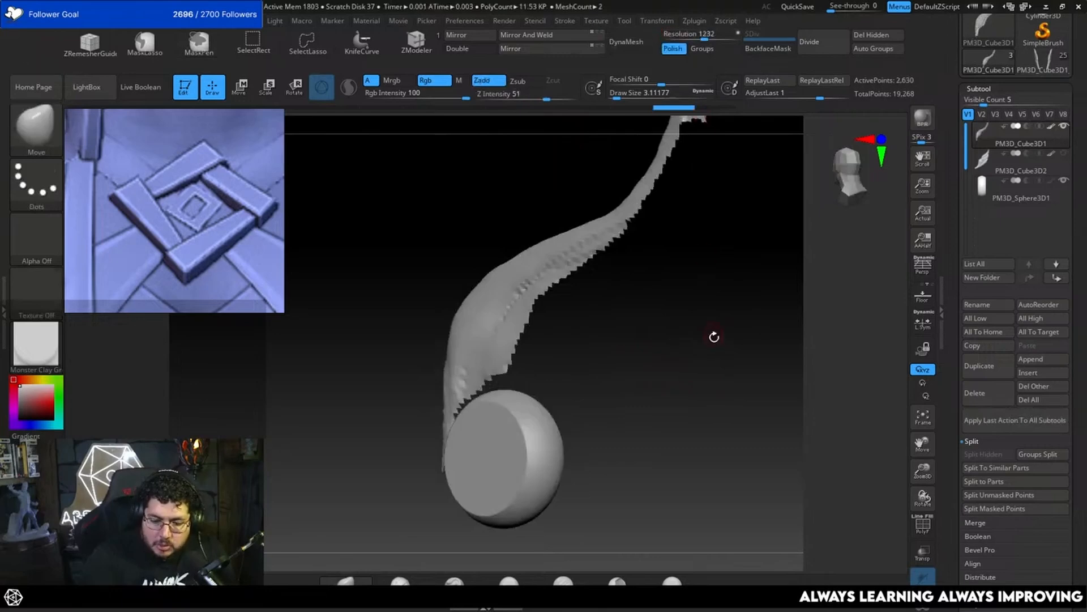
mouse_move(704, 342)
left_mouse_down()
mouse_move(691, 373)
mouse_move(501, 396)
left_mouse_up()
left_click(633, 42)
Step: Carve a crease with DamStandard along the feather, from above the disc up to its tip
key("b")
key("d")
key("s")
key("space")
mouse_move(630, 378)
left_mouse_down()
mouse_move(517, 342)
mouse_move(626, 400)
mouse_move(498, 357)
left_mouse_up()
key("b")
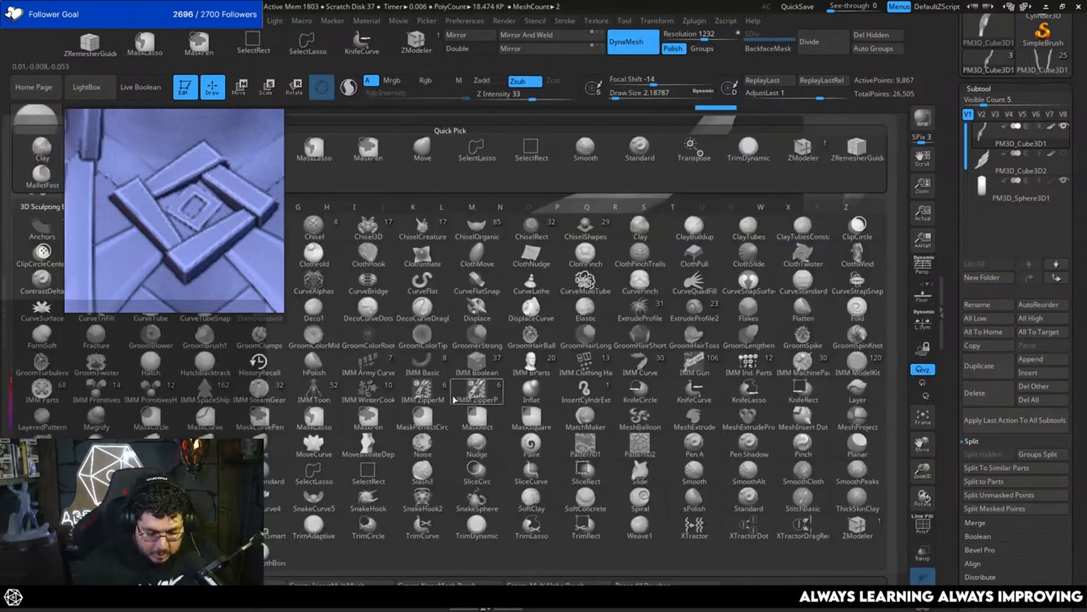
key("d")
key("s")
key("space")
left_click_drag(453, 400, 457, 401)
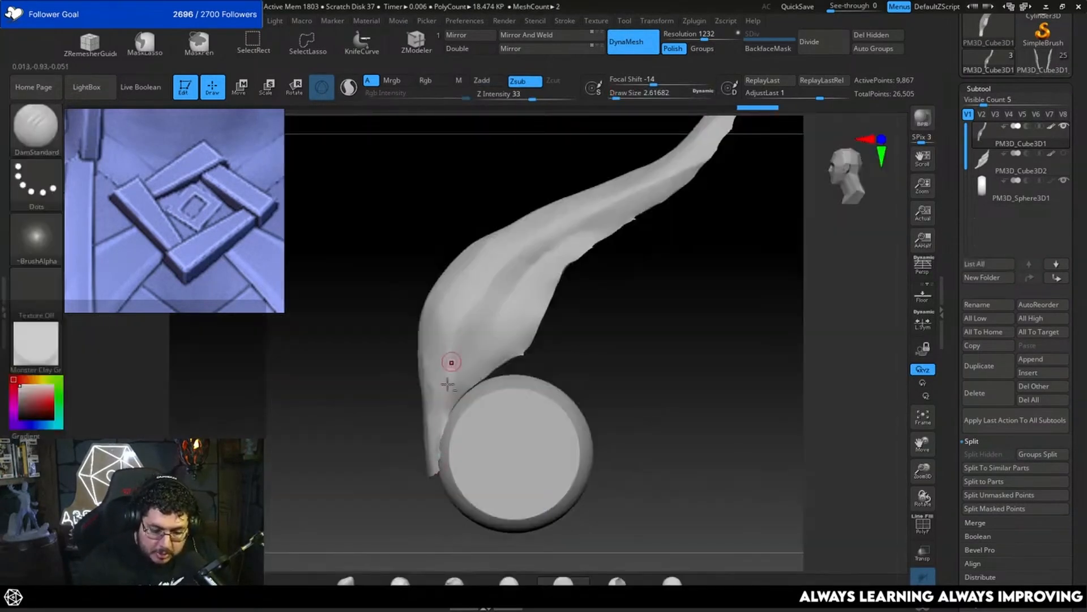
mouse_move(451, 362)
left_mouse_down()
mouse_move(448, 384)
mouse_move(513, 272)
mouse_move(572, 225)
left_mouse_up()
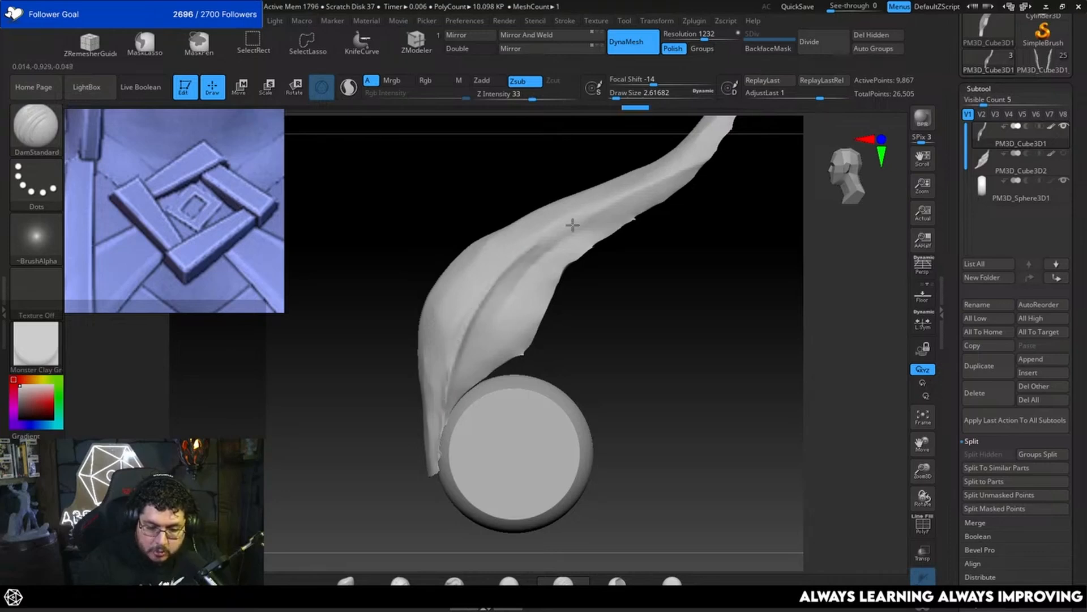
mouse_move(492, 291)
left_mouse_down()
mouse_move(741, 145)
mouse_move(601, 285)
left_mouse_up()
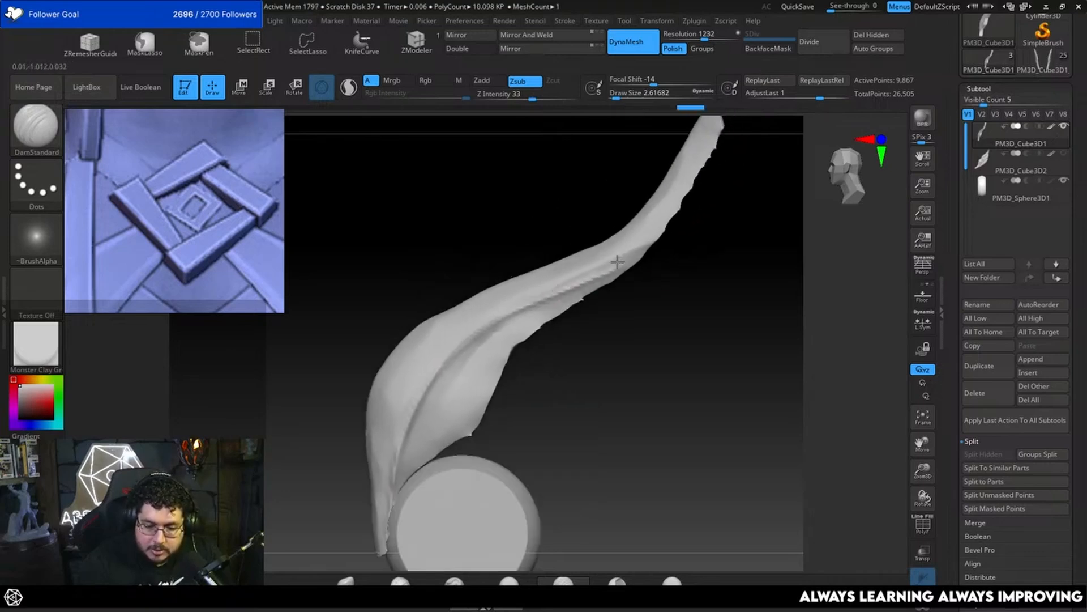
left_click_drag(642, 242, 704, 157)
left_click_drag(716, 209, 688, 268, "alt")
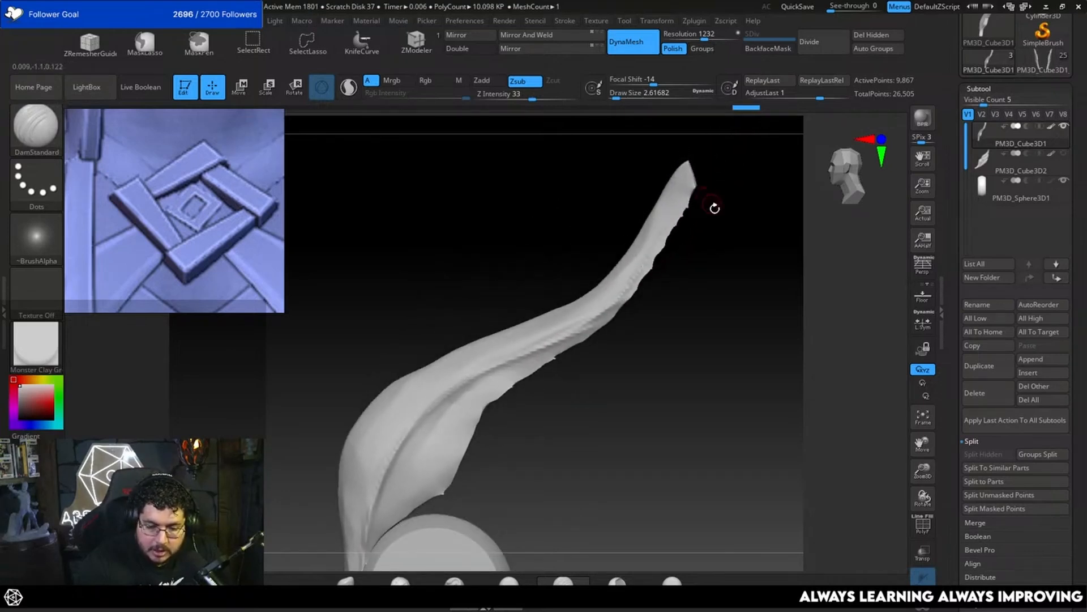
Step: Flatten the feather's jagged lower edge with TrimDynamic at a draw size of about 7.5 and smooth it
mouse_move(715, 207)
left_mouse_down()
mouse_move(687, 209)
mouse_move(632, 286)
mouse_move(673, 229)
mouse_move(716, 268)
mouse_move(639, 287)
left_mouse_up()
key("space")
left_click(679, 216)
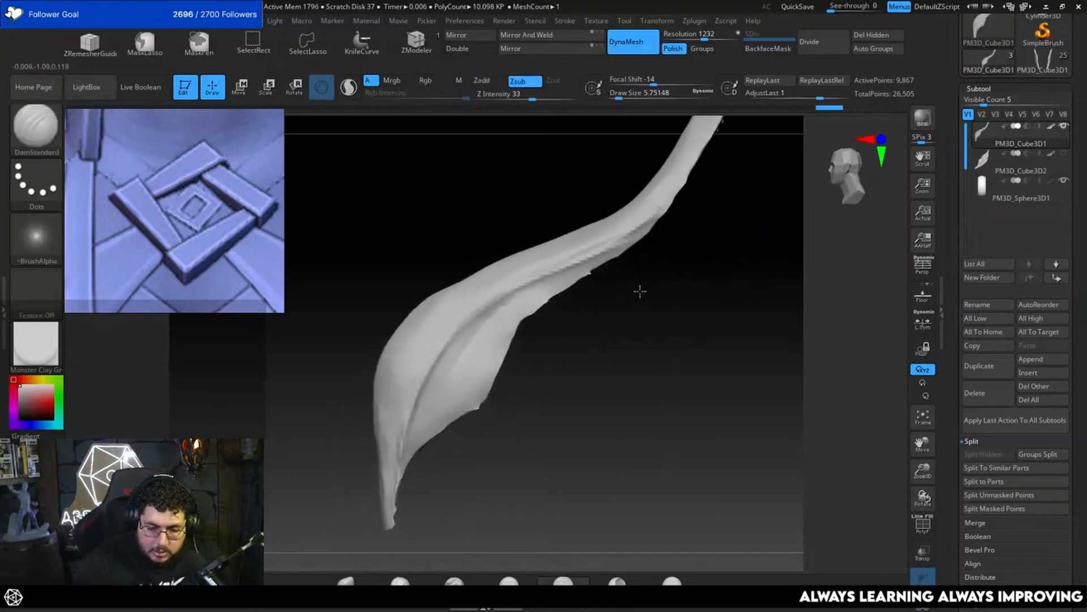
key("b")
key("t")
key("d")
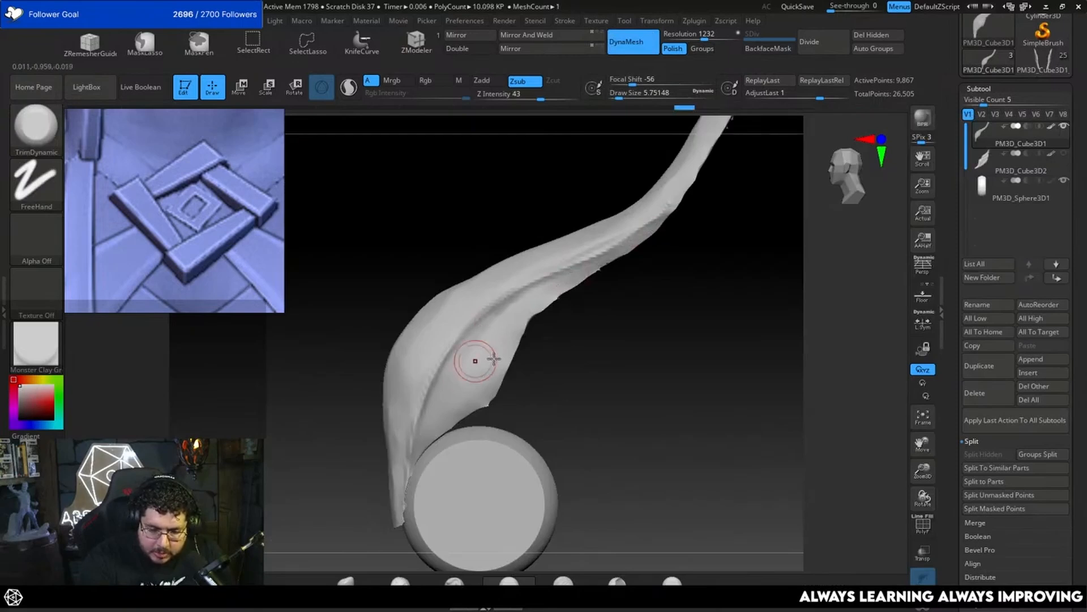
left_click_drag(584, 358, 539, 342)
key("space")
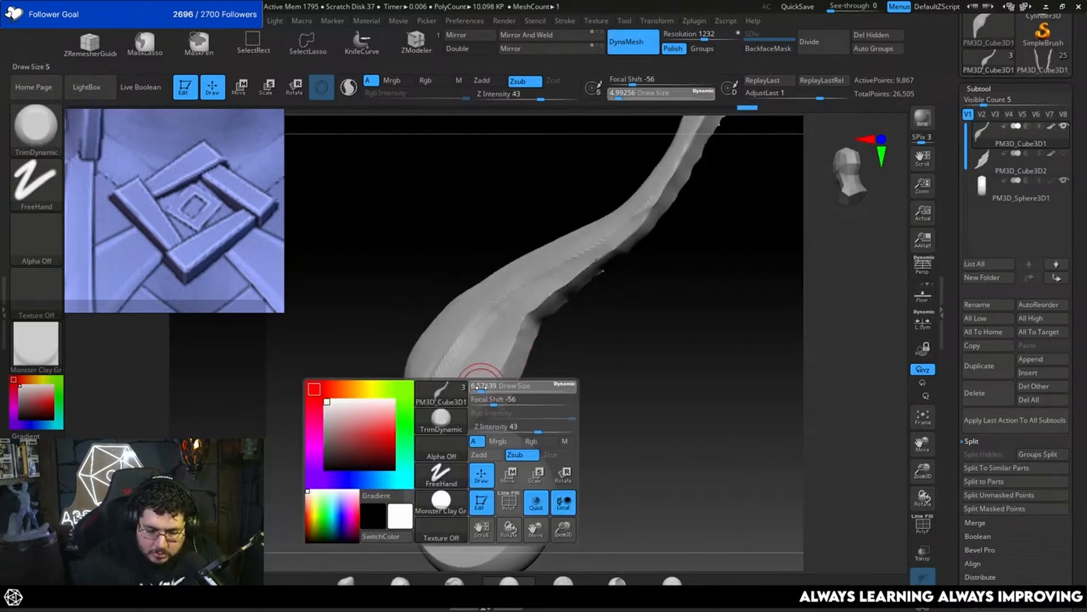
left_click_drag(482, 391, 487, 391)
left_click_drag(561, 372, 524, 376)
left_click_drag(458, 423, 492, 384)
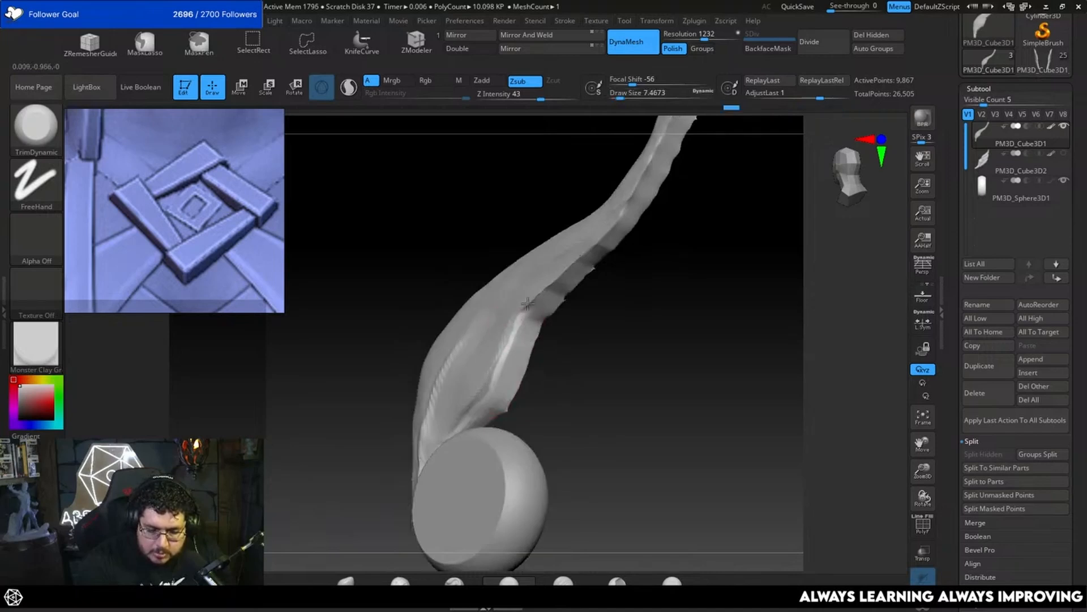
mouse_move(569, 267)
left_mouse_down()
mouse_move(544, 337)
mouse_move(511, 325)
left_mouse_up()
key("shift")
mouse_move(551, 293)
left_mouse_down()
mouse_move(573, 320)
mouse_move(566, 338)
mouse_move(575, 332)
left_mouse_up()
Step: Reshape the middle of the feather's lower edge with the Move brush at a draw size of about 20
key("b")
key("m")
key("v")
key("space")
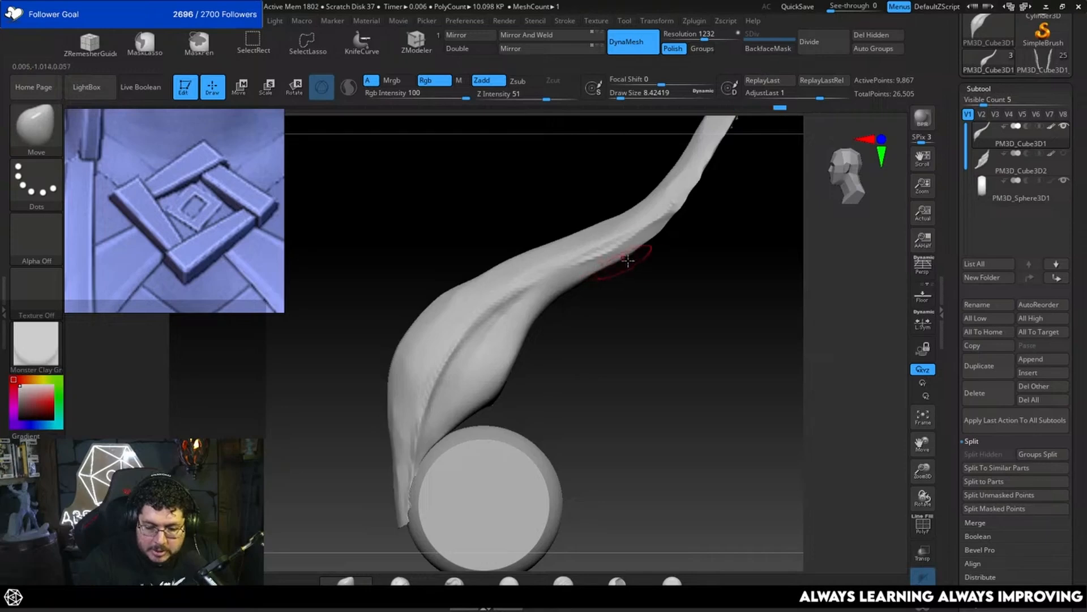
key("]")
mouse_move(644, 250)
left_mouse_down()
mouse_move(647, 266)
mouse_move(640, 257)
left_mouse_up()
left_click_drag(639, 256, 636, 248)
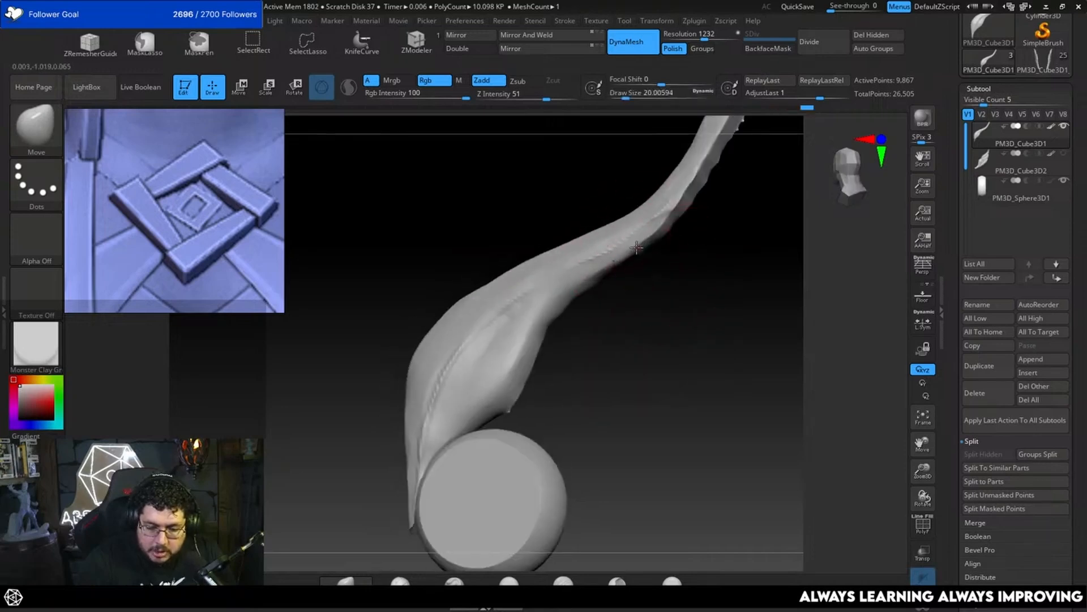
Step: Trim the feather's underside from the middle down to the disc with TrimDynamic
key("b")
key("t")
key("d")
right_click_drag(646, 250, 639, 263)
mouse_move(640, 261)
left_mouse_down()
mouse_move(623, 264)
mouse_move(656, 259)
left_mouse_up()
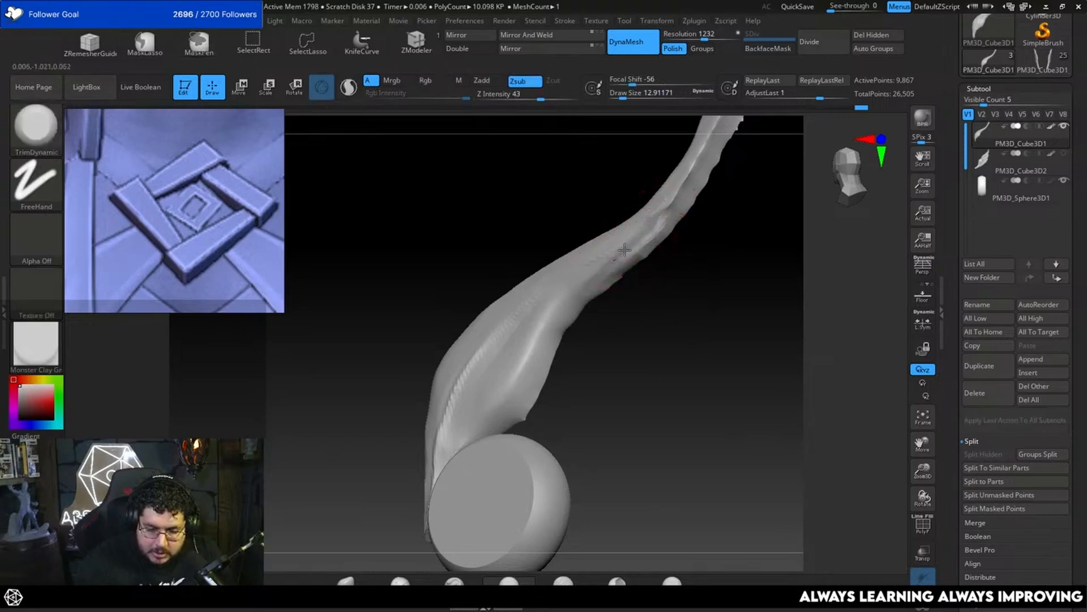
left_click_drag(504, 399, 513, 383)
Step: Try Mirror And Weld on the feather to make both of its sides match
left_click_drag(571, 389, 674, 369)
mouse_move(674, 369)
left_mouse_down()
mouse_move(621, 378)
mouse_move(683, 373)
mouse_move(687, 250)
left_mouse_up()
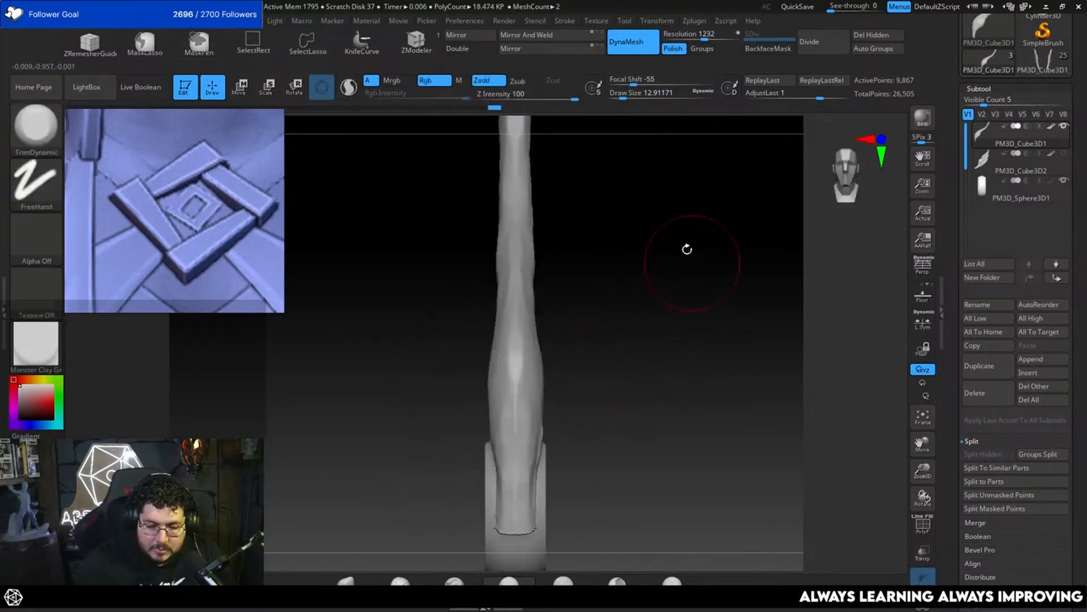
left_click(551, 36)
left_click_drag(617, 334, 768, 189)
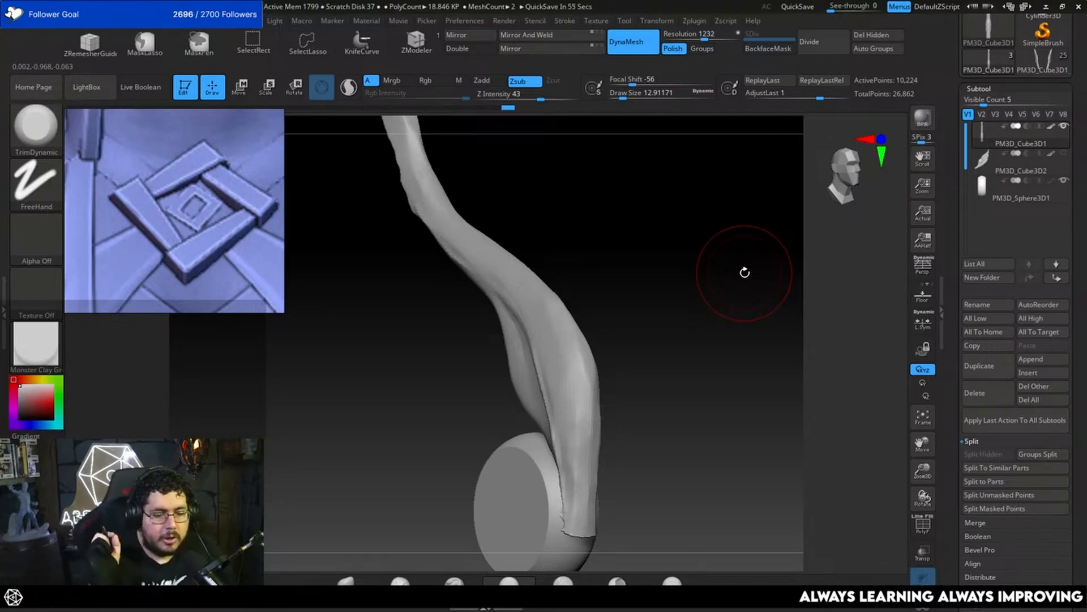
mouse_move(745, 273)
left_mouse_down()
mouse_move(607, 286)
mouse_move(631, 308)
mouse_move(626, 376)
mouse_move(532, 403)
left_mouse_up()
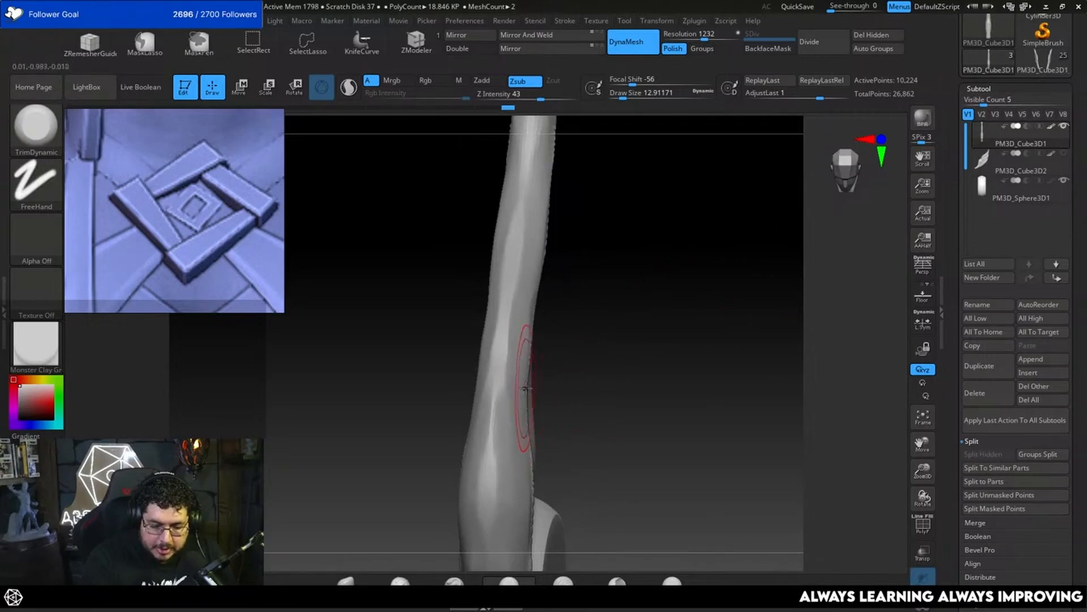
Step: Adjust the feather's thickness profile from the front with the Move brush, reducing the draw size to about 9.4
key("b")
key("m")
key("v")
mouse_move(561, 367)
left_mouse_down()
mouse_move(526, 413)
mouse_move(529, 366)
mouse_move(572, 305)
left_mouse_up()
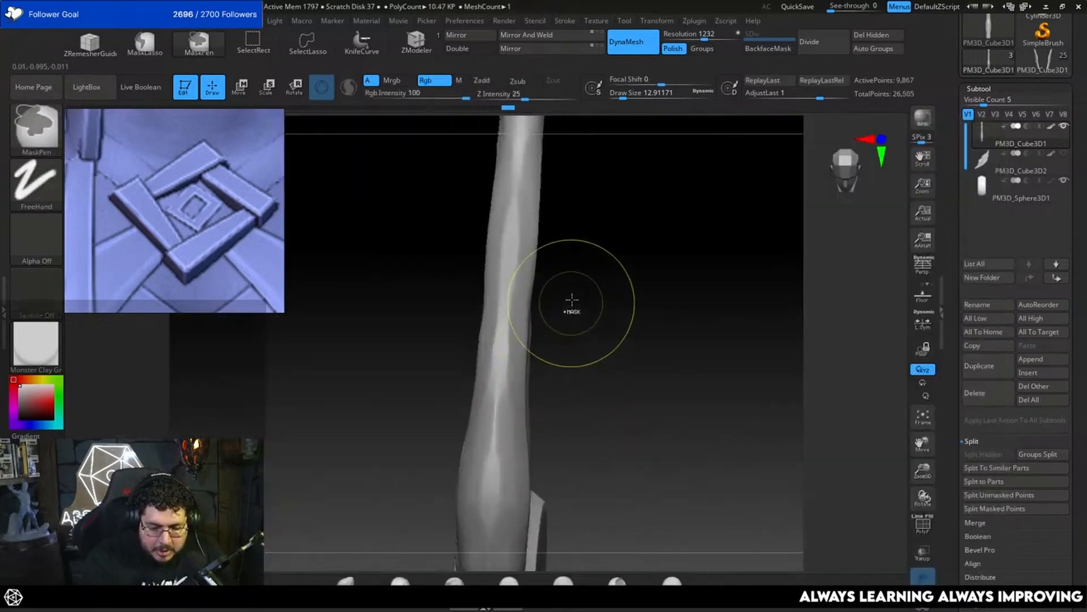
left_click_drag(524, 427, 526, 389)
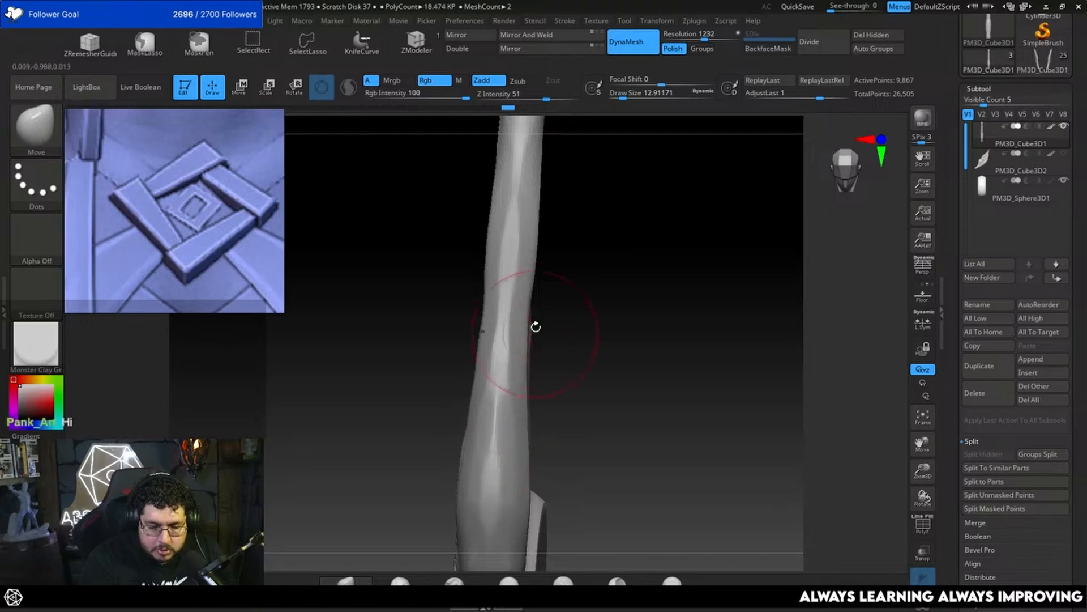
key("space")
left_click_drag(557, 316, 571, 306)
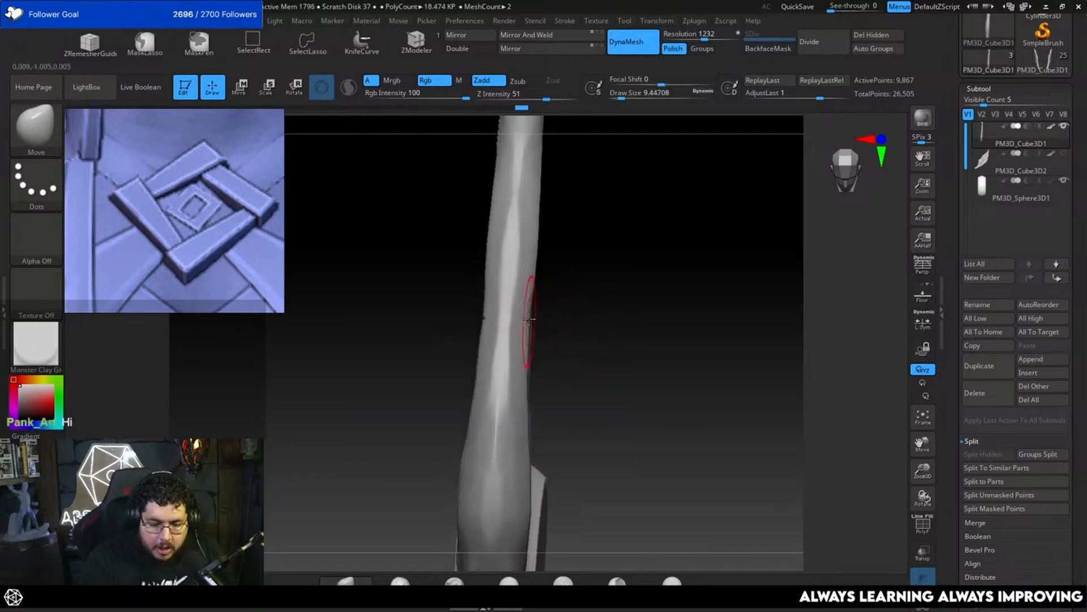
mouse_move(561, 290)
left_mouse_down()
mouse_move(542, 296)
mouse_move(565, 333)
mouse_move(587, 318)
mouse_move(576, 301)
mouse_move(560, 305)
mouse_move(607, 315)
mouse_move(638, 372)
mouse_move(629, 318)
mouse_move(608, 362)
mouse_move(629, 318)
mouse_move(577, 352)
mouse_move(498, 359)
left_mouse_up()
Step: Recarve the feather's long inner groove with DamStandard at a draw size of about 3.7
key("b")
key("s")
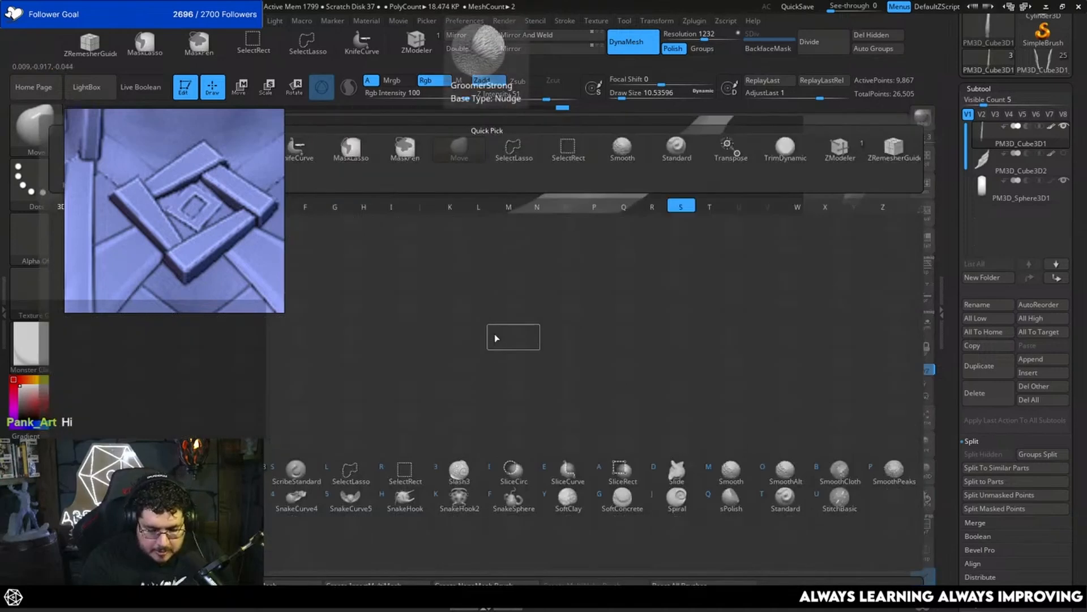
key("1")
key("b")
key("d")
key("s")
key("bracketleft")
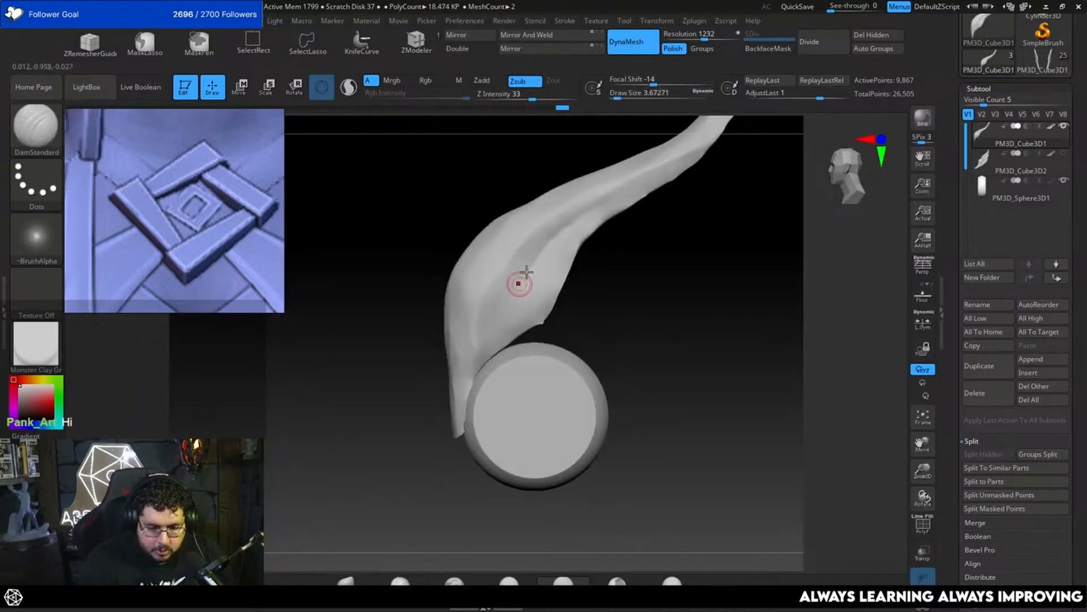
left_click_drag(537, 254, 493, 320)
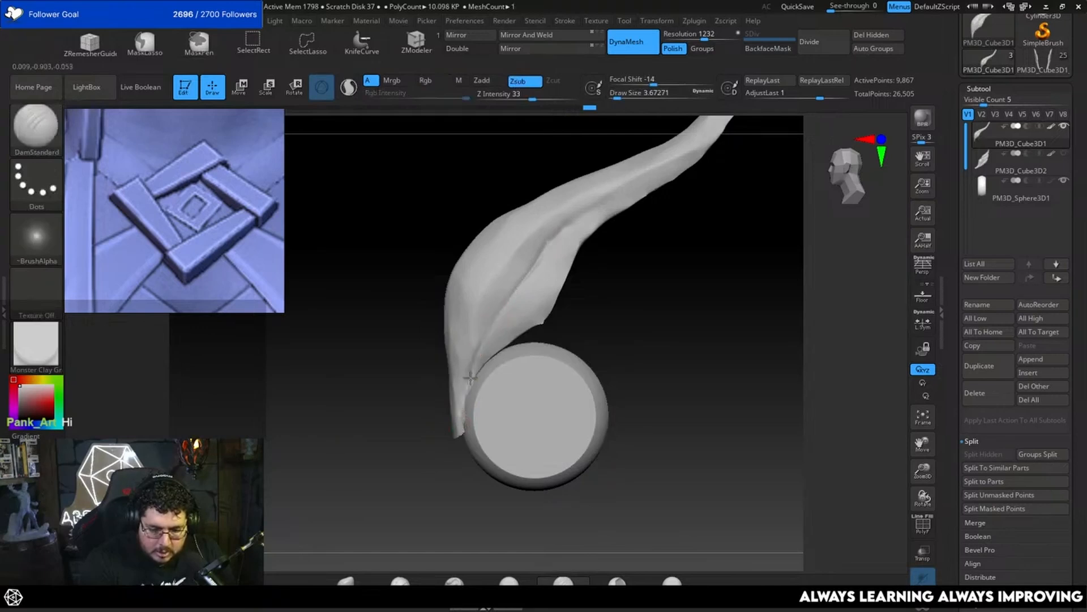
left_click_drag(475, 355, 602, 209)
left_click_drag(530, 266, 696, 170)
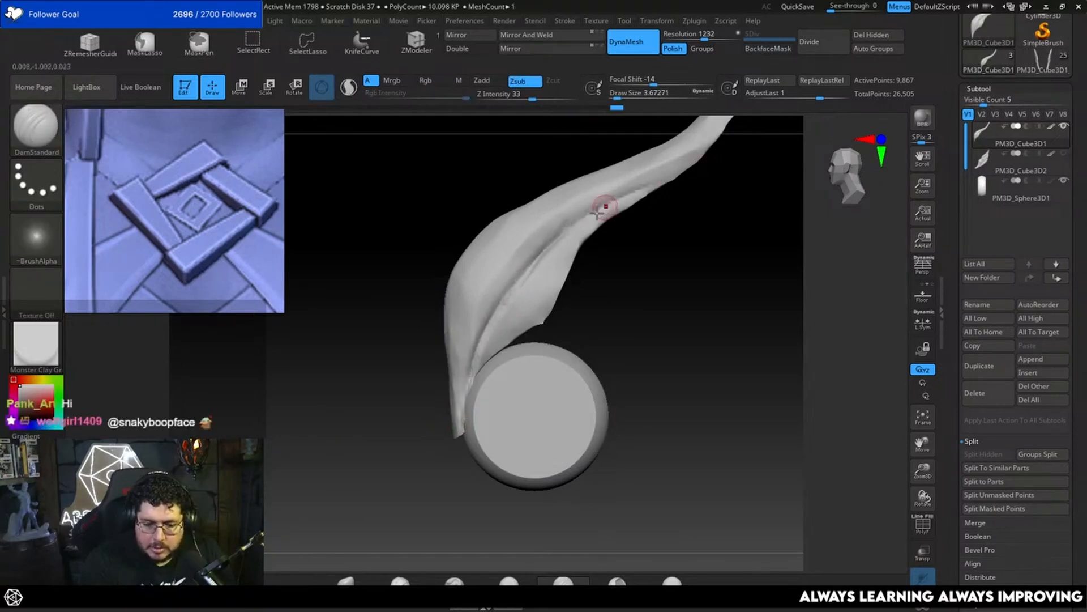
Step: Extend the groove toward the feather's lower end beside the disc and smooth the surface around it
left_click_drag(726, 214, 720, 263, "alt")
left_click_drag(457, 440, 454, 471)
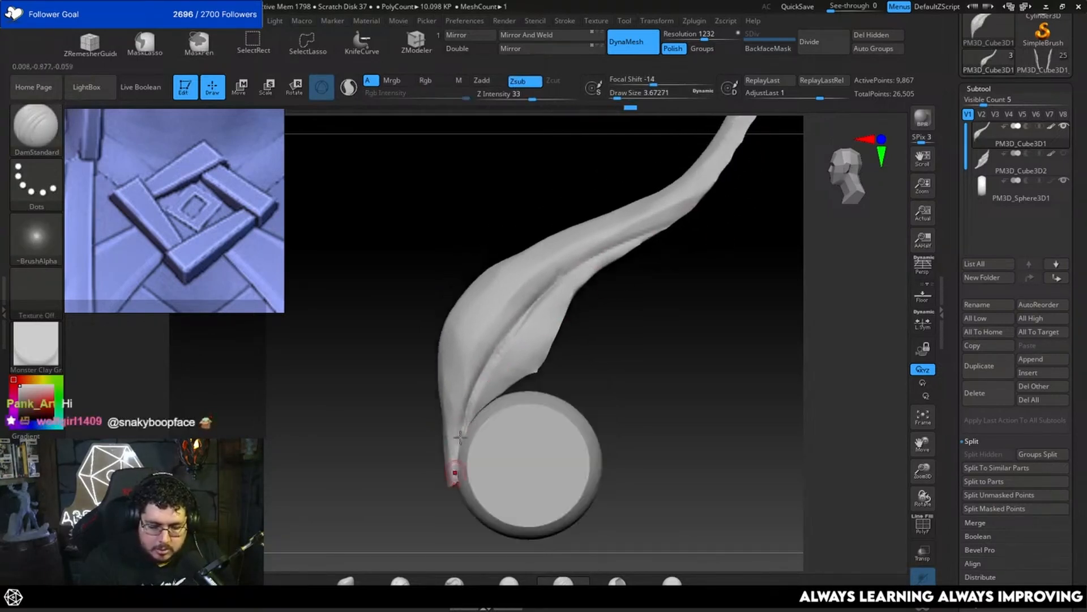
mouse_move(453, 545)
left_mouse_down("alt")
mouse_move(607, 379)
mouse_move(590, 364)
mouse_move(578, 384)
mouse_move(540, 391)
left_mouse_up("alt")
key("shift")
left_click_drag(491, 486, 491, 464, "shift")
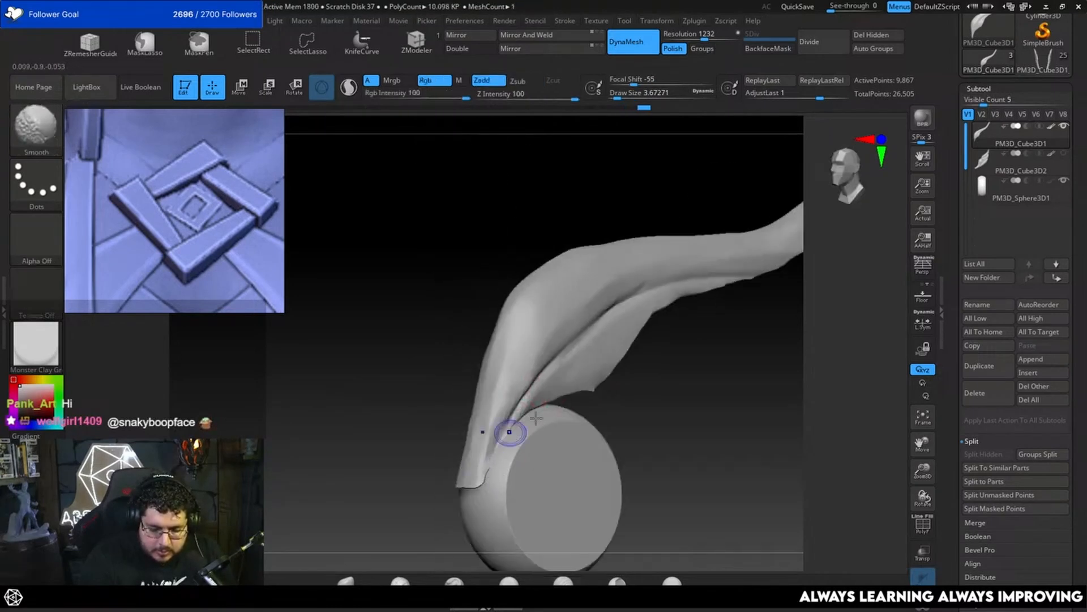
left_click_drag(639, 417, 585, 427, "shift")
left_click_drag(445, 391, 451, 487)
left_click_drag(541, 422, 637, 371)
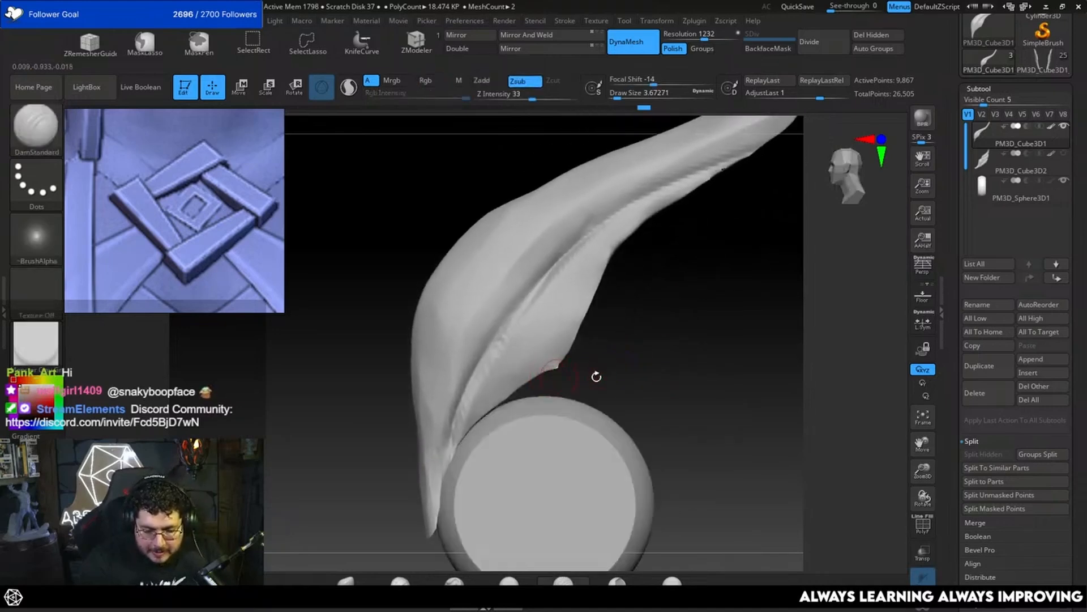
Step: Pull the feather's lower corner and edge down to meet the disc with the MoveInfiniteDepth brush
key("b")
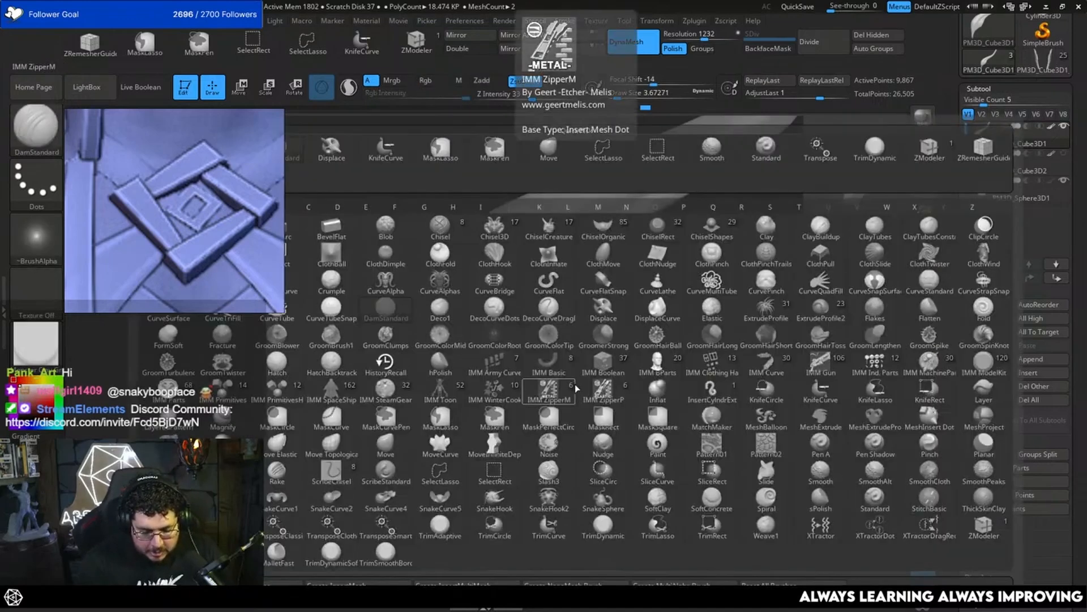
left_click(516, 441)
key("space")
left_click_drag(560, 363, 554, 398)
key("space")
key("space")
left_click_drag(547, 386, 510, 389)
key("space")
mouse_move(531, 392)
left_mouse_down()
mouse_move(506, 404)
mouse_move(558, 396)
mouse_move(541, 400)
left_mouse_up()
key("space")
left_click_drag(480, 421, 488, 432)
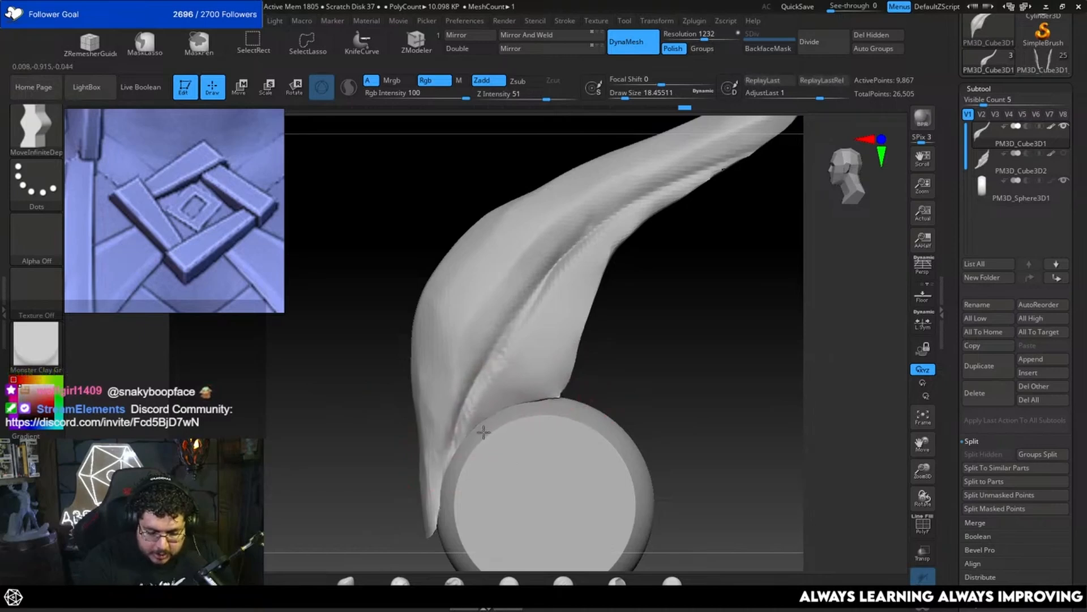
Step: Adjust the feather's thickness just above the disc from an edge-on view with MoveInfiniteDepth, and mirror and weld the mesh
left_click_drag(550, 398, 552, 403)
right_click_drag(544, 403, 492, 401)
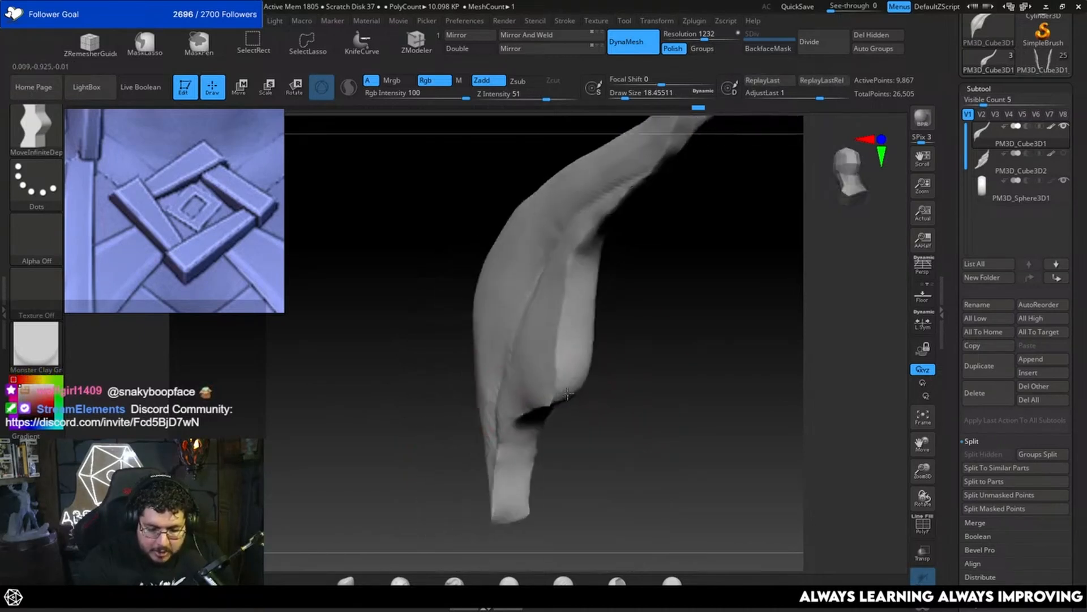
right_click_drag(614, 391, 580, 388, "shift")
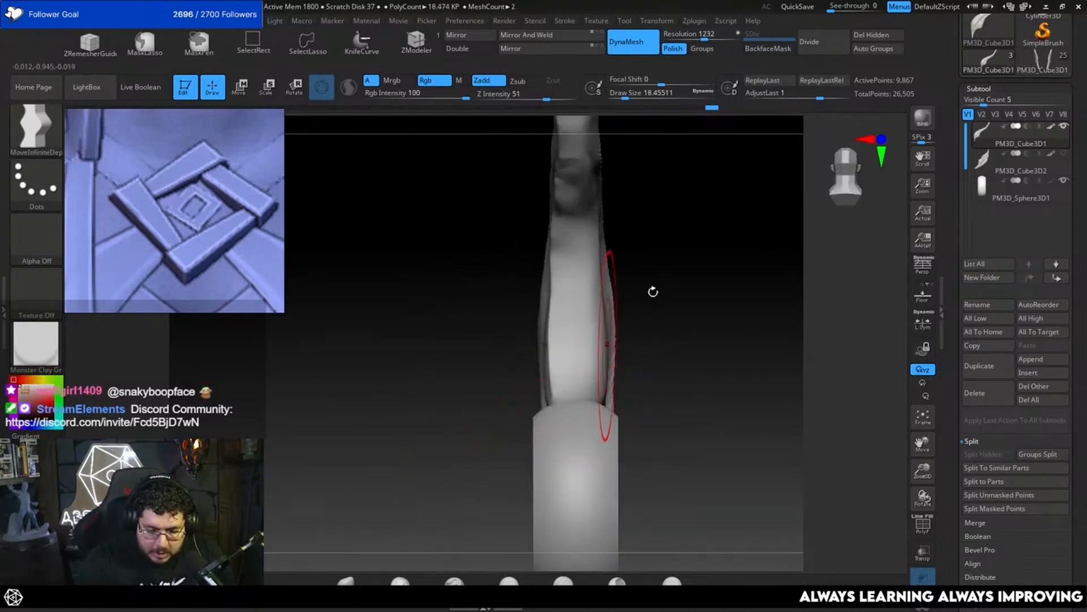
key("bracketleft")
left_click_drag(552, 377, 558, 356)
left_click_drag(553, 338, 558, 326)
mouse_move(514, 346)
right_mouse_down()
mouse_move(585, 340)
mouse_move(621, 357)
mouse_move(607, 352)
mouse_move(610, 376)
mouse_move(638, 353)
right_mouse_up()
left_click(548, 48)
left_click(548, 37)
Step: Build up the feather's lower outer surface beside the groove with ClayBuildup at a draw size of about 4.3 and focal shift -85
key("bracketleft")
key("bracketleft")
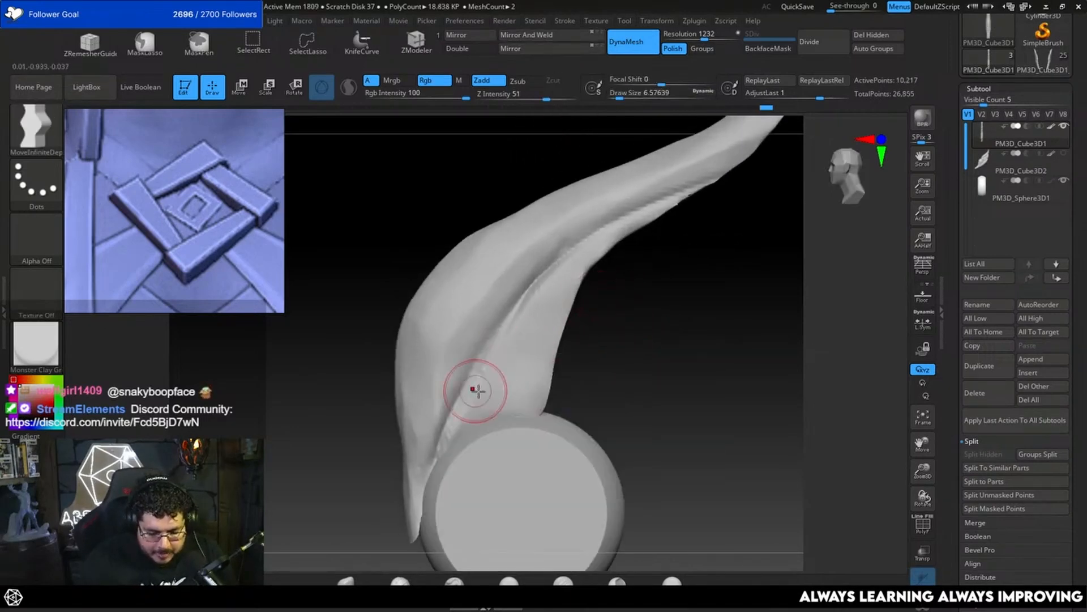
key("b")
key("d")
key("s")
key("space")
key("b")
key("c")
key("b")
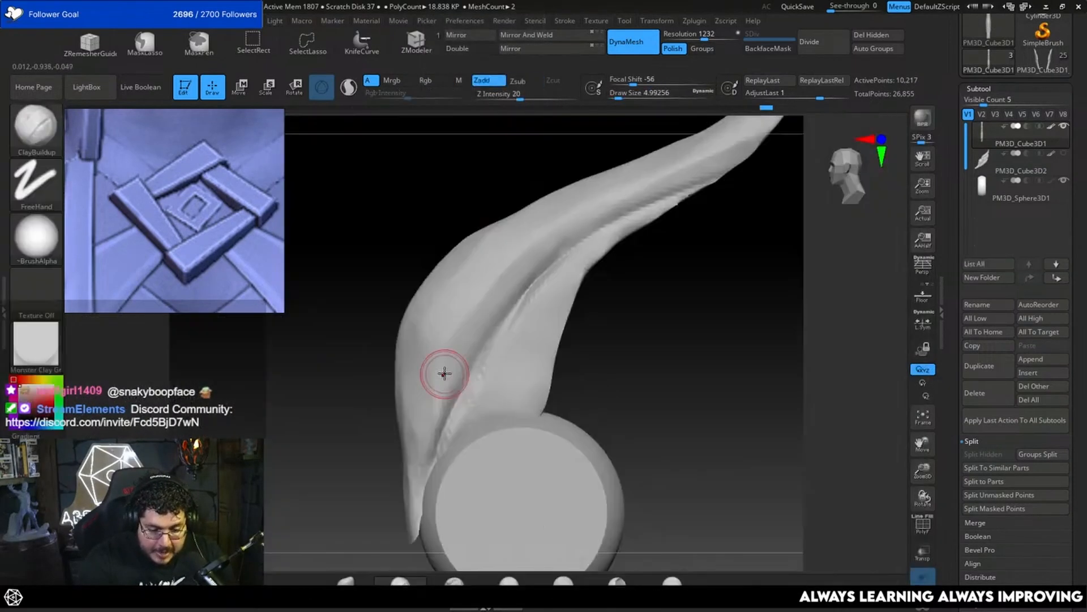
left_click_drag(410, 436, 412, 473)
left_click_drag(427, 317, 416, 459)
key("space")
mouse_move(423, 417)
left_mouse_down()
mouse_move(409, 416)
mouse_move(418, 469)
left_mouse_up()
key("space")
left_click_drag(423, 416, 419, 417)
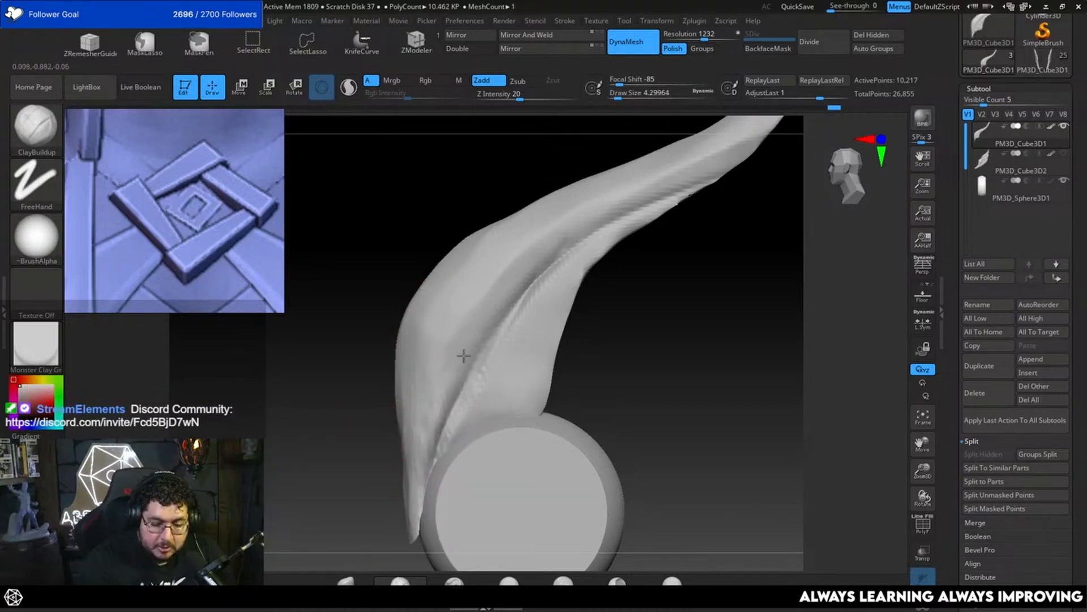
Step: Build up a raised ridge along the feather's lower outer edge with ClayBuildup at a draw size of about 8.4
mouse_move(629, 338)
left_mouse_down()
mouse_move(670, 355)
mouse_move(638, 352)
mouse_move(556, 391)
mouse_move(573, 385)
mouse_move(556, 343)
left_mouse_up()
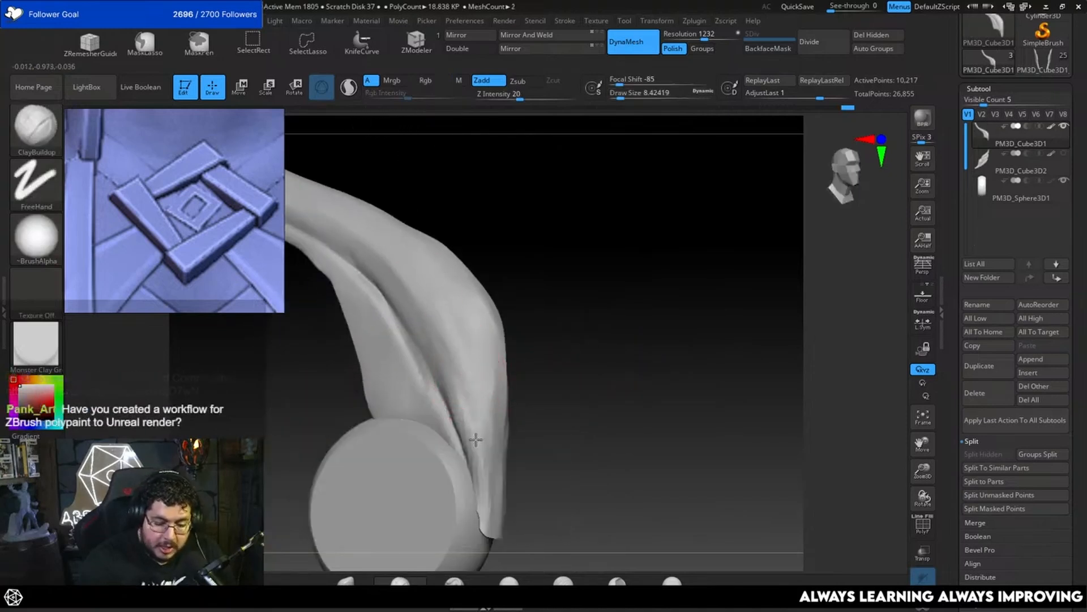
left_click_drag(538, 337, 493, 314)
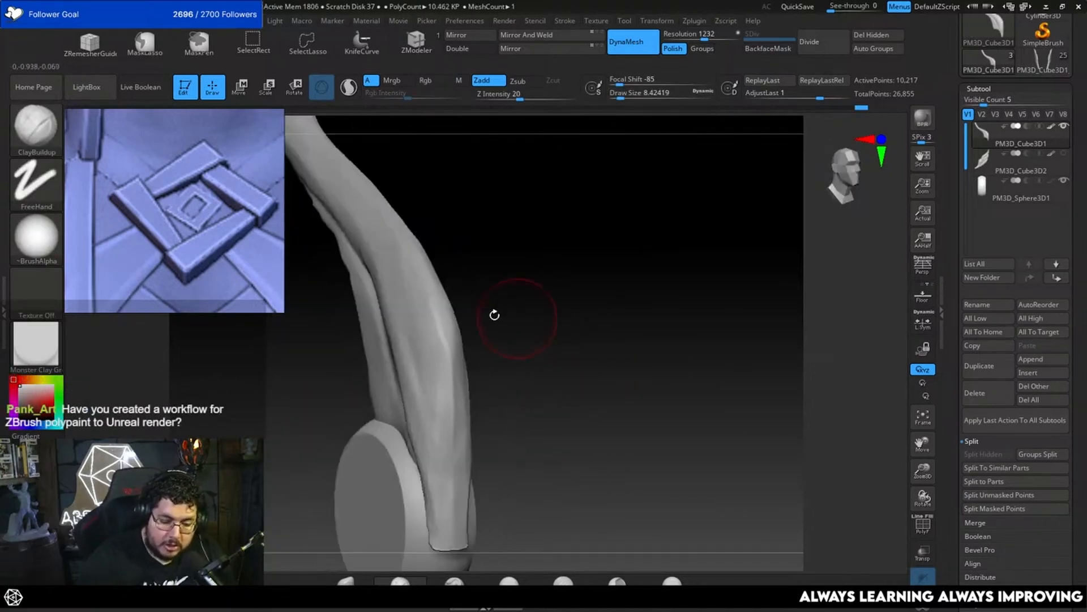
left_click_drag(399, 271, 433, 446)
left_click_drag(501, 291, 513, 294, "shift")
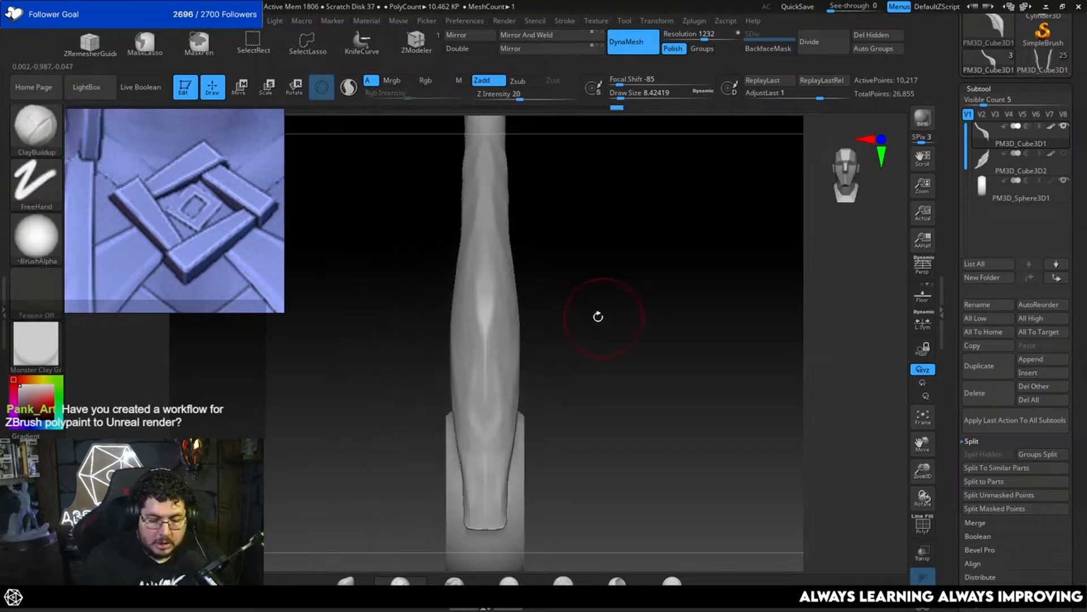
mouse_move(600, 316)
left_mouse_down()
mouse_move(469, 347)
mouse_move(456, 362)
mouse_move(447, 507)
left_mouse_up()
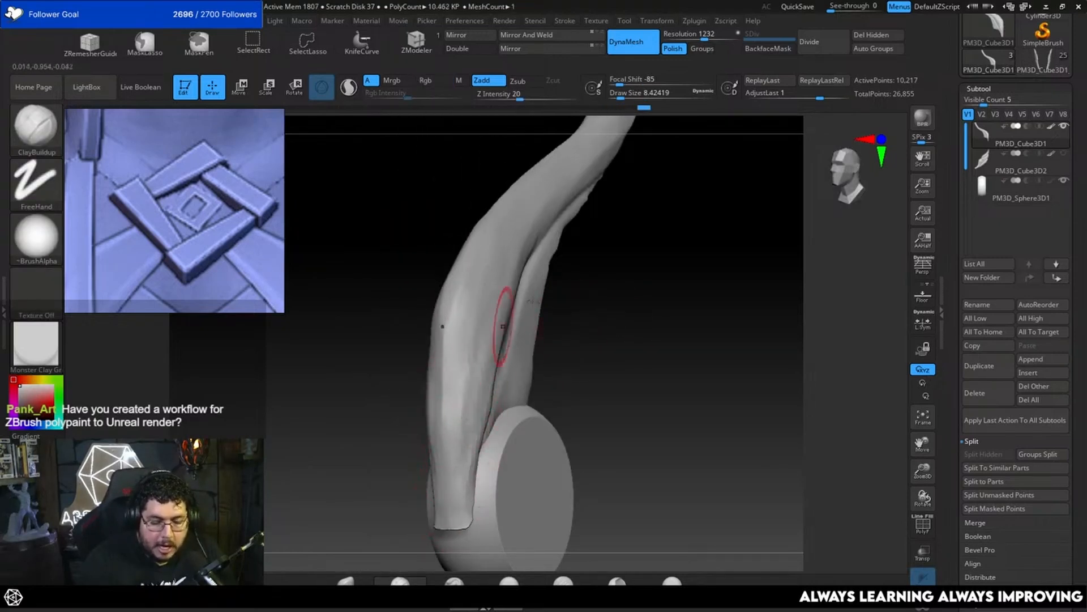
left_click_drag(583, 306, 492, 363)
left_click_drag(448, 434, 446, 457)
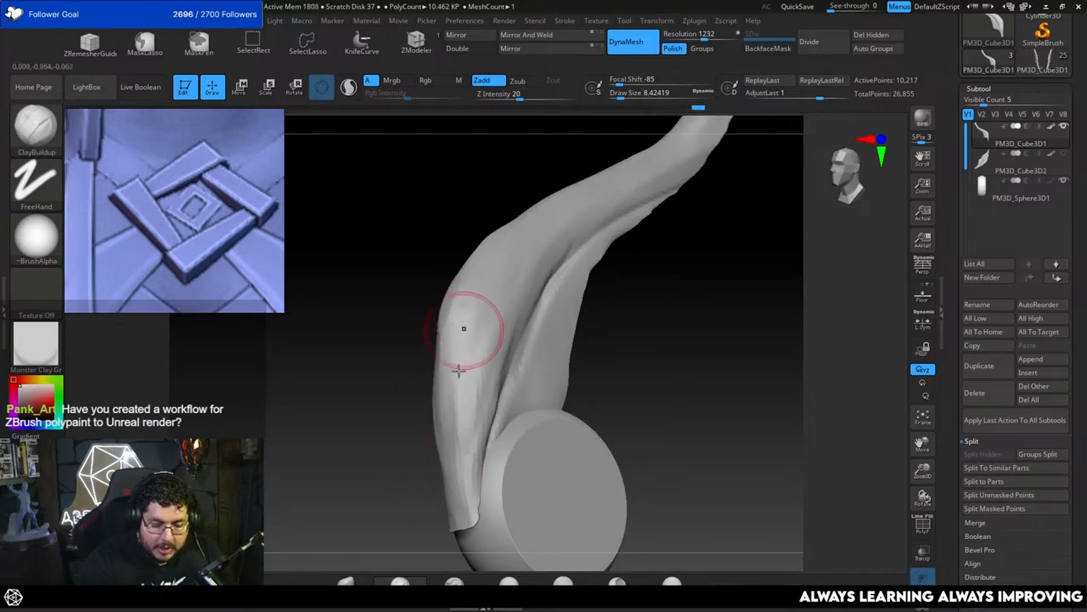
Step: Plane the feather's lower outer edge above the disc with TrimDynamic at a draw size of about 11.7
mouse_move(570, 375)
left_mouse_down()
mouse_move(661, 345)
mouse_move(536, 369)
mouse_move(646, 291)
mouse_move(630, 373)
mouse_move(589, 365)
mouse_move(573, 306)
left_mouse_up()
key("b")
key("t")
key("d")
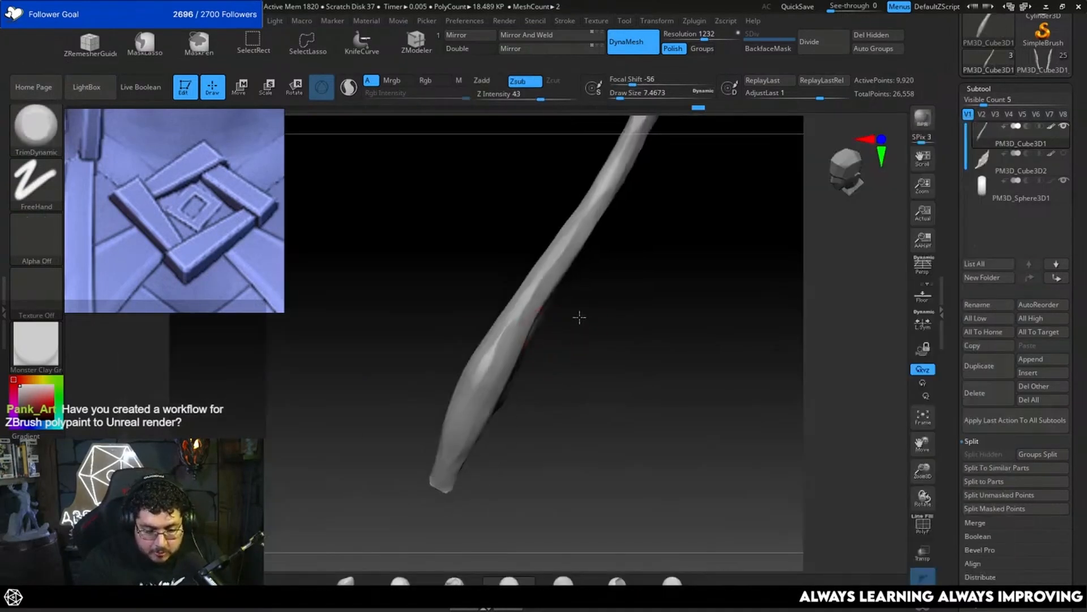
mouse_move(475, 357)
left_mouse_down()
mouse_move(466, 375)
mouse_move(505, 317)
mouse_move(486, 345)
left_mouse_up()
key("space")
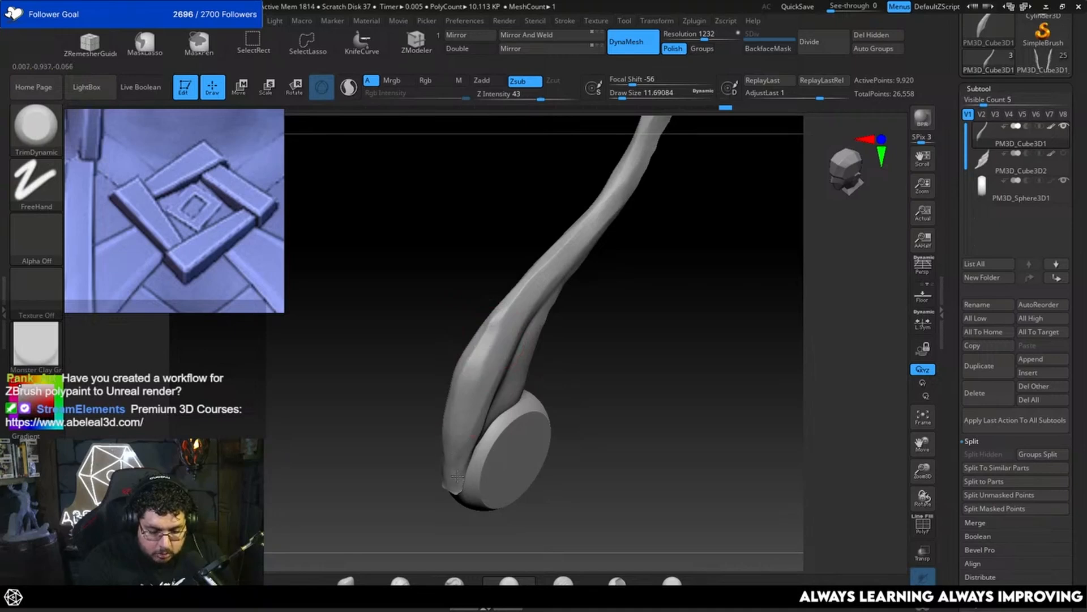
mouse_move(535, 403)
left_mouse_down()
mouse_move(563, 401)
mouse_move(573, 417)
mouse_move(590, 317)
mouse_move(626, 374)
mouse_move(668, 313)
mouse_move(595, 331)
left_mouse_up()
Step: Flatten the planes along the middle of the feather's outer edge with TrimDynamic at a draw size of about 8.4
key("space")
left_click_drag(530, 362, 525, 362)
left_click_drag(587, 345, 578, 414)
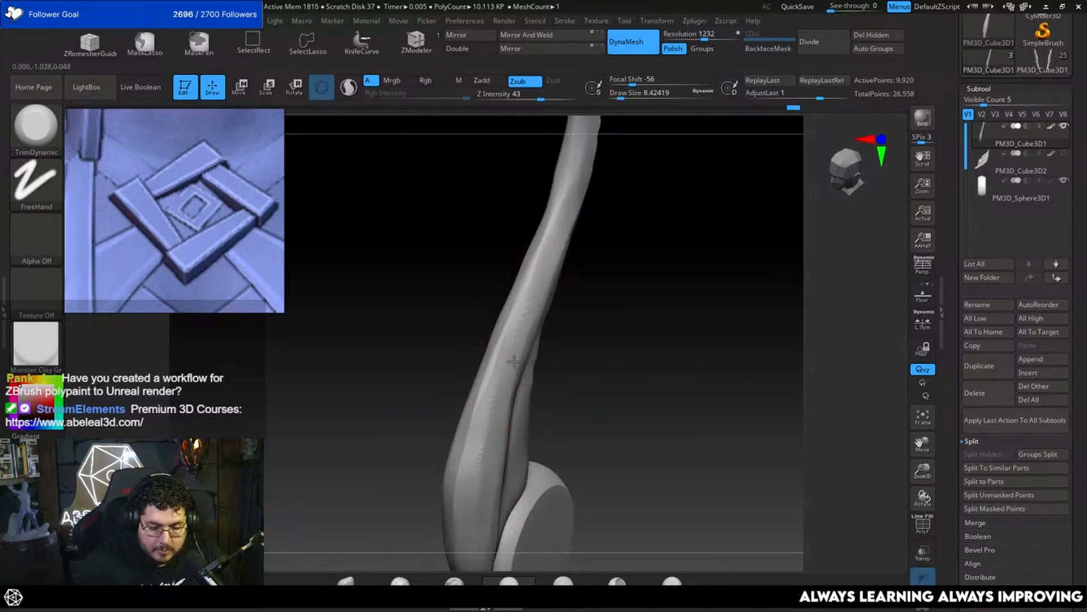
left_click_drag(558, 350, 603, 271)
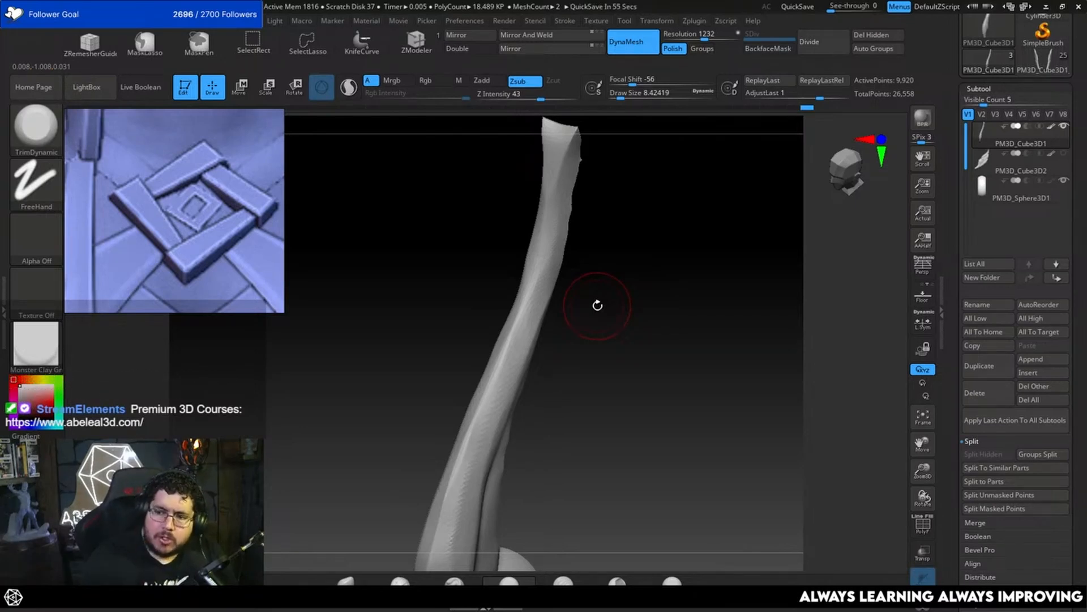
mouse_move(653, 278)
left_mouse_down()
mouse_move(660, 340)
mouse_move(570, 260)
mouse_move(616, 262)
mouse_move(621, 296)
mouse_move(590, 352)
mouse_move(571, 322)
left_mouse_up()
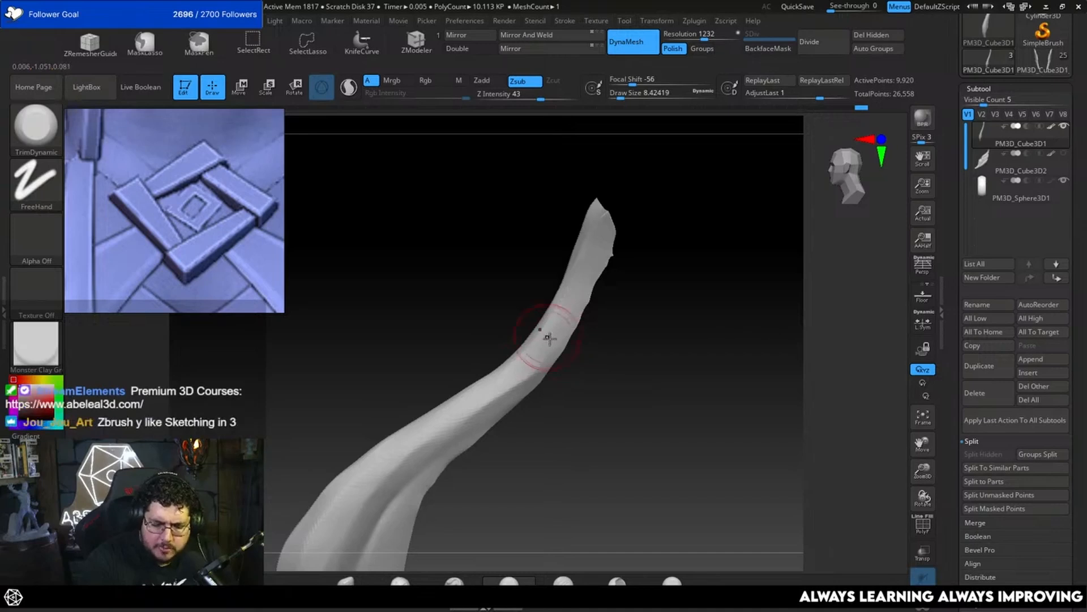
Step: Trim the surface near the feather's upper tip with TrimDynamic at a draw size of about 6.6
left_click_drag(549, 330, 585, 273)
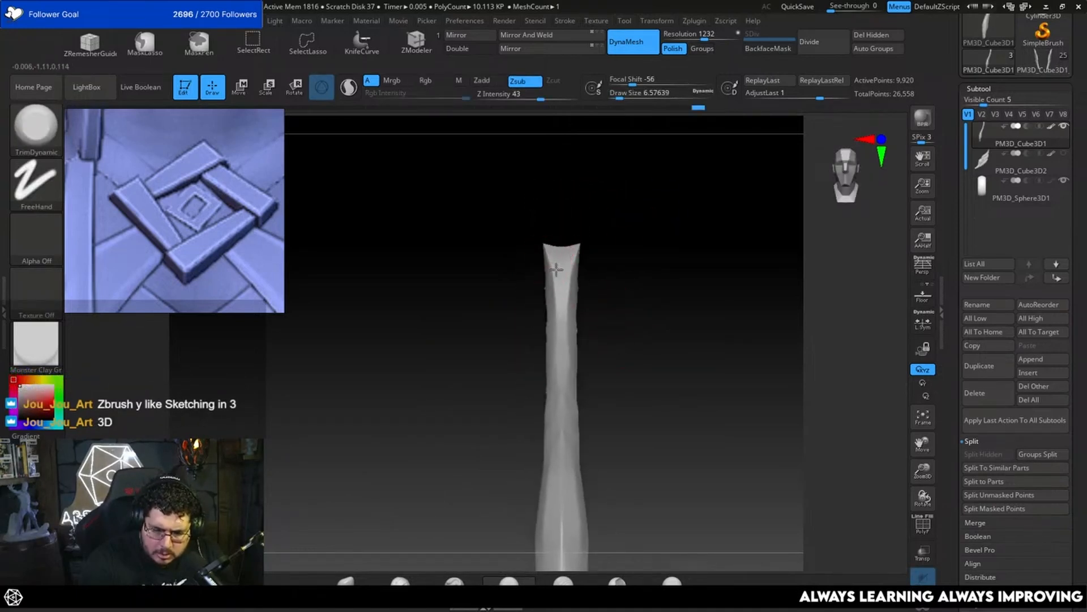
left_click_drag(562, 381, 554, 374)
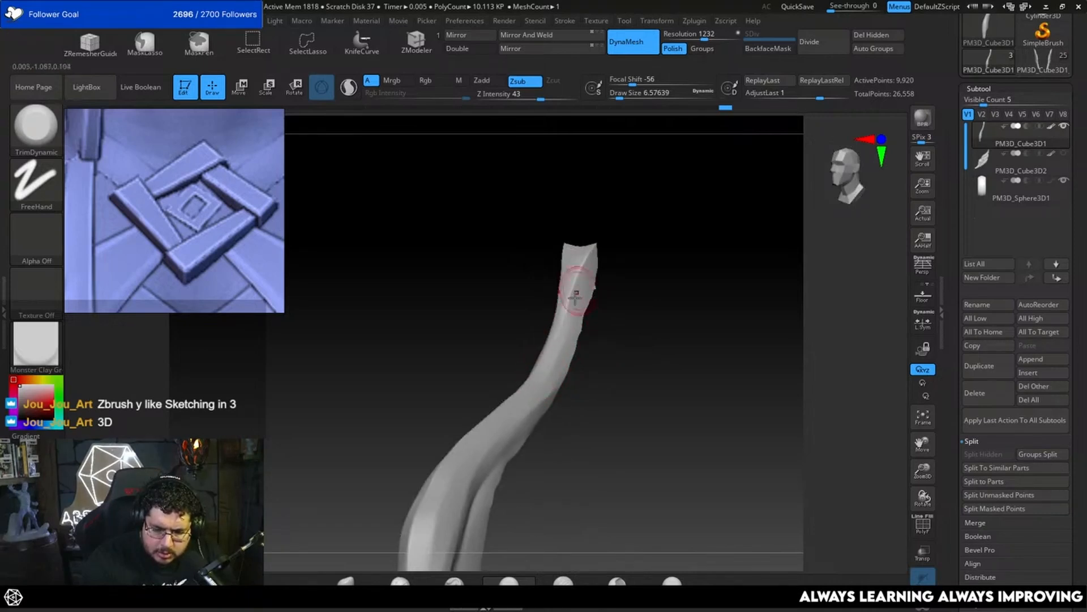
left_click_drag(625, 260, 629, 261, "shift")
mouse_move(605, 320)
left_mouse_down("alt")
mouse_move(614, 265)
mouse_move(589, 320)
left_mouse_up("alt")
Step: Flatten the feather's bend with TrimDynamic at a draw size of about 12.9, and refine the upper part at about 5.8
key("space")
left_click_drag(567, 349, 572, 350)
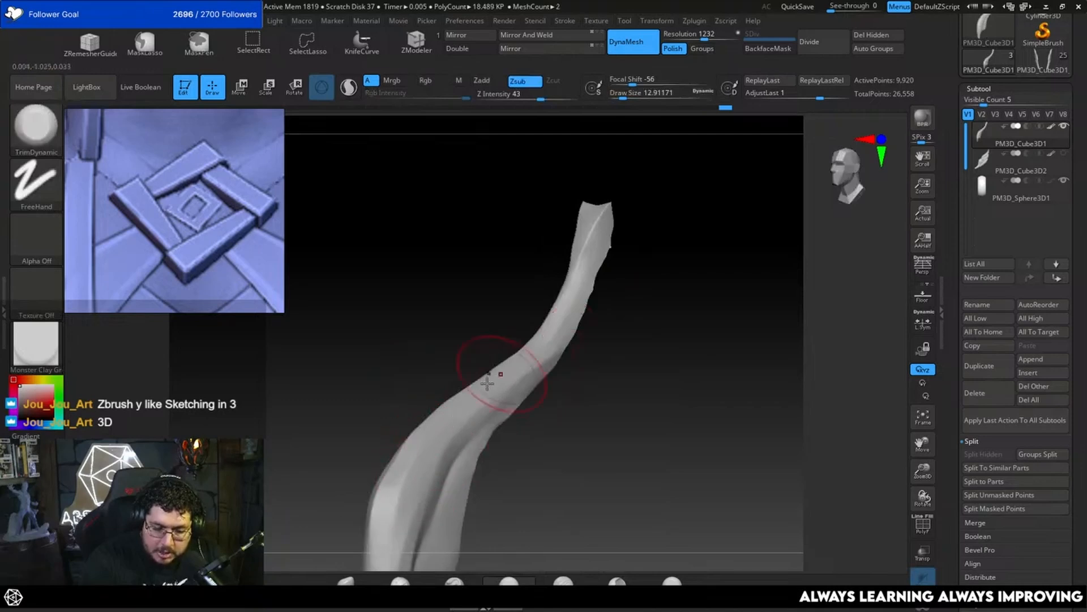
left_click_drag(487, 384, 477, 394)
mouse_move(619, 333)
left_mouse_down()
mouse_move(629, 298)
mouse_move(619, 322)
left_mouse_up()
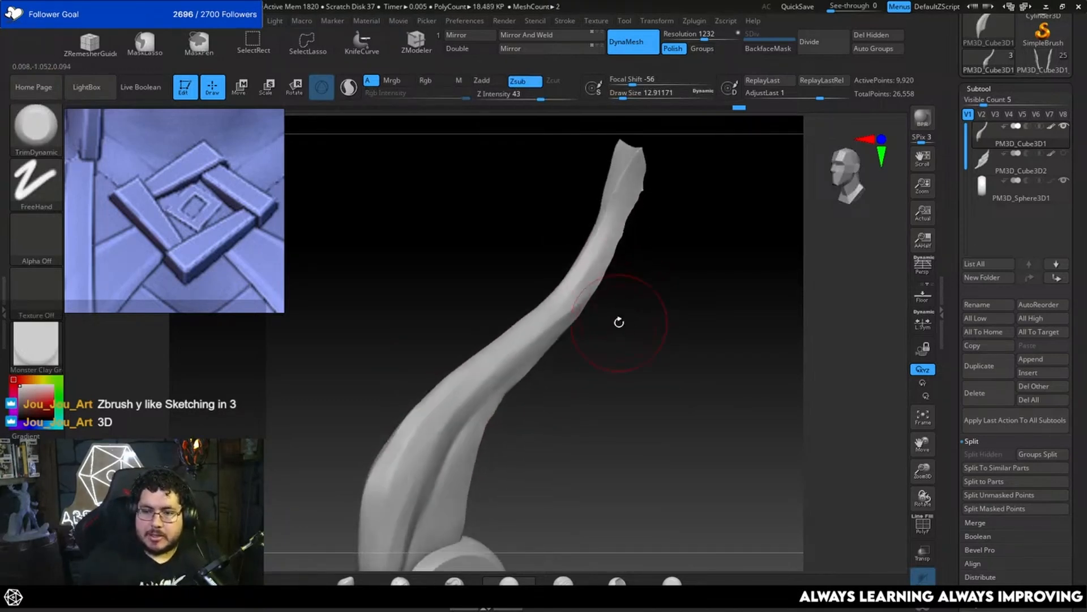
mouse_move(643, 285)
left_mouse_down()
mouse_move(585, 287)
mouse_move(654, 297)
mouse_move(620, 268)
left_mouse_up()
key("space")
key("space")
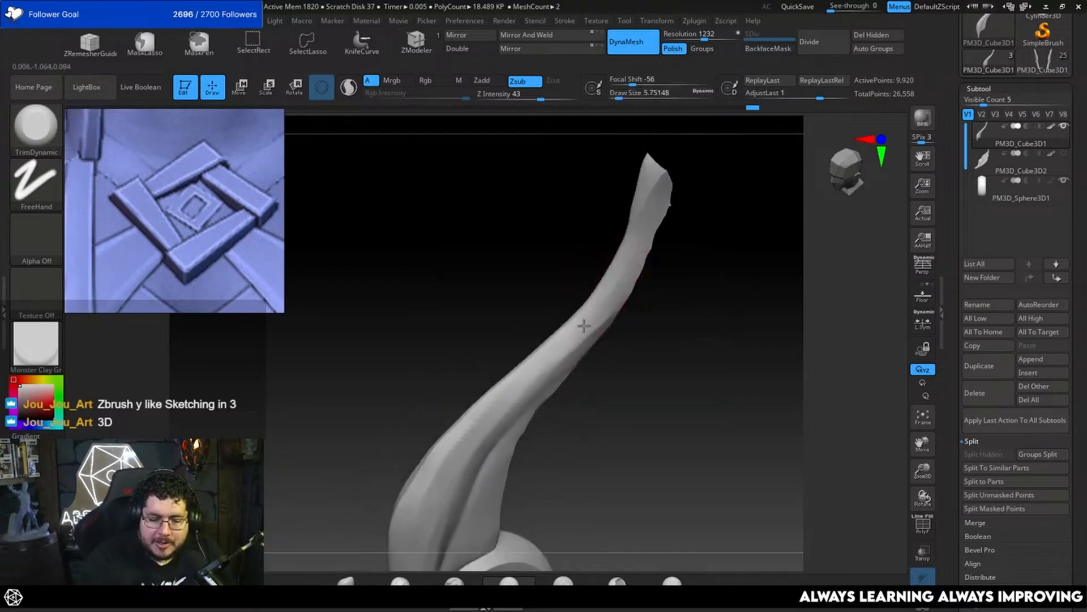
mouse_move(649, 222)
left_mouse_down()
mouse_move(668, 288)
mouse_move(685, 287)
mouse_move(628, 304)
mouse_move(616, 295)
left_mouse_up()
Step: Try to reshape the edge of the feather's tip with MoveInfiniteDepth at a draw size of about 10.5
key("b")
key("m")
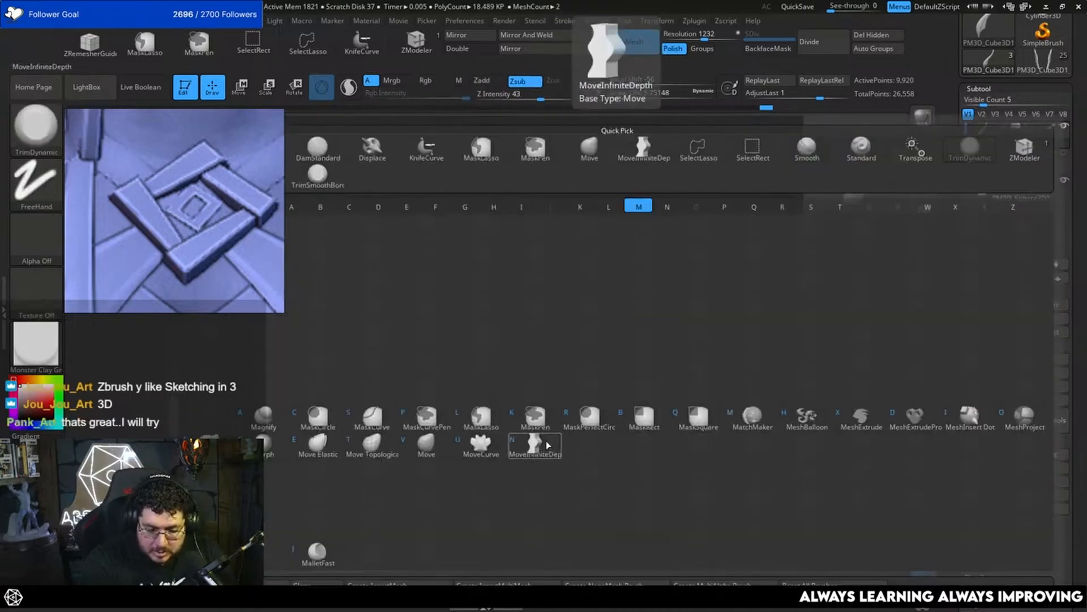
key("i")
key("space")
mouse_move(615, 290)
left_mouse_down()
mouse_move(600, 287)
mouse_move(608, 291)
left_mouse_up()
key("space")
key("space")
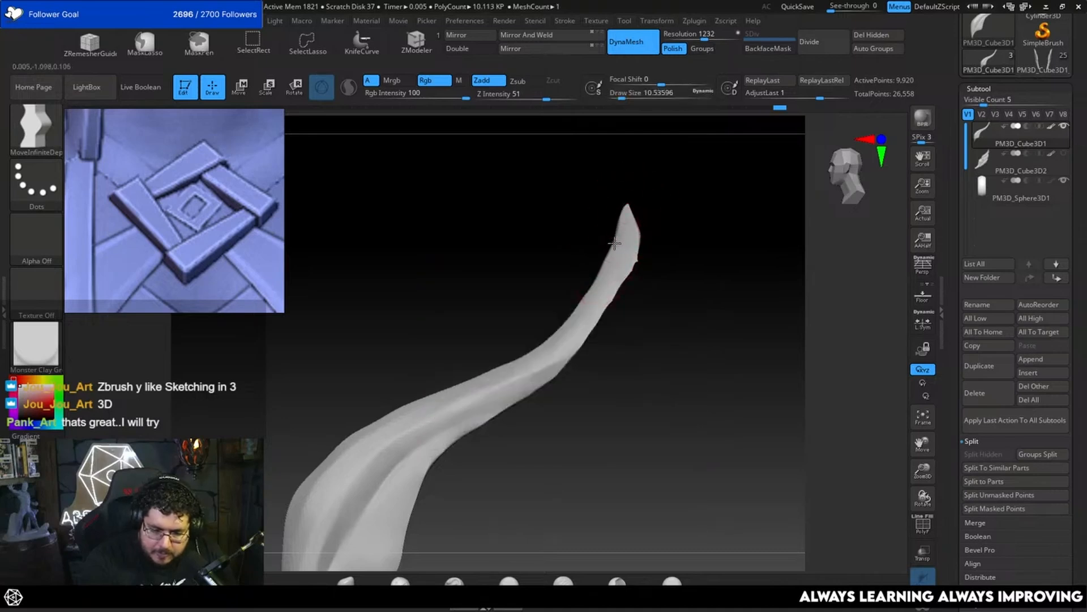
mouse_move(609, 254)
left_mouse_down()
mouse_move(620, 258)
mouse_move(615, 242)
left_mouse_up()
key("ctrl+z")
Step: Refine the outline of the feather's tip with MoveInfiniteDepth at a draw size of about 6.6 and smooth it
key("space")
key("space")
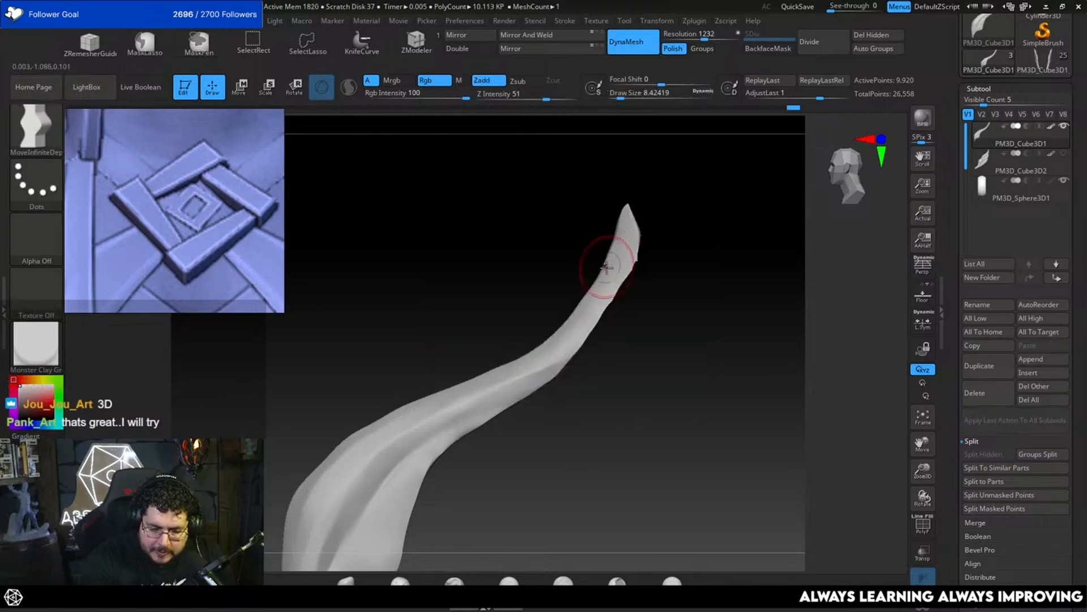
key("space")
left_click_drag(606, 264, 604, 263)
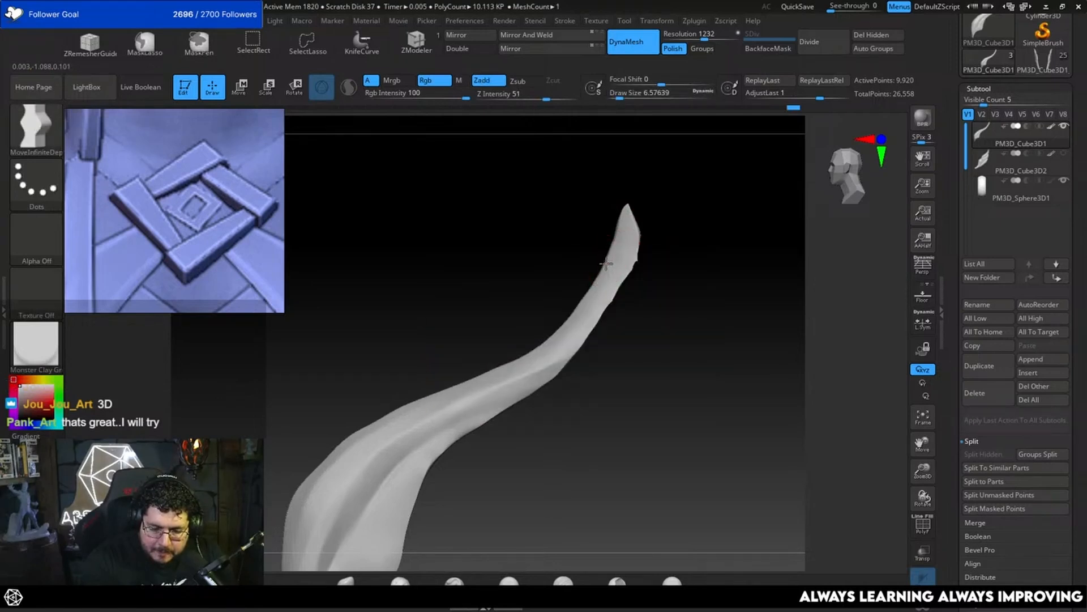
key("shift")
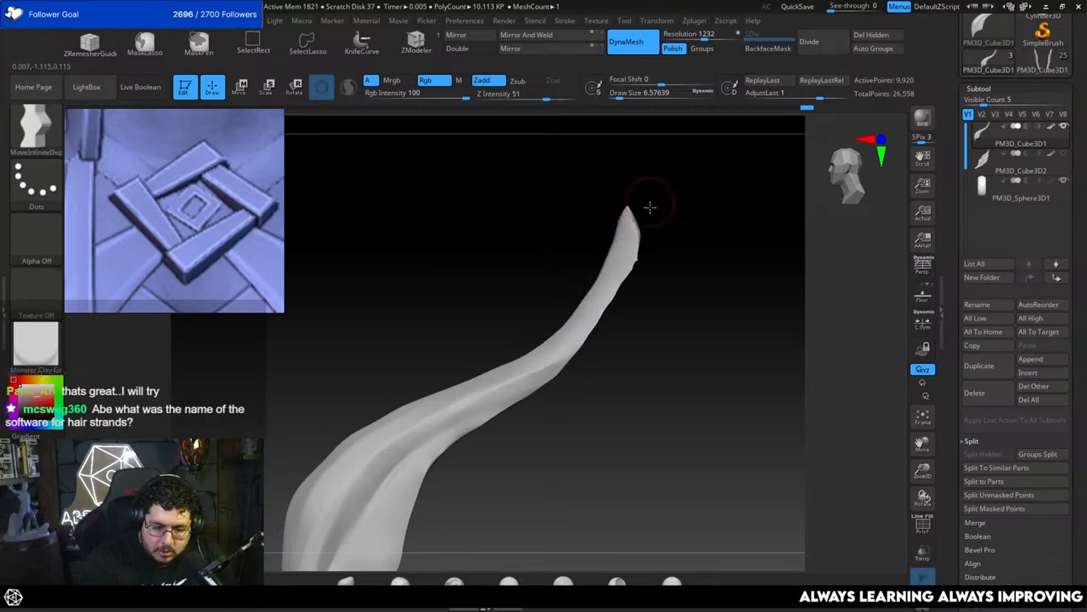
left_click_drag(649, 208, 649, 236, "alt")
key("shift")
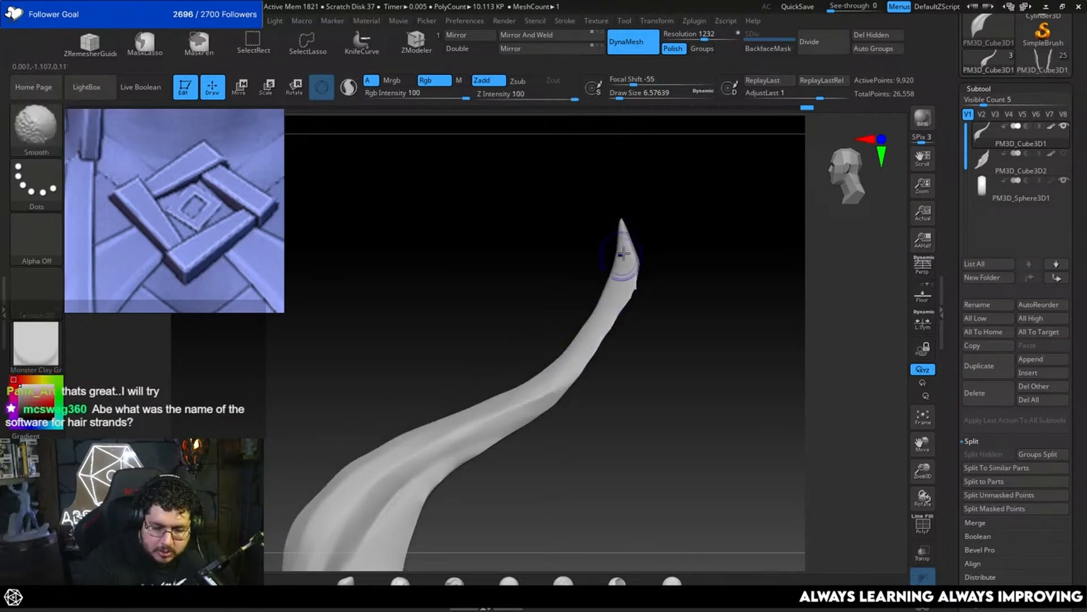
left_click_drag(587, 327, 564, 356)
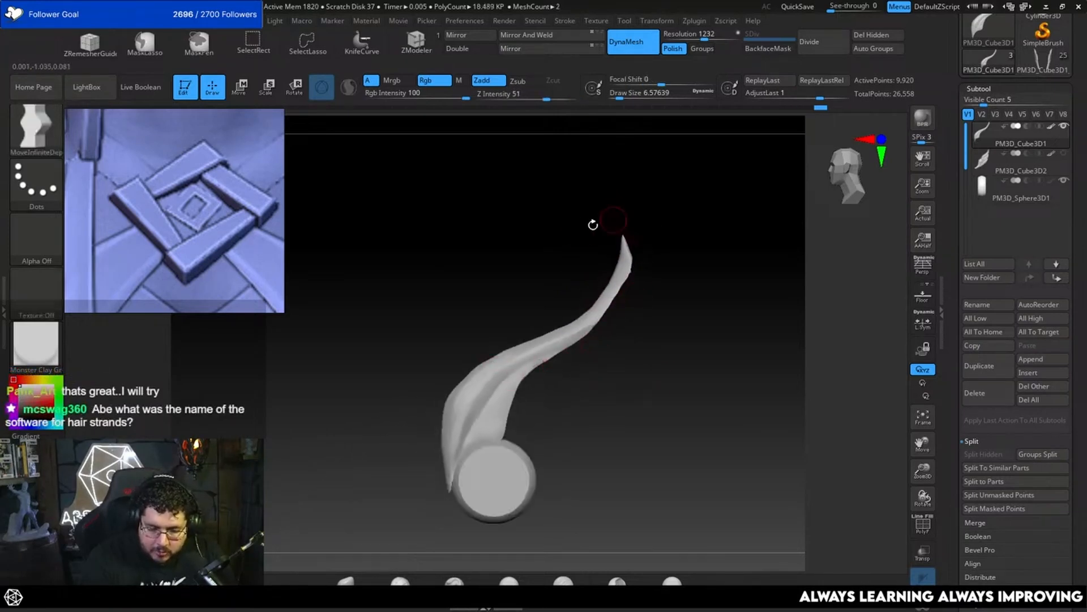
Step: Adjust the curve of the feather's upper end with the Move brush at a draw size of about 23.3
key("b")
key("m")
key("v")
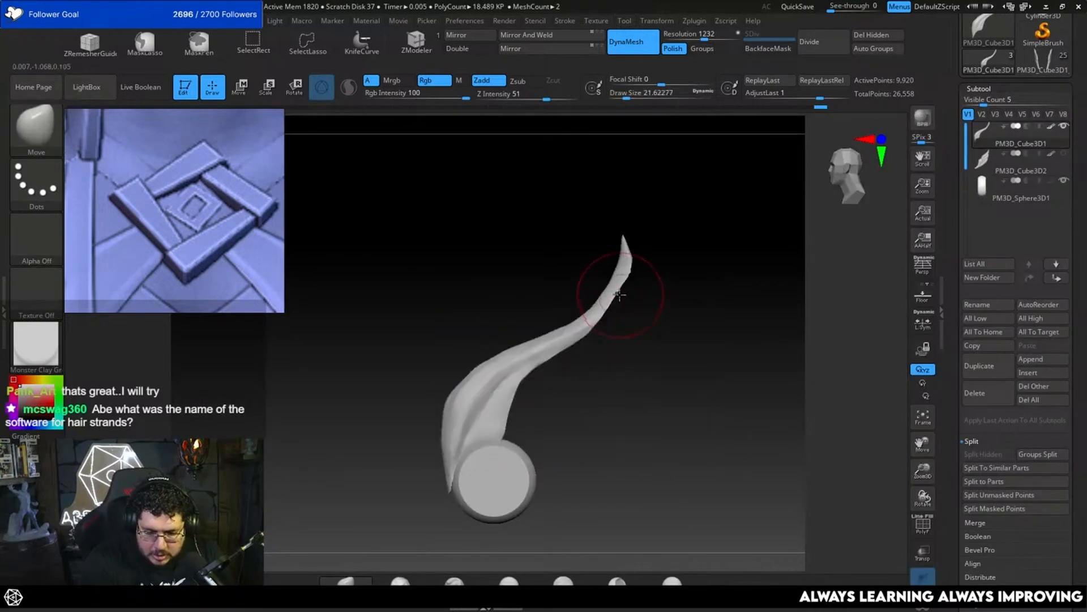
Step: Mask the feather's upper tip with MaskLasso, soften the mask edge, and invert it so only the tip can be moved
key("ctrl")
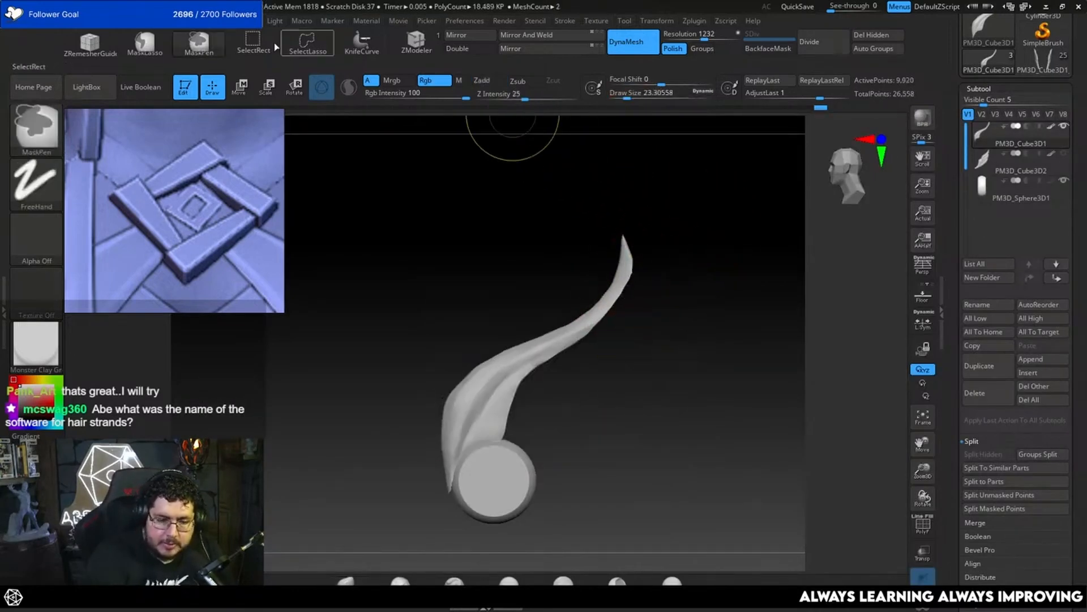
left_click(142, 51, "ctrl")
mouse_move(665, 246)
left_mouse_down("ctrl")
mouse_move(610, 225)
mouse_move(626, 325)
left_mouse_up("ctrl")
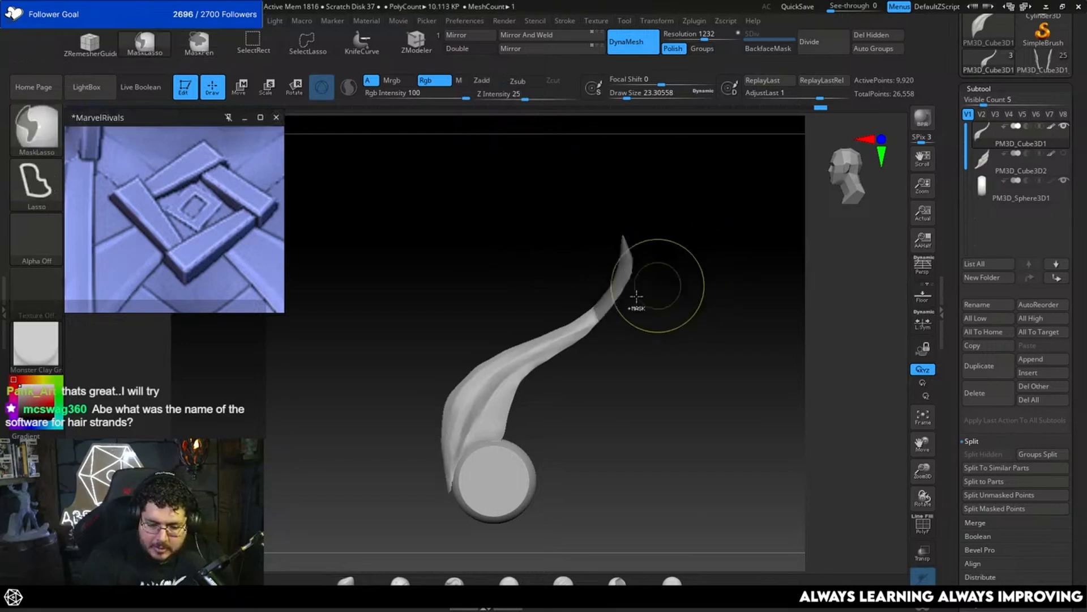
left_click(618, 288, "ctrl")
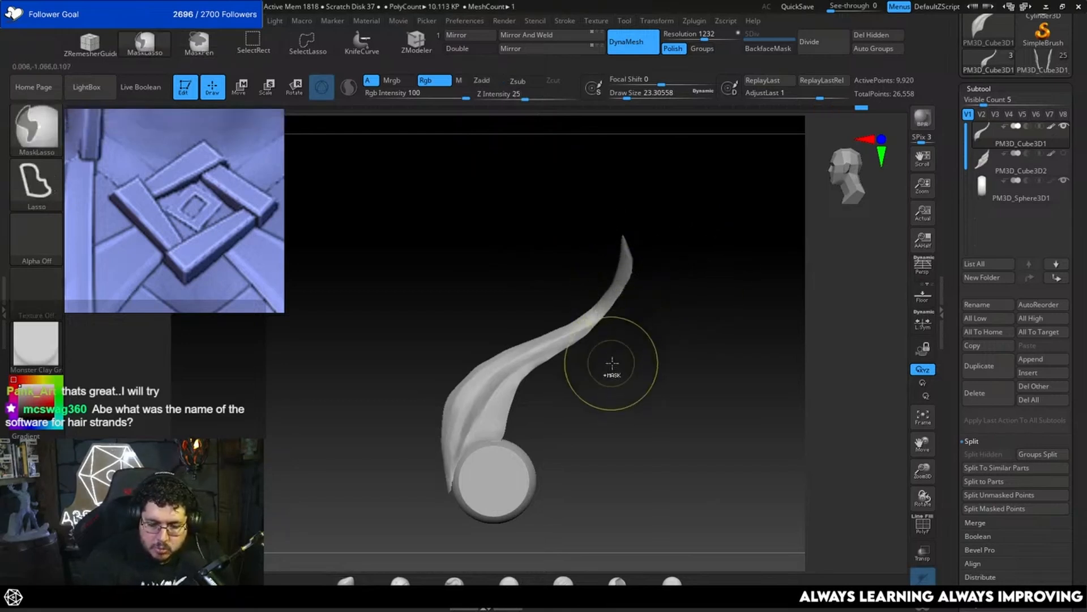
key("w")
left_click_drag(561, 386, 594, 237, "alt")
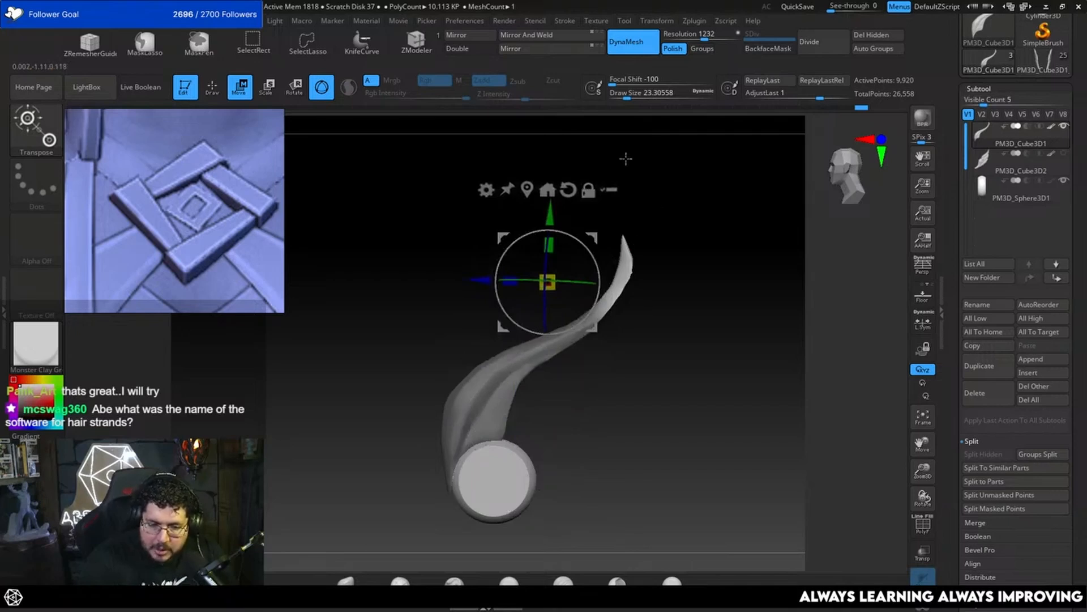
Step: Try to rotate the feather's unmasked upper tip with the gizmo at a focal shift of 28
left_click_drag(613, 82, 676, 84)
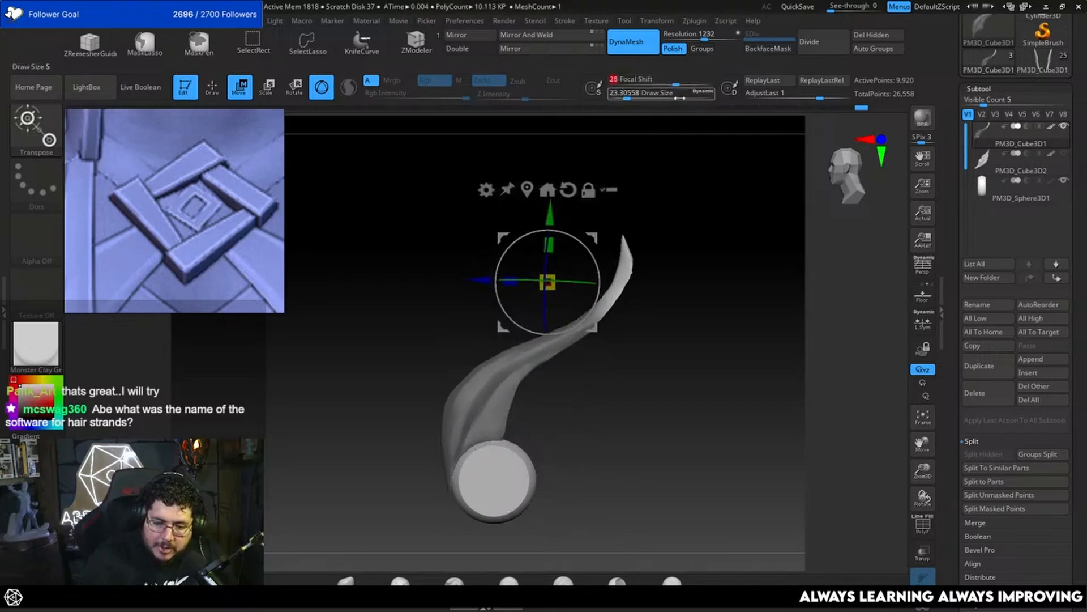
left_click_drag(596, 271, 585, 244)
key("ctrl+z")
key("ctrl+z")
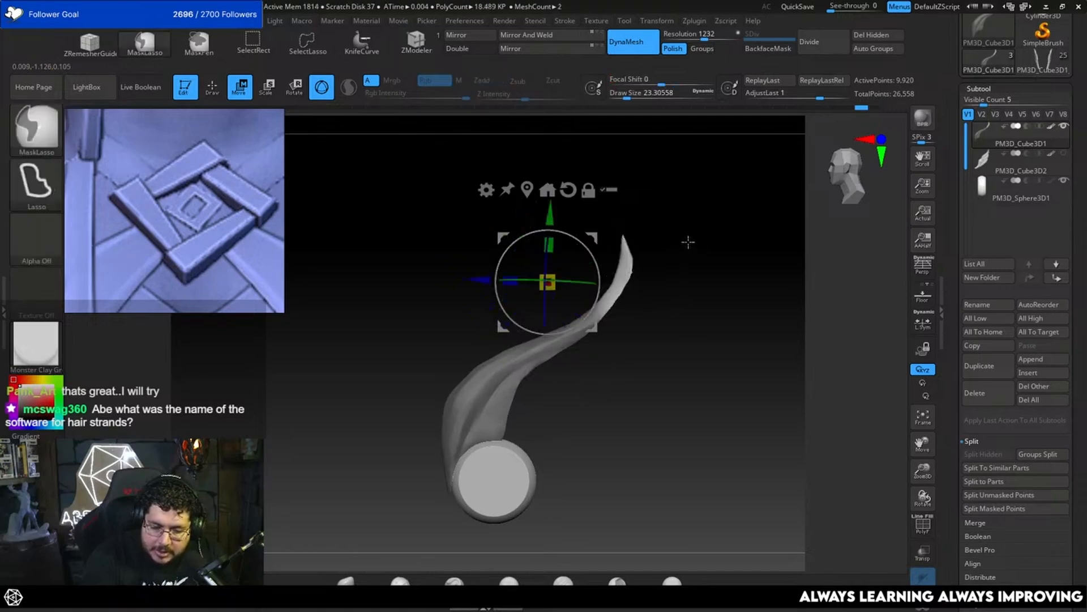
mouse_move(694, 228)
left_mouse_down("ctrl+alt")
mouse_move(601, 233)
mouse_move(675, 238)
left_mouse_up("ctrl+alt")
left_click_drag(595, 263, 528, 241)
key("ctrl+z")
left_click_drag(595, 267, 586, 260)
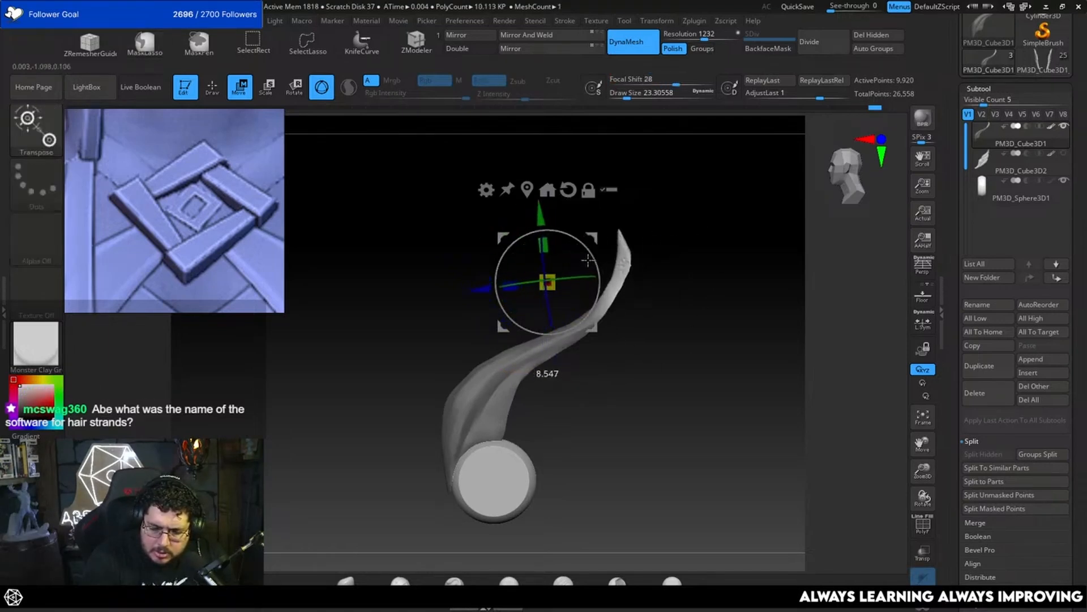
key("ctrl+z")
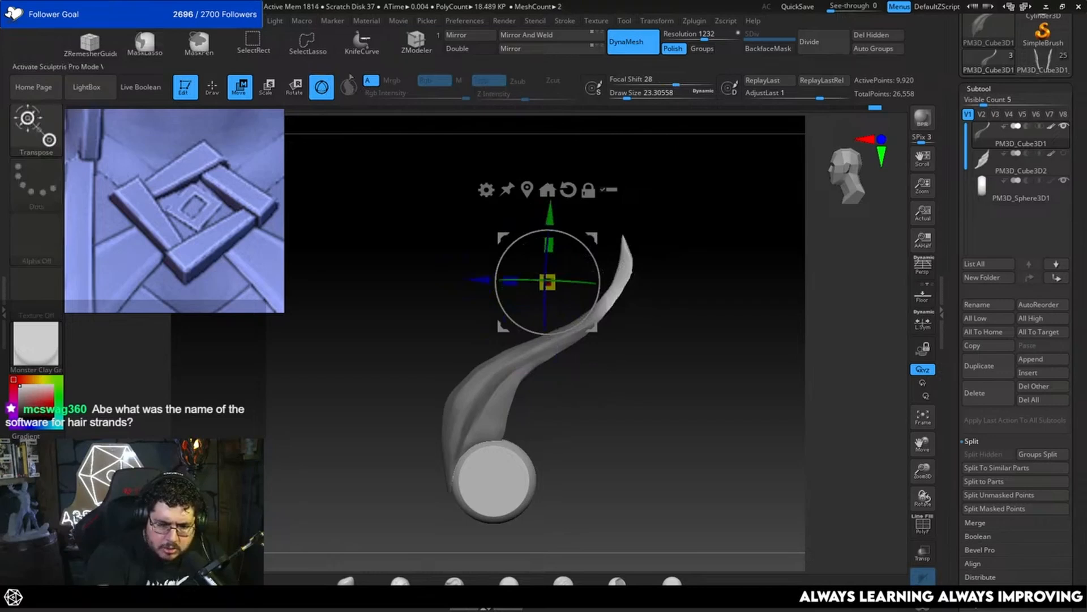
Step: Clear the mask from the feather and return to the transform gizmo with a draw size of about 14.2
key("y")
key("q")
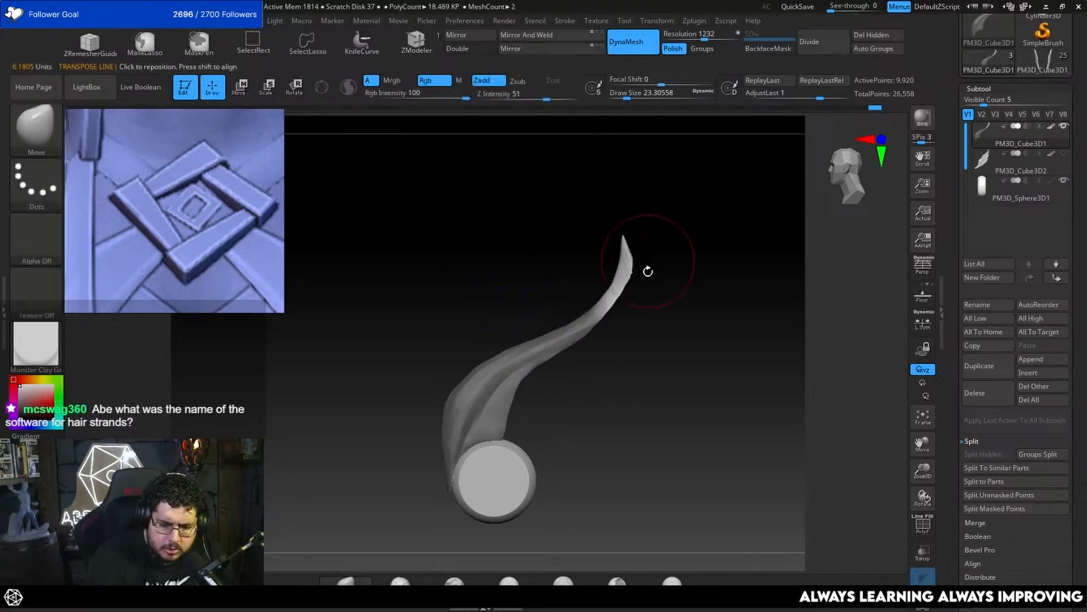
left_click_drag(686, 282, 716, 226, "ctrl")
left_click_drag(596, 230, 692, 279)
key("w")
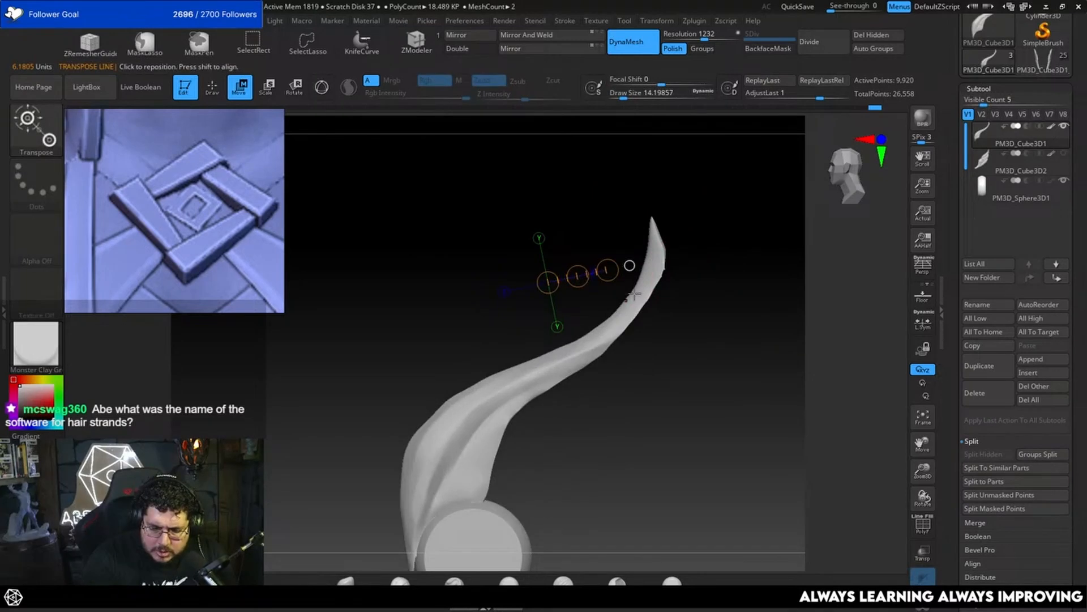
key("q")
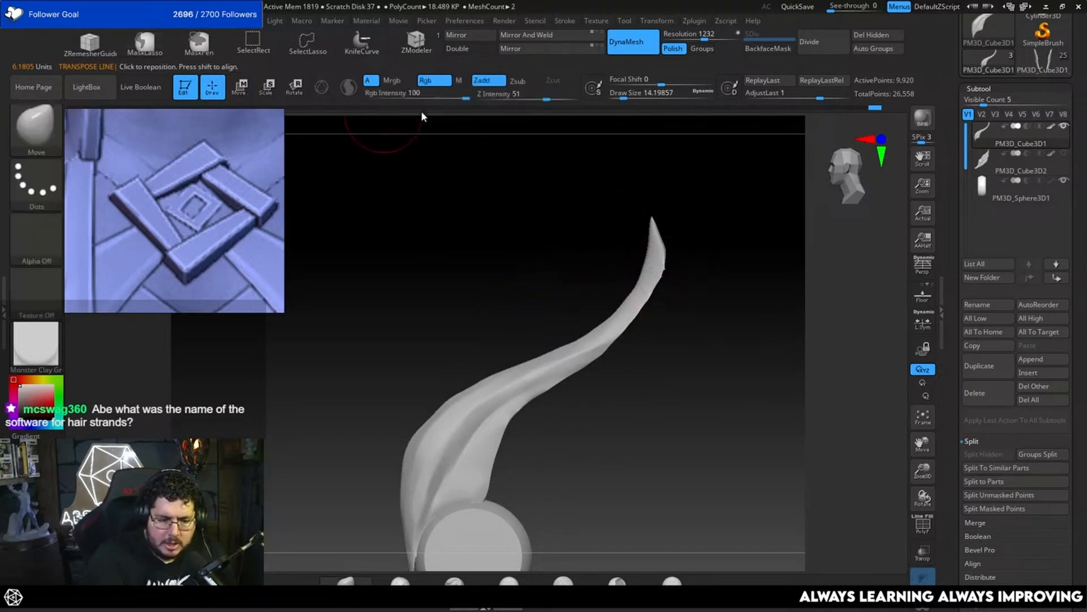
key("w")
key("y")
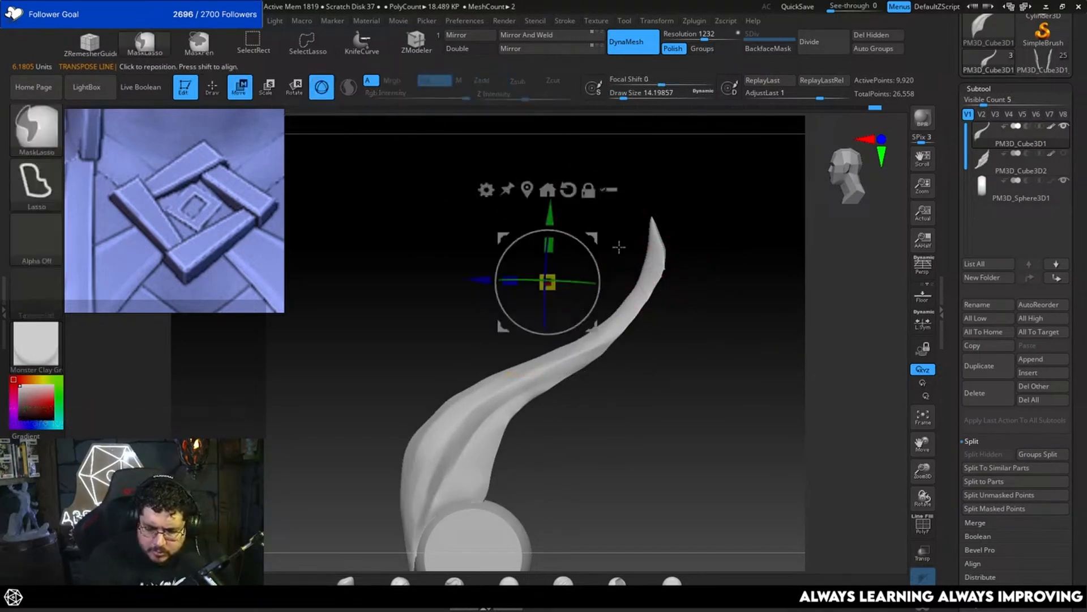
Step: Mask the lower part of the feather and rotate its free upper end inward into a stronger curl
left_click_drag(599, 258, 588, 185)
key("ctrl+z")
left_click_drag(619, 248, 626, 215)
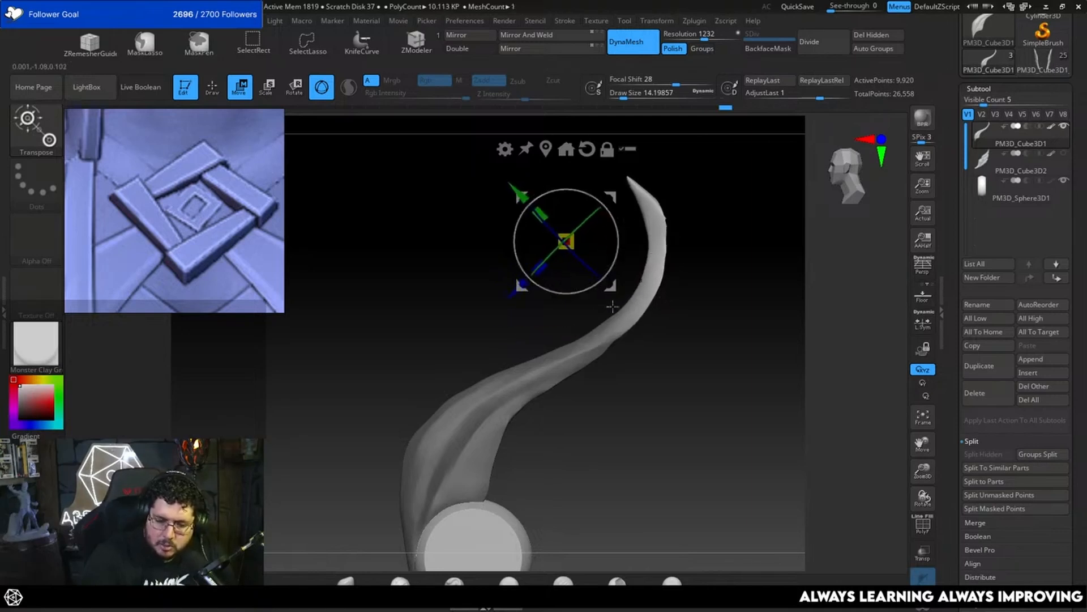
mouse_move(735, 285)
left_mouse_down()
mouse_move(752, 291)
mouse_move(731, 291)
left_mouse_up()
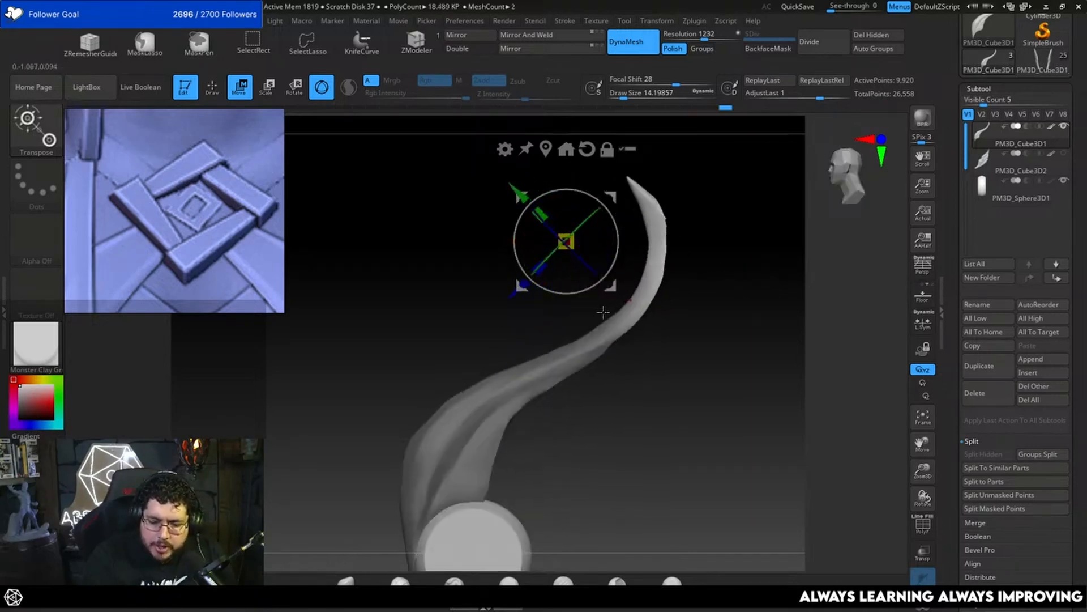
Step: Center the gizmo on the feather in a front view and scale the feather's thickness along the X axis
mouse_move(670, 195)
left_mouse_down()
mouse_move(707, 308)
mouse_move(702, 287)
mouse_move(745, 308)
mouse_move(689, 304)
mouse_move(673, 365)
mouse_move(702, 285)
mouse_move(696, 354)
mouse_move(665, 362)
mouse_move(651, 345)
mouse_move(673, 406)
mouse_move(646, 332)
mouse_move(637, 355)
mouse_move(630, 315)
left_mouse_up()
key("q")
key("w")
left_click_drag(639, 240, 630, 387, "alt")
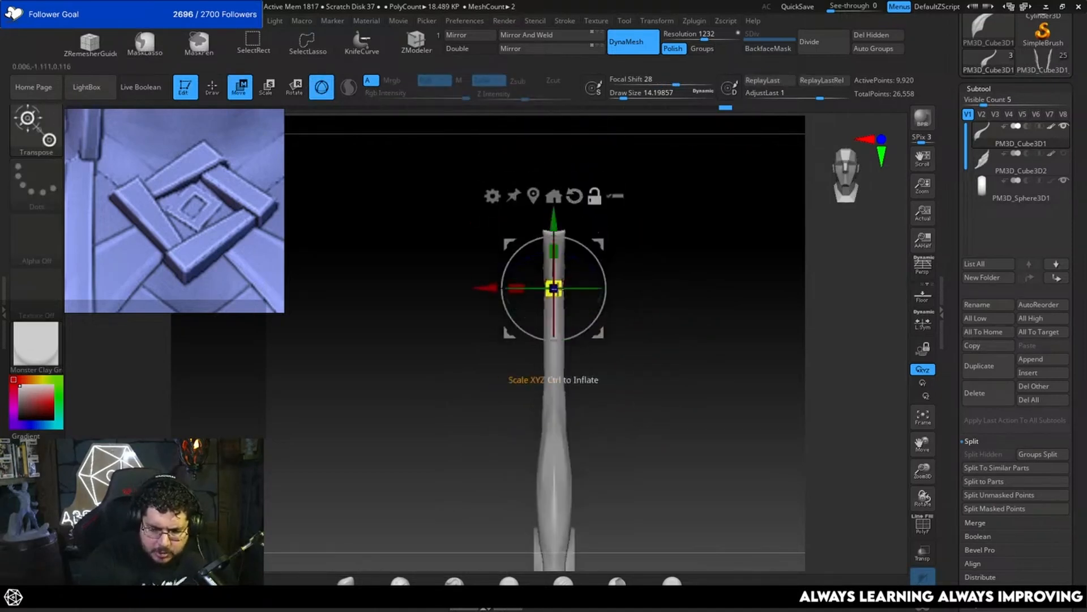
left_click(533, 196)
left_click_drag(614, 375, 624, 309, "alt")
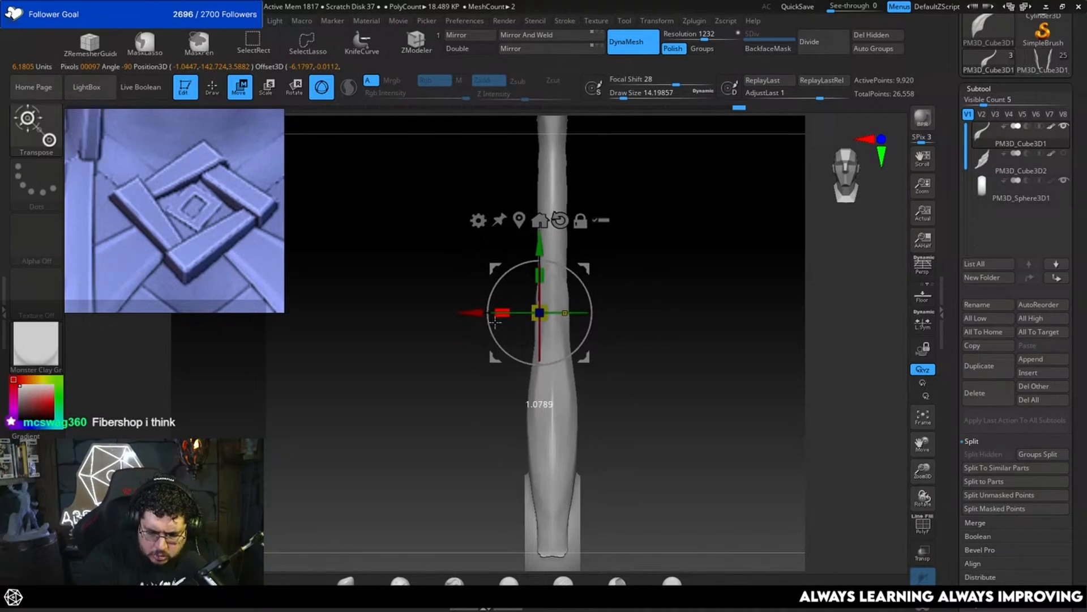
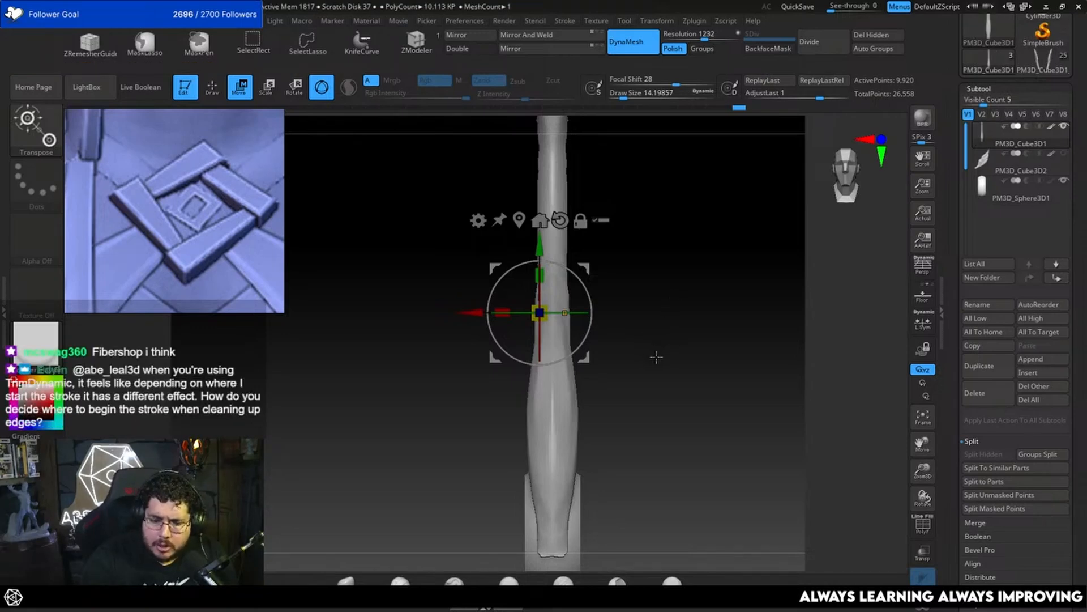
Step: Pull the feather's outer lower edge slightly outward in side view with the Move brush at a draw size of about 23.3
key("q")
mouse_move(668, 377)
left_mouse_down()
mouse_move(646, 374)
mouse_move(660, 345)
mouse_move(673, 372)
mouse_move(655, 405)
mouse_move(559, 377)
mouse_move(558, 355)
left_mouse_up()
key("b")
key("m")
key("v")
key("space")
key("space")
key("f")
mouse_move(638, 383)
left_mouse_down()
mouse_move(668, 377)
mouse_move(670, 333)
mouse_move(660, 365)
mouse_move(629, 381)
mouse_move(654, 336)
left_mouse_up()
key("bracketright")
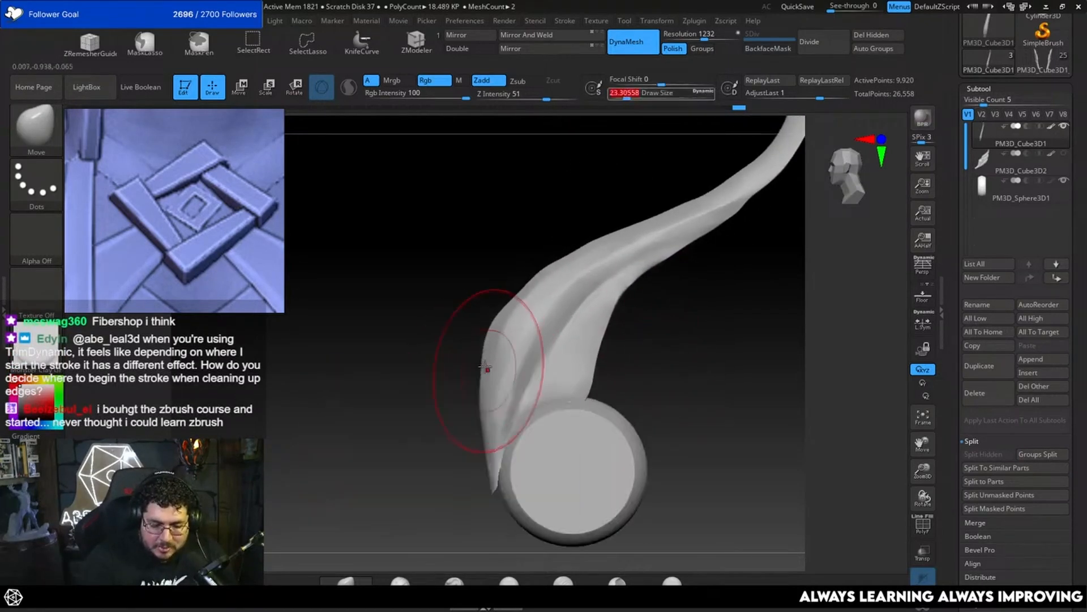
left_click_drag(490, 369, 481, 366)
key("bracketleft")
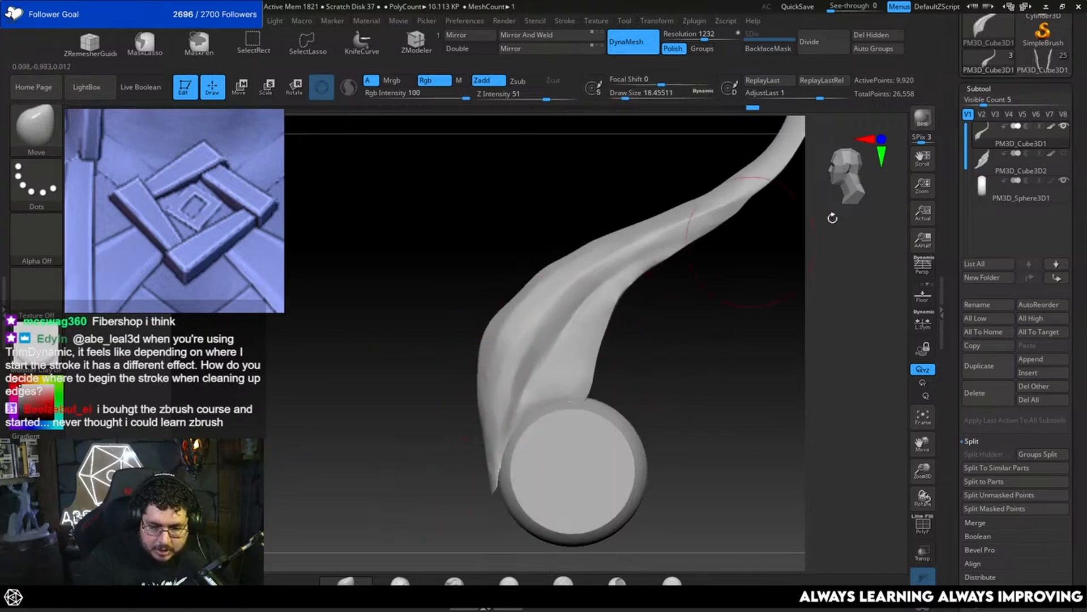
Step: Show the old wing PM3D_Cube3D2 as a guide and nudge the feather's upper shoulder with the Move brush at a draw size of about 11.7
left_click(1064, 154)
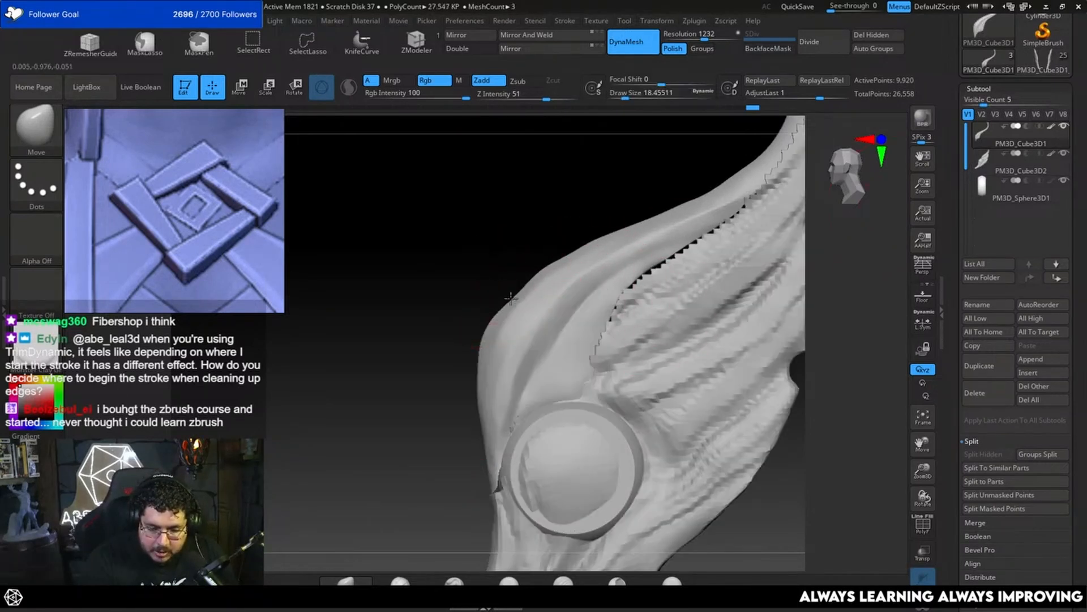
key("space")
left_click(552, 262)
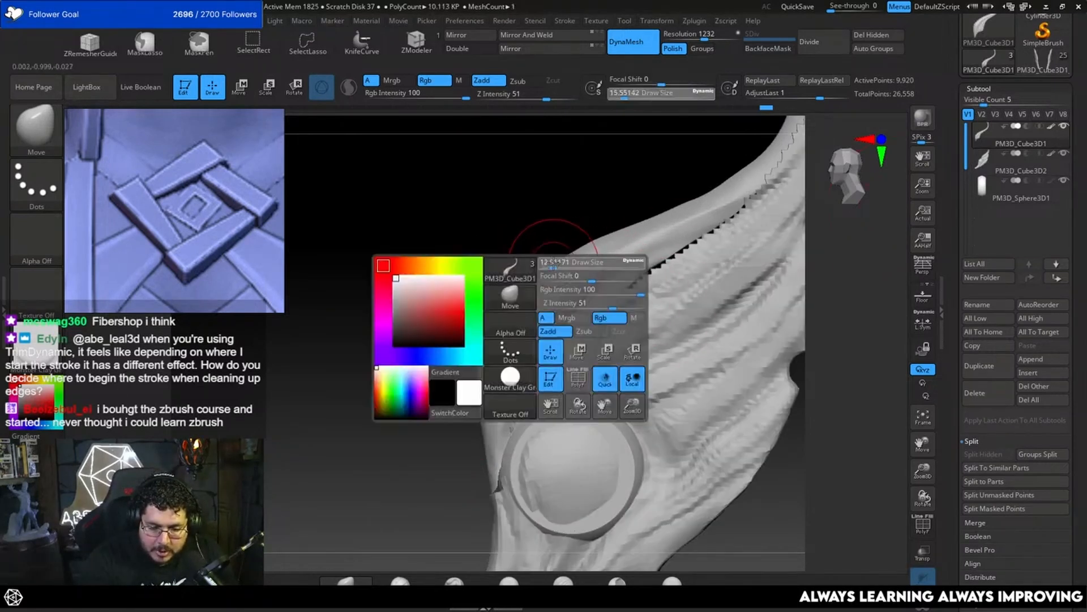
left_click_drag(556, 265, 553, 261)
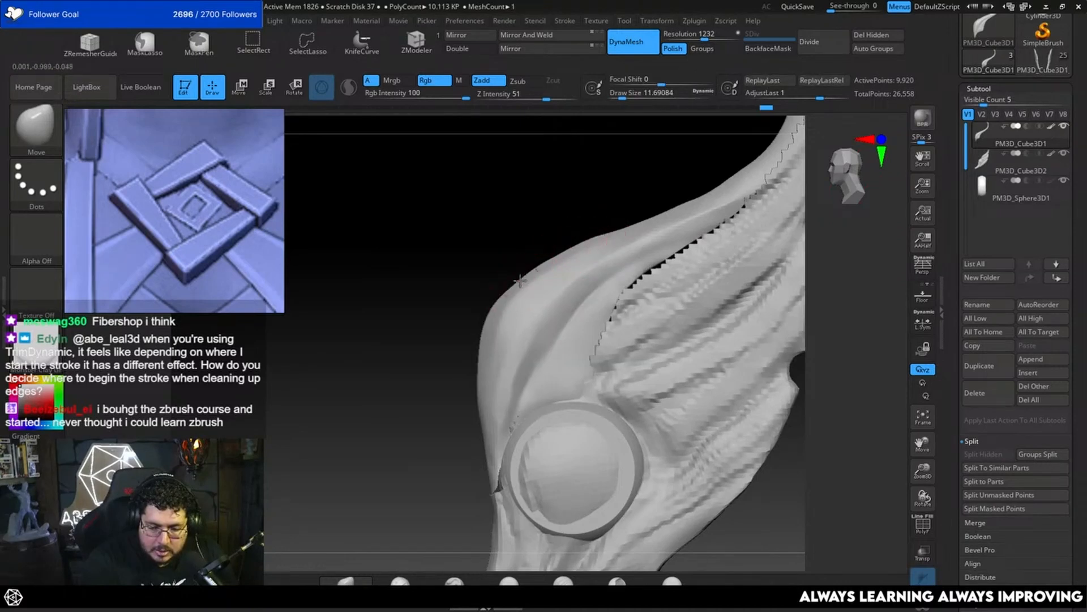
left_click_drag(622, 214, 643, 195, "alt")
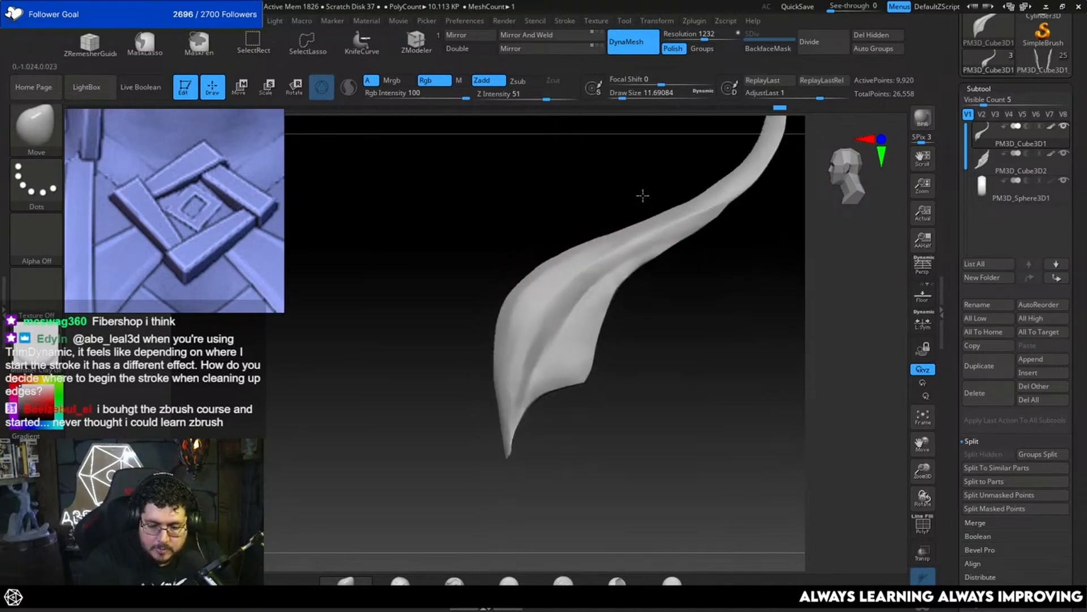
left_click_drag(765, 286, 770, 259, "alt")
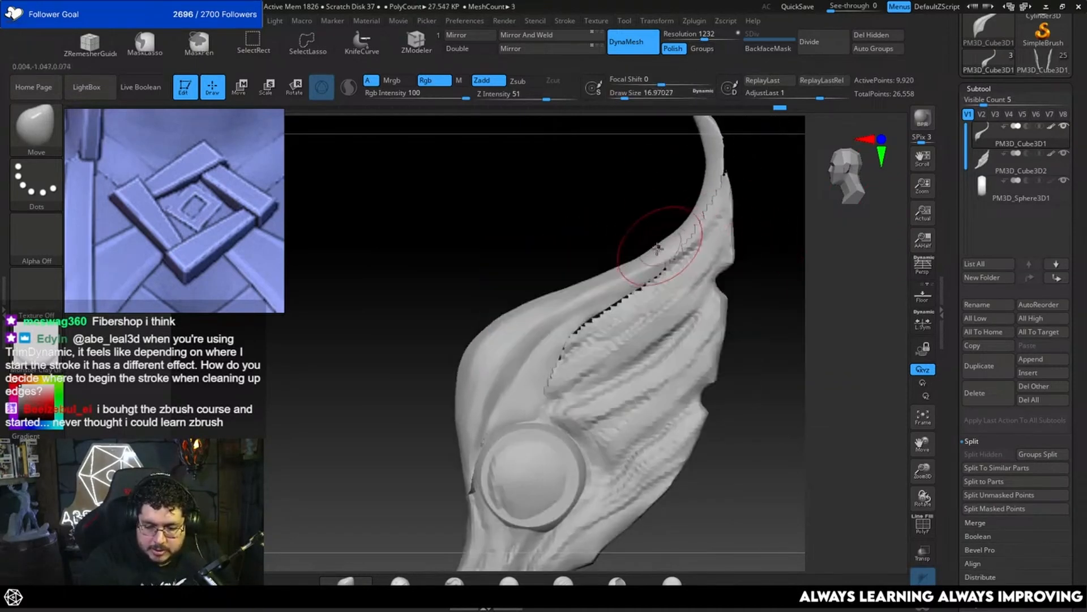
Step: Smooth the curve of the feather's upper middle edge with the Move brush, using draw sizes of about 17 and 8.4
key("bracketright")
left_click_drag(631, 272, 622, 295)
mouse_move(609, 301)
left_mouse_down()
mouse_move(598, 316)
mouse_move(607, 290)
left_mouse_up()
key("space")
key("space")
left_click_drag(648, 255, 614, 279)
key("space")
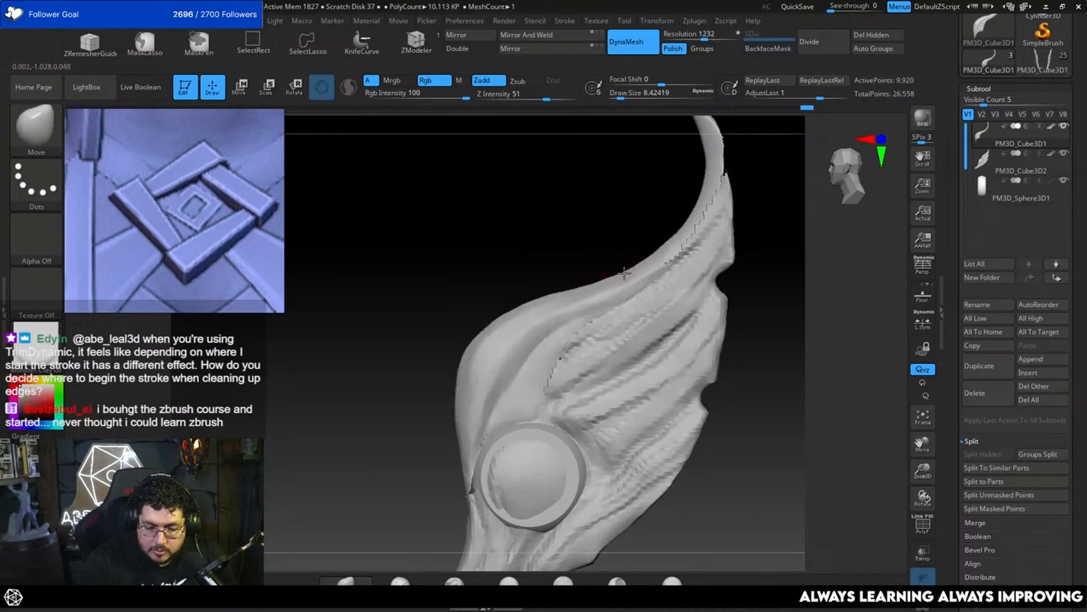
Step: Shift the feather outward with the gizmo so its inner edge sits cleanly in front of the old wing
mouse_move(776, 287)
left_mouse_down("alt")
mouse_move(714, 273)
mouse_move(725, 313)
mouse_move(760, 296)
left_mouse_up("alt")
left_click_drag(748, 359, 740, 359, "shift")
mouse_move(761, 317)
left_mouse_down("shift")
mouse_move(719, 301)
mouse_move(801, 269)
mouse_move(797, 299)
mouse_move(789, 256)
mouse_move(818, 290)
mouse_move(618, 310)
left_mouse_up("shift")
key("w")
key("q")
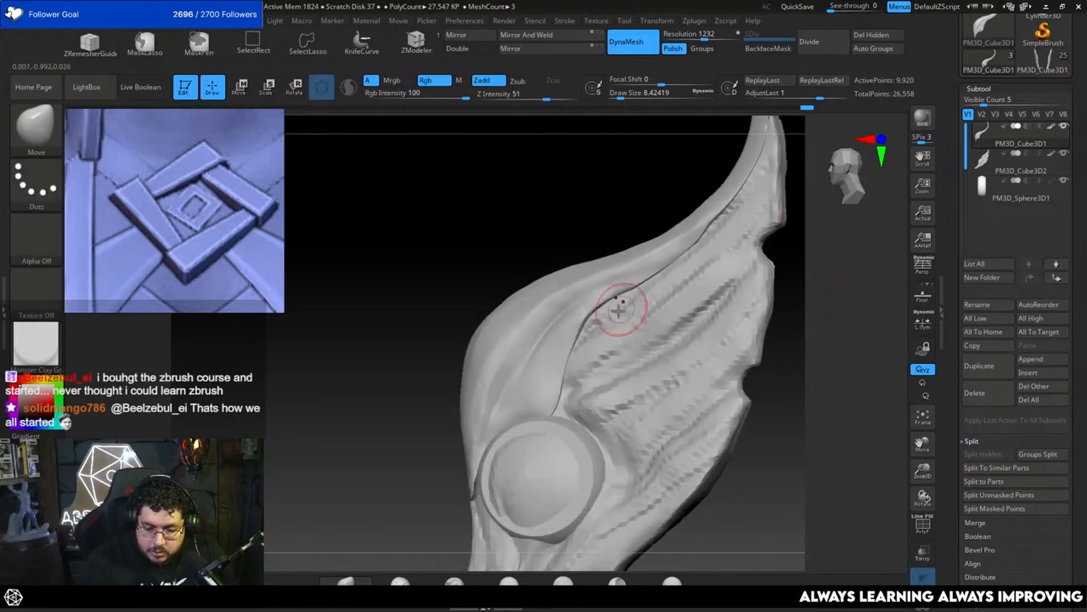
Step: Carve a groove along the feather with the DamStandard brush at a draw size of about 5 and quick-save the project
key("b")
key("d")
key("s")
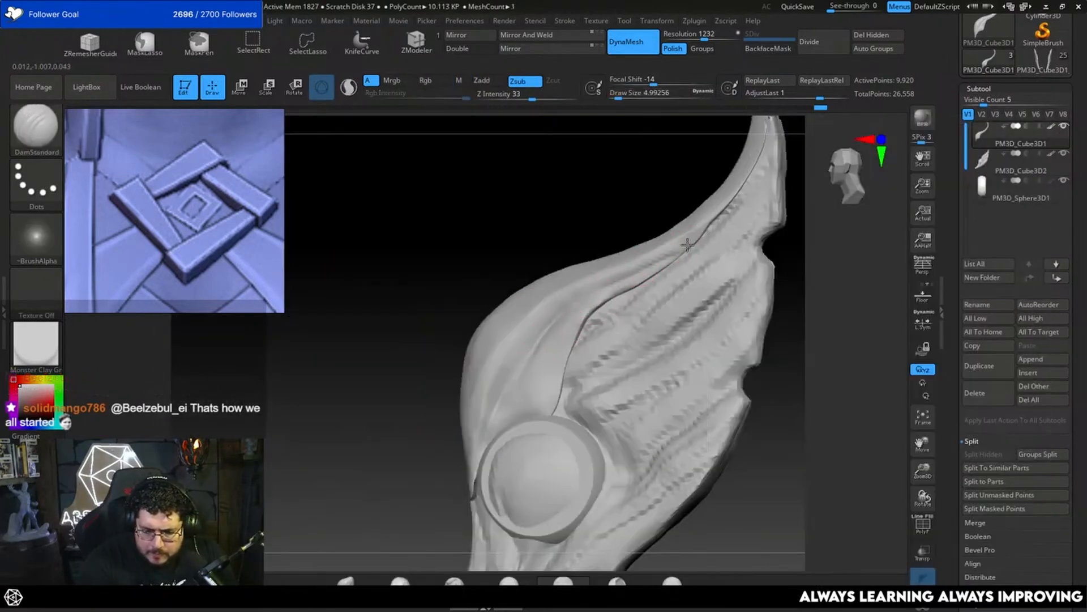
right_click_drag(755, 203, 554, 330)
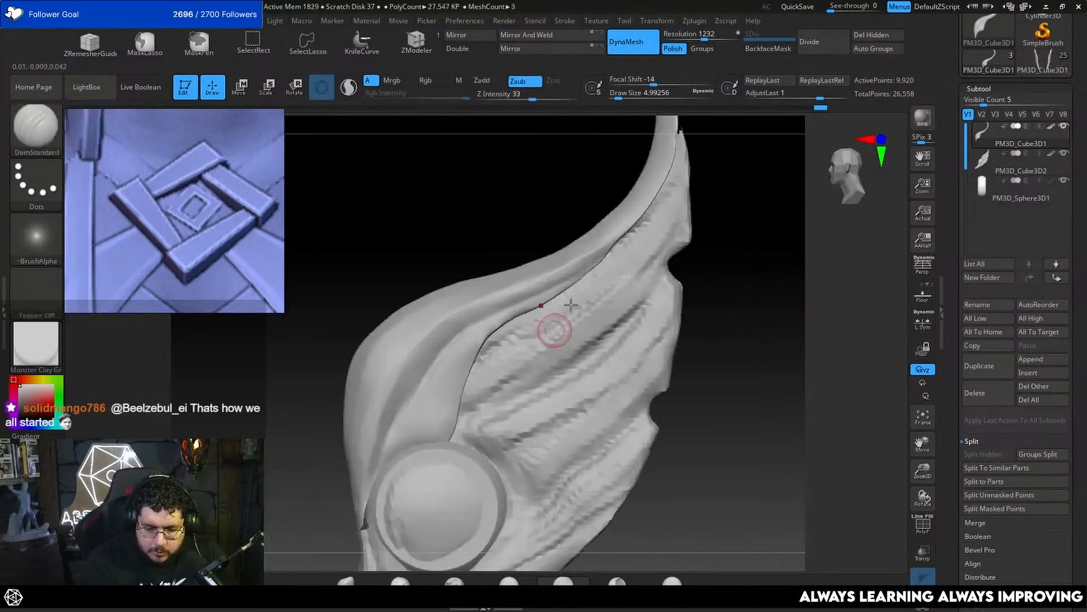
left_click(790, 6)
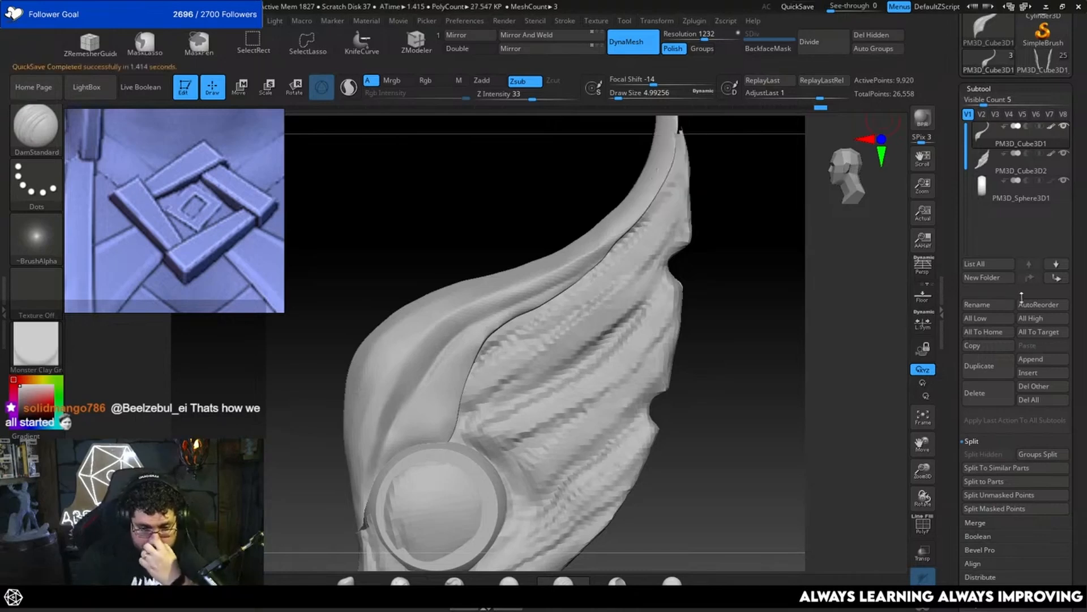
Step: Append a Cube3D subtool and select it with the transform gizmo active
left_click(1052, 360)
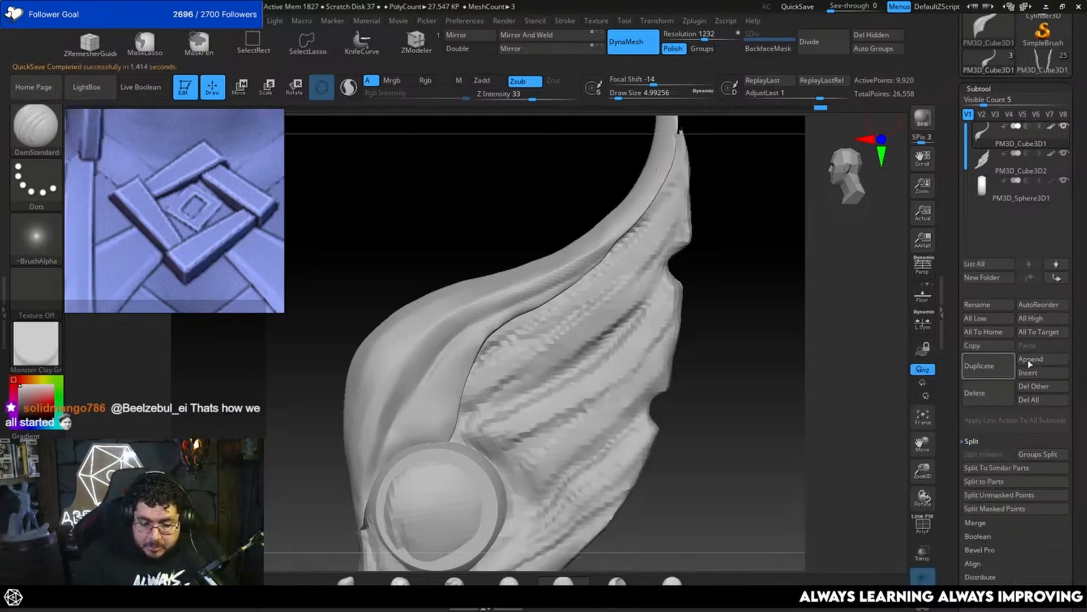
left_click(1041, 360)
left_click(1042, 359)
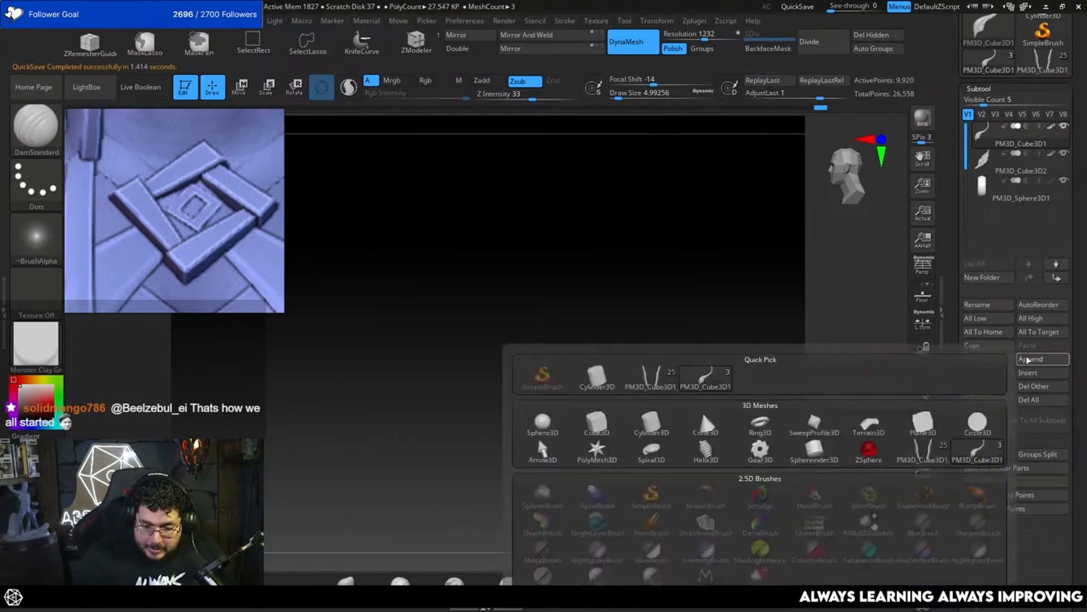
left_click(603, 431)
mouse_move(759, 364)
right_mouse_down("ctrl")
mouse_move(782, 385)
mouse_move(779, 355)
mouse_move(790, 355)
mouse_move(750, 374)
right_mouse_up("ctrl")
key("w")
left_click(750, 373, "alt")
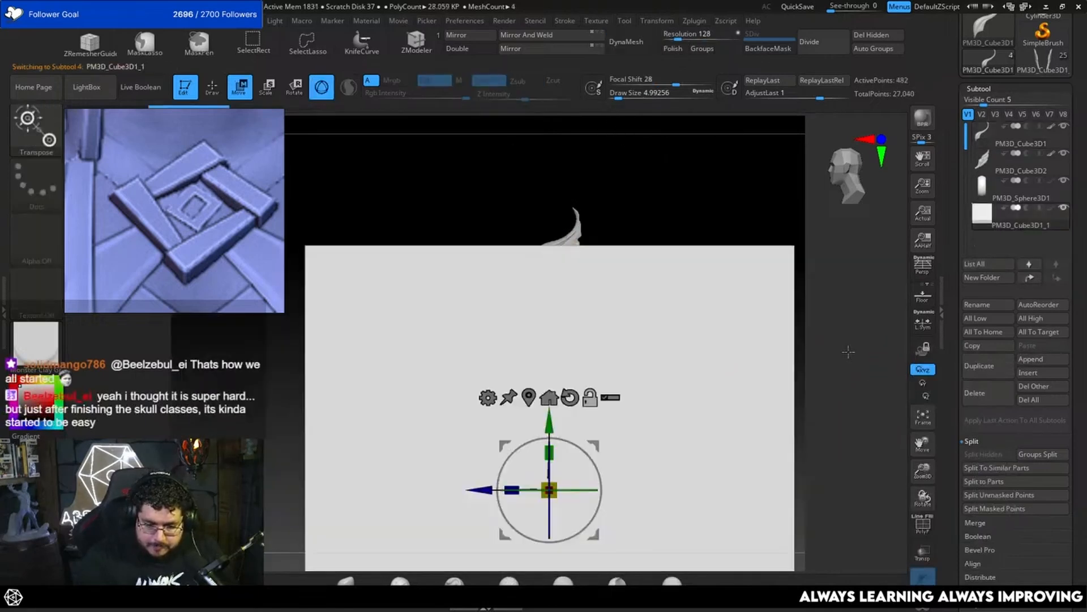
right_click_drag(847, 352, 832, 322, "alt")
left_click_drag(541, 468, 318, 474)
left_click_drag(547, 403, 550, 213)
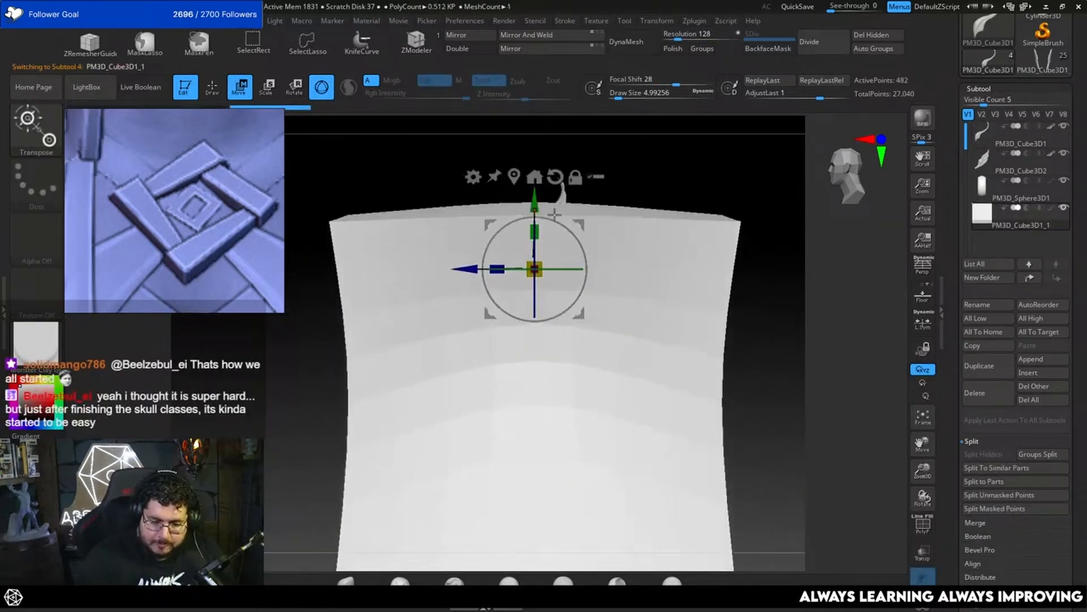
key("ctrl+z")
key("ctrl+z")
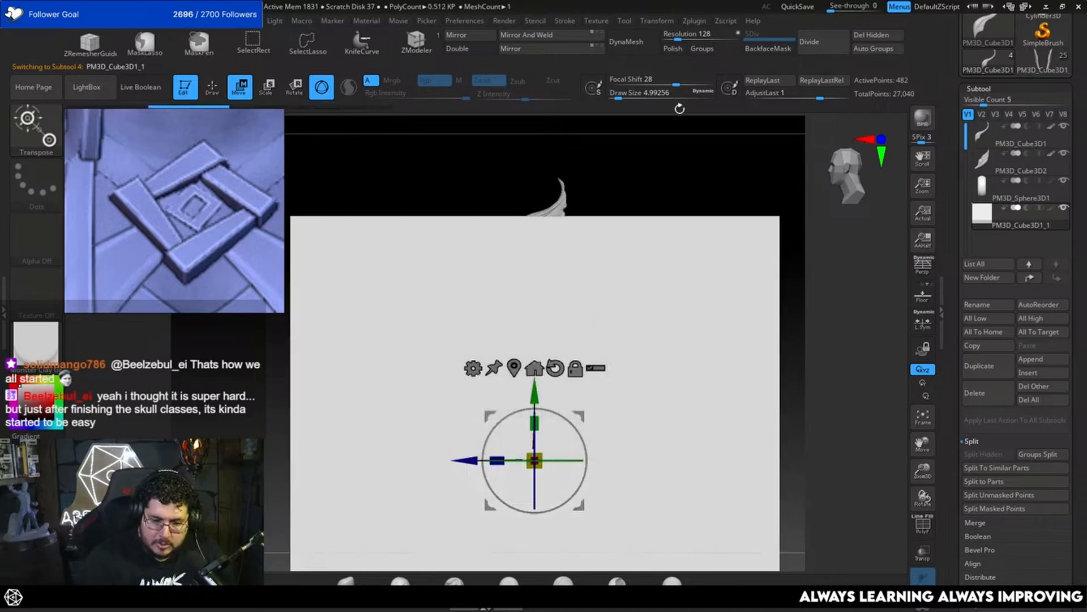
left_click(666, 37)
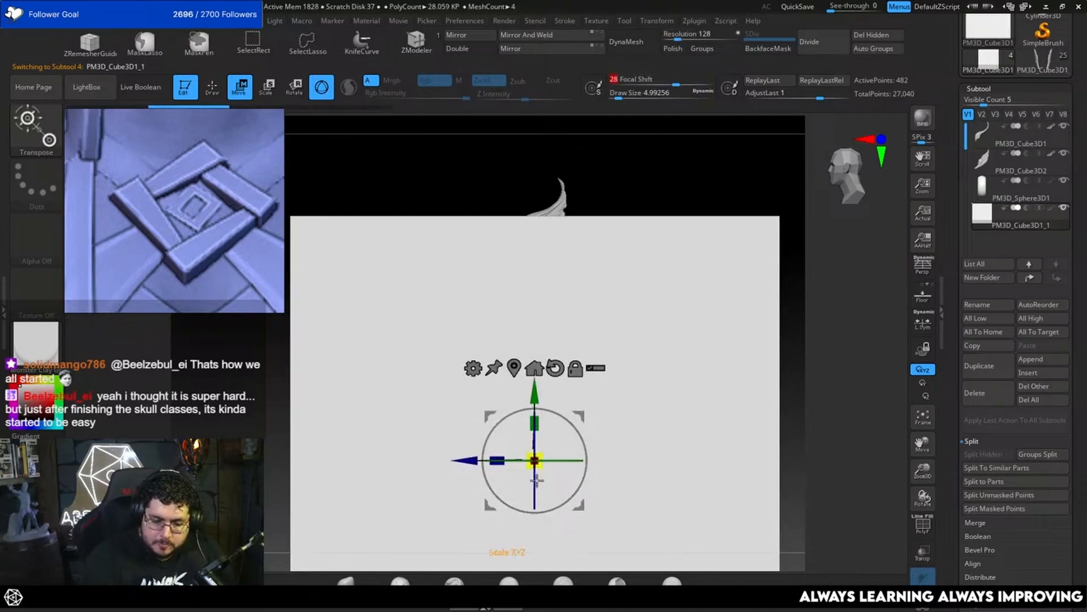
left_click_drag(536, 465, 371, 505, "ctrl")
key("ctrl+z")
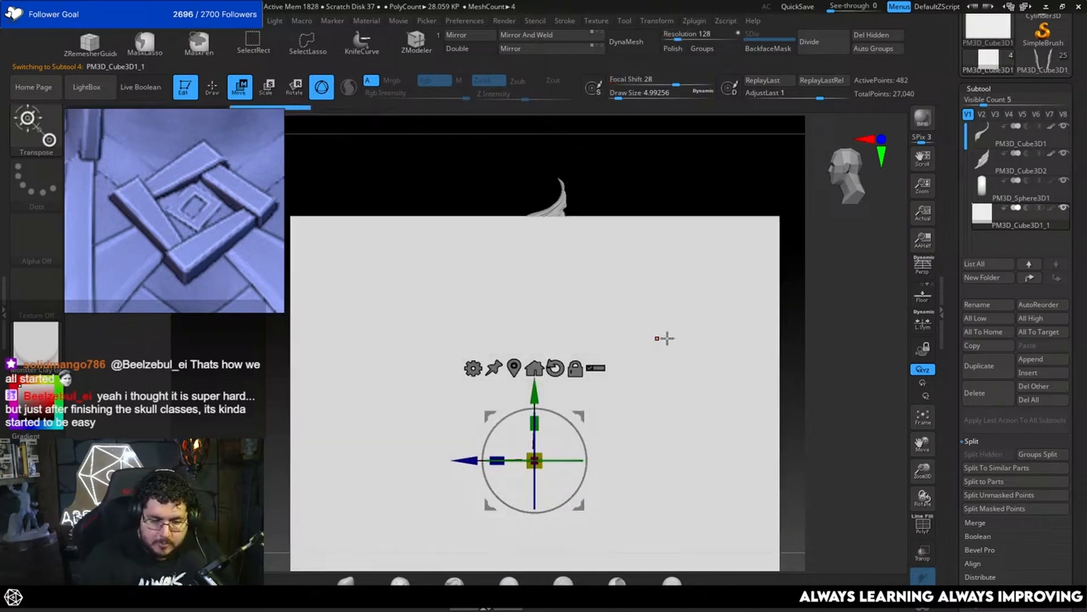
key("ctrl+z")
Step: Set the focal shift to -100 and scale the cube down uniformly to roughly the size of the wing
left_click_drag(791, 328, 773, 183, "alt")
left_click(674, 80)
left_click(677, 80)
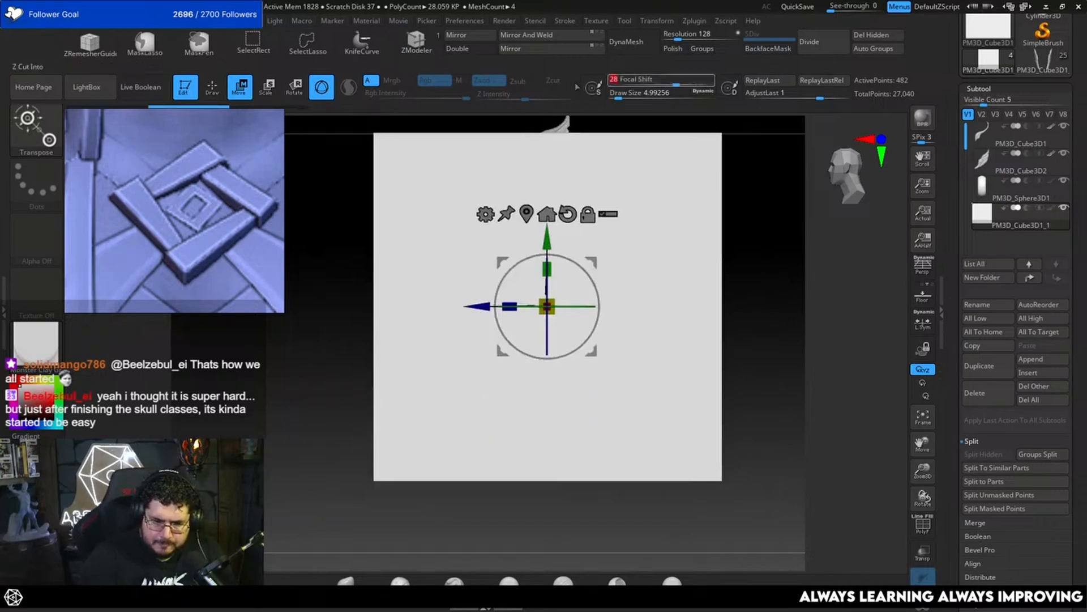
left_click(648, 83)
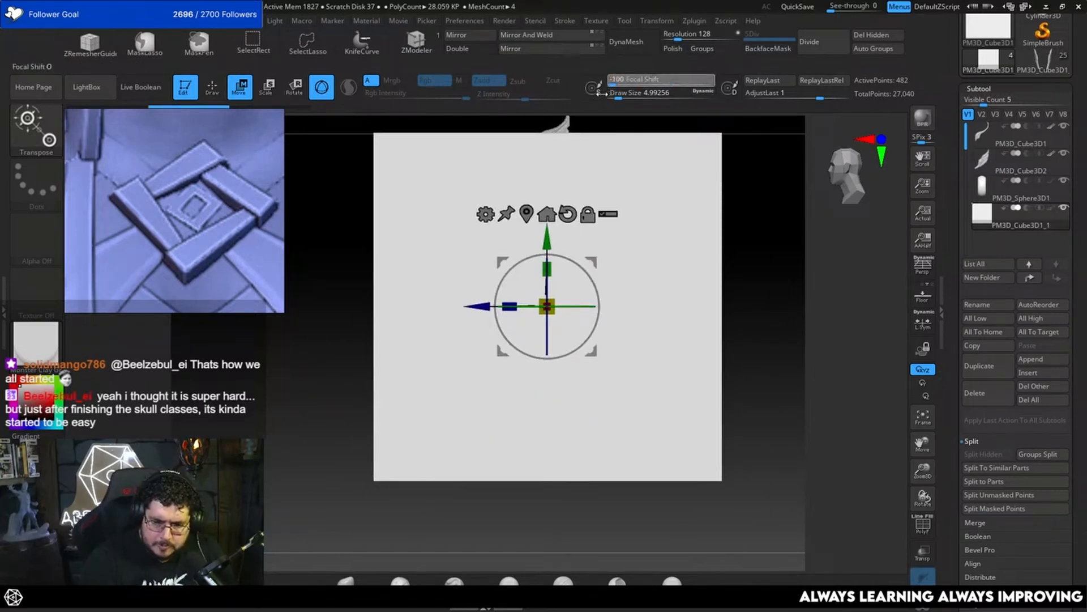
left_click_drag(548, 307, 293, 361)
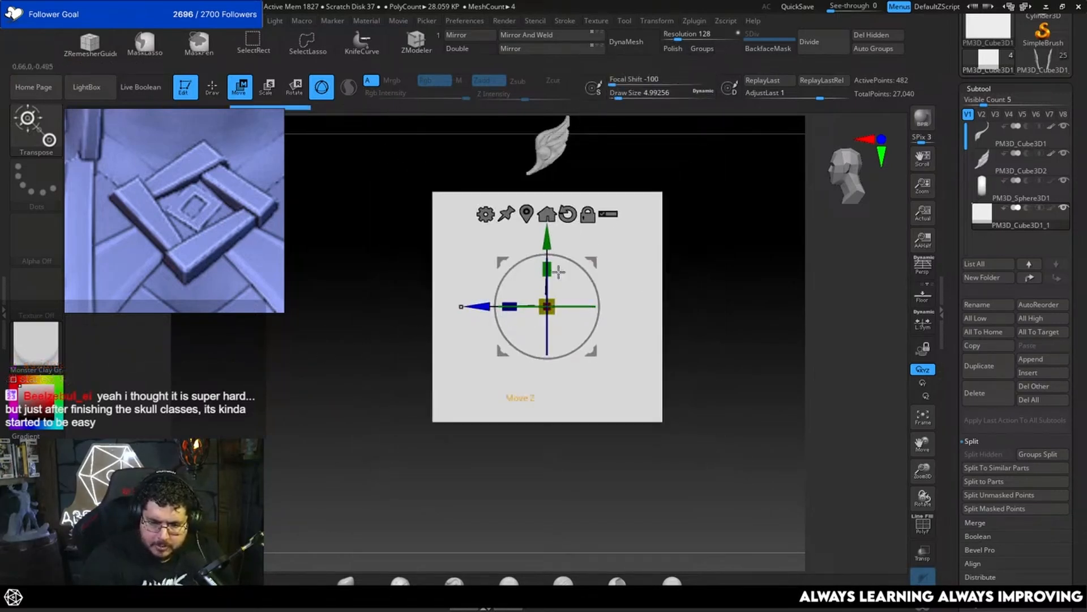
left_click_drag(760, 244, 743, 375, "alt")
left_click_drag(532, 413, 256, 460)
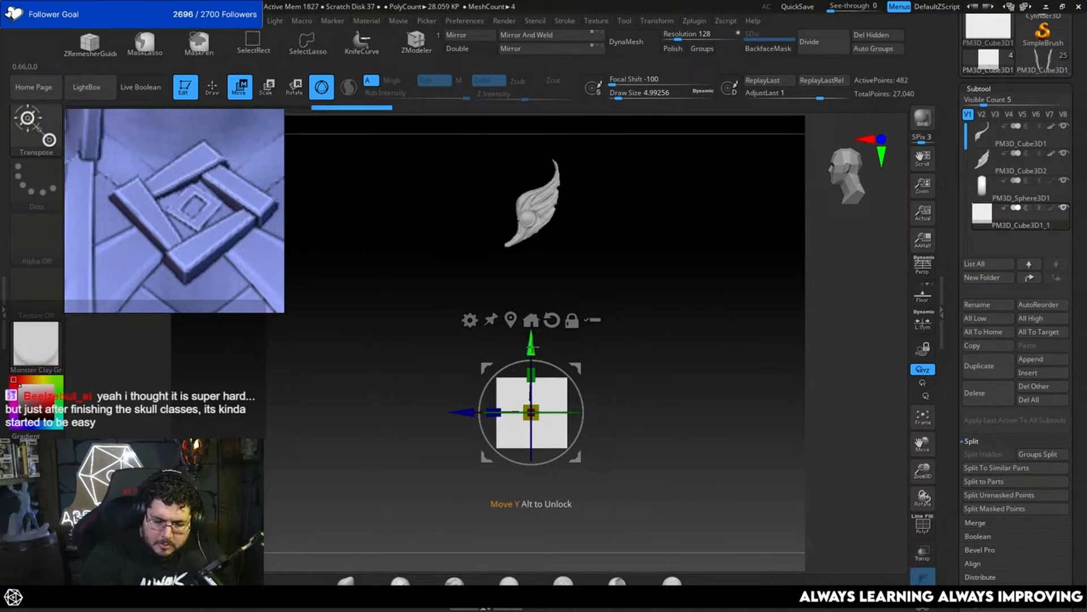
Step: Raise the cube along the Y axis to the wing's height, hide the old wing, and bring the cube behind the feather
left_click_drag(531, 347, 534, 148)
left_click_drag(623, 181, 668, 436, "alt")
left_click_drag(750, 206, 720, 433, "alt")
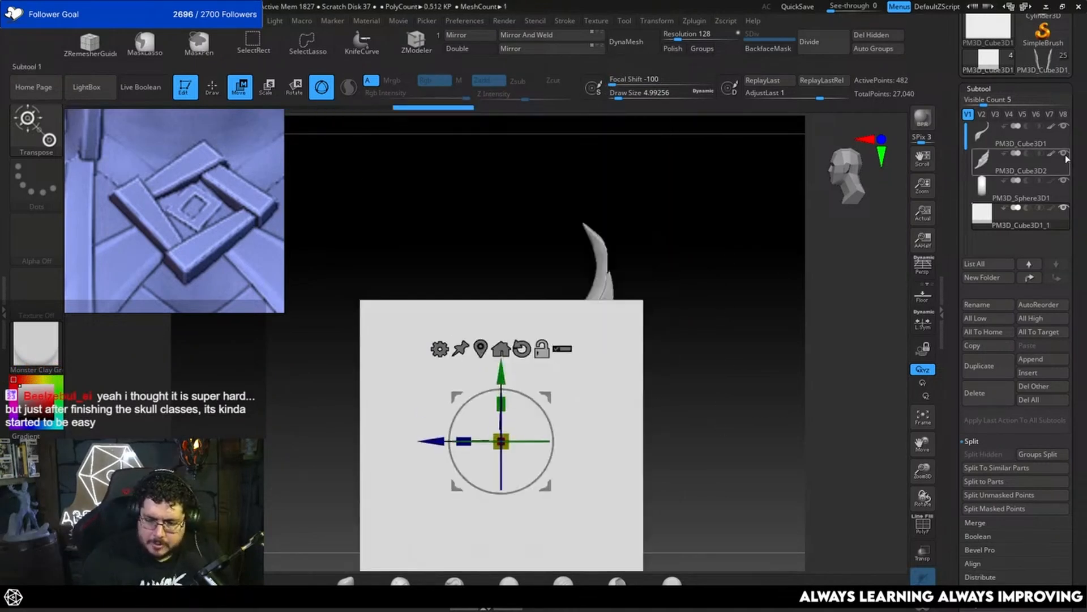
left_click_drag(721, 295, 821, 251, "shift")
left_click_drag(510, 381, 678, 357)
left_click_drag(509, 382, 755, 315)
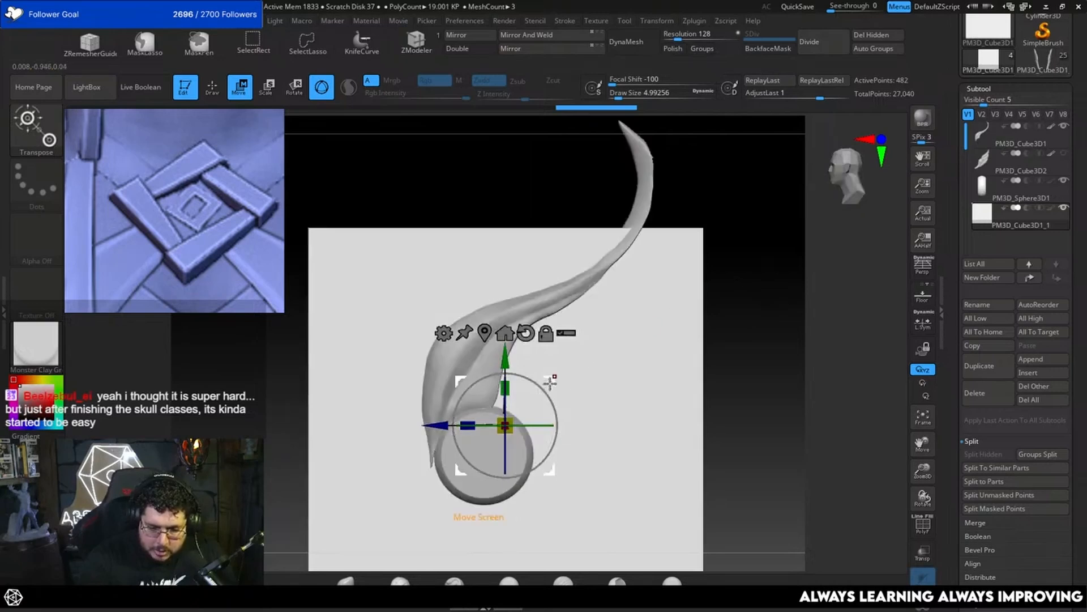
Step: Move the cube up and back behind the feather and scale it down to cover the area of the remaining feathers
left_click_drag(550, 383, 637, 271)
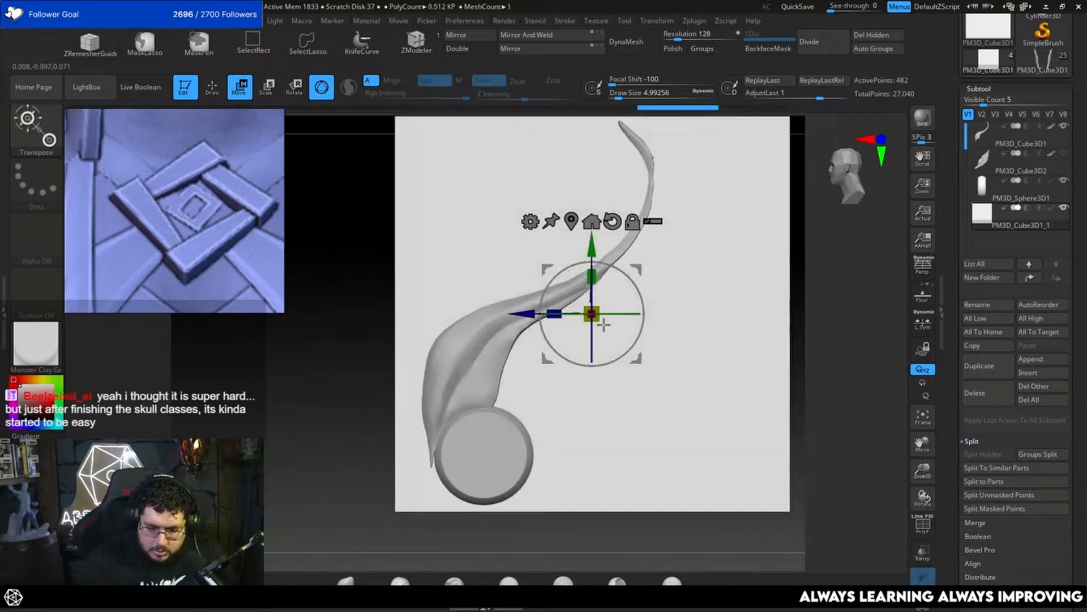
left_click_drag(595, 316, 515, 342)
left_click_drag(782, 267, 720, 361, "shift")
mouse_move(632, 350)
left_mouse_down()
mouse_move(724, 330)
mouse_move(731, 292)
mouse_move(765, 304)
mouse_move(823, 264)
left_mouse_up()
key("q")
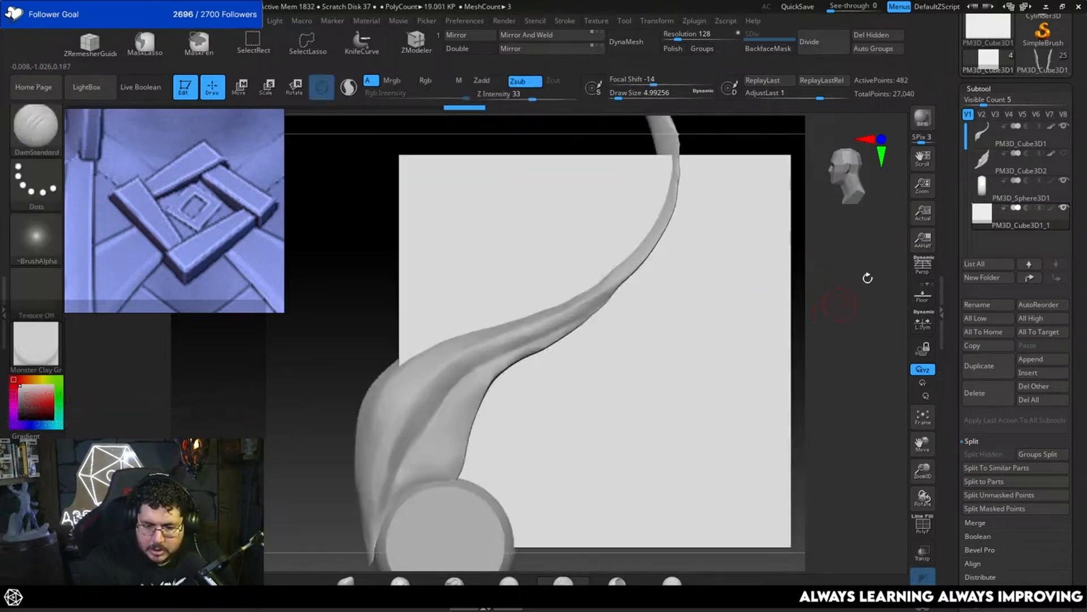
Step: Show the old wing again and DynaMesh the cube at a resolution of 784
left_click(1064, 153)
left_click_drag(819, 330, 826, 282, "alt")
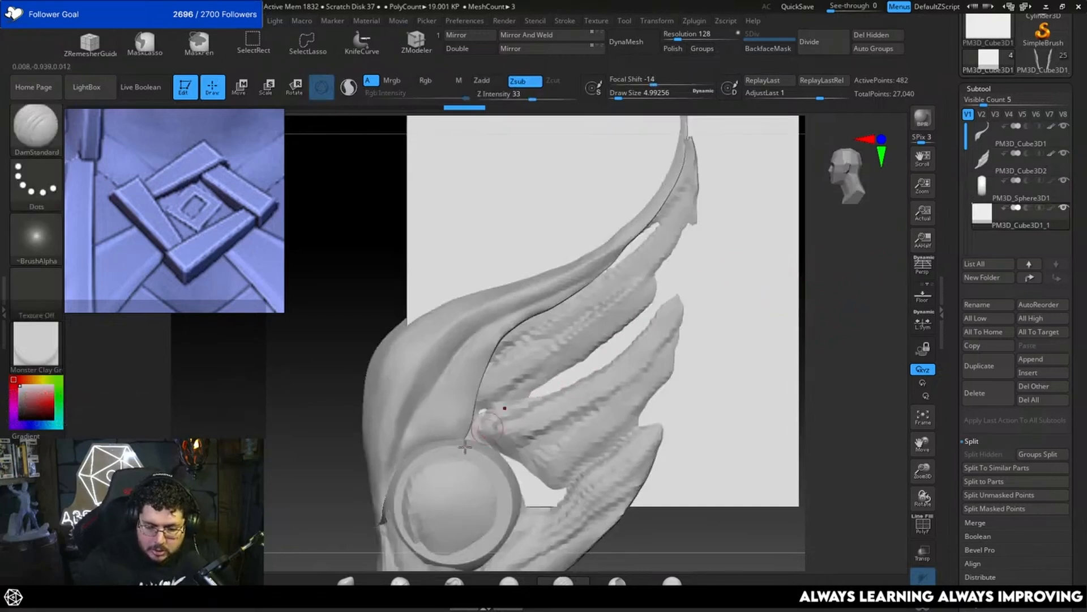
mouse_move(804, 240)
left_mouse_down()
mouse_move(825, 272)
mouse_move(806, 279)
mouse_move(791, 245)
left_mouse_up()
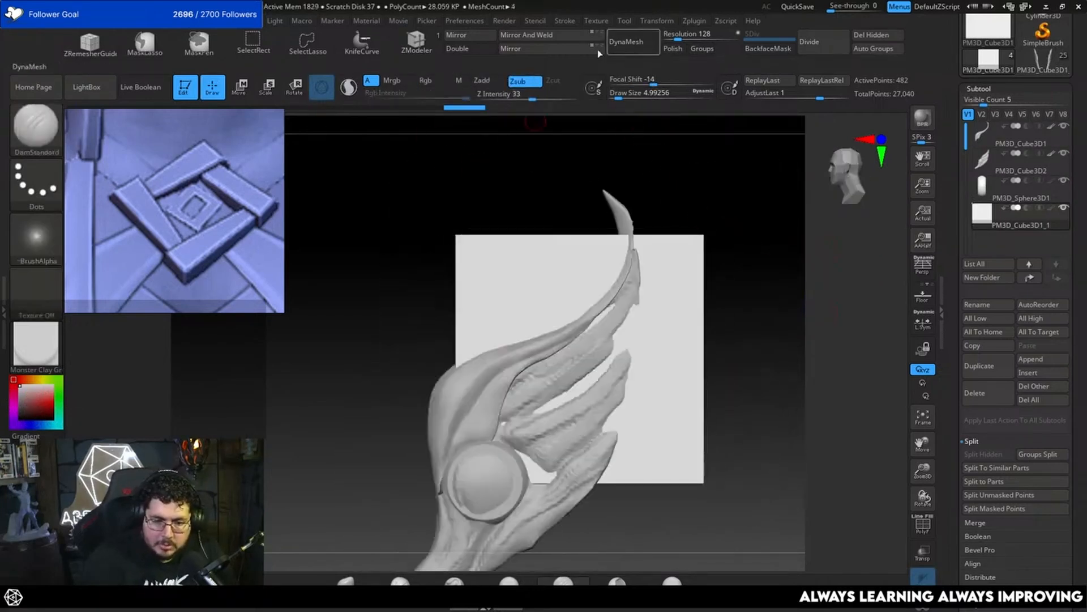
left_click(624, 36)
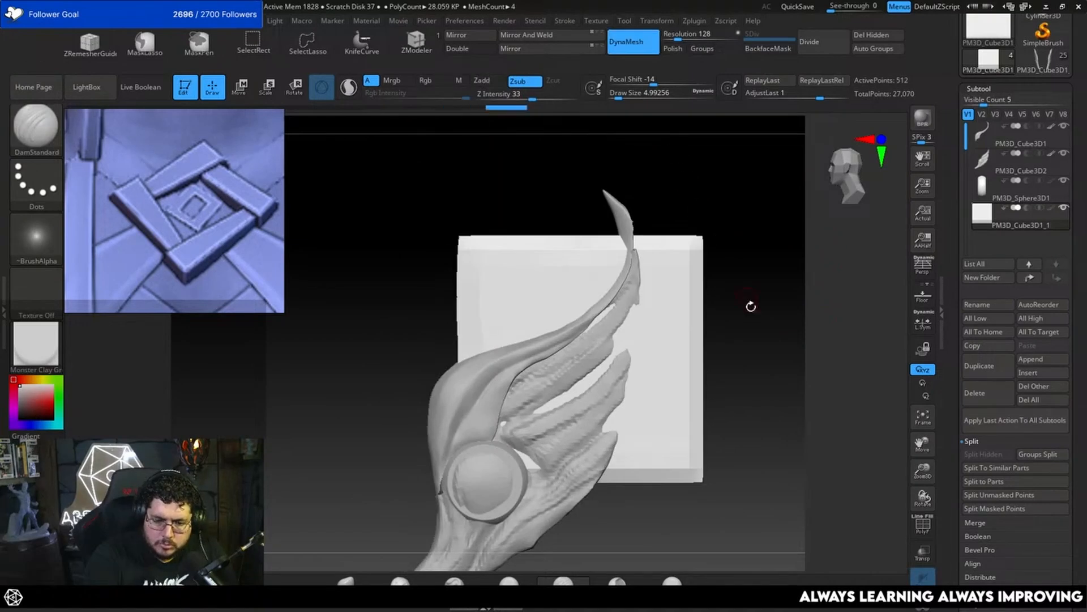
left_click_drag(750, 306, 740, 294, "alt")
key("ctrl+z")
left_click(696, 38)
left_click(625, 42)
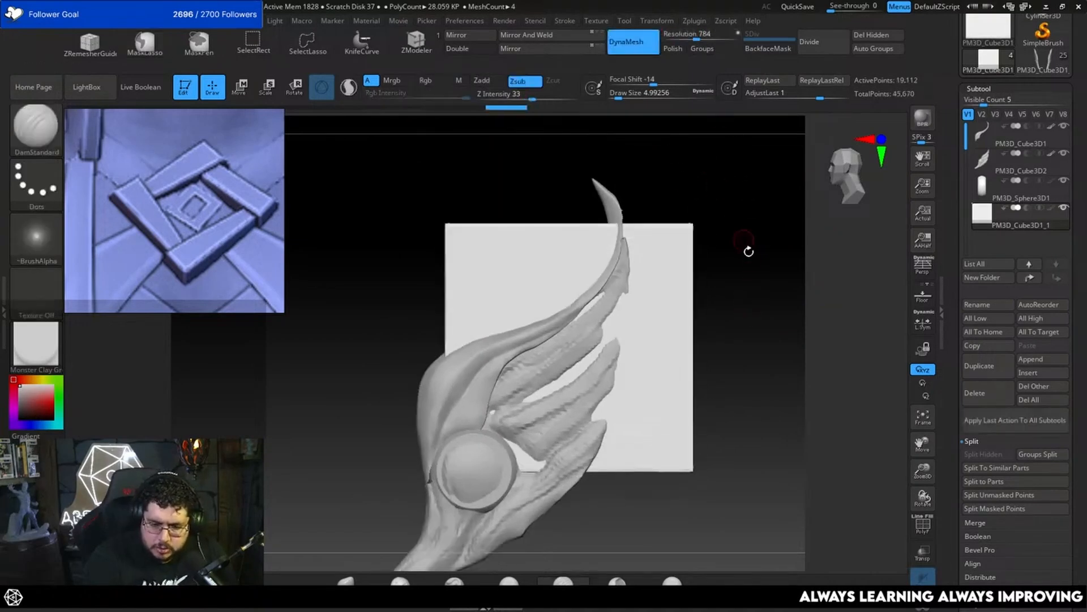
Step: Cut away the front part of the cube with the KnifeCurve brush, following the upper feather's long curve
left_click_drag(748, 250, 716, 237, "alt")
key("ctrl+shift")
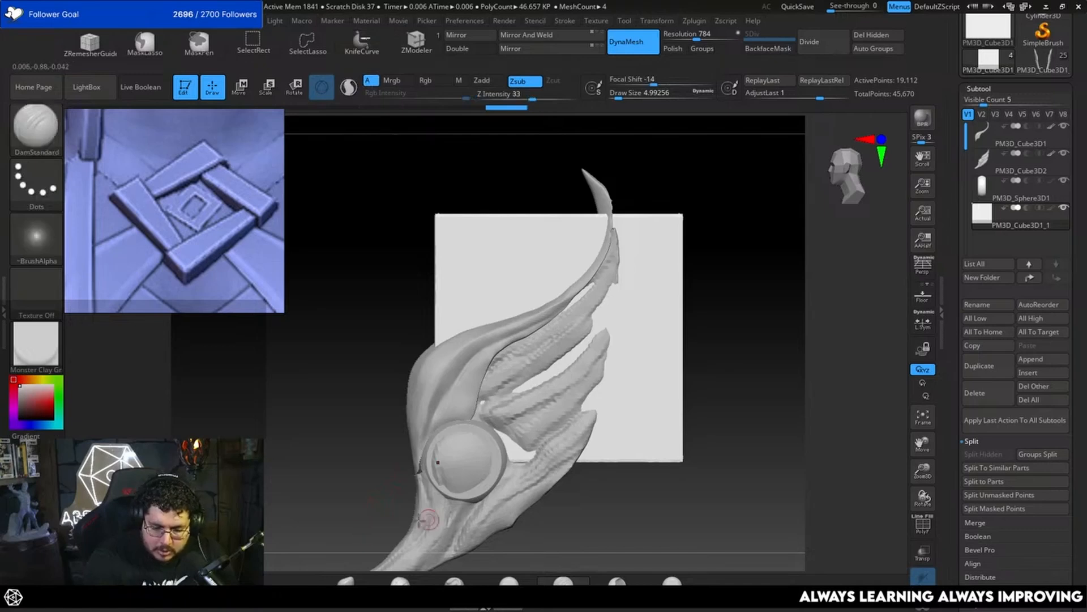
left_click_drag(367, 530, 476, 415, "ctrl+shift")
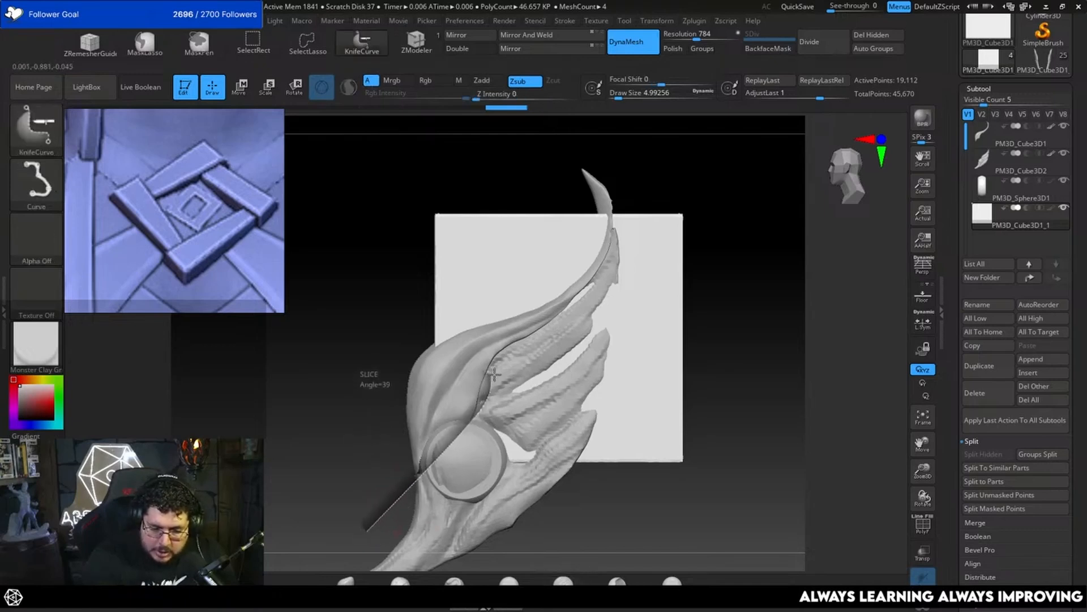
left_click_drag(494, 373, 543, 354, "ctrl+shift")
mouse_move(344, 501)
left_mouse_down("ctrl+shift")
mouse_move(533, 388)
mouse_move(610, 299)
mouse_move(623, 202)
mouse_move(586, 34)
mouse_move(555, 55)
left_mouse_up("ctrl+shift")
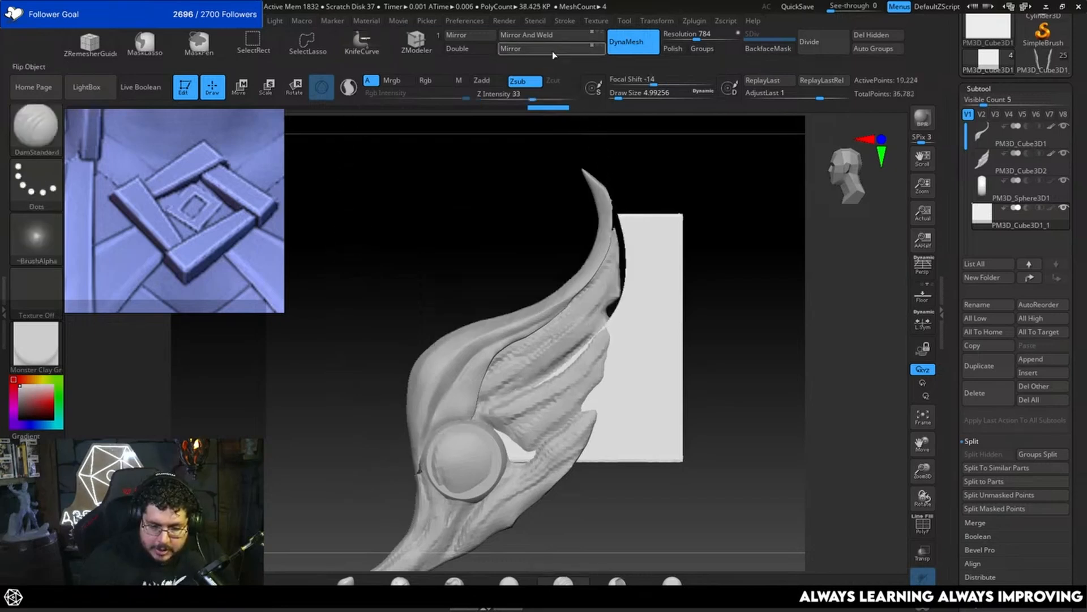
left_click(727, 334, "ctrl+shift")
mouse_move(323, 484)
left_mouse_down("ctrl+shift")
mouse_move(567, 365)
mouse_move(603, 310)
mouse_move(623, 221)
mouse_move(572, 84)
left_mouse_up("ctrl+shift")
left_click_drag(566, 17, 565, 17, "ctrl+shift")
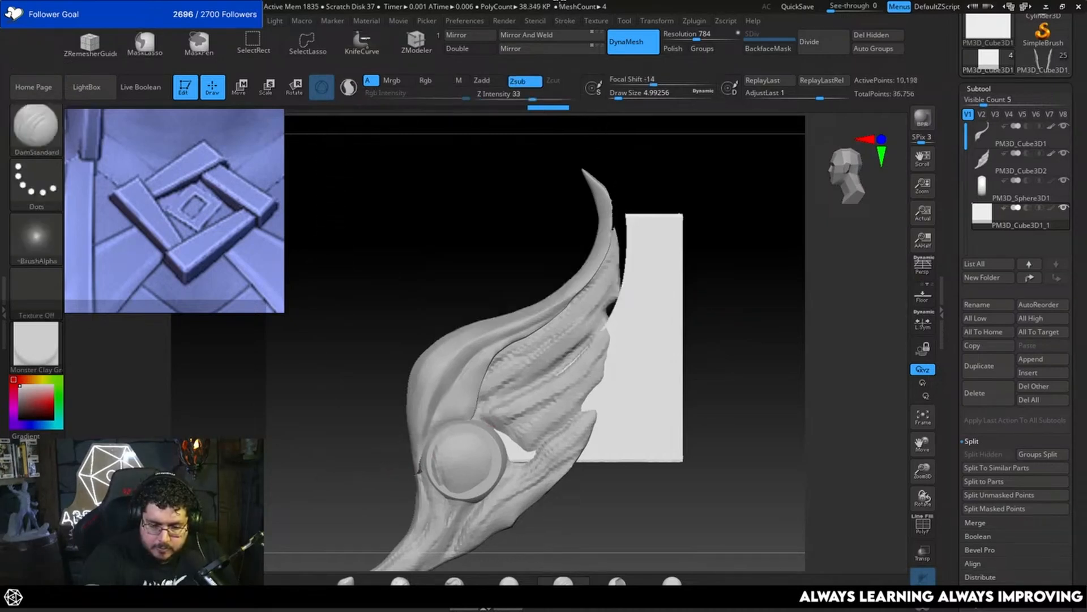
Step: Undo the last KnifeCurve cut on the cube
mouse_move(721, 310)
left_mouse_down()
mouse_move(711, 281)
mouse_move(722, 315)
mouse_move(704, 315)
left_mouse_up()
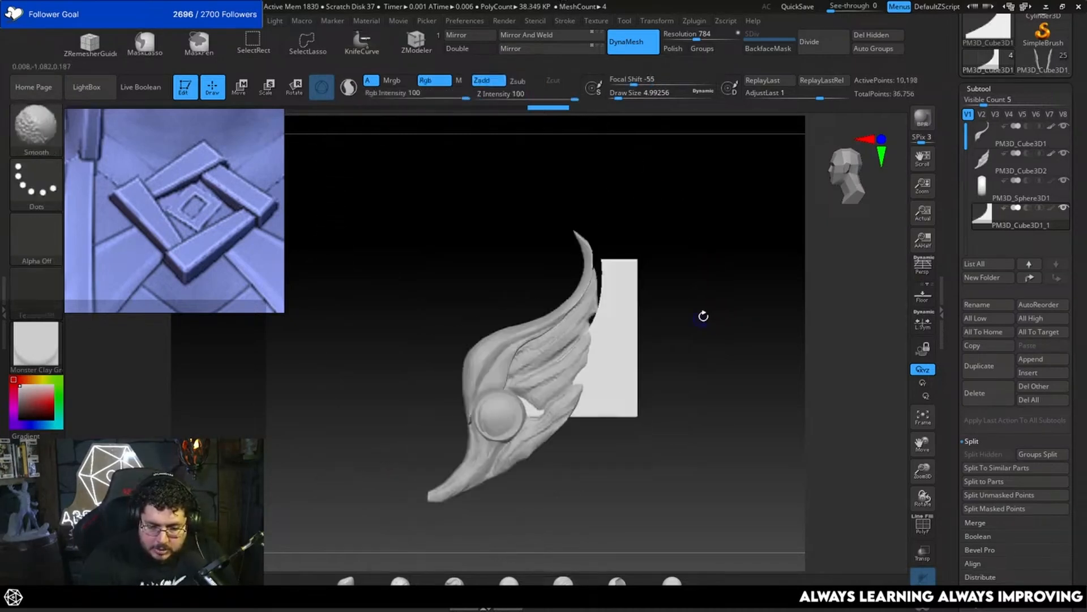
key("ctrl+z")
left_click_drag(560, 149, 593, 260, "ctrl+shift")
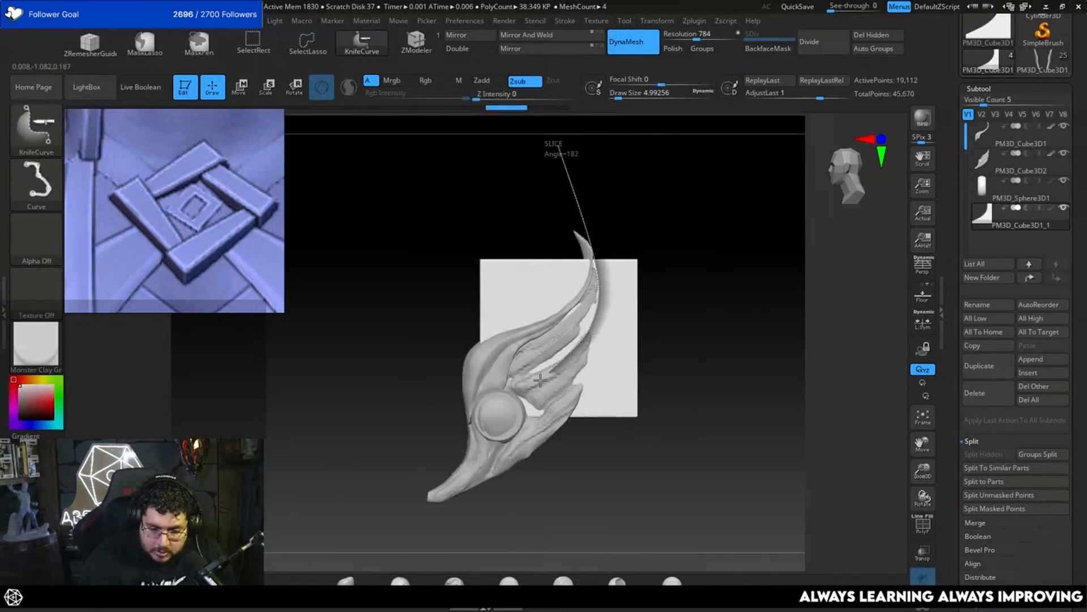
mouse_move(451, 457)
left_mouse_down("ctrl+shift")
mouse_move(487, 513)
mouse_move(577, 374)
left_mouse_up("ctrl+shift")
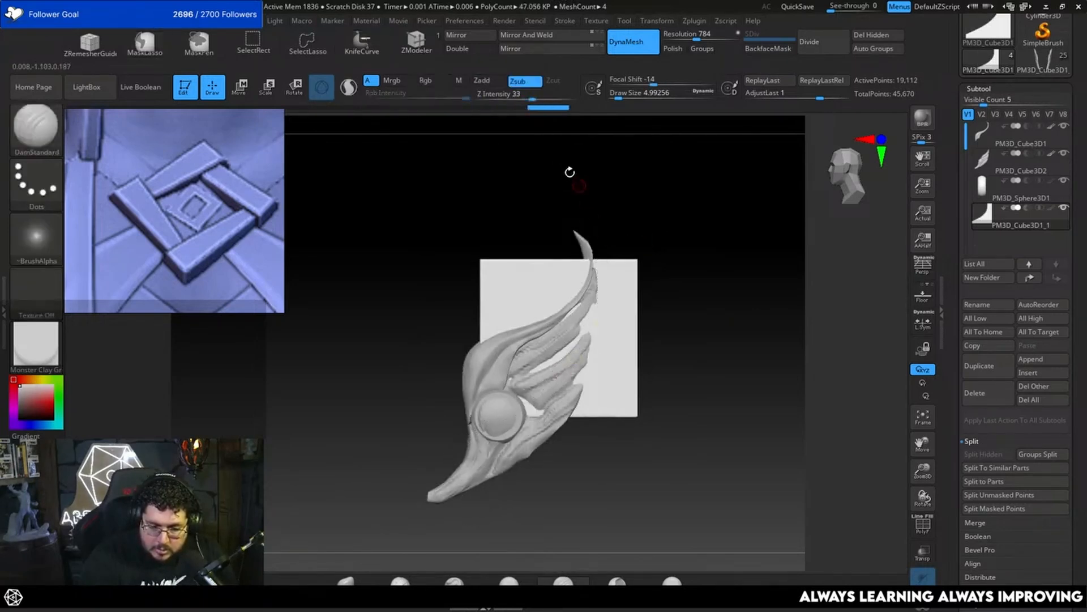
left_click_drag(540, 137, 597, 265, "ctrl+shift")
left_click_drag(589, 313, 578, 216, "ctrl+shift")
Step: Slice off the cube's lower rear part with the KnifeCurve brush, following the lower edge of the wing's second feather
key("ctrl+shift")
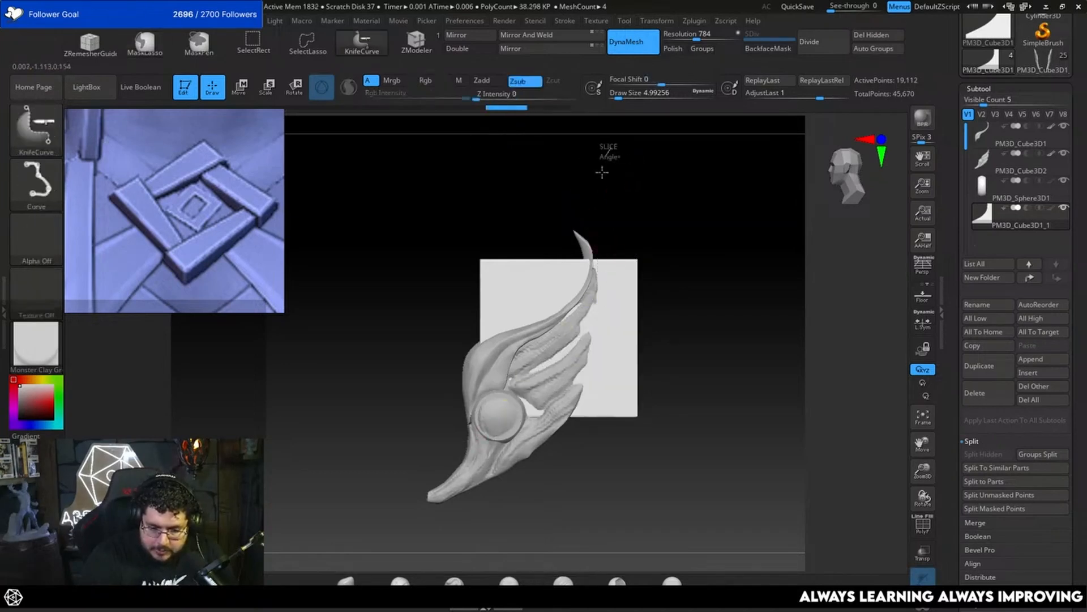
mouse_move(598, 313)
left_mouse_down("ctrl+shift")
mouse_move(520, 406)
mouse_move(390, 465)
mouse_move(379, 479)
mouse_move(389, 517)
left_mouse_up("ctrl+shift")
left_click_drag(668, 323, 689, 365, "alt")
left_click_drag(698, 320, 696, 354, "alt")
Step: Trim the cube's upper rear corner with a KnifeCurve slice that continues the curve of the long feather's tip
mouse_move(570, 145)
left_mouse_down("shift")
mouse_move(609, 182)
mouse_move(623, 265)
left_mouse_up("shift")
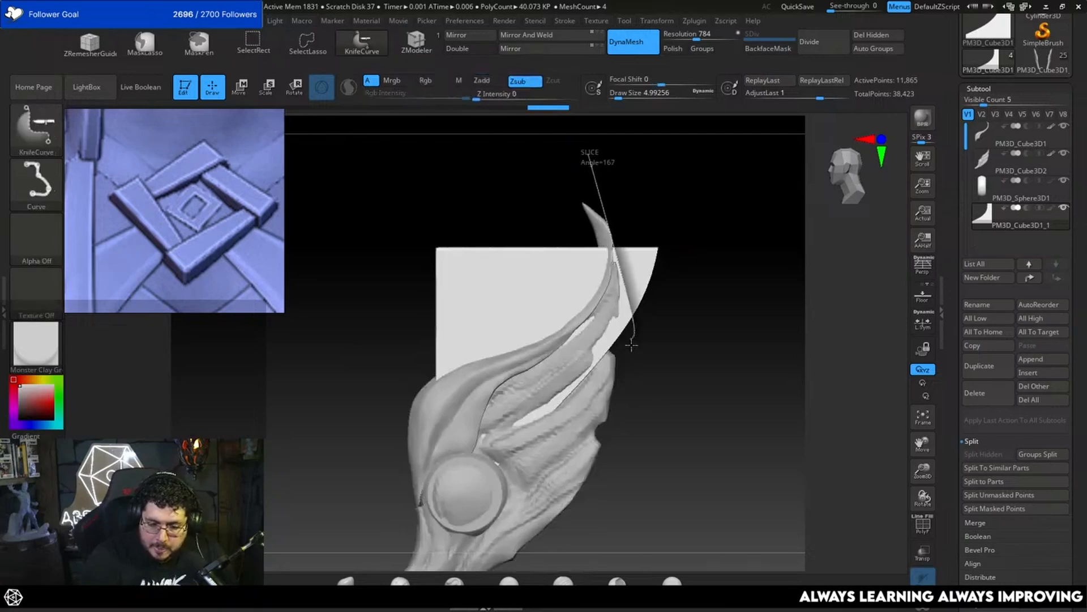
left_click_drag(631, 346, 632, 346, "ctrl+shift")
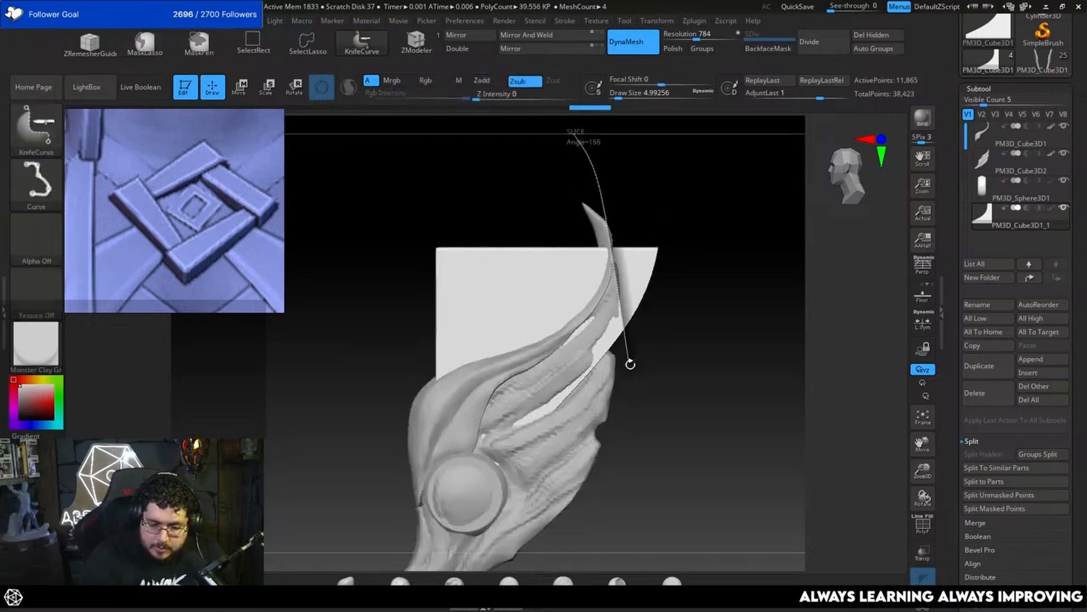
left_click_drag(634, 407, 688, 369, "ctrl+shift")
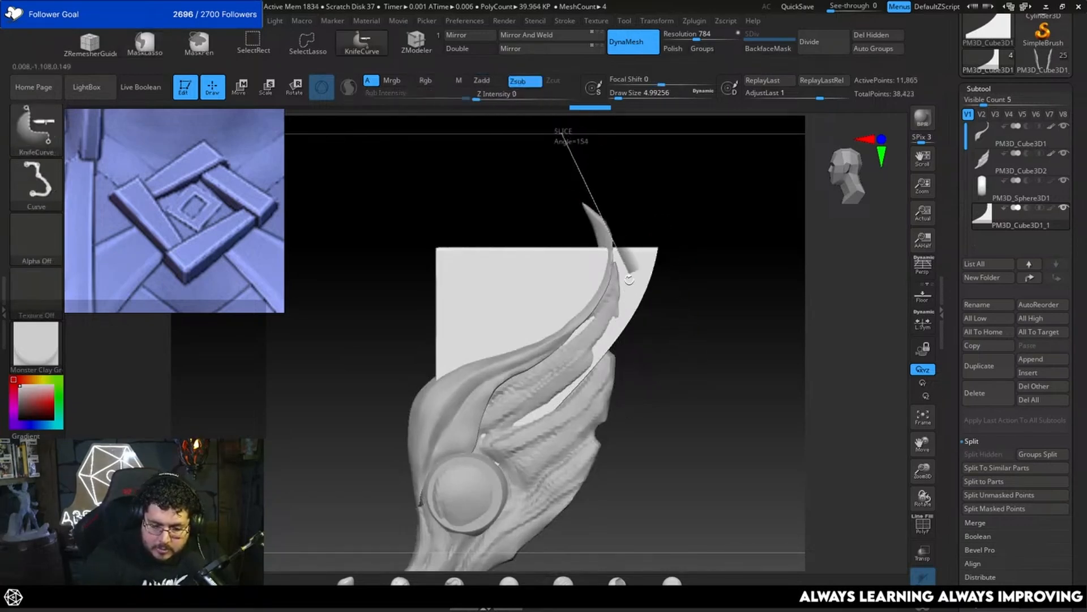
left_click_drag(613, 407, 591, 437)
left_click_drag(662, 378, 690, 329, "alt")
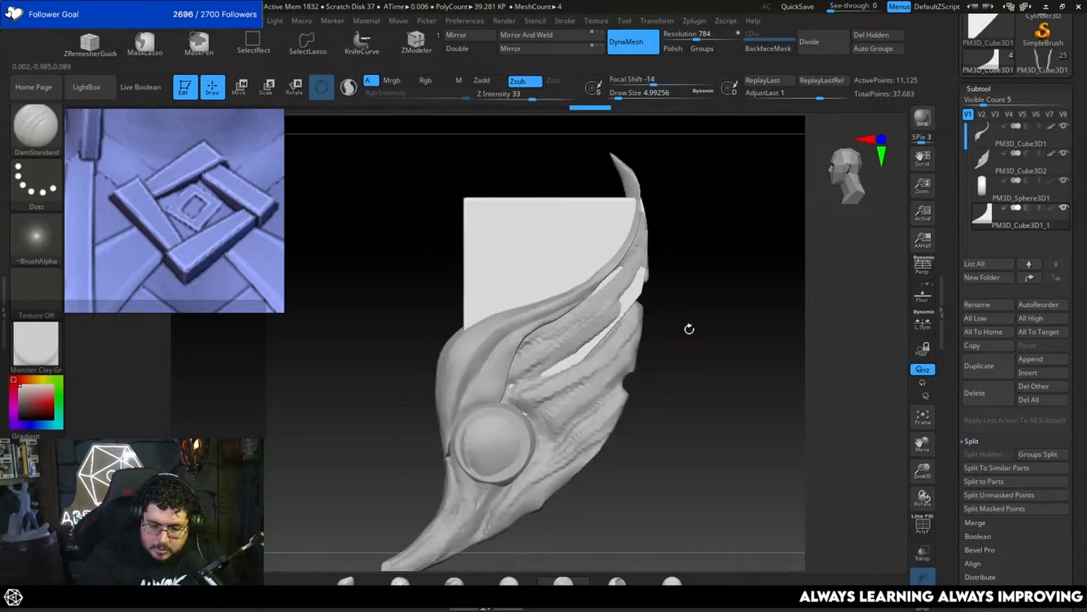
Step: Hide the old wing subtool so only the upper feather, the round disc and the cut block are displayed
left_click(923, 609)
left_click(923, 607)
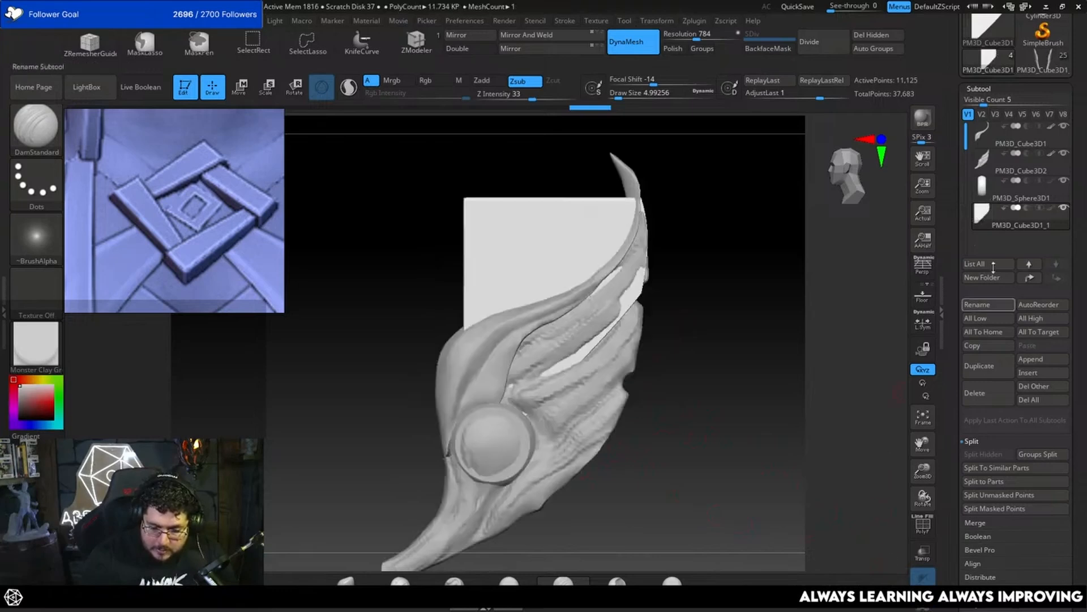
left_click(1063, 160)
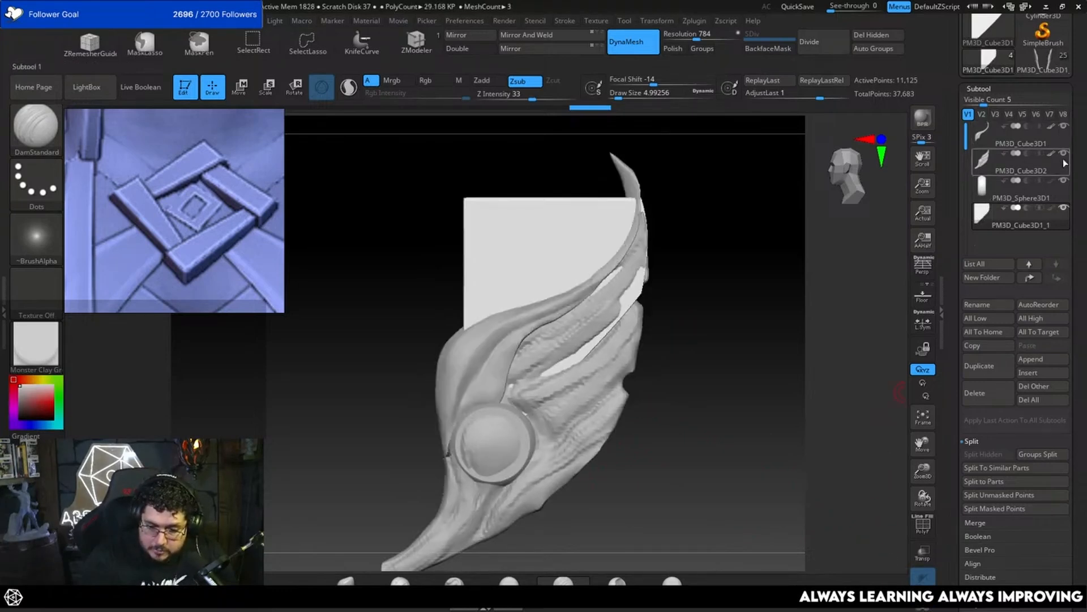
left_click(1065, 155)
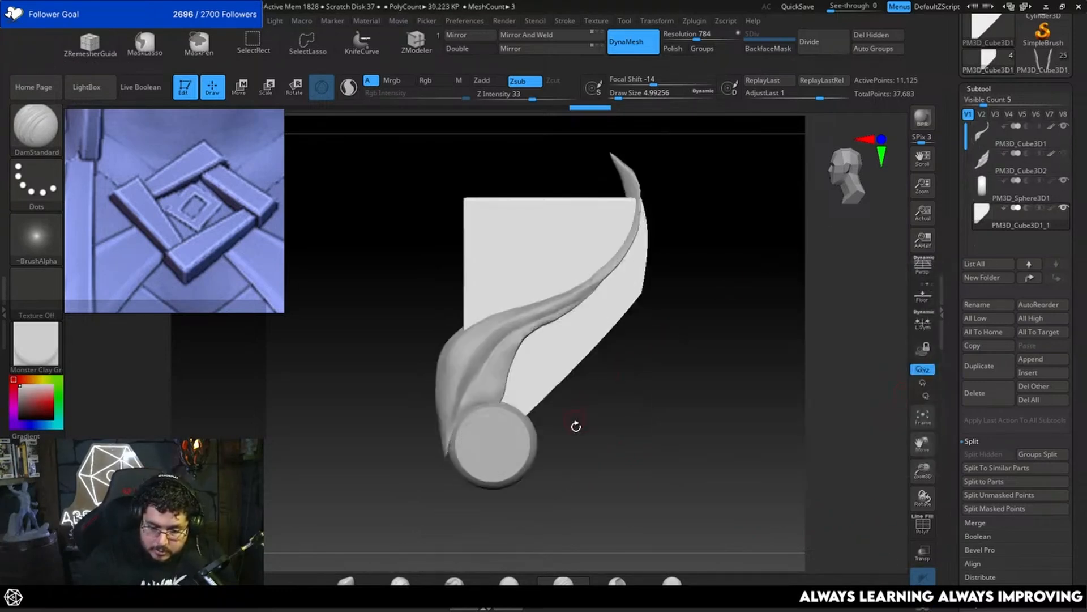
Step: Recut the block's lower edge near the disc into a concave curve with the KnifeCurve brush
key("ctrl+shift")
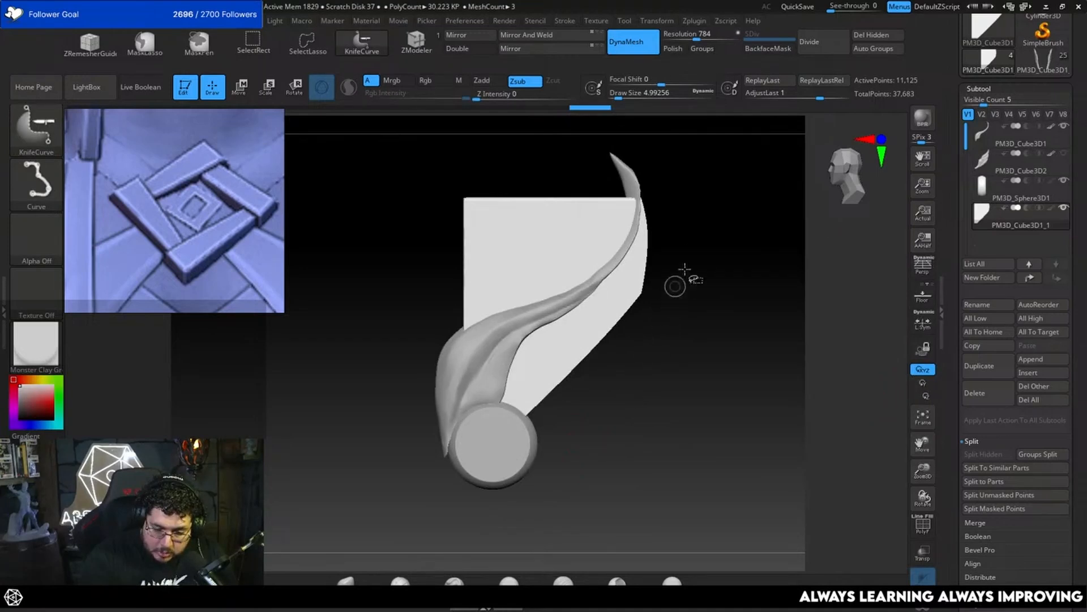
mouse_move(527, 407)
left_mouse_down()
mouse_move(473, 554)
mouse_move(500, 569)
left_mouse_up()
right_click_drag(627, 437, 642, 440, "ctrl")
right_click_drag(548, 425, 685, 383)
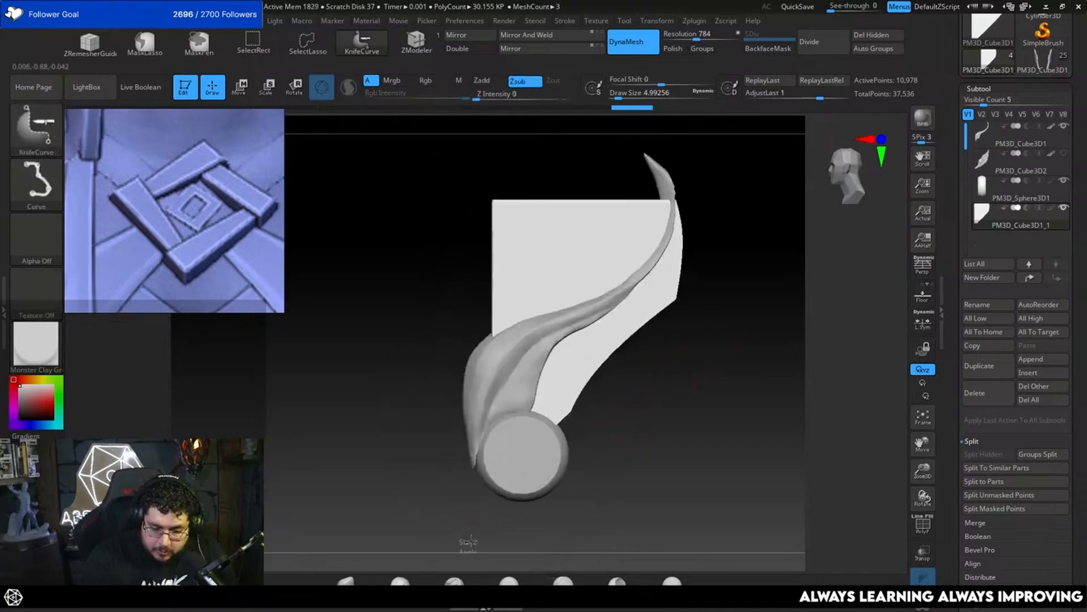
Step: Cut away the part of the block above the upper feather with a KnifeCurve slice along that feather's curve
mouse_move(467, 543)
left_mouse_down("ctrl+shift")
mouse_move(549, 338)
mouse_move(635, 278)
mouse_move(677, 223)
mouse_move(672, 233)
mouse_move(673, 163)
left_mouse_up("ctrl+shift")
mouse_move(746, 335)
left_mouse_down()
mouse_move(696, 344)
mouse_move(716, 344)
mouse_move(737, 321)
left_mouse_up()
left_click_drag(732, 389, 661, 327)
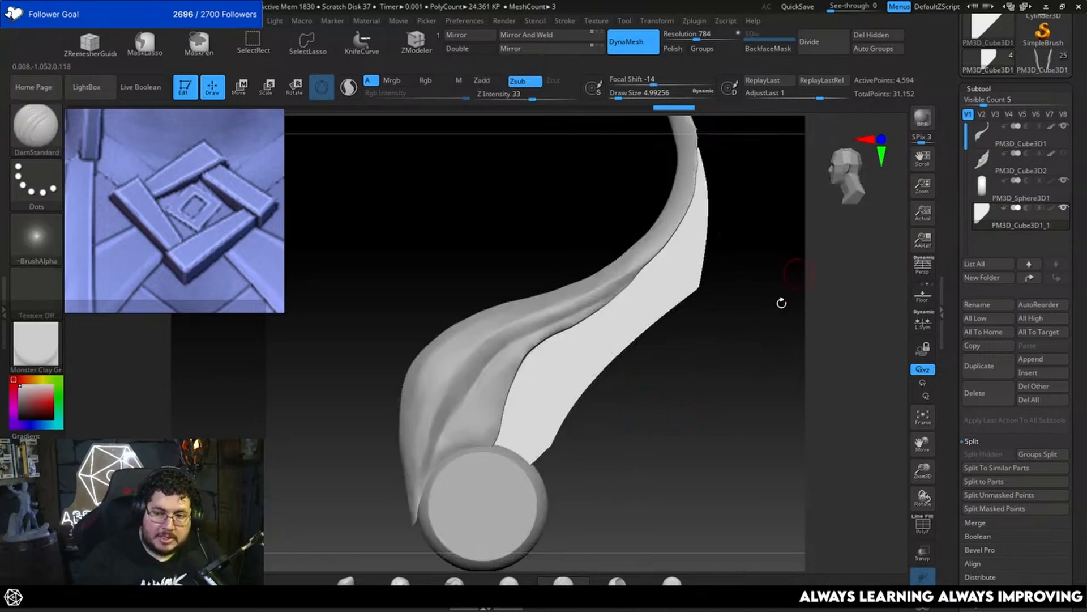
left_click_drag(781, 303, 692, 337)
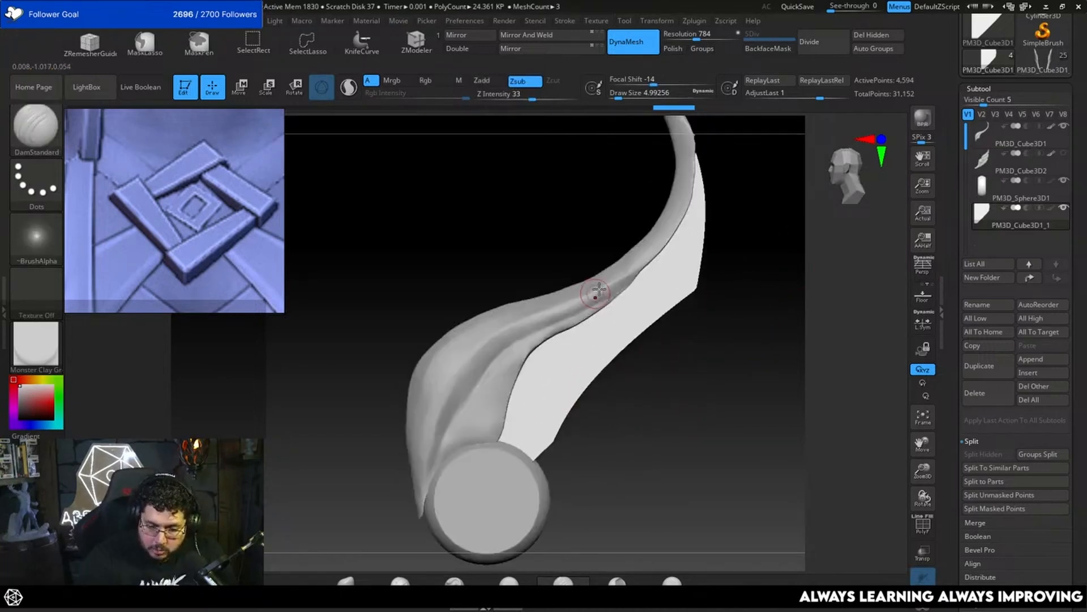
Step: Make the upper feather active and adjust its thickness from behind with an enlarged Move brush
left_click(563, 321, "alt")
left_click_drag(662, 407, 621, 376, "shift")
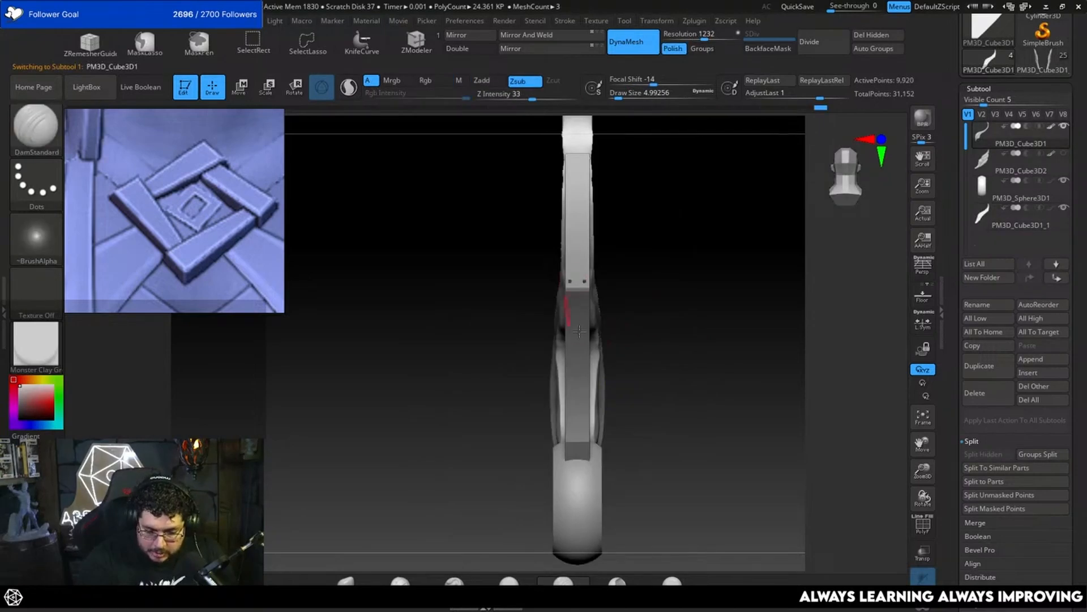
left_click_drag(669, 313, 602, 364)
key("b")
key("m")
key("v")
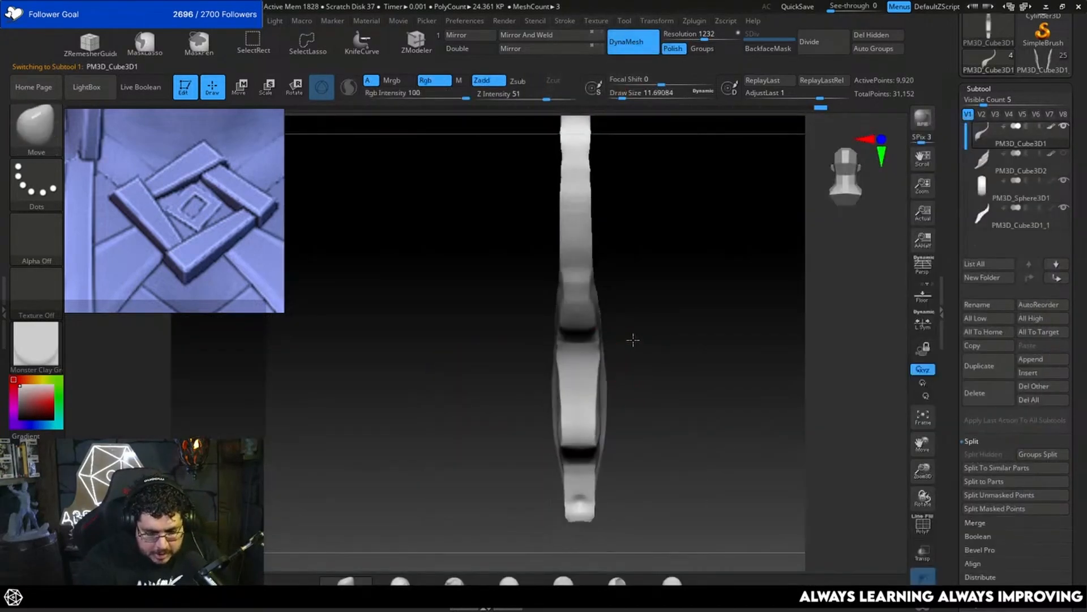
key("bracketright")
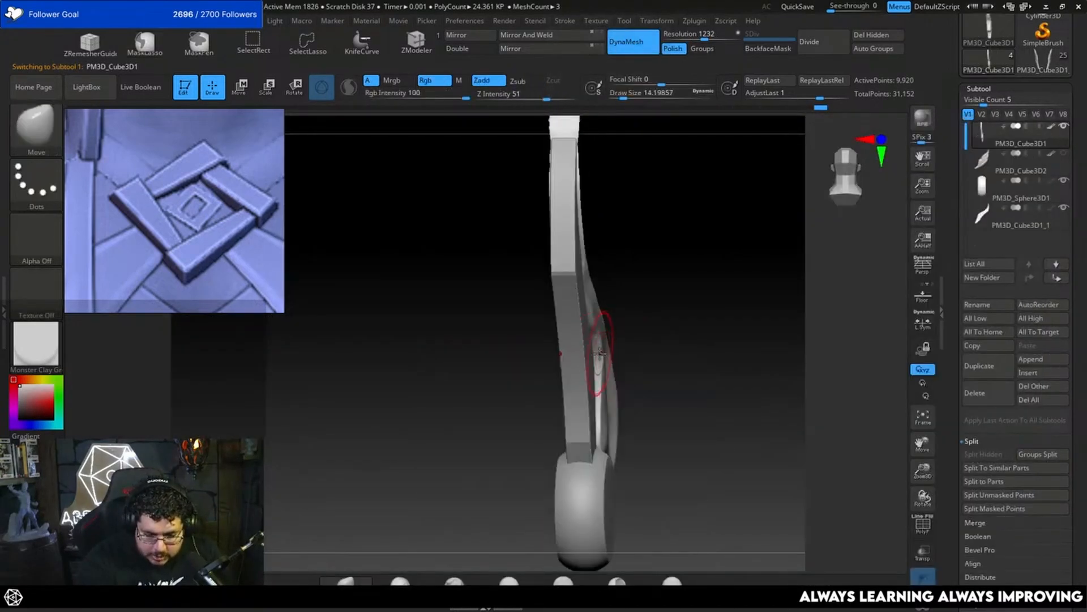
mouse_move(636, 320)
left_mouse_down("shift")
mouse_move(599, 321)
mouse_move(631, 291)
mouse_move(620, 300)
left_mouse_up("shift")
key("bracketright")
key("bracketright")
key("bracketright")
key("bracketright")
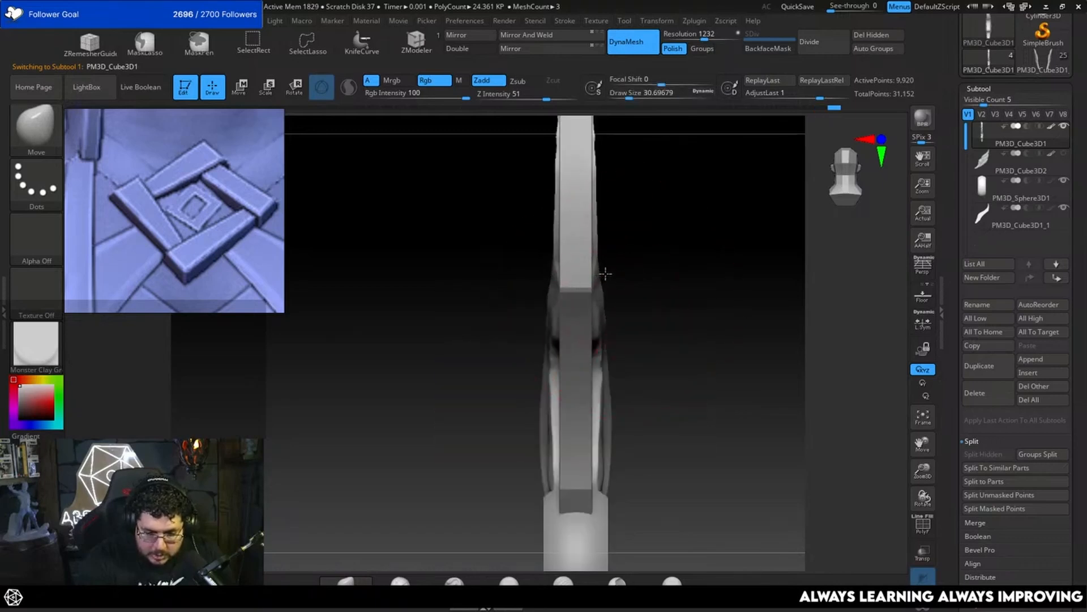
Step: Narrow the upper feather toward its tip with the Move brush, undoing a bad stroke and reducing the draw size
mouse_move(645, 246)
left_mouse_down()
mouse_move(670, 330)
mouse_move(660, 295)
left_mouse_up()
key("space")
left_click_drag(659, 218, 672, 349, "alt")
key("ctrl+z")
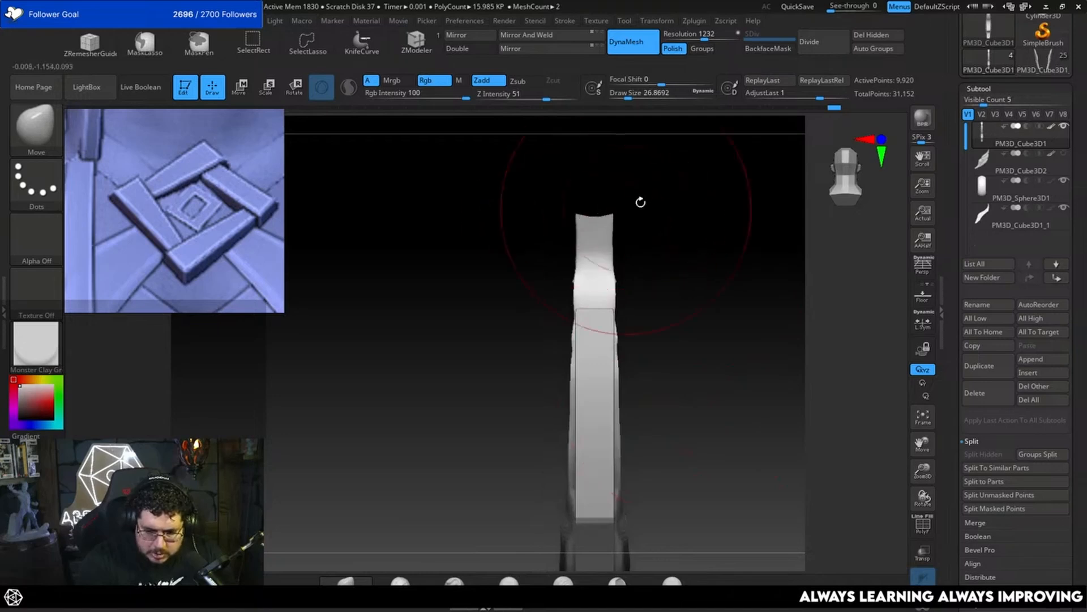
key("space")
mouse_move(638, 204)
left_mouse_down()
mouse_move(595, 215)
mouse_move(682, 252)
mouse_move(633, 240)
left_mouse_up()
key("space")
key("space")
mouse_move(633, 238)
left_mouse_down()
mouse_move(655, 265)
mouse_move(650, 287)
left_mouse_up()
Step: Undo the last tip stroke, then smooth and pinch the upper feather's end into a finer taper
key("space")
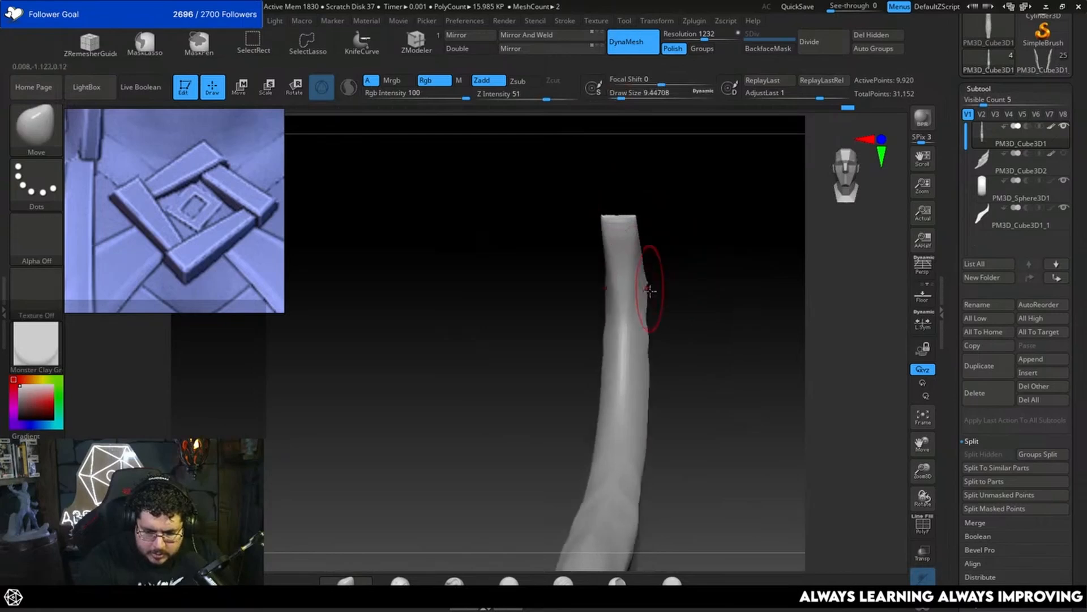
key("shift")
key("ctrl+z")
key("space")
left_click_drag(630, 224, 630, 247)
key("shift")
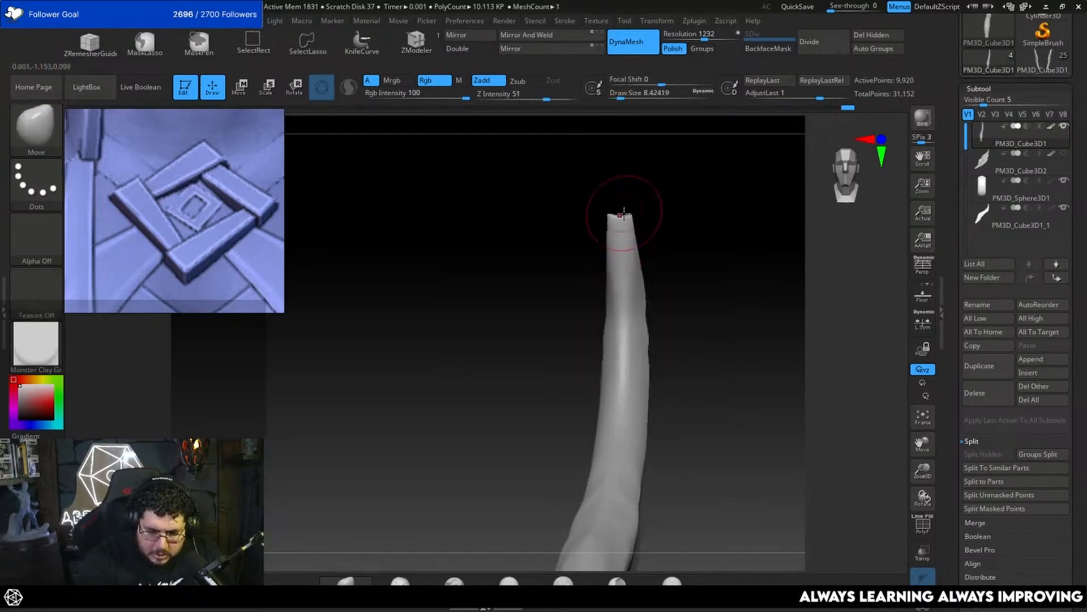
mouse_move(614, 210)
left_mouse_down("shift")
mouse_move(606, 240)
mouse_move(618, 283)
left_mouse_up("shift")
left_click_drag(680, 279, 640, 252)
Step: Make the second feather block the active subtool and quick-save the project
left_click(634, 286, "alt")
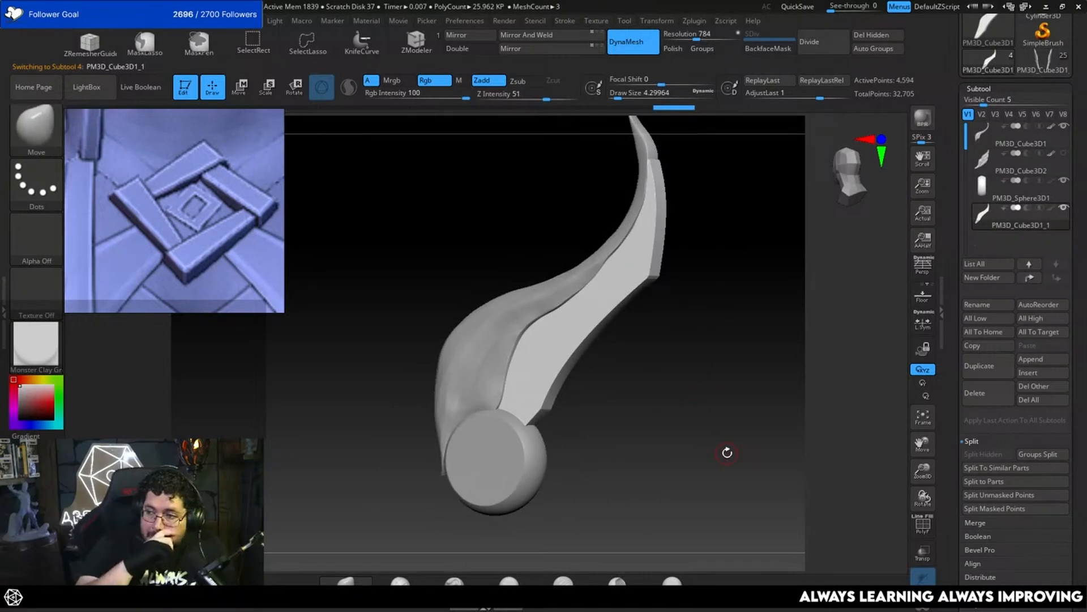
left_click_drag(753, 444, 868, 375)
scroll(1079, 376, "down", 5)
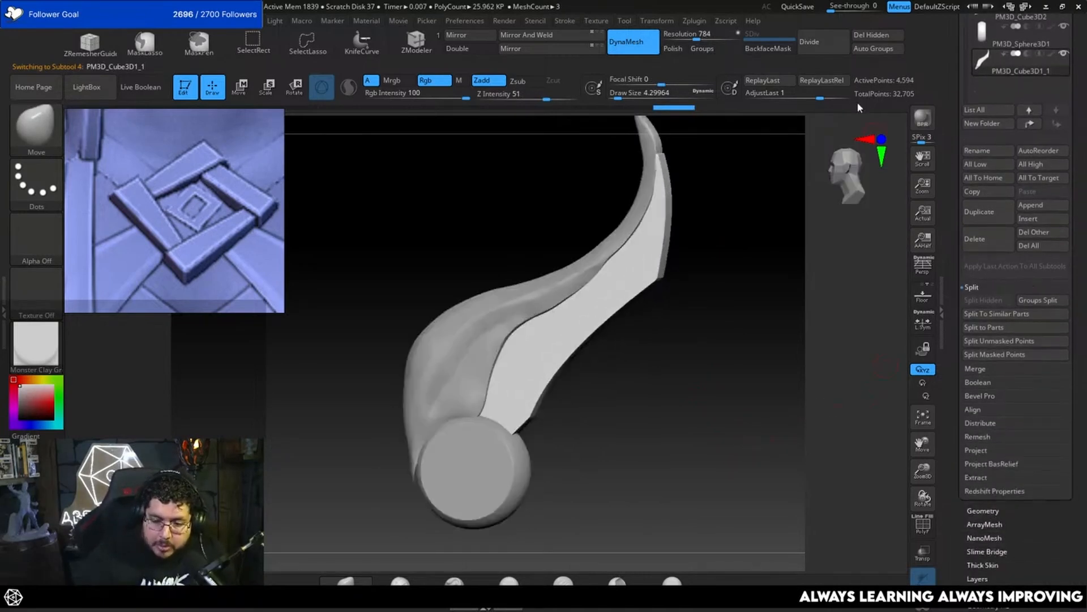
left_click(800, 7)
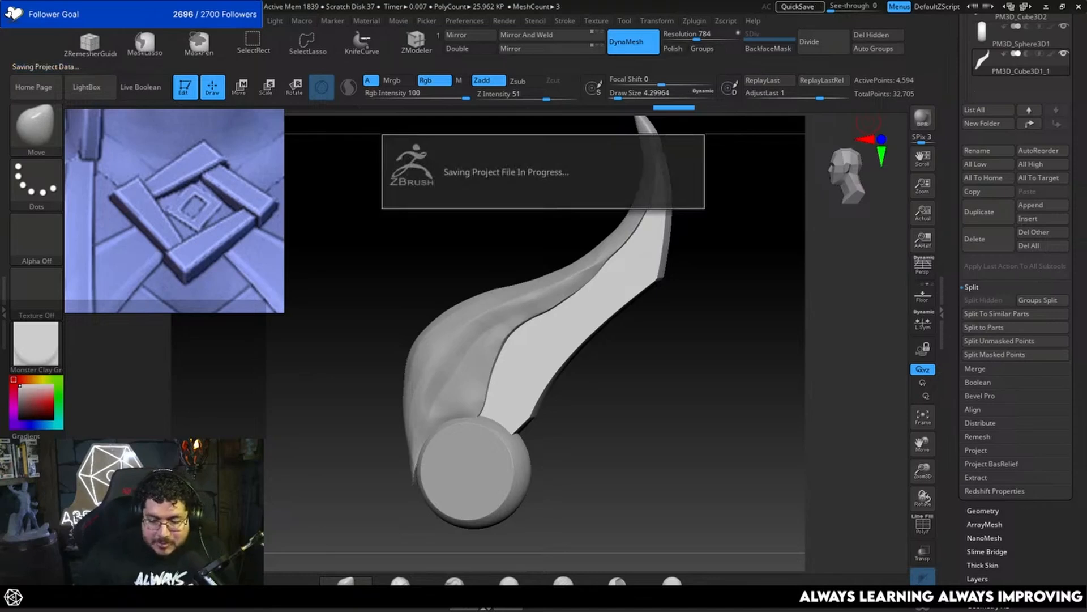
left_click_drag(724, 349, 755, 377)
Step: Open the second feather block in BevelPro and set the bevel amount to 0.493
left_click(976, 396)
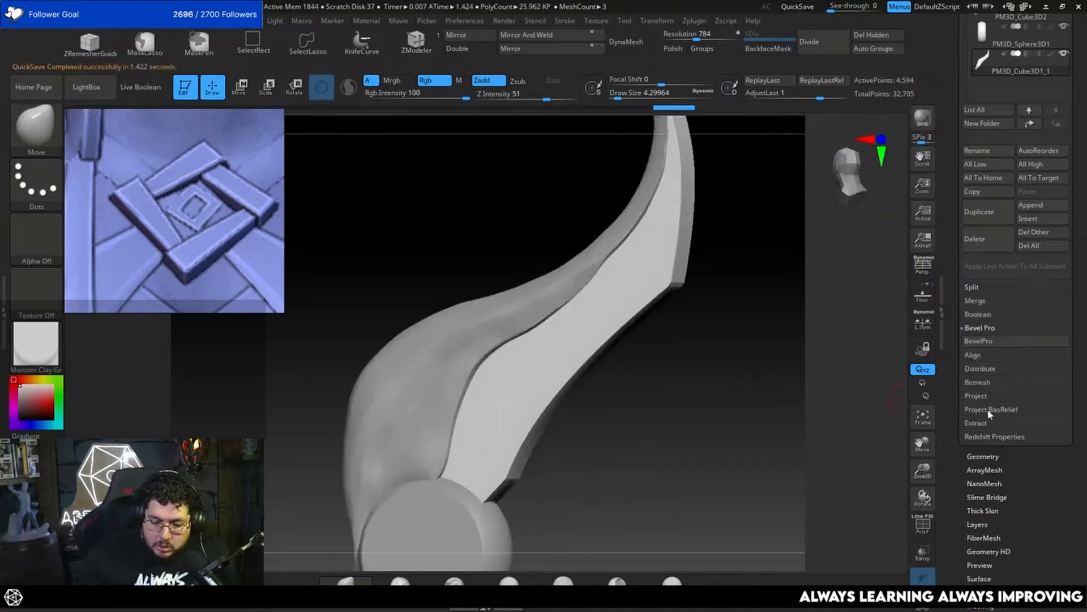
left_click(983, 340)
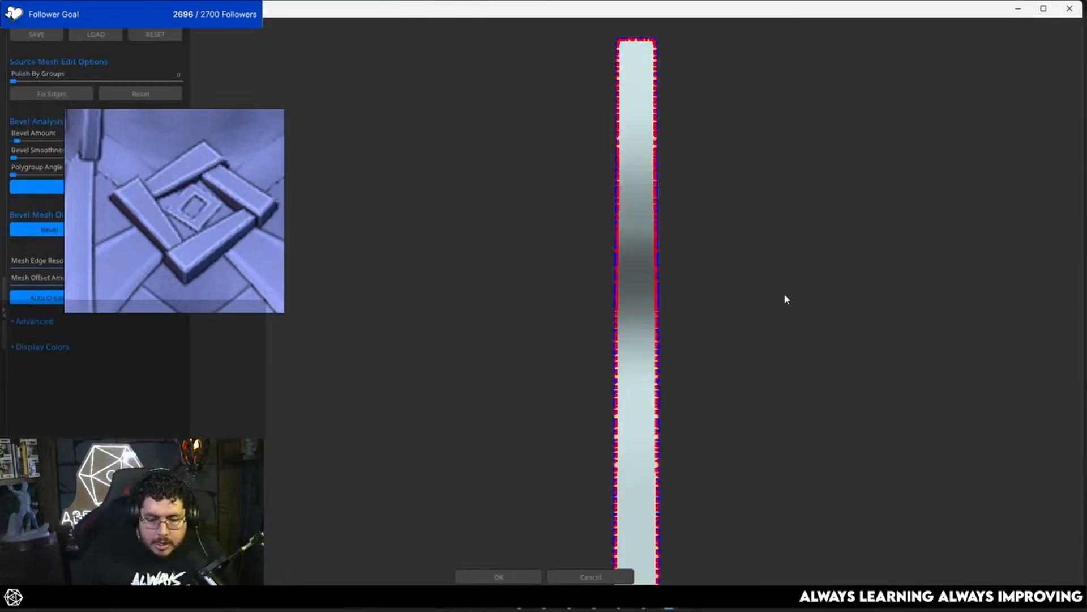
left_click_drag(785, 296, 587, 294)
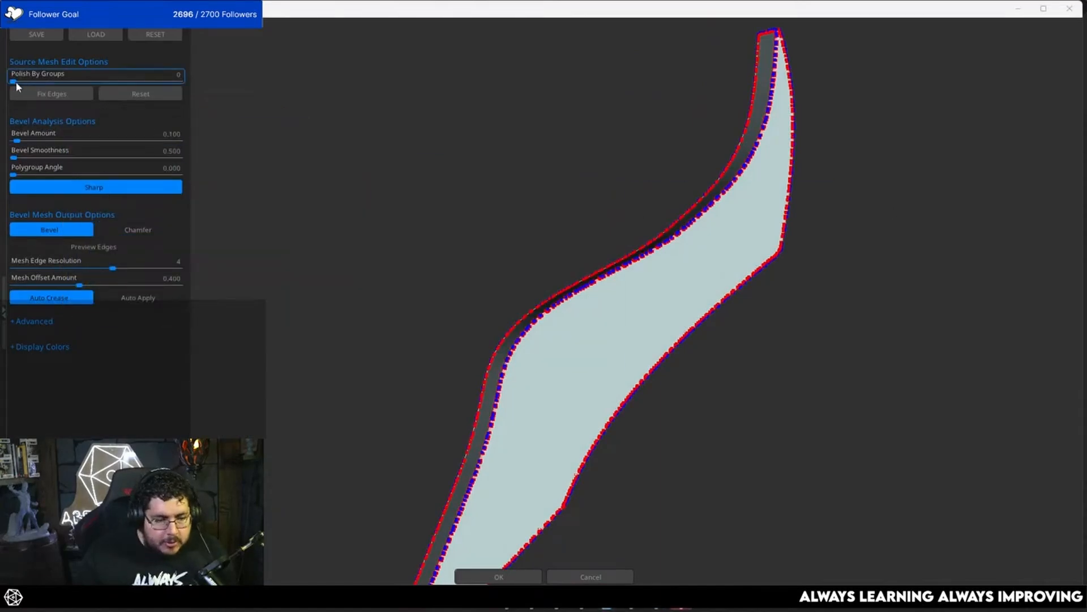
left_click_drag(15, 140, 33, 142)
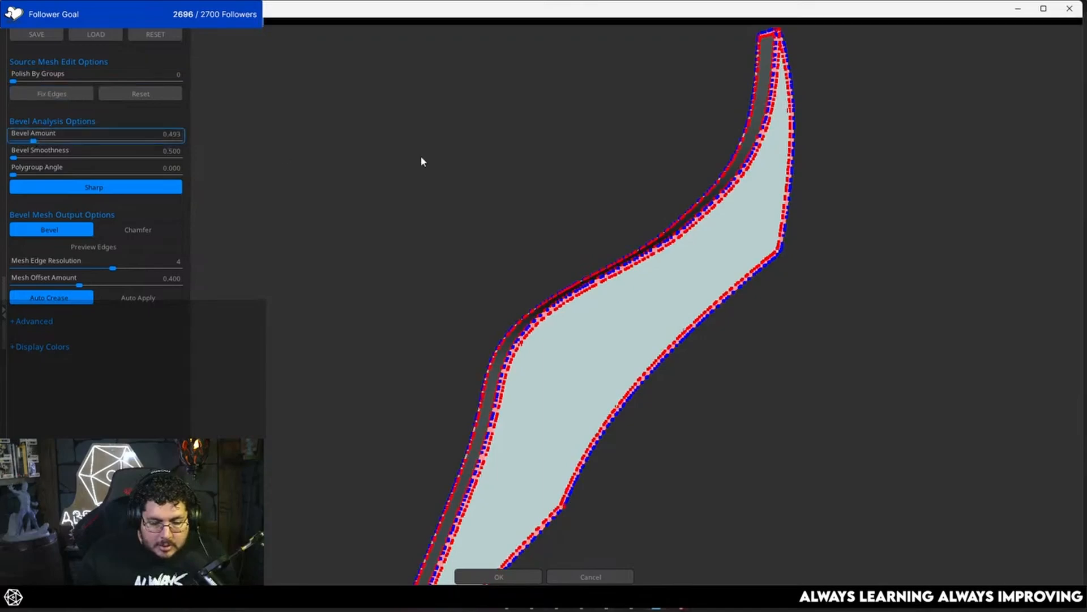
mouse_move(570, 283)
left_mouse_down("alt")
mouse_move(441, 212)
mouse_move(476, 220)
mouse_move(440, 242)
mouse_move(576, 340)
left_mouse_up("alt")
mouse_move(345, 90)
left_mouse_down()
mouse_move(384, 99)
mouse_move(480, 85)
mouse_move(478, 54)
mouse_move(432, 87)
mouse_move(317, 121)
mouse_move(330, 119)
mouse_move(316, 144)
mouse_move(342, 109)
mouse_move(333, 164)
left_mouse_up()
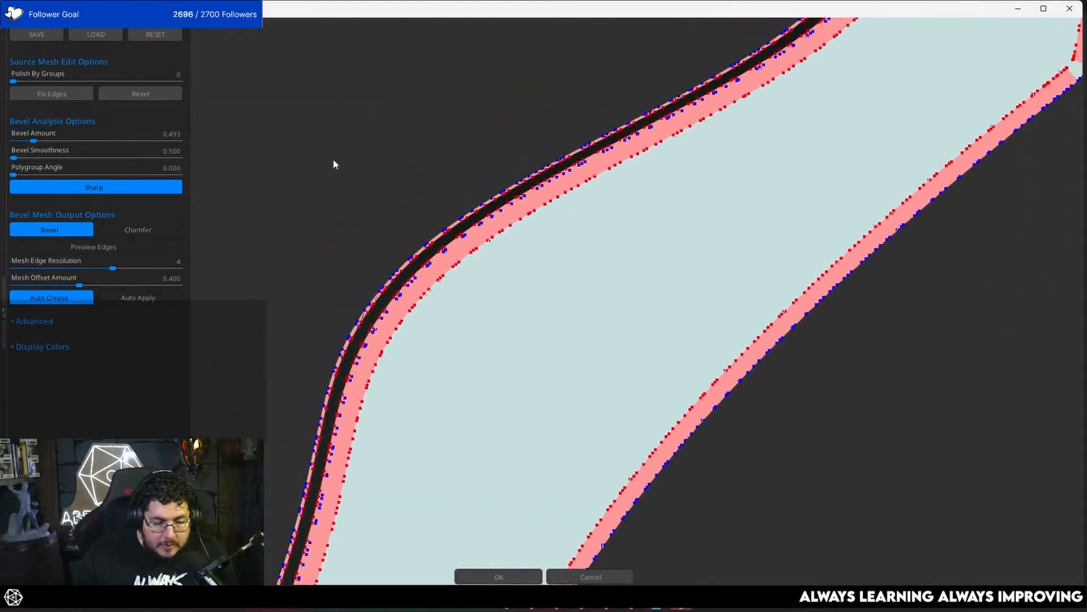
Step: Compare the chamfer output, return to Bevel, enable Auto Apply, inspect the corners, and accept the beveled feather
left_click(133, 230)
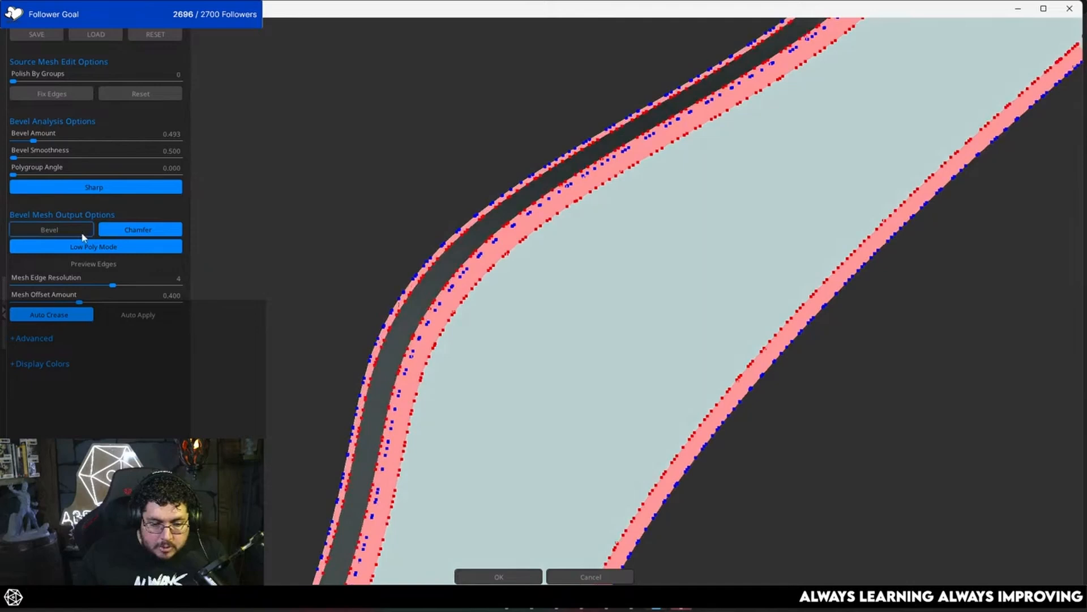
left_click(82, 232)
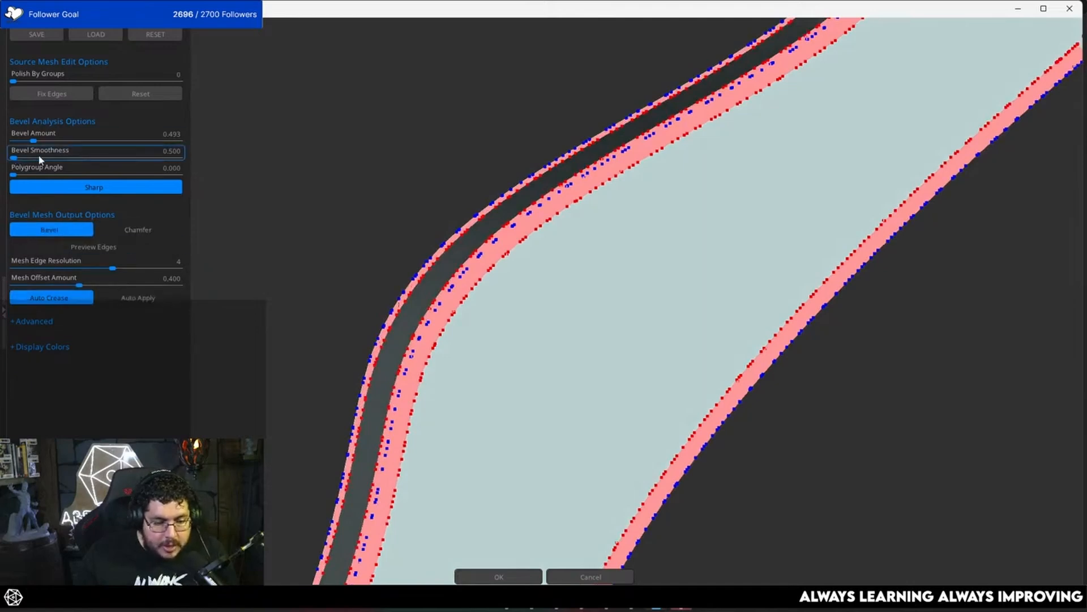
left_click(145, 303)
left_click_drag(417, 197, 387, 160)
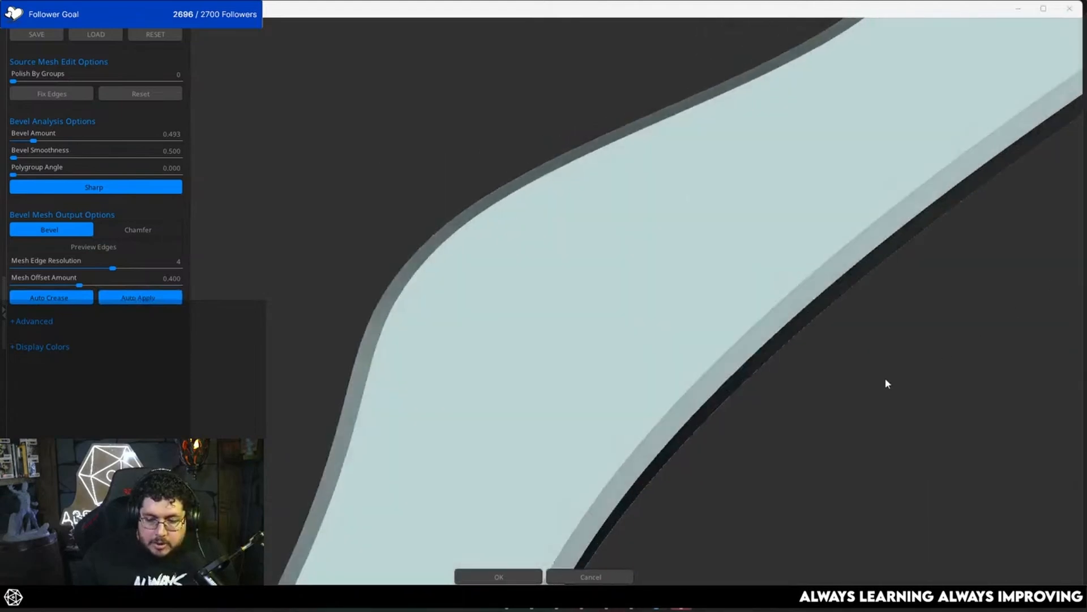
left_click_drag(943, 317, 772, 221)
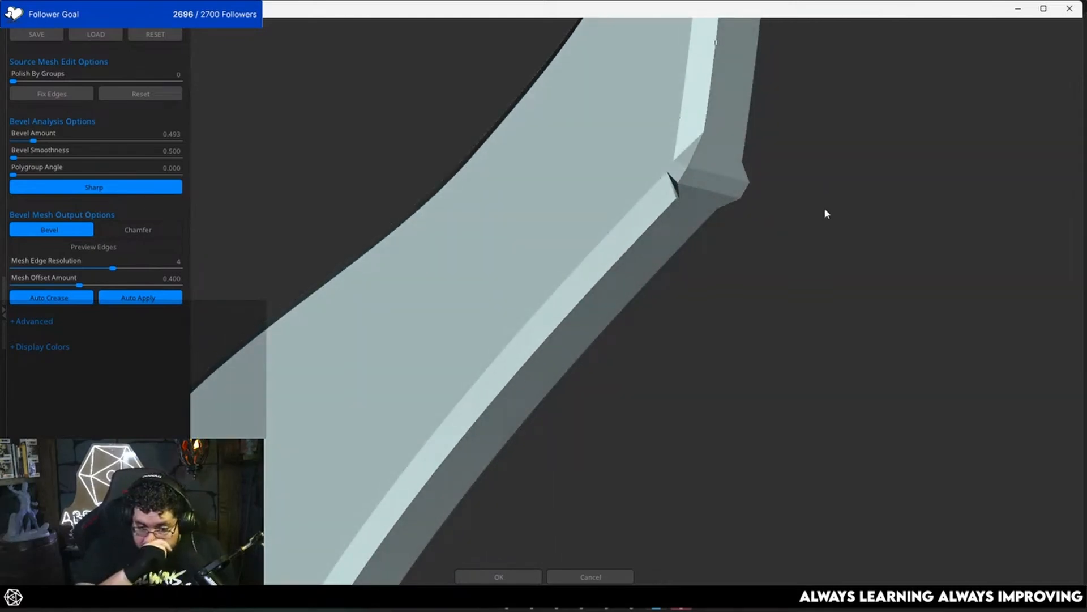
left_click_drag(826, 213, 744, 306)
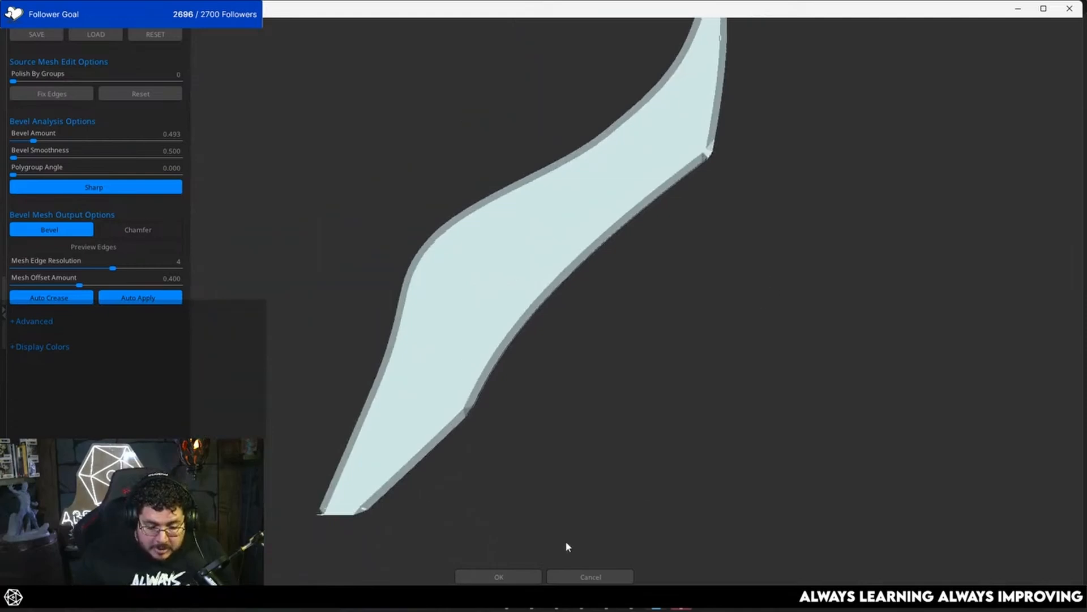
left_click(501, 575)
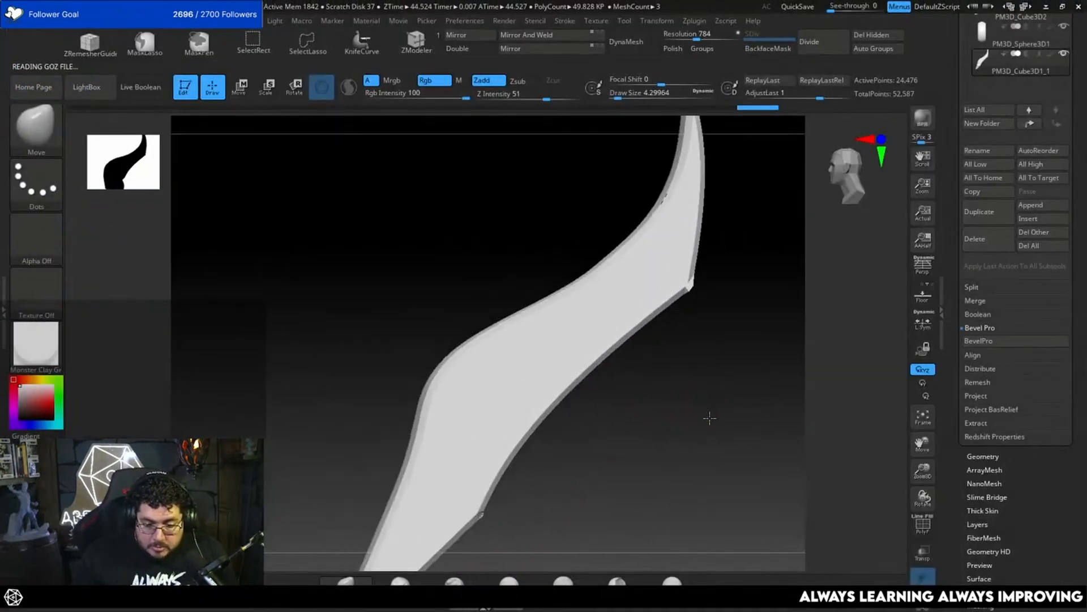
Step: Enable Polish and try DynaMesh on the second feather at resolution 1416, then undo the remesh
left_click_drag(736, 386, 760, 272)
left_click_drag(760, 273, 720, 316, "alt")
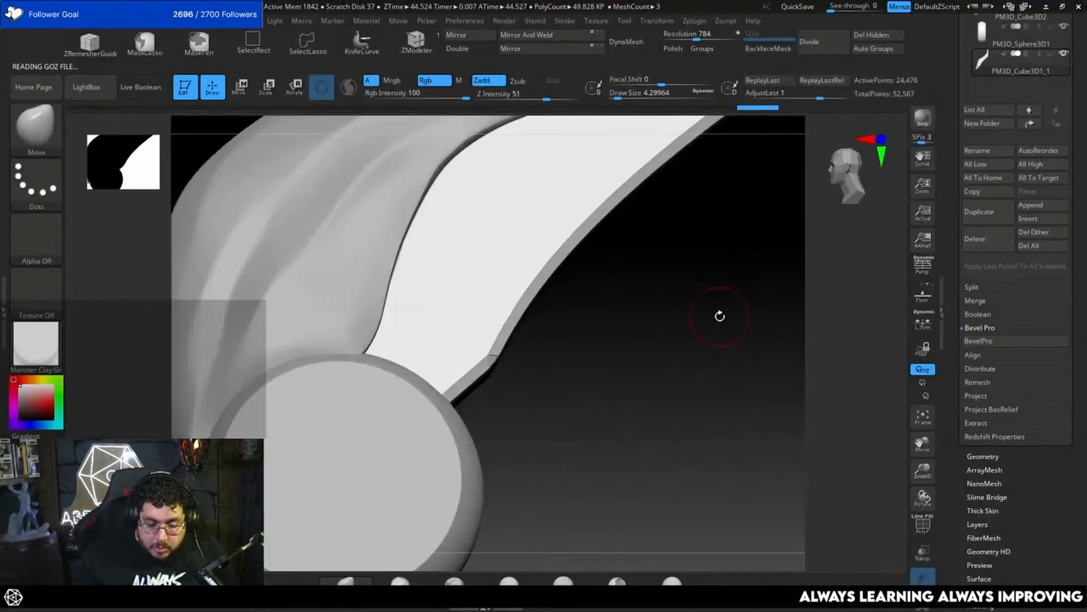
left_click(674, 48)
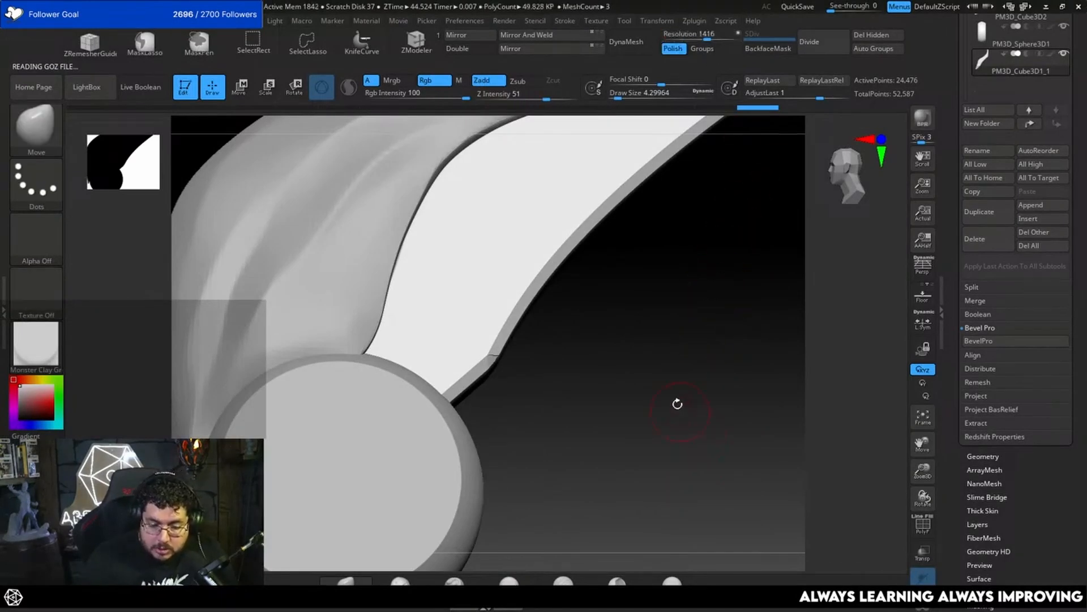
left_click_drag(678, 402, 637, 347)
left_click(626, 42)
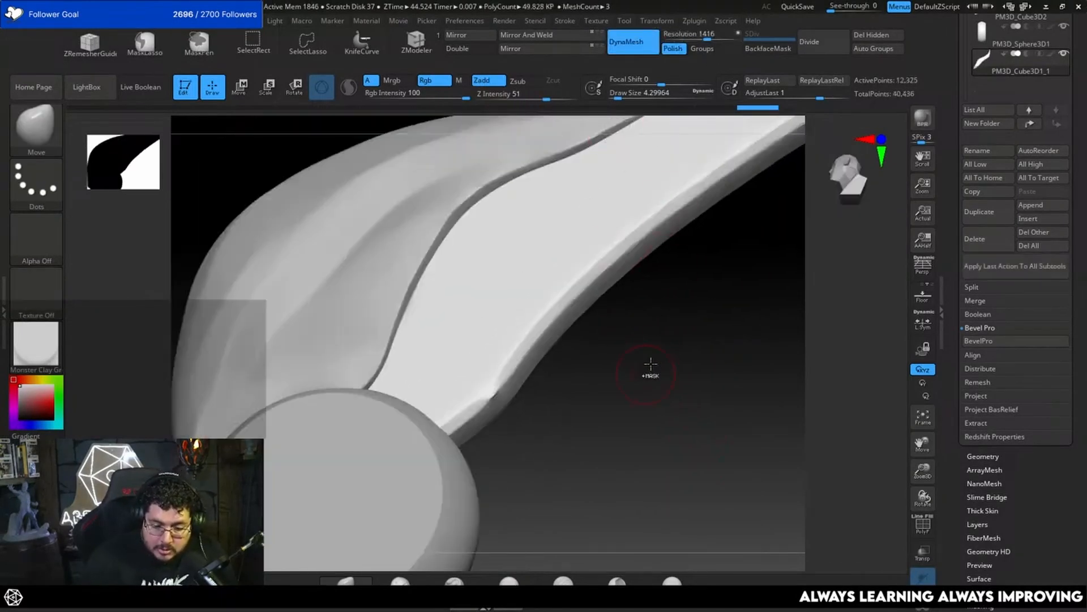
key("ctrl+z")
Step: Raise the DynaMesh resolution to 1872 and remesh the second feather with Polish enabled
left_click_drag(707, 38, 700, 37)
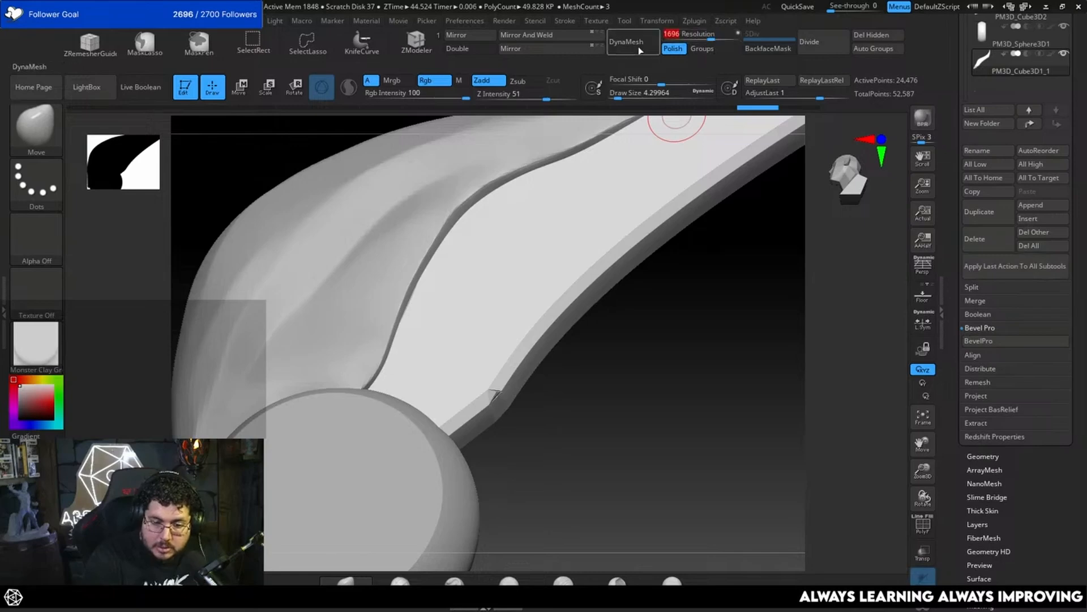
key("ctrl")
left_click_drag(697, 38, 714, 38)
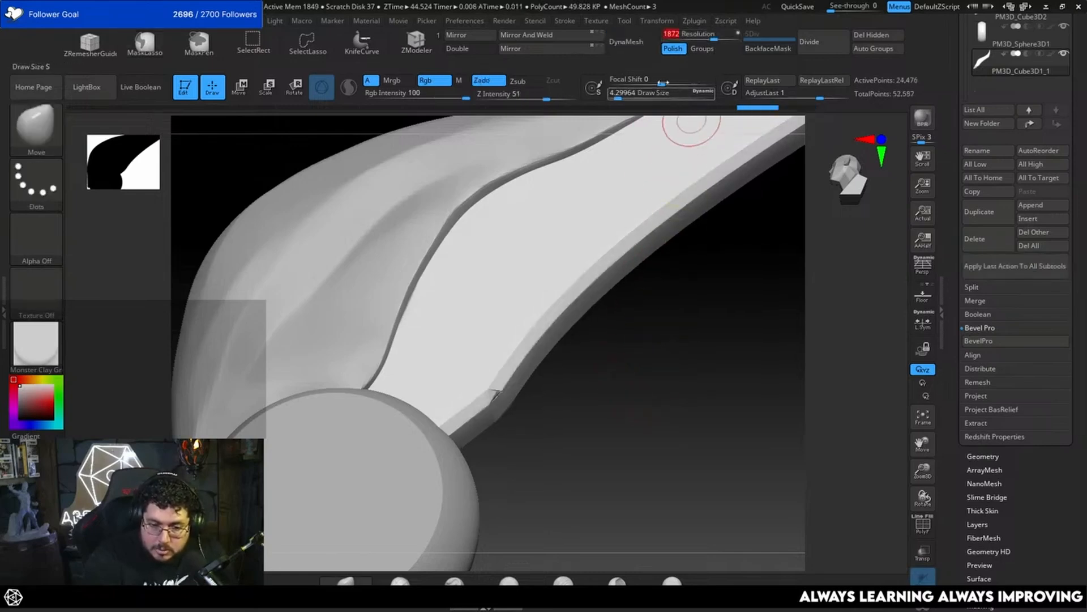
left_click(630, 42)
mouse_move(663, 387)
left_mouse_down()
mouse_move(656, 366)
mouse_move(658, 403)
mouse_move(626, 341)
left_mouse_up()
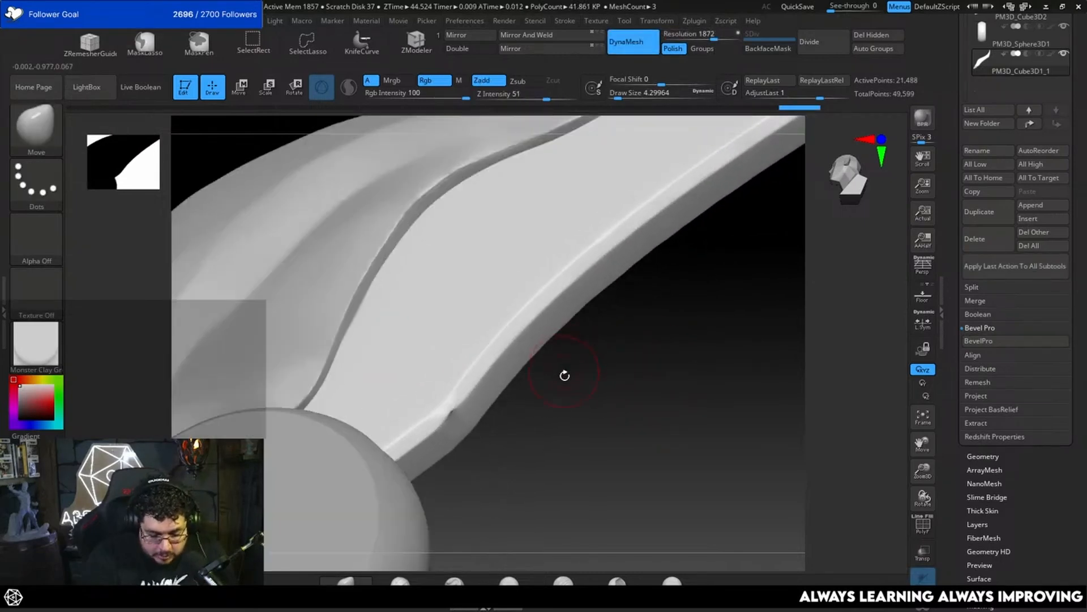
Step: Flatten the rough bevel corner near the second feather's base with TrimDynamic at draw size 3.67
key("b")
key("t")
key("d")
key("space")
left_click_drag(563, 364, 560, 364)
left_click_drag(627, 358, 502, 389)
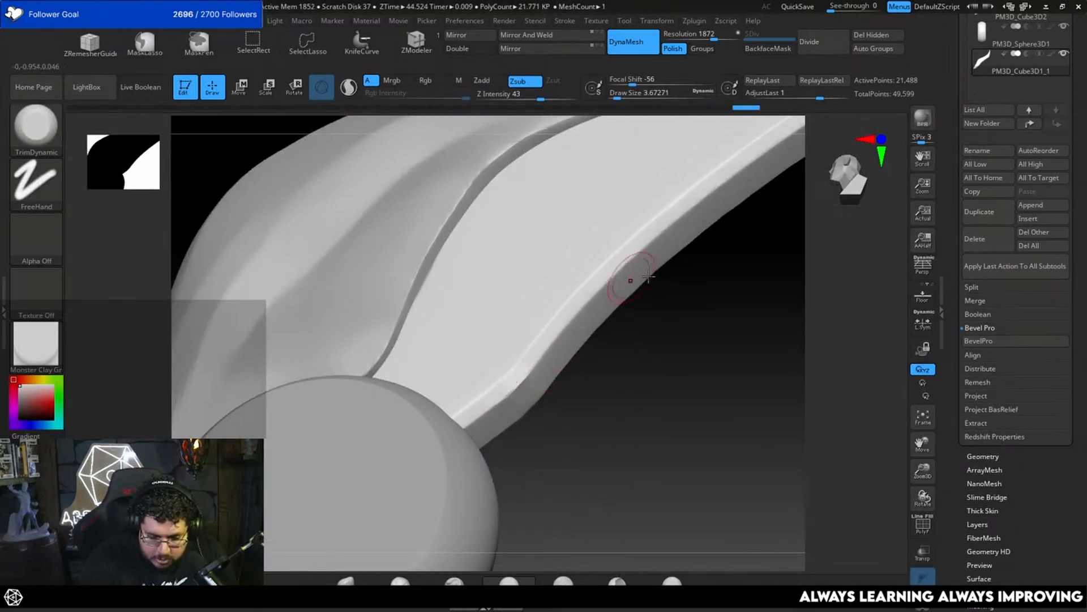
mouse_move(635, 272)
left_mouse_down()
mouse_move(691, 369)
mouse_move(640, 428)
mouse_move(673, 377)
mouse_move(704, 384)
mouse_move(604, 418)
mouse_move(624, 333)
mouse_move(630, 372)
mouse_move(645, 350)
mouse_move(726, 398)
mouse_move(624, 566)
left_mouse_up()
Step: Isolate the second feather, clean up the torn spots along its inner bevel, and update its DynaMesh
left_click(925, 609)
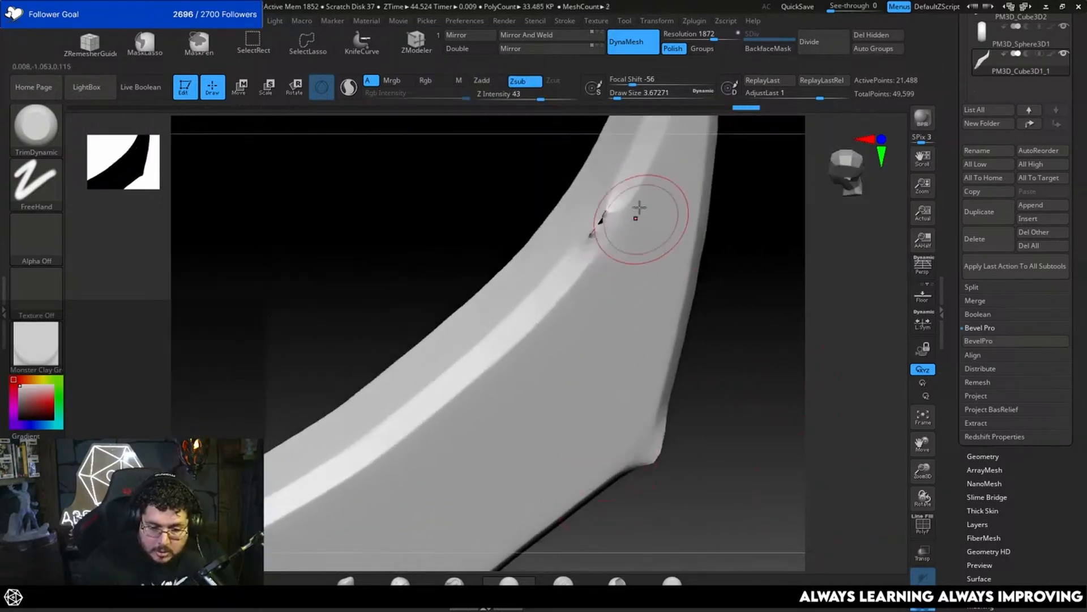
mouse_move(628, 197)
left_mouse_down()
mouse_move(626, 179)
mouse_move(602, 218)
left_mouse_up()
left_click_drag(595, 226, 593, 234)
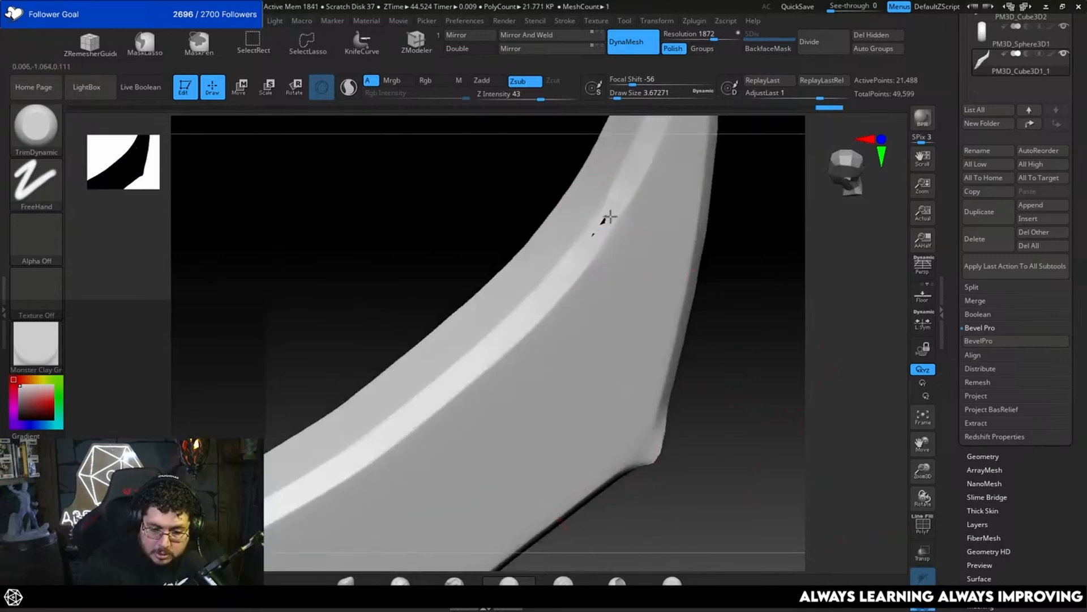
key("ctrl")
mouse_move(739, 218)
left_mouse_down()
mouse_move(750, 311)
mouse_move(728, 262)
mouse_move(755, 266)
mouse_move(668, 357)
left_mouse_up()
Step: Trim the second feather's outer corner with TrimDynamic at draw size 3.11, then show the other wing parts again
key("space")
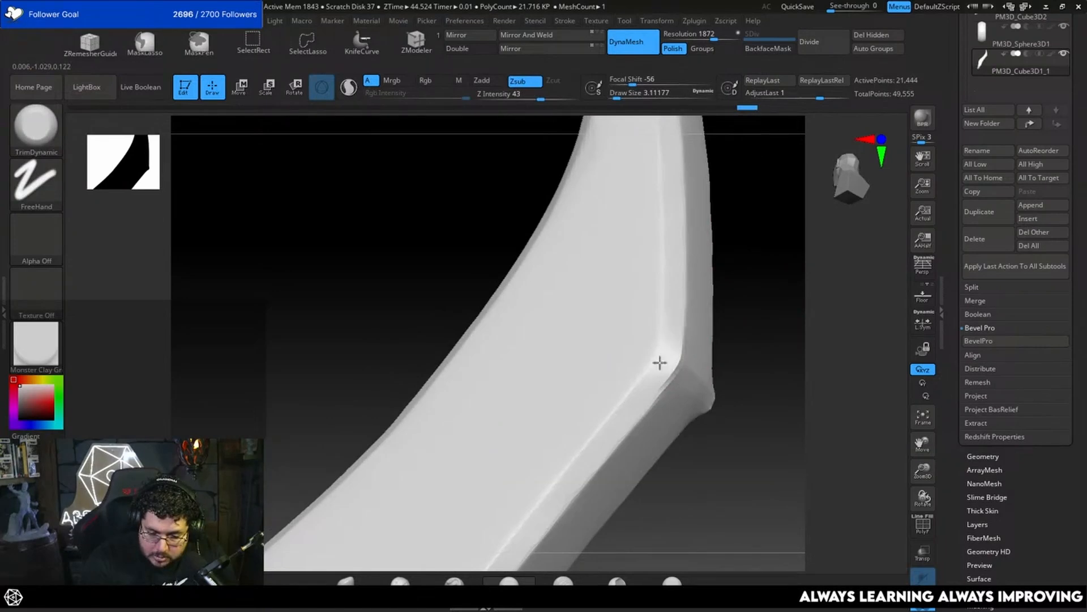
left_click_drag(741, 297, 825, 495)
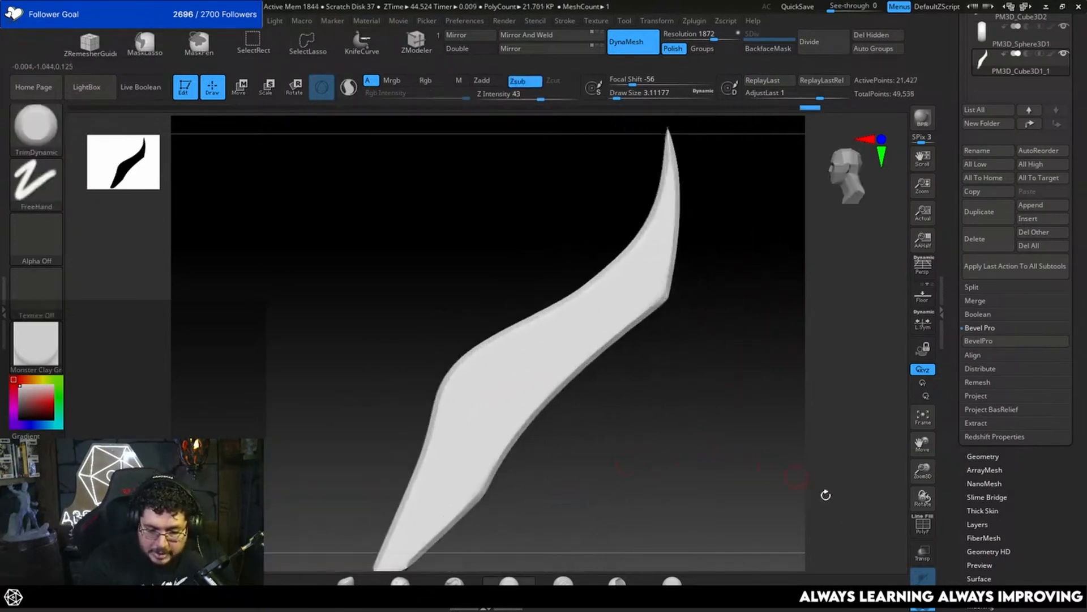
left_click(919, 609)
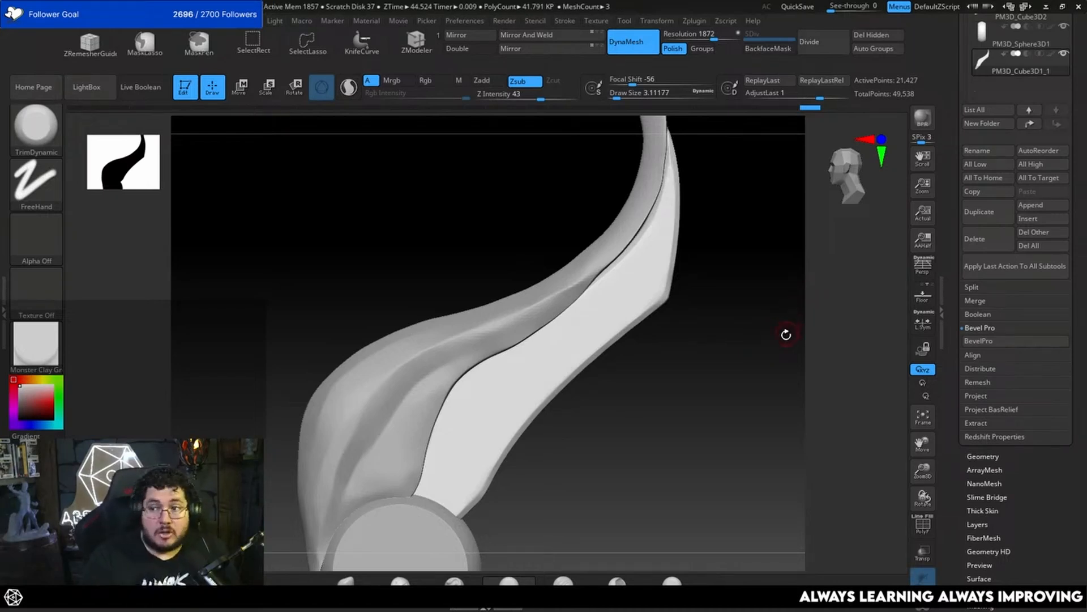
mouse_move(718, 387)
left_mouse_down("alt")
mouse_move(724, 347)
mouse_move(734, 435)
left_mouse_up("alt")
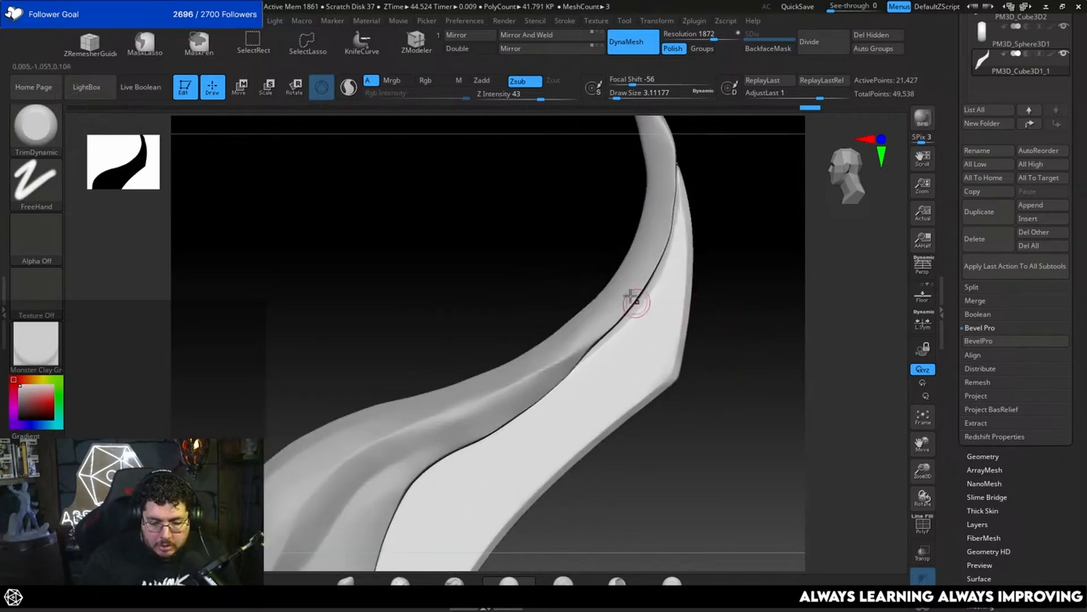
Step: Adjust the second feather's inner edge along the upper feather with the Move brush at draw size 28.75
key("b")
key("m")
key("v")
key("space")
left_click(609, 326)
key("space")
left_click(612, 326)
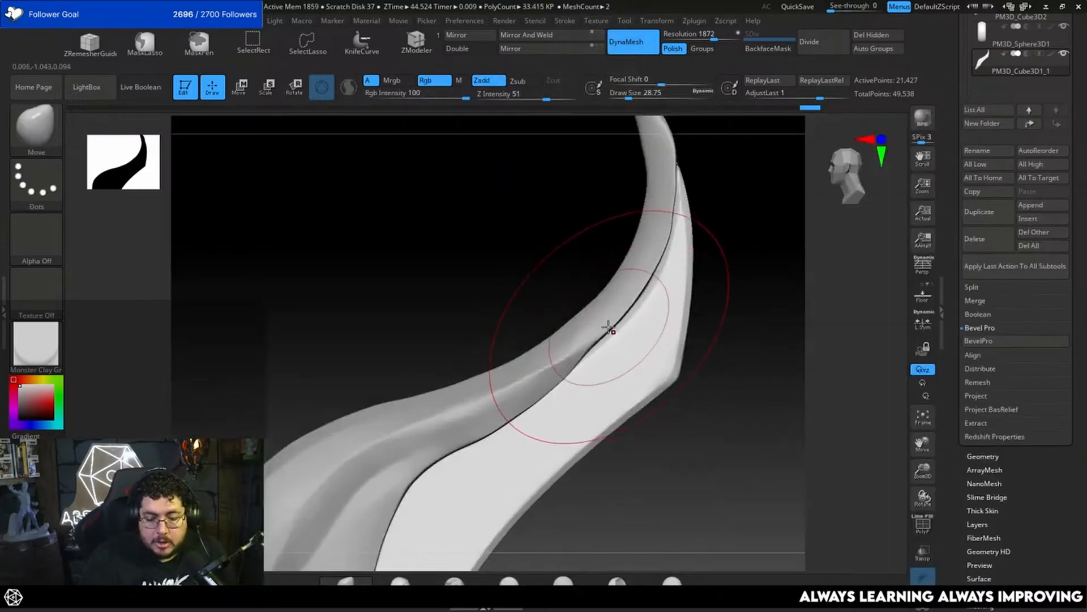
left_click_drag(610, 327, 619, 323)
left_click(613, 314, "alt")
Step: Select the upper feather and refine its curve near the tip with the Move brush at draw sizes 6.58 and 9.45
left_click_drag(726, 262, 719, 318, "alt")
key("space")
left_click_drag(666, 273, 667, 265)
key("space")
key("space")
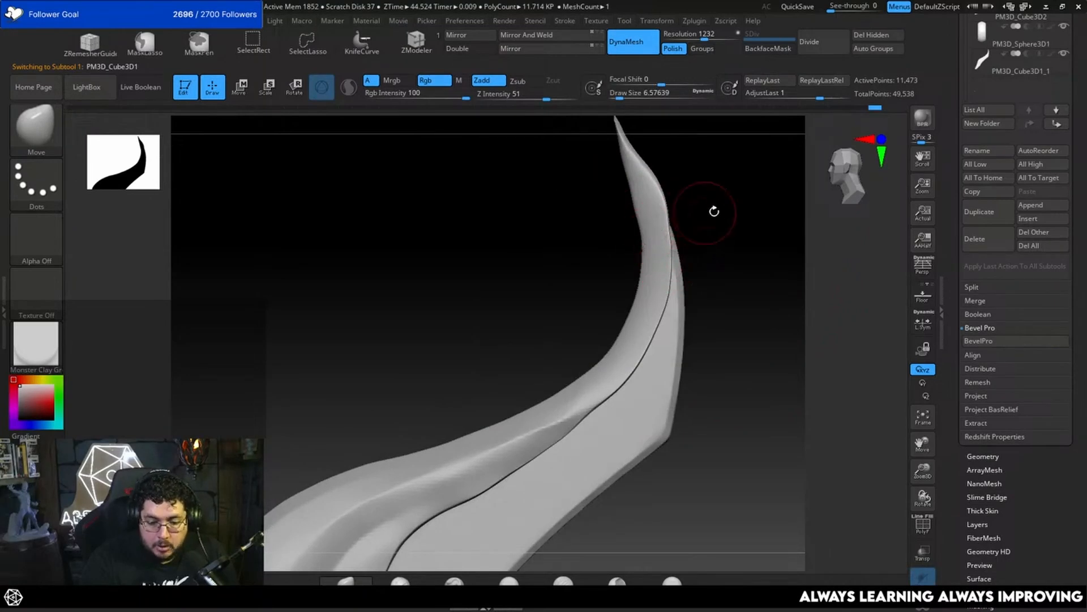
left_click_drag(714, 212, 709, 276, "alt")
key("space")
left_click_drag(661, 267, 667, 273)
key("space")
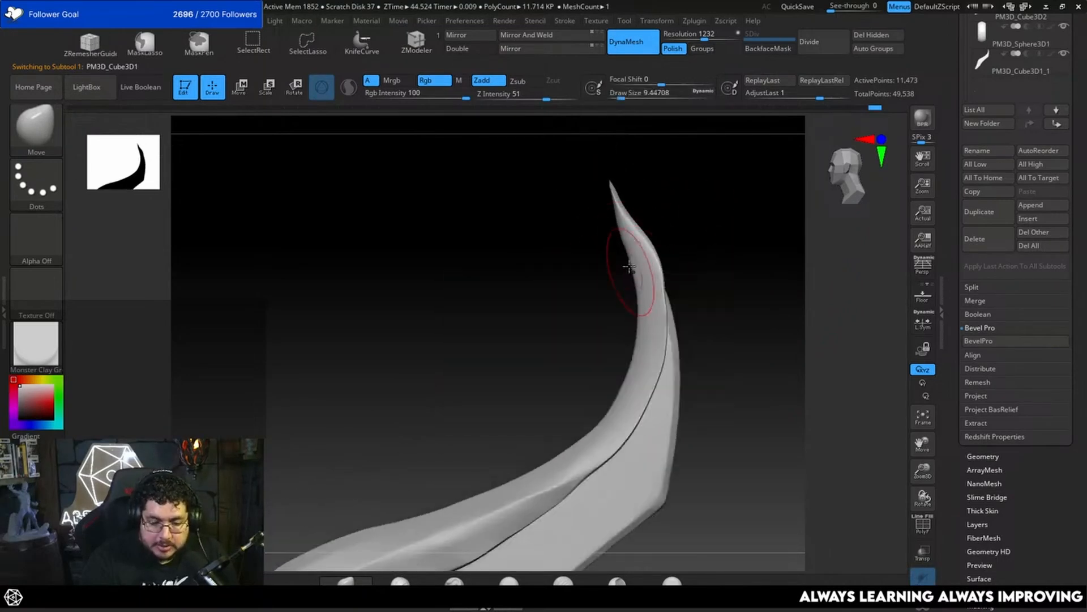
left_click_drag(684, 314, 764, 265)
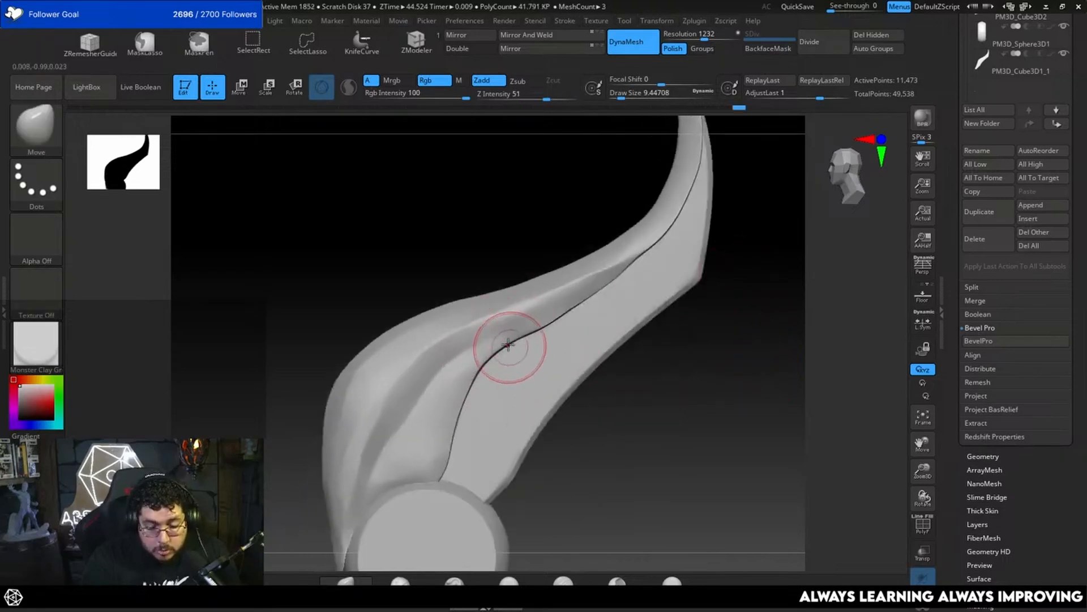
Step: Push the upper feather's lower edge along the seam with the Move brush at draw sizes 15.55 and 10.54, undoing the last stroke
key("space")
mouse_move(509, 344)
left_mouse_down()
mouse_move(565, 345)
mouse_move(515, 350)
left_mouse_up()
key("space")
key("space")
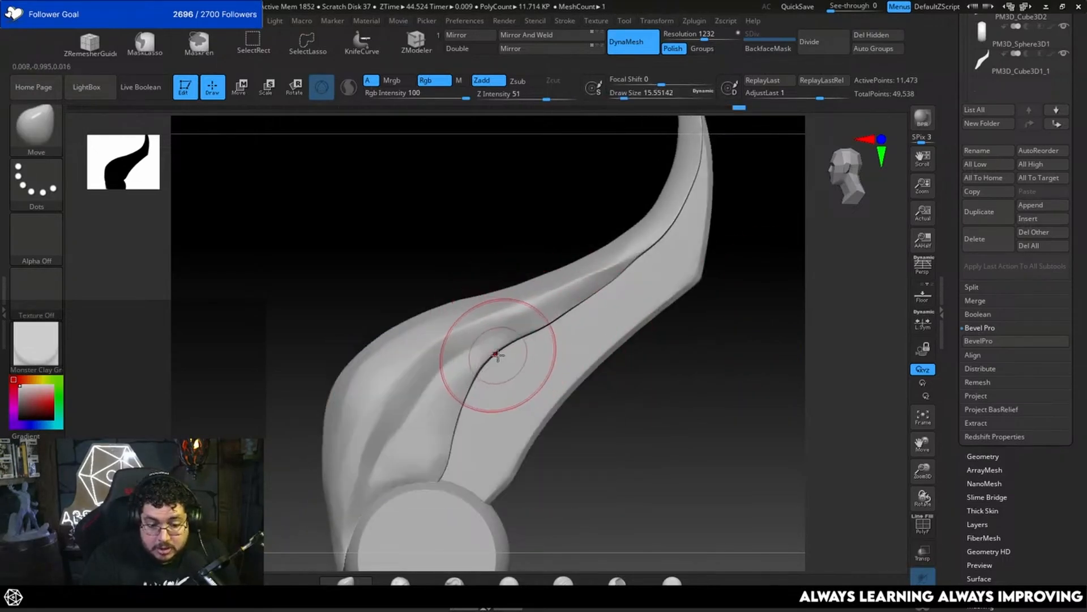
left_click(496, 354)
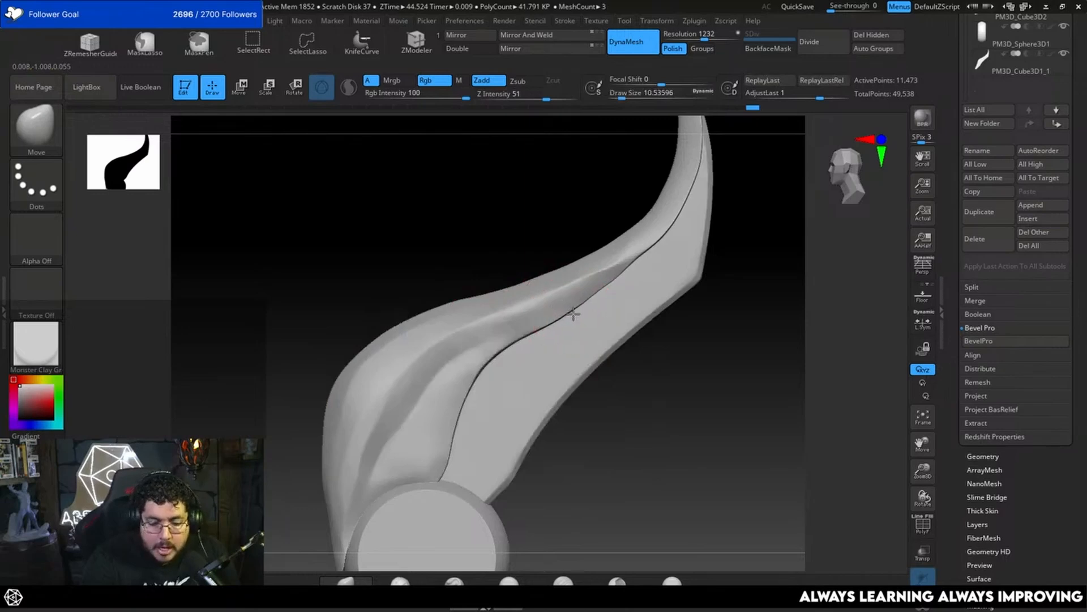
key("ctrl+z")
Step: Flatten the upper feather's surface beside the seam with TrimDynamic at draw size 5.75, then define its crease with DamStandard
key("b")
key("t")
key("d")
key("space")
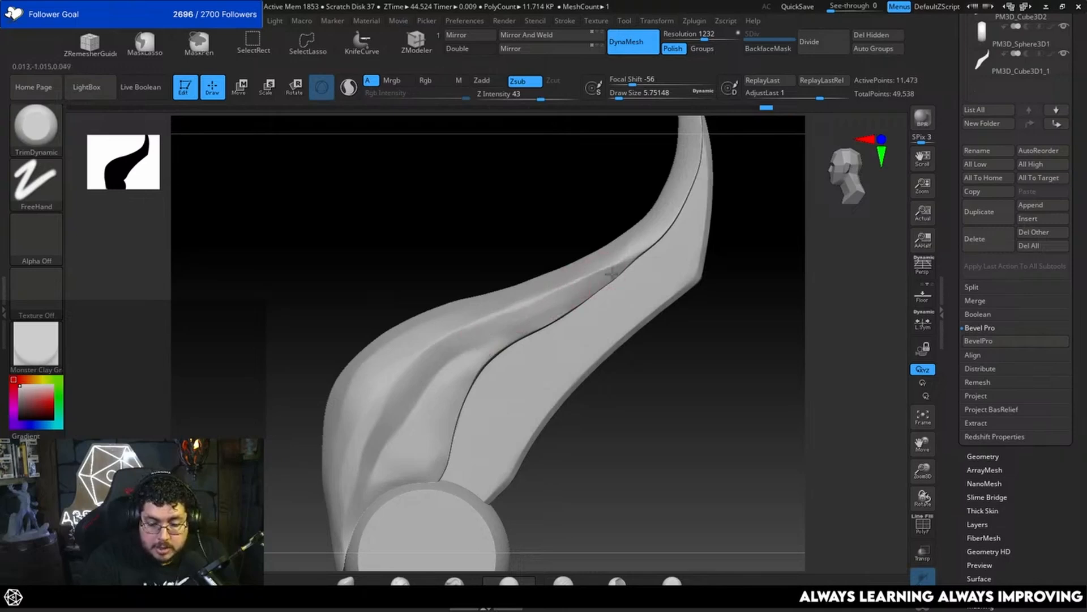
key("b")
key("d")
key("s")
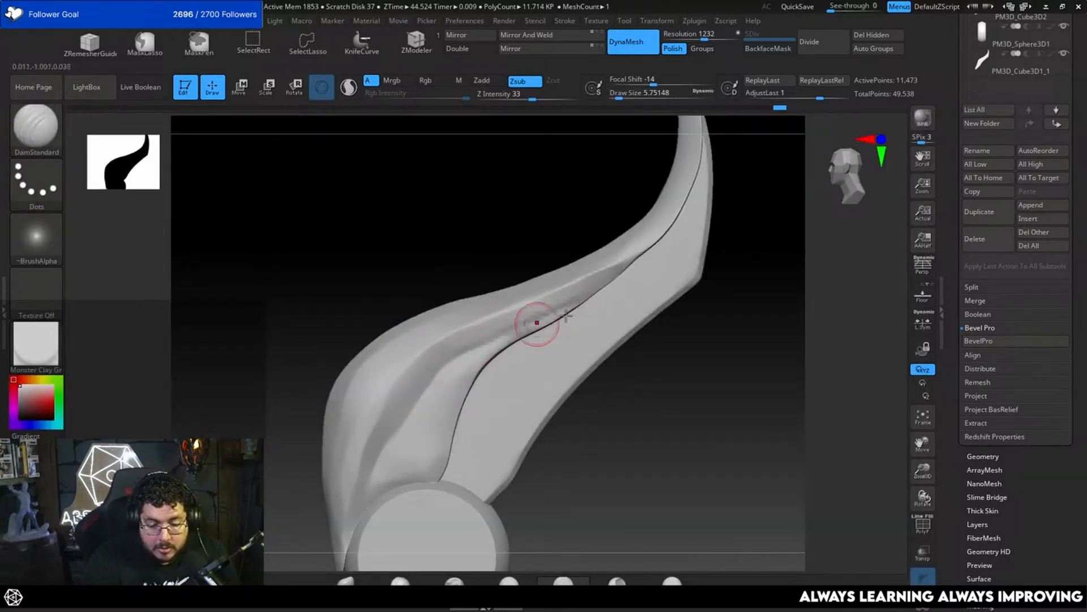
Step: Adjust the upper feather's thickness and opposite side with the Move brush, changing the draw size to 8.42
left_click_drag(716, 309, 705, 290, "shift")
key("b")
key("m")
key("v")
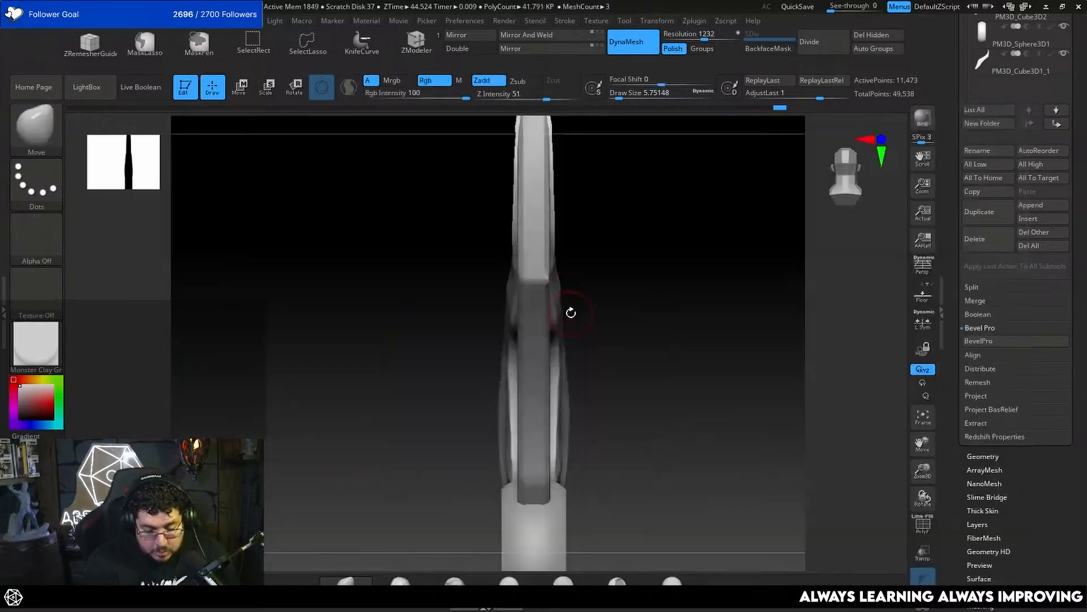
key("space")
left_click_drag(569, 310, 576, 311)
left_click_drag(578, 309, 592, 267)
key("space")
left_click_drag(540, 304, 538, 304)
key("space")
mouse_move(580, 252)
left_mouse_down("alt")
mouse_move(594, 297)
mouse_move(536, 308)
mouse_move(578, 315)
mouse_move(545, 326)
mouse_move(532, 299)
mouse_move(618, 294)
left_mouse_up("alt")
key("space")
key("space")
key("space")
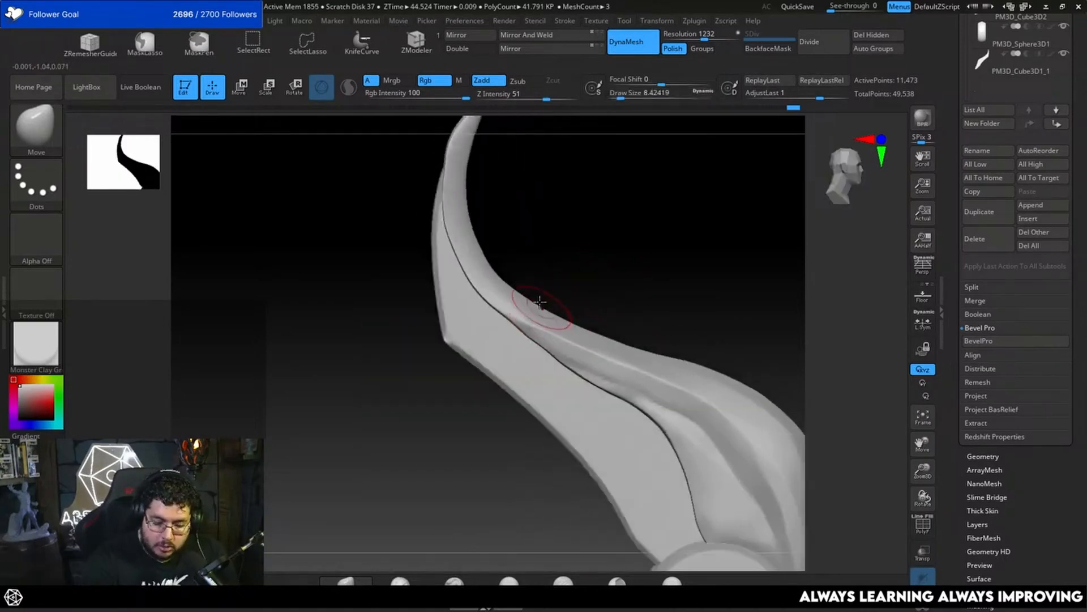
Step: Flatten the opposite side of the upper feather around its bend with TrimDynamic at draw size 8.42
key("b")
key("t")
key("d")
left_click_drag(538, 337, 583, 358)
left_click_drag(600, 282, 567, 255)
left_click_drag(551, 381, 487, 335)
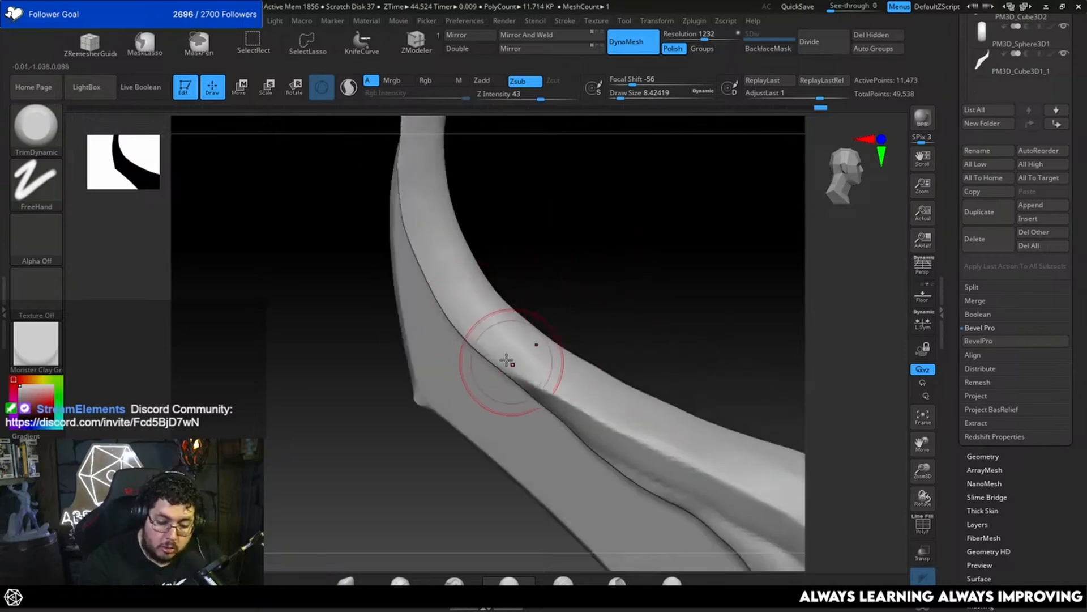
mouse_move(600, 283)
left_mouse_down()
mouse_move(577, 289)
mouse_move(624, 318)
mouse_move(634, 361)
left_mouse_up()
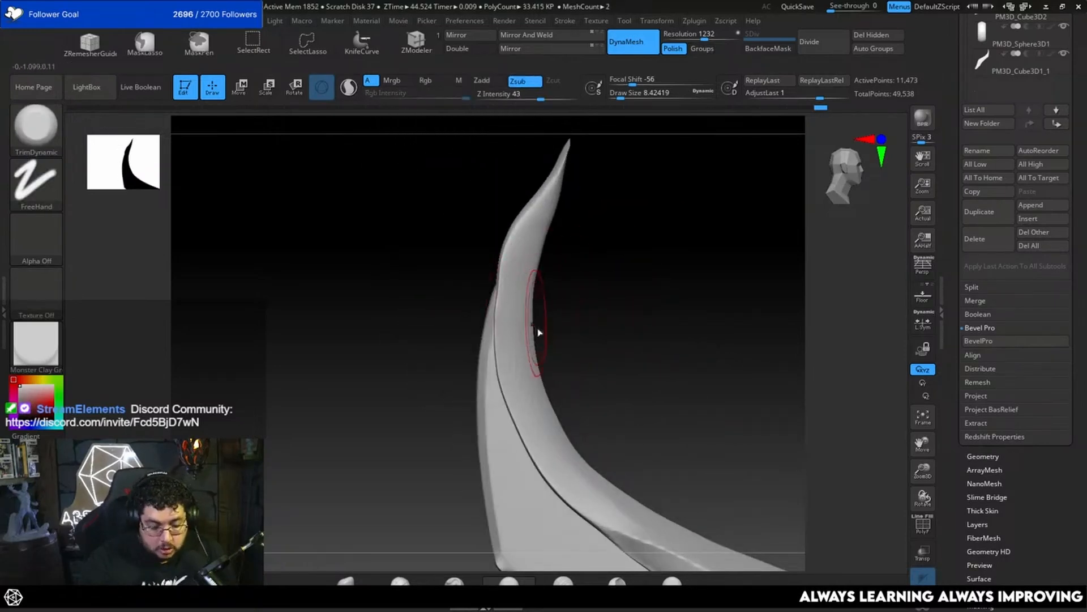
Step: Refine the upper feather's narrow end near the tip with the Move brush at draw size 5.75
key("b")
key("m")
key("v")
key("space")
mouse_move(538, 314)
left_mouse_down()
mouse_move(499, 337)
mouse_move(593, 303)
mouse_move(657, 337)
mouse_move(599, 328)
mouse_move(614, 281)
mouse_move(599, 290)
left_mouse_up()
key("space")
key("space")
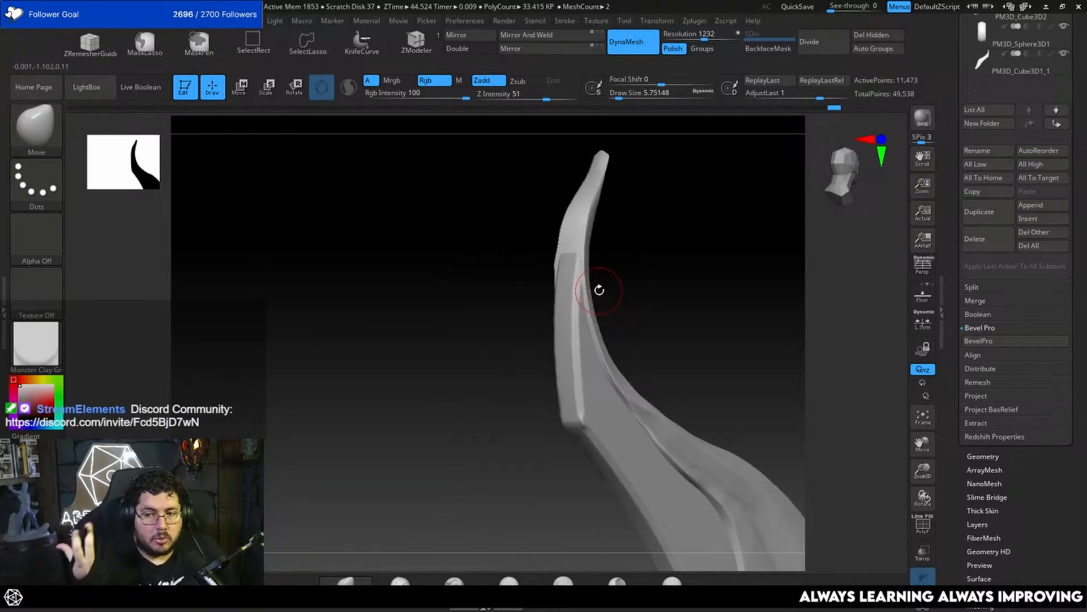
left_click_drag(697, 319, 723, 293)
mouse_move(723, 293)
left_mouse_down()
mouse_move(678, 249)
mouse_move(647, 273)
left_mouse_up()
Step: Reshape the upper feather's middle section along the seam with the Move brush, starting at draw size 16.97
key("space")
left_click_drag(635, 327, 613, 348)
key("space")
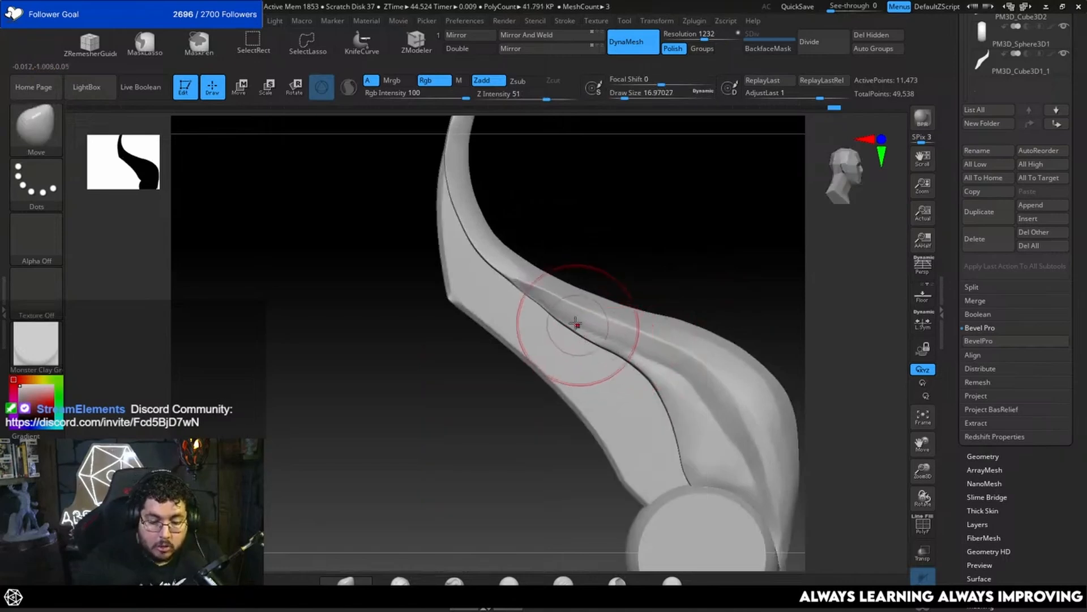
key("space")
left_click_drag(549, 302, 543, 304)
left_click_drag(589, 258, 585, 270)
key("space")
left_click_drag(609, 249, 624, 248)
left_click_drag(702, 277, 696, 266)
Step: Shape the broad lower part of the upper feather with the Move brush at draw sizes 11.69 and 8.42
key("space")
left_click_drag(592, 329, 600, 322)
mouse_move(741, 280)
left_mouse_down()
mouse_move(750, 294)
mouse_move(723, 240)
mouse_move(746, 284)
left_mouse_up()
key("space")
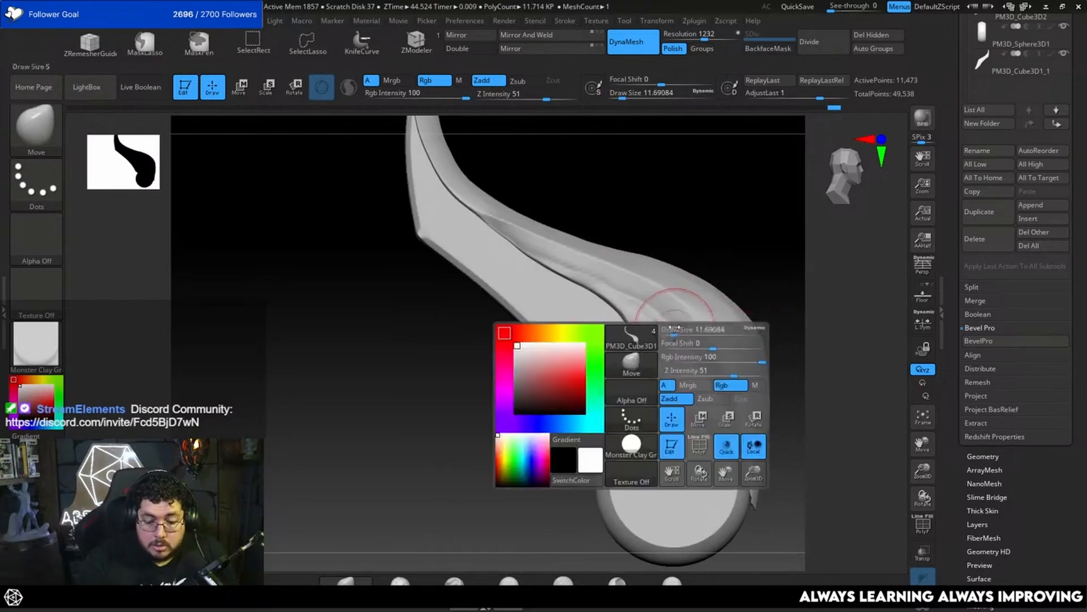
left_click_drag(676, 343, 648, 311)
mouse_move(679, 262)
left_mouse_down()
mouse_move(730, 274)
mouse_move(725, 266)
mouse_move(677, 313)
mouse_move(674, 343)
left_mouse_up()
key("b")
key("m")
key("v")
key("space")
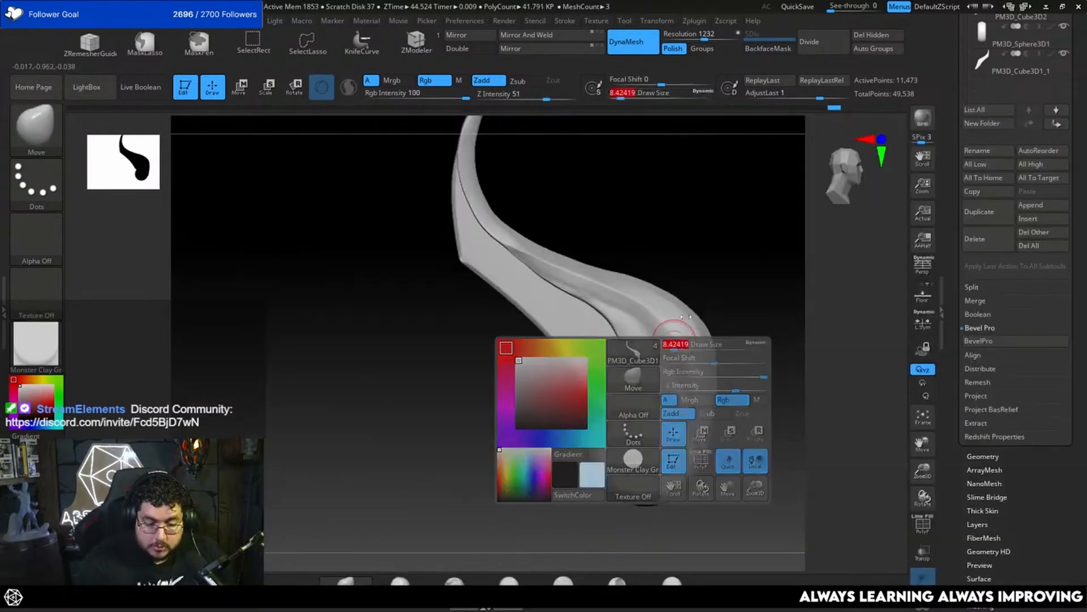
left_click_drag(722, 274, 700, 275, "shift")
Step: Carve the upper feather's crease with DamStandard at draw size 4.30, undo the stroke, and rework it at 3.11
key("b")
key("d")
key("s")
key("space")
left_click_drag(608, 314, 603, 314)
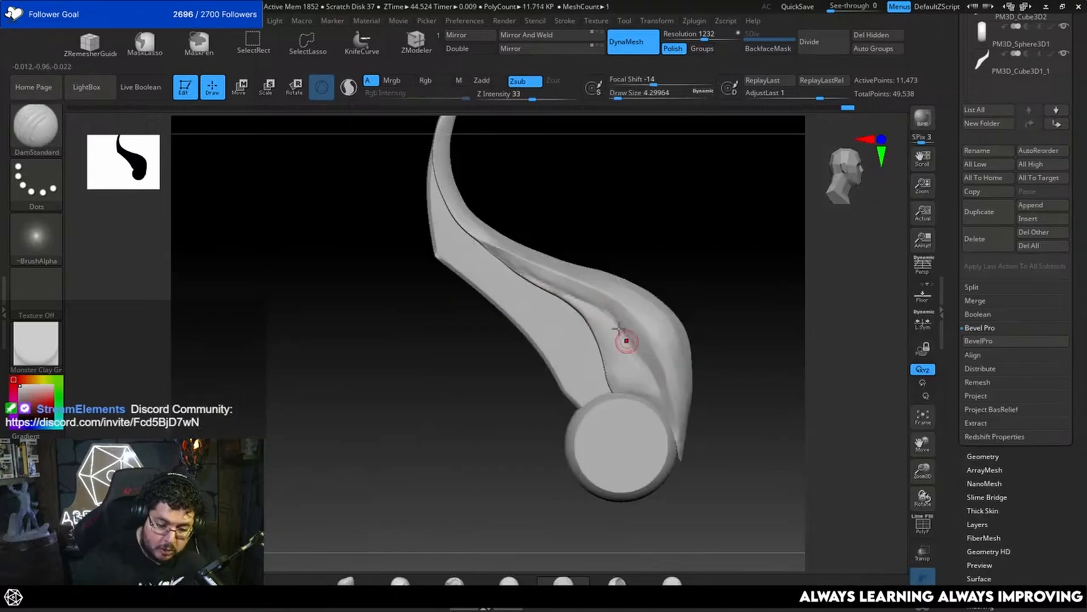
key("ctrl+z")
key("space")
left_click_drag(595, 306, 594, 306)
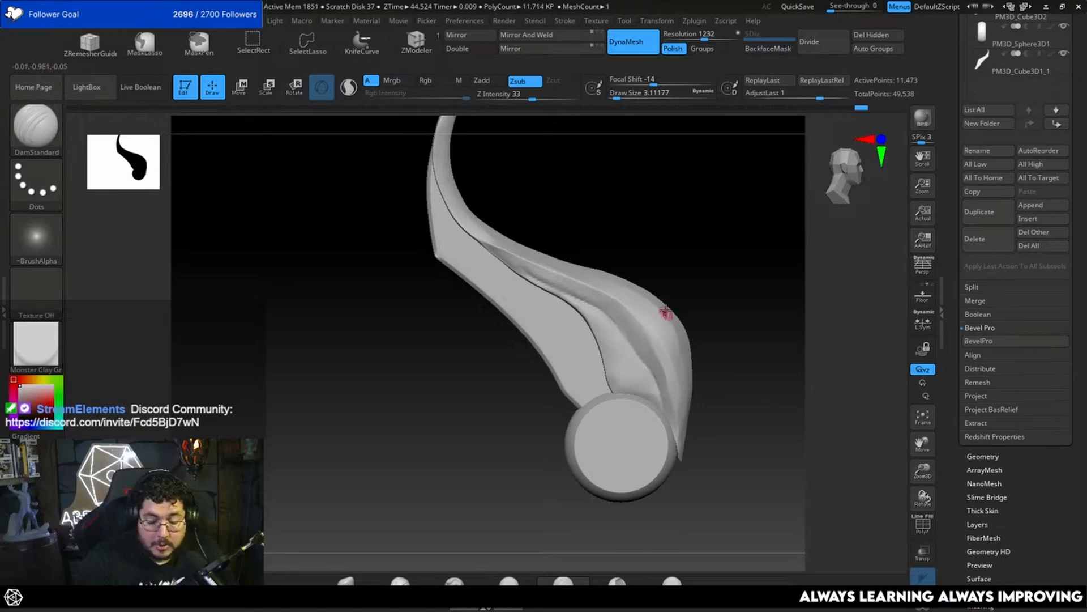
Step: Flatten the broad face of the upper feather above the disc with TrimDynamic at draw size 10.54
key("b")
key("t")
key("d")
key("space")
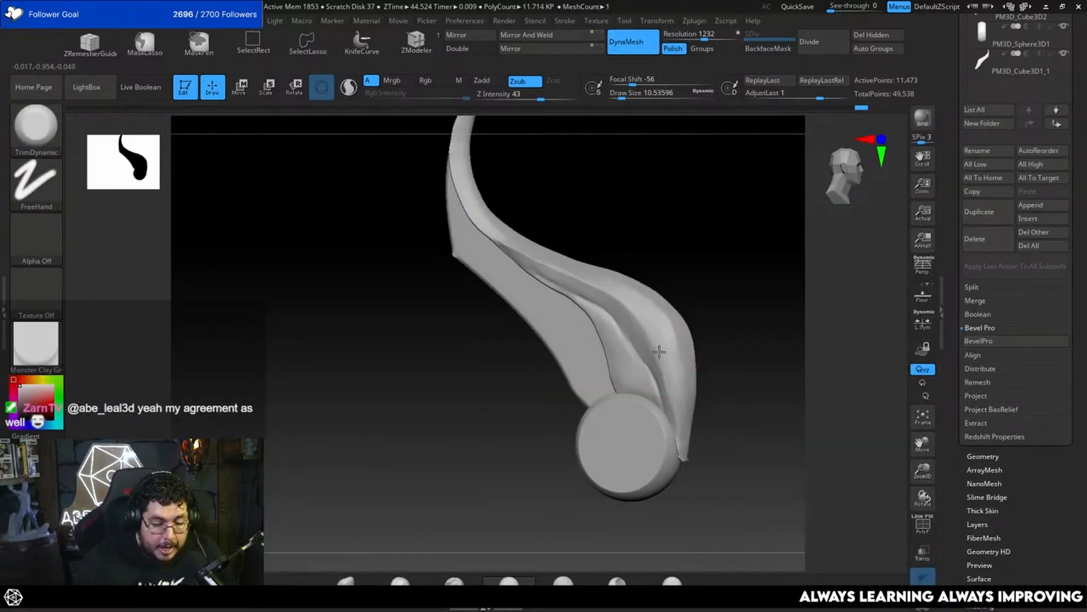
left_click_drag(665, 366, 649, 317)
left_click_drag(750, 264, 696, 268)
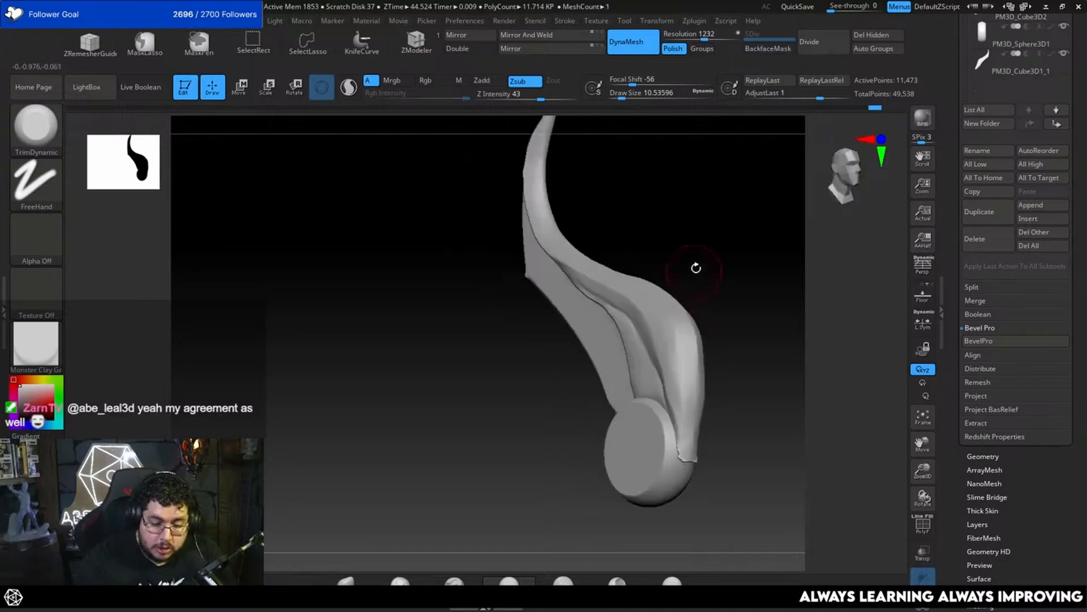
Step: Plane the upper feather's outer edge and base beside the disc with TrimDynamic at draw sizes 8.42 and 11.69
left_click_drag(779, 365, 702, 345)
left_click_drag(738, 300, 690, 267)
key("space")
left_click_drag(672, 367, 669, 367)
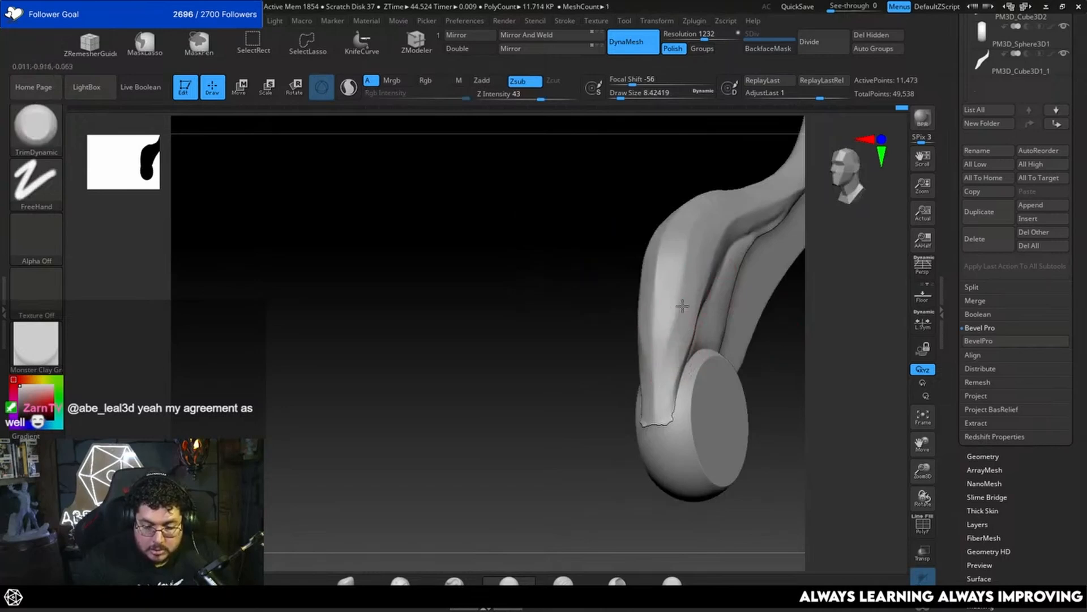
left_click_drag(786, 303, 748, 283, "shift")
mouse_move(676, 368)
left_mouse_down()
mouse_move(691, 289)
mouse_move(684, 328)
left_mouse_up()
left_click_drag(645, 391, 625, 390)
key("space")
left_click_drag(720, 241, 726, 240)
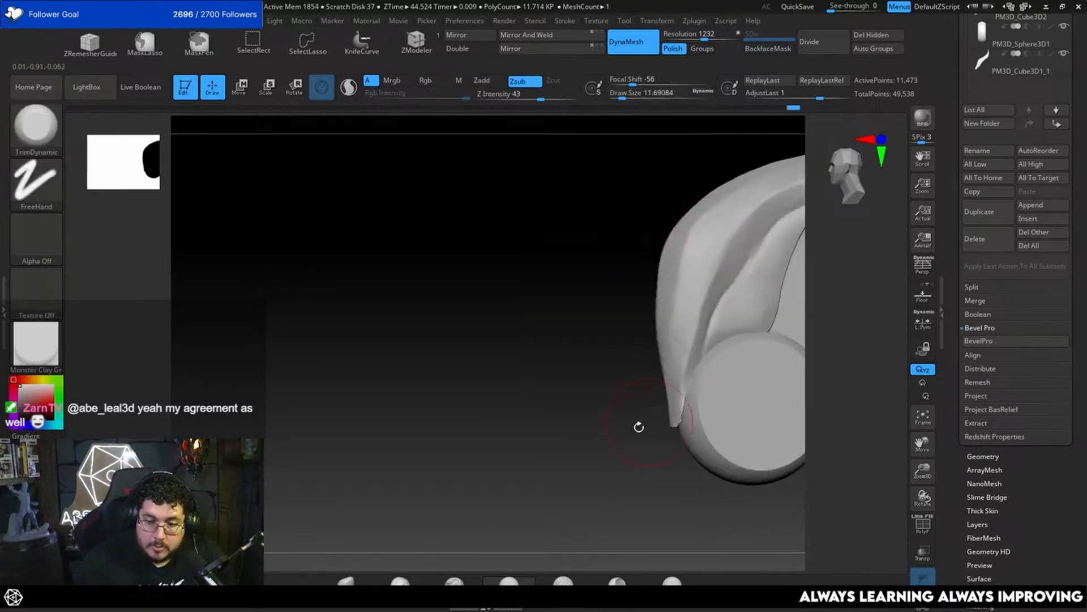
Step: Plane the upper feather's outer face from its base toward the tip with TrimDynamic at draw size 7.47
mouse_move(638, 426)
left_mouse_down()
mouse_move(614, 396)
mouse_move(593, 440)
mouse_move(711, 321)
left_mouse_up()
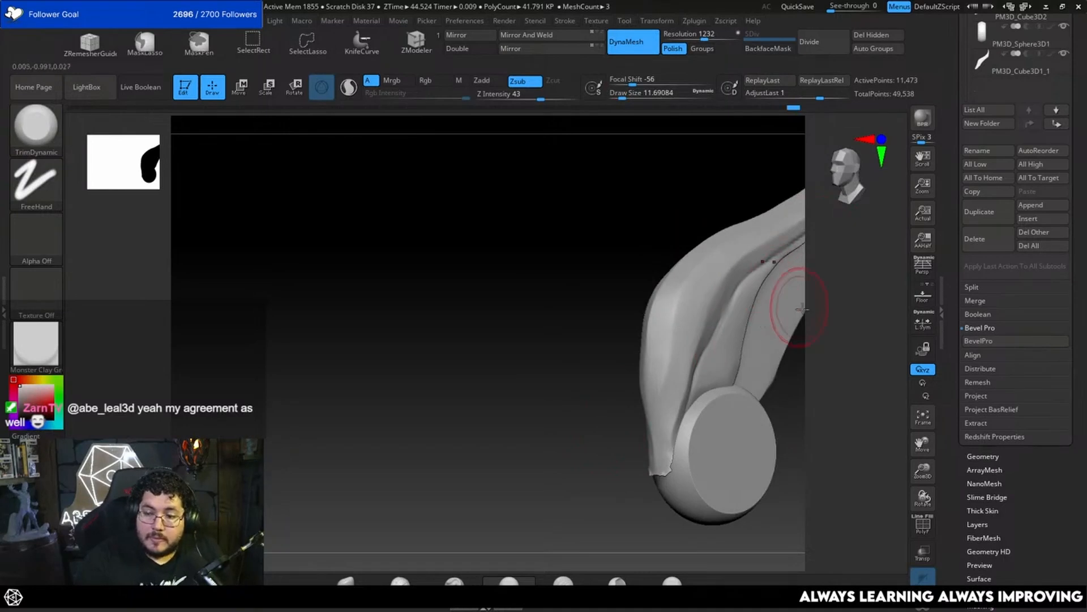
left_click_drag(832, 338, 771, 407, "alt")
left_click_drag(770, 407, 788, 401)
key("space")
left_click_drag(628, 409, 610, 469)
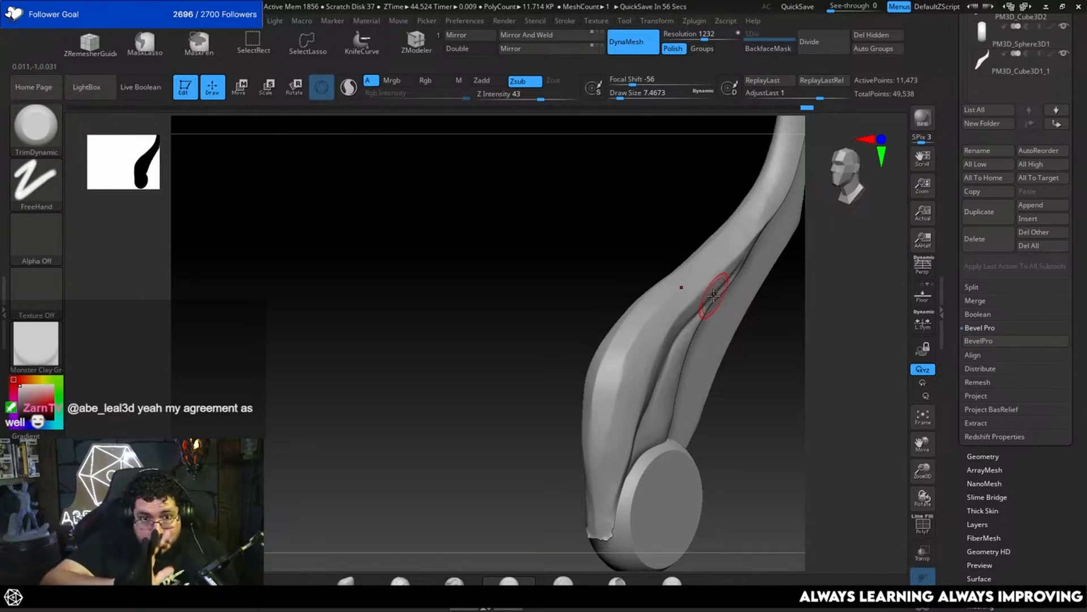
mouse_move(710, 384)
right_mouse_down()
mouse_move(730, 420)
mouse_move(709, 377)
mouse_move(595, 416)
right_mouse_up()
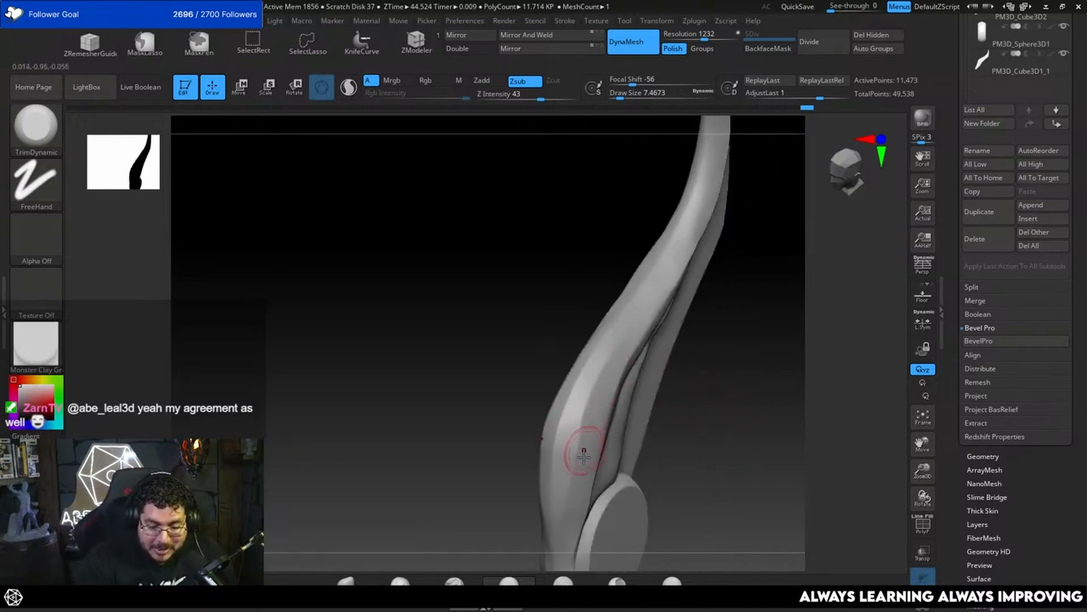
right_click_drag(715, 376, 672, 392)
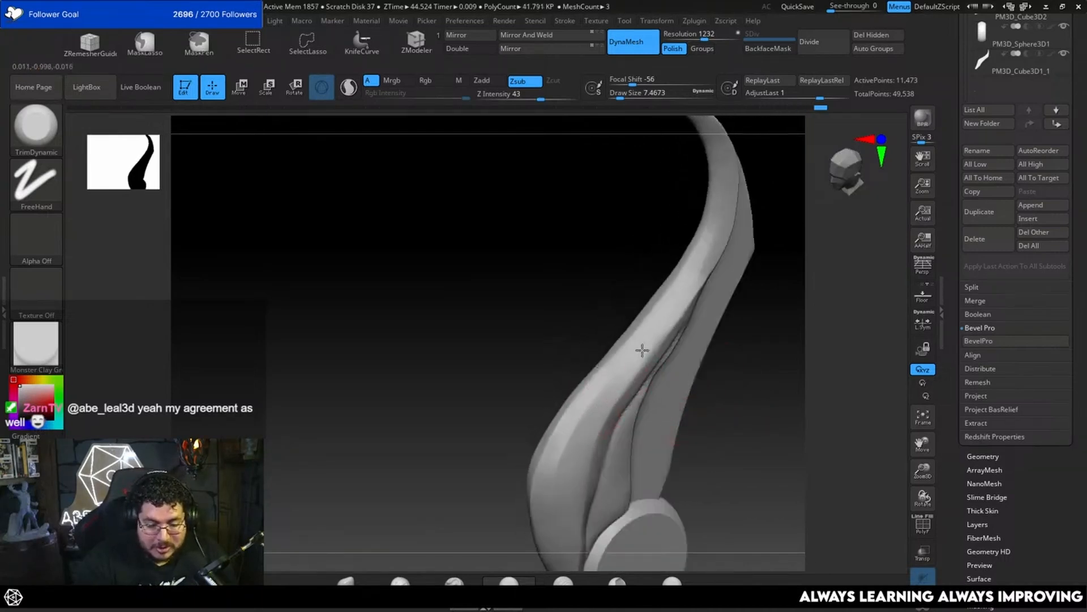
right_click_drag(701, 301, 700, 335)
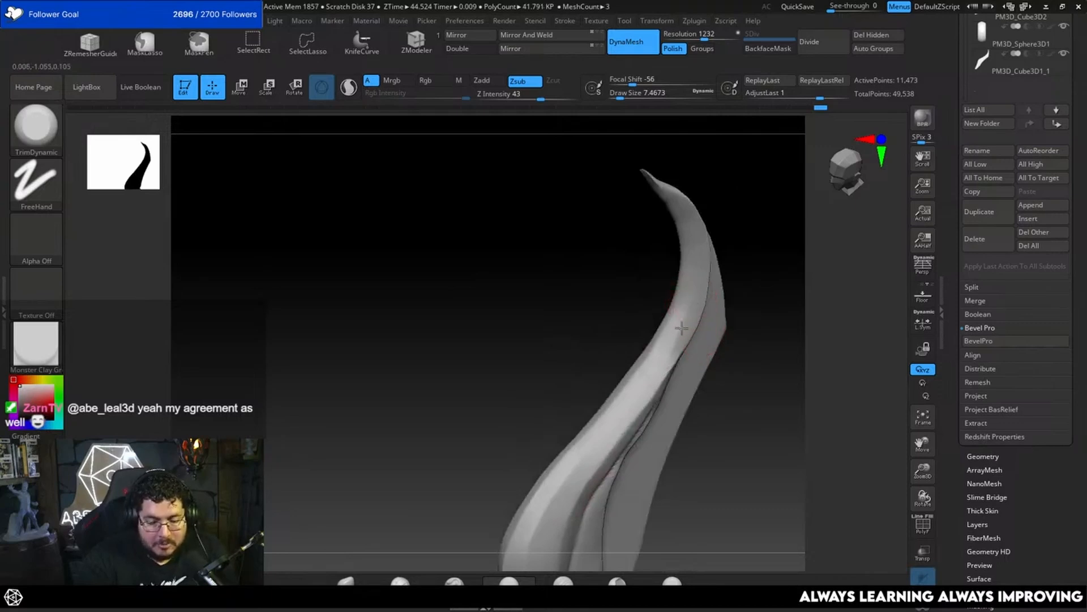
right_click_drag(773, 283, 672, 350)
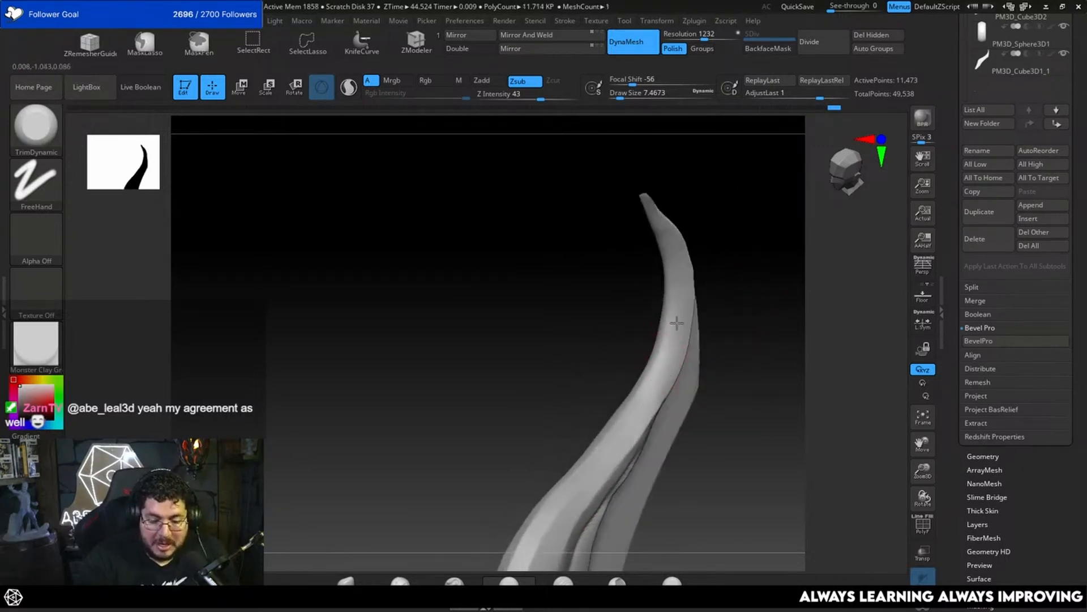
mouse_move(735, 299)
right_mouse_down()
mouse_move(711, 388)
mouse_move(720, 408)
mouse_move(709, 386)
mouse_move(689, 391)
right_mouse_up()
Step: Even out the upper feather's thin side edges near the tip with the Move brush at draw sizes 8.42 and 5.75
key("b")
key("m")
key("v")
key("s")
left_click_drag(690, 369, 692, 369)
right_click_drag(692, 369, 682, 342)
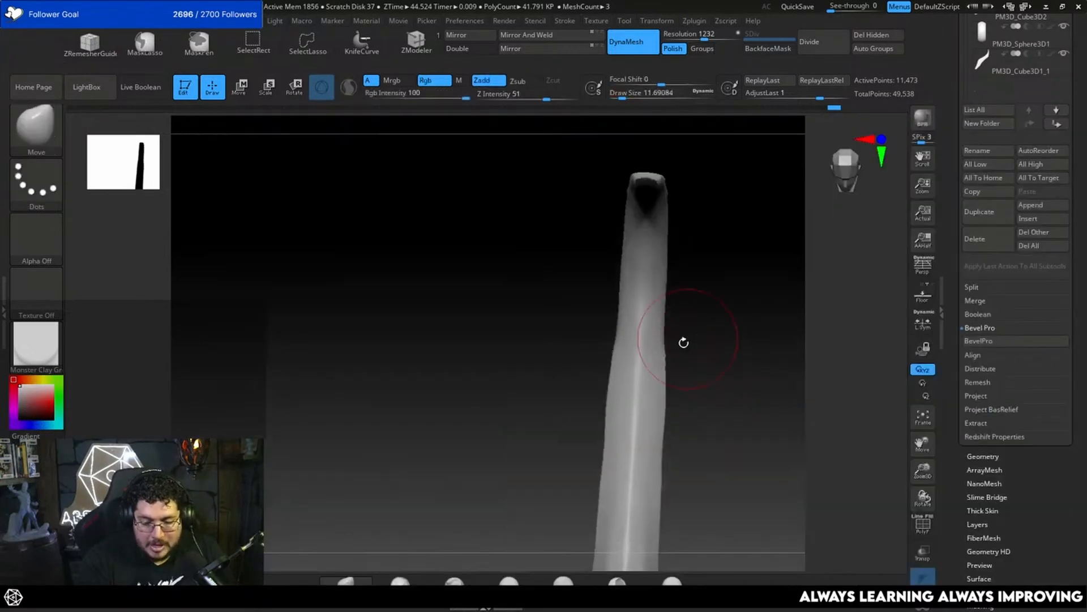
key("s")
left_click_drag(684, 363, 681, 364)
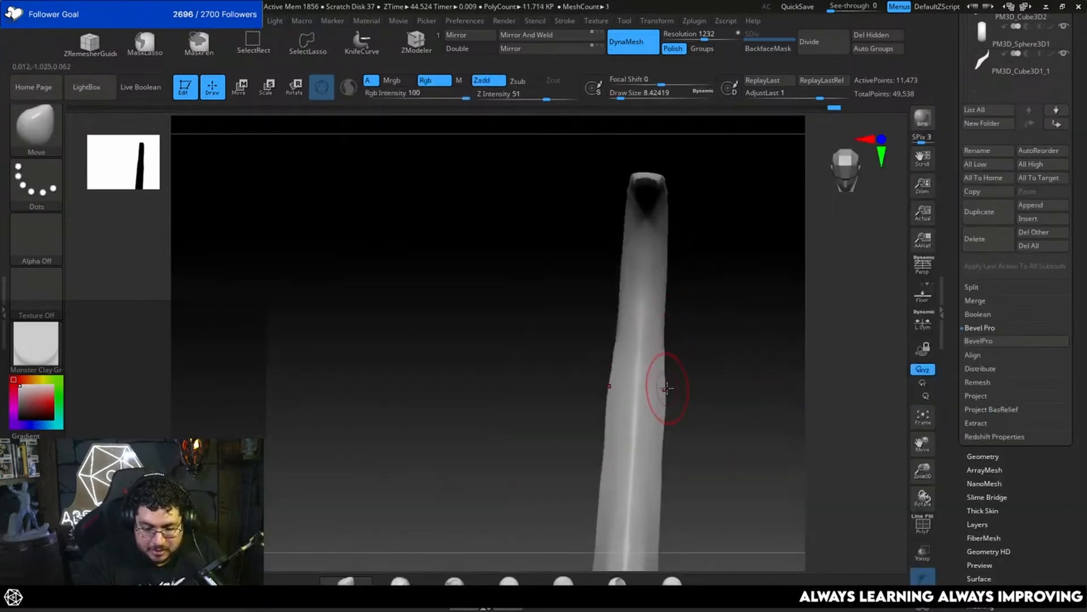
mouse_move(689, 376)
right_mouse_down()
mouse_move(667, 384)
mouse_move(716, 356)
mouse_move(675, 380)
mouse_move(701, 372)
mouse_move(664, 357)
right_mouse_up()
key("space")
left_click_drag(667, 368, 659, 368)
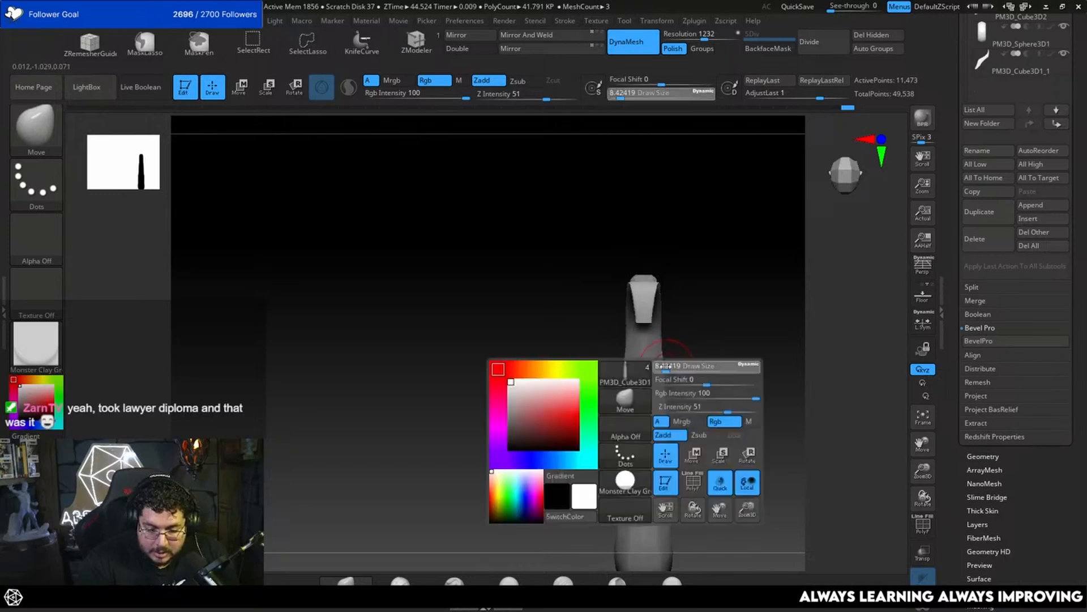
mouse_move(692, 363)
right_mouse_down()
mouse_move(670, 365)
mouse_move(670, 347)
right_mouse_up()
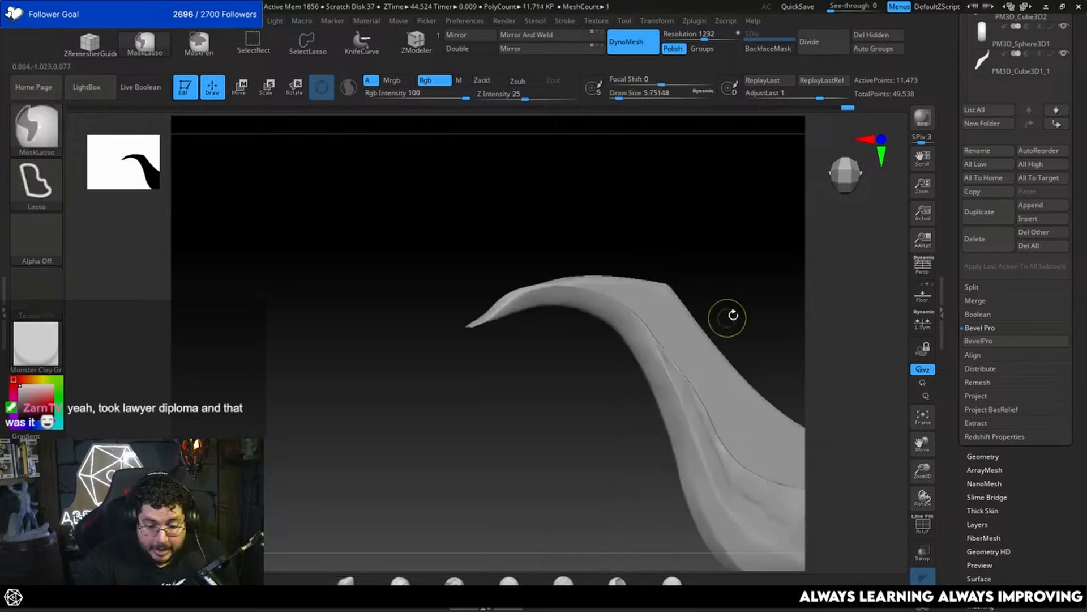
right_click_drag(724, 316, 643, 294)
Step: Plane the upper feather's inner recess beside the second feather with TrimDynamic at draw size 7.47
key("b")
key("t")
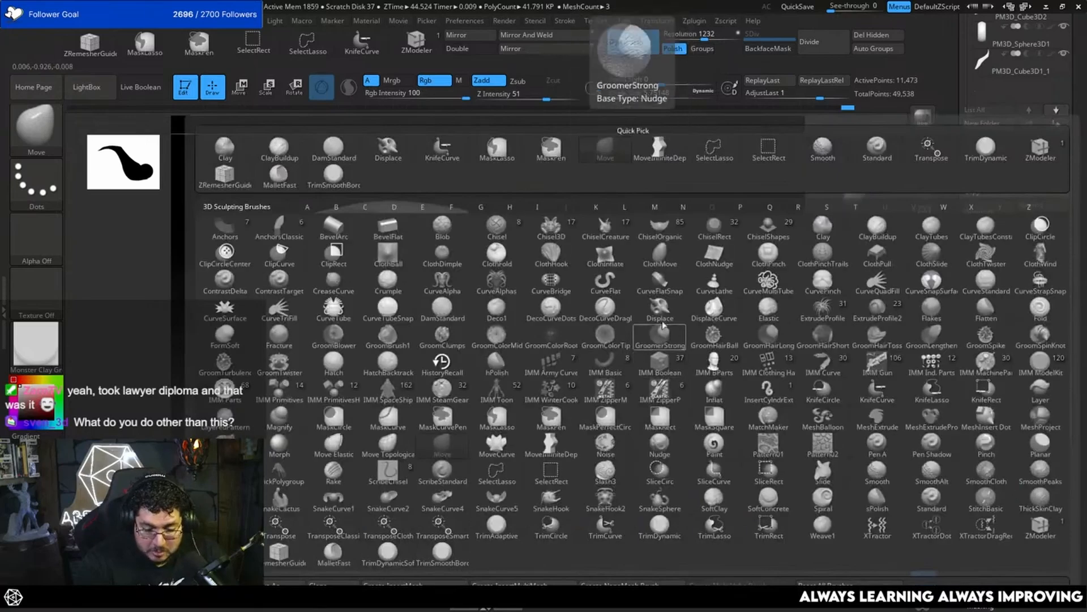
key("b")
key("t")
key("d")
key("space")
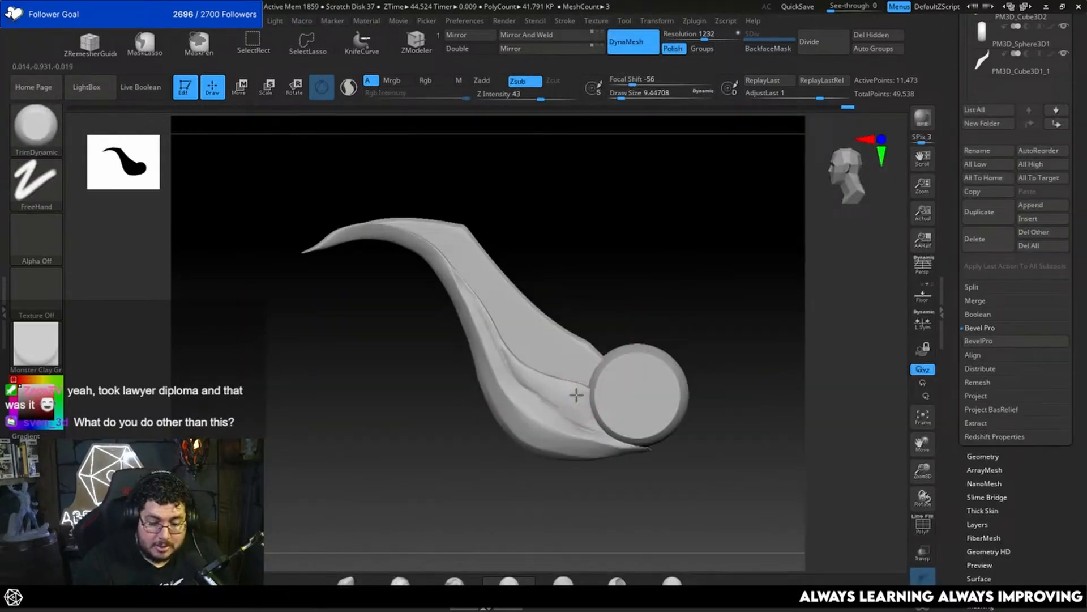
mouse_move(576, 395)
right_mouse_down()
mouse_move(631, 359)
mouse_move(658, 294)
mouse_move(672, 309)
mouse_move(706, 223)
mouse_move(721, 409)
mouse_move(695, 342)
mouse_move(697, 389)
mouse_move(723, 371)
mouse_move(708, 294)
right_mouse_up()
key("space")
left_click_drag(598, 297, 590, 294)
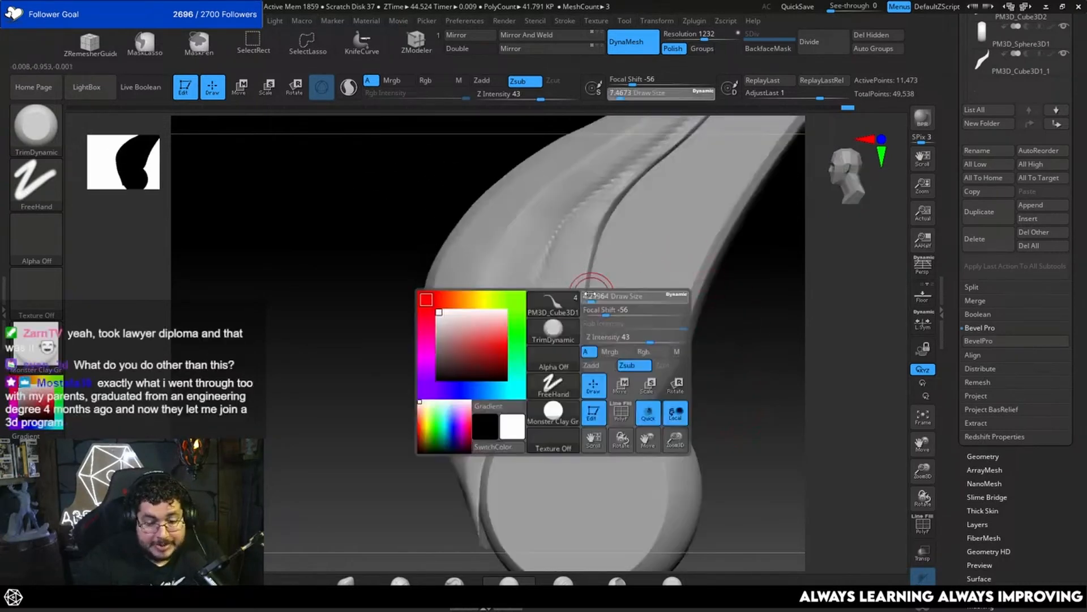
right_click_drag(688, 303, 667, 371, "alt")
key("space")
left_click_drag(603, 267, 600, 270)
key("space")
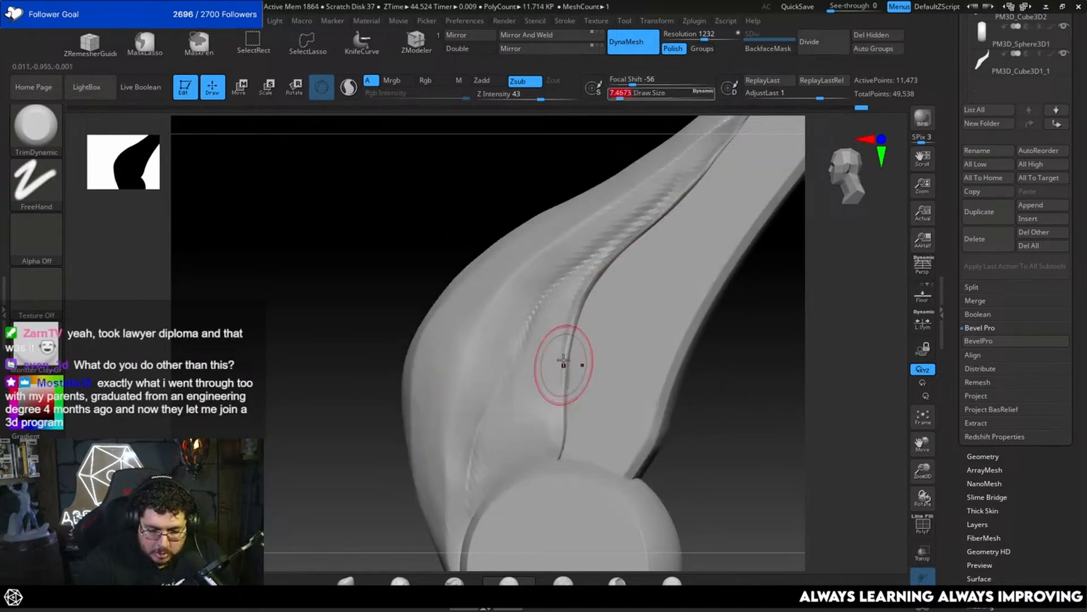
Step: Isolate the upper feather, smooth its inner ridge and lower end with TrimDynamic at draw size 5.75, and restore the other wing parts
right_click_drag(830, 536, 682, 417)
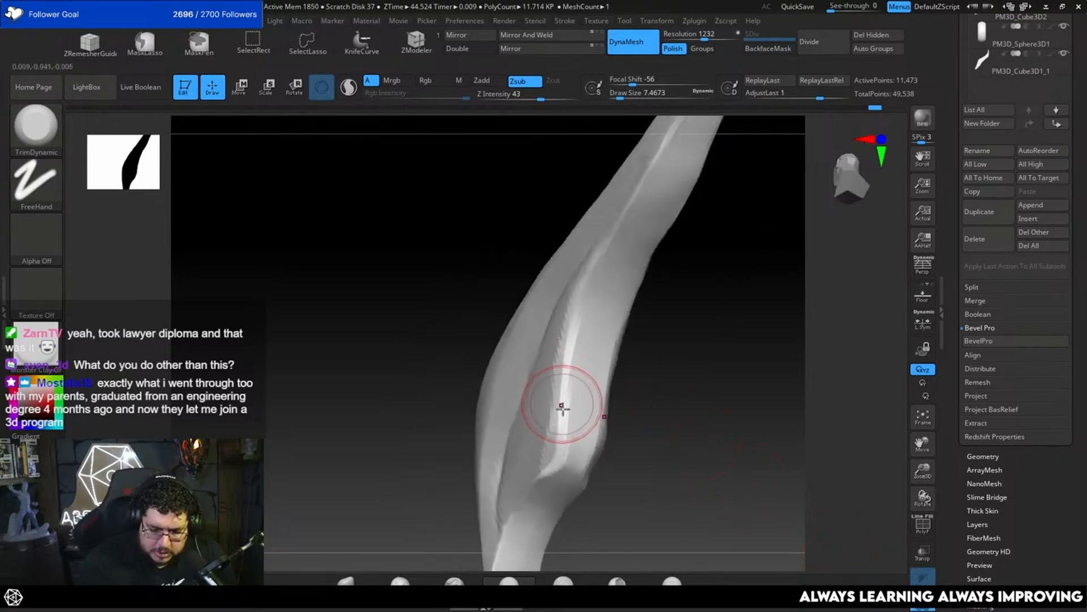
key("ctrl")
mouse_move(634, 403)
right_mouse_down()
mouse_move(706, 403)
mouse_move(682, 429)
mouse_move(643, 416)
right_mouse_up()
key("space")
left_click_drag(578, 366, 573, 365)
left_click_drag(590, 312, 574, 426)
right_click_drag(639, 320, 608, 354)
mouse_move(580, 411)
left_mouse_down()
mouse_move(573, 456)
mouse_move(511, 514)
mouse_move(571, 456)
mouse_move(581, 360)
left_mouse_up()
left_click_drag(666, 320, 814, 509)
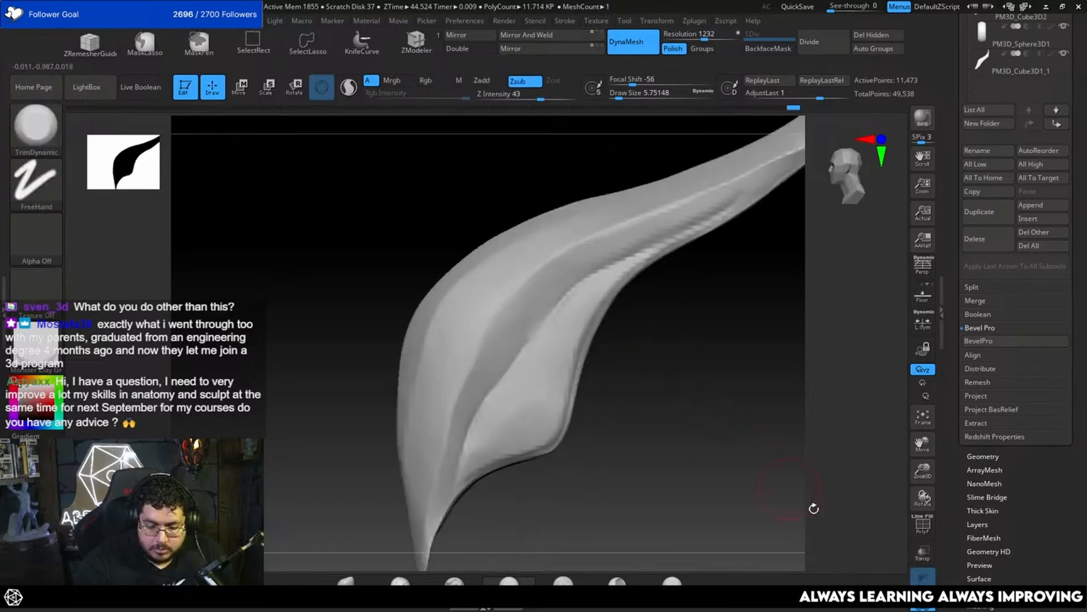
left_click(921, 608)
left_click_drag(755, 451, 729, 408, "alt")
left_click_drag(777, 367, 727, 402, "alt")
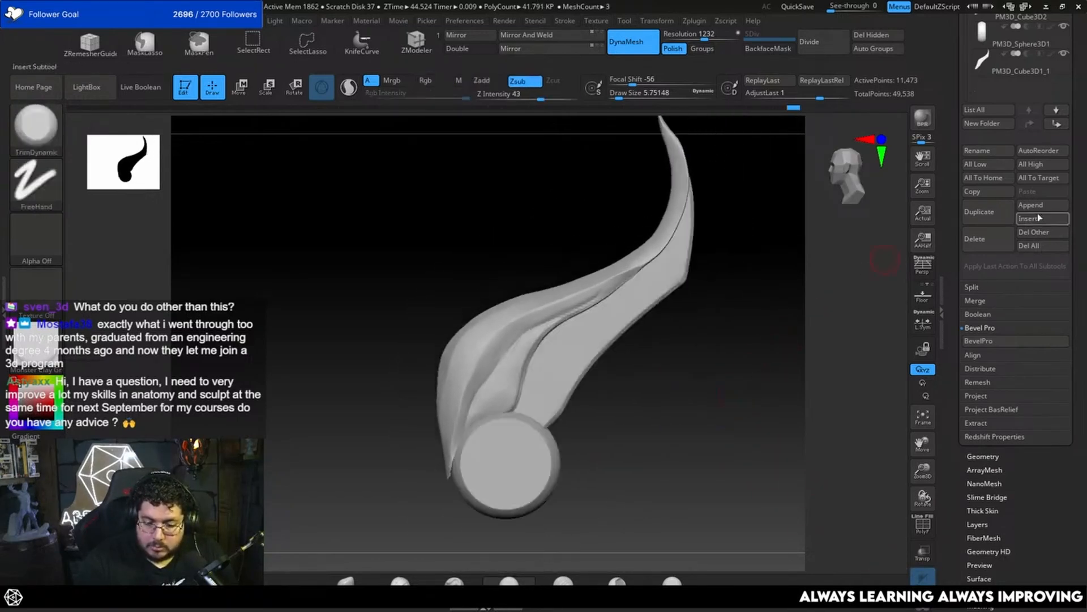
Step: Select the second feather and duplicate it as the basis for a third feather
left_click_drag(1067, 105, 1068, 176)
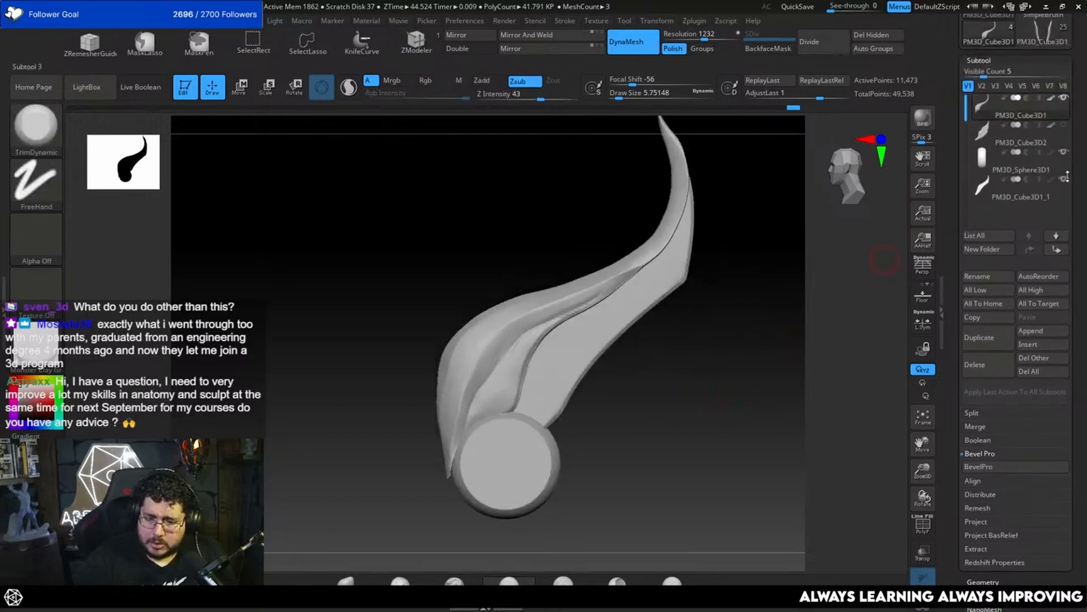
left_click(597, 365, "alt")
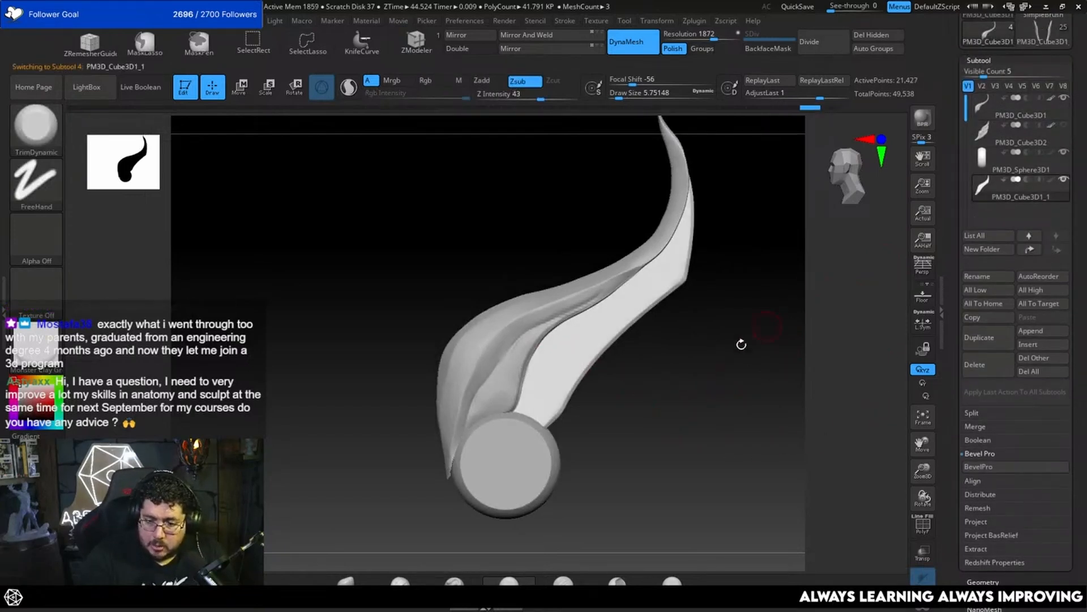
key("w")
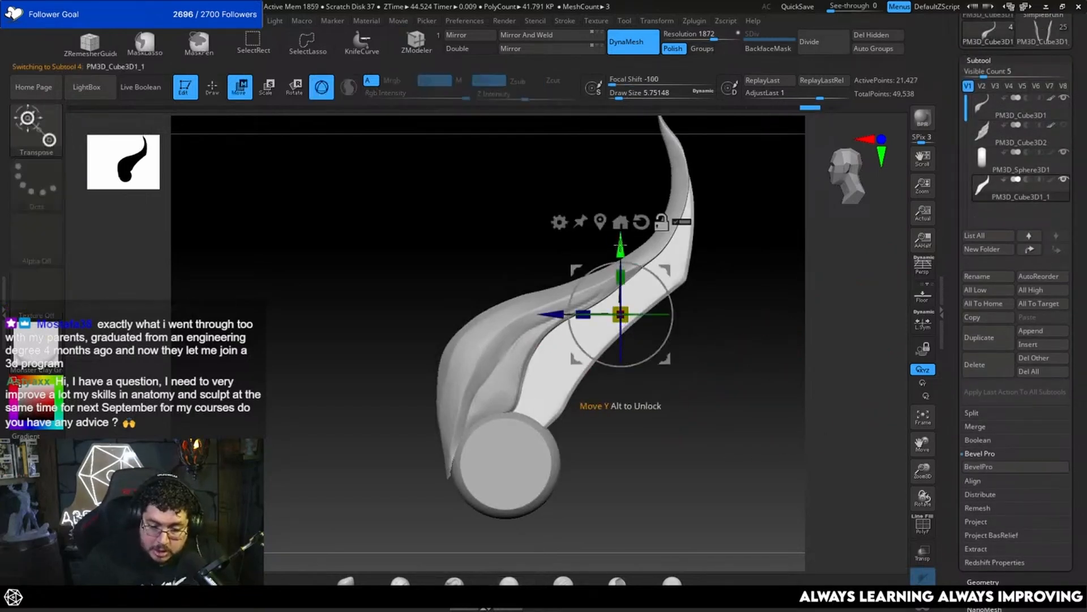
left_click_drag(622, 249, 621, 309)
left_click(989, 337)
Step: Rotate and shift the second feather and its copy so they fan out in layers below the upper feather
left_click_drag(624, 377, 618, 389)
left_click_drag(657, 339, 622, 380)
left_click_drag(673, 333, 669, 268)
left_click(563, 369, "alt")
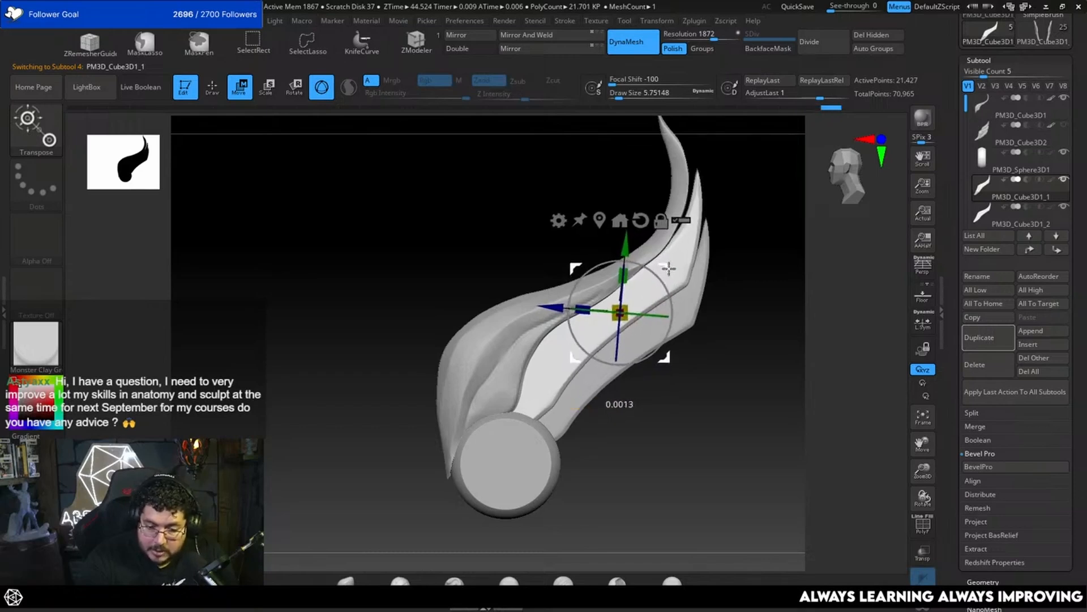
left_click(677, 329, "alt")
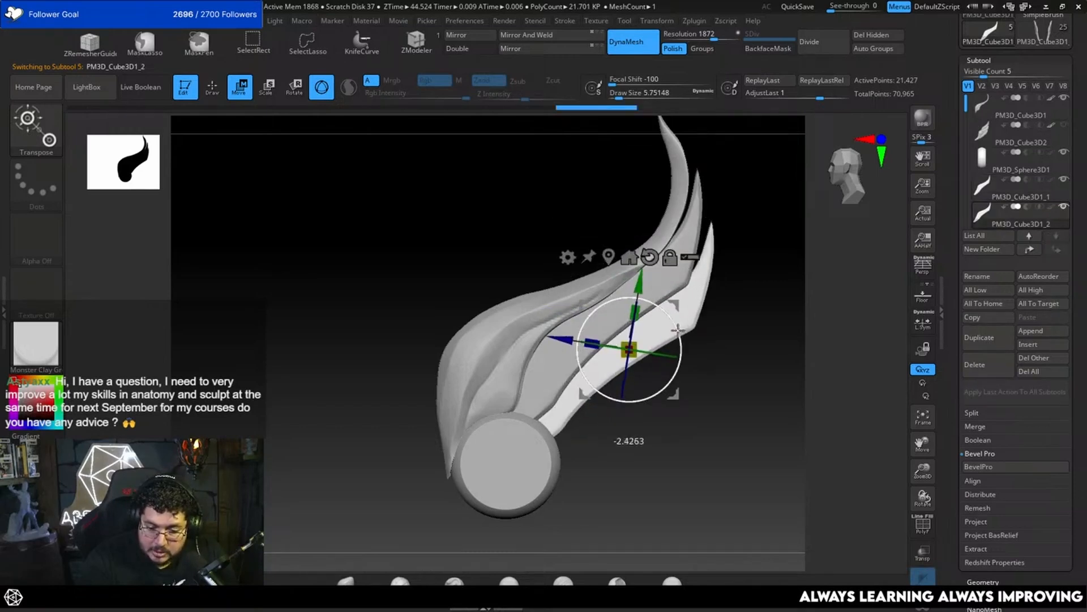
left_click_drag(678, 330, 668, 307)
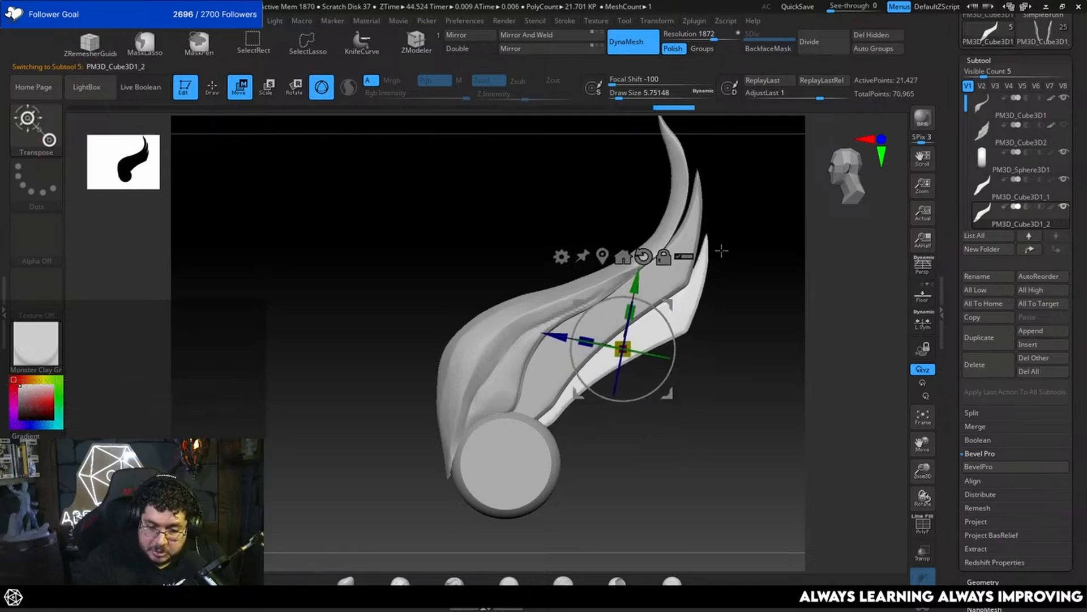
left_click_drag(666, 319, 673, 319)
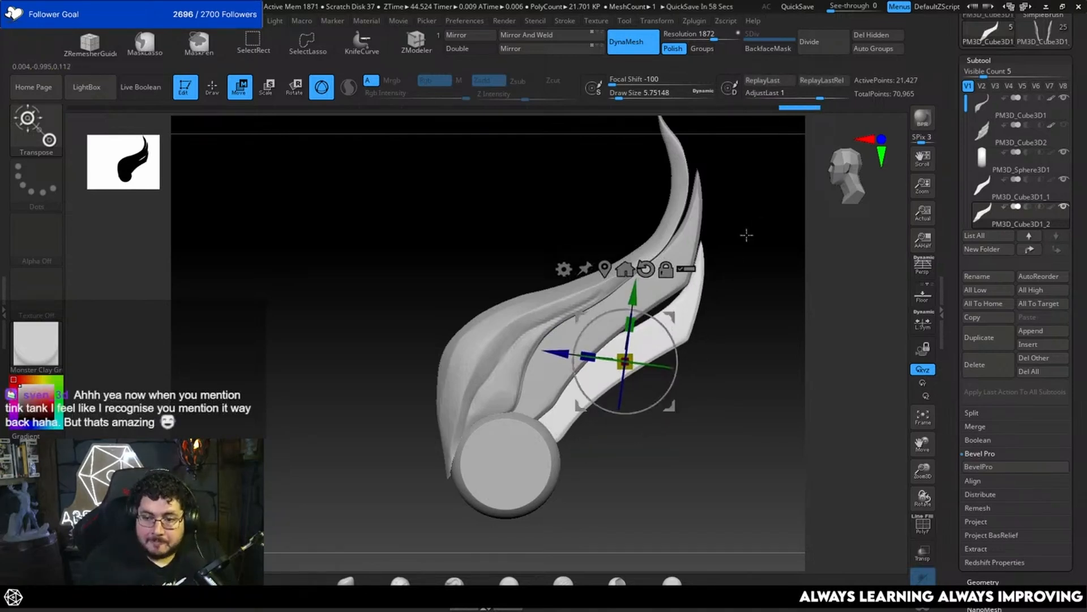
key("q")
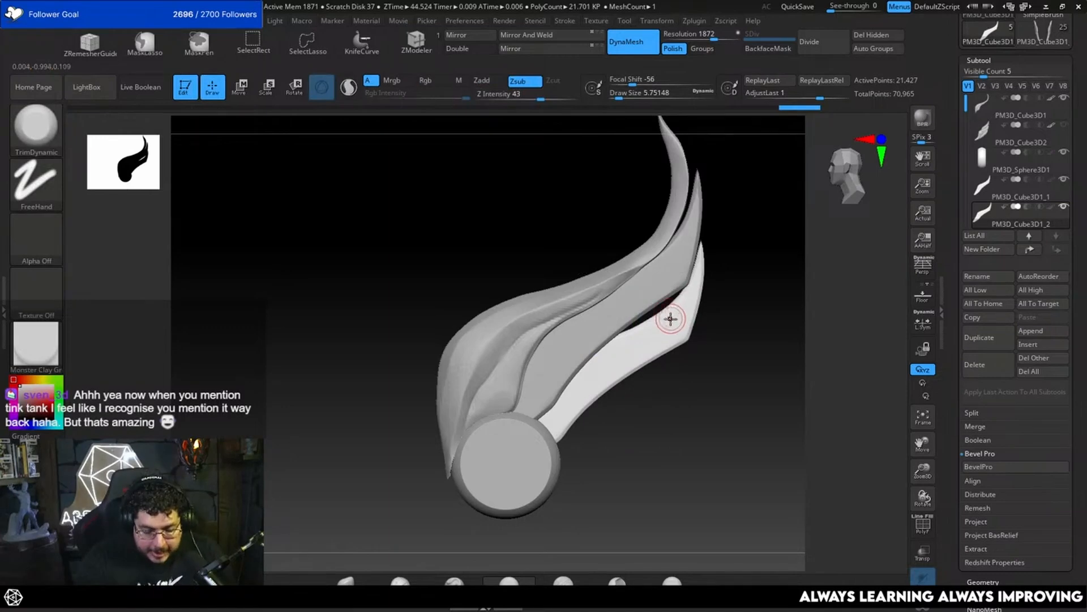
key("b")
key("m")
key("d")
key("space")
left_click_drag(679, 303, 686, 302)
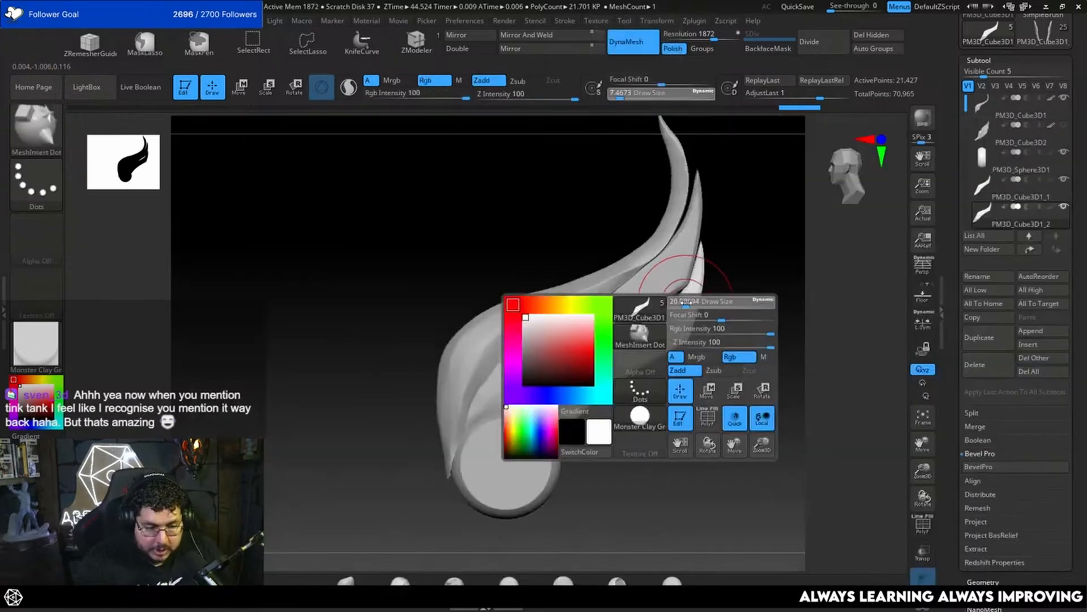
key("b")
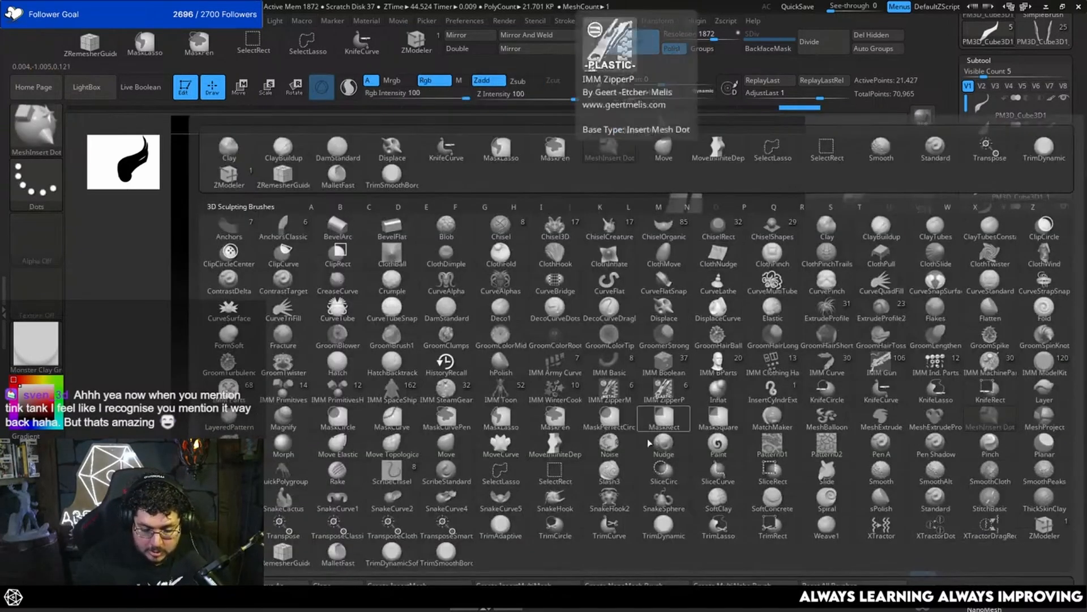
left_click(786, 275)
key("b")
key("i")
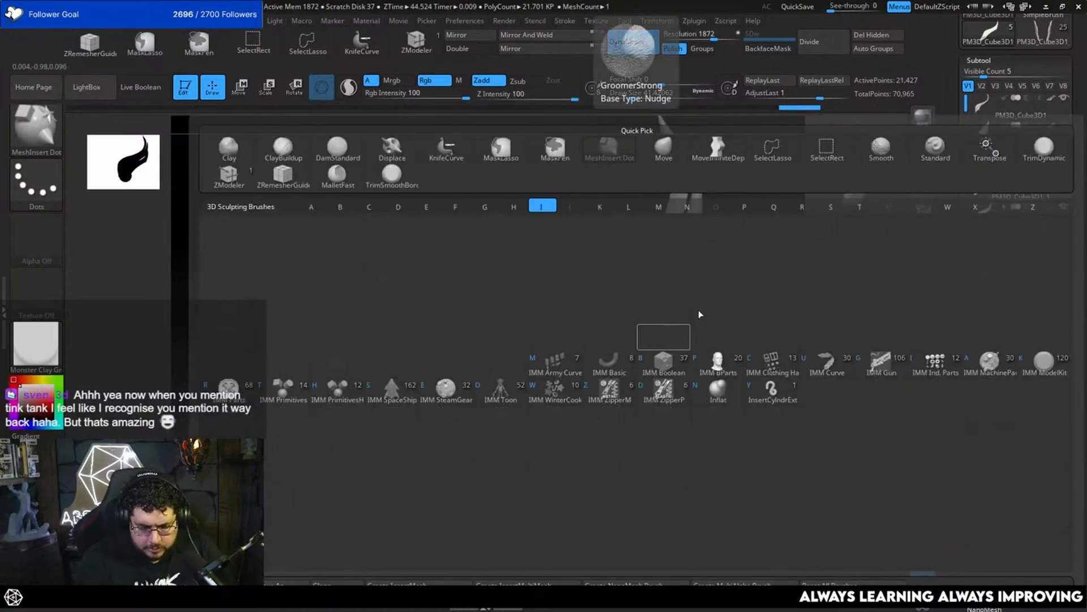
key("Escape")
key("b")
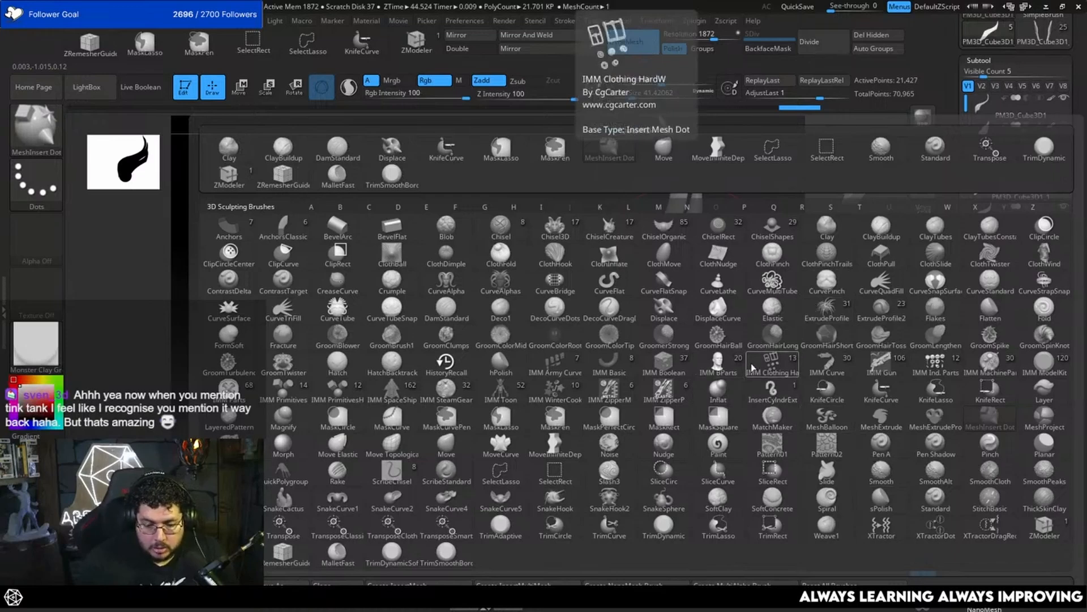
left_click(932, 337)
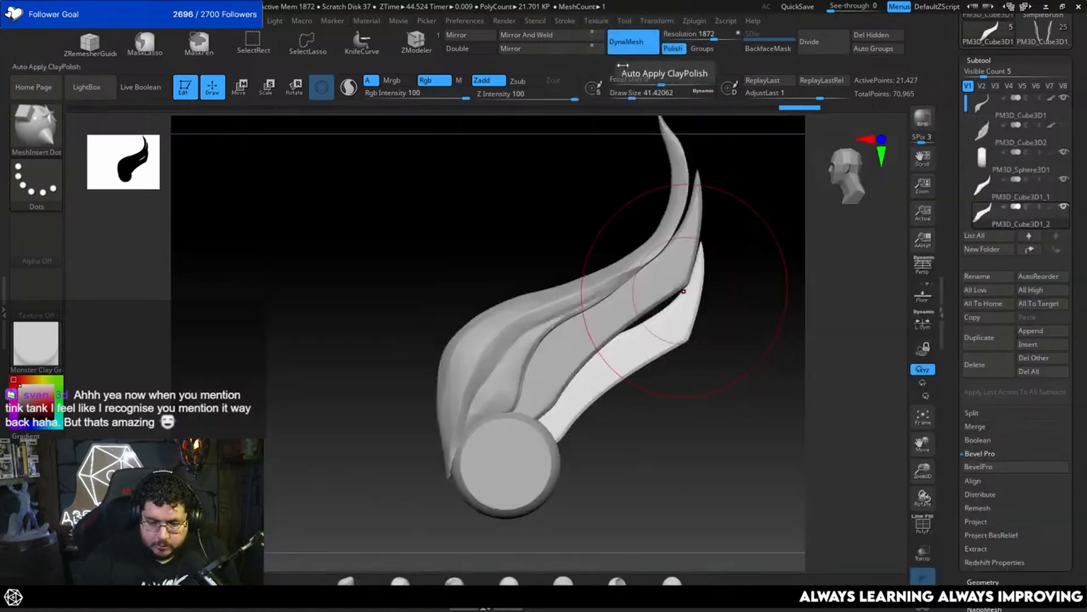
Step: Pull the third feather's upper part and tip outward with MoveInfiniteDepth at draw sizes 41.42 and 46.17
key("b")
key("m")
key("n")
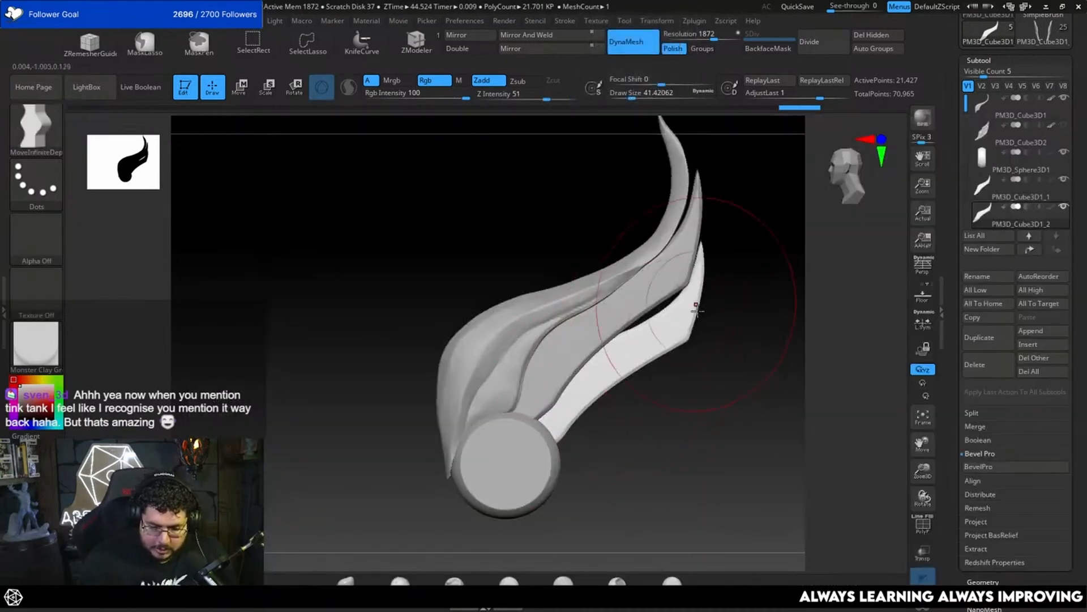
mouse_move(695, 287)
left_mouse_down()
mouse_move(664, 307)
mouse_move(703, 254)
left_mouse_up()
key("space")
left_click(668, 308)
key("space")
left_click(662, 308)
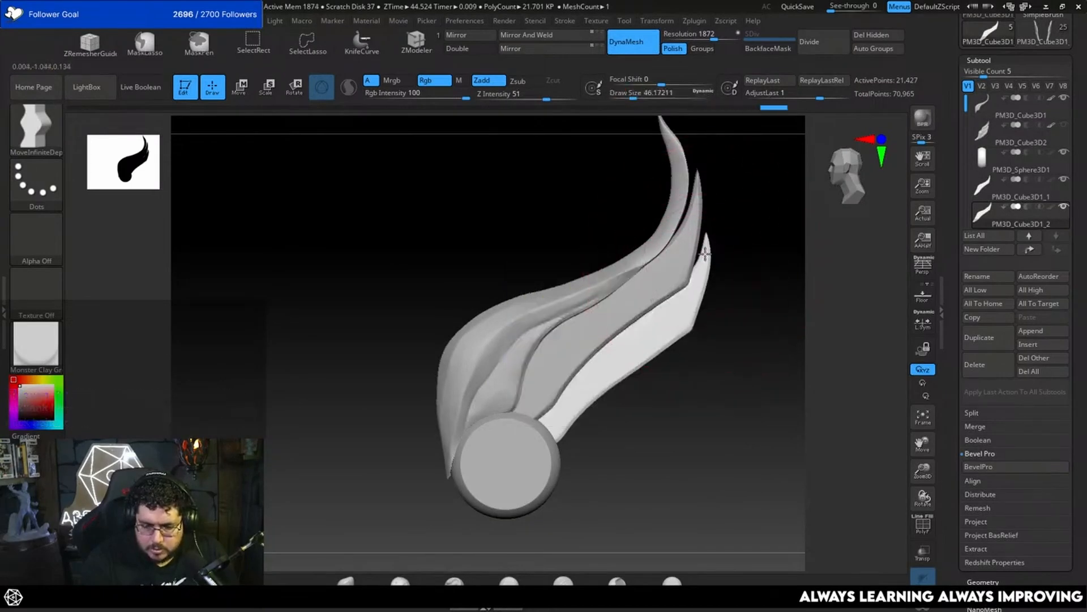
Step: Refine the curve of the third feather's tip with MoveInfiniteDepth at draw size 25.05
key("space")
left_click(698, 253)
left_click_drag(765, 282, 785, 303, "alt")
left_click(782, 314)
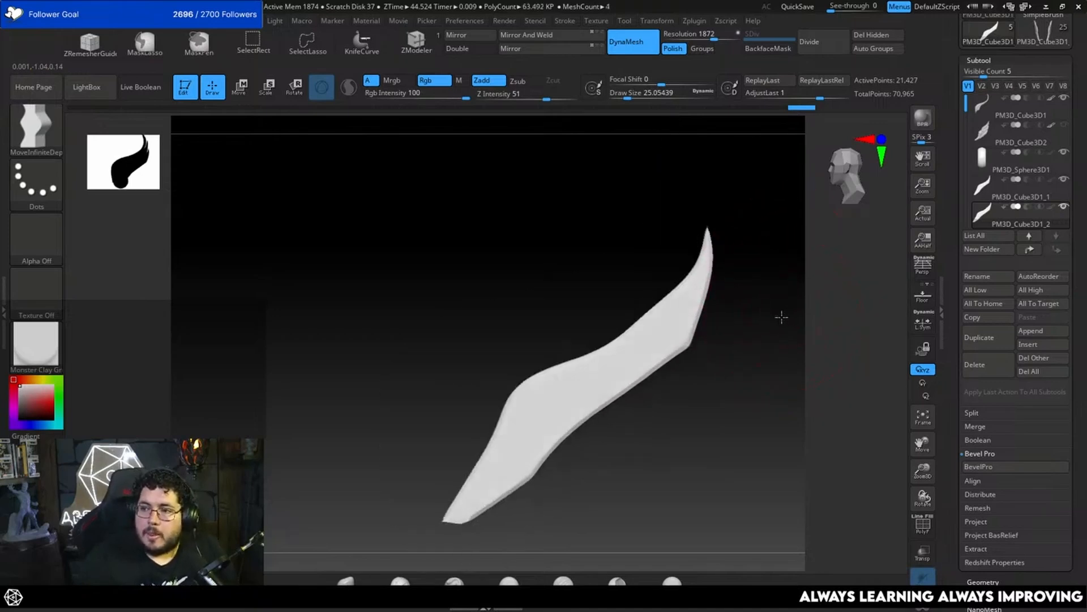
left_click(781, 315)
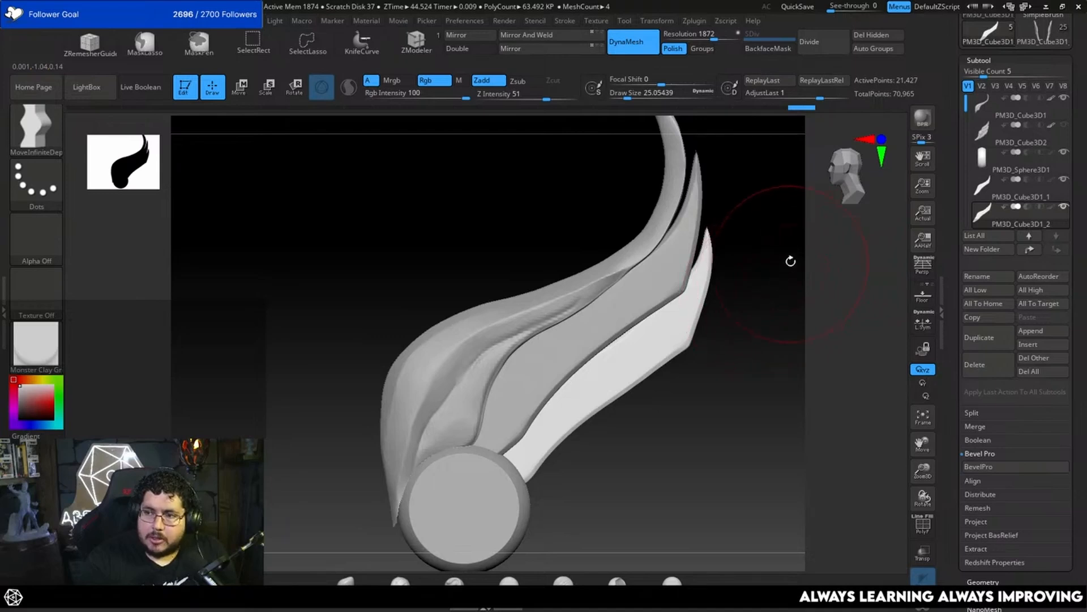
Step: Try to nudge the third feather's outer edge at draw size 15.55, and undo the stroke
key("space")
left_click(716, 303)
key("space")
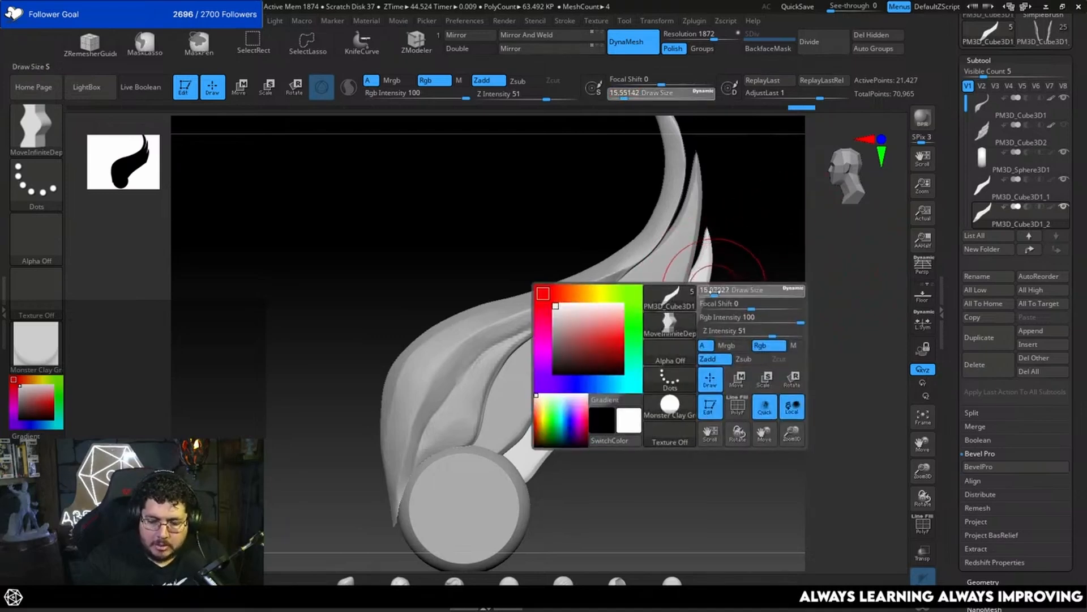
left_click(712, 300)
left_click(735, 289)
mouse_move(704, 294)
left_mouse_down()
mouse_move(735, 312)
mouse_move(736, 296)
left_mouse_up()
key("ctrl+z")
Step: Select the upper feather and reshape its slender upper stem and lower edge with MoveInfiniteDepth, ending at draw size 20.01
left_click(631, 288, "alt")
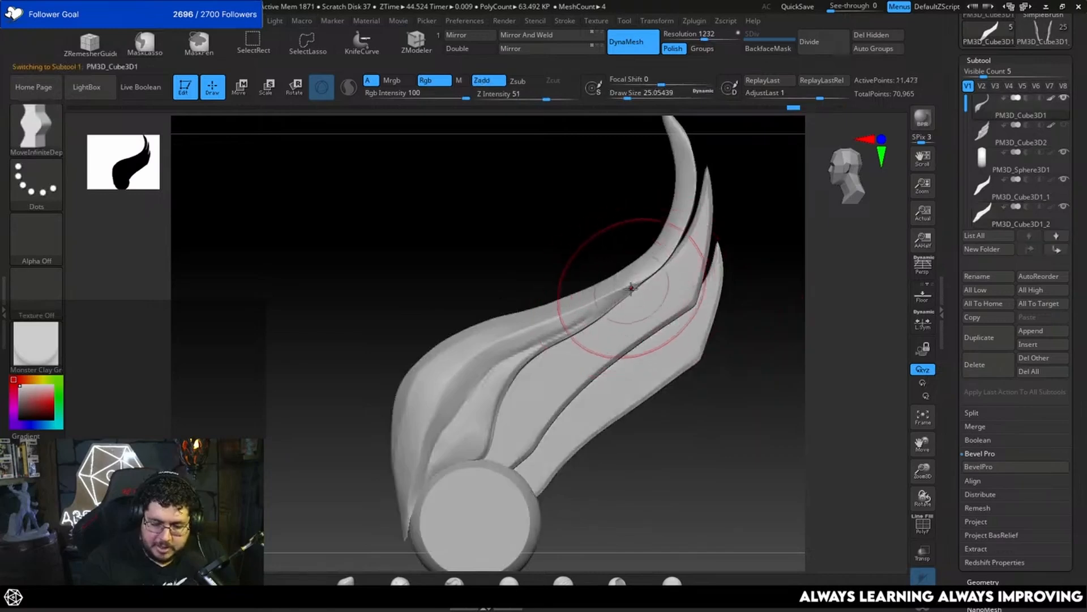
key("space")
left_click_drag(634, 281, 641, 280)
key("space")
left_click_drag(753, 214, 754, 251, "alt")
key("space")
left_click_drag(674, 266, 669, 266)
left_click_drag(682, 256, 688, 240)
key("space")
left_click_drag(726, 214, 722, 269, "alt")
key("space")
left_click_drag(745, 199, 717, 319, "alt")
Step: Refine and smooth the upper feather's tip from the side at draw sizes 16.97 and 9.45
key("space")
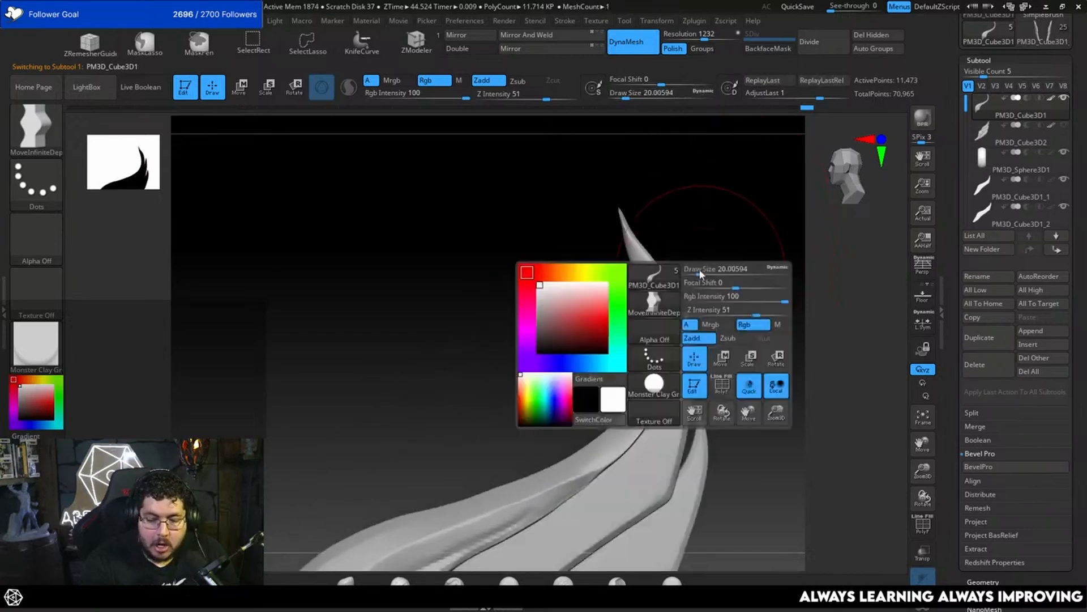
left_click_drag(701, 272, 662, 275)
key("space")
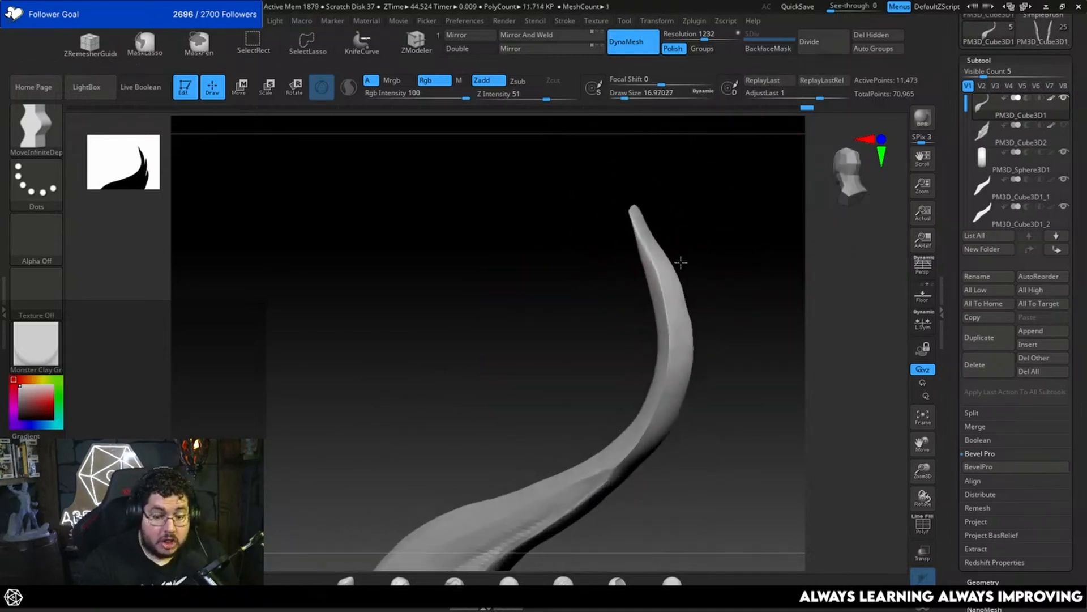
key("shift")
mouse_move(644, 247)
left_mouse_down()
mouse_move(725, 280)
mouse_move(726, 293)
mouse_move(682, 318)
mouse_move(726, 308)
mouse_move(723, 277)
mouse_move(716, 291)
left_mouse_up()
key("space")
key("shift")
left_click(649, 356, "alt")
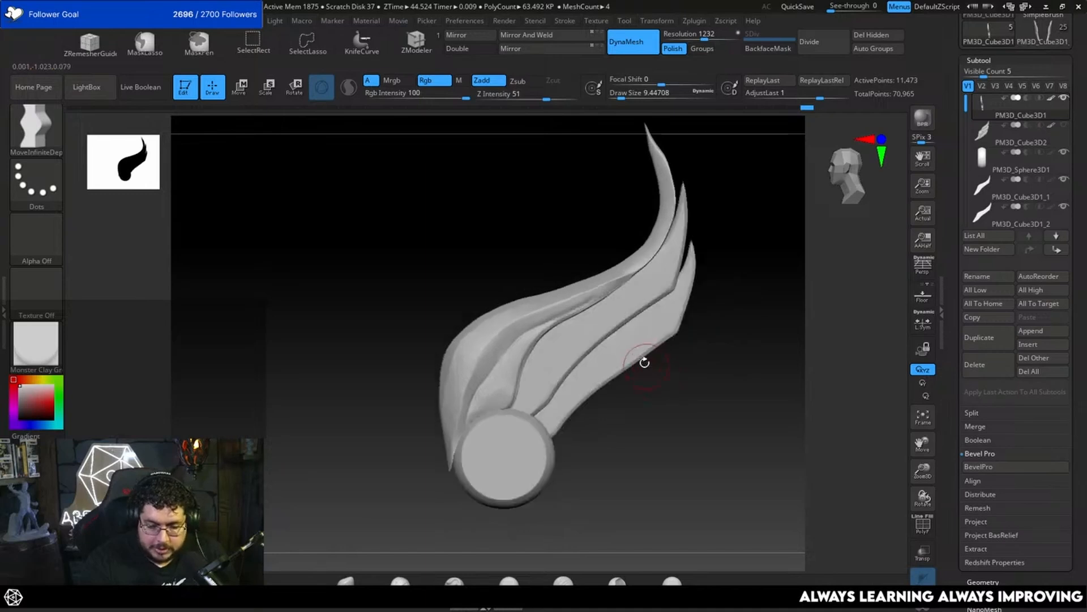
Step: Select the third feather and push its lower edge inward toward the disc with MoveInfiniteDepth at draw size 26.87
key("space")
key("space")
left_click_drag(618, 375, 627, 357)
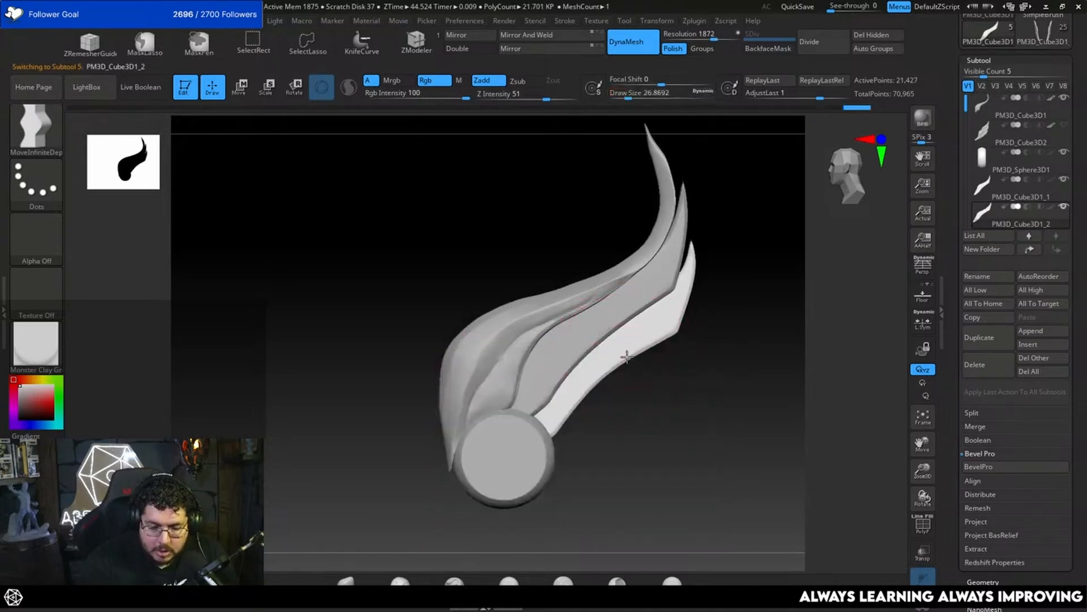
left_click_drag(590, 391, 566, 426)
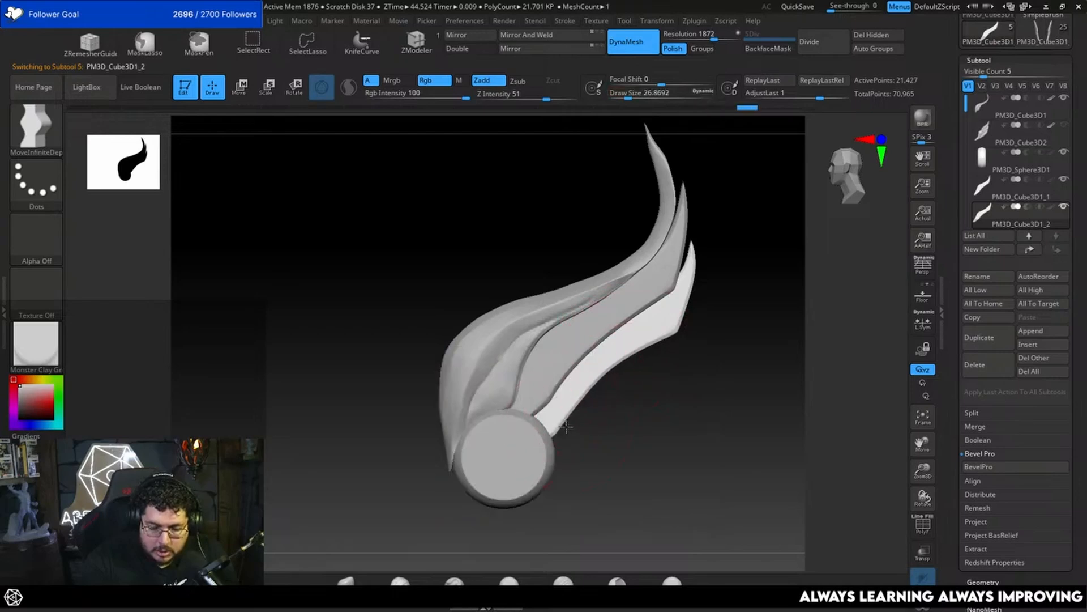
mouse_move(684, 346)
left_mouse_down()
mouse_move(687, 379)
mouse_move(701, 354)
left_mouse_up()
left_click_drag(732, 392, 751, 341, "alt")
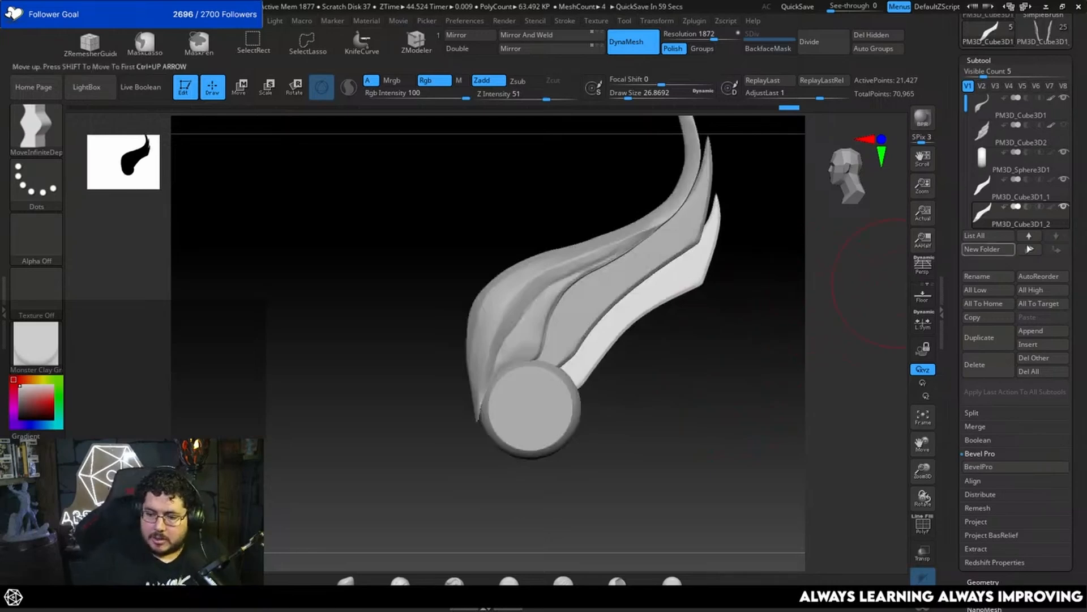
Step: Duplicate the third feather, then move and rotate the copy below it to serve as a fourth feather
left_click(1065, 126)
left_click(1065, 126)
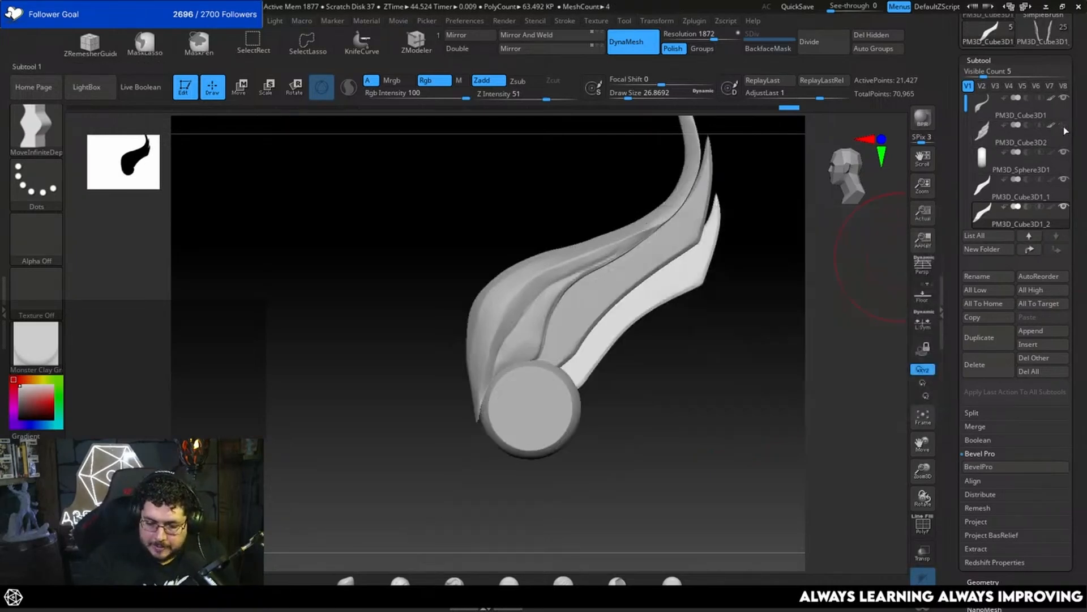
key("w")
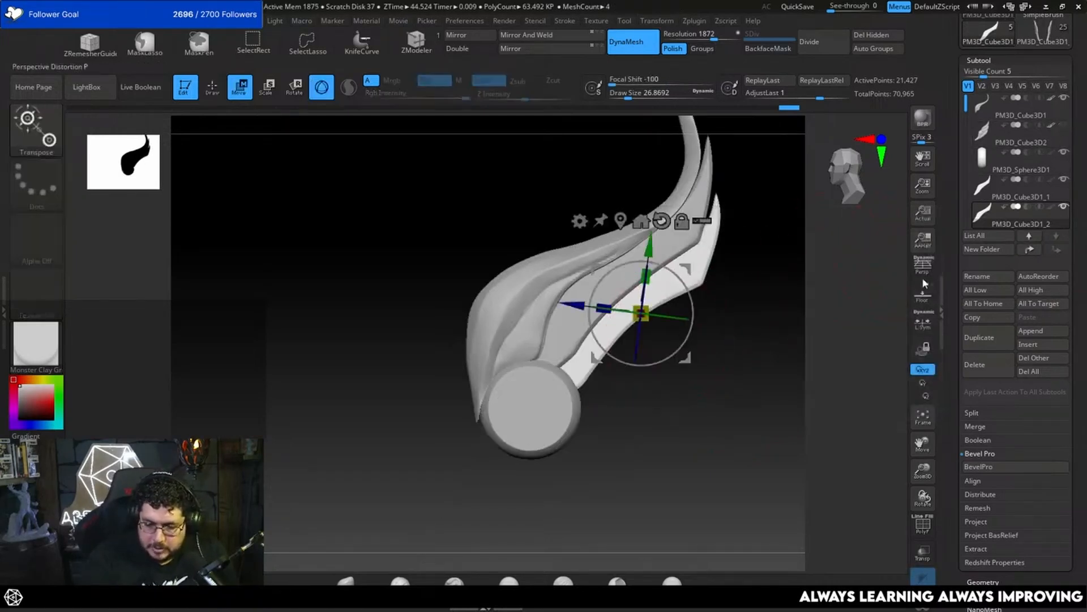
left_click(988, 340)
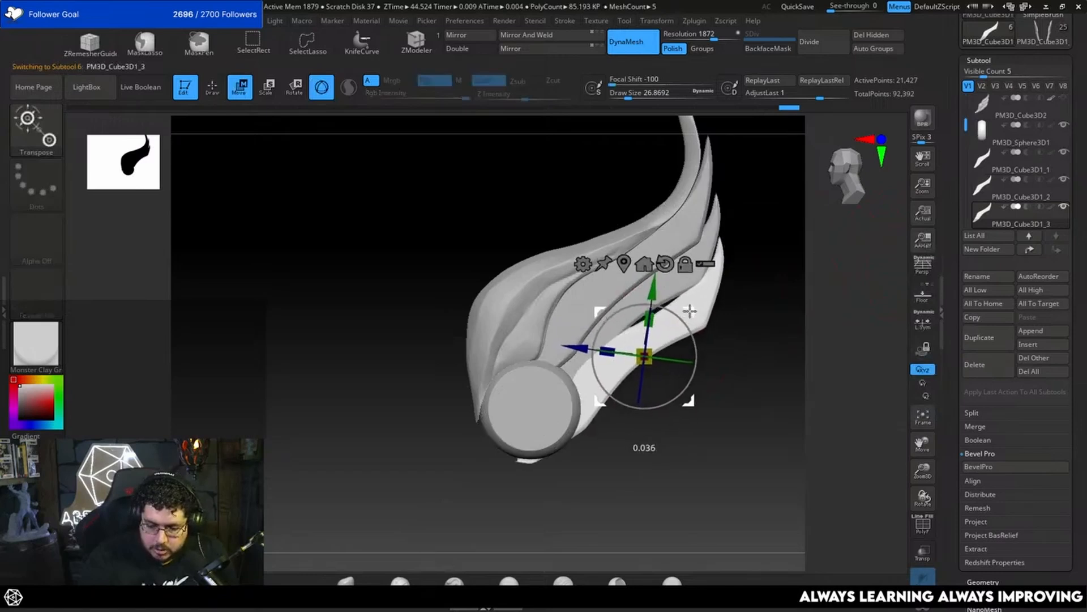
left_click_drag(744, 343, 635, 352, "shift")
key("q")
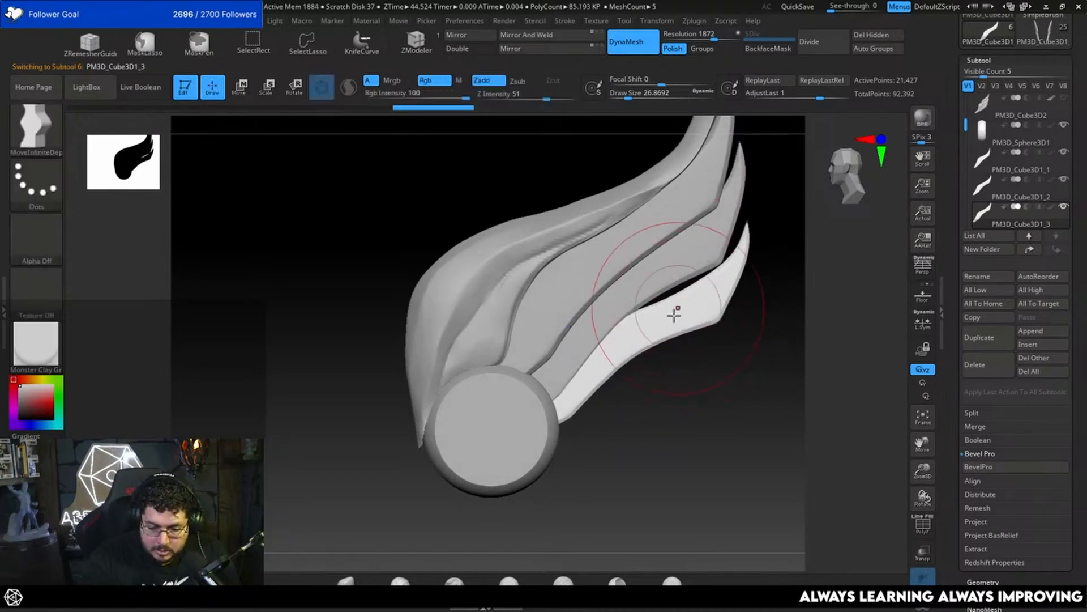
Step: Scale the fourth feather's thickness down to about 0.90 so it layers beneath the third
mouse_move(727, 363)
left_mouse_down()
mouse_move(708, 368)
mouse_move(677, 349)
left_mouse_up()
key("w")
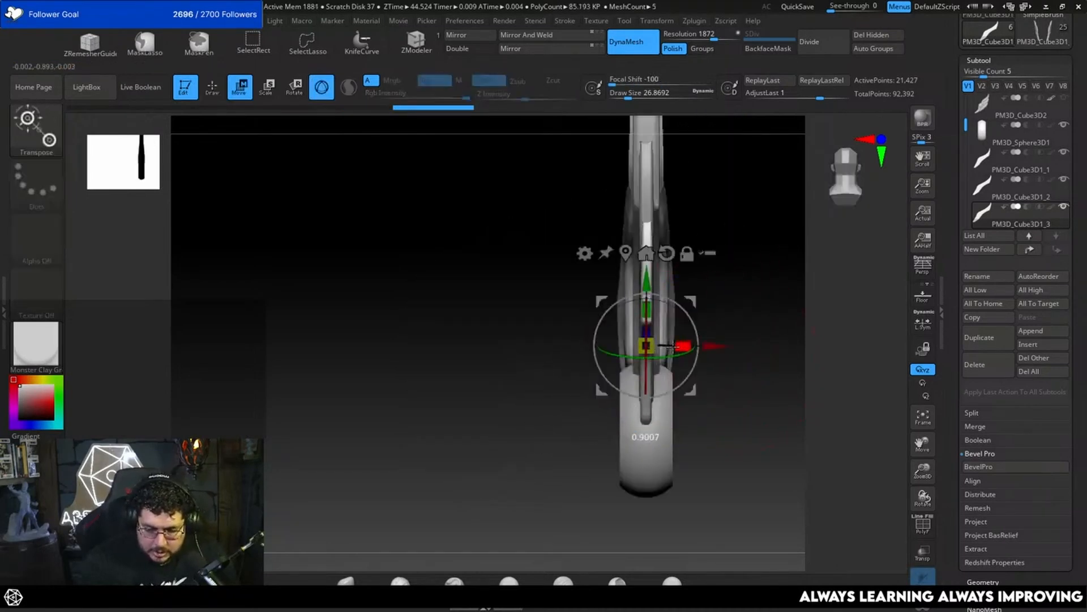
left_click_drag(784, 303, 772, 274)
key("q")
Step: Pull the fourth feather's upper edge up against the third feather with the Move brush at draw size 32.71
key("b")
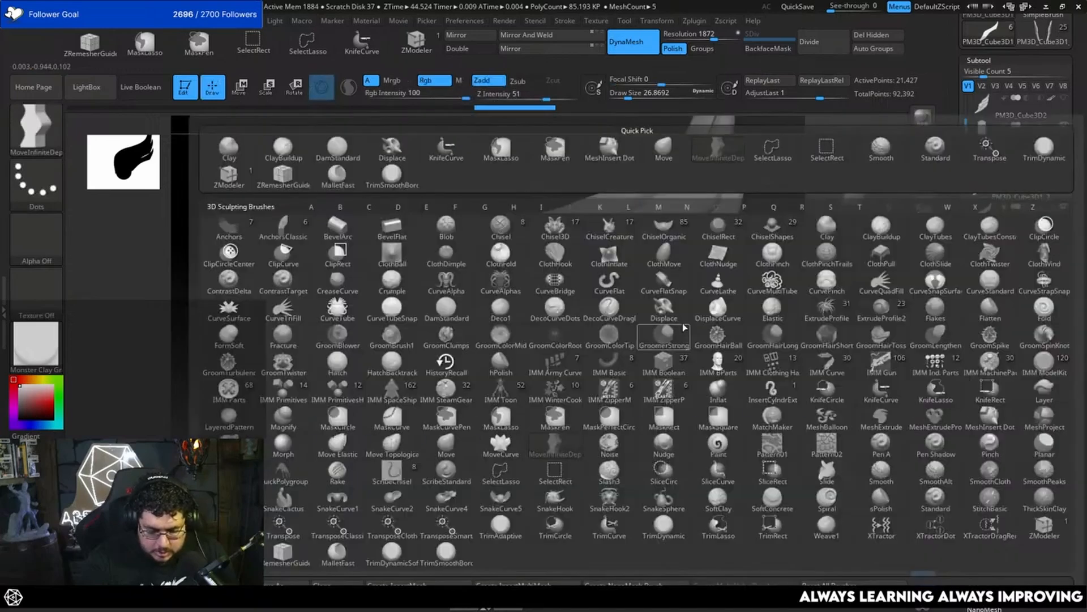
key("m")
key("v")
key("space")
left_click_drag(679, 319, 685, 323)
key("space")
left_click_drag(643, 353, 637, 348)
left_click_drag(652, 334, 682, 290)
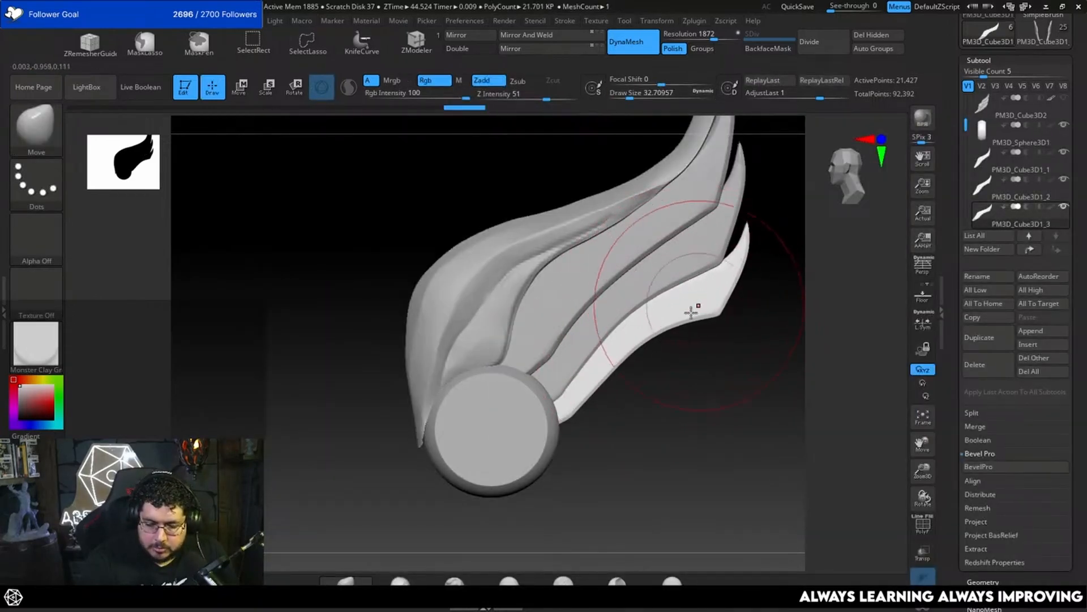
Step: Compare with the original wing, hide it again, and bulge the fourth feather's lower edge outward near the disc
left_click(1064, 99)
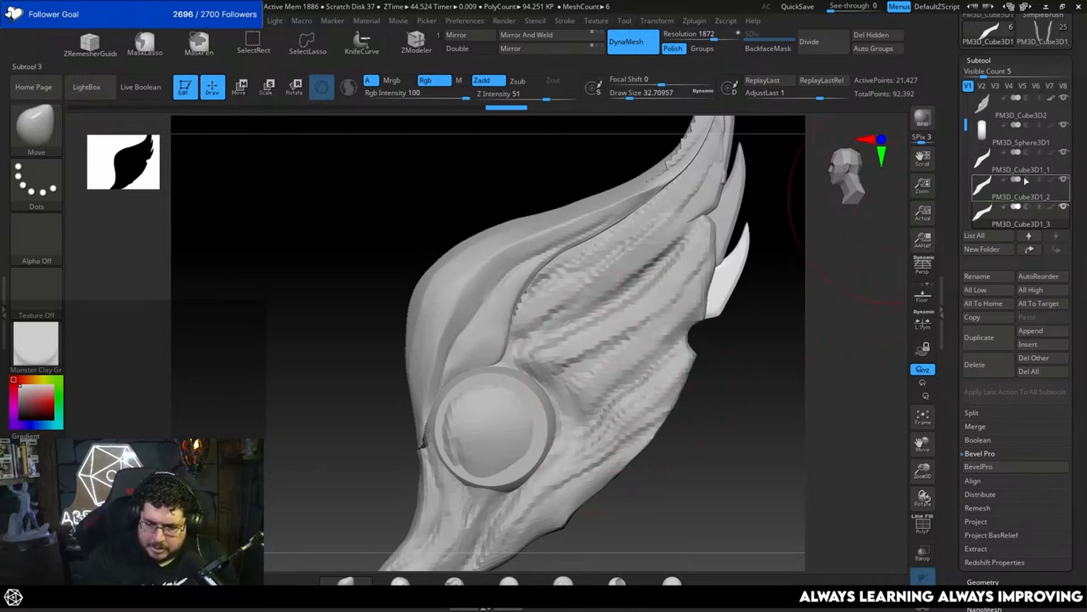
left_click(1064, 100)
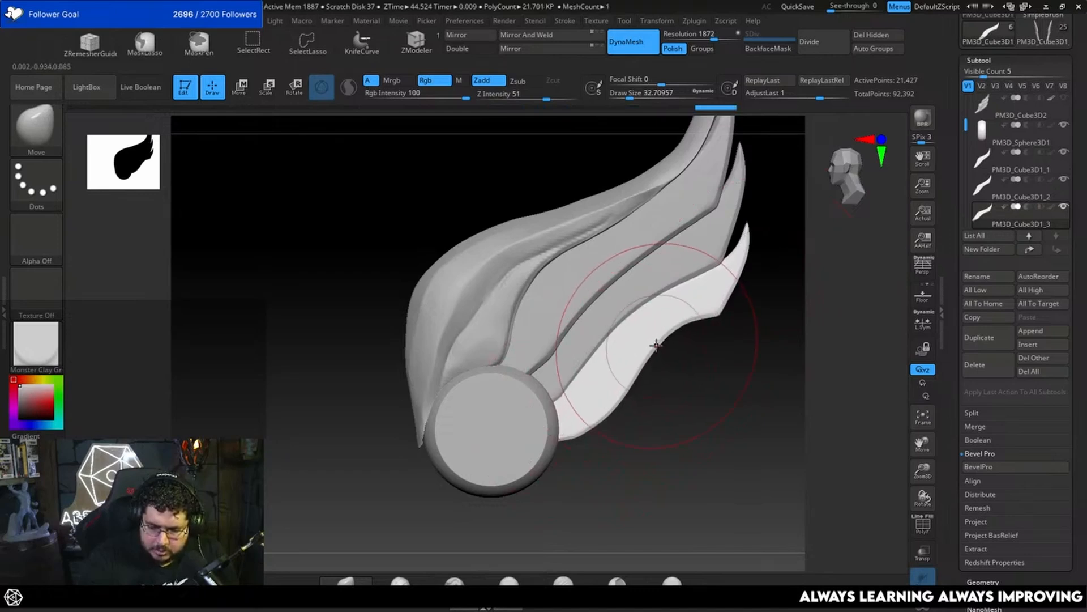
left_click(611, 316, "alt")
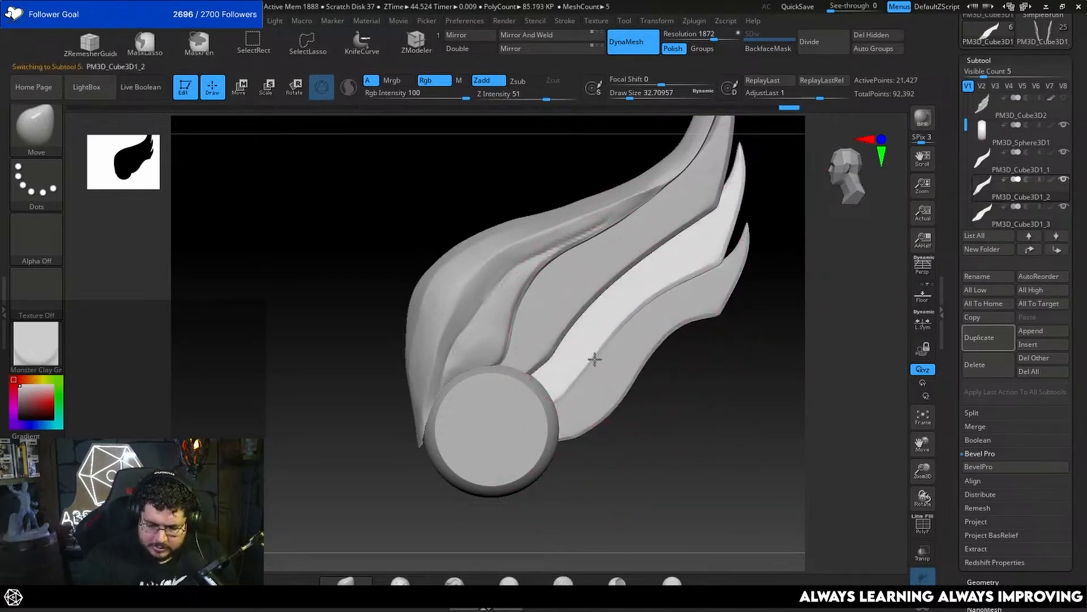
key("ctrl")
key("ctrl")
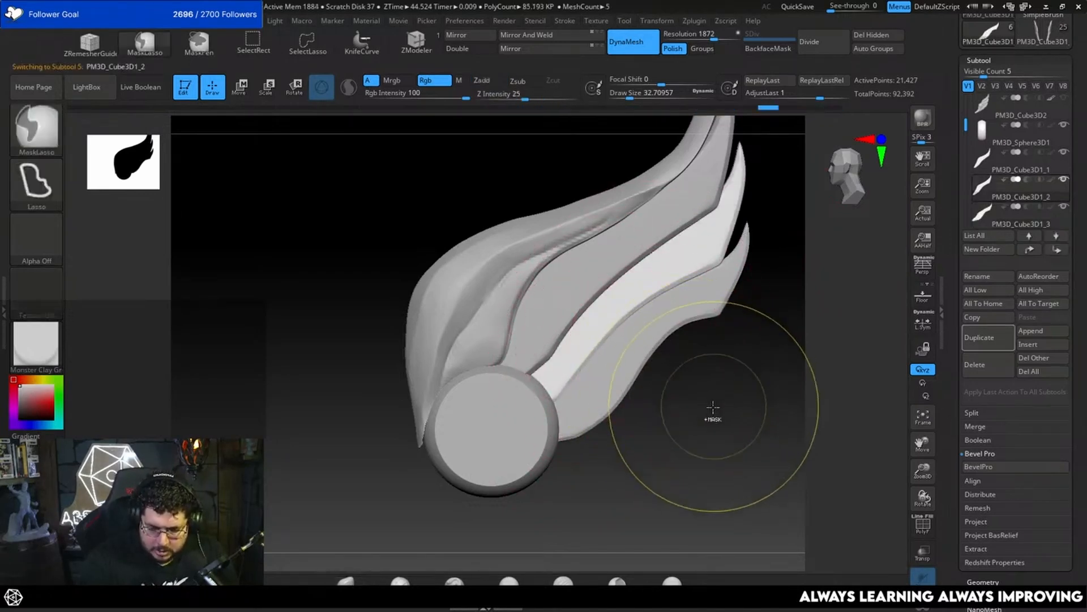
left_click(631, 373, "alt")
key("ctrl")
mouse_move(702, 403)
left_mouse_down()
mouse_move(670, 421)
mouse_move(706, 349)
left_mouse_up()
Step: Shift the fourth feather's upper part and tip down and outward with MoveInfiniteDepth at draw sizes 26.87 and 36.93
key("b")
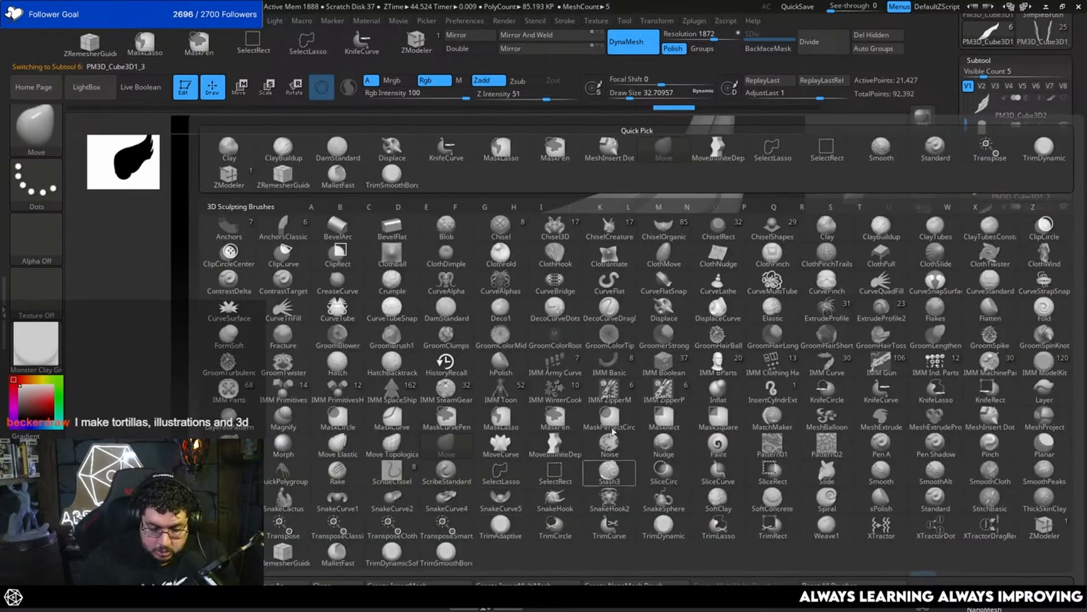
left_click(547, 453)
key("space")
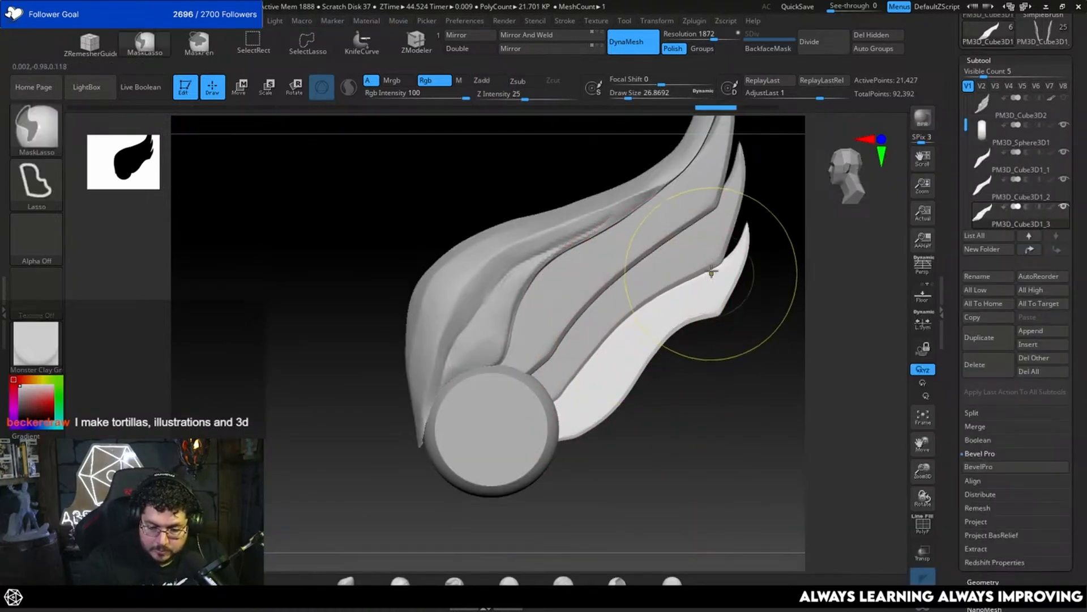
left_click_drag(656, 357, 668, 359)
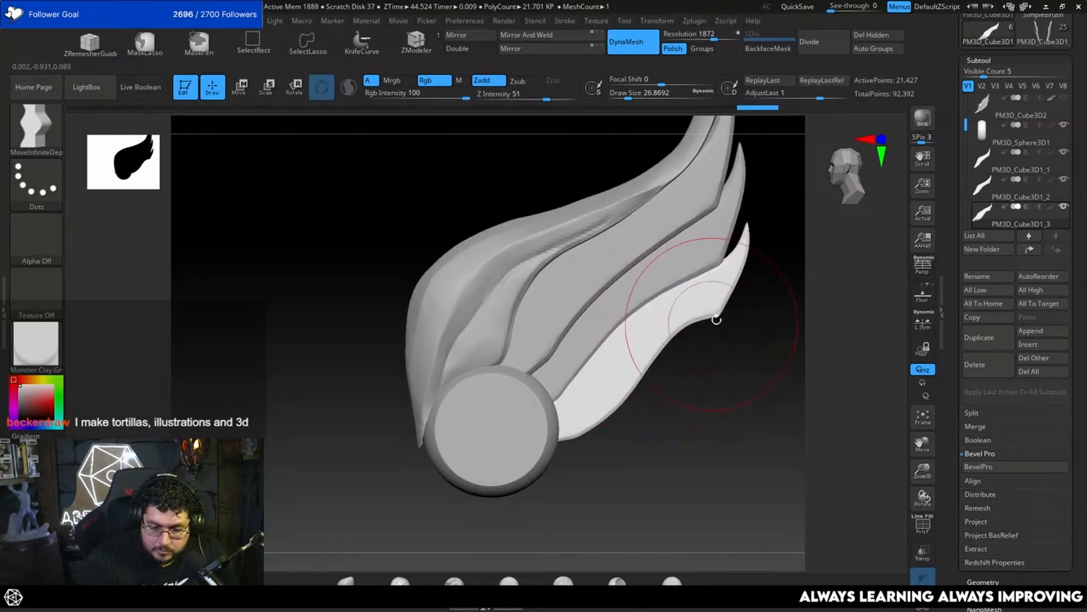
left_click_drag(716, 318, 708, 322)
key("s")
key("bracketright")
mouse_move(716, 285)
left_mouse_down()
mouse_move(753, 323)
mouse_move(738, 310)
mouse_move(708, 329)
mouse_move(680, 312)
left_mouse_up()
key("space")
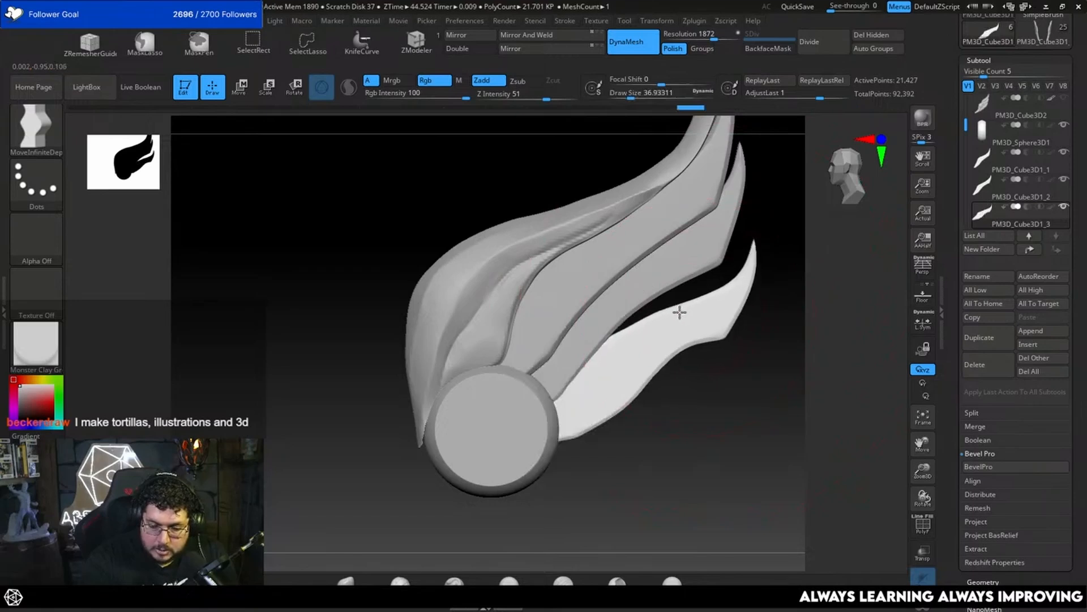
key("space")
Step: Select the third feather and widen its body toward both neighbouring feathers at draw sizes 36.93 and 30.70
left_click_drag(712, 376, 711, 345, "alt")
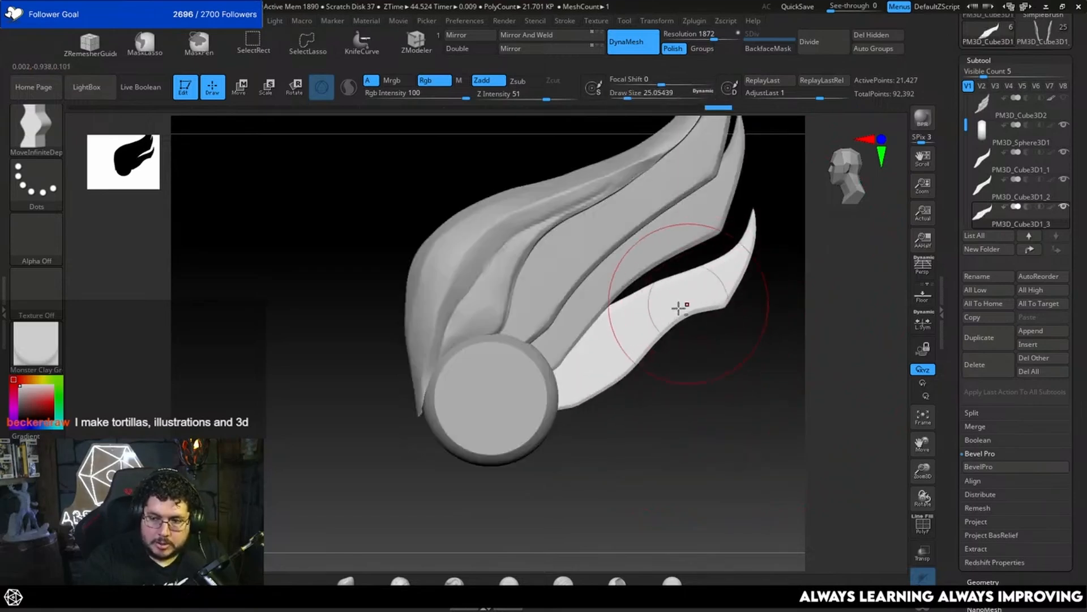
left_click(661, 242, "alt")
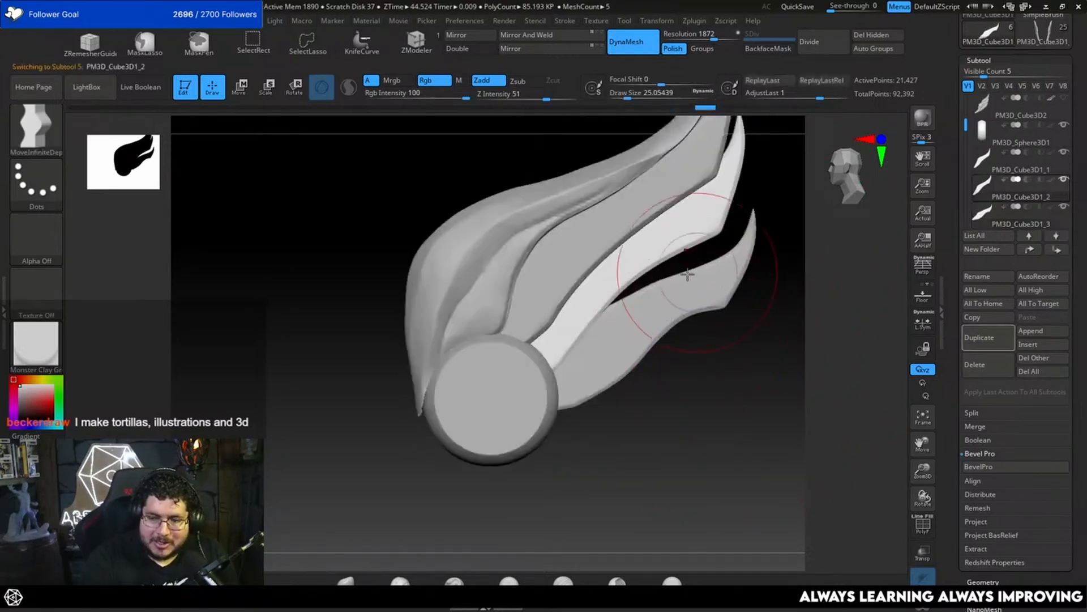
key("space")
left_click(649, 269)
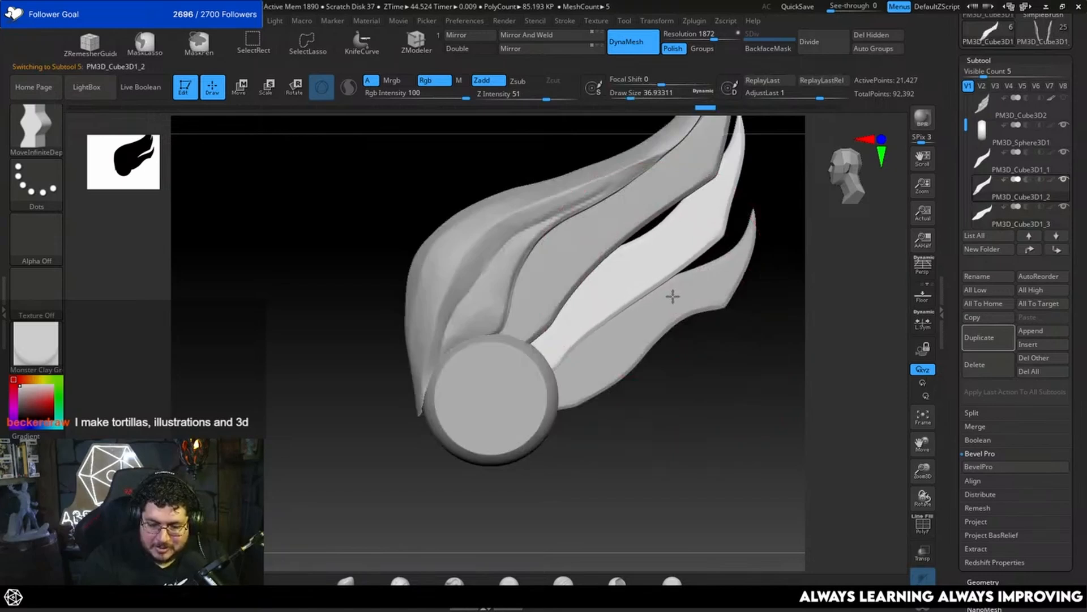
key("space")
left_click(671, 295)
left_click_drag(658, 231, 659, 229)
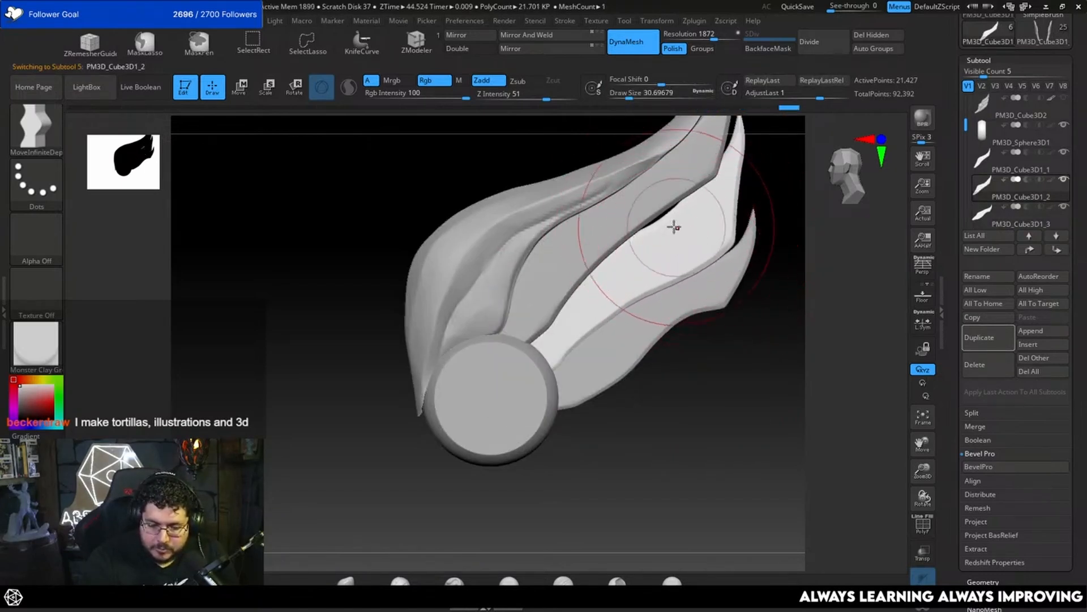
Step: Select the fourth feather, pull its upper part inward at draw size 30.70, and refine its outer corner at 15.55
left_click(727, 261, "alt")
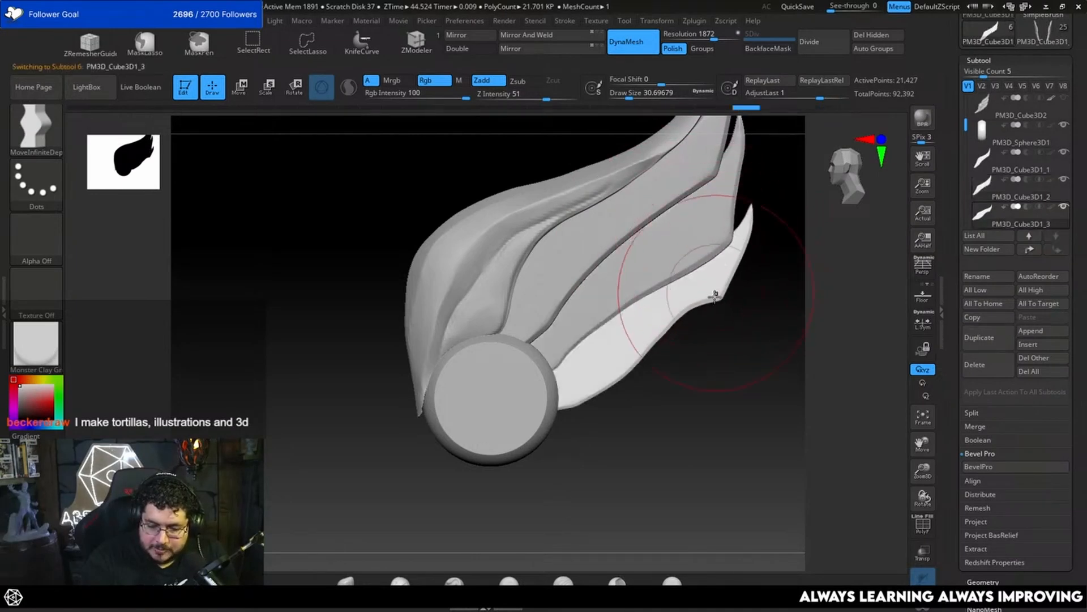
key("space")
left_click(716, 295)
left_click_drag(736, 275, 745, 269)
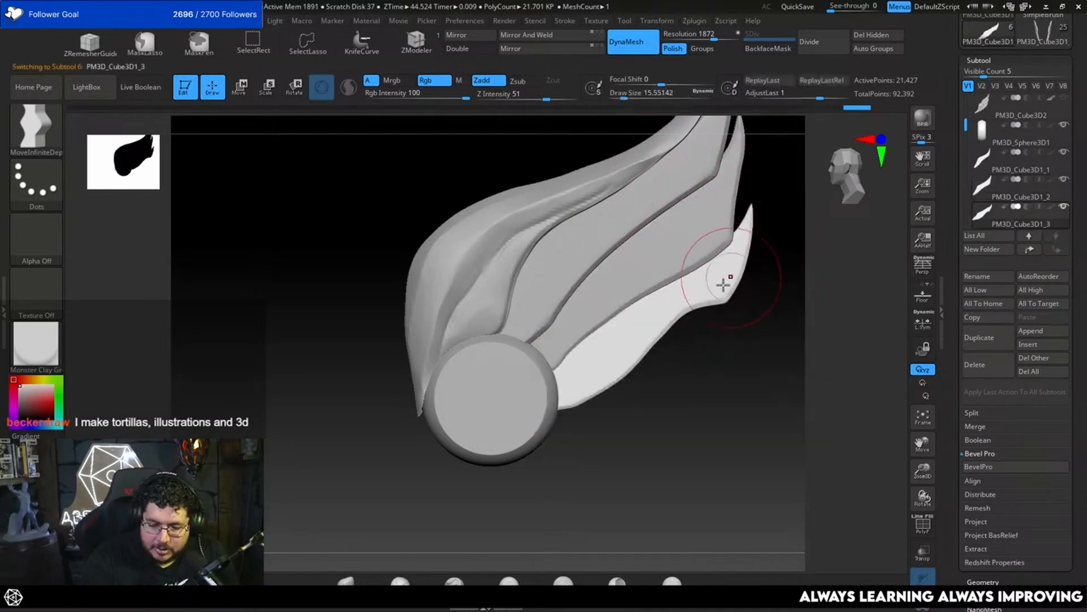
Step: Even out the curve of the fourth feather's lower edge with MoveInfiniteDepth at draw size 25.05
key("space")
left_click(655, 340)
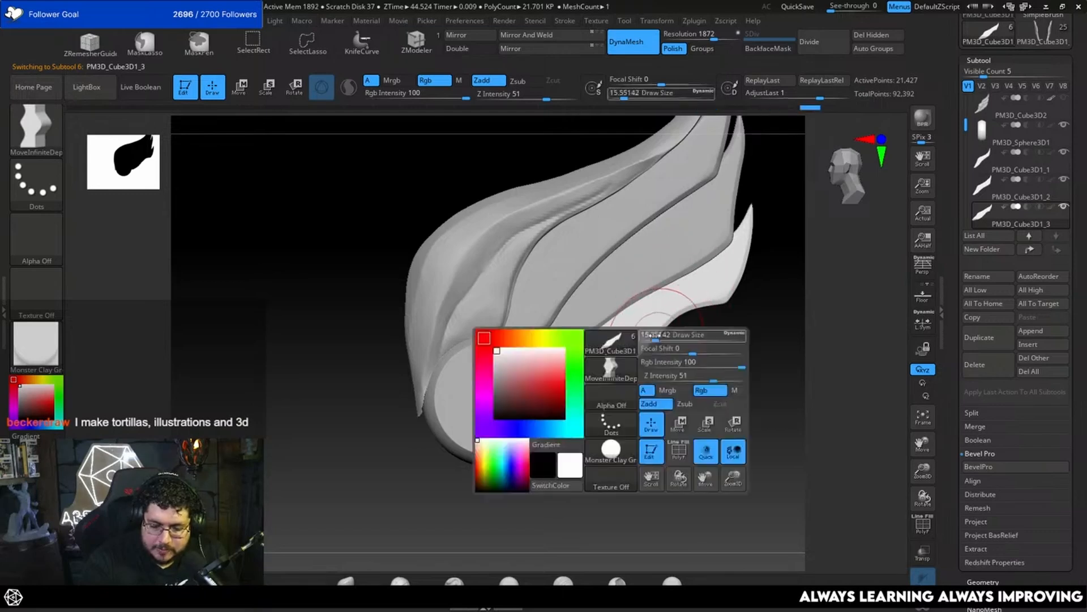
left_click_drag(655, 336, 661, 323)
key("space")
left_click(639, 367)
left_click_drag(638, 367, 640, 367)
mouse_move(629, 377)
left_mouse_down()
mouse_move(675, 369)
mouse_move(696, 291)
left_mouse_up()
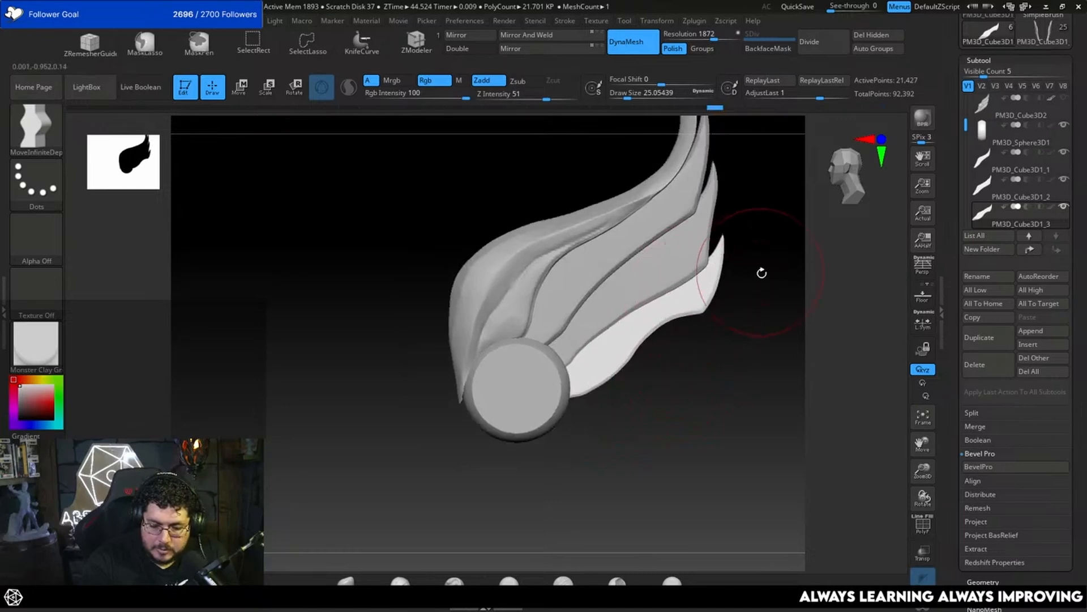
Step: Select the second feather and refine its lower edge with MoveInfiniteDepth at draw sizes 43.76, 32.71 and 34.79
left_click_drag(762, 273, 765, 317, "alt")
left_click(639, 291, "alt")
key("space")
left_click(636, 291)
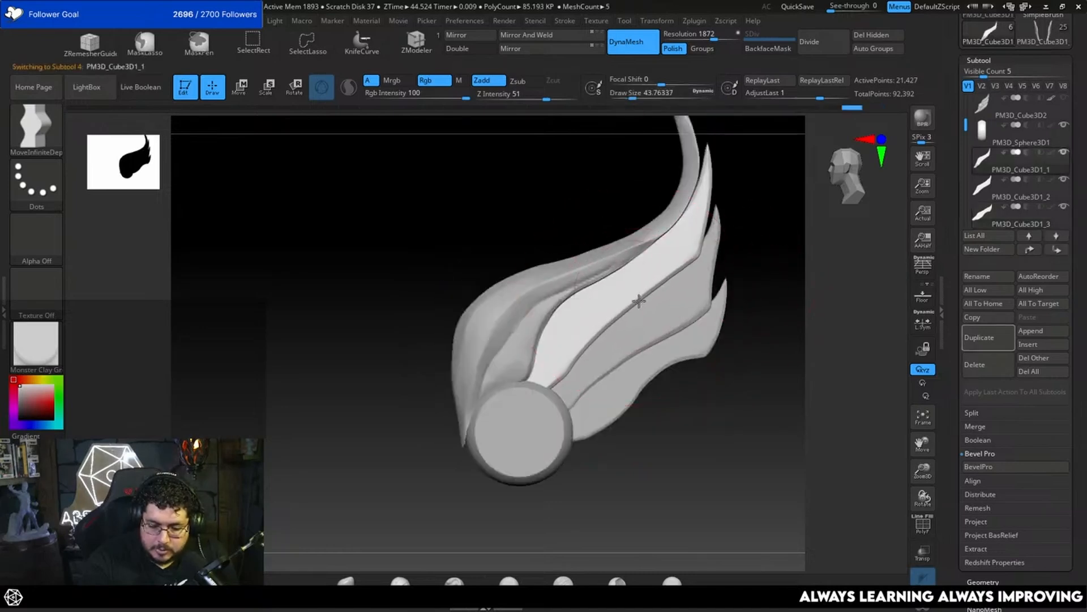
key("space")
left_click(647, 305)
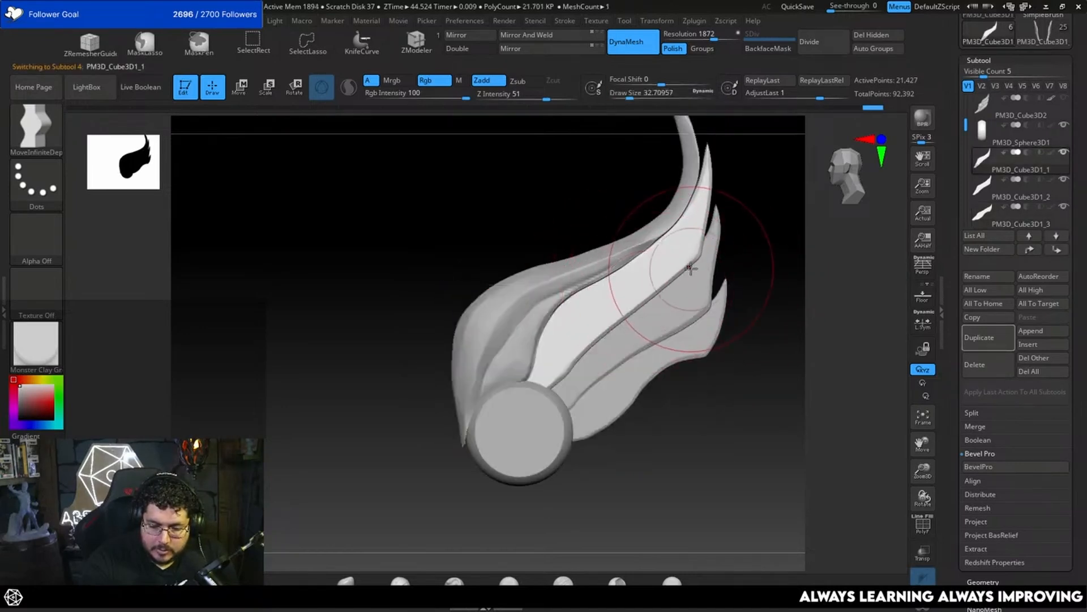
mouse_move(768, 225)
left_mouse_down("alt")
mouse_move(750, 270)
mouse_move(759, 335)
mouse_move(758, 282)
left_mouse_up("alt")
key("space")
left_click(640, 336)
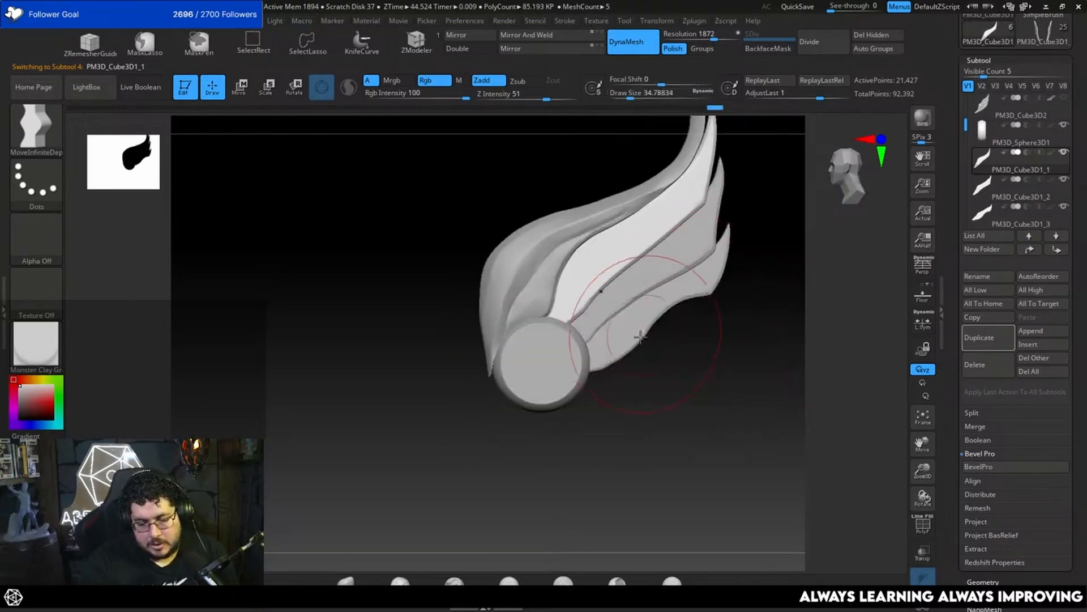
Step: Select the third feather and touch up its outer edge near the tip with MoveInfiniteDepth at draw size 21.62
left_click(653, 322, "alt")
left_click_drag(748, 238, 756, 286, "alt")
key("space")
left_click(736, 286)
left_click_drag(782, 252, 740, 318, "alt")
left_click(701, 275, "alt")
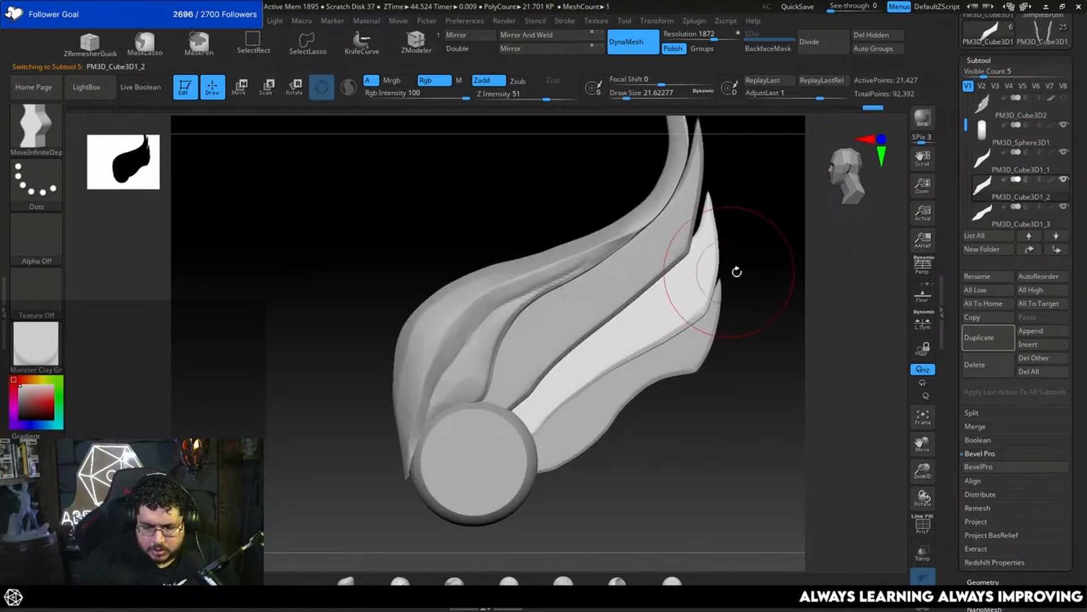
Step: Select the fourth feather and pull its tip outward with MoveInfiniteDepth at draw size 32.71
left_click(718, 313, "alt")
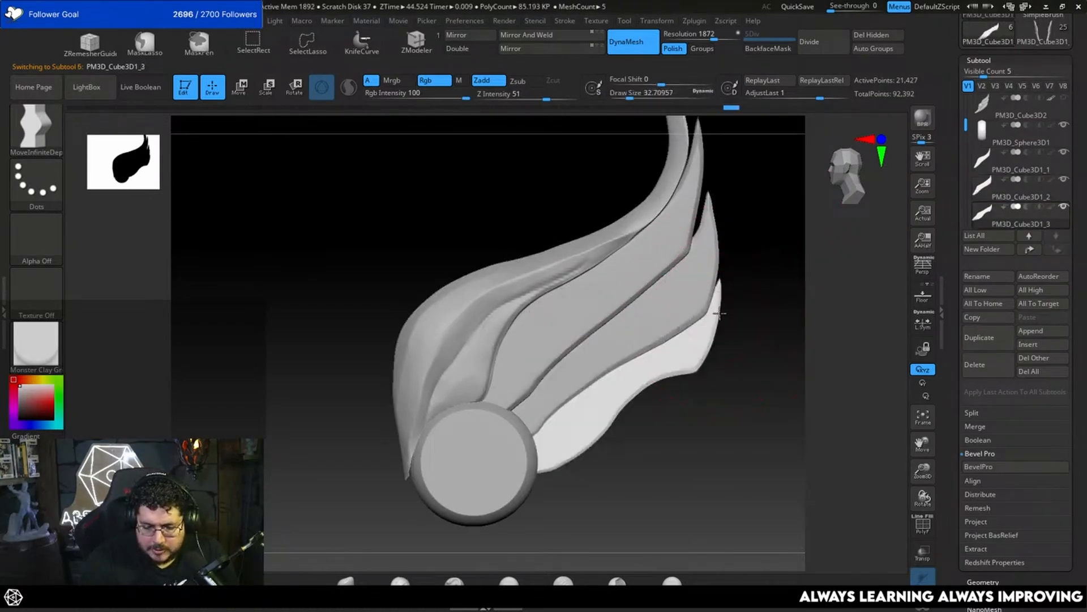
left_click_drag(760, 285, 751, 332, "alt")
left_click_drag(748, 262, 752, 301, "alt")
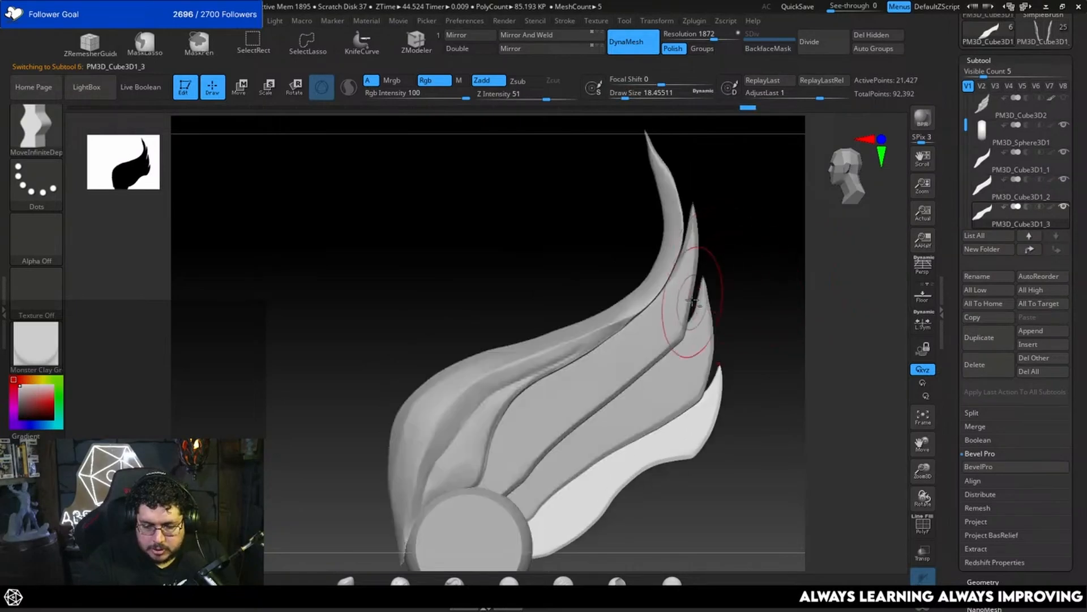
Step: Reshape the upper ends of the second and third feathers in turn, refining the third feather's tip at draw sizes 26.87 and 8.42
left_click(690, 297, "alt")
key("space")
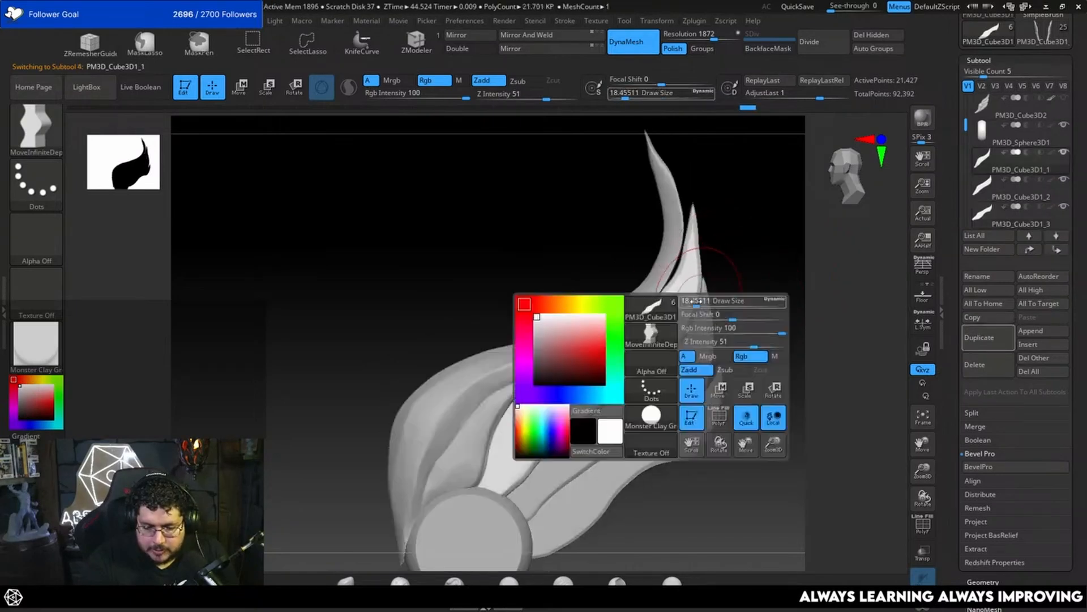
left_click(707, 316, "alt")
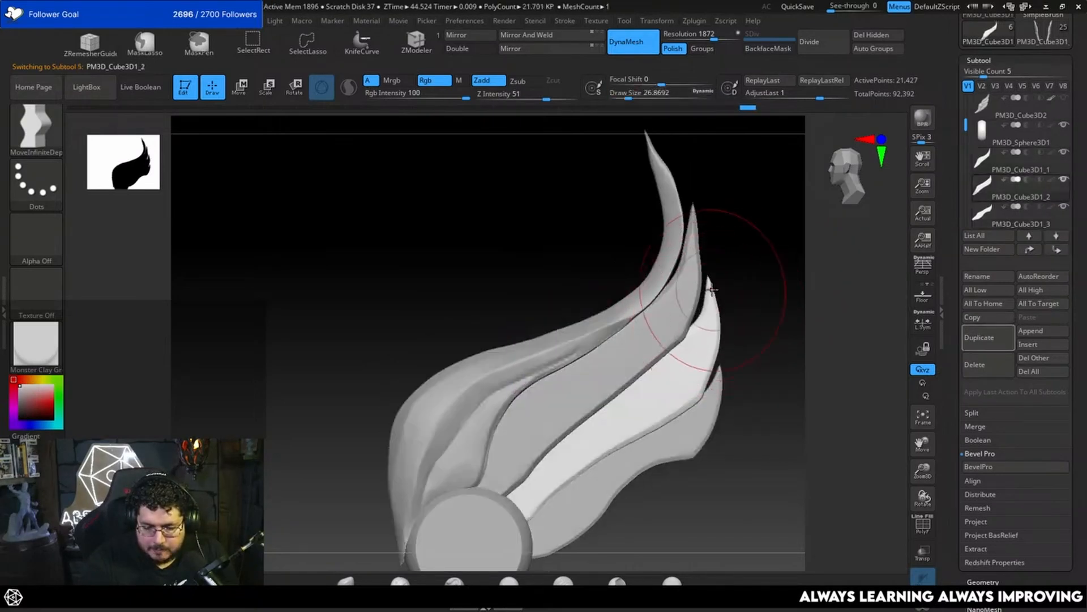
key("space")
left_click_drag(712, 290, 705, 289)
left_click_drag(708, 287, 701, 303)
key("space")
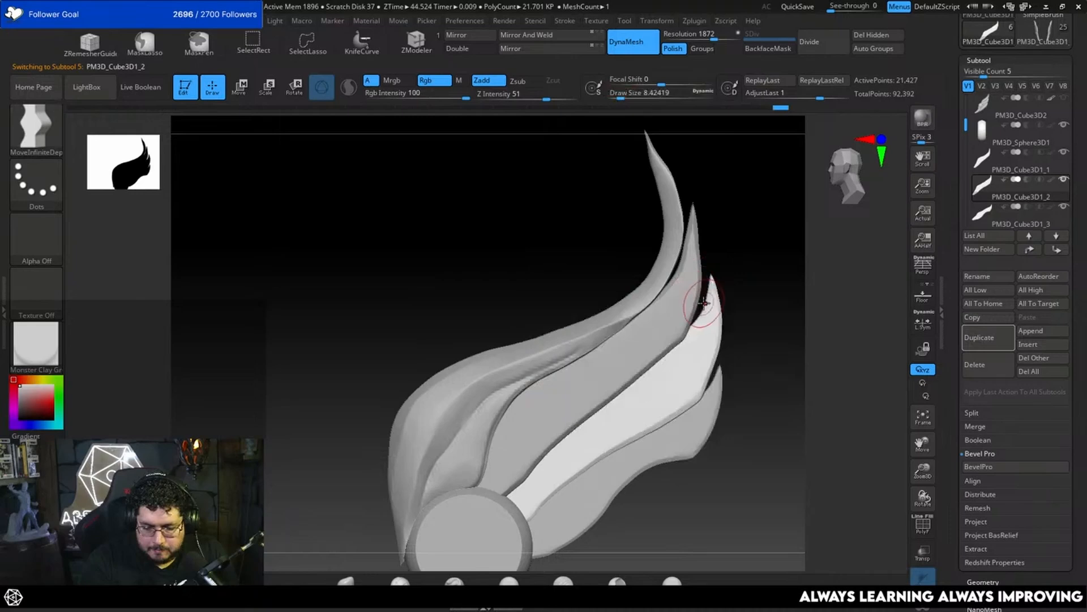
Step: Select the second feather and curve its upper part and tip with MoveInfiniteDepth at draw sizes 20.01 and 16.97
left_click(688, 266, "alt")
key("space")
left_click_drag(688, 265, 691, 264)
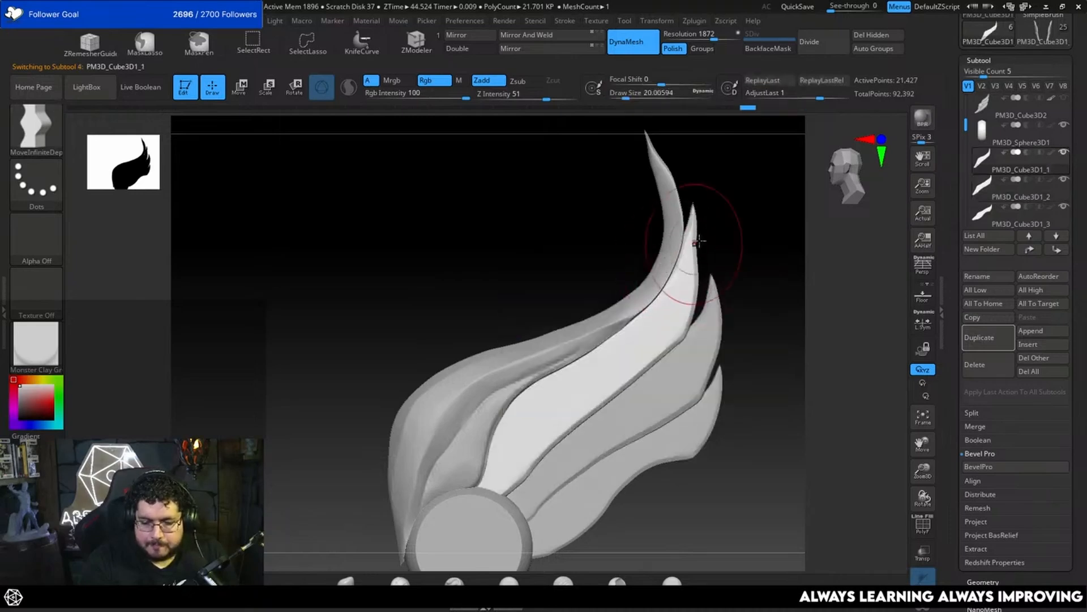
right_click_drag(699, 242, 739, 242)
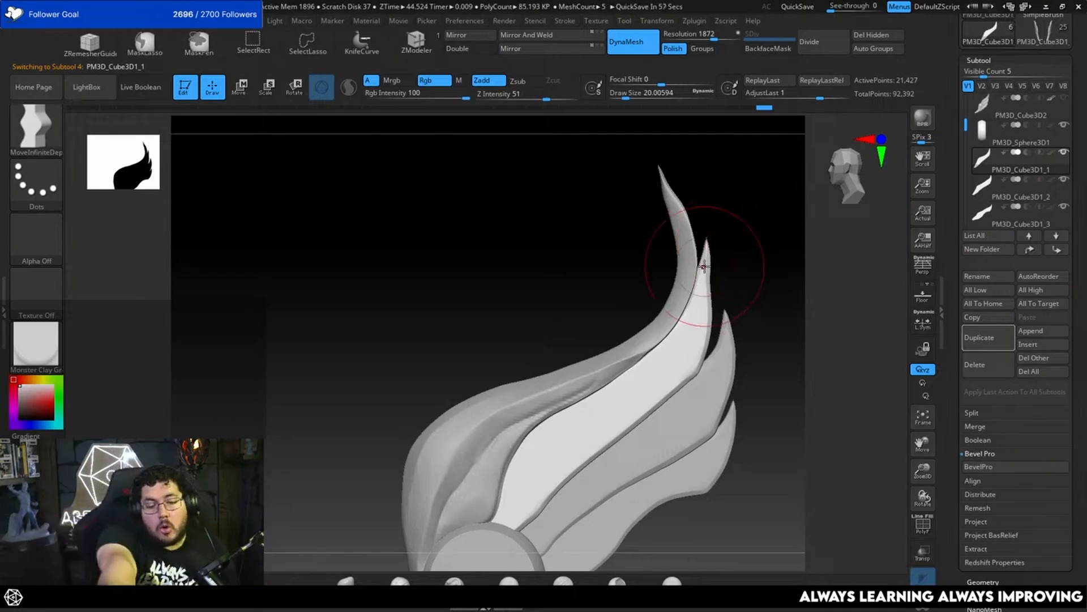
key("space")
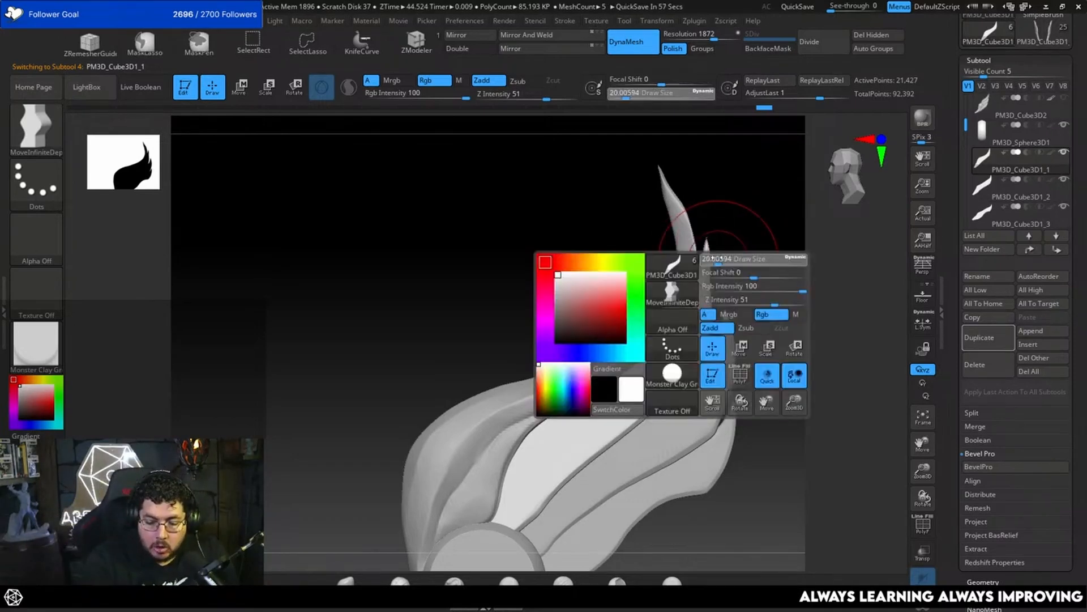
left_click(716, 266)
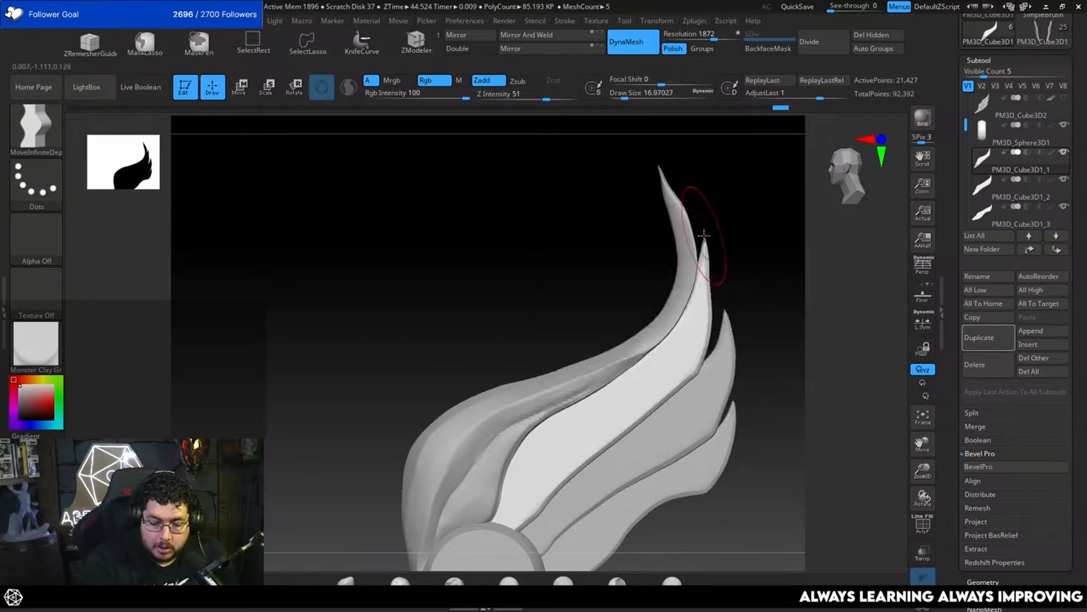
key("space")
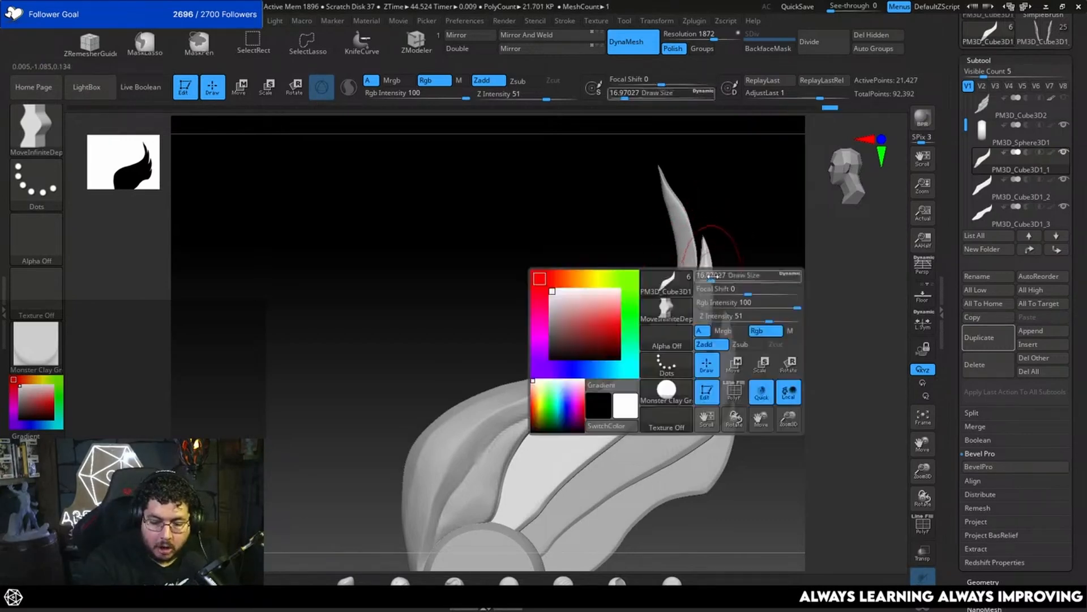
left_click_drag(710, 272, 715, 272)
left_click_drag(712, 282, 719, 299)
left_click_drag(743, 304, 665, 303)
mouse_move(793, 271)
left_mouse_down("shift")
mouse_move(748, 330)
mouse_move(742, 379)
mouse_move(657, 459)
mouse_move(673, 434)
mouse_move(696, 456)
mouse_move(669, 376)
mouse_move(671, 334)
mouse_move(619, 316)
mouse_move(653, 314)
left_mouse_up("shift")
key("b")
key("m")
key("v")
key("space")
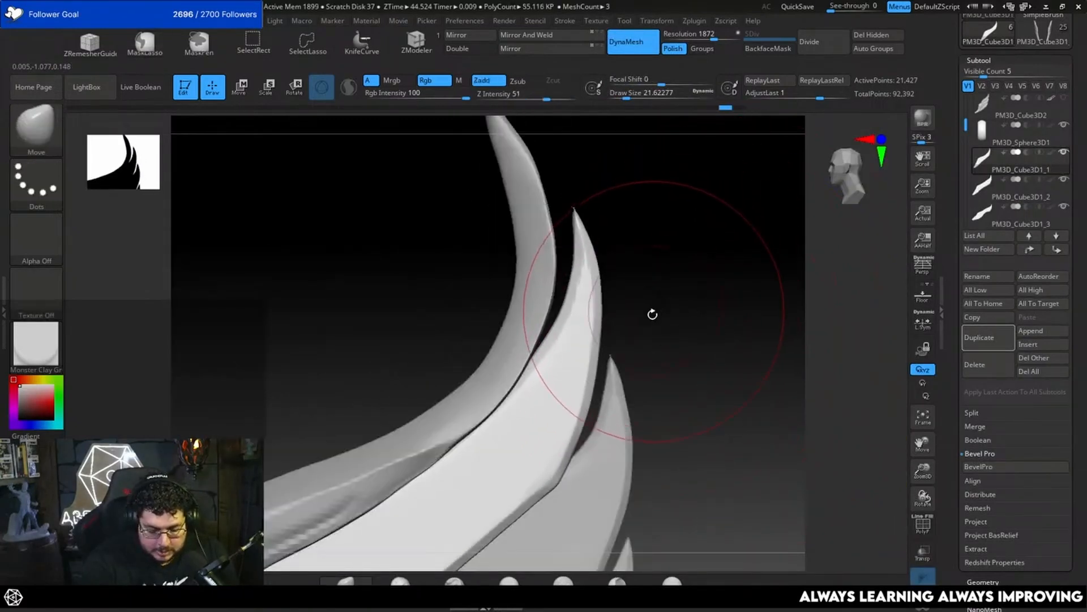
key("b")
key("m")
key("i")
Step: Refine the second feather's tip curve and lower outer corner with MoveInfiniteDepth at draw sizes 14.20 and 8.42
key("space")
left_click(582, 321)
left_click_drag(573, 321, 578, 319)
left_click_drag(651, 357, 666, 282, "alt")
key("space")
left_click_drag(627, 338, 615, 339)
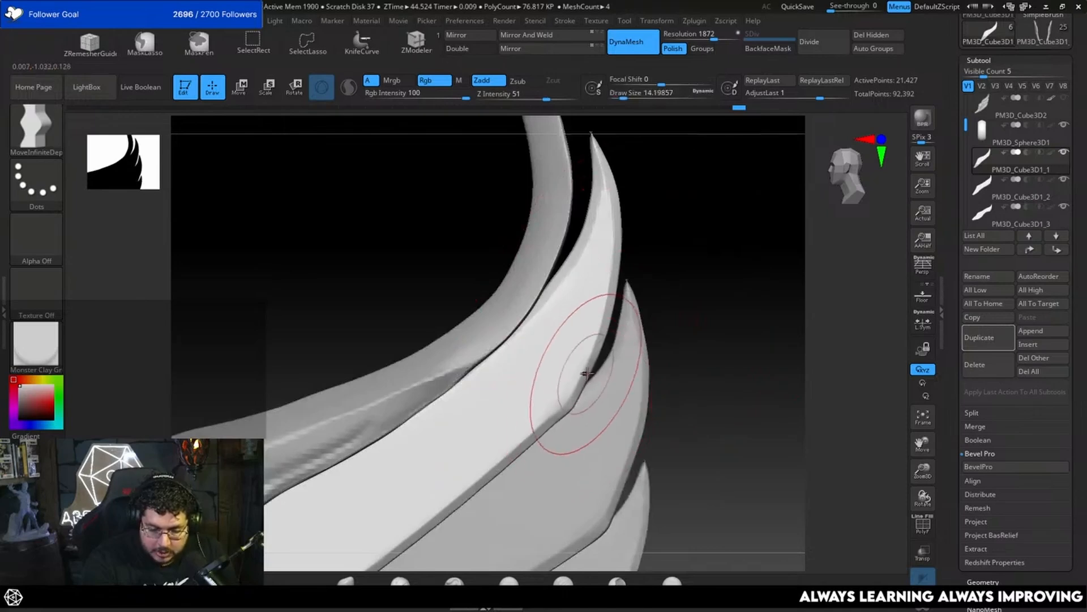
left_click_drag(587, 373, 572, 402)
key("space")
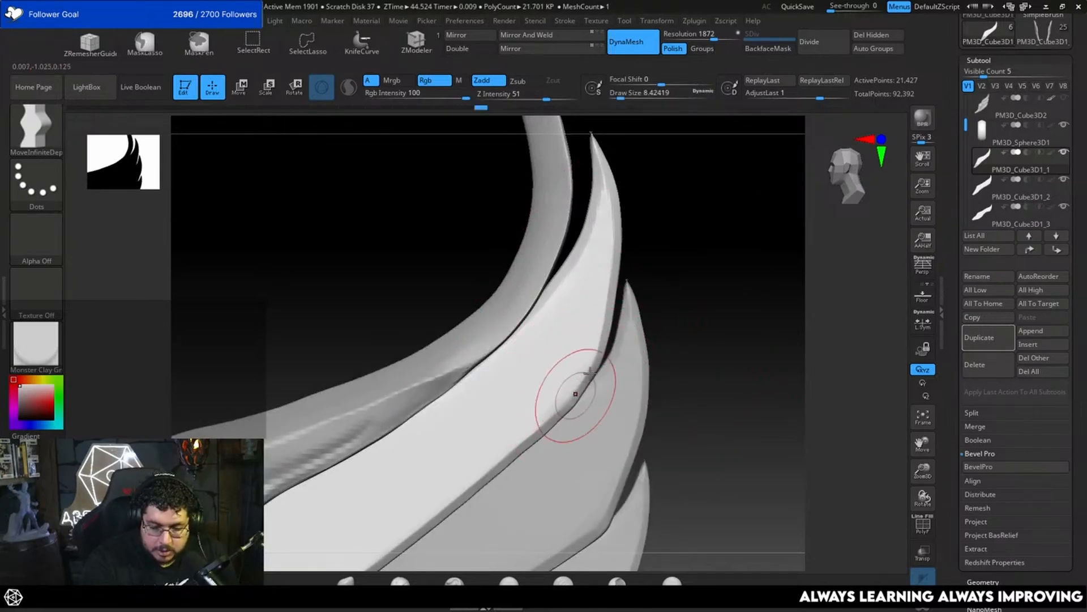
mouse_move(604, 320)
left_mouse_down()
mouse_move(613, 297)
mouse_move(655, 323)
mouse_move(707, 311)
mouse_move(675, 360)
left_mouse_up()
Step: Smooth the second feather's overall curve at draw sizes 39.14, 43.76 and 32.71, undoing the stroke that bulges its upper part
key("space")
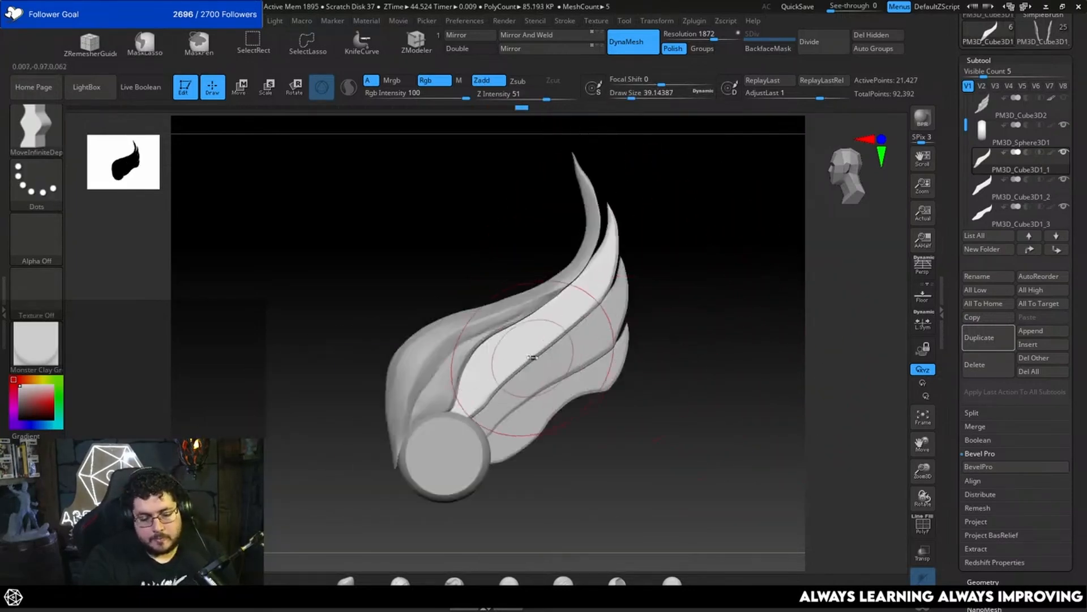
key("space")
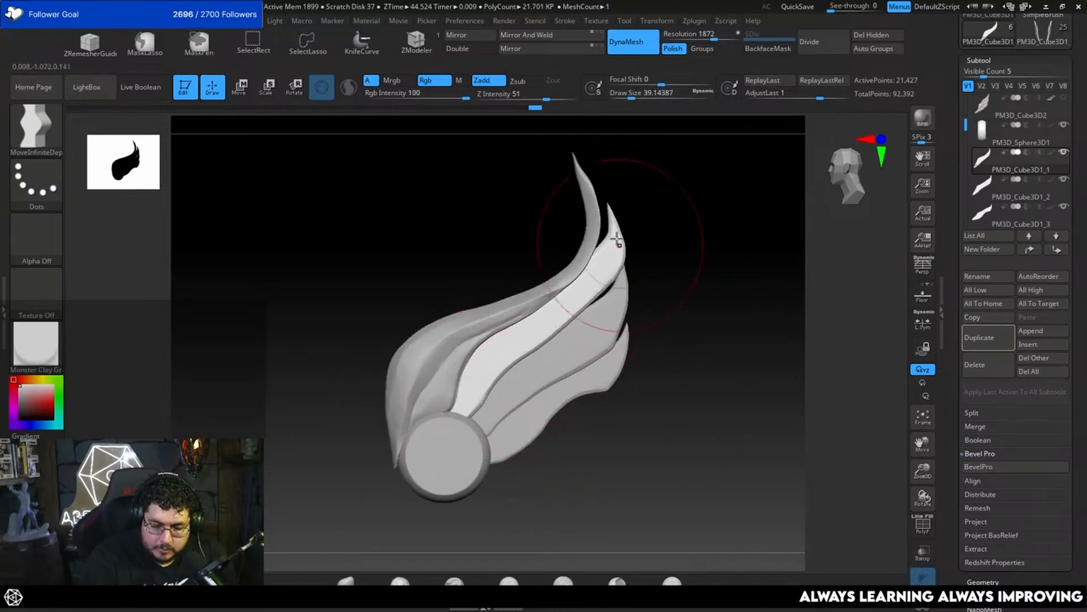
key("ctrl+z")
key("space")
left_click_drag(574, 323, 578, 324)
left_click_drag(574, 319, 580, 330)
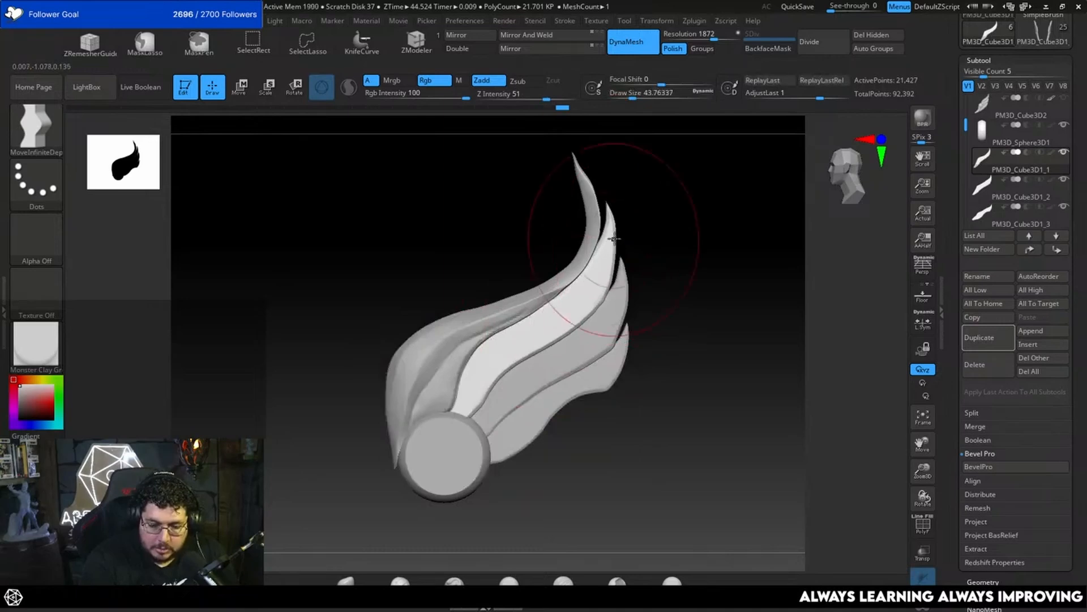
mouse_move(630, 247)
left_mouse_down("alt")
mouse_move(672, 291)
mouse_move(678, 274)
left_mouse_up("alt")
key("space")
left_click_drag(570, 350, 564, 351)
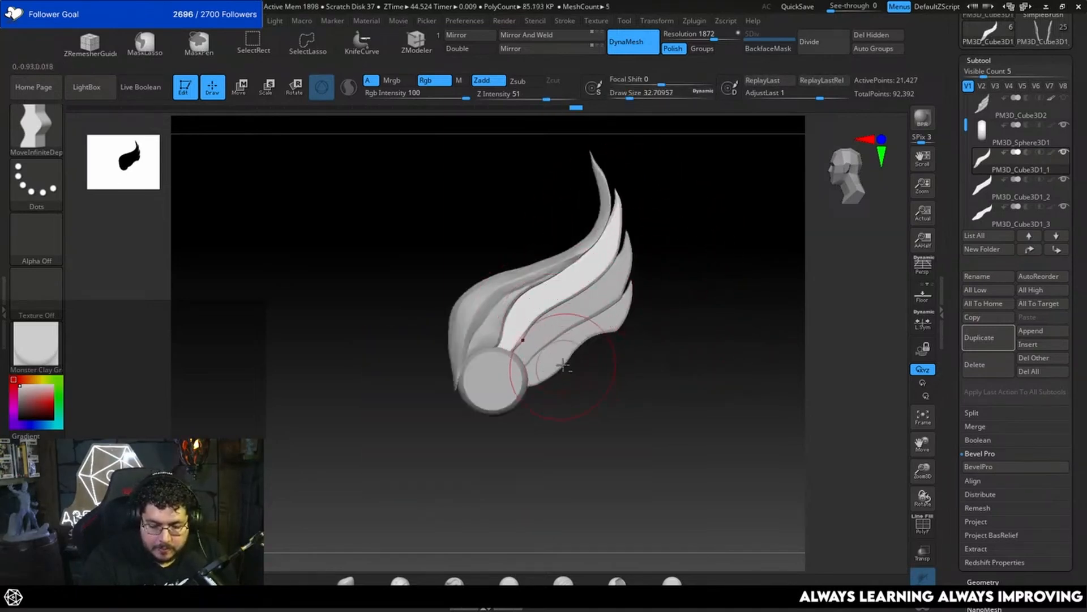
left_click_drag(609, 406, 610, 431, "alt")
Step: Select the fourth feather and push its body and tip outward with MoveInfiniteDepth at draw sizes 46.17 and 34.79
left_click(570, 365, "alt")
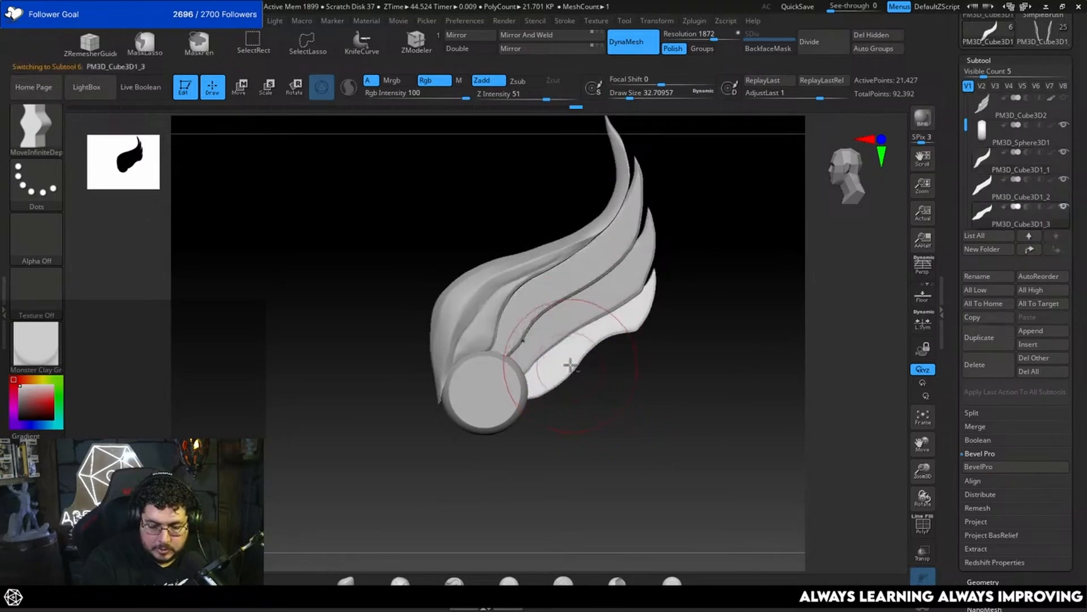
key("]")
left_click(595, 415)
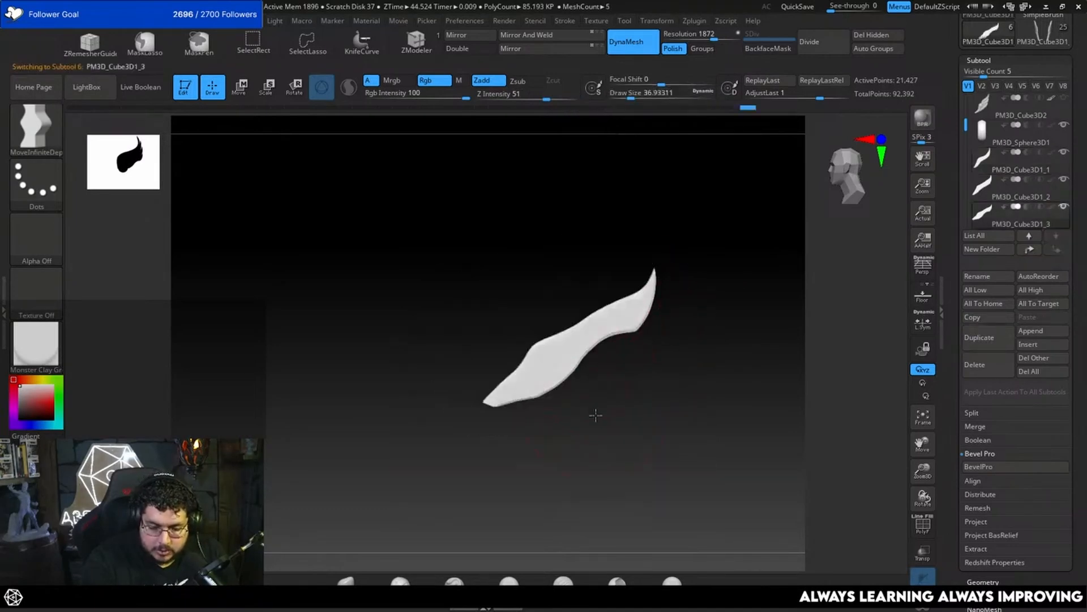
key("space")
mouse_move(578, 359)
left_mouse_down()
mouse_move(550, 335)
mouse_move(570, 348)
left_mouse_up()
key("ctrl+z")
key("space")
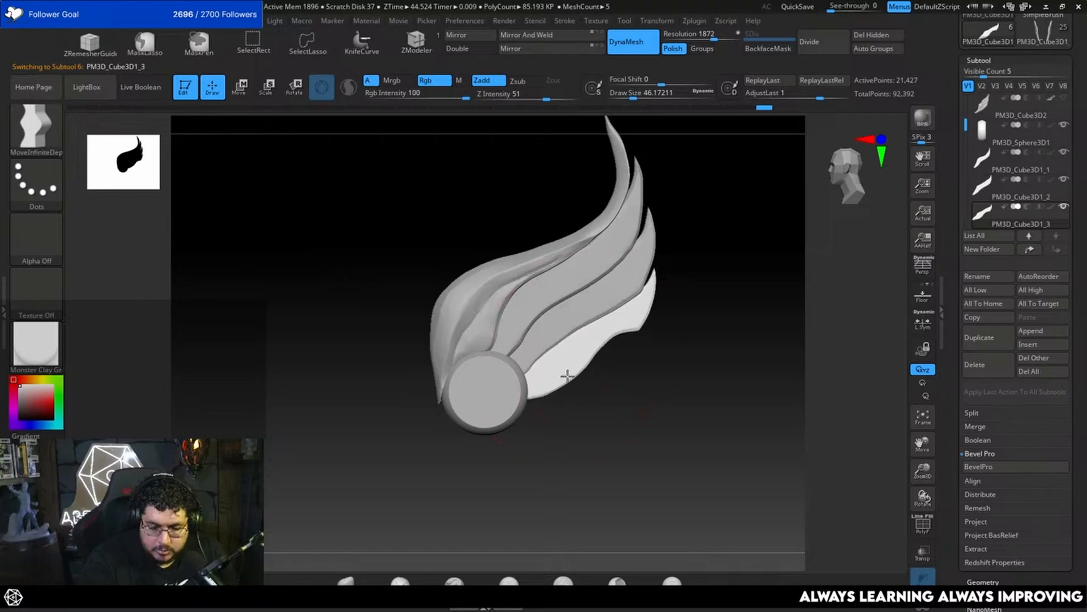
key("space")
mouse_move(624, 330)
left_mouse_down()
mouse_move(641, 324)
mouse_move(643, 304)
mouse_move(668, 300)
left_mouse_up()
key("space")
key("space")
left_click_drag(571, 339, 569, 339)
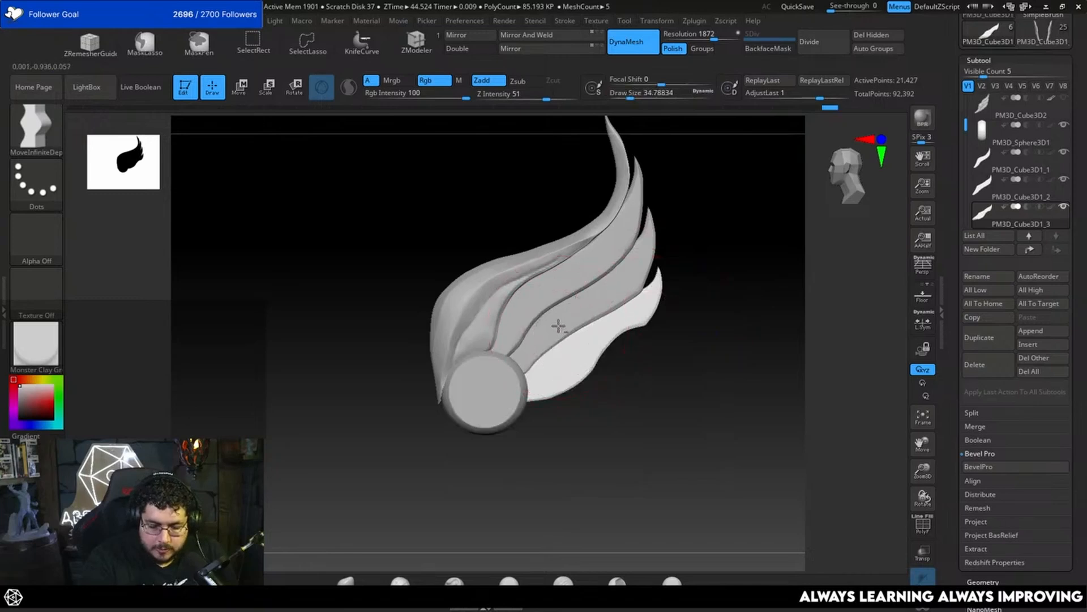
Step: Select the third feather, adjust its lower edge near the round disc with MoveInfiniteDepth, and undo the last stroke
left_click(586, 329, "alt")
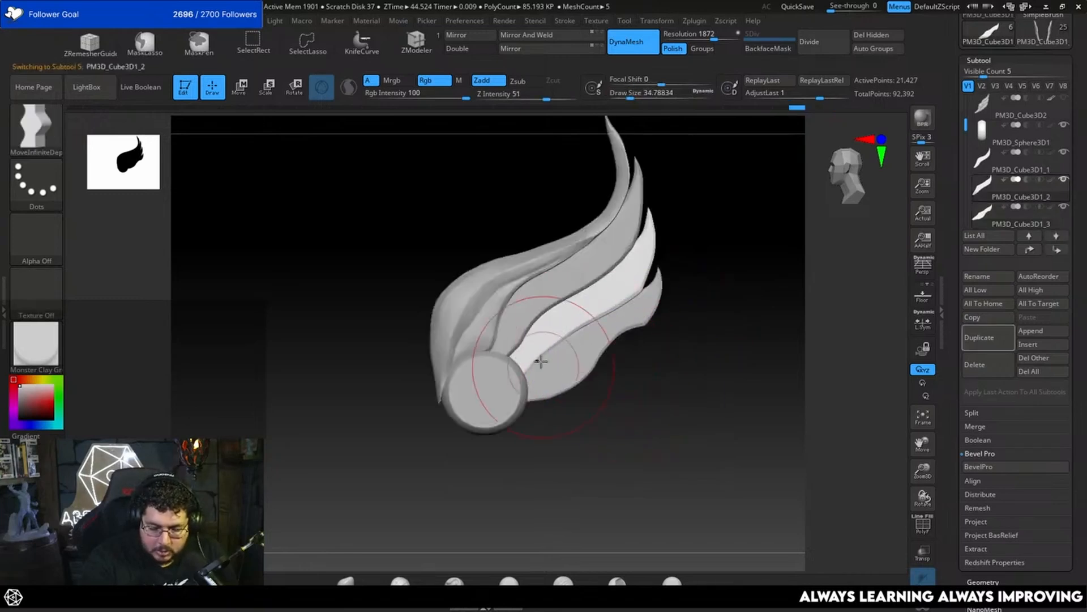
key("space")
left_click_drag(542, 371, 538, 371)
left_click_drag(542, 367, 581, 360)
key("ctrl+z")
key("space")
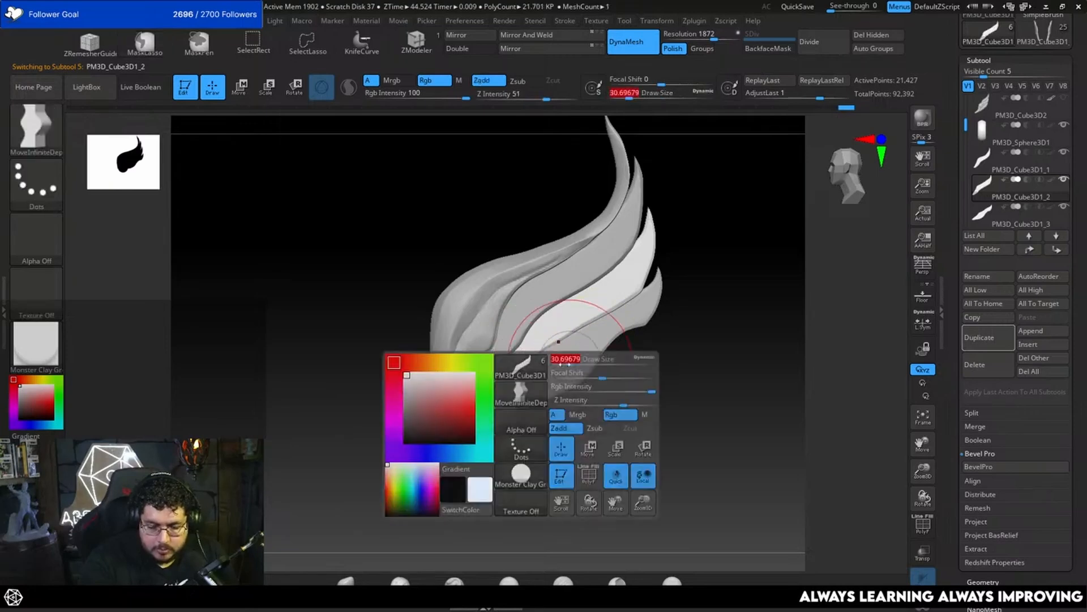
Step: Select the fourth feather and flatten its lower edge beside the round disc at draw size 30.70
left_click(544, 391, "alt")
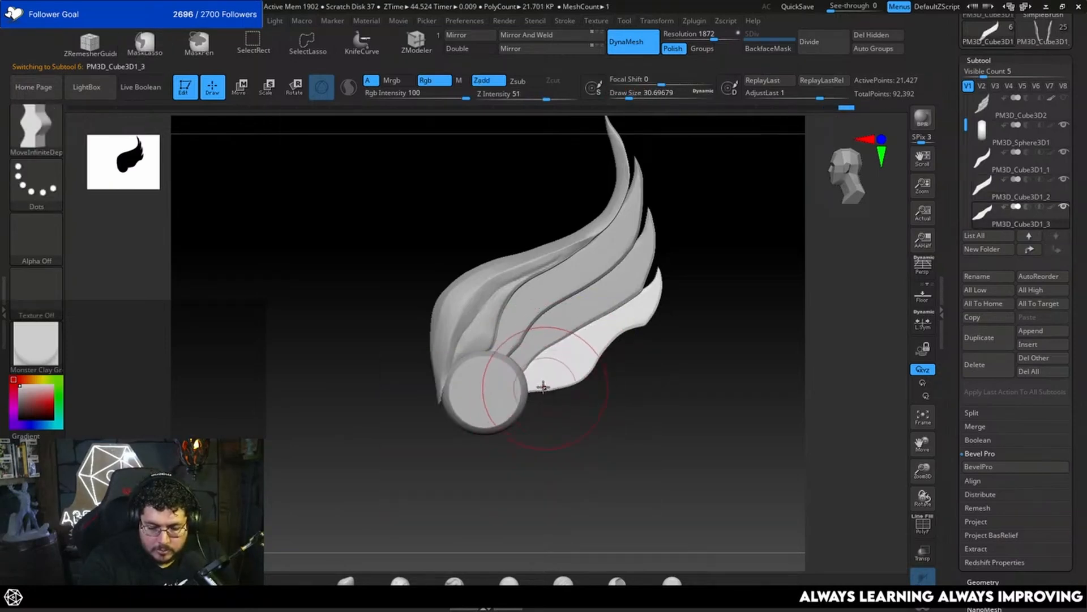
left_click_drag(557, 416, 592, 418, "shift")
left_click_drag(524, 413, 532, 412)
left_click_drag(566, 442, 515, 435, "shift")
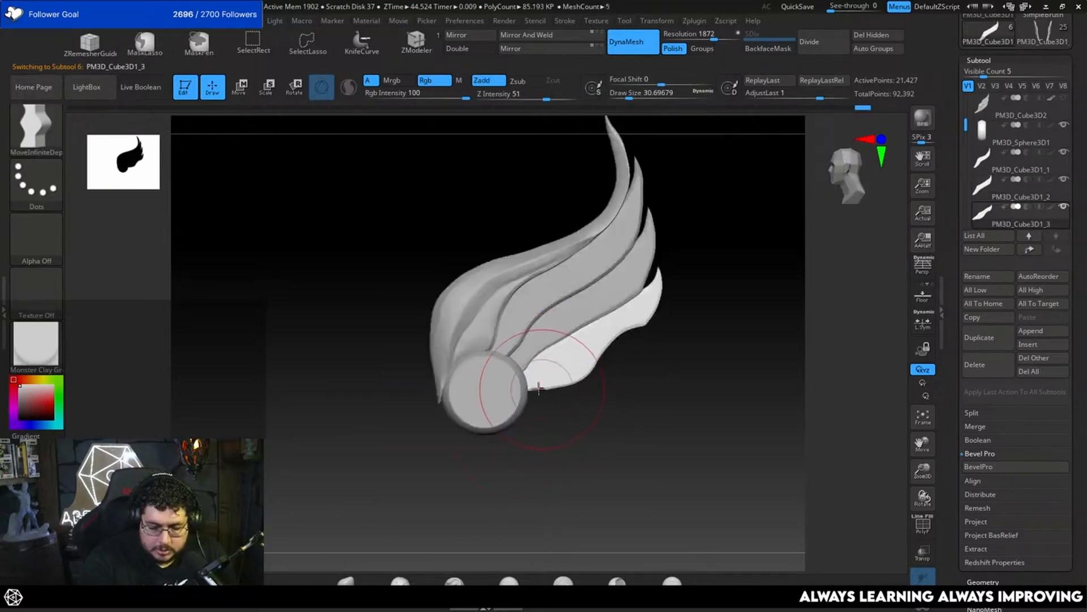
left_click_drag(589, 398, 592, 408, "alt")
Step: Select the third feather and even out its border with the fourth feather at draw size 18.46
key("space")
mouse_move(572, 343)
left_mouse_down()
mouse_move(546, 343)
mouse_move(556, 343)
left_mouse_up()
key("space")
left_click(547, 335, "alt")
key("space")
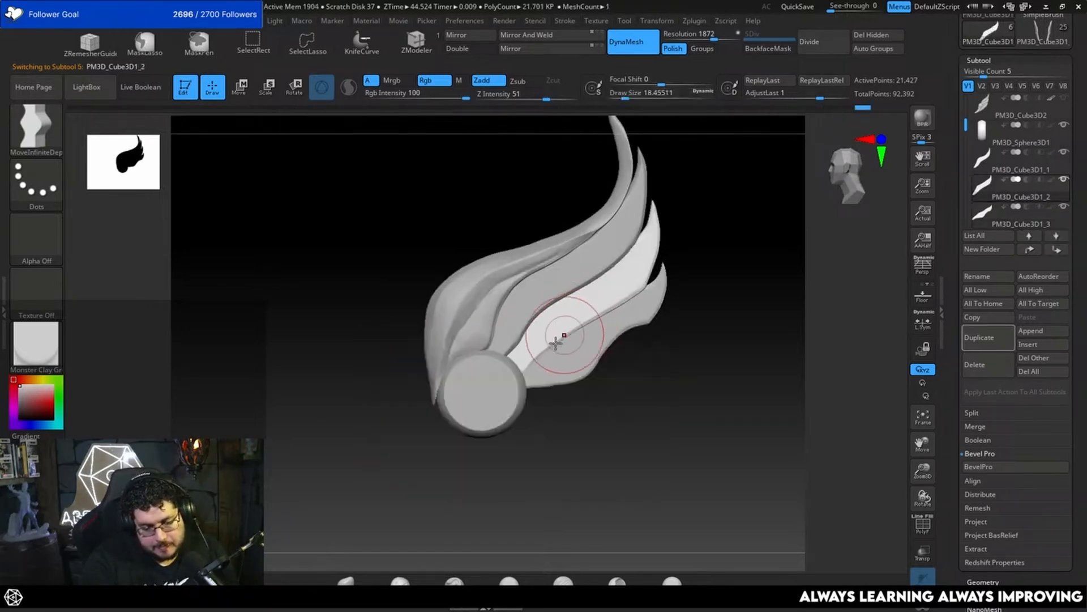
Step: Show the old wing PM3D_Cube3D2 over the new feathers to compare silhouettes, and hide it again
left_click_drag(602, 424, 672, 364, "alt")
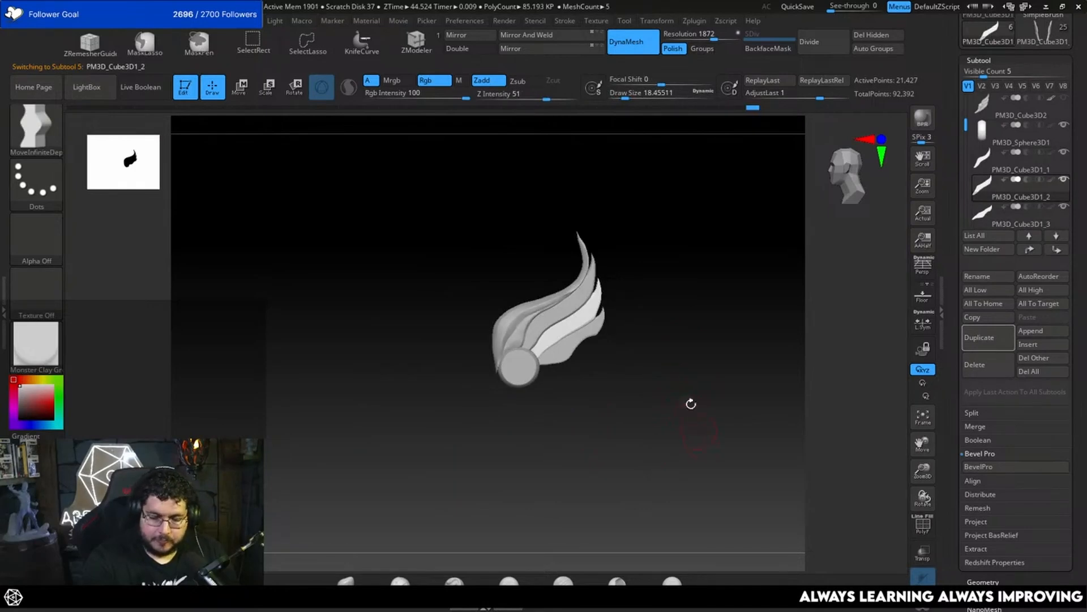
left_click(1063, 101)
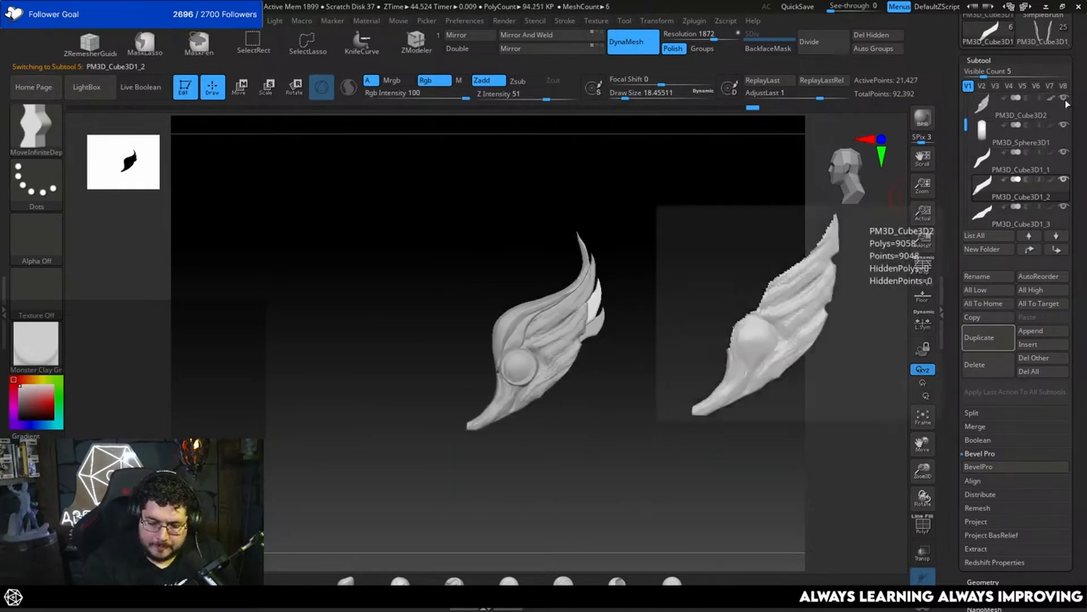
left_click(1065, 101)
left_click(1065, 101)
left_click(1065, 101)
Step: Duplicate the fourth feather and move the copy down and inward beneath it as a fifth feather
left_click_drag(679, 303, 640, 424, "alt")
left_click(584, 346, "alt")
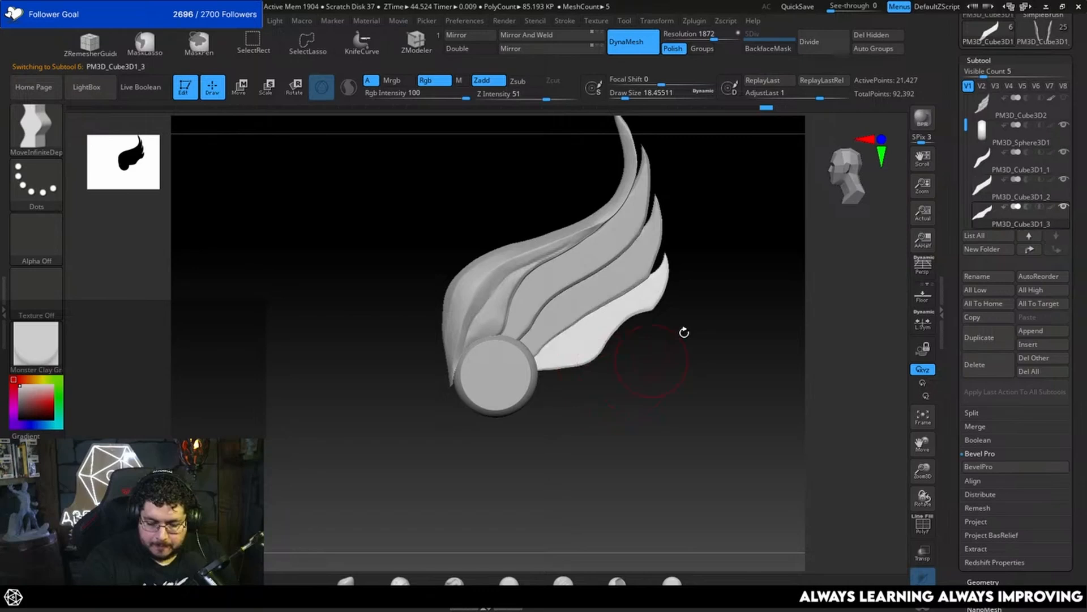
left_click(980, 345)
key("w")
left_click_drag(632, 271, 593, 338)
left_click_drag(644, 380, 714, 337)
key("q")
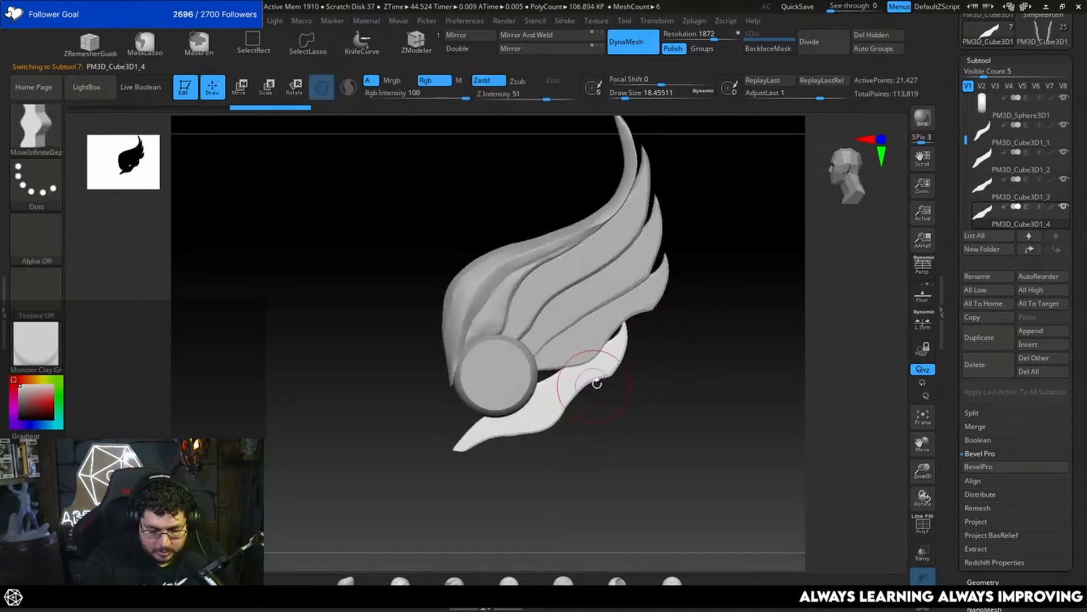
Step: Bend the fifth feather's outer tip outward and upward and narrow its lower end with MoveInfiniteDepth at draw size 51.19
key("b")
key("m")
key("v")
key("b")
key("m")
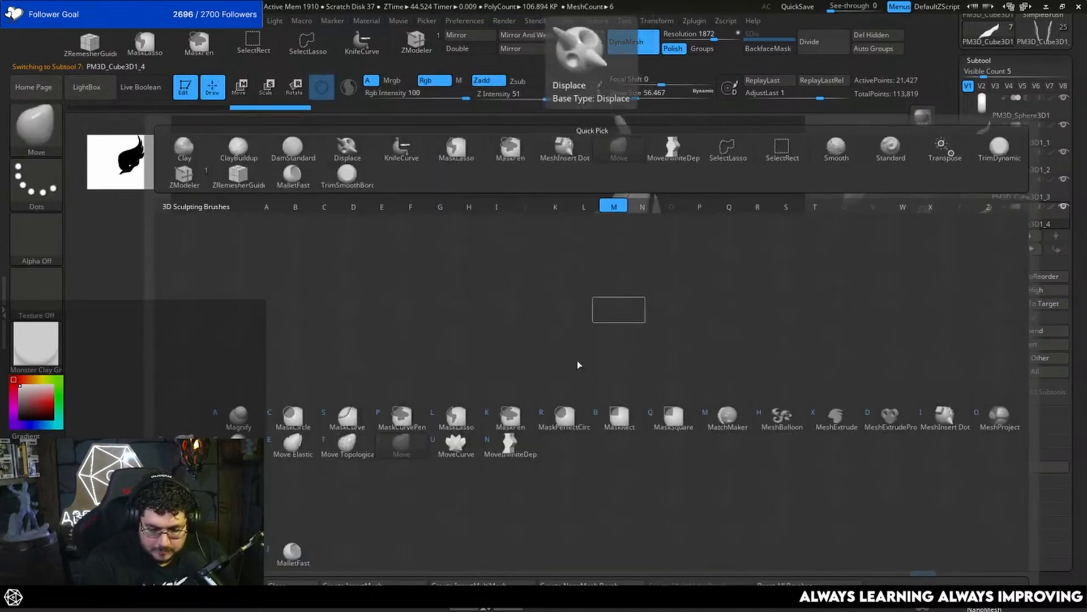
key("n")
key("space")
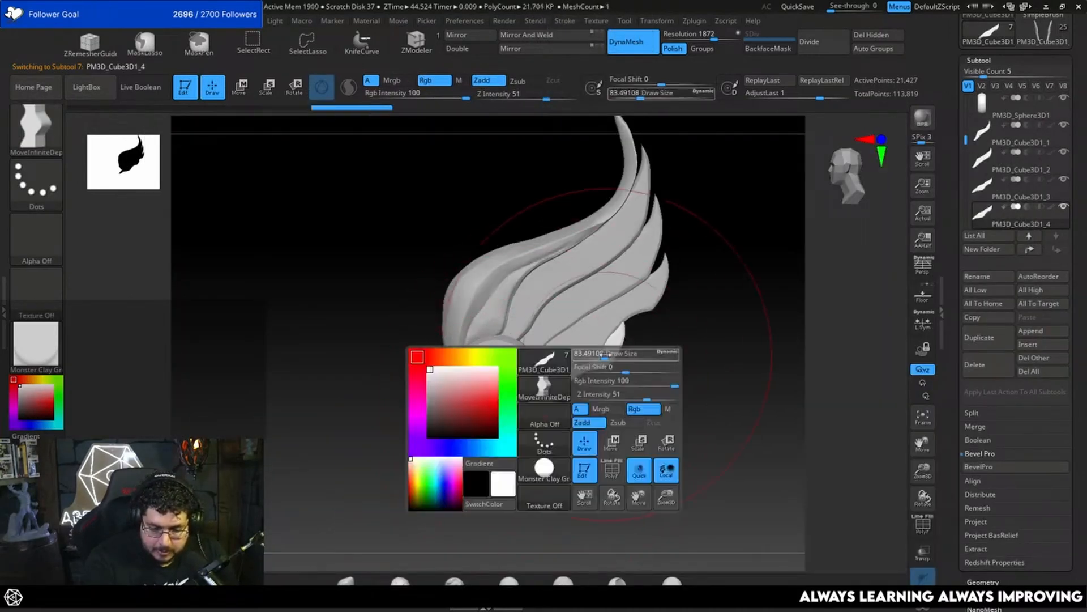
left_click_drag(605, 355, 599, 355)
left_click_drag(611, 347, 635, 359)
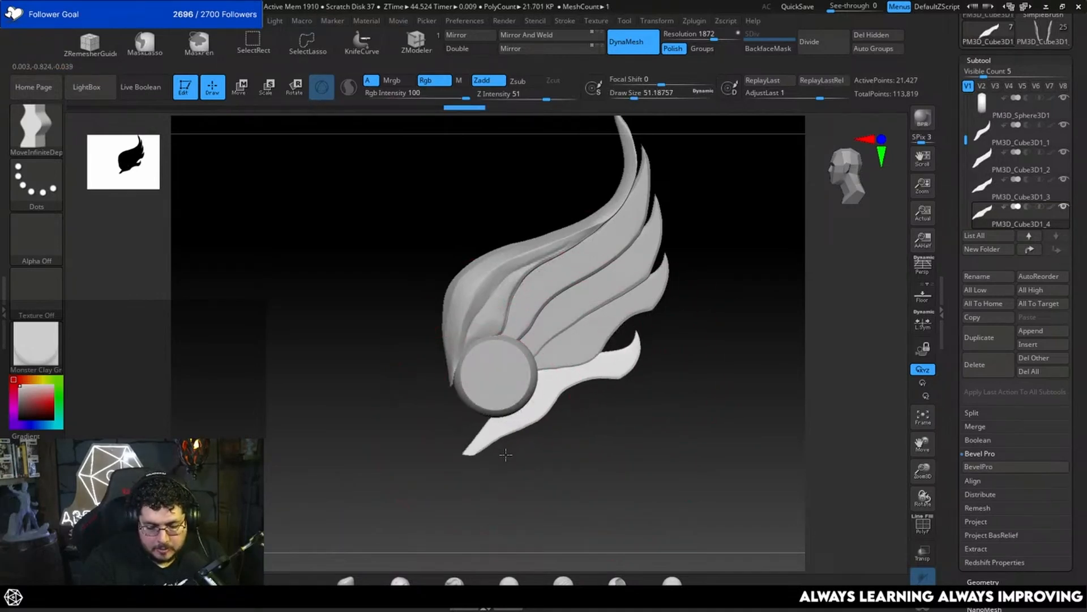
left_click_drag(505, 454, 527, 429)
Step: Pull the fifth feather's lower tip inward below the round disc at draw size 51.19 and focal shift -59
key("space")
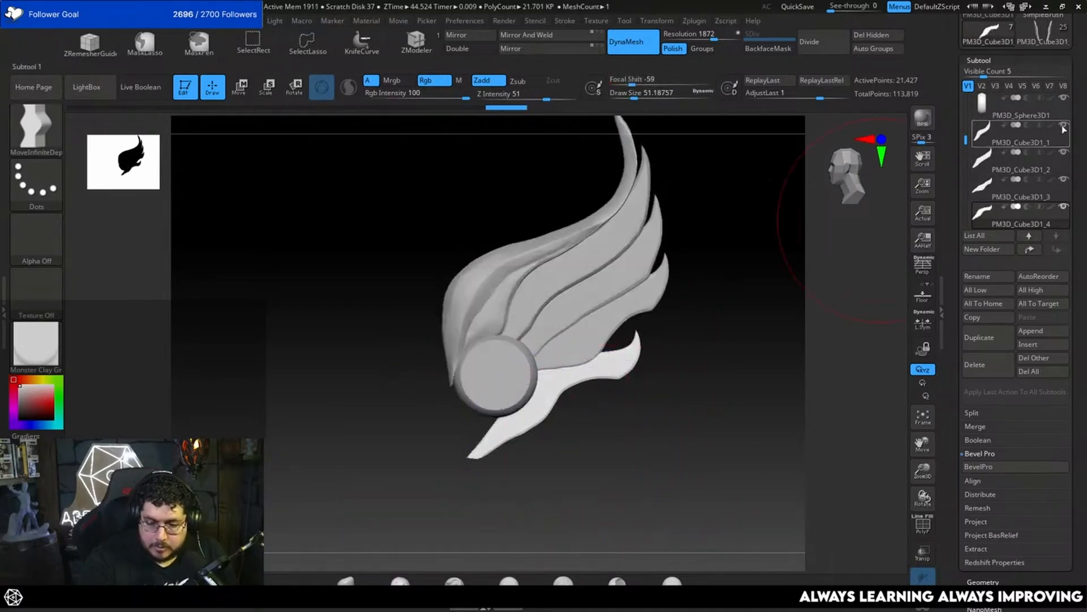
left_click_drag(966, 140, 967, 100)
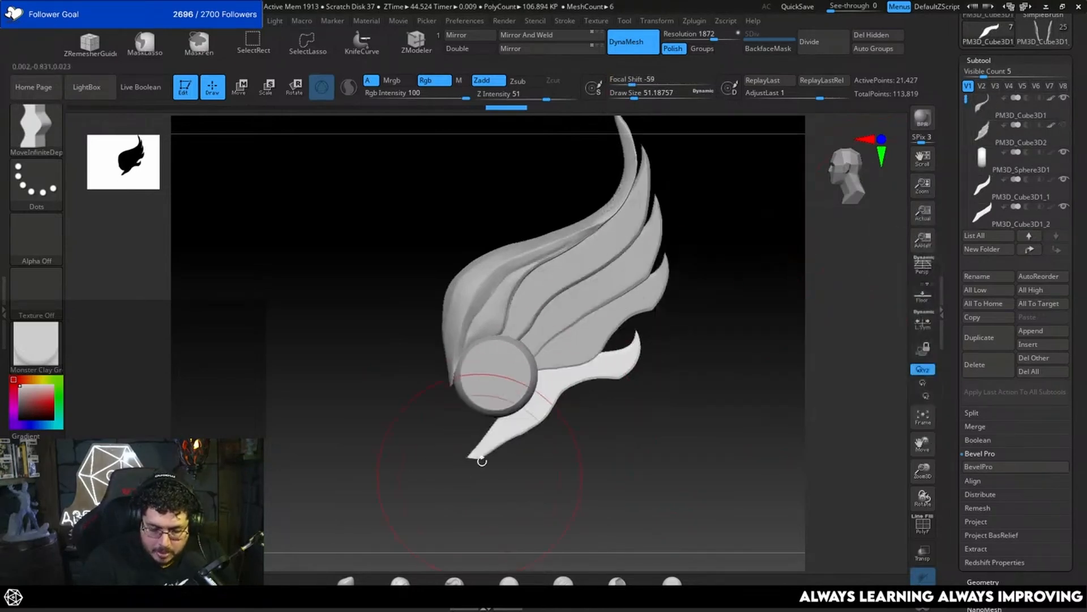
key("space")
left_click(510, 441)
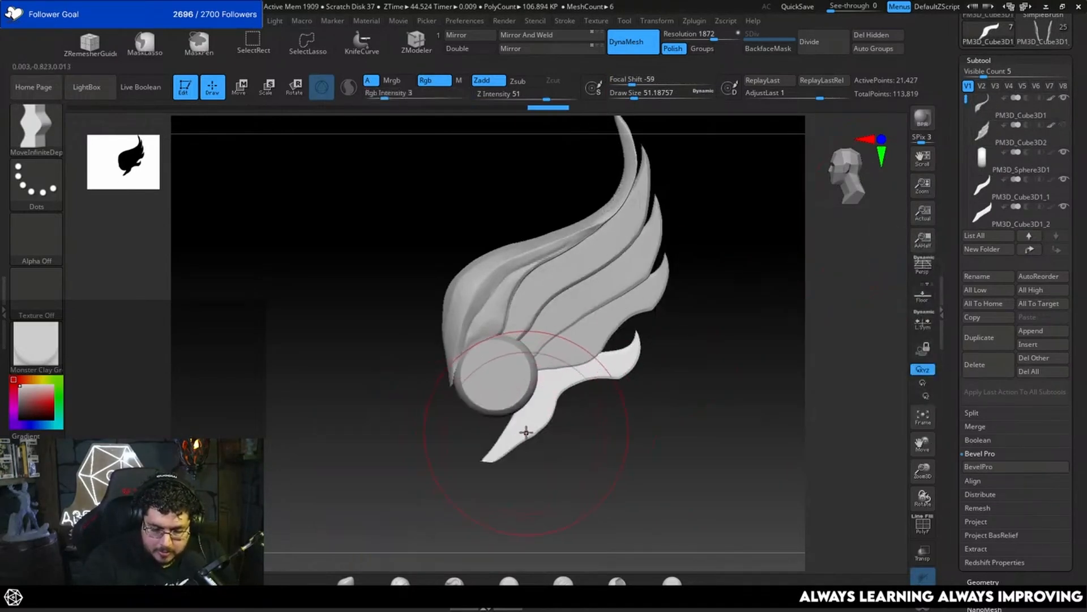
key("space")
mouse_move(525, 429)
left_mouse_down()
mouse_move(515, 429)
mouse_move(552, 428)
mouse_move(514, 415)
left_mouse_up()
Step: Adjust the outer edge of the fifth feather's lower half at draw size 21.62 and focal shift -73
key("space")
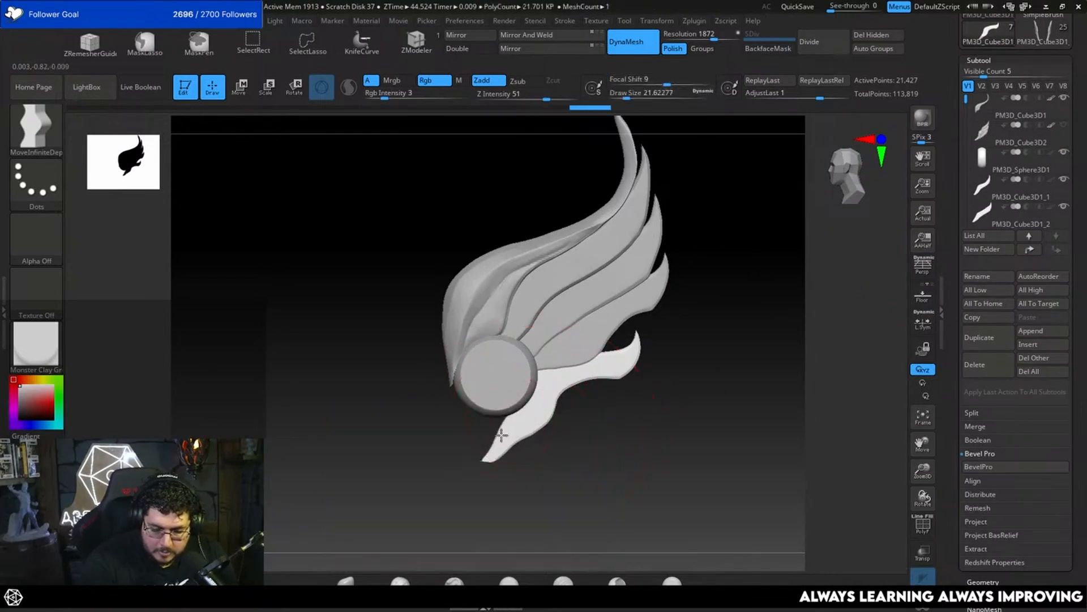
key("space")
left_click(543, 434)
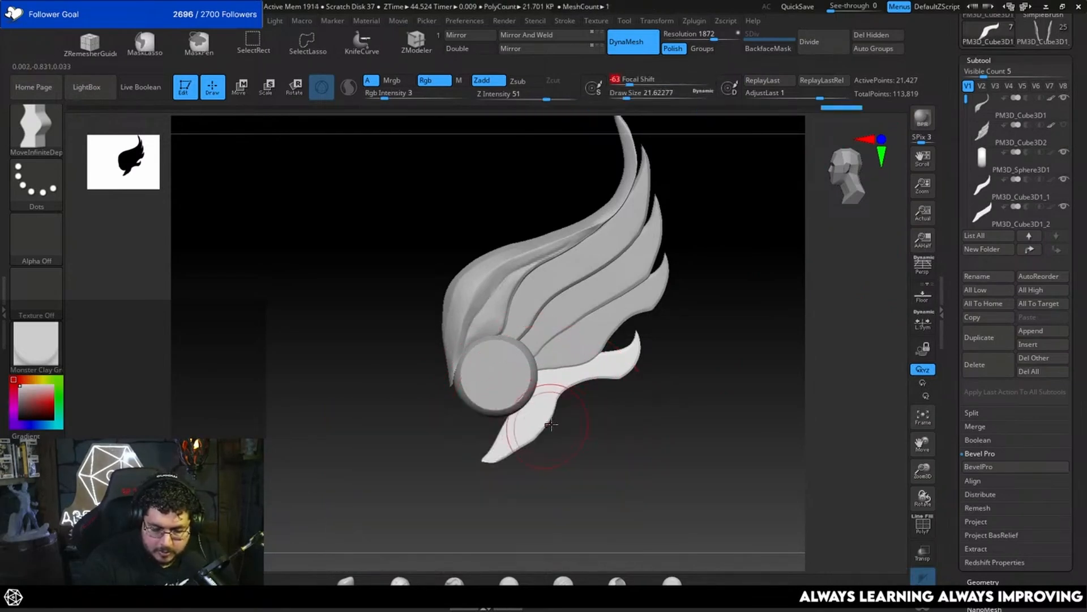
mouse_move(586, 434)
left_mouse_down("alt")
mouse_move(604, 369)
mouse_move(603, 398)
left_mouse_up("alt")
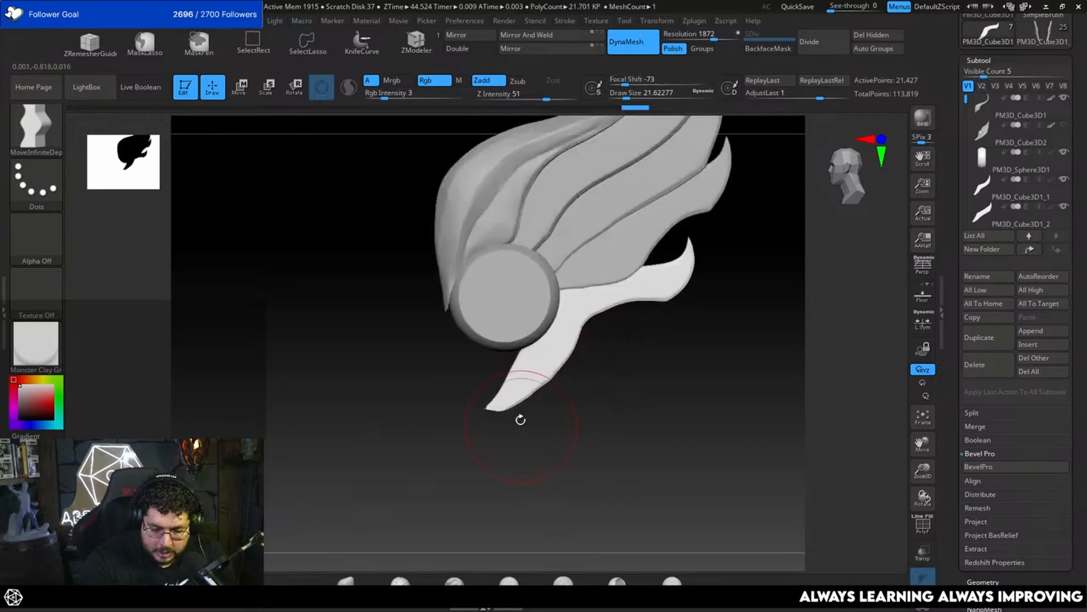
Step: Try to reshape the fifth feather's lower tip at draw size 12.91, then at draw size 25.05 with focal shift -100
key("space")
left_click_drag(519, 398, 514, 398)
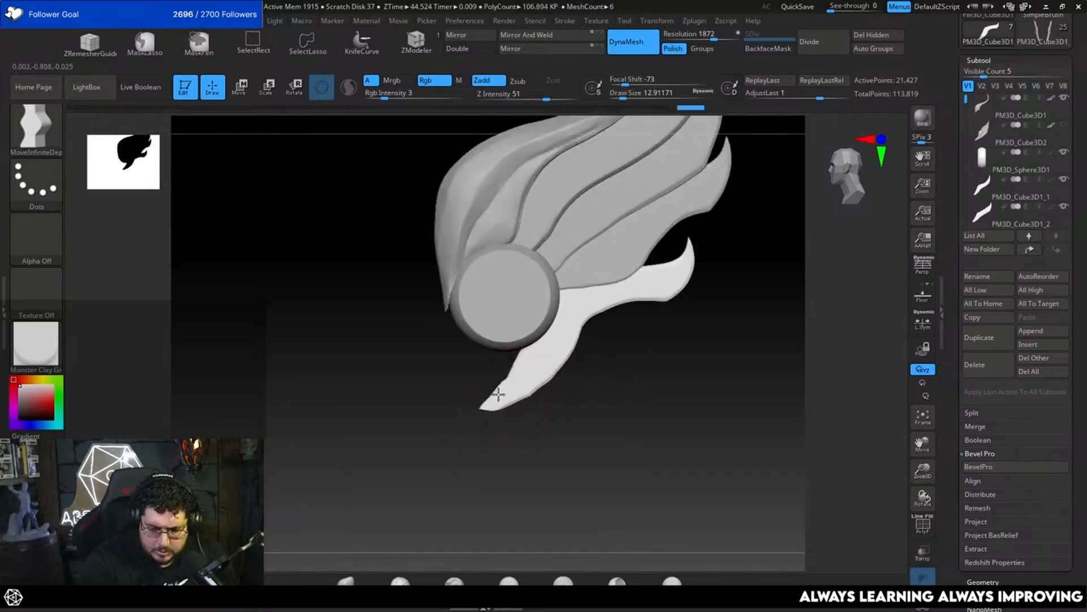
key("space")
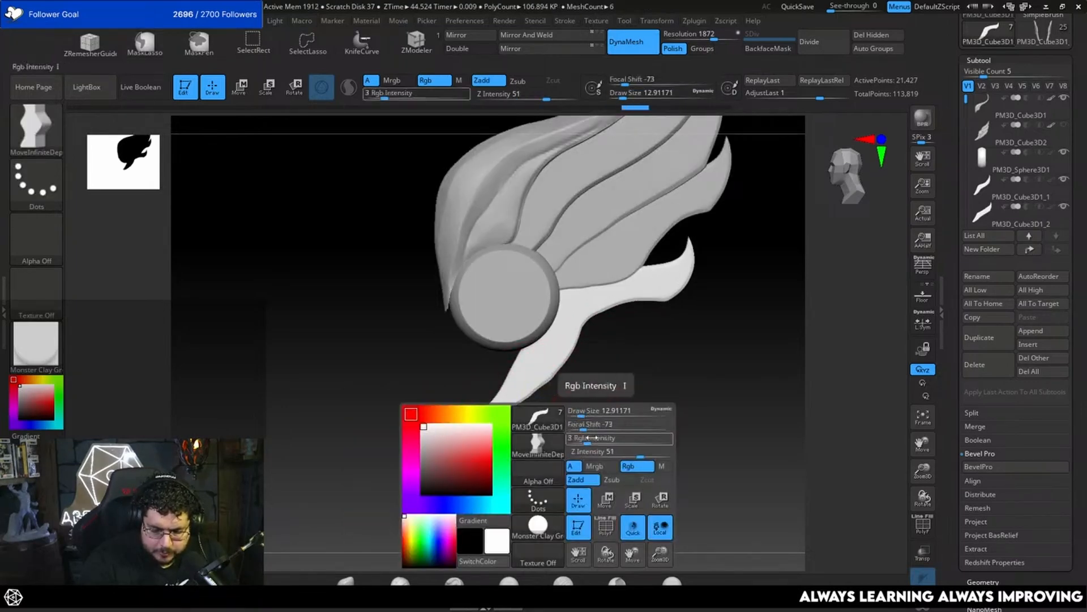
left_click_drag(581, 424, 566, 429)
key("space")
left_click_drag(530, 378, 534, 378)
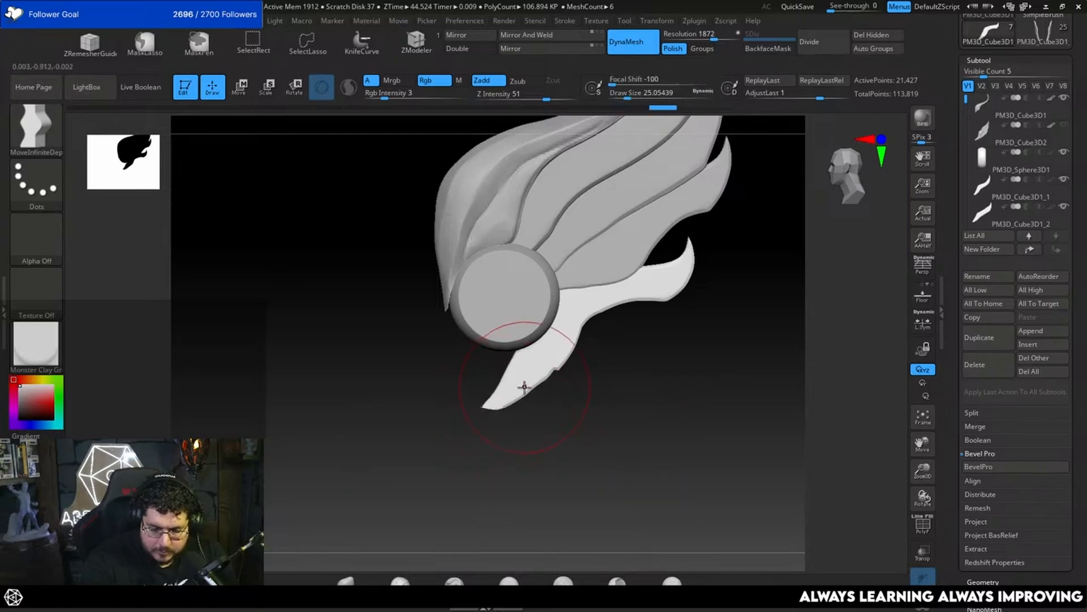
Step: Curve the fifth feather's lower tip into a smooth hook and even its outer edge at focal shift -15 and draw size 14.20
key("space")
left_click_drag(573, 428, 609, 429)
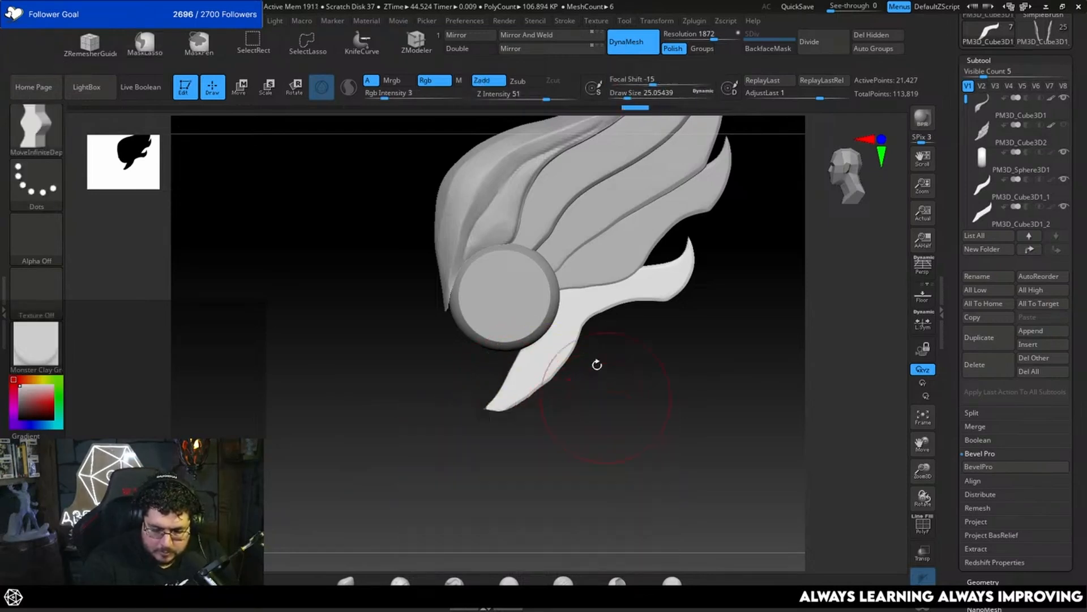
mouse_move(516, 399)
left_mouse_down()
mouse_move(566, 371)
mouse_move(577, 344)
mouse_move(566, 365)
left_mouse_up()
key("space")
left_click(568, 375)
key("space")
left_click(576, 344)
left_click_drag(688, 368, 517, 401, "alt")
left_click_drag(589, 363, 680, 439, "alt")
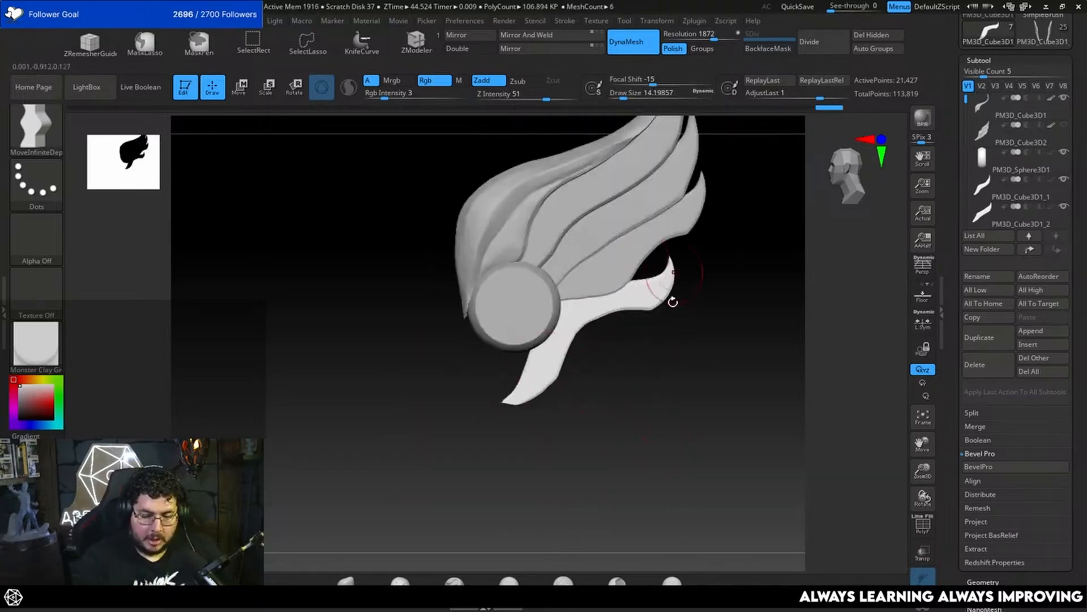
Step: Check the fifth feather on its own, then select the fourth feather and touch up its lower edge at draw size 18.46
left_click_drag(673, 302, 660, 396)
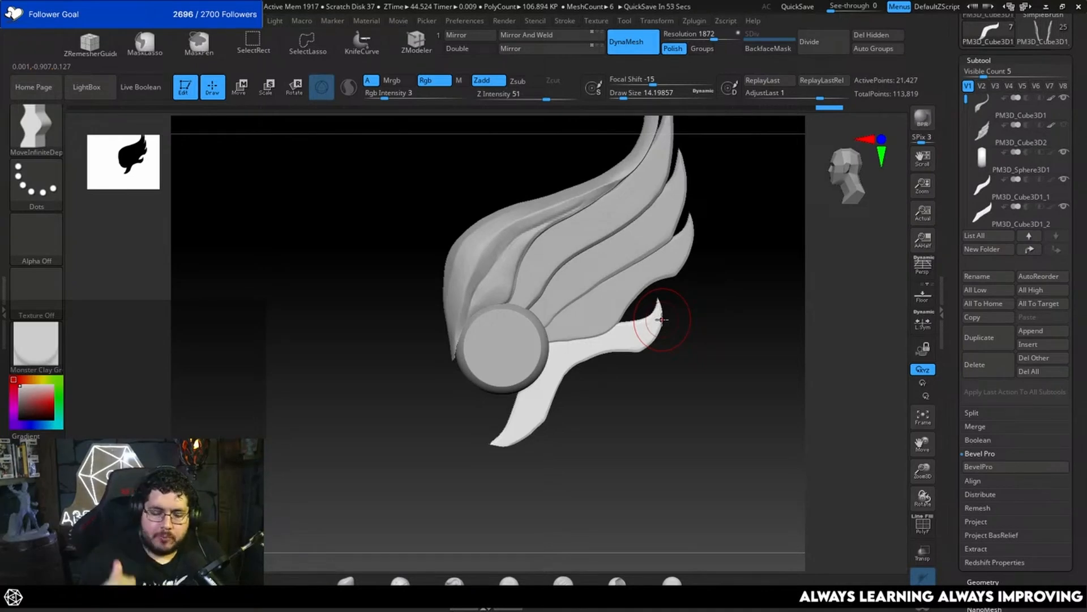
left_click_drag(717, 307, 725, 327, "alt")
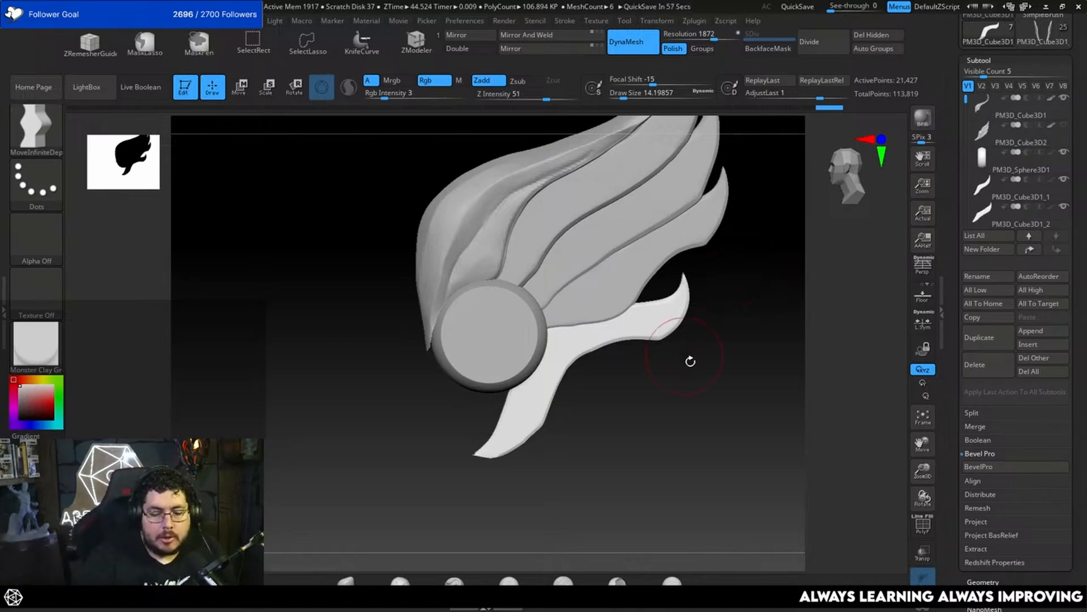
left_click_drag(690, 362, 726, 367)
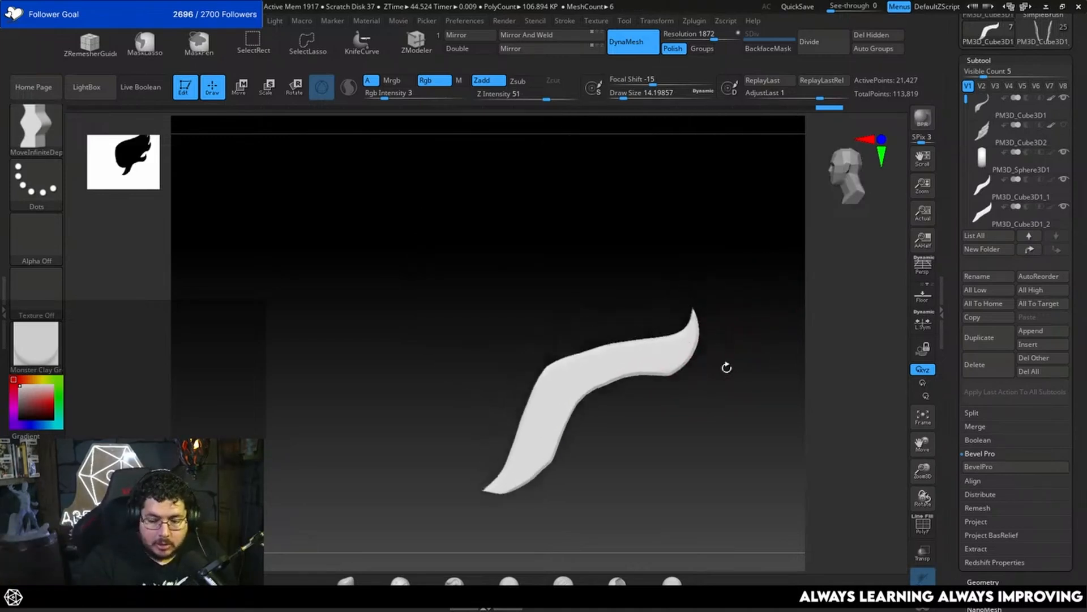
key("space")
mouse_move(639, 340)
left_mouse_down()
mouse_move(649, 339)
mouse_move(620, 340)
mouse_move(671, 299)
mouse_move(736, 322)
mouse_move(775, 258)
mouse_move(779, 274)
mouse_move(786, 248)
mouse_move(760, 304)
left_mouse_up()
left_click(642, 324, "alt")
key("space")
key("space")
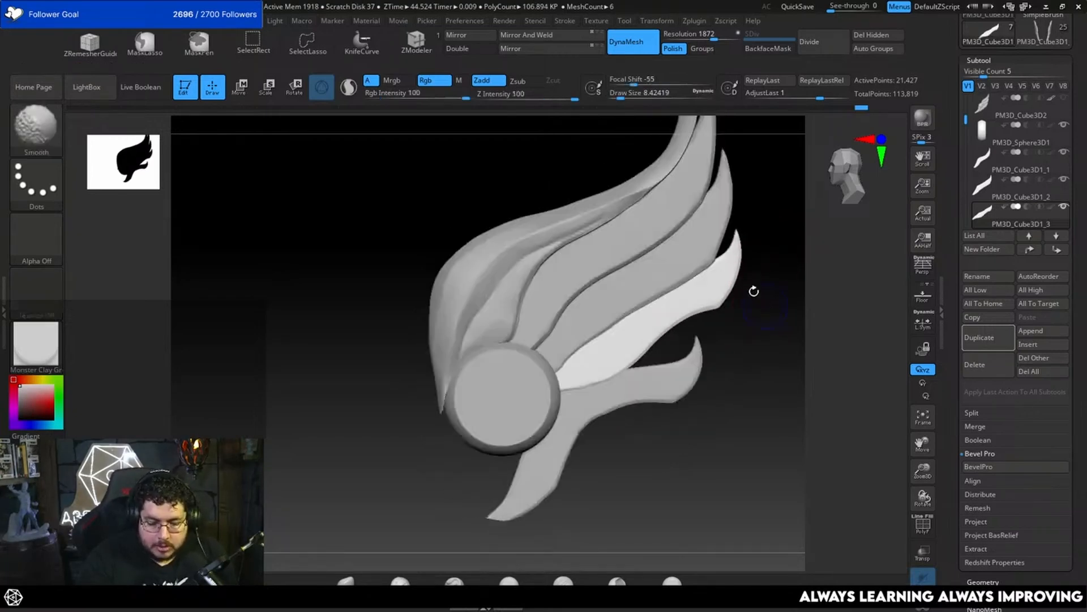
key("space")
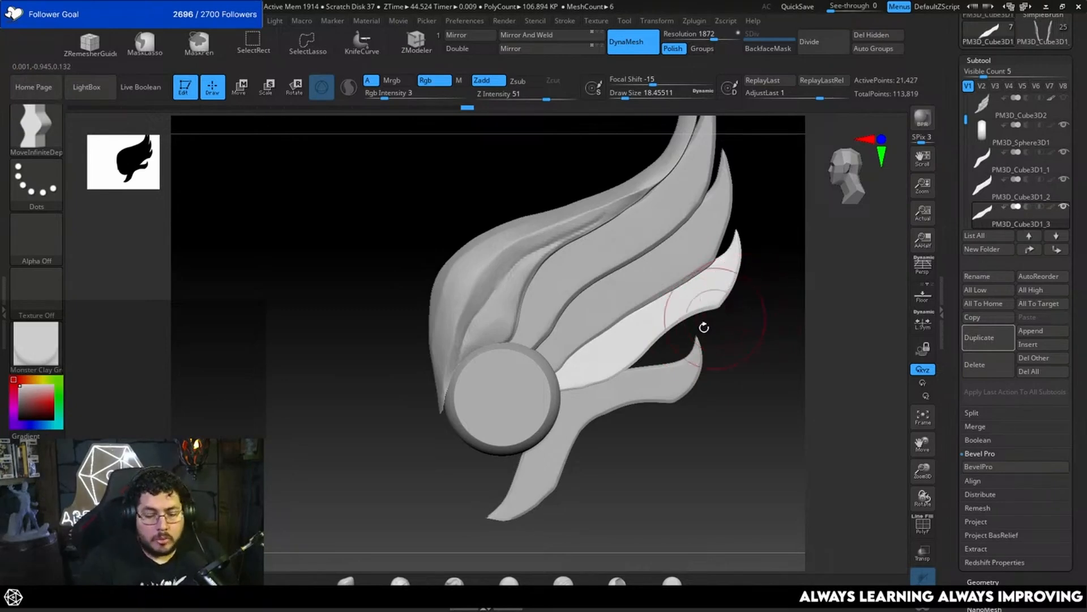
left_click_drag(721, 417, 691, 396)
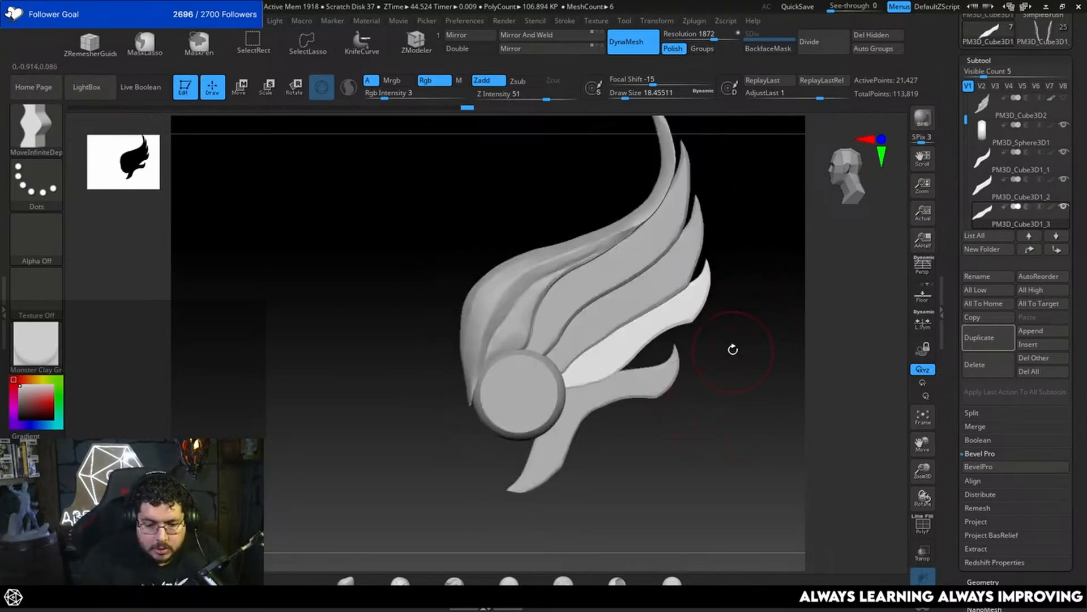
key("space")
left_click_drag(735, 342, 749, 379, "alt")
key("b")
key("c")
key("b")
key("space")
left_click_drag(529, 374, 522, 364)
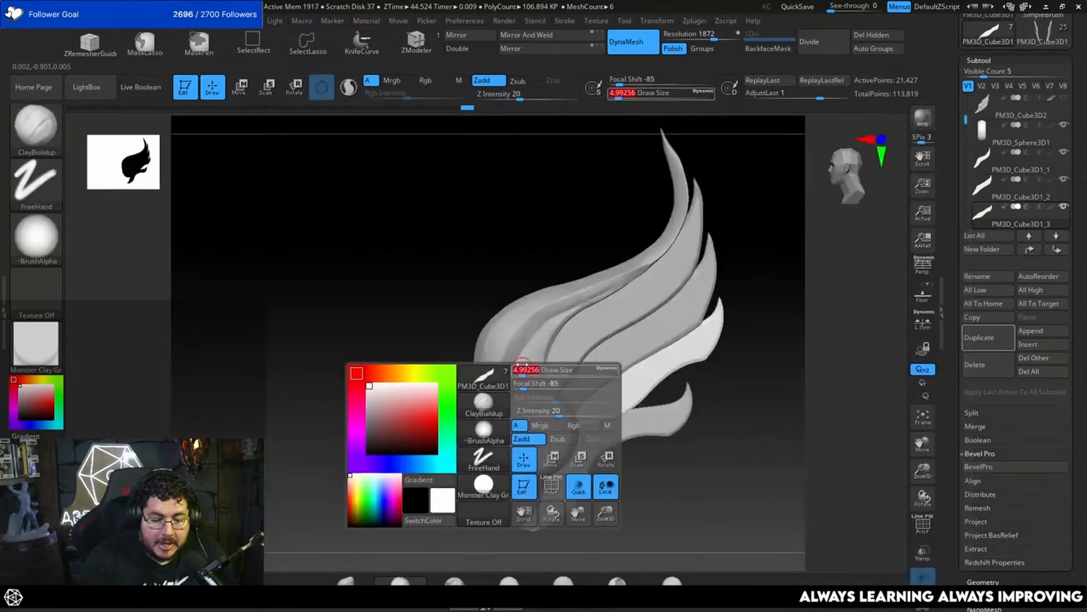
left_click(529, 369, "alt")
key("b")
key("t")
key("d")
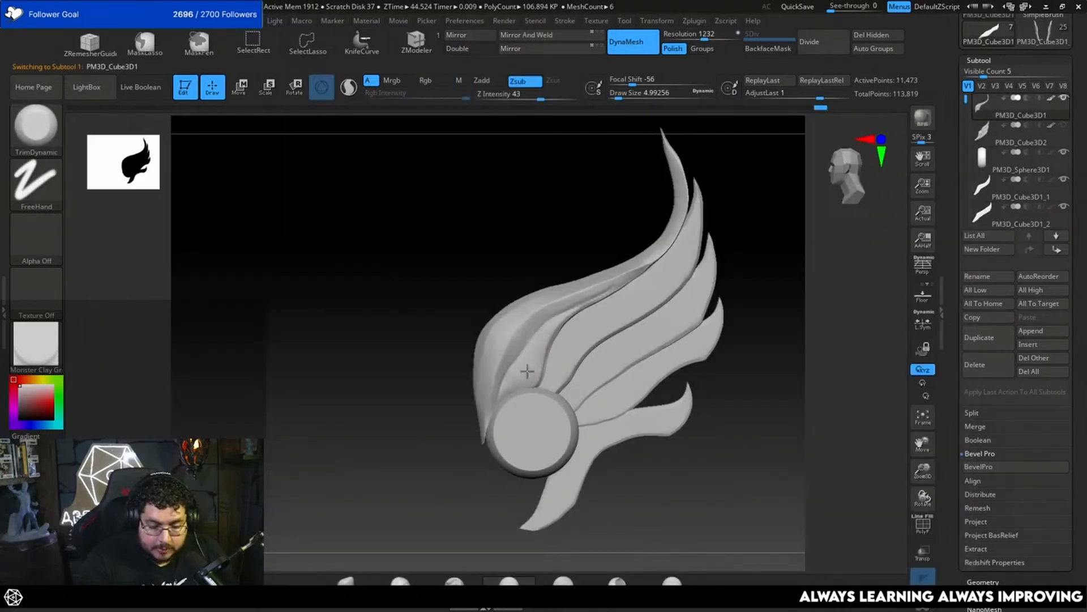
Step: Select the fifth feather PM3D_Cube3D1_4 and delete it from the wing
left_click_drag(765, 317, 735, 342, "alt")
mouse_move(736, 354)
left_mouse_down("alt")
mouse_move(740, 362)
mouse_move(724, 342)
mouse_move(746, 359)
left_mouse_up("alt")
mouse_move(761, 313)
left_mouse_down()
mouse_move(759, 352)
mouse_move(740, 301)
left_mouse_up()
mouse_move(736, 379)
left_mouse_down("shift")
mouse_move(753, 420)
mouse_move(764, 281)
left_mouse_up("shift")
left_click_drag(751, 349, 723, 408, "alt")
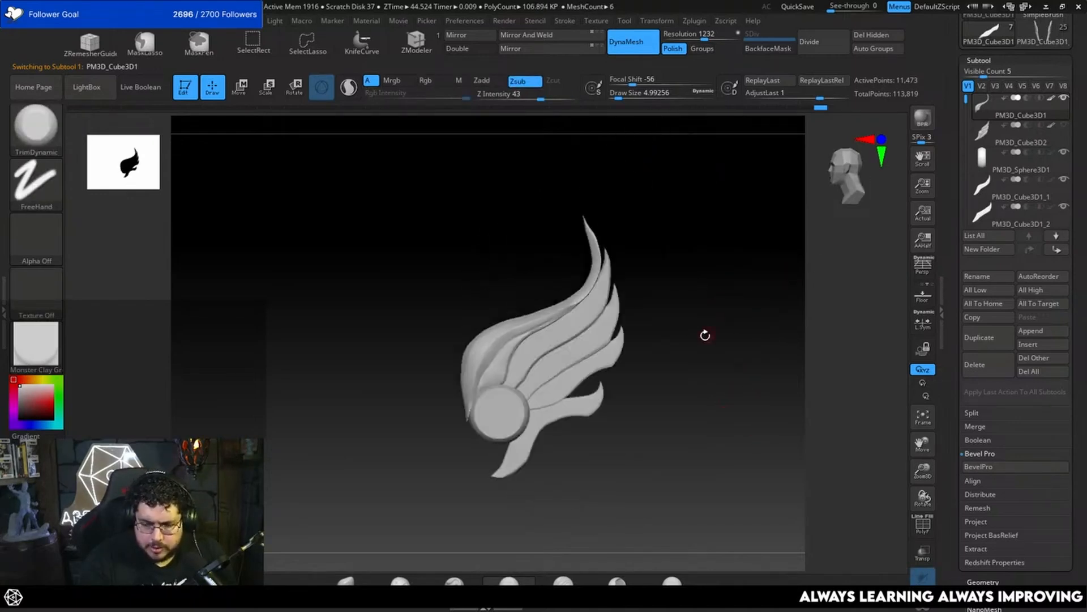
left_click_drag(706, 334, 704, 356, "alt")
key("b")
key("m")
key("v")
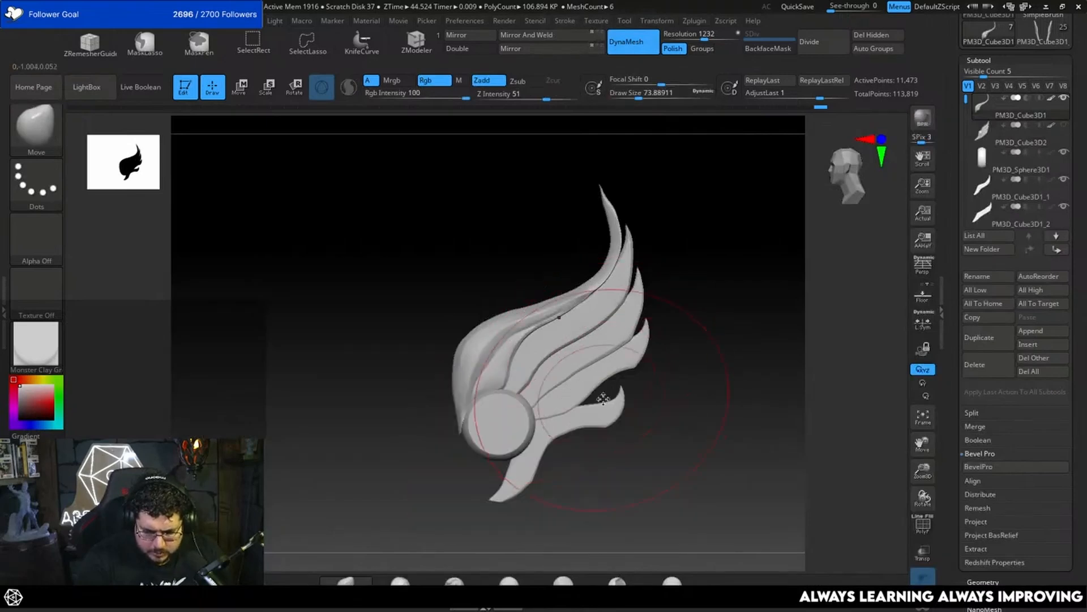
left_click(609, 408, "alt")
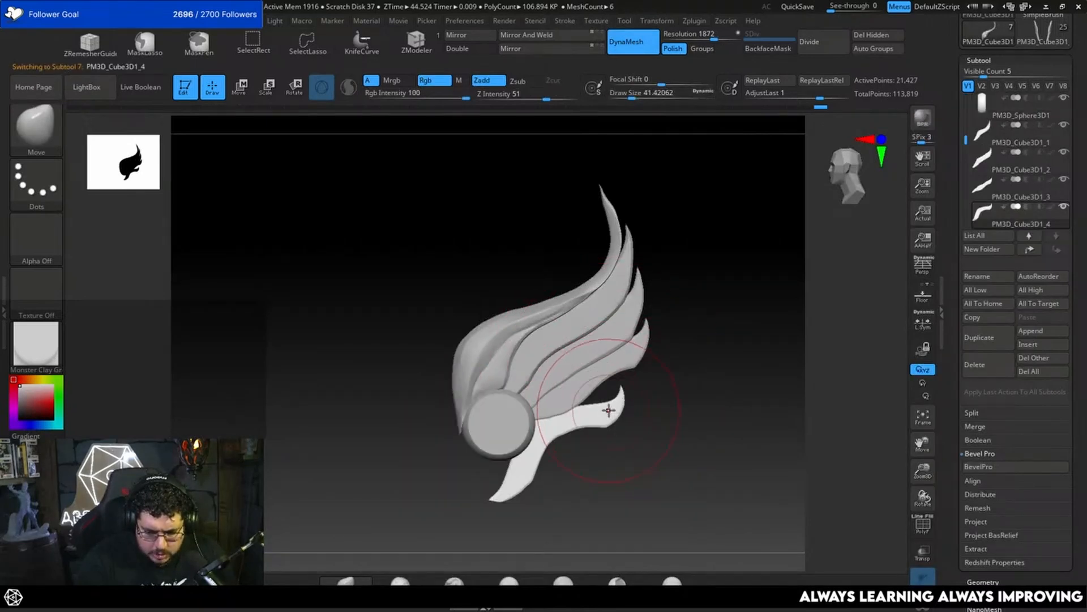
left_click(976, 366)
left_click(909, 389)
Step: Fill out the shape of the fourth feather with the Move brush at draw size 34.79
key("space")
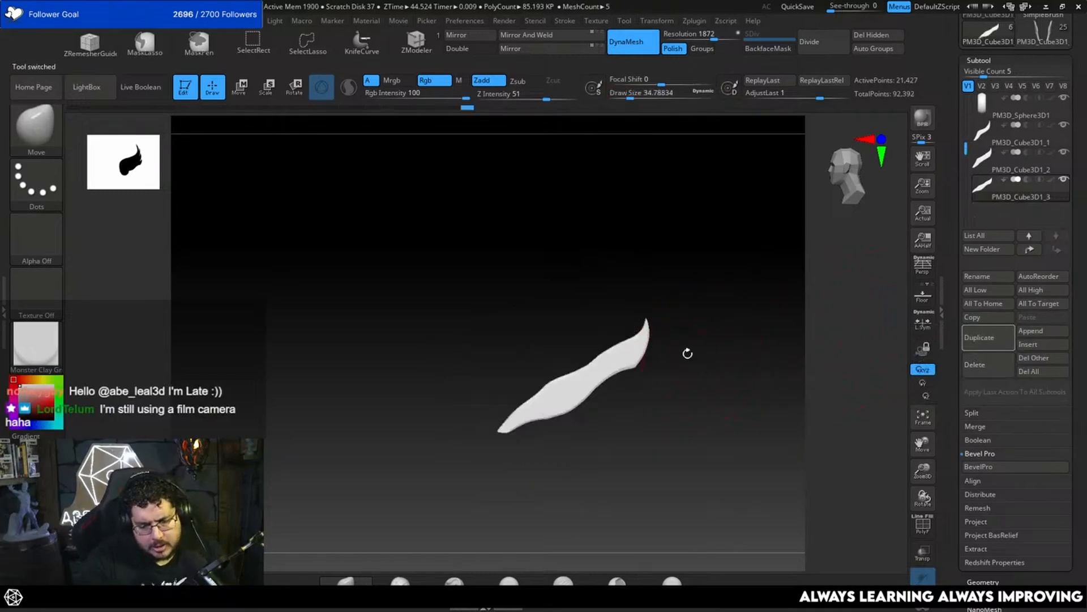
left_click_drag(694, 383, 702, 410, "alt")
key("space")
Step: Select the second feather PM3D_Cube3D1_1 and refine its lower border with MoveInfiniteDepth at draw size 16.97
key("space")
mouse_move(521, 374)
left_mouse_down()
mouse_move(498, 360)
mouse_move(485, 388)
mouse_move(490, 366)
mouse_move(558, 320)
left_mouse_up()
left_click(499, 361, "alt")
key("b")
key("m")
left_click(416, 445)
key("space")
key("space")
key("space")
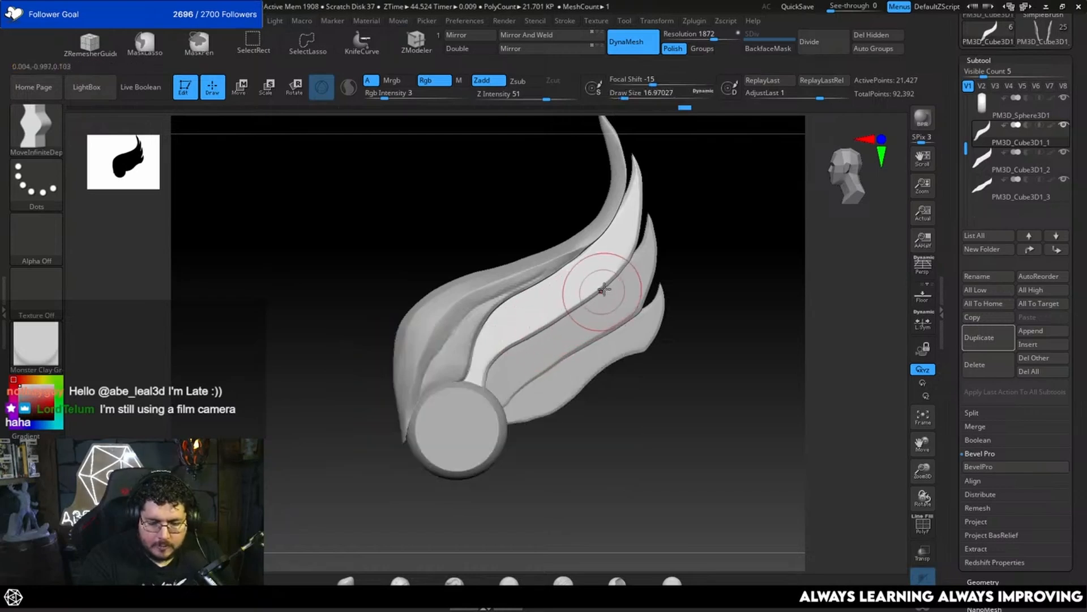
Step: Nudge the second feather's upper edge toward the top feather at draw size 26.87
left_click_drag(660, 284, 735, 281)
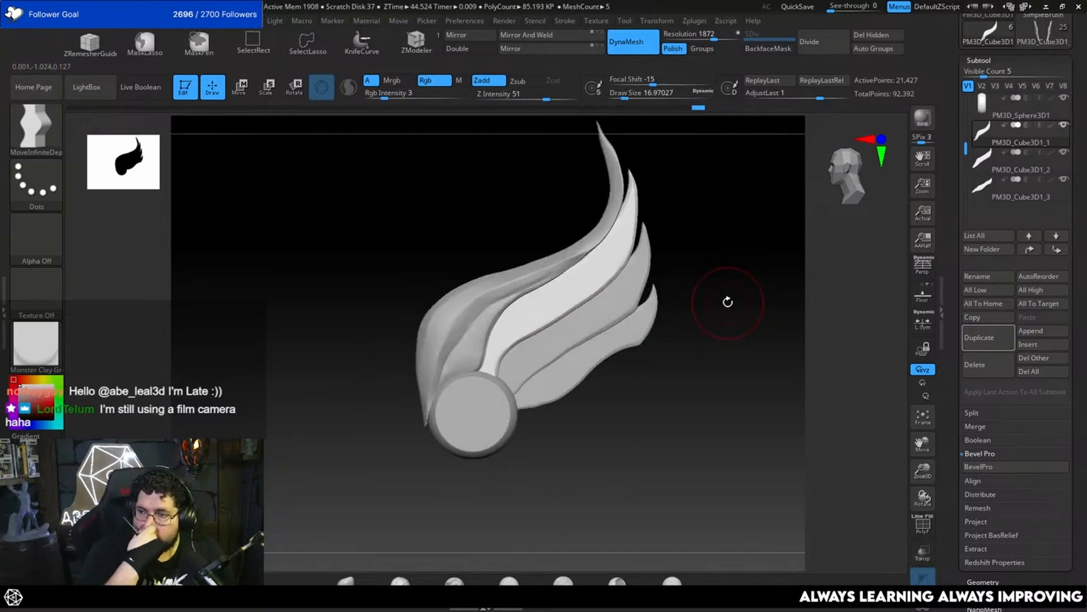
left_click_drag(683, 306, 689, 330, "alt")
left_click(720, 295)
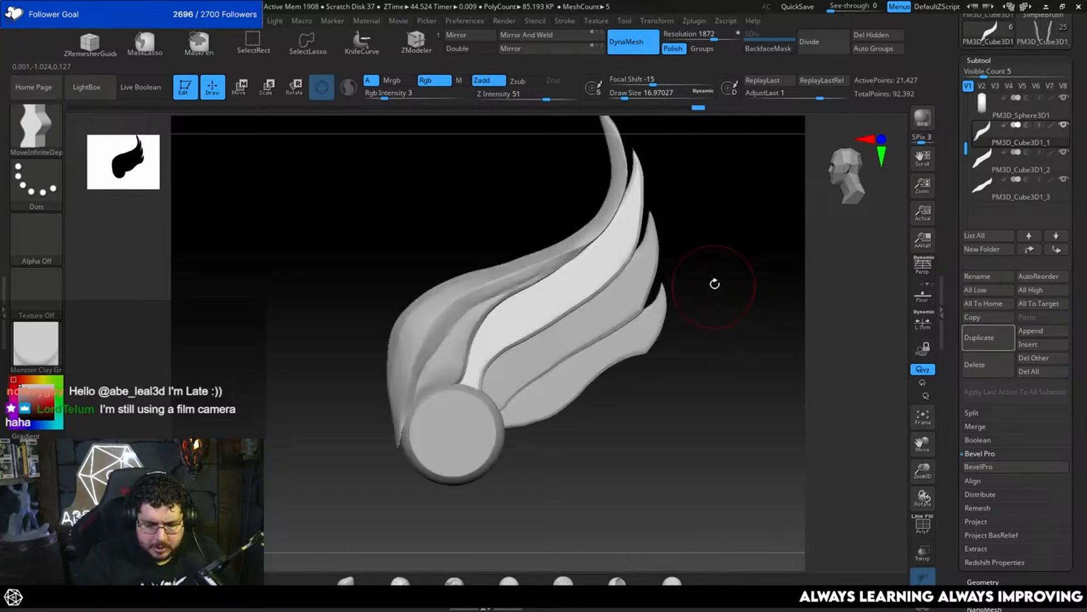
key("bracketright")
left_click_drag(588, 258, 583, 254)
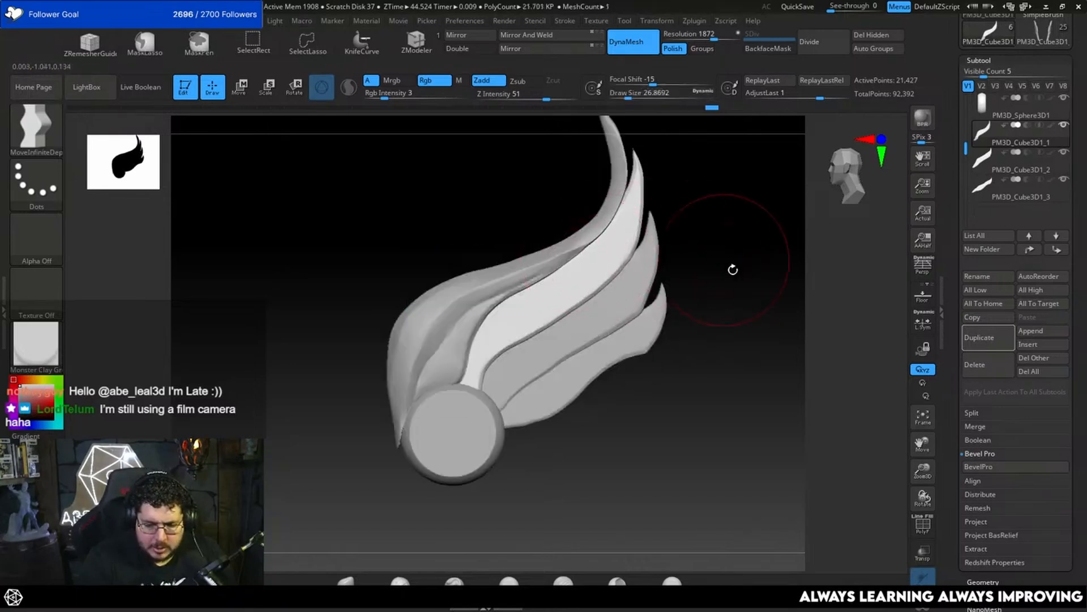
Step: Select the third feather and curve its lower edge near the round disc at draw size 18.46
key("space")
left_click_drag(566, 339, 509, 383)
left_click(544, 362, "alt")
key("space")
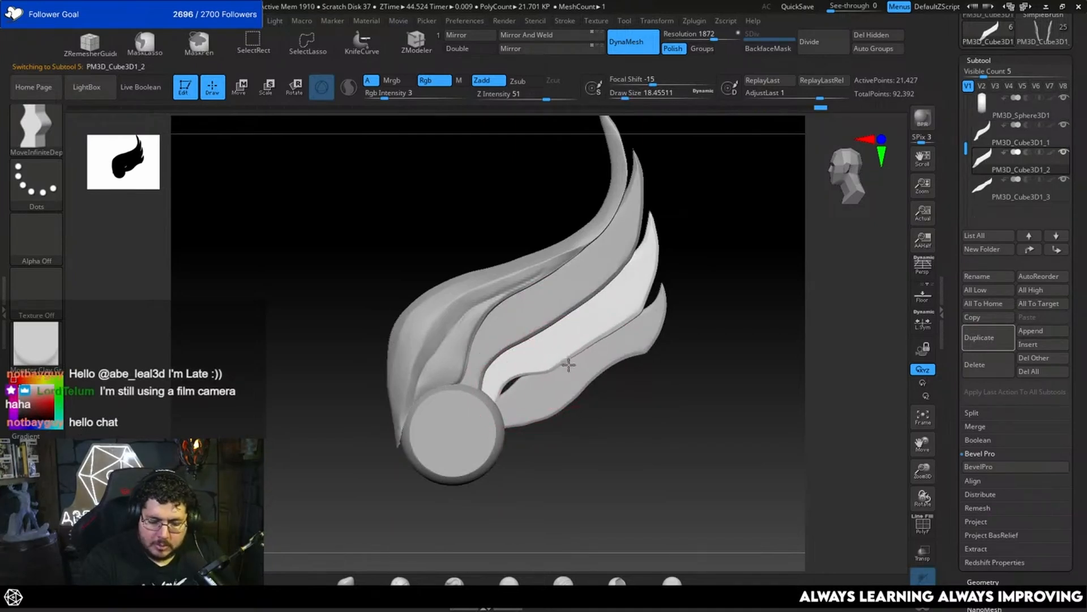
left_click_drag(597, 353, 627, 335)
Step: Widen the third feather's outer lower edge over the fourth feather at draw sizes 10.54 and 12.91
key("space")
key("space")
key("space")
left_click_drag(638, 312, 641, 297)
left_click_drag(615, 343, 603, 358)
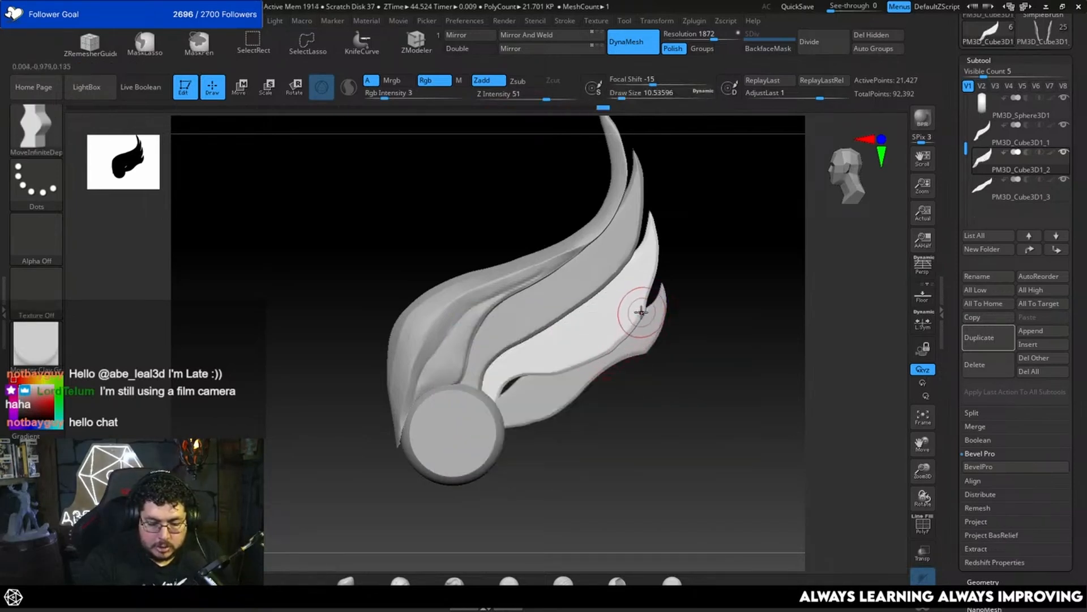
left_click_drag(641, 310, 651, 277)
key("space")
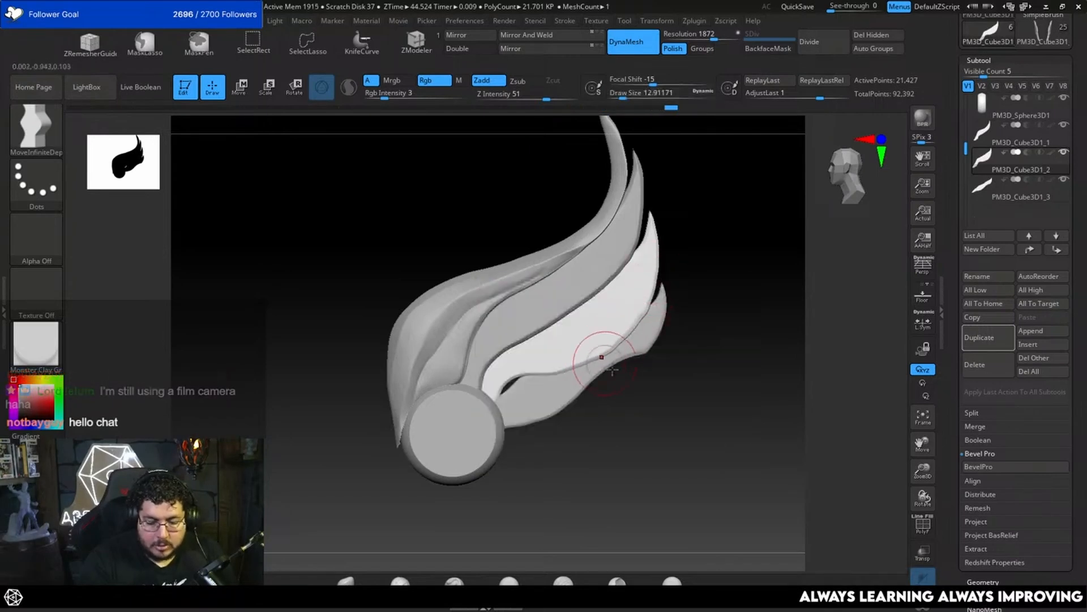
right_click_drag(602, 356, 596, 348, "ctrl")
Step: Select the fourth feather and slim its lower edge to follow the third feather's curve at draw size 16.97
left_click(542, 392, "alt")
key("space")
left_click_drag(541, 395, 549, 395)
right_click_drag(554, 433, 556, 436)
key("space")
mouse_move(525, 402)
left_mouse_down()
mouse_move(526, 412)
mouse_move(519, 394)
mouse_move(538, 392)
left_mouse_up()
key("space")
key("[")
left_click_drag(609, 376, 623, 368)
key("space")
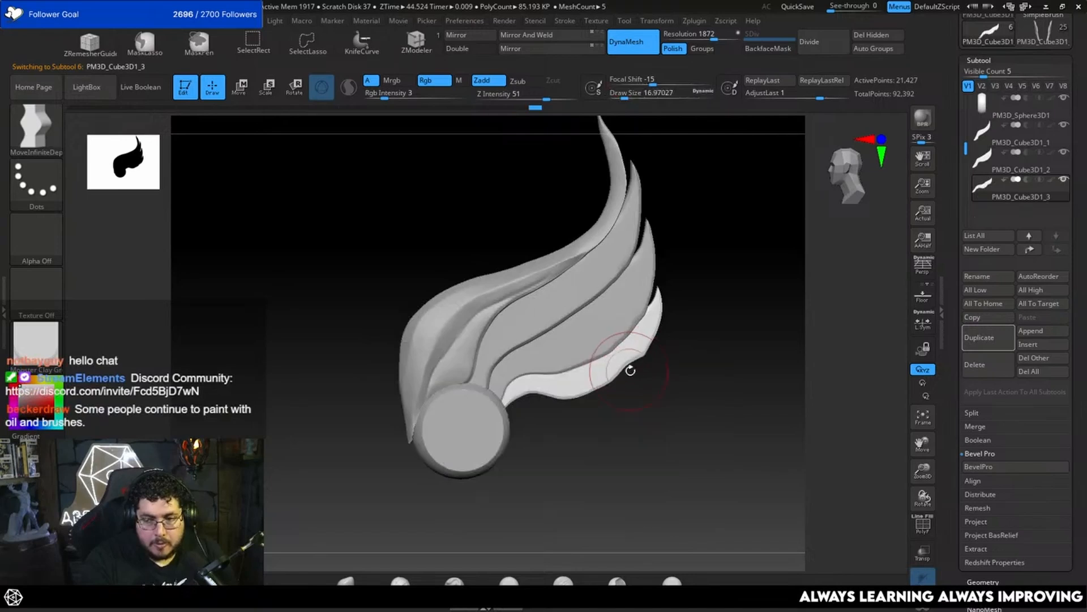
Step: Round the fourth feather's lower edge near its tip and even its border with the third feather at draw size 9.45
mouse_move(671, 402)
left_mouse_down("alt")
mouse_move(601, 344)
mouse_move(622, 337)
mouse_move(628, 317)
left_mouse_up("alt")
key("space")
key("space")
key("space")
key("space")
left_click_drag(630, 313, 625, 312)
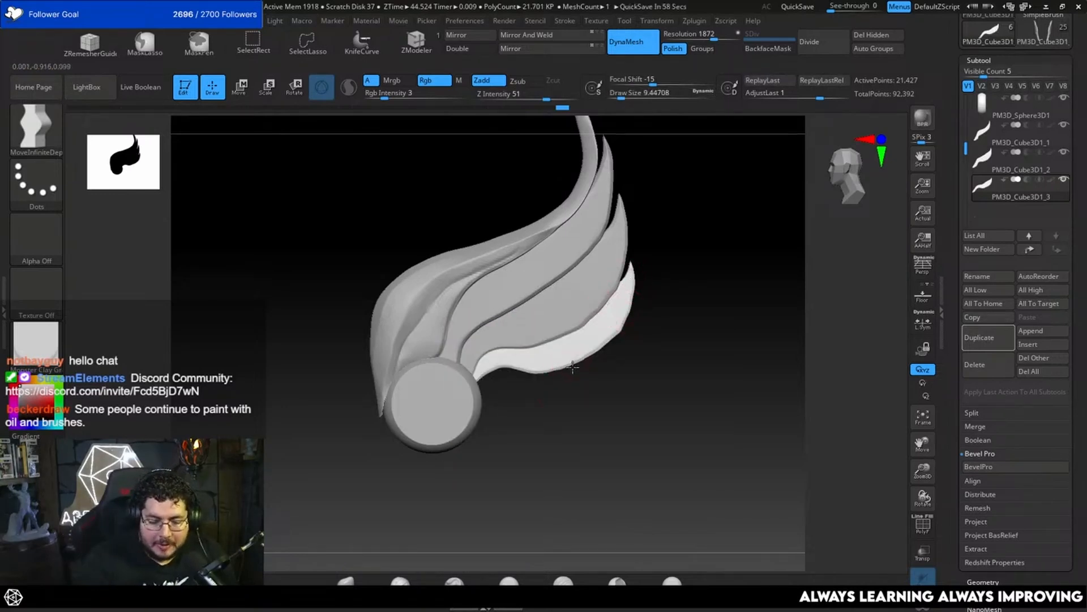
Step: Push out the fourth feather's outer edge near its tip at draw size 15.56 and even its lower edge at draw size 11.69
key("space")
left_click_drag(615, 327, 621, 328)
key("space")
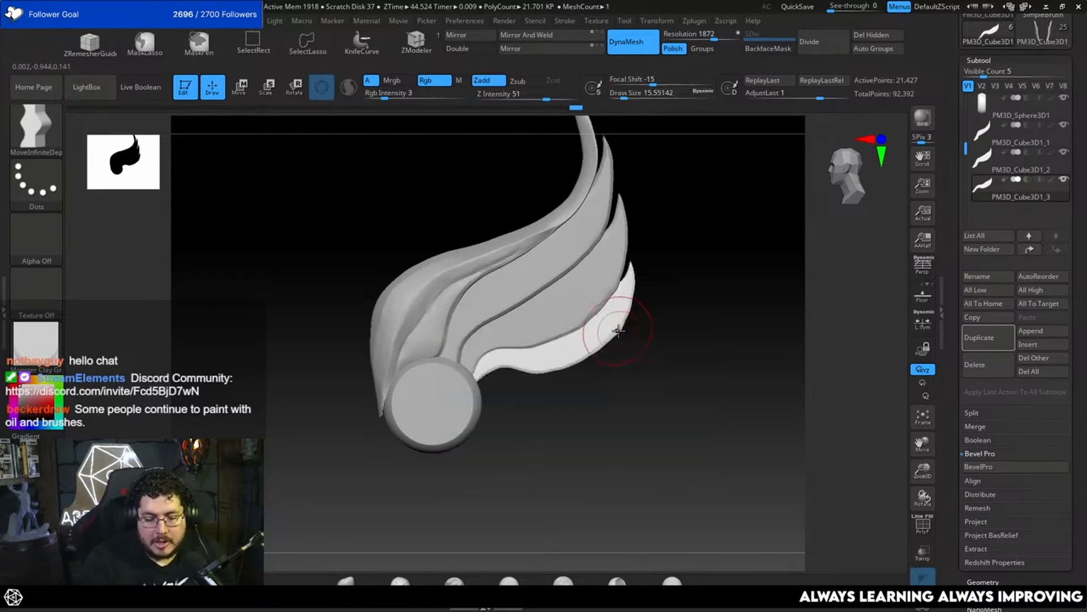
right_click_drag(618, 330, 647, 314, "ctrl")
right_click_drag(653, 367, 617, 397, "ctrl")
key("space")
mouse_move(547, 379)
left_mouse_down()
mouse_move(516, 365)
mouse_move(503, 375)
mouse_move(533, 375)
left_mouse_up()
key("s")
key("space")
key("space")
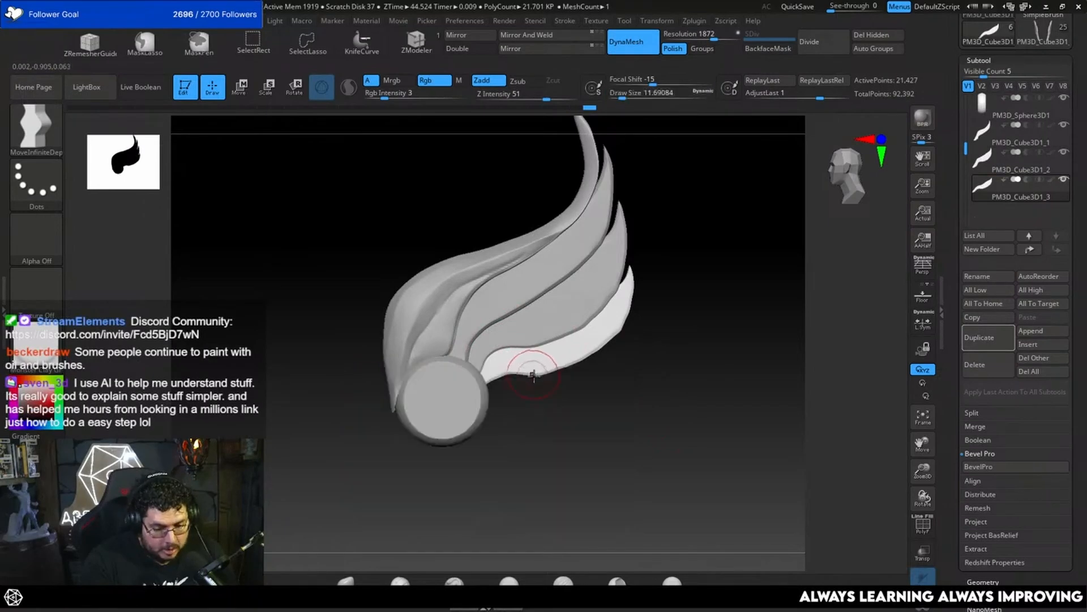
Step: Adjust the third feather's edge near the round disc at draw size 18.46 and reshape the second feather's lower edge at draw size 28.75
left_click(512, 343, "alt")
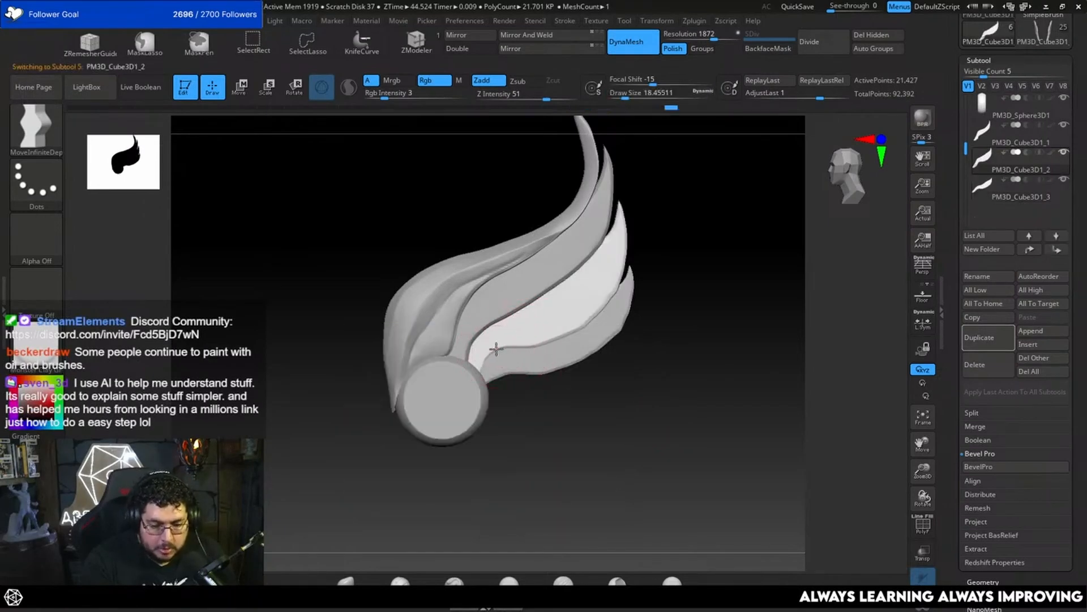
left_click_drag(505, 354, 507, 353)
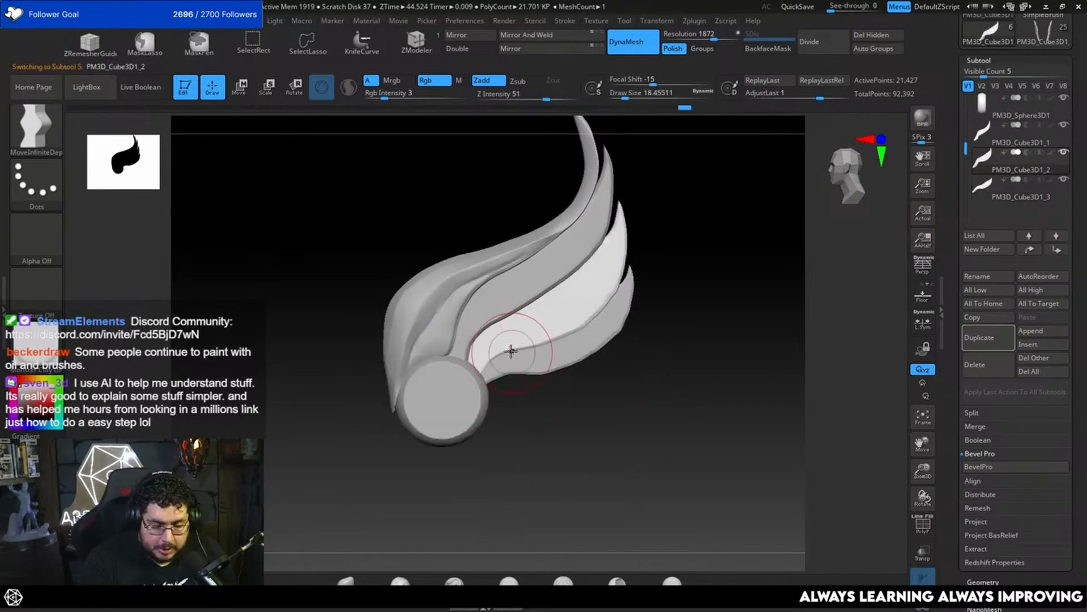
key("space")
left_click(481, 328, "alt")
key("space")
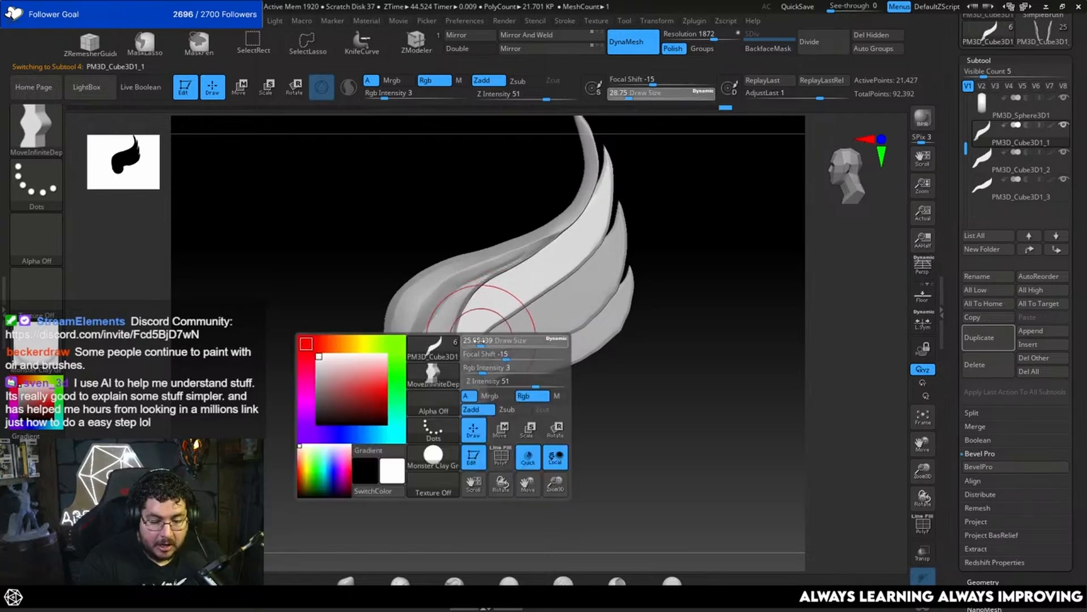
left_click_drag(477, 340, 479, 344)
left_click_drag(711, 244, 665, 238, "shift")
key("space")
left_click_drag(512, 334, 517, 334)
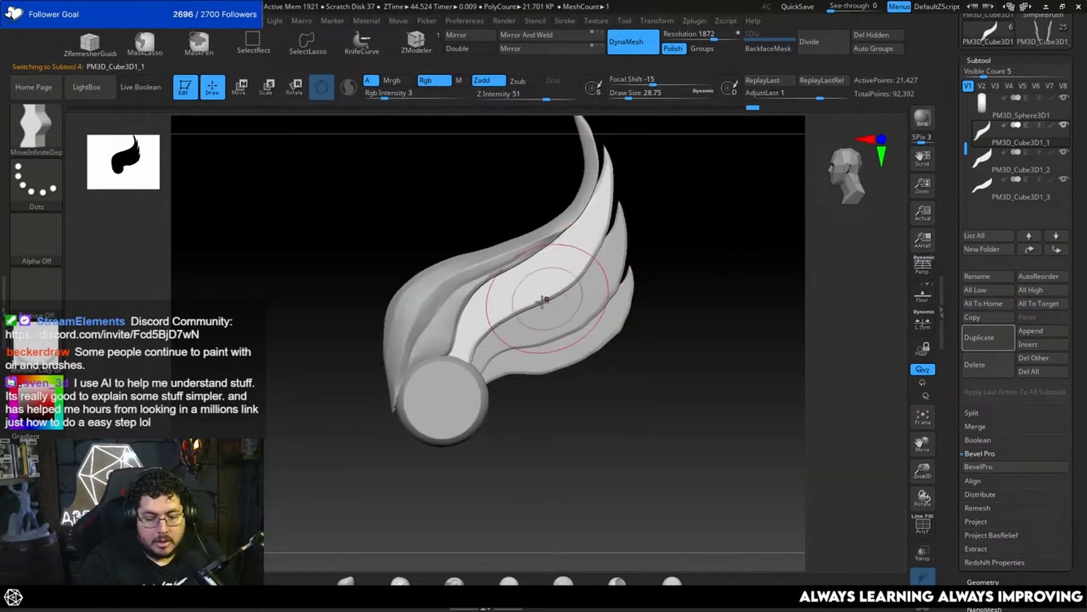
Step: Select the third feather and extend its outer lower edge over the fourth feather at draw size 10.54
key("space")
key("space")
key("space")
left_click_drag(661, 267, 667, 268)
key("space")
left_click(611, 311, "alt")
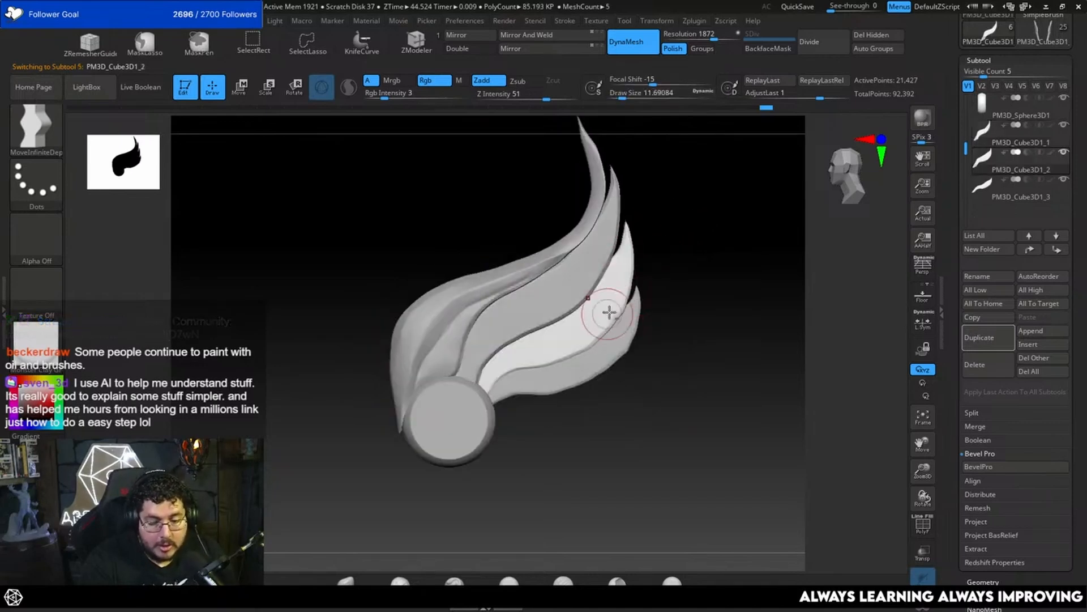
key("space")
left_click_drag(613, 310, 614, 321)
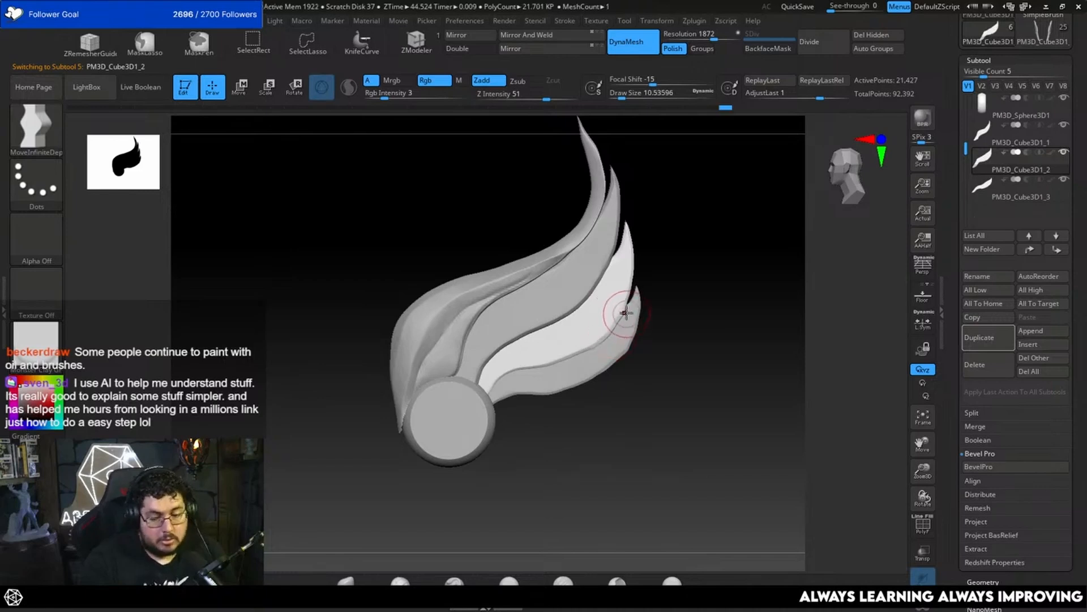
key("ctrl")
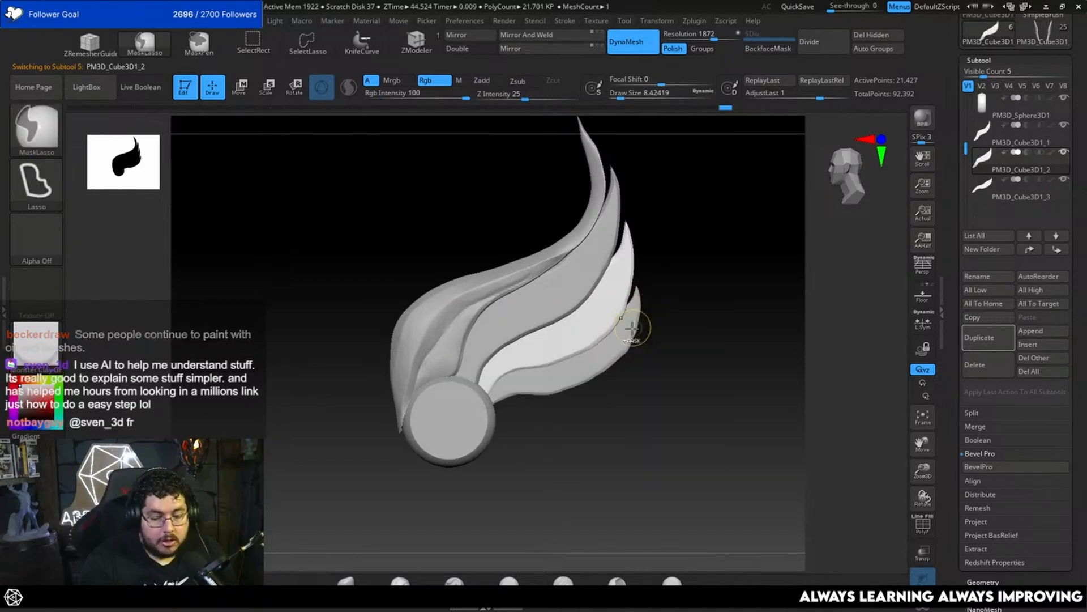
Step: Select the fourth feather and shift its tip slightly outward at draw size 32.71
key("space")
left_click(634, 314, "alt")
left_click_drag(639, 312, 637, 312)
key("space")
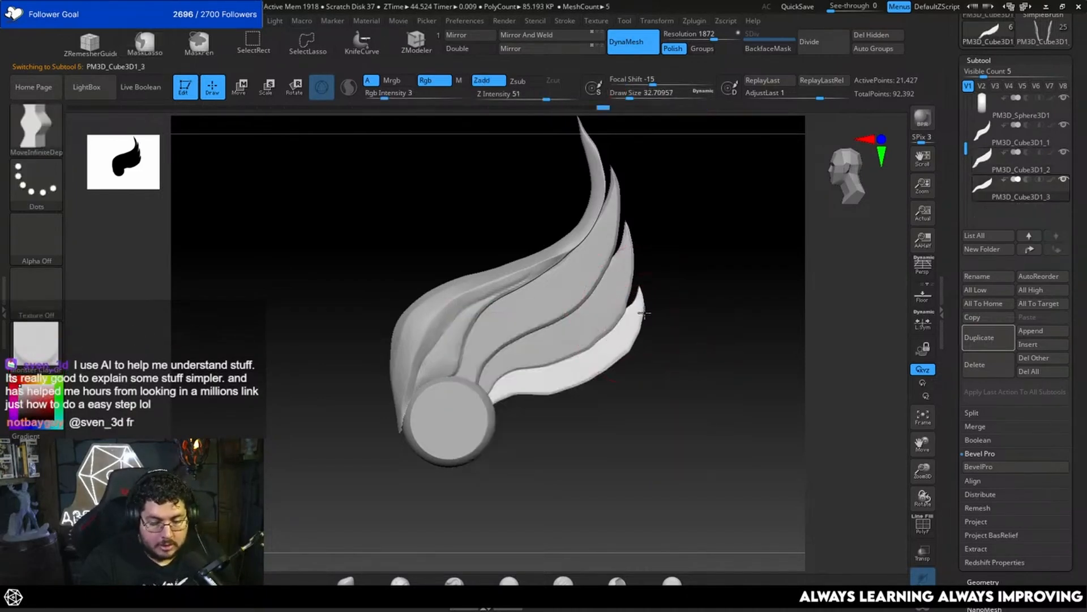
Step: Select the third feather and refine its lower edge along the fourth feather at draw sizes 11.69 and 14.20
key("space")
left_click_drag(577, 336, 569, 357)
key("space")
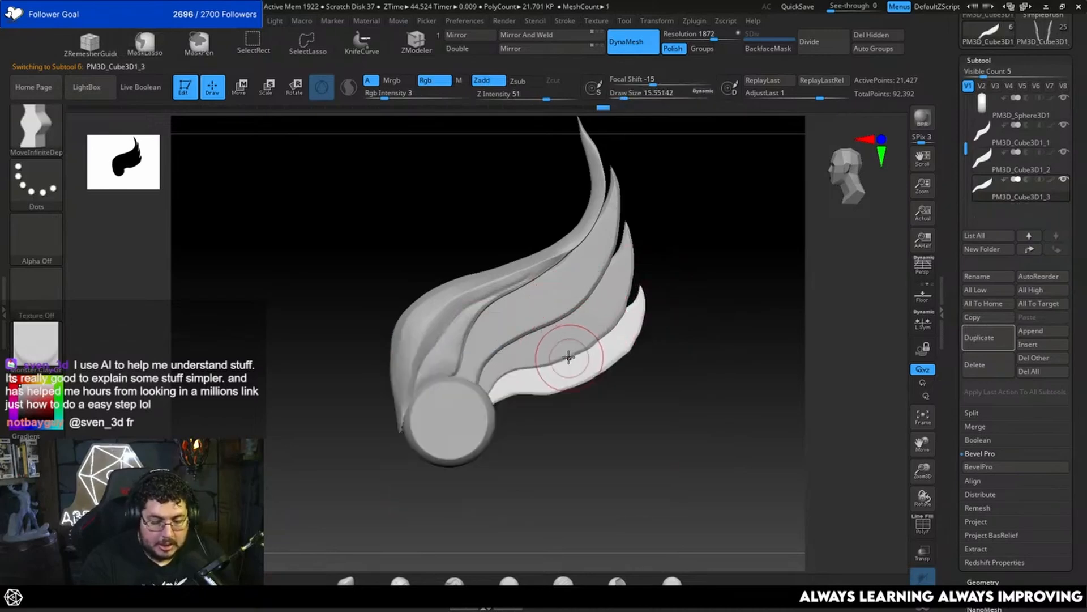
left_click(568, 351, "alt")
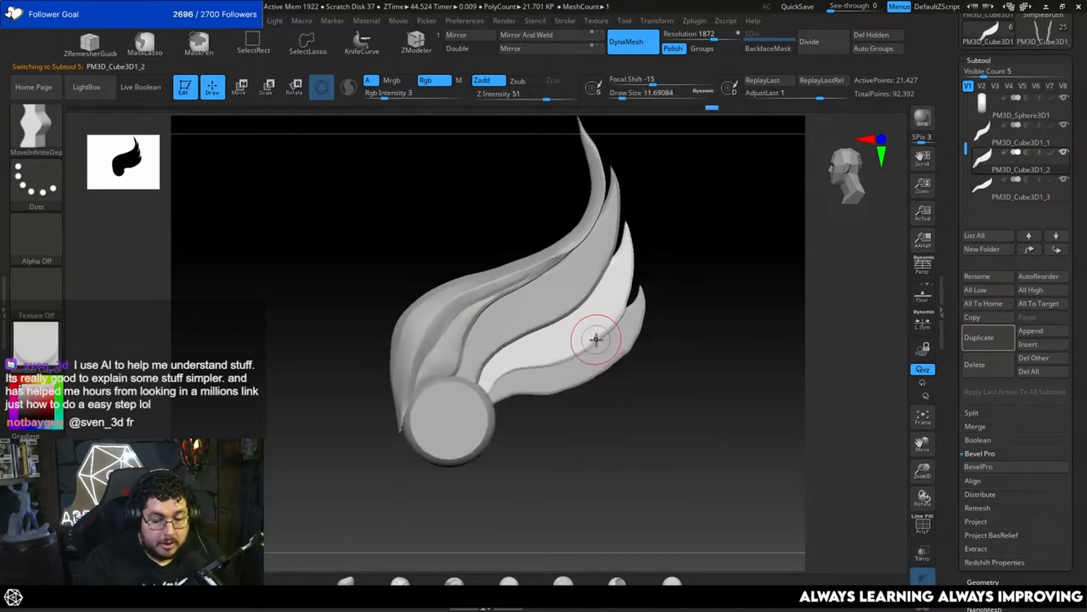
key("space")
mouse_move(596, 341)
left_mouse_down()
mouse_move(622, 319)
mouse_move(663, 347)
mouse_move(659, 339)
left_mouse_up()
key("space")
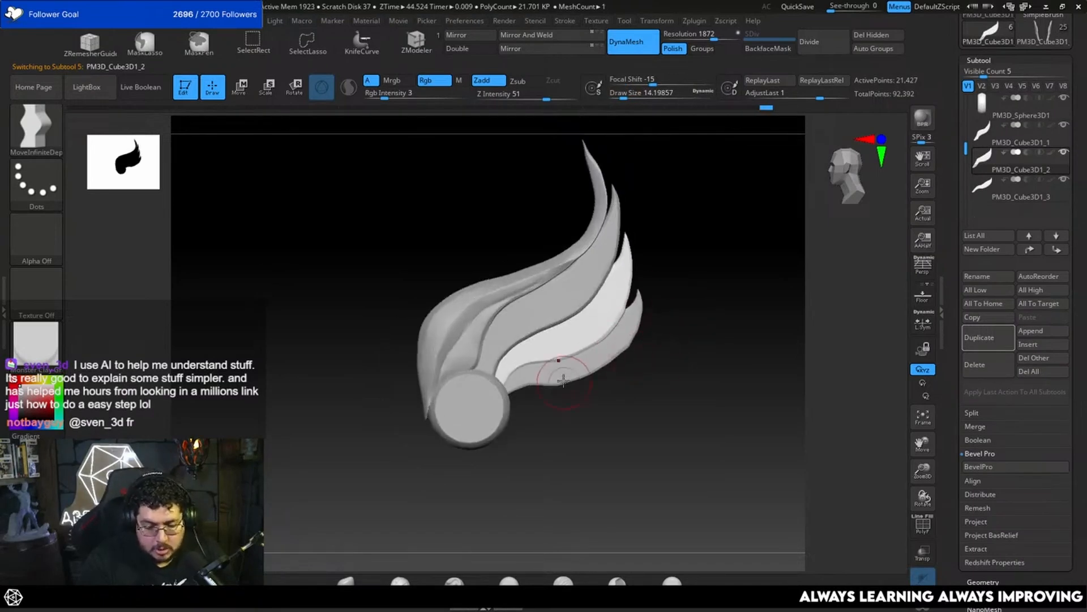
Step: Select the fourth feather and refine its lower edge toward the round disc
mouse_move(562, 413)
left_mouse_down()
mouse_move(553, 360)
mouse_move(552, 376)
mouse_move(538, 380)
left_mouse_up()
key("space")
left_click(554, 372, "alt")
key("space")
key("space")
key("space")
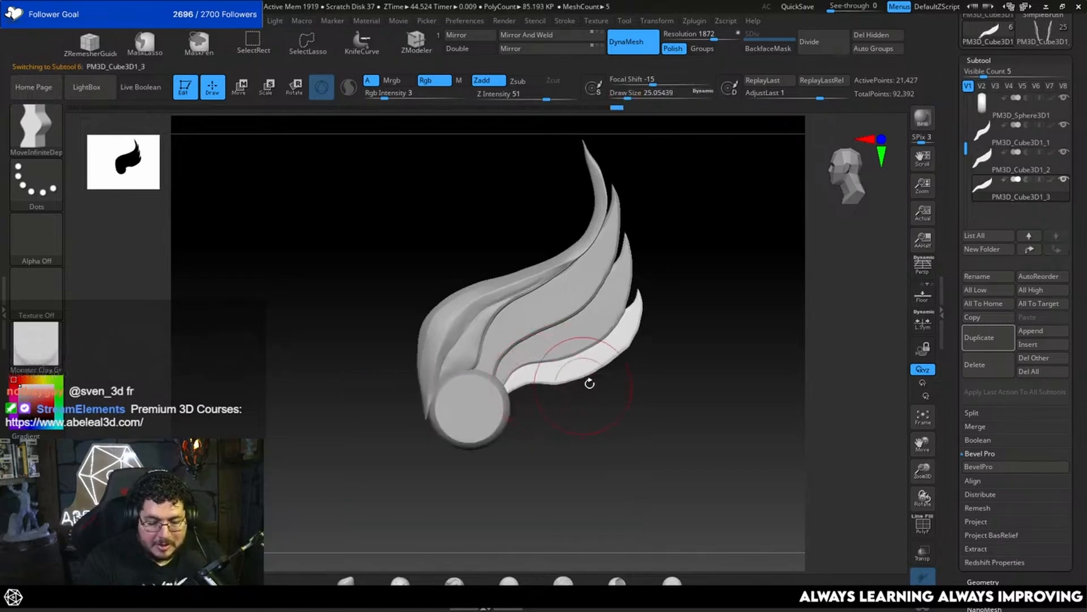
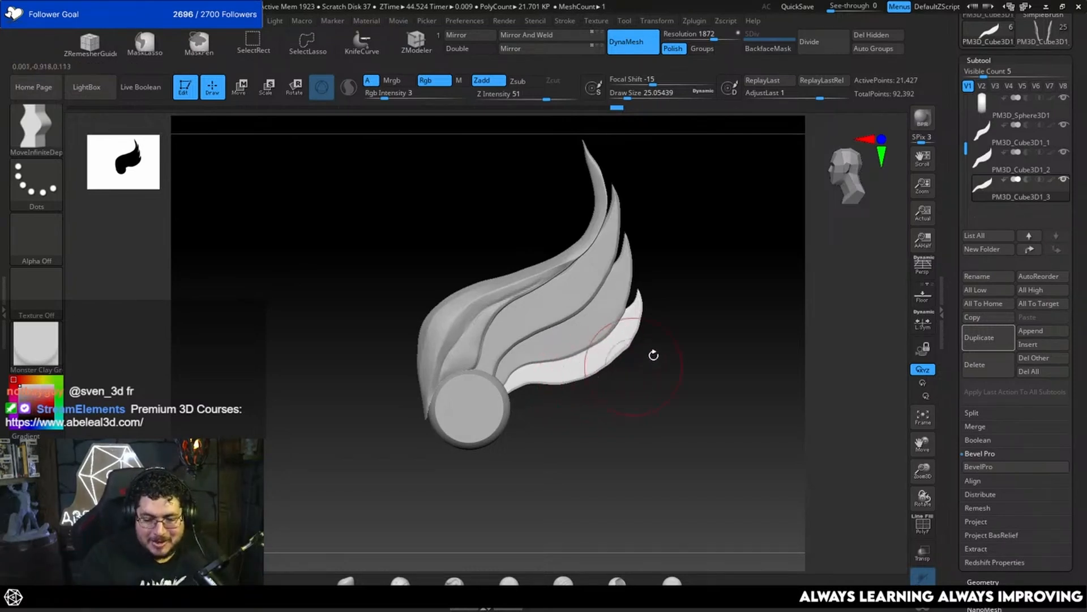
Step: Refine the outer contour of the lowest feather with MoveInfiniteDepth, reducing the draw size to about 17 and about 7.5
right_click_drag(663, 341, 681, 394, "alt")
right_click_drag(681, 393, 664, 353, "alt")
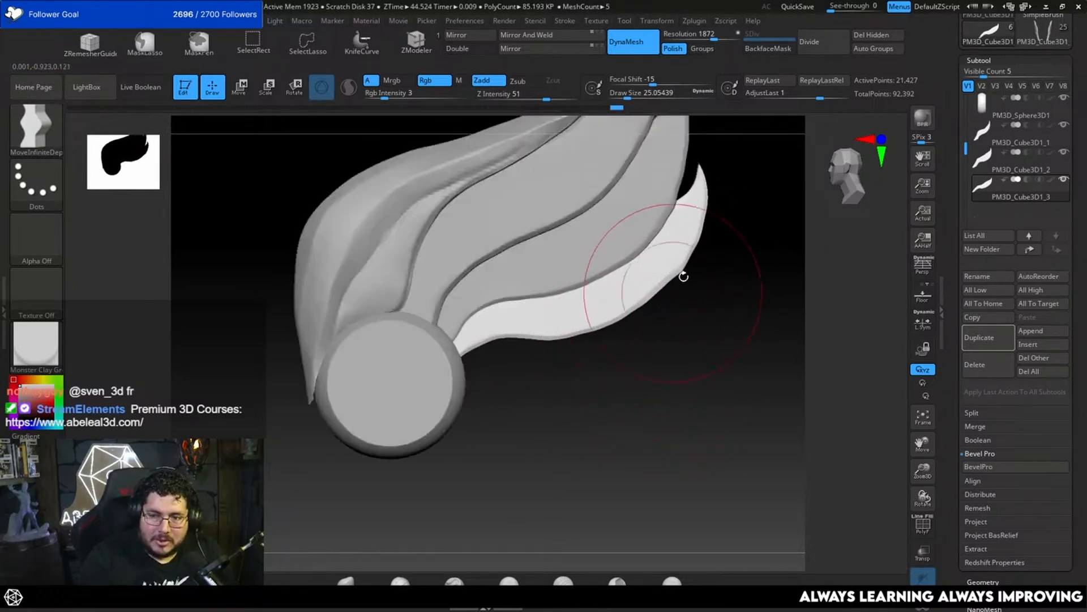
key("space")
left_click_drag(658, 312, 650, 312)
right_click_drag(682, 284, 670, 324, "alt")
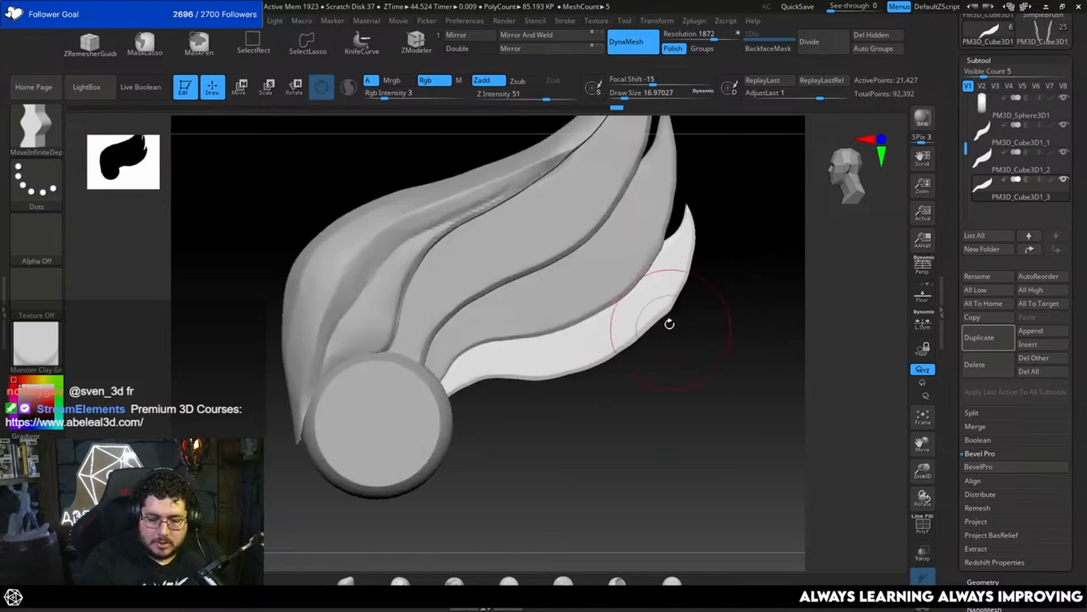
key("space")
left_click_drag(666, 328, 649, 329)
key("space")
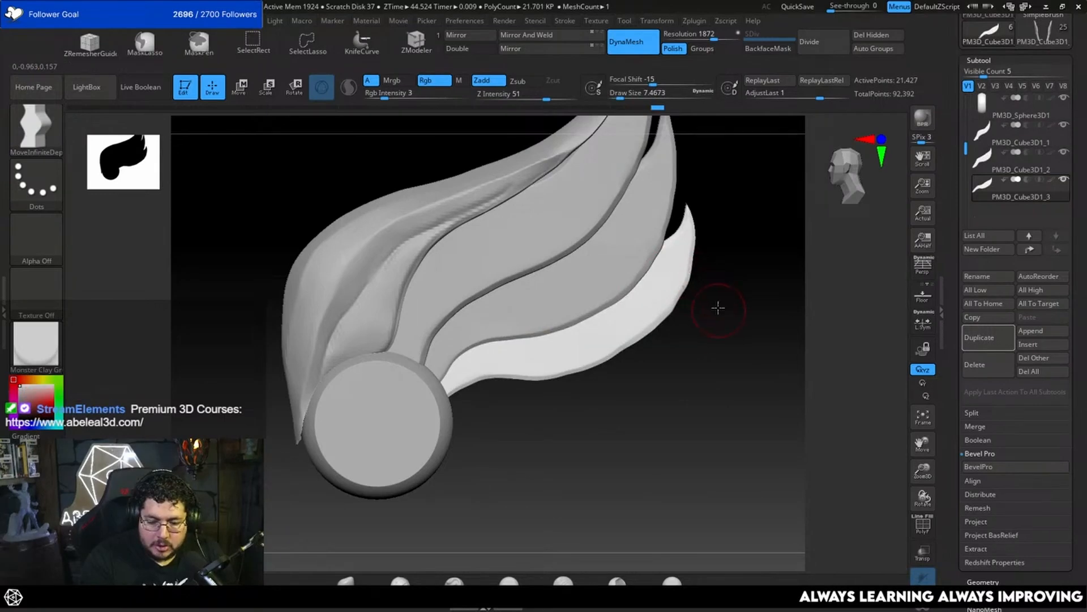
left_click_drag(718, 308, 708, 362, "alt")
Step: Select the feather above the lowest one (PM3D_Cube3D1_2) and reshape its tip at a draw size of 28.75
key("space")
mouse_move(702, 276)
left_mouse_down()
mouse_move(714, 277)
mouse_move(663, 276)
left_mouse_up()
key("space")
left_click(665, 269, "alt")
key("space")
key("space")
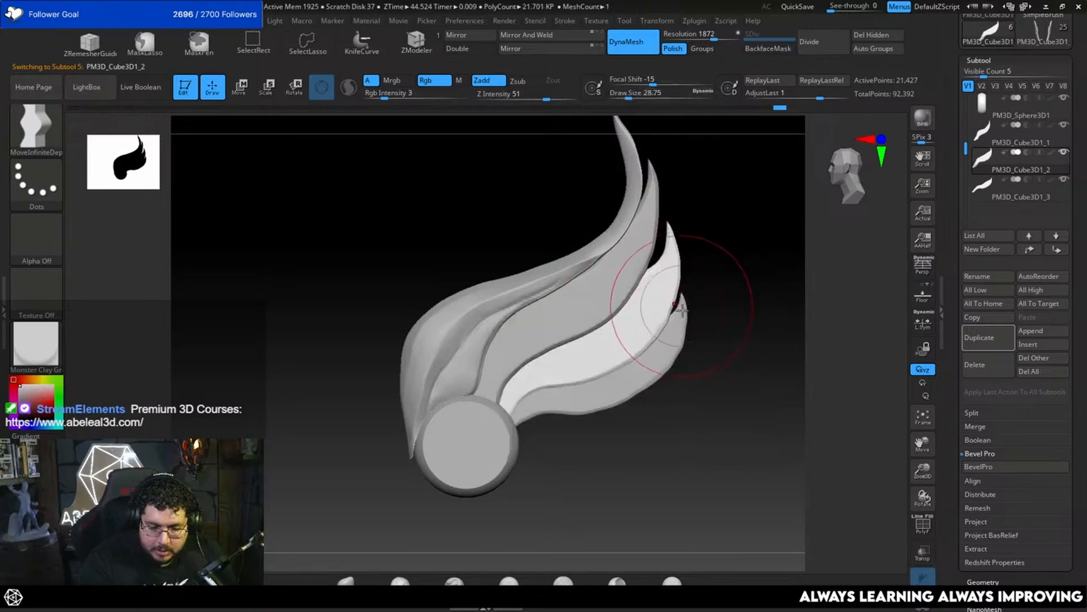
Step: Select the lowest feather (PM3D_Cube3D1_3) and refine its tip and outer edge at a draw size of about 9.4
left_click(685, 316, "alt")
key("space")
left_click_drag(693, 325, 689, 336)
key("space")
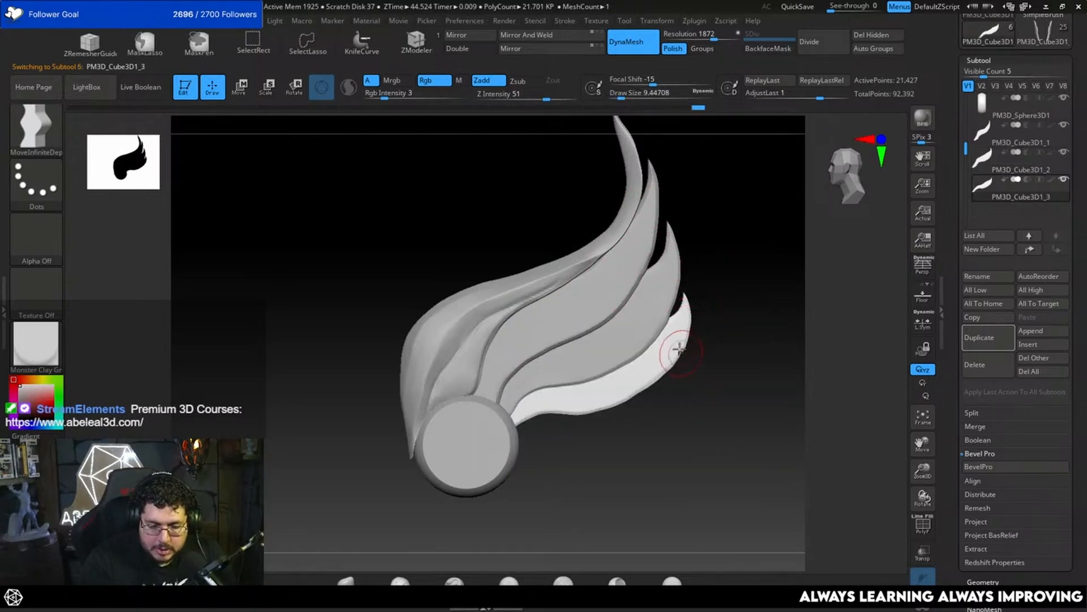
Step: Select the feather beside the leading one (PM3D_Cube3D1_1), reshape its tip at a draw size of about 20, and undo the last stroke
left_click_drag(709, 276, 719, 328, "alt")
key("space")
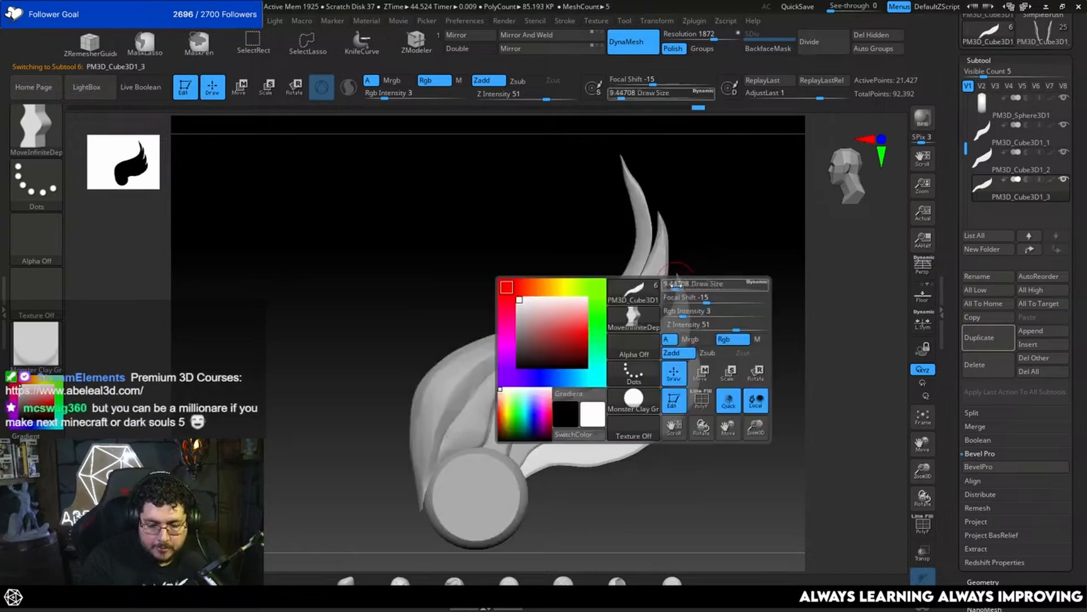
left_click_drag(678, 285, 681, 285)
left_click(651, 281, "alt")
mouse_move(687, 232)
left_mouse_down("alt")
mouse_move(691, 283)
mouse_move(654, 259)
mouse_move(663, 286)
mouse_move(655, 284)
left_mouse_up("alt")
key("space")
key("ctrl+z")
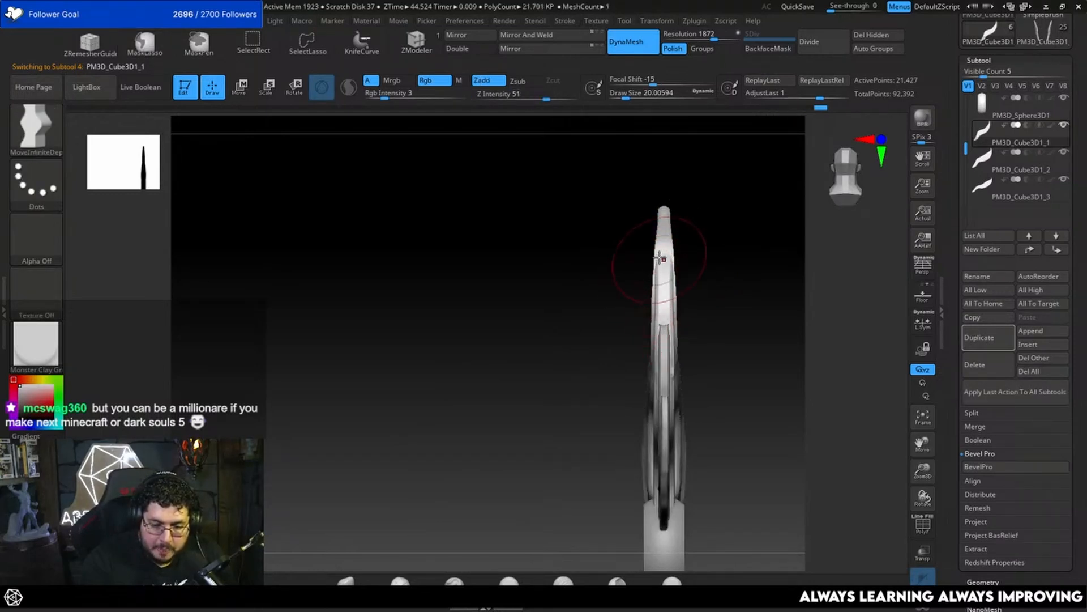
Step: Fit the upper part of PM3D_Cube3D1_1 closer to the leading feather, using draw sizes of about 9.4 and 10.5
mouse_move(633, 294)
left_mouse_down()
mouse_move(668, 286)
mouse_move(688, 304)
left_mouse_up()
key("space")
mouse_move(668, 306)
left_mouse_down()
mouse_move(701, 303)
mouse_move(701, 288)
mouse_move(715, 284)
mouse_move(676, 290)
left_mouse_up()
key("space")
key("space")
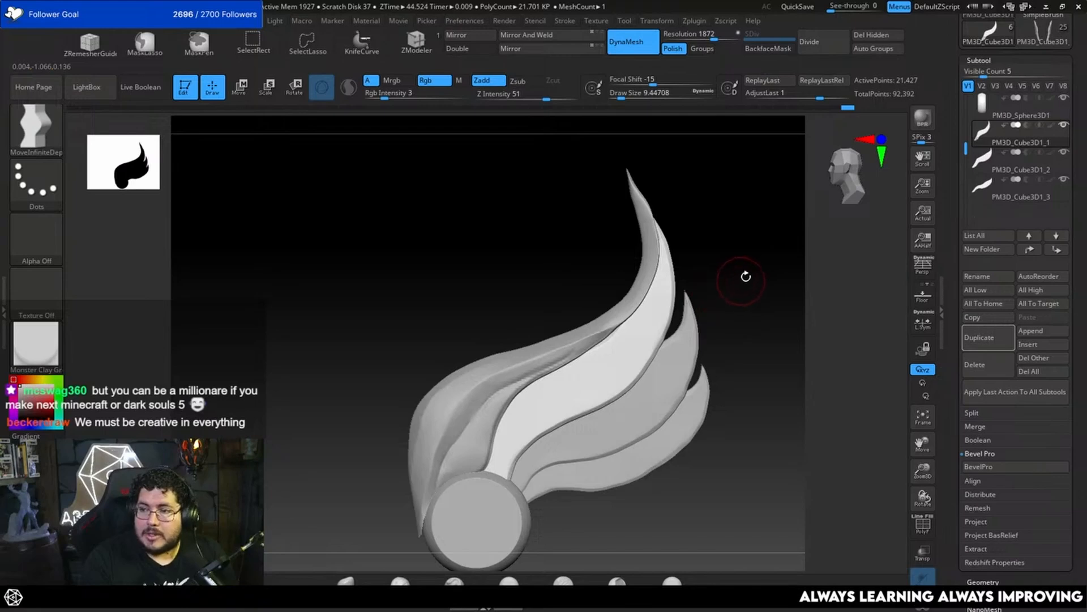
left_click_drag(752, 325, 754, 276, "alt")
key("space")
left_click_drag(749, 277, 746, 289)
key("space")
left_click_drag(746, 290, 736, 272, "alt")
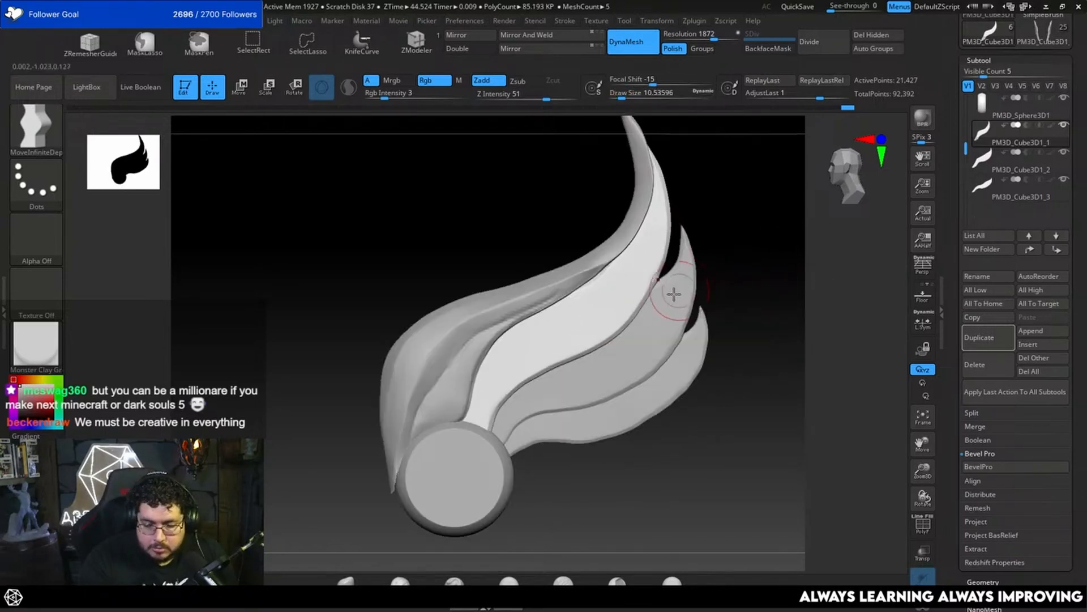
Step: Carve the crease along the leading feather's inner edge (PM3D_Cube3D1) with DamStandard at draw sizes of about 2.2 and 4.3
key("b")
key("d")
key("s")
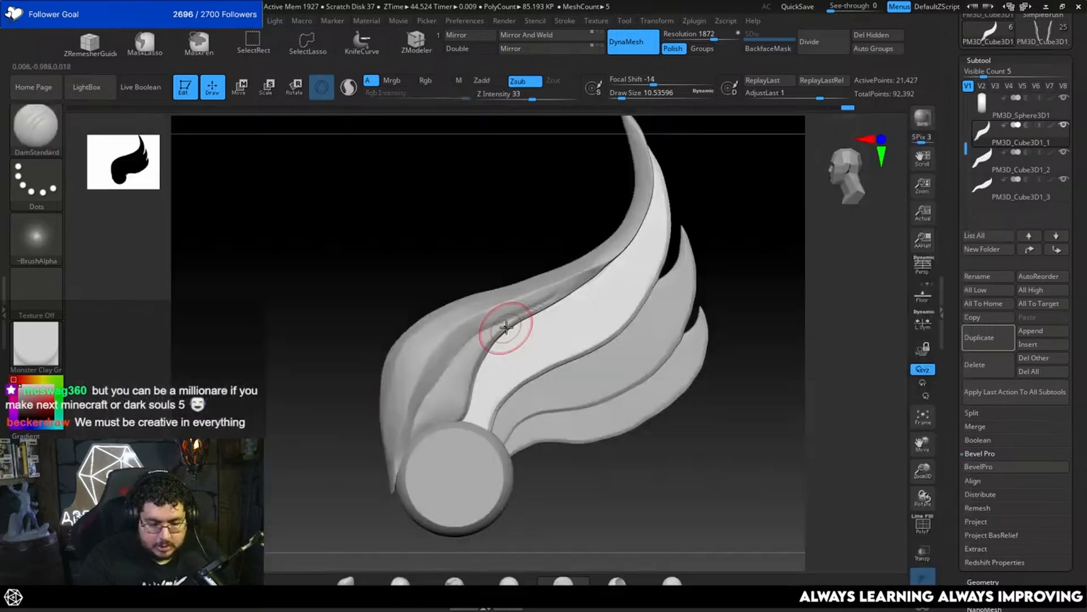
key("space")
left_click_drag(505, 323, 536, 312)
left_click(515, 306, "alt")
key("b")
key("d")
key("s")
key("space")
right_click_drag(537, 311, 566, 297)
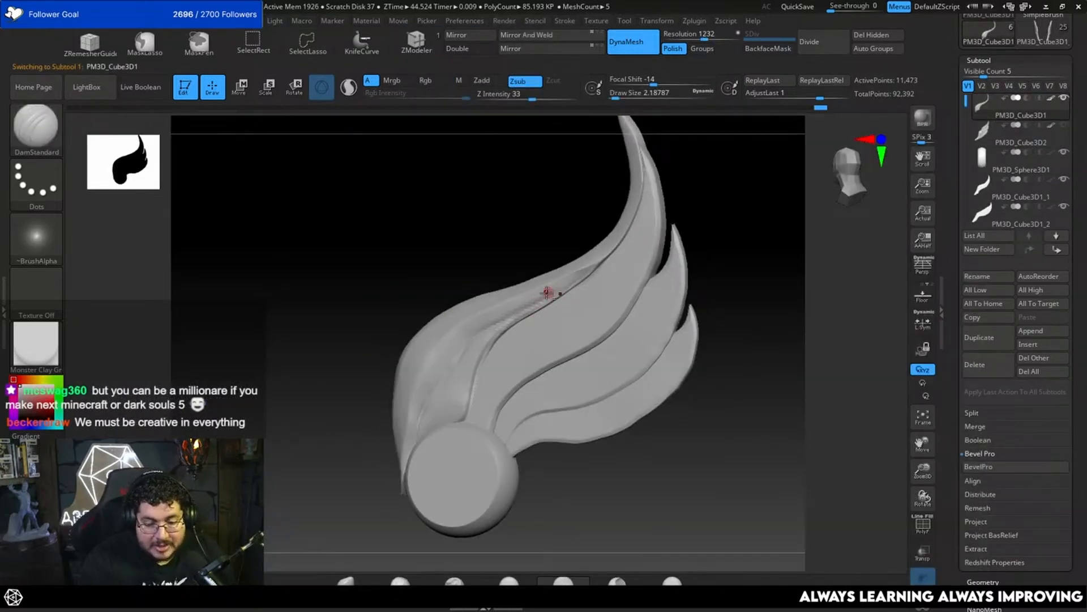
key("space")
left_click_drag(548, 292, 551, 291)
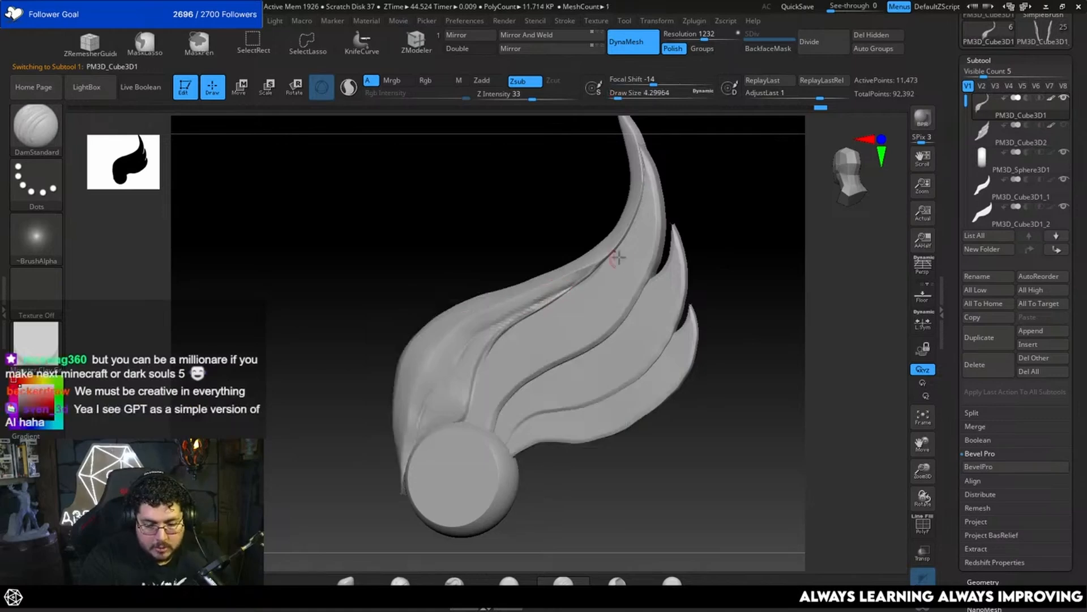
Step: Adjust the inner edge of the leading feather with the Move brush at a draw size of about 11.7
key("b")
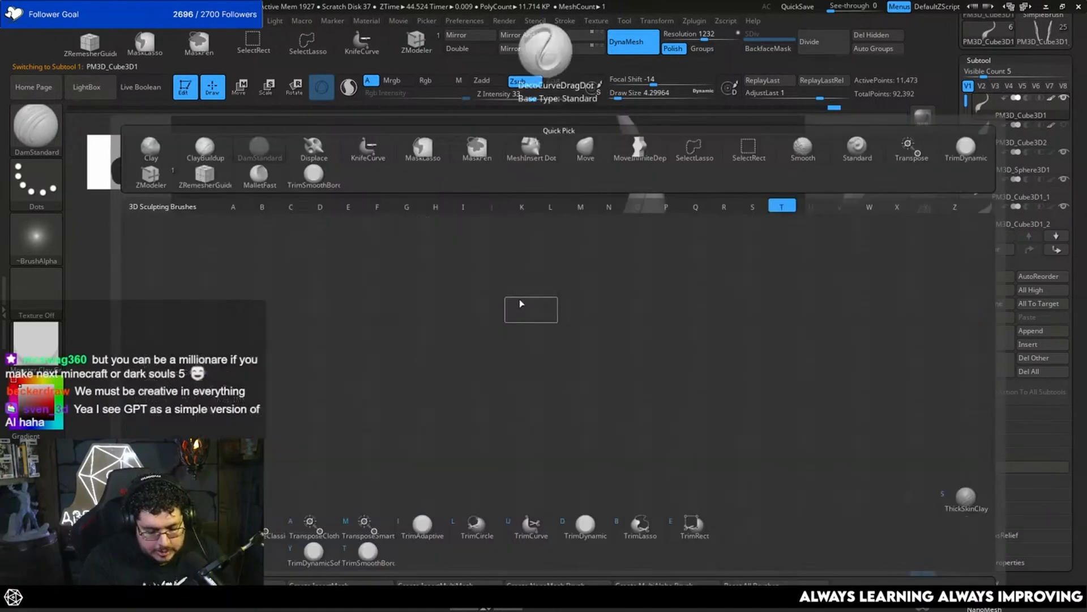
key("t")
key("d")
left_click_drag(760, 221, 803, 257)
key("b")
key("m")
key("v")
key("space")
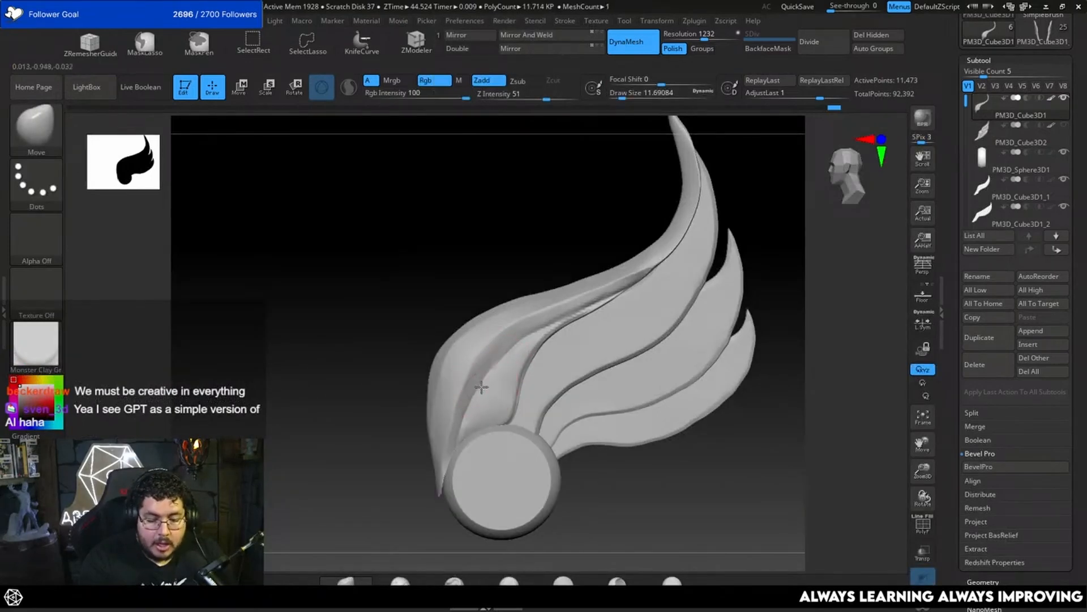
Step: Sharpen the inner creases of the leading feather with DamStandard at a draw size of about 4.3
key("b")
key("d")
key("s")
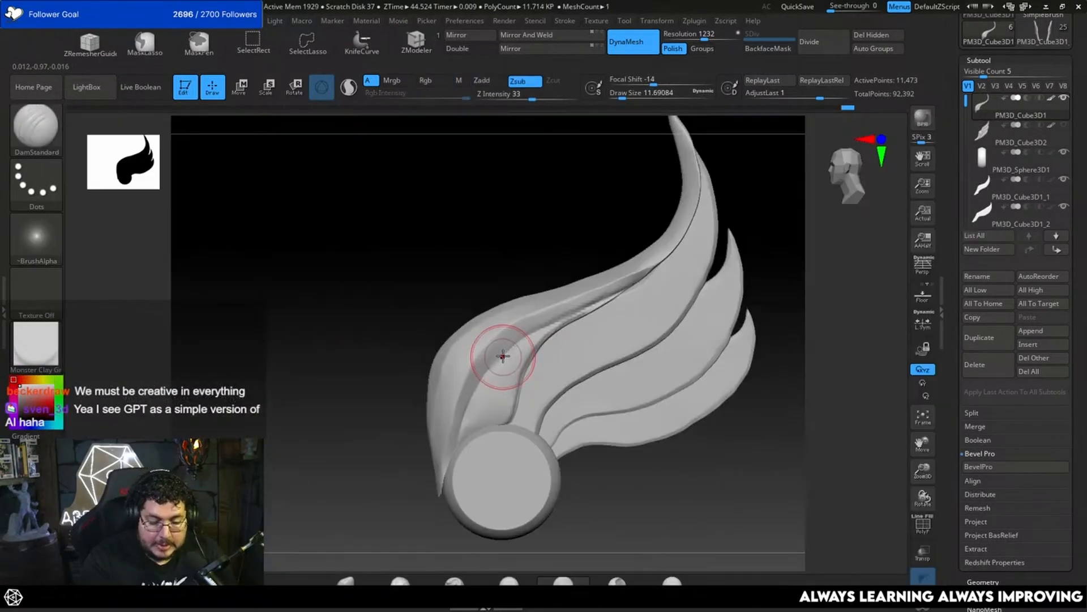
key("space")
left_click_drag(492, 366, 488, 366)
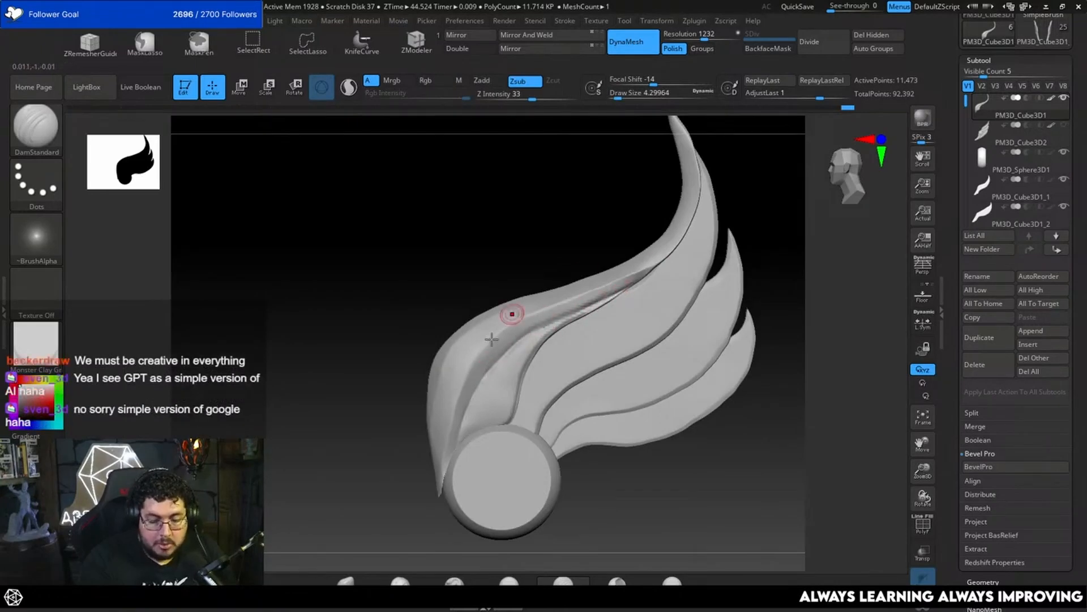
Step: Flatten the lower front of the leading feather with TrimDynamic at a draw size of about 9.4
key("b")
key("t")
key("d")
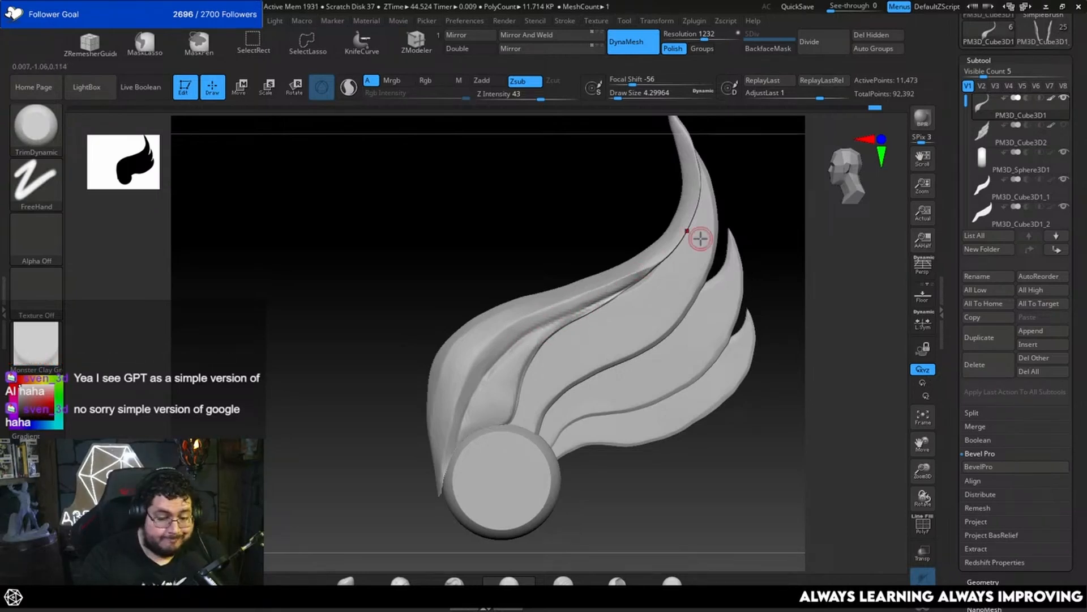
left_click_drag(780, 227, 727, 292)
key("space")
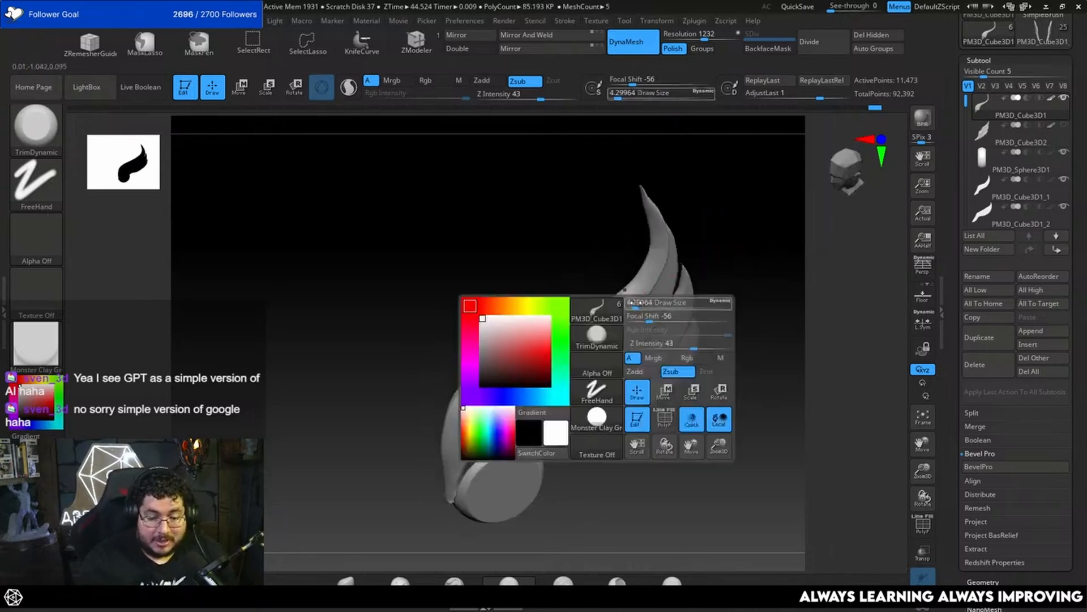
left_click_drag(636, 303, 637, 303)
mouse_move(765, 258)
left_mouse_down()
mouse_move(752, 284)
mouse_move(727, 233)
left_mouse_up()
left_click_drag(406, 464, 437, 481)
key("space")
left_click_drag(506, 381, 501, 404)
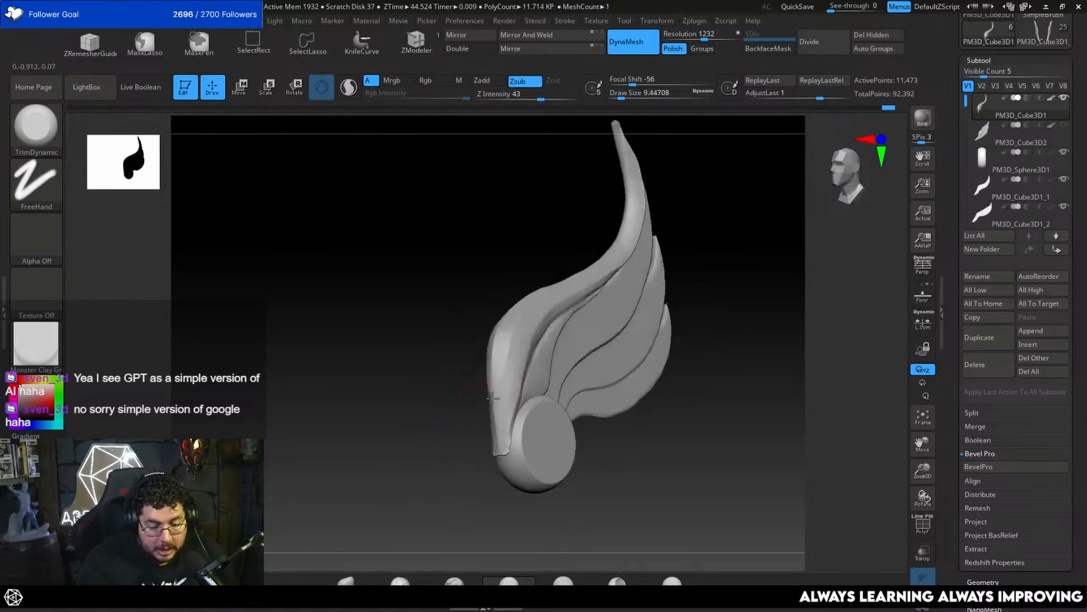
left_click_drag(459, 437, 464, 437)
left_click_drag(508, 372, 519, 326)
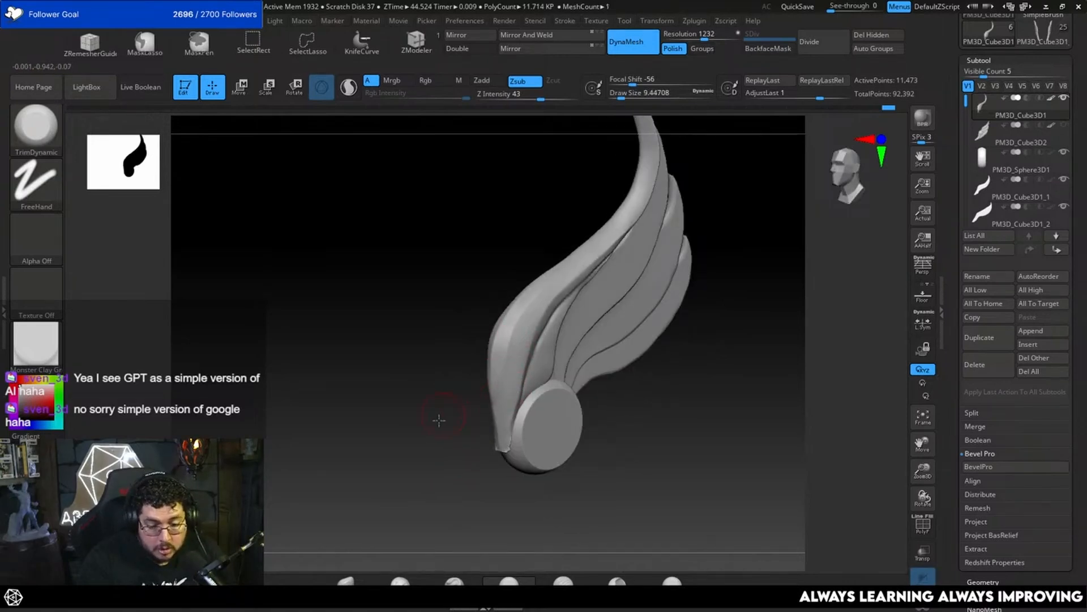
Step: Trim planes along the outer ridge of the leading feather from its bend towards the tip with TrimDynamic
left_click_drag(440, 419, 425, 502, "alt")
mouse_move(512, 309)
left_mouse_down()
mouse_move(510, 347)
mouse_move(553, 337)
left_mouse_up()
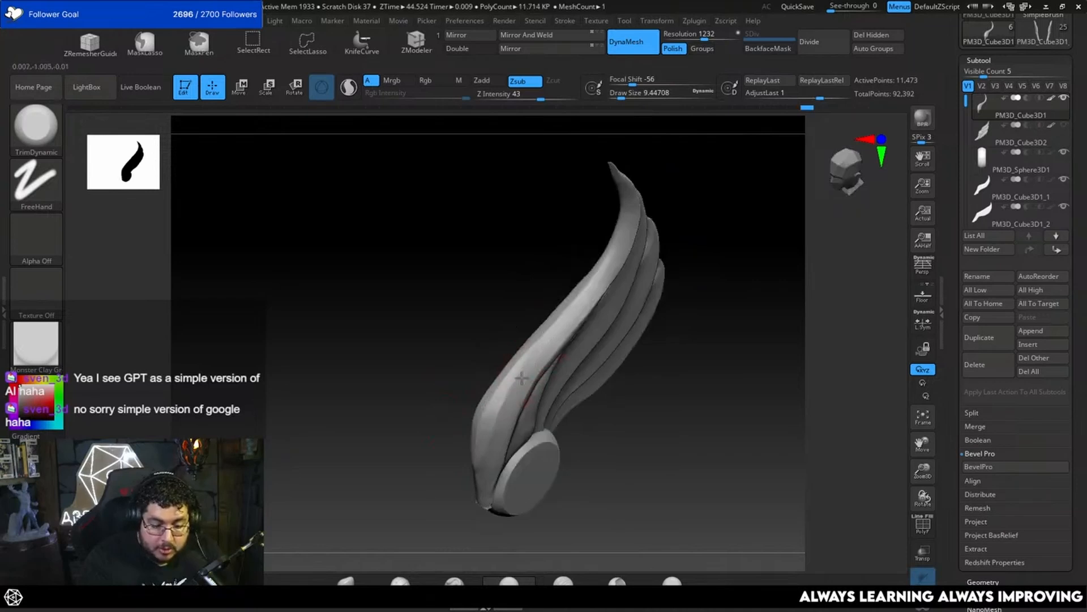
left_click_drag(521, 377, 560, 326)
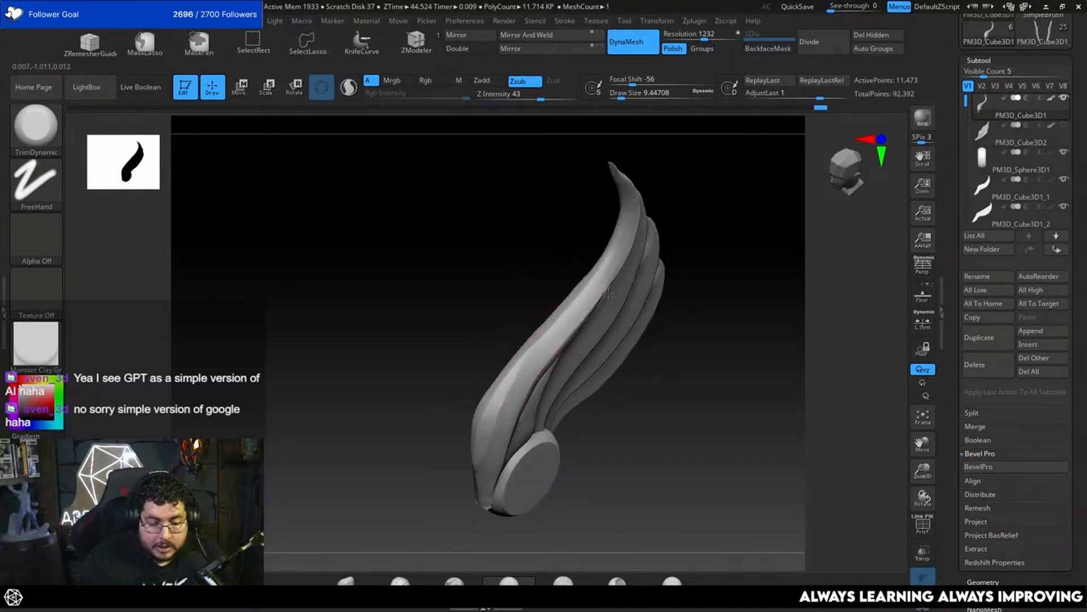
left_click_drag(719, 270, 529, 355)
left_click_drag(702, 234, 701, 324)
mouse_move(692, 386)
left_mouse_down("alt")
mouse_move(708, 274)
mouse_move(673, 317)
mouse_move(704, 413)
mouse_move(708, 391)
left_mouse_up("alt")
Step: Change the display material to the Green Metallic MatCap
left_click(35, 344)
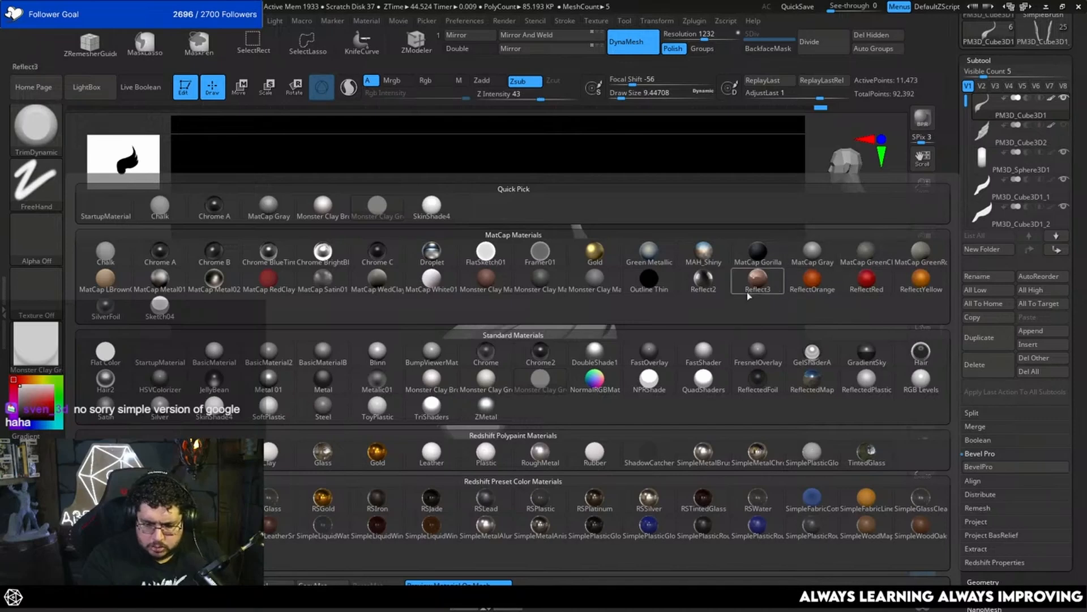
left_click(649, 252)
left_click_drag(655, 247, 708, 238)
Step: Select PM3D_Cube3D1_1 and adjust its edge against the leading feather with MoveInfiniteDepth at a draw size of about 17
left_click(604, 306, "alt")
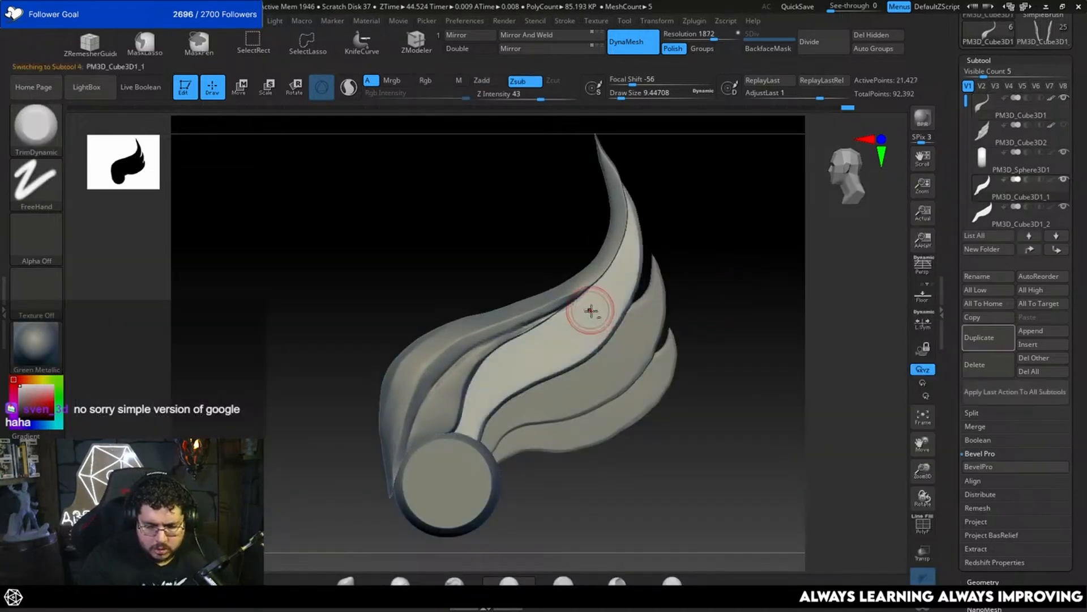
key("b")
key("i")
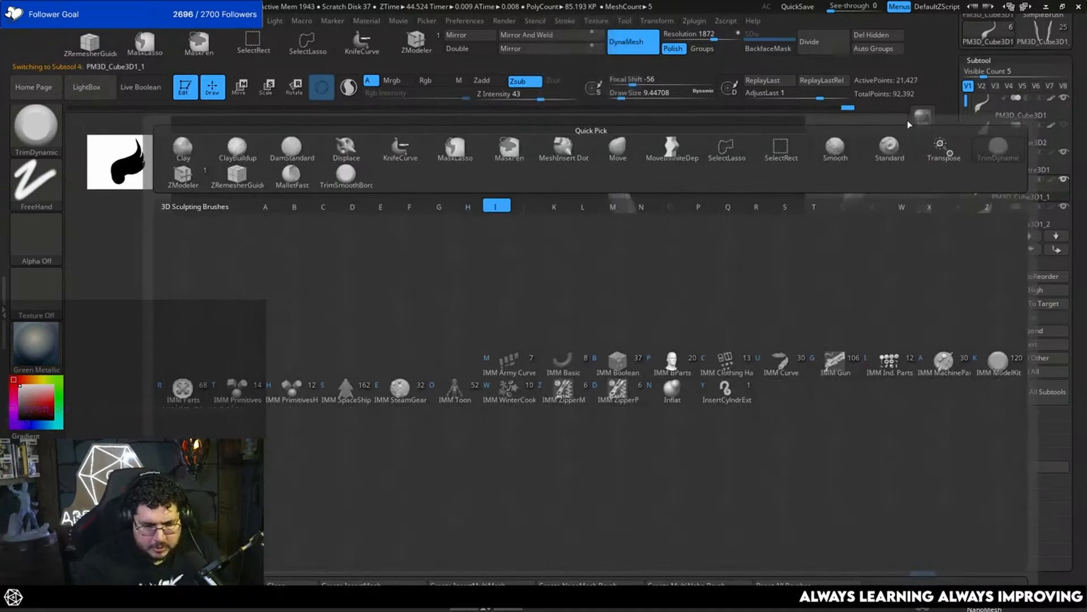
key("b")
key("m")
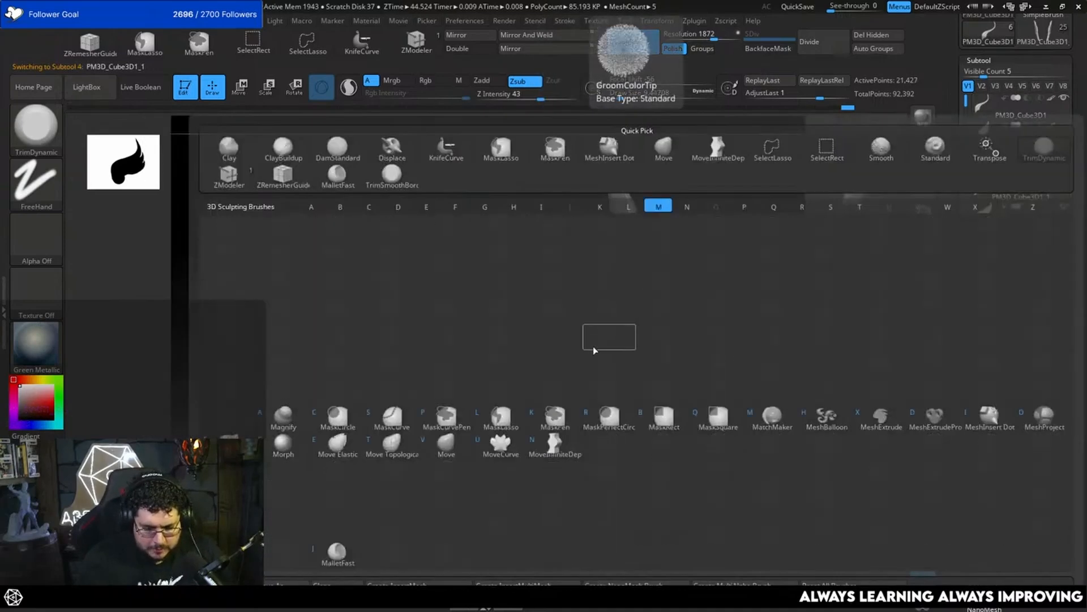
left_click(562, 448)
key("space")
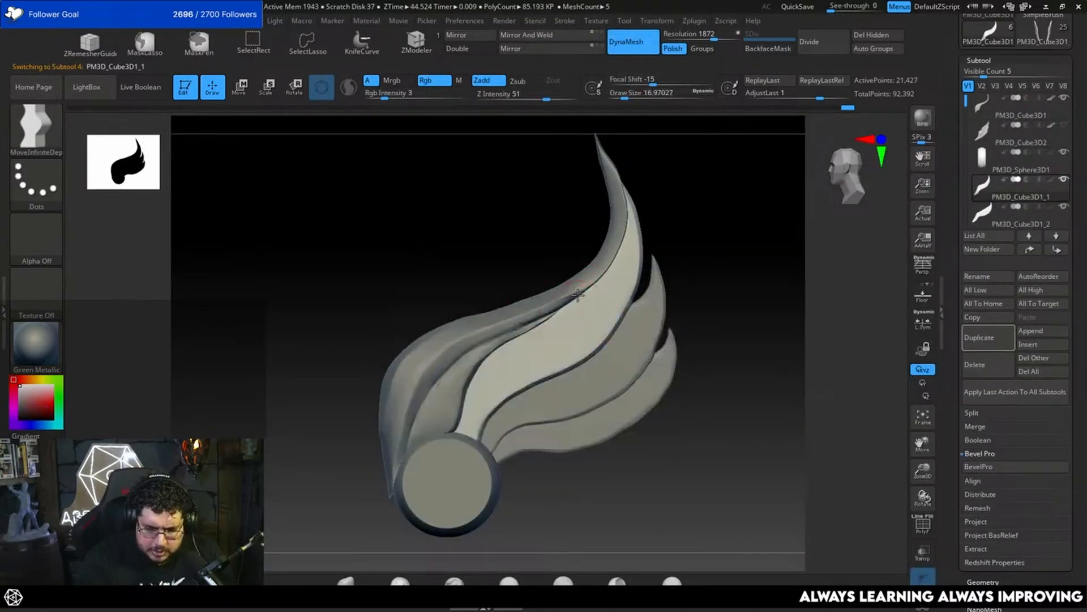
mouse_move(733, 282)
left_mouse_down("alt")
mouse_move(709, 261)
mouse_move(687, 295)
left_mouse_up("alt")
key("space")
Step: Carve a lengthwise groove along PM3D_Cube3D1_1 and the feather below it, PM3D_Cube3D1_2, with DamStandard at a draw size of about 2.6
key("b")
key("d")
key("s")
key("space")
left_click_drag(543, 341, 545, 339)
key("space")
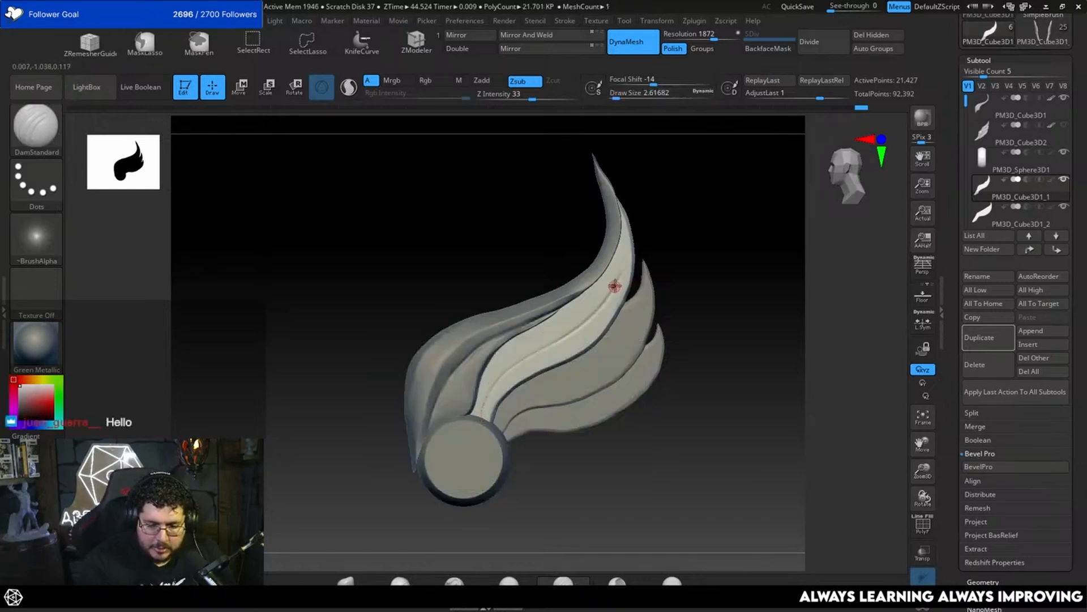
left_click_drag(637, 222, 745, 206)
left_click_drag(696, 285, 699, 250, "alt")
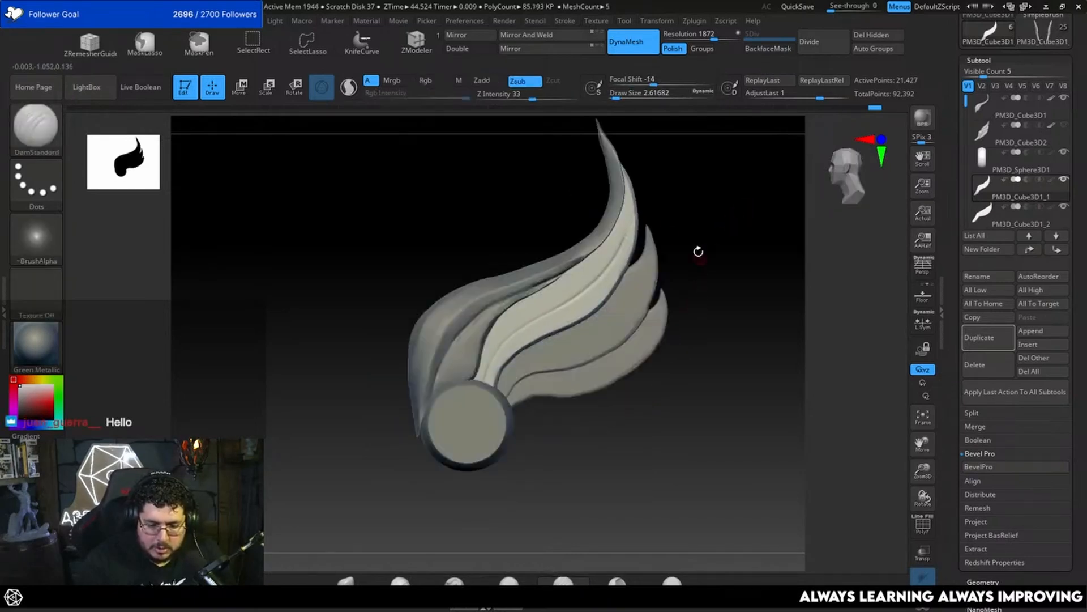
left_click(586, 337, "alt")
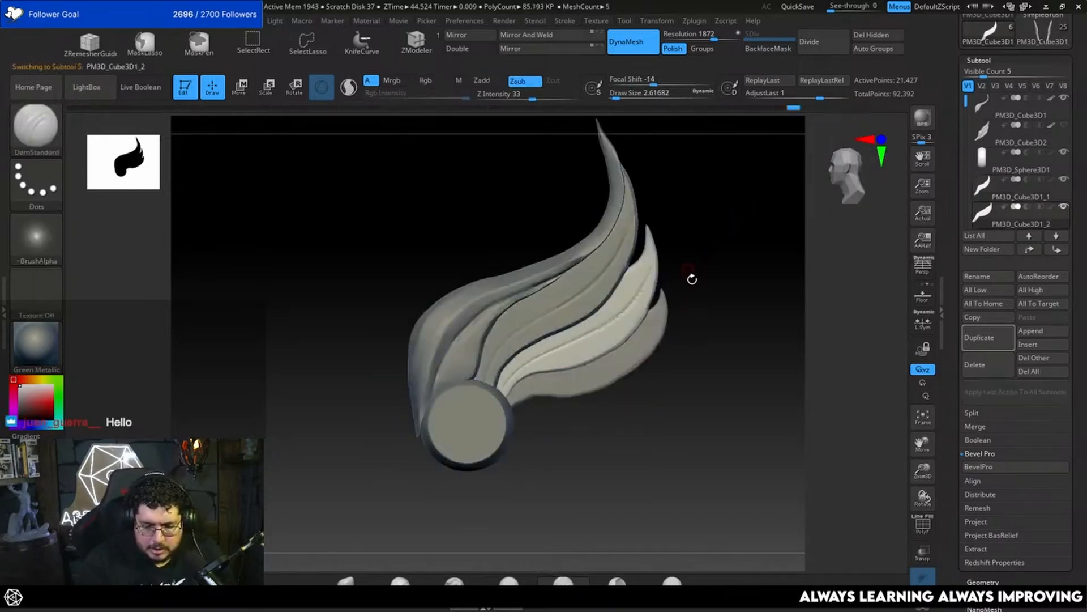
left_click_drag(722, 272, 739, 226, "alt")
Step: Try to carve a lengthwise groove along the lowest feather, PM3D_Cube3D1_3
left_click(611, 331, "alt")
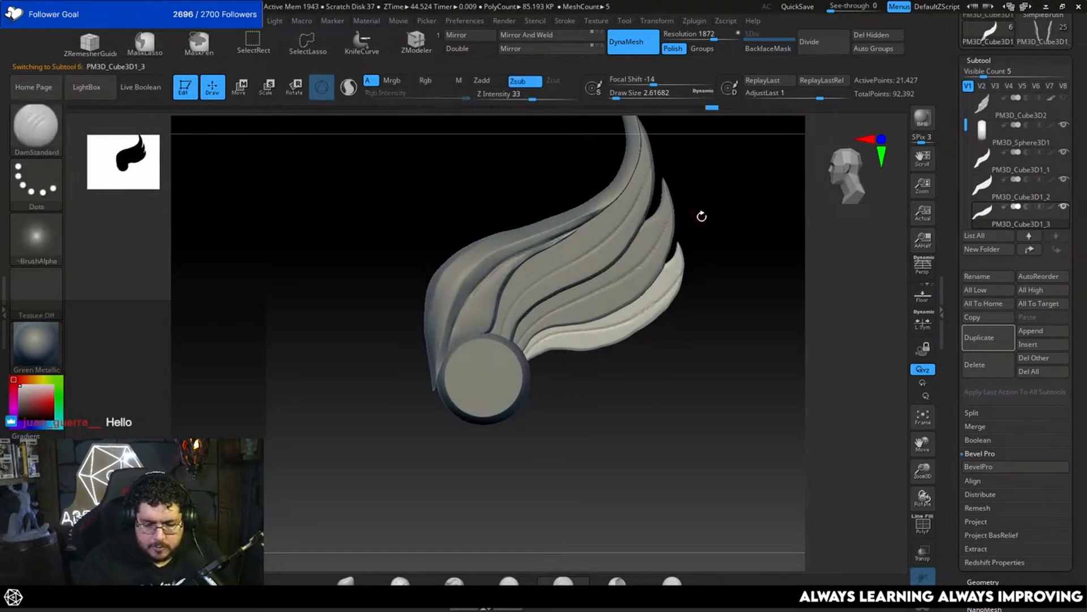
key("ctrl+z")
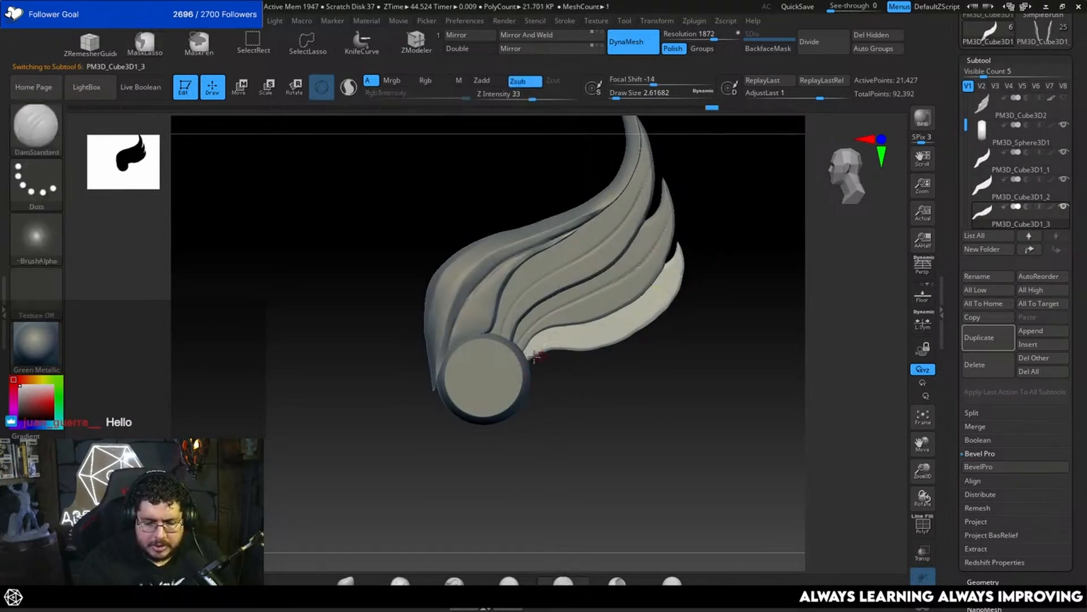
Step: Undo the lengthwise grooves carved along the three lower feathers, going through PM3D_Cube3D1_2 and PM3D_Cube3D1_1
right_click_drag(729, 288, 717, 301, "ctrl")
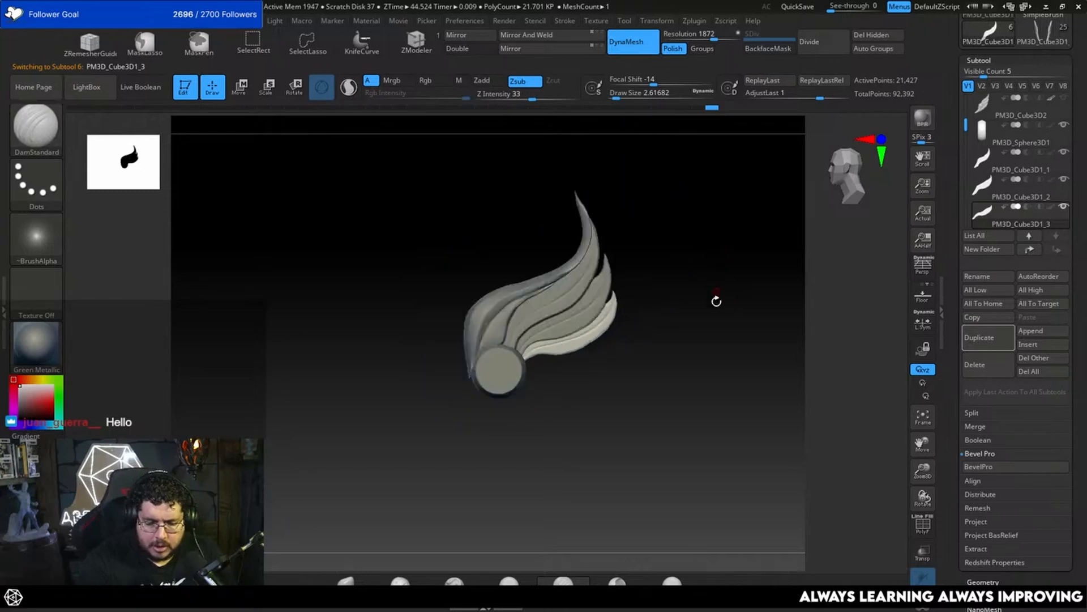
right_click_drag(710, 352, 694, 311, "ctrl")
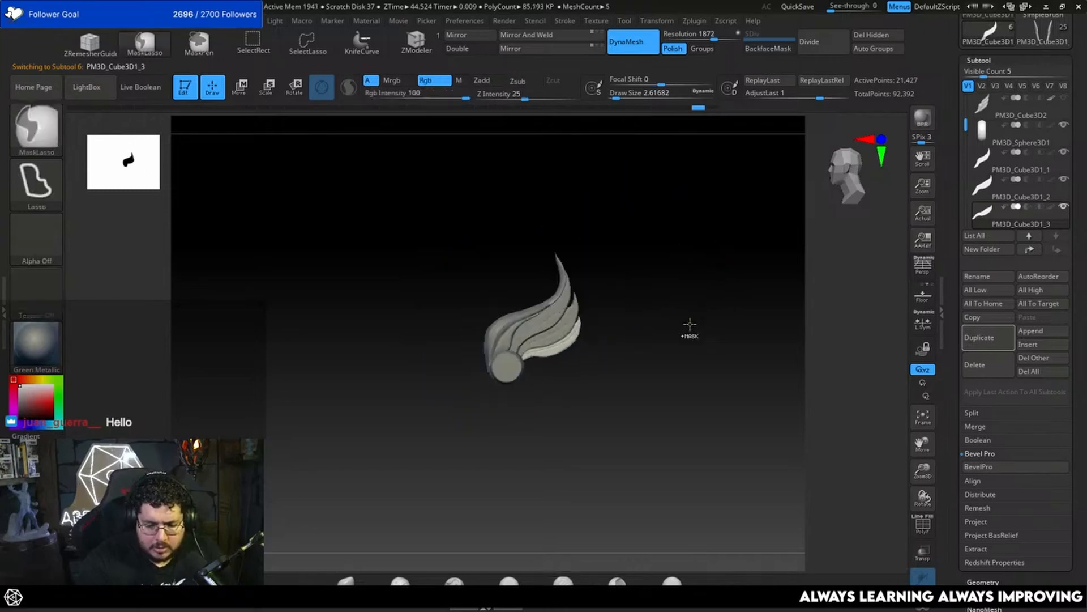
right_click_drag(631, 316, 615, 342, "ctrl")
left_click(591, 309, "alt")
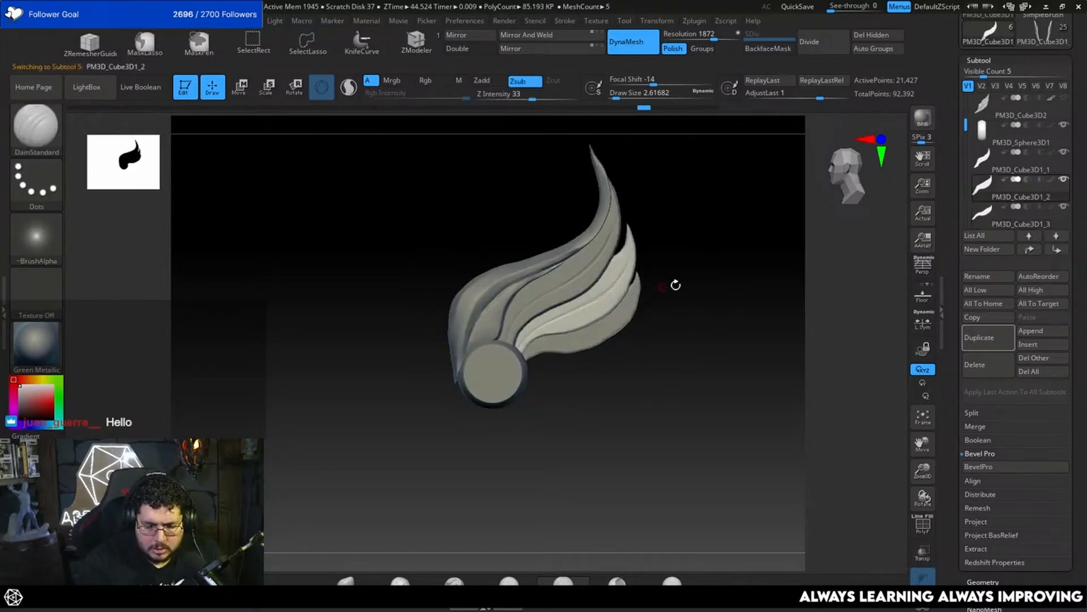
left_click(581, 275, "alt")
right_click_drag(701, 266, 721, 240, "ctrl")
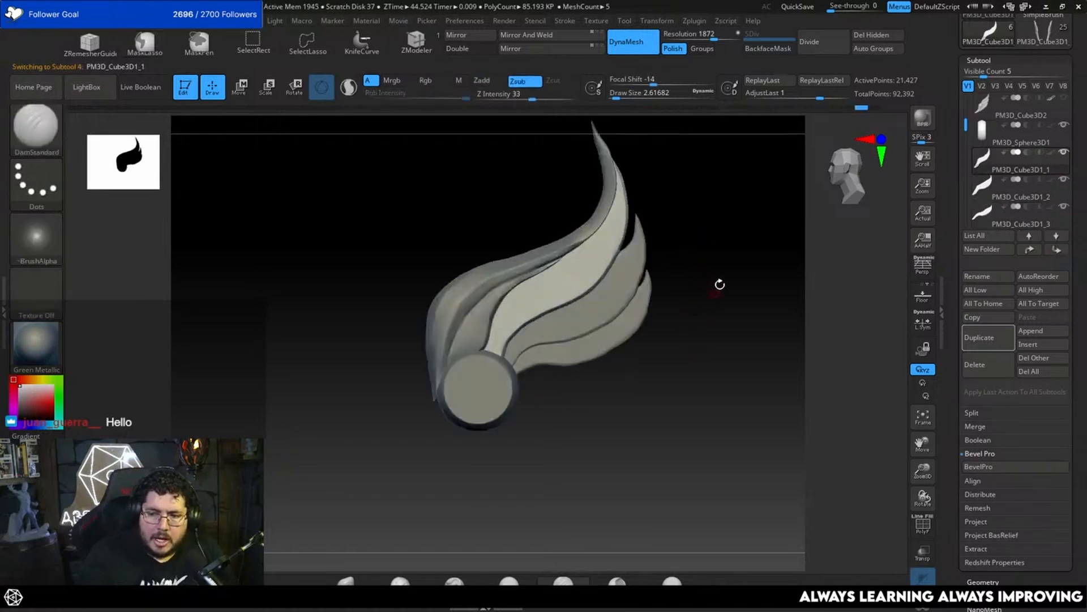
right_click_drag(692, 325, 745, 298, "ctrl")
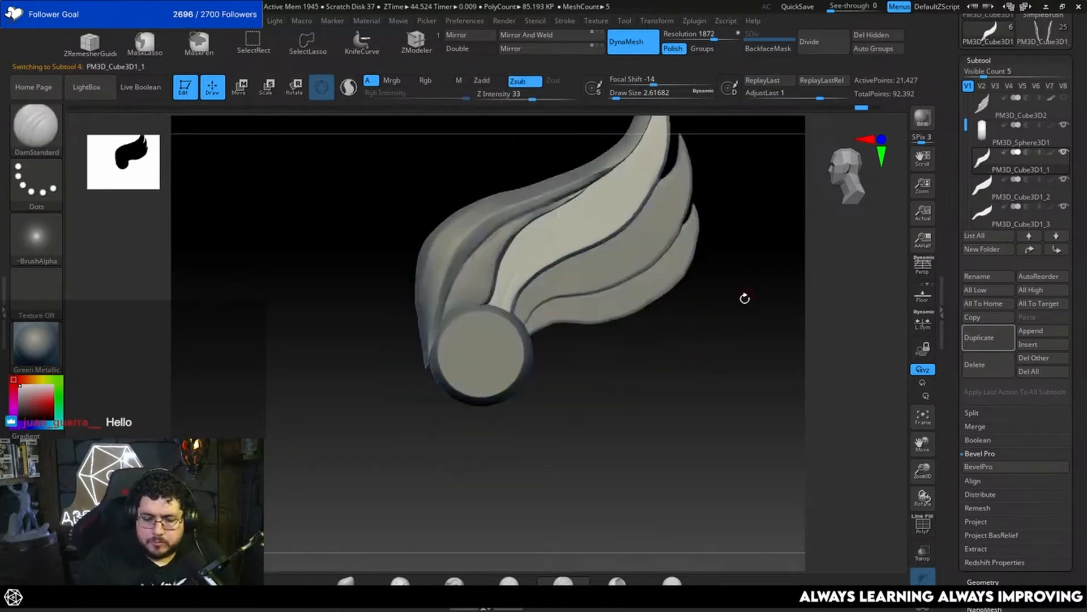
Step: Show the PM3D_Cube3D2 subtool and isolate its tail below the round disc with SelectLasso
left_click(1065, 99)
left_click(1066, 99)
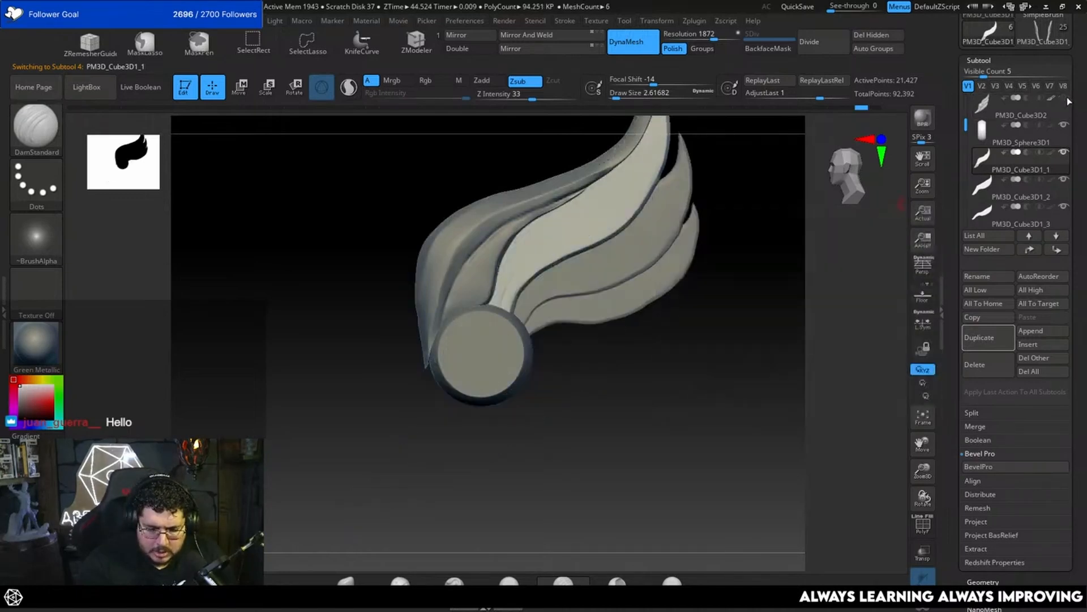
left_click(1066, 99)
left_click(465, 415, "alt")
right_click_drag(606, 437, 624, 406, "alt")
left_click(362, 42)
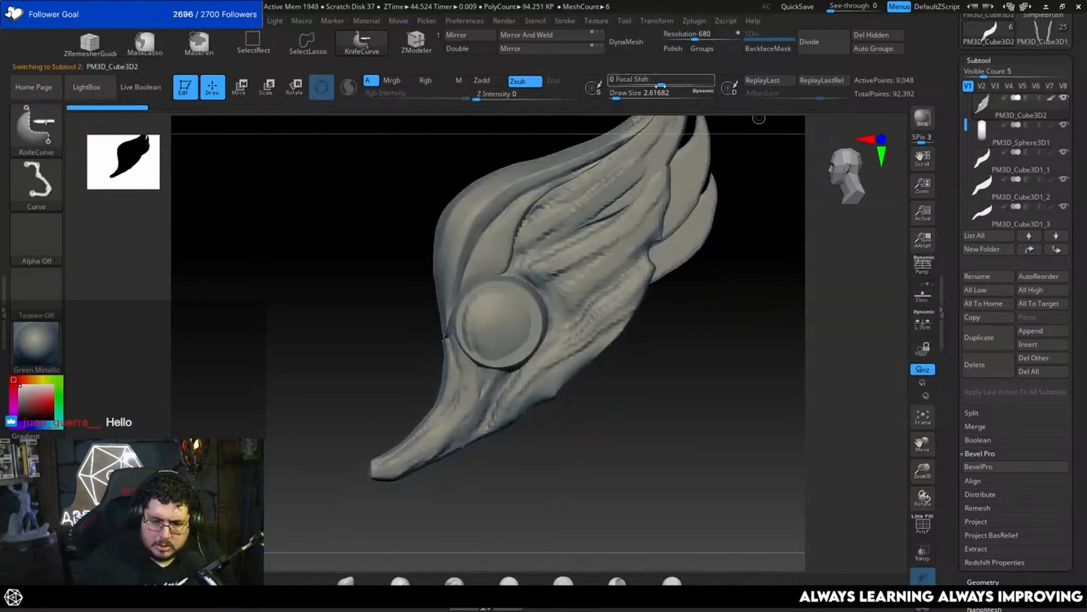
left_click(305, 51)
mouse_move(400, 376)
left_mouse_down("ctrl+shift")
mouse_move(445, 320)
mouse_move(504, 352)
mouse_move(488, 412)
mouse_move(510, 362)
mouse_move(420, 280)
mouse_move(476, 487)
left_mouse_up("ctrl+shift")
mouse_move(569, 242)
left_mouse_down("ctrl+alt+shift")
mouse_move(450, 269)
mouse_move(538, 371)
mouse_move(567, 283)
left_mouse_up("ctrl+alt+shift")
left_click(696, 371, "ctrl+shift")
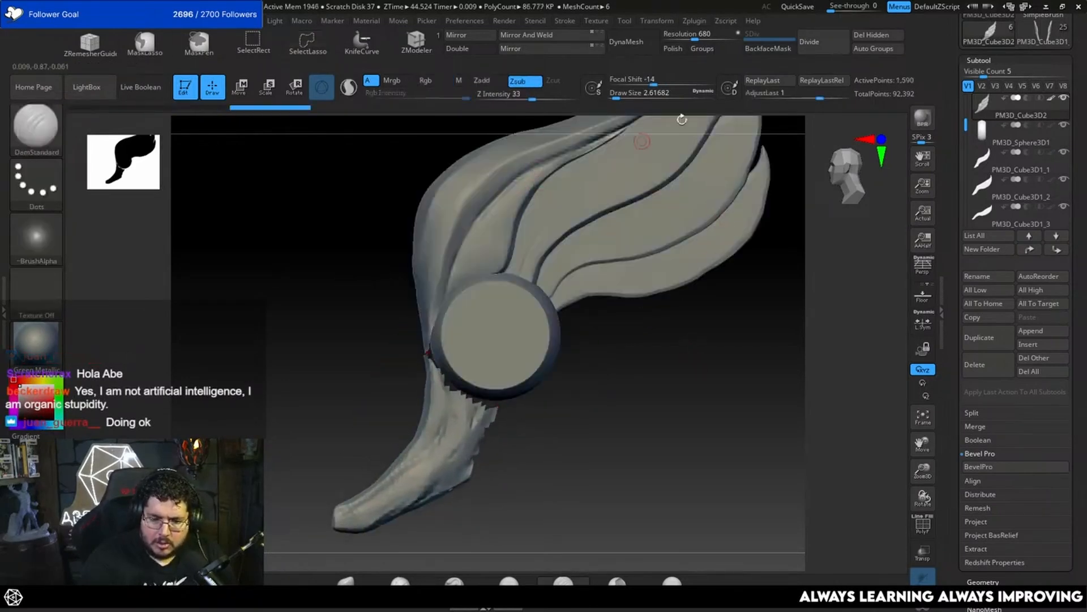
left_click_drag(627, 393, 643, 342, "alt")
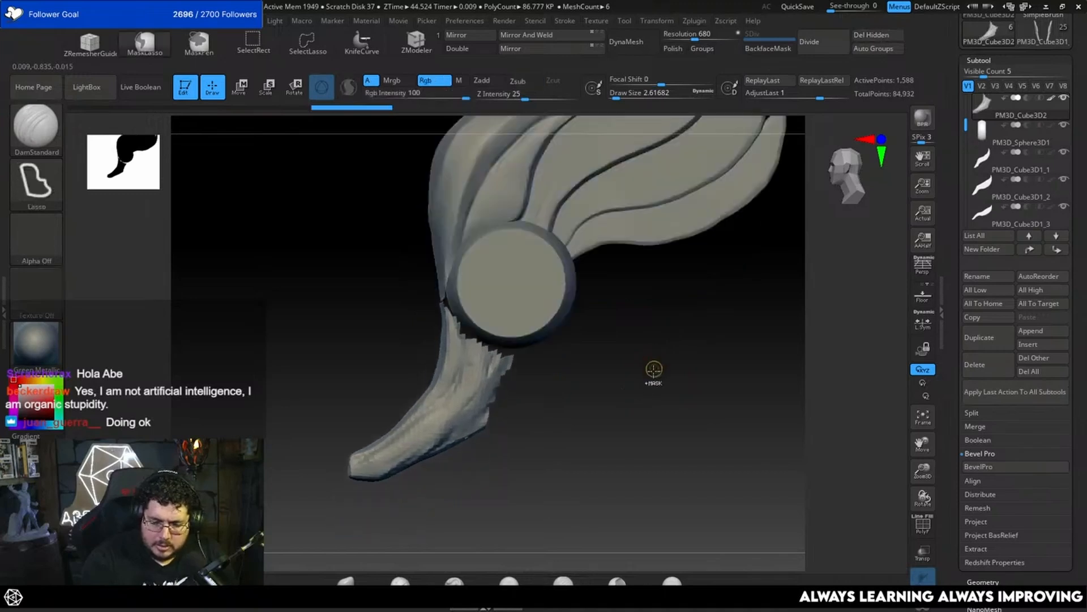
key("ctrl+z")
left_click_drag(654, 406, 657, 431)
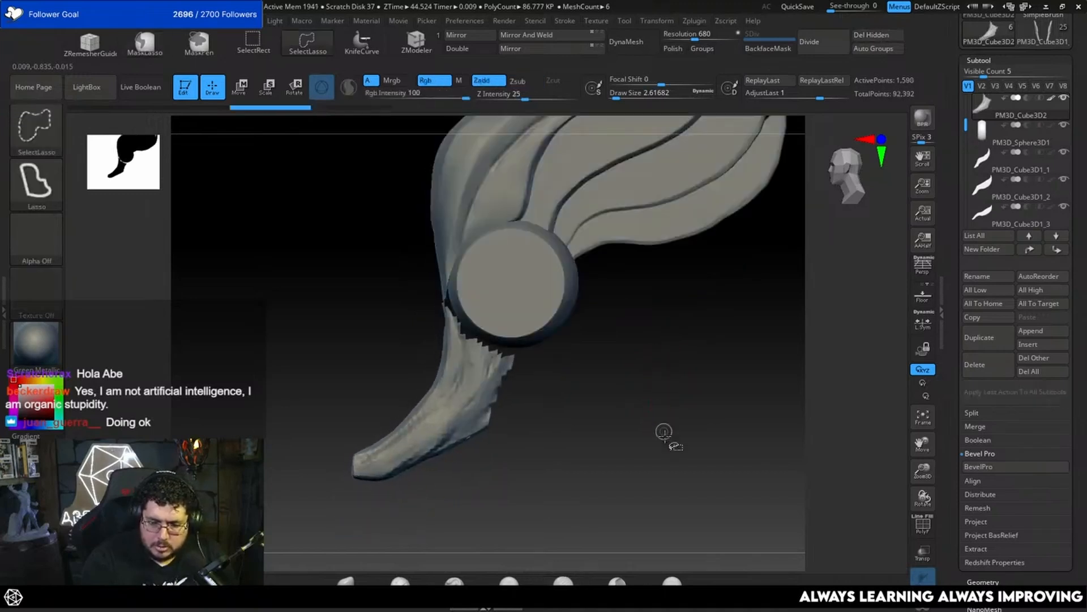
left_click(665, 435, "ctrl+shift")
key("ctrl+shift+z")
key("ctrl+z")
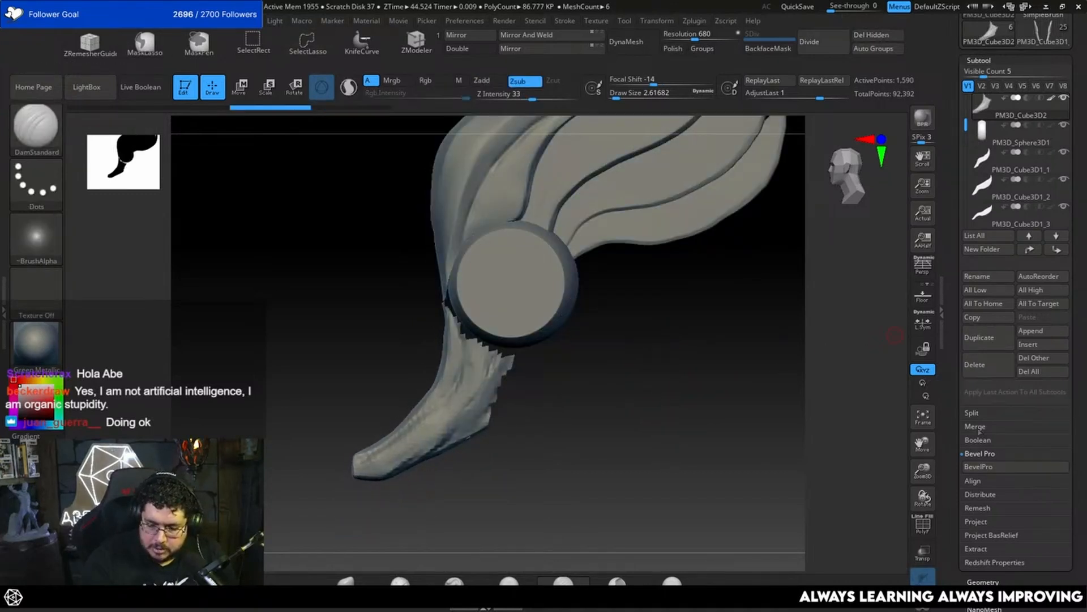
Step: Split the hidden part of PM3D_Cube3D2 into its own subtool, separating it from the tail
left_click(997, 414)
left_click(1002, 424)
left_click_drag(655, 406, 670, 374)
Step: Apply DynaMesh to the tail piece at resolution 680 and hide the split-off PM3D_Cube3D3 subtool
left_click_drag(619, 445, 660, 462, "alt")
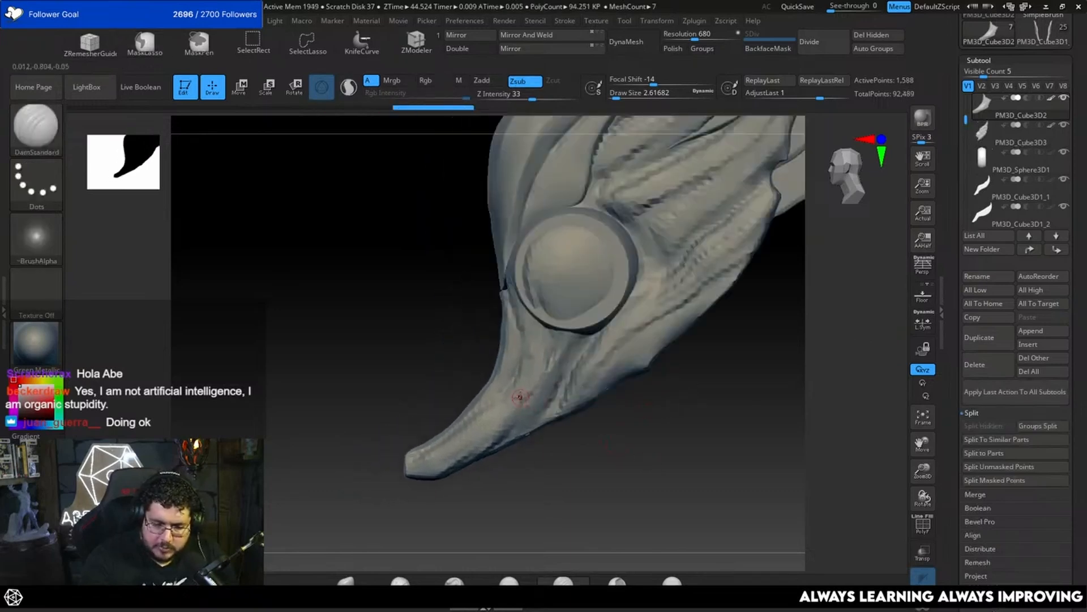
left_click(627, 41)
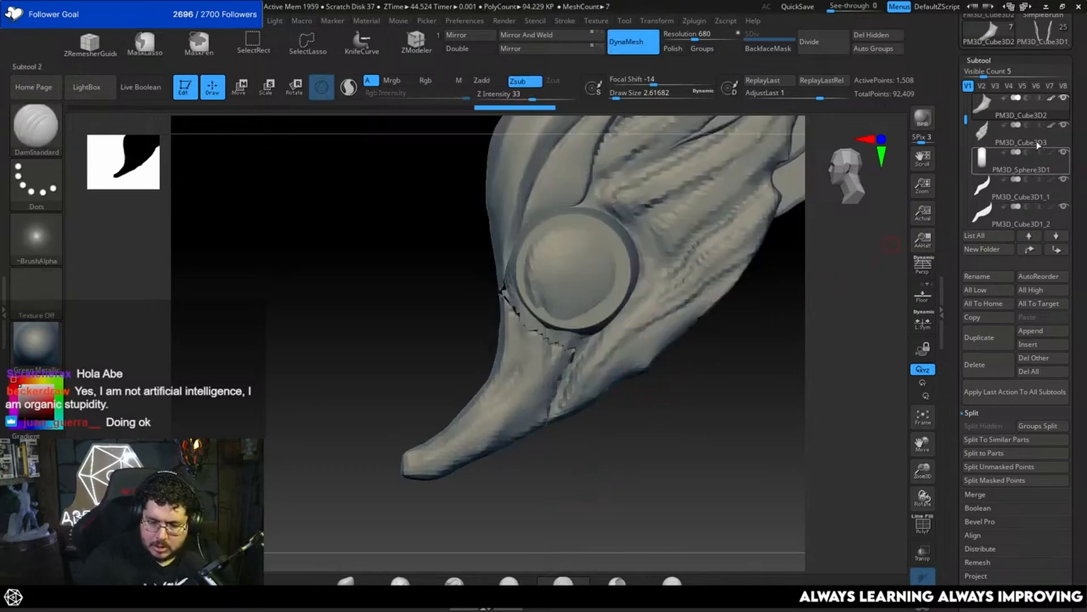
left_click(1017, 107)
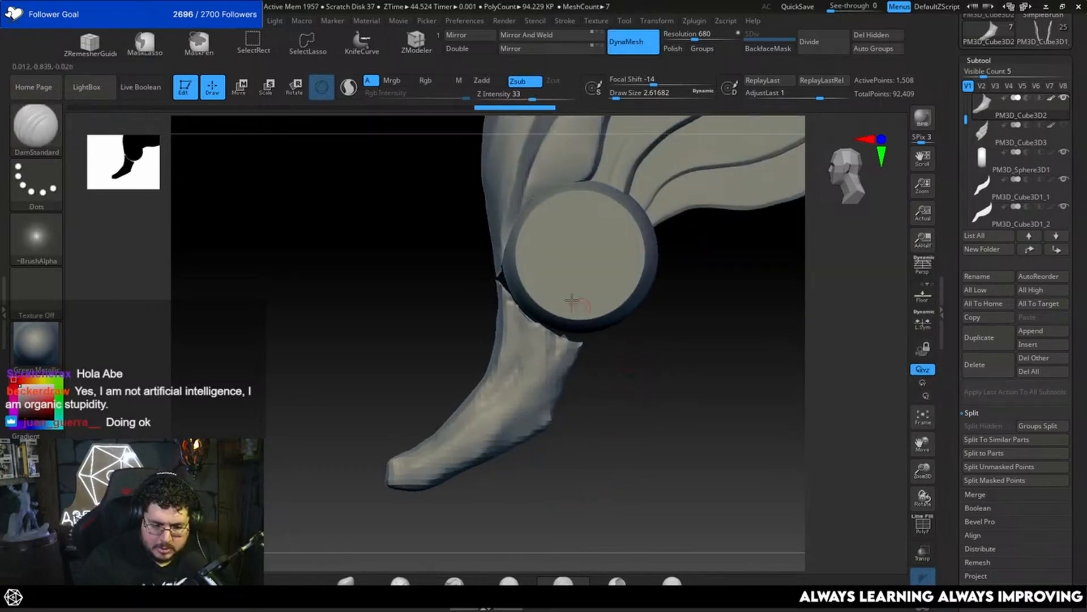
Step: Pull the tail's jagged upper edge up against the disc with MoveInfiniteDepth at a draw size of about 17
key("b")
key("m")
key("v")
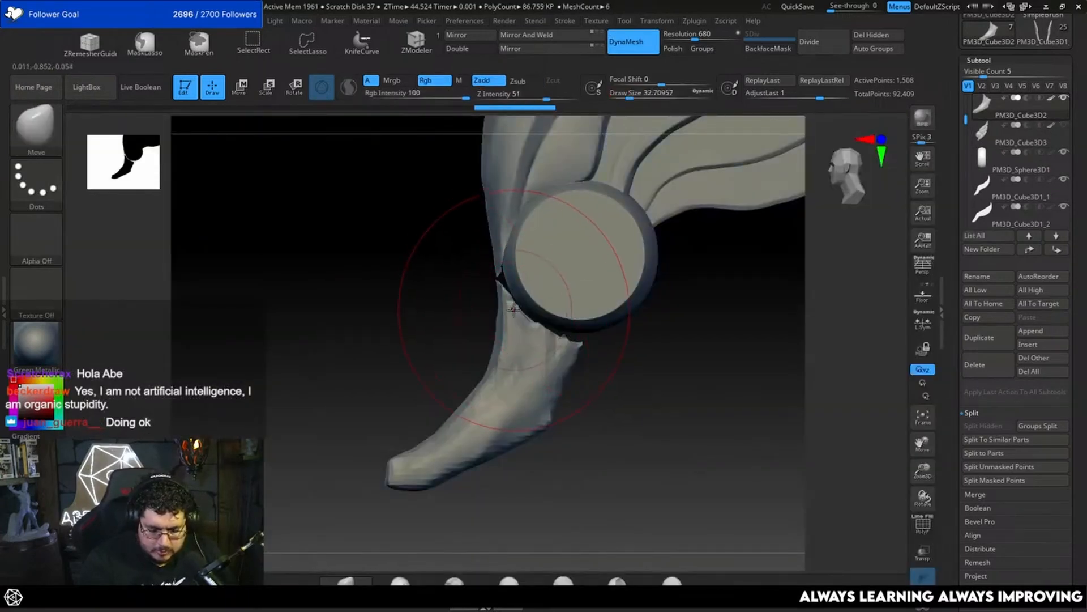
key("b")
key("m")
left_click(445, 454)
key("space")
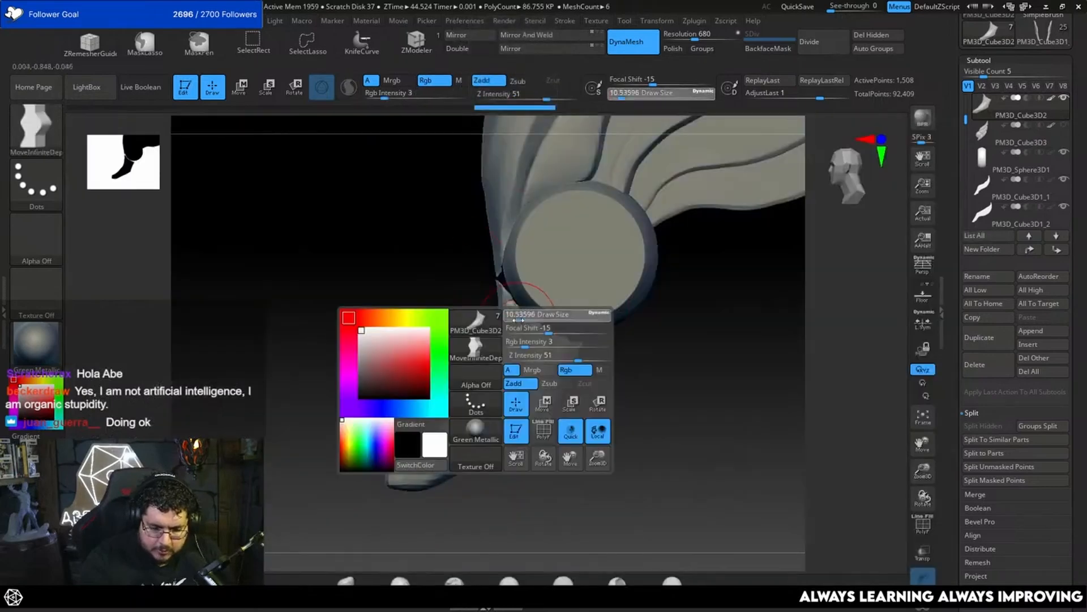
left_click_drag(526, 315, 517, 314)
left_click_drag(525, 335, 518, 261)
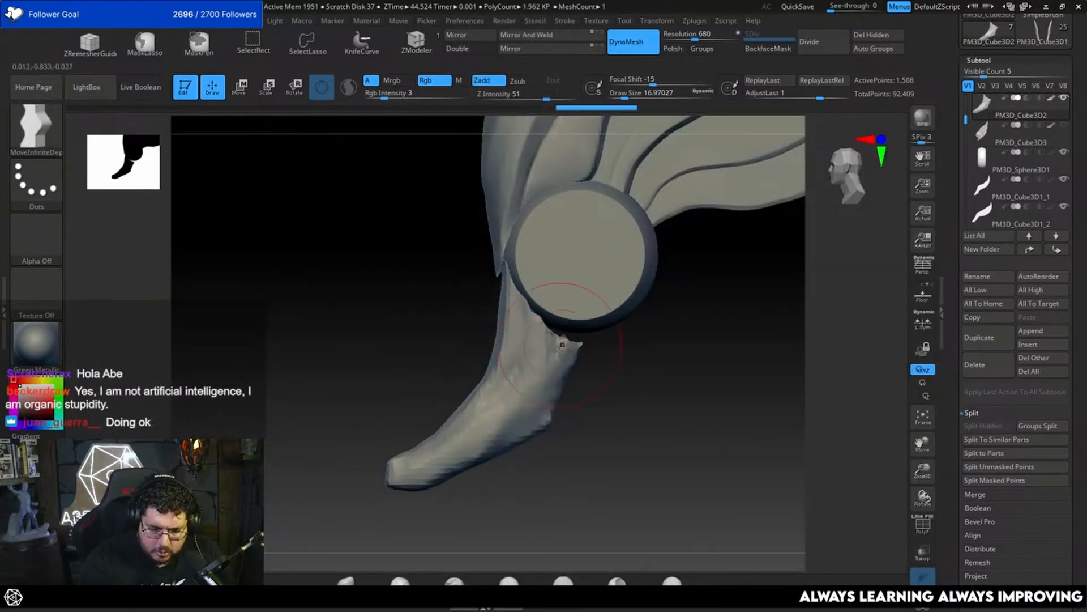
mouse_move(562, 344)
left_mouse_down()
mouse_move(561, 326)
mouse_move(588, 333)
left_mouse_up()
Step: Reshape the tail's inner contour where it meets the disc with MoveInfiniteDepth, enlarging the draw size to about 27
right_click_drag(640, 340, 597, 342)
left_click_drag(601, 342, 618, 326)
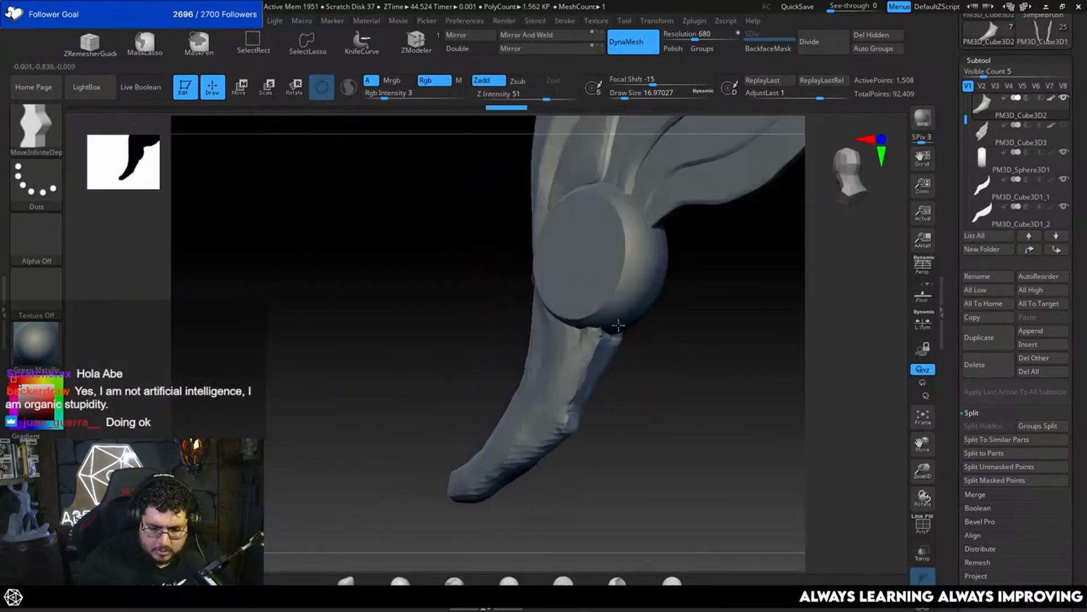
right_click_drag(618, 325, 601, 382)
mouse_move(587, 373)
left_mouse_down()
mouse_move(574, 370)
mouse_move(578, 354)
mouse_move(580, 368)
mouse_move(571, 363)
left_mouse_up()
key("space")
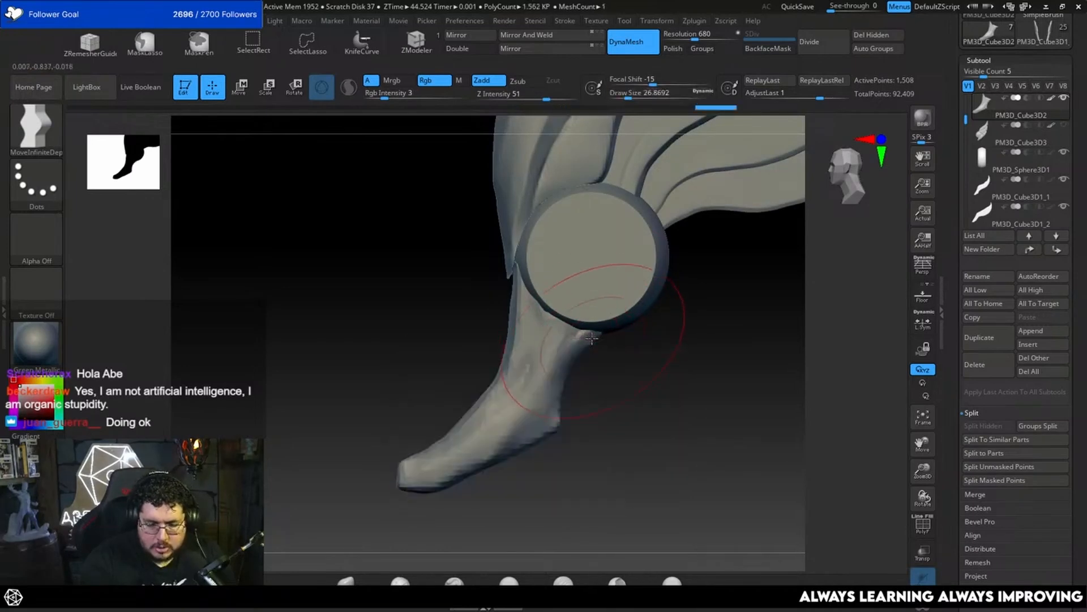
right_click_drag(583, 328, 663, 353)
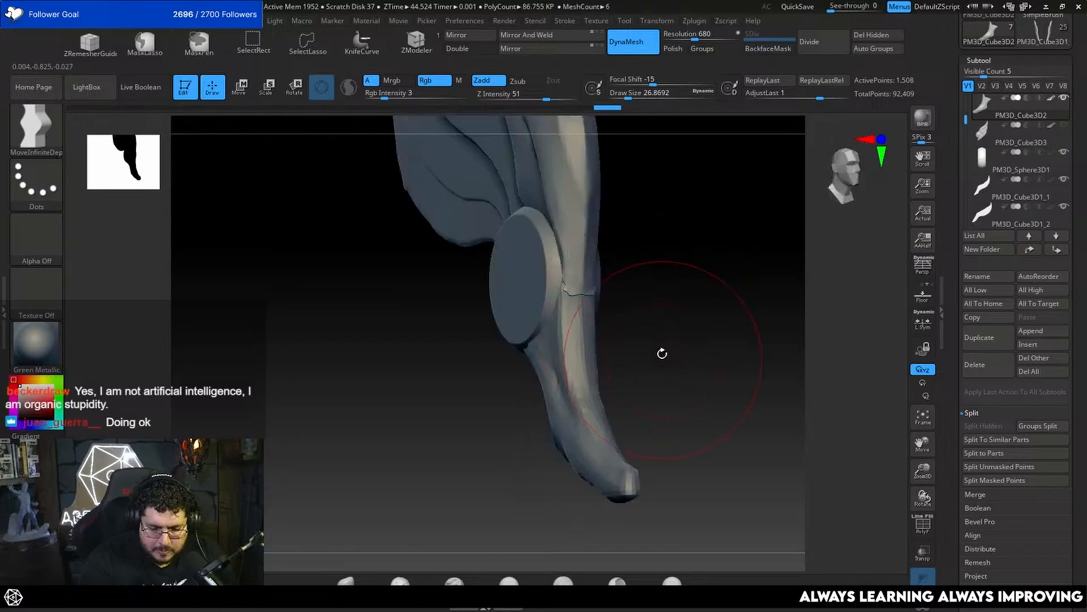
Step: Remesh the tail with DynaMesh at resolution 2688 with Polish enabled
left_click(673, 48)
left_click_drag(697, 39, 723, 39)
left_click_drag(712, 238, 698, 317, "ctrl")
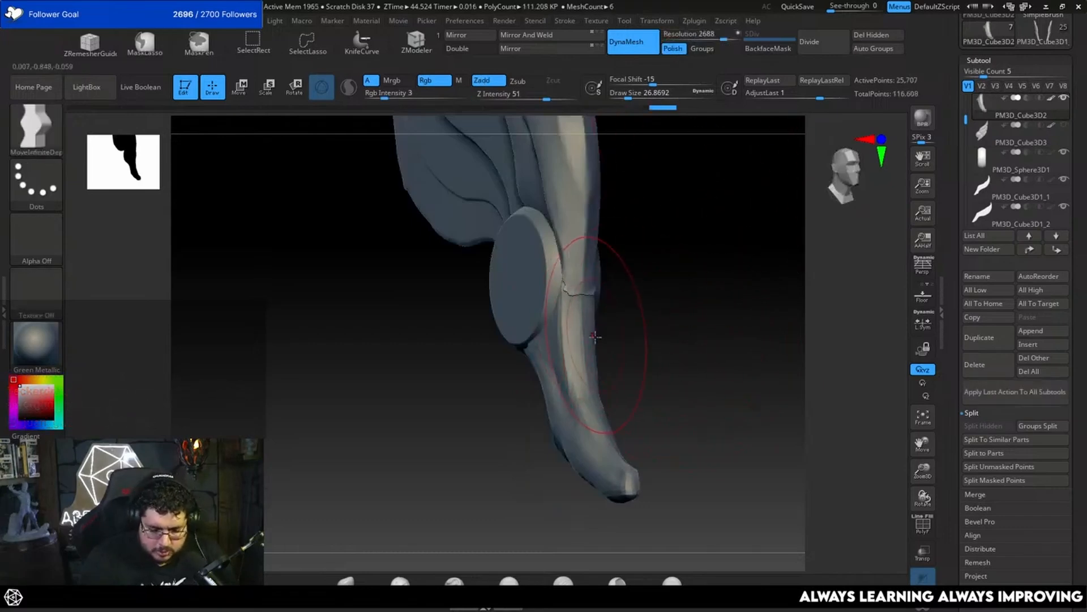
Step: Flatten the outer edge of the tail with TrimDynamic at a draw size of about 9.4
key("b")
key("t")
key("d")
key("space")
left_click_drag(598, 334, 602, 315)
right_click_drag(602, 315, 576, 316)
key("space")
left_click_drag(568, 311, 563, 324)
key("space")
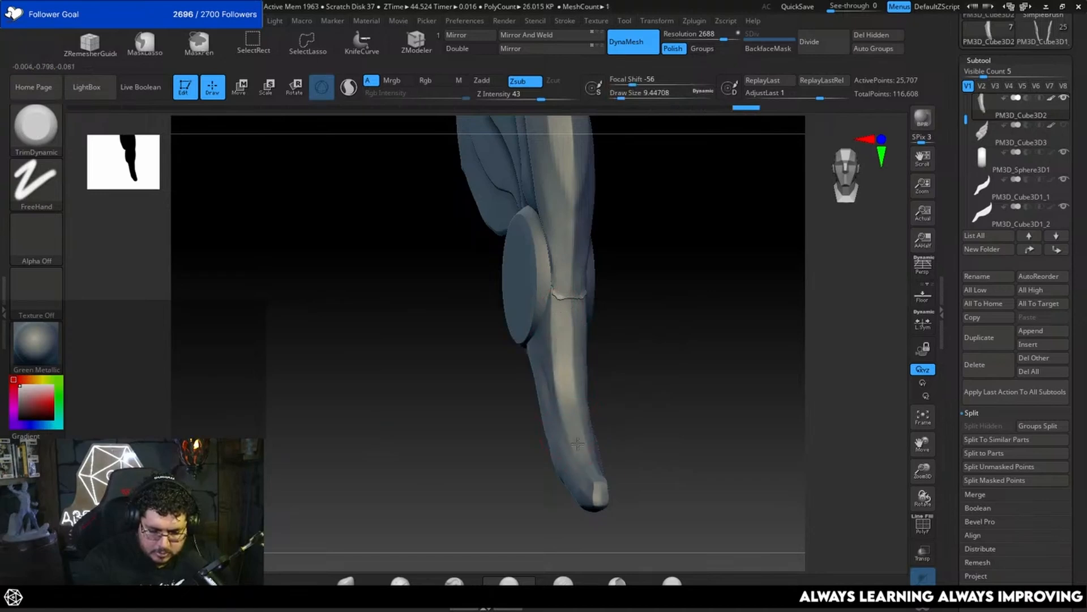
Step: Apply Mirror And Weld to the tail and trim its narrow outer edge flat from the front
left_click_drag(633, 418, 604, 433)
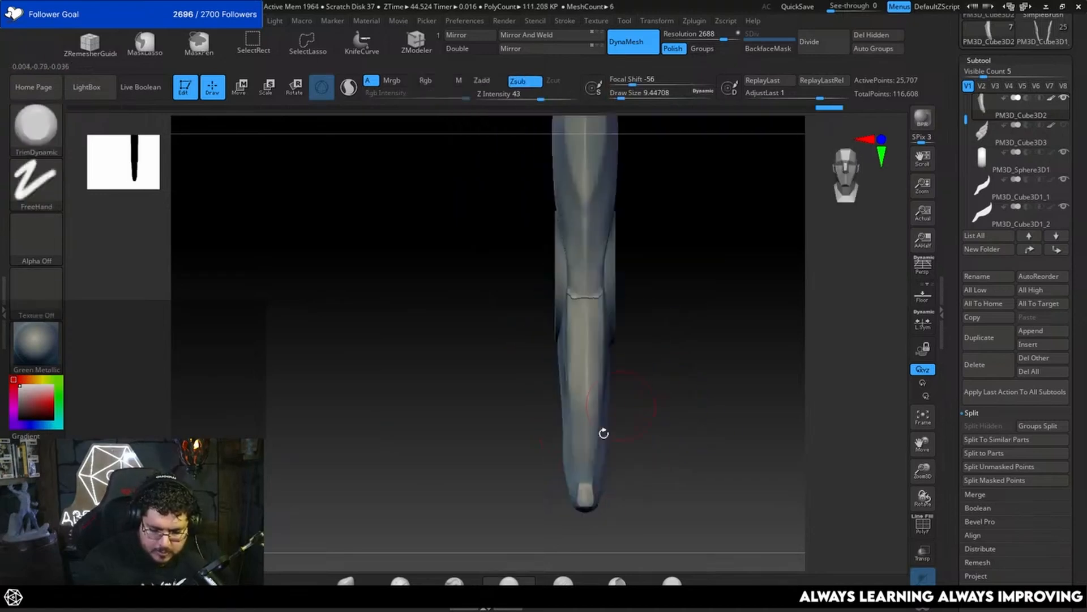
left_click(552, 36)
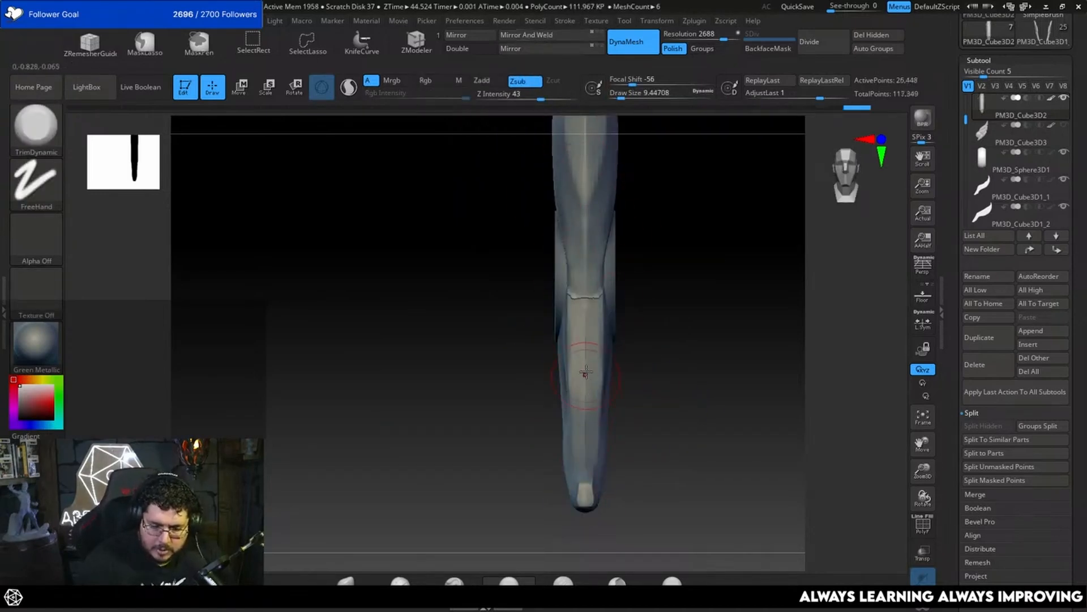
left_click_drag(583, 350, 574, 383)
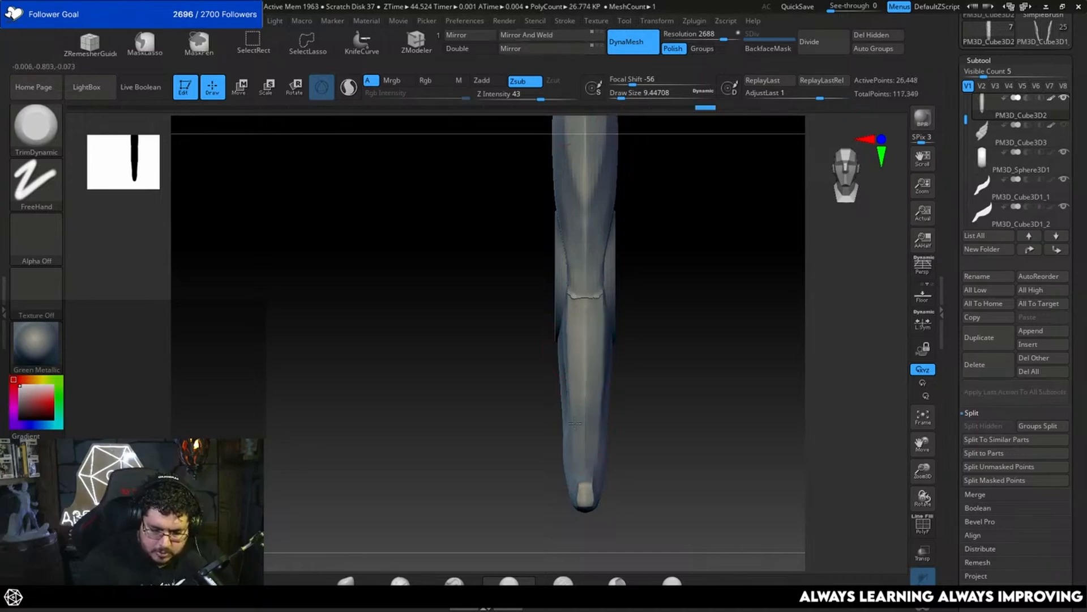
left_click_drag(575, 422, 635, 360)
Step: Carve a lengthwise groove down the tail with DamStandard at a draw size of about 3.7, undoing the last stroke
key("b")
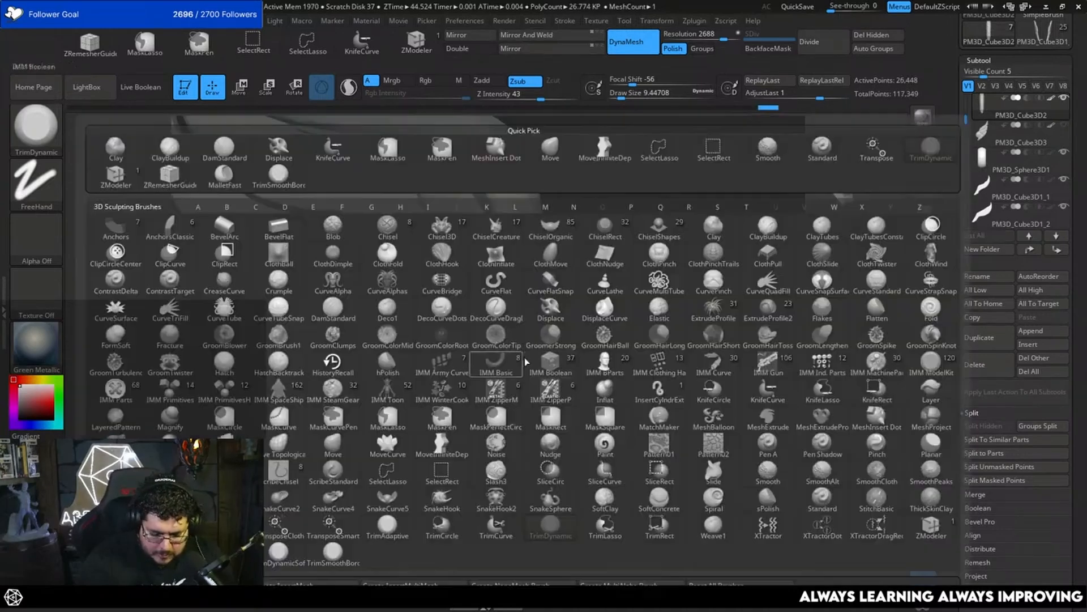
key("d")
key("s")
key("space")
left_click_drag(515, 357, 566, 421)
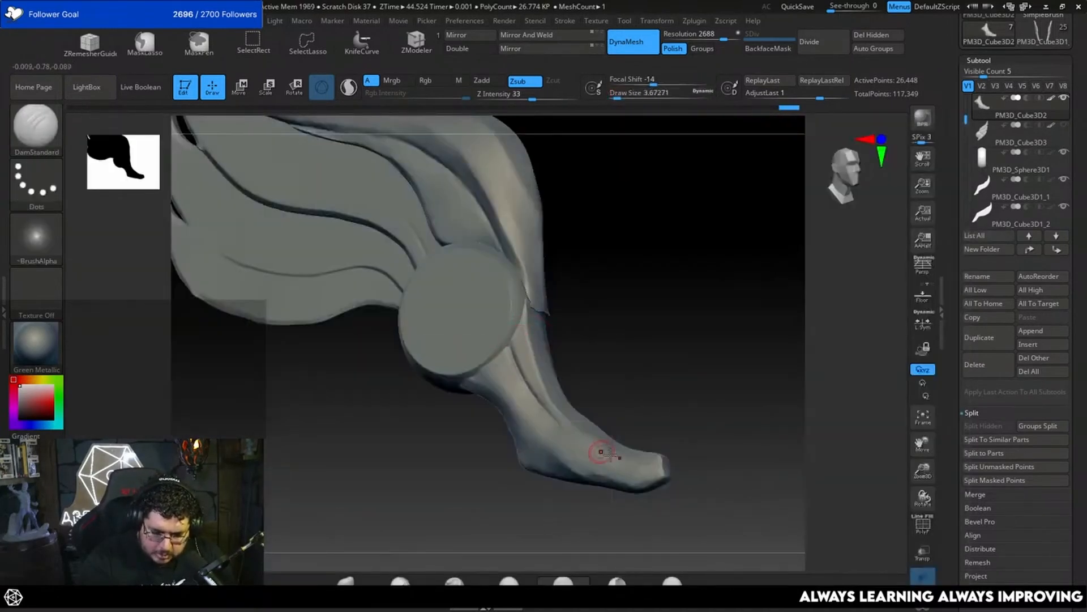
mouse_move(638, 363)
left_mouse_down()
mouse_move(619, 349)
mouse_move(642, 327)
left_mouse_up()
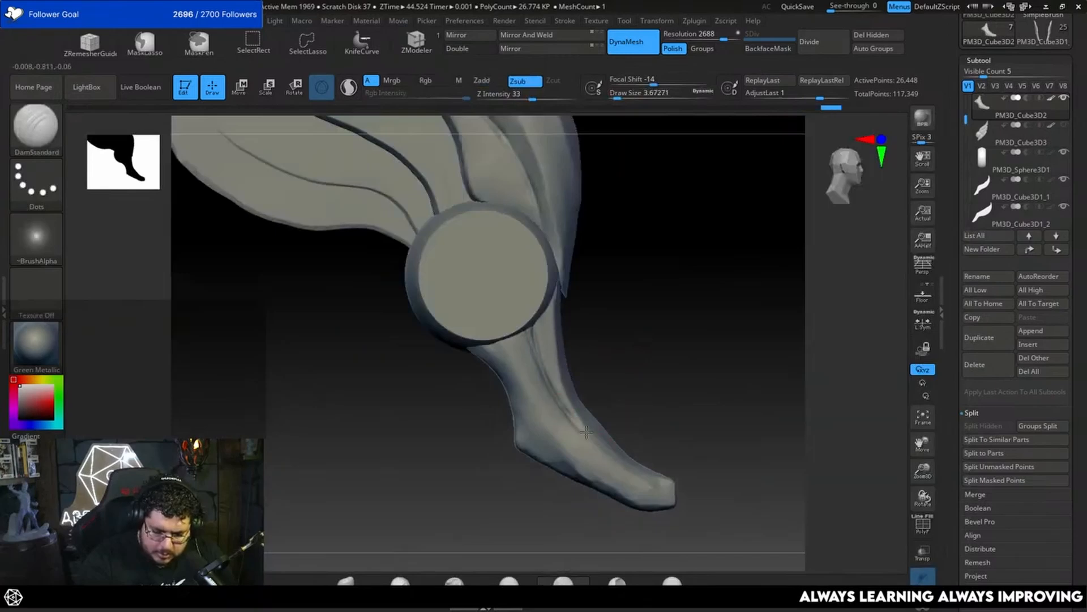
left_click_drag(478, 346, 522, 428)
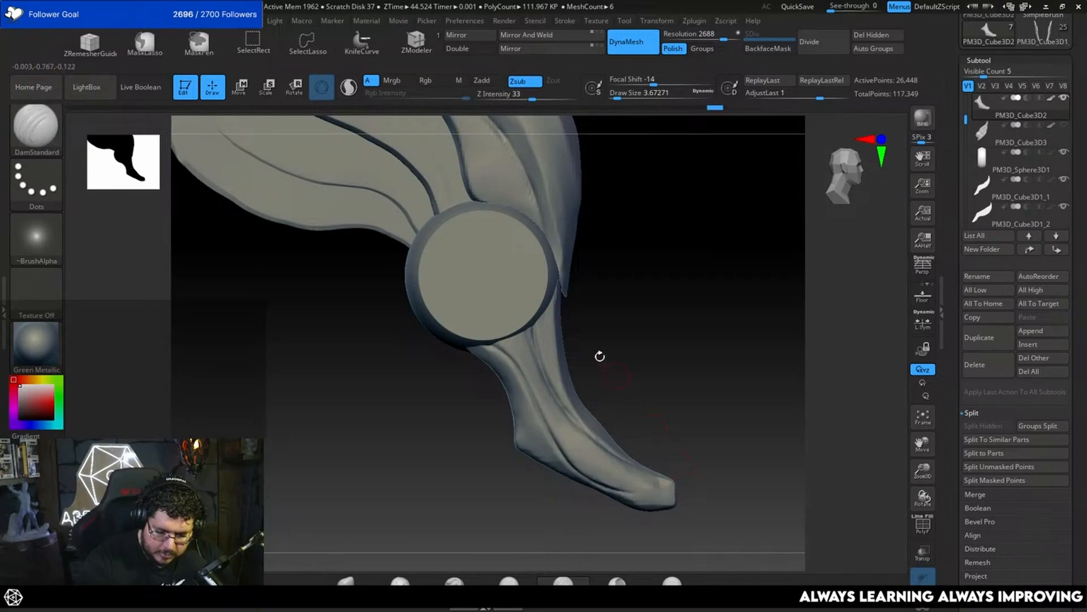
key("ctrl+z")
Step: Flatten the tail's surface just below the disc with TrimDynamic at a draw size of about 6.6
key("b")
key("t")
key("d")
key("space")
left_click_drag(520, 374, 524, 374)
left_click_drag(448, 400, 494, 396)
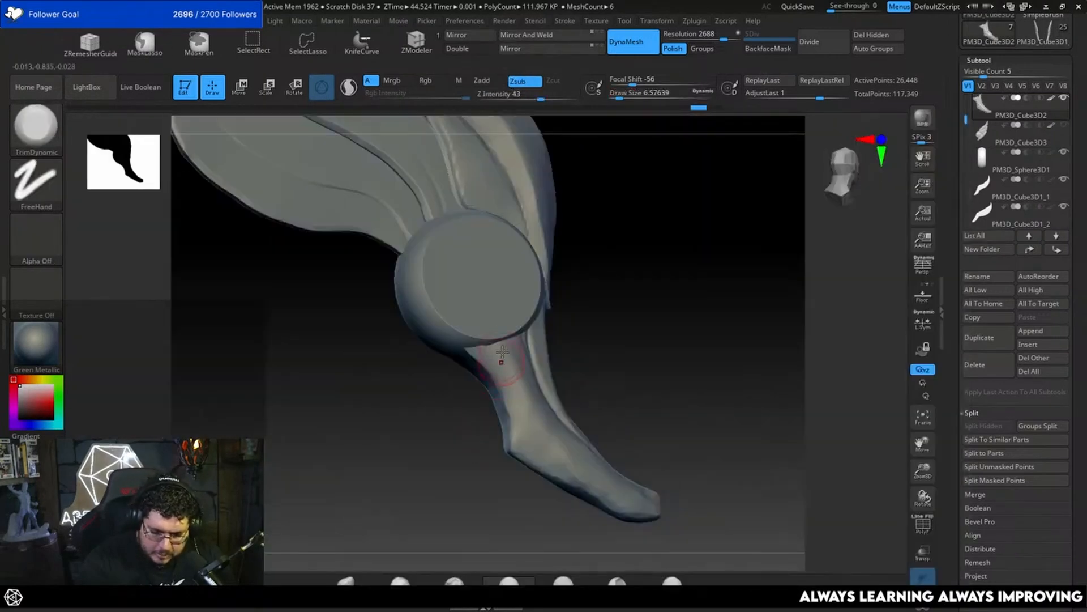
Step: Trim broader planes along the tail's side beside the groove with TrimDynamic at a draw size of about 8.4
key("space")
left_click_drag(479, 352, 482, 352)
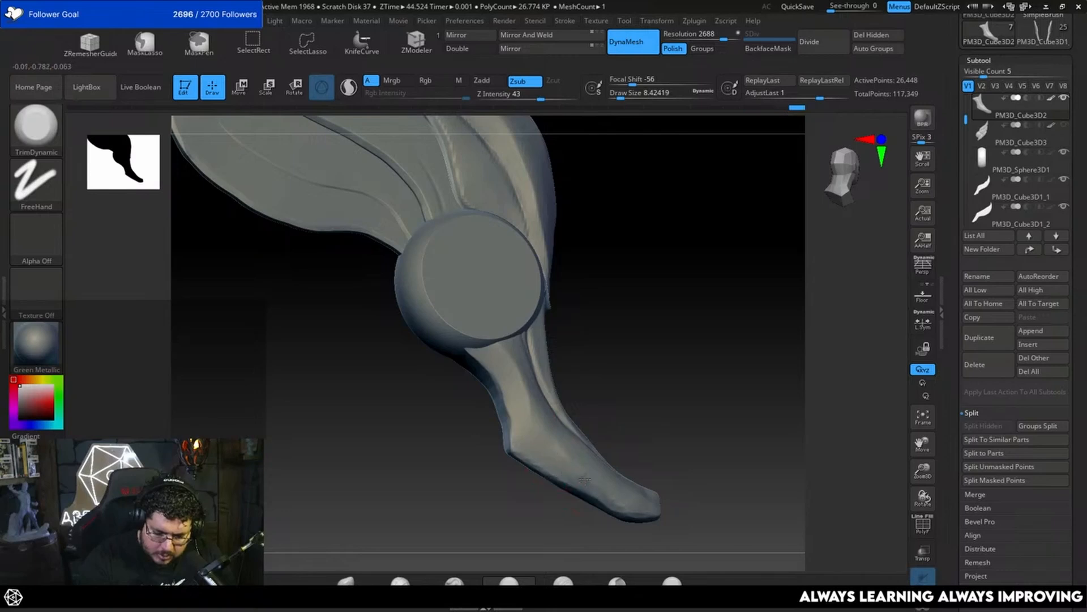
left_click_drag(643, 391, 617, 393)
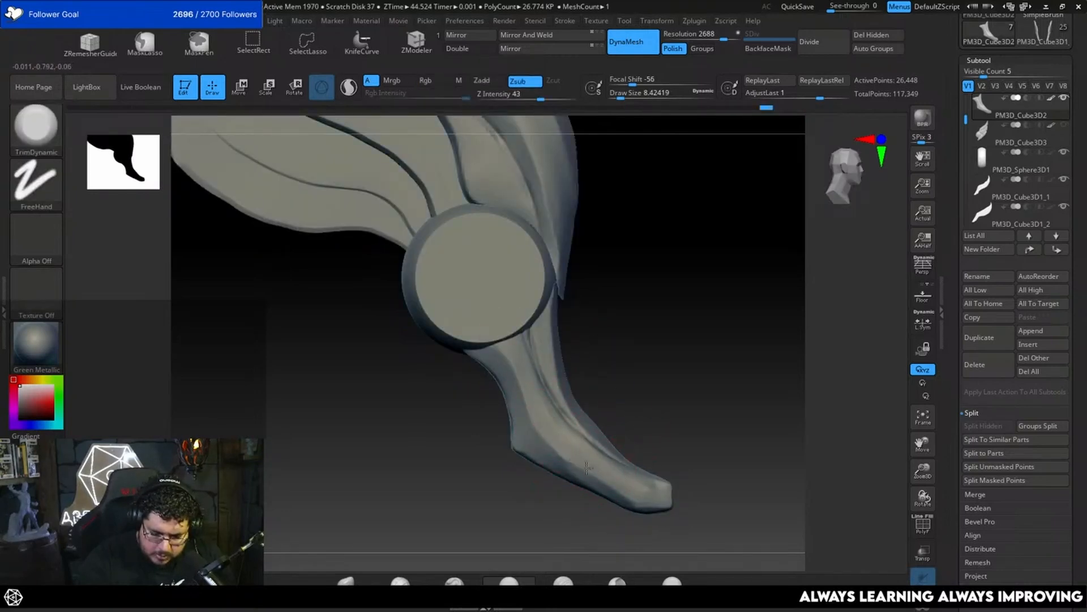
left_click_drag(593, 473, 529, 354)
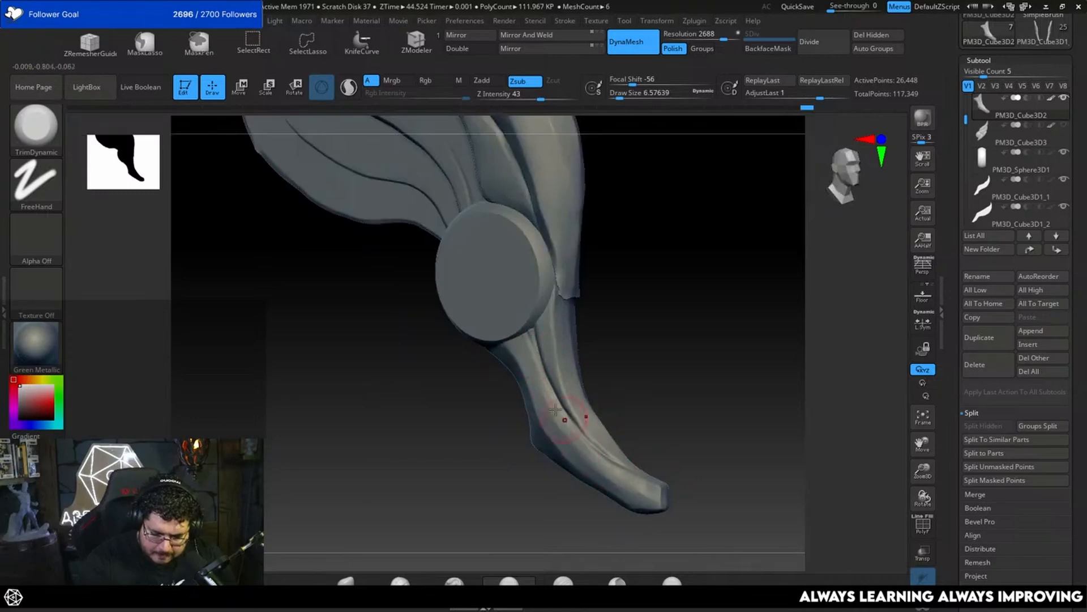
Step: Trim the tail's tip into a cleaner plane with TrimDynamic at a draw size of about 4.3
mouse_move(639, 421)
left_mouse_down()
mouse_move(597, 463)
mouse_move(709, 442)
mouse_move(640, 403)
mouse_move(663, 356)
mouse_move(643, 361)
left_mouse_up()
key("space")
left_click_drag(611, 409, 604, 408)
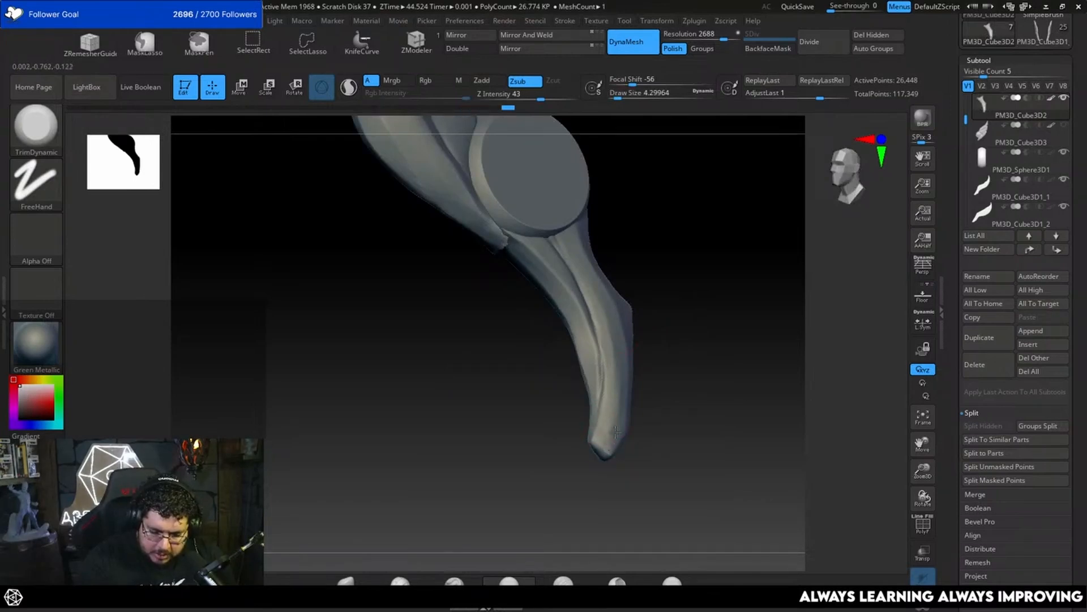
left_click_drag(640, 425, 694, 433)
left_click_drag(602, 450, 607, 445)
Step: Flatten the tail's tip and side planes beside the groove with TrimDynamic at a draw size of about 6.6
key("space")
mouse_move(636, 408)
left_mouse_down()
mouse_move(578, 476)
mouse_move(607, 441)
mouse_move(606, 411)
left_mouse_up()
key("space")
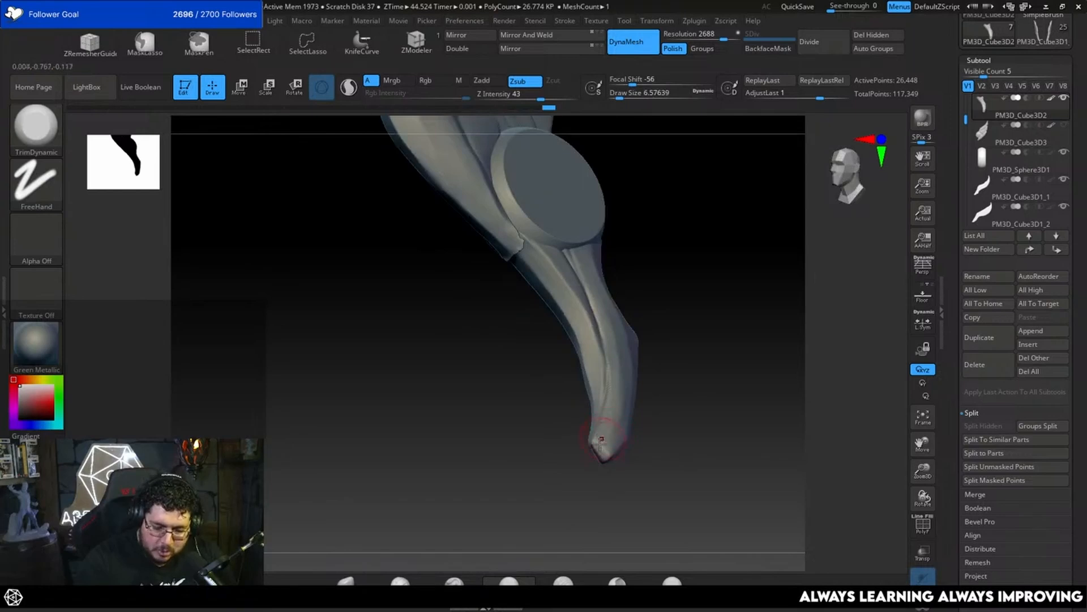
left_click_drag(658, 363, 630, 403)
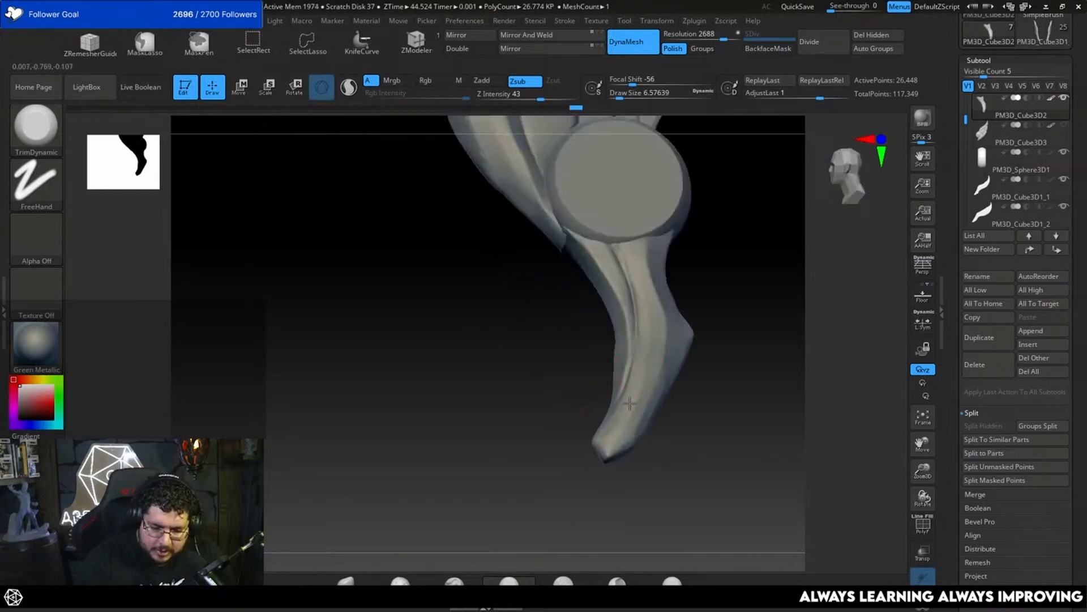
left_click_drag(655, 297, 648, 318)
mouse_move(708, 295)
left_mouse_down("shift")
mouse_move(728, 279)
mouse_move(665, 439)
mouse_move(710, 453)
left_mouse_up("shift")
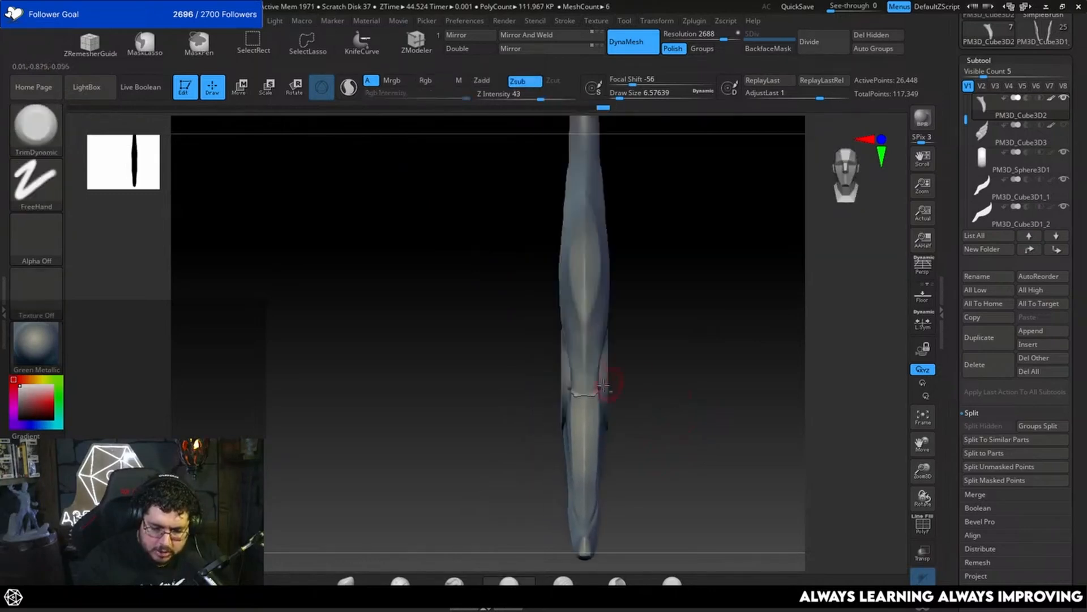
Step: Select the outer leading feather and reshape its jagged lower end with Move and Smooth at a draw size of about 18.5
left_click(598, 375, "alt")
left_click_drag(639, 352, 696, 326)
left_click_drag(609, 387, 677, 380)
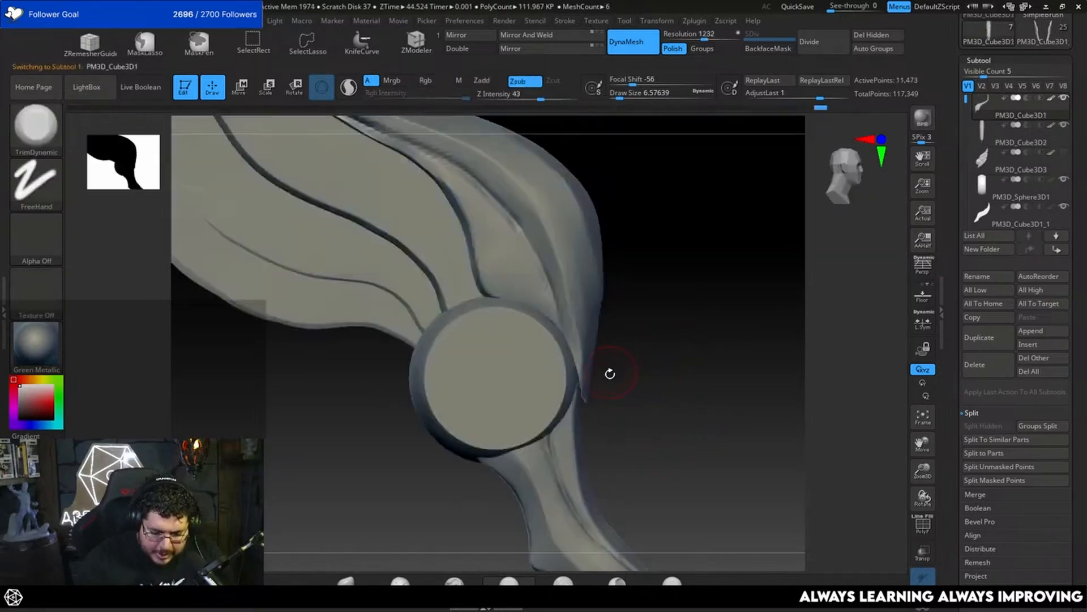
key("b")
key("m")
key("v")
mouse_move(662, 419)
left_mouse_down()
mouse_move(604, 362)
mouse_move(675, 383)
left_mouse_up()
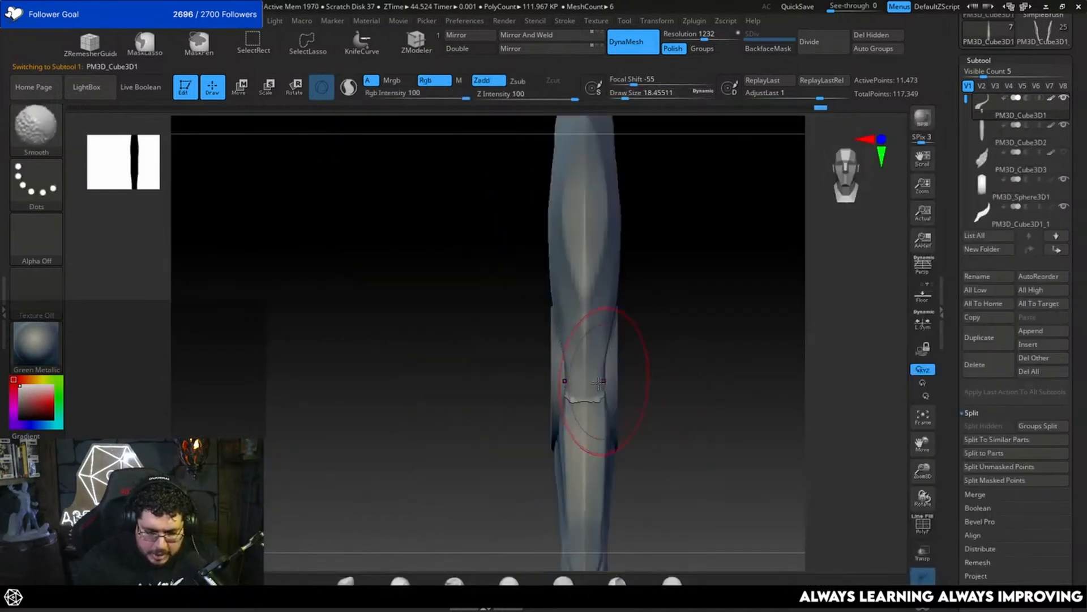
left_click_drag(593, 412, 592, 434)
mouse_move(663, 412)
left_mouse_down()
mouse_move(622, 416)
mouse_move(584, 401)
left_mouse_up()
key("space")
left_click(601, 413)
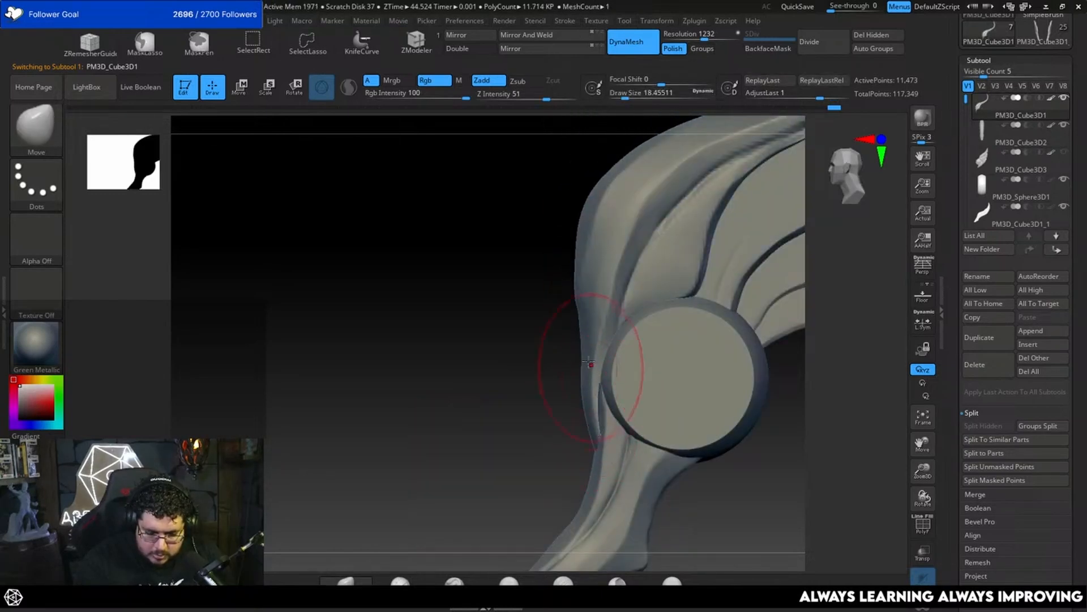
Step: Adjust the leading feather's outer contour beside the disc with Move at a draw size of about 15.6
key("space")
left_click(589, 362)
key("space")
left_click_drag(582, 342, 576, 344)
left_click(583, 339)
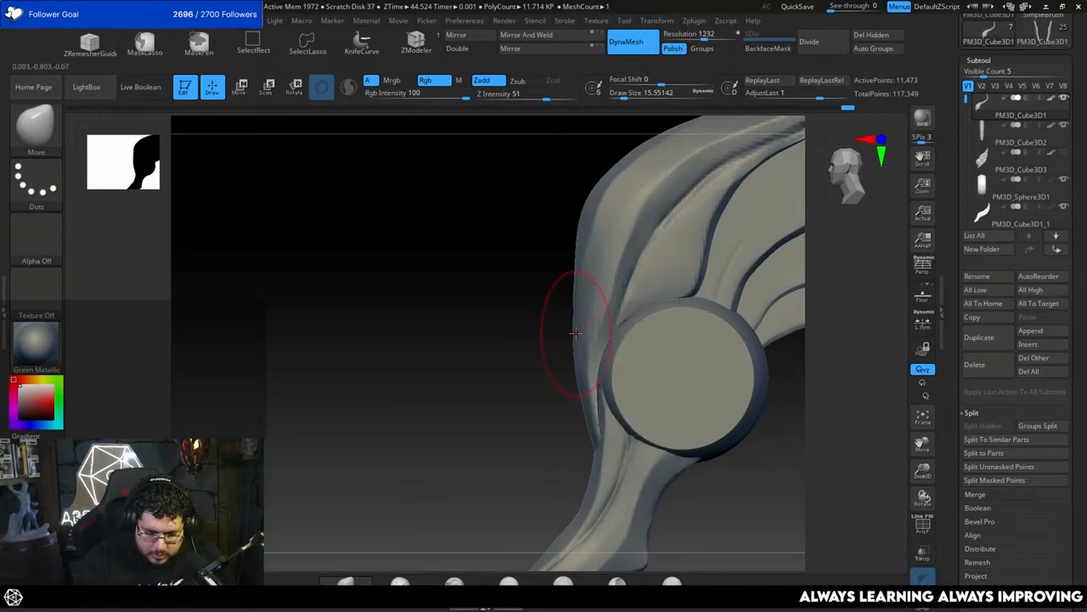
left_click_drag(543, 412, 631, 402, "alt")
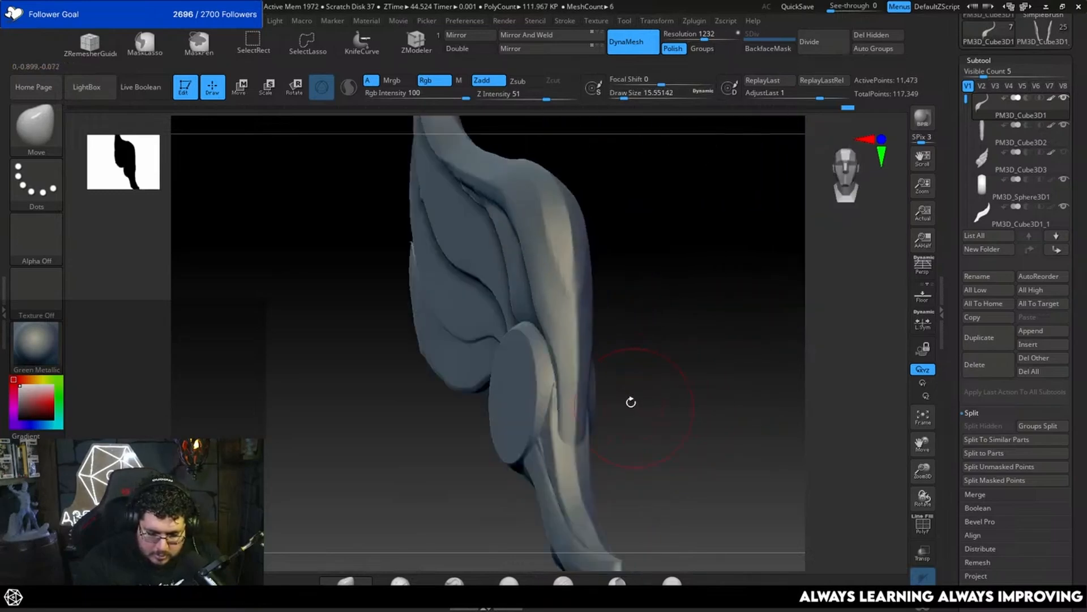
Step: Trim the lower front of the leading feather flat with TrimDynamic at a draw size of about 7.5
key("b")
key("t")
key("d")
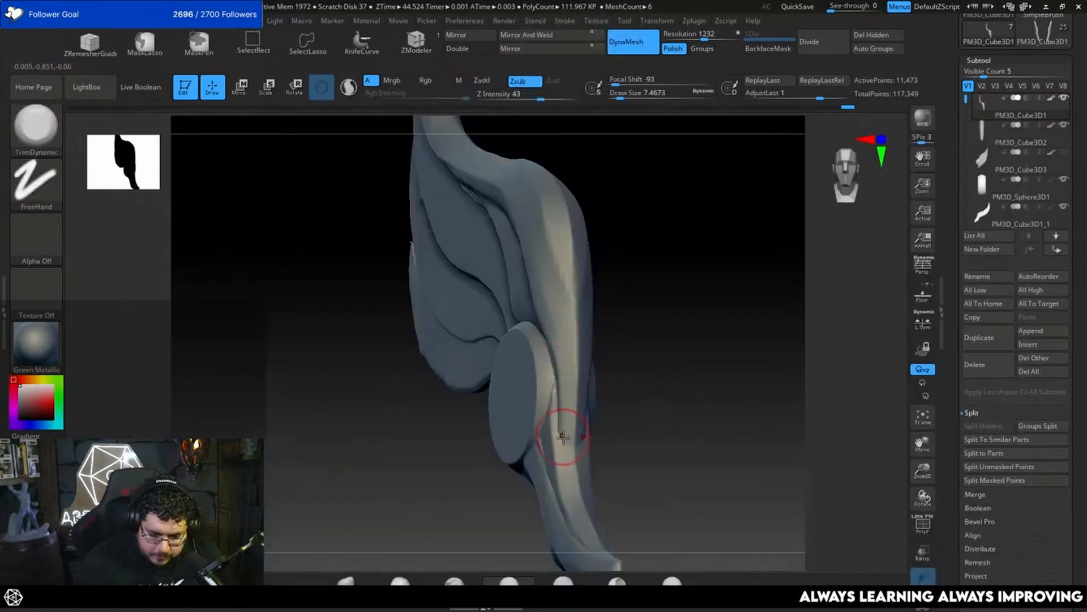
left_click_drag(623, 362, 639, 396)
left_click_drag(718, 414, 709, 311, "alt")
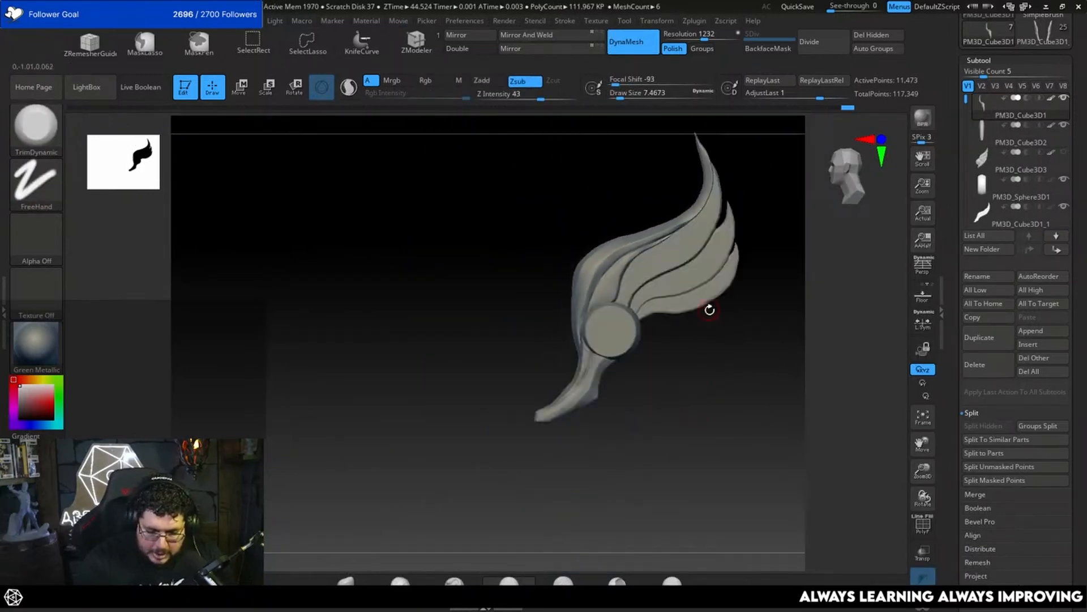
left_click_drag(676, 361, 717, 411, "alt")
Step: Select the tail and refine its outer curve below the feather with Move at draw sizes of about 12.9 and 9.4
key("b")
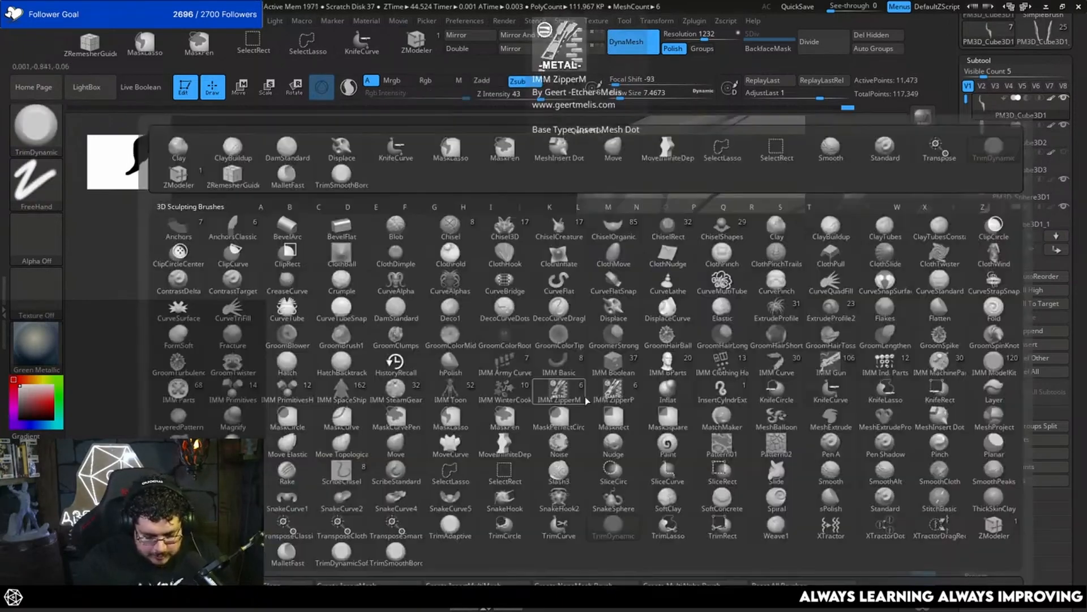
key("m")
key("v")
key("space")
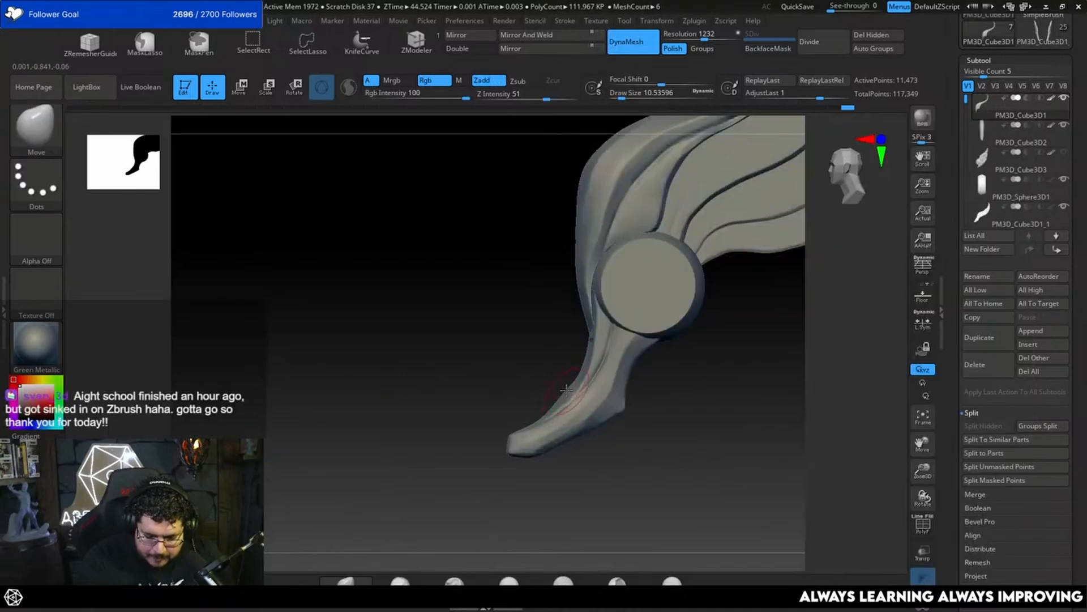
key("space")
left_click_drag(567, 390, 567, 393)
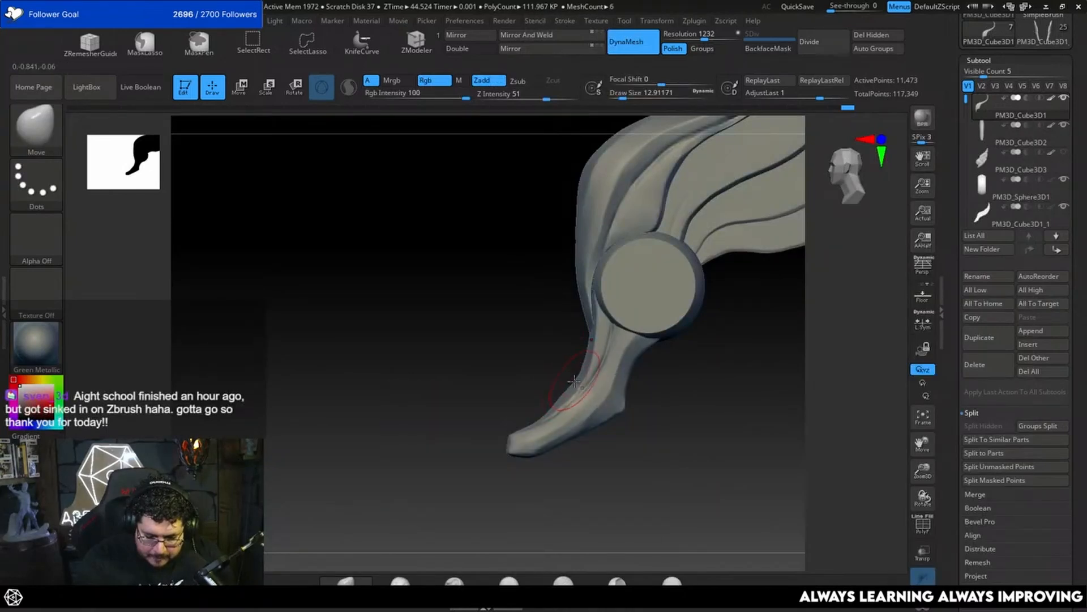
left_click(574, 381, "alt")
key("s")
mouse_move(569, 390)
left_mouse_down()
mouse_move(687, 376)
mouse_move(705, 335)
mouse_move(660, 406)
left_mouse_up()
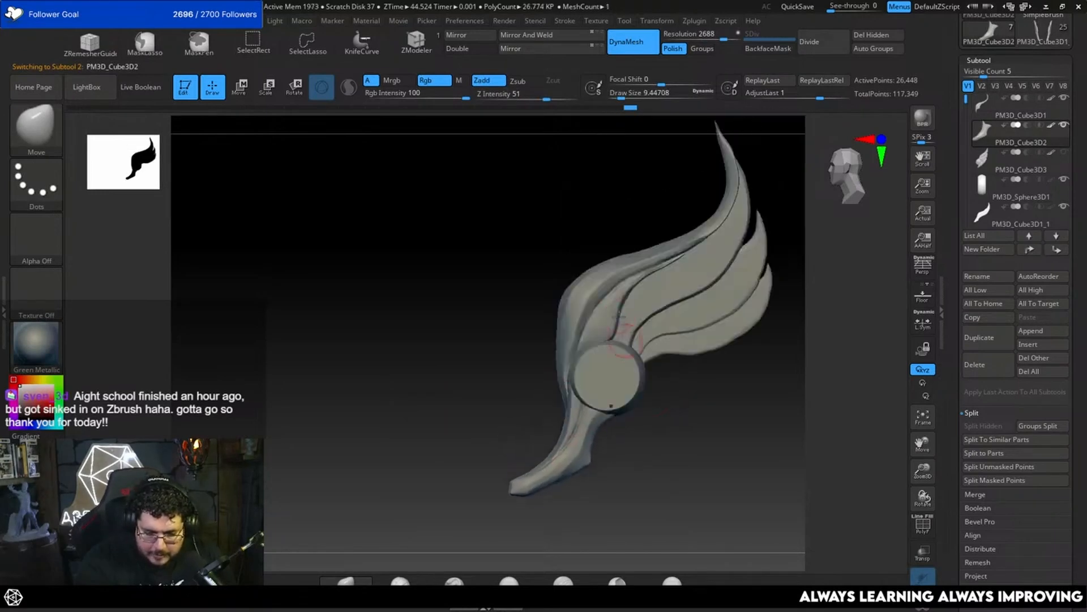
Step: Reshape the outer bulge of the leading feather with Move at a draw size of about 25
key("space")
mouse_move(562, 334)
left_mouse_down()
mouse_move(551, 345)
mouse_move(555, 315)
left_mouse_up()
key("space")
key("space")
left_click_drag(527, 344, 480, 370, "alt")
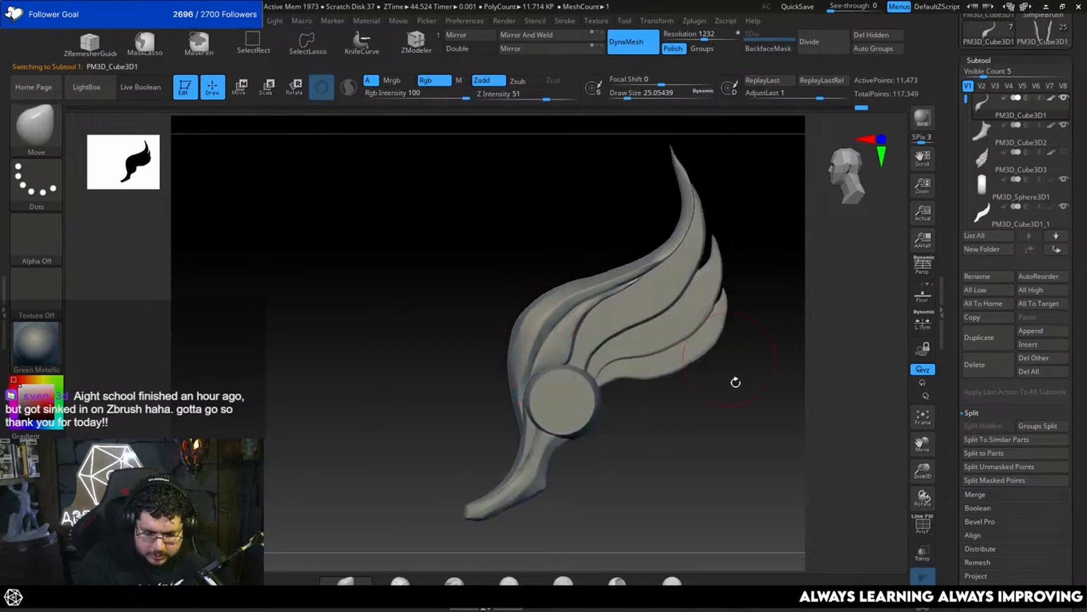
mouse_move(736, 381)
left_mouse_down("alt")
mouse_move(716, 366)
mouse_move(722, 402)
left_mouse_up("alt")
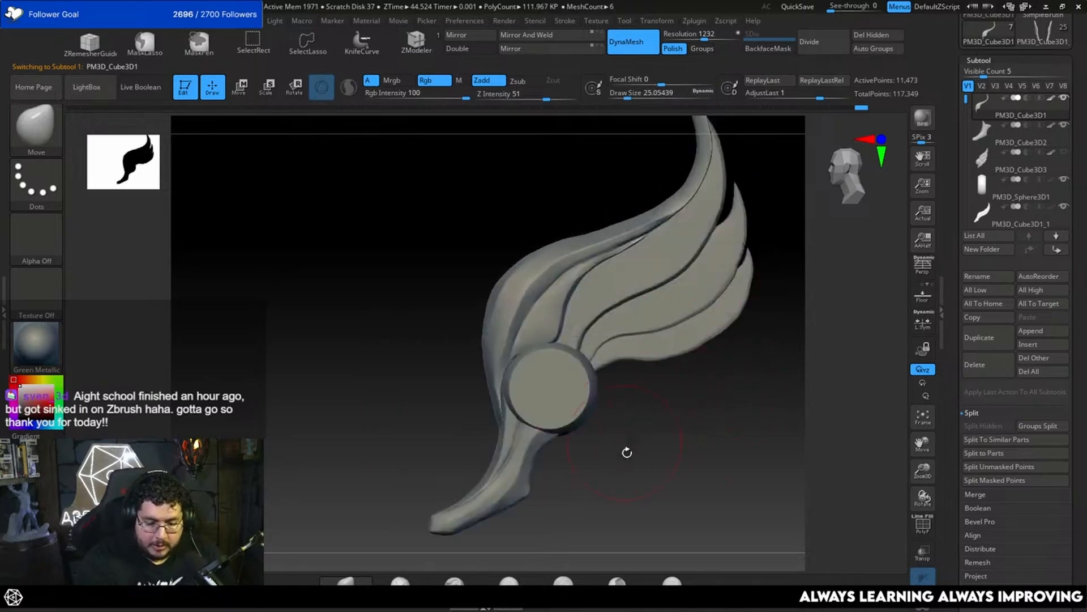
Step: Switch to TrimDynamic at a draw size of about 6.6 and make the tail the active subtool
left_click_drag(627, 452, 682, 332, "alt")
key("space")
left_click_drag(611, 358, 607, 359)
key("b")
key("t")
key("d")
key("space")
left_click_drag(534, 377, 530, 377)
mouse_move(674, 348)
left_mouse_down("alt")
mouse_move(706, 328)
mouse_move(718, 283)
left_mouse_up("alt")
mouse_move(734, 336)
left_mouse_down("alt")
mouse_move(699, 362)
mouse_move(716, 391)
left_mouse_up("alt")
key("space")
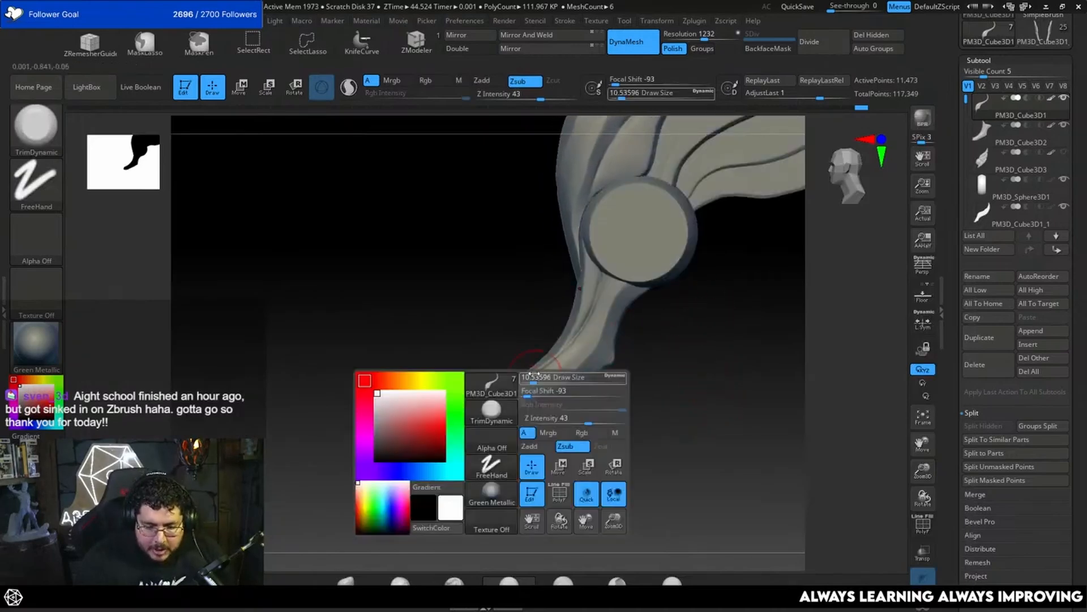
left_click_drag(533, 377, 531, 378)
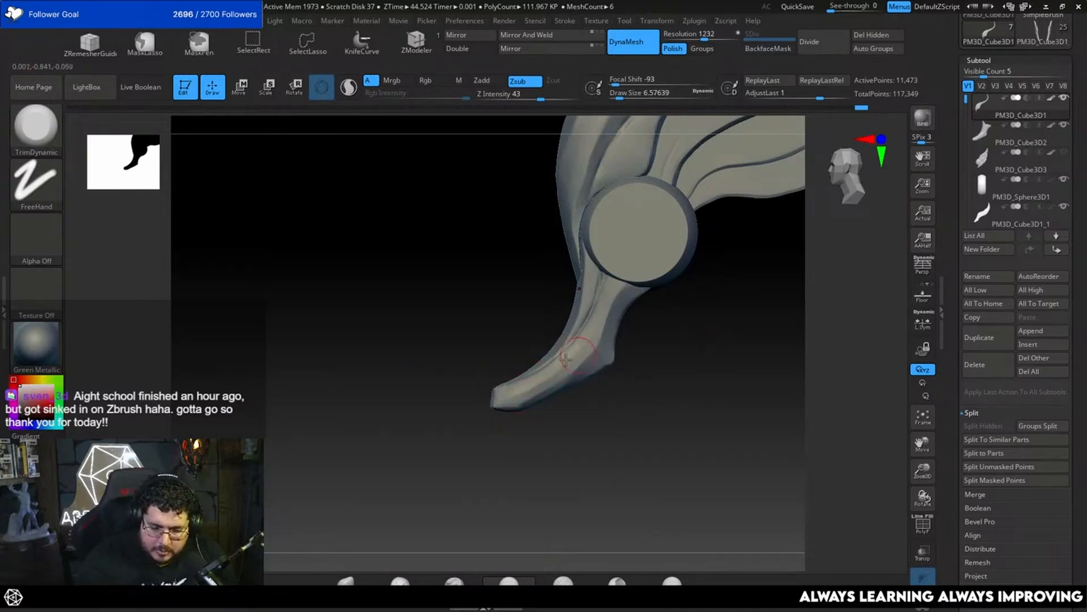
left_click(552, 375, "alt")
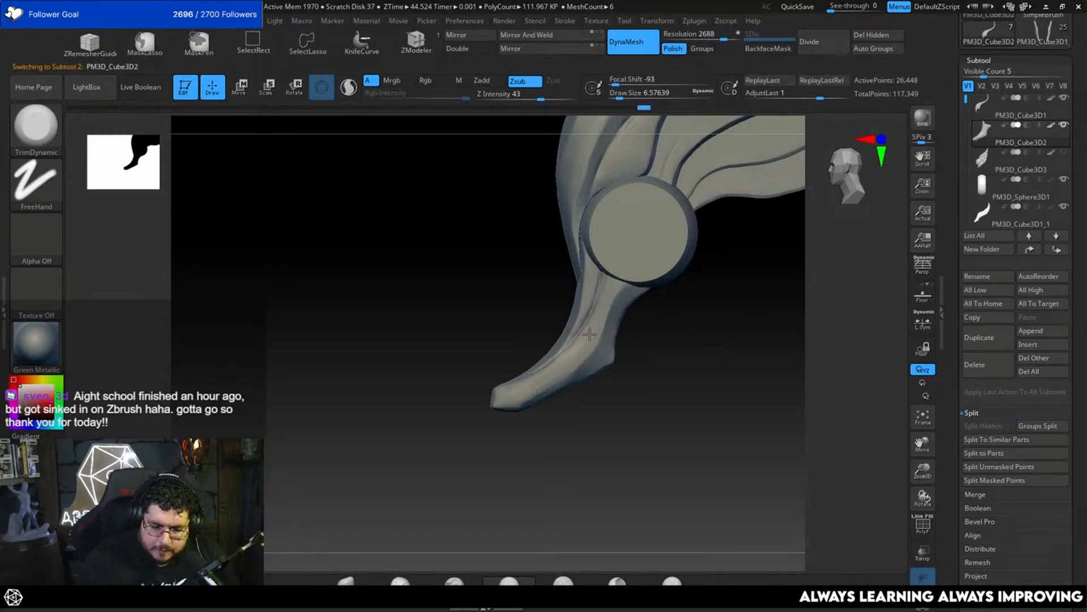
Step: Trim the tail's tip and side into clean planes with TrimDynamic, undoing the last stroke
left_click_drag(482, 428, 499, 398)
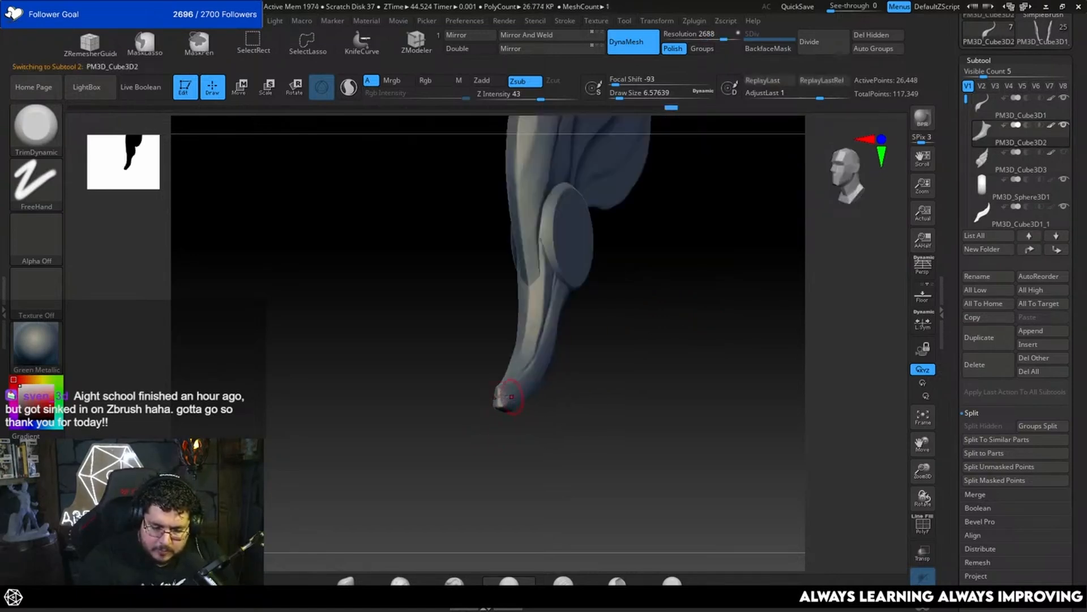
left_click_drag(496, 437, 535, 432)
mouse_move(497, 402)
left_mouse_down()
mouse_move(509, 397)
mouse_move(479, 428)
left_mouse_up()
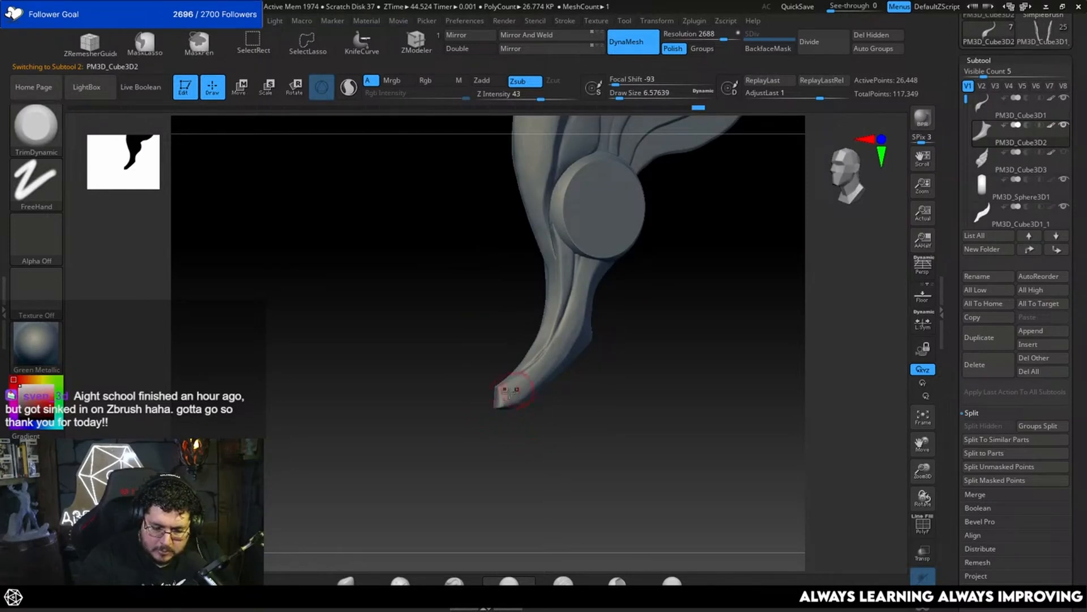
left_click_drag(572, 420, 544, 421)
left_click_drag(581, 330, 567, 353)
left_click_drag(569, 418, 551, 418)
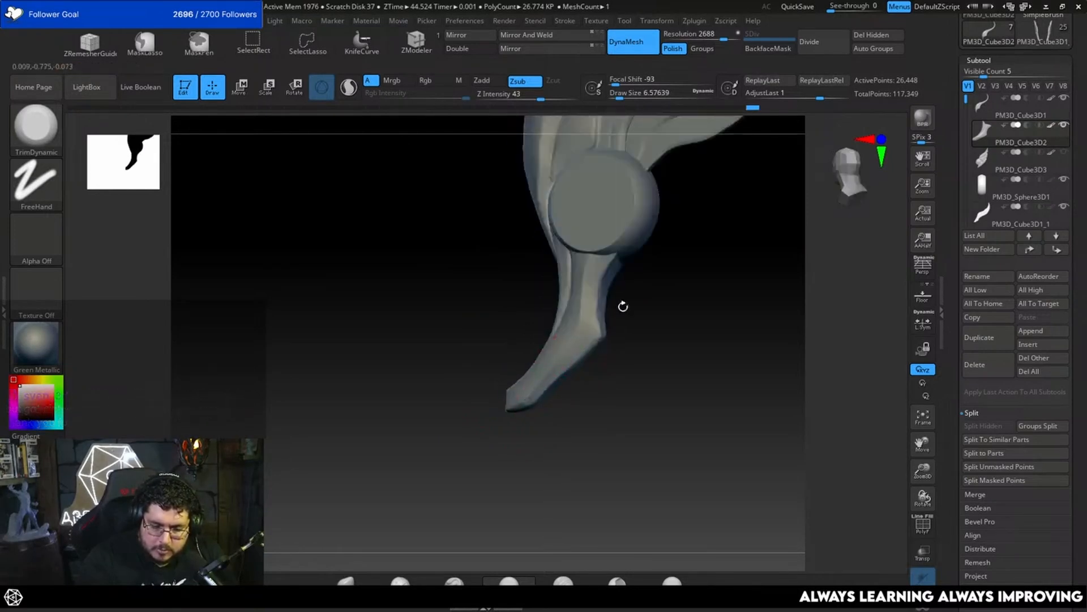
left_click_drag(624, 306, 550, 376)
left_click_drag(645, 310, 621, 391, "alt")
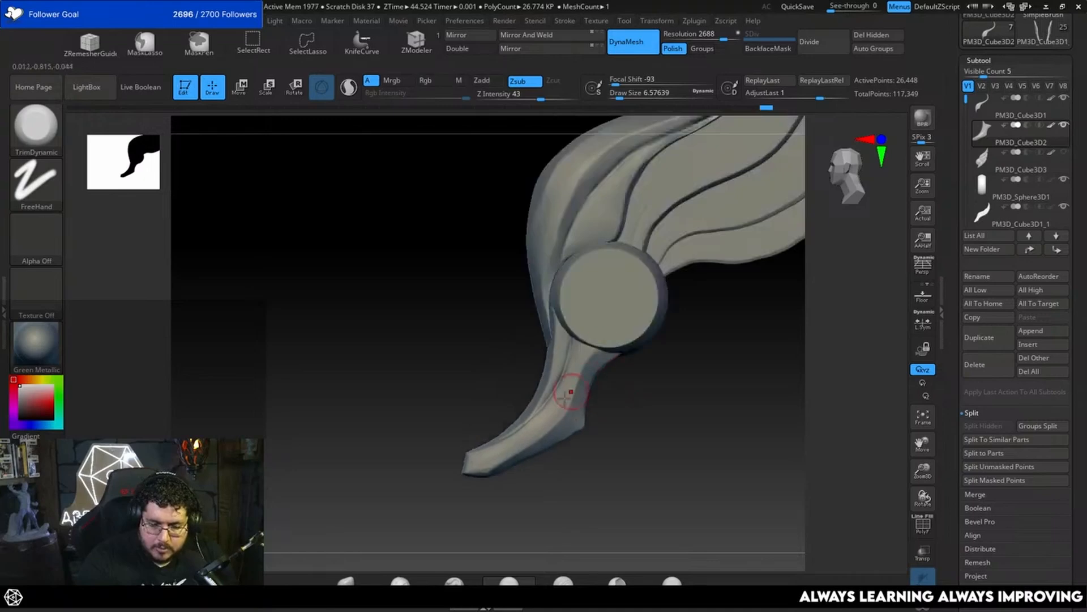
key("ctrl+z")
Step: Build up the tail's surface below the disc with ClayBuildup at a draw size of about 1.8 and smooth it at about 2.6
left_click_drag(579, 342, 574, 353)
key("space")
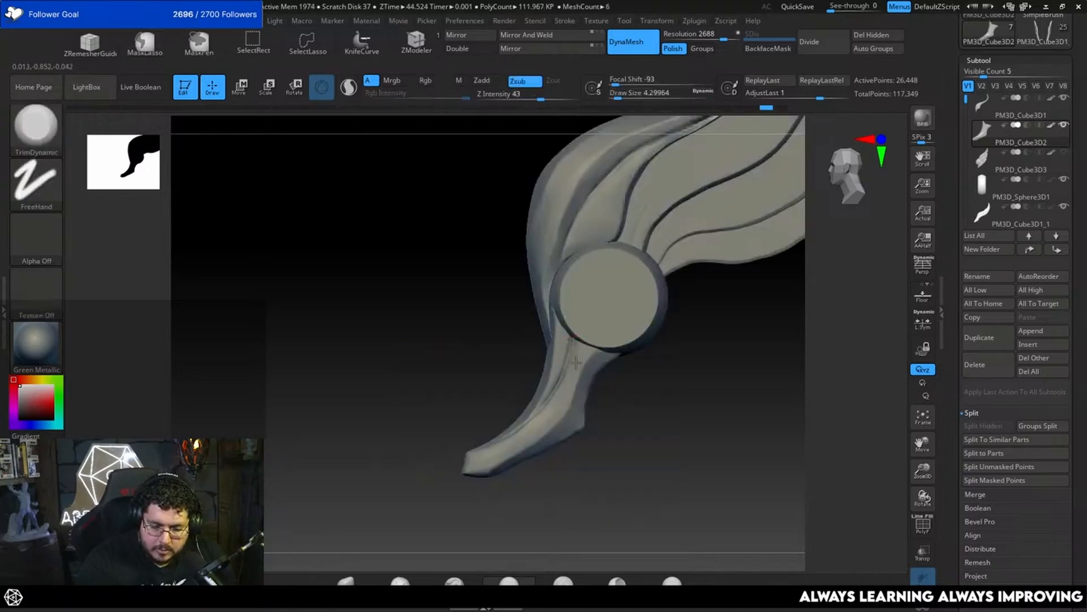
key("b")
key("c")
key("b")
key("space")
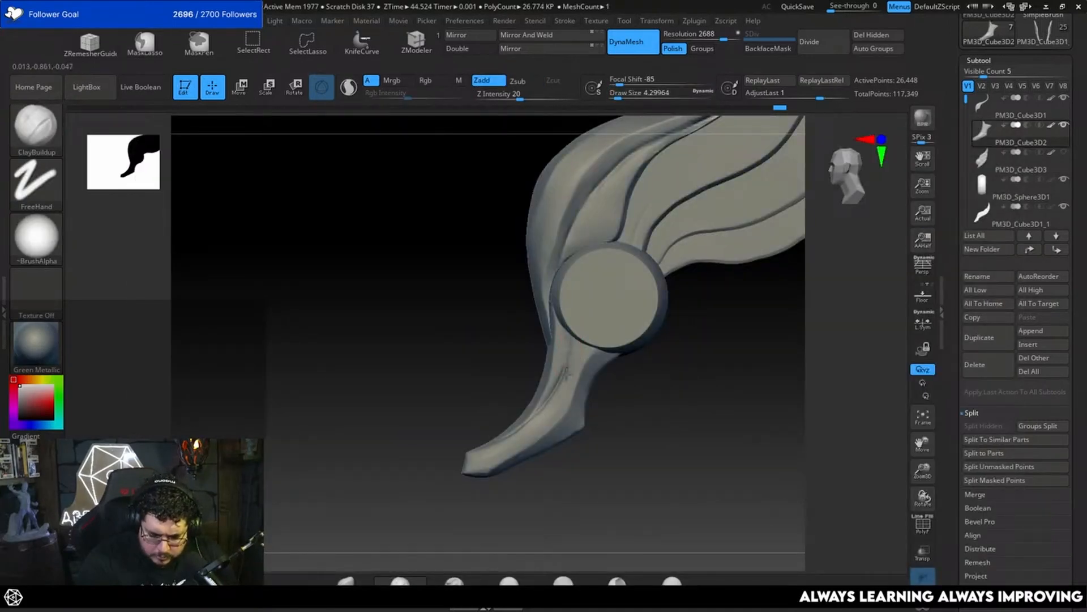
key("space")
left_click_drag(637, 375, 634, 375)
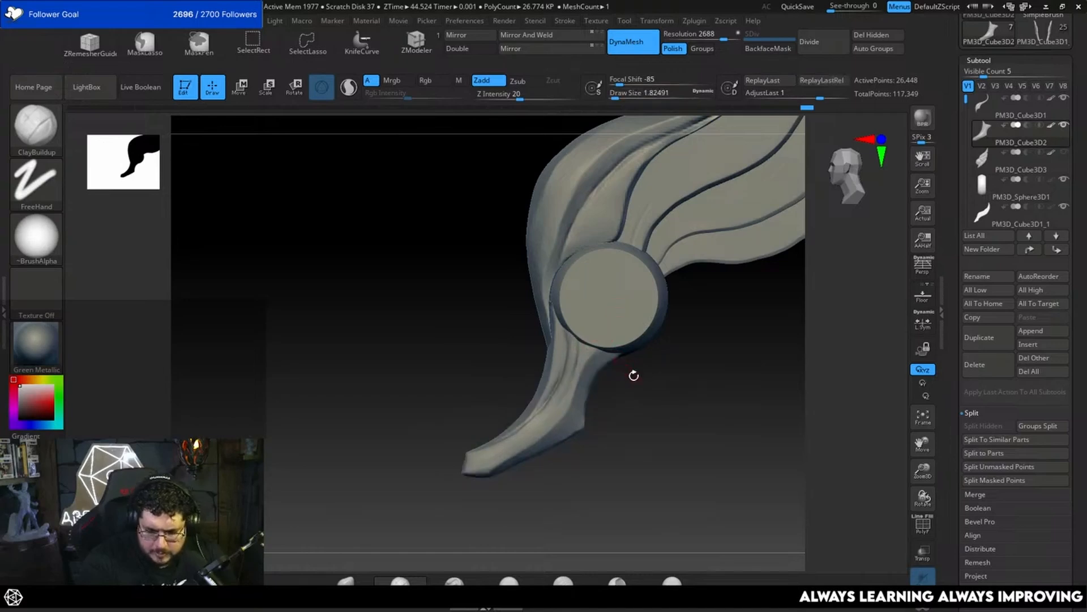
key("shift")
key("space")
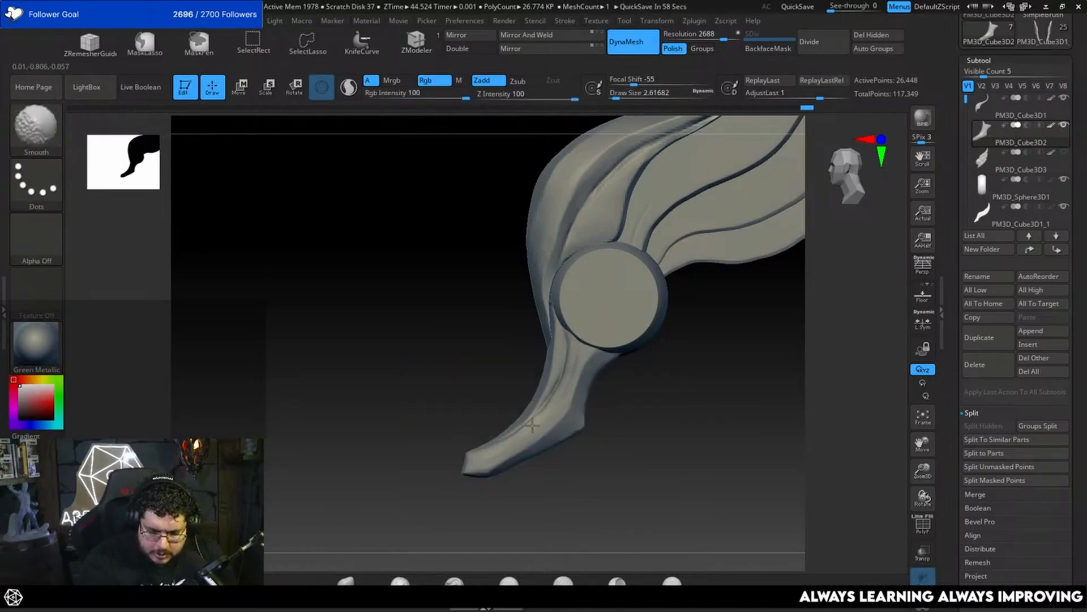
mouse_move(617, 392)
left_mouse_down("alt")
mouse_move(636, 398)
mouse_move(597, 389)
left_mouse_up("alt")
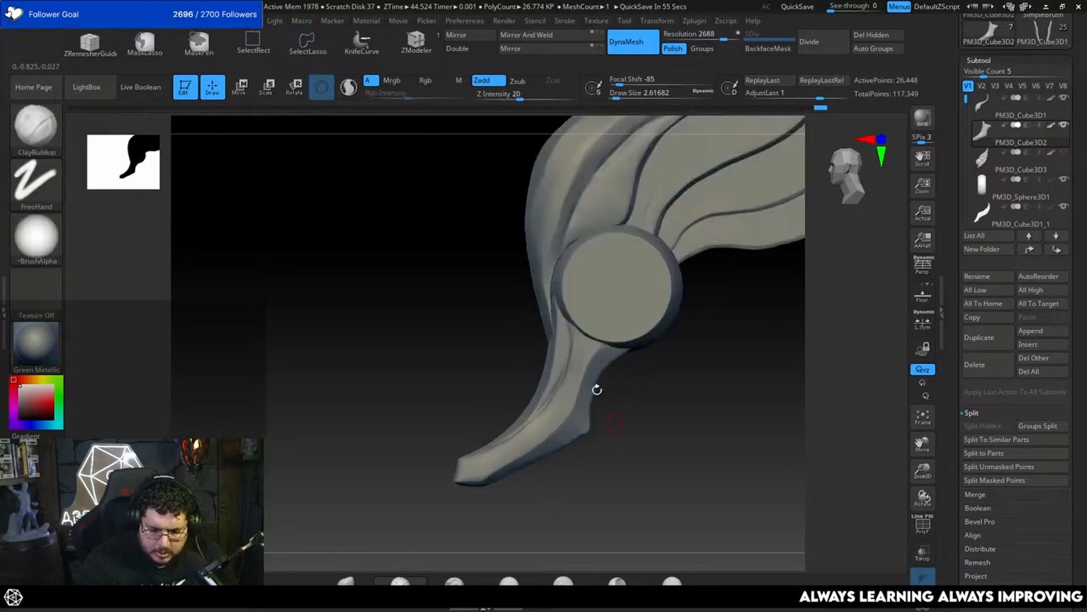
Step: Nudge the tail's upper part under the disc with Move at a draw size of about 14.2, undoing one stroke
key("b")
key("m")
key("v")
key("space")
key("space")
mouse_move(550, 359)
left_mouse_down()
mouse_move(599, 361)
mouse_move(555, 359)
left_mouse_up()
key("space")
key("ctrl+z")
key("space")
key("space")
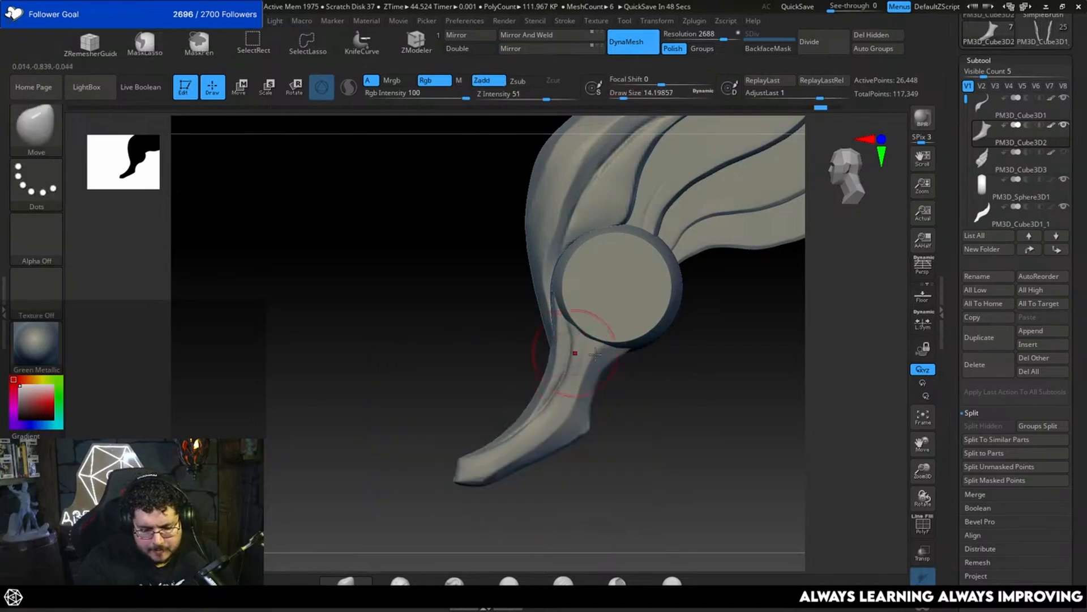
mouse_move(596, 355)
right_mouse_down("shift")
mouse_move(651, 381)
mouse_move(604, 350)
right_mouse_up("shift")
Step: Scale the tail's thickness narrower along X with the gizmo placed on it in the front view
key("r")
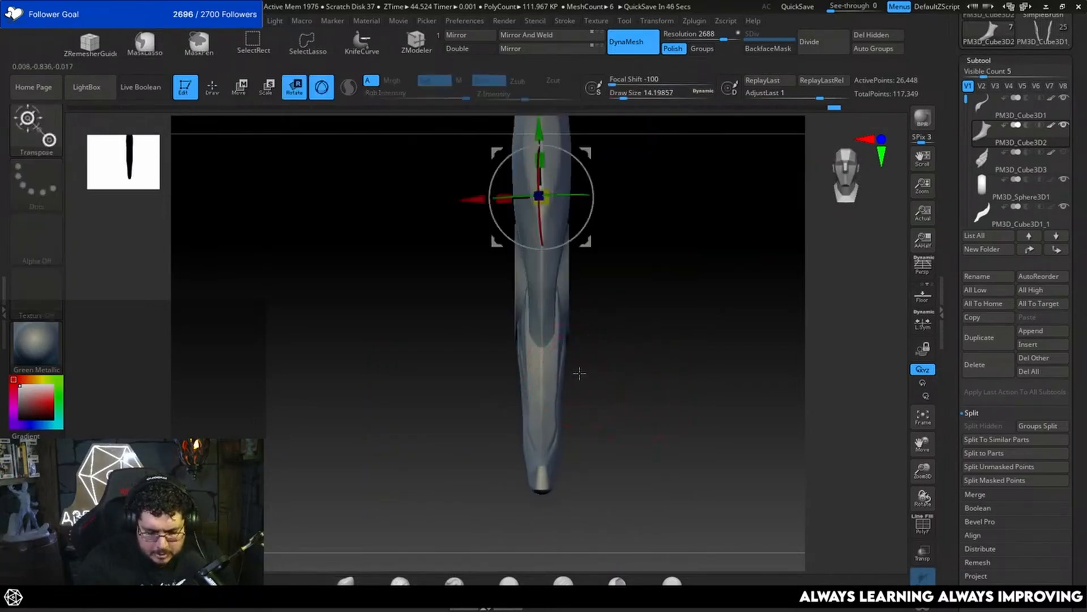
right_click_drag(635, 215, 626, 365, "alt")
left_click(539, 502, "alt")
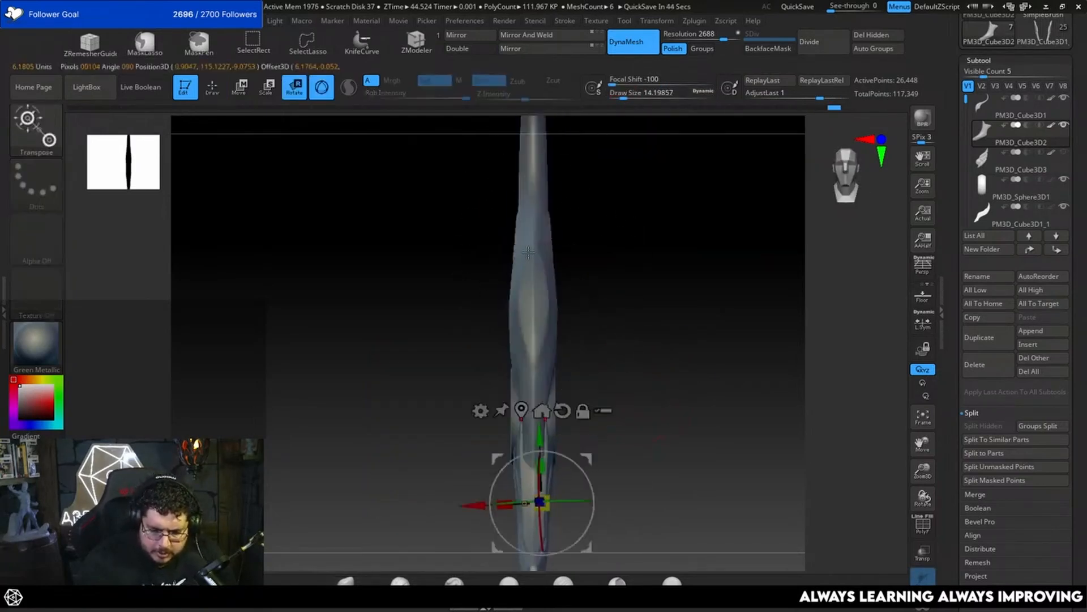
right_click_drag(655, 413, 641, 396, "alt")
left_click(571, 307)
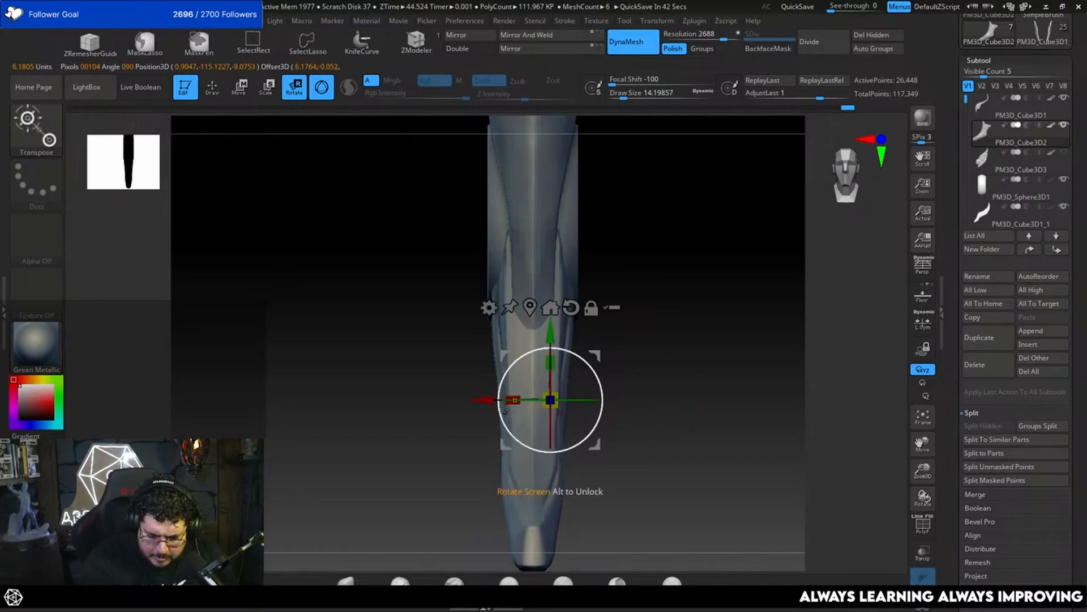
left_click_drag(513, 401, 530, 406)
right_click_drag(643, 375, 626, 392, "shift")
Step: Try to reshape the tail's upper end under the disc with Move at a draw size of about 17, undoing the stroke
key("q")
mouse_move(674, 430)
right_mouse_down("ctrl")
mouse_move(674, 346)
mouse_move(677, 410)
mouse_move(648, 423)
mouse_move(650, 441)
right_mouse_up("ctrl")
key("space")
key("space")
left_click_drag(589, 341, 594, 343)
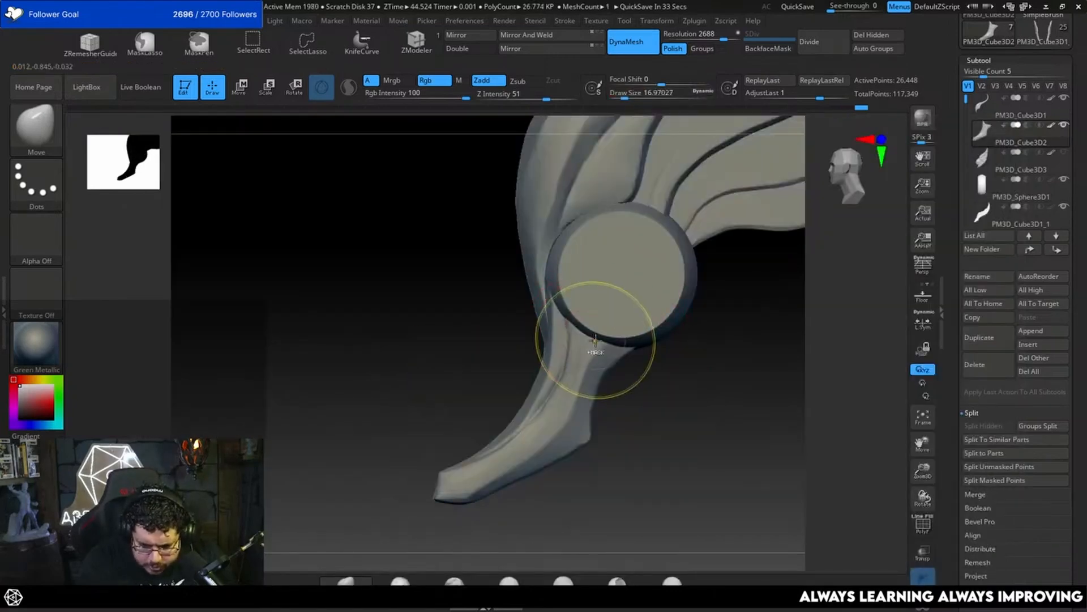
key("ctrl+z")
Step: Slice the tail's sides thinner with KnifeCurve cuts along its length in the front view
mouse_move(682, 404)
right_mouse_down("alt")
mouse_move(669, 415)
mouse_move(659, 406)
right_mouse_up("alt")
mouse_move(659, 407)
left_mouse_down()
mouse_move(672, 398)
mouse_move(646, 335)
mouse_move(623, 320)
left_mouse_up()
key("ctrl+shift")
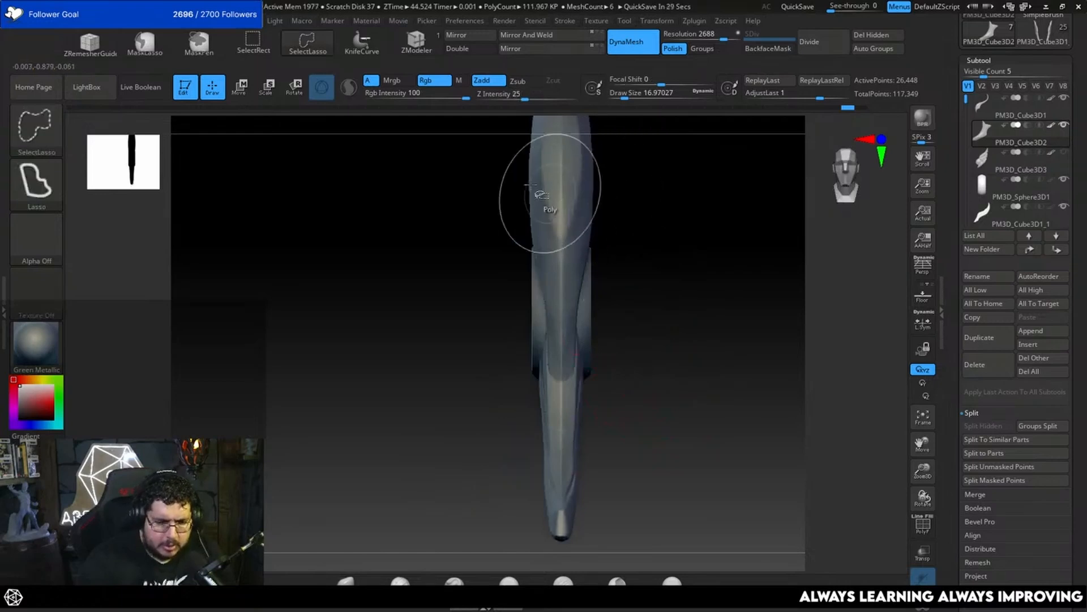
left_click(362, 43)
mouse_move(608, 207)
left_mouse_down("ctrl+shift")
mouse_move(601, 523)
mouse_move(570, 531)
left_mouse_up("ctrl+shift")
mouse_move(664, 423)
left_mouse_down("shift")
mouse_move(630, 419)
mouse_move(682, 444)
mouse_move(672, 464)
mouse_move(672, 393)
left_mouse_up("shift")
left_click_drag(585, 229, 580, 505, "ctrl+shift")
mouse_move(636, 449)
left_mouse_down()
mouse_move(707, 413)
mouse_move(704, 387)
left_mouse_up()
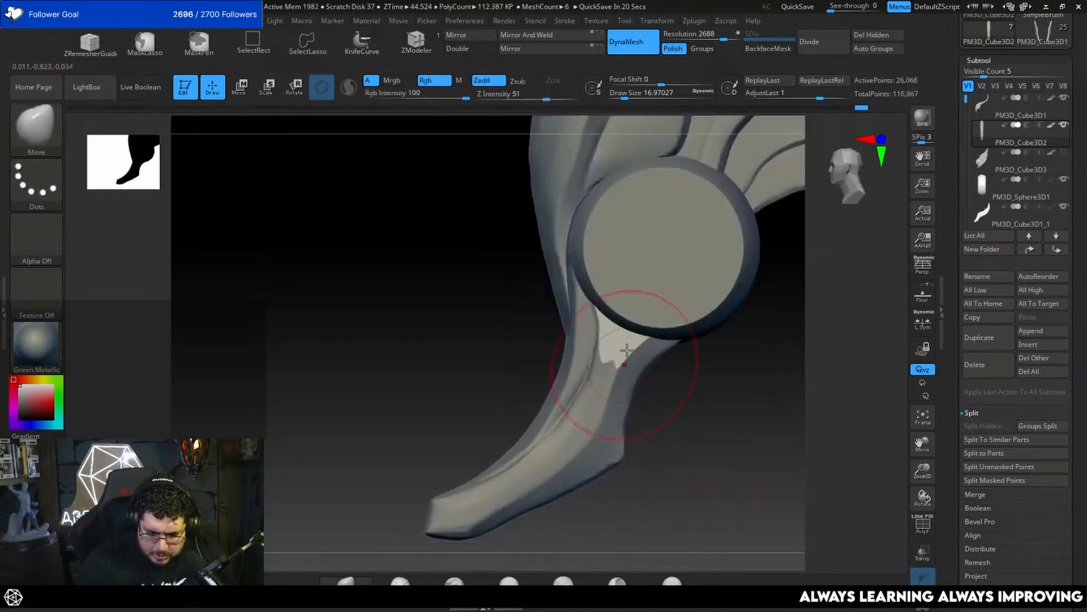
Step: Switch off the tail's polypaint and flatten its surface below the disc with TrimDynamic at a draw size of about 5
key("b")
key("t")
key("d")
key("space")
left_click_drag(621, 372, 609, 356)
left_click_drag(684, 388, 694, 411)
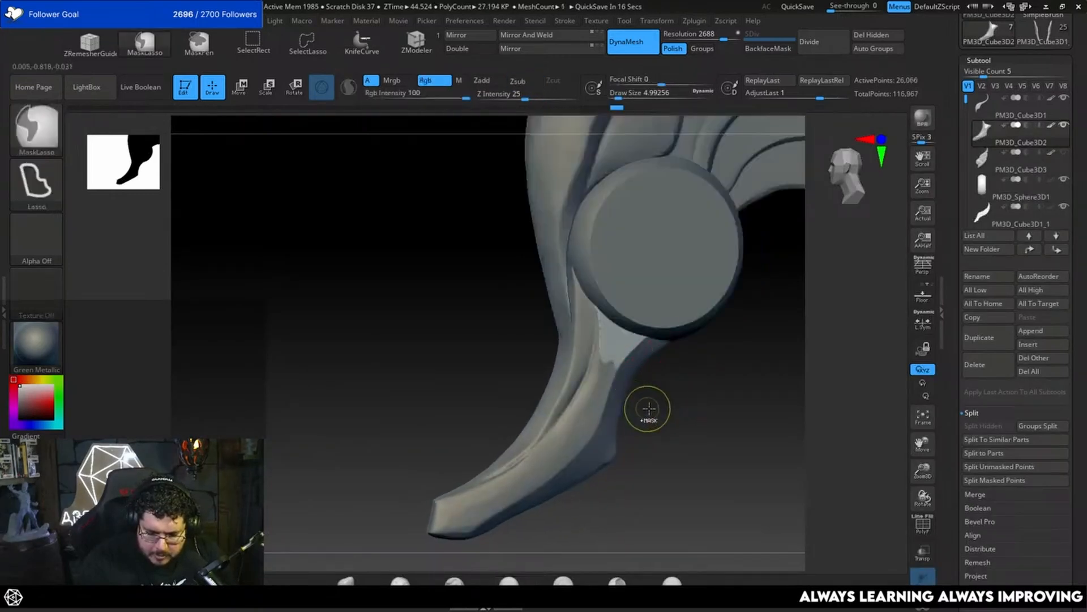
left_click(1052, 126)
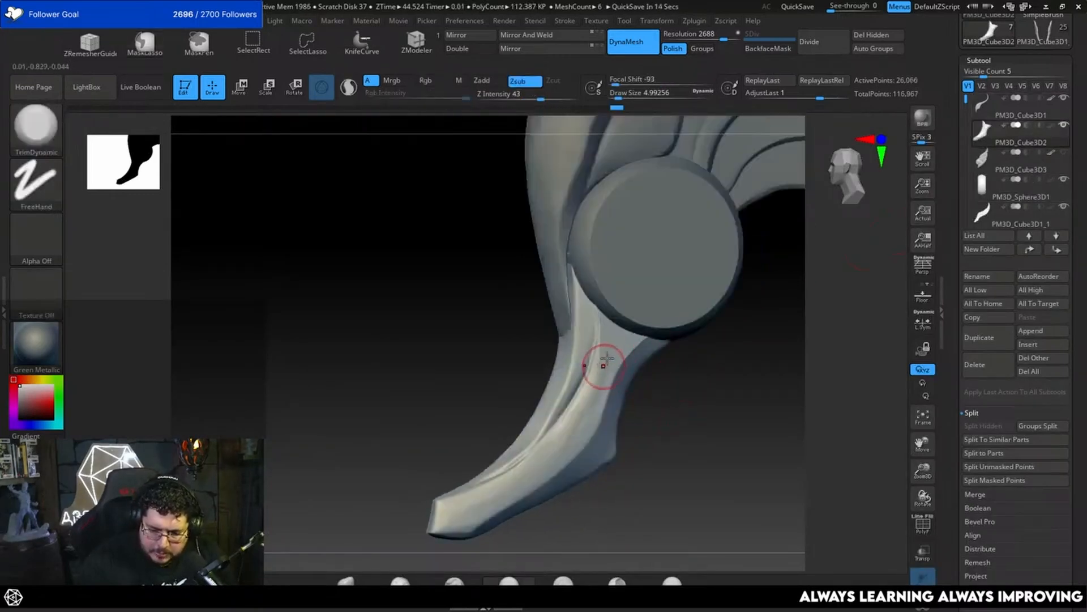
left_click_drag(603, 357, 607, 373)
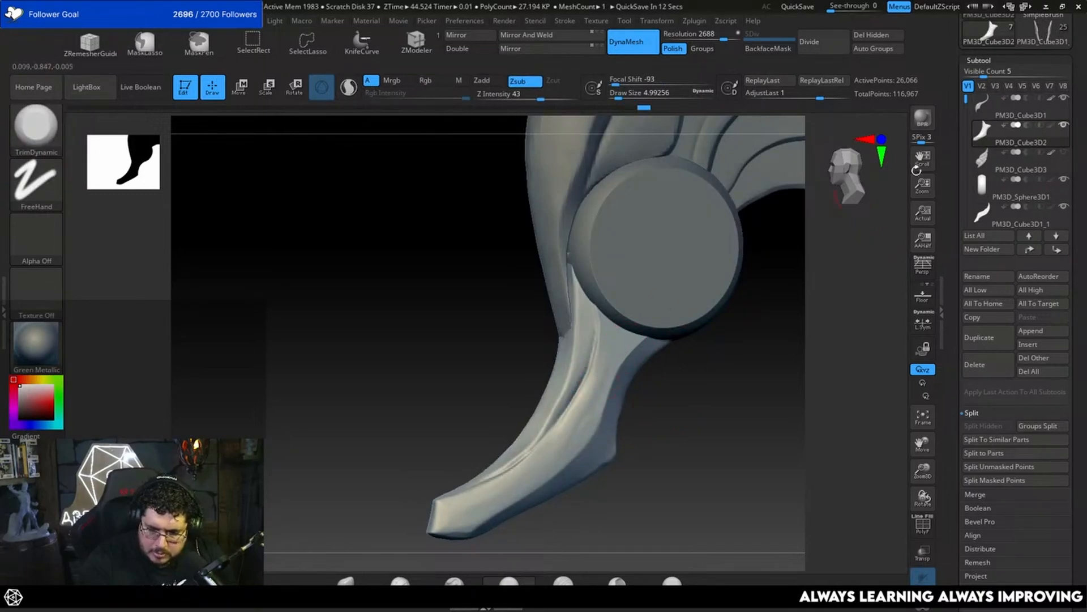
left_click(1051, 128, "shift")
left_click(1050, 128, "shift")
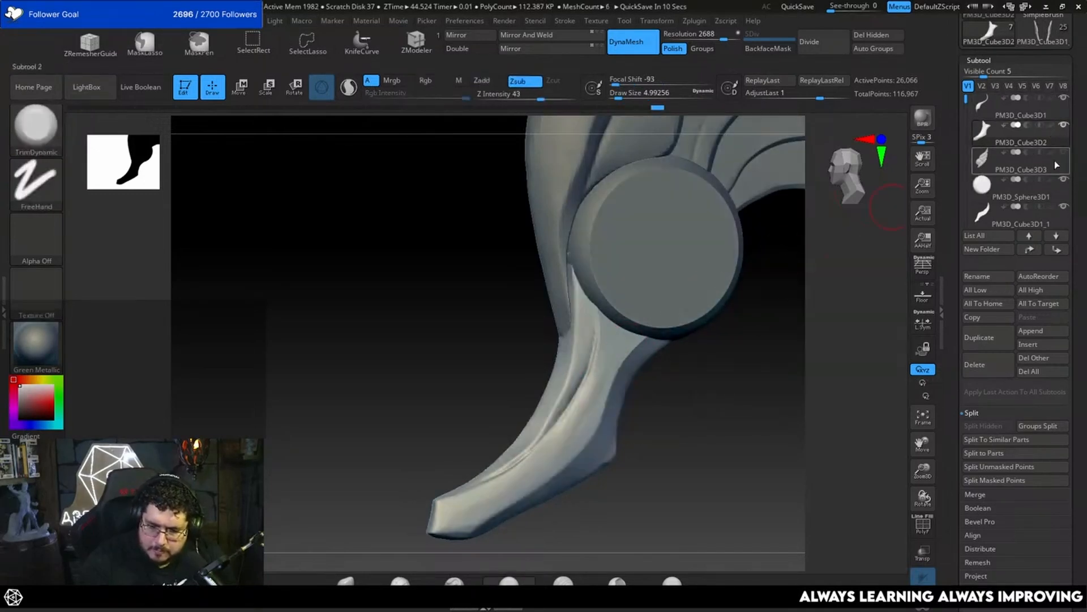
mouse_move(604, 364)
left_mouse_down()
mouse_move(569, 438)
mouse_move(575, 430)
left_mouse_up()
left_click_drag(702, 390, 718, 301)
left_click_drag(646, 382, 695, 347, "alt")
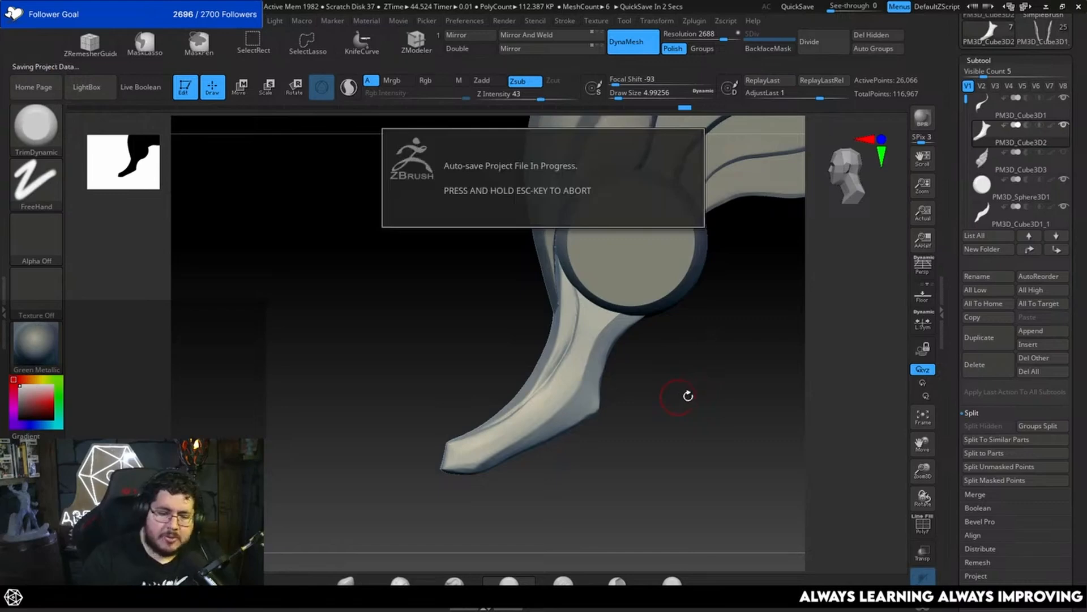
mouse_move(692, 393)
left_mouse_down("alt")
mouse_move(696, 425)
mouse_move(674, 416)
left_mouse_up("alt")
Step: Reshape the tail's upper part and rear edge under the disc with Move at a draw size of about 7.5
key("b")
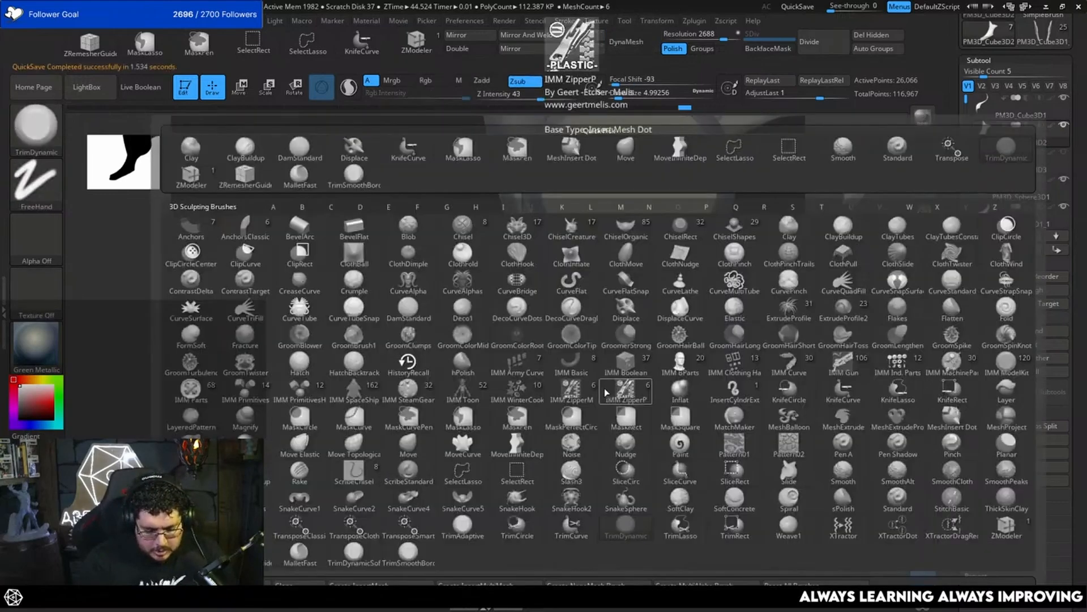
key("m")
key("v")
mouse_move(622, 360)
left_mouse_down("alt")
mouse_move(633, 369)
mouse_move(589, 364)
mouse_move(598, 347)
left_mouse_up("alt")
key("space")
left_click_drag(660, 348, 603, 337)
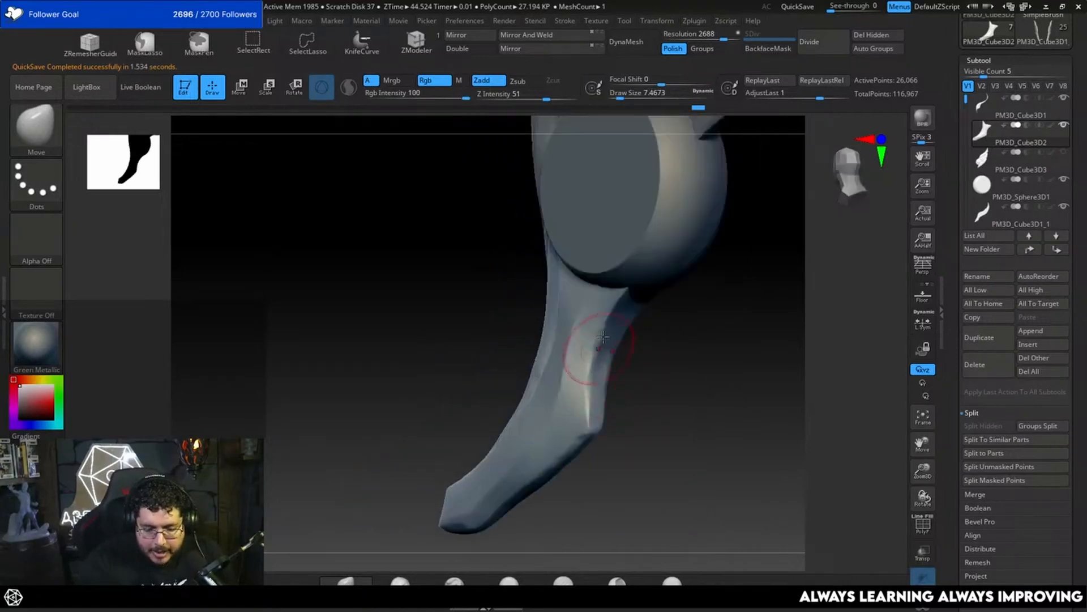
Step: Flatten the tail's rear edge and underside into clean planes with TrimDynamic at a draw size of about 5
key("b")
key("t")
key("d")
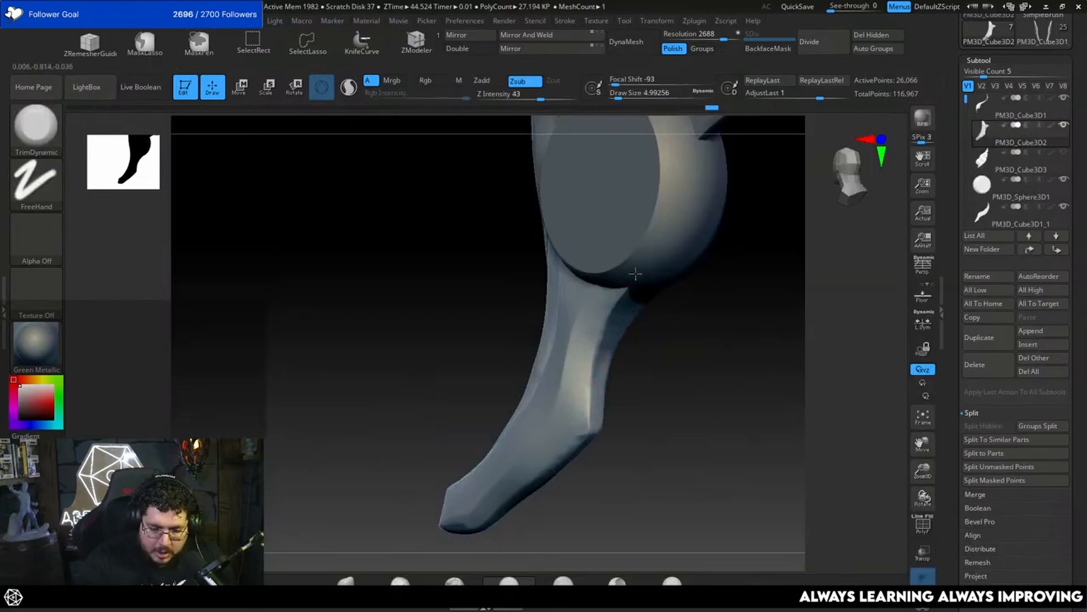
right_click_drag(635, 274, 597, 346)
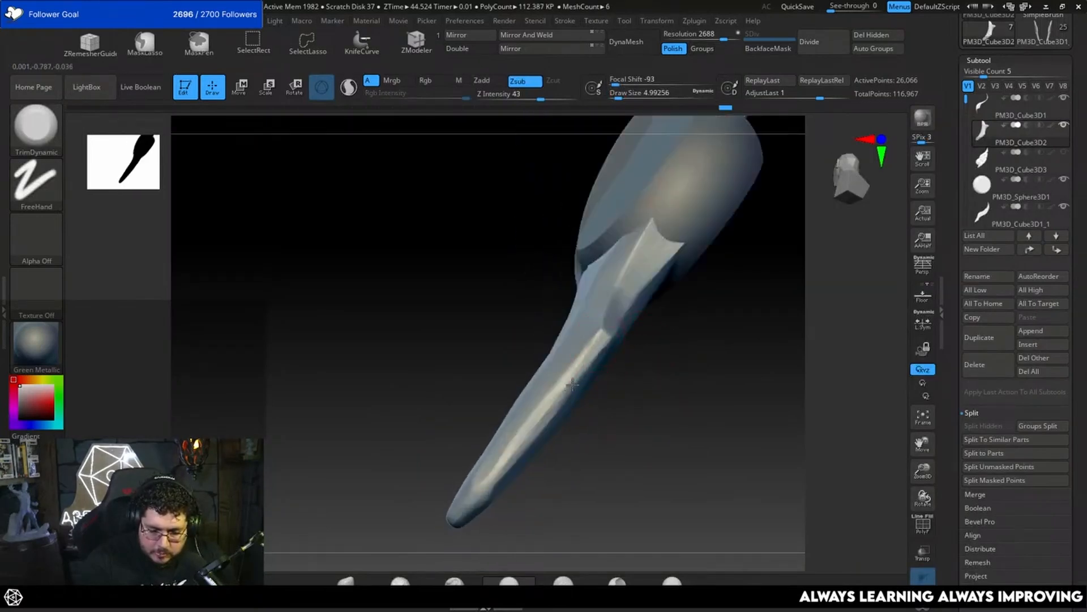
left_click_drag(596, 350, 541, 426)
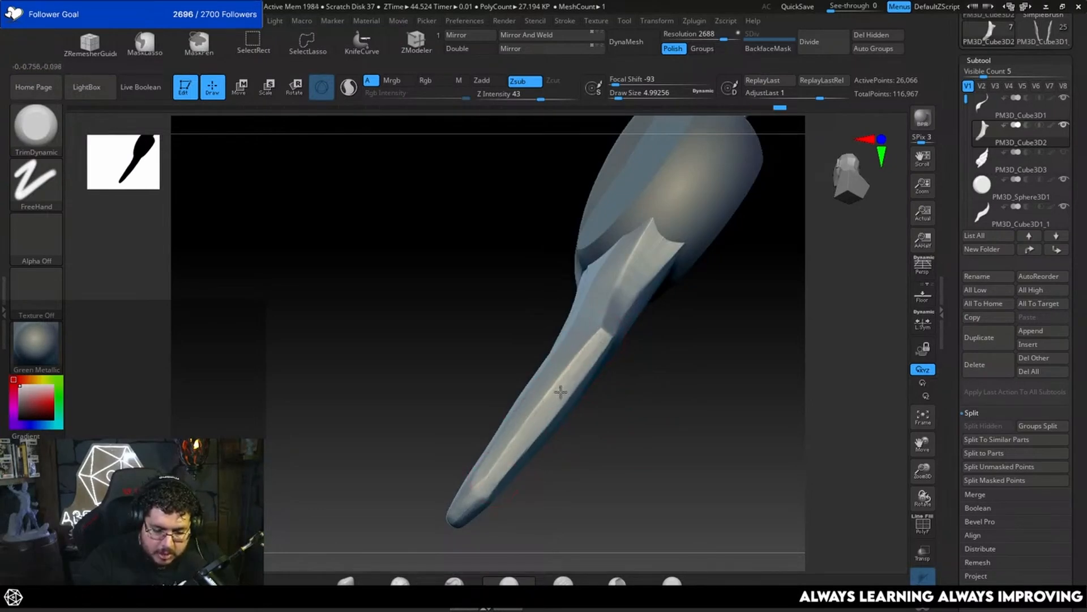
left_click_drag(660, 330, 792, 294)
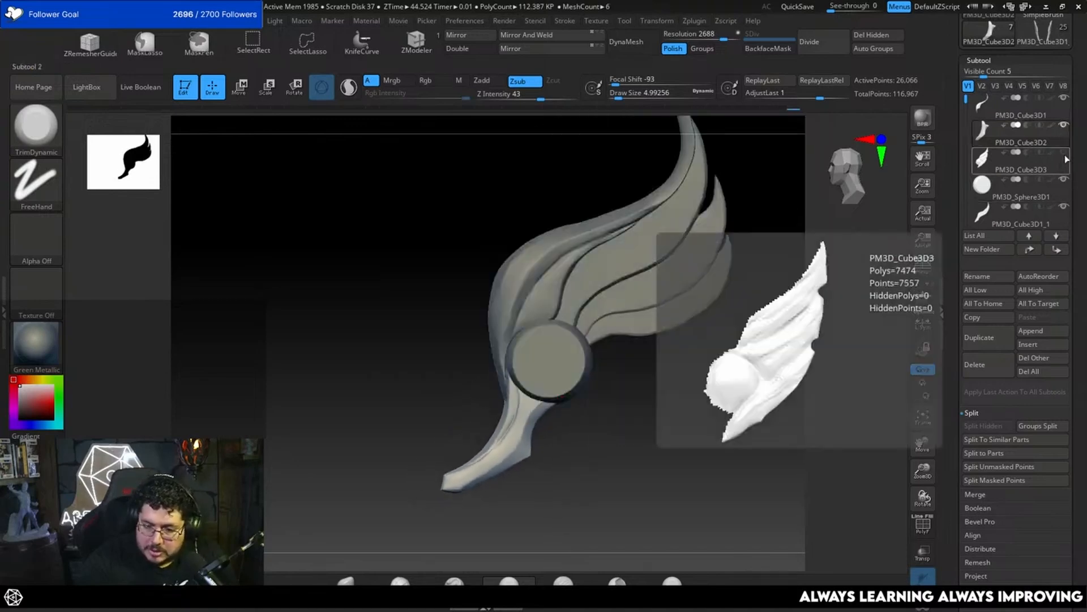
Step: Show and select the rough feather subtool PM3D_Cube3D3 and cut away all but its lower strip with KnifeCurve
left_click(1064, 183)
left_click(632, 356, "alt")
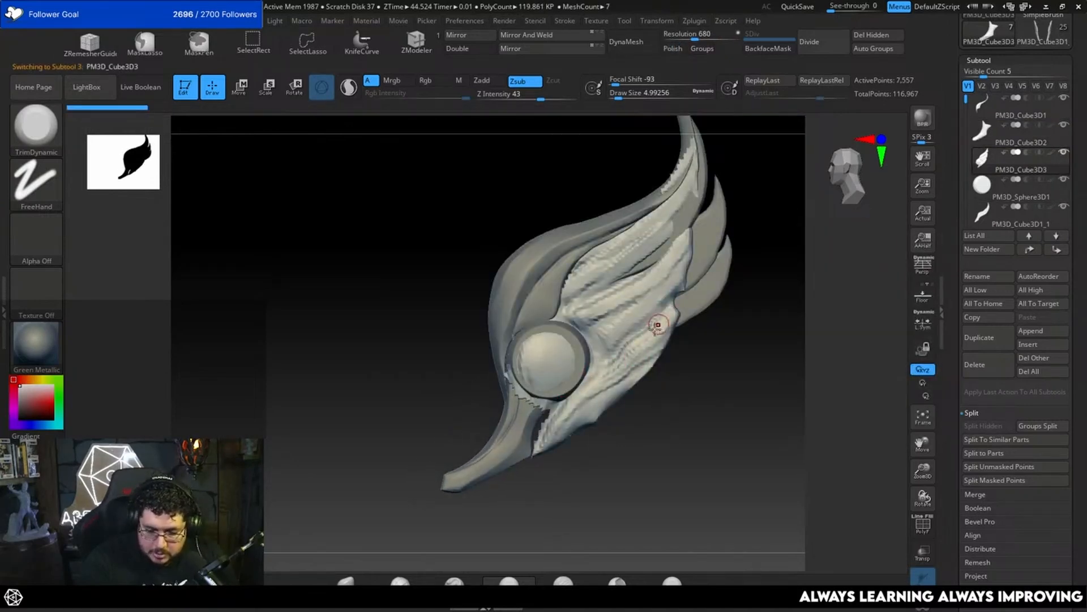
mouse_move(698, 293)
left_mouse_down("ctrl+shift")
mouse_move(633, 334)
mouse_move(560, 410)
left_mouse_up("ctrl+shift")
left_click_drag(738, 368, 737, 369, "ctrl")
mouse_move(670, 386)
left_mouse_down("alt")
mouse_move(643, 369)
mouse_move(691, 306)
mouse_move(640, 277)
mouse_move(568, 343)
mouse_move(503, 432)
mouse_move(512, 502)
left_mouse_up("alt")
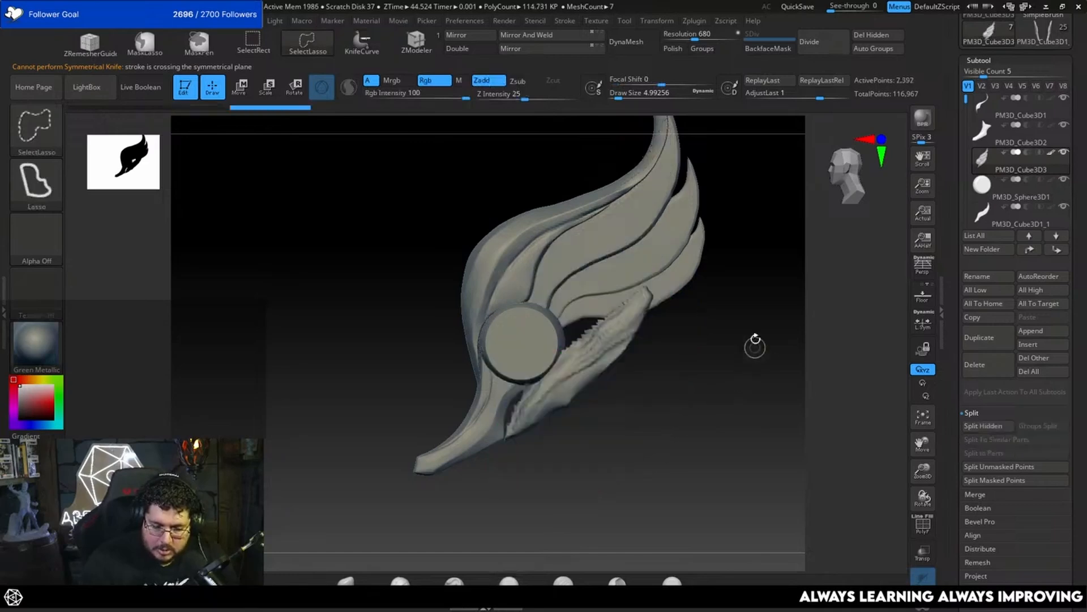
left_click_drag(755, 343, 719, 389, "alt")
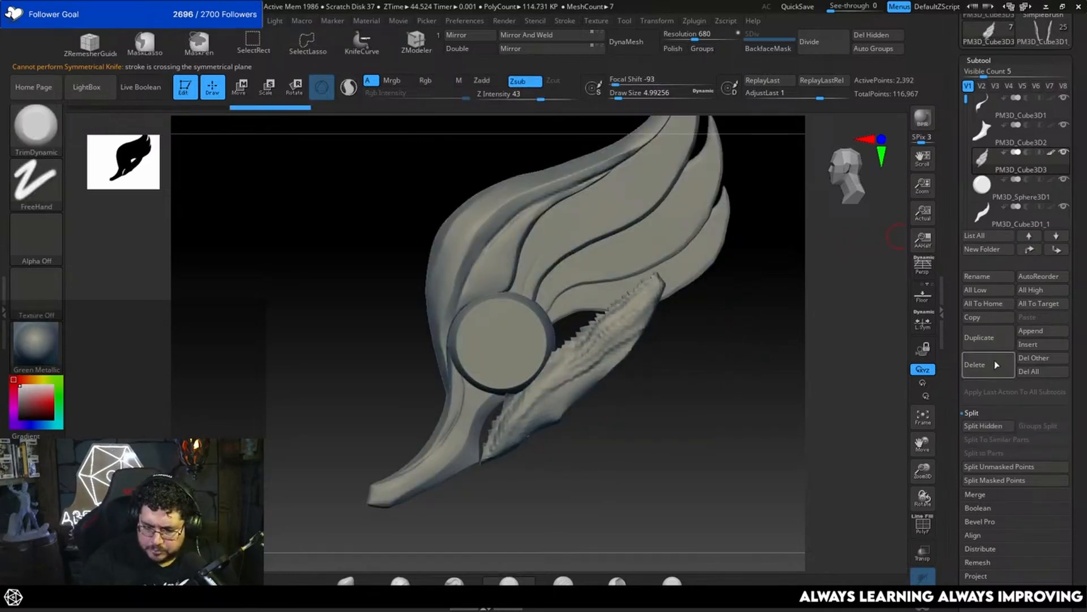
Step: Delete the hidden geometry of the feather strip and DynaMesh it at a resolution of 680
left_click(876, 36)
left_click_drag(691, 359, 707, 352, "alt")
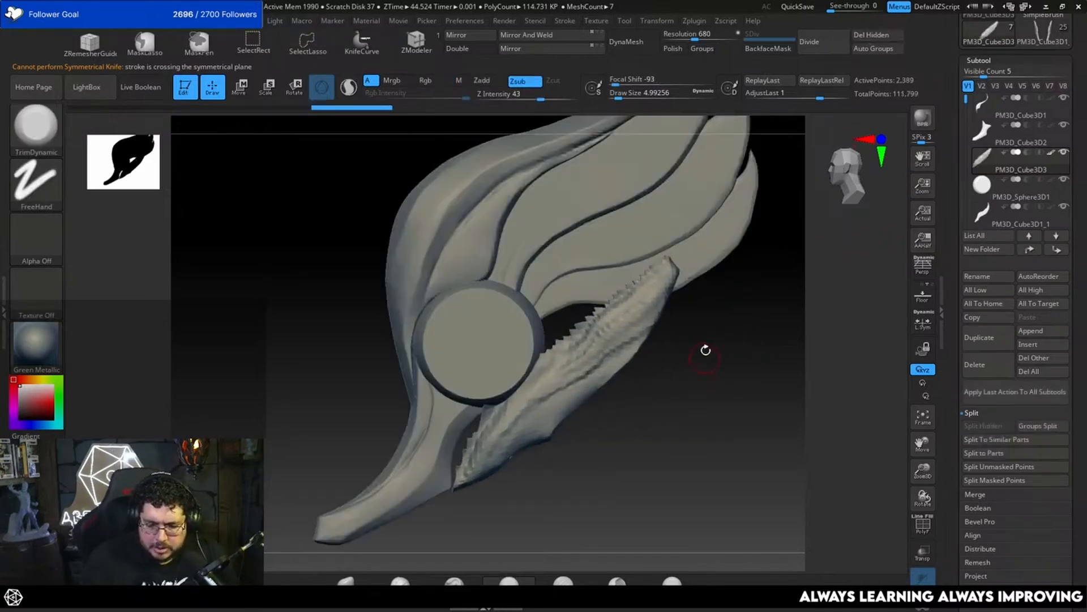
left_click(633, 39)
Step: Nudge the strip's lower end toward the tail with MoveInfiniteDepth at a draw size of about 51.2
key("b")
key("m")
key("v")
key("space")
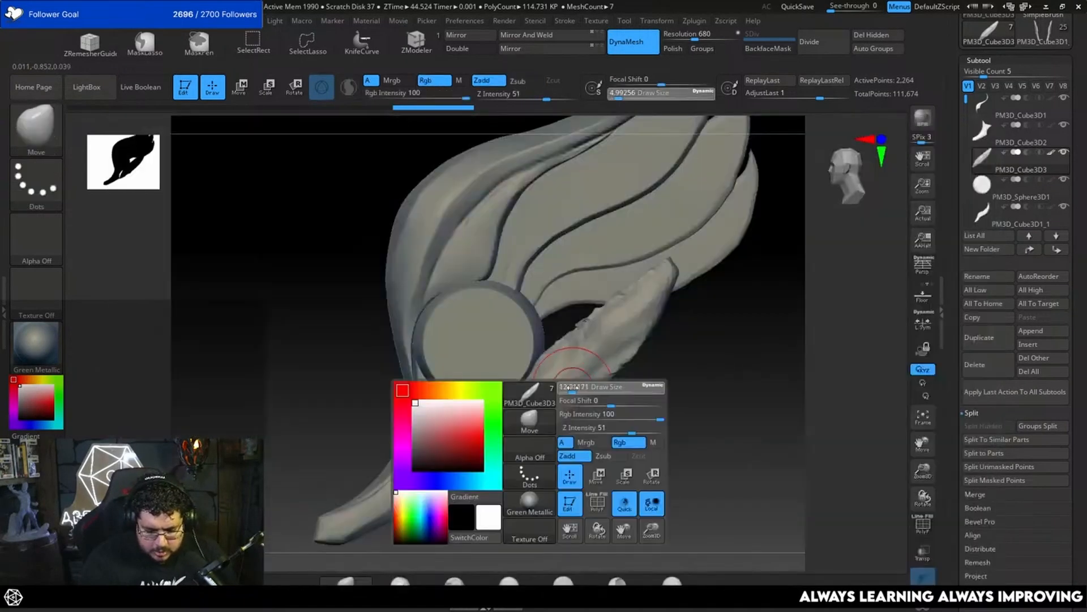
left_click_drag(568, 390, 572, 389)
key("b")
key("m")
left_click(497, 456)
key("space")
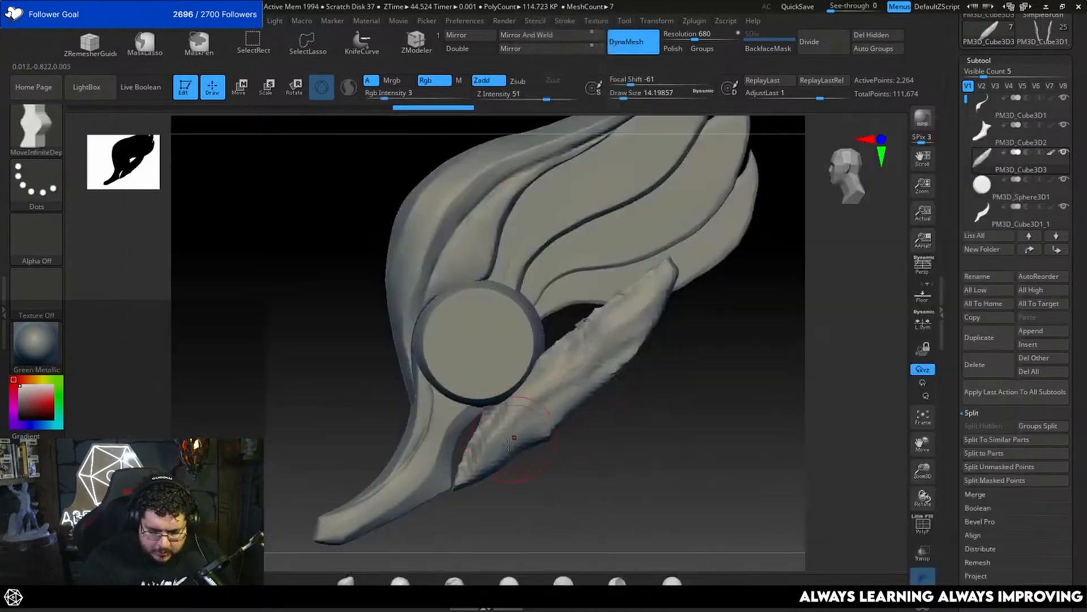
key("space")
left_click_drag(500, 414, 511, 415)
mouse_move(499, 455)
left_mouse_down()
mouse_move(446, 447)
mouse_move(617, 455)
left_mouse_up()
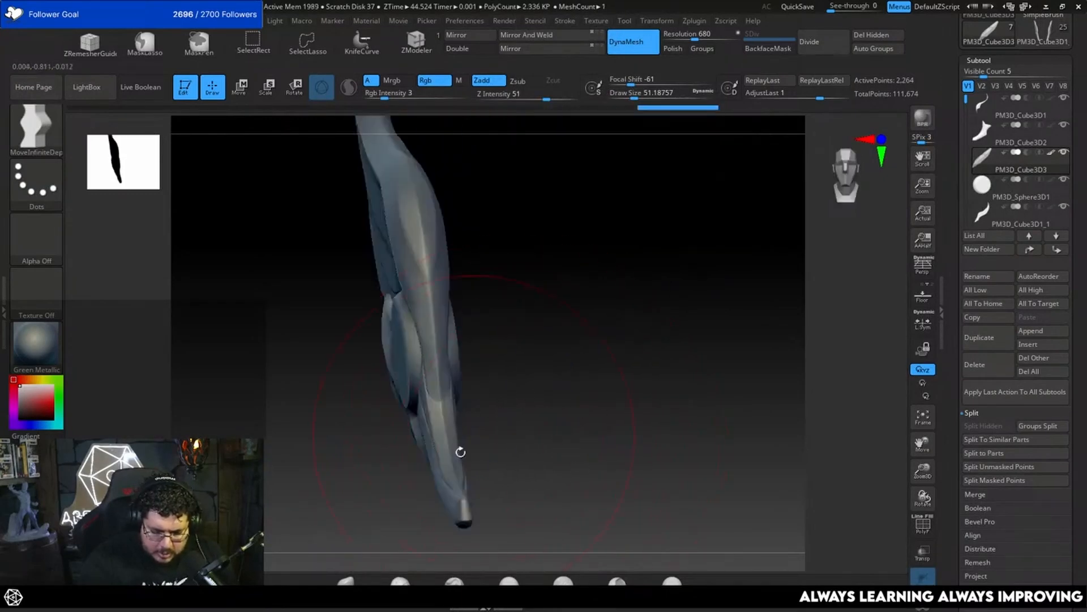
Step: Pull the strip's upper edge and tip up against the feathers with MoveInfiniteDepth, using focal shift 3 and draw sizes of about 25 and 14.2
key("space")
mouse_move(507, 406)
left_mouse_down()
mouse_move(455, 432)
mouse_move(507, 397)
left_mouse_up()
key("space")
key("space")
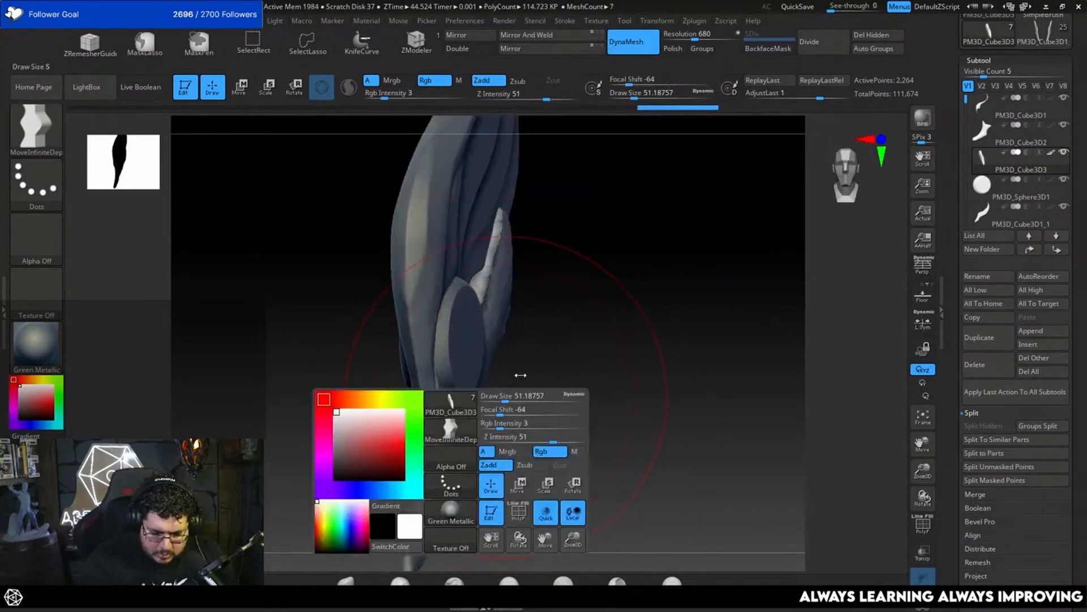
mouse_move(652, 375)
left_mouse_down()
mouse_move(580, 375)
mouse_move(589, 395)
mouse_move(610, 393)
mouse_move(673, 332)
mouse_move(618, 423)
left_mouse_up()
key("space")
key("space")
mouse_move(671, 350)
left_mouse_down()
mouse_move(663, 329)
mouse_move(673, 395)
left_mouse_up()
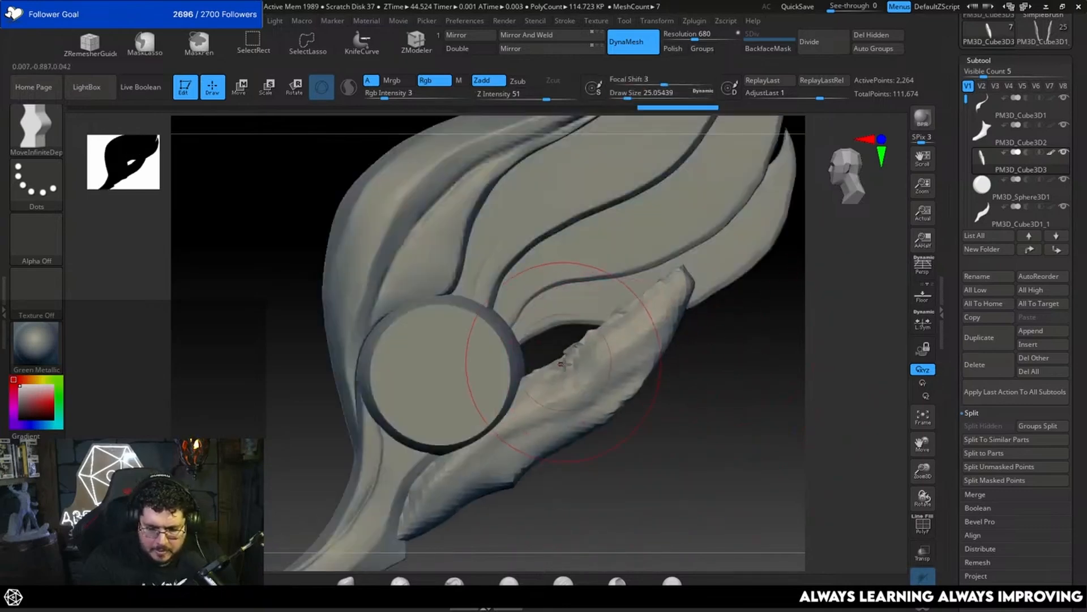
left_click_drag(564, 363, 539, 329)
left_click_drag(684, 286, 750, 296)
Step: Turn on DynaMesh Polish and remesh the feather strip at a resolution of 680
key("space")
left_click_drag(576, 322, 549, 336)
key("space")
left_click(673, 49)
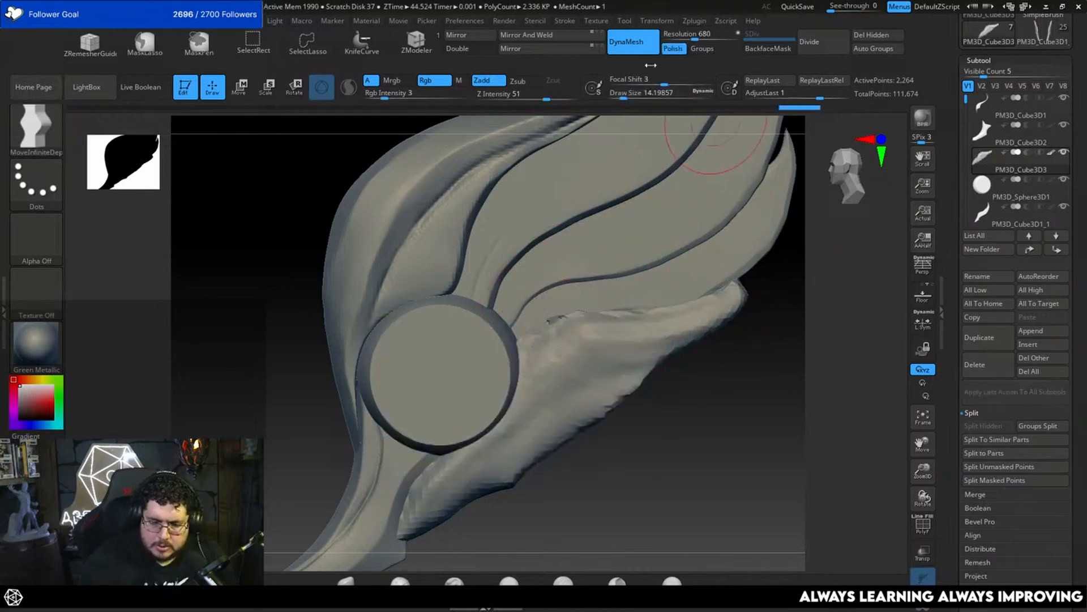
left_click_drag(732, 328, 753, 345, "ctrl")
left_click_drag(737, 393, 714, 354, "alt")
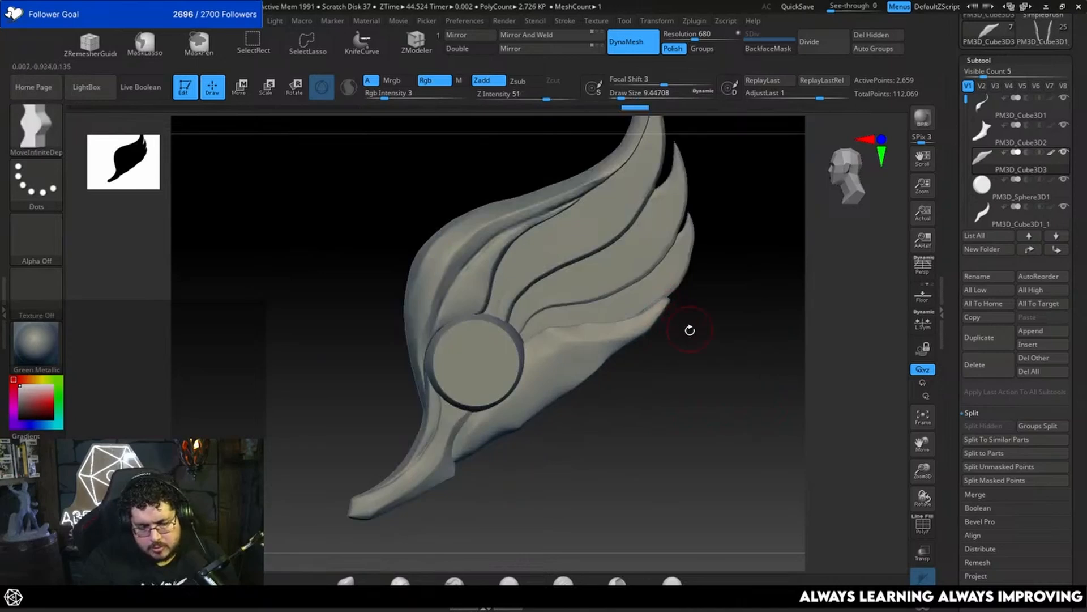
Step: Refine the strip's outer edge with MoveInfiniteDepth and Smooth at a draw size of about 9.4, undoing the last stroke
left_click_drag(690, 330, 670, 334, "shift")
left_click_drag(750, 352, 745, 299, "alt")
left_click_drag(638, 344, 702, 321, "alt")
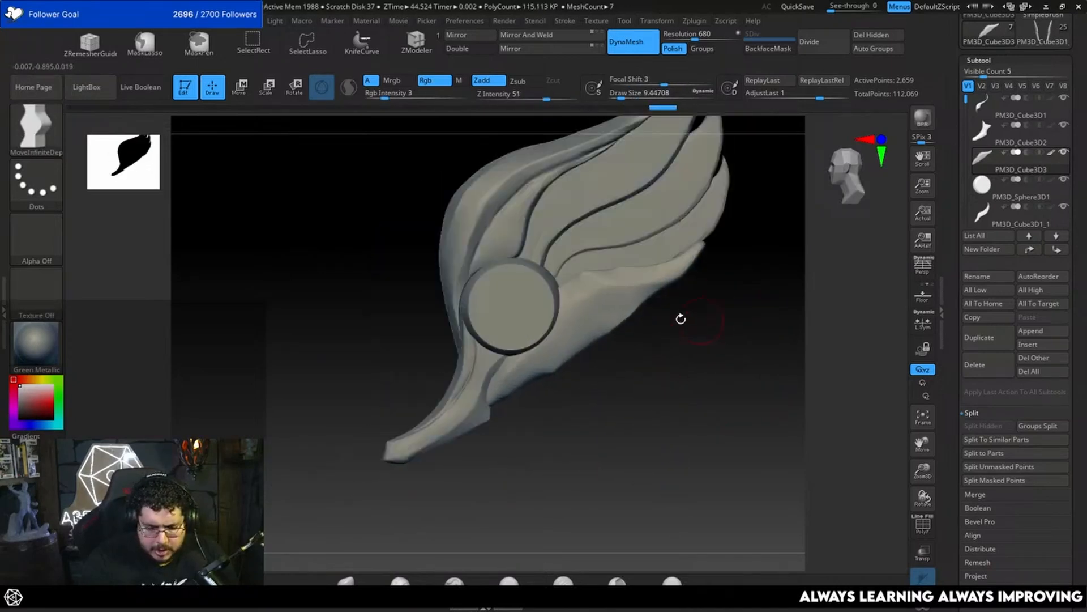
key("shift")
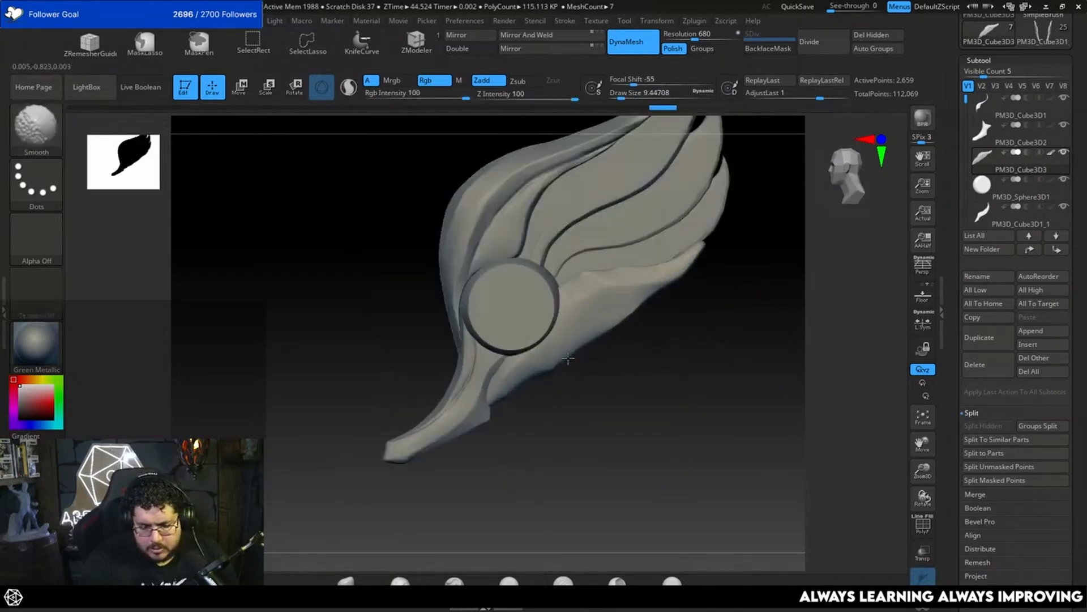
left_click_drag(629, 312, 609, 323)
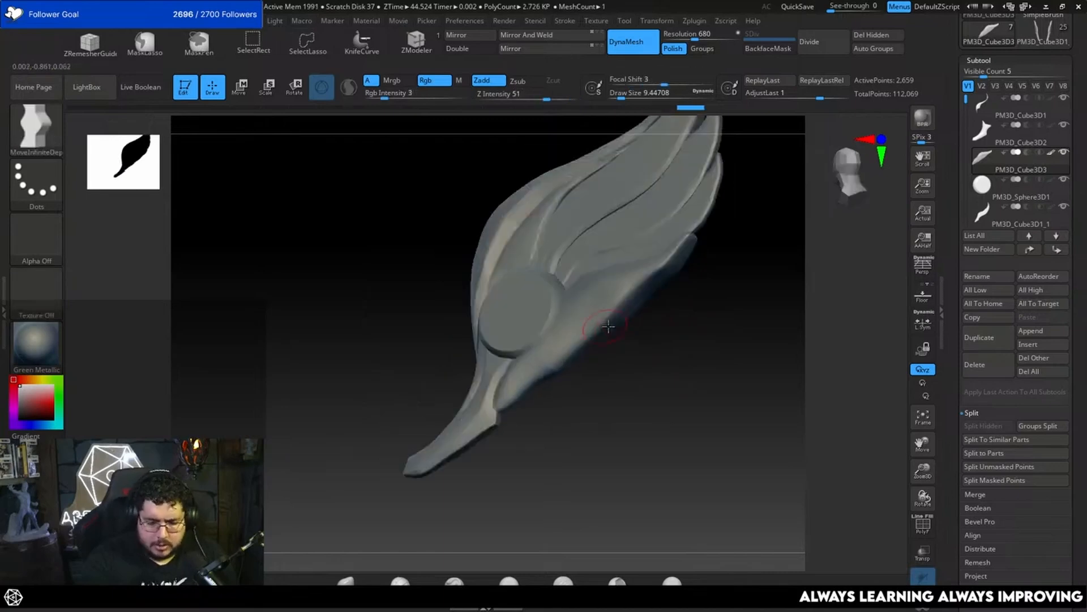
key("ctrl+z")
Step: Build up the strip's thickness along its outer edge with ClayBuildup at a draw size of about 9.4
key("b")
key("c")
key("b")
key("ctrl+z")
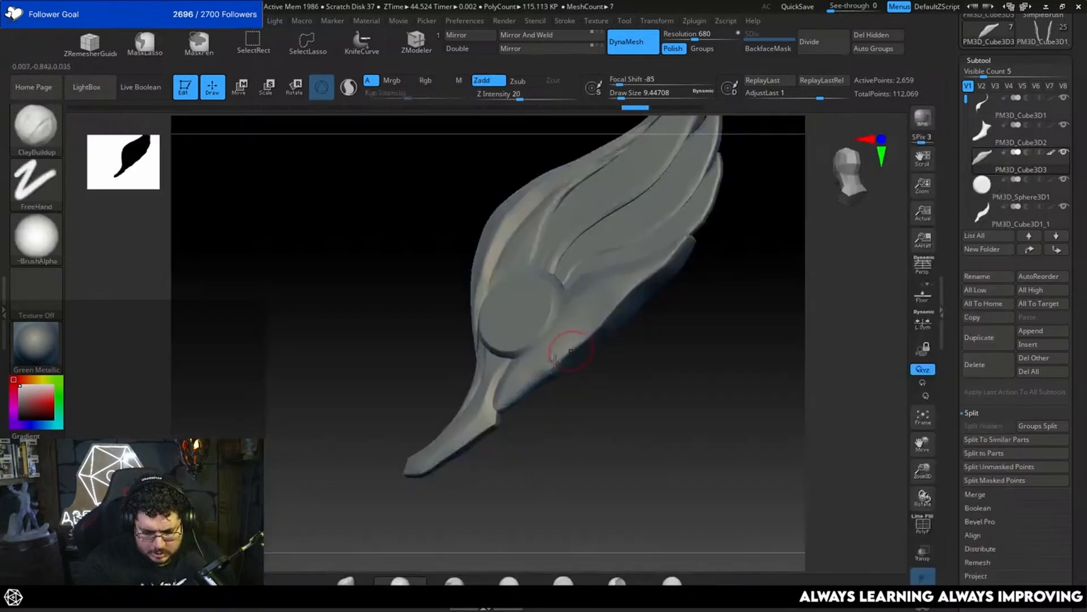
key("ctrl+shift+z")
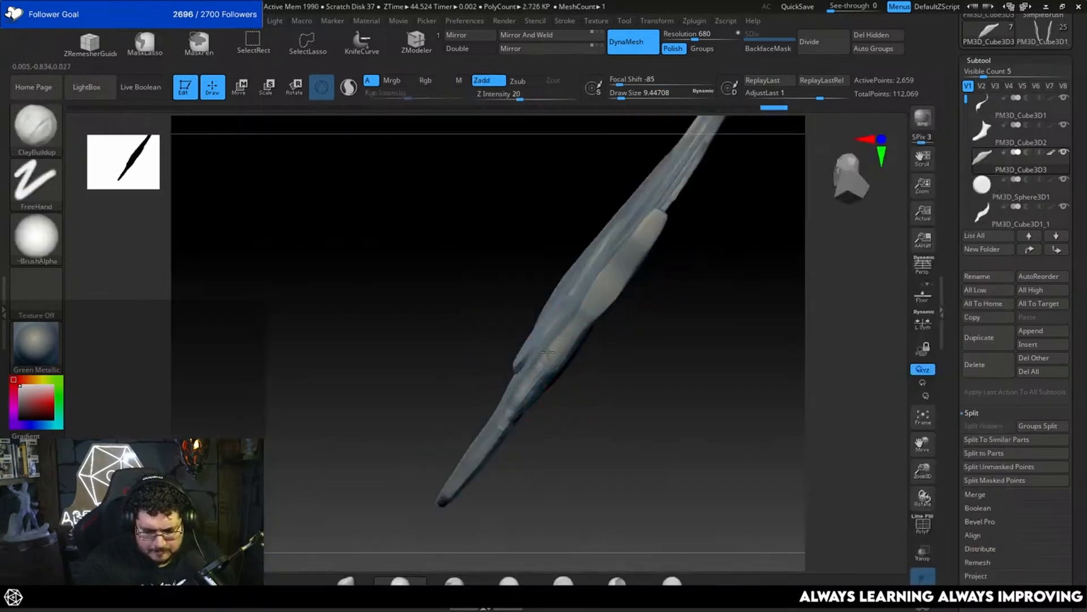
left_click_drag(591, 308, 626, 334)
Step: Flatten the strip's built-up outer edge with TrimDynamic at a draw size of about 15.6 and remesh it
key("b")
key("t")
key("d")
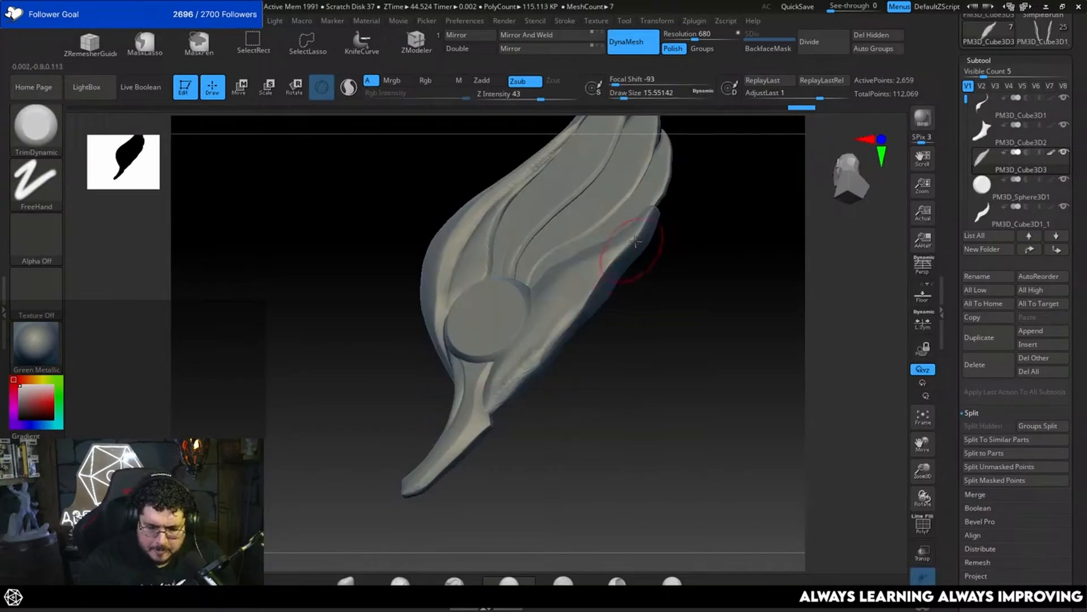
left_click_drag(590, 290, 594, 274)
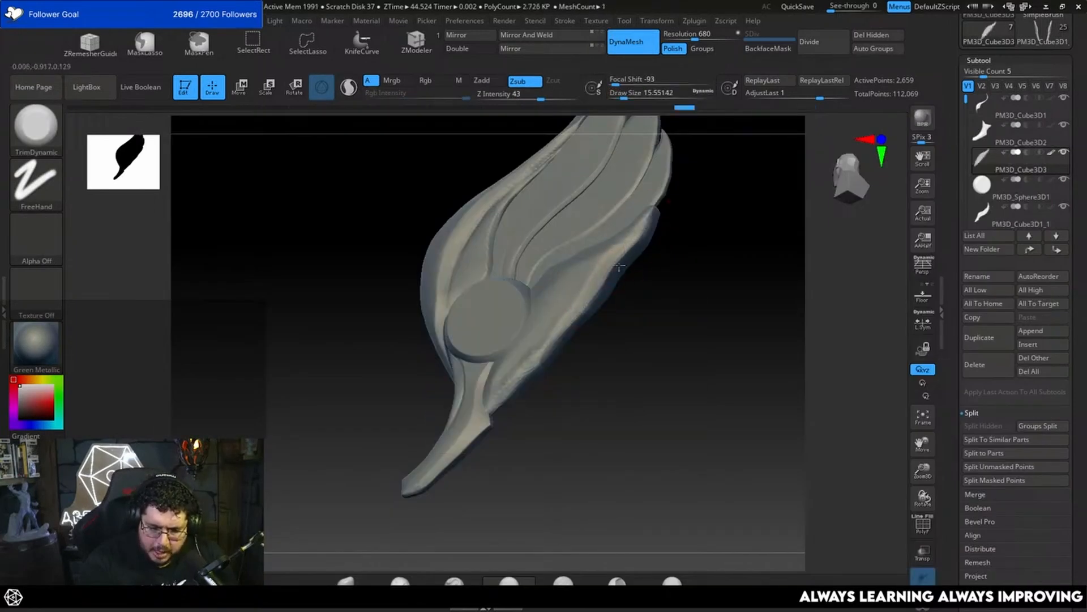
left_click_drag(514, 379, 527, 371)
mouse_move(629, 422)
left_mouse_down()
mouse_move(634, 371)
mouse_move(617, 436)
left_mouse_up()
mouse_move(589, 419)
left_mouse_down("ctrl")
mouse_move(604, 396)
mouse_move(601, 362)
left_mouse_up("ctrl")
mouse_move(548, 434)
left_mouse_down()
mouse_move(550, 396)
mouse_move(645, 344)
mouse_move(795, 365)
left_mouse_up()
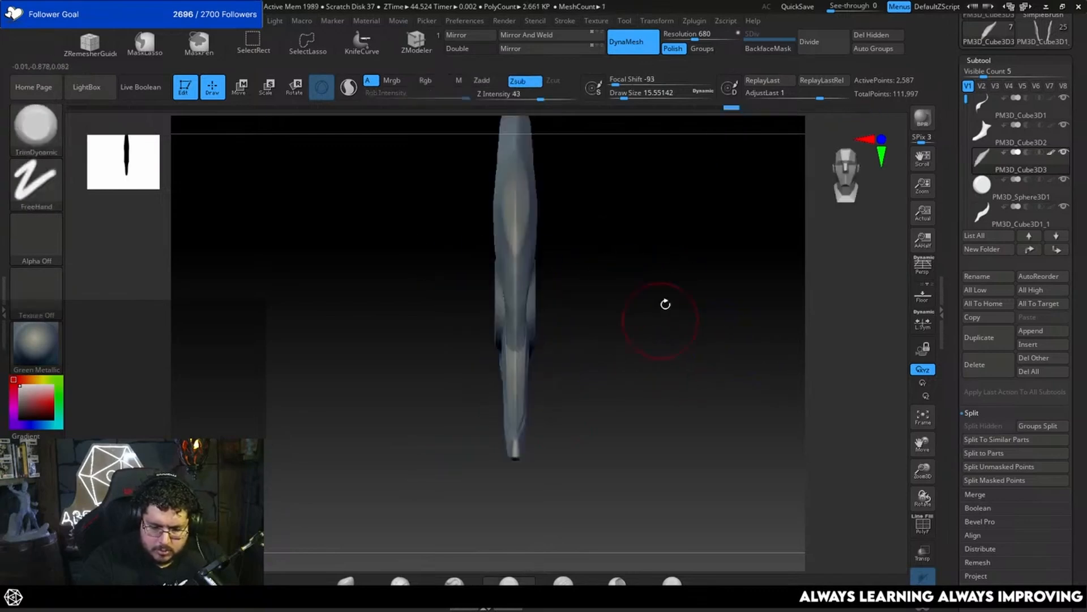
Step: Trim the strip's lower end beside the tail with TrimDynamic at a draw size of about 9.4
mouse_move(623, 312)
left_mouse_down()
mouse_move(605, 360)
mouse_move(580, 364)
mouse_move(589, 368)
left_mouse_up()
mouse_move(589, 368)
left_mouse_down()
mouse_move(631, 386)
mouse_move(627, 355)
mouse_move(642, 356)
left_mouse_up()
left_click(534, 349)
left_click_drag(609, 371, 724, 312)
left_click_drag(684, 351, 694, 306)
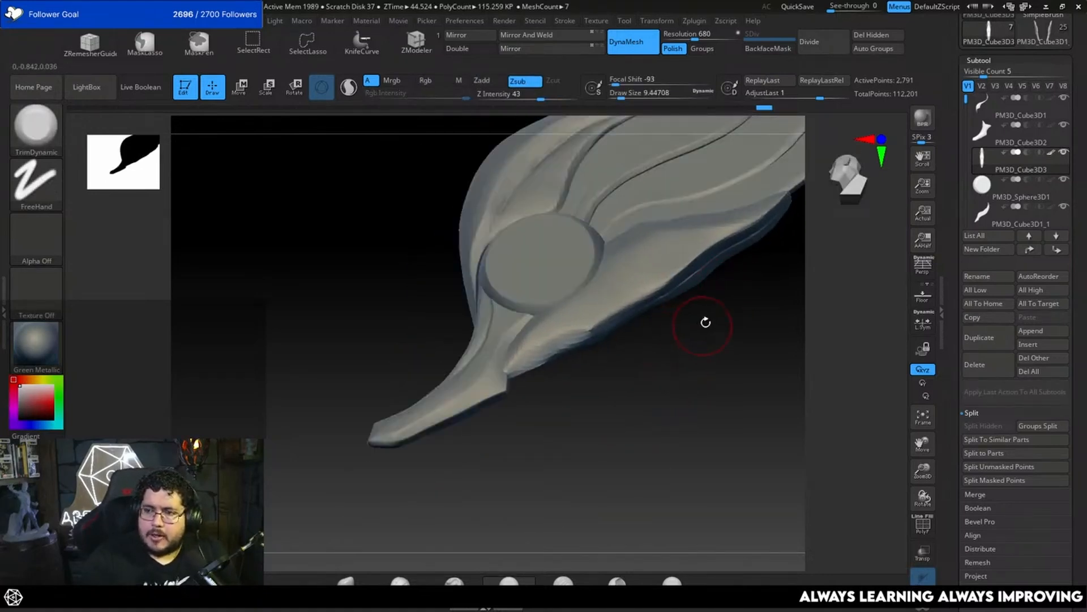
Step: Smooth the lower feather strip's trimmed surface at a draw size of about 8.4
mouse_move(710, 354)
left_mouse_down()
mouse_move(709, 308)
mouse_move(690, 328)
mouse_move(619, 335)
left_mouse_up()
key("space")
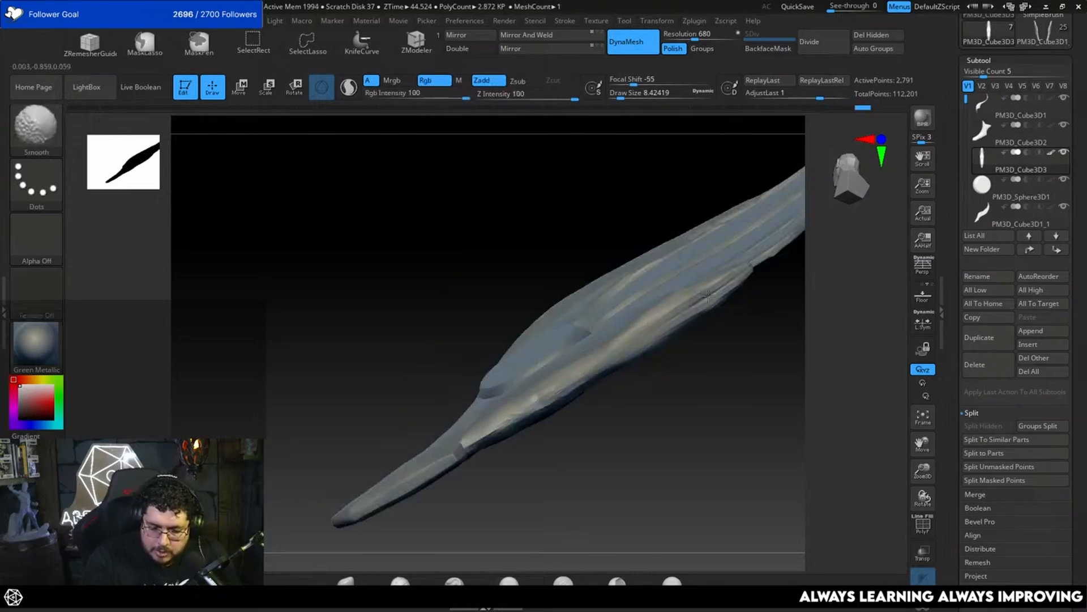
left_click_drag(668, 363, 710, 384)
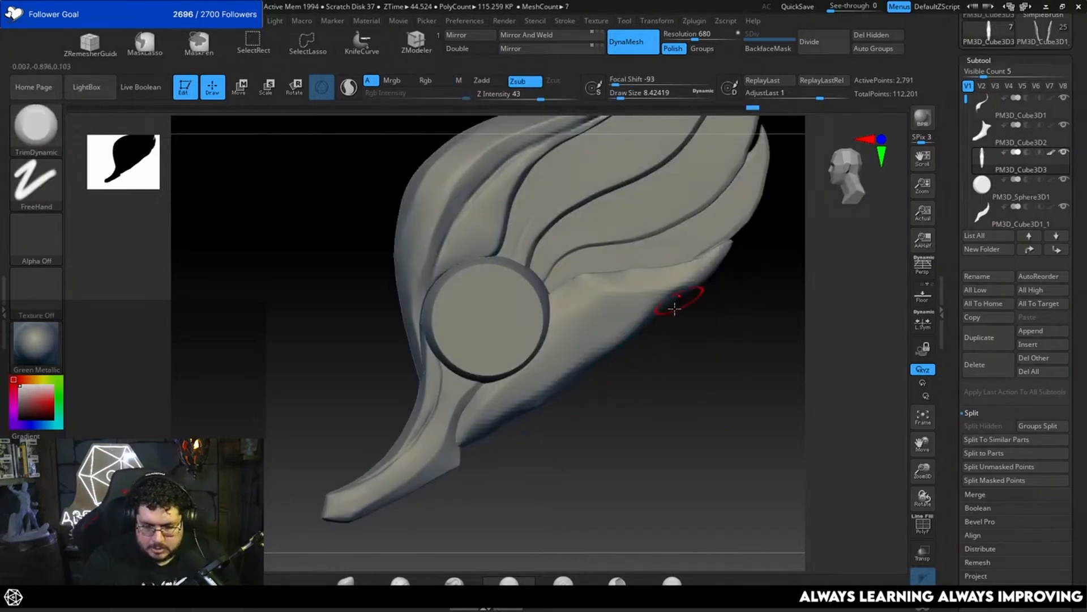
Step: Reshape the lower feather's outer edge with the Move brush at a draw size of about 20
key("b")
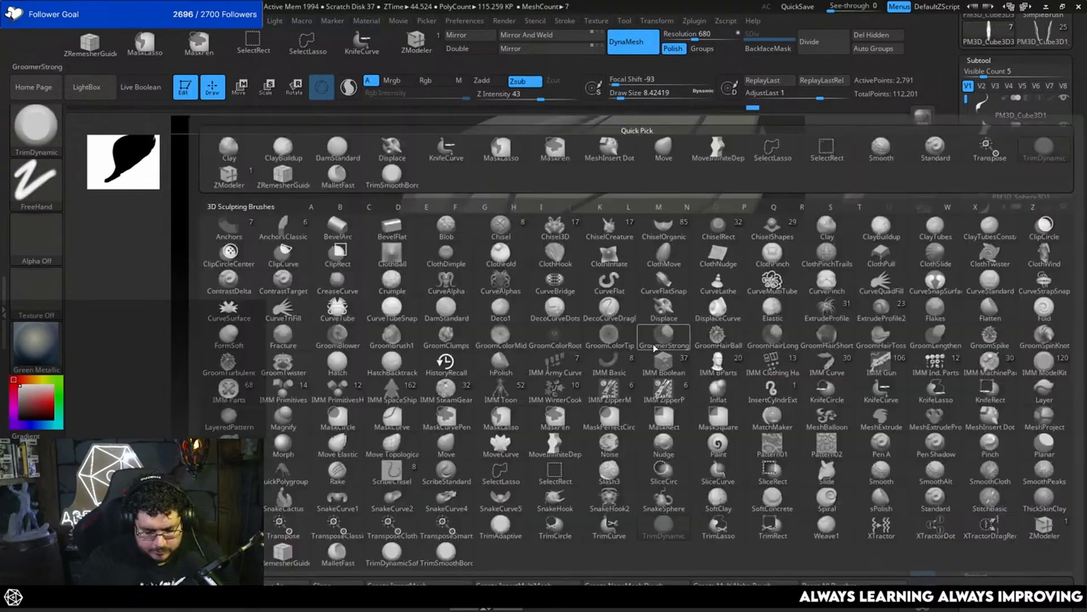
key("m")
key("v")
key("space")
left_click_drag(670, 312, 673, 312)
left_click_drag(632, 330, 636, 338)
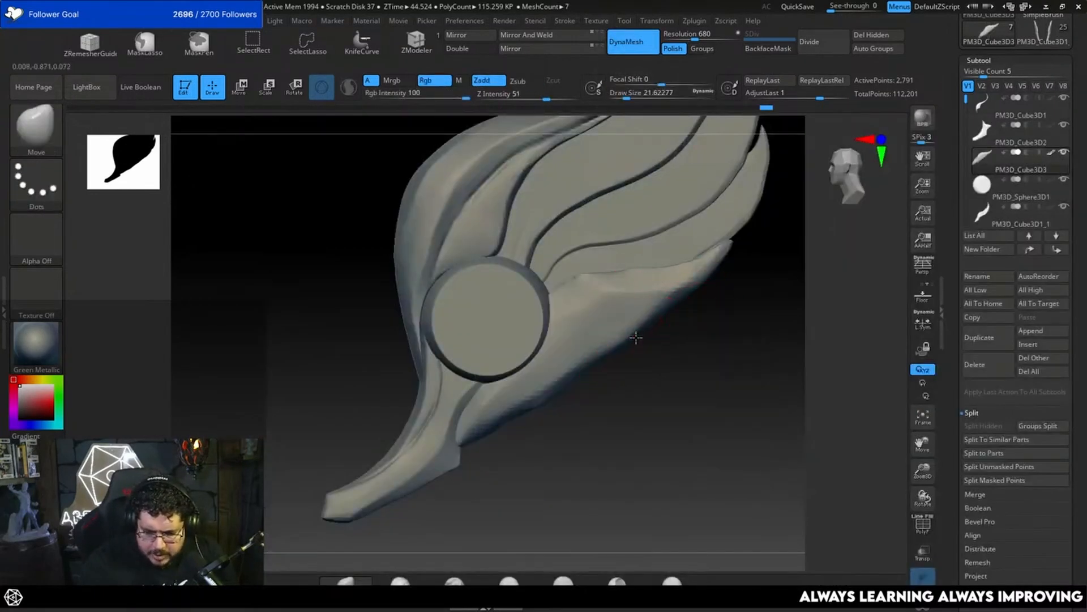
mouse_move(563, 387)
left_mouse_down()
mouse_move(513, 416)
mouse_move(522, 426)
left_mouse_up()
mouse_move(610, 418)
left_mouse_down()
mouse_move(629, 405)
mouse_move(639, 412)
mouse_move(645, 358)
left_mouse_up()
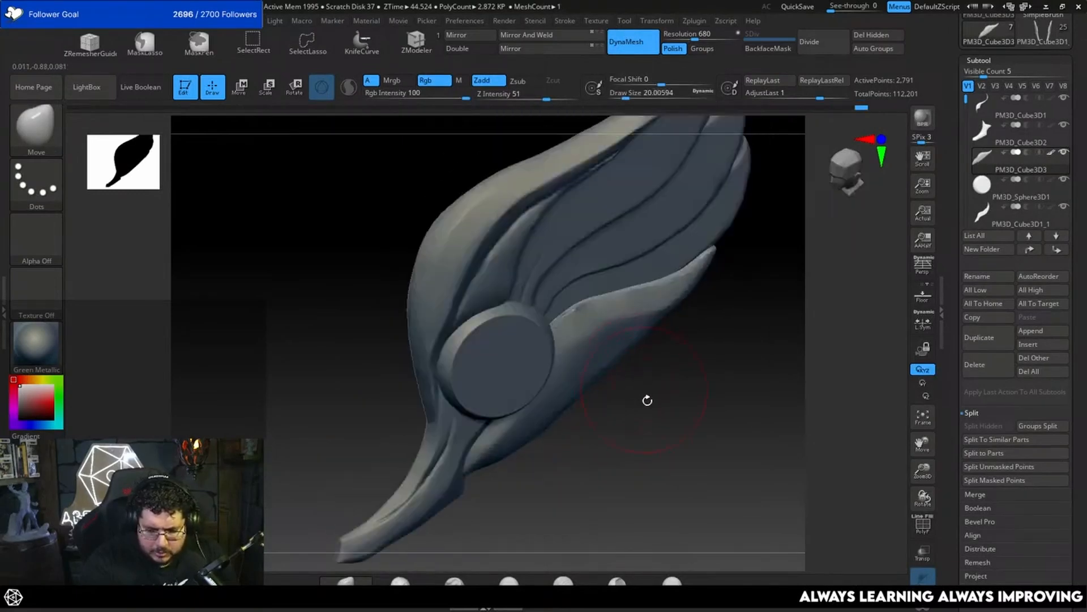
mouse_move(647, 399)
left_mouse_down()
mouse_move(668, 442)
mouse_move(685, 318)
left_mouse_up()
Step: Shift the lower feather along its depth axis with the Move gizmo and frame it for sculpting
key("w")
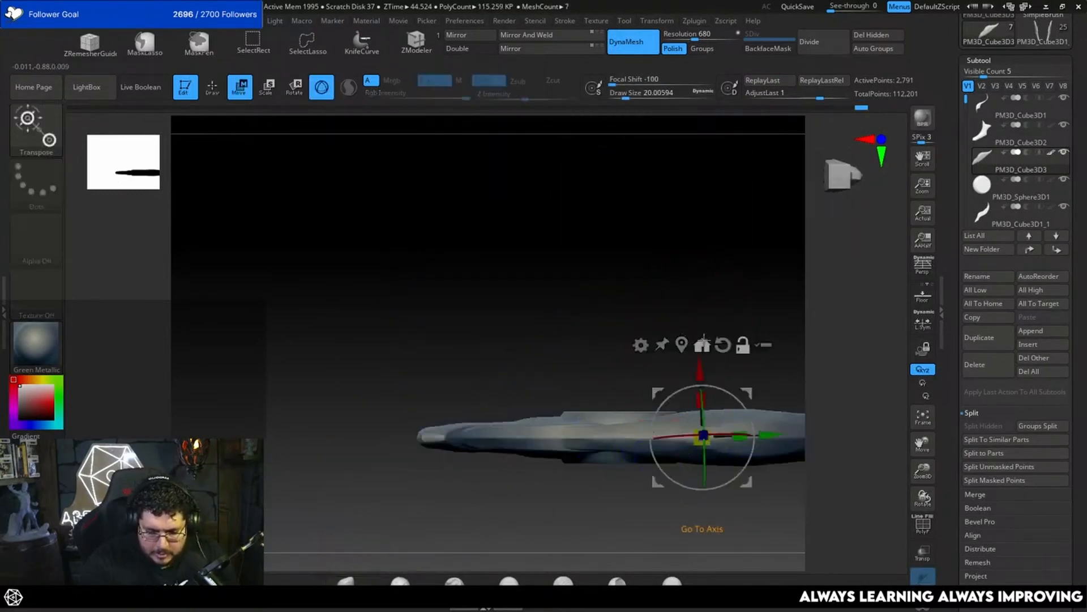
left_click_drag(695, 362, 667, 295)
left_click_drag(666, 332, 680, 304)
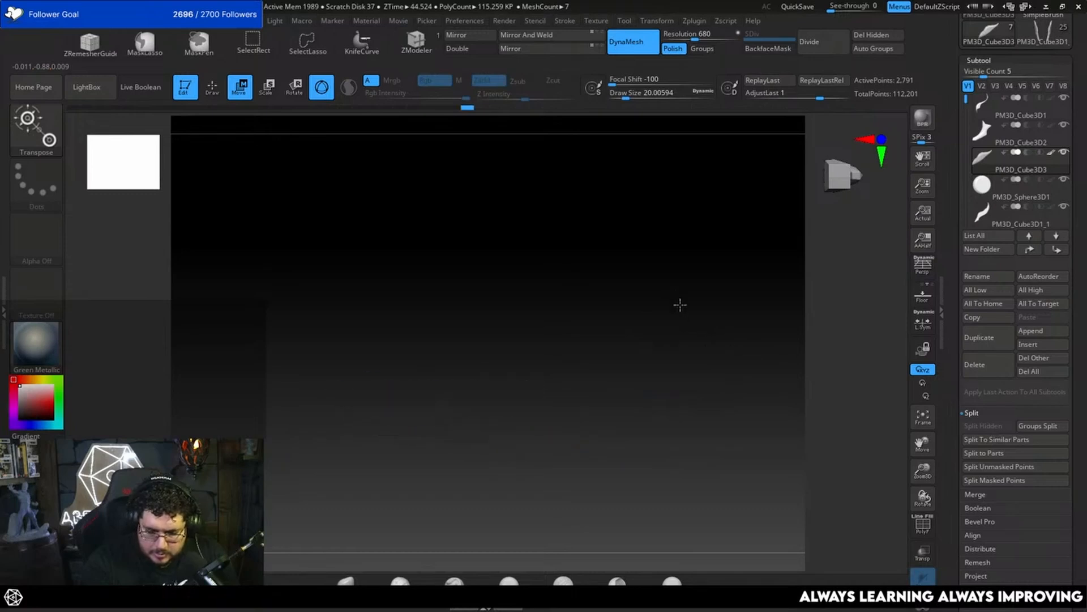
key("f")
left_click_drag(695, 398, 665, 381)
left_click_drag(626, 375, 703, 291, "alt")
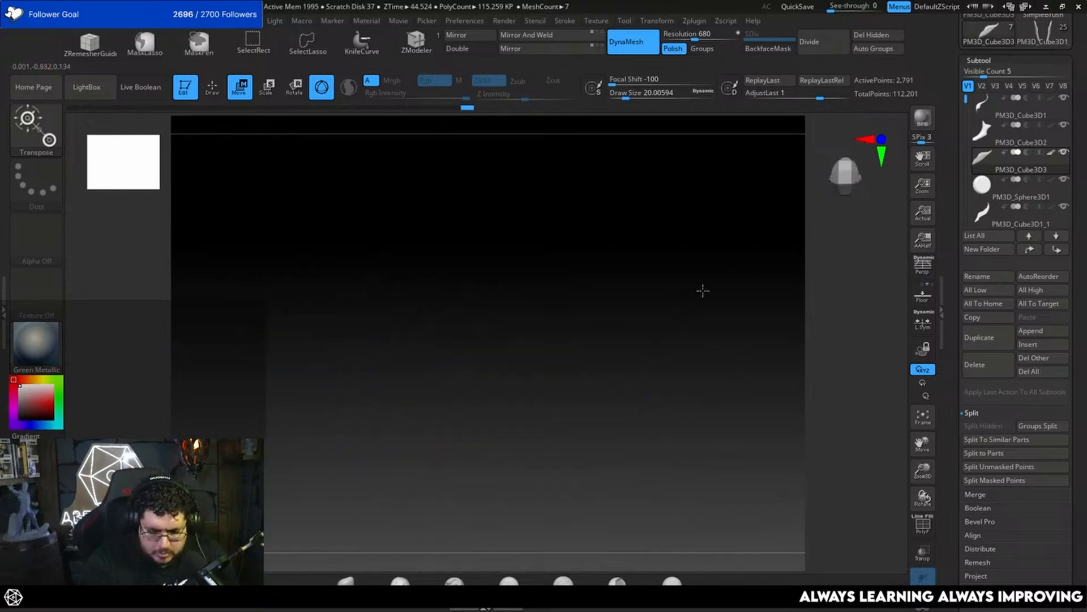
key("f")
key("f")
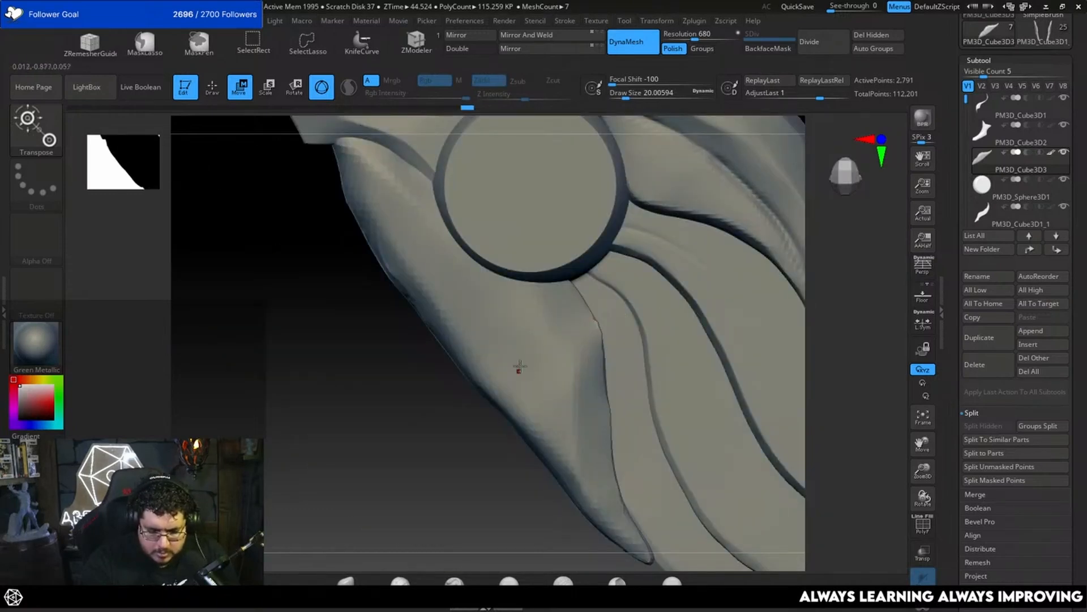
left_click(538, 271, "alt")
left_click(497, 271, "alt")
mouse_move(442, 464)
left_mouse_down("shift")
mouse_move(543, 333)
mouse_move(632, 291)
left_mouse_up("shift")
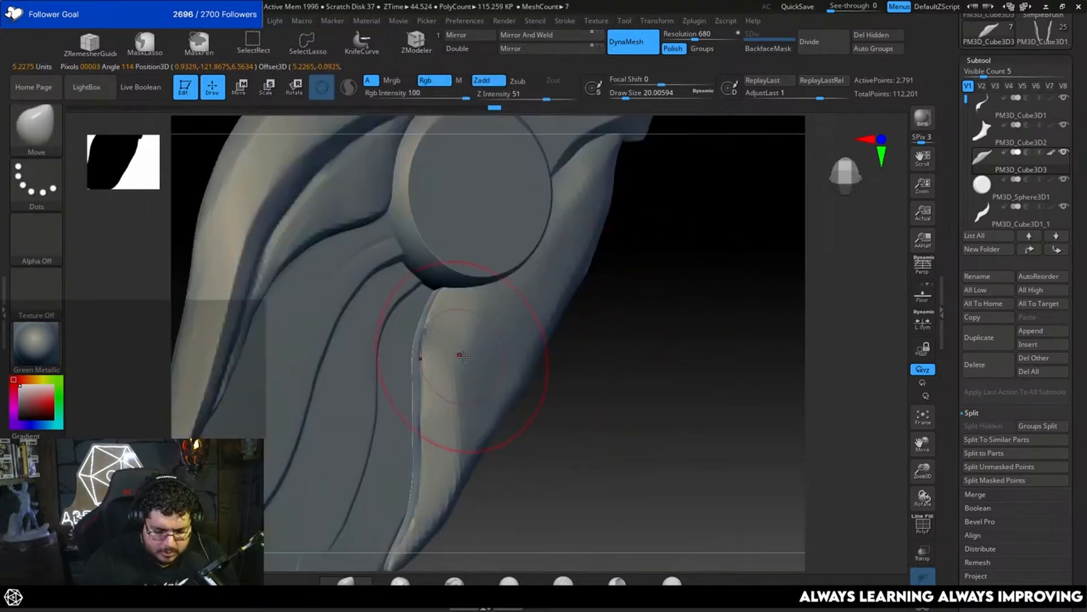
Step: Trim the lower feather's inner edge and face with TrimDynamic at a draw size of about 8.4
key("b")
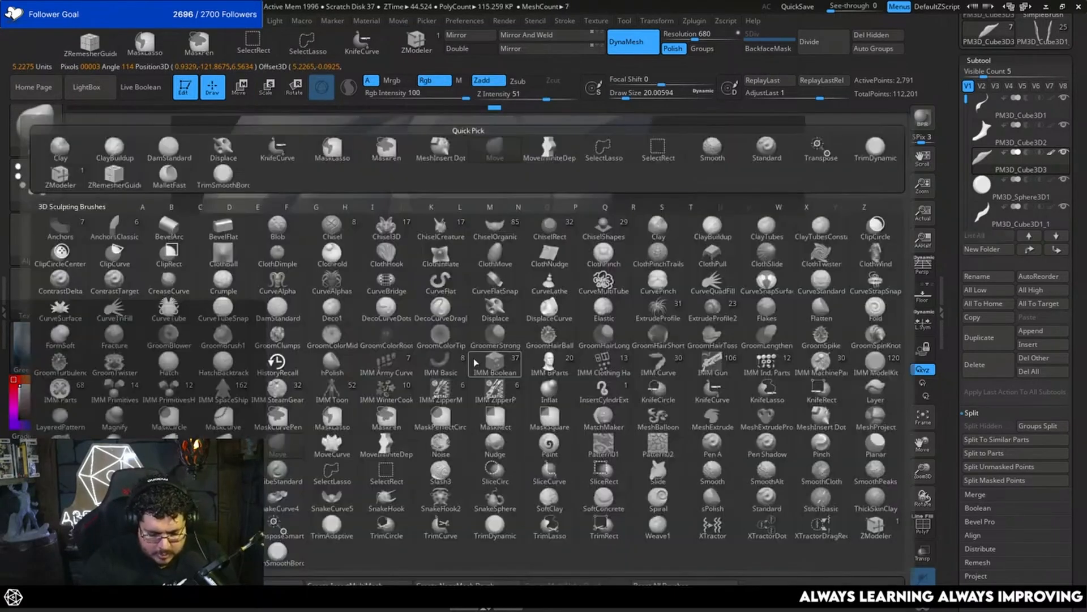
key("t")
key("d")
key("space")
left_click_drag(473, 347, 461, 345)
right_click_drag(463, 343, 516, 329)
mouse_move(430, 359)
right_mouse_down()
mouse_move(613, 360)
mouse_move(566, 305)
right_mouse_up()
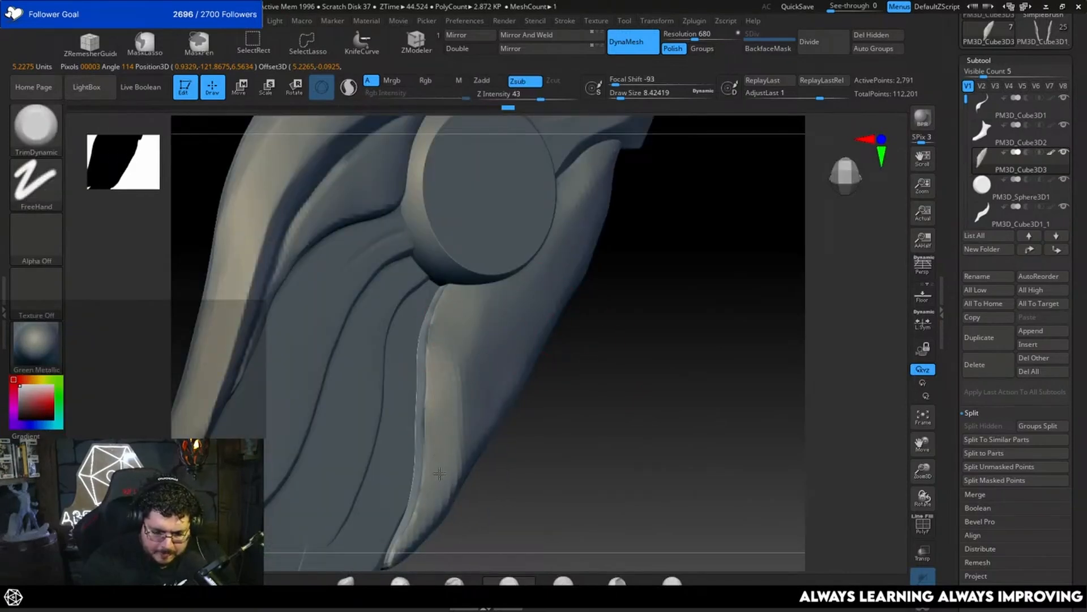
left_click_drag(439, 473, 469, 304)
right_click_drag(545, 414, 481, 423)
left_click_drag(470, 428, 474, 391)
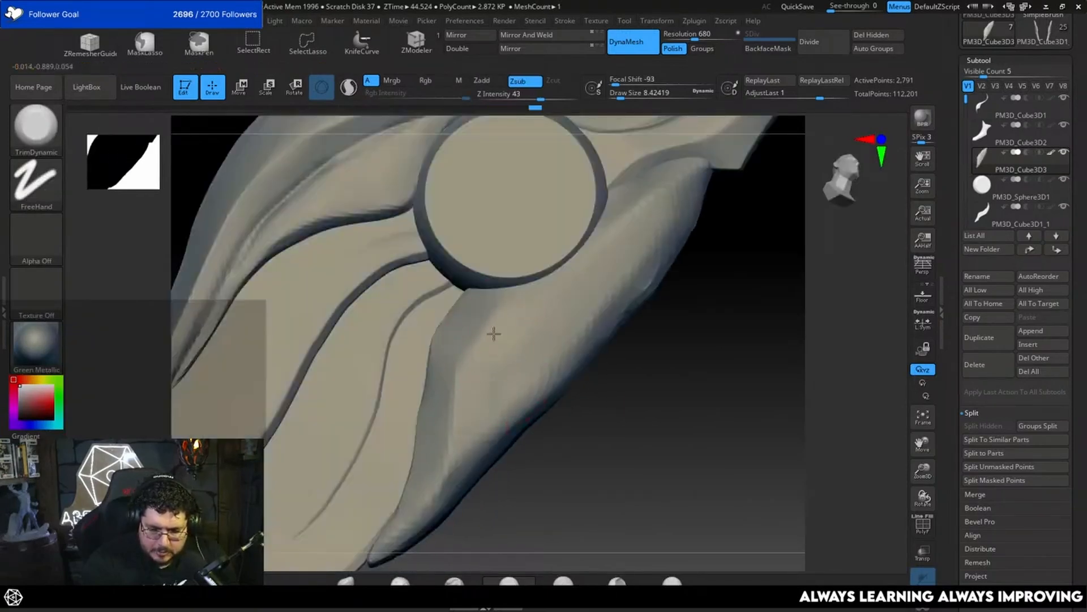
Step: Refine the lower feather's end beside the tail with TrimDynamic at a draw size of about 5
right_click_drag(703, 190, 645, 317)
key("space")
left_click_drag(643, 298, 640, 298)
key("space")
left_click_drag(555, 294, 586, 269)
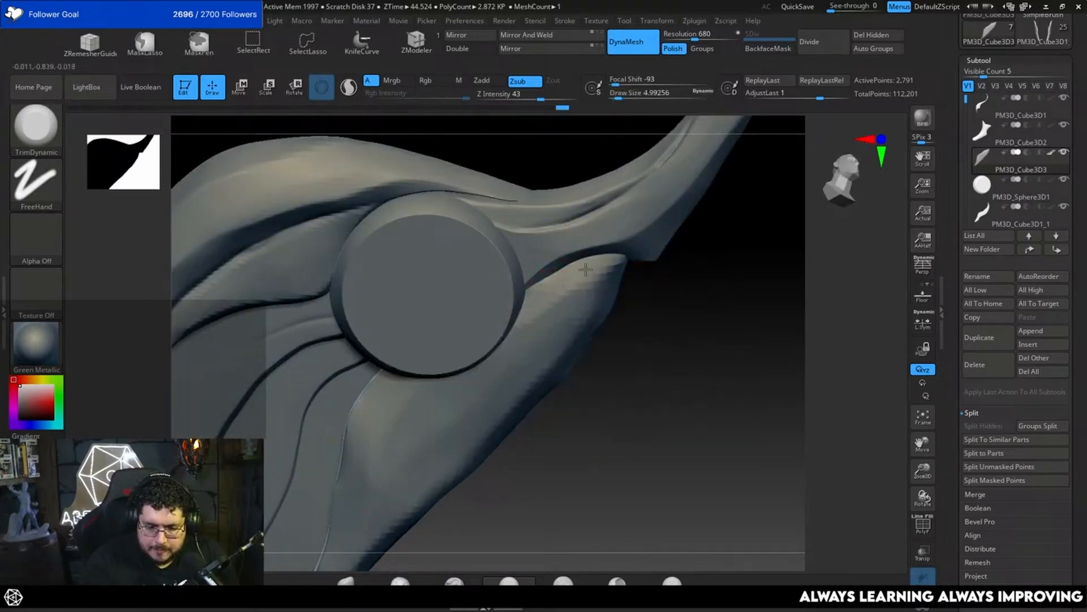
right_click_drag(564, 304, 648, 296)
Step: Set the DynaMesh resolution to 2384 and remesh the lower feather
left_click_drag(701, 37, 721, 37)
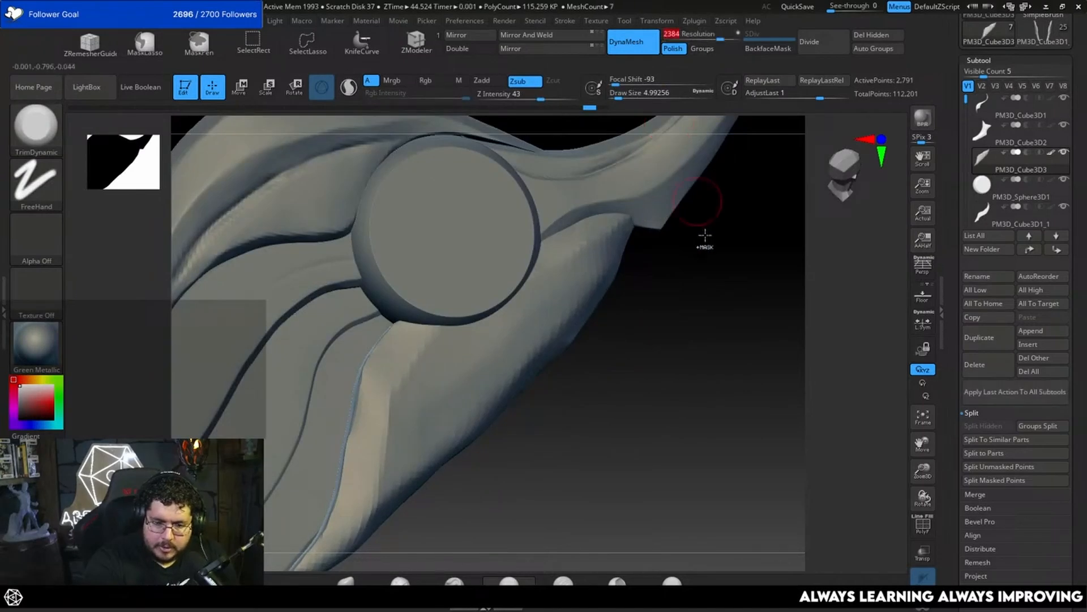
left_click_drag(704, 236, 709, 289, "ctrl")
right_click_drag(651, 352, 712, 309, "alt")
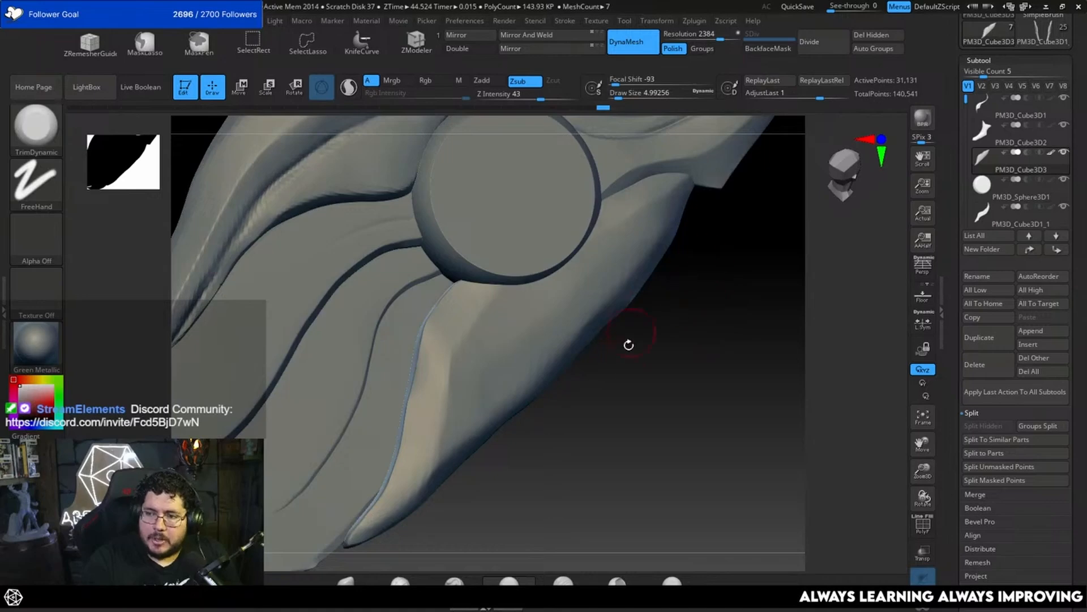
Step: Flatten the bevel along the remeshed feather's inner edge with TrimDynamic
left_click_drag(629, 345, 624, 358)
key("space")
left_click_drag(488, 371, 494, 371)
key("space")
mouse_move(446, 345)
left_mouse_down()
mouse_move(430, 364)
mouse_move(430, 407)
left_mouse_up()
left_click_drag(539, 448, 653, 366)
Step: Adjust the feather's inner contour below the disc with the Move brush at draw sizes of about 12.9 and 11.7
key("b")
key("m")
key("v")
key("space")
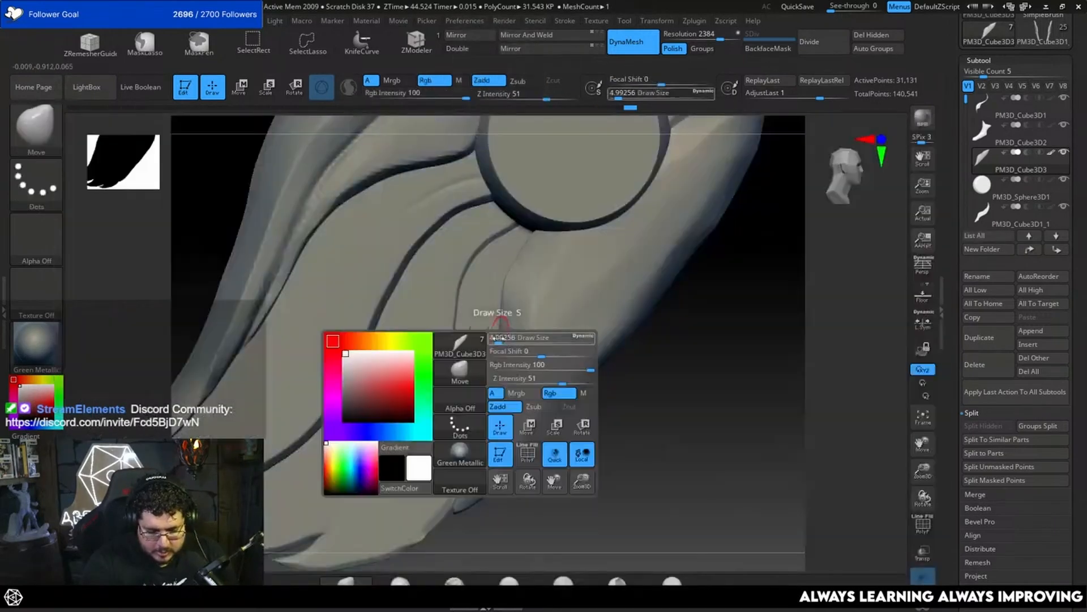
key("space")
left_click_drag(501, 328, 505, 329)
left_click_drag(503, 328, 492, 324)
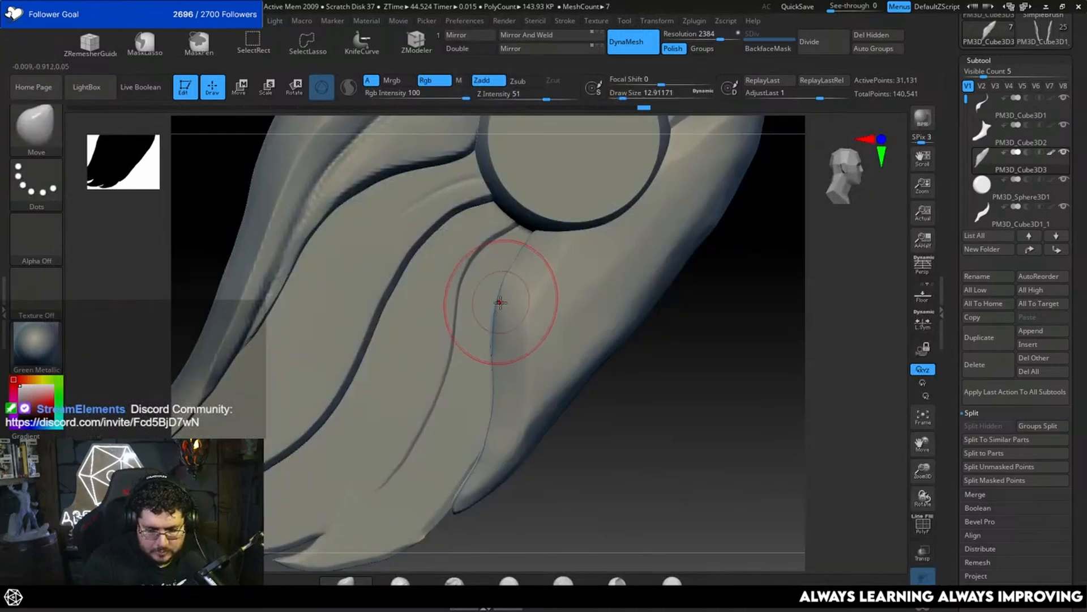
left_click_drag(669, 379, 626, 416, "alt")
key("space")
left_click_drag(532, 342, 505, 308)
key("space")
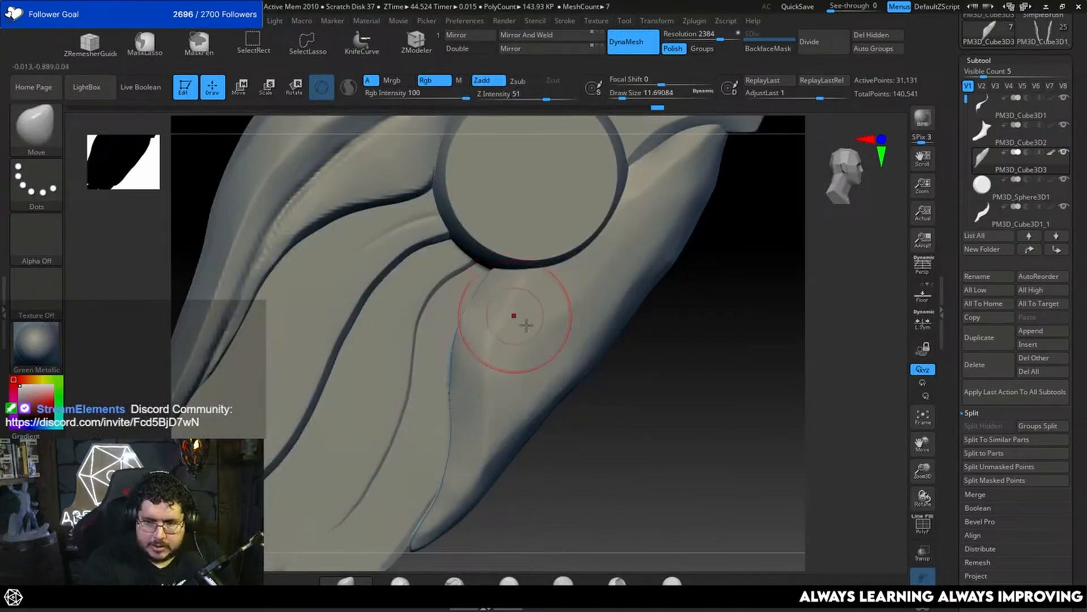
left_click_drag(692, 399, 694, 401)
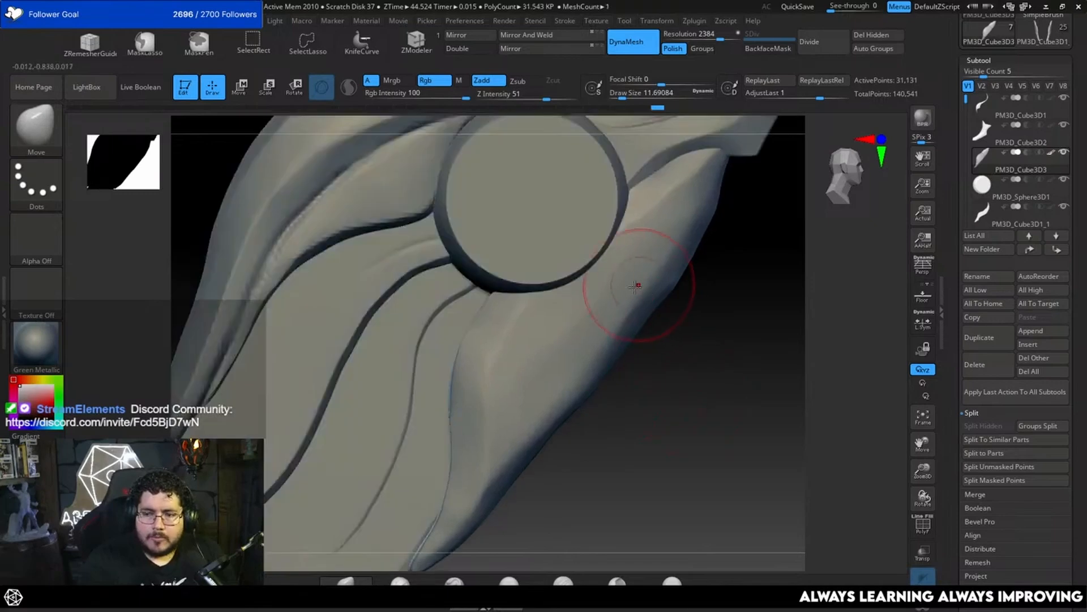
Step: Flatten the feather's face just below the disc with TrimDynamic at a draw size of about 7.5
key("b")
key("t")
key("d")
key("space")
left_click_drag(534, 326, 536, 306)
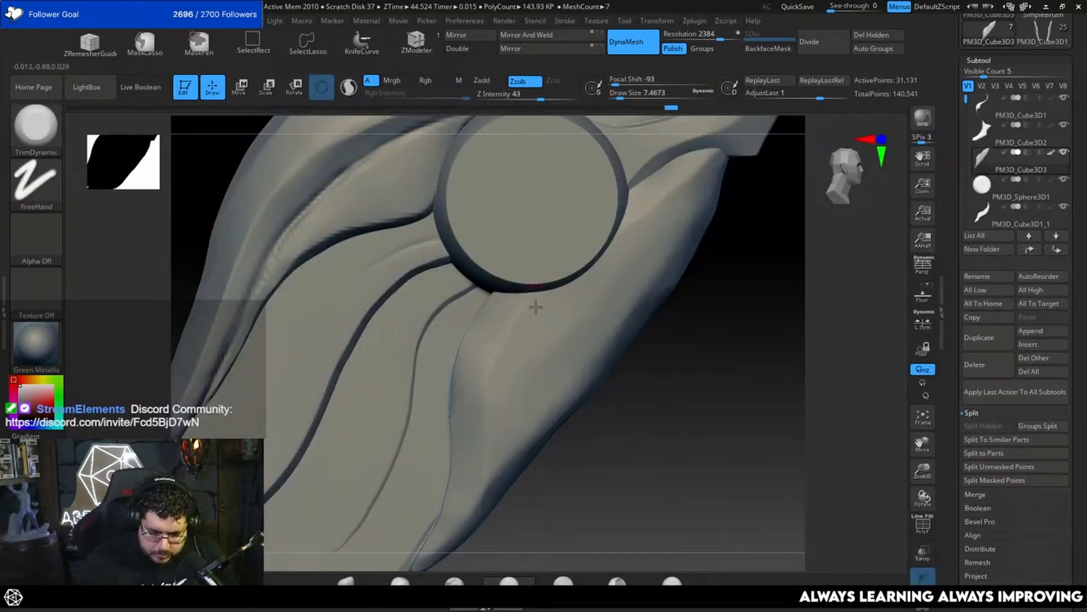
mouse_move(620, 429)
left_mouse_down()
mouse_move(665, 342)
mouse_move(706, 308)
mouse_move(634, 255)
mouse_move(612, 264)
mouse_move(701, 289)
mouse_move(638, 284)
mouse_move(681, 248)
left_mouse_up()
Step: Trim the feather's narrow end beside the tail with TrimDynamic at a draw size of about 5.8
key("space")
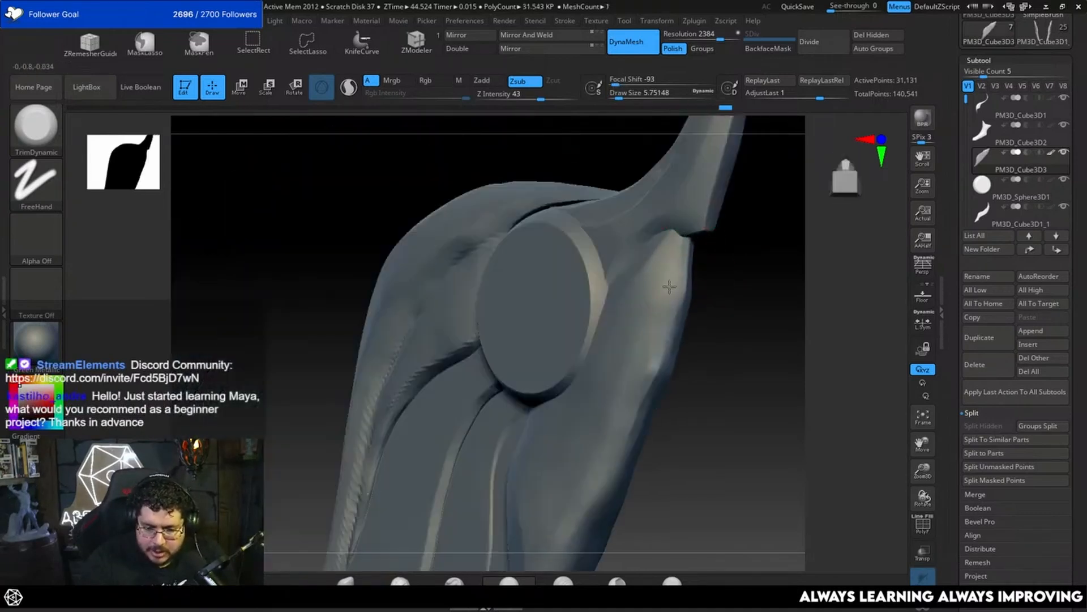
left_click_drag(669, 287, 729, 290)
left_click_drag(729, 251, 716, 271)
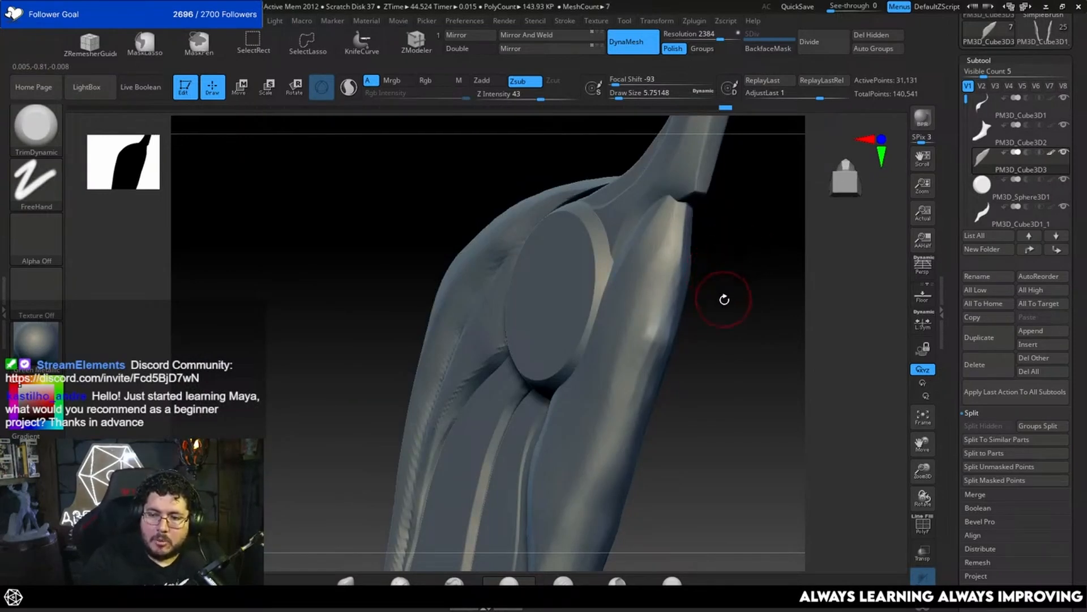
left_click_drag(732, 297, 686, 210)
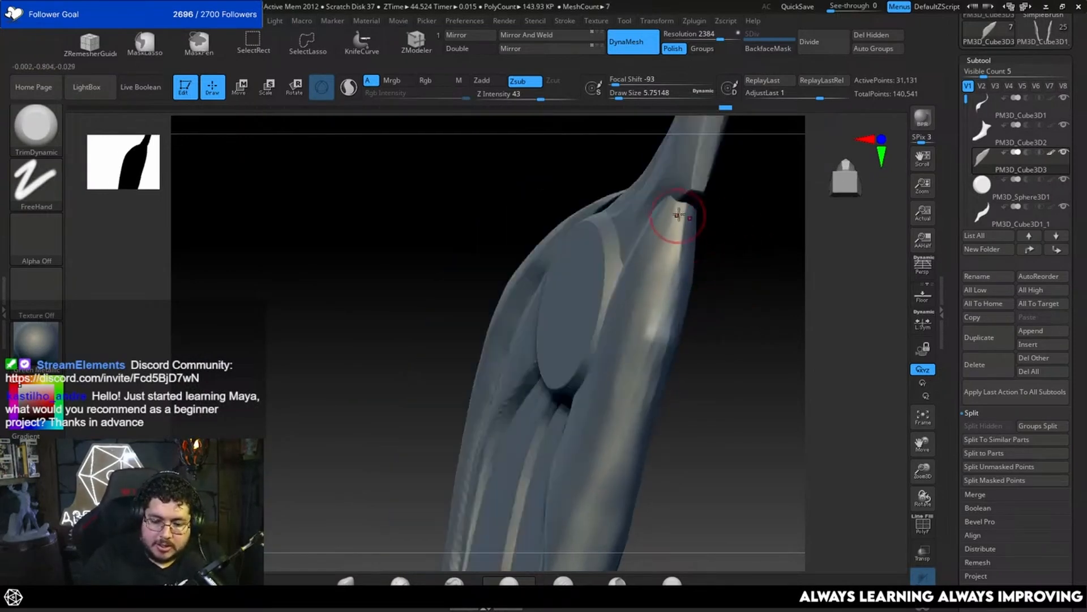
left_click_drag(710, 262, 751, 256)
Step: Flatten the feather's outer side near the tail with TrimDynamic at a draw size of about 11.7
key("bracketright")
mouse_move(651, 294)
left_mouse_down()
mouse_move(659, 269)
mouse_move(657, 289)
left_mouse_up()
left_click_drag(719, 297, 680, 302)
left_click_drag(663, 244, 655, 290)
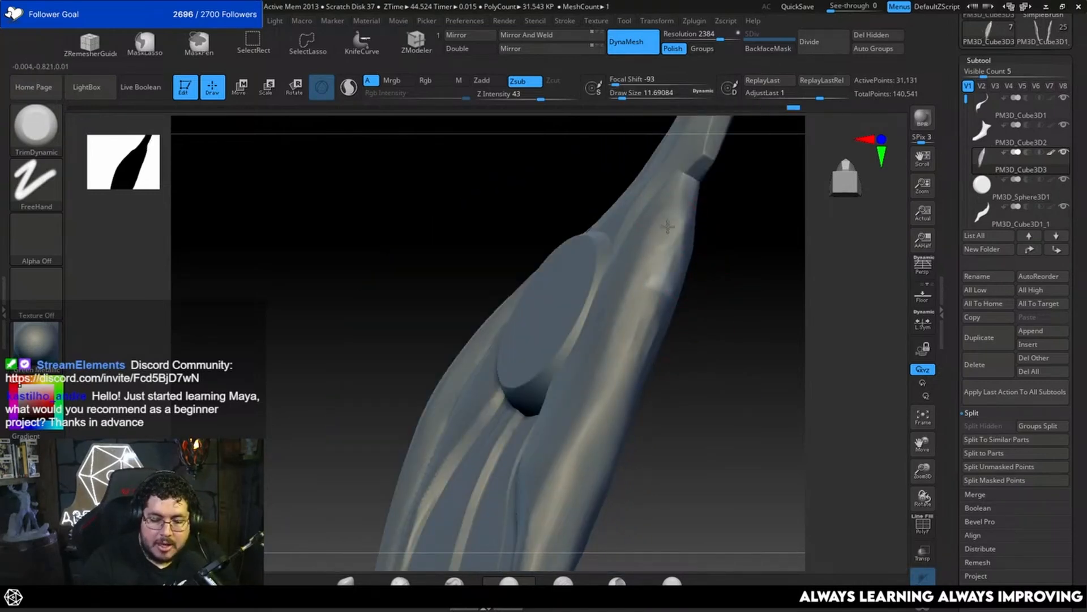
Step: Switch to File Explorer and open the Wip folder under 00_ProyectosCritical, 2023, AL3D_Maya_Basic, Pirate_Den, images
key("super")
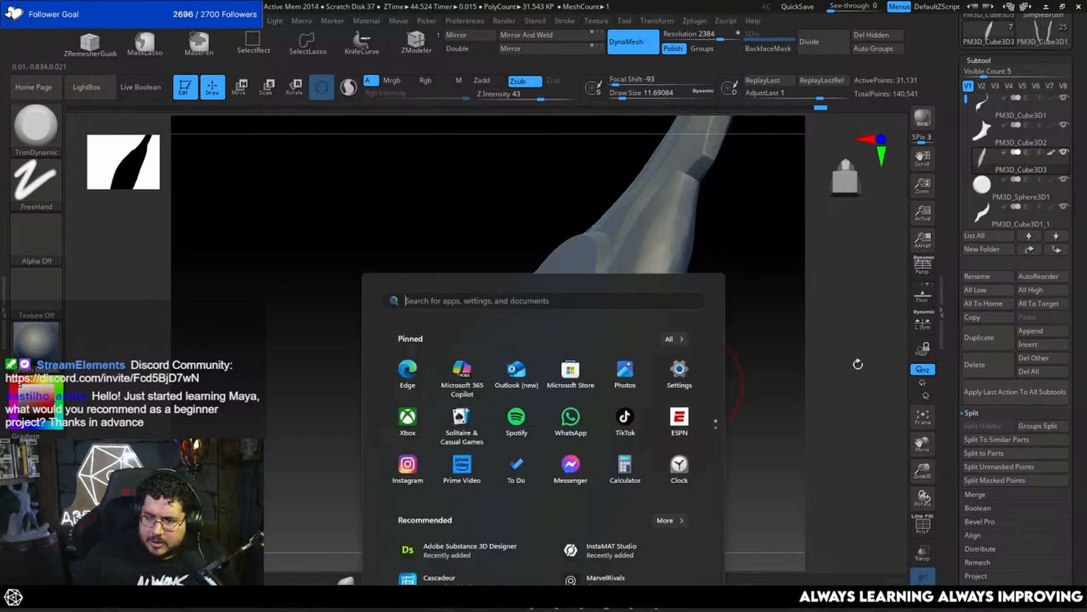
key("super+e")
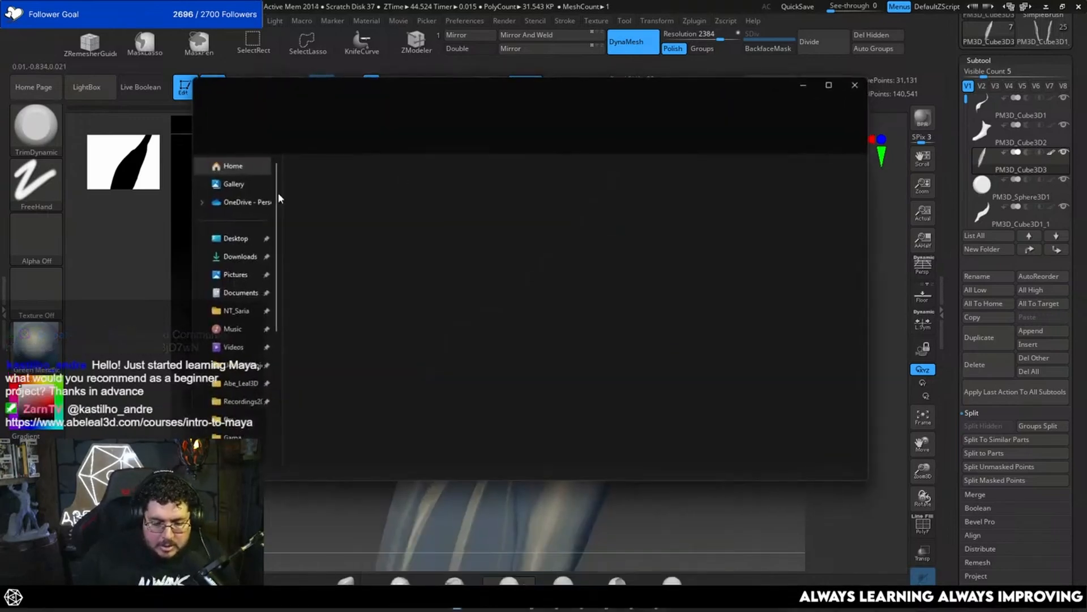
left_click(241, 383)
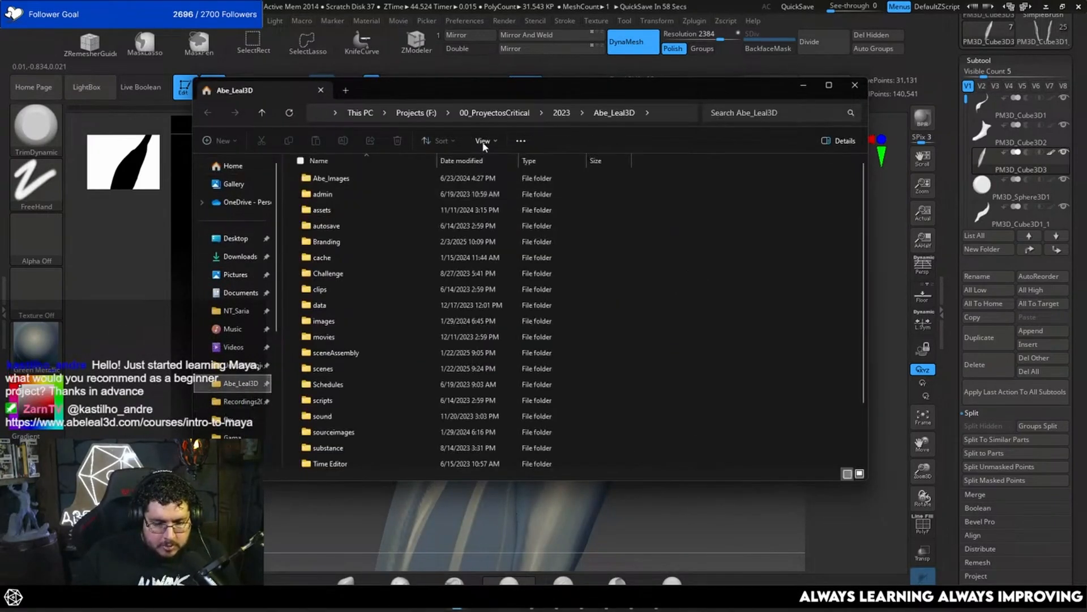
left_click(485, 113)
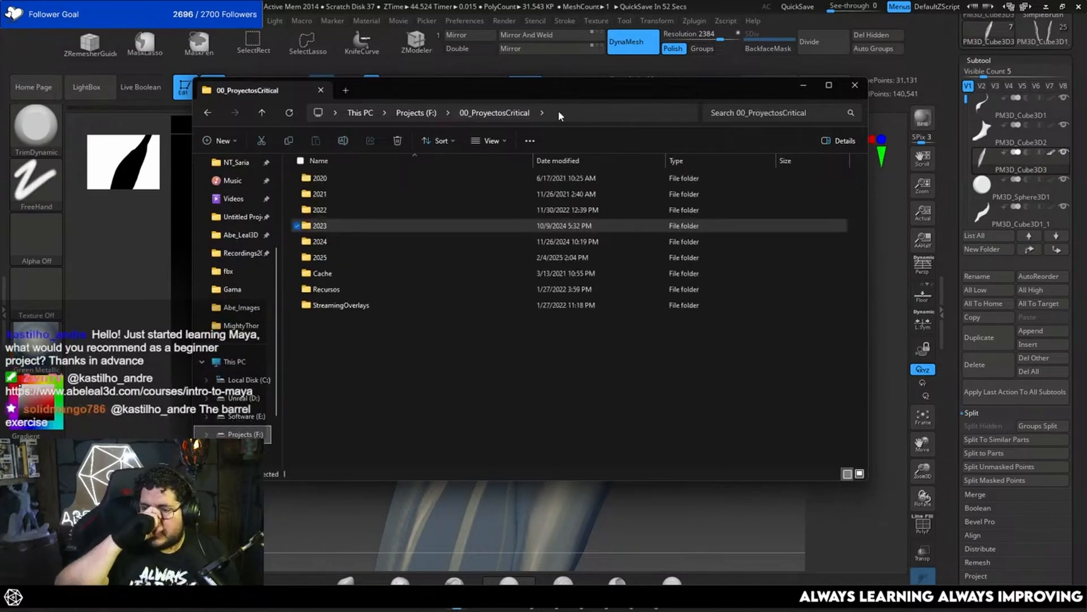
double_click(348, 225)
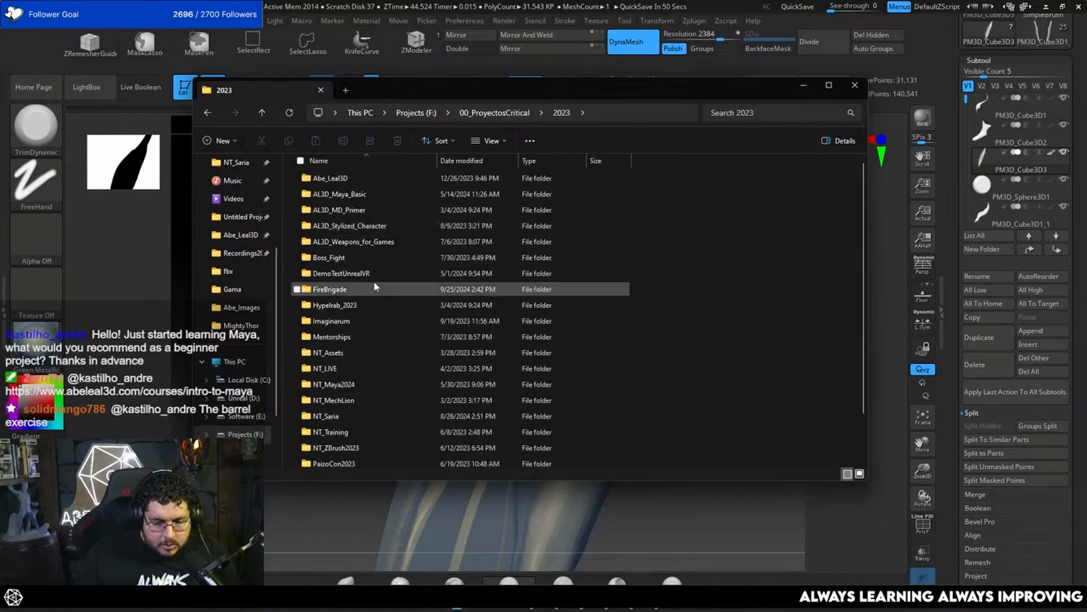
double_click(367, 193)
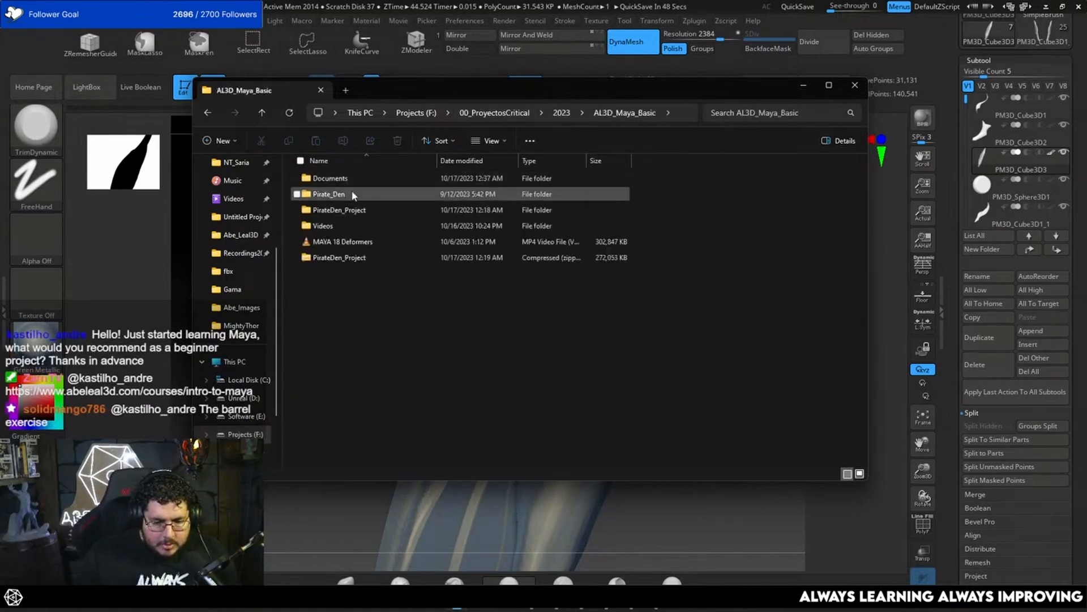
double_click(354, 193)
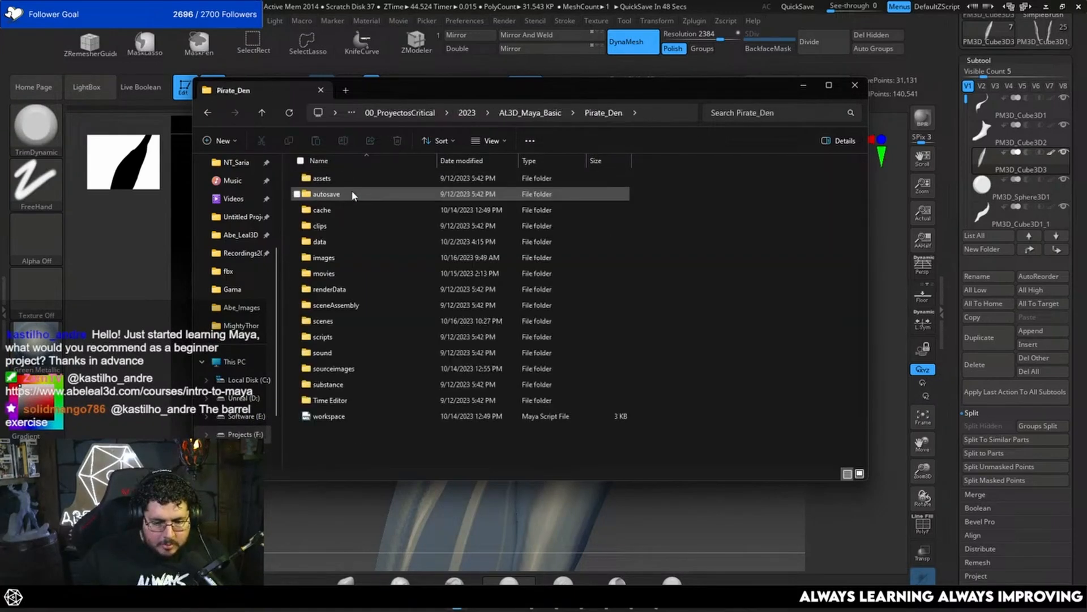
double_click(338, 257)
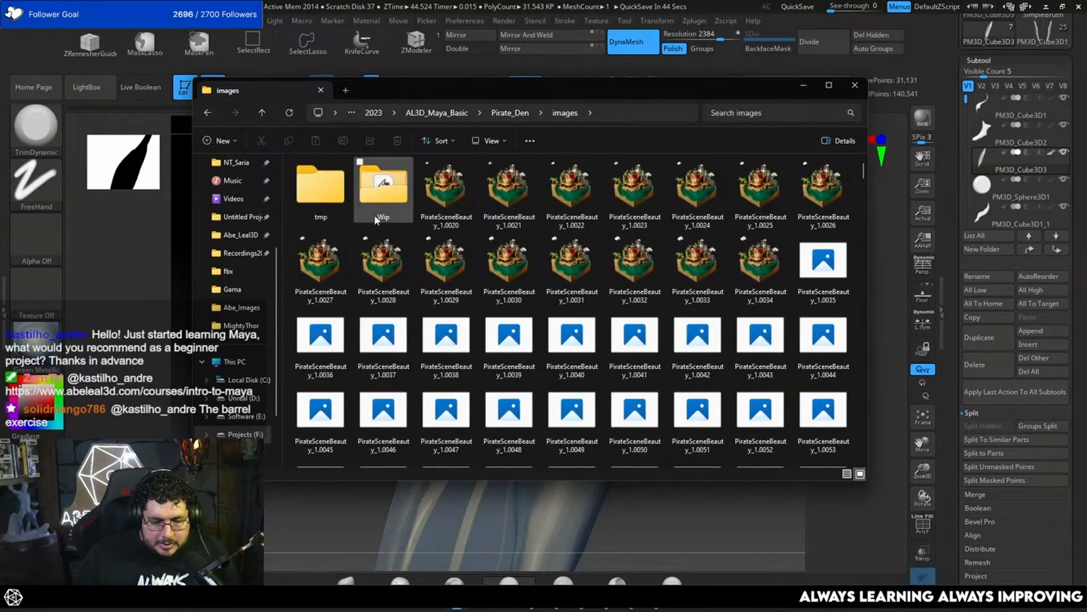
left_click(377, 199)
double_click(377, 199)
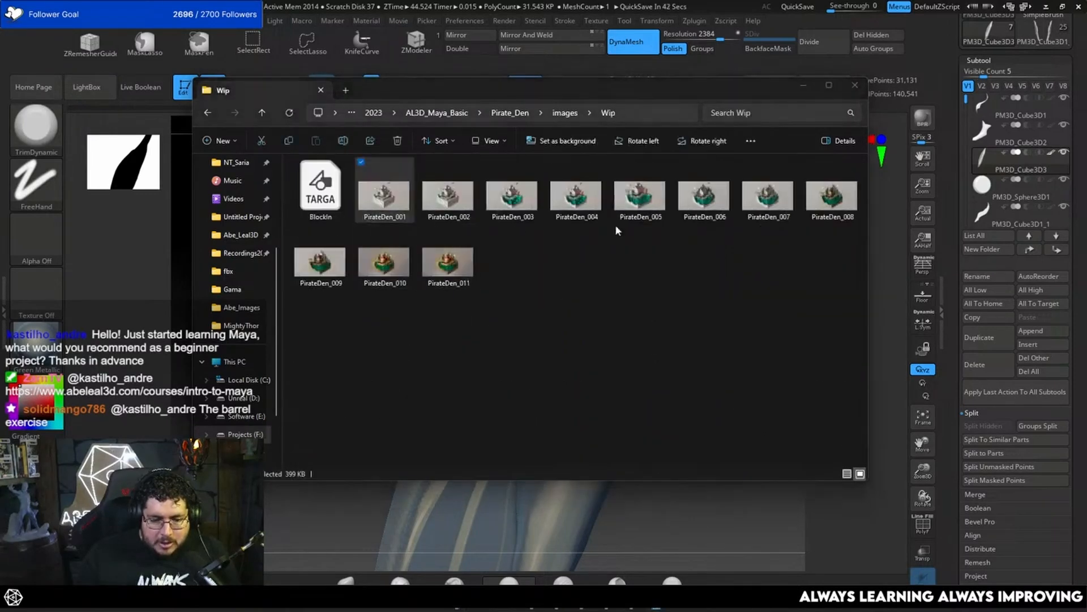
Step: Look through the Pirate Den progress images from PirateDen_001 to PirateDen_011, and close the image viewer and folder window
double_click(378, 200)
left_click_drag(646, 99, 654, 34)
key("Right")
key("Right")
key("Right")
key("Right")
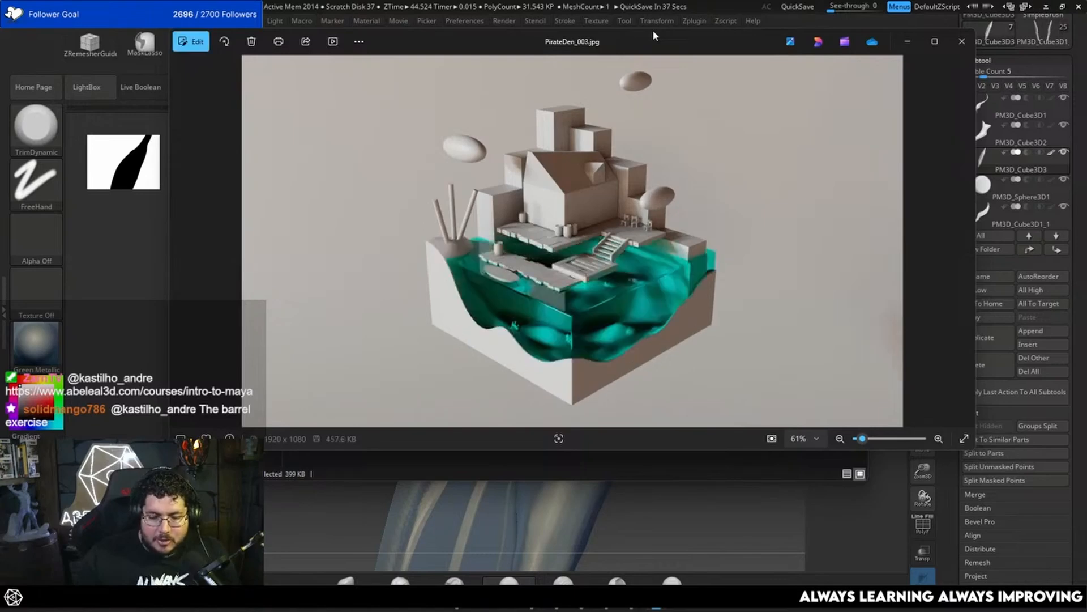
key("Right")
key("Right")
key("Right")
key("Right")
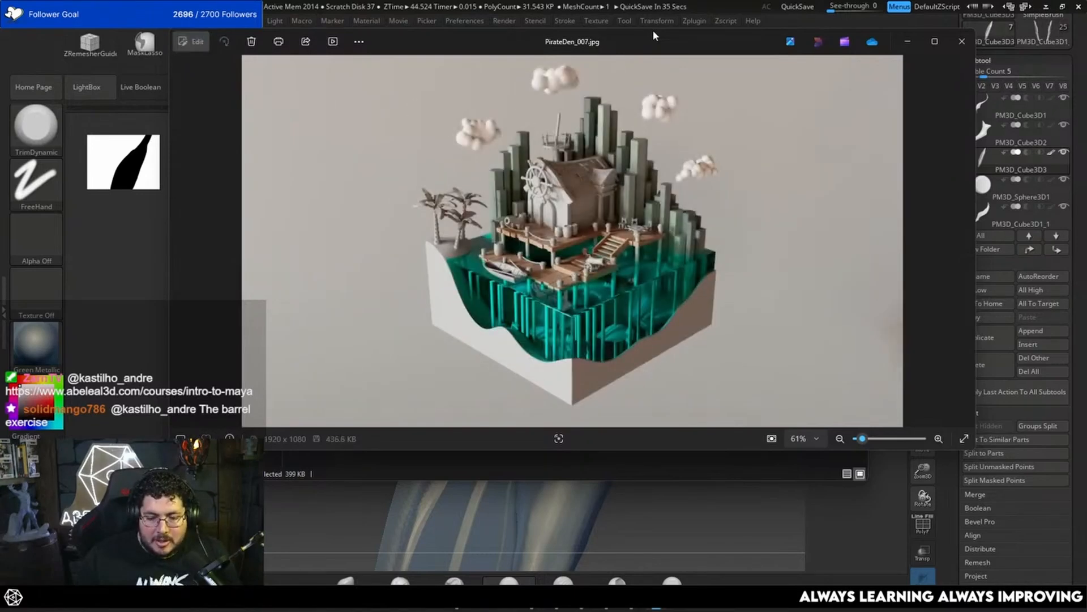
key("Right")
key("Right")
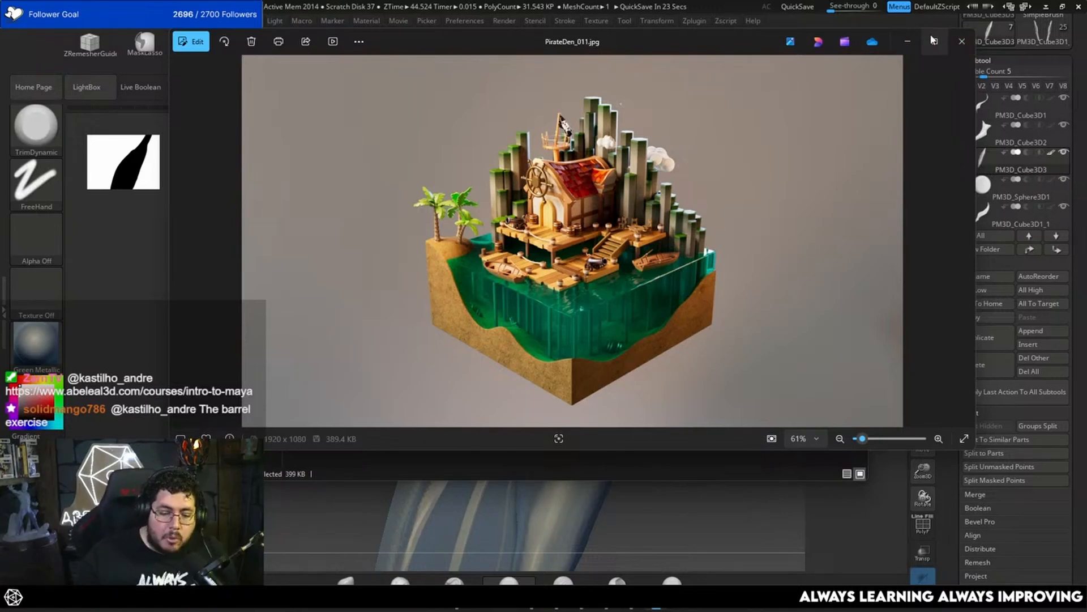
mouse_move(933, 40)
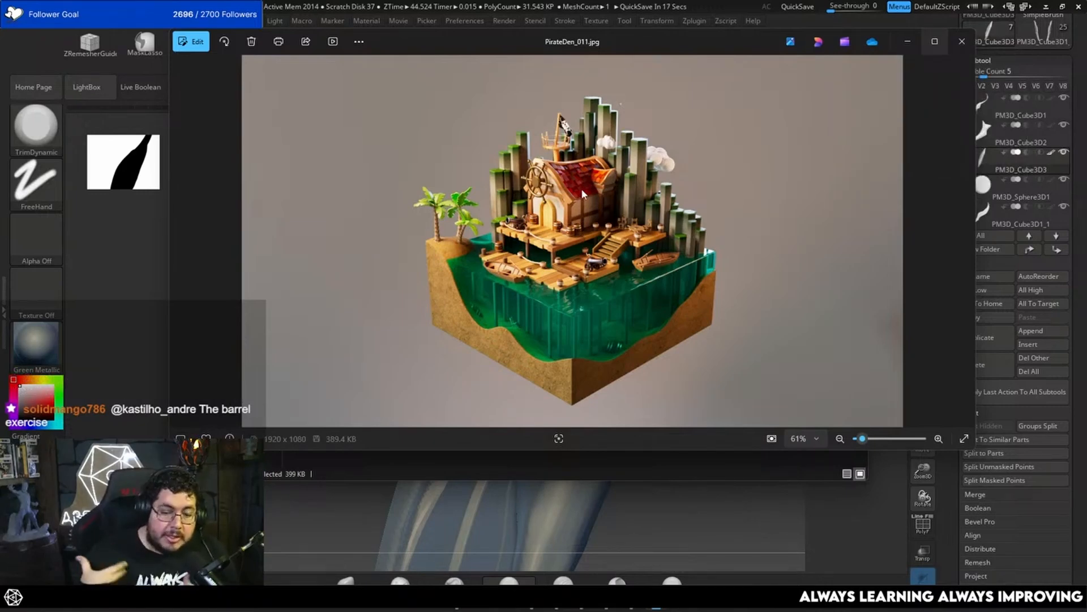
left_click(963, 41)
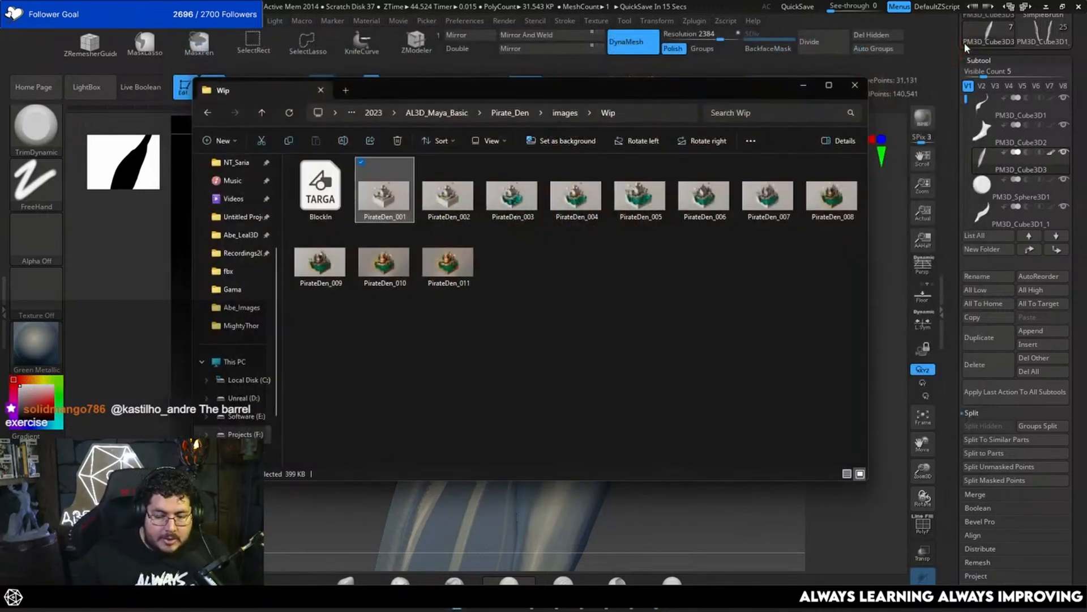
left_click(855, 86)
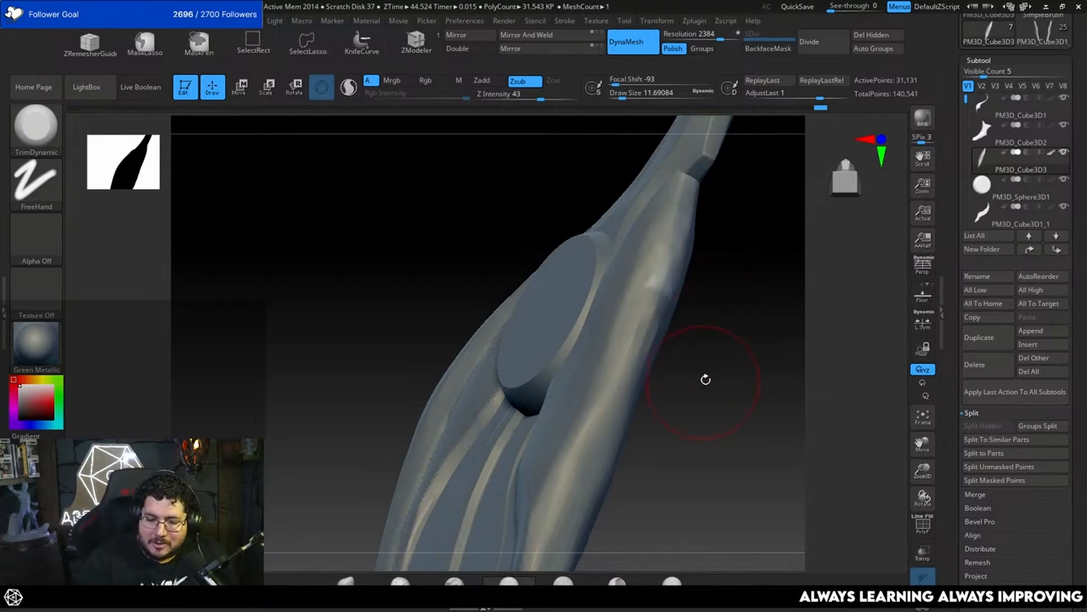
Step: Flatten the feather's outer side beside the disc with TrimDynamic at a draw size of about 8.4
mouse_move(705, 376)
left_mouse_down()
mouse_move(723, 393)
mouse_move(718, 381)
left_mouse_up()
key("space")
mouse_move(679, 236)
left_mouse_down()
mouse_move(650, 252)
mouse_move(657, 237)
mouse_move(646, 315)
left_mouse_up()
key("space")
left_click_drag(741, 275, 708, 269)
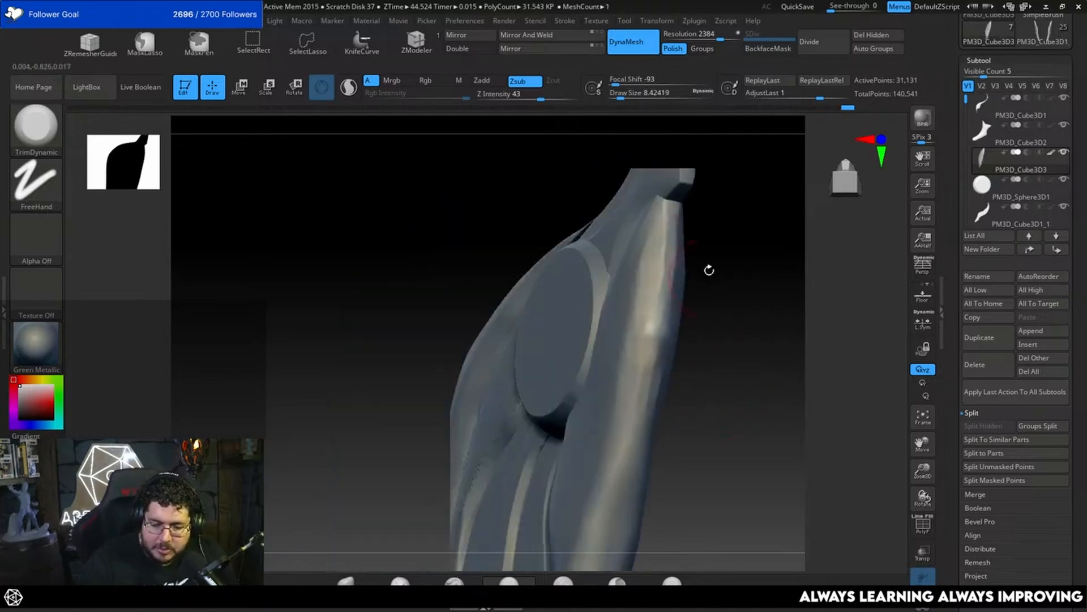
left_click_drag(660, 230, 635, 380)
left_click_drag(706, 334, 720, 263, "alt")
left_click_drag(671, 227, 653, 282)
left_click_drag(656, 231, 628, 374)
left_click_drag(721, 284, 737, 279)
left_click_drag(663, 247, 637, 382)
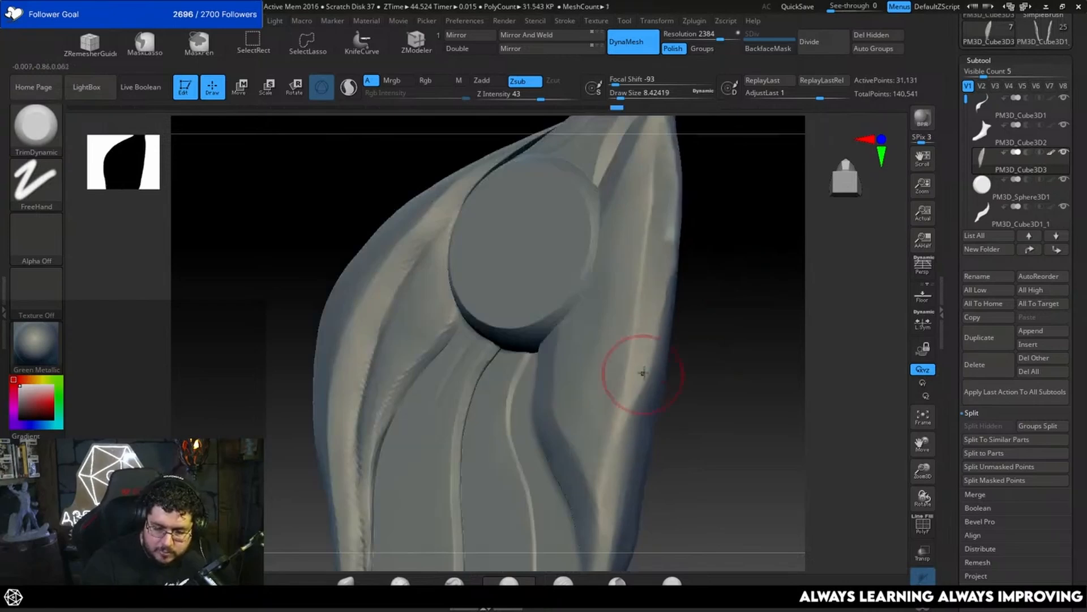
Step: Even out the long ridge of the lower feather from the disc toward its tip with TrimDynamic at a draw size of about 8.4
left_click_drag(715, 280, 732, 273)
left_click_drag(654, 221, 636, 374)
left_click_drag(705, 328, 695, 288, "alt")
left_click_drag(638, 240, 619, 357)
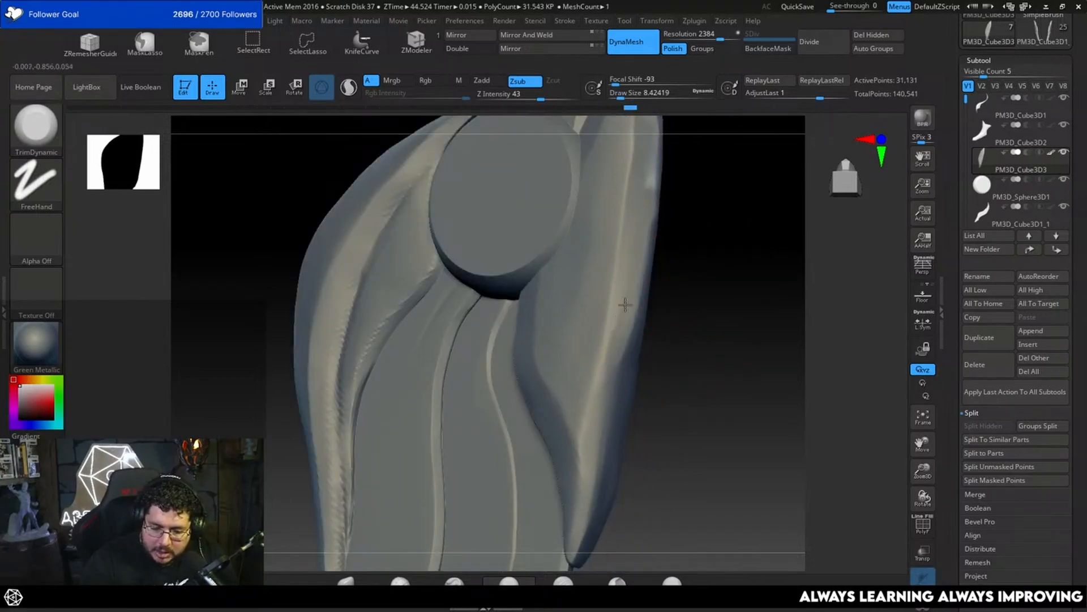
left_click_drag(623, 301, 599, 406)
left_click_drag(702, 240, 739, 236)
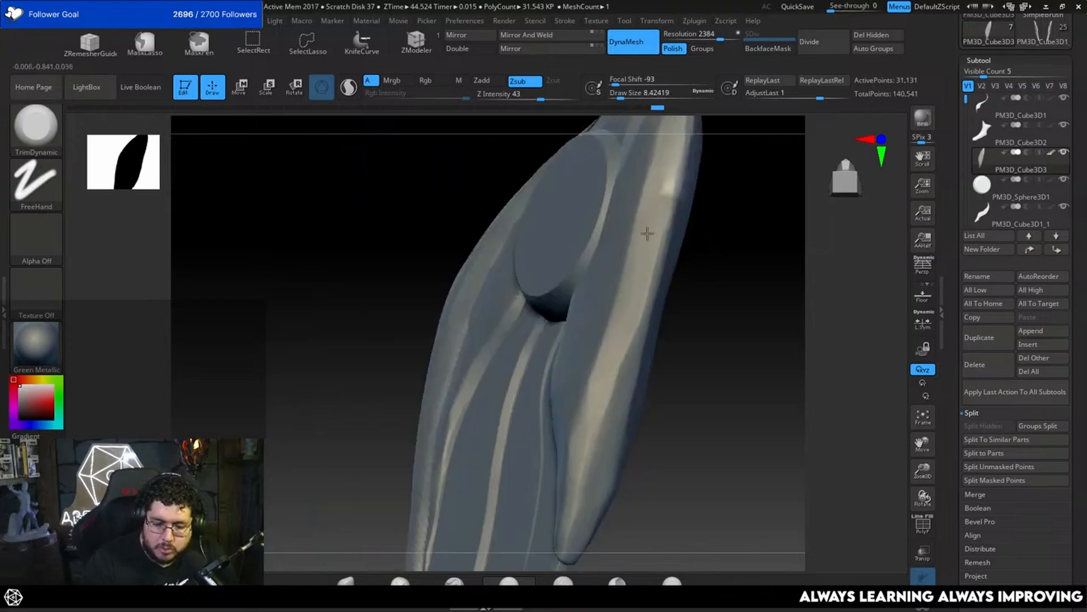
left_click_drag(724, 262, 746, 237)
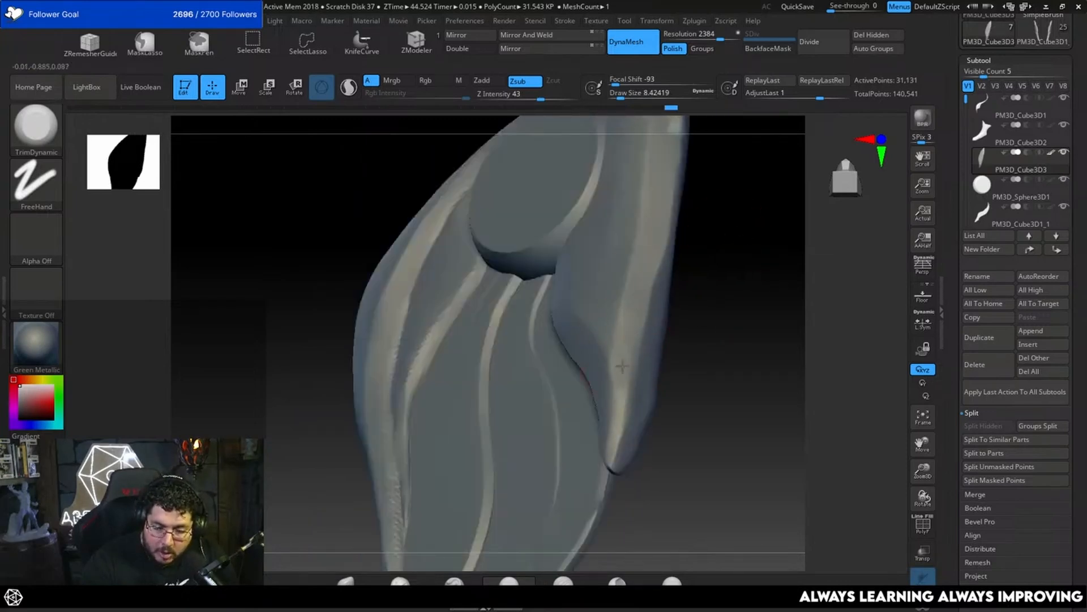
Step: Trim the lower feather's pointed tip with TrimDynamic at a draw size of about 4.3
mouse_move(657, 382)
left_mouse_down()
mouse_move(712, 372)
mouse_move(662, 289)
mouse_move(636, 310)
mouse_move(609, 302)
left_mouse_up()
key("space")
key("space")
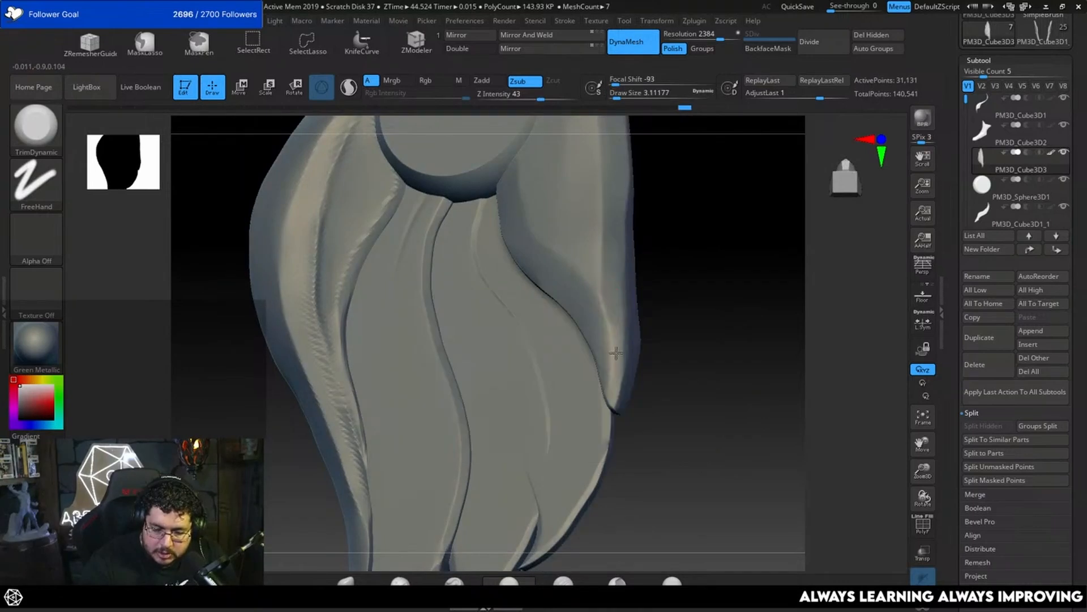
key("space")
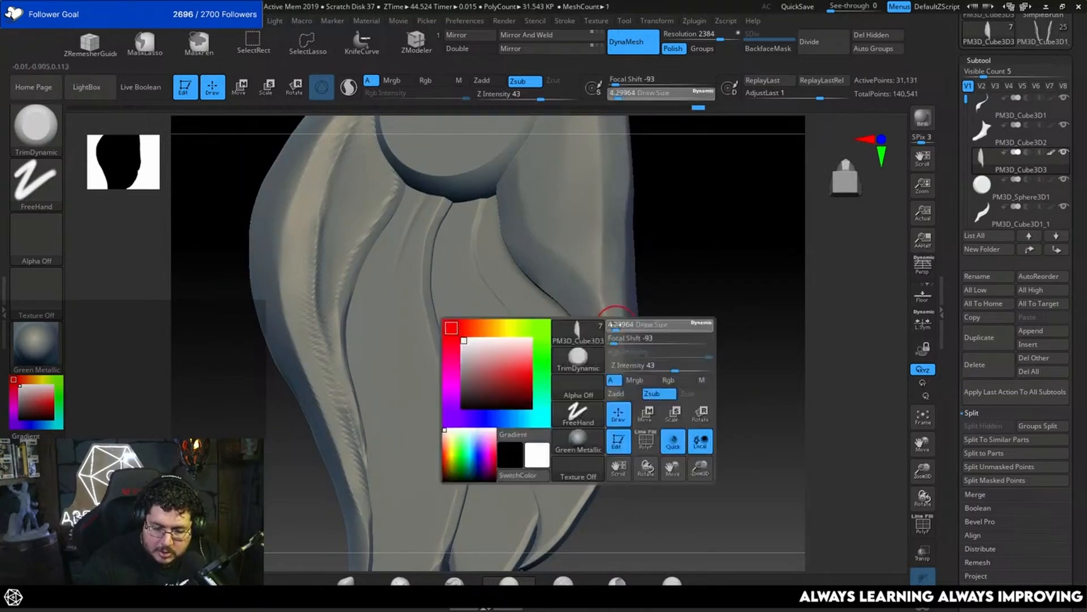
left_click_drag(614, 325, 617, 326)
left_click_drag(666, 247, 644, 221)
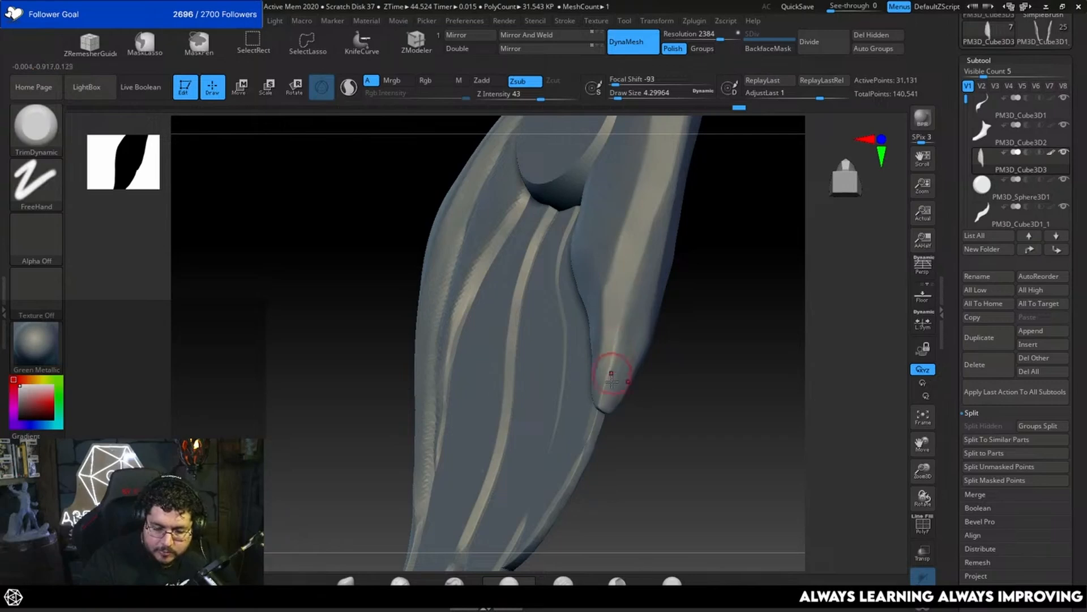
mouse_move(673, 333)
left_mouse_down()
mouse_move(723, 338)
mouse_move(719, 347)
mouse_move(660, 338)
mouse_move(570, 356)
mouse_move(562, 341)
mouse_move(540, 369)
left_mouse_up()
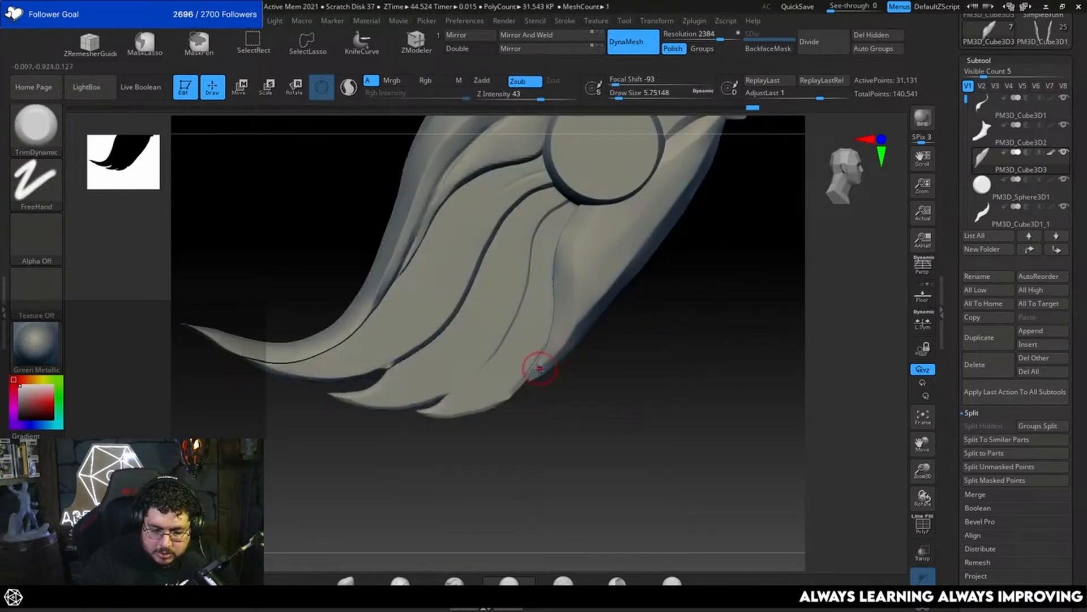
Step: Adjust the lower feather's silhouette around its tip with the Move brush at a draw size of about 25
mouse_move(647, 256)
left_mouse_down()
mouse_move(622, 338)
mouse_move(603, 342)
left_mouse_up()
key("b")
key("m")
key("v")
key("space")
key("space")
mouse_move(556, 381)
left_mouse_down()
mouse_move(595, 403)
mouse_move(567, 368)
mouse_move(641, 342)
mouse_move(626, 335)
mouse_move(654, 301)
mouse_move(673, 306)
mouse_move(631, 340)
left_mouse_up()
left_click_drag(614, 161, 612, 494, "ctrl+shift")
mouse_move(638, 385)
left_mouse_down()
mouse_move(643, 364)
mouse_move(563, 451)
mouse_move(695, 354)
mouse_move(692, 279)
mouse_move(607, 298)
mouse_move(627, 279)
mouse_move(602, 340)
mouse_move(586, 337)
mouse_move(618, 335)
left_mouse_up()
key("b")
left_click(598, 344)
key("space")
left_click_drag(618, 335, 543, 381)
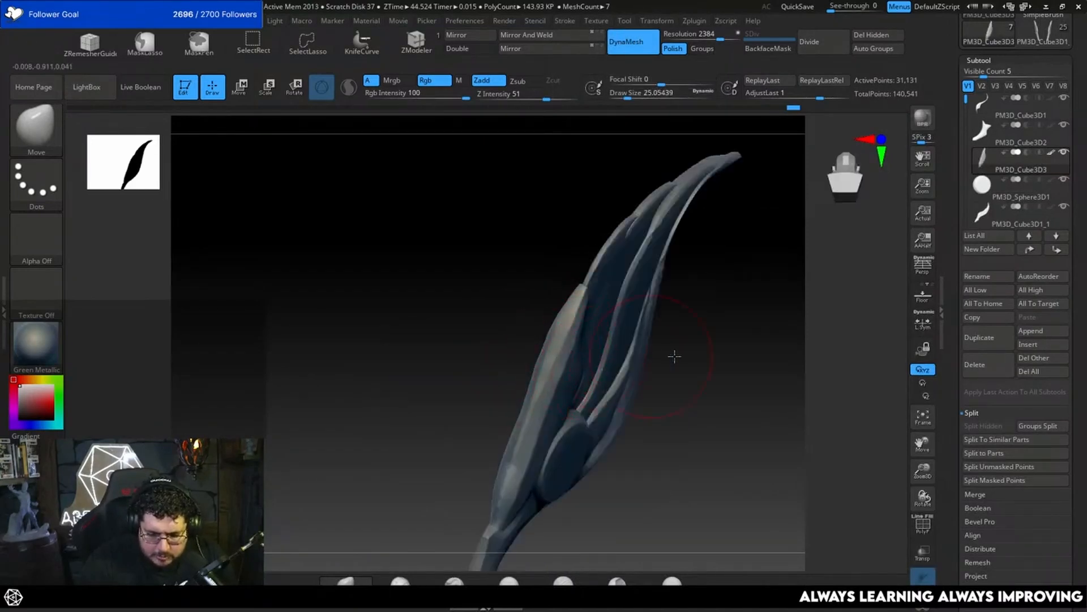
Step: Select the front feather subtool PM3D_Cube3D1 and merge all visible wing subtools into a single tool
left_click_drag(675, 355, 729, 294, "shift")
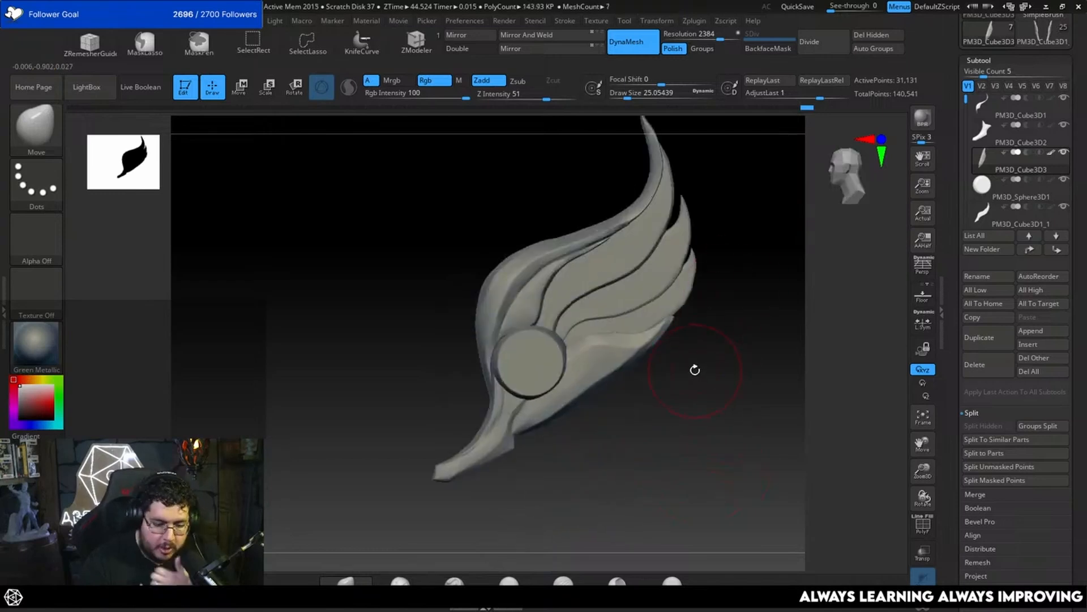
key("space")
left_click_drag(501, 328, 490, 325)
left_click(497, 324, "alt")
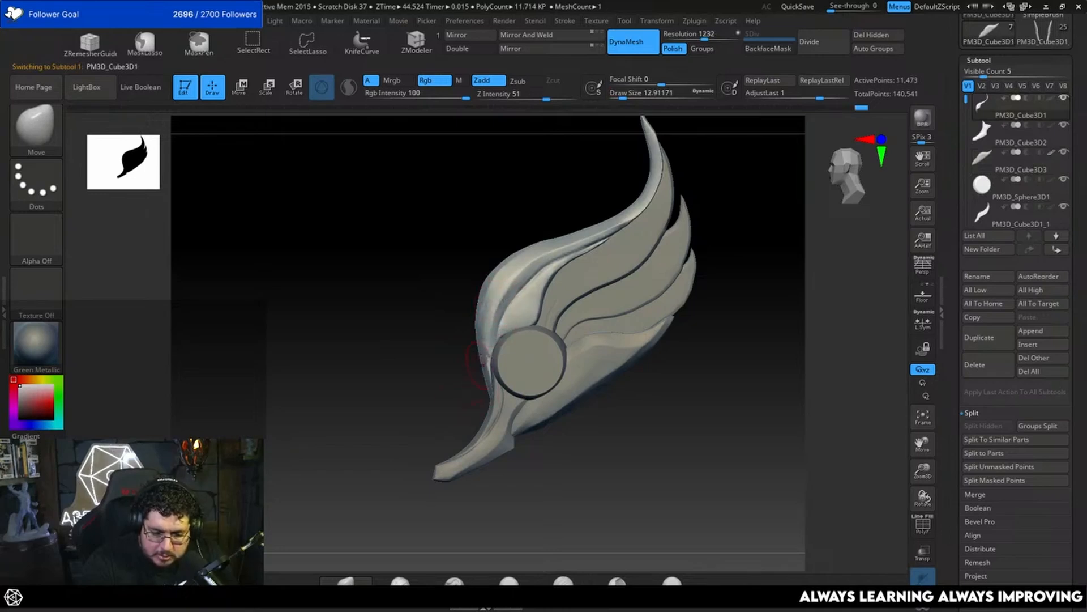
left_click_drag(751, 321, 730, 292, "alt")
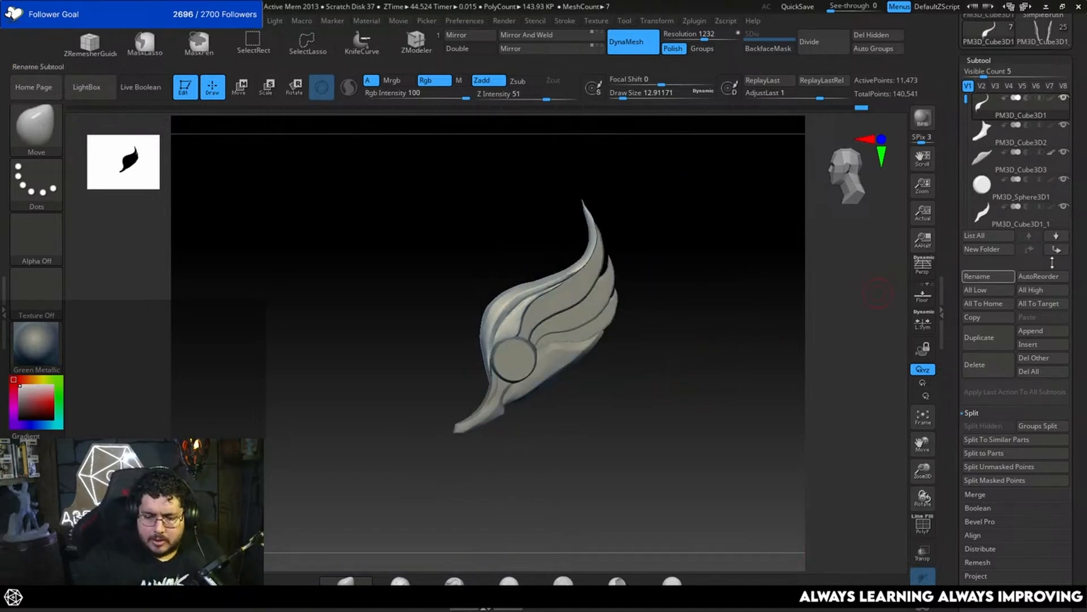
left_click(989, 494)
left_click(996, 452)
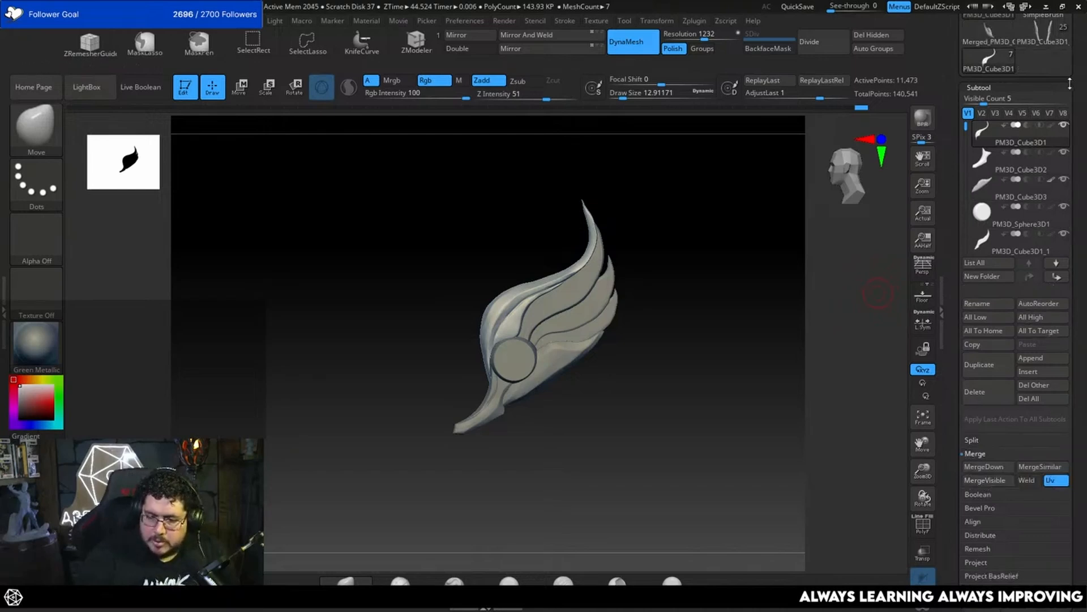
Step: Switch to the full character tool and delete its old wing subtool PM3D_Cube3D1_1
left_click(1035, 89)
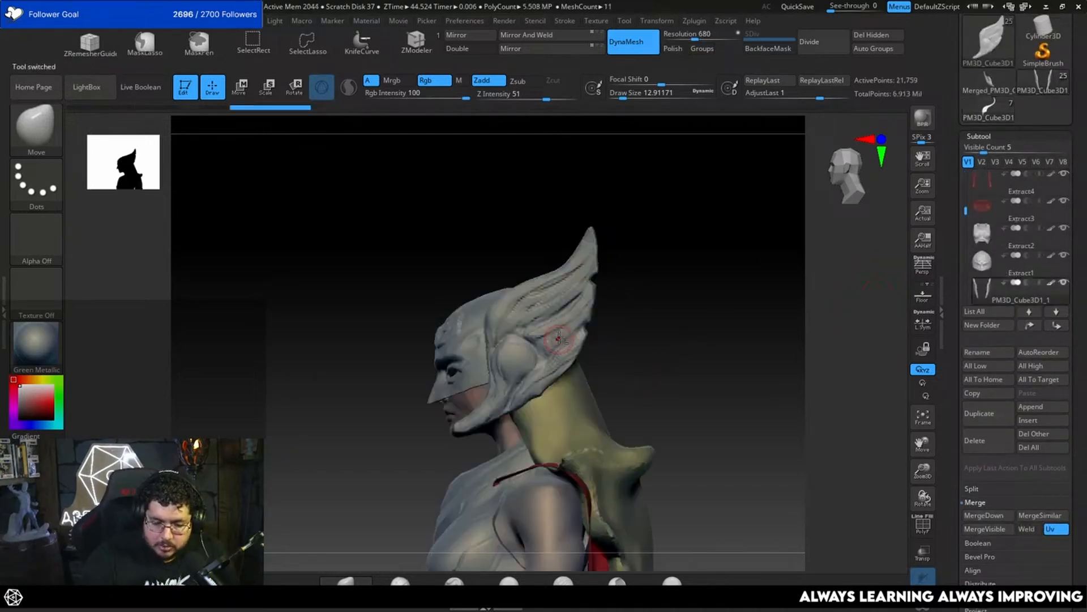
left_click(980, 440)
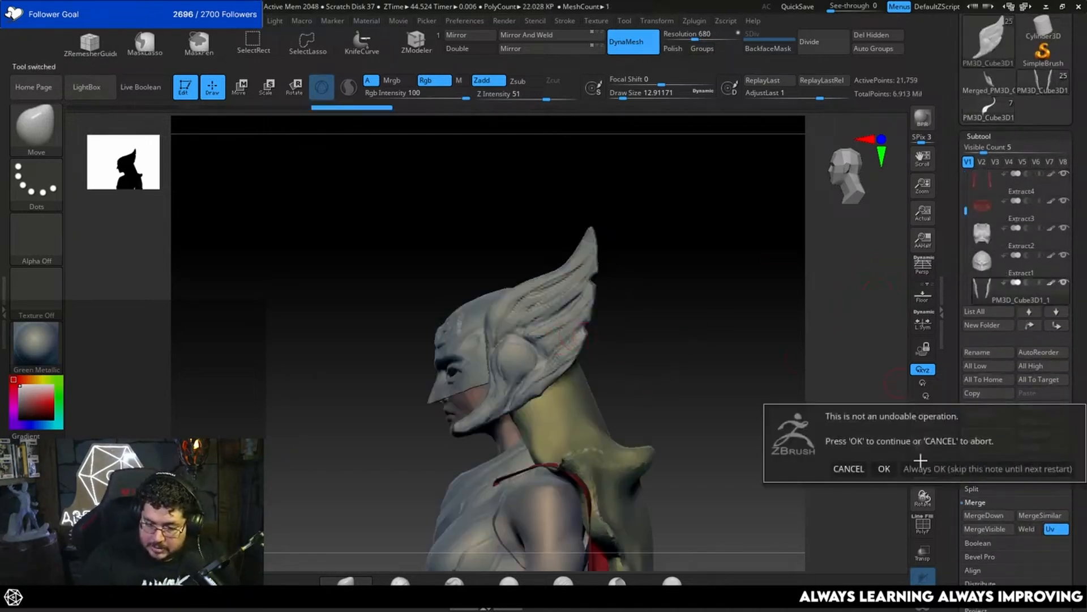
left_click(885, 468)
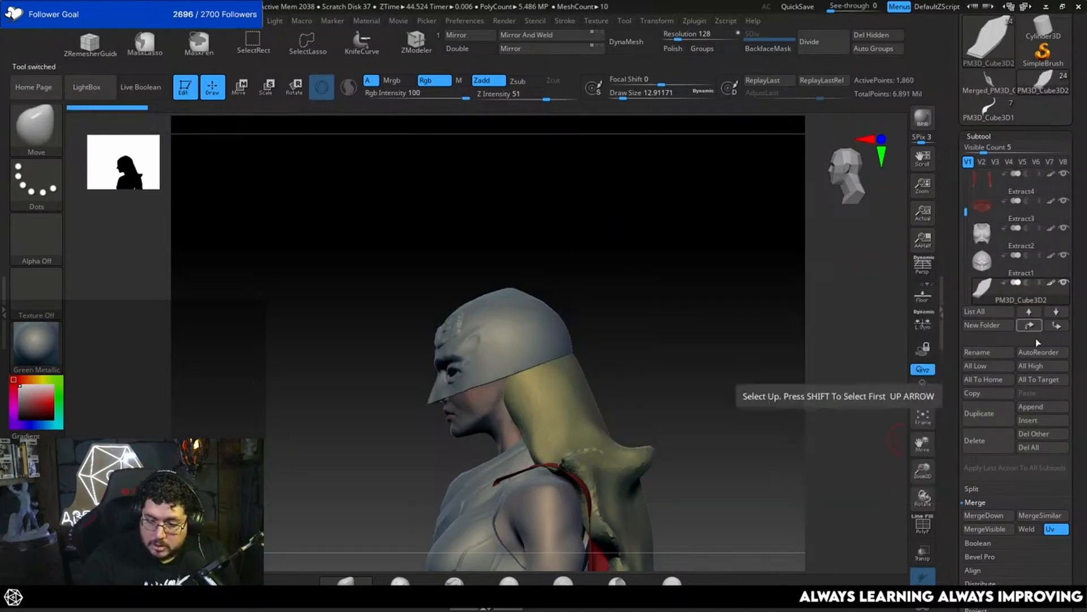
Step: Append the merged wing to the character as a subtool and select it for moving
left_click(1031, 406)
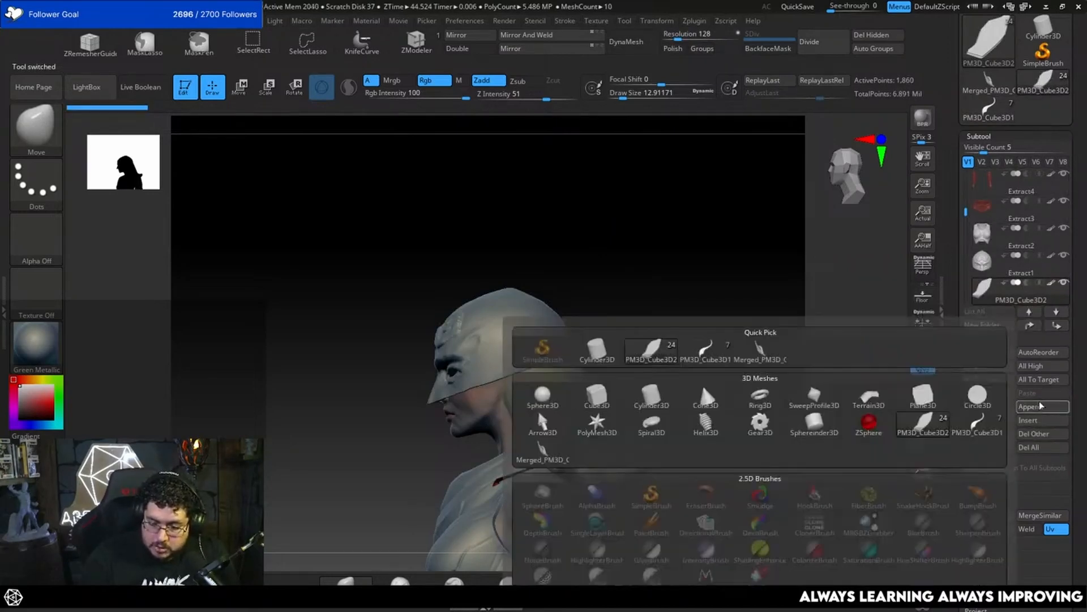
left_click(759, 351)
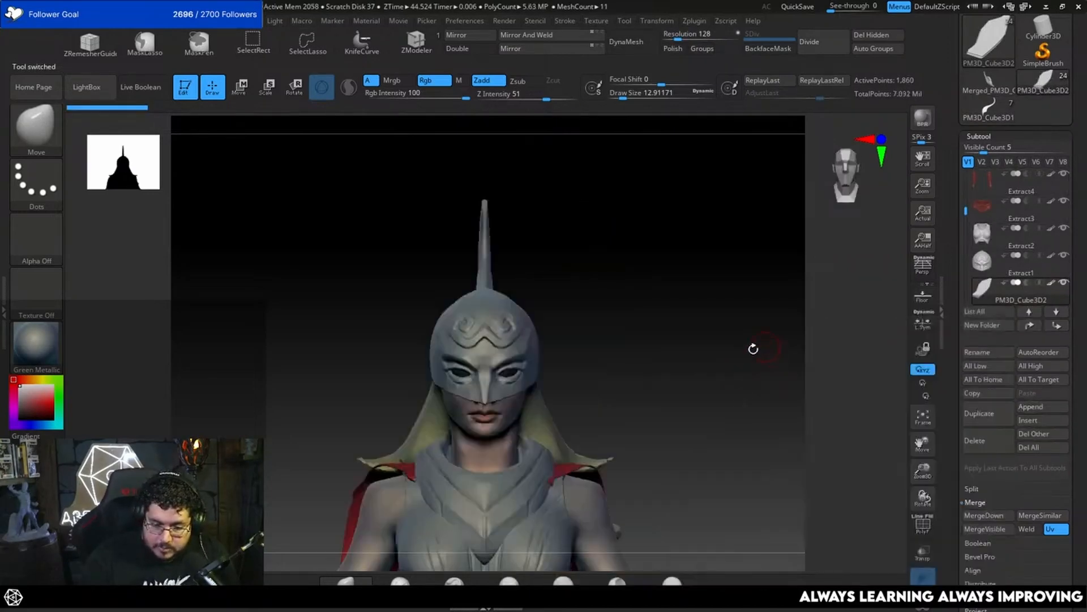
key("w")
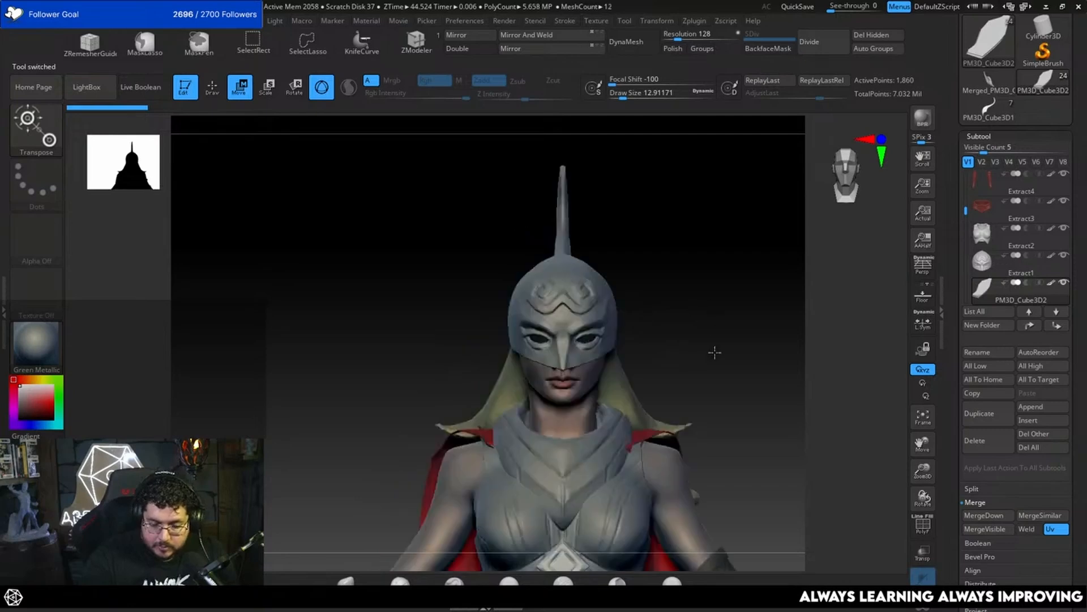
left_click(565, 239, "alt")
left_click_drag(621, 255, 618, 295, "alt")
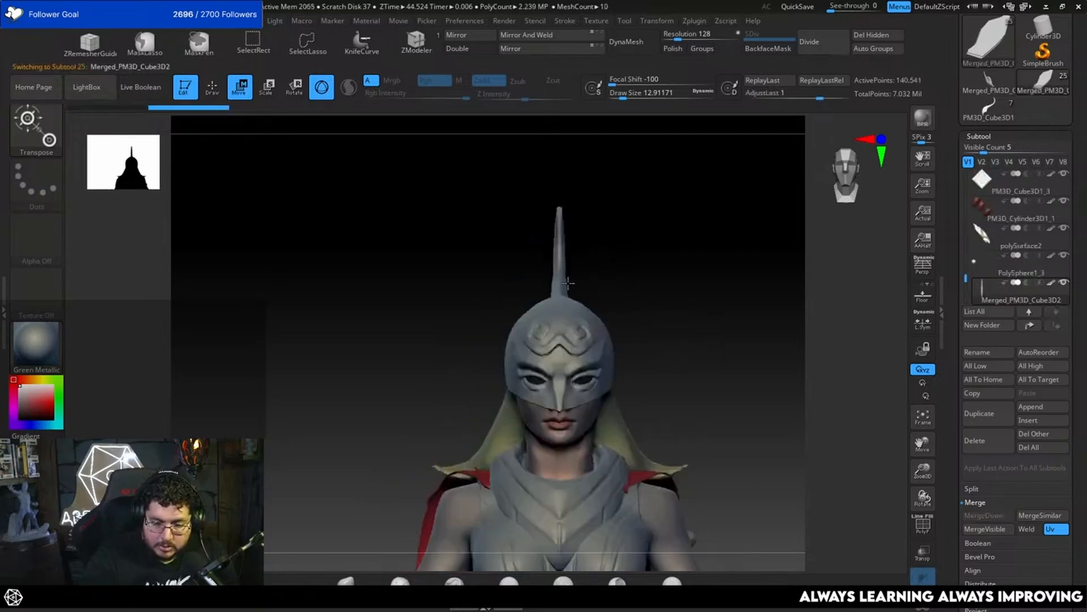
Step: Move the wing from the head's centre to the side of the helmet, aligning its disc over the ear
left_click(561, 277, "alt")
left_click(580, 184, "alt")
left_click_drag(559, 277, 489, 324)
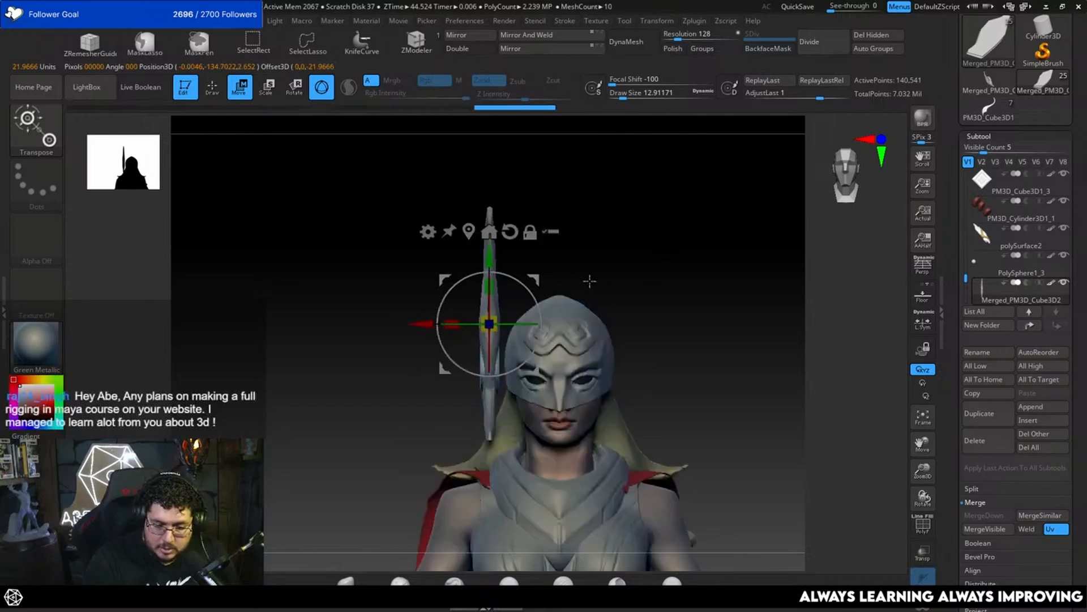
left_click_drag(418, 324, 431, 323)
left_click_drag(616, 271, 636, 252)
mouse_move(574, 324)
left_mouse_down()
mouse_move(598, 325)
mouse_move(588, 324)
left_mouse_up()
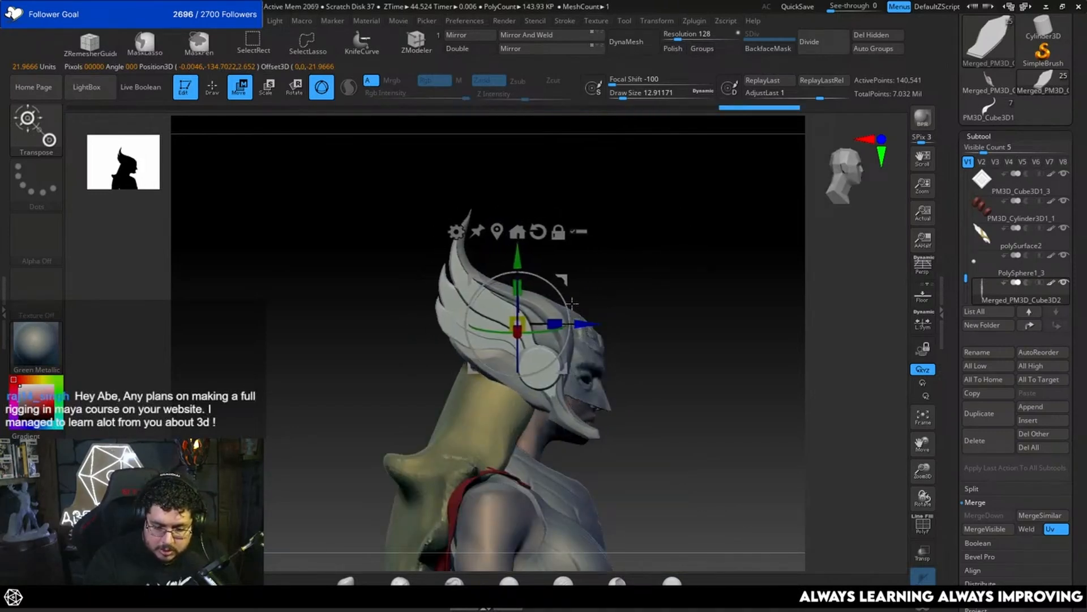
left_click_drag(563, 279, 567, 286)
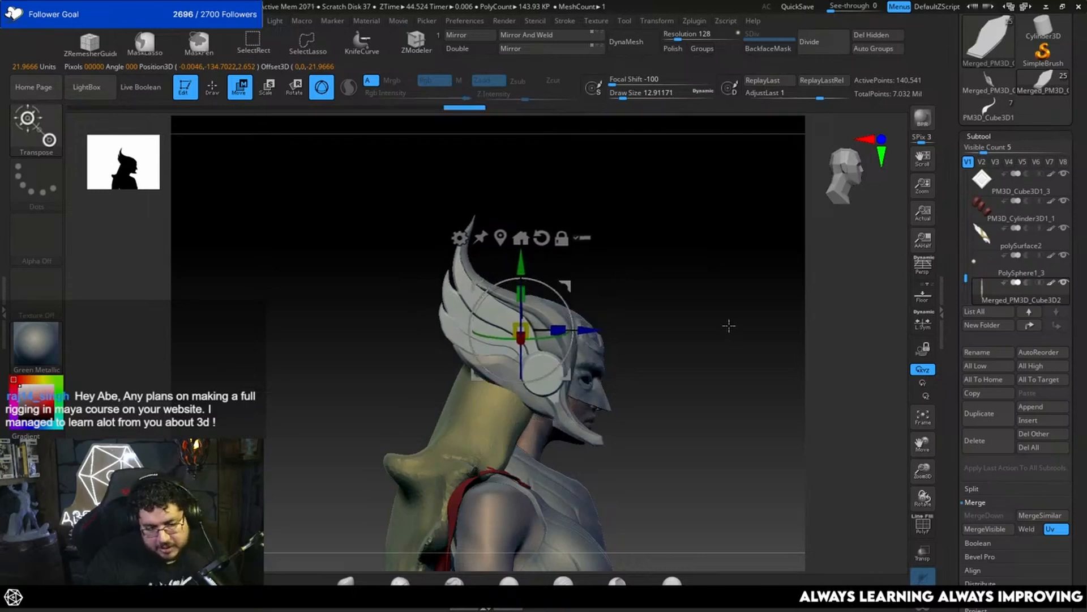
Step: Tilt the wing's tip outward along the helmet's side and shift the wing sideways away from the head
left_click_drag(726, 376, 704, 344, "alt")
left_click_drag(708, 365, 688, 382)
left_click_drag(708, 333, 748, 352)
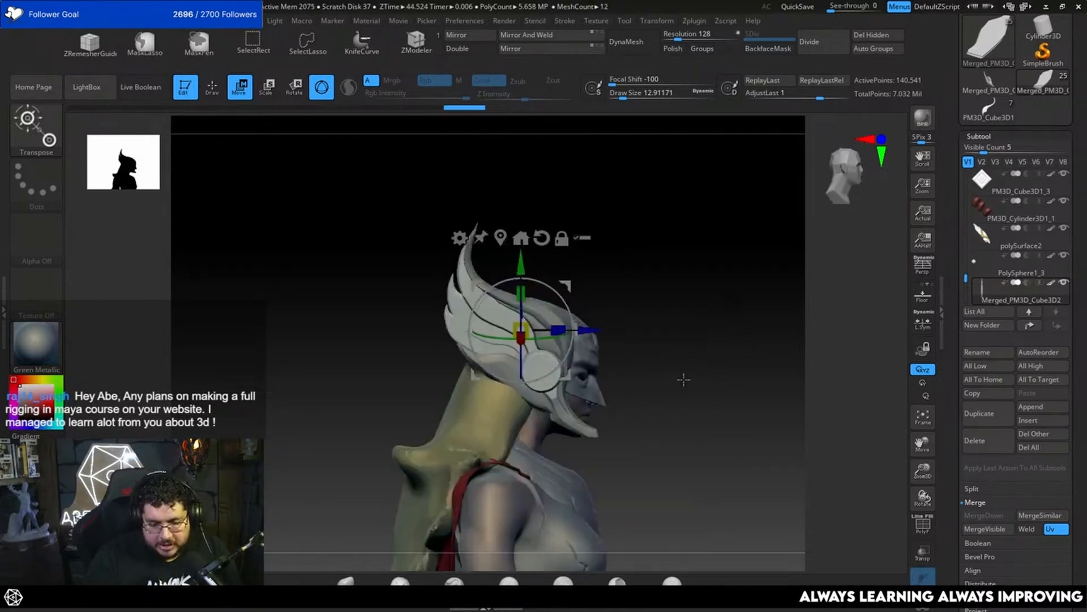
left_click_drag(682, 379, 708, 348)
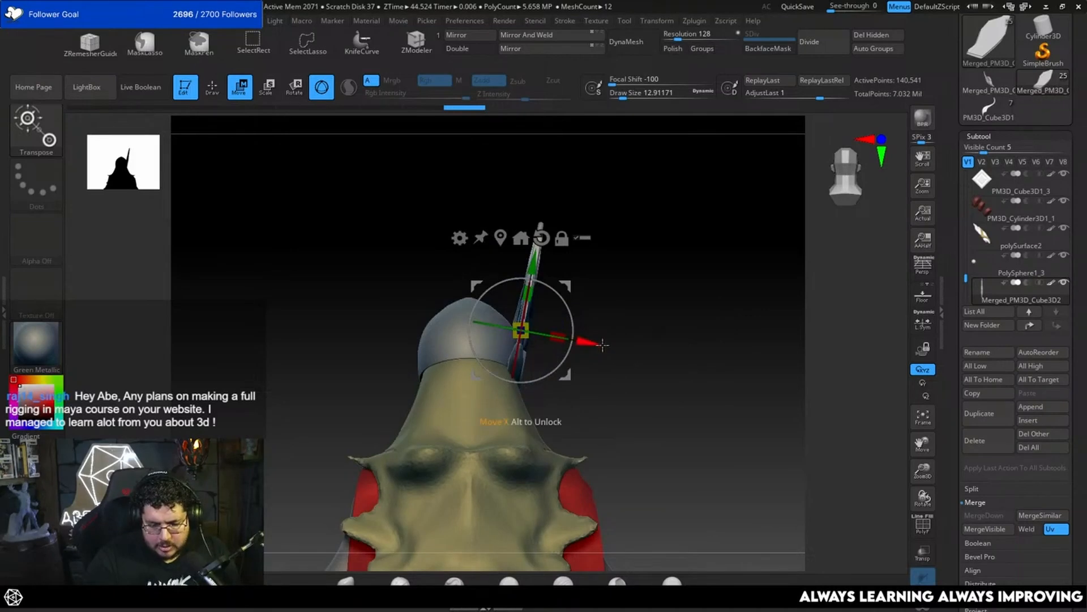
left_click_drag(590, 342, 596, 343)
left_click_drag(660, 362, 681, 318)
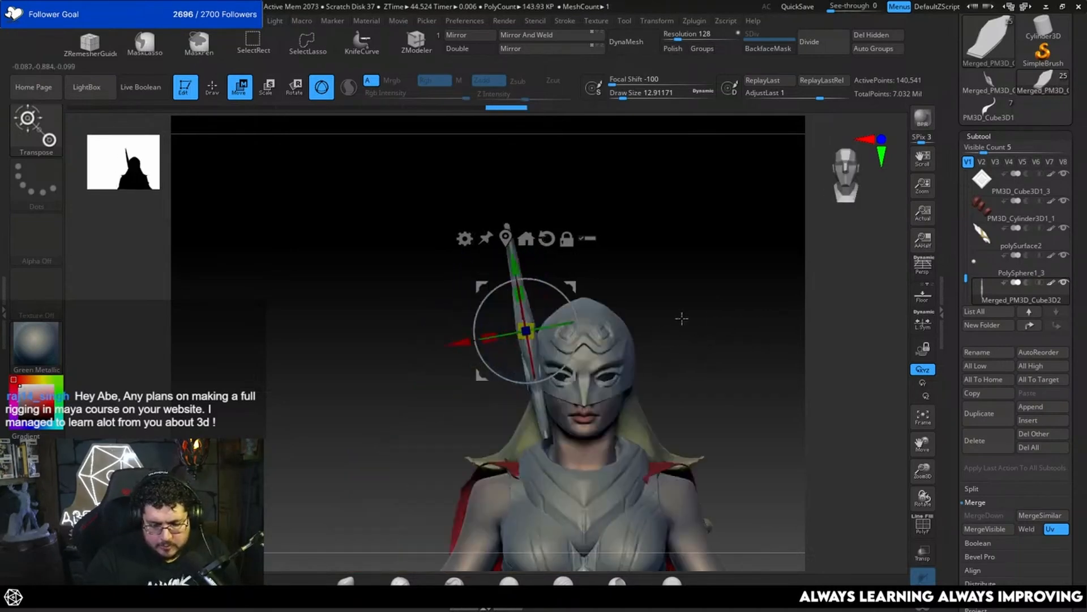
Step: Undo the last wing placement changes and delete the merged wing subtool from the character
key("ctrl+z")
key("ctrl+z")
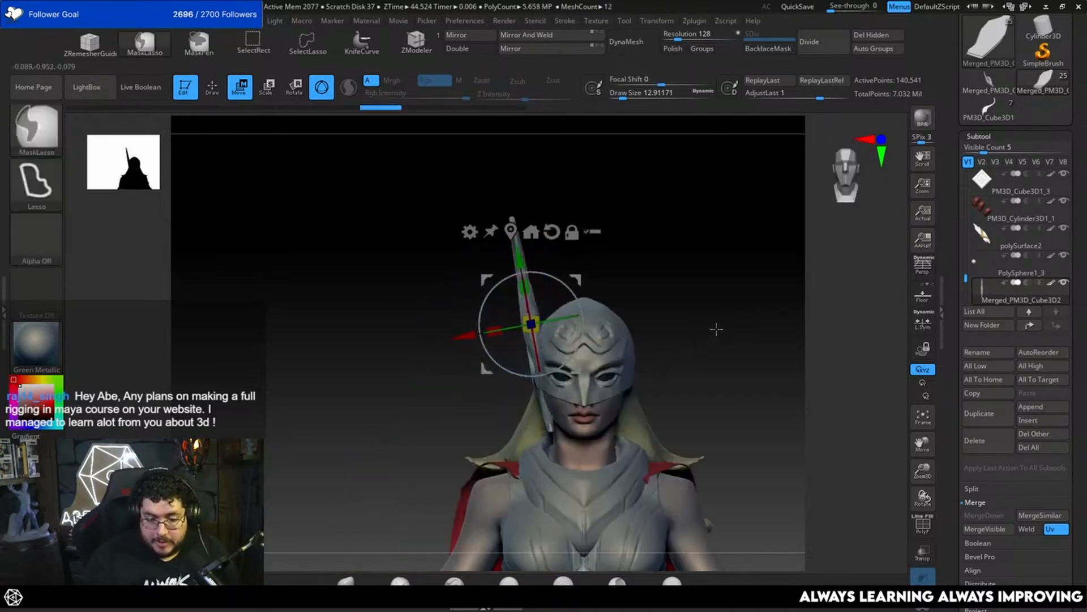
left_click(976, 441)
left_click(886, 463)
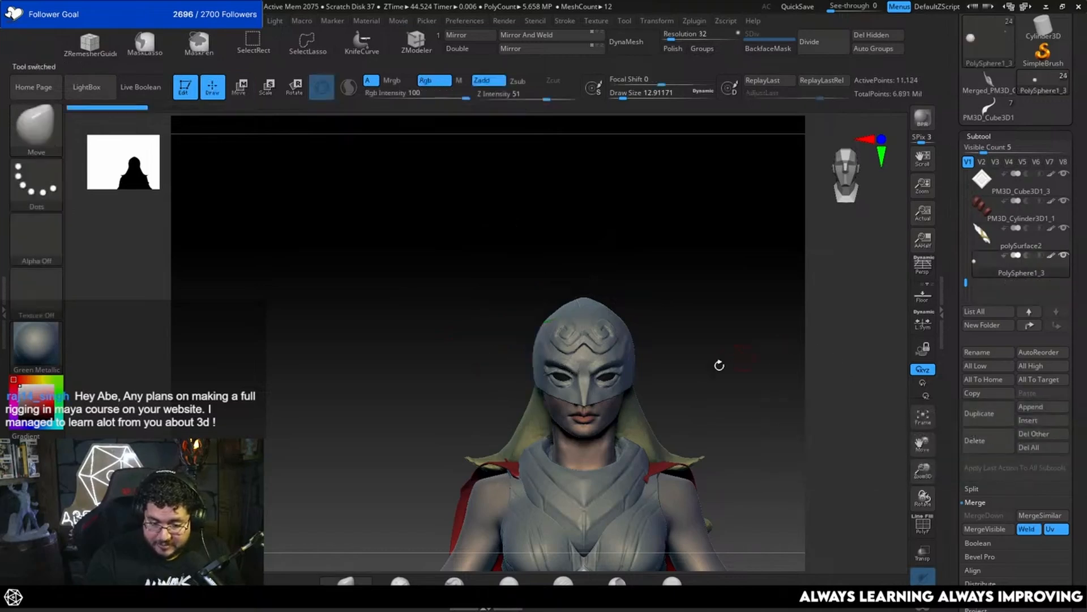
Step: Make the merged wing the active tool instead of the character and bring it into full side view
left_click_drag(1086, 220, 1083, 249)
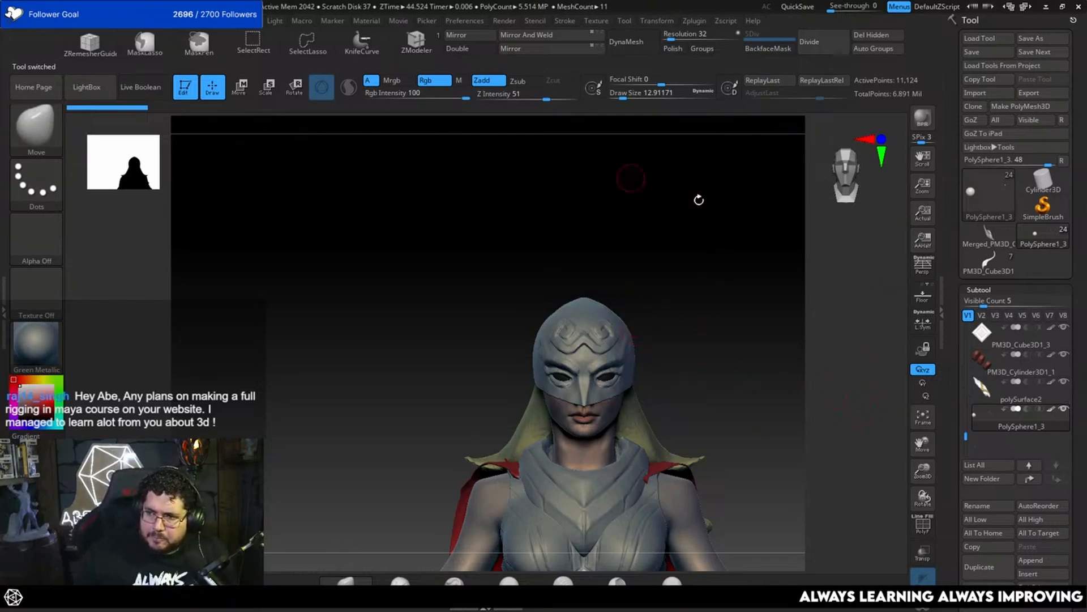
left_click(988, 235)
mouse_move(638, 294)
left_mouse_down()
mouse_move(764, 275)
mouse_move(742, 357)
left_mouse_up()
left_click_drag(771, 215, 759, 345, "alt")
left_click_drag(762, 295, 743, 416, "alt")
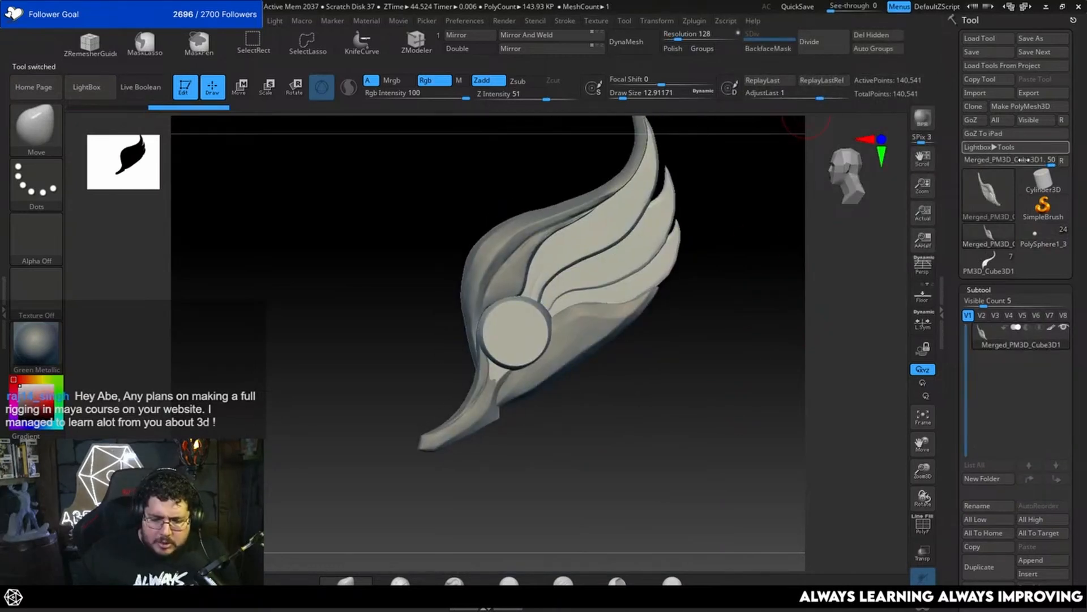
Step: Export the merged wing as an OBJ file named HP_WingPiece in the MightyThor folder
left_click(1014, 93)
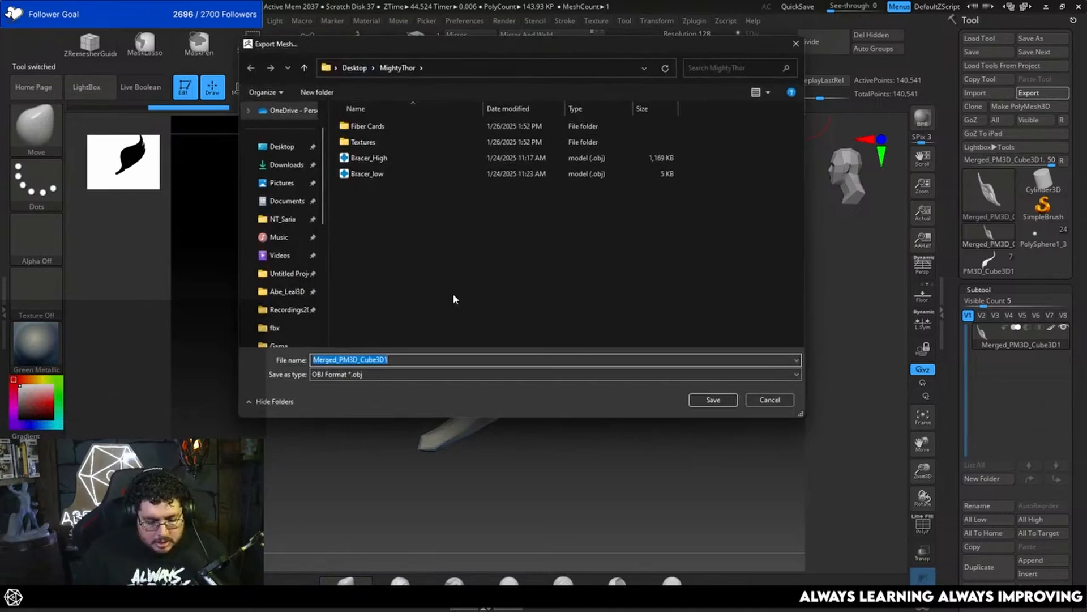
type("HP_WingPiece")
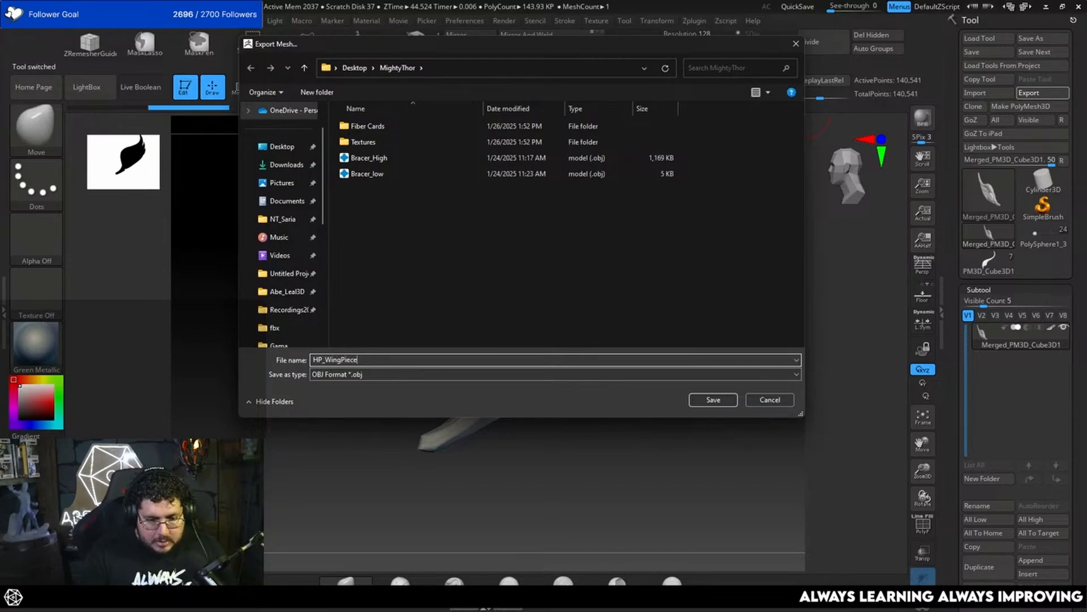
key("Return")
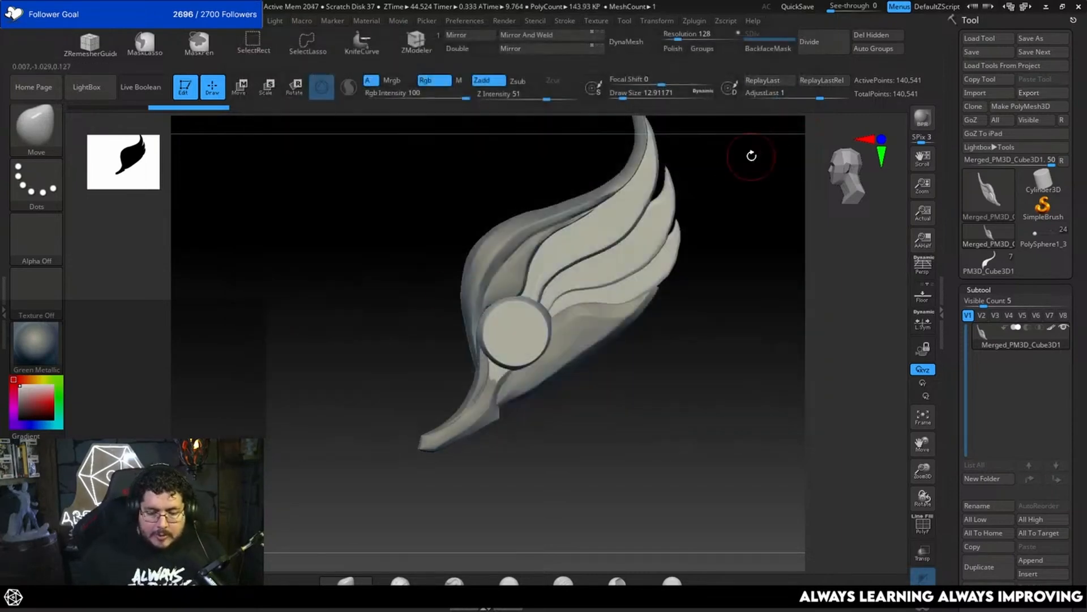
Step: Switch away from ZBrush, launch Maya 2025 and open an empty scene
left_click(1046, 7)
key("super")
type("maya 2025")
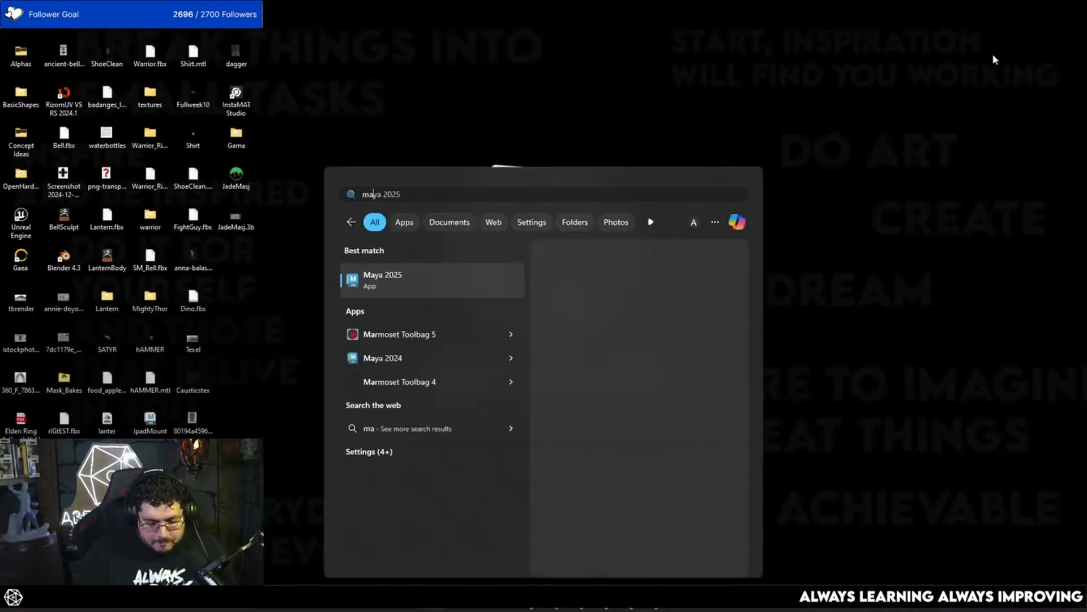
key("Return")
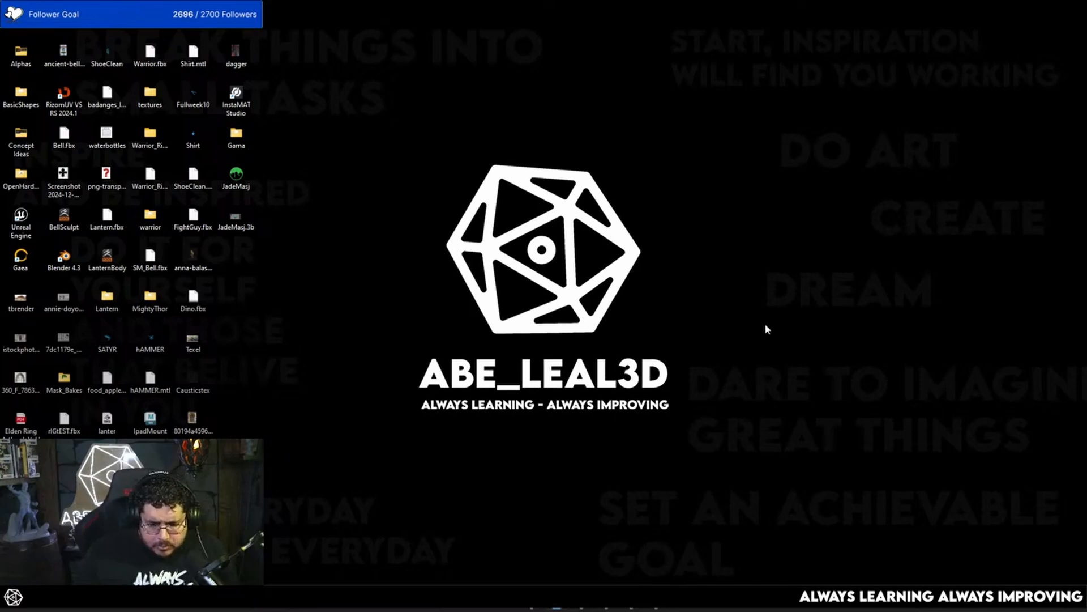
key("super")
type("maya")
key("Return")
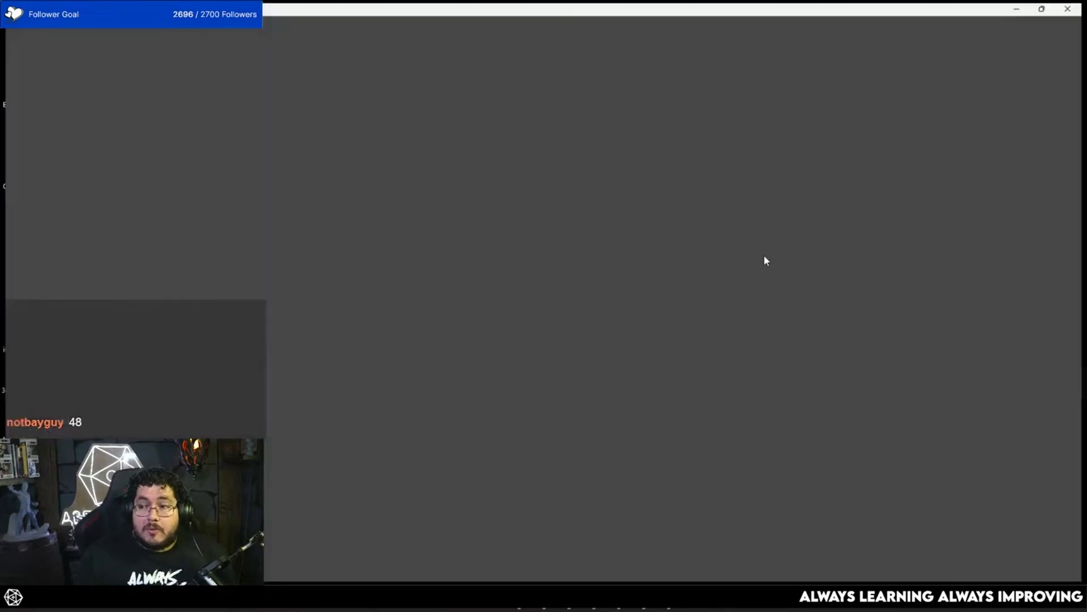
left_click(1023, 35)
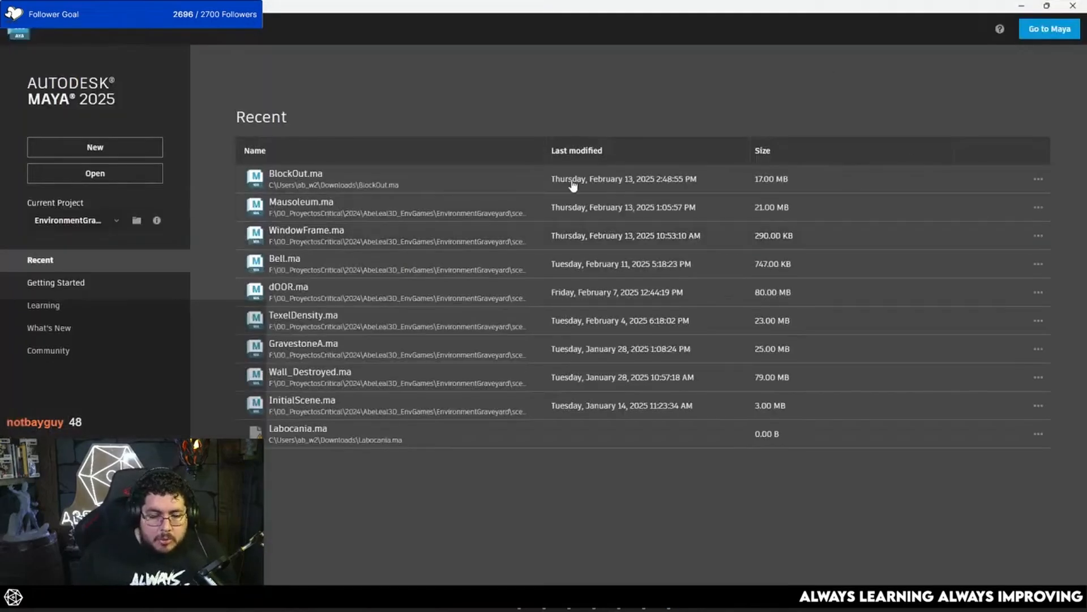
left_click(519, 94)
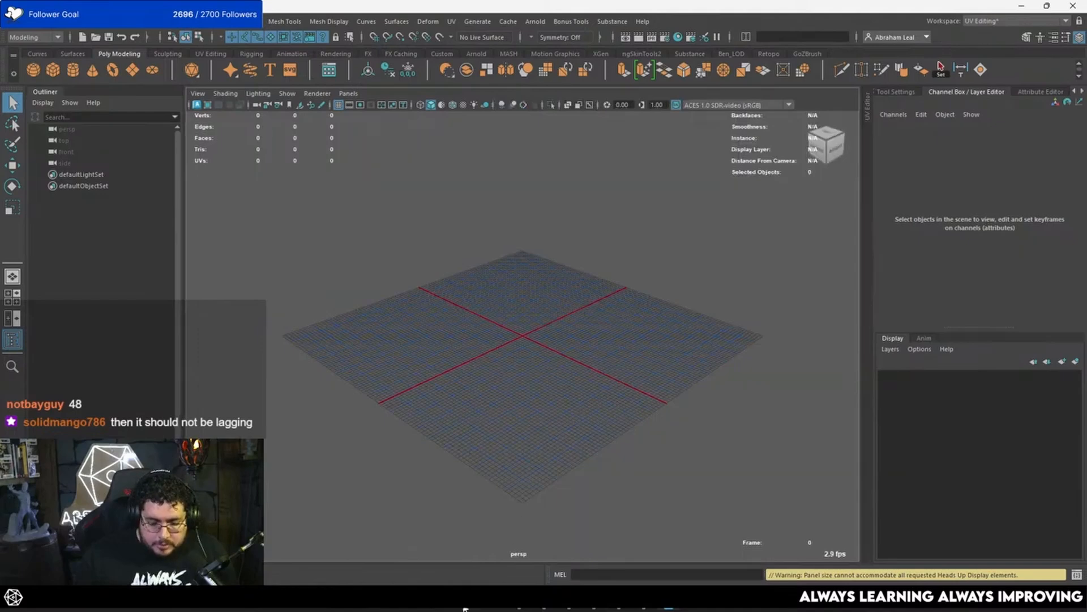
Step: Import the HP_WingPiece OBJ file into the empty Maya scene
key("super+e")
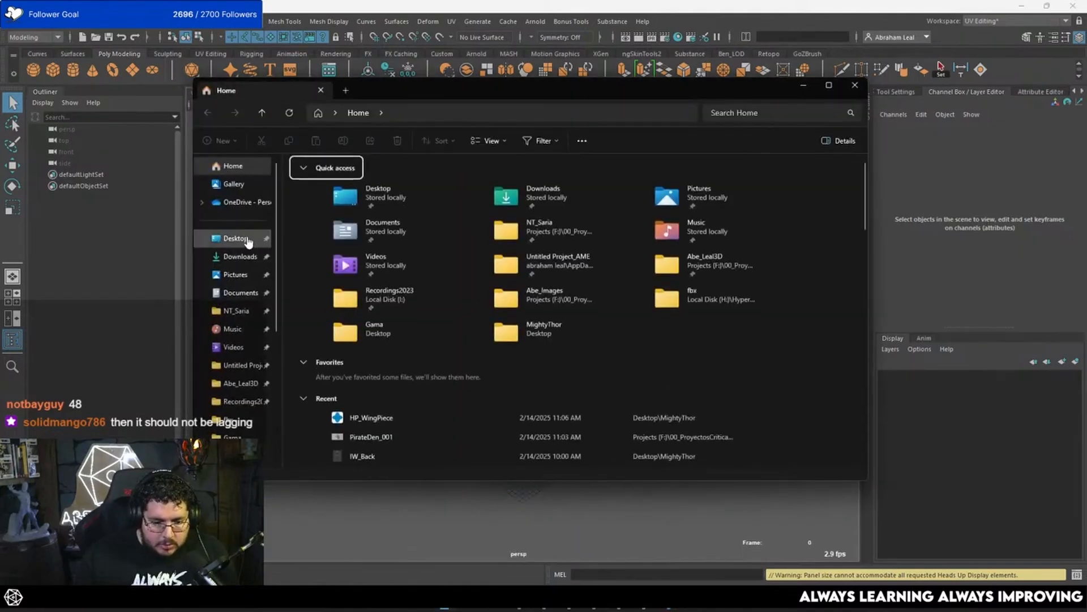
left_click_drag(640, 89, 1086, 170)
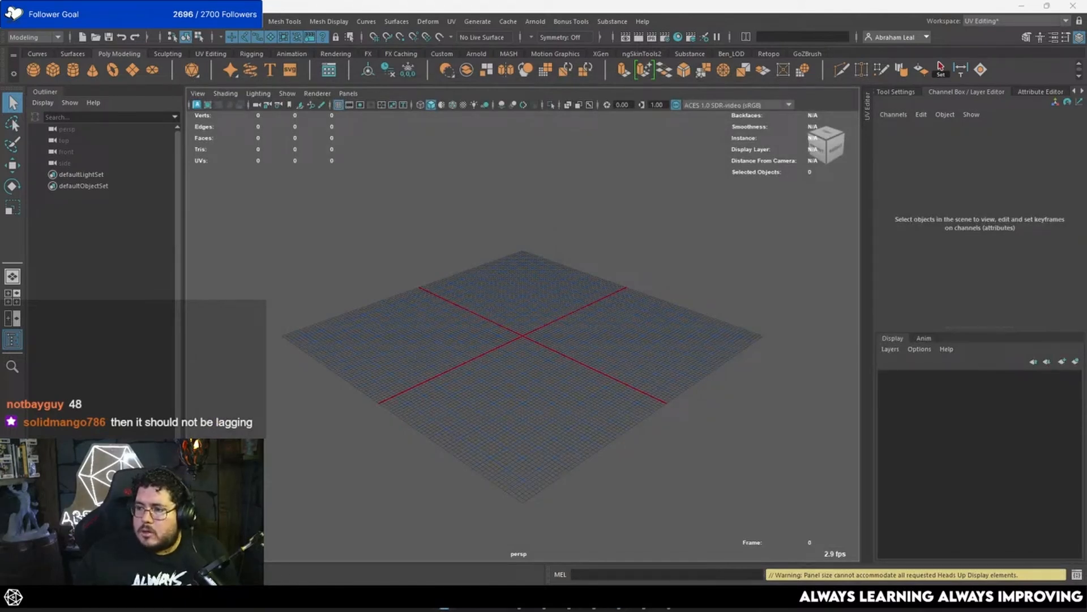
left_click_drag(1086, 490, 606, 494)
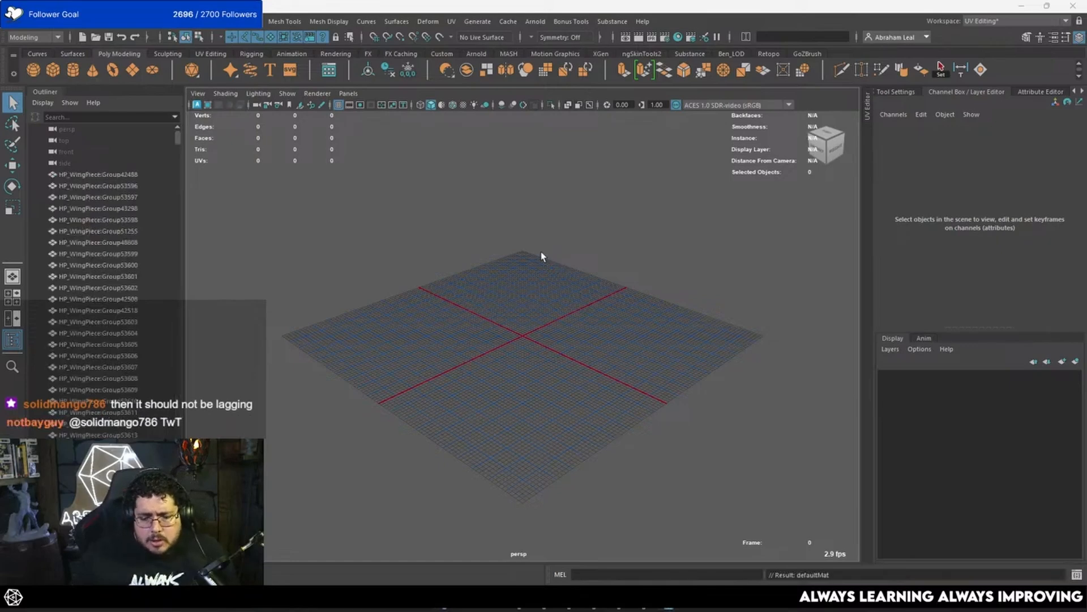
Step: Select the first imported wing group in the scene and locate the wing in a close view
left_click(104, 176)
scroll(552, 310, "up", 12)
left_click_drag(552, 292, 495, 246, "alt")
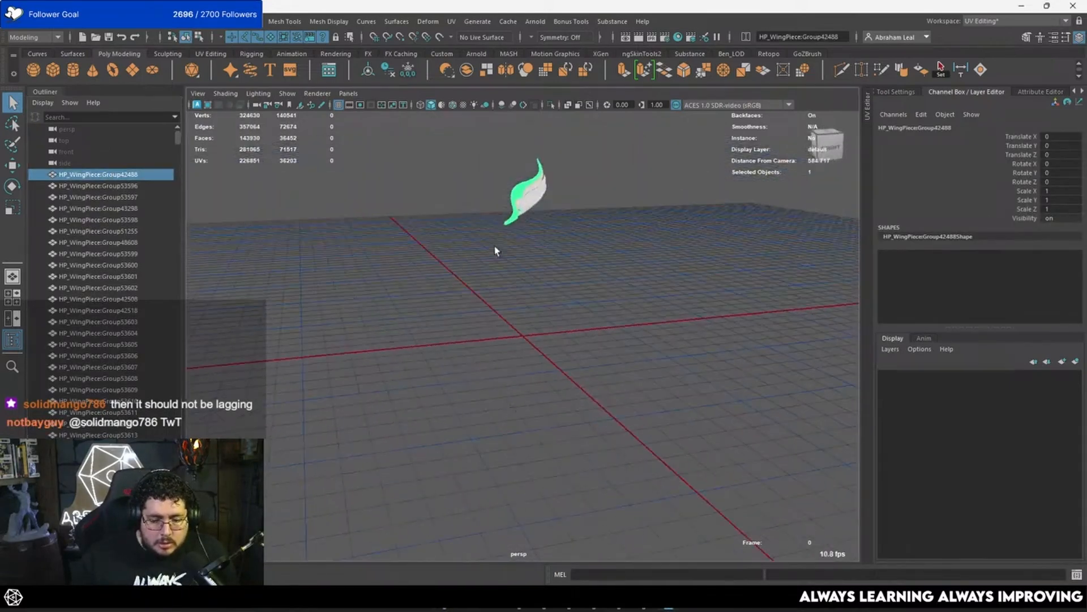
middle_click_drag(494, 246, 493, 305, "alt")
scroll(143, 276, "down", 5)
scroll(141, 278, "down", 5)
scroll(546, 253, "up", 10)
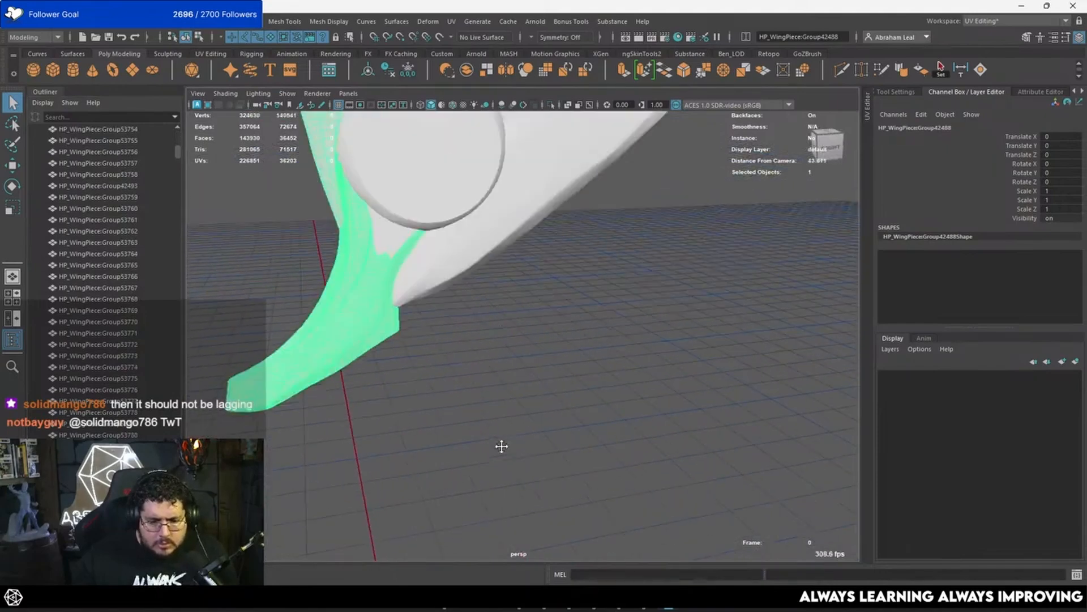
middle_click_drag(502, 447, 504, 454, "alt")
Step: Examine how the imported wing's feathers, disc and base are divided into separate pieces
left_click(497, 256)
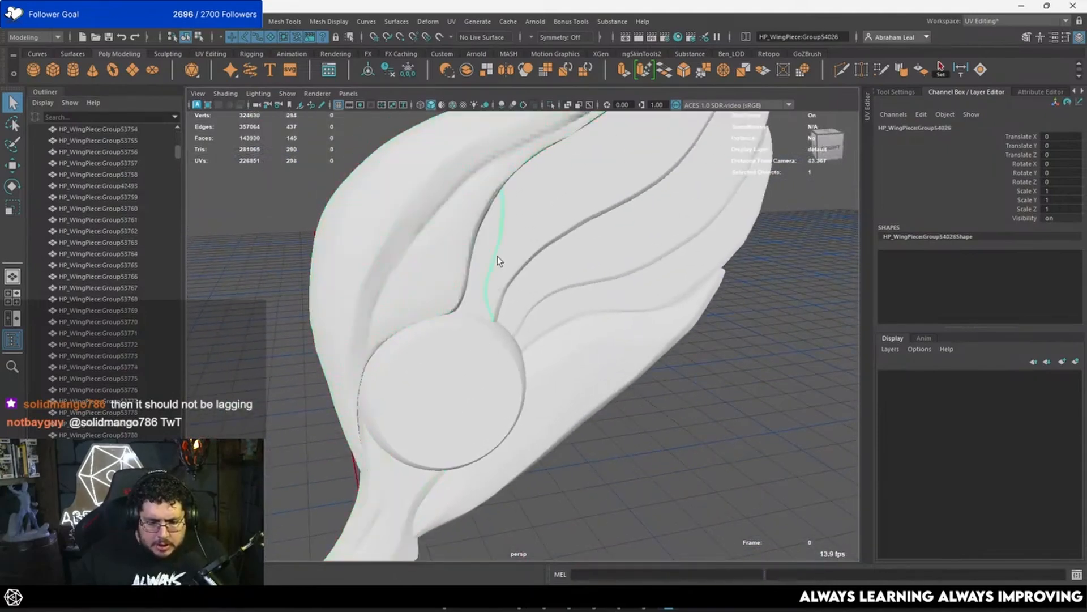
left_click(536, 237)
left_click(569, 240)
left_click(618, 295)
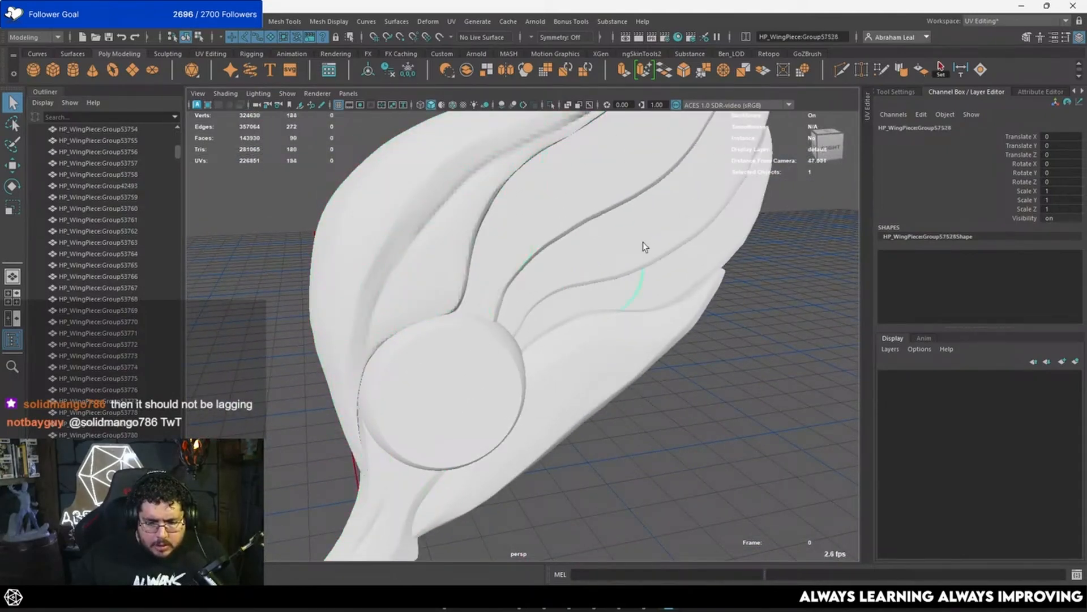
left_click(643, 242)
left_click(667, 333)
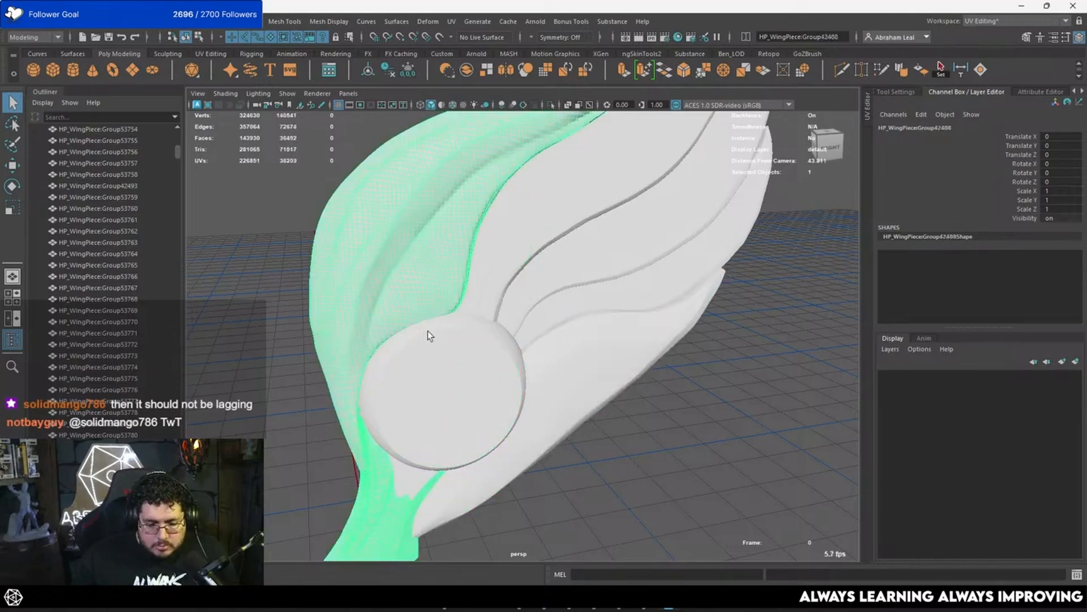
left_click(503, 310)
scroll(503, 310, "down", 6)
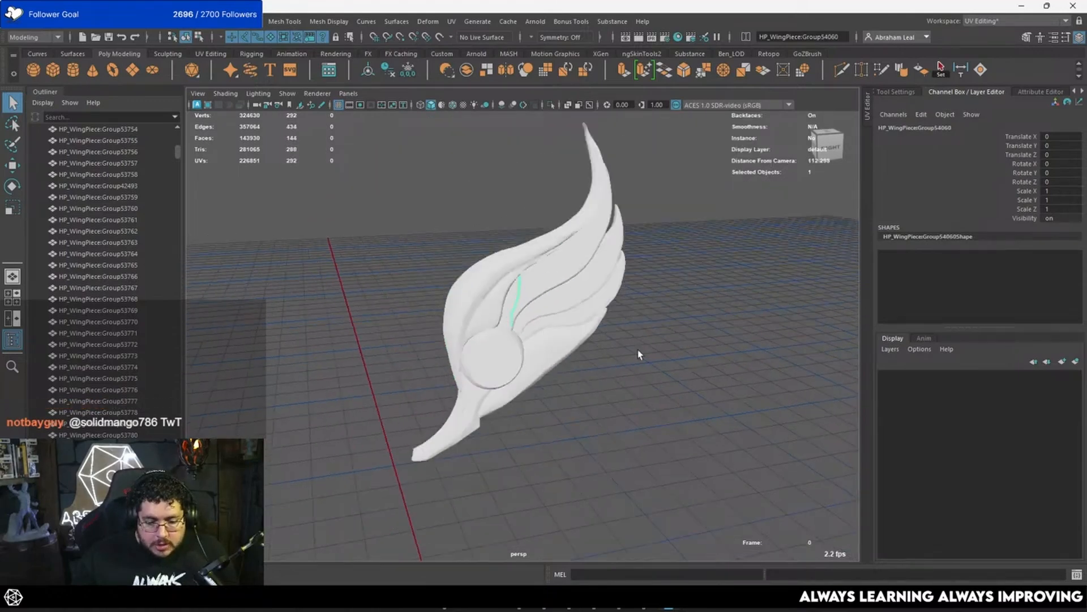
left_click(638, 351)
scroll(546, 287, "up", 4)
left_click_drag(546, 287, 487, 251, "alt")
scroll(487, 251, "down", 2)
left_click(419, 229)
scroll(419, 229, "down", 4)
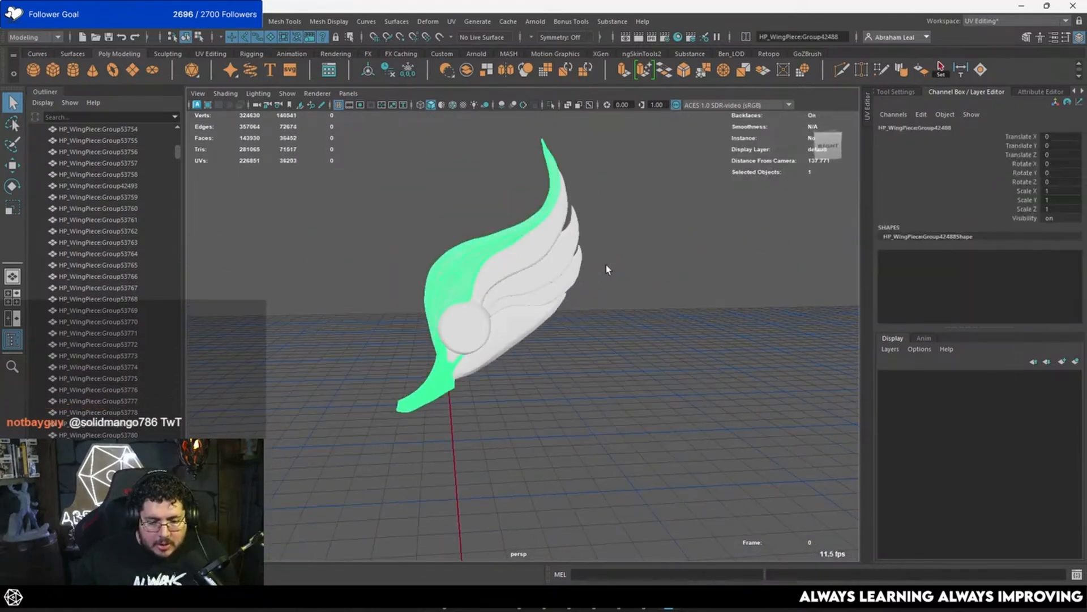
left_click(606, 264)
Step: Start a new Maya scene, discarding the imported OBJ wing
left_click(24, 26)
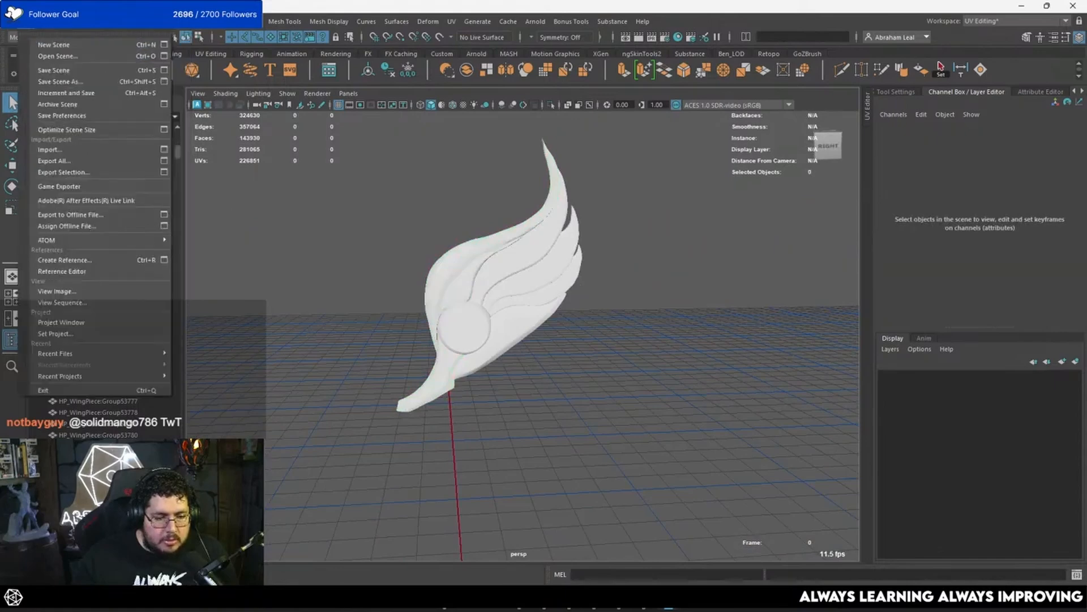
left_click(45, 44)
left_click(545, 298)
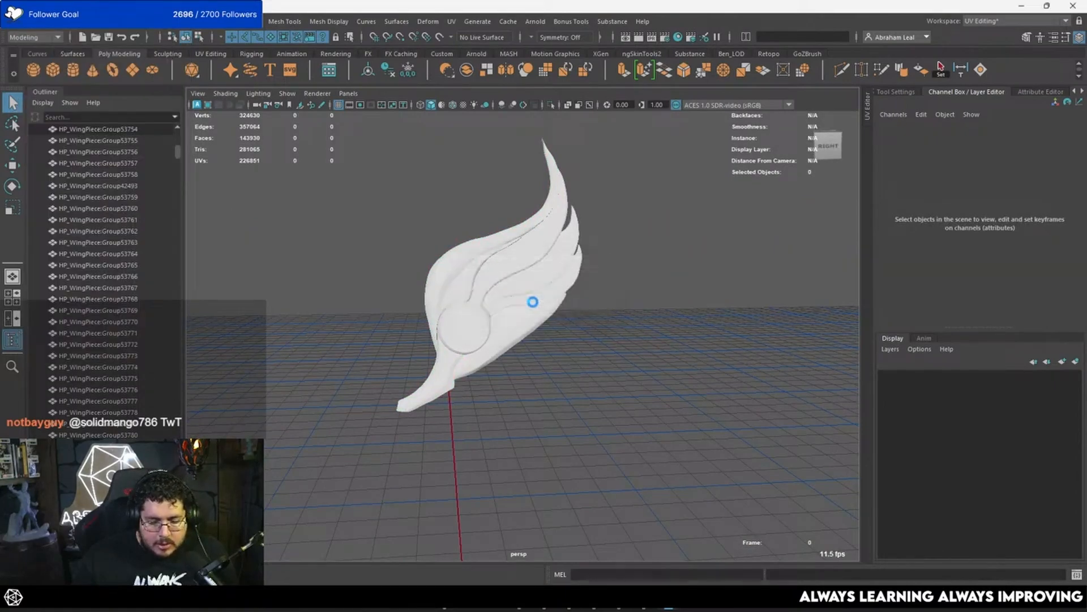
Step: Switch to ZBrush, export the merged wing as an FBX file named Wings_HP in the MightyThor folder, and return to Maya
left_click(633, 608)
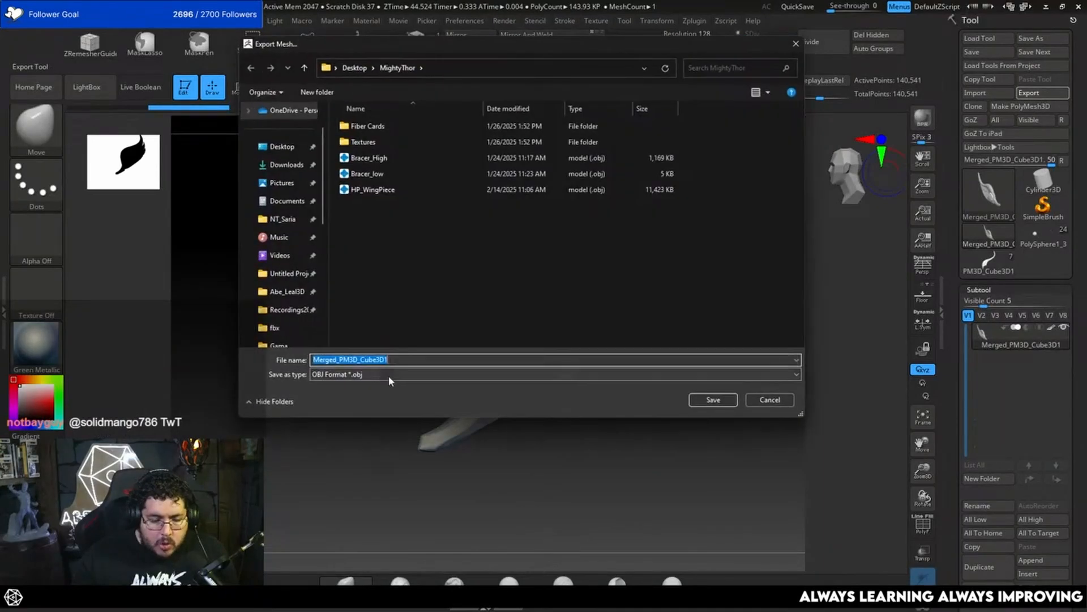
left_click(346, 374)
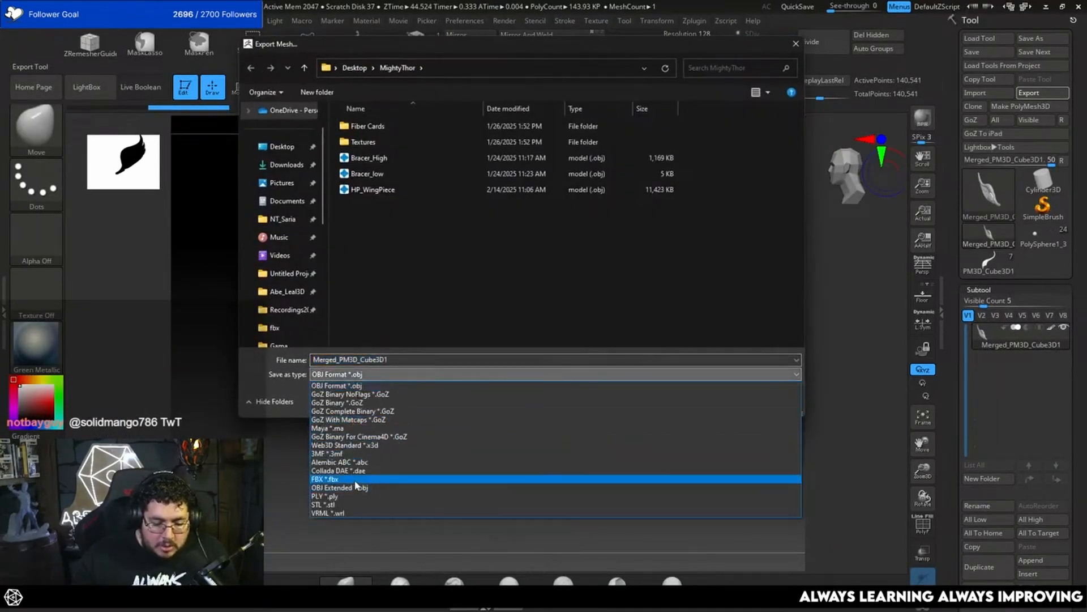
left_click(329, 478)
double_click(410, 360)
type("Wing")
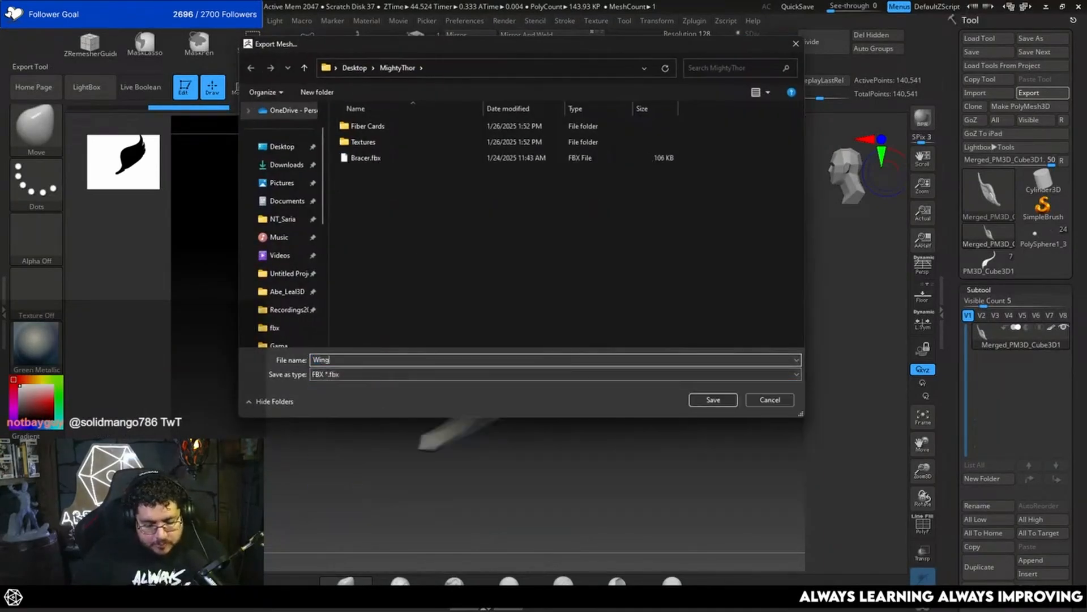
type("s_HP")
key("Return")
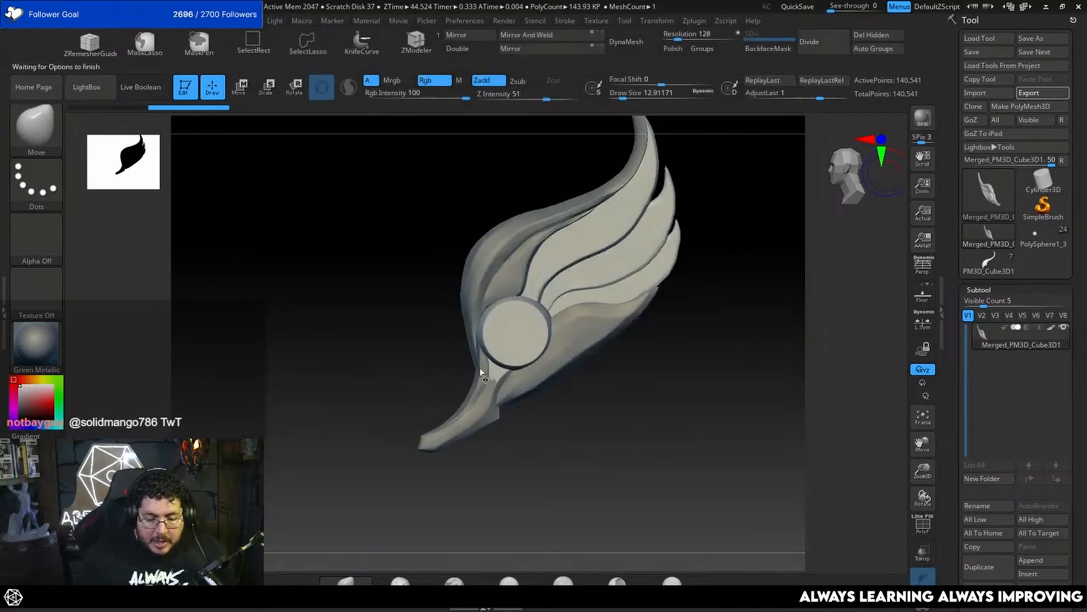
left_click(512, 424)
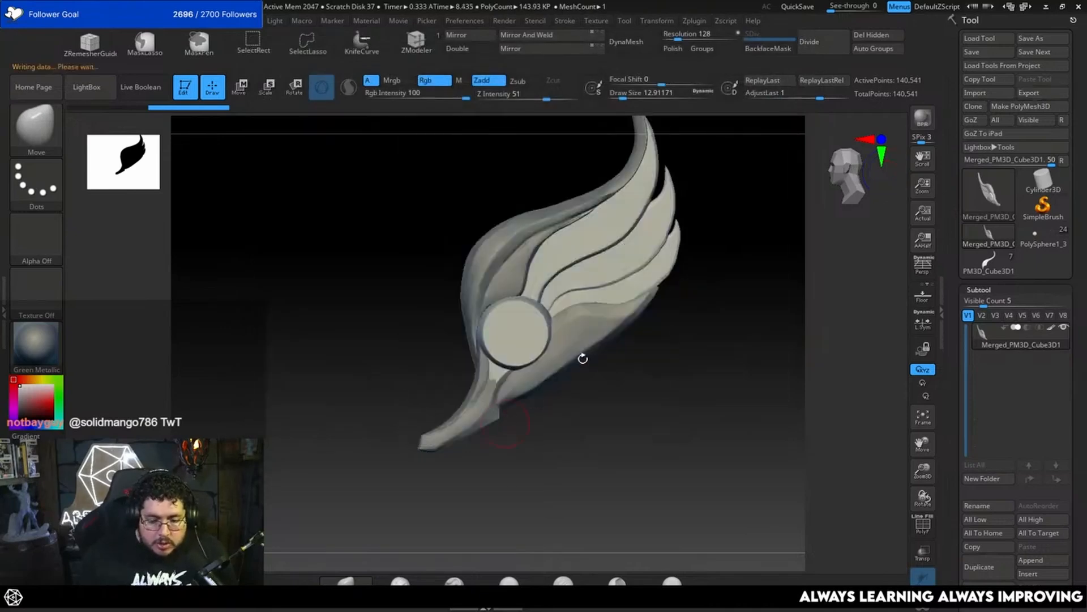
key("alt+Tab")
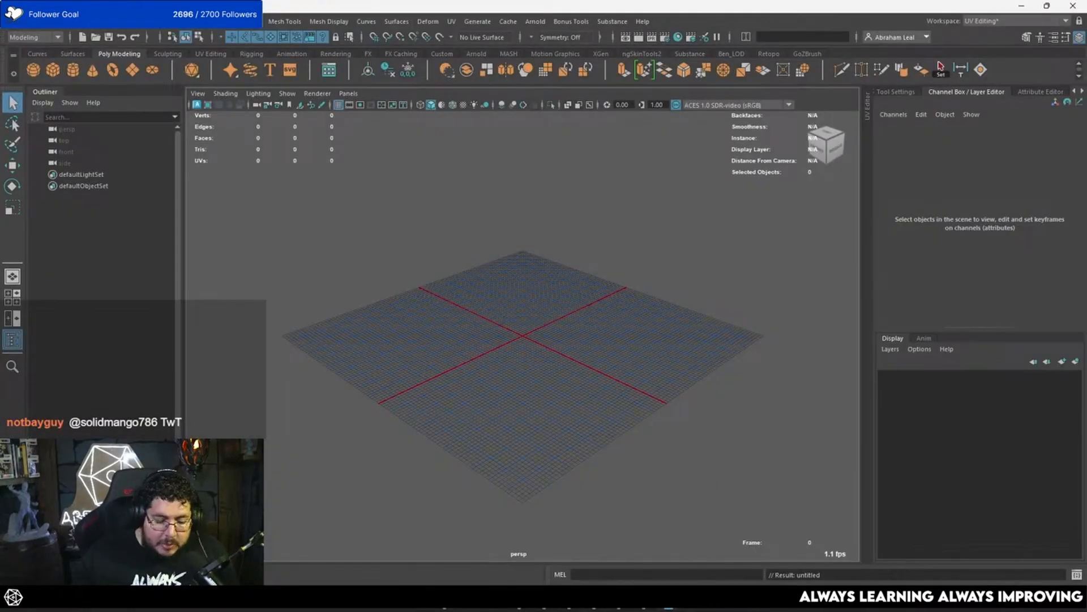
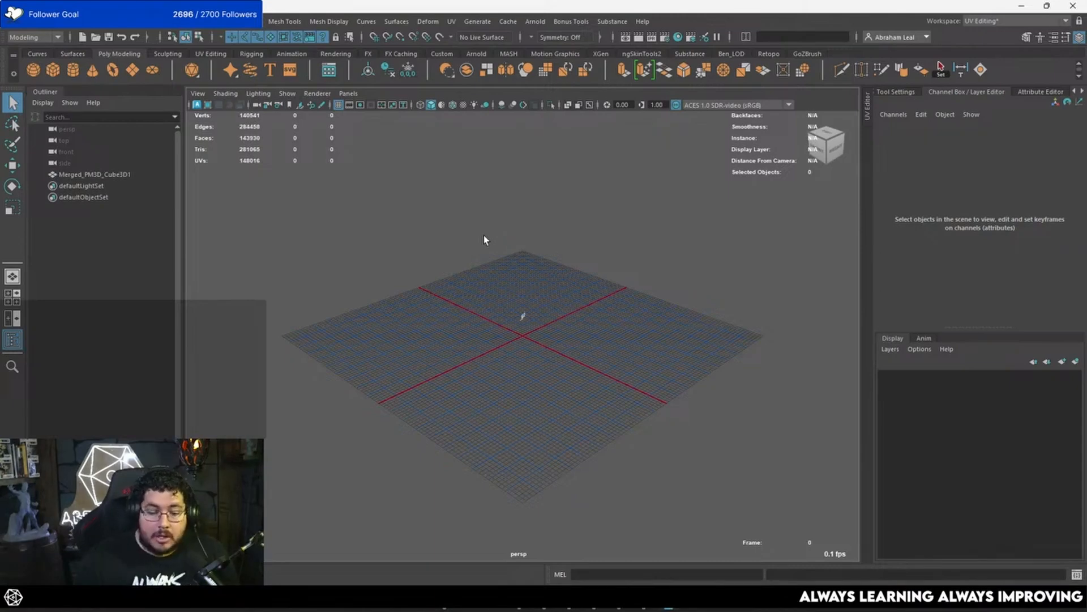
Step: Separate the imported merged wing mesh into its individual feather, disc and base pieces
scroll(536, 282, "up", 12)
middle_click_drag(573, 203, 595, 332, "alt")
scroll(594, 331, "up", 6)
left_click_drag(595, 332, 494, 254, "alt")
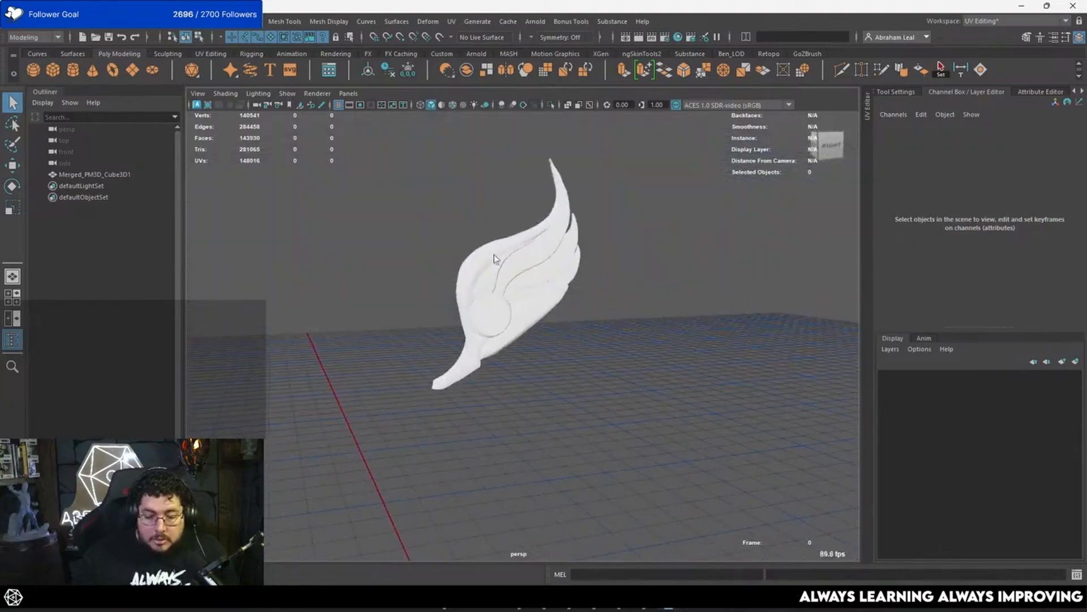
left_click(539, 227)
right_click_drag(594, 213, 556, 275, "alt")
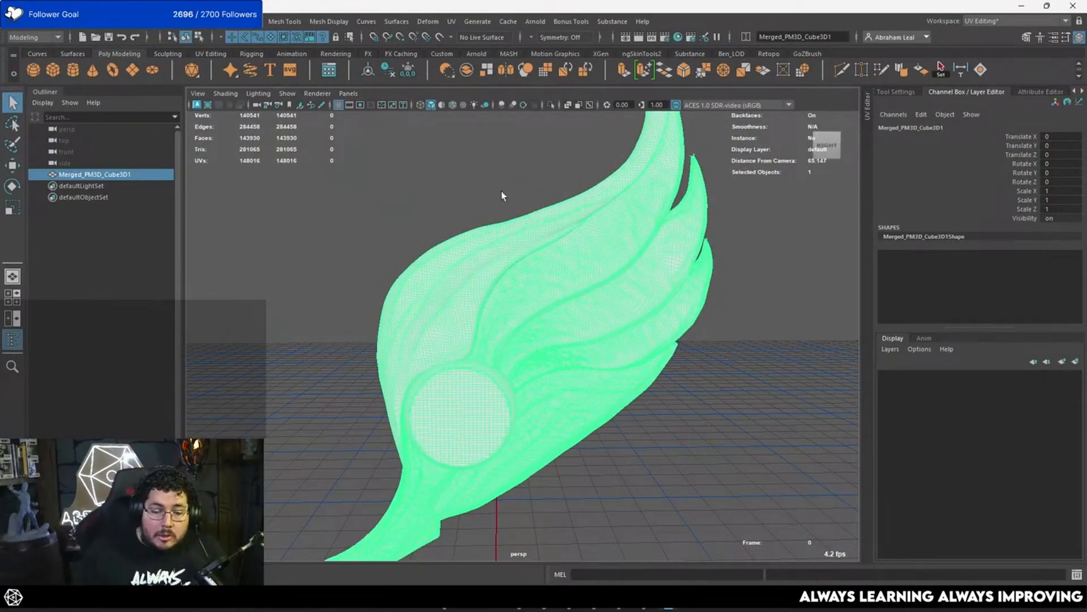
right_click_drag(625, 270, 526, 203, "alt")
middle_click_drag(635, 219, 631, 239, "alt")
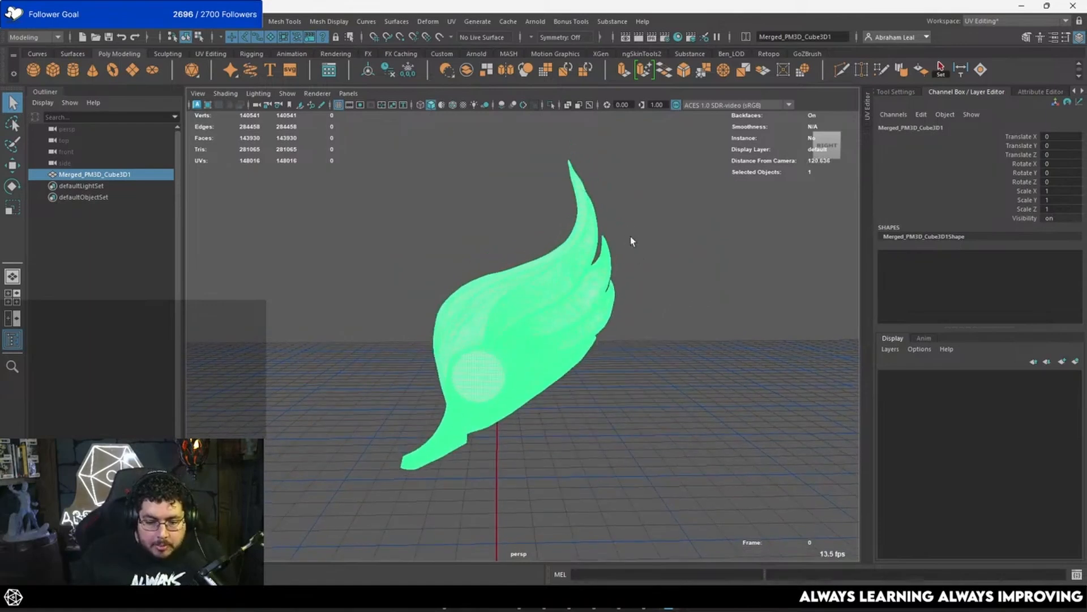
right_click_drag(632, 239, 663, 274, "alt")
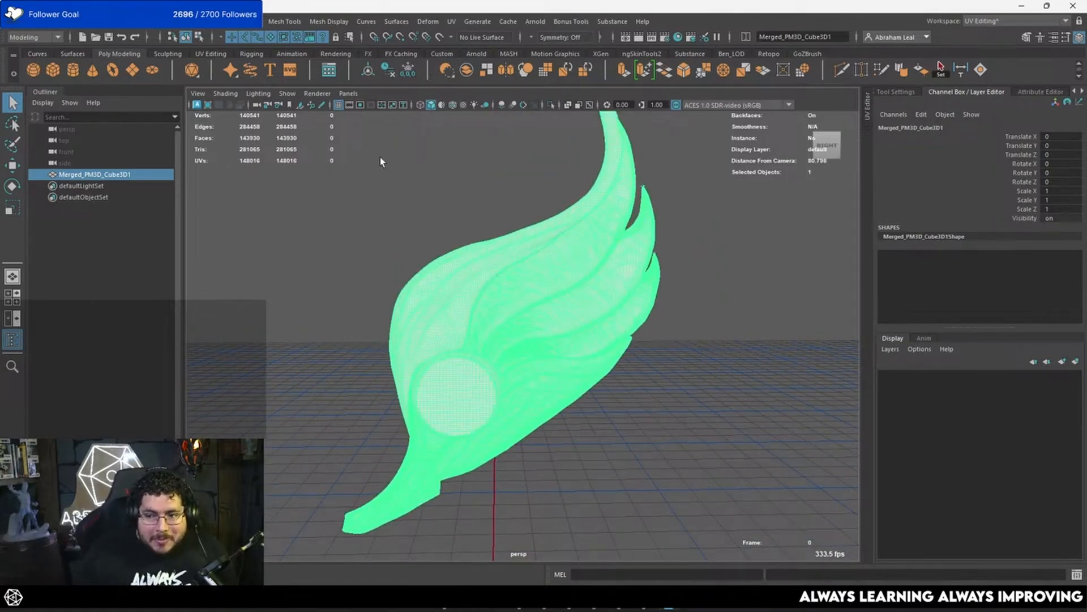
left_click(216, 22)
left_click(241, 76)
left_click(457, 209)
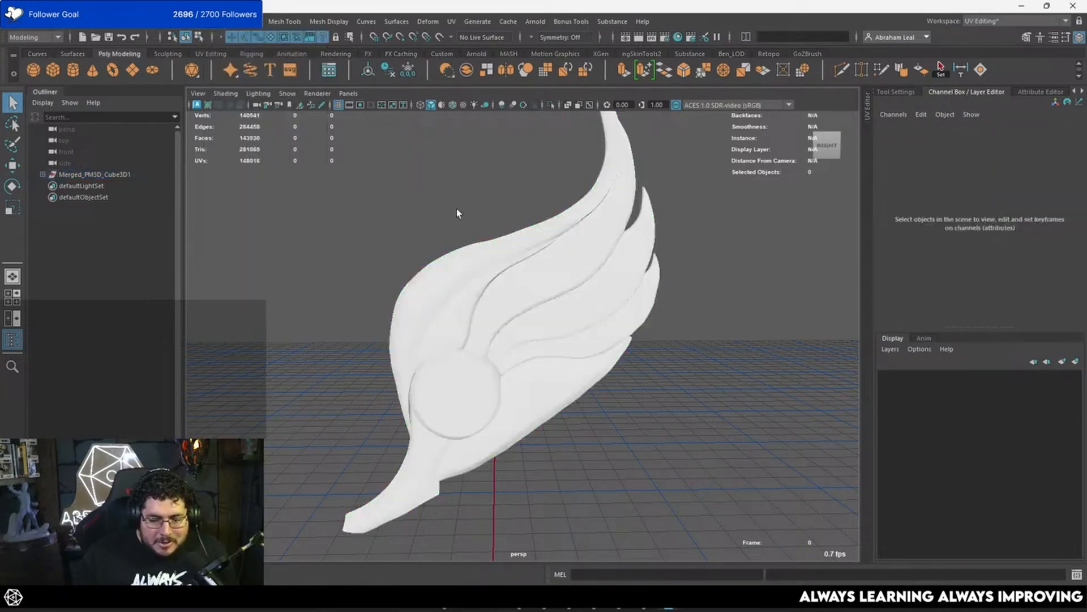
Step: Select all the separated wing pieces and darken the color of their shared Phong material to a dark grey
left_click(483, 253)
left_click(682, 171)
left_click_drag(689, 354, 489, 175)
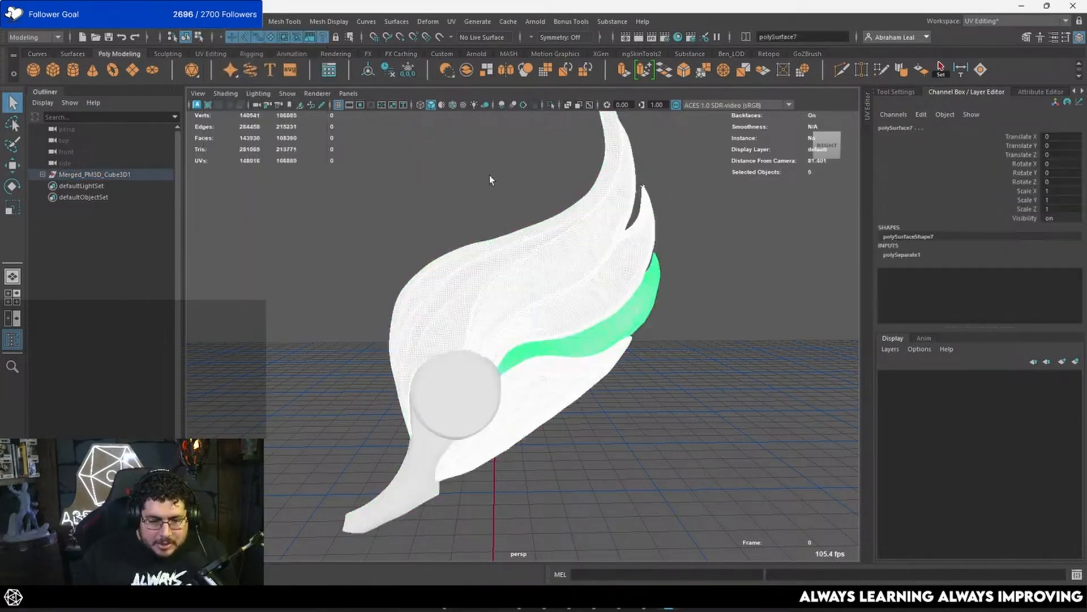
left_click(493, 178)
left_click_drag(645, 178, 448, 442)
left_click(1041, 92)
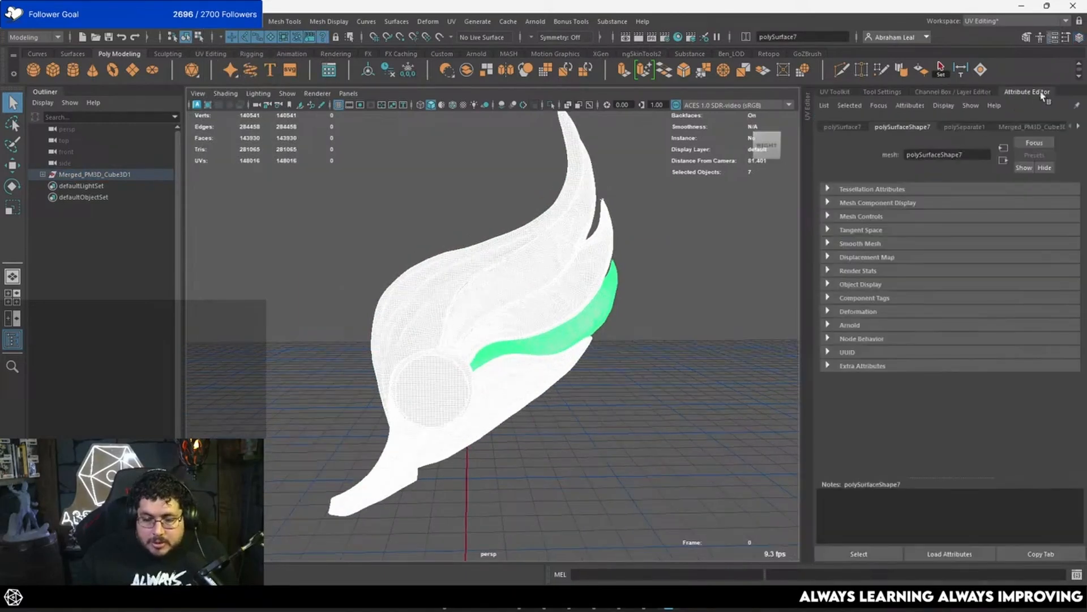
left_click(1078, 126)
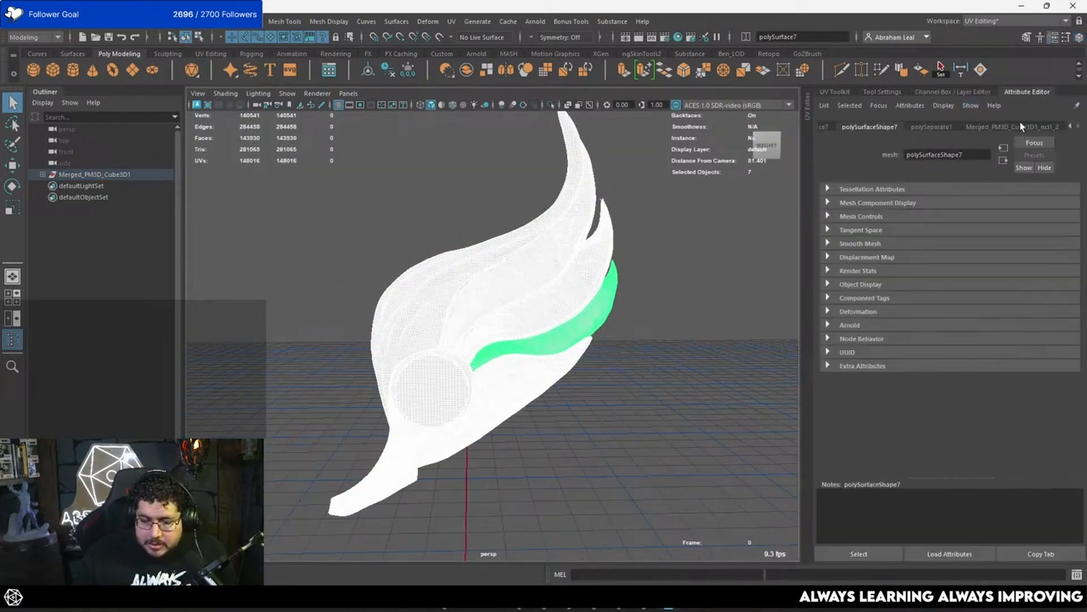
left_click(1021, 123)
left_click_drag(989, 256, 958, 254)
left_click(749, 265)
Step: Isolate the large uppermost feather of the wing in the view and make it a live surface
left_click(553, 257)
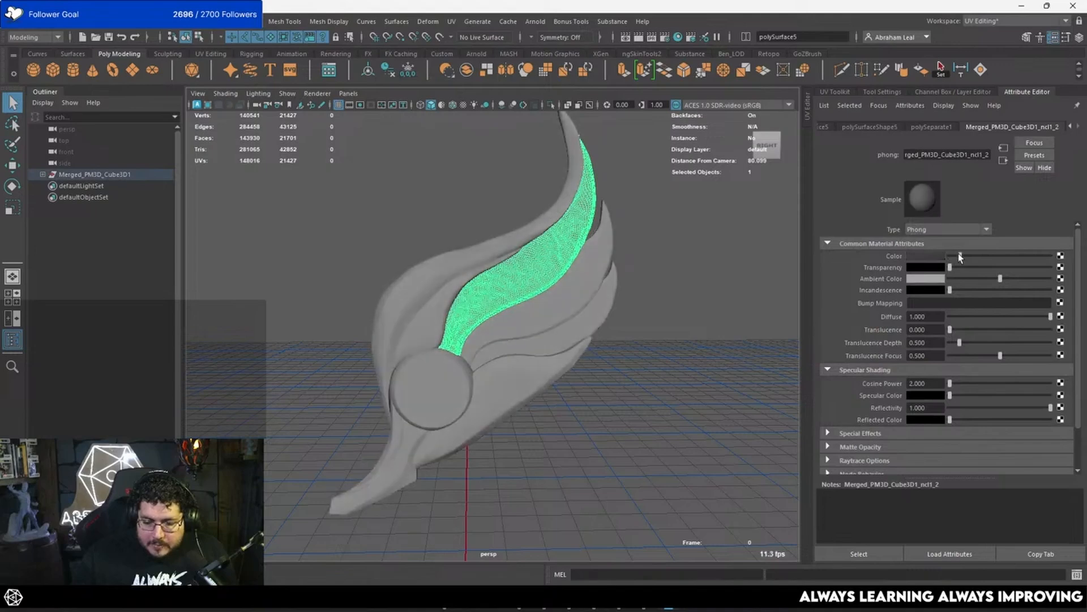
left_click(640, 246)
mouse_move(640, 246)
left_mouse_down("alt")
mouse_move(682, 261)
mouse_move(635, 265)
left_mouse_up("alt")
right_click_drag(634, 266, 562, 269, "alt")
left_click(435, 293)
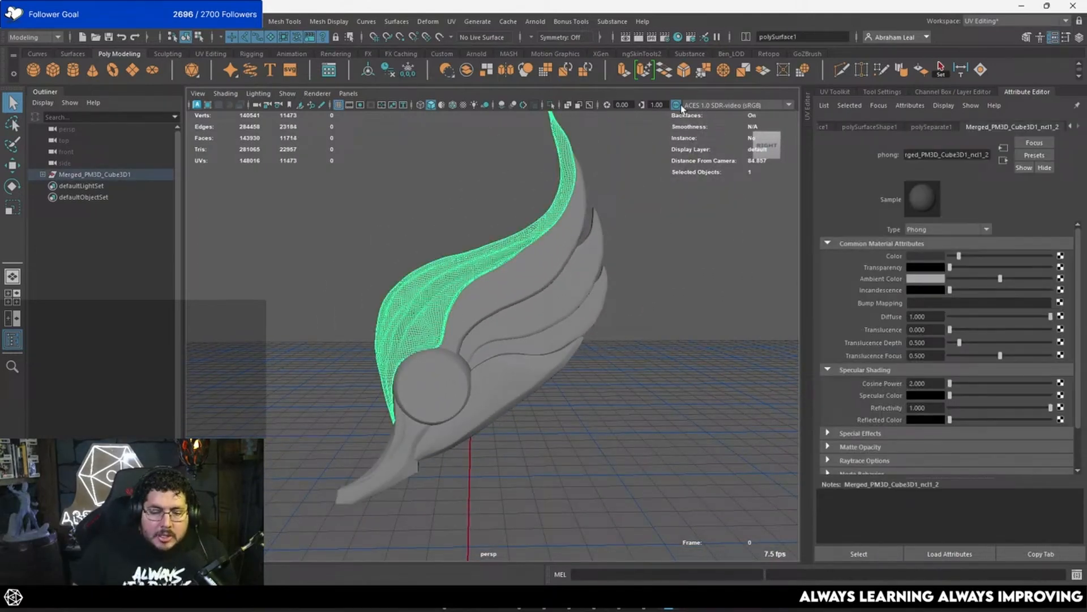
left_click(551, 105)
key("f")
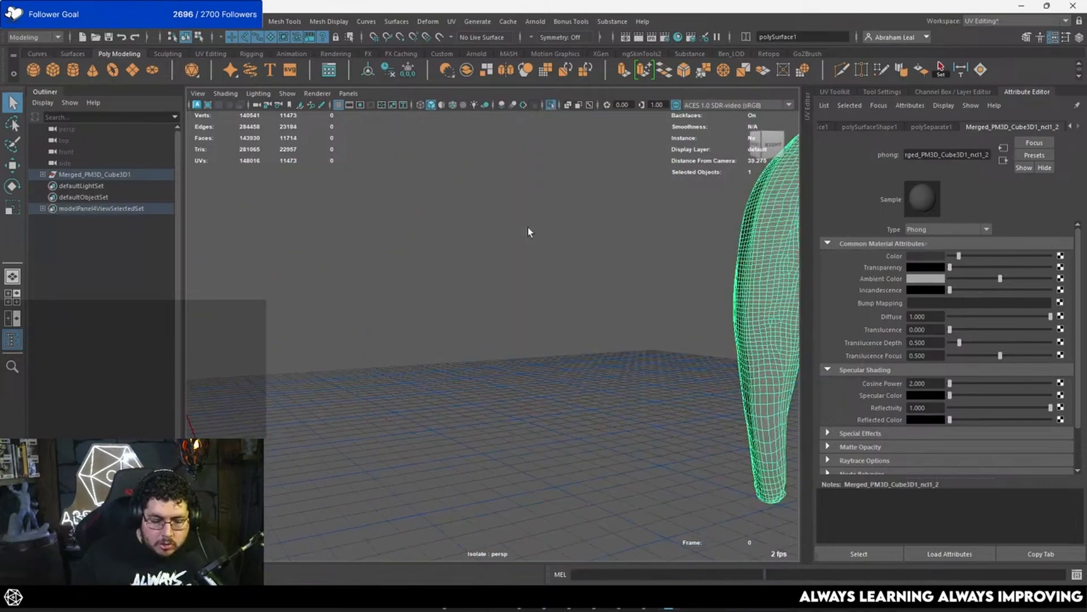
left_click(436, 36)
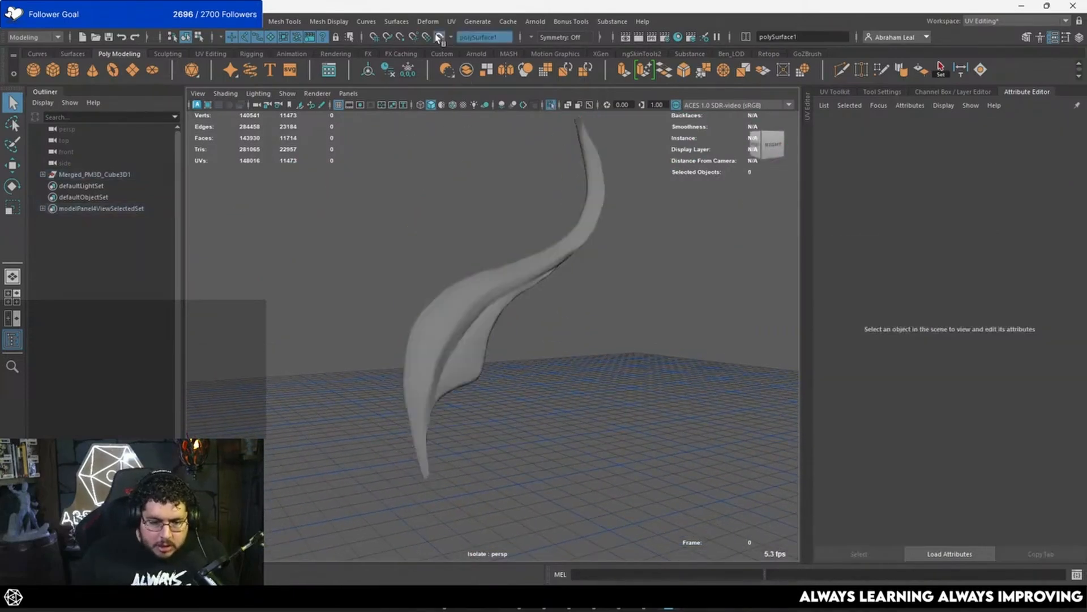
left_click_drag(465, 187, 532, 250, "alt")
middle_click_drag(532, 250, 490, 230, "alt")
scroll(490, 229, "up", 3)
left_click_drag(491, 230, 467, 224, "alt")
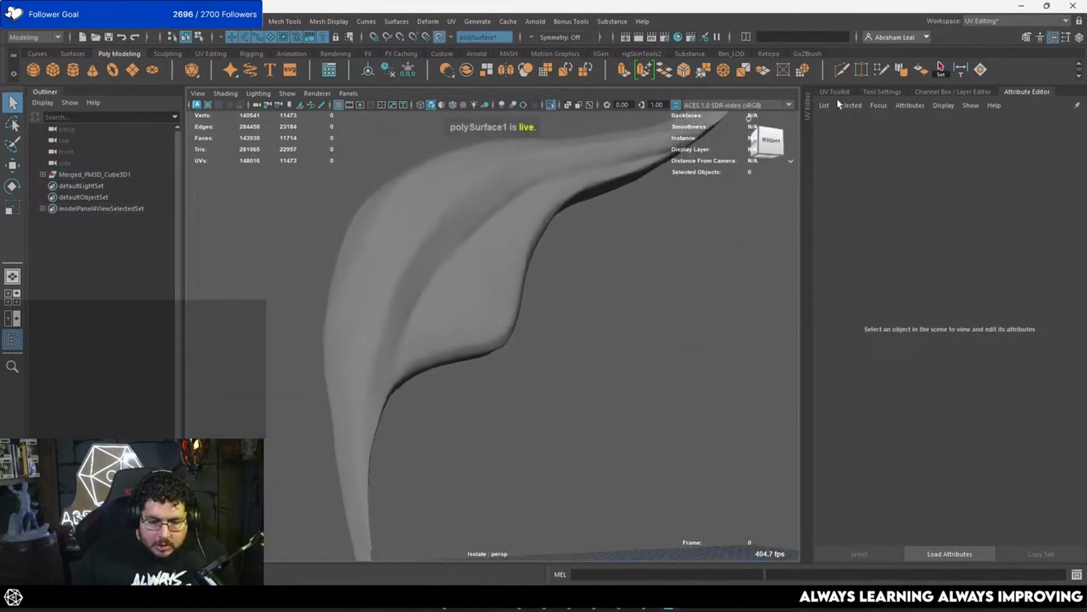
Step: Start Quad Draw on the live feather and create a first quad along its central crease
left_click(843, 70)
mouse_move(376, 357)
left_mouse_down("alt")
mouse_move(429, 358)
mouse_move(408, 355)
left_mouse_up("alt")
left_click(407, 332)
left_click(431, 334)
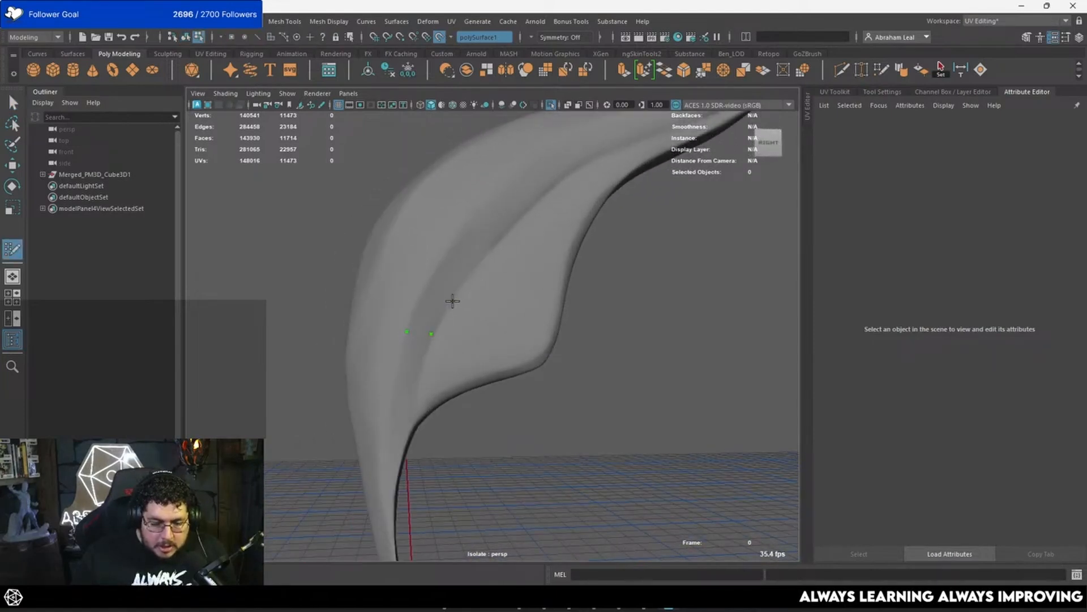
left_click(456, 298)
left_click(425, 283, "shift")
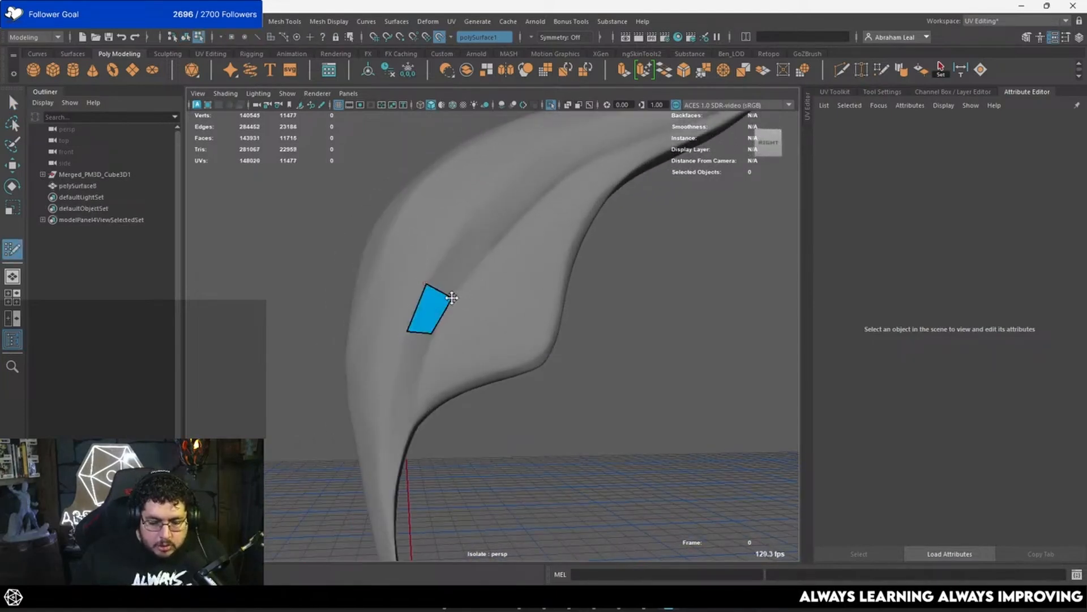
Step: Extend the strip with two more quads following the feather's central crease upward
left_click(472, 273)
left_click(452, 249)
left_click(451, 273, "shift")
left_click_drag(472, 269, 471, 266)
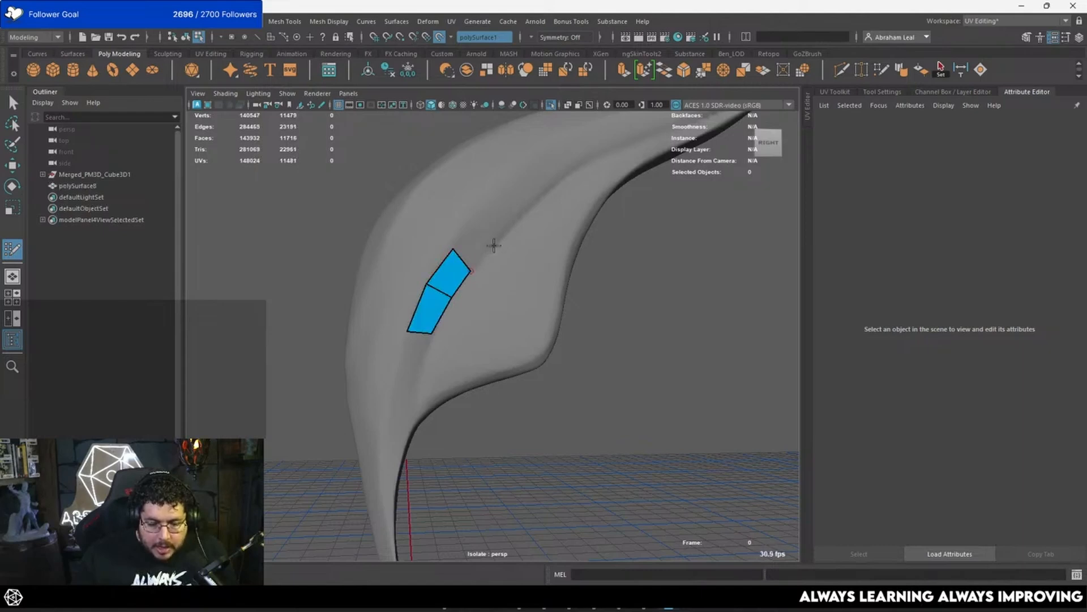
left_click(496, 242)
left_click(479, 225, "shift")
Step: Add a fourth quad to the crease strip and reposition the neighbouring vertices for an even curve
left_click_drag(482, 229, 432, 279, "alt")
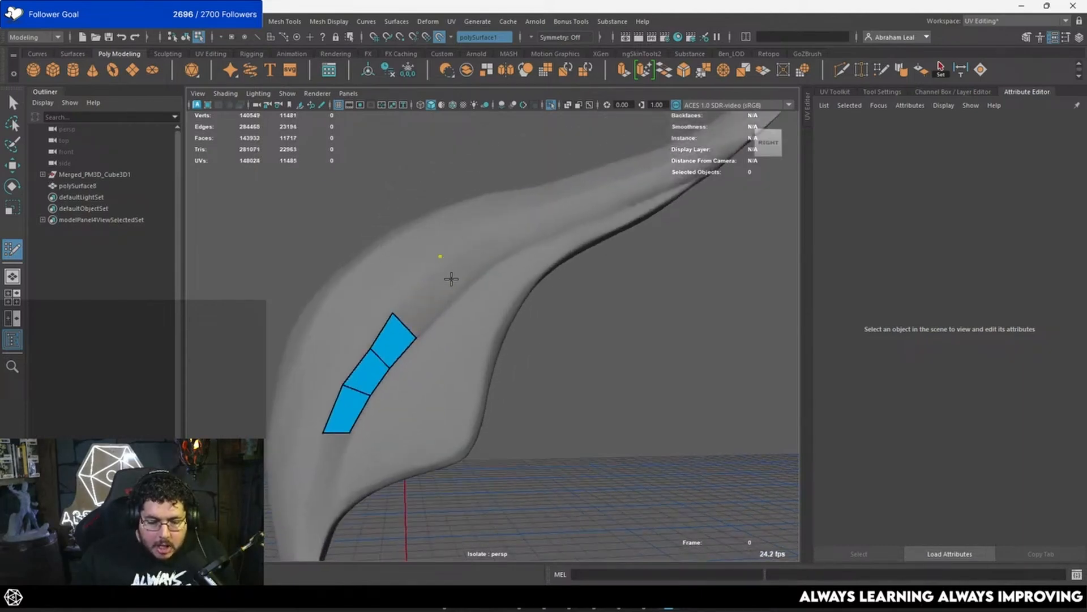
left_click(447, 297, "shift")
left_click_drag(395, 314, 400, 303)
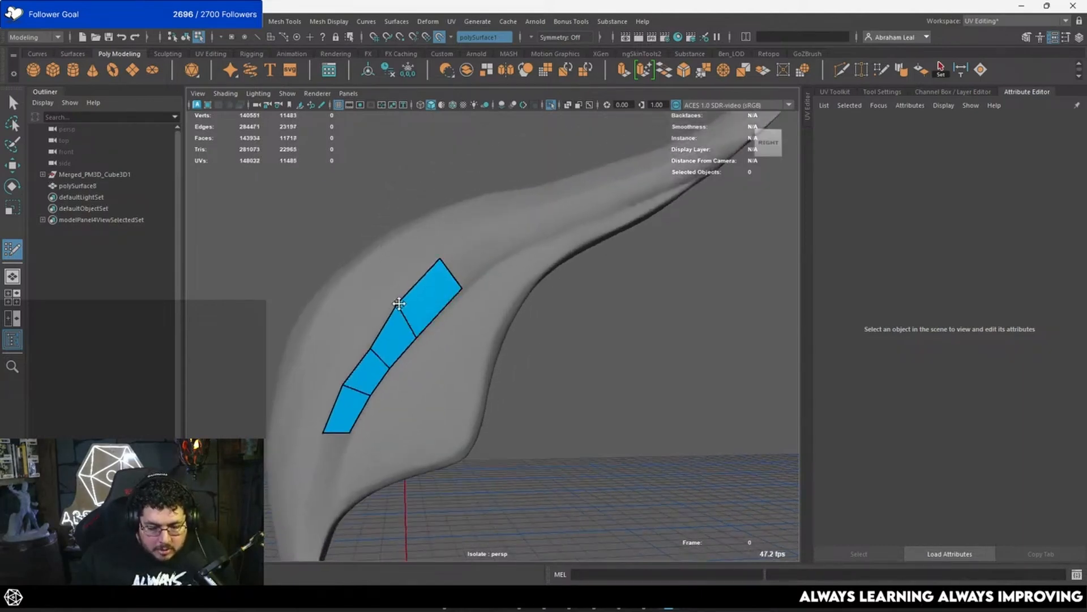
left_click_drag(370, 347, 424, 331)
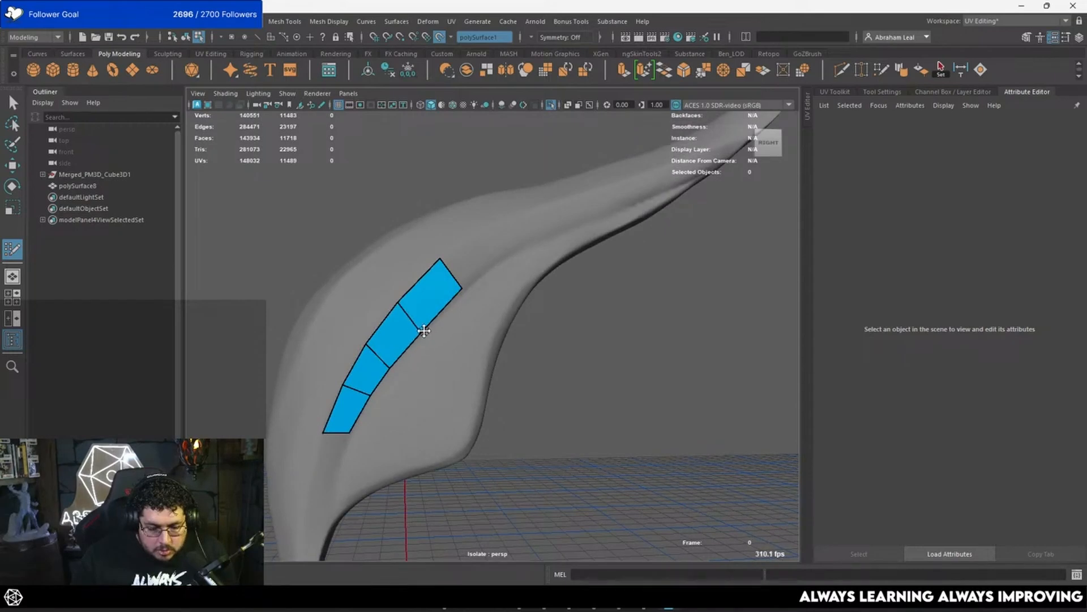
left_click_drag(440, 258, 415, 283, "alt")
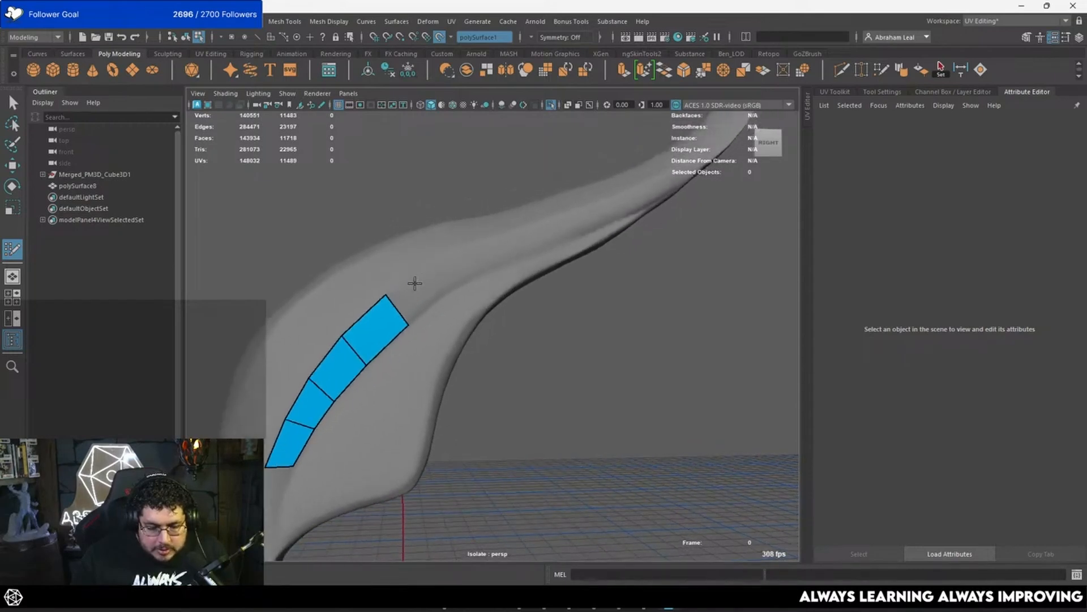
Step: Continue the crease strip with two quads around the feather's bend, reaching six quads
left_click(432, 262)
left_click(446, 291)
left_click(430, 294, "shift")
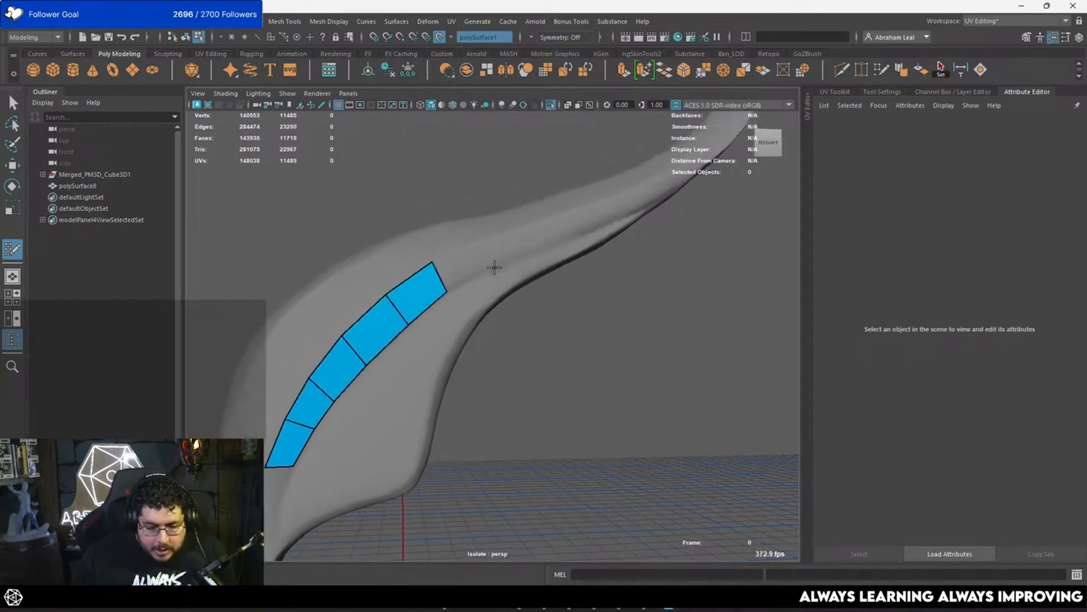
left_click(497, 268)
left_click(490, 242)
left_click(468, 254, "shift")
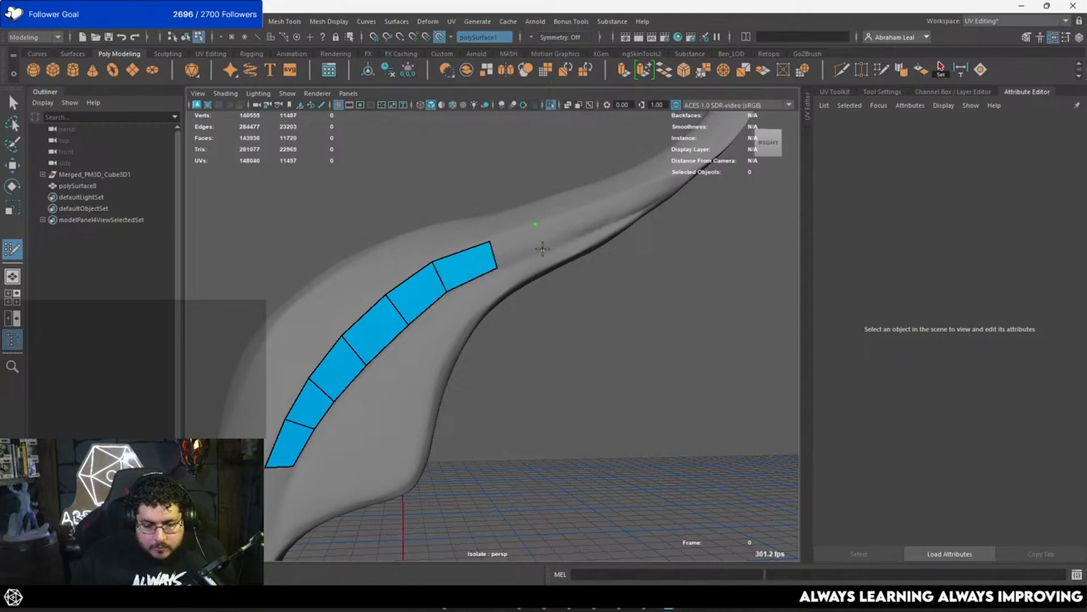
Step: Add three more quads to the strip along the narrowing part of the feather
left_click(521, 247, "shift")
middle_click_drag(587, 232, 521, 257, "alt")
left_click(522, 259)
left_click(520, 235)
left_click(505, 254, "shift")
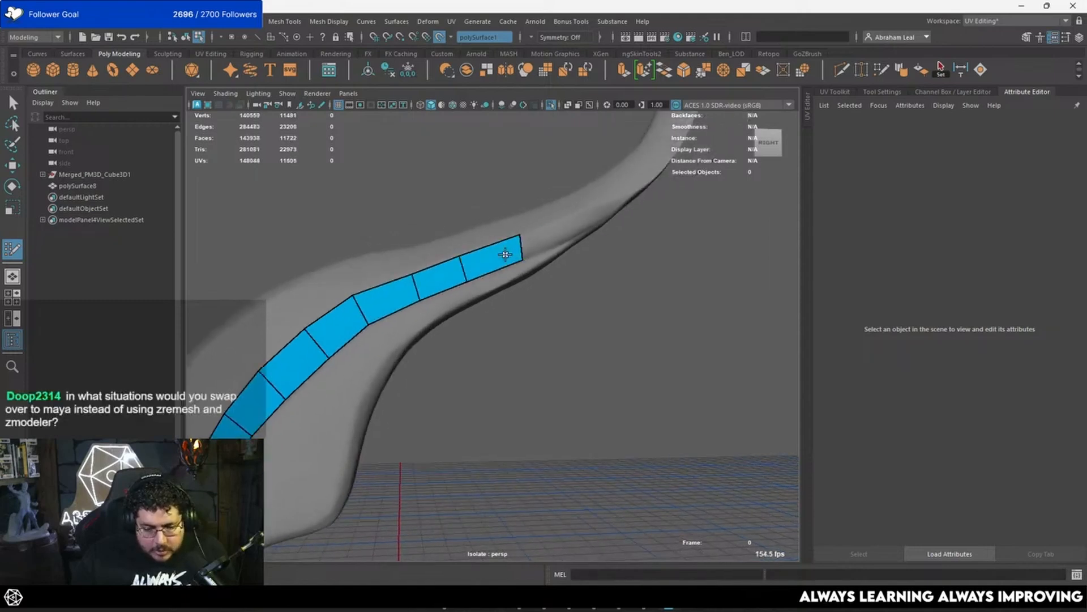
left_click(561, 221)
left_click(547, 236, "shift")
Step: Lengthen the strip with one more quad and turn its end onto the feather's side with another
left_click_drag(548, 236, 466, 224, "alt")
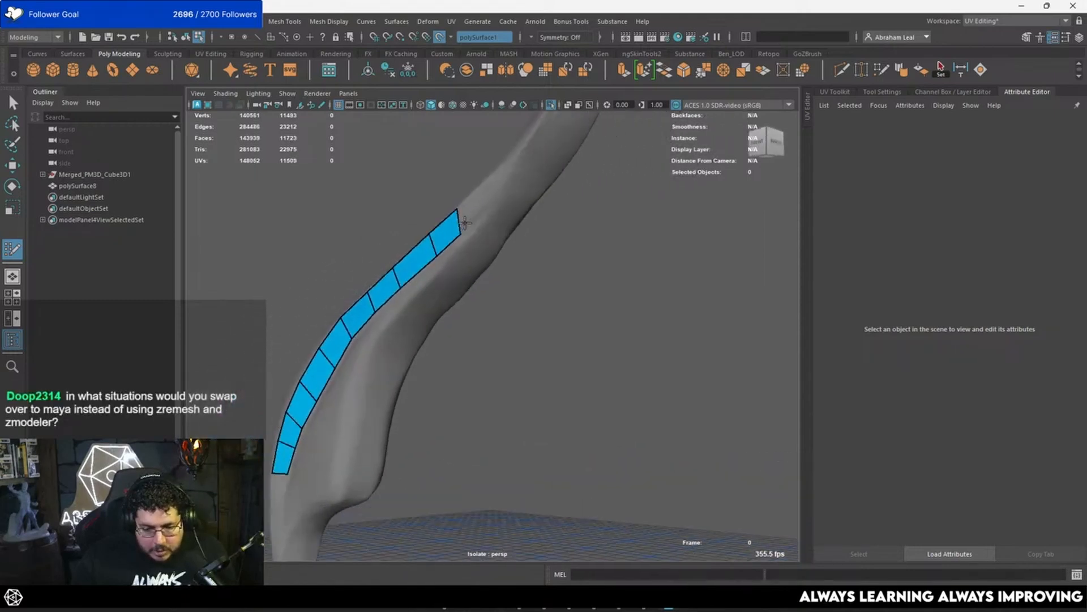
right_click_drag(466, 224, 510, 201, "alt")
middle_click_drag(510, 202, 498, 235, "alt")
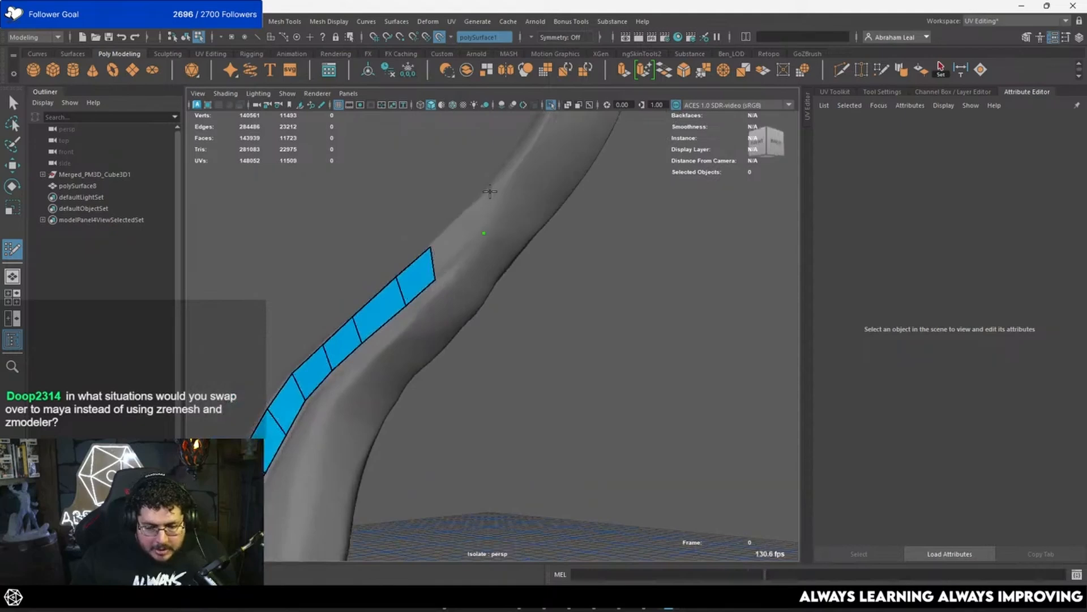
left_click(490, 192)
left_click(470, 226, "shift")
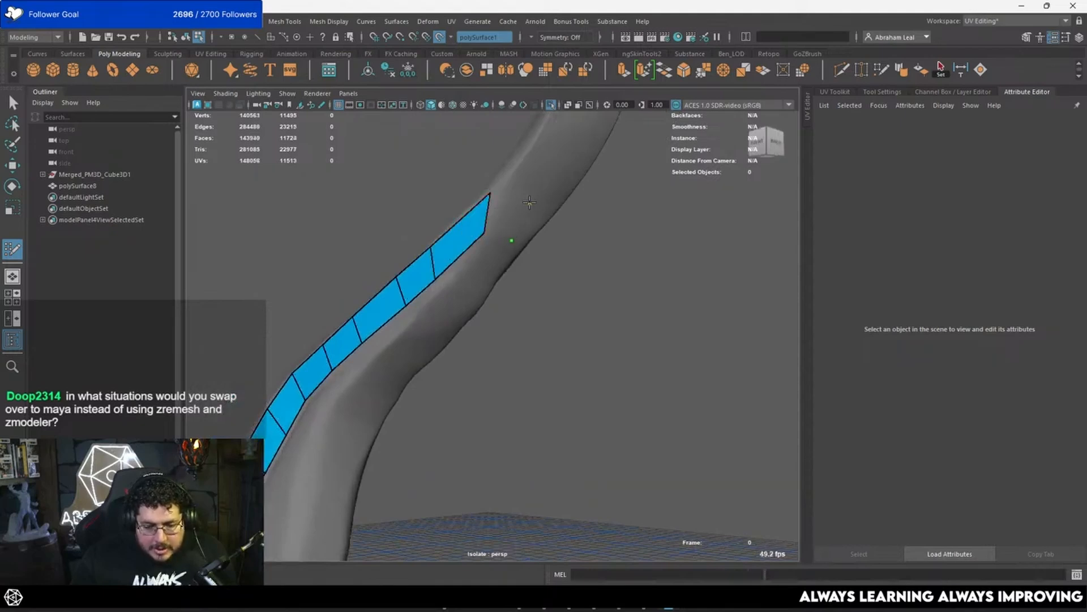
left_click(529, 202)
left_click(512, 214, "shift")
Step: Add two quads above the strip's upper end to carry the topology on toward the feather's tip
mouse_move(512, 214)
left_mouse_down("alt")
mouse_move(594, 243)
mouse_move(509, 235)
mouse_move(484, 260)
left_mouse_up("alt")
mouse_move(534, 224)
left_mouse_down("alt")
mouse_move(444, 296)
mouse_move(503, 281)
left_mouse_up("alt")
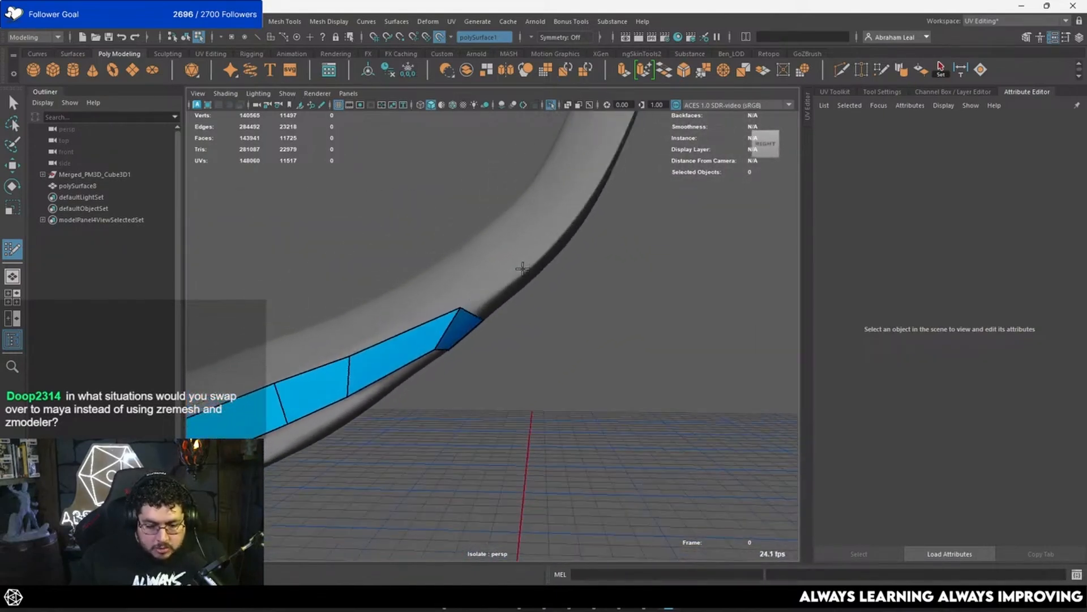
left_click(447, 277)
left_click(481, 282, "shift")
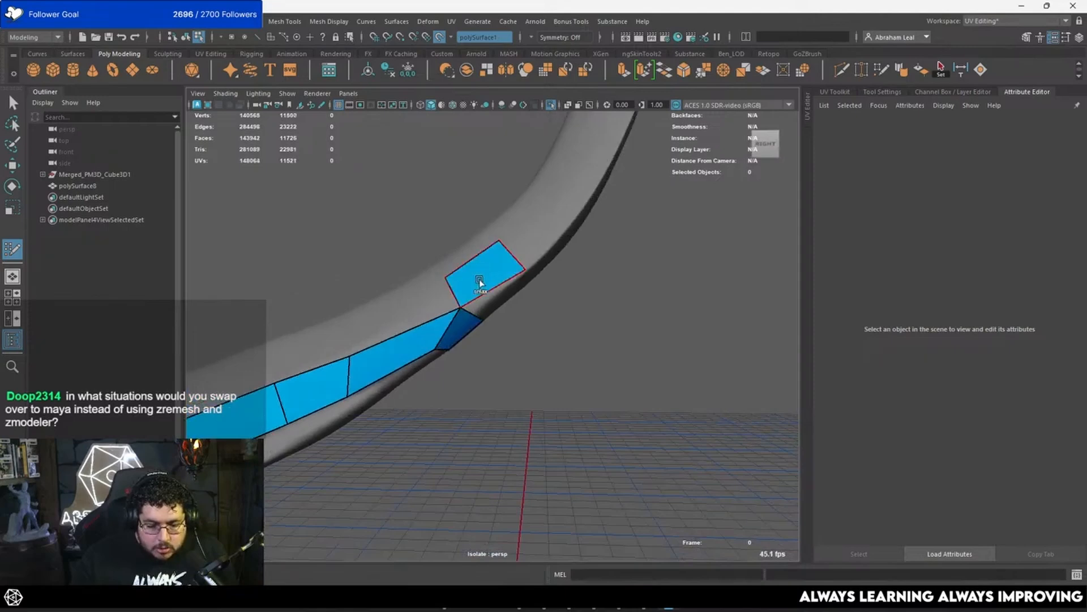
mouse_move(460, 307)
left_mouse_down()
mouse_move(471, 307)
mouse_move(391, 366)
left_mouse_up()
left_click(405, 344, "shift")
mouse_move(381, 406)
left_mouse_down()
mouse_move(407, 389)
mouse_move(359, 366)
mouse_move(444, 311)
mouse_move(498, 294)
mouse_move(462, 360)
mouse_move(474, 368)
mouse_move(445, 297)
left_mouse_up()
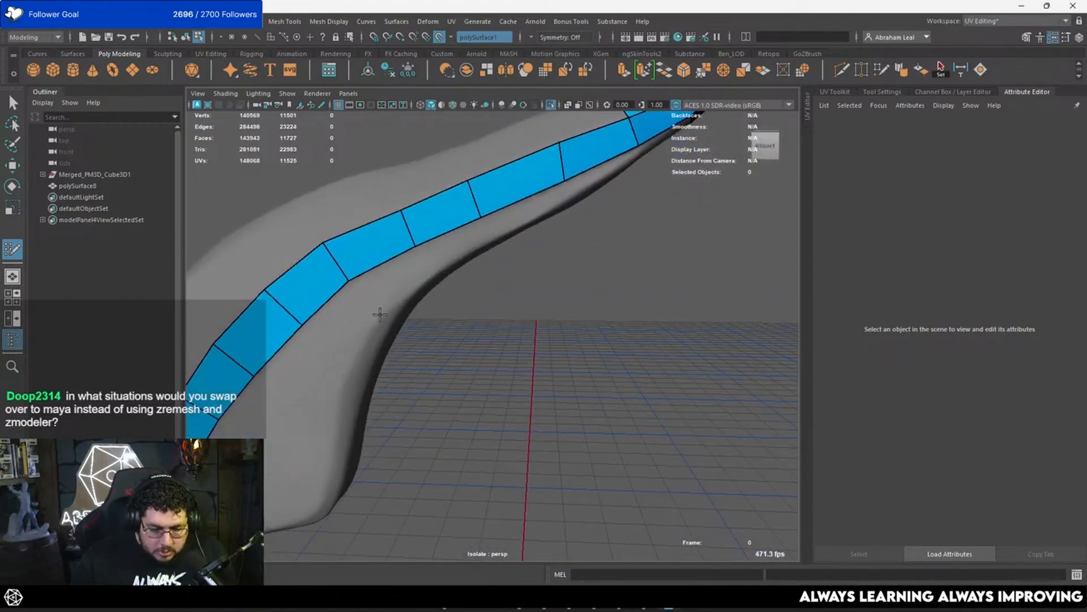
Step: Build a second row of three quads between the crease strip and the feather's lower edge
left_click(380, 315)
left_click(426, 274)
left_click(403, 279, "shift")
left_click(487, 235)
left_click(458, 245, "shift")
middle_click_drag(526, 223, 453, 264, "alt")
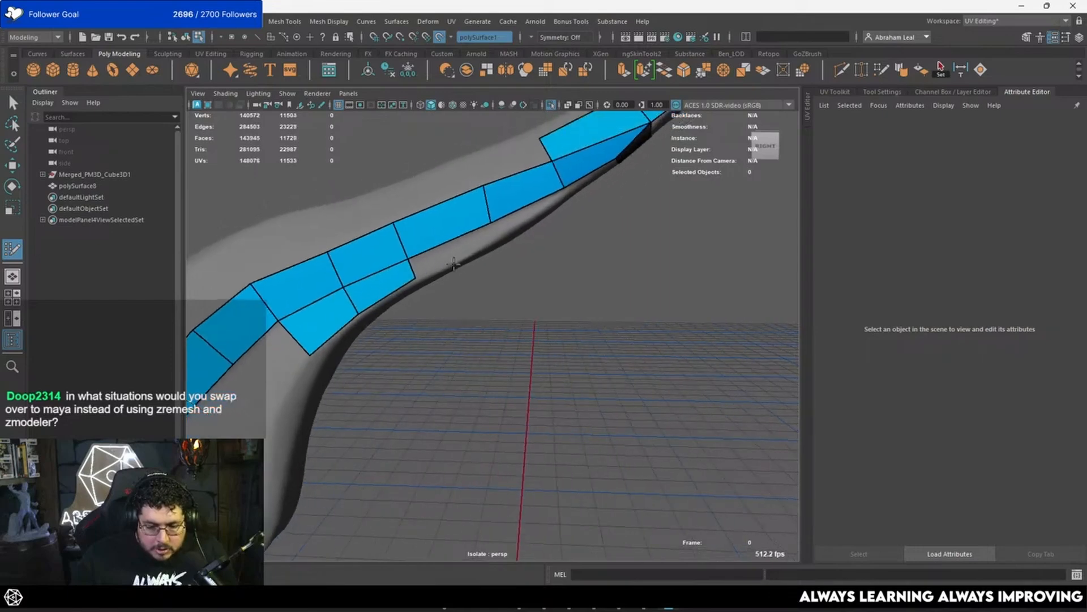
left_click(492, 240)
left_click(457, 256, "shift")
Step: Extend the lower-edge row with two more quads up to the quad on the feather's side
mouse_move(540, 228)
left_mouse_down("alt")
mouse_move(478, 232)
mouse_move(456, 212)
left_mouse_up("alt")
middle_click_drag(456, 213, 441, 267, "alt")
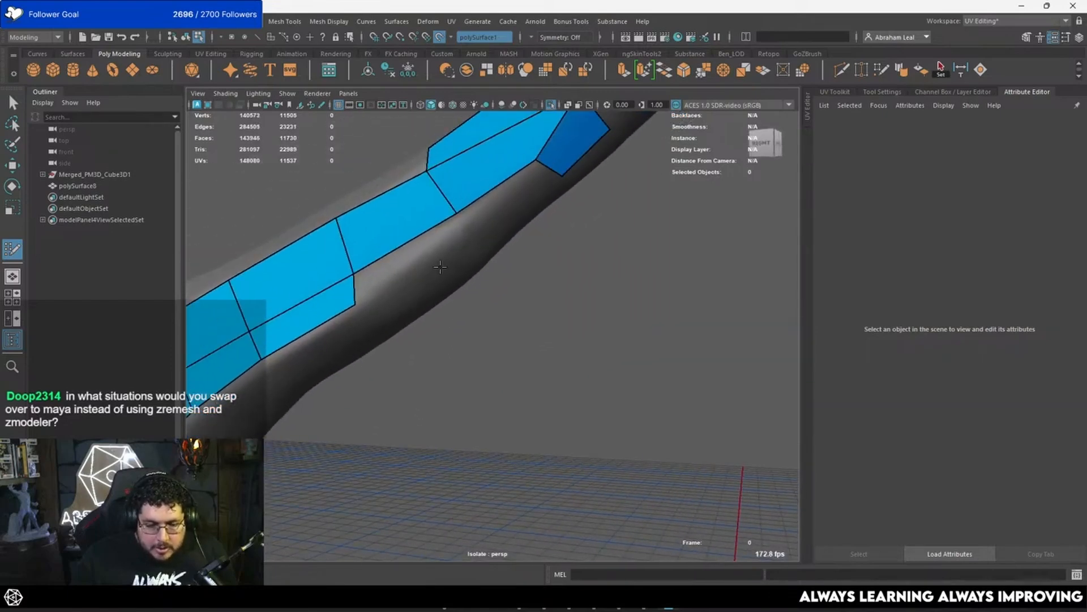
left_click(461, 226)
left_click(435, 240, "shift")
middle_click_drag(462, 215, 413, 280, "alt")
left_click(490, 238)
left_click(456, 254, "shift")
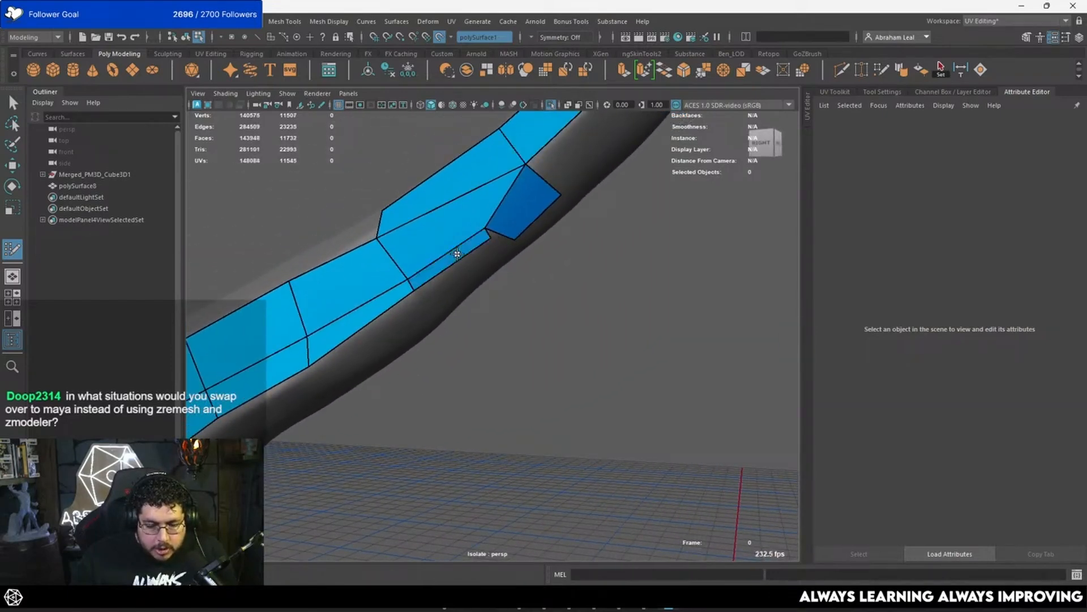
Step: Weld the lower row's end vertex to the side quad and adjust nearby vertices to even out both rows
left_click_drag(488, 237, 481, 232)
key("ctrl+z")
mouse_move(416, 290)
left_mouse_down("alt")
mouse_move(536, 289)
mouse_move(551, 276)
left_mouse_up("alt")
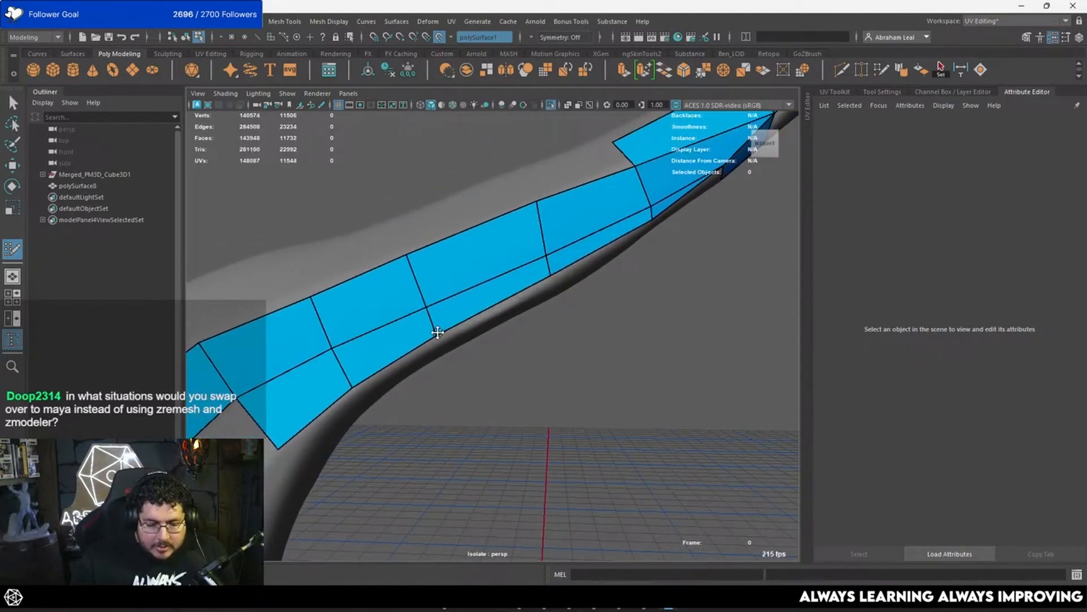
left_click_drag(438, 332, 442, 330)
left_click_drag(552, 274, 554, 277)
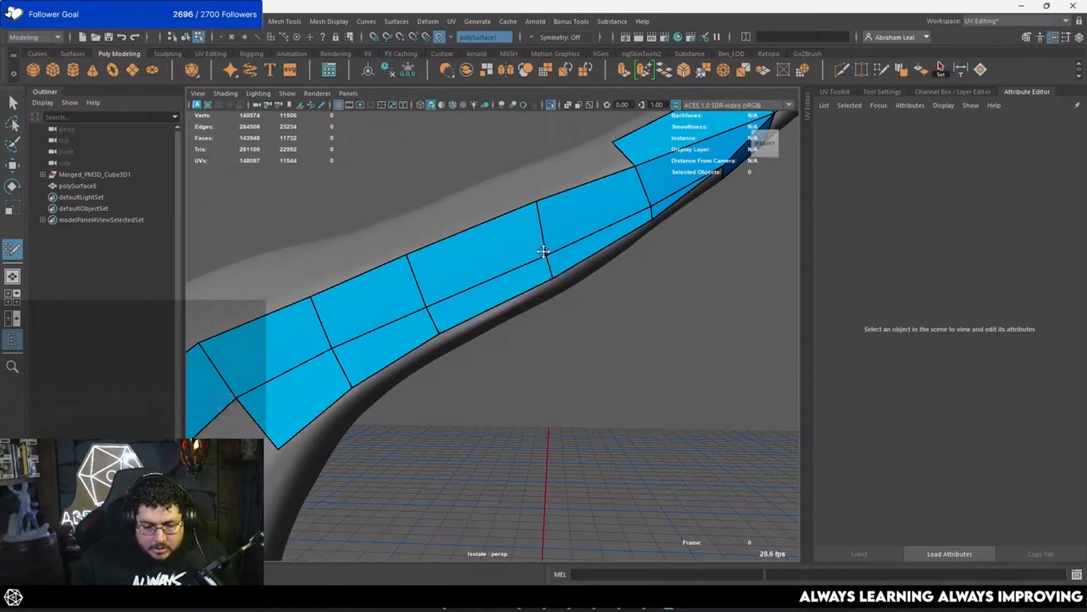
left_click_drag(536, 200, 531, 205)
Step: Start a new row of quads on the feather's upper face, beside the finished edge strip
right_click_drag(526, 203, 456, 201, "alt")
mouse_move(457, 201)
left_mouse_down("alt")
mouse_move(591, 269)
mouse_move(572, 280)
mouse_move(549, 240)
left_mouse_up("alt")
left_click(540, 265)
left_click(589, 269, "shift")
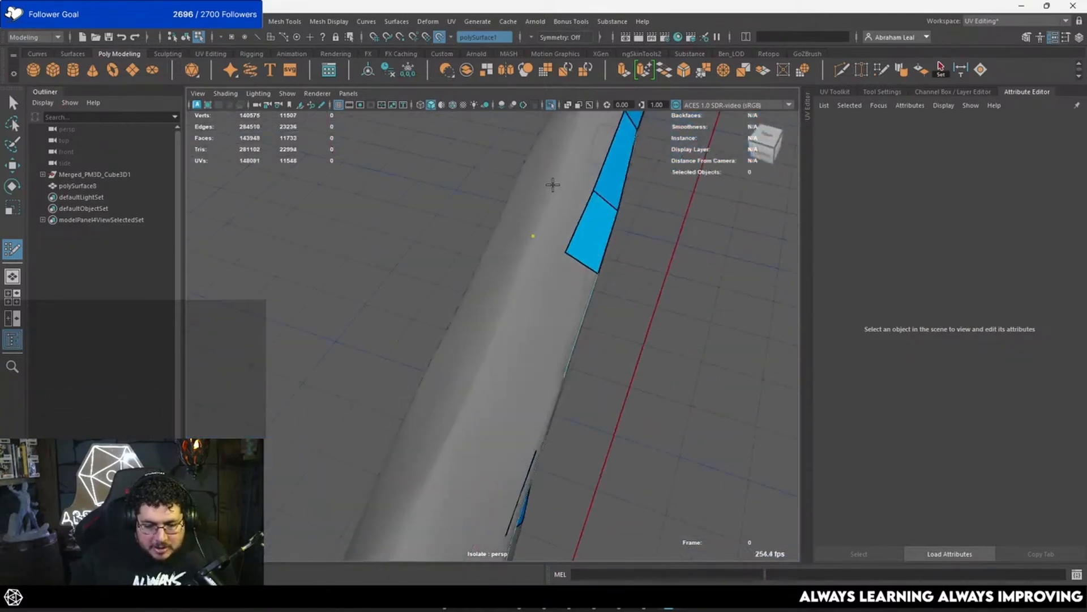
left_click(563, 195, "shift")
left_click_drag(563, 195, 485, 224, "alt")
middle_click_drag(485, 224, 283, 260, "alt")
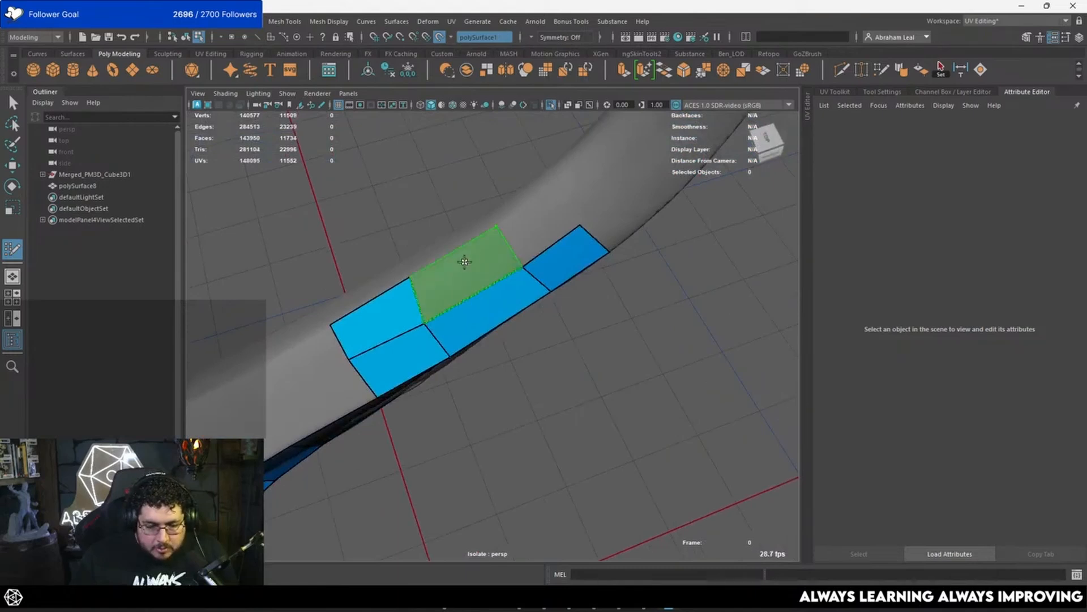
Step: Add a parallel second row of quads on the upper face and extend both rows toward the feather's bend
left_click(464, 261, "shift")
middle_click_drag(468, 258, 453, 296, "alt")
left_click(527, 258, "shift")
left_click_drag(527, 257, 501, 269, "alt")
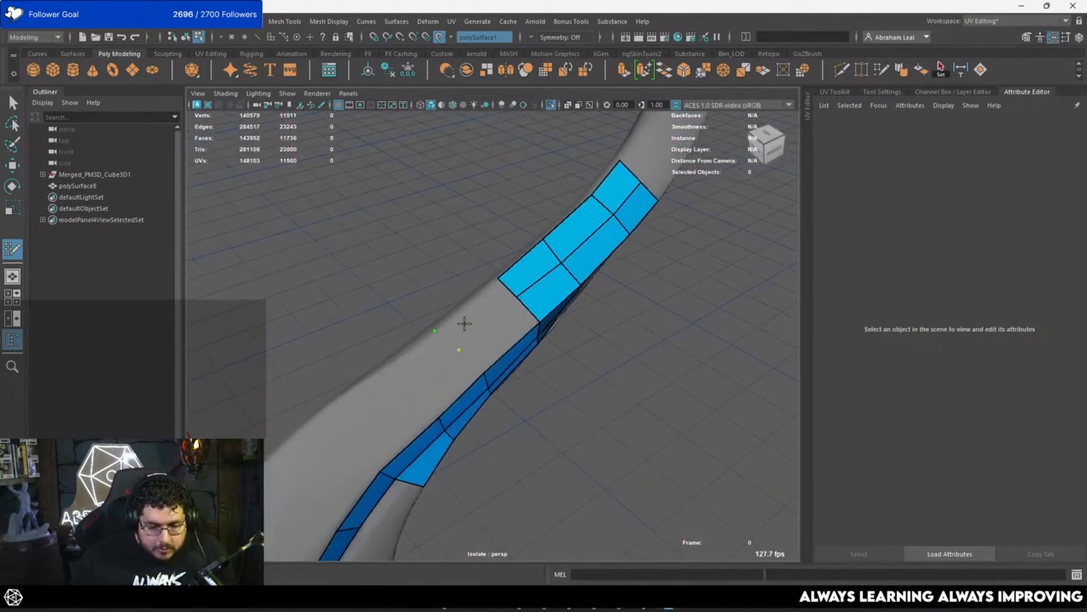
left_click(486, 334, "shift")
mouse_move(486, 334)
left_mouse_down("alt")
mouse_move(515, 241)
mouse_move(451, 279)
mouse_move(516, 276)
left_mouse_up("alt")
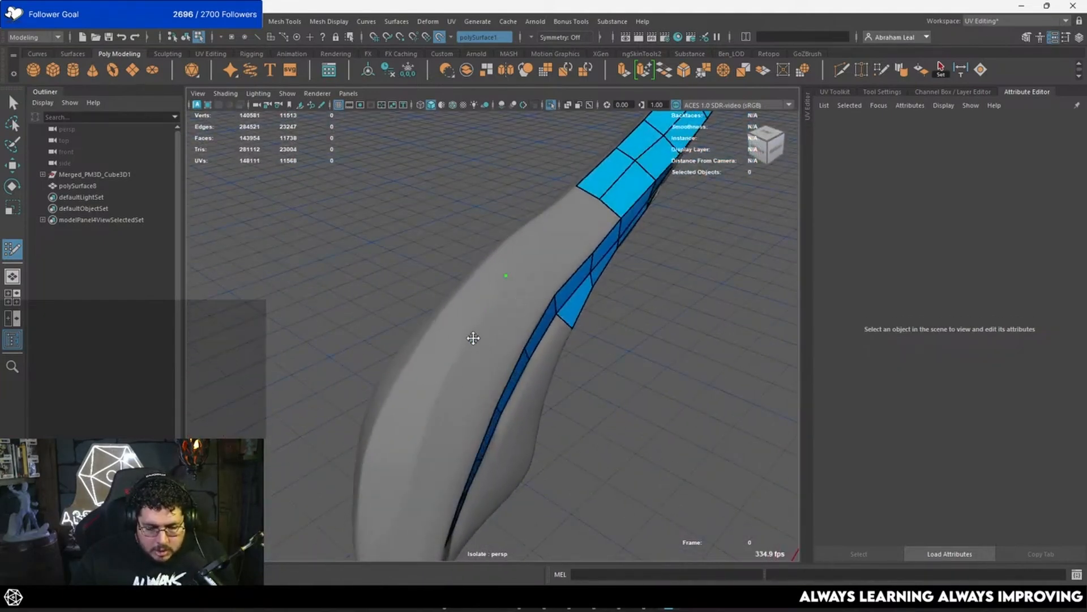
Step: Build a quad beside the side strip at the bend, undo the misshapen outer face, and place narrower outer faces next to it
left_click_drag(523, 315, 532, 348, "alt")
left_click_drag(530, 312, 551, 289, "alt")
left_click(491, 302, "shift")
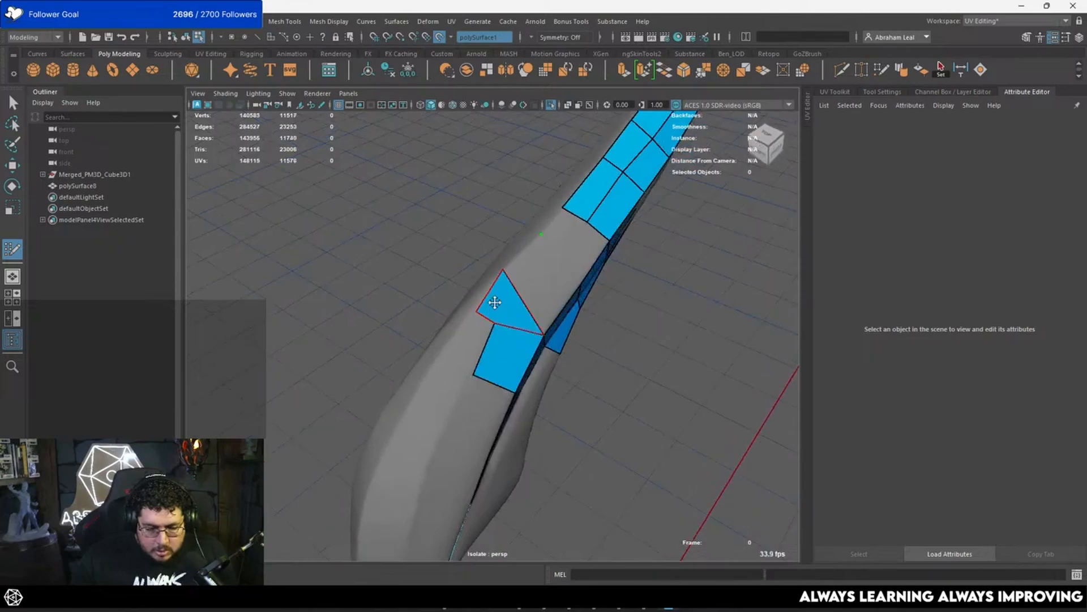
key("ctrl+z")
left_click(497, 300, "shift")
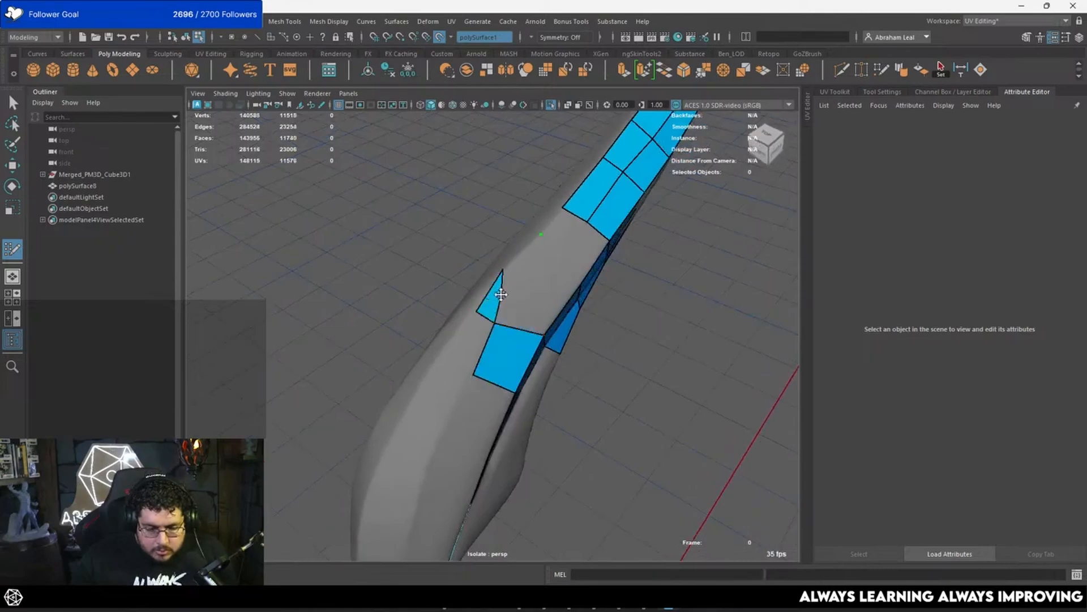
left_click_drag(486, 330, 464, 324, "alt")
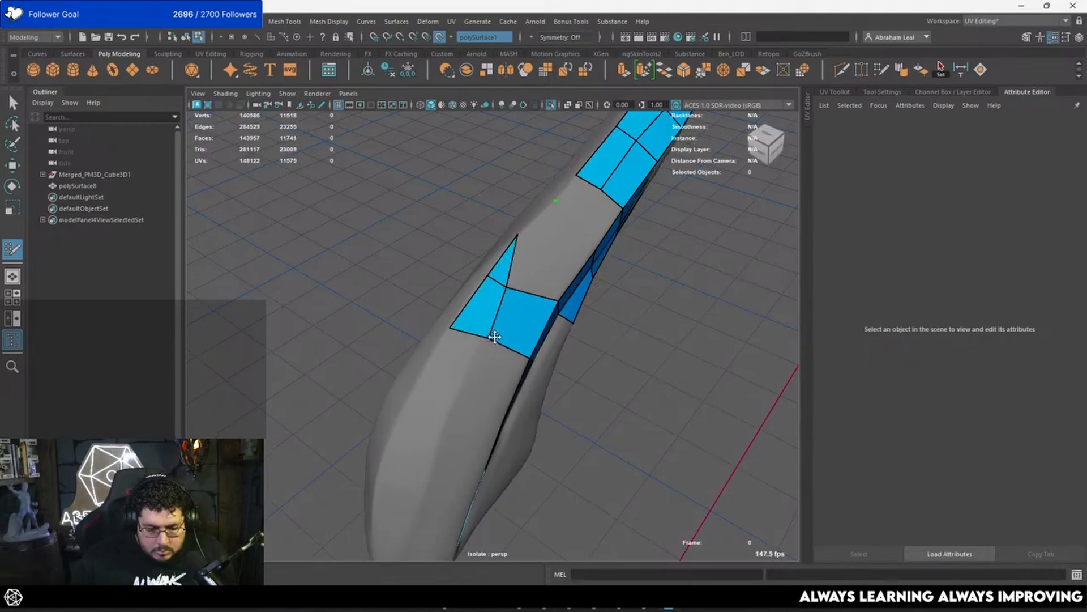
Step: Continue the outer row down around the bend with four more faces, ending in a point, and adjust an inner vertex
mouse_move(485, 340)
left_mouse_down("alt")
mouse_move(498, 267)
mouse_move(426, 258)
mouse_move(466, 259)
mouse_move(409, 267)
mouse_move(424, 289)
mouse_move(401, 301)
mouse_move(498, 311)
mouse_move(517, 334)
mouse_move(512, 357)
mouse_move(461, 308)
left_mouse_up("alt")
left_click(461, 252, "shift")
left_click(458, 267, "shift")
left_click(447, 243, "shift")
left_click(529, 311, "shift")
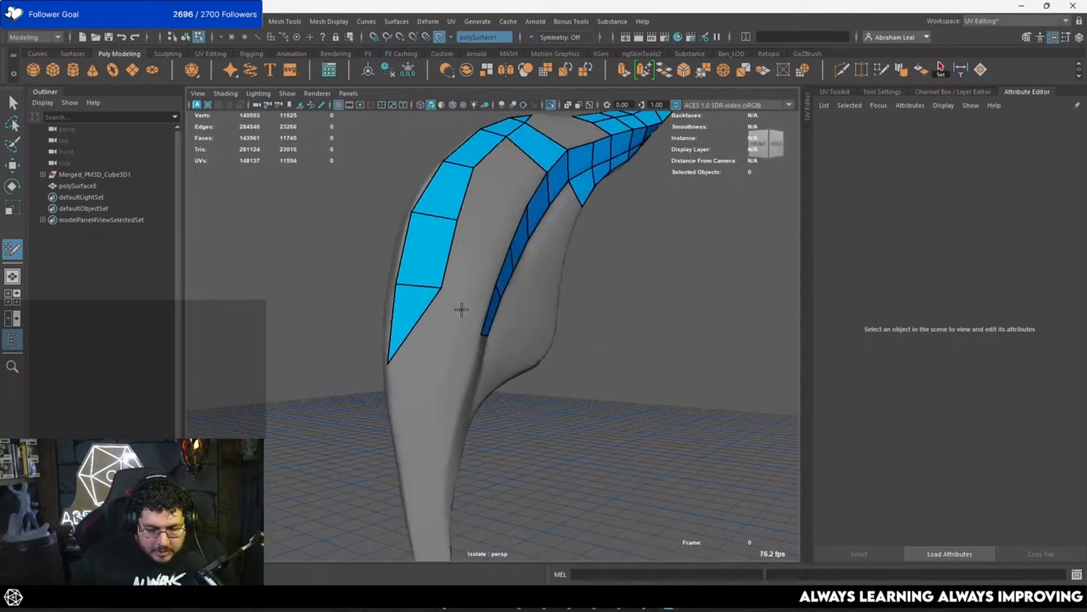
left_click_drag(457, 218, 469, 243, "alt")
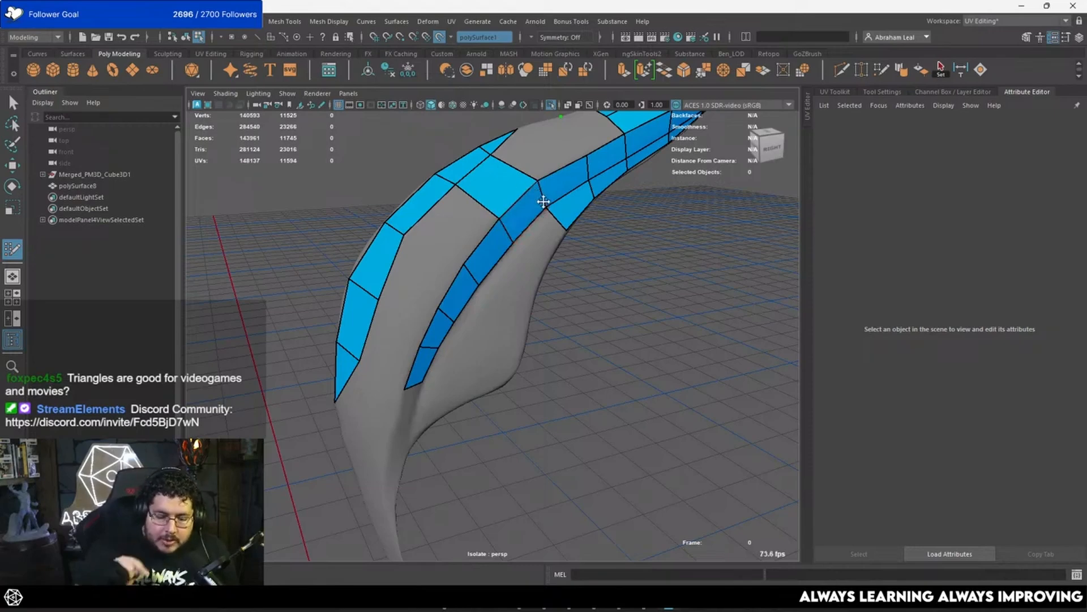
Step: Extend the two upper-face rows with one more quad each toward the quads at the bend
left_click_drag(544, 166, 522, 232, "alt")
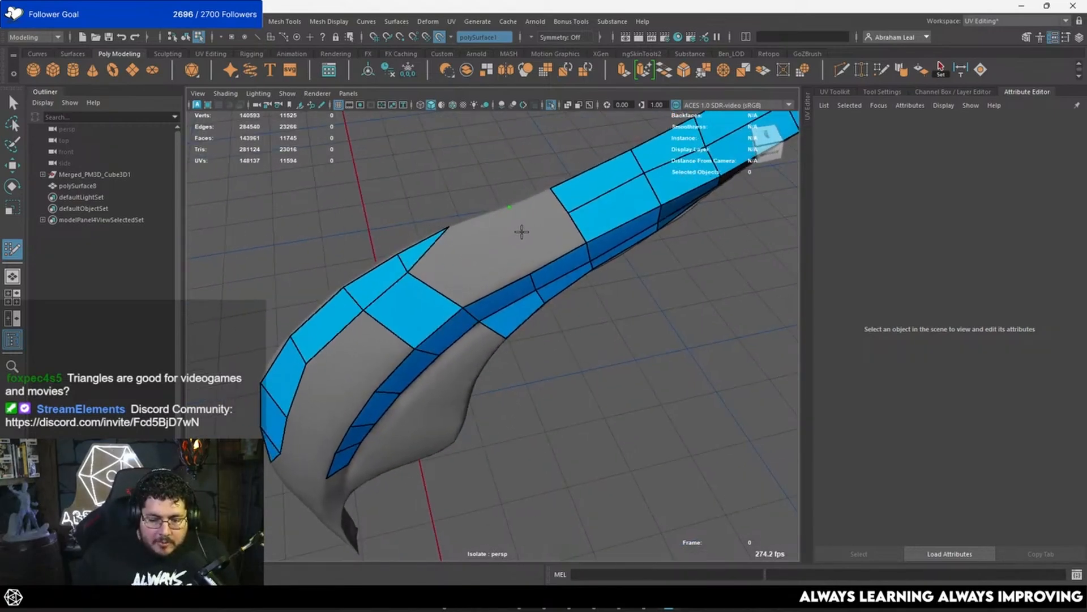
left_click(546, 243, "shift")
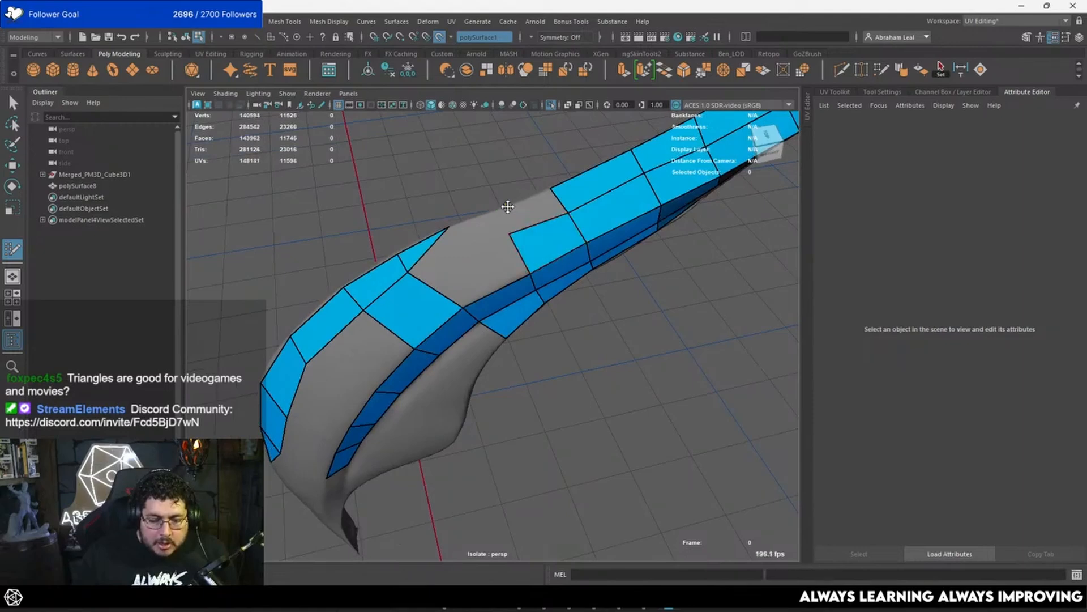
left_click(514, 207, "shift")
mouse_move(497, 234)
left_mouse_down("alt")
mouse_move(515, 226)
mouse_move(517, 236)
left_mouse_up("alt")
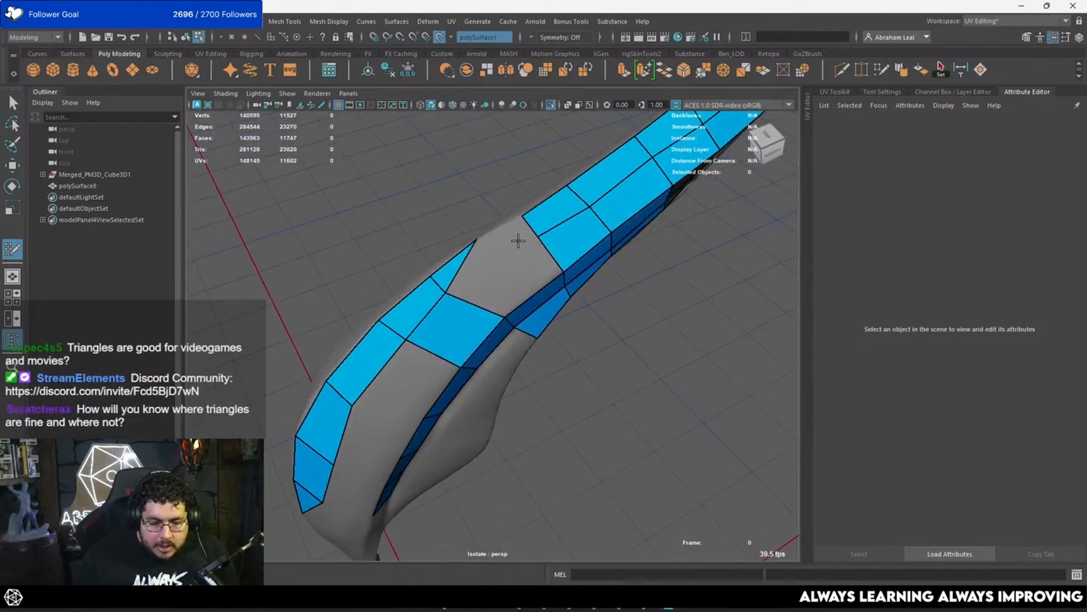
left_click(484, 286, "shift")
Step: Add two more faces around the bend and reposition vertices to even out the outer row's spacing
left_click_drag(484, 286, 403, 250, "alt")
left_click_drag(352, 215, 353, 224)
left_click(324, 308, "ctrl")
mouse_move(318, 270)
left_mouse_down()
mouse_move(328, 250)
mouse_move(465, 316)
mouse_move(494, 348)
left_mouse_up()
left_click_drag(506, 287, 509, 288)
left_click_drag(527, 217, 422, 308, "alt")
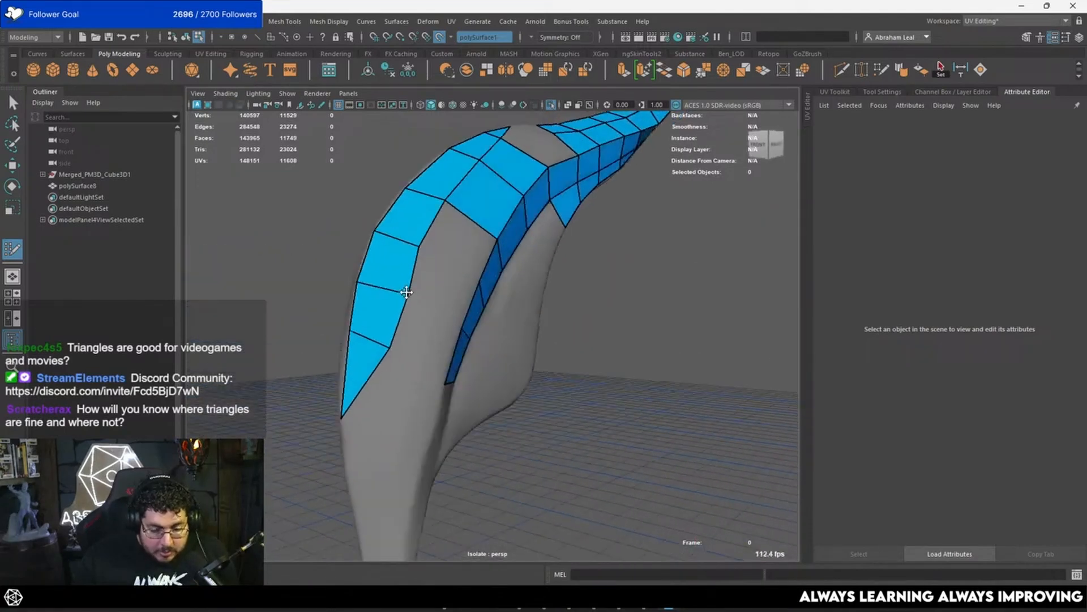
Step: Smooth the outer row's inner edge and fill the space to the side strip with three quads
left_click_drag(392, 353, 388, 340)
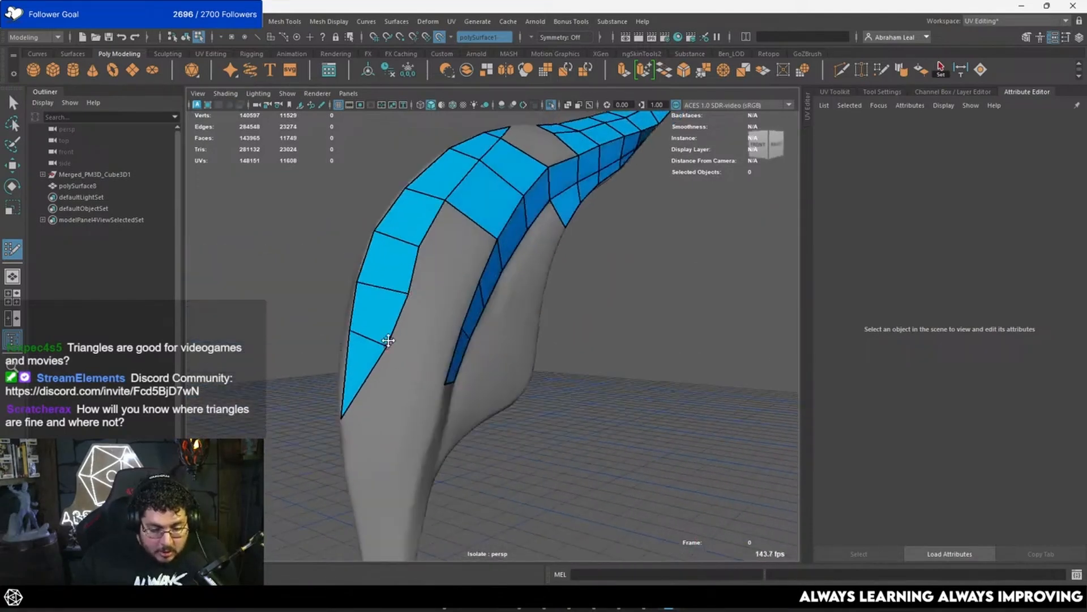
mouse_move(418, 249)
left_mouse_down("alt")
mouse_move(527, 255)
mouse_move(394, 260)
left_mouse_up("alt")
left_click(421, 244, "shift")
left_click(389, 261, "shift")
left_click(370, 303, "shift")
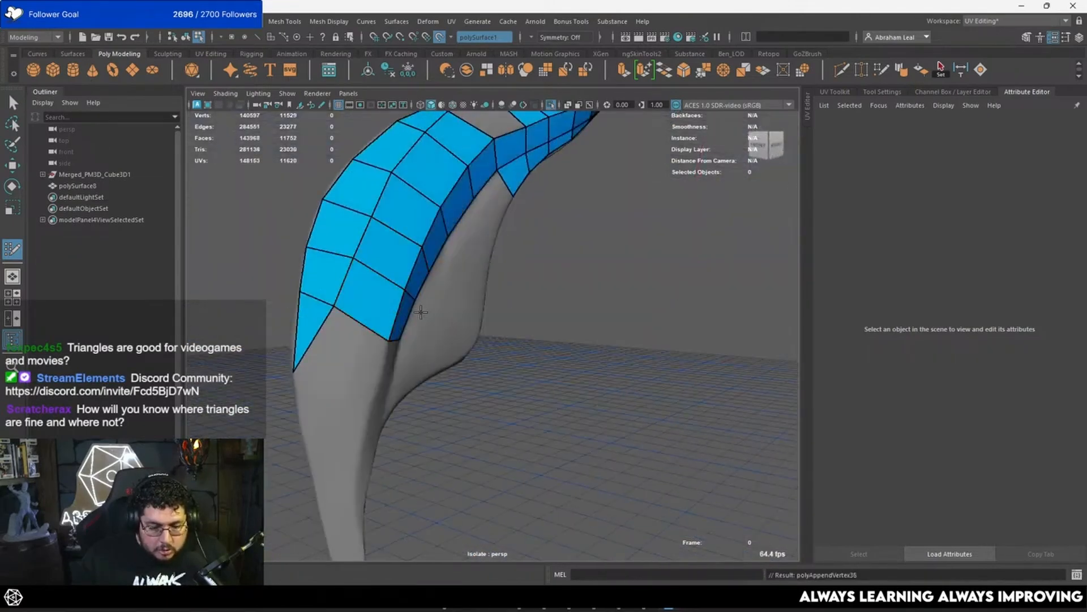
Step: Close the upper-face gap between the two rows and the bend with quads and a triangle, and even out nearby vertices
mouse_move(421, 311)
left_mouse_down("alt")
mouse_move(451, 198)
mouse_move(461, 311)
mouse_move(488, 261)
mouse_move(485, 279)
mouse_move(566, 289)
mouse_move(510, 261)
mouse_move(396, 237)
mouse_move(406, 231)
mouse_move(420, 272)
mouse_move(476, 273)
mouse_move(498, 255)
left_mouse_up("alt")
left_click(408, 220, "ctrl")
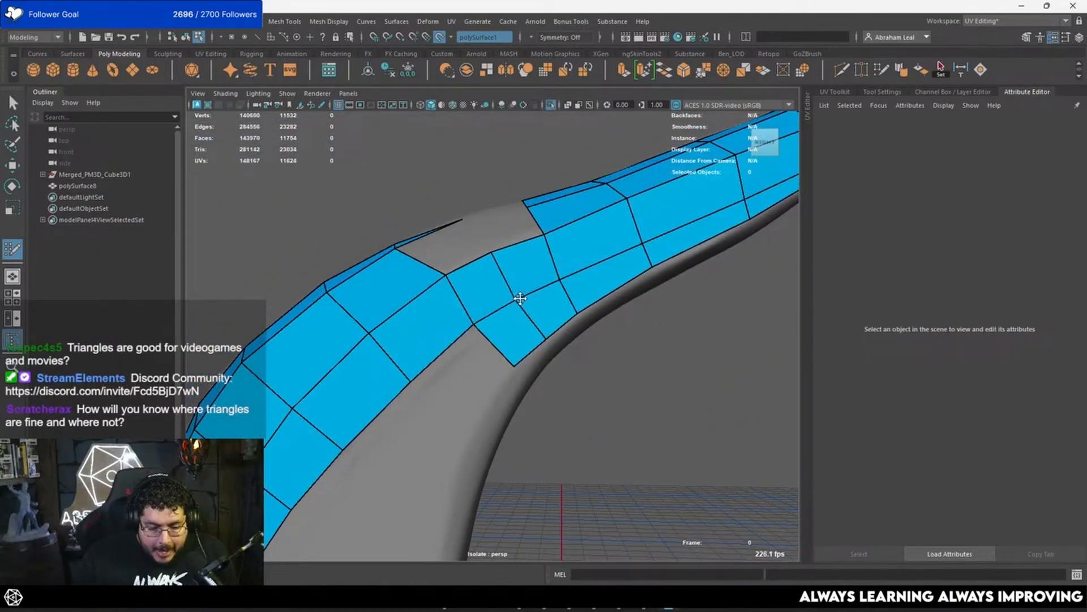
mouse_move(537, 330)
left_mouse_down("alt")
mouse_move(516, 289)
mouse_move(525, 308)
mouse_move(576, 304)
left_mouse_up("alt")
left_click(524, 334)
left_click(559, 337, "shift")
left_click(495, 371, "shift")
left_click(530, 304, "shift")
left_click(522, 318, "shift")
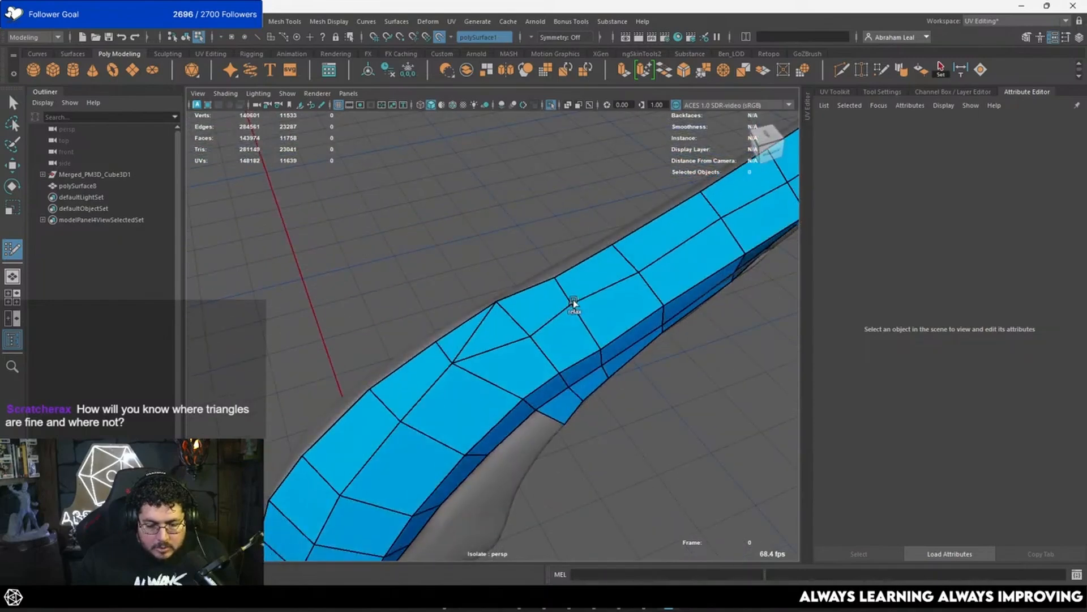
left_click_drag(672, 269, 571, 264, "alt")
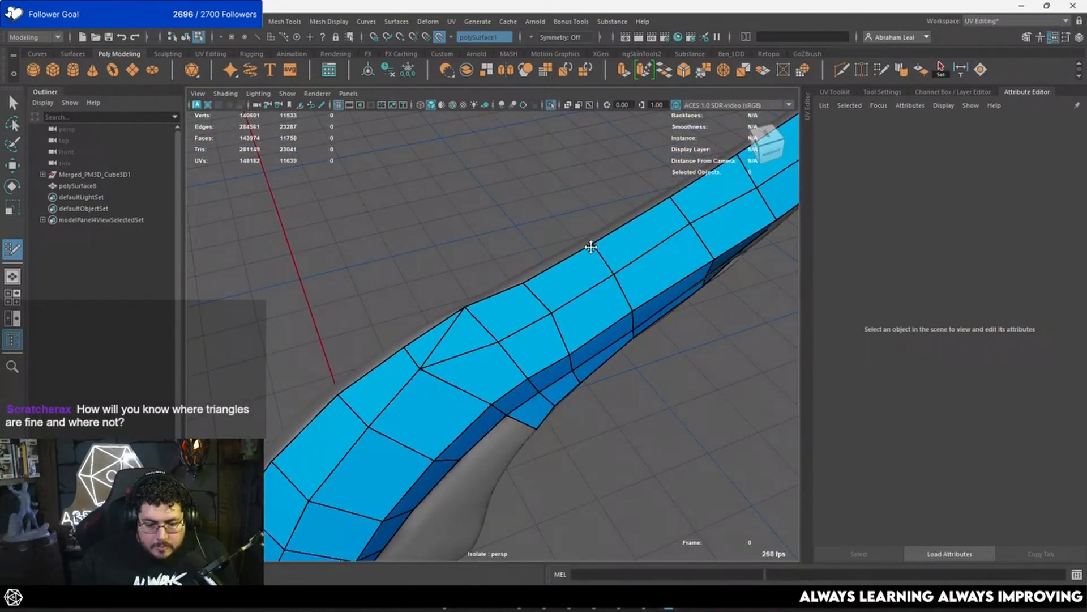
Step: Extend the side strip with three quads toward the feather's narrow lower end and align their vertices with the form
left_click_drag(636, 279, 450, 327, "alt")
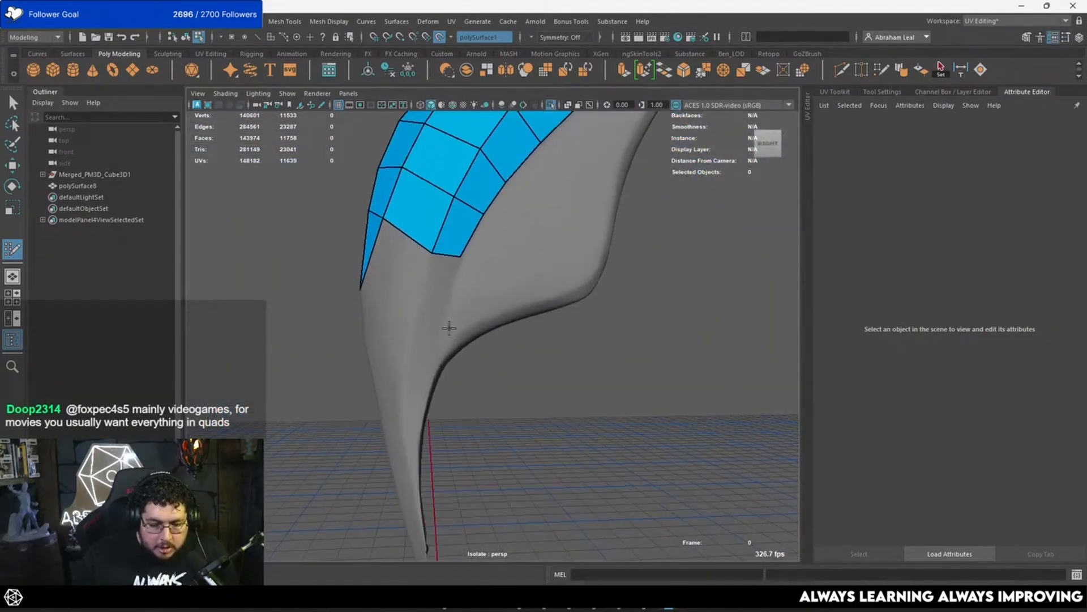
left_click(415, 308)
left_click(437, 286, "shift")
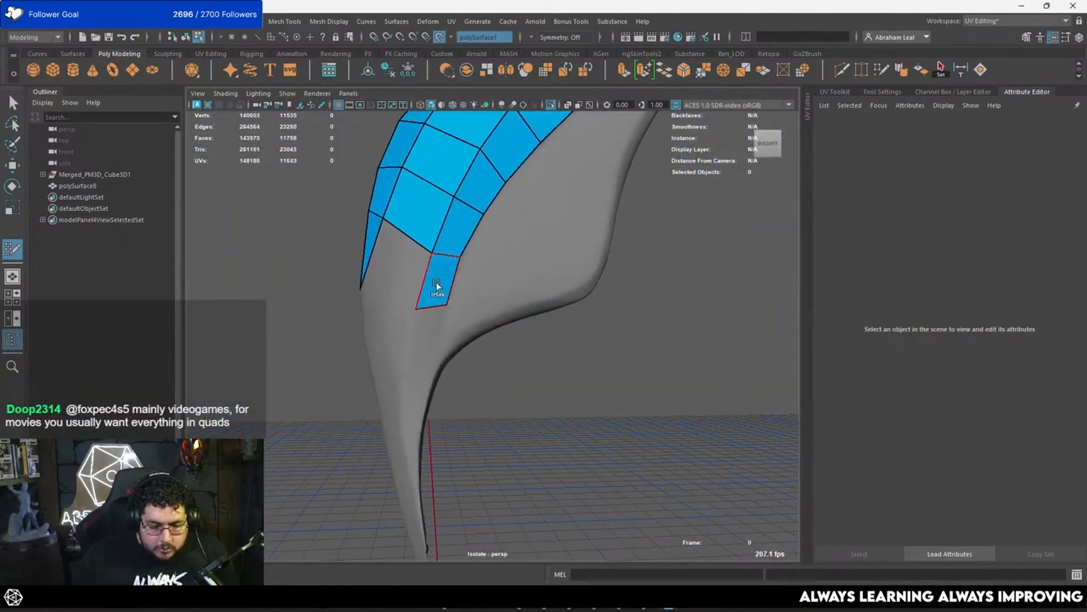
left_click(432, 340, "shift")
left_click_drag(432, 340, 407, 342, "alt")
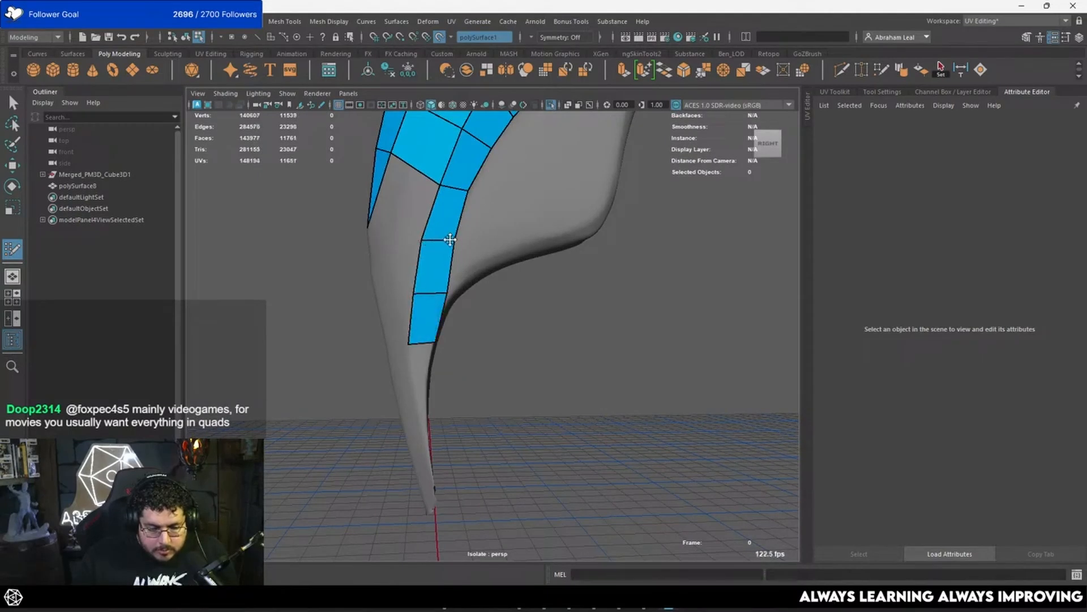
left_click_drag(449, 240, 448, 247)
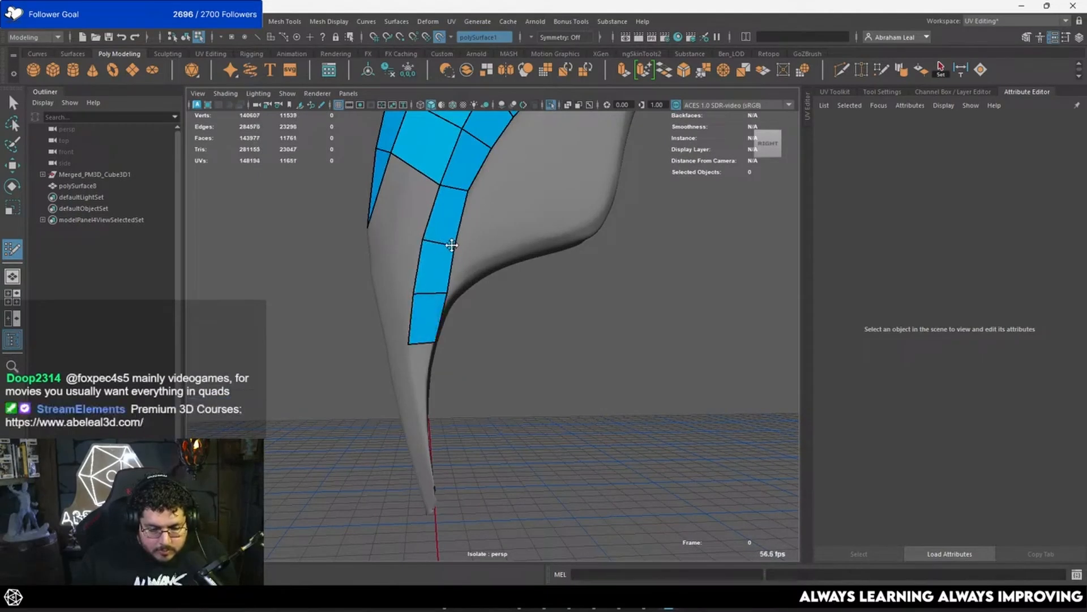
left_click_drag(445, 284, 384, 315, "alt")
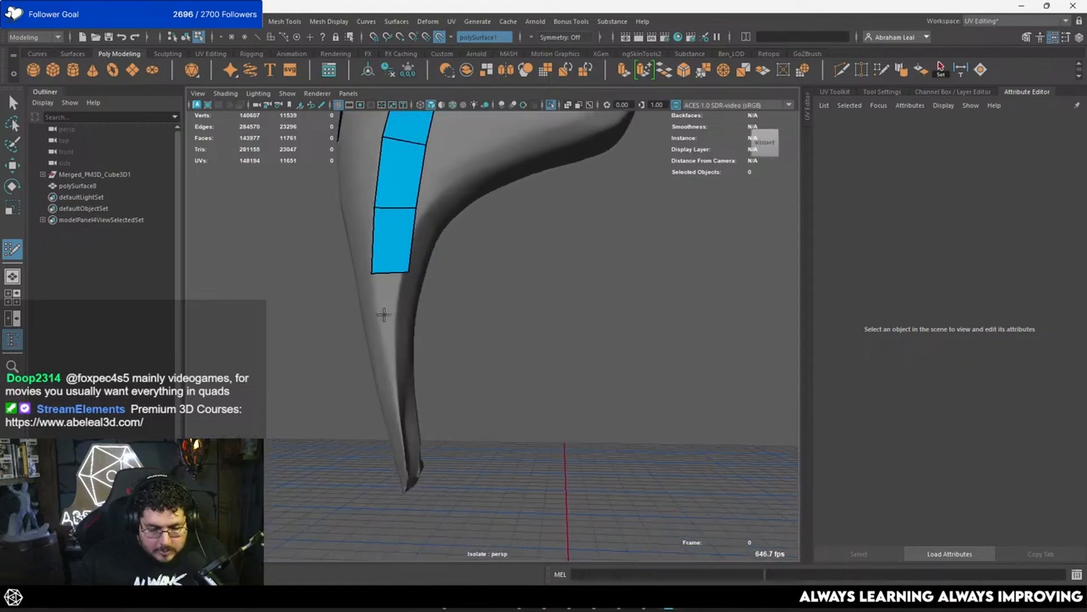
Step: Continue the side strip with two tapering faces and pull their vertices down toward the feather's lower tip
left_click(393, 322)
left_click(385, 299, "shift")
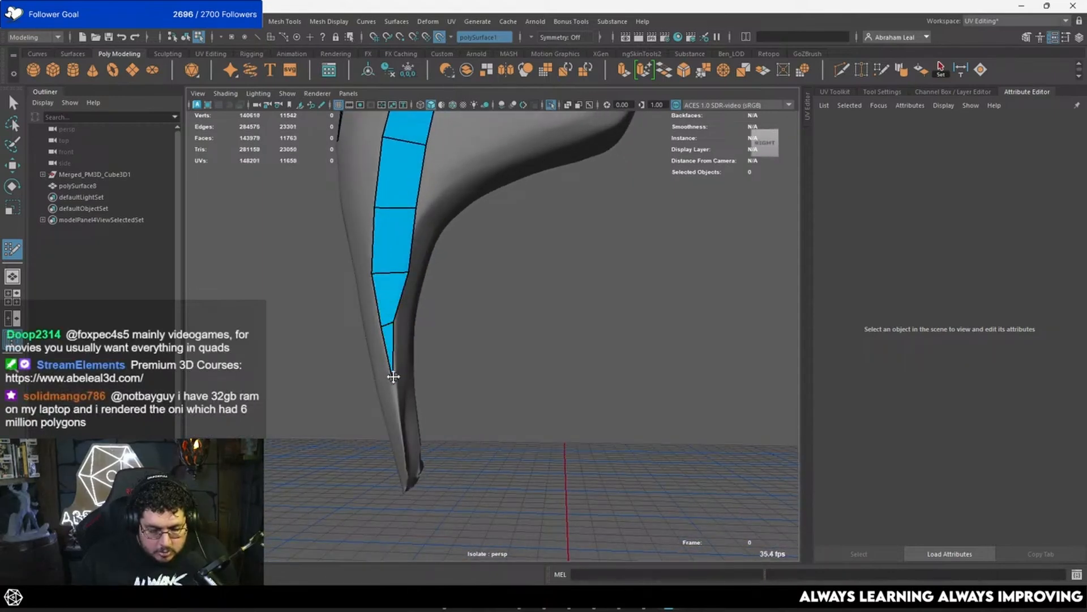
left_click_drag(394, 395, 396, 401)
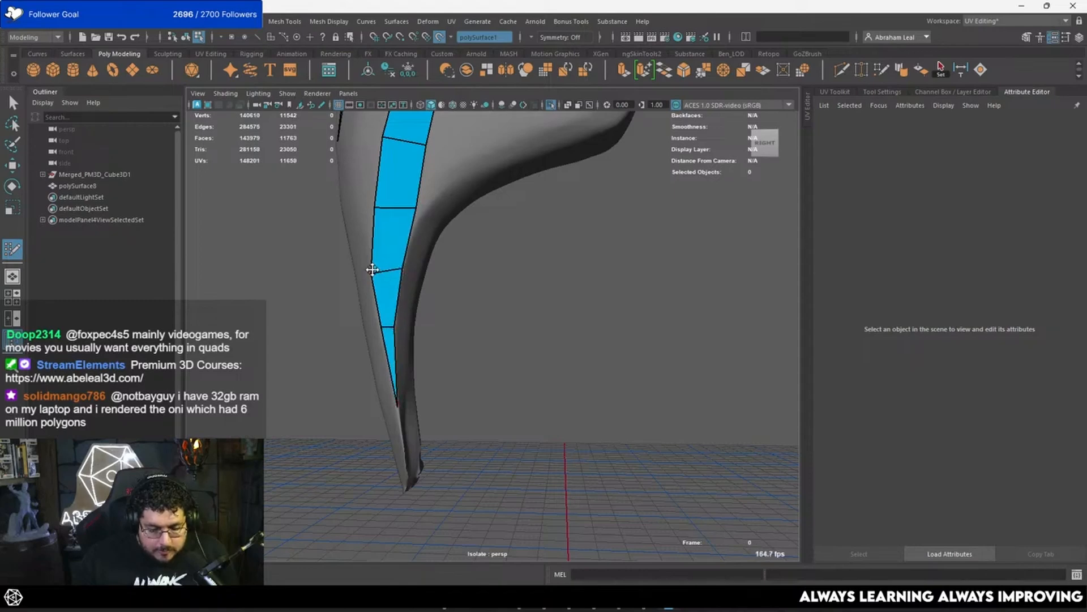
left_click_drag(371, 262, 445, 280, "alt")
Step: Build a column of three quads on the front face beside the tapering side strip
left_click(448, 326)
left_click(459, 296, "shift")
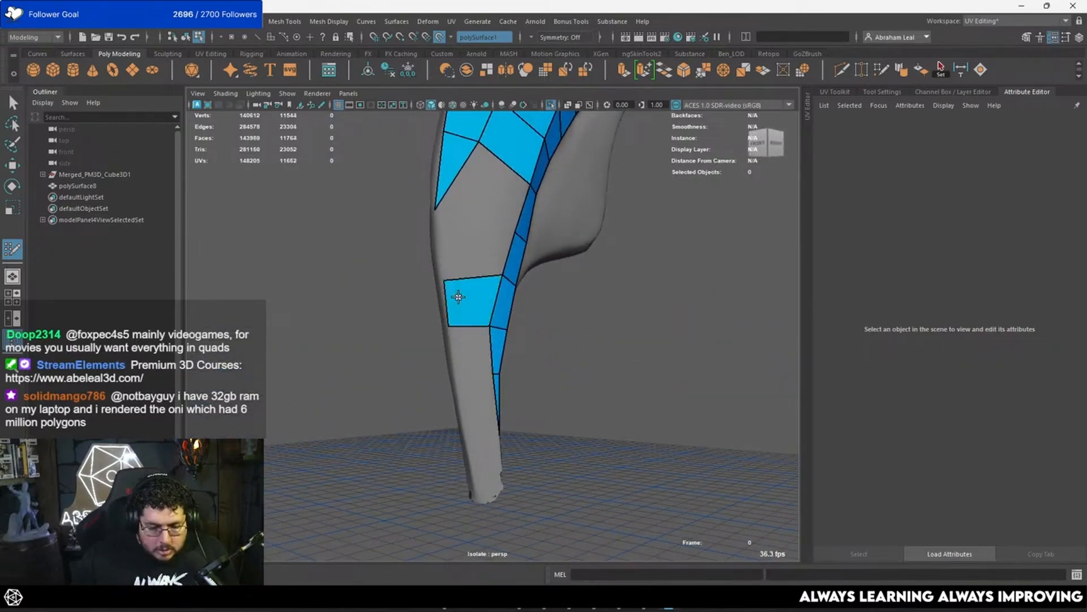
left_click(464, 358, "shift")
mouse_move(465, 358)
left_mouse_down("alt")
mouse_move(445, 387)
mouse_move(481, 375)
mouse_move(467, 354)
left_mouse_up("alt")
left_click(446, 404)
left_click(454, 381, "shift")
Step: Join the lower column to the upper rows with two quads and even out the vertices along the side strip
mouse_move(448, 299)
left_mouse_down("alt")
mouse_move(422, 288)
mouse_move(415, 268)
mouse_move(446, 248)
left_mouse_up("alt")
left_click(456, 221, "shift")
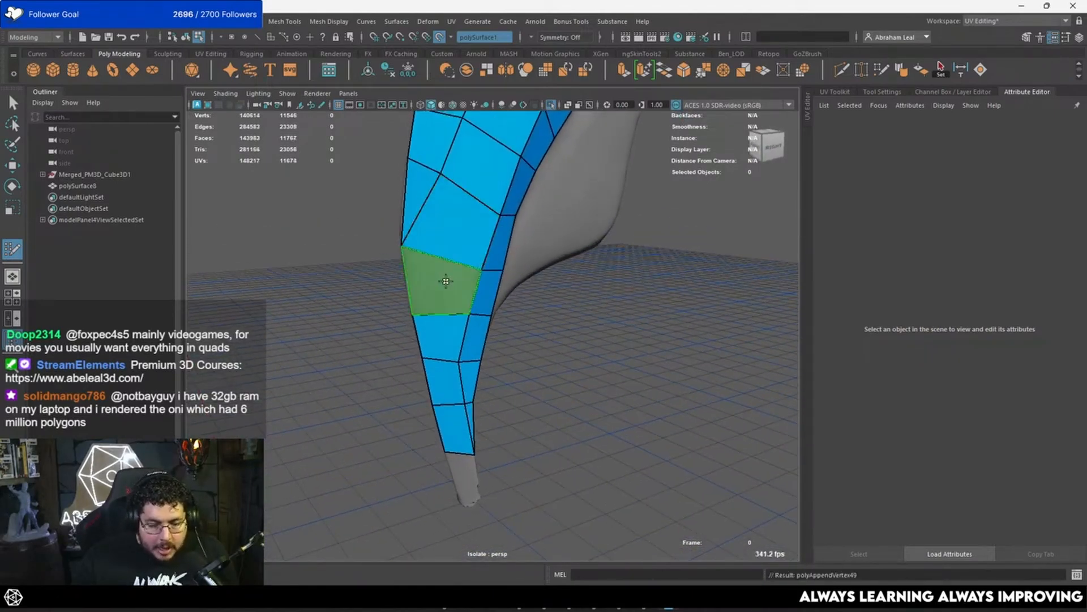
left_click(447, 282, "shift")
mouse_move(471, 317)
left_mouse_down("alt")
mouse_move(459, 277)
mouse_move(437, 260)
left_mouse_up("alt")
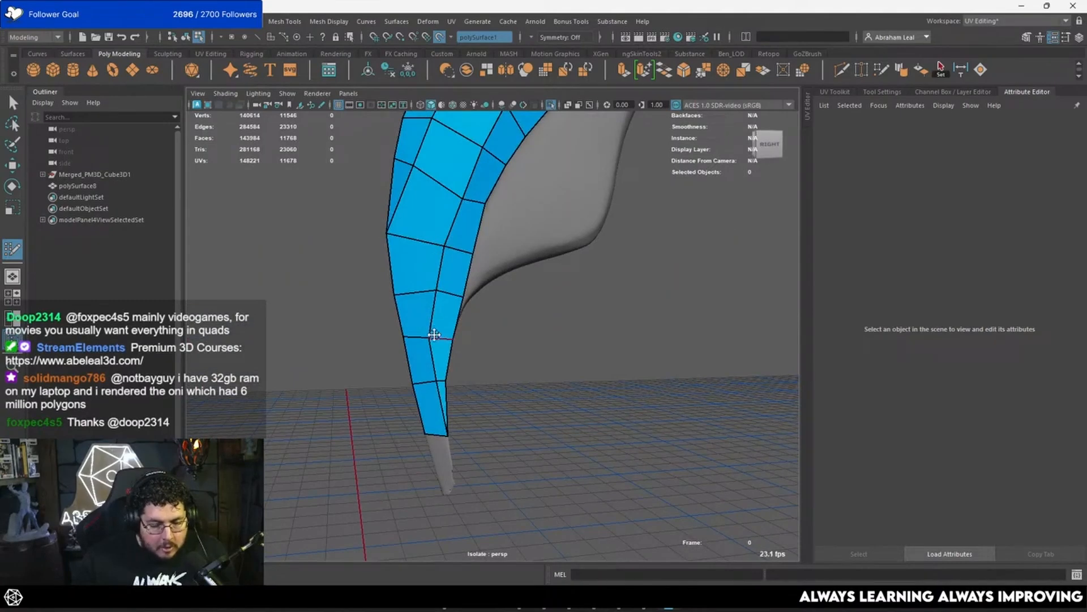
mouse_move(437, 337)
left_mouse_down("alt")
mouse_move(418, 331)
mouse_move(442, 295)
mouse_move(424, 296)
mouse_move(452, 338)
mouse_move(446, 393)
left_mouse_up("alt")
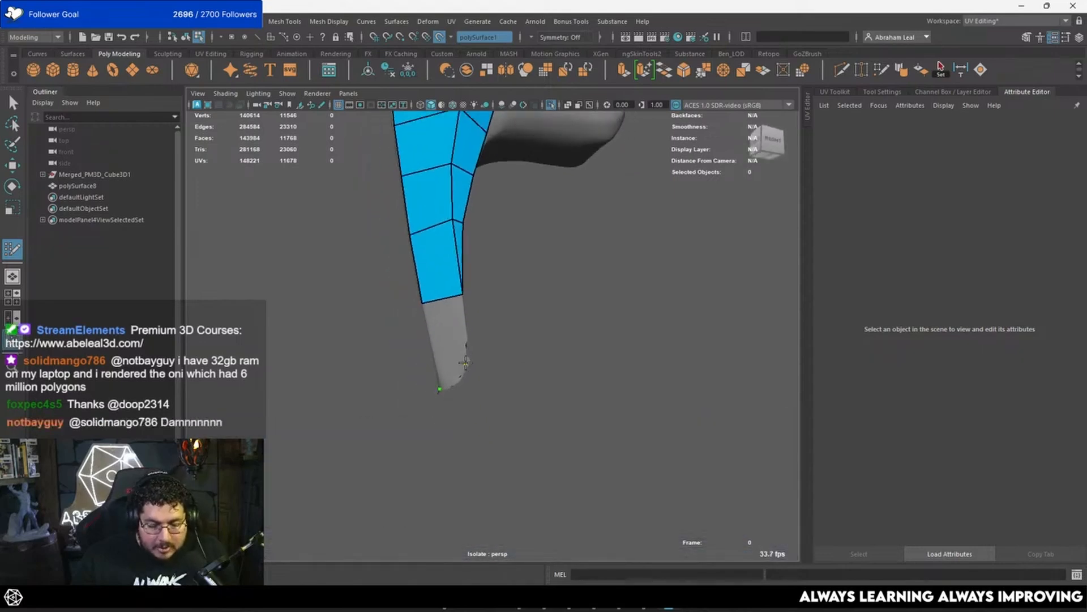
Step: Add one more quad at the feather's lower tip and undo the stray edits made around it
mouse_move(454, 351)
left_mouse_down("alt")
mouse_move(371, 345)
mouse_move(439, 272)
mouse_move(521, 318)
mouse_move(456, 368)
mouse_move(447, 311)
mouse_move(423, 374)
mouse_move(420, 328)
mouse_move(447, 305)
mouse_move(427, 289)
mouse_move(422, 398)
mouse_move(585, 339)
mouse_move(594, 396)
mouse_move(522, 375)
mouse_move(479, 391)
mouse_move(485, 333)
left_mouse_up("alt")
key("ctrl+z")
key("ctrl+z")
key("ctrl+z")
scroll(438, 343, "up", 5)
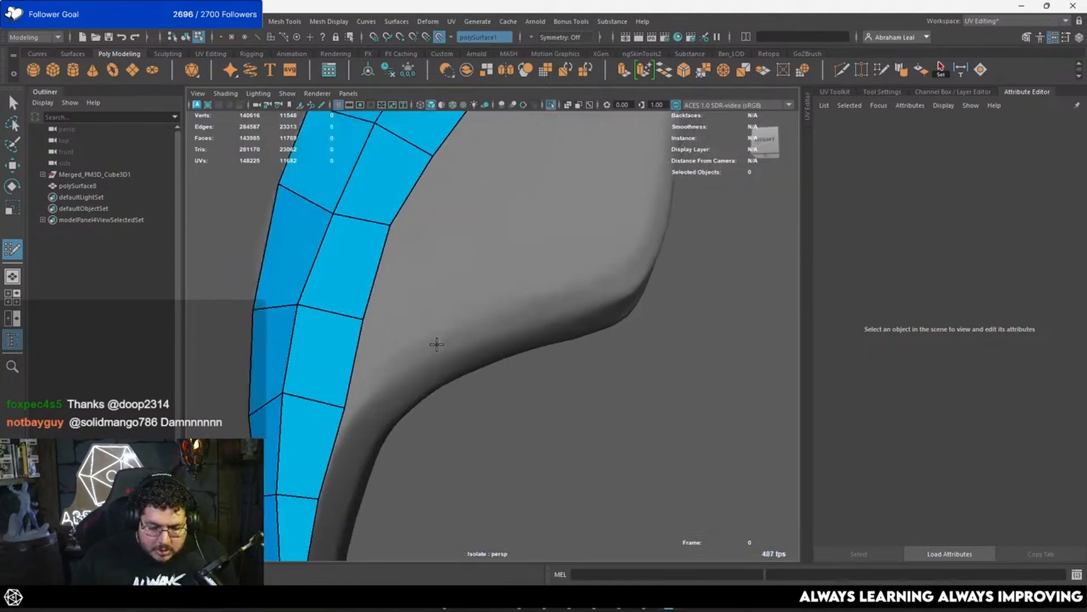
Step: Start a narrow strip of two quads from the side strip along the lower edge of the flared lobe
mouse_move(305, 399)
left_mouse_down("alt")
mouse_move(439, 313)
mouse_move(527, 316)
mouse_move(484, 263)
left_mouse_up("alt")
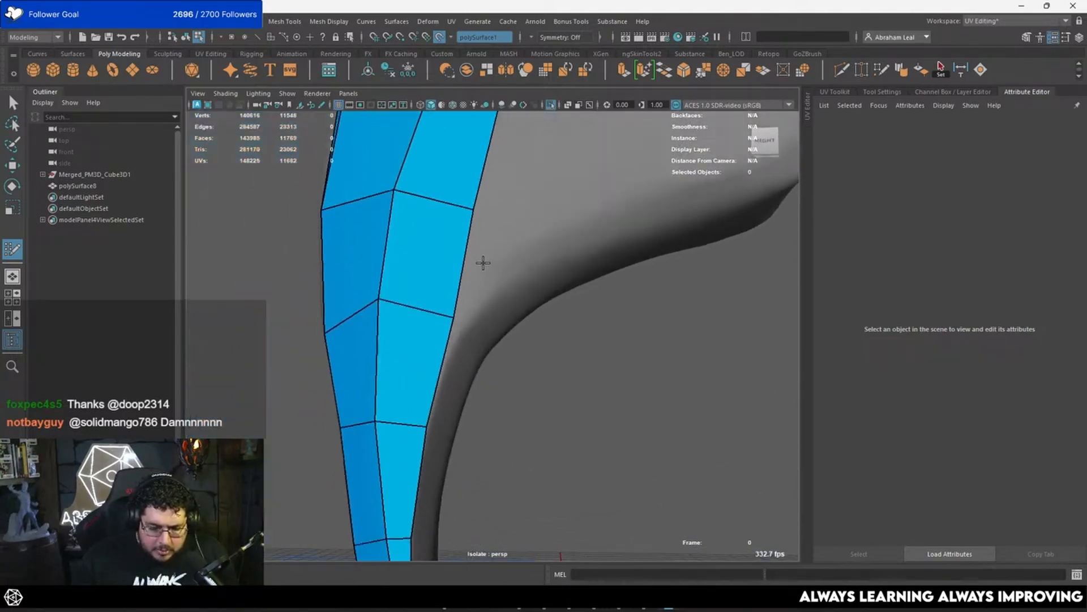
mouse_move(449, 311)
left_mouse_down("alt")
mouse_move(474, 286)
mouse_move(436, 311)
left_mouse_up("alt")
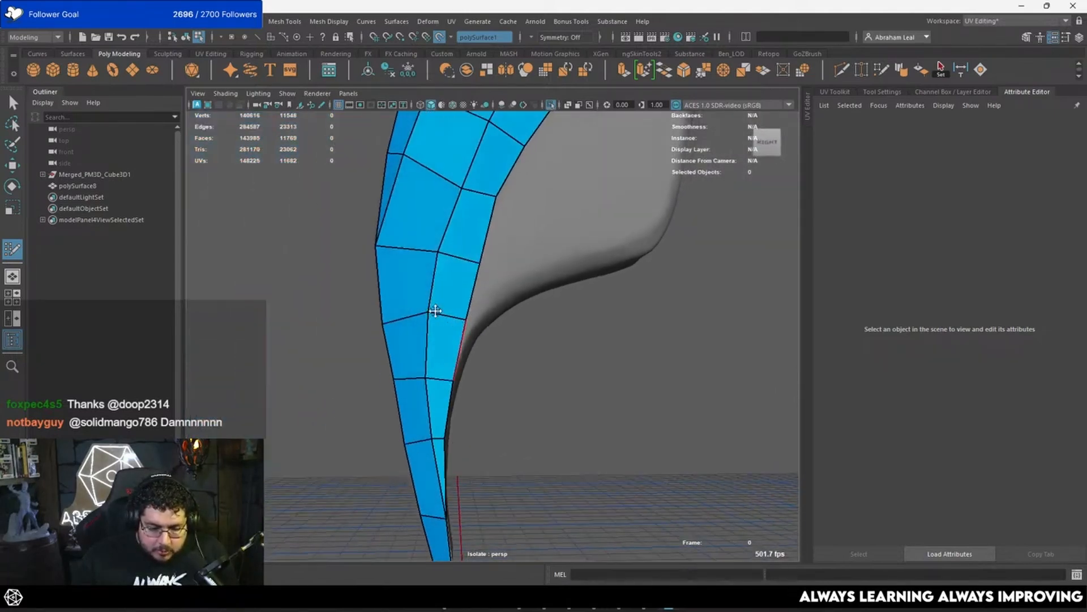
left_click_drag(379, 288, 496, 305, "alt")
left_click(508, 286, "shift")
left_click(518, 281)
left_click(494, 302, "shift")
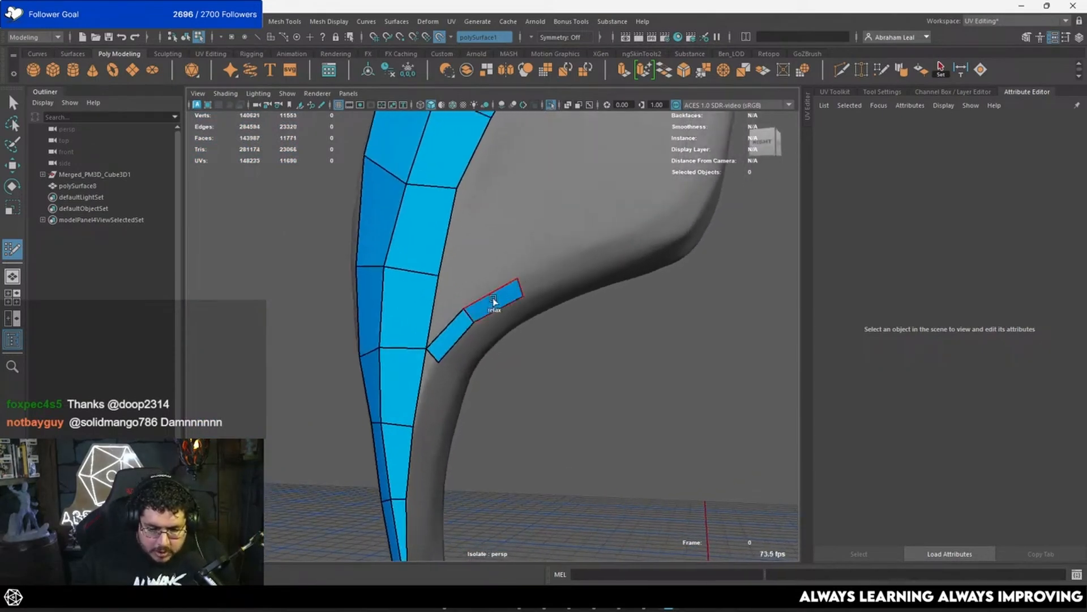
Step: Extend the narrow lobe-edge strip with two more quads toward the lobe's outer corner
left_click(600, 268)
left_click(574, 270, "shift")
middle_click_drag(617, 252, 555, 288, "alt")
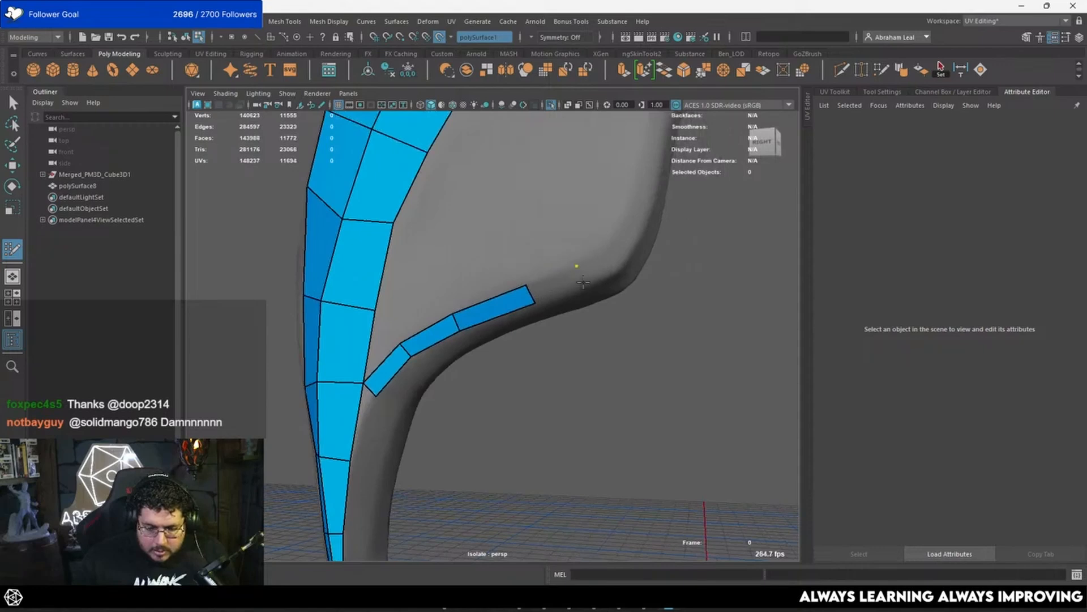
left_click(564, 284, "shift")
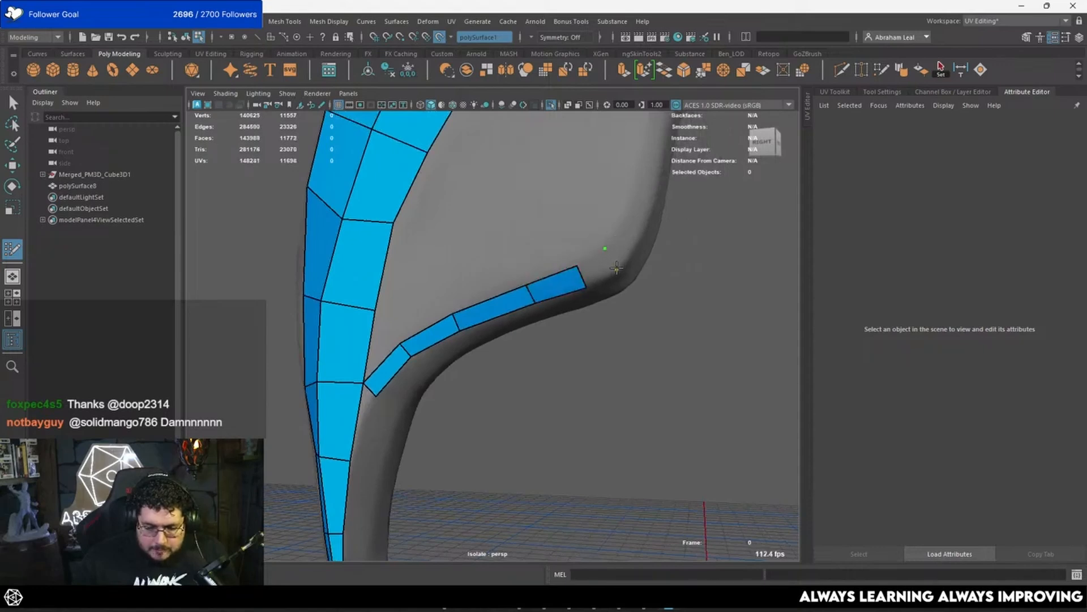
Step: Carry the narrow lobe-edge strip around the lobe's outer corner with two more quads
left_click(598, 268, "shift")
middle_click_drag(621, 223, 594, 251, "alt")
left_click(596, 252)
left_click(615, 262)
left_click(599, 274, "shift")
left_click_drag(616, 252, 609, 249, "alt")
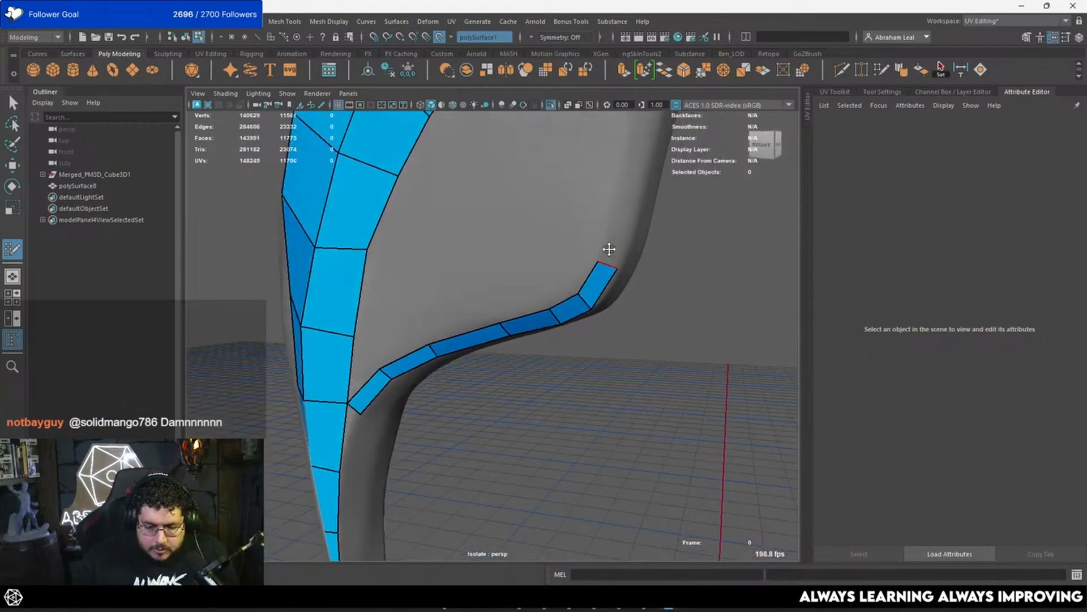
Step: Extend the strip with three quads up the lobe's outer edge above the corner
left_click(622, 240, "shift")
middle_click_drag(622, 238, 598, 315, "alt")
left_click(584, 257)
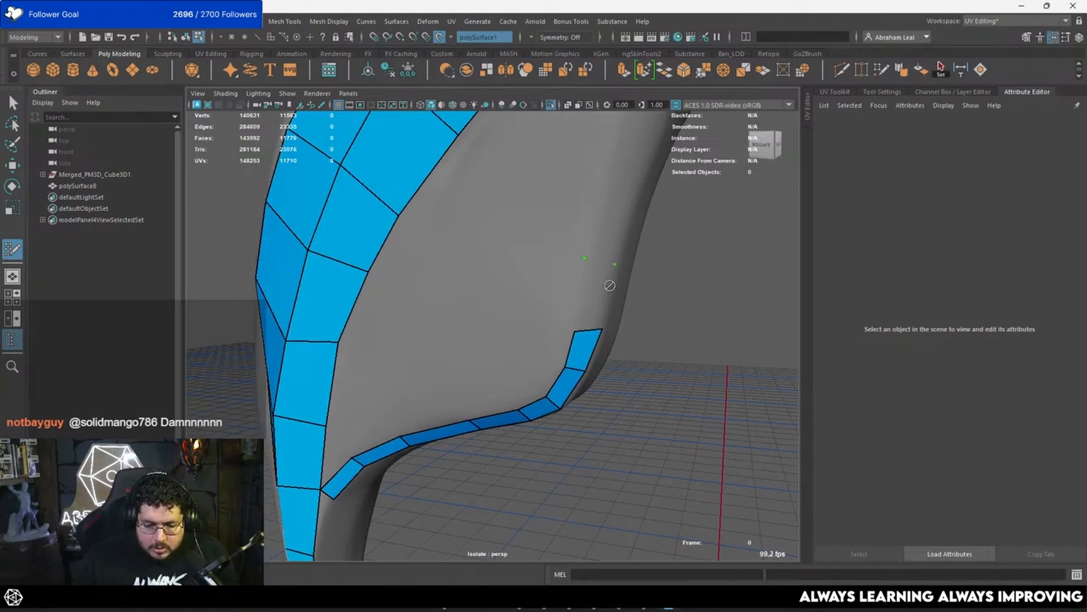
left_click(608, 283, "shift")
middle_click_drag(613, 249, 563, 345, "alt")
left_click(600, 253)
left_click(571, 315, "shift")
middle_click_drag(585, 270, 548, 362, "alt")
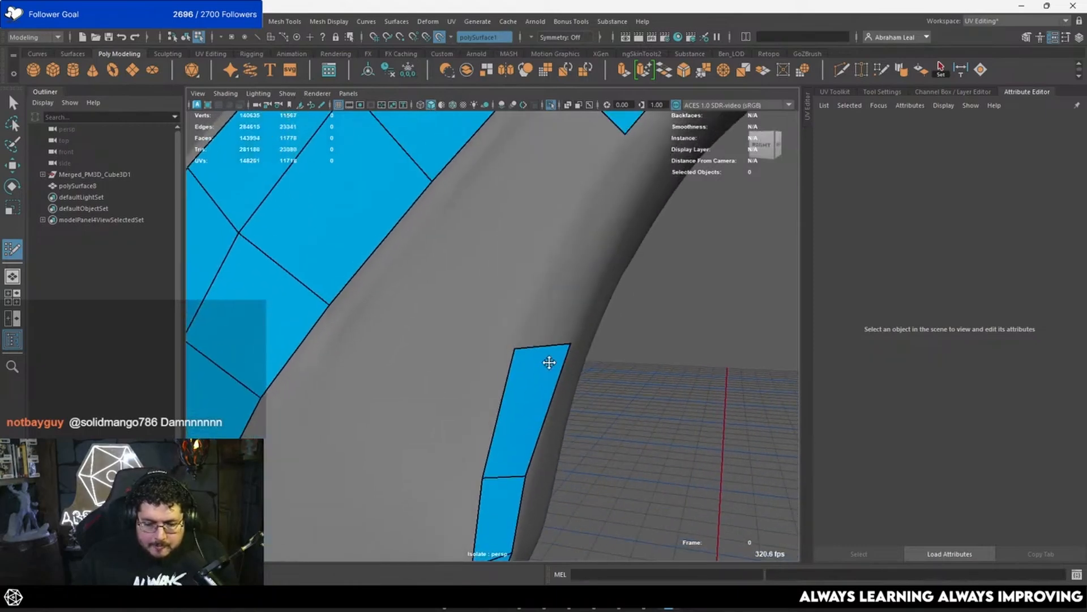
Step: Continue the strip with two more quads until it reaches the feather's upper mesh
right_click_drag(548, 362, 545, 306, "alt")
left_click(548, 300)
left_click(535, 306, "shift")
left_click_drag(540, 303, 536, 257, "alt")
left_click(552, 238)
left_click(534, 251, "shift")
middle_click_drag(535, 251, 512, 301, "alt")
left_click_drag(512, 301, 498, 357, "alt")
right_click_drag(498, 357, 495, 357, "alt")
left_click(481, 316)
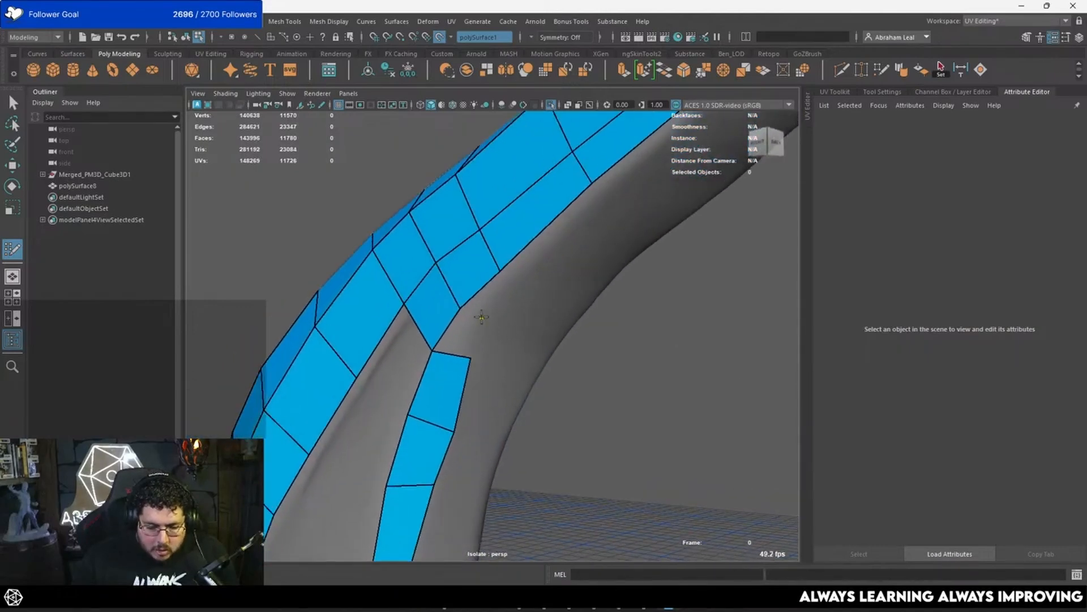
Step: Join the strip's upper end to the feather's existing mesh with two quads
left_click(460, 341, "shift")
left_click(500, 294)
left_click(487, 295, "shift")
left_click_drag(500, 274, 499, 274)
left_click_drag(497, 315, 503, 348, "alt")
mouse_move(504, 348)
left_mouse_down("alt")
mouse_move(436, 362)
mouse_move(432, 374)
left_mouse_up("alt")
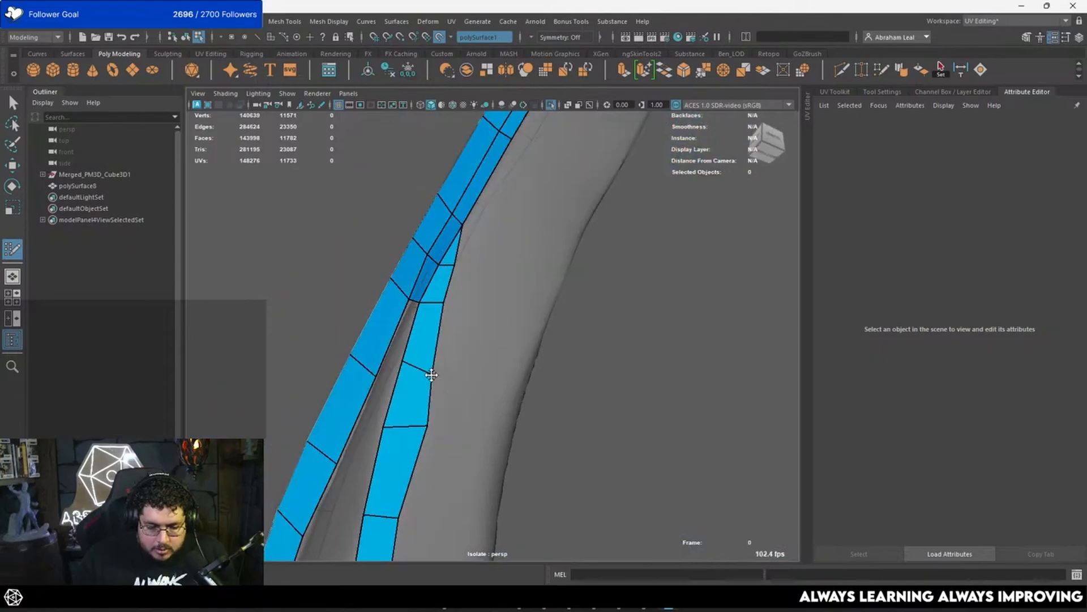
Step: Fill the top of the gap between the feather's inner edge and the lobe strip with one quad
left_click_drag(430, 426, 463, 381)
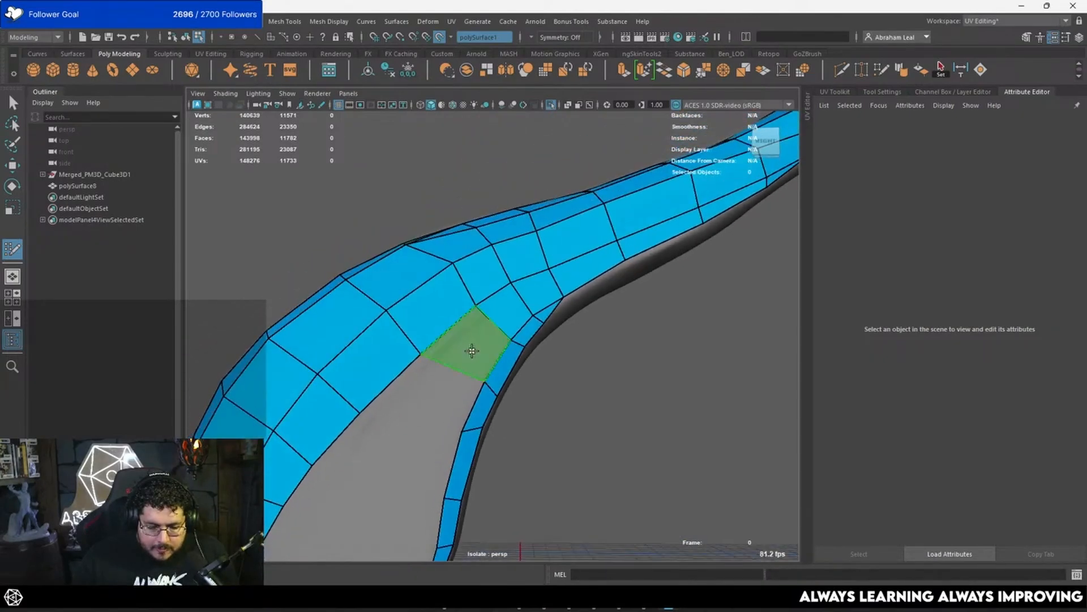
left_click(471, 350, "shift")
middle_click_drag(449, 375, 524, 277, "alt")
left_click_drag(470, 357, 491, 401, "alt")
middle_click_drag(490, 401, 525, 338, "alt")
right_click_drag(525, 337, 538, 430, "alt")
left_click_drag(538, 431, 518, 393, "alt")
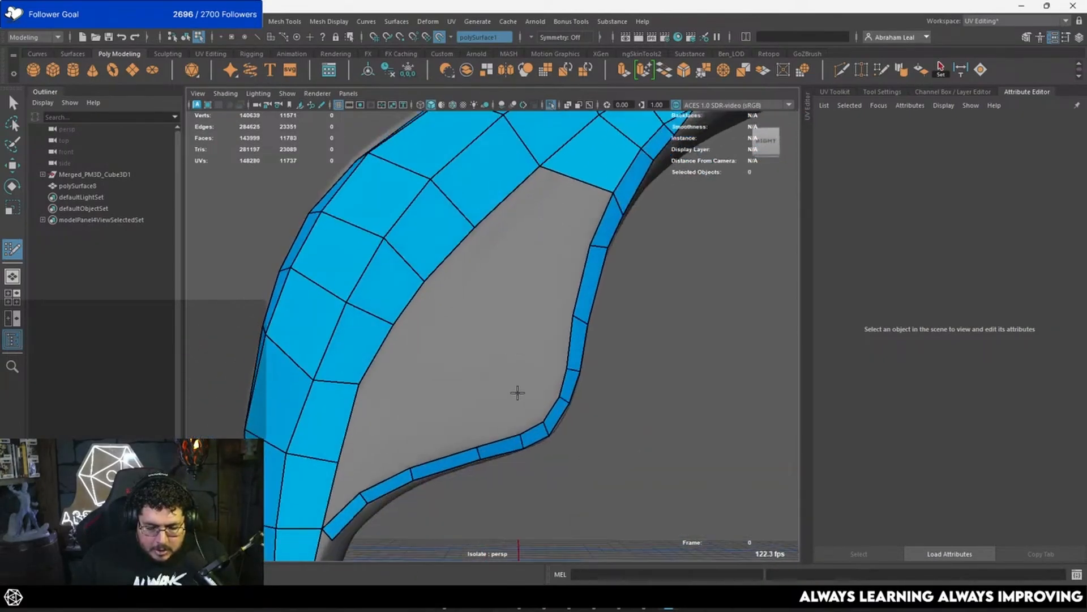
middle_click_drag(540, 383, 515, 354, "alt")
mouse_move(515, 354)
right_mouse_down("alt")
mouse_move(572, 385)
mouse_move(556, 284)
mouse_move(519, 300)
right_mouse_up("alt")
left_click(520, 300)
key("ctrl+z")
middle_click_drag(536, 300, 556, 311, "alt")
right_click_drag(556, 311, 488, 294, "alt")
mouse_move(488, 294)
left_mouse_down("alt")
mouse_move(507, 247)
mouse_move(545, 303)
left_mouse_up("alt")
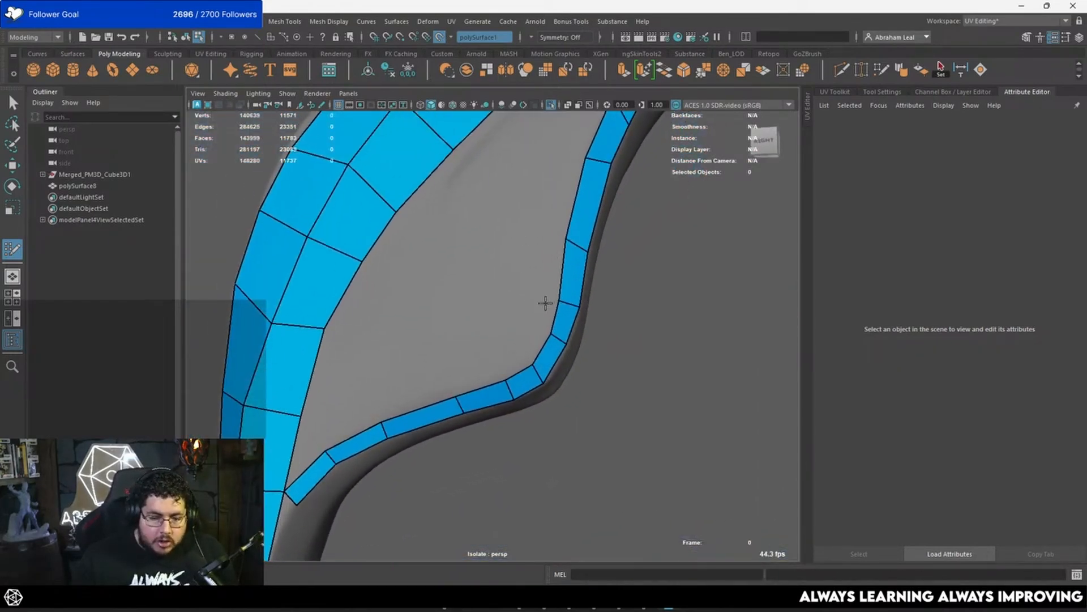
mouse_move(542, 307)
right_mouse_down("alt")
mouse_move(521, 306)
mouse_move(524, 318)
right_mouse_up("alt")
left_click_drag(524, 318, 520, 323, "alt")
right_click_drag(520, 322, 553, 313, "alt")
left_click_drag(553, 313, 572, 301, "alt")
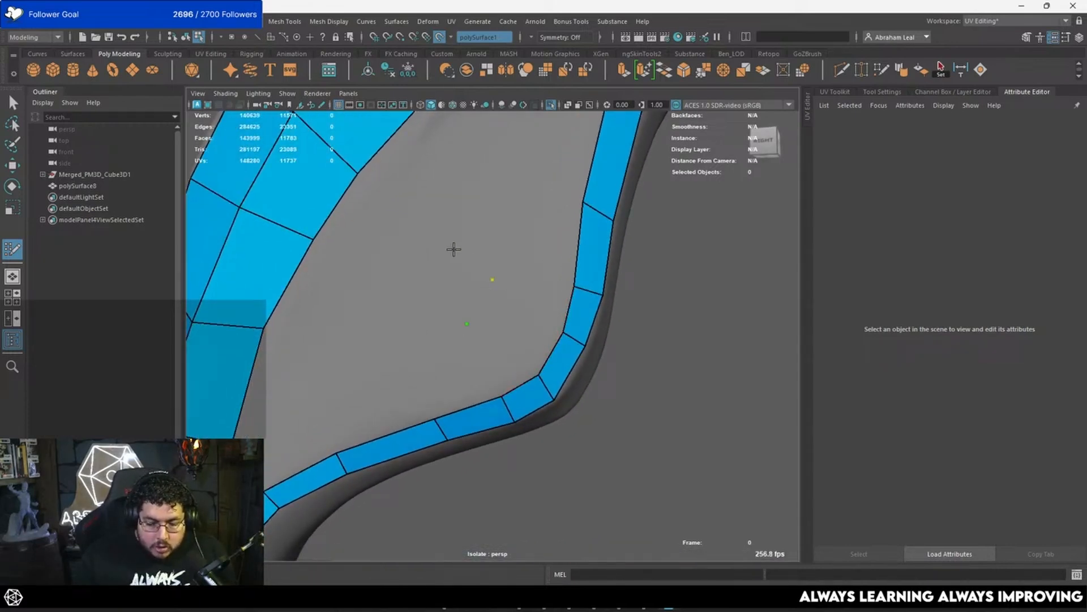
Step: Place a separate quad in the middle of the lobe and fill the inside of its rounded outer corner with four quads
left_click(436, 299, "shift")
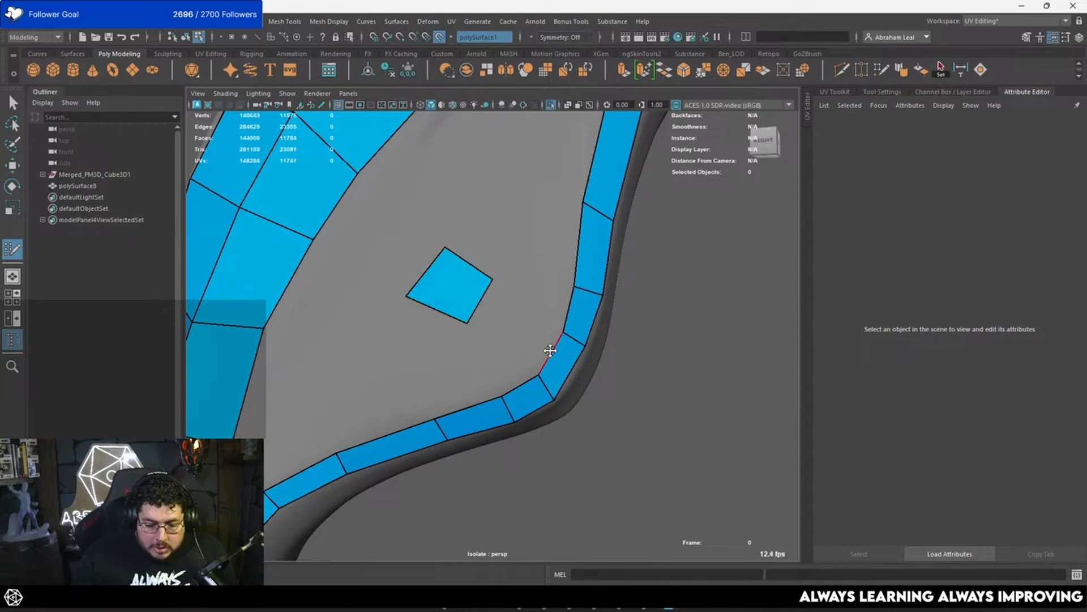
left_click(508, 362, "shift")
left_click(519, 302)
left_click(518, 326, "shift")
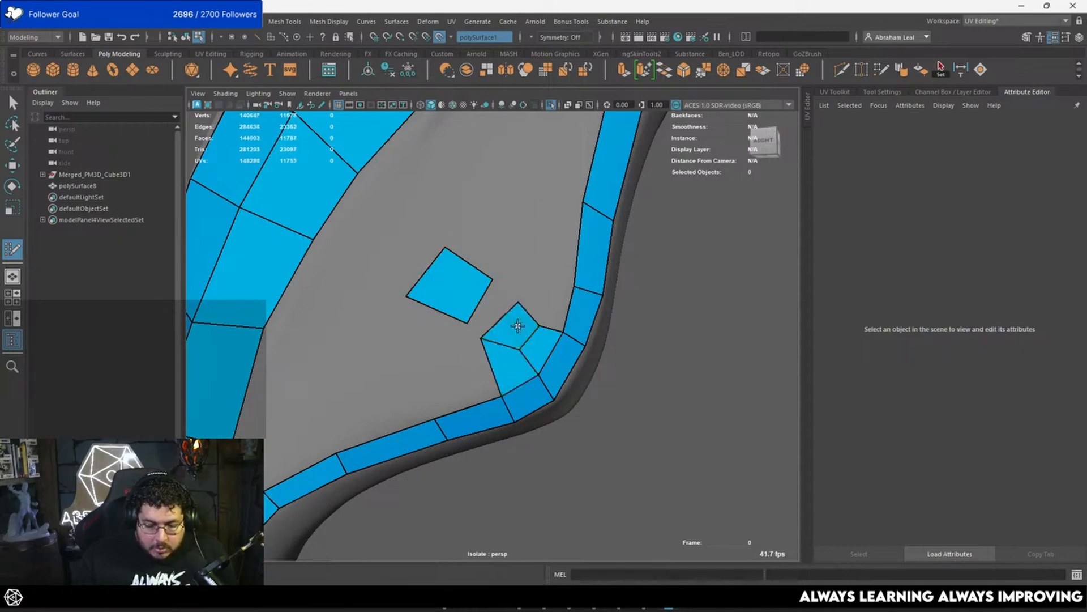
left_click(552, 311, "shift")
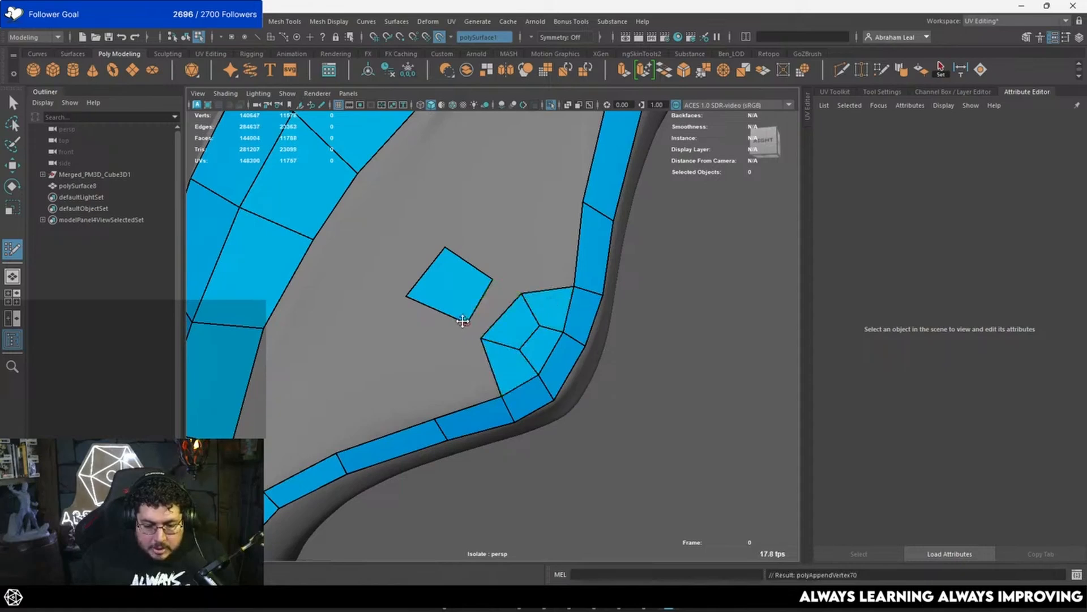
Step: Merge the separate quad into the corner patch and add two quads above it, up to the outer strip
left_click_drag(468, 323, 480, 336)
left_click_drag(496, 282, 527, 313)
left_click(575, 312, "shift")
left_click(496, 248)
left_click(518, 306, "shift")
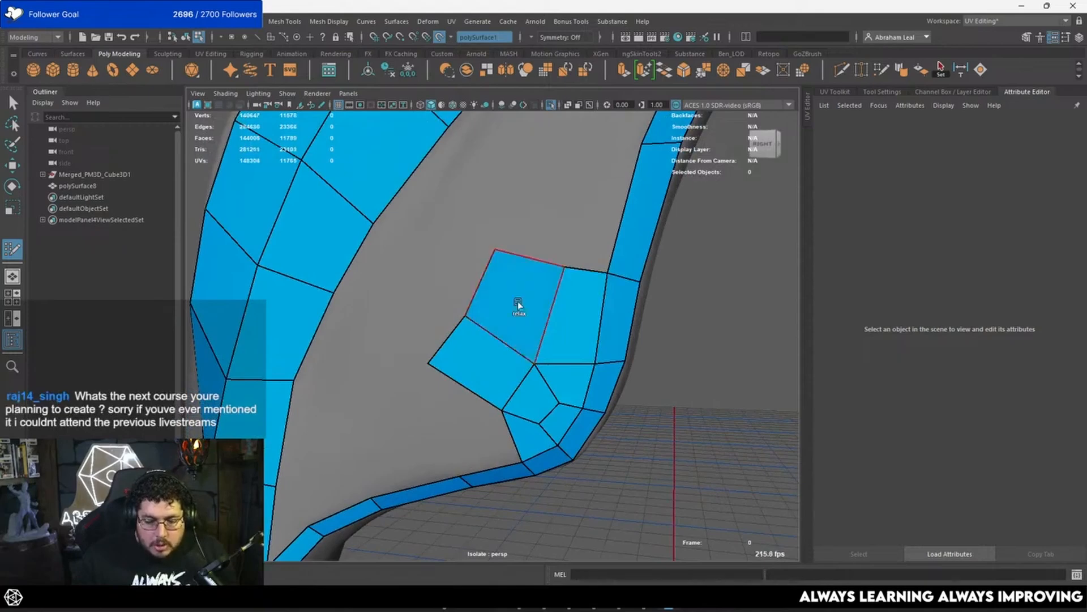
Step: Extend the lobe patch upward with two quads and add one quad along the lower edge strip
middle_click_drag(588, 168, 527, 323, "alt")
left_click(546, 268)
left_click(562, 317, "shift")
left_click(472, 267)
left_click(494, 327, "shift")
left_click_drag(545, 325, 538, 335)
left_click_drag(513, 362, 518, 337, "alt")
left_click(535, 343, "shift")
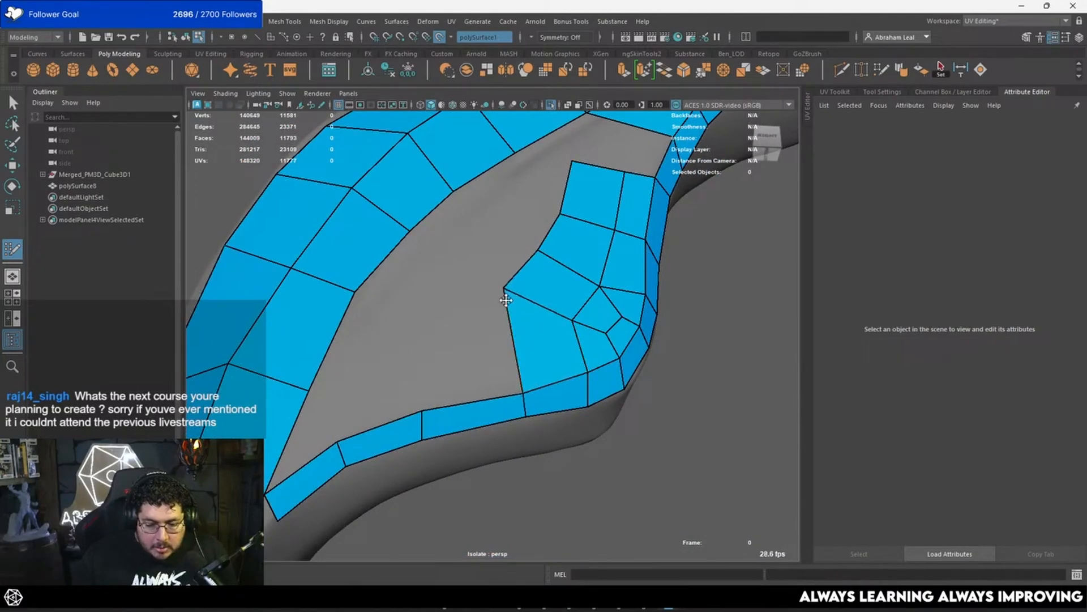
Step: Add one more quad along the lower edge strip and bridge the lobe patch to the feather mesh with three quads
left_click_drag(505, 296, 570, 339, "alt")
mouse_move(501, 328)
left_mouse_down()
mouse_move(522, 323)
mouse_move(498, 323)
mouse_move(516, 323)
mouse_move(515, 308)
mouse_move(503, 321)
mouse_move(583, 291)
mouse_move(457, 298)
mouse_move(470, 311)
mouse_move(440, 342)
left_mouse_up()
left_click(438, 331)
left_click(457, 351, "shift")
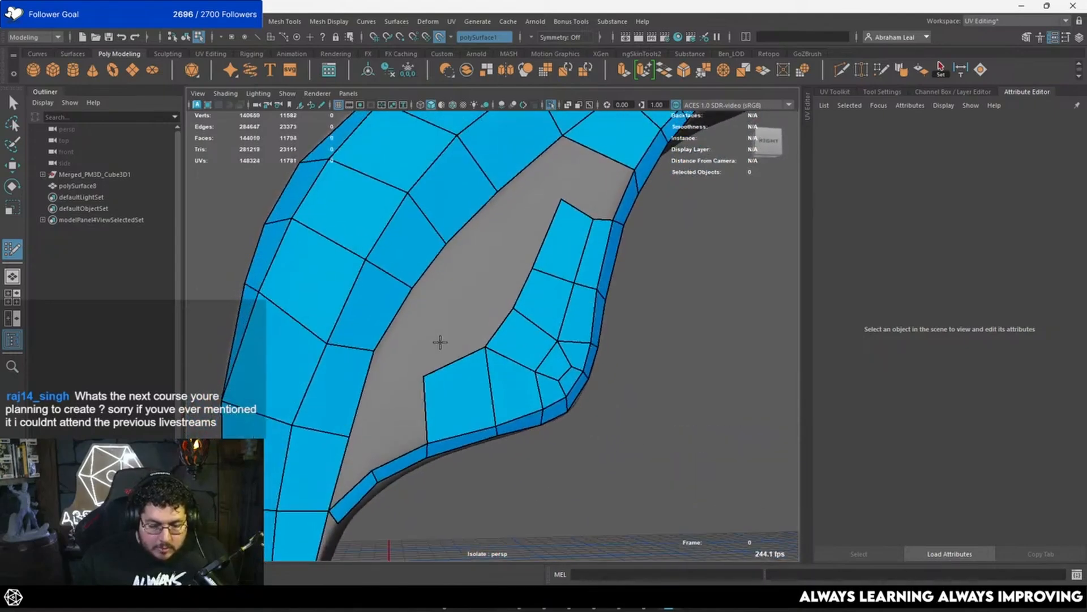
left_click(460, 293, "shift")
left_click(499, 266, "shift")
left_click_drag(501, 267, 512, 279, "alt")
mouse_move(516, 281)
left_mouse_down()
mouse_move(531, 237)
mouse_move(505, 287)
mouse_move(516, 294)
left_mouse_up()
left_click(487, 272, "shift")
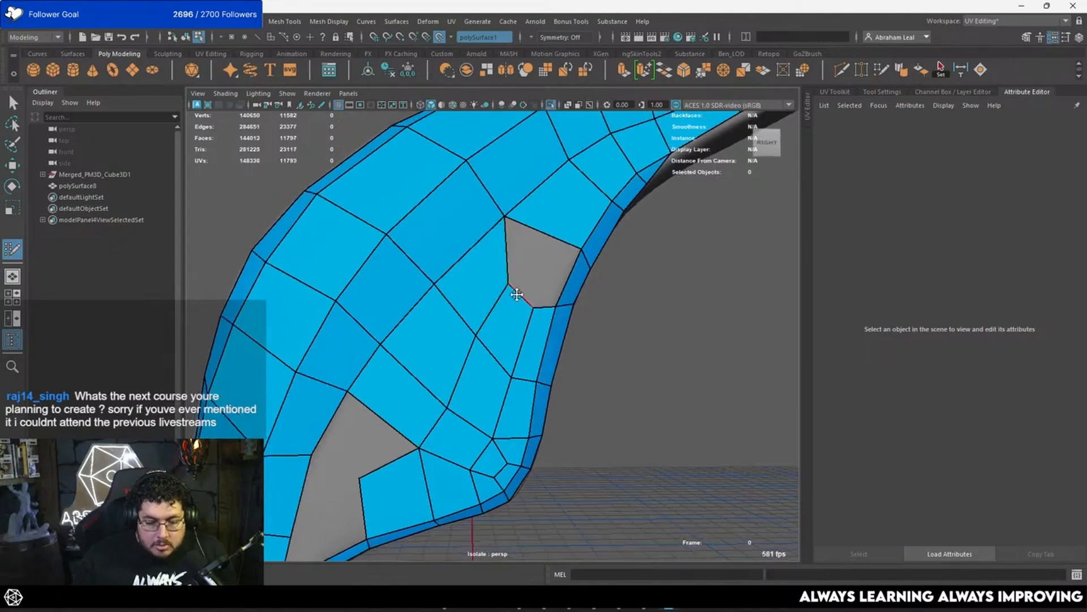
Step: Close the lower hole between the lobe patch, the feather and the edge strip with four quads
left_click_drag(439, 393, 554, 308, "alt")
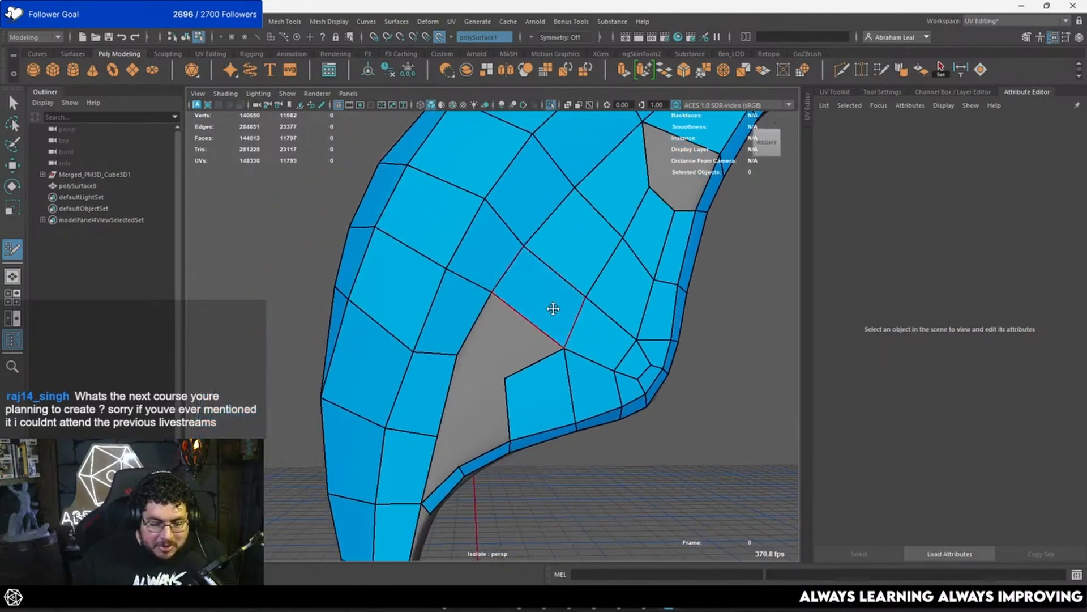
left_click(490, 342, "shift")
mouse_move(499, 388)
left_mouse_down("alt")
mouse_move(505, 367)
mouse_move(438, 377)
mouse_move(400, 516)
mouse_move(504, 338)
mouse_move(509, 372)
mouse_move(461, 340)
mouse_move(482, 376)
left_mouse_up("alt")
left_click(461, 330, "shift")
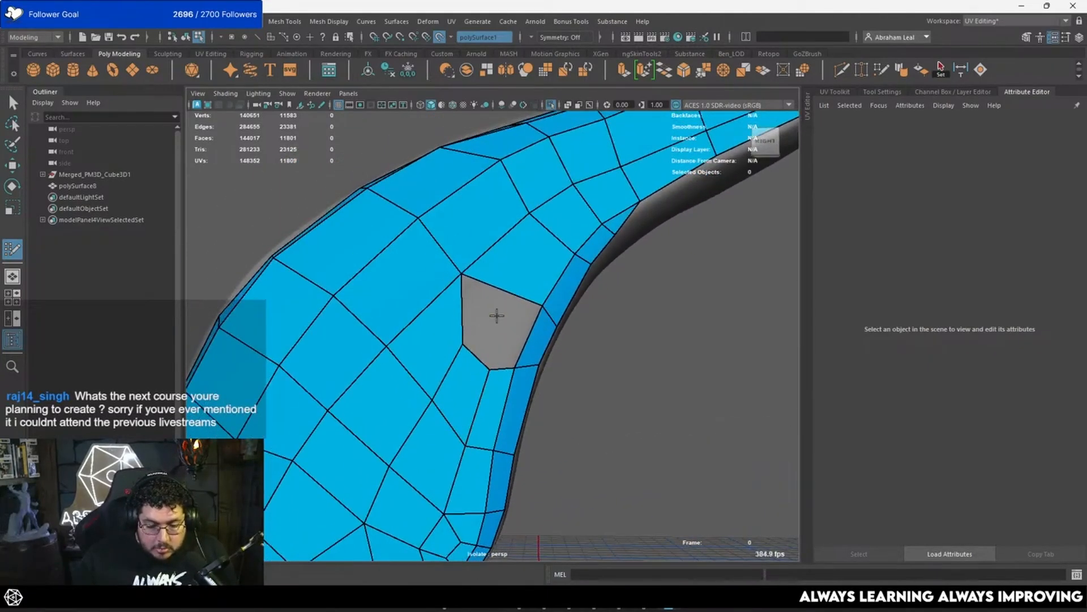
Step: Close the remaining upper hole beside the edge strip with three faces and even out the vertices around it
left_click(497, 315, "shift")
left_click_drag(493, 318, 462, 323, "alt")
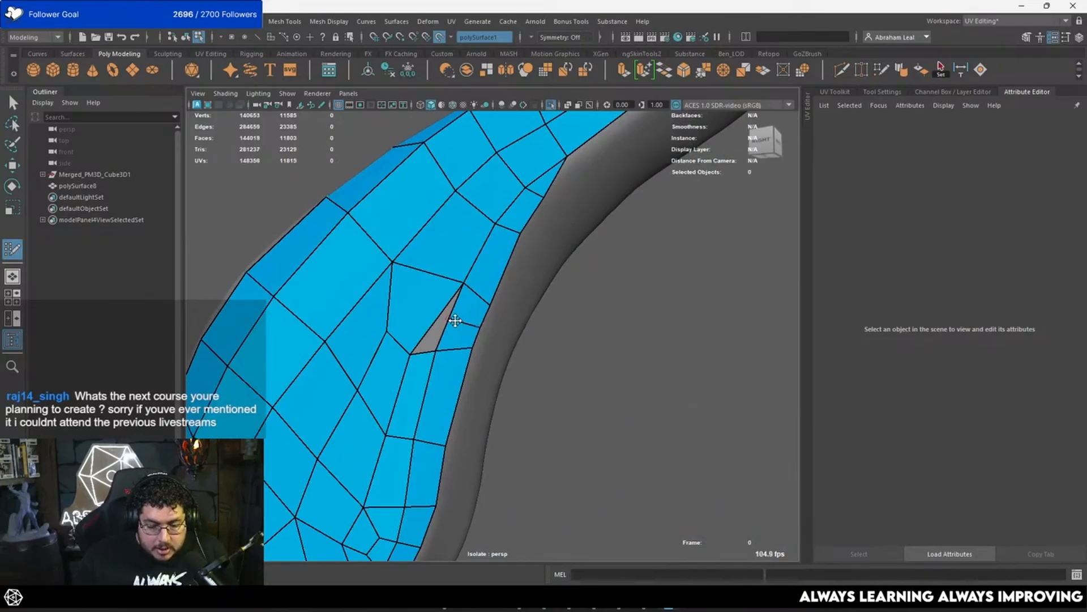
left_click(447, 323, "shift")
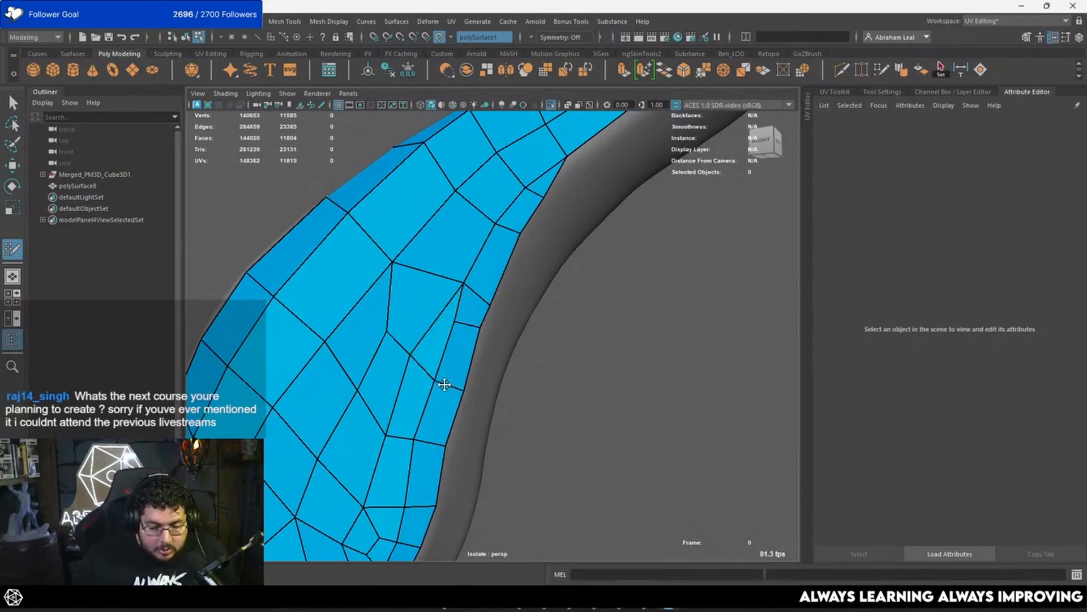
mouse_move(444, 379)
left_mouse_down("alt")
mouse_move(450, 406)
mouse_move(465, 379)
left_mouse_up("alt")
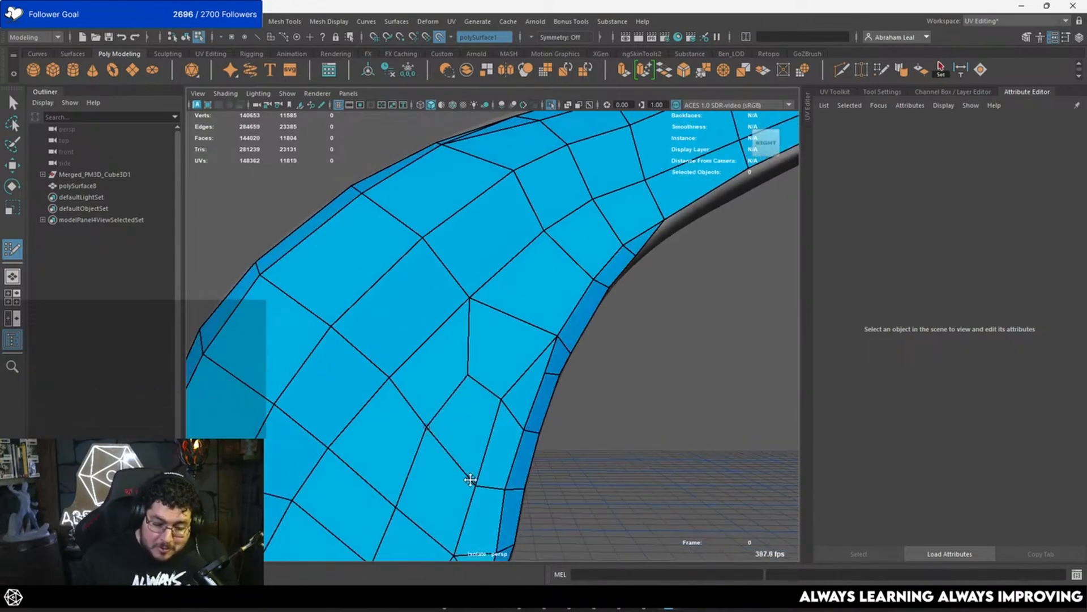
Step: Extend the column on the feather's thin back side downward with three quads
left_click_drag(476, 481, 433, 315, "alt")
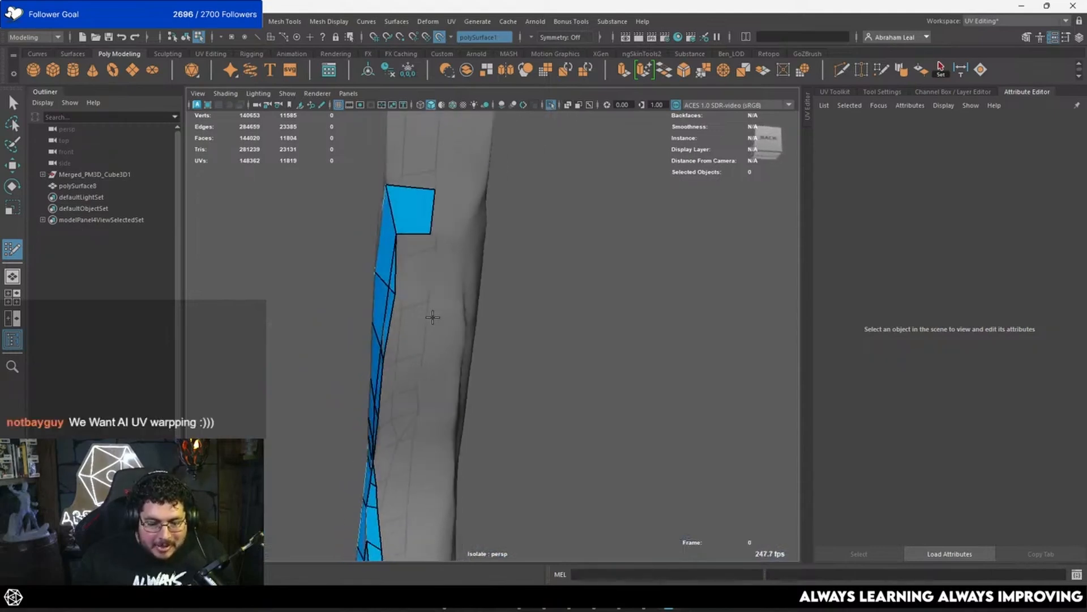
left_click(412, 274, "shift")
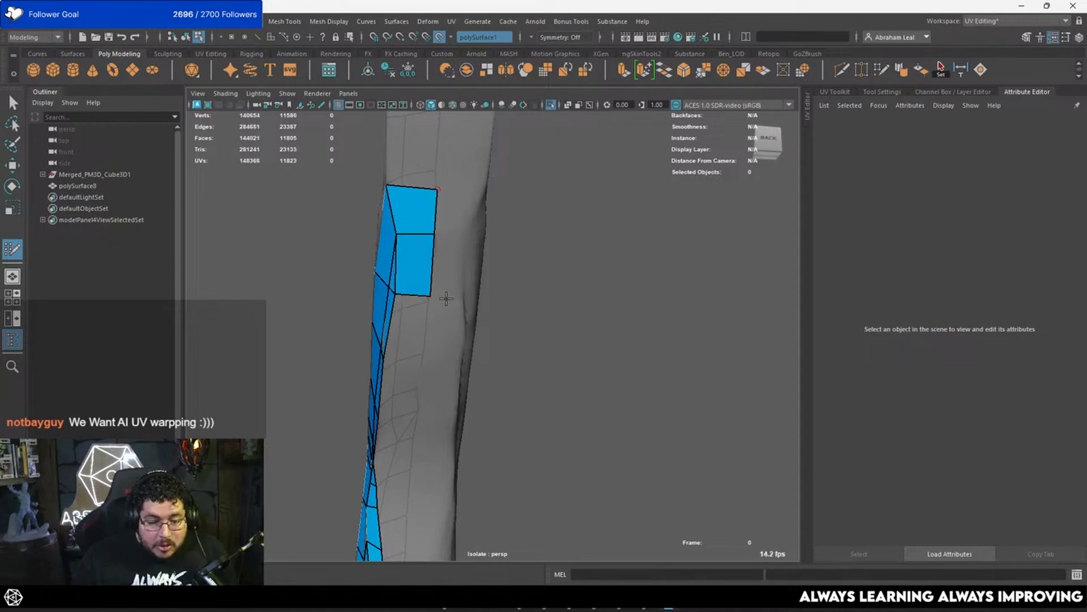
left_click_drag(446, 299, 449, 302, "alt")
left_click(441, 331)
left_click(432, 311, "shift")
left_click(413, 374, "shift")
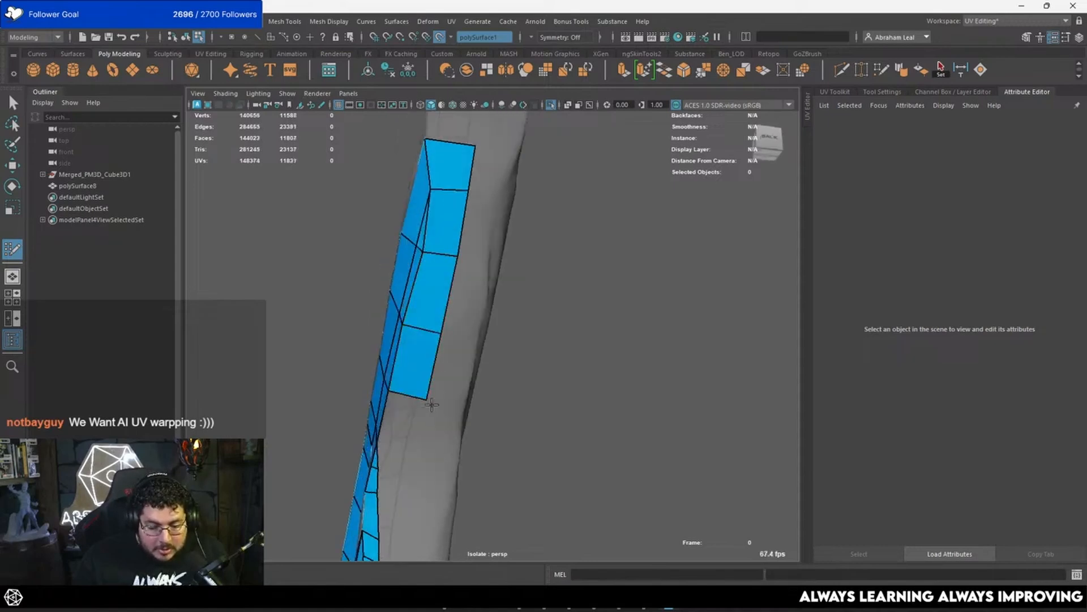
Step: Add one more quad to the lower end of the back-side column and adjust its outer vertices
middle_click_drag(432, 403, 461, 318, "alt")
left_click(464, 334)
left_click(452, 311, "shift")
middle_click_drag(460, 368, 469, 356, "alt")
mouse_move(469, 356)
left_mouse_down("alt")
mouse_move(503, 422)
mouse_move(468, 322)
mouse_move(426, 344)
left_mouse_up("alt")
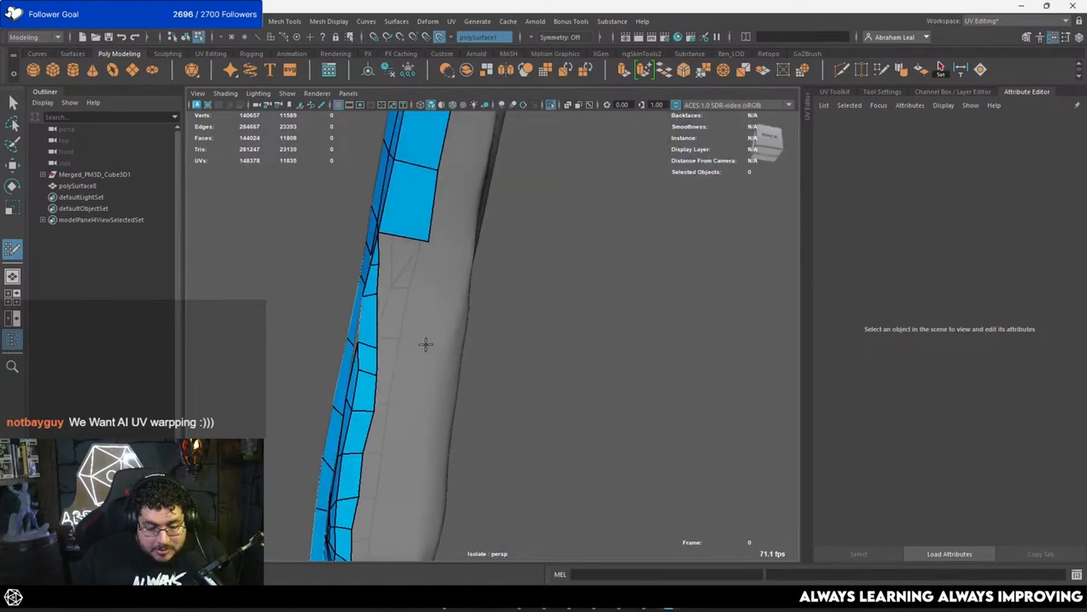
Step: Leave a gap below the back-side column and start a second section with four quads along the lobe's edge strip
left_click_drag(416, 388, 400, 382, "alt")
left_click(400, 377)
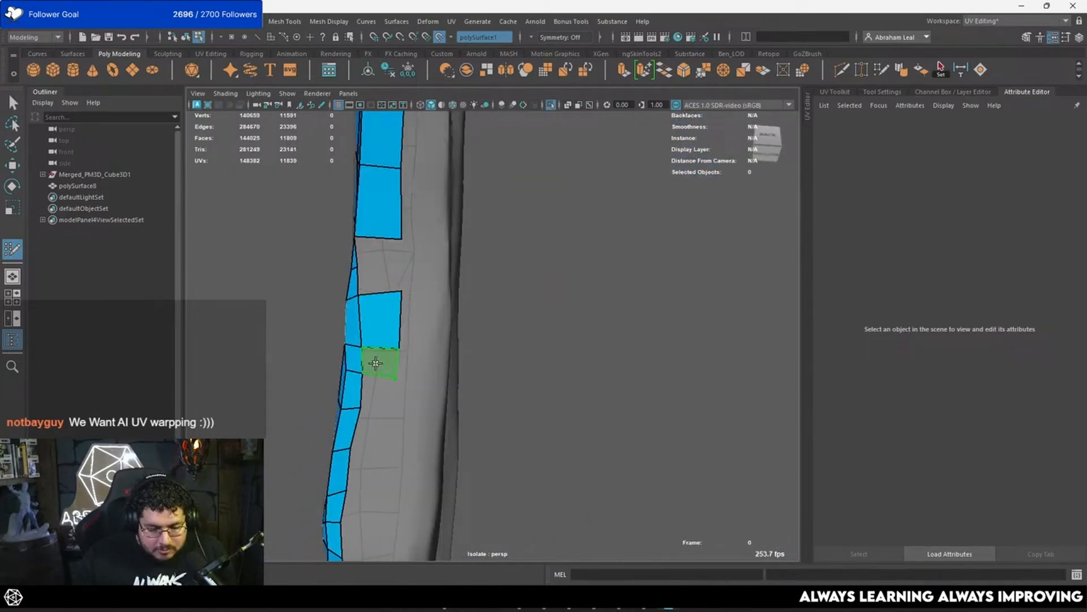
left_click(376, 362, "shift")
middle_click_drag(396, 396, 463, 346, "alt")
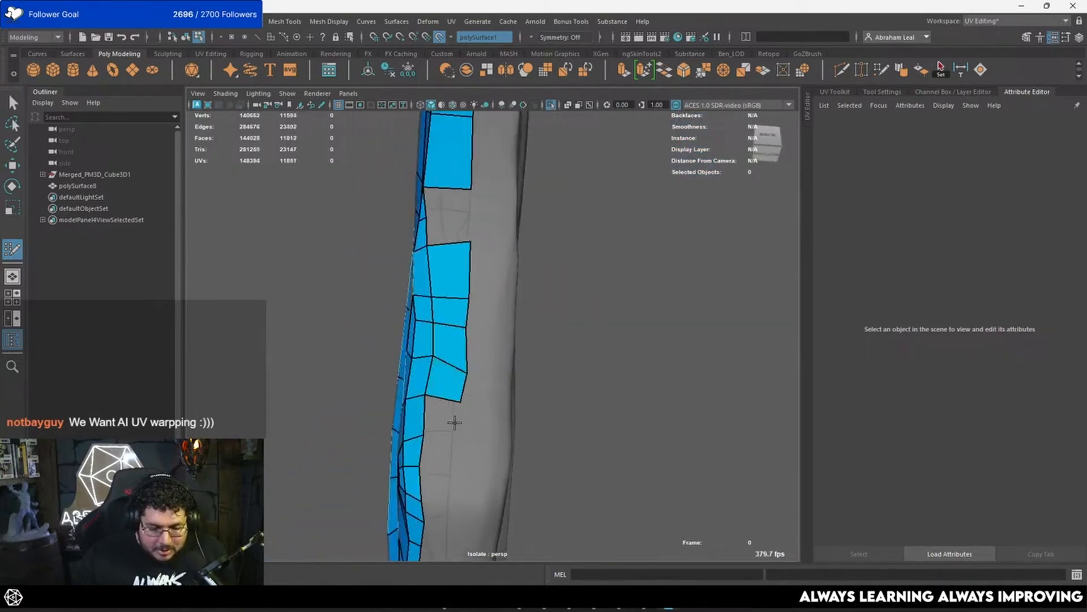
Step: Extend the second back-side section toward the lobe's outer corner with three quads, undoing one stray edit
left_click_drag(451, 423, 491, 376, "alt")
middle_click_drag(469, 383, 472, 291, "alt")
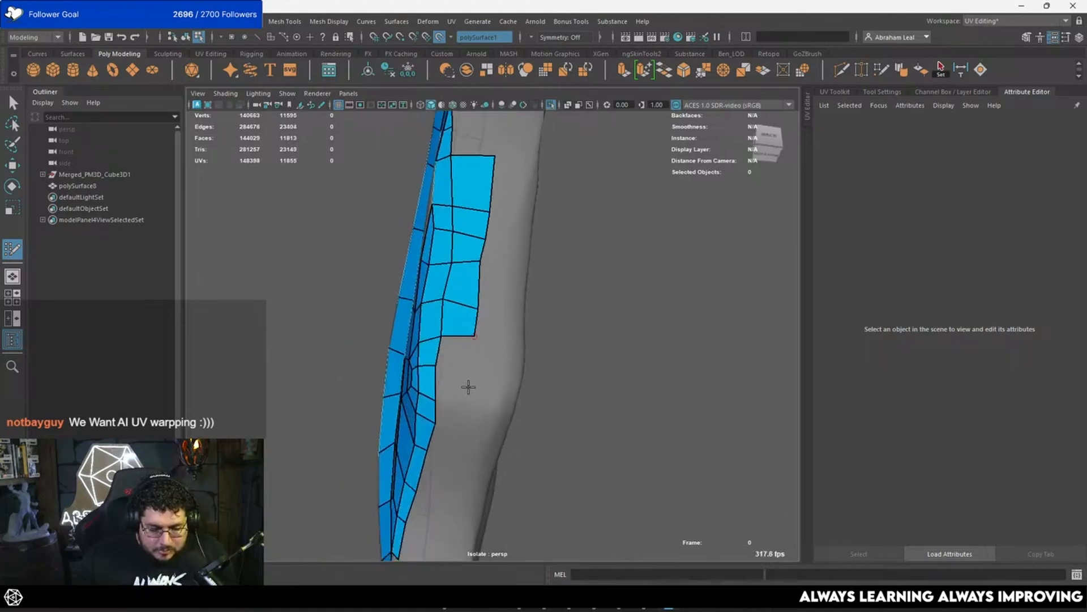
left_click(469, 386)
left_click(456, 391, "shift")
key("ctrl+z")
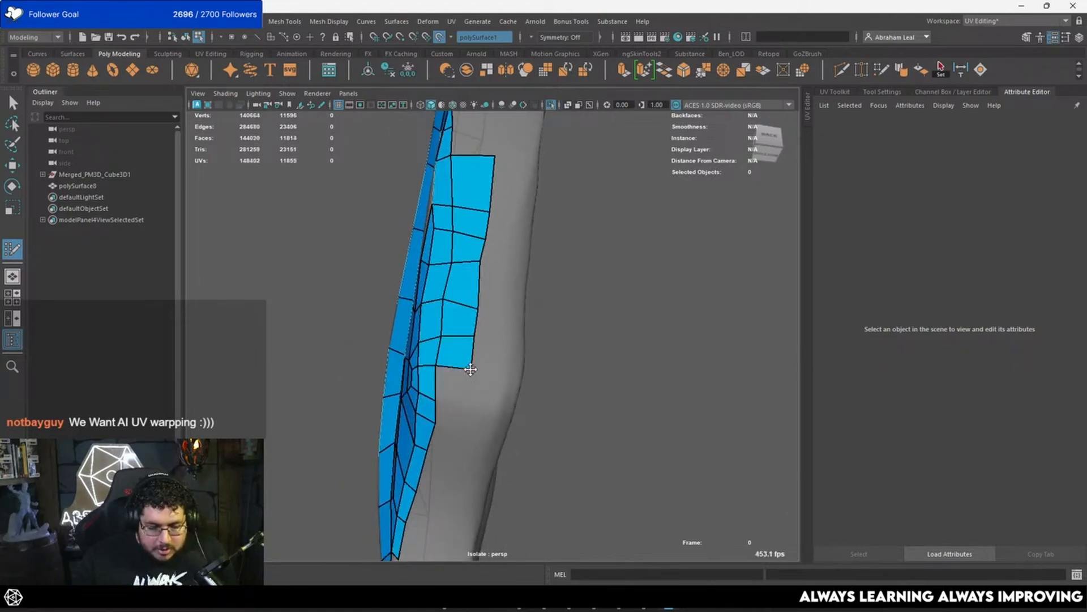
mouse_move(470, 369)
left_mouse_down("alt")
mouse_move(425, 348)
mouse_move(467, 300)
left_mouse_up("alt")
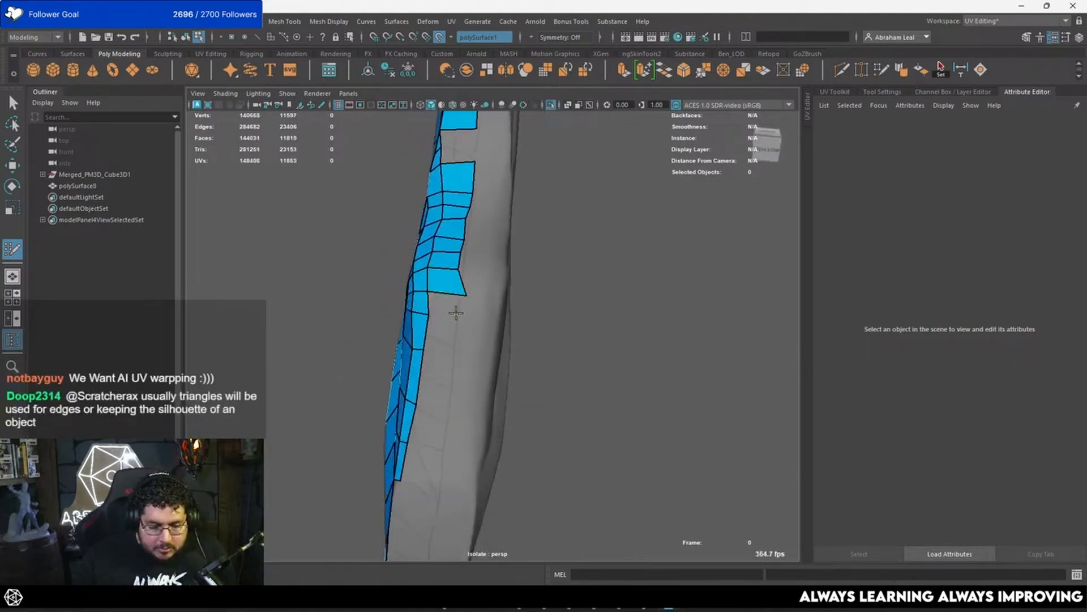
Step: Continue the back-side section past the lobe's outer corner with three more quads
mouse_move(460, 344)
left_mouse_down("alt")
mouse_move(463, 332)
mouse_move(453, 336)
left_mouse_up("alt")
left_click(446, 402, "shift")
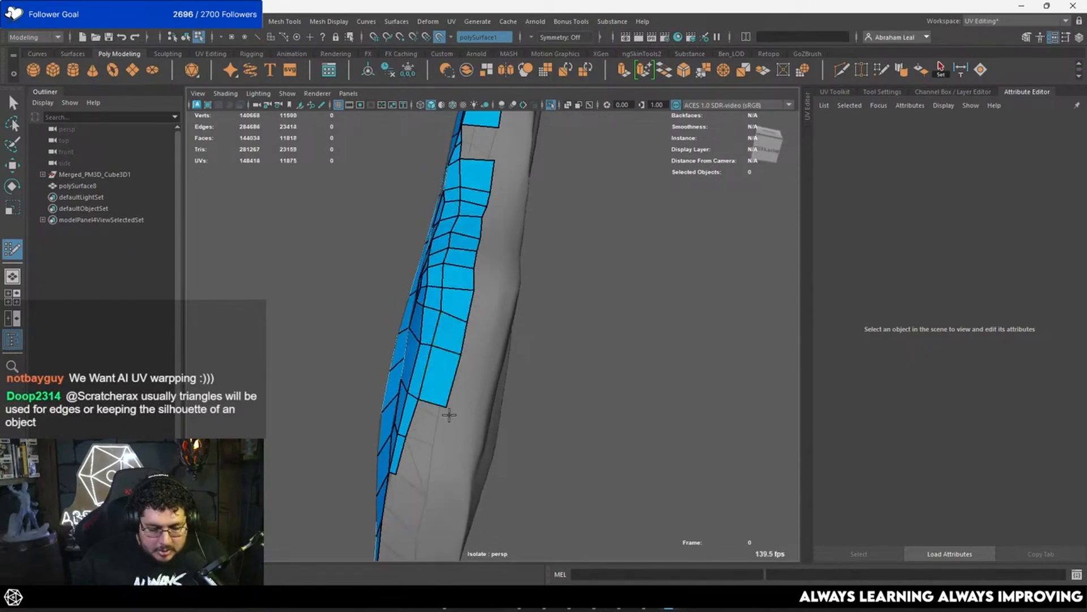
mouse_move(447, 402)
left_mouse_down("alt")
mouse_move(476, 360)
mouse_move(555, 405)
mouse_move(530, 391)
mouse_move(546, 389)
mouse_move(488, 439)
mouse_move(439, 409)
mouse_move(384, 436)
mouse_move(510, 430)
mouse_move(460, 327)
left_mouse_up("alt")
Step: Build a single strip of quads from the lone quad near the feather's upper tip down to the existing mesh
left_click(458, 378, "shift")
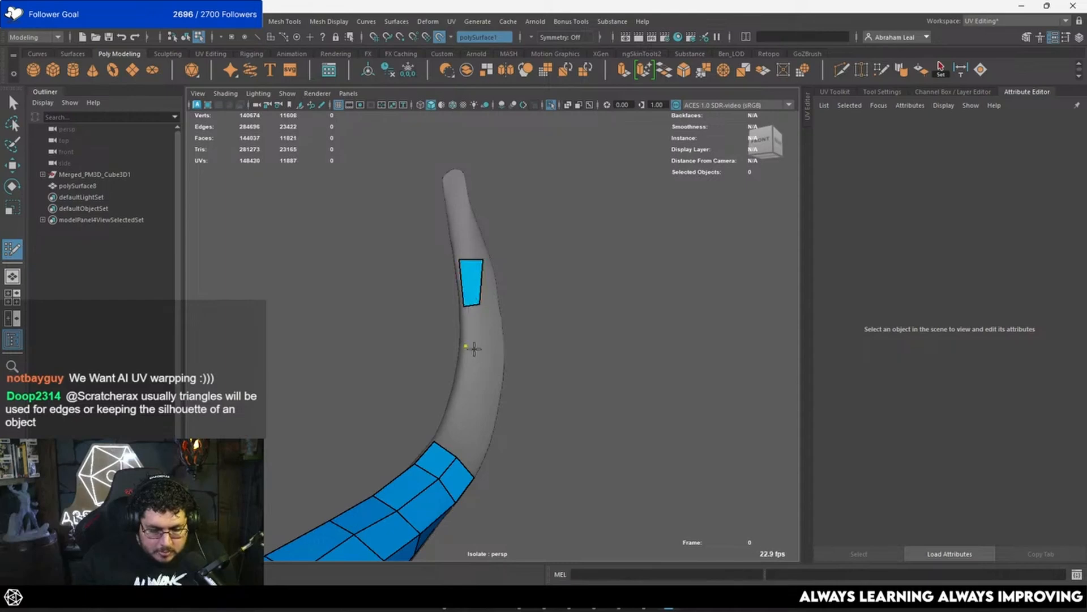
left_click(465, 394, "shift")
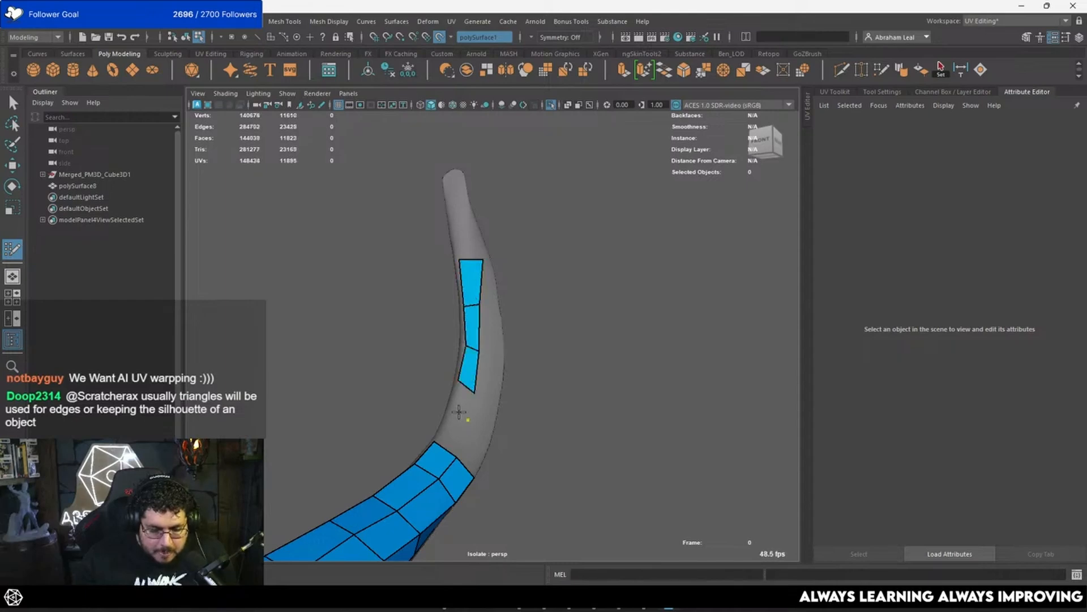
left_click(453, 409)
left_click(451, 433, "shift")
left_click(463, 399, "shift")
left_click_drag(464, 397, 485, 348, "alt")
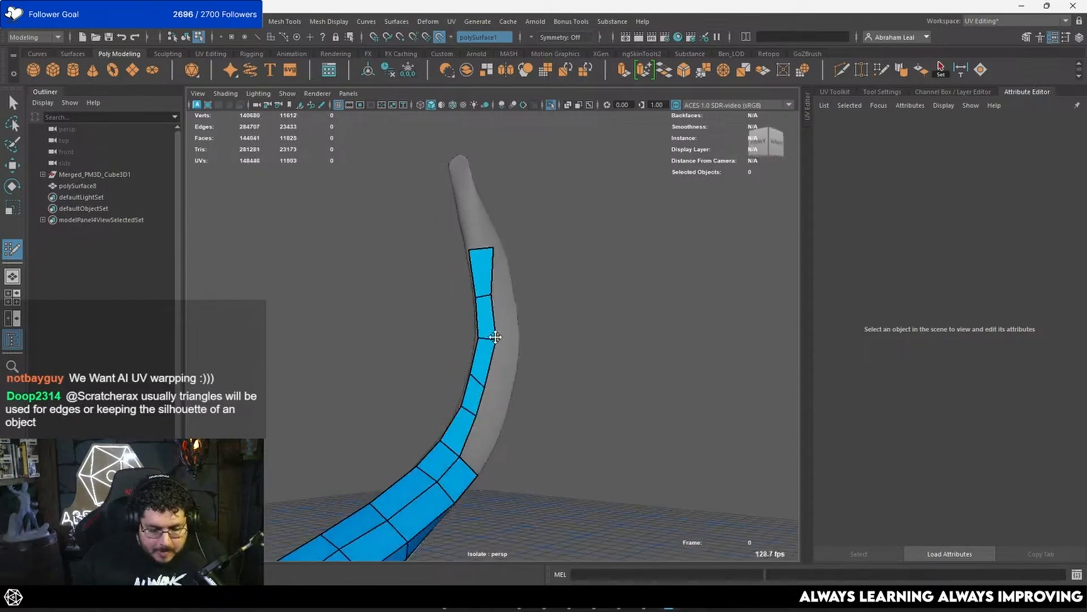
Step: Add two more quads to the narrow strip near the feather's pointed tip
mouse_move(484, 252)
left_mouse_down("alt")
mouse_move(485, 243)
mouse_move(588, 367)
mouse_move(449, 333)
mouse_move(491, 305)
mouse_move(495, 323)
mouse_move(406, 352)
left_mouse_up("alt")
left_click(506, 337)
left_click(501, 348, "shift")
mouse_move(512, 362)
left_mouse_down("alt")
mouse_move(514, 349)
mouse_move(518, 365)
left_mouse_up("alt")
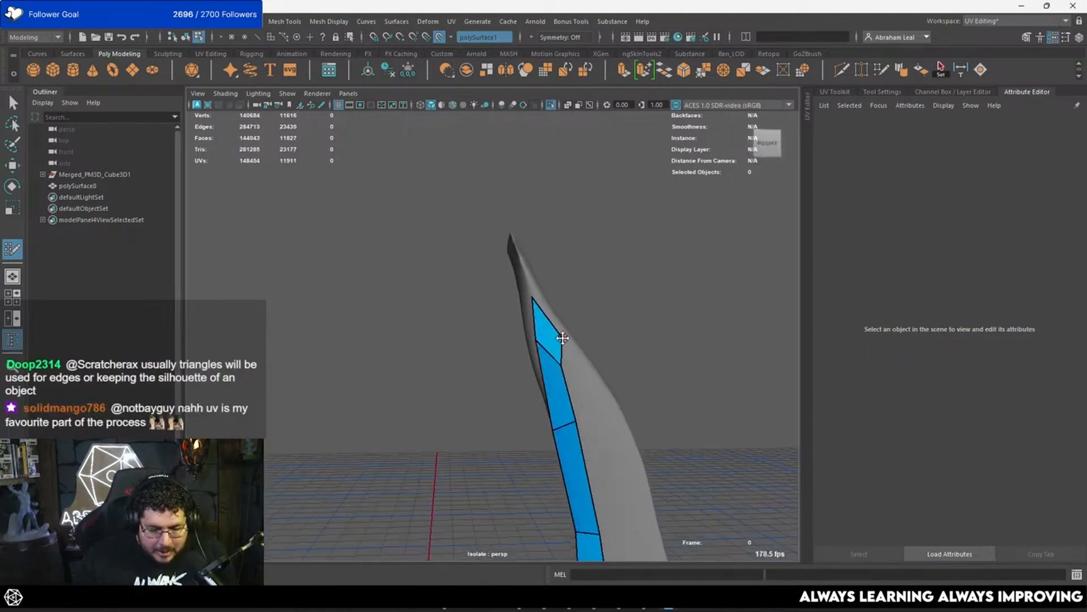
Step: Add two quads beside the narrow strip just below the upper feather's pointed tip
left_click(610, 397)
left_click(598, 387, "shift")
middle_click_drag(597, 385, 558, 306, "alt")
left_click(596, 428)
left_click(579, 409, "shift")
middle_click_drag(577, 409, 561, 338, "alt")
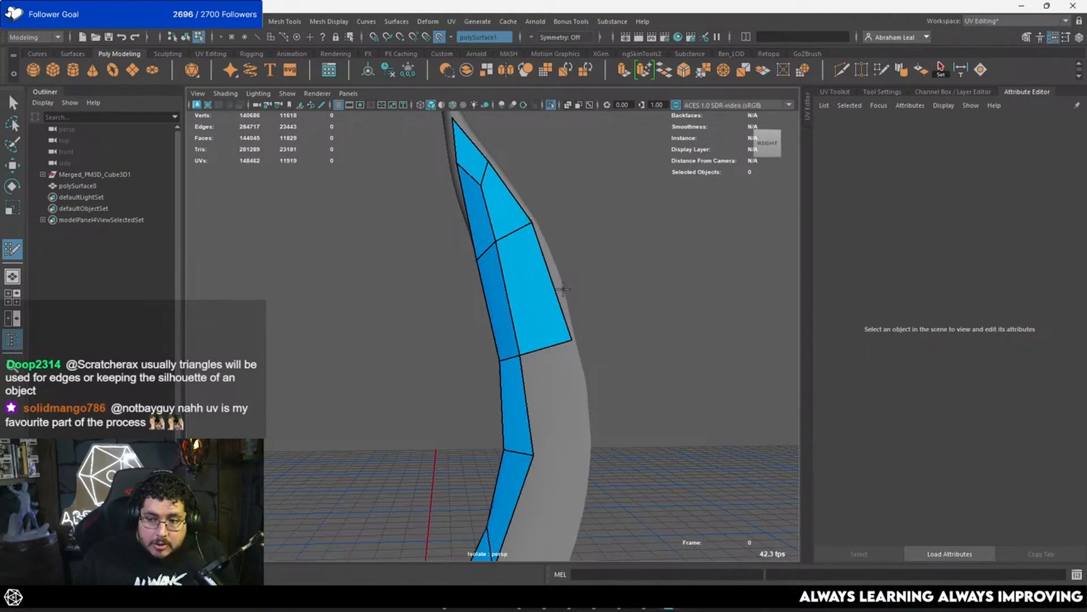
middle_click_drag(563, 289, 558, 289, "alt")
Step: Continue this second column with four quads down the feather's curve until it meets the existing lower mesh
mouse_move(530, 306)
left_mouse_down()
mouse_move(517, 276)
mouse_move(488, 298)
mouse_move(440, 297)
mouse_move(478, 311)
mouse_move(520, 398)
left_mouse_up()
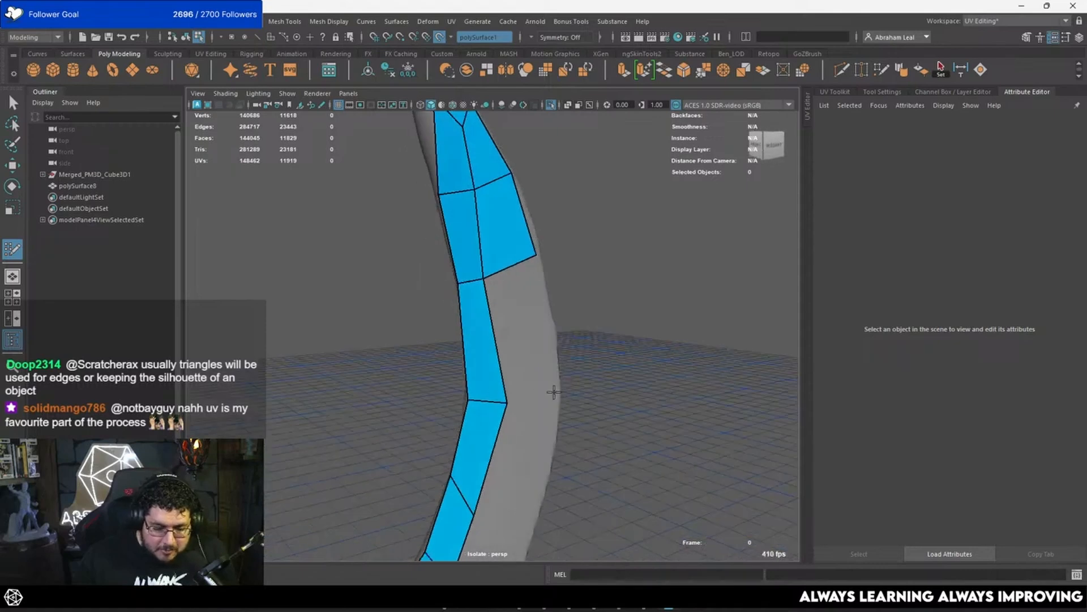
left_click(534, 356, "shift")
mouse_move(534, 357)
left_mouse_down("alt")
mouse_move(502, 395)
mouse_move(542, 377)
left_mouse_up("alt")
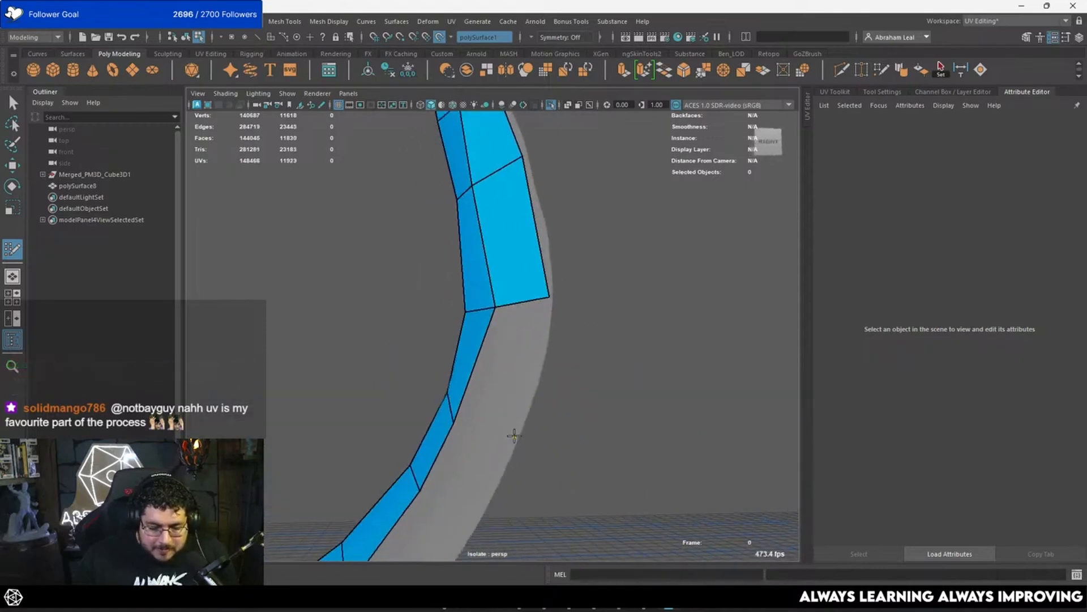
left_click(514, 435, "shift")
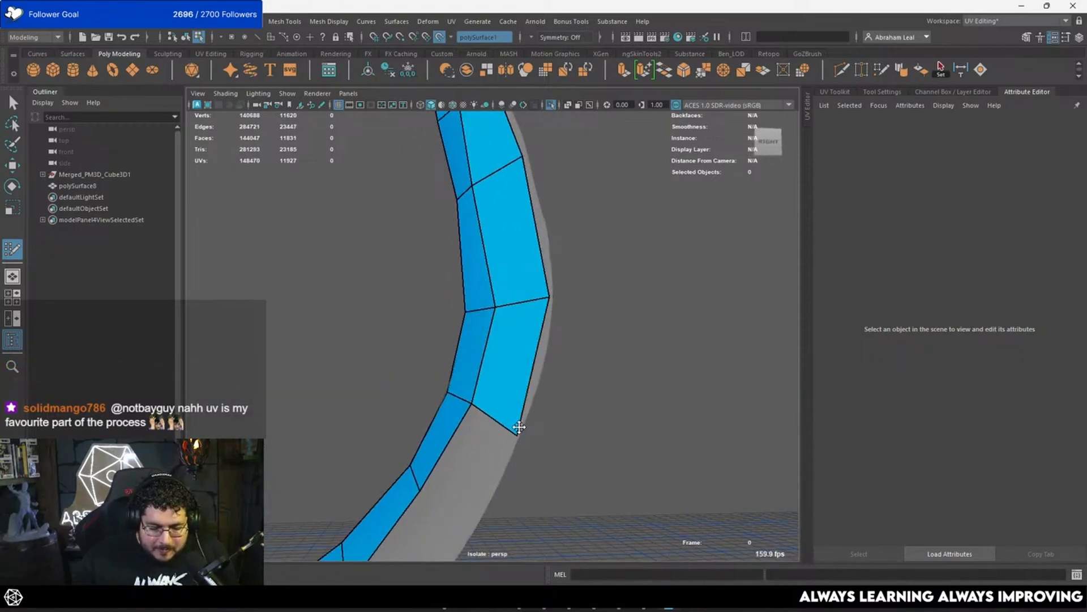
left_click_drag(551, 328, 527, 285, "alt")
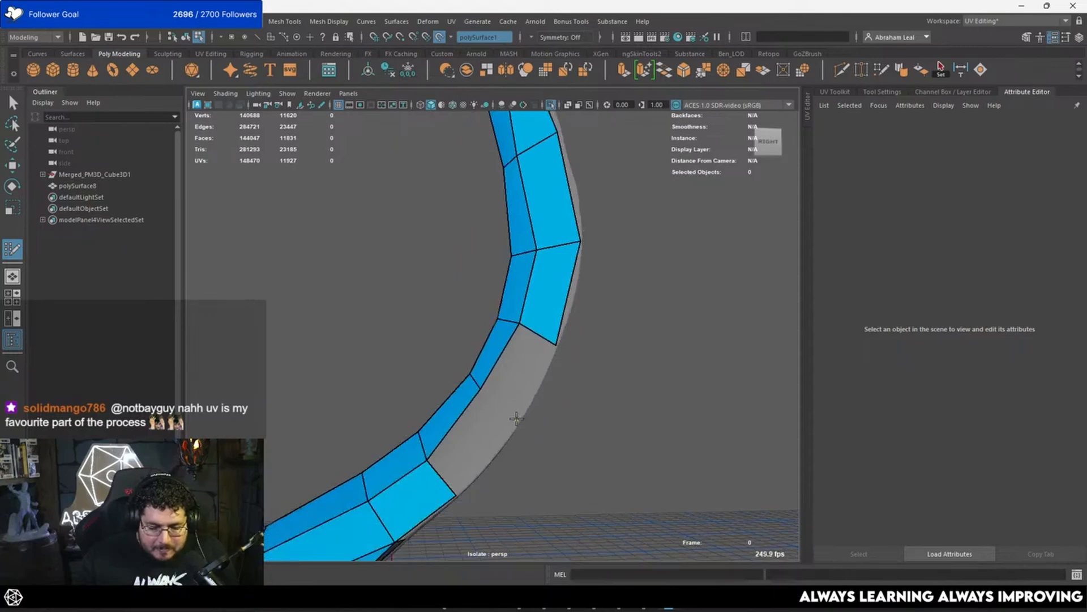
left_click(517, 419, "shift")
mouse_move(498, 400)
left_mouse_down("alt")
mouse_move(464, 359)
mouse_move(490, 400)
left_mouse_up("alt")
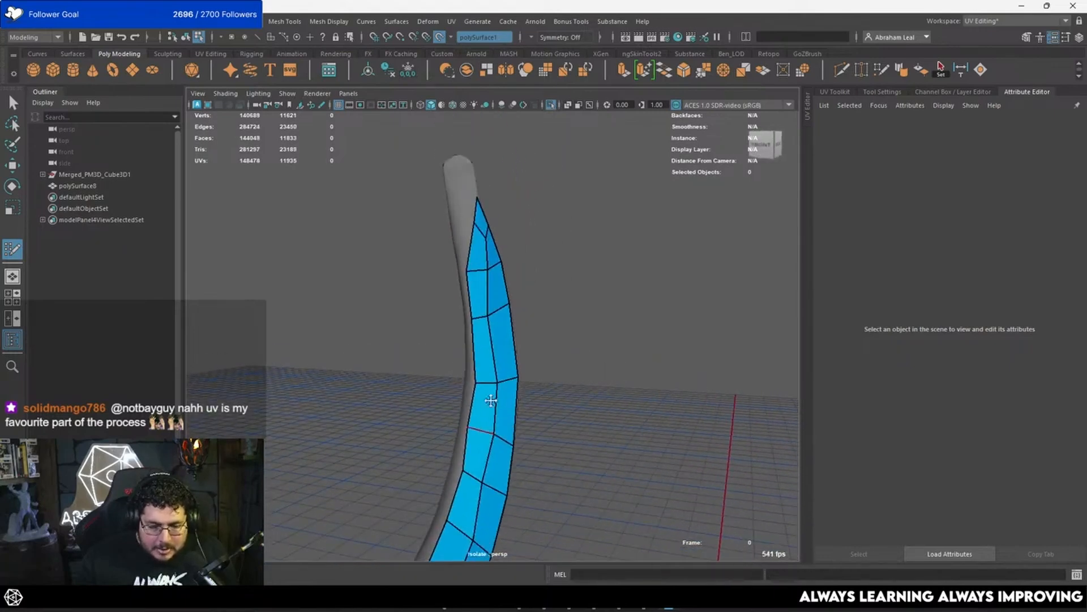
Step: Start a strip of four quads around the feather's back edge near the upper tip, attached to the finished side
left_click_drag(488, 449, 469, 386, "alt")
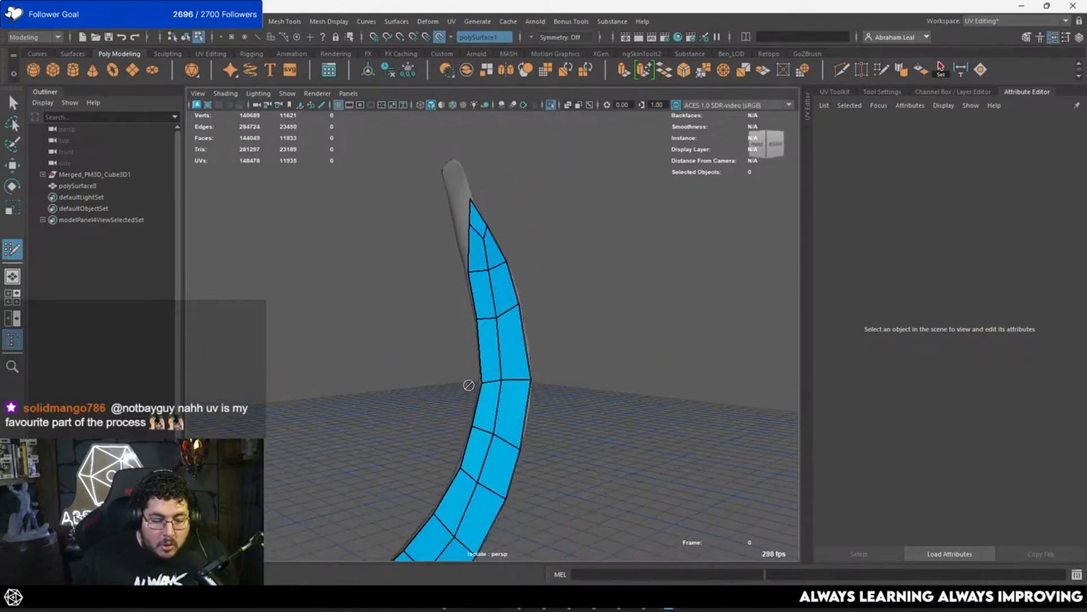
left_click_drag(505, 324, 563, 354, "alt")
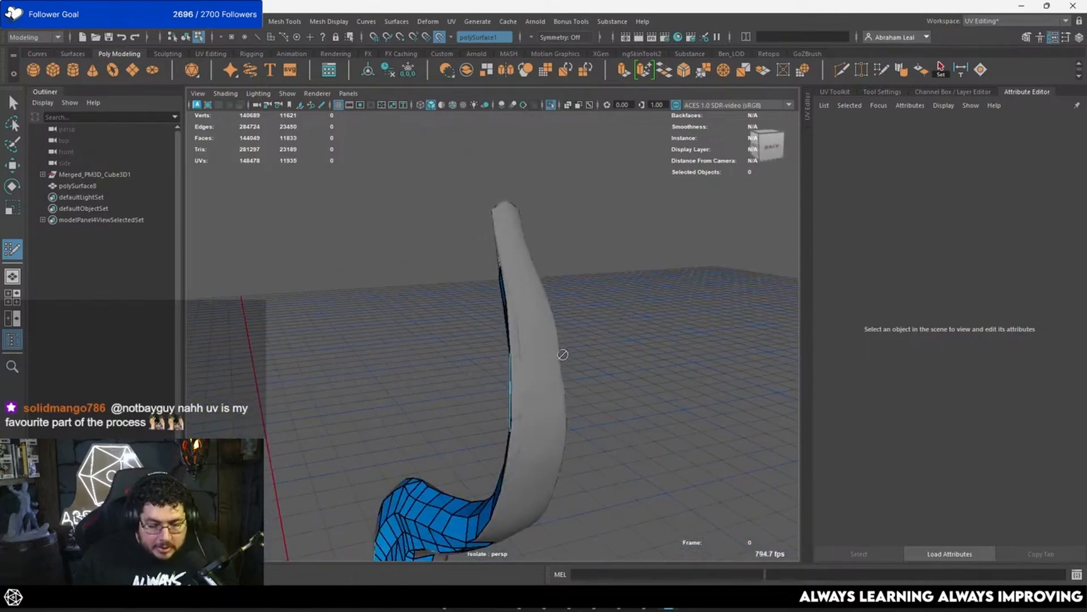
left_click(532, 309, "shift")
left_click_drag(532, 308, 518, 317, "alt")
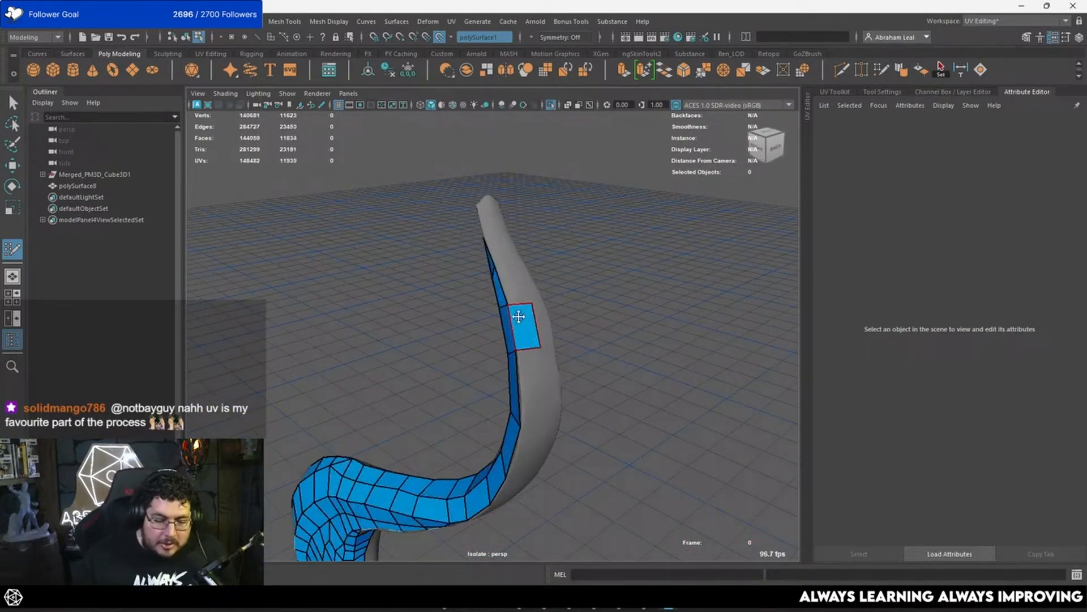
left_click_drag(511, 255, 492, 286, "alt")
left_click(488, 246, "shift")
left_click(493, 302, "shift")
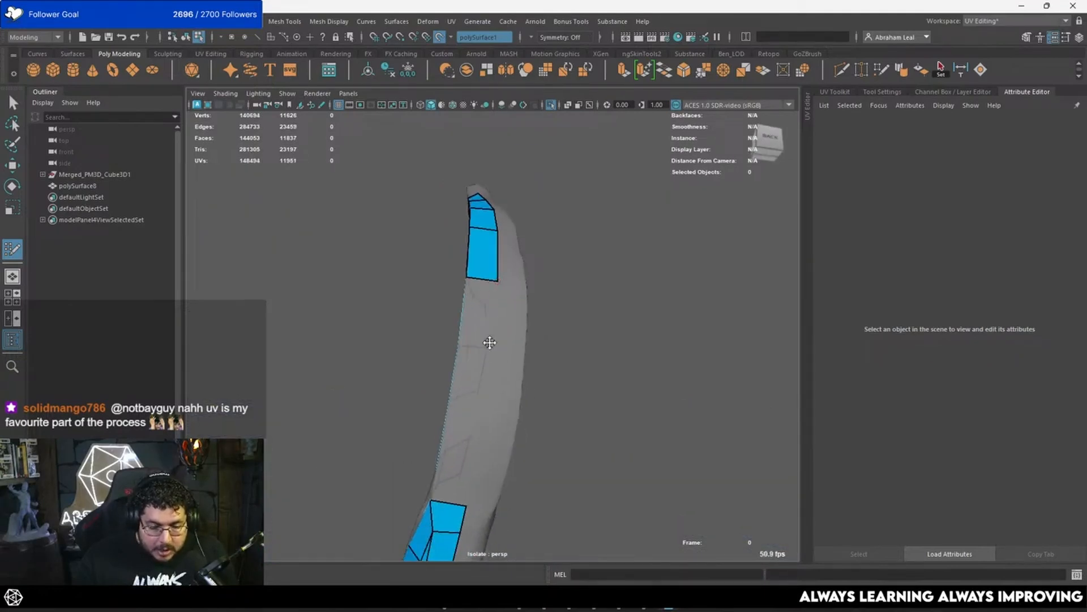
Step: Extend the back-edge strip with four more quads down the curve toward the existing lower mesh
left_click_drag(490, 343, 498, 313, "alt")
left_click(498, 314, "shift")
left_click_drag(485, 382, 485, 372, "alt")
left_click(476, 406)
left_click(479, 393, "shift")
middle_click_drag(475, 403, 516, 346, "alt")
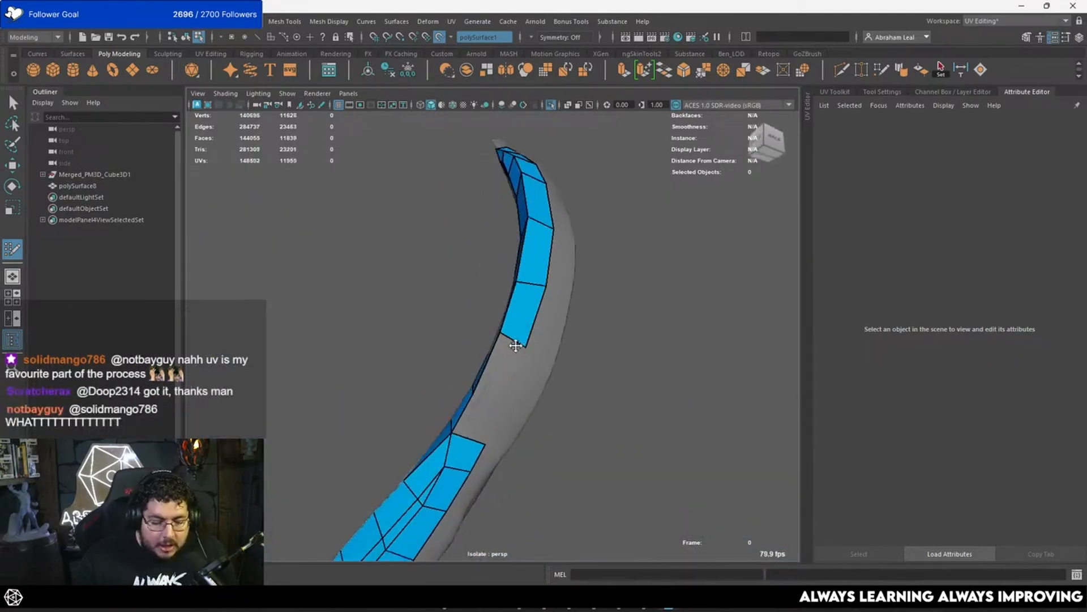
left_click_drag(515, 346, 394, 433, "alt")
left_click(485, 409, "shift")
scroll(490, 444, "down", 4)
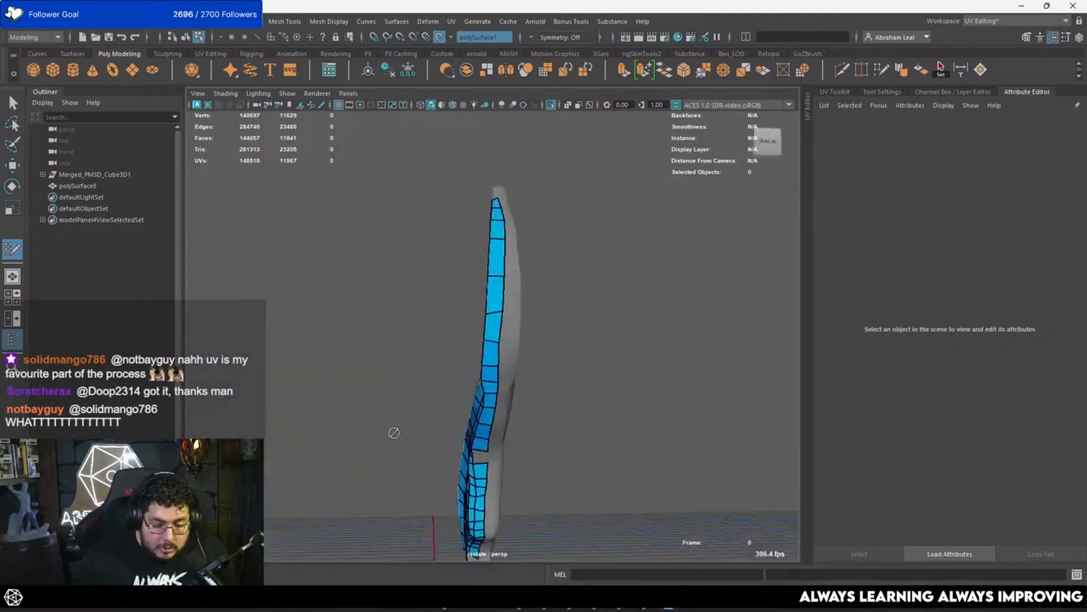
middle_click_drag(394, 433, 424, 341, "alt")
left_click_drag(424, 340, 478, 265, "alt")
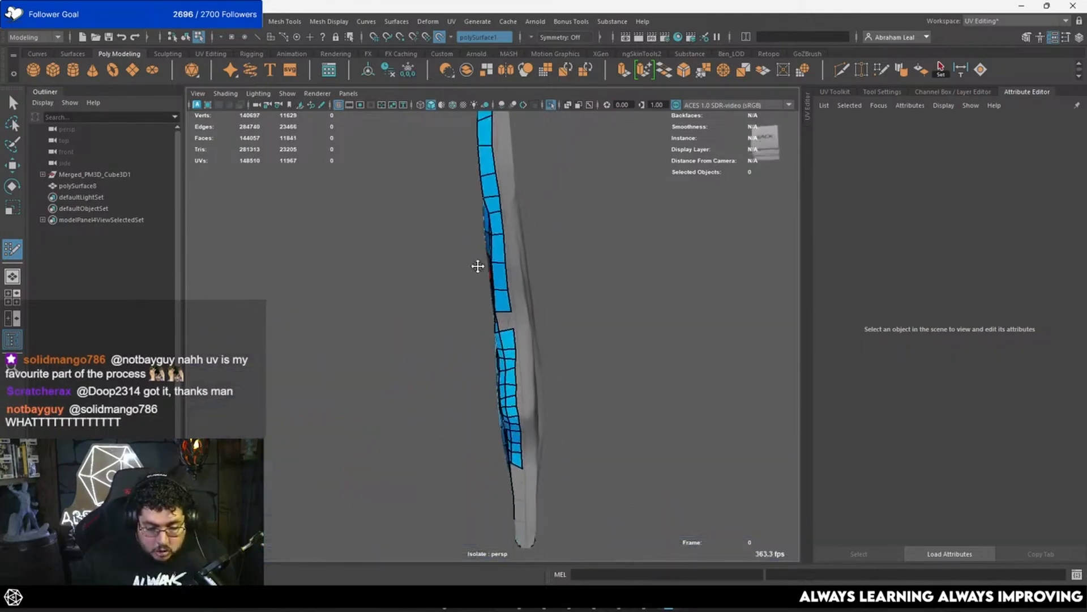
Step: Bridge the gap between the back-edge strip and the lower mesh with two quads, undoing the first filled face
scroll(479, 266, "up", 4)
left_click(512, 311, "shift")
left_click_drag(518, 307, 505, 299, "alt")
scroll(504, 299, "up", 3)
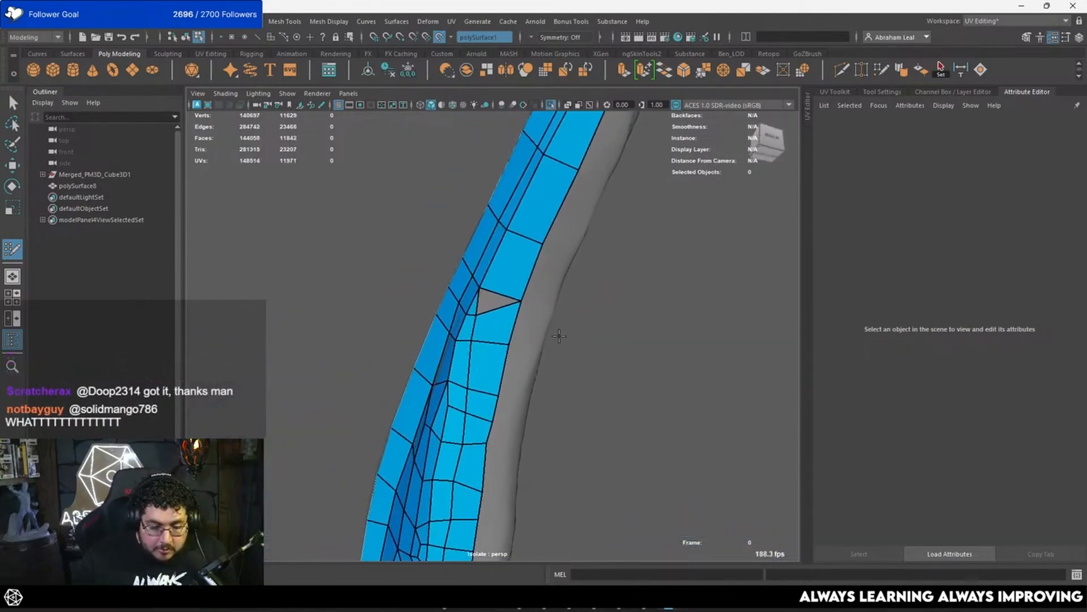
key("ctrl+z")
left_click(487, 332, "shift")
left_click(508, 313, "shift")
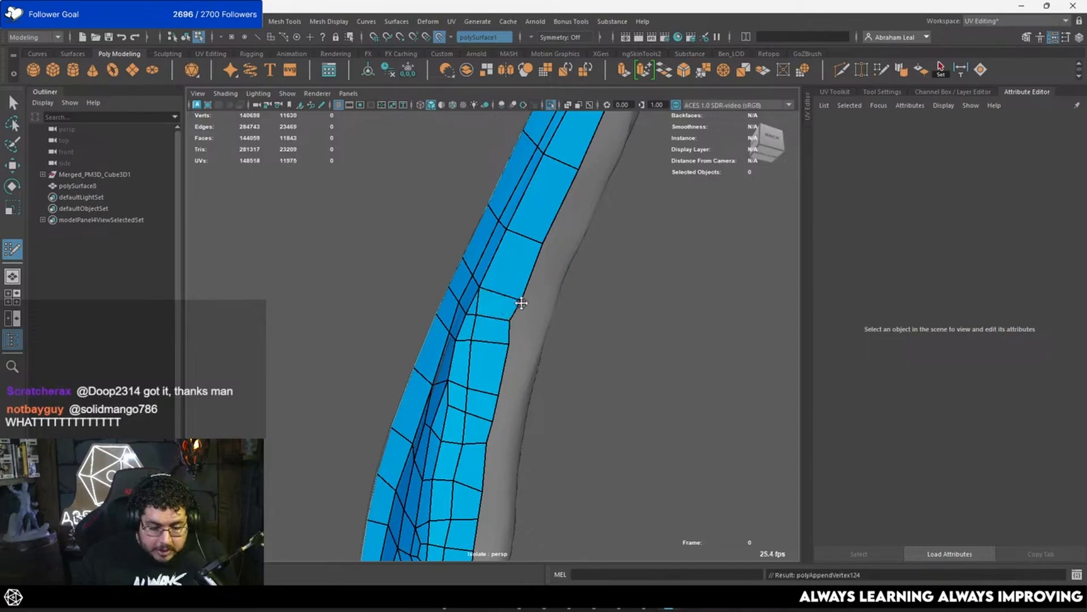
Step: Extend the edge strip below the flared lobe with two quads toward the feather's lower end
scroll(473, 330, "down", 5)
left_click_drag(507, 328, 461, 355, "alt")
middle_click_drag(512, 487, 520, 391, "alt")
scroll(519, 391, "up", 3)
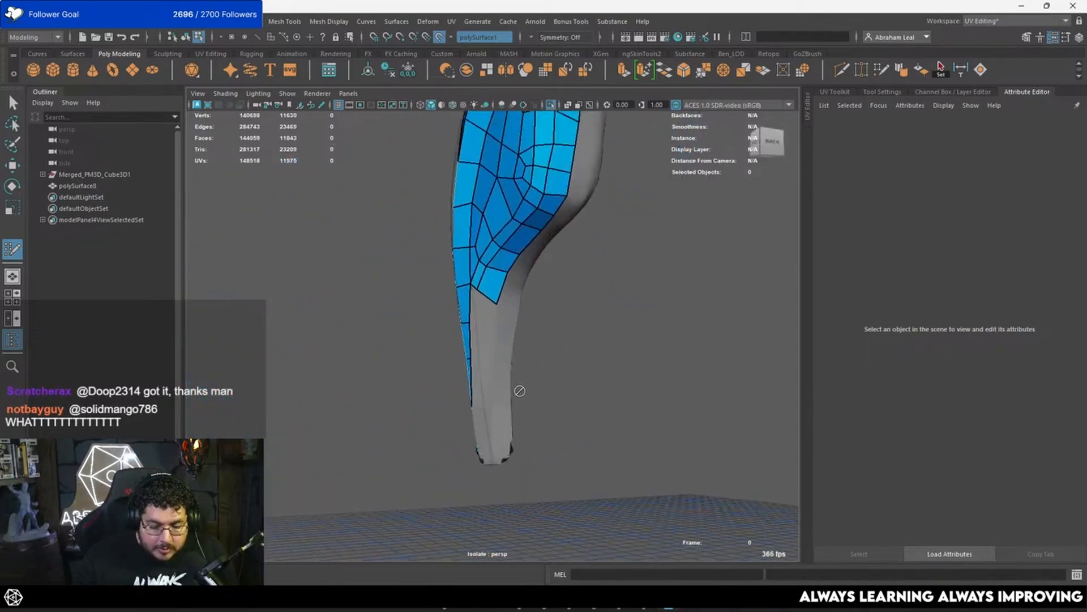
left_click_drag(519, 390, 506, 410, "alt")
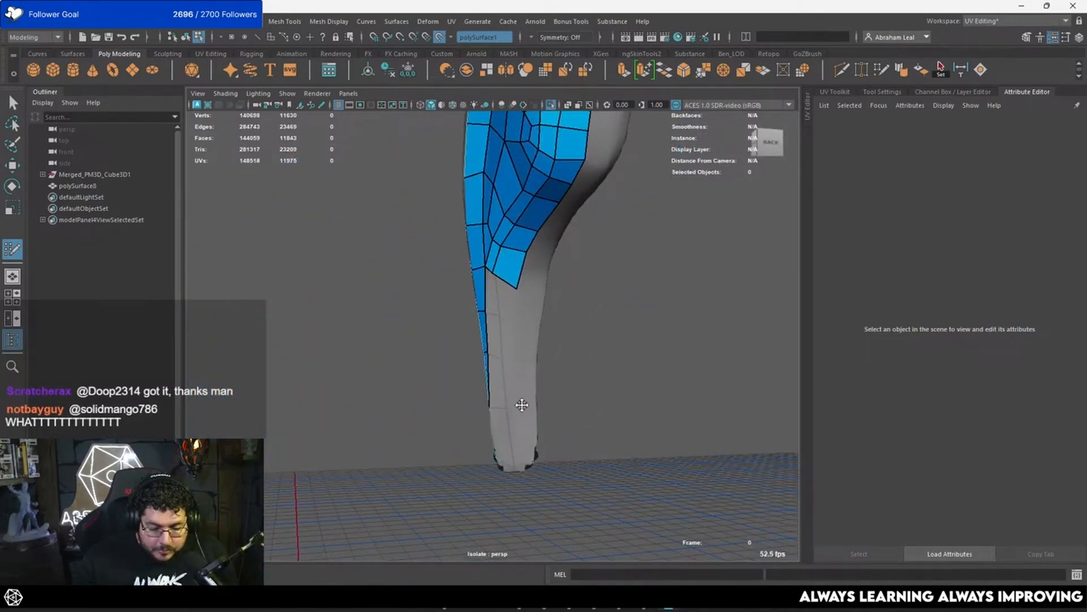
left_click(509, 338, "shift")
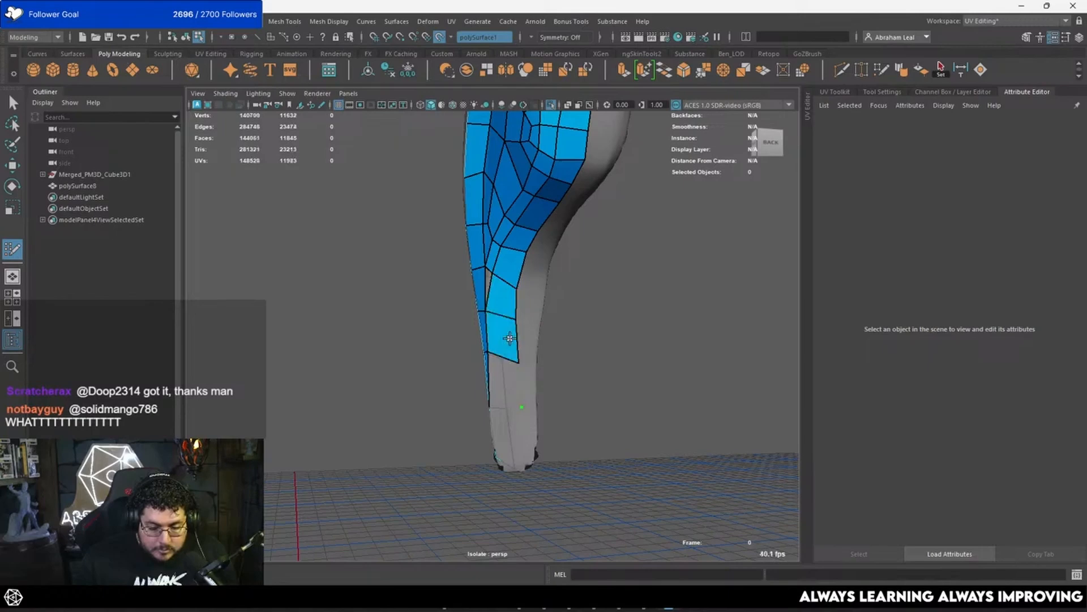
Step: Try to continue the strip with two more quads down to the feather's lower end
left_click_drag(506, 385, 524, 403, "alt")
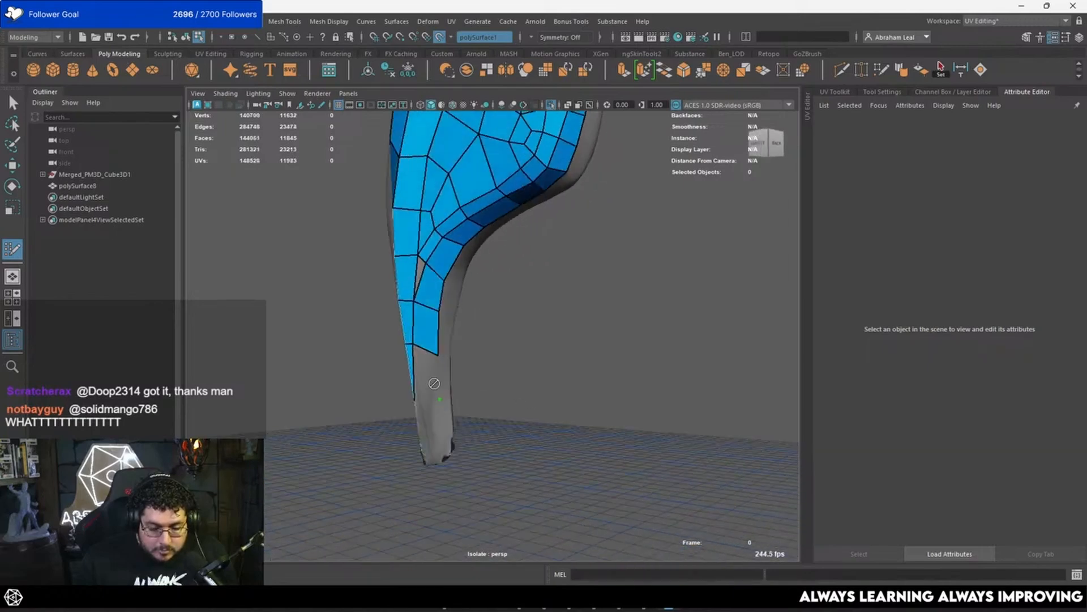
left_click_drag(435, 391, 403, 309, "alt")
left_click(402, 317, "shift")
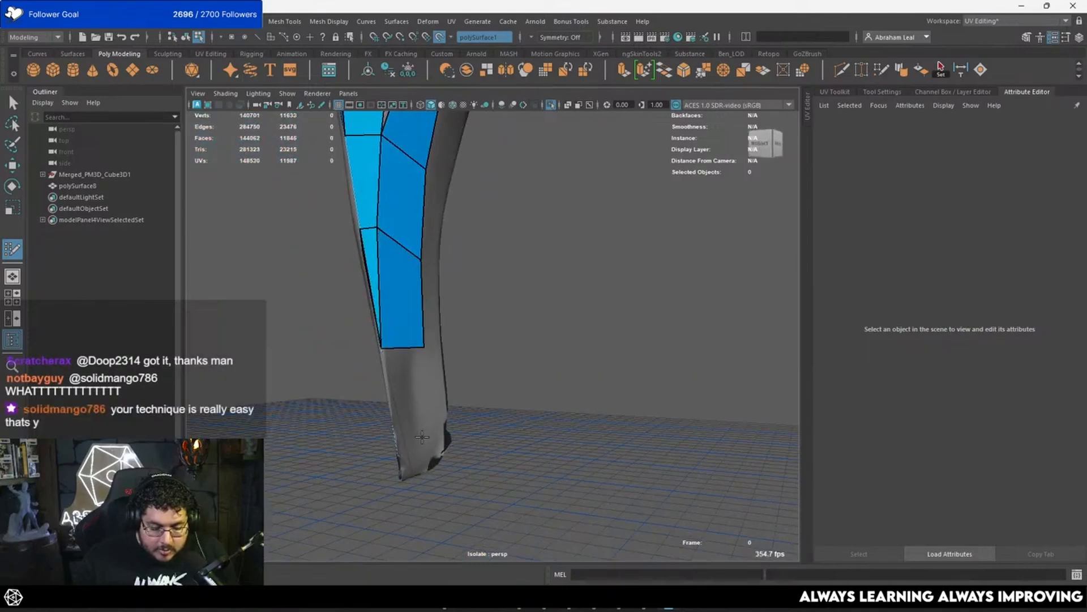
left_click_drag(427, 453, 427, 388, "alt")
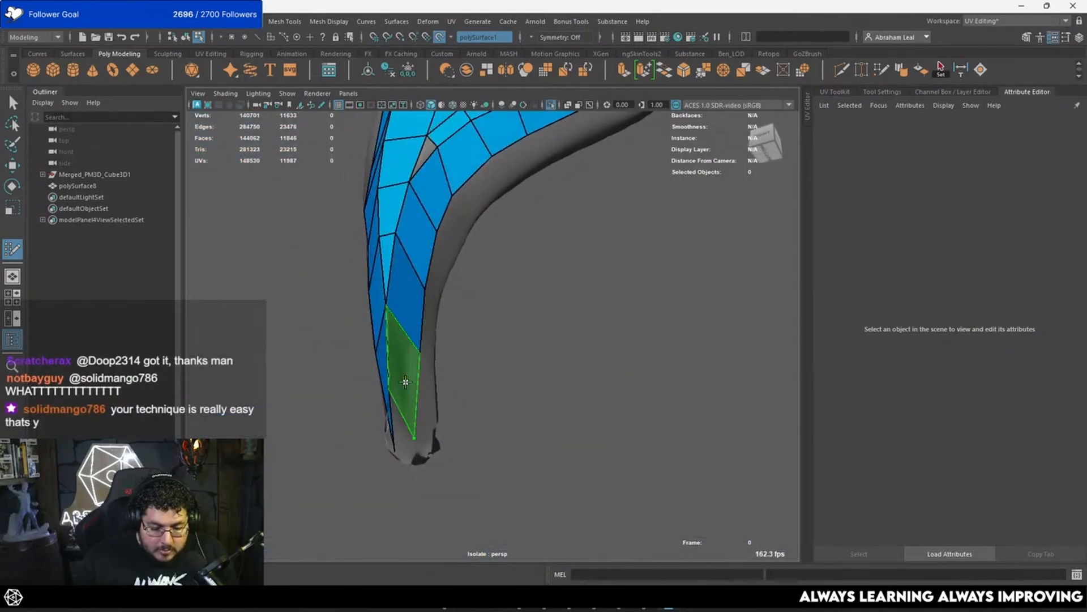
left_click(407, 391, "shift")
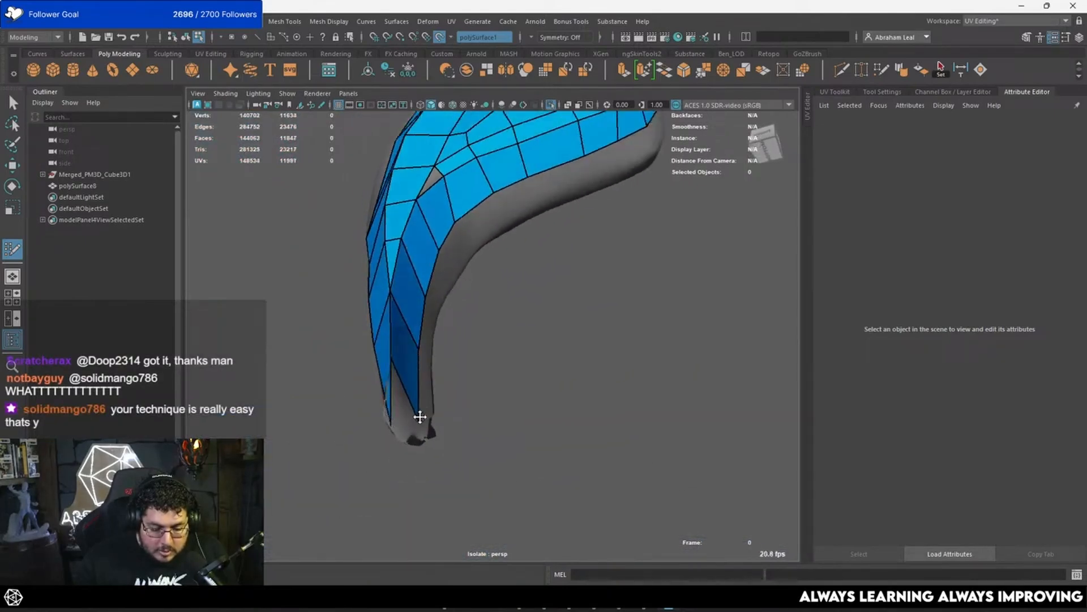
Step: Delete the strip's two lowest quads and the sliver face beside them, and fill the triangular hole below the flared lobe
left_click_drag(420, 417, 407, 382, "alt")
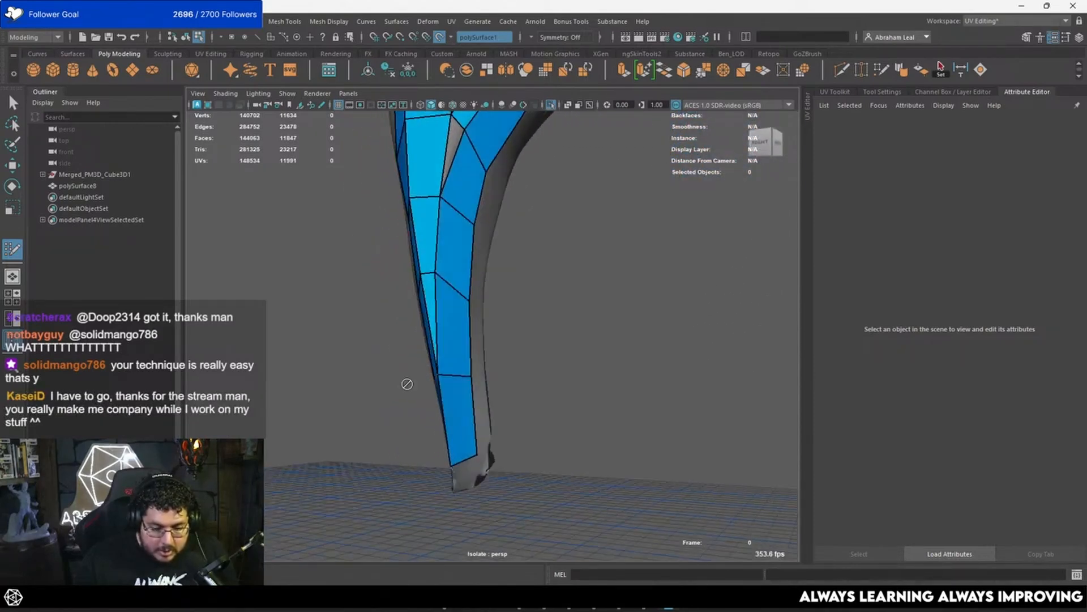
left_click(453, 385, "ctrl+shift")
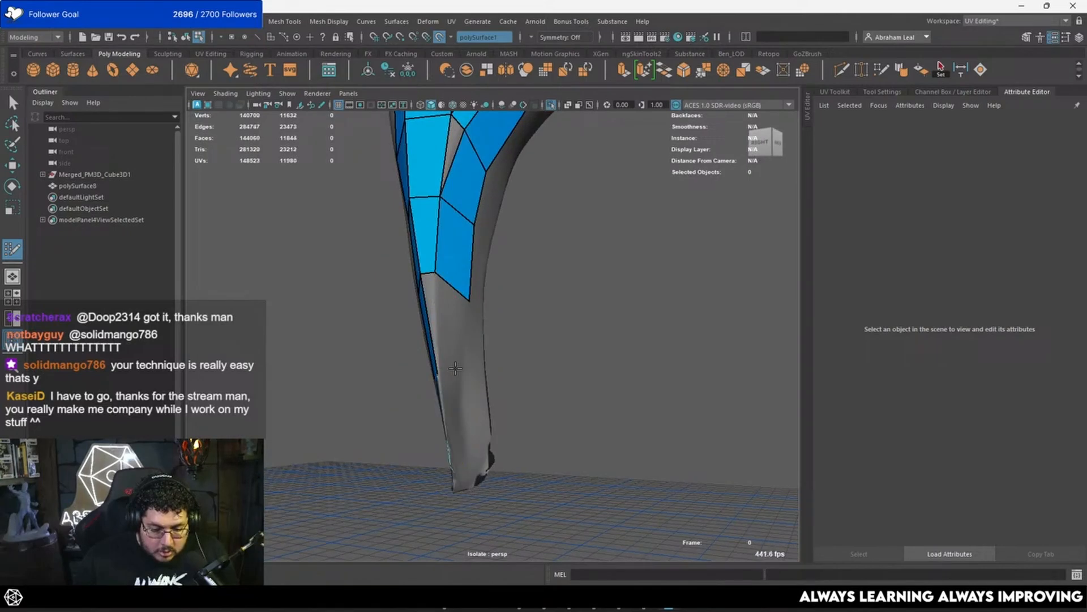
left_click_drag(454, 342, 479, 316, "alt")
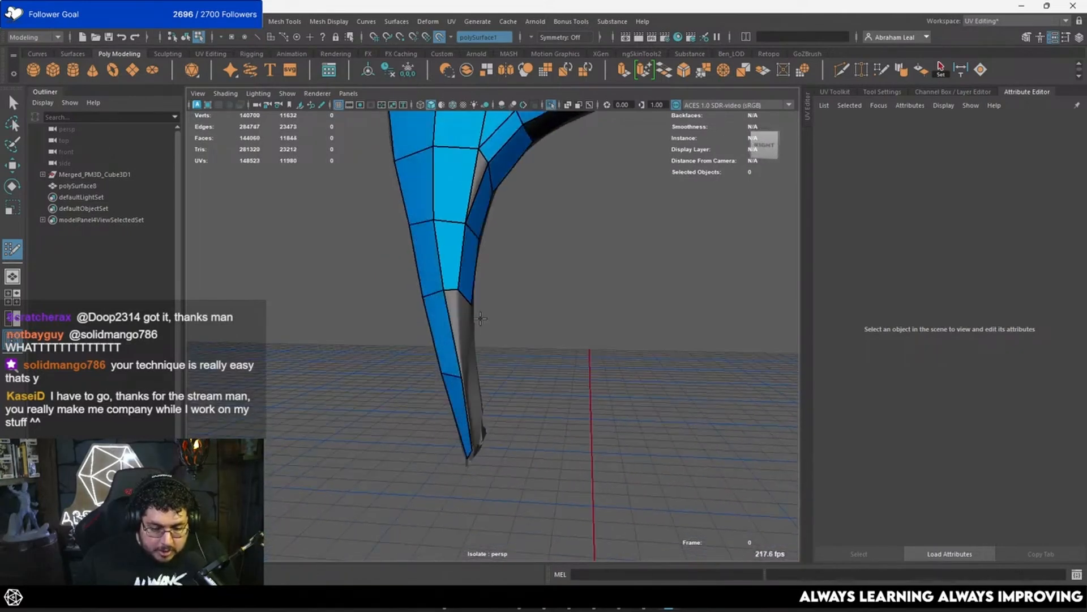
middle_click_drag(479, 315, 479, 464, "alt")
right_click_drag(480, 464, 483, 462, "alt")
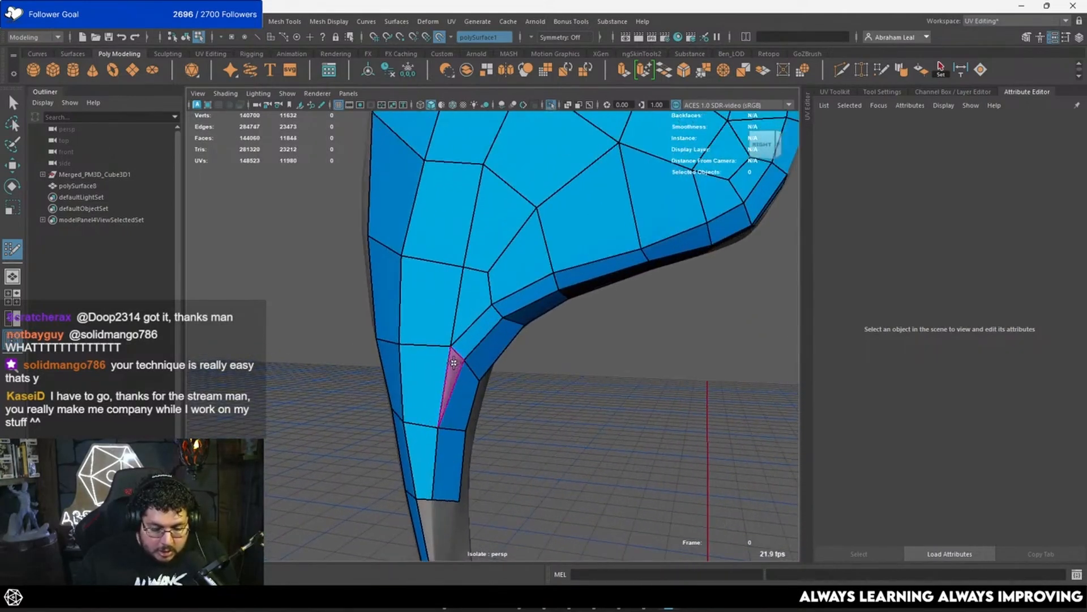
left_click(454, 363, "shift")
mouse_move(453, 363)
left_mouse_down("alt")
mouse_move(491, 311)
mouse_move(459, 313)
mouse_move(498, 351)
mouse_move(432, 322)
mouse_move(586, 418)
mouse_move(590, 354)
mouse_move(556, 342)
mouse_move(670, 318)
mouse_move(575, 258)
mouse_move(539, 381)
mouse_move(509, 368)
mouse_move(515, 376)
mouse_move(509, 322)
mouse_move(508, 388)
mouse_move(399, 327)
mouse_move(484, 362)
mouse_move(572, 364)
mouse_move(546, 316)
mouse_move(549, 340)
left_mouse_up("alt")
left_click(536, 336, "shift")
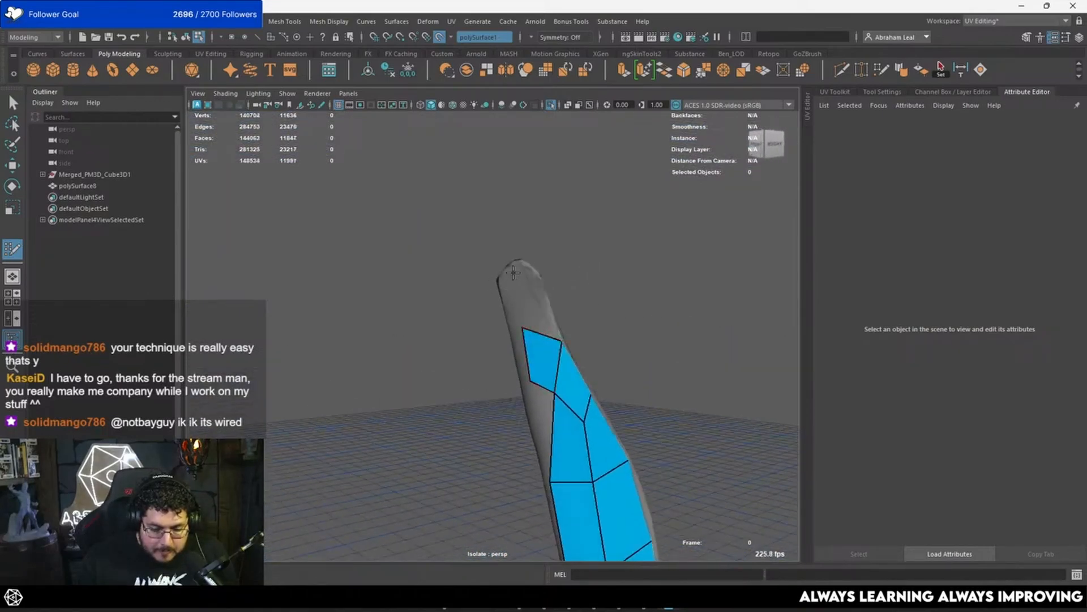
mouse_move(513, 273)
left_mouse_down("alt")
mouse_move(498, 305)
mouse_move(515, 323)
mouse_move(481, 318)
mouse_move(487, 334)
mouse_move(525, 310)
mouse_move(508, 342)
mouse_move(507, 386)
mouse_move(478, 399)
left_mouse_up("alt")
left_click(498, 333, "shift")
key("ctrl+z")
key("ctrl+z")
key("ctrl+z")
key("ctrl+z")
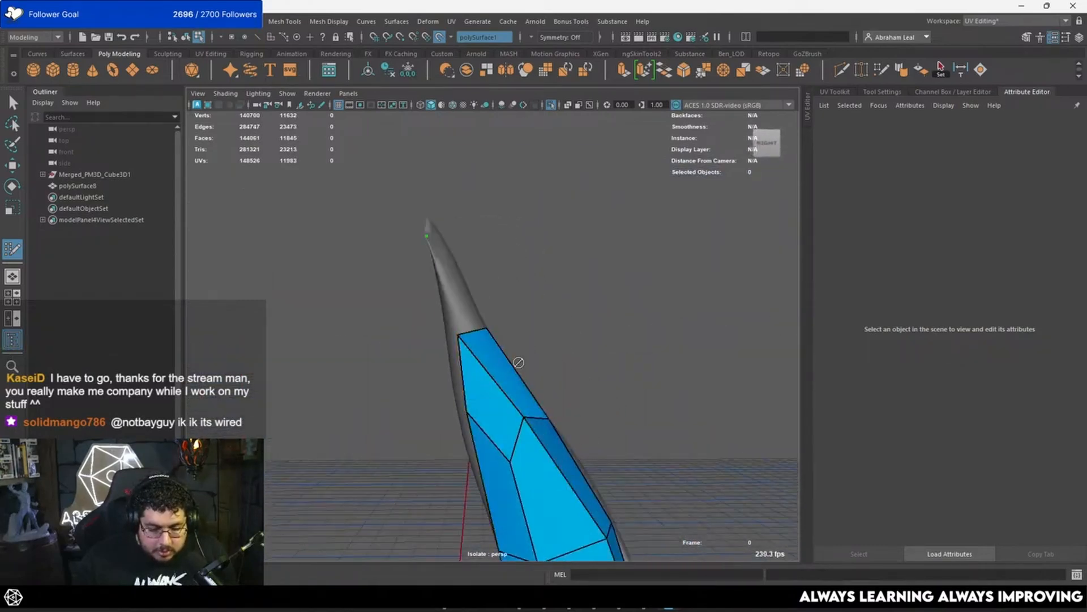
left_click_drag(517, 362, 538, 339, "alt")
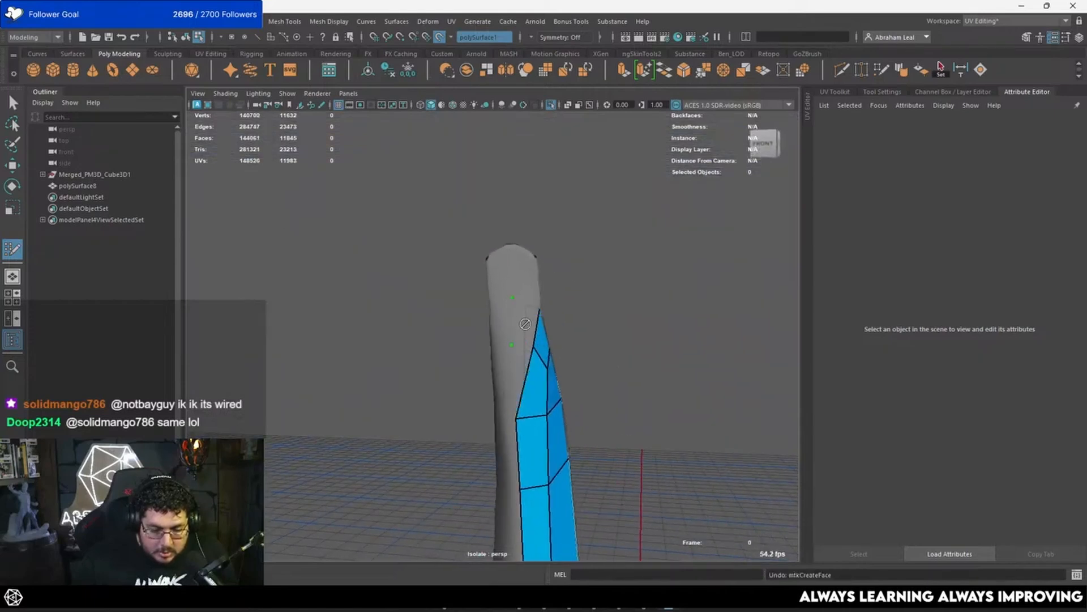
left_click_drag(517, 322, 491, 347, "alt")
key("ctrl+z")
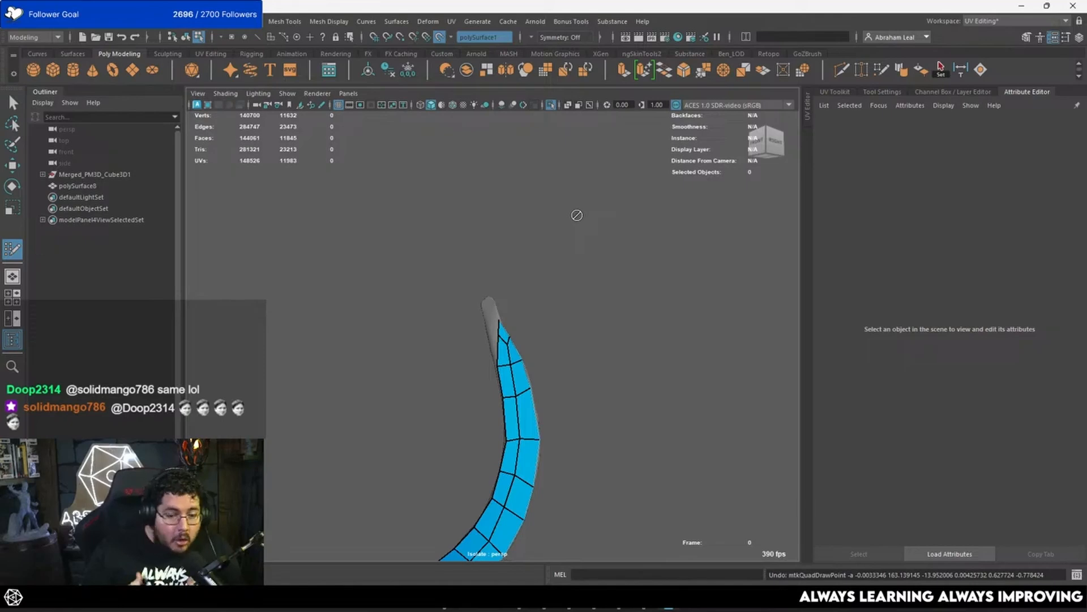
left_click_drag(459, 178, 507, 342, "alt")
scroll(506, 342, "up", 1)
left_click_drag(495, 289, 558, 315, "alt")
scroll(558, 316, "up", 4)
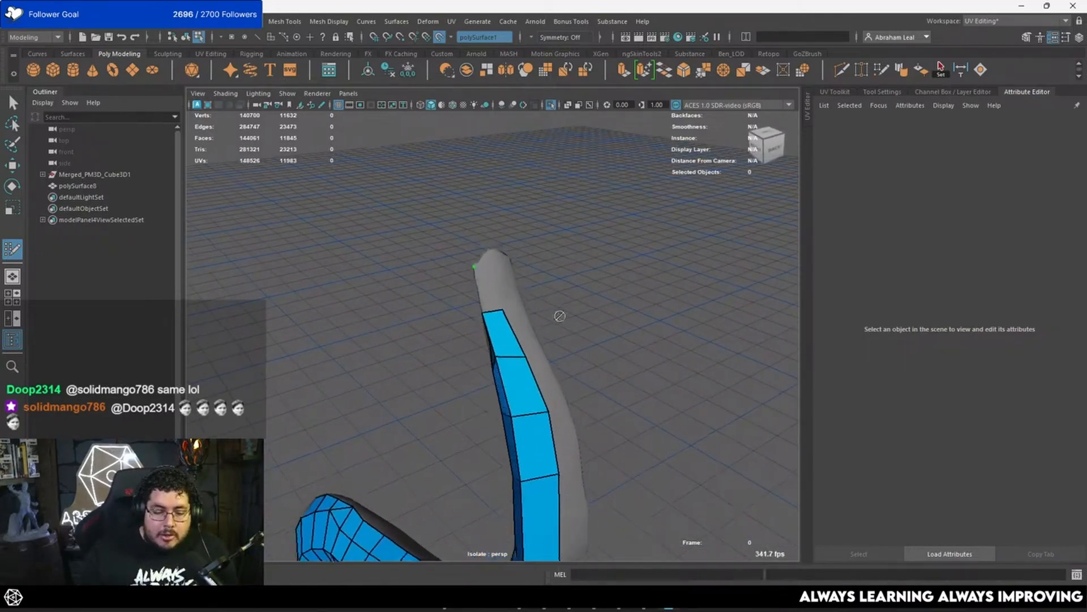
middle_click_drag(546, 263, 559, 309, "alt")
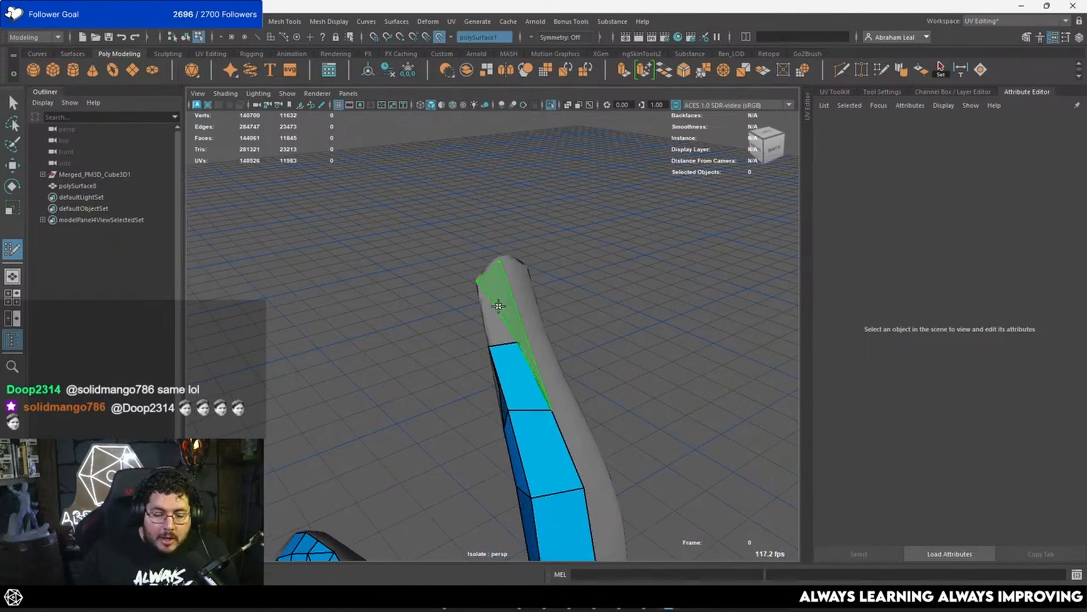
key("ctrl+z")
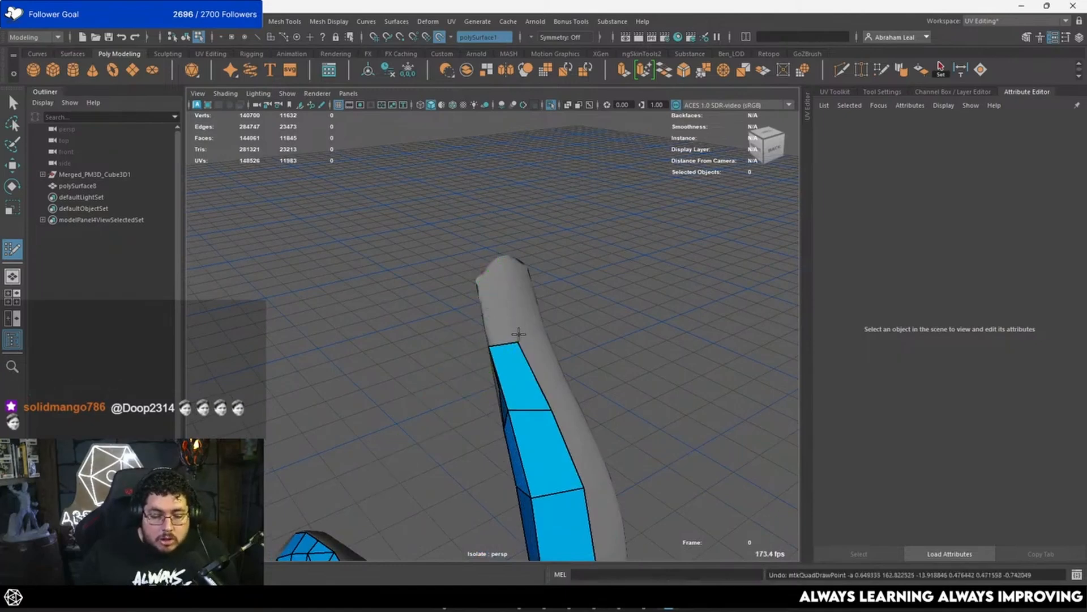
Step: Leave Quad Draw, select the low-poly feather mesh, turn off the live surface and show only that mesh
left_click_drag(519, 334, 601, 226, "alt")
key("q")
left_click(526, 324)
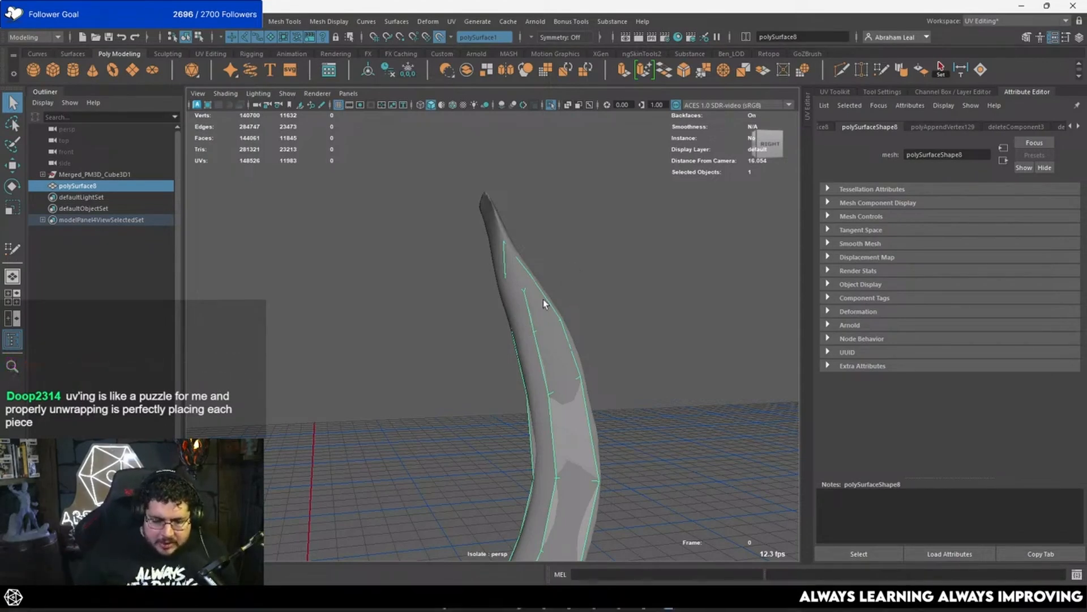
left_click(440, 38)
left_click(547, 106)
left_click(547, 106)
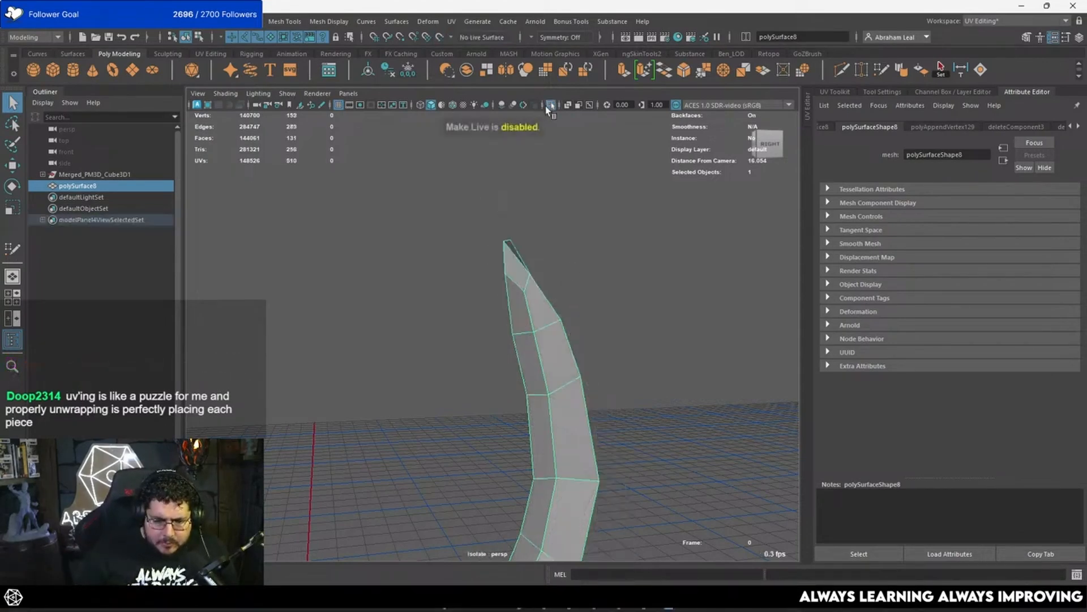
Step: Select the border edge loop around the feather's open side and drop the unwanted edges from the selection
left_click_drag(623, 294, 697, 267, "alt")
middle_click_drag(572, 340, 534, 163, "alt")
left_click_drag(534, 162, 479, 321, "alt")
right_click_drag(480, 321, 465, 303, "alt")
left_click_drag(487, 298, 511, 315, "alt")
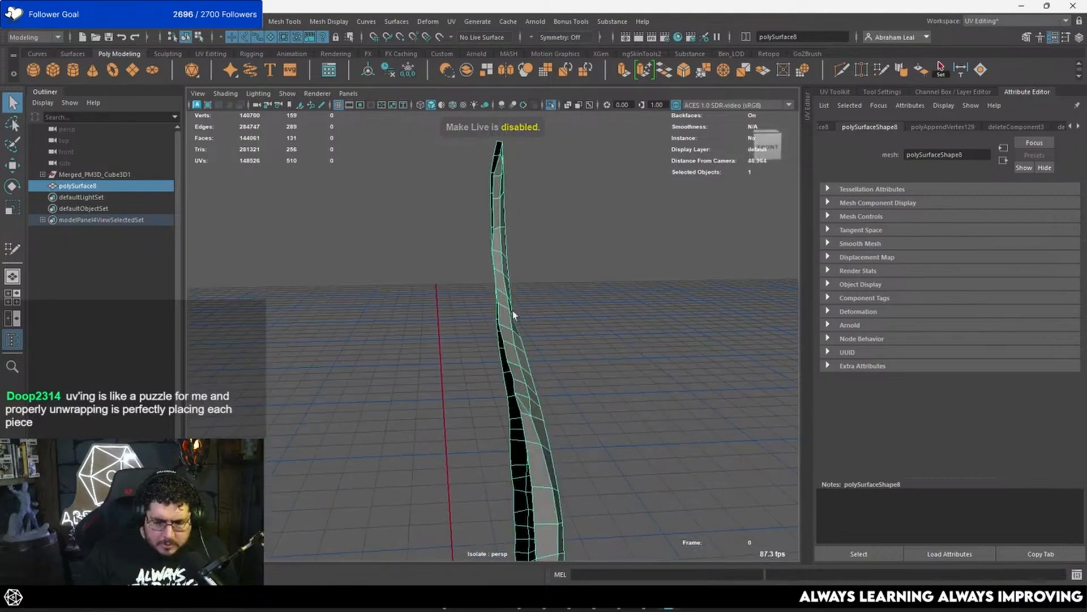
right_click_drag(514, 314, 503, 239)
double_click(495, 239)
left_click_drag(495, 239, 507, 159, "alt")
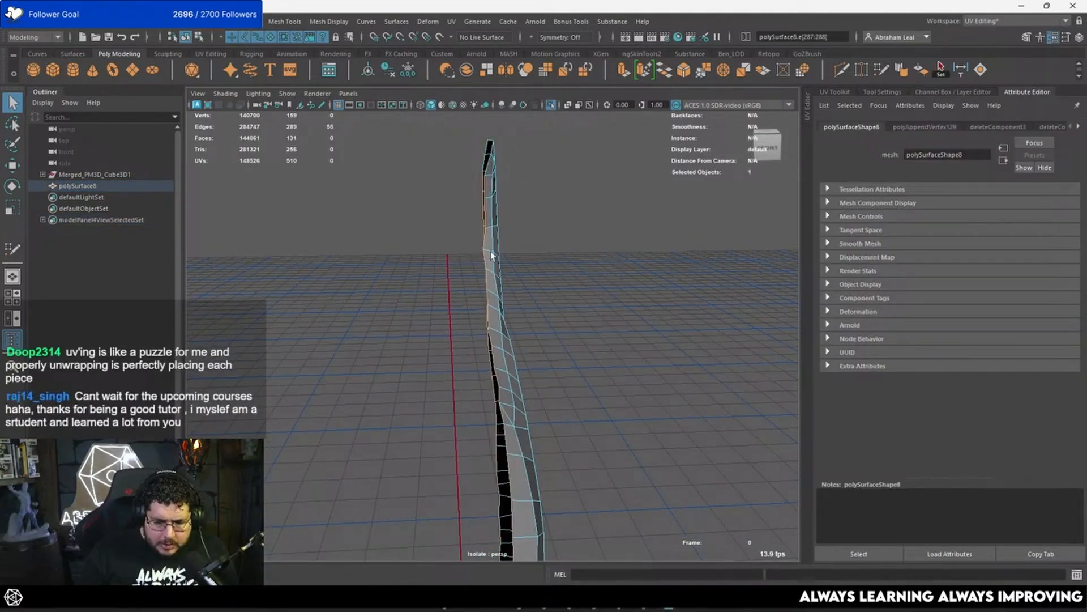
middle_click_drag(518, 487, 478, 231, "alt")
left_click_drag(462, 320, 463, 322, "ctrl")
left_click_drag(462, 322, 490, 343, "alt")
Step: Frame the selected border edges in the front view and flatten them into one straight vertical line with Scale
key("space")
key("f")
left_click(493, 266)
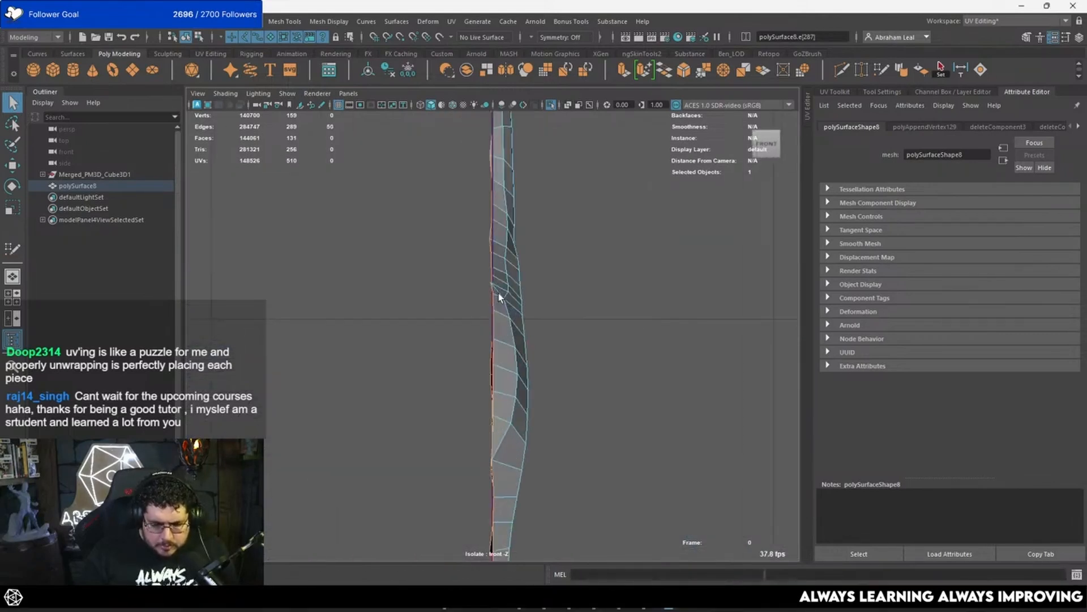
key("r")
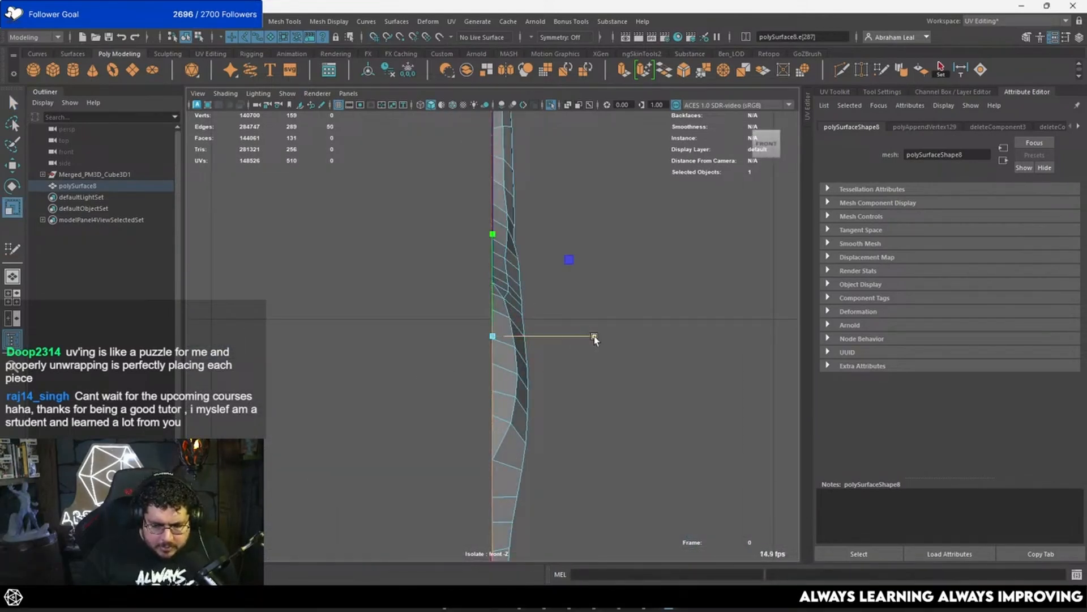
key("w")
left_click(524, 266)
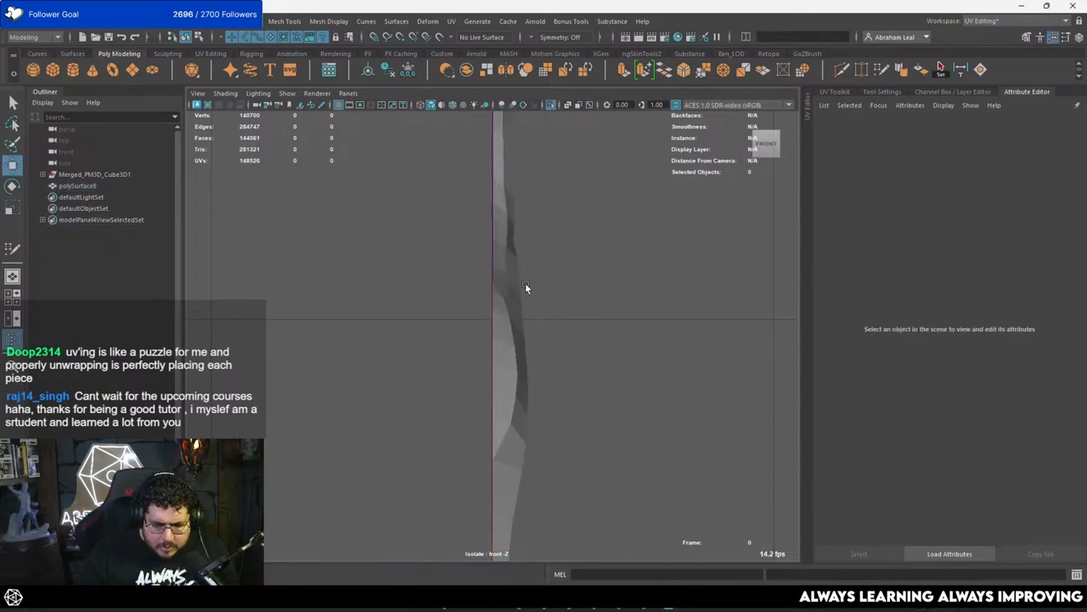
left_click(526, 284)
Step: Extrude the short edge at the feather's lower end backwards to form the face that closes its bottom
key("space")
left_click_drag(530, 284, 530, 263)
left_click_drag(439, 301, 517, 299, "alt")
middle_click_drag(516, 299, 519, 250, "alt")
right_click_drag(519, 251, 531, 362, "alt")
left_click_drag(531, 362, 508, 341, "alt")
right_click_drag(508, 341, 506, 305)
left_click(480, 274)
left_click_drag(481, 277, 505, 336, "alt")
right_click_drag(504, 336, 507, 366, "shift")
key("w")
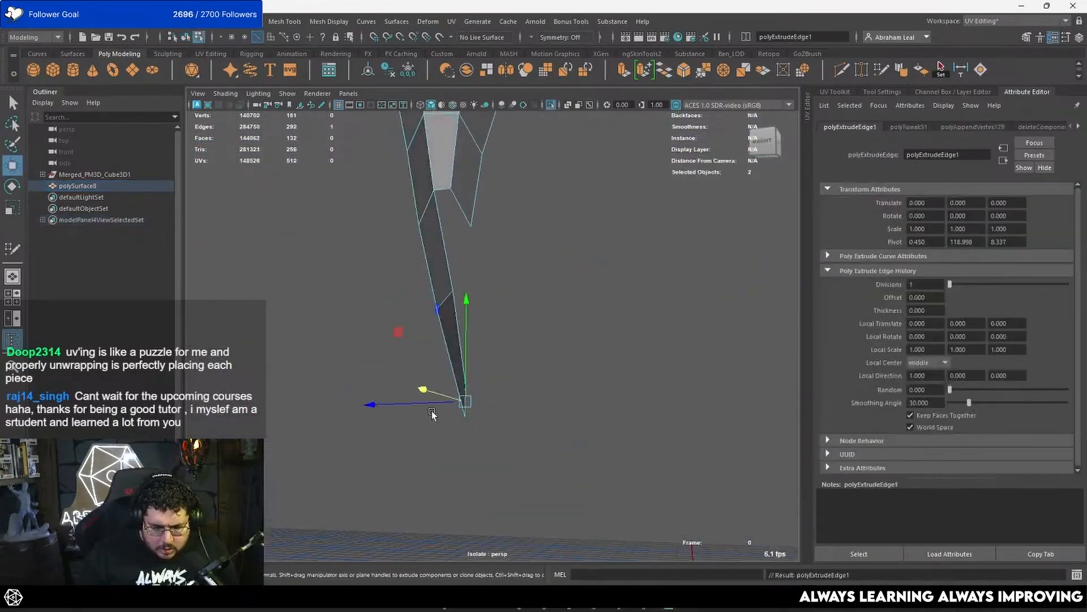
mouse_move(424, 404)
left_mouse_down()
mouse_move(404, 406)
mouse_move(417, 406)
left_mouse_up()
Step: Extrude the bottom face's free edge upward and position it in the side view as a strip segment
left_click_drag(417, 406, 462, 257, "alt")
left_click_drag(462, 257, 494, 276, "alt")
key("space")
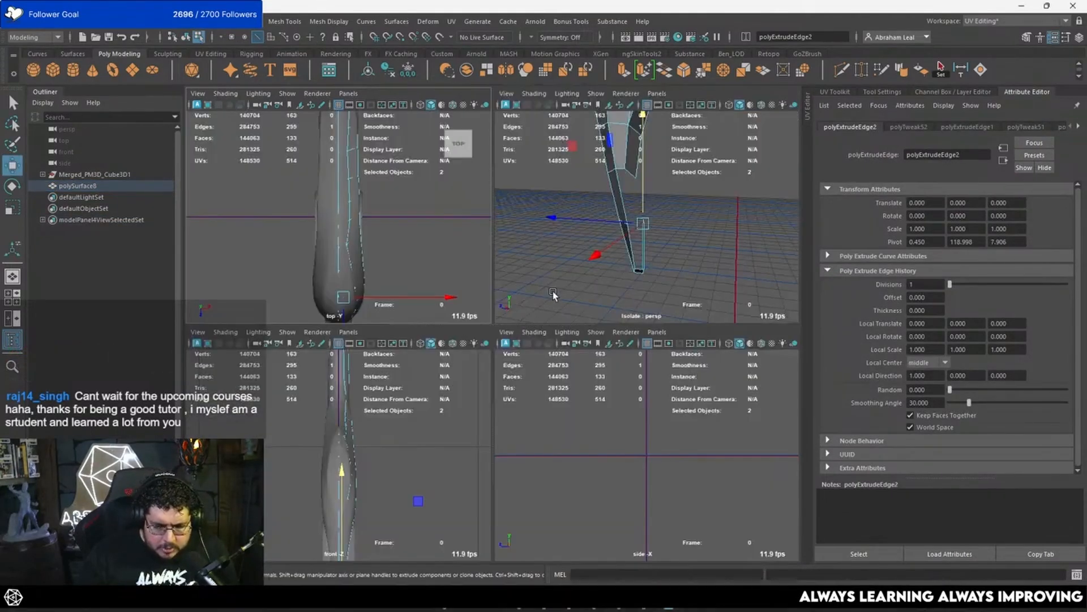
key("space")
Step: Bridge the strip segment's upper edge to the open edge above it near the feather's lower end
key("space")
left_click_drag(553, 291, 577, 299)
key("f")
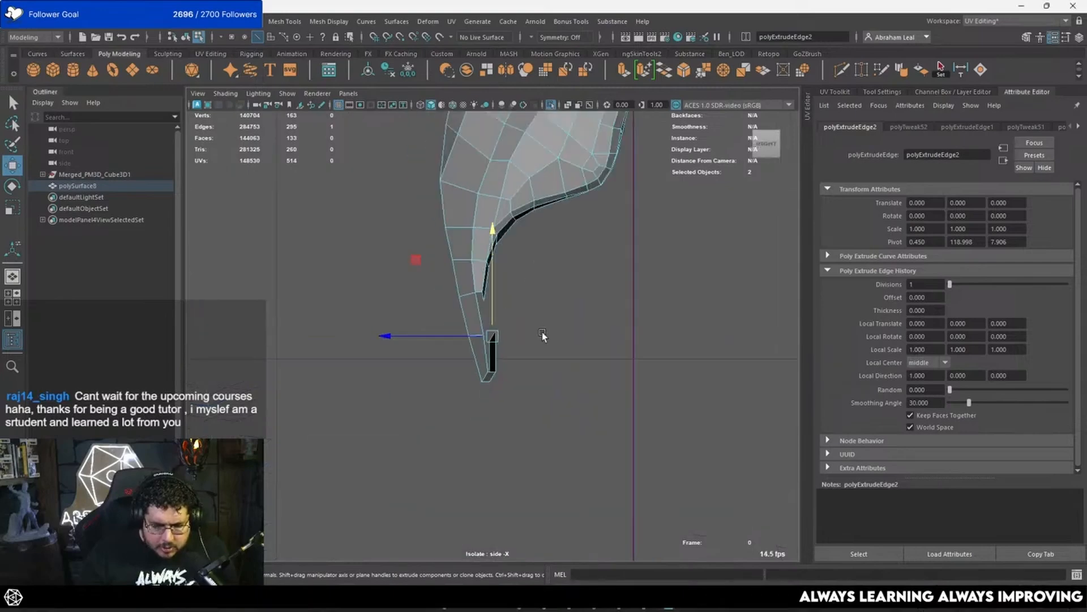
left_click_drag(495, 338, 463, 267)
key("space")
left_click(407, 249, "shift")
key("g")
left_click(428, 266)
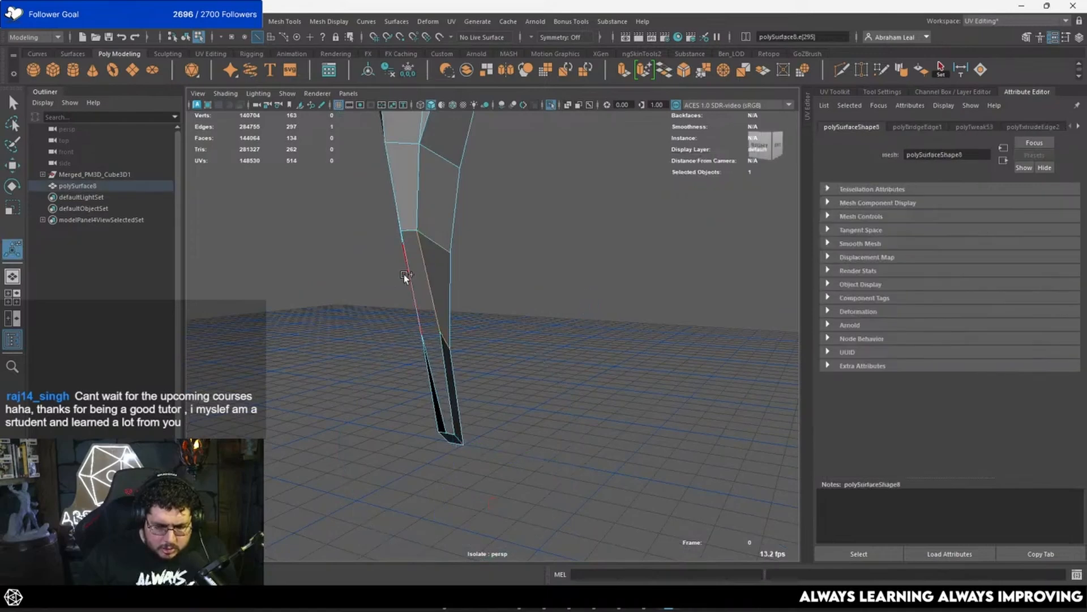
Step: Bridge the two remaining side gaps beside the new strip to close the feather's lower end
left_click(405, 275, "shift")
key("g")
left_click(440, 361)
key("ctrl+z")
left_click(451, 327)
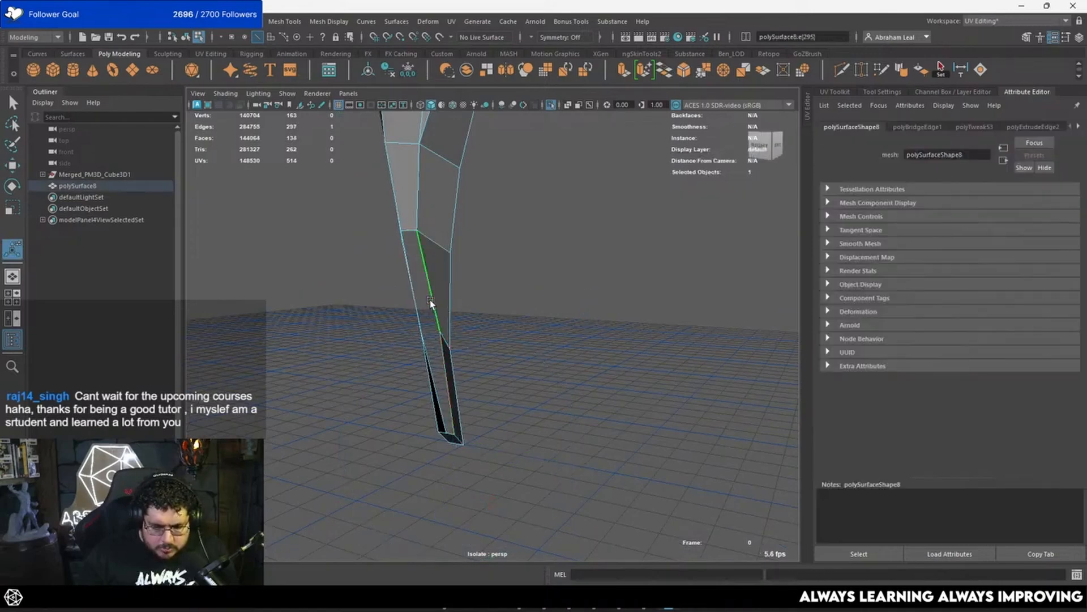
left_click_drag(451, 326, 456, 303, "alt")
key("ctrl+z")
left_click(486, 383)
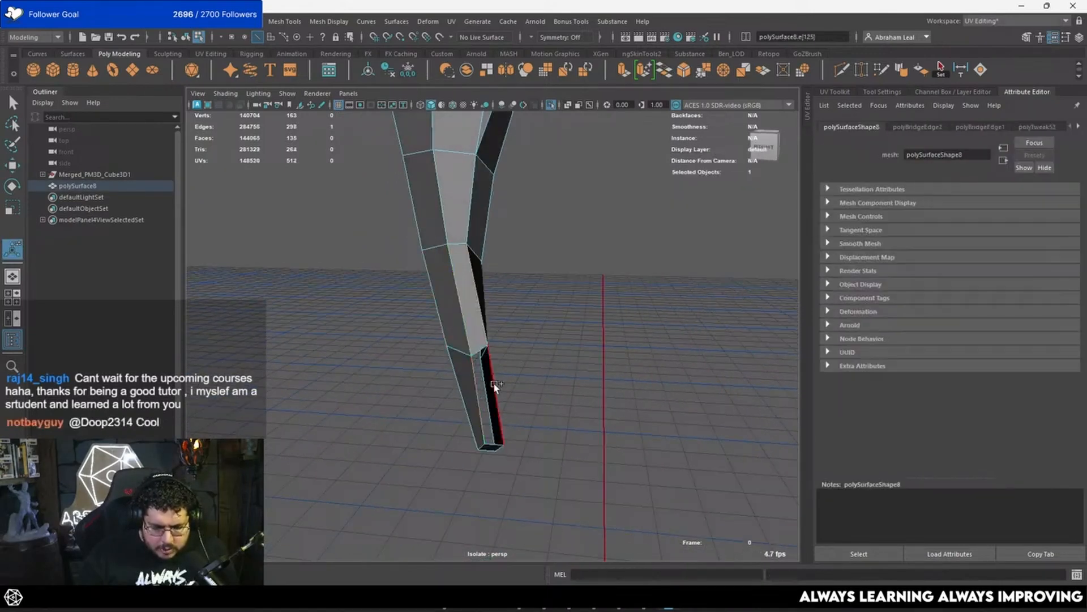
left_click(495, 389, "shift")
key("g")
left_click_drag(509, 378, 521, 339, "alt")
Step: Reposition the upper corner vertex of the lowest back face to even out the feather's lower end
key("q")
left_click(561, 314)
key("w")
left_click(521, 339)
left_click(462, 344)
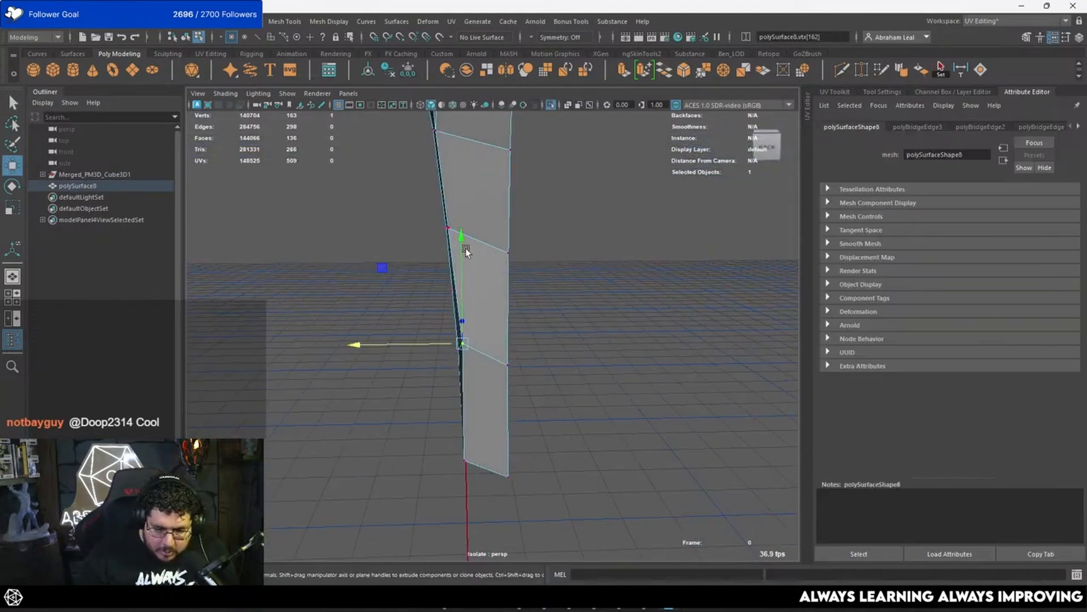
left_click_drag(464, 249, 463, 255)
left_click_drag(426, 345, 422, 345)
left_click_drag(422, 346, 540, 360, "alt")
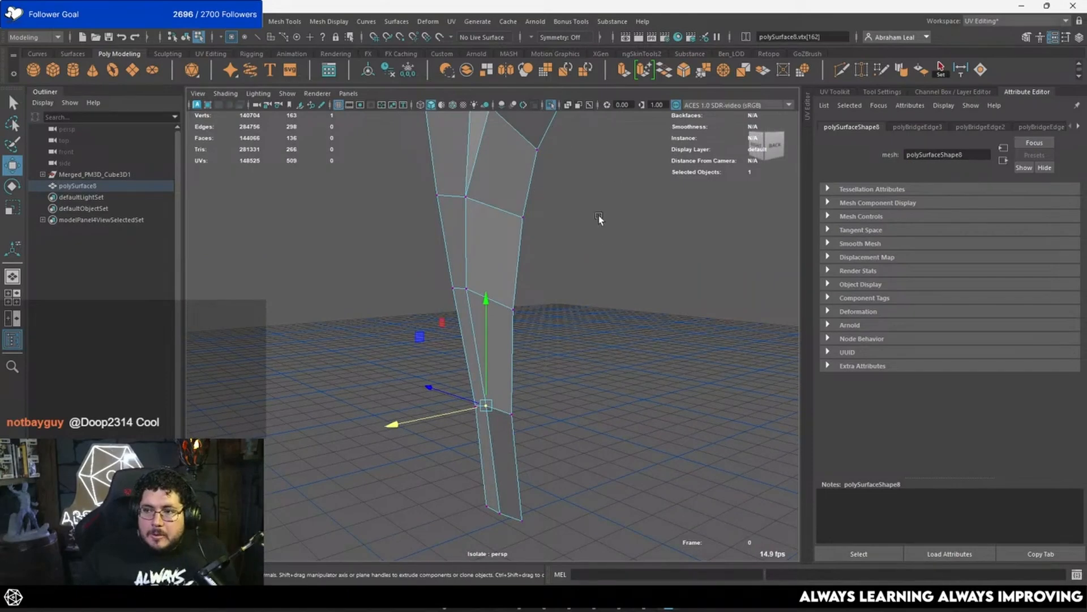
Step: Slide two vertices on the narrow strip near the lower end along the depth axis to even its width
left_click_drag(433, 269, 498, 256, "alt")
right_click_drag(498, 256, 524, 228)
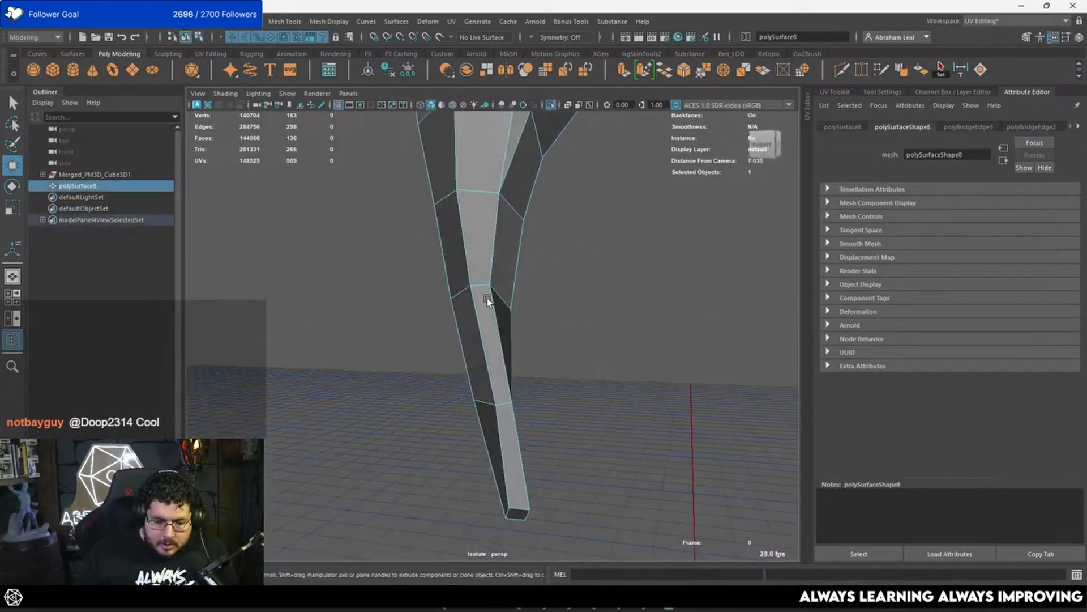
left_click_drag(488, 299, 511, 280, "alt")
right_click_drag(482, 273, 460, 273)
left_click(497, 282)
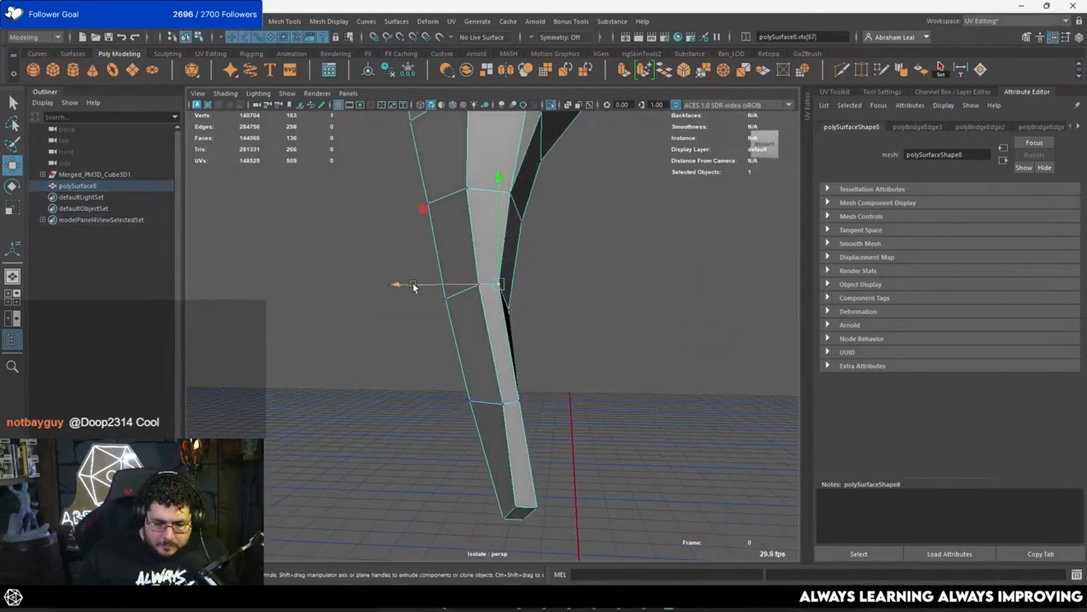
left_click_drag(413, 283, 417, 284)
left_click(504, 405)
left_click_drag(474, 403, 467, 403)
Step: Examine the closed lower end and whole feather from several angles, comparing the smooth preview with the low-poly cage
right_click_drag(466, 307, 422, 267, "alt")
right_click_drag(552, 255, 582, 226)
mouse_move(526, 255)
left_mouse_down("alt")
mouse_move(584, 291)
mouse_move(702, 263)
mouse_move(539, 243)
left_mouse_up("alt")
scroll(508, 317, "up", 3)
key("3")
left_click(542, 319)
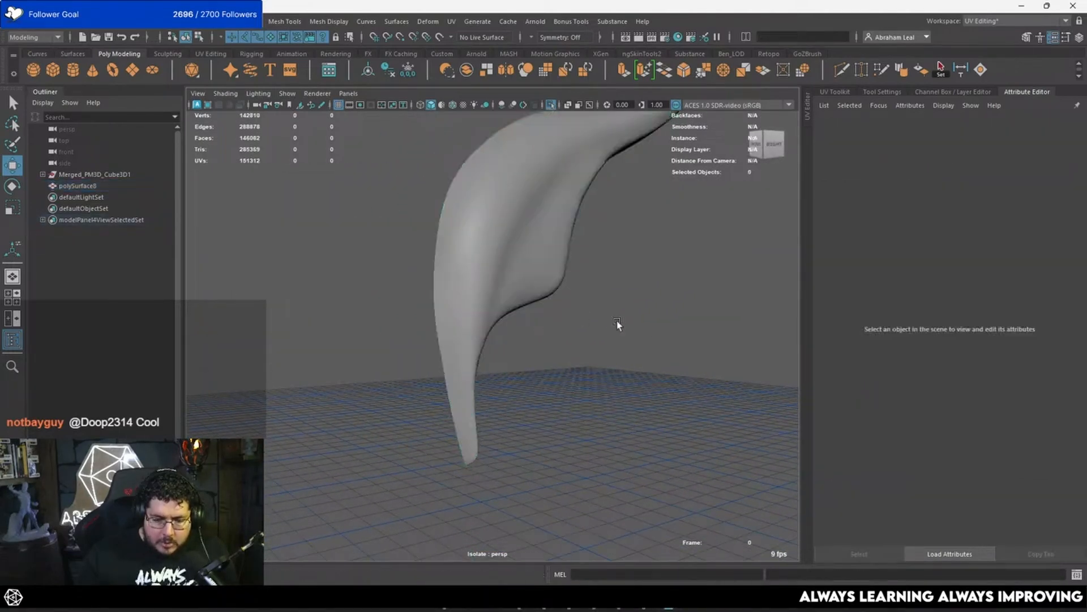
left_click_drag(617, 321, 430, 291, "alt")
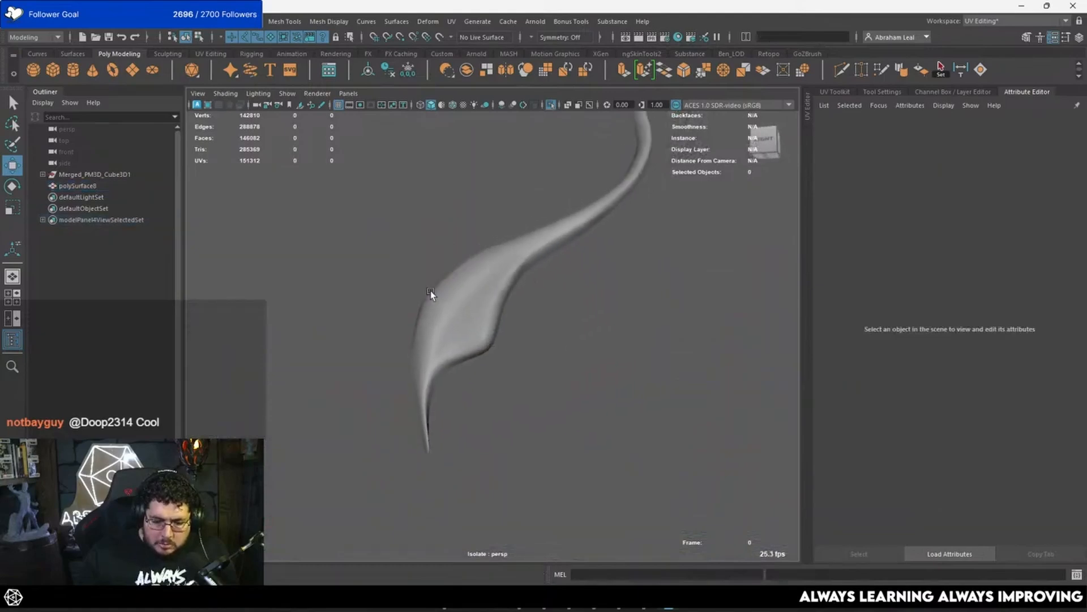
scroll(433, 292, "up", 4)
left_click(471, 311)
key("1")
left_click_drag(490, 348, 595, 357, "alt")
key("3")
left_click(505, 346)
scroll(595, 356, "down", 4)
left_click(460, 304)
key("1")
scroll(498, 300, "down", 4)
Step: Insert two support edge loops with Multi-Cut along both creases of the feather's central band and preview the mesh smoothed
left_click_drag(484, 401, 749, 148, "alt")
scroll(495, 300, "up", 5)
left_click(841, 71)
left_click_drag(535, 340, 492, 409, "alt")
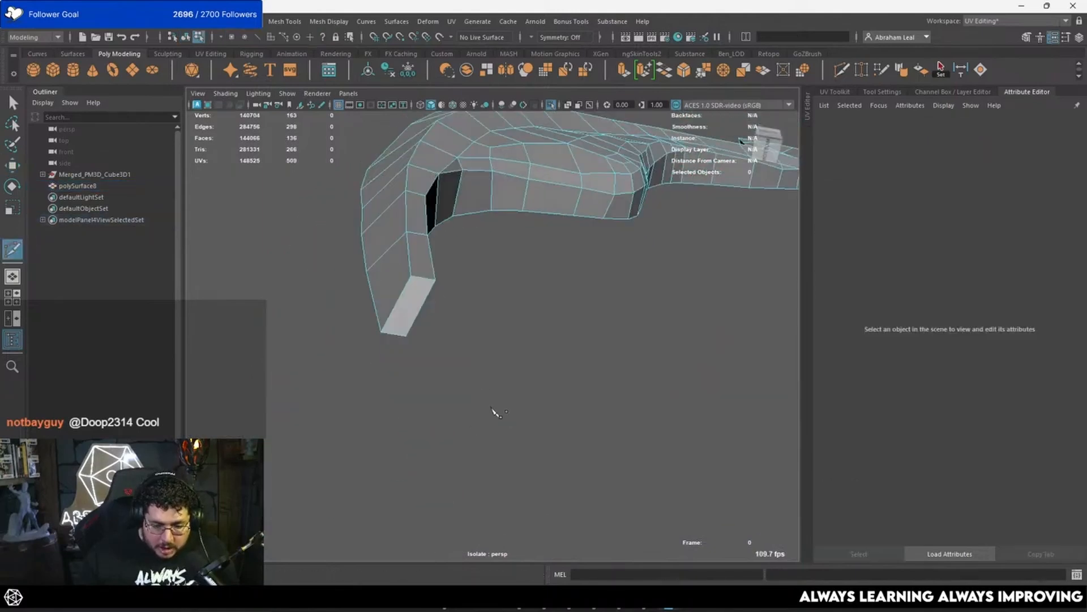
left_click(435, 282, "ctrl")
left_click_drag(434, 281, 473, 434, "alt")
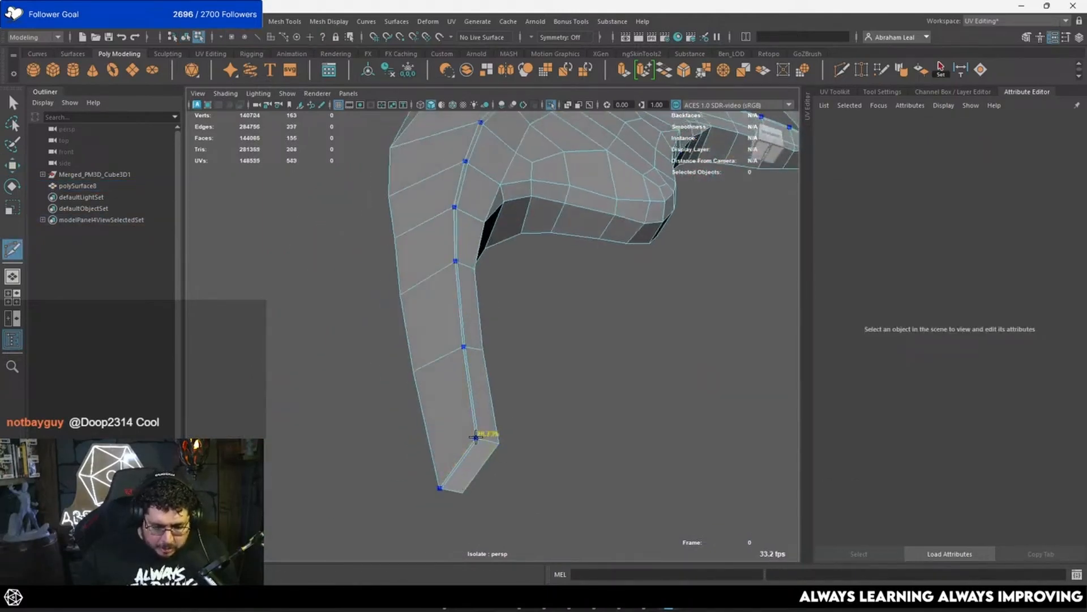
left_click(496, 442, "ctrl")
key("3")
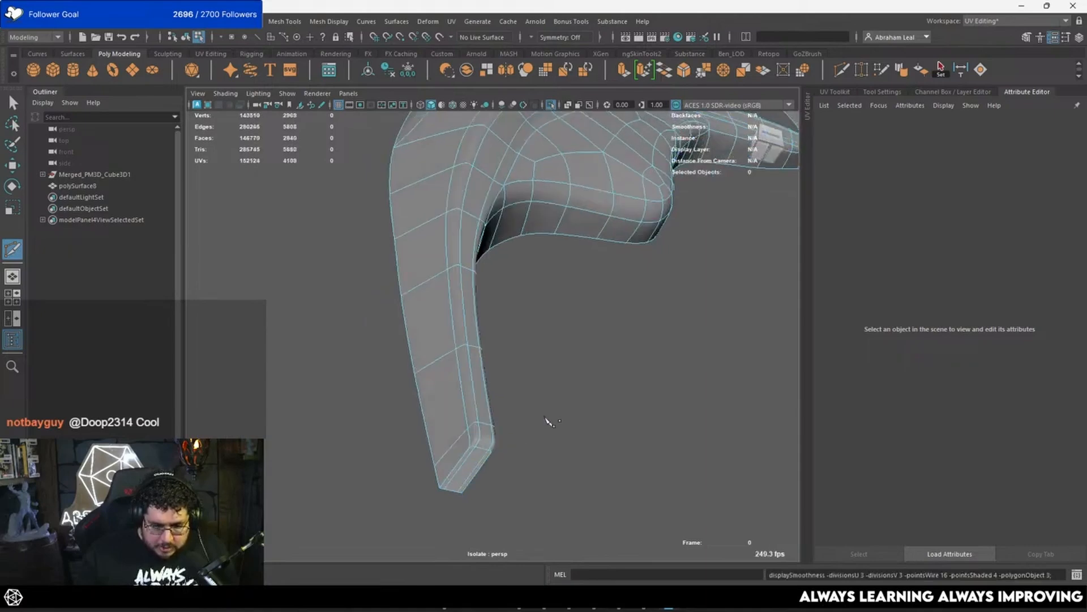
Step: Inspect how the creases of the central band hold in the smooth preview along the feather
left_click_drag(581, 334, 527, 317, "alt")
key("q")
right_click_drag(522, 228, 558, 195)
left_click(681, 224)
left_click_drag(681, 226, 532, 294, "alt")
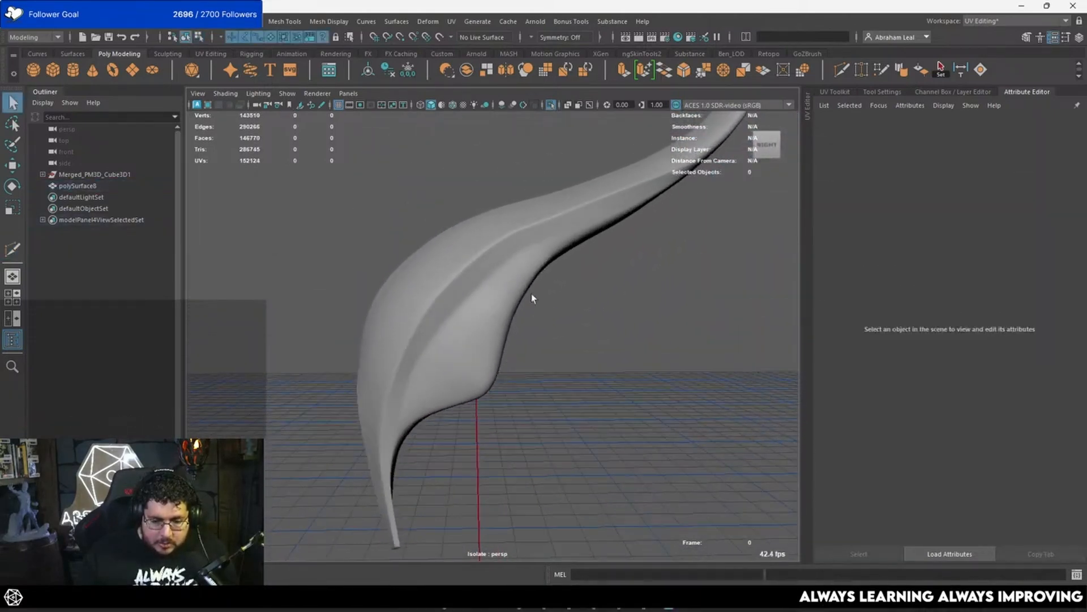
scroll(481, 324, "up", 5)
left_click(482, 324)
key("1")
left_click_drag(484, 325, 511, 303, "alt")
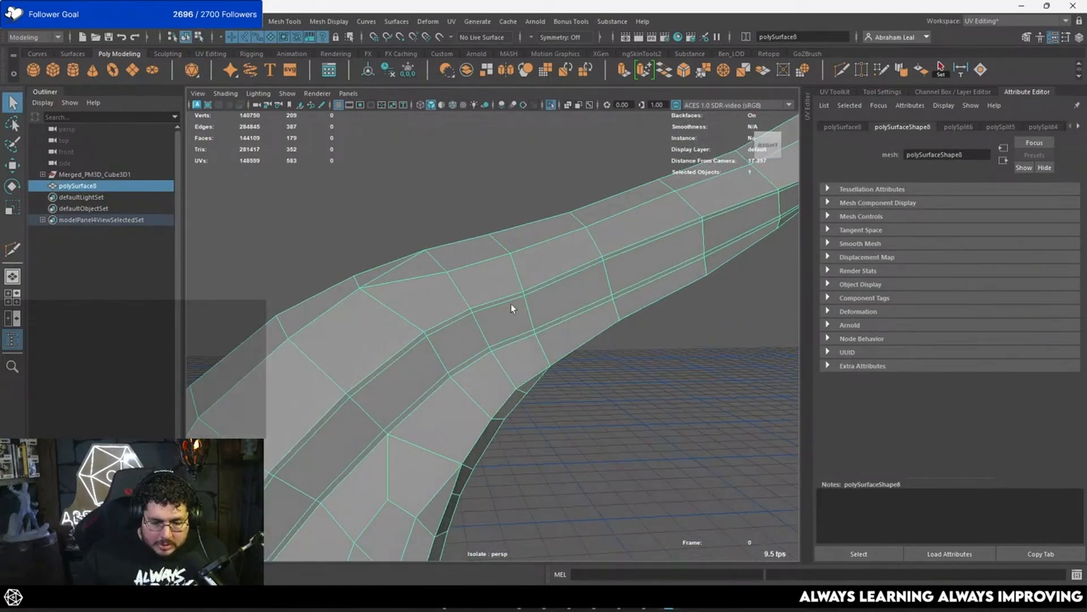
key("3")
left_click_drag(578, 359, 494, 316, "alt")
scroll(494, 316, "down", 6)
left_click(549, 372)
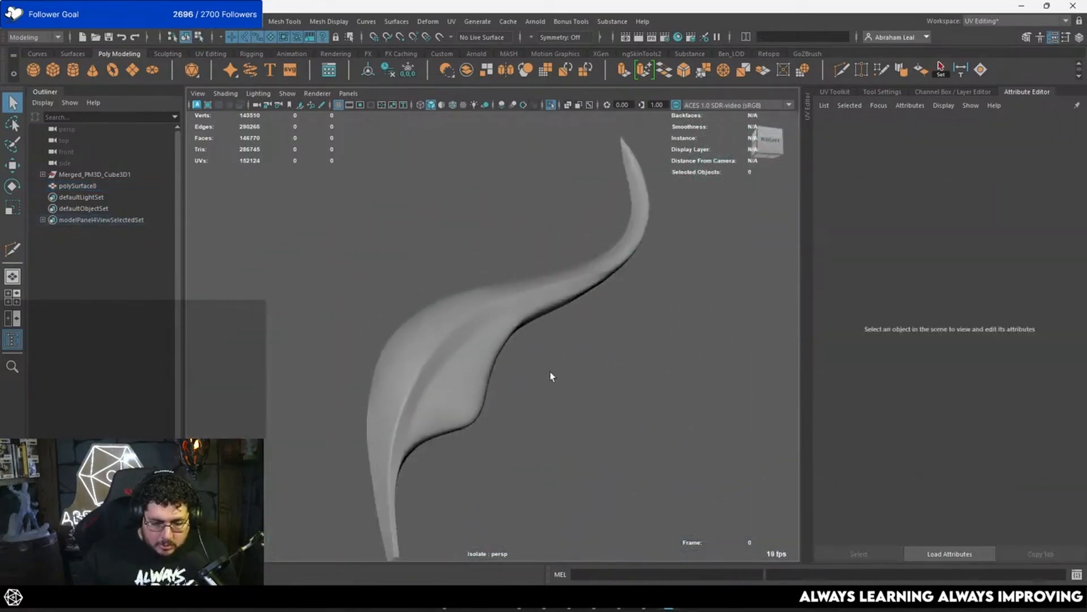
left_click_drag(550, 374, 517, 372, "alt")
scroll(517, 371, "up", 3)
left_click(410, 346)
key("1")
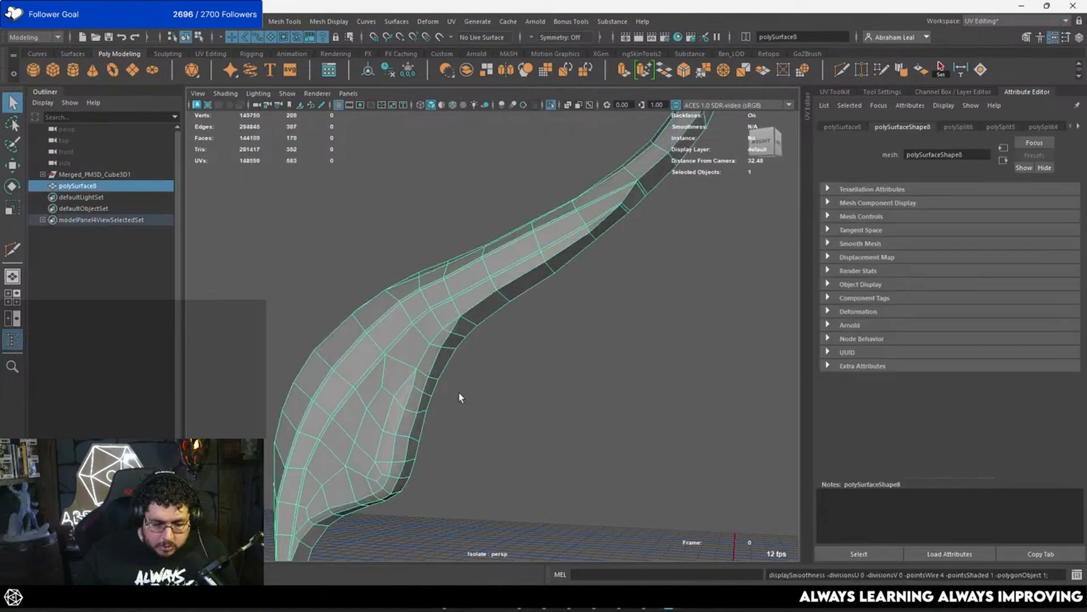
Step: Insert a support edge loop with Multi-Cut around the feather's outer perimeter and check it in the smooth preview
left_click_drag(459, 392, 426, 386, "alt")
key("y")
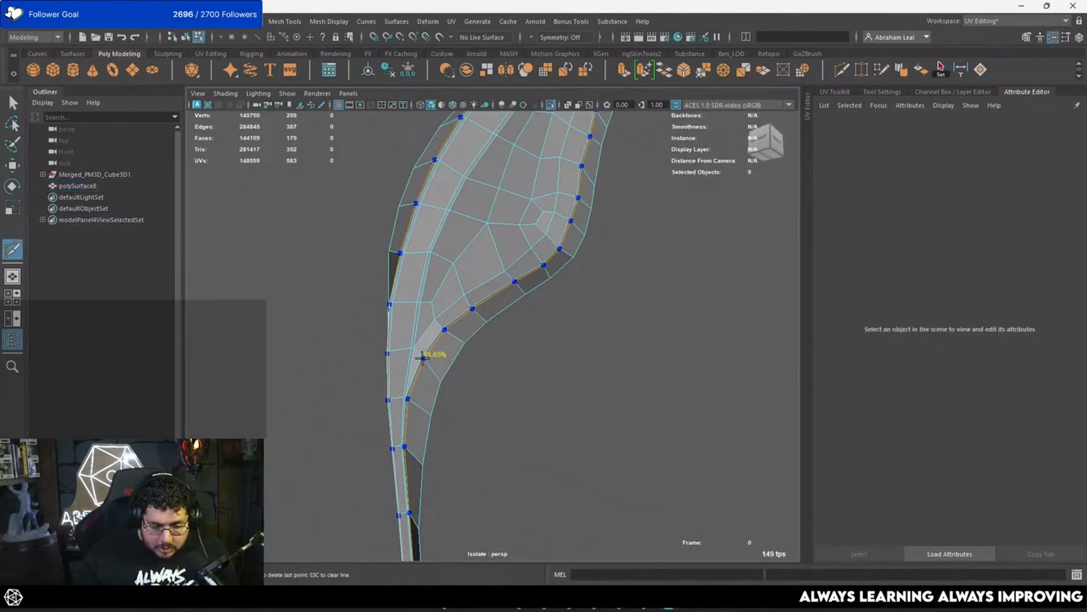
left_click(422, 357, "ctrl")
left_click_drag(425, 357, 447, 320, "alt")
key("3")
right_click_drag(445, 316, 429, 424, "alt")
key("1")
left_click_drag(443, 406, 617, 400, "alt")
key("3")
key("1")
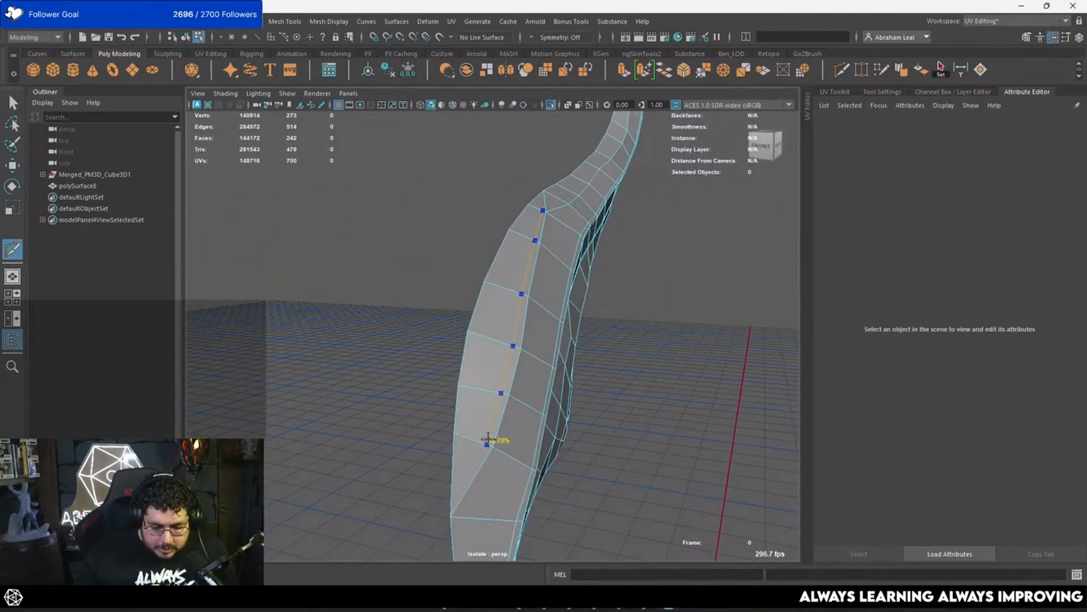
Step: Insert a partial support edge loop beside the ridge on the feather's curved outer edge
left_click(492, 435)
middle_click_drag(491, 425, 498, 396, "alt")
right_click_drag(497, 396, 497, 406, "alt")
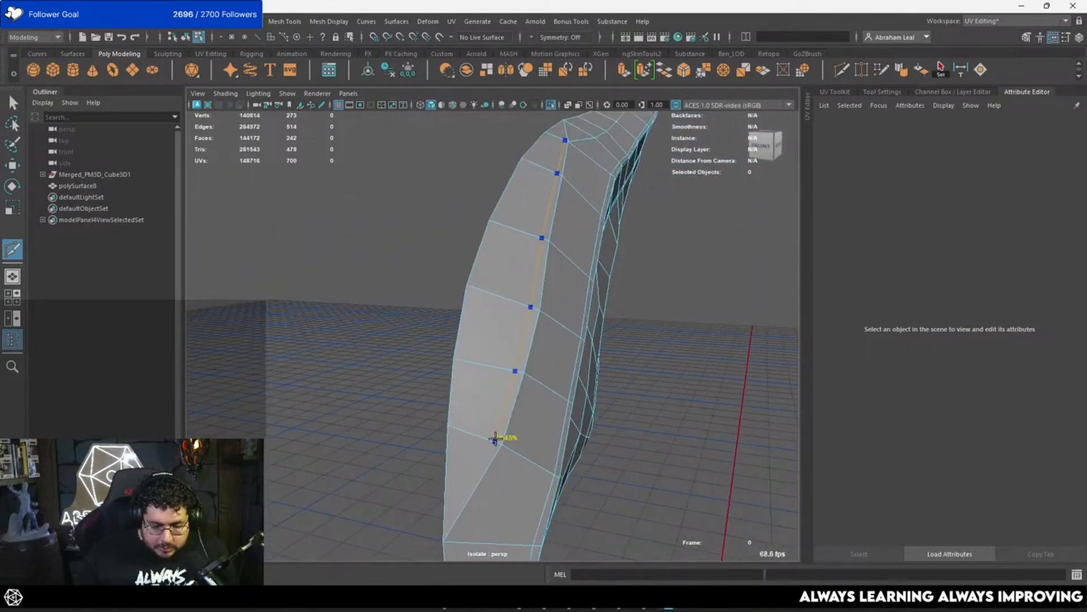
middle_click_drag(498, 436, 546, 356, "alt")
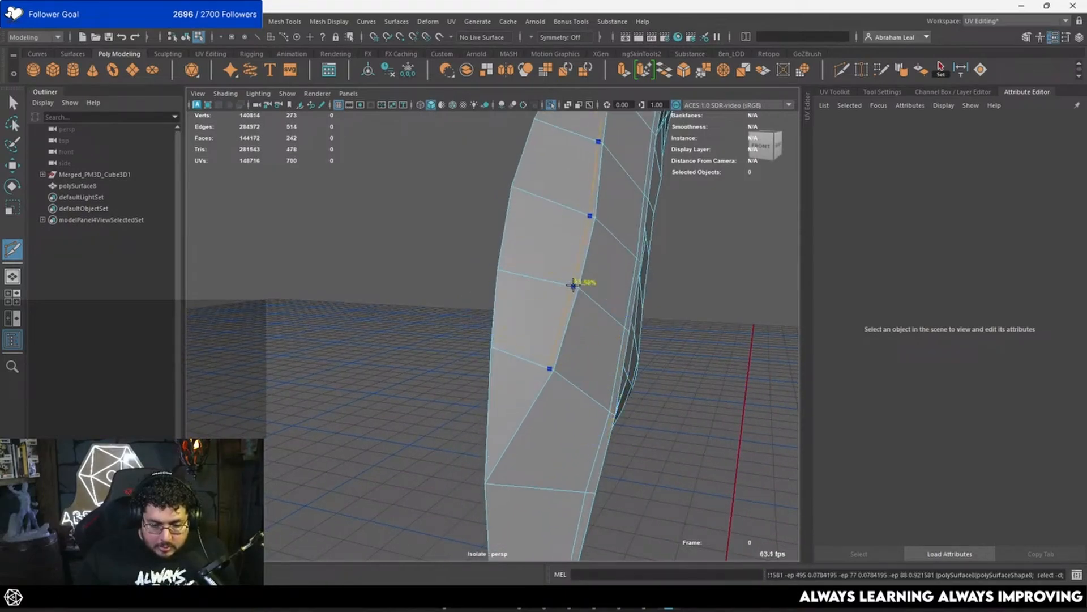
key("Return")
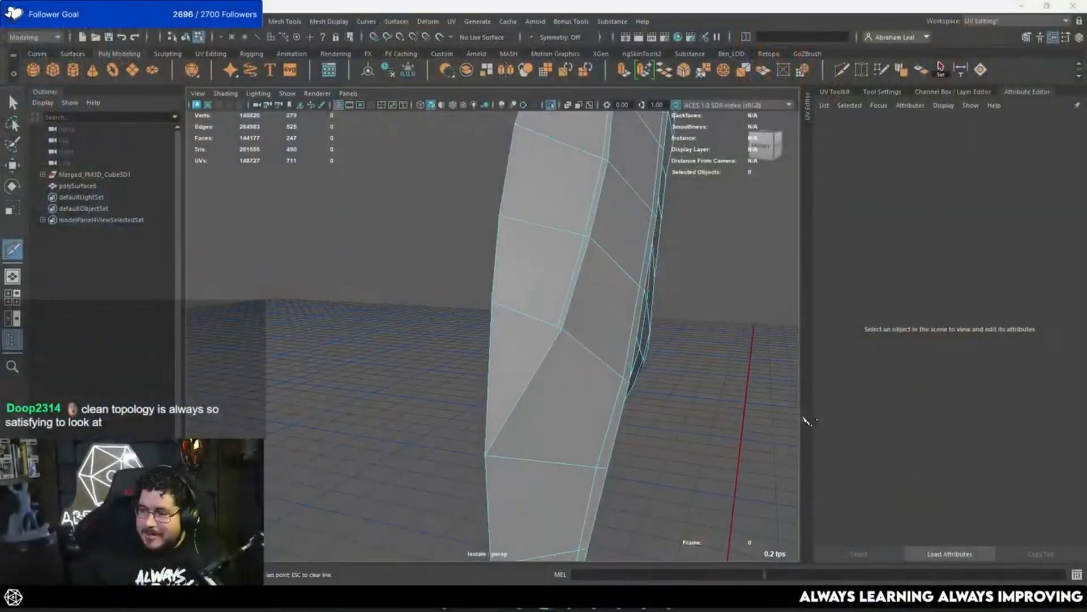
Step: Cut from the partial loop's lower end to the corner vertex on the feather's border
left_click(561, 327)
left_click_drag(564, 335, 529, 318, "alt")
middle_click_drag(529, 317, 548, 273, "alt")
right_click_drag(548, 273, 544, 276, "alt")
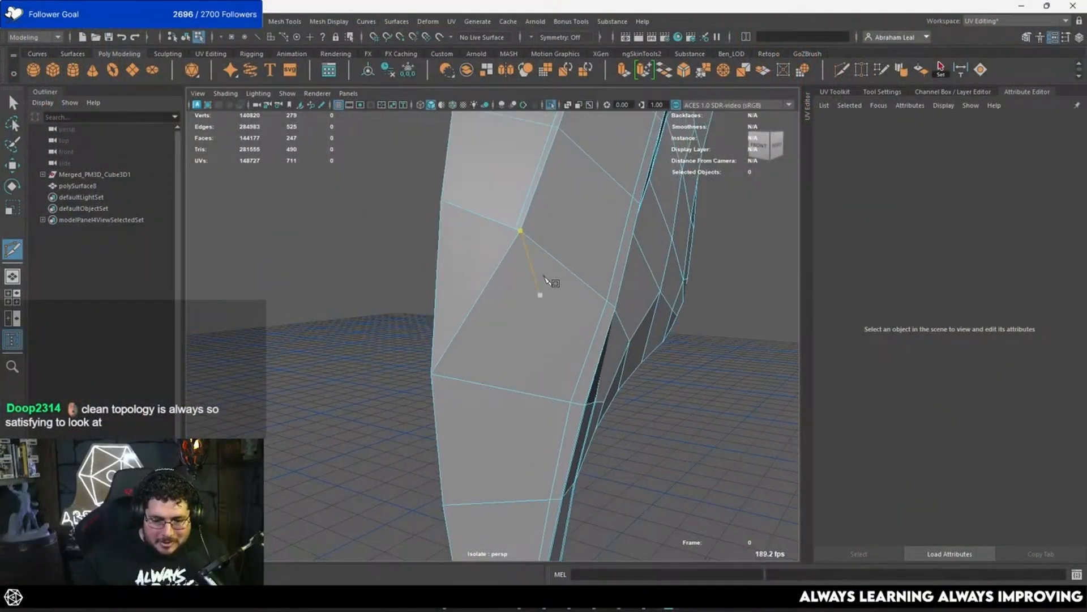
right_click(432, 356)
Step: Cut from the partial loop's upper end to the border corner vertex and preview the ridge smoothed
middle_click_drag(534, 248, 560, 339, "alt")
left_click_drag(560, 338, 469, 347, "alt")
right_click_drag(469, 347, 527, 334, "alt")
left_click(602, 218)
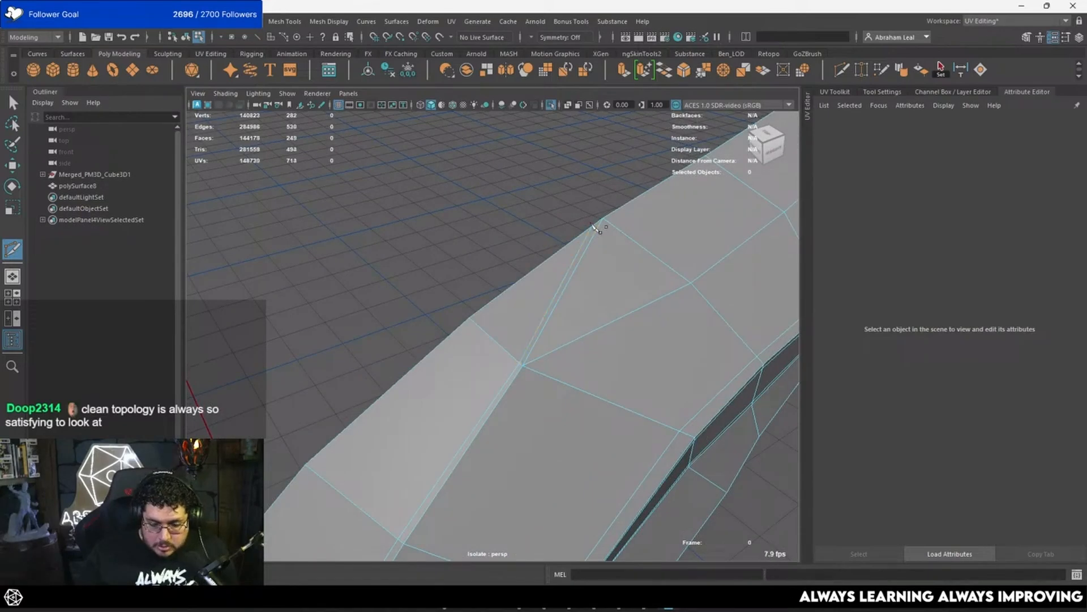
key("3")
right_click_drag(617, 255, 599, 264, "alt")
left_click_drag(599, 264, 518, 221, "alt")
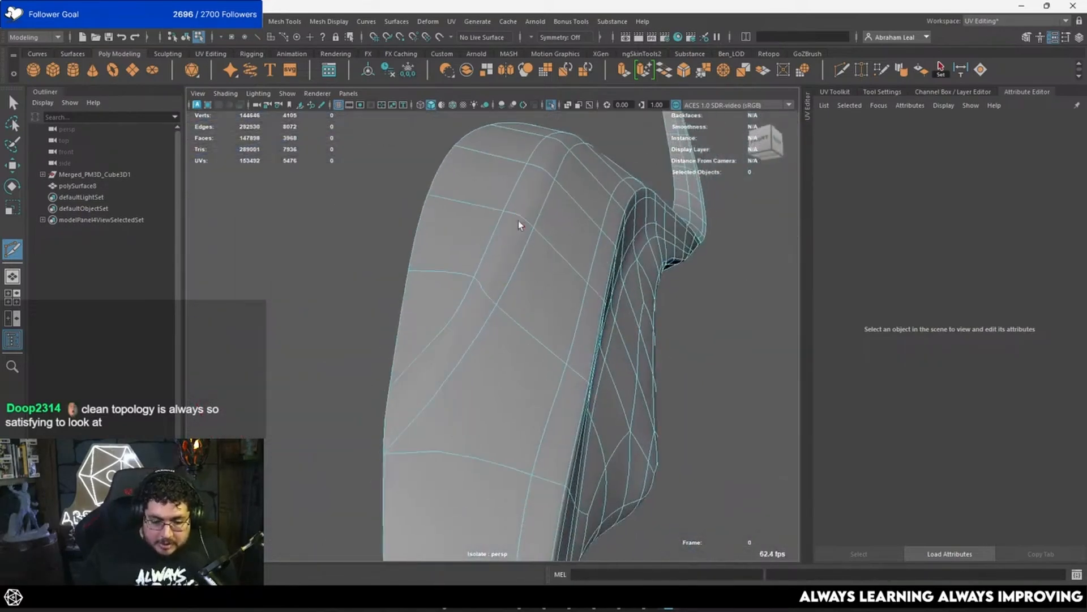
key("q")
left_click(383, 217)
left_click(504, 261)
key("1")
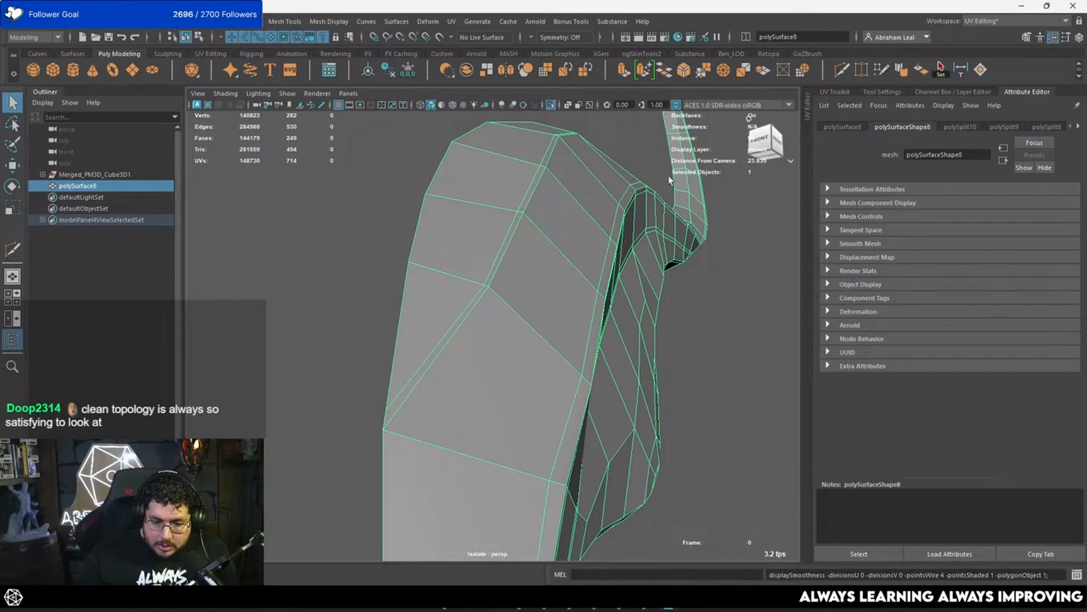
key("y")
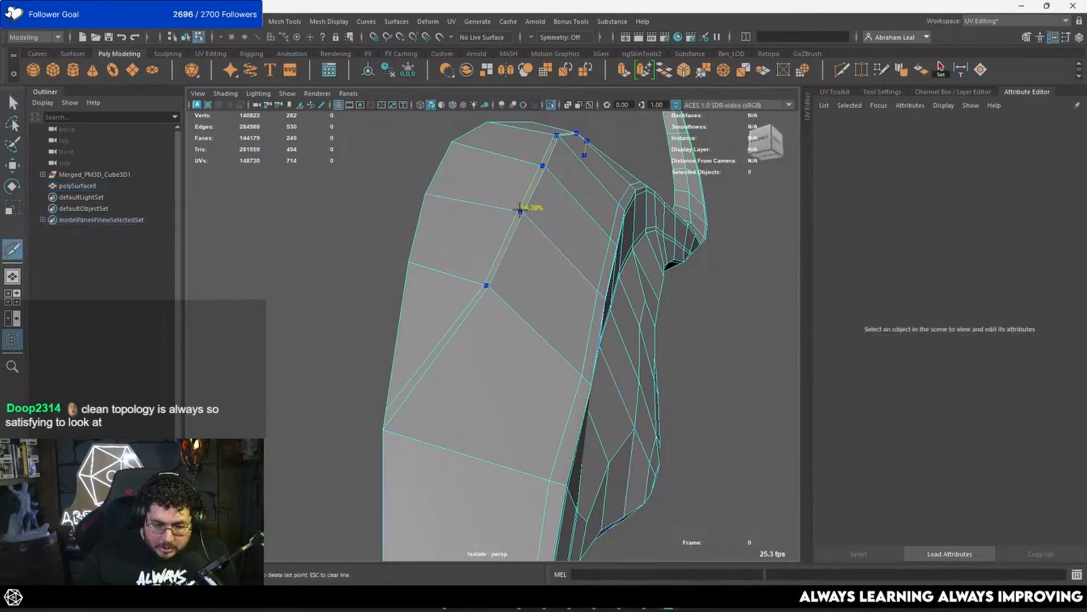
key("Escape")
scroll(517, 222, "up", 5)
scroll(519, 222, "down", 6)
key("3")
scroll(513, 258, "up", 1)
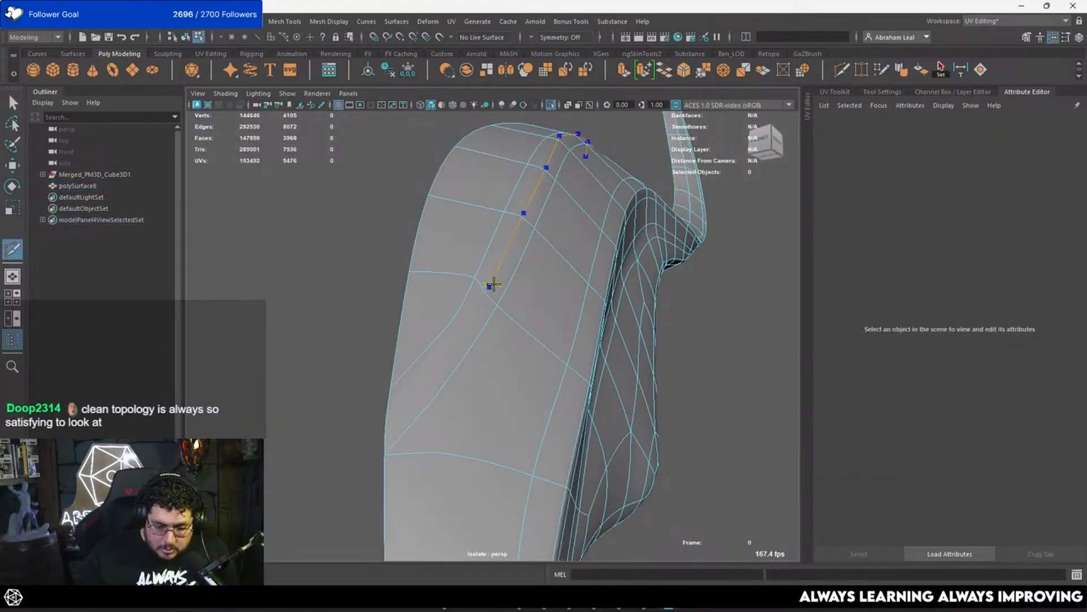
key("q")
Step: Delete the stray vertex on the partial loop's lower diagonal edge
key("F9")
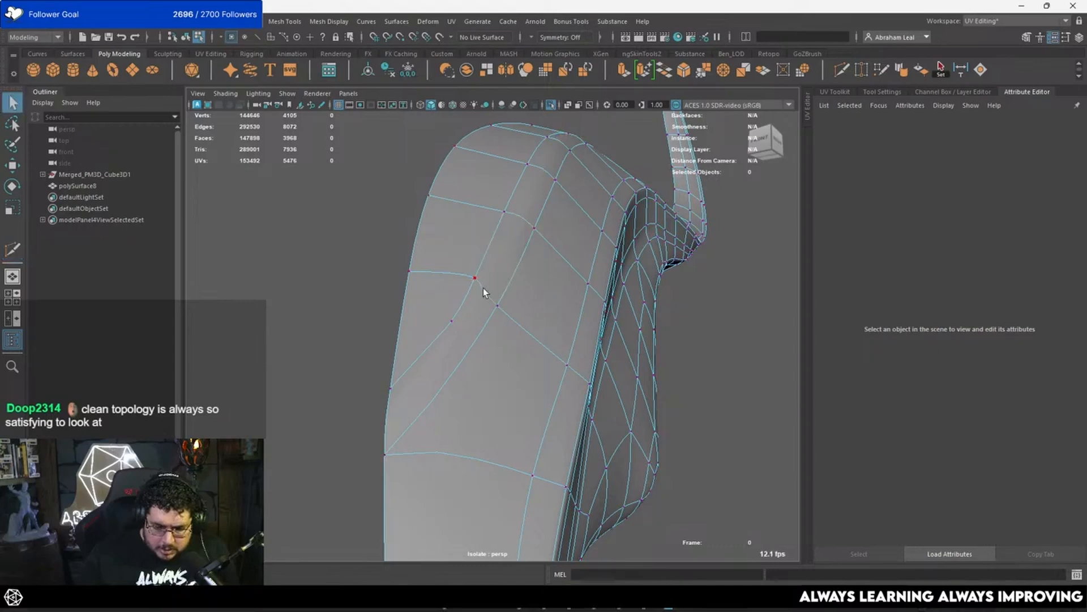
left_click(451, 321)
left_click_drag(460, 324, 422, 236, "alt")
key("Delete")
Step: Insert an additional edge cut across the feather's surface and check it in the smooth preview
key("F8")
left_click(416, 239)
scroll(416, 239, "down", 5)
left_click_drag(481, 264, 555, 360, "alt")
left_click(595, 294)
key("3")
key("1")
Step: Align the first two inner vertices at the feather's tip along X by snapping them to the neighbouring border vertices
right_click_drag(533, 275, 494, 311)
left_click(524, 344)
key("w")
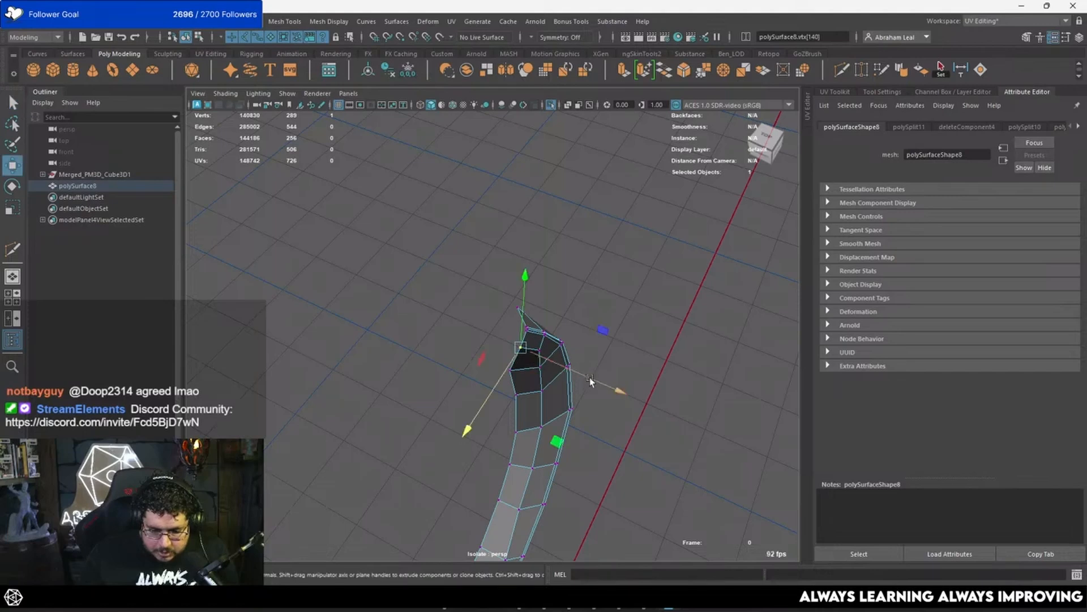
key("v")
left_click_drag(590, 378, 512, 361)
scroll(522, 351, "up", 3)
left_click(544, 330)
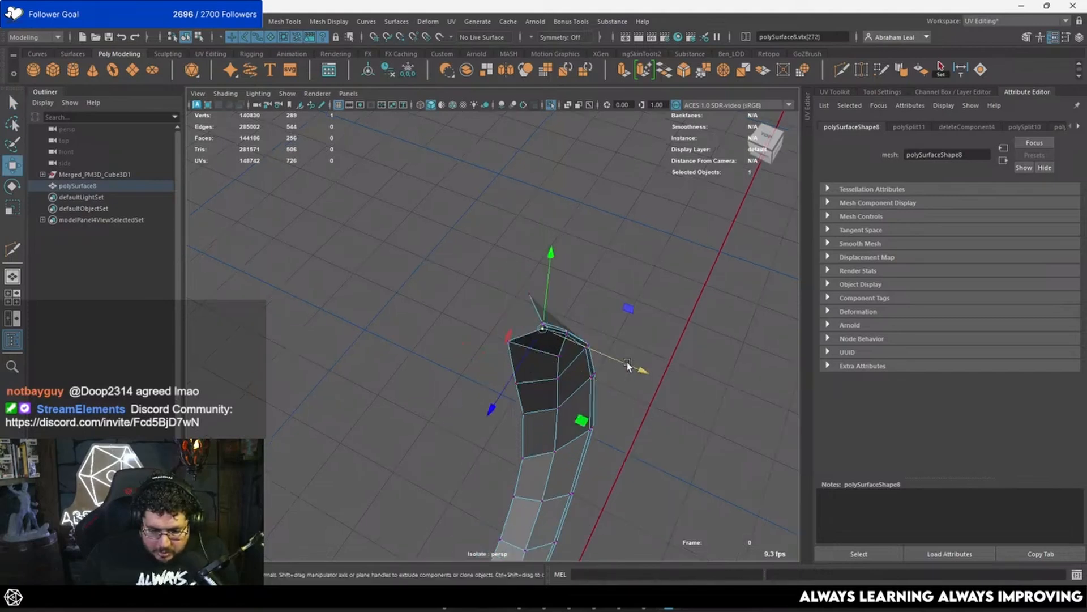
key("v")
left_click_drag(629, 362, 505, 341)
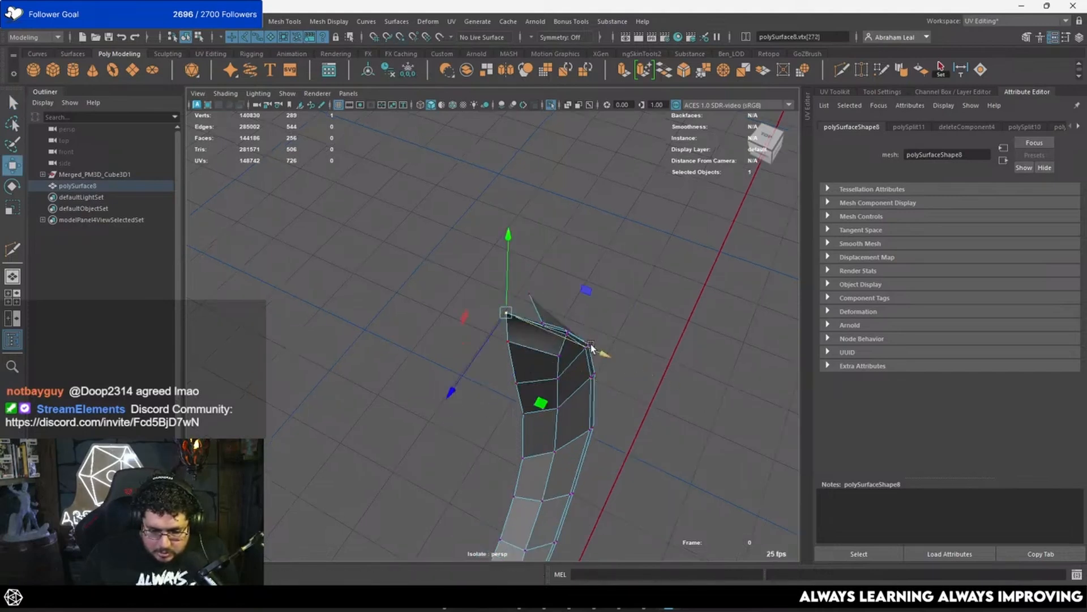
Step: Snap the remaining inner vertices at the feather's tip along X so they line up with the border
key("q")
left_click(543, 325)
key("w")
key("v")
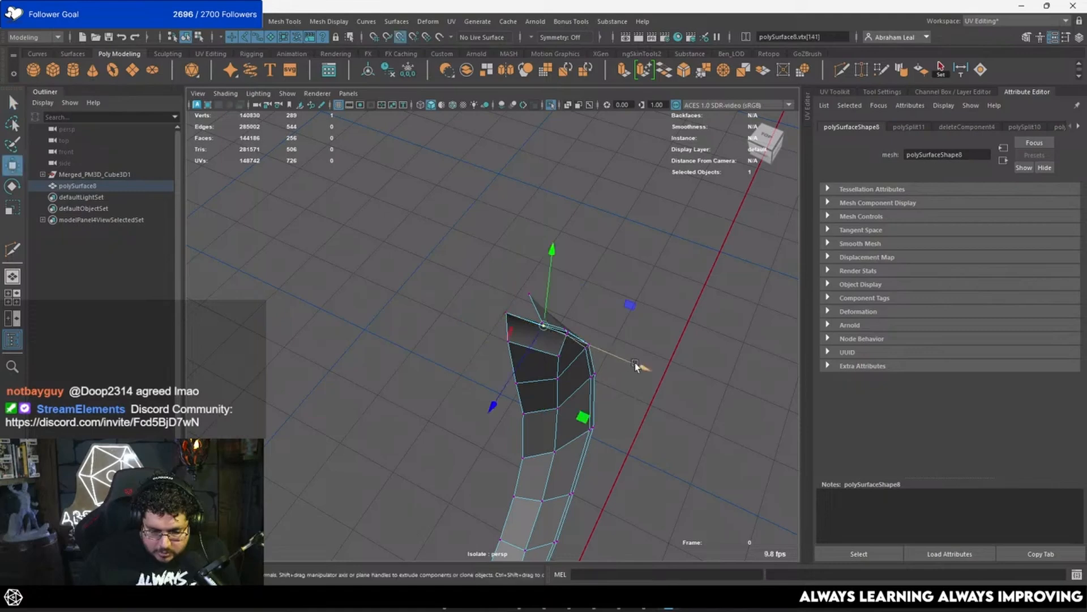
left_click_drag(639, 365, 520, 324)
left_click(544, 322)
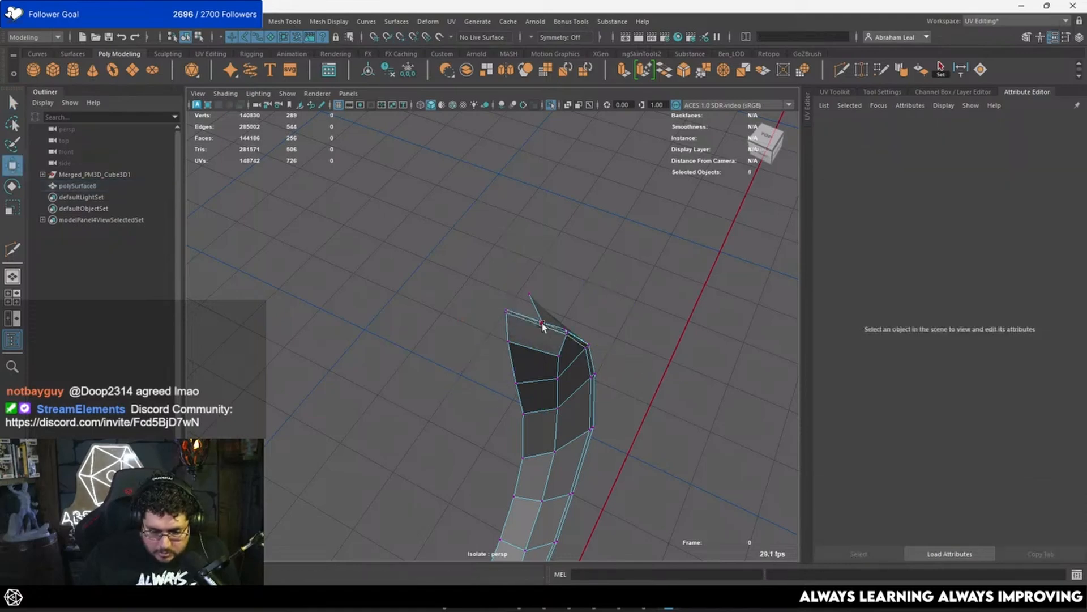
left_click(542, 323)
key("v")
left_click_drag(638, 363, 573, 340)
mouse_move(502, 317)
left_mouse_down("alt")
mouse_move(473, 301)
mouse_move(512, 339)
mouse_move(533, 303)
mouse_move(491, 281)
mouse_move(300, 272)
mouse_move(375, 268)
mouse_move(500, 236)
mouse_move(408, 345)
mouse_move(498, 305)
left_mouse_up("alt")
Step: Move the tip's extra corner vertex onto the line of the border edge in the side view
key("space")
scroll(453, 321, "down", 5)
key("space")
scroll(494, 302, "down", 6)
middle_click_drag(495, 303, 489, 399, "alt")
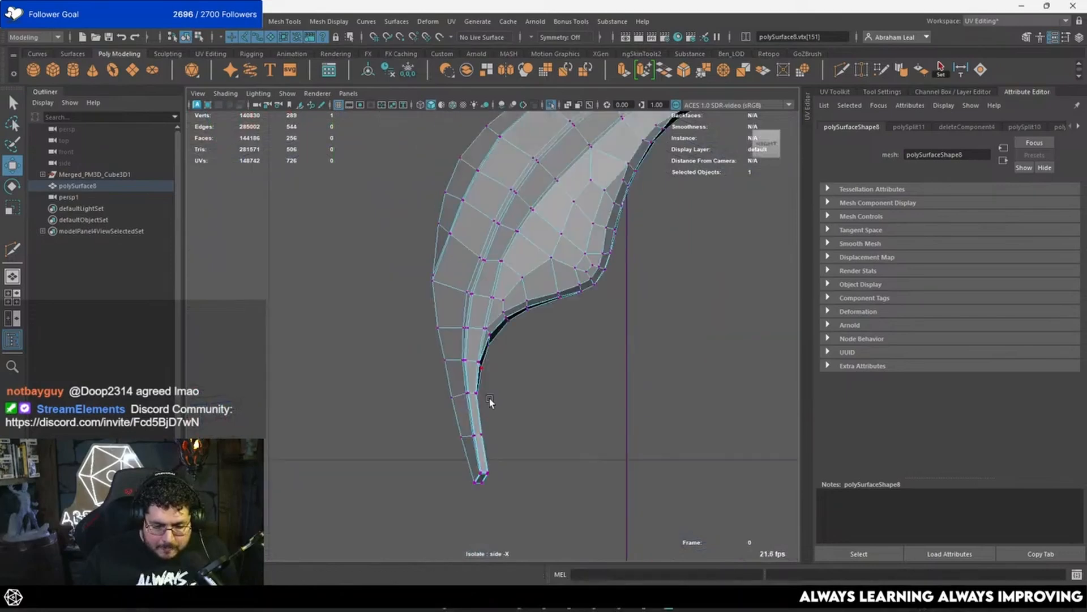
key("f")
scroll(517, 363, "down", 8)
middle_click_drag(517, 352, 508, 326, "alt")
scroll(478, 301, "up", 6)
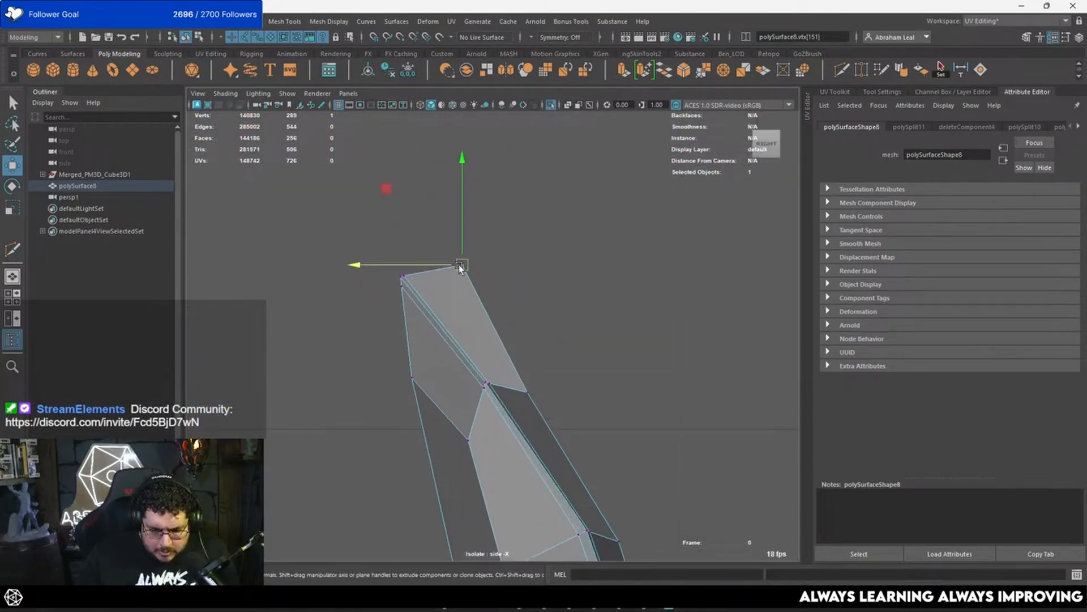
left_click_drag(459, 264, 471, 342)
Step: Snap the tip's extra corner vertex to the grid along X in the perspective view
key("space")
mouse_move(481, 349)
left_mouse_down()
mouse_move(481, 328)
mouse_move(362, 358)
mouse_move(274, 362)
left_mouse_up()
key("5")
middle_click_drag(368, 269, 501, 322, "alt")
key("x")
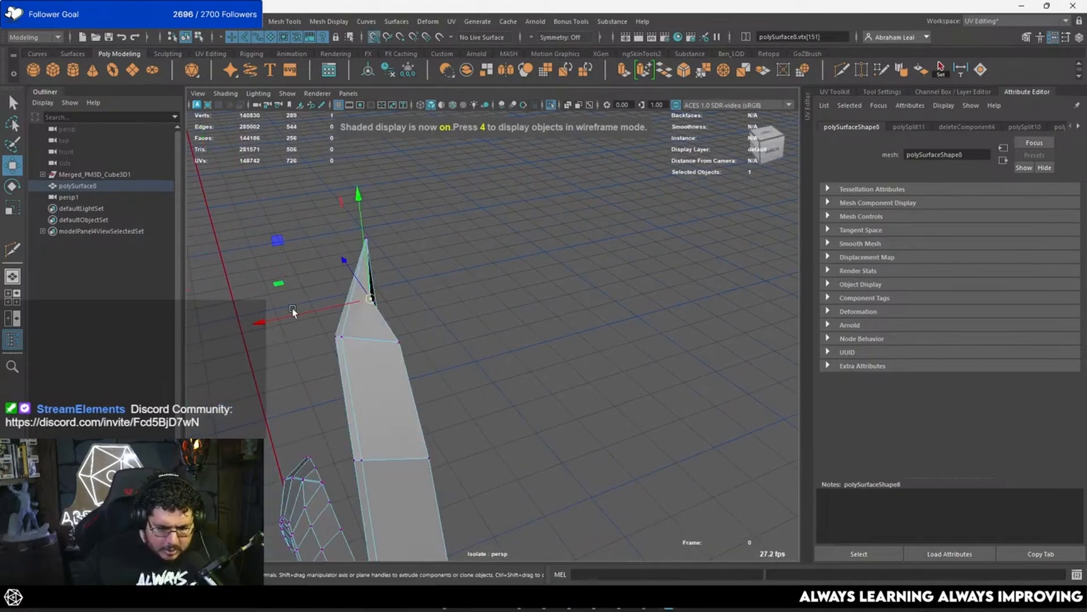
right_click_drag(366, 305, 478, 215)
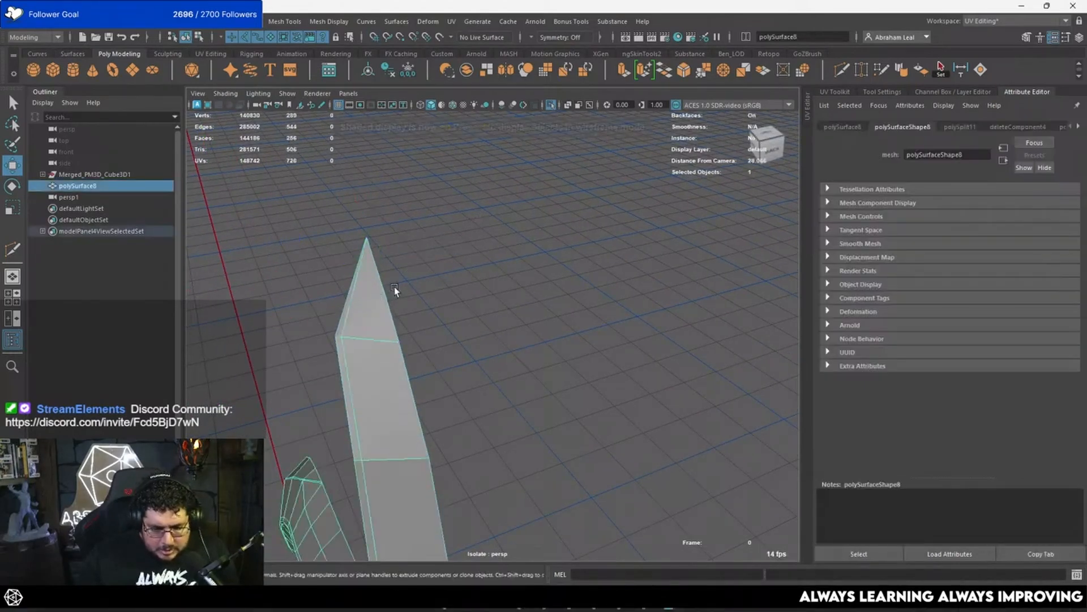
Step: Delete the extra vertex on the tip's border edge so the feather ends in a clean point
left_click_drag(394, 287, 371, 319, "alt")
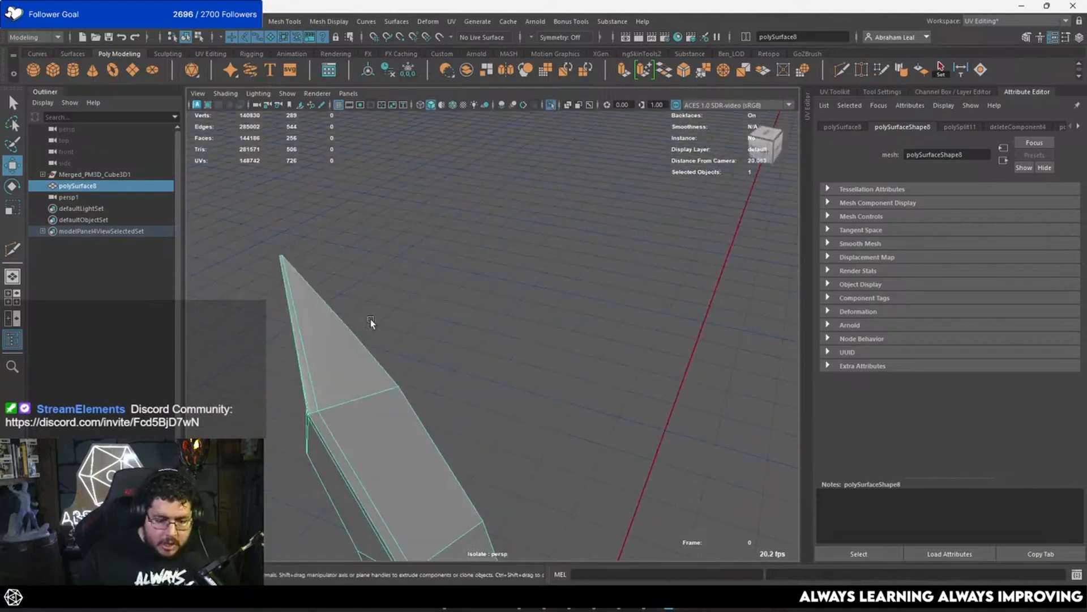
right_click_drag(364, 274, 313, 278)
left_click(350, 329)
key("Delete")
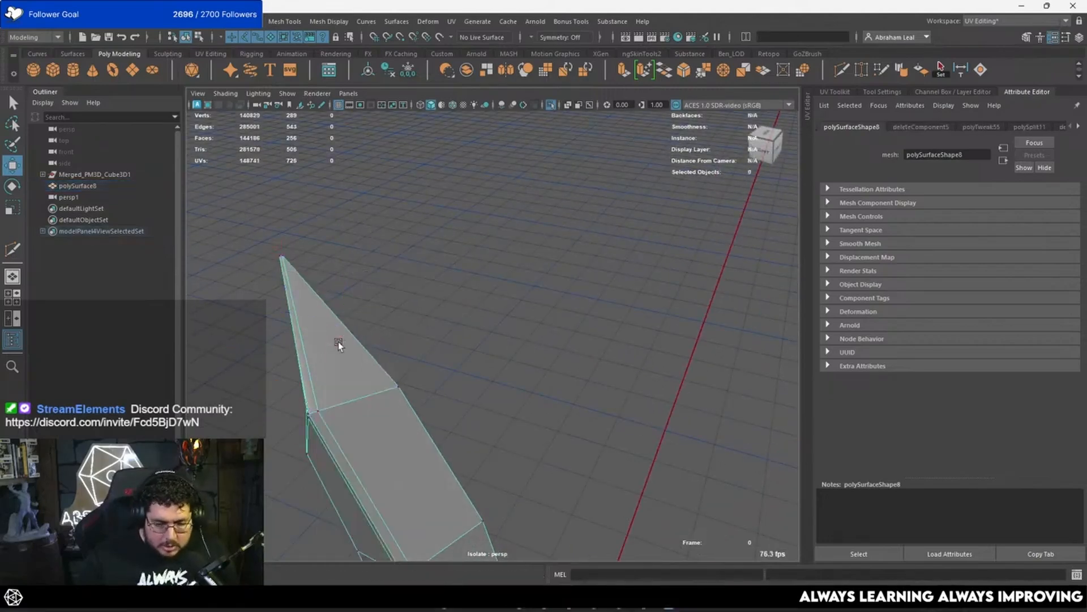
Step: Examine the whole feather from tip to lower end in the smooth preview
left_click_drag(338, 341, 308, 311, "alt")
left_click(406, 230)
left_click_drag(405, 230, 450, 154, "alt")
left_click(549, 306)
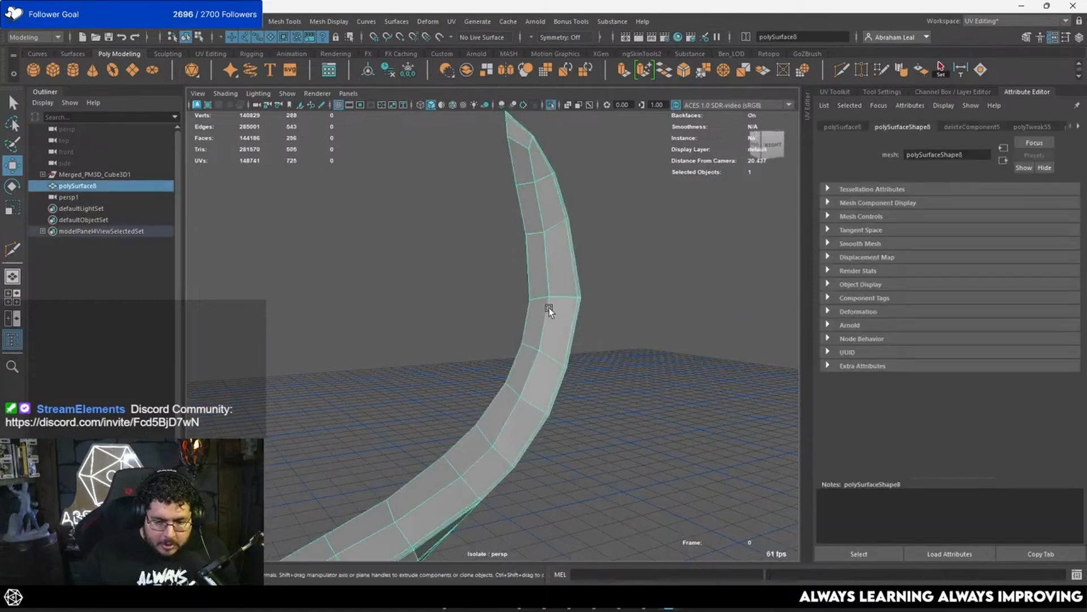
left_click_drag(548, 307, 329, 277, "alt")
left_click(549, 410)
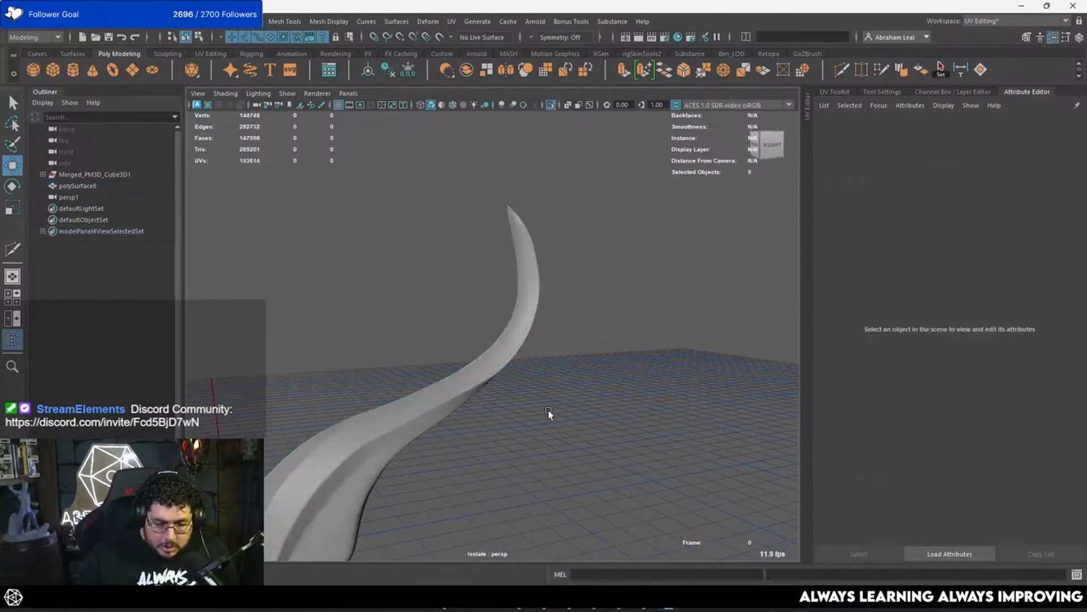
left_click_drag(548, 410, 451, 316, "alt")
scroll(425, 341, "up", 2)
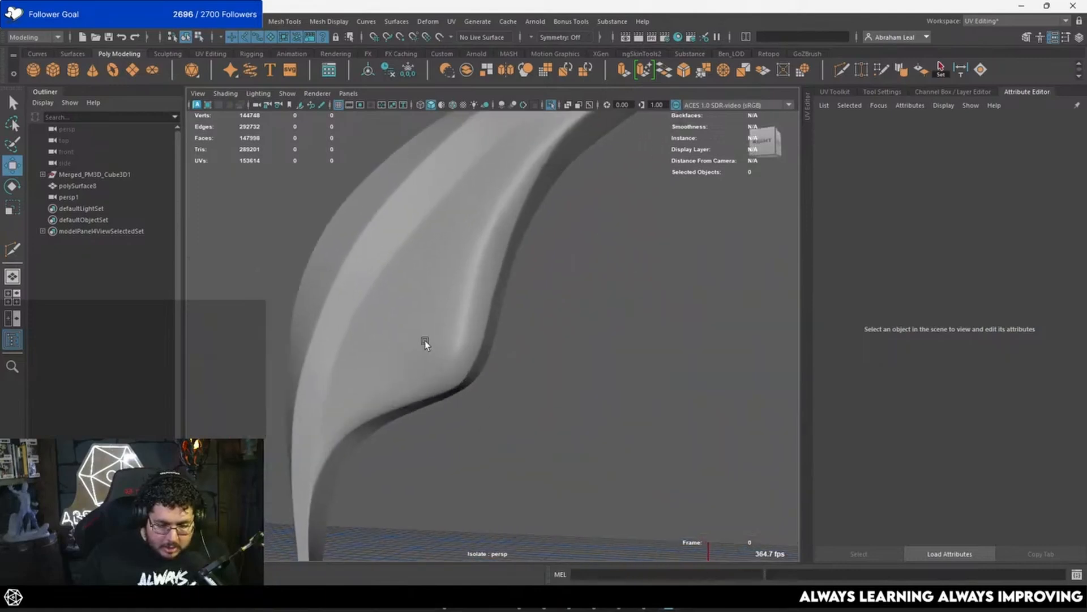
left_click(413, 375)
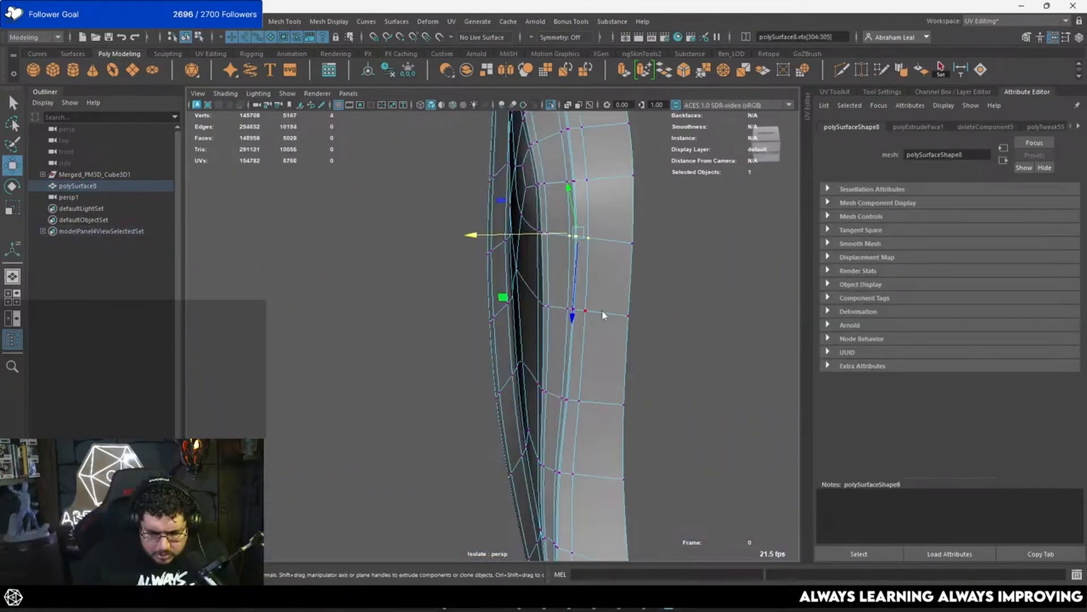
Step: Extrude the feather to add a row of faces around its open border
left_click(678, 262)
left_click_drag(678, 261, 526, 326, "alt")
left_click(525, 326)
right_click_drag(526, 327, 559, 329, "alt")
left_click_drag(558, 329, 540, 312, "alt")
right_click_drag(540, 312, 561, 355, "alt")
left_click_drag(561, 355, 578, 275, "alt")
right_click_drag(578, 276, 525, 277)
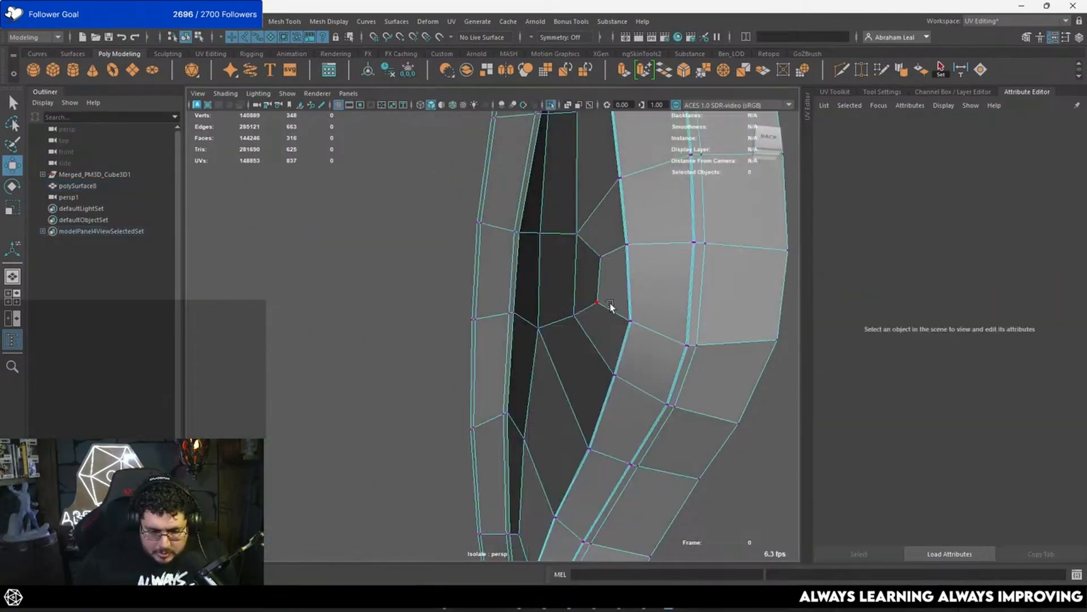
Step: Shift the vertices around the feather's inner bend along X to even out the shell's thickness
left_click(609, 307)
left_click_drag(610, 307, 564, 311, "alt")
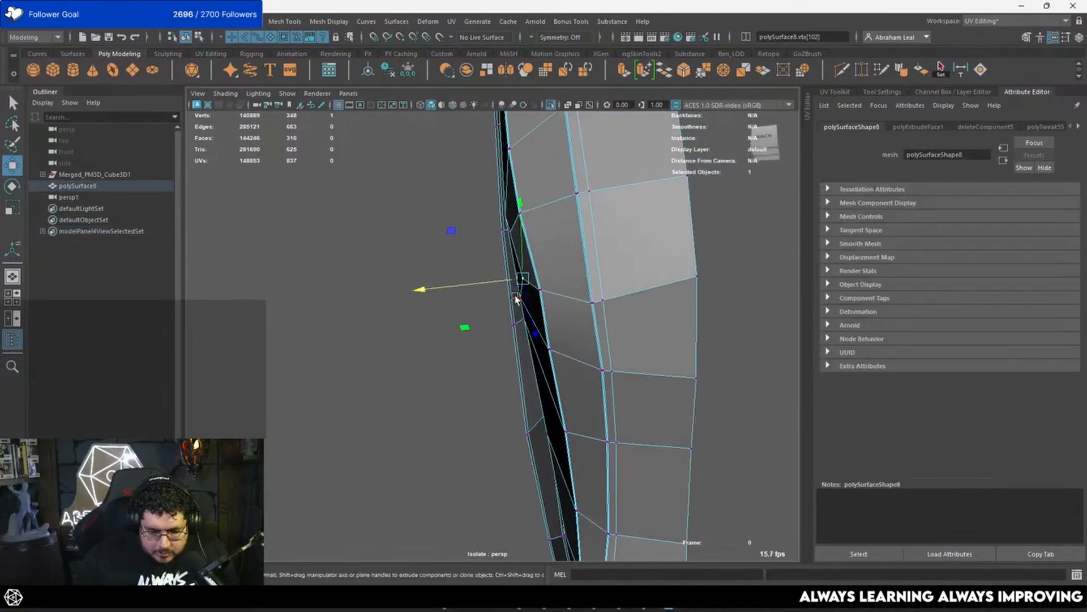
left_click(488, 239)
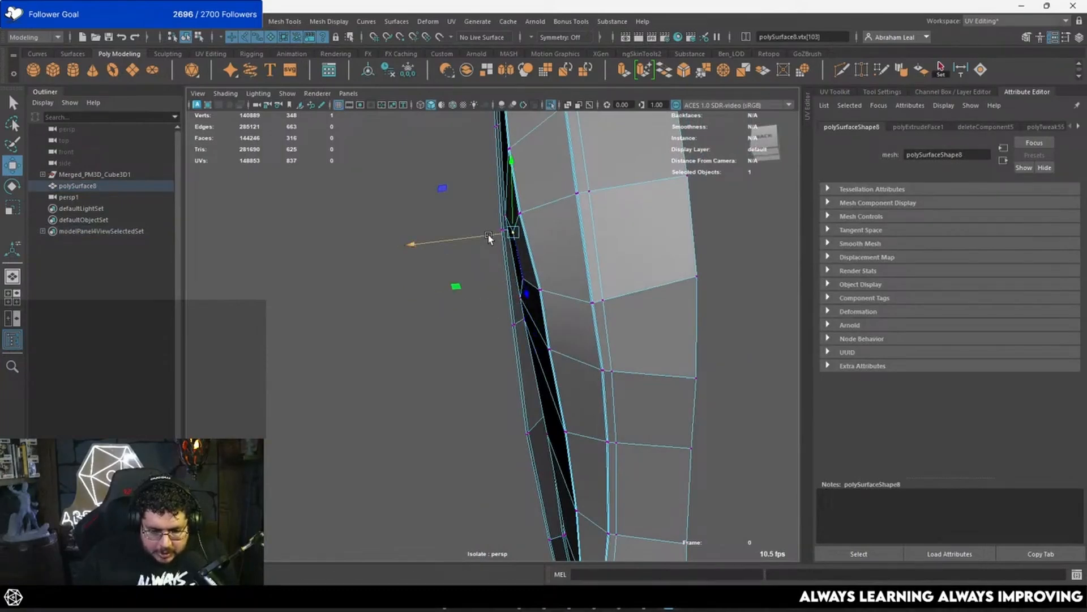
left_click_drag(489, 235, 548, 258, "alt")
left_click(536, 256)
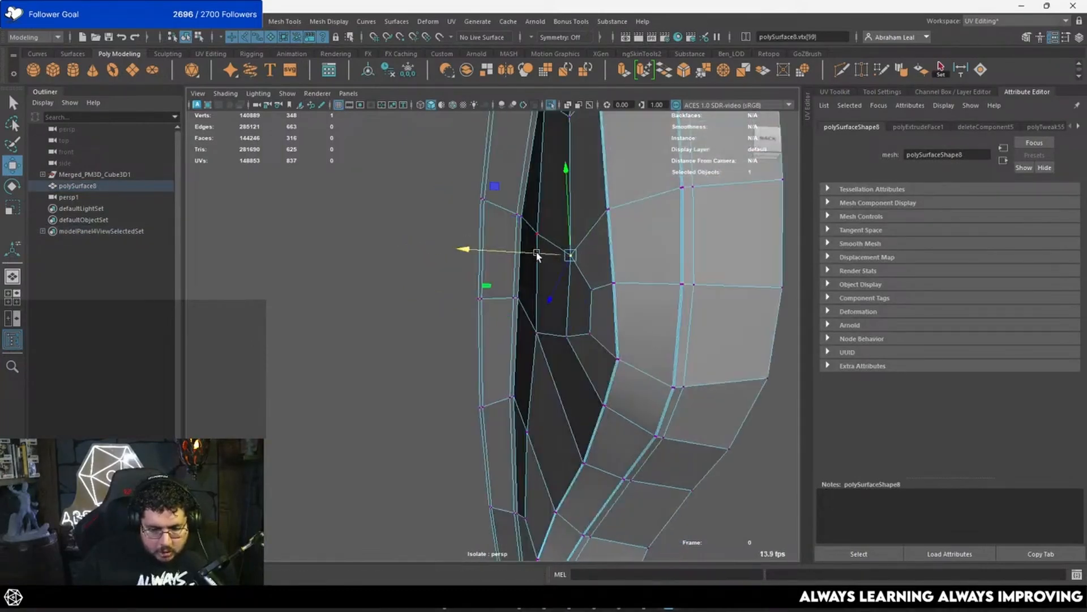
Step: Inspect the extruded feather's surface and silhouette from several sides in the smooth preview
key("3")
right_click_drag(628, 331, 668, 283)
right_click_drag(663, 289, 607, 319, "alt")
left_click(608, 318)
left_click_drag(607, 320, 538, 261, "alt")
middle_click_drag(538, 261, 467, 383, "alt")
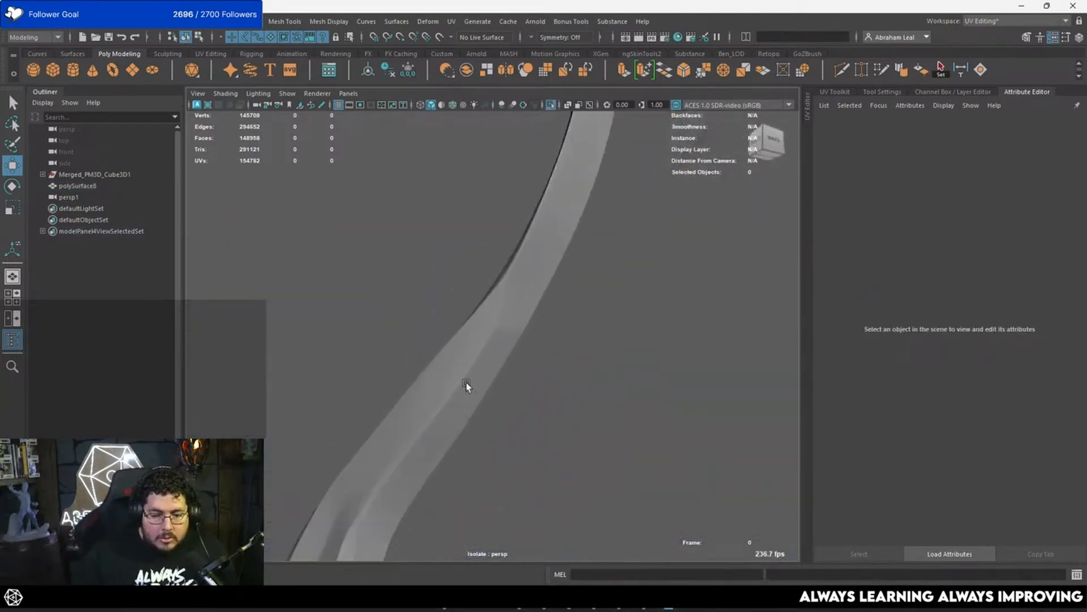
left_click(503, 315)
right_click_drag(503, 315, 565, 349, "alt")
left_click_drag(565, 349, 531, 321, "alt")
right_click_drag(531, 322, 491, 305, "alt")
left_click_drag(491, 305, 590, 344, "alt")
key("3")
left_click(598, 381)
right_click_drag(628, 365, 298, 319, "alt")
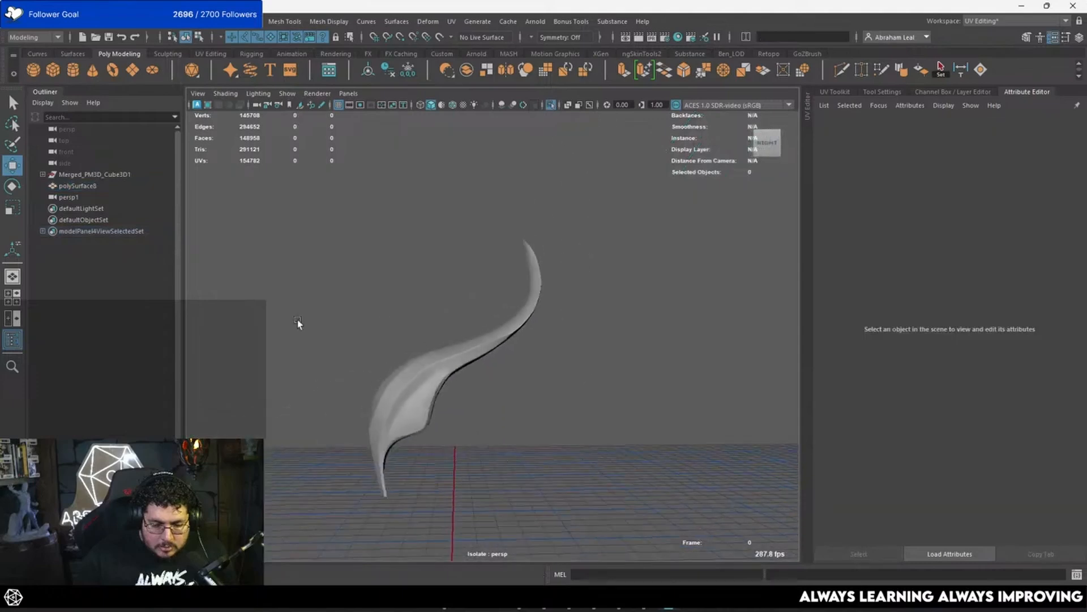
left_click_drag(297, 319, 505, 326, "alt")
Step: Mirror the feather across the world X axis in the negative direction with merged borders, and turn off isolation
left_click(505, 326)
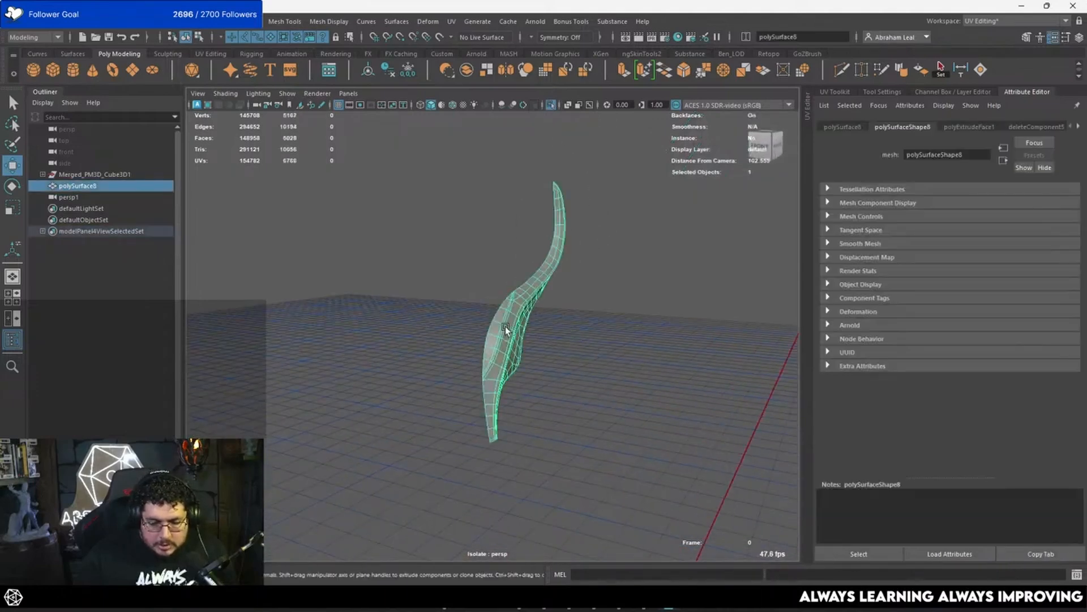
right_click_drag(505, 326, 473, 402, "shift")
left_click_drag(567, 371, 582, 155, "alt")
left_click(612, 325)
left_click(460, 328)
left_click(551, 105)
Step: Move the low-poly feather up and forward, clear of the sculpted wing
left_click_drag(570, 315, 484, 311, "alt")
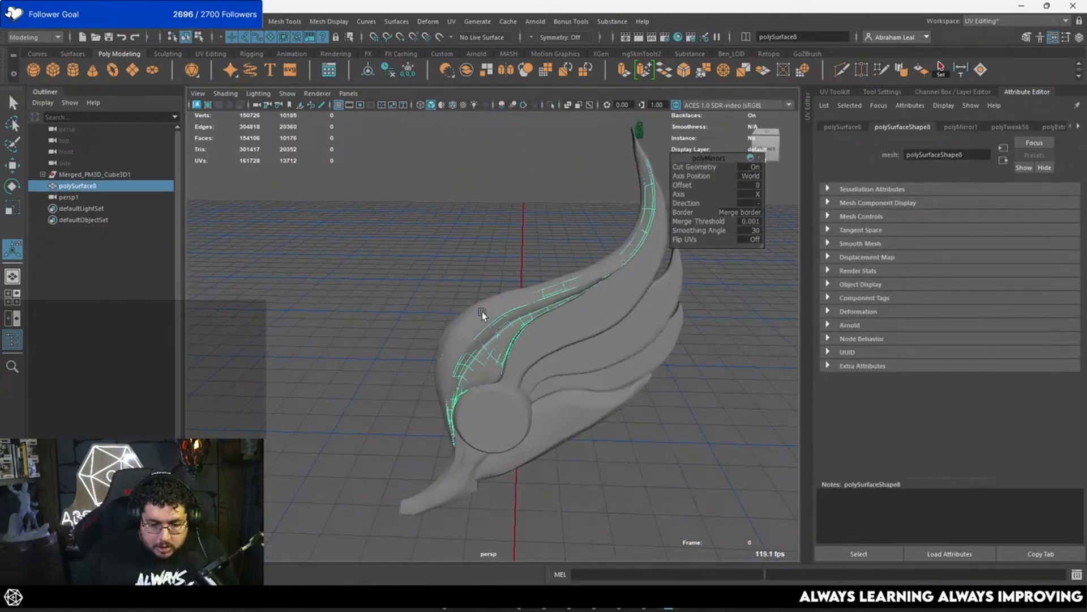
key("w")
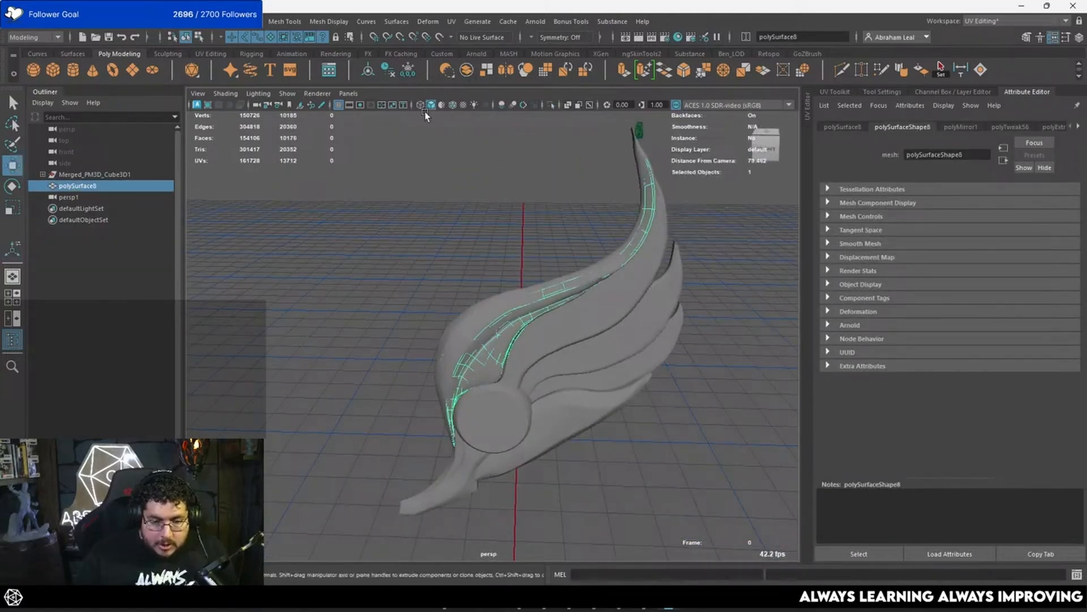
left_click_drag(549, 240, 529, 140, "alt")
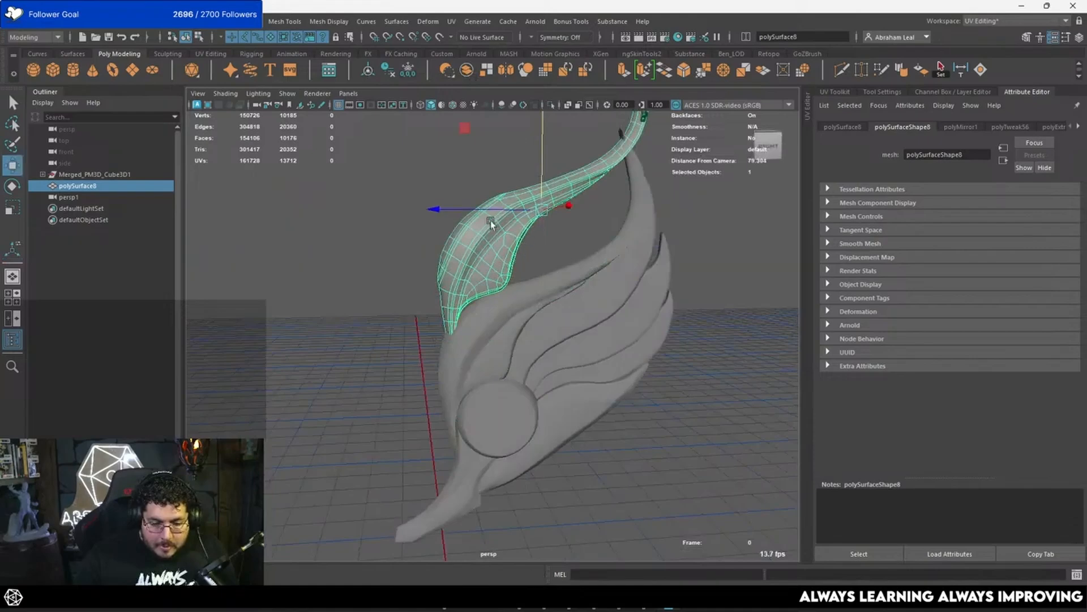
left_click_drag(451, 209, 307, 223)
Step: Center the sculpted feather's pivot and move it out of the wing beside the low-poly feather
left_click(439, 297)
left_click_drag(440, 298, 498, 327, "alt")
left_click(514, 290)
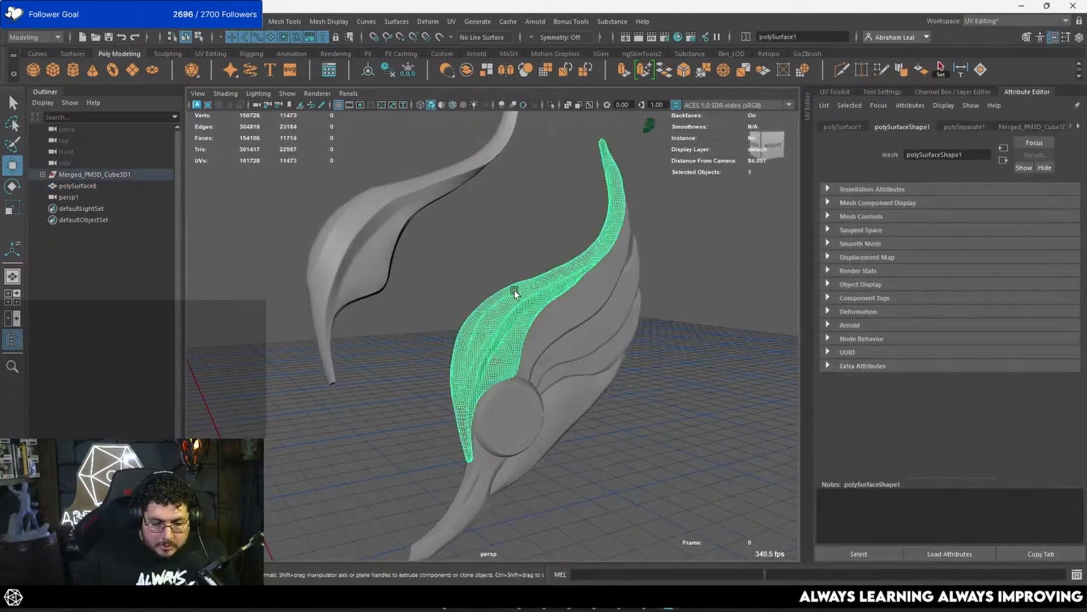
scroll(508, 264, "down", 5)
left_click(369, 71)
scroll(538, 243, "up", 5)
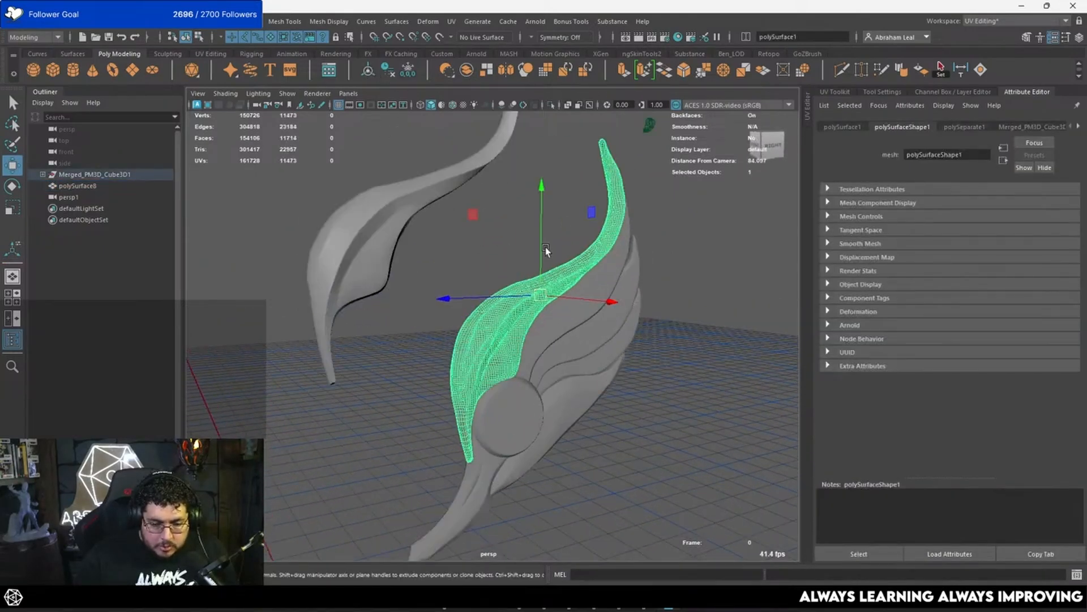
left_click_drag(543, 248, 541, 171)
left_click_drag(530, 216, 383, 241, "alt")
left_click_drag(451, 263, 455, 303)
left_click_drag(397, 242, 457, 239)
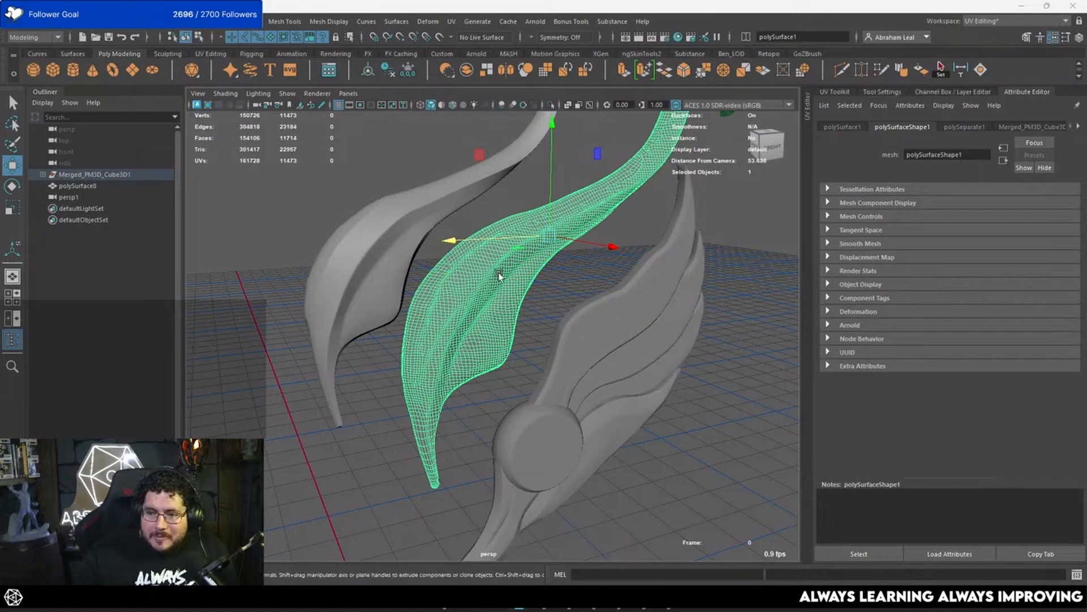
Step: Compare both feathers, remove the sculpted one from the scene view, and select the low-poly feather
left_click(488, 386)
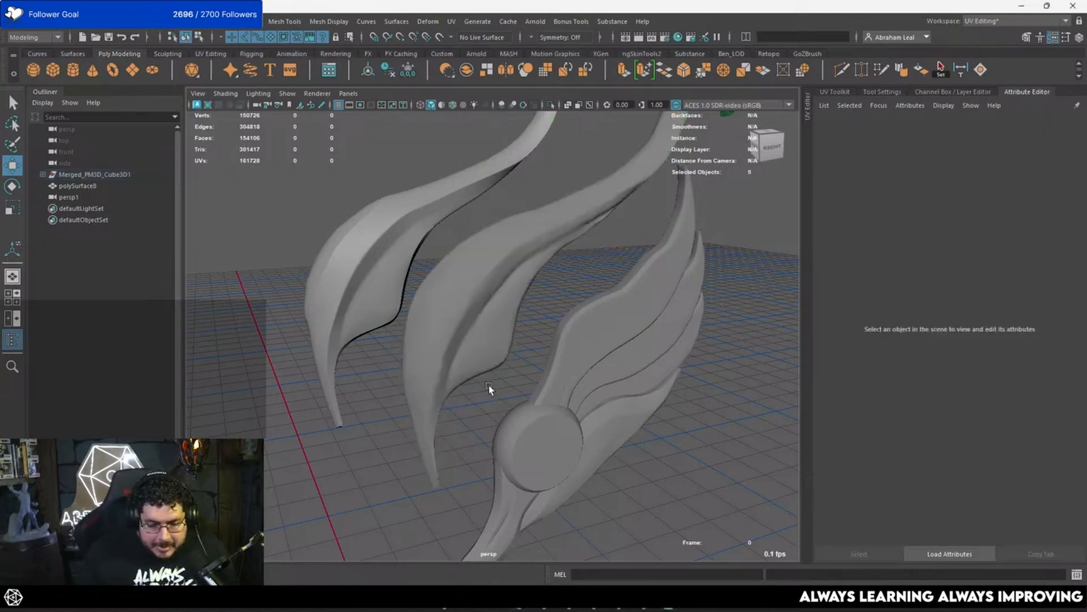
scroll(499, 355, "up", 5)
left_click_drag(585, 274, 651, 313, "alt")
left_click(543, 277)
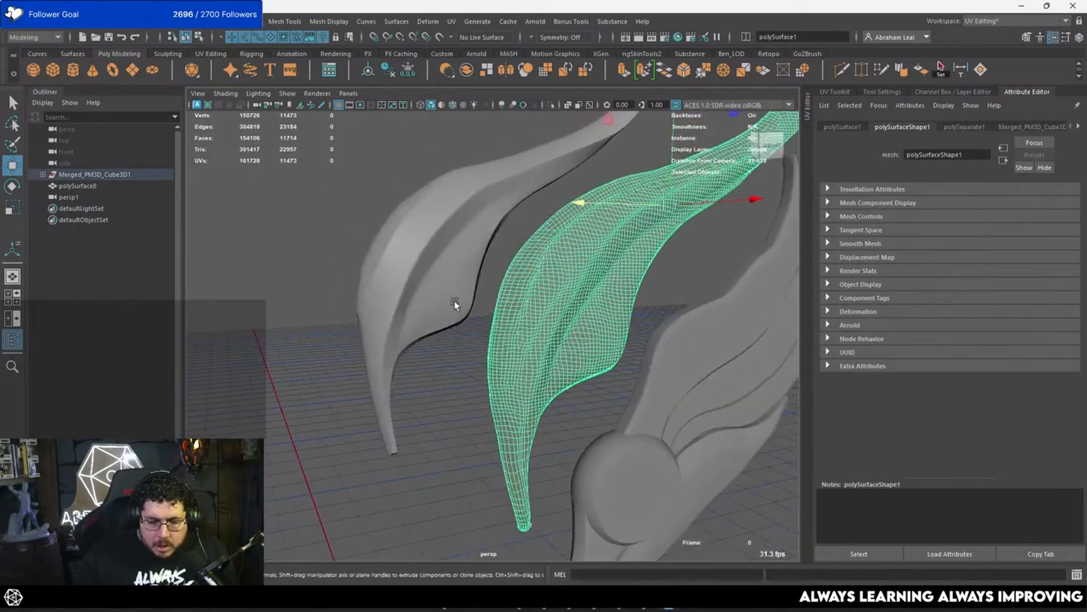
left_click(455, 301)
left_click_drag(538, 328, 507, 367, "alt")
left_click(556, 356)
left_click(460, 321)
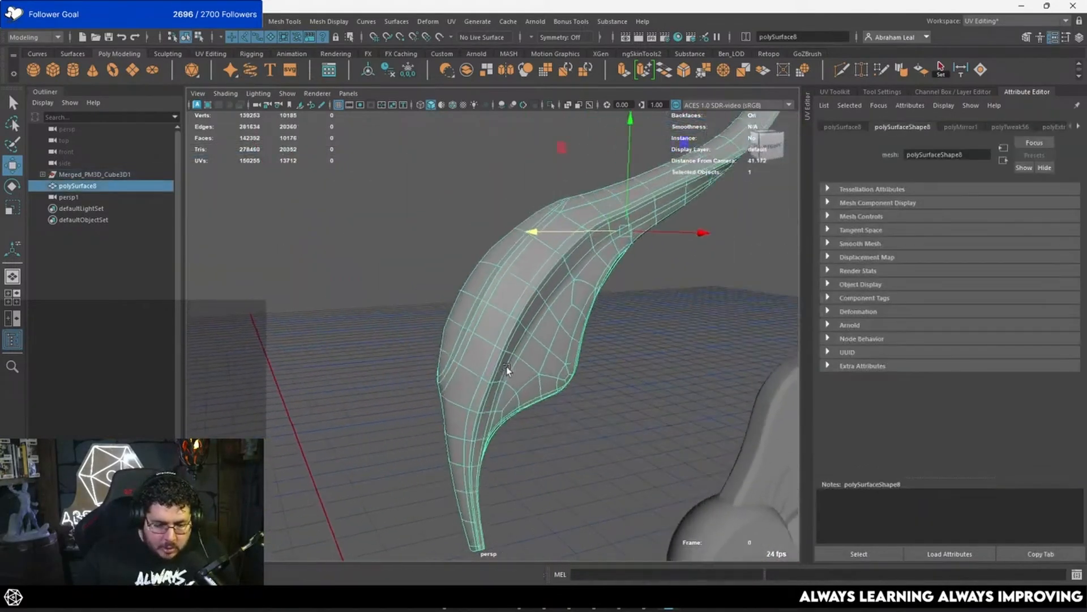
Step: Delete the stray vertices along the outer edge of the low-poly feather's wide lower part
scroll(498, 367, "up", 5)
right_click_drag(280, 243, 280, 240)
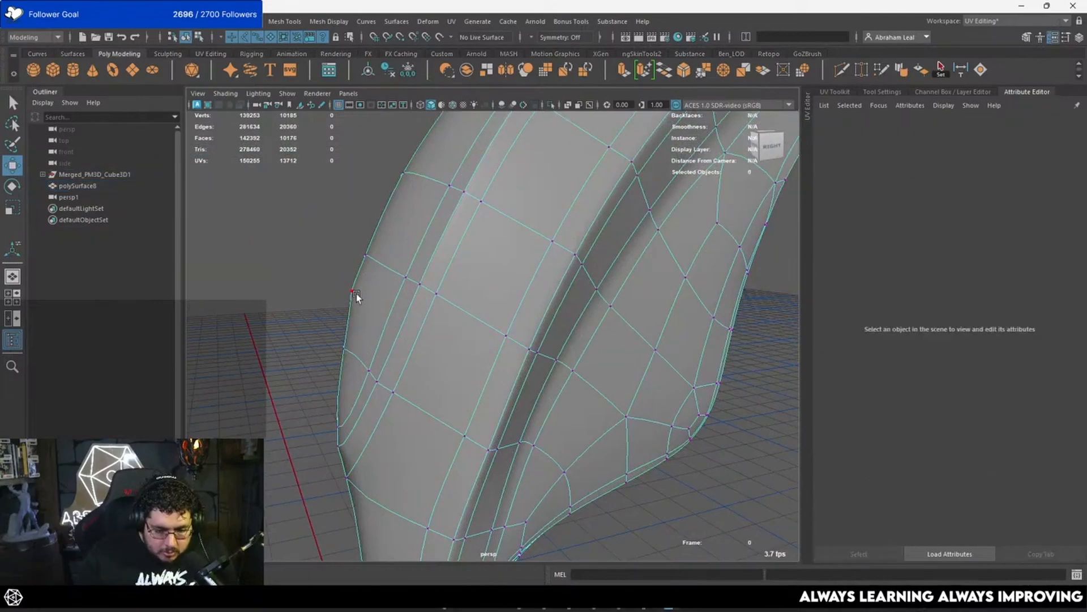
double_click(356, 293)
key("ctrl+Delete")
scroll(471, 233, "down", 5)
left_click_drag(471, 232, 381, 321, "alt")
scroll(379, 320, "up", 5)
scroll(245, 333, "down", 3)
key("ctrl+Delete")
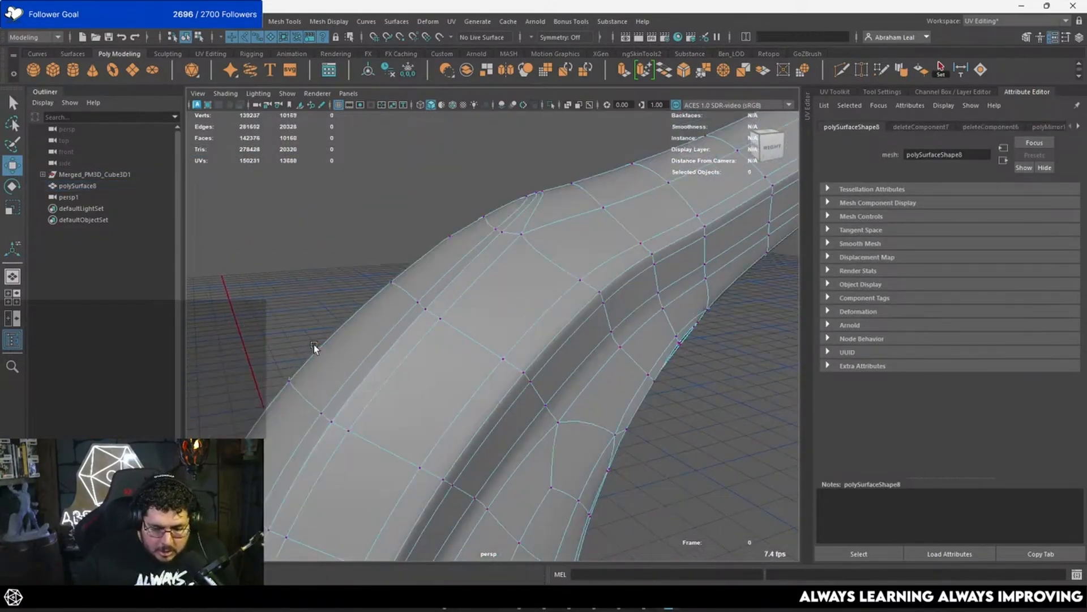
double_click(450, 233)
key("ctrl+Delete")
left_click_drag(450, 233, 512, 257, "alt")
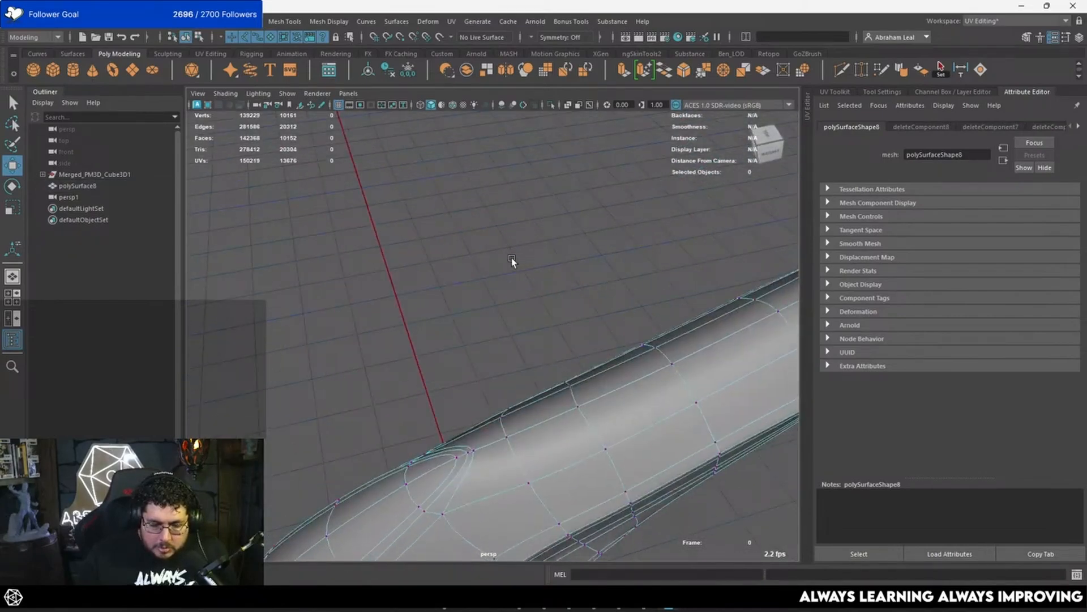
Step: Delete the two stray vertices along the edge of the feather's narrow curved stem
middle_click_drag(511, 257, 338, 294, "alt")
scroll(482, 295, "down", 5)
scroll(546, 299, "up", 4)
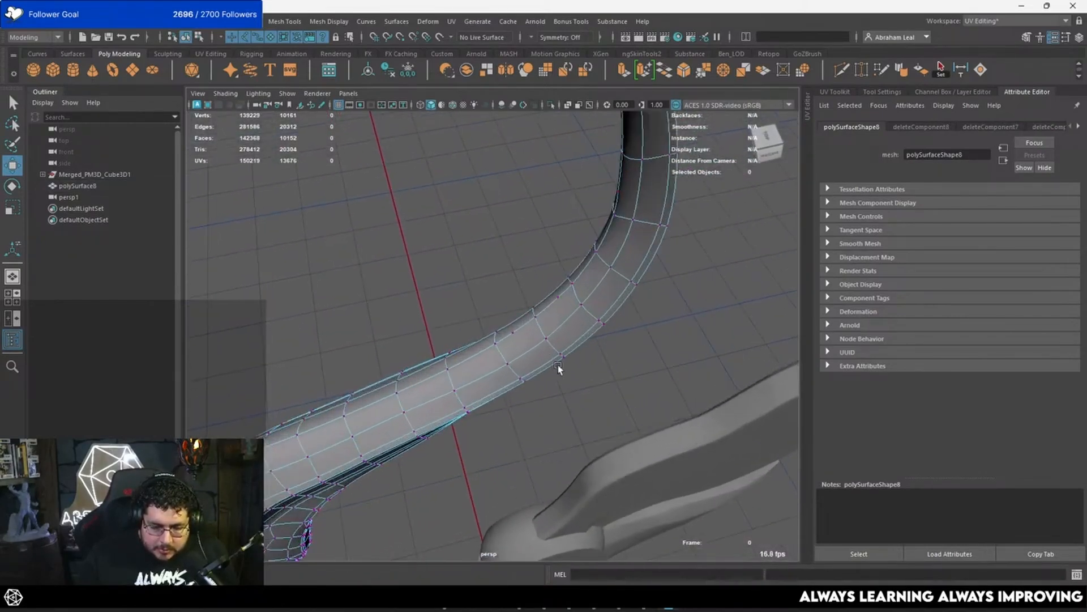
double_click(516, 331)
key("ctrl+Delete")
double_click(556, 300)
key("ctrl+Delete")
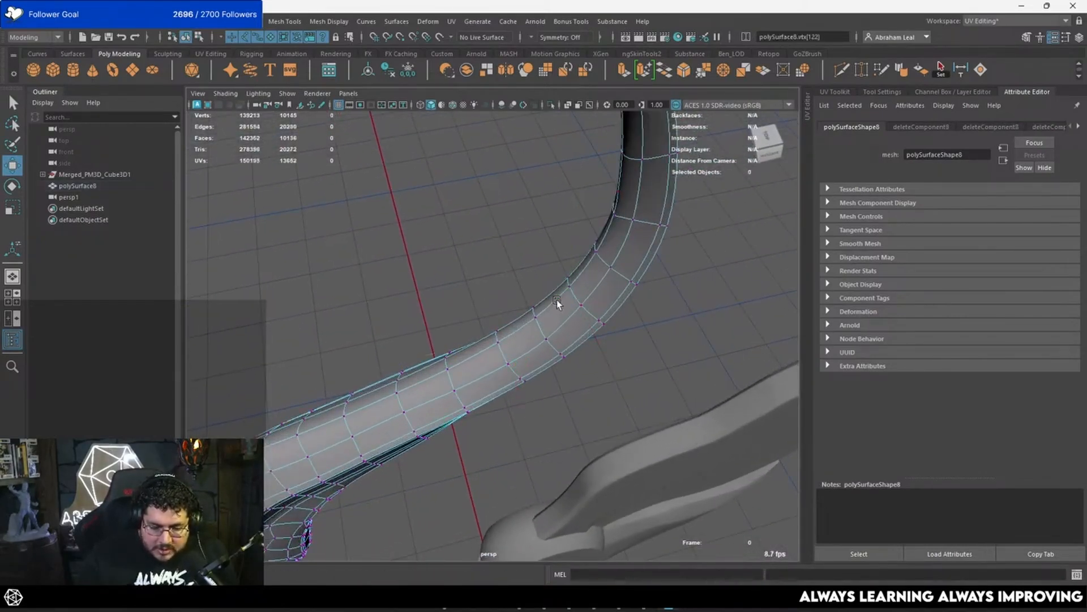
Step: Delete the stray vertex higher up the edge of the feather's stem
left_click_drag(592, 270, 569, 226, "alt")
middle_click_drag(568, 227, 534, 407, "alt")
scroll(566, 283, "up", 4)
double_click(555, 199)
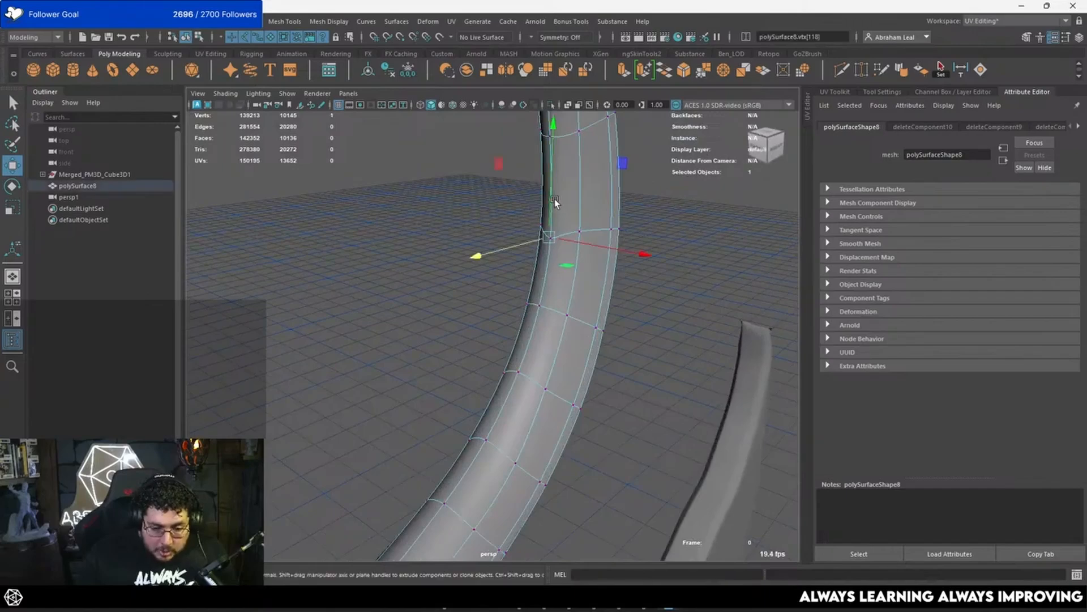
key("ctrl+Delete")
Step: Delete the stray vertices between the edge rows on the back side of the feather's stem
middle_click_drag(563, 291, 582, 362, "alt")
left_click_drag(582, 362, 586, 295, "alt")
right_click_drag(586, 295, 433, 304, "alt")
left_click_drag(433, 303, 508, 225, "alt")
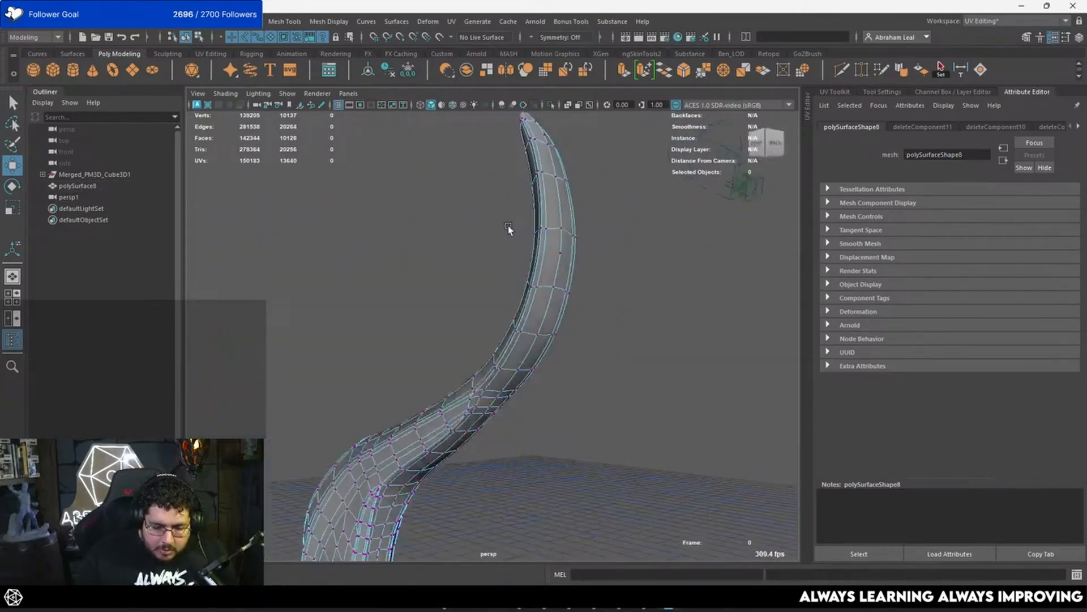
right_click_drag(508, 225, 575, 121, "alt")
left_click_drag(576, 121, 485, 341, "alt")
left_click(490, 324)
double_click(528, 188, "shift")
middle_click_drag(528, 188, 486, 391, "alt")
key("ctrl+Delete")
Step: Delete the remaining stray vertex on the back of the feather near its upper end
right_click_drag(485, 391, 552, 265, "alt")
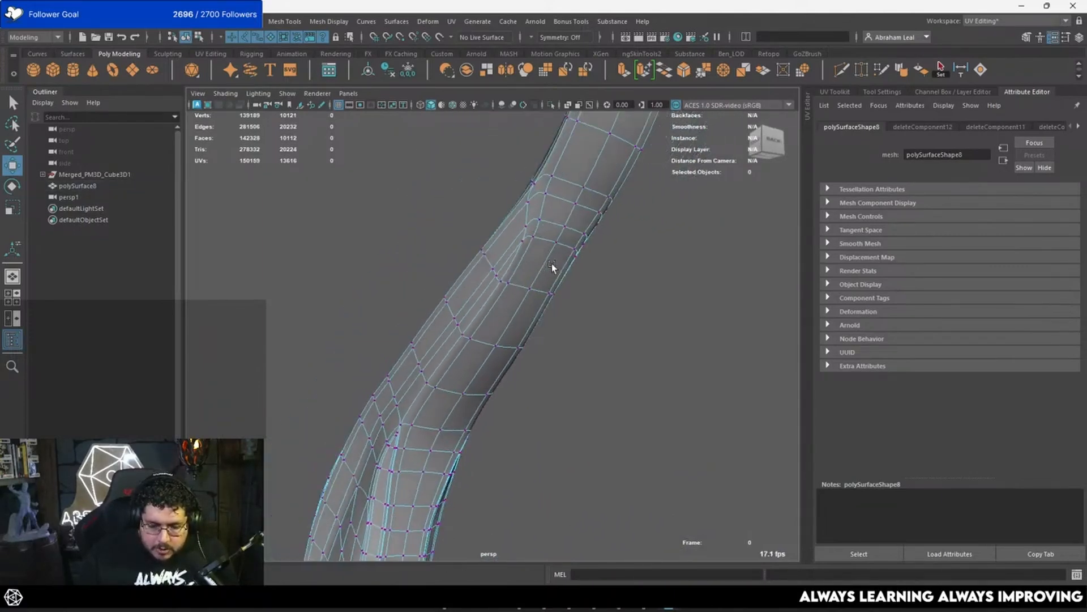
middle_click_drag(551, 264, 502, 398, "alt")
right_click_drag(502, 398, 505, 312, "alt")
left_click_drag(504, 312, 558, 324, "alt")
double_click(535, 277)
double_click(494, 274, "shift")
key("ctrl+Delete")
right_click_drag(496, 274, 464, 280, "alt")
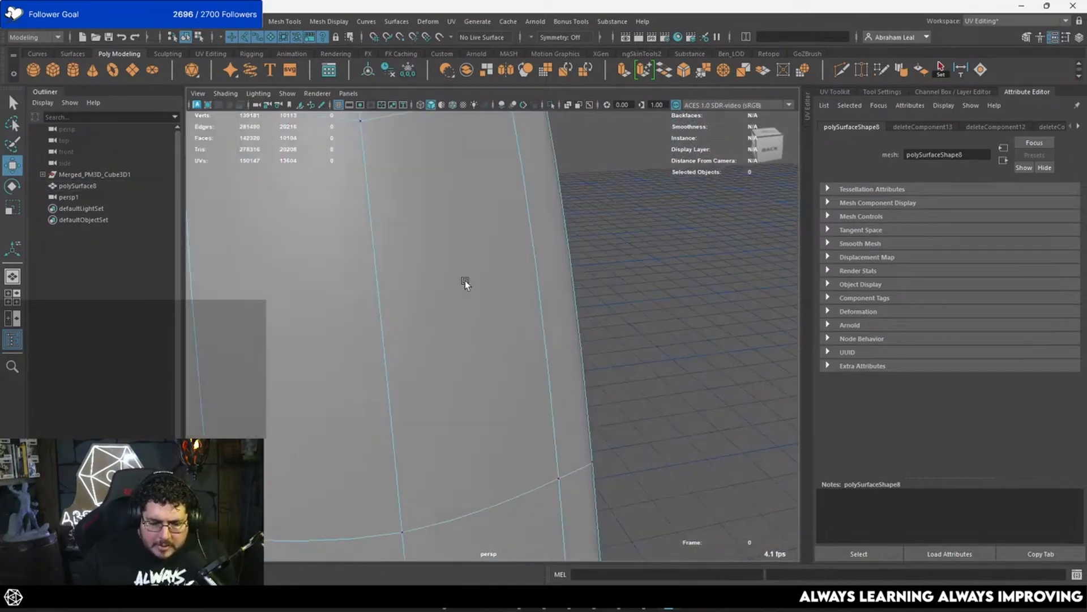
Step: Merge the vertices along the open centre seam near the feather's upper tip
left_click_drag(465, 280, 513, 307, "alt")
middle_click_drag(513, 307, 453, 302, "alt")
key("q")
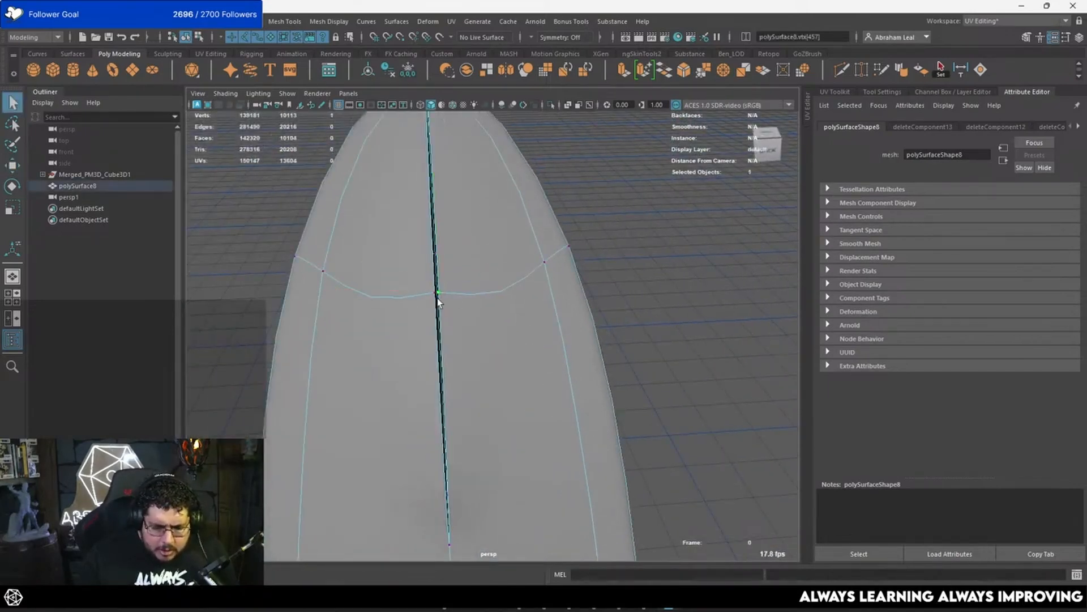
left_click(569, 246, "shift")
left_click(728, 74)
left_click_drag(527, 136, 500, 179, "alt")
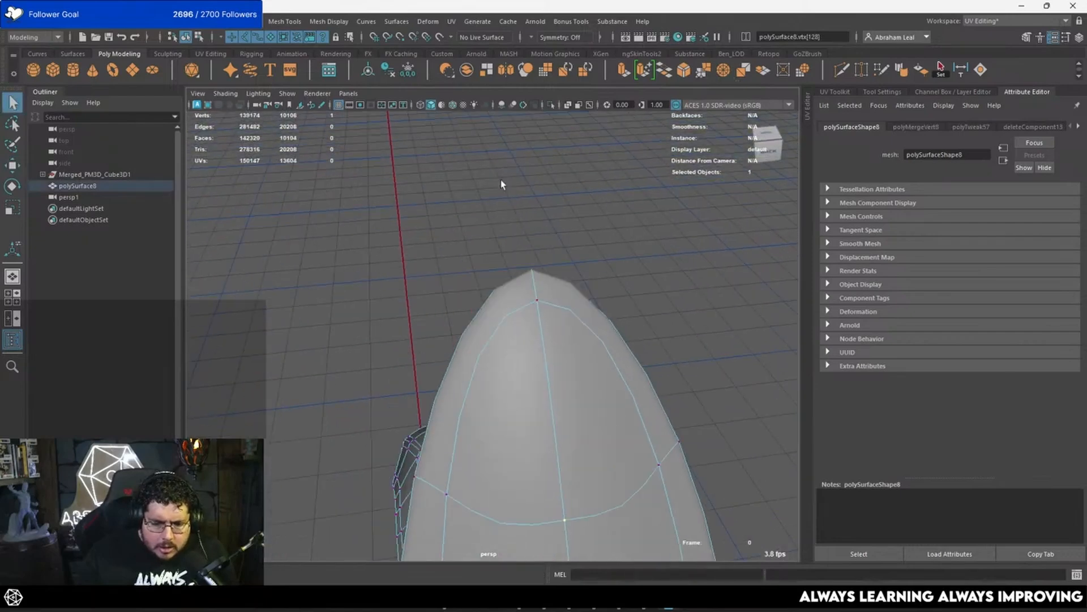
Step: Delete the stray vertex on the centre seam just below the feather's upper tip
scroll(450, 288, "down", 5)
scroll(548, 281, "up", 4)
middle_click_drag(521, 357, 538, 339, "alt")
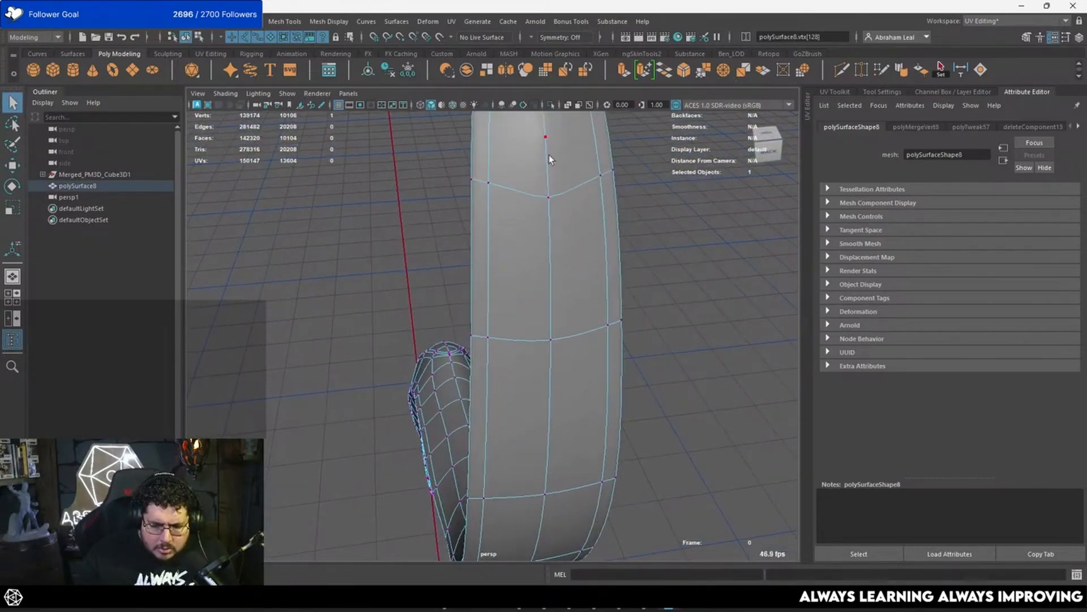
double_click(548, 137)
key("ctrl+Delete")
Step: Delete the stray vertex on the centre seam farther down the feather's back
scroll(548, 137, "down", 6)
left_click_drag(527, 385, 514, 334, "alt")
scroll(514, 334, "up", 4)
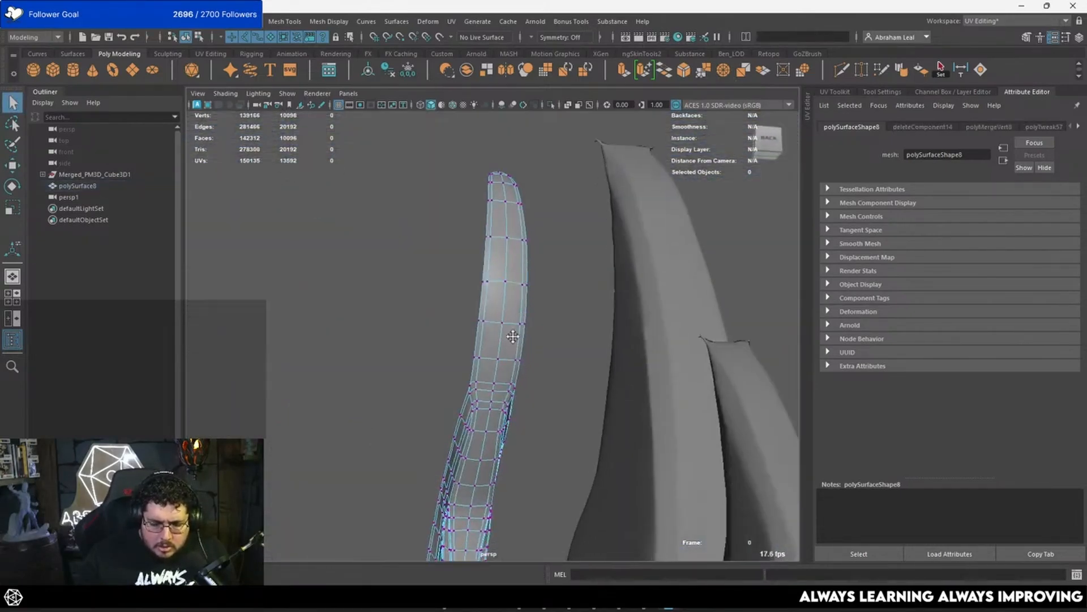
middle_click_drag(514, 335, 468, 218, "alt")
scroll(521, 284, "up", 3)
double_click(511, 333)
key("ctrl+Delete")
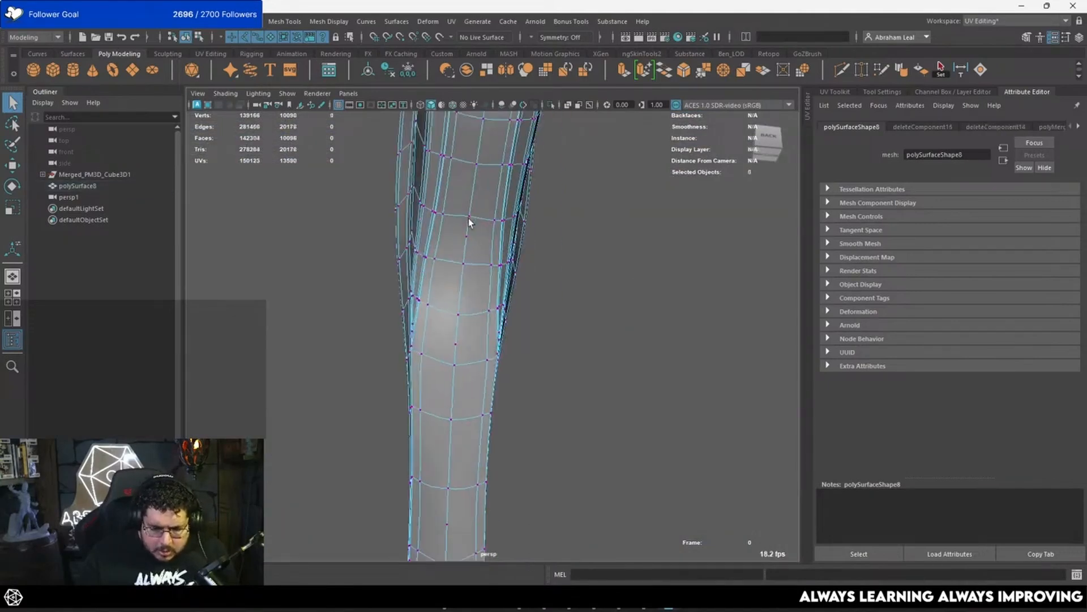
Step: Delete the leftover stray vertices on the back centre seam down to the feather's lower end
double_click(471, 236)
double_click(455, 337, "shift")
key("ctrl+Delete")
scroll(452, 351, "down", 4)
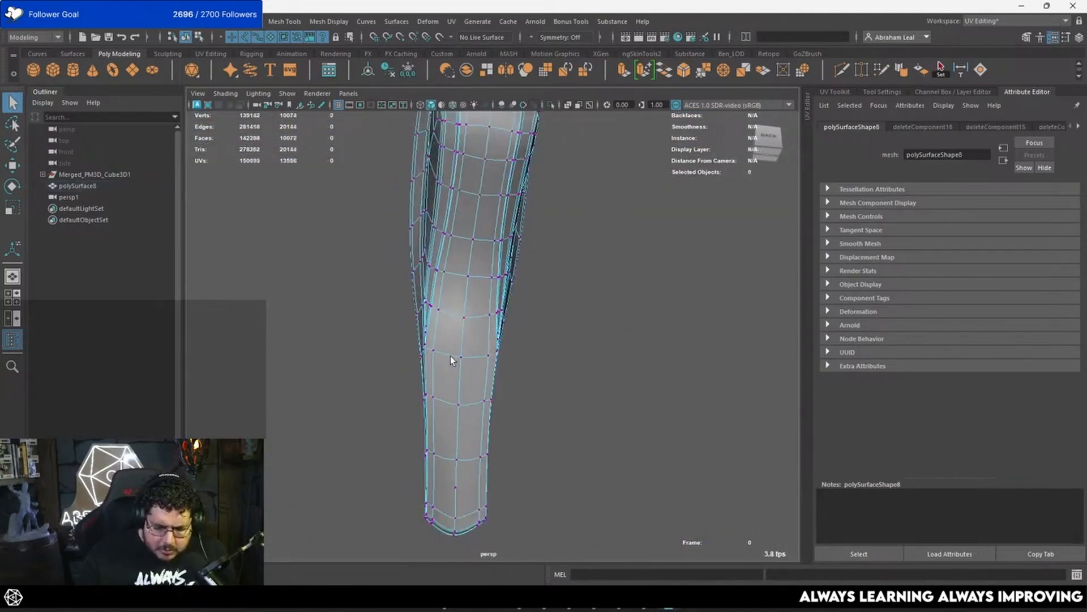
middle_click_drag(451, 356, 450, 303, "alt")
left_click_drag(450, 303, 453, 317, "alt")
double_click(420, 404)
key("ctrl+Delete")
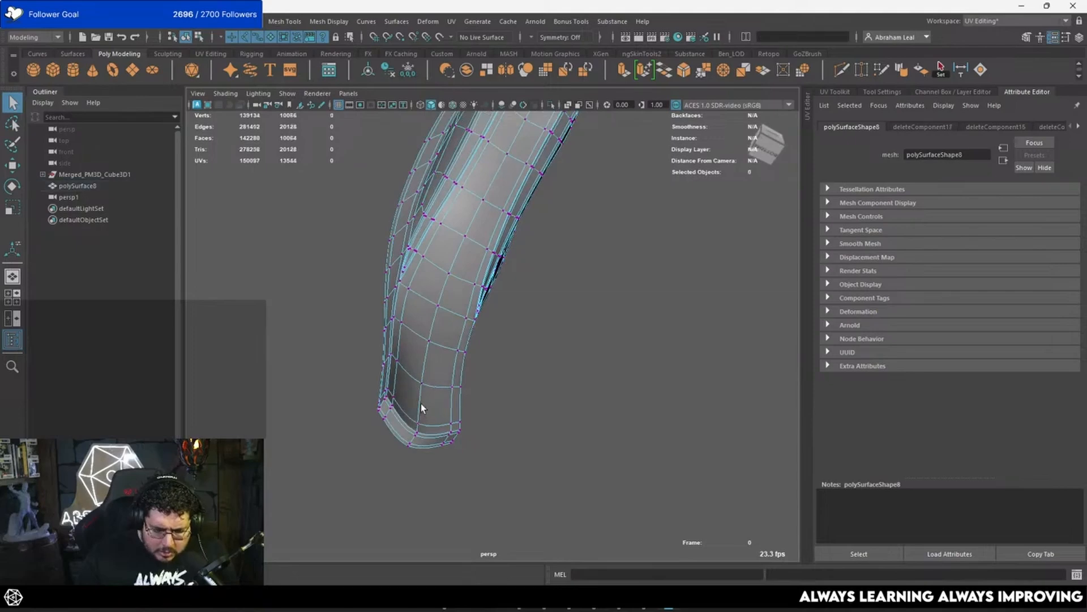
Step: Examine the cleaned feather's shading and edge flow from all sides, with and without its wireframe
left_click_drag(472, 400, 625, 419, "alt")
left_click_drag(425, 340, 490, 349, "alt")
left_click_drag(543, 242, 500, 341, "alt")
right_click_drag(500, 342, 480, 297, "alt")
left_click_drag(480, 297, 455, 258, "alt")
right_click_drag(466, 253, 515, 228)
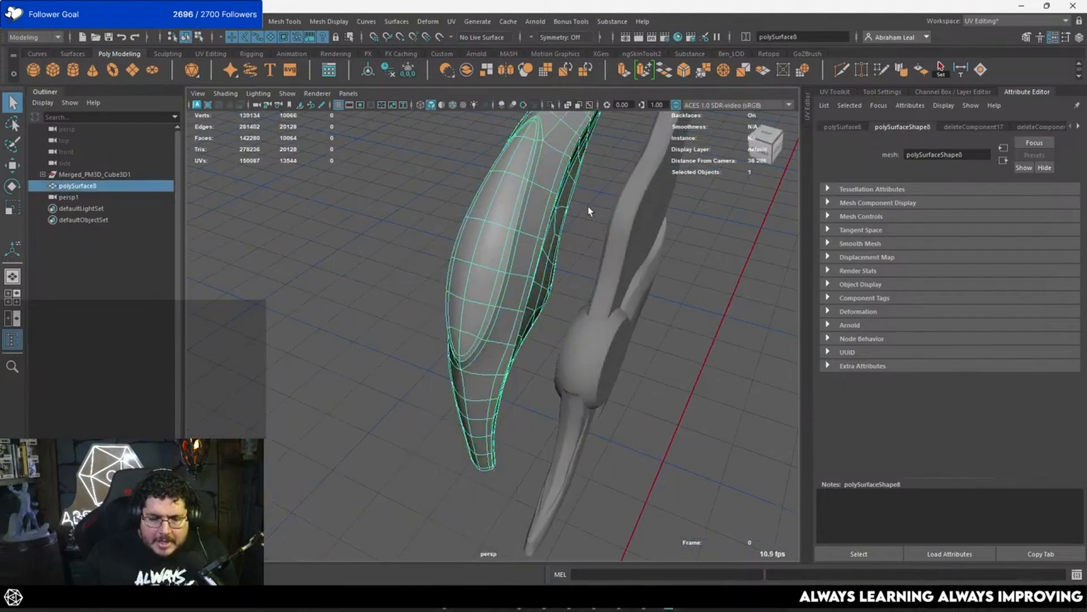
left_click_drag(587, 206, 493, 250, "alt")
middle_click_drag(493, 249, 457, 295, "alt")
right_click_drag(457, 294, 527, 306, "alt")
left_click_drag(527, 306, 543, 266, "alt")
left_click(578, 295)
right_click_drag(453, 278, 381, 258, "alt")
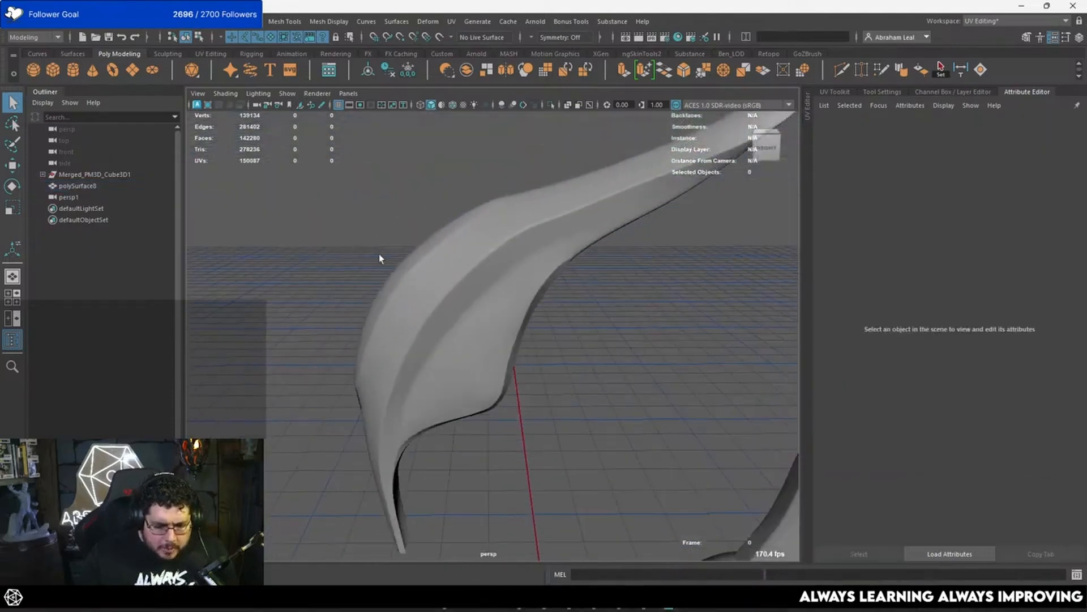
left_click_drag(381, 257, 589, 328, "alt")
left_click(534, 313)
scroll(534, 312, "up", 4)
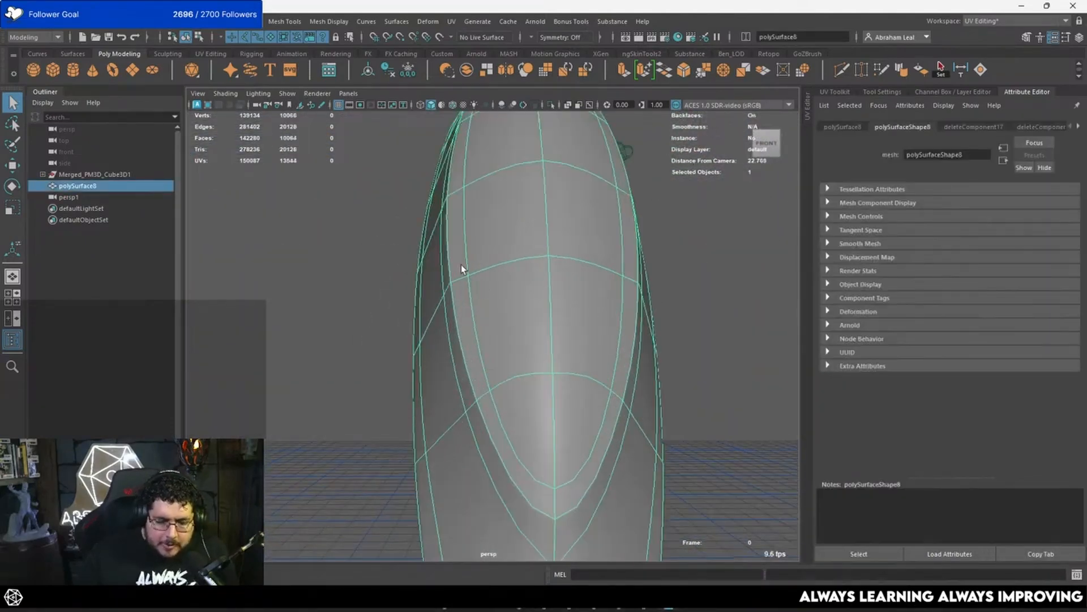
left_click_drag(463, 268, 560, 248, "alt")
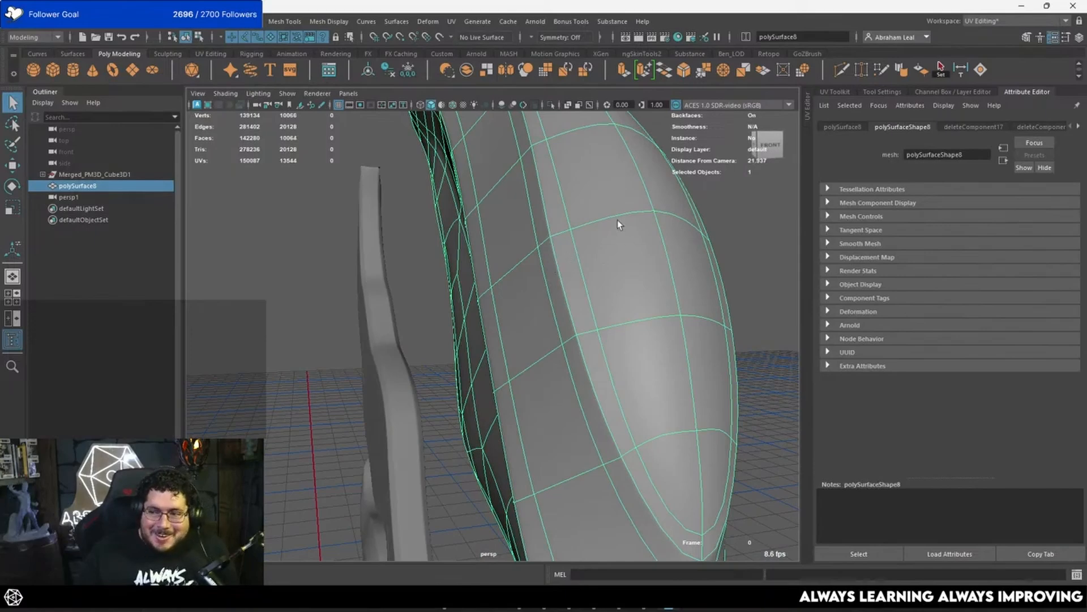
Step: Turn off the smooth preview and delete the inner edge loop around the feather's raised front panel
right_click_drag(617, 223, 618, 254)
left_click(553, 219)
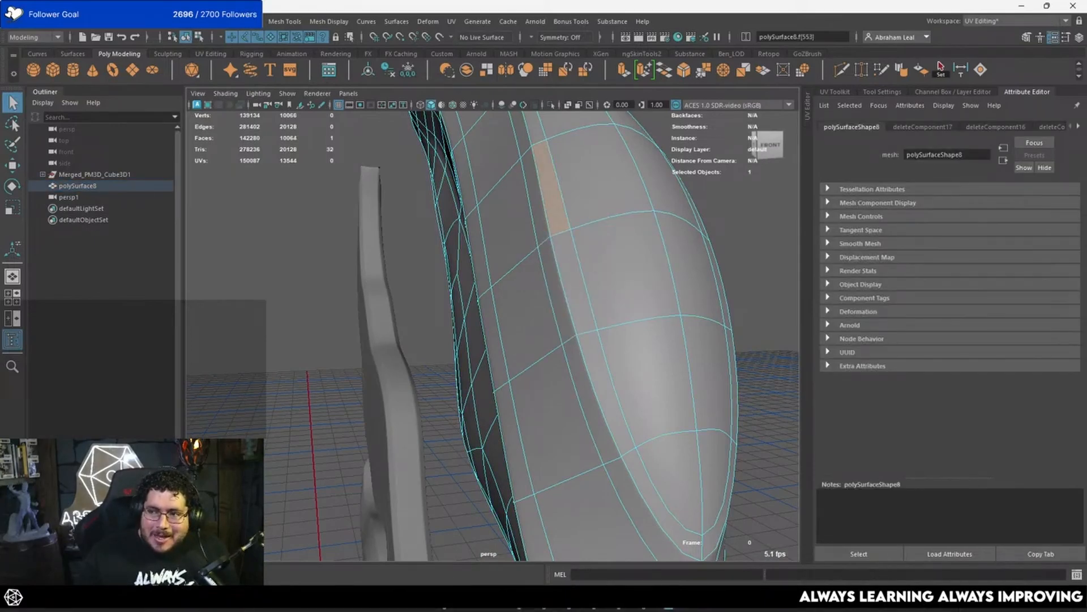
double_click(577, 275, "shift")
right_click_drag(718, 258, 611, 210, "alt")
left_click_drag(611, 209, 626, 328, "alt")
right_click_drag(626, 328, 642, 357, "alt")
key("1")
left_click_drag(642, 357, 555, 290, "alt")
right_click_drag(529, 233, 512, 185)
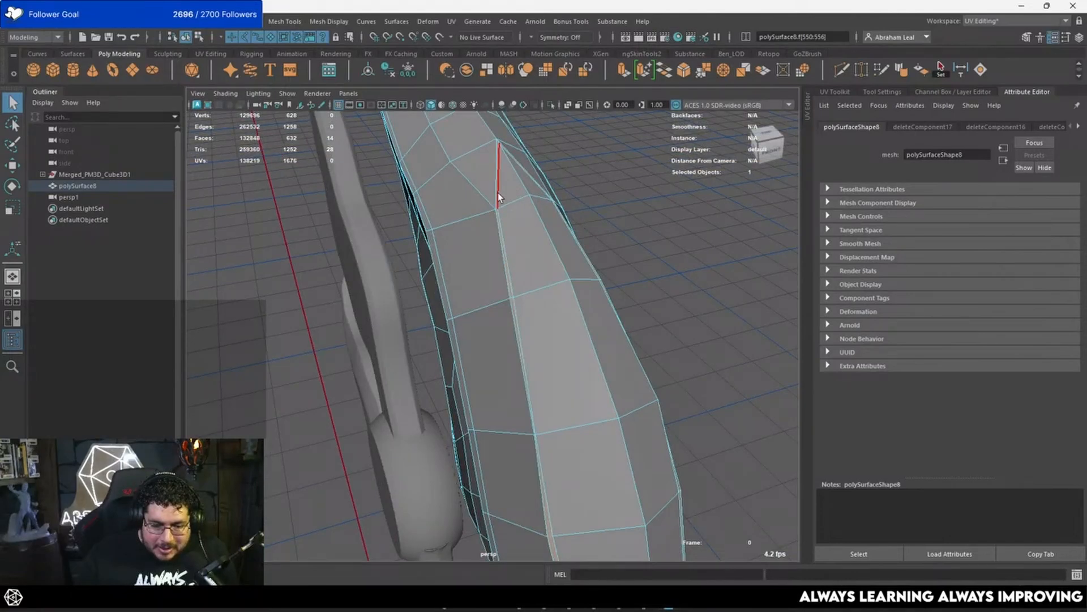
double_click(497, 193)
left_click_drag(635, 288, 515, 205, "alt")
key("ctrl+Delete")
Step: Select the faces of the feather's raised front panel from its upper point to its lower point
key("F11")
left_click(532, 193)
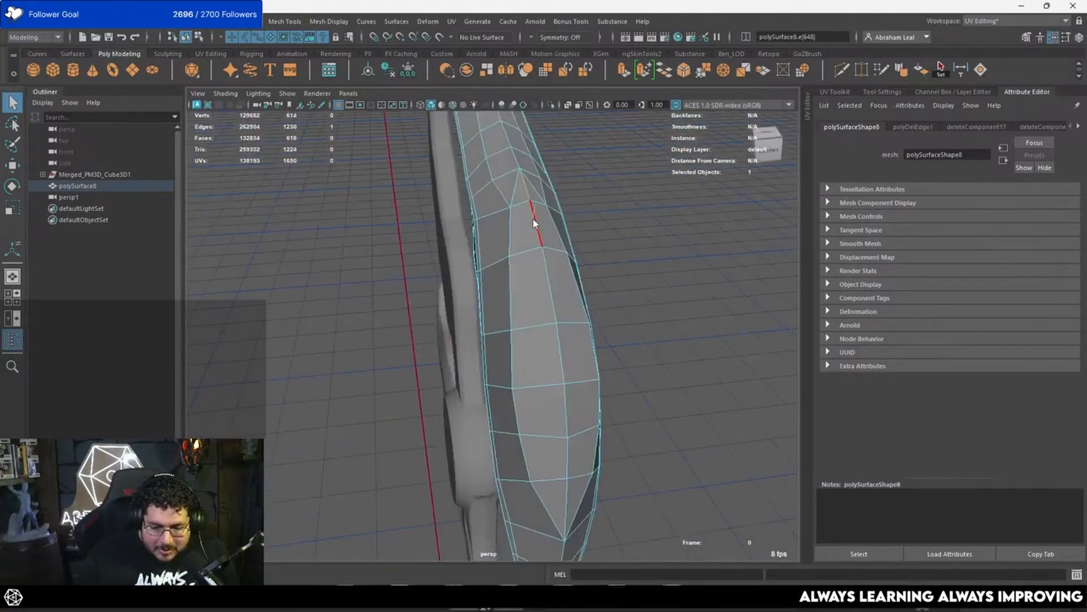
left_click(545, 296, "shift")
left_click(565, 364, "shift")
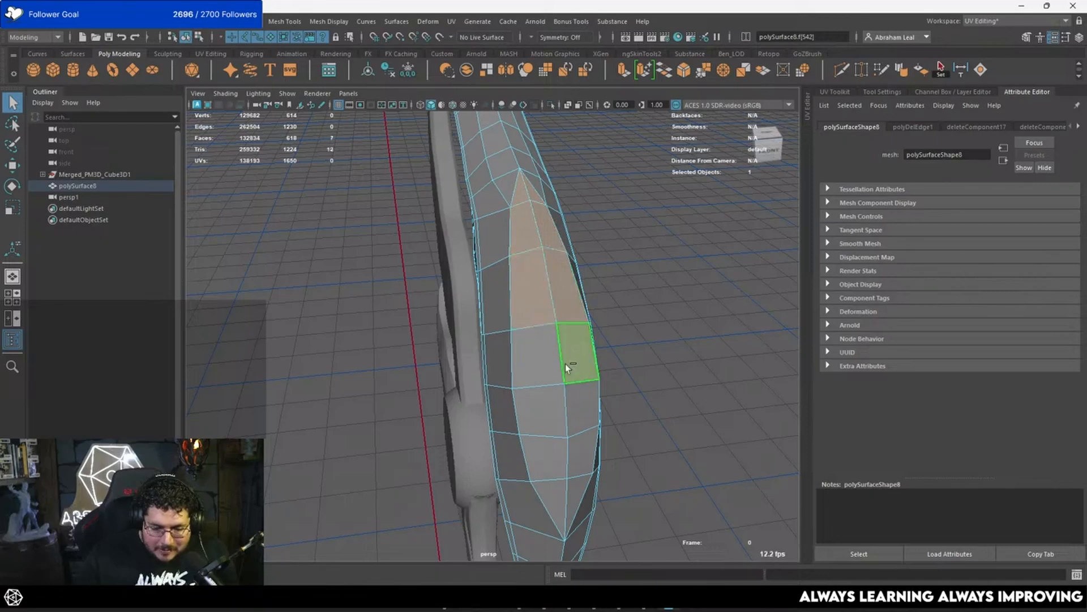
left_click(546, 366, "shift")
left_click(551, 406, "shift")
left_click(539, 496, "shift")
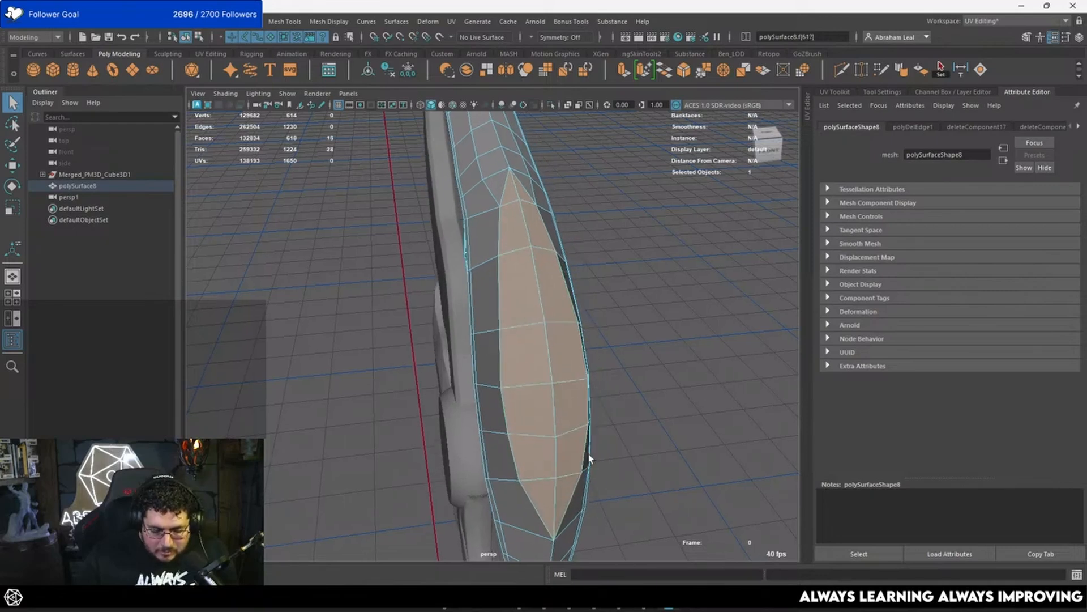
Step: Try to extrude the selected front panel faces with an inward offset
key("ctrl+e")
mouse_move(689, 185)
left_mouse_down()
mouse_move(699, 185)
mouse_move(686, 167)
left_mouse_up()
key("ctrl+z")
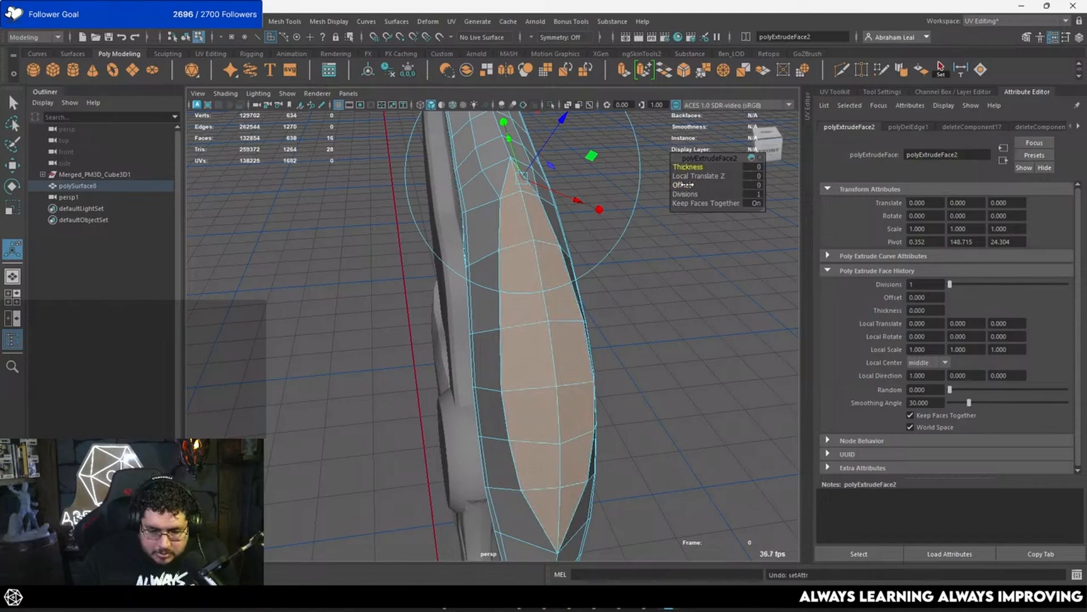
key("ctrl+z")
mouse_move(661, 274)
left_mouse_down("alt")
mouse_move(628, 269)
mouse_move(650, 238)
mouse_move(653, 266)
left_mouse_up("alt")
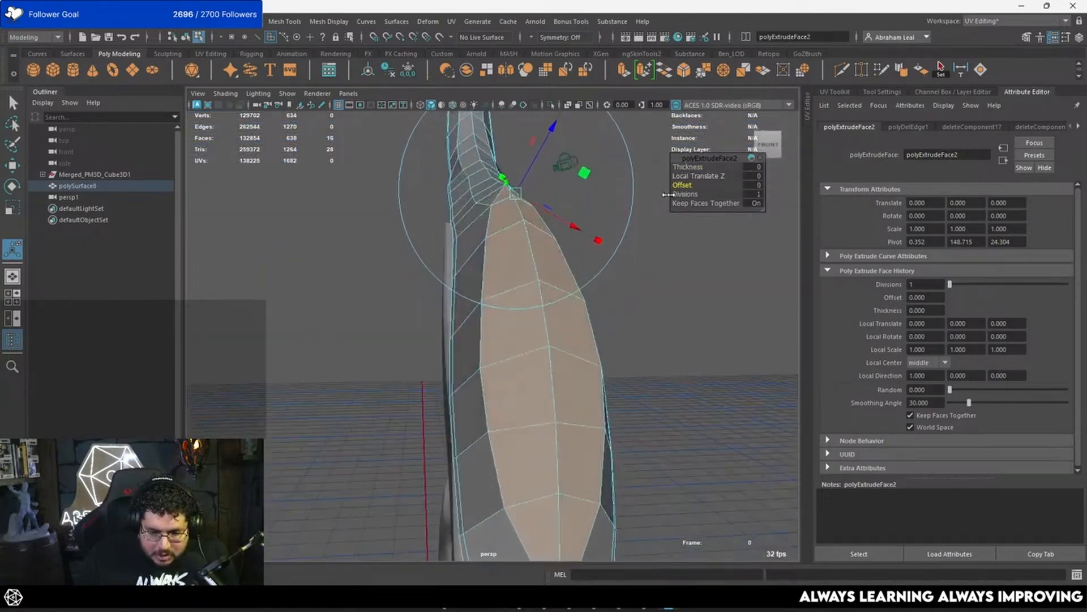
left_click_drag(669, 195, 603, 272, "alt")
Step: Undo the trial extrusion and step back through the face selection
key("ctrl+z")
key("ctrl+z")
key("ctrl+z")
key("ctrl+z")
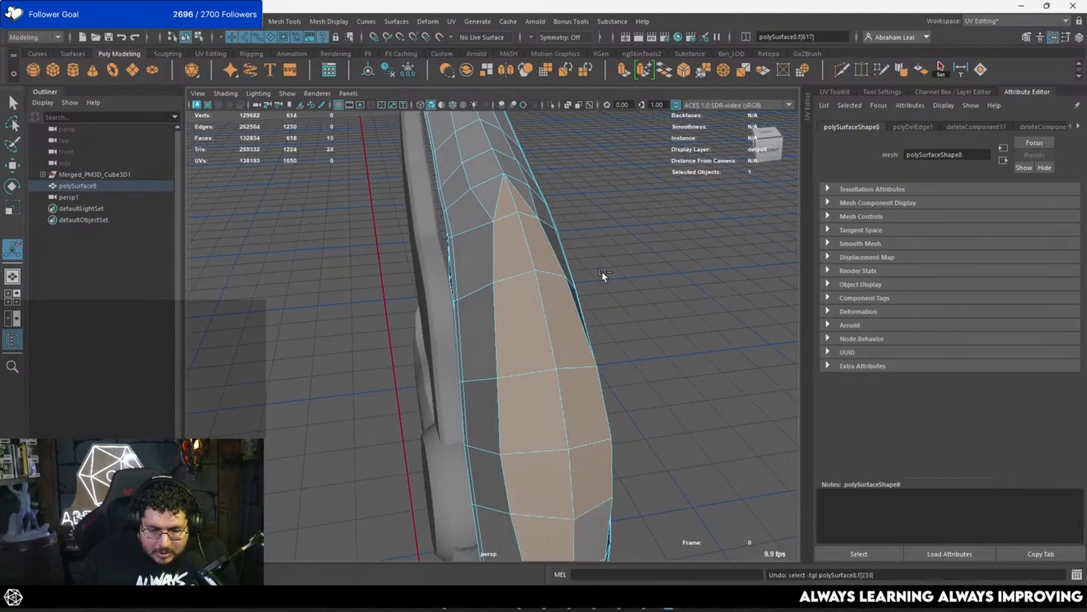
key("ctrl+z")
key("ctrl+z")
key("ctrl+z")
key("ctrl+z")
key("ctrl+z")
key("ctrl+z")
key("ctrl+z")
key("ctrl+z")
key("ctrl+z")
key("ctrl+z")
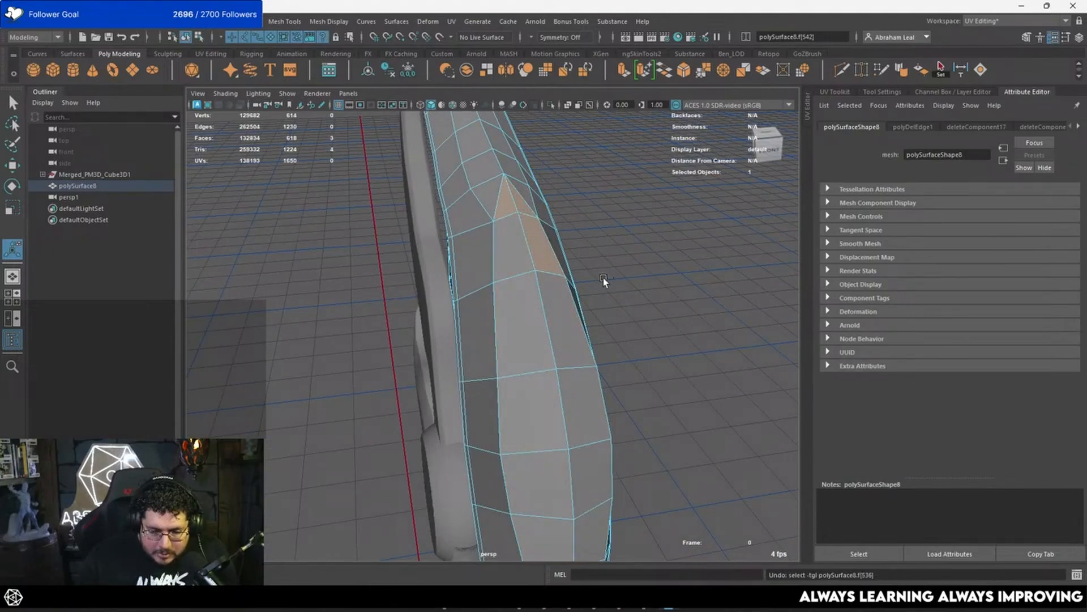
key("ctrl+z")
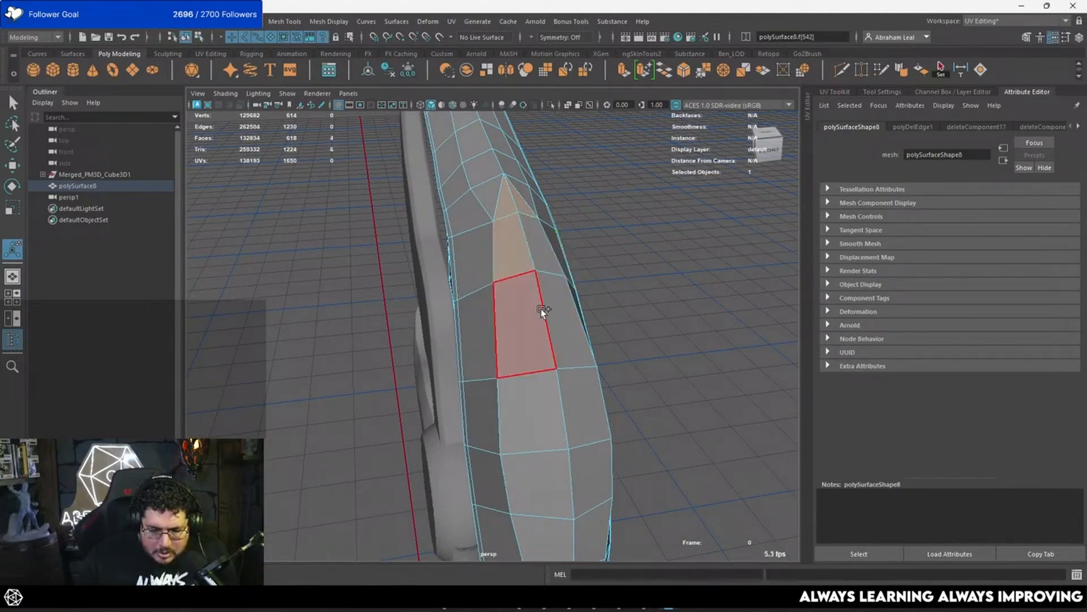
Step: Complete the selection of the raised front panel's faces on both sides of the centre line
left_click(541, 308)
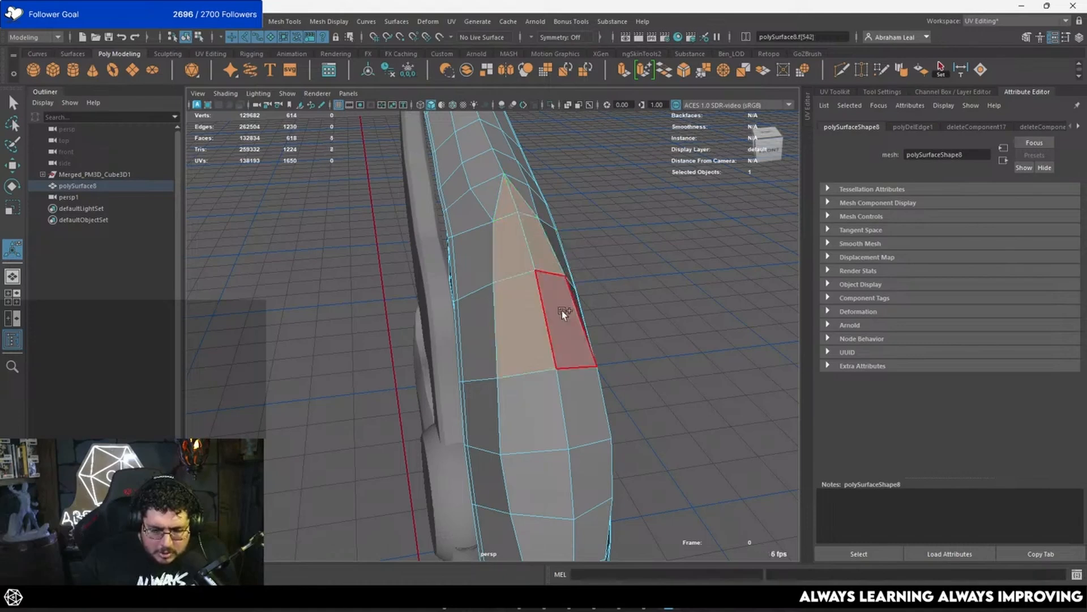
left_click(561, 310, "shift")
left_click(536, 405, "shift")
left_click(572, 395, "shift")
middle_click_drag(553, 483, 542, 376, "alt")
left_click(542, 377, "shift")
left_click(569, 392, "shift")
left_click(573, 430, "shift")
left_click(543, 451, "shift")
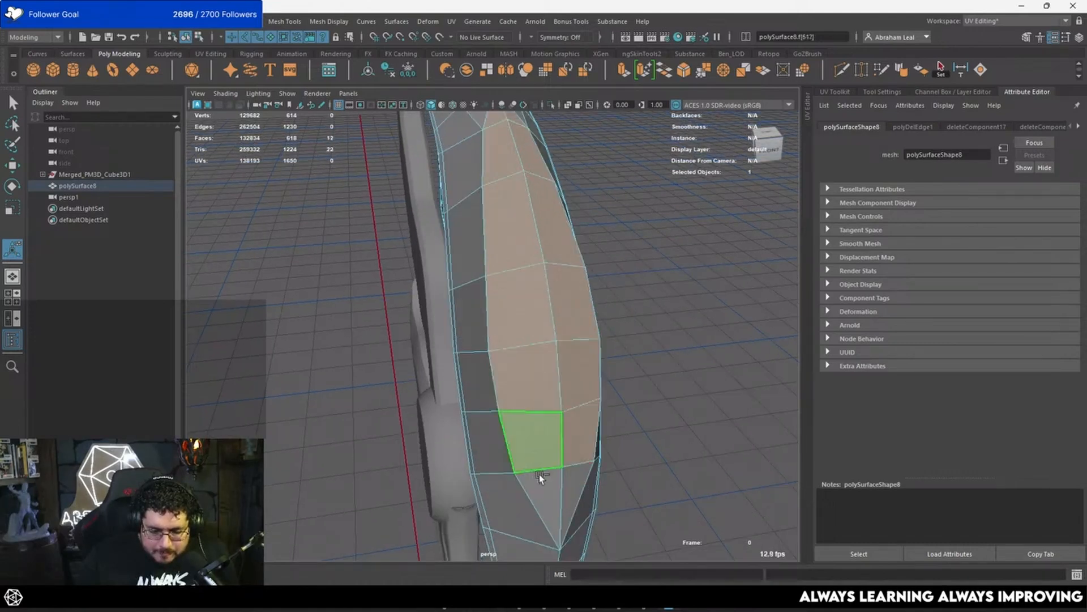
left_click(541, 482, "shift")
left_click(573, 479, "shift")
Step: Extrude the front panel faces with an offset of 0.67
left_click_drag(660, 456, 507, 371, "alt")
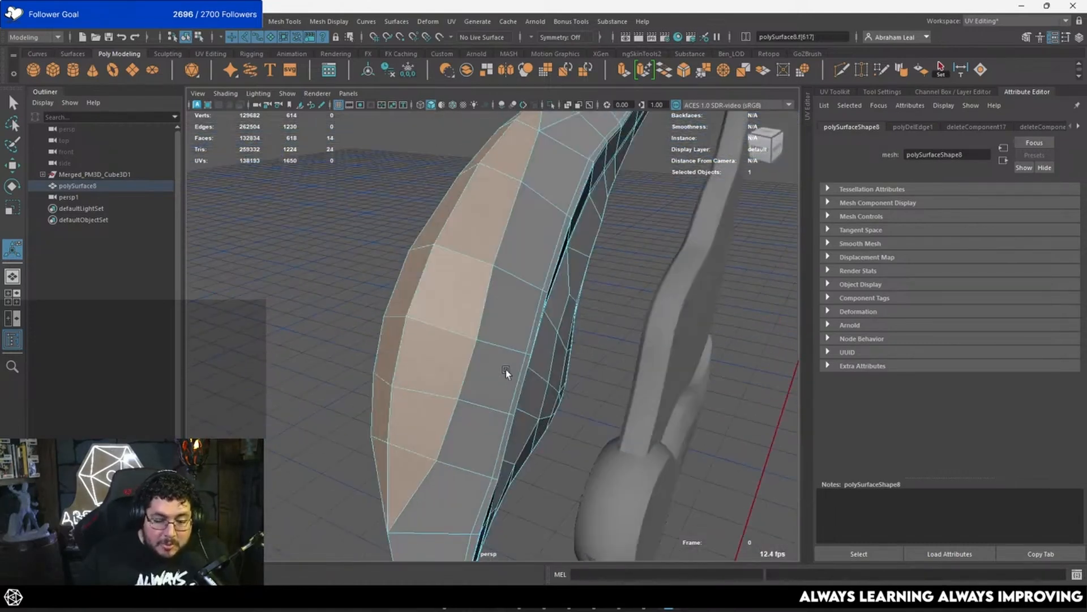
middle_click_drag(507, 372, 509, 314, "alt")
left_click_drag(510, 313, 644, 311, "alt")
key("ctrl+e")
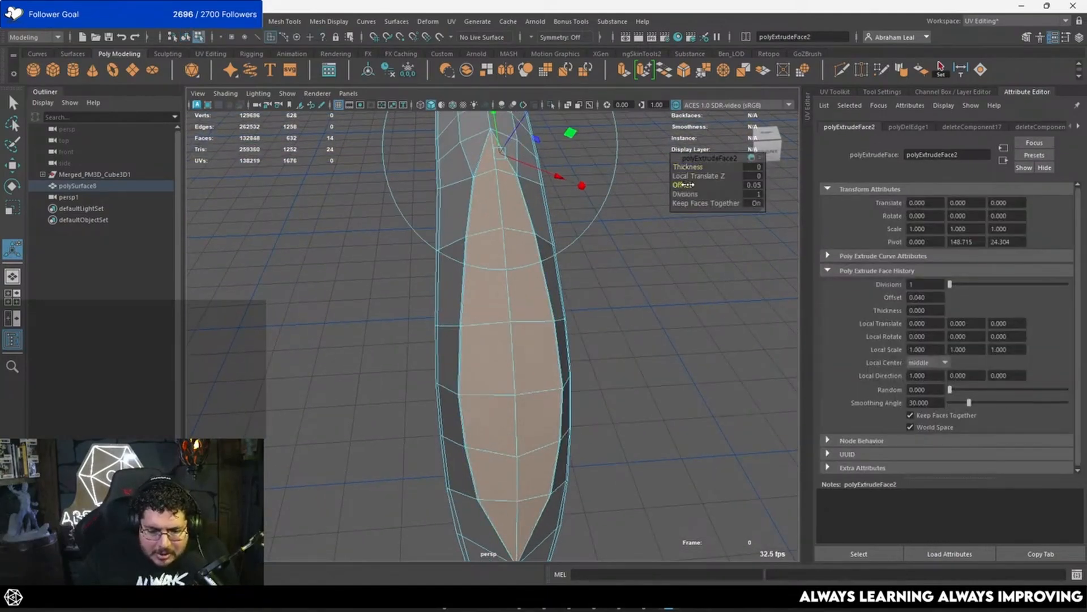
left_click_drag(686, 185, 636, 325)
middle_click_drag(636, 325, 581, 286, "alt")
right_click_drag(581, 286, 772, 461, "alt")
middle_click_drag(772, 461, 748, 562, "alt")
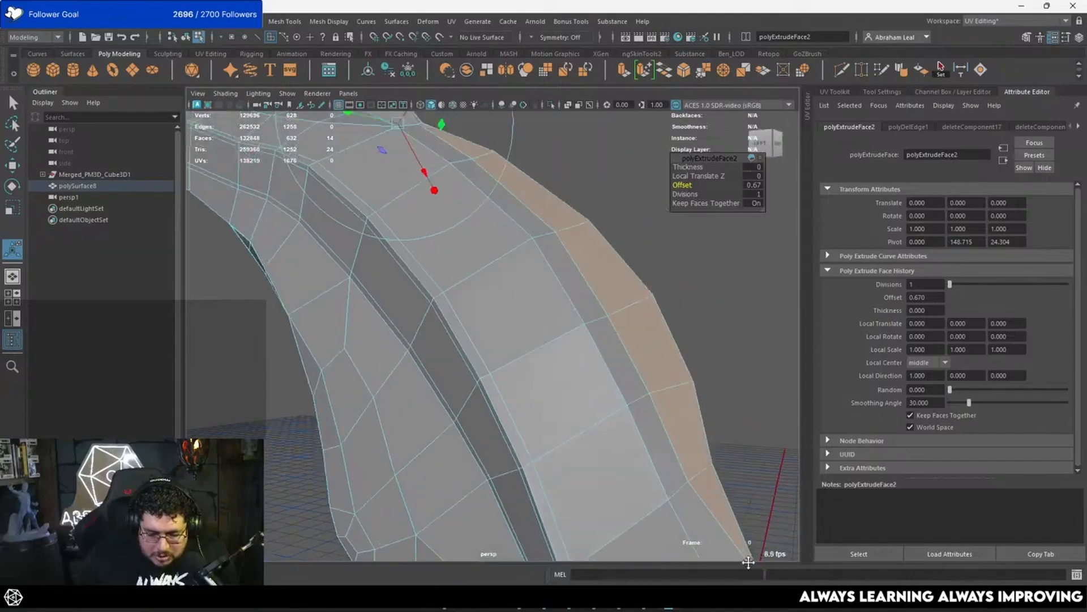
Step: In the side view, move the spike vertex at the extruded panel's upper end down onto the feather's silhouette
left_click_drag(600, 318, 554, 266, "alt")
middle_click_drag(554, 267, 508, 284, "alt")
left_click_drag(508, 283, 539, 294, "alt")
middle_click_drag(538, 295, 547, 262, "alt")
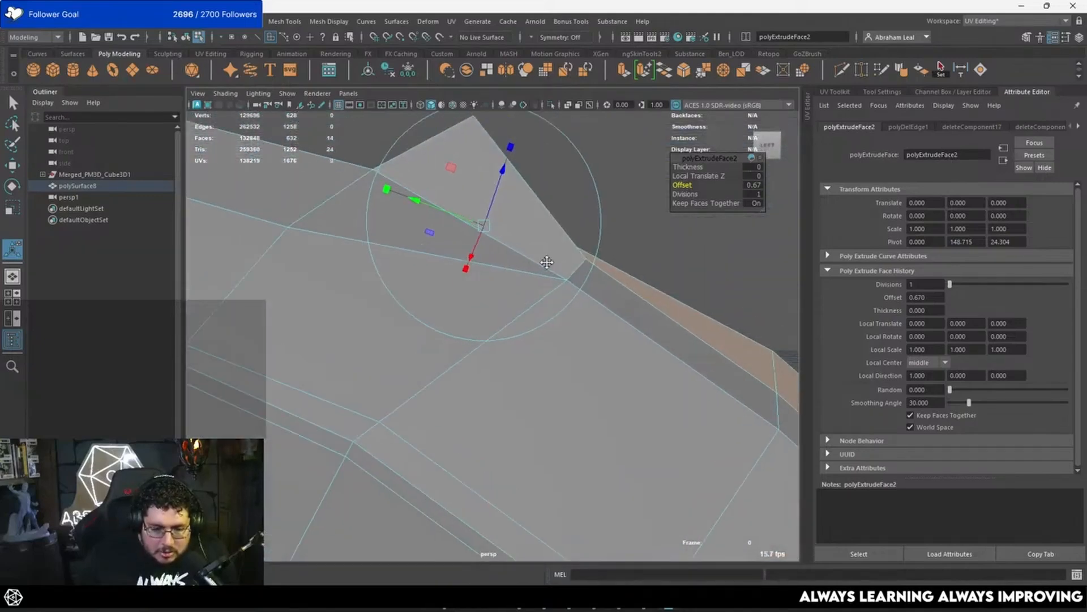
key("space")
left_click_drag(642, 243, 512, 293)
right_click_drag(512, 294, 492, 393, "alt")
middle_click_drag(196, 338, 486, 295, "alt")
right_click_drag(486, 295, 495, 356, "alt")
middle_click_drag(495, 357, 531, 297, "alt")
right_click_drag(491, 301, 527, 317, "alt")
right_click_drag(478, 274, 416, 267)
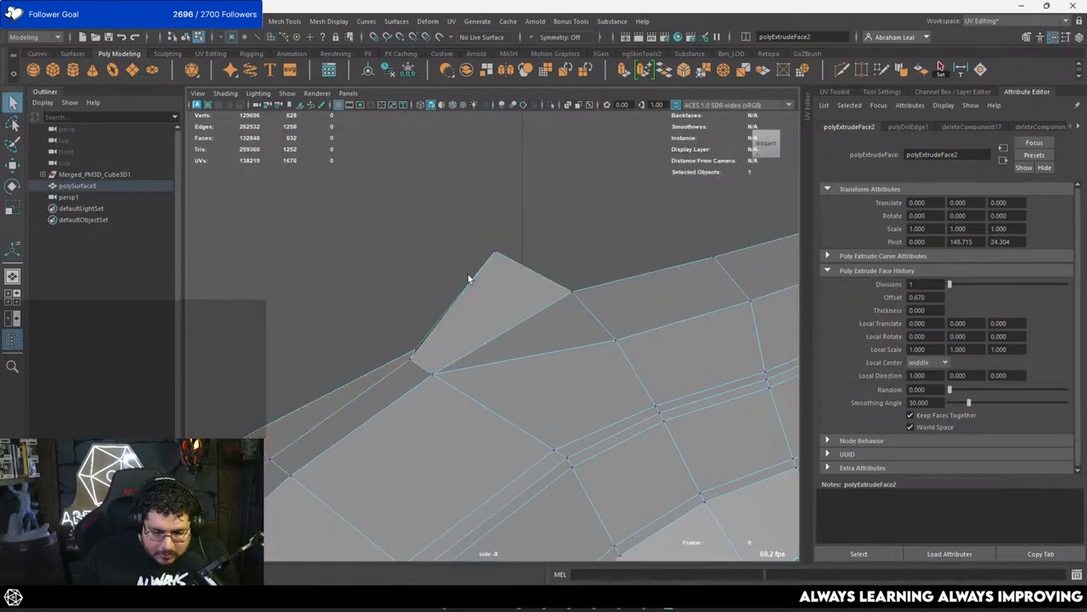
left_click(497, 252)
key("w")
left_click_drag(498, 248, 508, 307)
Step: Reposition the remaining stray vertex on the centre line of the panel's extruded border to follow the side profile
middle_click_drag(427, 339, 532, 241, "alt")
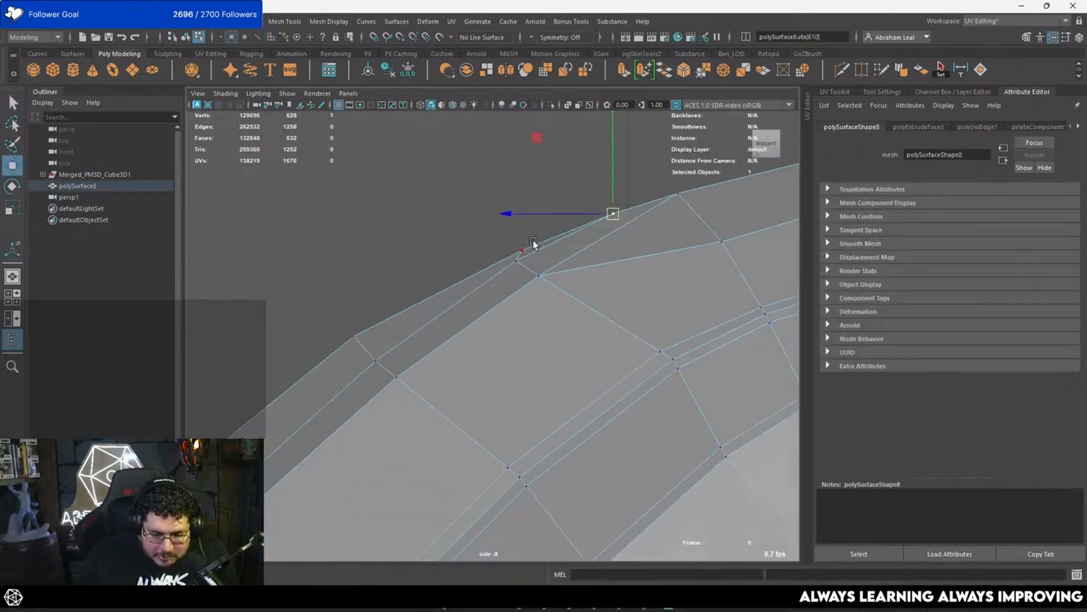
right_click_drag(533, 240, 431, 363, "alt")
middle_click_drag(431, 362, 484, 297, "alt")
right_click_drag(485, 296, 382, 426, "alt")
left_click_drag(342, 451, 400, 421)
key("space")
left_click_drag(470, 388, 469, 355)
right_click_drag(469, 354, 432, 340, "alt")
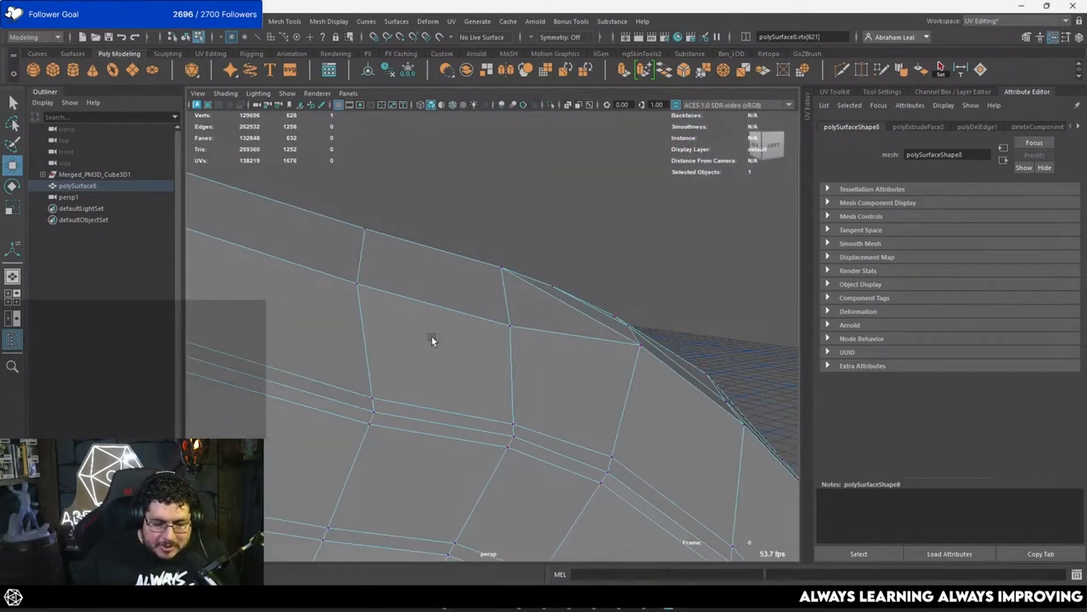
Step: Select the ring of border faces around the front panel and extrude it with an offset of 0.11
left_click_drag(432, 340, 407, 258, "alt")
key("F11")
left_click(371, 290)
double_click(376, 268, "shift")
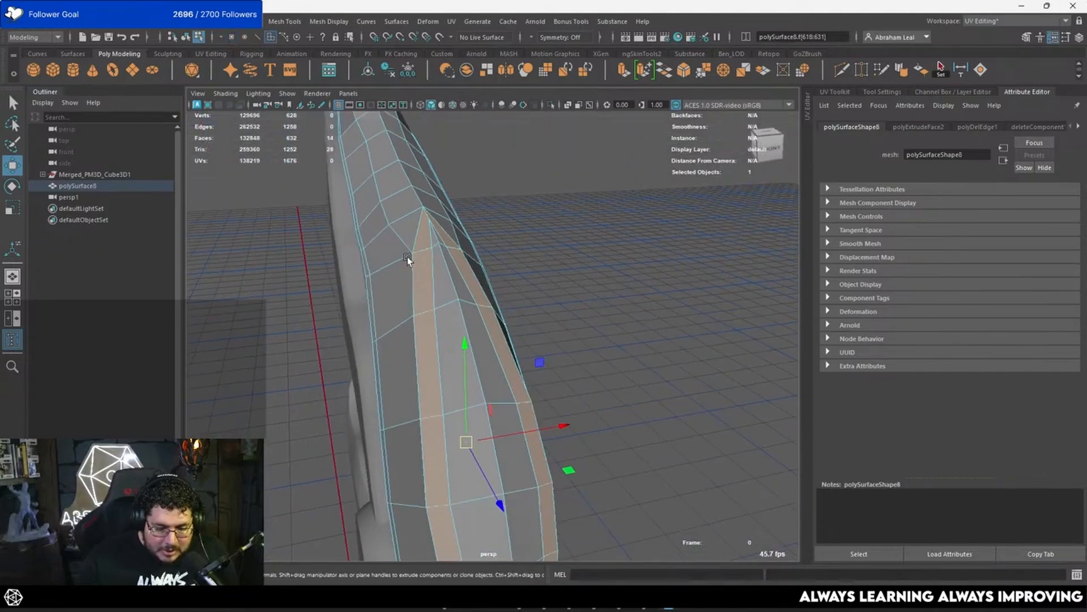
key("ctrl+e")
left_click(690, 183)
left_click_drag(690, 184, 692, 184)
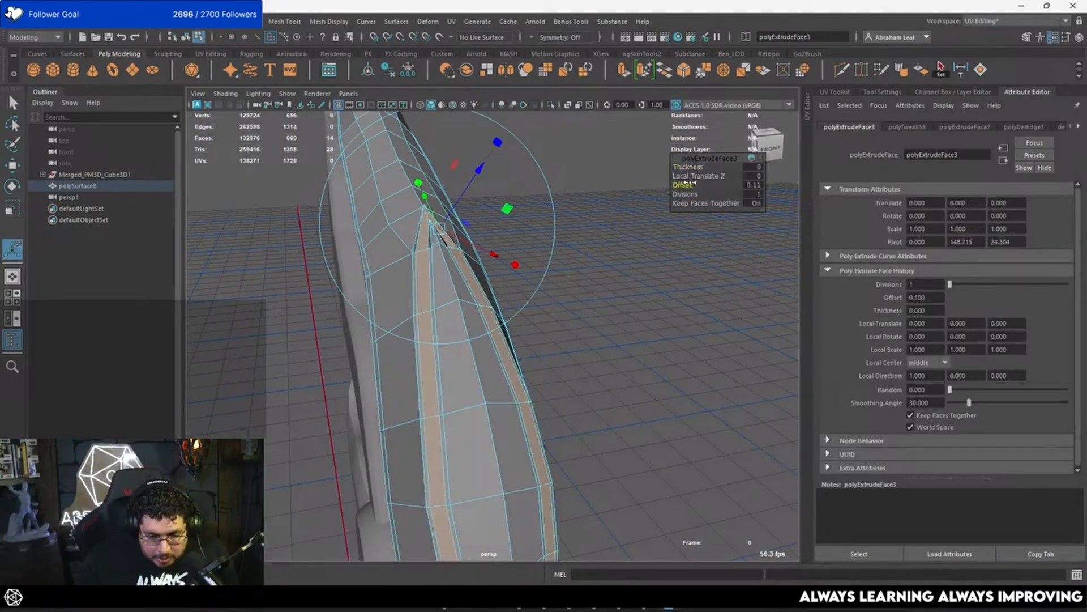
Step: Preview the feather smoothed and examine the front panel's border and the surrounding edge flow from several sides
left_click_drag(503, 249, 561, 226, "alt")
left_click_drag(471, 184, 471, 189)
key("3")
right_click_drag(491, 250, 544, 235)
left_click(555, 241)
scroll(550, 283, "down", 3)
left_click_drag(551, 284, 504, 316, "alt")
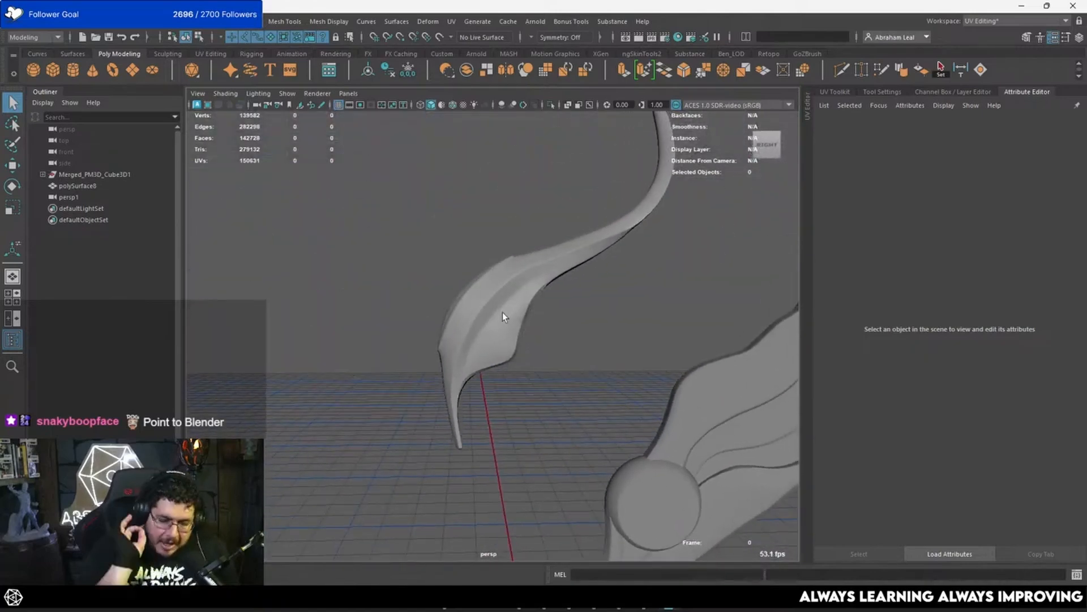
scroll(488, 307, "up", 5)
left_click(404, 285)
left_click_drag(404, 284, 431, 303, "alt")
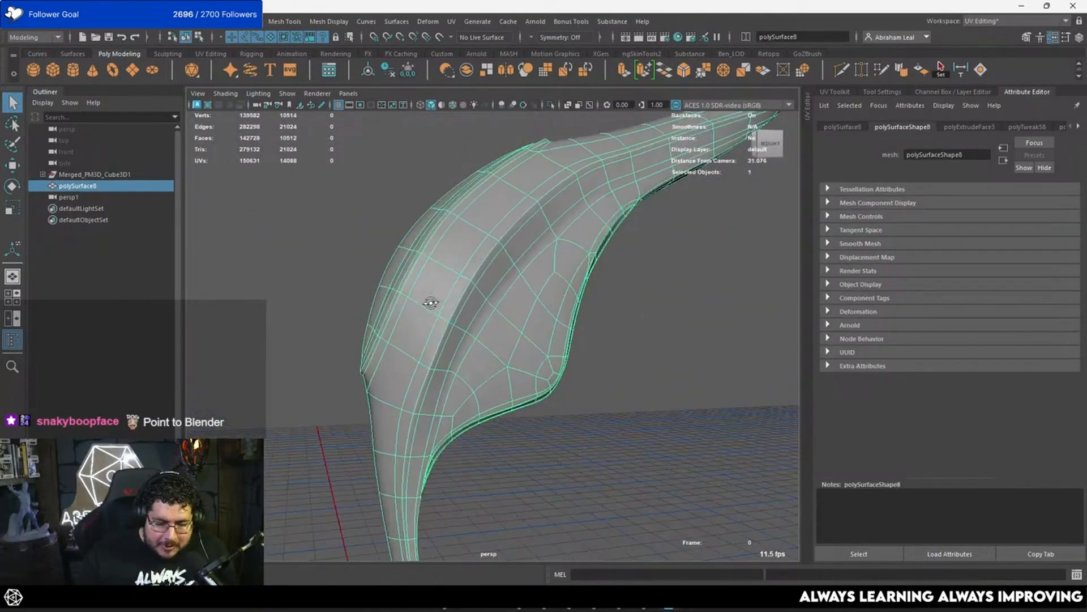
right_click_drag(431, 303, 462, 309, "alt")
left_click_drag(461, 308, 417, 297, "alt")
middle_click_drag(416, 296, 493, 320, "alt")
Step: Insert a supporting edge loop across the feather at the front panel's lower tip with Multi-Cut and check it smoothed
key("1")
right_click_drag(402, 349, 466, 338, "alt")
left_click(840, 70)
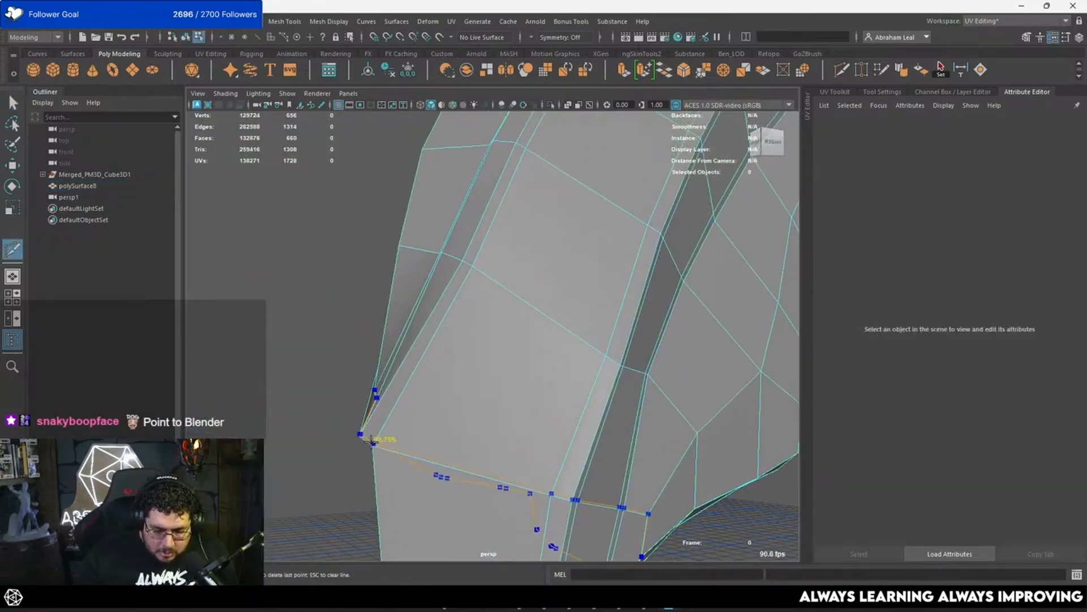
key("3")
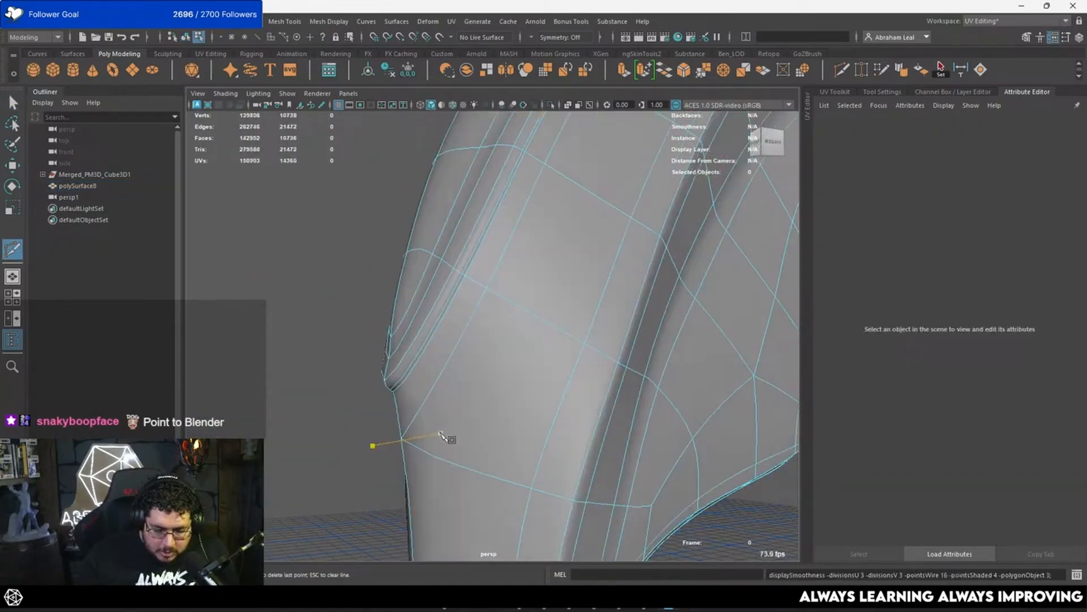
key("q")
key("F8")
right_click_drag(461, 284, 367, 350, "alt")
left_click(366, 350)
left_click_drag(366, 349, 528, 376, "alt")
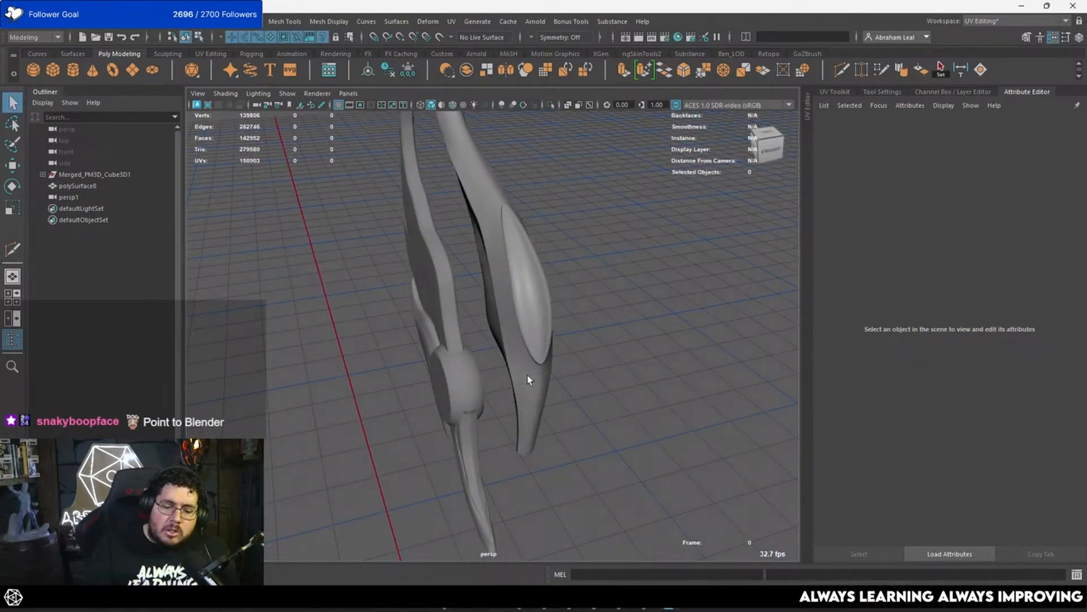
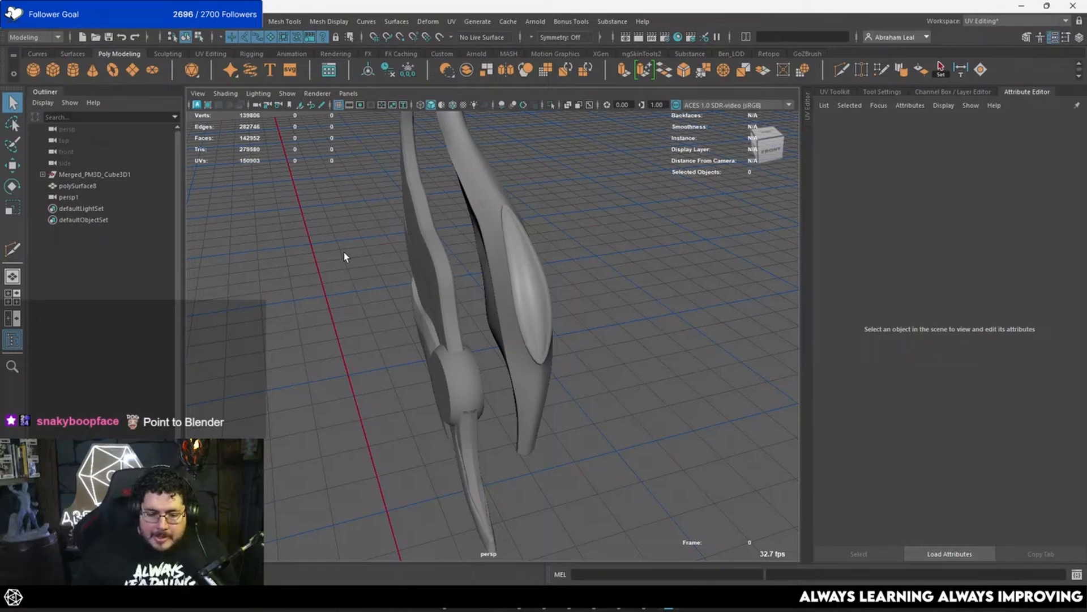
Step: Return the retopologised feather to its original place on the wing by setting its Translate Y and Translate Z to 0
left_click(533, 243)
key("f")
left_click_drag(532, 243, 555, 237, "alt")
left_click(609, 259)
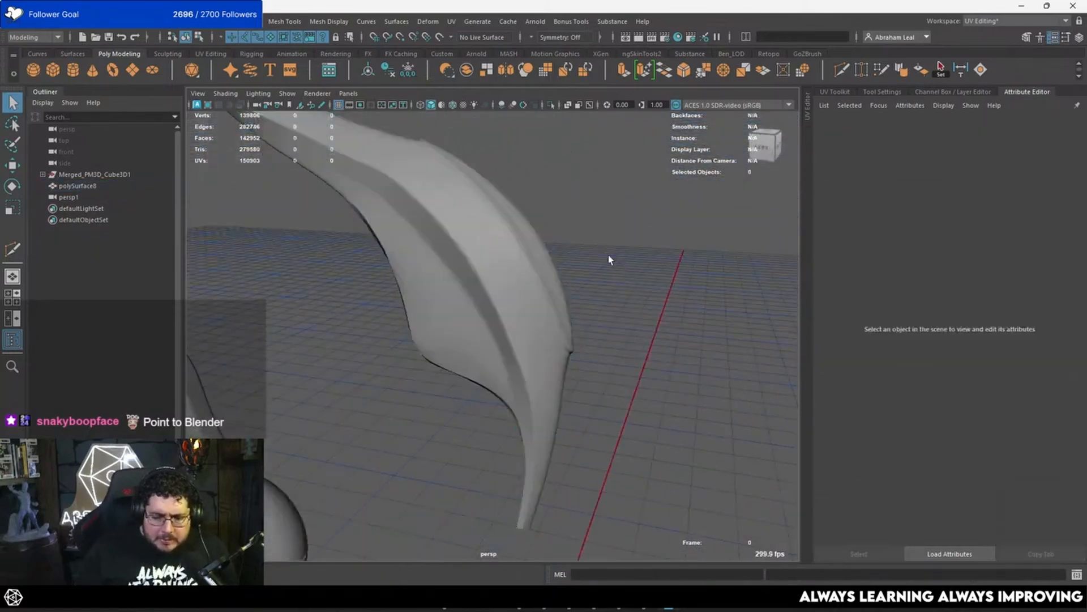
left_click_drag(610, 259, 474, 335, "alt")
left_click(474, 336)
key("space")
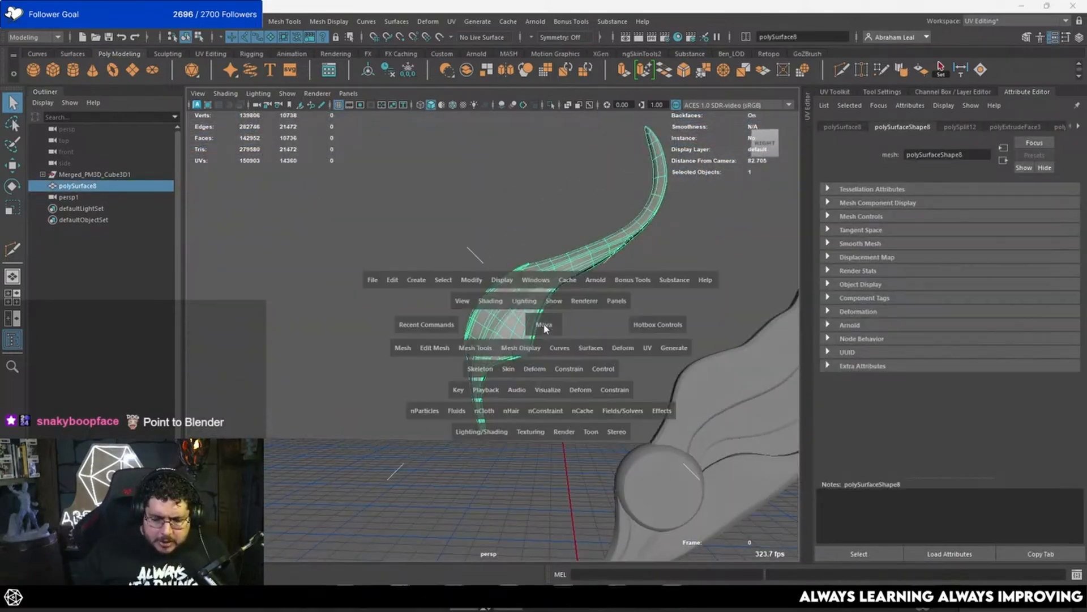
key("ctrl+a")
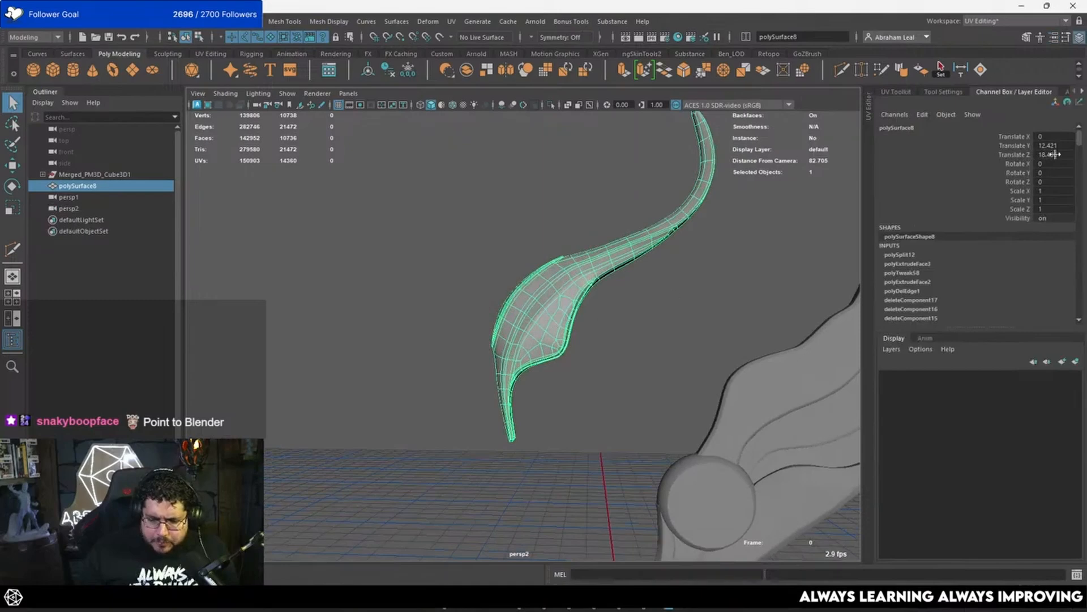
left_click_drag(1058, 154, 1058, 155)
type("0")
key("Return")
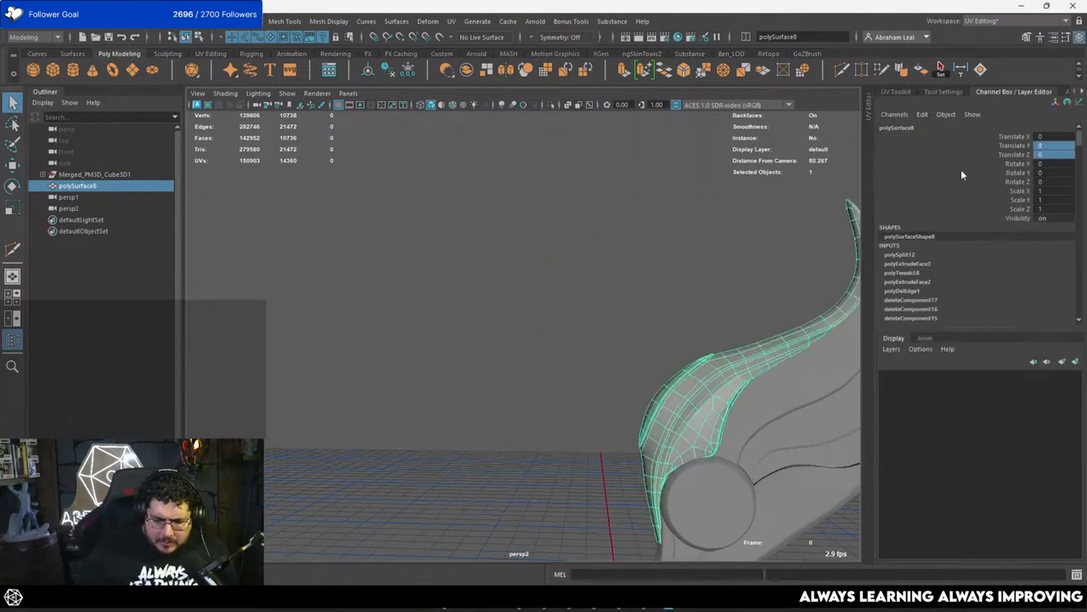
Step: Examine how the feather's lower edge meets the round disc in the perspective view
left_click(554, 293)
middle_click_drag(625, 314, 481, 270, "alt")
left_click_drag(481, 270, 512, 272, "alt")
right_click_drag(513, 272, 583, 379, "alt")
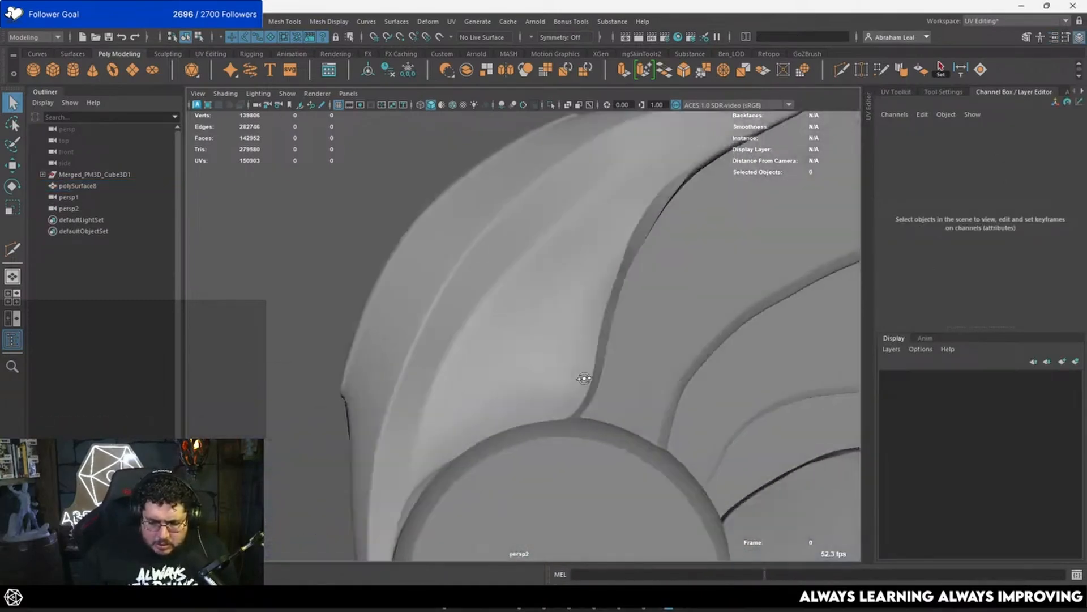
middle_click_drag(583, 379, 558, 309, "alt")
right_click_drag(557, 309, 562, 326, "alt")
mouse_move(561, 325)
left_mouse_down("alt")
mouse_move(511, 366)
mouse_move(551, 362)
left_mouse_up("alt")
left_click(513, 368)
middle_click_drag(596, 390, 564, 373, "alt")
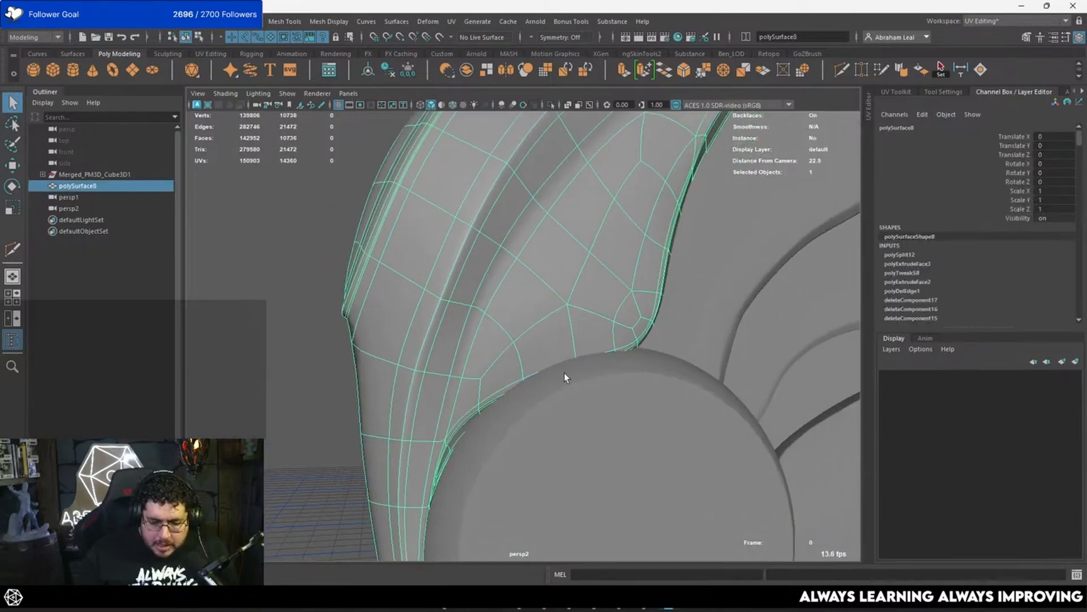
Step: Compare the smoothed feather's lower edge with the disc's rim in the side view, inspecting both meshes
key("space")
left_click_drag(607, 389, 675, 378)
key("space")
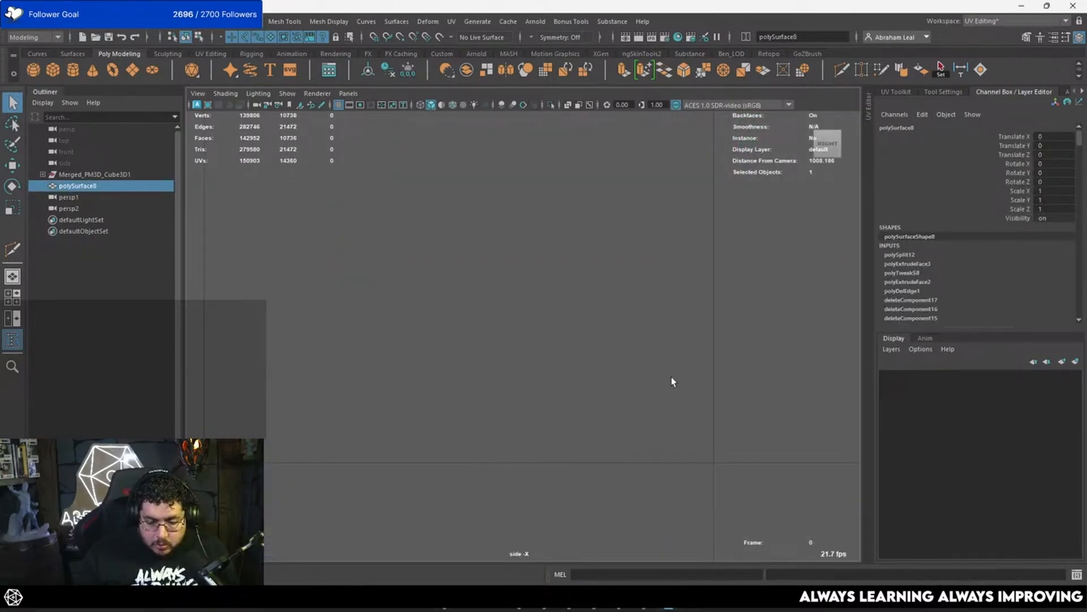
right_click_drag(671, 376, 581, 371, "alt")
middle_click_drag(582, 372, 492, 321, "alt")
right_click_drag(493, 321, 612, 398, "alt")
left_click(630, 446)
right_click_drag(630, 446, 692, 487, "alt")
middle_click_drag(692, 488, 566, 376, "alt")
right_click_drag(567, 376, 617, 405, "alt")
key("5")
right_click_drag(520, 344, 528, 364, "alt")
middle_click_drag(527, 363, 520, 383, "alt")
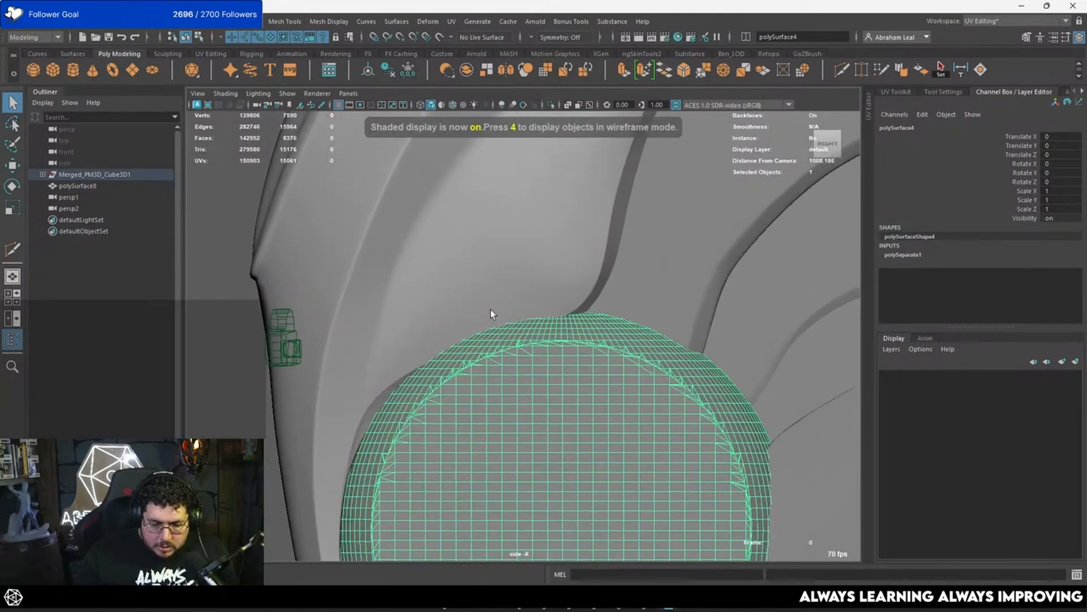
left_click(421, 352)
right_click_drag(420, 352, 458, 360, "alt")
key("1")
key("3")
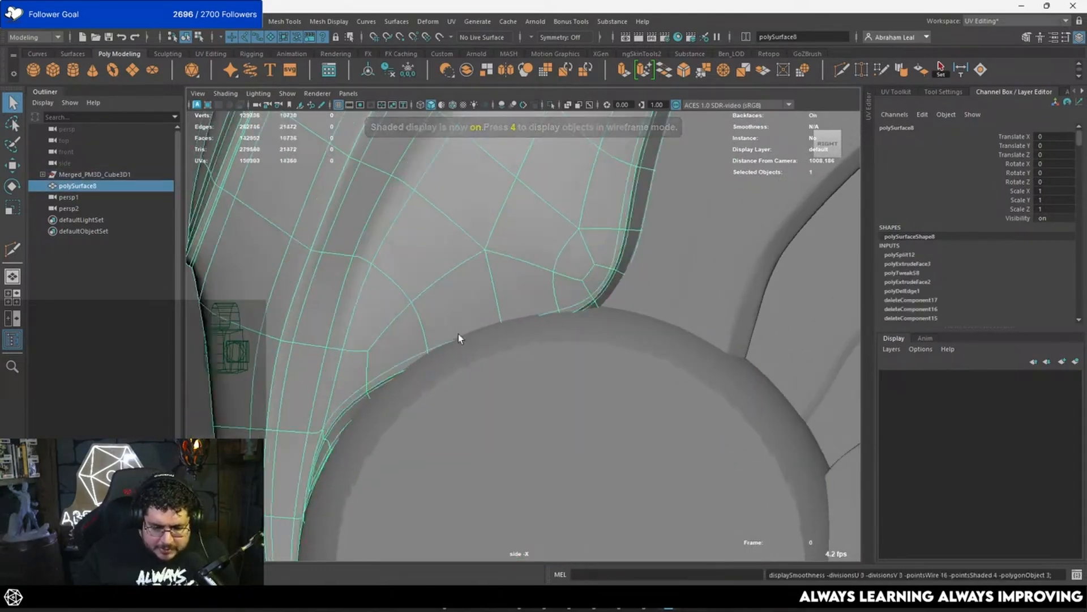
Step: Move the border vertices at the feather's lower back corner upward to follow the top of the disc's rim
right_click_drag(422, 274, 366, 269)
key("4")
left_click_drag(443, 325, 418, 400)
key("5")
key("w")
left_click_drag(429, 356, 422, 281)
left_click_drag(525, 296, 504, 251)
middle_click_drag(504, 251, 457, 270, "alt")
right_click_drag(456, 269, 610, 304, "alt")
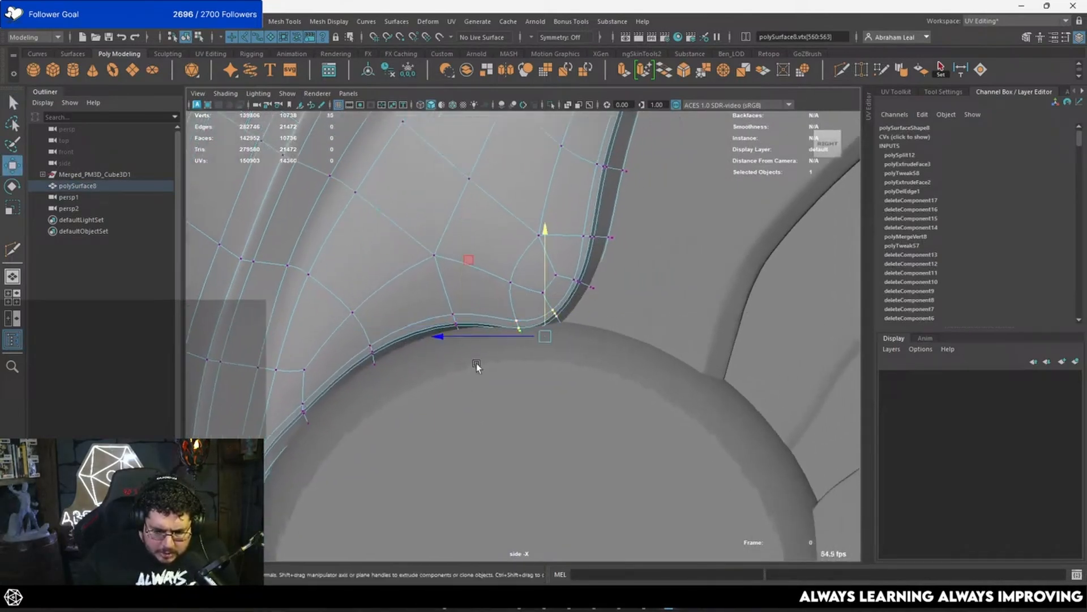
left_click_drag(542, 297, 544, 280)
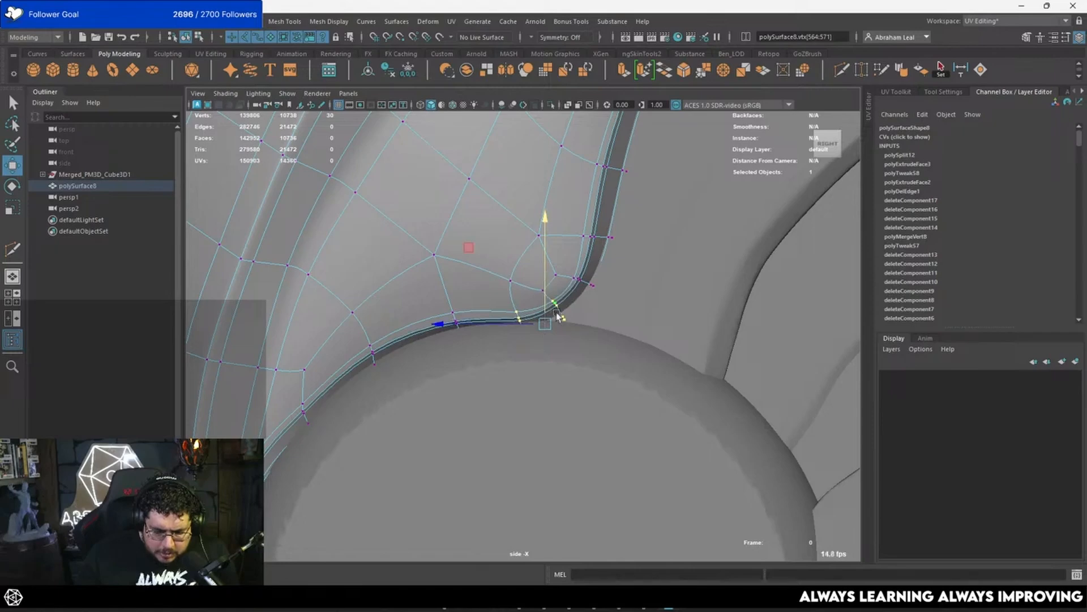
Step: Clear the selection and check the smoothed feather's edge along the disc's rim
key("space")
left_click_drag(578, 322, 609, 322)
right_click_drag(589, 317, 488, 284, "alt")
left_click(269, 360)
right_click_drag(583, 283, 573, 253, "alt")
left_click(301, 363)
right_click_drag(516, 335, 572, 348, "alt")
middle_click_drag(440, 359, 499, 323, "alt")
right_click_drag(498, 323, 527, 288, "alt")
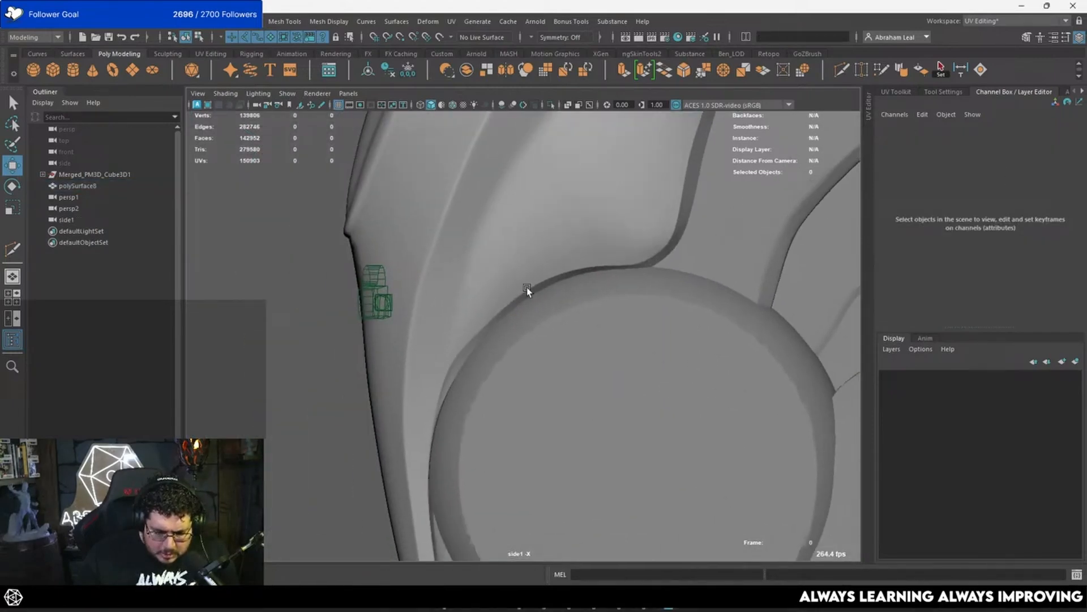
Step: Reposition the border vertices where the feather narrows beside the disc so the edge follows the rim
left_click(526, 287)
right_click_drag(468, 323, 310, 330, "alt")
right_click_drag(414, 275, 346, 264)
left_click_drag(415, 323, 370, 422)
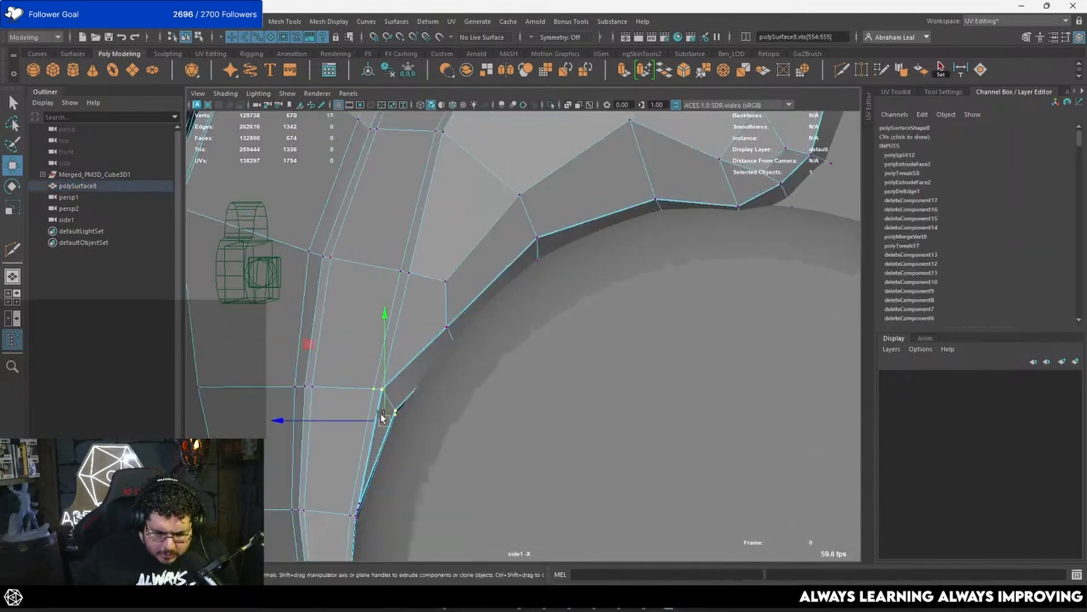
key("3")
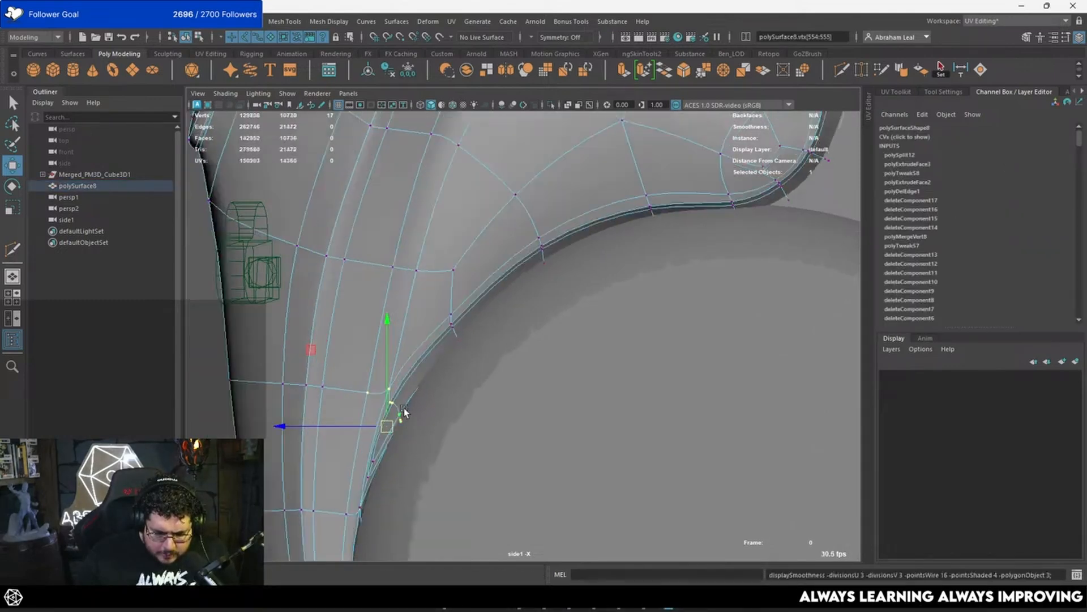
left_click_drag(388, 409, 390, 412)
middle_click_drag(402, 448, 407, 456, "alt")
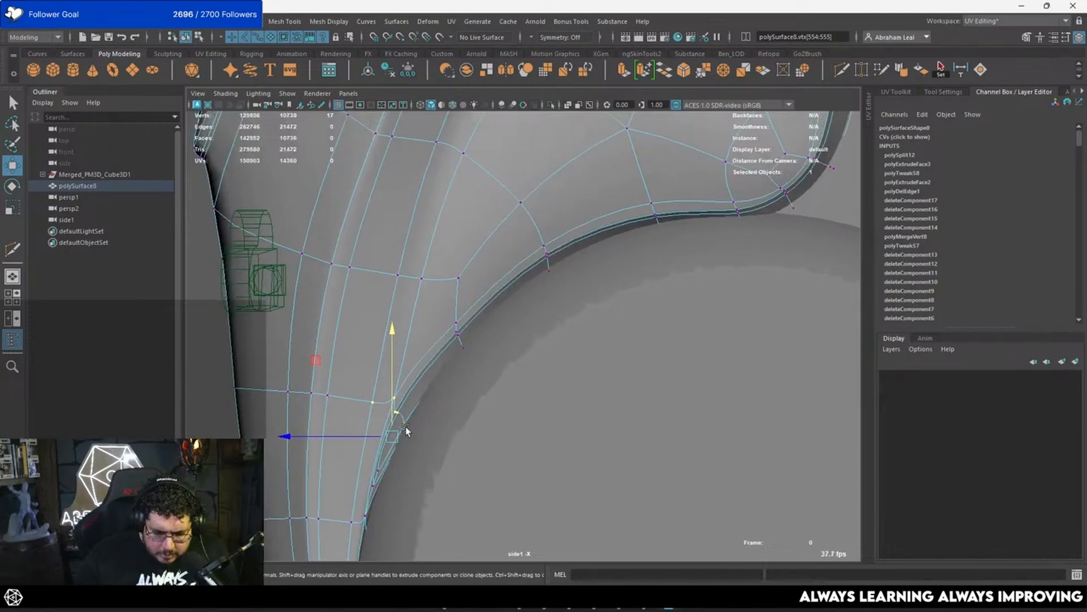
left_click_drag(395, 435, 400, 435)
Step: Adjust the next border vertices up the feather's curved lower edge to follow the disc's outline
left_click_drag(508, 308, 431, 391)
left_click_drag(458, 344, 460, 345)
middle_click_drag(455, 372, 428, 419, "alt")
key("4")
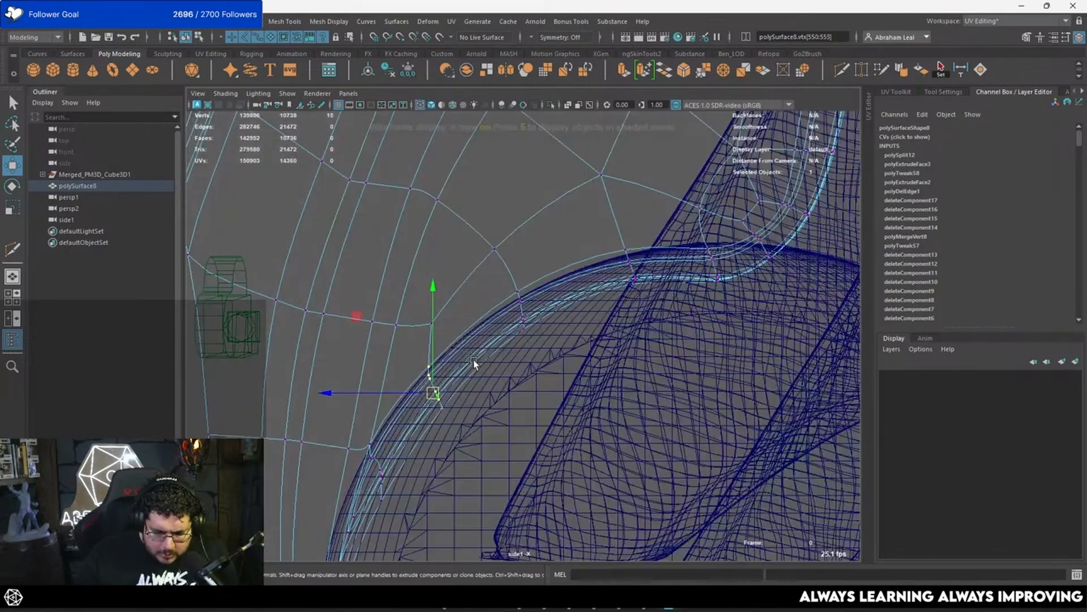
middle_click_drag(533, 300, 512, 335, "alt")
mouse_move(522, 306)
left_mouse_down()
mouse_move(493, 373)
mouse_move(497, 354)
left_mouse_up()
middle_click_drag(630, 340, 526, 364, "alt")
key("5")
right_click_drag(646, 362, 563, 361, "alt")
Step: Examine the adjusted feather's fit around the disc in the side and perspective views from several angles
right_click_drag(397, 382, 415, 361)
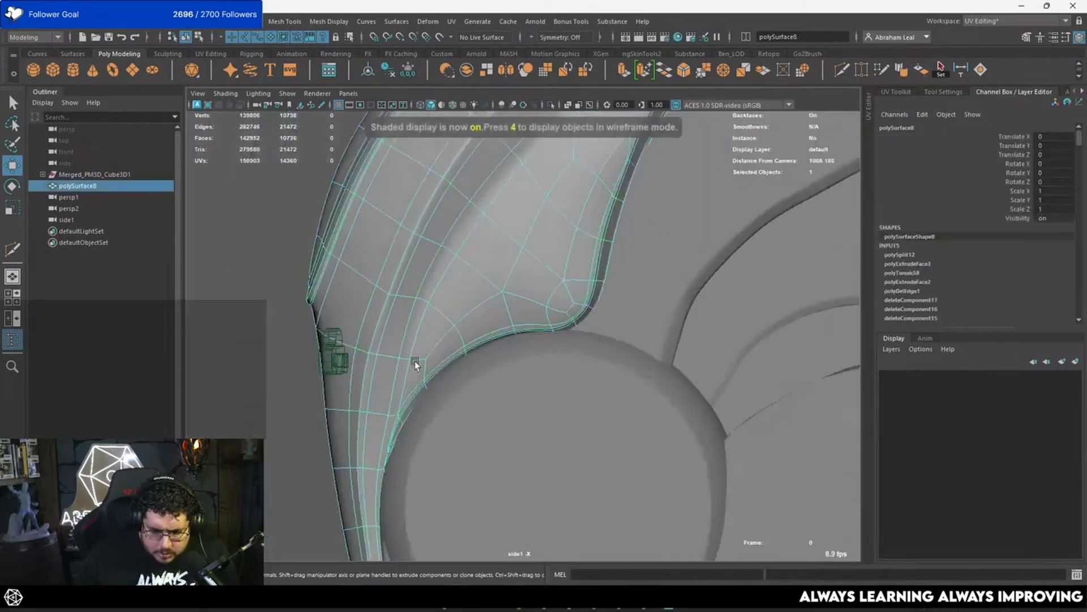
left_click(294, 363)
right_click_drag(515, 361, 451, 360, "alt")
key("space")
left_click_drag(396, 406, 400, 396)
middle_click_drag(557, 449, 381, 340, "alt")
right_click_drag(380, 340, 414, 366, "alt")
left_click_drag(397, 371, 278, 434, "alt")
left_click(457, 319)
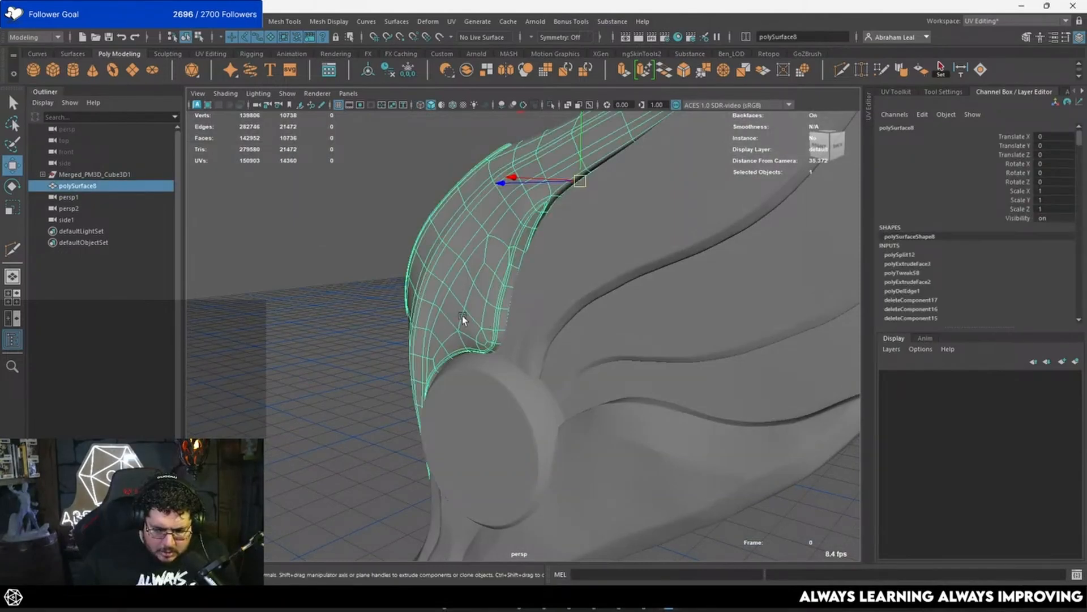
left_click_drag(463, 316, 494, 290, "alt")
right_click_drag(494, 290, 546, 298, "alt")
left_click_drag(546, 298, 634, 302, "alt")
right_click_drag(633, 301, 475, 374, "alt")
left_click(466, 390)
left_click_drag(467, 390, 390, 387, "alt")
right_click_drag(390, 388, 447, 398, "alt")
Step: Select the sculpted round disc and isolate it in the perspective view
left_click(525, 420)
middle_click_drag(471, 436, 481, 396, "alt")
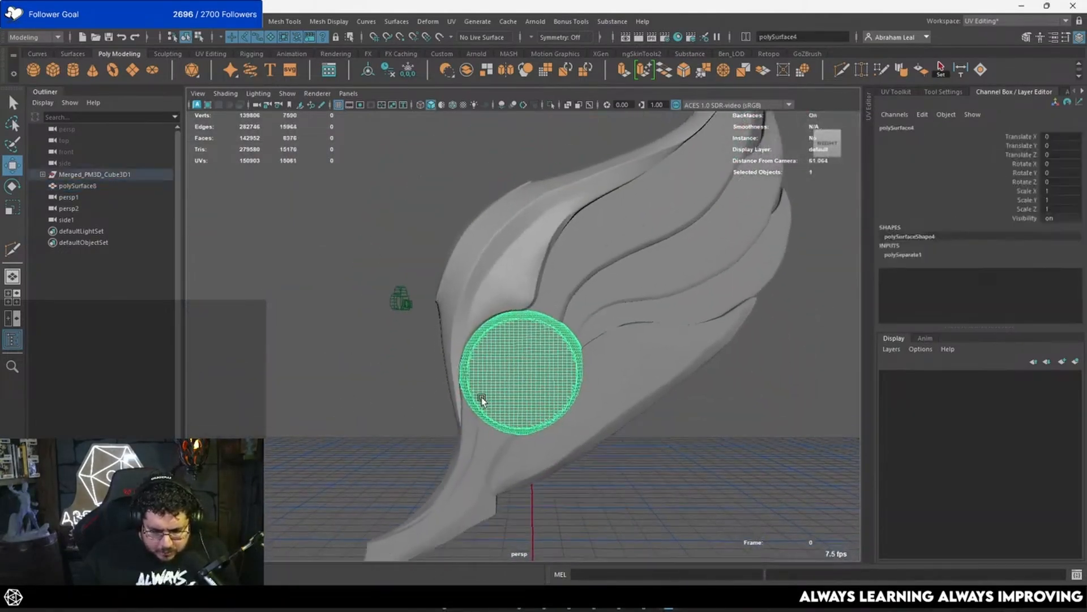
right_click_drag(482, 397, 491, 417, "alt")
left_click_drag(491, 417, 566, 420, "alt")
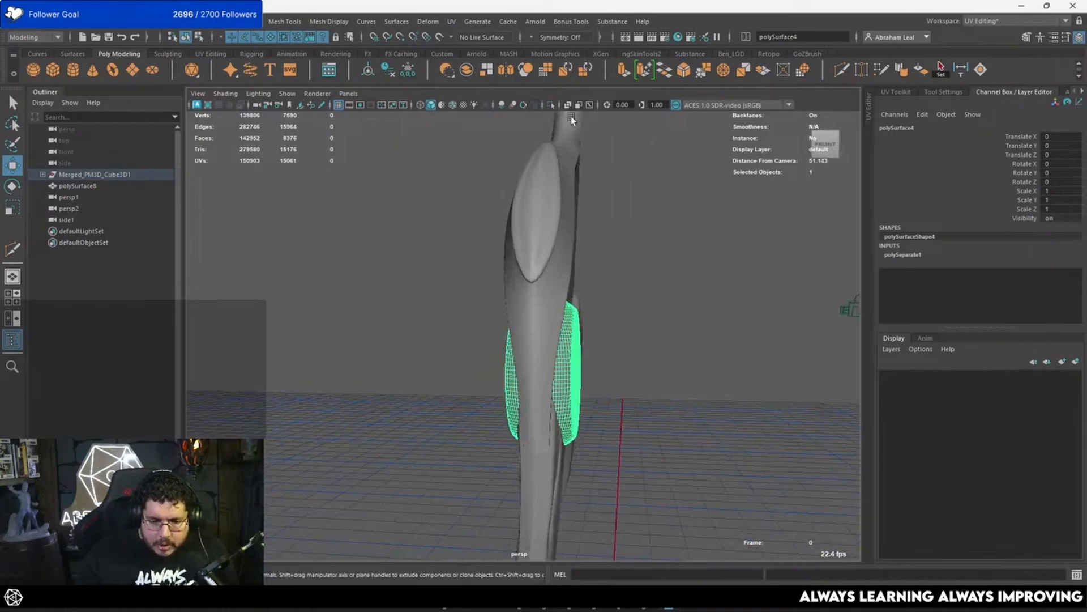
left_click(552, 106)
left_click_drag(552, 119, 501, 116, "alt")
left_click_drag(504, 223, 559, 263, "alt")
right_click_drag(558, 262, 606, 280, "alt")
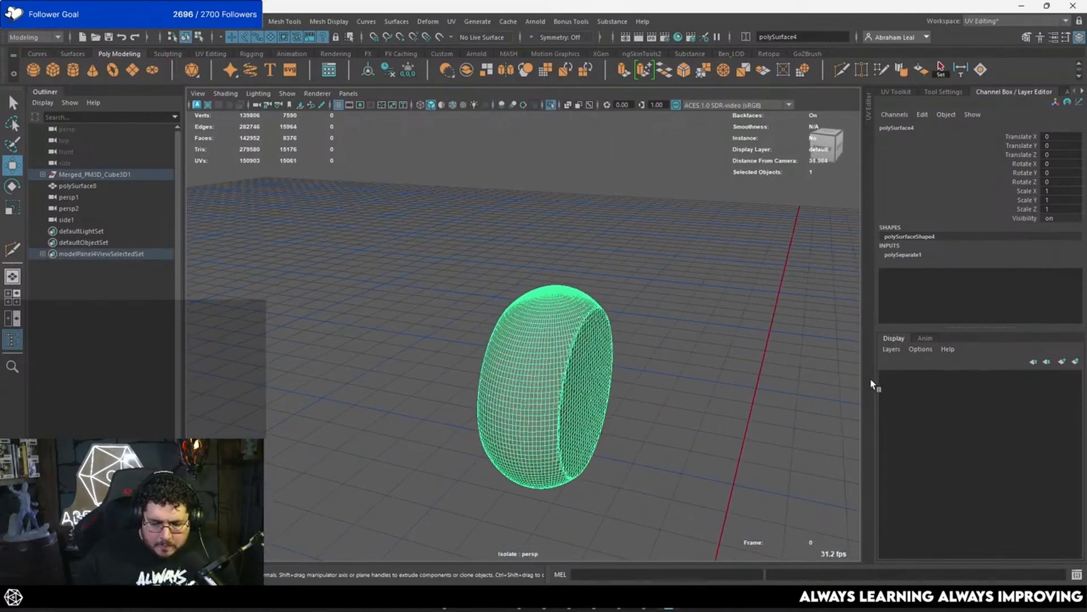
Step: Add the disc to a new display layer and set that layer to Template
left_click(1076, 361)
left_click(913, 376)
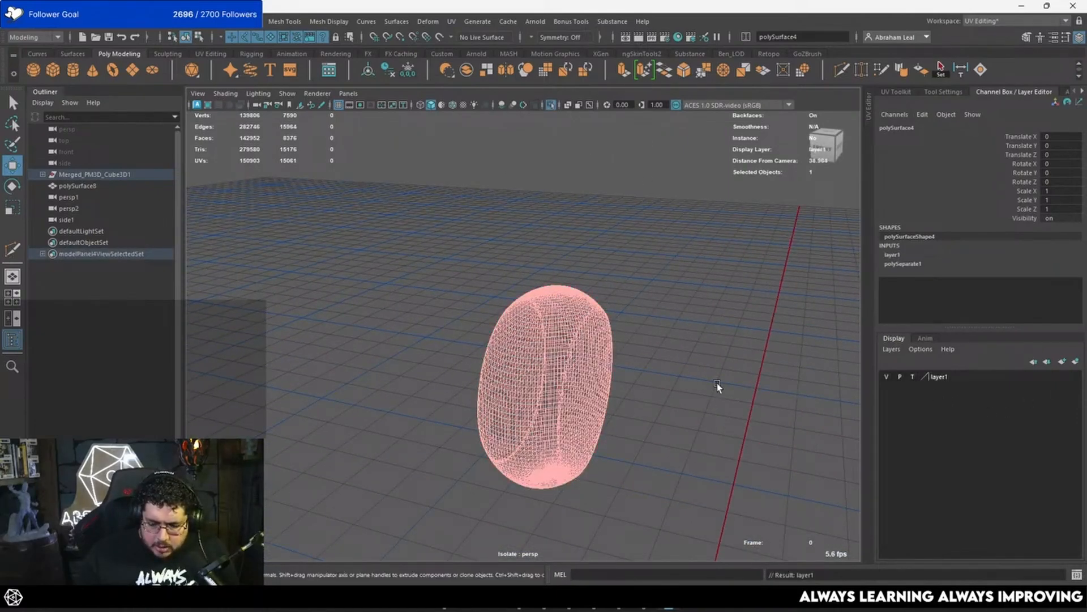
left_click_drag(717, 383, 606, 395, "alt")
left_click_drag(620, 416, 566, 365, "alt")
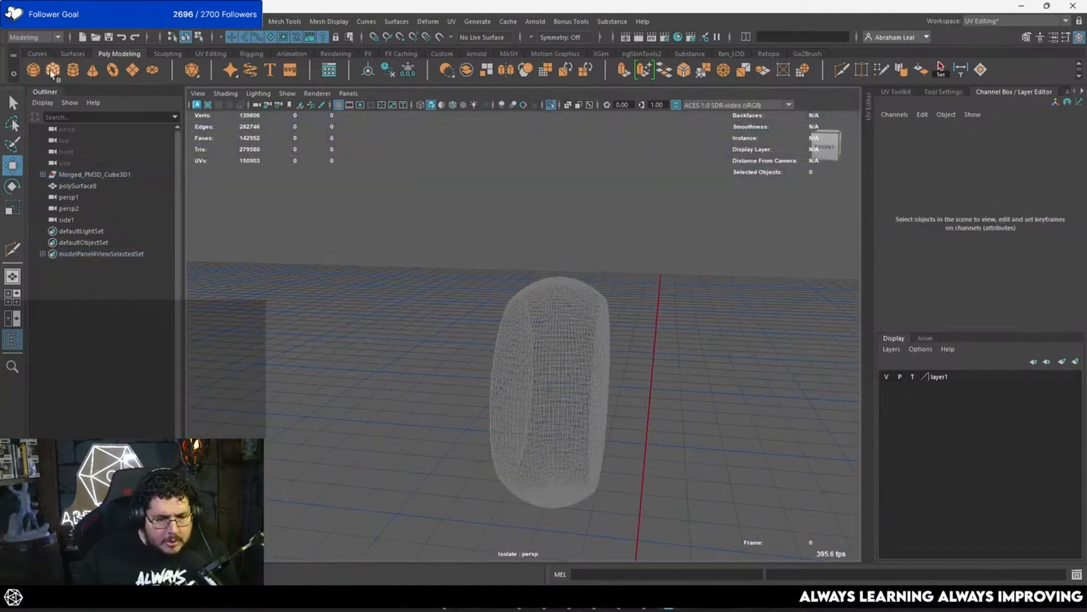
Step: Create a polygon cylinder and raise it into the disc, to a Translate Y of about 122.5
left_click(73, 70)
scroll(473, 276, "down", 5)
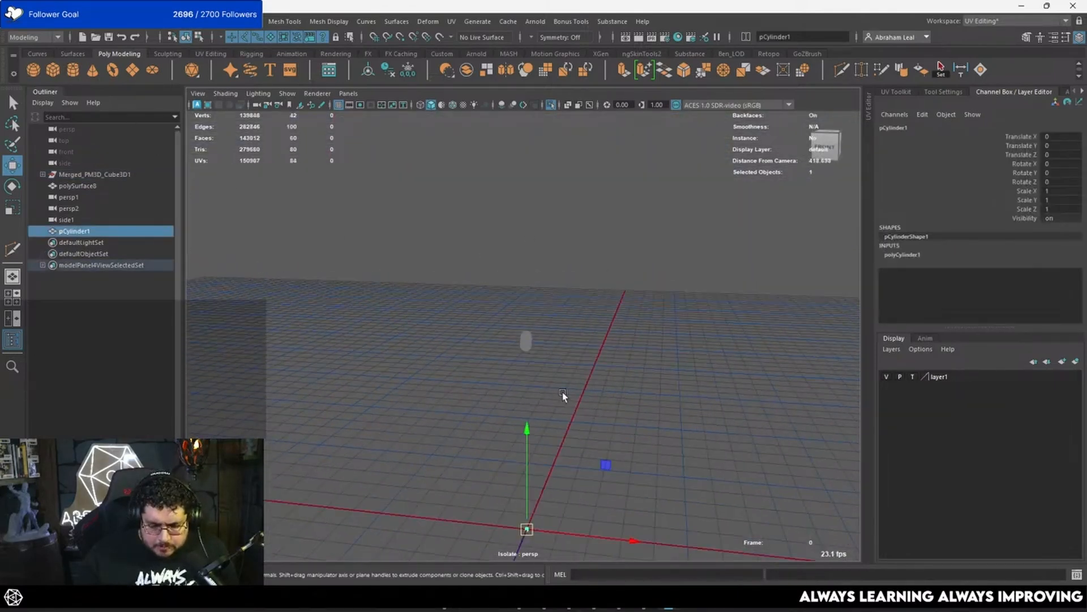
left_click_drag(529, 431, 580, 313)
key("space")
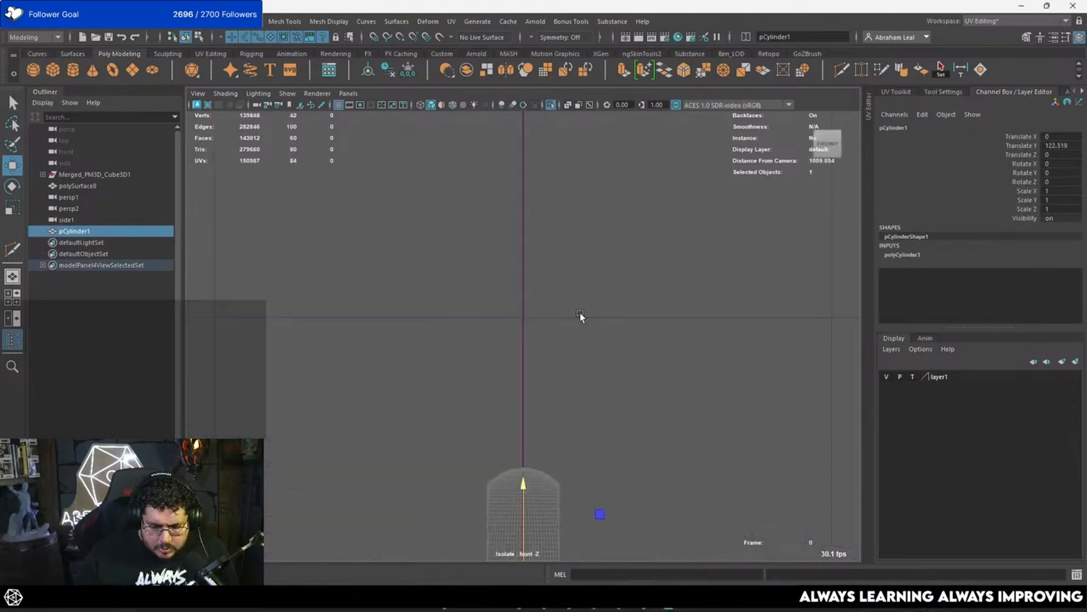
scroll(580, 313, "down", 5)
middle_click_drag(570, 378, 557, 306, "alt")
scroll(556, 306, "up", 5)
Step: Rotate the cylinder -90 degrees about Z so its axis runs through the disc
key("e")
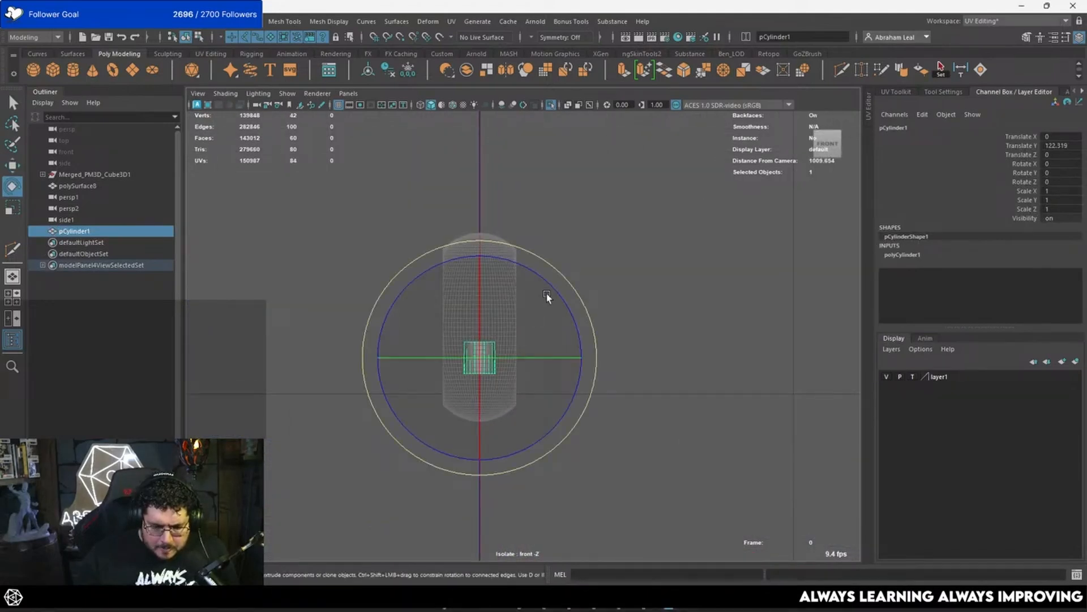
left_click_drag(546, 297, 609, 333)
scroll(609, 330, "up", 3)
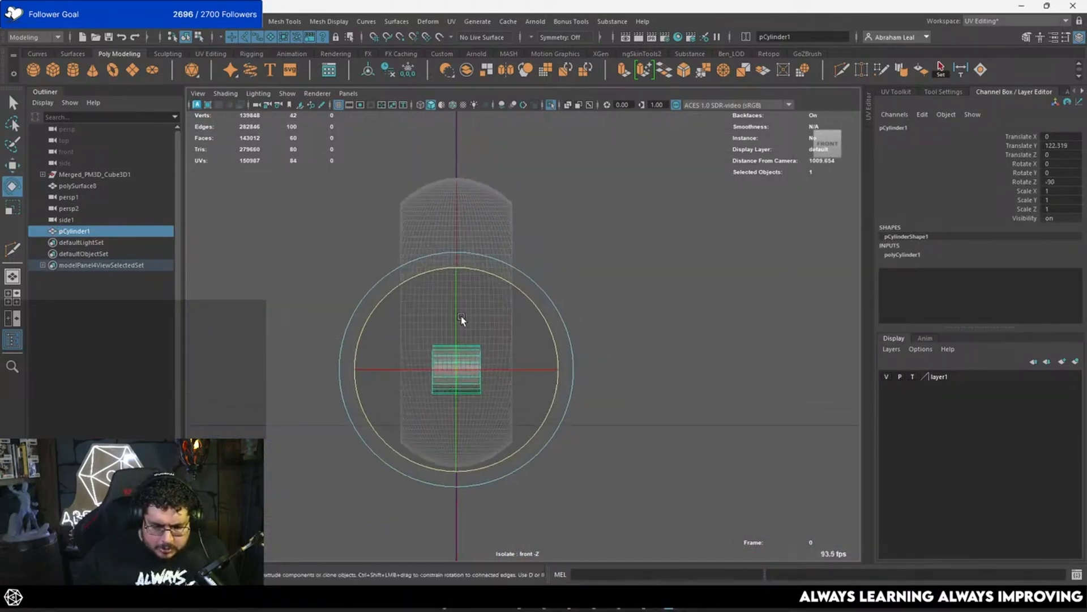
Step: Centre the cylinder vertically on the disc in front view and scale it to about 4.9 in radius and 2.3 in width
key("w")
left_click_drag(458, 312, 636, 283)
key("r")
key("w")
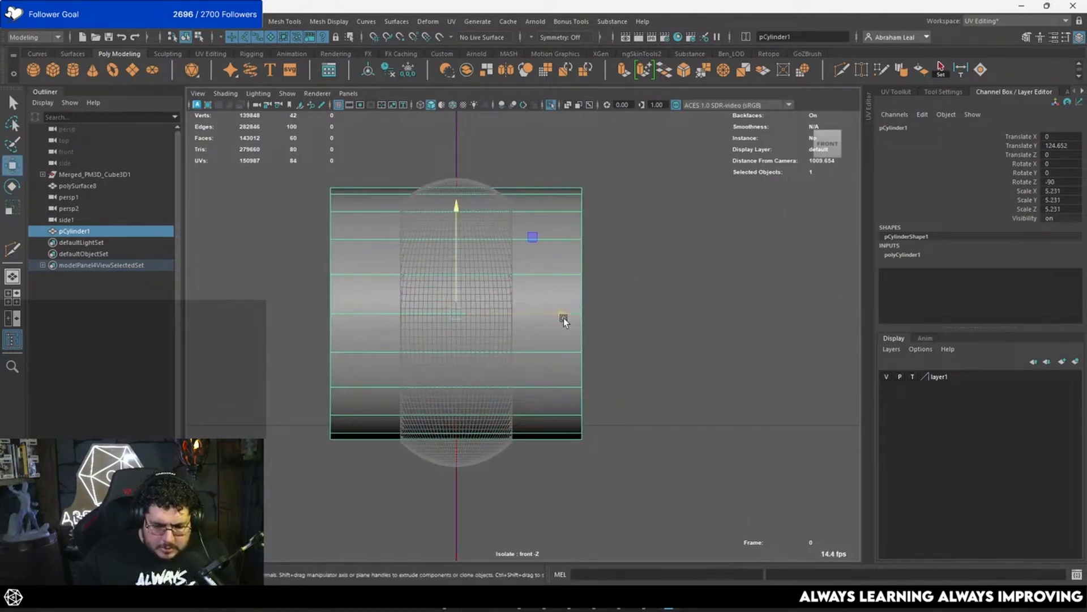
key("r")
left_click_drag(563, 317, 504, 303)
key("w")
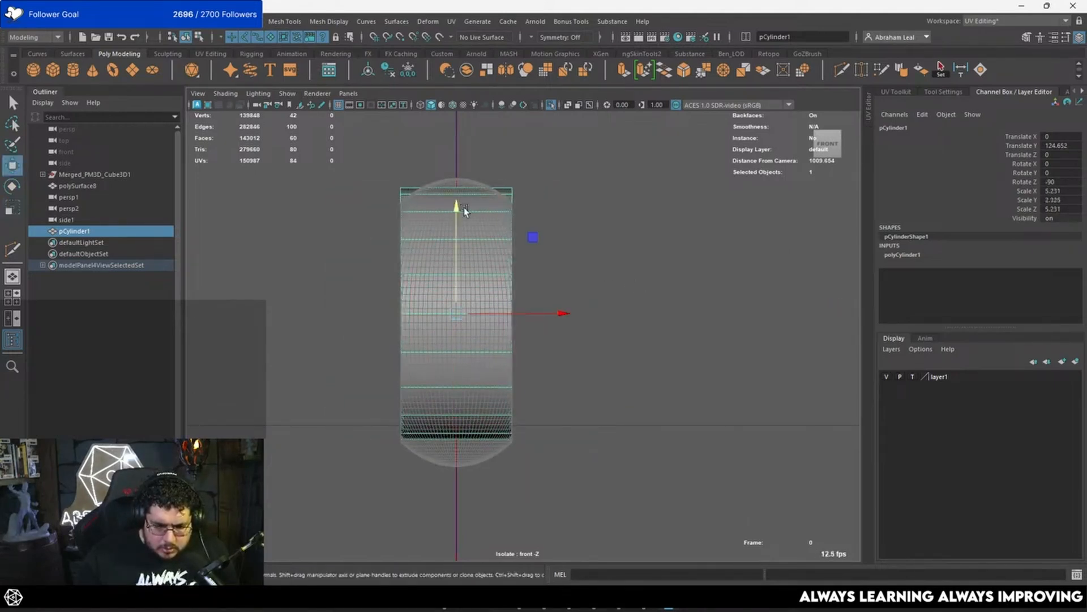
left_click_drag(464, 207, 458, 213)
key("r")
mouse_move(455, 308)
left_mouse_down()
mouse_move(463, 323)
mouse_move(450, 324)
left_mouse_up()
left_click_drag(558, 326, 609, 303)
Step: Move the cylinder to about 2.5 in Z in side view and scale it to about 4.98 to match the disc's flat face
key("space")
key("f")
scroll(515, 293, "down", 2)
key("space")
right_click_drag(609, 303, 617, 342, "alt")
middle_click_drag(617, 342, 627, 238, "alt")
key("w")
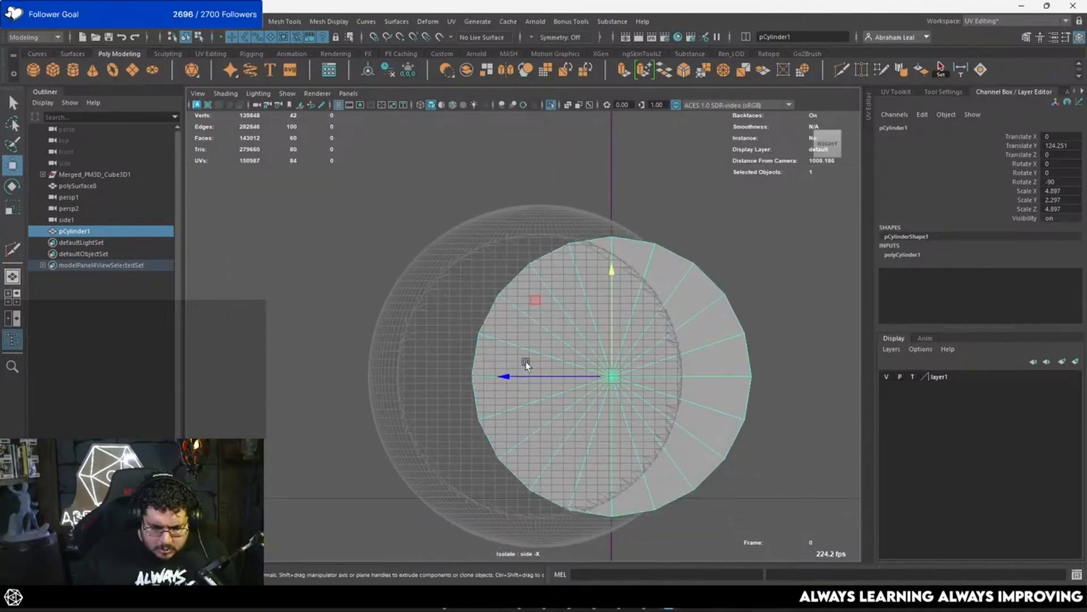
left_click_drag(506, 379, 437, 379)
key("r")
mouse_move(550, 376)
left_mouse_down()
mouse_move(439, 379)
mouse_move(546, 348)
left_mouse_up()
key("w")
key("space")
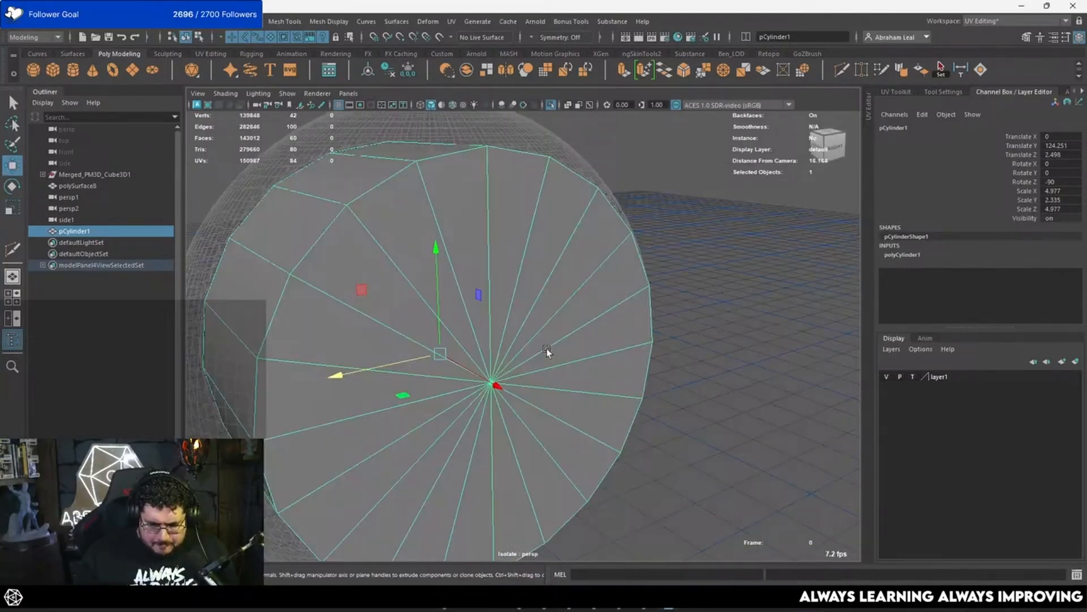
Step: Insert an edge loop around the middle of the cylinder's rim with Multi-Cut
key("5")
scroll(583, 345, "down", 1)
left_click(841, 69)
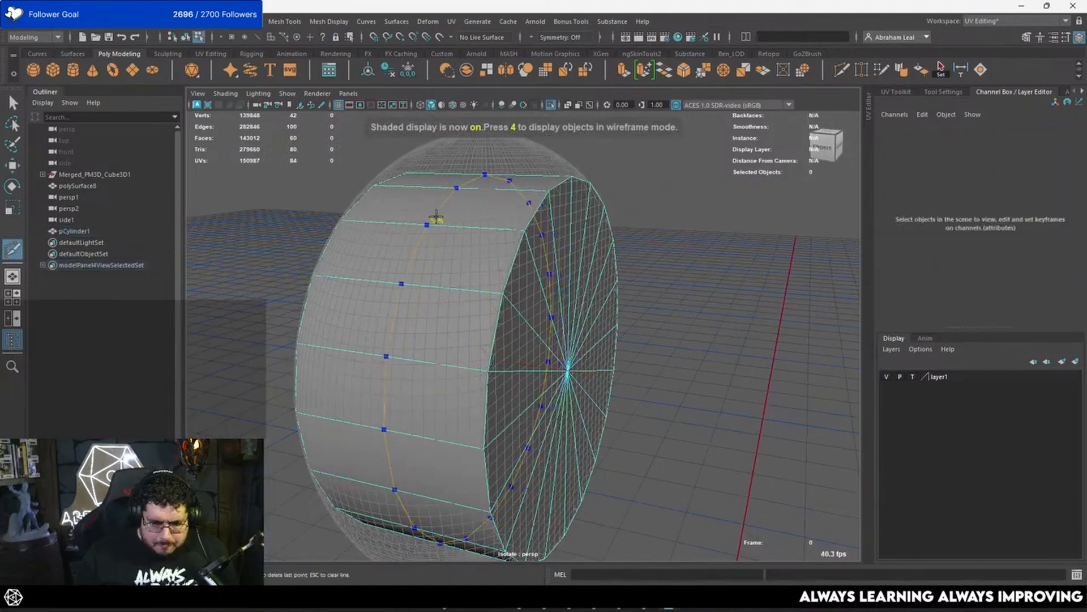
left_click_drag(436, 216, 478, 204, "alt")
key("q")
Step: Select the cylinder's middle edge loop and scale it outward towards the disc's rounded rim
right_click_drag(478, 204, 483, 189)
double_click(482, 189)
key("r")
scroll(532, 232, "down", 4)
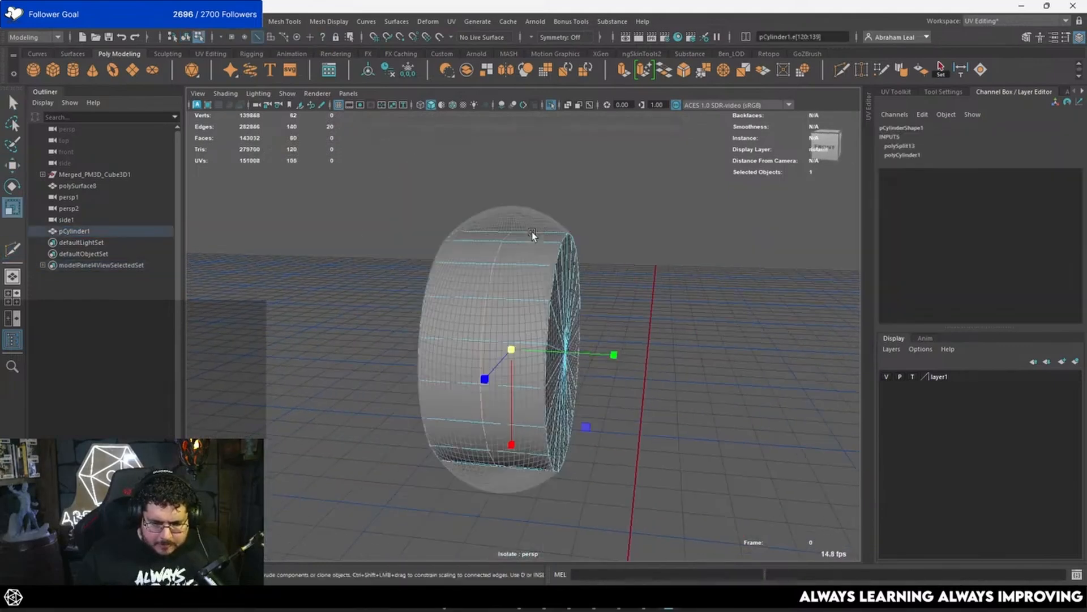
mouse_move(512, 340)
left_mouse_down()
mouse_move(545, 341)
mouse_move(298, 333)
mouse_move(463, 294)
mouse_move(536, 304)
mouse_move(515, 335)
left_mouse_up()
Step: Bevel the cylinder's middle edge loop with a fraction of 0.54 and 2 segments
key("ctrl+b")
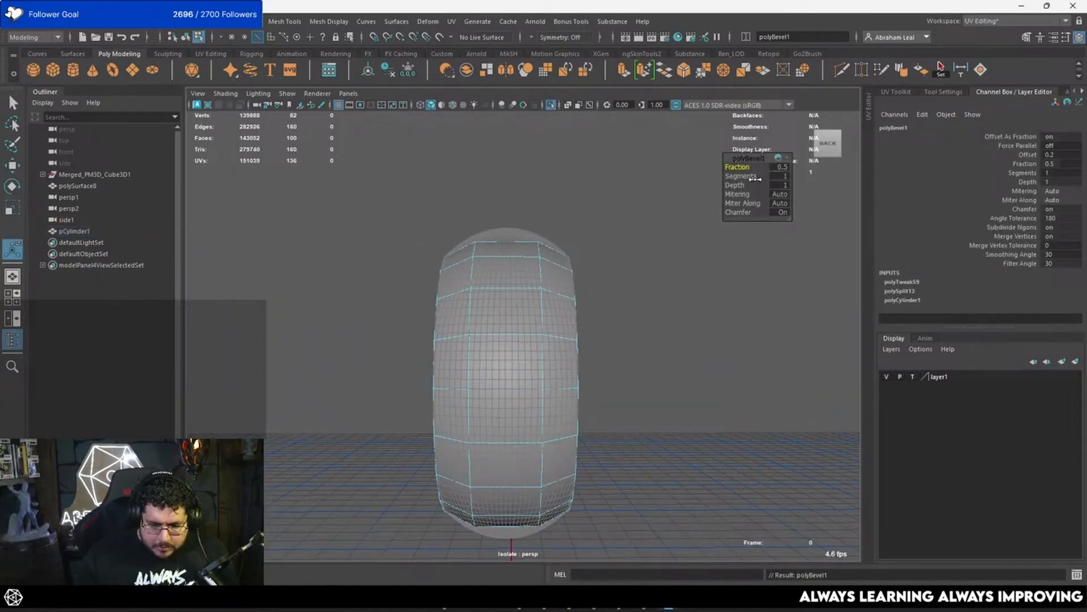
left_click_drag(756, 179, 739, 166)
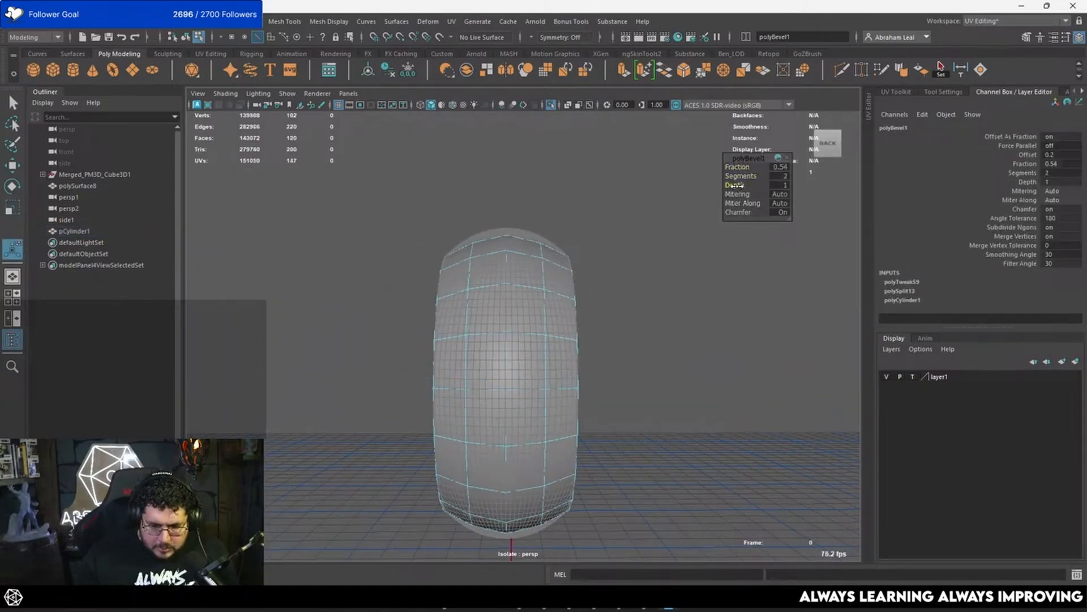
Step: In front view, scale the rim's middle loop and then its two neighbouring loops outward to match the disc's rounded profile
key("space")
left_click_drag(556, 237, 576, 273)
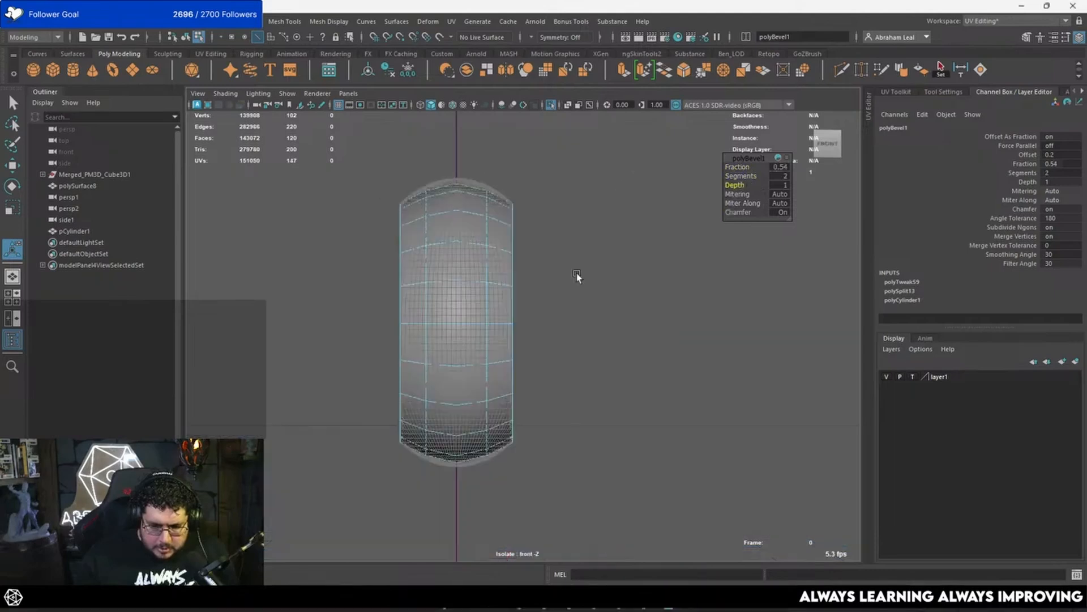
scroll(474, 188, "up", 3)
middle_click_drag(474, 188, 533, 285, "alt")
scroll(478, 218, "up", 3)
double_click(477, 208)
key("r")
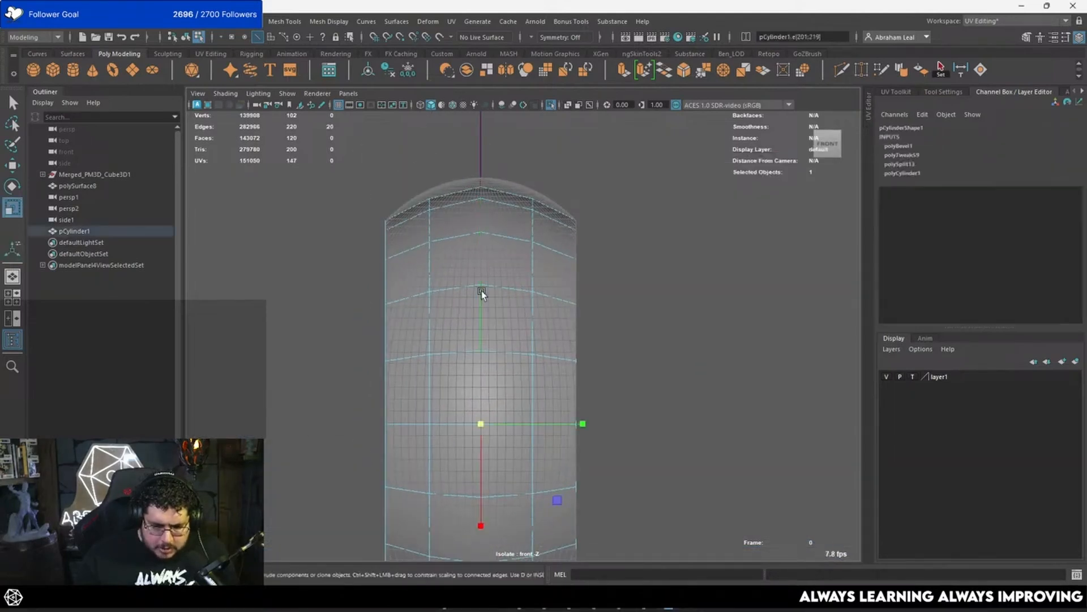
left_click_drag(493, 425, 495, 420)
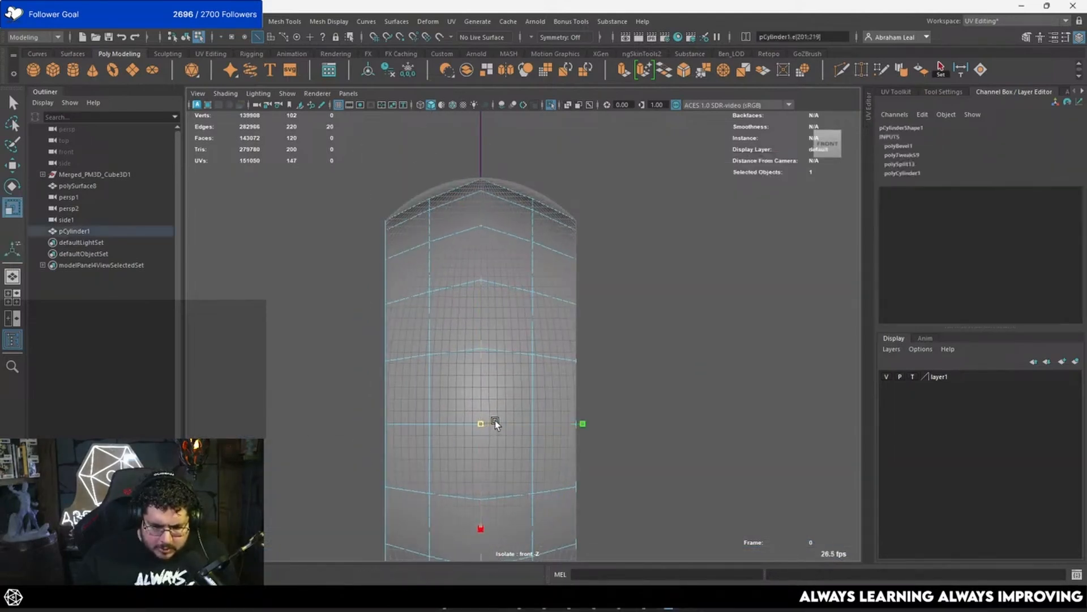
double_click(530, 286, "shift")
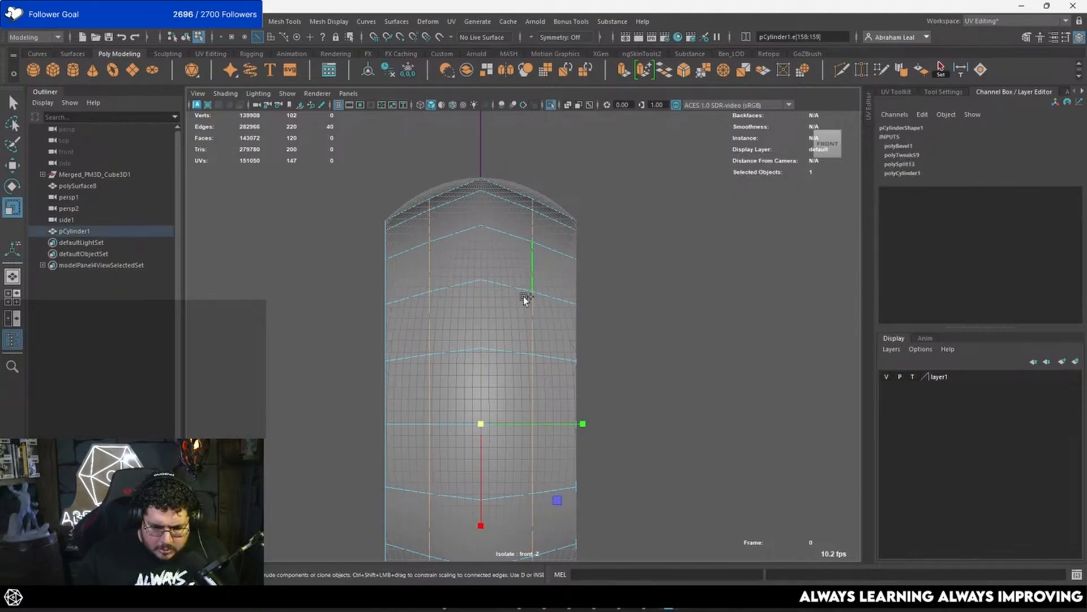
mouse_move(487, 423)
left_mouse_down()
mouse_move(499, 423)
mouse_move(526, 354)
mouse_move(573, 341)
left_mouse_up()
Step: Isolate only the cylinder in shaded perspective view and check its rounded rim with the smooth preview
key("space")
key("5")
key("F8")
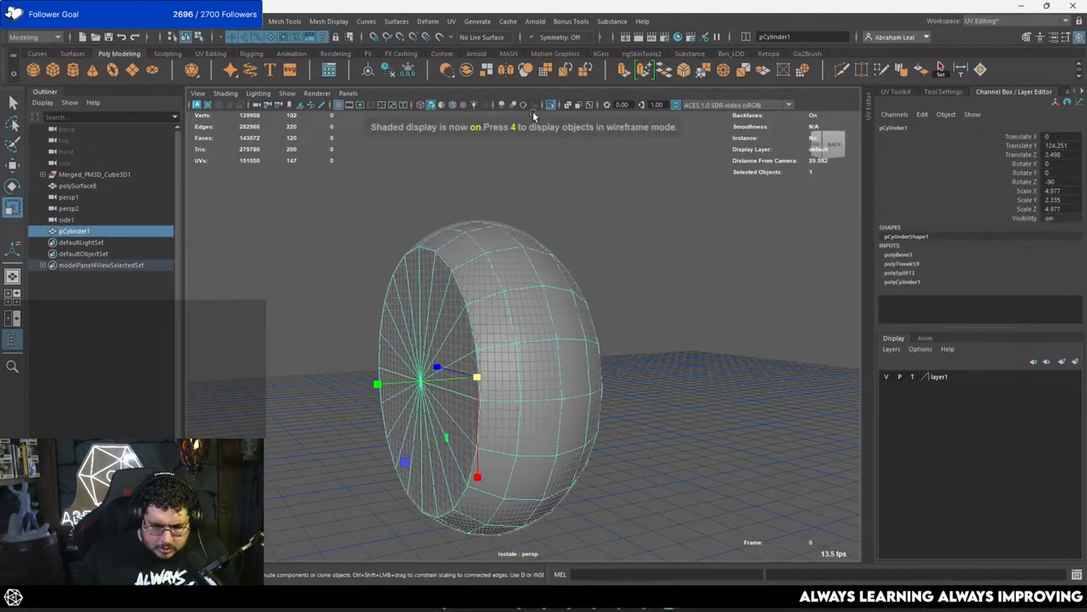
left_click(551, 105)
left_click(551, 105)
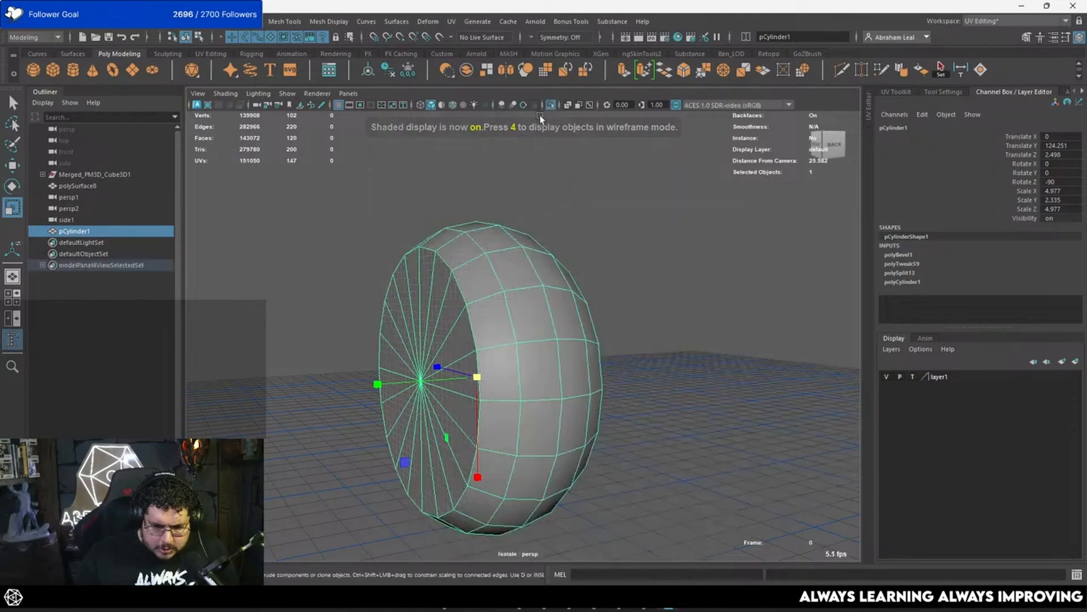
key("3")
left_click_drag(516, 238, 491, 250, "alt")
left_click(589, 274)
left_click(461, 286)
key("1")
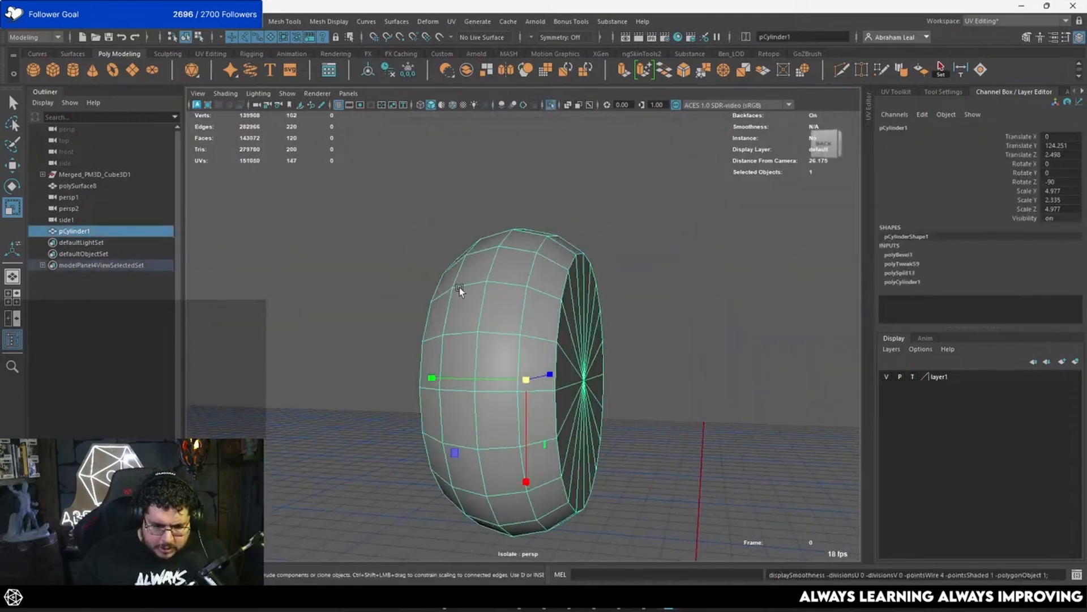
Step: Inset the faces of both cylinder caps twice with Extrude, using offsets of about 0.13 and 0.11
mouse_move(460, 287)
left_mouse_down("alt")
mouse_move(474, 270)
mouse_move(415, 276)
mouse_move(475, 275)
left_mouse_up("alt")
right_click_drag(474, 275, 459, 312)
left_click_drag(401, 356, 463, 316)
key("ctrl+e")
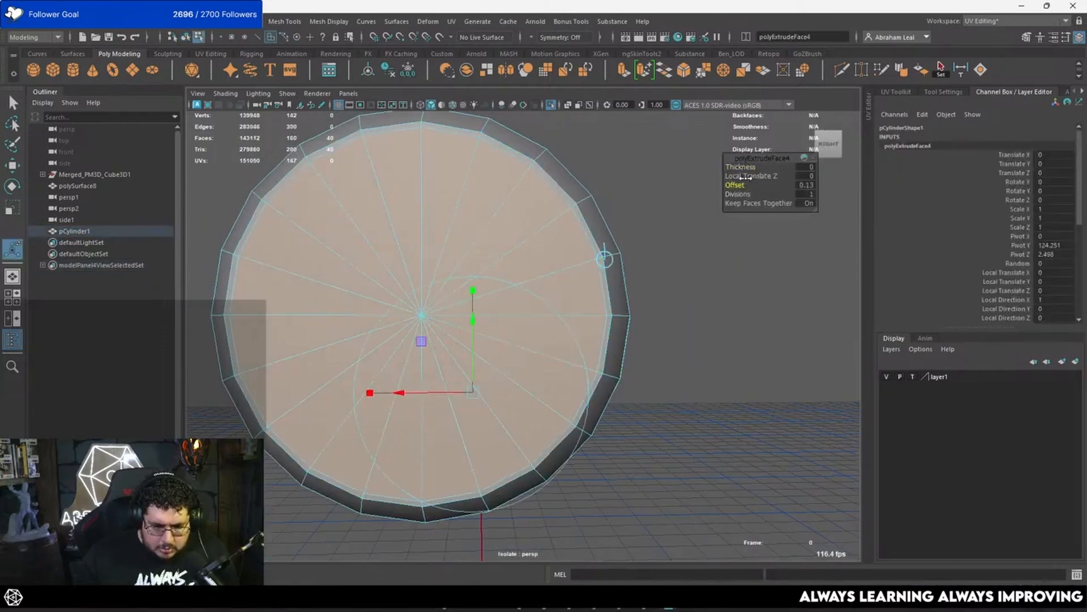
key("ctrl+e")
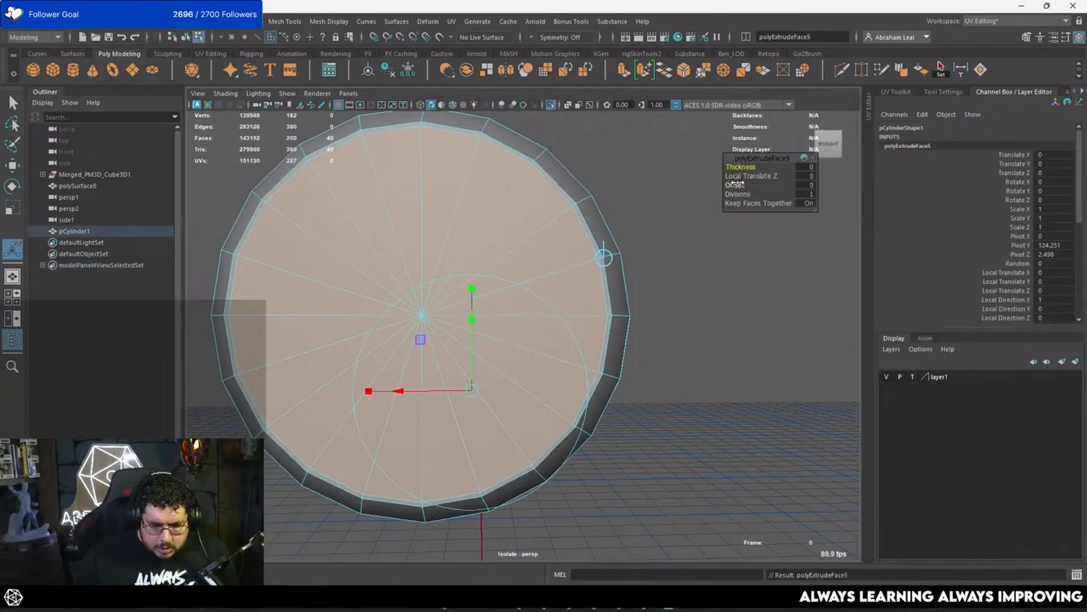
left_click_drag(516, 240, 413, 274, "alt")
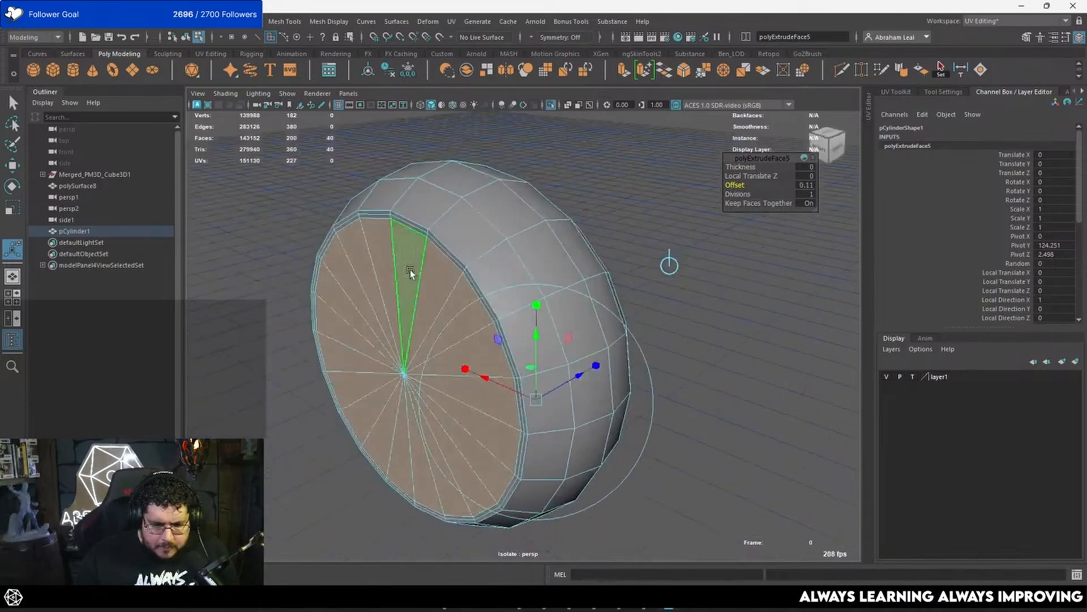
Step: Return to object mode and display the cylinder with the smooth preview
key("q")
key("F8")
key("3")
left_click(499, 215)
left_click_drag(499, 216, 607, 189, "alt")
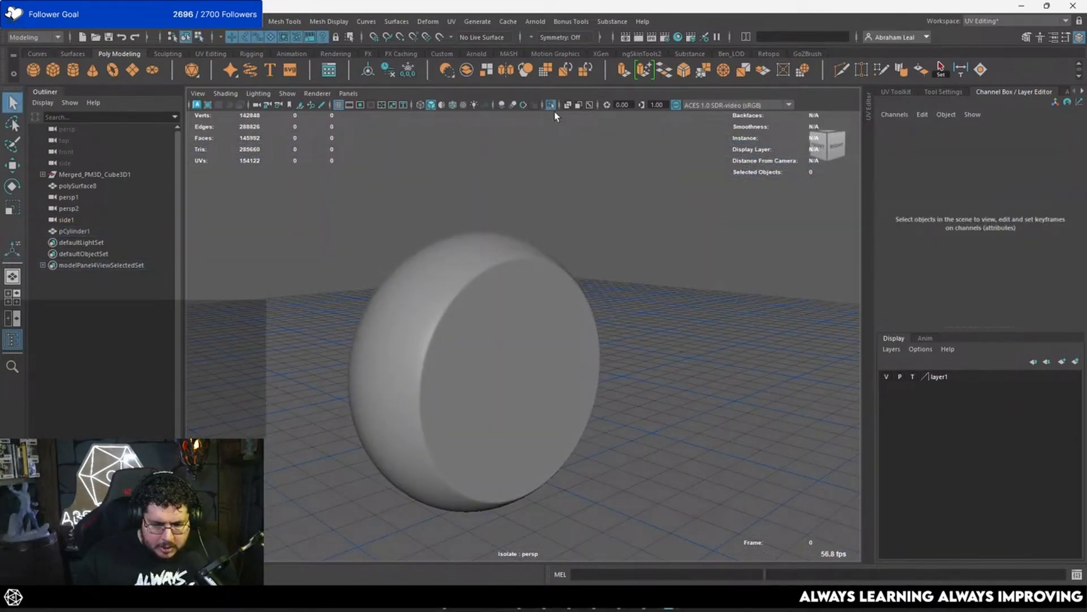
Step: End the isolation to show the whole wing and hide layer1
left_click(551, 105)
right_click_drag(546, 255, 837, 375, "alt")
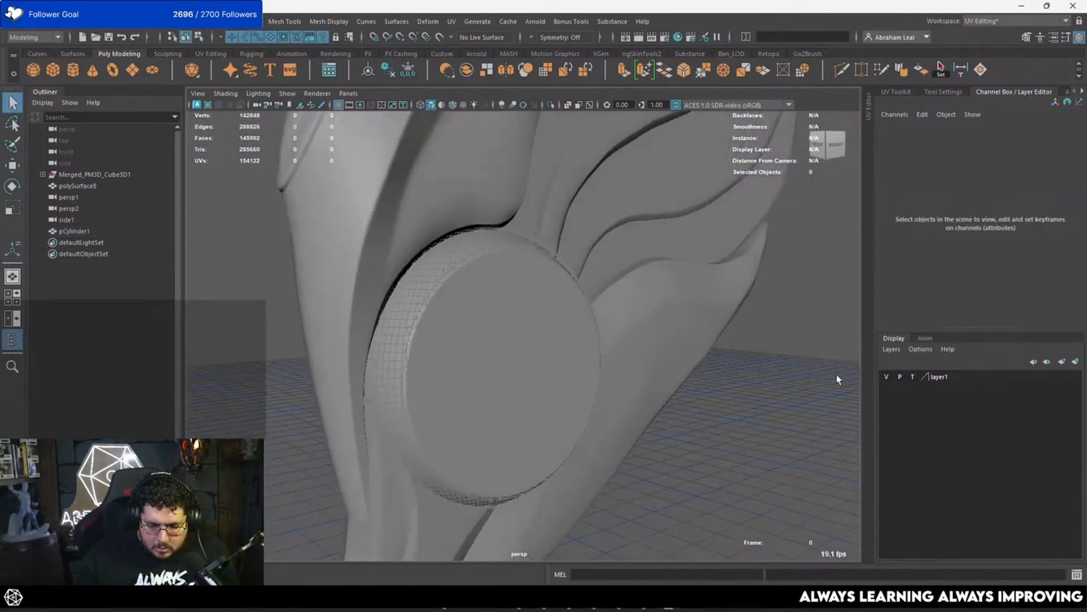
left_click(887, 378)
Step: Scale the cylinder uniformly in side view to about 5.11 in radius to fit the wing's round recess
left_click_drag(715, 397, 506, 419, "alt")
left_click(522, 348)
key("space")
scroll(511, 332, "down", 2)
key("space")
left_click_drag(559, 332, 625, 332)
scroll(542, 332, "up", 3)
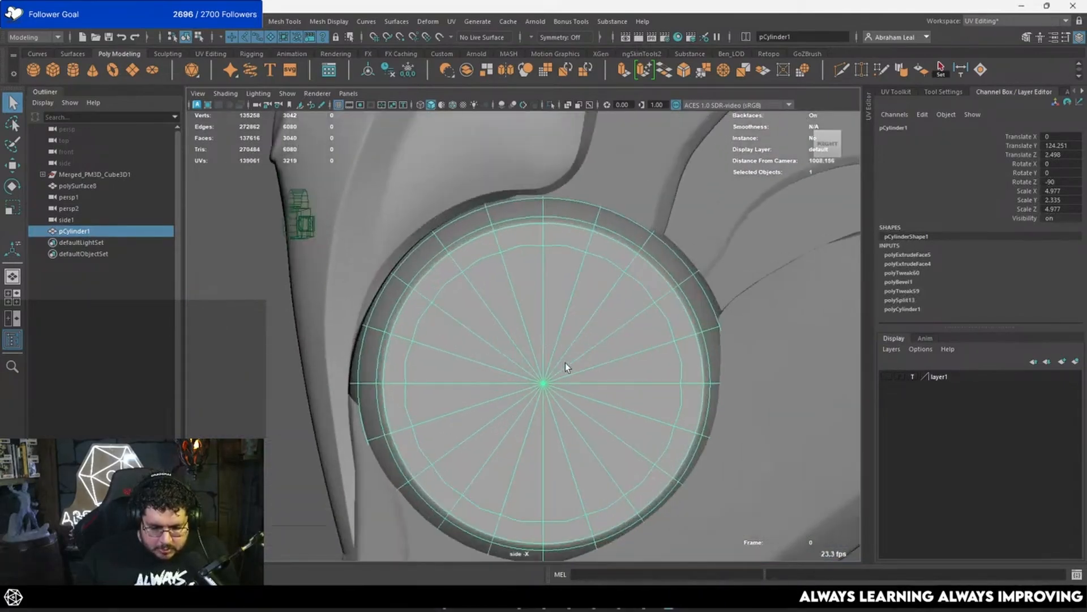
key("w")
key("r")
left_click_drag(544, 384, 550, 382)
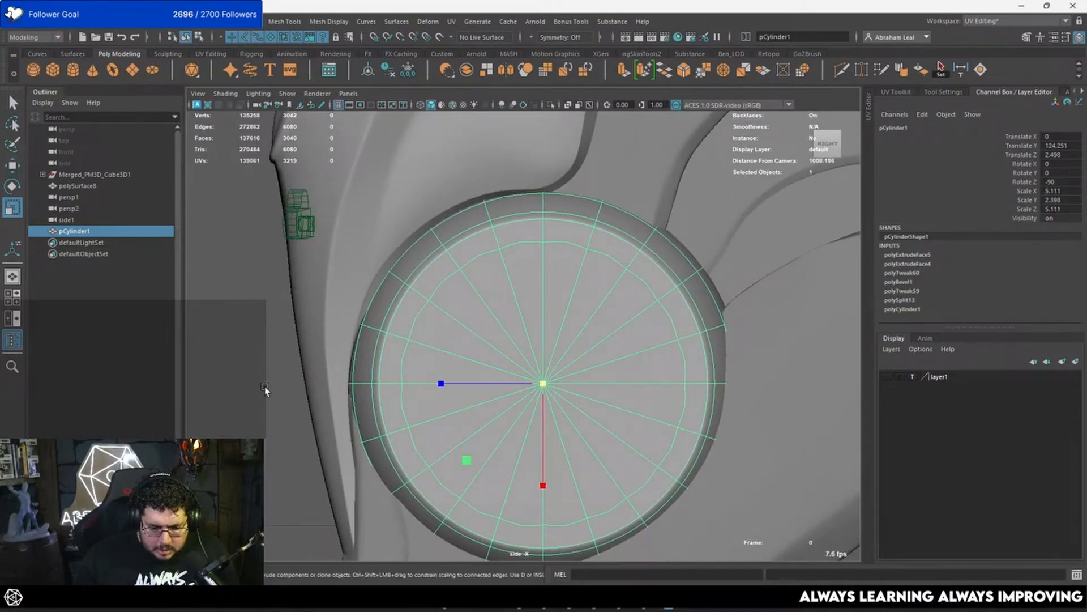
left_click(264, 386)
left_click_drag(289, 385, 307, 383, "alt")
Step: Widen the cylinder along its own axis to a Y scale of about 2.49 in perspective view
key("space")
left_click_drag(397, 326, 312, 332, "alt")
left_click(481, 371)
left_click_drag(429, 303, 373, 338, "alt")
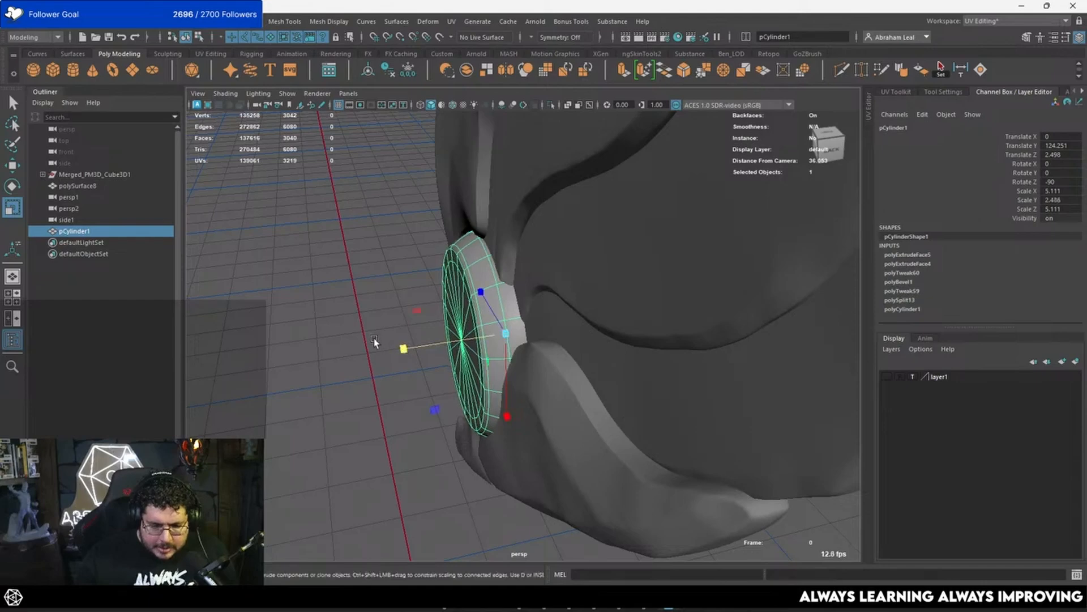
Step: Isolate the unsmoothed cylinder and scale the two edge loops beside the rim's middle loop slightly outward
left_click(551, 105)
left_click_drag(518, 269, 484, 254, "alt")
key("1")
right_click_drag(483, 253, 489, 234)
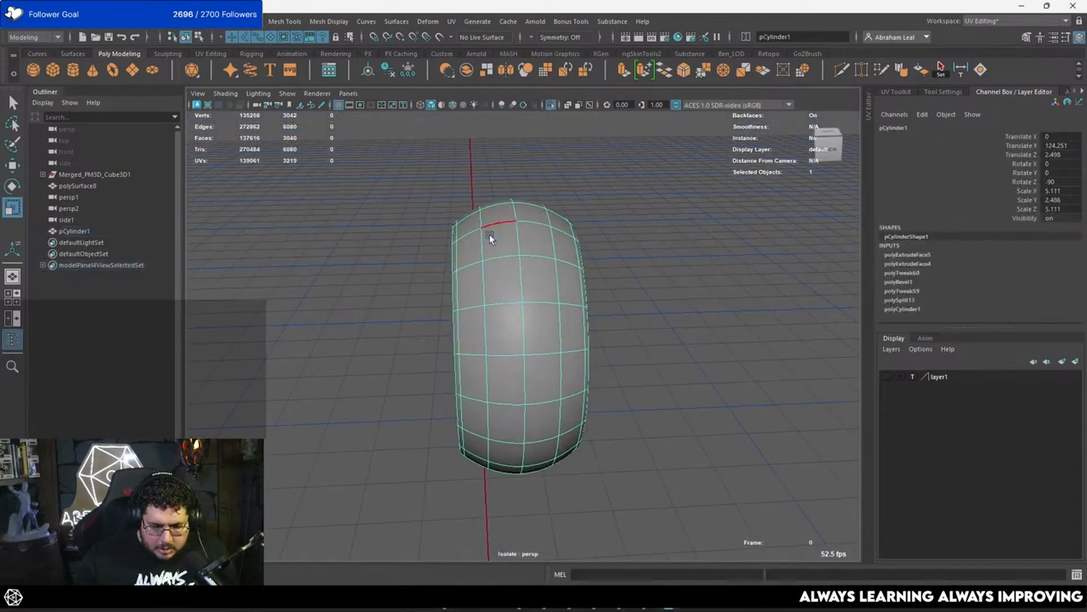
double_click(483, 242)
left_click_drag(555, 261, 551, 239, "alt")
double_click(553, 250, "shift")
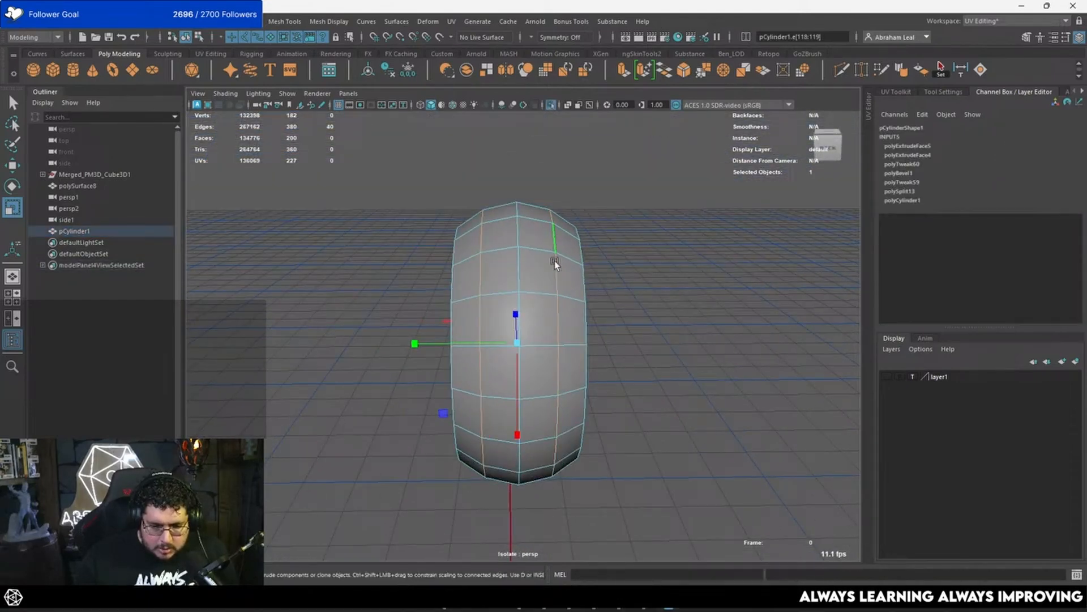
left_click_drag(514, 343, 521, 345)
Step: Bevel the two selected rim loops with a fraction of 0.08 and 2 segments
left_click(681, 69)
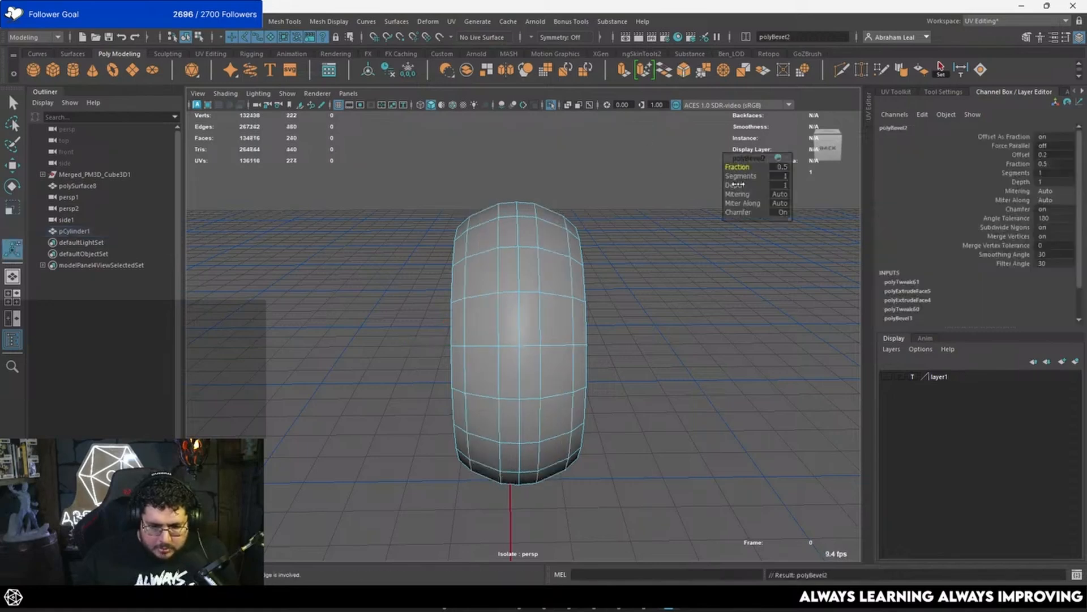
left_click_drag(738, 178, 720, 165)
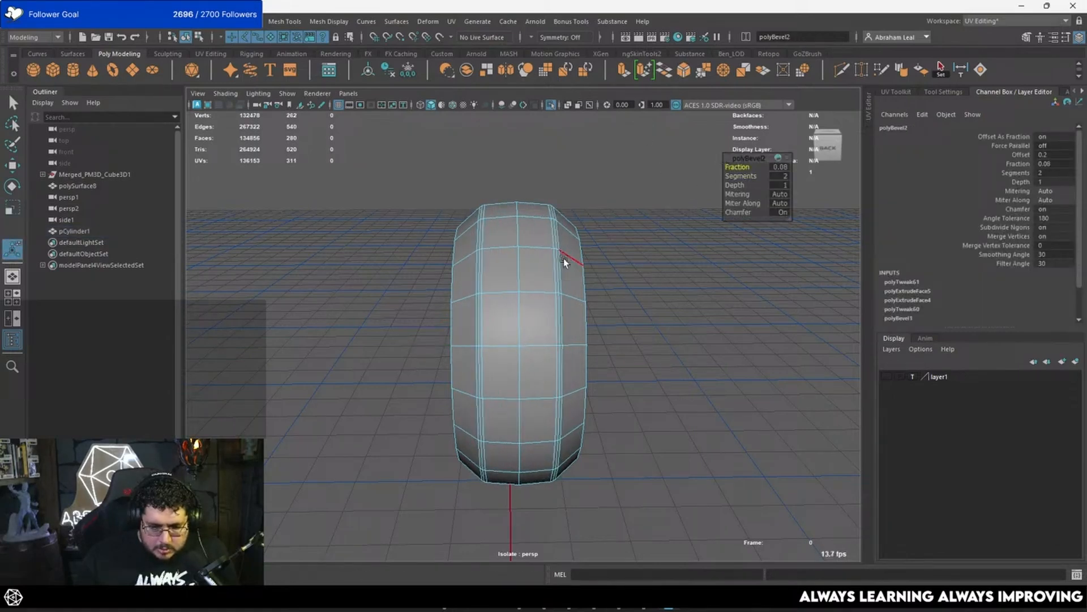
key("q")
Step: End the isolation and examine how the smoothed disc sits in the wing from several angles
right_click_drag(535, 249, 602, 182)
left_click(602, 182)
left_click(532, 206)
left_click(551, 105)
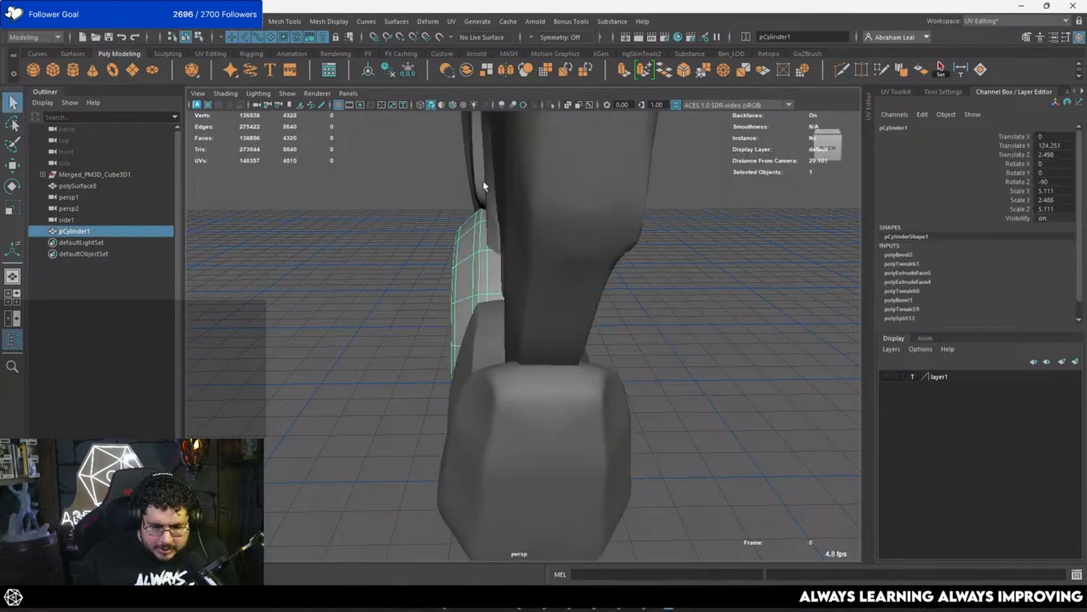
left_click_drag(485, 186, 524, 186, "alt")
left_click(390, 274)
left_click_drag(368, 300, 471, 345, "alt")
left_click(482, 351)
scroll(496, 348, "up", 5)
right_click_drag(459, 274, 396, 276)
Step: Turn off the disc's smooth preview and extrude both caps' faces with an inward offset to form a ring
key("1")
middle_click_drag(472, 384, 497, 358, "alt")
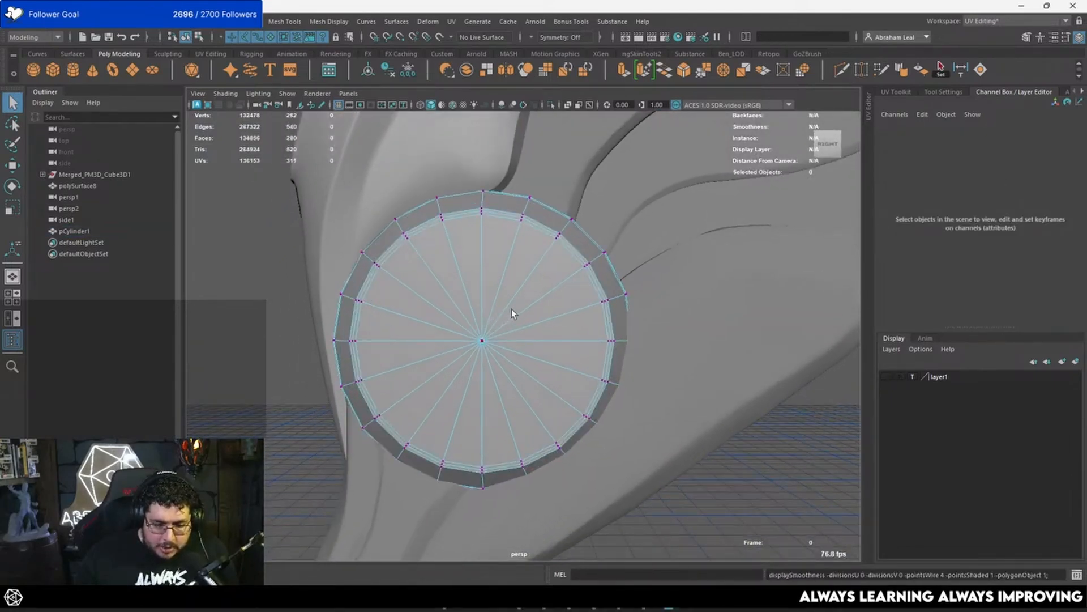
left_click(483, 340)
right_click_drag(470, 225, 466, 208)
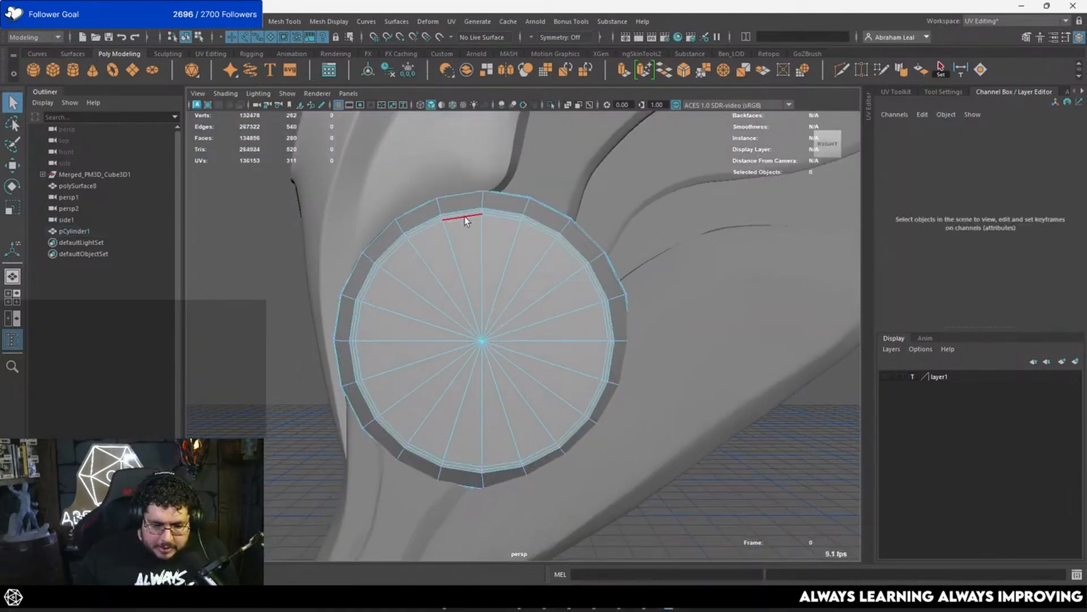
double_click(464, 216)
middle_click_drag(480, 255, 488, 275, "alt")
scroll(510, 288, "up", 1)
right_click_drag(520, 275, 521, 326)
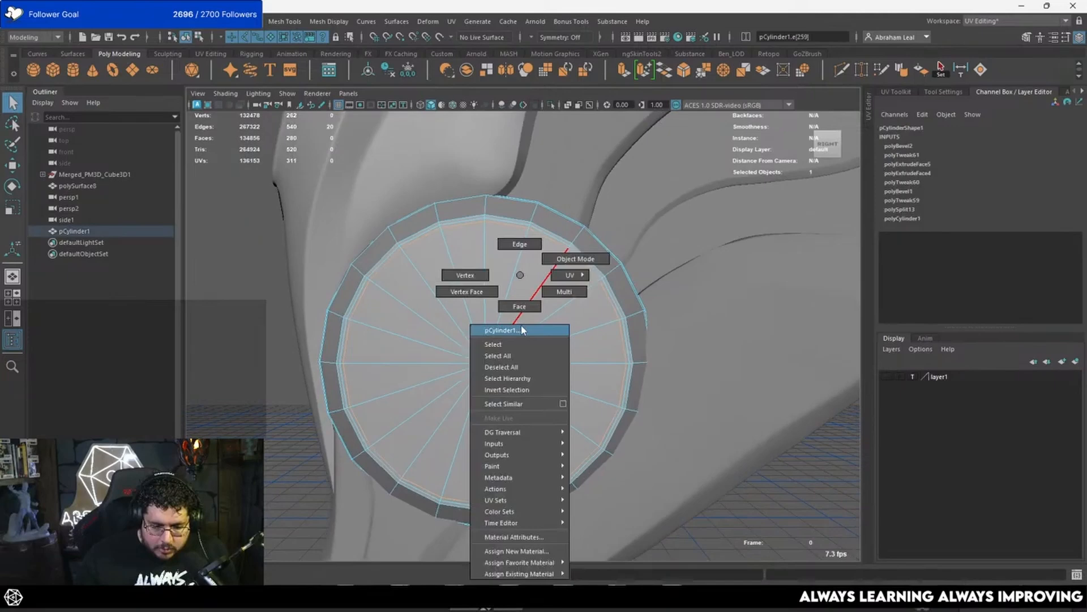
double_click(443, 399)
key("ctrl+e")
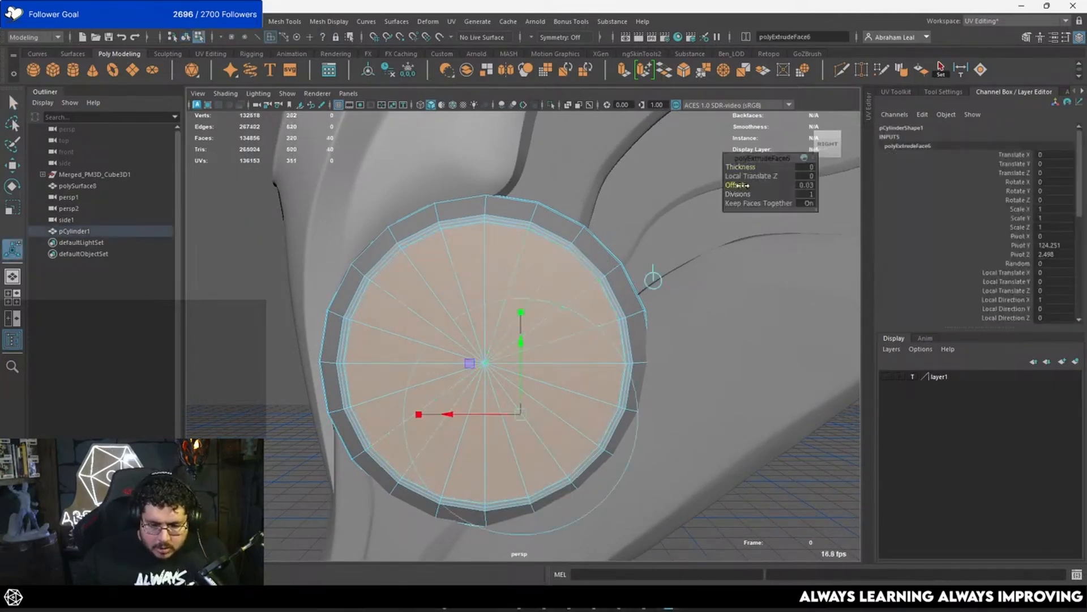
key("q")
Step: Extrude the ring faces on both caps with an offset of 0.06 and sink them to -0.216 in local Z
left_click(429, 239)
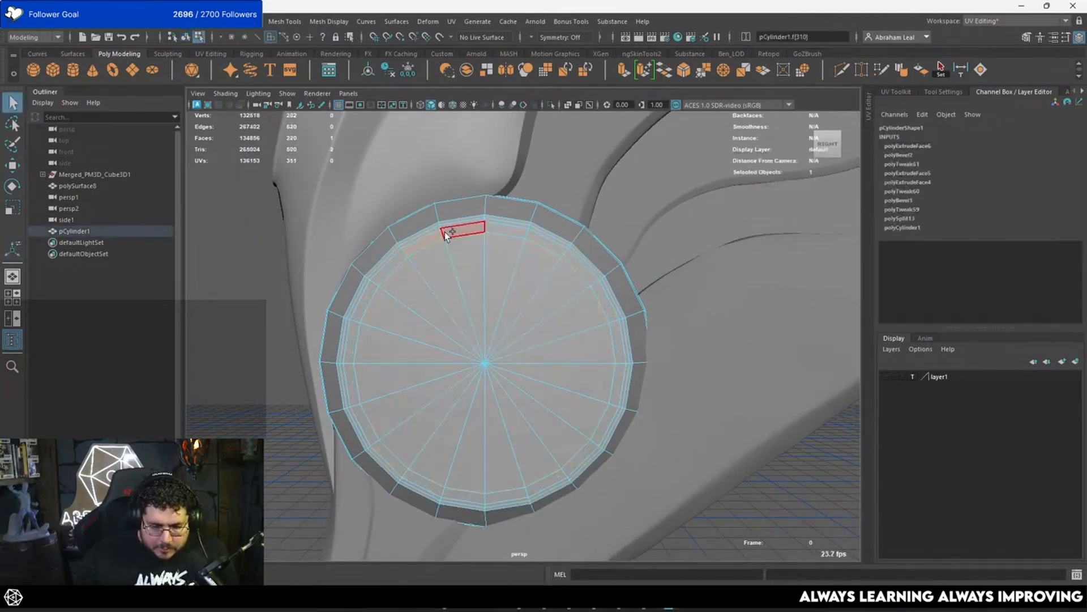
double_click(453, 231, "shift")
left_click_drag(413, 267, 505, 316, "alt")
left_click(570, 244, "shift")
double_click(589, 264, "shift")
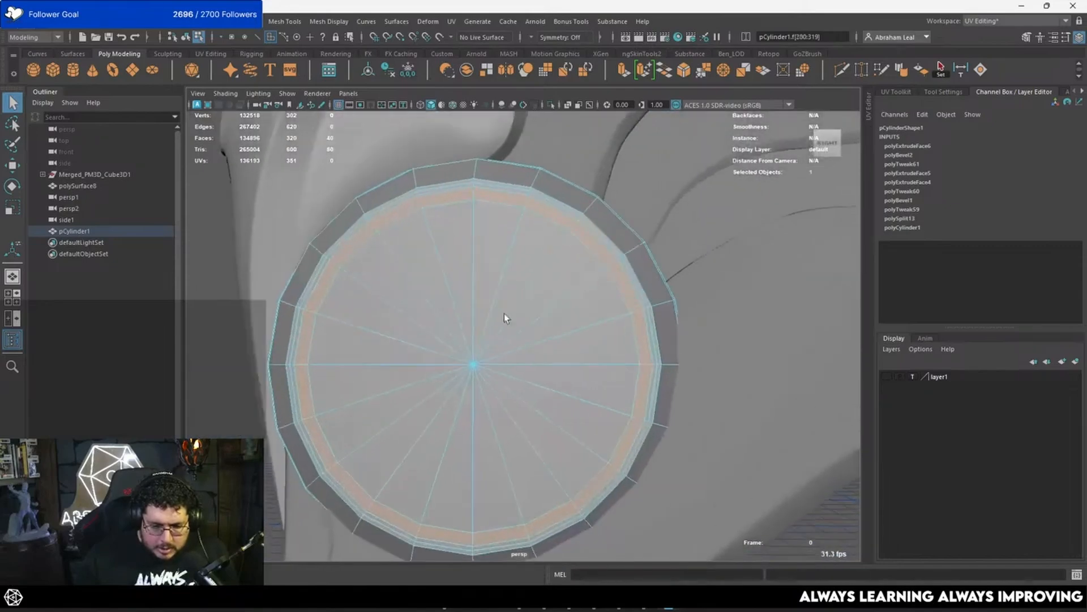
key("ctrl+e")
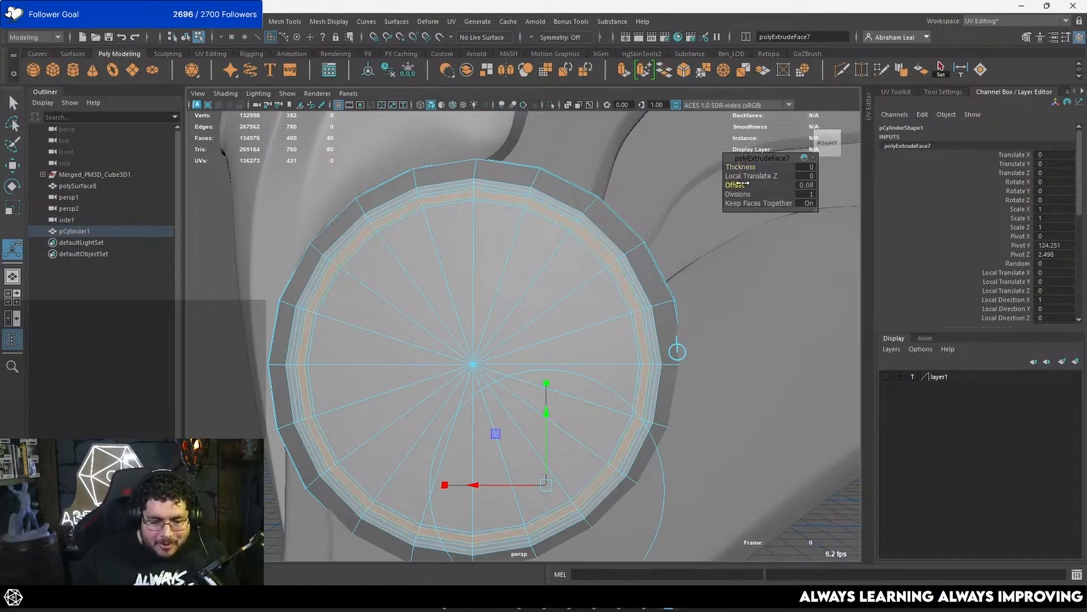
left_click_drag(487, 345, 550, 404, "alt")
left_click_drag(449, 460, 455, 461)
left_click_drag(473, 340, 481, 292, "alt")
right_click_drag(481, 292, 550, 231, "alt")
middle_click_drag(549, 231, 571, 322, "alt")
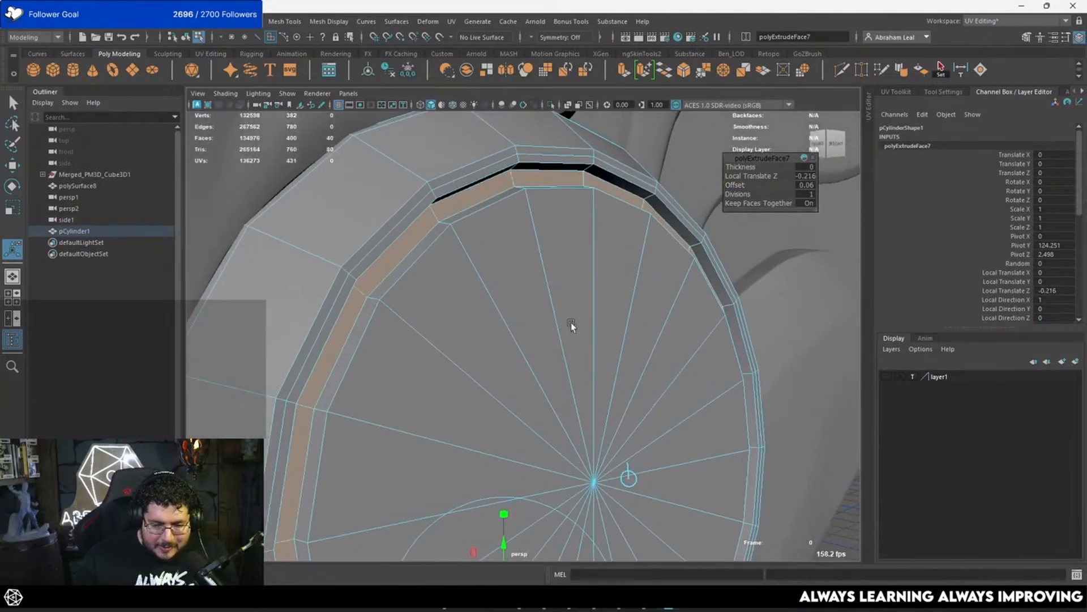
Step: Bevel the edge loops of the sunken groove with a fraction of 0.14 and 2 segments
right_click_drag(571, 321, 531, 174)
double_click(535, 183)
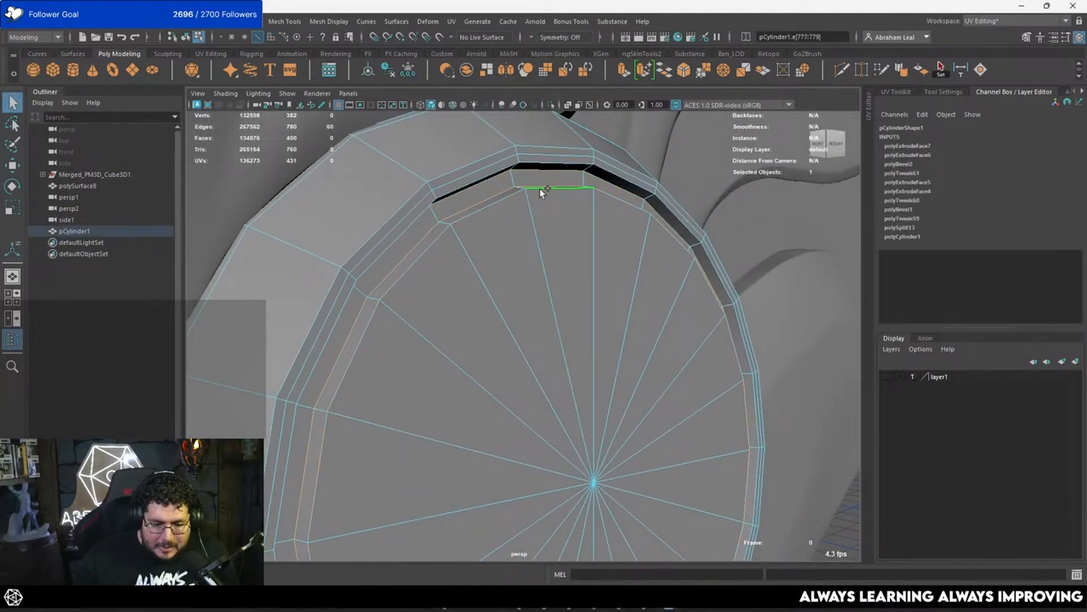
left_click(683, 73)
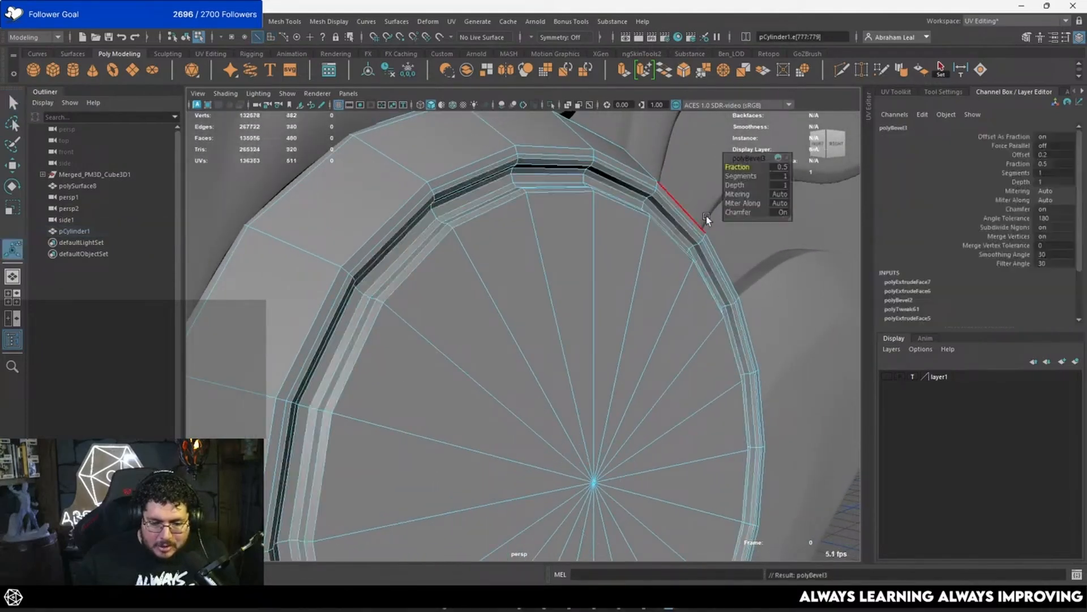
left_click_drag(742, 175, 748, 175)
left_click_drag(745, 167, 727, 163)
Step: Display the disc with the smooth preview and examine the finished groove against the wing
right_click_drag(584, 217, 630, 190)
right_click_drag(630, 190, 618, 359, "alt")
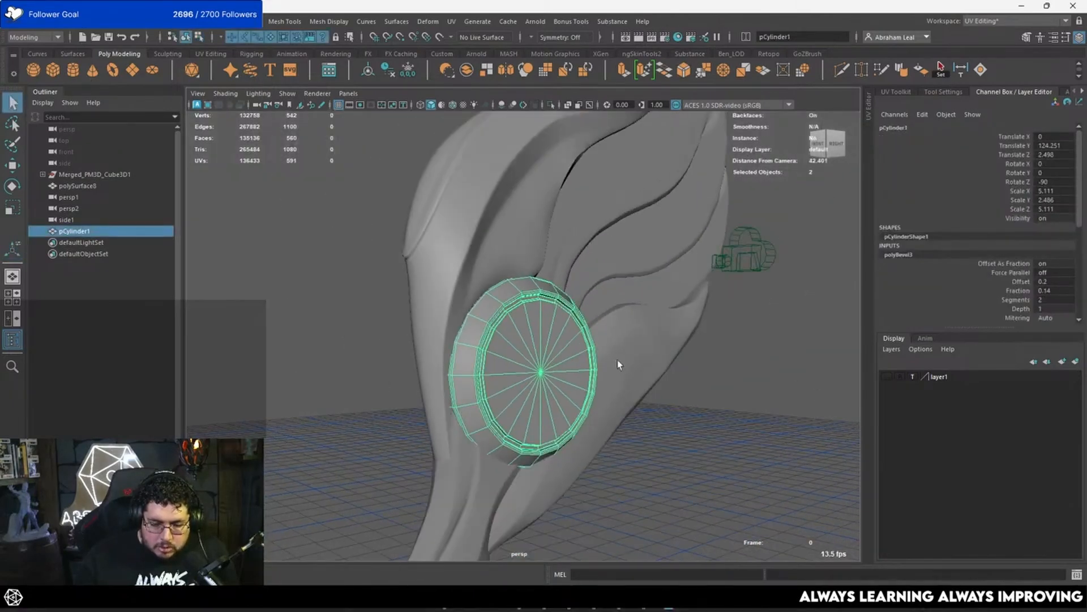
key("3")
left_click(724, 449)
left_click_drag(723, 453, 483, 382, "alt")
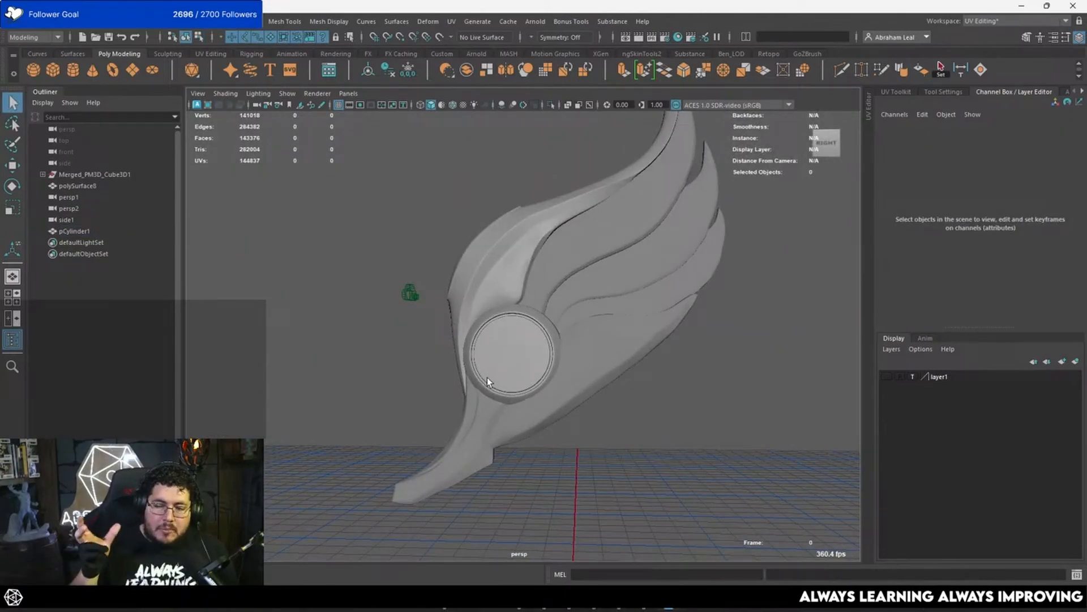
scroll(482, 361, "up", 5)
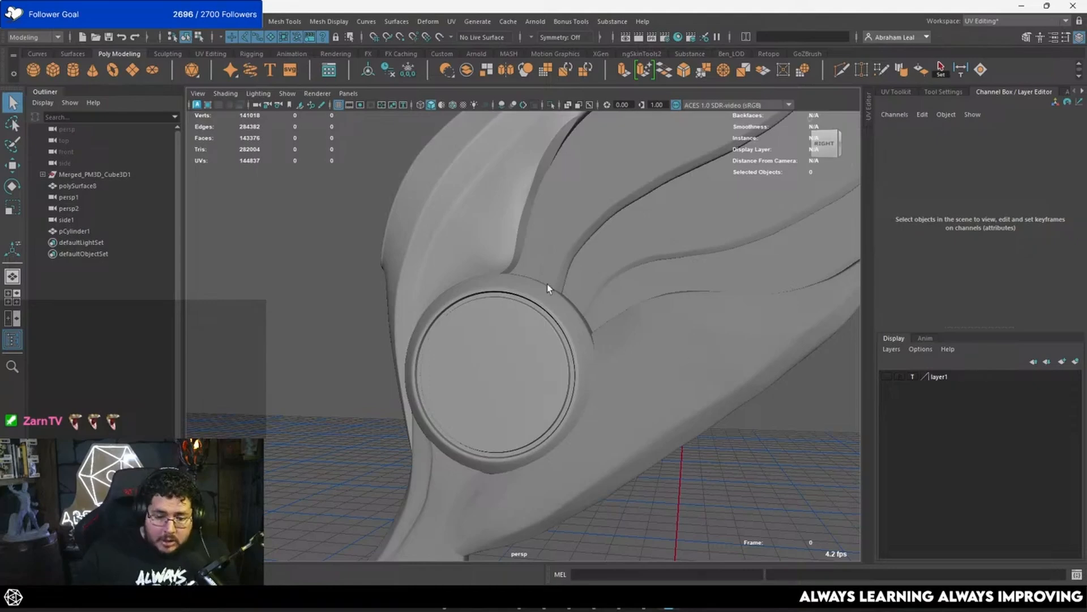
Step: Orbit to the other side of the disc and select the retopologised wing mesh beside its rim
left_click_drag(547, 283, 755, 267, "alt")
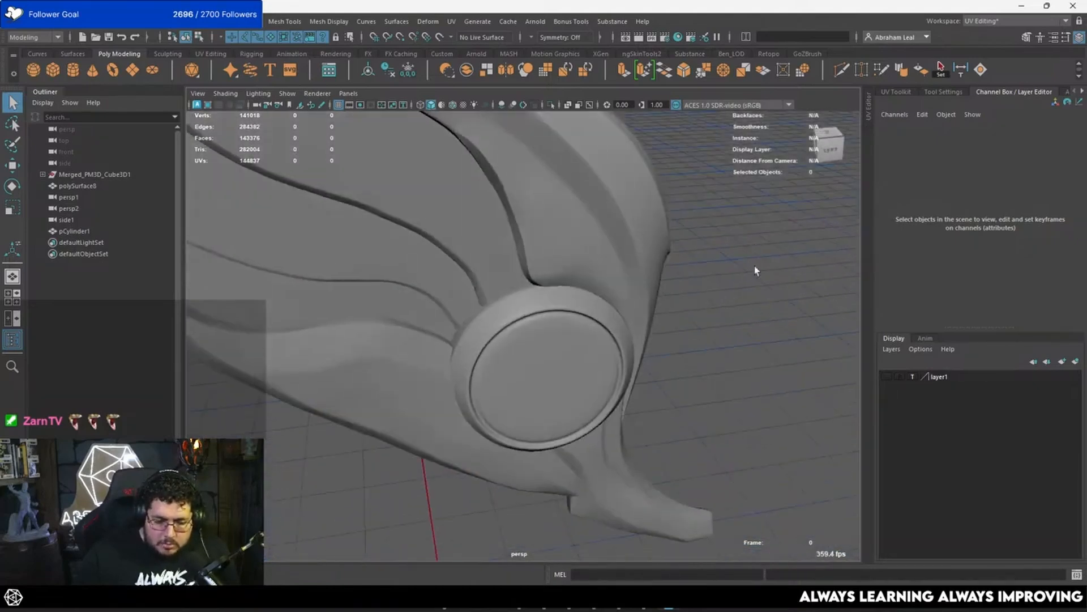
left_click(566, 248)
left_click_drag(566, 248, 583, 286, "alt")
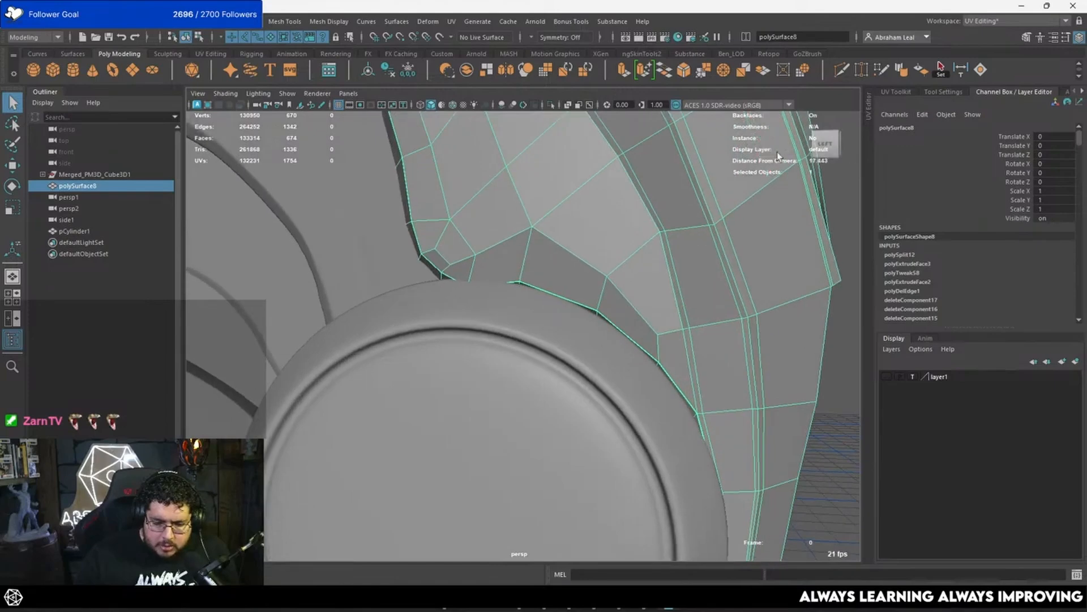
left_click(841, 70)
left_click(531, 228)
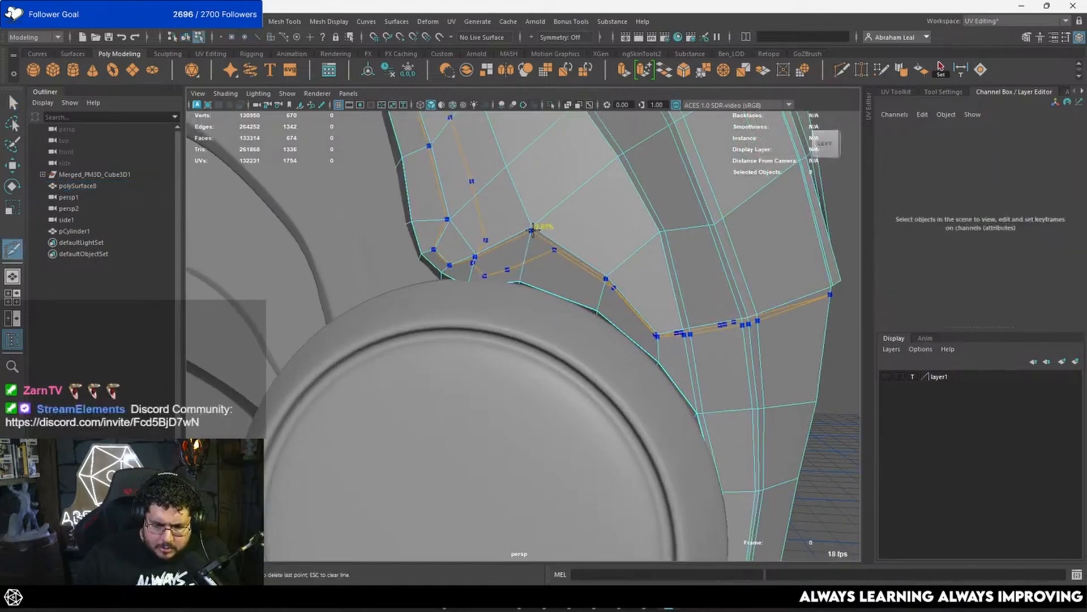
key("Escape")
Step: Check the wing's smooth preview where it meets the disc and return to the low-poly display
right_click_drag(515, 265, 558, 294, "alt")
mouse_move(559, 294)
left_mouse_down("alt")
mouse_move(552, 263)
mouse_move(539, 297)
mouse_move(544, 286)
left_mouse_up("alt")
key("3")
scroll(569, 282, "down", 5)
scroll(545, 286, "up", 3)
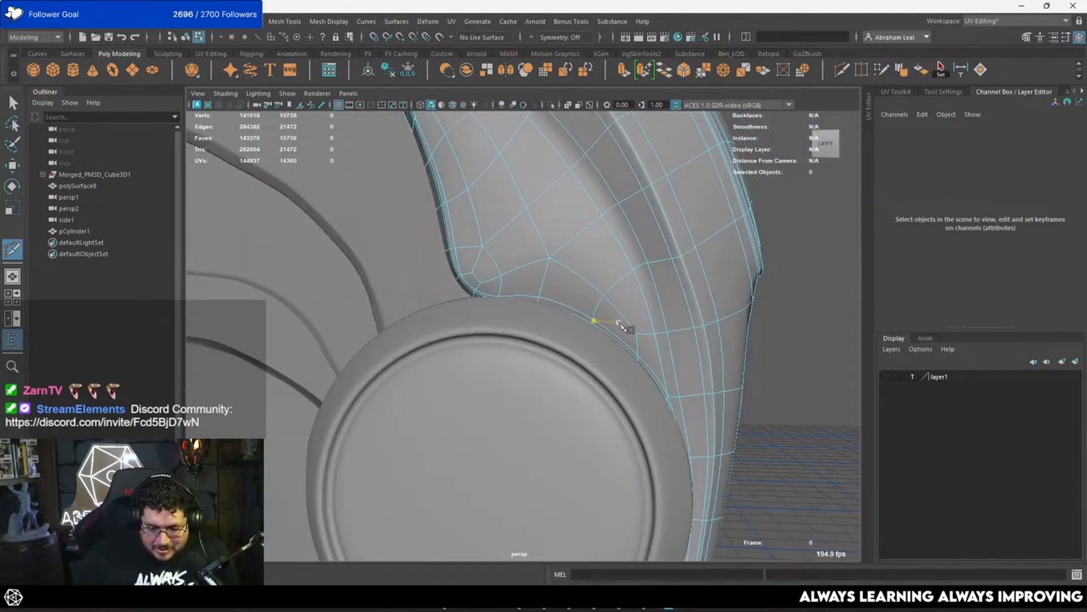
key("1")
Step: Switch to the side view and reposition the wing vertices just above the disc's rim
key("space")
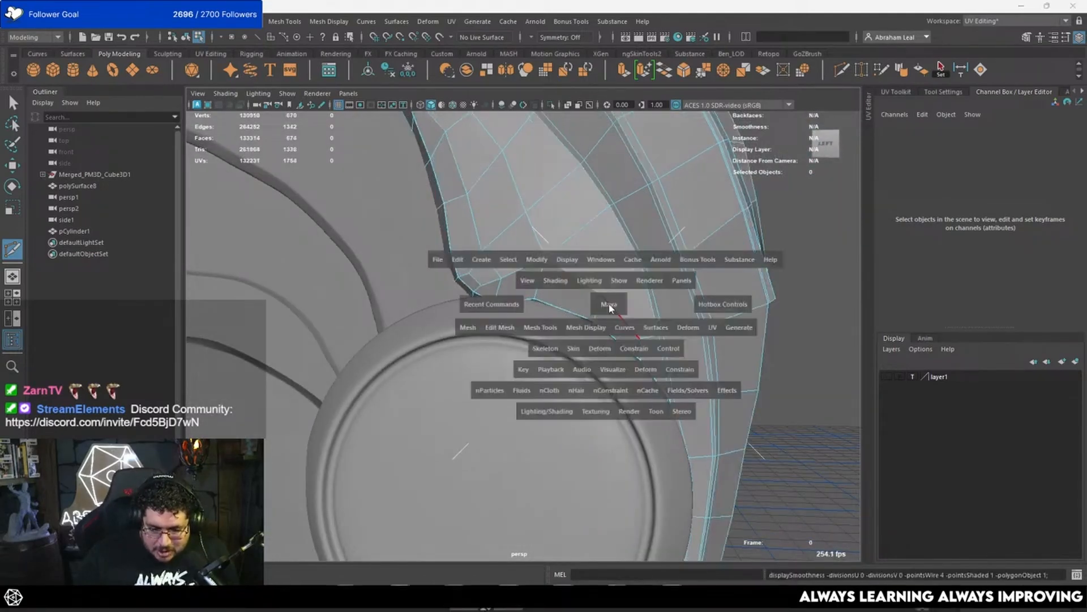
left_click_drag(609, 306, 660, 310)
scroll(567, 284, "down", 3)
middle_click_drag(532, 271, 557, 321, "alt")
scroll(544, 244, "up", 5)
key("q")
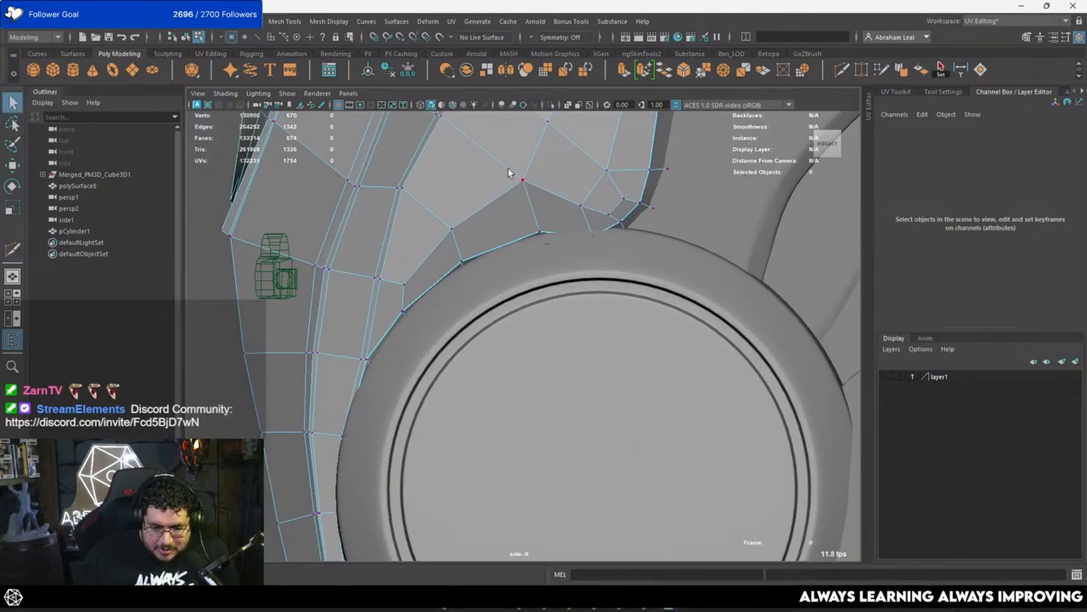
left_click(523, 183)
key("w")
left_click_drag(517, 181, 515, 191)
left_click(609, 213)
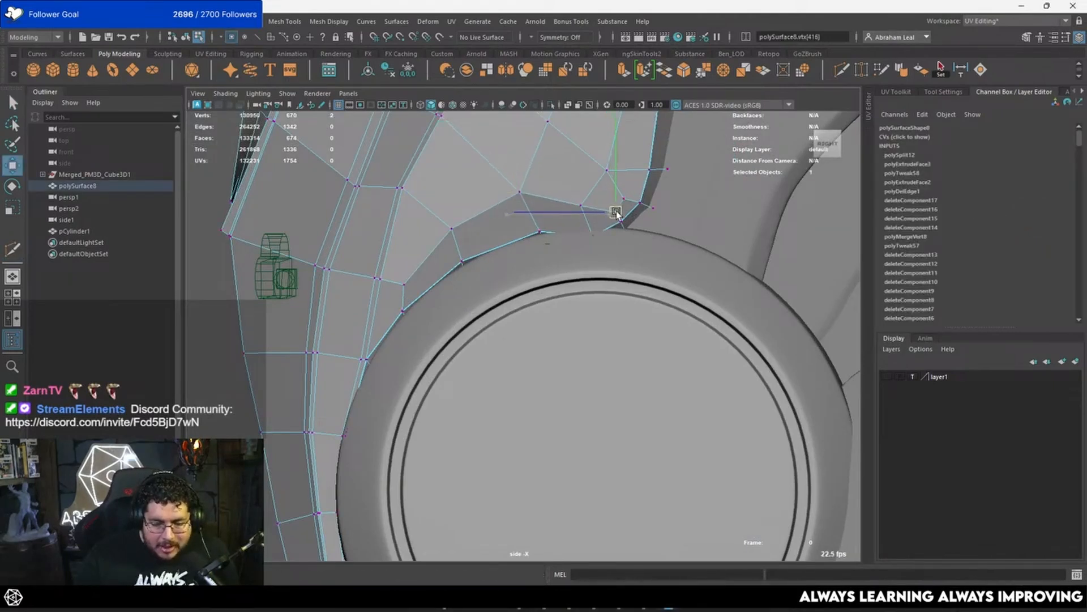
scroll(617, 216, "up", 5)
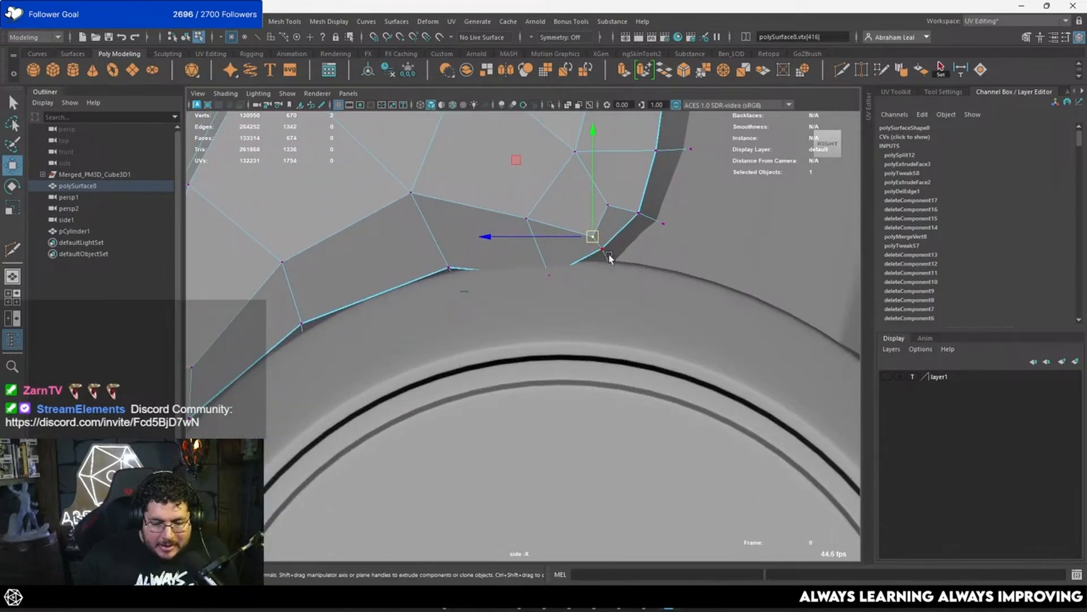
middle_click_drag(378, 242, 582, 211, "alt")
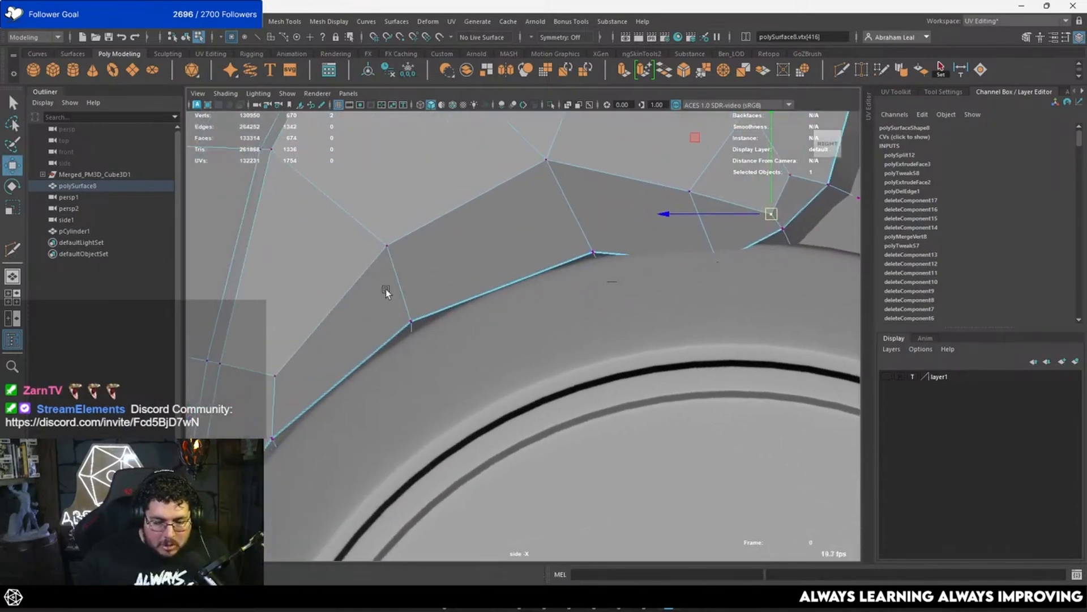
middle_click_drag(386, 289, 459, 243, "alt")
scroll(383, 252, "down", 4)
scroll(546, 298, "up", 2)
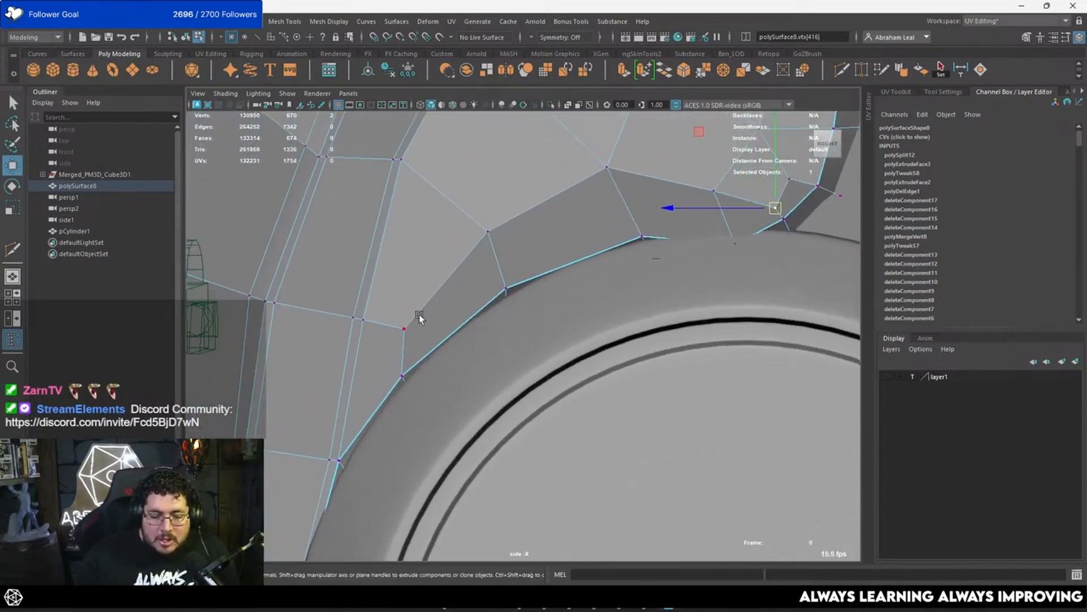
left_click(841, 72)
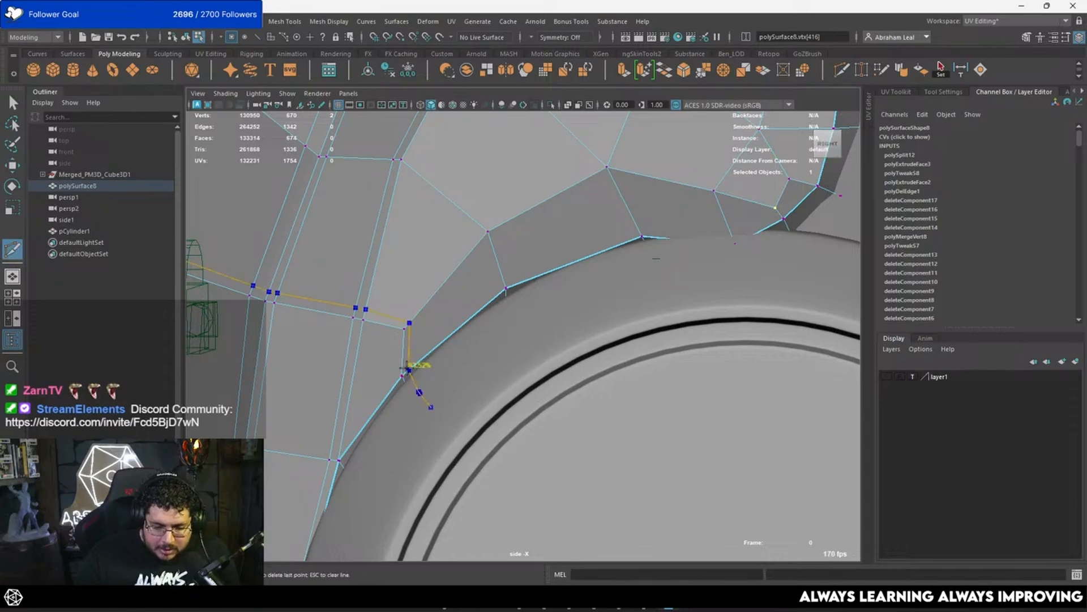
left_click(506, 289)
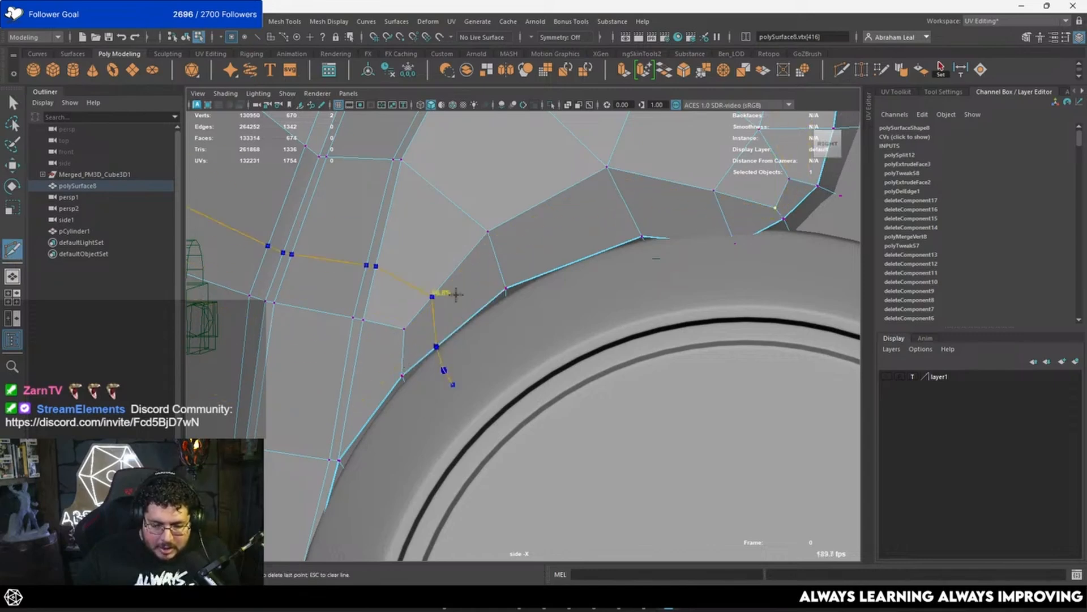
scroll(403, 309, "up", 6)
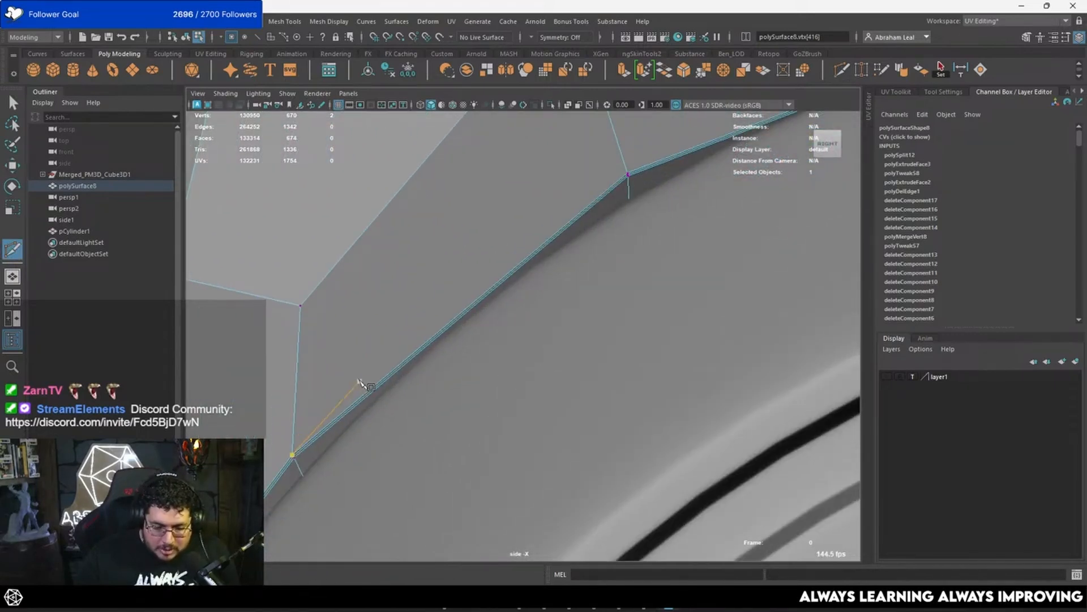
key("q")
Step: Isolate the wing mesh in the side view and show its vertices in wireframe
right_click_drag(434, 270, 470, 238)
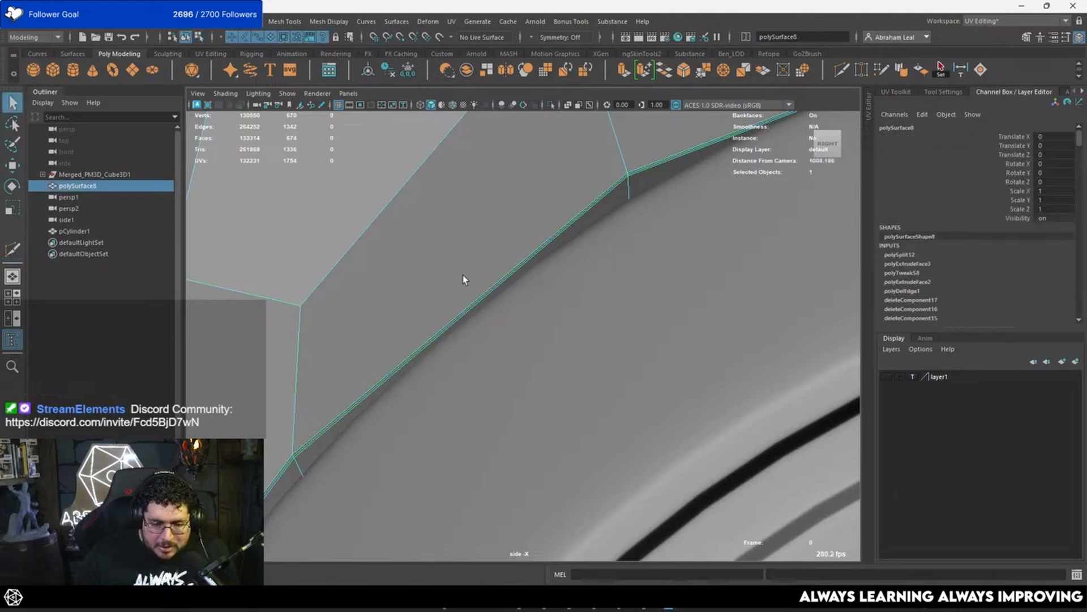
left_click(550, 104)
scroll(518, 226, "down", 5)
scroll(463, 335, "up", 8)
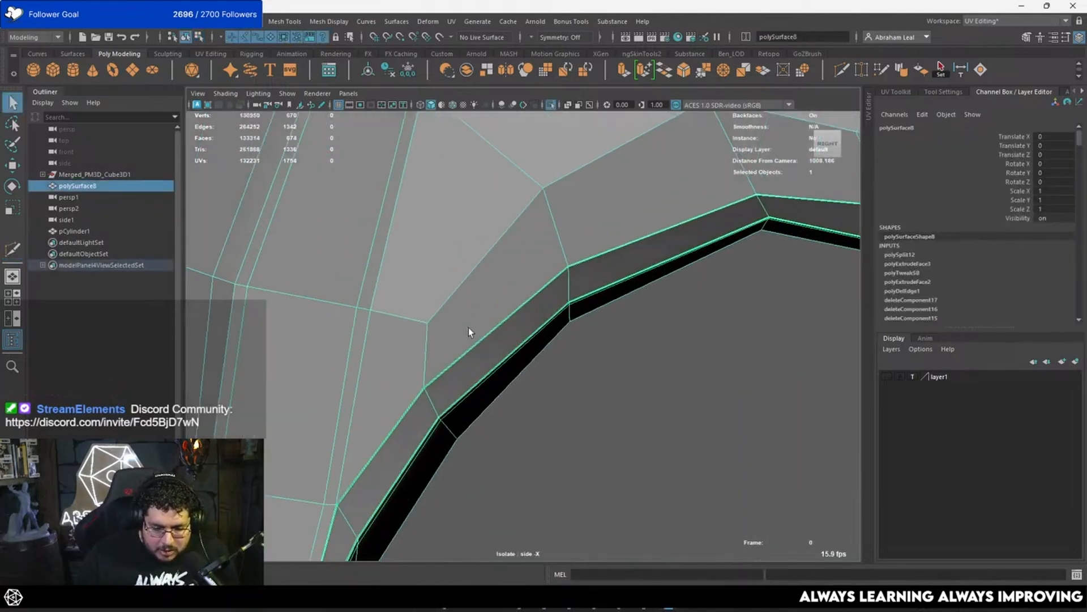
scroll(466, 327, "up", 4)
right_click_drag(407, 319, 372, 312)
left_click_drag(392, 292, 342, 348)
key("4")
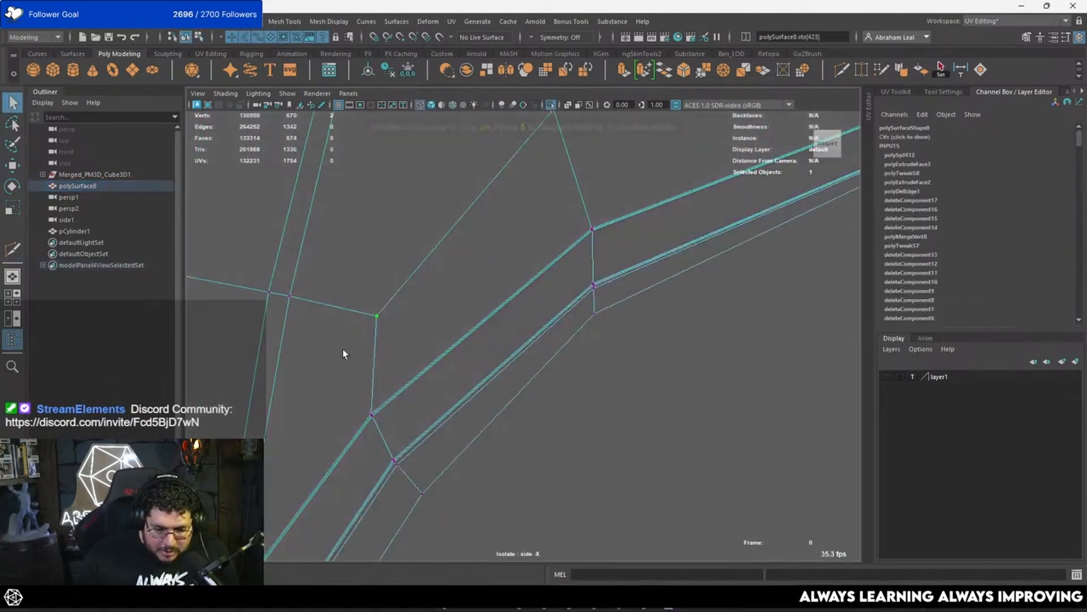
Step: Reposition the row of wing vertices along the curved border that wraps the disc for even spacing
key("w")
scroll(440, 294, "down", 3)
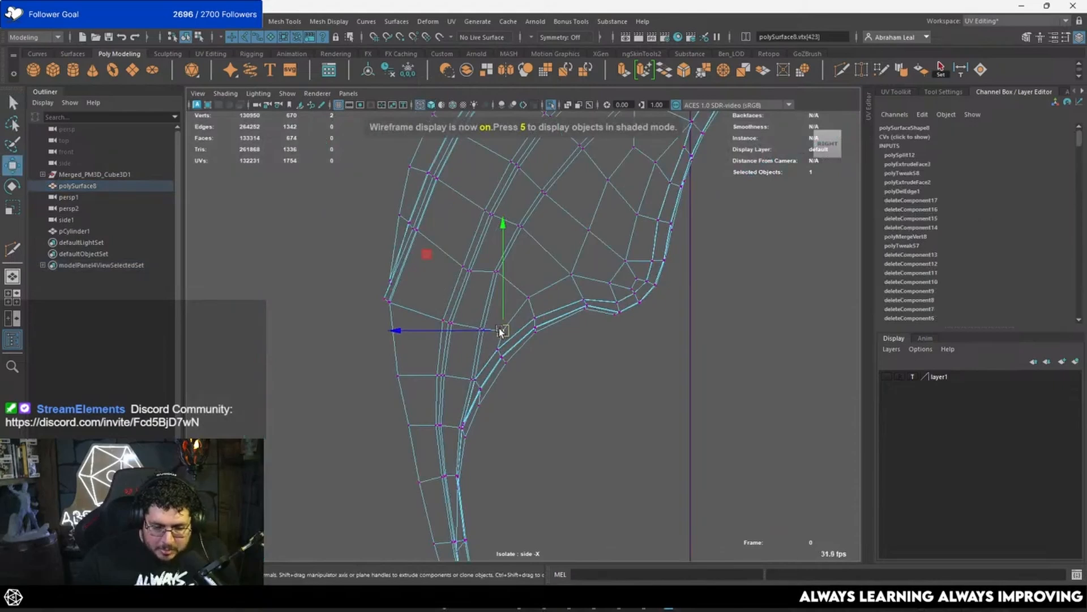
scroll(499, 346, "up", 2)
scroll(600, 283, "up", 2)
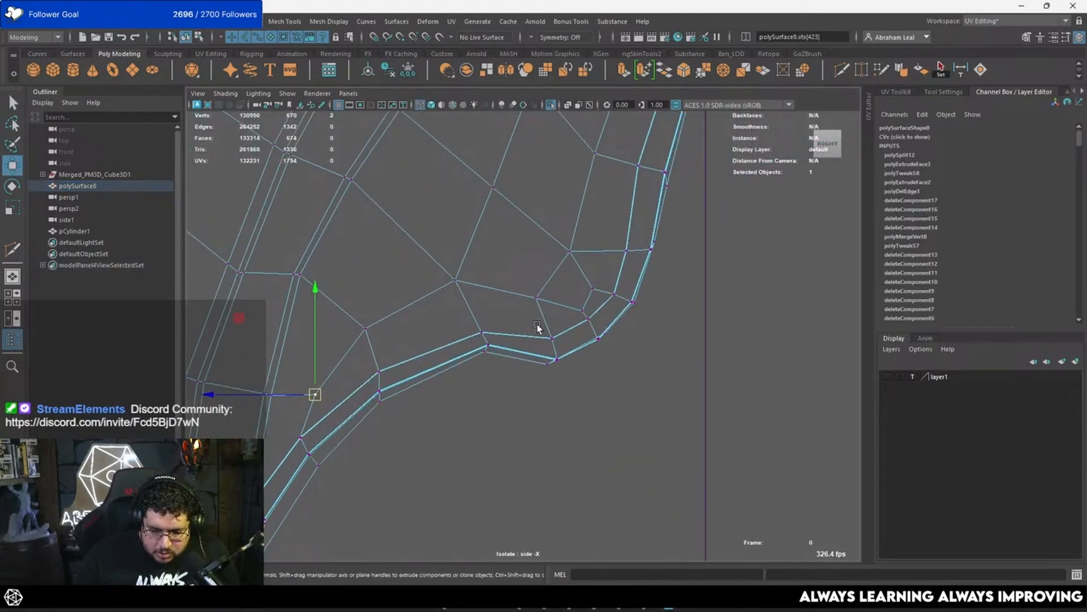
left_click_drag(550, 338, 579, 303)
left_click(536, 293)
left_click(538, 291)
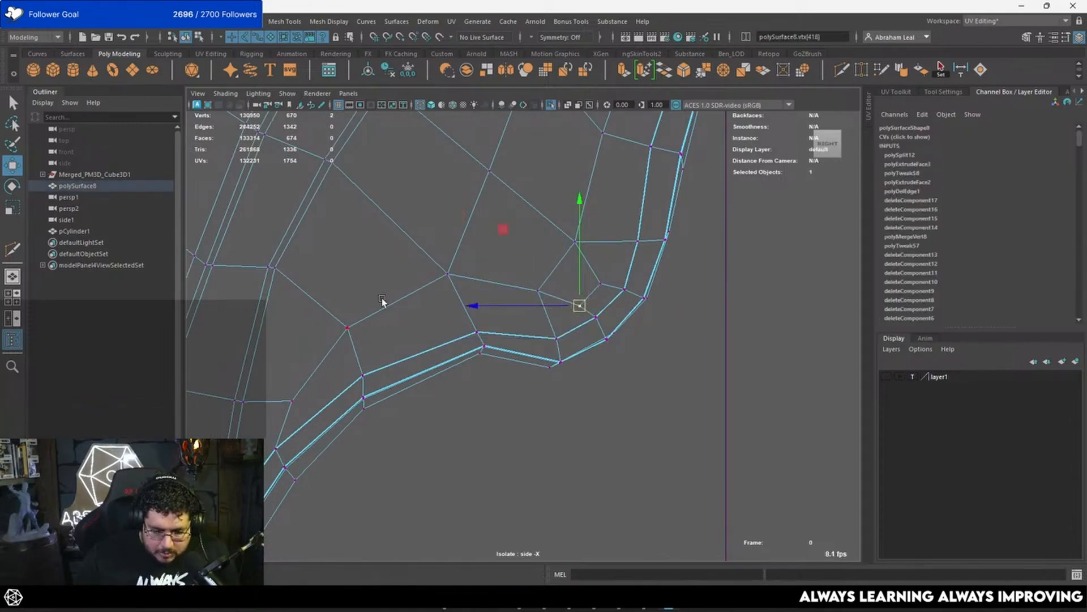
left_click(448, 275)
middle_click_drag(397, 309, 409, 306, "alt")
Step: Cut a new edge line with Multi-Cut just inside the vertex row above the curved border, joining it to border vertices at both ends
scroll(394, 301, "up", 10)
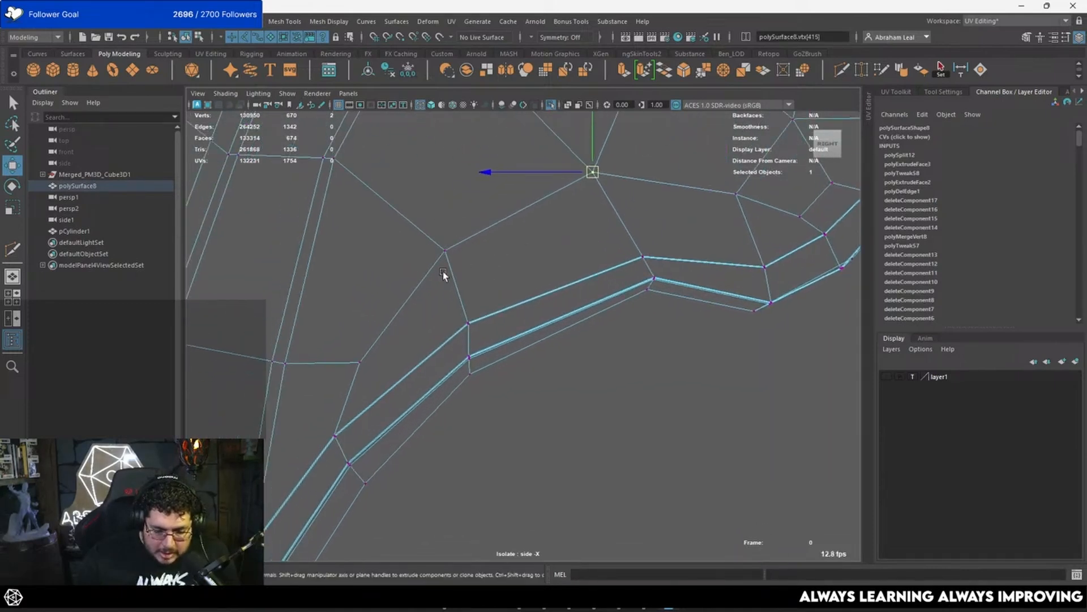
left_click(841, 71)
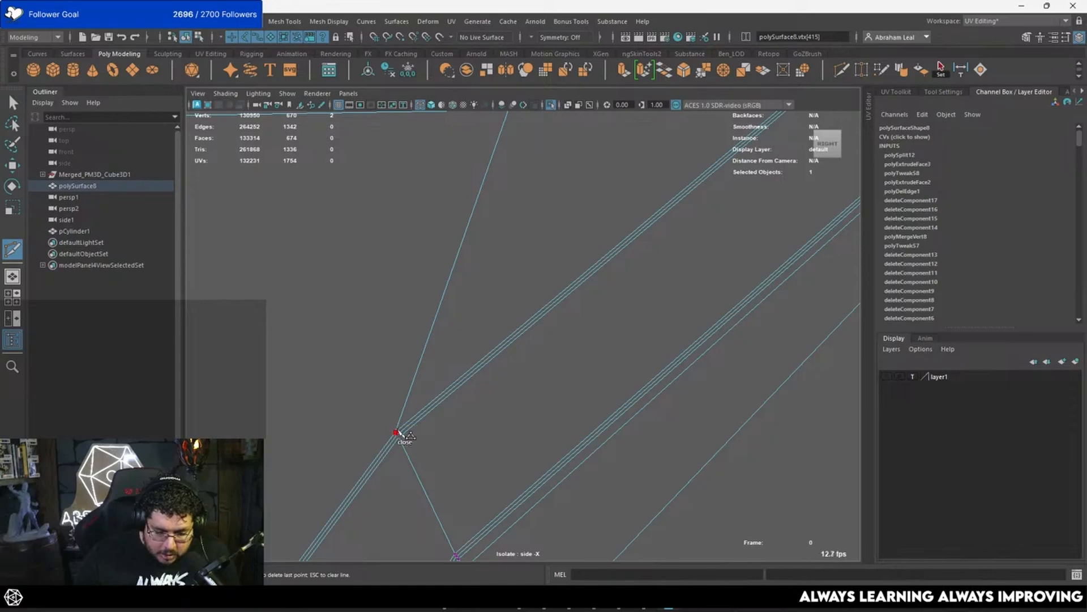
scroll(399, 432, "down", 8)
scroll(474, 325, "up", 4)
middle_click_drag(537, 291, 503, 355, "alt")
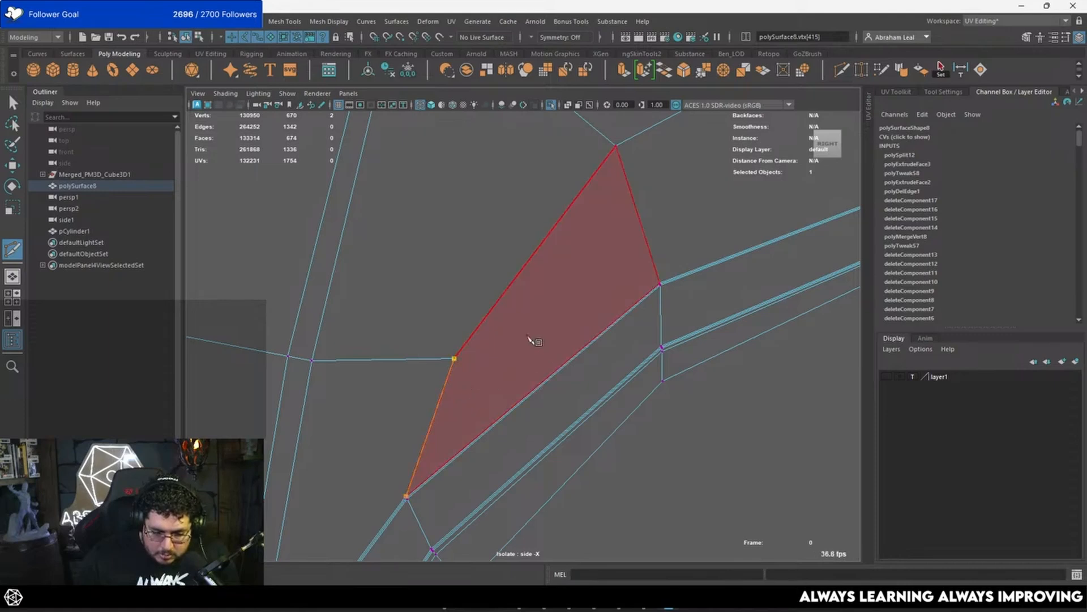
left_click_drag(634, 186, 620, 162)
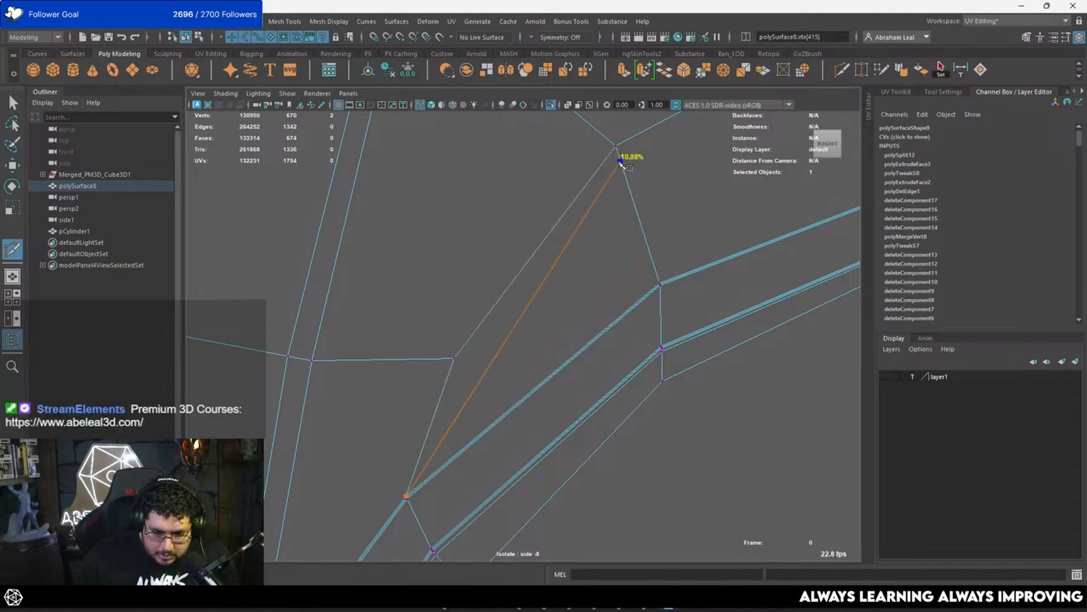
middle_click_drag(803, 127, 454, 339, "alt")
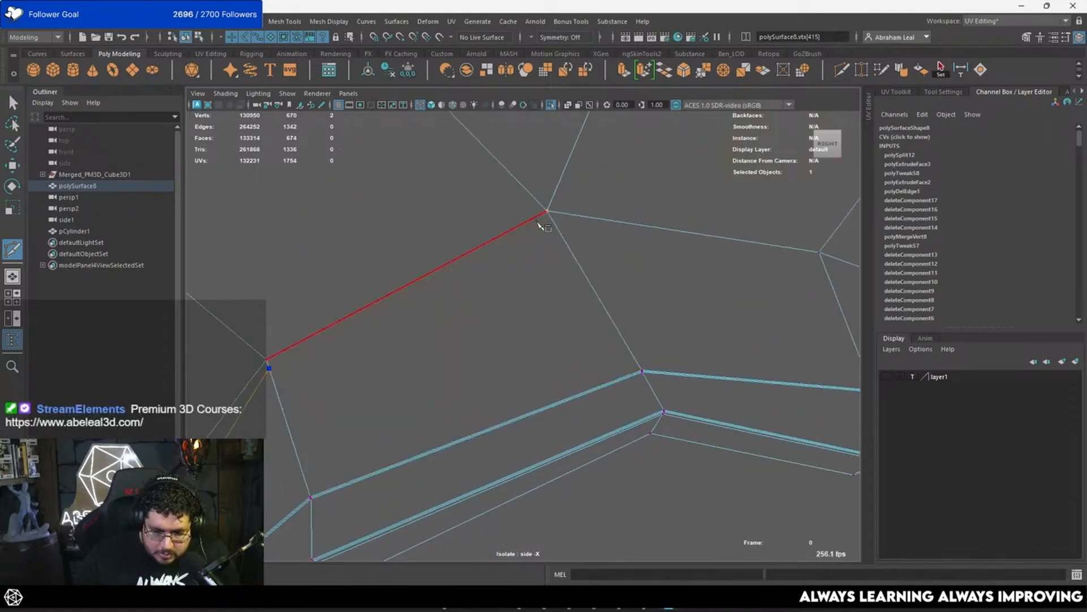
middle_click_drag(672, 275, 607, 275, "alt")
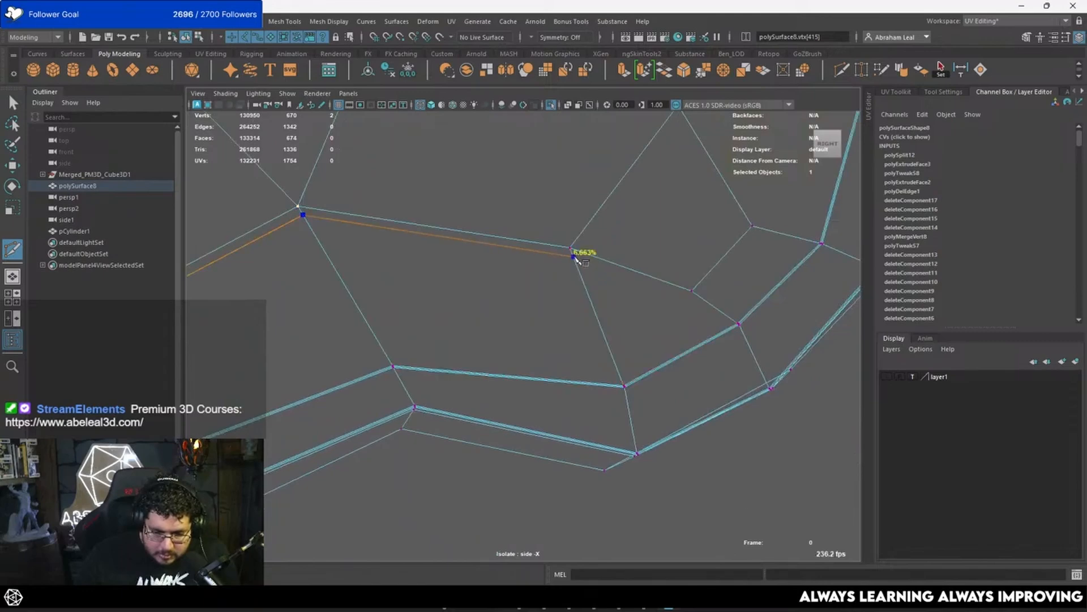
middle_click_drag(670, 284, 476, 286, "alt")
scroll(481, 306, "up", 3)
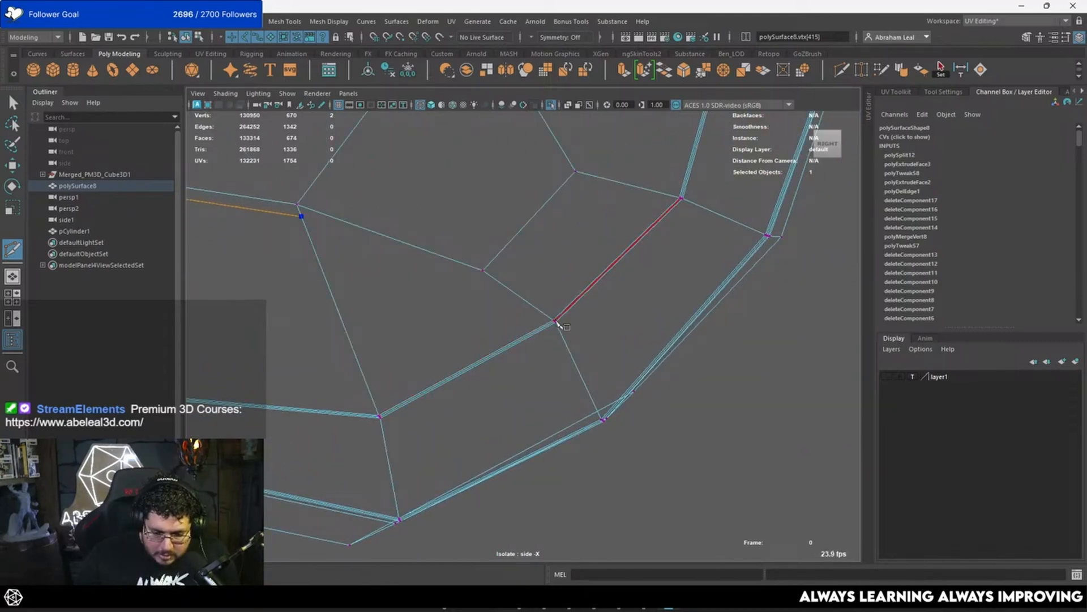
scroll(561, 320, "up", 5)
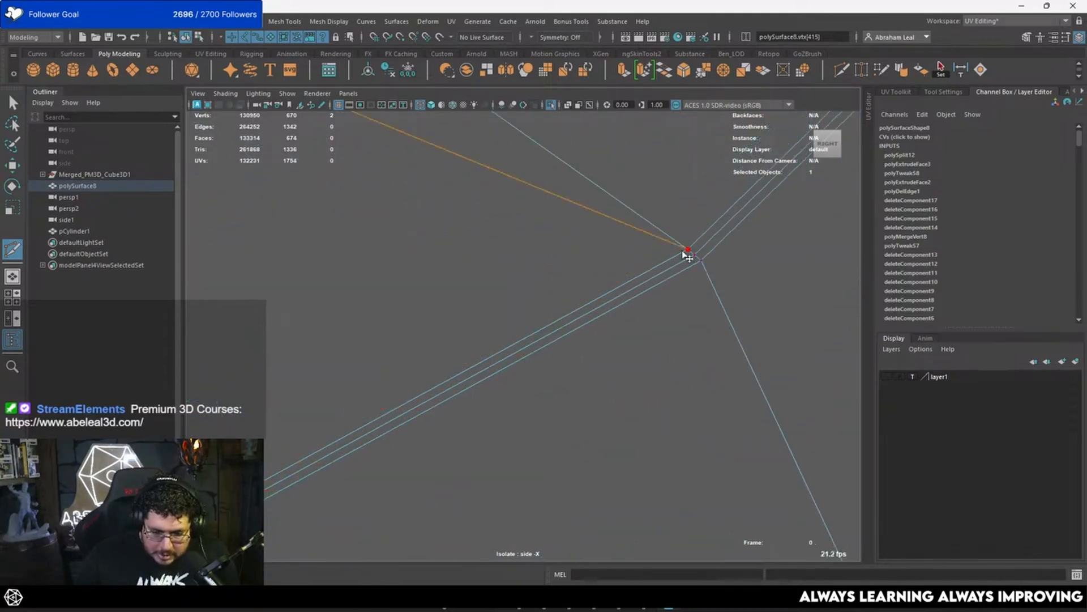
right_click(686, 255)
right_click_drag(687, 255, 546, 263, "alt")
middle_click_drag(492, 325, 539, 332, "alt")
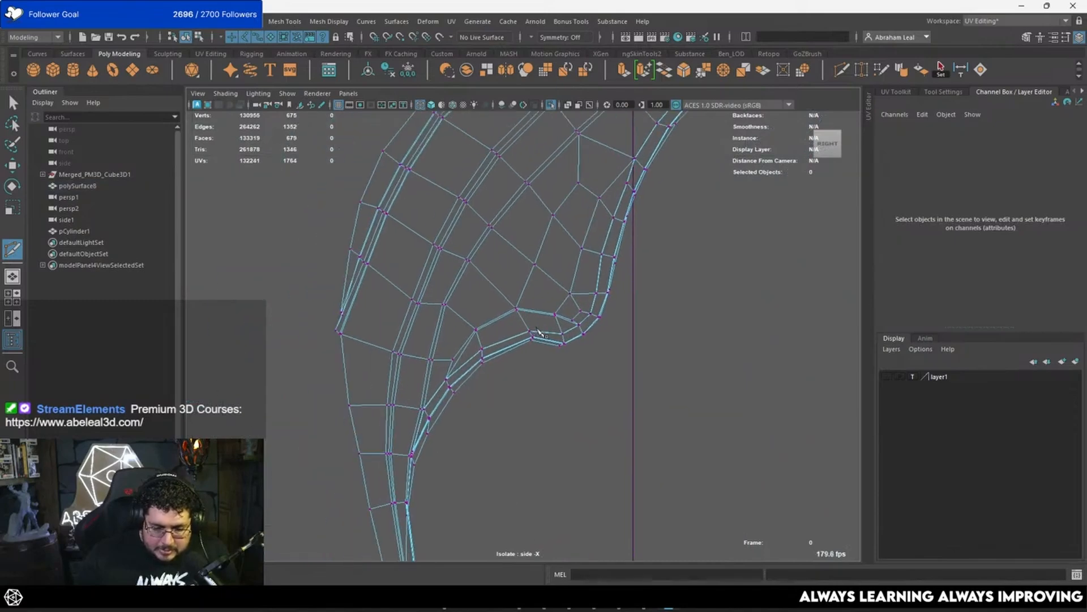
Step: Cut an edge from the first inner vertex near the line's lower end to the new edge line
scroll(539, 333, "up", 8)
left_click(650, 262)
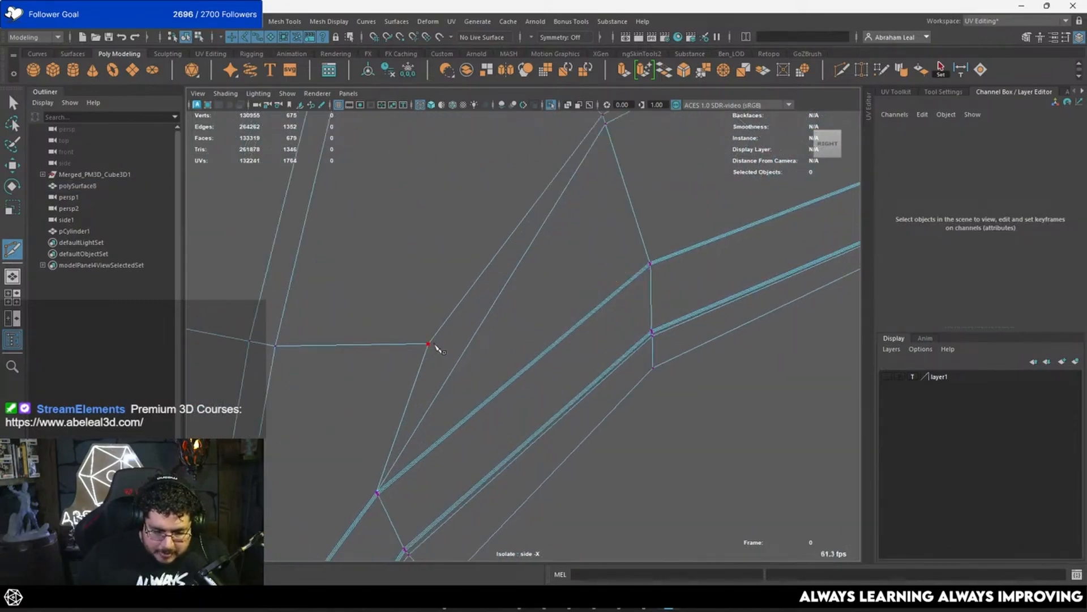
left_click(458, 356)
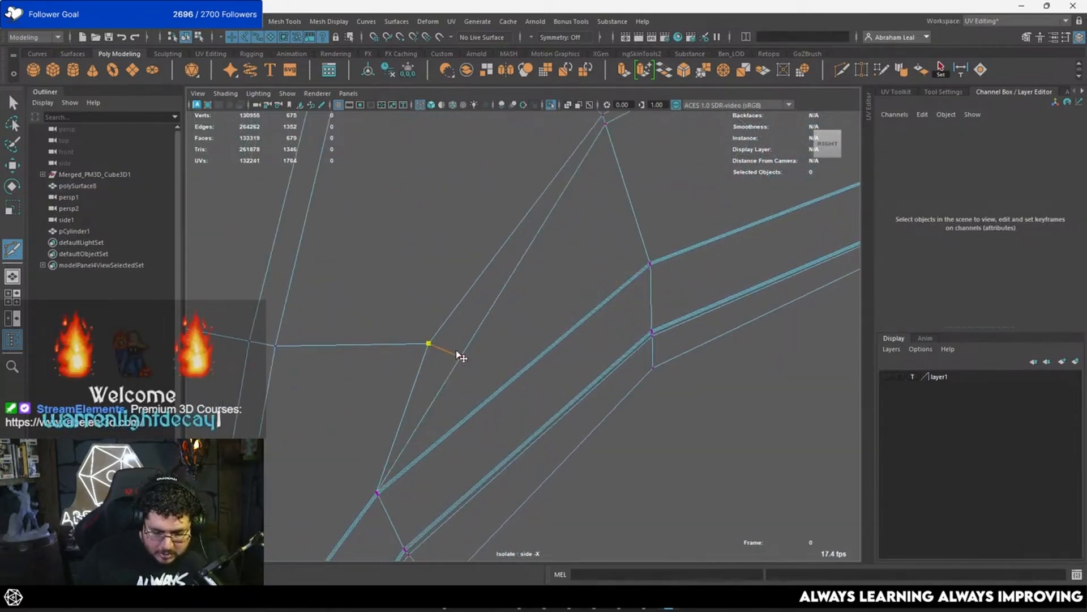
right_click(467, 352)
Step: Move the new vertex on the cut line close to the neighbouring inner vertex to keep the strip narrow
key("q")
right_click_drag(467, 337, 426, 332)
left_click(463, 360)
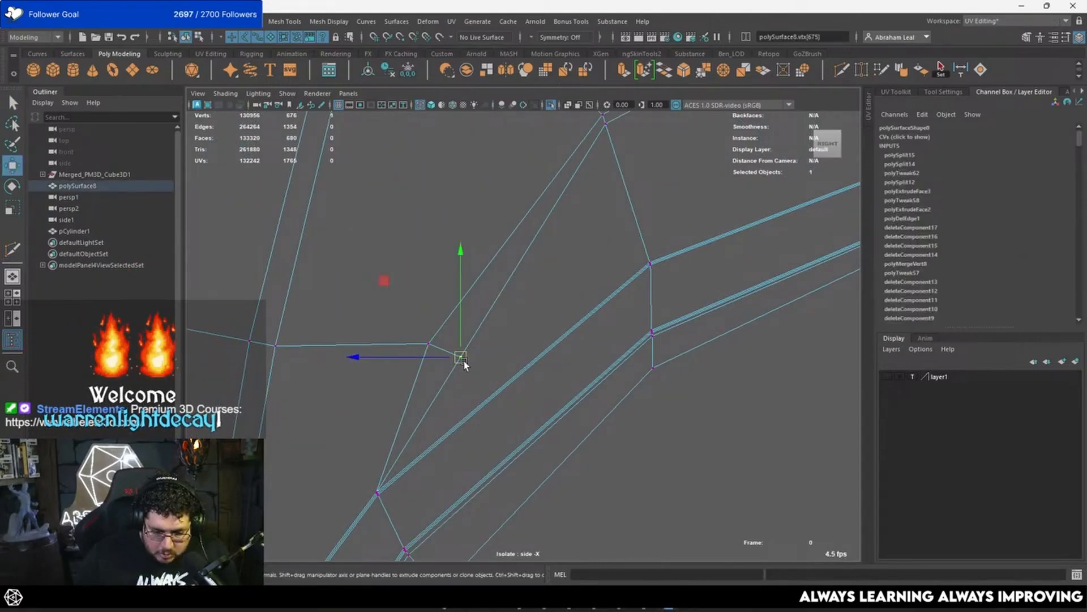
key("w")
left_click_drag(462, 358, 439, 345)
Step: Cut an edge from the last inner vertex to the new edge line near the border's corner, and move the resulting vertex closer to it
middle_click_drag(563, 301, 498, 353, "alt")
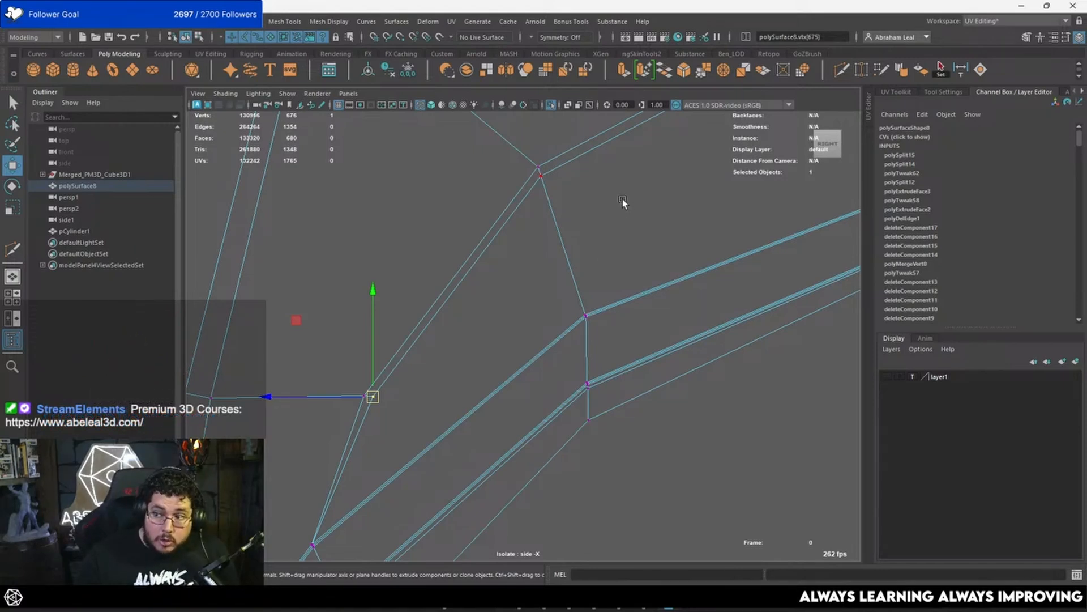
scroll(623, 199, "down", 3)
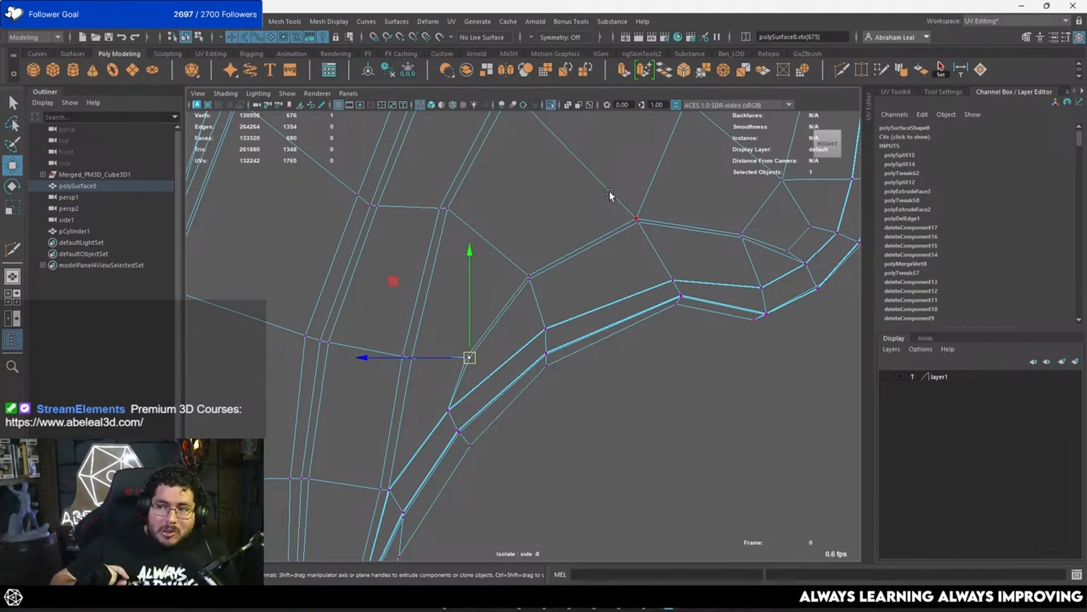
middle_click_drag(609, 279, 408, 348, "alt")
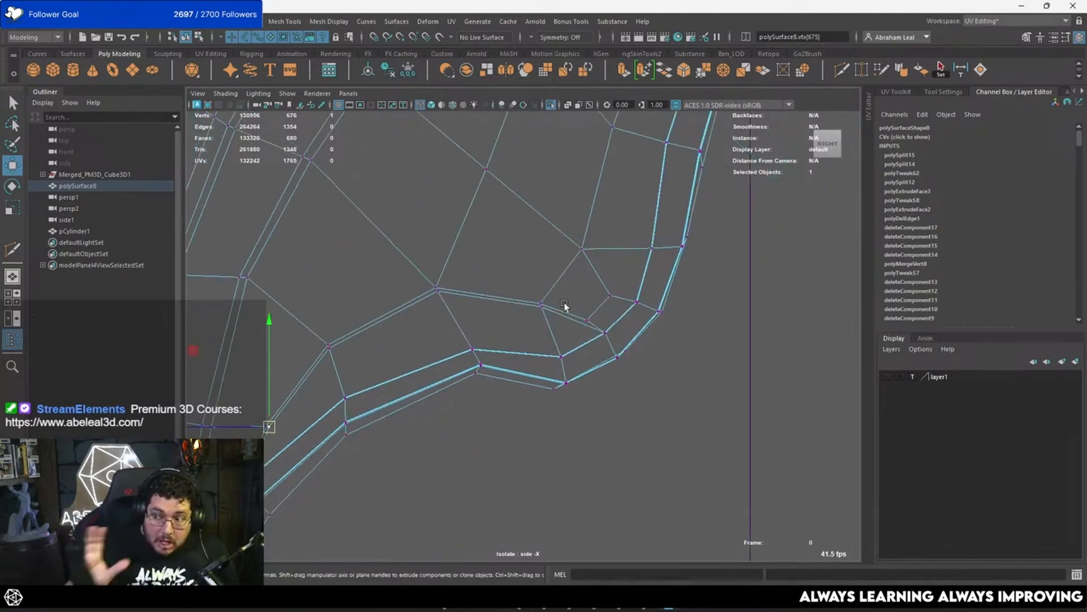
right_click_drag(564, 302, 641, 309, "alt")
middle_click_drag(642, 309, 416, 328, "alt")
right_click_drag(417, 328, 463, 320, "alt")
left_click(840, 73)
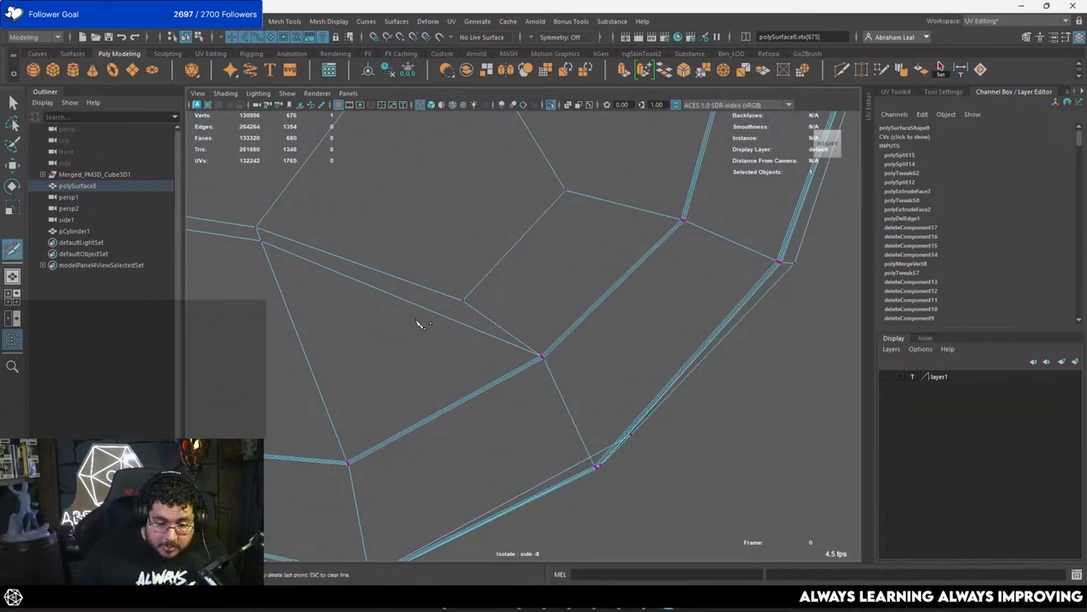
right_click(458, 321)
key("w")
mouse_move(450, 312)
left_mouse_down()
mouse_move(464, 332)
mouse_move(460, 307)
left_mouse_up()
scroll(497, 338, "down", 5)
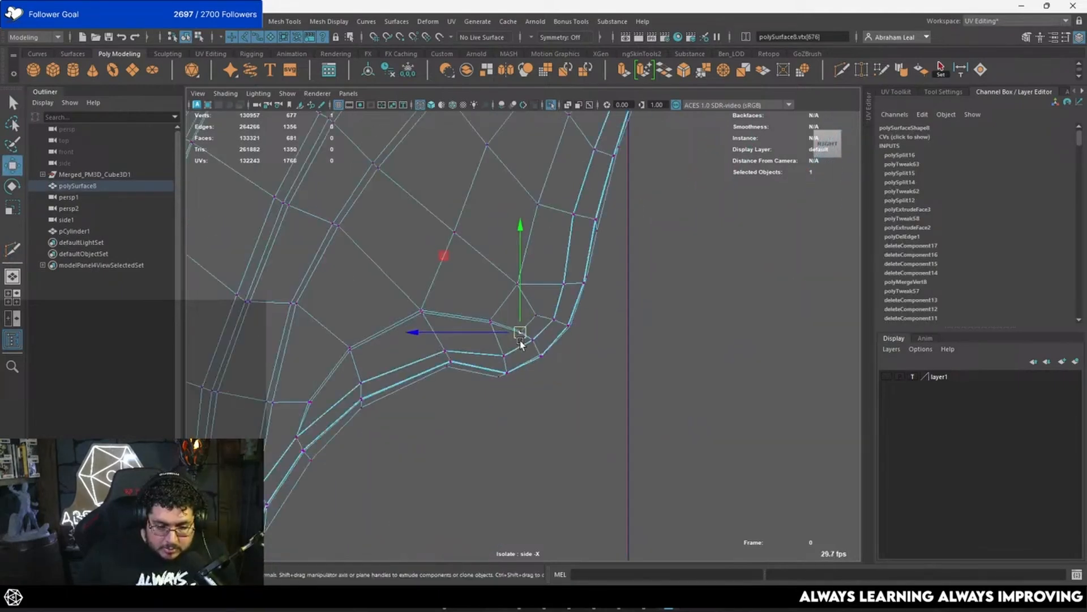
Step: Examine the smoothed wing's curved border and its corner in shaded perspective view
scroll(520, 341, "up", 7)
scroll(530, 346, "down", 5)
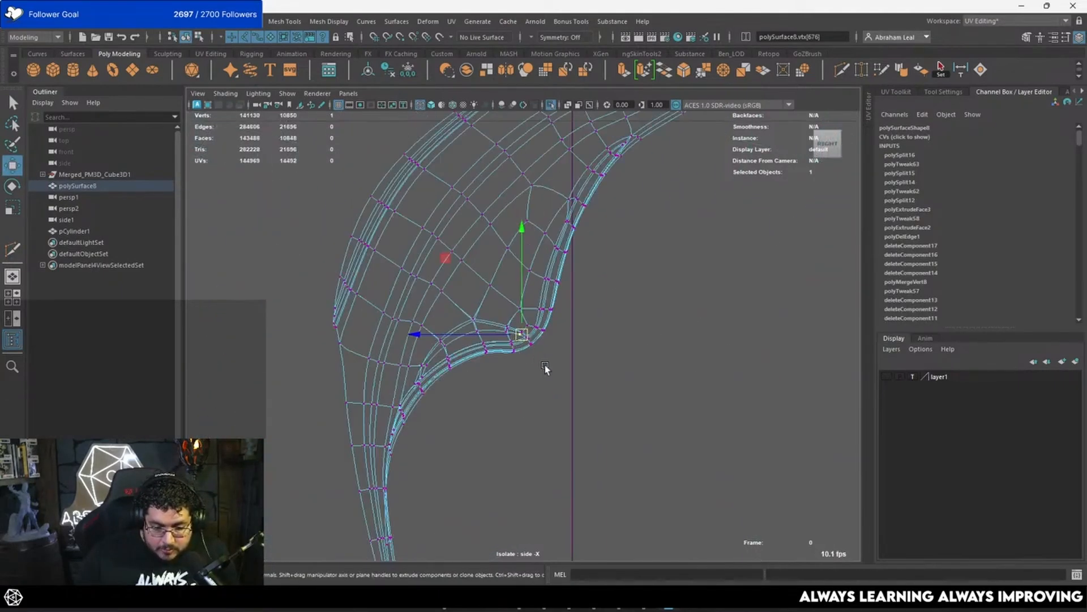
scroll(578, 331, "up", 4)
key("space")
left_click_drag(554, 325, 554, 314)
right_click_drag(555, 275, 634, 274)
key("5")
mouse_move(563, 339)
left_mouse_down("alt")
mouse_move(572, 345)
mouse_move(367, 359)
left_mouse_up("alt")
left_click(544, 360)
left_click_drag(544, 359, 607, 379, "alt")
scroll(607, 379, "up", 3)
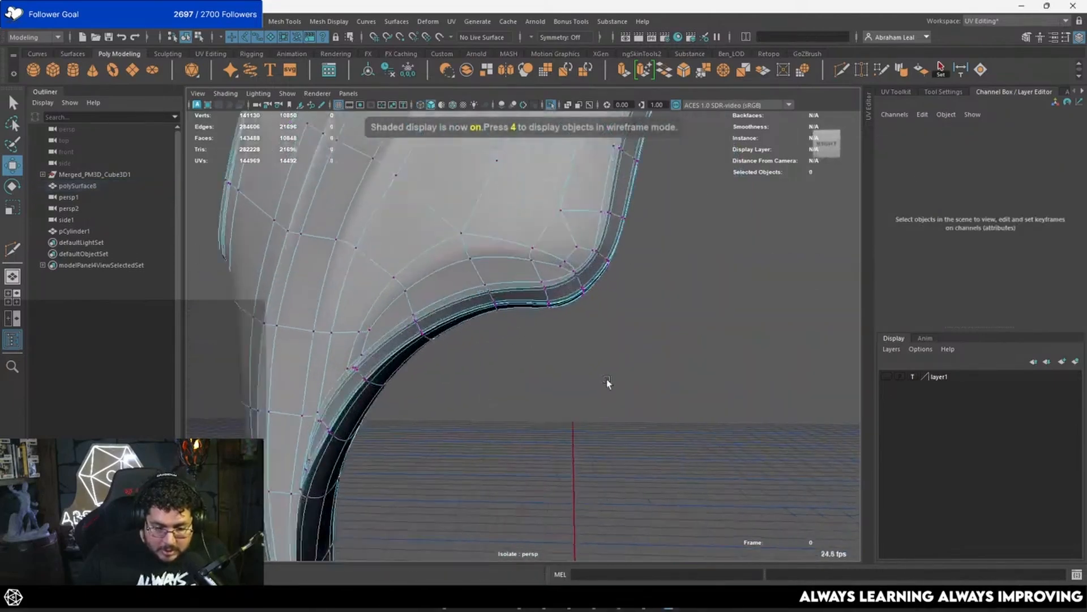
right_click_drag(584, 248, 680, 214)
left_click_drag(681, 217, 668, 351, "alt")
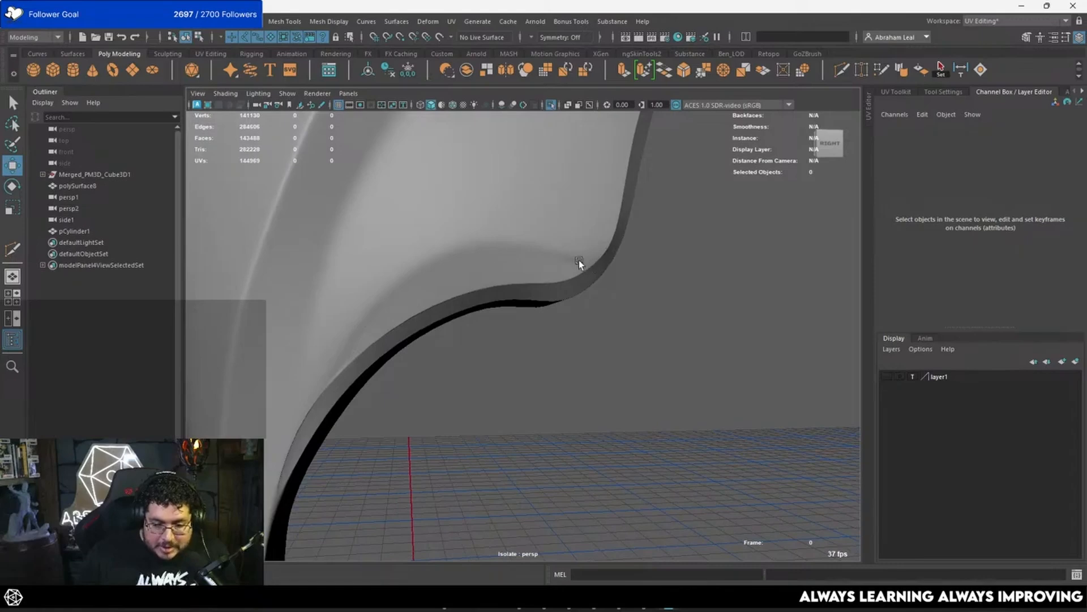
left_click_drag(579, 263, 511, 252, "alt")
left_click(512, 251)
middle_click_drag(511, 251, 521, 308, "alt")
right_click_drag(521, 308, 573, 358, "alt")
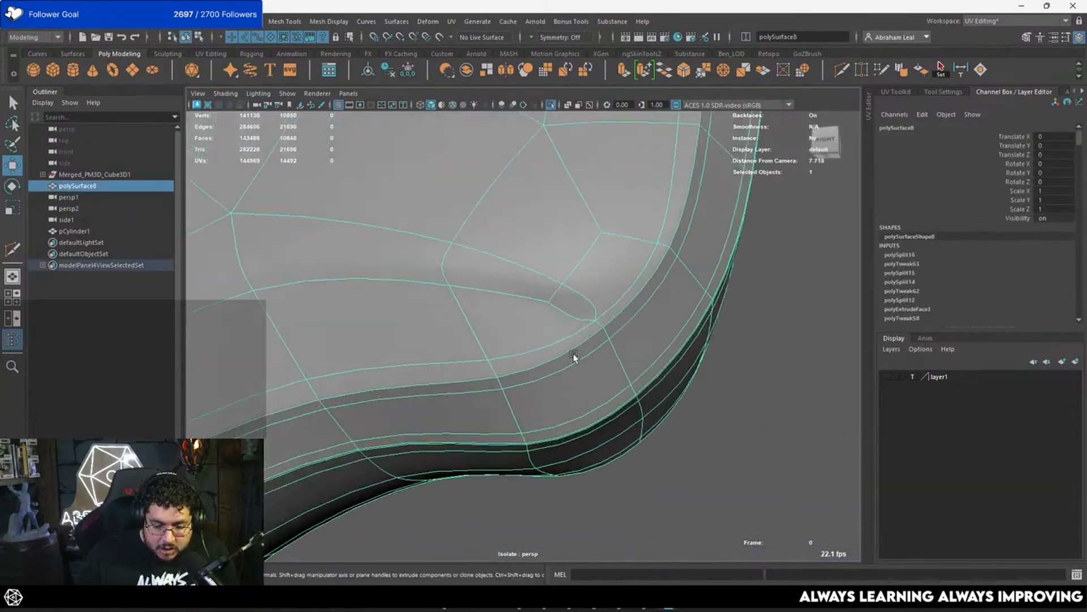
Step: Turn off the smooth preview and adjust the corner vertex on the wing's outer side edge
key("1")
scroll(596, 326, "up", 3)
left_click_drag(596, 326, 609, 300, "alt")
middle_click_drag(610, 301, 543, 344, "alt")
scroll(543, 345, "up", 3)
left_click_drag(542, 344, 450, 297, "alt")
right_click_drag(406, 274, 371, 294)
left_click_drag(391, 289, 368, 298, "alt")
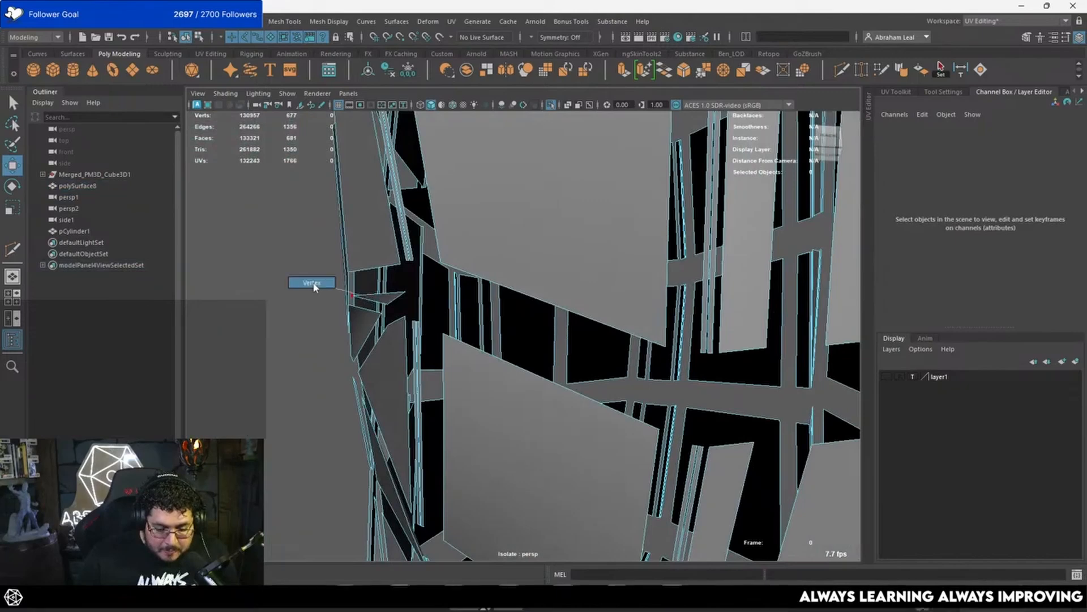
right_click_drag(314, 284, 313, 283)
left_click_drag(333, 284, 382, 296)
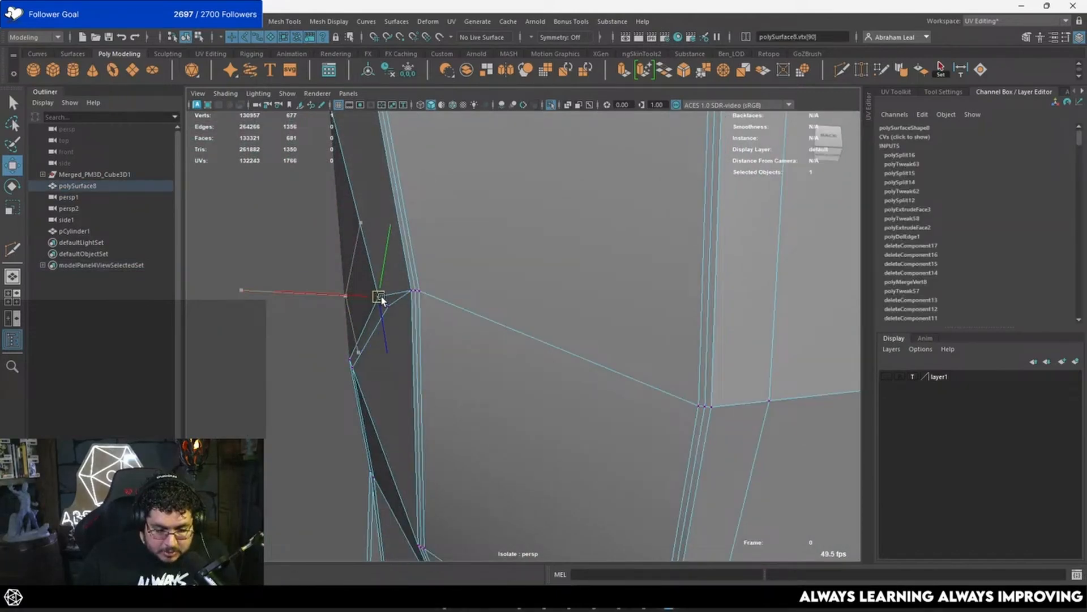
Step: Preview the isolated wing smoothed and examine its outer corner, ridges and curved border
key("3")
left_click_drag(432, 341, 559, 339, "alt")
right_click_drag(558, 338, 560, 267)
scroll(567, 272, "down", 4)
left_click(704, 360)
left_click_drag(704, 359, 829, 311, "alt")
scroll(793, 286, "down", 3)
right_click_drag(722, 239, 750, 216)
left_click(696, 322)
scroll(695, 322, "down", 3)
left_click_drag(695, 321, 460, 386, "alt")
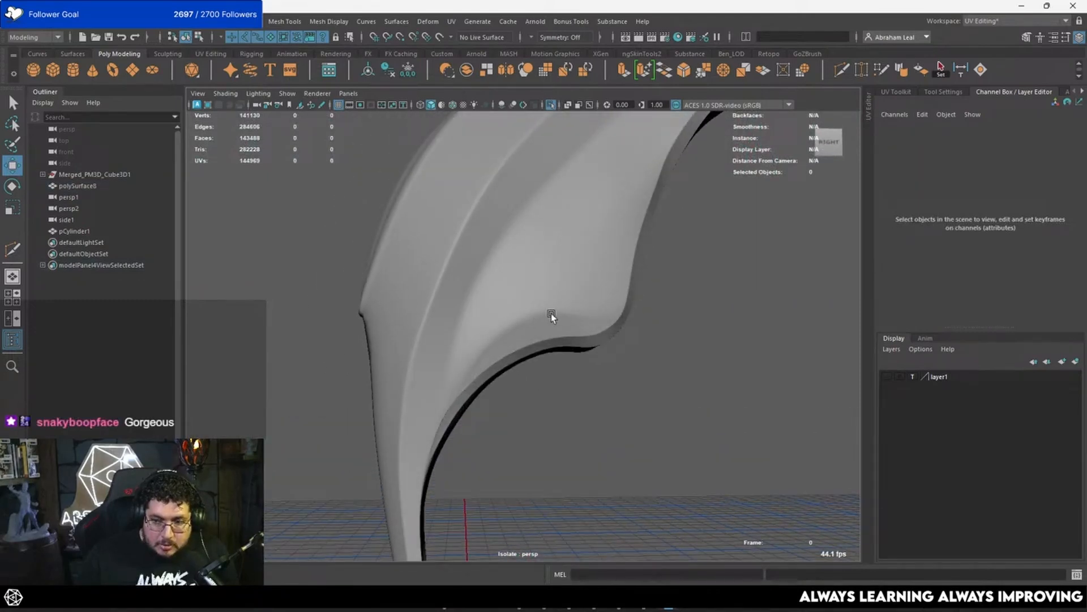
left_click_drag(603, 322, 866, 292, "alt")
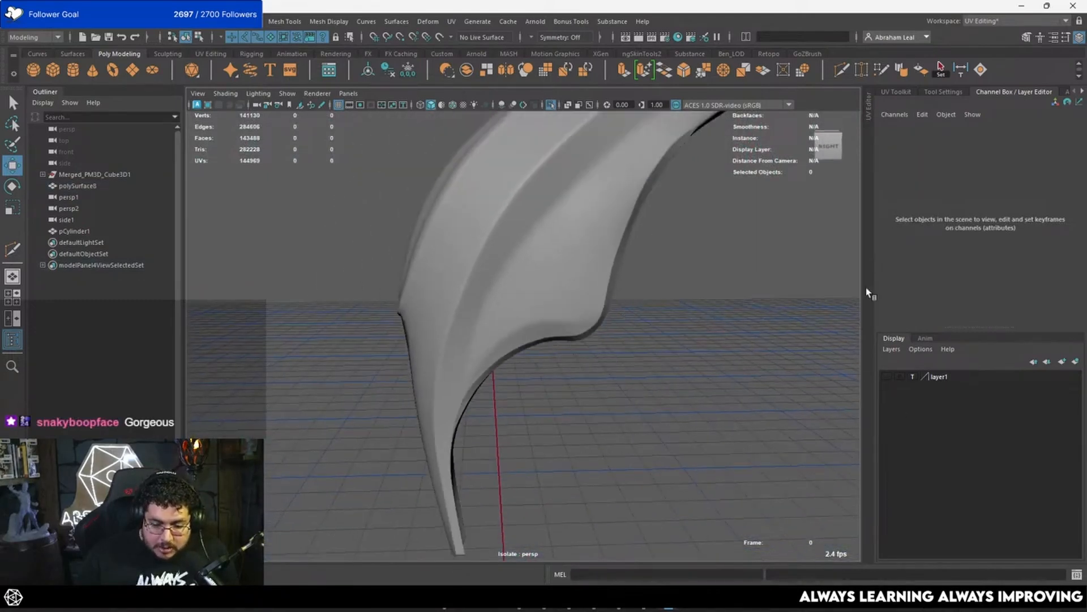
Step: Exit isolation and compare the retopologised wing piece with the disc and surrounding sculpted feathers
left_click(550, 105)
left_click_drag(638, 363, 656, 300, "alt")
scroll(656, 301, "down", 5)
left_click_drag(382, 315, 325, 318, "alt")
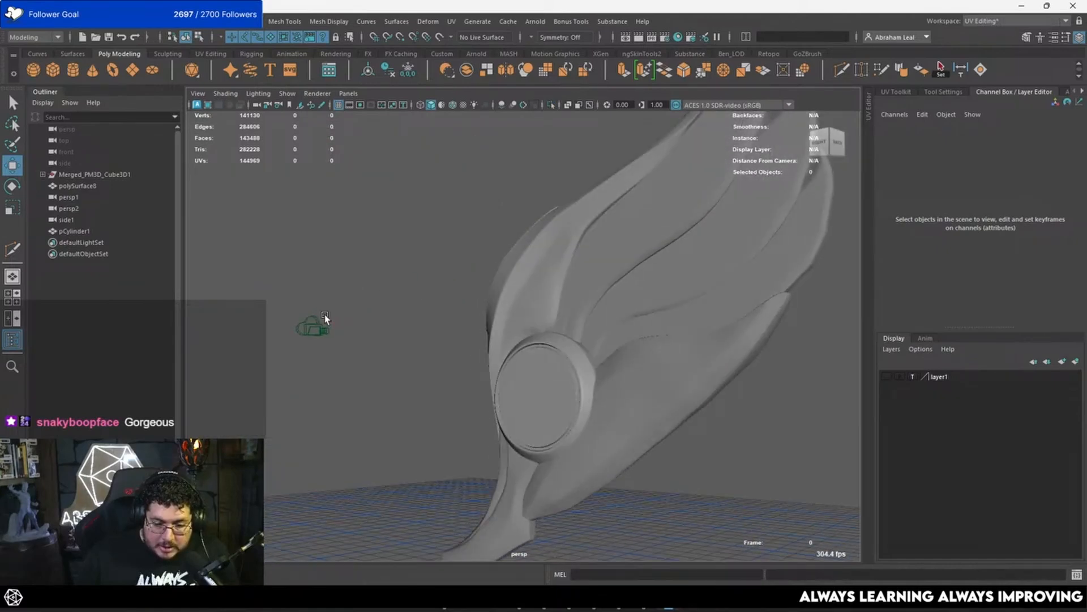
scroll(326, 319, "up", 10)
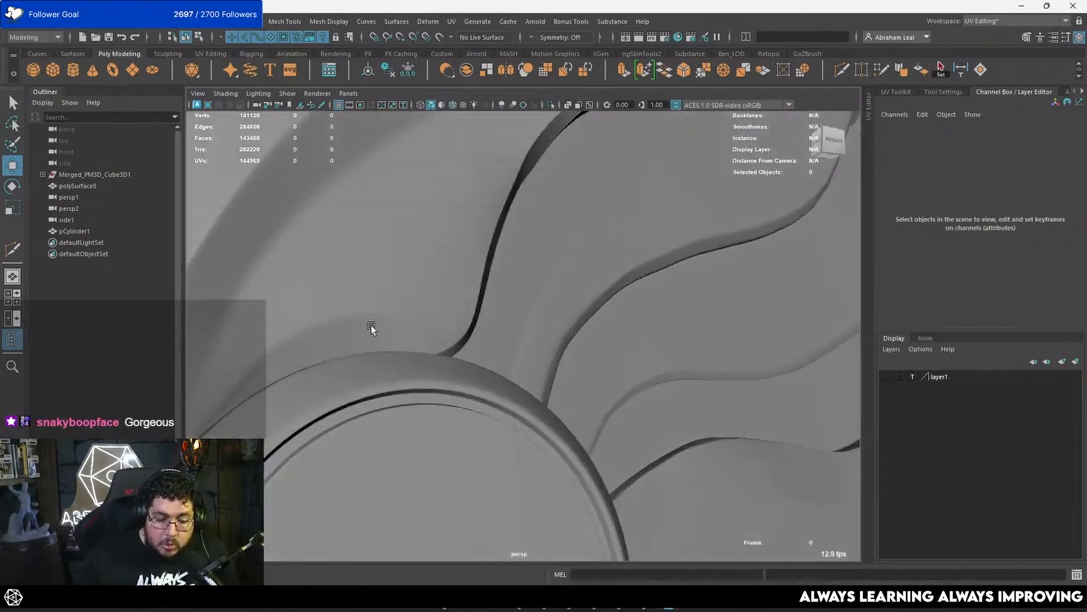
scroll(372, 326, "down", 6)
scroll(493, 306, "up", 4)
left_click(510, 324)
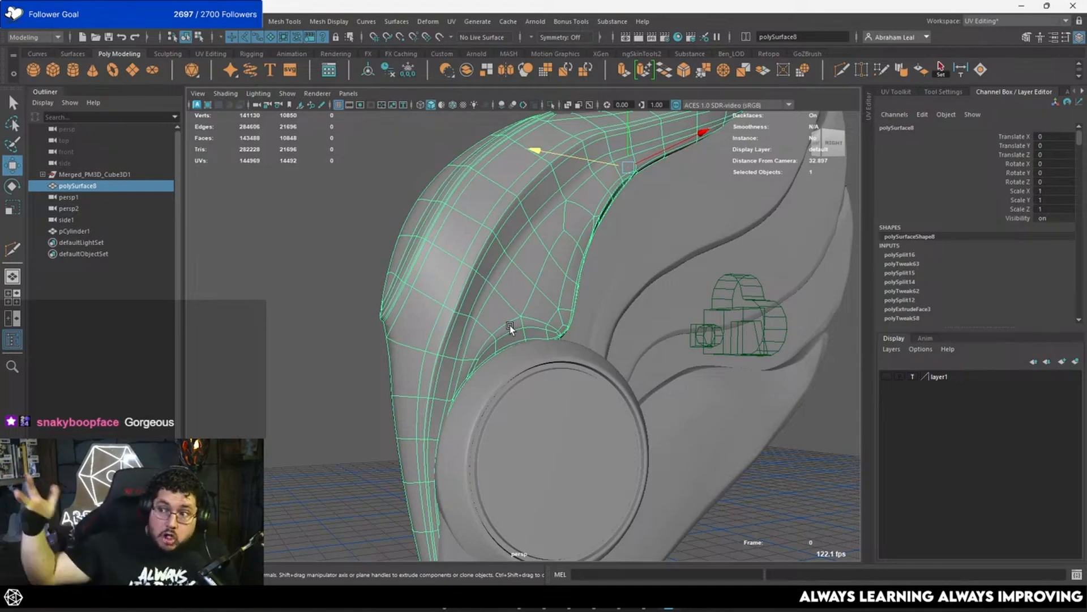
left_click_drag(510, 325, 490, 369, "alt")
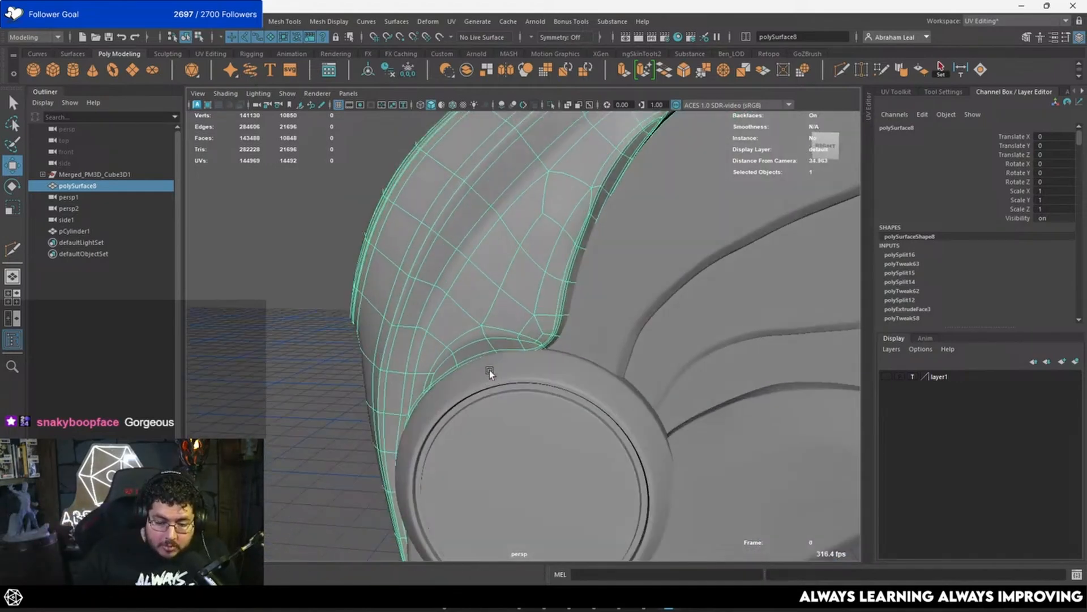
Step: Insert an edge loop with Multi-Cut between the two close edges along the wing's ridge, and restore the smooth preview
key("1")
left_click_drag(418, 343, 426, 321, "alt")
right_click_drag(334, 309, 439, 337, "alt")
middle_click_drag(439, 337, 562, 376, "alt")
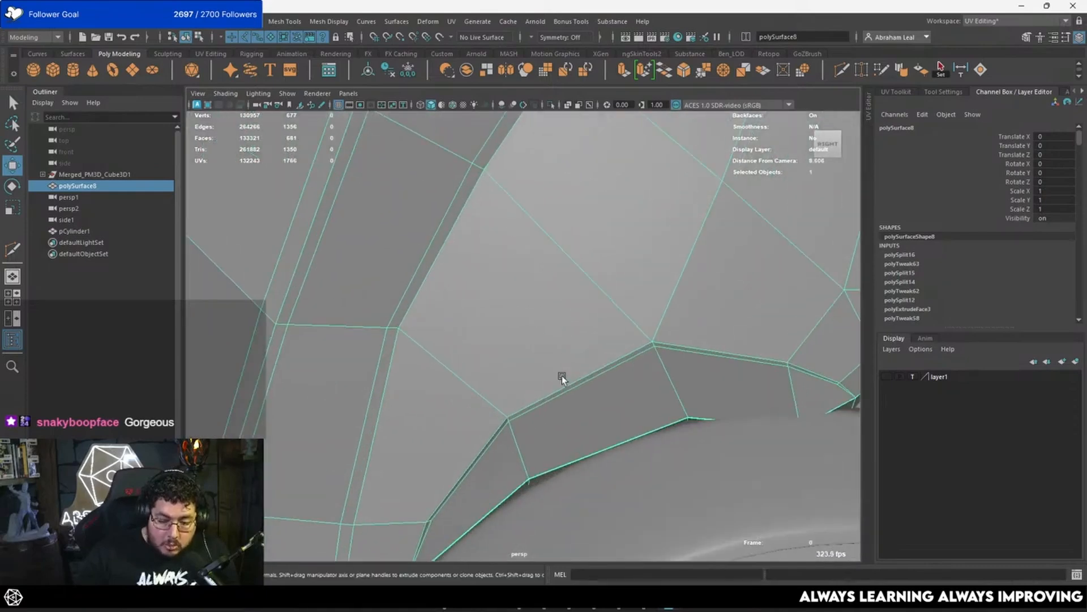
left_click(841, 70)
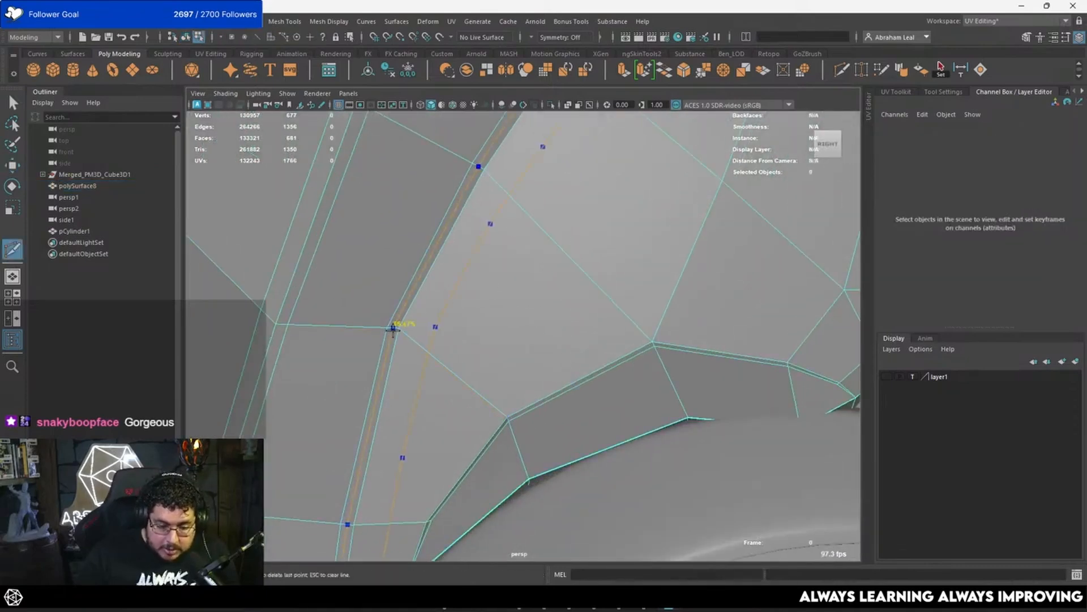
left_click(392, 329, "ctrl")
key("3")
right_click_drag(527, 436, 521, 333, "alt")
key("q")
key("F8")
left_click(365, 416)
right_click_drag(368, 418, 323, 424, "alt")
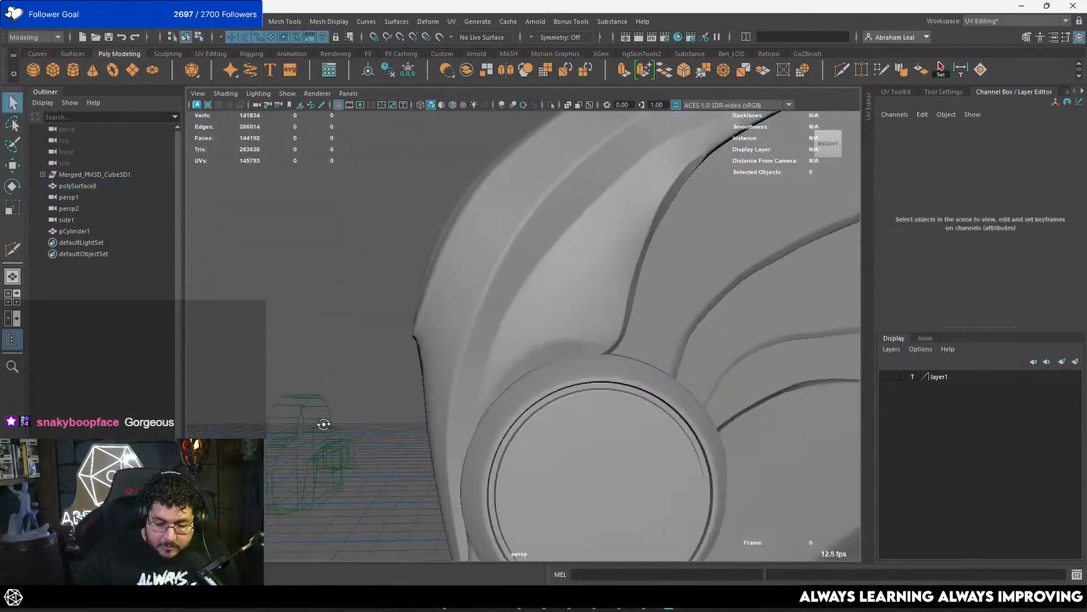
Step: Examine the smoothed edge flow at the corner of the border above the disc
left_click_drag(324, 424, 583, 351, "alt")
left_click(574, 322)
right_click_drag(583, 352, 690, 354, "alt")
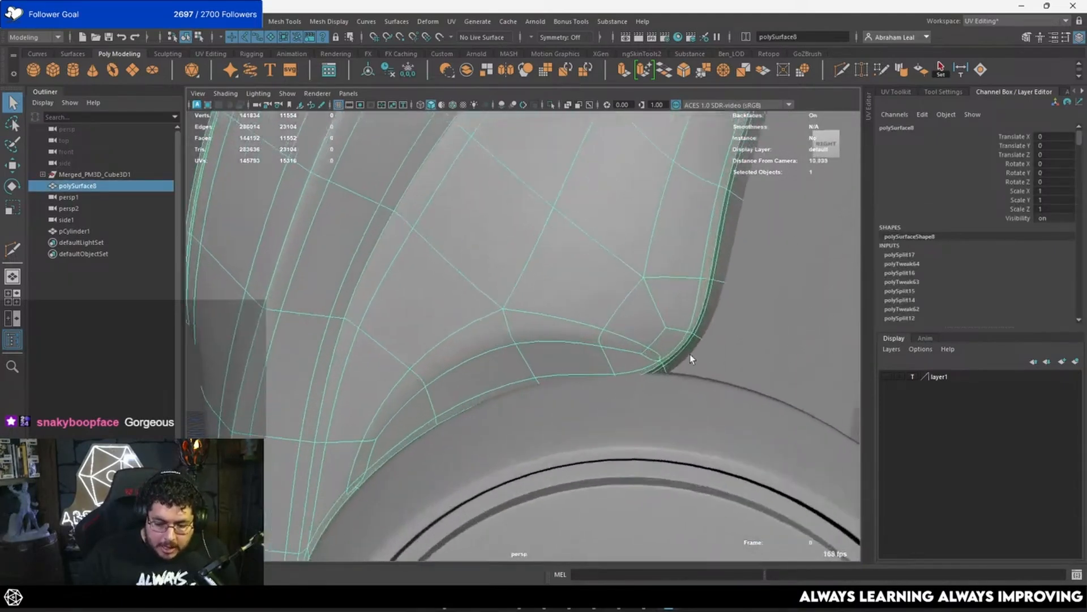
left_click_drag(690, 355, 611, 328, "alt")
middle_click_drag(612, 329, 619, 377, "alt")
right_click_drag(619, 376, 710, 389, "alt")
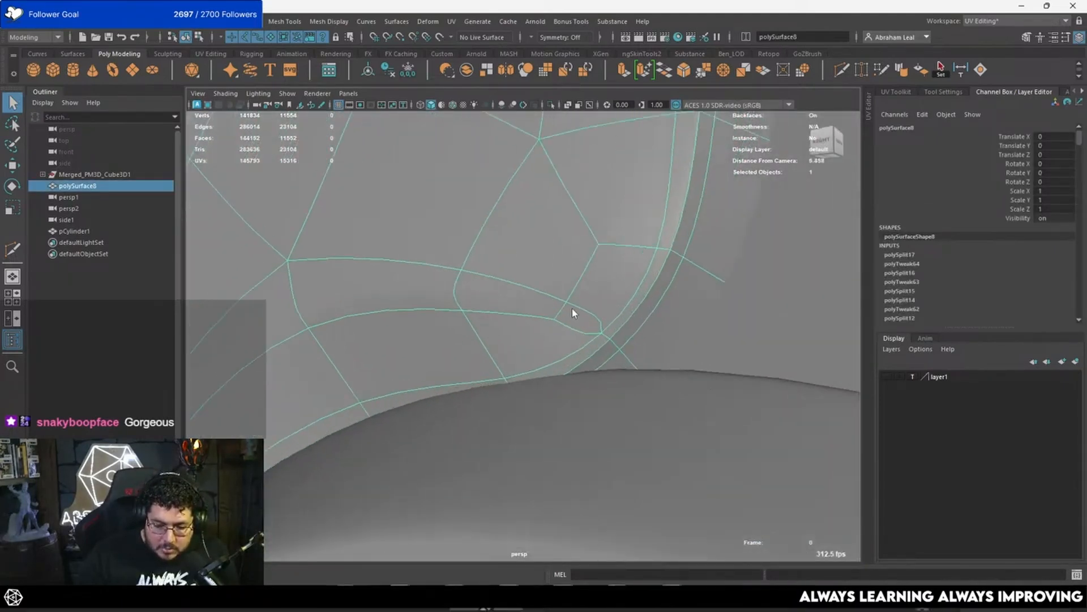
right_click_drag(572, 274, 574, 242)
scroll(572, 299, "up", 3)
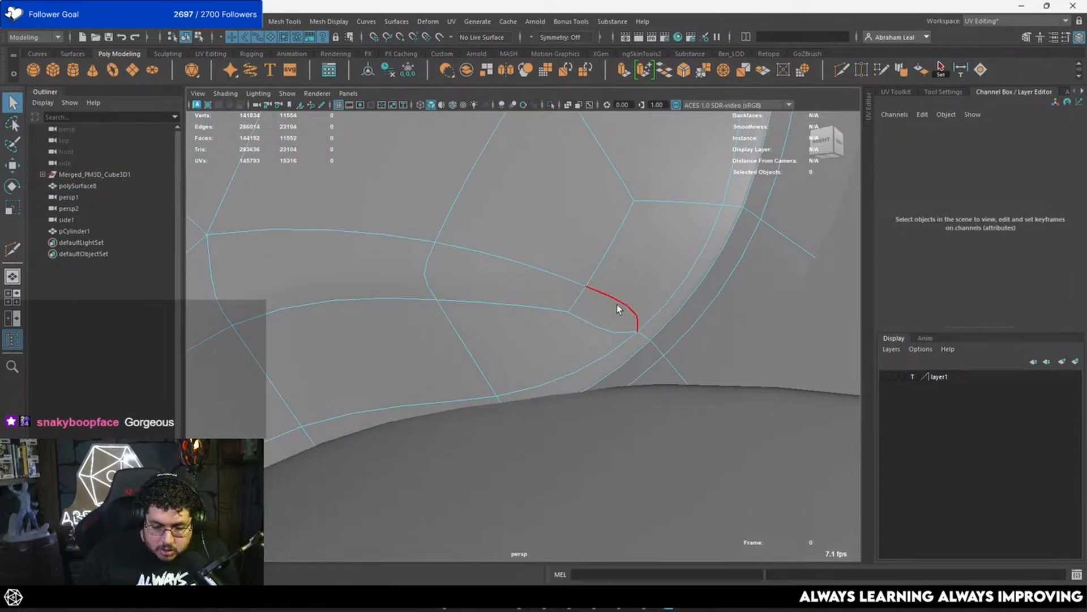
scroll(596, 295, "down", 5)
right_click_drag(599, 290, 628, 202)
scroll(567, 249, "down", 4)
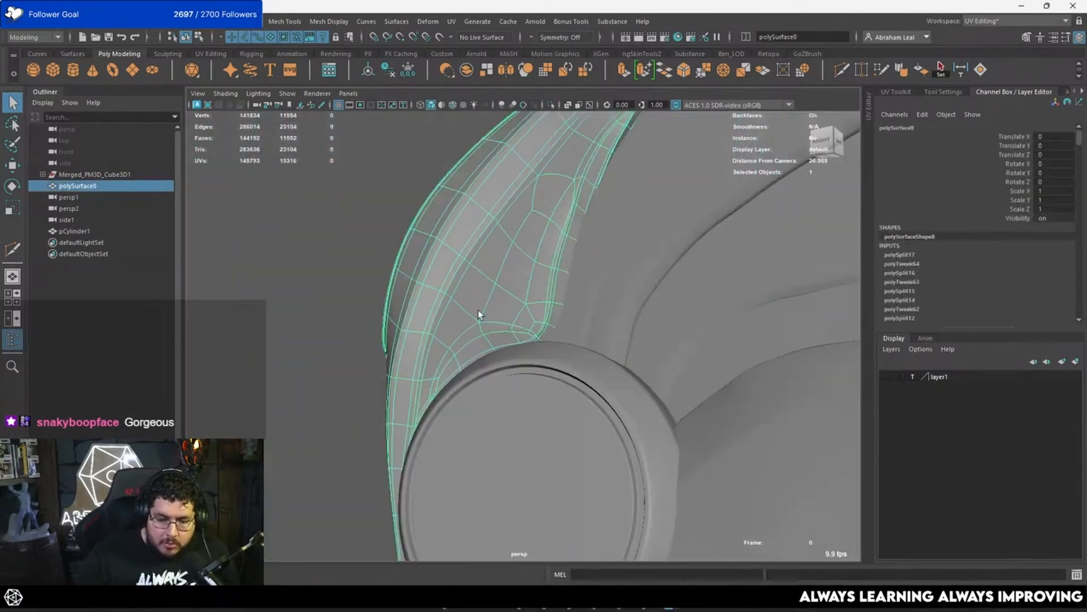
Step: Mirror the wing piece across the world X axis in the negative direction with Cut Geometry on and the border merged
left_click(359, 348)
scroll(359, 348, "down", 3)
key("ctrl+z")
left_click_drag(359, 348, 518, 315, "alt")
right_click_drag(519, 315, 525, 407, "shift")
scroll(631, 354, "up", 8)
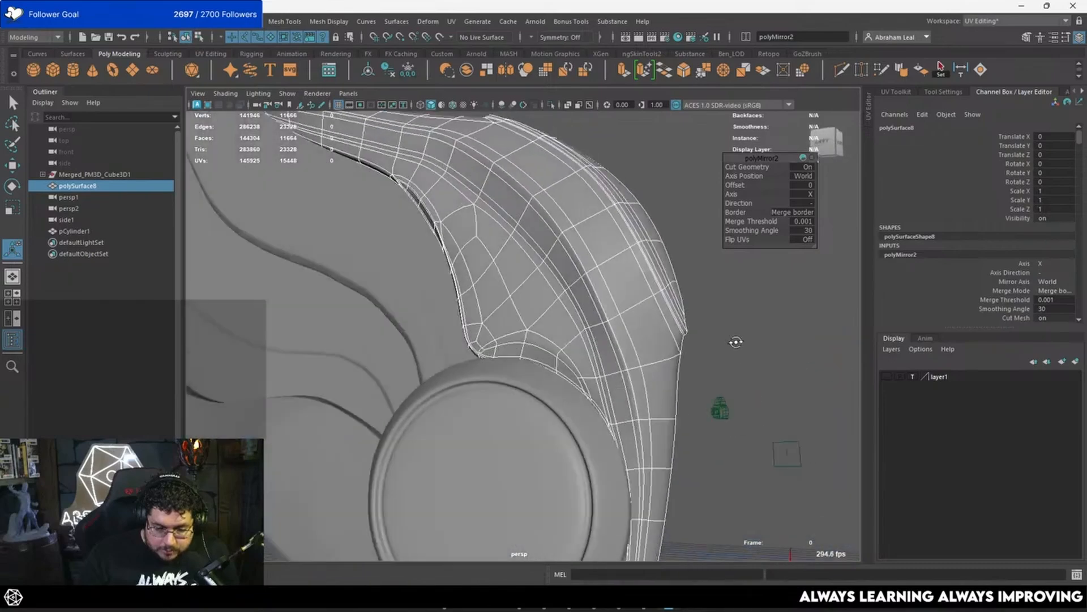
left_click(716, 332)
left_click_drag(716, 331, 537, 293, "alt")
Step: Check the mirrored wing's vertices from the front and run a component delete to clean up the mesh
left_click(468, 317)
scroll(537, 293, "down", 5)
right_click_drag(537, 293, 494, 255)
key("q")
scroll(498, 256, "down", 8)
left_click_drag(587, 158, 399, 522)
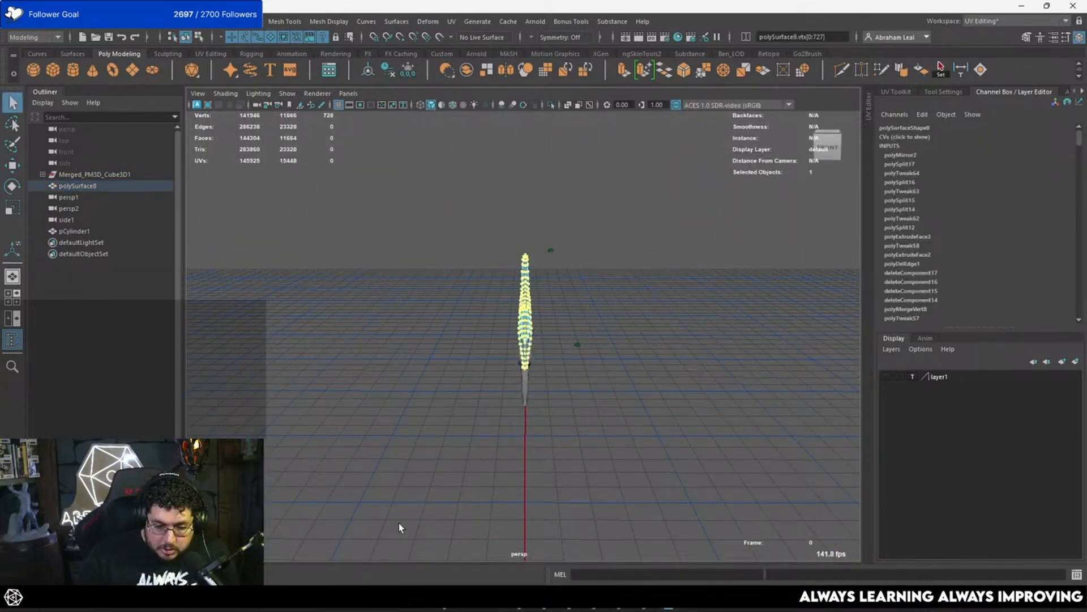
left_click(399, 523)
scroll(530, 328, "up", 10)
right_click_drag(529, 321, 621, 247)
left_click(620, 247)
left_click_drag(620, 247, 484, 343, "alt")
left_click(484, 342)
left_click(377, 419)
scroll(418, 428, "down", 5)
scroll(348, 418, "up", 7)
left_click_drag(418, 428, 620, 443, "alt")
Step: Compare the mirrored wing piece unsmoothed and smoothed against the rest of the sculpt
left_click(495, 339)
key("1")
scroll(618, 445, "down", 5)
key("3")
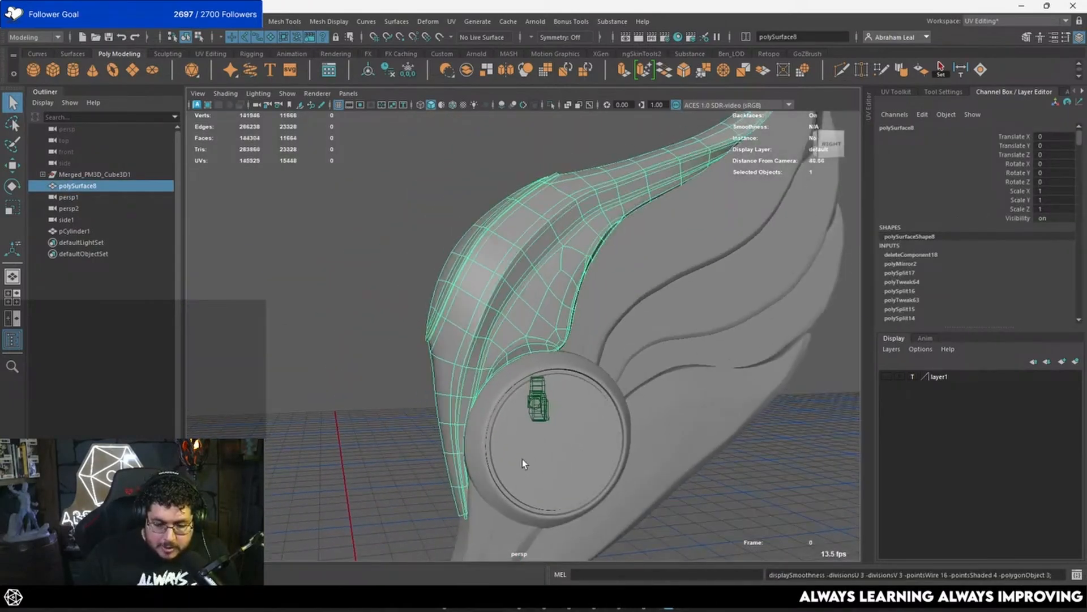
left_click(419, 464)
left_click_drag(428, 465, 513, 416, "alt")
scroll(543, 391, "down", 4)
Step: Examine the remaining sculpted feathers of the wing, checking which separate mesh each one belongs to
left_click(554, 391)
left_click_drag(596, 417, 661, 385, "alt")
left_click(671, 263)
left_click(704, 341)
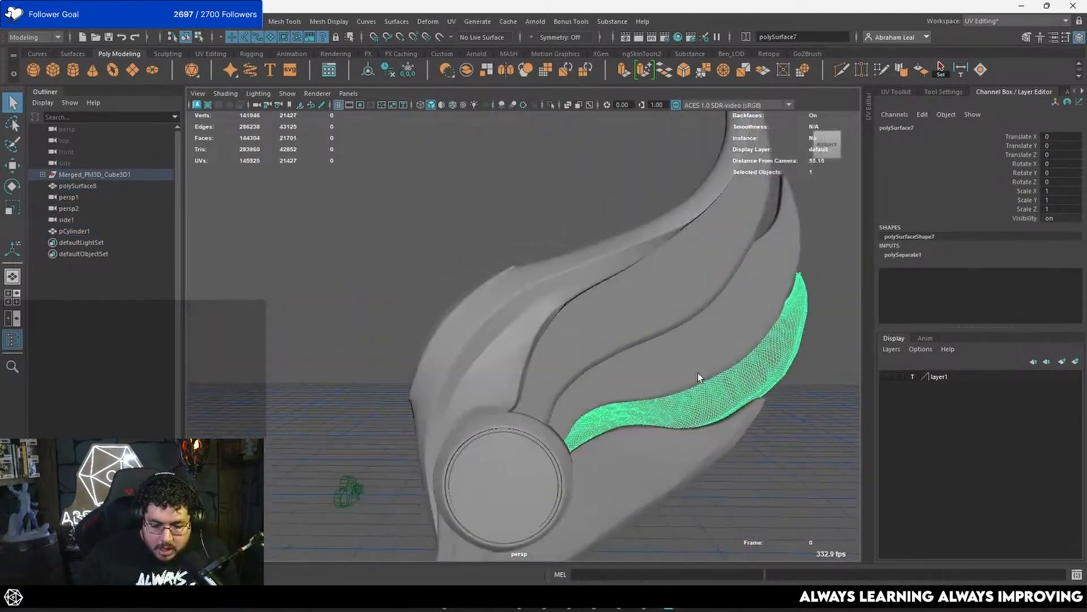
left_click_drag(718, 388, 707, 309, "alt")
left_click(805, 319)
middle_click_drag(762, 329, 640, 332, "alt")
right_click_drag(640, 332, 670, 402, "alt")
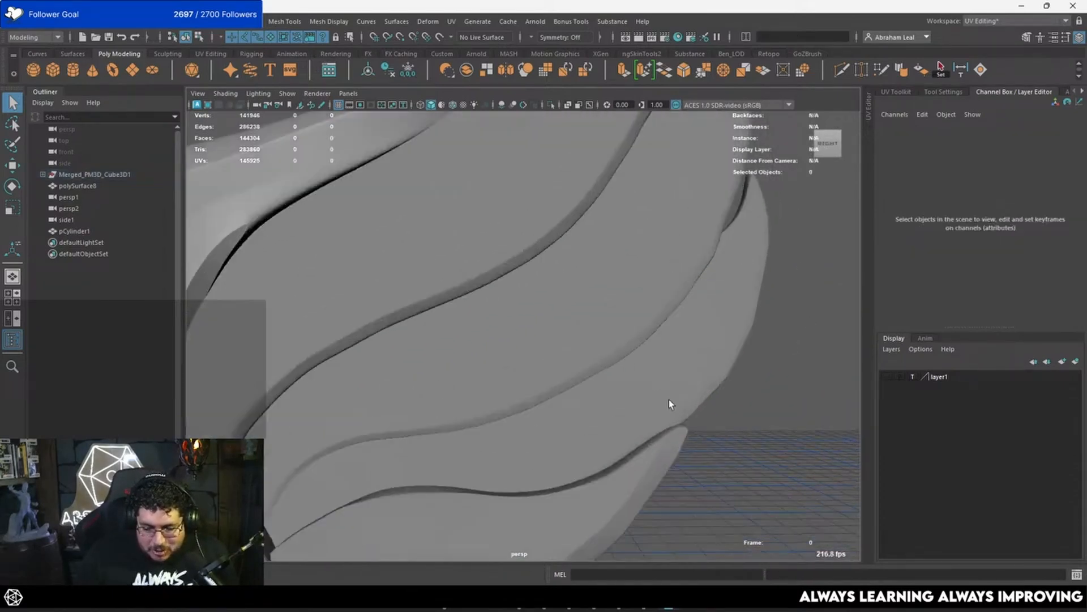
left_click_drag(670, 401, 589, 392, "alt")
left_click(566, 405)
right_click_drag(664, 226, 667, 297, "alt")
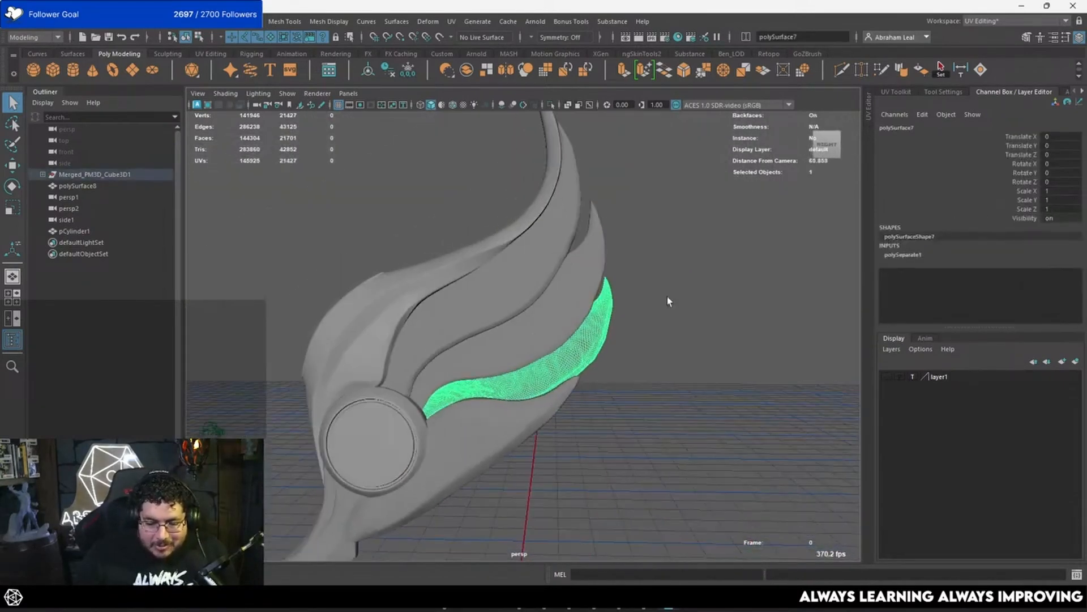
middle_click_drag(589, 366, 670, 299, "alt")
left_click_drag(670, 298, 651, 328, "alt")
Step: Select the long sculpted feather next to the retopologised piece and show the wing in the side view
left_click(627, 248)
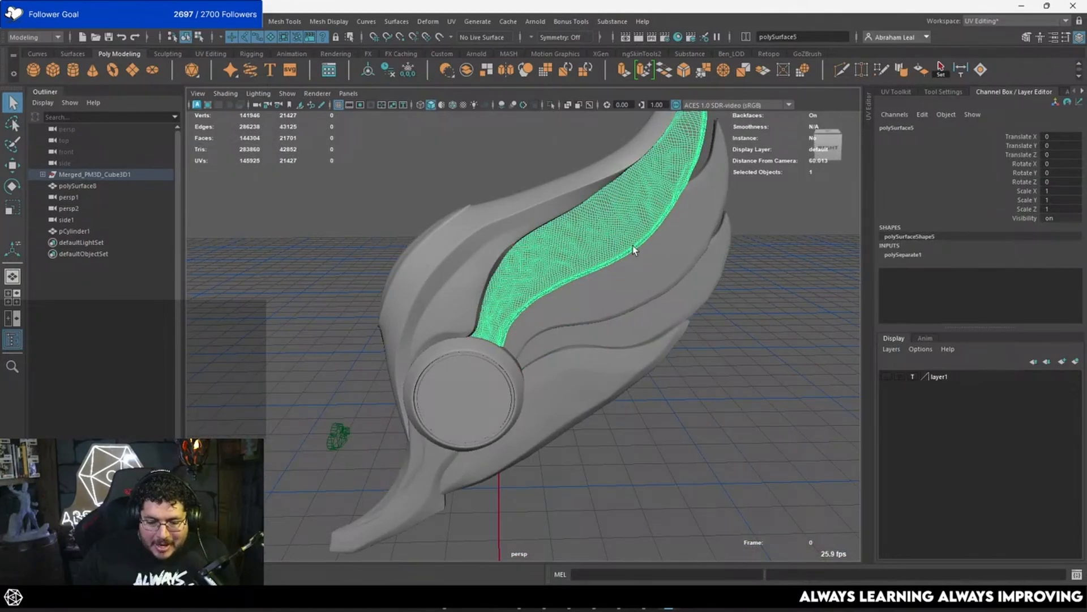
right_click_drag(635, 334, 592, 347, "alt")
middle_click_drag(593, 347, 589, 323, "alt")
right_click_drag(589, 323, 580, 345, "alt")
left_click_drag(580, 345, 591, 299, "alt")
middle_click_drag(590, 299, 631, 301, "alt")
scroll(630, 296, "up", 3)
key("space")
left_click_drag(639, 293, 674, 294)
scroll(621, 322, "down", 4)
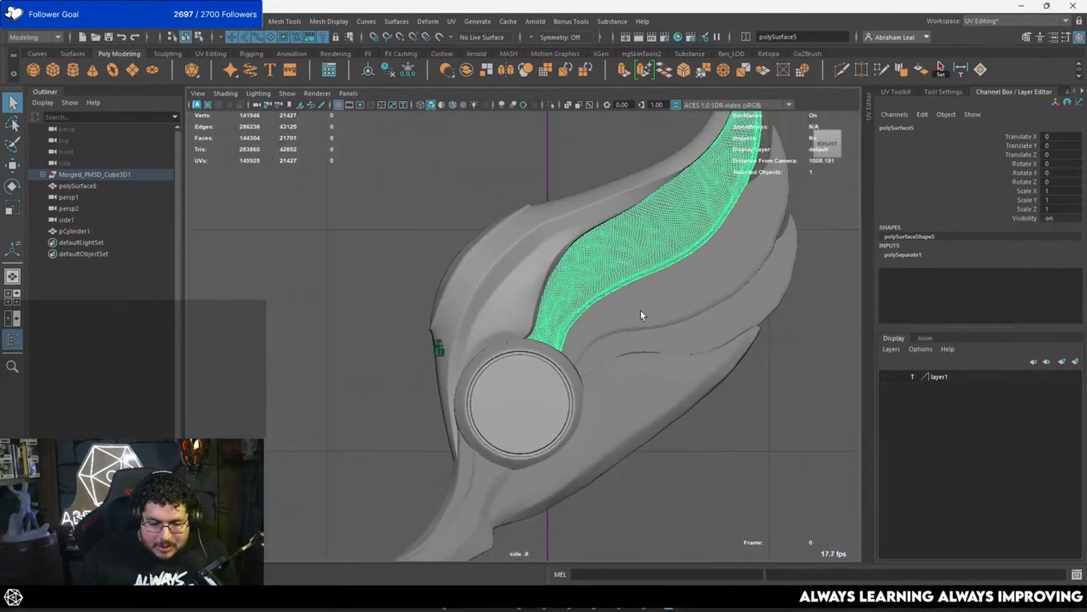
Step: Isolate the selected feather to view its full outline, and show the whole wing again
left_click(548, 105)
scroll(564, 237, "up", 2)
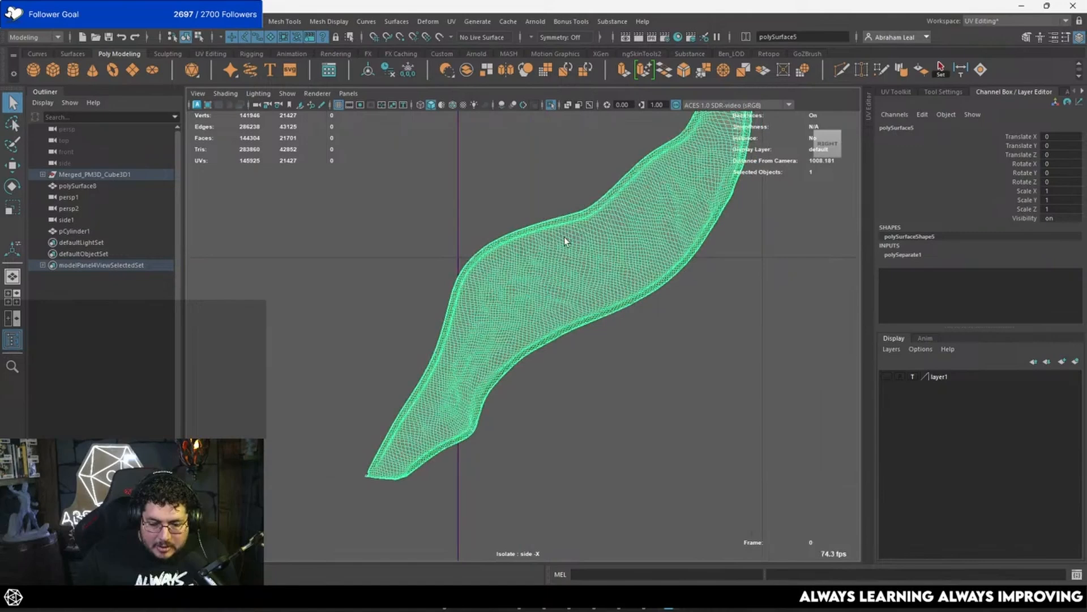
left_click(551, 109)
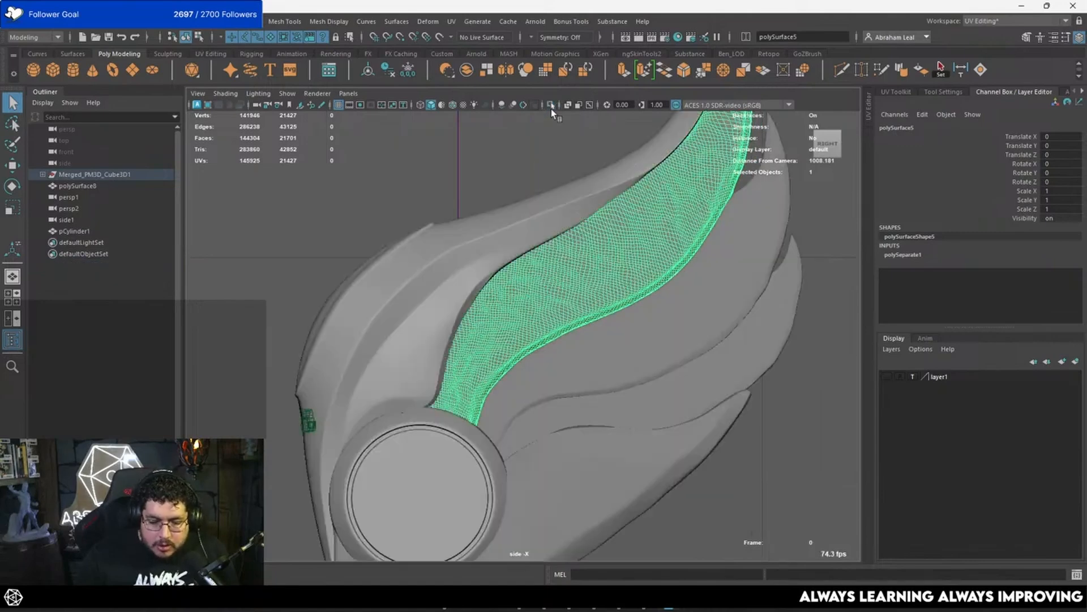
middle_click_drag(536, 246, 460, 246, "alt")
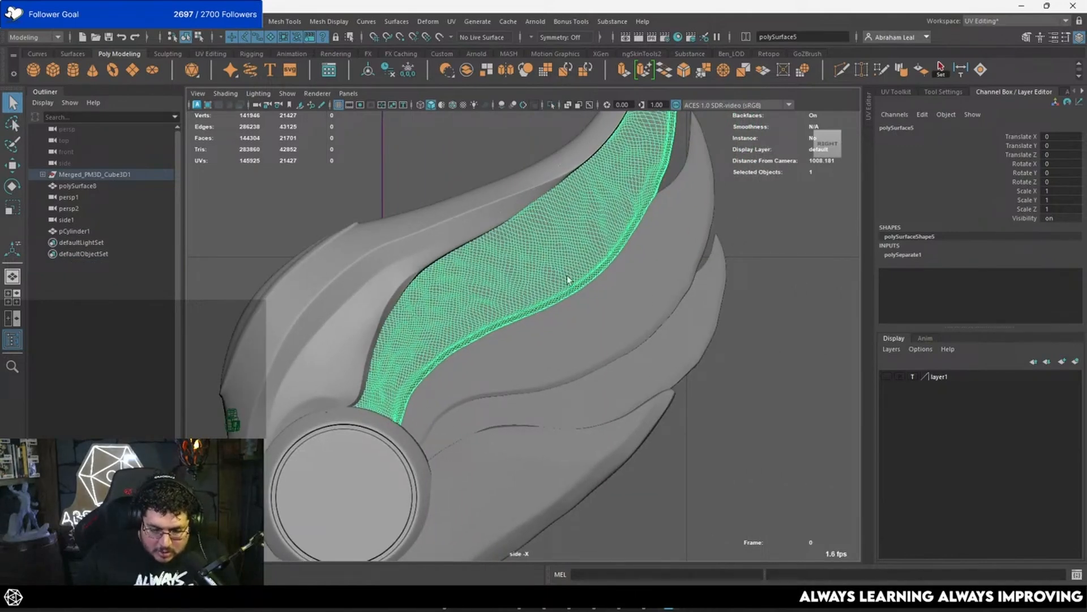
Step: Make the selected sculpted feather live and place Quad Draw points along its lower edge, starting at the round disc
left_click(439, 37)
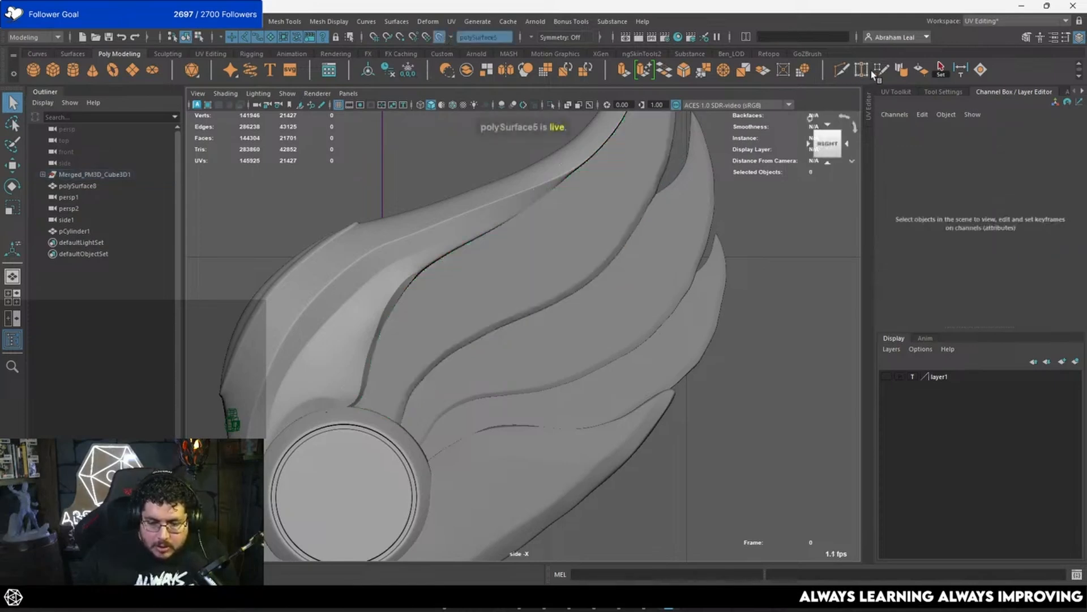
scroll(703, 257, "up", 3)
middle_click_drag(396, 352, 485, 301, "alt")
scroll(445, 416, "up", 3)
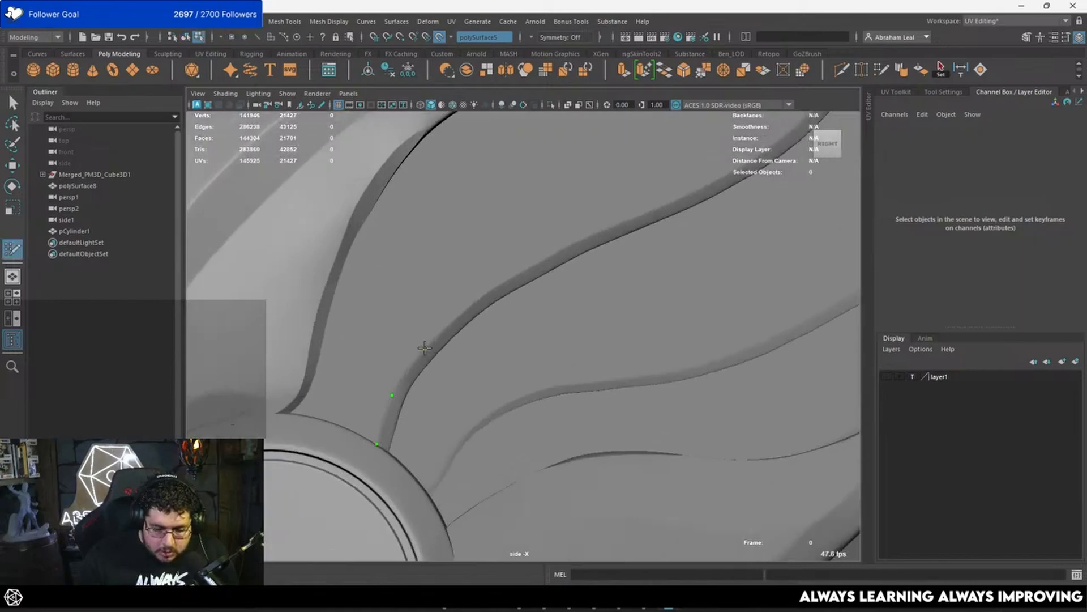
left_click(462, 310)
middle_click_drag(504, 289, 439, 340, "alt")
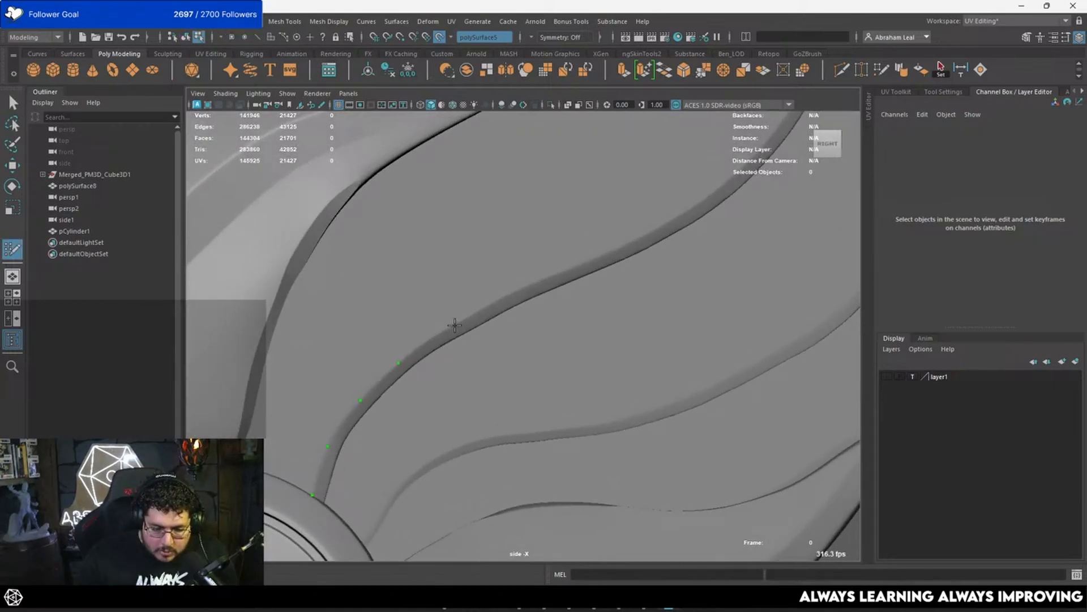
middle_click_drag(575, 283, 479, 319, "alt")
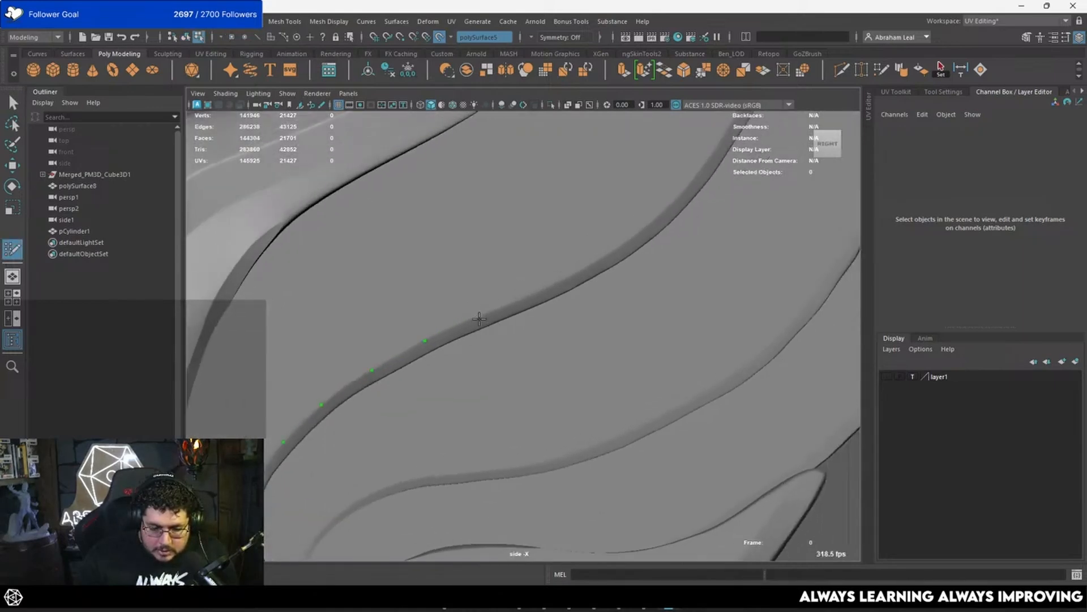
middle_click_drag(571, 294, 458, 339, "alt")
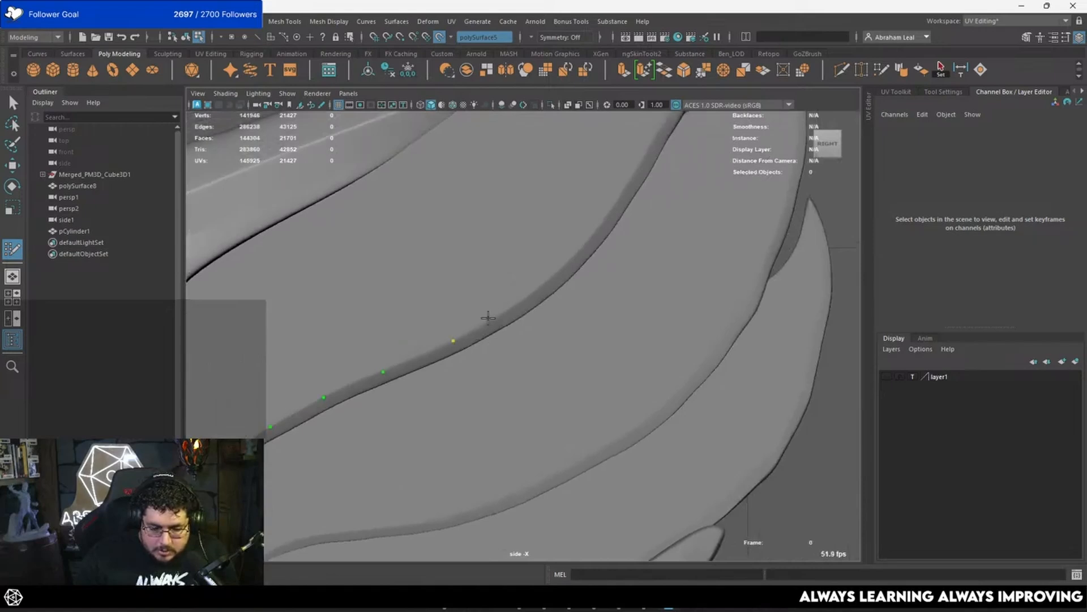
Step: Continue the row of Quad Draw points along the feather's outer edge up to near its tip
left_click(514, 306)
mouse_move(548, 287)
middle_mouse_down("alt")
mouse_move(495, 367)
mouse_move(556, 306)
mouse_move(514, 370)
middle_mouse_up("alt")
left_click(516, 341)
left_click(551, 299)
mouse_move(581, 245)
middle_mouse_down("alt")
mouse_move(520, 378)
mouse_move(531, 319)
middle_mouse_up("alt")
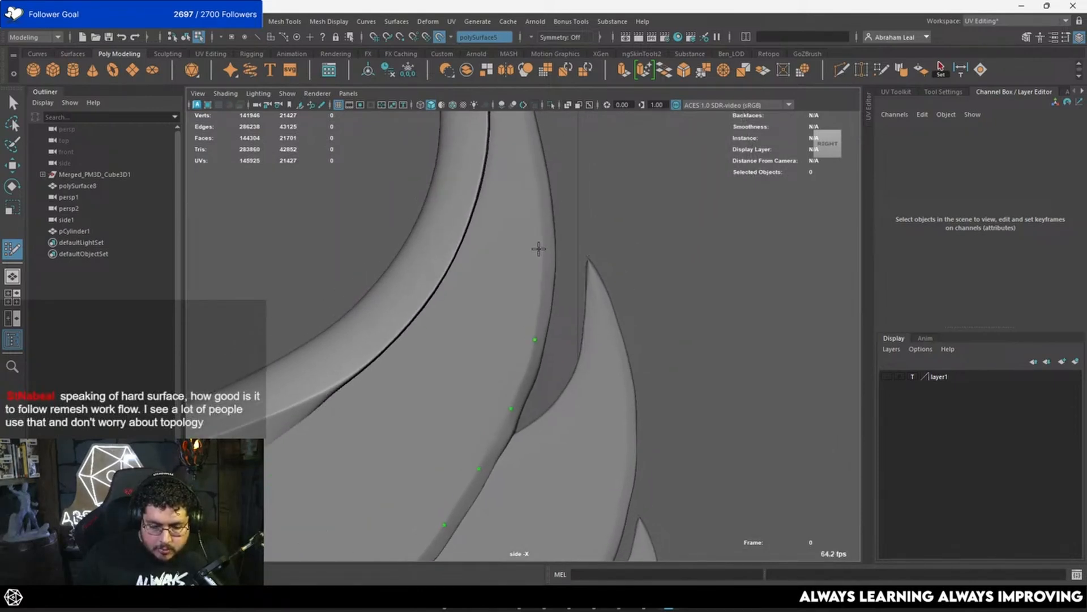
middle_click_drag(544, 243, 543, 289, "alt")
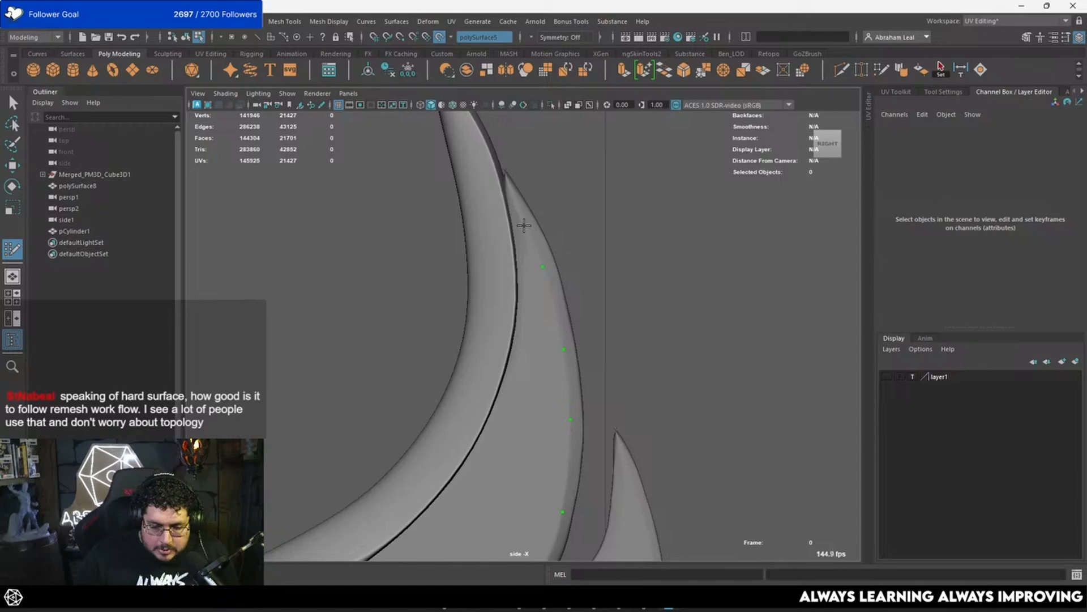
middle_click_drag(530, 377, 551, 291, "alt")
middle_click_drag(503, 486, 497, 390, "alt")
scroll(498, 387, "down", 5)
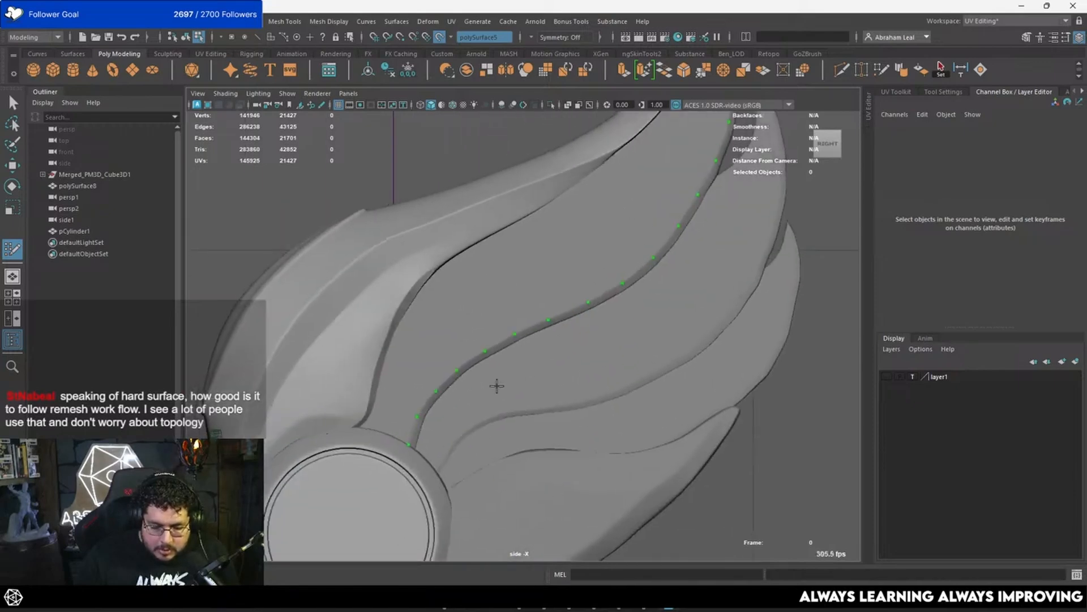
Step: Place points on the feather's inner edge beside the disc and fill the first quad at its base
scroll(422, 352, "up", 5)
mouse_move(343, 411)
middle_mouse_down("alt")
mouse_move(423, 351)
mouse_move(525, 374)
middle_mouse_up("alt")
scroll(525, 374, "up", 1)
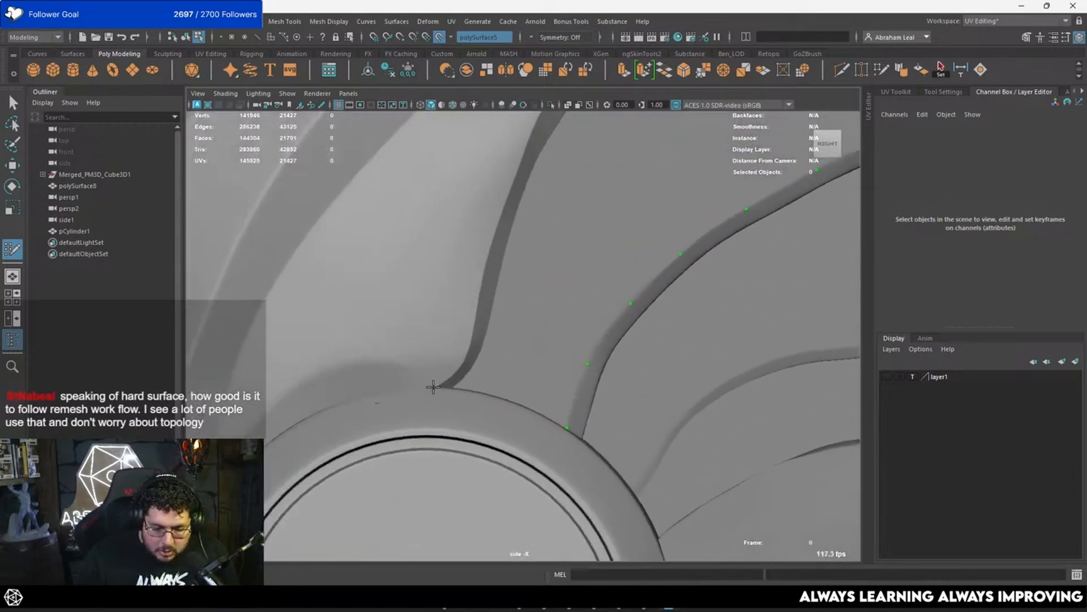
left_click(449, 321)
left_click(512, 379, "shift")
key("4")
middle_click_drag(523, 328, 500, 363, "alt")
key("5")
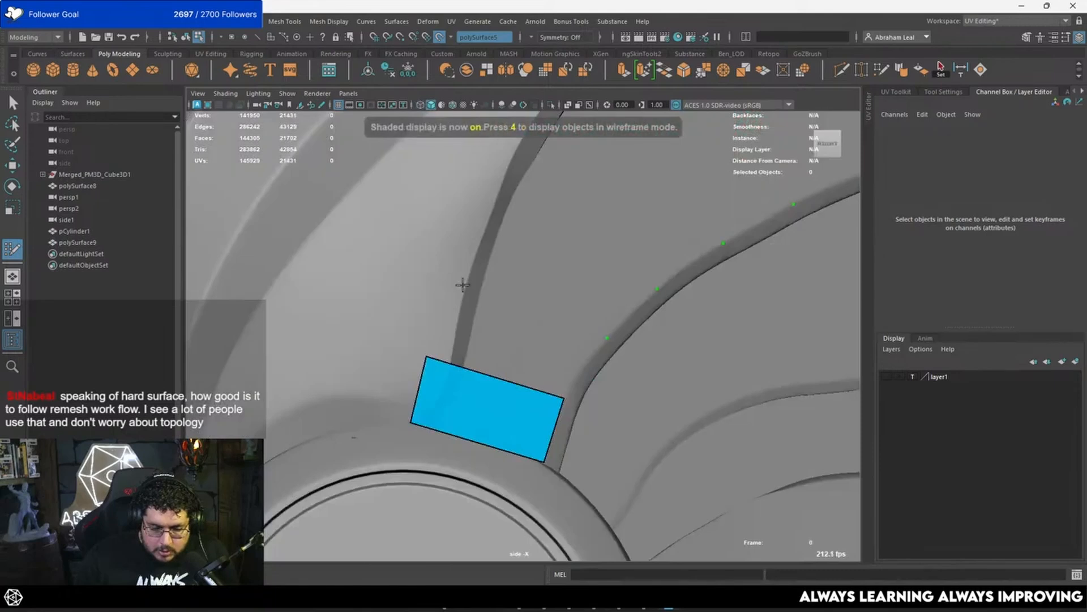
Step: Extend the quad strip around the lower bend of the feather, matching new inner-edge points to the outer row
left_click(463, 285)
left_click(479, 318, "shift")
middle_click_drag(518, 252, 503, 337, "alt")
left_click(497, 262)
left_click(512, 327, "shift")
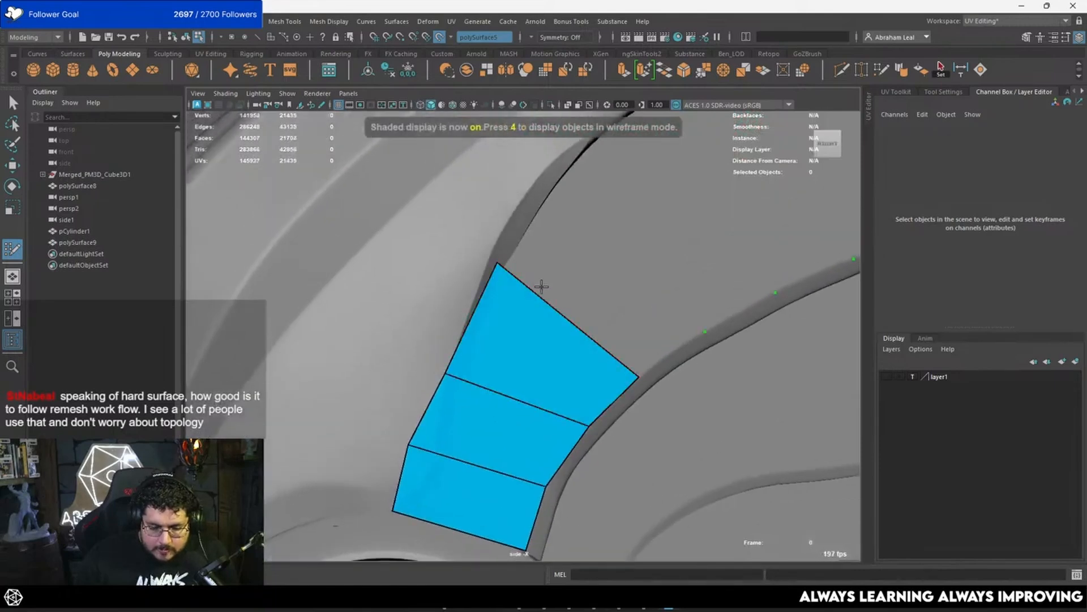
middle_click_drag(541, 250, 502, 337, "alt")
left_click(524, 255)
left_click(547, 317, "shift")
middle_click_drag(582, 285, 502, 379, "alt")
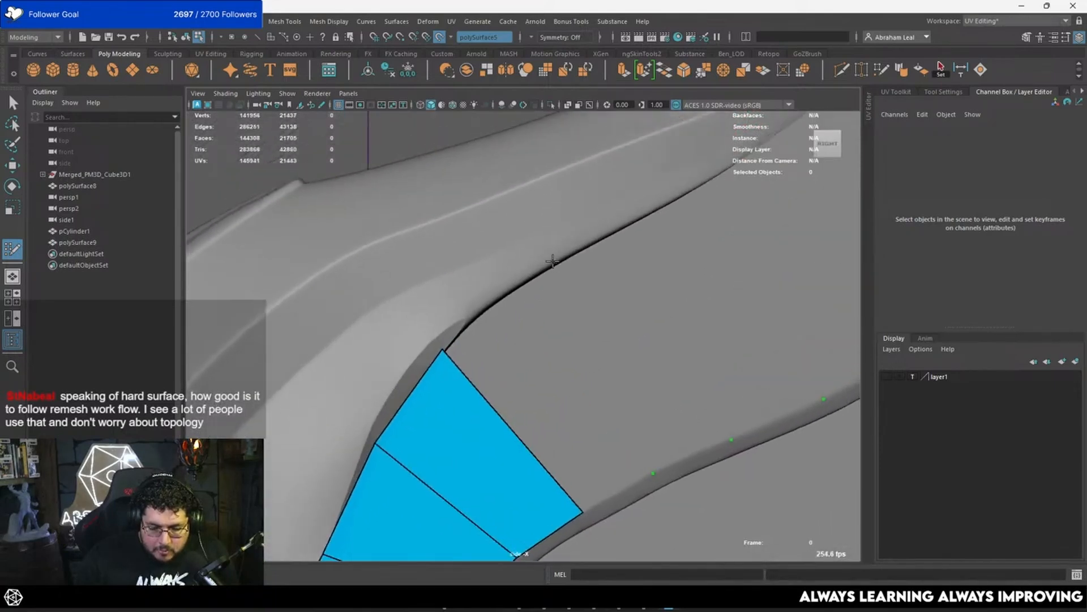
Step: Fill further quads across the feather's middle section, keeping the inner corners on the seam with the first wing piece
left_click(569, 371, "shift")
middle_click_drag(612, 323, 495, 352, "alt")
left_click(520, 245)
left_click(532, 347, "shift")
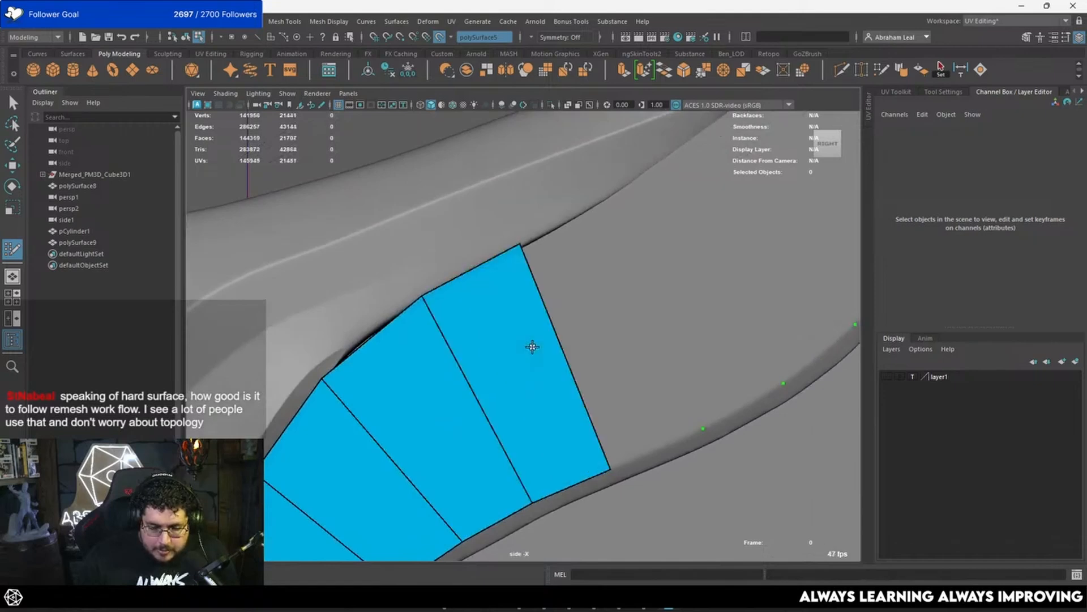
middle_click_drag(587, 286, 504, 358, "alt")
left_click(560, 388, "shift")
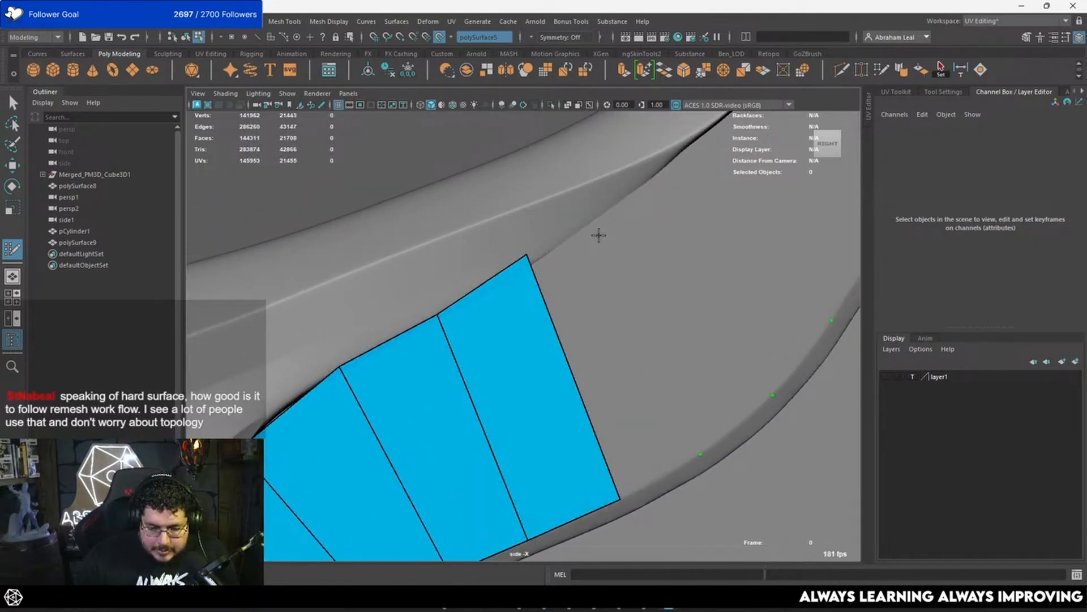
left_click(604, 339, "shift")
middle_click_drag(634, 302, 533, 373, "alt")
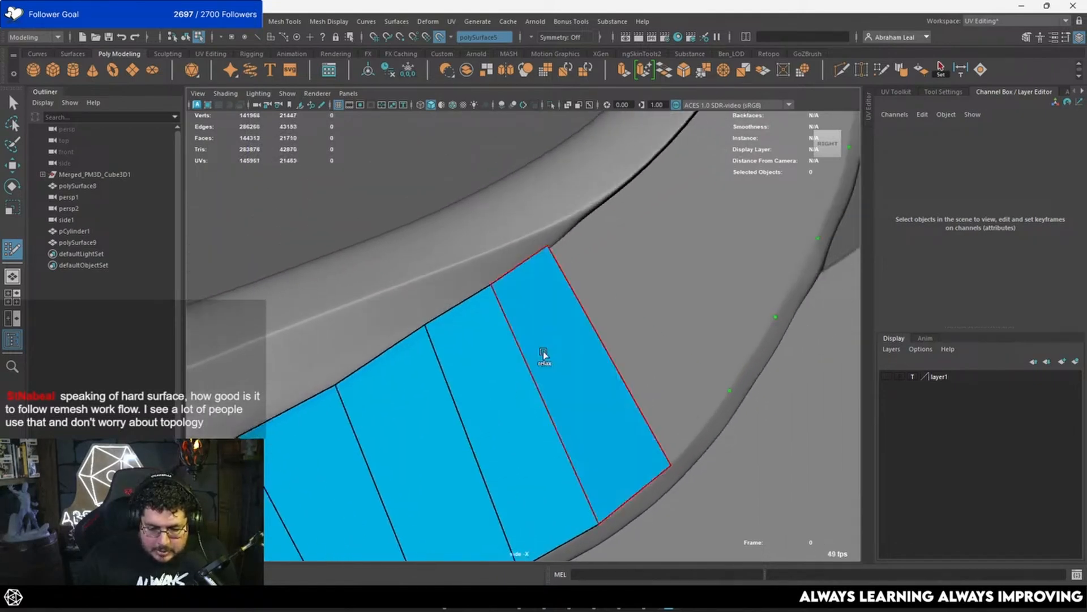
middle_click_drag(543, 354, 486, 426, "alt")
left_click(590, 311, "shift")
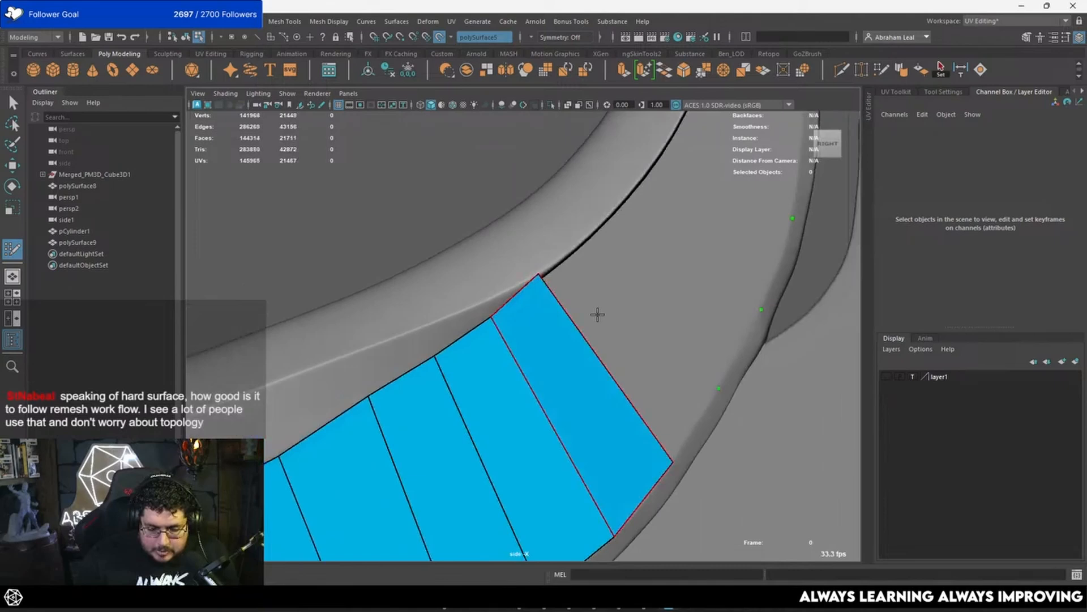
Step: Redo the next quad on the upper bend and adjust its inner corner vertices to follow the seam
left_click(583, 235)
left_click(645, 284, "shift")
key("ctrl+z")
middle_click_drag(582, 278, 475, 314, "alt")
left_click(503, 383, "shift")
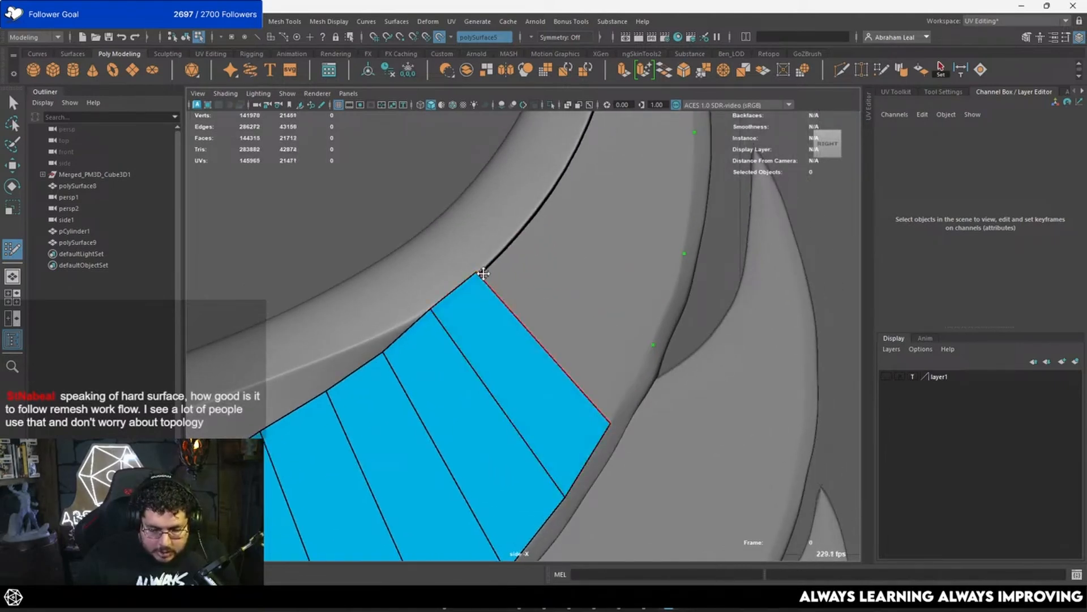
left_click_drag(429, 319, 428, 318)
middle_click_drag(486, 291, 477, 327, "alt")
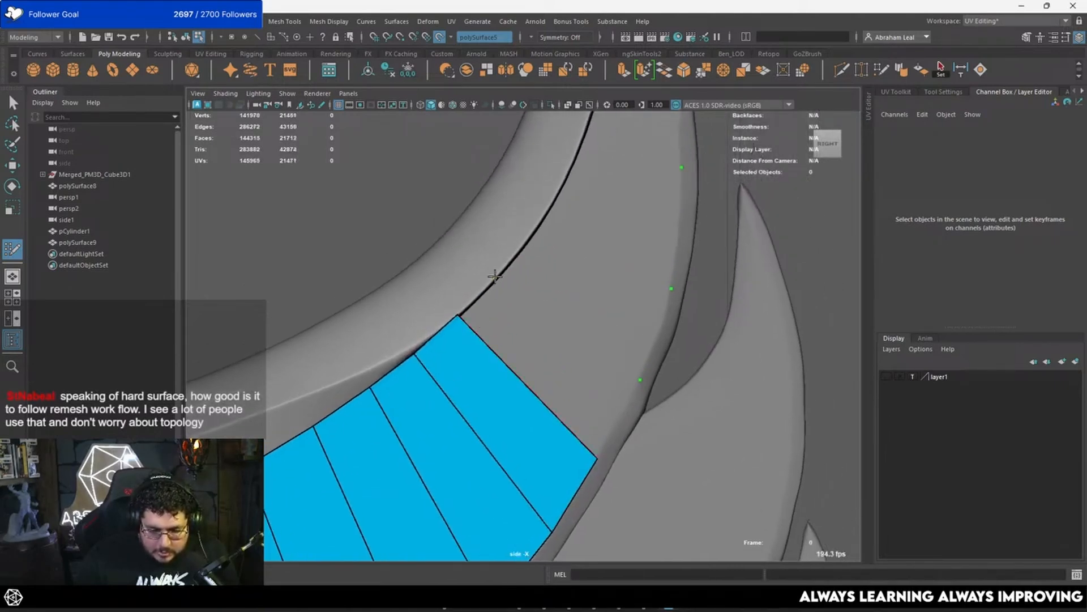
Step: Fill the remaining quads up the narrowing upper part of the feather to near its tip
left_click(500, 280)
left_click(545, 353, "shift")
middle_click_drag(566, 313, 528, 359, "alt")
left_click(518, 285, "shift")
middle_click_drag(518, 285, 539, 359, "alt")
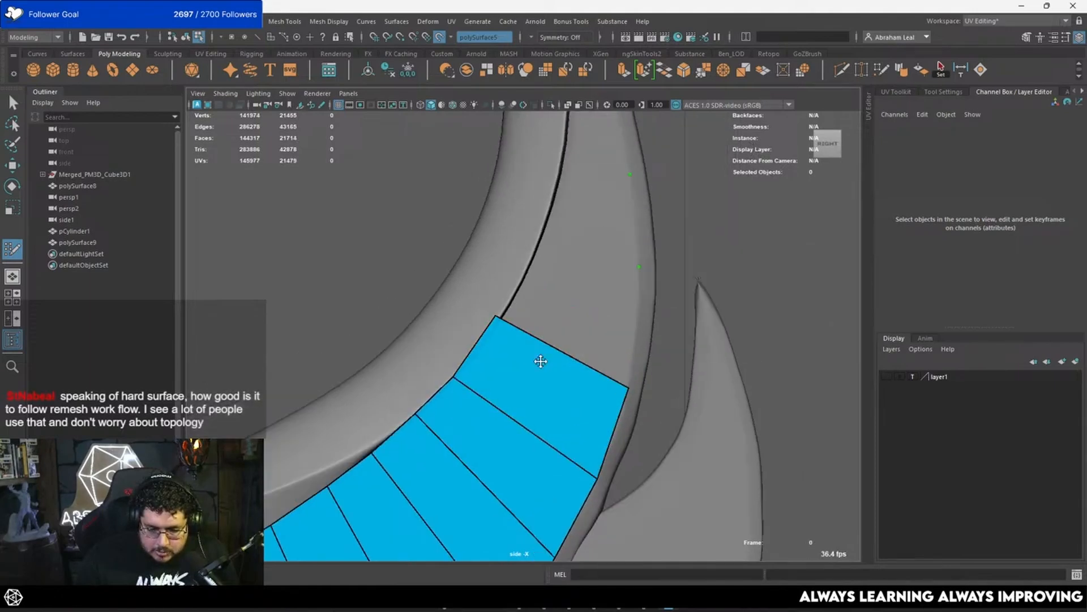
middle_click_drag(530, 249, 530, 304, "alt")
middle_click_drag(553, 213, 544, 339, "alt")
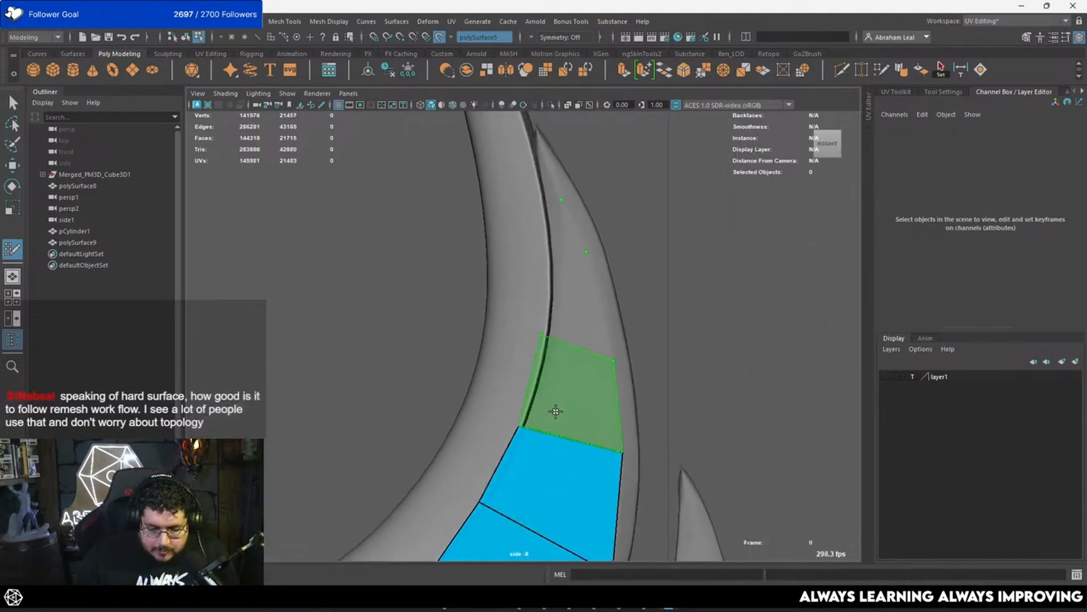
middle_click_drag(555, 258, 550, 284, "alt")
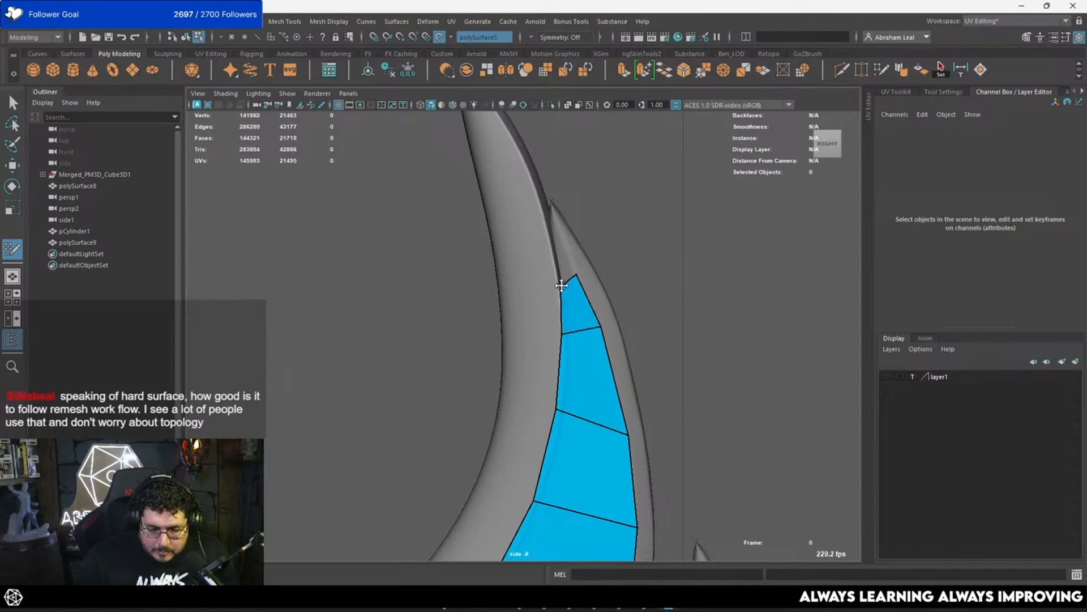
Step: Finish Quad Draw, turn off the live surface, and isolate the new feather strip in the perspective view
key("q")
left_click(580, 333)
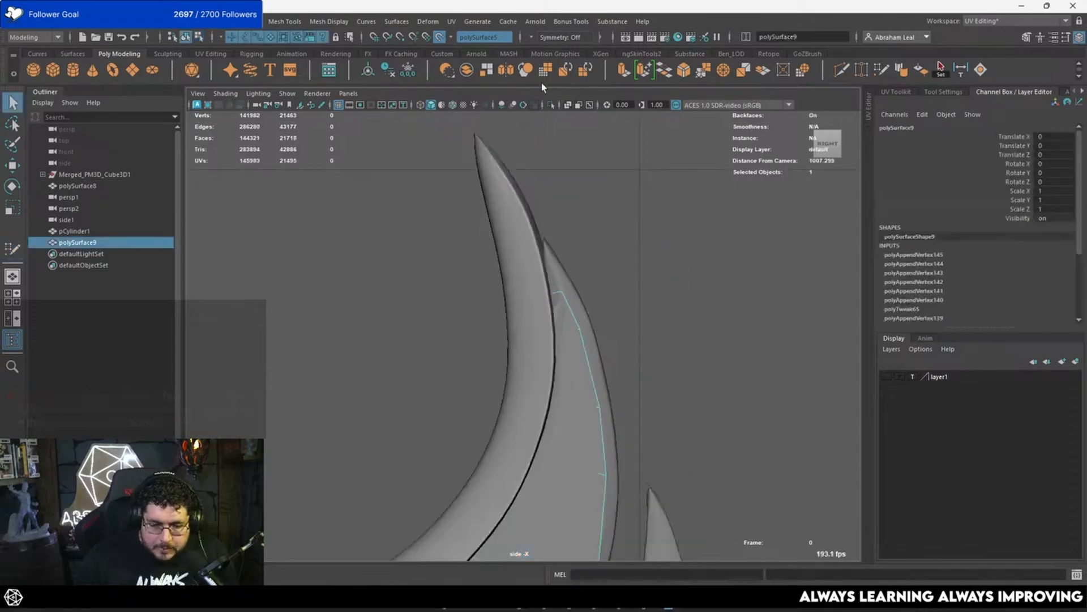
left_click(551, 105)
scroll(551, 148, "down", 2)
middle_click_drag(558, 374, 572, 240, "alt")
key("space")
left_click_drag(559, 272, 570, 219)
left_click_drag(510, 261, 612, 340, "alt")
right_click_drag(623, 235, 627, 253)
scroll(626, 253, "down", 4)
middle_click_drag(626, 252, 595, 278, "alt")
Step: Select all faces of the strip, flatten them along X with Scale, and preview the strip smoothed
left_click_drag(682, 187, 429, 460)
key("w")
key("r")
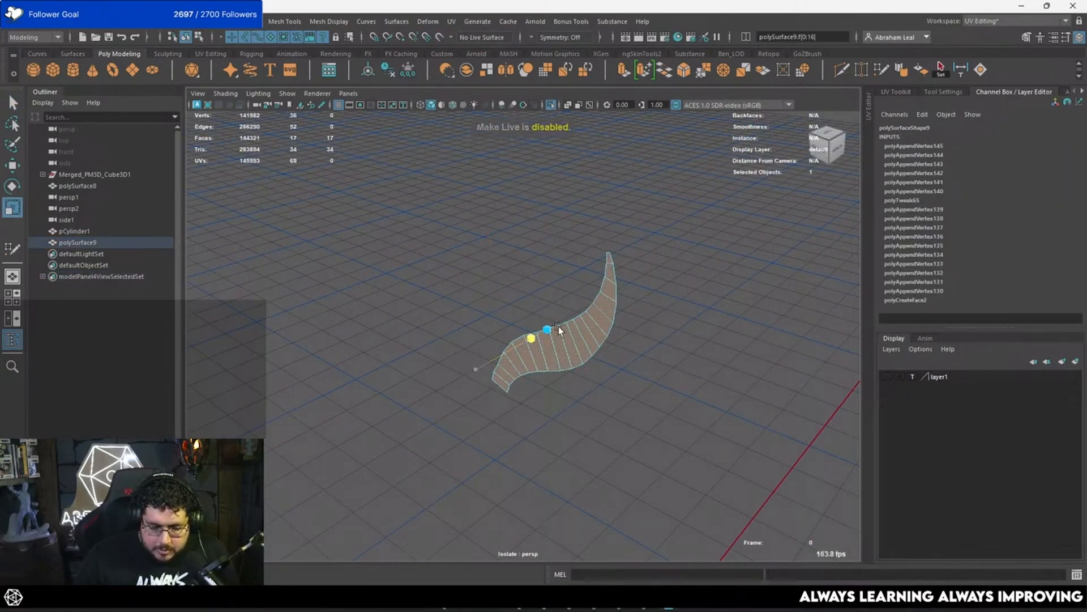
scroll(587, 309, "up", 5)
left_click_drag(587, 309, 704, 266, "alt")
middle_click_drag(704, 266, 595, 318, "alt")
left_click_drag(595, 317, 543, 343, "alt")
key("3")
left_click(631, 338)
left_click_drag(631, 338, 443, 419, "alt")
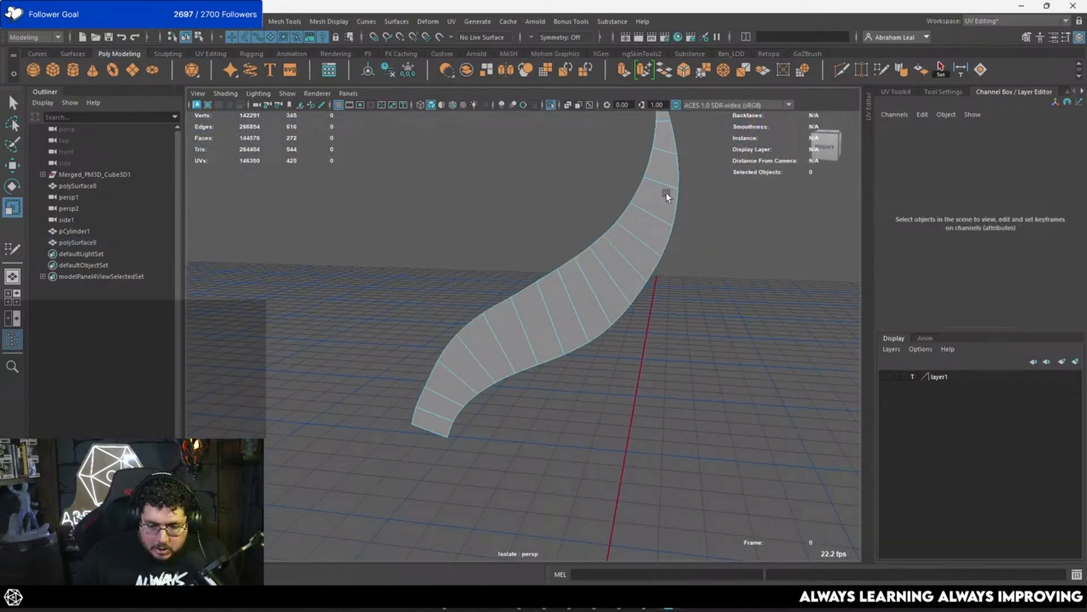
left_click(653, 249)
left_click_drag(654, 249, 518, 205, "alt")
Step: Show the whole wing again and hide the sculpted feather that the new strip replaces
left_click(551, 105)
left_click_drag(436, 97, 498, 224, "alt")
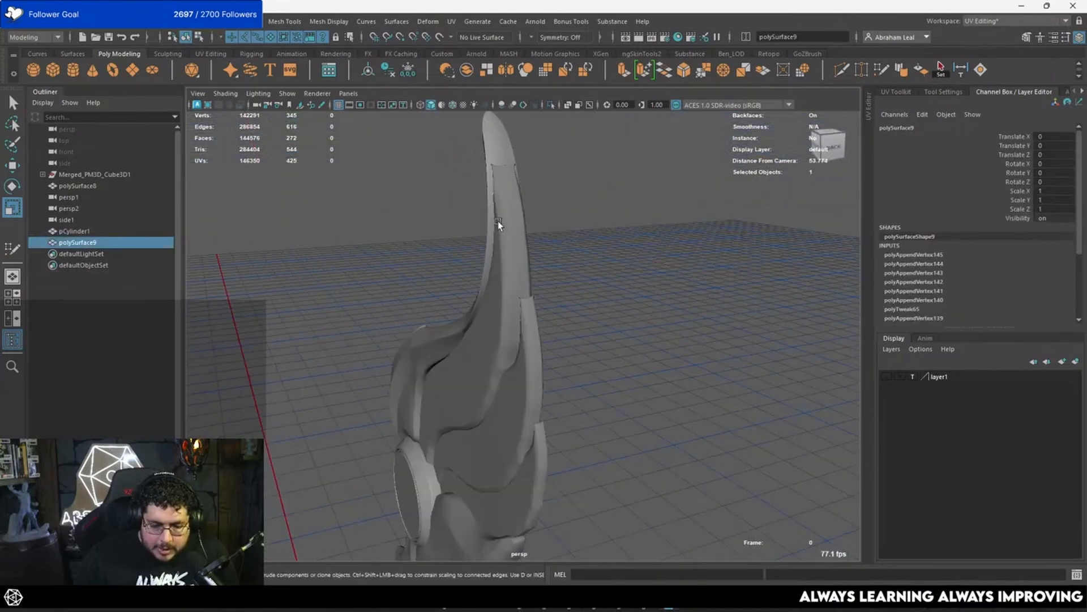
left_click(511, 234)
key("ctrl+h")
right_click_drag(547, 241, 562, 265, "alt")
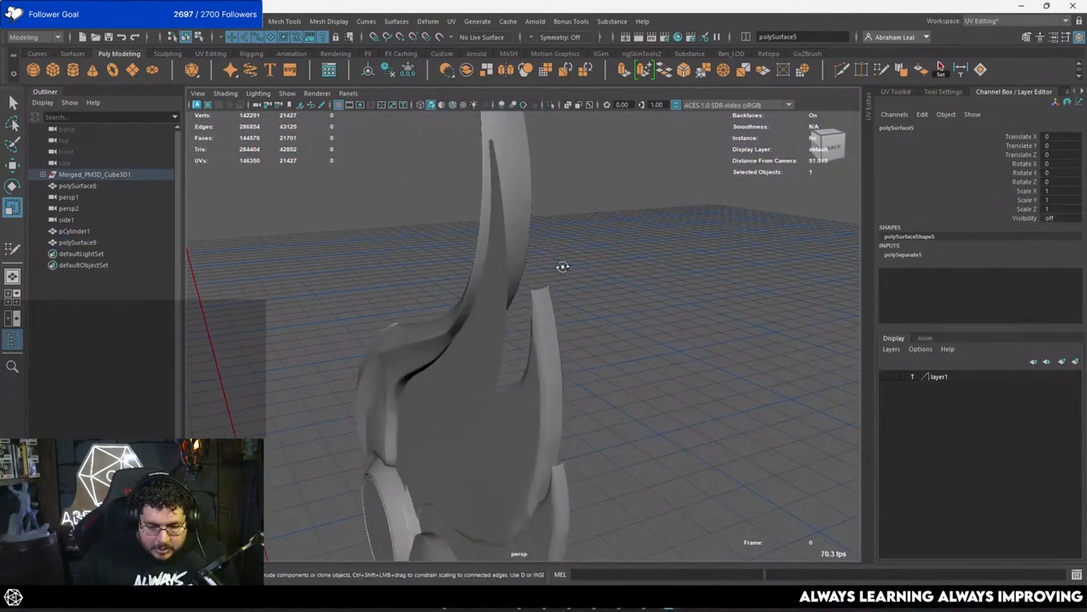
left_click_drag(561, 265, 458, 334, "alt")
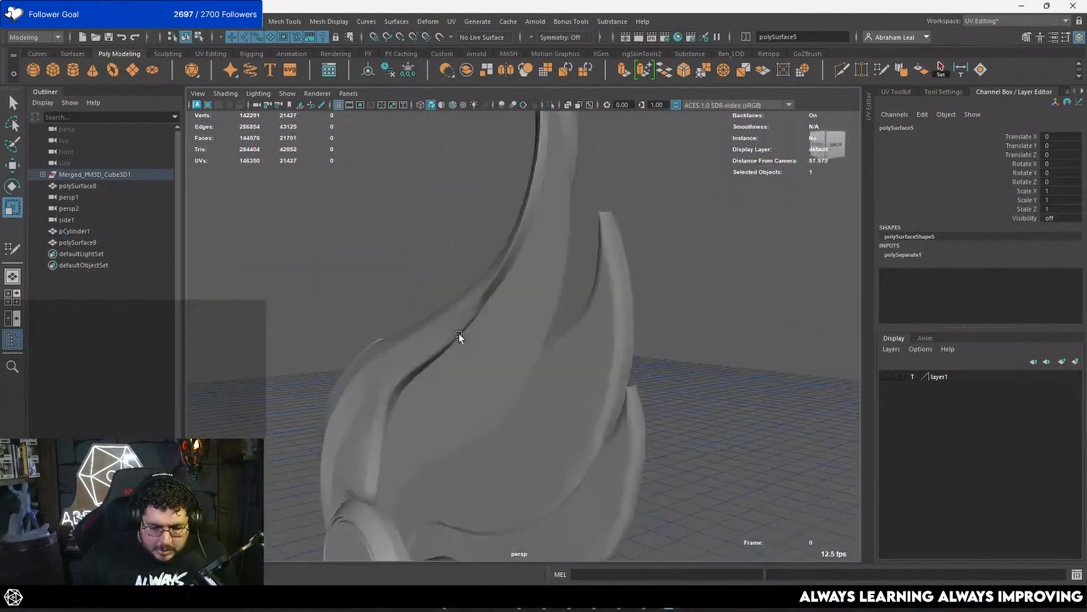
left_click(463, 325)
left_click(314, 277)
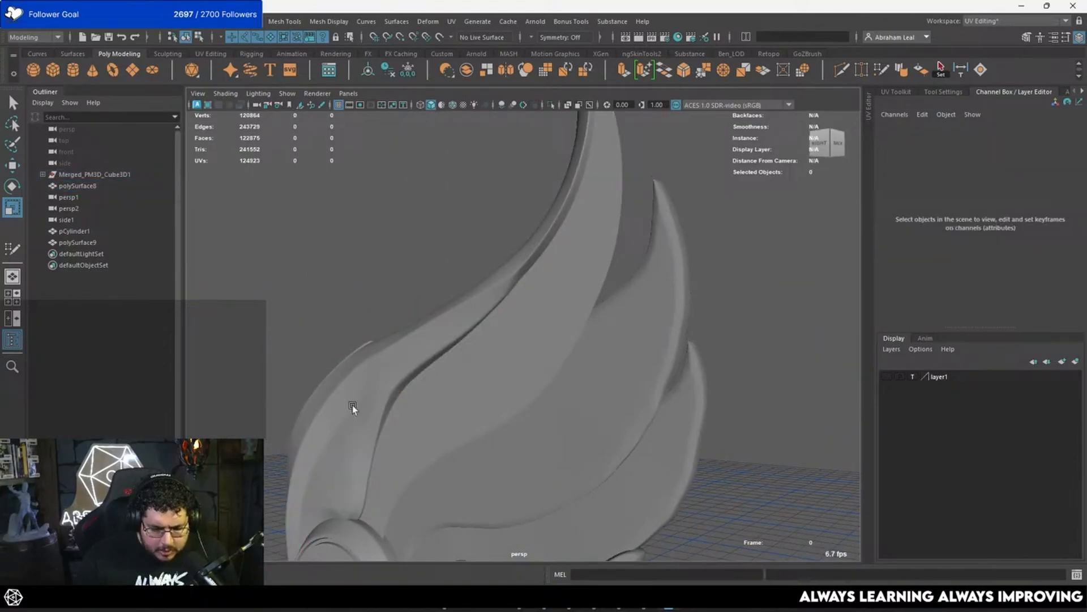
Step: Widen the first retopologised wing piece by scaling it to about 1.04 along X
left_click(353, 405)
middle_click_drag(352, 404, 474, 287, "alt")
left_click_drag(475, 288, 586, 269, "alt")
left_click(386, 347)
left_click(430, 327)
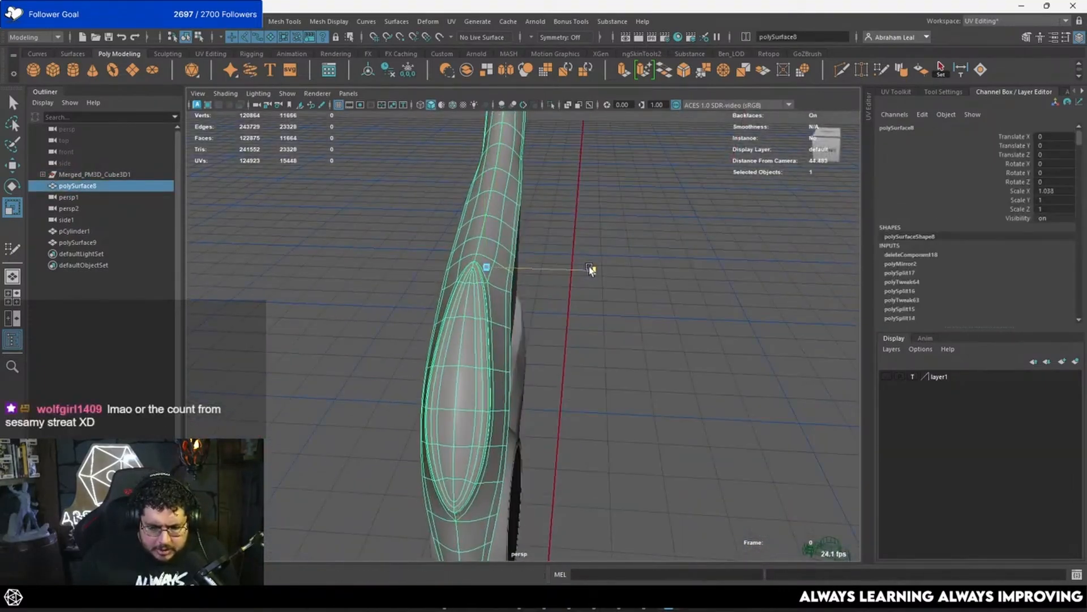
left_click(646, 236)
left_click_drag(645, 236, 501, 257, "alt")
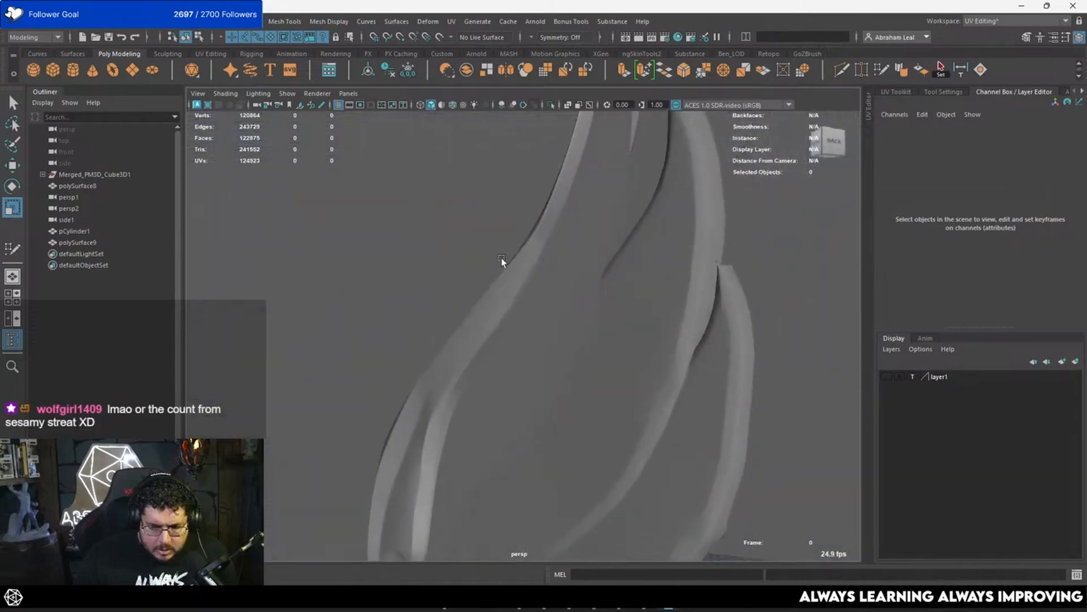
Step: Examine the widened wing piece unsmoothed and smoothed, checking how it meets the neighbouring feather and disc
left_click(534, 243)
left_click(569, 267)
left_click_drag(570, 266, 473, 269, "alt")
left_click(473, 270)
scroll(496, 248, "up", 5)
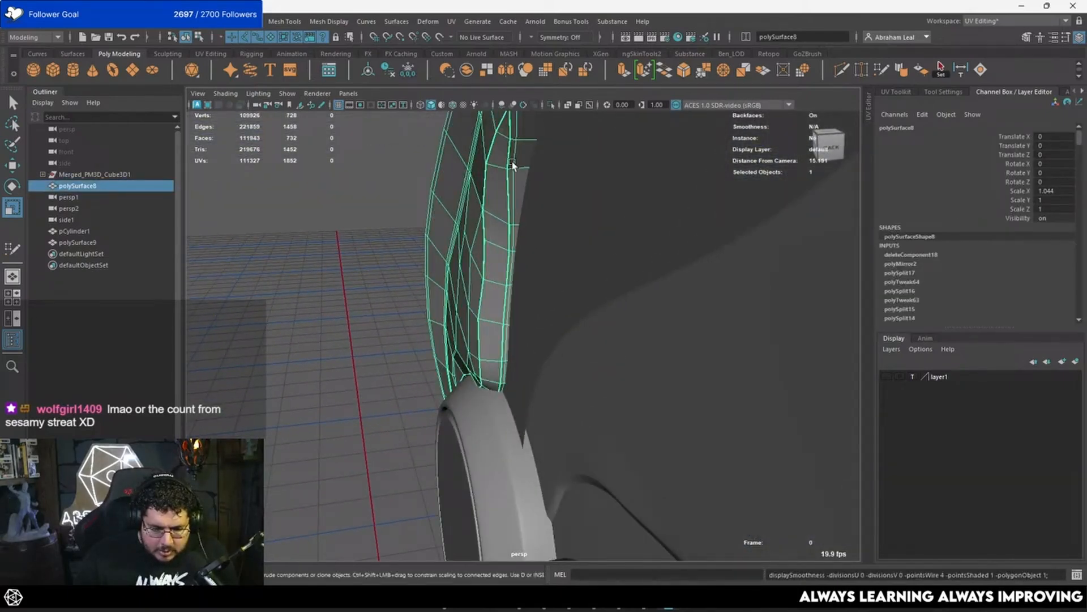
key("3")
right_click_drag(496, 248, 473, 249, "alt")
left_click(473, 248)
left_click_drag(473, 248, 344, 181, "alt")
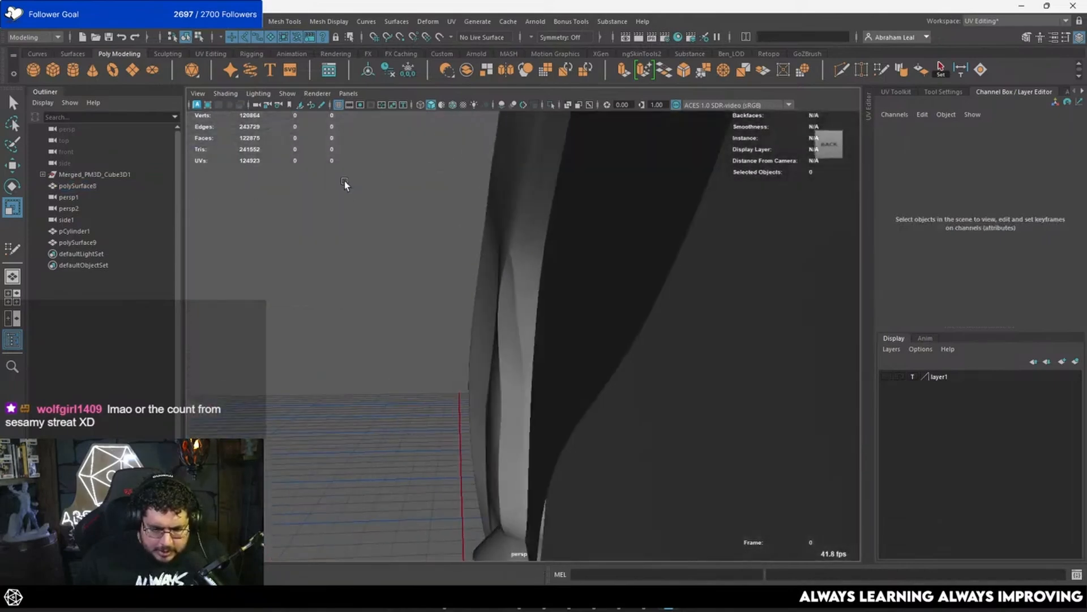
left_click_drag(528, 284, 441, 287, "alt")
Step: Select the first wing piece together with the new feather strip and isolate both
left_click(552, 294)
key("r")
left_click(440, 287, "shift")
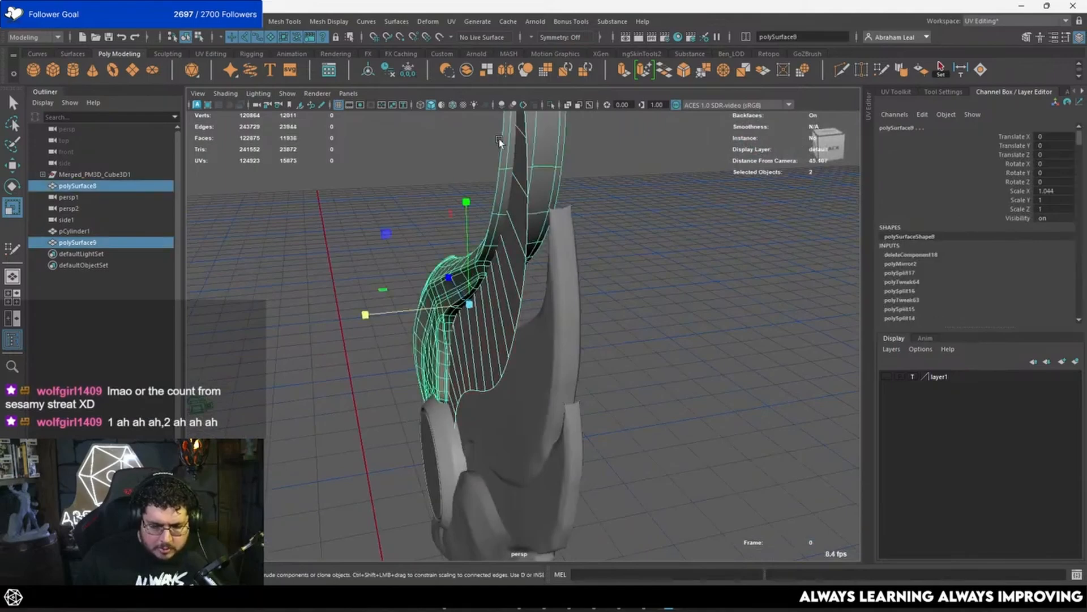
left_click(552, 107)
left_click_drag(570, 166, 523, 359, "alt")
Step: Mirror the feather strip across the world X axis
left_click(470, 401)
mouse_move(480, 400)
right_mouse_down("shift")
mouse_move(462, 386)
mouse_move(461, 402)
right_mouse_up("shift")
left_click_drag(567, 363, 730, 343, "alt")
left_click(729, 338)
left_click(657, 363)
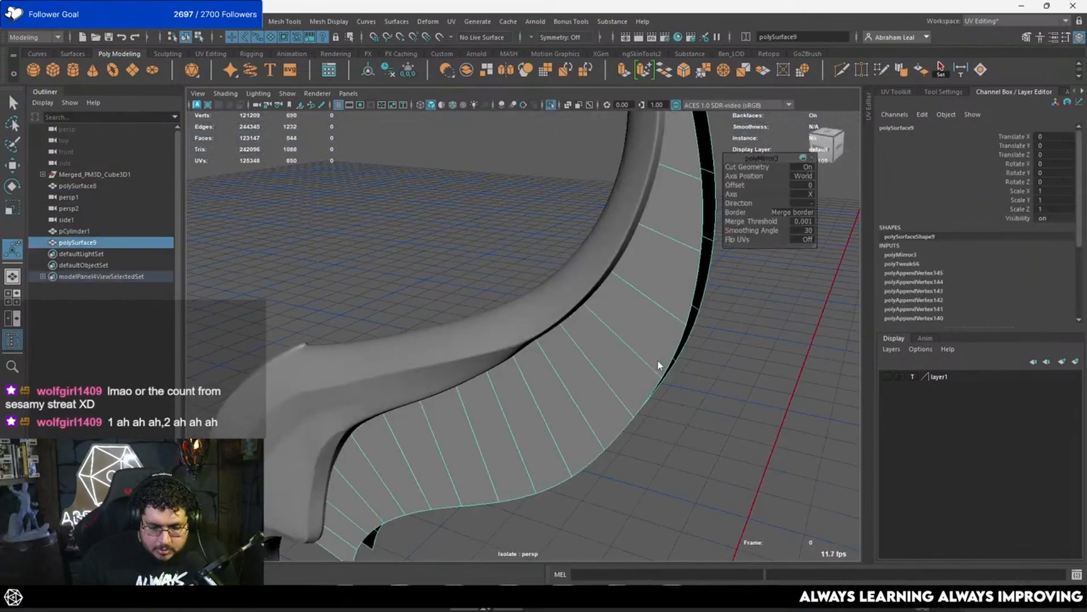
Step: Bridge the outer border edges of the two mirrored feather halves to close the gap along the rim
key("q")
key("F11")
double_click(686, 283)
key("F10")
double_click(701, 212)
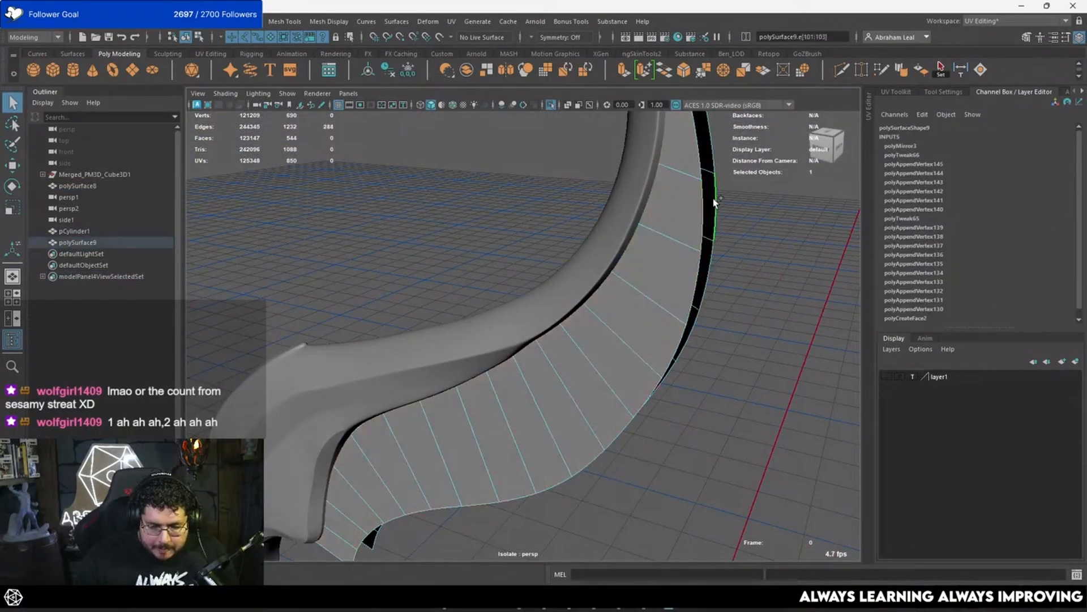
left_click(664, 70)
left_click_drag(698, 234, 590, 268, "alt")
scroll(594, 261, "up", 3)
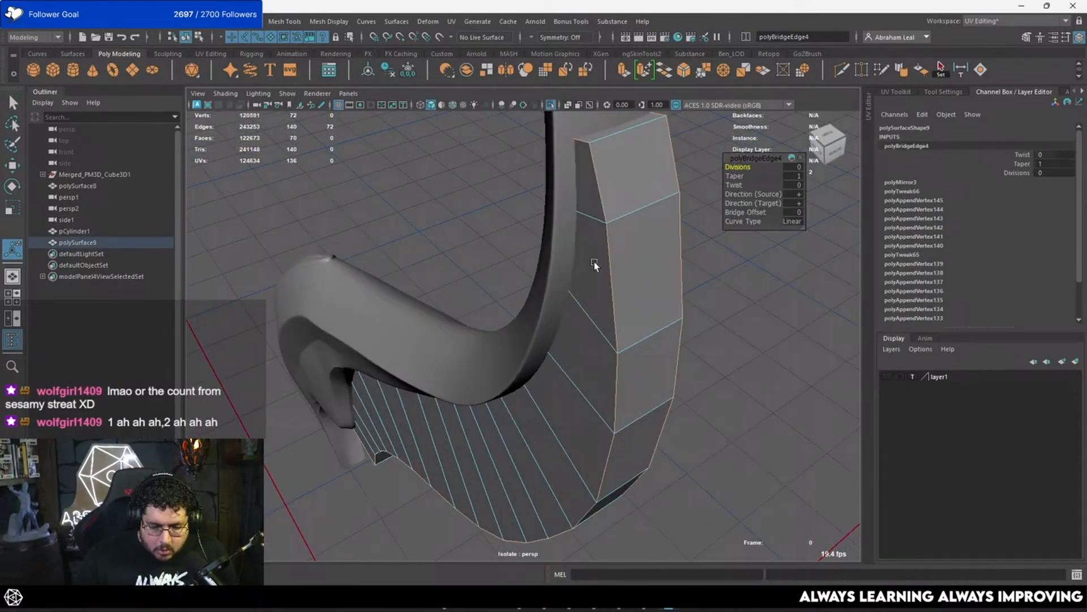
Step: Add the end-cap edges at both ends of the feather to the rim edge selection
left_click(615, 147)
key("4")
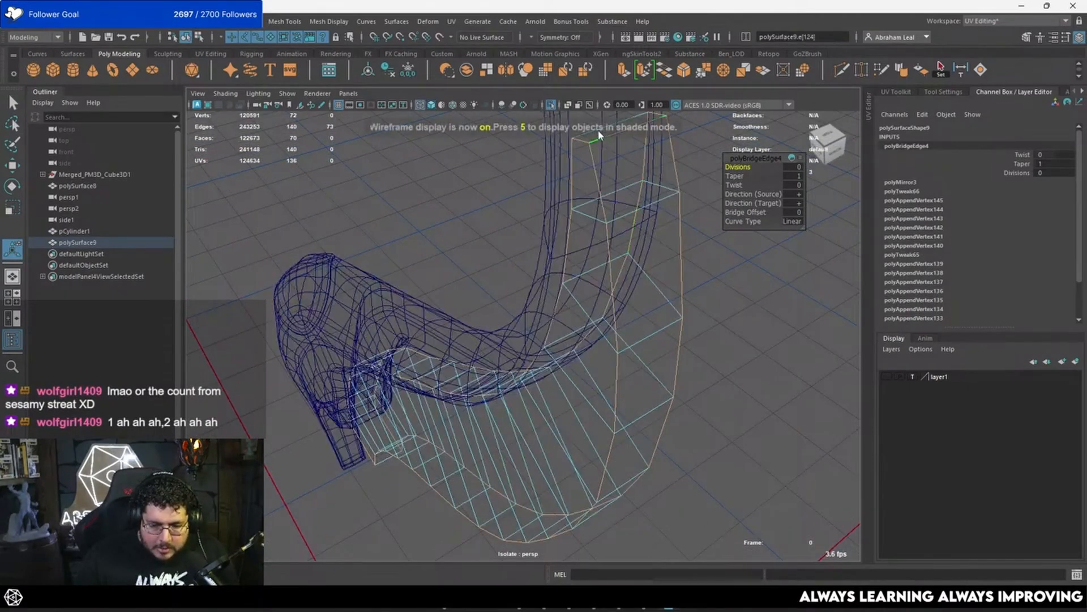
left_click_drag(629, 176, 628, 205, "alt")
key("q")
left_click(564, 259, "shift")
left_click_drag(562, 260, 539, 371, "alt")
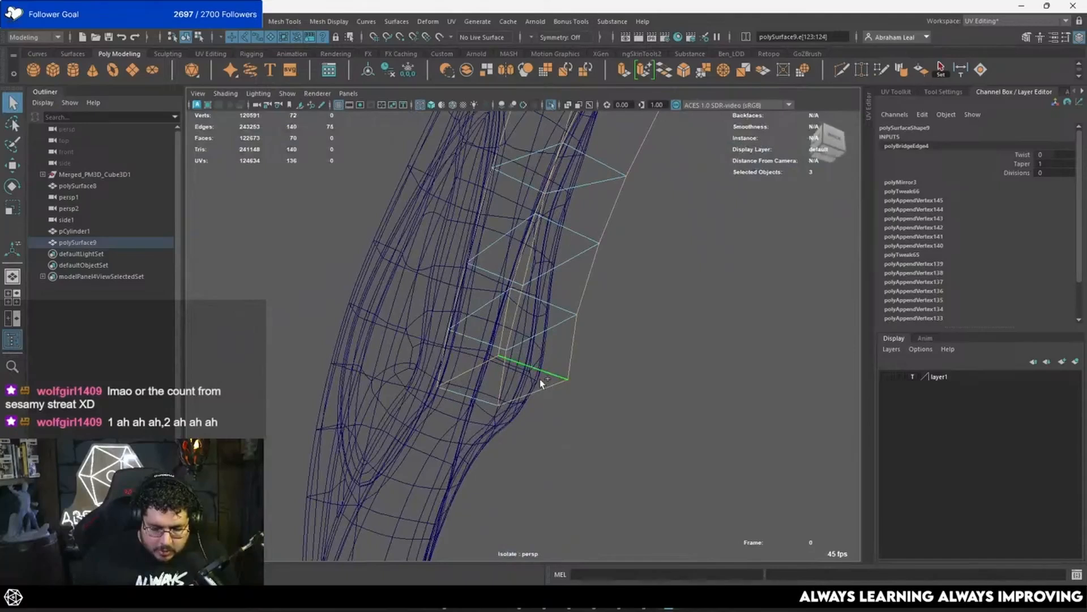
Step: Bevel the selected feather rim and cap edges with a fraction of 0.94
key("5")
scroll(572, 287, "down", 4)
left_click_drag(572, 287, 539, 284, "alt")
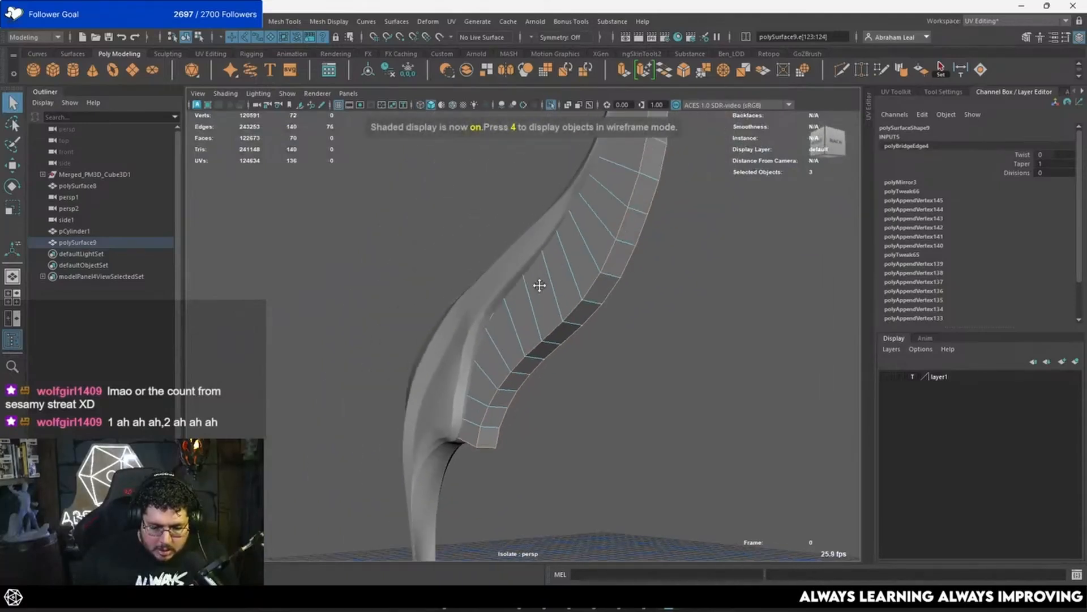
right_click_drag(540, 284, 606, 266, "alt")
left_click(682, 71)
scroll(702, 189, "up", 2)
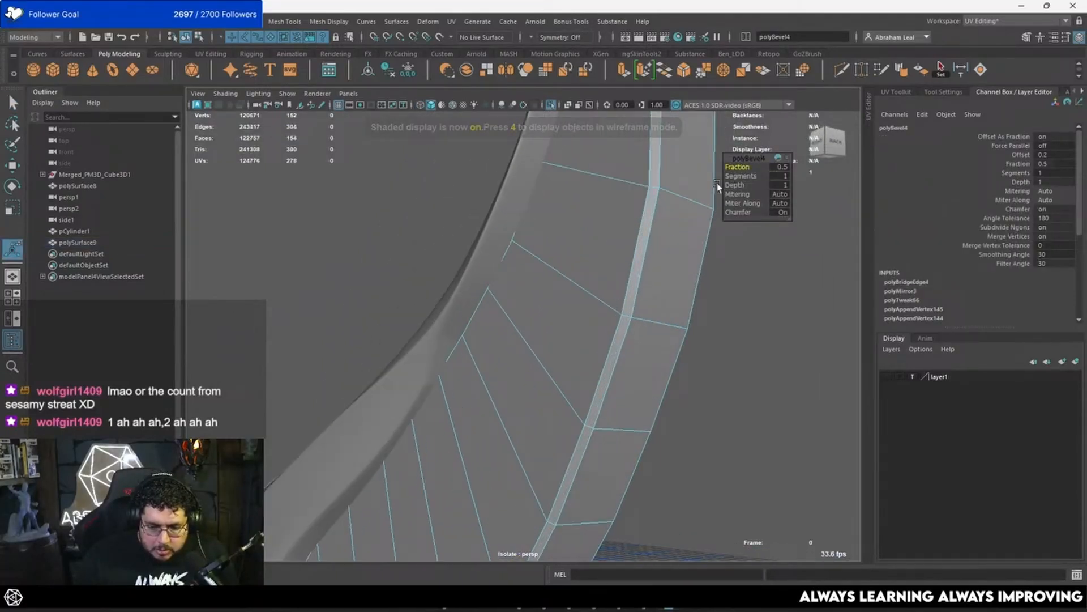
mouse_move(742, 167)
left_mouse_down()
mouse_move(771, 167)
mouse_move(760, 169)
left_mouse_up()
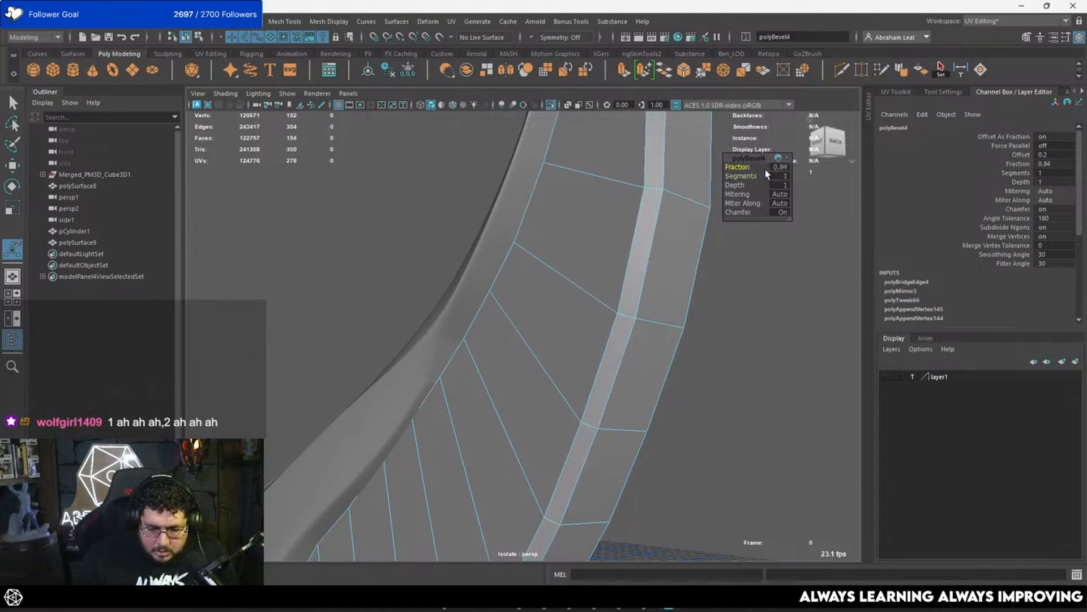
Step: Examine the bevelled feather in smooth preview, checking its rim and its fit beside the first wing piece
left_click_drag(668, 238, 481, 287, "alt")
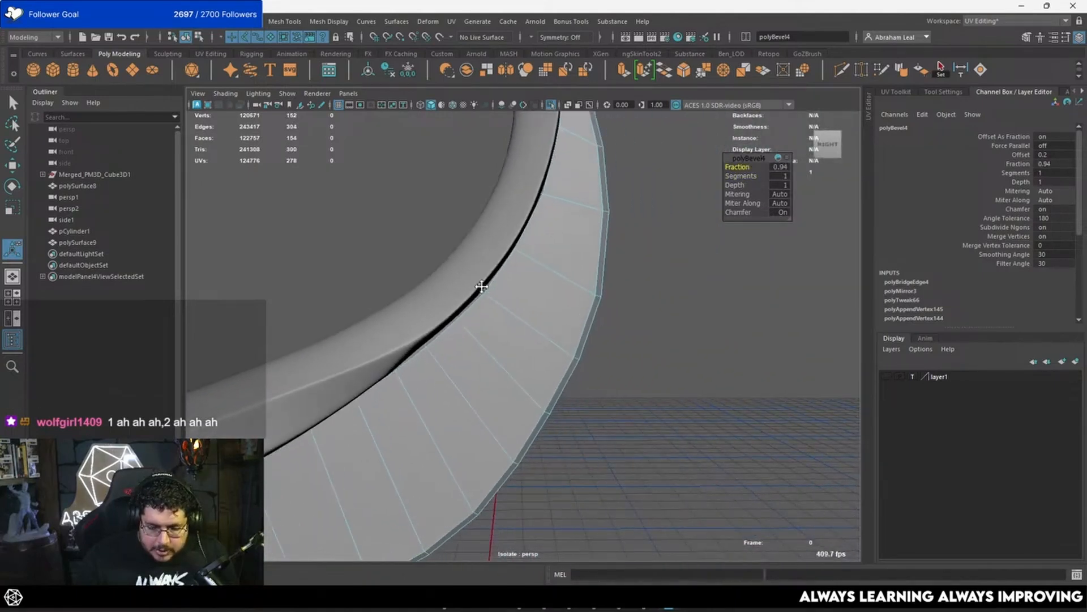
middle_click_drag(481, 287, 512, 294, "alt")
left_click_drag(512, 294, 459, 310, "alt")
key("3")
key("q")
left_click(609, 232)
left_click_drag(609, 233, 532, 292, "alt")
left_click(532, 293)
key("1")
Step: Change the feather's bevel to fraction 1, two segments and depth 0
scroll(535, 297, "up", 3)
middle_click_drag(537, 298, 531, 362, "alt")
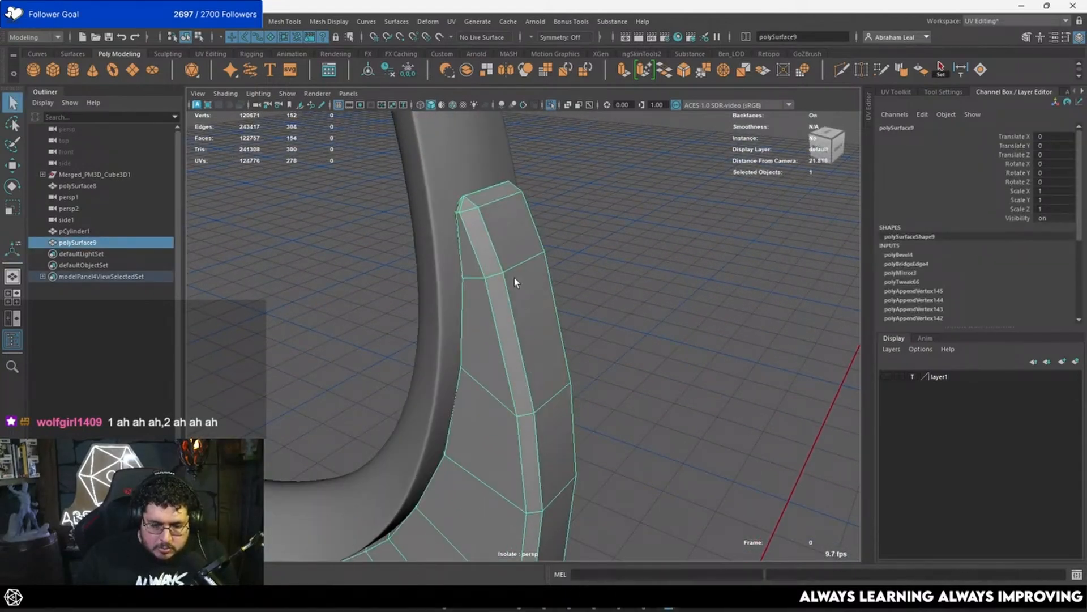
key("t")
left_click_drag(739, 176, 759, 165)
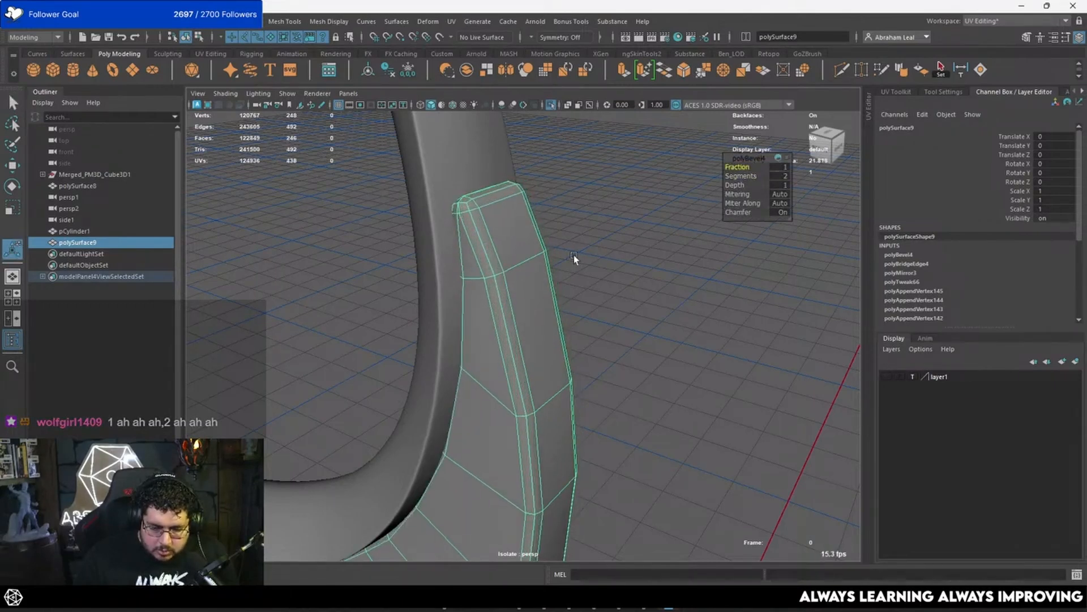
left_click_drag(573, 255, 635, 211, "alt")
right_click_drag(634, 211, 674, 211, "alt")
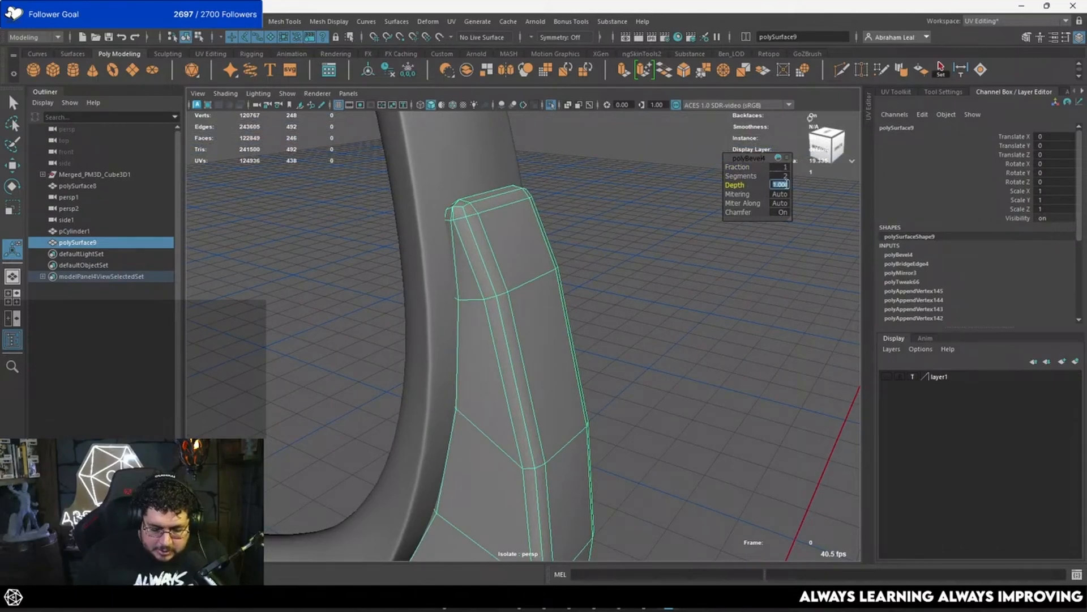
type("0")
key("Return")
Step: Insert two supporting edge loops around the feather near its bevelled tip and side, and preview it smoothed
left_click_drag(557, 239, 605, 339, "alt")
right_click_drag(606, 339, 645, 347)
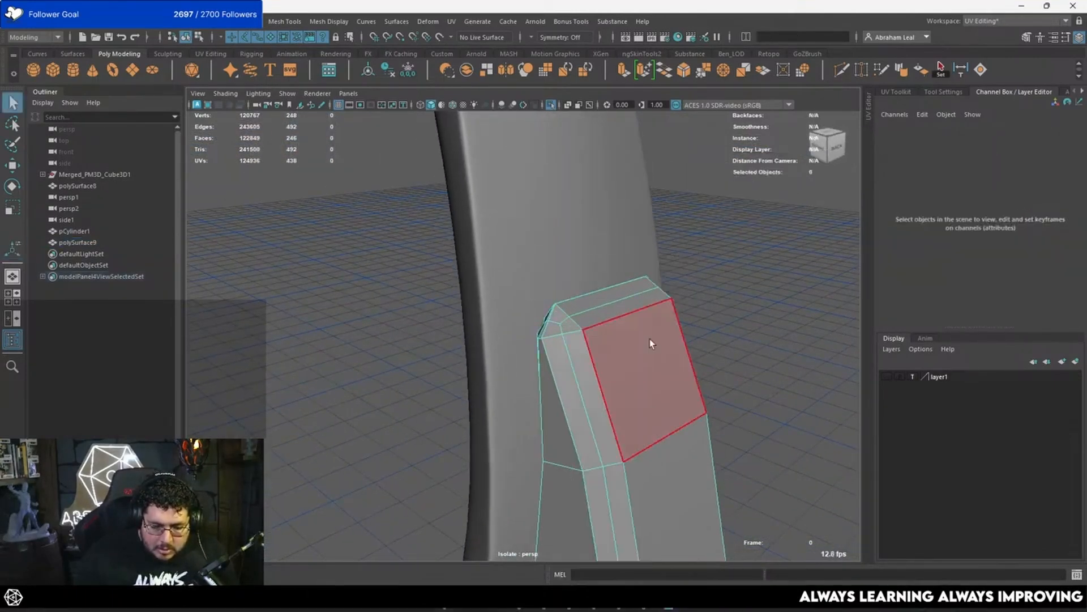
left_click(595, 361)
middle_click_drag(580, 364, 566, 304, "alt")
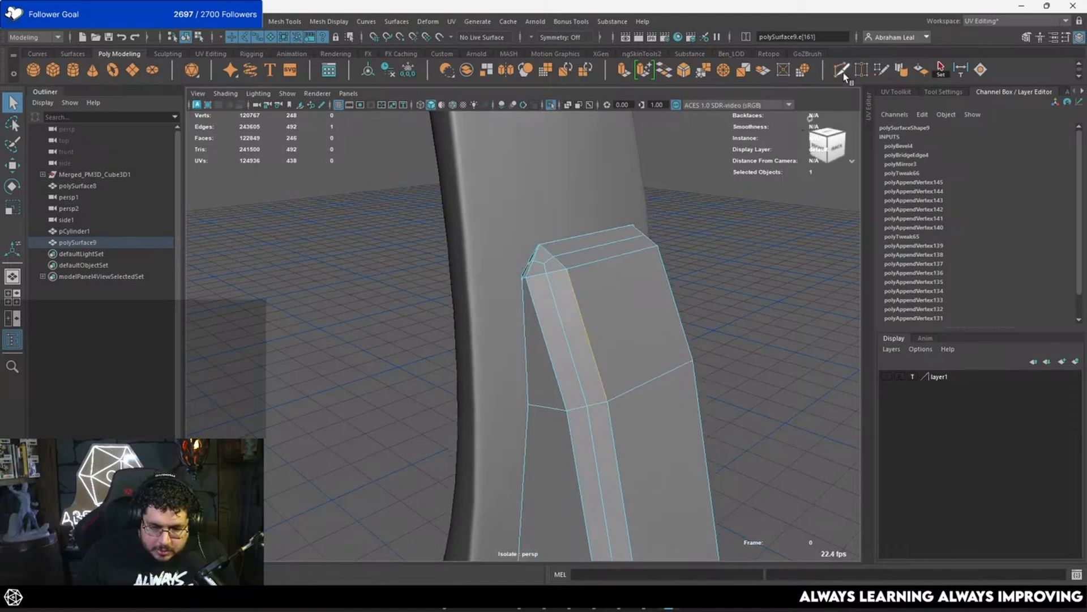
left_click(529, 276, "ctrl")
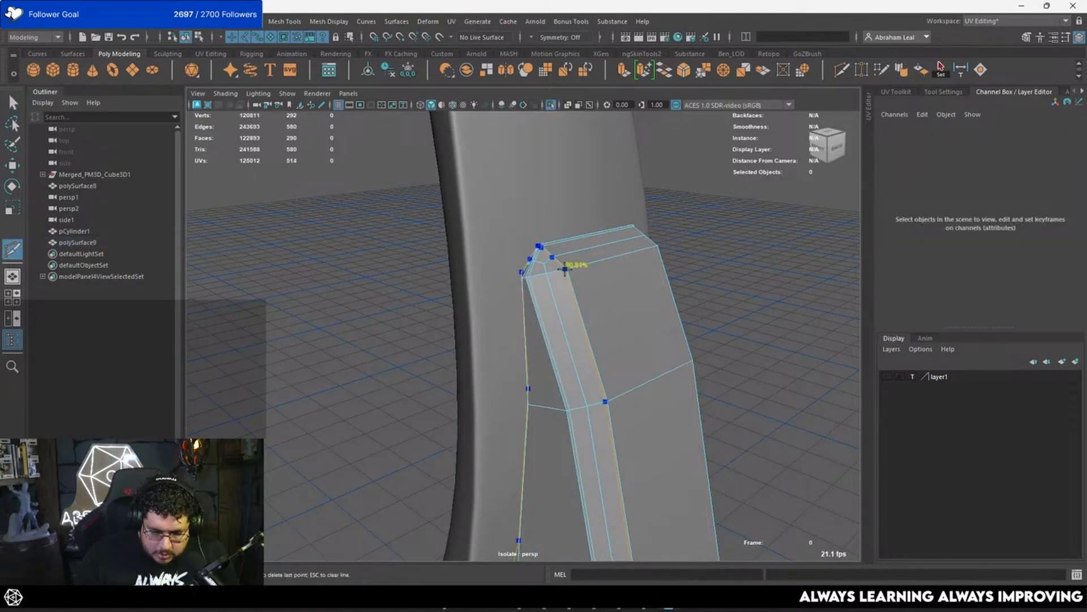
key("3")
key("q")
right_click_drag(612, 335, 731, 249)
left_click(731, 250)
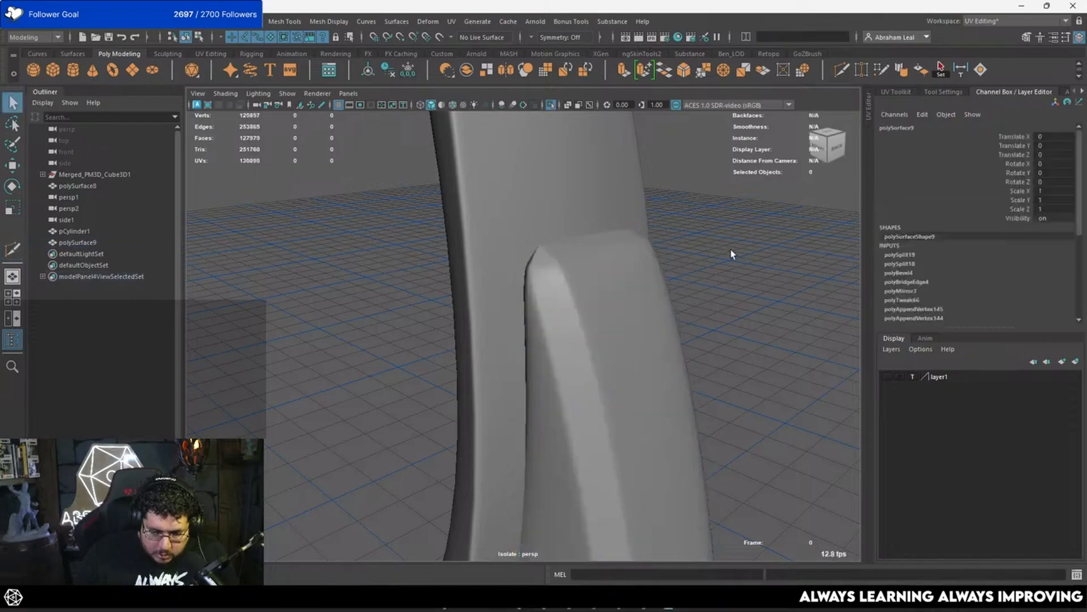
Step: Mirror the bevelled feather across the world X axis with merged borders and check it from several angles
left_click_drag(623, 345, 706, 302, "alt")
right_click_drag(706, 303, 588, 356, "alt")
left_click_drag(588, 354, 502, 314, "alt")
left_click(598, 327)
right_click_drag(502, 313, 480, 402, "shift")
left_click(639, 353)
left_click_drag(638, 351, 480, 270, "alt")
left_click(480, 269)
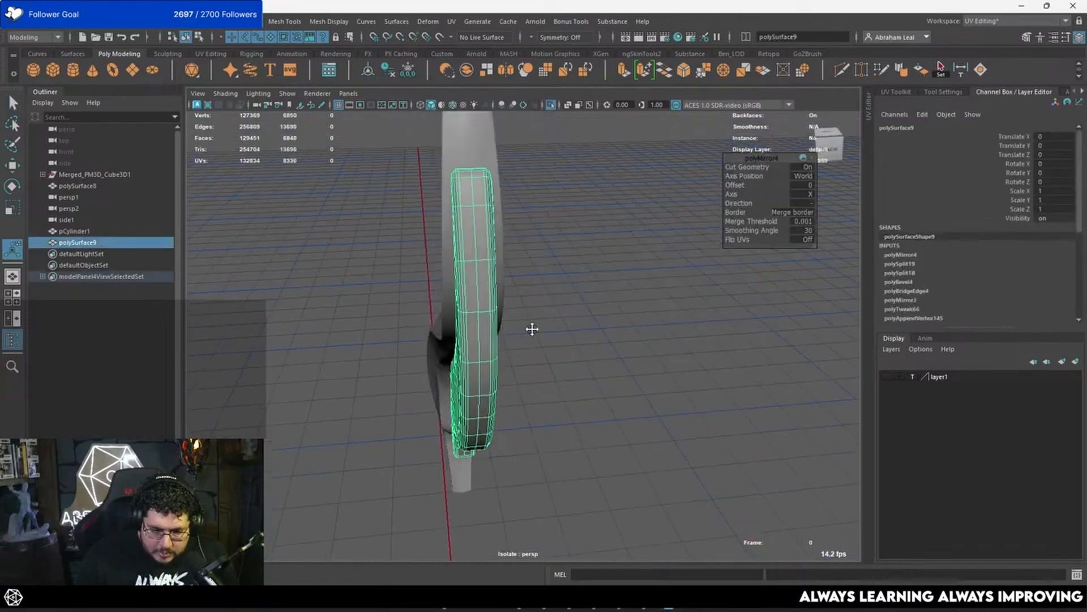
left_click_drag(531, 325, 518, 368, "alt")
right_click_drag(519, 368, 619, 429, "alt")
left_click_drag(618, 429, 689, 415, "alt")
right_click_drag(690, 415, 766, 374, "alt")
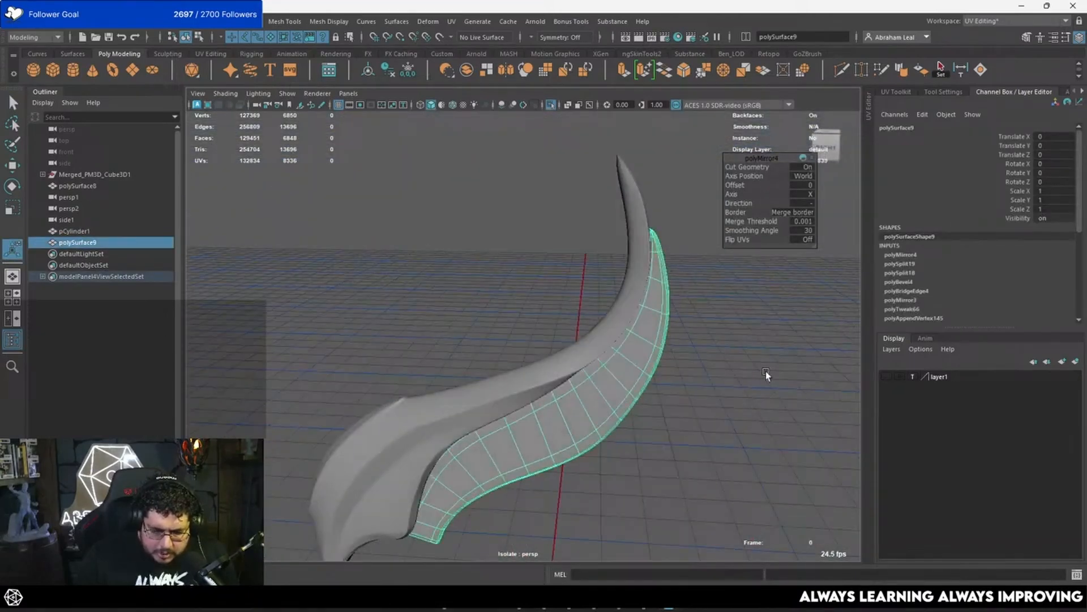
Step: In the side view, move the first inner-edge vertices of the unsmoothed feather against the neighbouring wing piece
left_click(765, 373)
key("space")
left_click_drag(749, 374, 797, 361)
right_click_drag(561, 358, 566, 362, "alt")
middle_click_drag(566, 363, 598, 297, "alt")
left_click(578, 339)
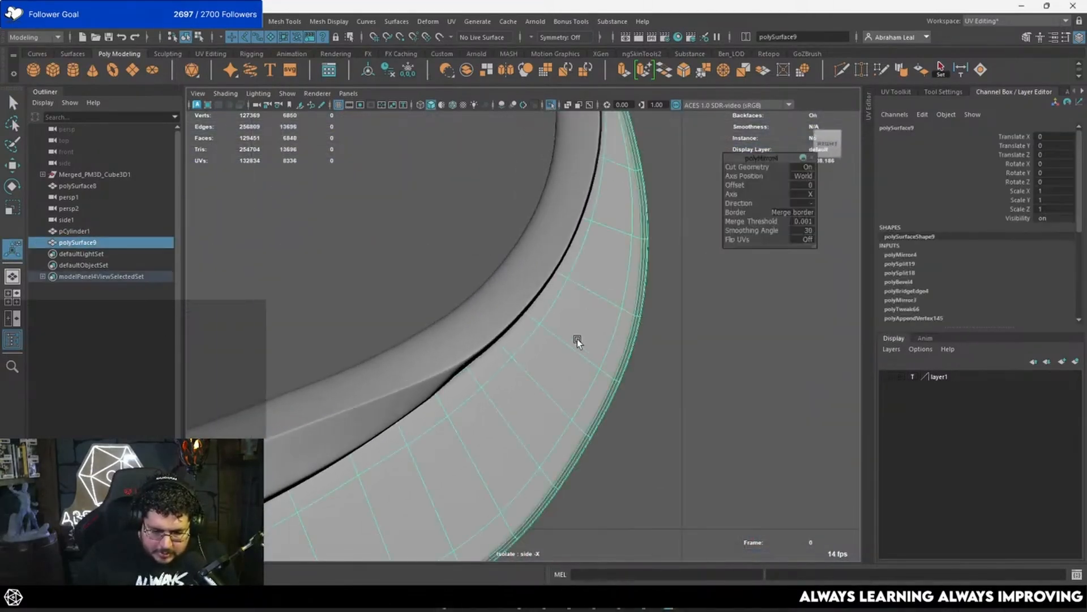
key("1")
right_click_drag(532, 344, 468, 329)
right_click_drag(468, 269, 444, 364, "alt")
middle_click_drag(444, 365, 500, 347, "alt")
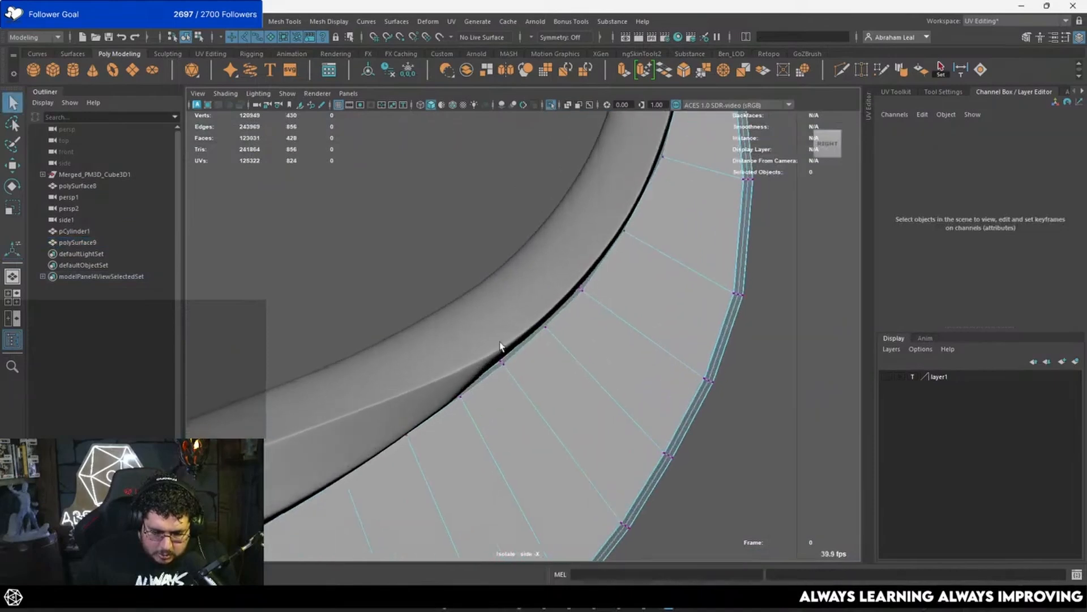
left_click_drag(447, 412, 456, 389)
key("w")
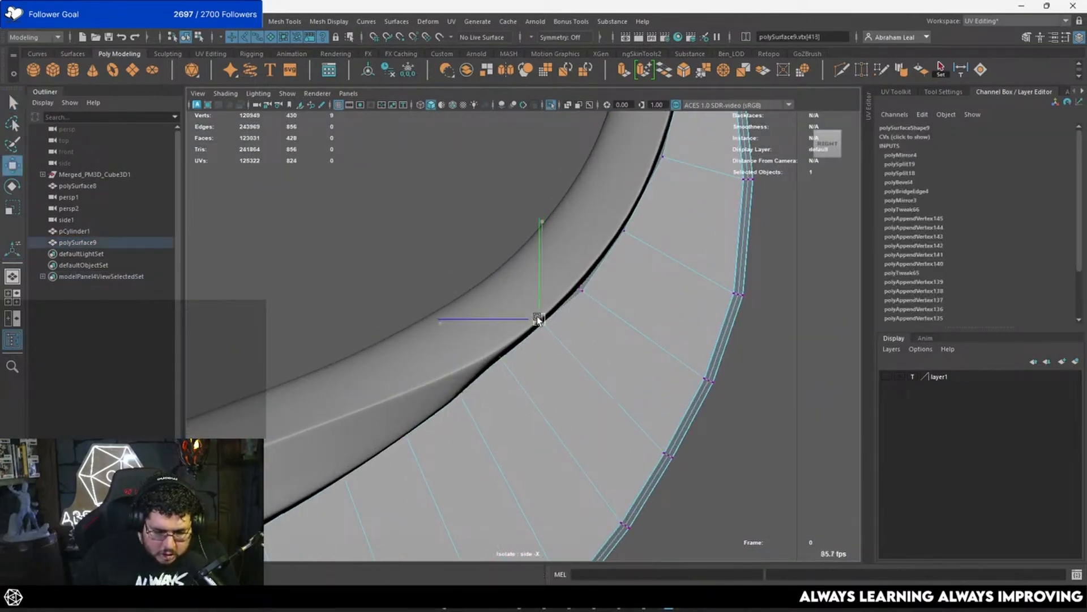
Step: Tuck the remaining inner-edge vertices along the feather's curve beneath the edge of the first wing piece
left_click_drag(600, 269, 568, 308)
left_click_drag(582, 290, 574, 284)
middle_click_drag(561, 288, 502, 385, "alt")
left_click_drag(583, 295, 549, 353)
left_click_drag(566, 326, 559, 320)
middle_click_drag(559, 320, 529, 421, "alt")
left_click_drag(570, 355, 562, 350)
middle_click_drag(564, 333, 536, 421, "alt")
left_click_drag(580, 331, 541, 396)
middle_click_drag(548, 356, 532, 430, "alt")
scroll(535, 425, "up", 3)
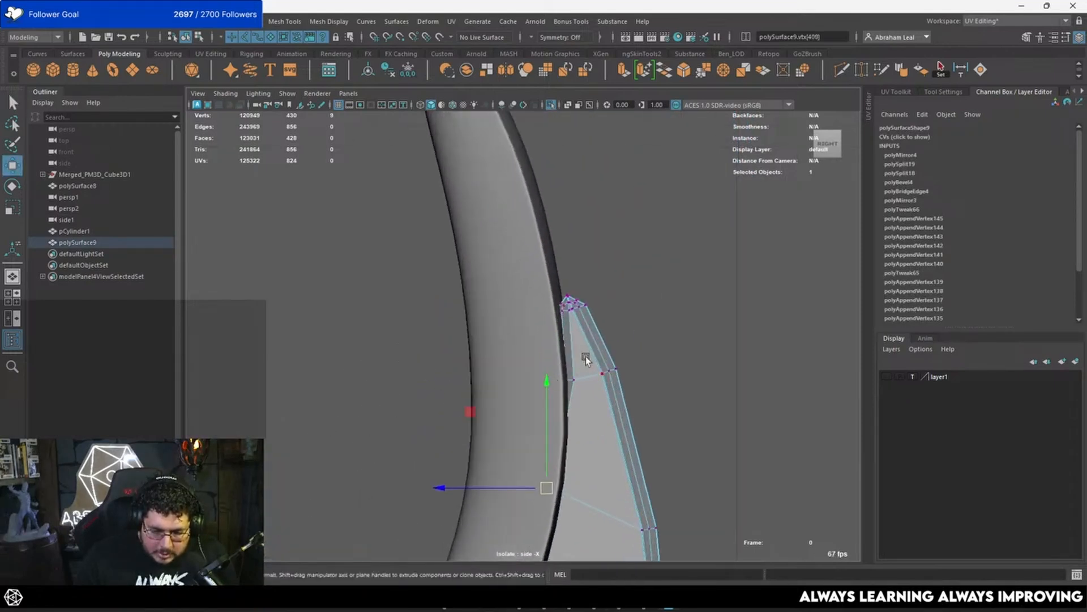
Step: Move the upper inner vertices and tip vertices of the feather in behind the first wing piece
left_click_drag(586, 356, 556, 398)
scroll(563, 363, "up", 3)
middle_click_drag(565, 391, 545, 452, "alt")
scroll(547, 447, "up", 5)
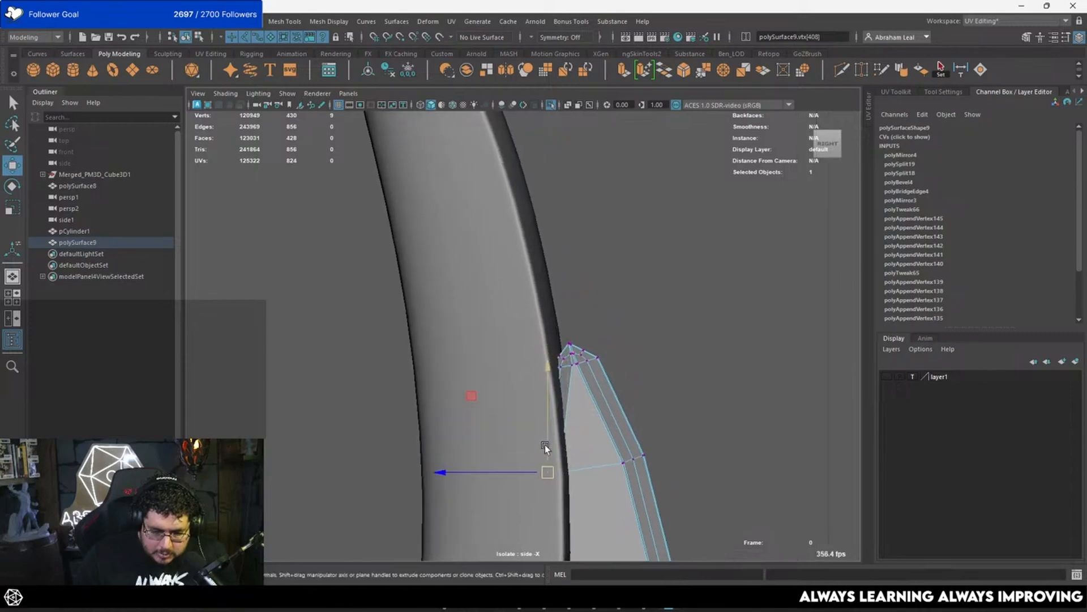
left_click_drag(613, 409, 615, 412)
left_click_drag(589, 369, 554, 340)
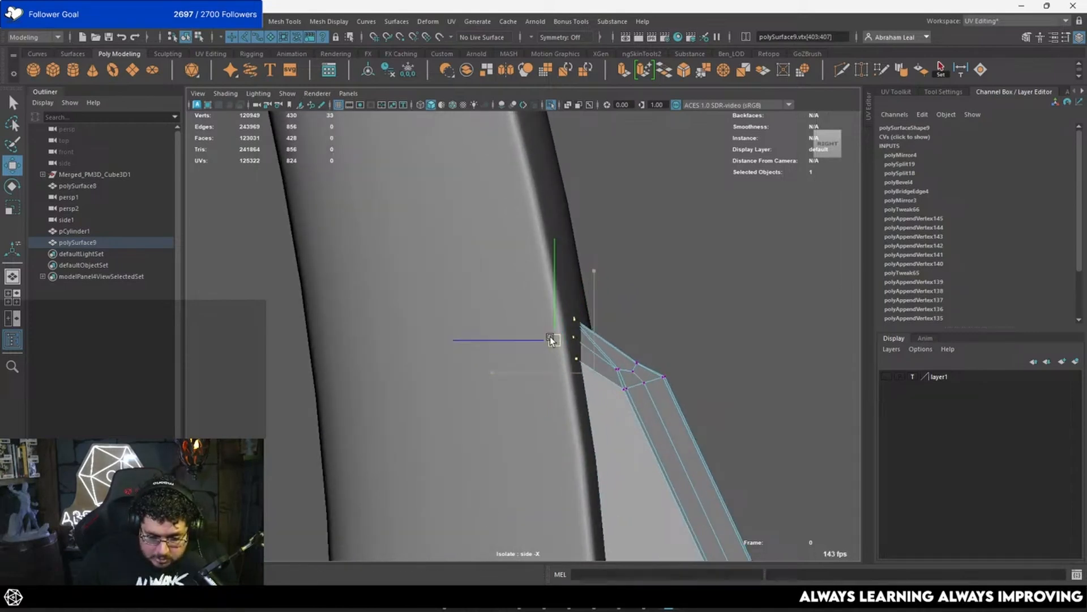
key("3")
left_click_drag(651, 305, 552, 380)
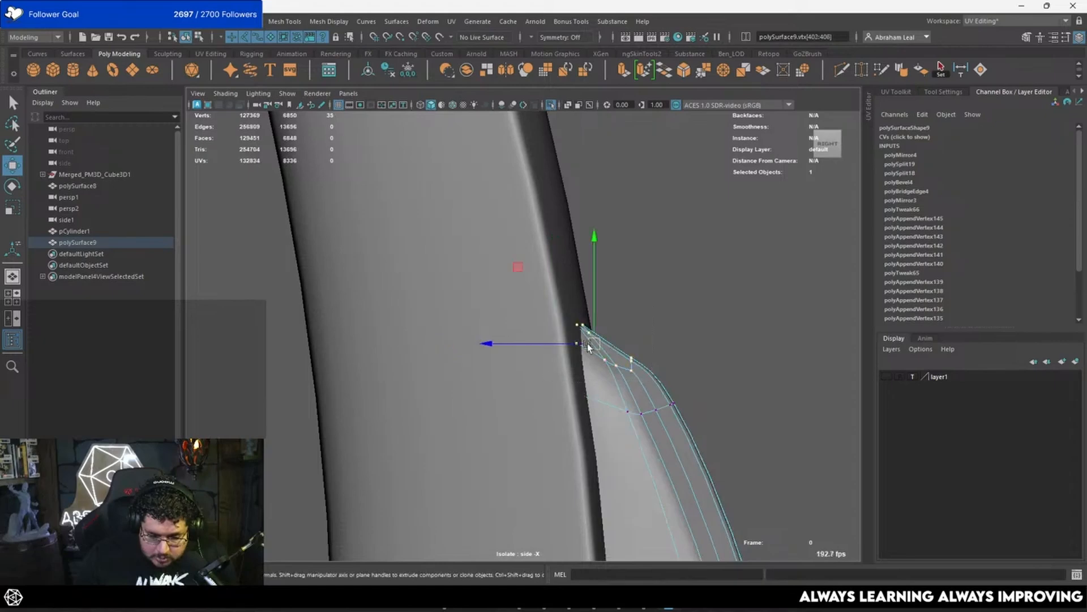
left_click_drag(587, 343, 586, 306)
Step: Return to the perspective view and examine how the smoothed feather sits against the first wing piece
key("5")
key("space")
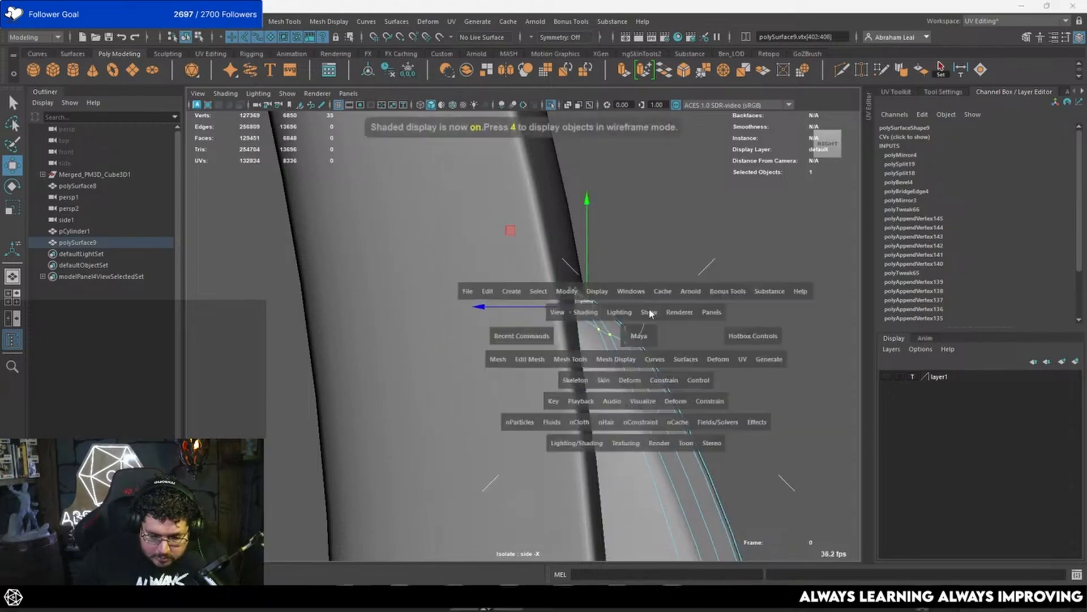
left_click_drag(636, 335, 651, 313)
left_click(657, 335)
right_click_drag(599, 274, 644, 265)
mouse_move(646, 308)
left_mouse_down("alt")
mouse_move(529, 303)
mouse_move(586, 370)
mouse_move(478, 318)
mouse_move(506, 284)
mouse_move(589, 324)
mouse_move(607, 402)
mouse_move(528, 375)
mouse_move(574, 240)
mouse_move(512, 331)
mouse_move(461, 239)
mouse_move(446, 367)
mouse_move(501, 340)
mouse_move(530, 302)
left_mouse_up("alt")
Step: Unsmooth the first wing piece and adjust a pair of its rim vertices beside the feather
left_click(528, 375)
left_click(461, 239)
left_click_drag(547, 172, 497, 313, "alt")
left_click(554, 310)
right_click_drag(496, 274, 449, 272)
left_click_drag(497, 312, 483, 337)
key("4")
key("5")
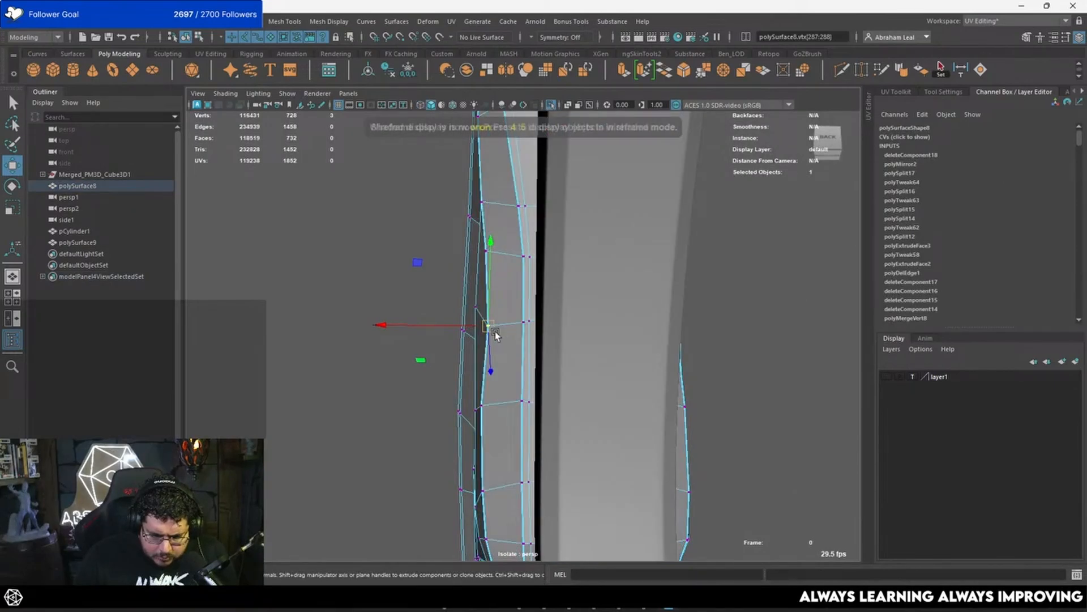
Step: Examine the first wing piece's inner rim smoothed and unsmoothed where it flanks the feather
key("3")
left_click_drag(511, 358, 542, 378, "alt")
key("4")
mouse_move(595, 354)
left_mouse_down("alt")
mouse_move(609, 341)
mouse_move(552, 391)
mouse_move(525, 393)
mouse_move(472, 338)
mouse_move(471, 310)
left_mouse_up("alt")
key("5")
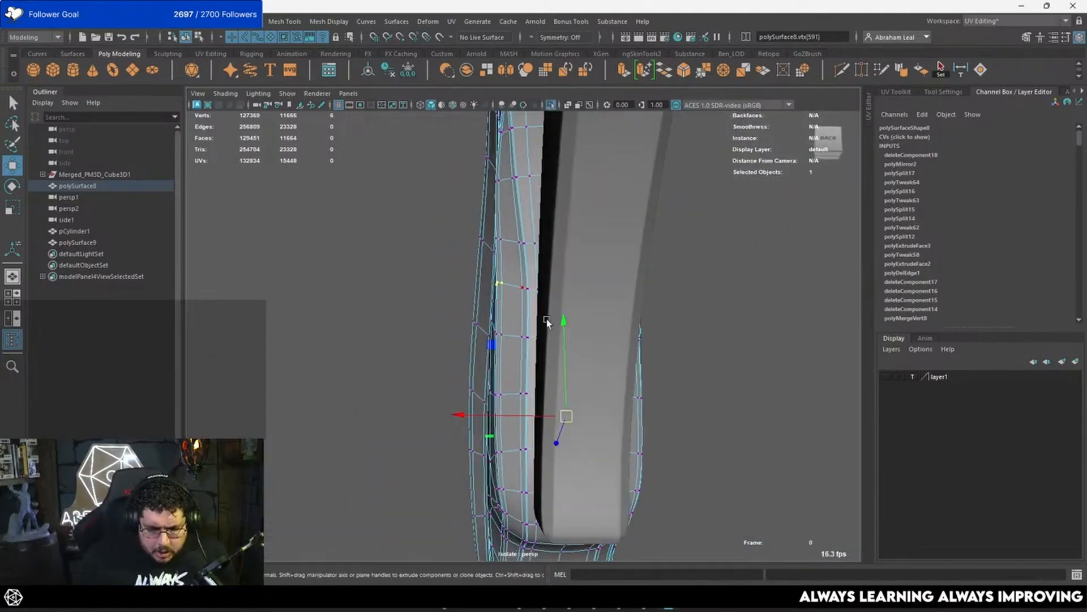
scroll(547, 321, "down", 4)
right_click_drag(548, 319, 590, 293)
left_click(594, 296)
left_click_drag(572, 304, 498, 329, "alt")
Step: Shift the uneven rim vertices of the first wing piece along X to even out its side beside the feather
left_click(534, 403)
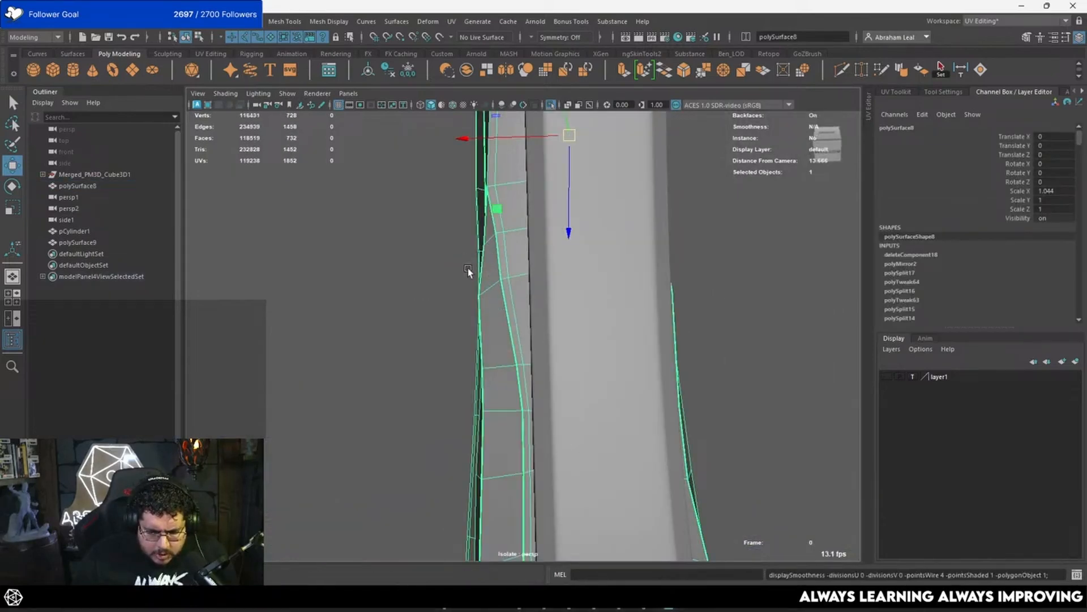
right_click_drag(468, 268, 443, 269)
left_click_drag(476, 283, 518, 332, "alt")
left_click_drag(541, 329, 452, 304, "alt")
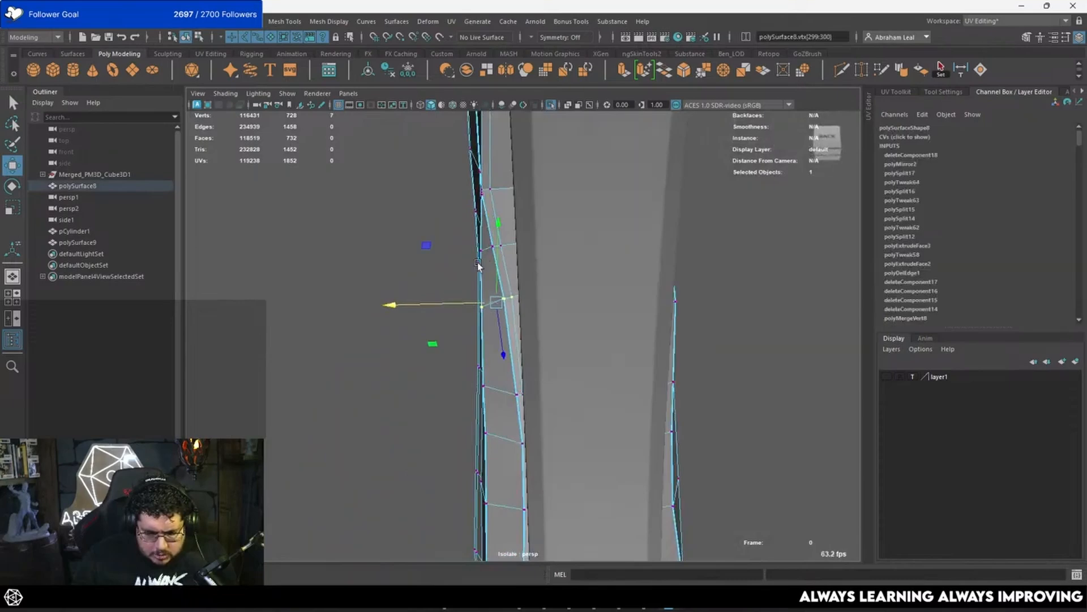
left_click_drag(479, 265, 514, 272, "alt")
left_click_drag(514, 272, 463, 260, "alt")
left_click_drag(463, 259, 481, 261, "alt")
left_click_drag(515, 295, 560, 292, "alt")
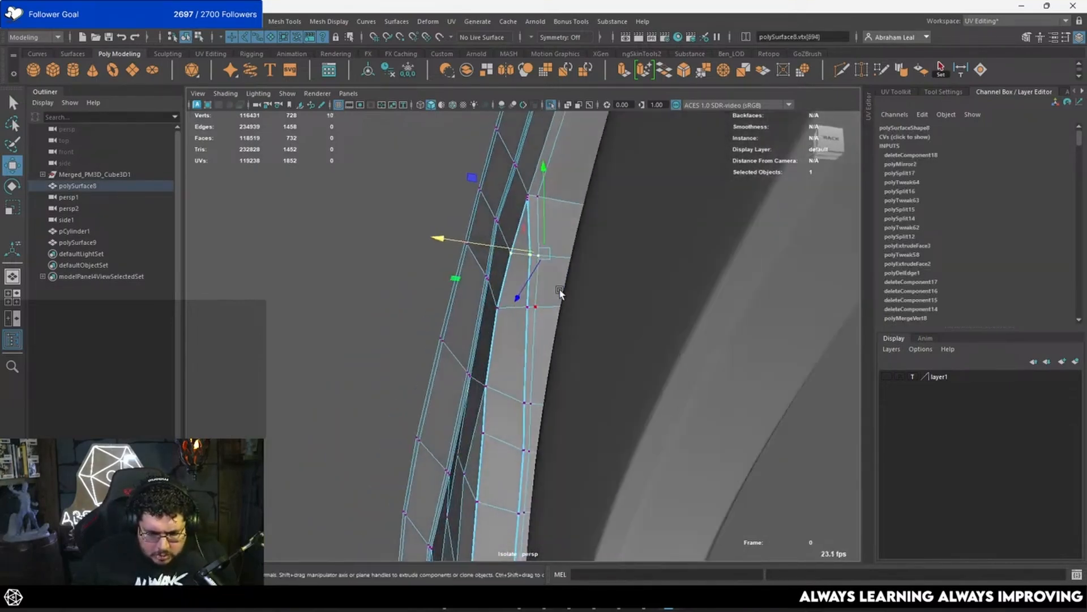
Step: Try to shift further rim vertices near the first wing piece's inner junction, and undo those changes
mouse_move(490, 311)
left_mouse_down("alt")
mouse_move(660, 330)
mouse_move(485, 266)
left_mouse_up("alt")
key("4")
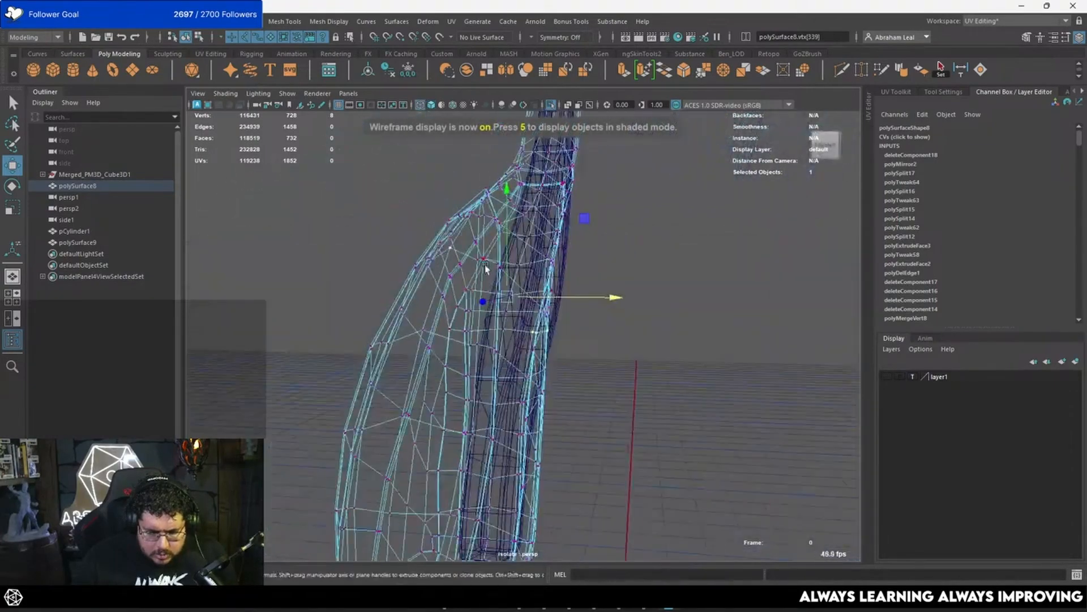
right_click_drag(485, 267, 536, 247)
key("5")
mouse_move(640, 276)
left_mouse_down("alt")
mouse_move(454, 274)
mouse_move(569, 352)
mouse_move(538, 332)
left_mouse_up("alt")
key("ctrl+z")
key("ctrl+z")
key("ctrl+z")
Step: Select the matching rim vertices through the first wing piece and move them along X to smooth the kink
key("4")
left_click_drag(481, 311, 503, 334, "ctrl")
mouse_move(503, 334)
left_mouse_down("alt")
mouse_move(518, 340)
mouse_move(482, 332)
left_mouse_up("alt")
key("5")
mouse_move(482, 333)
left_mouse_down("alt")
mouse_move(477, 314)
mouse_move(429, 300)
mouse_move(561, 254)
left_mouse_up("alt")
key("w")
key("4")
mouse_move(493, 274)
left_mouse_down()
mouse_move(528, 275)
mouse_move(477, 241)
mouse_move(563, 286)
left_mouse_up()
key("5")
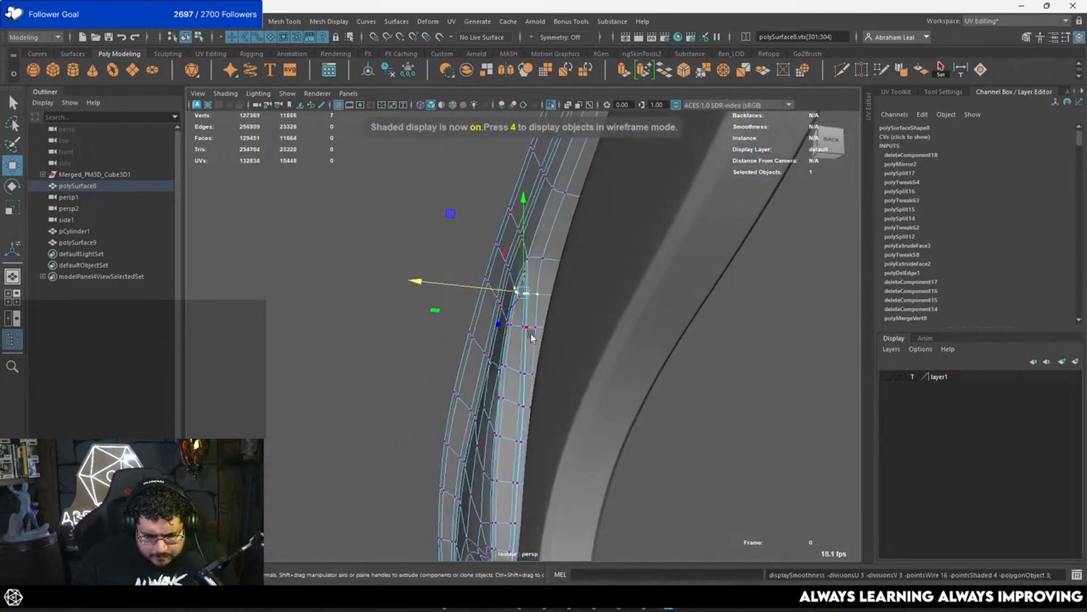
Step: Turn on viewport anti-aliasing and examine the smoothed wing piece and feather from behind and the side
right_click_drag(532, 337, 577, 275)
left_click(732, 389)
mouse_move(733, 389)
left_mouse_down("alt")
mouse_move(644, 354)
mouse_move(634, 333)
mouse_move(622, 361)
mouse_move(651, 420)
mouse_move(641, 395)
mouse_move(665, 404)
left_mouse_up("alt")
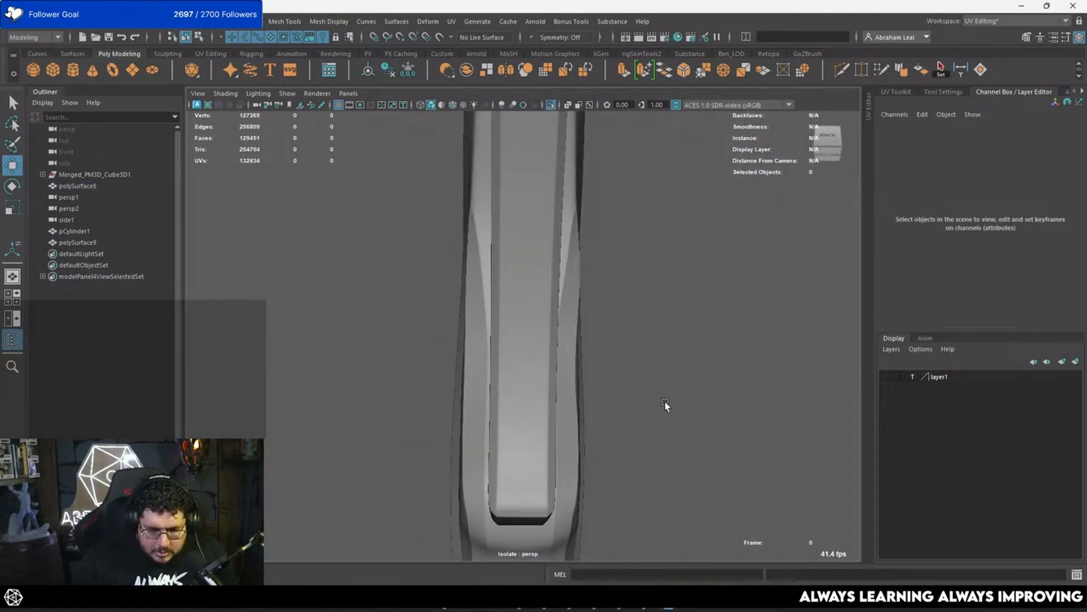
left_click(521, 102)
left_click_drag(571, 237, 577, 267, "alt")
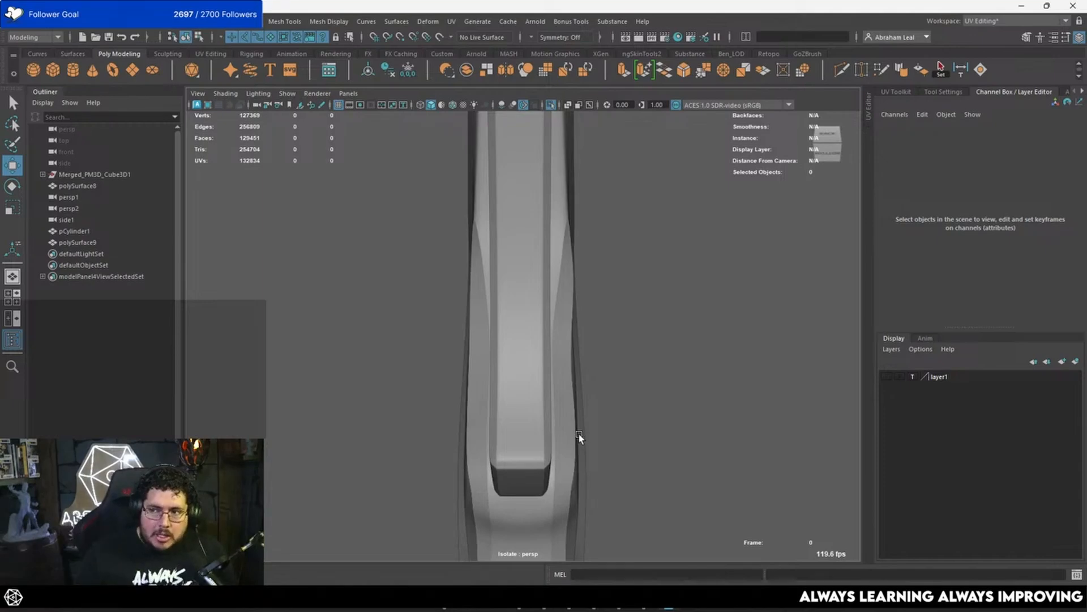
left_click_drag(508, 437, 508, 379, "alt")
left_click(511, 363)
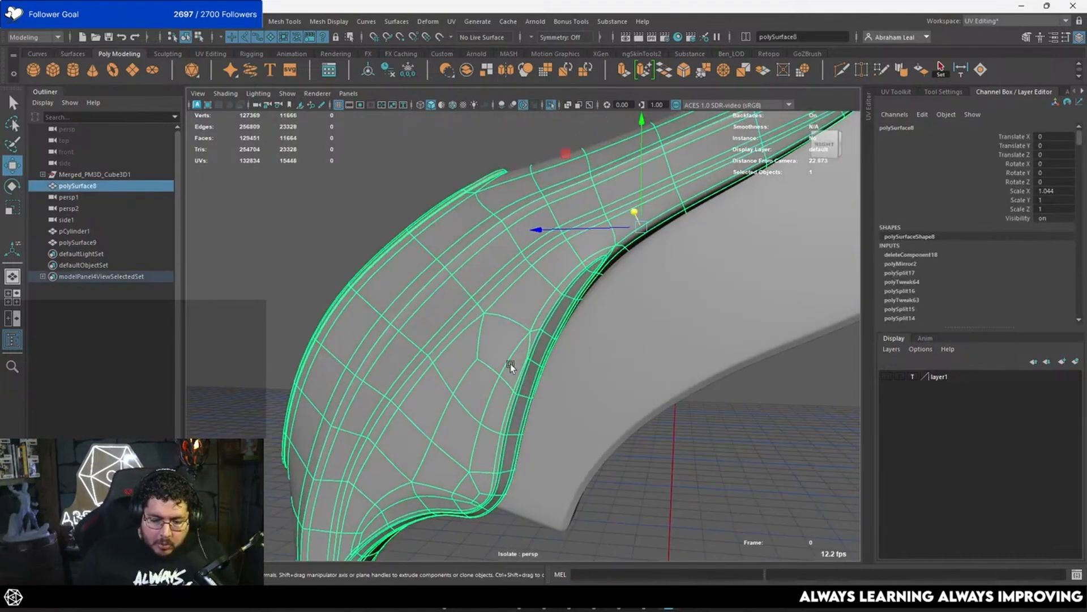
Step: Turn on screen-space ambient occlusion in the viewport and examine the smoothed first wing piece against the second feather
right_click_drag(507, 260, 490, 402, "shift")
left_click_drag(524, 397, 363, 340, "alt")
left_click(661, 341)
scroll(476, 353, "down", 4)
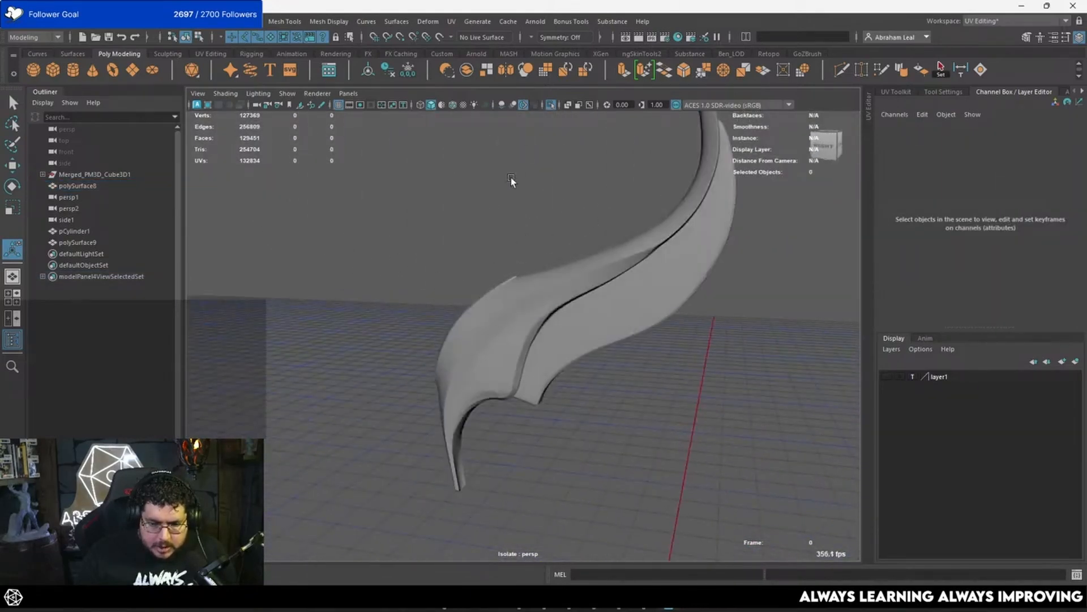
left_click(503, 105)
left_click_drag(597, 292, 535, 320, "alt")
Step: Isolate the first wing piece and second feather together with the round disc to check how they meet
left_click(549, 104)
left_click_drag(534, 378, 501, 433)
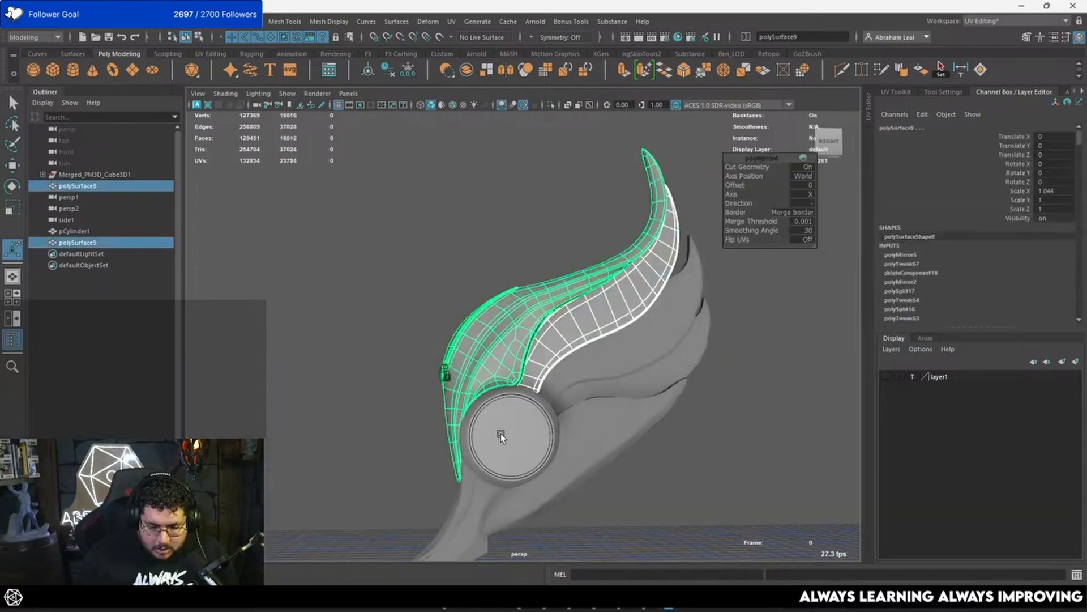
left_click(549, 104)
left_click(552, 246)
left_click_drag(552, 246, 575, 339, "alt")
right_click_drag(575, 338, 669, 385, "alt")
left_click_drag(669, 385, 567, 422, "alt")
Step: Turn off viewport anti-aliasing and move the second feather's outer base-end vertices along Z in the side view to fit the disc
left_click(533, 420)
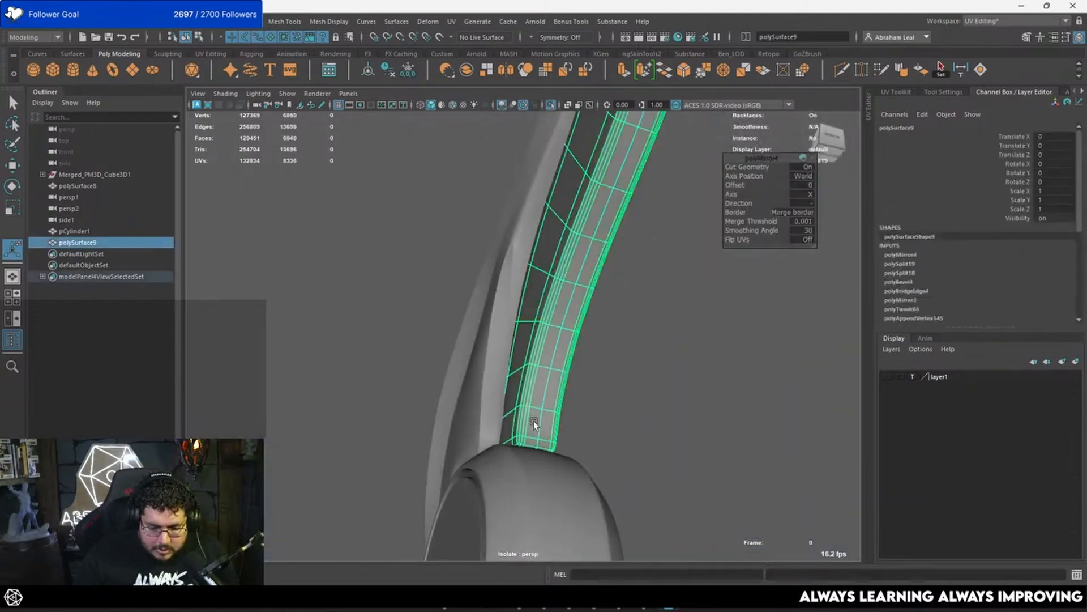
right_click_drag(534, 420, 614, 447, "alt")
left_click_drag(614, 447, 643, 376, "alt")
key("space")
middle_click_drag(470, 521, 634, 308, "alt")
left_click(524, 105)
right_click_drag(538, 413, 520, 471, "alt")
middle_click_drag(520, 471, 548, 369, "alt")
right_click_drag(548, 369, 493, 276)
key("w")
left_click_drag(584, 414, 528, 412)
key("3")
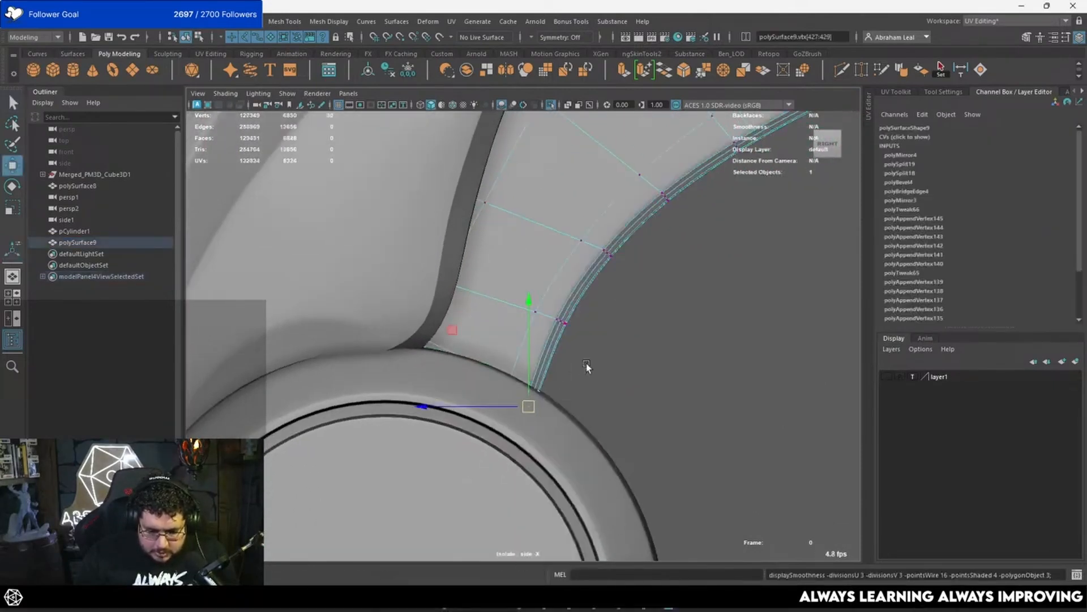
Step: Insert two supporting edge loops across the second feather close to its base end and restore the smooth preview
key("1")
left_click(841, 70)
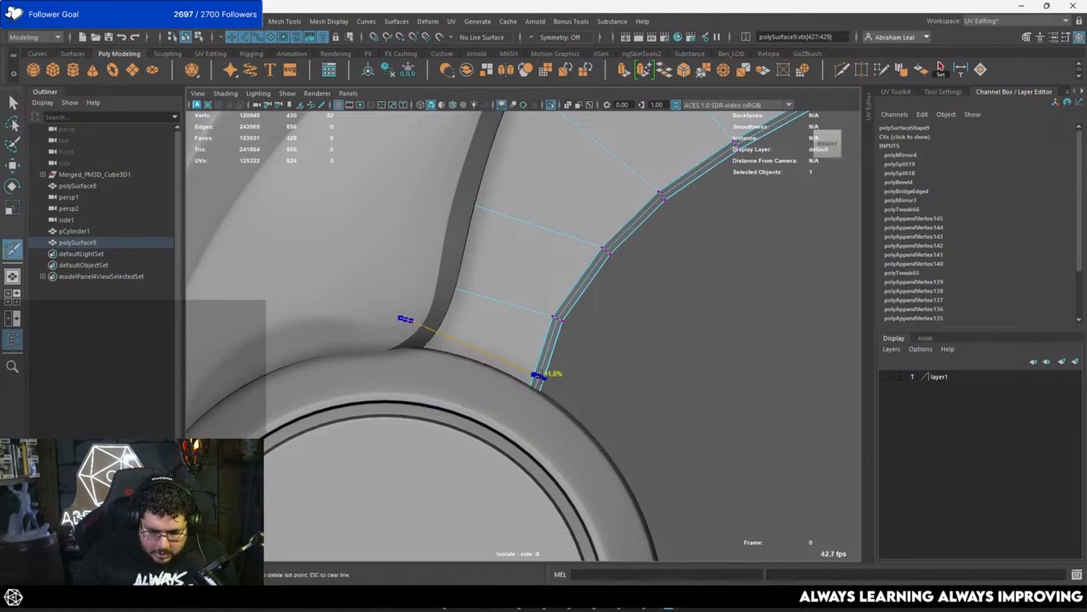
left_click(538, 382, "ctrl")
key("3")
key("space")
left_click_drag(576, 344, 530, 347)
key("1")
left_click_drag(523, 444, 558, 447, "alt")
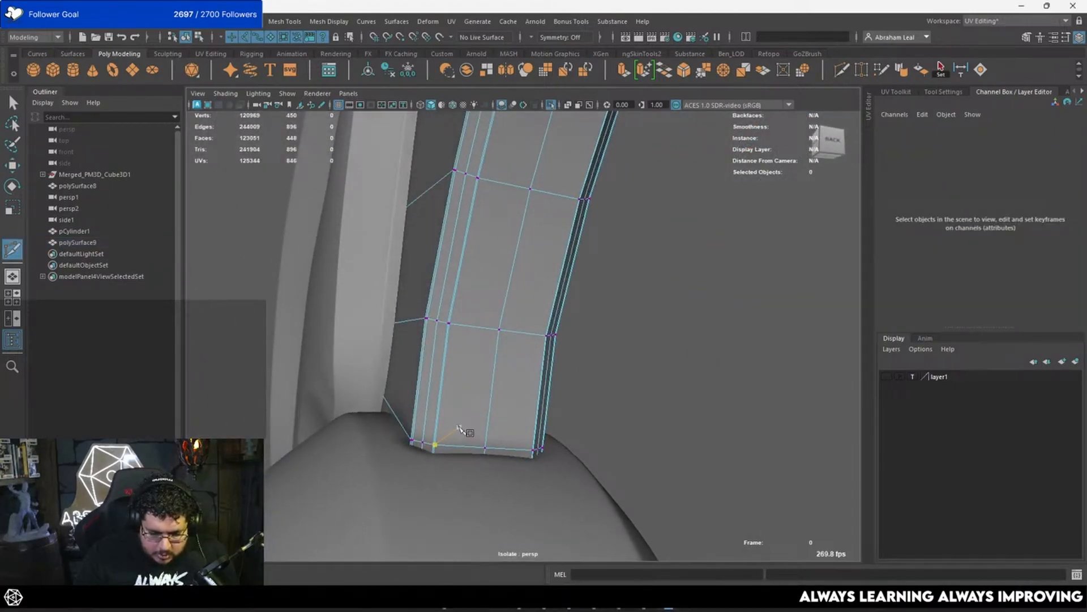
left_click(436, 436, "ctrl")
key("q")
key("3")
Step: Examine the smoothed wing piece, second feather and disc from several angles, especially where the feather meets the disc
mouse_move(488, 385)
left_mouse_down("alt")
mouse_move(617, 352)
mouse_move(650, 378)
mouse_move(493, 355)
mouse_move(449, 334)
mouse_move(379, 338)
mouse_move(537, 365)
mouse_move(347, 362)
mouse_move(498, 375)
left_mouse_up("alt")
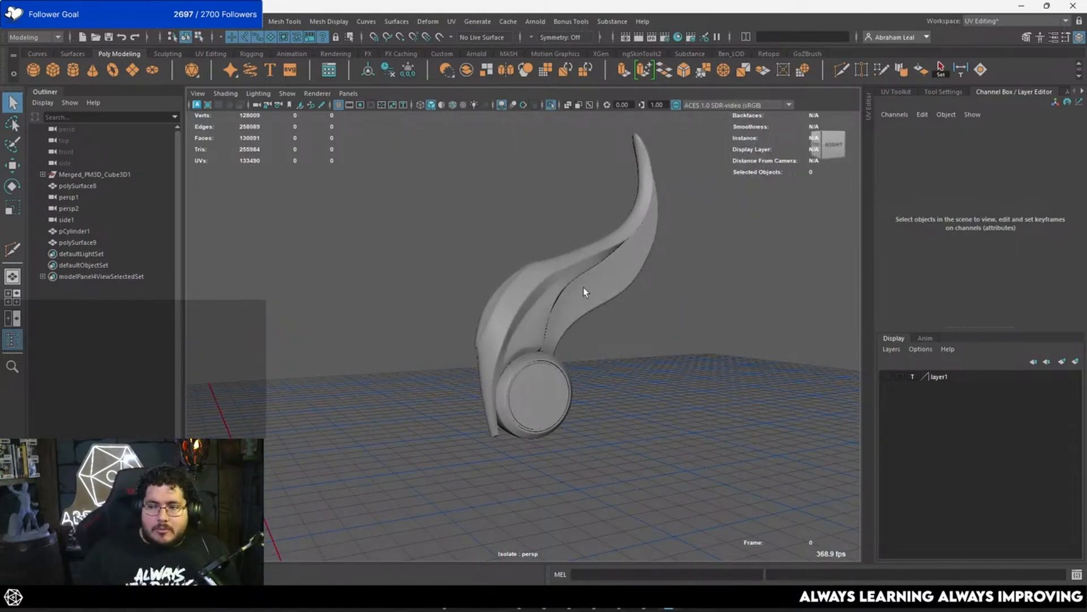
right_click_drag(580, 288, 624, 288, "alt")
left_click_drag(624, 289, 533, 308, "alt")
right_click_drag(534, 309, 546, 326, "alt")
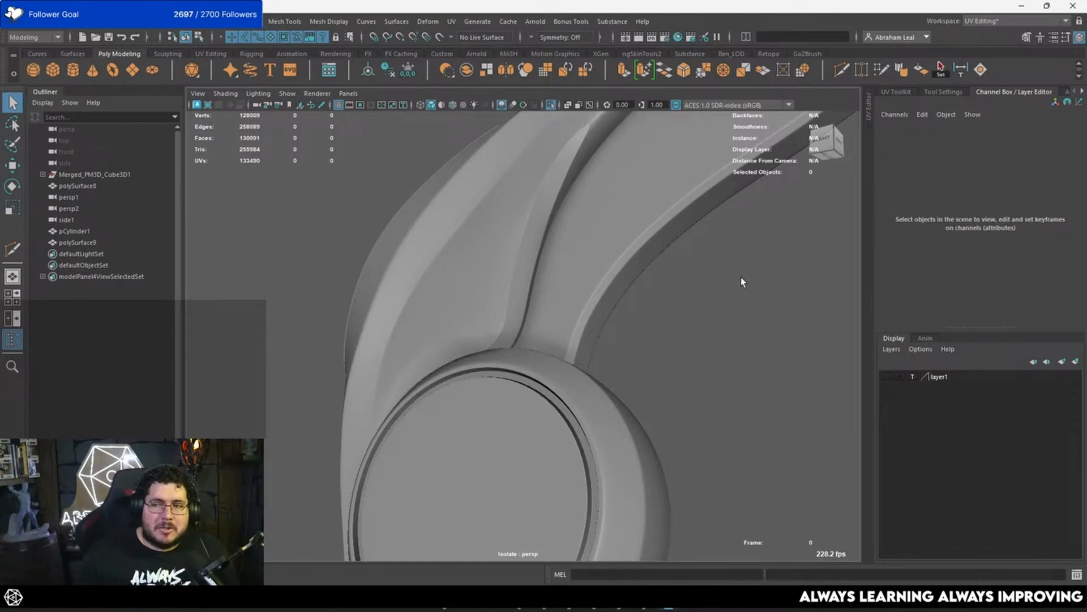
left_click_drag(617, 238, 648, 254, "alt")
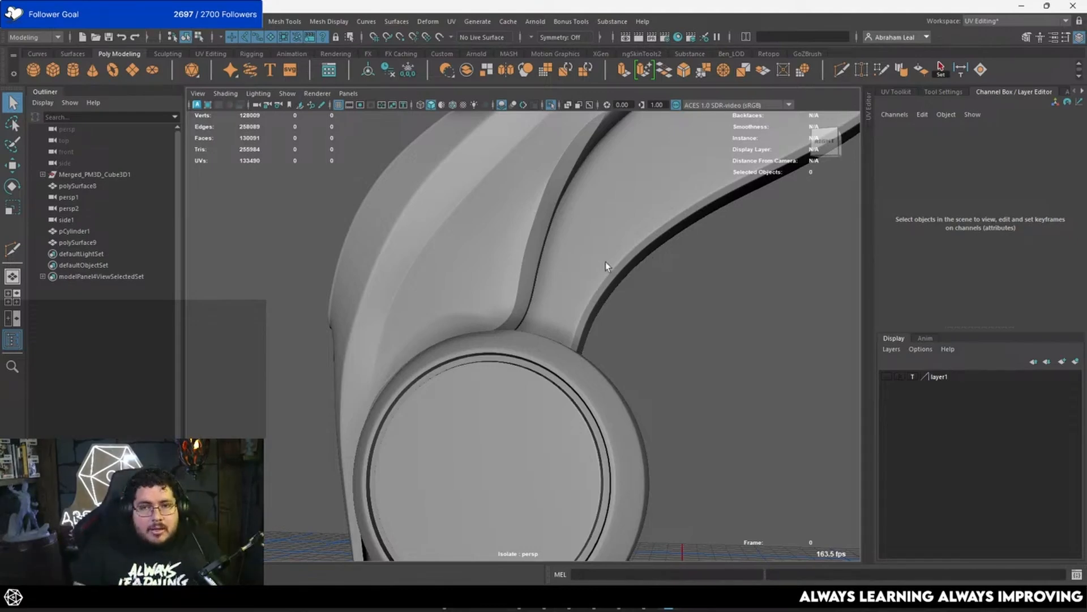
scroll(630, 269, "down", 7)
left_click_drag(630, 269, 694, 303, "alt")
Step: Show the full sculpted wing again in the side view and make the sculpted third feather the live surface
key("space")
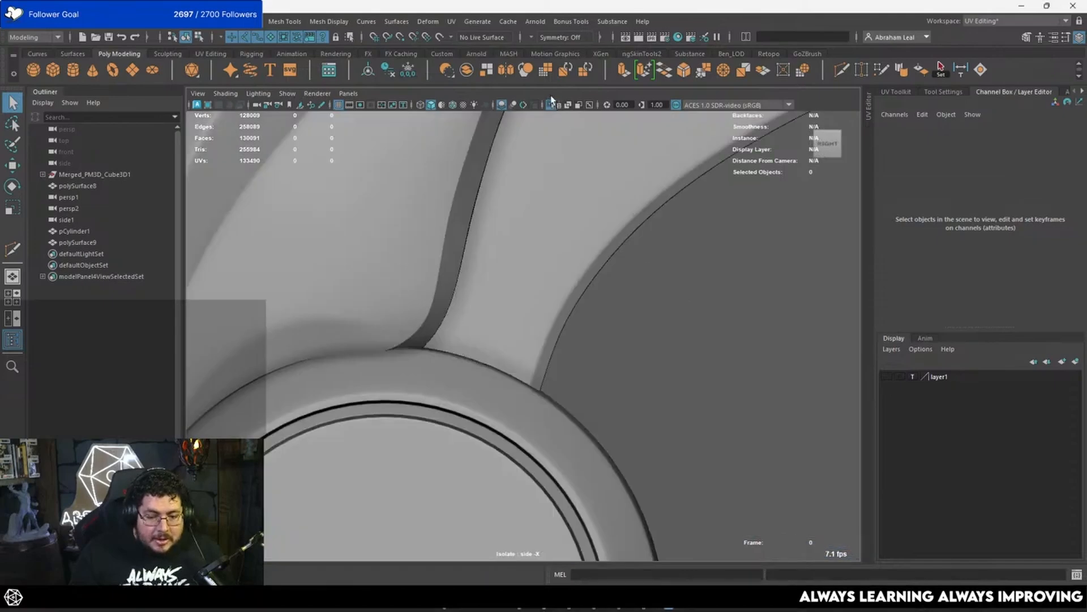
left_click(551, 105)
scroll(611, 310, "down", 8)
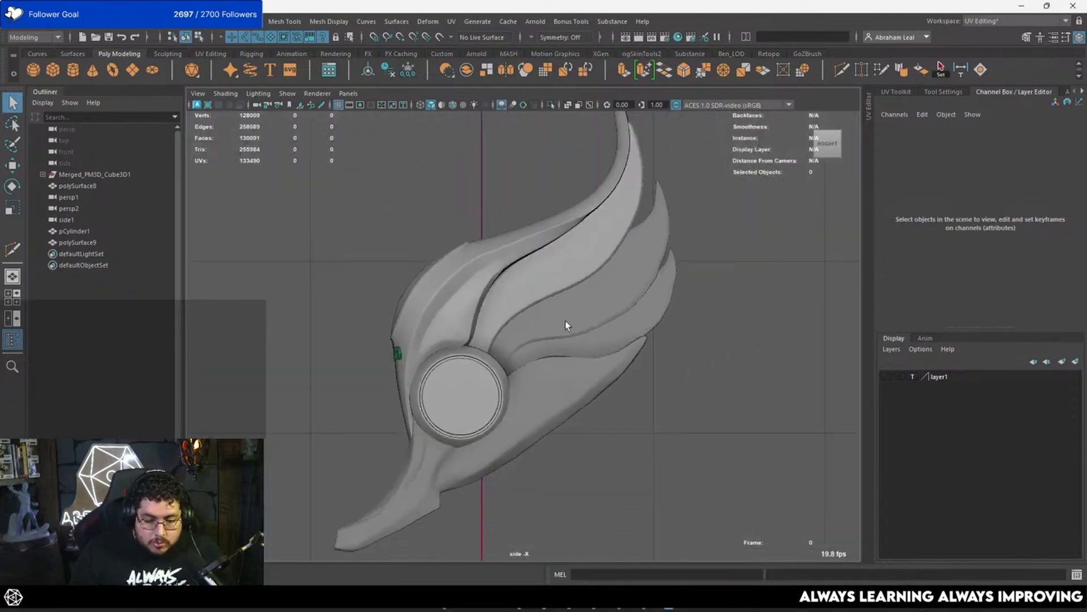
scroll(565, 321, "up", 5)
middle_click_drag(685, 285, 594, 345, "alt")
middle_click_drag(626, 301, 627, 378, "alt")
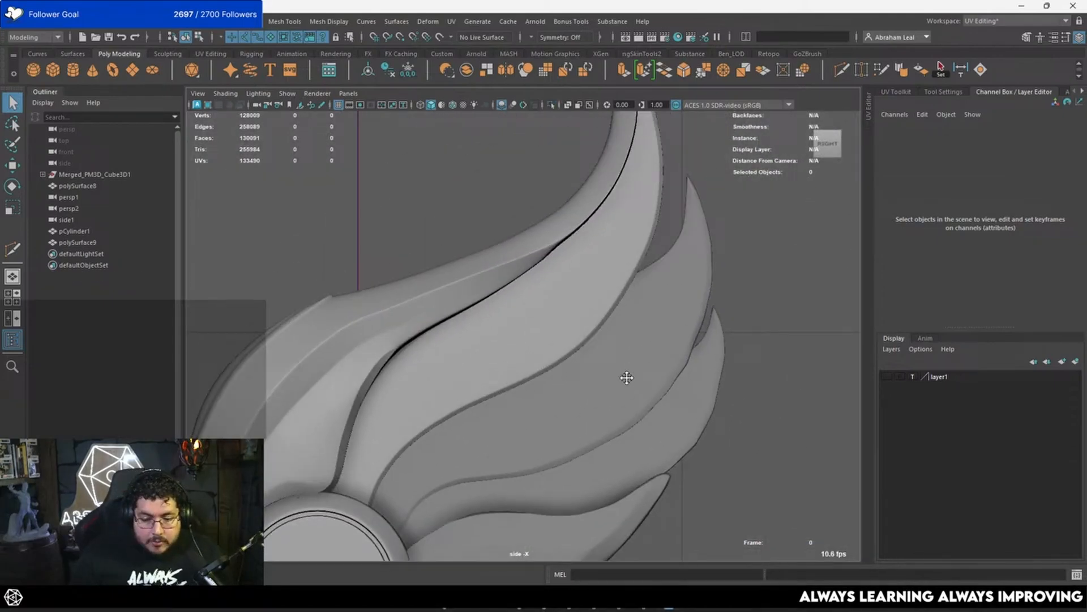
left_click(646, 339)
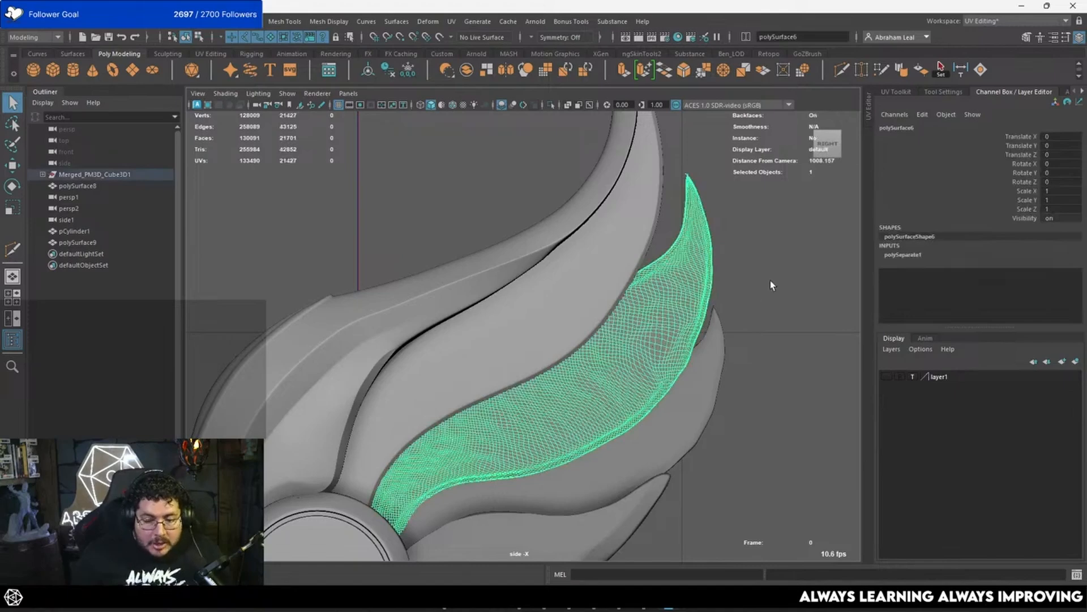
left_click(748, 317)
middle_click_drag(622, 392, 678, 310, "alt")
scroll(651, 326, "up", 2)
left_click(638, 333)
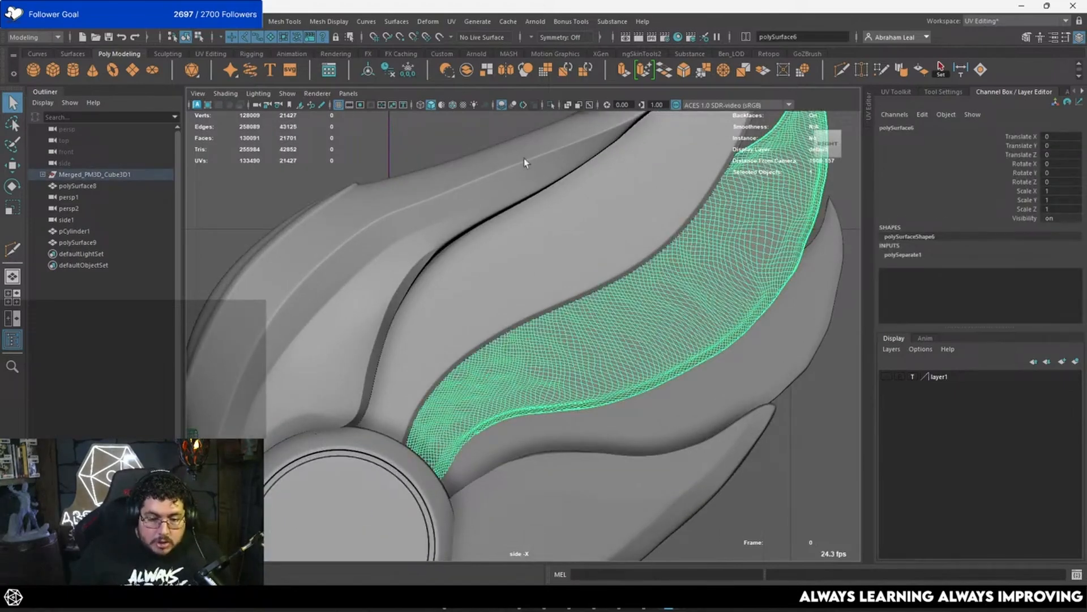
left_click(440, 38)
Step: Place a row of Quad Draw points along the third feather's outer edge, from the disc up to the tip
middle_click_drag(658, 233, 638, 211, "alt")
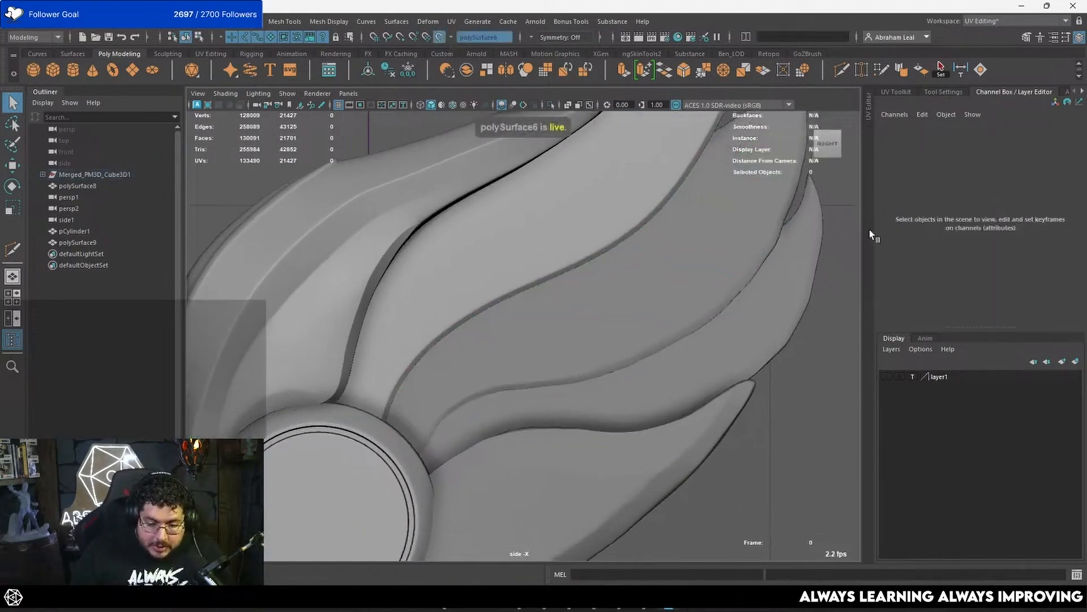
left_click(882, 69)
left_click(416, 448)
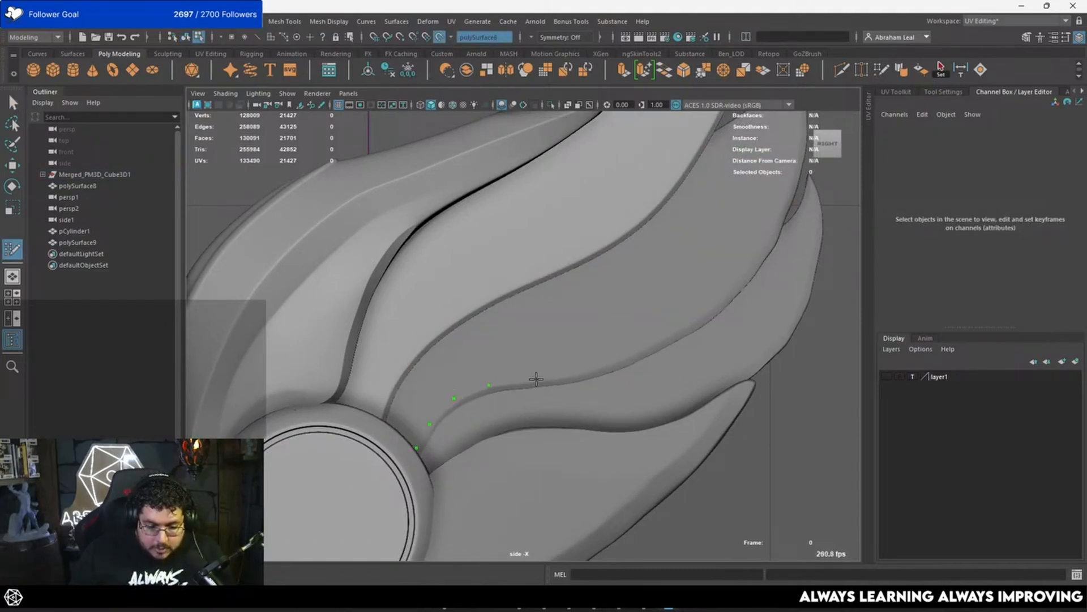
left_click(578, 371)
middle_click_drag(578, 371, 548, 387, "alt")
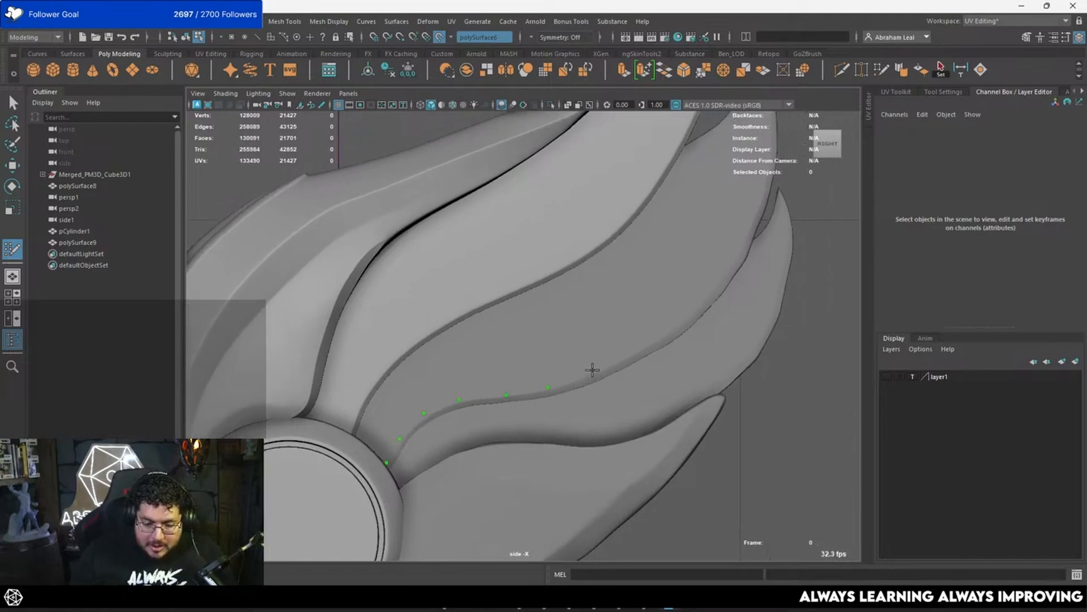
left_click(591, 370)
middle_click_drag(704, 301, 664, 346, "alt")
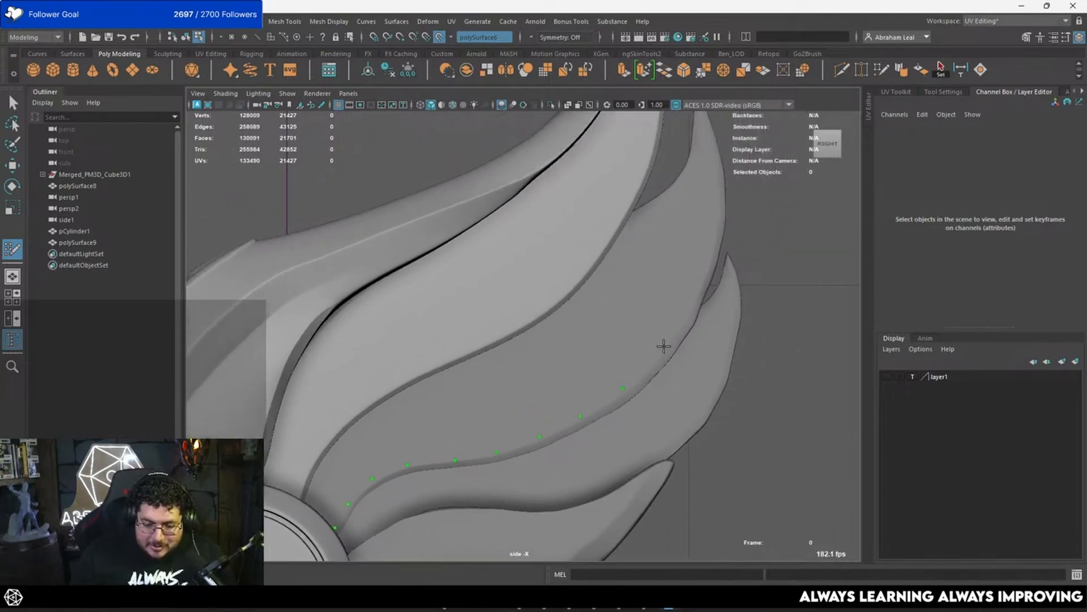
left_click(661, 348)
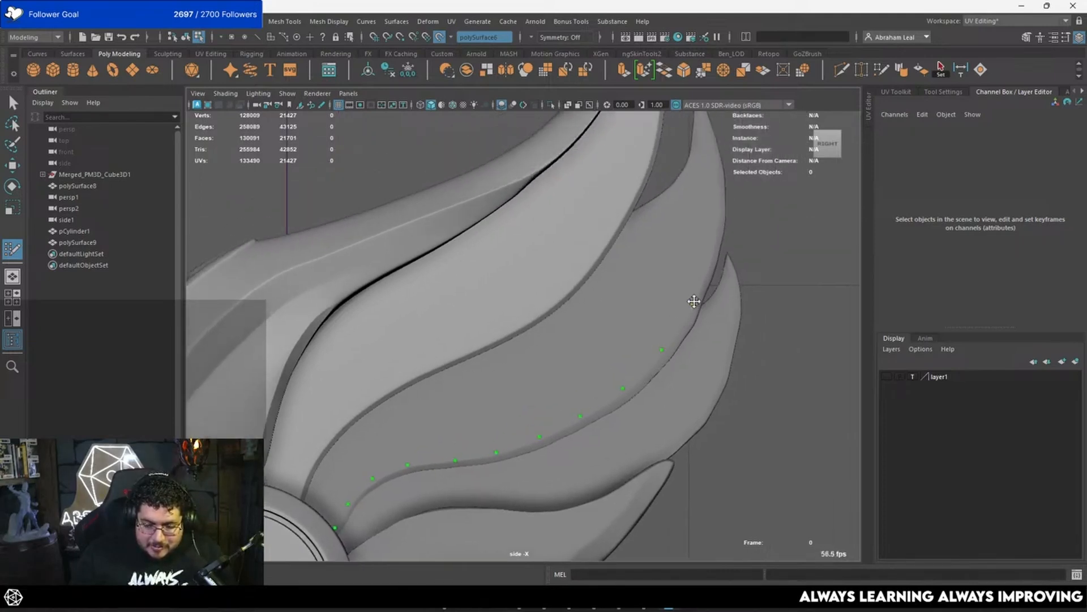
left_click(710, 249)
middle_click_drag(709, 252, 705, 332, "alt")
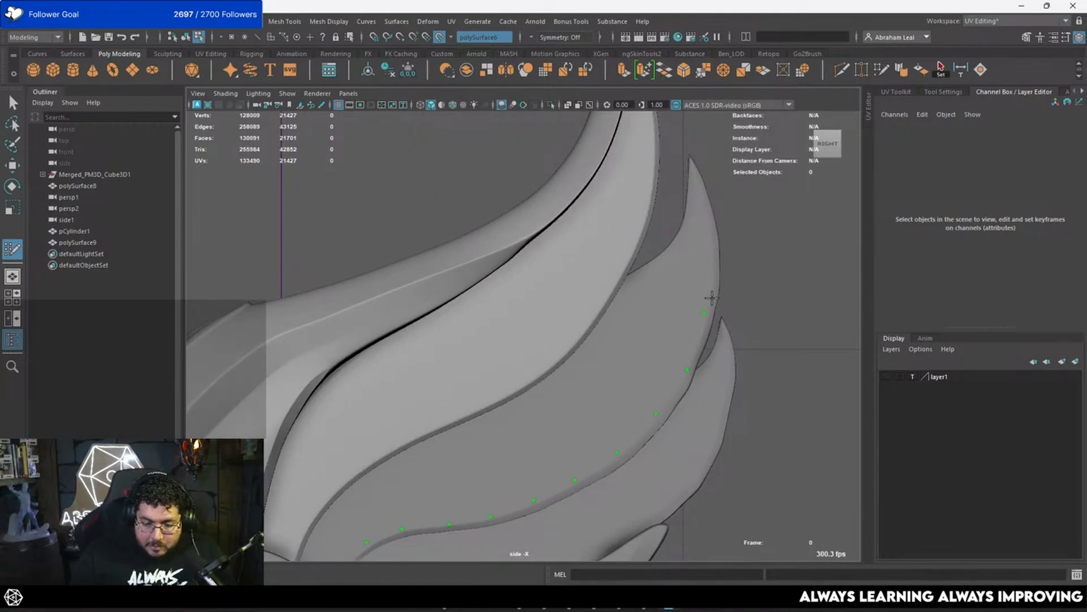
middle_click_drag(716, 287, 692, 322, "alt")
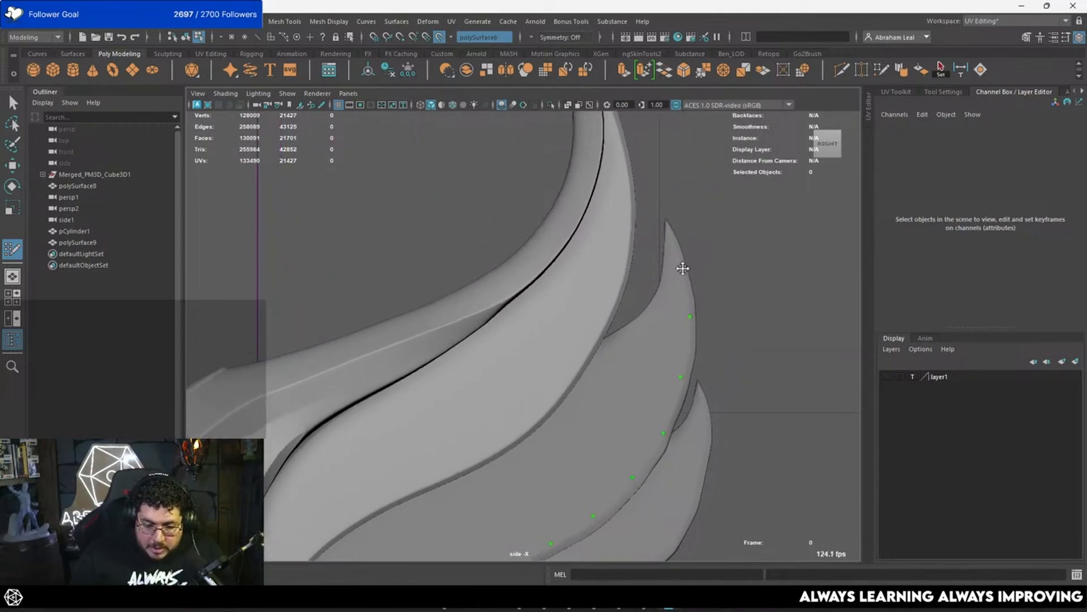
Step: Fill quads below the third feather's tip using points on its inner edge, and split the larger quad with an edge loop
left_click(666, 299, "shift")
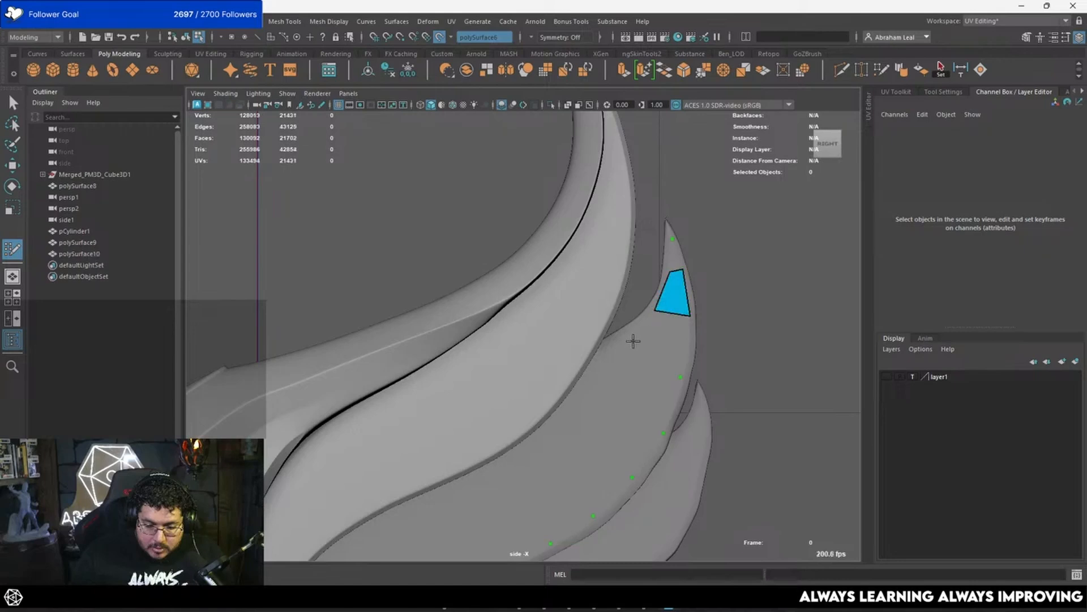
left_click(606, 344)
left_click(652, 346, "shift")
left_click_drag(656, 309, 663, 302)
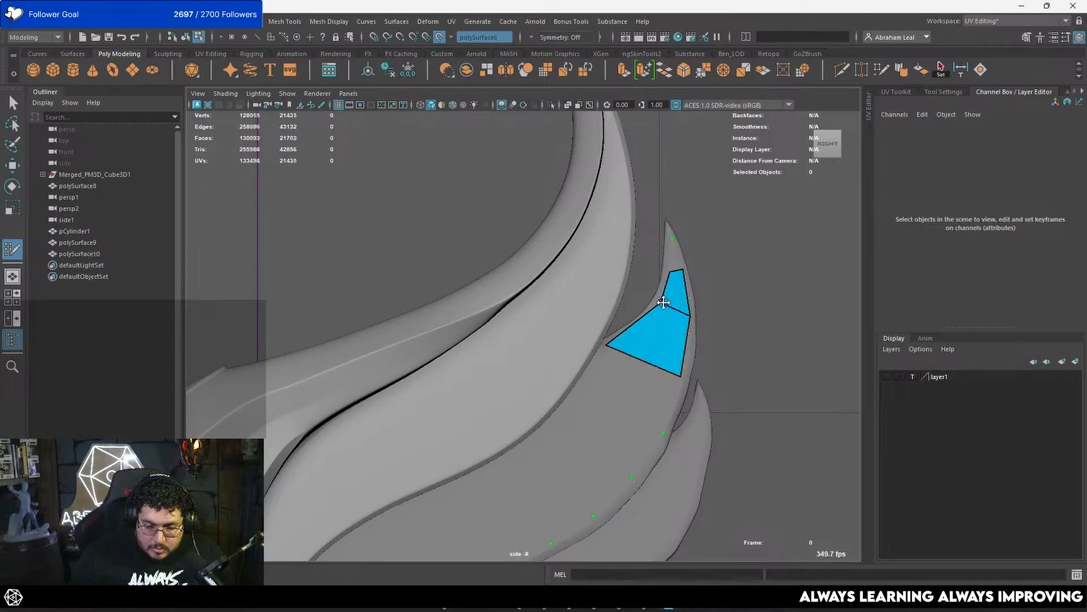
left_click(642, 324, "ctrl")
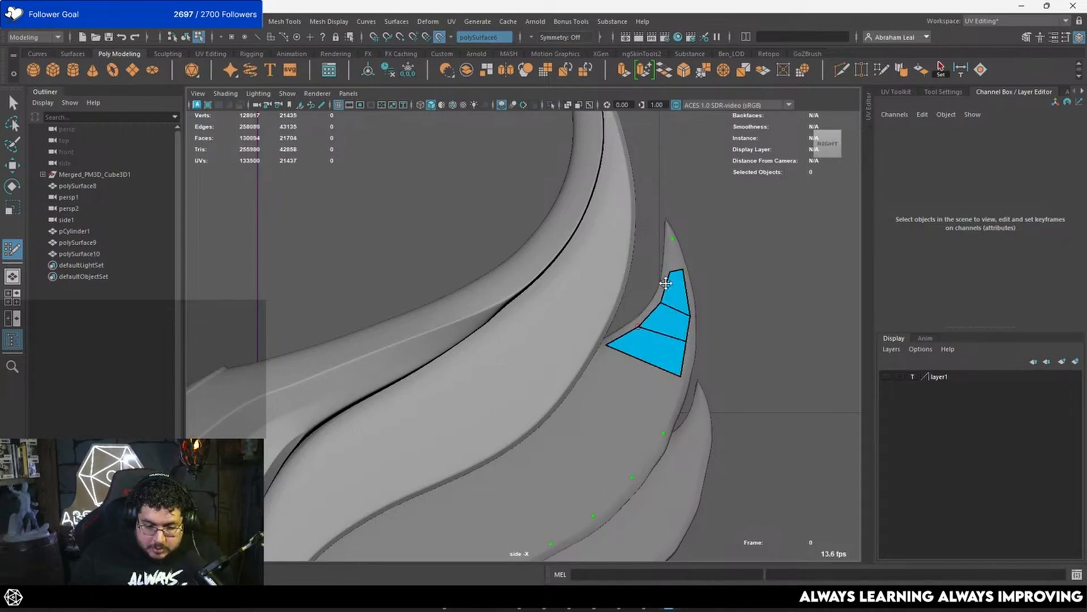
Step: Extend the quads to the third feather's tip with one narrow quad and adjust its end vertex
scroll(670, 270, "up", 5)
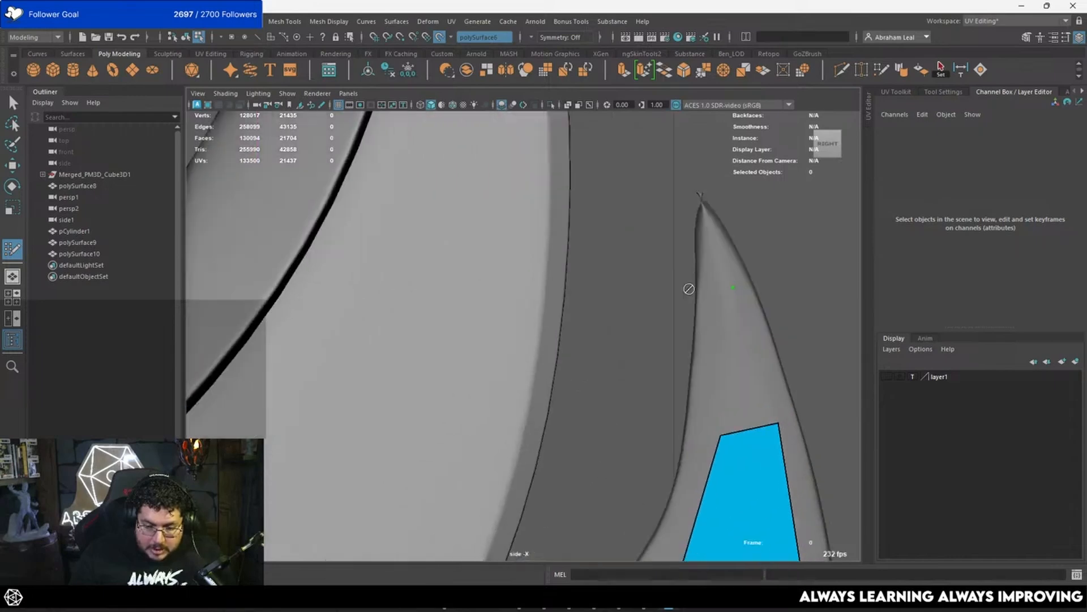
left_click(719, 287)
left_click(725, 316, "shift")
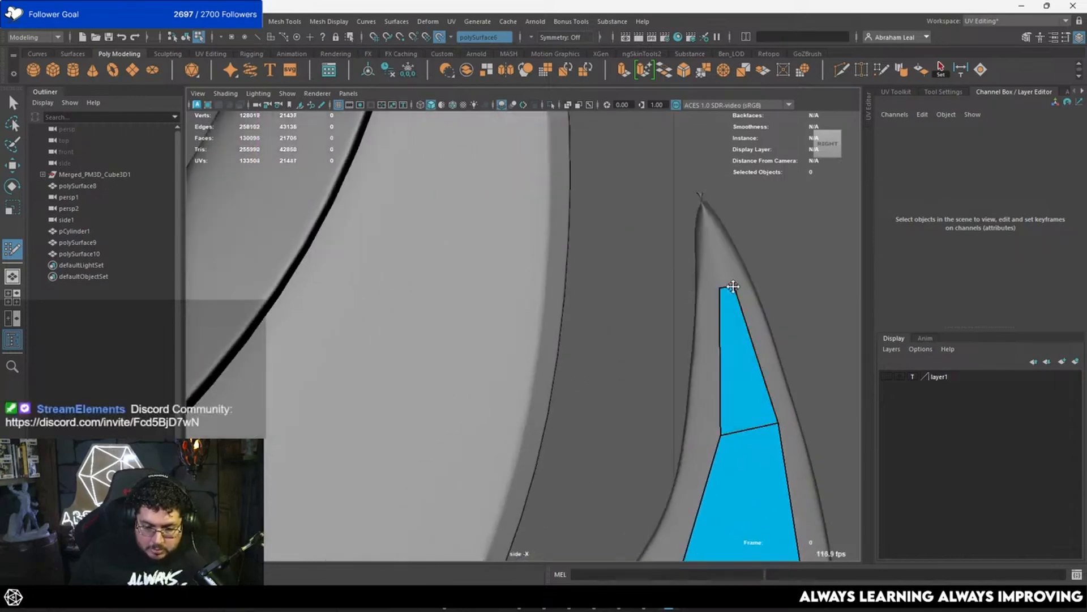
left_click_drag(731, 283, 728, 283)
scroll(737, 337, "down", 4)
Step: Reposition the outer-edge vertices of the third feather's quads to even out the spacing below the tip
middle_click_drag(722, 356, 683, 255, "alt")
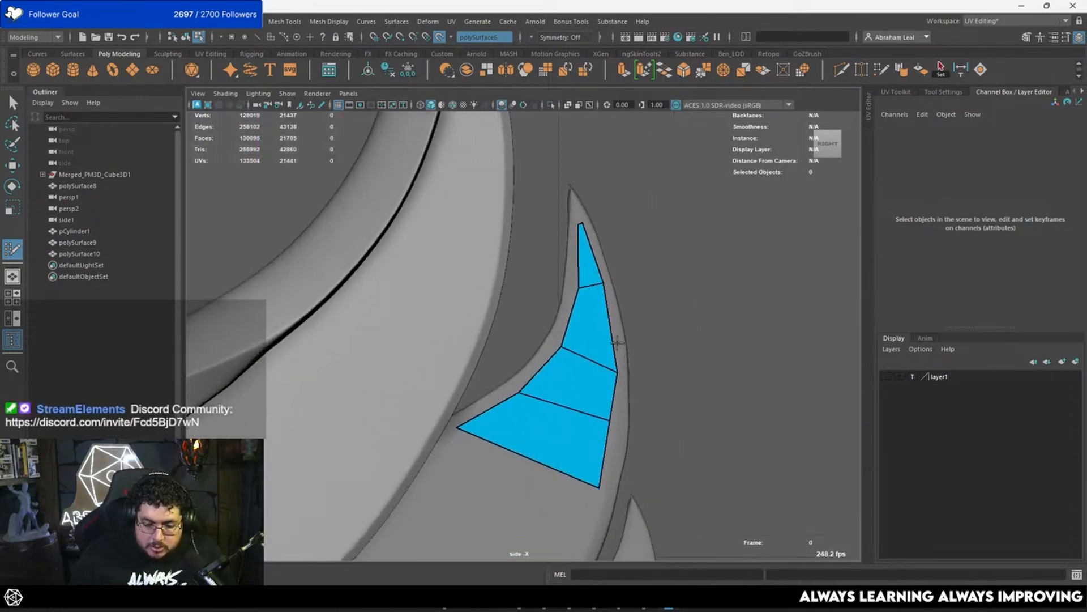
left_click_drag(627, 364, 627, 353)
middle_click_drag(634, 403, 663, 289, "alt")
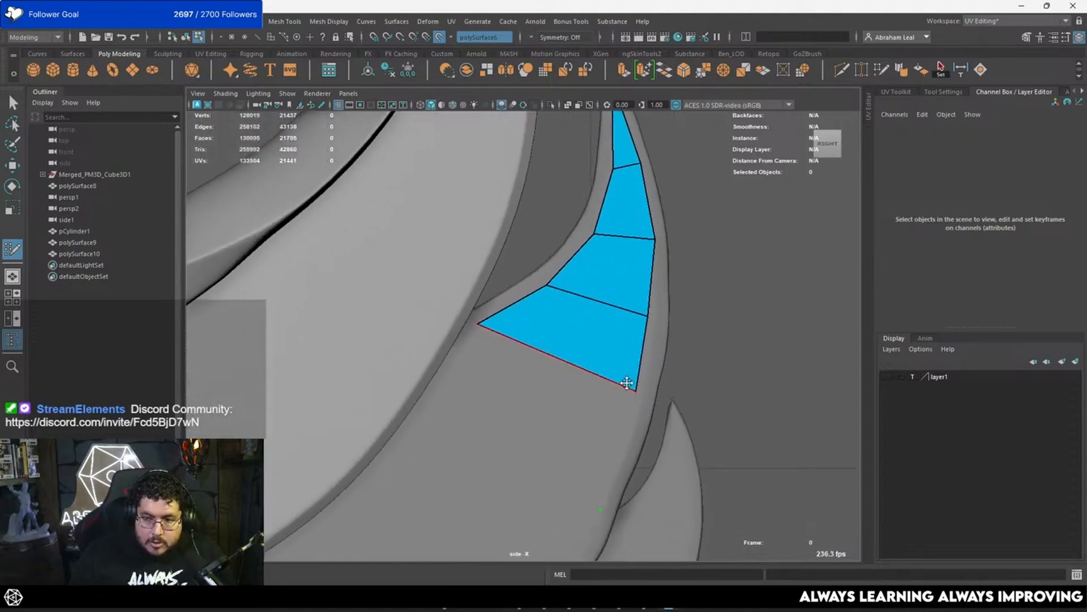
left_click_drag(634, 391, 632, 405)
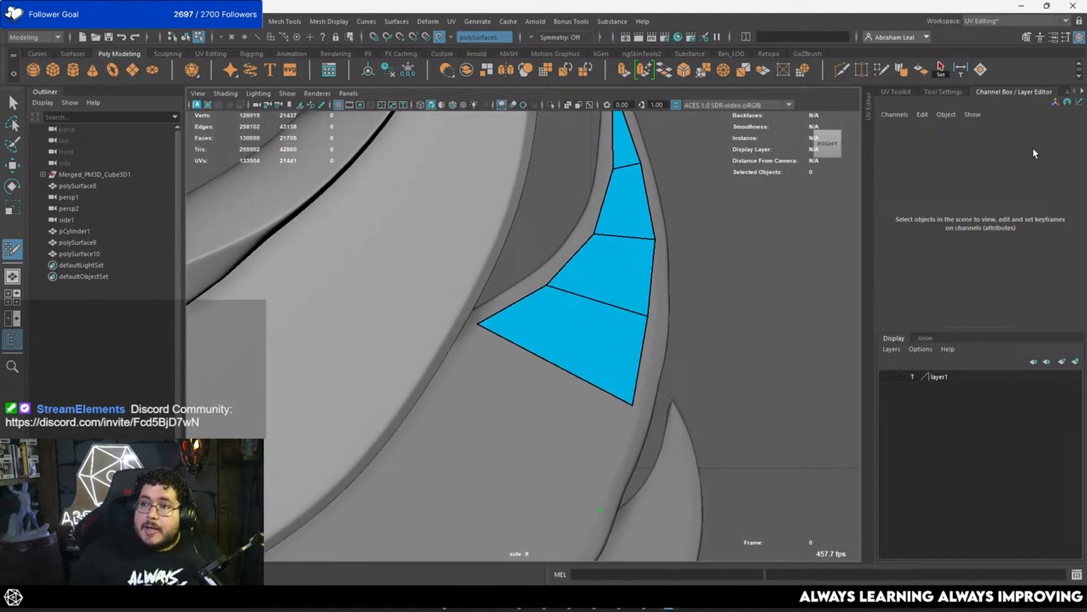
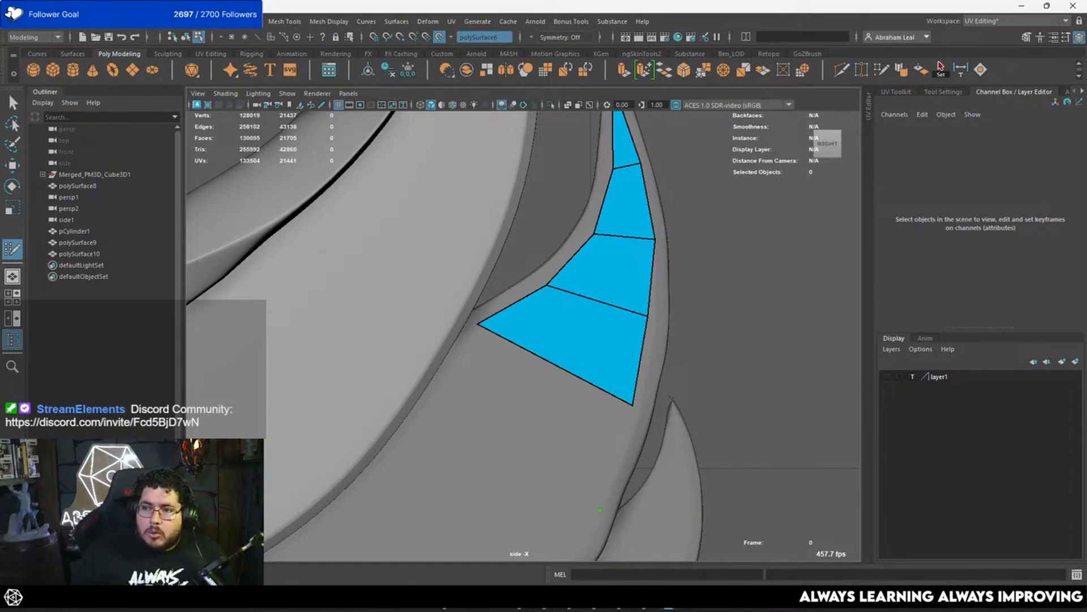
Step: Fill three quads down the third feather's upper body, placing inner-edge points opposite the existing outer-edge points
scroll(510, 306, "down", 3)
middle_click_drag(529, 352, 533, 287, "alt")
left_click(454, 309)
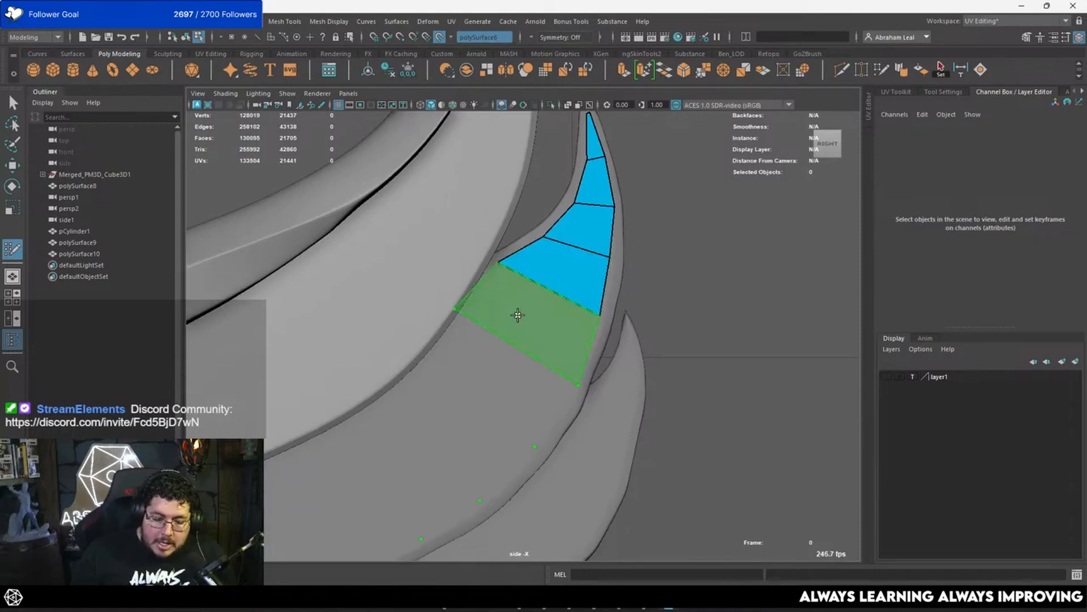
left_click(518, 316, "shift")
middle_click_drag(513, 338, 560, 257, "alt")
left_click_drag(542, 264, 537, 301, "alt")
middle_click_drag(537, 301, 593, 280, "alt")
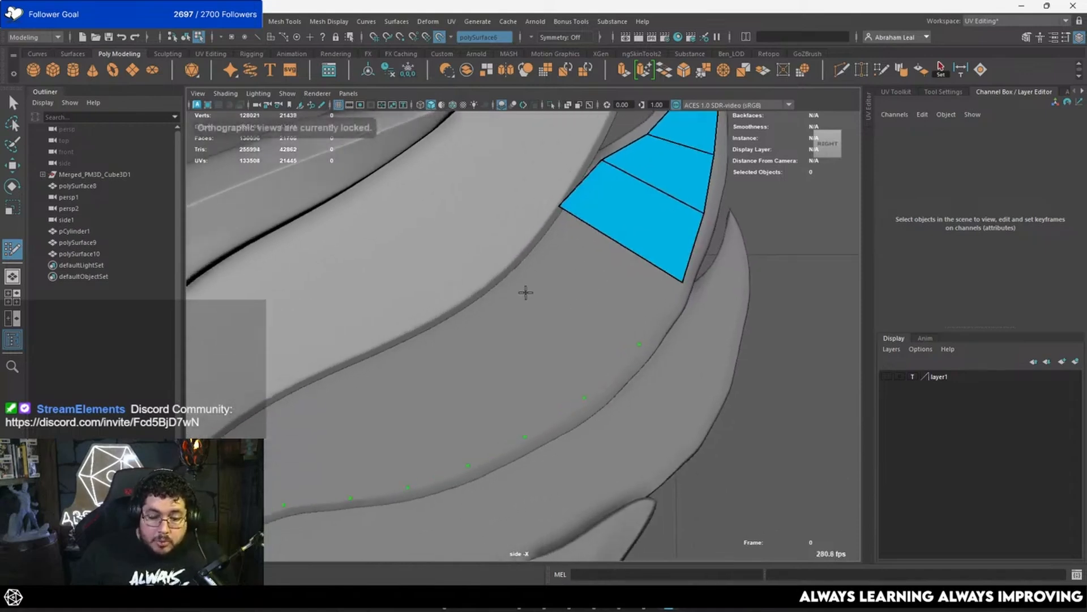
left_click(512, 257)
left_click(563, 273, "shift")
left_click(552, 345, "shift")
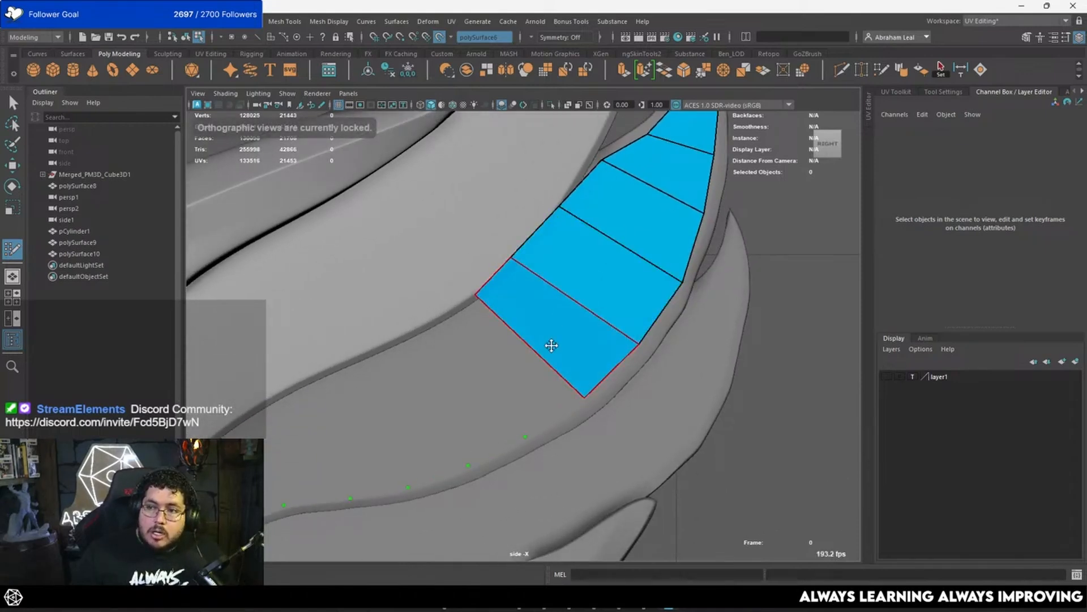
Step: Add two more quads around the third feather's bend and align the last inner vertex with the sculpt's edge
middle_click_drag(553, 347, 593, 279, "alt")
left_click(531, 283, "shift")
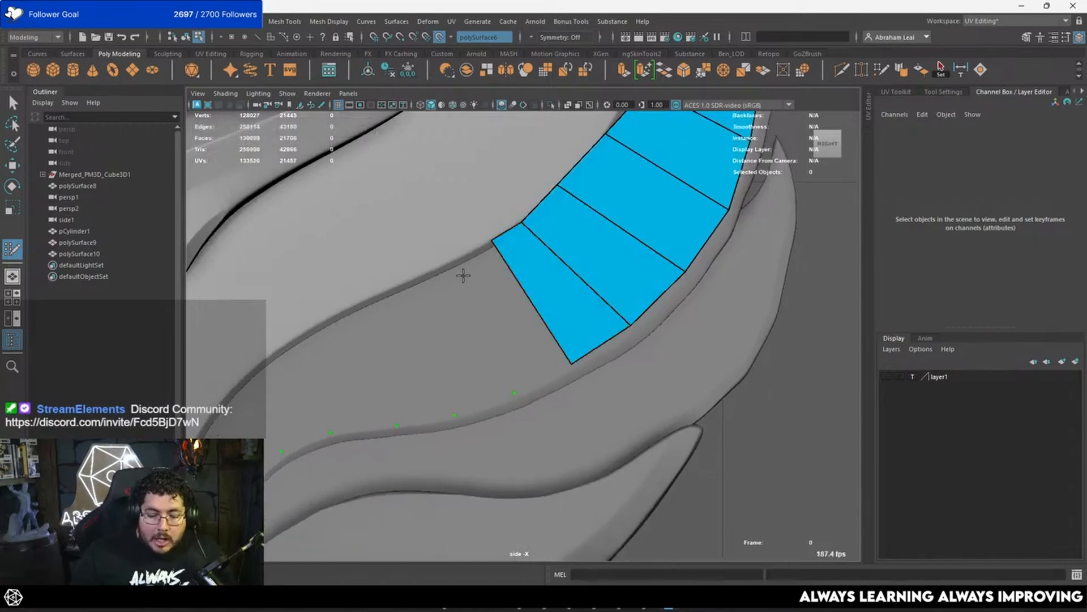
left_click(491, 332, "shift")
key("ctrl+z")
left_click(492, 278, "shift")
left_click_drag(461, 265, 455, 260)
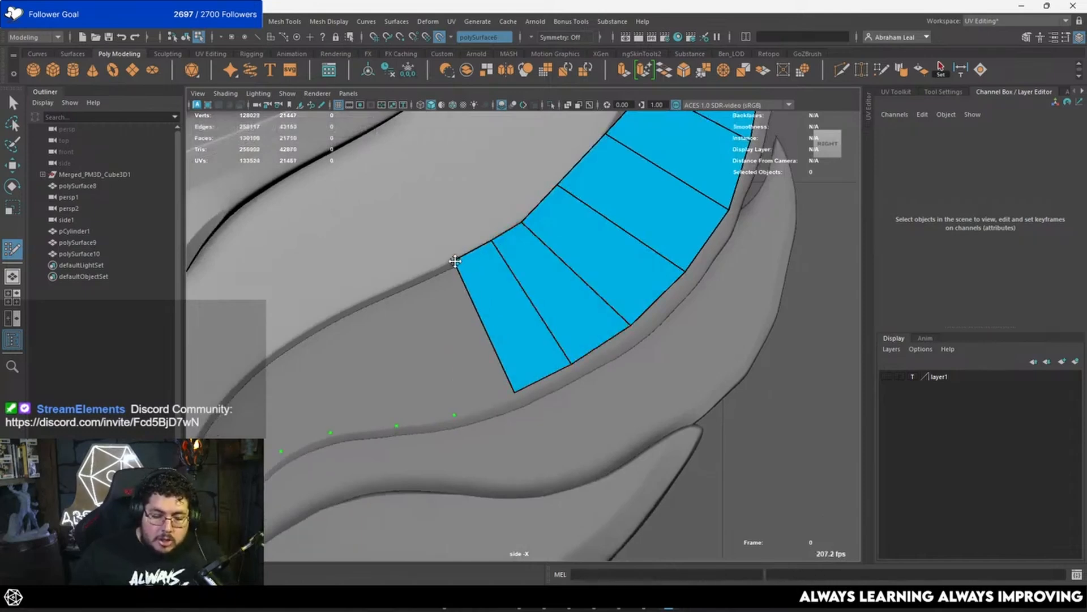
Step: Fill three quads through the third feather's lower body, following the curve of its inner edge toward the disc
middle_click_drag(480, 267, 586, 230, "alt")
left_click(508, 268, "shift")
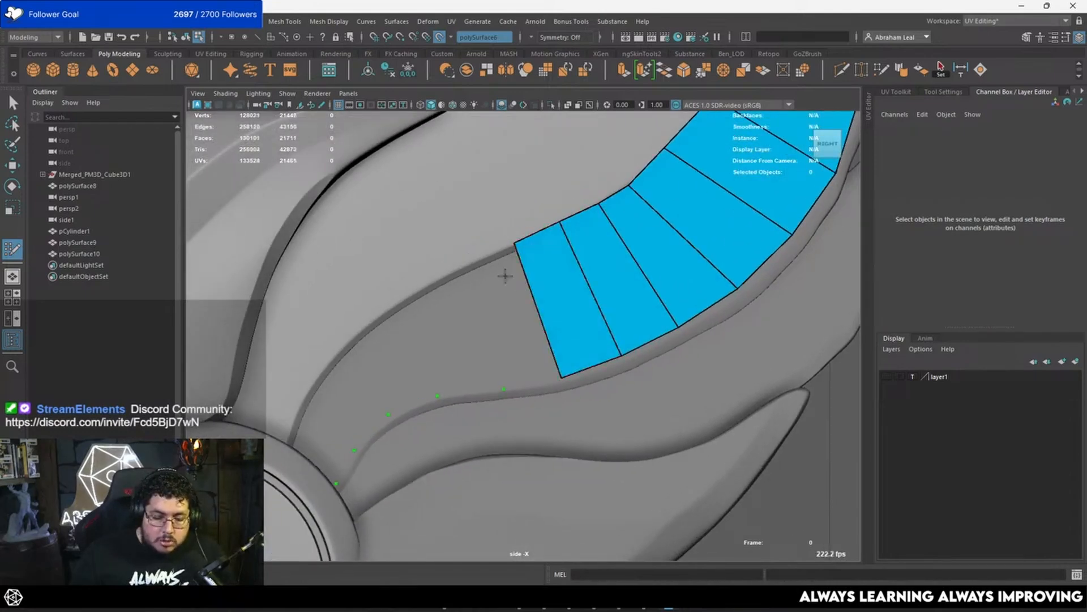
left_click(495, 304, "shift")
left_click(447, 328, "shift")
left_click(389, 346, "shift")
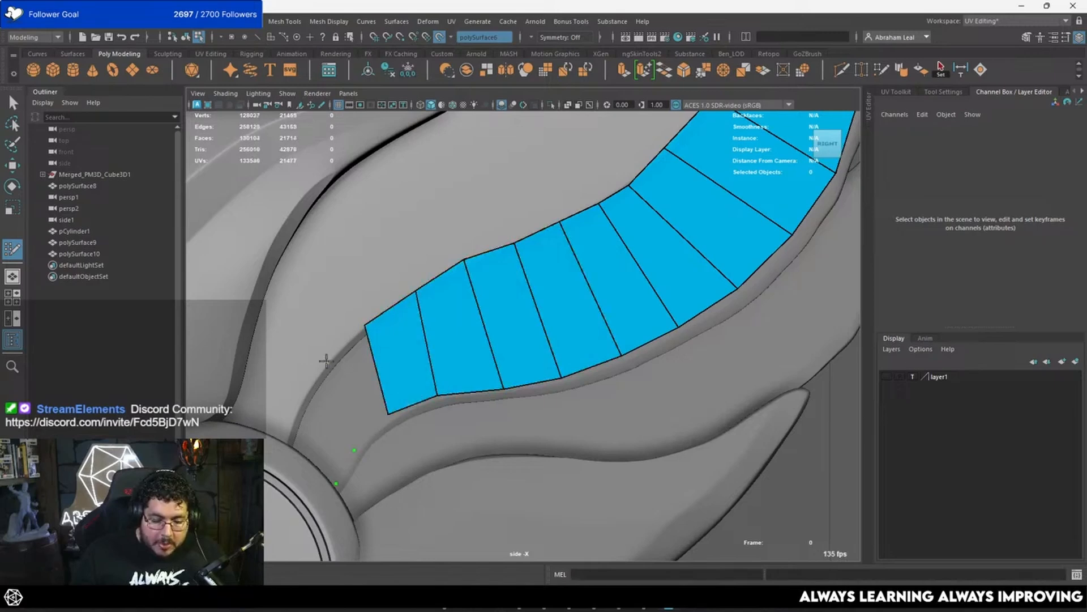
Step: Close the third feather's strip with two quads ending at the disc and adjust the inner vertex between them
left_click(350, 388, "shift")
left_click(280, 433)
left_click(310, 426, "shift")
left_click_drag(324, 366, 311, 377)
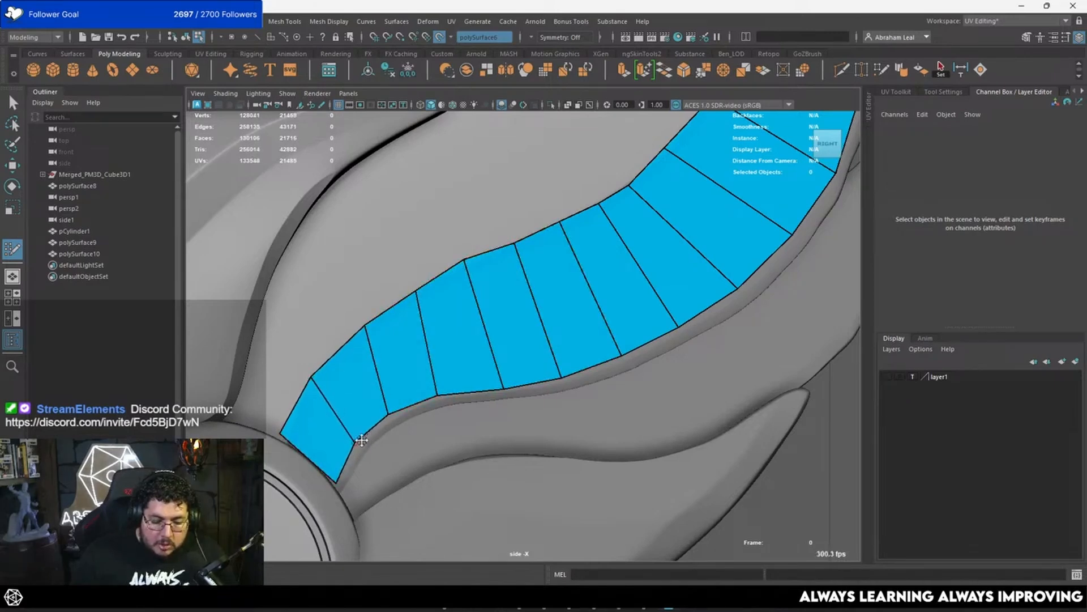
Step: Reposition the vertices of the third feather's end quad to fit the disc rim and inner edge
middle_click_drag(359, 444, 417, 381, "alt")
left_click_drag(367, 434, 368, 442)
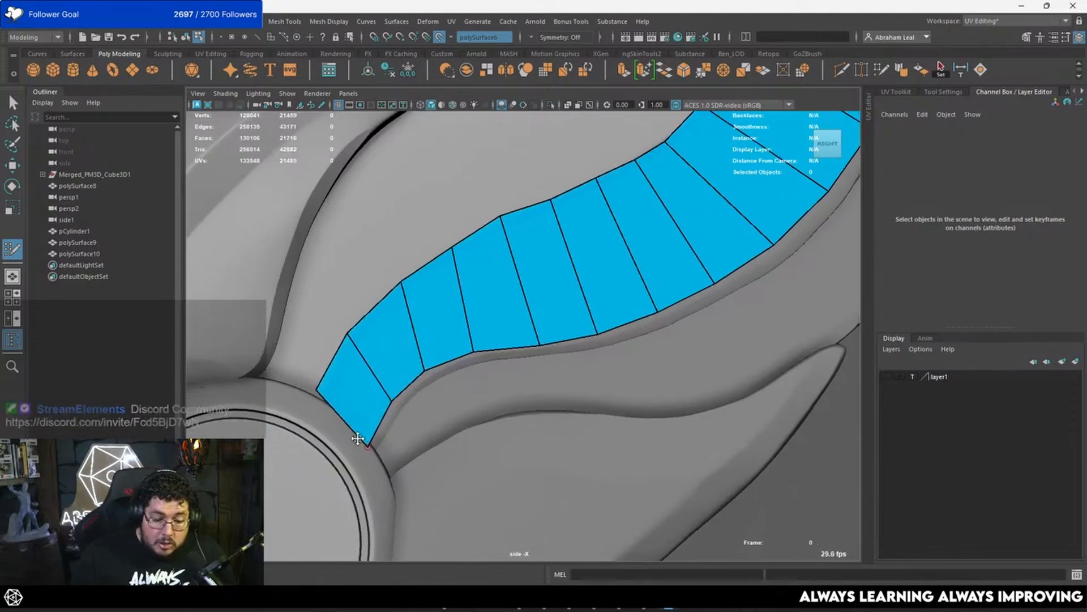
left_click_drag(316, 388, 306, 400)
left_click_drag(351, 334, 336, 352)
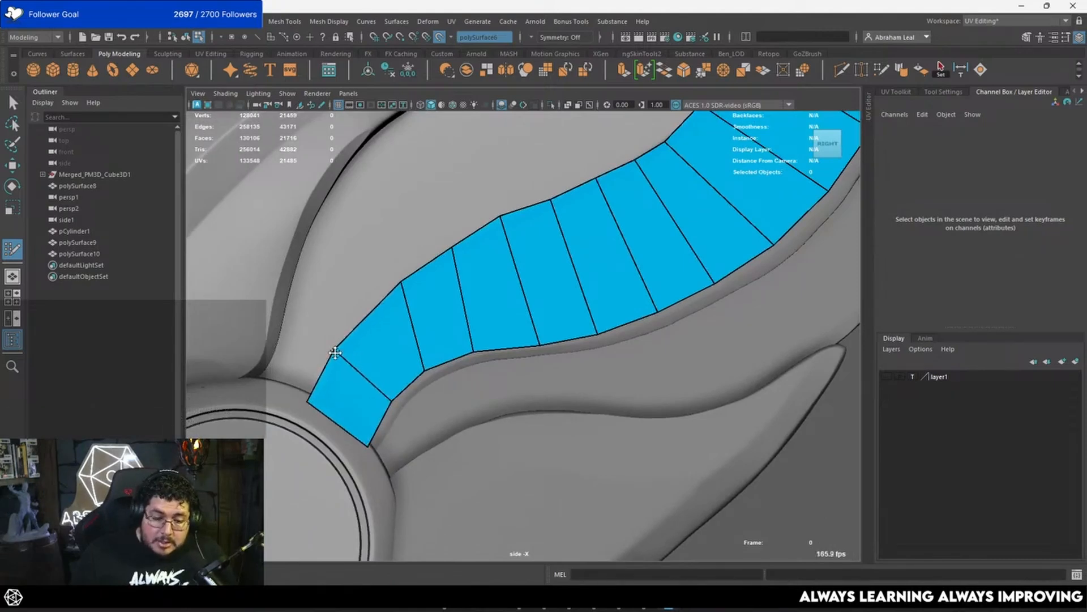
Step: Insert an edge loop in the wide quad next to the base quad and even out the surrounding vertices
left_click(373, 323, "ctrl")
left_click_drag(370, 316, 366, 308)
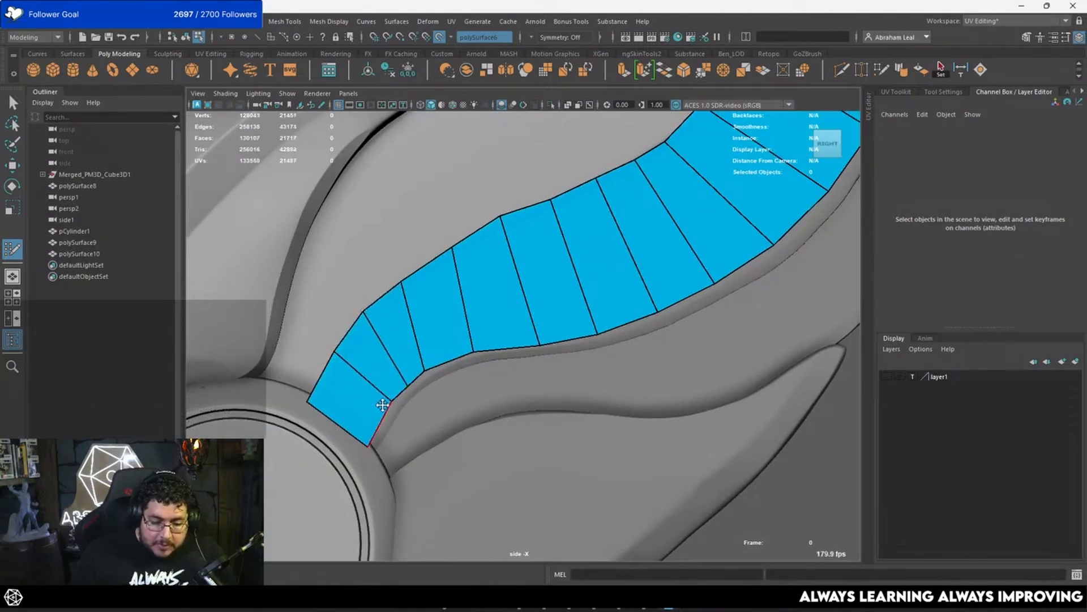
mouse_move(391, 401)
left_mouse_down()
mouse_move(382, 413)
mouse_move(436, 364)
left_mouse_up()
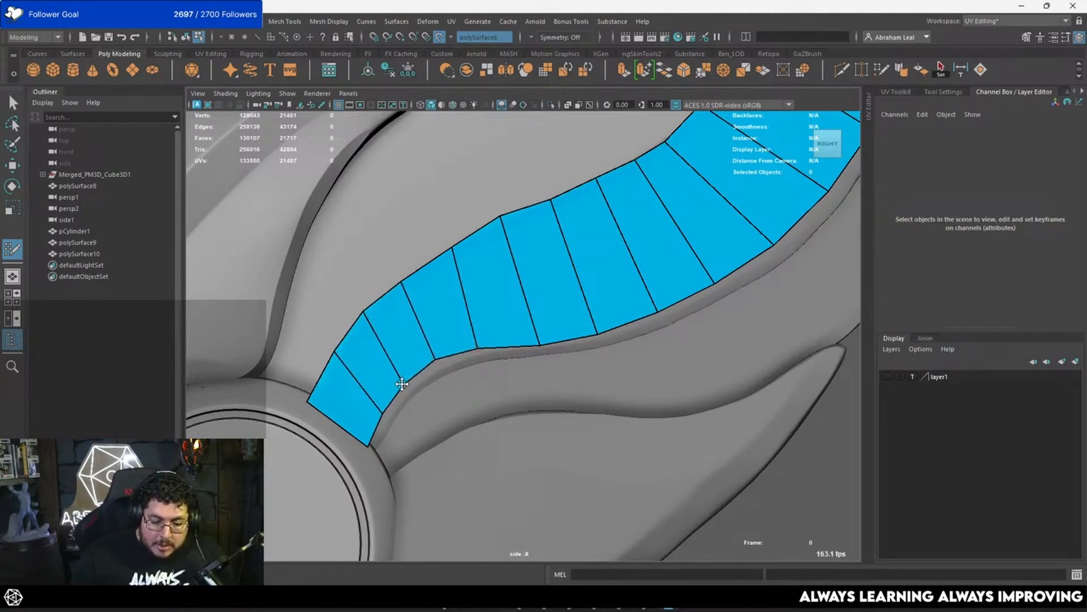
Step: Leave Quad Draw and isolate the third feather's retopology mesh in the perspective view
scroll(558, 335, "up", 1)
mouse_move(575, 333)
middle_mouse_down("alt")
mouse_move(522, 350)
mouse_move(456, 394)
middle_mouse_up("alt")
middle_click_drag(637, 326, 549, 381, "alt")
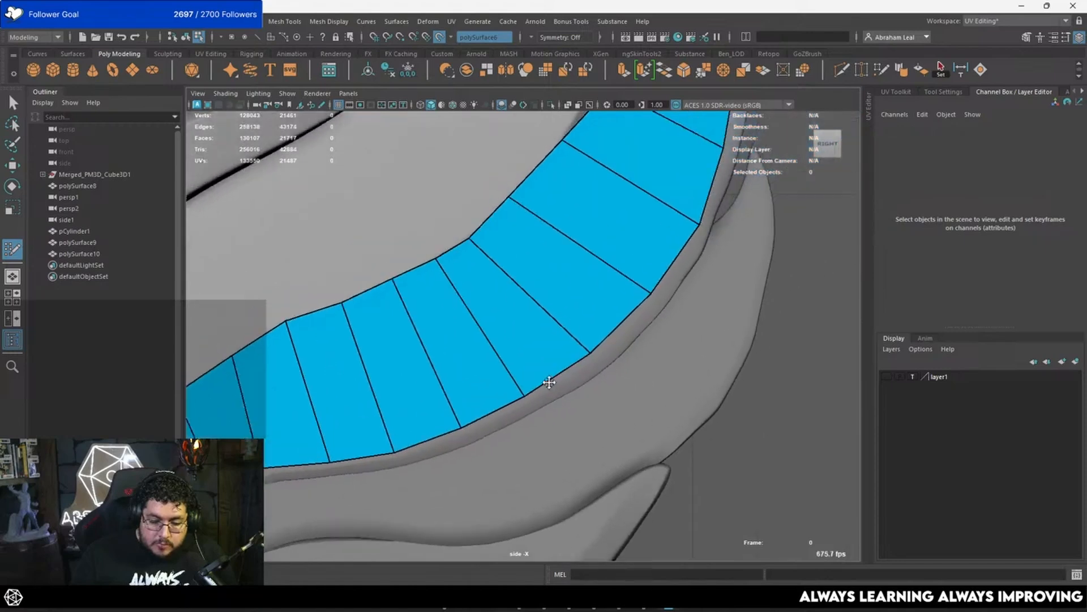
scroll(541, 368, "down", 4)
middle_click_drag(574, 325, 552, 355, "alt")
scroll(552, 355, "up", 1)
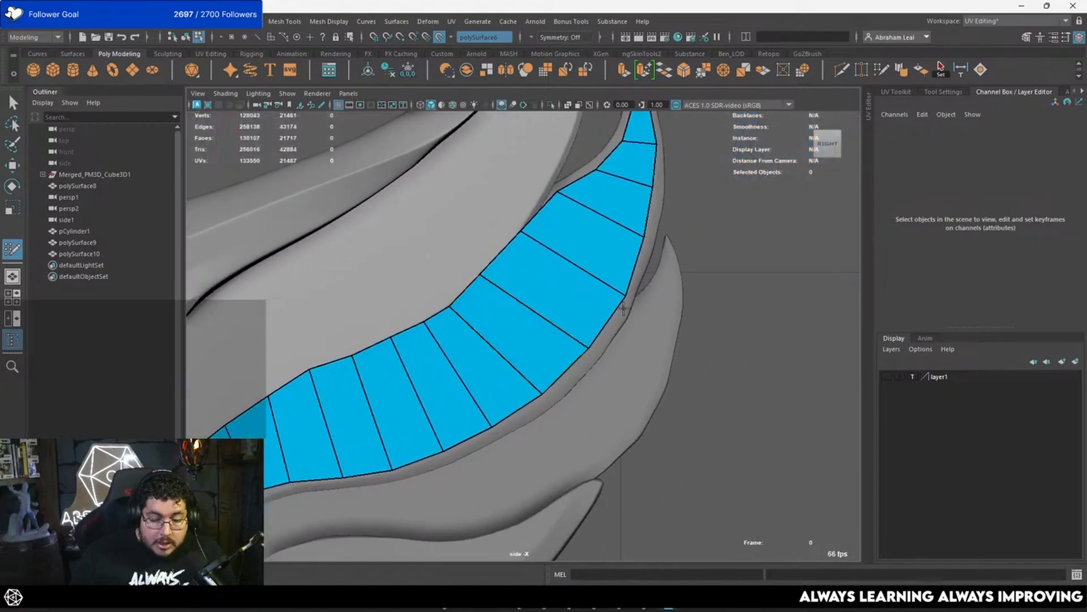
middle_click_drag(623, 297, 590, 313, "alt")
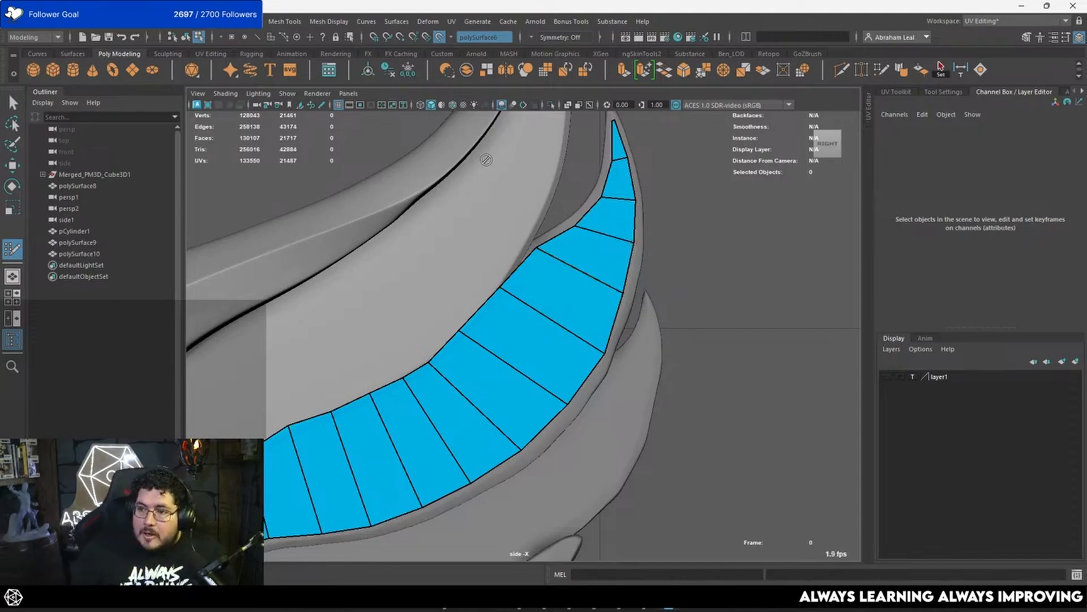
key("q")
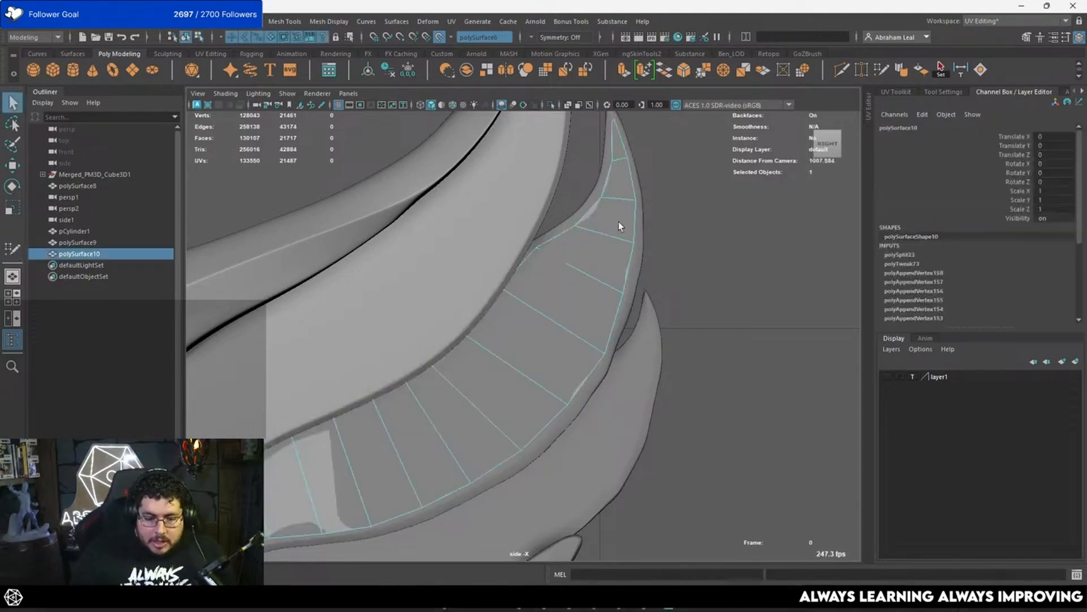
key("space")
left_click_drag(595, 235, 604, 190)
left_click(551, 105)
key("space")
Step: Flatten the feather's faces along X with the live surface turned off, and mirror them into a parallel second side
left_click_drag(614, 255, 498, 289, "alt")
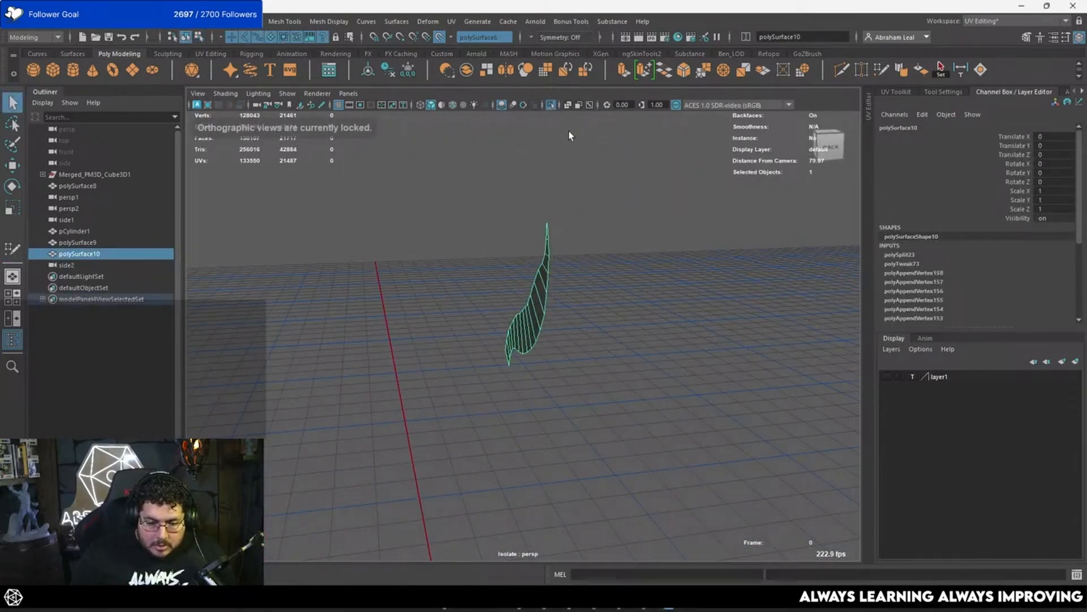
right_click_drag(555, 261, 555, 294, "shift")
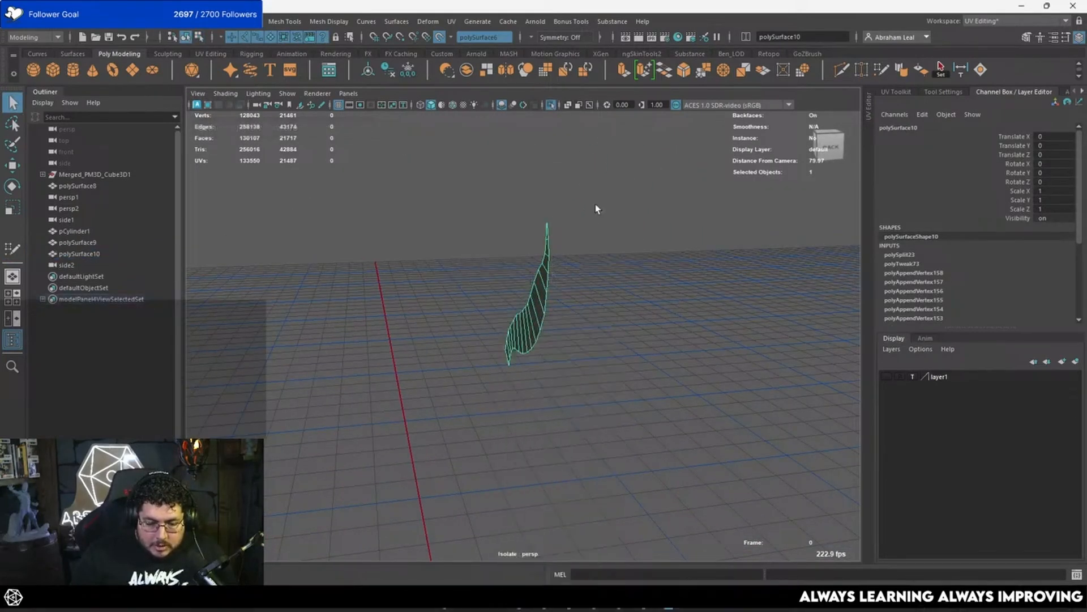
left_click_drag(422, 313, 545, 302)
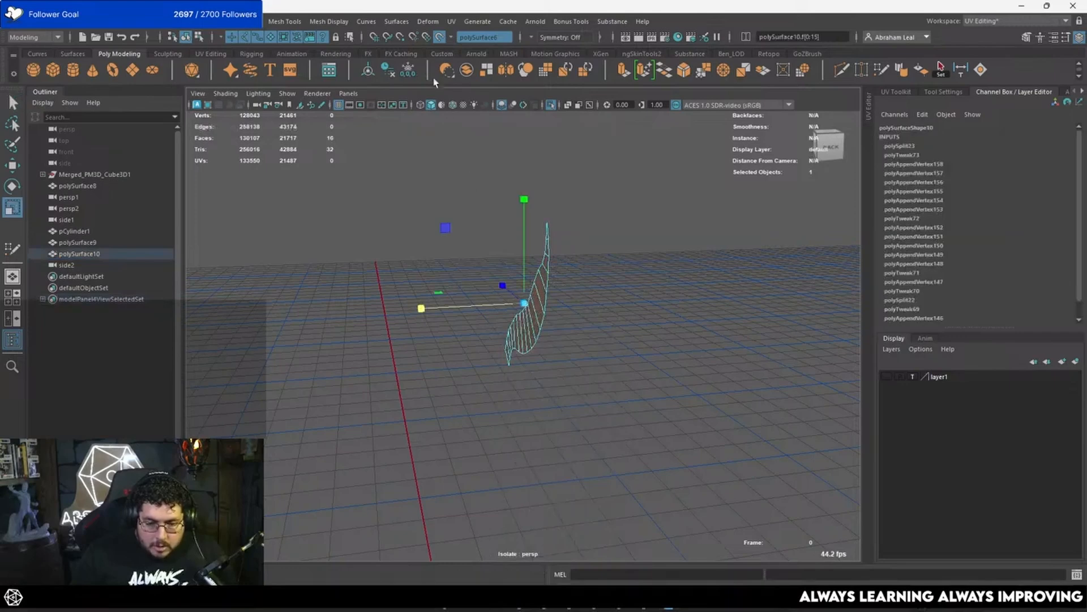
left_click(440, 37)
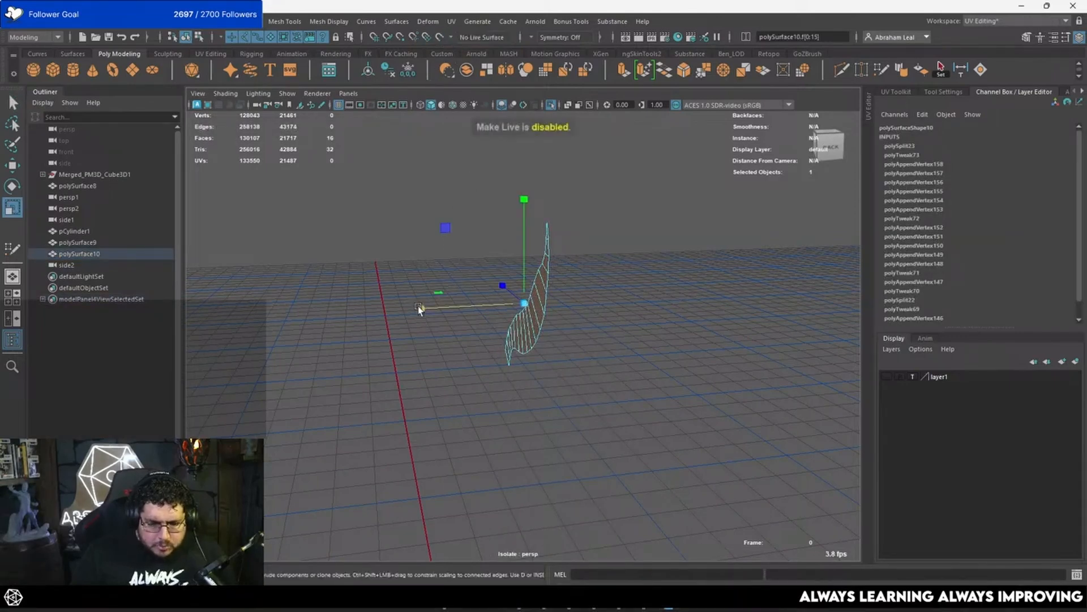
scroll(433, 292, "up", 5)
scroll(544, 256, "down", 4)
left_click_drag(464, 243, 613, 264)
right_click_drag(614, 264, 640, 250)
right_click_drag(647, 261, 622, 402, "shift")
left_click_drag(629, 375, 696, 355, "alt")
Step: Bridge the border edges of the feather's two sides to close the shell, and return to object selection
right_click_drag(589, 275, 590, 245)
left_click(607, 274)
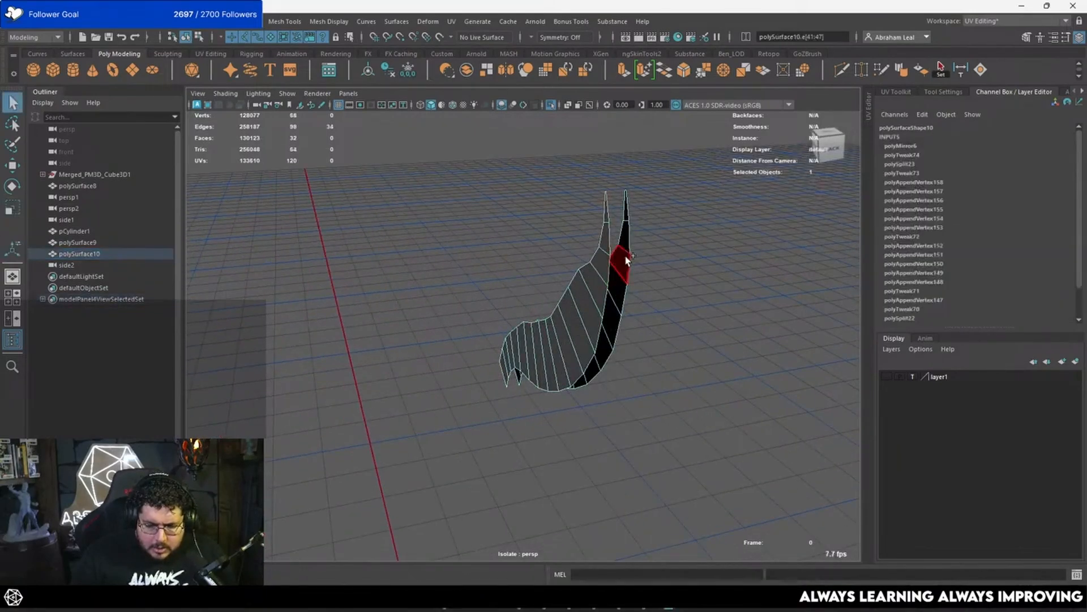
double_click(627, 261, "shift")
key("ctrl+z")
key("ctrl+z")
key("ctrl+z")
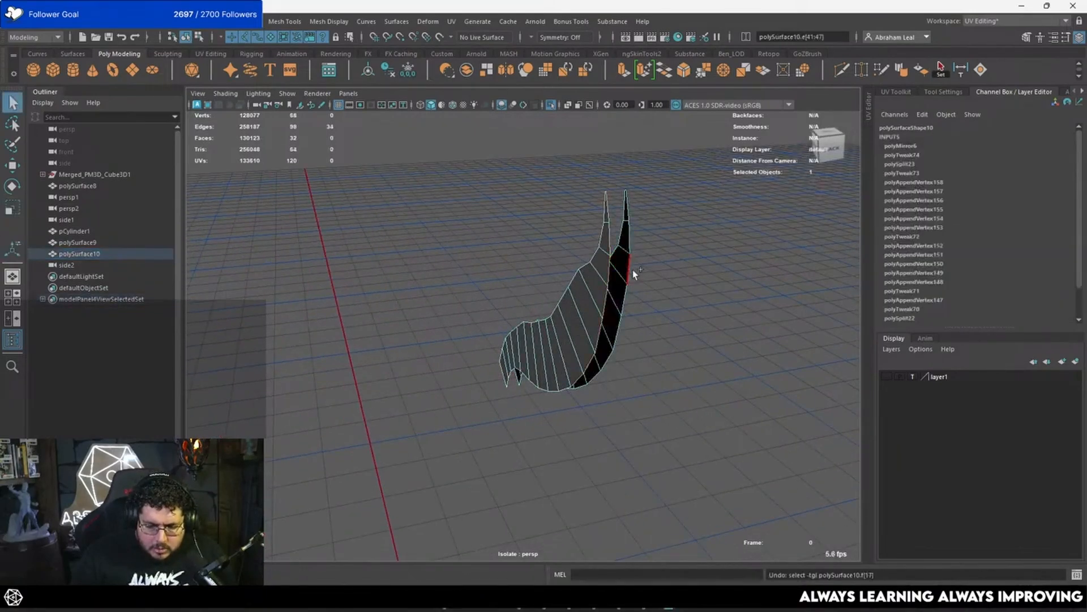
double_click(633, 270, "shift")
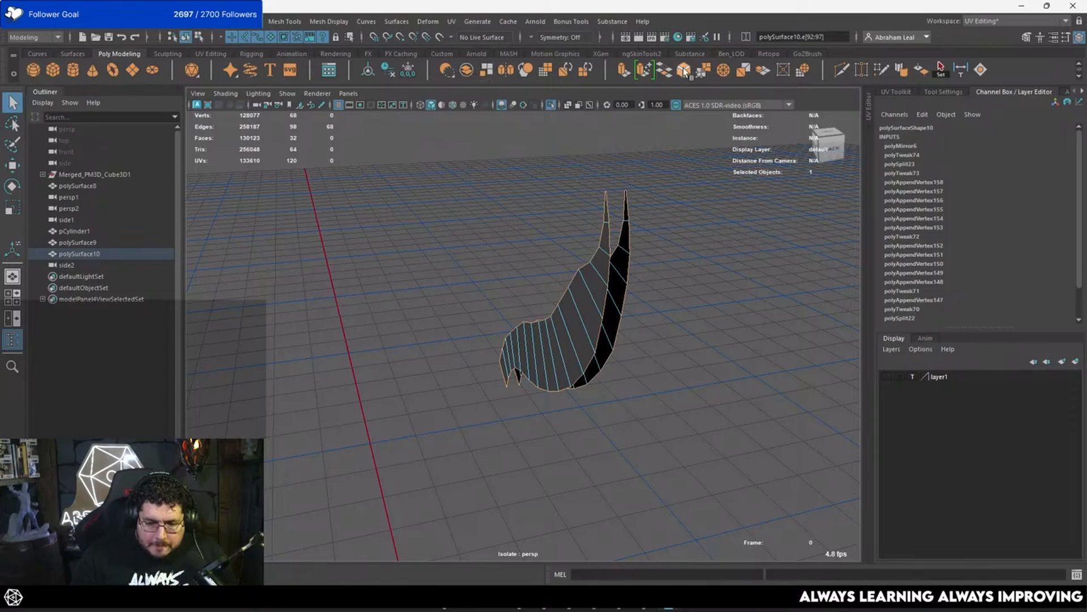
key("ctrl+comma")
right_click_drag(604, 260, 634, 248)
left_click(589, 282)
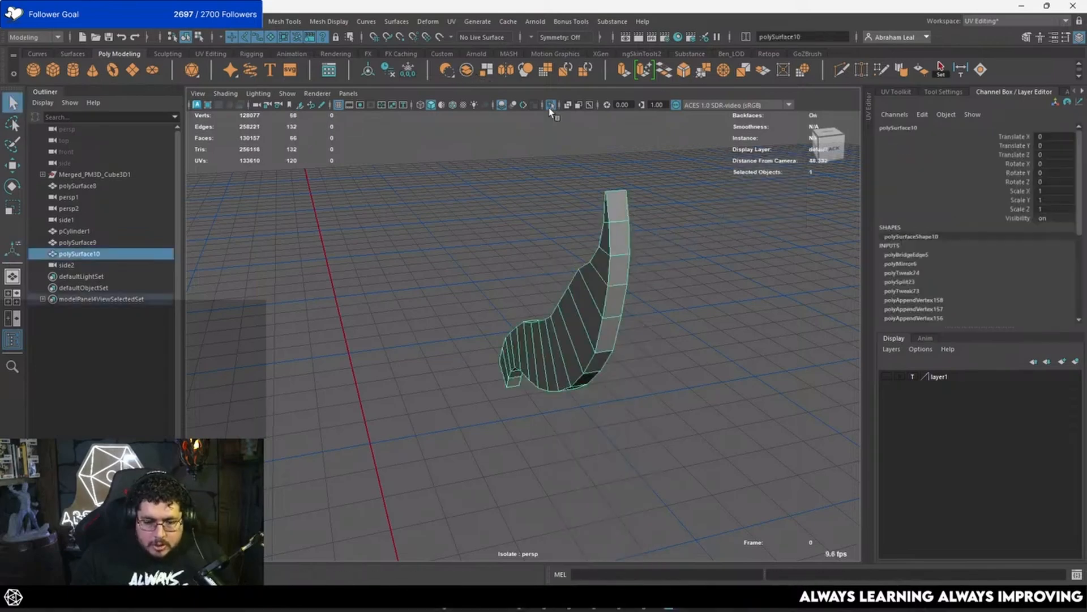
Step: Compare the bridged feather with the full sculpt, and isolate it again to examine its tip
left_click(550, 106)
left_click_drag(549, 271, 580, 318, "alt")
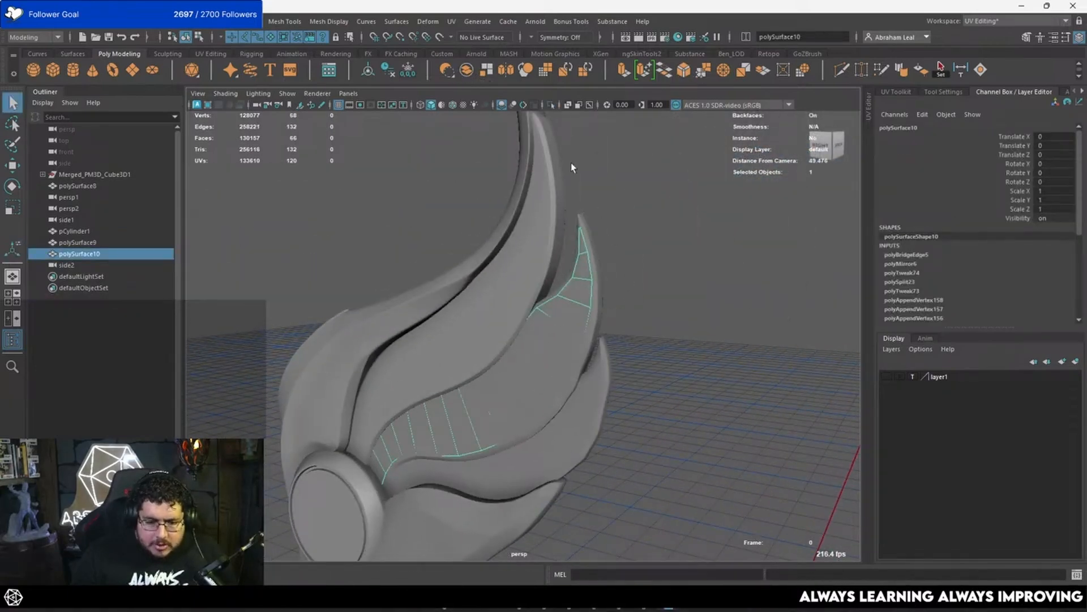
left_click(549, 106)
left_click_drag(558, 244, 643, 287, "alt")
right_click_drag(643, 286, 580, 279, "alt")
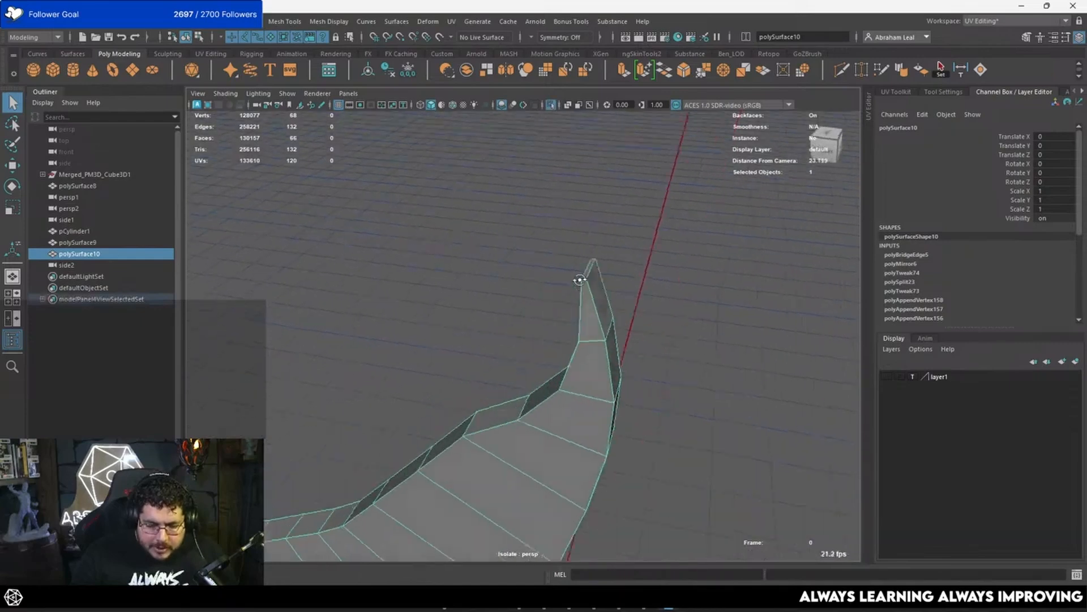
left_click_drag(580, 280, 532, 269, "alt")
right_click_drag(533, 269, 481, 265, "alt")
left_click_drag(481, 265, 602, 285, "alt")
Step: Try to bevel the feather's border edges with the edges at its tip included, and undo the attempt
key("F10")
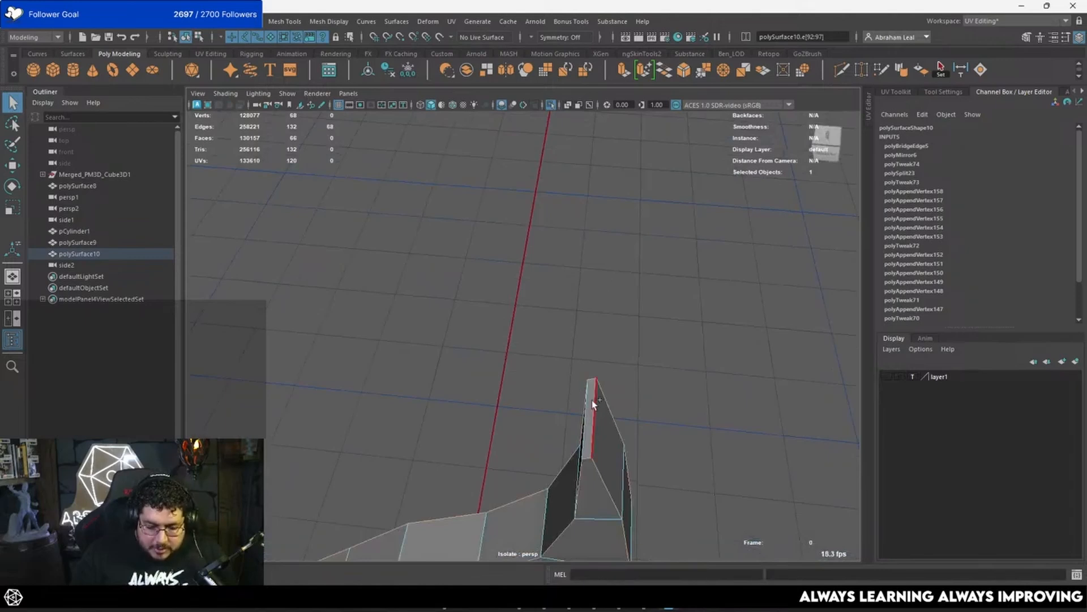
left_click_drag(584, 398, 638, 311, "alt")
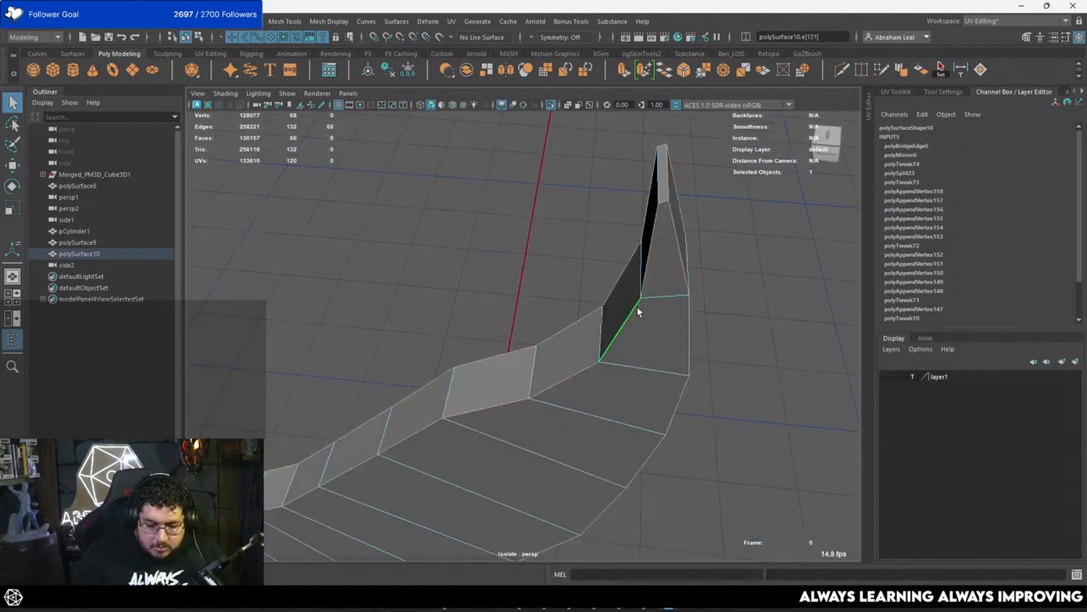
right_click(647, 271, "shift")
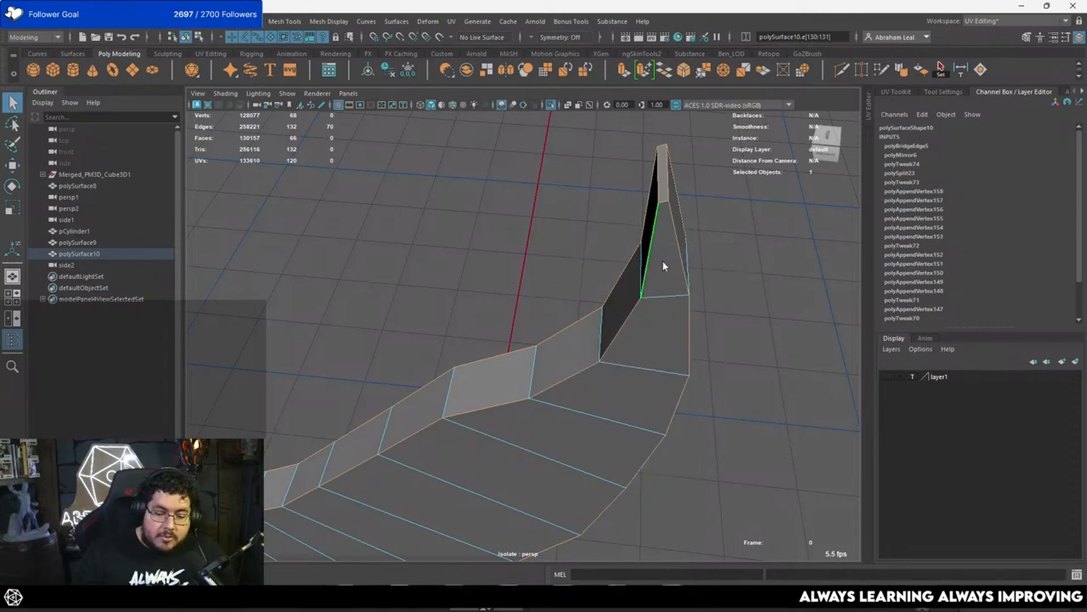
right_click(660, 276, "shift")
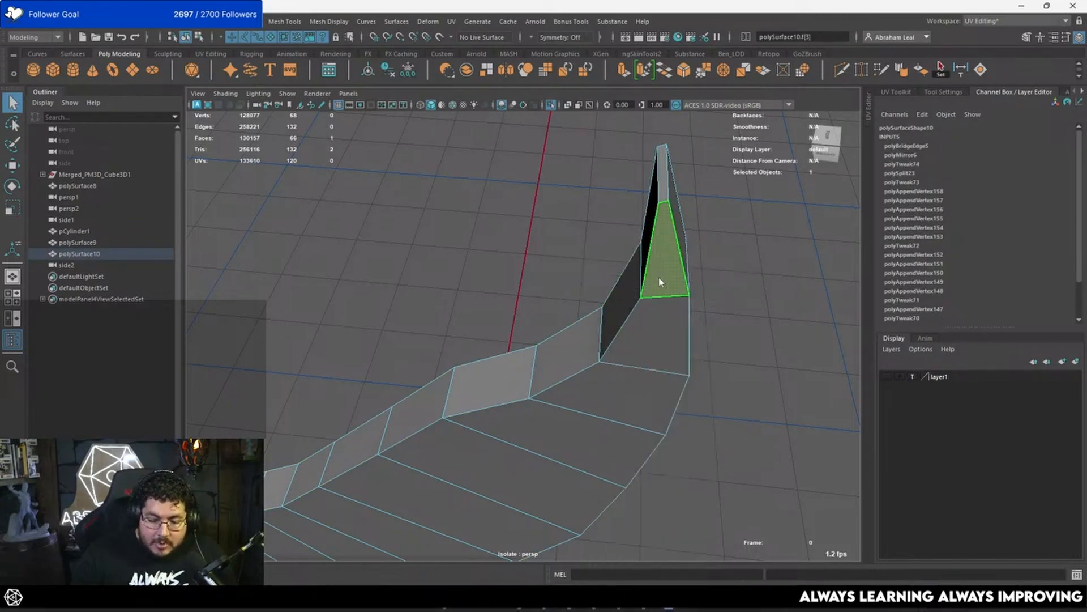
left_click(689, 198)
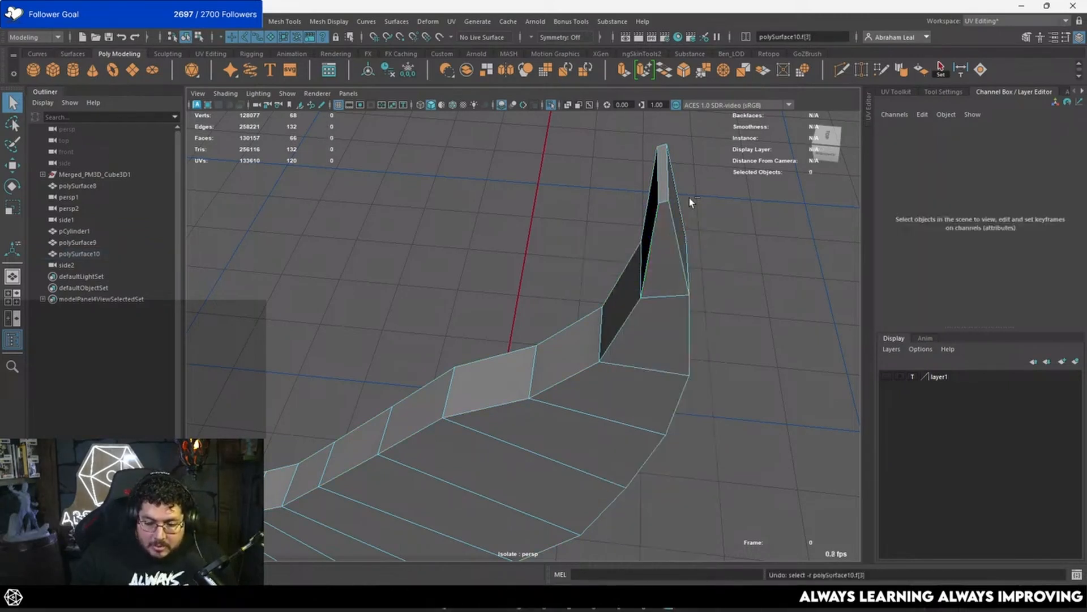
left_click(656, 181)
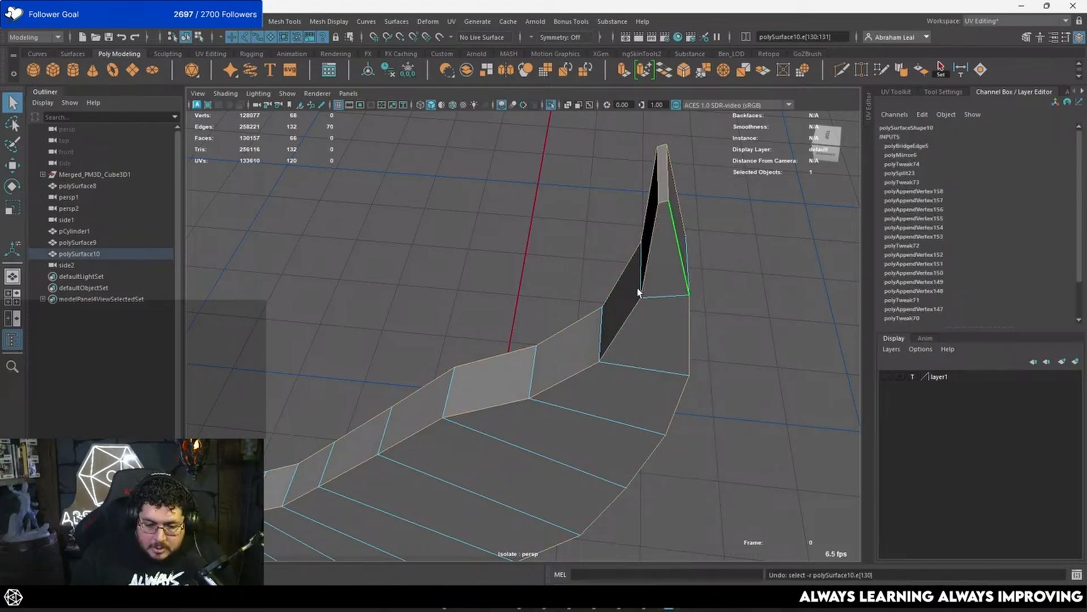
scroll(639, 291, "down", 5)
left_click_drag(639, 292, 640, 209, "alt")
middle_click_drag(640, 209, 556, 232, "alt")
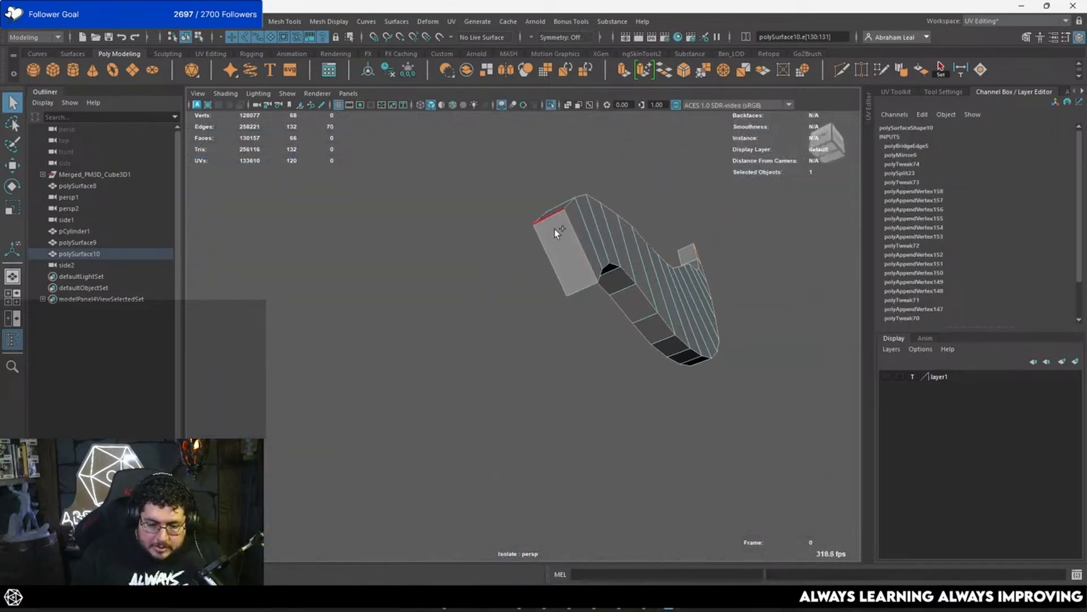
scroll(551, 337, "up", 5)
left_click_drag(581, 287, 675, 112, "alt")
key("ctrl+b")
left_click_drag(637, 201, 754, 168, "alt")
left_click_drag(698, 260, 526, 237, "alt")
key("ctrl+z")
key("ctrl+z")
key("ctrl+z")
Step: Extrude the strip of side faces around the feather's rim with an offset of 0.26
right_click_drag(533, 238, 539, 265)
left_click(539, 260)
double_click(497, 212, "shift")
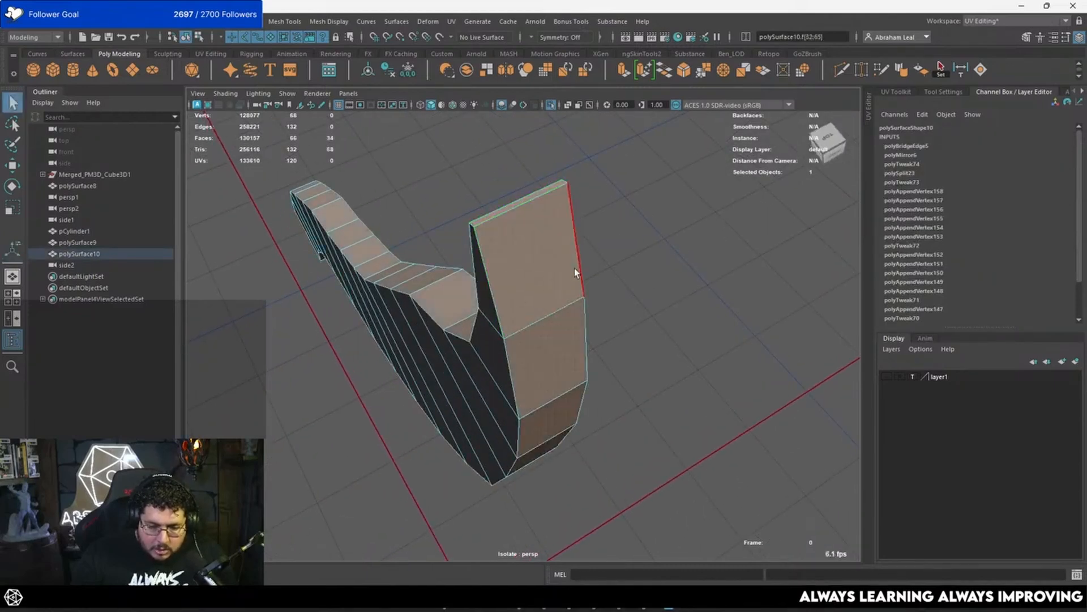
left_click_drag(578, 272, 572, 267, "alt")
key("ctrl+e")
left_click_drag(739, 184, 754, 184)
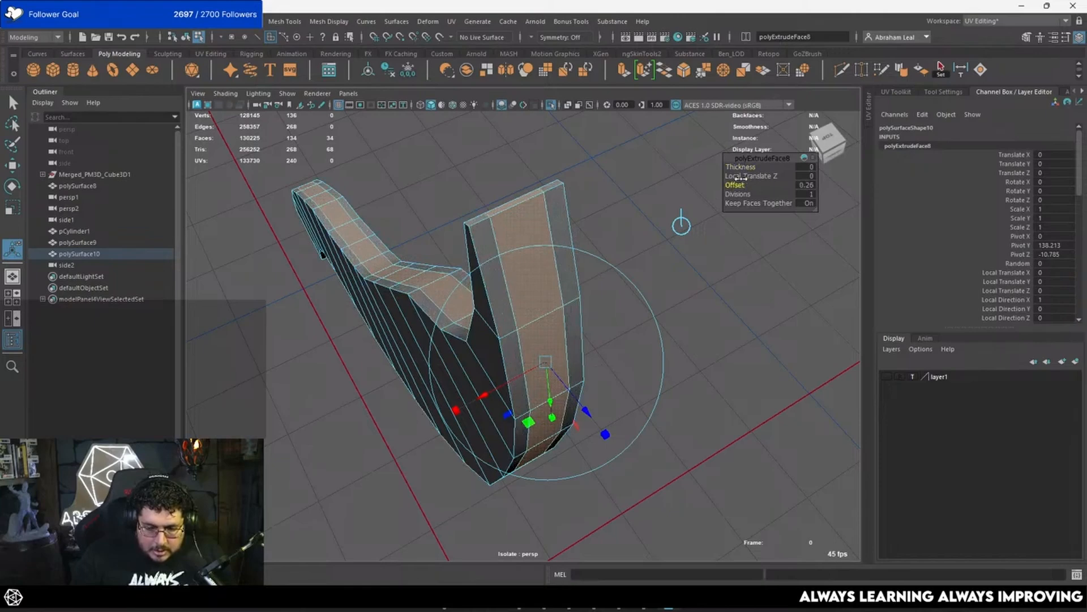
Step: Finish the rim extrusion and select the whole third feather shell in object mode
mouse_move(583, 404)
left_mouse_down()
mouse_move(590, 413)
mouse_move(636, 366)
mouse_move(662, 301)
mouse_move(582, 420)
mouse_move(587, 409)
left_mouse_up()
left_click_drag(630, 276, 584, 318)
right_click_drag(504, 272, 667, 266)
key("q")
left_click(667, 267)
left_click_drag(547, 323, 660, 315, "alt")
left_click(559, 370)
Step: Insert four supporting edge loops on the feather shell with Multi-Cut and turn on its smooth preview
scroll(606, 300, "up", 4)
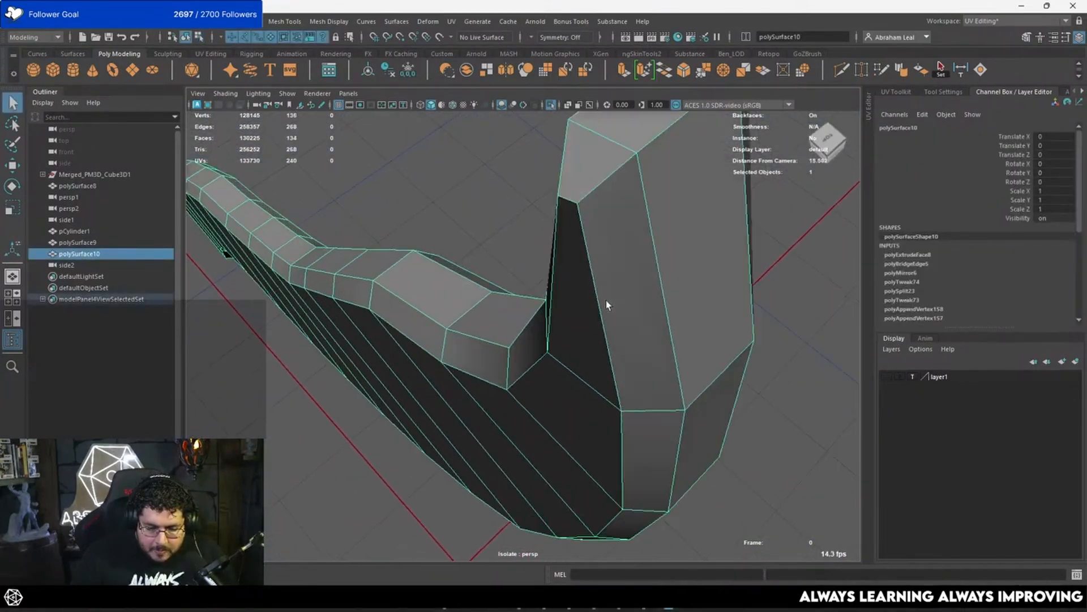
left_click(840, 70)
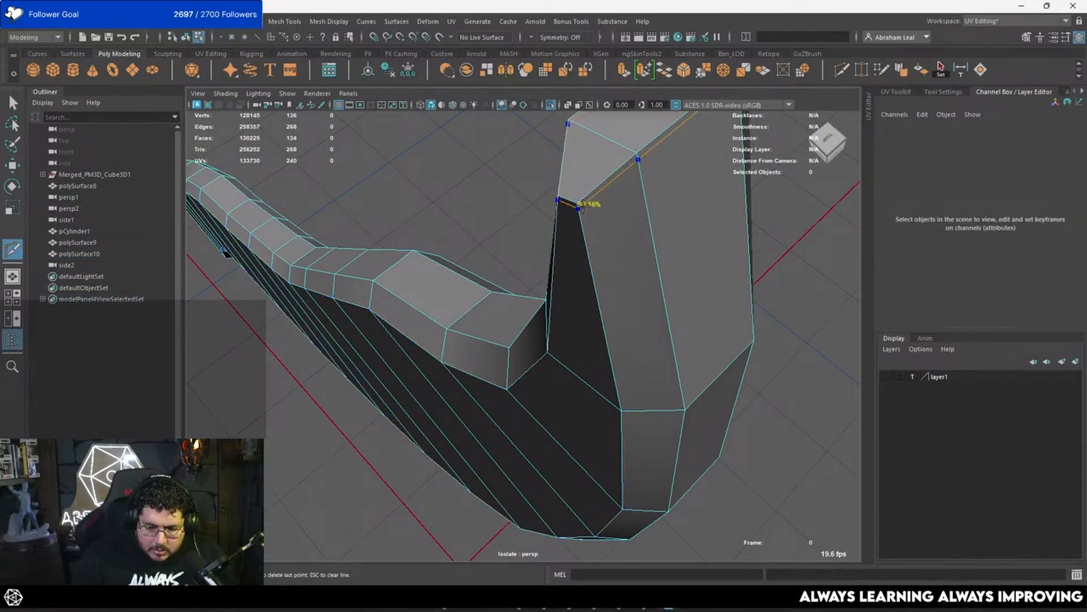
left_click(636, 160, "ctrl")
left_click(637, 155, "ctrl")
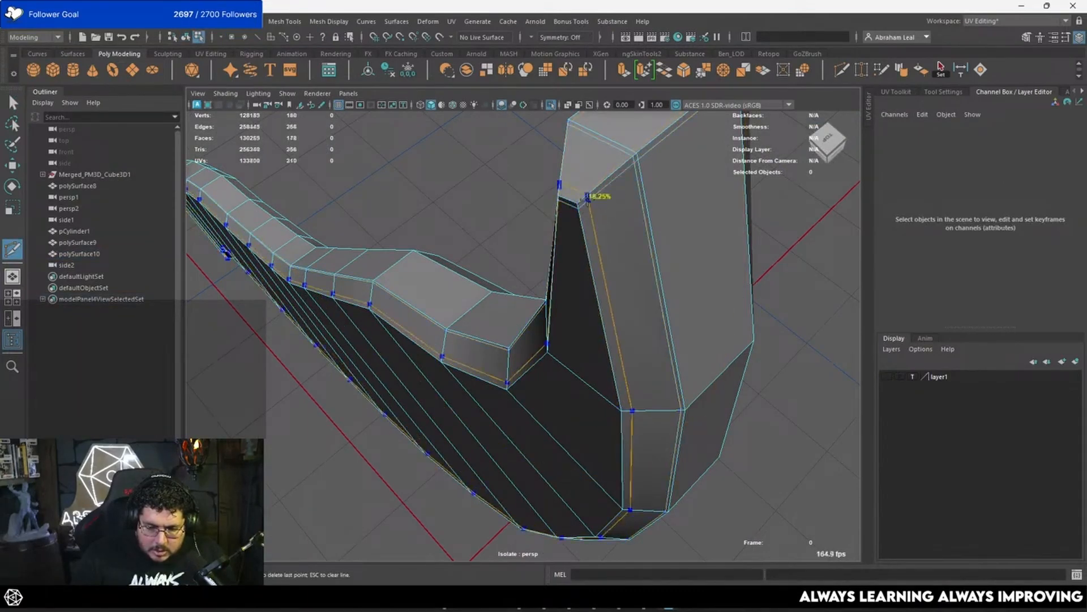
left_click(581, 199, "ctrl")
left_click_drag(581, 200, 437, 342, "alt")
left_click(432, 344, "ctrl")
key("3")
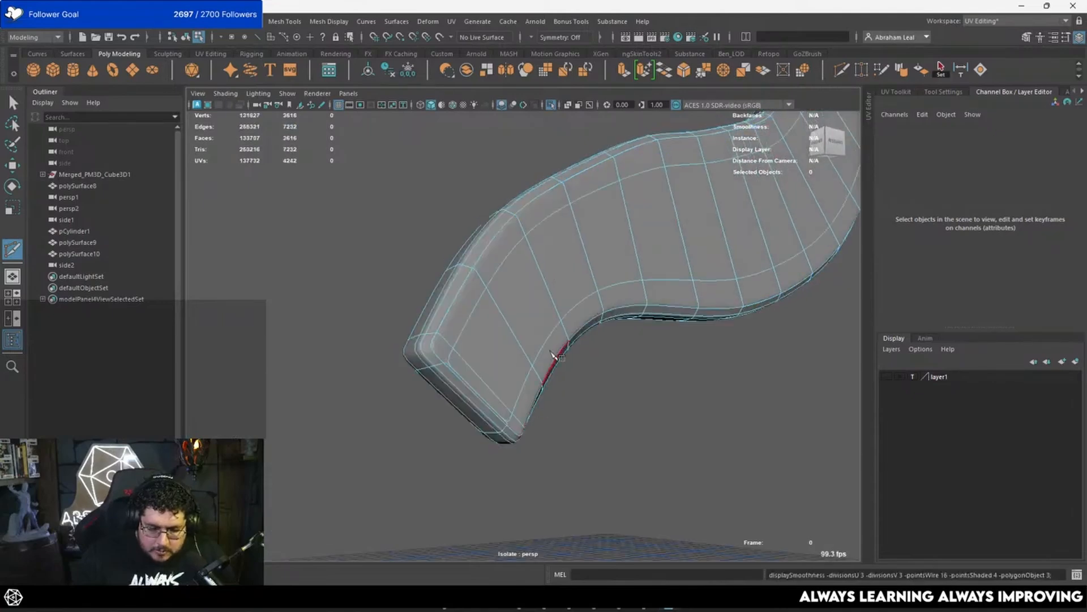
Step: Leave the cutting tool and examine the smoothed feather's outline in the side view
left_click_drag(553, 359, 520, 333, "alt")
key("q")
right_click_drag(521, 333, 572, 300)
left_click(757, 314)
scroll(756, 314, "down", 4)
left_click_drag(757, 314, 753, 265, "alt")
key("space")
scroll(753, 265, "down", 3)
middle_click_drag(657, 338, 661, 312, "alt")
scroll(602, 277, "up", 5)
left_click(602, 278)
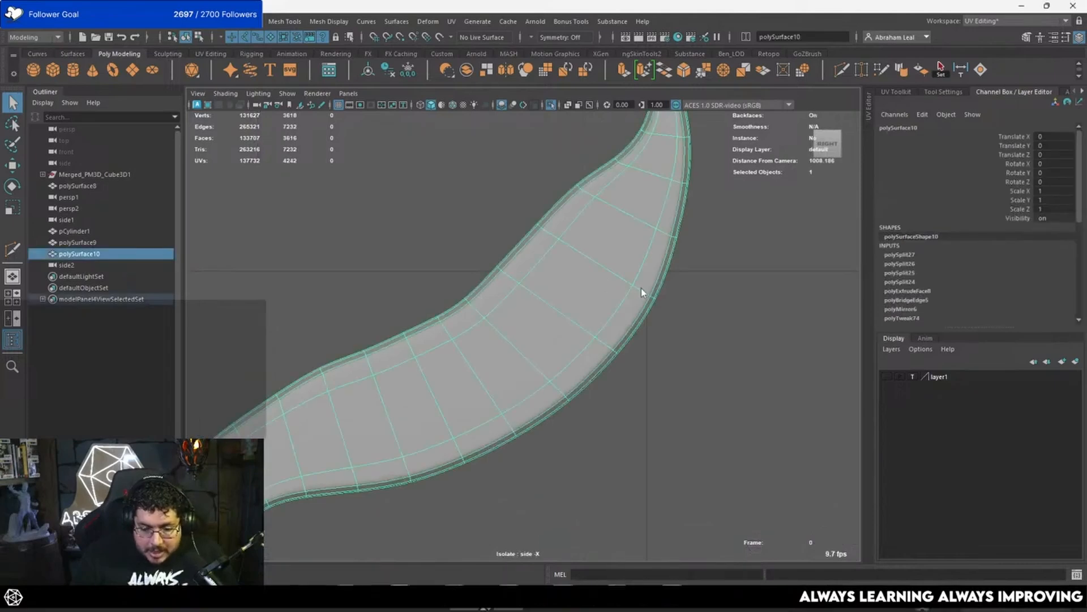
right_click_drag(641, 288, 602, 289)
Step: Nudge the outer-edge vertices at the feather's widest part and compare the outline with the smooth preview
key("1")
key("3")
key("1")
left_click_drag(696, 211, 666, 276)
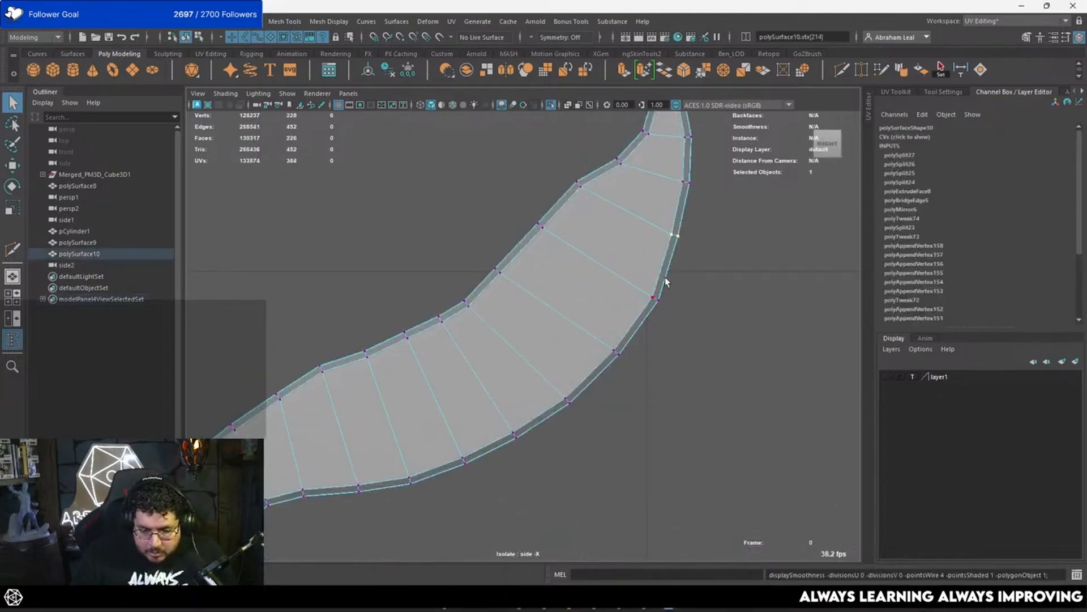
key("w")
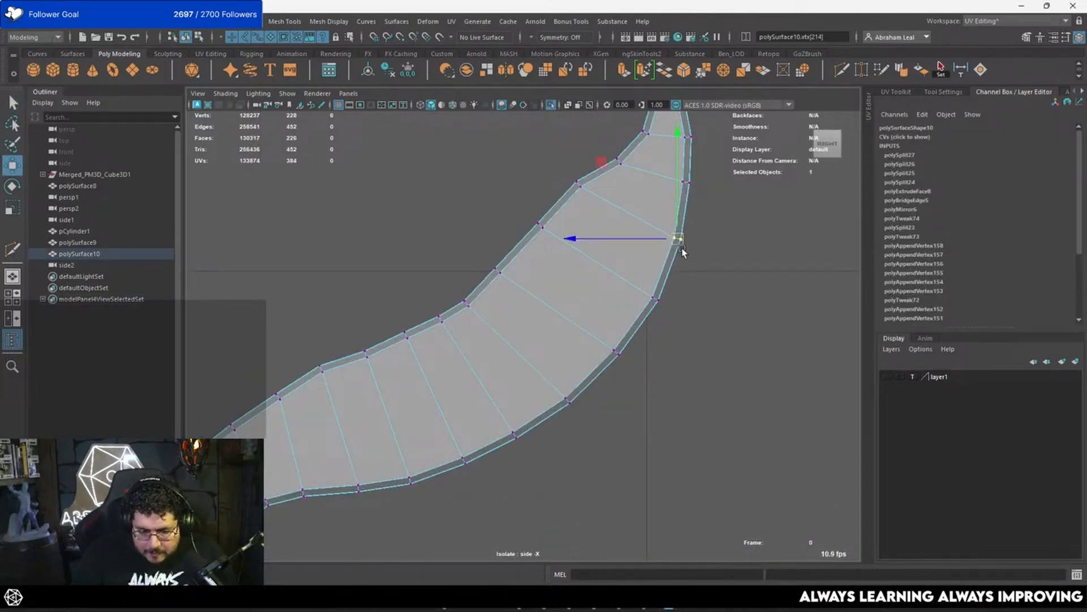
key("3")
scroll(550, 385, "up", 2)
middle_click_drag(550, 386, 635, 325, "alt")
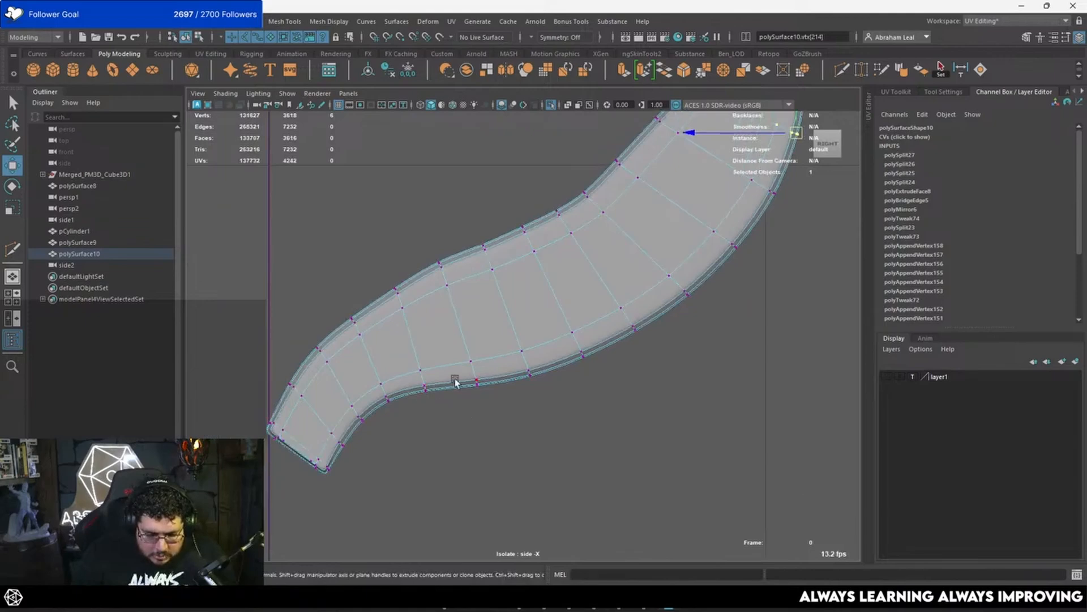
Step: Inspect the unsmoothed feather's curvature in the perspective view
key("1")
key("space")
left_click_drag(485, 422, 469, 374)
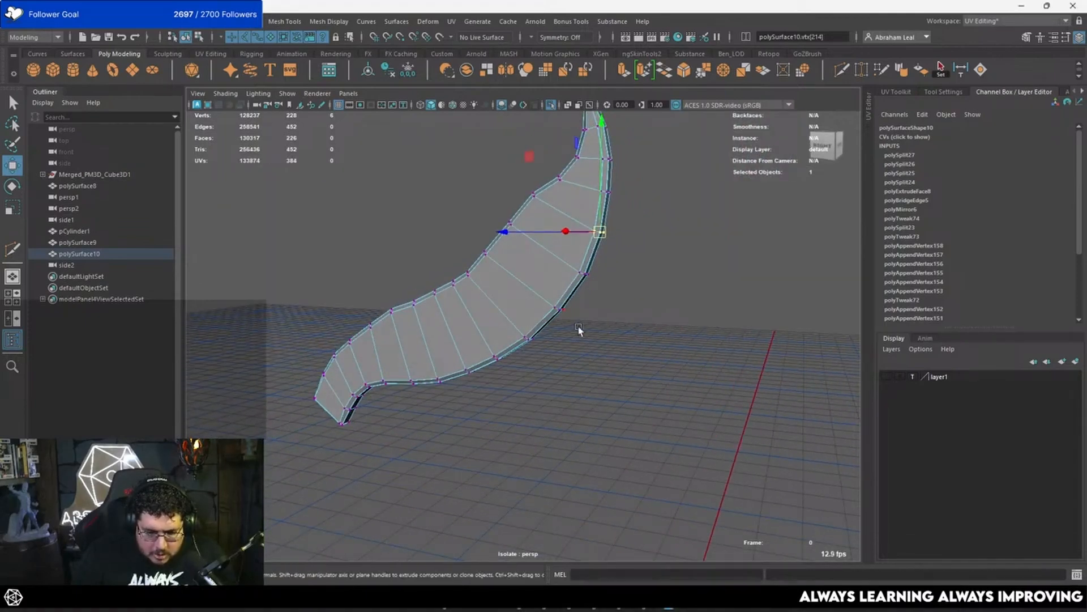
key("space")
left_click_drag(669, 367, 681, 348)
key("space")
key("space")
Step: Reposition outer-edge vertices along the feather's widest bend in the side view to even out its curve
key("3")
middle_click_drag(665, 360, 609, 436, "alt")
left_click(699, 270)
middle_click_drag(646, 321, 581, 397, "alt")
right_click_drag(582, 393, 652, 283)
left_click(678, 239)
middle_click_drag(599, 371, 626, 299, "alt")
right_click_drag(626, 299, 569, 238, "alt")
left_click(639, 275)
key("1")
left_click_drag(640, 283, 658, 304)
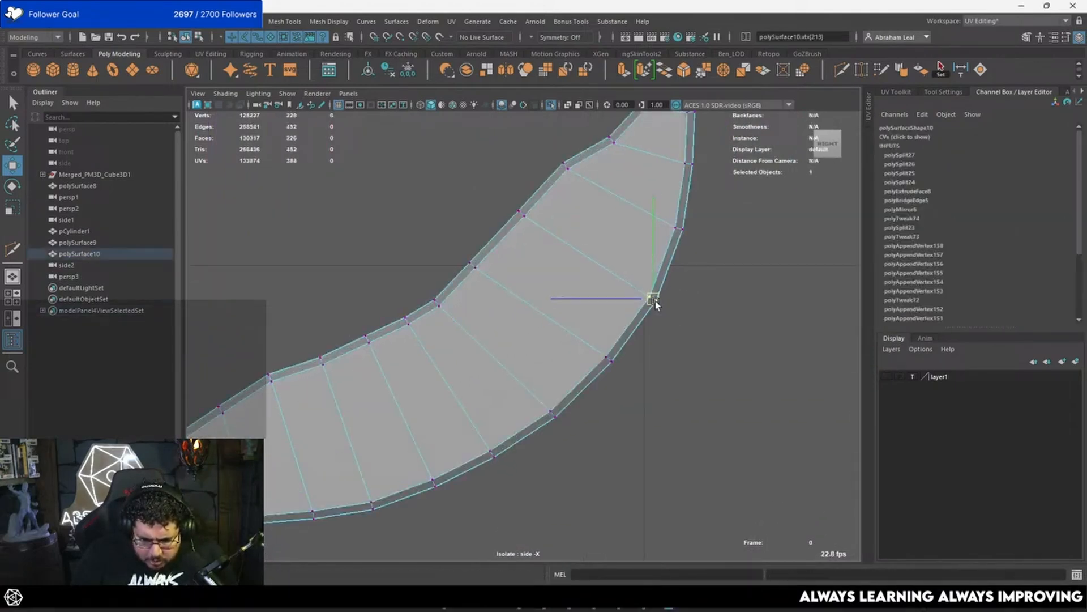
Step: Adjust the vertices on both edges of the feather's upper half towards the tip for a smoother outline
left_click(679, 228)
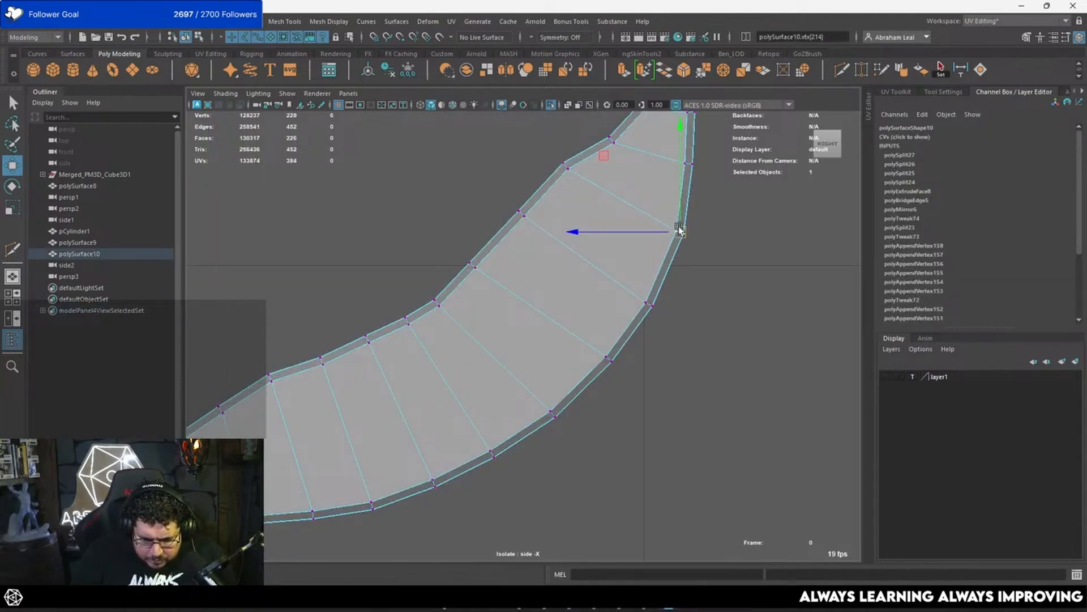
middle_click_drag(680, 230, 608, 380, "alt")
right_click_drag(607, 380, 556, 283, "alt")
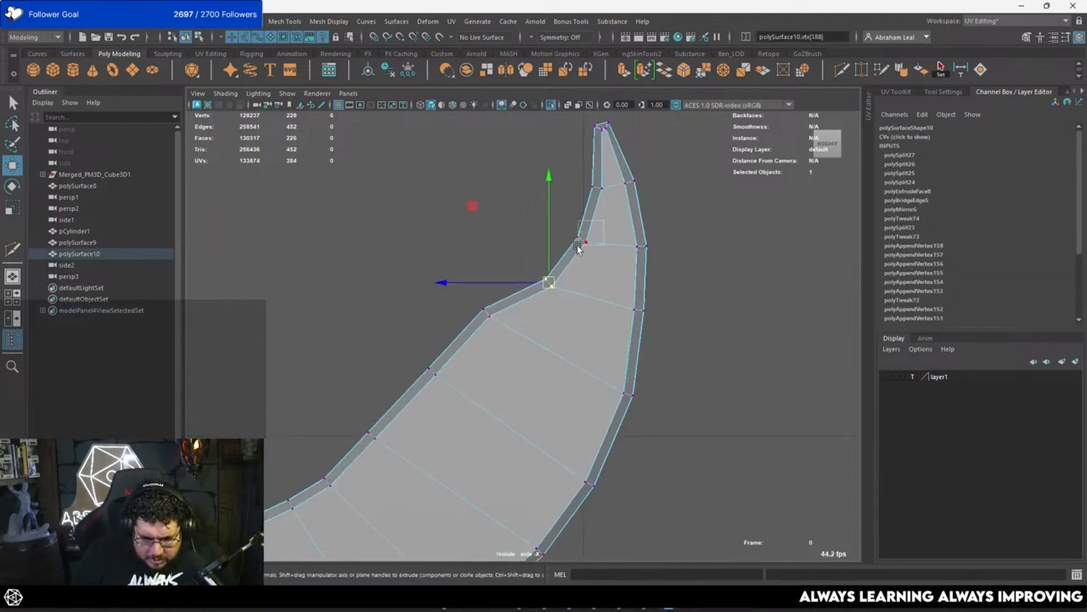
middle_click_drag(592, 227, 580, 222, "alt")
left_click_drag(580, 222, 625, 237)
middle_click_drag(633, 311, 705, 228, "alt")
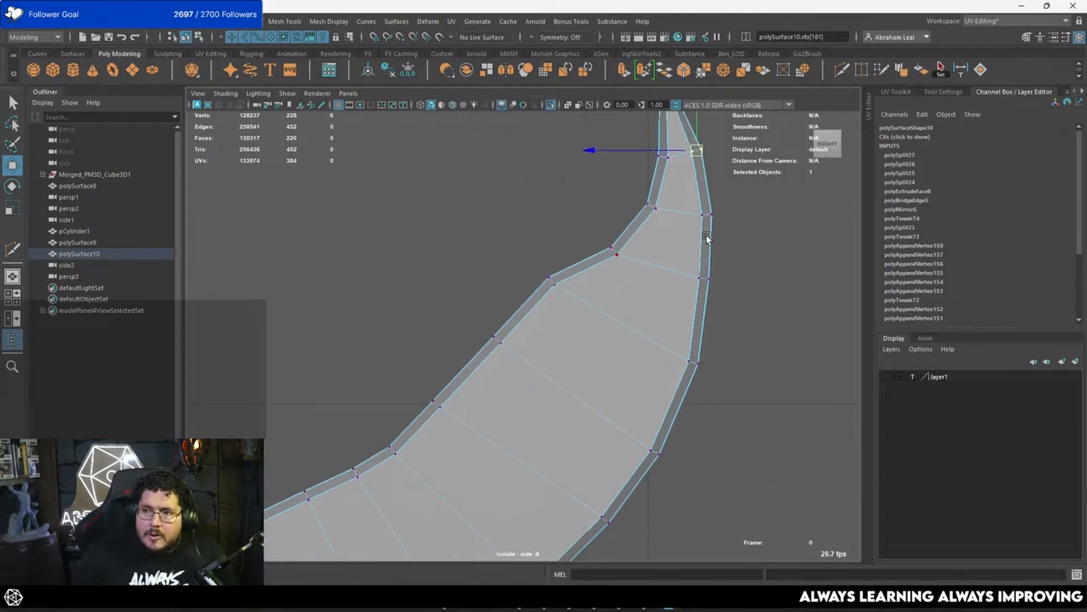
middle_click_drag(829, 247, 770, 189, "alt")
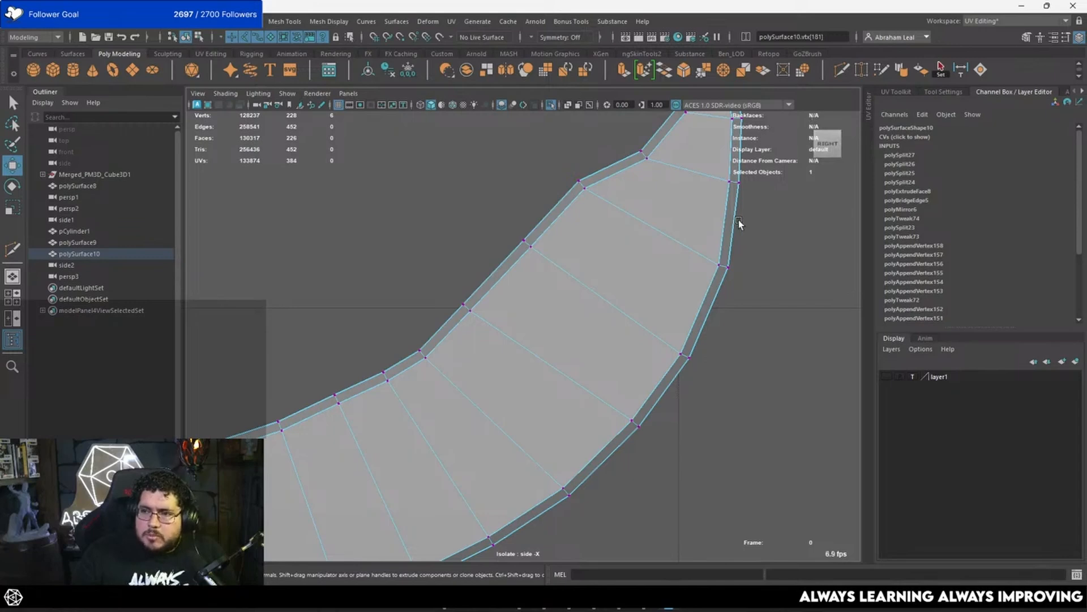
Step: Move the lower-edge vertices near the feather's base to even out the inward curve
scroll(571, 274, "down", 5)
scroll(407, 360, "up", 5)
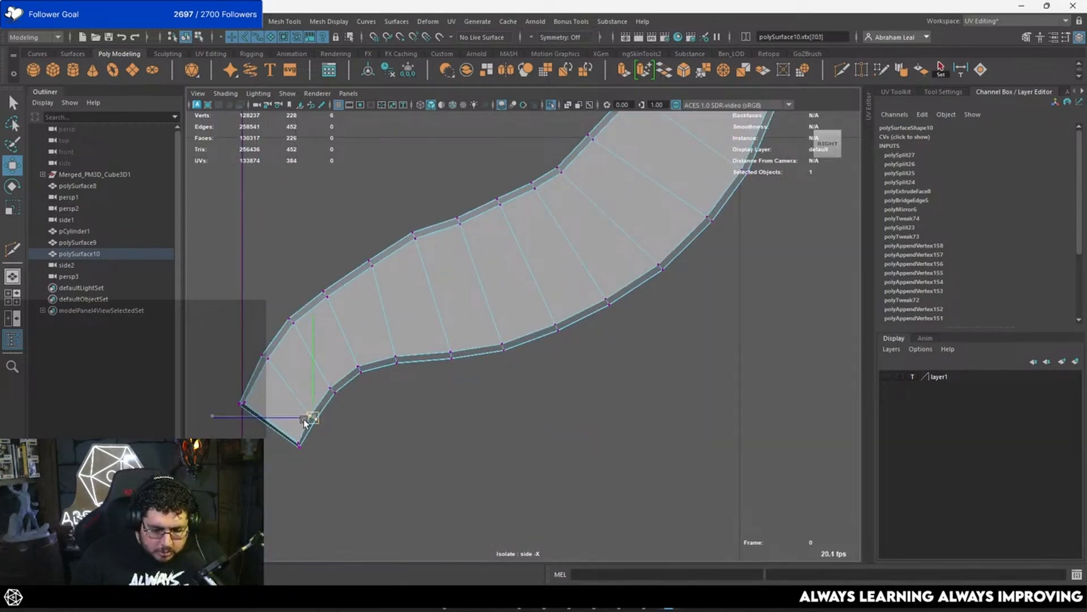
left_click(331, 390)
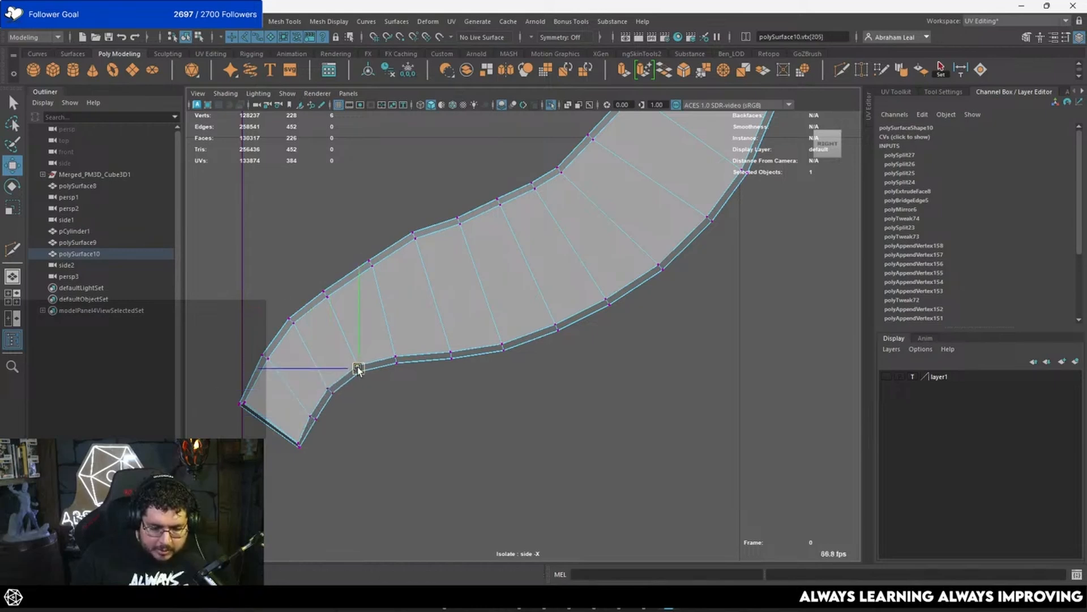
middle_click_drag(414, 340, 452, 315, "alt")
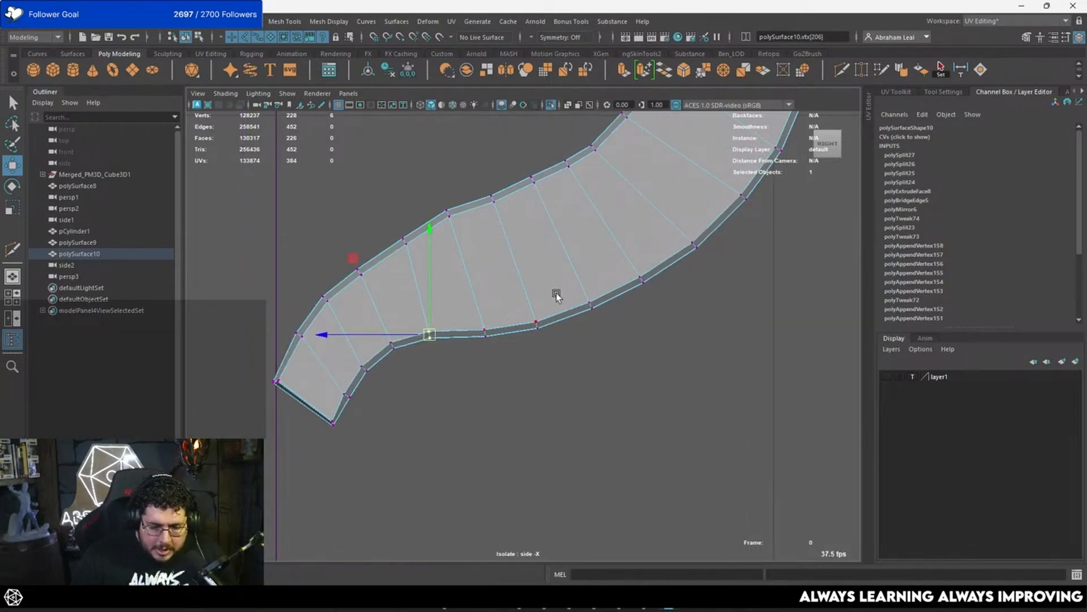
mouse_move(591, 302)
left_mouse_down()
mouse_move(537, 274)
mouse_move(551, 296)
mouse_move(640, 288)
left_mouse_up()
Step: Turn off isolation in a shaded perspective view and hide the sculpted third feather
key("5")
right_click_drag(640, 288, 563, 264, "alt")
left_click(565, 179)
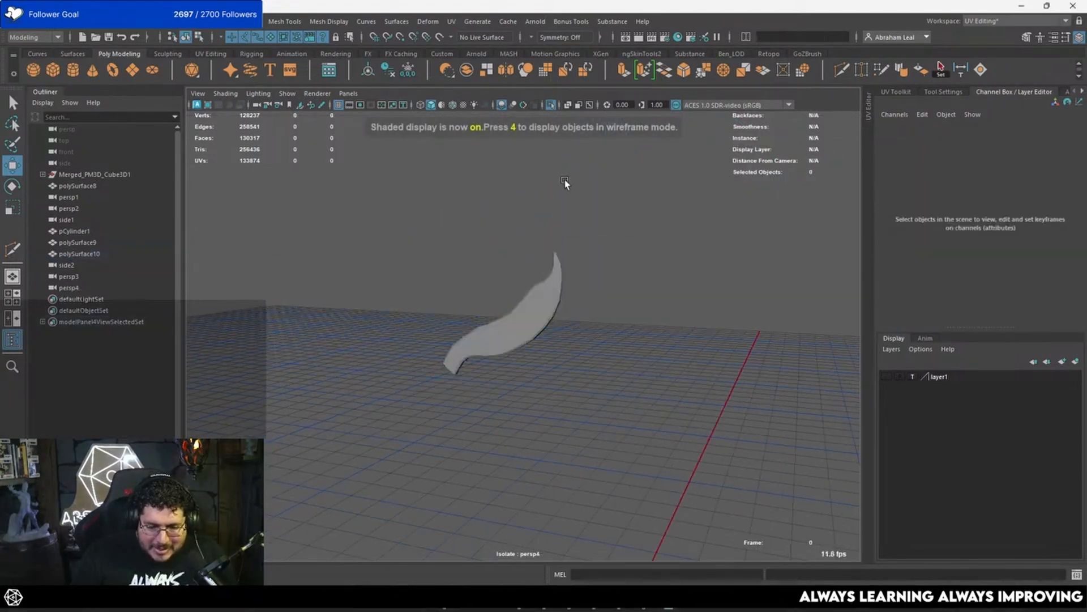
left_click(552, 105)
left_click(549, 278)
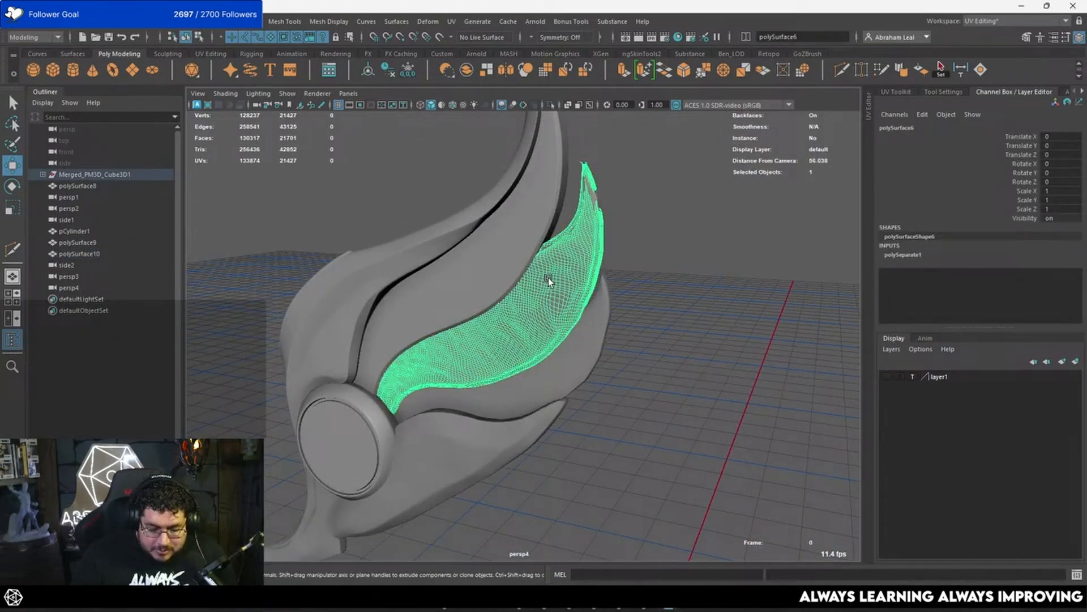
key("ctrl+h")
left_click_drag(554, 272, 573, 265, "alt")
Step: Examine how the low-poly third feather fits among the wing's other feathers from several sides
left_click(574, 267)
left_click(664, 309)
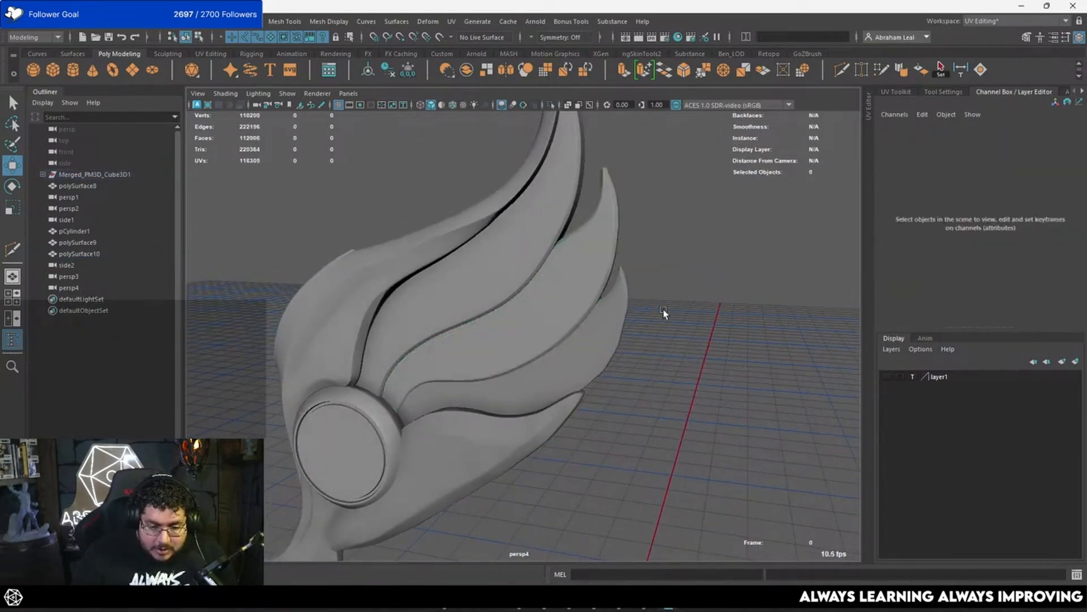
left_click_drag(712, 286, 723, 279, "alt")
right_click_drag(723, 280, 695, 294, "alt")
left_click_drag(695, 294, 488, 275, "alt")
right_click_drag(488, 276, 364, 266, "alt")
left_click_drag(364, 267, 478, 330, "alt")
right_click_drag(478, 330, 583, 315, "alt")
Step: Inspect the sculpted fourth feather and duplicate the low-poly third feather as its starting mesh
left_click(558, 296)
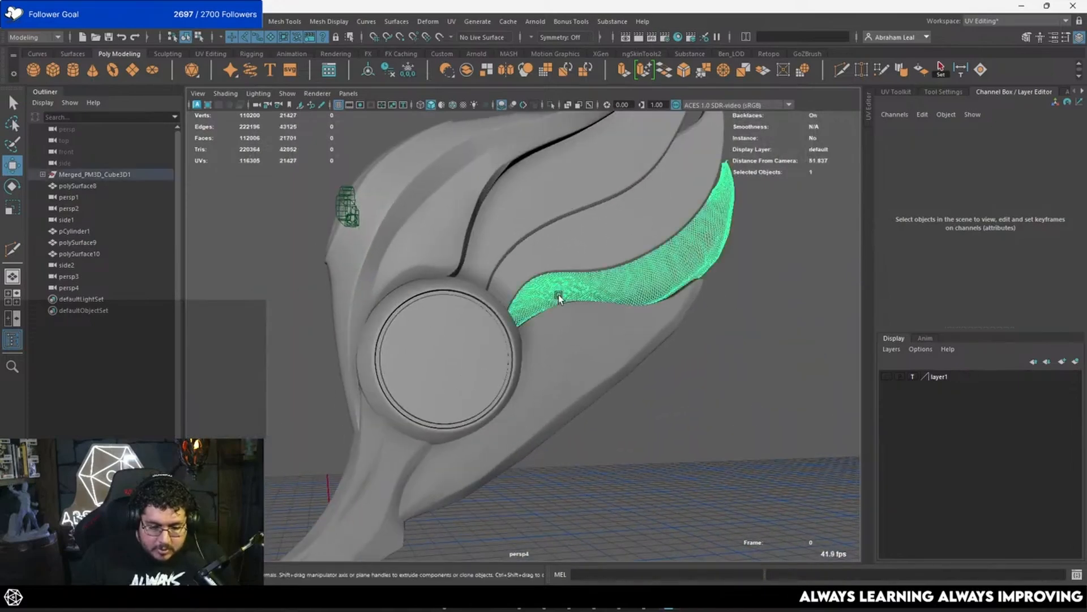
left_click_drag(558, 296, 652, 335, "alt")
left_click_drag(556, 421, 537, 436, "alt")
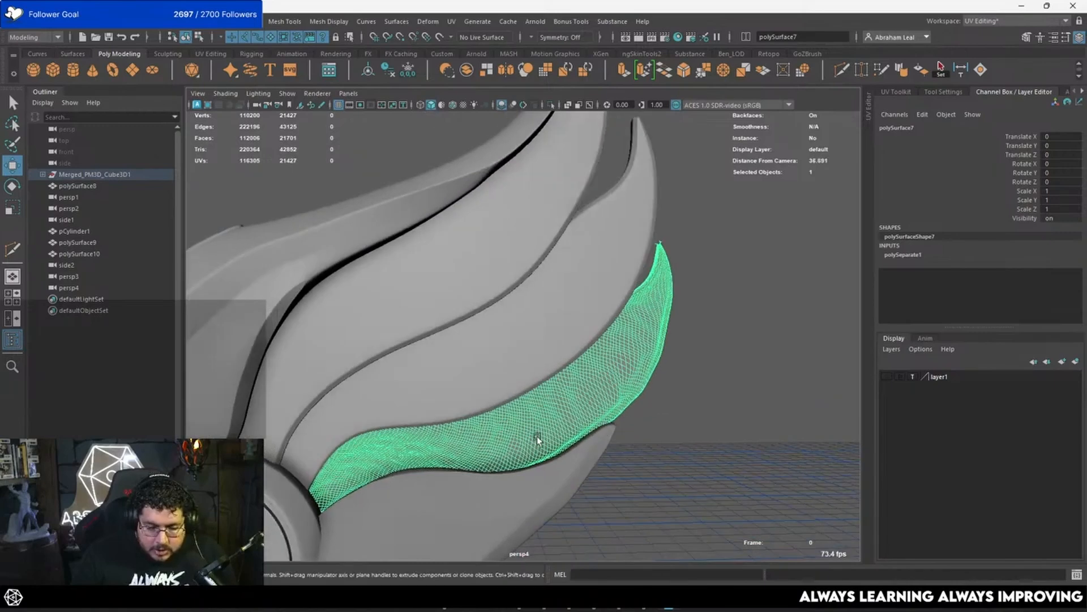
middle_click_drag(493, 469, 506, 412, "alt")
left_click(531, 311)
key("ctrl+d")
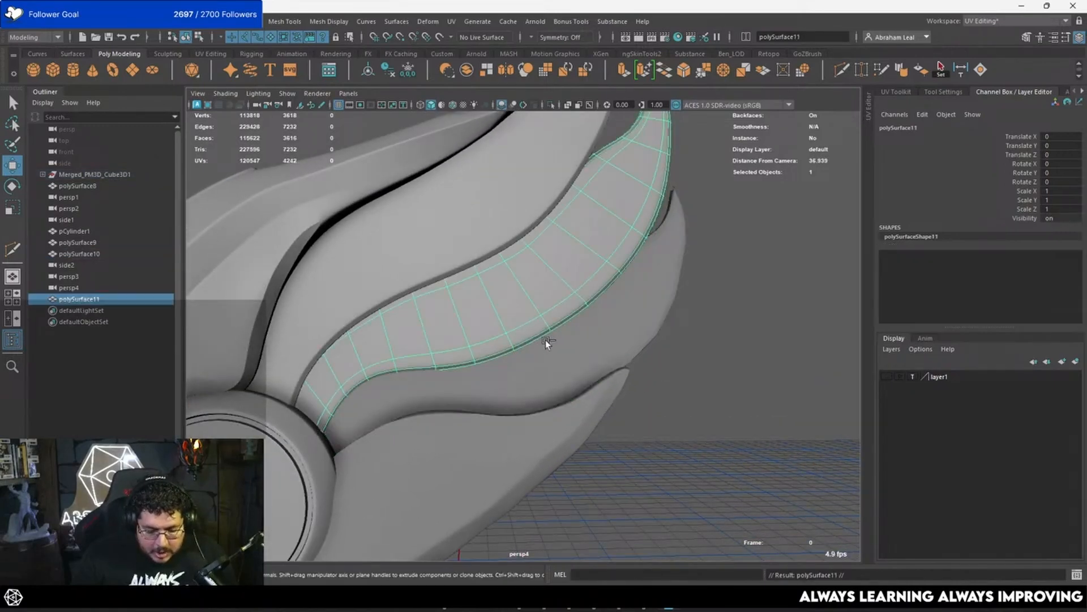
Step: Center the duplicate's pivot, scale it uniformly to 0.9 and move it down towards the sculpted fourth feather in side view
key("space")
left_click_drag(503, 265, 570, 269)
right_click_drag(569, 269, 375, 149, "alt")
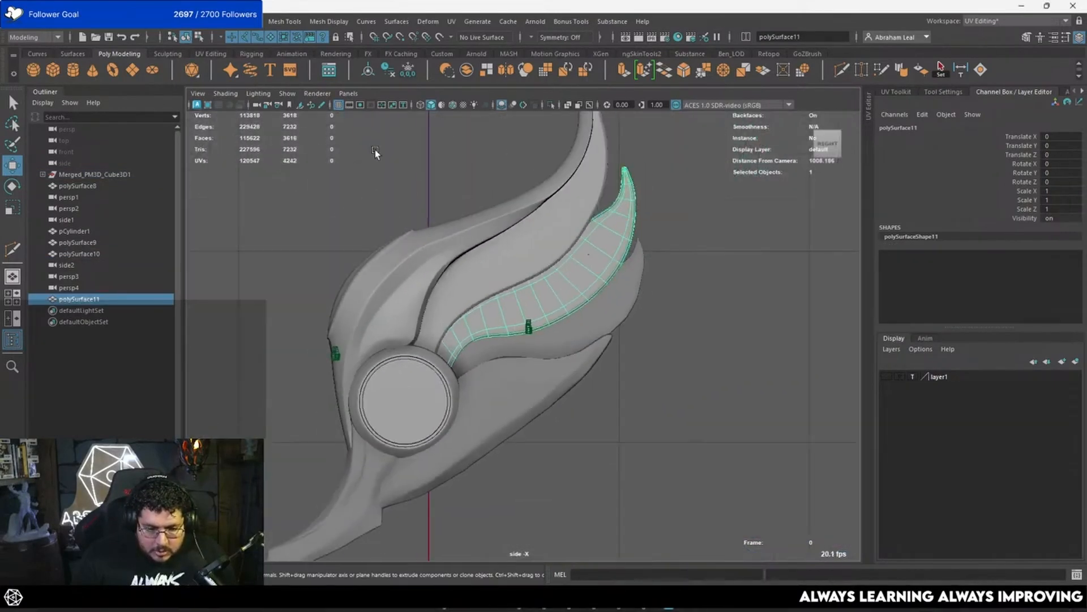
left_click(368, 68)
scroll(527, 276, "up", 4)
key("r")
left_click_drag(544, 221, 542, 283)
key("w")
key("e")
Step: Rotate the duplicate to -8.602 in X and move it to Y -4.371, Z -1.294 over the fourth feather
left_click_drag(629, 233, 638, 240)
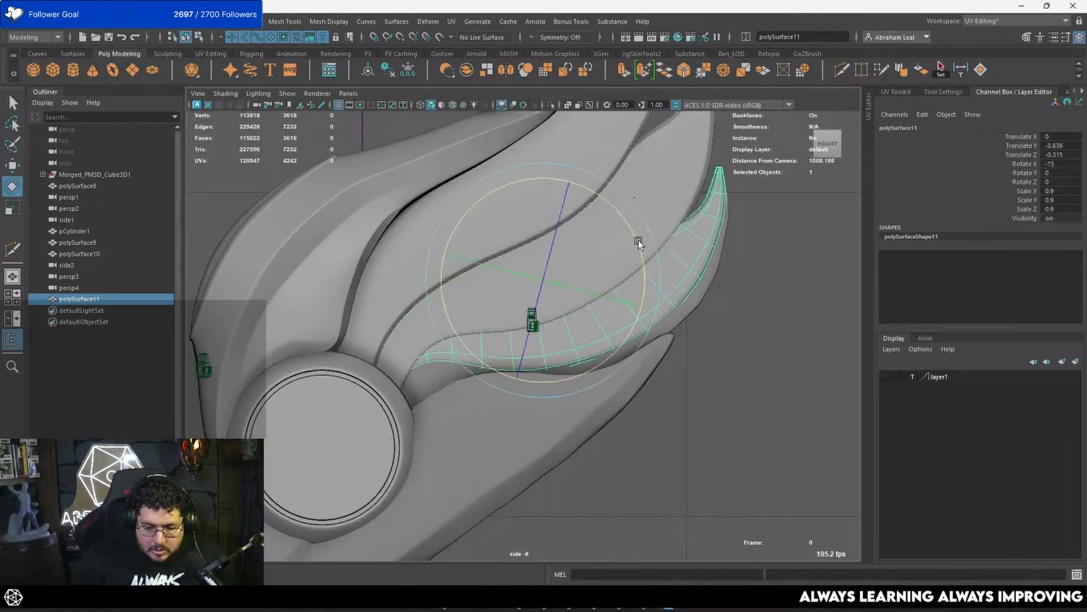
key("ctrl+z")
right_click_drag(627, 257, 636, 264)
left_click_drag(636, 264, 652, 275)
key("w")
left_click_drag(558, 284, 570, 292)
scroll(468, 339, "up", 4)
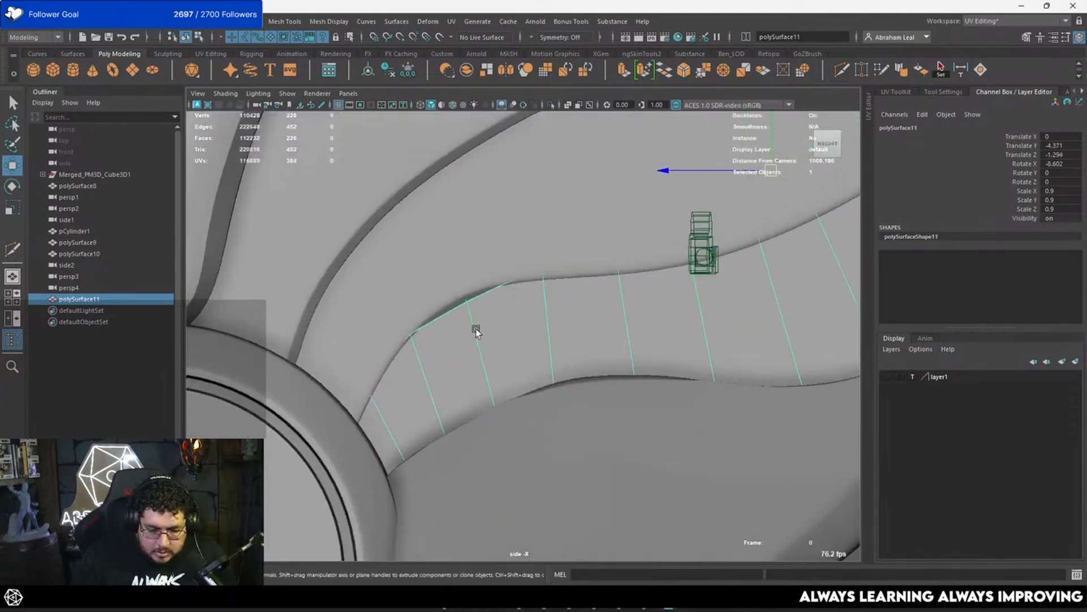
Step: In wireframe display, move the upper-edge vertices near the duplicate's base onto the sculpted fourth feather's outline
left_click(389, 262)
key("4")
left_click(410, 327)
left_click_drag(409, 336, 399, 327)
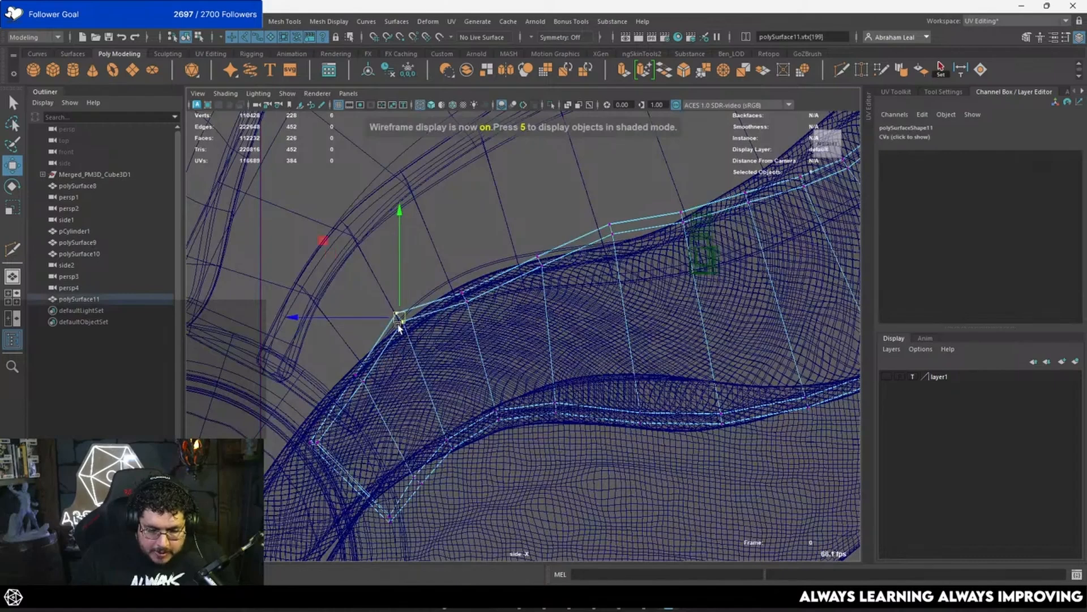
left_click_drag(362, 384, 356, 380)
mouse_move(450, 279)
left_mouse_down()
mouse_move(473, 312)
mouse_move(463, 285)
left_mouse_up()
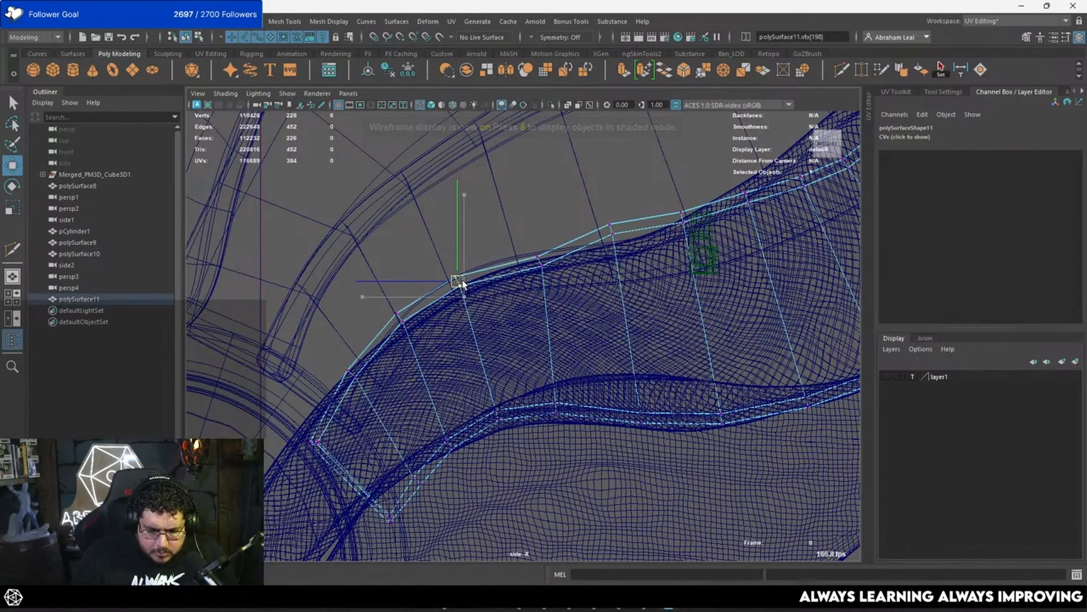
left_click_drag(535, 281, 533, 283)
mouse_move(540, 261)
left_mouse_down()
mouse_move(534, 251)
mouse_move(589, 252)
left_mouse_up()
Step: Return to shaded display and check the duplicate's fit over the sculpted fourth feather in perspective
key("5")
scroll(545, 272, "down", 2)
key("space")
key("space")
scroll(577, 258, "up", 5)
right_click_drag(595, 255, 639, 223)
left_click(638, 223)
left_click_drag(629, 272, 656, 262, "alt")
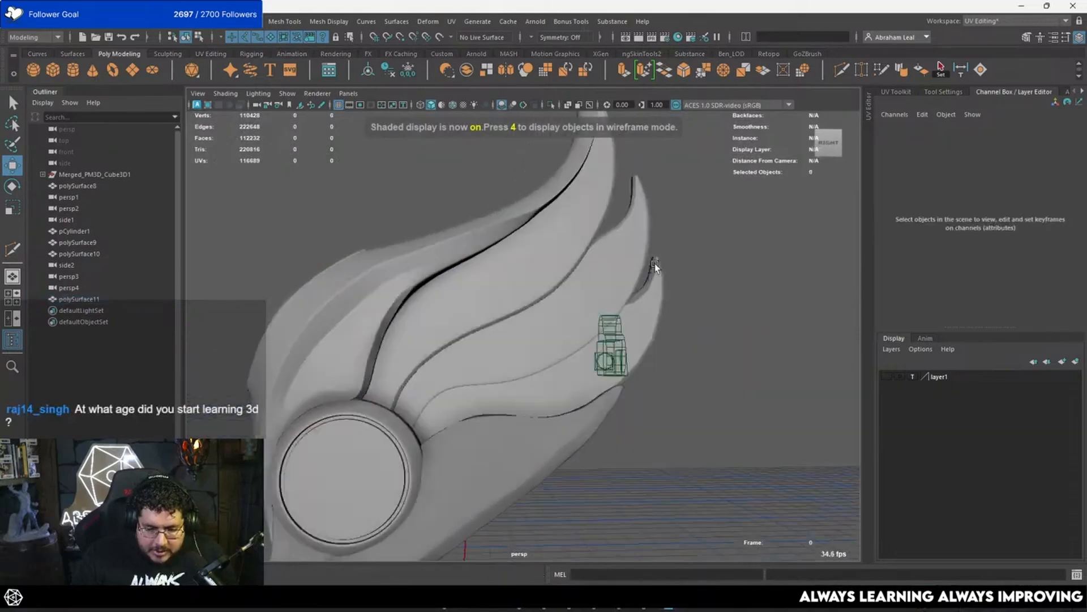
Step: Delete the sculpted fourth feather and show its low-poly replacement in smooth preview
scroll(589, 279, "down", 3)
scroll(586, 281, "up", 5)
left_click(740, 263)
left_click(743, 250)
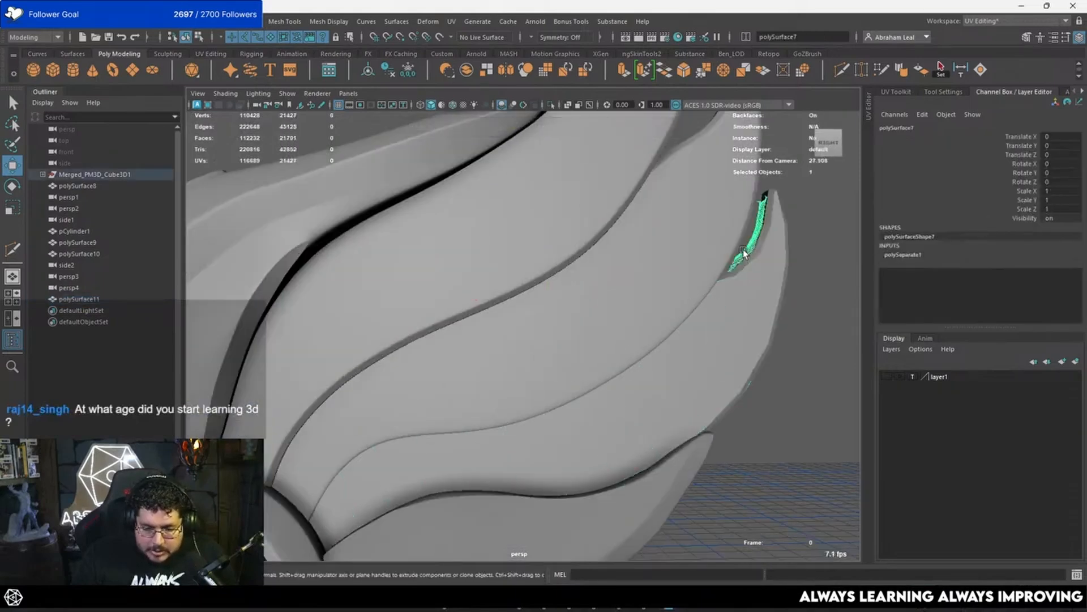
key("Delete")
left_click(760, 263)
key("3")
left_click(830, 331)
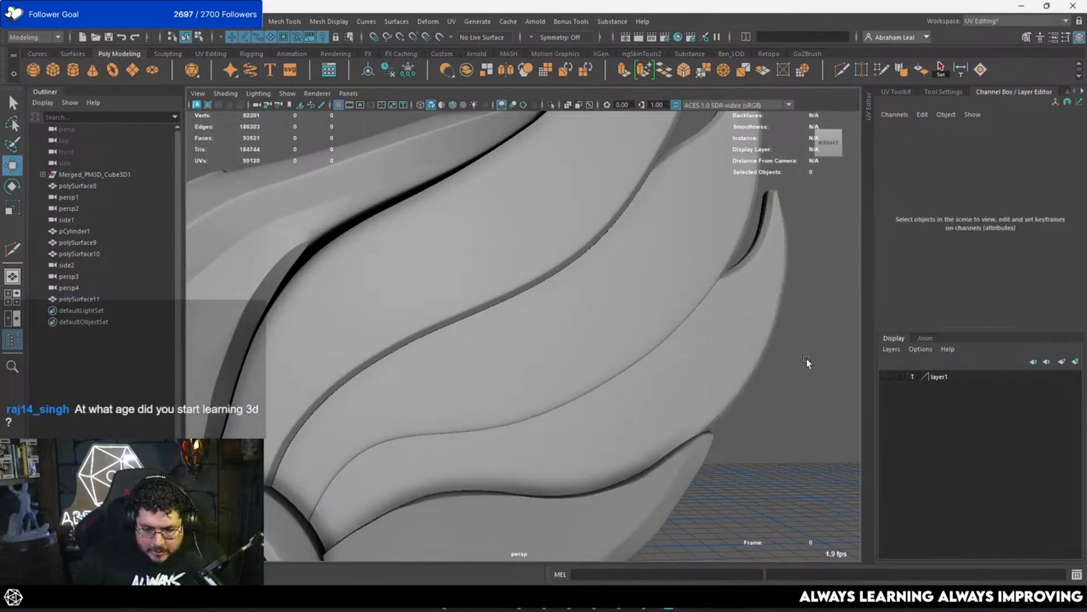
Step: Narrow the fourth feather's thickness by scaling it to about 0.77 in X
right_click_drag(807, 358, 625, 328, "alt")
left_click_drag(625, 327, 483, 320, "alt")
right_click_drag(483, 320, 531, 382, "alt")
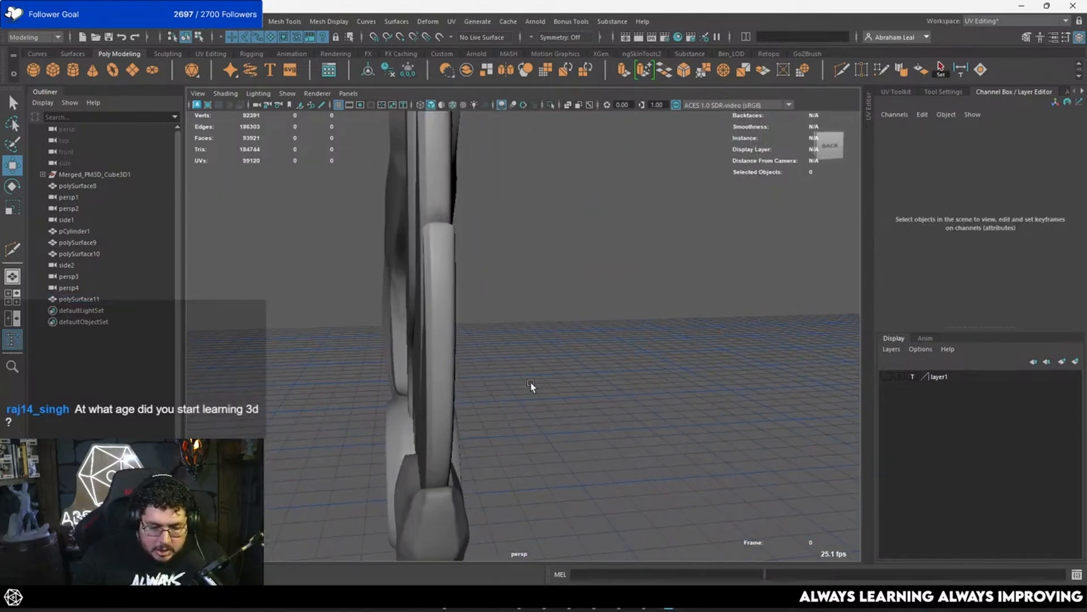
left_click(439, 350)
key("r")
left_click_drag(324, 393, 336, 393)
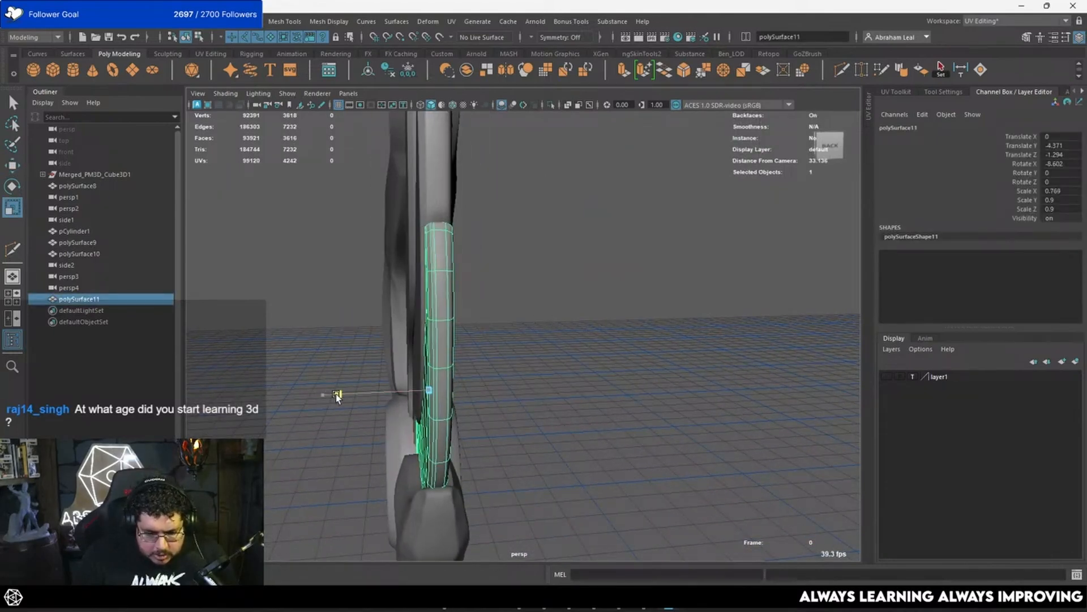
Step: Fine-tune the fourth feather's thickness with another X scale and compare it with the neighbouring feathers
left_click(521, 372)
left_click_drag(521, 373, 555, 366, "alt")
left_click_drag(423, 344, 389, 479, "alt")
left_click(390, 478)
left_click_drag(336, 406, 343, 409)
left_click(640, 374)
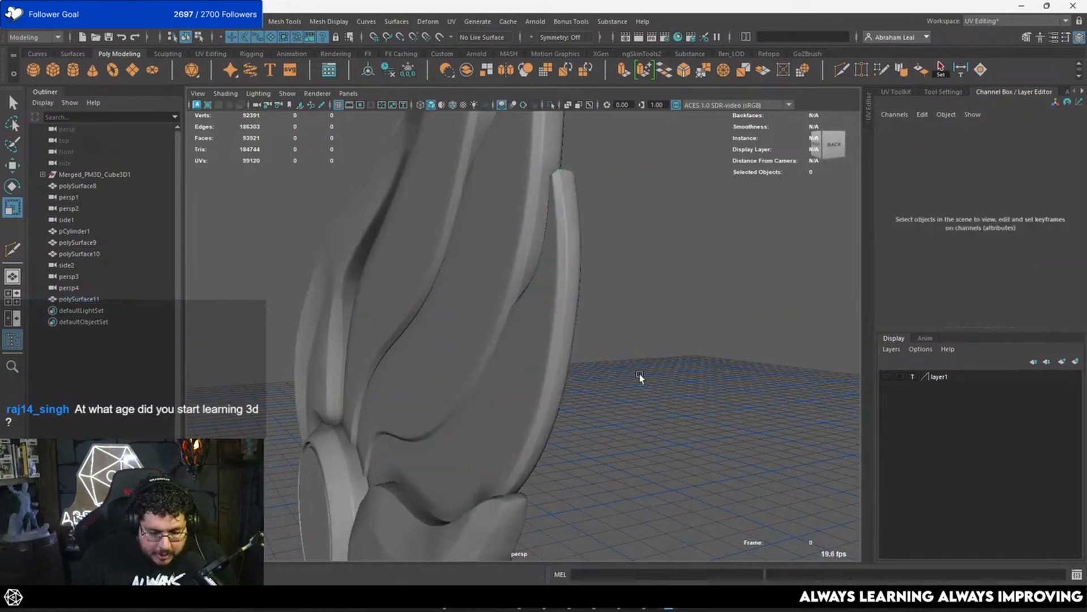
left_click_drag(640, 374, 457, 259, "alt")
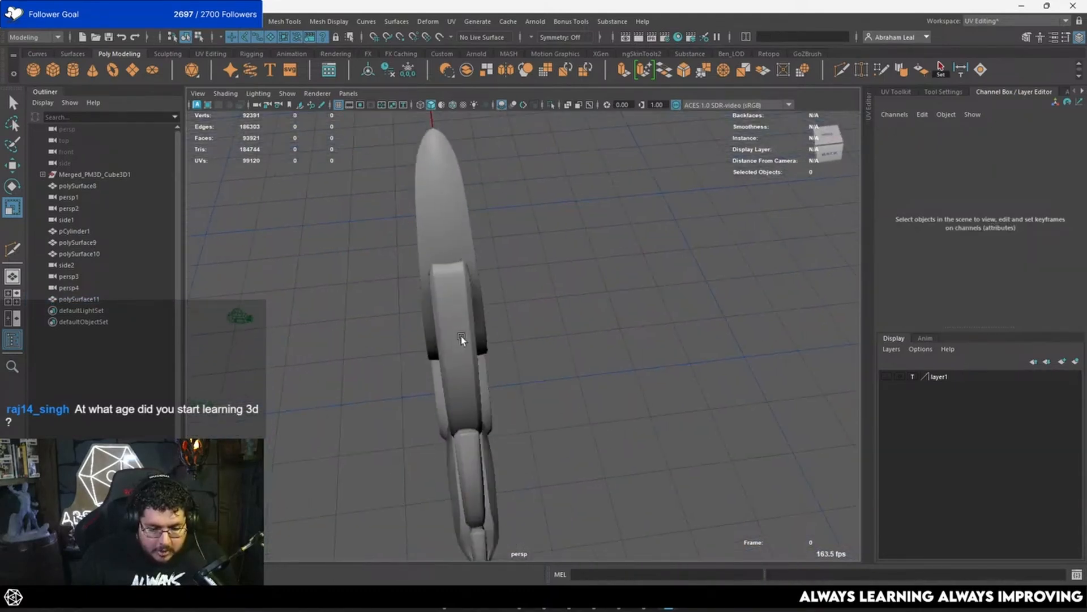
left_click_drag(461, 336, 493, 360, "alt")
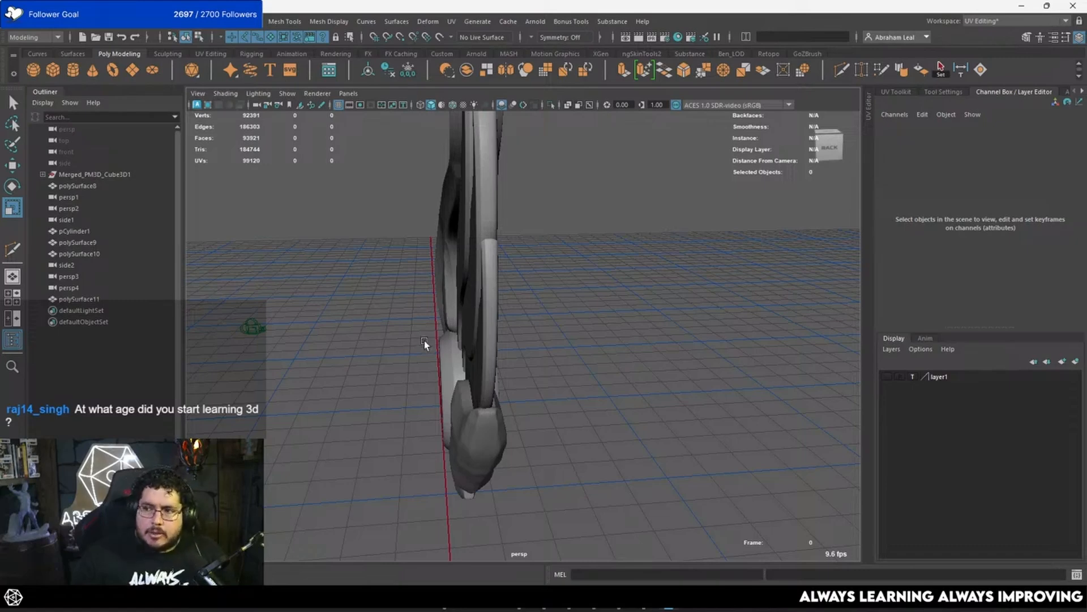
left_click_drag(424, 341, 464, 306, "alt")
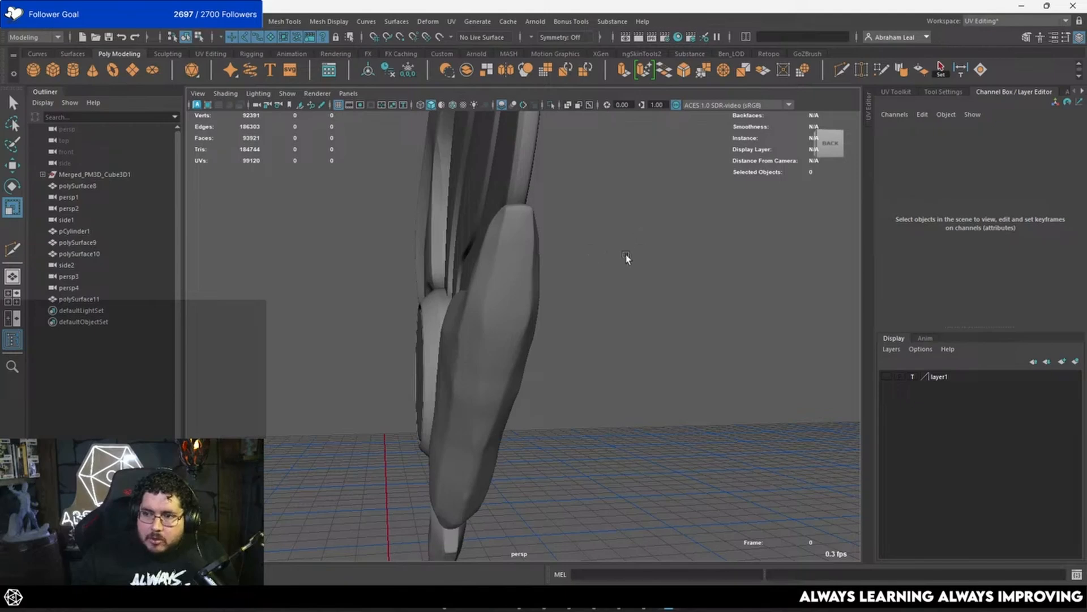
left_click_drag(632, 243, 515, 283, "alt")
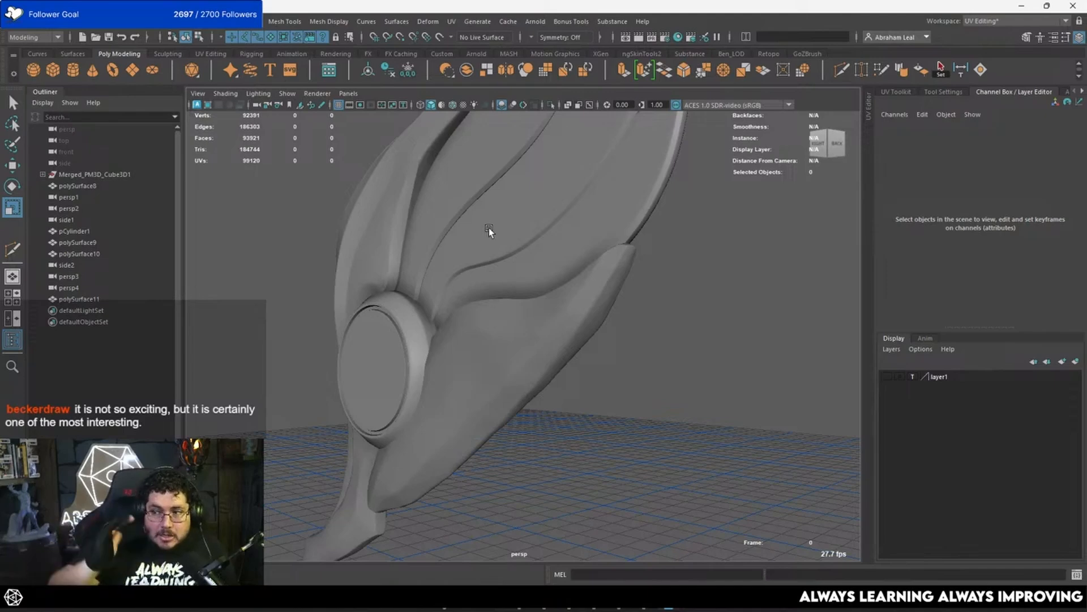
Step: Switch to ZBrush and turn the Cylinder3D primitive into a PolyMesh3D on a cleared canvas
key("alt+Tab")
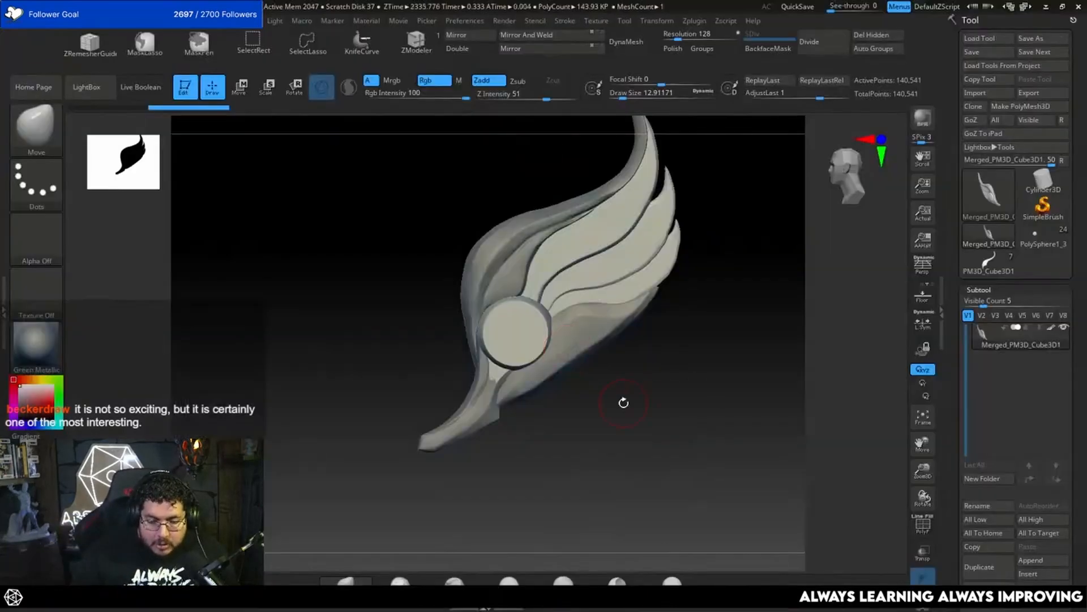
left_click(1044, 181)
key("ctrl+n")
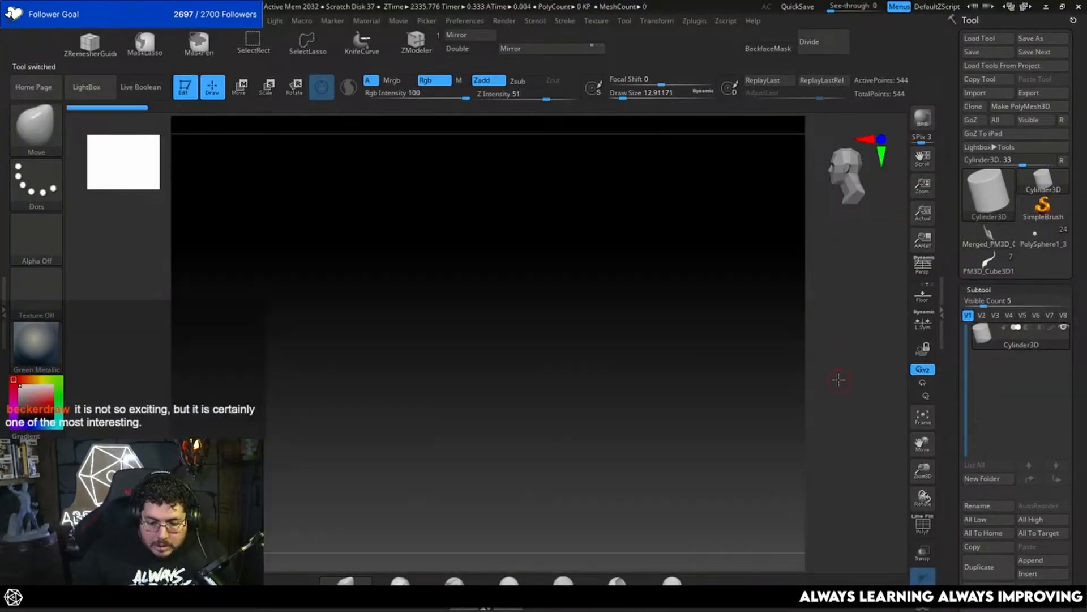
key("f")
left_click(1044, 107)
key("f")
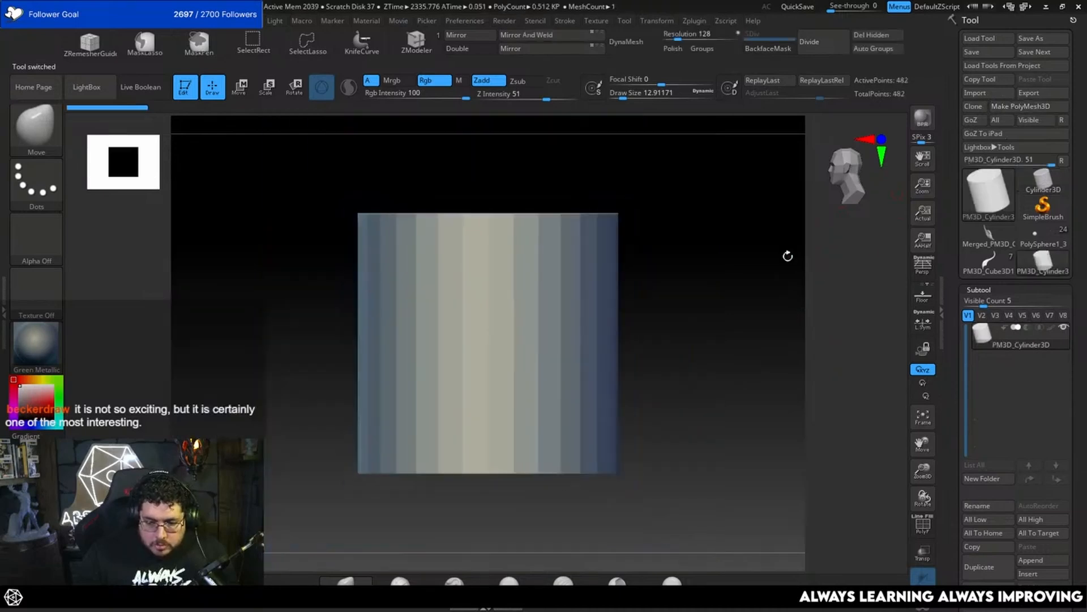
Step: Subdivide the cylinder up to subdivision level 4
key("ctrl+d")
key("ctrl+d")
key("ctrl+d")
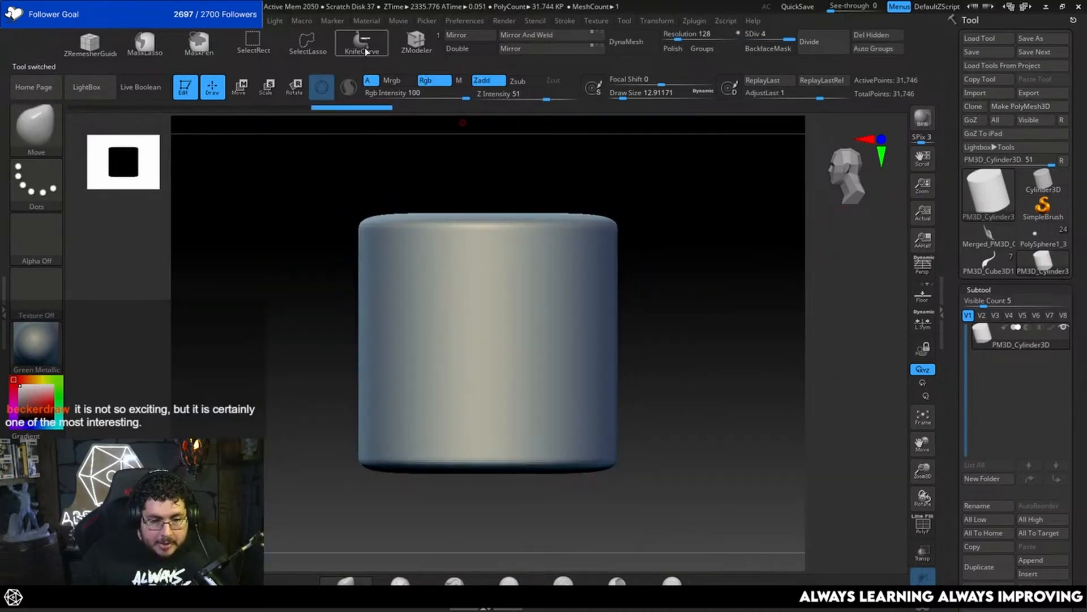
left_click(328, 74)
left_click_drag(625, 182, 641, 223, "alt")
mouse_move(507, 156)
left_mouse_down("ctrl+shift")
mouse_move(663, 431)
mouse_move(729, 469)
left_mouse_up("ctrl+shift")
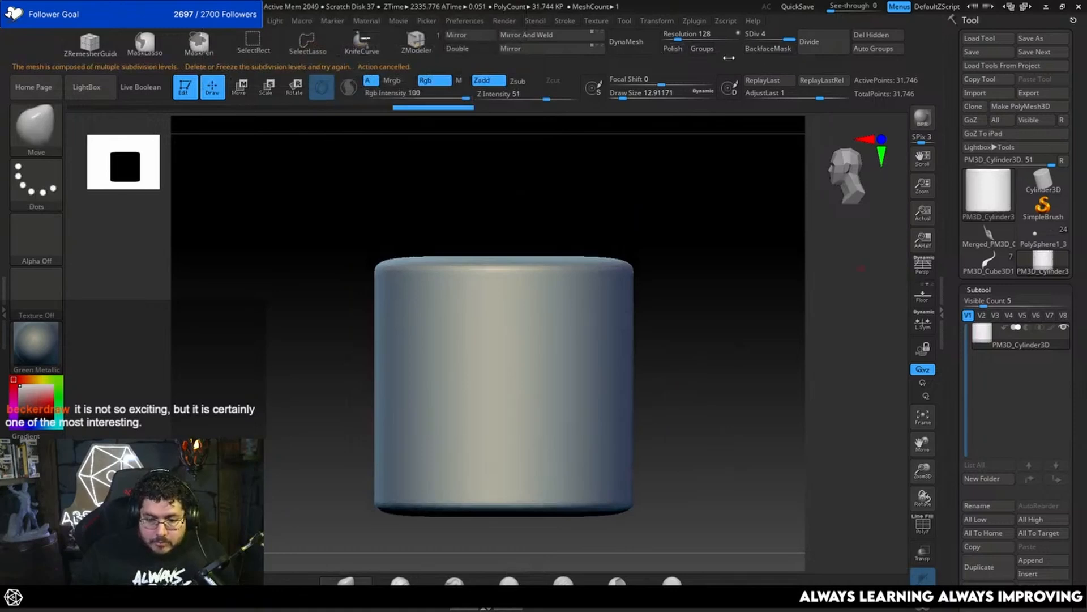
Step: Convert the cylinder to DynaMesh at resolution 128 without freezing its subdivision levels and slice off one upper corner with the knife
left_click(626, 41)
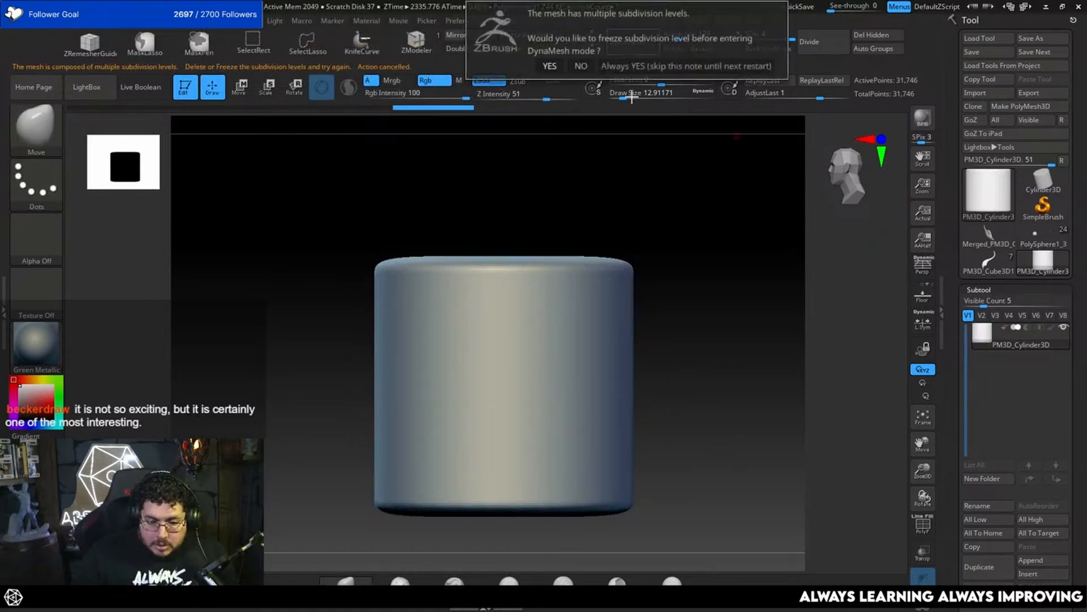
left_click(581, 66)
left_click_drag(516, 186, 788, 457, "ctrl+shift")
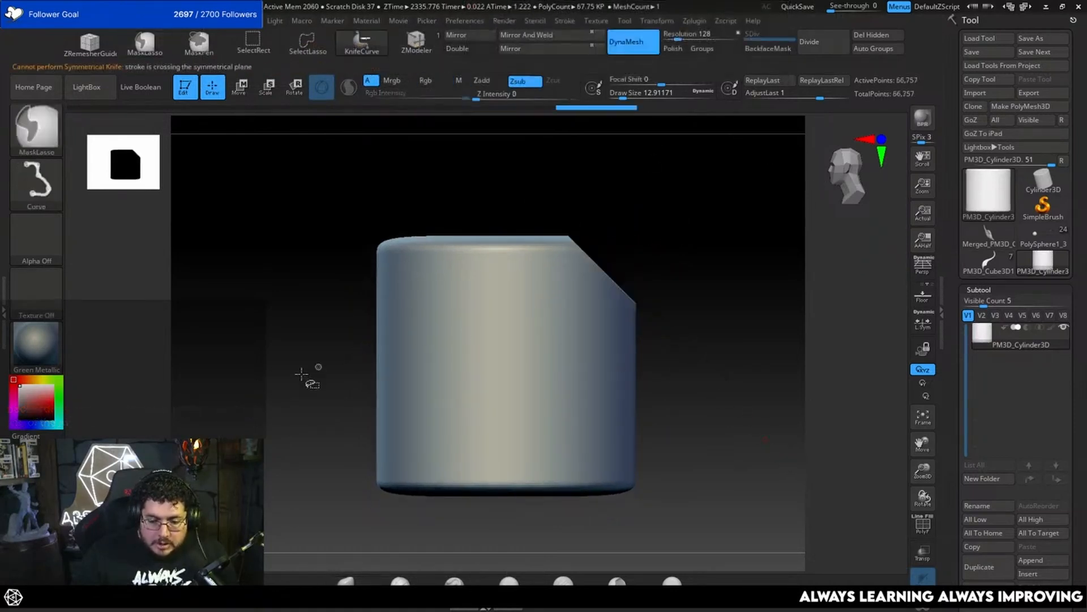
Step: Slice more flat facets off the cylinder's top and sides with the knife from several angles
left_click_drag(308, 376, 533, 180, "ctrl+shift")
left_click_drag(631, 236, 500, 395)
left_click_drag(343, 463, 448, 148, "ctrl+shift")
mouse_move(674, 238)
left_mouse_down()
mouse_move(784, 291)
mouse_move(725, 283)
left_mouse_up()
left_click_drag(644, 181, 597, 548, "ctrl+shift")
mouse_move(688, 482)
left_mouse_down("alt")
mouse_move(699, 379)
mouse_move(666, 443)
left_mouse_up("alt")
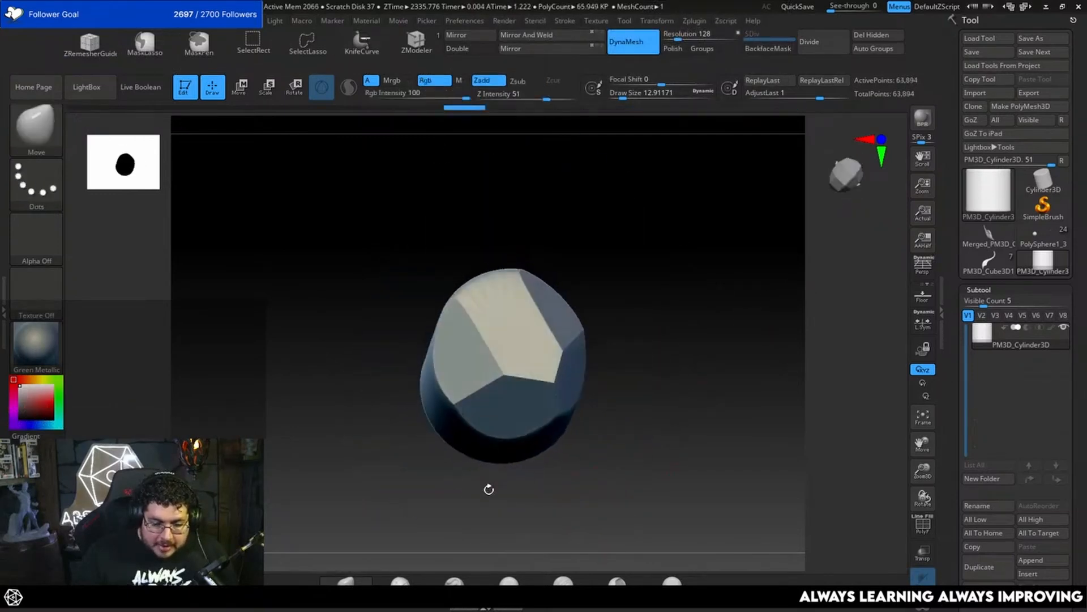
left_click_drag(497, 499, 399, 238, "ctrl+shift")
mouse_move(715, 500)
left_mouse_down()
mouse_move(665, 385)
mouse_move(719, 483)
left_mouse_up()
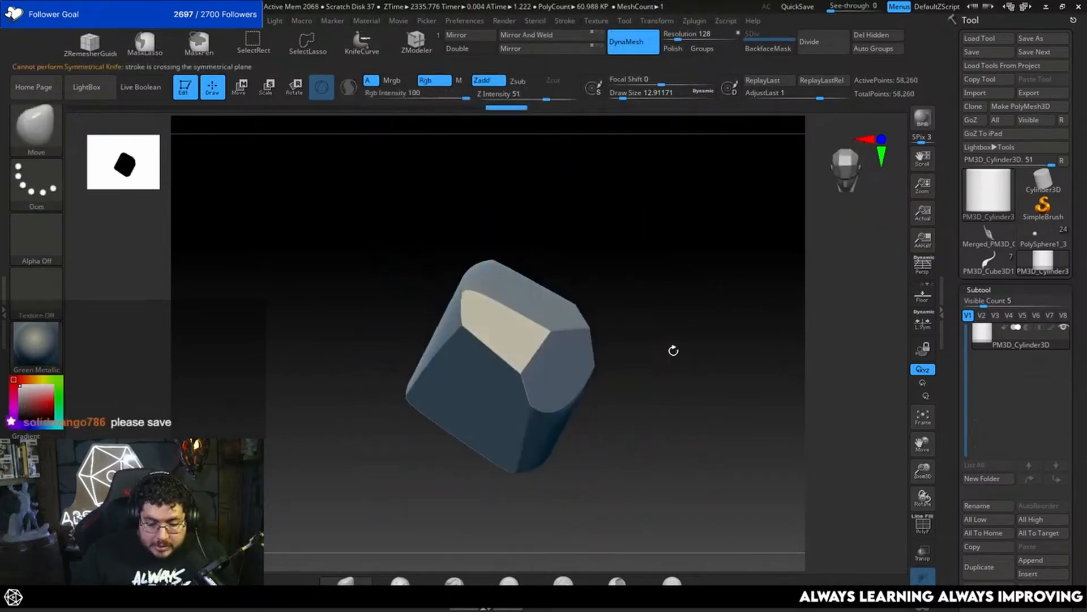
Step: Cut further angled planes from the block's sides to turn it into a rough, rock-like chunk
mouse_move(674, 335)
left_mouse_down("ctrl+shift")
mouse_move(403, 515)
mouse_move(592, 459)
mouse_move(620, 439)
left_mouse_up("ctrl+shift")
left_click_drag(426, 479, 461, 244, "ctrl+shift")
left_click_drag(621, 268, 614, 371, "shift")
left_click_drag(375, 412, 497, 195, "ctrl+shift")
mouse_move(409, 461)
left_mouse_down("ctrl+shift")
mouse_move(483, 279)
mouse_move(512, 152)
left_mouse_up("ctrl+shift")
mouse_move(640, 446)
left_mouse_down()
mouse_move(620, 437)
mouse_move(569, 479)
mouse_move(626, 321)
left_mouse_up()
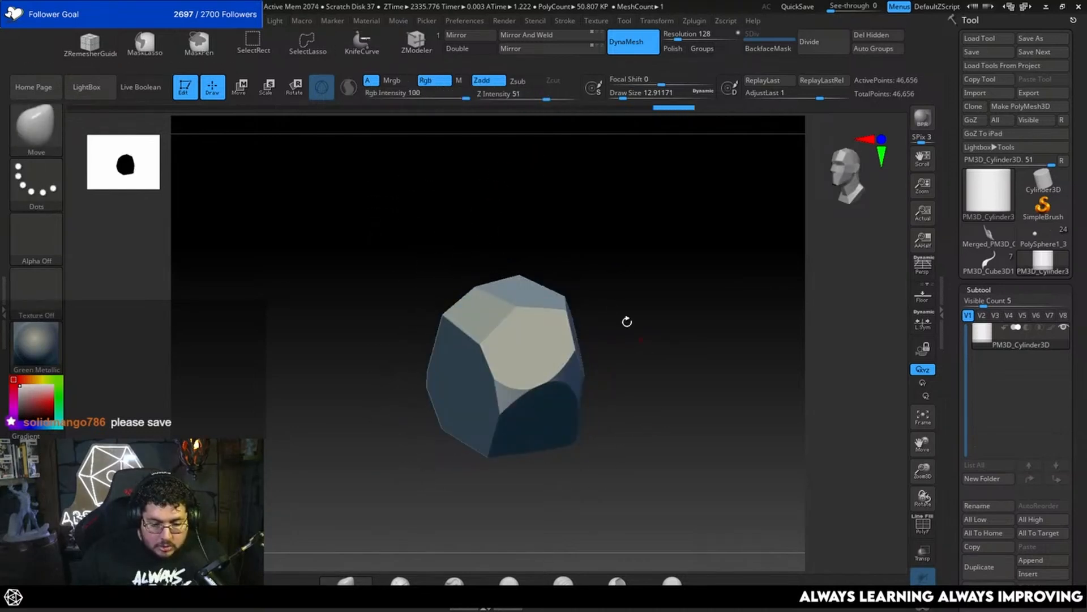
Step: Taper the rock toward its top with additional knife cuts across the remaining large faces
left_click_drag(539, 560, 589, 273, "ctrl+shift")
mouse_move(607, 426)
left_mouse_down()
mouse_move(586, 376)
mouse_move(617, 289)
left_mouse_up()
mouse_move(535, 252)
left_mouse_down("ctrl+shift")
mouse_move(539, 300)
mouse_move(586, 400)
left_mouse_up("ctrl+shift")
mouse_move(652, 369)
left_mouse_down()
mouse_move(549, 291)
mouse_move(585, 414)
left_mouse_up()
mouse_move(480, 245)
left_mouse_down("ctrl+shift")
mouse_move(531, 324)
mouse_move(640, 436)
mouse_move(481, 277)
mouse_move(735, 444)
mouse_move(728, 425)
mouse_move(757, 436)
mouse_move(751, 458)
left_mouse_up("ctrl+shift")
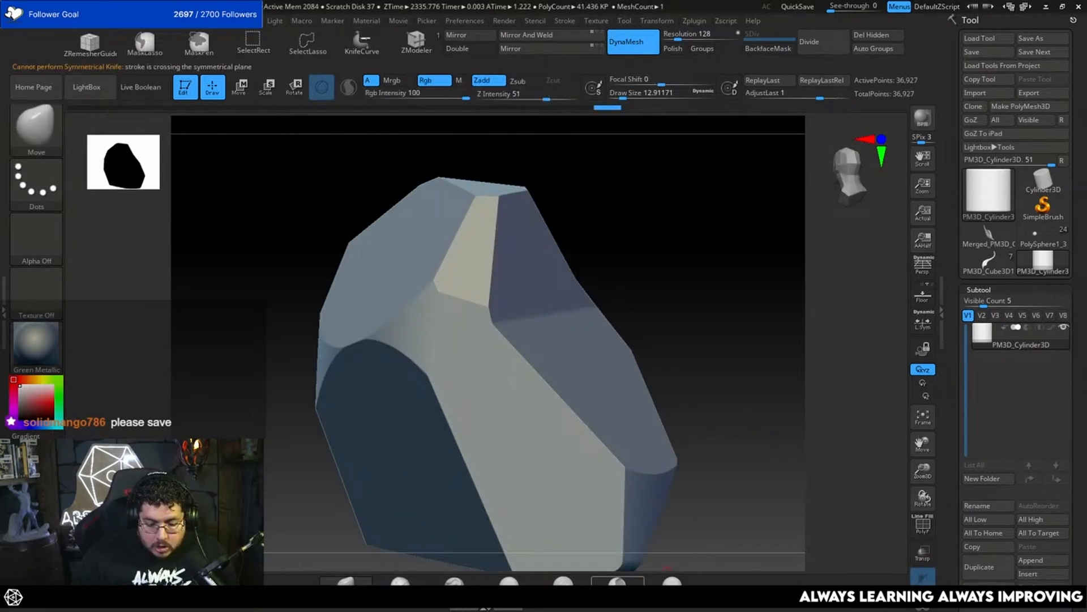
Step: Choose the MalletFast brush, enlarge its draw size to about 54 and try it on the rock's upper ridge
left_click(618, 582)
left_click_drag(700, 431, 719, 492, "alt")
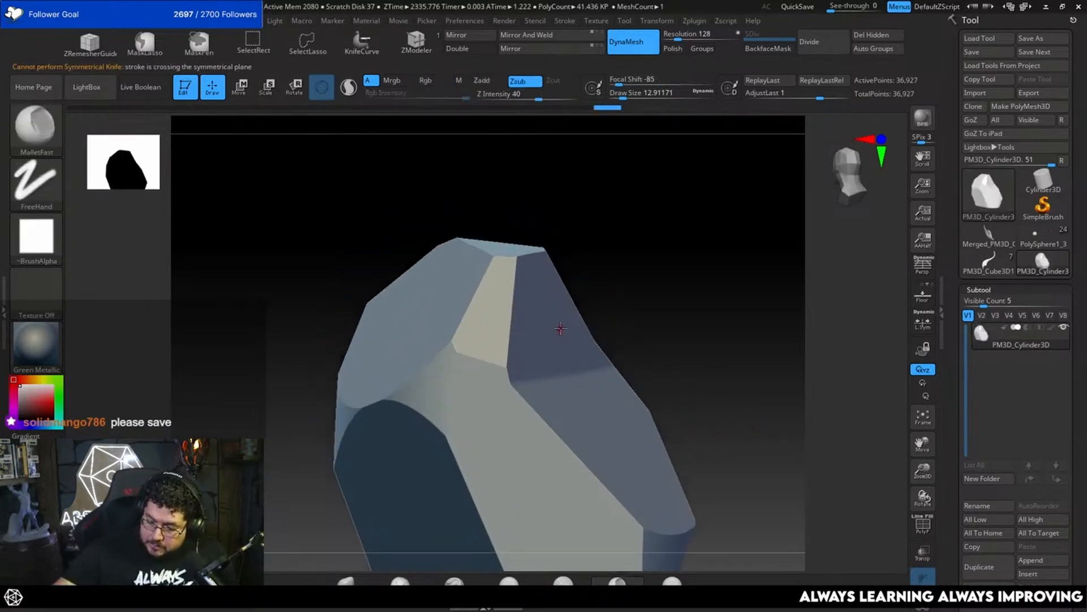
key("space")
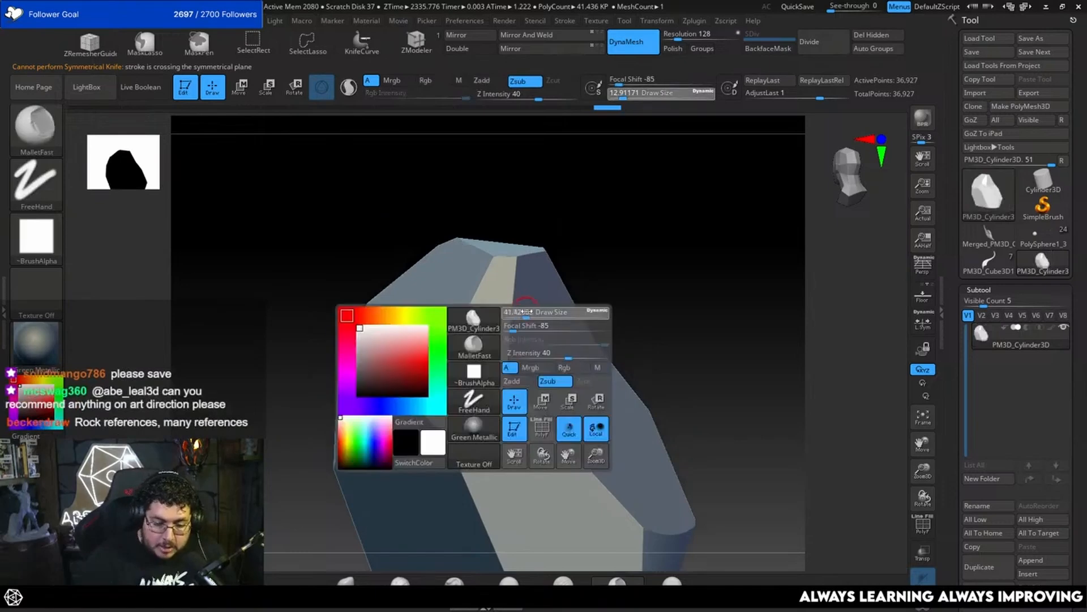
left_click(528, 315)
mouse_move(508, 345)
left_mouse_down()
mouse_move(503, 372)
mouse_move(493, 366)
mouse_move(507, 334)
left_mouse_up()
key("ctrl+z")
key("b")
left_click(762, 121)
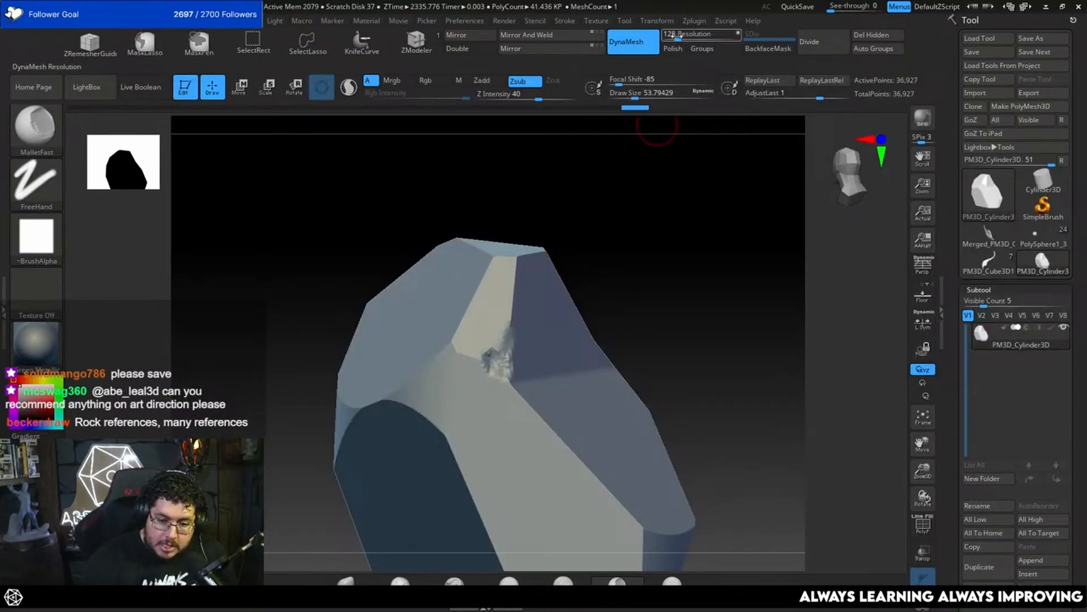
Step: Remesh the rock at DynaMesh resolution 576 and chip its upper ridge with the MalletFast brush
left_click_drag(673, 36, 691, 37)
left_click_drag(682, 213, 680, 260, "ctrl")
mouse_move(508, 338)
left_mouse_down()
mouse_move(485, 359)
mouse_move(494, 346)
left_mouse_up()
left_click_drag(512, 388, 524, 402)
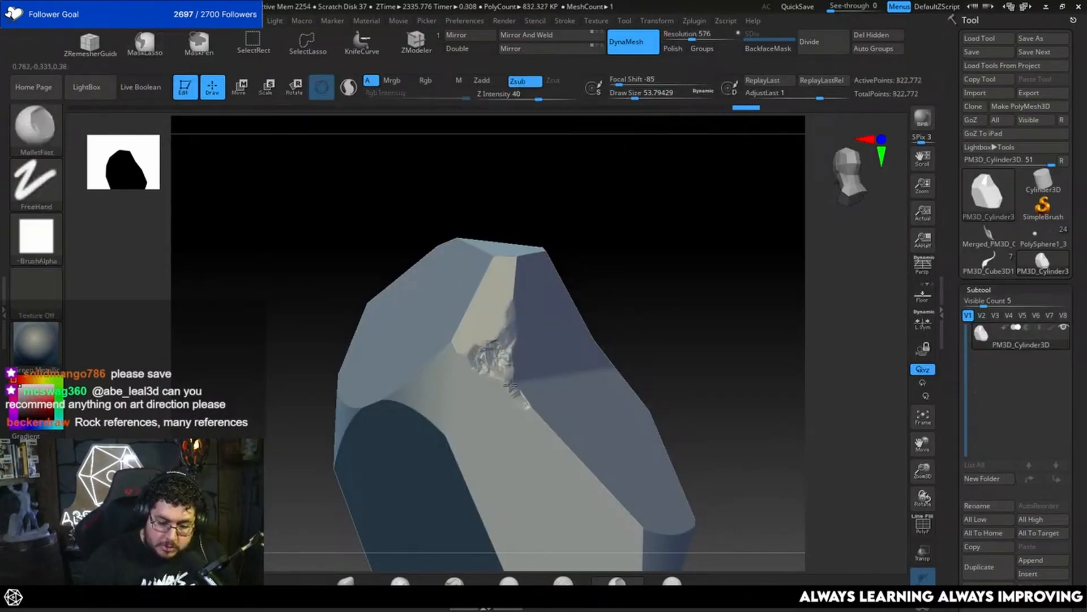
mouse_move(546, 442)
left_mouse_down()
mouse_move(509, 367)
mouse_move(460, 352)
mouse_move(453, 341)
mouse_move(466, 331)
left_mouse_up()
Step: Extend the MalletFast chipping along the adjoining edges, down the diagonal ridge and up to the rock's peak
left_click_drag(661, 243, 682, 211)
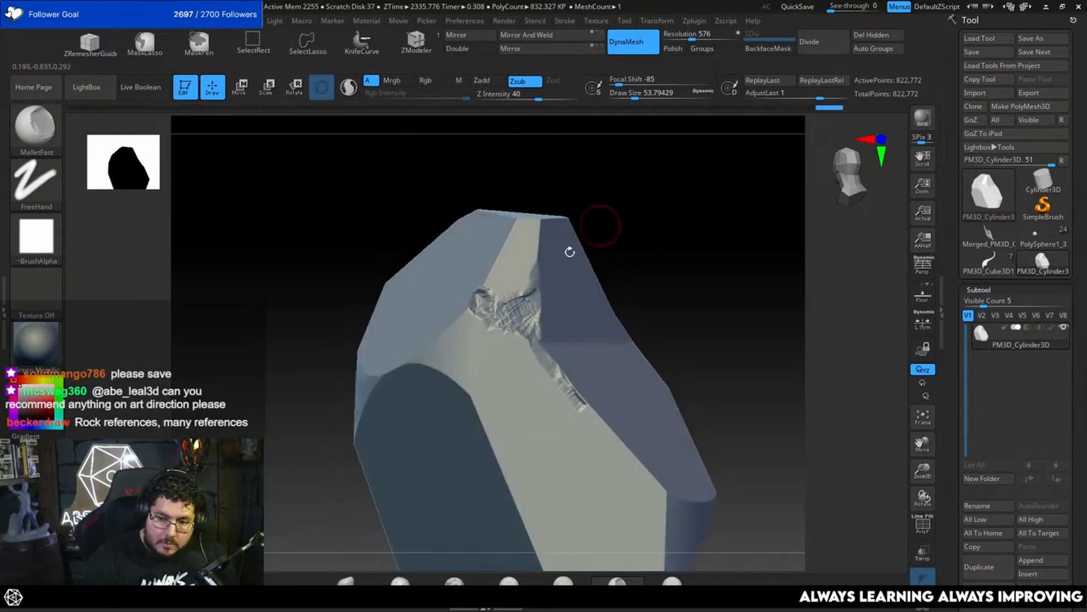
mouse_move(494, 306)
left_mouse_down()
mouse_move(477, 290)
mouse_move(515, 405)
left_mouse_up()
left_click_drag(510, 338, 514, 378)
left_click_drag(631, 284, 593, 266)
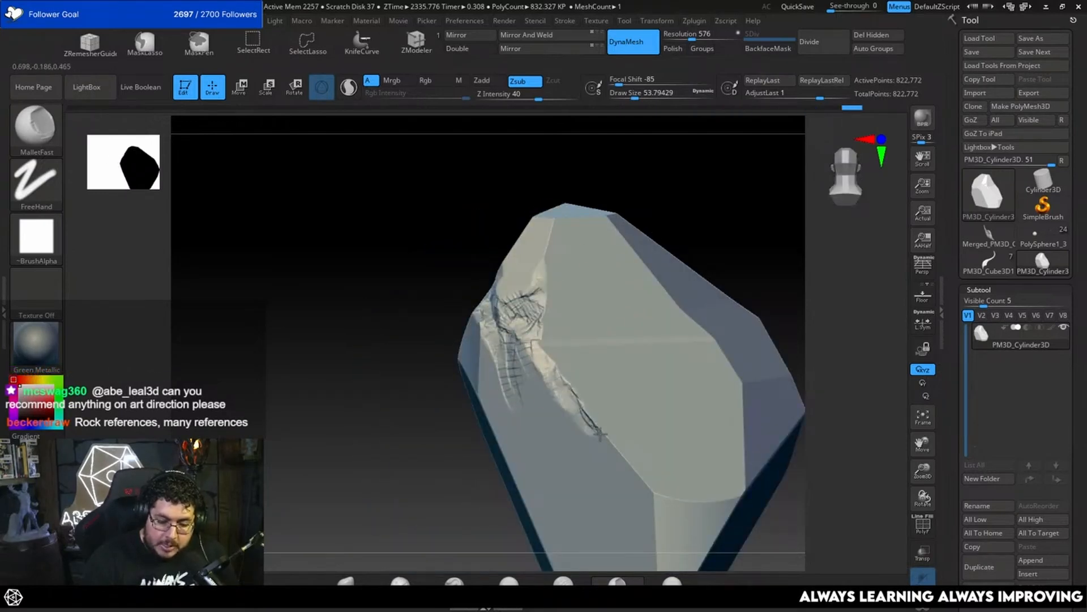
mouse_move(602, 435)
left_mouse_down()
mouse_move(545, 353)
mouse_move(552, 220)
mouse_move(544, 232)
mouse_move(589, 207)
left_mouse_up()
left_click_drag(643, 173, 572, 227)
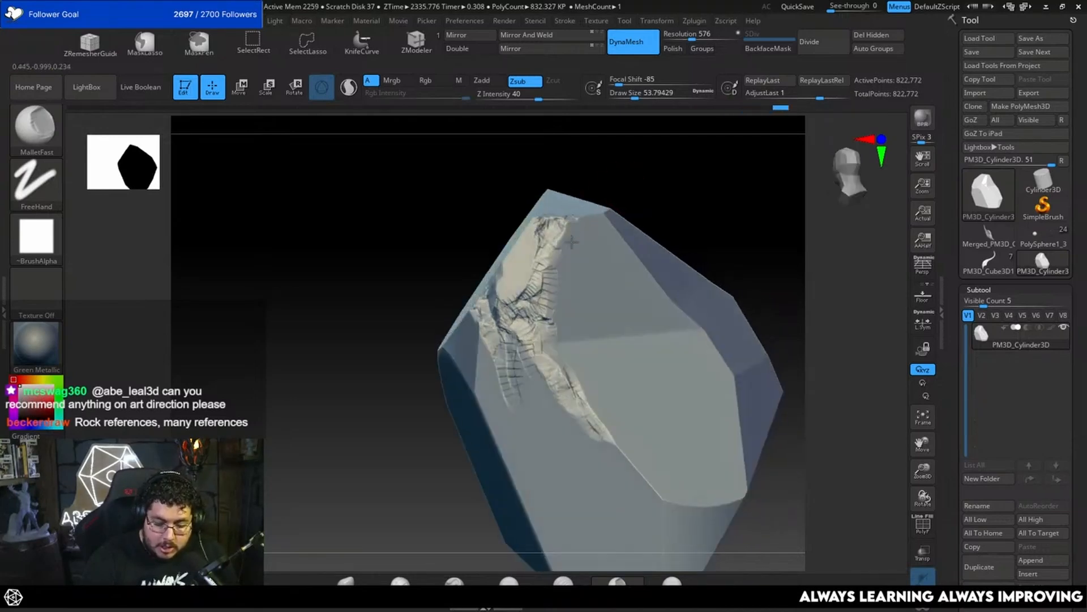
mouse_move(762, 241)
left_mouse_down()
mouse_move(747, 243)
mouse_move(728, 198)
left_mouse_up()
Step: Flatten the chipped ridges into planes with the TrimSmoothBorder brush at Z Intensity 100
left_click(672, 580)
left_click_drag(763, 442, 752, 421, "alt")
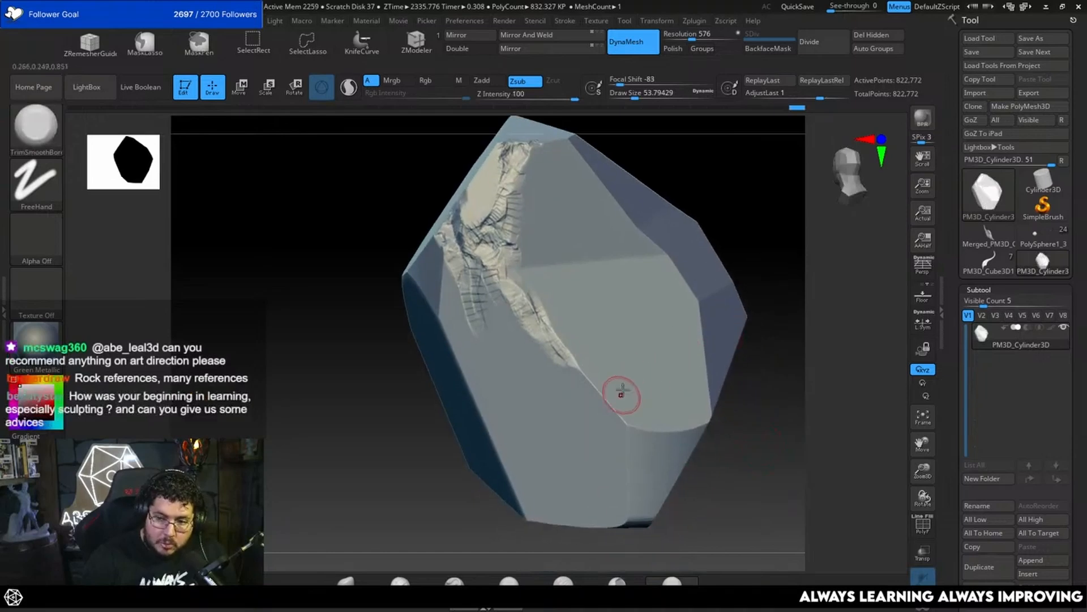
mouse_move(632, 421)
left_mouse_down()
mouse_move(606, 411)
mouse_move(489, 245)
mouse_move(512, 150)
mouse_move(525, 155)
left_mouse_up()
mouse_move(482, 257)
left_mouse_down()
mouse_move(462, 283)
mouse_move(470, 314)
mouse_move(443, 232)
left_mouse_up()
left_click_drag(394, 194, 404, 227)
left_click_drag(455, 198, 445, 246)
left_click_drag(464, 243, 477, 275)
mouse_move(462, 215)
left_mouse_down()
mouse_move(460, 244)
mouse_move(470, 227)
left_mouse_up()
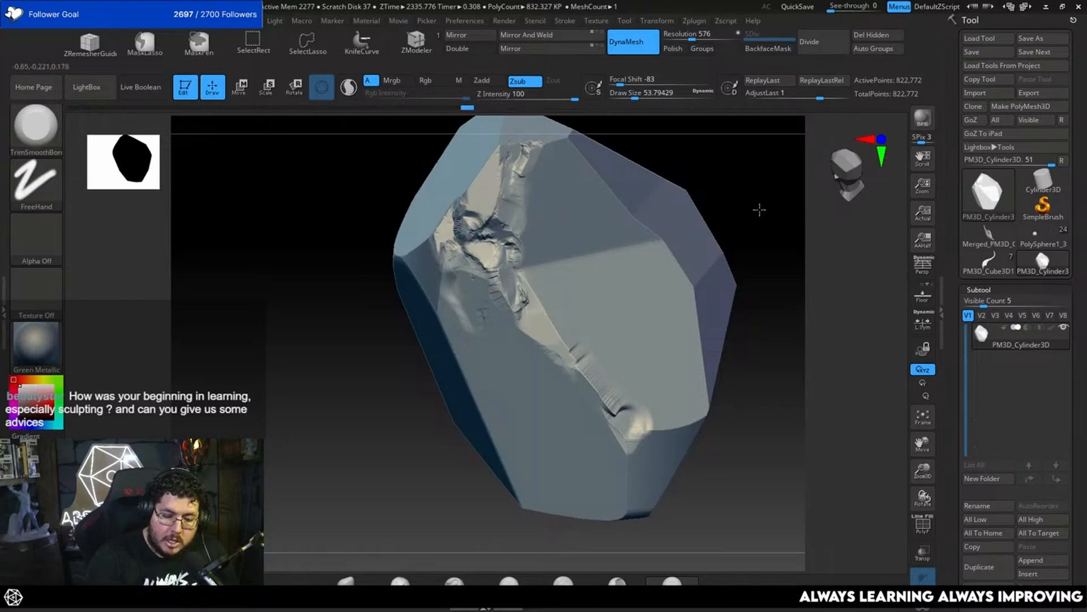
Step: Trim the damaged edge near the rock's peak with TrimSmoothBorder and inspect the result from several angles
left_click_drag(757, 209, 682, 220)
left_click_drag(488, 214, 480, 235)
right_click_drag(512, 167, 481, 170)
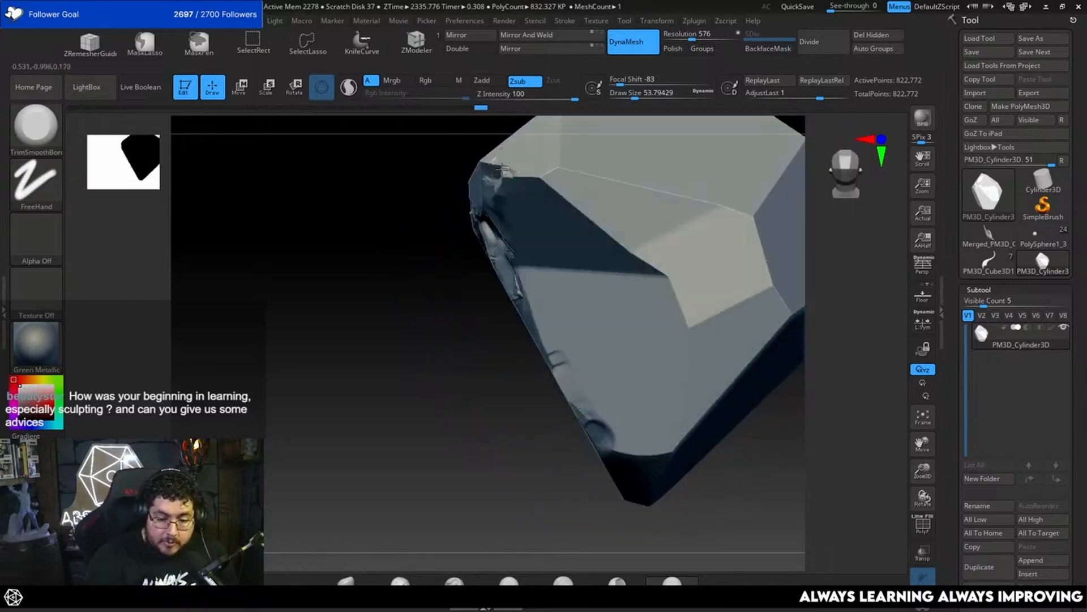
left_click_drag(502, 168, 486, 159)
right_click_drag(486, 158, 519, 164)
mouse_move(499, 167)
left_mouse_down()
mouse_move(481, 157)
mouse_move(492, 140)
mouse_move(476, 164)
left_mouse_up()
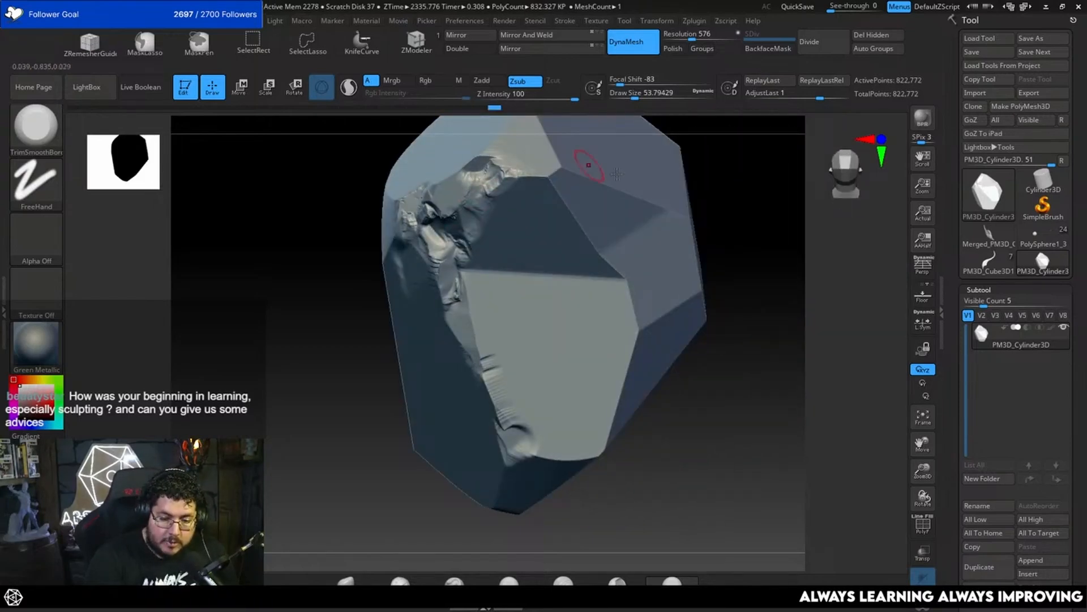
mouse_move(640, 187)
right_mouse_down("ctrl")
mouse_move(721, 243)
mouse_move(710, 266)
mouse_move(539, 236)
right_mouse_up("ctrl")
right_click_drag(643, 236, 549, 351, "ctrl")
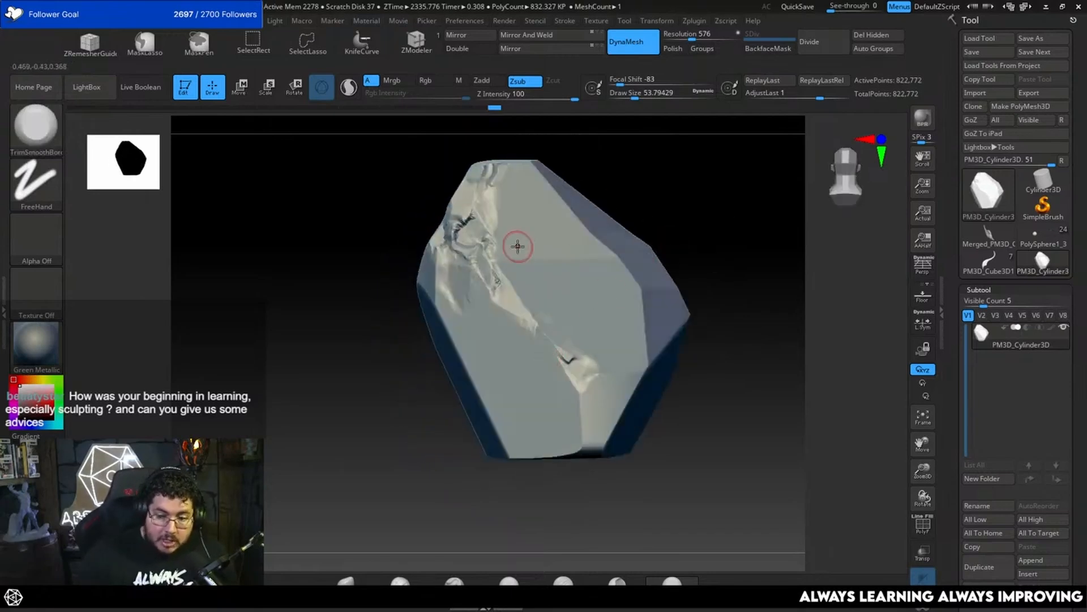
Step: Load the PolySphere1_3 character model, view it from the front and return to Maya
left_click(1032, 238)
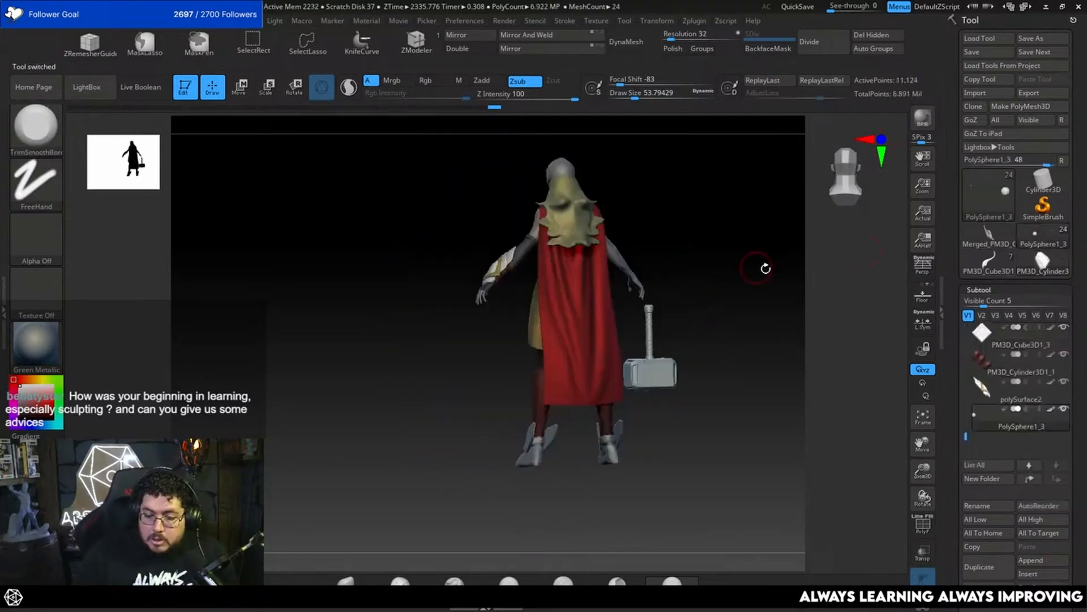
right_click_drag(764, 267, 830, 315, "shift")
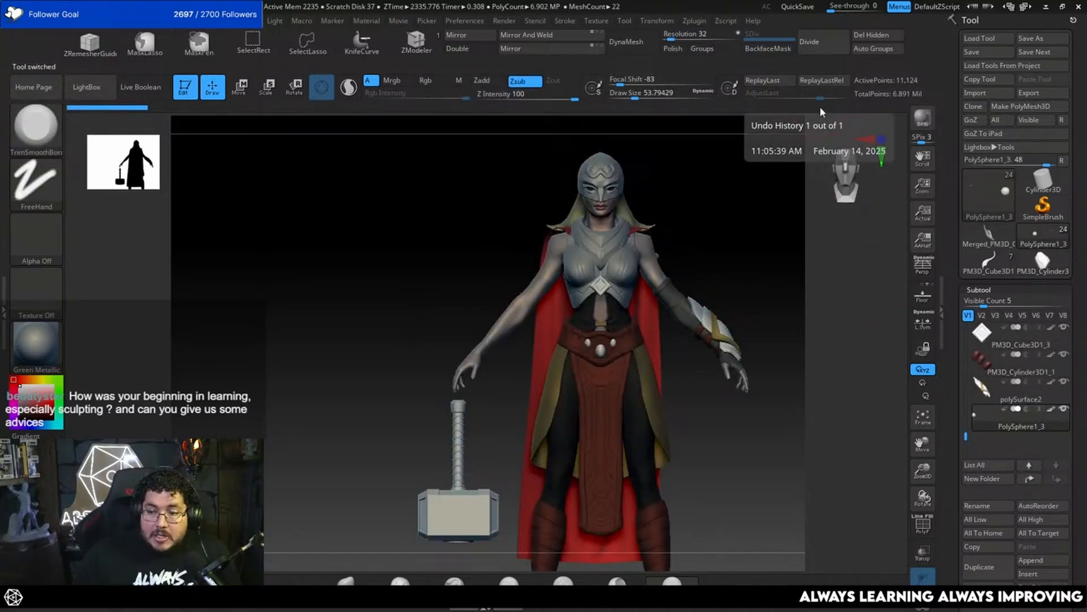
left_click(1042, 12)
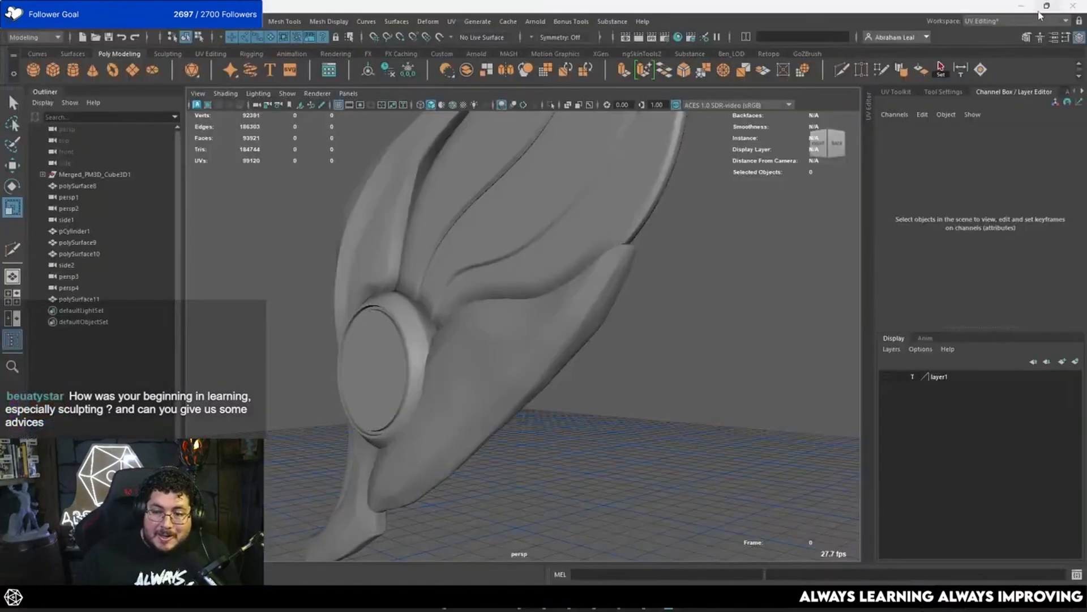
left_click_drag(712, 355, 678, 317, "alt")
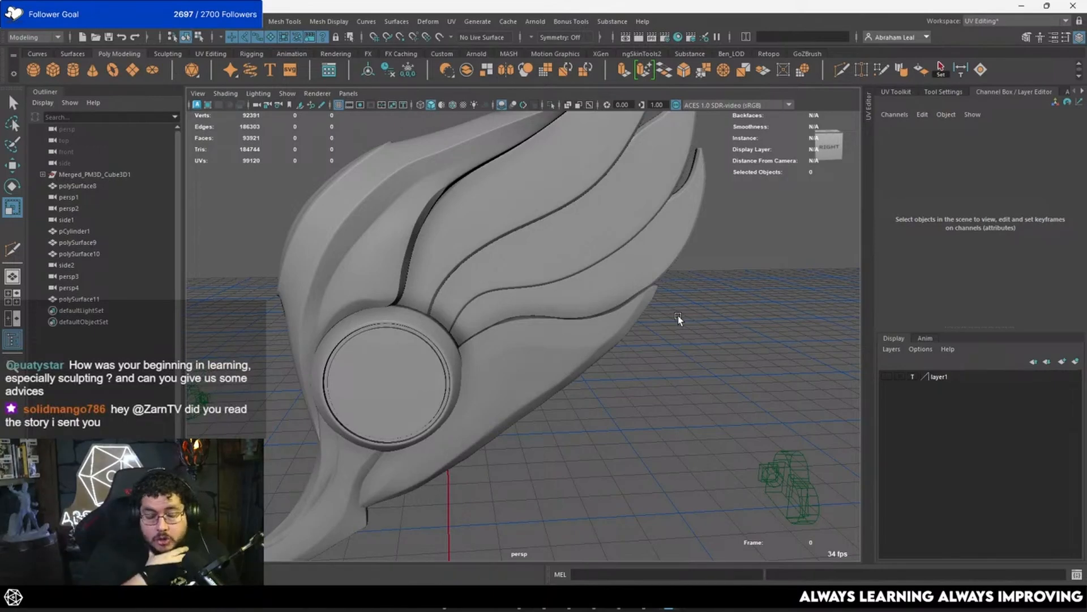
left_click_drag(729, 329, 670, 299, "alt")
key("space")
left_click(671, 299)
scroll(672, 301, "up", 5)
left_click(579, 339)
left_click_drag(579, 339, 612, 287, "alt")
left_click(538, 337)
scroll(580, 304, "up", 1)
scroll(580, 305, "down", 6)
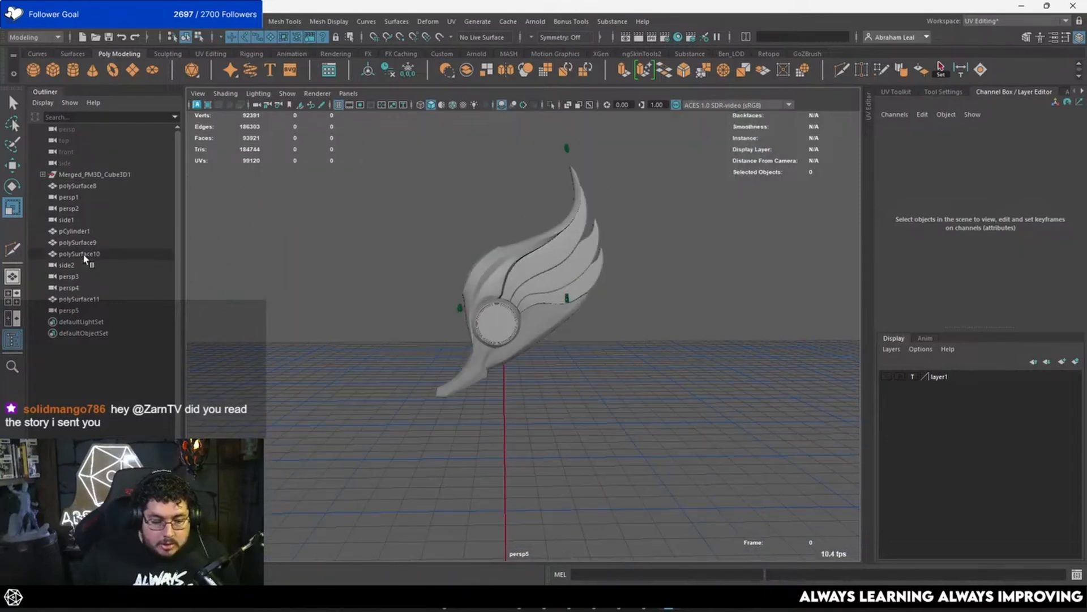
Step: Delete the extra cameras persp5, side2, persp3 and persp4 from the scene
left_click(85, 310)
key("Delete")
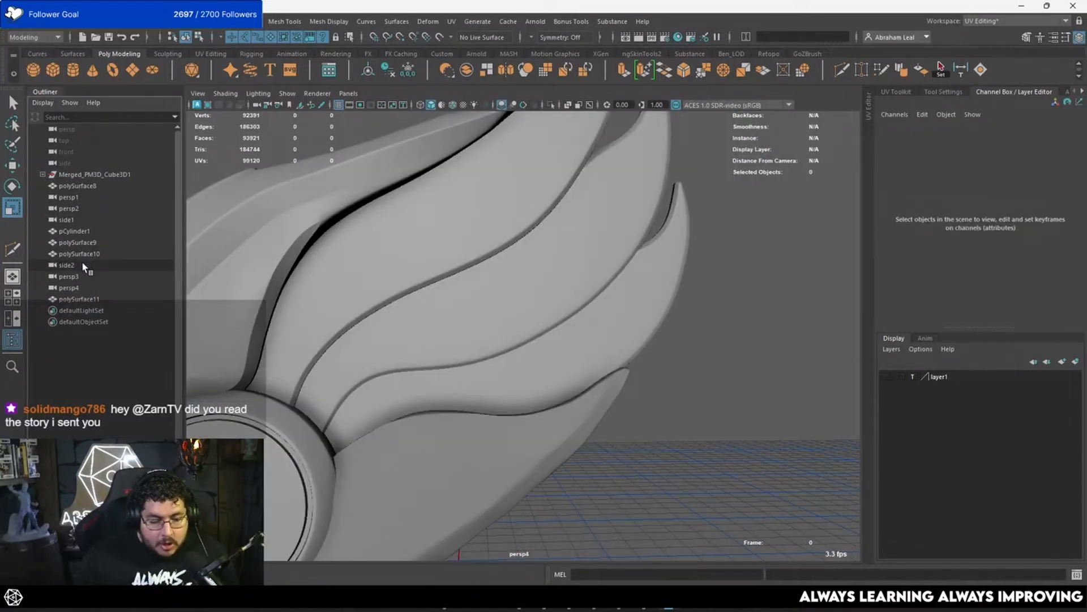
left_click_drag(81, 261, 88, 284)
key("Delete")
Step: Select the sculpted lowest feather beside the wing's round disc and isolate it in the perspective view
left_click_drag(468, 349, 504, 369, "alt")
left_click(504, 369)
left_click_drag(556, 346, 533, 365, "alt")
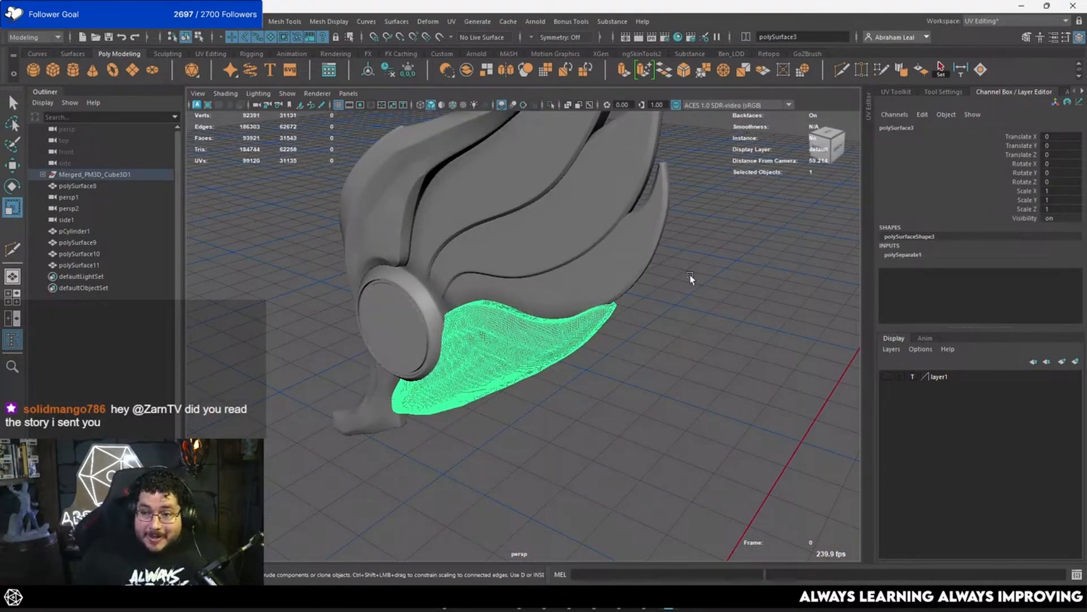
scroll(690, 274, "up", 4)
left_click_drag(679, 263, 623, 303, "alt")
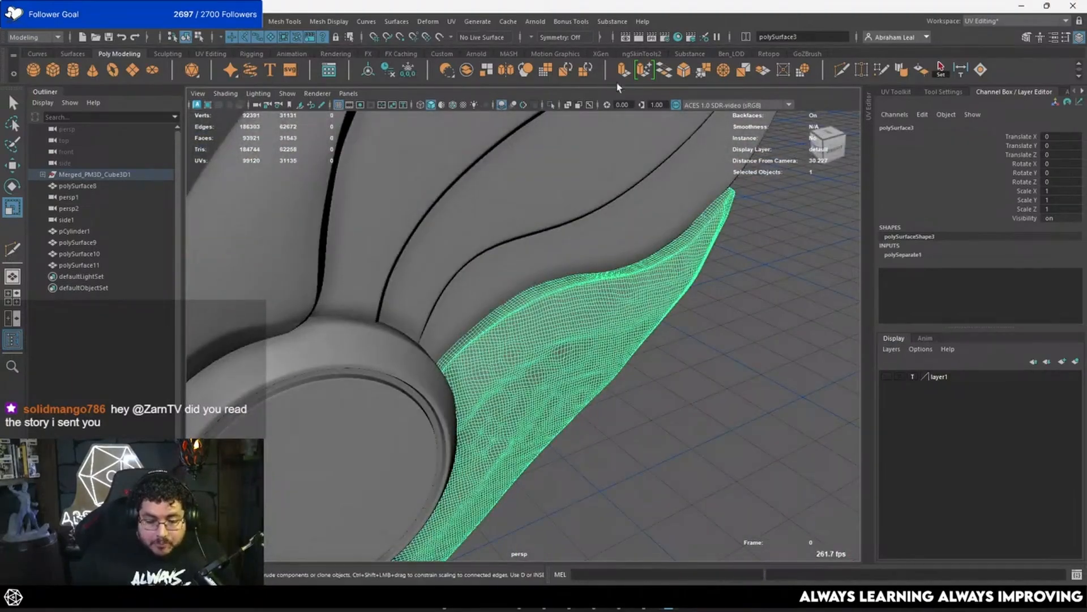
left_click(550, 105)
left_click_drag(559, 263, 514, 328, "alt")
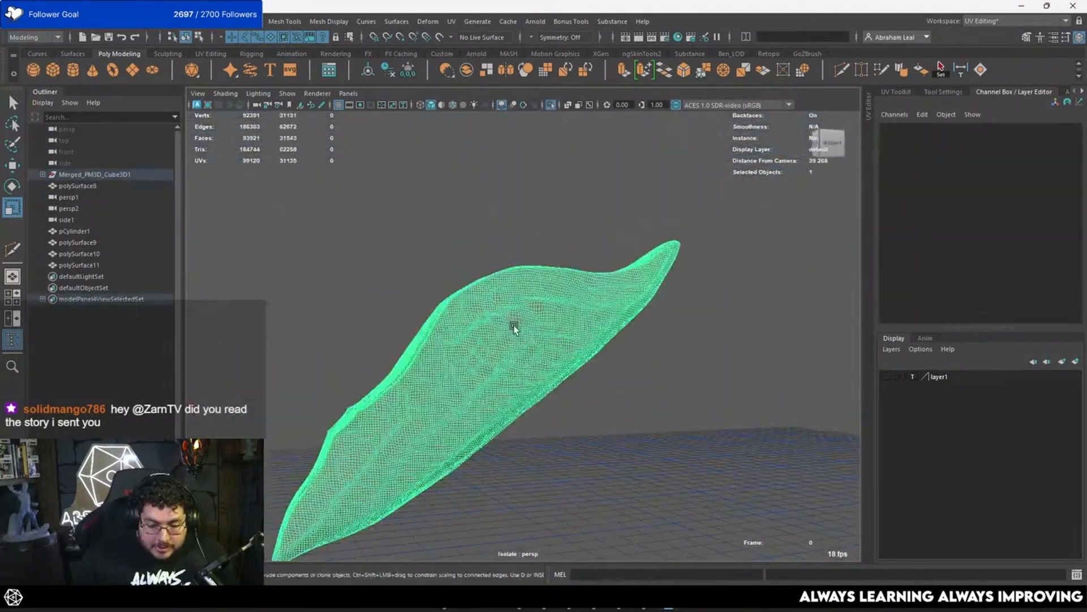
Step: Make the isolated feather a live surface and draw a first quad near its upper edge with Quad Draw
left_click(515, 327)
left_click(439, 37)
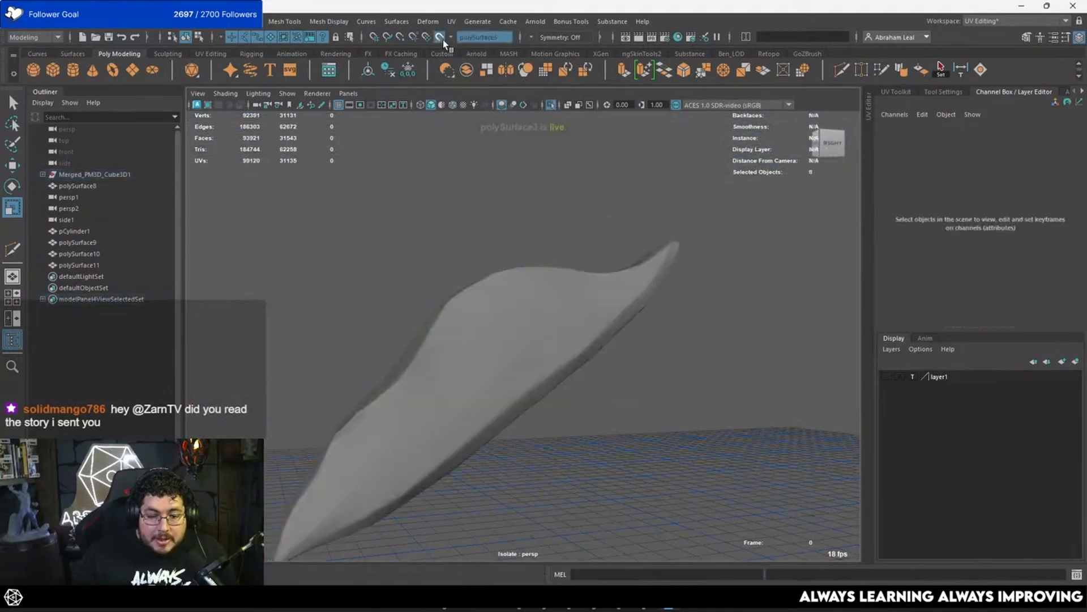
left_click(882, 70)
mouse_move(441, 363)
left_mouse_down("alt")
mouse_move(462, 393)
mouse_move(512, 367)
mouse_move(495, 449)
mouse_move(463, 369)
mouse_move(544, 349)
left_mouse_up("alt")
left_click(511, 369, "shift")
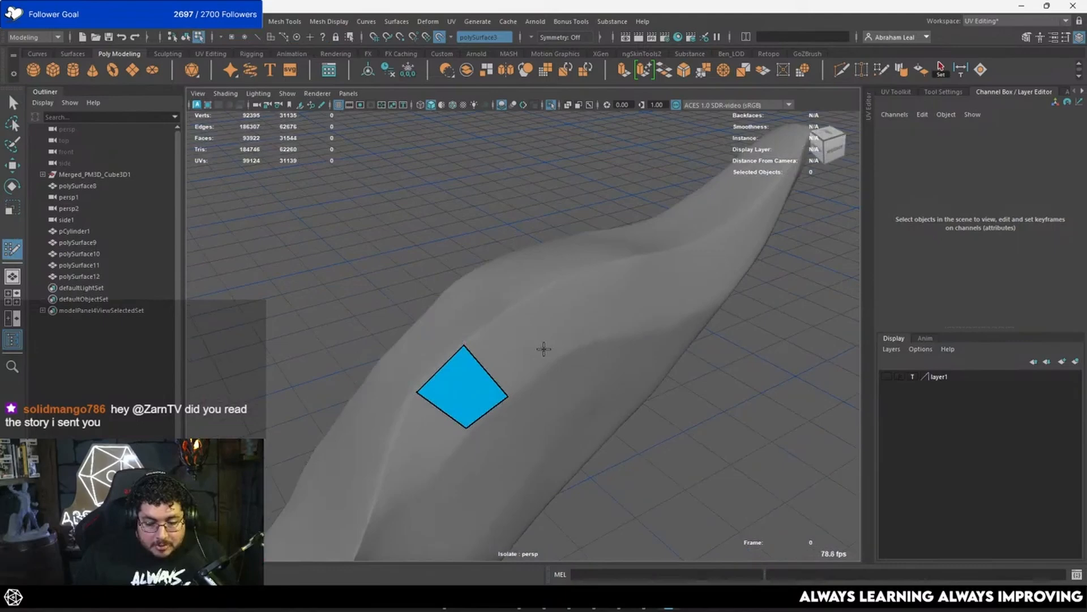
Step: Extend the first quad into a strip of three quads along the feather's upper edge
left_click(527, 313, "shift")
left_click_drag(524, 303, 533, 350, "alt")
left_click(517, 273)
left_click(498, 309, "shift")
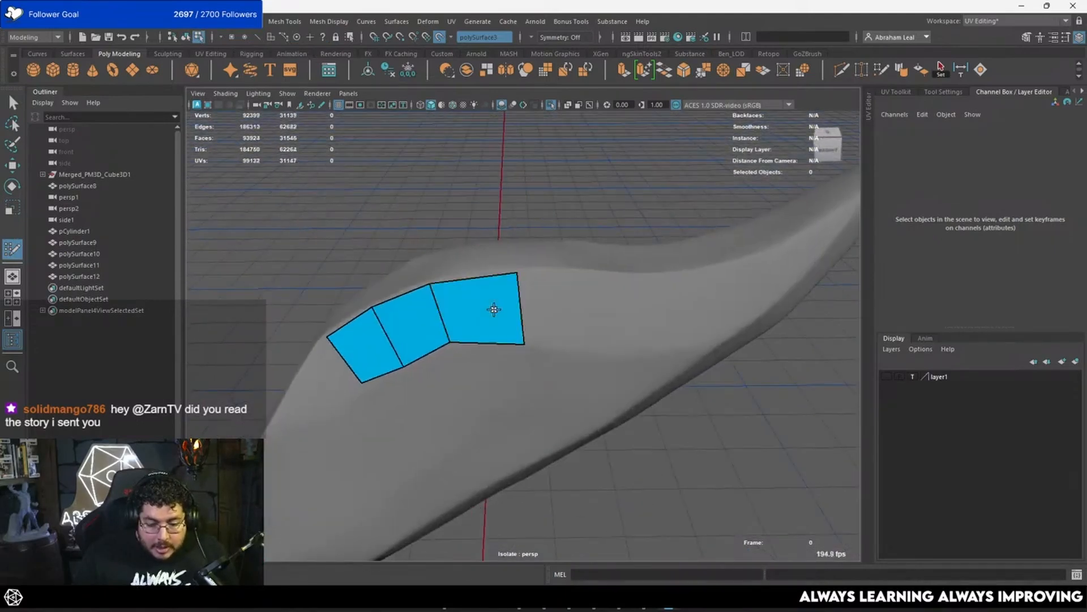
mouse_move(406, 364)
left_mouse_down("shift")
mouse_move(456, 345)
mouse_move(507, 347)
mouse_move(476, 365)
left_mouse_up("shift")
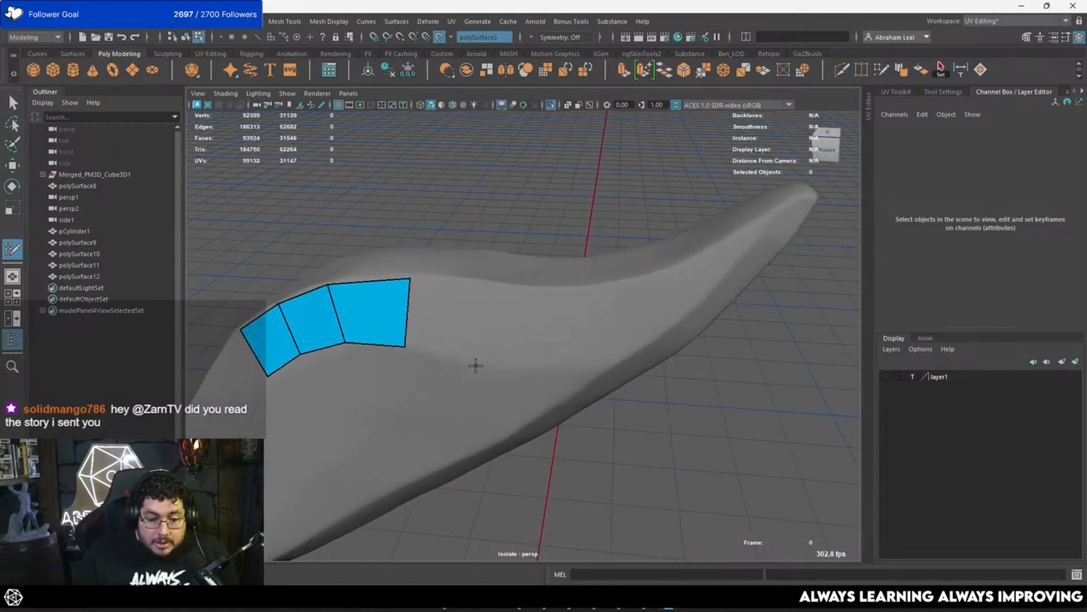
Step: Add two more quads to the strip towards the feather's upper tip and reposition their corner vertices
left_click(487, 285)
left_click(457, 333, "shift")
left_click(541, 362)
left_click(548, 291)
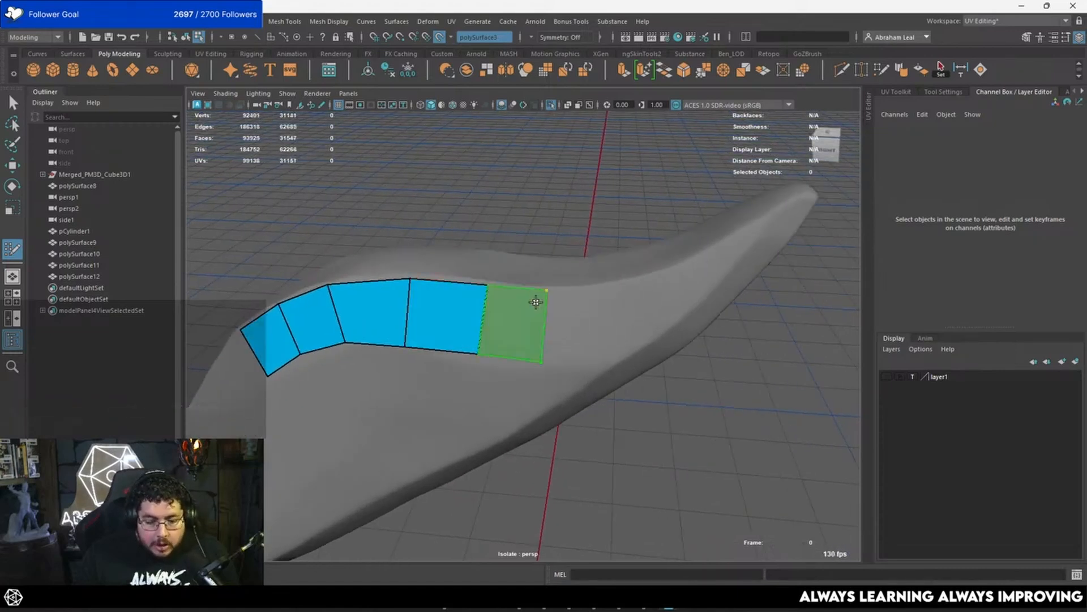
left_click(513, 346, "shift")
left_click_drag(488, 334, 479, 337)
left_click_drag(481, 288, 480, 282)
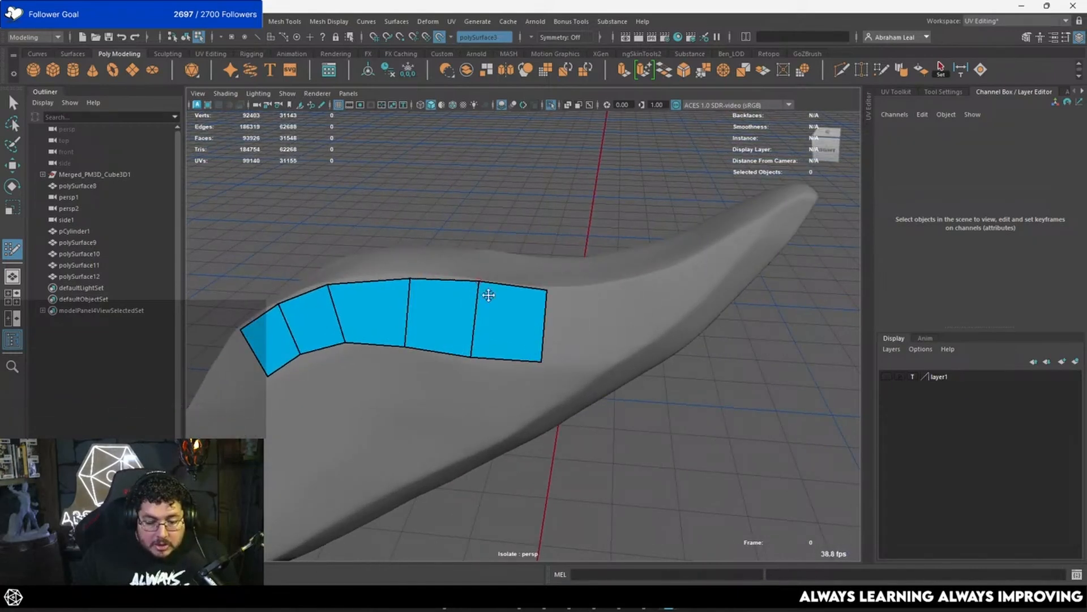
left_click_drag(542, 362, 538, 367)
left_click_drag(548, 291, 560, 341, "alt")
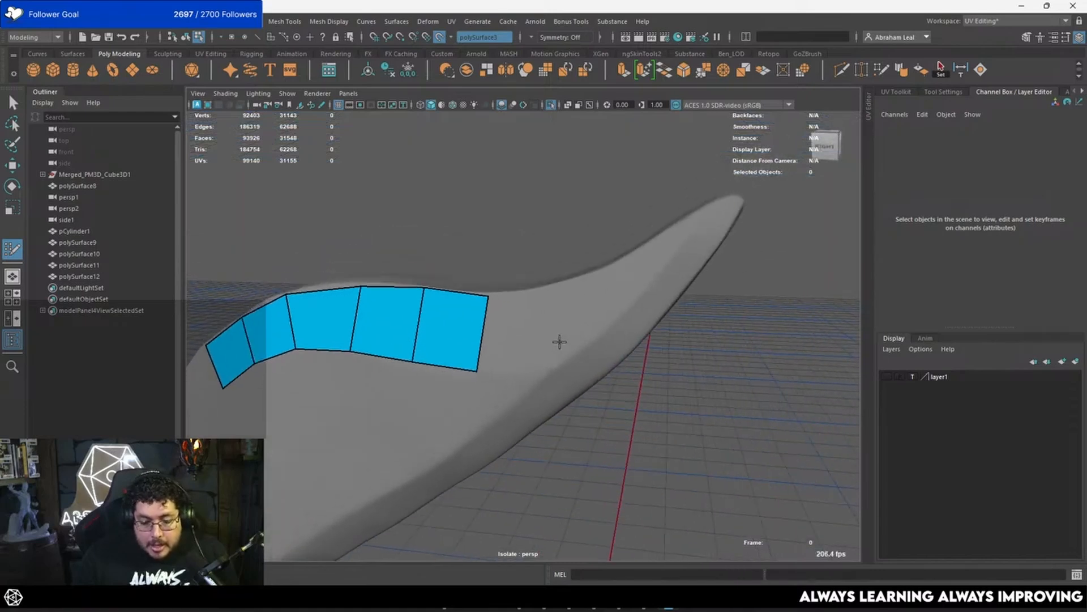
Step: Continue the strip with five more faces, narrowing it to a point near the feather's upper tip
left_click(542, 283)
left_click(510, 345, "shift")
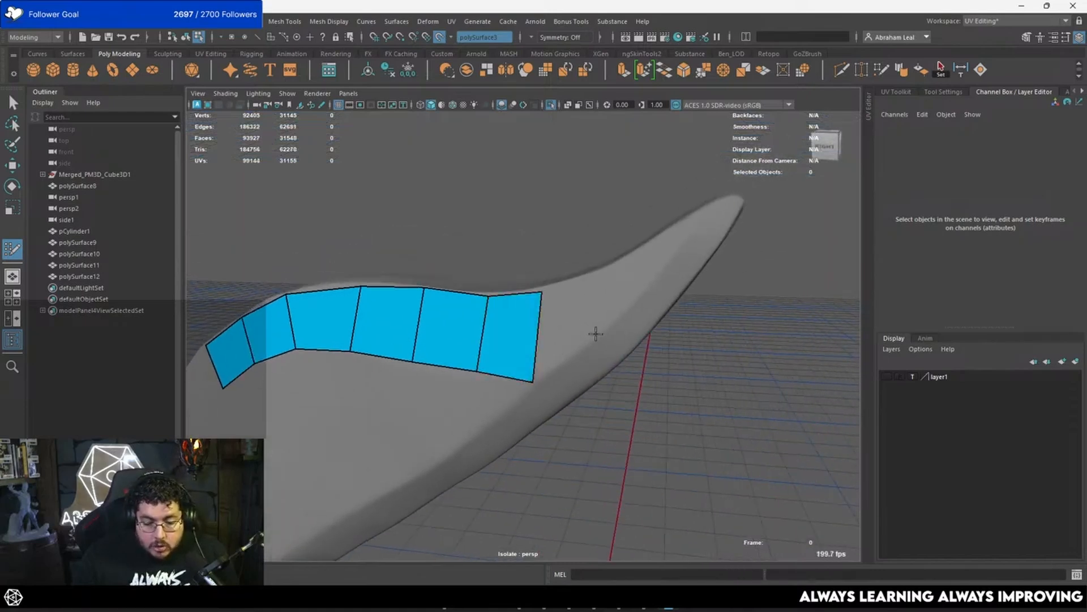
left_click(574, 283)
left_click(560, 305, "shift")
mouse_move(546, 295)
left_mouse_down()
mouse_move(534, 295)
mouse_move(566, 295)
mouse_move(557, 304)
left_mouse_up()
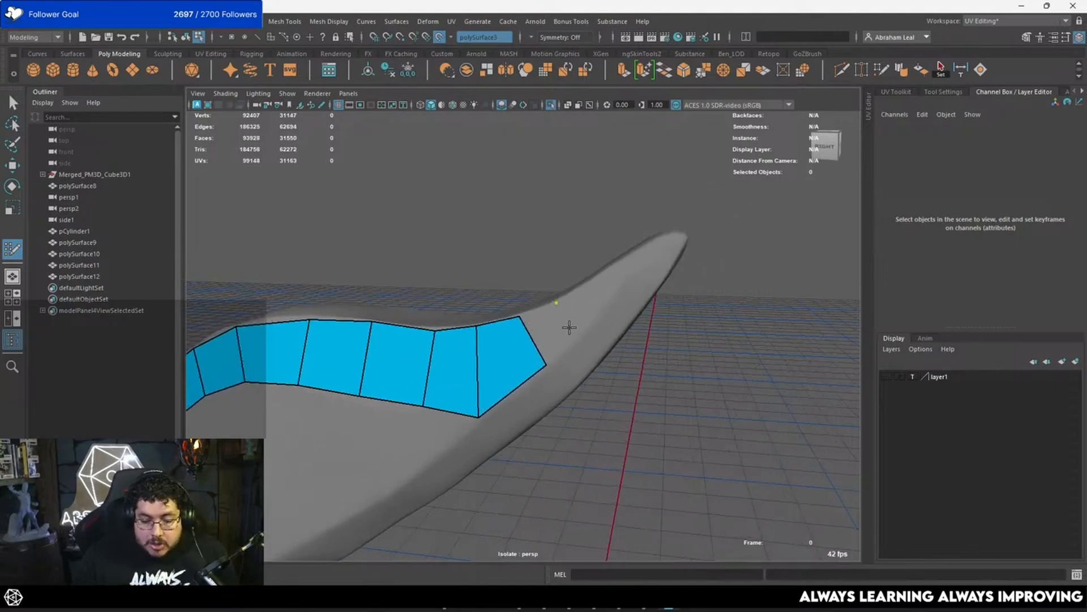
left_click(566, 333, "shift")
left_click(588, 295, "shift")
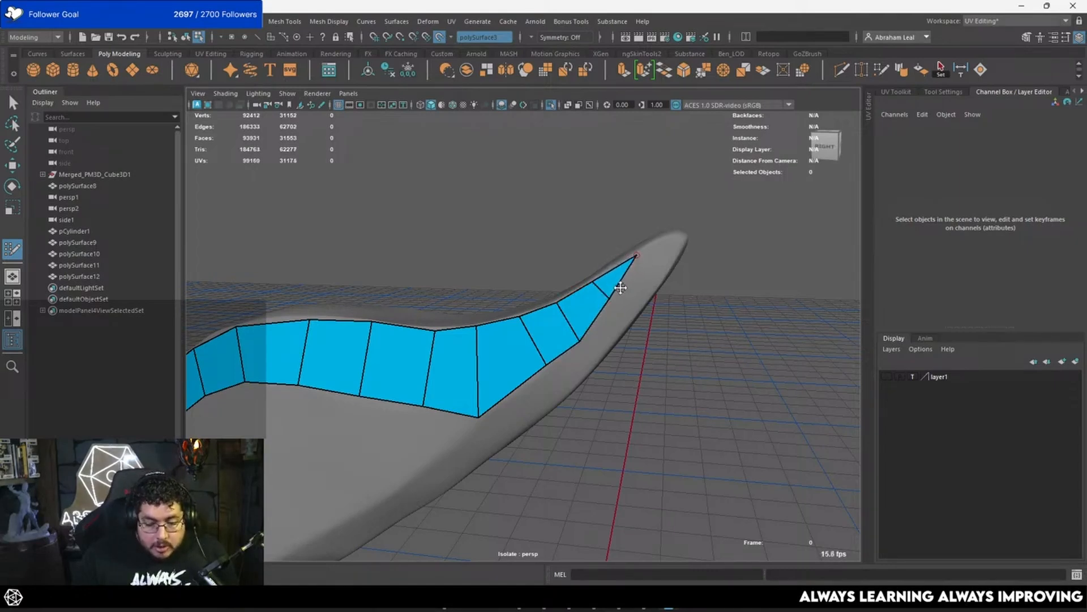
left_click_drag(621, 288, 570, 275, "alt")
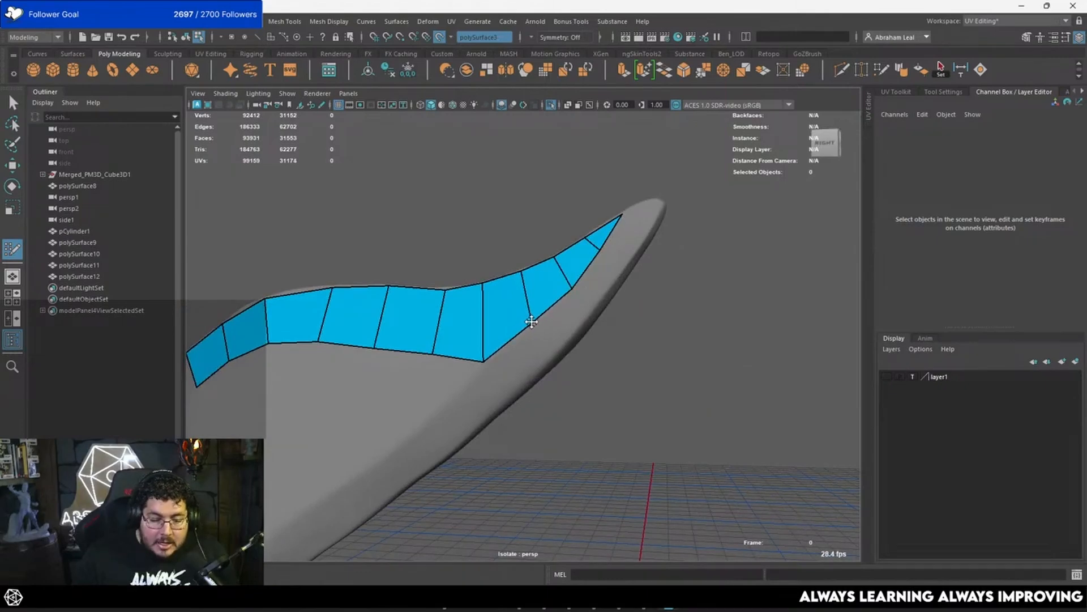
Step: Extend the strip's other end with six quads down the feather's outer edge towards the lower tip
mouse_move(531, 321)
left_mouse_down("alt")
mouse_move(544, 297)
mouse_move(575, 328)
mouse_move(572, 296)
mouse_move(553, 339)
mouse_move(536, 348)
mouse_move(455, 327)
mouse_move(478, 311)
mouse_move(461, 334)
left_mouse_up("alt")
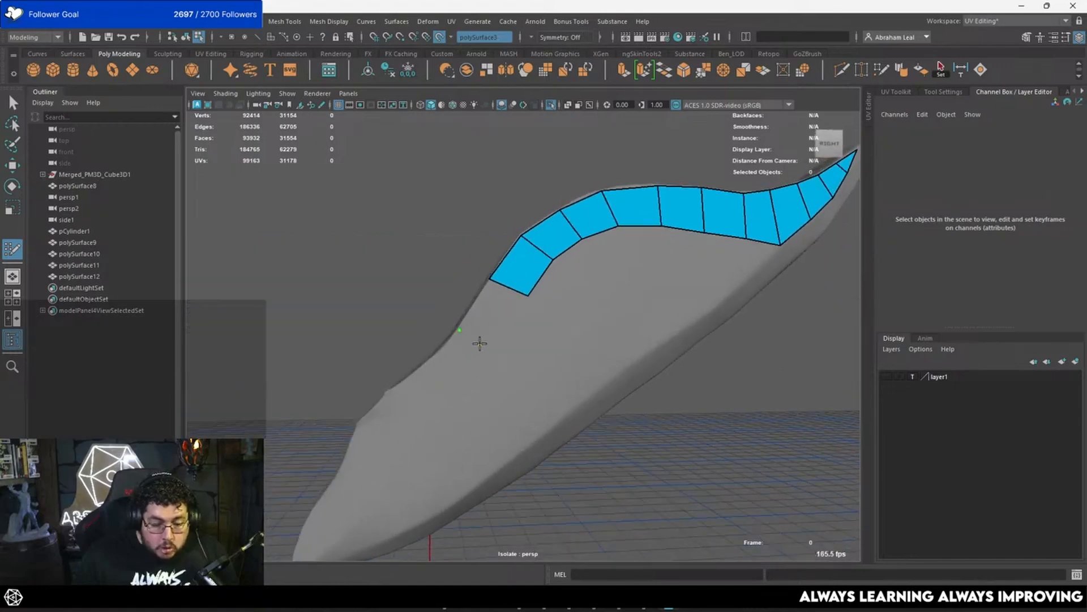
left_click(459, 356, "shift")
middle_click_drag(455, 363, 488, 344, "alt")
left_click(469, 369, "shift")
left_click_drag(469, 369, 454, 366, "alt")
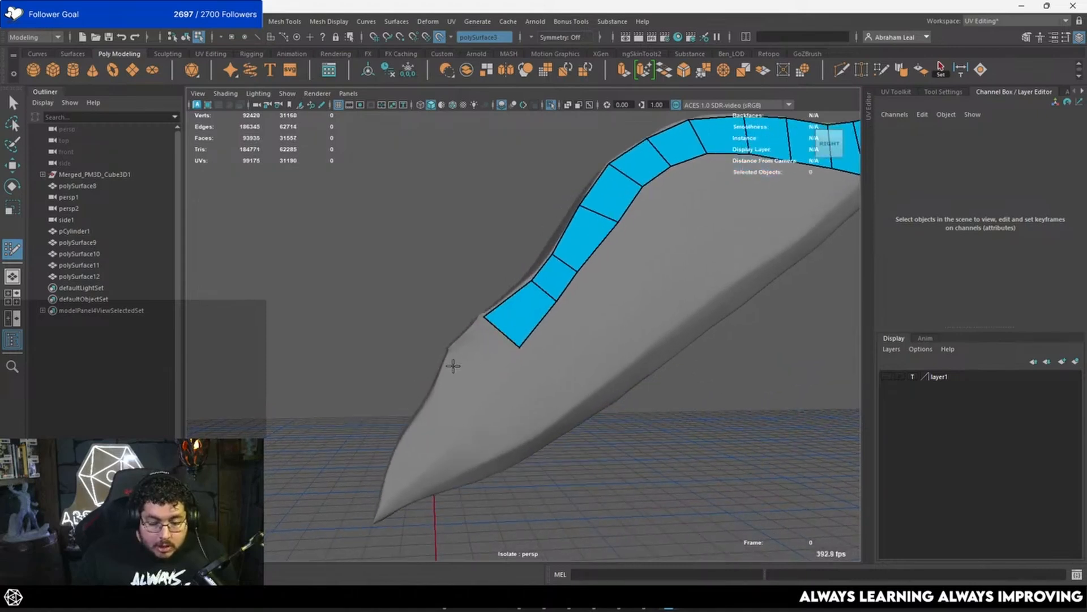
left_click(485, 356, "shift")
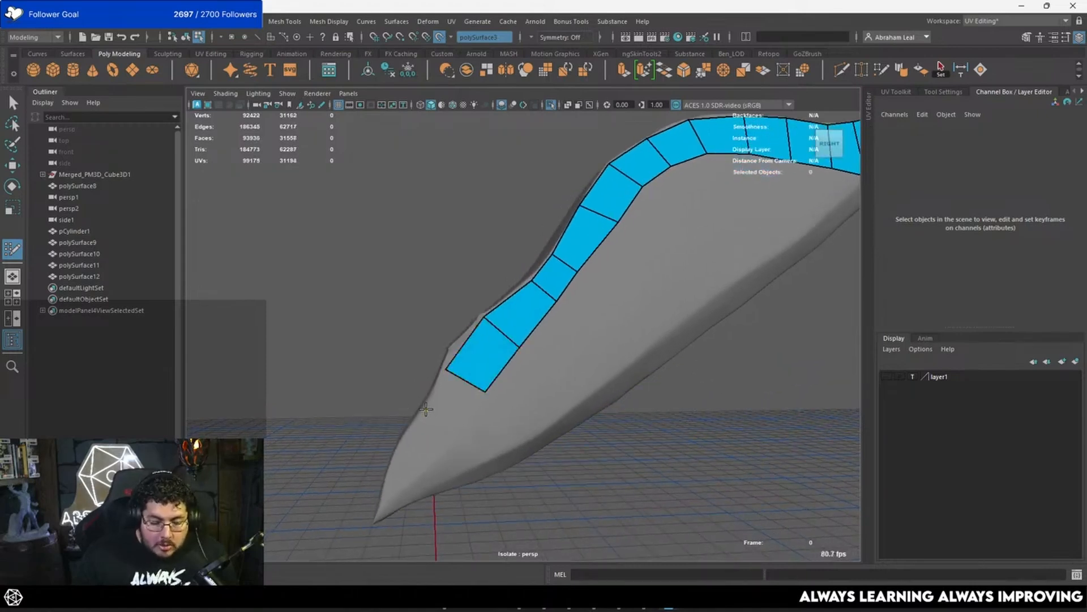
left_click(453, 429, "shift")
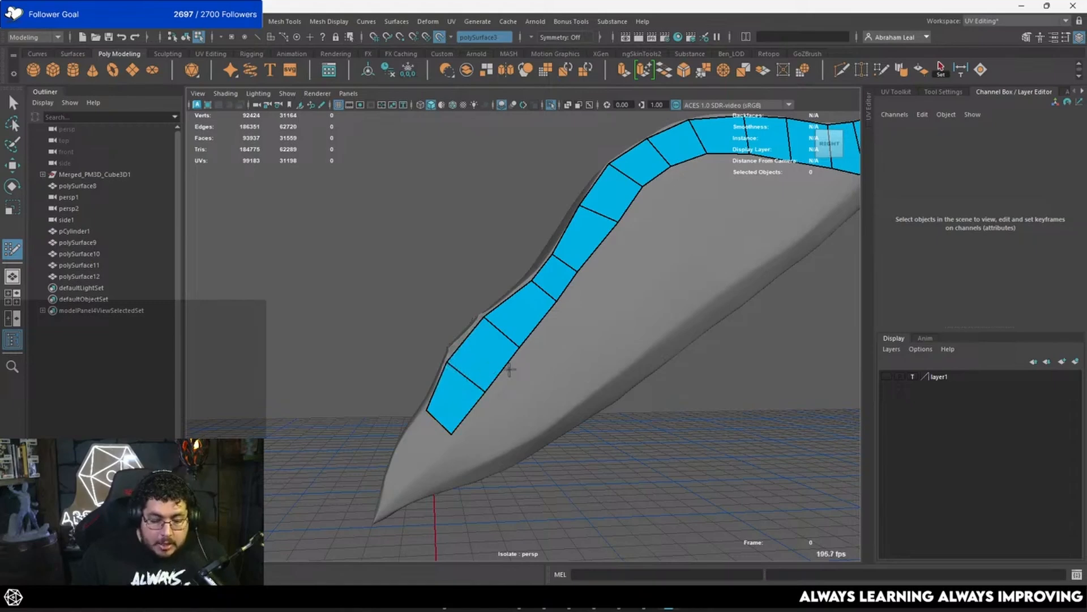
Step: Slide the vertices of the descending strip to space its quads evenly and follow the feather's outline
mouse_move(517, 342)
left_mouse_down("alt")
mouse_move(471, 362)
mouse_move(507, 357)
left_mouse_up("alt")
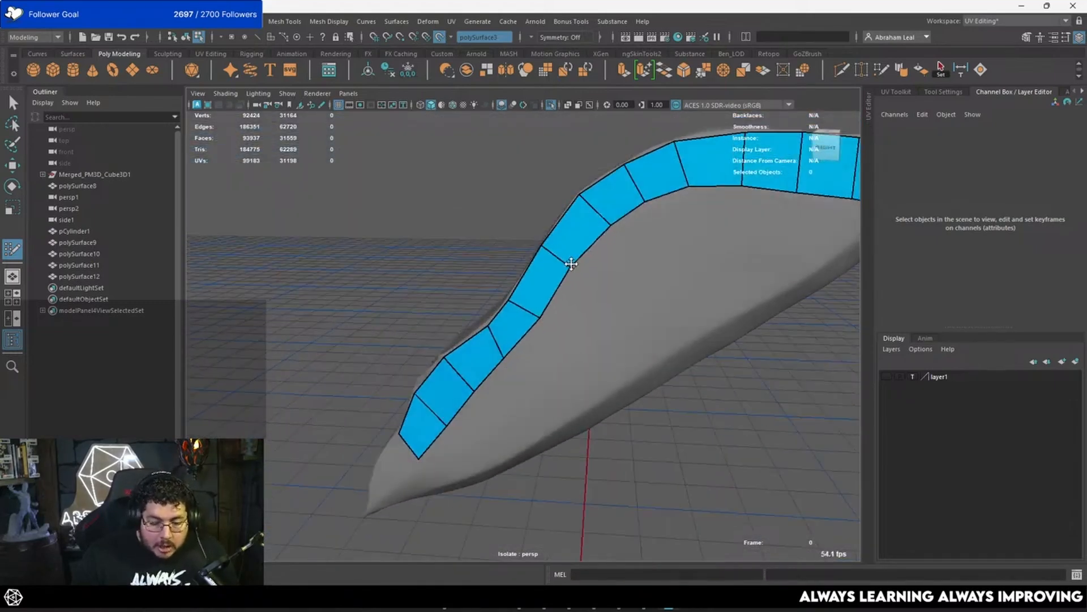
left_click_drag(569, 265, 558, 289, "alt")
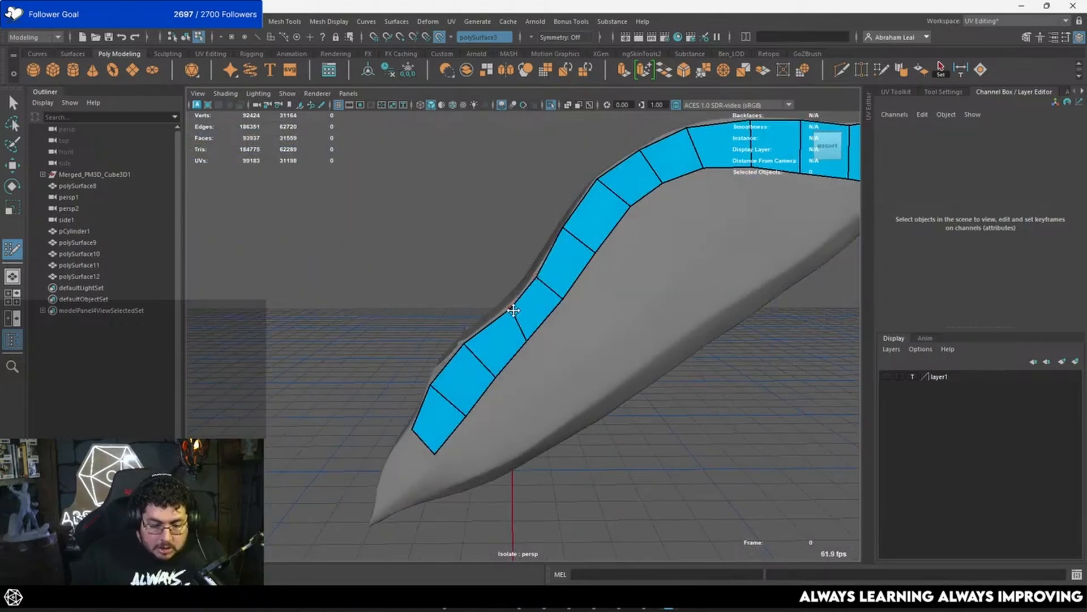
left_click_drag(508, 342, 524, 320, "alt")
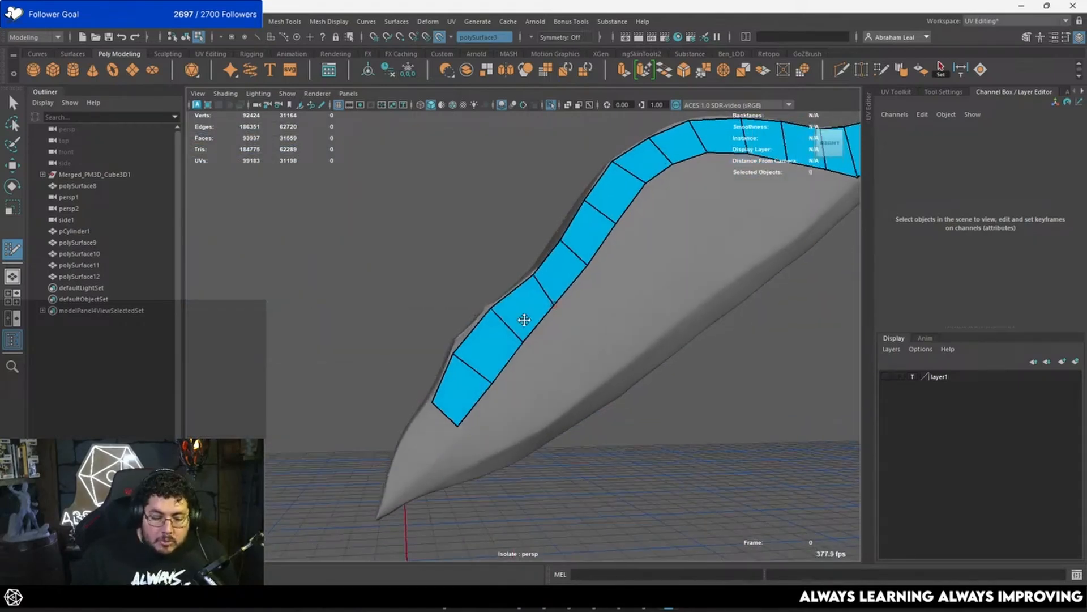
middle_click_drag(464, 361, 508, 318, "alt")
left_click_drag(481, 382, 495, 367, "alt")
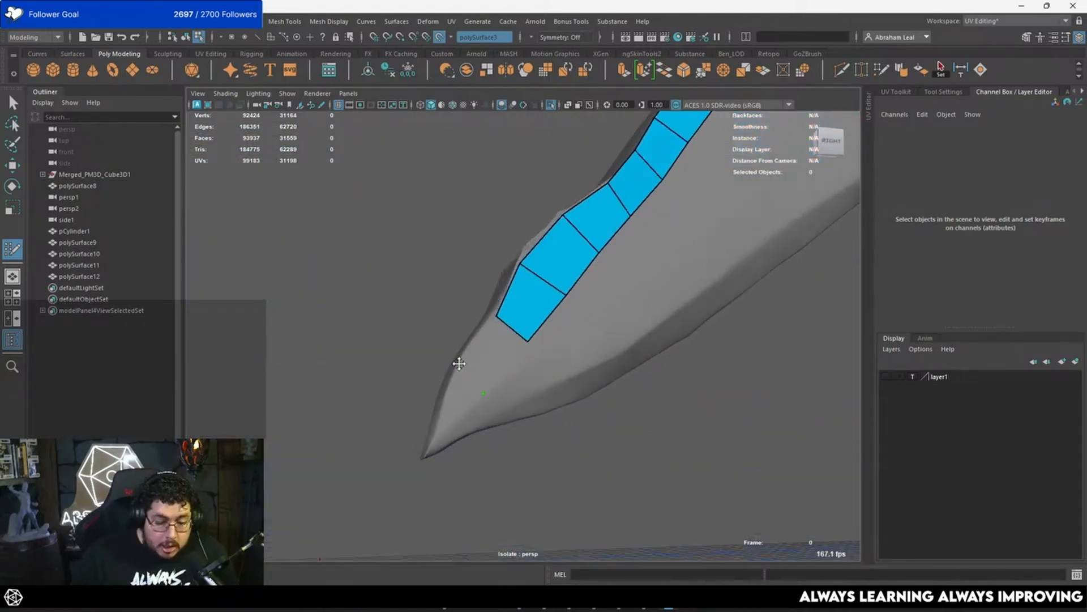
Step: Close the edge strip with two tapering faces running down to the feather's lower tip
left_click(458, 363, "shift")
left_click(448, 392, "shift")
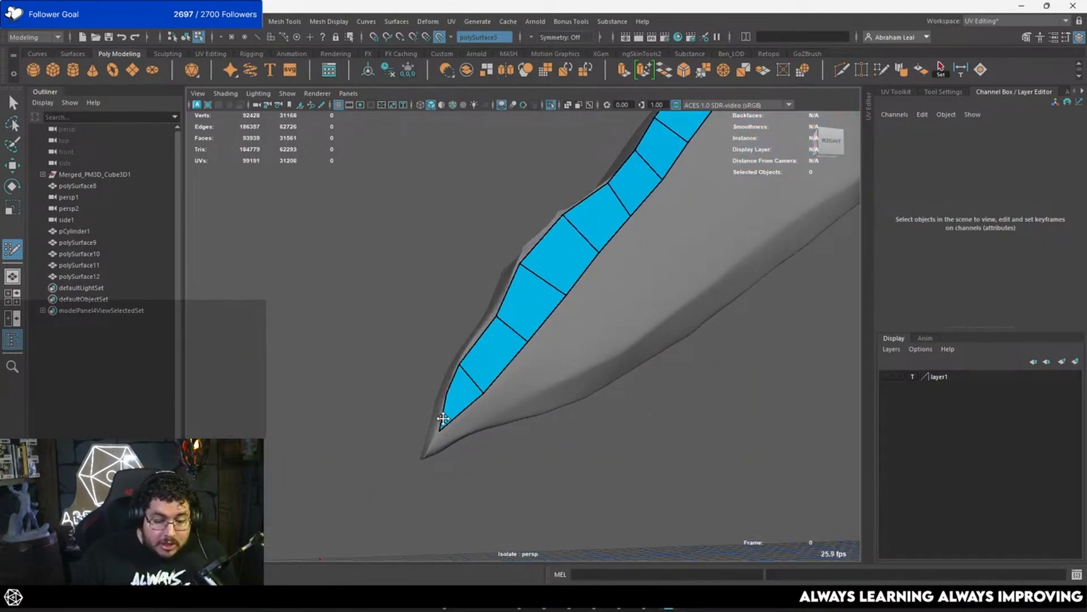
mouse_move(452, 419)
left_mouse_down("alt")
mouse_move(508, 386)
mouse_move(444, 406)
mouse_move(575, 321)
left_mouse_up("alt")
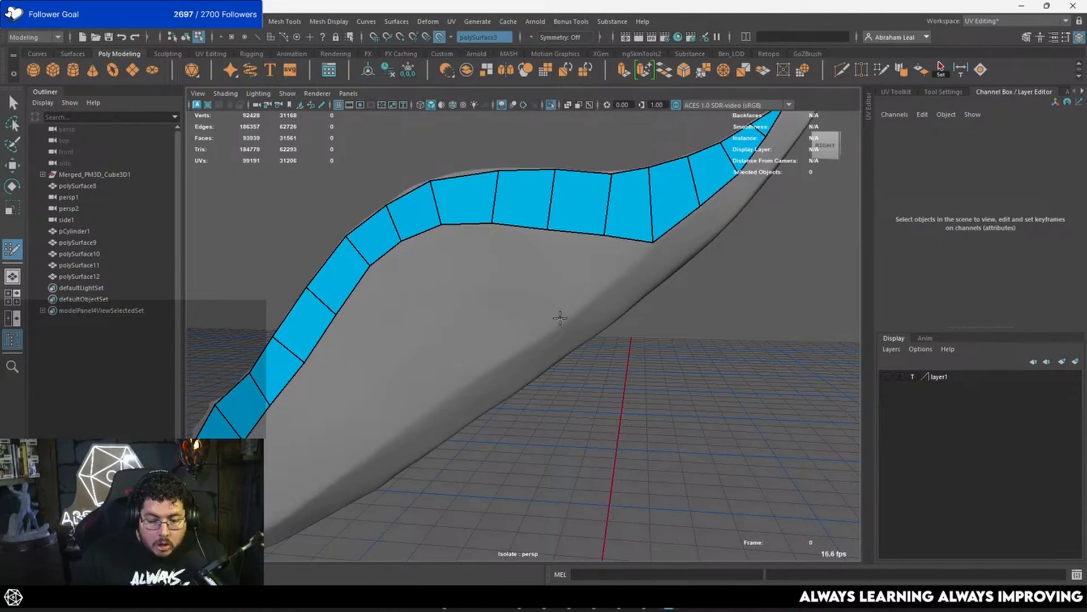
Step: Start a second row below the strip with two faces at the corner where the feather narrows towards its upper tip
left_click(561, 318)
left_click(602, 289)
left_click(582, 285, "shift")
left_click(632, 264, "shift")
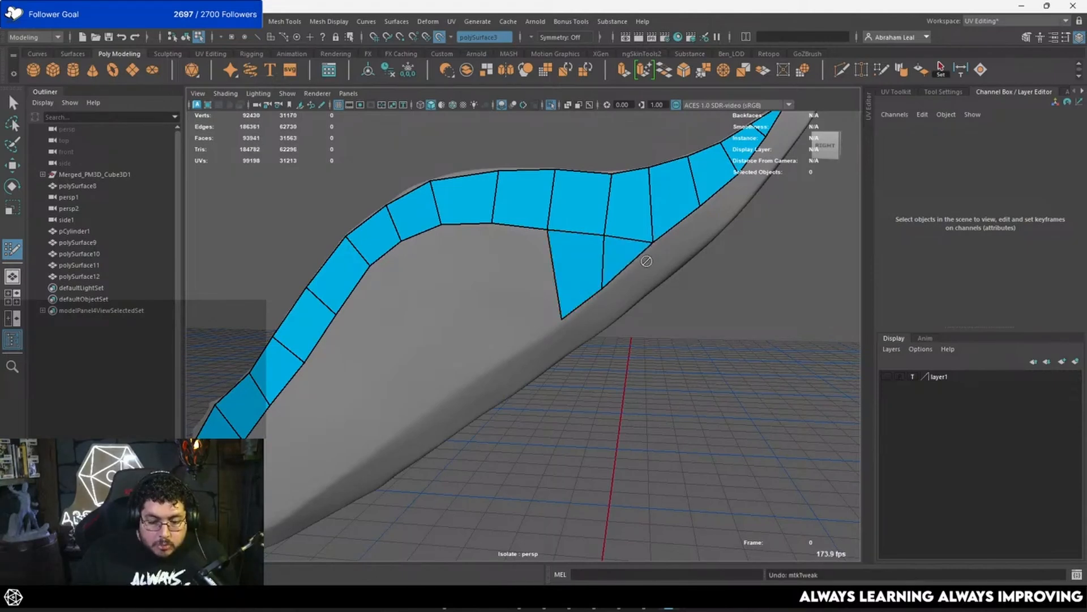
scroll(555, 282, "up", 3)
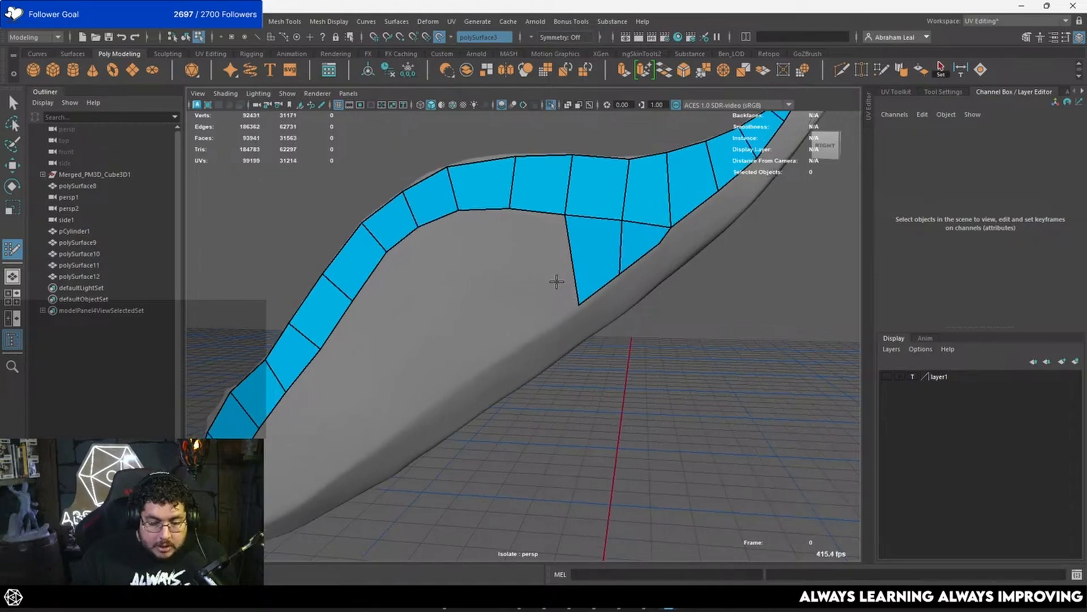
Step: Add three long quads to the second row, spanning from the upper strip to the feather's lower crease
left_click(526, 336)
left_click(551, 294, "shift")
mouse_move(551, 294)
left_mouse_down("alt")
mouse_move(406, 359)
mouse_move(476, 337)
mouse_move(476, 366)
mouse_move(627, 274)
mouse_move(599, 296)
mouse_move(611, 286)
left_mouse_up("alt")
left_click(517, 349)
left_click(535, 287, "shift")
left_click(468, 365)
left_click(484, 304, "shift")
left_click_drag(535, 329, 574, 303)
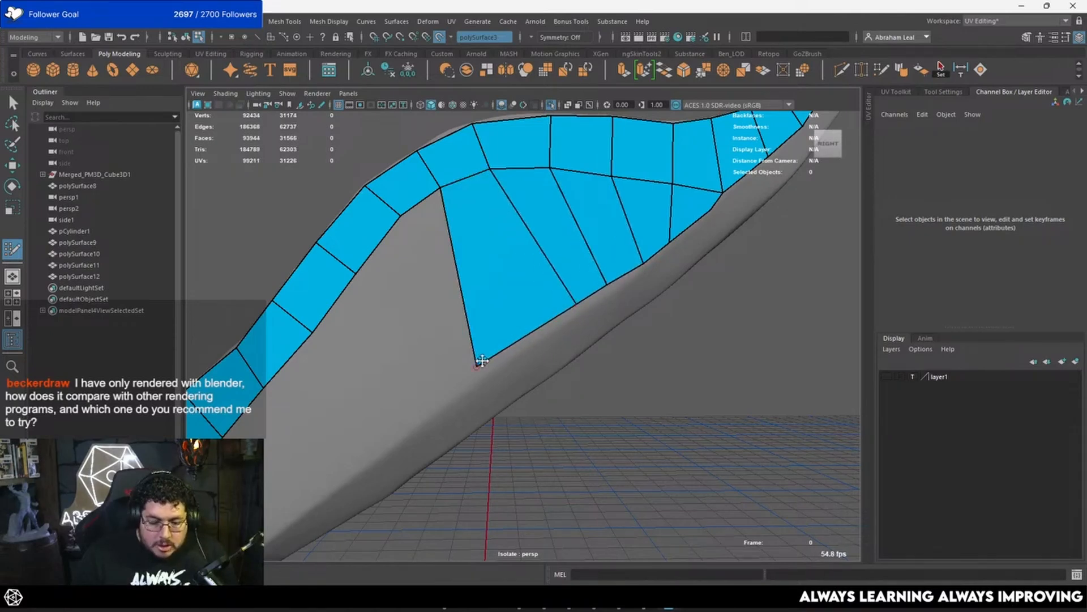
Step: Reposition the second row's lower vertices so that they follow the feather's lower crease with even spacing
left_click_drag(481, 362, 532, 341)
left_click_drag(576, 303, 580, 310)
left_click_drag(580, 311, 536, 333, "alt")
left_click_drag(496, 353, 491, 352)
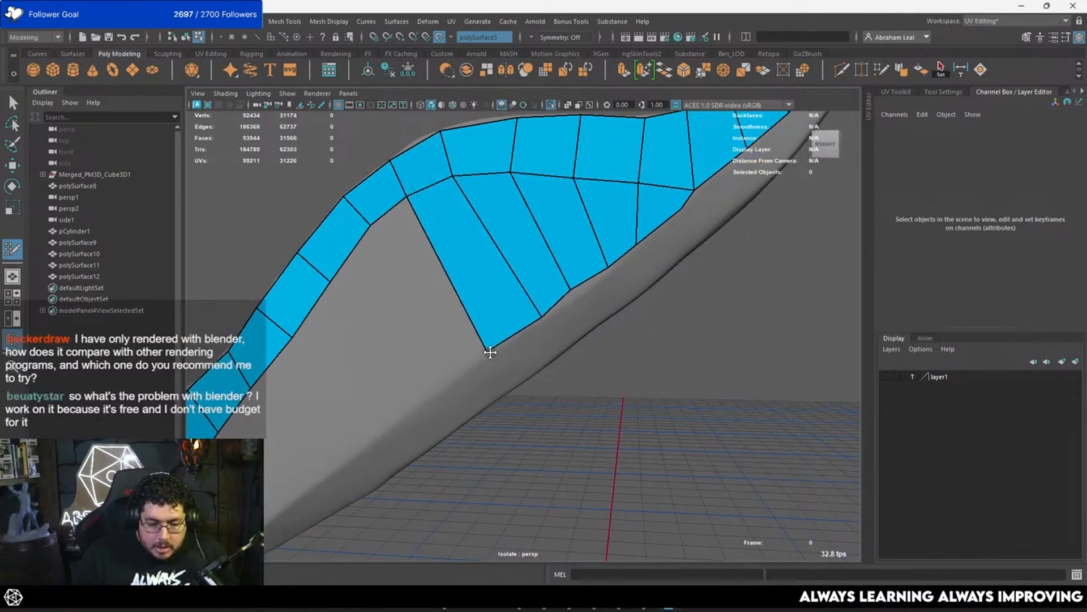
left_click_drag(571, 296, 542, 311, "alt")
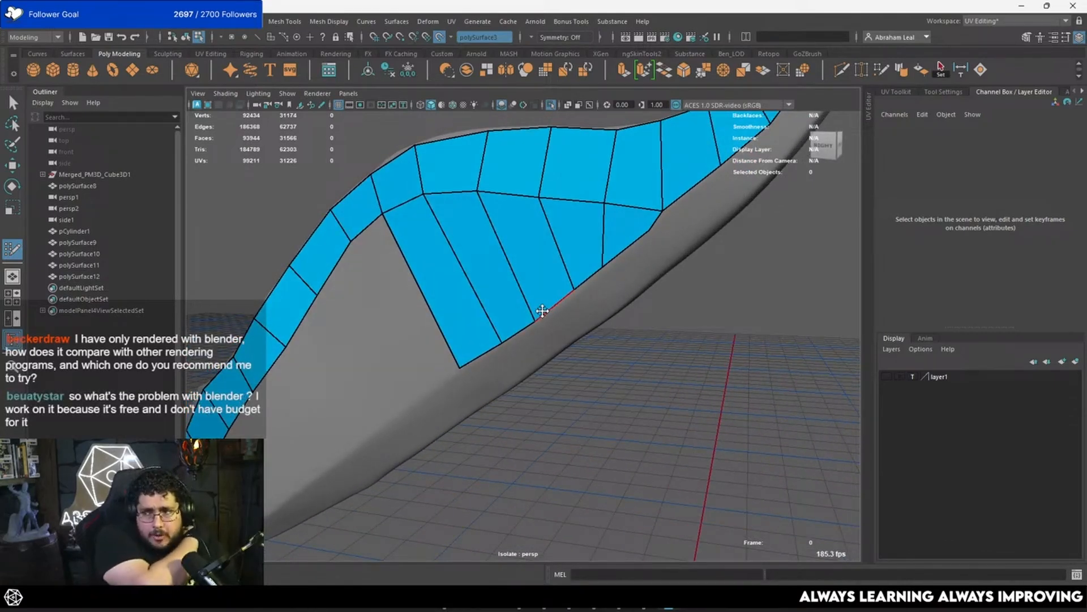
mouse_move(542, 311)
left_mouse_down("alt")
mouse_move(562, 320)
mouse_move(622, 279)
left_mouse_up("alt")
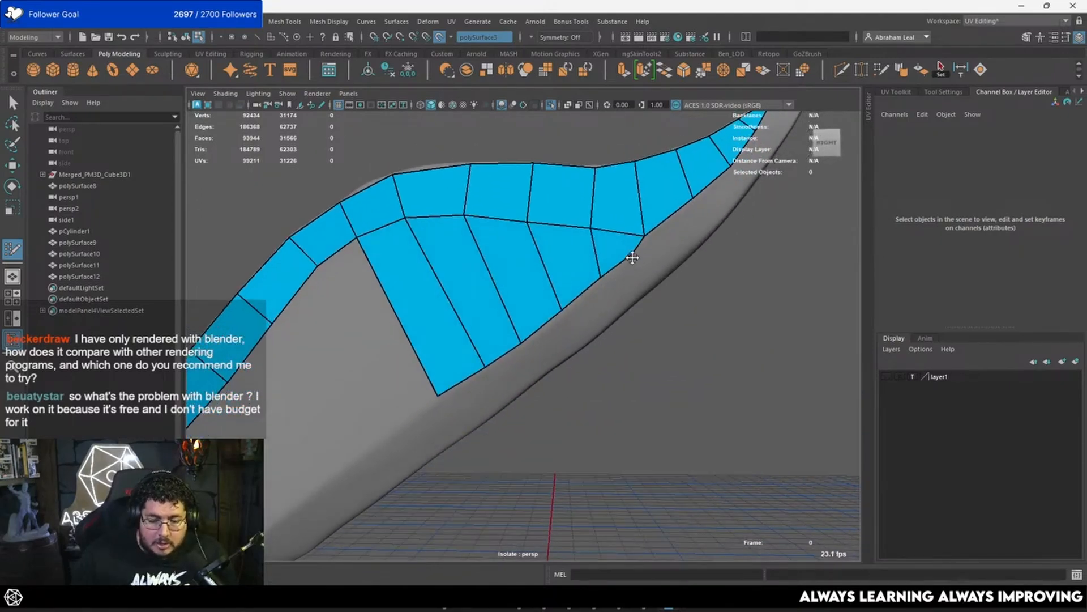
Step: Add another quad to the second row and shift the strip's inner vertices beside it for even spacing
mouse_move(546, 299)
left_mouse_down("alt")
mouse_move(621, 291)
mouse_move(529, 381)
mouse_move(517, 332)
mouse_move(566, 279)
left_mouse_up("alt")
left_click(533, 345, "shift")
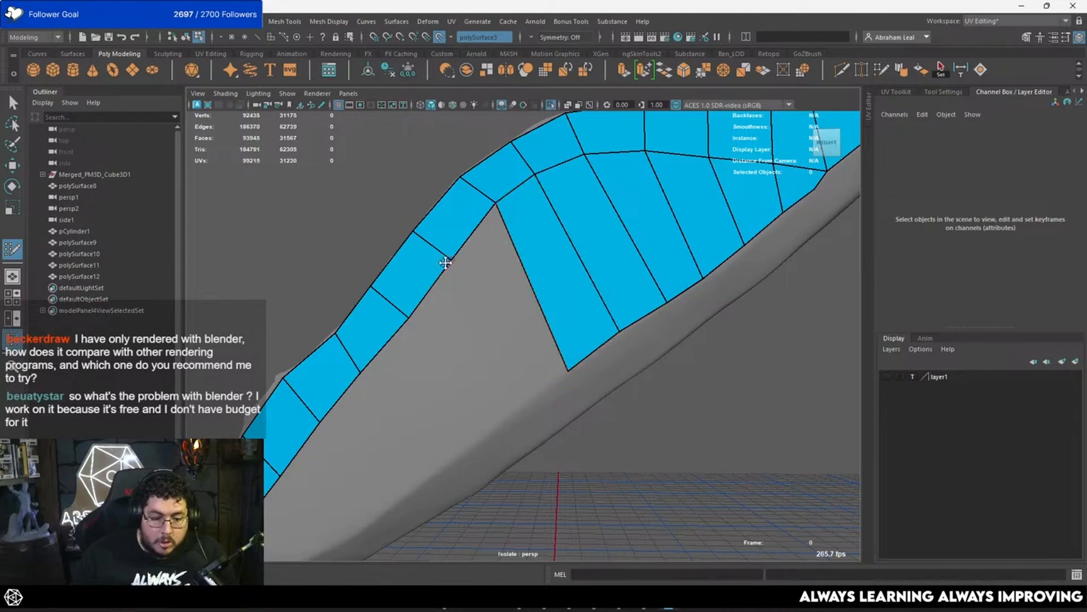
left_click_drag(494, 203, 473, 219)
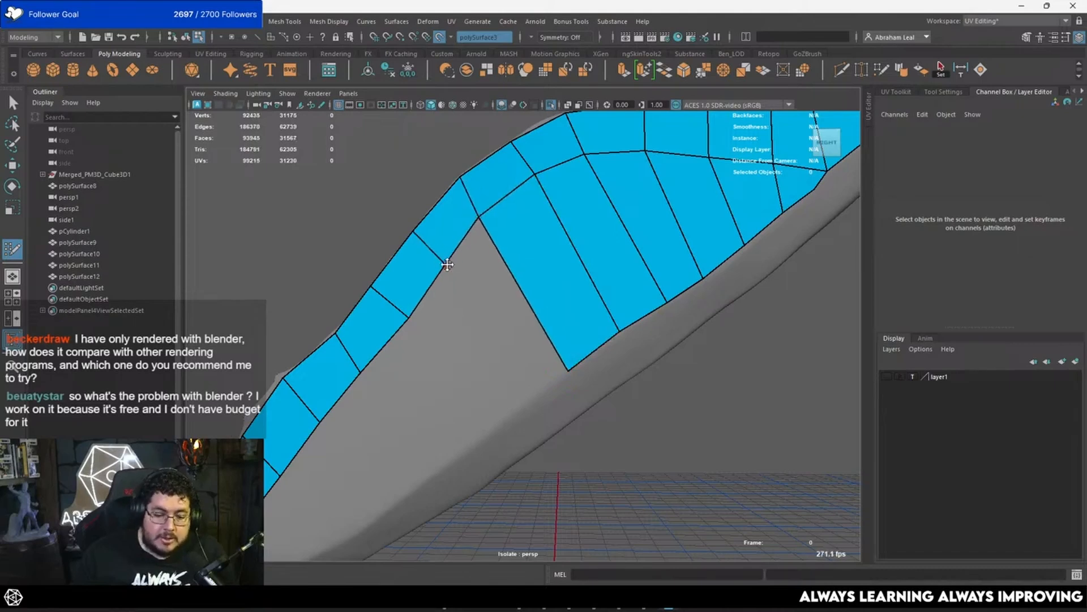
left_click_drag(448, 264, 442, 308, "alt")
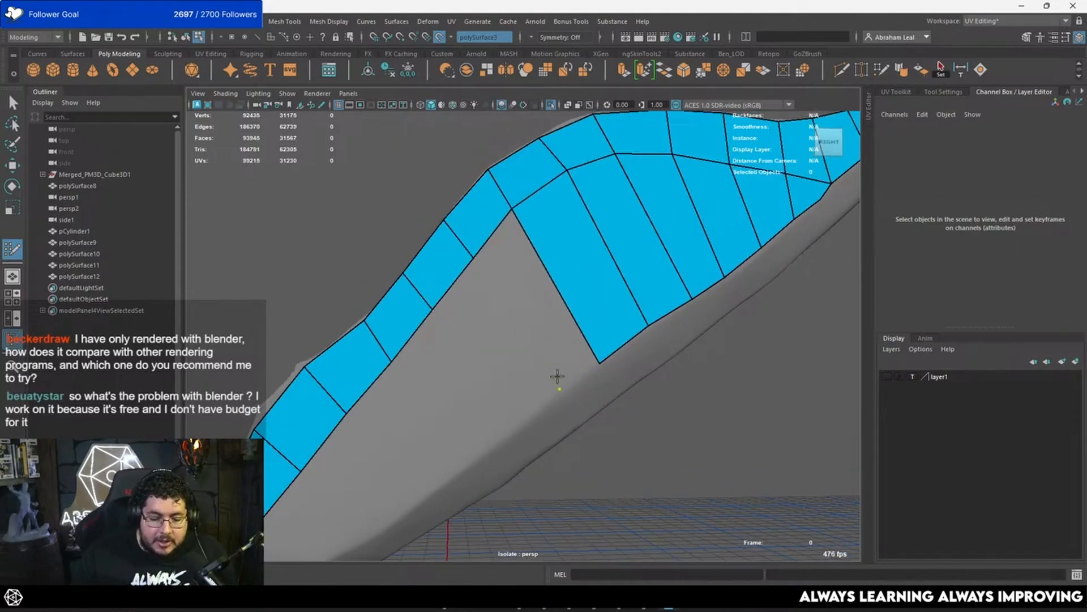
Step: Fill the next quads of the second row between the edge strip and the lower crease, heading towards the lower tip
left_click(549, 304, "shift")
mouse_move(549, 303)
left_mouse_down("alt")
mouse_move(515, 368)
mouse_move(518, 417)
left_mouse_up("alt")
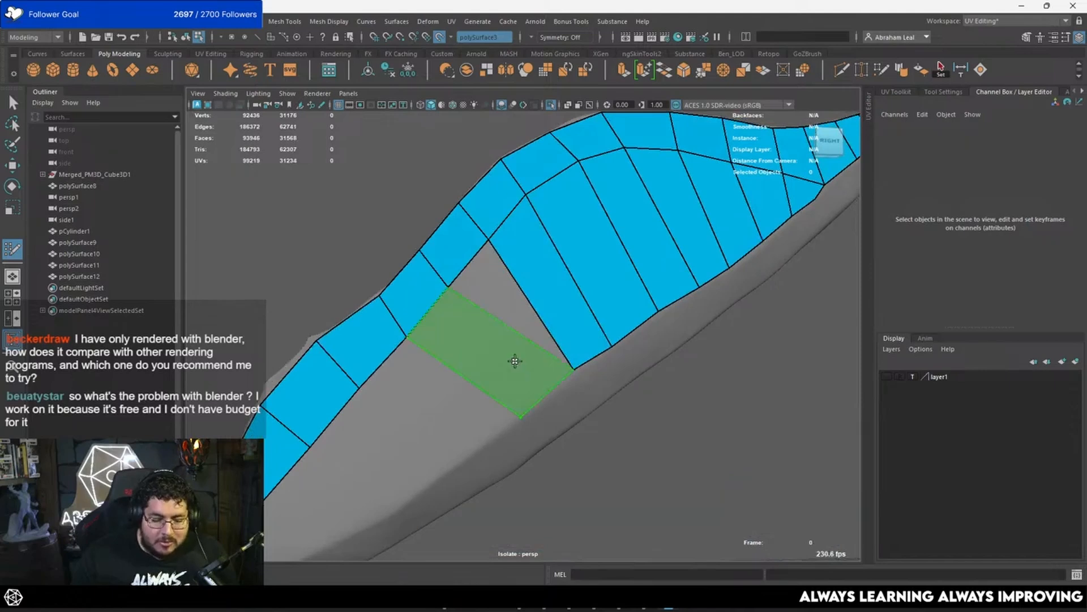
left_click(520, 342, "shift")
middle_click_drag(490, 385, 514, 339, "alt")
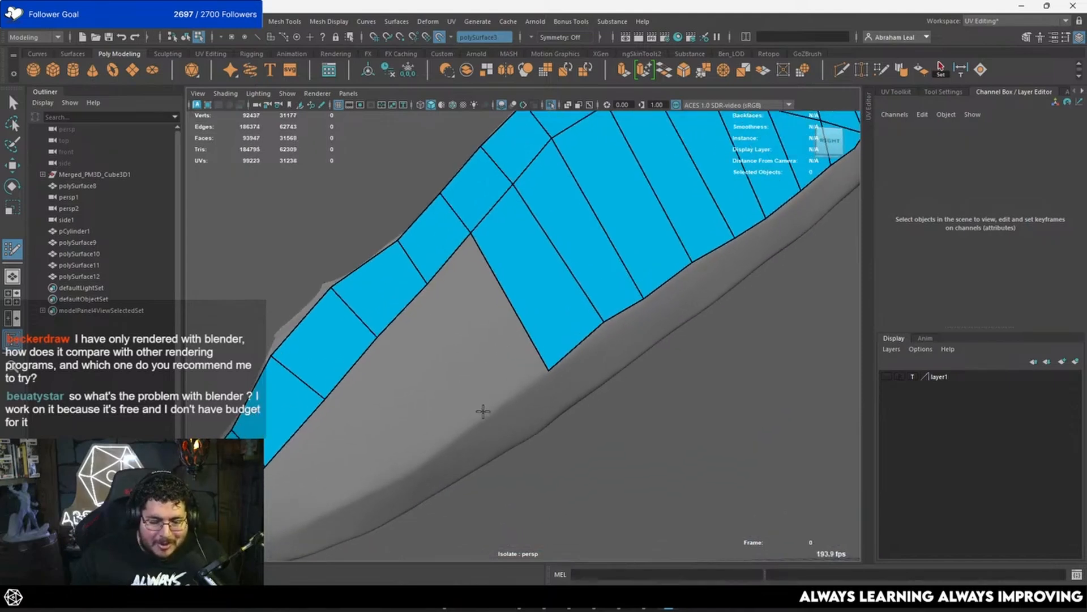
left_click(507, 346, "shift")
mouse_move(510, 340)
left_mouse_down("alt")
mouse_move(453, 399)
mouse_move(473, 355)
mouse_move(409, 365)
left_mouse_up("alt")
Step: Complete the second row with quads down to the feather's lower tip, joining them to the edge strip
left_click(469, 352, "shift")
left_click(467, 351, "shift")
left_click(396, 392, "shift")
left_click(454, 352, "shift")
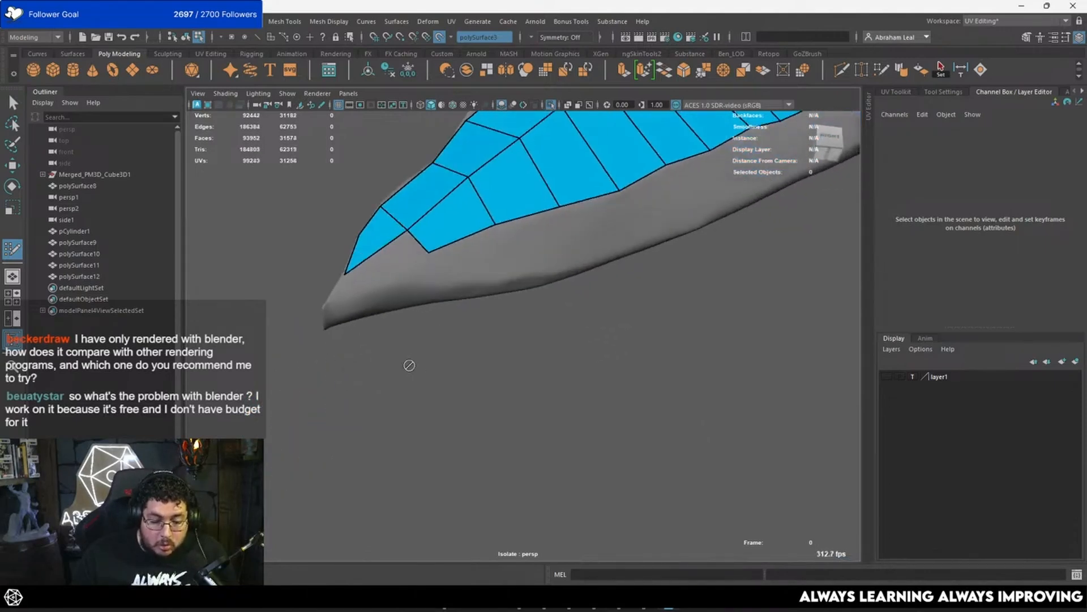
left_click(358, 292, "shift")
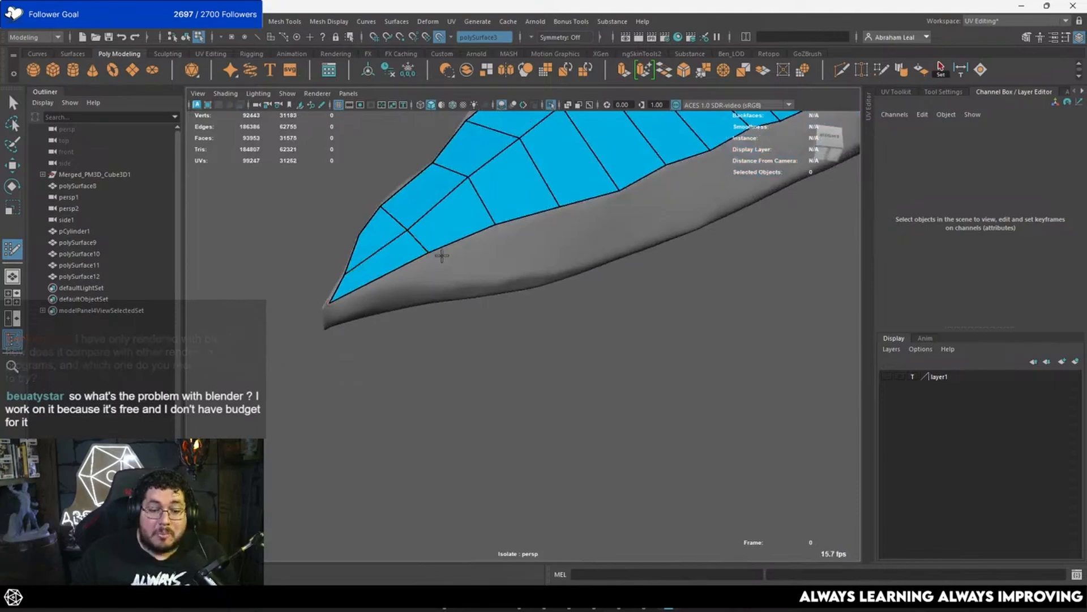
left_click_drag(429, 255, 436, 286, "alt")
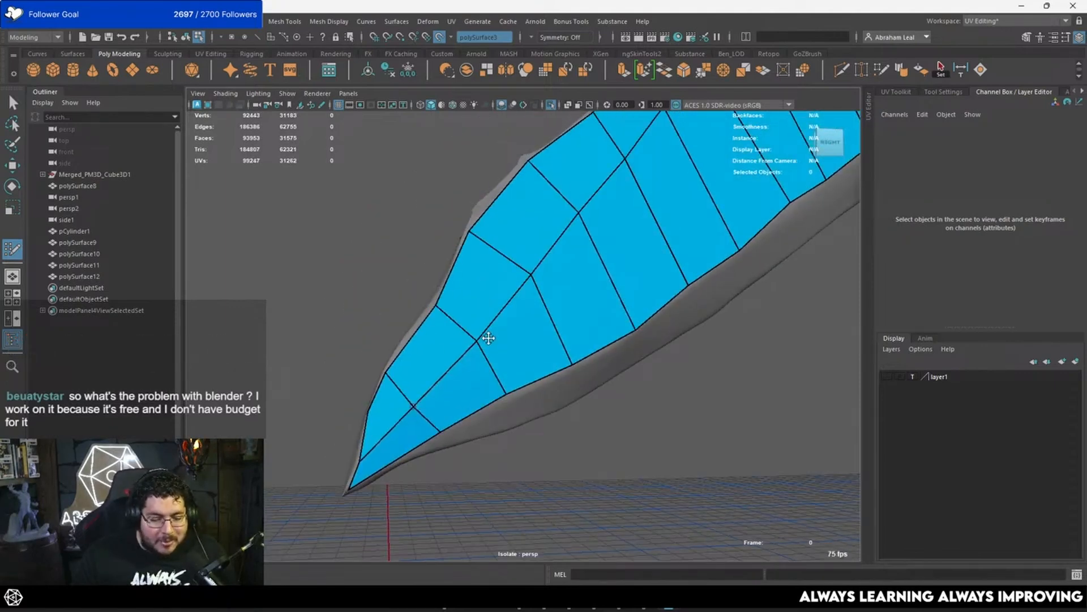
Step: Even out the second row's vertices near the feather's lower tip and along its lower crease
left_click_drag(483, 338, 481, 369, "alt")
left_click(450, 339, "ctrl")
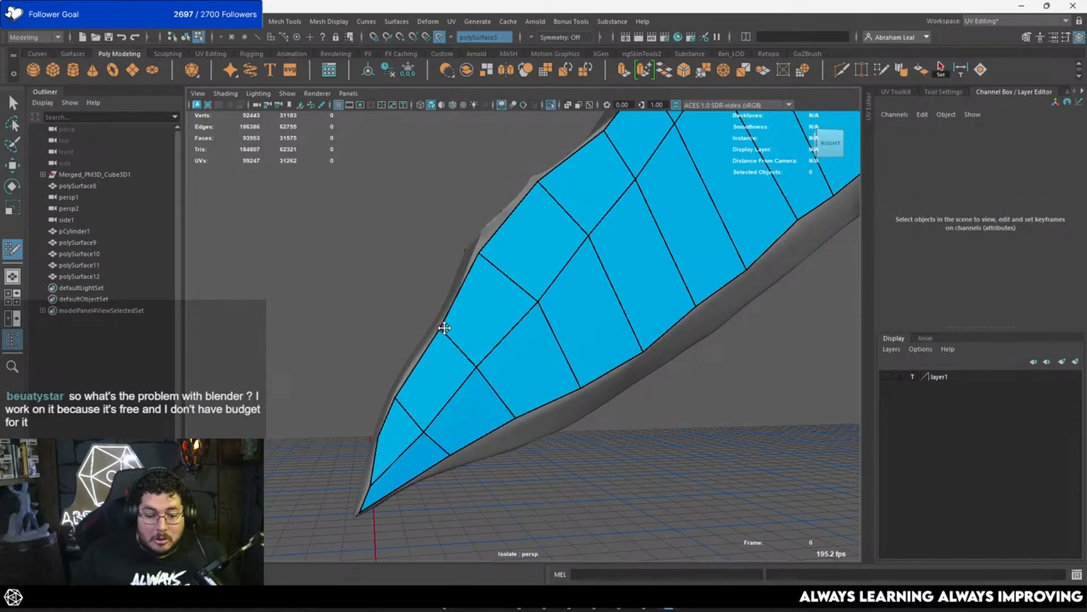
left_click_drag(486, 322, 502, 328, "alt")
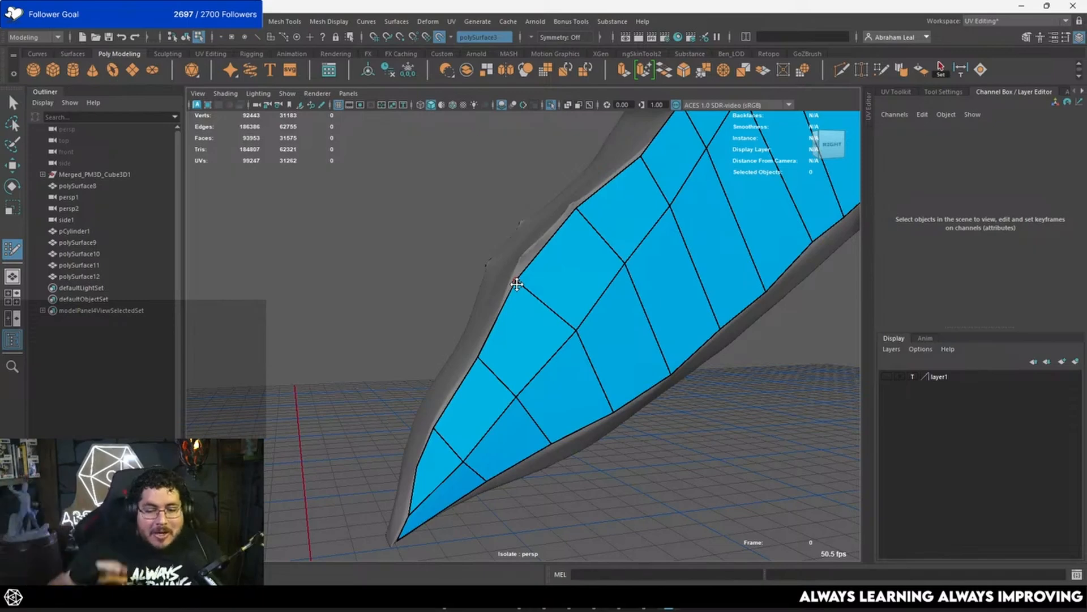
left_click_drag(512, 282, 567, 338, "alt")
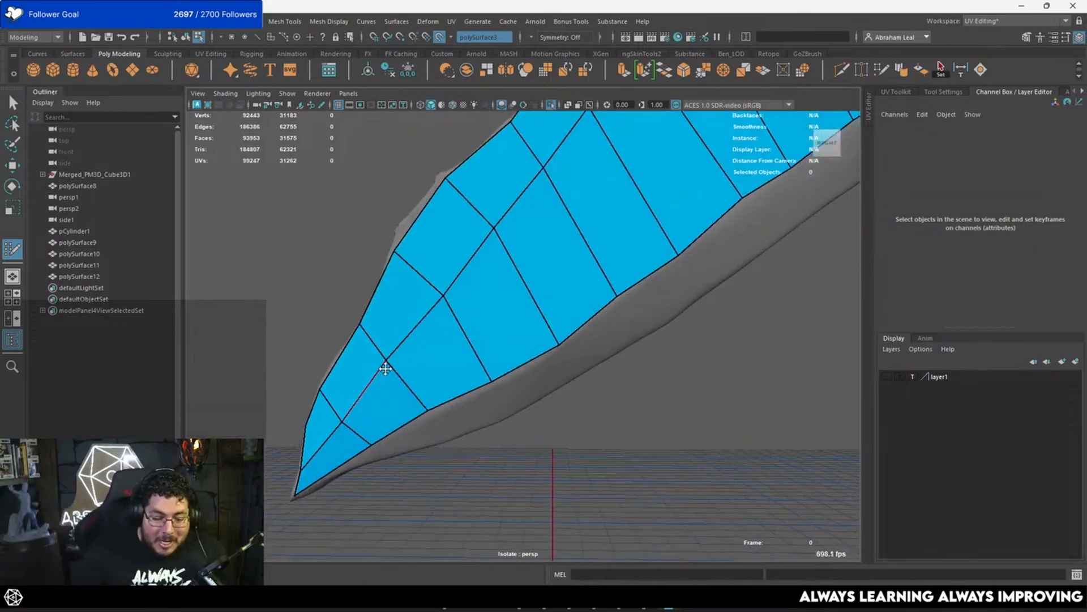
left_click_drag(389, 367, 506, 307, "alt")
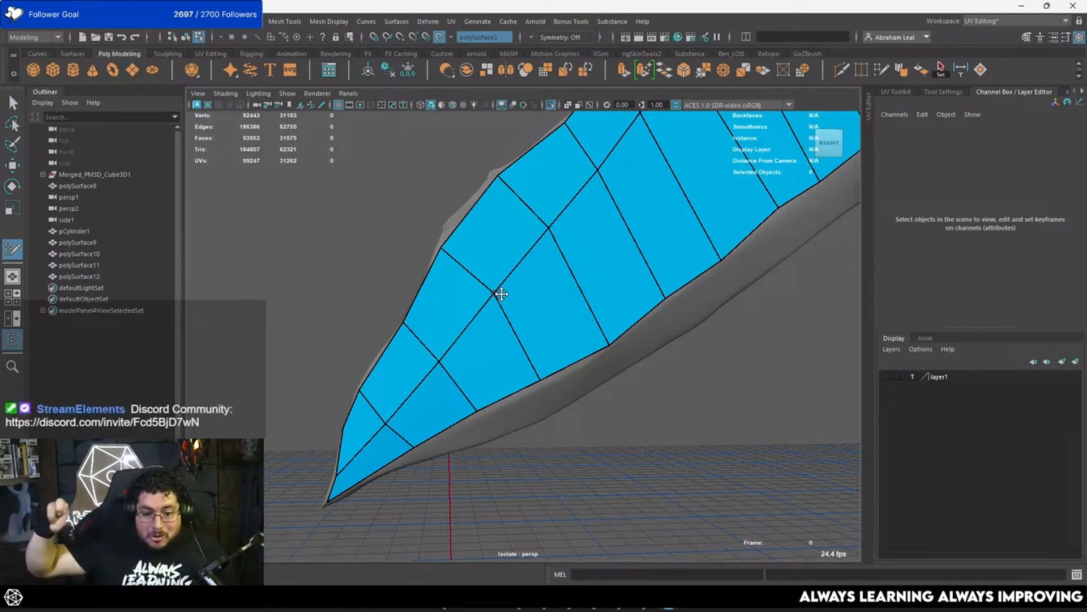
middle_click_drag(587, 338, 511, 378, "alt")
left_click_drag(511, 378, 538, 355, "alt")
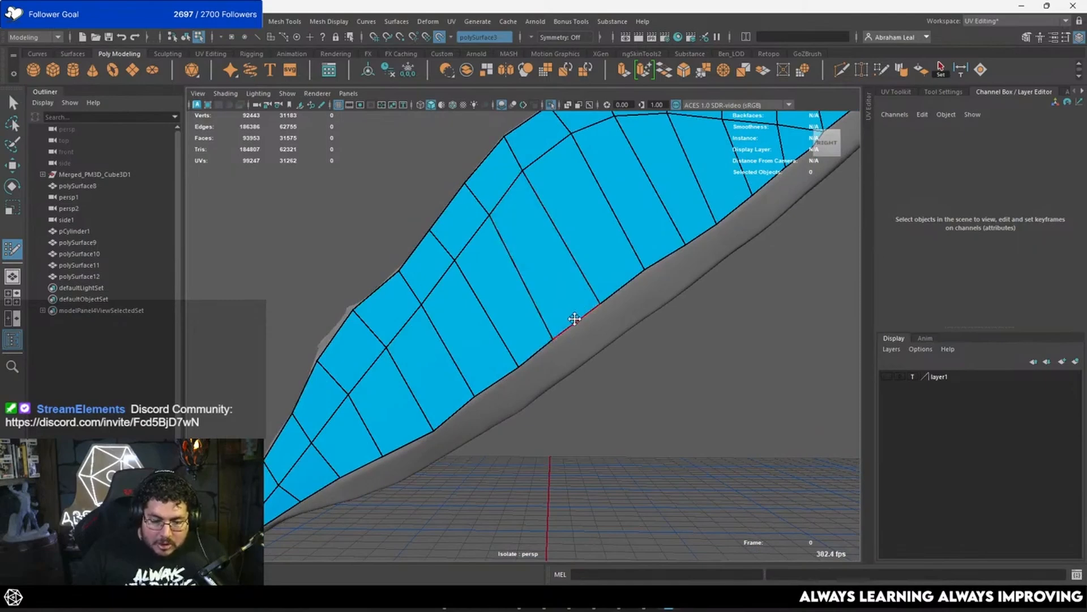
left_click_drag(575, 319, 590, 310, "alt")
left_click_drag(486, 381, 486, 384)
middle_click_drag(463, 406, 495, 378, "alt")
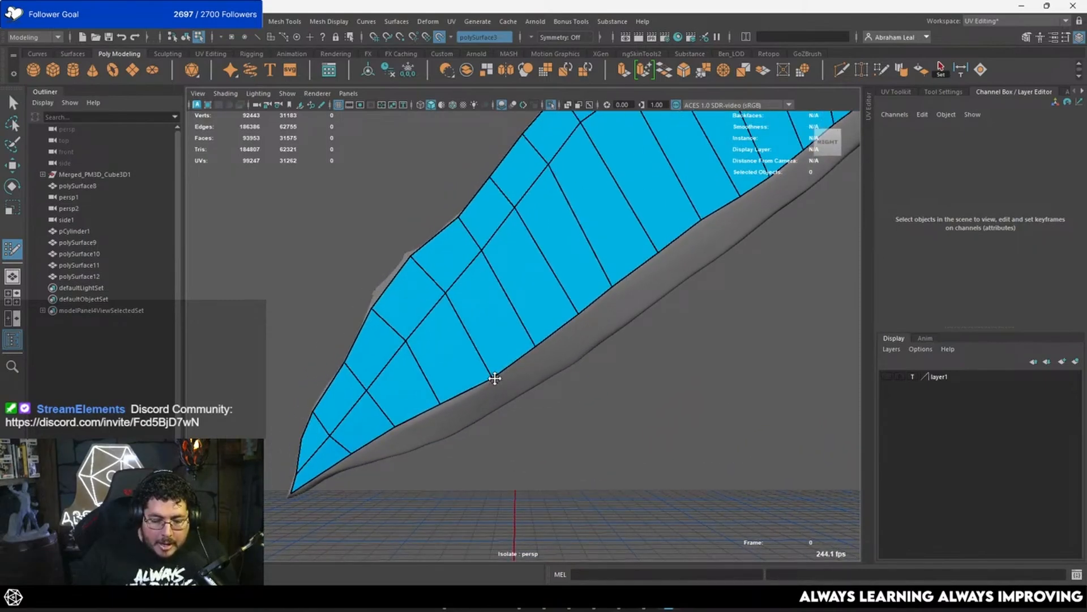
left_click_drag(495, 378, 493, 378)
mouse_move(437, 403)
left_mouse_down()
mouse_move(413, 380)
mouse_move(513, 426)
mouse_move(609, 395)
mouse_move(597, 413)
mouse_move(498, 427)
mouse_move(565, 405)
mouse_move(584, 353)
mouse_move(559, 345)
left_mouse_up()
Step: Start a third row of quads at the feather's upper tip, between the second row and the feather's lower edge
left_click(565, 342, "shift")
left_click(600, 275, "shift")
mouse_move(600, 275)
left_mouse_down("alt")
mouse_move(580, 318)
mouse_move(663, 321)
left_mouse_up("alt")
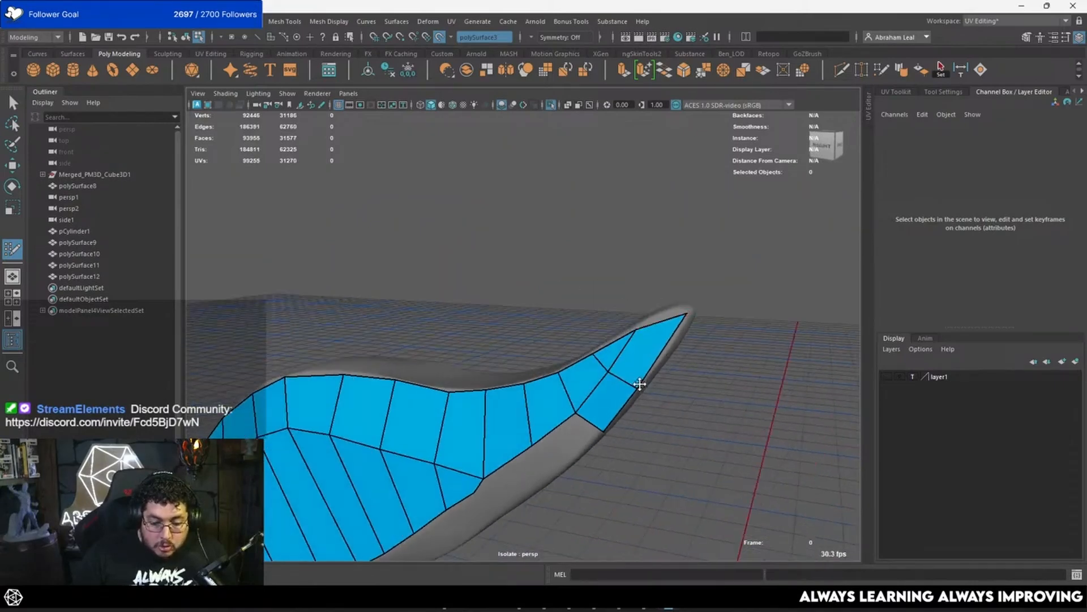
left_click_drag(639, 381, 626, 347, "alt")
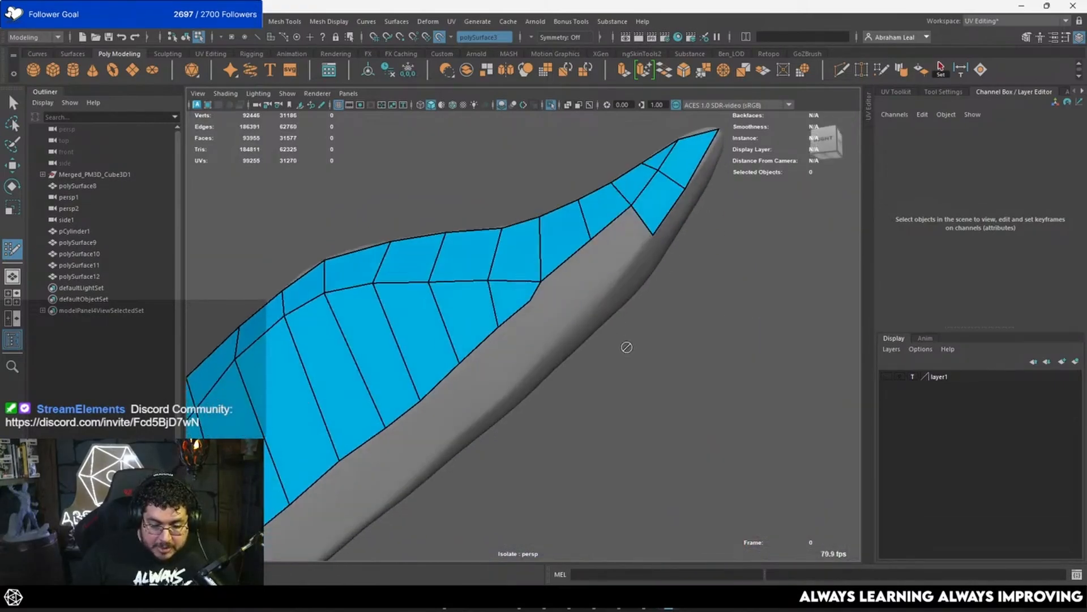
left_click(611, 287)
left_click(608, 255, "shift")
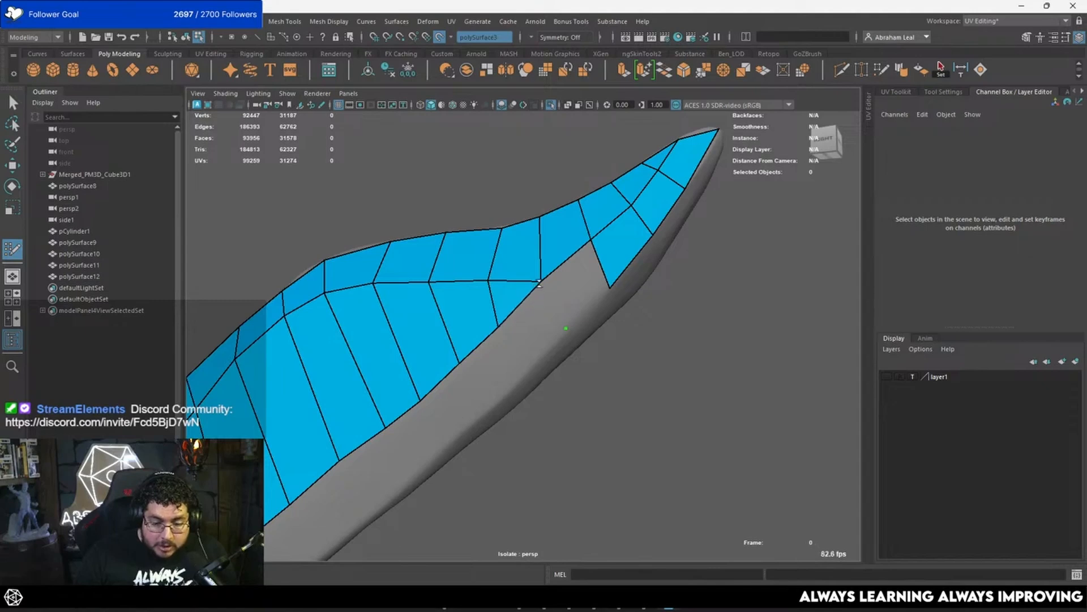
Step: Extend the third row with quads past the point where the edge strip and second row meet
left_click(562, 292, "shift")
left_click(522, 371)
left_click(533, 335, "shift")
mouse_move(520, 345)
left_mouse_down("alt")
mouse_move(568, 328)
mouse_move(586, 338)
left_mouse_up("alt")
left_click(580, 365)
left_click(589, 334, "shift")
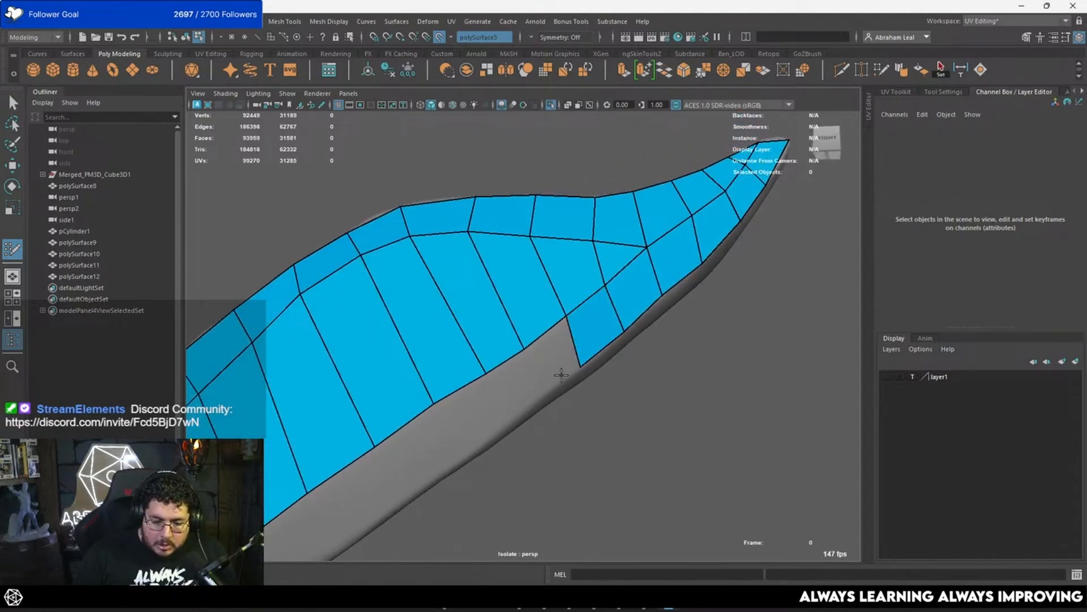
Step: Fill the third row's next quads along the feather's middle, following the column spacing of the second row
left_click(539, 395)
left_click(564, 381, "shift")
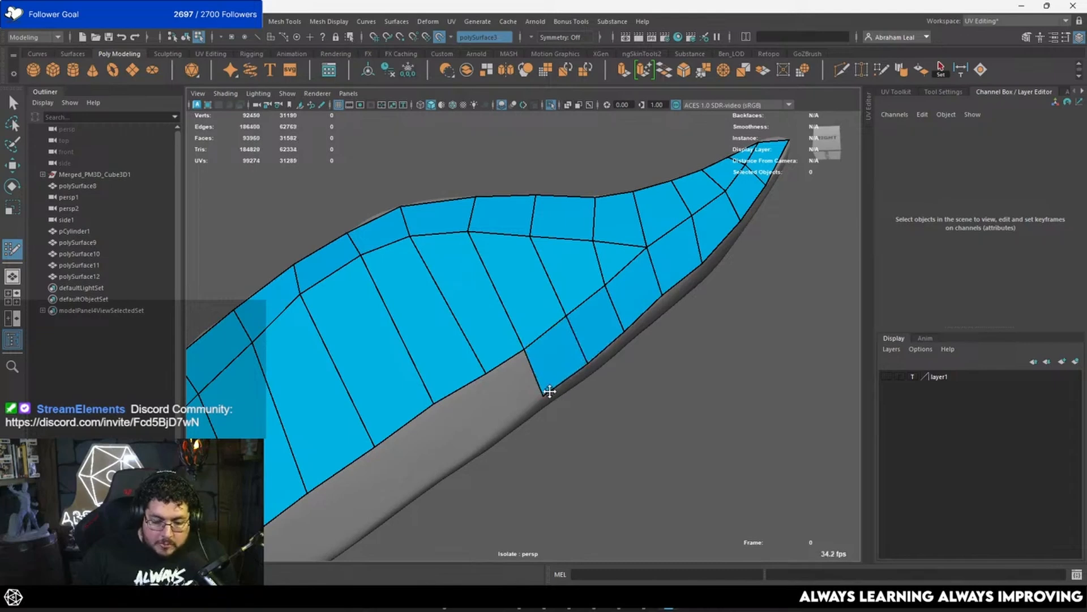
mouse_move(550, 391)
left_mouse_down("alt")
mouse_move(598, 345)
mouse_move(544, 326)
left_mouse_up("alt")
left_click(572, 344, "shift")
middle_click_drag(522, 353, 557, 328, "alt")
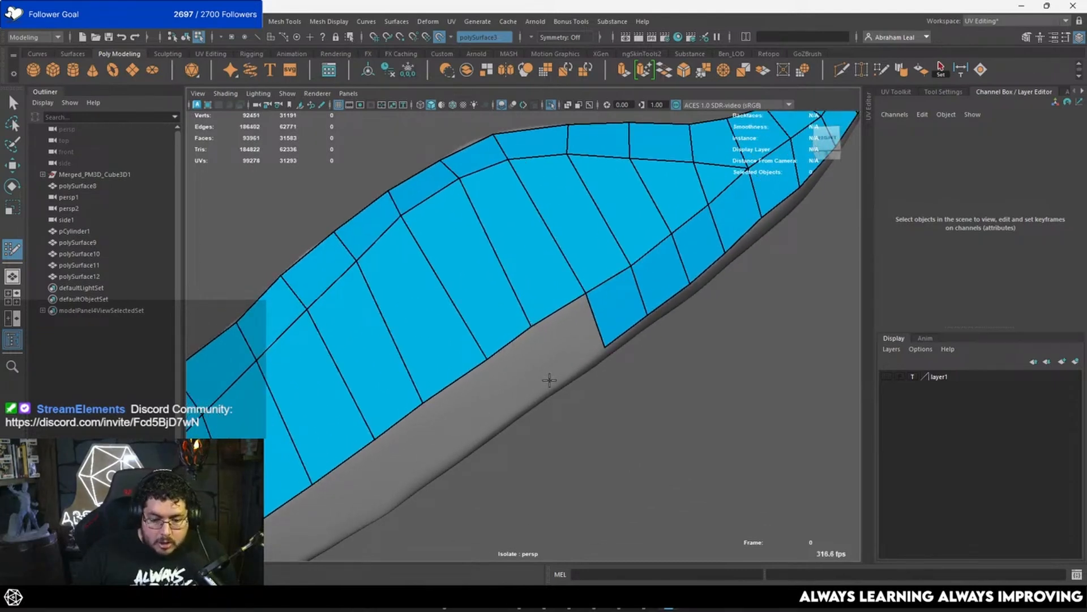
left_click(551, 383)
left_click(575, 344, "shift")
middle_click_drag(482, 388, 536, 350, "alt")
left_click_drag(552, 314, 544, 318)
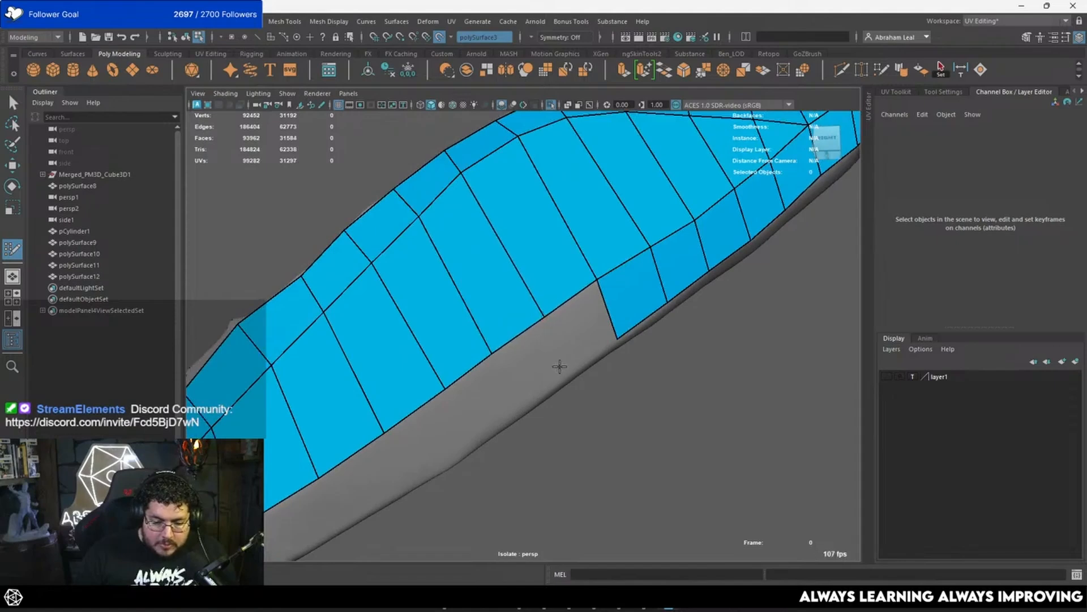
left_click(567, 372)
left_click(582, 338, "shift")
Step: Add further quads to the third row along the lower edge beyond the feather's middle
mouse_move(504, 393)
middle_mouse_down("alt")
mouse_move(547, 354)
mouse_move(552, 332)
middle_mouse_up("alt")
left_click(575, 331, "shift")
left_click(558, 364)
left_click(574, 321, "shift")
left_click(501, 399)
left_click(512, 376, "shift")
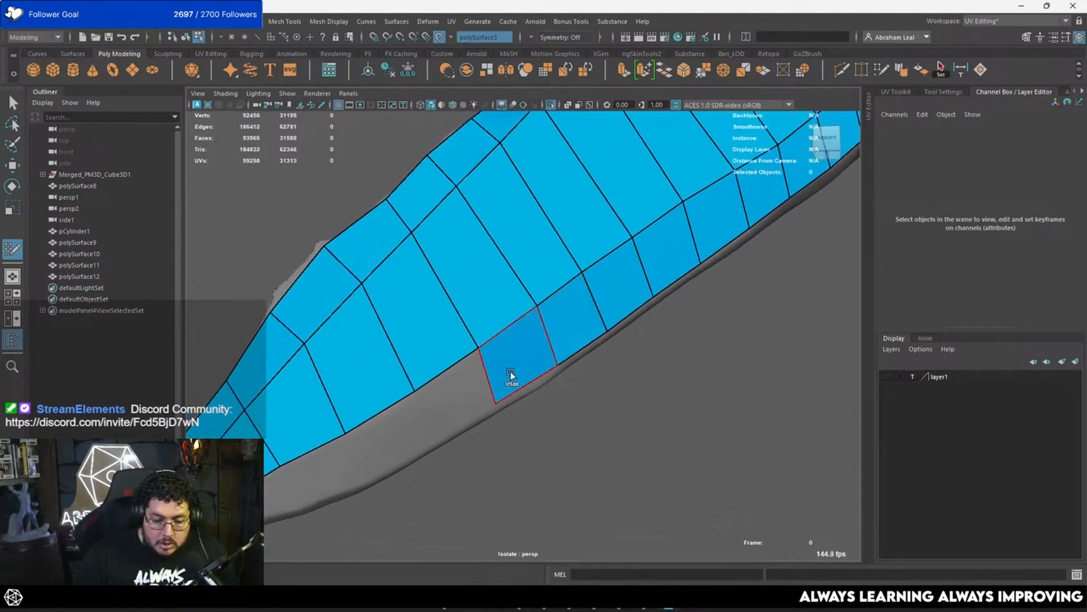
left_click(431, 436)
left_click(439, 413, "shift")
Step: Complete the third row down to the feather's lower tip, closing it against the second row
mouse_move(464, 402)
middle_mouse_down("alt")
mouse_move(500, 392)
mouse_move(479, 330)
middle_mouse_up("alt")
left_click(501, 393)
left_click(543, 317, "shift")
left_click(479, 335)
left_click(511, 318, "shift")
left_click(411, 351)
left_click(431, 335, "shift")
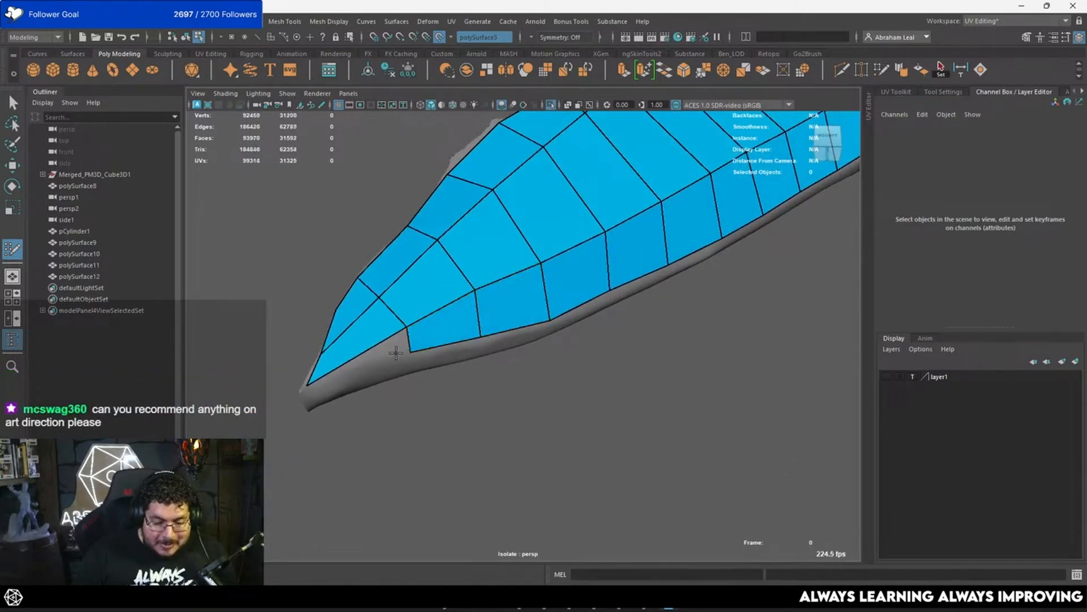
middle_click_drag(396, 350, 479, 343, "alt")
mouse_move(479, 344)
left_mouse_down("alt")
mouse_move(488, 358)
mouse_move(356, 392)
mouse_move(500, 340)
mouse_move(503, 395)
mouse_move(401, 343)
left_mouse_up("alt")
scroll(473, 371, "up", 2)
left_click(453, 368)
left_click(455, 364, "shift")
right_click_drag(546, 416, 535, 317, "alt")
Step: Examine the third row's outer border and the uncovered narrow underside of the feather from several angles
left_click_drag(535, 317, 552, 282, "alt")
middle_click_drag(552, 282, 600, 362, "alt")
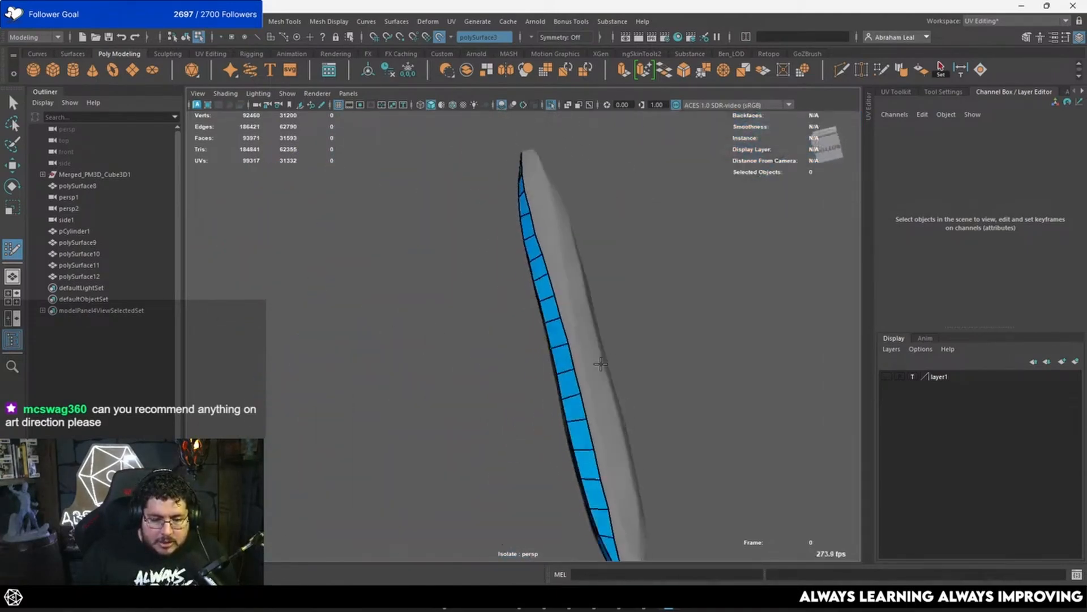
left_click_drag(600, 362, 592, 334, "alt")
right_click_drag(592, 334, 595, 371, "alt")
middle_click_drag(595, 371, 547, 365, "alt")
scroll(547, 366, "up", 2)
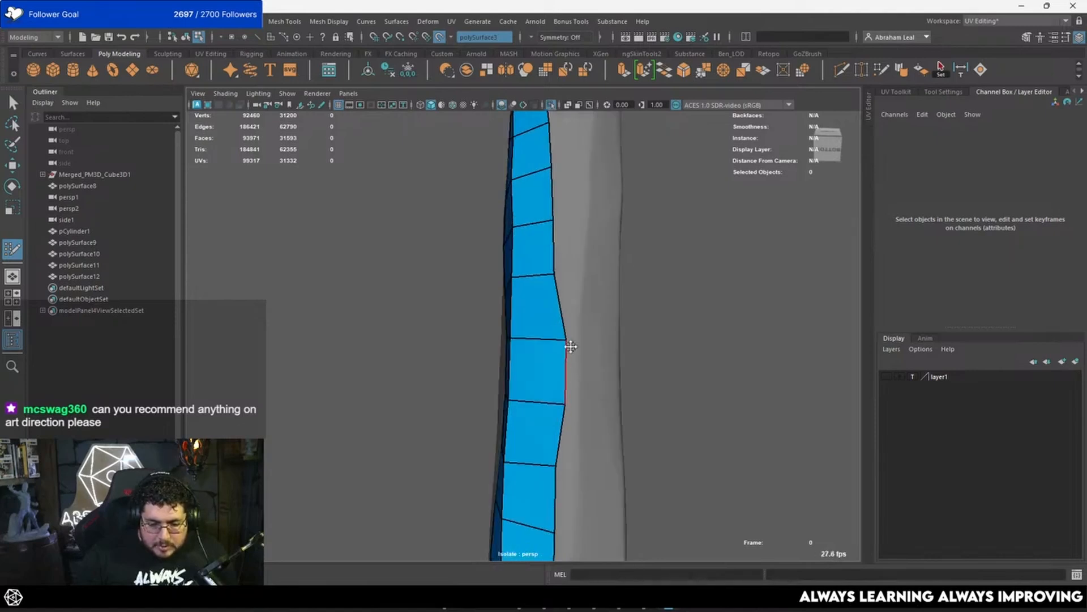
left_click_drag(571, 346, 544, 315, "alt")
middle_click_drag(544, 315, 546, 347, "alt")
right_click_drag(546, 347, 533, 319, "alt")
mouse_move(534, 318)
left_mouse_down("alt")
mouse_move(550, 337)
mouse_move(543, 302)
left_mouse_up("alt")
right_click_drag(542, 302, 551, 325, "alt")
left_click_drag(555, 469, 568, 462)
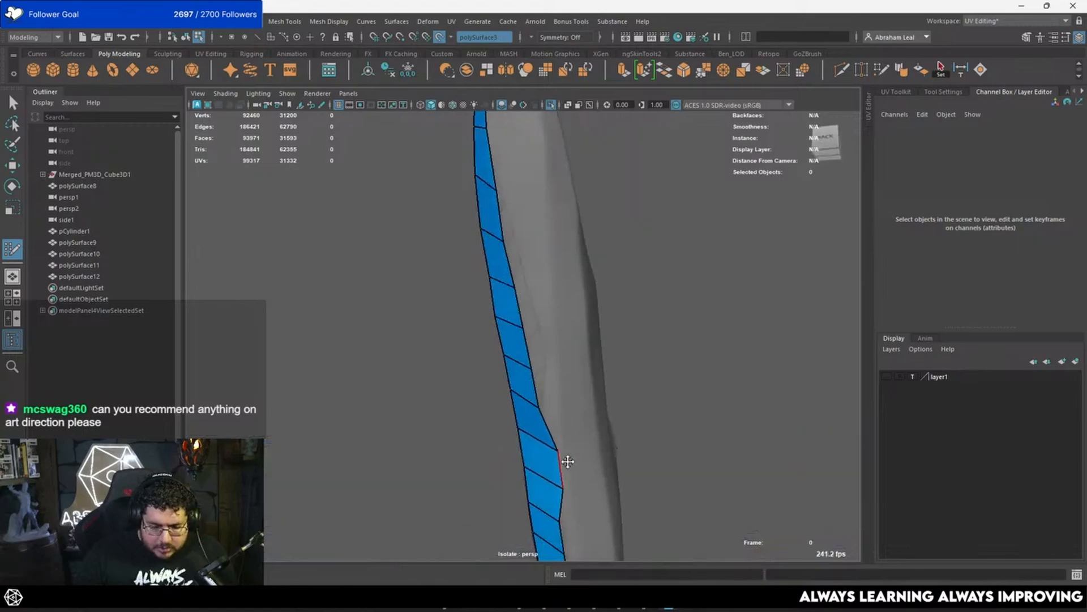
right_click_drag(568, 462, 527, 416, "alt")
mouse_move(527, 416)
left_mouse_down("alt")
mouse_move(536, 447)
mouse_move(515, 437)
mouse_move(544, 426)
left_mouse_up("alt")
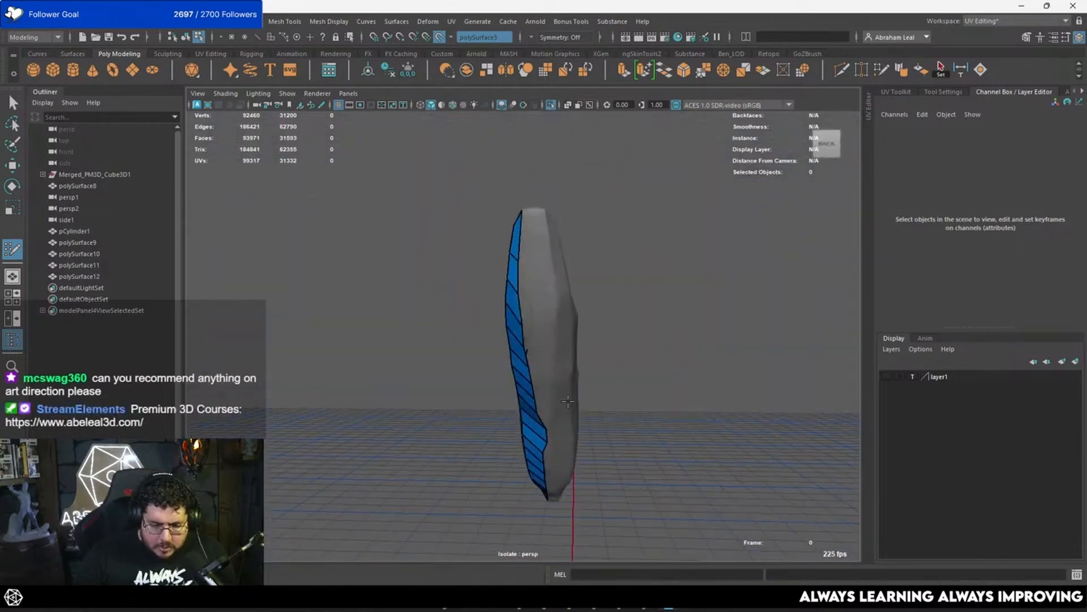
right_click_drag(544, 426, 582, 418, "alt")
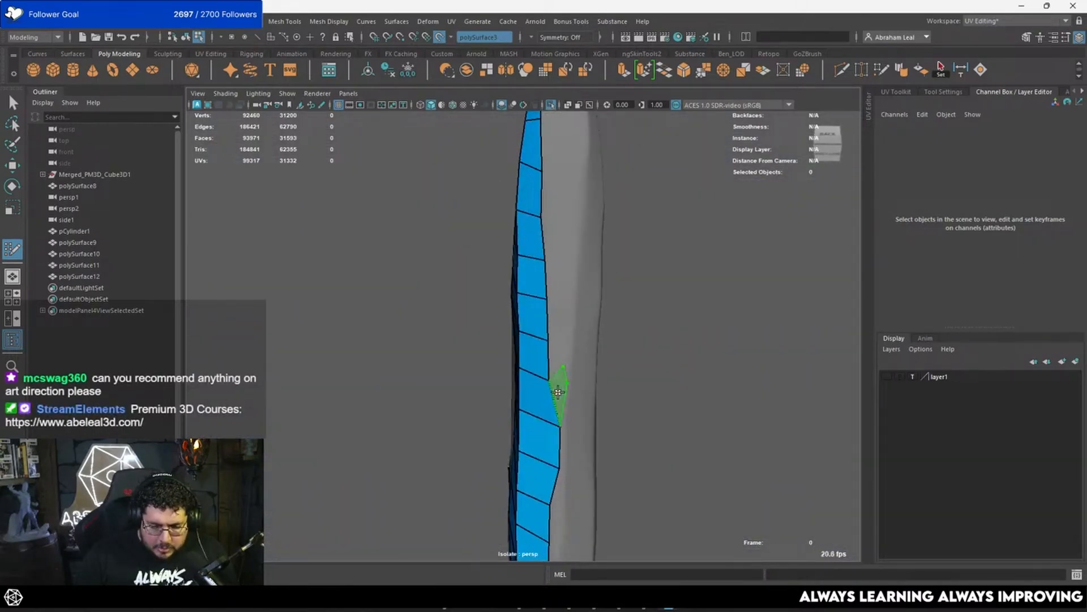
Step: Start a fourth row on the feather's narrow side with a triangle and quads heading towards the upper tip
left_click(575, 339)
left_click(561, 359, "shift")
middle_click_drag(561, 360, 553, 407, "alt")
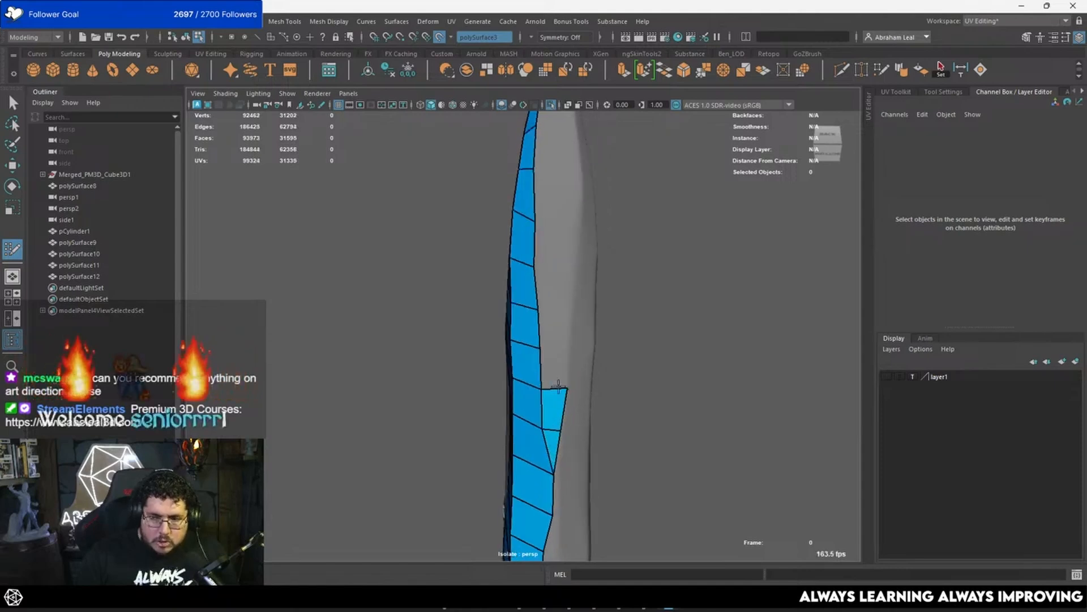
left_click(573, 347)
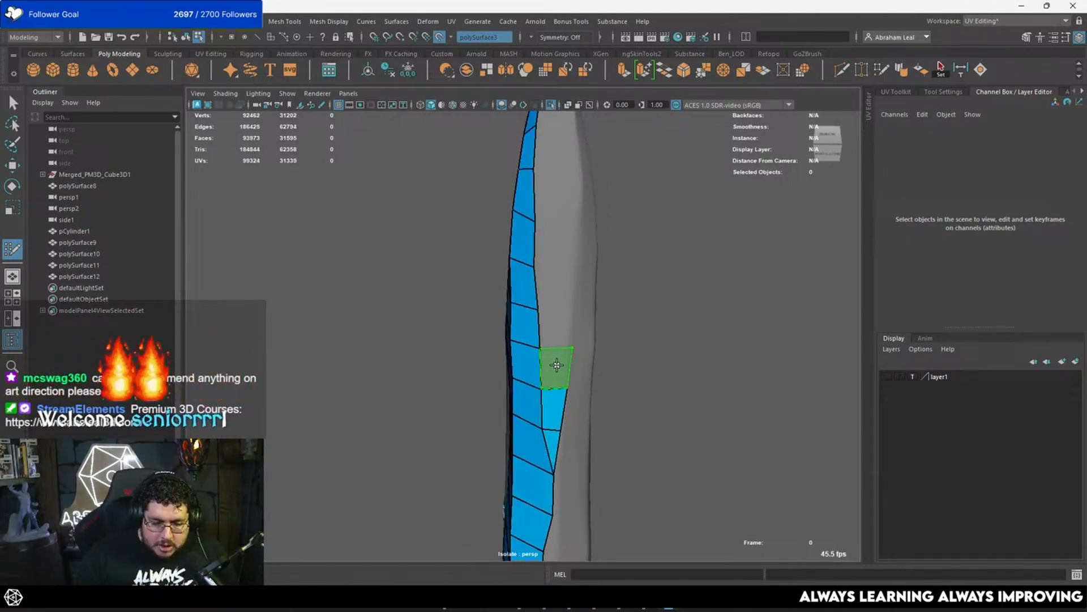
left_click(556, 365, "shift")
left_click(569, 310)
left_click(558, 329, "shift")
middle_click_drag(565, 296, 566, 326, "alt")
left_click(568, 297)
left_click(556, 317, "shift")
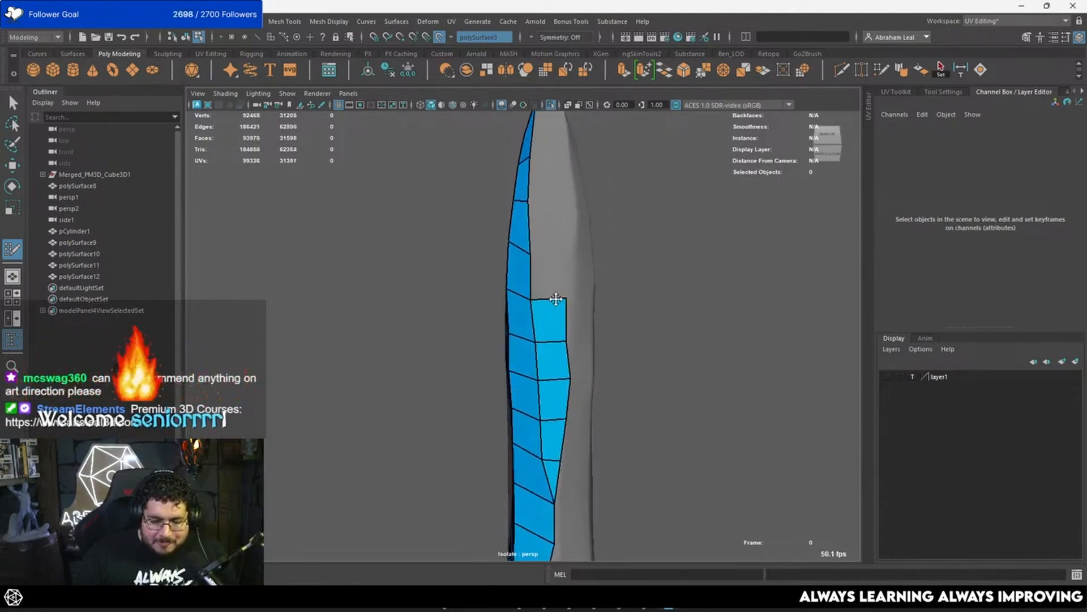
Step: Add two more quads to the fourth row, following the middle of the feather's narrow side upwards
mouse_move(558, 300)
left_mouse_down("alt")
mouse_move(529, 279)
mouse_move(541, 329)
left_mouse_up("alt")
left_click(557, 357)
left_click(553, 375, "shift")
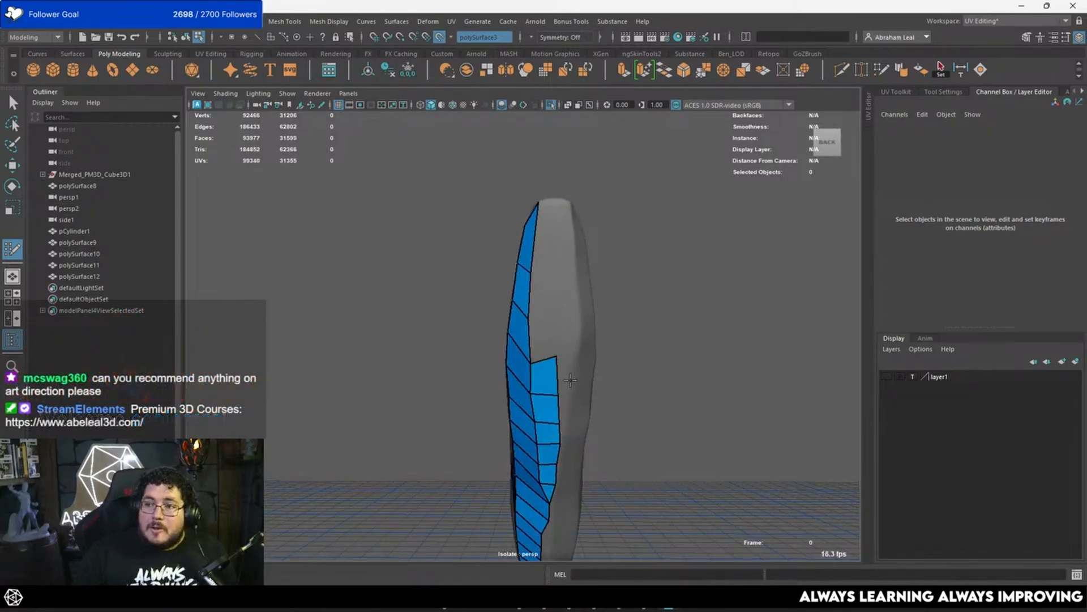
scroll(589, 295, "up", 5)
left_click(601, 292)
left_click(585, 335, "shift")
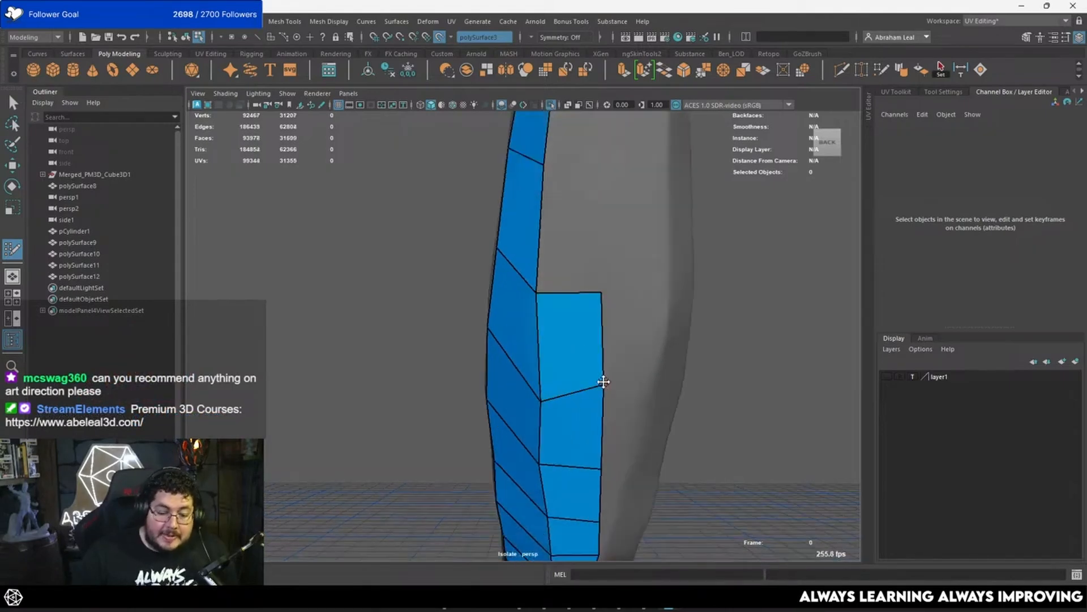
Step: Adjust the fourth row's outer vertices and add two quads to reach the feather's upper tip
left_click_drag(602, 382, 601, 419)
left_click_drag(605, 304, 609, 369, "alt")
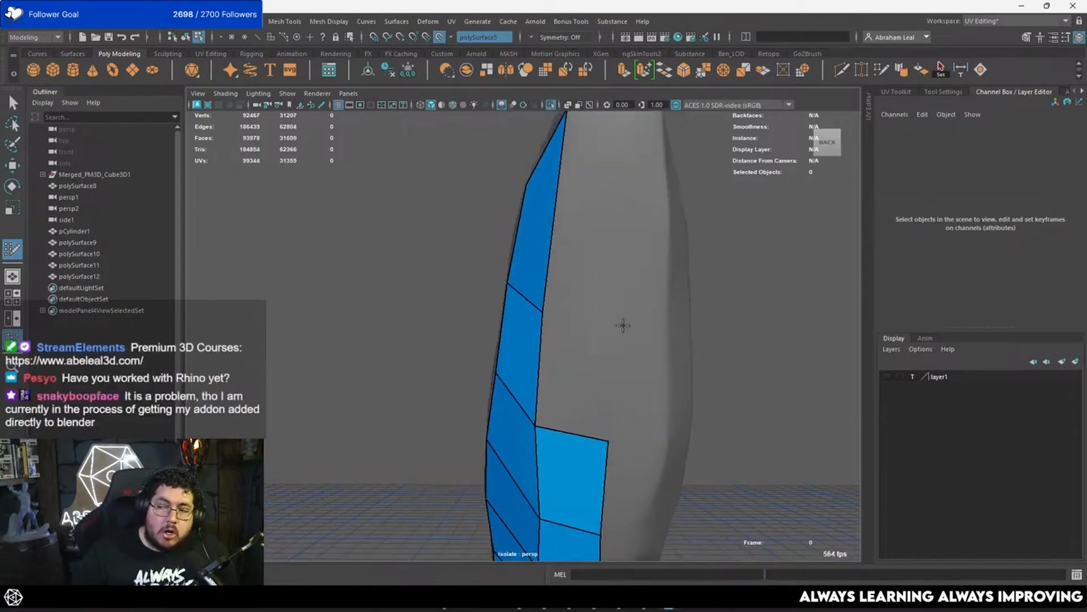
left_click(611, 323, "shift")
mouse_move(631, 247)
left_mouse_down("alt")
mouse_move(612, 274)
mouse_move(595, 236)
mouse_move(583, 285)
left_mouse_up("alt")
left_click(583, 304)
left_click(569, 361, "shift")
Step: Save the scene as Wings in the MightyThor folder on the desktop
key("ctrl+s")
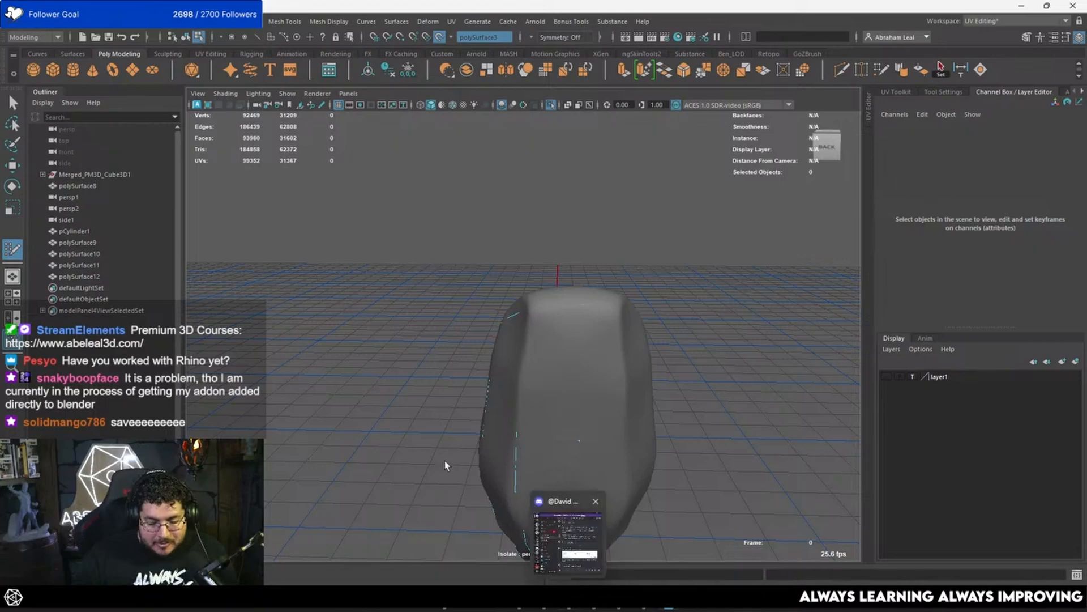
key("ctrl+shift+s")
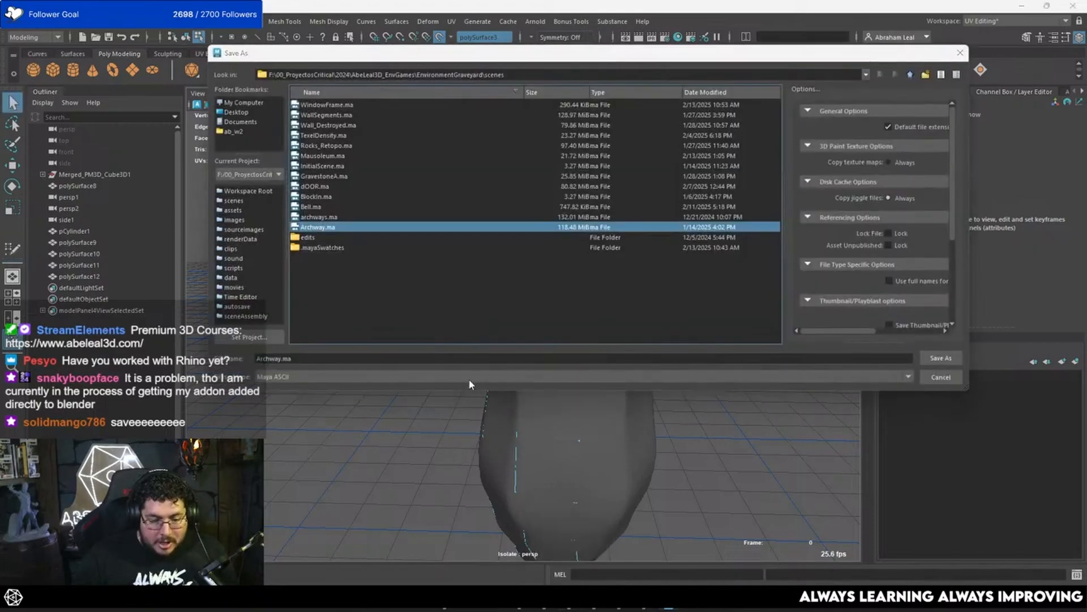
left_click(243, 111)
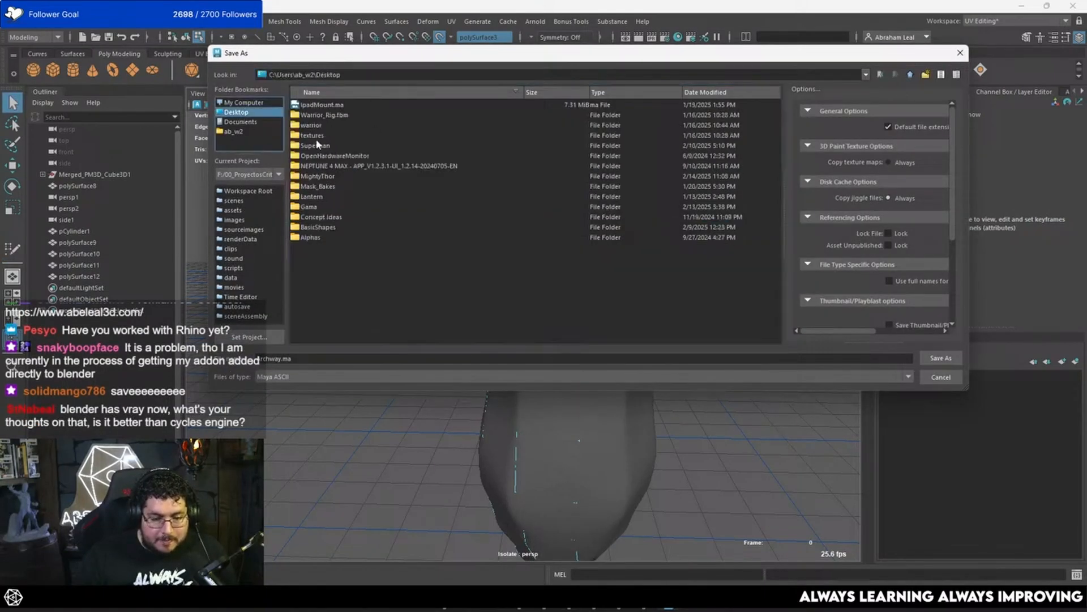
double_click(317, 177)
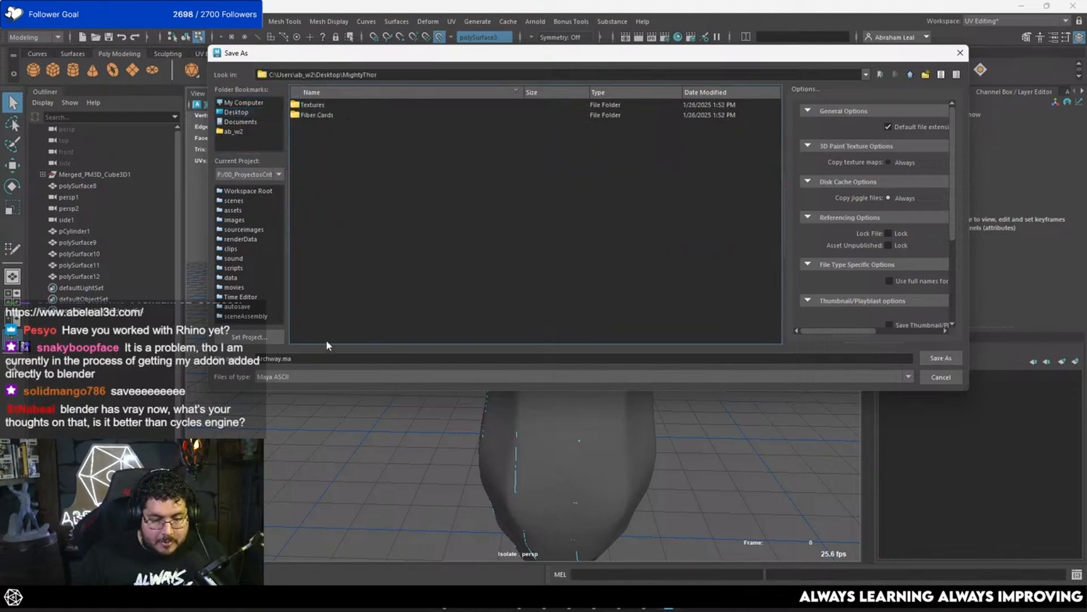
left_click(326, 357)
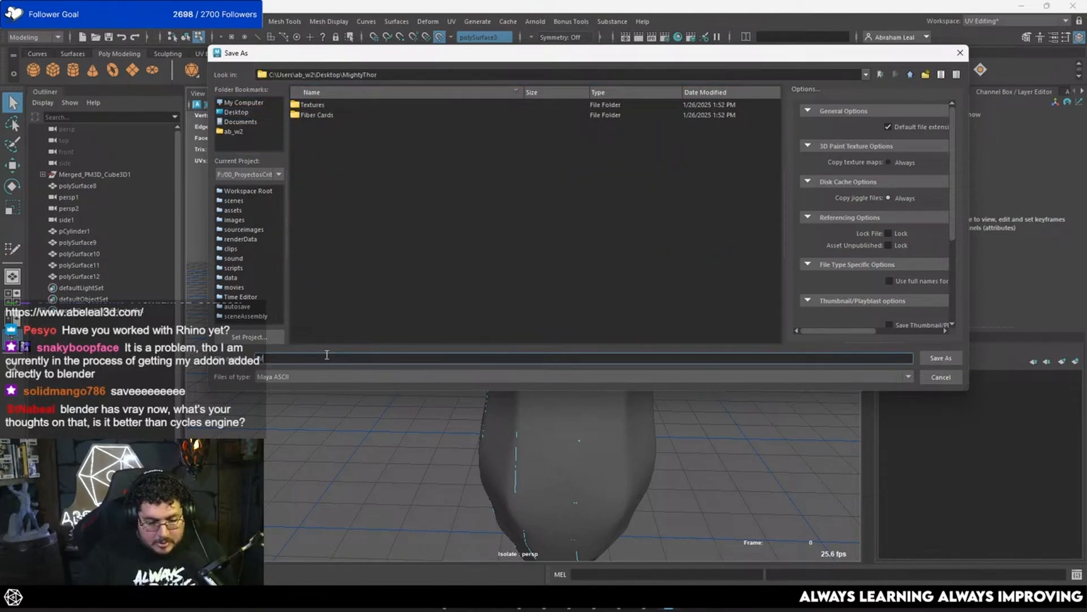
type("Wings")
key("Return")
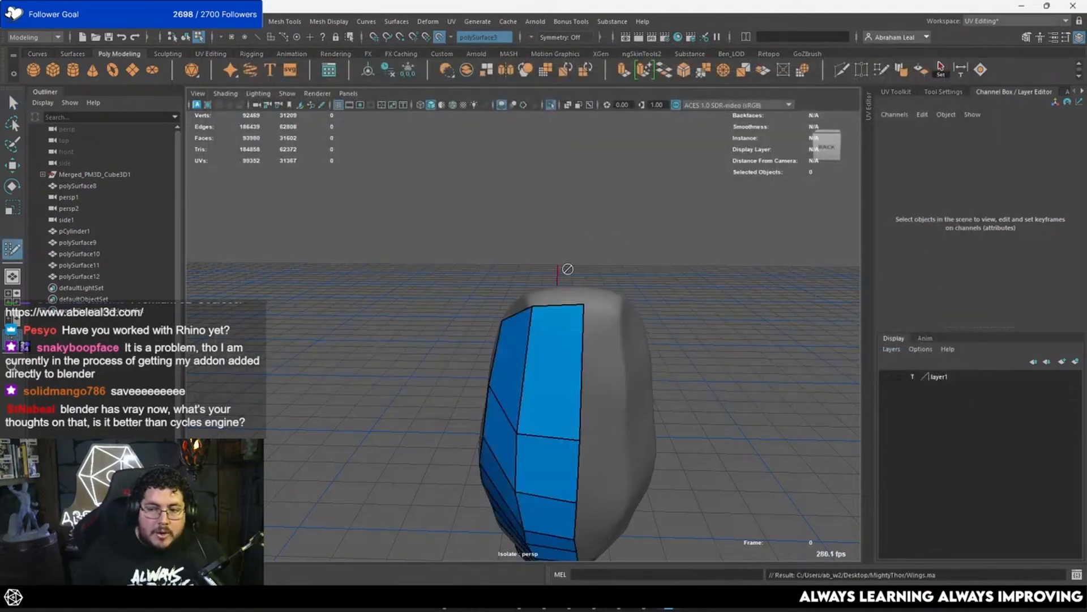
Step: Cover the narrow side from the feather's lower tip with quads, tapering them into the third row's border with a triangle
left_click_drag(607, 306, 582, 332, "alt")
right_click_drag(582, 332, 576, 339, "alt")
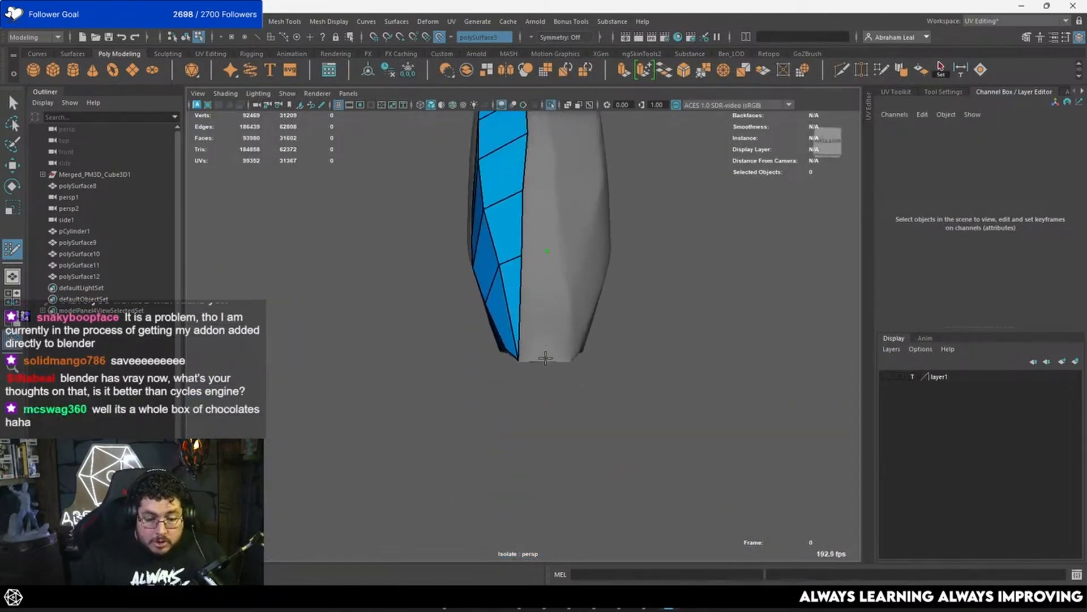
left_click(534, 329, "shift")
left_click_drag(552, 215, 544, 290, "alt")
left_click(536, 360, "shift")
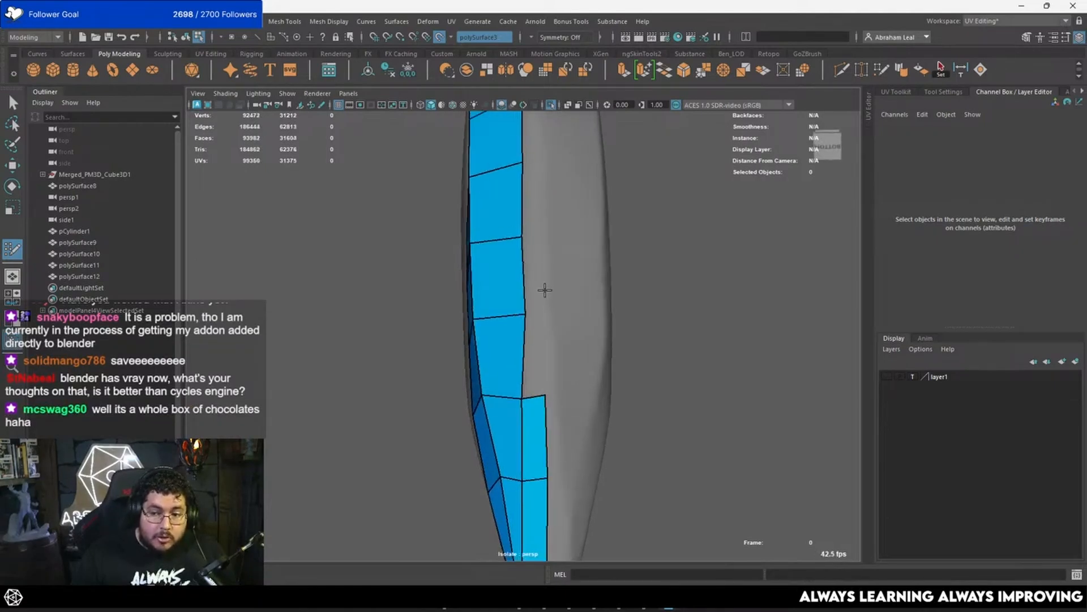
left_click(538, 248, "shift")
left_click_drag(538, 248, 563, 301, "alt")
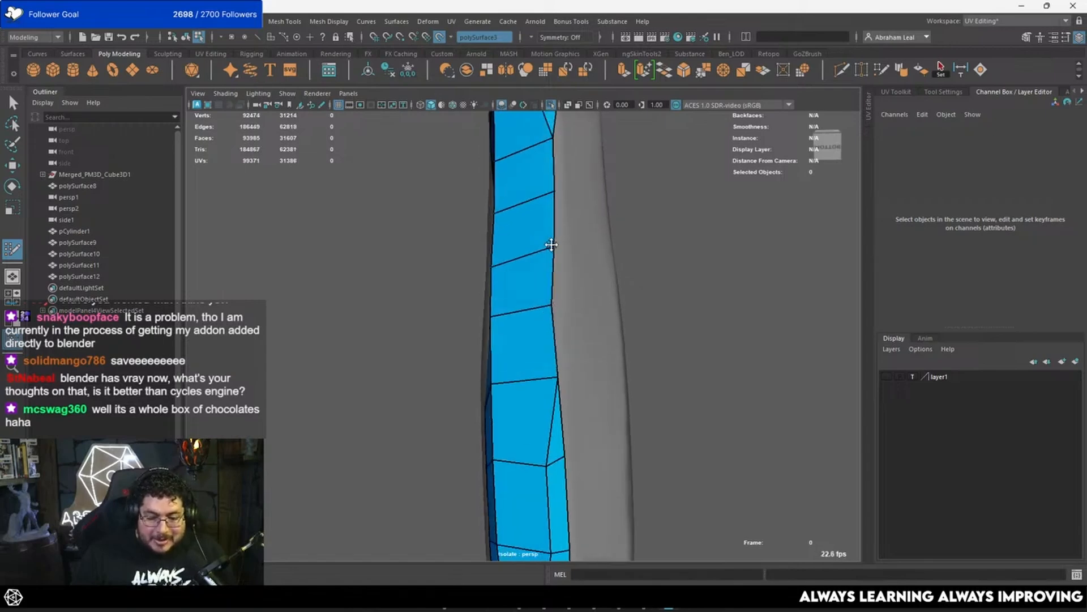
Step: Slide one border vertex on the narrow side, and start a new row with three quads along the feather's upper narrow side
left_click_drag(549, 243, 549, 267, "alt")
left_click_drag(549, 315, 413, 396, "alt")
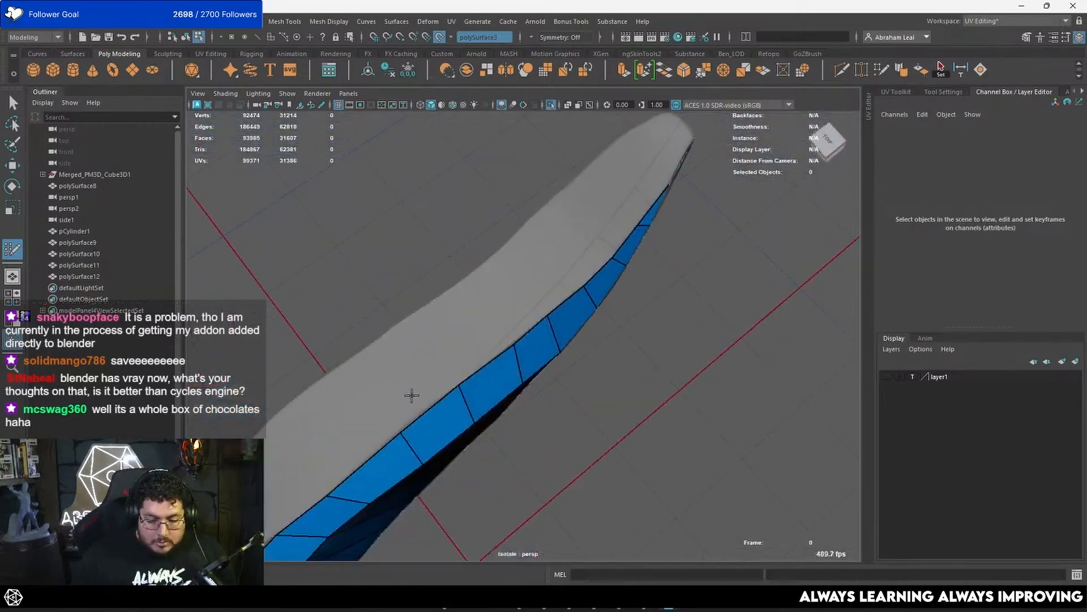
left_click(439, 351)
left_click(484, 314)
left_click(469, 346, "shift")
left_click(513, 314, "shift")
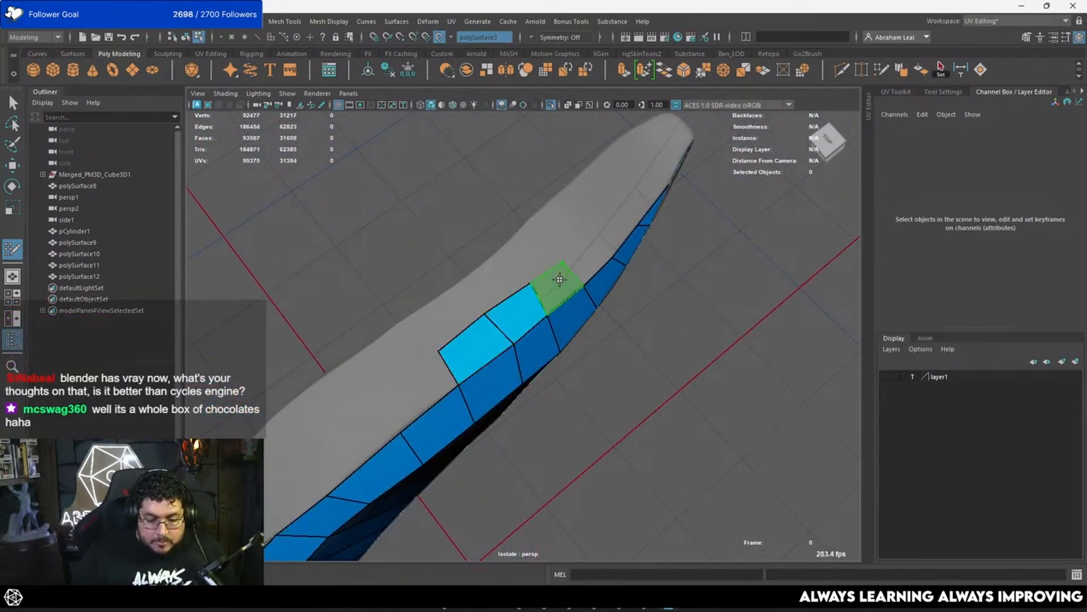
left_click(555, 280, "shift")
Step: Extend the new row with four more quads towards the feather's upper tip
left_click(586, 241, "shift")
left_click_drag(563, 256, 516, 286, "alt")
left_click(572, 275)
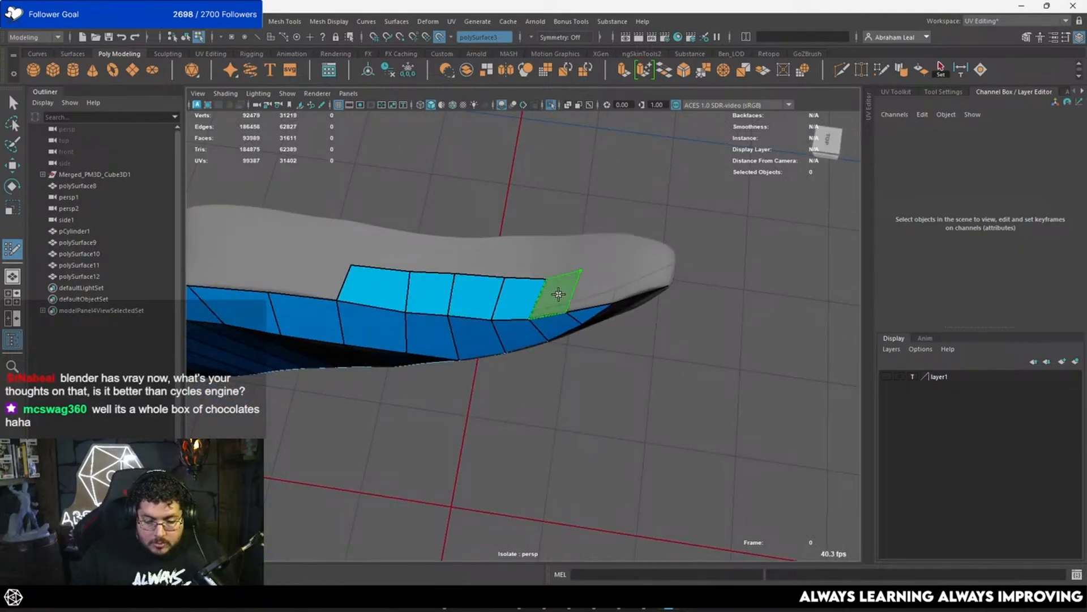
left_click(552, 292, "shift")
mouse_move(541, 282)
left_mouse_down("alt")
mouse_move(616, 236)
mouse_move(553, 257)
mouse_move(498, 253)
mouse_move(461, 219)
mouse_move(525, 223)
mouse_move(344, 217)
mouse_move(502, 260)
left_mouse_up("alt")
left_click(538, 256, "shift")
left_click(443, 234, "shift")
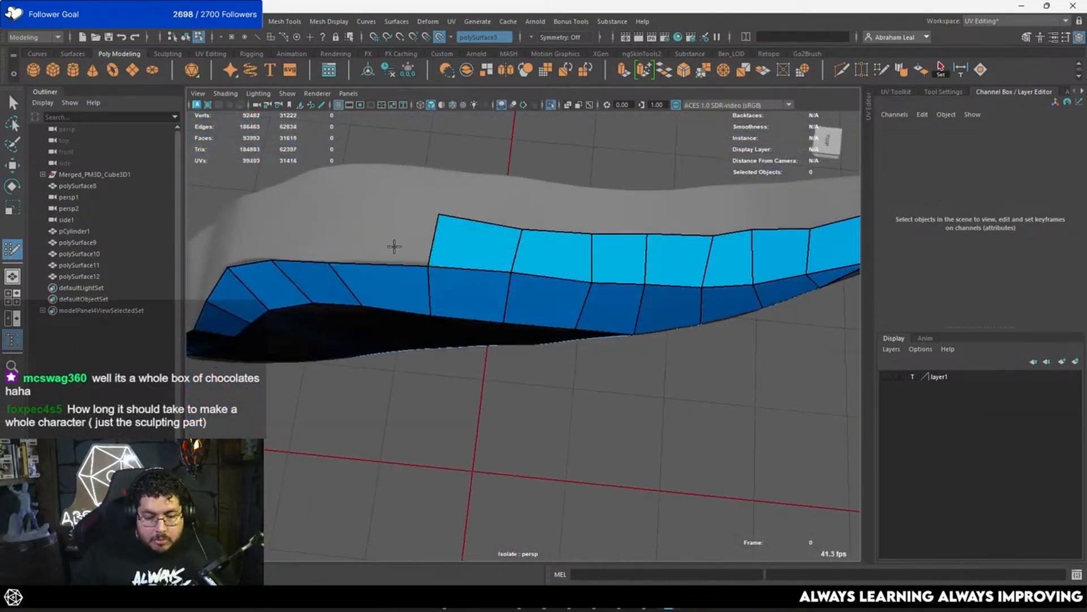
Step: Continue the row in the other direction, adding quads down over the bend of the upper narrow side
mouse_move(393, 245)
left_mouse_down("alt")
mouse_move(525, 220)
mouse_move(460, 226)
left_mouse_up("alt")
left_click(524, 226, "shift")
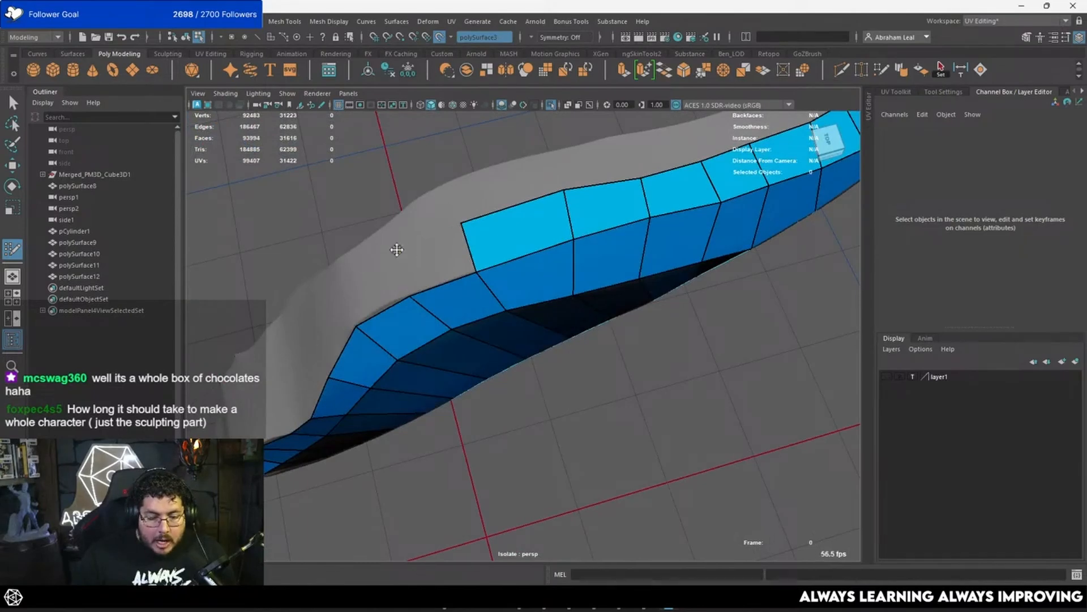
left_click(397, 250, "shift")
mouse_move(396, 249)
left_mouse_down("alt")
mouse_move(503, 253)
mouse_move(478, 328)
mouse_move(522, 275)
left_mouse_up("alt")
left_click(452, 245, "shift")
left_click(518, 300, "shift")
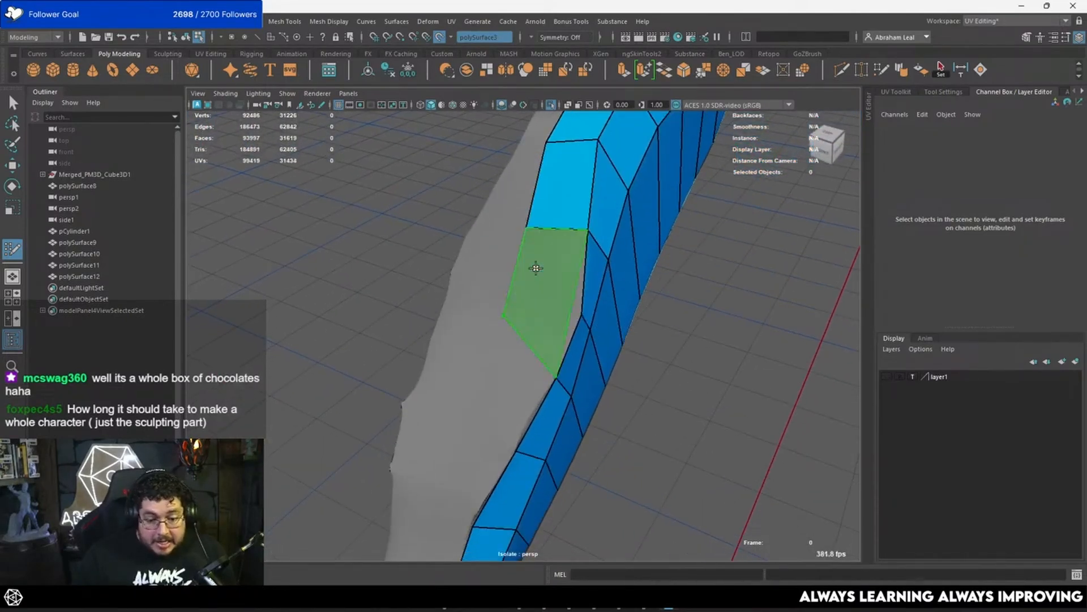
left_click(536, 268, "shift")
Step: Place further quads along the middle of the upper narrow side, following the row down the feather's lower half
left_click_drag(559, 233, 608, 233, "alt")
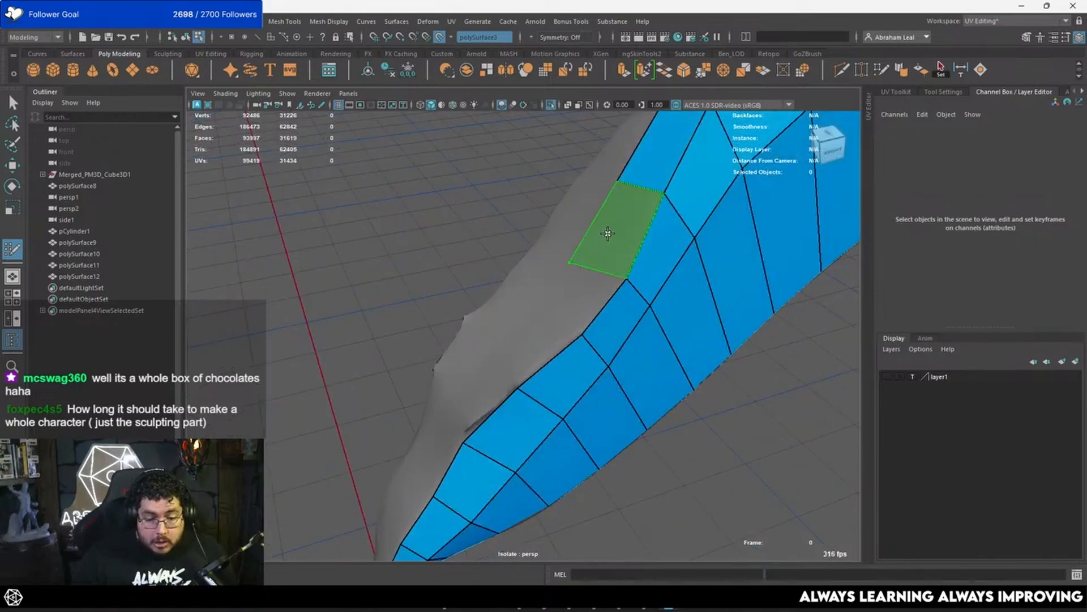
left_click(608, 233, "shift")
left_click(573, 298, "shift")
mouse_move(572, 297)
left_mouse_down("alt")
mouse_move(538, 356)
mouse_move(568, 260)
mouse_move(480, 361)
mouse_move(517, 339)
mouse_move(510, 309)
mouse_move(486, 307)
left_mouse_up("alt")
left_click(508, 345, "shift")
left_click(498, 359, "shift")
left_click(531, 309, "shift")
left_click(546, 309, "shift")
Step: Fill the last quads of the row down to the feather's lower tip
left_click(506, 322, "shift")
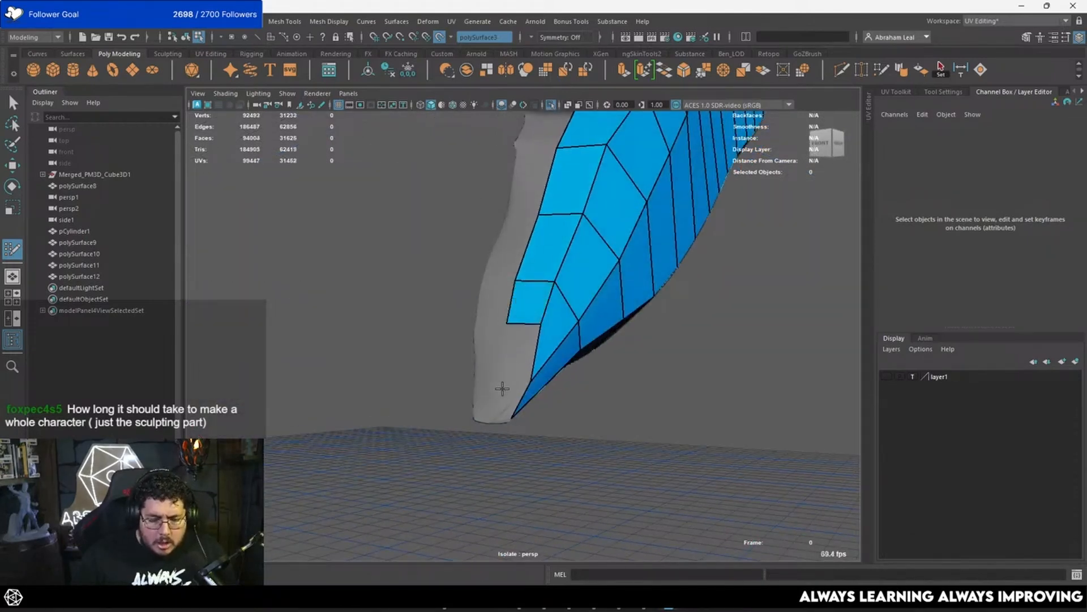
left_click(498, 371, "shift")
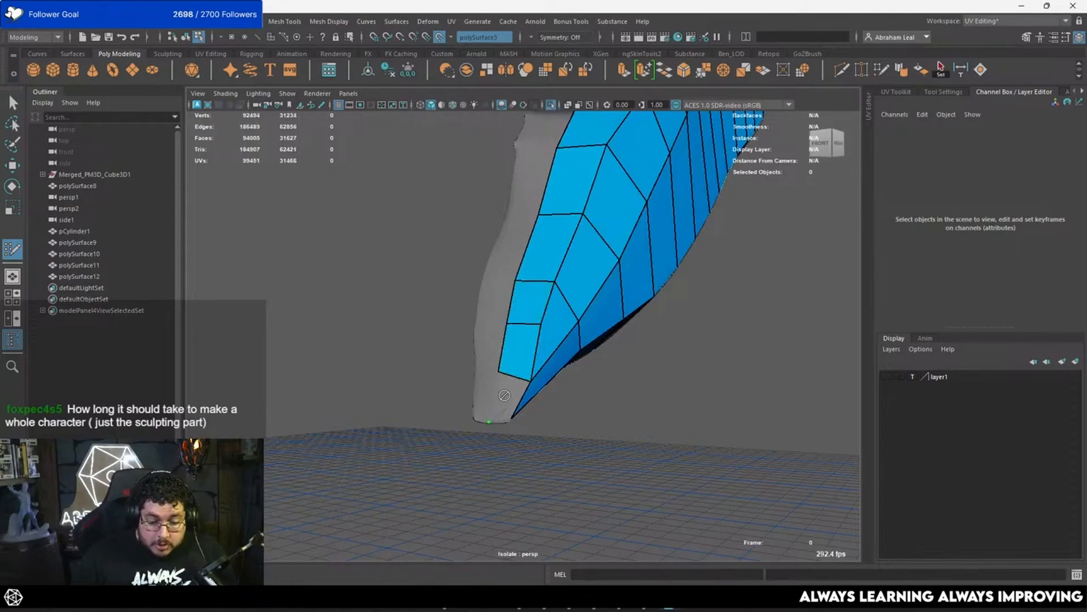
mouse_move(505, 395)
left_mouse_down("alt")
mouse_move(488, 347)
mouse_move(518, 400)
mouse_move(562, 417)
left_mouse_up("alt")
left_click(502, 393, "shift")
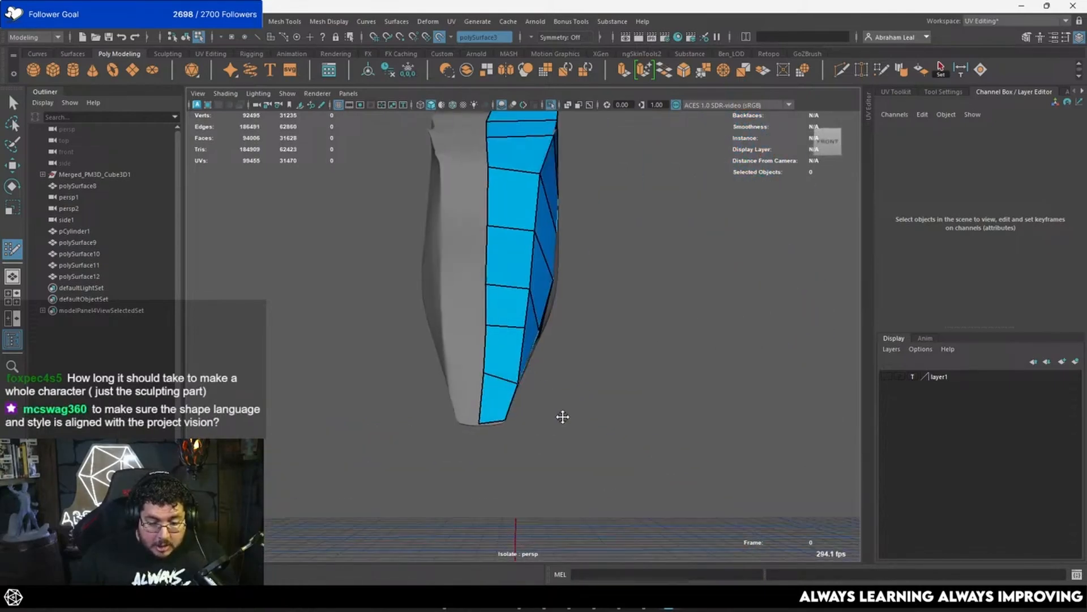
left_click_drag(502, 381, 567, 294, "alt")
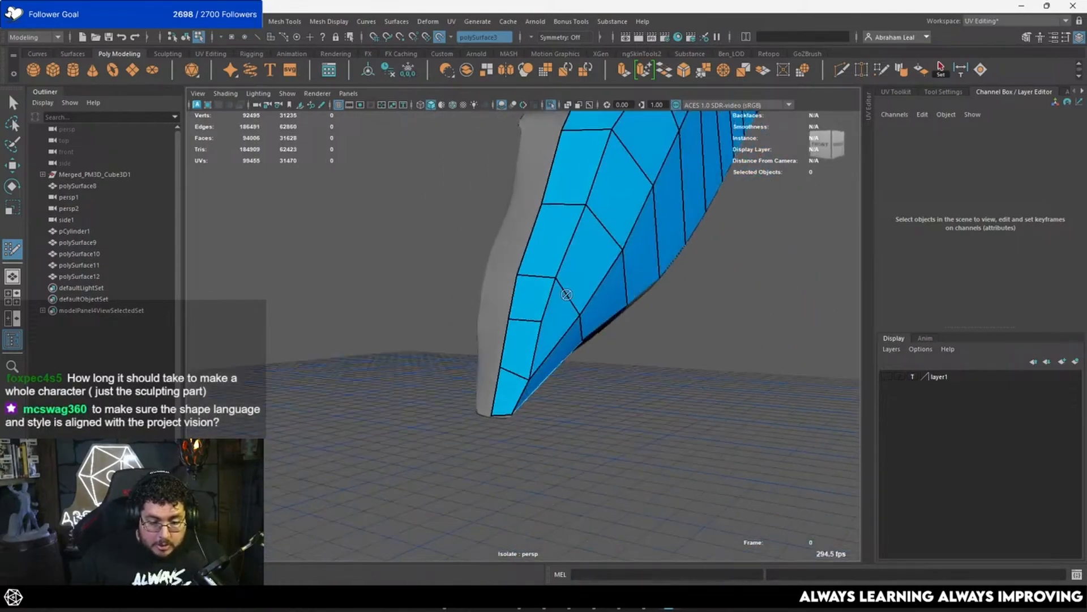
Step: Leave Quad Draw, isolate the feather mesh polySurface12 on its own, and select its open border edge loop
key("q")
left_click(623, 195)
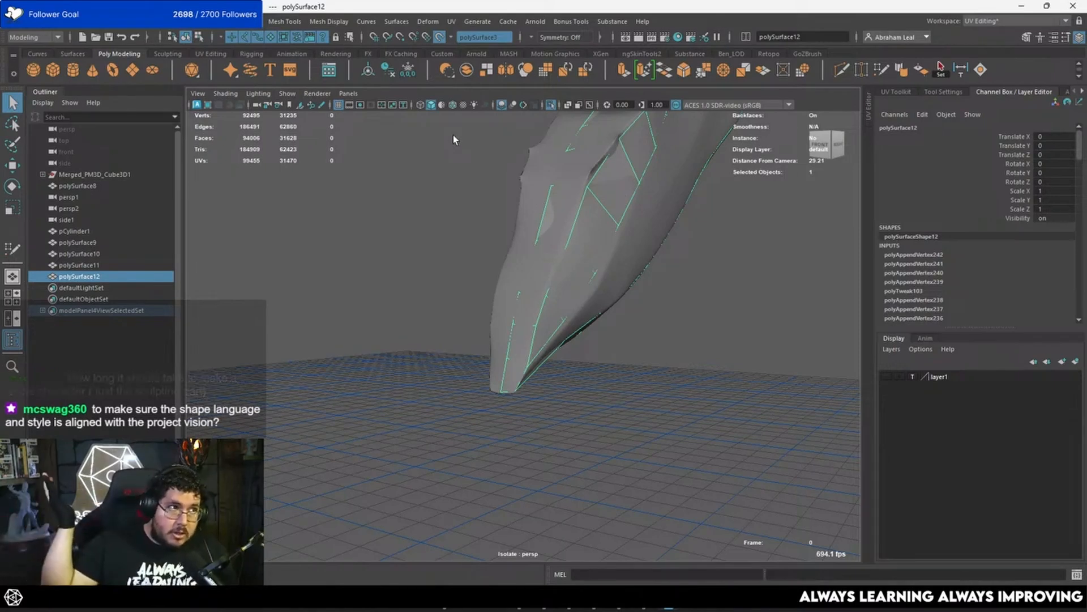
left_click(552, 107)
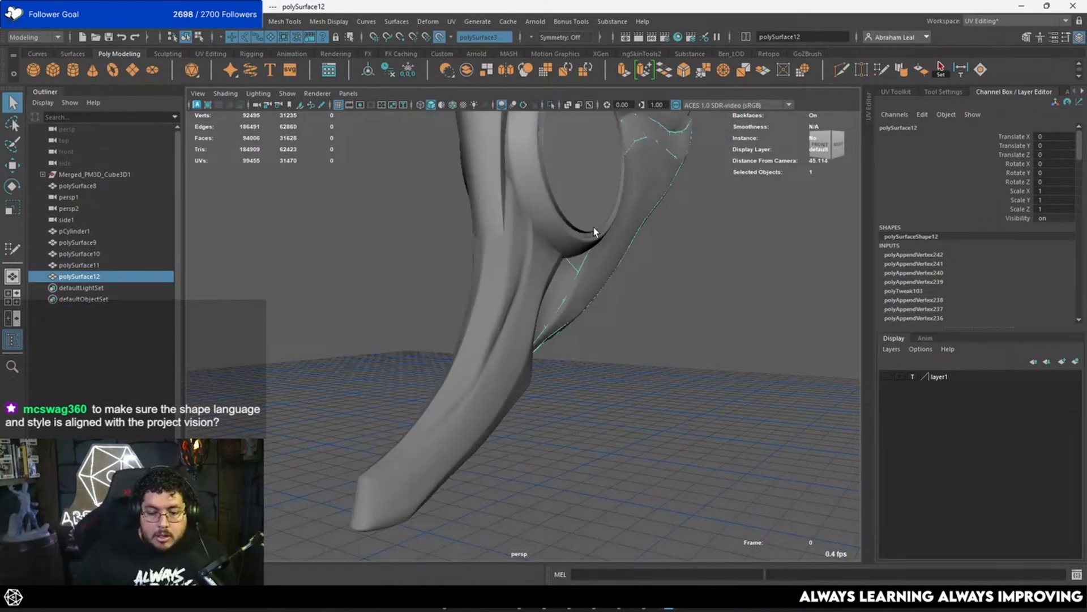
left_click(548, 107)
left_click_drag(519, 148, 557, 203, "alt")
right_click_drag(557, 203, 556, 170)
double_click(495, 170)
middle_click_drag(505, 168, 520, 327, "alt")
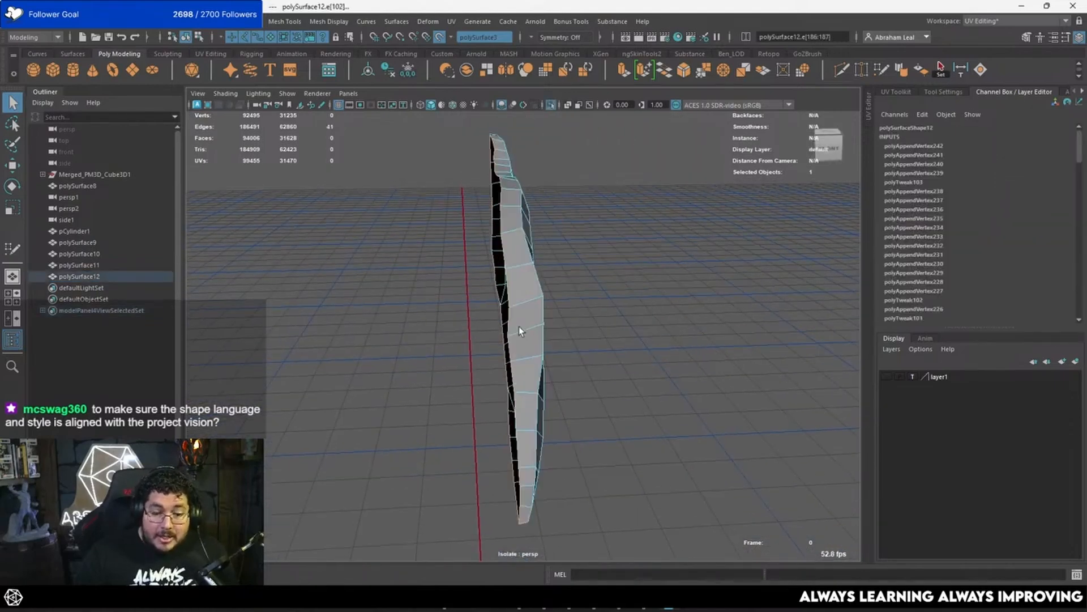
Step: Flatten the selected border edges along X in the front view, turn off the live surface and return to object mode
key("r")
key("space")
left_click_drag(559, 277, 543, 323)
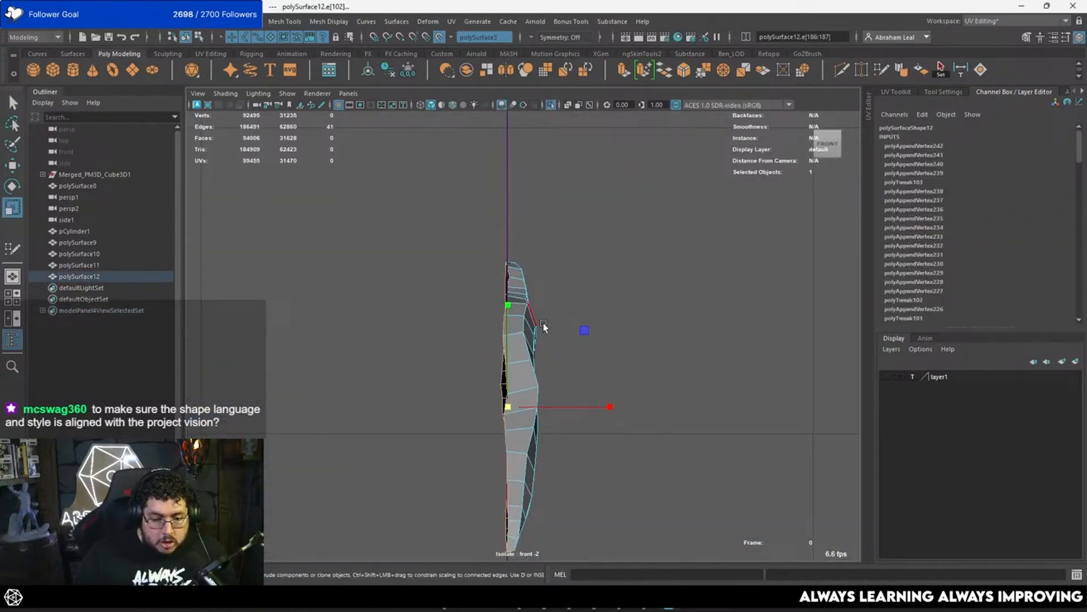
middle_click_drag(543, 322, 540, 226, "alt")
right_click_drag(539, 226, 589, 237, "alt")
left_click(438, 37)
key("w")
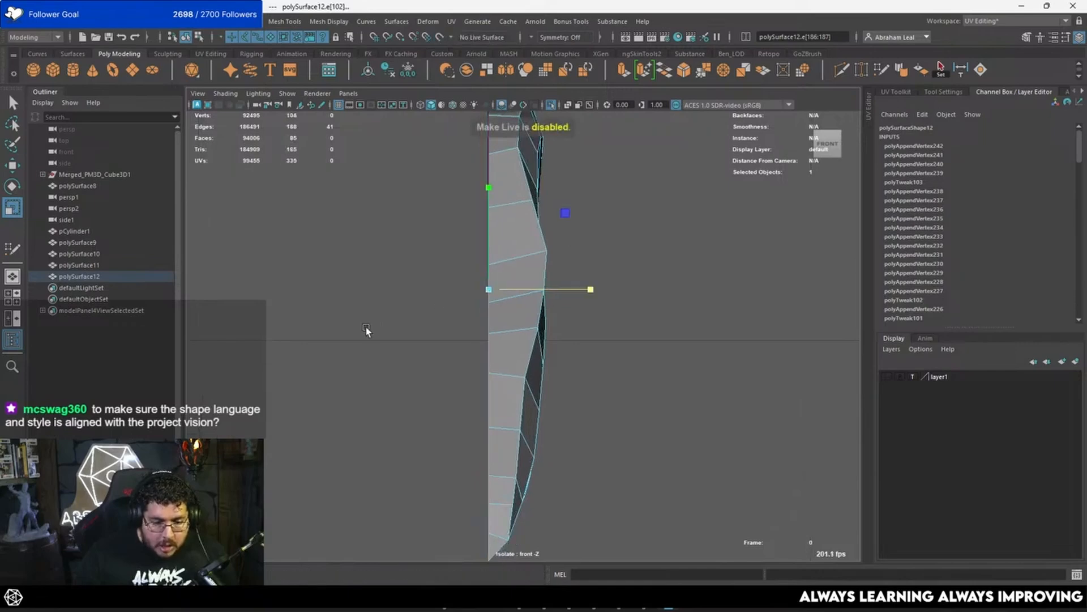
key("F8")
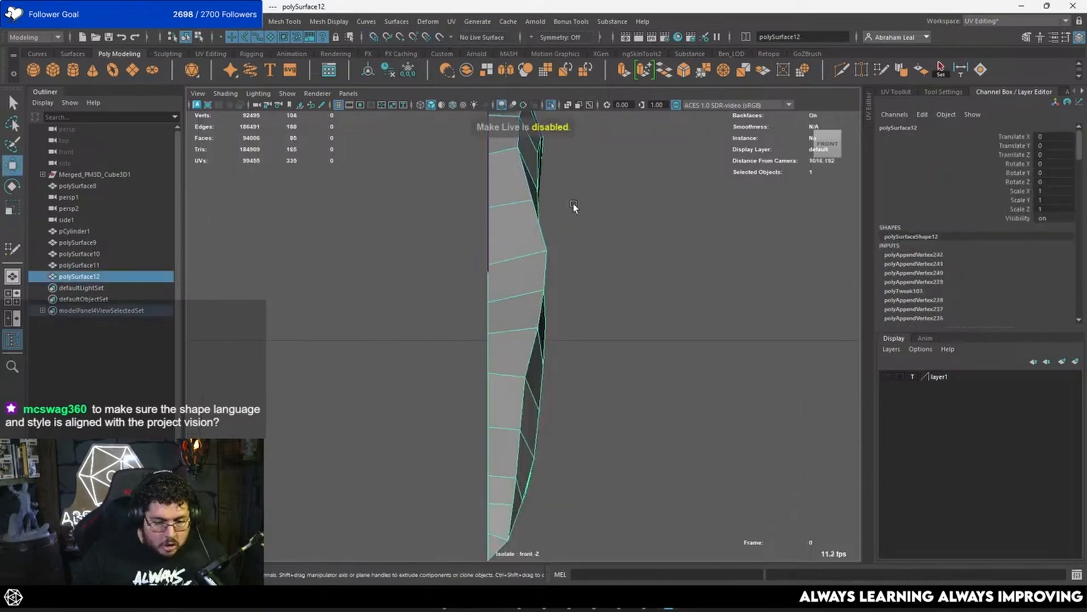
Step: Examine the feather mesh's topology and flattened border from several angles in the perspective view
key("space")
mouse_move(544, 245)
left_mouse_down()
mouse_move(499, 261)
mouse_move(556, 280)
mouse_move(550, 246)
left_mouse_up()
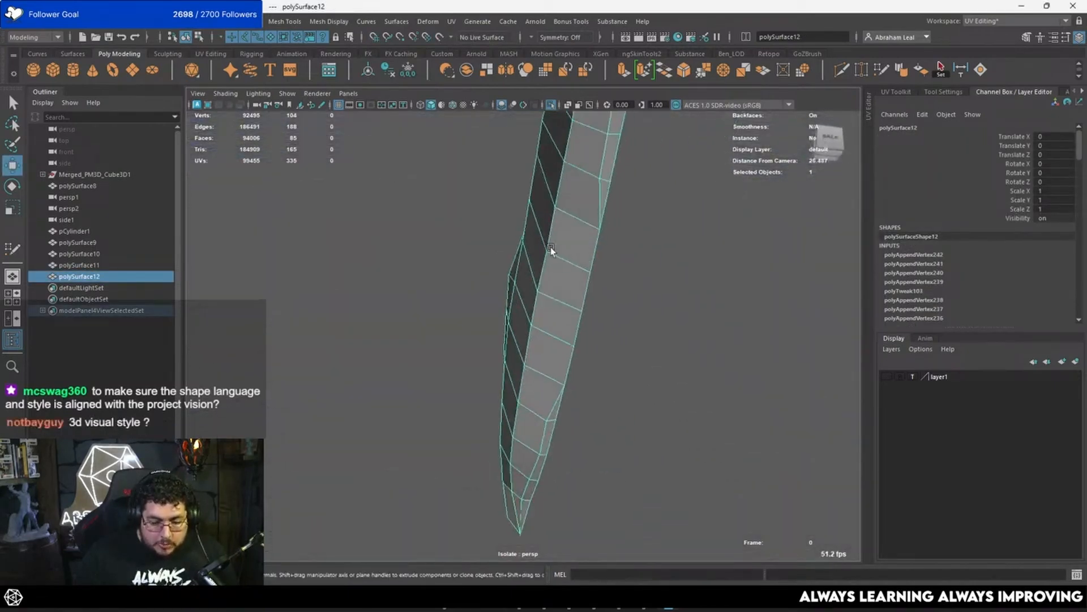
right_click_drag(550, 246, 552, 304, "alt")
left_click_drag(552, 304, 626, 326, "alt")
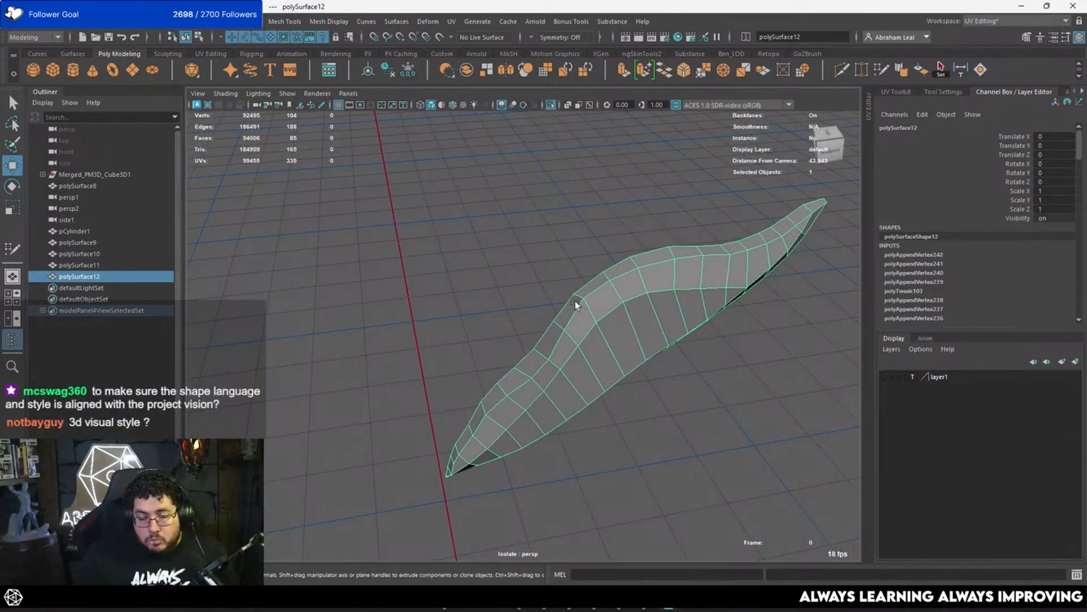
left_click_drag(566, 311, 538, 309, "alt")
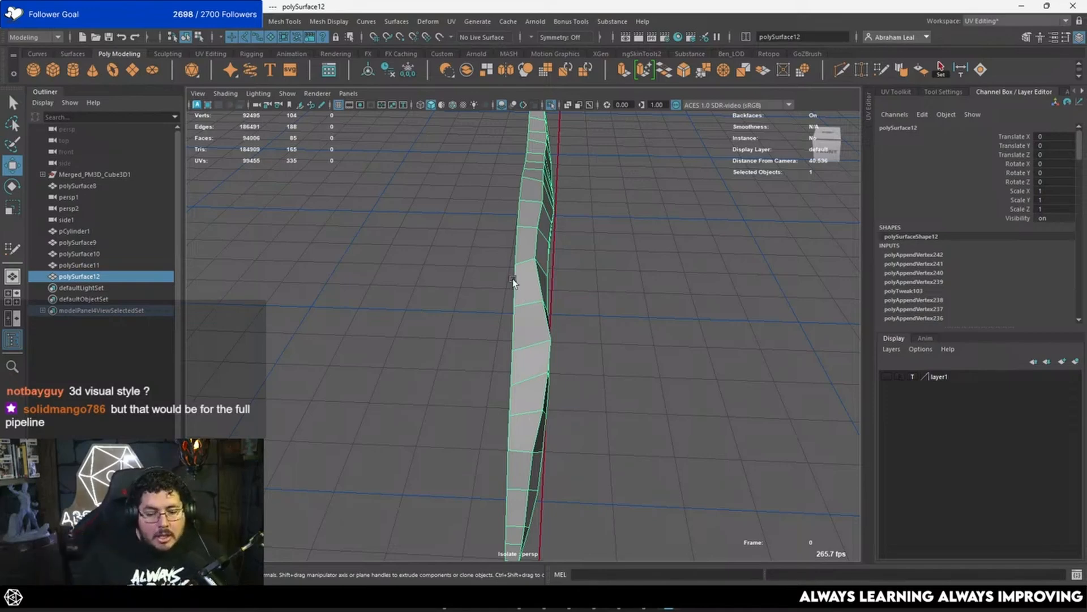
left_click_drag(512, 279, 522, 272, "alt")
right_click_drag(516, 255, 513, 226)
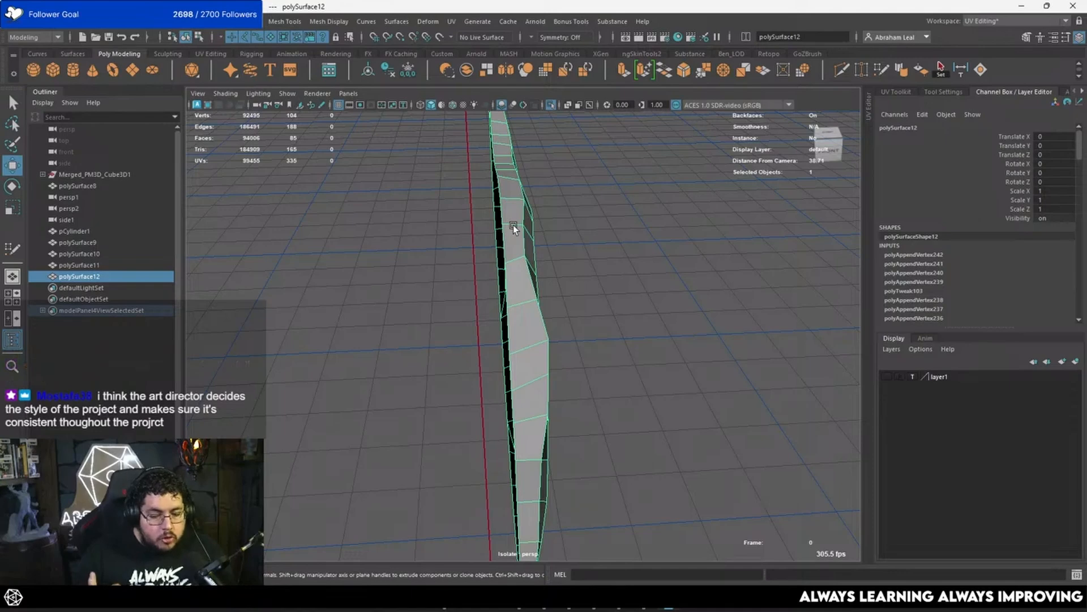
left_click_drag(513, 225, 552, 256, "alt")
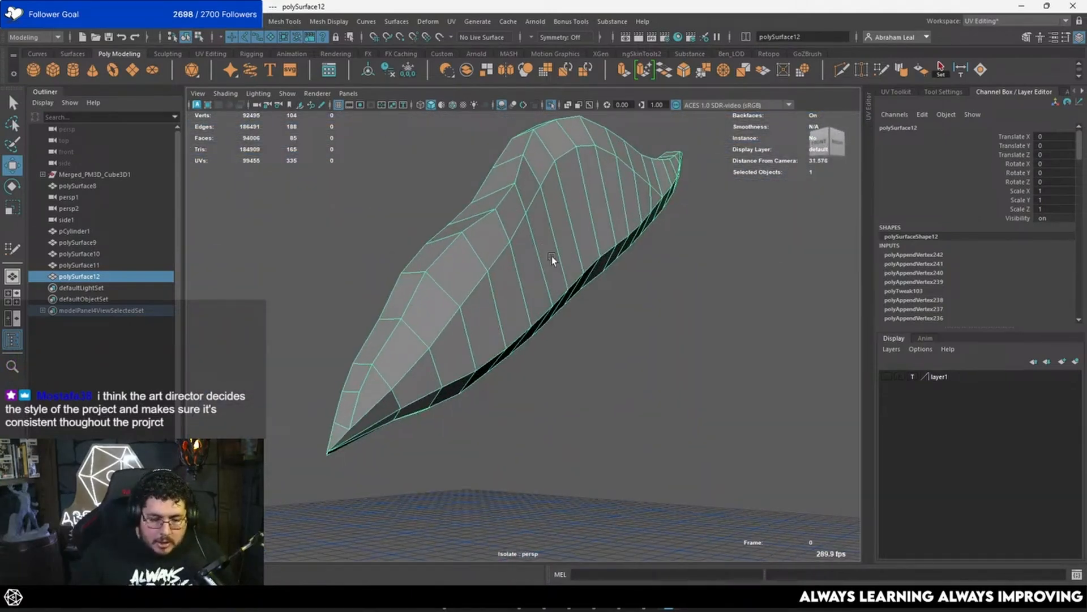
right_click_drag(551, 256, 633, 273, "alt")
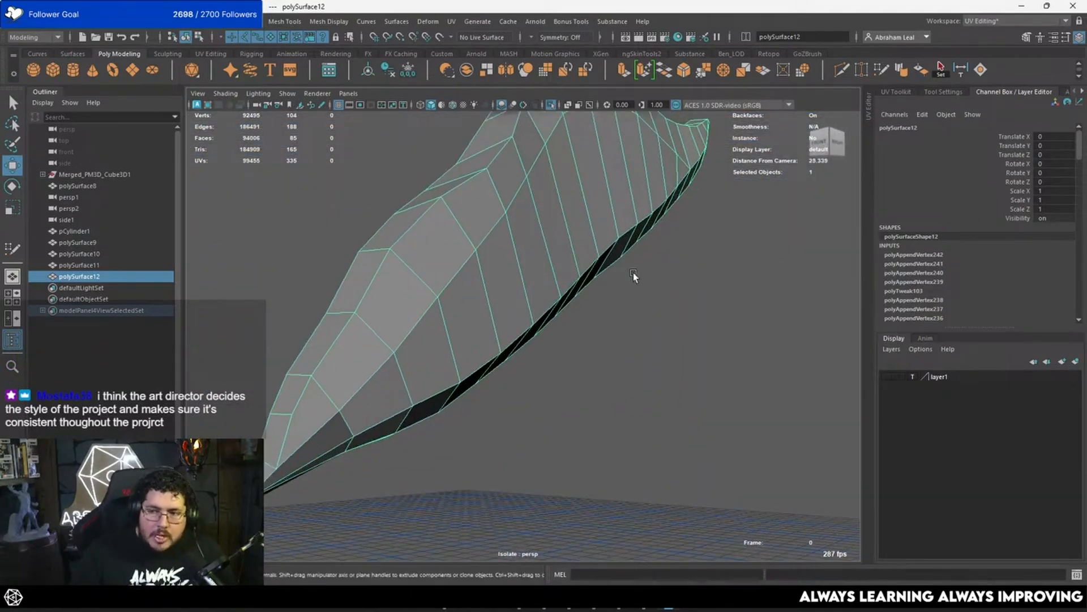
left_click_drag(549, 260, 579, 253, "alt")
right_click_drag(578, 254, 548, 393, "shift")
left_click_drag(567, 347, 550, 318, "alt")
Step: Mirror the feather mesh across the world X axis in the negative direction with merged borders, and check its smoothed preview
left_click(603, 352)
left_click(539, 263)
key("3")
key("1")
Step: In the side view, reposition an upper-edge vertex near the feather's lower tip
key("space")
right_click_drag(529, 360, 453, 442, "alt")
middle_click_drag(453, 442, 536, 318, "alt")
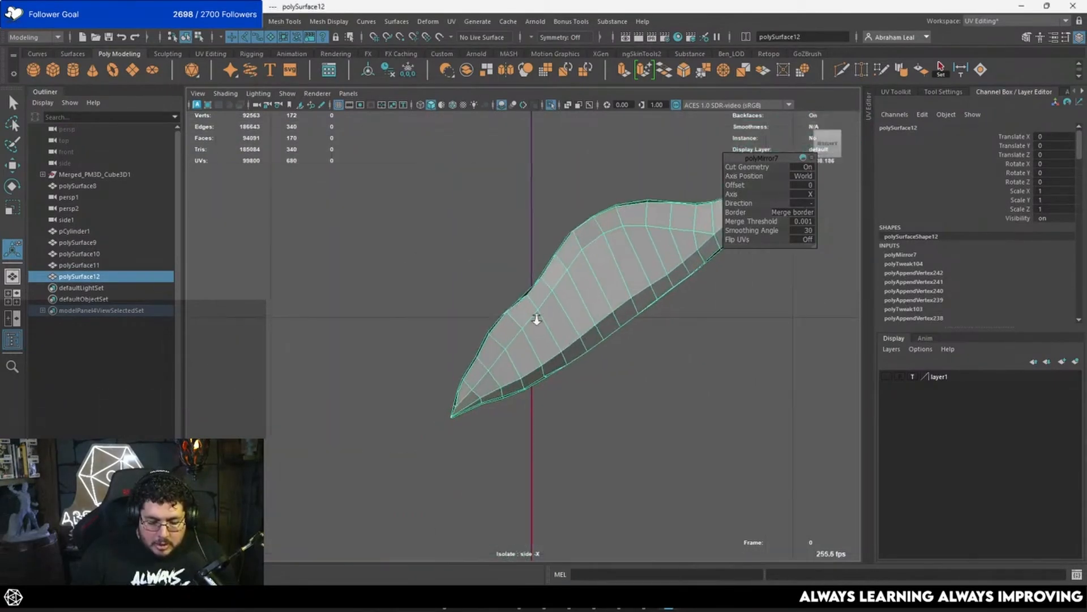
right_click_drag(537, 318, 589, 317, "alt")
middle_click_drag(453, 360, 502, 295, "alt")
right_click_drag(501, 294, 524, 283, "alt")
right_click_drag(509, 275, 444, 270)
key("w")
mouse_move(450, 276)
left_mouse_down()
mouse_move(484, 307)
mouse_move(465, 287)
left_mouse_up()
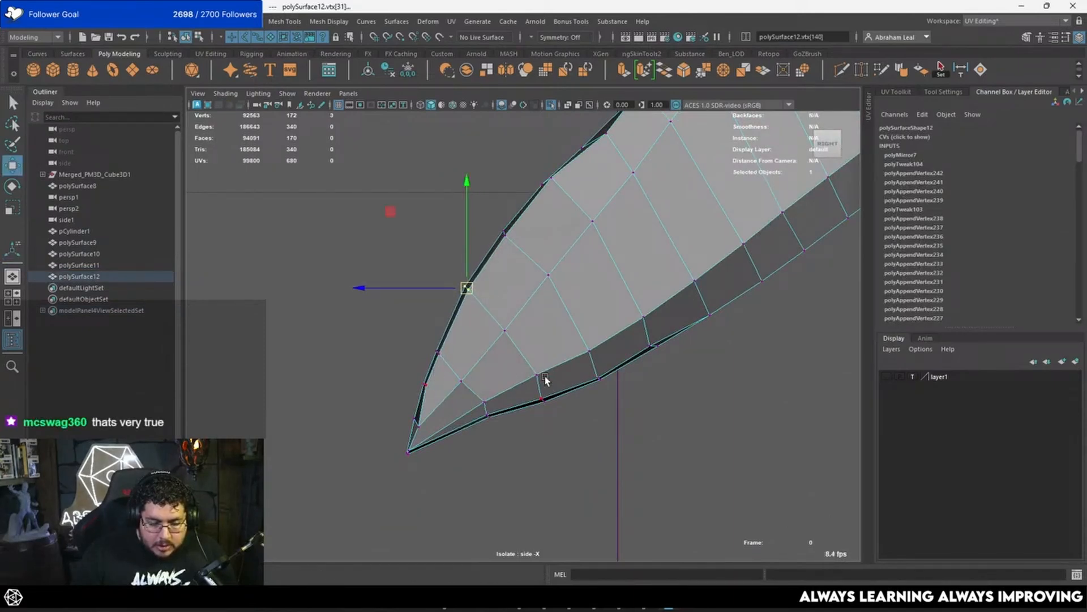
Step: Move an outer vertex on the lower edge near the feather's lower tip to refine the outline
middle_click_drag(596, 374, 524, 343, "alt")
left_click_drag(484, 356, 456, 386)
right_click_drag(505, 359, 576, 235, "alt")
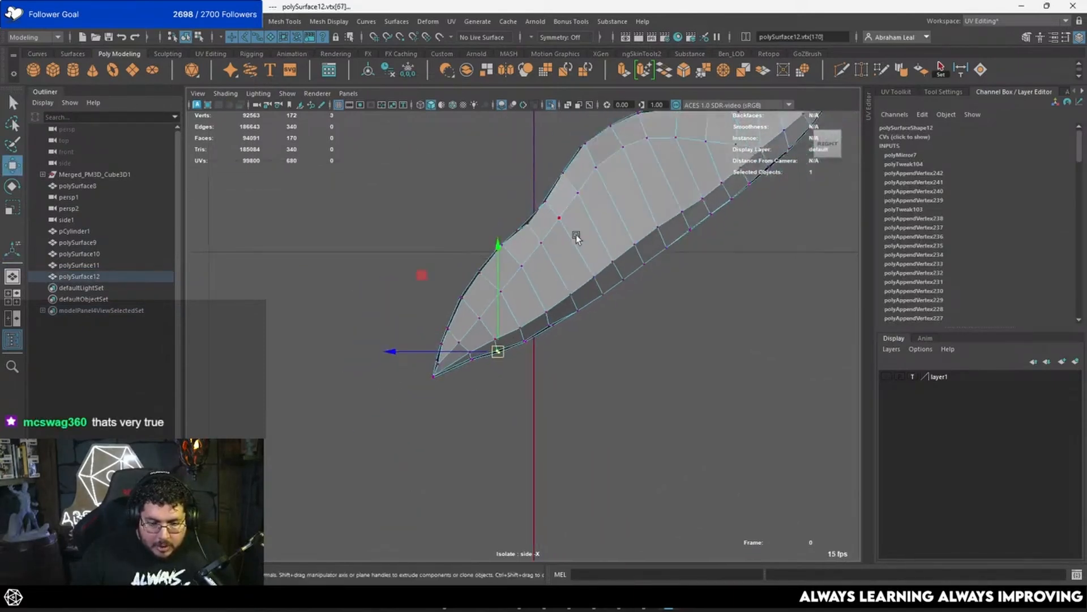
middle_click_drag(589, 289, 489, 337, "alt")
right_click_drag(489, 337, 503, 343, "alt")
middle_click_drag(424, 395, 582, 305, "alt")
right_click_drag(583, 306, 600, 338, "alt")
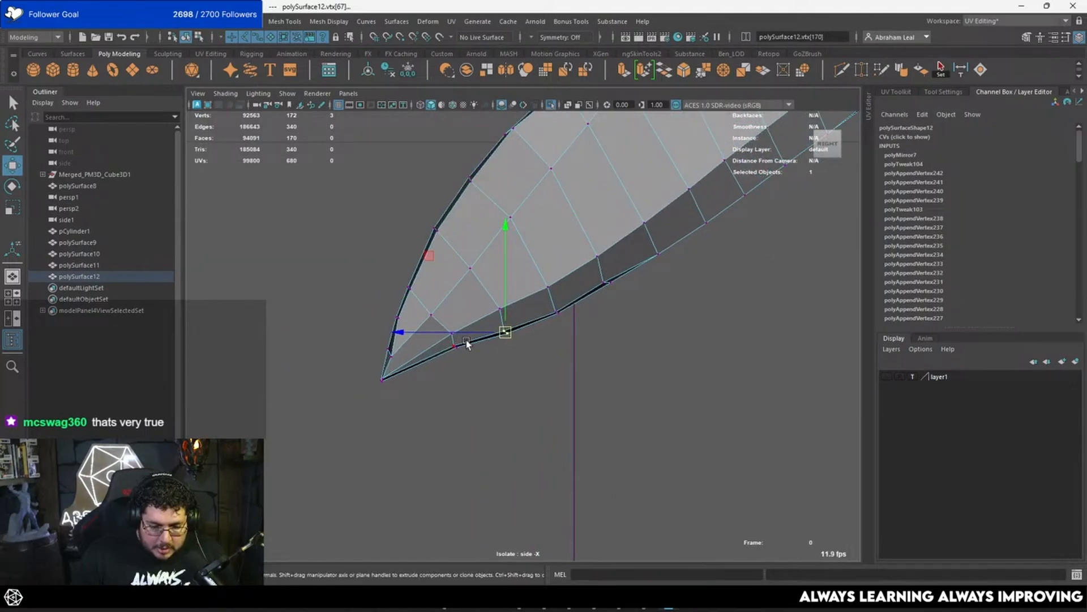
Step: Reposition the neighbouring outer vertices so the lower edge runs in an even curve from the lower tip
mouse_move(466, 336)
left_mouse_down()
mouse_move(444, 364)
mouse_move(454, 350)
left_mouse_up()
left_click_drag(514, 323, 493, 355)
left_click_drag(504, 330, 503, 330)
left_click_drag(569, 300, 549, 325)
left_click_drag(557, 312, 554, 308)
middle_click_drag(588, 293, 504, 348, "alt")
right_click_drag(504, 348, 585, 298, "alt")
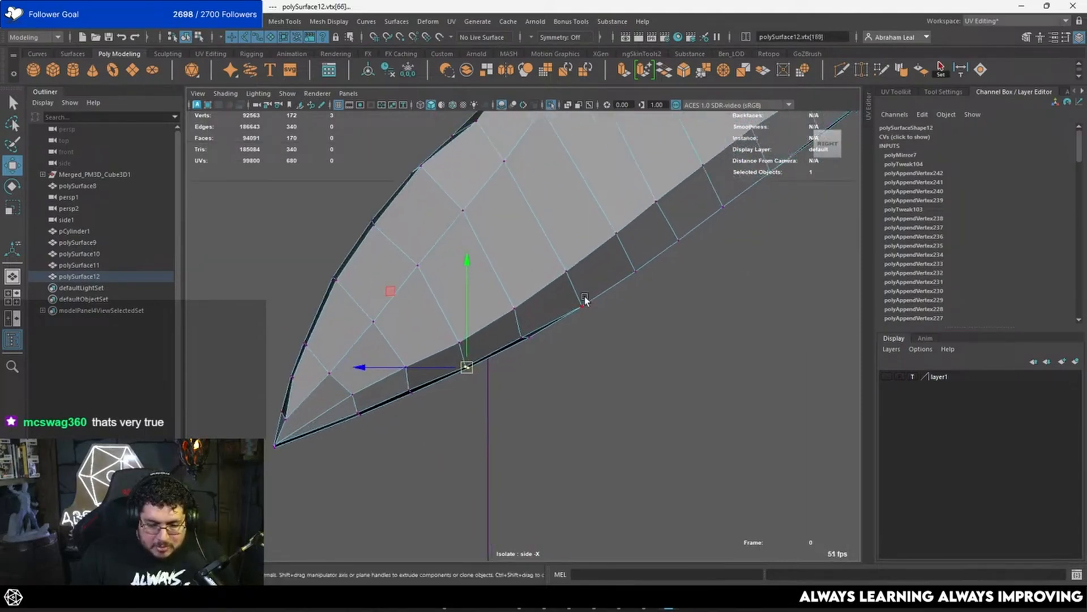
Step: Adjust the outer vertices further up the lower edge to straighten its outline towards the feather's middle
right_click_drag(594, 337, 616, 304, "alt")
middle_click_drag(584, 325, 539, 346, "alt")
right_click_drag(539, 347, 574, 303, "alt")
middle_click_drag(573, 303, 450, 362, "alt")
right_click_drag(450, 362, 502, 321, "alt")
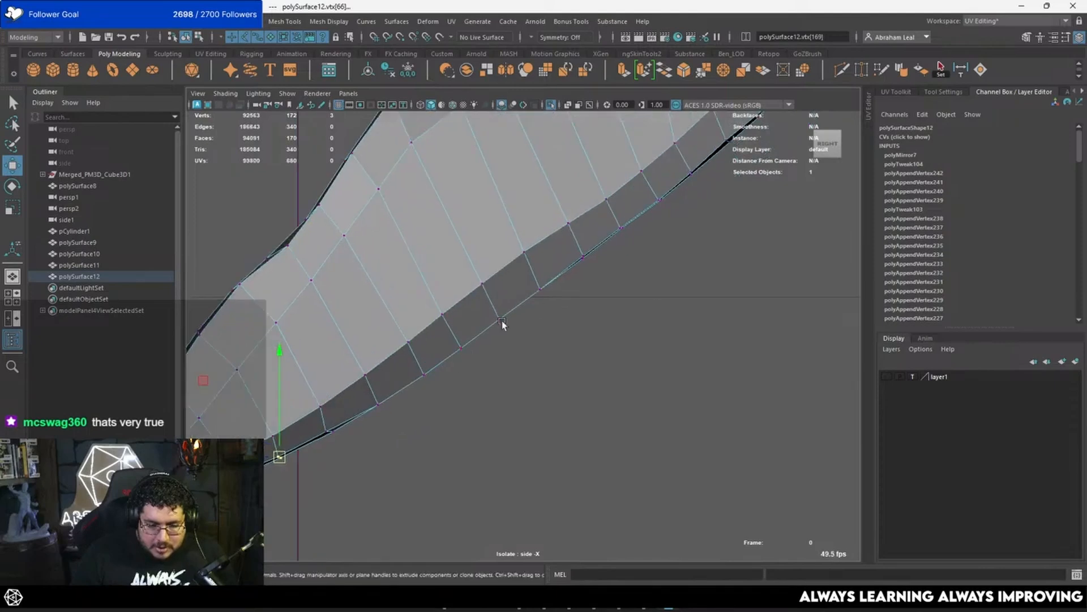
middle_click_drag(501, 321, 456, 375, "alt")
right_click_drag(456, 375, 397, 444, "alt")
middle_click_drag(396, 445, 486, 379, "alt")
right_click_drag(486, 379, 510, 360, "alt")
left_click_drag(446, 365, 408, 395)
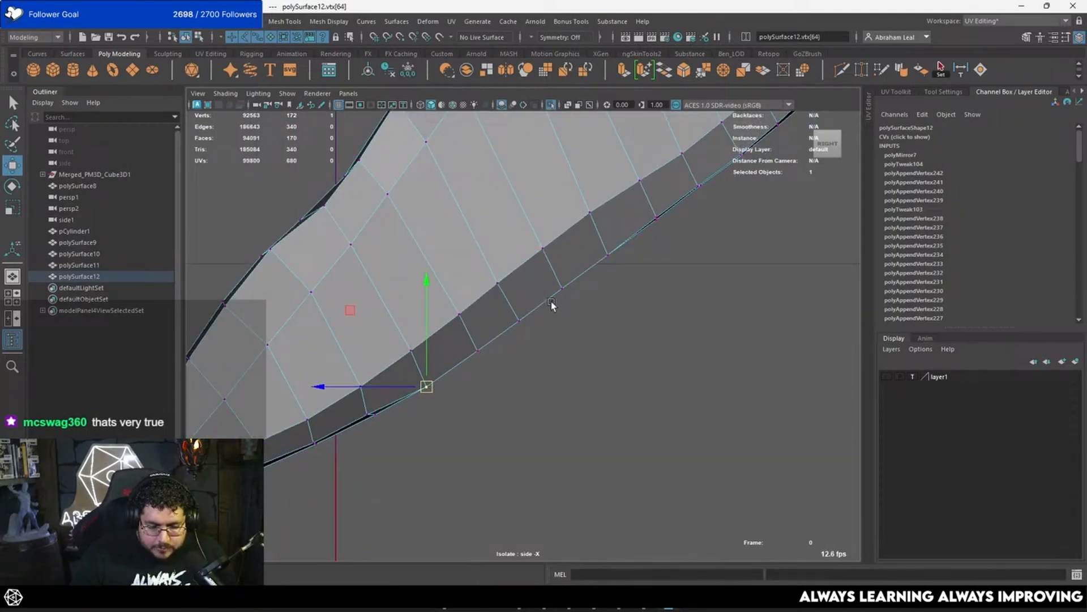
Step: Switch to wireframe display and lower an inner vertex on the upper edge away from the mirrored centre line
middle_click_drag(609, 264, 413, 445, "alt")
middle_click_drag(529, 347, 426, 444, "alt")
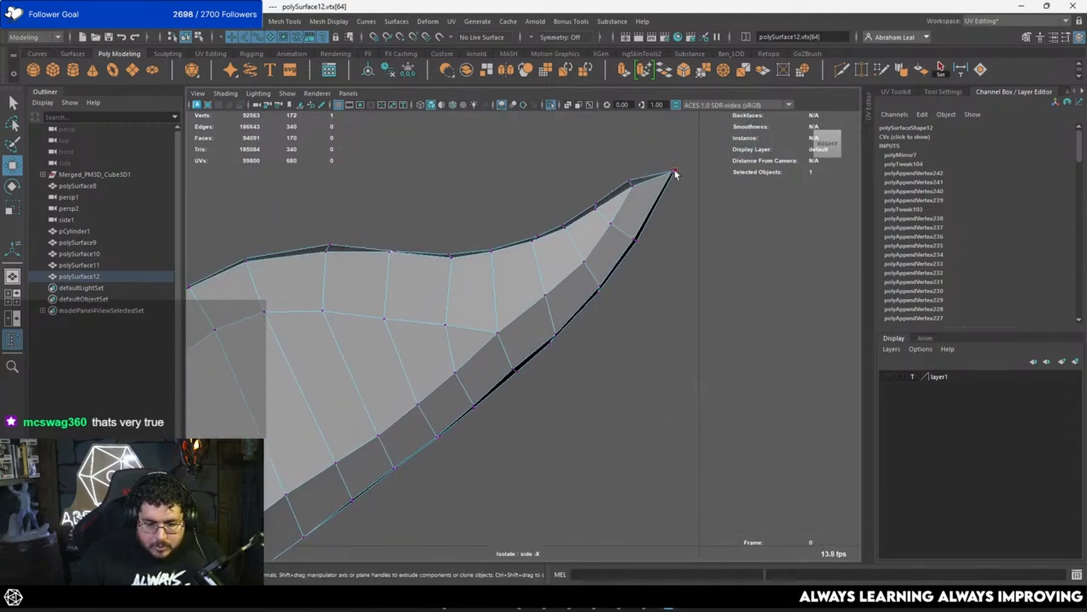
mouse_move(650, 217)
middle_mouse_down("alt")
mouse_move(473, 288)
mouse_move(540, 212)
mouse_move(555, 230)
mouse_move(491, 313)
middle_mouse_up("alt")
left_click(566, 226)
key("4")
scroll(453, 311, "up", 5)
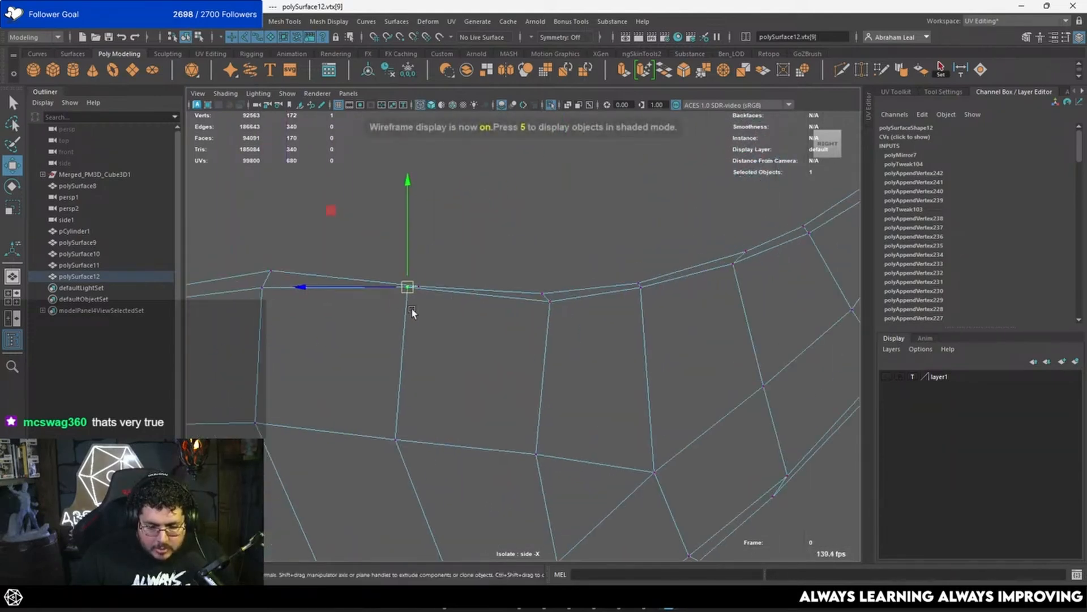
left_click_drag(407, 299, 411, 301)
left_click_drag(407, 287, 411, 299)
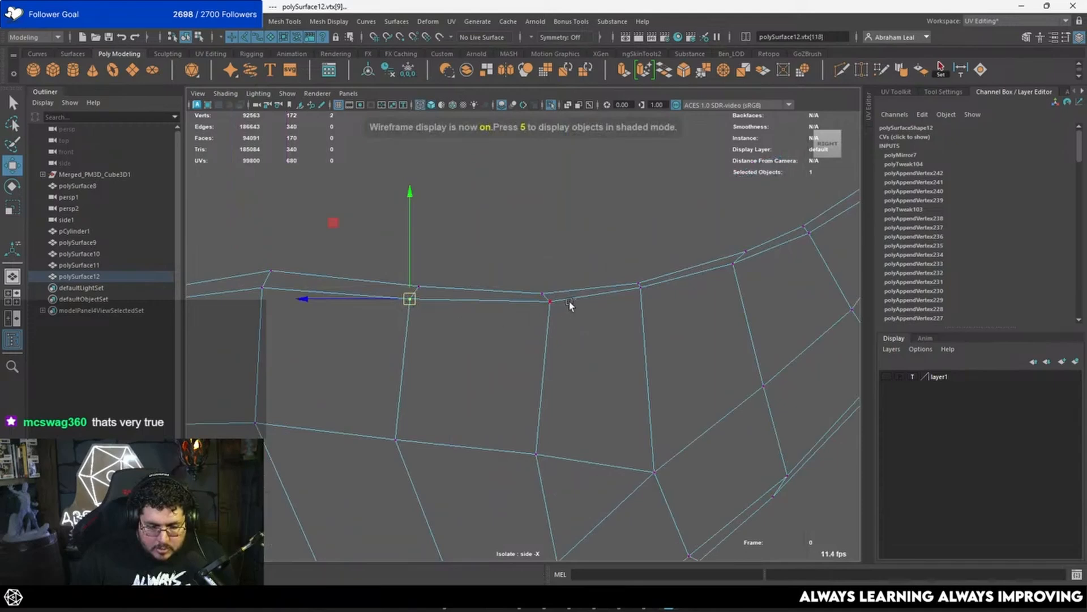
Step: Offset the next inner vertices towards the upper tip so the narrow strip along the upper edge keeps an even width
left_click_drag(569, 309, 546, 298)
left_click_drag(637, 298, 641, 293)
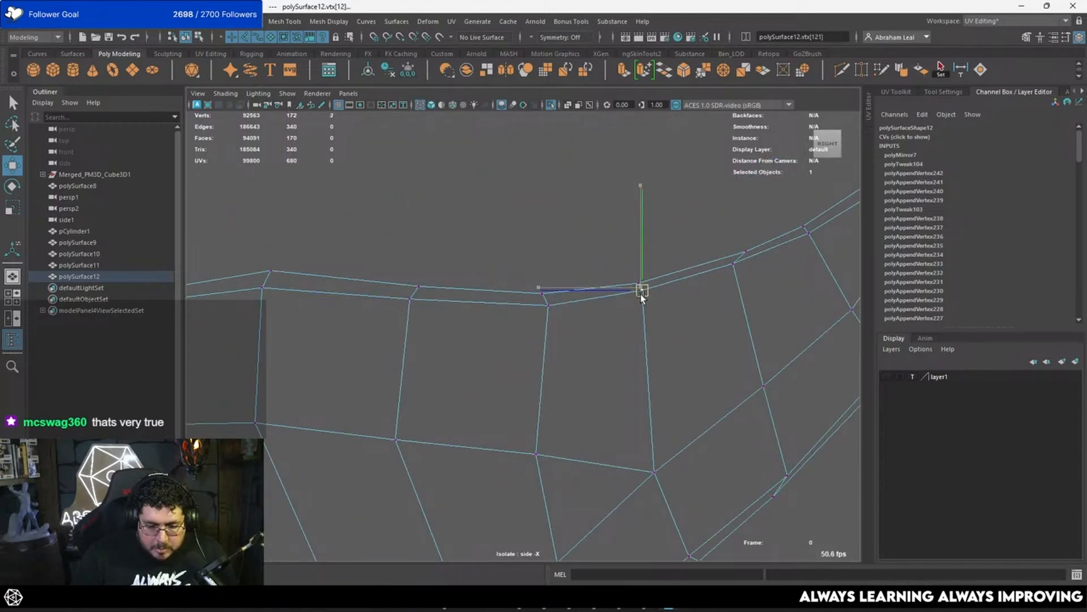
middle_click_drag(640, 298, 525, 348, "alt")
mouse_move(625, 308)
left_mouse_down()
mouse_move(610, 333)
mouse_move(630, 315)
left_mouse_up()
left_click_drag(697, 279, 622, 315)
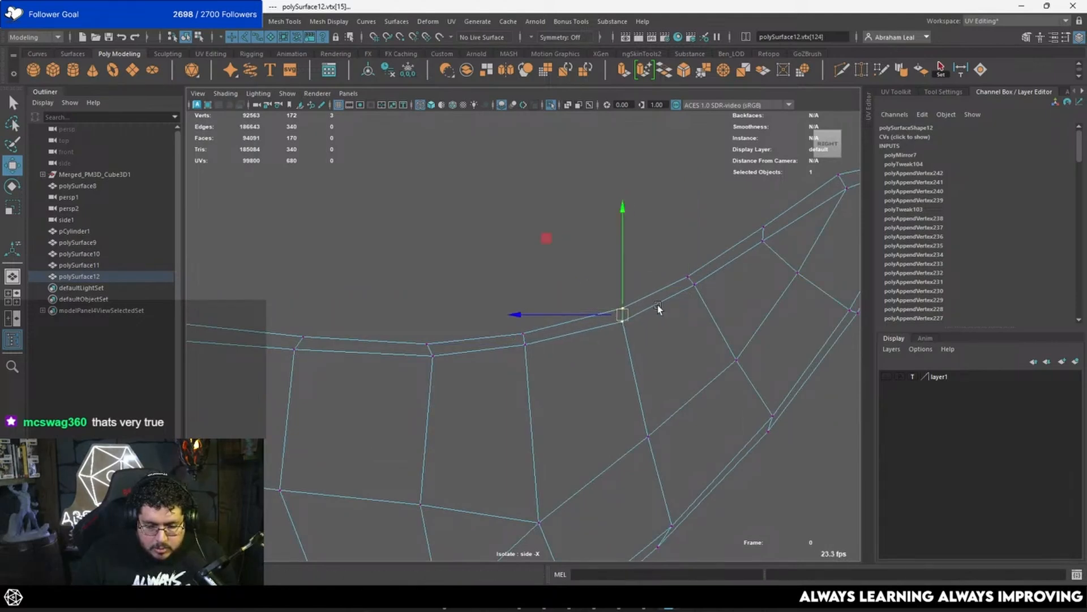
Step: Offset the inner vertex at the bend of the feather's upper edge inwards from the mirrored centre line
middle_click_drag(686, 292, 638, 273, "alt")
scroll(575, 288, "down", 5)
middle_click_drag(426, 325, 647, 230, "alt")
scroll(640, 231, "up", 3)
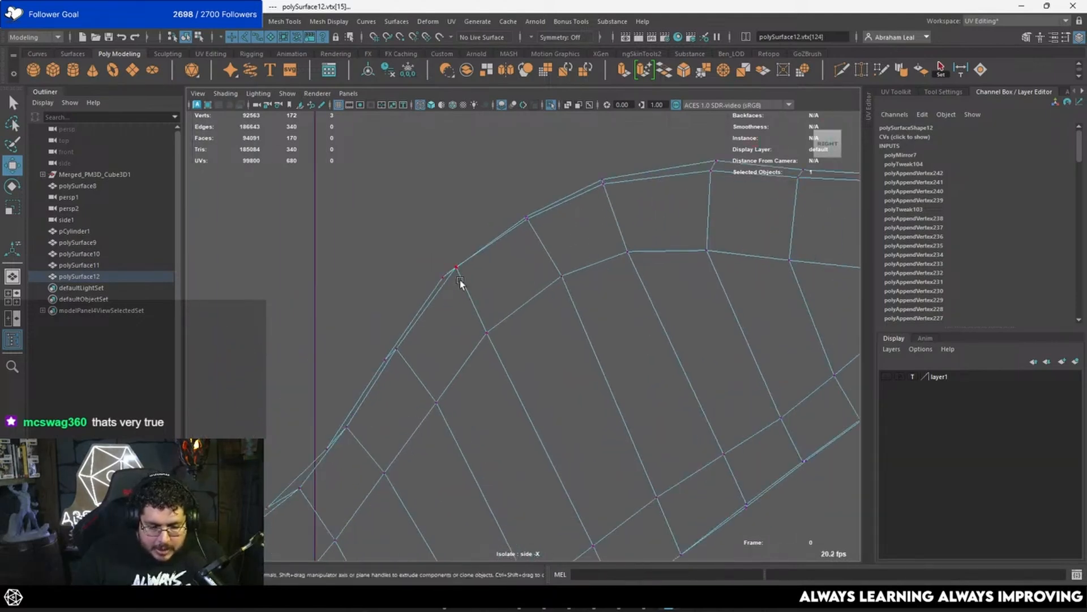
left_click(456, 269)
mouse_move(458, 270)
left_mouse_down()
mouse_move(442, 291)
mouse_move(450, 285)
left_mouse_up()
key("ctrl+z")
key("ctrl+z")
left_click_drag(458, 269, 452, 281)
Step: Lower the two inner vertices beside the bend so the upper-edge strip keeps an even width
left_click_drag(545, 215, 528, 229)
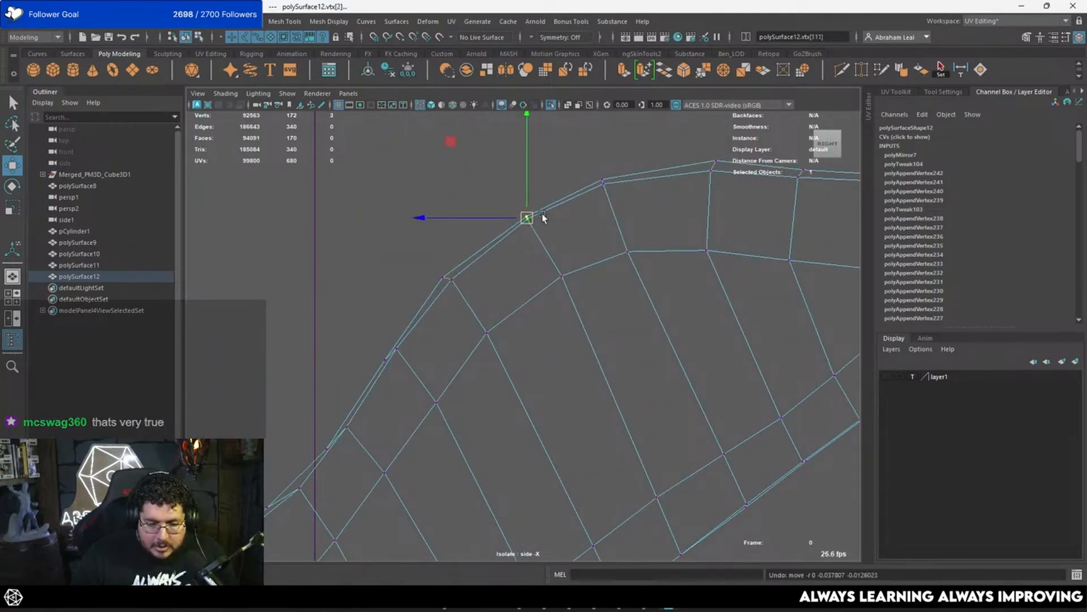
scroll(546, 267, "up", 3)
scroll(546, 226, "up", 1)
left_click(606, 129)
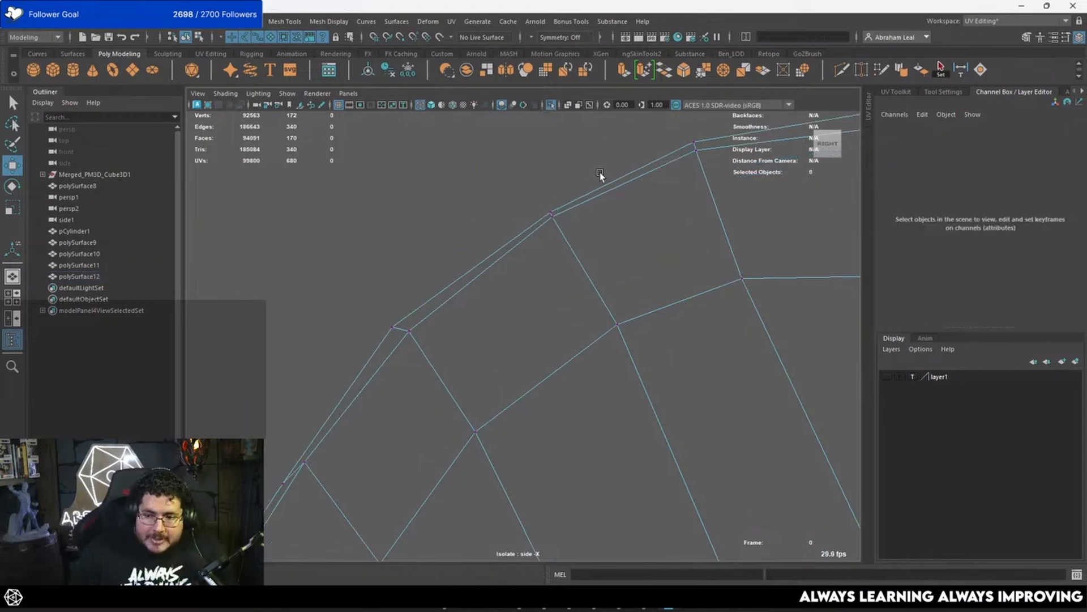
scroll(620, 153, "up", 3)
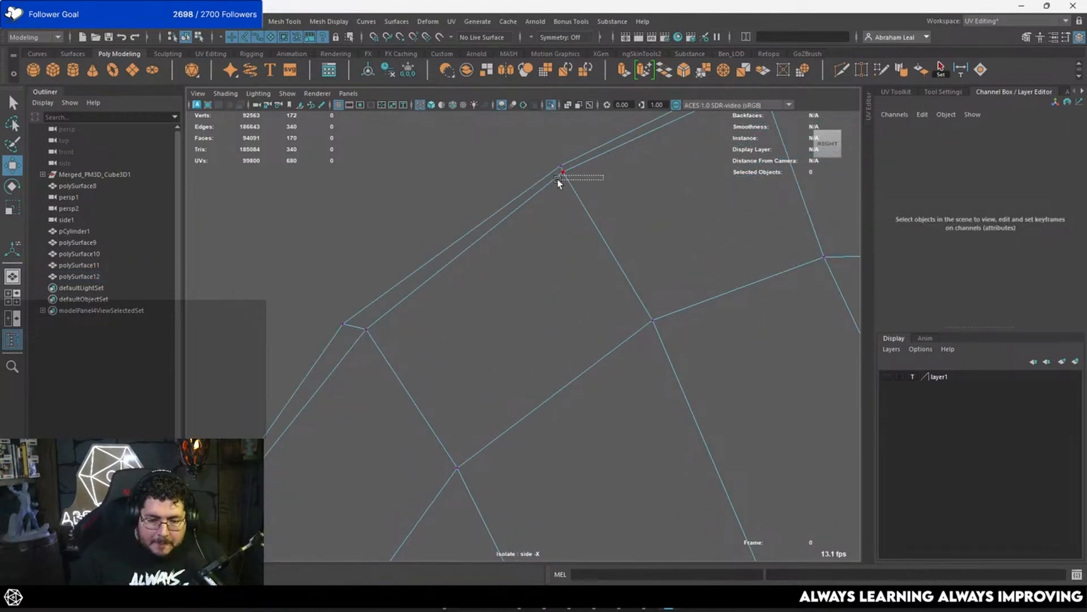
left_click_drag(558, 179, 555, 168)
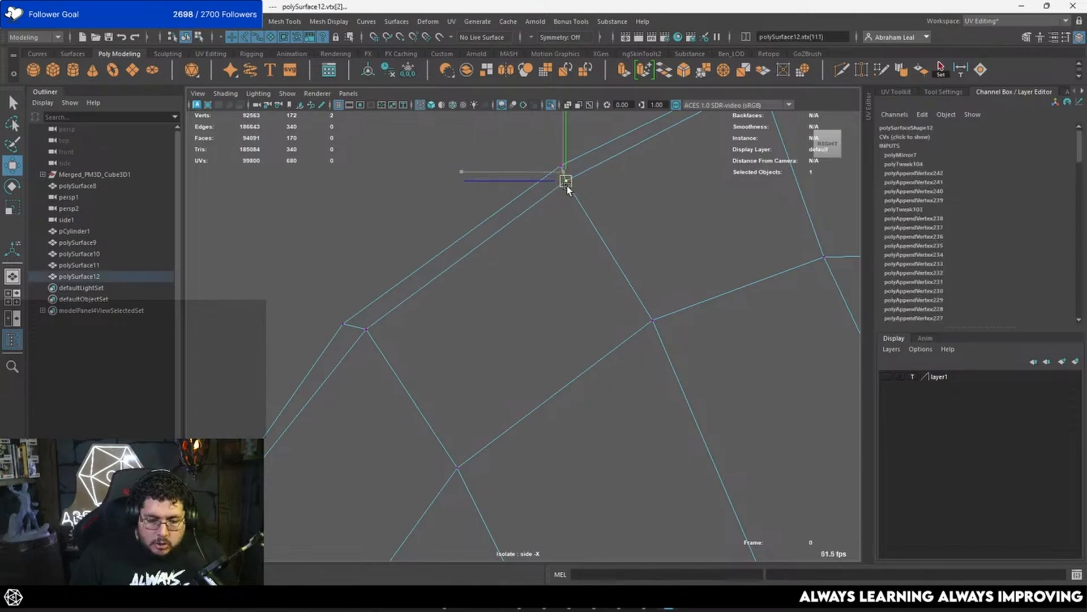
scroll(612, 215, "down", 3)
left_click(616, 216)
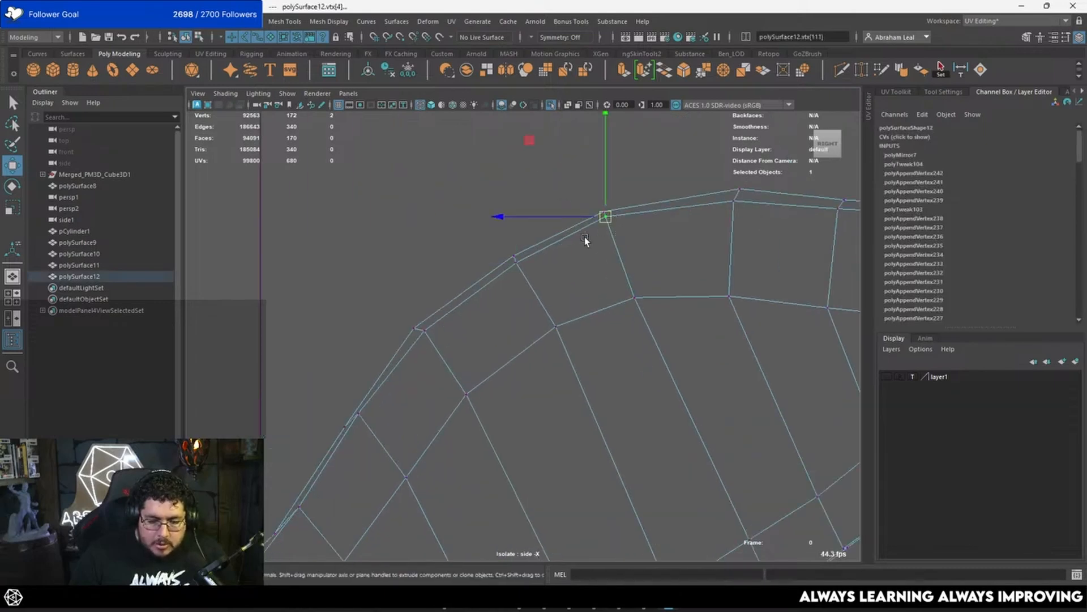
scroll(510, 243, "up", 2)
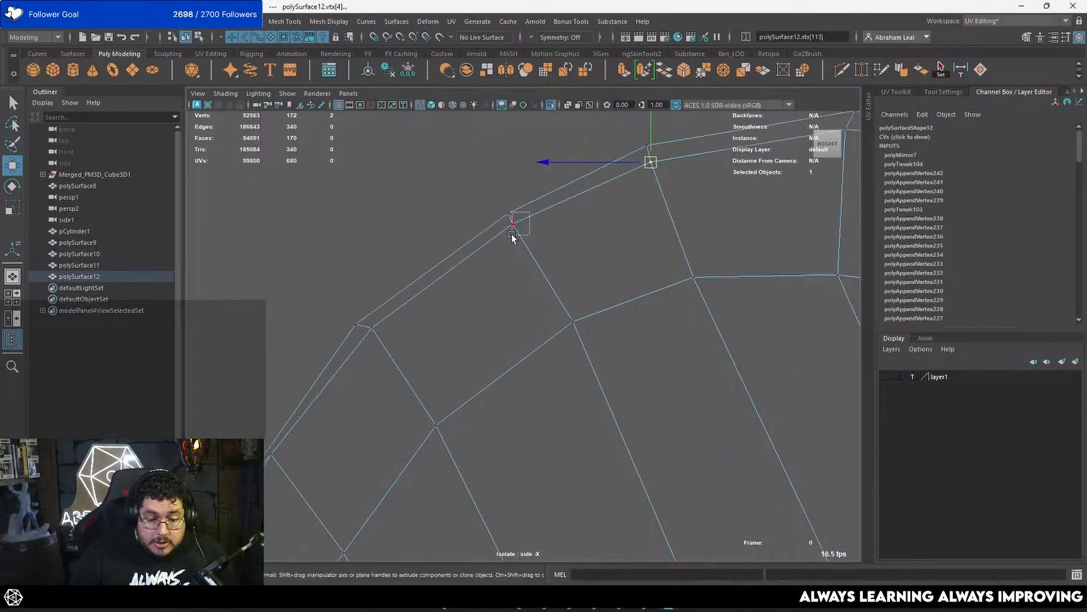
left_click_drag(512, 234, 516, 229)
left_click(534, 224)
Step: Reposition the next vertices past the bend so the narrow edge strip continues down towards the lower tip
middle_click_drag(450, 280, 540, 233, "alt")
left_click_drag(468, 276, 454, 288)
middle_click_drag(504, 269, 602, 197, "alt")
left_click_drag(499, 314, 460, 357)
middle_click_drag(460, 356, 635, 164, "alt")
left_click_drag(562, 270, 484, 345)
left_click_drag(506, 325, 518, 298)
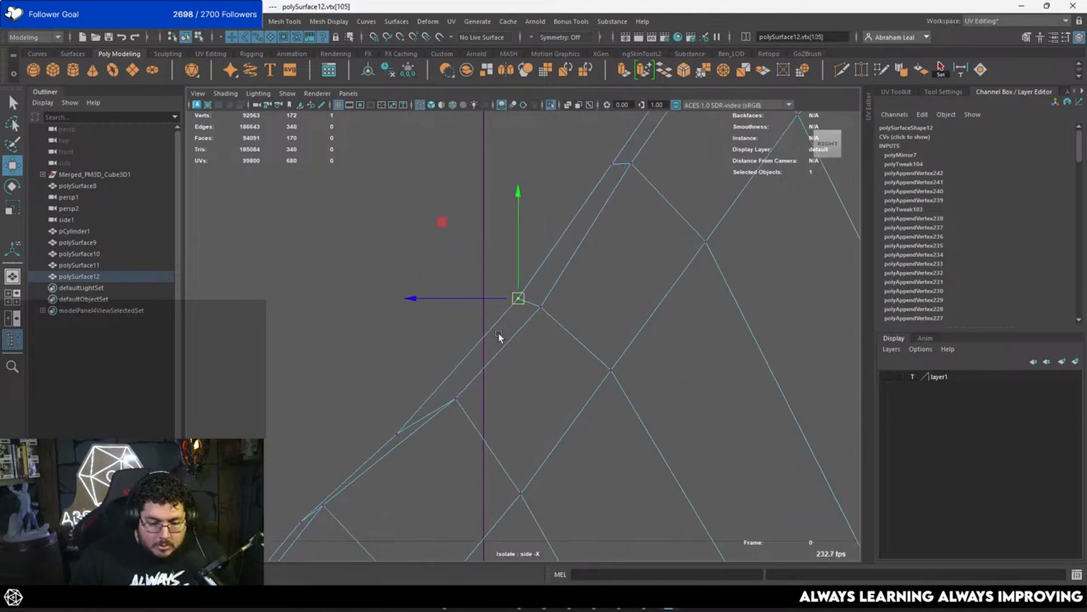
Step: Separate the inner vertices from the centre line where the strip pinches midway down to the lower tip
middle_click_drag(474, 396, 568, 259, "alt")
left_click_drag(501, 270, 525, 259)
left_click_drag(568, 245, 539, 284)
left_click_drag(550, 263, 549, 268)
middle_click_drag(441, 359, 557, 277, "alt")
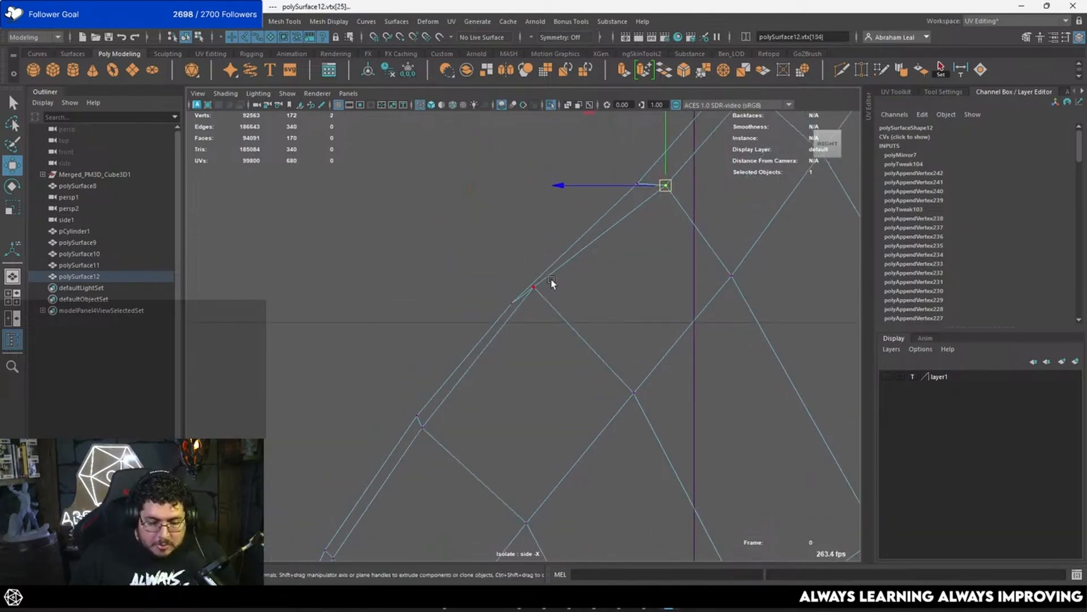
left_click_drag(552, 278, 534, 309)
Step: Shift the following inner vertices away from the centre line to even out the strip's lower stretch
middle_click_drag(437, 424, 517, 324, "alt")
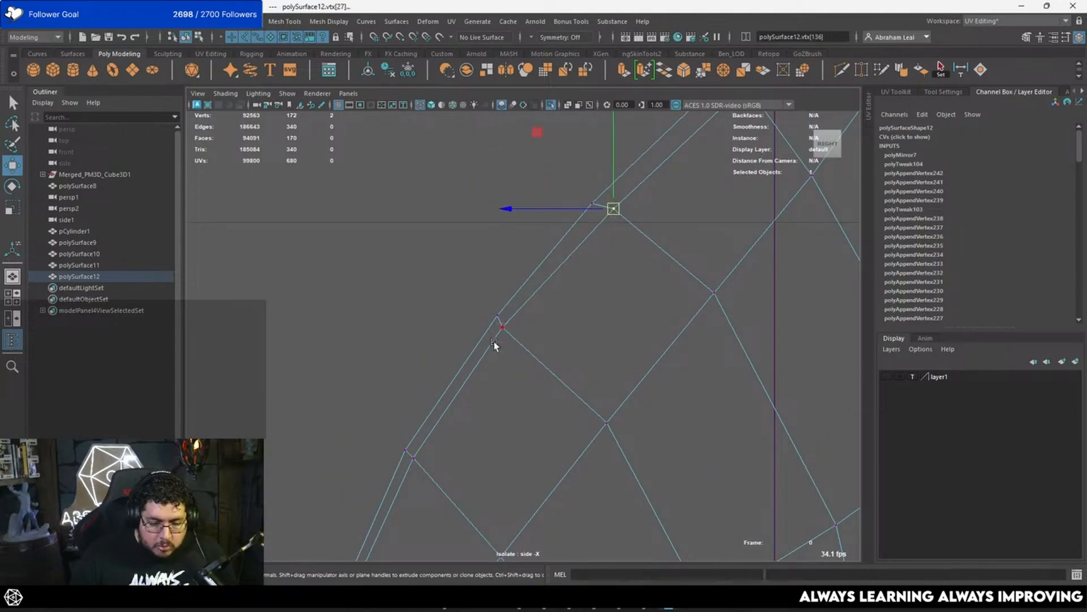
left_click_drag(494, 342, 493, 343)
left_click_drag(502, 328, 509, 331)
middle_click_drag(508, 335, 600, 234, "alt")
mouse_move(518, 356)
left_mouse_down()
mouse_move(492, 363)
mouse_move(503, 374)
mouse_move(515, 363)
left_mouse_up()
left_click(509, 364)
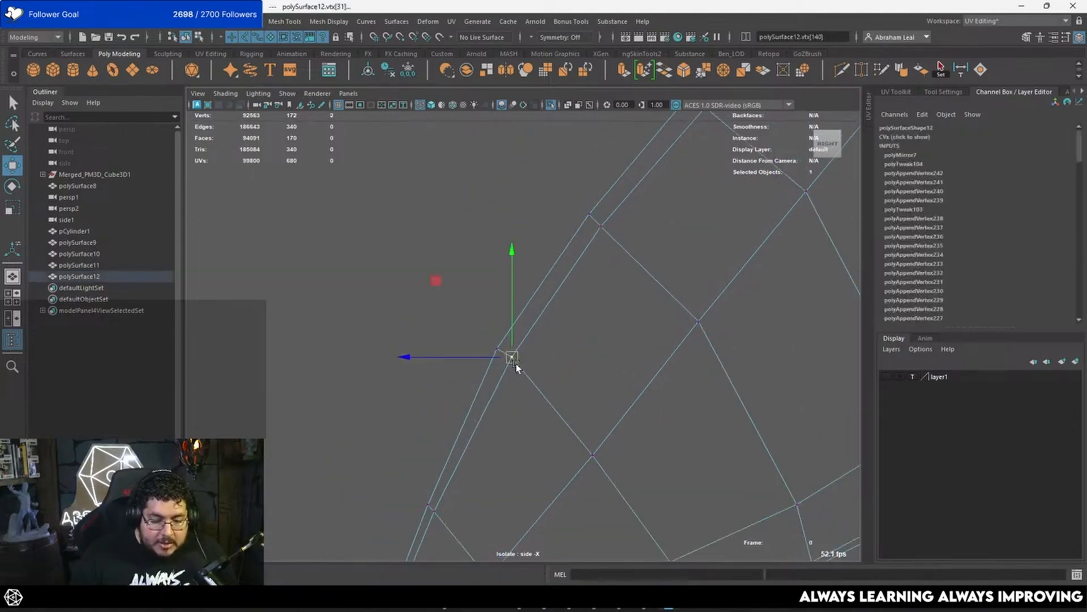
Step: Offset the last inner vertices near the lower tip from the mirrored centre line
scroll(514, 365, "down", 4)
middle_click_drag(473, 457, 545, 322, "alt")
scroll(551, 308, "up", 1)
scroll(556, 290, "up", 3)
left_click(560, 269)
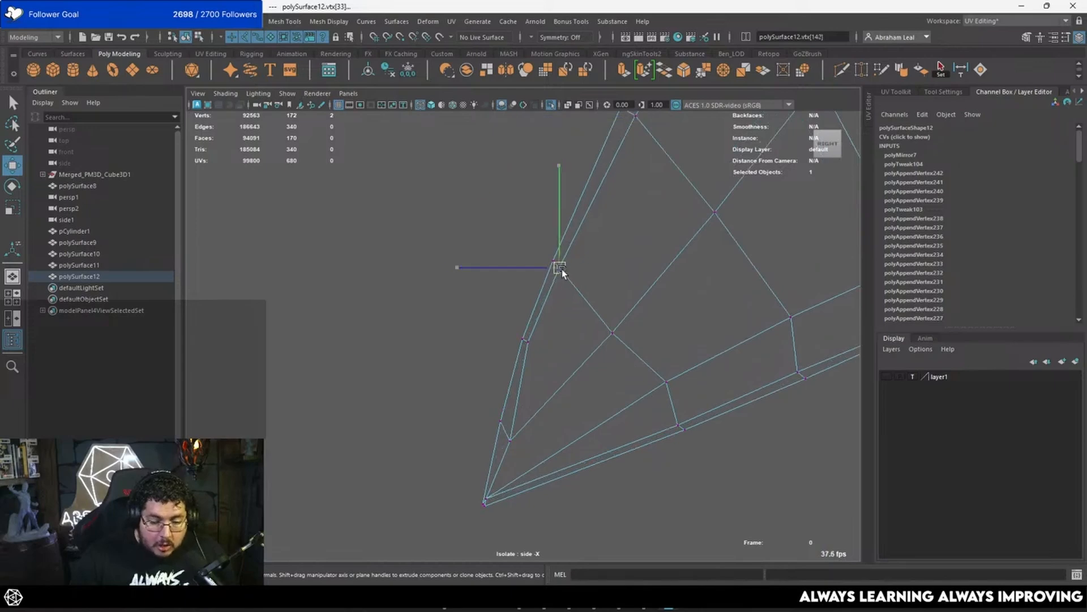
left_click_drag(561, 269, 568, 269)
left_click(531, 339)
mouse_move(549, 328)
left_mouse_down()
mouse_move(526, 352)
mouse_move(534, 343)
left_mouse_up()
Step: Return to shaded display in the perspective view and check the feather's thickness along its rim
scroll(567, 287, "down", 6)
key("5")
key("space")
key("space")
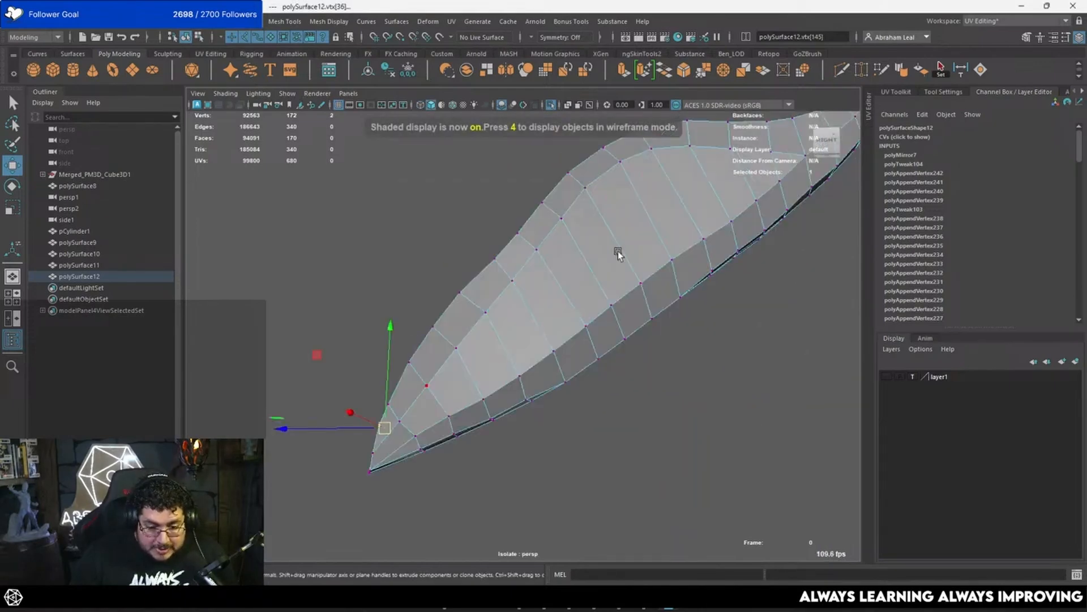
mouse_move(617, 252)
left_mouse_down("alt")
mouse_move(692, 285)
mouse_move(646, 255)
mouse_move(516, 279)
left_mouse_up("alt")
right_click_drag(517, 279, 534, 262)
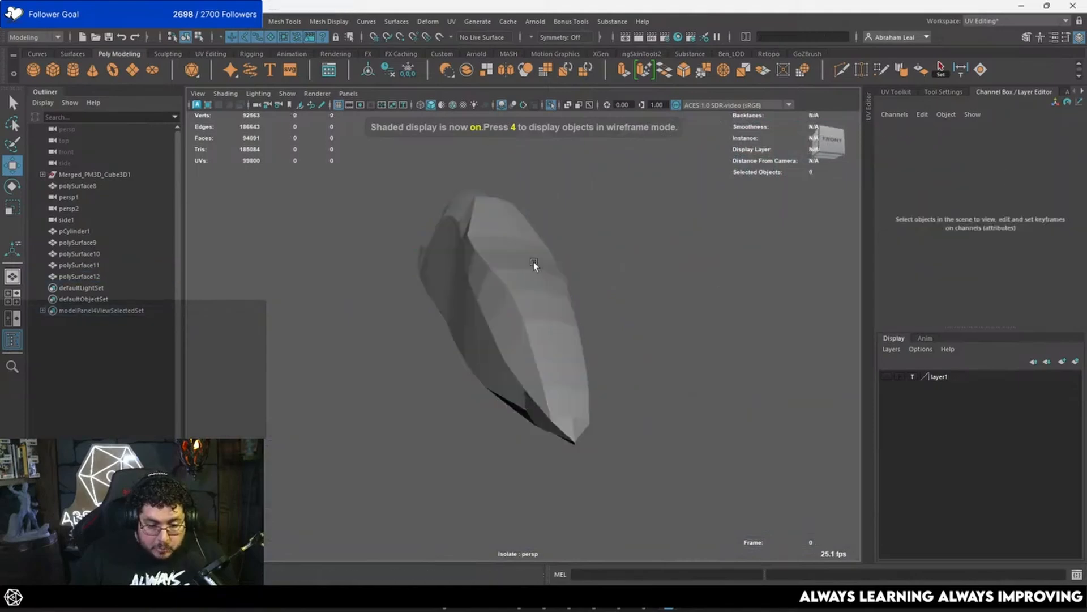
left_click_drag(533, 261, 500, 232, "alt")
Step: Try to narrow the widest edge row across the feather's rim by scaling it along the width
left_click(493, 346)
key("F10")
double_click(484, 237)
key("r")
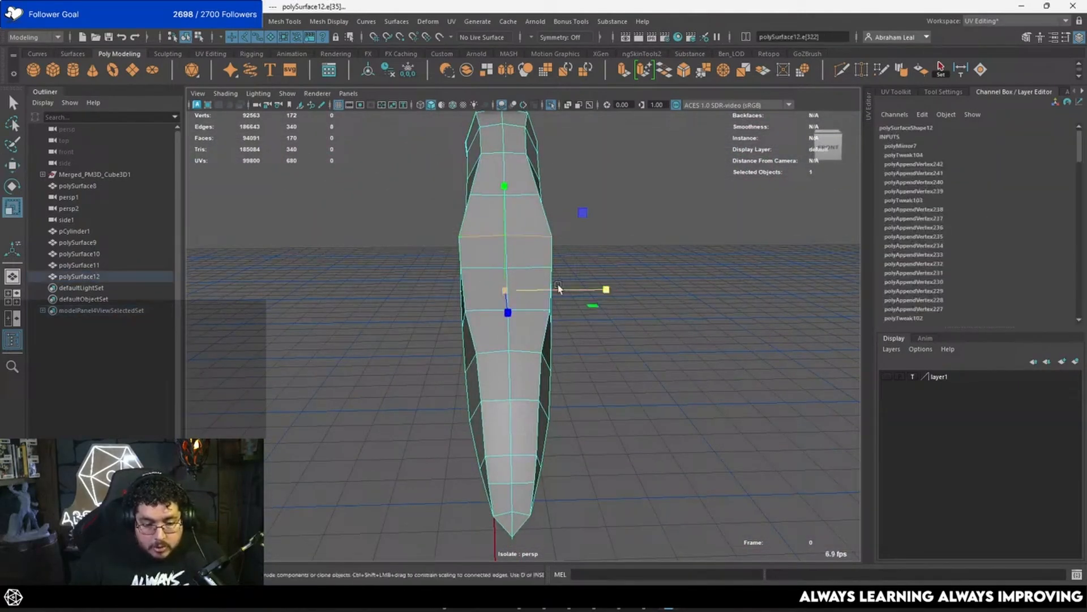
left_click_drag(599, 287, 577, 290)
double_click(472, 190)
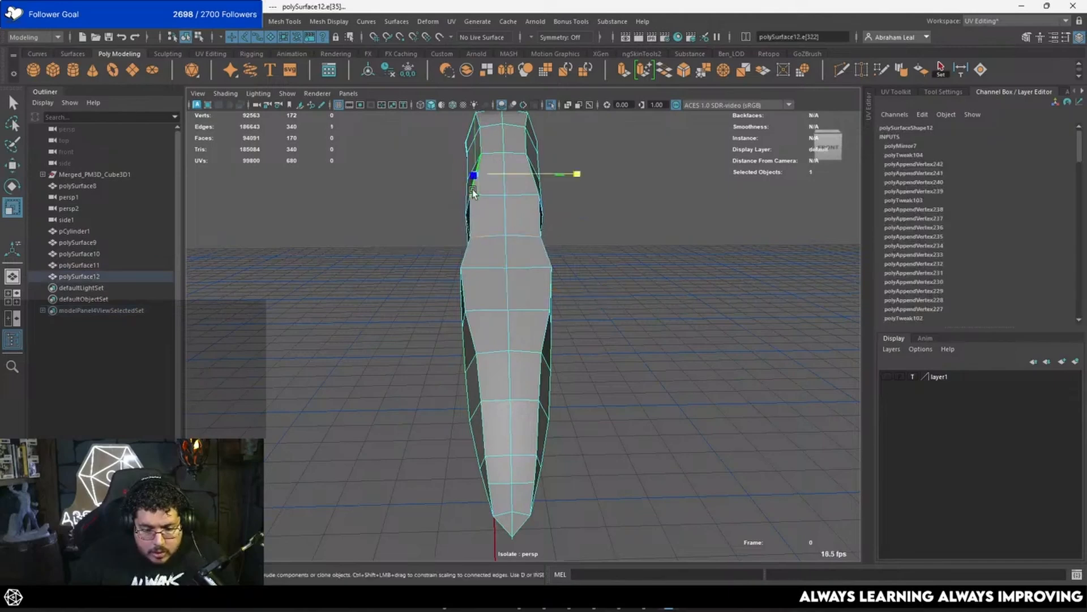
double_click(491, 193)
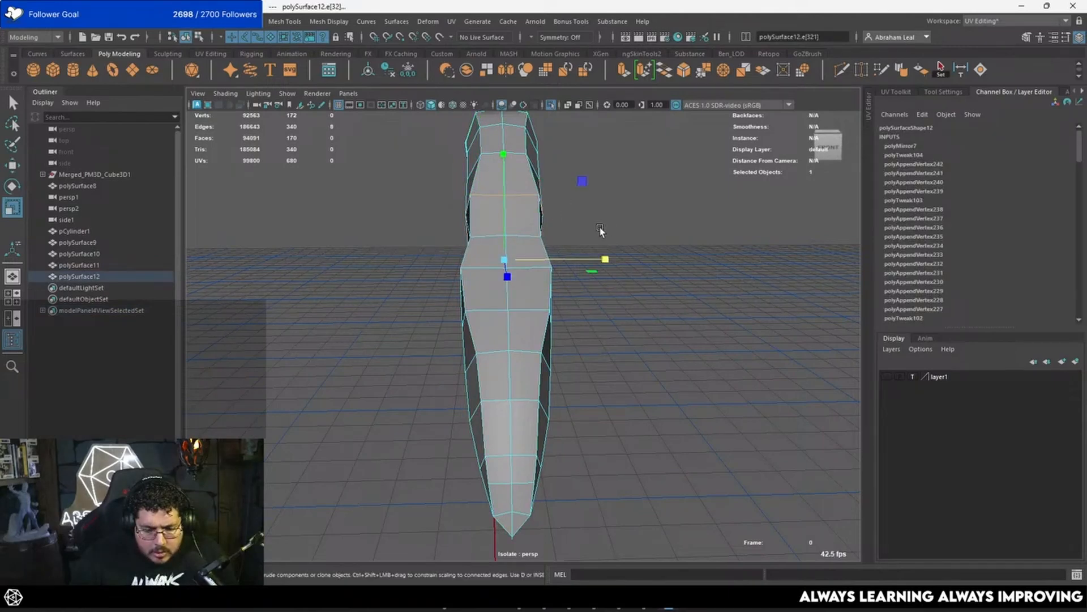
left_click_drag(599, 226, 503, 294, "alt")
key("ctrl+z")
key("ctrl+z")
Step: Select both halves of the widest edge row across the rim and scale it narrower along the width
left_click(580, 283)
left_click(534, 294)
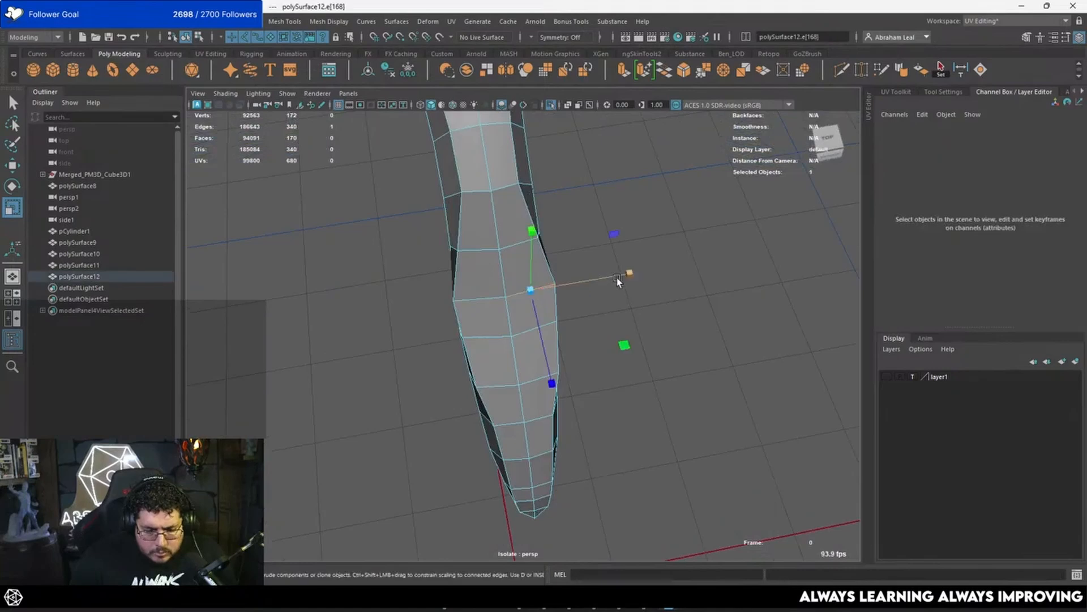
key("q")
left_click(519, 298, "ctrl")
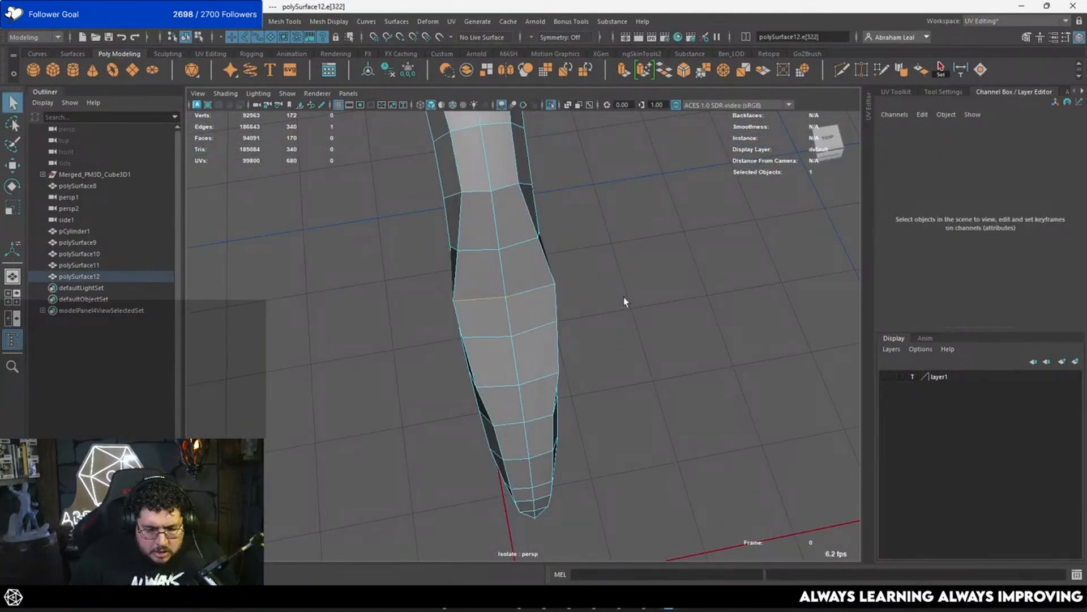
left_click(624, 297)
left_click(521, 297)
key("r")
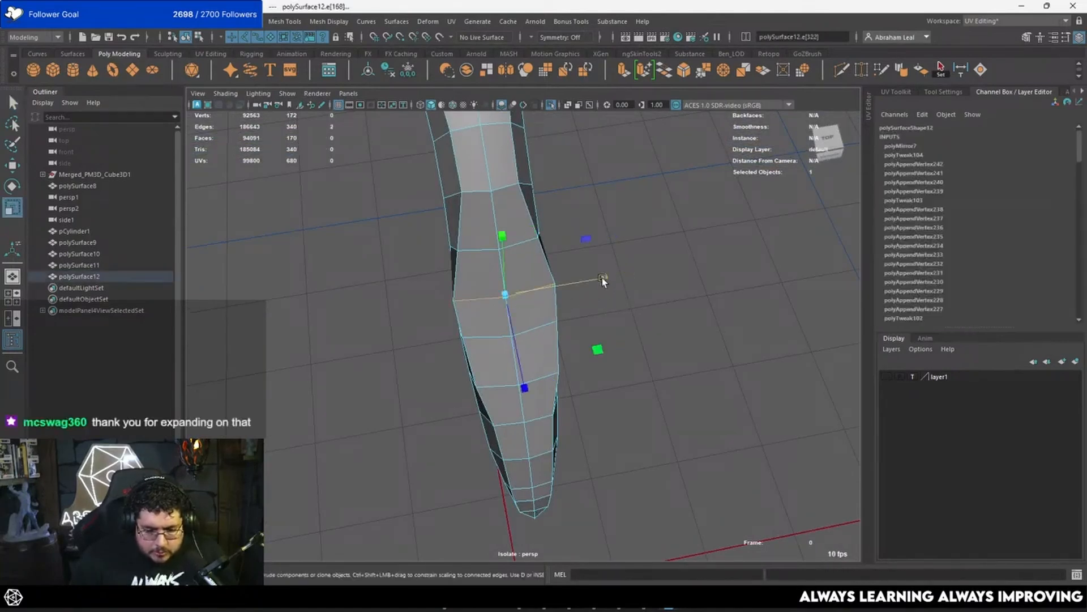
Step: Scale the adjacent pair of rim edges above the widest row along the width to smooth the taper
left_click(471, 250)
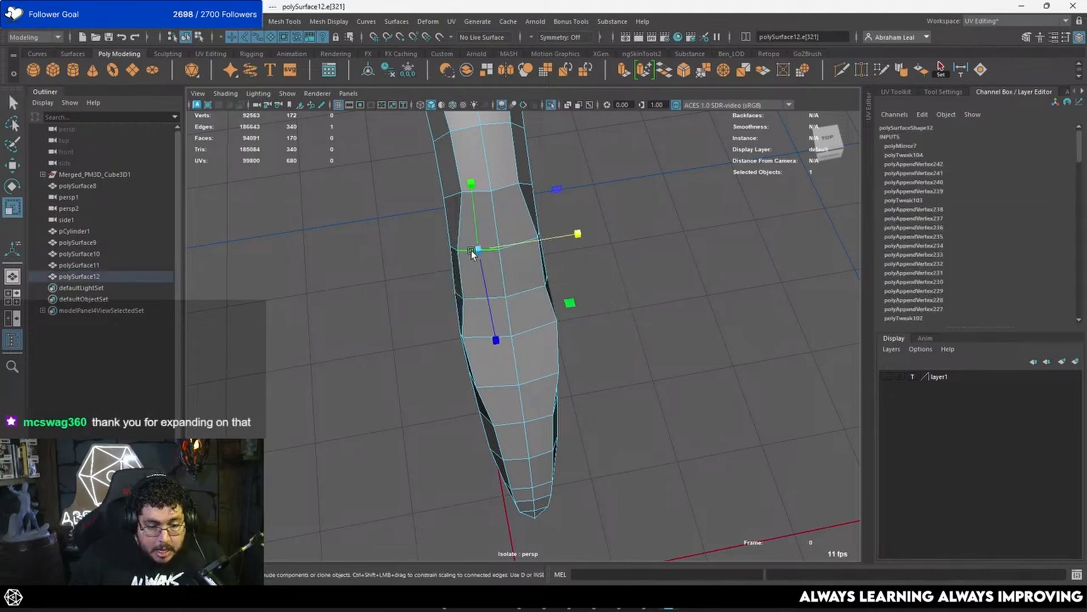
key("q")
left_click(521, 240, "shift")
key("r")
left_click_drag(590, 232, 540, 252)
Step: Scale the next two rim edge rows towards the lower tip along the width for an even silhouette
left_click(533, 298)
left_click(488, 309, "shift")
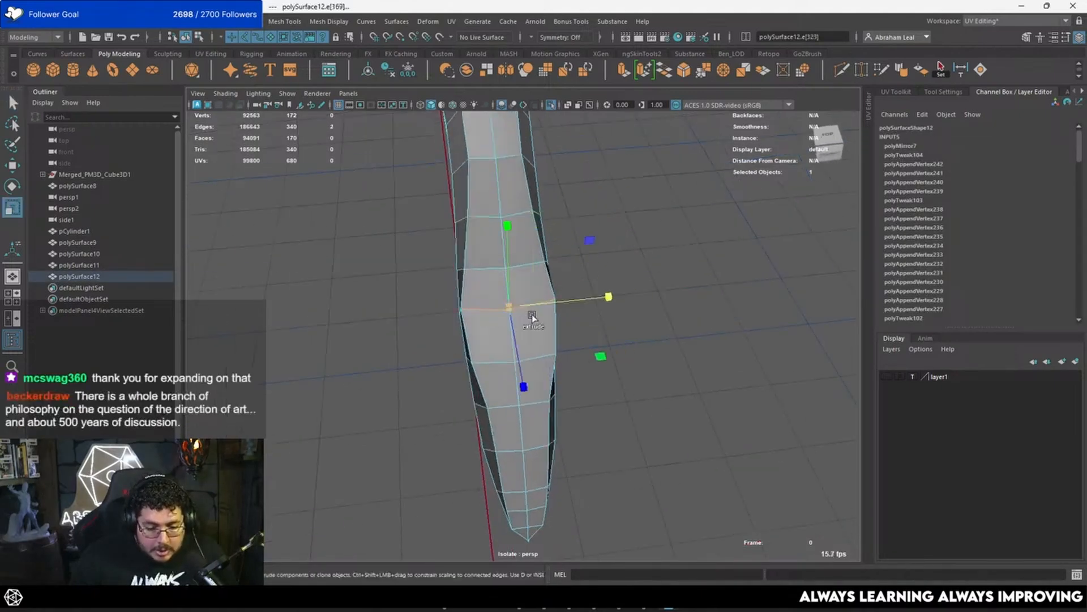
left_click_drag(598, 300, 556, 266)
left_click(494, 292)
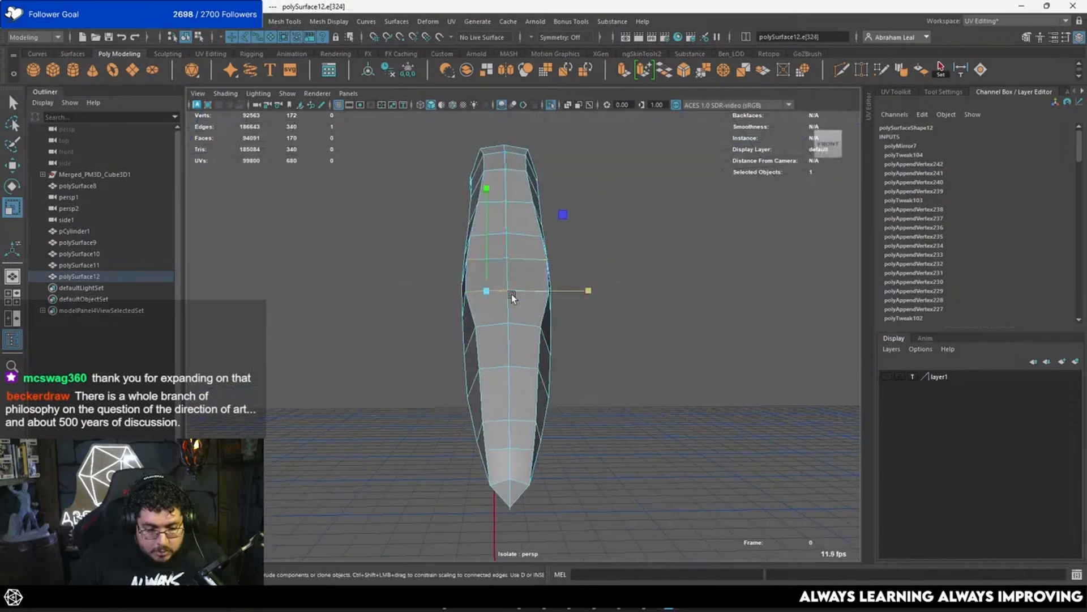
key("q")
left_click(533, 293, "shift")
key("r")
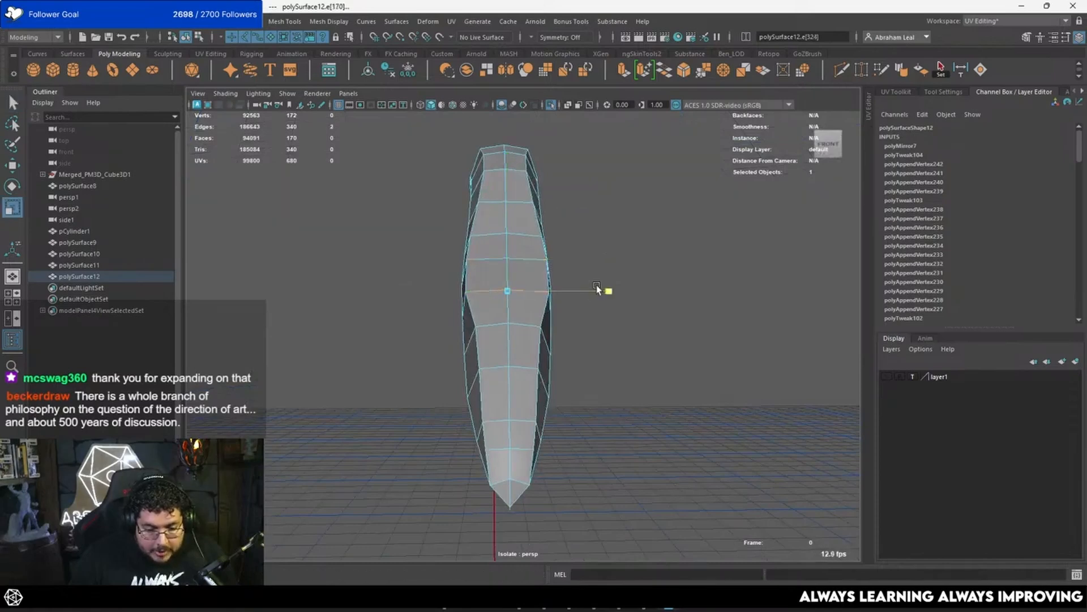
left_click_drag(607, 290, 566, 311)
Step: Scale the two rim edge rows closest to the lower tip along the width to refine its taper
key("q")
left_click(584, 311)
key("r")
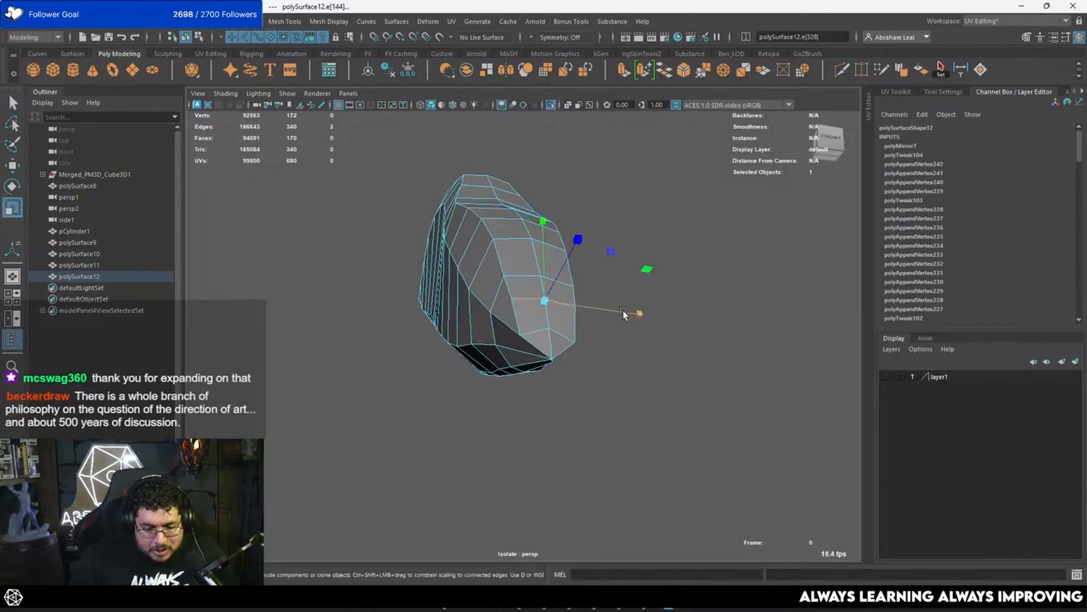
key("f")
left_click_drag(550, 385, 529, 331, "alt")
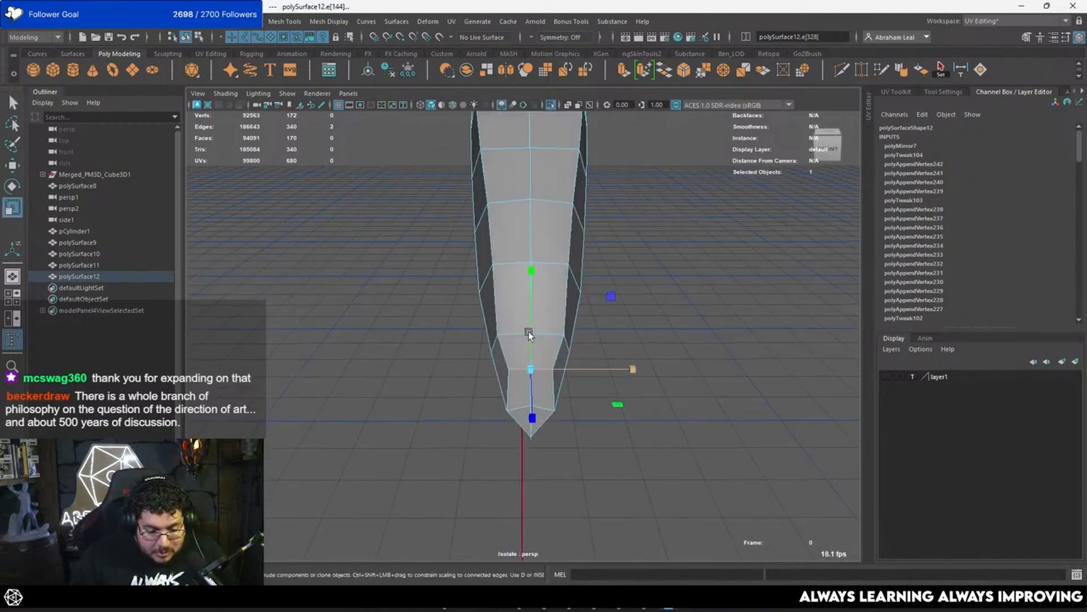
key("q")
left_click(552, 335)
key("r")
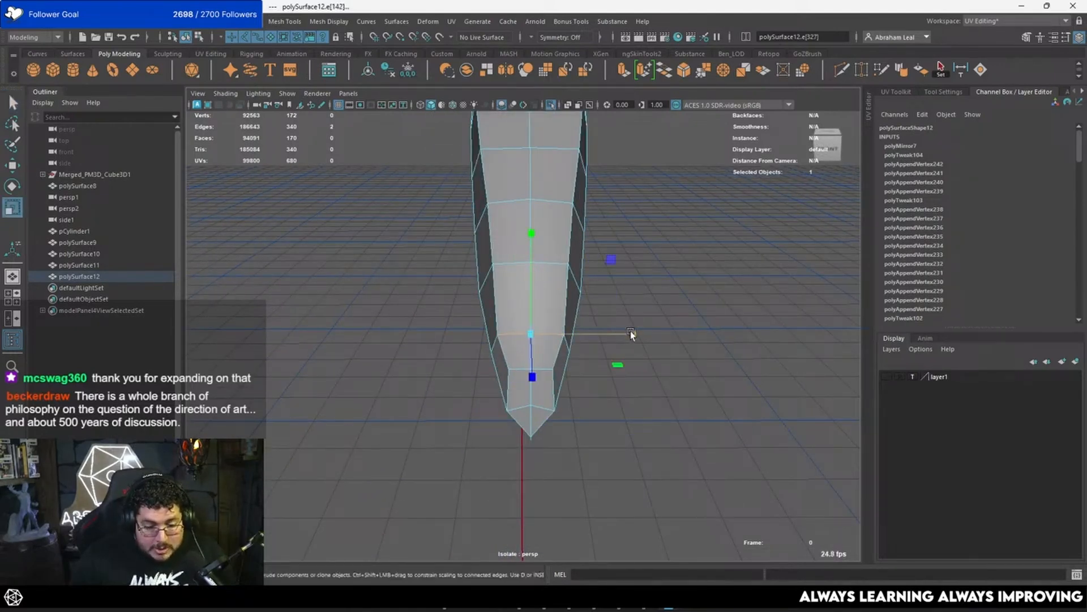
left_click_drag(629, 333, 369, 326, "alt")
Step: Try to delete the faces around the feather's lower tip
key("4")
left_click(376, 306)
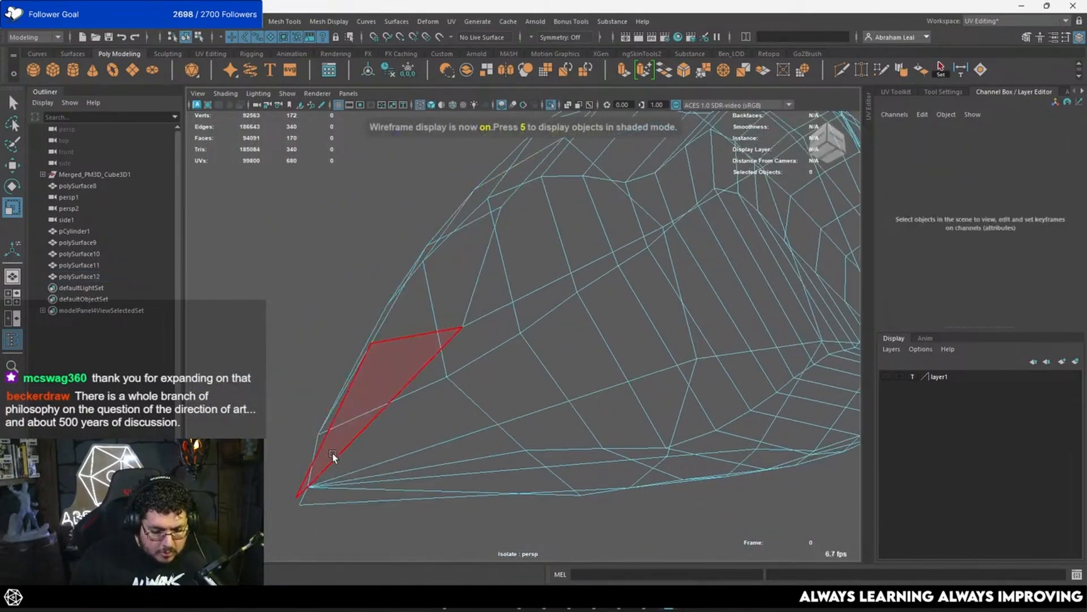
left_click_drag(333, 456, 424, 378, "alt")
key("5")
mouse_move(346, 334)
left_mouse_down("alt")
mouse_move(418, 392)
mouse_move(515, 365)
mouse_move(389, 460)
left_mouse_up("alt")
key("Delete")
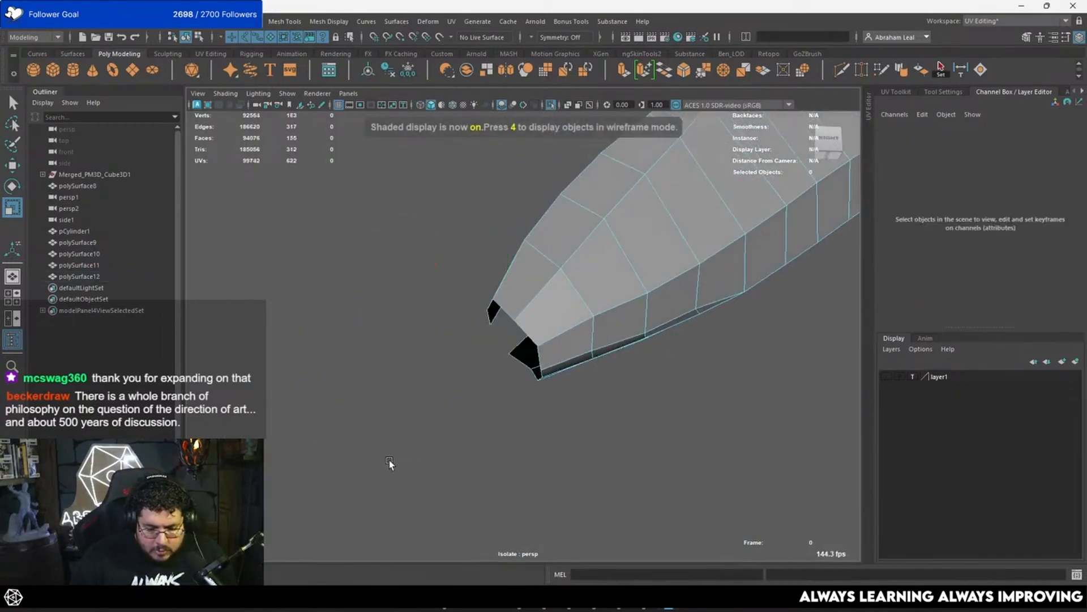
left_click_drag(478, 357, 651, 358, "alt")
key("ctrl+z")
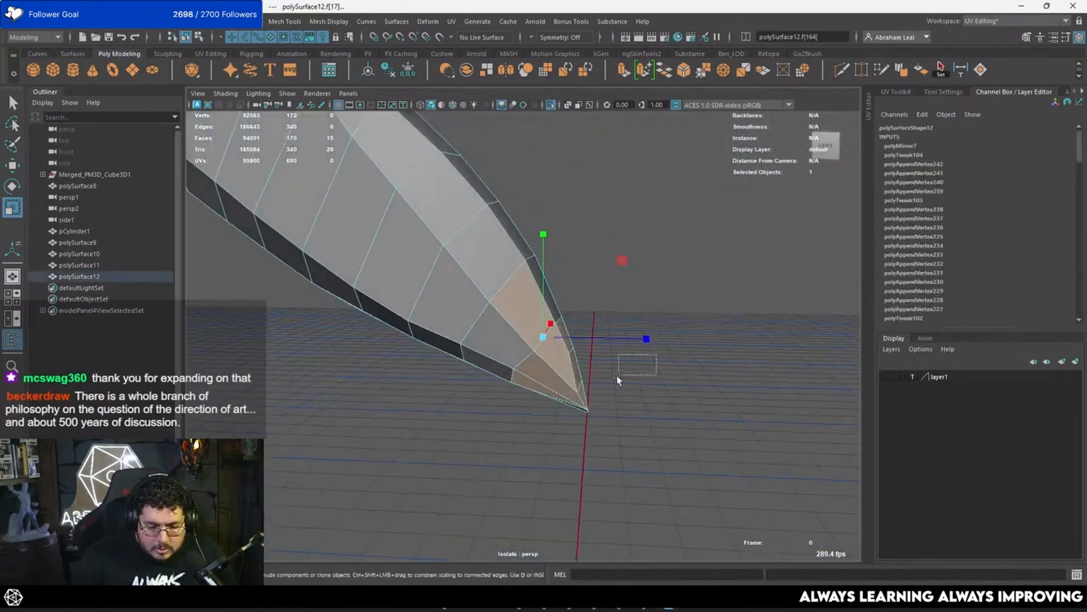
Step: Delete the faces forming the lower tip together with the leftover rim faces, leaving that end open
left_click(559, 431)
left_click(572, 351)
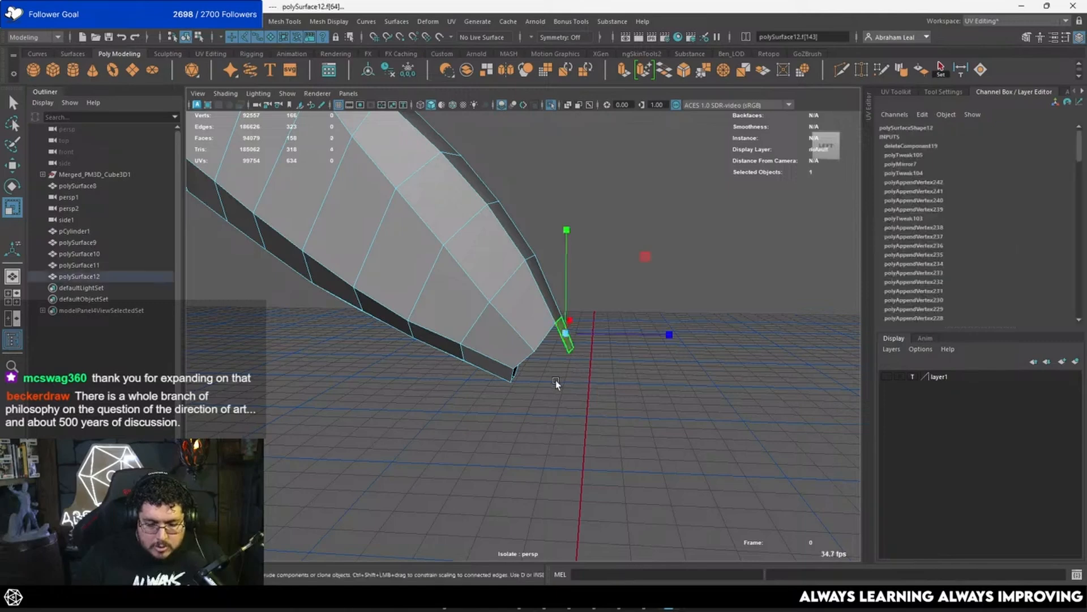
key("Delete")
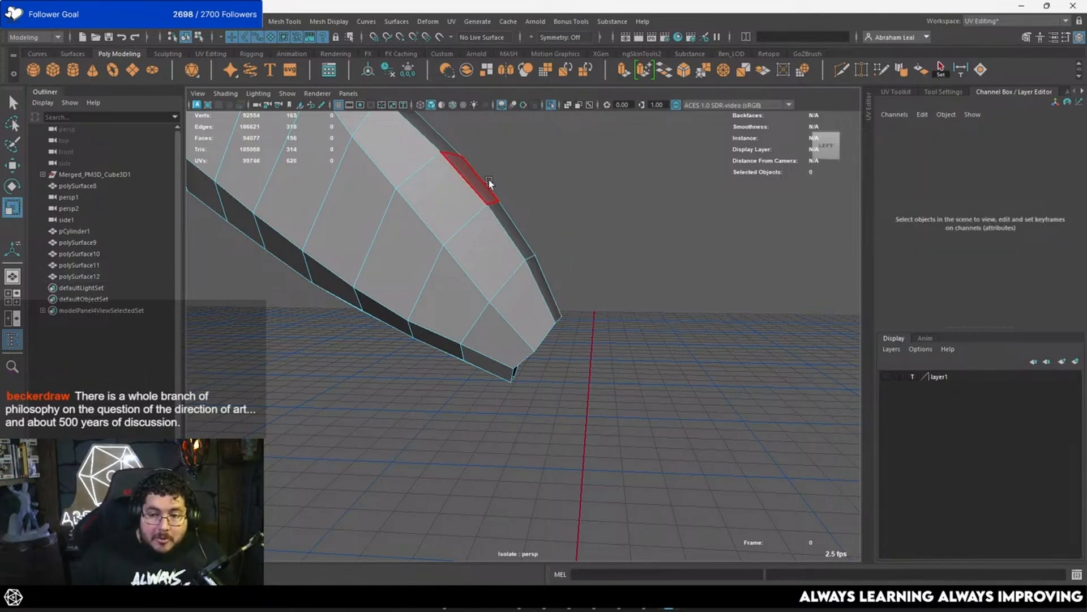
Step: Scale the vertices at the feather's narrow end across its width, using soft selection with an adjusted falloff radius
left_click_drag(488, 230, 429, 250, "alt")
key("F8")
left_click_drag(455, 210, 525, 292, "alt")
left_click(715, 284)
left_click_drag(716, 284, 447, 262, "alt")
key("F8")
left_click_drag(477, 155, 474, 142, "alt")
left_click_drag(474, 142, 353, 252)
key("b")
left_click_drag(511, 196, 779, 194)
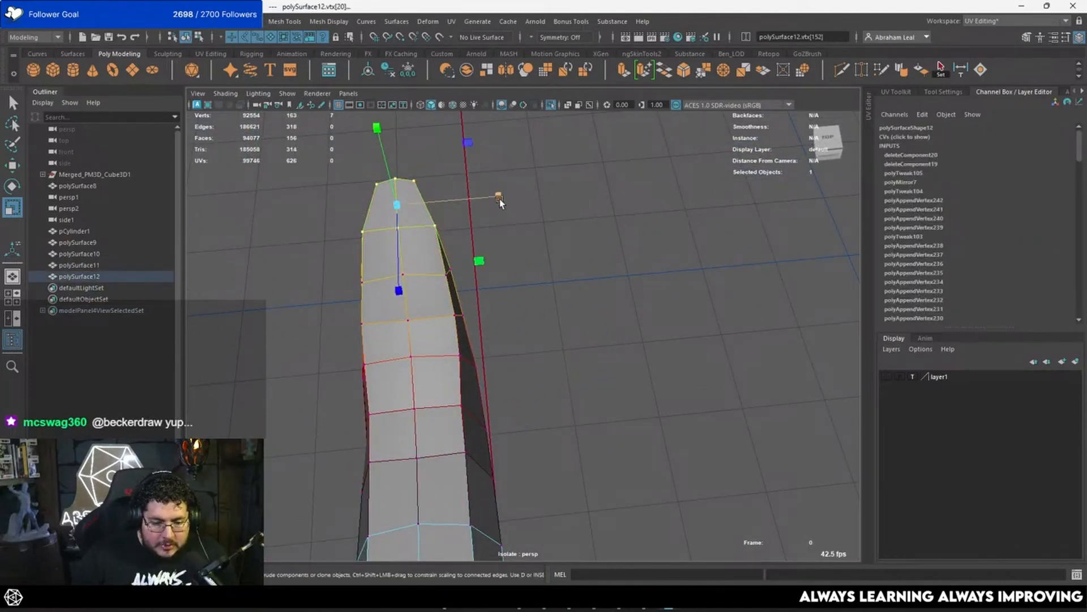
left_click_drag(499, 197, 368, 152)
Step: Leave isolated display and hide the sculpted high-poly feather so the retopologised mesh shows on the helmet
left_click(552, 105)
left_click_drag(541, 141, 548, 289, "alt")
key("q")
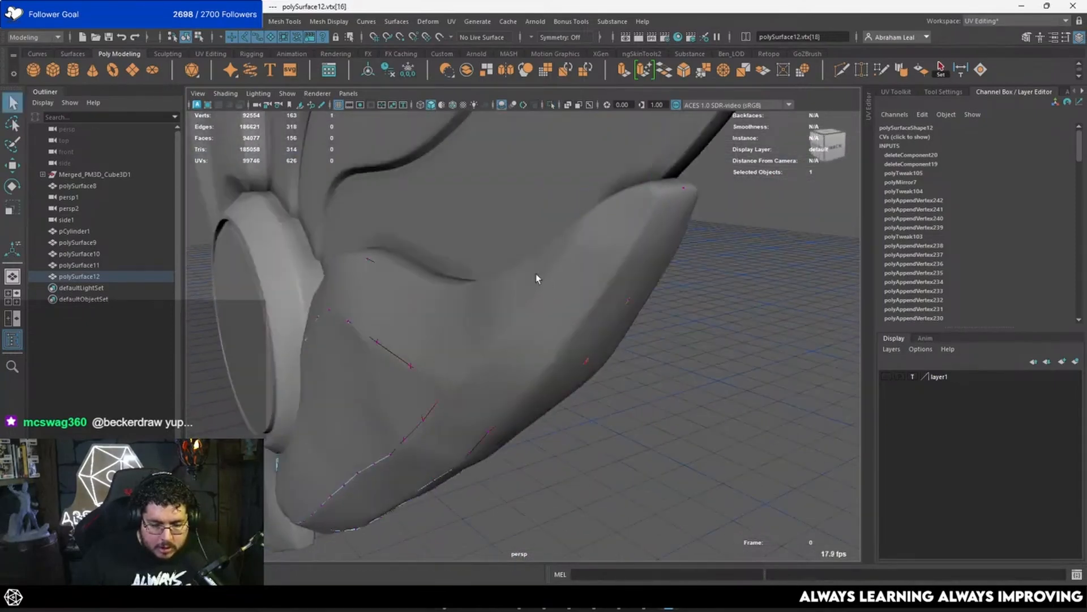
left_click(535, 274)
key("ctrl+h")
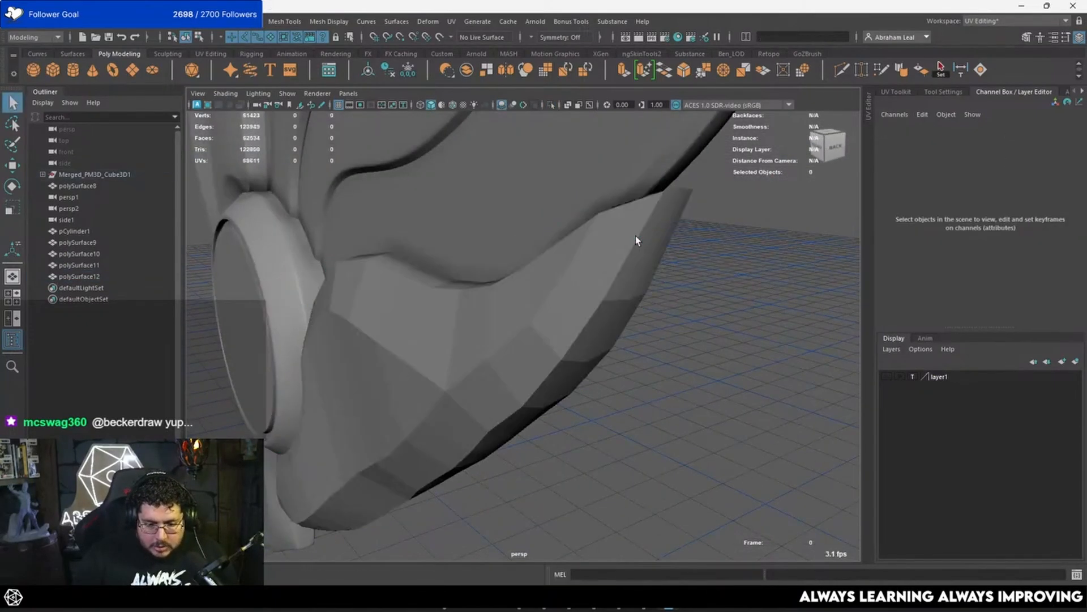
Step: Scale the vertices of the lowest feather's open narrow end in the side view, with soft selection turned off
left_click_drag(635, 236, 504, 254, "alt")
left_click(585, 292)
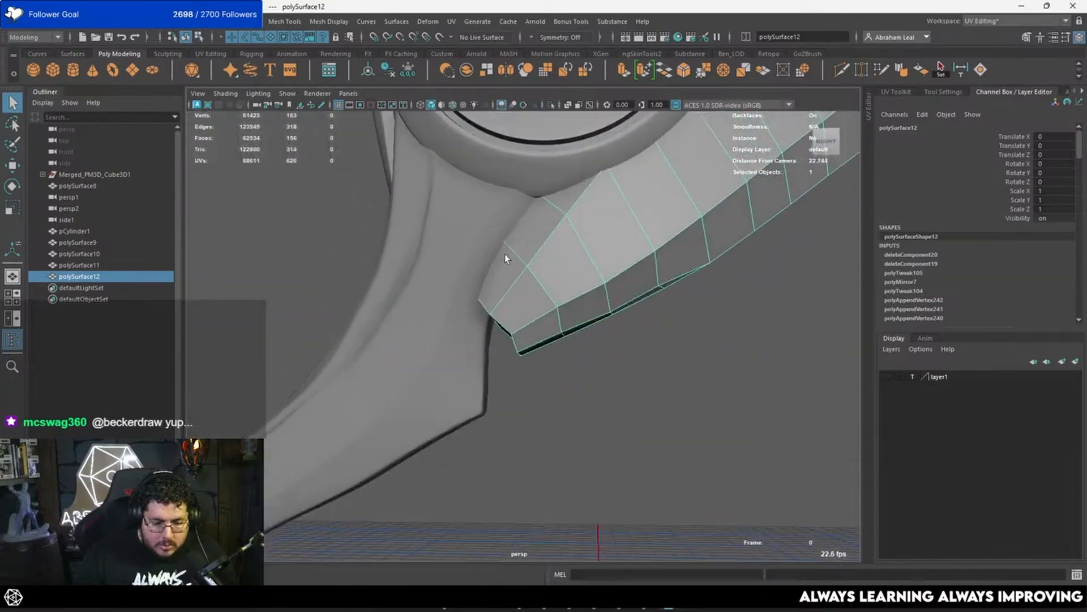
right_click_drag(505, 254, 512, 300, "alt")
left_click_drag(512, 300, 525, 301, "alt")
right_click_drag(525, 302, 498, 297)
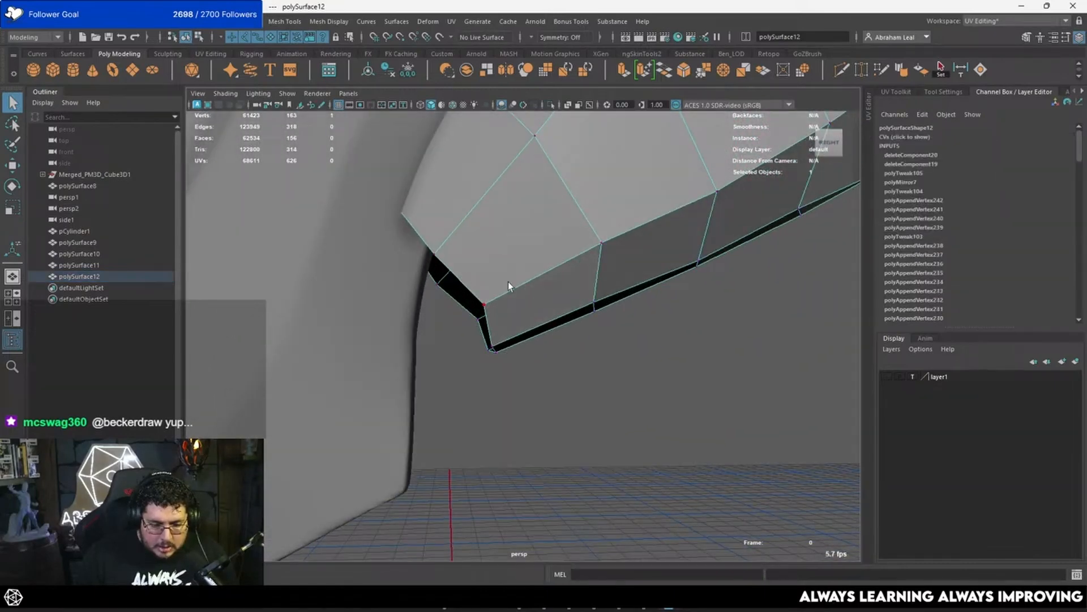
key("space")
left_click_drag(535, 287, 619, 272)
scroll(545, 338, "up", 4)
key("4")
middle_click_drag(570, 323, 528, 311, "alt")
left_click_drag(535, 270, 444, 329)
left_click_drag(567, 337, 534, 381, "shift")
key("b")
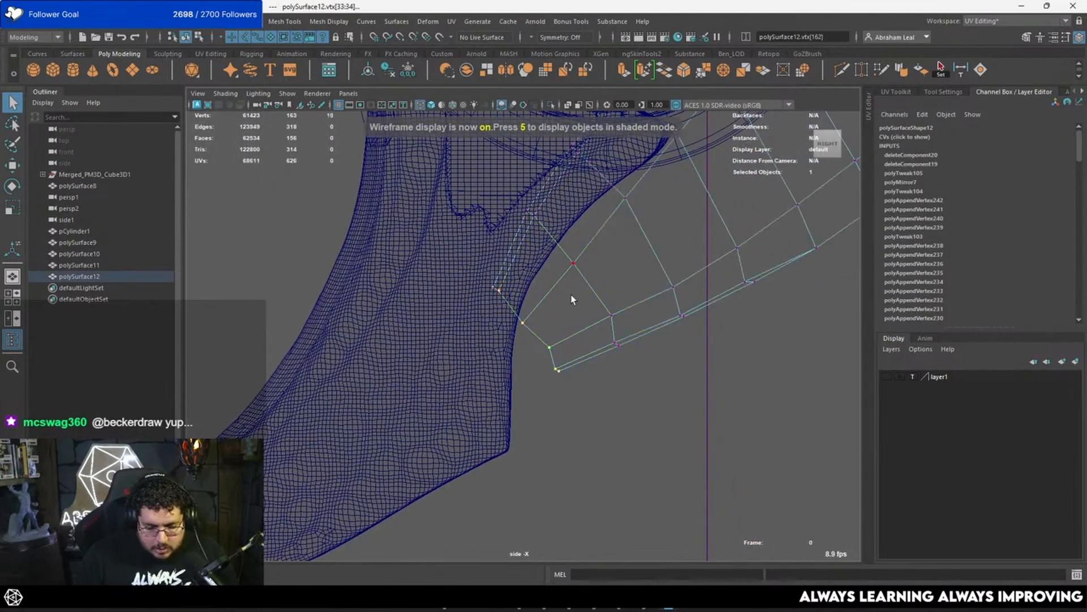
key("r")
scroll(609, 335, "up", 2)
mouse_move(588, 336)
left_mouse_down()
mouse_move(552, 369)
mouse_move(554, 359)
mouse_move(554, 411)
left_mouse_up()
Step: Nudge the selected vertices at the open end slightly, and return to object mode in the shaded perspective view
key("w")
left_click_drag(576, 388, 579, 392)
key("5")
mouse_move(539, 295)
left_mouse_down()
mouse_move(514, 327)
mouse_move(485, 283)
mouse_move(499, 294)
left_mouse_up()
key("space")
key("F8")
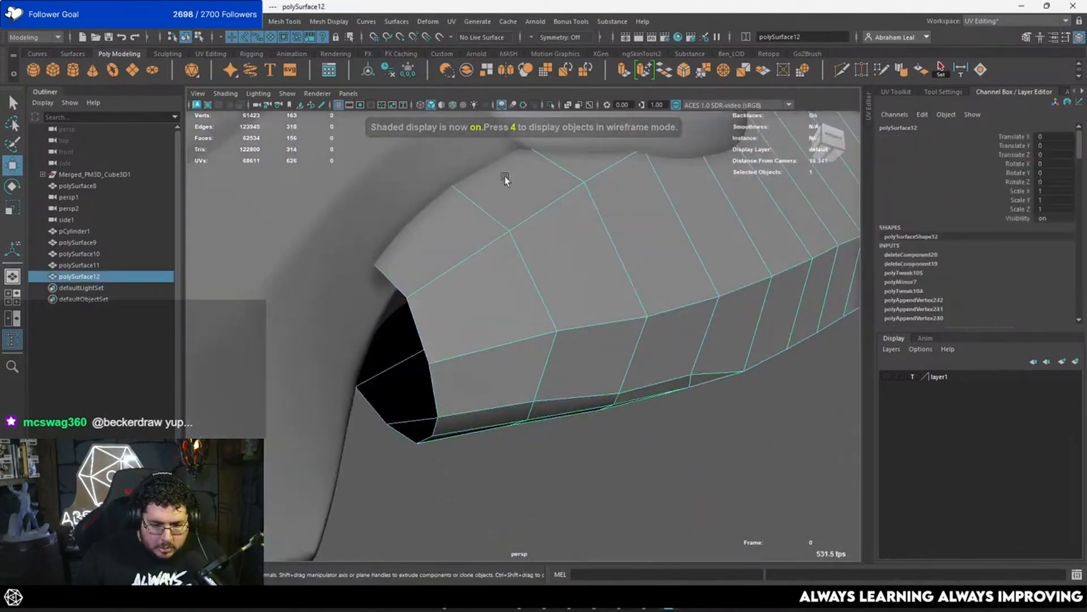
Step: Isolate the feather mesh and extrude the border edges of its open end inward, scaling them into a ring of faces
left_click_drag(505, 176, 465, 164, "alt")
left_click(551, 104)
left_click_drag(548, 117, 479, 205, "alt")
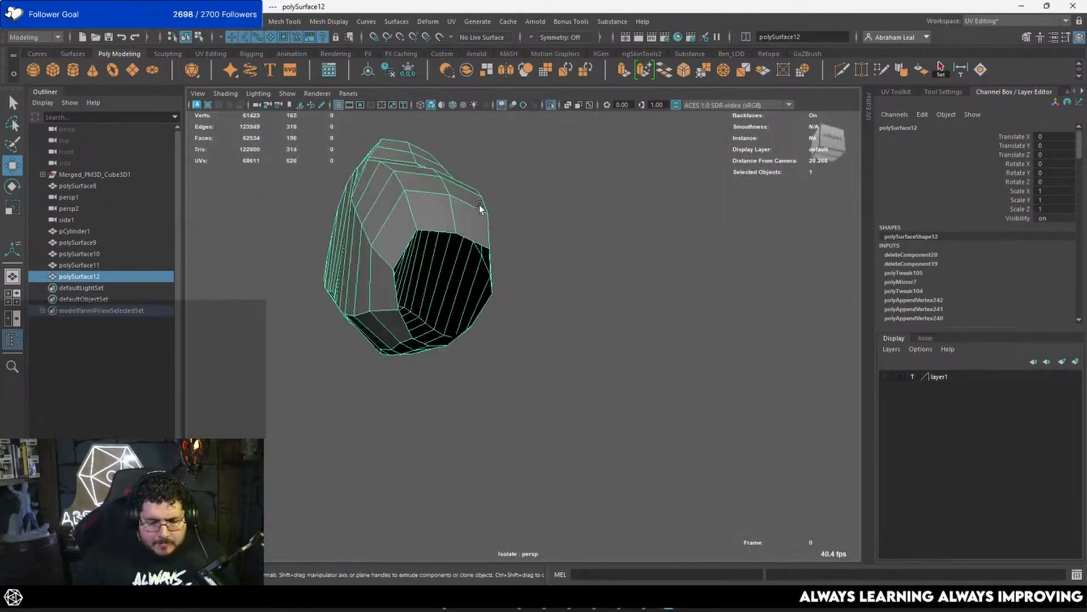
key("F10")
left_click(430, 233)
left_click(437, 232)
double_click(452, 243)
left_click_drag(452, 243, 437, 249, "alt")
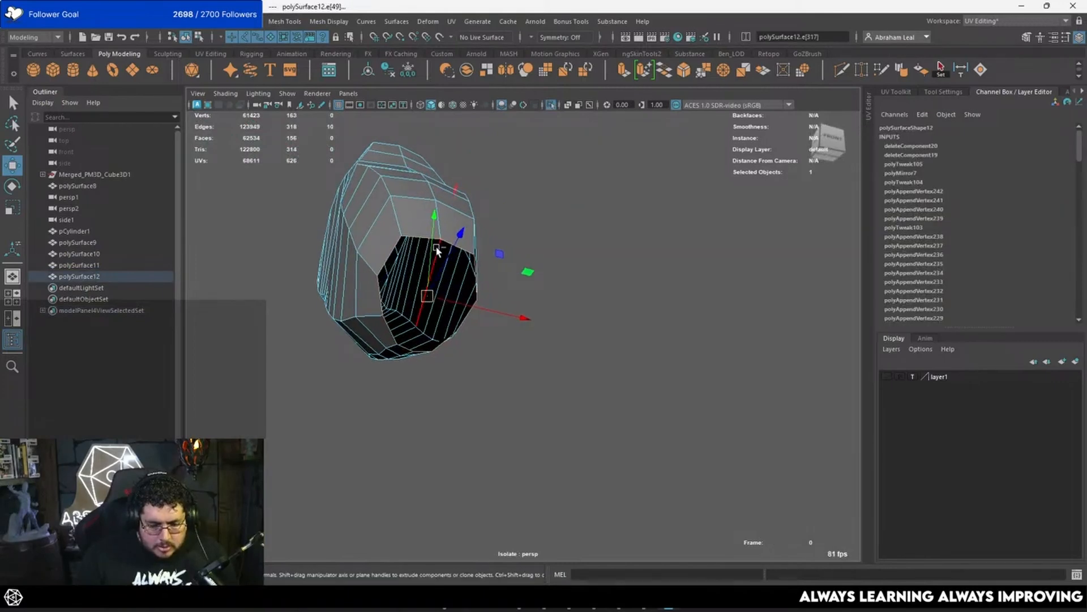
key("ctrl+e")
right_click_drag(498, 266, 606, 352, "alt")
key("r")
left_click_drag(508, 333, 373, 341)
right_click_drag(373, 341, 442, 364, "alt")
left_click_drag(442, 364, 560, 304, "alt")
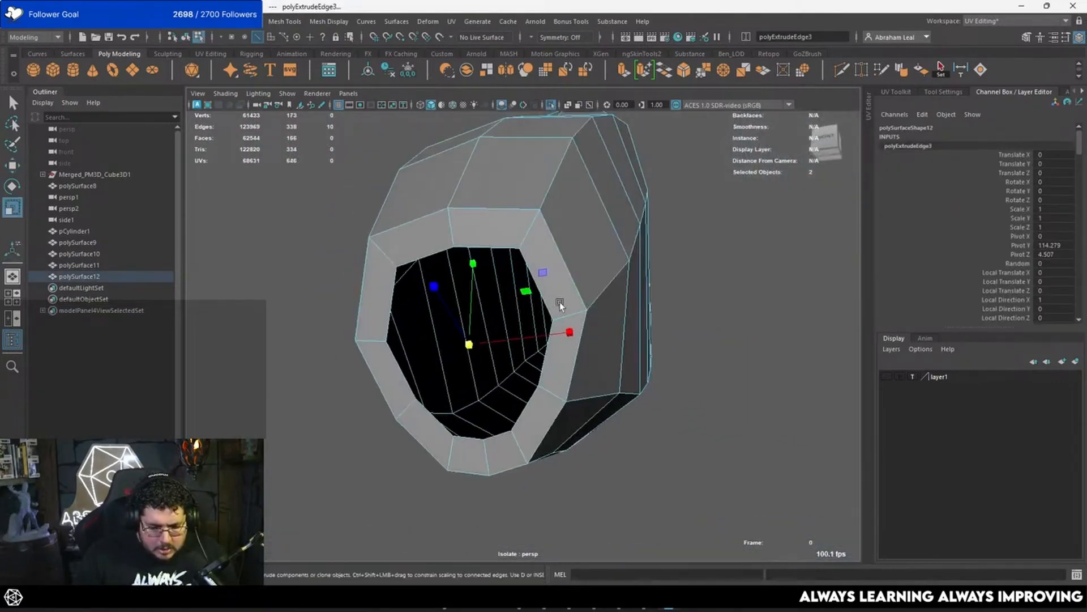
Step: Fill the remaining hole in the feather's end cap and poke the new face into triangles meeting at its centre
left_click(214, 20)
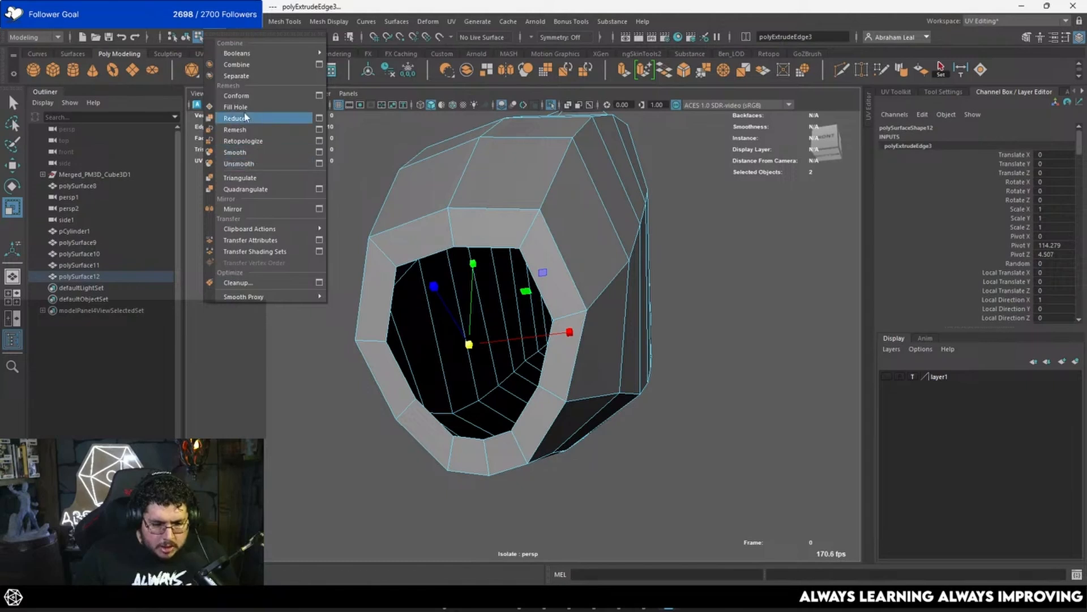
mouse_move(241, 21)
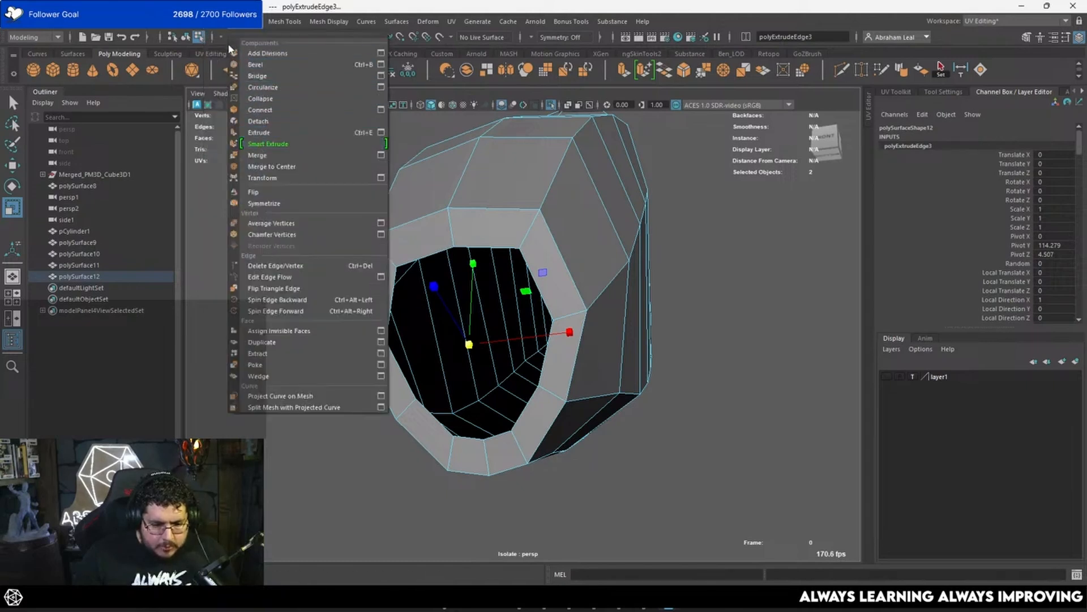
left_click(243, 108)
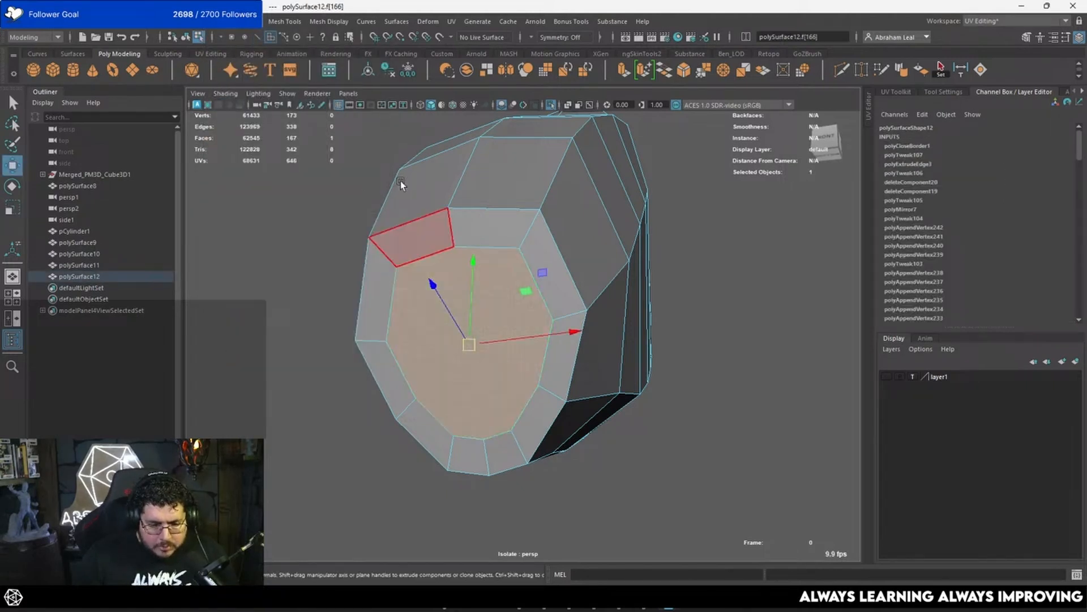
left_click(241, 22)
left_click(257, 365)
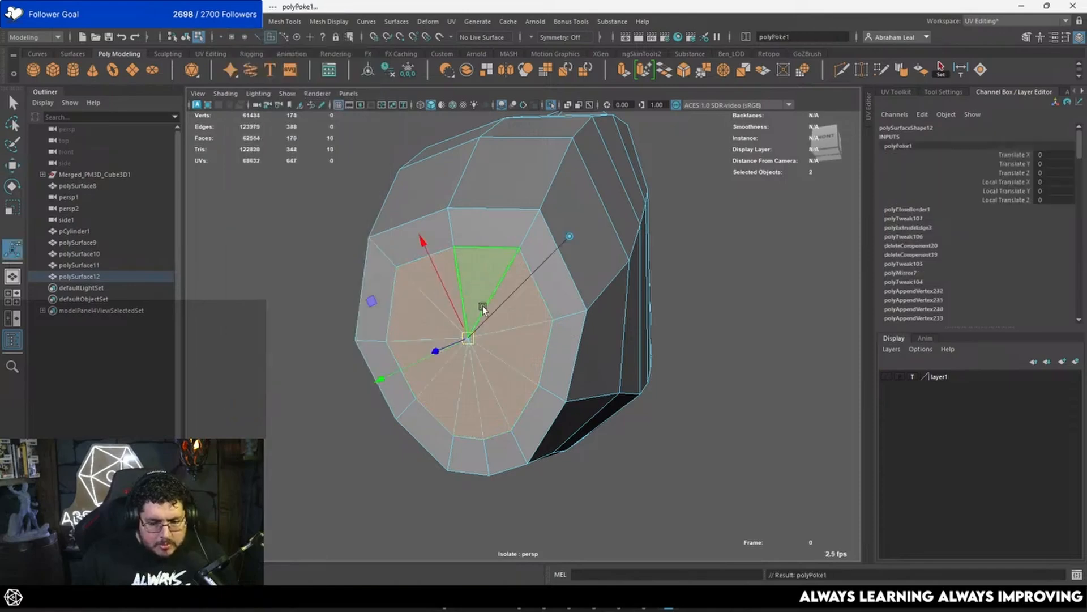
Step: Bevel the rim edge loop around the end cap with 2 segments and a fraction of 0.11, checking it in smooth preview
right_click_drag(482, 306, 479, 241)
double_click(471, 204)
left_click_drag(471, 207, 528, 218, "alt")
left_click(685, 71)
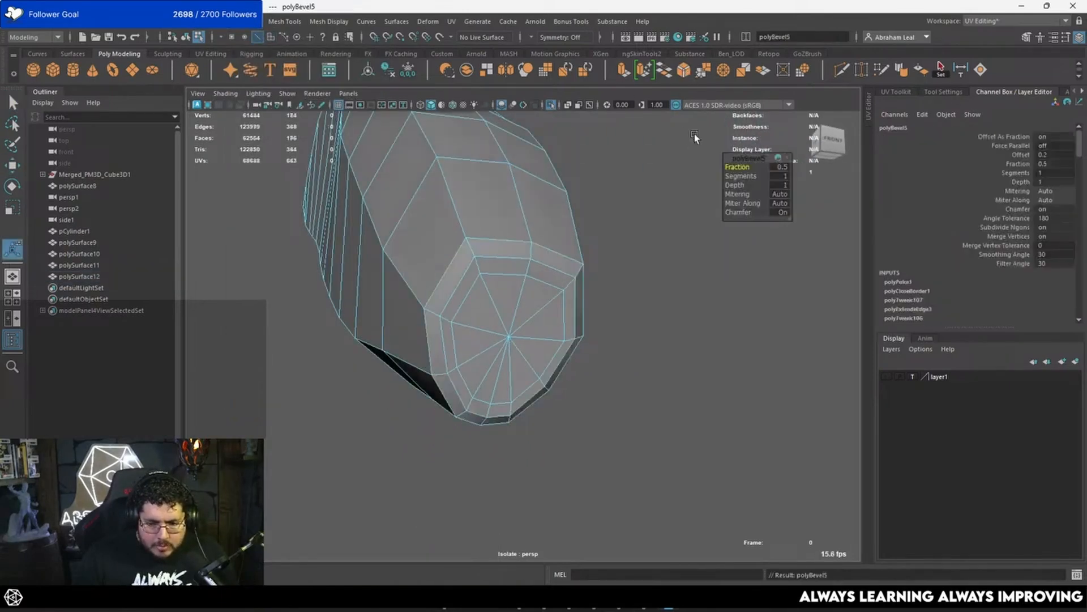
left_click_drag(744, 175, 749, 175)
left_click_drag(746, 167, 723, 163)
key("3")
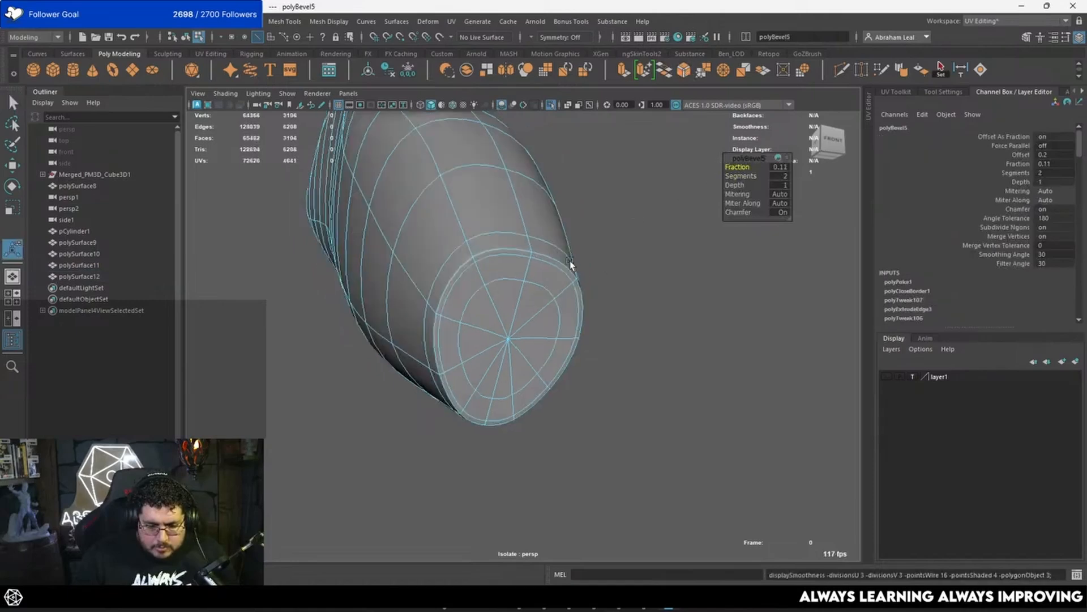
left_click_drag(571, 263, 503, 259, "alt")
key("q")
right_click_drag(548, 213, 566, 194)
left_click(426, 297)
left_click(515, 301)
key("1")
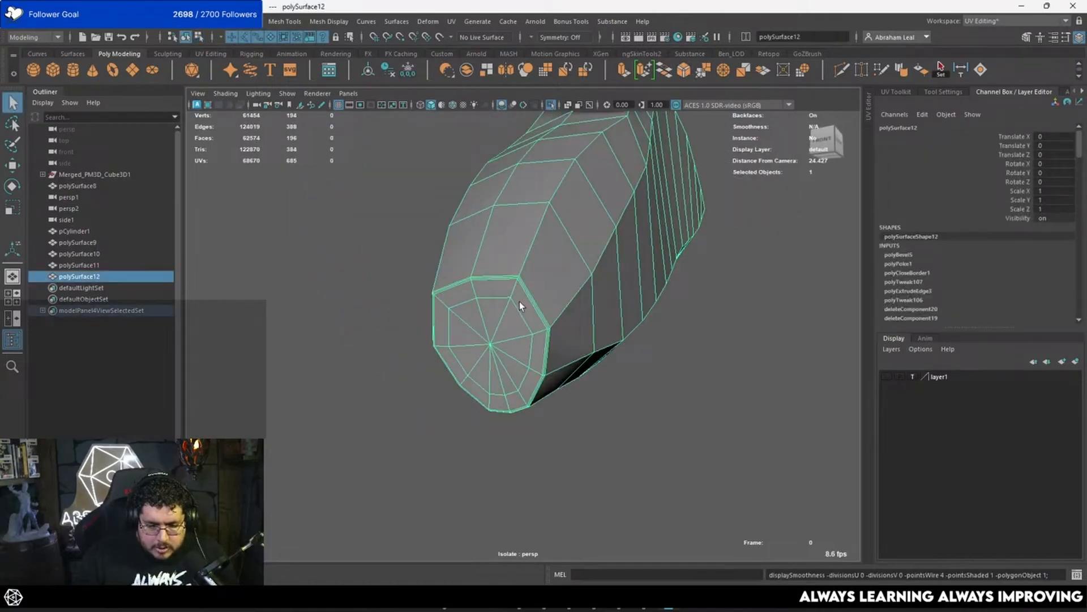
left_click_drag(520, 301, 559, 245, "alt")
left_click_drag(677, 196, 513, 315, "alt")
key("F11")
left_click(513, 314)
left_click_drag(430, 311, 446, 264, "alt")
key("space")
scroll(480, 250, "down", 4)
key("space")
Step: Bevel the lengthwise edge loops along the feather's corners with 2 segments and a fraction of 0.1, and turn on smooth preview
left_click_drag(544, 227, 512, 237)
right_click_drag(517, 234, 518, 200)
double_click(517, 200)
scroll(510, 243, "down", 5)
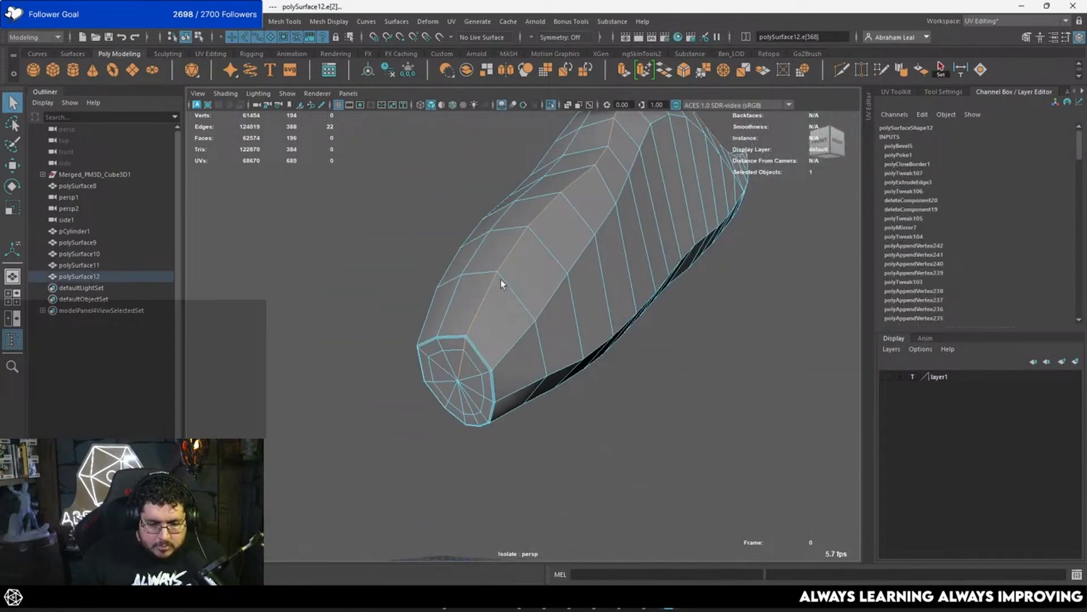
left_click_drag(501, 280, 443, 280, "alt")
double_click(568, 259, "shift")
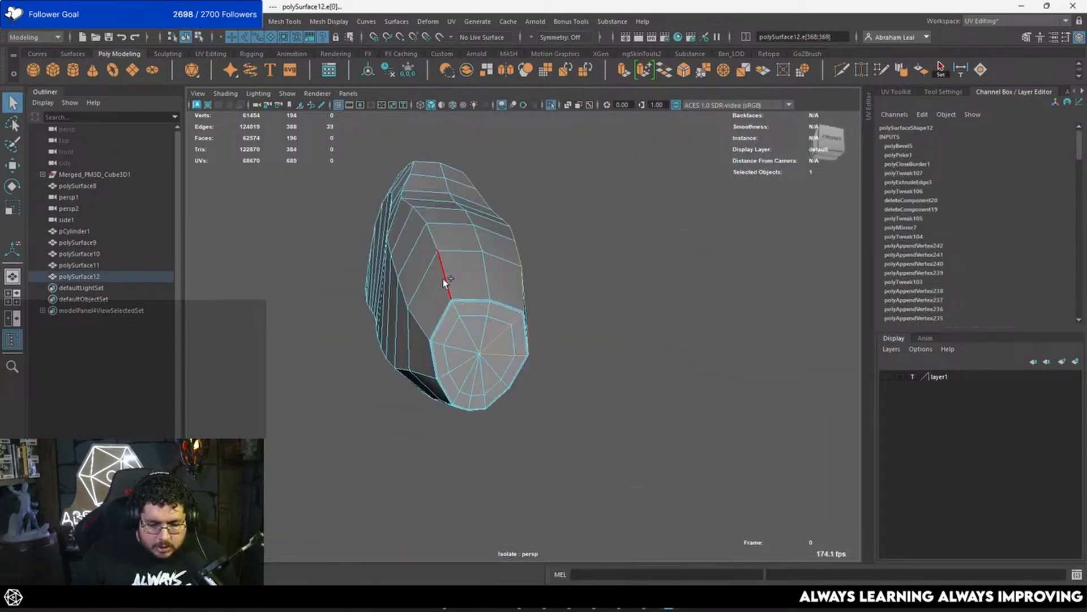
left_click_drag(524, 312, 441, 314, "alt")
middle_click_drag(540, 290, 499, 259, "alt")
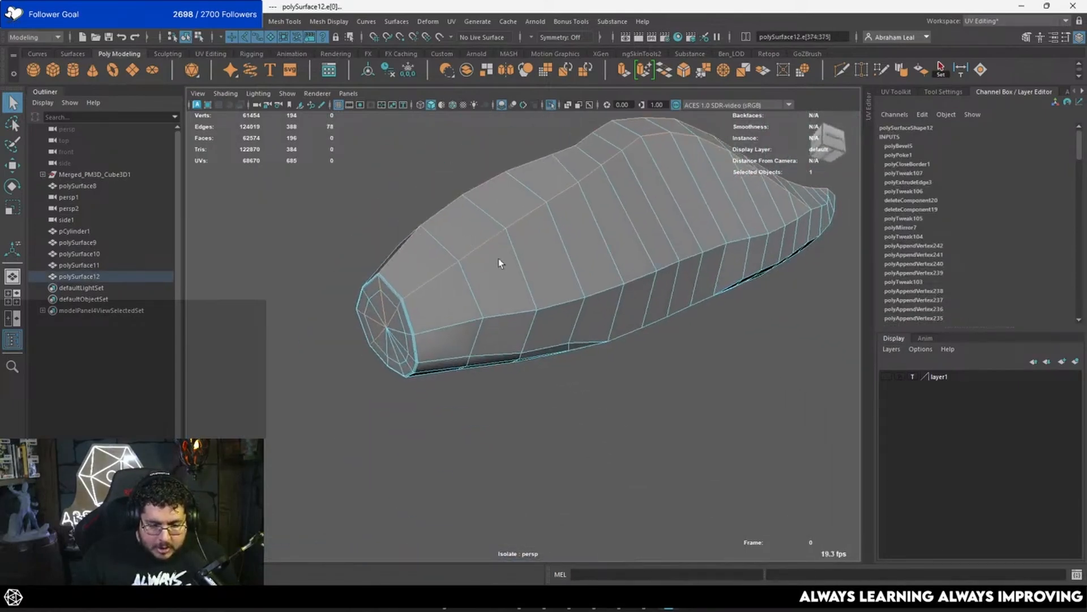
left_click_drag(499, 258, 512, 229, "alt")
double_click(546, 310, "shift")
left_click_drag(486, 356, 545, 334, "alt")
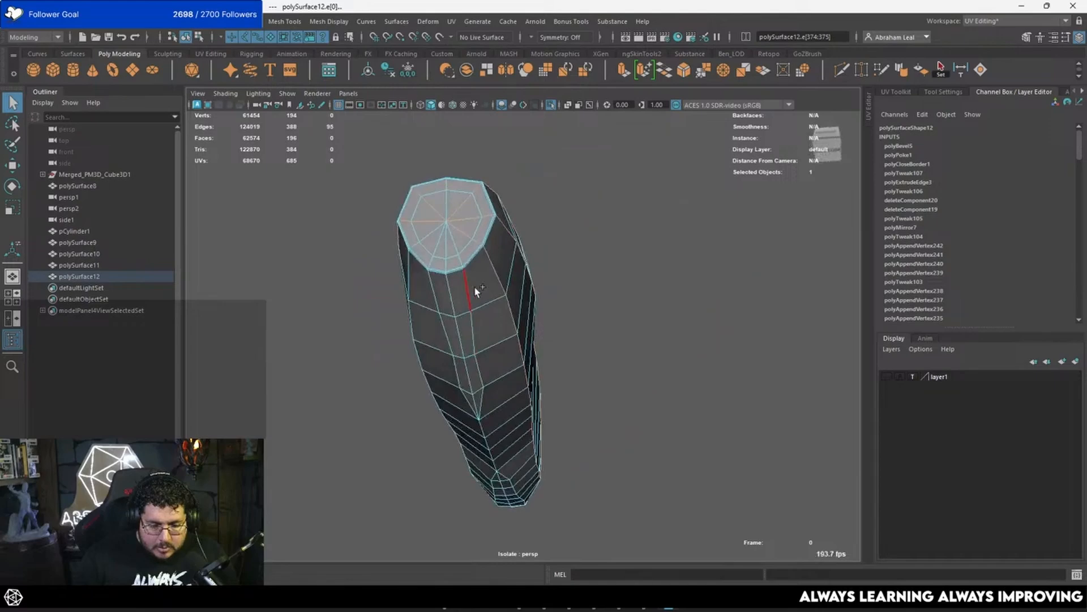
left_click_drag(474, 287, 468, 235, "alt")
double_click(451, 171, "shift")
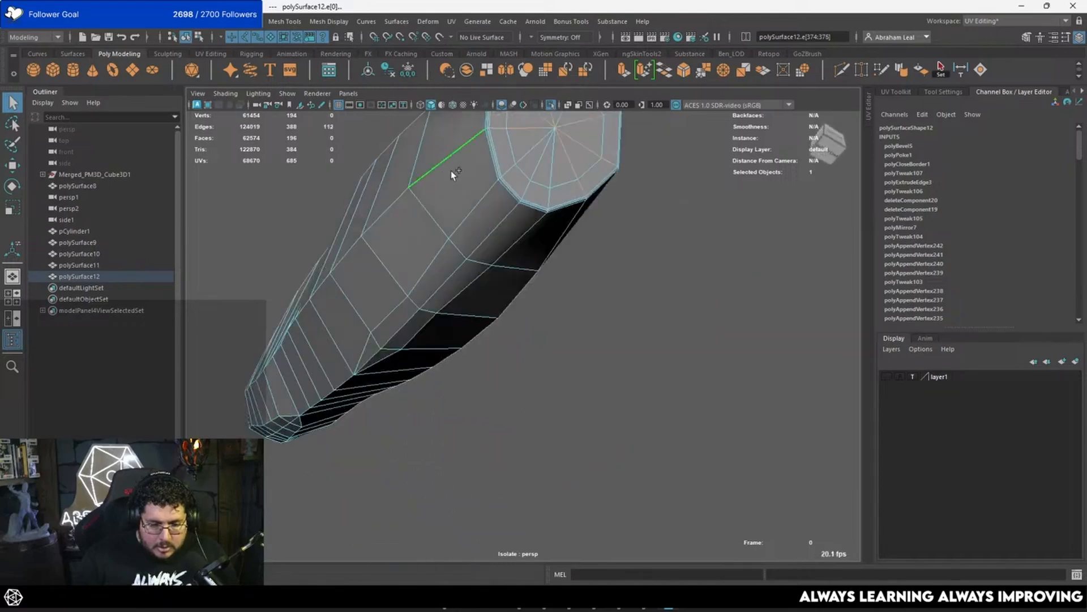
key("ctrl+b")
left_click_drag(594, 208, 738, 168, "alt")
key("3")
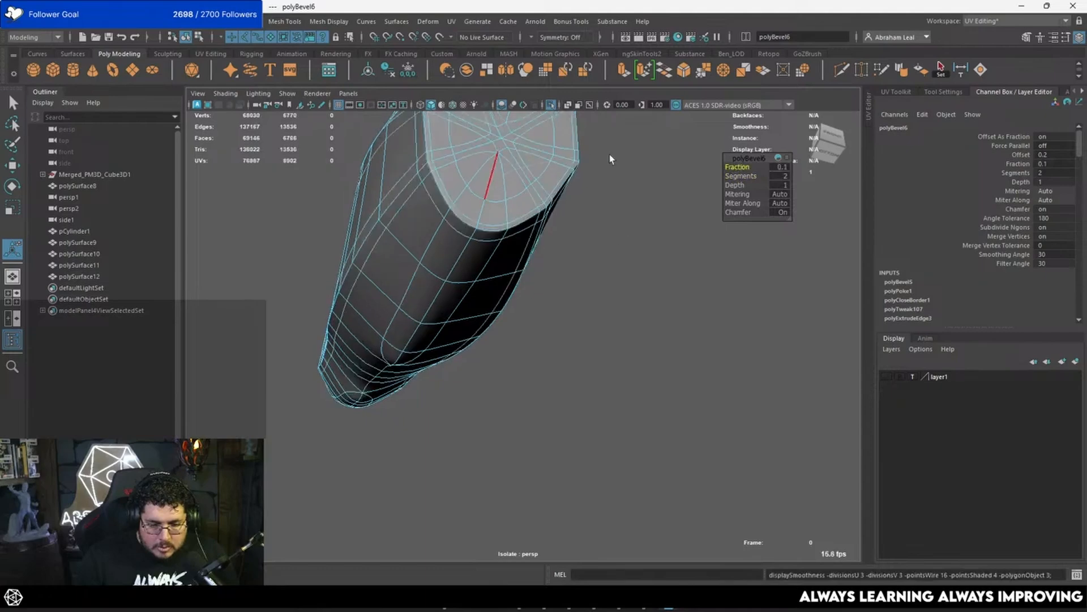
Step: Examine the smoothed feather from several angles, then switch back to its unsmoothed low-poly display
key("q")
left_click(610, 155)
scroll(565, 182, "down", 4)
left_click_drag(565, 182, 599, 192, "alt")
right_click_drag(600, 195, 567, 196)
scroll(636, 256, "down", 4)
left_click_drag(635, 256, 595, 249, "alt")
right_click_drag(606, 227, 662, 192)
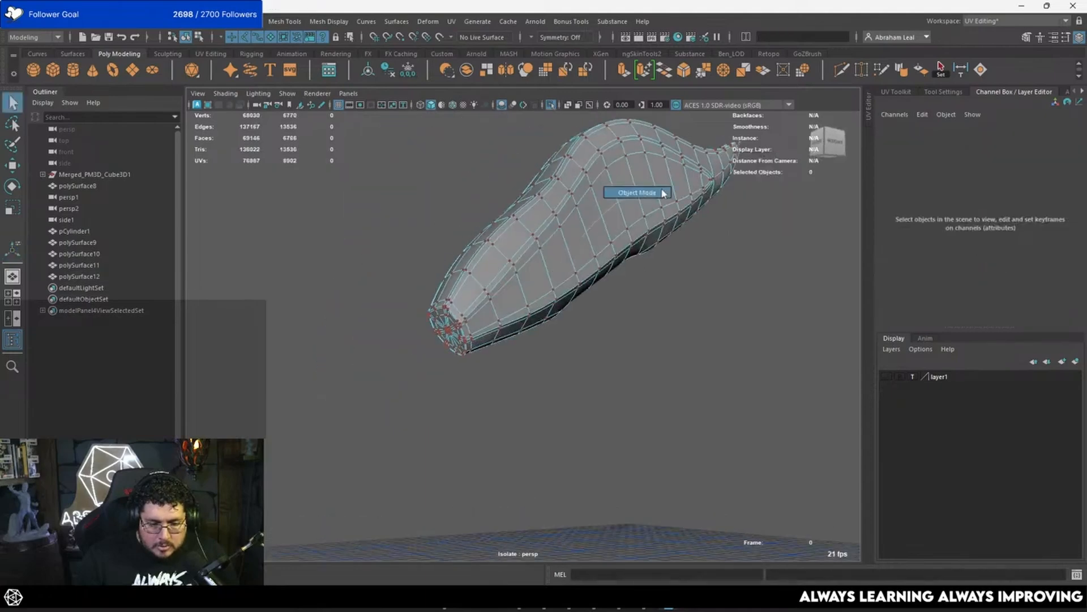
left_click(664, 198)
scroll(664, 226, "up", 3)
left_click_drag(663, 244, 467, 345, "alt")
left_click(488, 259)
key("1")
Step: Bevel the ridge edge loop running toward the feather's pointed tip with 2 segments and check it in smooth preview
scroll(467, 345, "up", 1)
scroll(467, 345, "up", 1)
right_click_drag(468, 343, 466, 264)
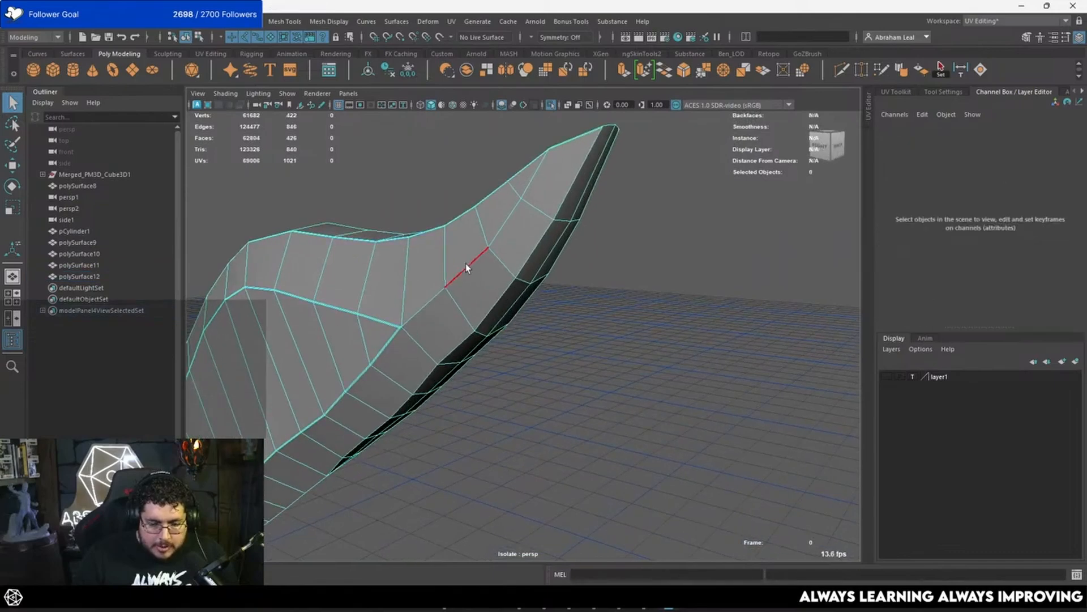
double_click(466, 264)
left_click_drag(515, 236, 354, 245, "alt")
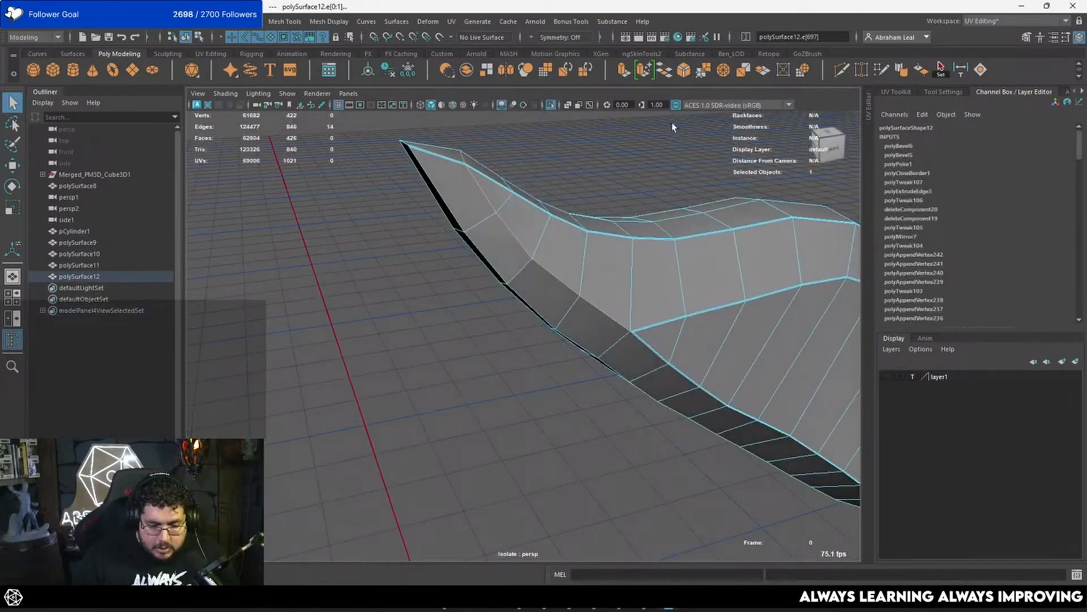
left_click(685, 73)
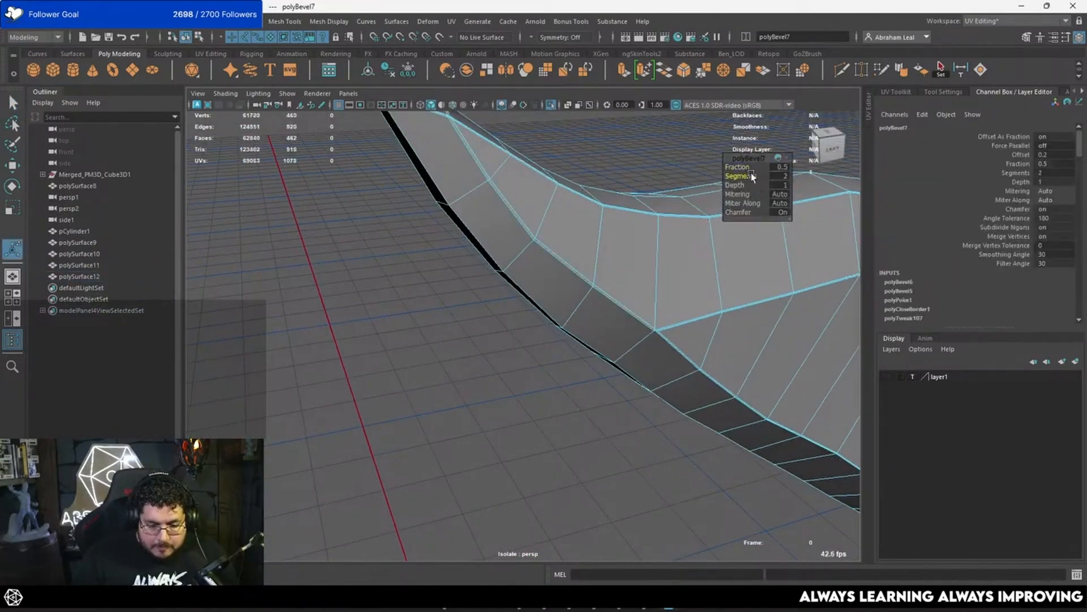
key("3")
left_click(644, 149)
left_click_drag(645, 149, 657, 257, "alt")
left_click(473, 231)
key("3")
key("1")
Step: Insert an edge loop at the feather's pointed tip with Multi-Cut and compare the smoothed and unsmoothed shapes
scroll(584, 286, "up", 4)
middle_click_drag(657, 257, 522, 299, "alt")
left_click_drag(522, 299, 650, 199, "alt")
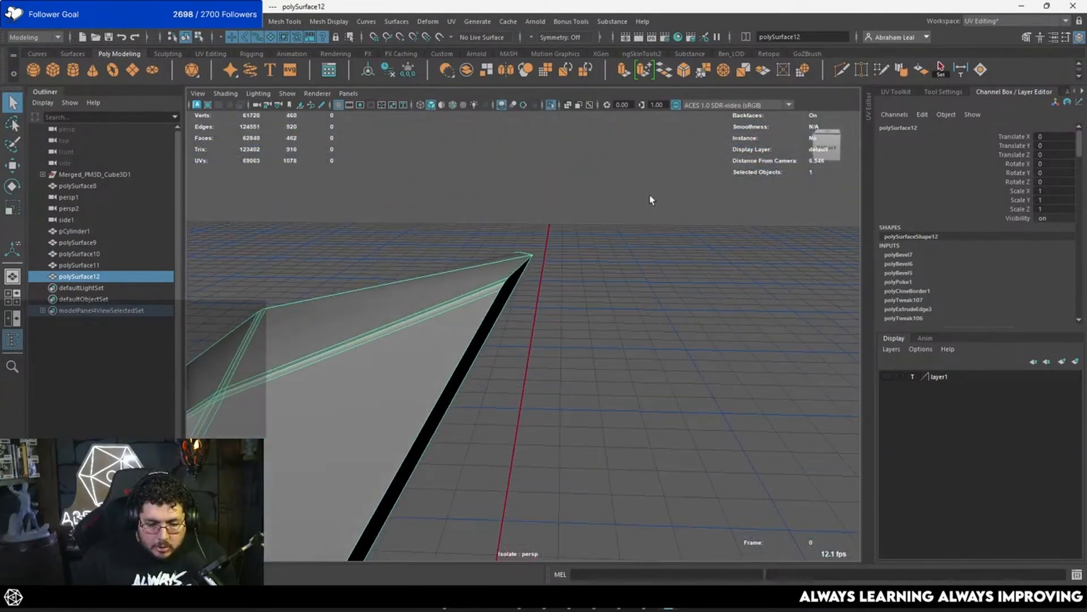
left_click(841, 71)
left_click(503, 288, "ctrl")
key("3")
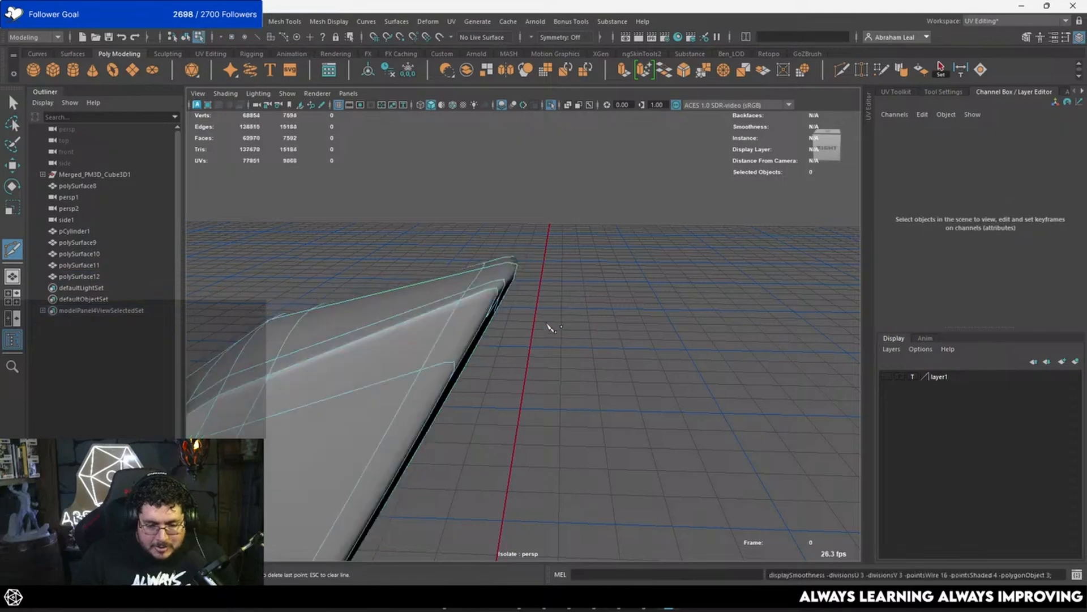
key("q")
right_click_drag(502, 280, 573, 216)
left_click_drag(504, 310, 544, 282, "alt")
left_click(461, 321)
key("1")
Step: Slice the pointed tip with Multi-Cut in the side view, just below and along its upper edge, then turn on smooth preview
key("y")
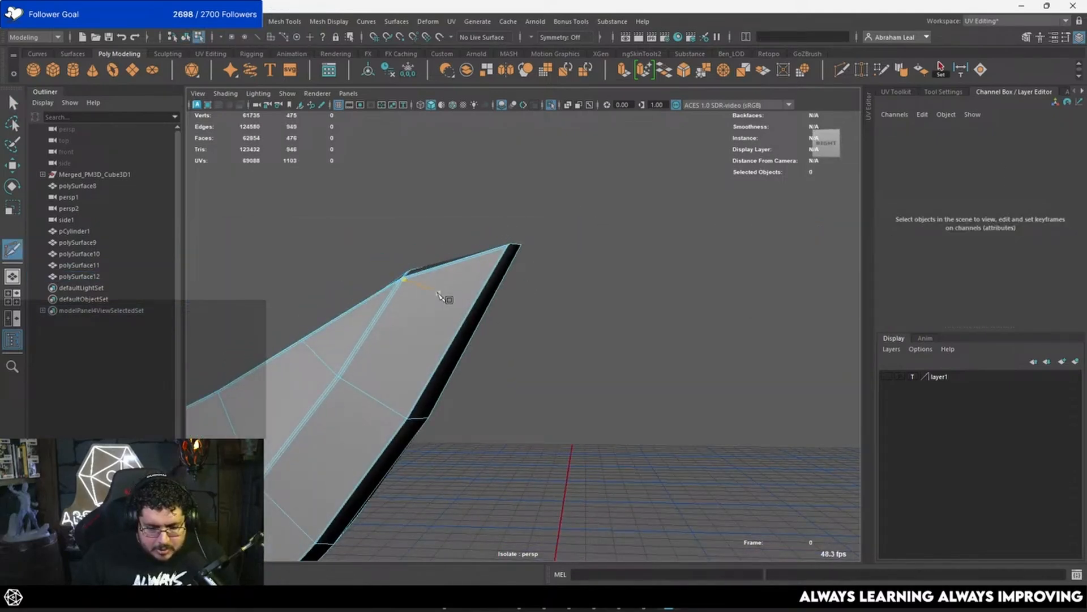
left_click_drag(447, 297, 557, 307, "alt")
key("space")
scroll(567, 306, "down", 8)
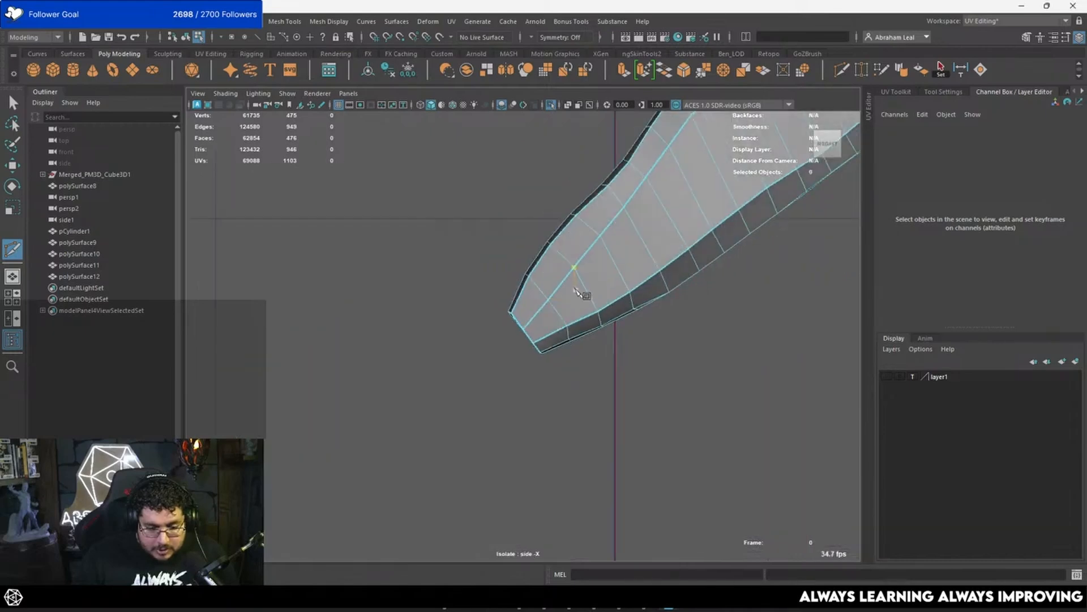
middle_click_drag(585, 294, 433, 312, "alt")
scroll(601, 272, "up", 4)
middle_click_drag(633, 237, 550, 308, "alt")
scroll(544, 307, "up", 6)
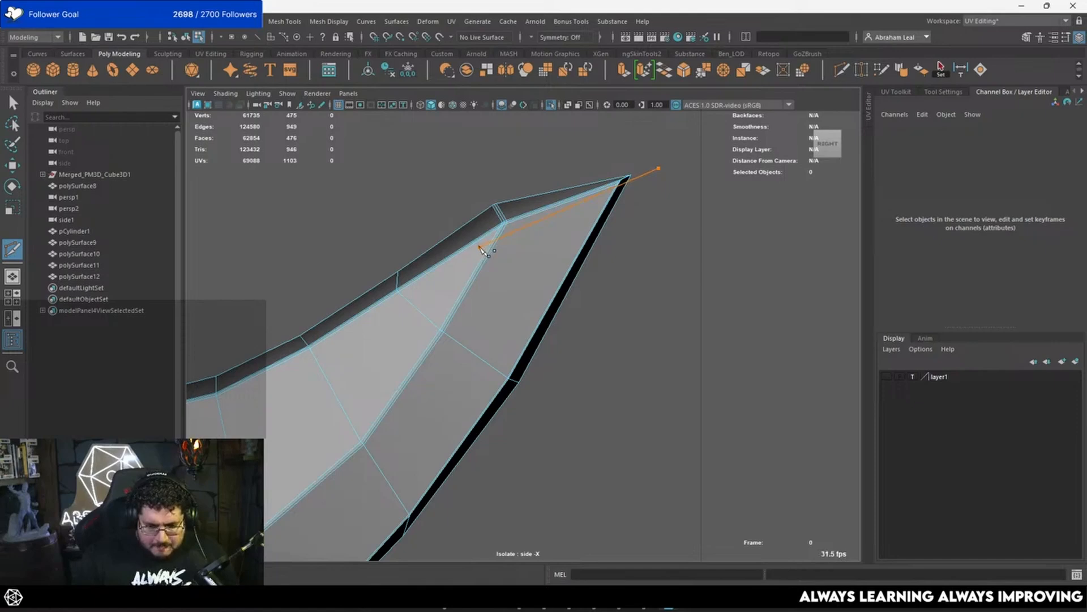
key("3")
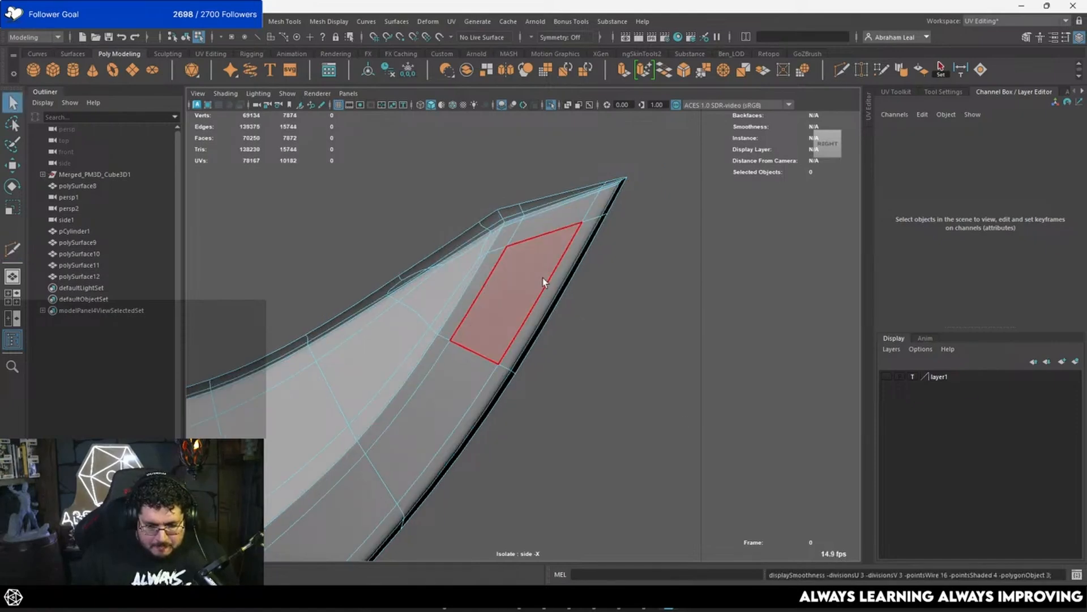
Step: Examine the pointed tip in the perspective view, comparing its smoothed and unsmoothed displays
key("space")
left_click_drag(541, 305, 553, 254)
key("5")
right_click_drag(553, 253, 587, 202)
left_click(586, 202)
mouse_move(493, 309)
left_mouse_down("alt")
mouse_move(444, 291)
mouse_move(347, 303)
mouse_move(453, 409)
left_mouse_up("alt")
left_click(497, 349)
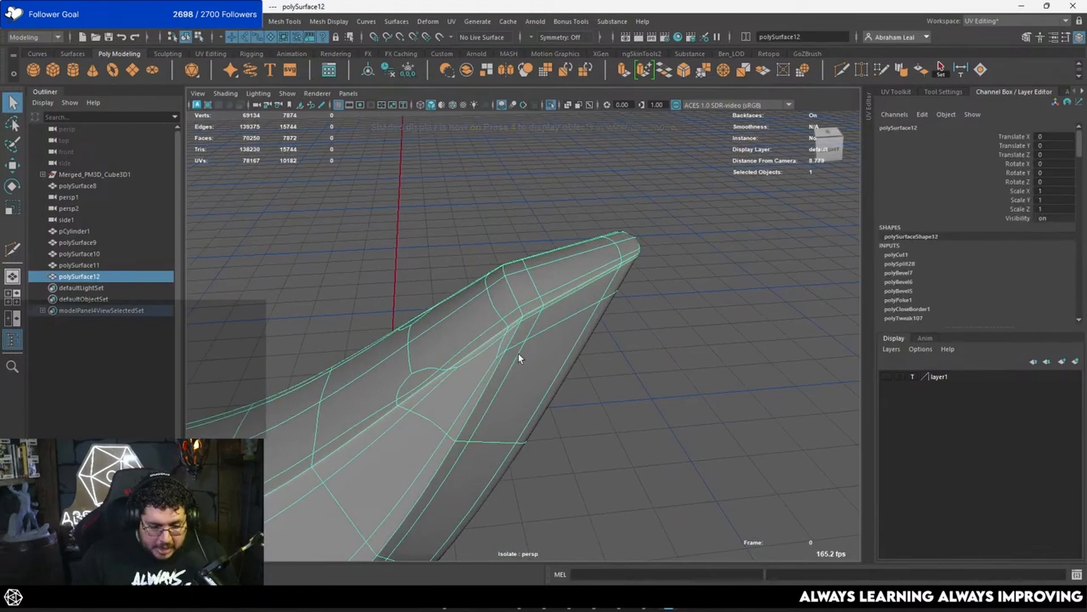
scroll(607, 405, "down", 5)
key("1")
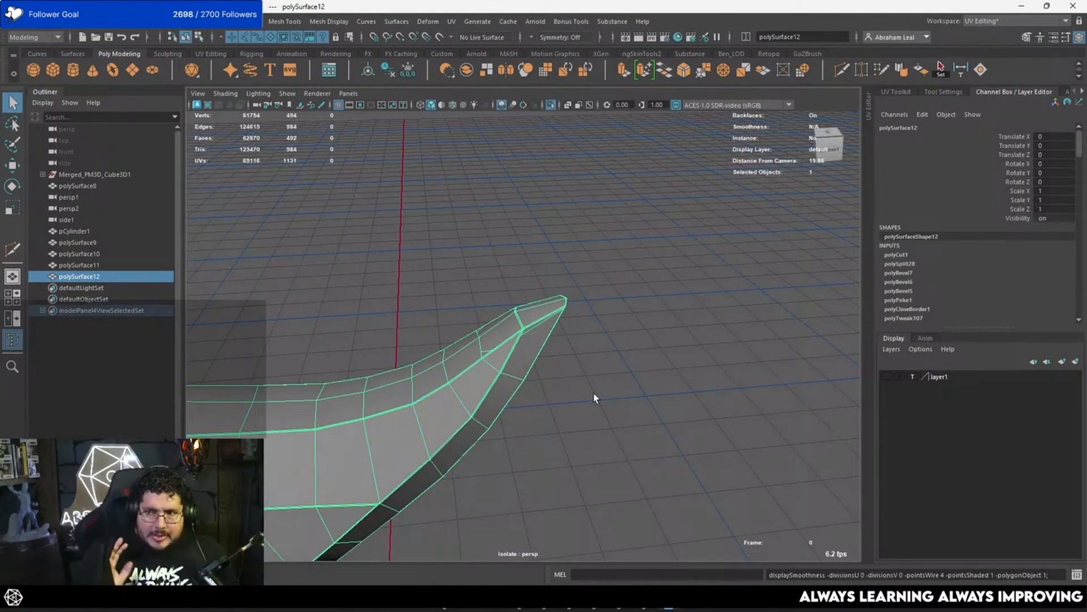
key("3")
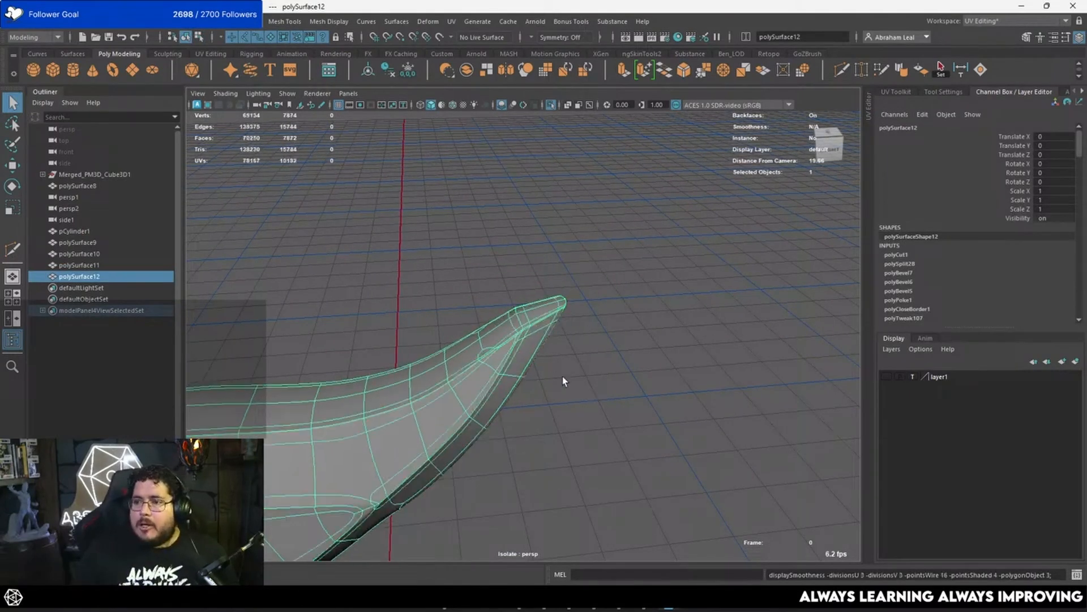
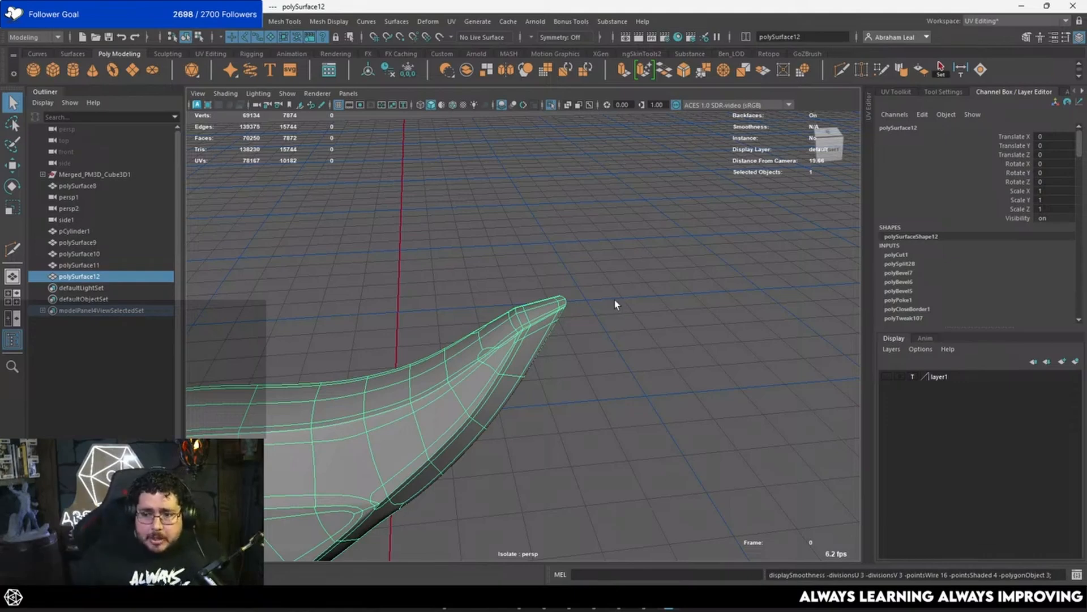
Step: Select the paired faces along the upper part of the narrow strip on the bottom feather's outer edge, starting near its tip
right_click_drag(614, 300, 495, 318, "alt")
left_click_drag(495, 318, 531, 265, "alt")
left_click(545, 311)
left_click(544, 312)
left_click_drag(547, 340, 576, 315, "alt")
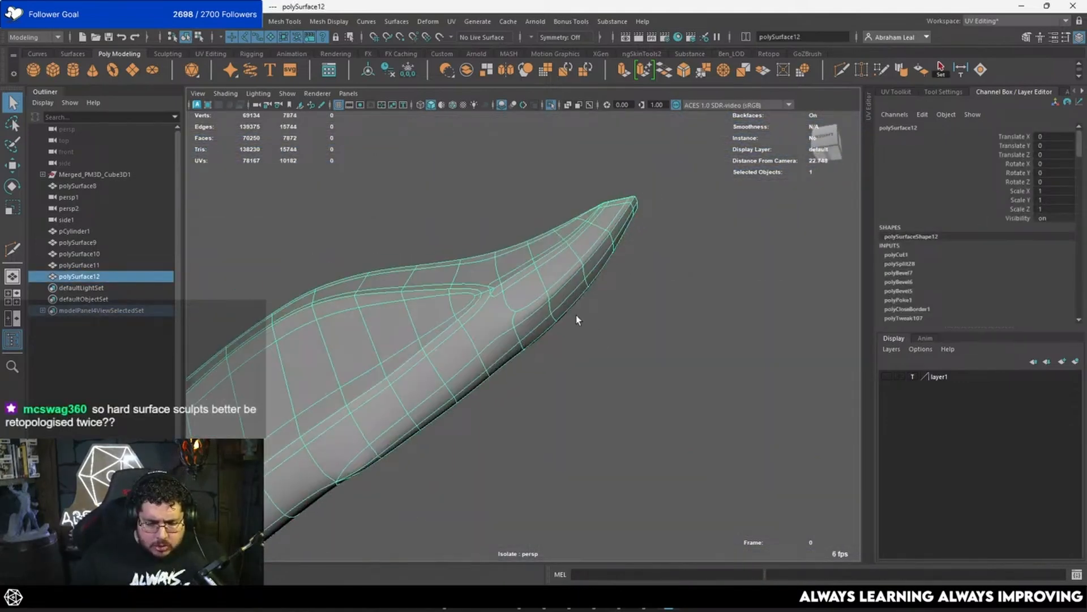
left_click(640, 344)
left_click_drag(640, 344, 536, 307, "alt")
scroll(537, 351, "up", 3)
left_click(539, 293)
key("F11")
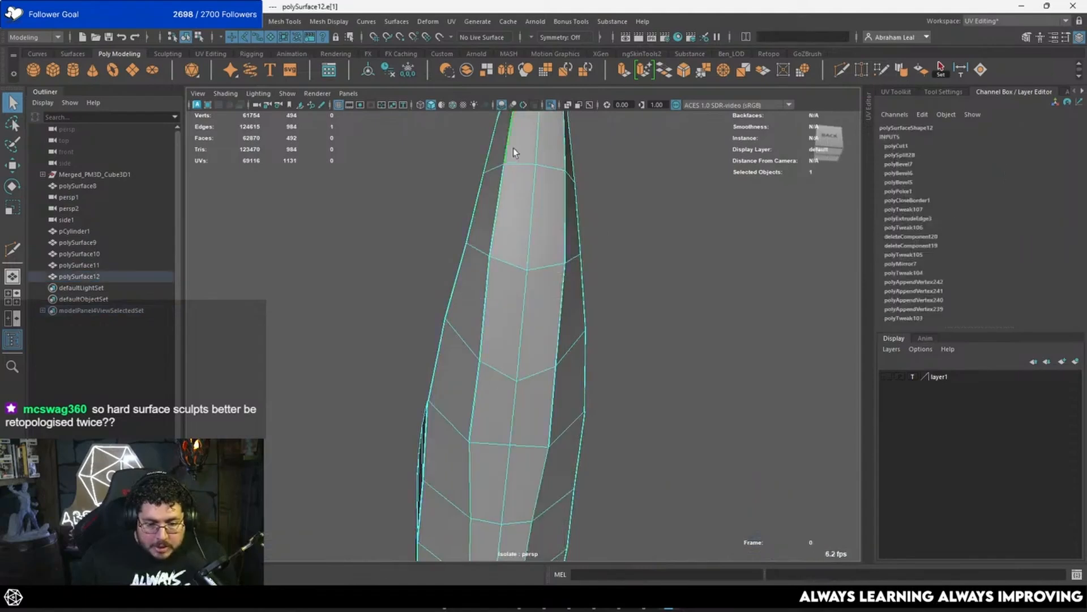
left_click(524, 149)
left_click(544, 196, "shift")
left_click(527, 207, "shift")
left_click(516, 299, "shift")
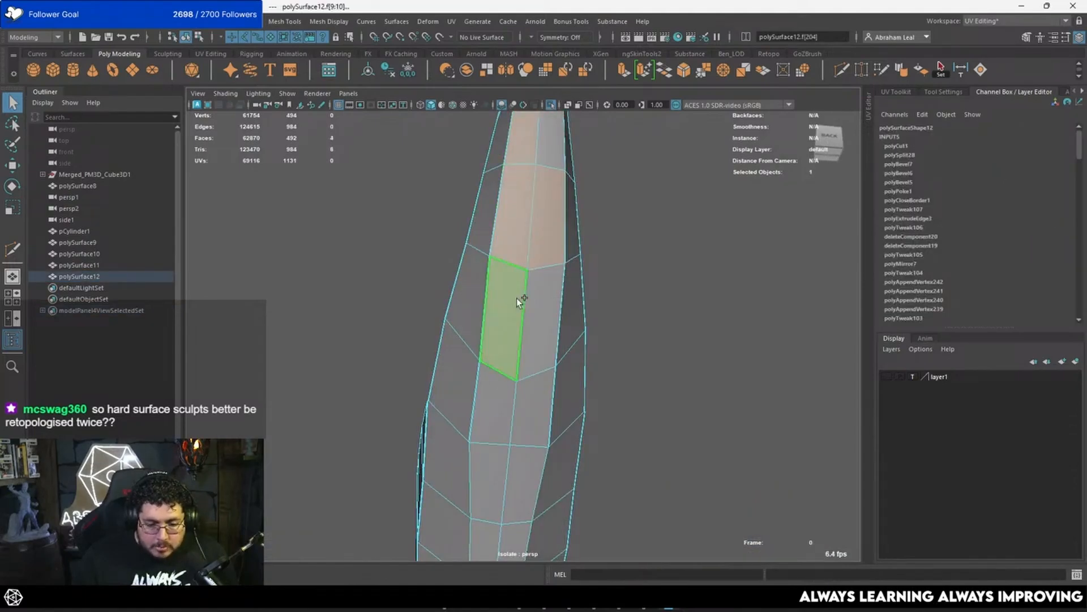
left_click(535, 324, "shift")
left_click(522, 406, "shift")
left_click(545, 154, "shift")
Step: Extend the face selection along the rest of the strip down to its pointed end
middle_click_drag(516, 427, 561, 246, "alt")
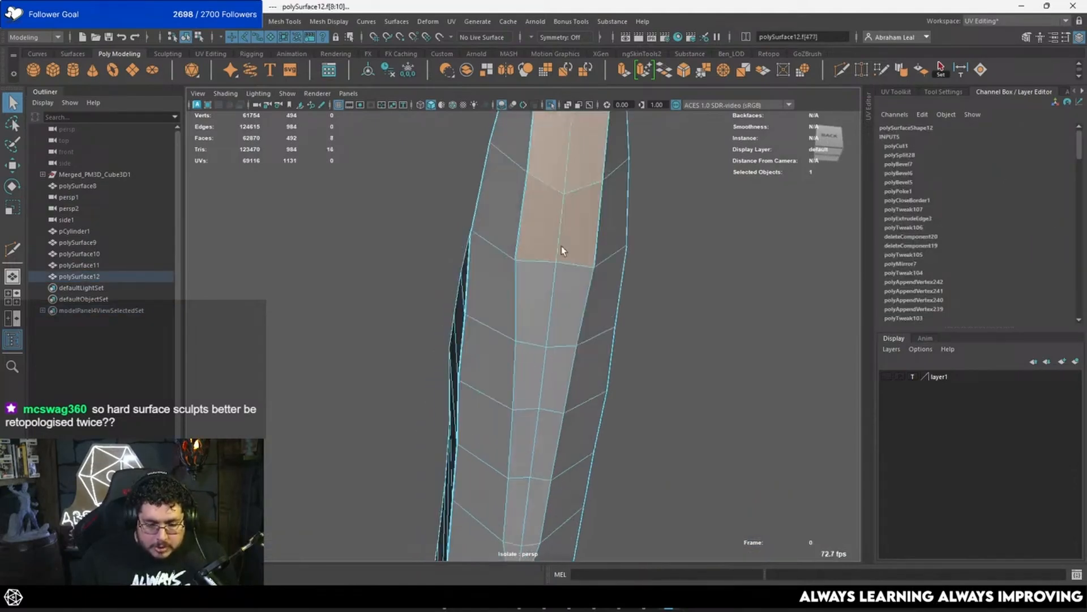
left_click(543, 317, "shift")
left_click(564, 315, "shift")
left_click(539, 391, "shift")
left_click(552, 387, "shift")
middle_click_drag(528, 447, 527, 303, "alt")
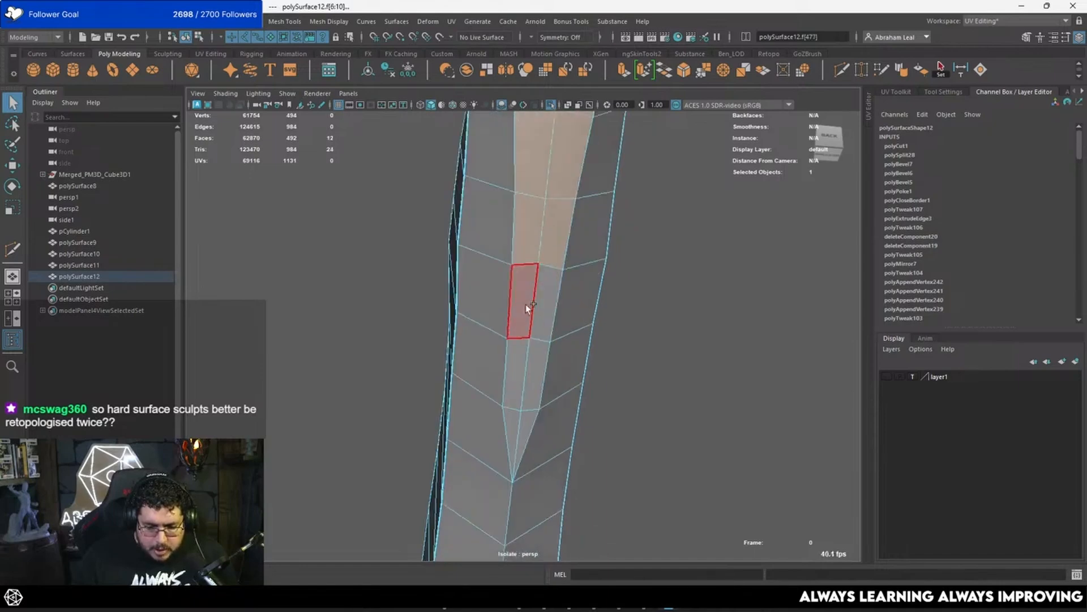
left_click(518, 416, "shift")
left_click_drag(520, 418, 453, 390, "alt")
Step: Extrude the selected strip faces with an offset of 0.03 and preview the mesh smoothed
key("ctrl+e")
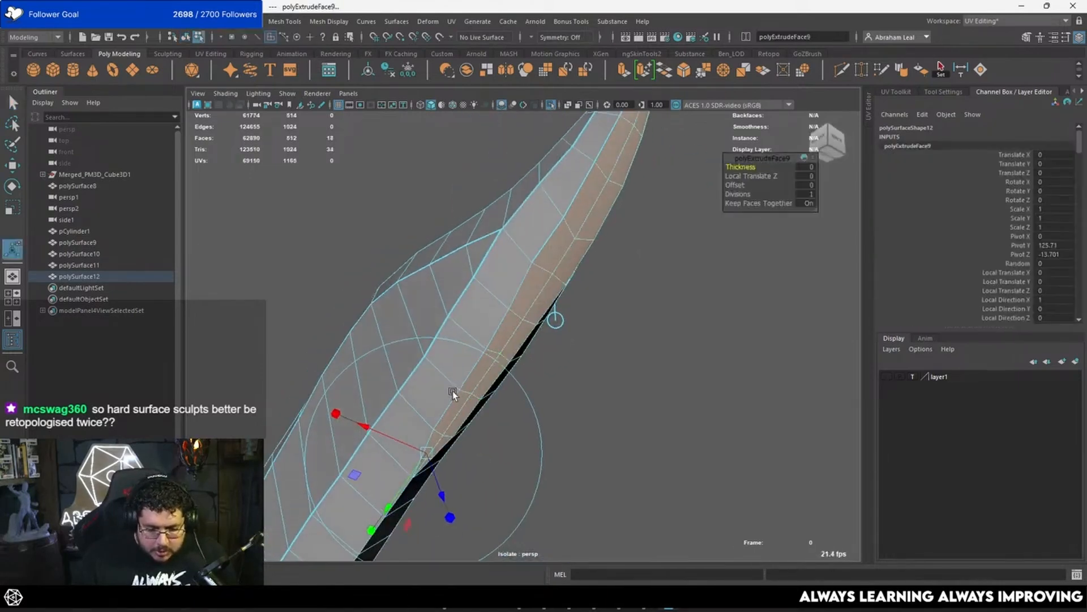
right_click_drag(453, 391, 756, 273, "alt")
left_click_drag(730, 182, 731, 184)
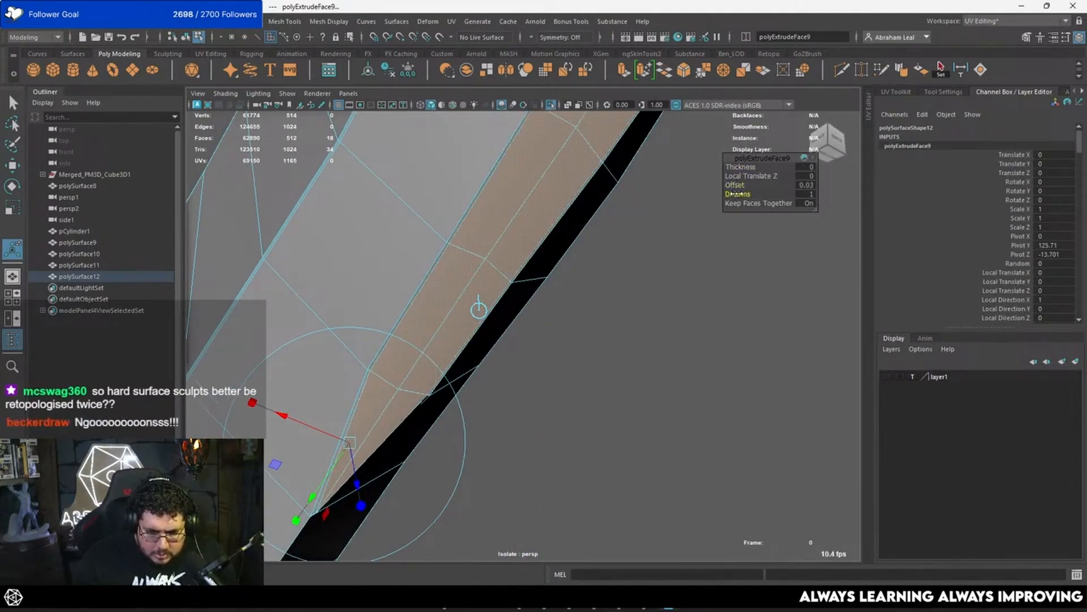
scroll(614, 350, "down", 3)
key("q")
right_click_drag(518, 262, 560, 232)
key("3")
Step: Examine the smoothed outer edge of the feather and the notch where the inset strip ends
left_click(624, 311)
scroll(623, 311, "down", 5)
left_click_drag(624, 311, 595, 364, "alt")
left_click(480, 352)
scroll(480, 352, "up", 4)
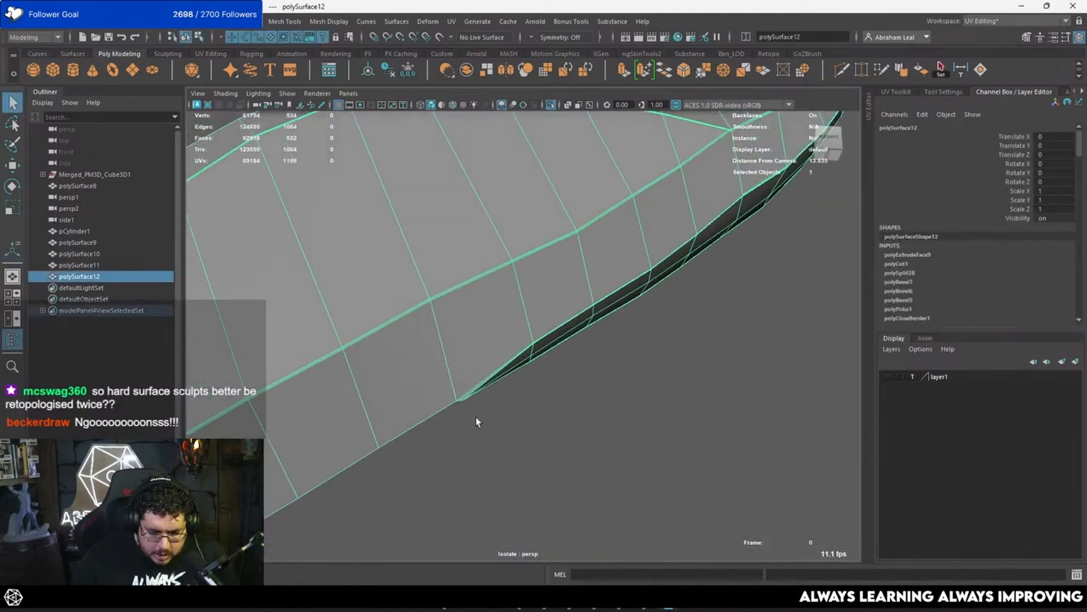
left_click_drag(463, 395, 587, 503, "alt")
left_click(580, 454)
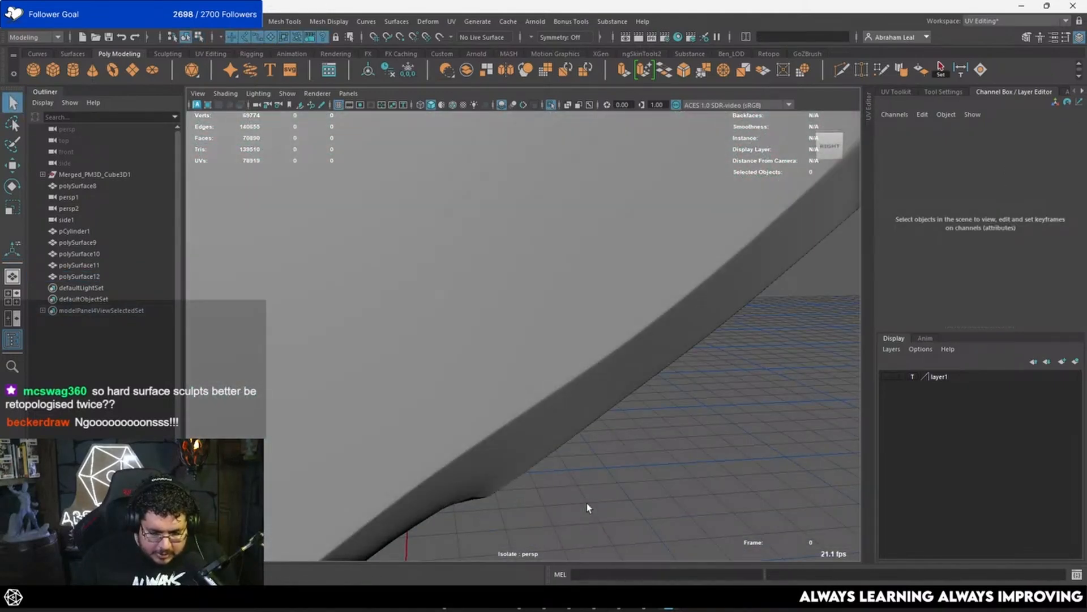
scroll(587, 503, "down", 4)
middle_click_drag(494, 368, 507, 293, "alt")
left_click_drag(507, 293, 467, 376, "alt")
Step: Select the eight strip faces along the feather's lower edge, from the pointed transition down to the blunt end
left_click(485, 358)
middle_click_drag(467, 376, 481, 254, "alt")
scroll(481, 253, "up", 5)
key("F11")
left_click(470, 221)
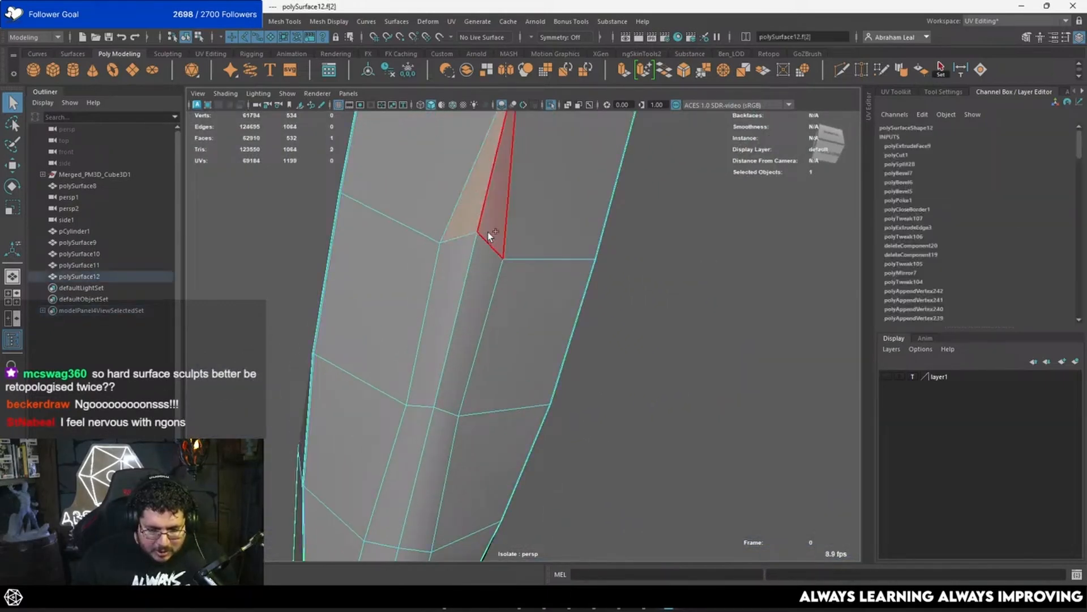
left_click(488, 232, "shift")
left_click(472, 287, "shift")
left_click(418, 302, "shift")
key("ctrl+z")
left_click(463, 267, "shift")
left_click(435, 432, "shift")
left_click(397, 447, "shift")
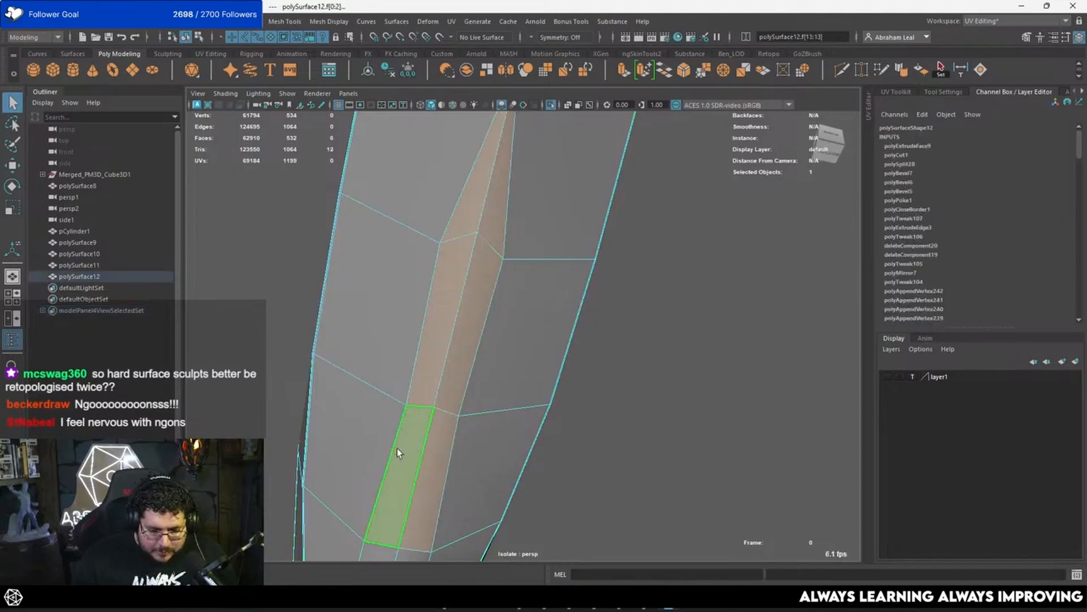
middle_click_drag(396, 447, 465, 304, "alt")
left_click_drag(449, 425, 464, 320, "alt")
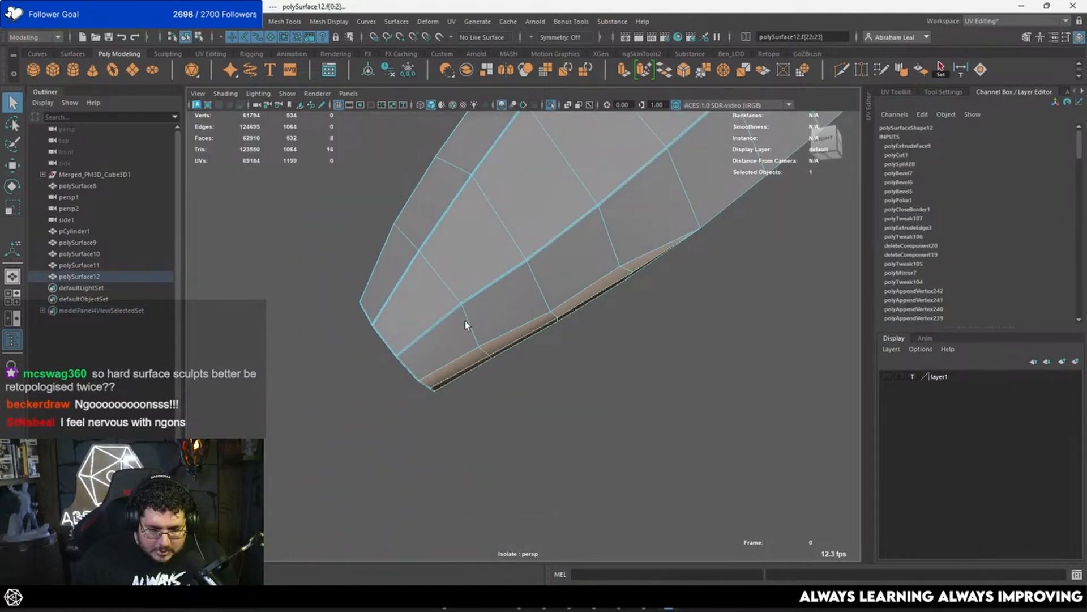
right_click_drag(464, 320, 533, 429, "alt")
left_click_drag(533, 429, 517, 376, "alt")
Step: Extrude the lower strip faces with an offset of 0.06 and 2 divisions, and preview the mesh smoothed
key("ctrl+e")
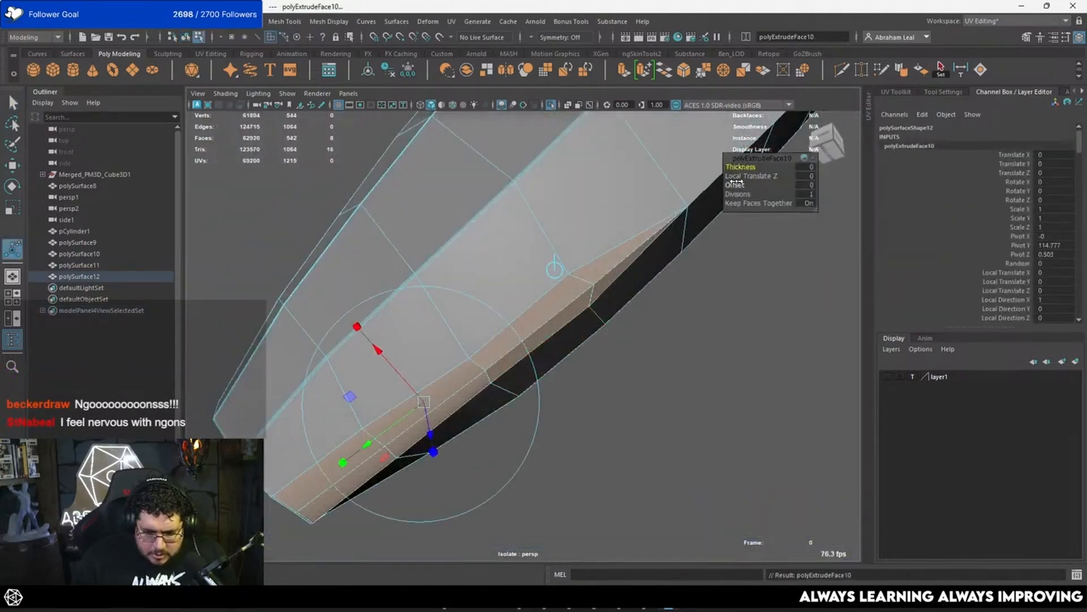
left_click_drag(736, 183, 739, 183)
left_click(739, 193)
key("3")
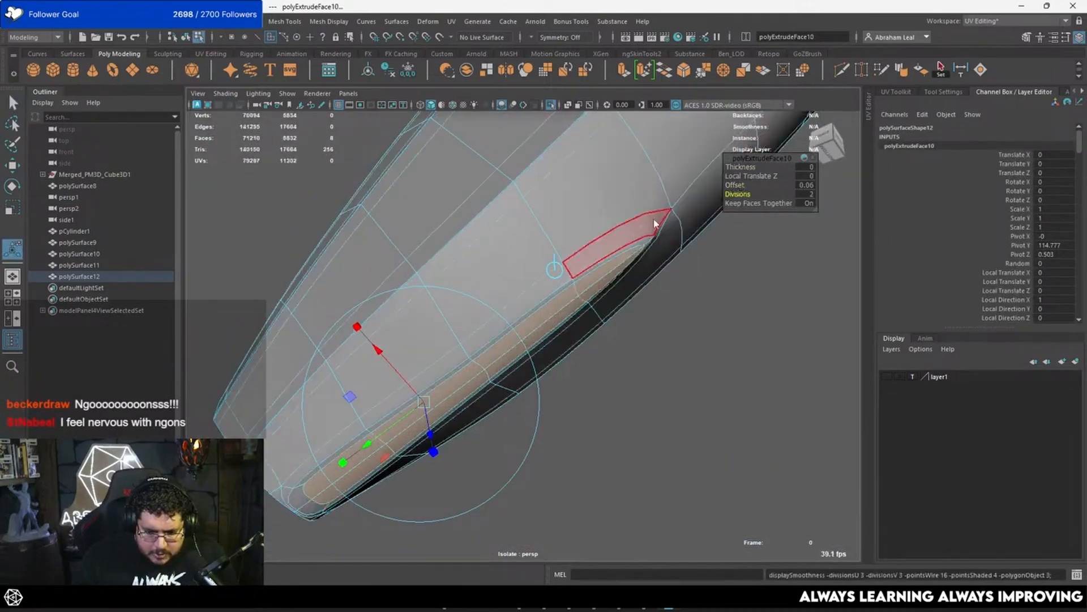
key("q")
right_click_drag(656, 224, 686, 198)
left_click(700, 272)
Step: Bring the other wing parts back out of isolation and switch to the side view
left_click_drag(700, 275, 484, 350, "alt")
right_click_drag(569, 273, 391, 238, "alt")
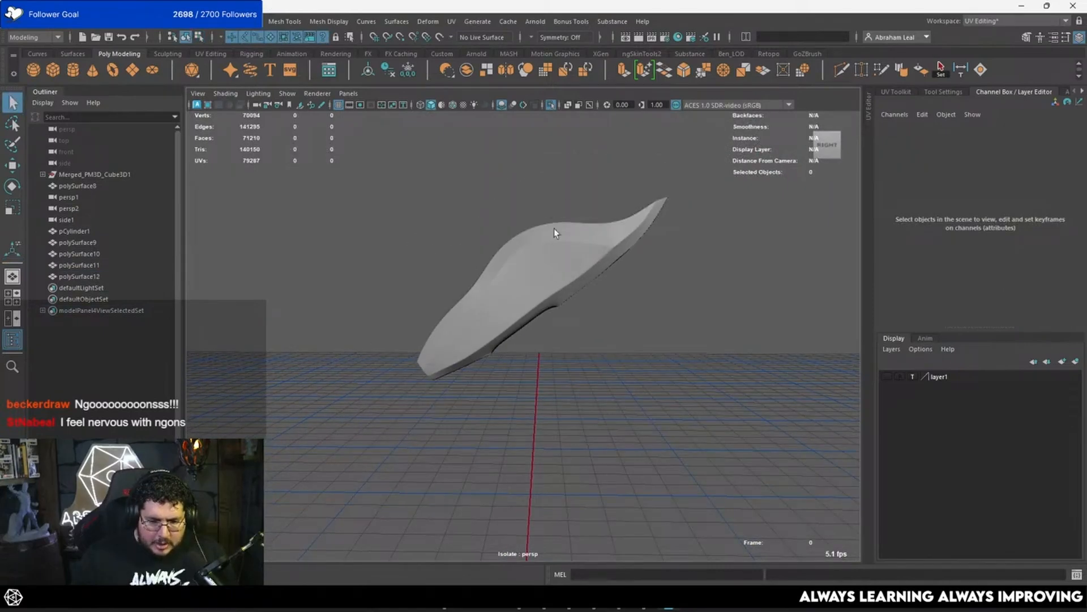
left_click(553, 109)
scroll(581, 267, "down", 5)
scroll(595, 295, "up", 5)
left_click_drag(593, 294, 635, 278, "alt")
scroll(567, 280, "up", 5)
left_click(554, 287)
key("space")
scroll(541, 321, "down", 5)
Step: With smooth preview off, move two neighbouring vertex columns in the middle of the lower notch inward toward the round disc
middle_click_drag(487, 391, 637, 247, "alt")
scroll(637, 248, "up", 3)
key("1")
right_click_drag(531, 276, 470, 232)
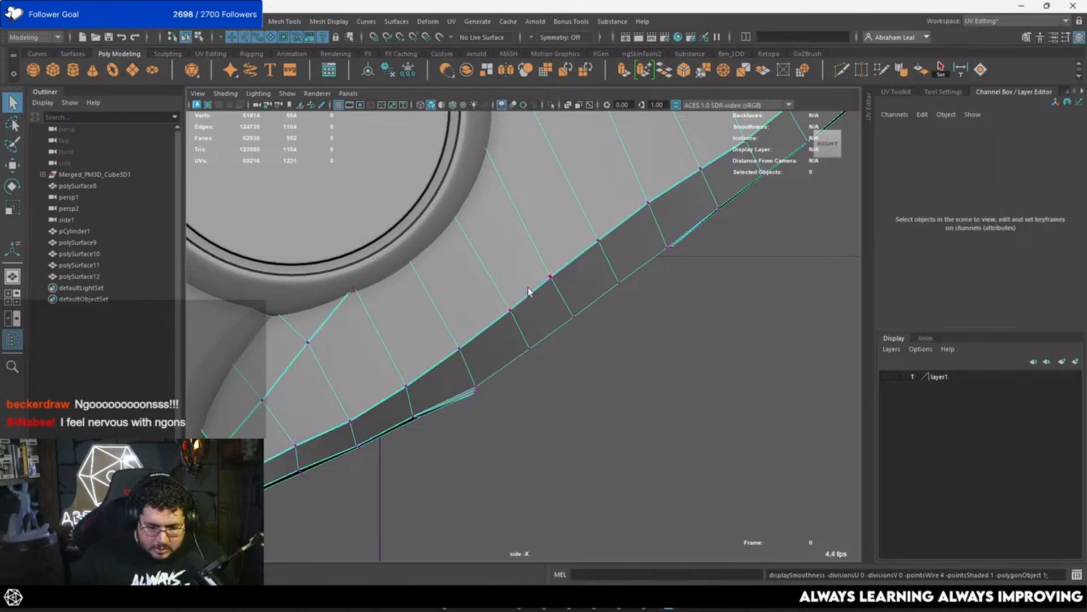
left_click_drag(544, 290, 513, 368)
key("w")
left_click_drag(519, 321, 515, 317)
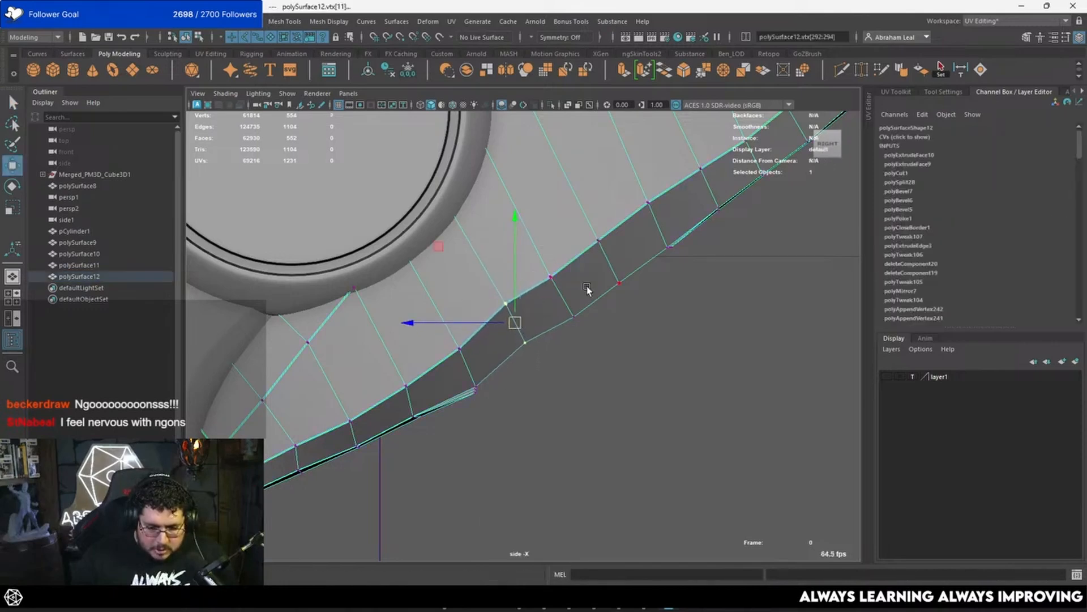
left_click_drag(589, 260, 542, 341)
left_click_drag(562, 297, 560, 285)
Step: Nudge the lower of the two notch vertex columns further inward and preview the smoothed silhouette in object mode
middle_click_drag(615, 242, 583, 270, "alt")
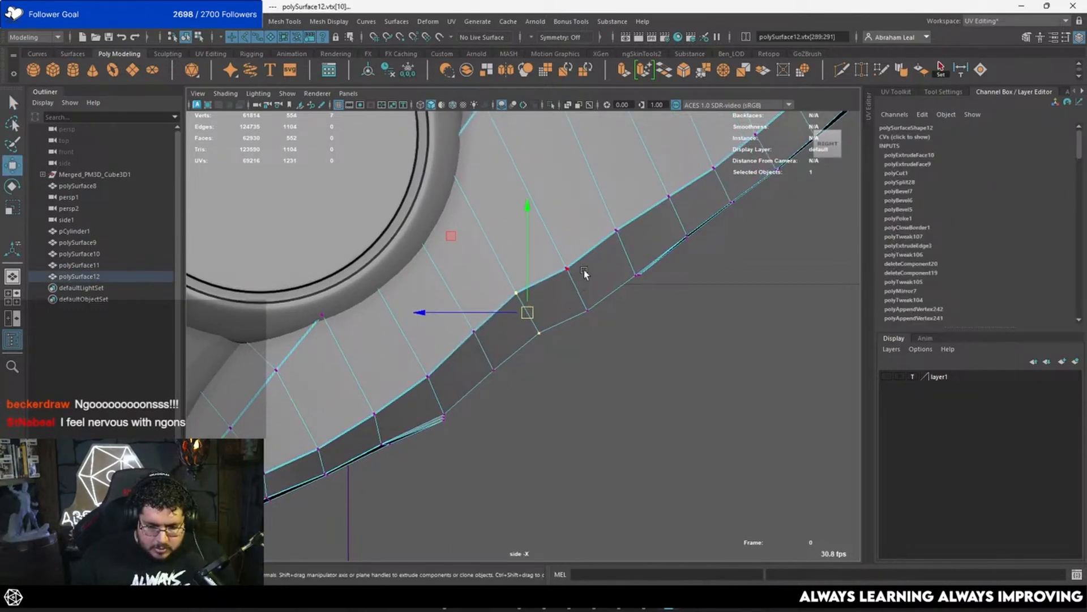
left_click_drag(555, 334, 555, 333)
left_click_drag(569, 283, 503, 356)
key("q")
key("w")
left_click_drag(524, 307, 465, 391)
left_click_drag(486, 344, 480, 339)
key("3")
key("F8")
left_click(683, 305)
scroll(528, 341, "down", 8)
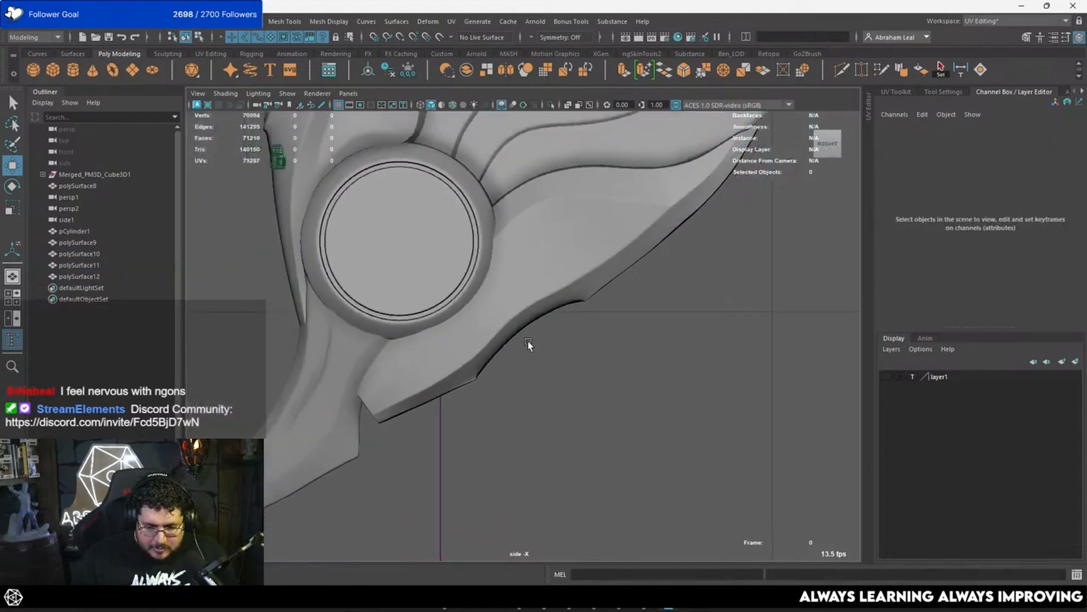
scroll(507, 344, "up", 10)
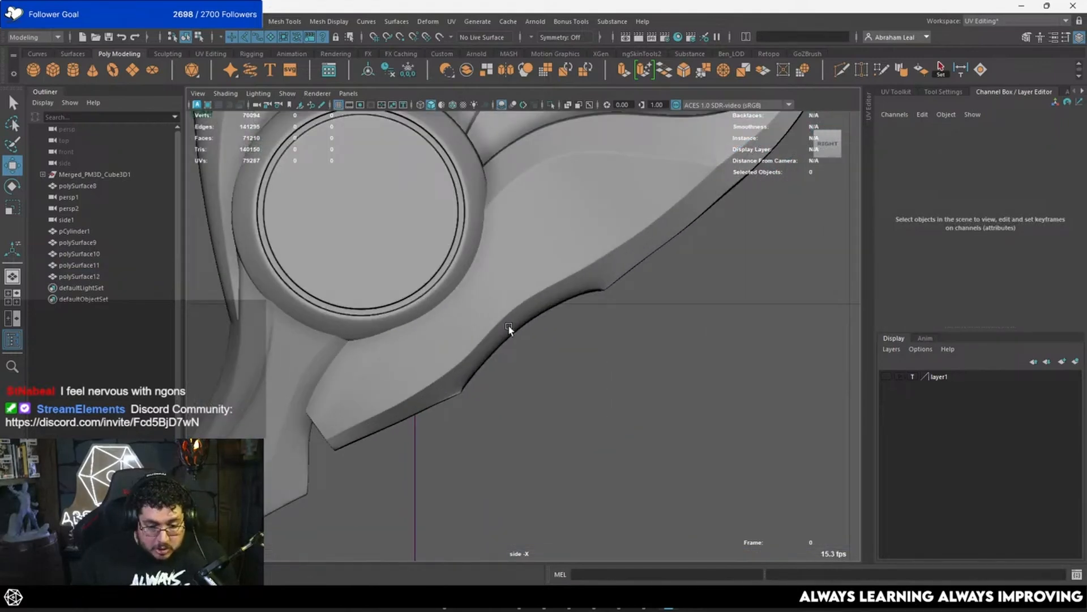
Step: Move the three middle vertex columns of the notch further inward, refine the central one, and preview the smoothed curve
left_click(513, 342)
right_click_drag(548, 275, 520, 293)
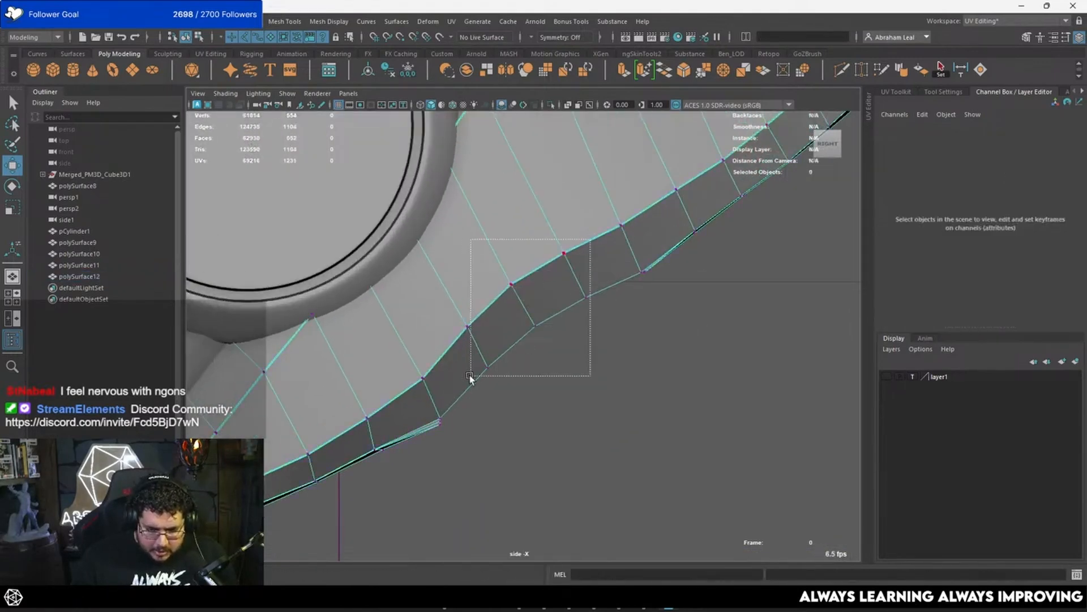
left_click_drag(470, 377, 470, 377)
left_click_drag(525, 311, 517, 300)
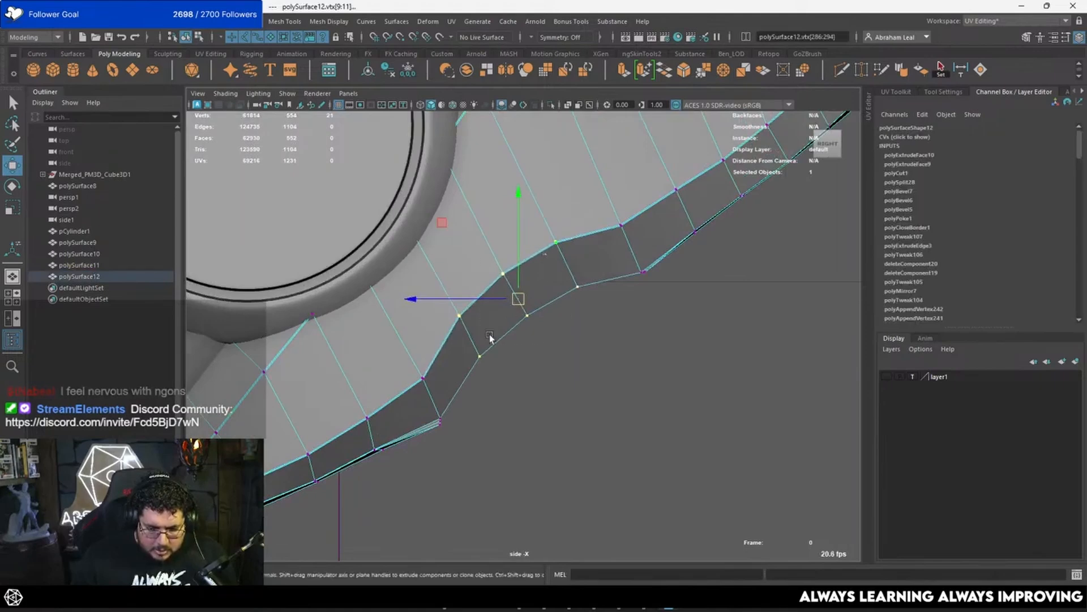
left_click_drag(490, 338, 511, 278)
key("3")
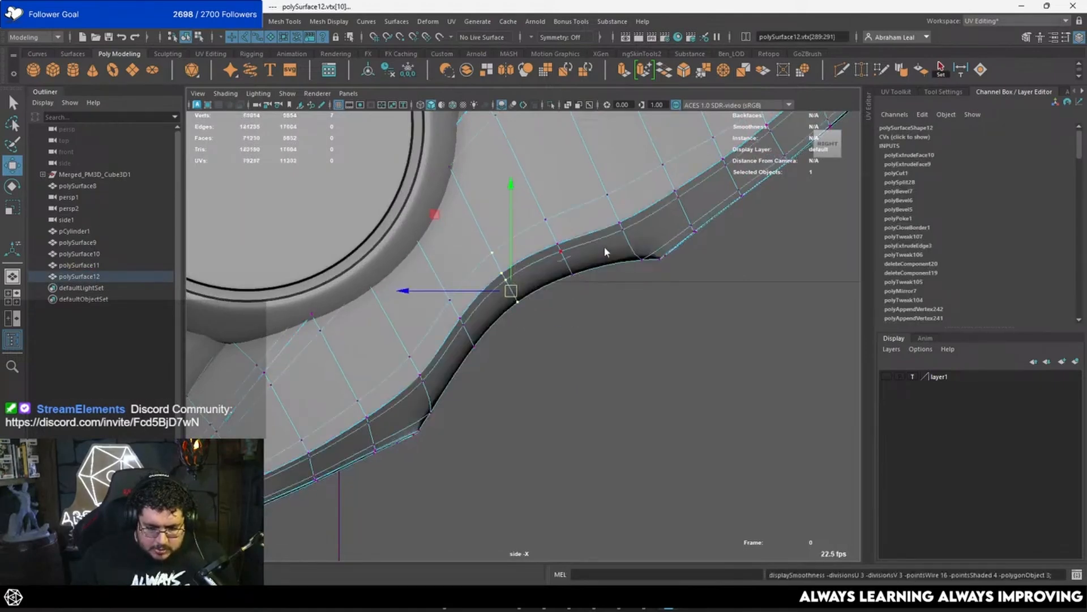
Step: Examine the reshaped notch against the silhouette of the whole wing in the side view
left_click(647, 300)
scroll(647, 301, "down", 5)
scroll(708, 264, "down", 4)
right_click_drag(576, 274, 677, 221)
left_click(672, 279)
scroll(672, 281, "down", 4)
scroll(607, 327, "down", 3)
scroll(608, 325, "up", 8)
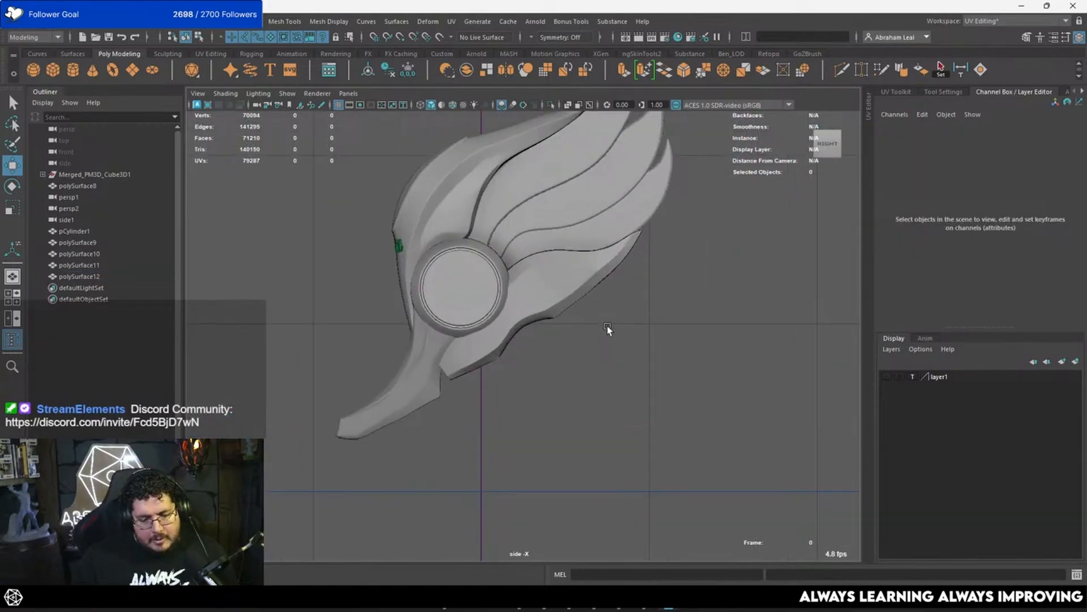
Step: Select the dense curved piece below the round disc and examine its shape beside the finished feather
scroll(576, 287, "up", 1)
middle_click_drag(429, 355, 558, 286, "alt")
left_click(491, 335)
scroll(493, 317, "down", 3)
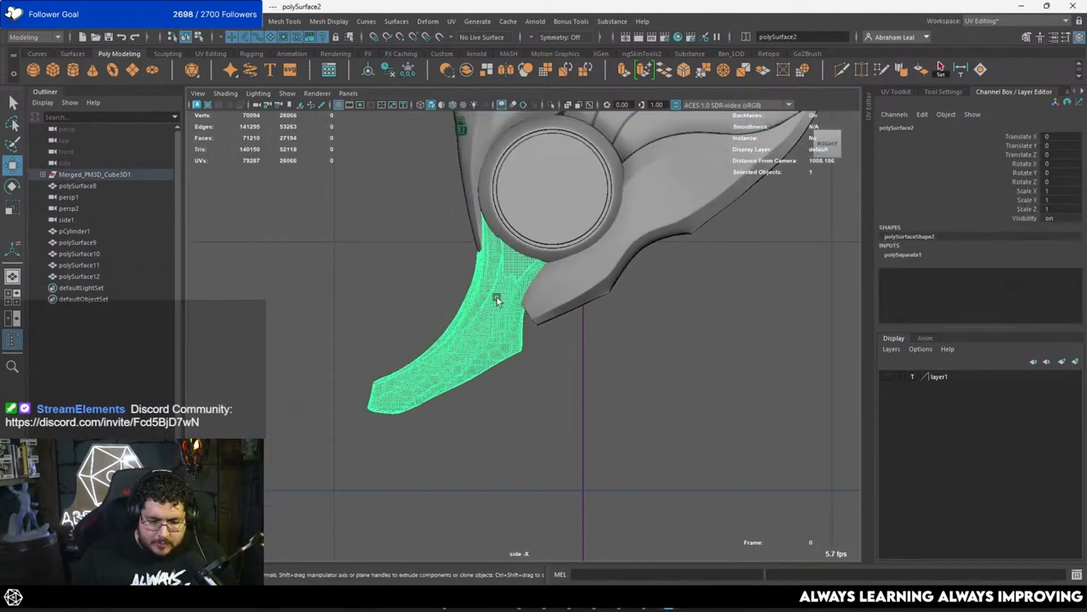
scroll(589, 283, "down", 3)
scroll(649, 275, "up", 5)
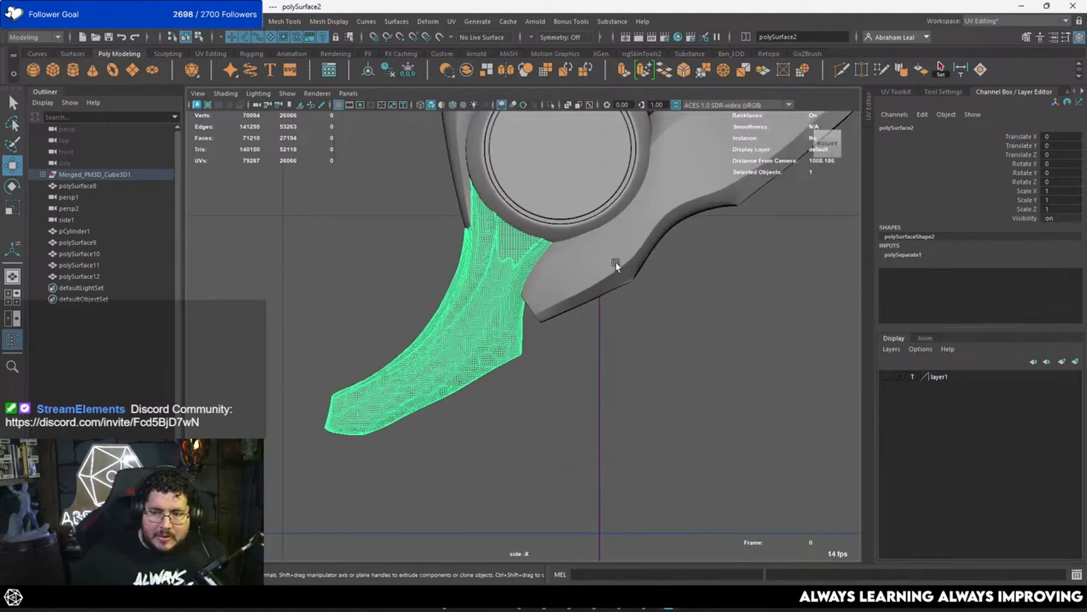
Step: Return to the perspective view and isolate the bottom feather, polySurface12
left_click_drag(622, 275, 695, 209, "alt")
key("space")
key("space")
scroll(588, 354, "down", 5)
scroll(544, 363, "up", 5)
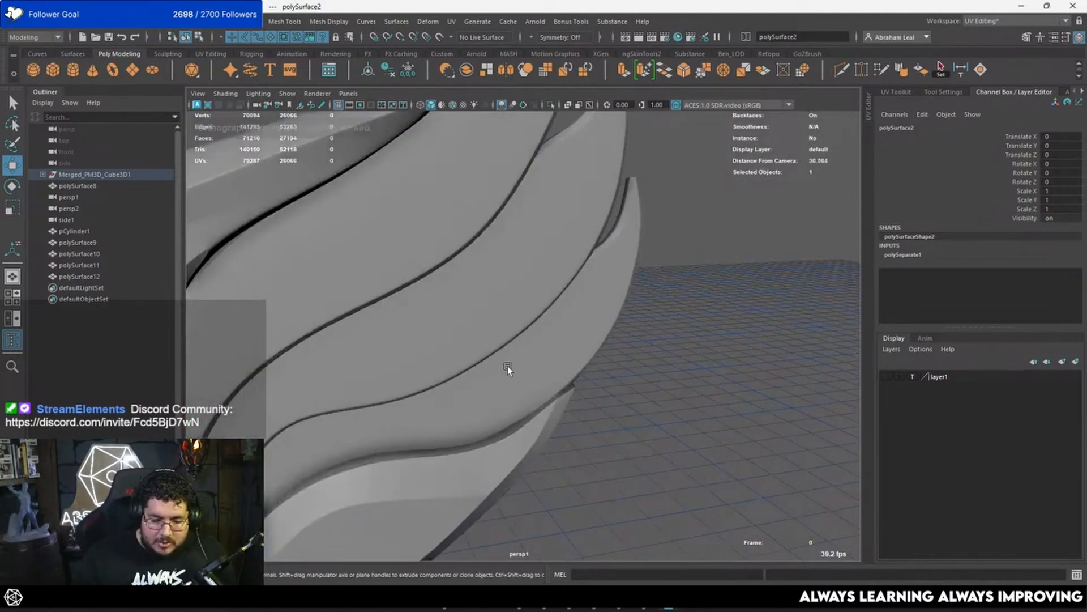
left_click(529, 443)
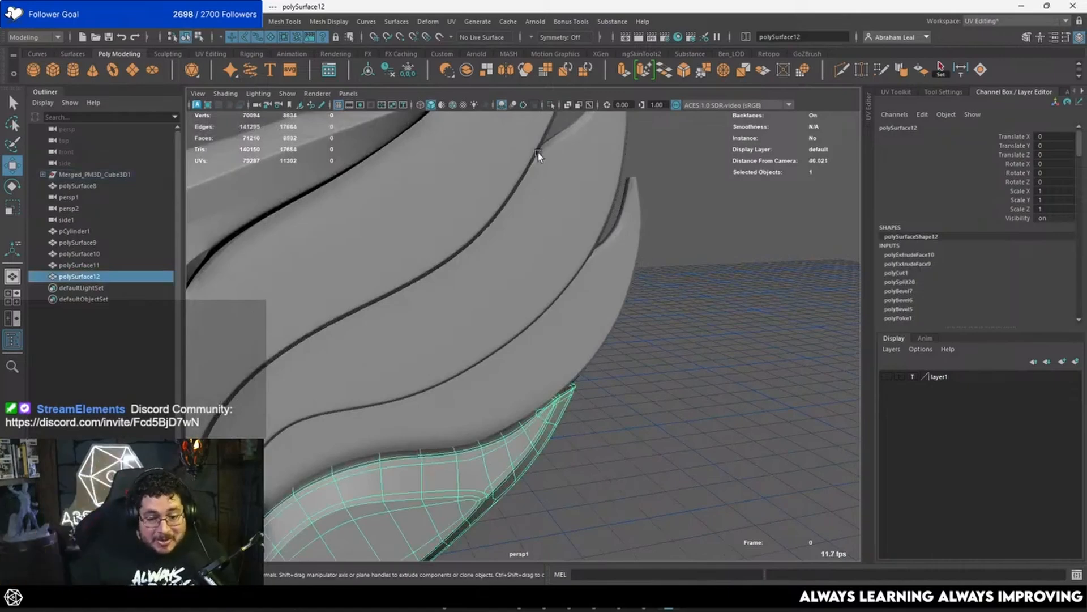
left_click(550, 105)
left_click_drag(668, 375, 589, 319, "alt")
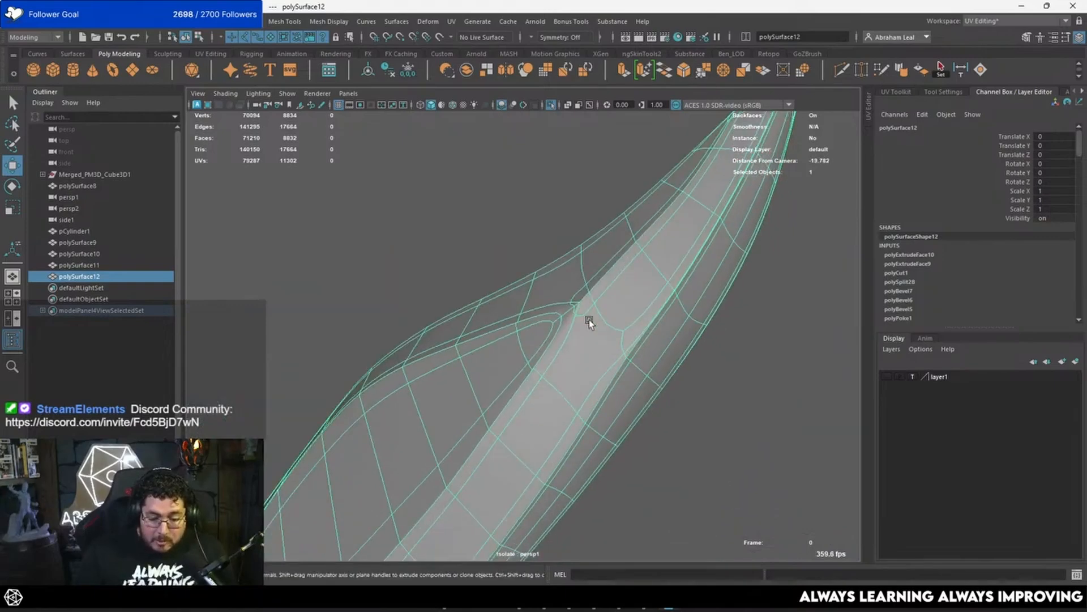
Step: Compare the feather's topology with and without smooth preview, leave the preview off, and save the scene
key("1")
left_click_drag(617, 284, 599, 376, "alt")
right_click_drag(599, 376, 539, 339, "alt")
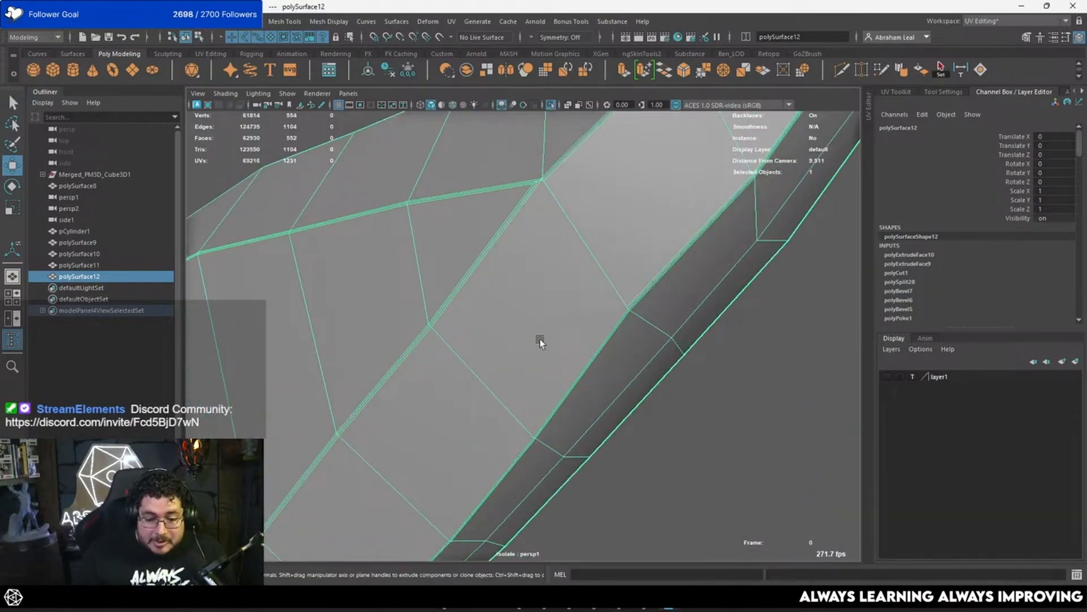
key("3")
scroll(532, 239, "down", 5)
key("1")
key("ctrl+s")
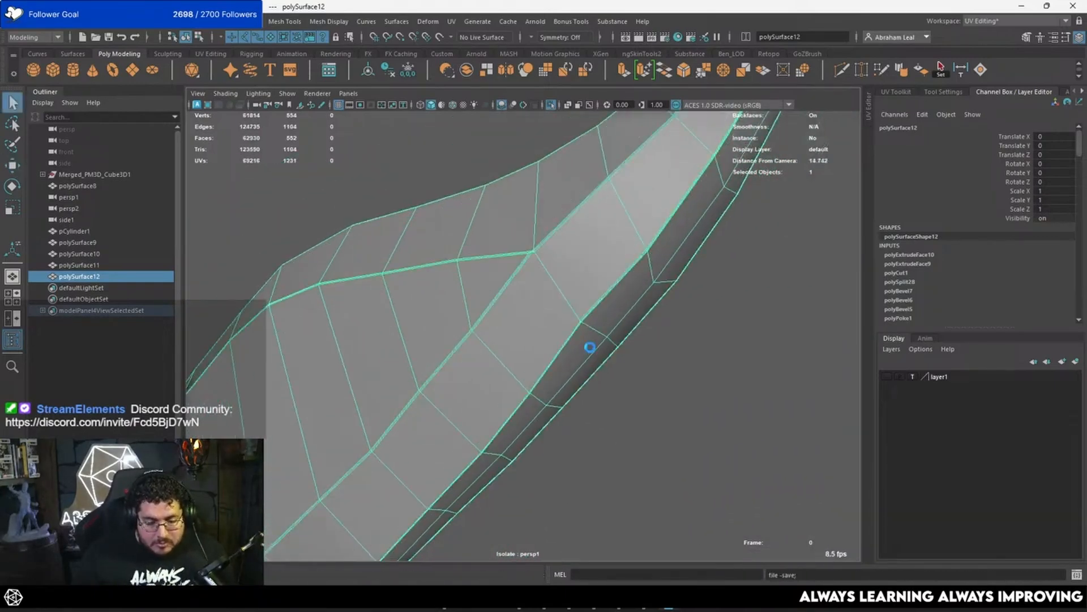
Step: Apply a Smooth operation with 1 division to the feather mesh and preview the result smoothed
left_click(224, 21)
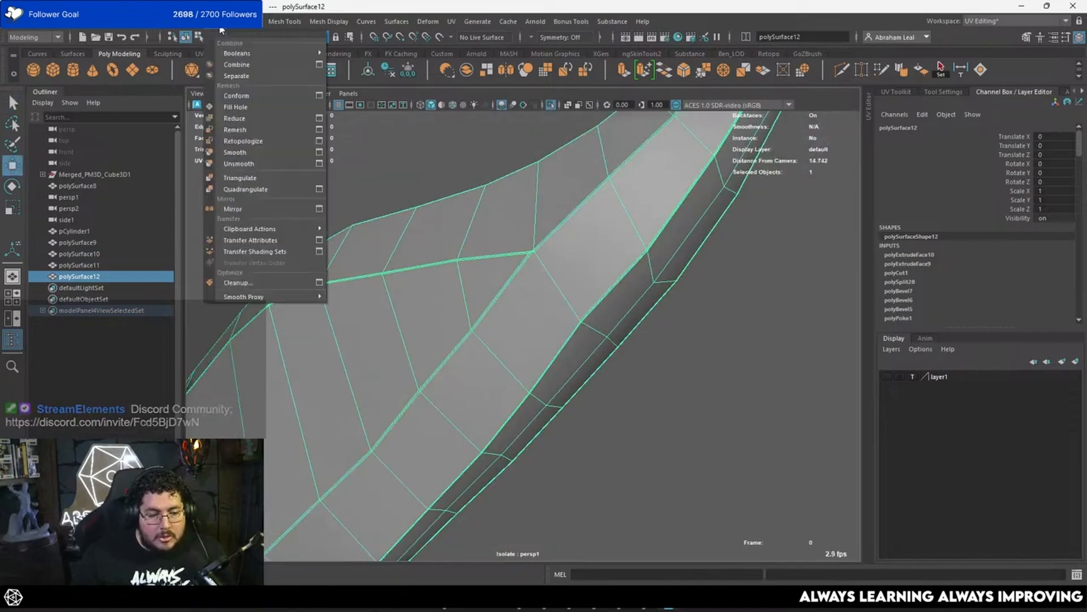
left_click(266, 153)
left_click(454, 190)
left_click(541, 240)
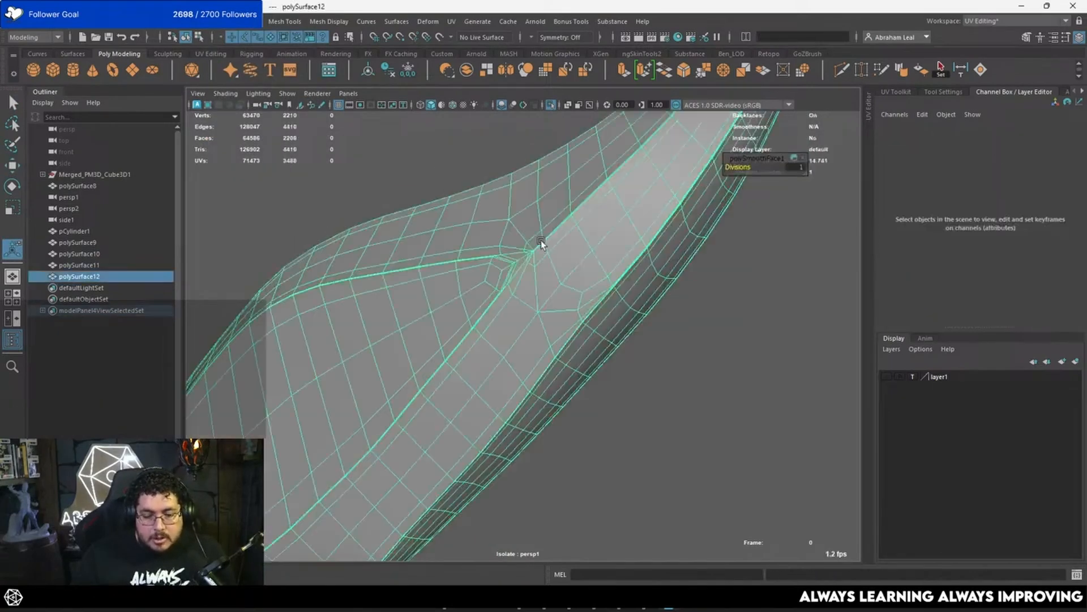
left_click_drag(541, 241, 671, 323, "alt")
scroll(708, 334, "up", 8)
key("3")
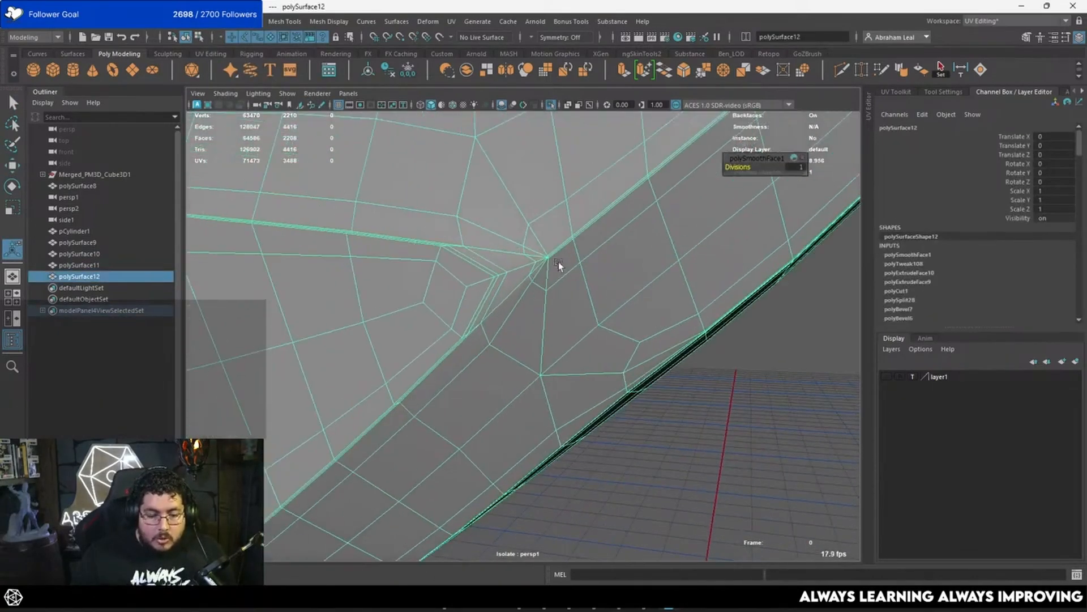
scroll(575, 295, "down", 5)
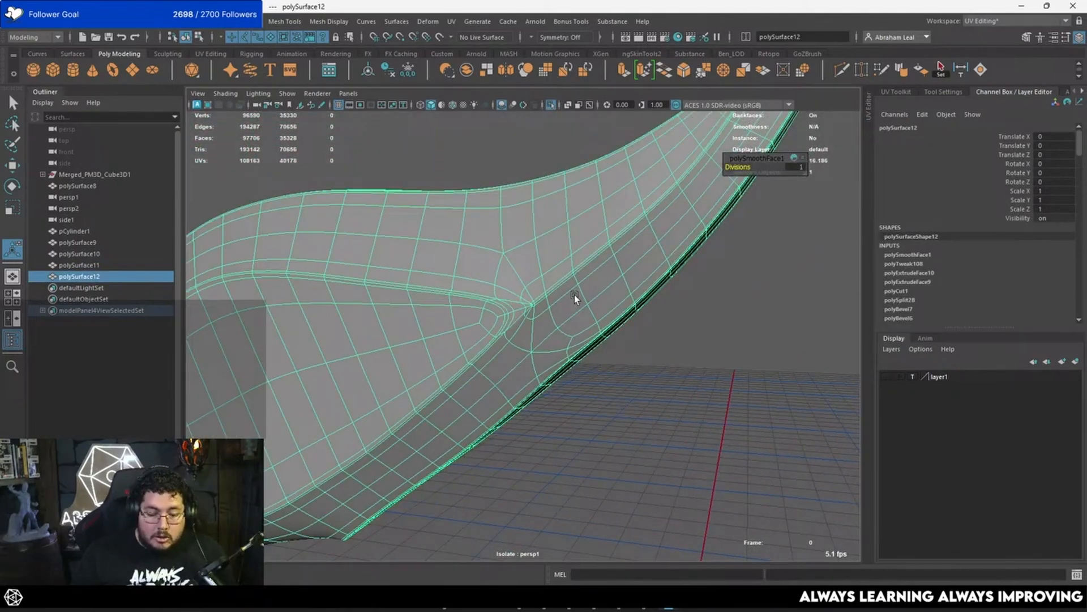
Step: Examine the smoothed feather's shading unselected and its topology selected, around the notch corner and lower edge
key("q")
left_click(719, 294)
left_click(641, 371)
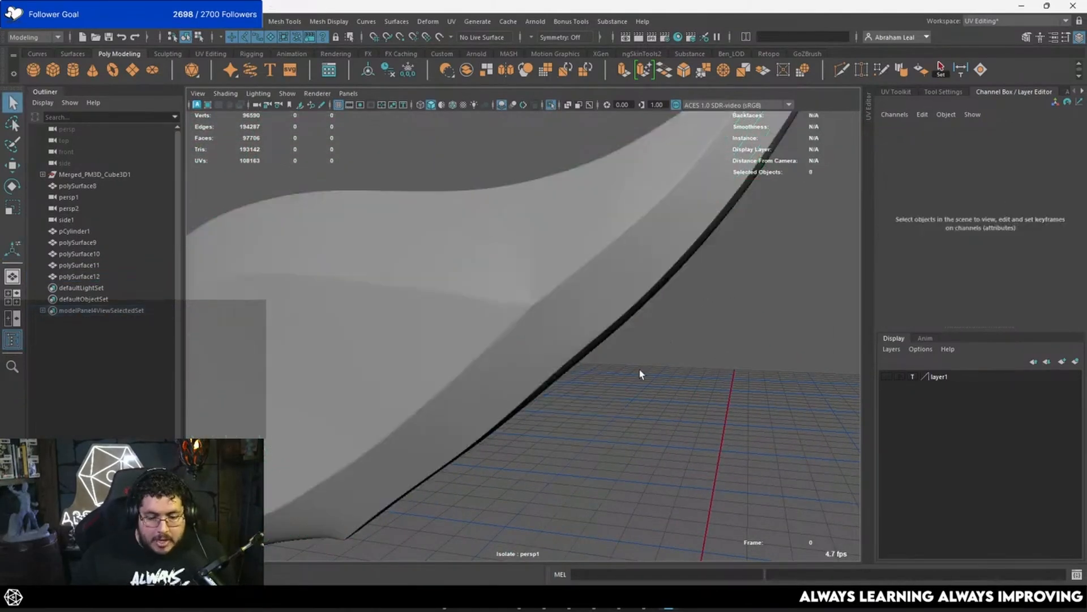
left_click_drag(640, 372, 521, 347, "alt")
right_click_drag(522, 348, 534, 326, "alt")
middle_click_drag(534, 325, 517, 241, "alt")
left_click_drag(517, 241, 498, 258, "alt")
left_click(526, 297)
left_click_drag(526, 296, 492, 228, "alt")
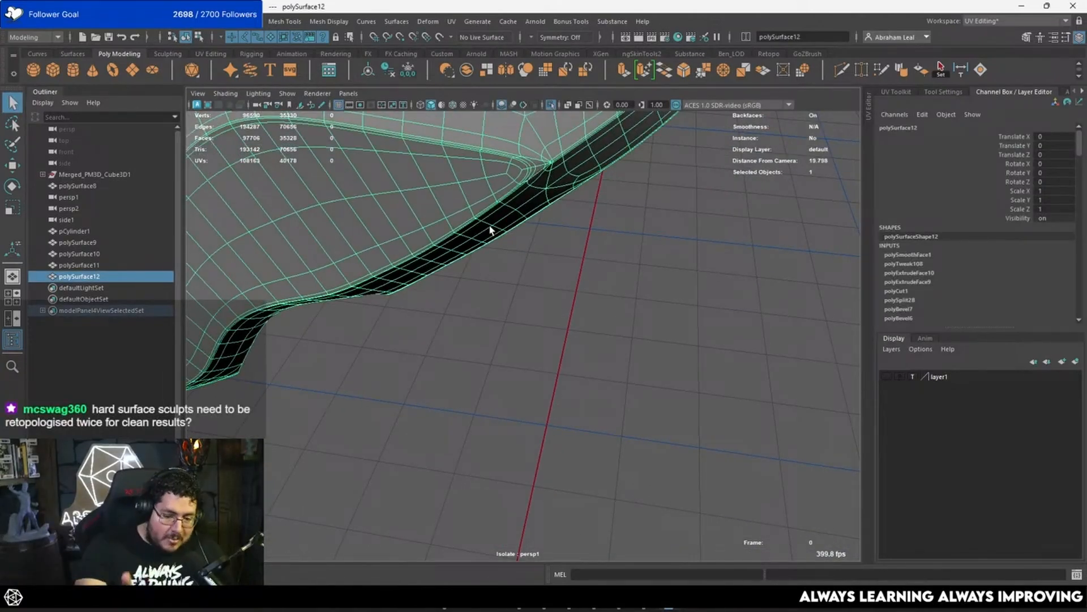
Step: Frame the whole feather and examine its edge flow along the outer strip and inside the notch
key("f")
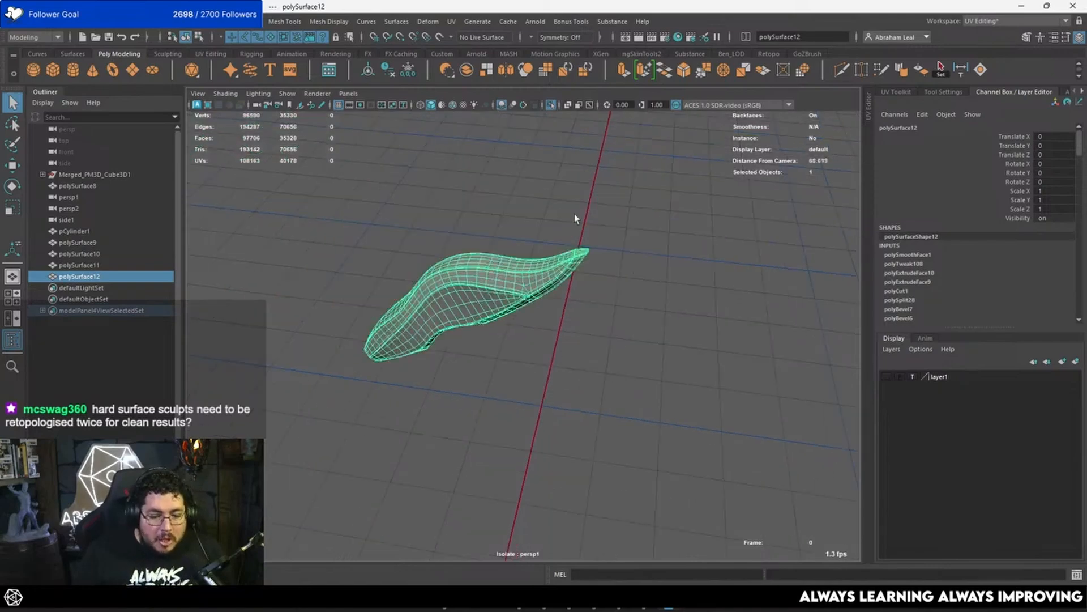
right_click_drag(575, 213, 615, 244, "alt")
left_click_drag(614, 244, 596, 199, "alt")
middle_click_drag(596, 199, 610, 292, "alt")
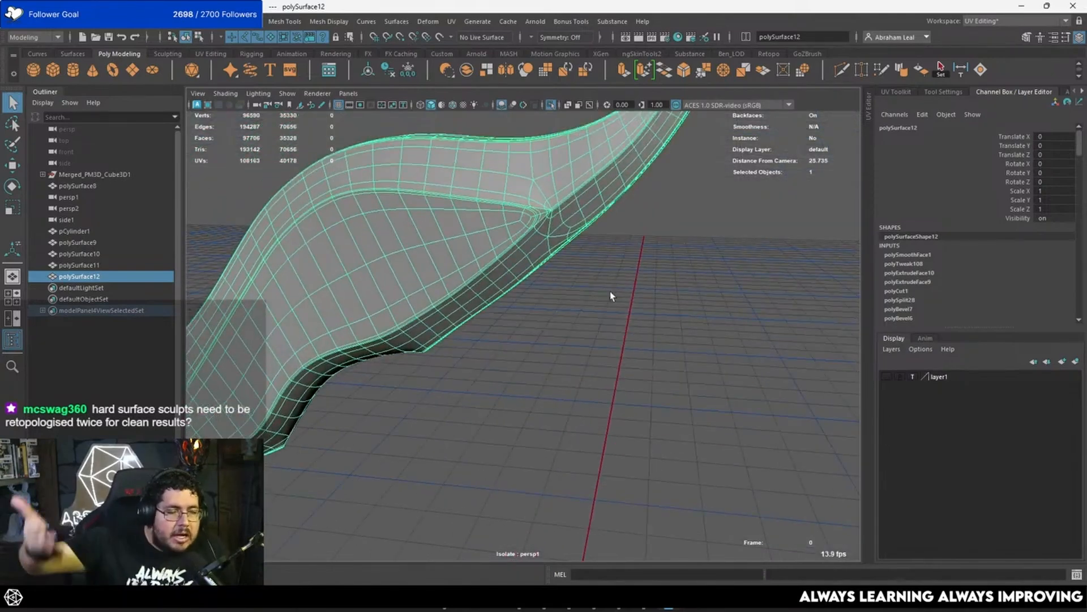
scroll(609, 278, "down", 2)
left_click(606, 275)
left_click_drag(606, 275, 540, 292, "alt")
left_click(518, 238)
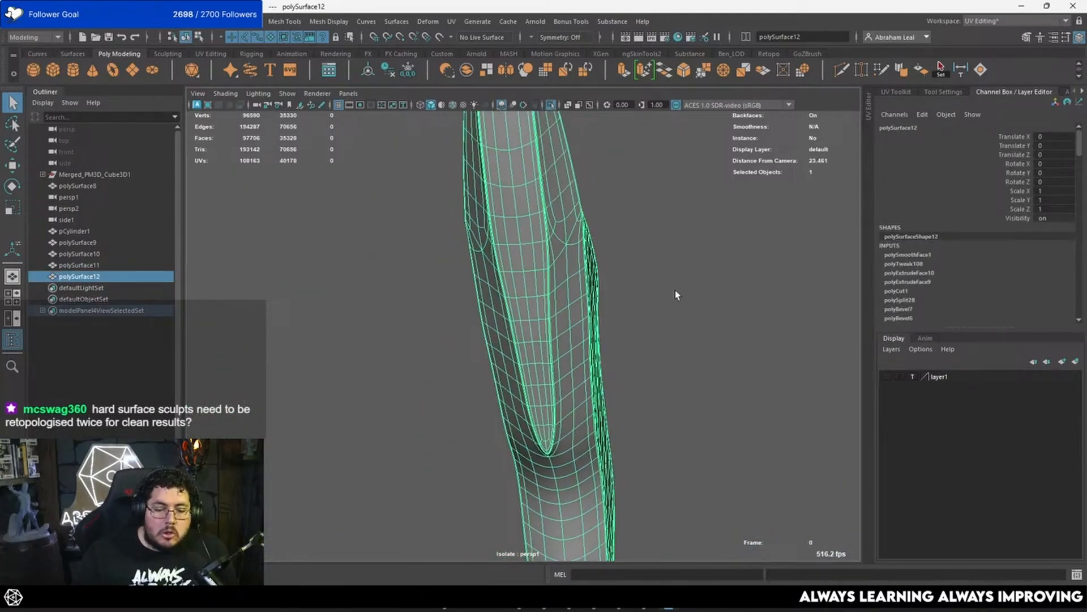
left_click_drag(675, 295, 522, 185, "alt")
left_click(525, 210)
scroll(525, 210, "down", 4)
scroll(528, 201, "up", 3)
Step: Bring back the other pieces, turn off the feather's smooth preview and examine its lower end beside them
left_click(552, 106)
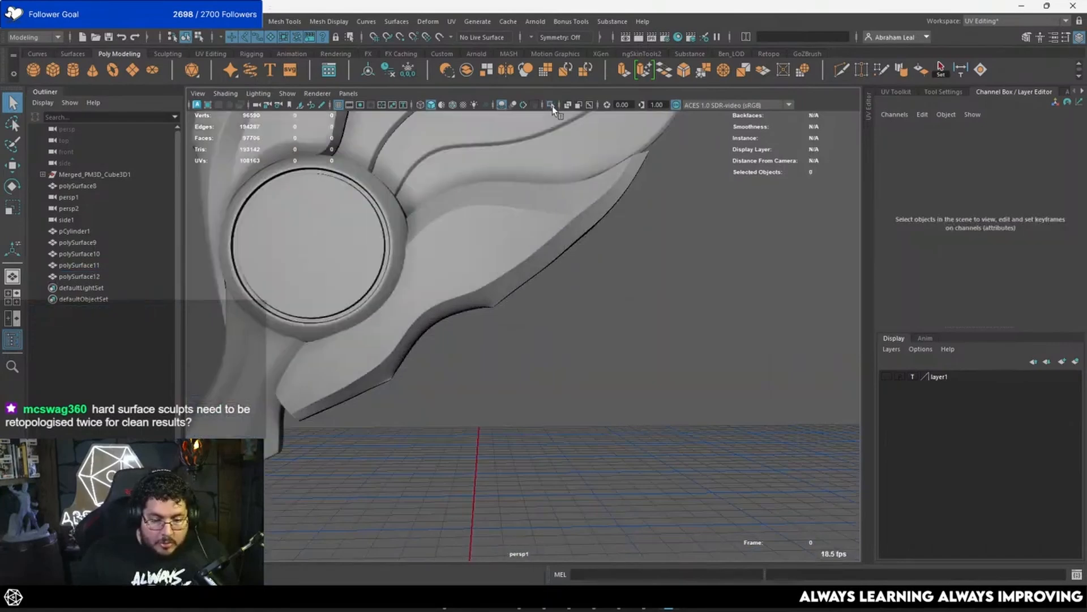
left_click_drag(569, 159, 519, 206, "alt")
left_click(495, 275)
scroll(520, 210, "up", 3)
left_click_drag(541, 291, 507, 205, "alt")
middle_click_drag(506, 205, 510, 238, "alt")
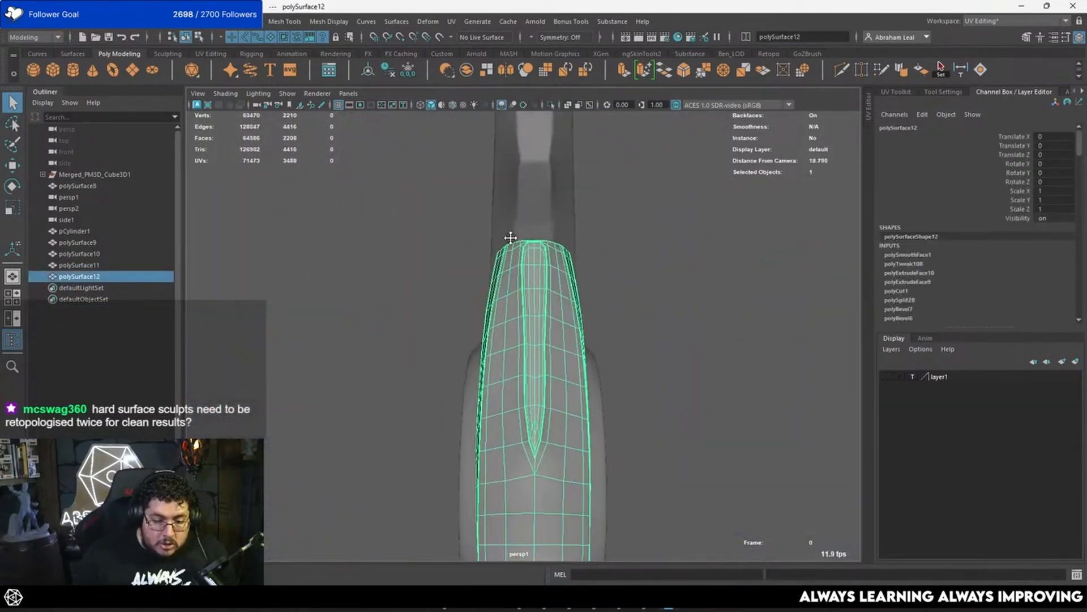
left_click_drag(511, 238, 415, 303, "alt")
middle_click_drag(415, 304, 512, 238, "alt")
left_click_drag(512, 238, 639, 285, "alt")
Step: In a wireframe side view, select the vertices at the feather's lower end with soft selection
key("space")
scroll(548, 326, "up", 3)
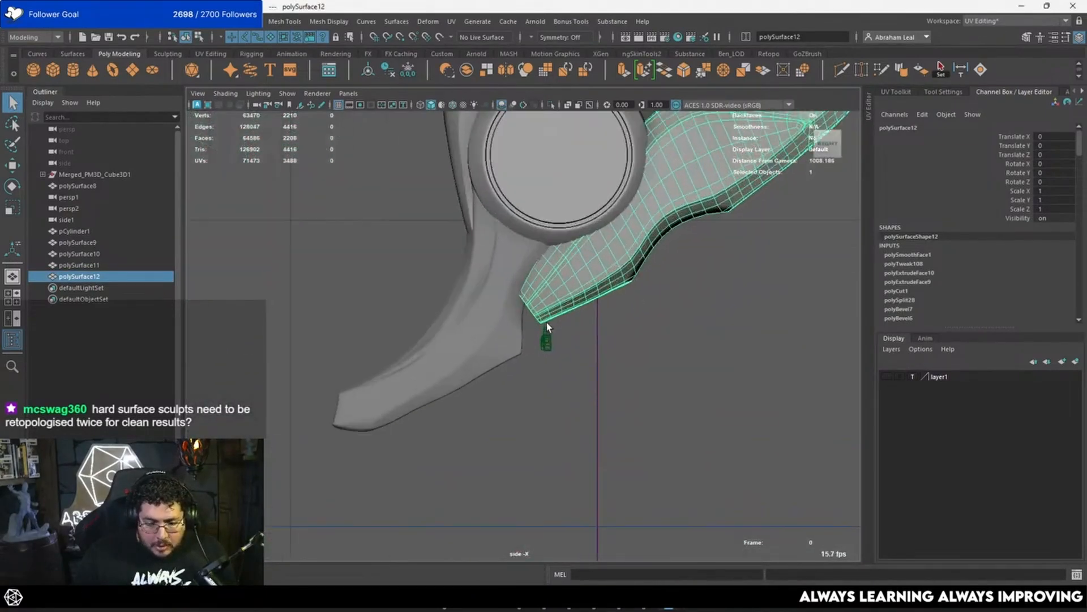
scroll(547, 326, "up", 2)
right_click_drag(505, 306, 468, 274)
scroll(484, 262, "up", 3)
middle_click_drag(484, 261, 472, 288, "alt")
key("4")
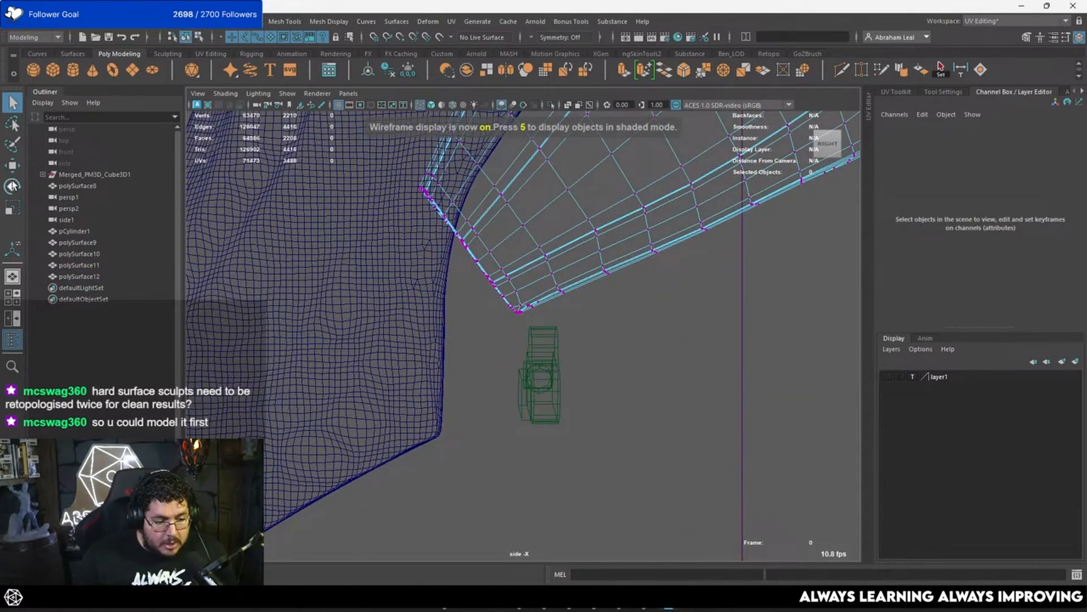
scroll(345, 256, "down", 3)
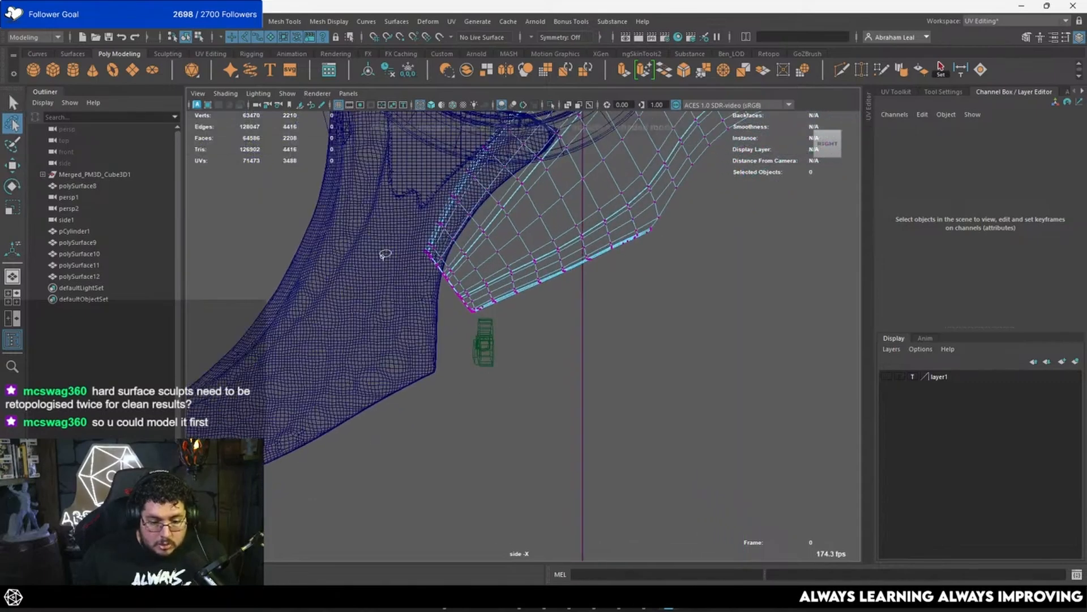
left_click_drag(494, 304, 954, 266)
scroll(515, 332, "up", 2)
key("w")
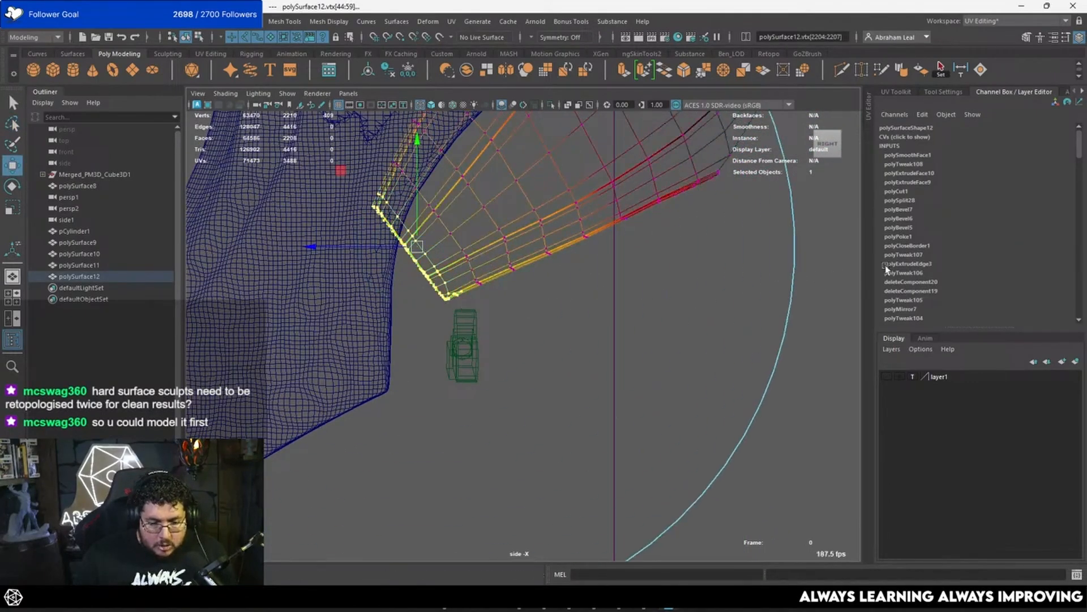
Step: Scale the selected lower-end vertices across the feather's width in the shaded perspective view, and check the result edge-on
scroll(712, 281, "down", 4)
key("space")
key("space")
mouse_move(680, 257)
left_mouse_down("alt")
mouse_move(602, 246)
mouse_move(563, 206)
mouse_move(483, 299)
mouse_move(431, 264)
left_mouse_up("alt")
key("5")
left_click_drag(395, 363, 383, 391)
key("r")
left_click_drag(325, 283, 469, 332)
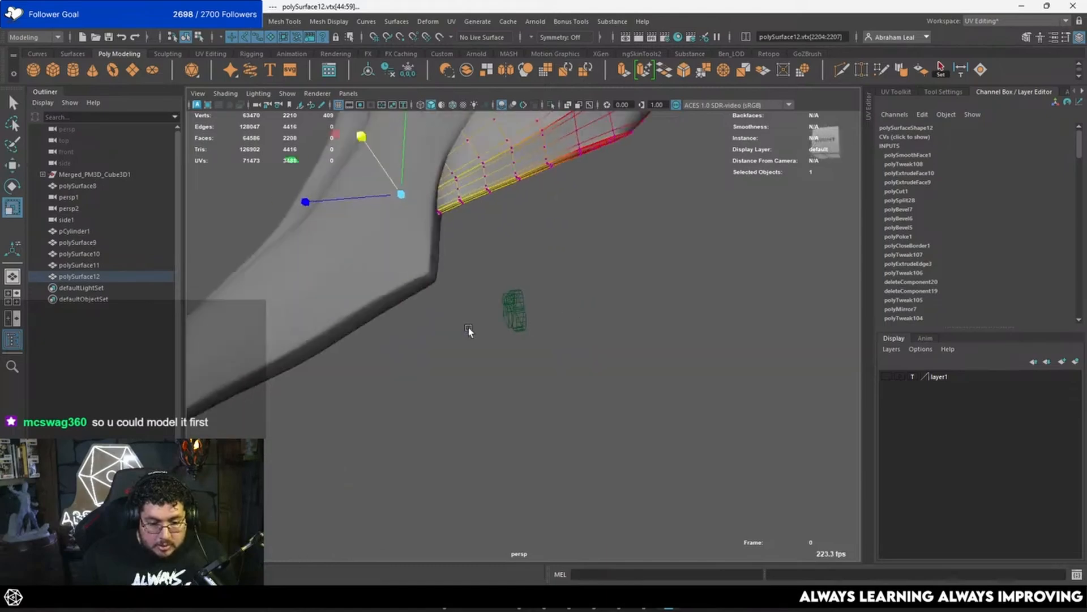
middle_click_drag(549, 157, 423, 298, "alt")
right_click_drag(423, 299, 493, 239)
left_click(627, 321)
left_click_drag(617, 321, 531, 229, "alt")
right_click_drag(530, 230, 566, 352, "alt")
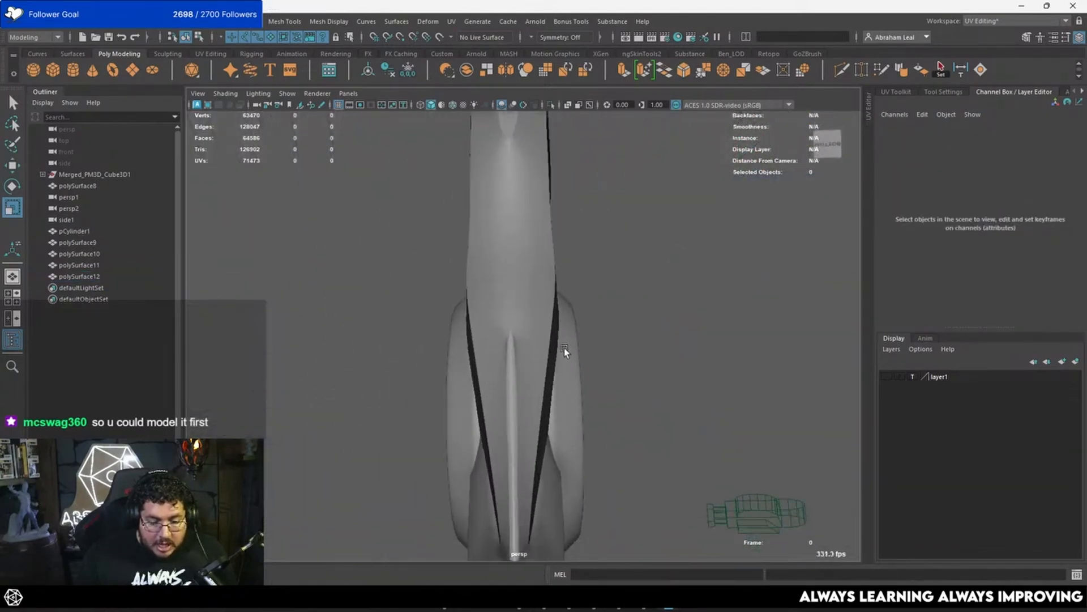
Step: Turn on the feather's smooth preview and examine how its lower end meets the disc and the curved piece
left_click_drag(566, 352, 646, 335, "alt")
left_click(506, 282)
key("3")
left_click(604, 330)
right_click_drag(645, 335, 519, 288, "alt")
left_click_drag(520, 288, 501, 218, "alt")
right_click_drag(501, 218, 643, 325, "alt")
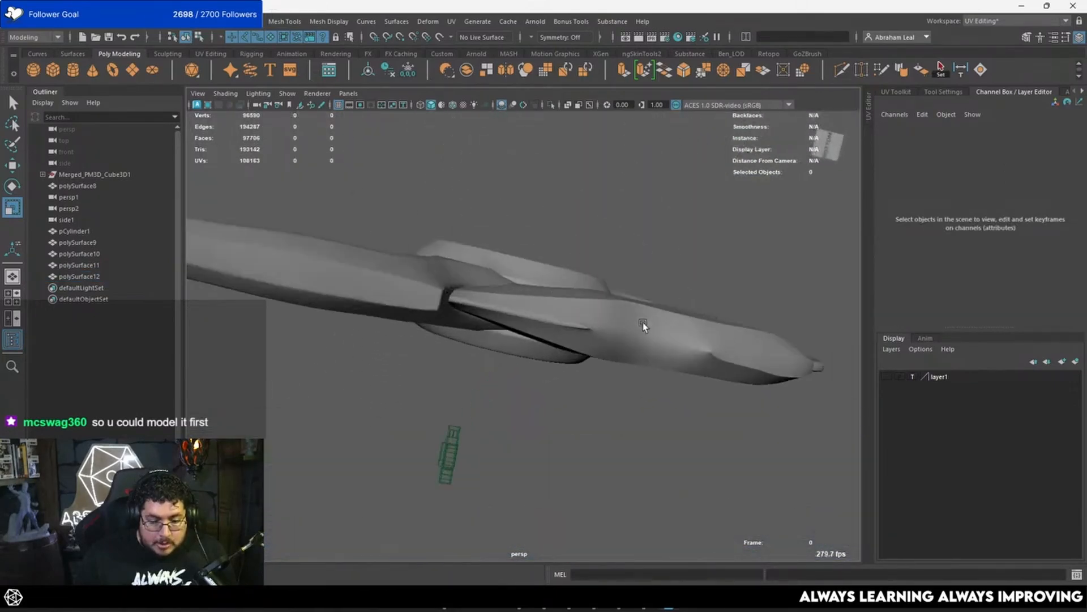
left_click_drag(644, 325, 541, 351, "alt")
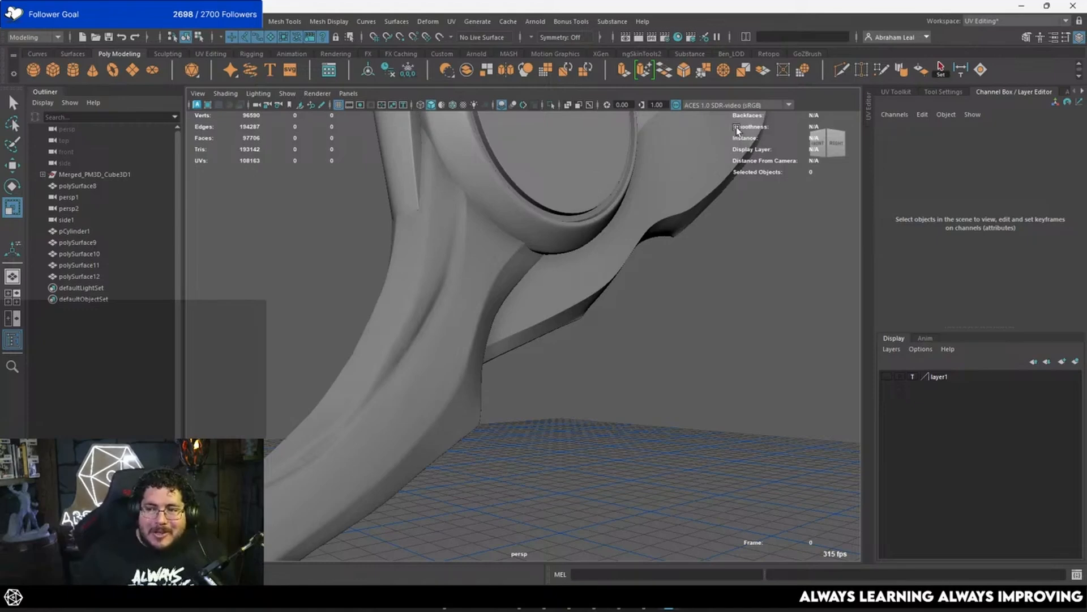
left_click_drag(576, 249, 543, 274, "alt")
left_click(441, 258)
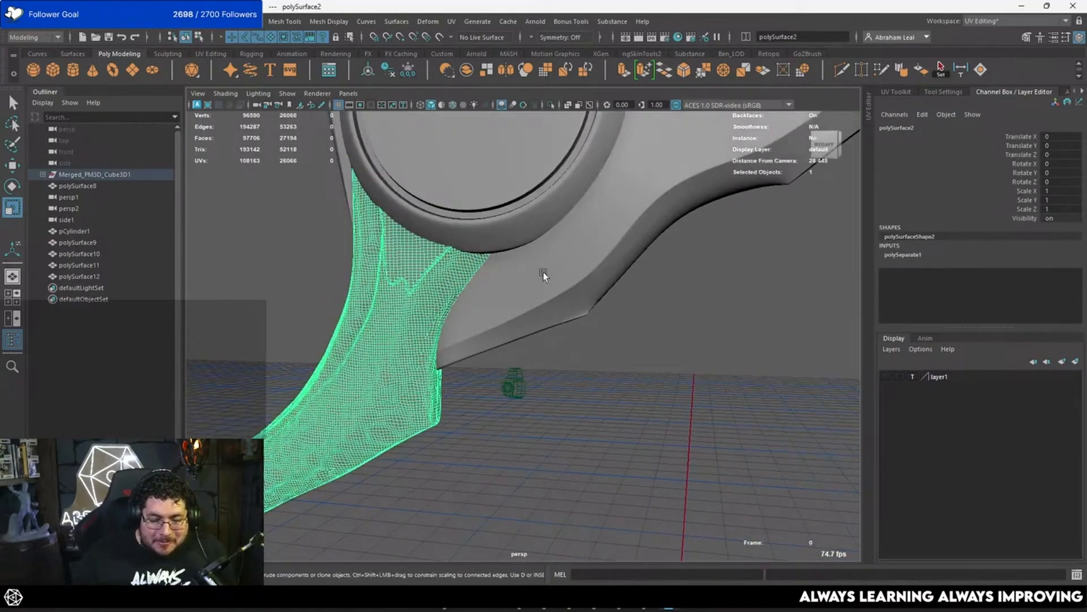
middle_click_drag(469, 257, 488, 203, "alt")
left_click_drag(488, 203, 506, 209, "alt")
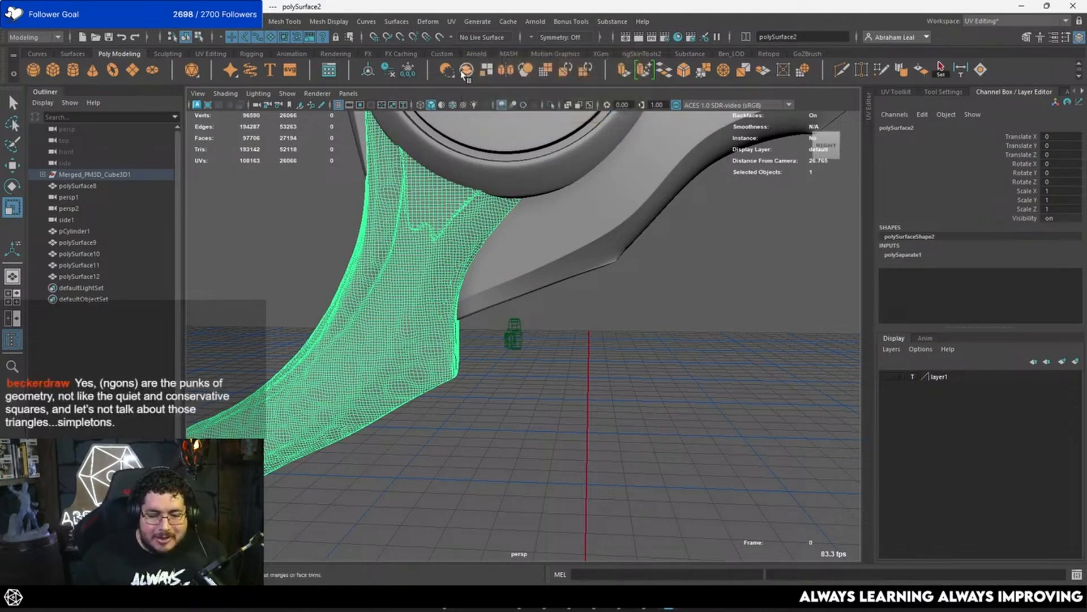
left_click(439, 38)
left_click(550, 106)
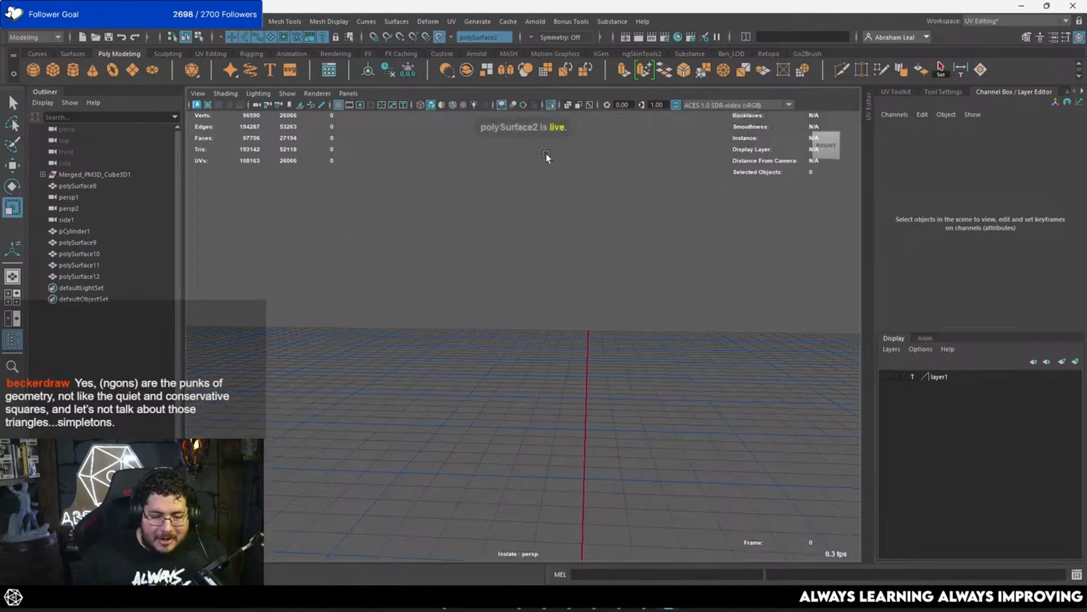
left_click(553, 107)
left_click(484, 236)
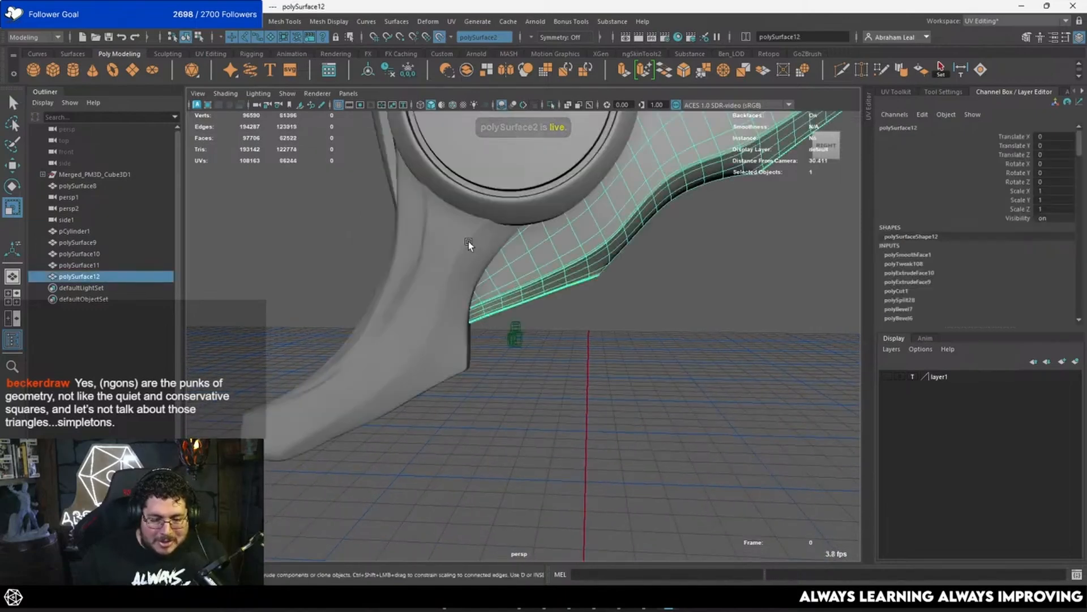
left_click_drag(466, 238, 558, 252, "alt")
left_click(564, 255)
right_click_drag(563, 254, 512, 226, "alt")
left_click_drag(512, 226, 504, 214, "alt")
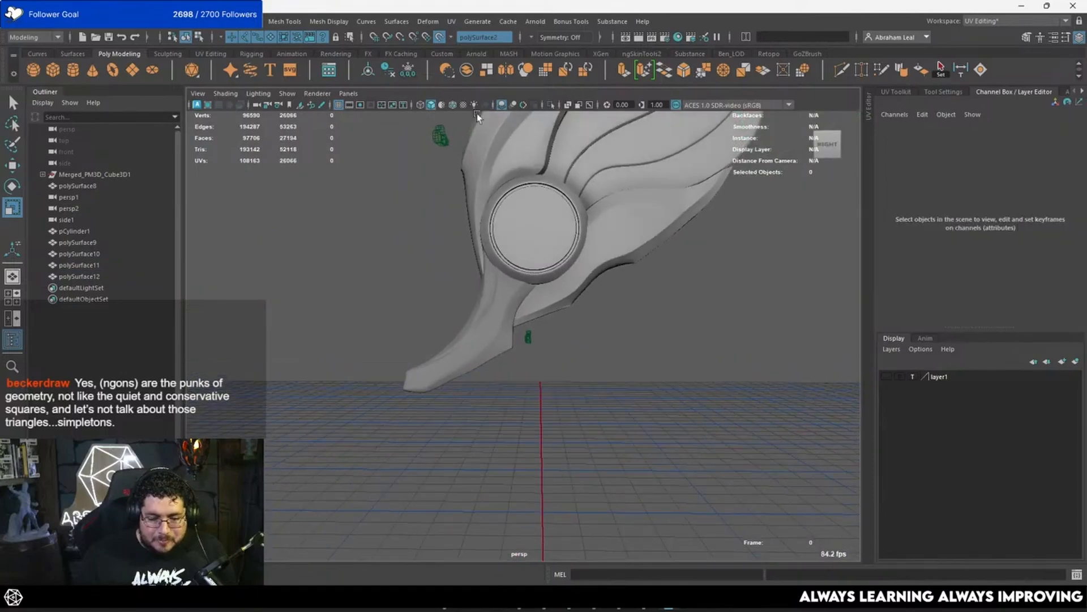
left_click(440, 37)
Step: Put polySurface8 to polySurface12 and the round disc pCylinder1 on a new display layer, layer2, and hide the layer
left_click(517, 296)
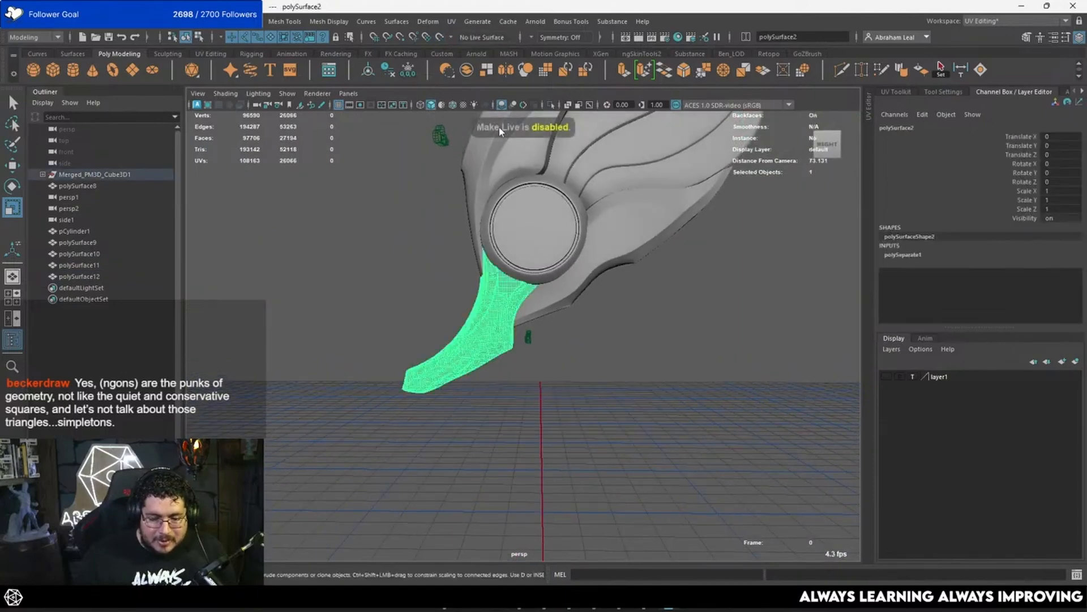
left_click(593, 294)
left_click(640, 238)
middle_click_drag(646, 235, 623, 308, "alt")
right_click_drag(624, 308, 657, 283, "alt")
left_click(672, 220, "shift")
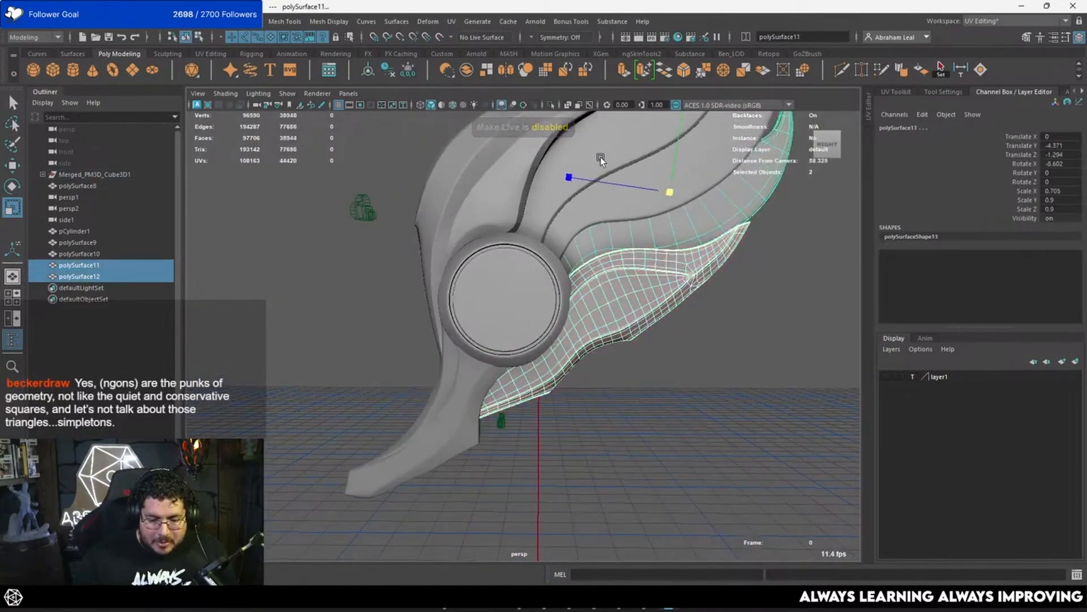
key("q")
left_click(660, 218, "shift")
right_click_drag(674, 218, 648, 222, "alt")
middle_click_drag(648, 222, 635, 278, "alt")
left_click(633, 279, "shift")
left_click(609, 253, "shift")
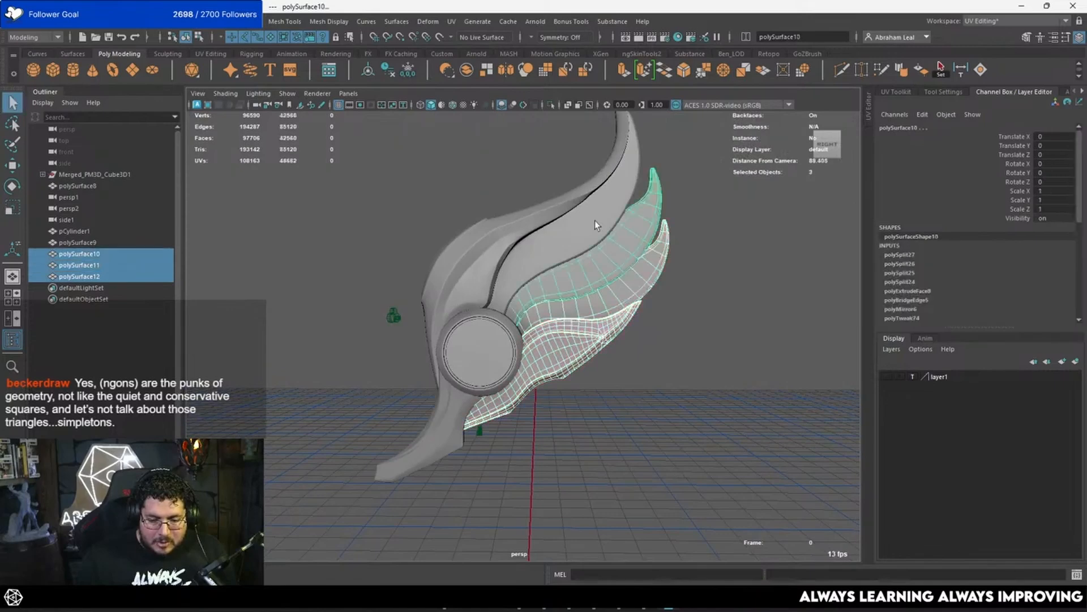
left_click(594, 224, "shift")
left_click(470, 266, "shift")
left_click(480, 351, "shift")
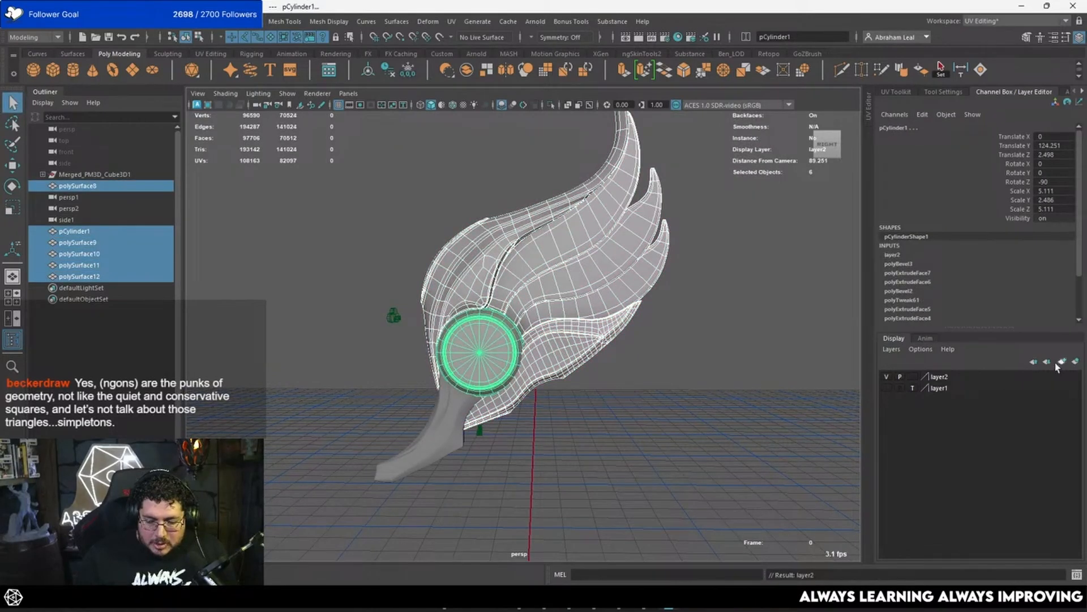
left_click(888, 377)
Step: Examine the remaining dense curved piece's form, from its upper points down to its lower tip
middle_click_drag(566, 380, 634, 317, "alt")
right_click_drag(634, 317, 674, 340, "alt")
left_click(544, 337)
right_click_drag(544, 336, 537, 347, "alt")
middle_click_drag(537, 346, 480, 269, "alt")
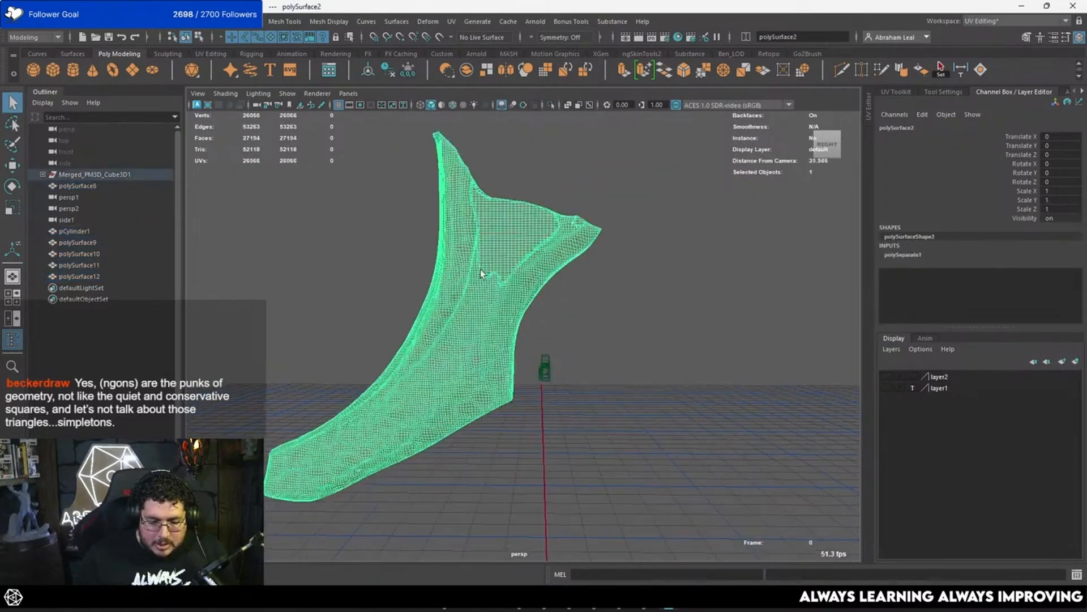
left_click_drag(480, 270, 436, 295, "alt")
left_click(655, 258)
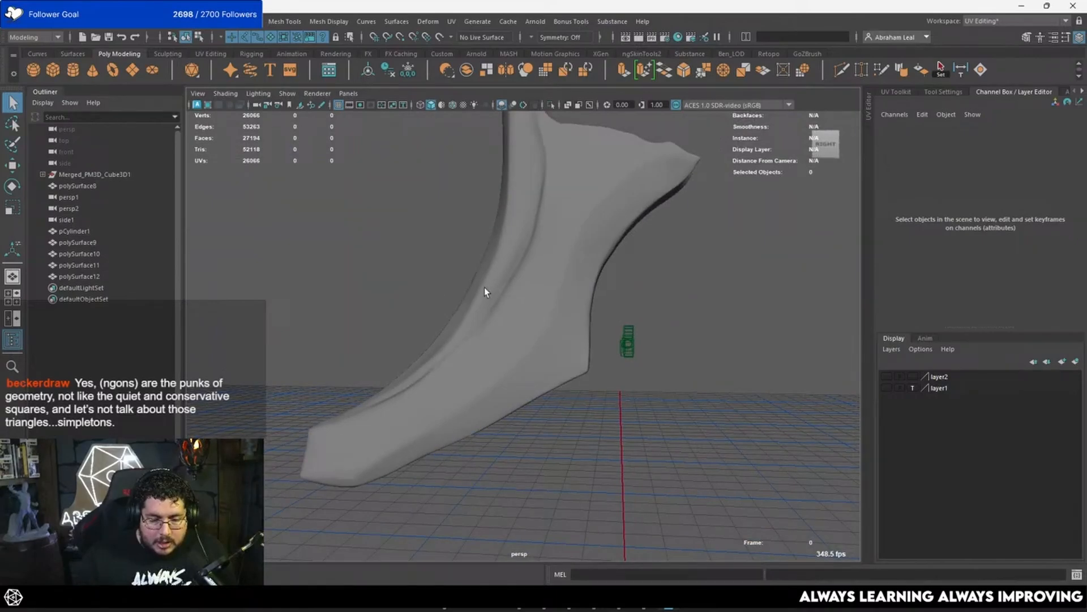
left_click_drag(501, 277, 337, 260, "alt")
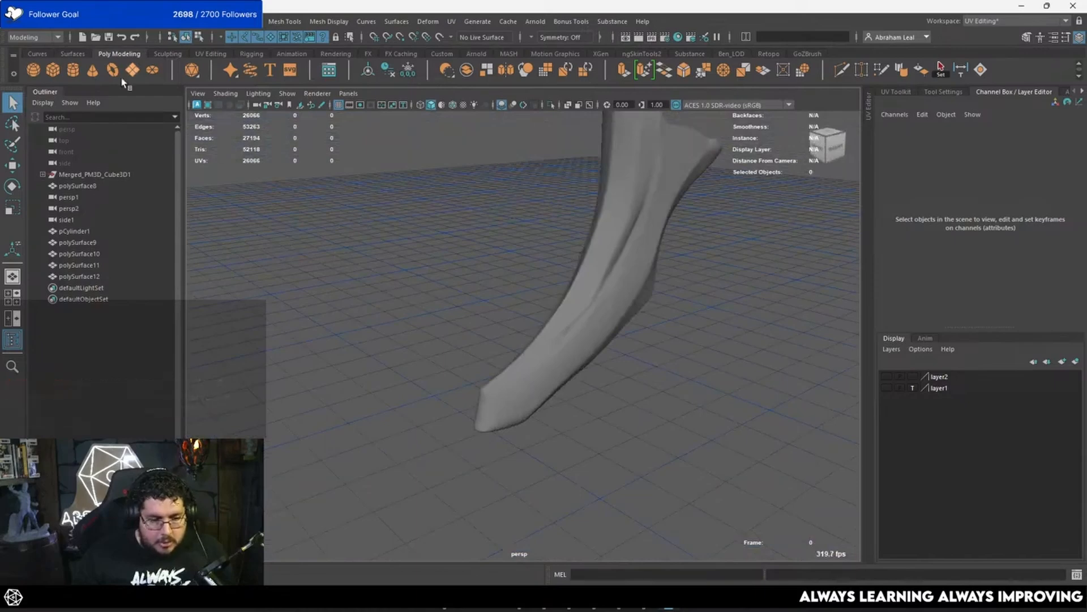
Step: Create a polygon cube and raise it to about Y 106.7, near the height of the curved piece
left_click(54, 76)
scroll(517, 272, "down", 2)
left_click_drag(517, 272, 572, 292, "alt")
scroll(572, 292, "down", 10)
key("w")
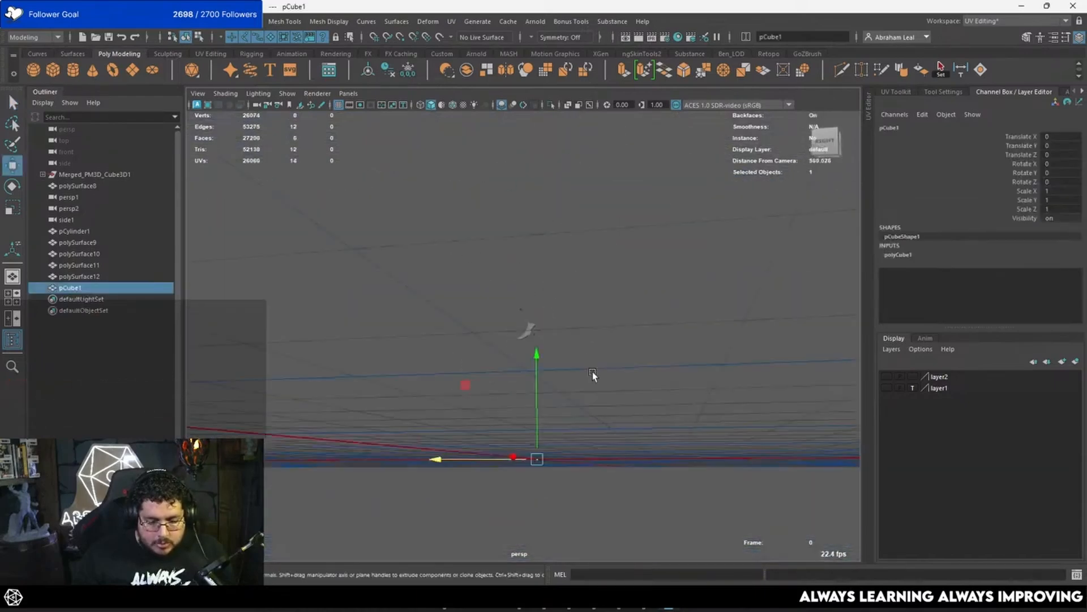
scroll(533, 352, "up", 5)
left_click_drag(592, 376, 537, 256, "alt")
scroll(533, 352, "down", 5)
scroll(536, 259, "up", 10)
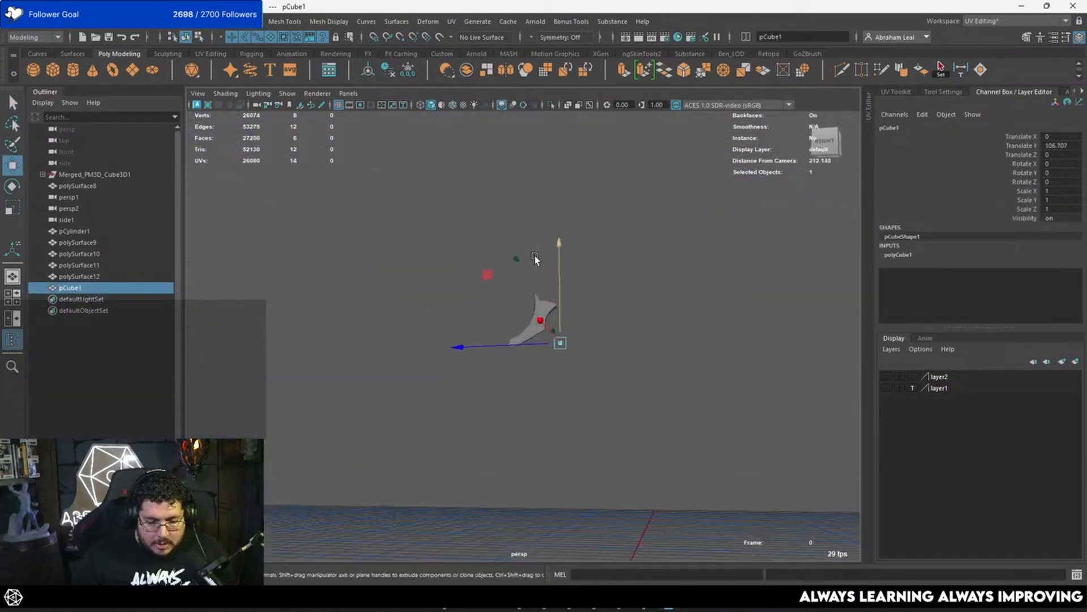
scroll(629, 274, "up", 4)
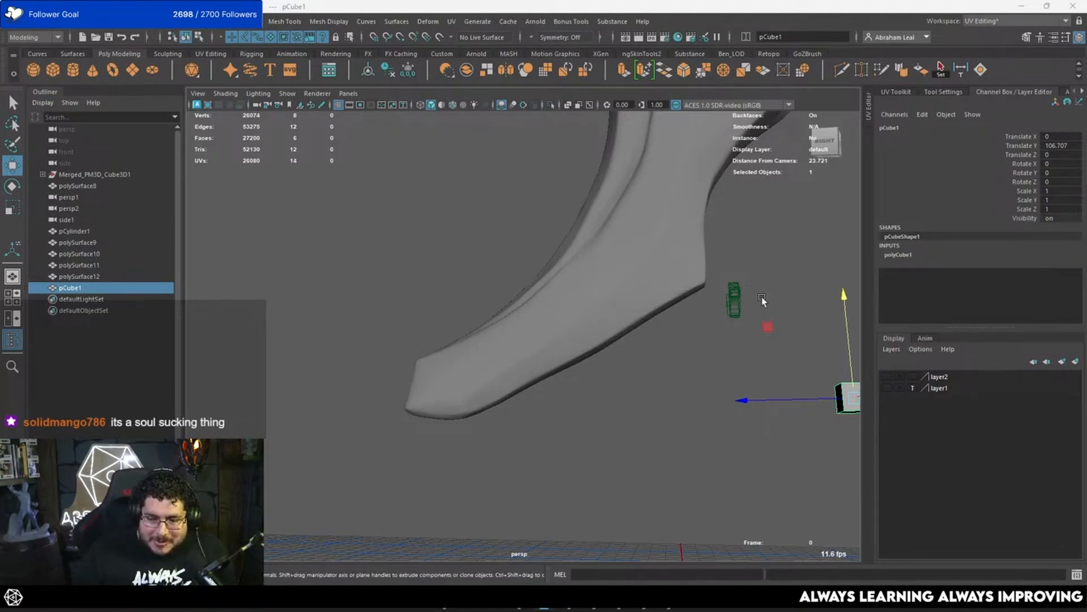
Step: Move the cube onto the curved piece near its outer corner, at about Y 111.942 and Z 6.144
left_click_drag(846, 324, 835, 201)
middle_click_drag(780, 226, 615, 256, "alt")
left_click_drag(599, 316, 436, 318)
middle_click_drag(530, 287, 707, 271, "alt")
scroll(591, 293, "up", 4)
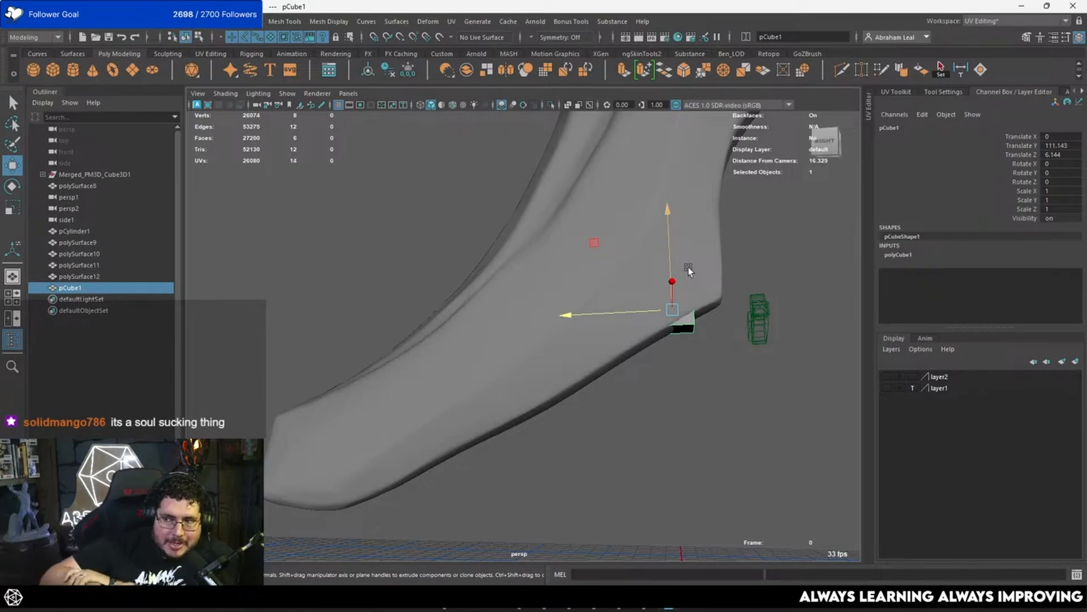
left_click_drag(666, 266, 560, 299, "alt")
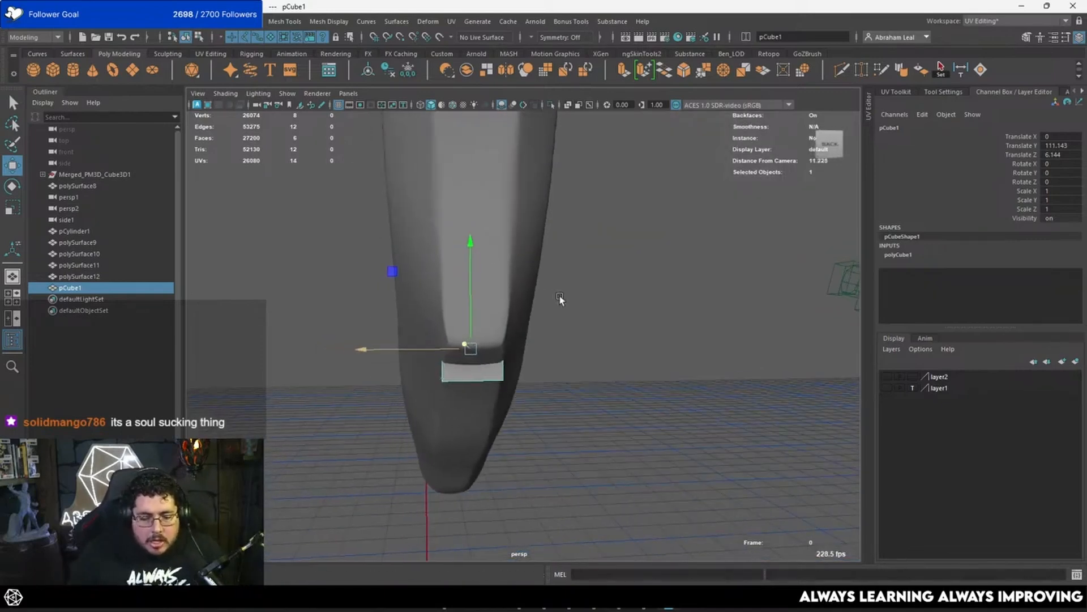
left_click_drag(468, 288, 585, 260)
Step: In a wireframe side view, move the cube up inside the curved piece to about Y 115.268 and Z 6.775
key("4")
key("space")
left_click_drag(651, 274, 741, 272)
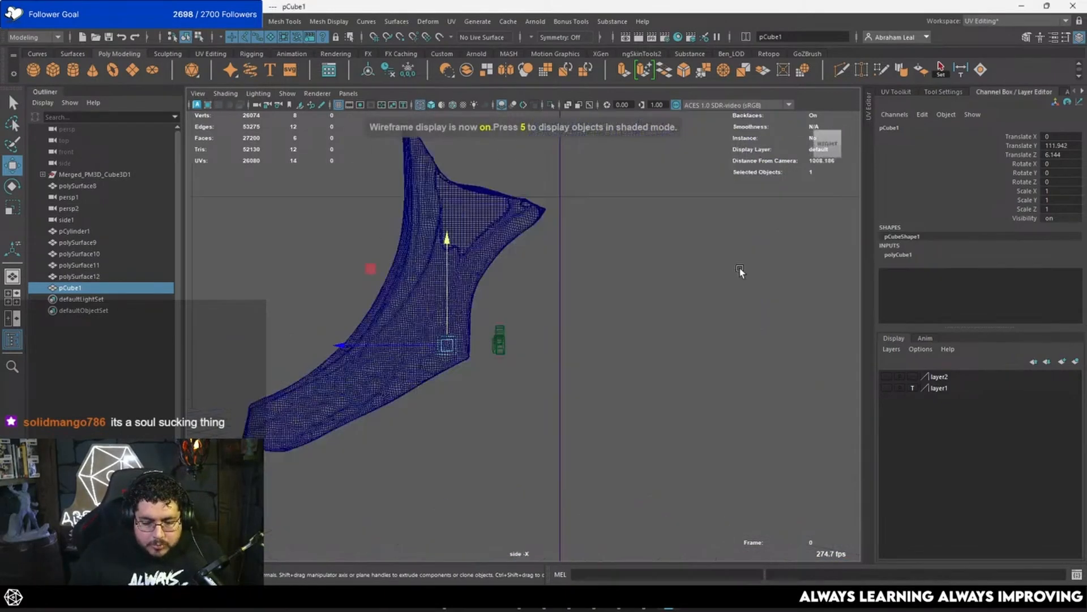
right_click_drag(492, 300, 628, 318, "alt")
middle_click_drag(628, 318, 732, 343, "alt")
right_click_drag(732, 343, 568, 325, "alt")
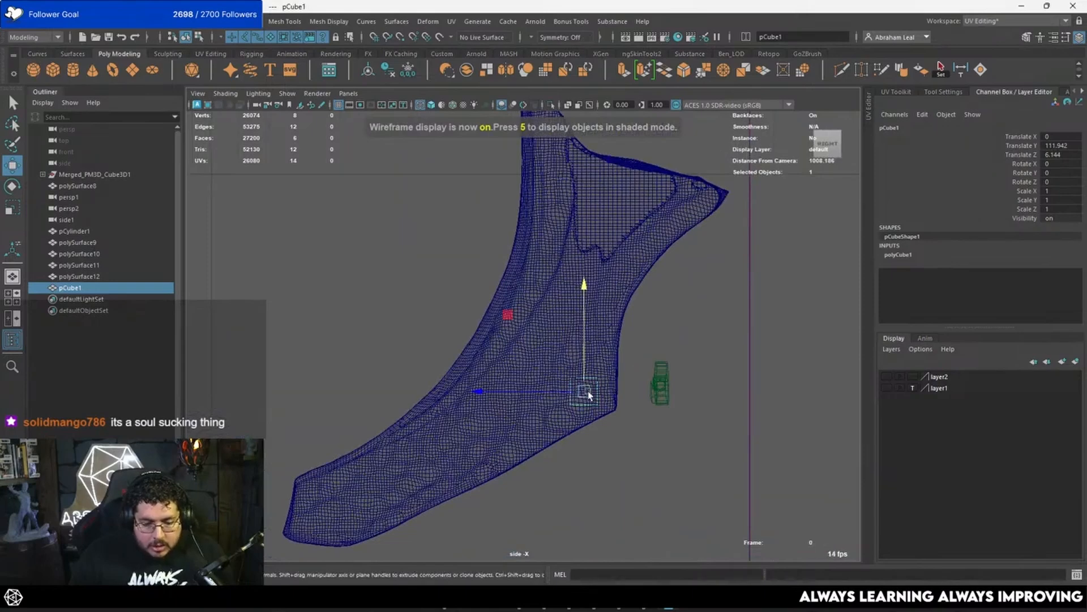
left_click_drag(589, 395, 583, 304)
Step: Rotate the cube to about -23.159 in X and scale it to about 2.911 in X and 1.699 in Y and Z
key("e")
mouse_move(634, 279)
left_mouse_down()
mouse_move(680, 291)
mouse_move(632, 307)
mouse_move(546, 308)
mouse_move(510, 272)
left_mouse_up()
key("r")
key("space")
key("space")
key("5")
mouse_move(538, 227)
middle_mouse_down("alt")
mouse_move(529, 340)
mouse_move(552, 364)
middle_mouse_up("alt")
left_click_drag(432, 311, 692, 264)
middle_click_drag(691, 264, 629, 304, "alt")
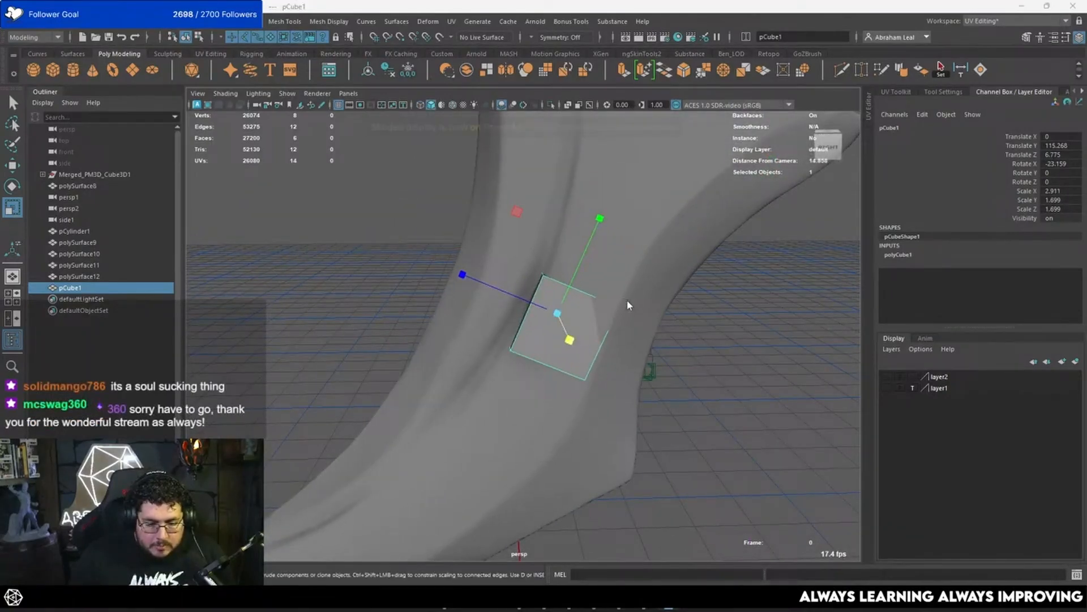
Step: Show the cube inside the curved piece in a wireframe side view
key("space")
left_click_drag(628, 305, 645, 303)
scroll(643, 299, "up", 4)
key("4")
middle_click_drag(640, 294, 581, 324, "alt")
scroll(582, 320, "up", 4)
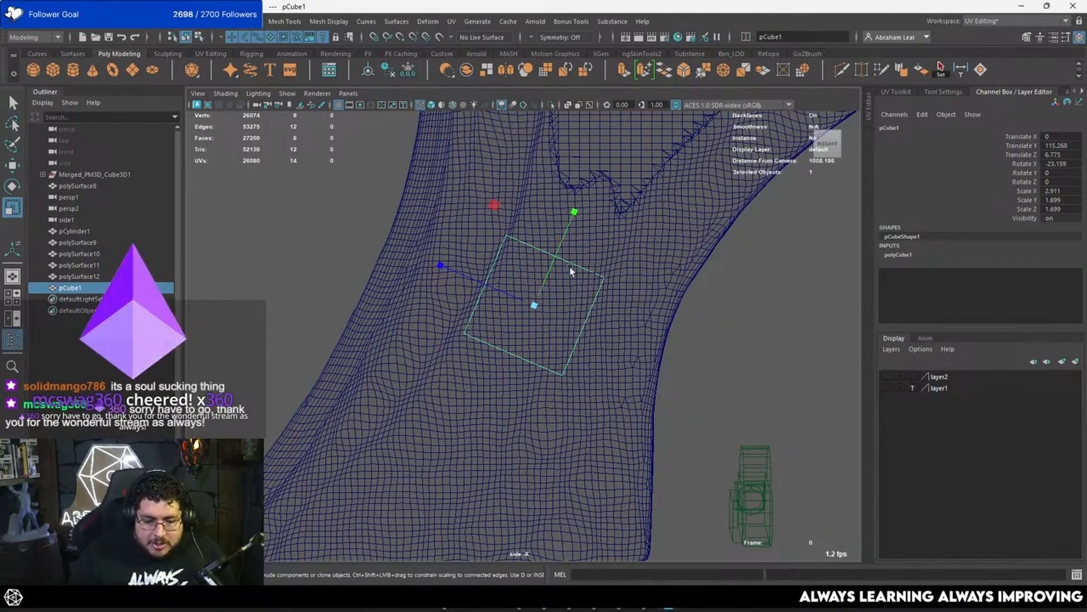
right_click_drag(570, 264, 668, 220)
key("b")
left_click(549, 277)
right_click_drag(549, 277, 756, 206)
key("b")
left_click(787, 255)
left_click(517, 240)
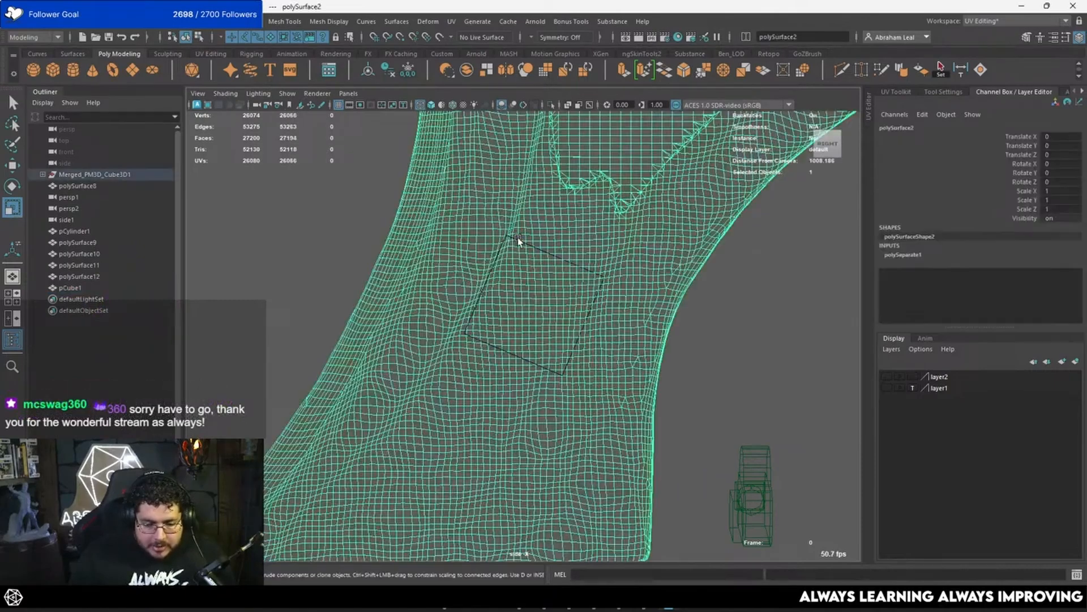
left_click(522, 238)
Step: Isolate the cube to select its top face, restore the full scene, and extrude the face twice up along the curved piece
left_click(551, 105)
right_click_drag(538, 274, 534, 302)
left_click_drag(656, 215, 425, 403)
left_click_drag(676, 326, 378, 443, "ctrl")
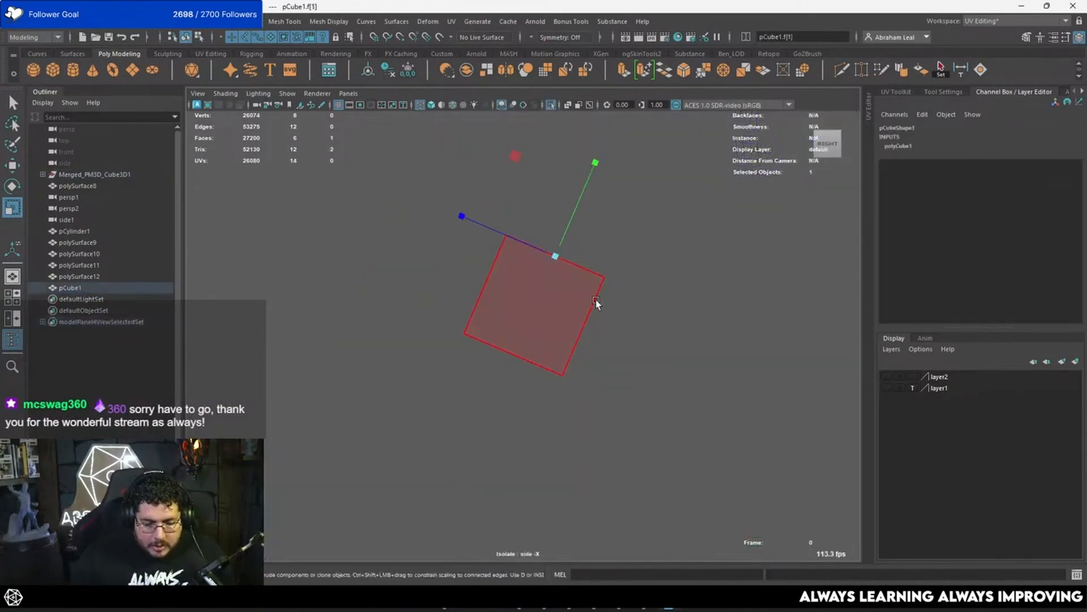
left_click(550, 108)
scroll(524, 331, "down", 3)
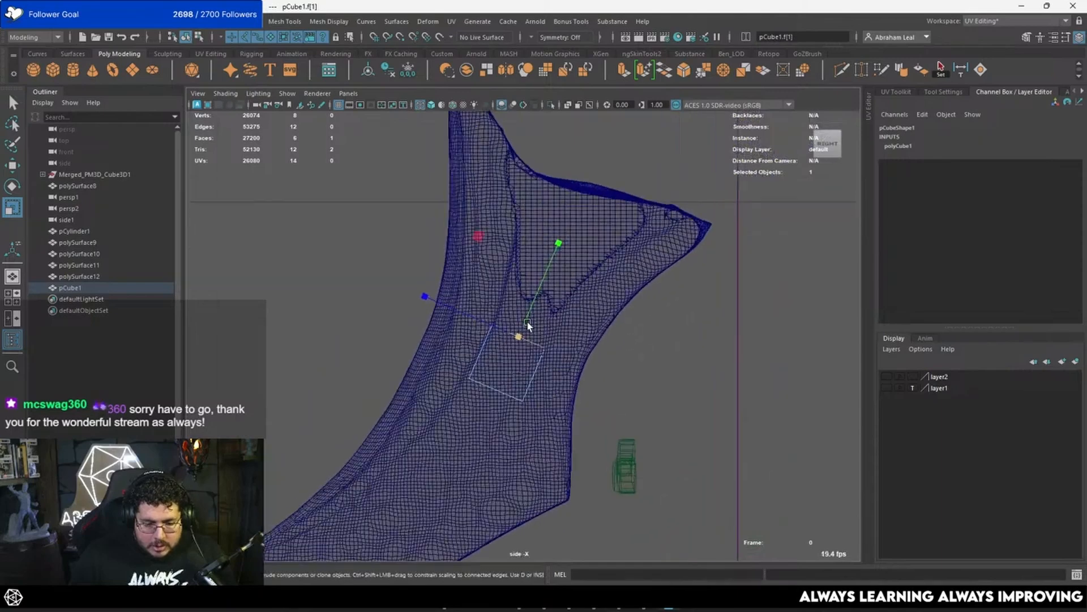
key("ctrl+e")
left_click_drag(520, 339, 553, 281)
key("ctrl+e")
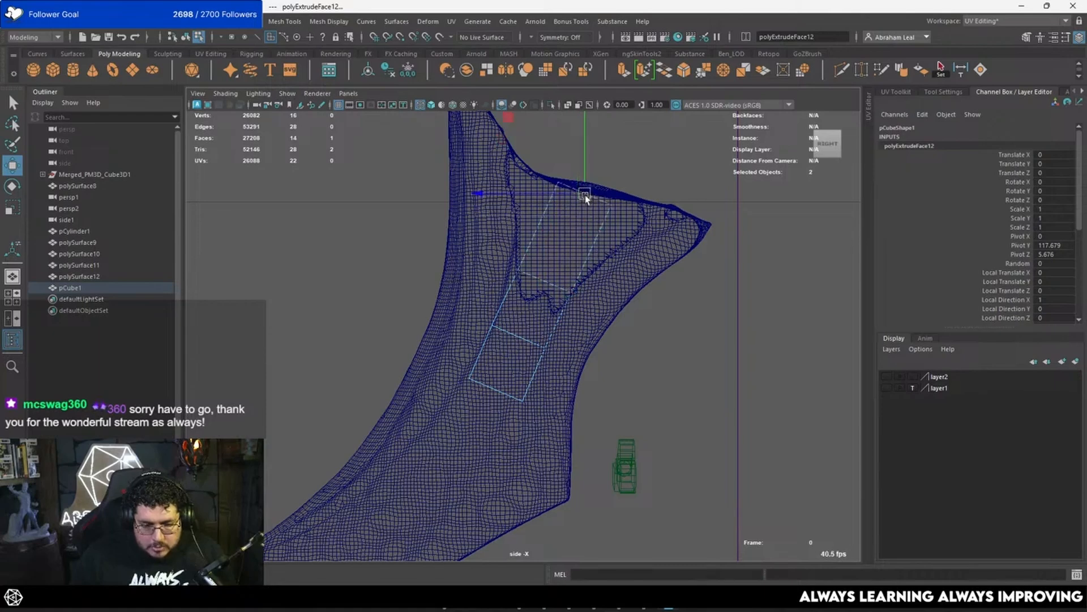
right_click_drag(558, 182, 520, 158)
left_click_drag(589, 163, 536, 194)
key("ctrl+z")
key("ctrl+z")
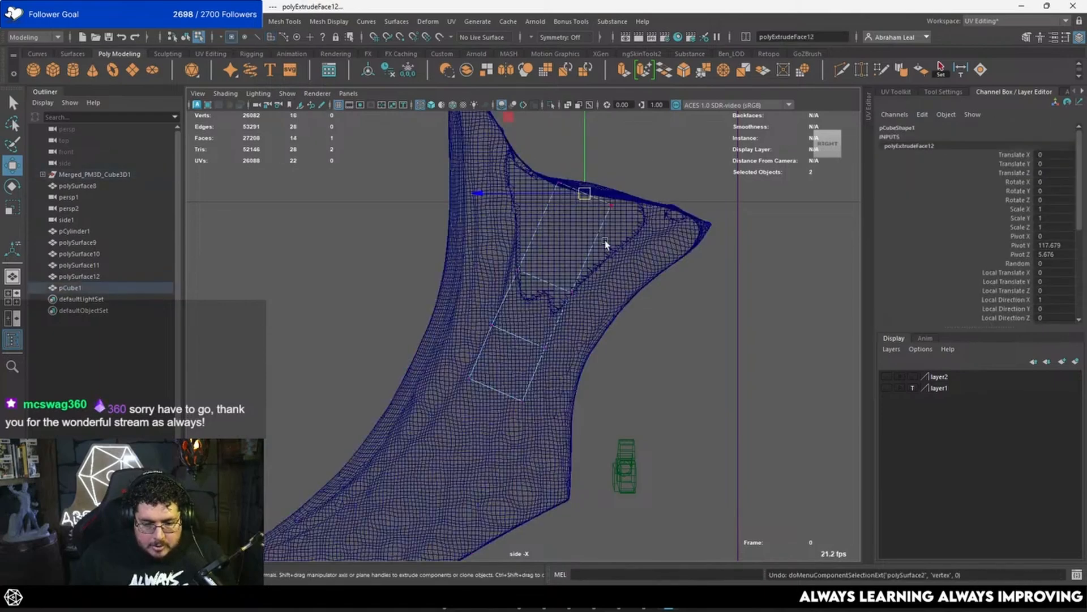
Step: Put the sculpted curved piece on a new display layer set to template and select the low-poly cube
right_click_drag(744, 214, 743, 214)
left_click(1076, 362)
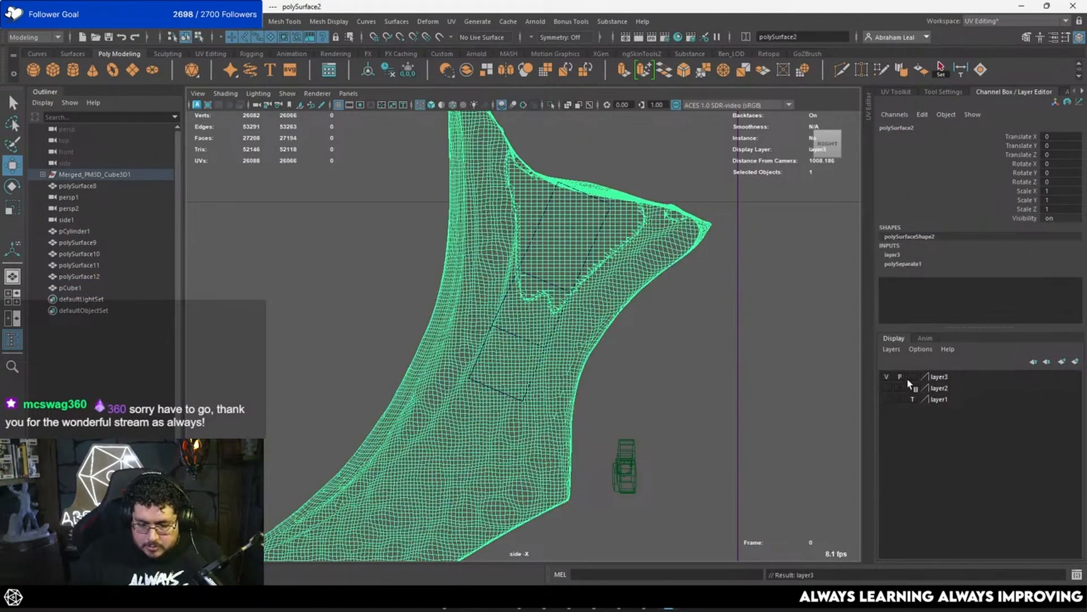
left_click(532, 247)
Step: Move the upper vertices of the low-poly mesh so its top segment spreads toward the curved piece's outer corner
left_click(553, 194)
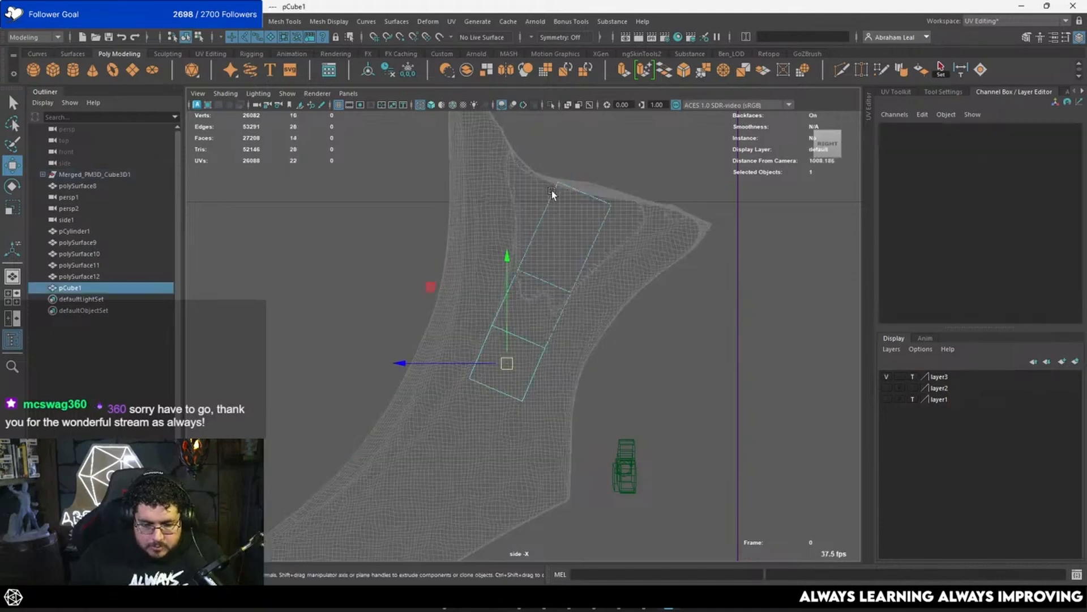
right_click_drag(553, 194, 531, 178)
left_click_drag(573, 164, 546, 197)
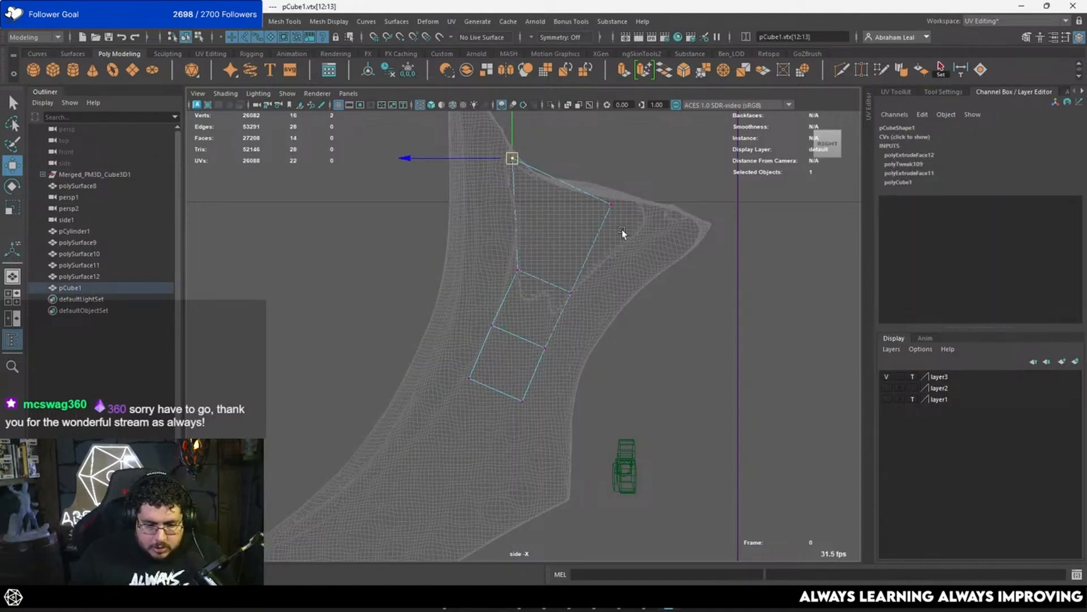
left_click_drag(607, 209, 675, 221)
left_click_drag(571, 292, 598, 277)
mouse_move(530, 256)
left_mouse_down()
mouse_move(511, 288)
mouse_move(516, 251)
left_mouse_up()
middle_click_drag(551, 322, 571, 282, "alt")
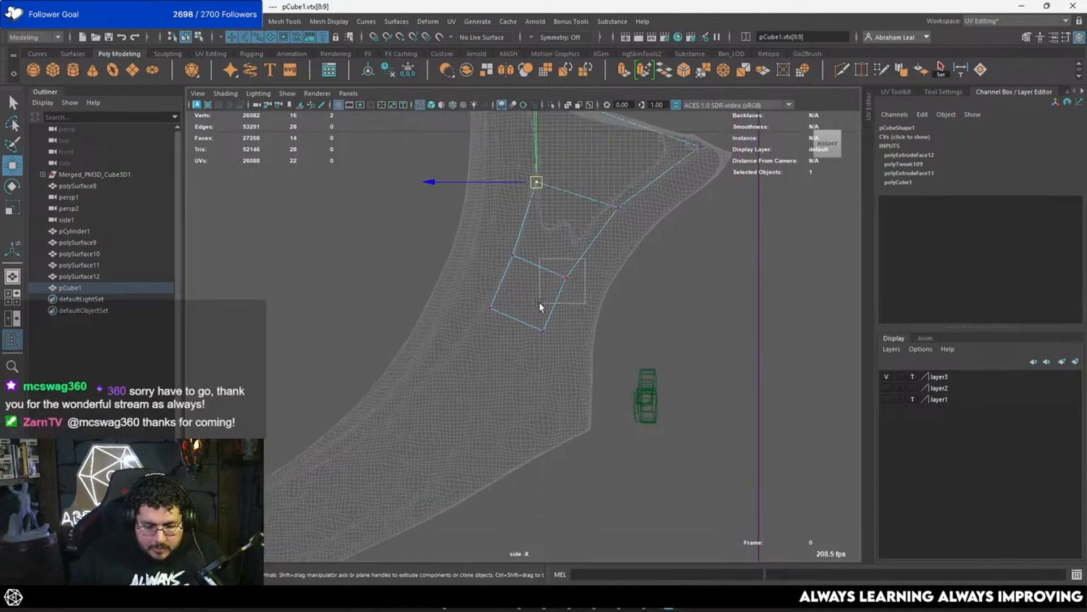
Step: Reposition the middle and lower vertices of the low-poly mesh to follow the side contours of the curved piece
left_click(562, 275)
left_click_drag(566, 301, 527, 350)
left_click_drag(544, 331, 551, 340)
left_click_drag(517, 246, 505, 267)
left_click_drag(513, 255, 517, 256)
middle_click_drag(527, 301, 548, 275, "alt")
scroll(586, 260, "up", 2)
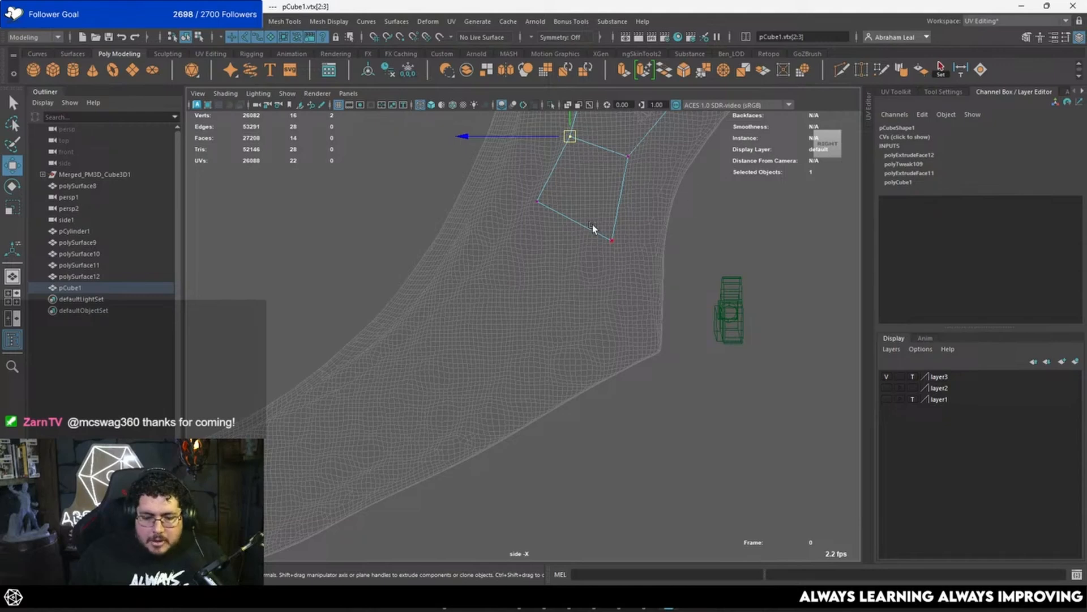
right_click_drag(586, 224, 585, 253)
left_click_drag(650, 164, 524, 291)
left_click_drag(651, 120, 530, 187, "ctrl")
Step: Extrude the mesh's bottom face downward and move its corner vertices to follow the bend
middle_click_drag(578, 176, 600, 151, "alt")
key("ctrl+e")
left_click_drag(602, 194, 553, 259)
right_click_drag(588, 270, 544, 264)
left_click_drag(641, 259, 570, 303)
left_click_drag(584, 280, 618, 294)
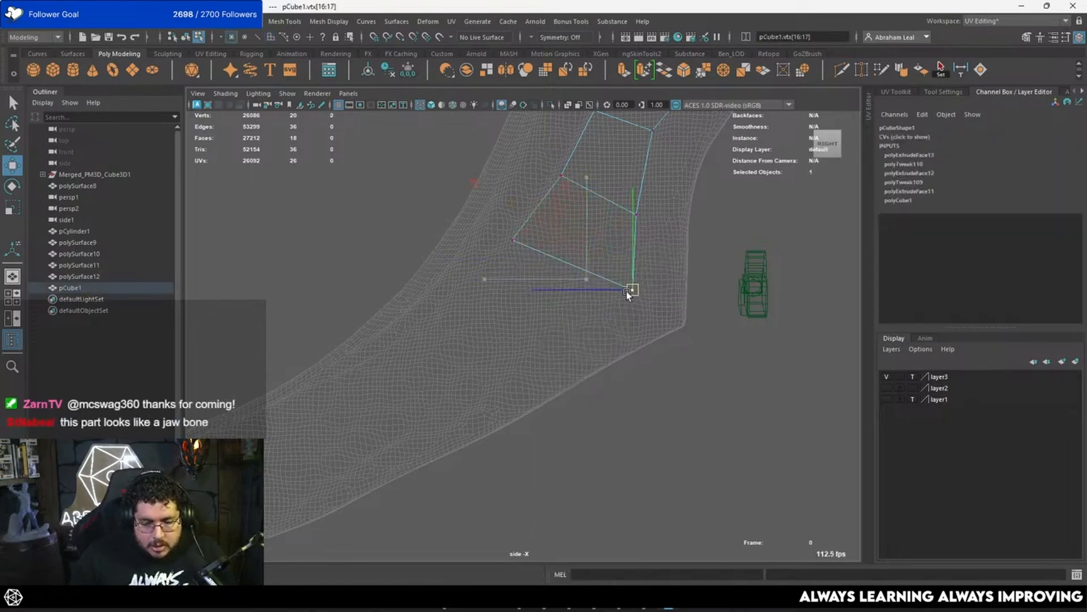
middle_click_drag(626, 291, 664, 243, "alt")
Step: Extrude the new bottom face around the lower outer corner and place its vertices near the curved piece's edges
right_click_drag(559, 190, 552, 221)
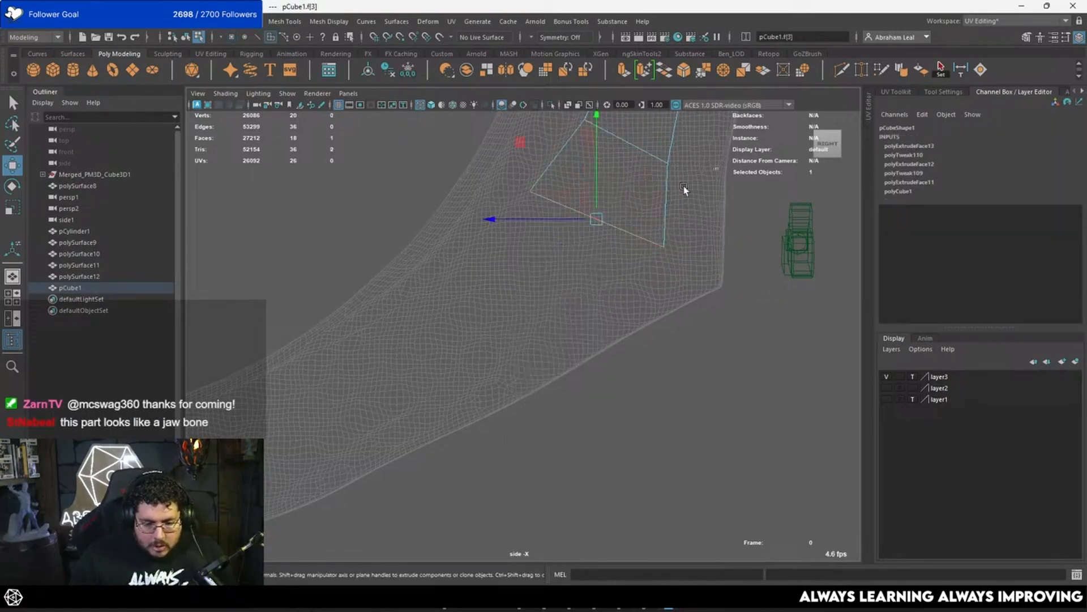
left_click(645, 215)
right_click_drag(654, 212, 610, 213, "alt")
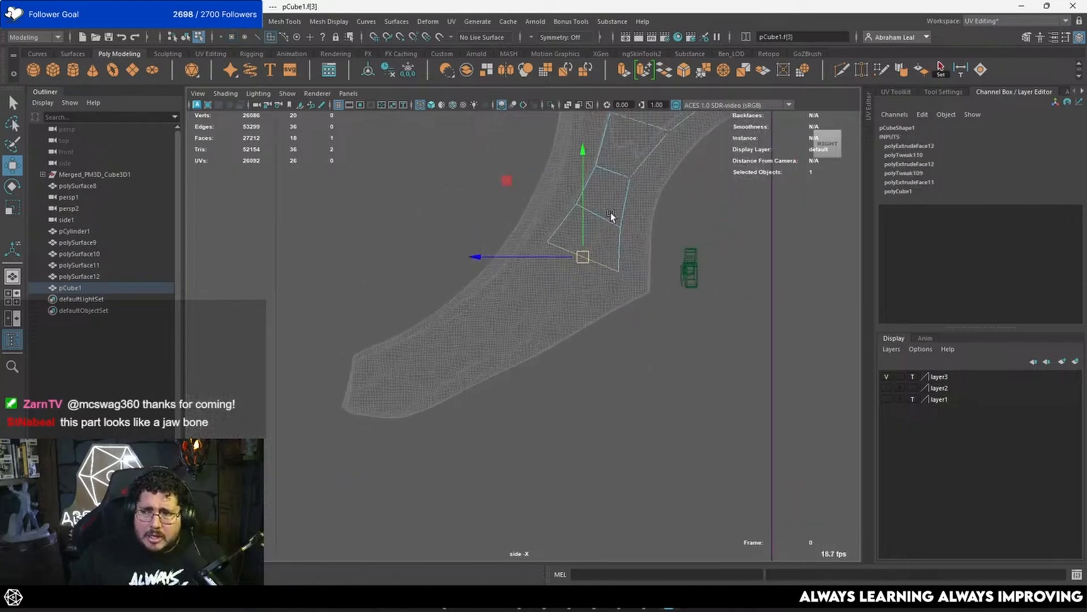
key("ctrl+e")
left_click_drag(586, 254, 540, 296)
key("w")
right_click_drag(583, 275, 536, 278)
left_click_drag(587, 330, 541, 331)
key("4")
middle_click_drag(525, 296, 538, 288, "alt")
left_click_drag(532, 237, 501, 271)
right_click_drag(542, 270, 540, 308)
Step: Extrude the end face to the lower tip of the curved piece and fit its vertices to the tip's corners
left_click_drag(555, 266, 488, 332)
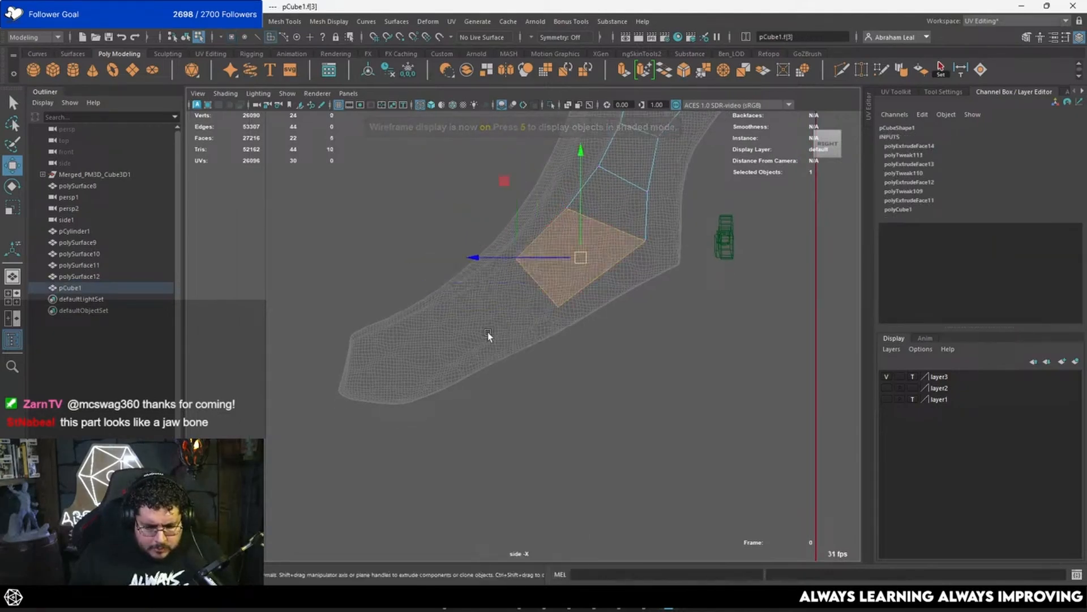
key("ctrl+z")
key("ctrl+e")
key("w")
left_click_drag(538, 285, 375, 366)
right_click_drag(395, 383, 351, 274)
left_click_drag(407, 412, 341, 395)
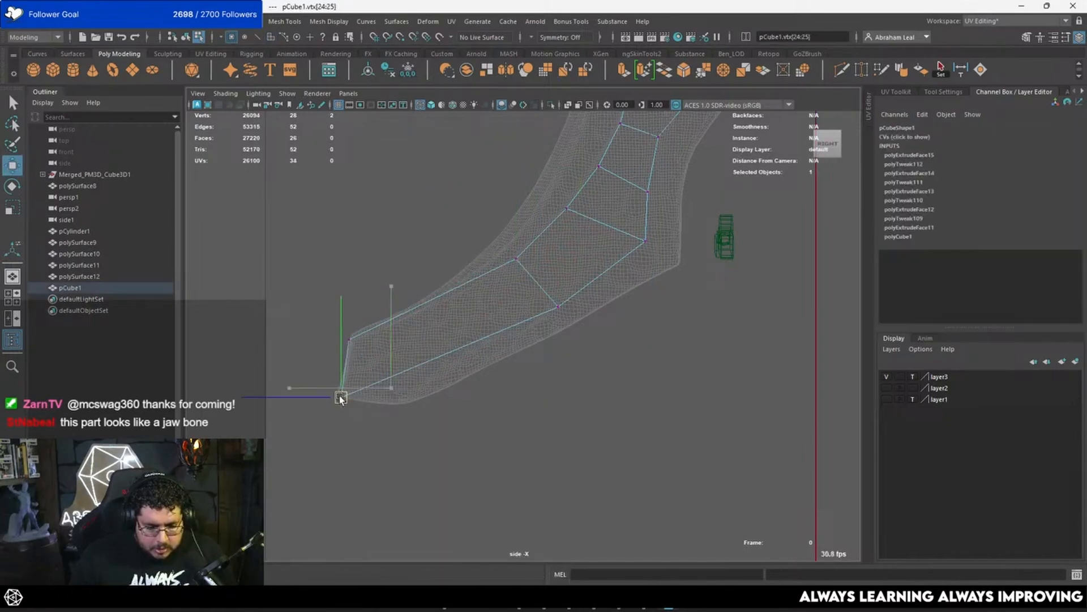
Step: Cut two edge loops across the long end segment with Multi-Cut
left_click(842, 70)
left_click(412, 333, "ctrl")
key("w")
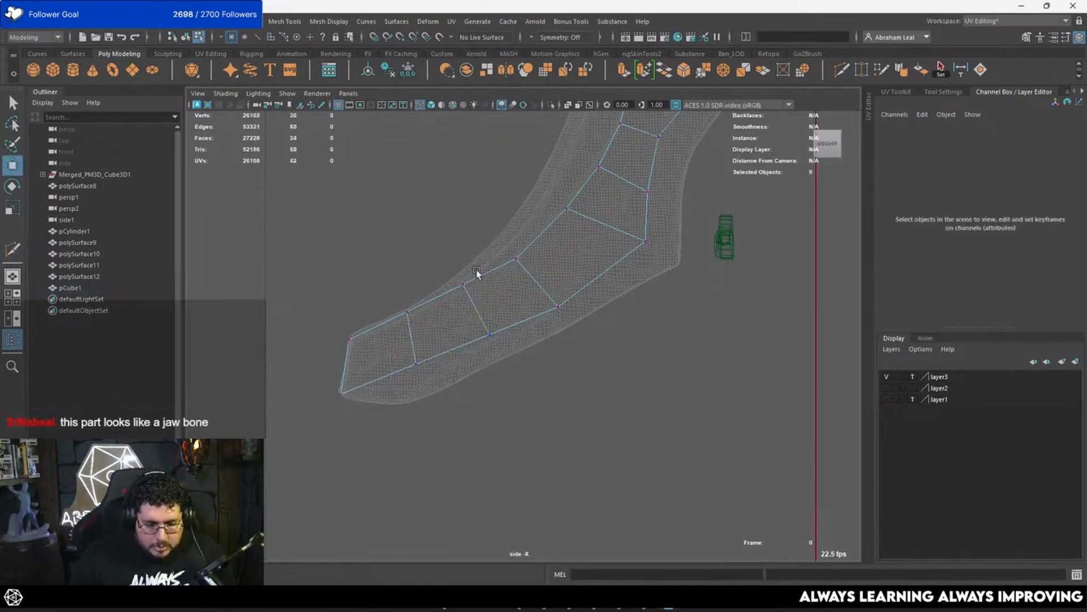
Step: Move the vertices of the two new loops and the tip segment to match the curved piece's outline
right_click_drag(468, 275, 459, 286)
left_click_drag(460, 282, 497, 344)
scroll(496, 342, "up", 3)
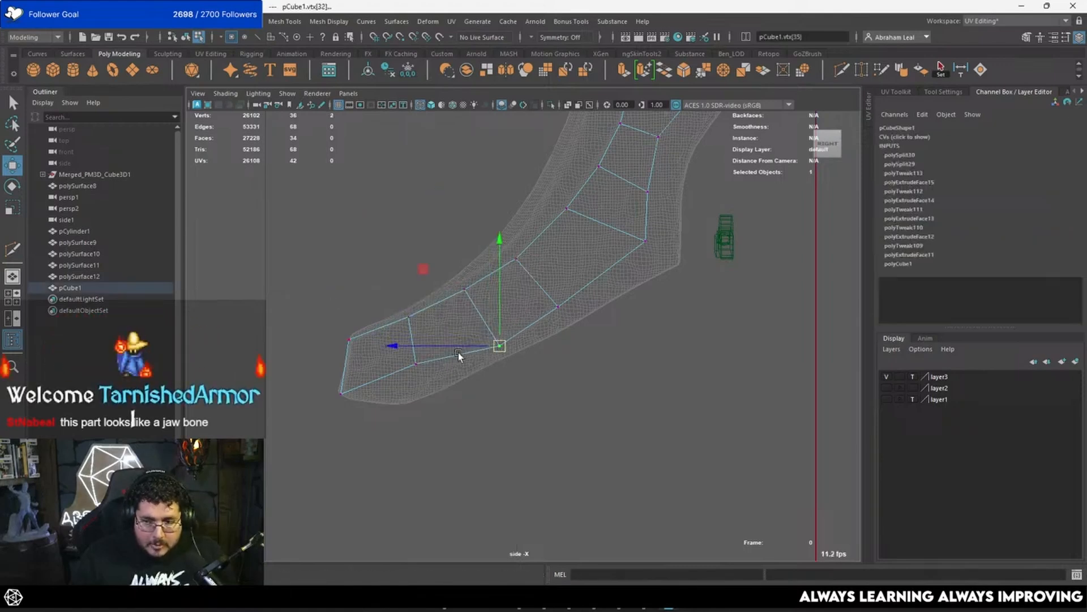
middle_click_drag(457, 352, 537, 263, "alt")
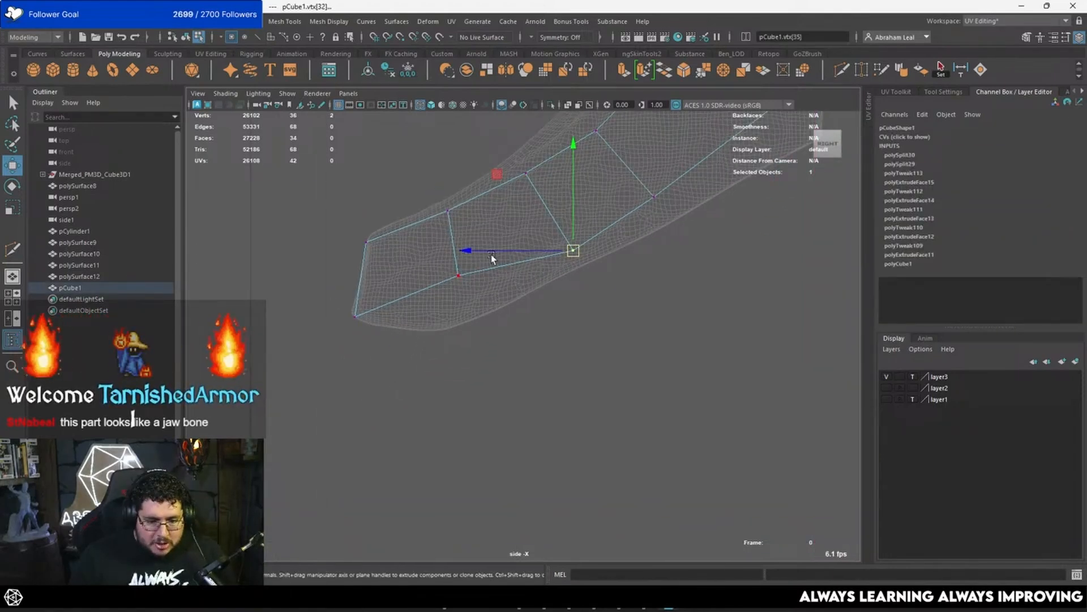
left_click_drag(491, 253, 449, 312)
middle_click_drag(571, 252, 554, 286, "alt")
left_click_drag(444, 228, 419, 256)
left_click_drag(522, 194, 505, 212)
Step: Shift the loops between the bend and the tip upward to space the segments more evenly along the curve
middle_click_drag(531, 208, 423, 308, "alt")
left_click_drag(486, 251, 463, 273)
left_click_drag(473, 262, 487, 244)
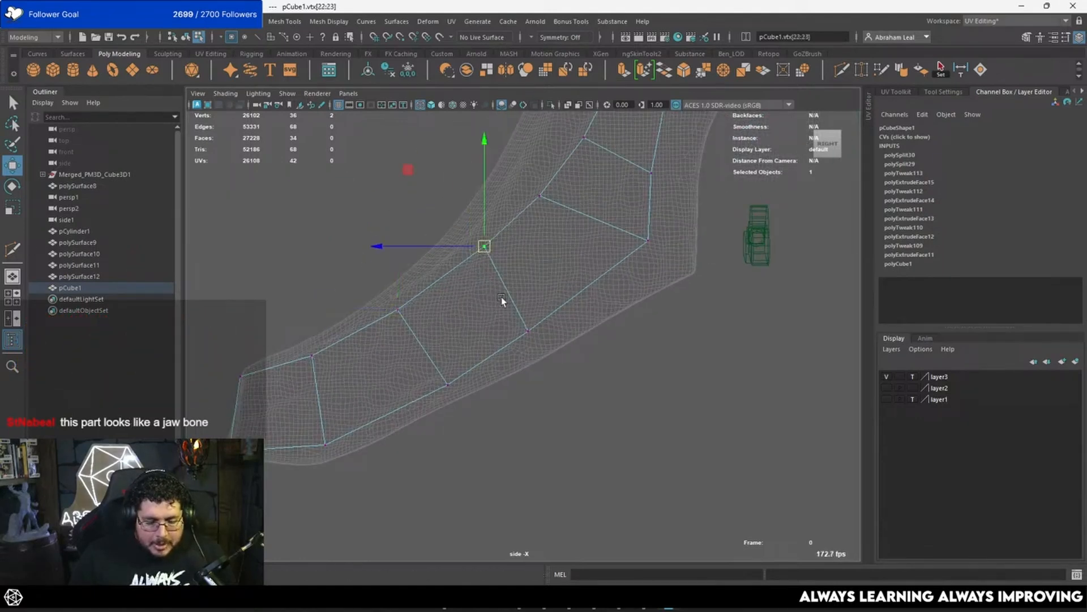
left_click_drag(515, 315, 558, 311)
mouse_move(489, 260)
left_mouse_down()
mouse_move(474, 235)
mouse_move(487, 244)
left_mouse_up()
left_click_drag(412, 300, 388, 321)
left_click_drag(398, 309, 420, 295)
left_click_drag(461, 363, 435, 401)
left_click_drag(447, 385, 473, 373)
left_click_drag(575, 295, 542, 328)
left_click_drag(555, 309, 554, 309)
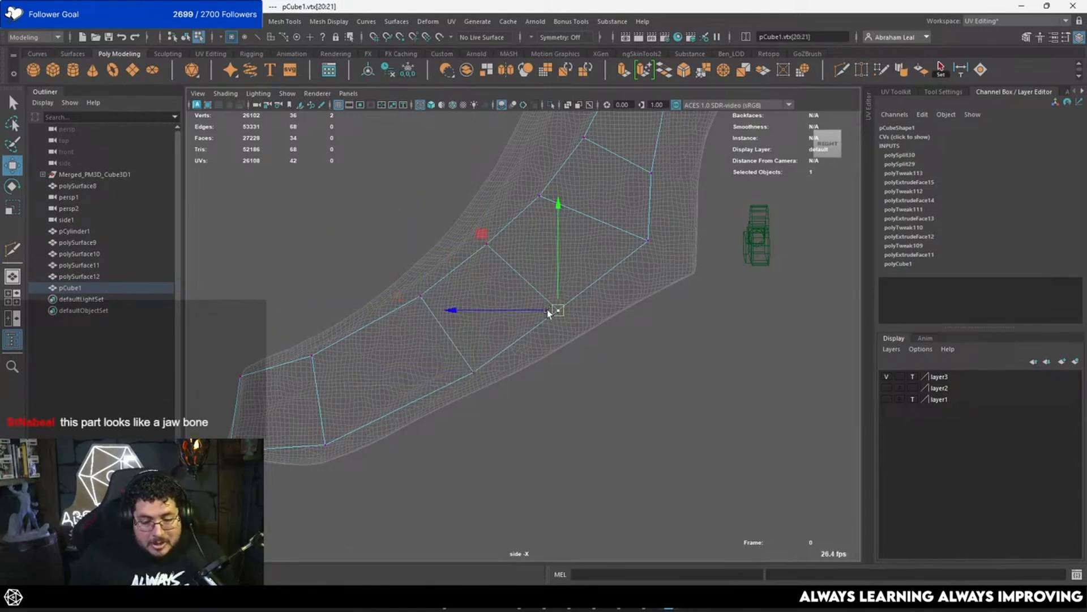
Step: Cut another edge loop across the long segment near the tip
middle_click_drag(482, 307, 537, 276, "alt")
key("ctrl+shift+x")
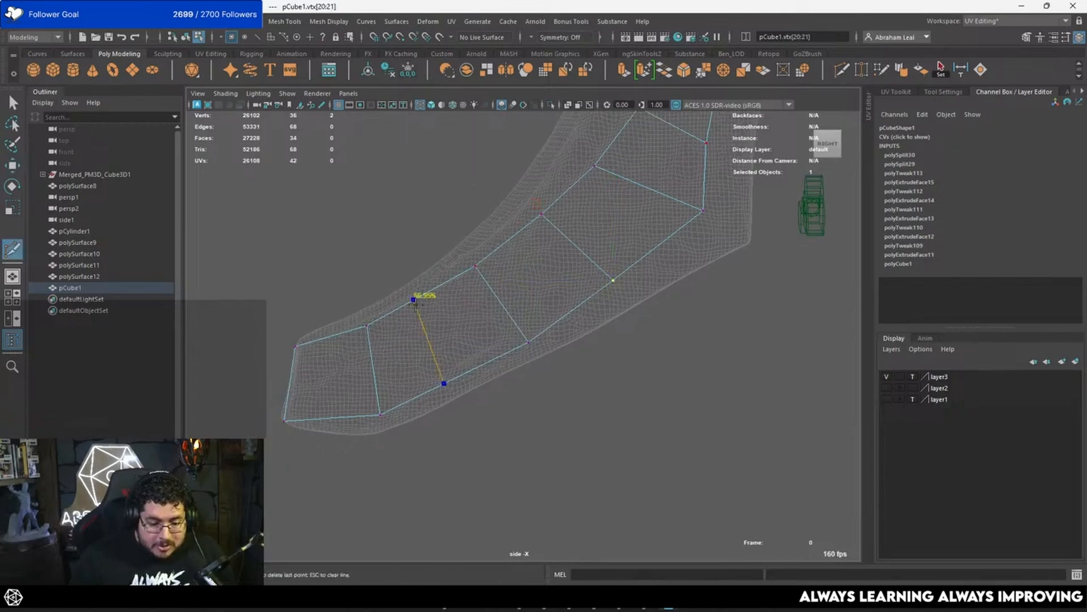
left_click(417, 299, "ctrl")
key("q")
Step: Adjust the vertices of the new loop and the neighbouring loop near the tip to follow the sculpt's outline
left_click_drag(429, 272, 401, 315)
key("w")
left_click_drag(416, 299, 351, 346)
left_click_drag(367, 327, 355, 334)
left_click(381, 416)
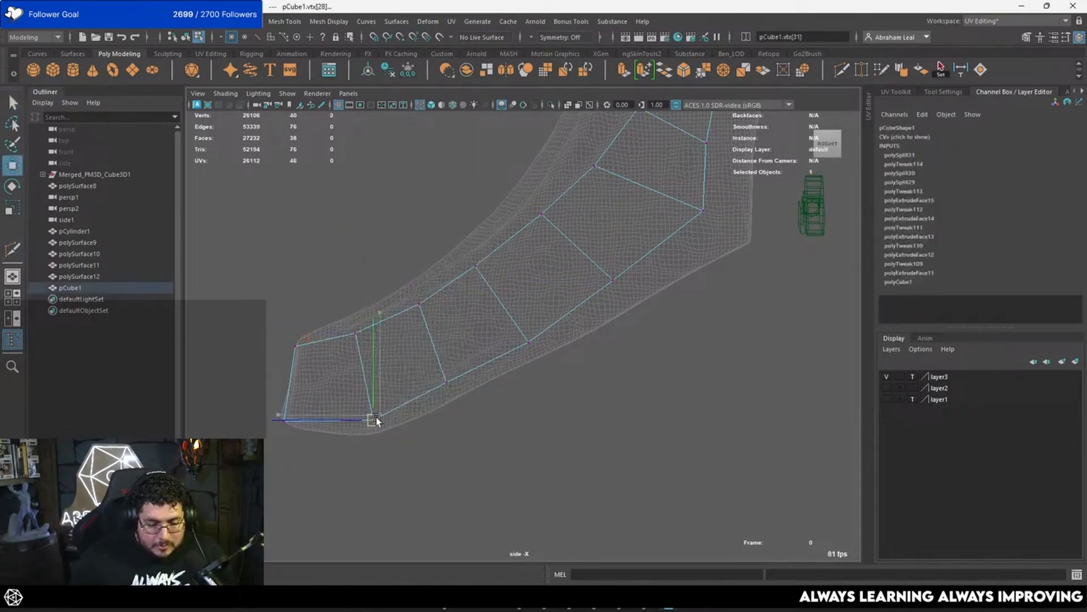
left_click_drag(376, 417, 366, 424)
left_click(447, 383)
left_click_drag(449, 383, 452, 394)
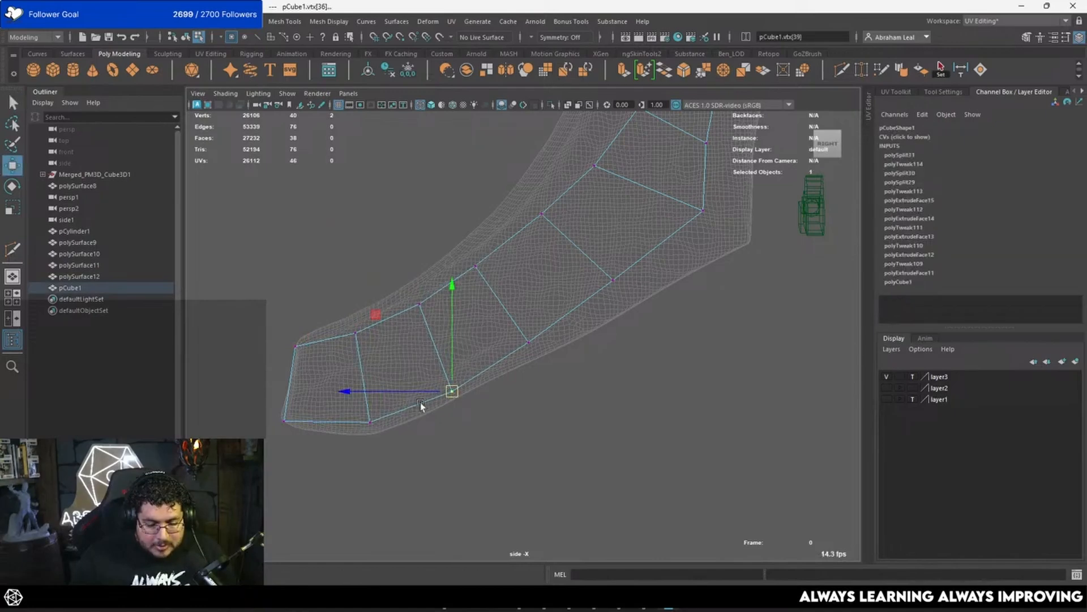
left_click_drag(409, 282, 424, 316)
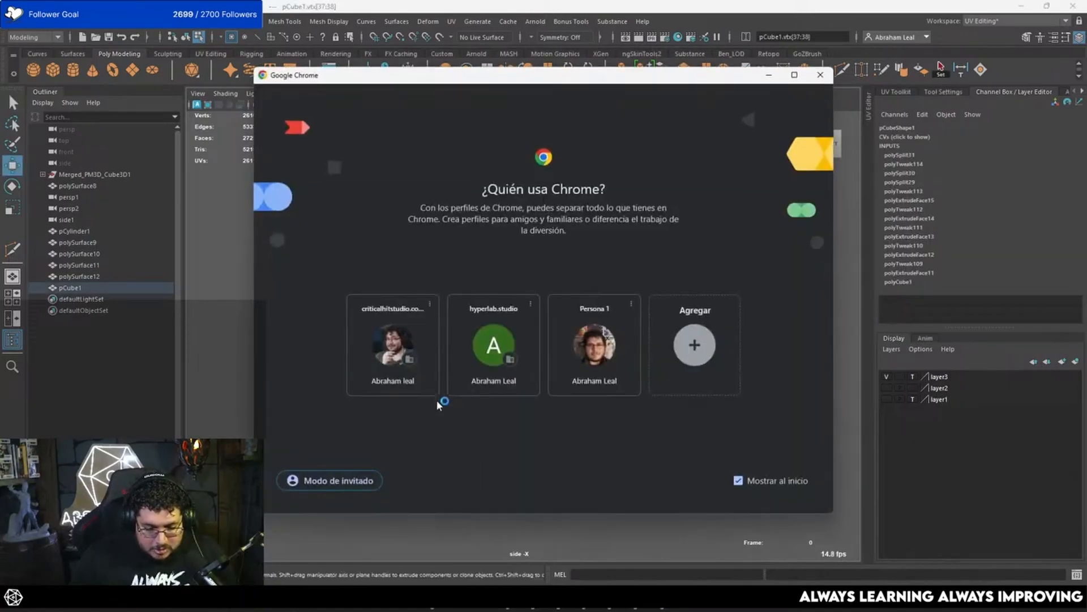
Step: Look at the dwarf artwork in the browser and return to Maya
left_click(409, 362)
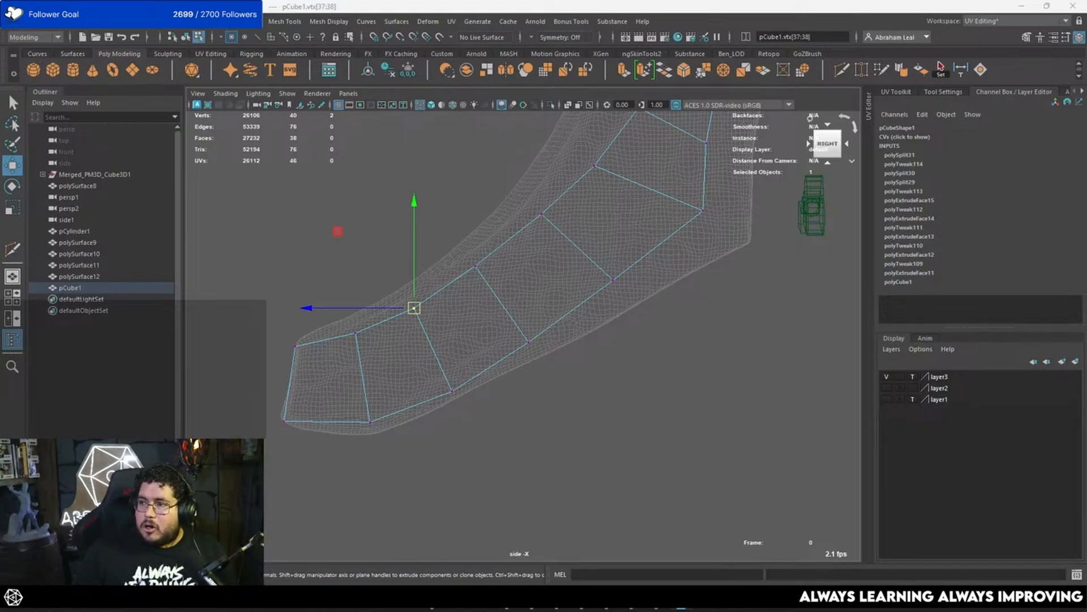
left_click_drag(1086, 227, 637, 2)
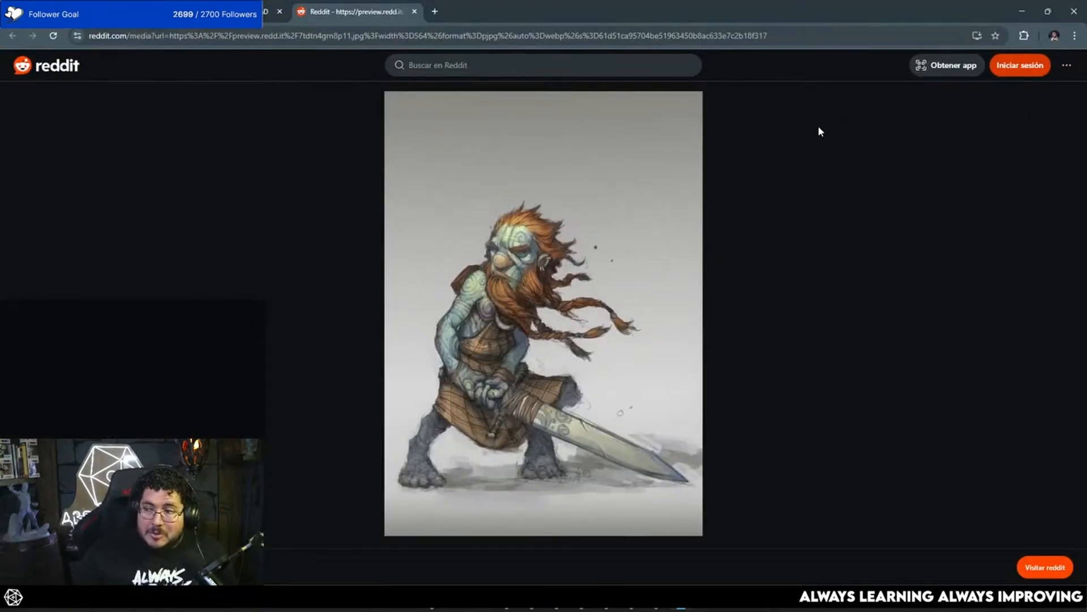
left_click_drag(589, 10, 1086, 108)
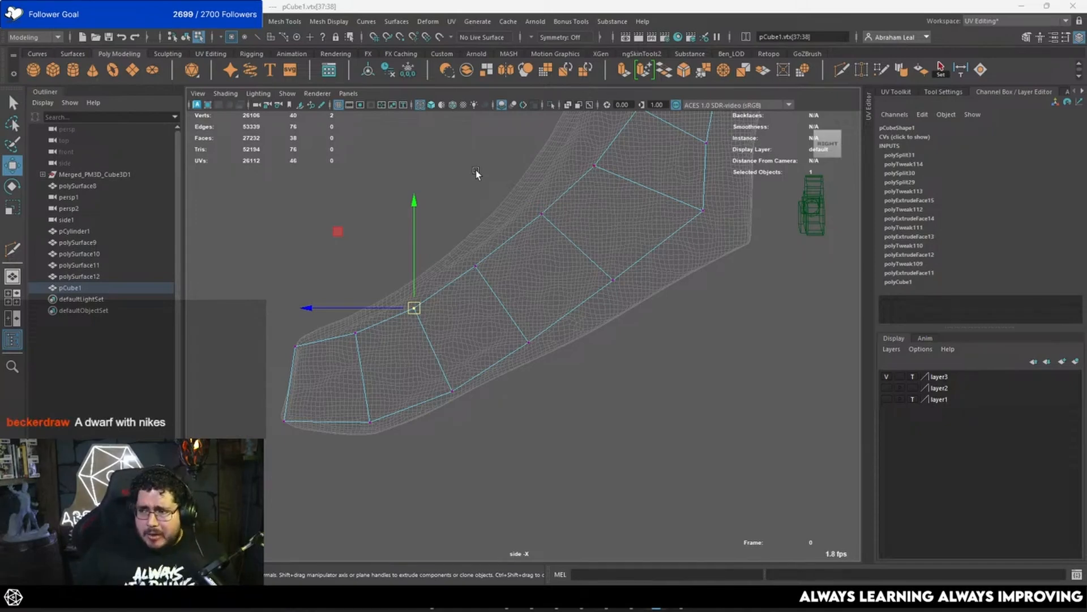
Step: Return to a shaded perspective view and select the low-poly mesh as an object
scroll(549, 267, "up", 2)
middle_click_drag(595, 223, 524, 327, "alt")
key("space")
mouse_move(669, 265)
left_mouse_down()
mouse_move(668, 236)
mouse_move(510, 238)
mouse_move(576, 253)
mouse_move(498, 348)
mouse_move(558, 260)
mouse_move(486, 206)
mouse_move(554, 222)
mouse_move(546, 266)
mouse_move(674, 263)
mouse_move(704, 231)
mouse_move(492, 260)
mouse_move(500, 287)
mouse_move(612, 292)
mouse_move(488, 277)
mouse_move(381, 287)
mouse_move(431, 263)
mouse_move(347, 273)
mouse_move(370, 282)
left_mouse_up()
key("5")
scroll(589, 229, "up", 3)
key("4")
key("5")
key("F8")
left_click(558, 301)
left_click(482, 282)
left_click_drag(559, 301, 541, 260, "alt")
Step: Select the strip of faces along the mesh's inner curve from the top down to the tip
key("F11")
left_click(522, 188)
left_click(521, 237, "shift")
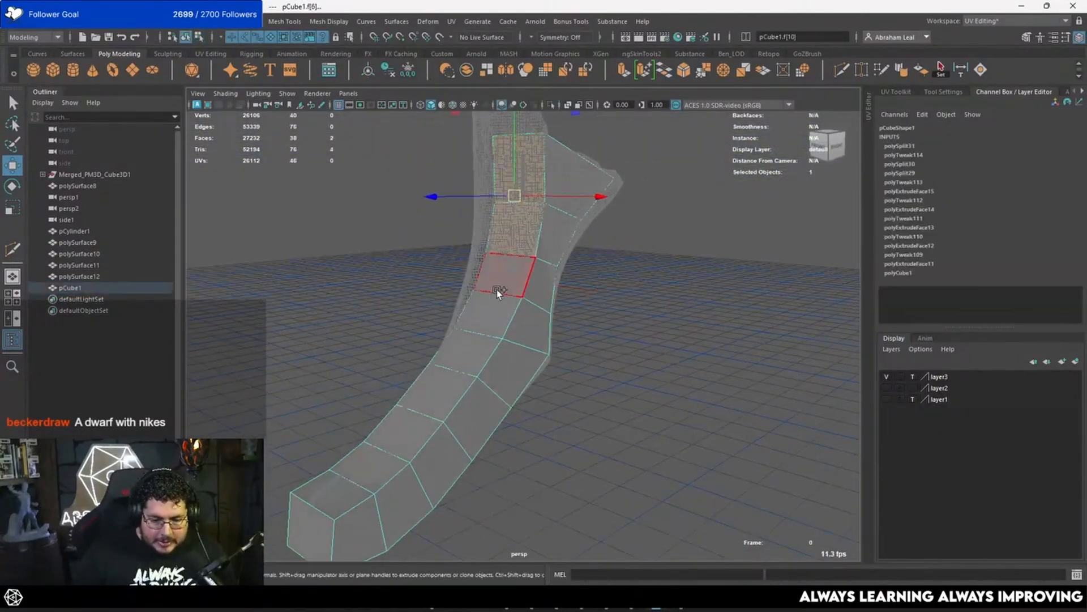
left_click(498, 290, "shift")
left_click(483, 320, "shift")
left_click(463, 359, "shift")
left_click(431, 407, "shift")
left_click(404, 435, "shift")
left_click(382, 464, "shift")
left_click(330, 488, "shift")
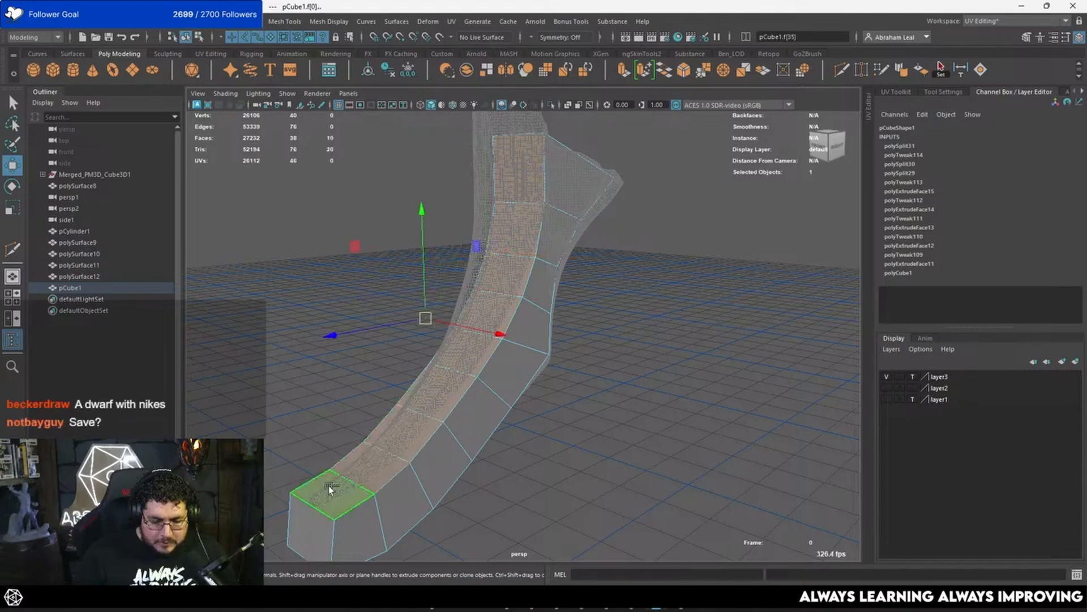
Step: Try to inset the selected face strip with an extrude offset, then undo it
left_click_drag(453, 374, 518, 332, "alt")
key("ctrl+e")
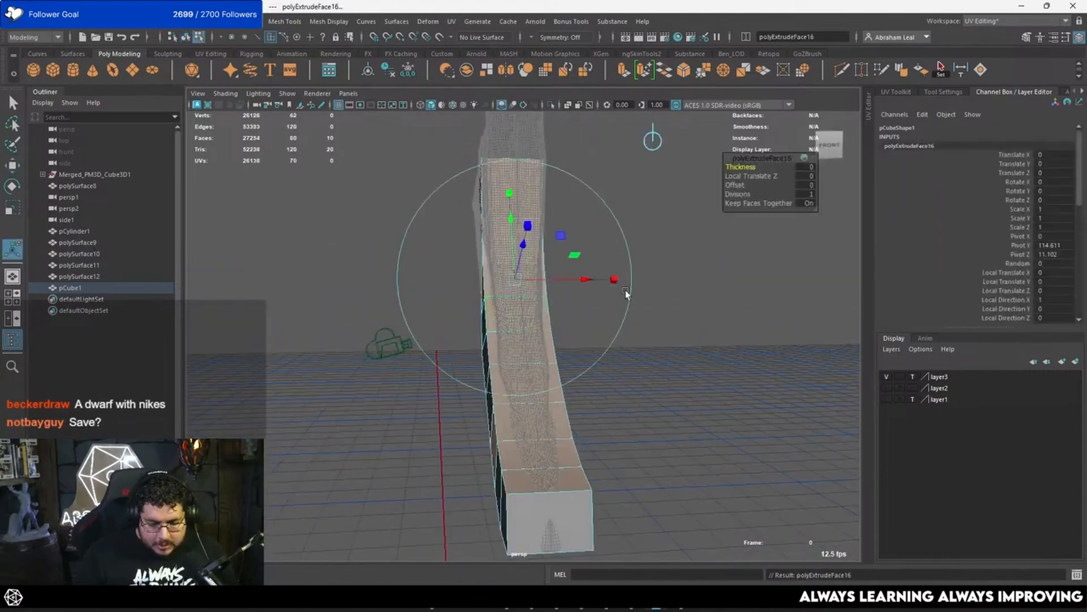
left_click_drag(746, 185, 770, 187)
key("ctrl+z")
key("ctrl+z")
Step: Deselect the stray side face and extrude the inner-curve face strip with an offset of 0.29
left_click_drag(629, 407, 579, 446, "alt")
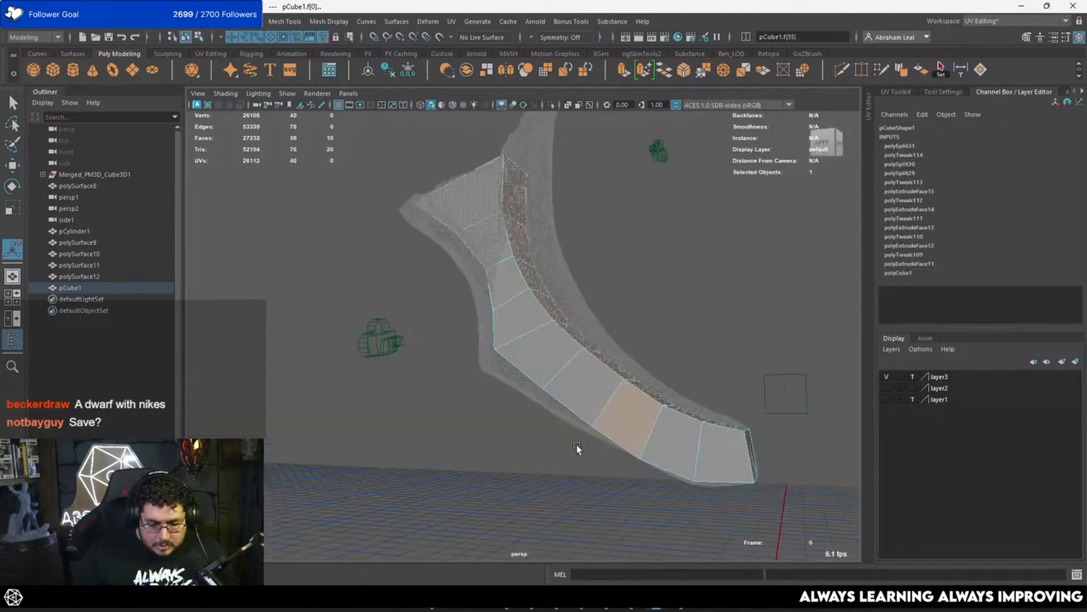
left_click(629, 416, "ctrl")
left_click_drag(726, 342, 615, 376, "alt")
key("ctrl+e")
left_click_drag(739, 185, 754, 184)
middle_click_drag(590, 304, 552, 268, "alt")
right_click_drag(552, 268, 515, 323, "alt")
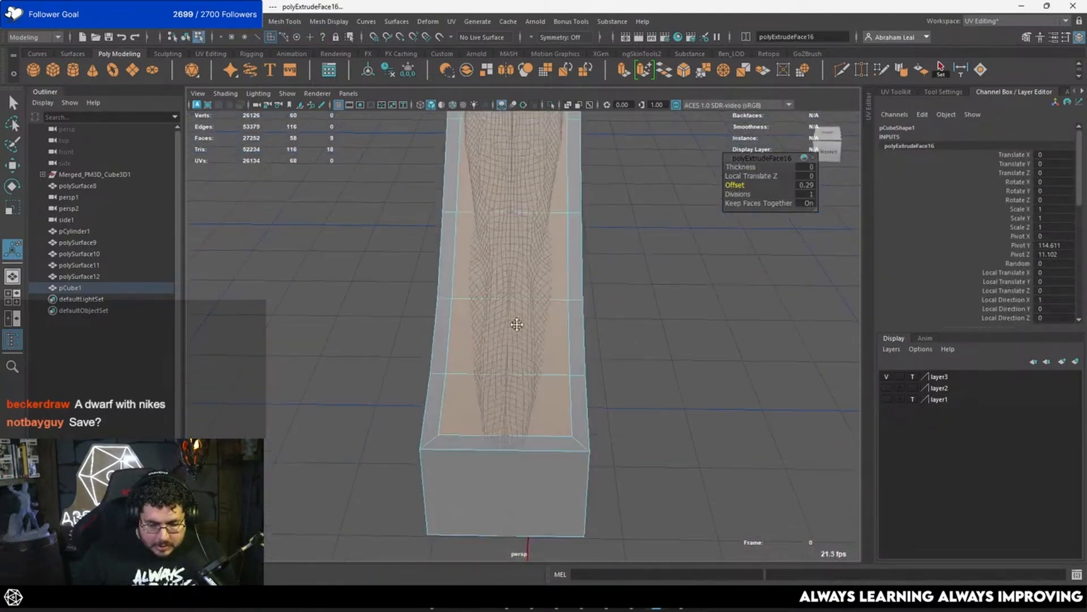
Step: Scale the two inset cross edges nearest the tip narrower to match the sculpted ridge
middle_click_drag(515, 322, 518, 254, "alt")
right_click_drag(518, 255, 519, 232)
left_click(539, 366)
key("r")
left_click_drag(607, 369, 544, 369)
left_click(547, 312)
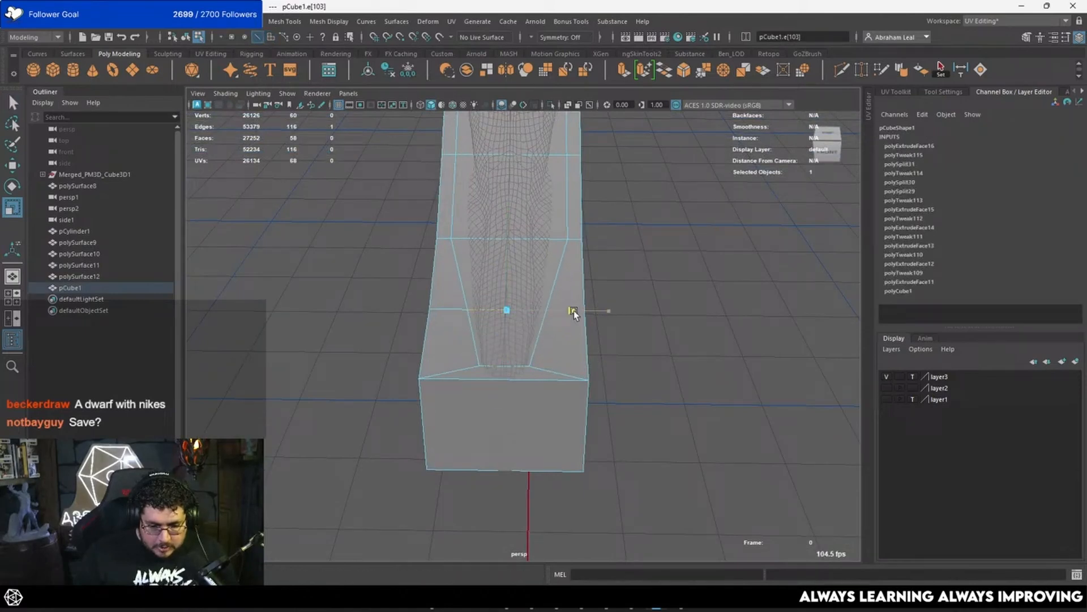
key("r")
Step: Narrow the third inset cross edge from the tip and refine the width of the second one
left_click(552, 253)
left_click(552, 239)
left_click_drag(611, 239, 589, 241)
middle_click_drag(585, 235, 587, 288, "alt")
left_click(532, 378)
left_click_drag(622, 384, 609, 383)
middle_click_drag(573, 318, 574, 340, "alt")
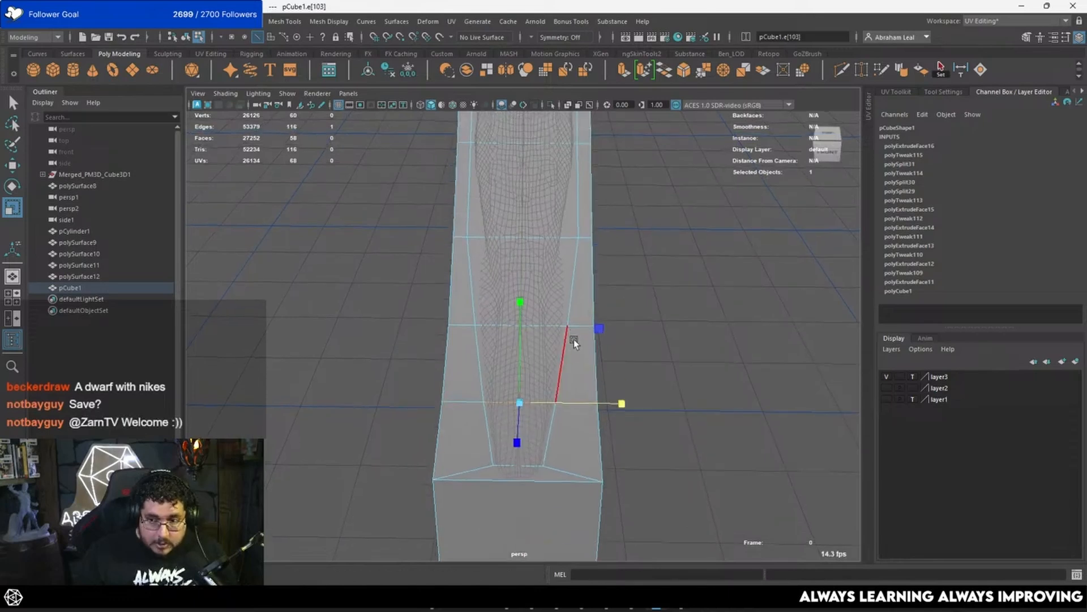
Step: Narrow the fourth inset cross edge from the tip and refine the width of the third to match the sculpted ridge
left_click(567, 260)
left_click_drag(624, 264, 613, 263)
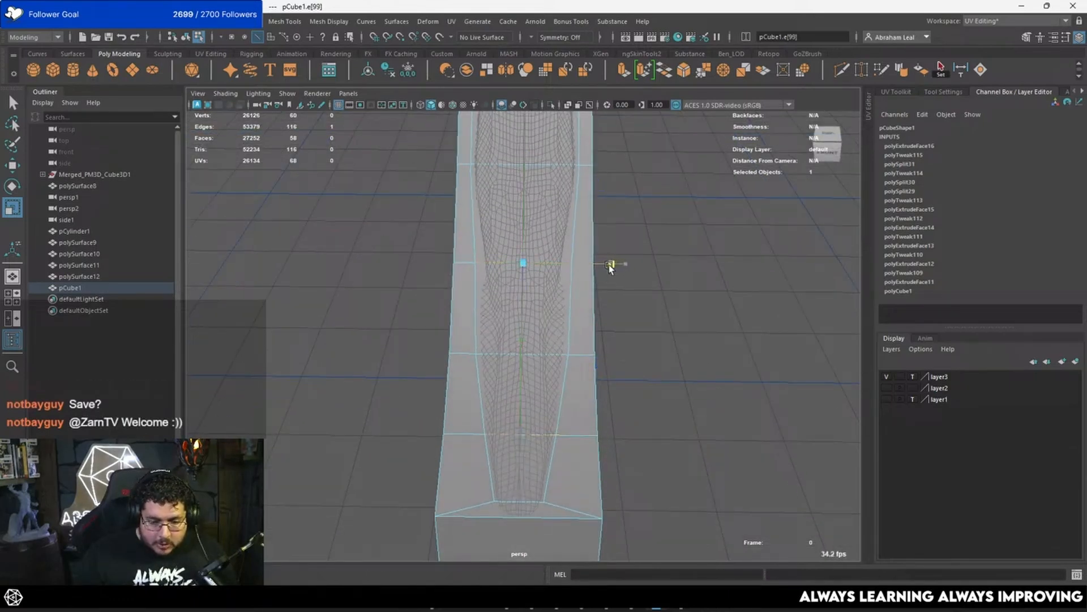
left_click(538, 355)
left_click_drag(616, 354, 610, 352)
middle_click_drag(560, 287, 534, 418, "alt")
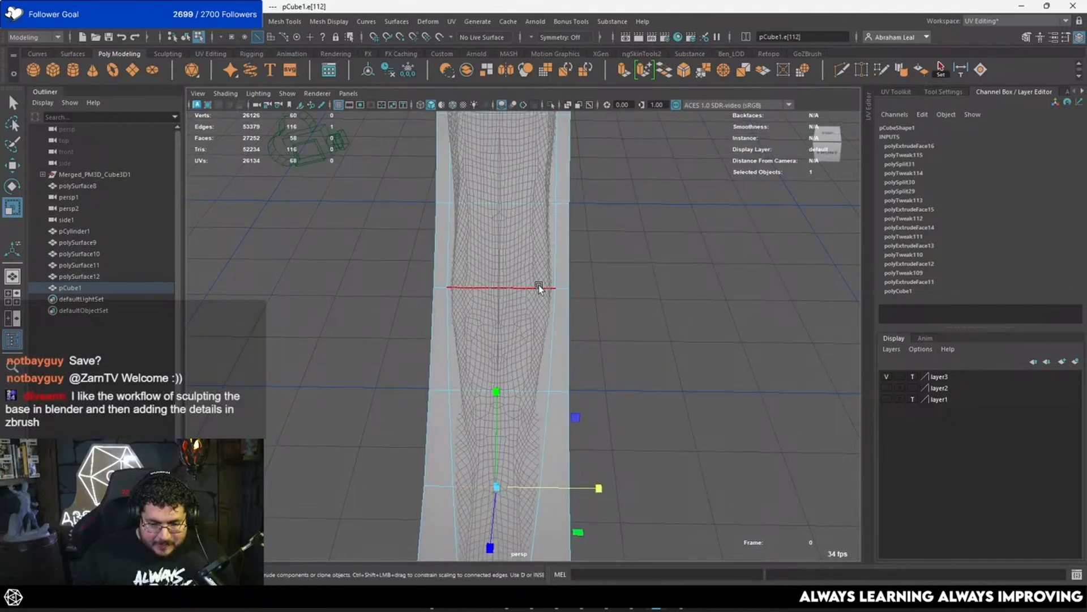
Step: Scale the fifth, sixth and seventh inset cross edges from the tip slightly narrower to follow the sculpted ridge
left_click(538, 286)
left_click_drag(592, 289, 589, 288)
middle_click_drag(571, 254, 586, 373, "alt")
left_click(555, 321)
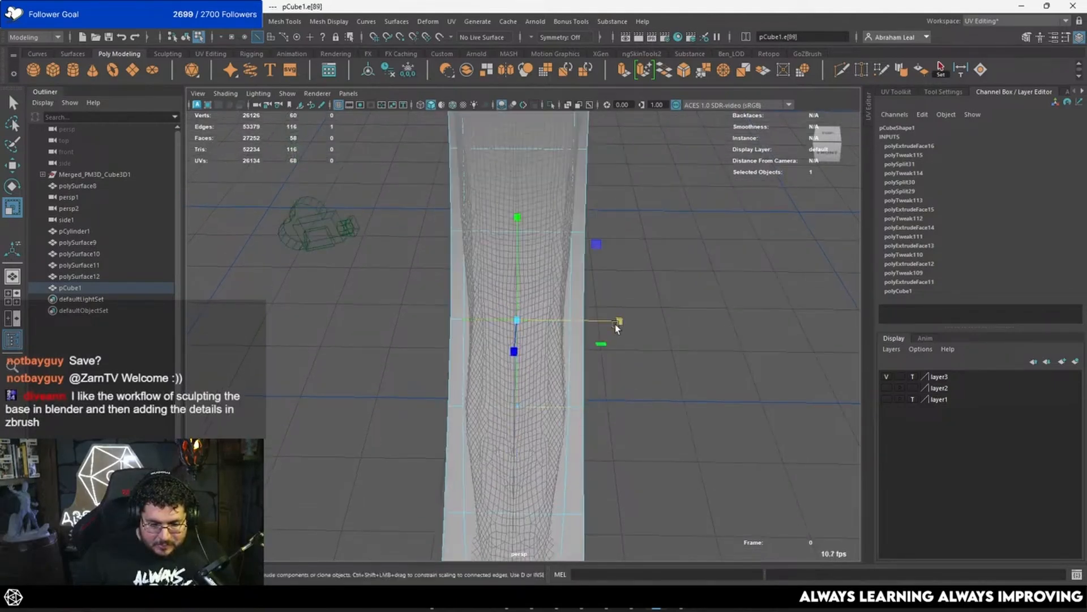
left_click_drag(619, 322, 617, 321)
middle_click_drag(589, 293, 594, 418, "alt")
left_click(542, 323)
left_click_drag(624, 336, 619, 335)
middle_click_drag(613, 315, 614, 382, "alt")
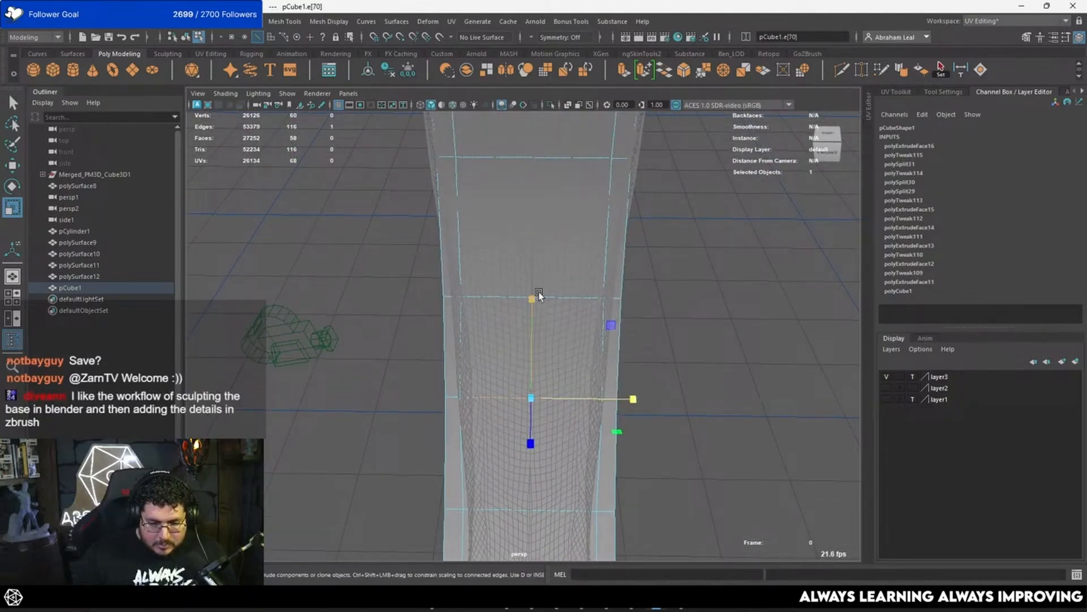
Step: Scale the next two inset cross edges toward the wide end slightly wider
left_click(575, 298)
left_click(579, 303)
left_click_drag(633, 298, 640, 298)
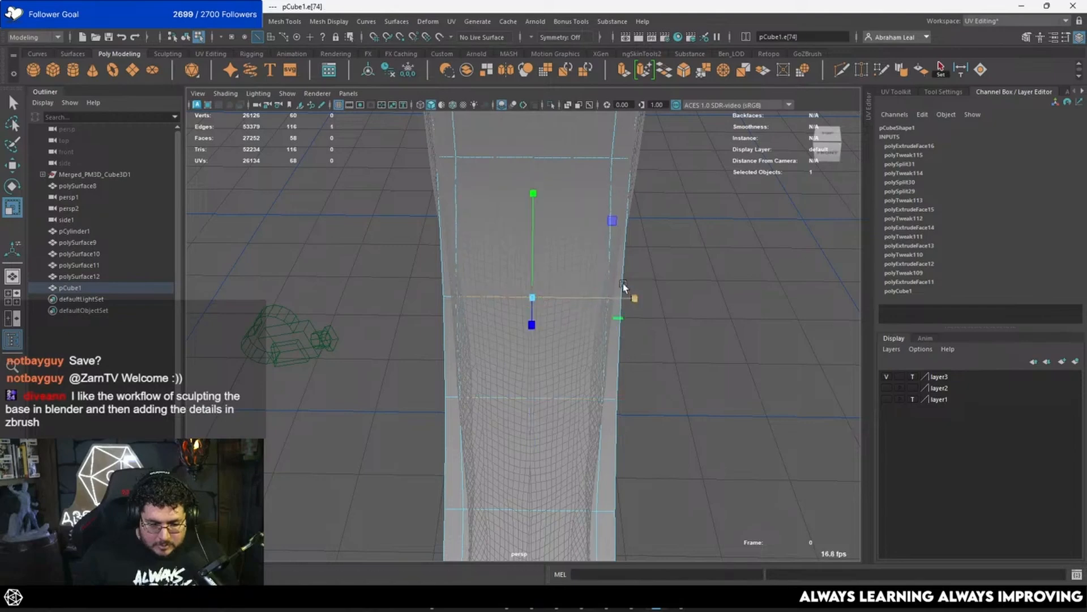
middle_click_drag(623, 283, 611, 382, "alt")
left_click(542, 264)
left_click_drag(623, 266, 631, 268)
middle_click_drag(631, 267, 623, 393, "alt")
Step: Delete the thin inset border face at the wide end and the end-cap face behind it
left_click(535, 324)
left_click_drag(651, 342, 549, 284)
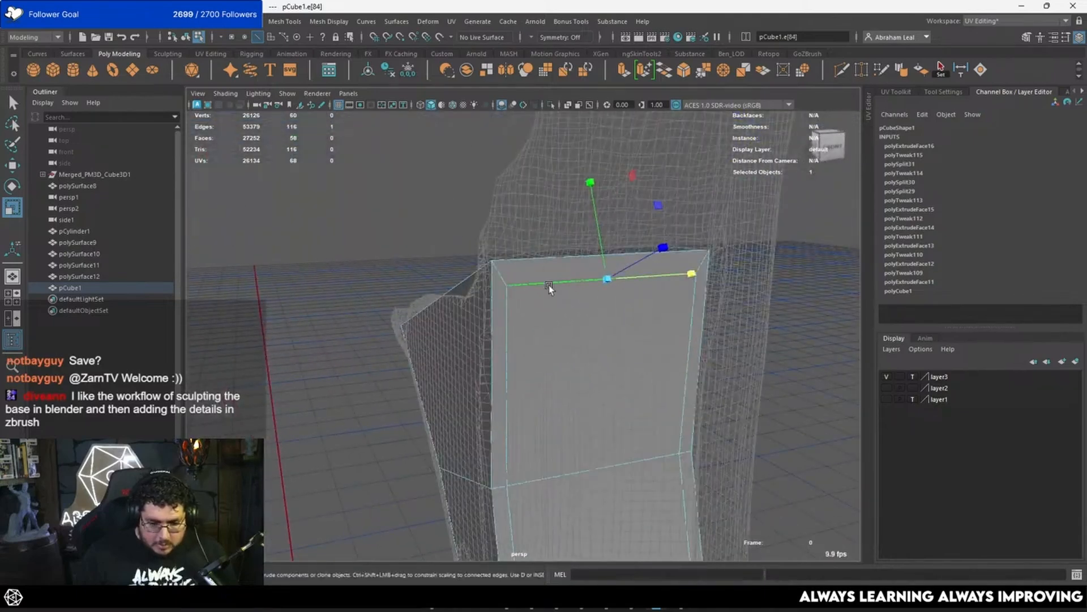
right_click_drag(544, 263, 549, 293)
left_click(547, 272)
key("Delete")
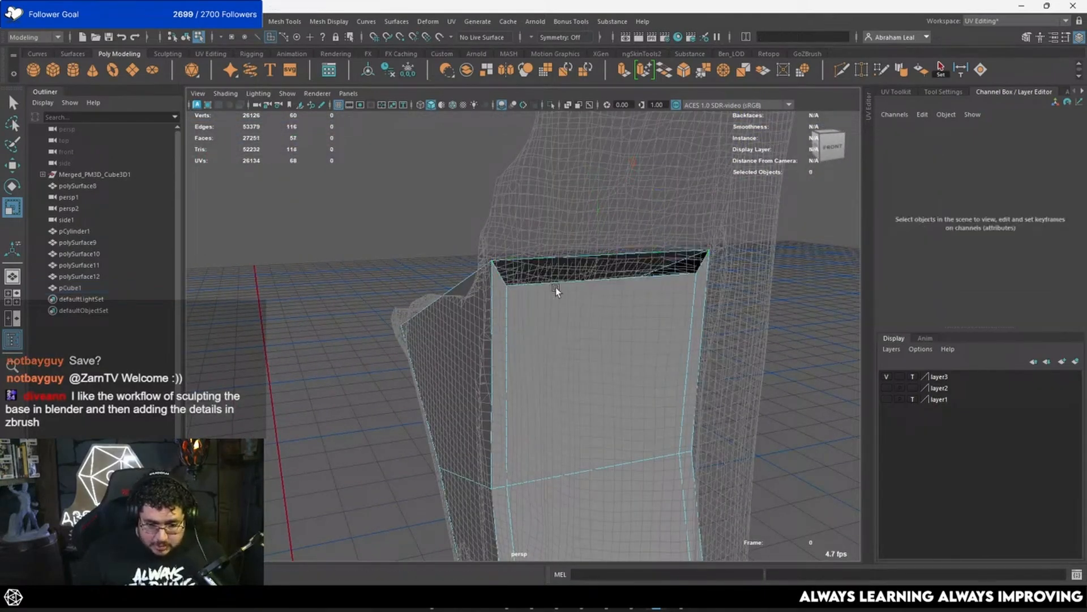
left_click_drag(555, 287, 567, 271, "alt")
left_click(566, 271)
key("Delete")
Step: Move the wide end's inset cross edge with vertex snapping so it lines up with the open rim
right_click_drag(589, 309, 582, 257)
left_click(610, 298)
key("w")
key("v")
left_click_drag(617, 253, 686, 241)
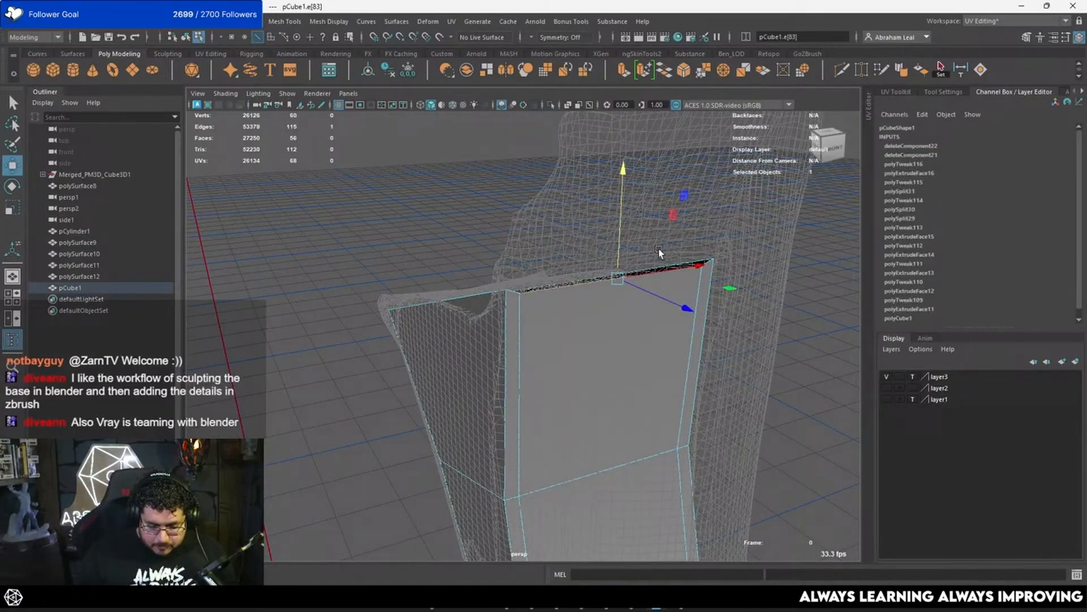
key("v")
left_click_drag(616, 249, 505, 292)
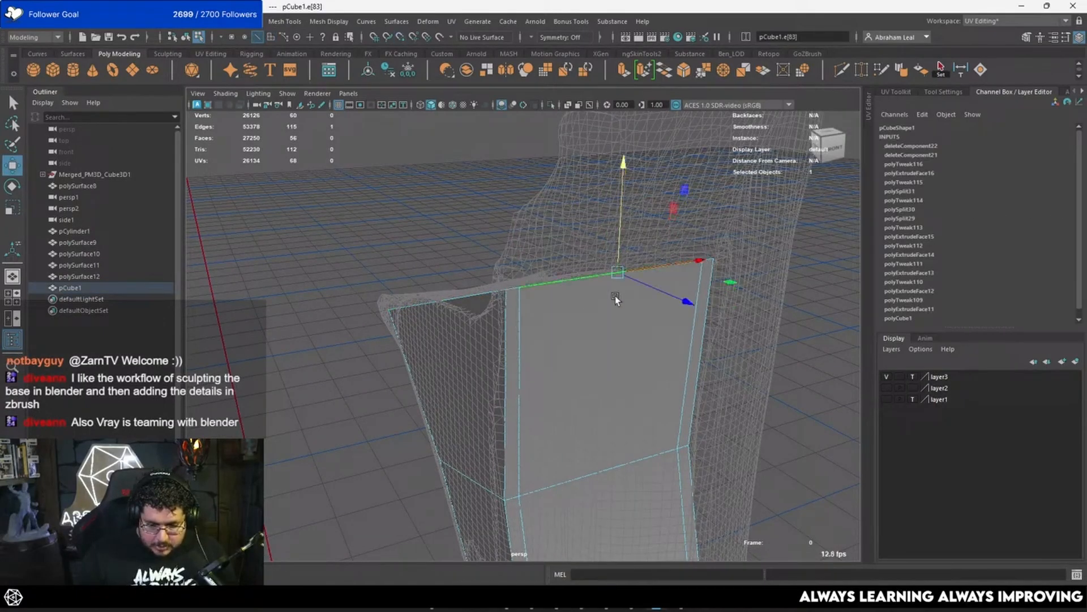
left_click_drag(615, 296, 544, 276, "alt")
right_click_drag(544, 276, 602, 242)
Step: Extrude the inset face strip along the inner curve outward with a Local Translate Z of 0.398
left_click(662, 205)
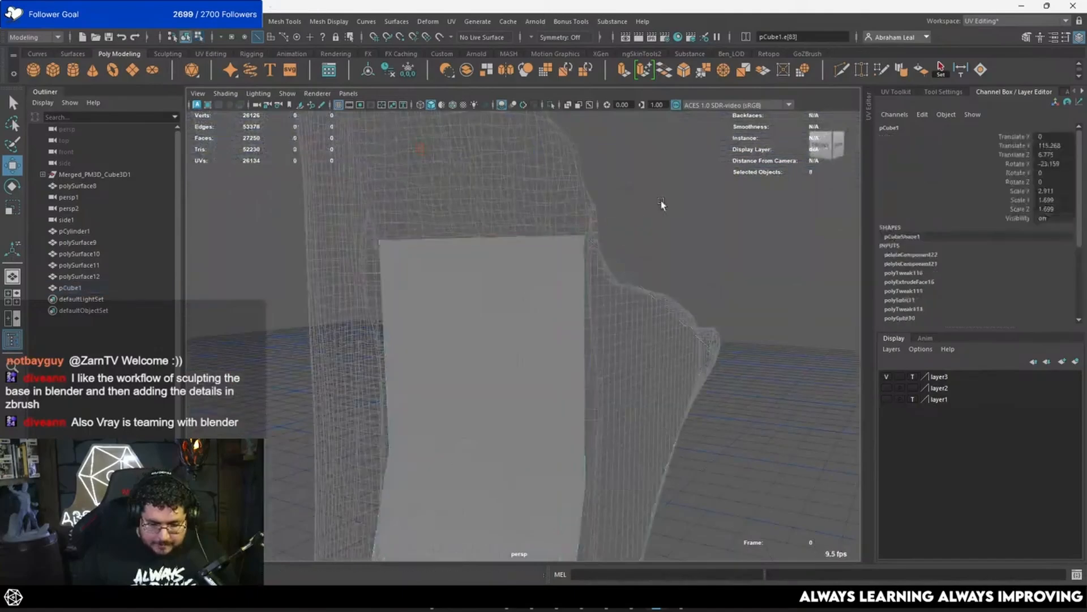
left_click_drag(663, 205, 529, 317, "alt")
left_click(529, 315)
right_click_drag(529, 306, 528, 316)
left_click(529, 316)
left_click_drag(529, 316, 532, 289, "alt")
scroll(532, 288, "down", 7)
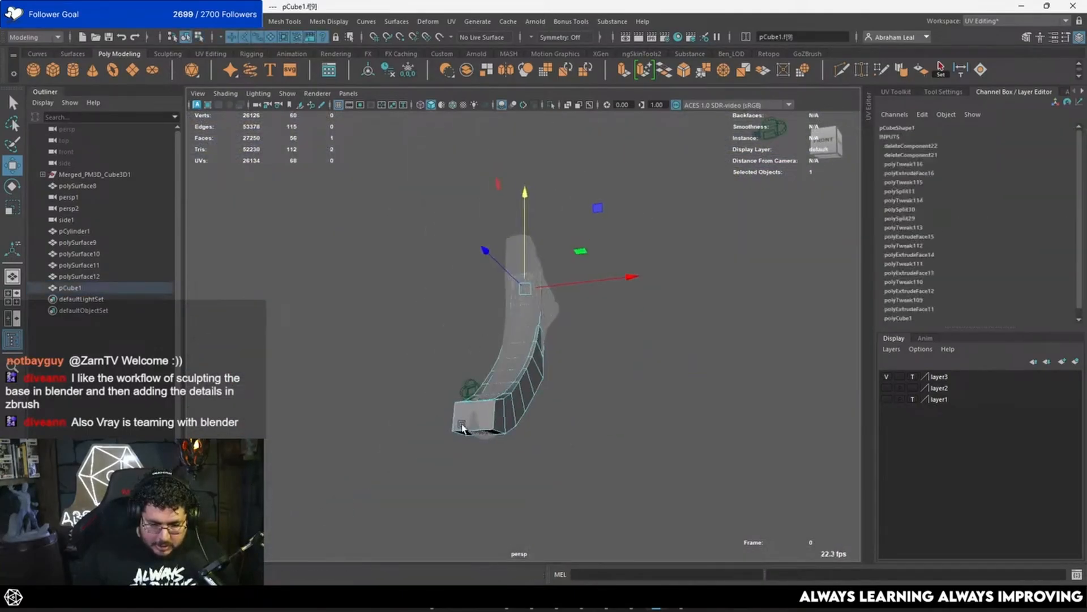
left_click_drag(467, 430, 562, 375, "alt")
double_click(473, 461)
key("ctrl+e")
key("space")
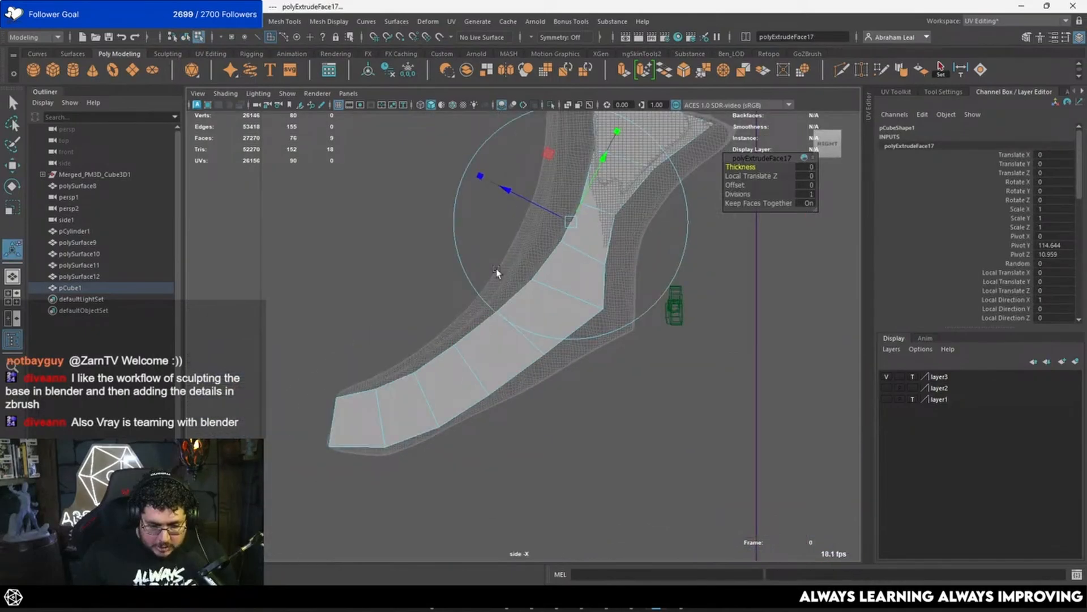
left_click_drag(509, 193, 501, 187)
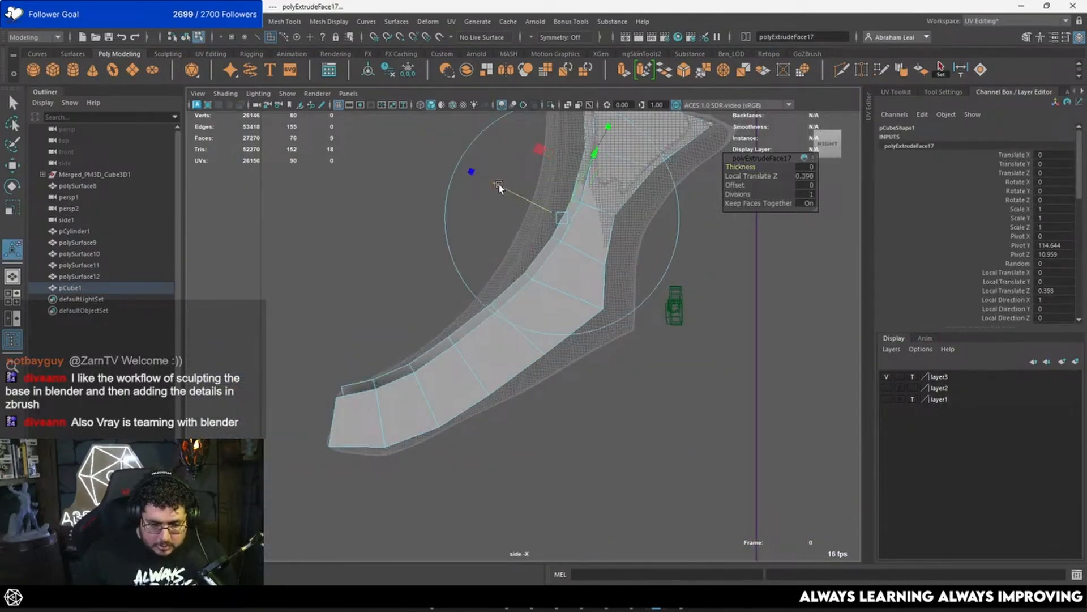
Step: In a wireframe side view, move the two extruded vertex pairs nearest the wide end onto the sculpt's inner-curve outline
middle_click_drag(524, 181, 516, 263, "alt")
key("4")
key("F9")
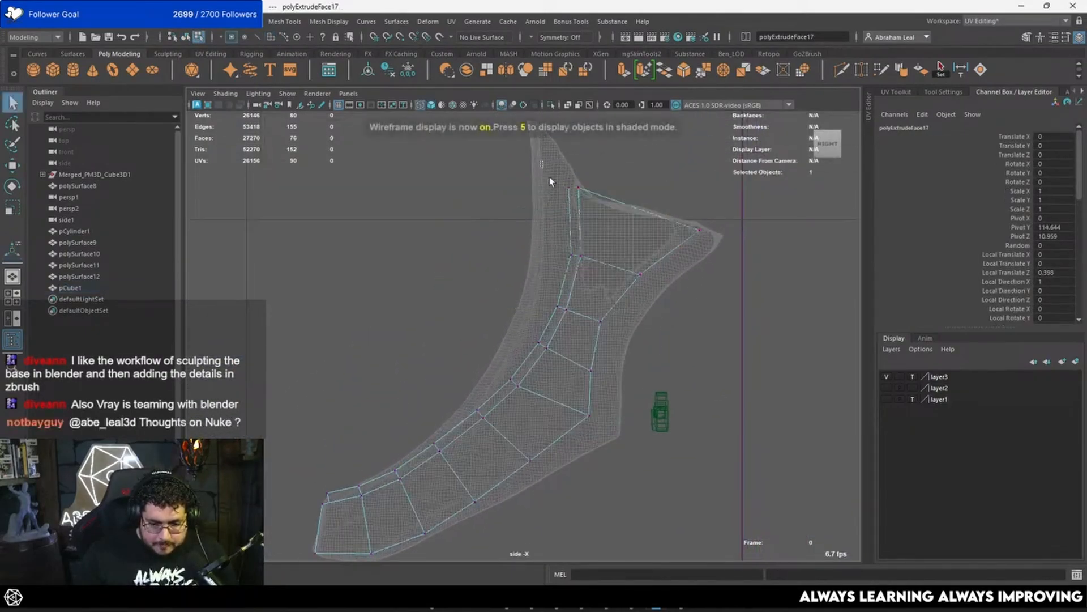
left_click_drag(541, 161, 571, 198)
key("w")
middle_click_drag(524, 142, 546, 177, "alt")
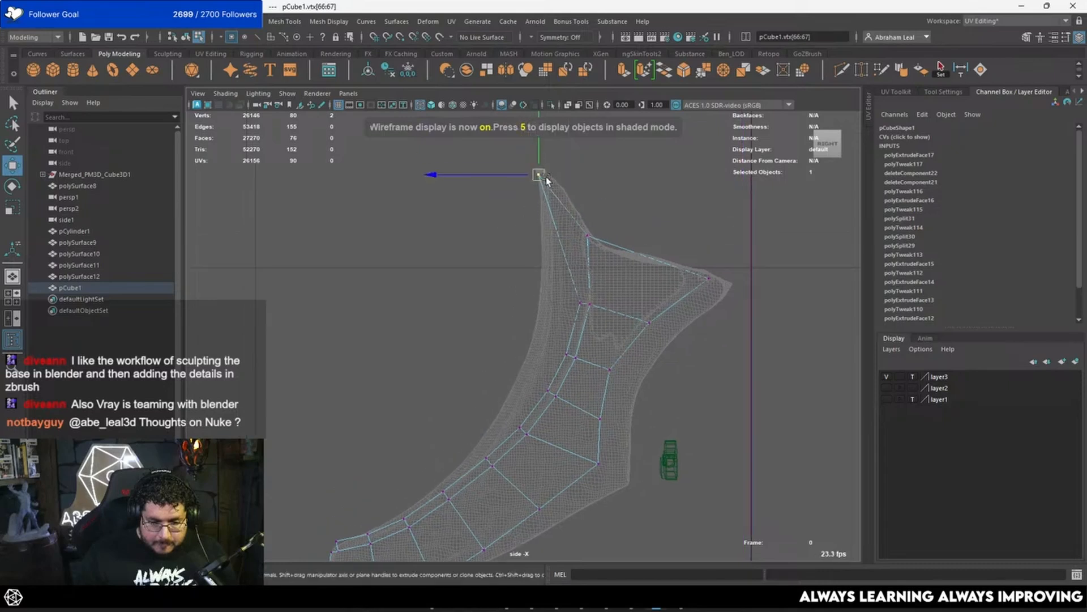
left_click_drag(585, 283, 573, 317)
left_click_drag(580, 302, 547, 286)
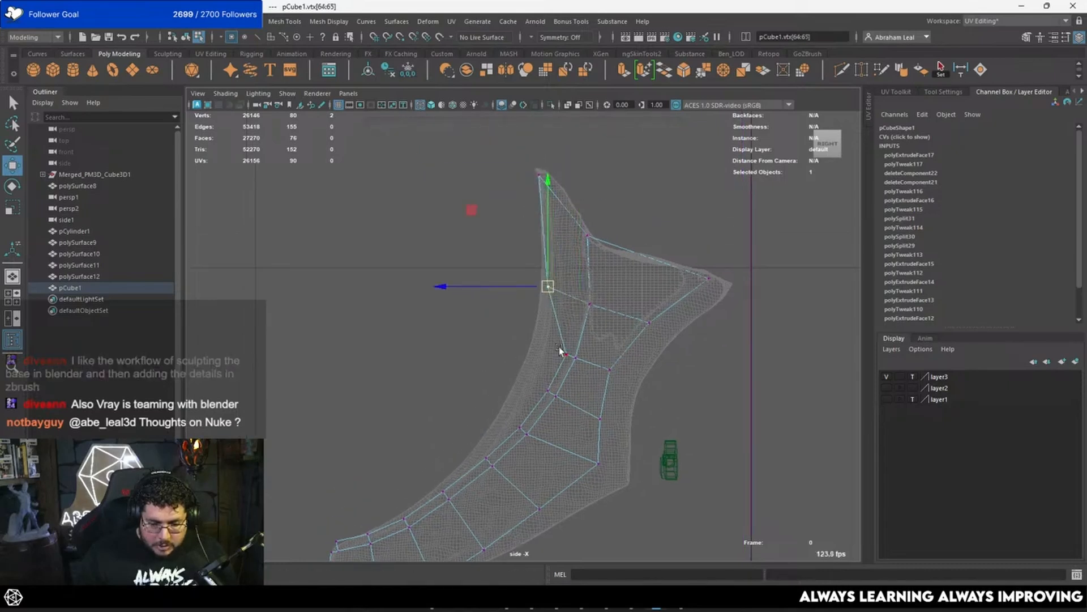
Step: Move the third, fourth and fifth extruded vertex pairs from the wide end onto the sculpt's inner-curve outline
left_click_drag(572, 335, 562, 371)
left_click_drag(567, 355, 540, 341)
left_click_drag(551, 374, 542, 395)
left_click_drag(548, 389, 521, 381)
middle_click_drag(521, 380, 553, 278, "alt")
left_click_drag(558, 308, 538, 339)
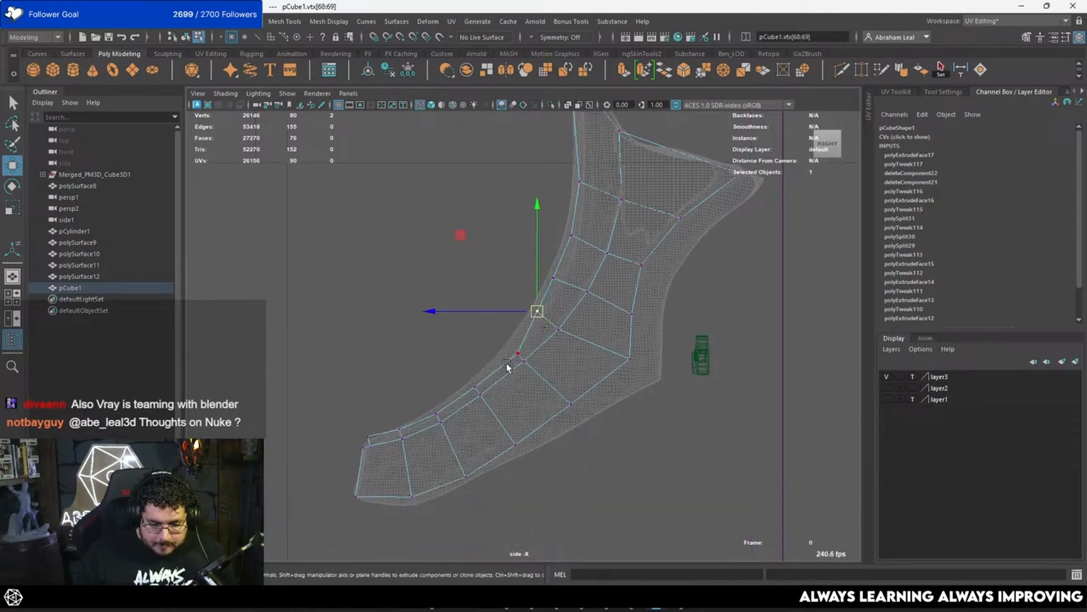
Step: Fit the next two extruded vertex pairs toward the tip to the sculpt's outline, undoing and redoing misplaced moves
left_click_drag(506, 362, 527, 347)
mouse_move(517, 356)
left_mouse_down()
mouse_move(514, 347)
mouse_move(505, 355)
mouse_move(513, 345)
left_mouse_up()
key("ctrl+z")
key("ctrl+z")
key("ctrl+z")
middle_click_drag(504, 343, 542, 304, "alt")
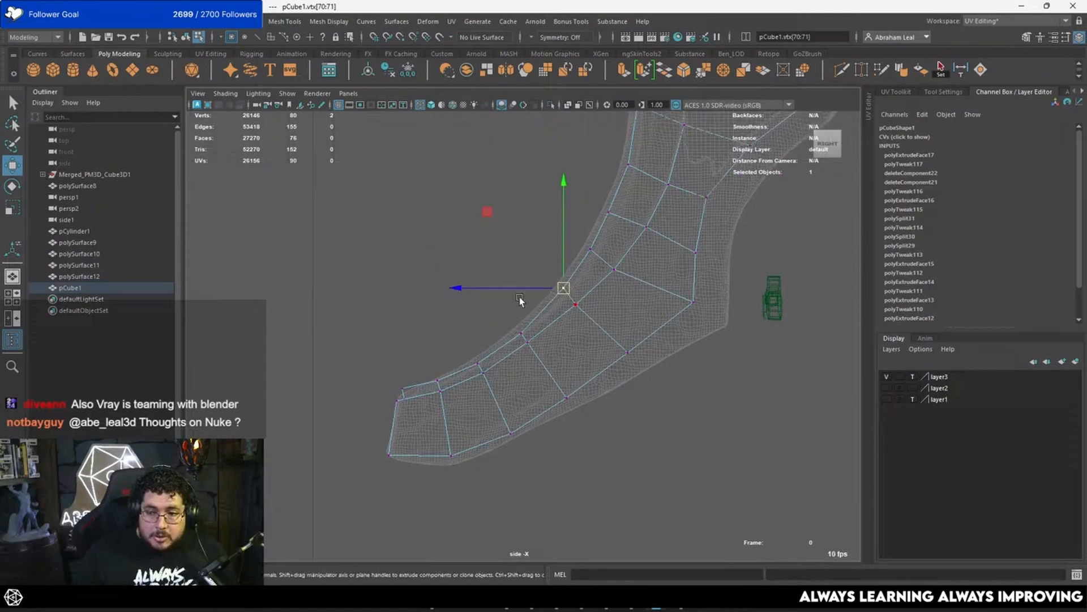
scroll(462, 336, "up", 2)
middle_click_drag(471, 338, 492, 298, "alt")
scroll(494, 298, "up", 2)
mouse_move(556, 273)
left_mouse_down()
mouse_move(534, 303)
mouse_move(546, 289)
left_mouse_up()
key("ctrl+z")
left_click_drag(543, 282, 541, 277)
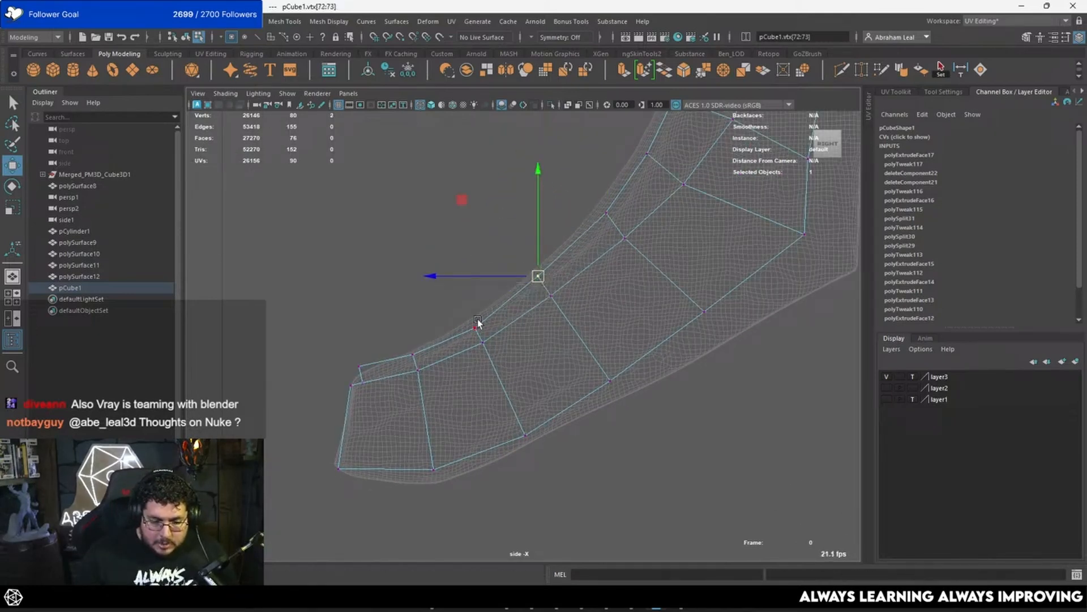
Step: Adjust the remaining extruded vertex pairs near the tip against the sculpt's outline, undoing unwanted moves
left_click(478, 323)
mouse_move(492, 319)
left_mouse_down()
mouse_move(461, 344)
mouse_move(477, 330)
mouse_move(347, 374)
left_mouse_up()
key("ctrl+z")
key("ctrl+z")
mouse_move(360, 367)
left_mouse_down()
mouse_move(374, 368)
mouse_move(419, 333)
mouse_move(508, 351)
mouse_move(581, 277)
mouse_move(580, 362)
mouse_move(627, 361)
mouse_move(519, 321)
mouse_move(484, 359)
left_mouse_up()
Step: Return to the shaded perspective view and isolate the low-poly cube mesh
key("space")
key("5")
key("F8")
left_click(558, 271)
left_click(513, 264)
left_click(551, 106)
Step: Scale the nine-face extruded strip sideways to adjust its width
right_click_drag(483, 359, 487, 314, "alt")
left_click_drag(487, 315, 521, 317, "alt")
key("r")
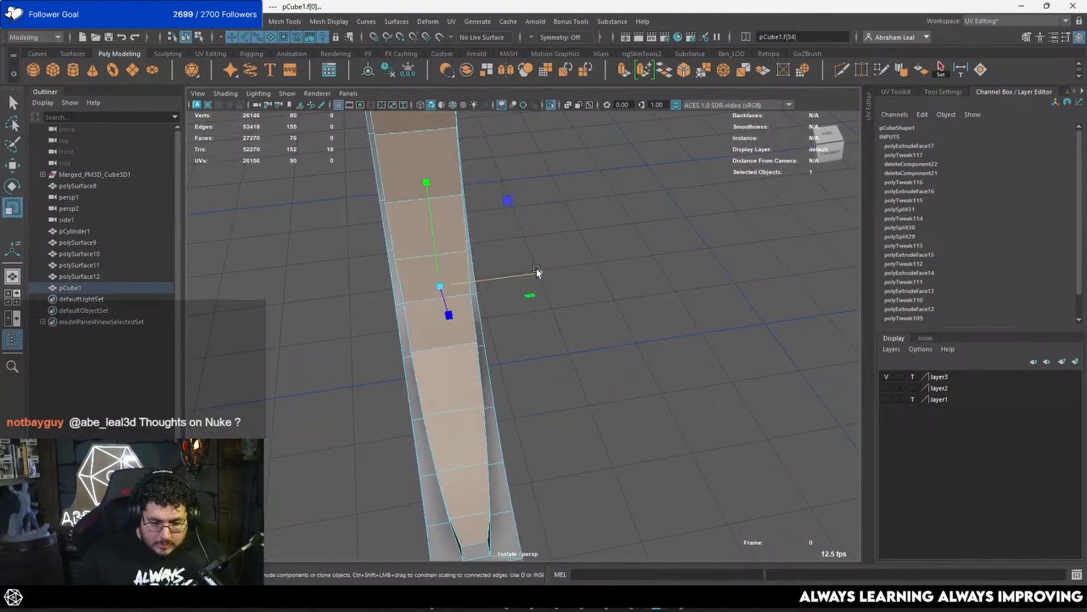
left_click_drag(535, 269, 625, 202)
key("F8")
Step: Try to combine the two neighbouring corner vertices on the open wide end's rim, then undo it
left_click_drag(594, 236, 436, 303, "alt")
key("F9")
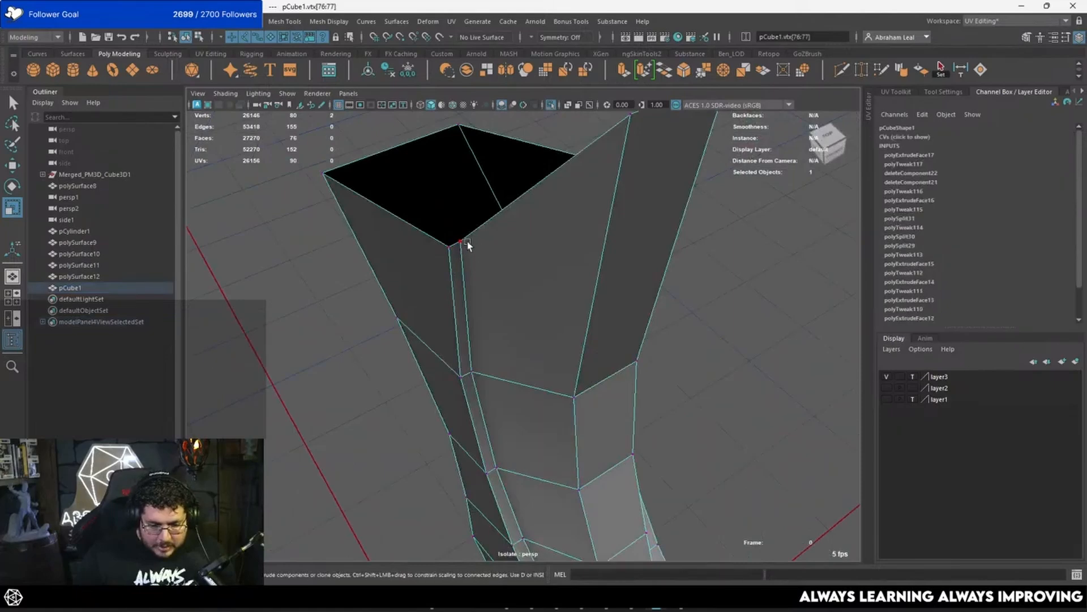
left_click(458, 245)
key("q")
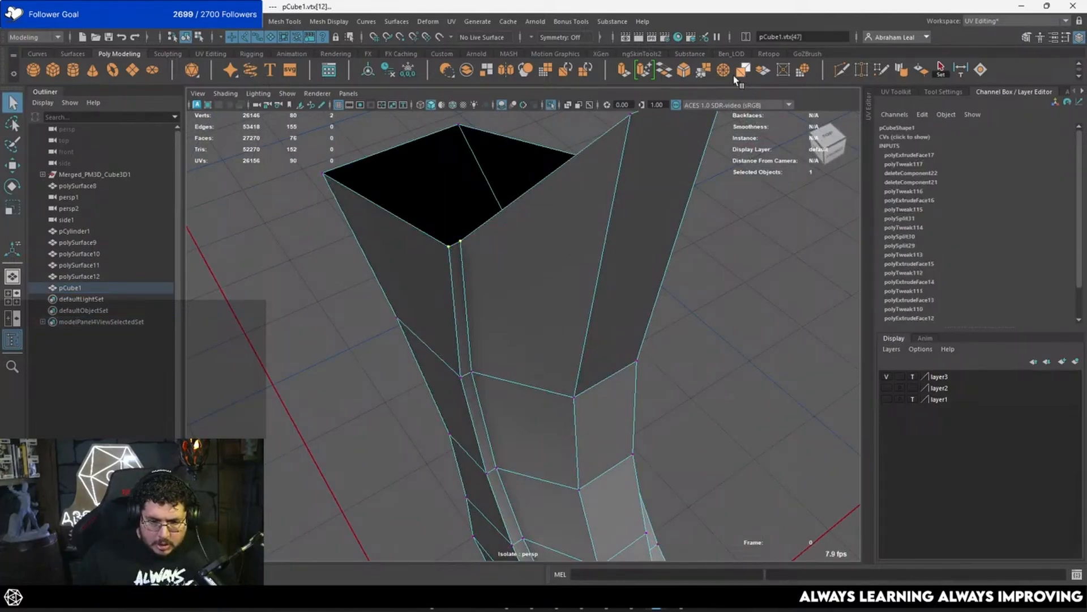
left_click(735, 76)
left_click_drag(668, 242, 602, 306, "alt")
key("ctrl+z")
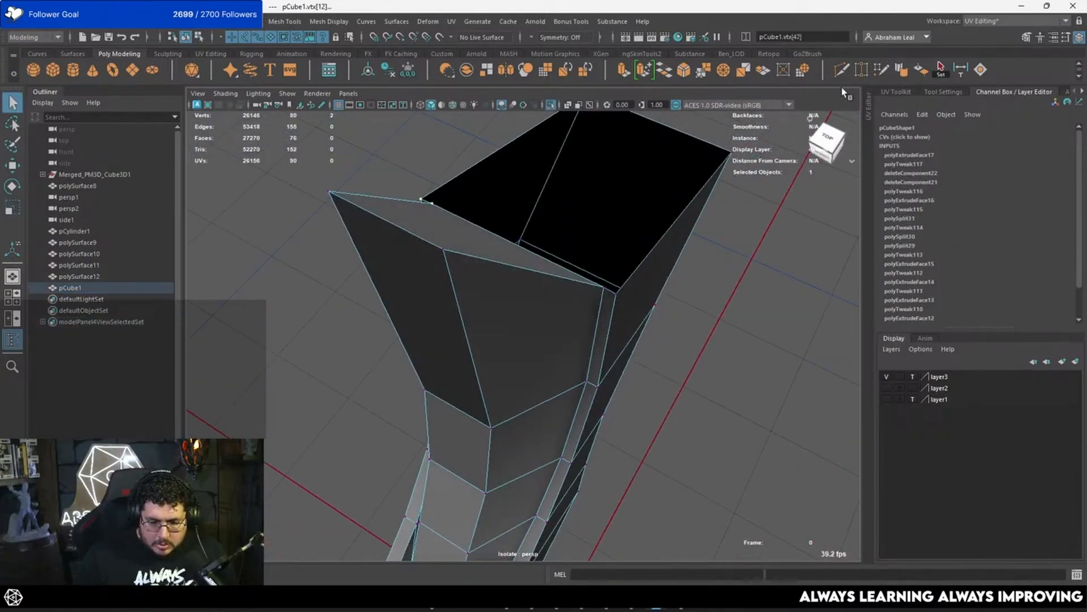
Step: Target-weld the doubled inset vertices on both sides of the open wide end onto the rim's corner vertices
left_click(858, 70)
left_click_drag(612, 267, 578, 277, "alt")
left_click_drag(644, 287, 428, 271, "alt")
left_click(629, 270)
left_click_drag(428, 271, 446, 285, "alt")
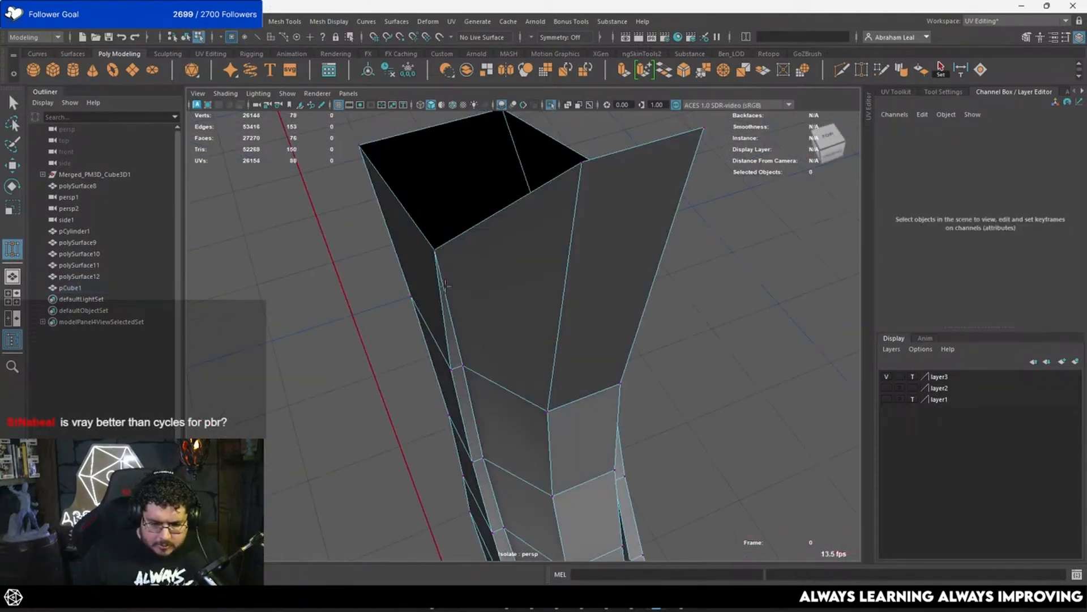
left_click_drag(527, 246, 453, 278, "alt")
Step: Bridge the two opposite rim edges at the open wide end and leave the isolated view
left_click(528, 199)
right_click_drag(528, 198, 519, 162)
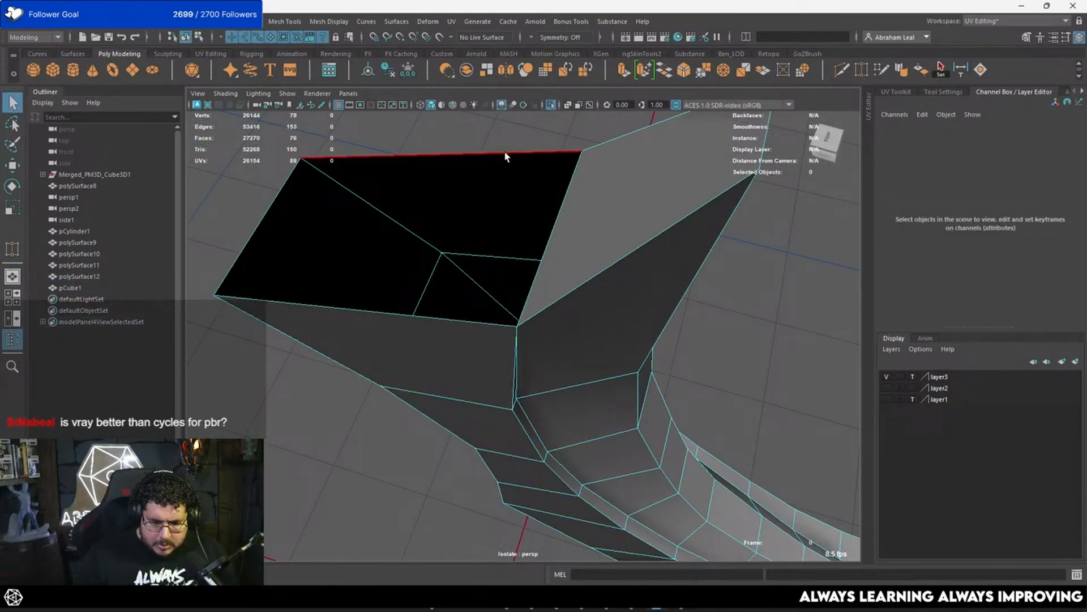
left_click(505, 155)
left_click(665, 73)
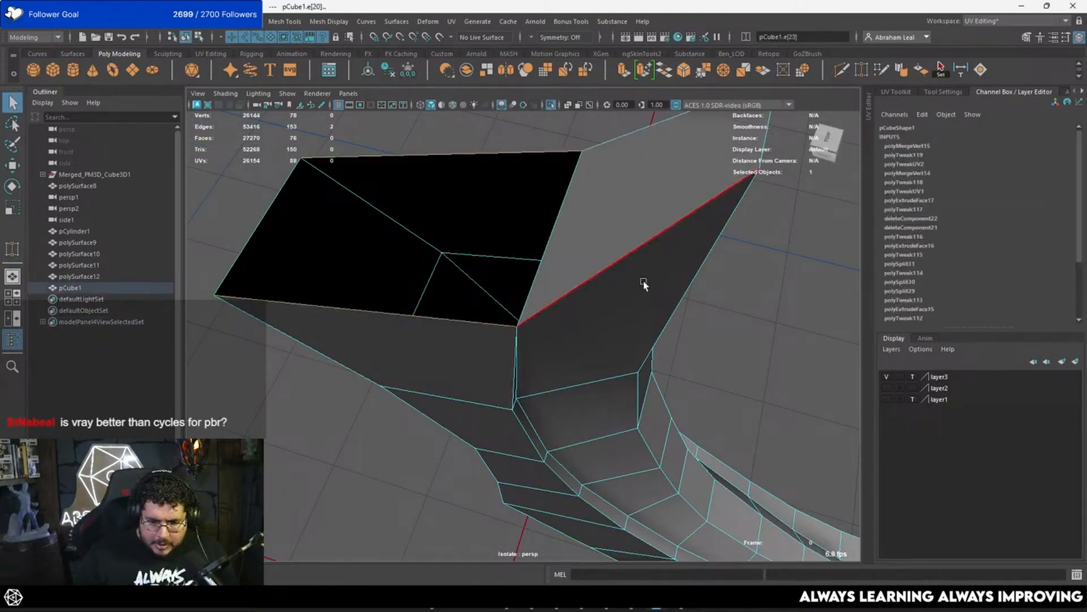
scroll(589, 272, "down", 5)
right_click_drag(558, 257, 639, 192)
left_click(660, 218)
left_click_drag(669, 283, 467, 212, "alt")
left_click(572, 361)
middle_click_drag(467, 212, 477, 232, "alt")
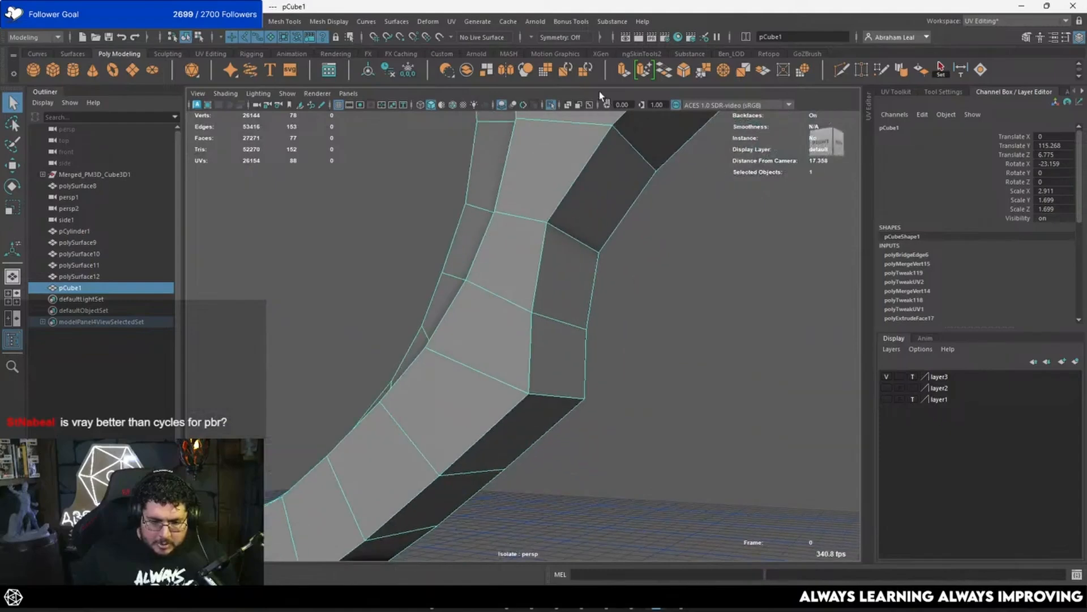
left_click(549, 107)
Step: Select the seven-face strip along the outer curve and extrude it with an offset of 0.3
left_click_drag(539, 315, 538, 288, "alt")
middle_click_drag(539, 220, 531, 313, "alt")
key("F11")
left_click(541, 193)
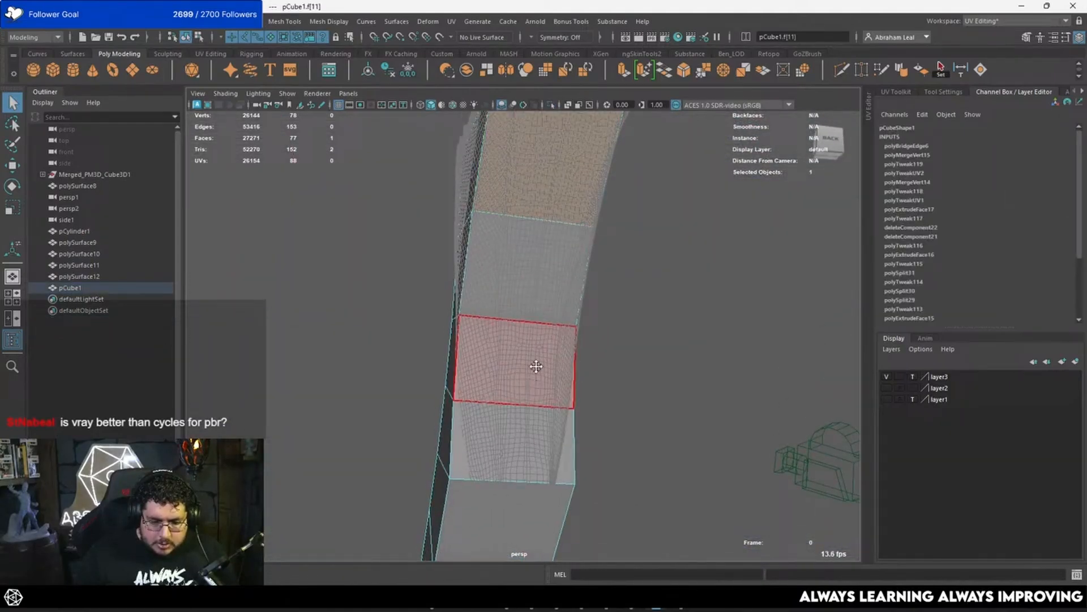
middle_click_drag(536, 459, 526, 318, "alt")
key("4")
left_click_drag(527, 319, 501, 339, "alt")
left_click(470, 447, "shift")
left_click(488, 359, "shift")
left_click(548, 253, "shift")
scroll(549, 249, "up", 2)
mouse_move(568, 152)
middle_mouse_down("alt")
mouse_move(548, 226)
mouse_move(556, 321)
middle_mouse_up("alt")
left_click(546, 202, "shift")
left_click(557, 255, "shift")
left_click(560, 184, "shift")
key("5")
scroll(585, 309, "down", 2)
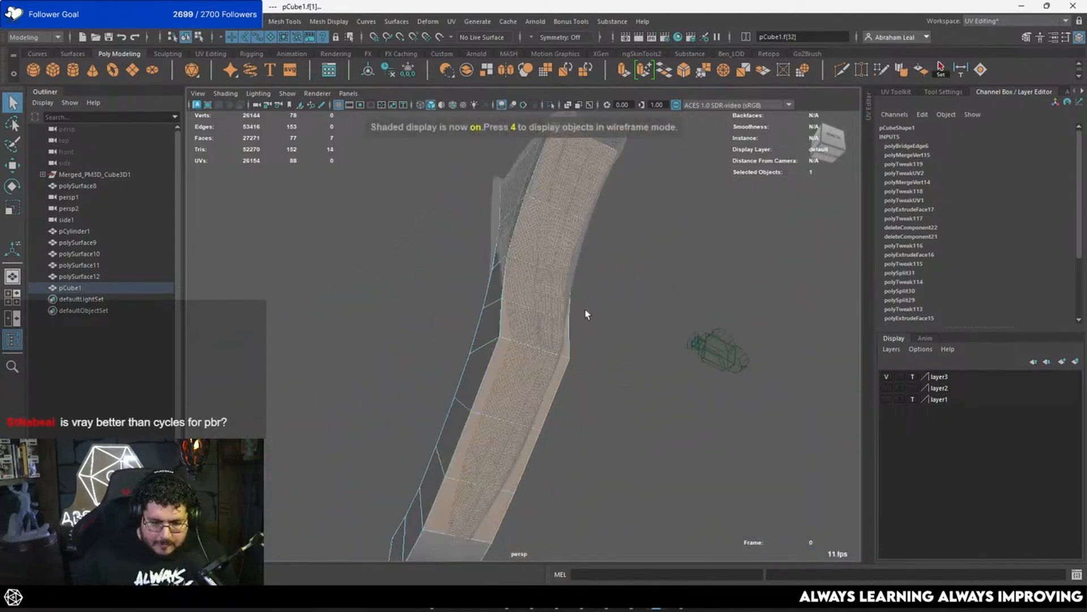
mouse_move(586, 309)
left_mouse_down("alt")
mouse_move(625, 292)
mouse_move(575, 255)
left_mouse_up("alt")
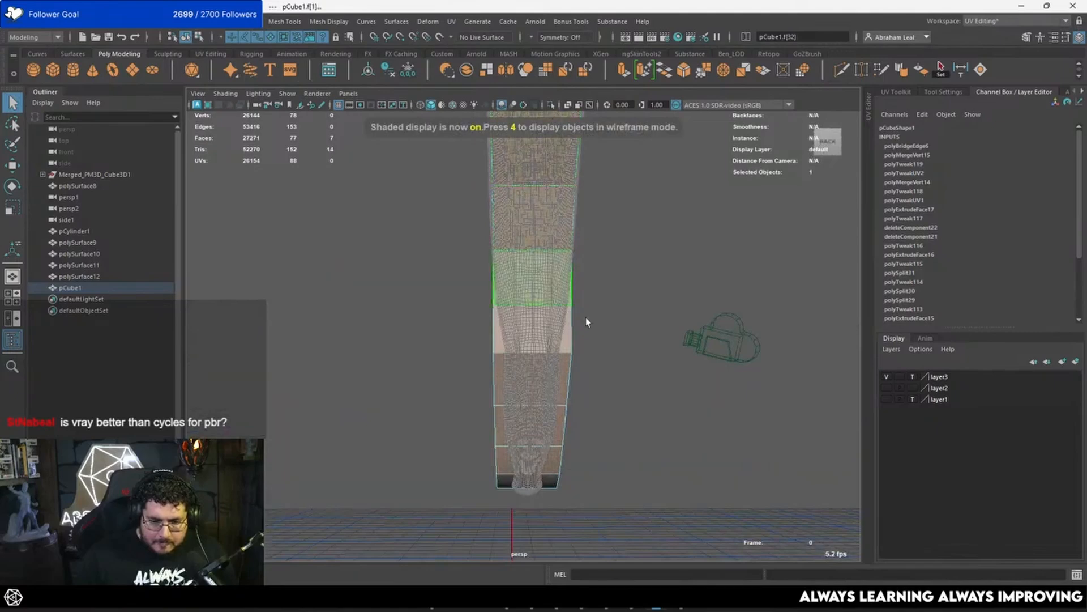
key("ctrl+e")
left_click(737, 185)
mouse_move(736, 184)
left_mouse_down()
mouse_move(773, 189)
mouse_move(752, 187)
left_mouse_up()
left_click_drag(592, 238, 611, 245, "alt")
middle_click_drag(611, 244, 599, 335, "alt")
left_click_drag(600, 335, 563, 229, "alt")
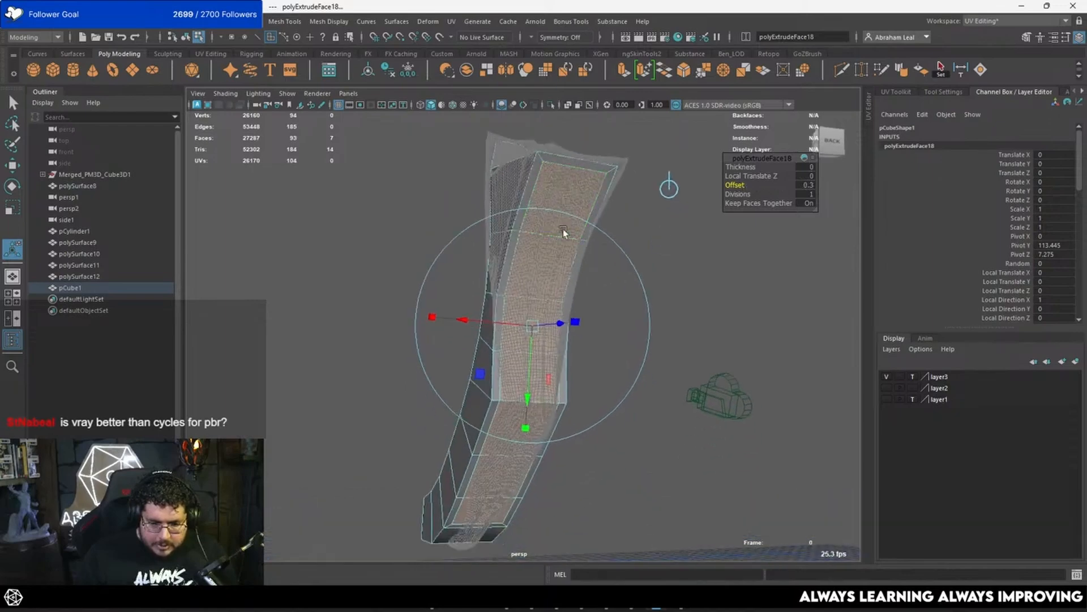
Step: Isolate the low-poly cube mesh from the sculpt in object mode
right_click_drag(598, 192, 576, 213)
right_click_drag(549, 179, 568, 162)
left_click(555, 192)
left_click(556, 192)
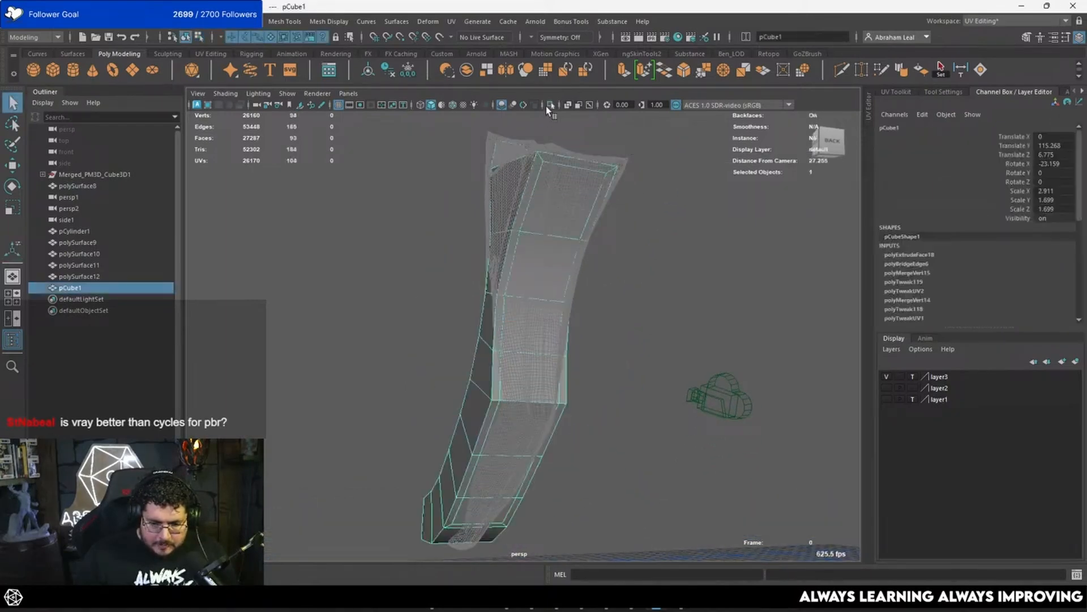
left_click(550, 106)
Step: Scale the two inset cross edges nearest the tip on the outer-curve strip narrower
left_click_drag(552, 260, 490, 306, "alt")
middle_click_drag(490, 306, 491, 336, "alt")
right_click_drag(485, 274, 492, 189)
left_click(483, 318)
key("r")
left_click_drag(391, 317, 430, 310)
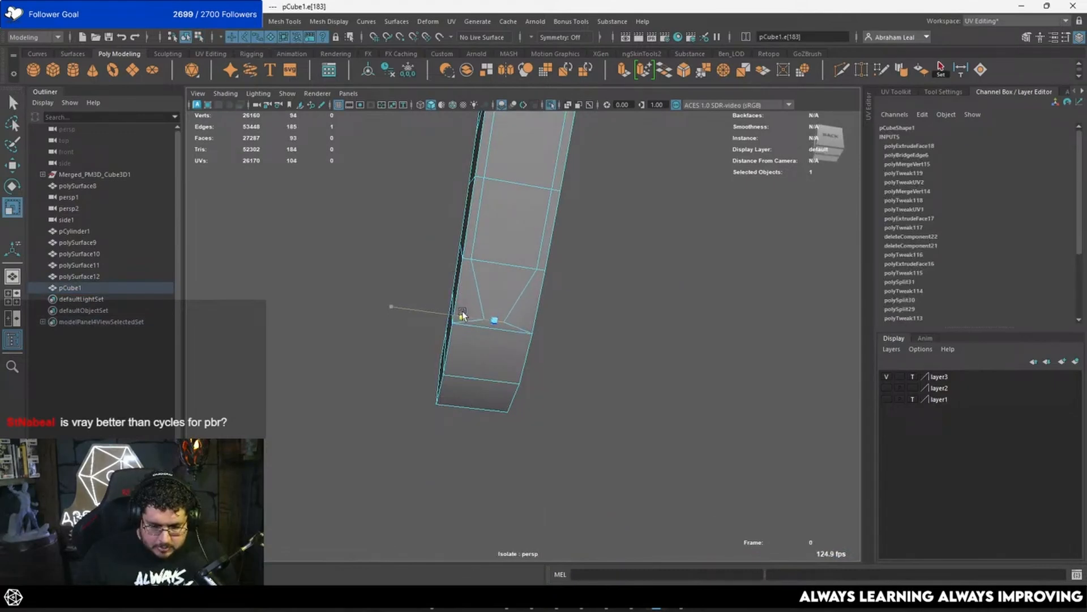
left_click(517, 265)
left_click_drag(401, 250, 450, 256)
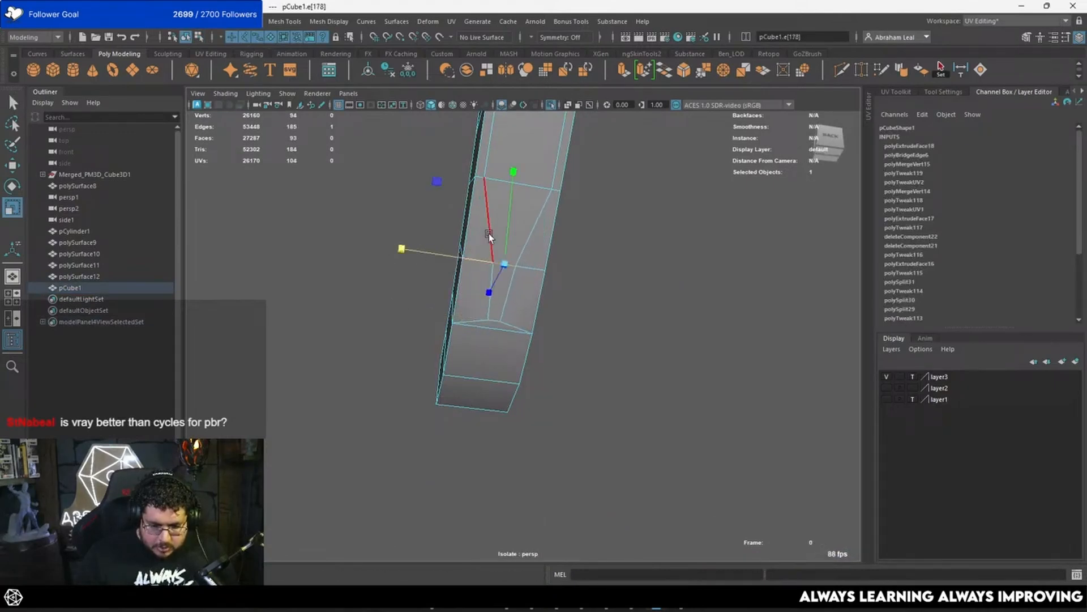
Step: Narrow the third and fourth inset cross edges from the tip on the outer-curve strip
middle_click_drag(488, 233, 485, 298, "alt")
left_click(511, 262)
left_click(497, 248)
left_click_drag(412, 236, 450, 242)
middle_click_drag(451, 240, 437, 335, "alt")
left_click_drag(412, 244, 430, 244)
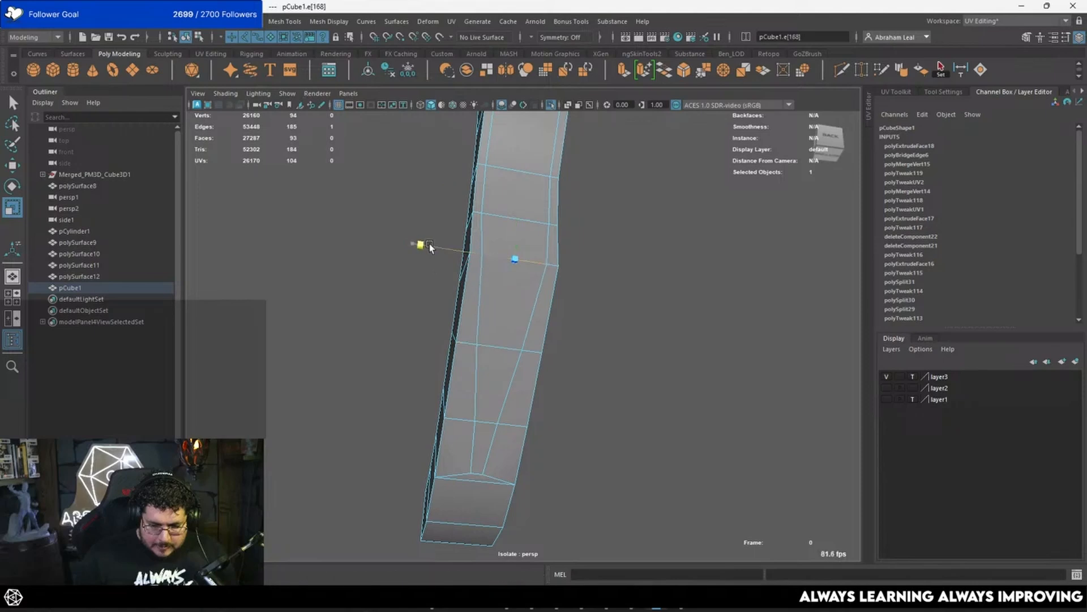
Step: Scale the remaining inset cross edges along the outer-curve strip in width so the strip tapers evenly towards the tip
left_click(479, 344)
left_click_drag(401, 333, 419, 333)
left_click_drag(515, 296, 521, 321, "alt")
middle_click_drag(522, 321, 522, 335, "alt")
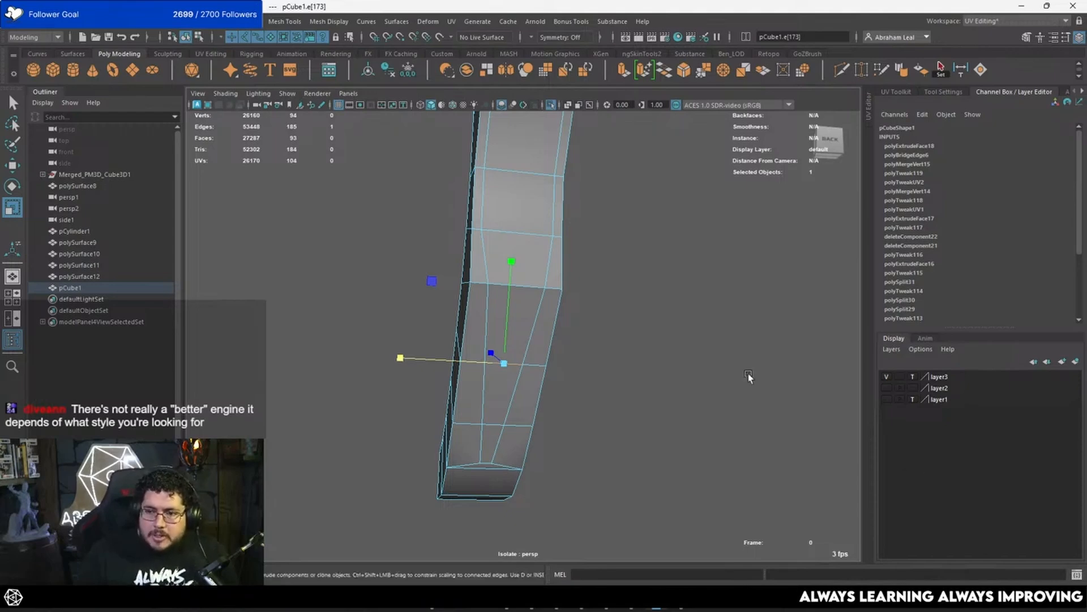
left_click_drag(559, 262, 543, 299, "alt")
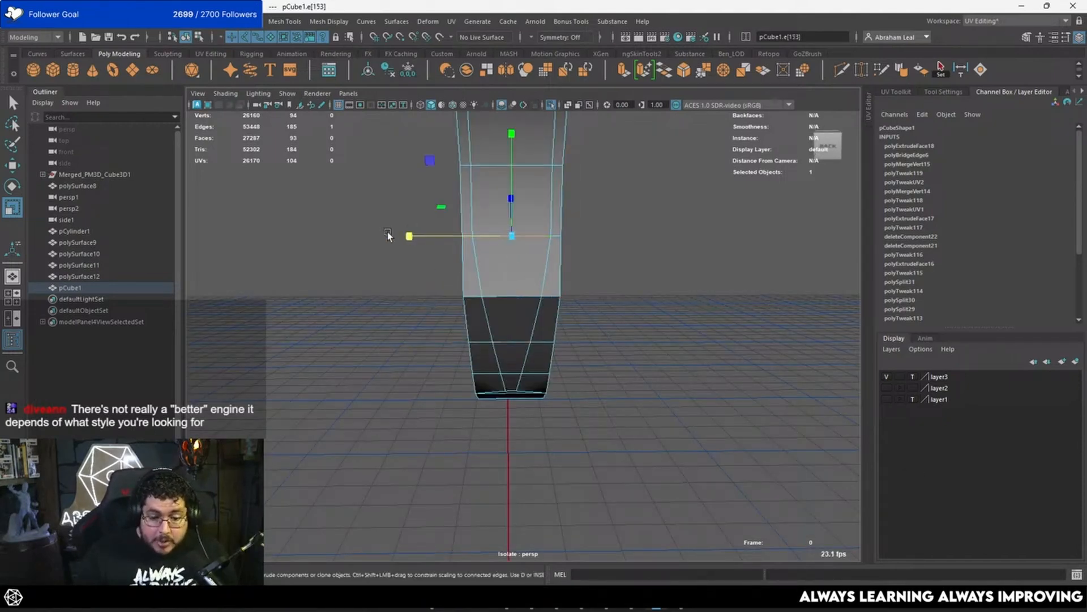
left_click_drag(413, 232, 507, 245, "alt")
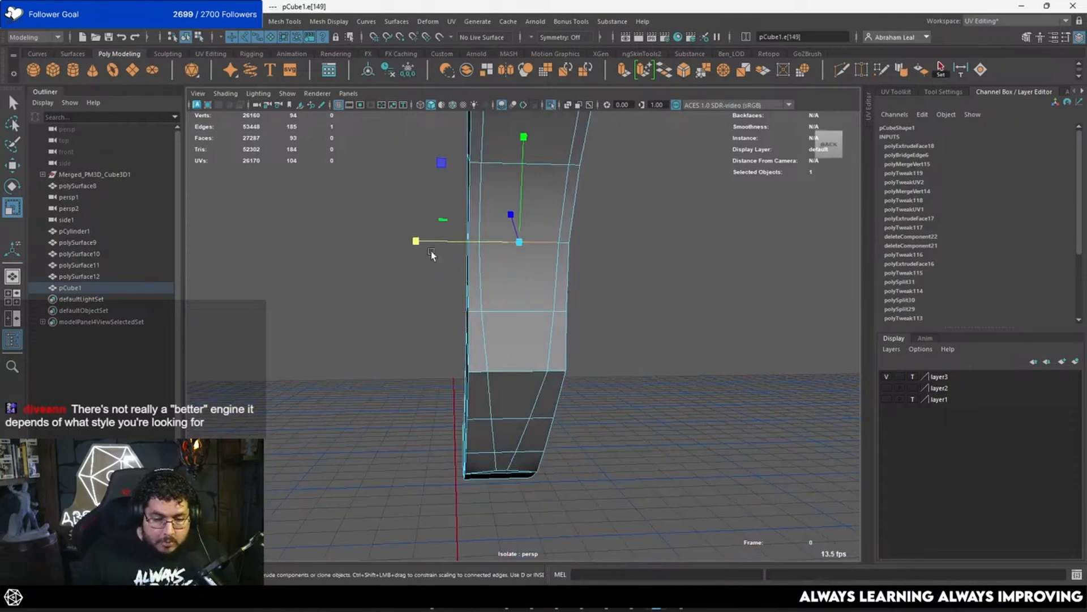
left_click_drag(423, 239, 545, 254, "alt")
right_click_drag(539, 262, 538, 239)
left_click(538, 253)
left_click_drag(538, 252, 538, 285, "alt")
right_click_drag(538, 285, 544, 305)
Step: Select the seven faces of the tapered inset strip and extrude them outward with local translate Z 1.269 and offset 0.11
left_click(548, 270)
left_click_drag(548, 271, 594, 307, "alt")
right_click_drag(594, 307, 558, 305, "alt")
double_click(531, 299, "shift")
mouse_move(538, 300)
left_mouse_down("alt")
mouse_move(508, 317)
mouse_move(532, 370)
mouse_move(551, 373)
mouse_move(518, 296)
mouse_move(504, 299)
mouse_move(526, 298)
left_mouse_up("alt")
key("f")
key("ctrl+e")
left_click_drag(736, 185, 753, 186)
left_click_drag(592, 255, 557, 295, "alt")
middle_click_drag(475, 281, 507, 226, "alt")
left_click_drag(507, 226, 665, 217, "alt")
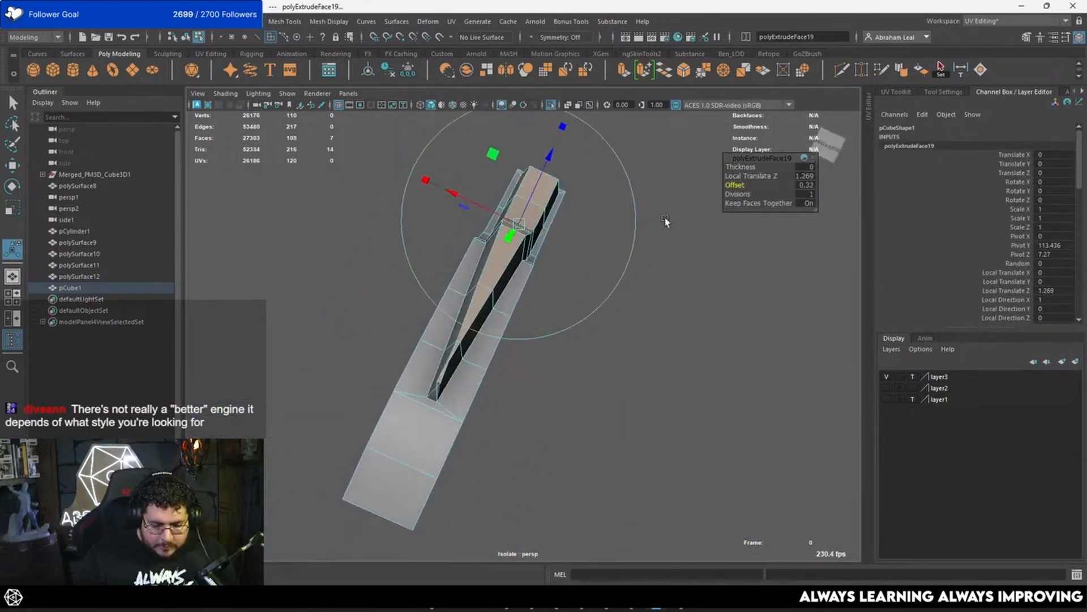
left_click_drag(736, 185, 727, 185)
Step: In the wireframe side view, show the sculpt and move the extruded strip's vertex pair nearest the tip onto its outline
left_click_drag(596, 249, 648, 315, "alt")
key("space")
right_click_drag(651, 313, 566, 351, "alt")
middle_click_drag(563, 355, 546, 277, "alt")
scroll(538, 279, "up", 4)
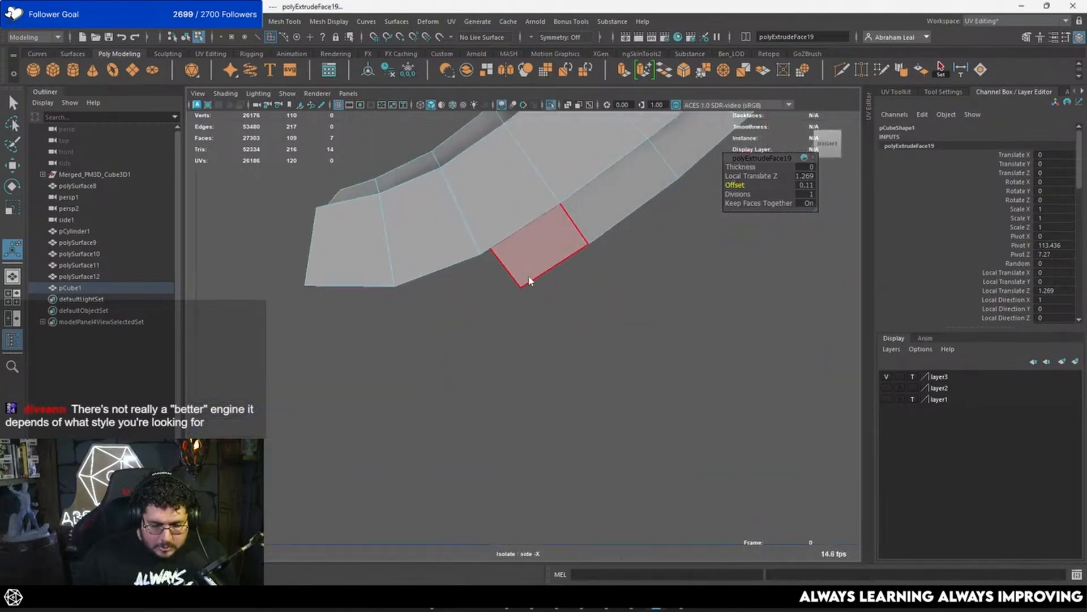
right_click_drag(529, 278, 487, 245)
left_click_drag(548, 266, 501, 304)
key("w")
key("4")
middle_click_drag(529, 280, 512, 318, "alt")
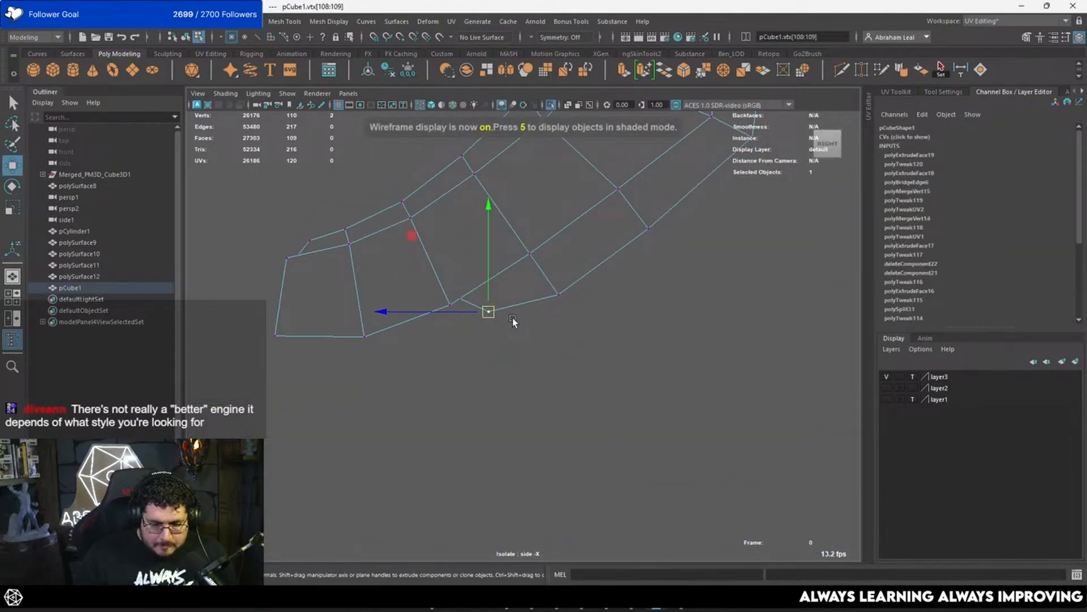
left_click(551, 106)
scroll(475, 295, "up", 2)
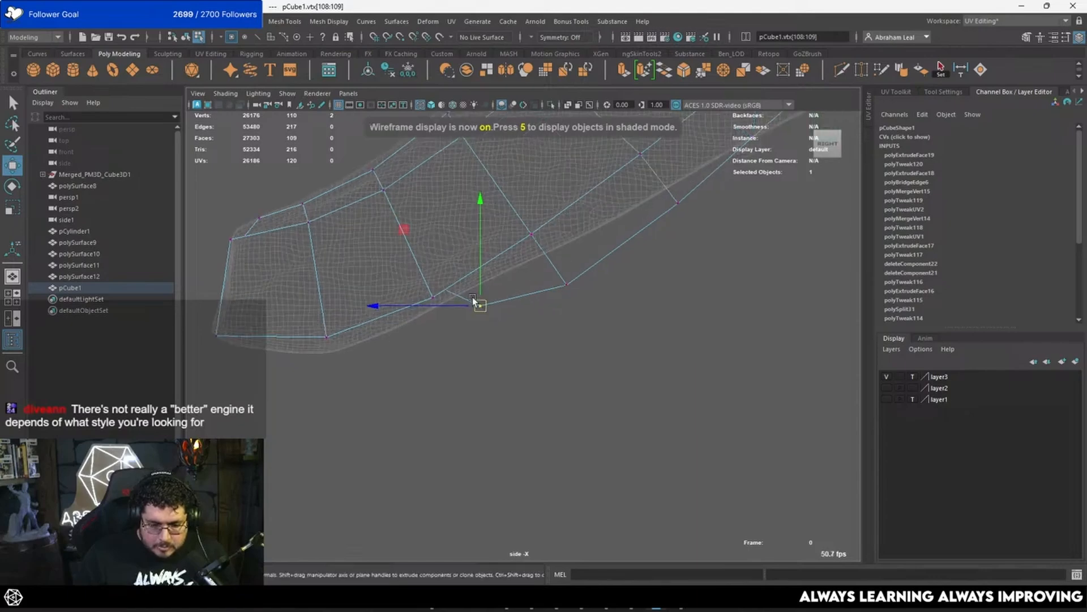
left_click_drag(479, 305, 486, 284)
Step: Move the next extruded outer-curve vertex pairs up from the tip so they follow the sculpt's silhouette
mouse_move(558, 276)
left_mouse_down()
mouse_move(573, 285)
mouse_move(564, 250)
left_mouse_up()
middle_click_drag(629, 226, 513, 318, "alt")
left_click_drag(608, 273, 527, 327)
left_click_drag(560, 295, 553, 279)
middle_click_drag(637, 266, 533, 362, "alt")
left_click_drag(624, 245, 555, 295)
Step: Fit the upper extruded vertices below the disc to the sculpt, pulling the end pair out to its pointed corner
middle_click_drag(587, 284, 499, 448, "alt")
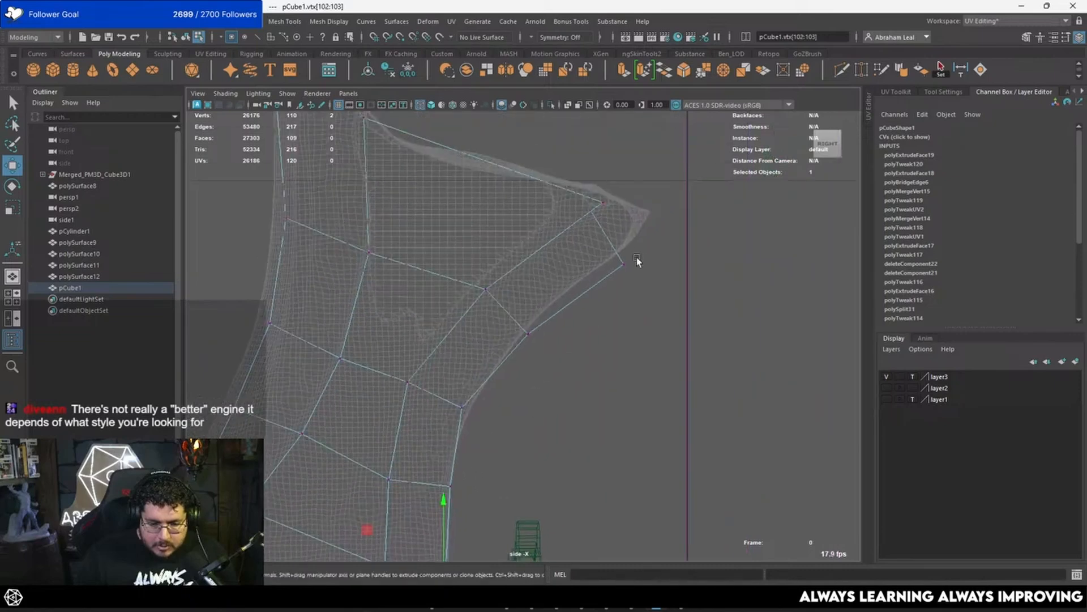
left_click_drag(559, 318, 526, 333)
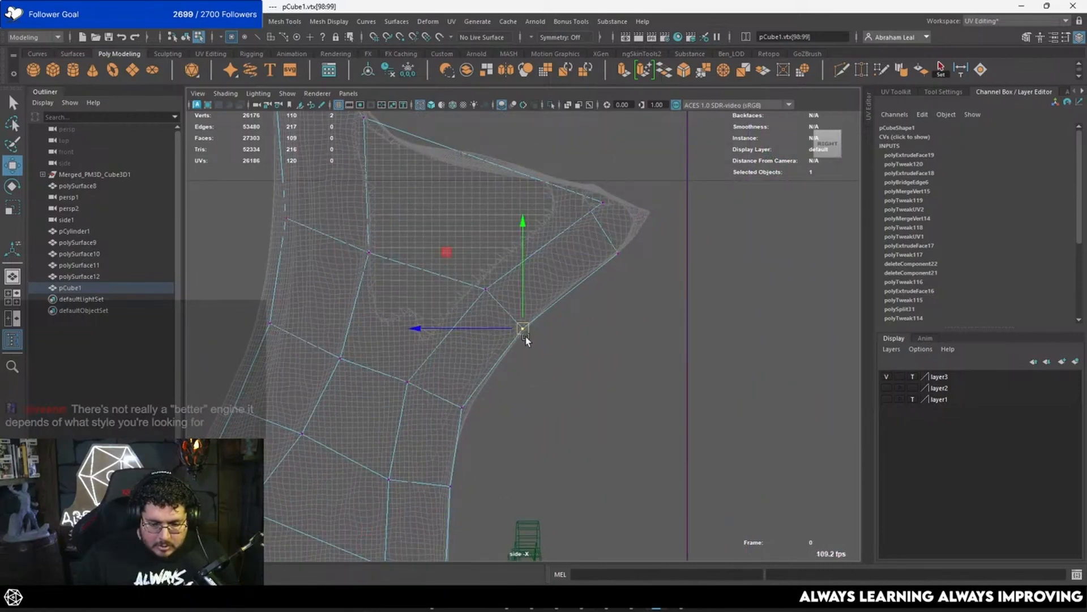
key("5")
middle_click_drag(638, 269, 612, 290, "alt")
key("4")
middle_click_drag(564, 324, 523, 344, "alt")
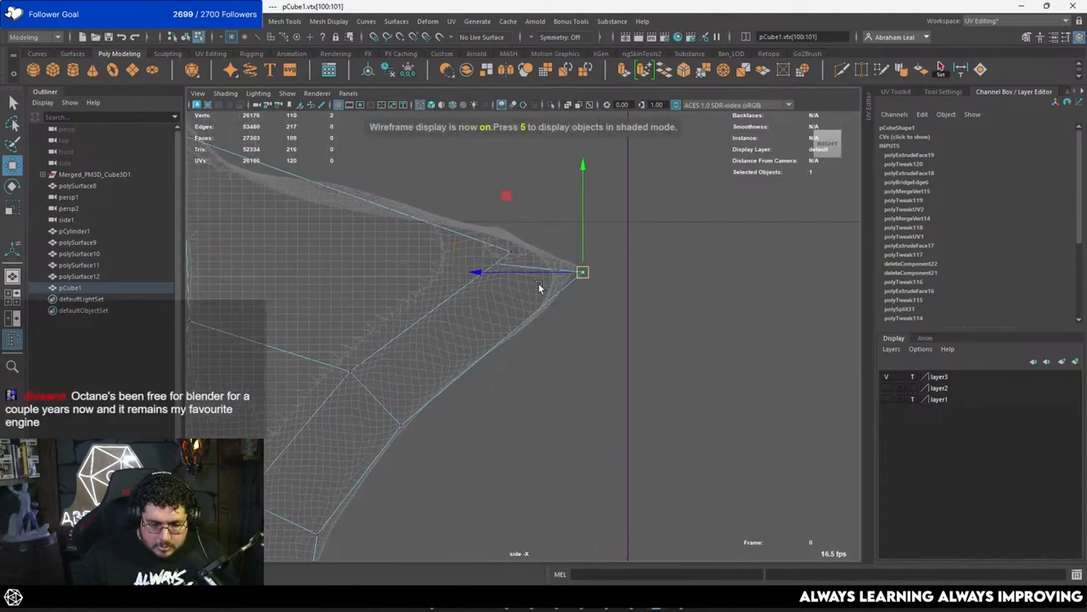
left_click_drag(502, 257, 488, 270)
left_click_drag(490, 262, 515, 253)
Step: Return to the shaded perspective view in object mode and isolate the low-poly curved piece
key("5")
scroll(534, 283, "down", 5)
key("space")
mouse_move(525, 345)
left_mouse_down()
mouse_move(540, 321)
mouse_move(521, 310)
left_mouse_up()
right_click_drag(521, 310, 674, 250)
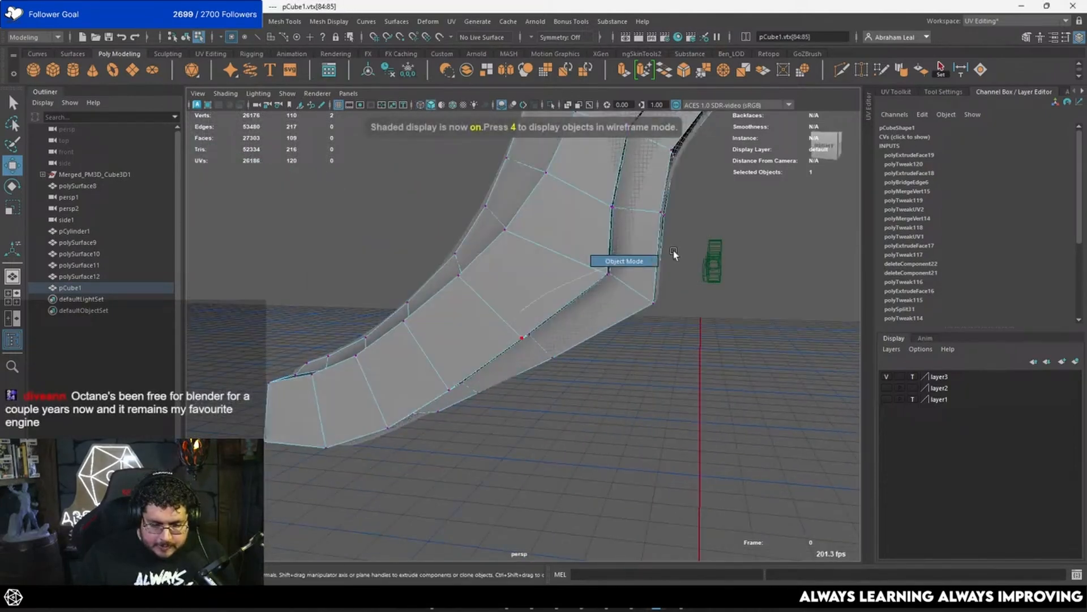
left_click(550, 105)
scroll(544, 169, "down", 5)
left_click_drag(441, 249, 641, 269, "alt")
left_click(696, 355)
Step: Select the end face at the curved piece's tip and scale it narrower across its width
middle_click_drag(697, 355, 565, 270, "alt")
scroll(565, 271, "up", 3)
left_click_drag(565, 270, 534, 308, "alt")
scroll(515, 319, "up", 3)
left_click(507, 313)
scroll(534, 308, "up", 2)
right_click_drag(497, 181, 495, 205)
left_click(495, 205)
left_click_drag(495, 206, 462, 334, "alt")
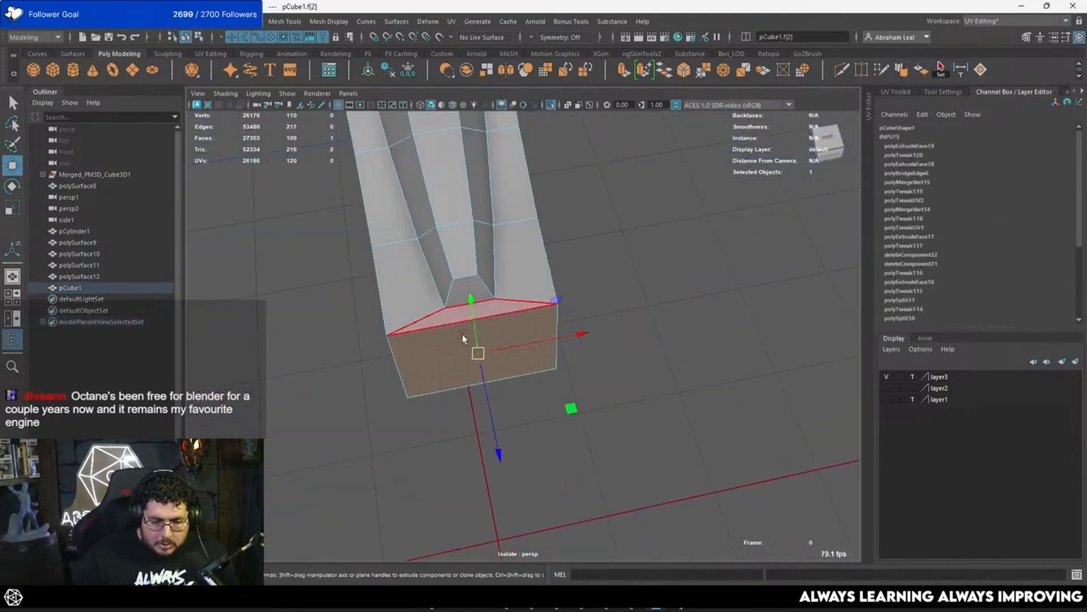
key("r")
left_click_drag(579, 335, 518, 307)
right_click_drag(518, 307, 528, 233)
left_click(522, 279)
left_click_drag(520, 278, 355, 234, "alt")
left_click(417, 191, "shift")
Step: Return to object mode and examine the isolated curved piece's shape from the tip and the sides
left_click_drag(438, 186, 544, 288, "alt")
left_click_drag(544, 288, 485, 191, "alt")
middle_click_drag(485, 191, 502, 229, "alt")
right_click_drag(547, 206, 649, 187)
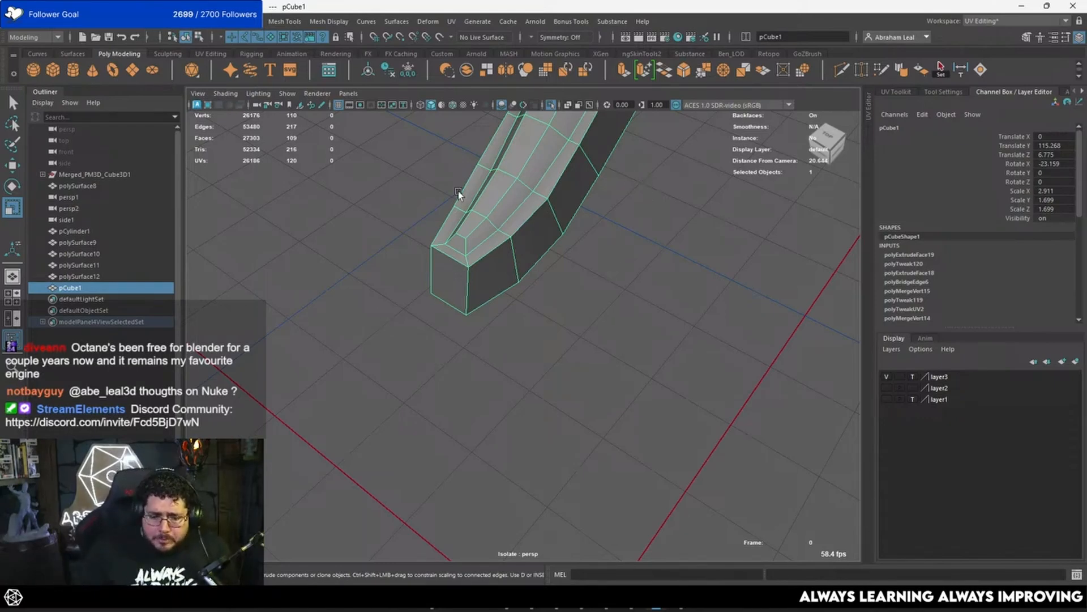
mouse_move(509, 269)
left_mouse_down("alt")
mouse_move(609, 201)
mouse_move(522, 195)
mouse_move(596, 167)
mouse_move(515, 274)
mouse_move(471, 255)
mouse_move(443, 166)
mouse_move(522, 213)
mouse_move(512, 266)
mouse_move(465, 227)
mouse_move(504, 252)
left_mouse_up("alt")
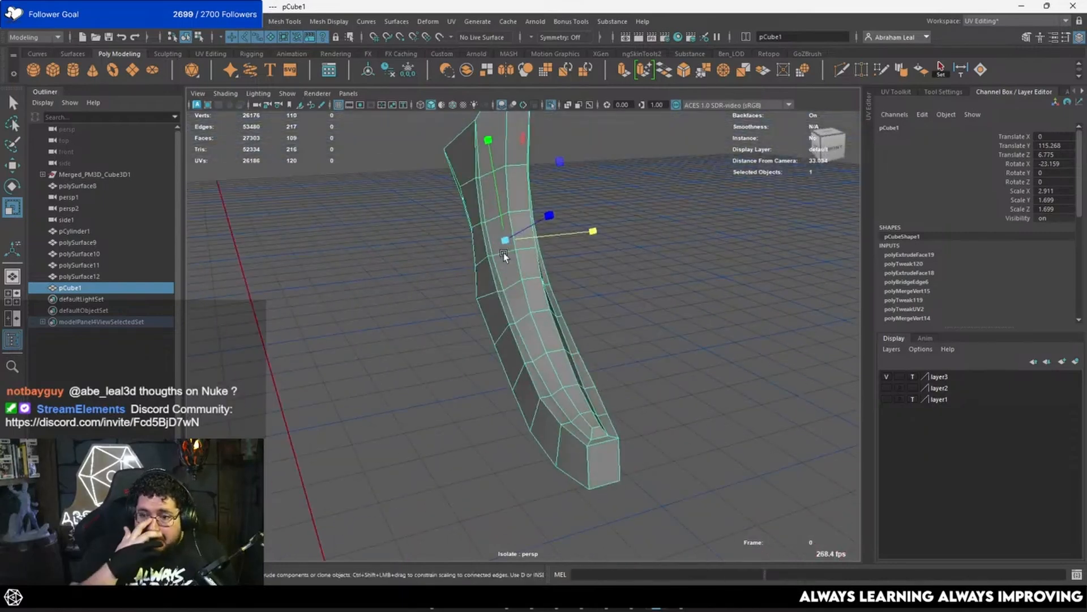
left_click_drag(503, 253, 722, 361, "alt")
Step: Show layer2 with the other ornament parts, turn off isolation and hide the sculpt on layer3
left_click(890, 389)
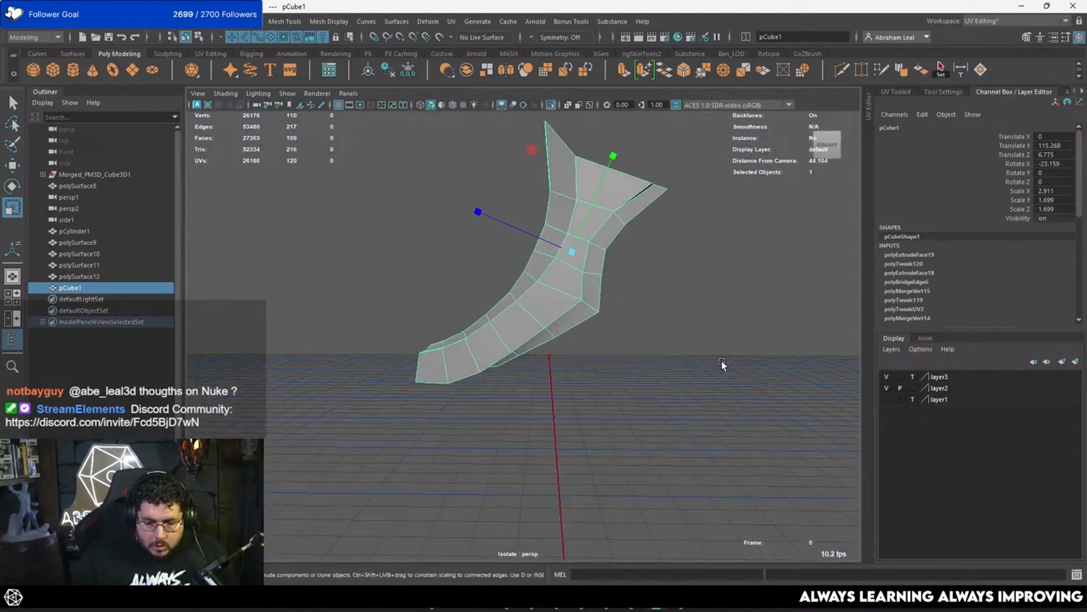
right_click_drag(721, 362, 640, 317, "alt")
left_click(543, 106)
right_click_drag(562, 165, 685, 351, "alt")
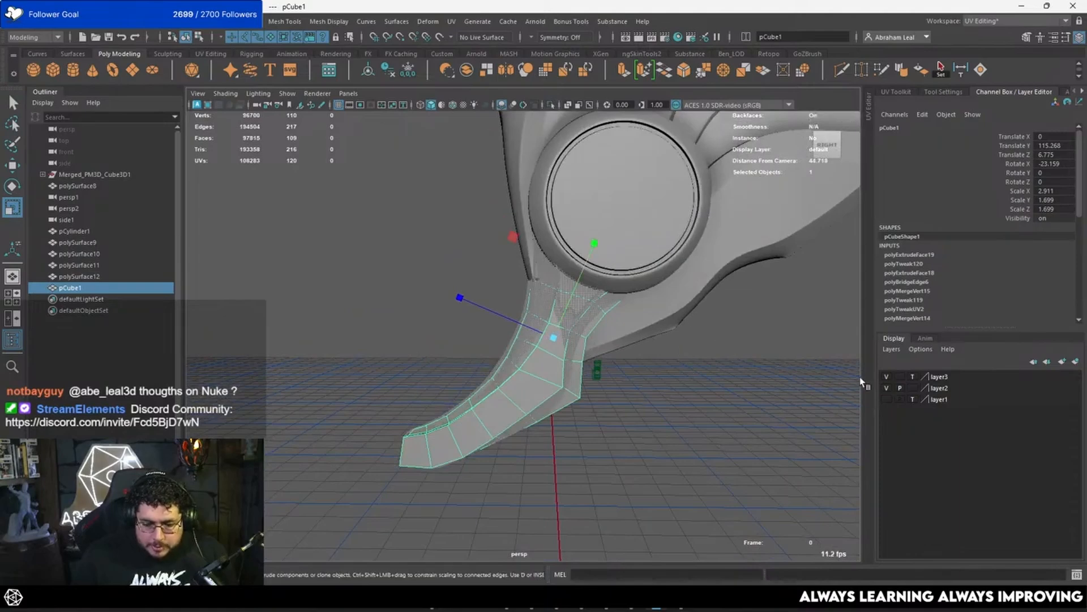
left_click(886, 377)
Step: Preview the curved piece with smoothing against the surrounding ornament, and restore its unsmoothed display
left_click_drag(637, 357, 696, 303, "alt")
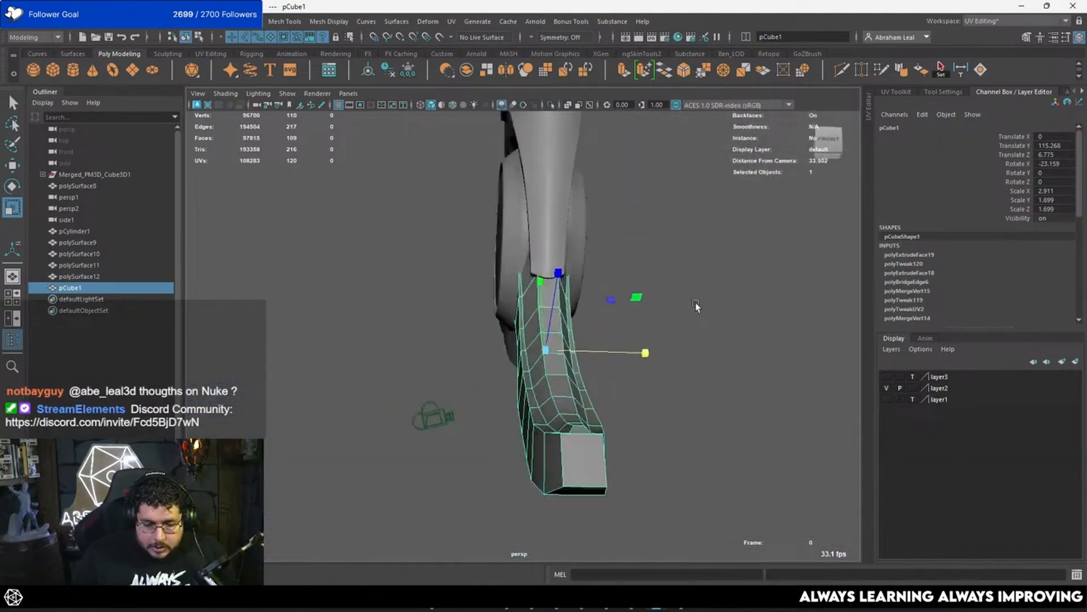
right_click_drag(600, 277, 655, 362, "alt")
mouse_move(654, 361)
left_mouse_down("alt")
mouse_move(704, 369)
mouse_move(659, 390)
mouse_move(659, 372)
left_mouse_up("alt")
key("3")
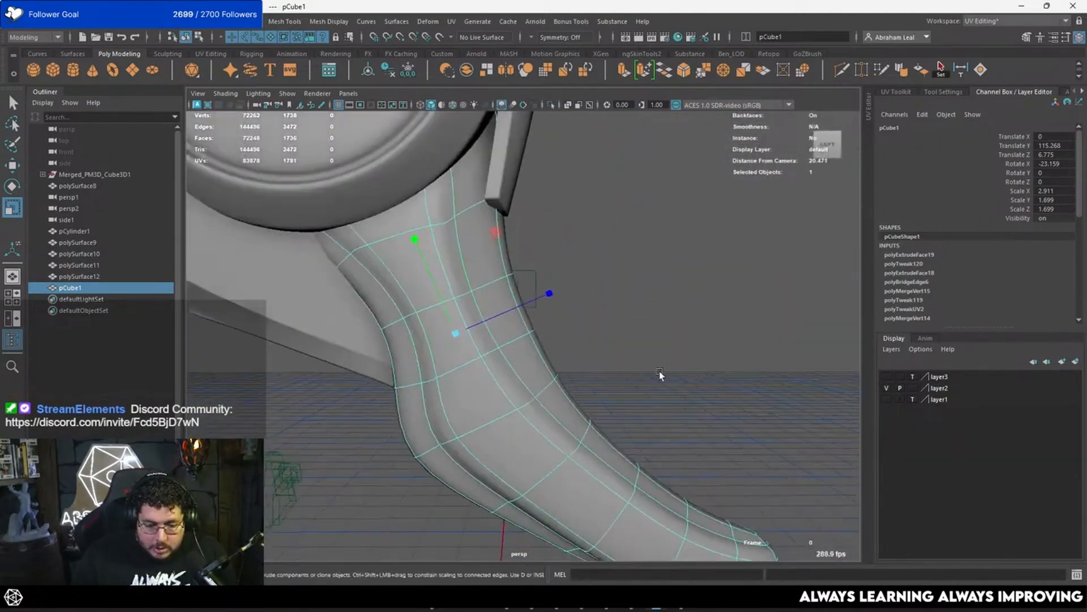
right_click_drag(682, 399, 637, 379, "alt")
left_click_drag(637, 378, 631, 367, "alt")
left_click(633, 365)
right_click_drag(634, 366, 671, 374, "alt")
left_click(552, 356)
key("1")
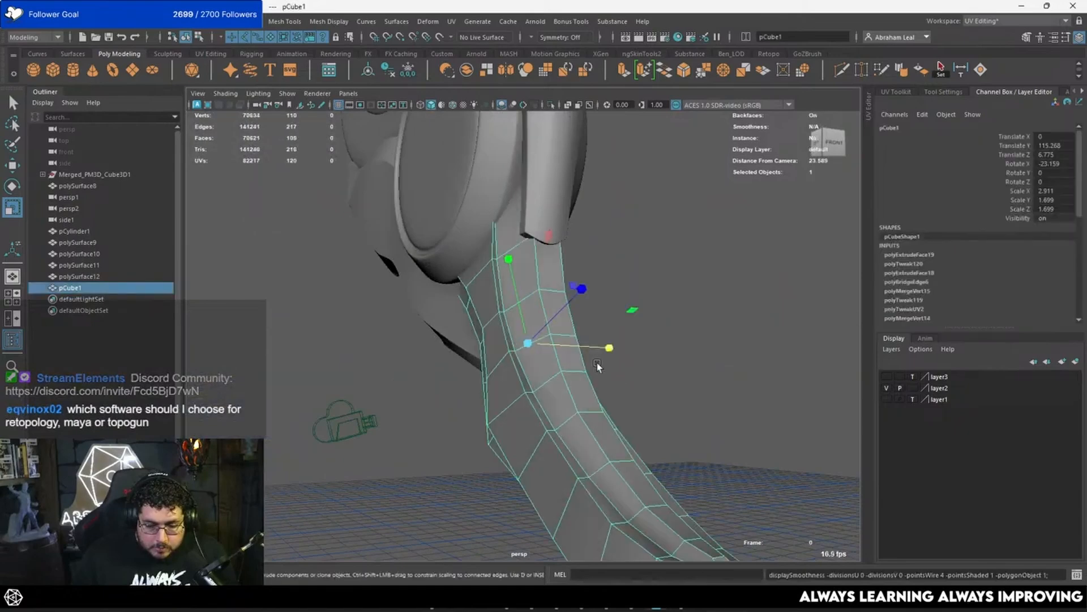
Step: Select the edges bordering the recessed and raised strips along the inner curve down to the tip
left_click_drag(597, 362, 457, 304, "alt")
middle_click_drag(457, 304, 452, 252, "alt")
right_click_drag(488, 371, 522, 379, "alt")
left_click_drag(521, 380, 550, 413, "alt")
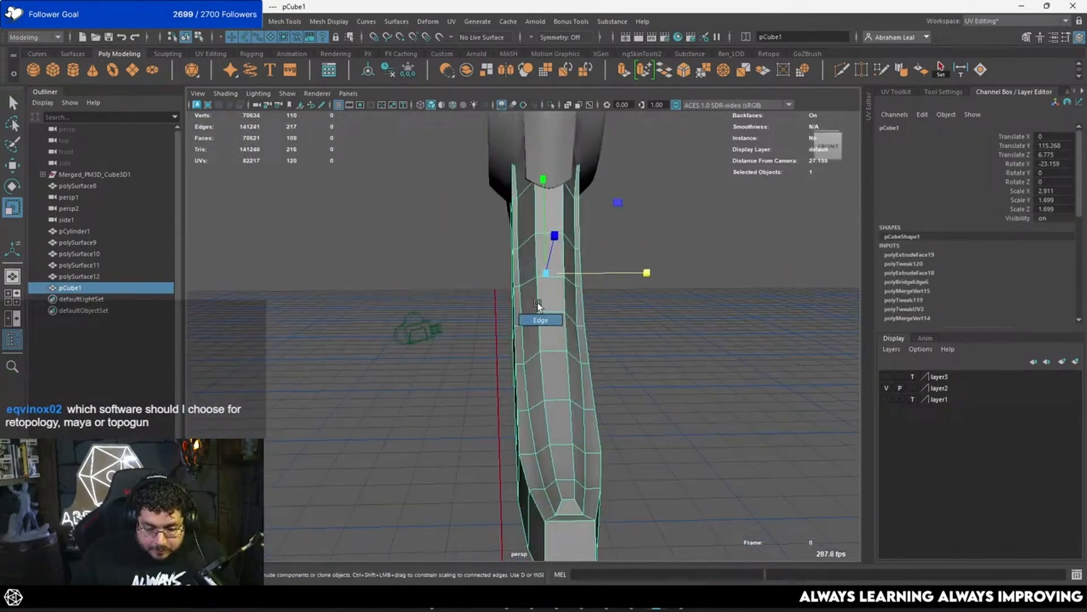
right_click_drag(538, 306, 540, 319)
left_click(538, 336)
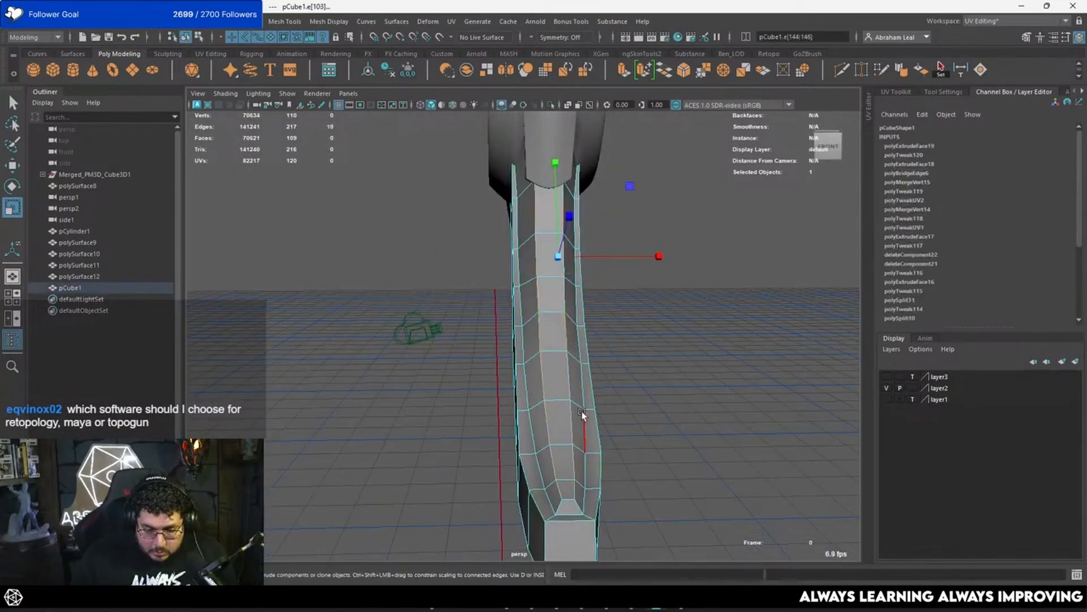
middle_click_drag(582, 412, 561, 354, "alt")
key("q")
left_click_drag(546, 441, 551, 474, "alt")
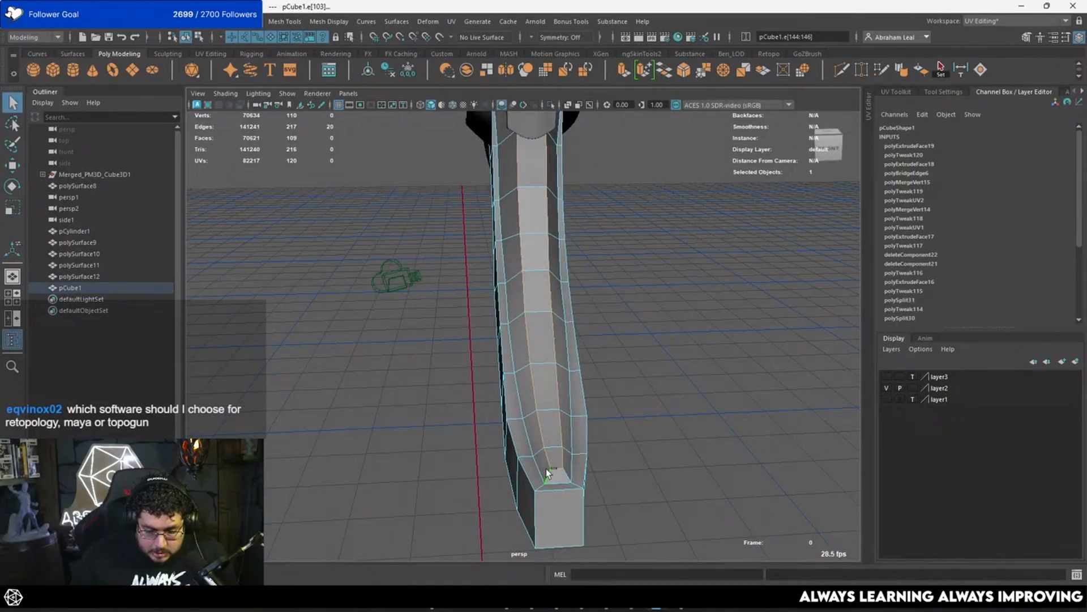
Step: Add the edges bordering the extruded strip and its grooves along the outer curve to the edge selection
key("4")
mouse_move(542, 416)
left_mouse_down("alt")
mouse_move(555, 350)
mouse_move(532, 322)
left_mouse_up("alt")
key("5")
left_click_drag(573, 250, 549, 291, "alt")
left_click(488, 374)
left_click_drag(541, 362, 500, 379, "alt")
double_click(517, 354, "shift")
right_click_drag(499, 380, 604, 425, "alt")
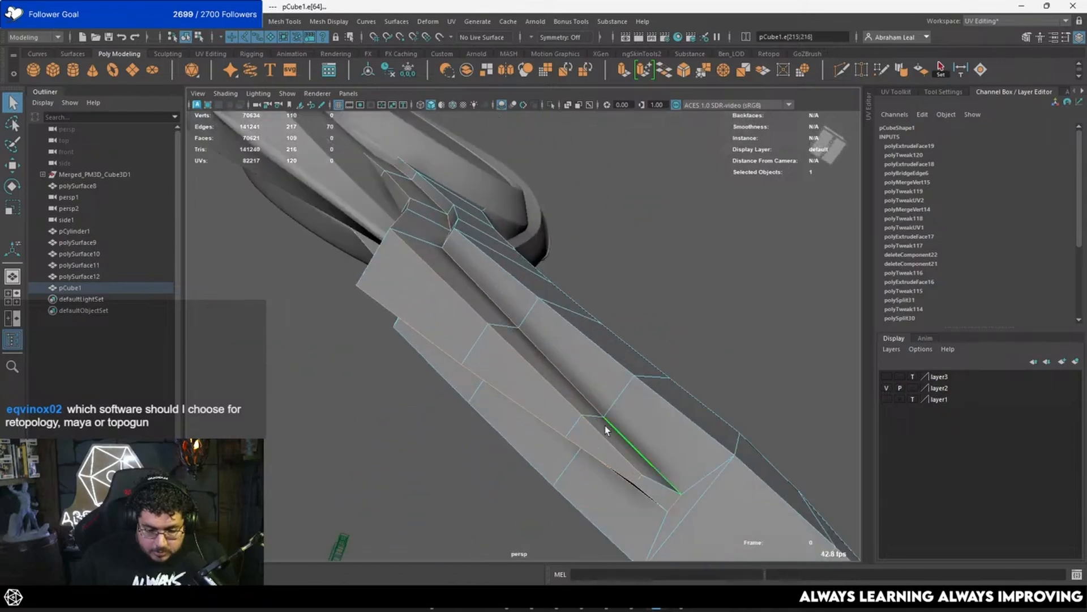
left_click(655, 481, "shift")
right_click_drag(655, 481, 570, 403, "alt")
mouse_move(570, 404)
left_mouse_down("alt")
mouse_move(555, 394)
mouse_move(569, 386)
mouse_move(515, 374)
mouse_move(587, 372)
mouse_move(546, 337)
mouse_move(677, 331)
mouse_move(640, 372)
mouse_move(683, 372)
mouse_move(487, 307)
left_mouse_up("alt")
Step: Add the remaining border edges at the outer strip's upper end below the disc to the selection
left_click(514, 374, "shift")
key("4")
key("5")
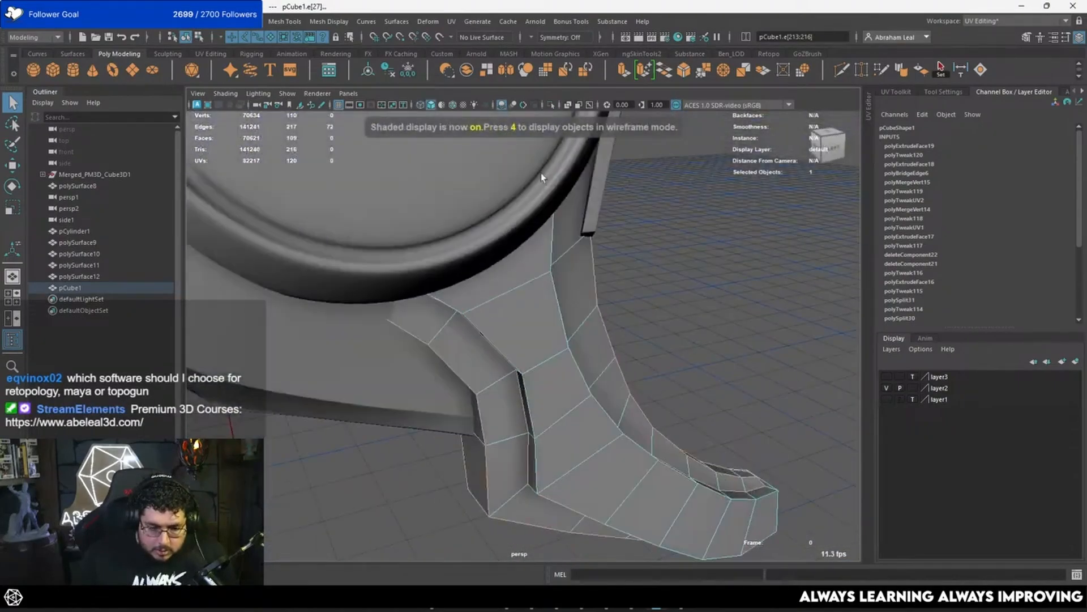
left_click_drag(598, 291, 561, 324, "alt")
key("4")
left_click(507, 284, "shift")
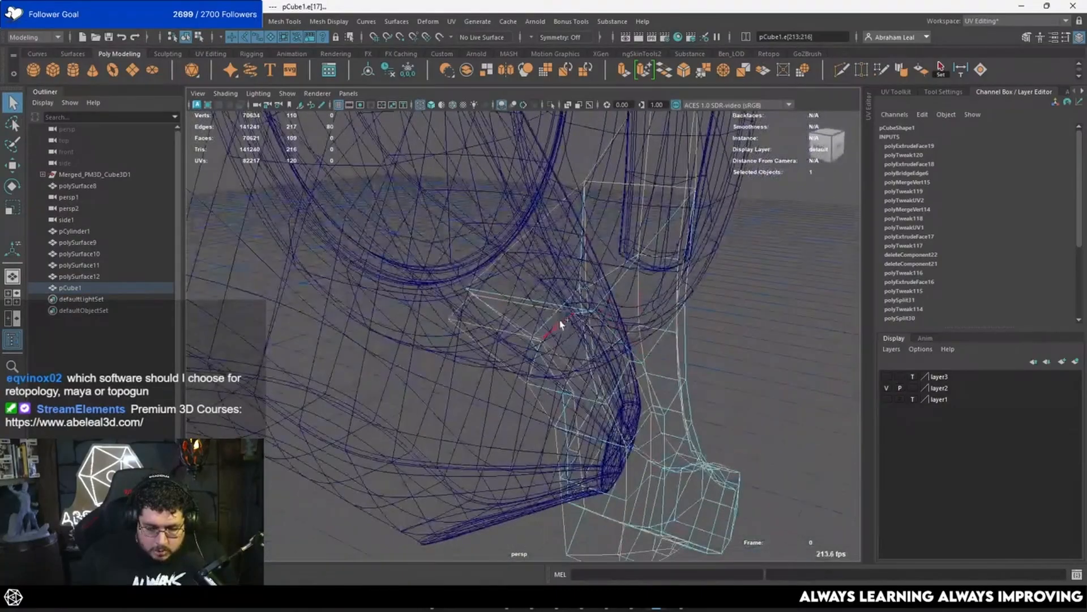
scroll(602, 303, "up", 10)
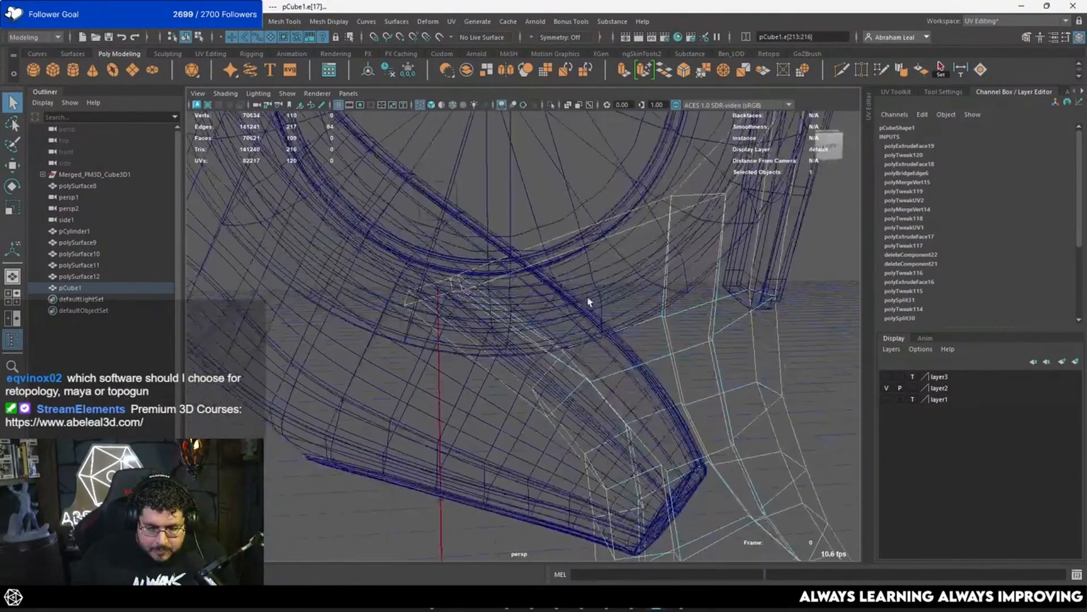
Step: Bevel the selected edges with fraction 0.5 and 2 segments, and preview the piece smoothed in object mode
key("5")
mouse_move(612, 280)
left_mouse_down("alt")
mouse_move(615, 325)
mouse_move(543, 298)
left_mouse_up("alt")
key("ctrl+b")
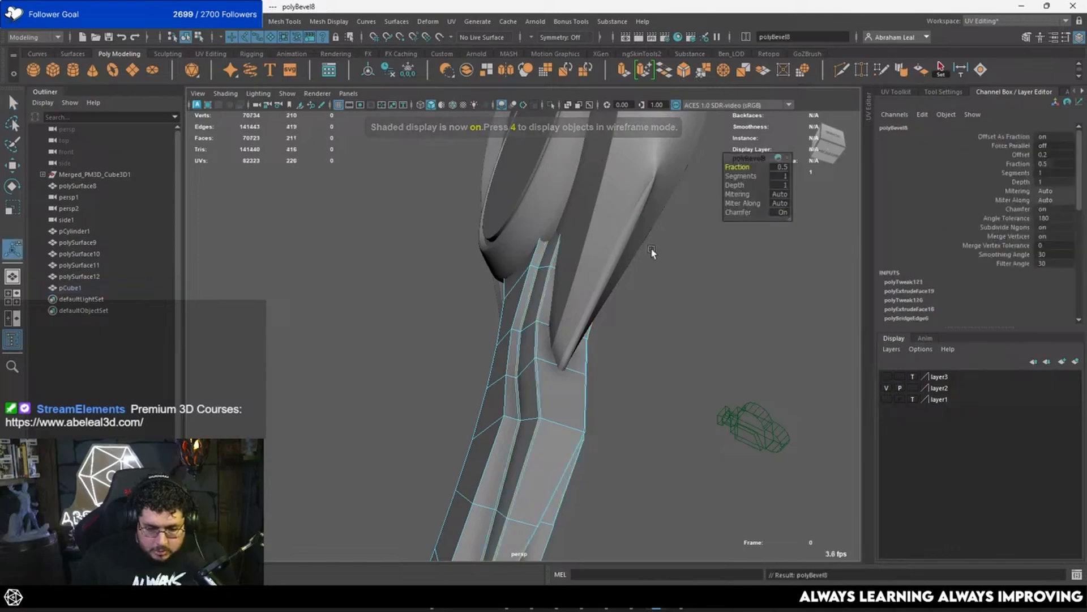
left_click_drag(603, 265, 572, 348, "alt")
key("3")
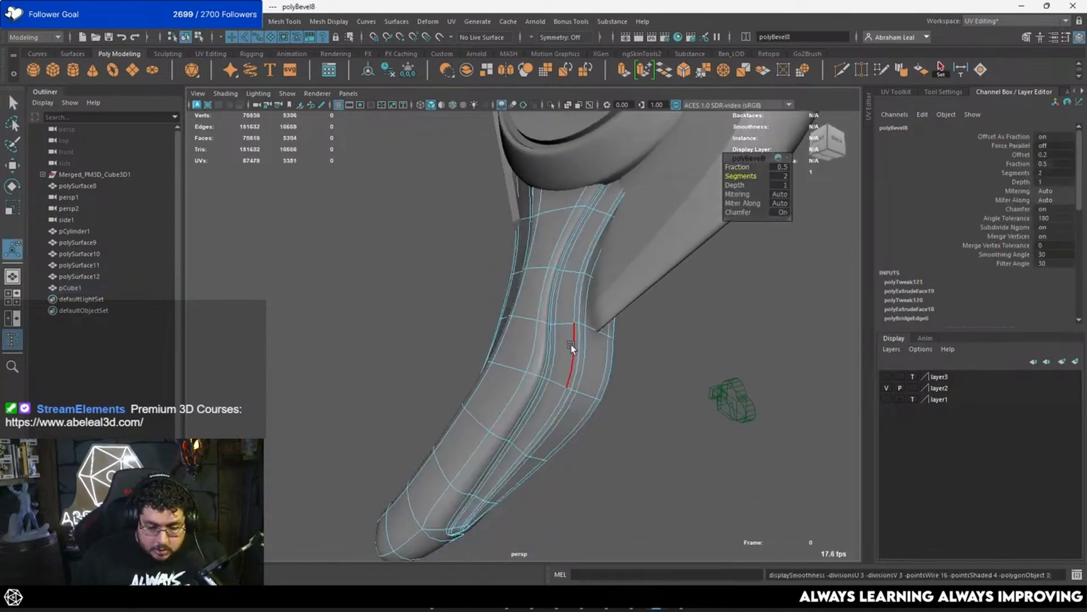
left_click_drag(702, 346, 558, 313, "alt")
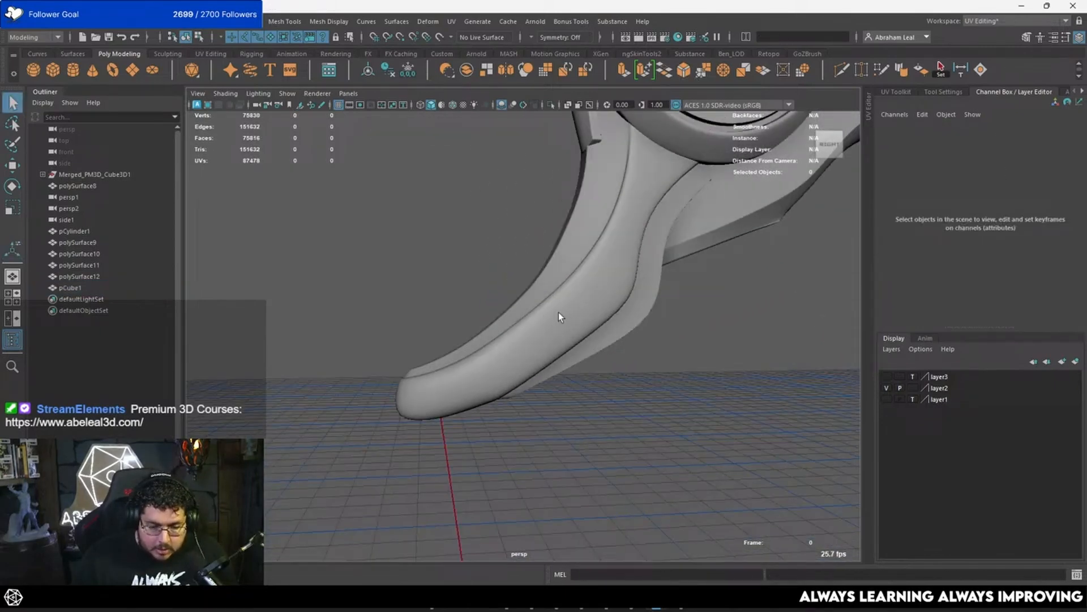
Step: Examine the unsmoothed beveled mesh around the tip and the outer-curve groove for edges missing from the bevel
key("1")
left_click_drag(552, 363, 535, 328, "alt")
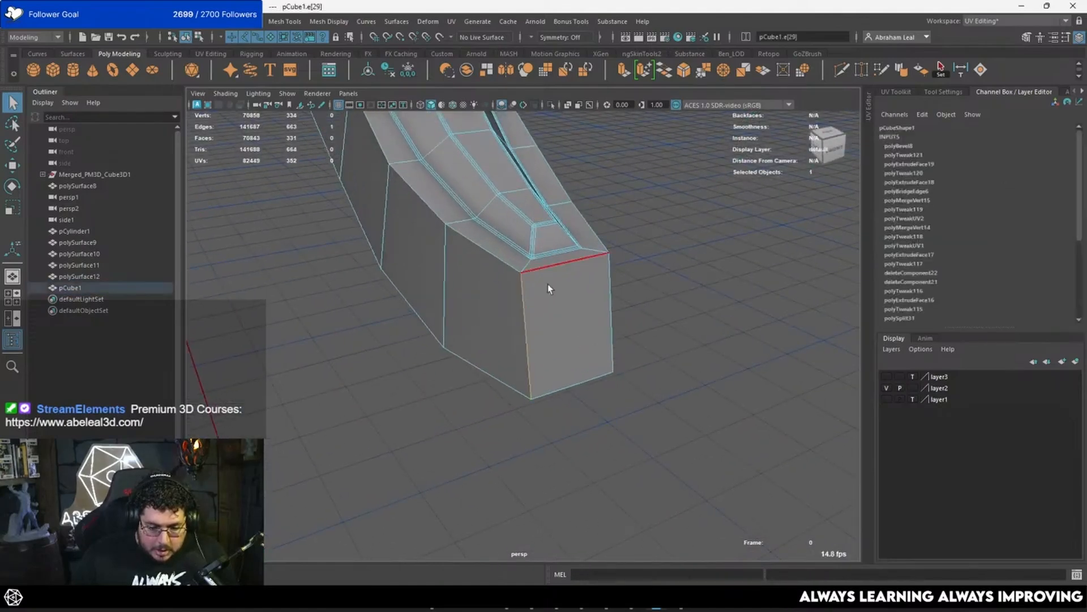
left_click_drag(548, 284, 510, 218, "alt")
middle_click_drag(509, 218, 410, 309, "alt")
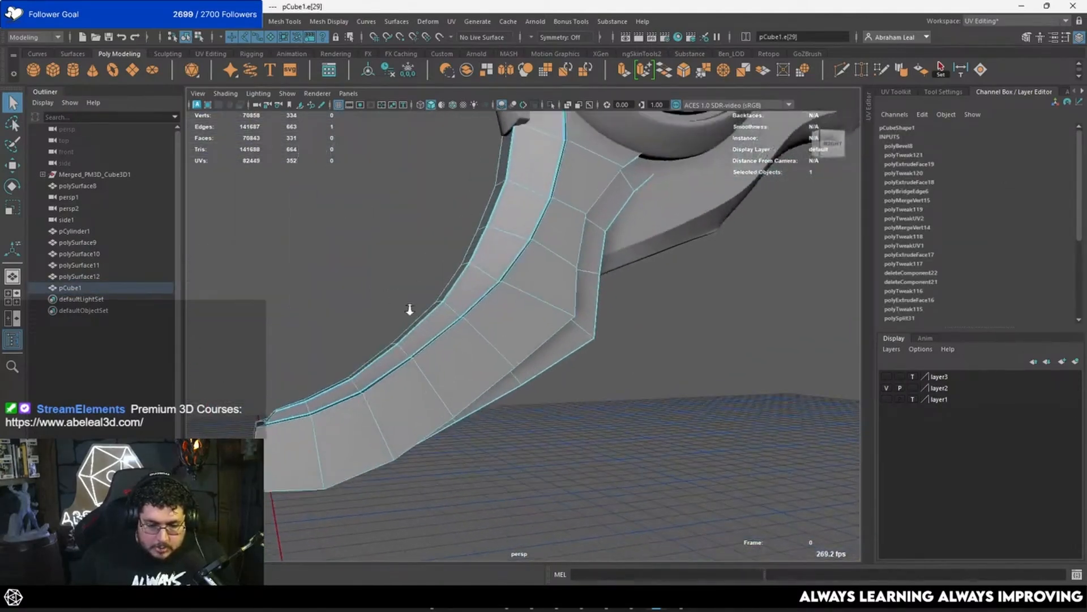
left_click_drag(409, 310, 446, 298, "alt")
left_click(582, 272)
left_click(623, 287, "shift")
left_click(478, 272)
Step: Undo back through the bevel to the earlier edge selection
key("ctrl+z")
key("ctrl+z")
key("ctrl+z")
key("ctrl+z")
key("ctrl+z")
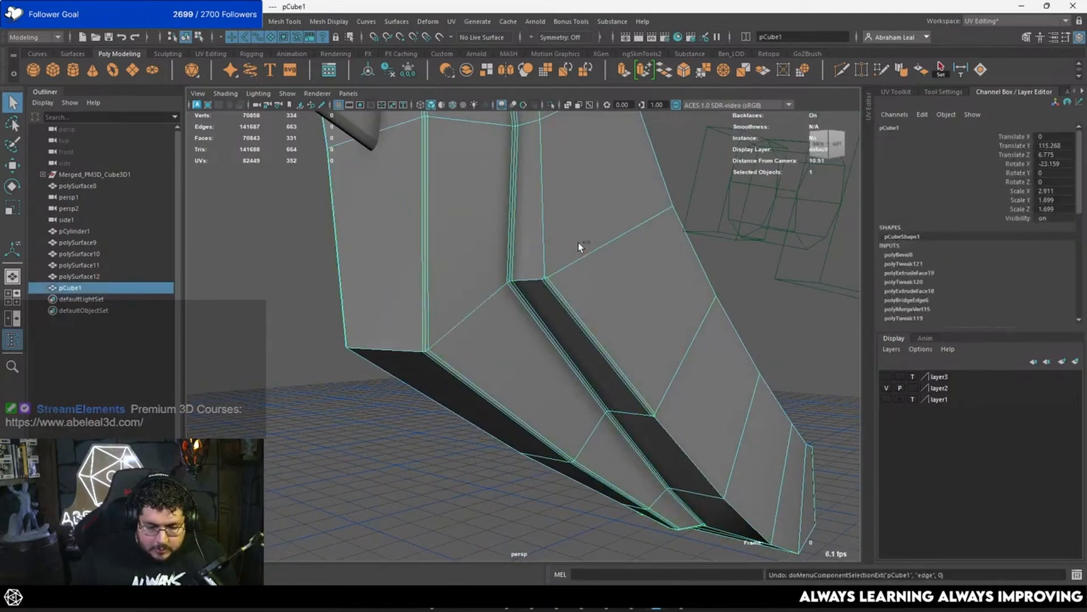
key("ctrl+z")
key("ctrl+z")
key("ctrl+z")
key("ctrl+z")
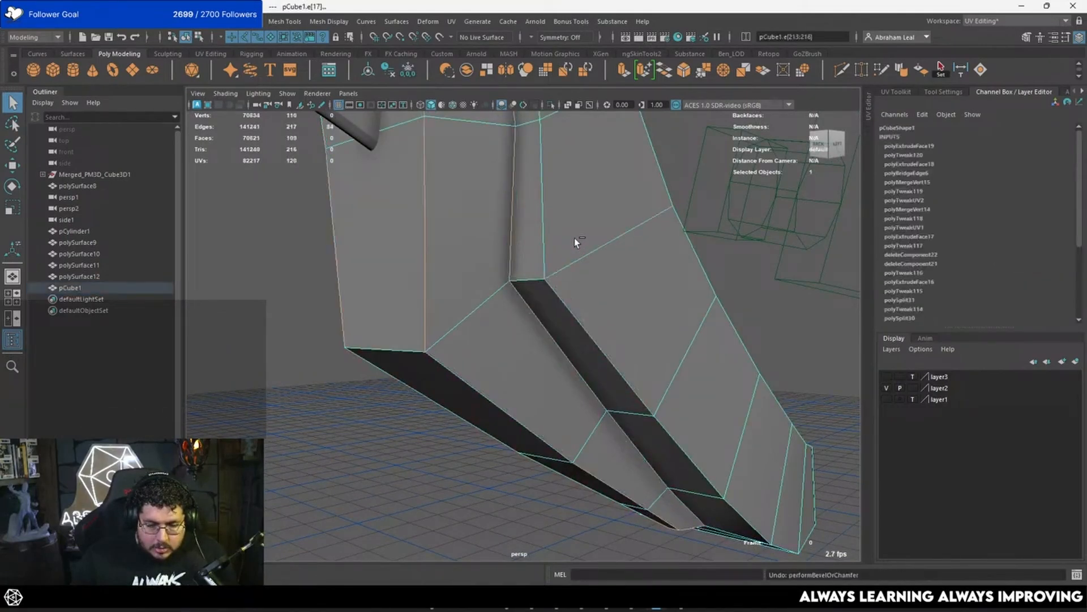
Step: Add the long groove edge loop running from below the disc toward the tip to the edge selection
middle_click_drag(559, 222, 563, 259, "alt")
scroll(563, 259, "down", 3)
left_click(596, 334, "ctrl")
mouse_move(597, 334)
left_mouse_down("alt")
mouse_move(589, 306)
mouse_move(492, 246)
mouse_move(553, 233)
mouse_move(589, 317)
mouse_move(576, 384)
mouse_move(452, 315)
mouse_move(493, 291)
mouse_move(485, 222)
mouse_move(455, 272)
left_mouse_up("alt")
key("4")
key("5")
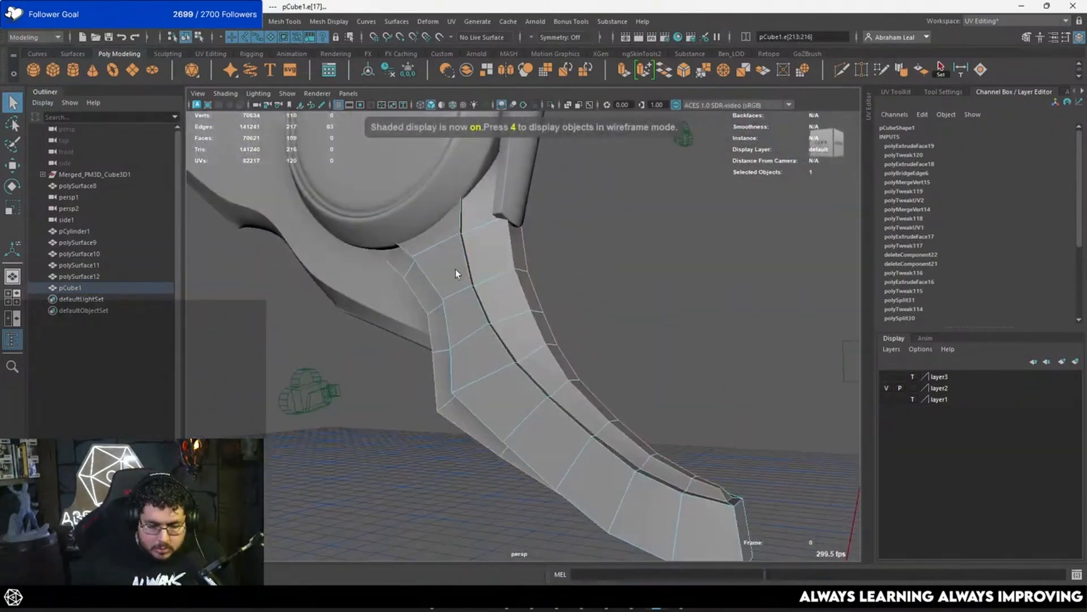
double_click(460, 261, "shift")
Step: Add the remaining border edges around the front and underside of the tip to the edge selection
left_click_drag(549, 317, 470, 323, "alt")
middle_click_drag(471, 323, 526, 199, "alt")
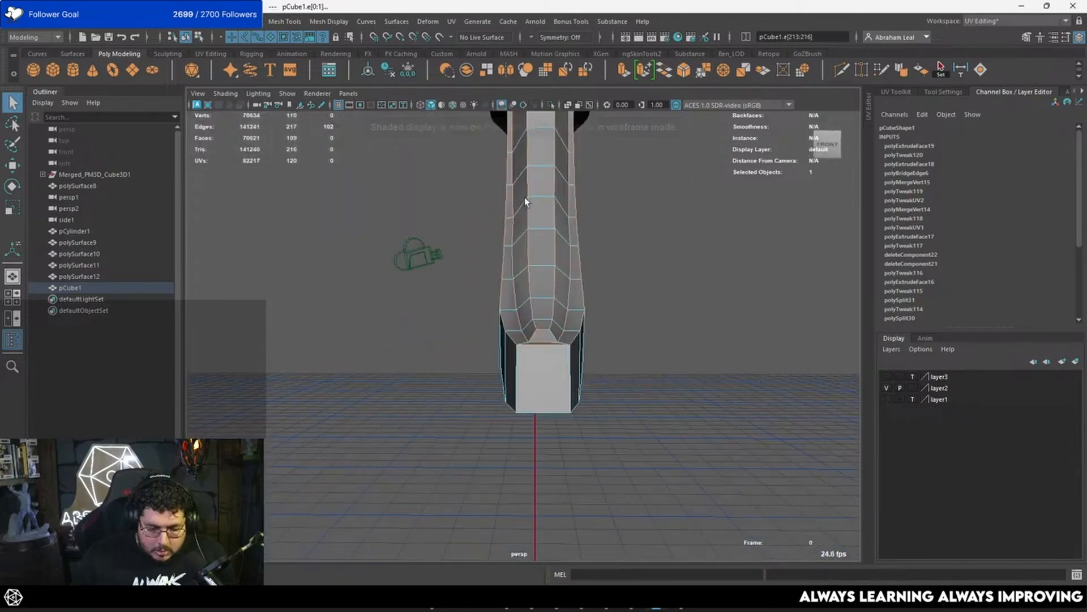
left_click_drag(525, 198, 580, 220, "alt")
left_click(648, 278, "shift")
left_click_drag(539, 356, 488, 201, "alt")
left_click(539, 304, "shift")
scroll(488, 202, "up", 5)
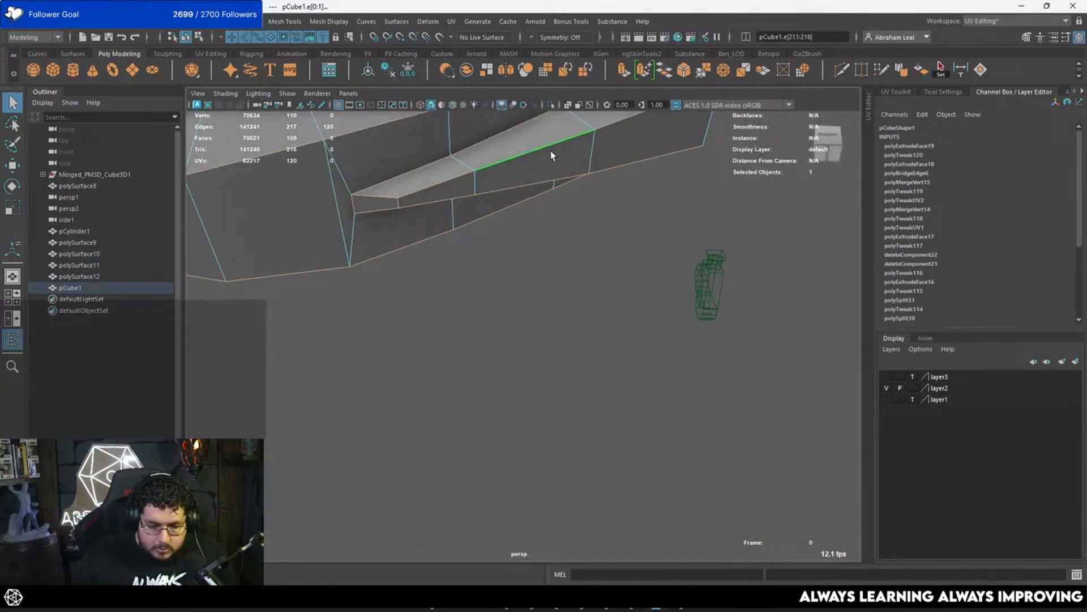
Step: Bevel the selected edges with fraction 0.5 and 2 segments, and preview the piece smoothed
key("ctrl+b")
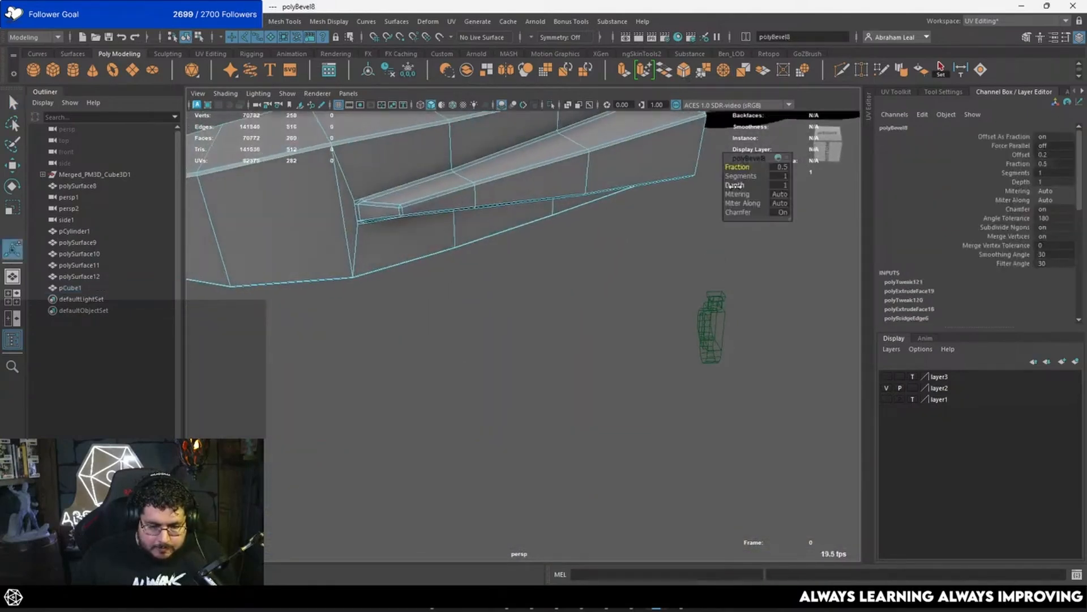
scroll(520, 177, "down", 3)
key("q")
left_click(600, 264)
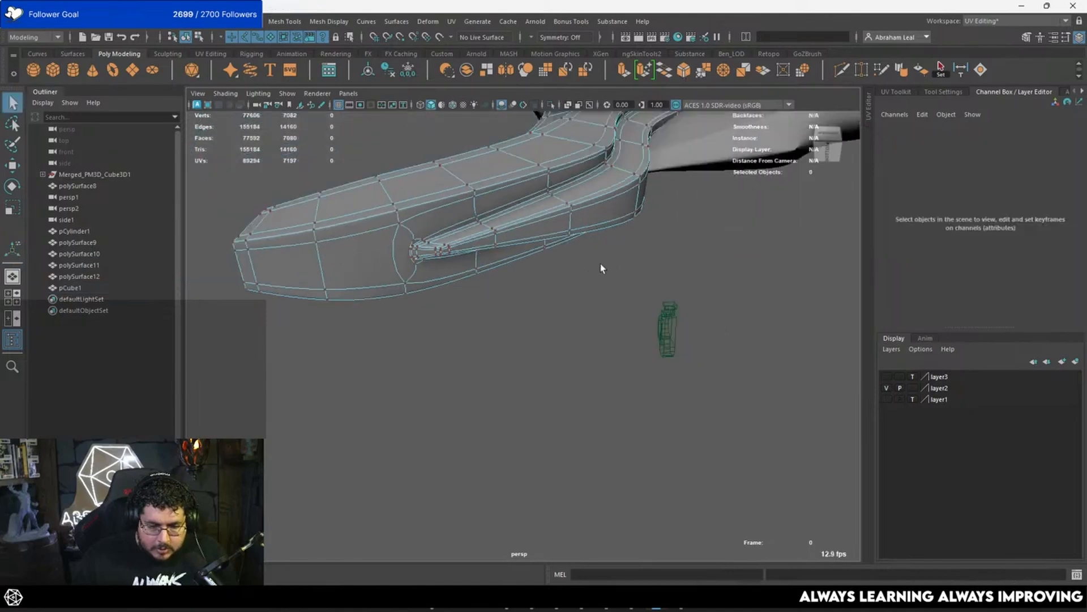
Step: Examine the smoothed beveled piece in object mode from the side, tip and front
key("F9")
left_click_drag(601, 263, 545, 187, "alt")
scroll(636, 177, "down", 4)
left_click_drag(637, 178, 542, 230, "alt")
right_click_drag(543, 230, 629, 164)
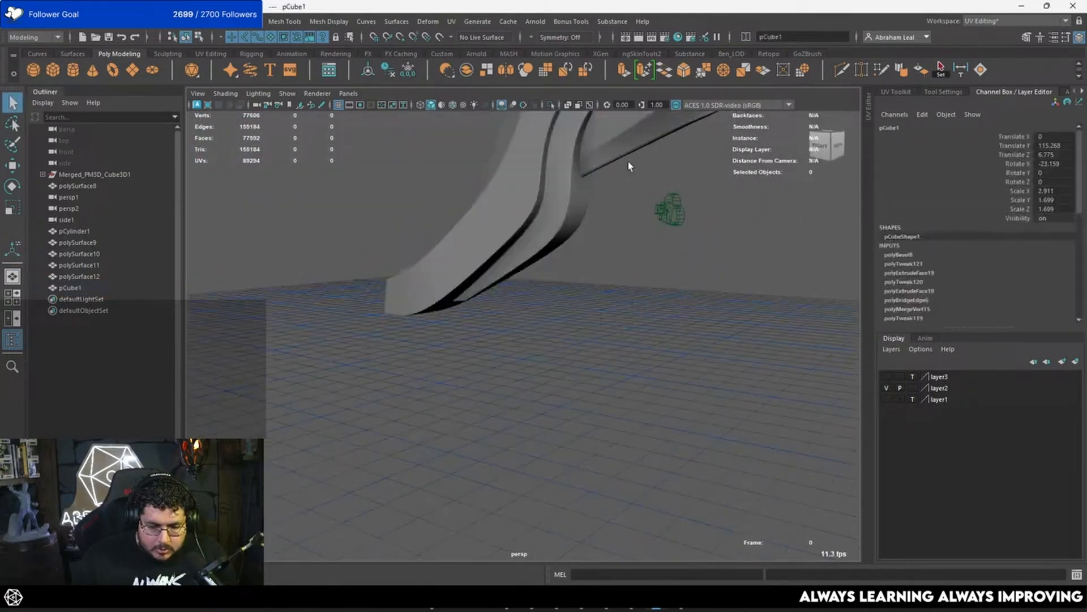
left_click(629, 165)
scroll(612, 198, "down", 3)
left_click_drag(597, 226, 521, 166, "alt")
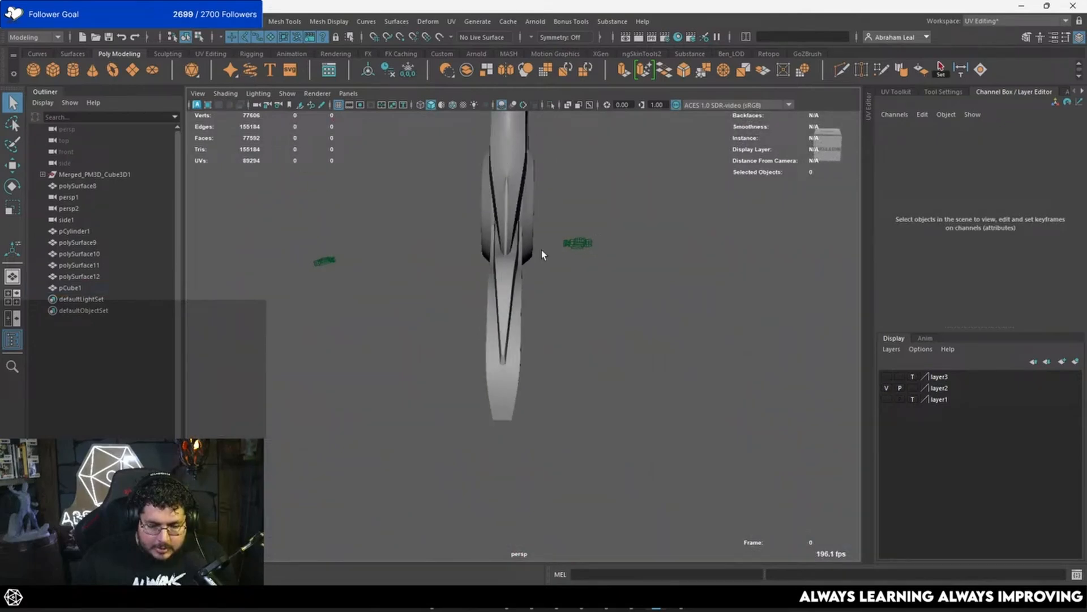
Step: Select the lower-end vertices of polySurface8 above the curved piece with soft selection and scale them
left_click(513, 266)
left_click_drag(529, 260, 580, 282, "alt")
left_click(493, 231)
middle_click_drag(562, 203, 566, 277, "alt")
scroll(567, 276, "up", 3)
left_click(567, 277)
left_click_drag(567, 277, 533, 312, "alt")
left_click(545, 303)
right_click_drag(568, 275, 501, 270)
left_click_drag(649, 299, 436, 389)
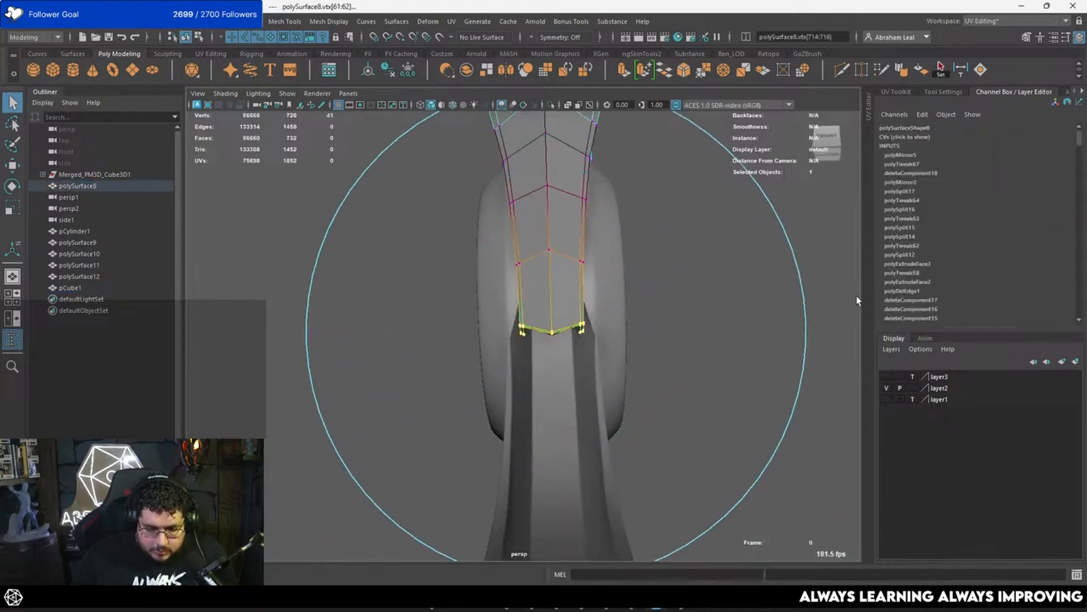
mouse_move(658, 310)
left_mouse_down("alt")
mouse_move(615, 309)
mouse_move(651, 329)
mouse_move(607, 329)
mouse_move(644, 304)
left_mouse_up("alt")
key("r")
right_click_drag(526, 240, 593, 209)
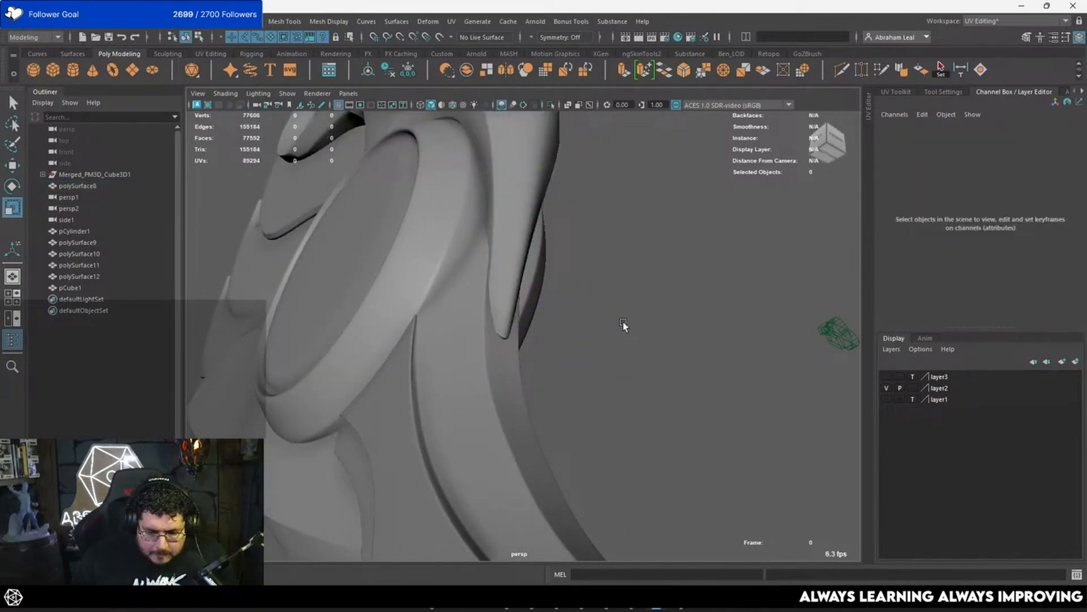
Step: Select the cross edges at the sharp corner of pCube1, removing unneeded groove segments from the selection
left_click_drag(623, 321, 489, 348, "alt")
left_click_drag(614, 332, 477, 320, "alt")
scroll(500, 332, "up", 3)
left_click(499, 335)
scroll(521, 343, "up", 5)
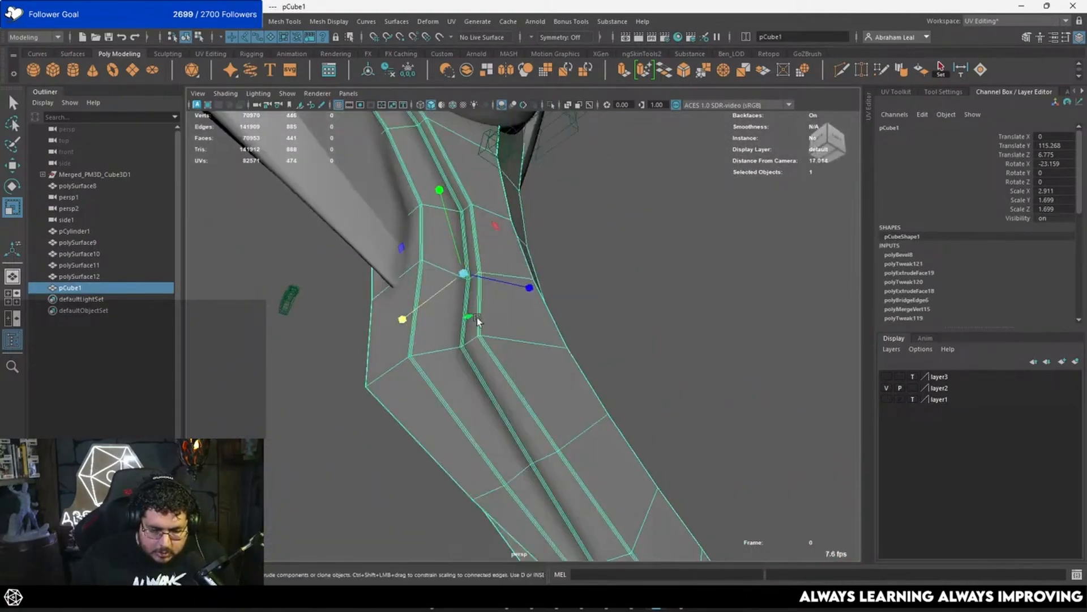
right_click_drag(425, 352, 431, 230)
left_click_drag(429, 339, 530, 291, "alt")
key("q")
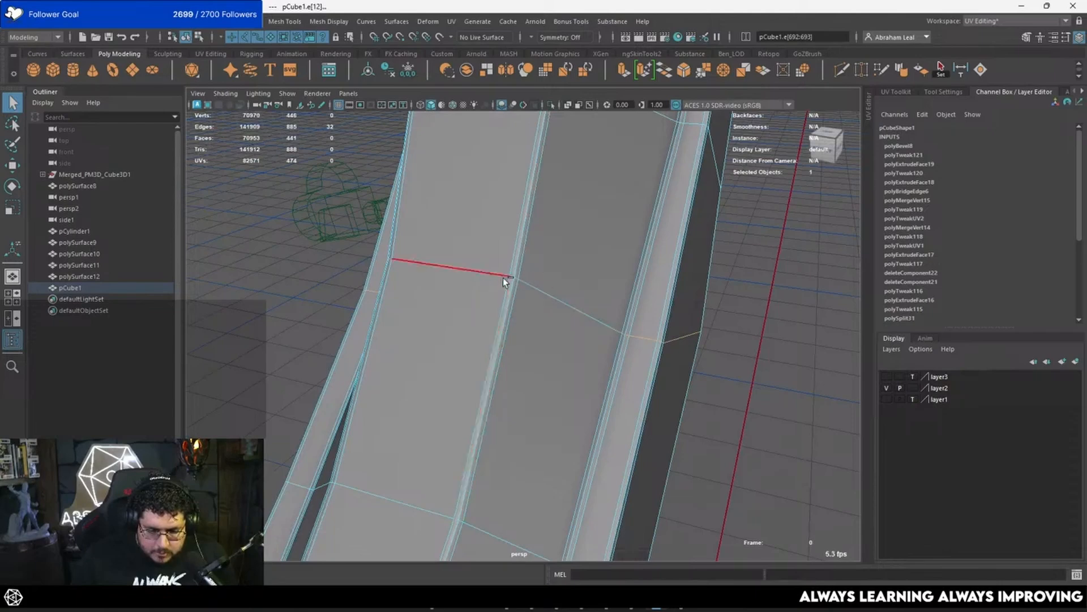
left_click_drag(473, 297, 431, 320, "alt")
left_click_drag(510, 321, 588, 403, "alt")
left_click(584, 403, "ctrl")
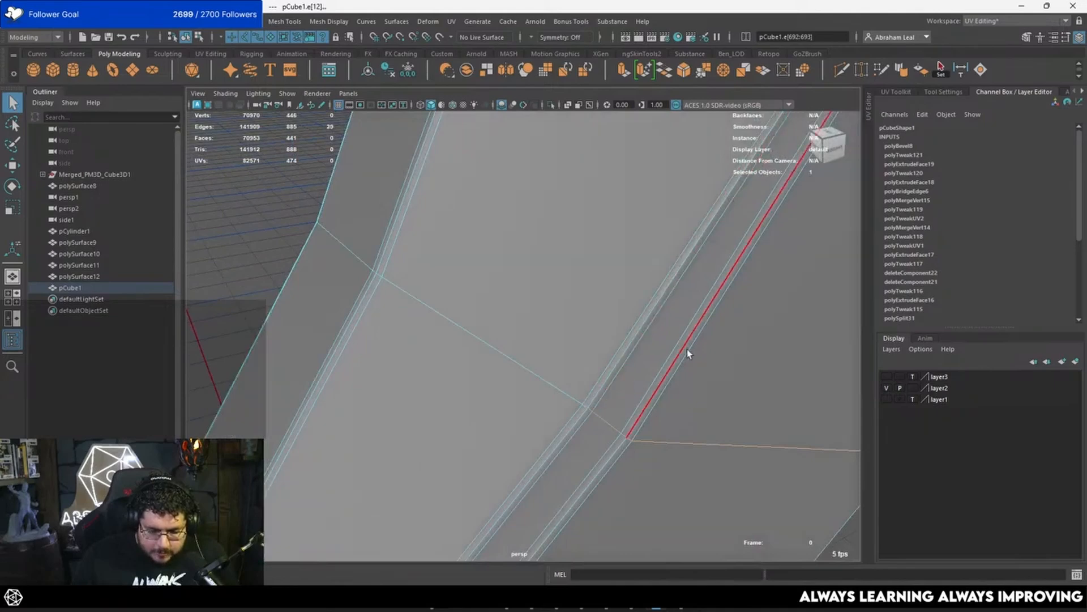
Step: Try beveling the corner's cross edges with fraction 0.5 and 2 segments, and preview the piece smoothed
scroll(613, 199, "down", 4)
key("ctrl+b")
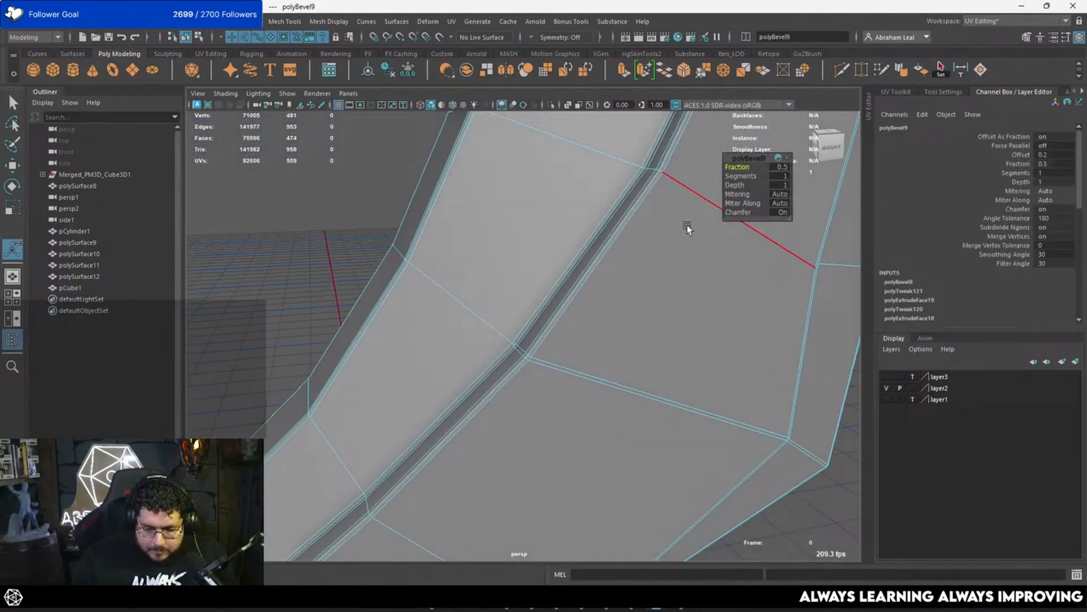
scroll(569, 292, "down", 3)
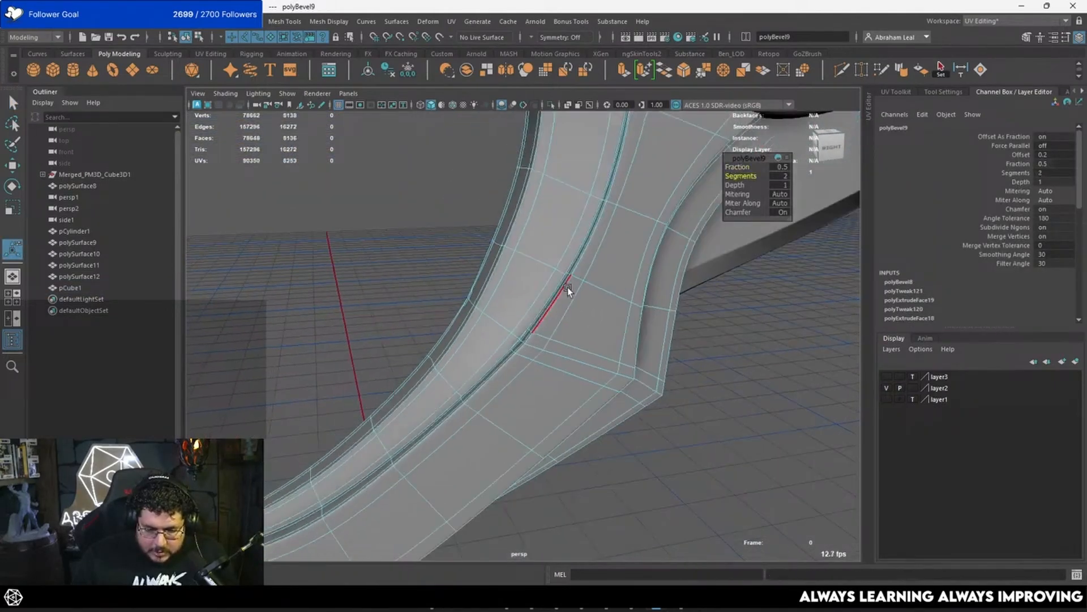
left_click(729, 341)
scroll(727, 339, "down", 5)
left_click_drag(727, 340, 653, 305, "alt")
scroll(631, 382, "up", 5)
left_click_drag(631, 382, 603, 348, "alt")
scroll(536, 333, "down", 5)
scroll(556, 311, "up", 5)
left_click(531, 329)
Step: Undo back through the cross-edge bevel to the earlier edge selection
key("ctrl+z")
key("ctrl+z")
key("ctrl+z")
key("ctrl+z")
key("ctrl+z")
Step: Remove the short cross edges inside the grooves on both sides from the selection, keeping the broad face edges
middle_click_drag(603, 348, 557, 347, "alt")
right_click_drag(558, 346, 579, 325, "alt")
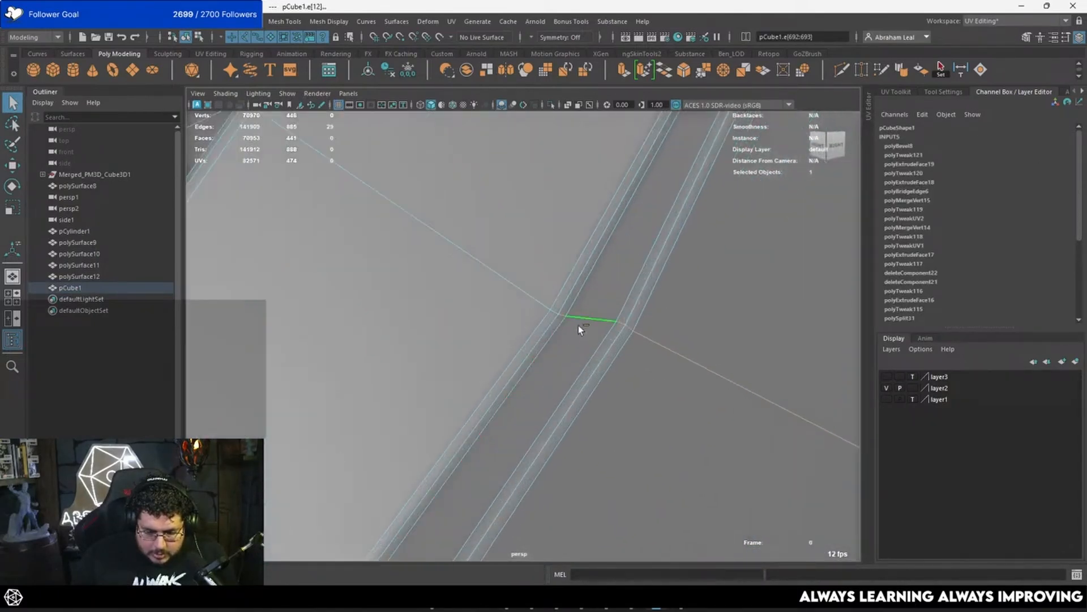
left_click(579, 324, "ctrl")
left_click(624, 324, "ctrl")
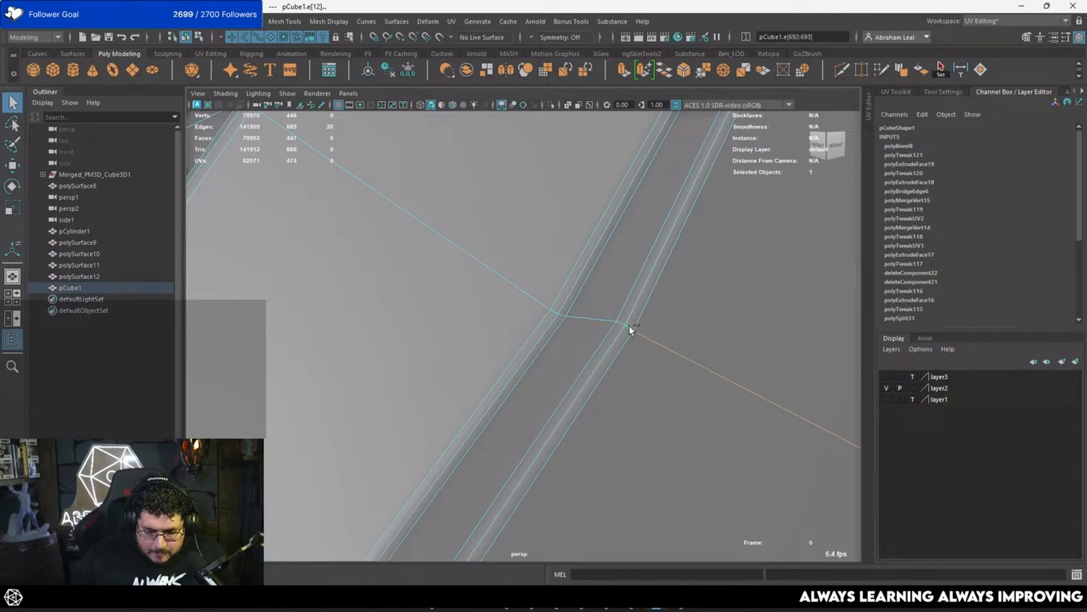
left_click(630, 326, "ctrl")
right_click_drag(634, 332, 558, 311, "alt")
left_click_drag(558, 310, 518, 326, "alt")
right_click_drag(518, 326, 593, 348, "alt")
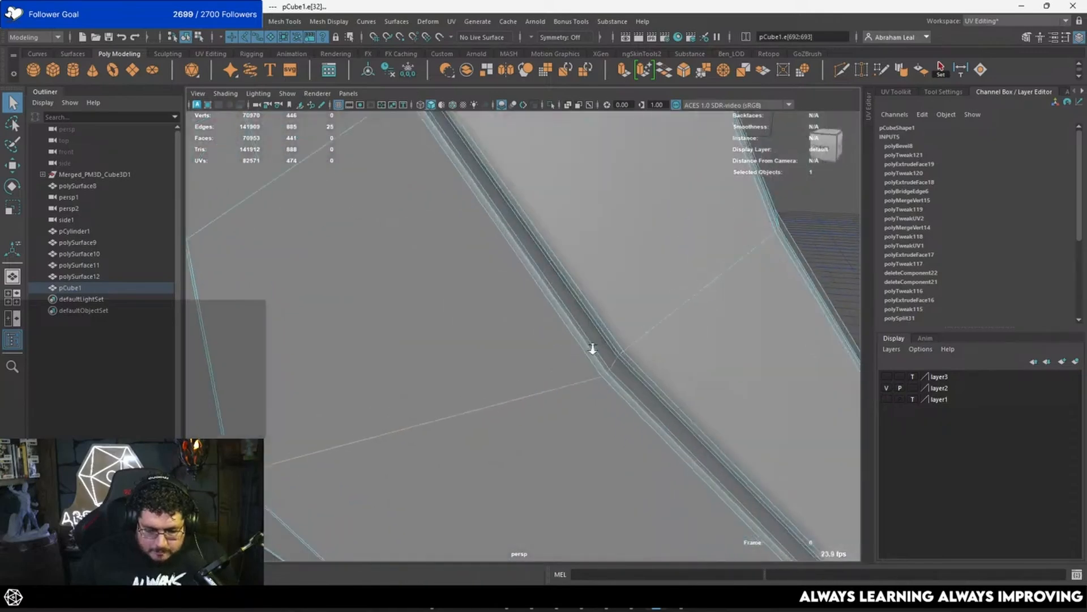
left_click(620, 355, "ctrl")
left_click(617, 363, "ctrl")
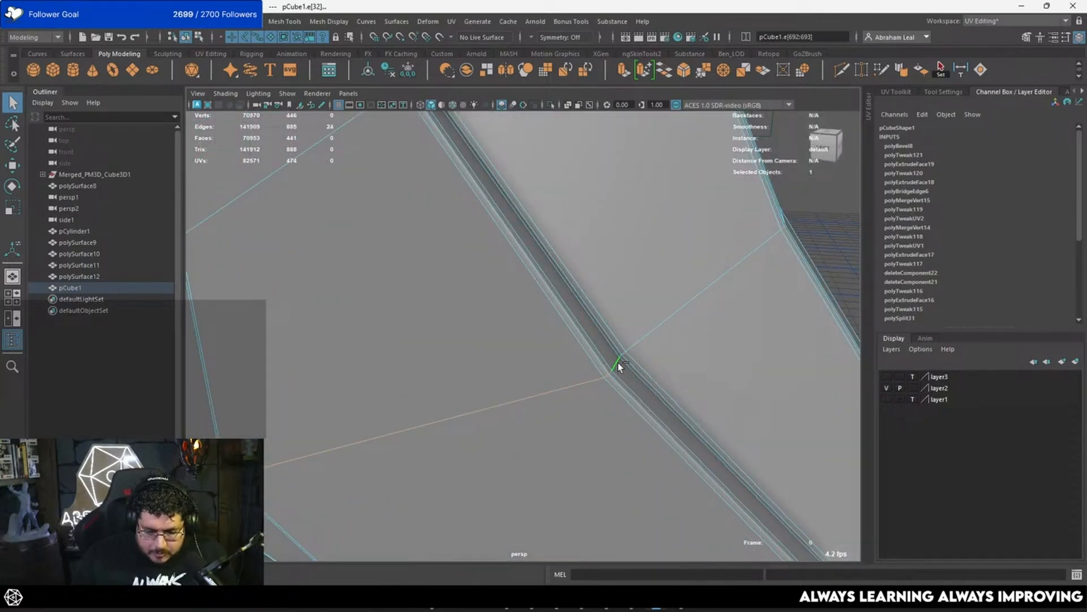
left_click(610, 371, "ctrl")
left_click(607, 375, "ctrl")
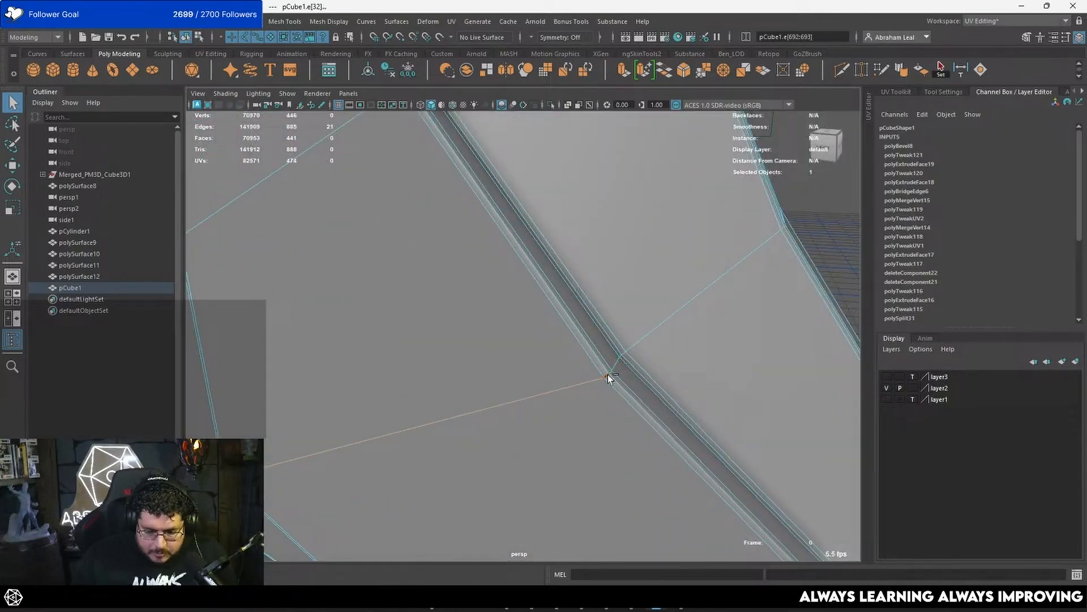
Step: Bevel the remaining cross edges with fraction 0.5 and preview the piece smoothed in object mode
left_click(684, 72)
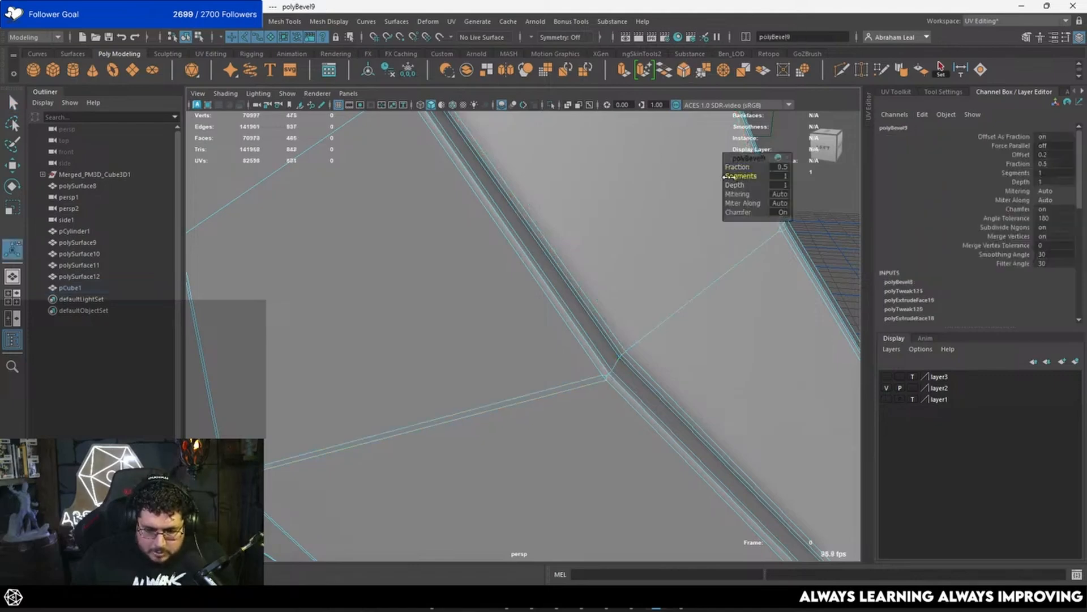
right_click_drag(572, 274, 629, 260)
key("q")
scroll(657, 256, "down", 6)
left_click(657, 256)
left_click_drag(657, 256, 498, 244, "alt")
left_click(587, 323)
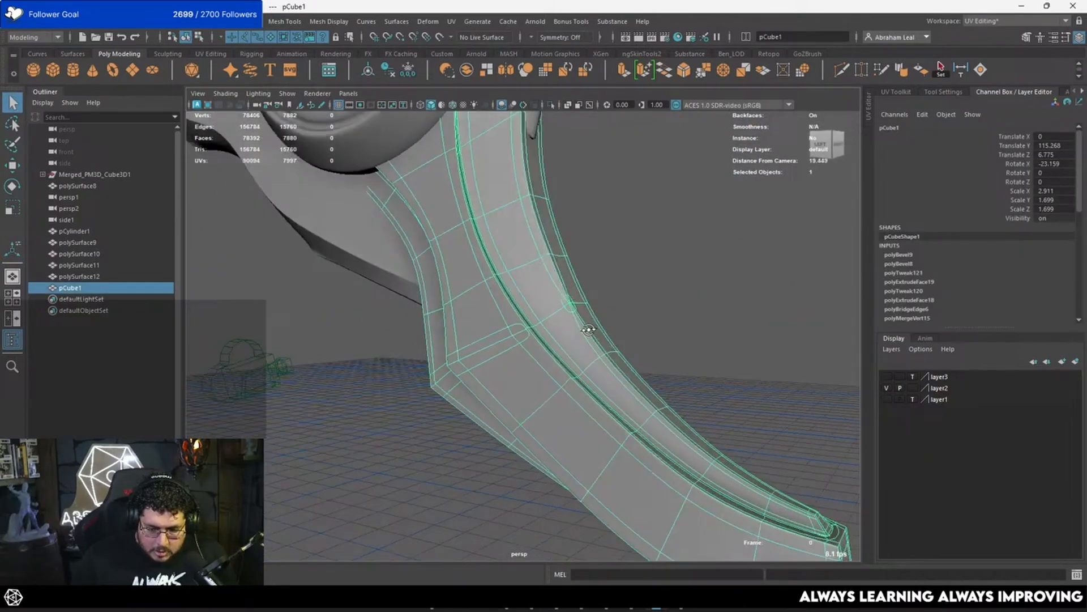
Step: Merge the split vertices where the cross edges meet the beveled crease, and delete the leftover vertices beside them
scroll(584, 305, "up", 6)
key("1")
right_click_drag(500, 279, 531, 328, "alt")
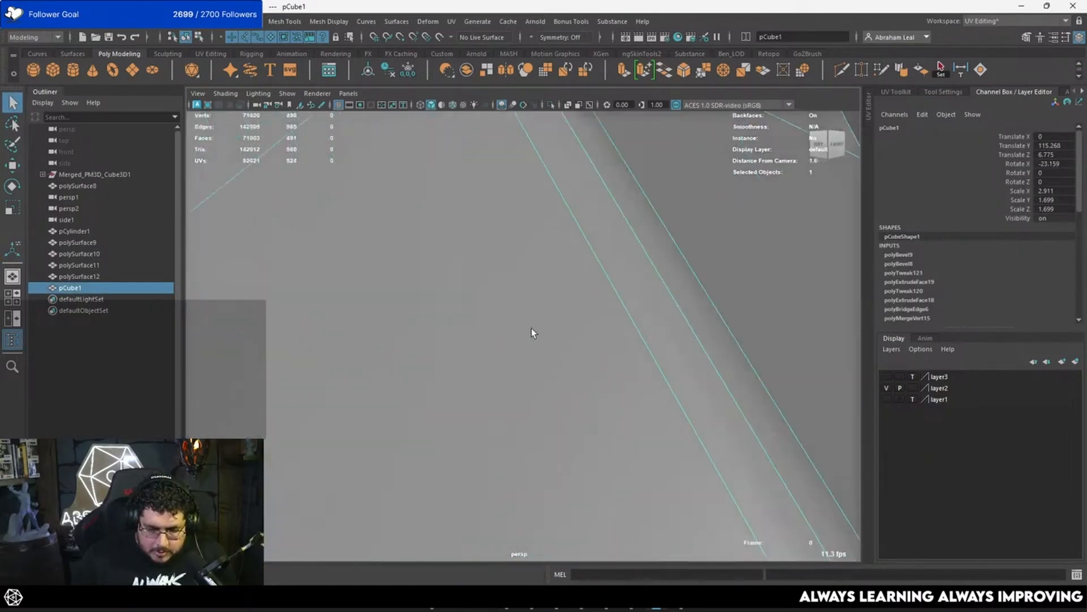
middle_click_drag(555, 244, 531, 410, "alt")
middle_click_drag(444, 297, 540, 331, "alt")
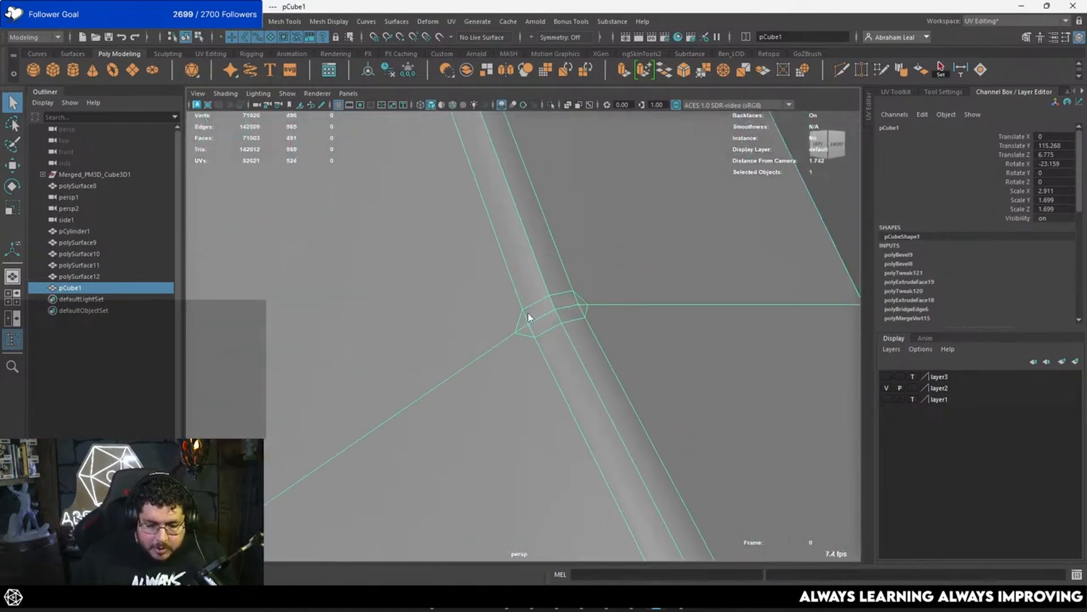
right_click_drag(528, 317, 526, 308)
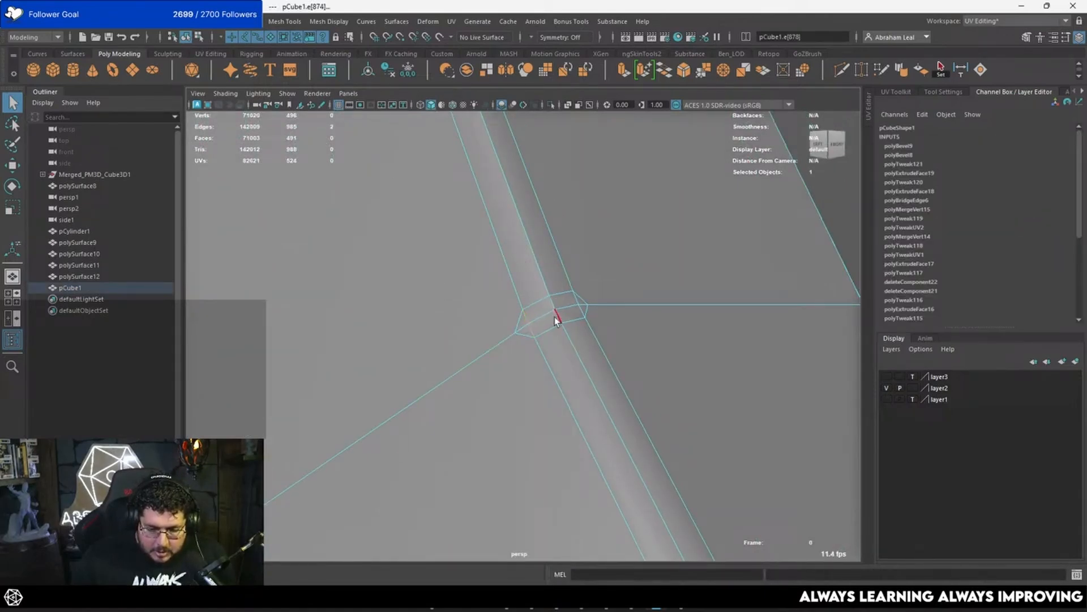
scroll(550, 320, "up", 5)
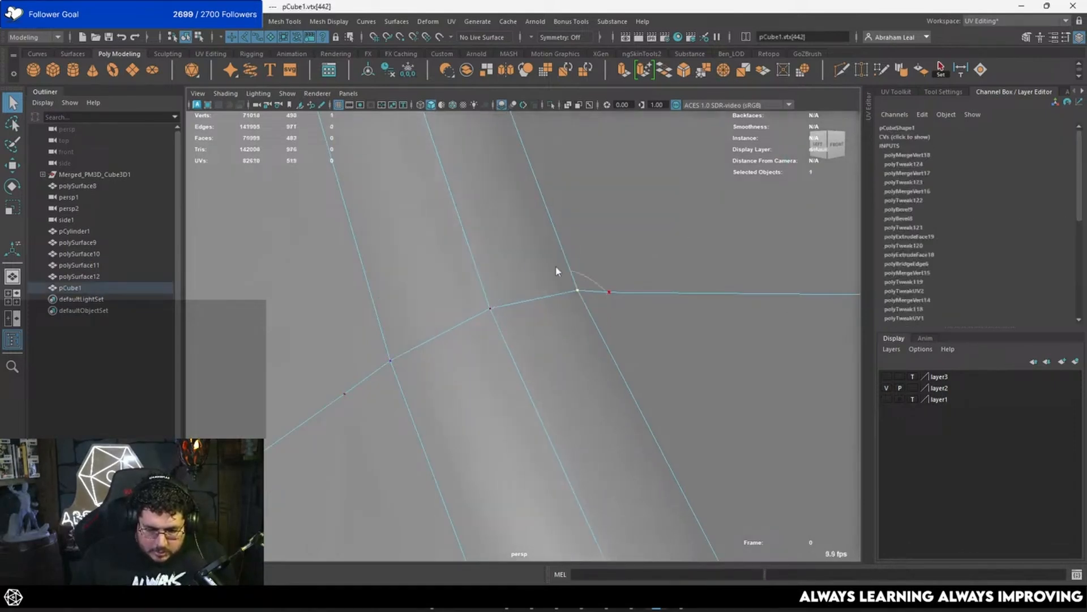
key("ctrl+Delete")
scroll(497, 299, "down", 10)
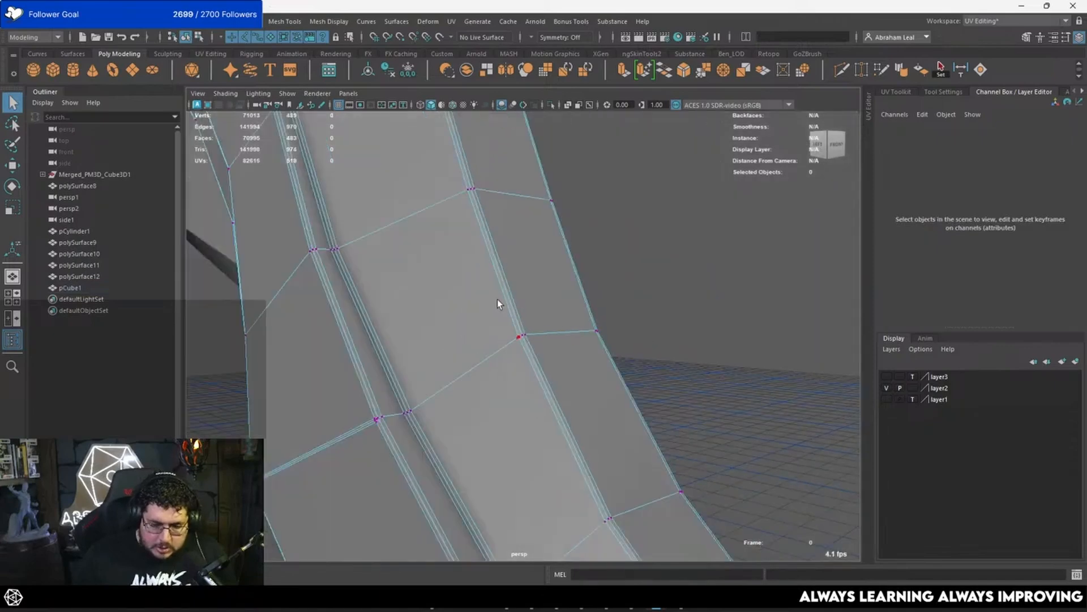
scroll(497, 328, "up", 4)
scroll(499, 329, "down", 4)
right_click_drag(512, 321, 694, 219)
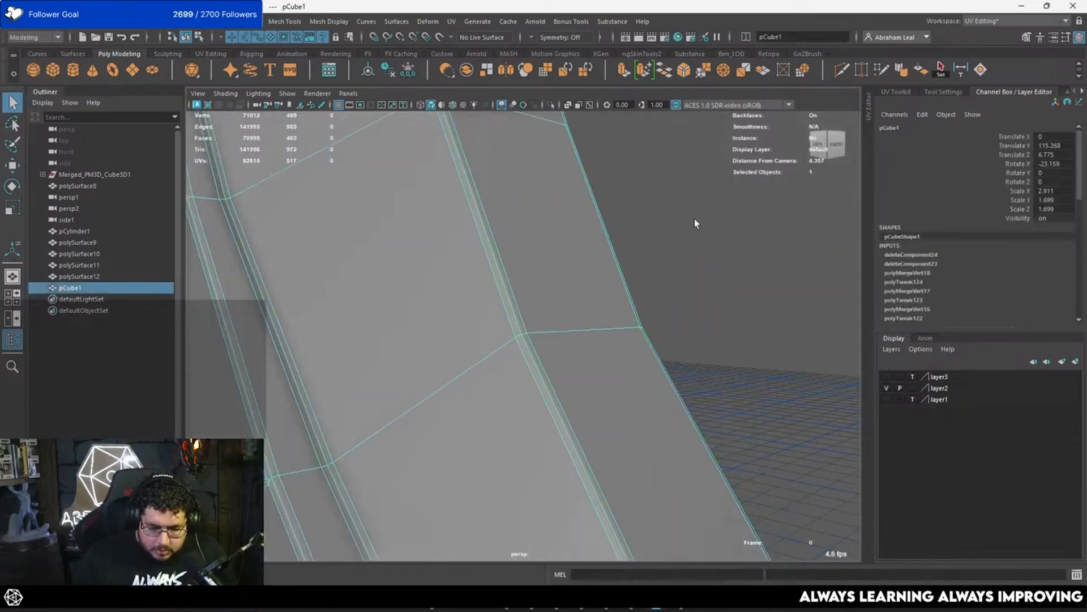
Step: Isolate pCube1 and examine its width profile toward the tip from the front and above
key("ctrl+1")
left_click_drag(597, 298, 525, 385, "alt")
left_click(621, 277)
scroll(620, 278, "down", 4)
middle_click_drag(525, 385, 522, 287, "alt")
left_click(522, 288)
right_click_drag(522, 287, 550, 353, "alt")
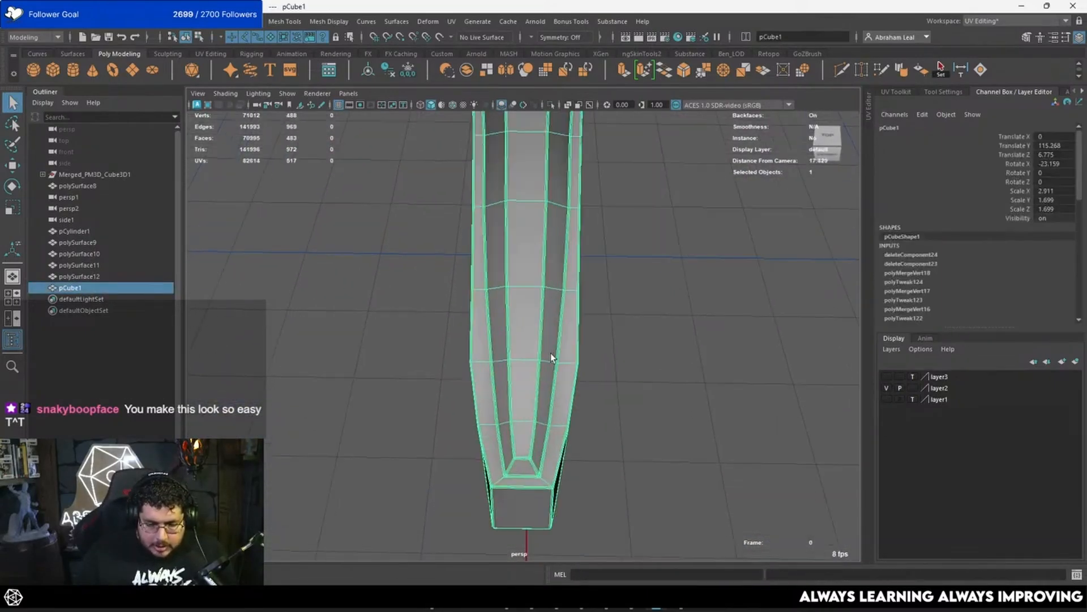
middle_click_drag(551, 352, 522, 238, "alt")
left_click_drag(521, 238, 522, 264, "alt")
right_click_drag(522, 275, 461, 231)
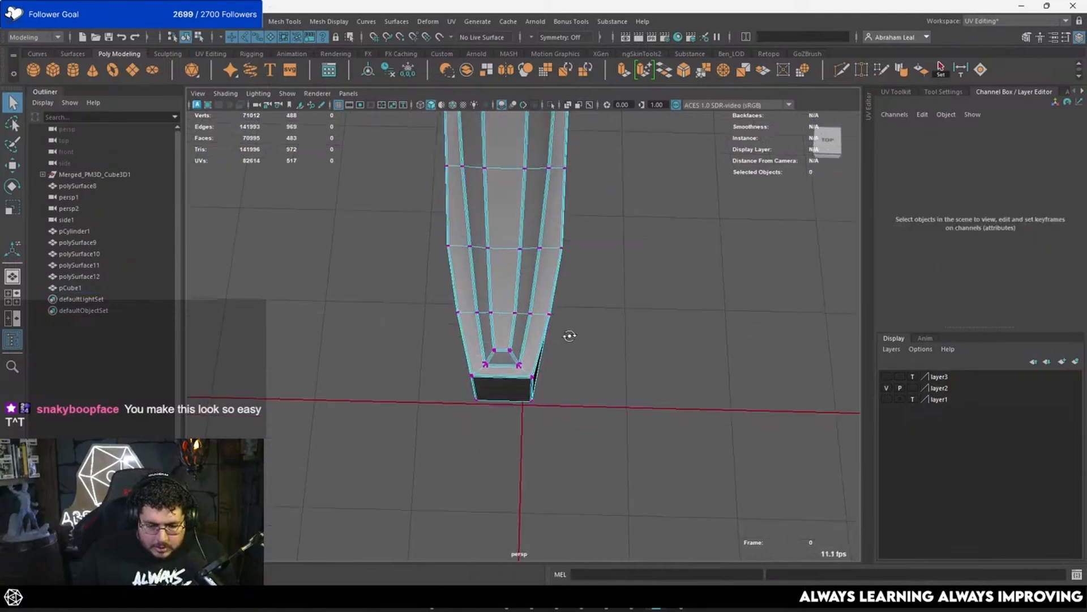
Step: Select the vertex row nearest the tip of pCube1 and scale it narrower across the width
left_click_drag(569, 336, 593, 294, "alt")
left_click_drag(593, 294, 486, 329)
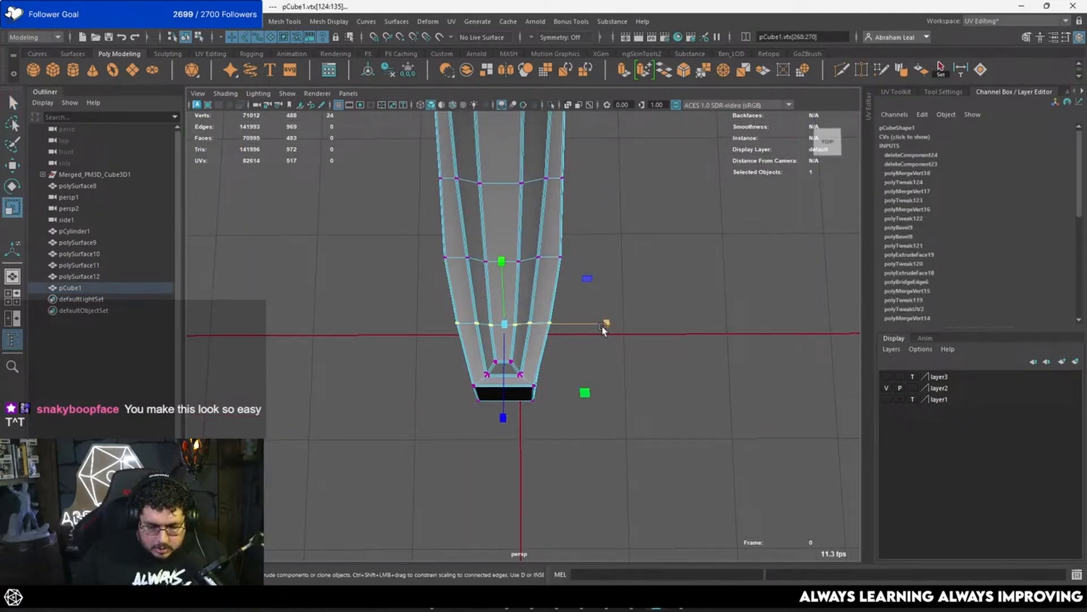
key("4")
left_click_drag(593, 327, 605, 327, "alt")
mouse_move(600, 323)
left_mouse_down("alt")
mouse_move(583, 266)
mouse_move(553, 275)
mouse_move(489, 253)
mouse_move(660, 326)
mouse_move(569, 340)
mouse_move(493, 311)
left_mouse_up("alt")
left_click(611, 280)
key("5")
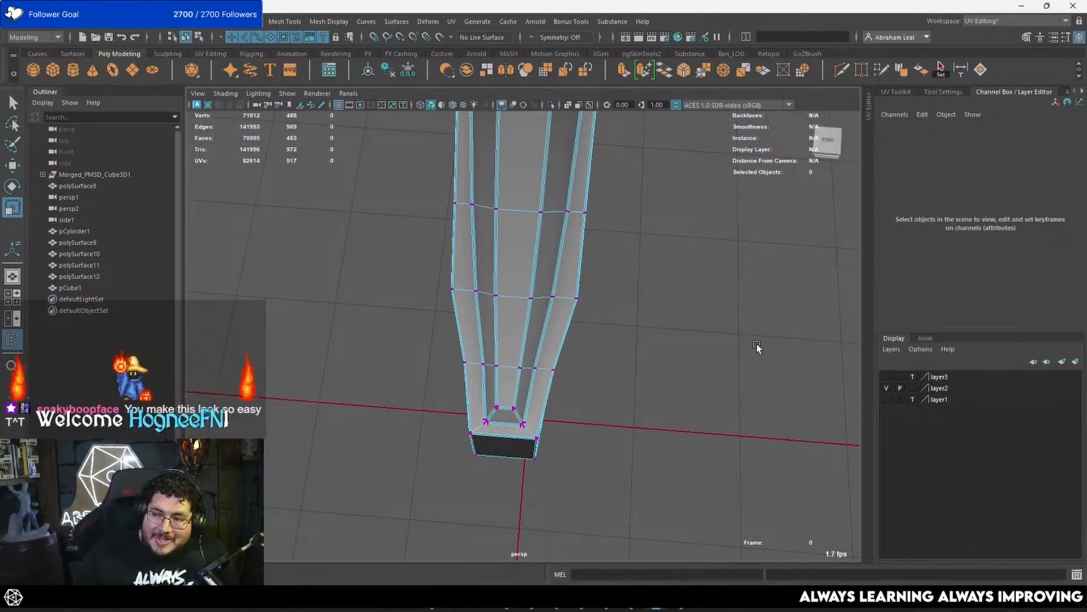
Step: Scale the vertex rows farther up pCube1 across the width so the sides taper evenly toward the tip
left_click_drag(634, 276, 509, 297)
key("4")
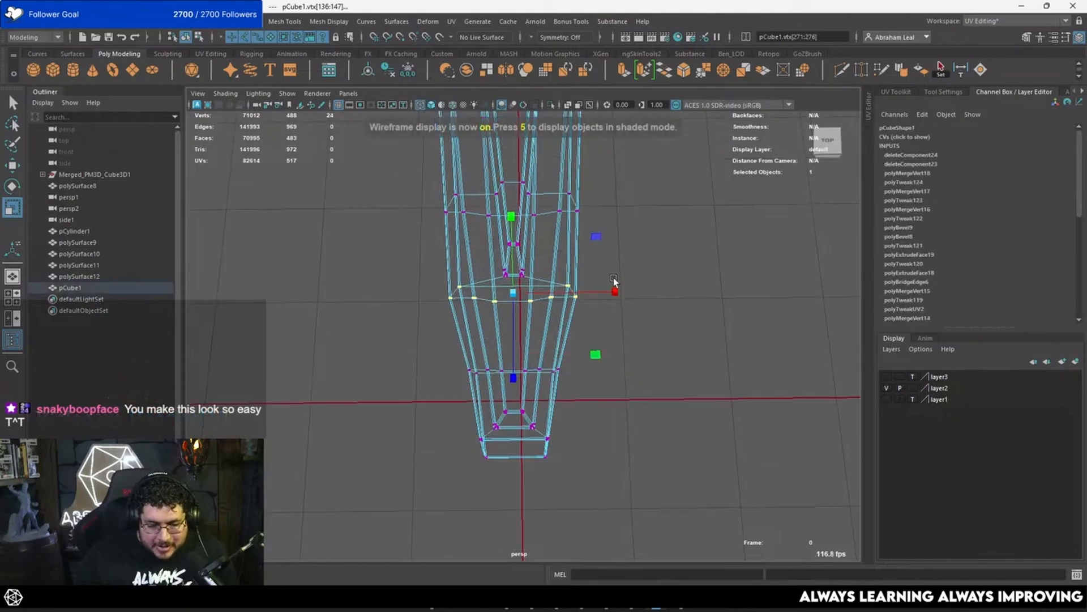
left_click_drag(615, 291, 677, 301)
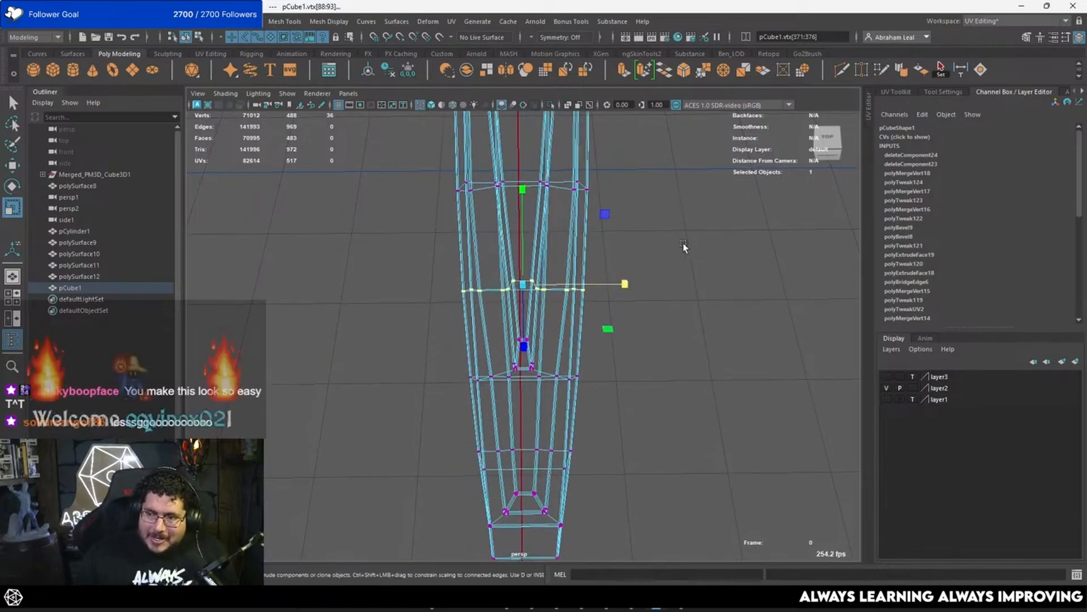
left_click_drag(684, 247, 665, 344, "alt")
mouse_move(482, 398)
left_mouse_down("alt")
mouse_move(615, 377)
mouse_move(509, 409)
mouse_move(562, 374)
left_mouse_up("alt")
key("5")
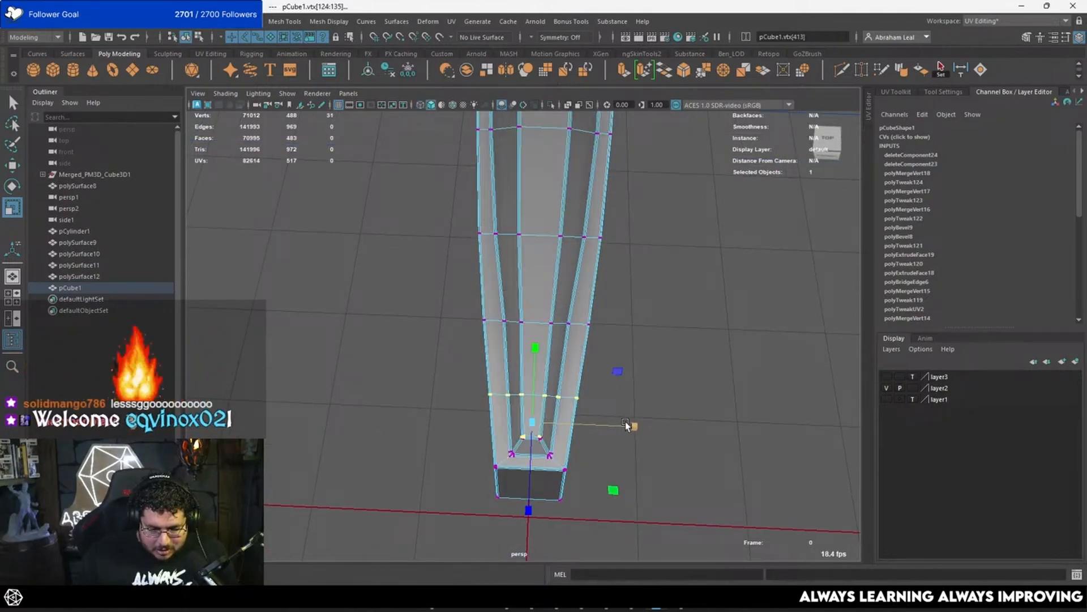
Step: Preview the tapered piece smoothed among the surrounding ornament parts, and select the wing surface polySurface12 beside the disc
key("3")
right_click_drag(569, 244, 634, 201)
left_click(680, 204)
mouse_move(680, 205)
left_mouse_down("alt")
mouse_move(657, 247)
mouse_move(611, 251)
mouse_move(549, 212)
mouse_move(595, 257)
mouse_move(495, 260)
mouse_move(449, 285)
mouse_move(483, 270)
mouse_move(524, 311)
mouse_move(539, 271)
mouse_move(559, 381)
mouse_move(602, 335)
mouse_move(605, 418)
mouse_move(572, 374)
mouse_move(696, 395)
left_mouse_up("alt")
left_click(562, 358)
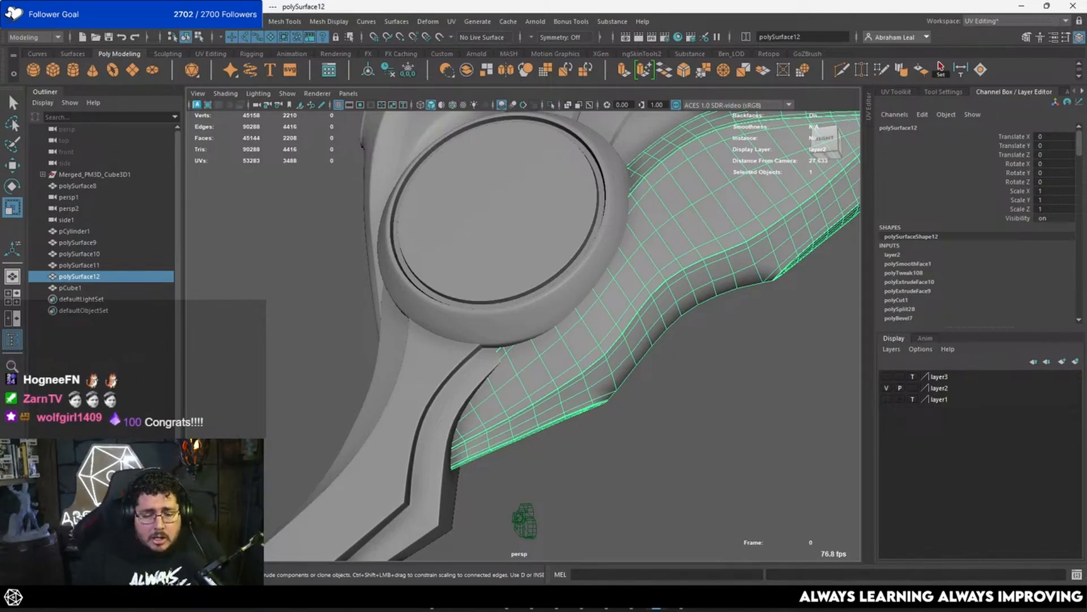
Step: Select an edge loop on polySurface12 near the disc and scale it across the thickness with soft selection
left_click_drag(606, 196, 595, 300, "alt")
left_click(476, 308)
left_click_drag(476, 309, 702, 292, "alt")
left_click_drag(591, 182, 473, 272)
left_click(619, 316)
left_click_drag(545, 160, 624, 308, "alt")
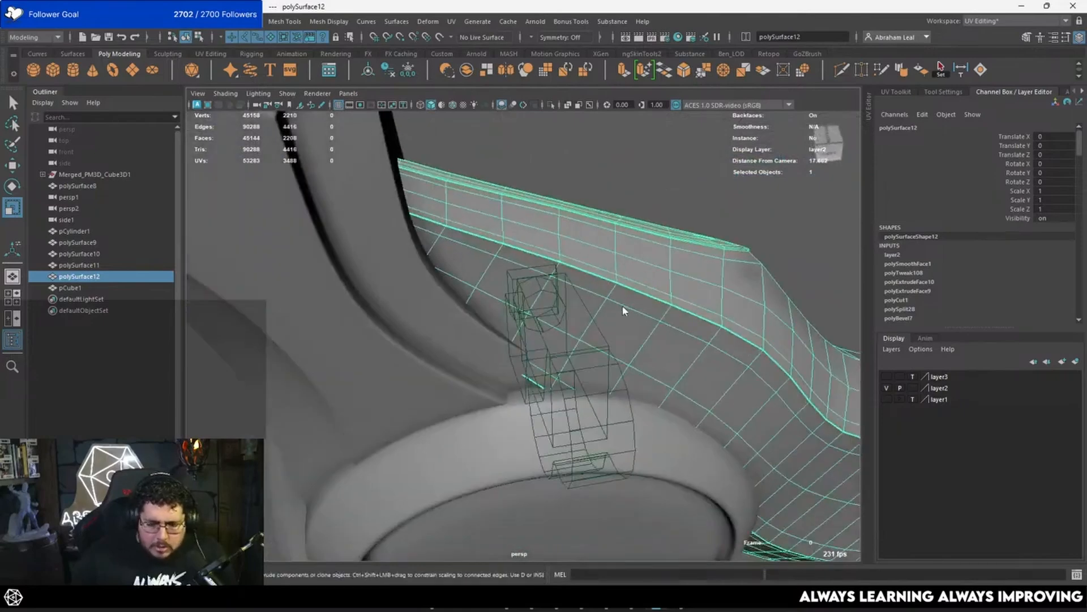
right_click_drag(623, 308, 621, 272)
double_click(617, 260)
left_click_drag(617, 260, 618, 329, "alt")
left_click_drag(607, 312, 664, 264)
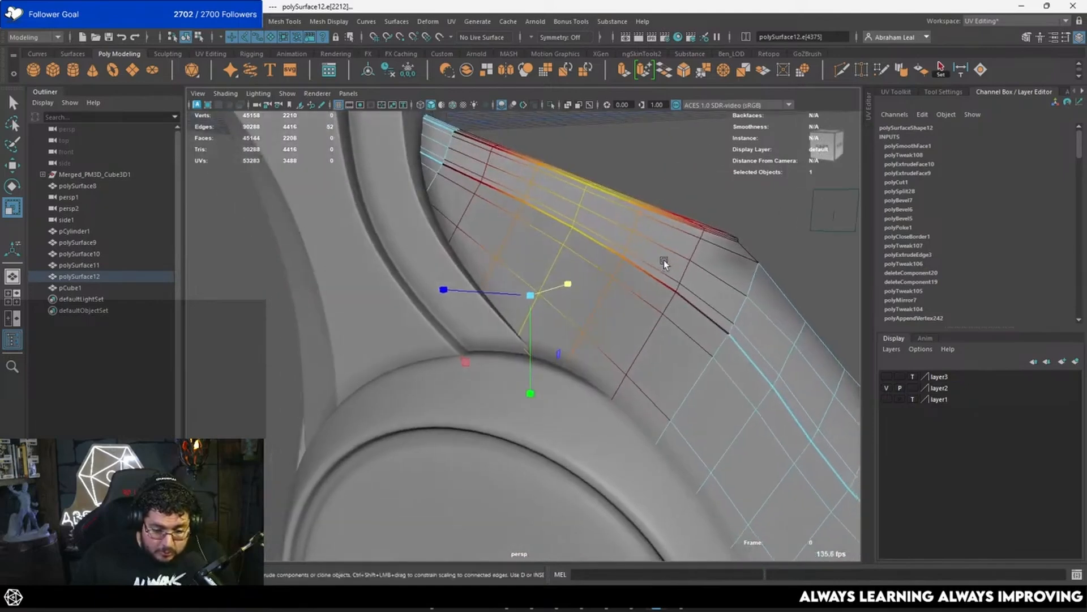
left_click_drag(560, 286, 512, 276, "alt")
left_click(612, 235)
right_click_drag(611, 235, 579, 243, "alt")
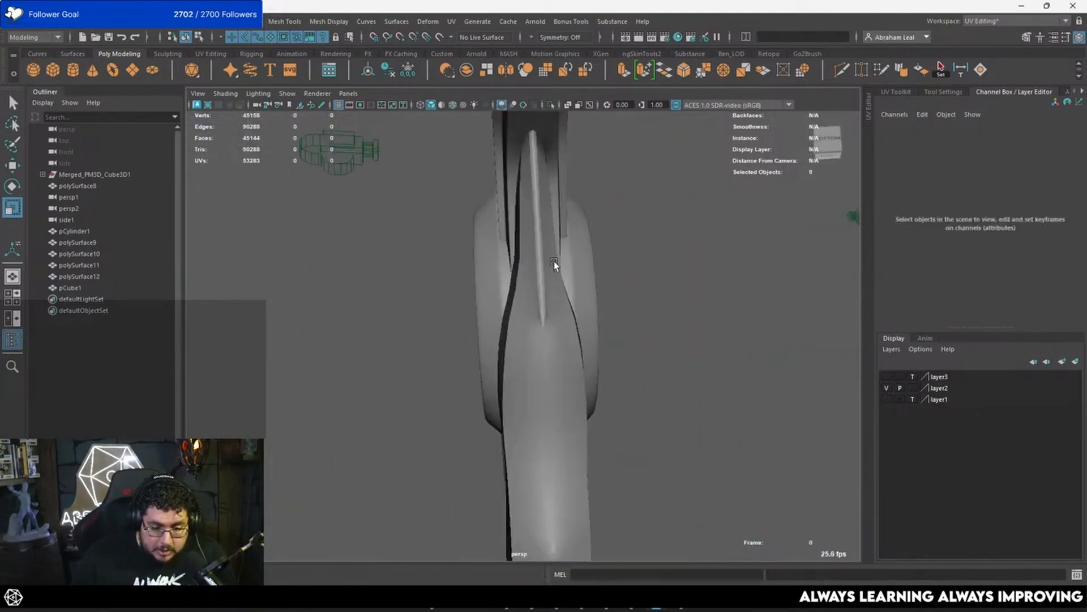
Step: Preview the ornament parts smoothed and examine their fit around the disc from the front and the side
left_click_drag(554, 264, 527, 280, "alt")
left_click(559, 286)
left_click(651, 304)
left_click(587, 349)
key("3")
left_click(645, 318)
left_click_drag(635, 317, 504, 240, "alt")
scroll(512, 257, "up", 5)
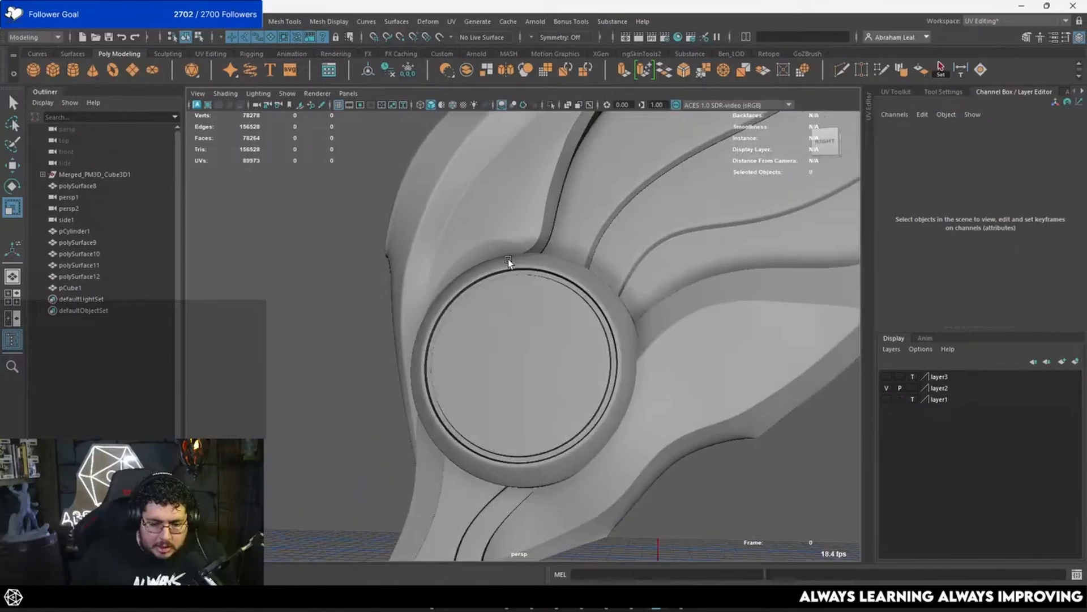
Step: Examine the smoothed wing surfaces around the disc from both sides, with all ornament parts selected for checking their wireframe
left_click(511, 214)
scroll(457, 251, "up", 2)
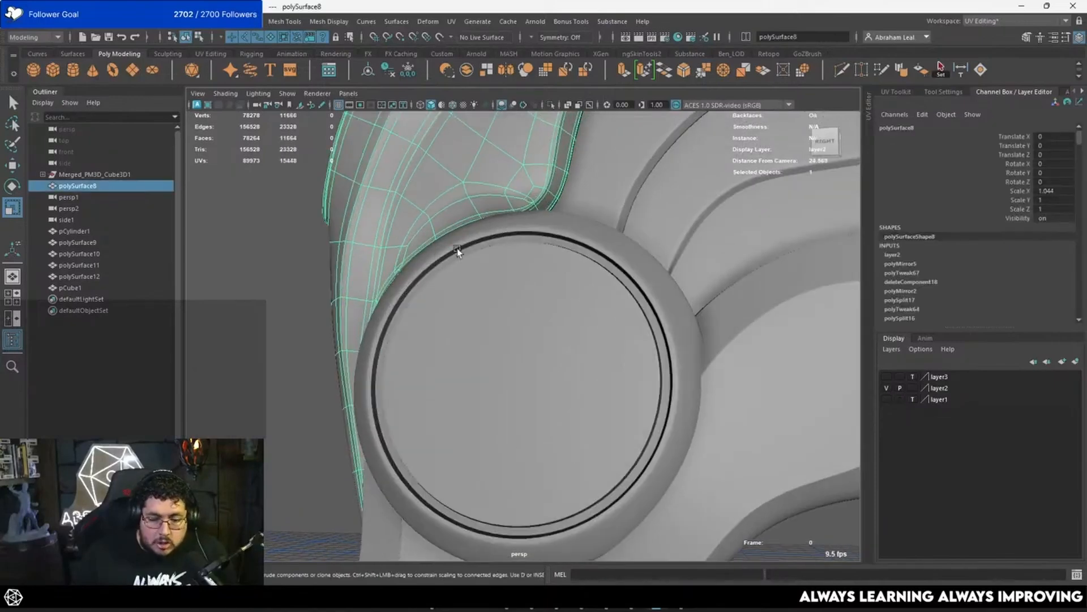
left_click(286, 323)
scroll(490, 267, "down", 5)
left_click_drag(493, 267, 545, 232, "alt")
scroll(703, 297, "up", 3)
scroll(544, 232, "up", 3)
left_click_drag(507, 434, 670, 416)
scroll(594, 306, "up", 3)
middle_click_drag(594, 306, 680, 412, "alt")
scroll(680, 412, "up", 2)
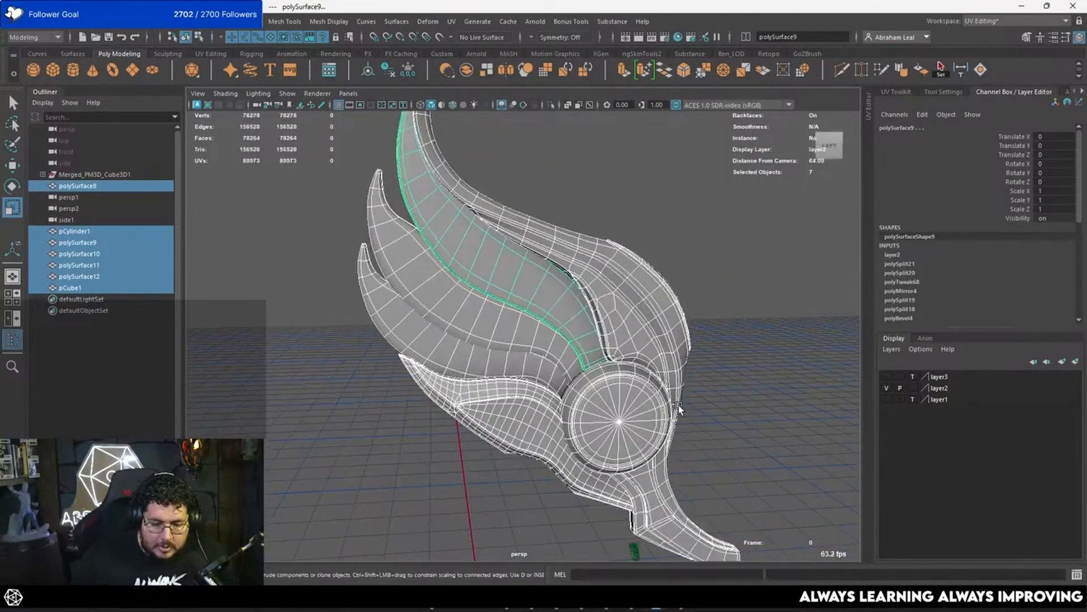
Step: Turn off the smooth preview on polySurface8, and apply Smooth to it and the three feather pieces polySurface9, polySurface10 and polySurface11
left_click(680, 411)
key("1")
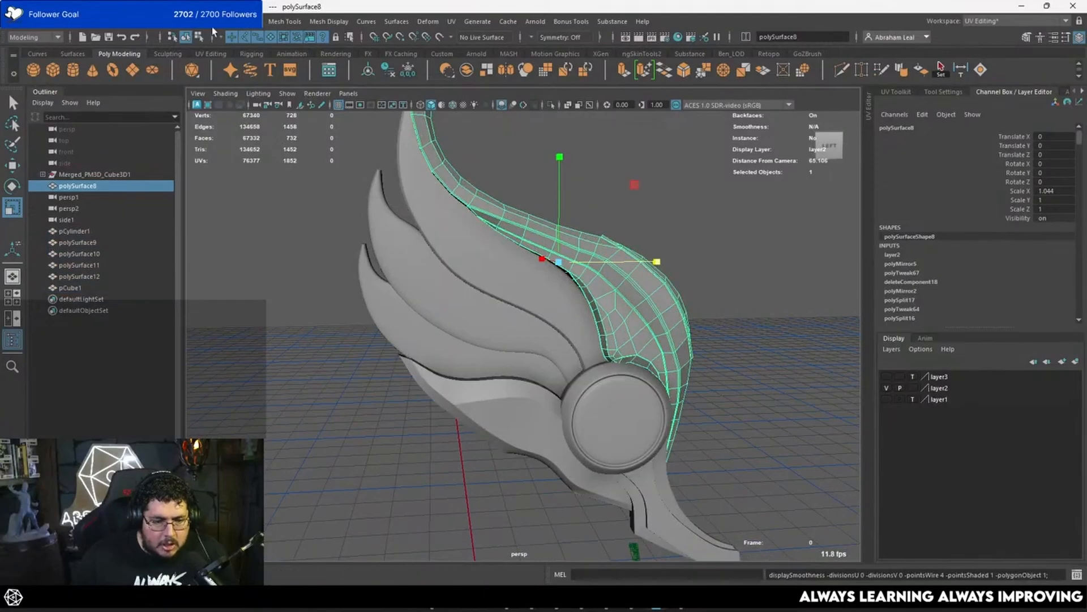
left_click(214, 36)
left_click(247, 155)
left_click(451, 259)
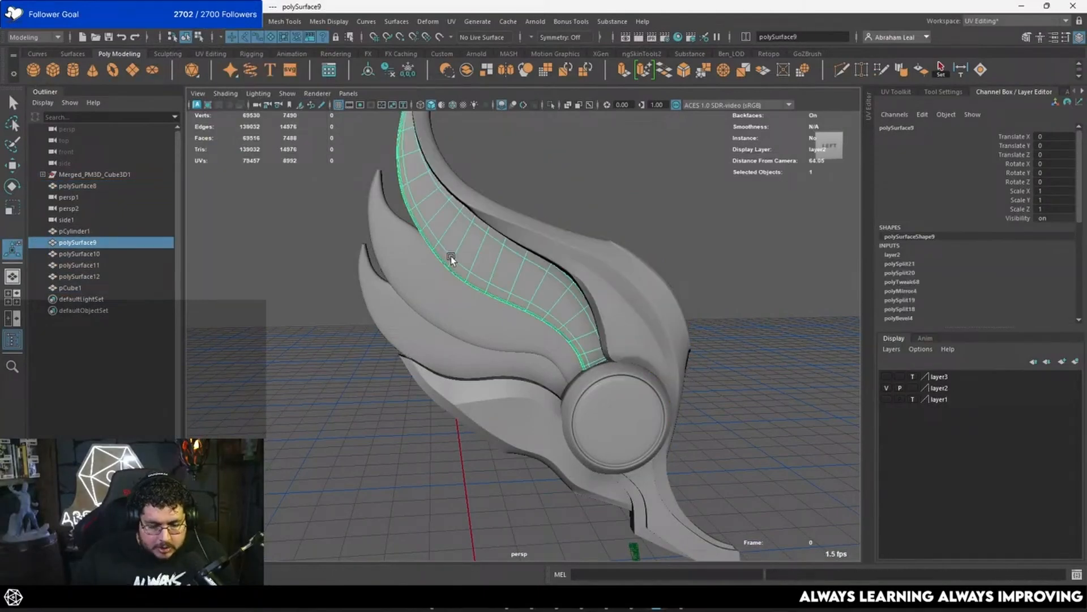
key("g")
left_click(440, 301)
key("g")
left_click(406, 337)
key("g")
left_click(345, 347)
scroll(411, 321, "down", 3)
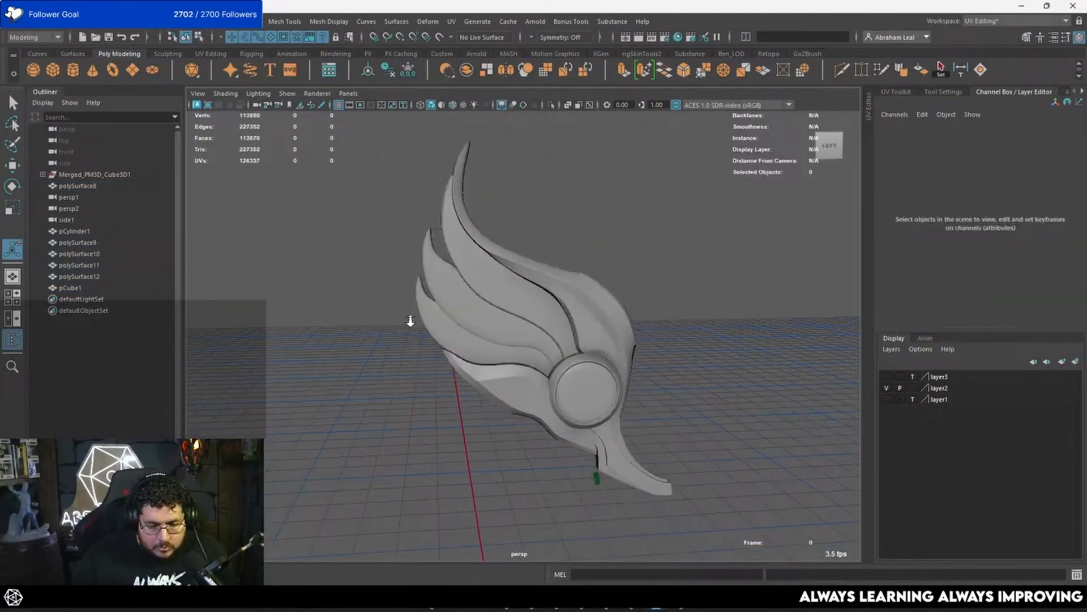
Step: Apply Smooth to the remaining low-poly parts around the disc, including the curved piece below it
left_click_drag(493, 357, 339, 294, "alt")
left_click_drag(579, 248, 527, 331)
left_click_drag(465, 391, 586, 405)
middle_click_drag(587, 405, 542, 277, "alt")
scroll(542, 277, "up", 5)
left_click(512, 195)
middle_click_drag(531, 206, 527, 276, "alt")
key("g")
left_click(506, 334)
key("g")
left_click(590, 309)
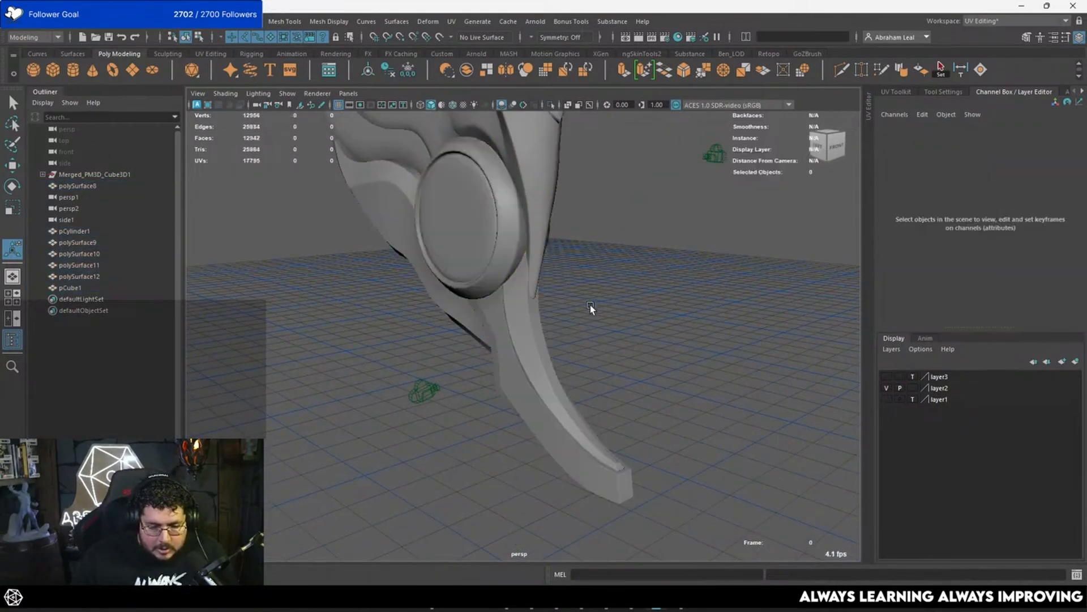
Step: Select all seven ornament parts and combine them into one mesh
scroll(591, 309, "down", 5)
left_click_drag(590, 309, 475, 241, "alt")
left_click_drag(537, 140, 538, 391)
left_click(631, 350)
left_click_drag(547, 220, 496, 374)
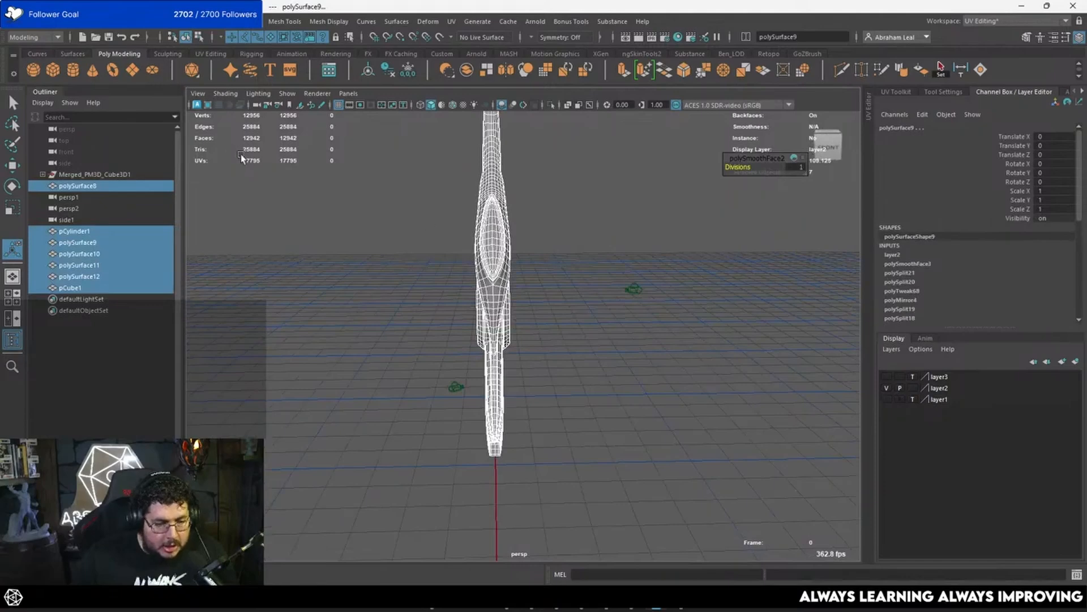
left_click(466, 71)
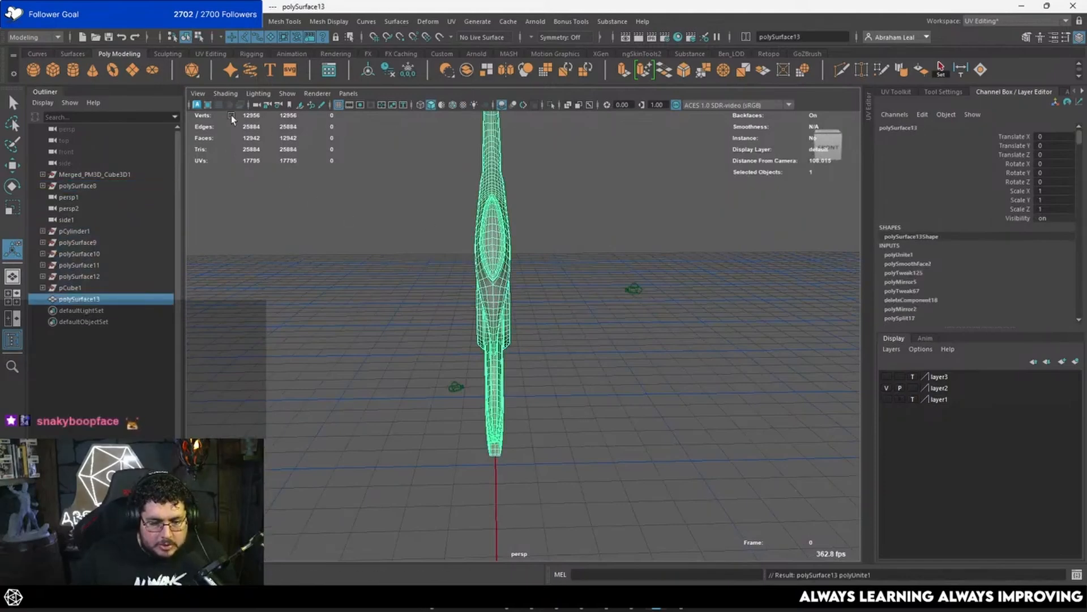
Step: Export the combined mesh as the OBJ file Wing_Clean into the MightyThor folder on the desktop
left_click(27, 22)
left_click(62, 171)
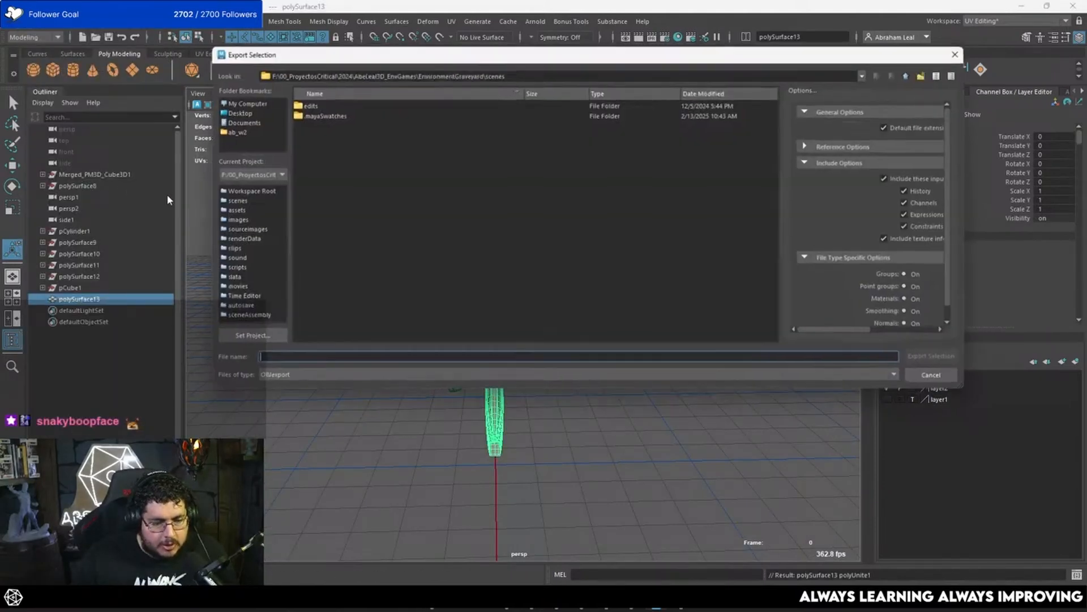
left_click(339, 377)
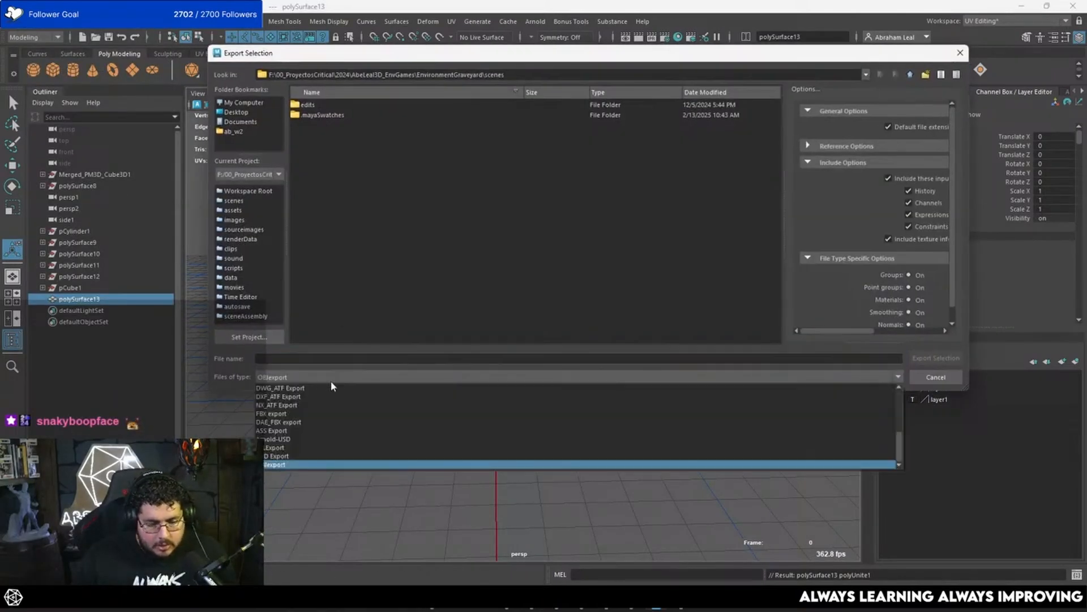
left_click(308, 358)
left_click(233, 112)
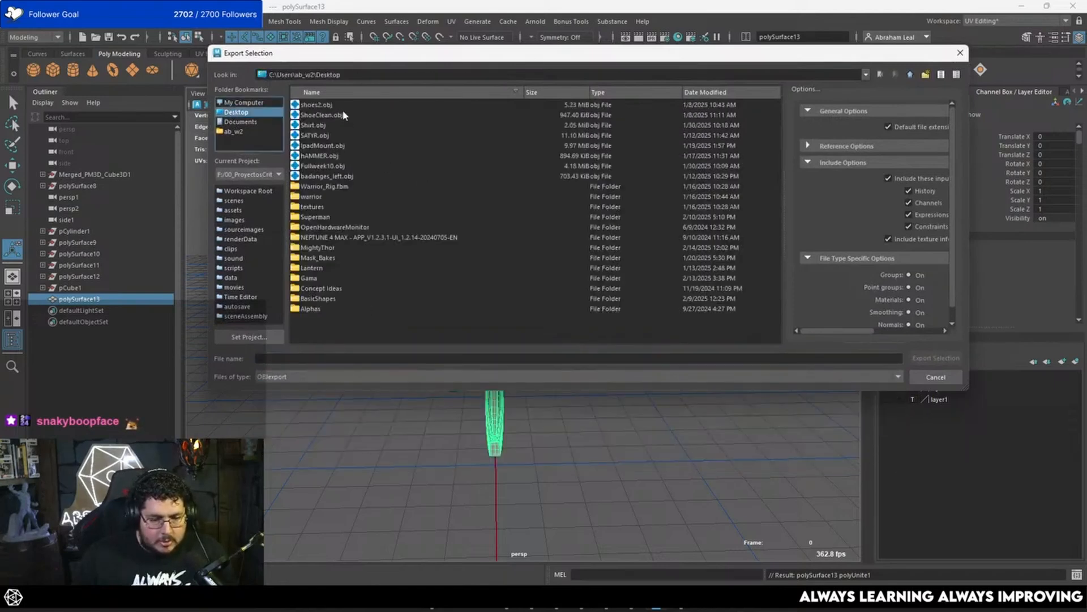
double_click(316, 248)
left_click(316, 358)
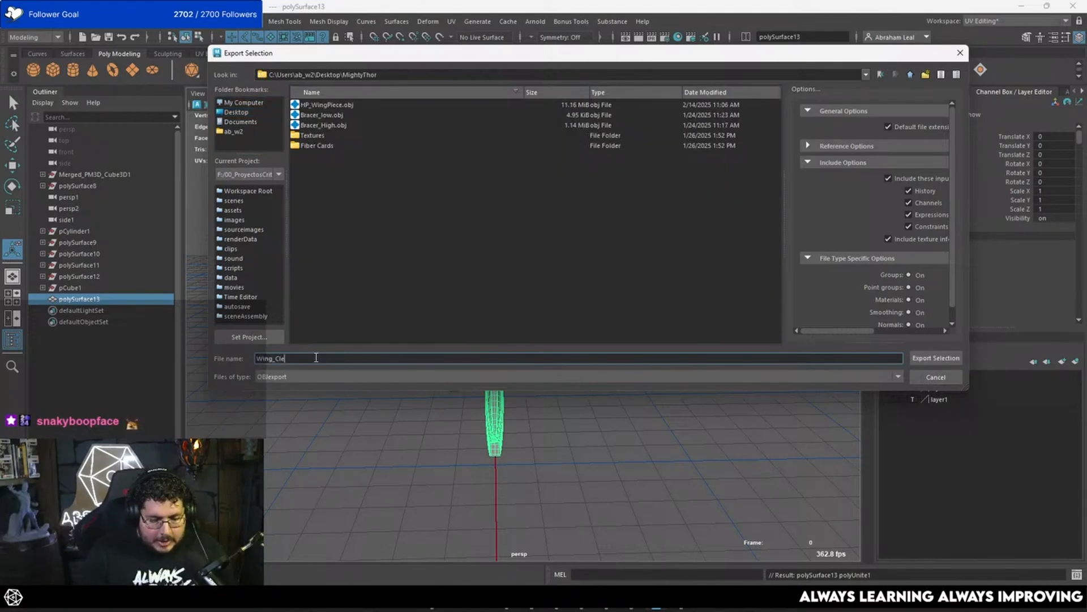
type("Wing_Cle")
key("Return")
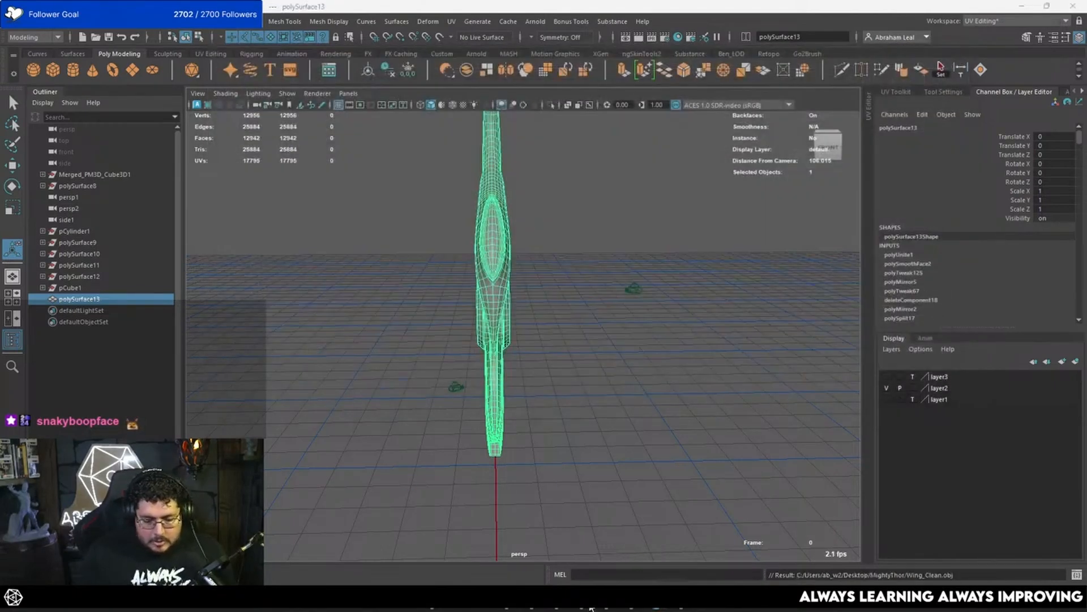
Step: Switch to ZBrush, append a Sphere3D subtool to the character and replace it by importing Wing_Clean.obj
left_click(632, 600)
left_click_drag(741, 453, 751, 348)
left_click(1040, 561)
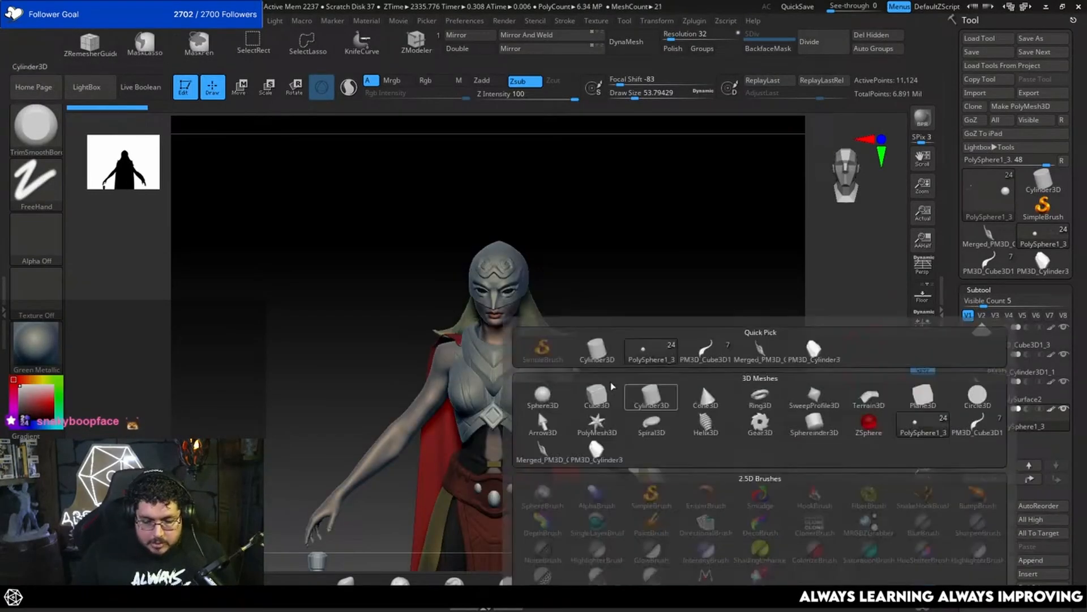
left_click(541, 413)
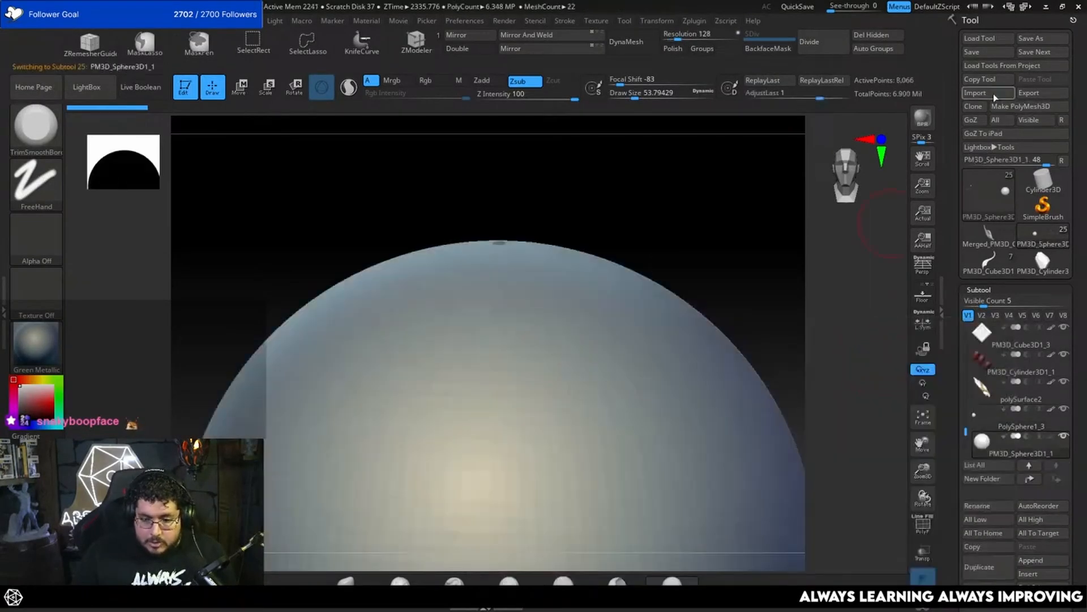
left_click(994, 94)
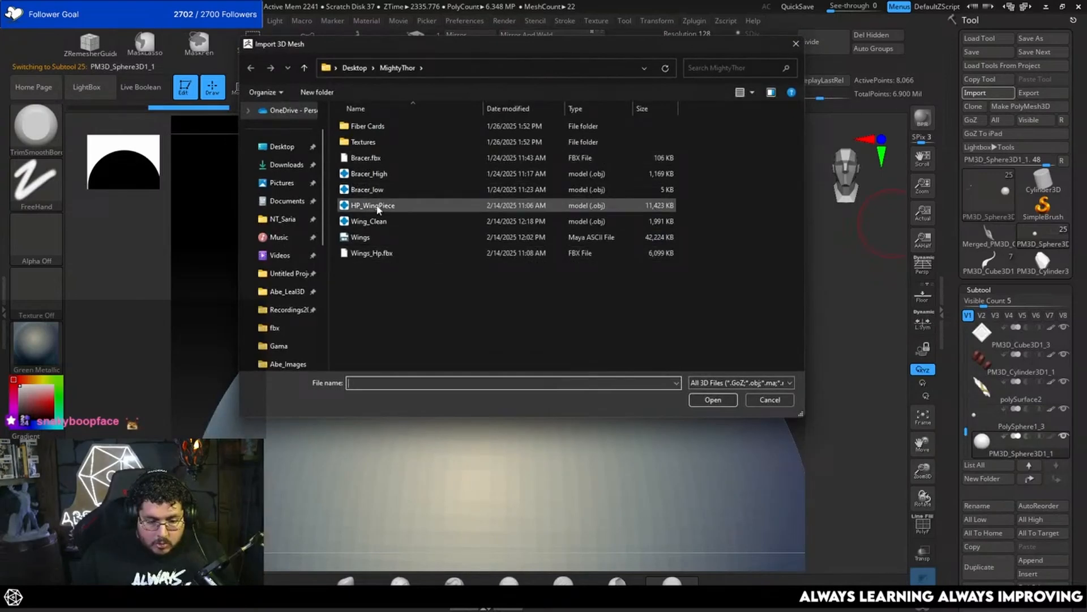
double_click(369, 221)
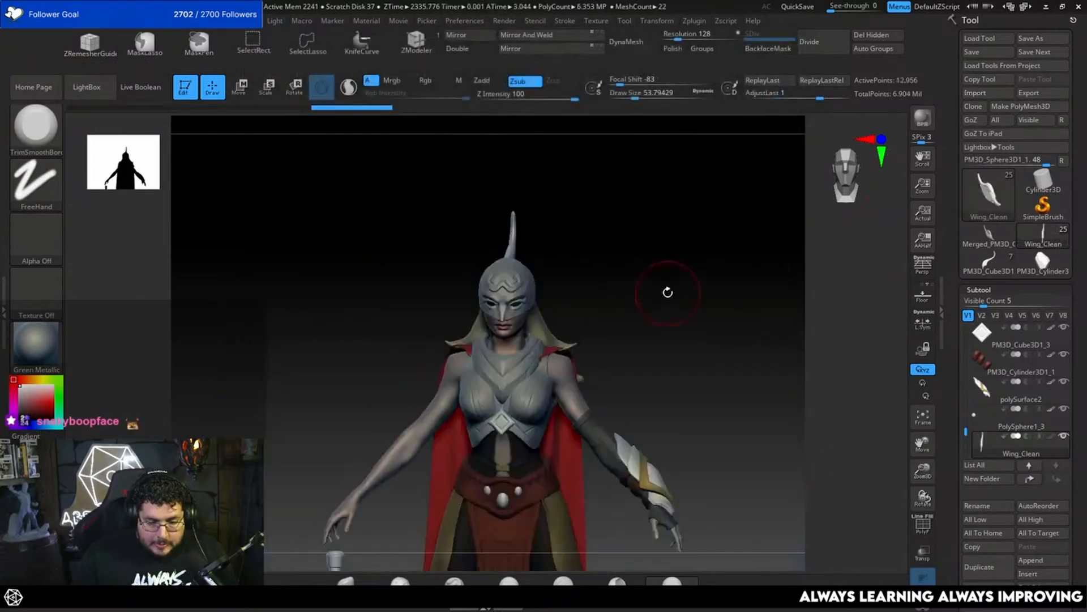
Step: Centre the transform gizmo on the Wing_Clean subtool and move the wing outward to the side of the head
left_click_drag(668, 292, 719, 364, "alt")
key("f")
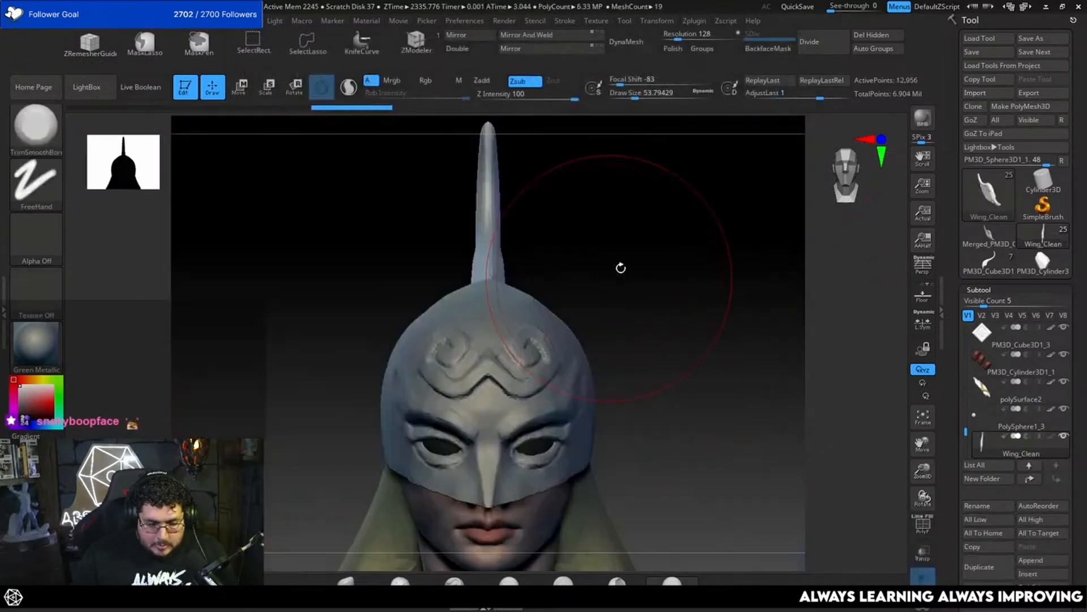
key("w")
left_click_drag(625, 295, 627, 227, "alt")
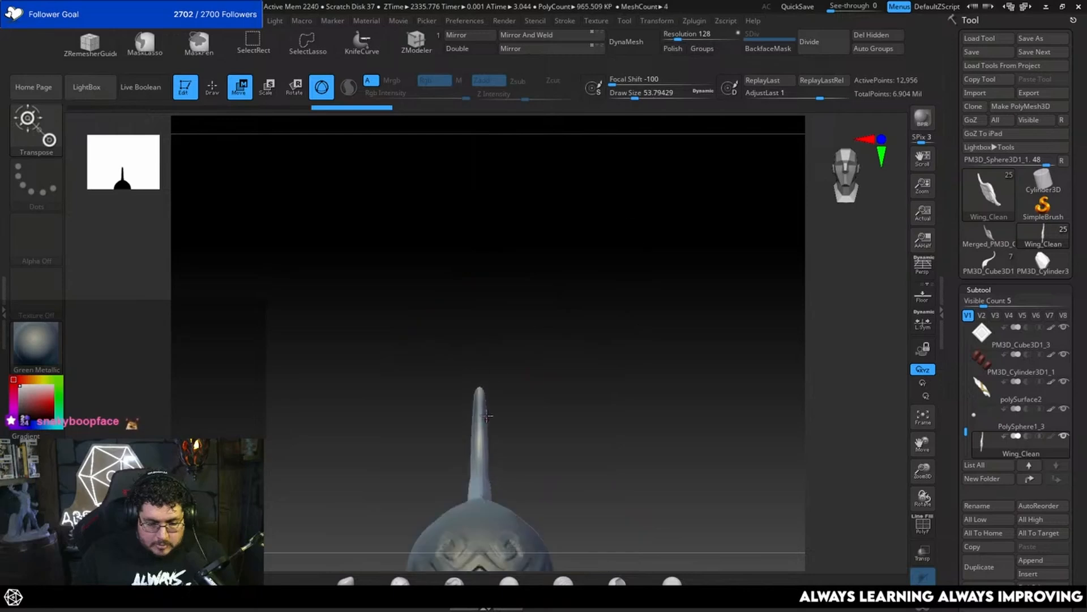
left_click(484, 415, "alt")
left_click(464, 321)
left_click_drag(641, 433, 643, 257, "alt")
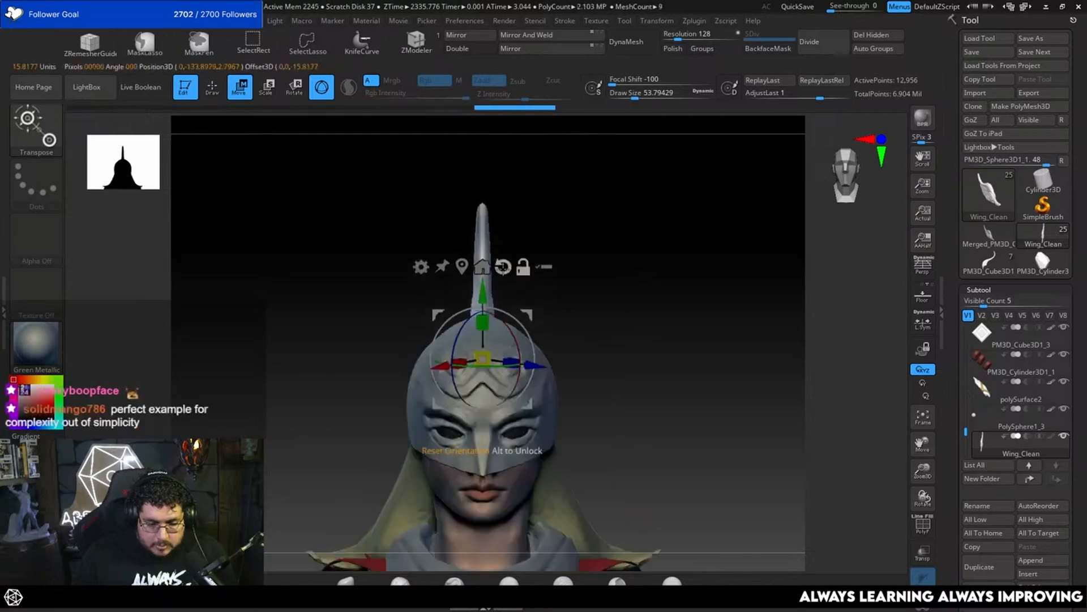
left_click_drag(416, 359, 337, 359)
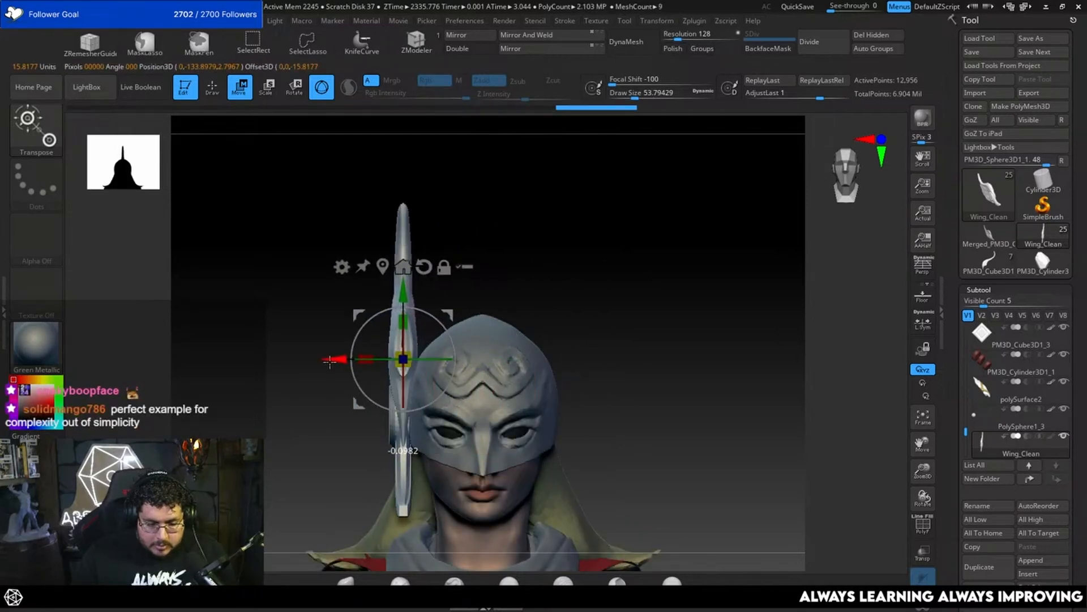
Step: Move the wing forward in side view and adjust its height and angle to fit the side of the helmet
left_click_drag(601, 341, 637, 334)
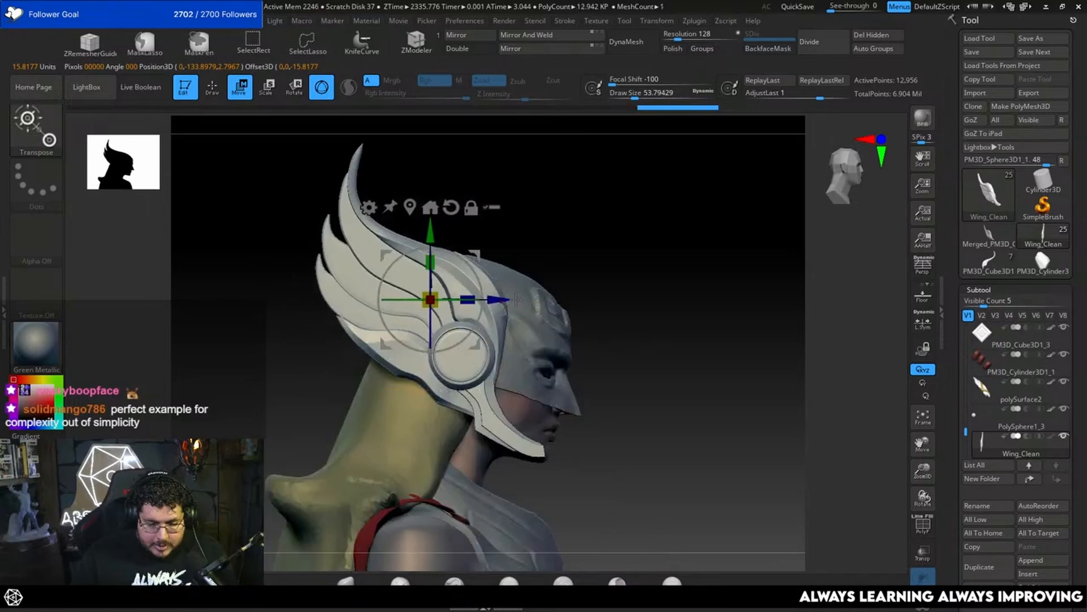
left_click_drag(516, 299, 538, 302)
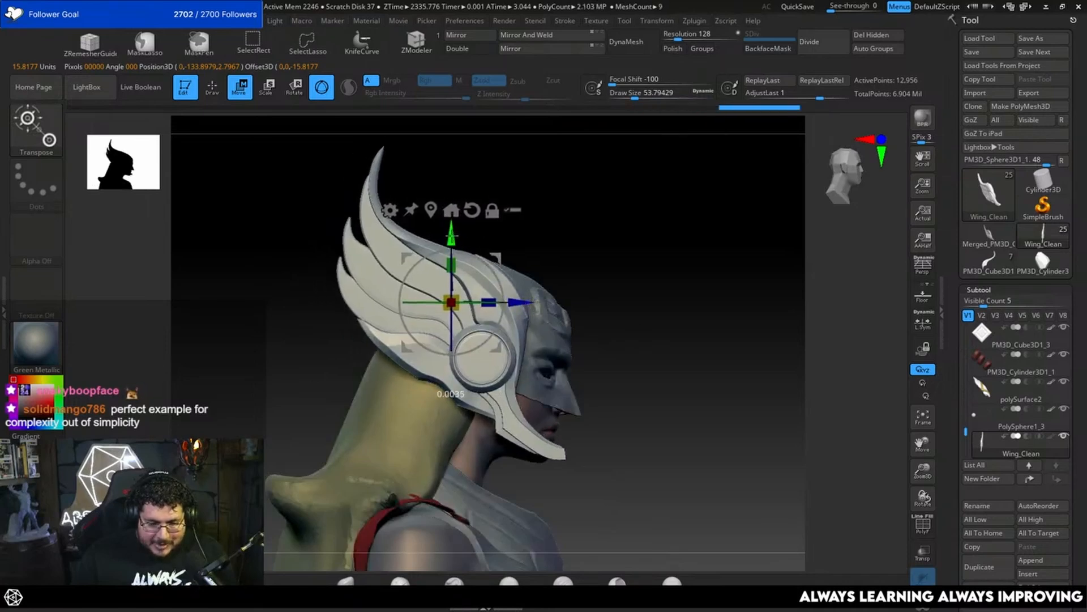
left_click_drag(452, 236, 451, 239)
right_click_drag(488, 267, 499, 288, "ctrl")
left_click_drag(519, 305, 524, 305)
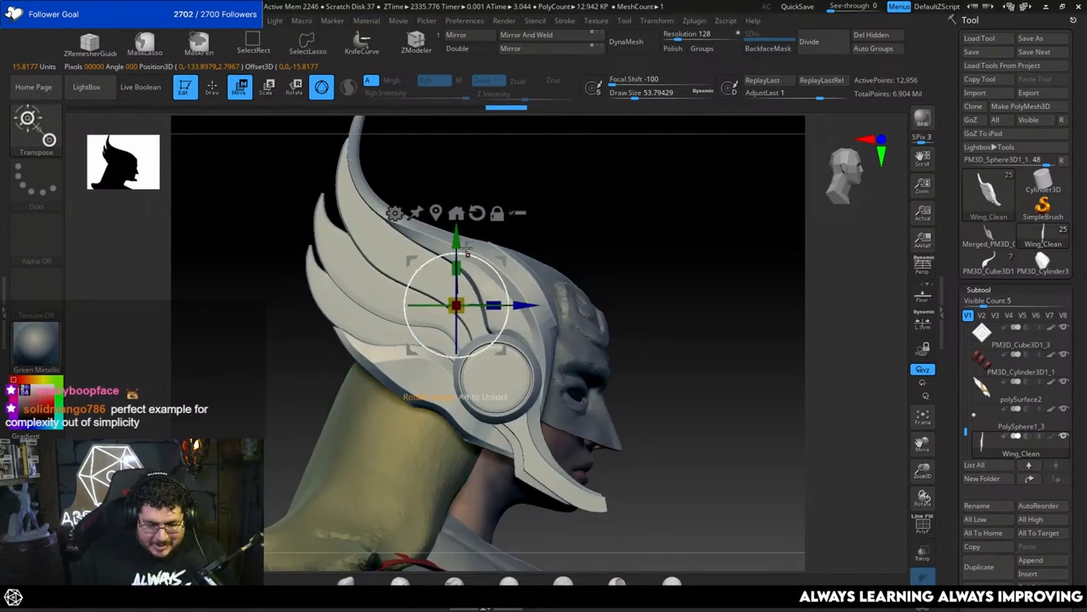
left_click_drag(467, 250, 457, 244)
Step: Tilt the wing in front view to follow the side of the helmet and shift it farther outward
right_click_drag(593, 314, 522, 314)
left_click_drag(488, 321, 488, 309)
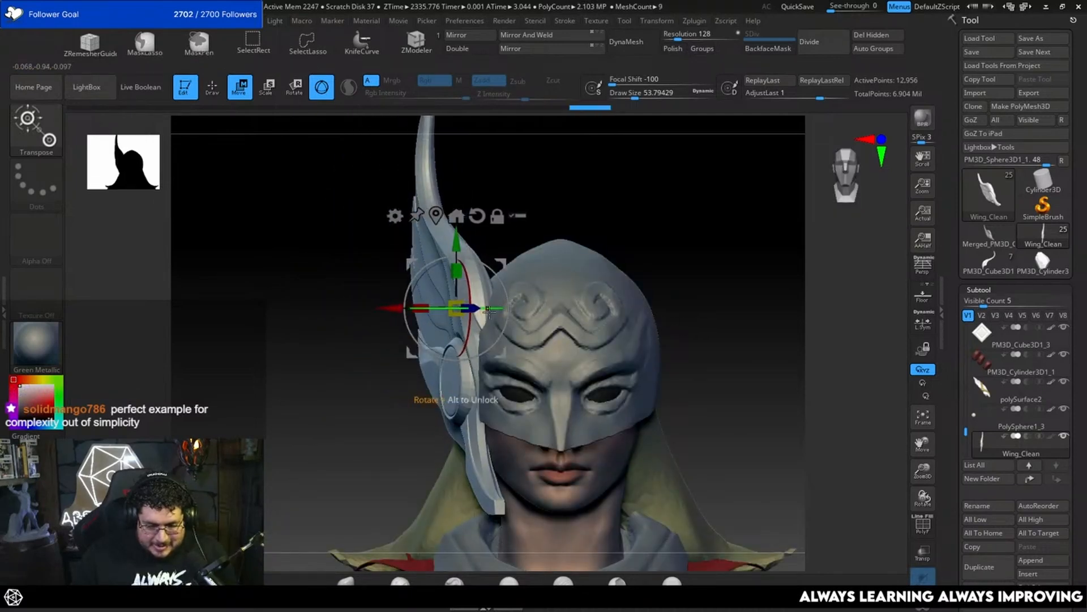
left_click_drag(399, 307, 371, 308)
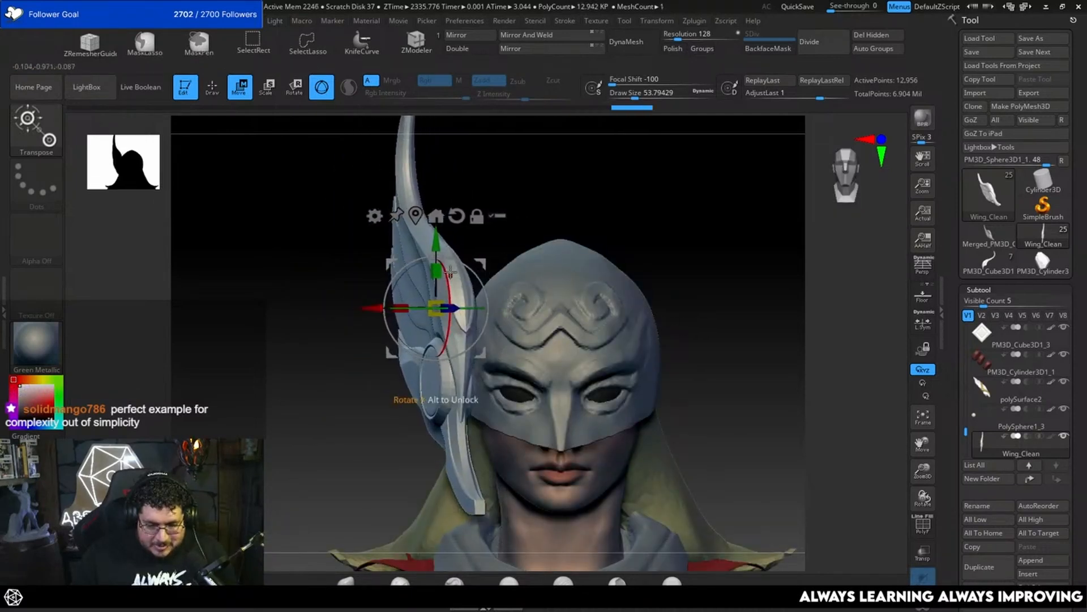
left_click_drag(450, 273, 460, 258)
left_click_drag(387, 313, 368, 316)
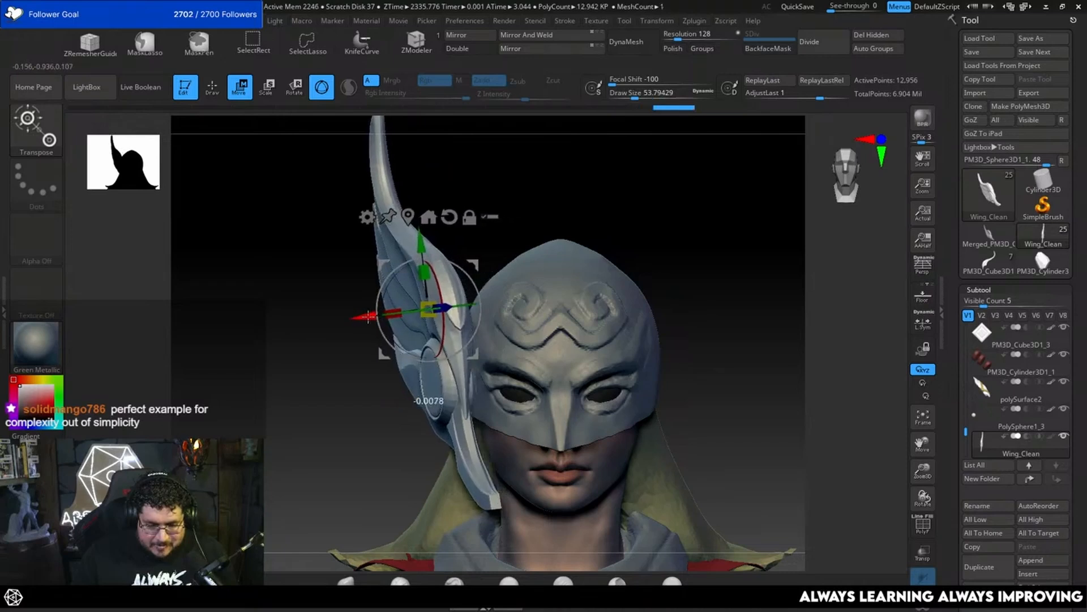
Step: Fine-tune the wing's height and front-to-back position against the helmet in side view
left_click_drag(307, 367, 435, 362)
left_click_drag(658, 345, 666, 299, "alt")
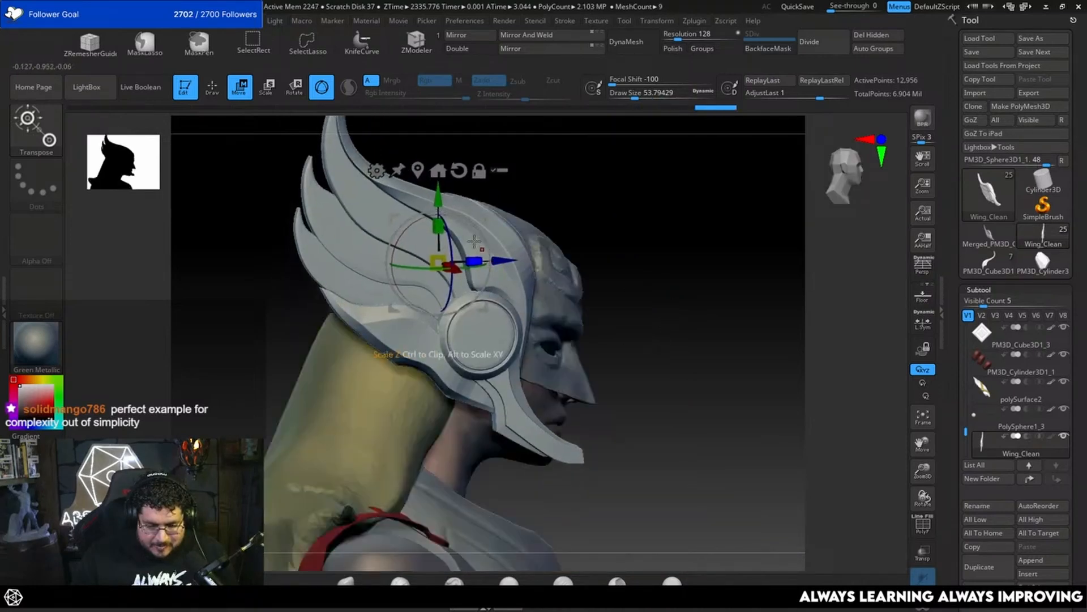
left_click_drag(438, 194, 438, 202)
left_click_drag(503, 268, 490, 267)
left_click_drag(439, 202, 438, 198)
Step: Subdivide Wing_Clean to subdivision level 3, and try to mirror it to the other side with Mirror And Weld
key("q")
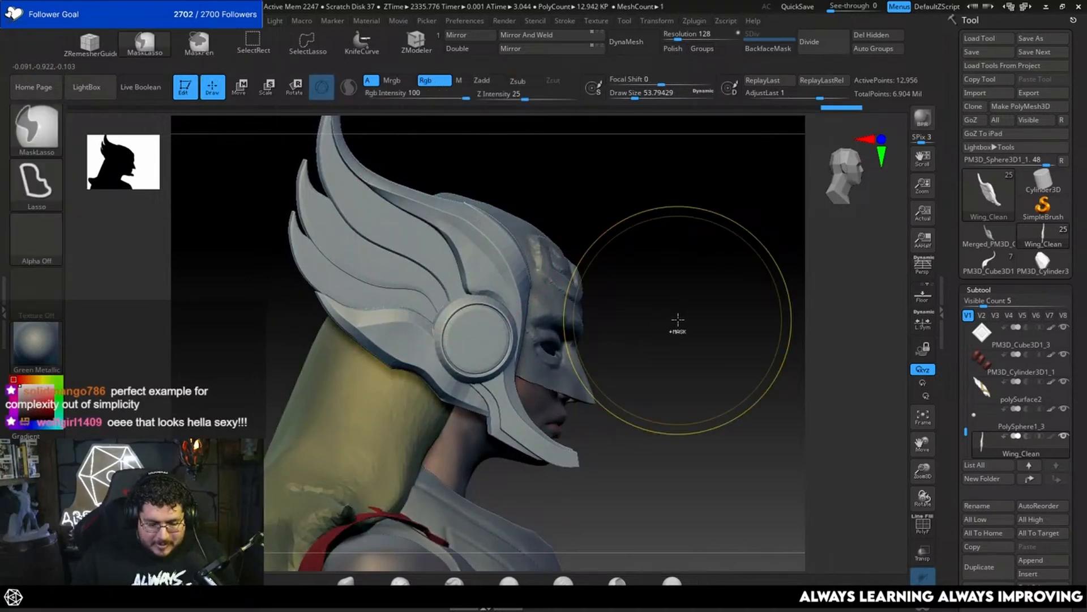
key("ctrl+d")
key("space")
left_click_drag(679, 334, 630, 334)
key("ctrl+d")
mouse_move(741, 357)
left_mouse_down("alt")
mouse_move(689, 278)
mouse_move(679, 323)
mouse_move(630, 227)
left_mouse_up("alt")
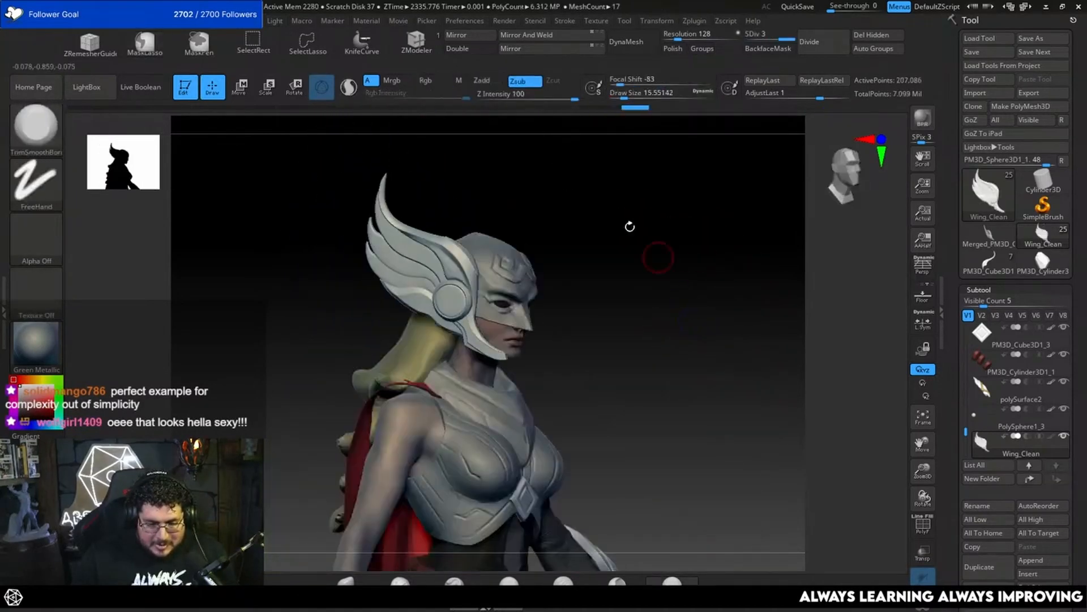
left_click(538, 43)
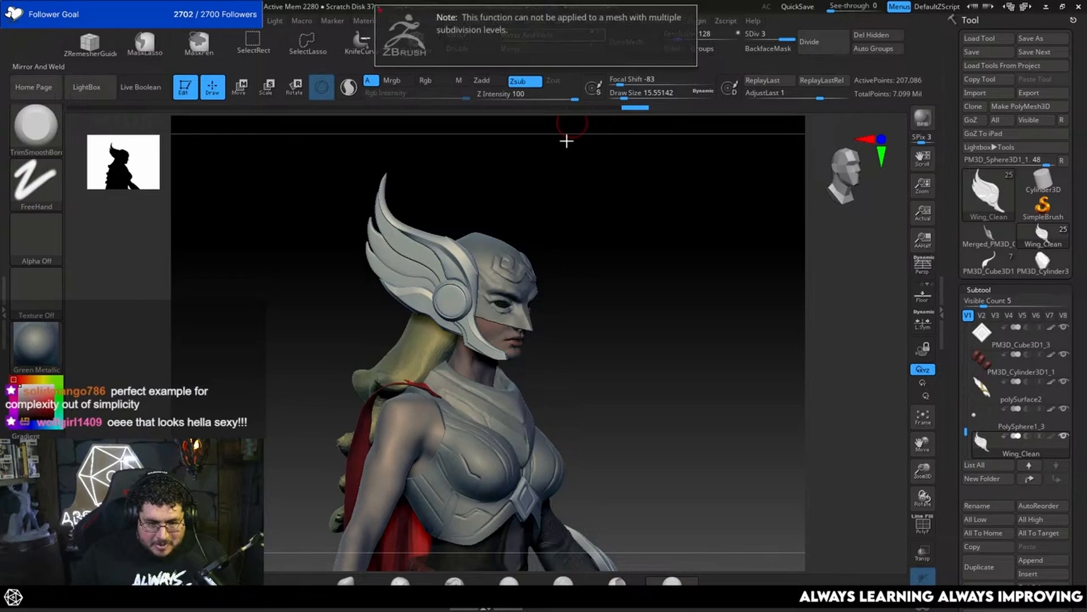
Step: Drop Wing_Clean to its lowest subdivision level, delete the higher levels and mirror the wing to the other side with Mirror And Weld
key("shift+d")
key("shift+d")
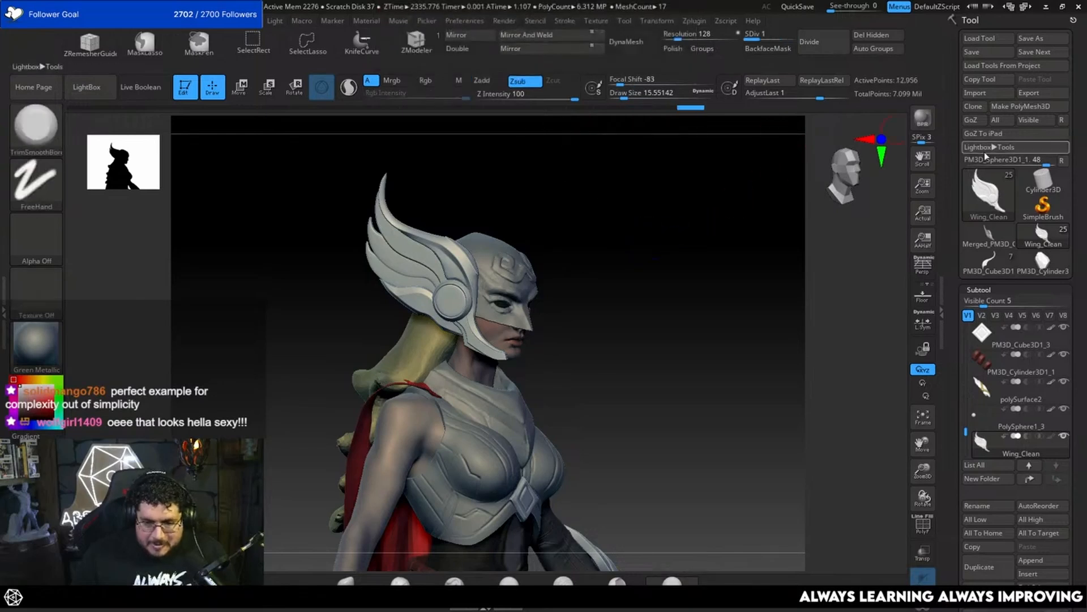
left_click(989, 288)
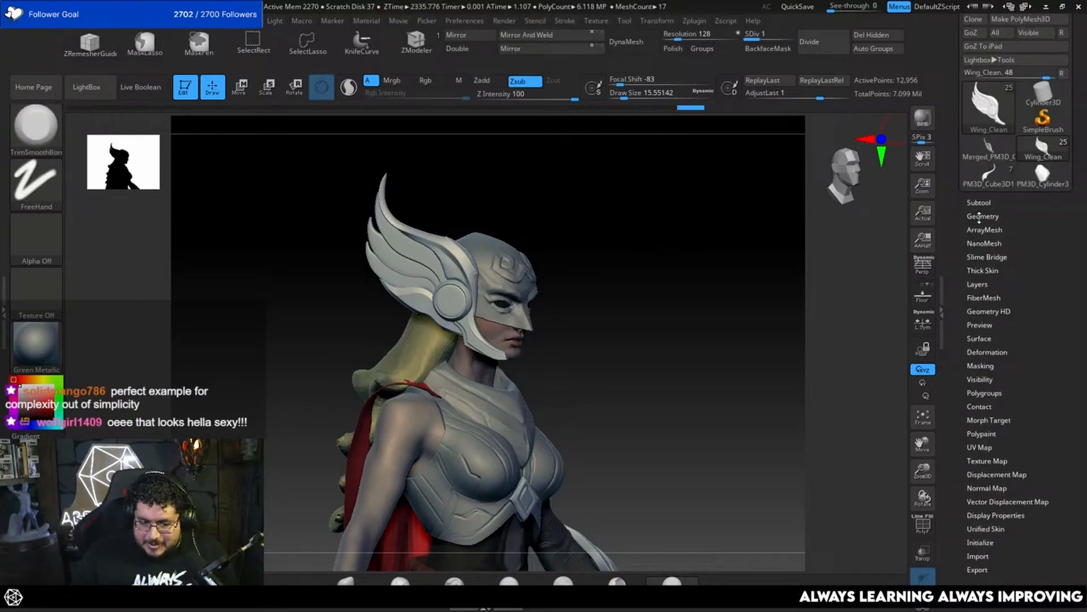
left_click(981, 217)
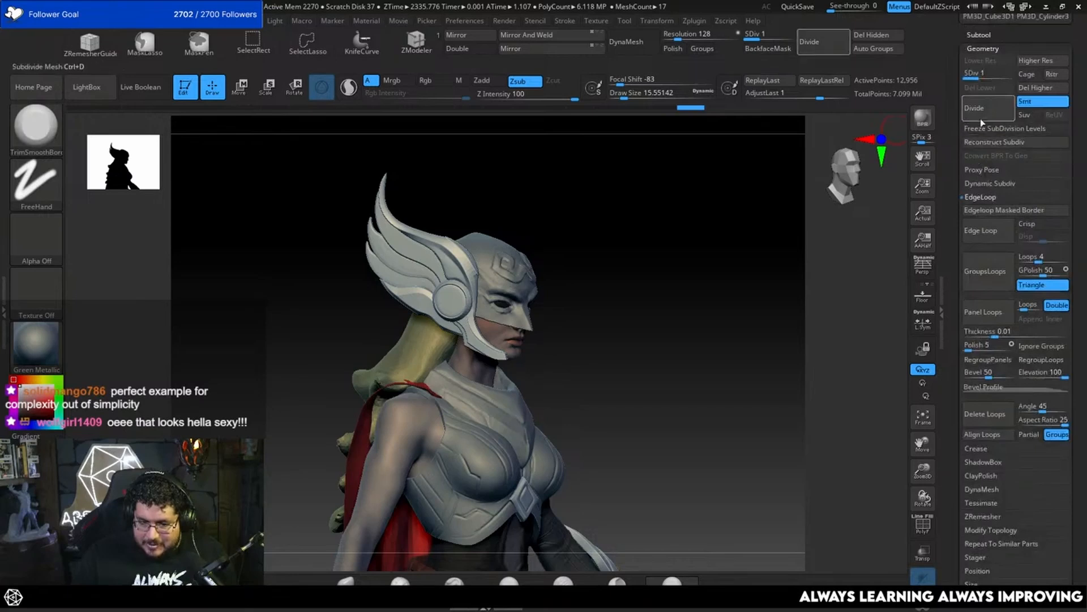
left_click(1043, 88)
left_click(560, 39)
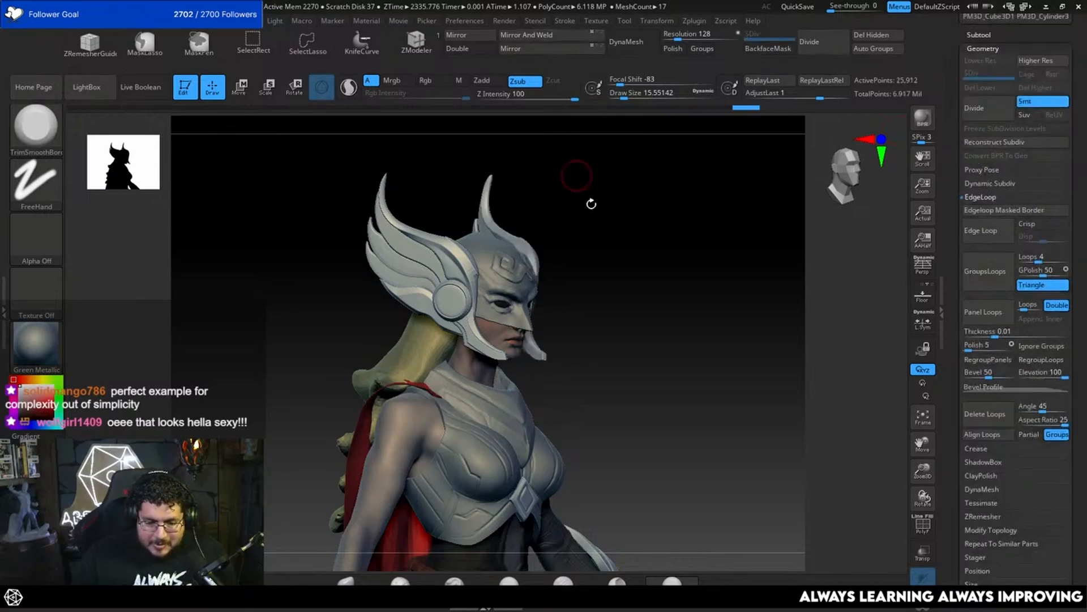
Step: Subdivide the mirrored wings twice to subdivision level 3 and set the brush draw size to about 10.5
mouse_move(590, 202)
left_mouse_down("shift")
mouse_move(587, 229)
mouse_move(672, 260)
mouse_move(704, 293)
mouse_move(728, 287)
mouse_move(723, 313)
left_mouse_up("shift")
key("alt+shift+s")
key("ctrl+d")
key("ctrl+d")
mouse_move(723, 313)
left_mouse_down("shift")
mouse_move(670, 307)
mouse_move(713, 287)
left_mouse_up("shift")
key("space")
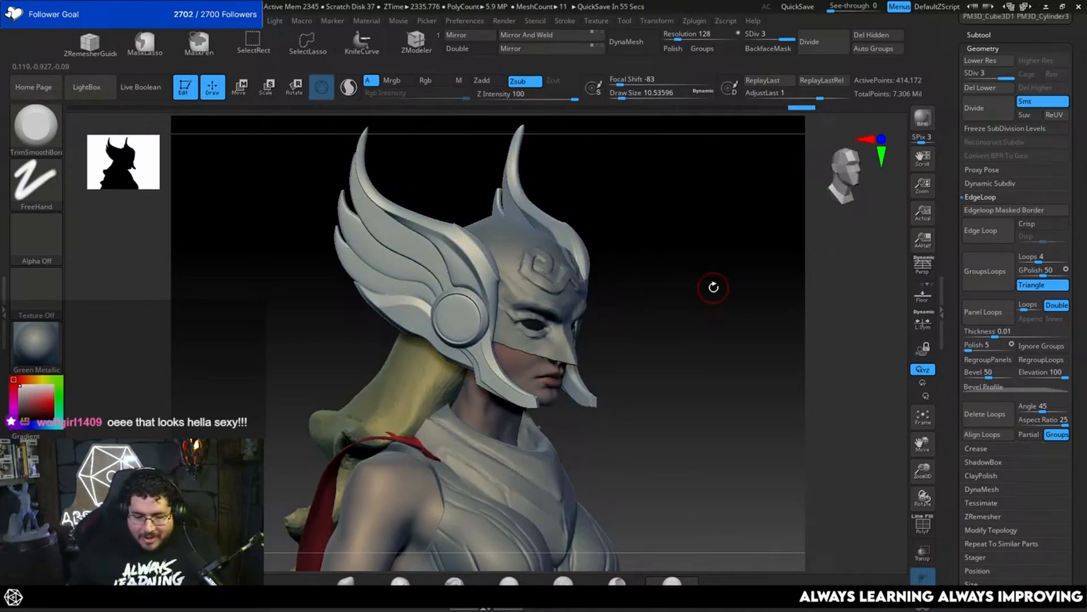
Step: Switch to the Flat Color material and turn off polypaint display on all subtools to show the whole figure as a silhouette
left_click(36, 343)
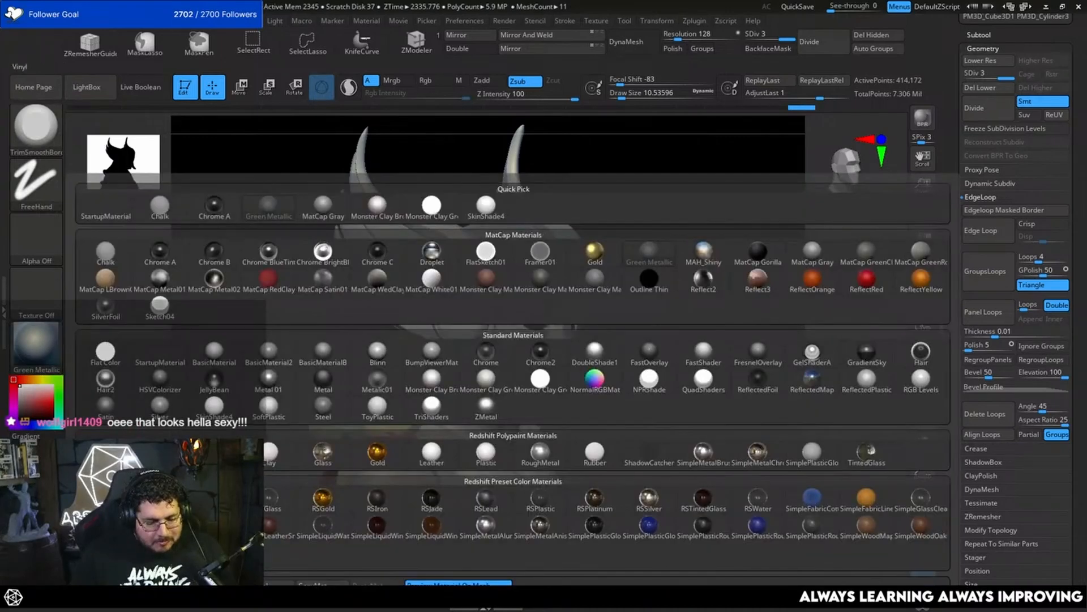
left_click(105, 352)
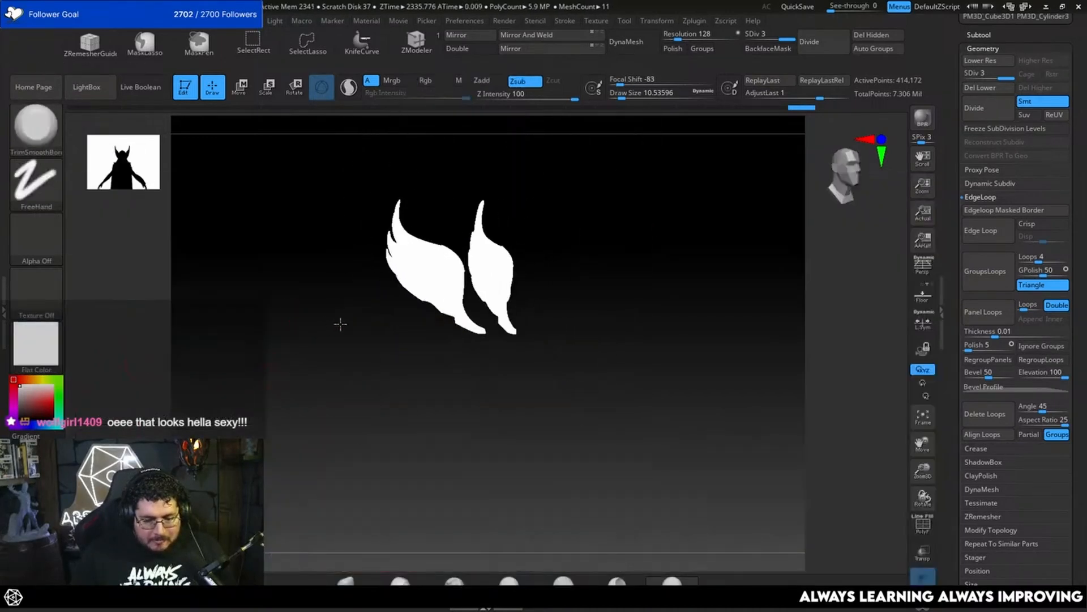
left_click(983, 35)
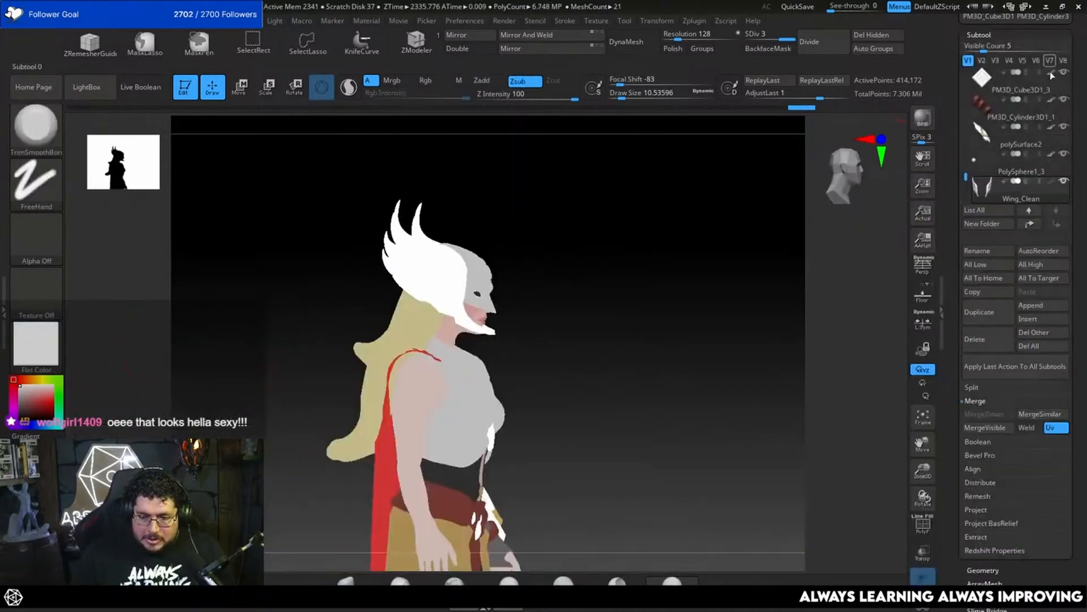
mouse_move(1052, 77)
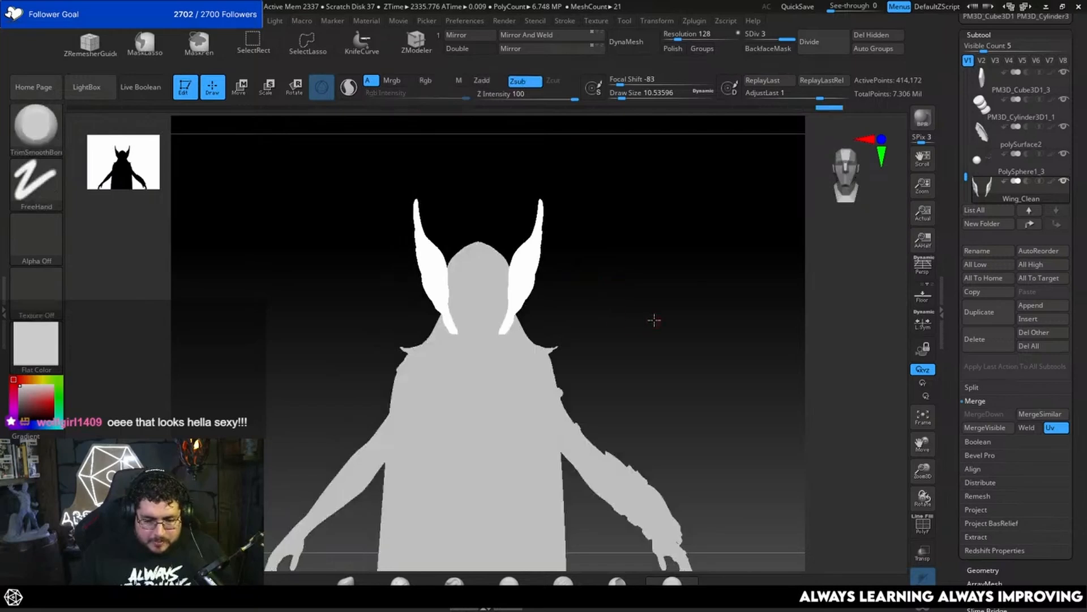
left_click(340, 461, "alt")
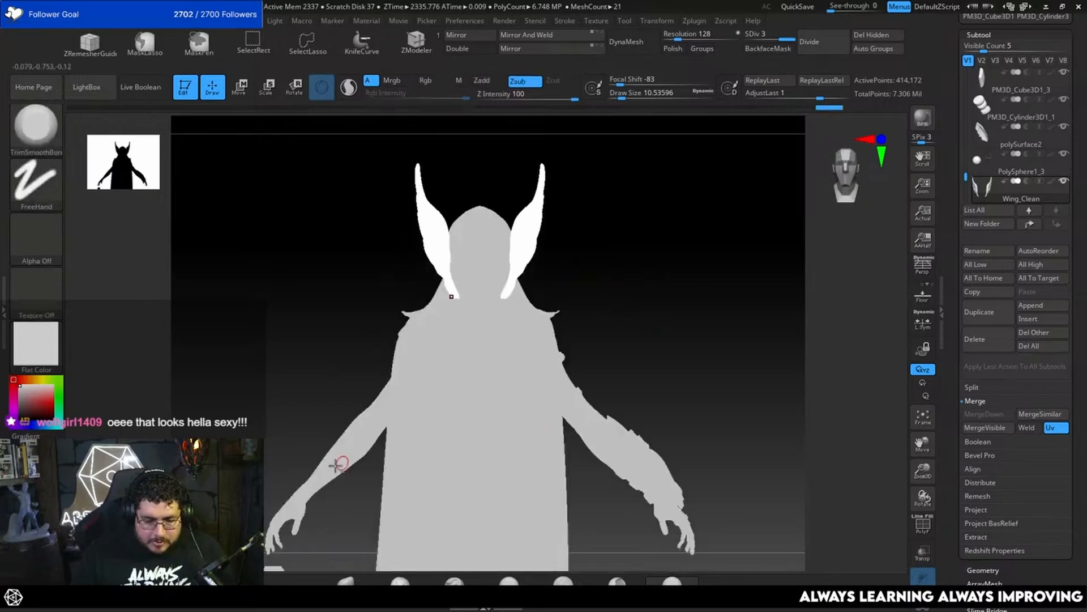
left_click(638, 441, "alt")
Step: Examine the silhouette of the winged helmet and figure from the side, above, behind and the opposite side
left_click_drag(683, 371, 760, 256)
left_click_drag(760, 256, 710, 402, "alt")
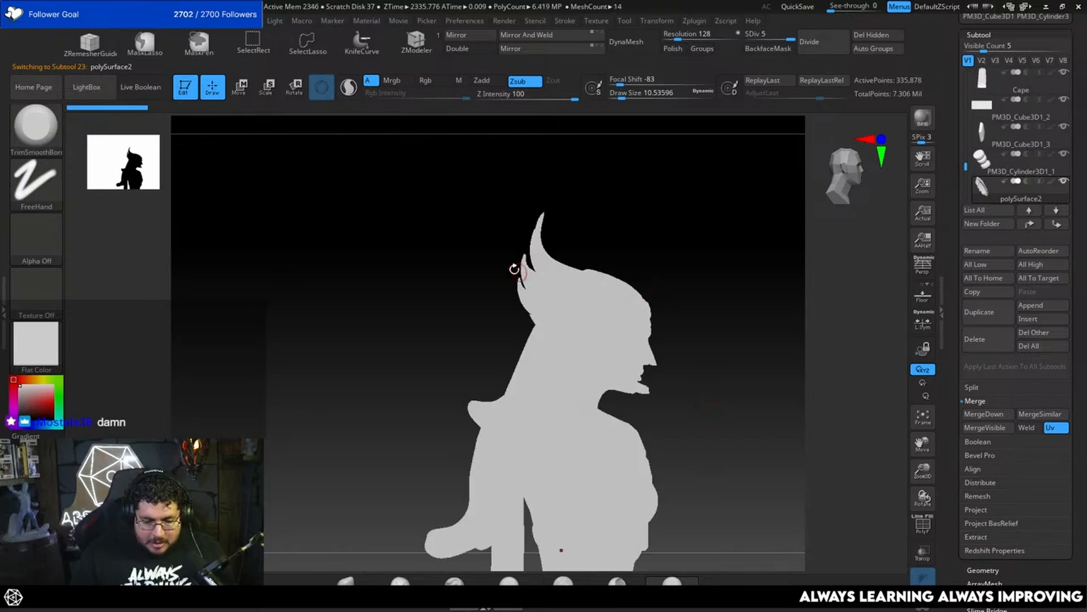
left_click_drag(679, 271, 414, 229)
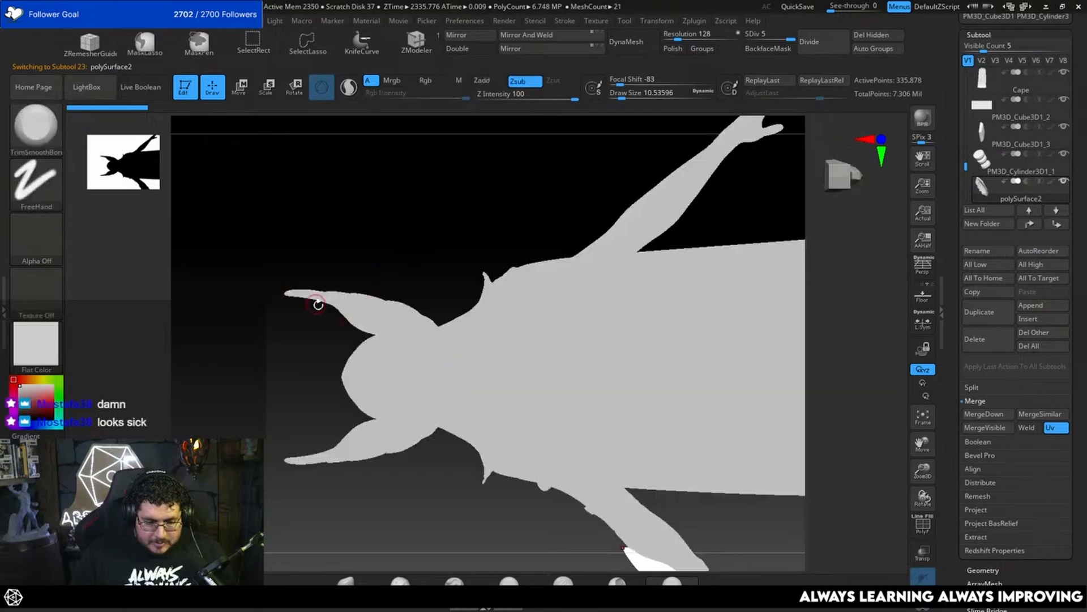
left_click_drag(437, 261, 261, 367)
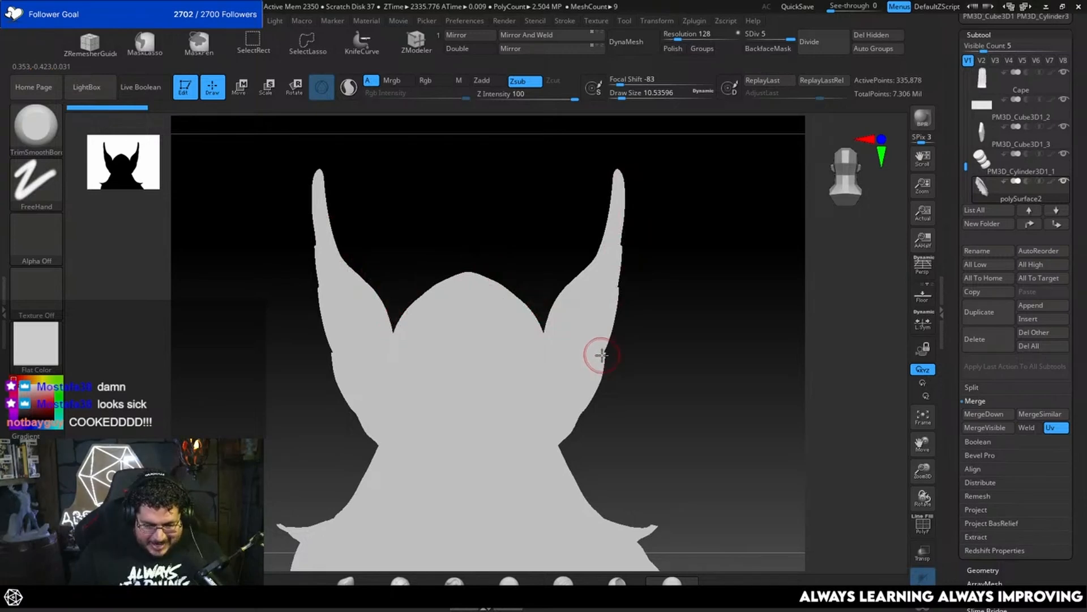
left_click_drag(657, 419, 711, 376, "shift")
left_click_drag(589, 340, 874, 334, "alt")
left_click_drag(592, 371, 671, 328, "alt")
left_click_drag(295, 500, 377, 434, "alt")
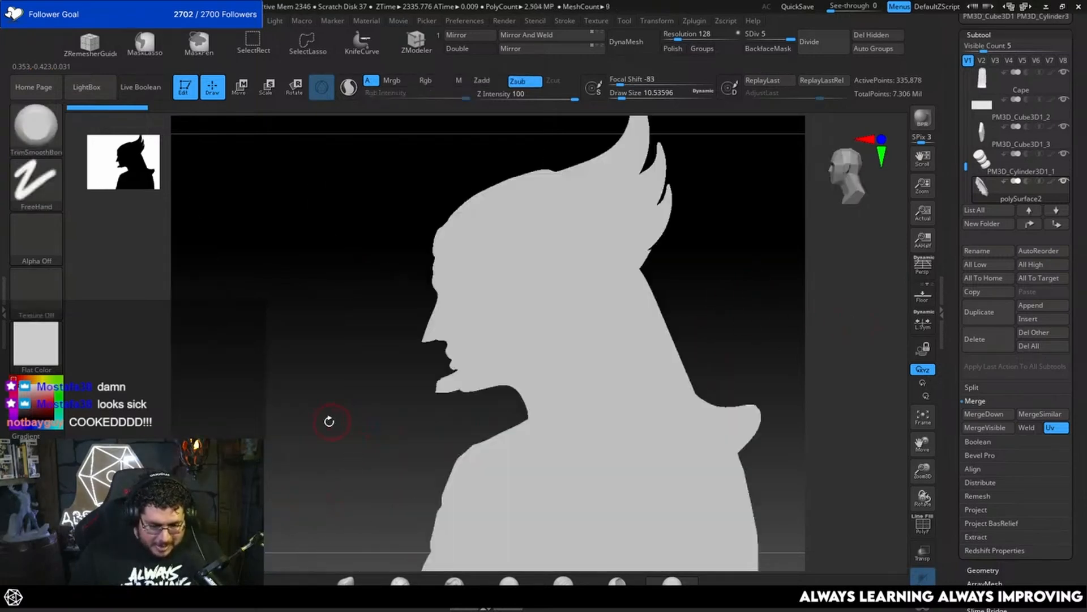
left_click(280, 438)
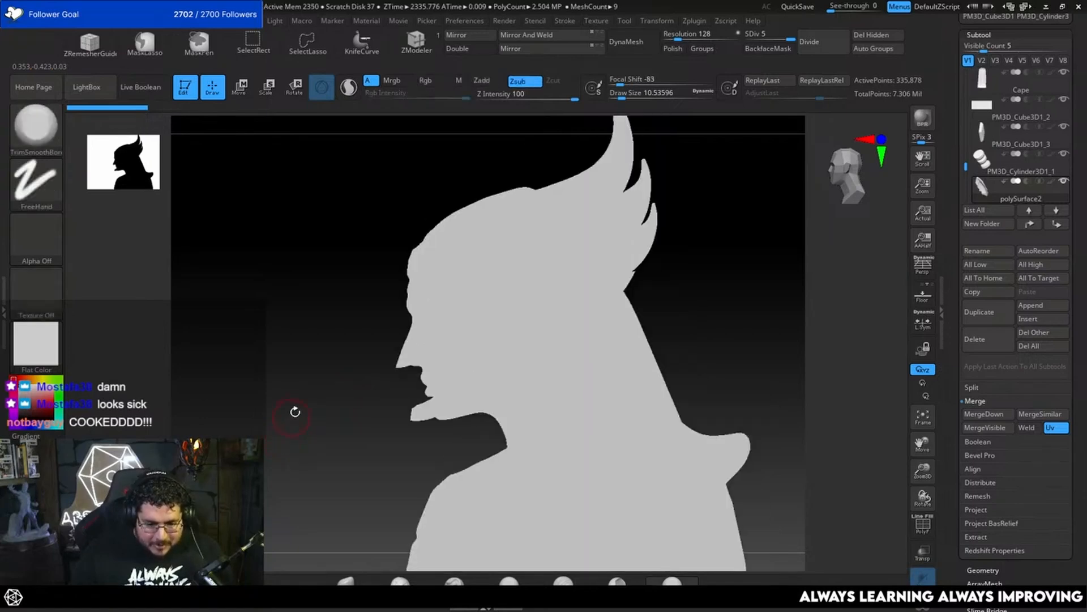
Step: Try the Monster Clay MatCap Green material, return to Green Metallic and turn the subtools' polypaint display back on
left_click(45, 355)
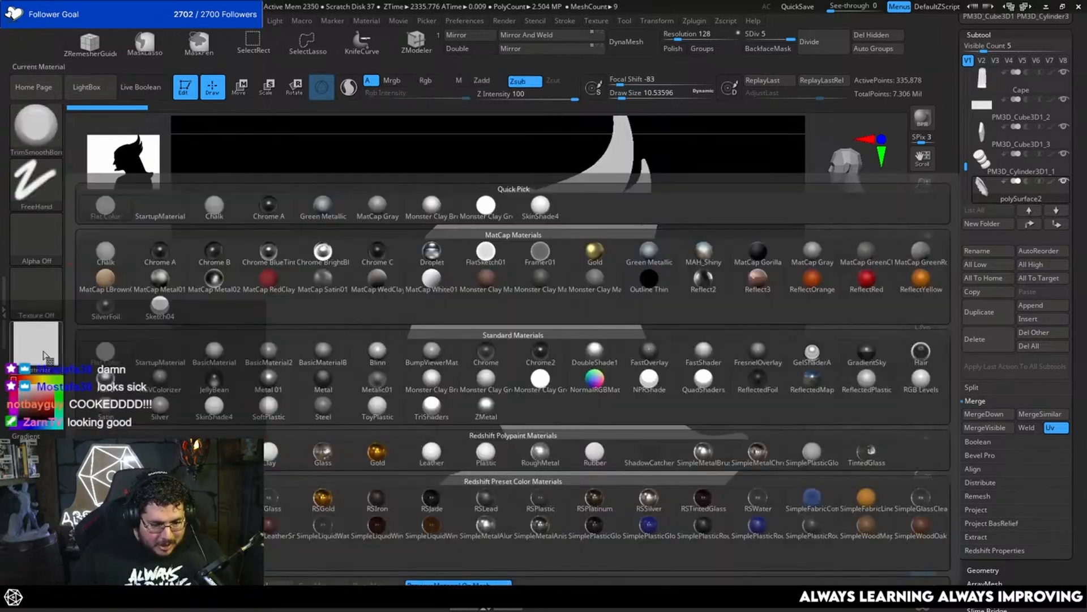
left_click(541, 278)
left_click(38, 345)
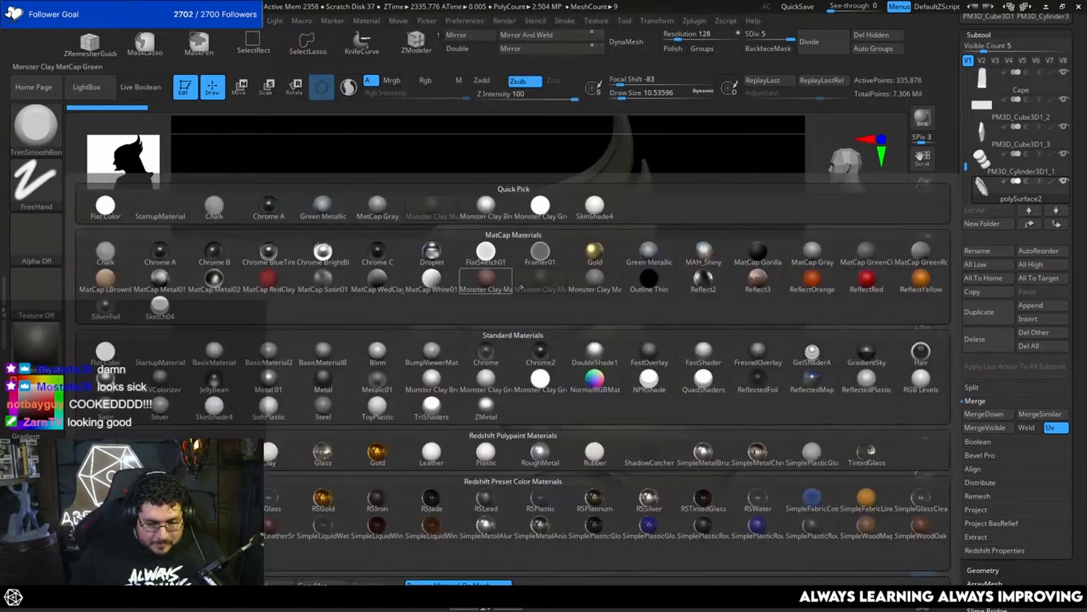
left_click(681, 258)
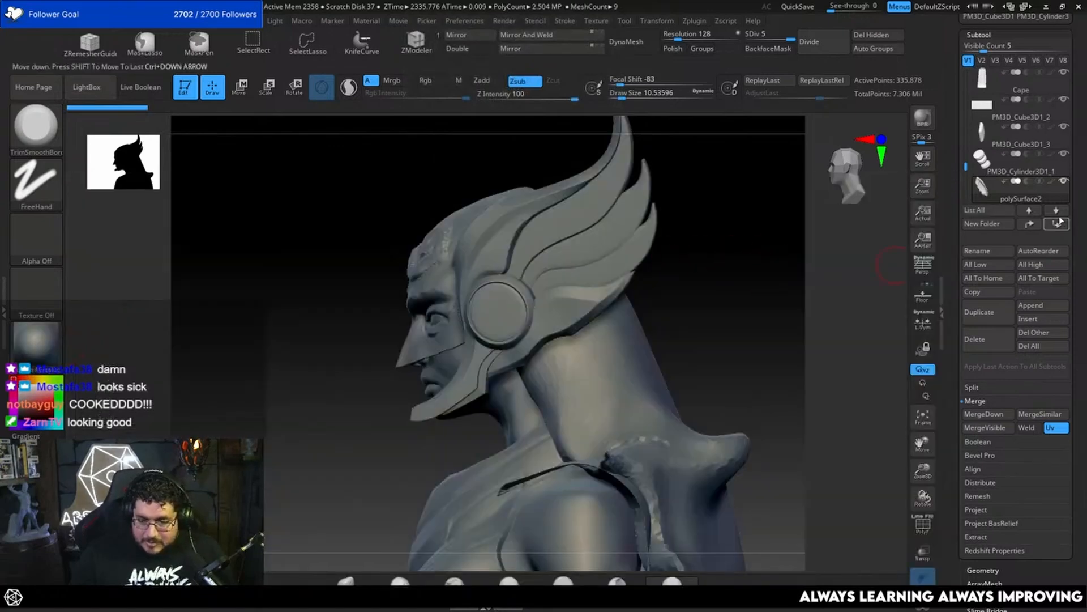
left_click_drag(805, 283, 548, 378)
Step: Select the helmet mask subtool Extract1 and reduce the brush draw size to about 2.6
left_click(447, 369, "alt")
mouse_move(628, 362)
left_mouse_down()
mouse_move(768, 311)
mouse_move(563, 279)
mouse_move(828, 323)
mouse_move(803, 319)
left_mouse_up()
key("space")
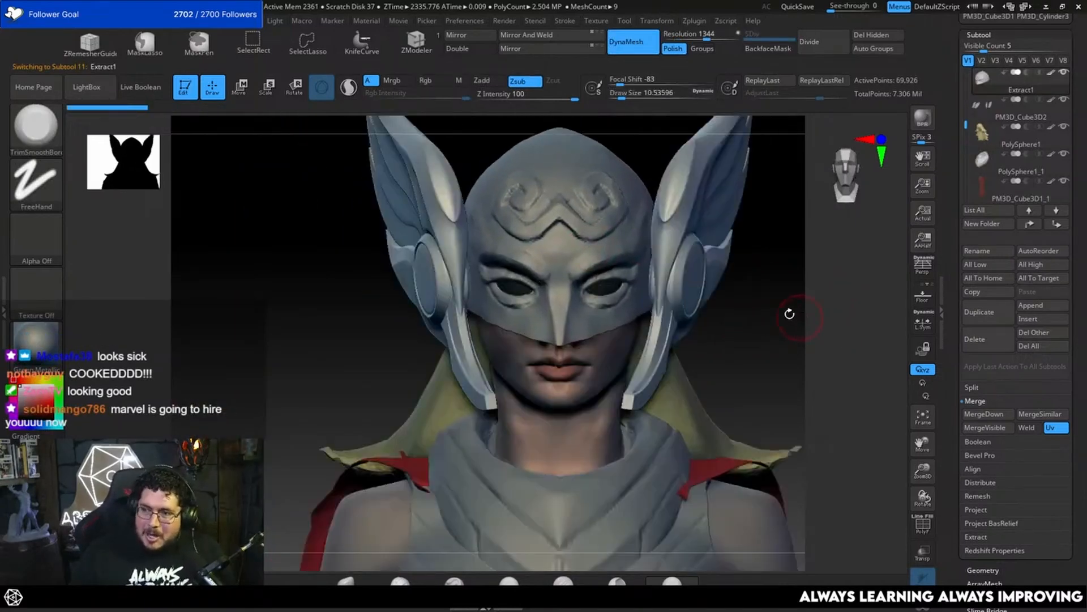
key("s")
left_click(644, 246)
left_click_drag(736, 253, 852, 259)
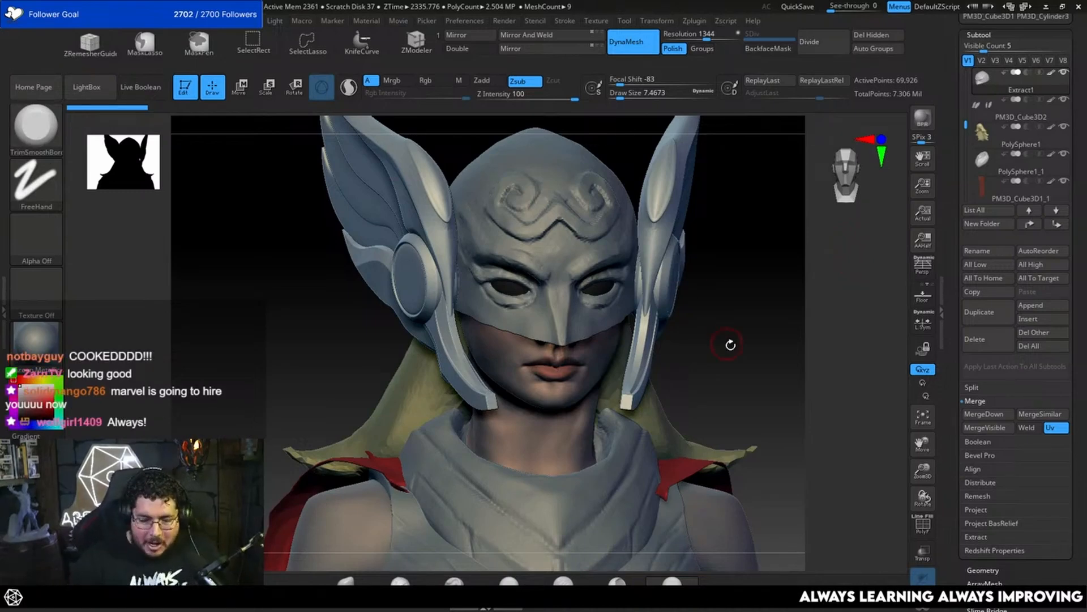
right_click_drag(730, 344, 763, 334)
right_click_drag(762, 295, 735, 284, "ctrl")
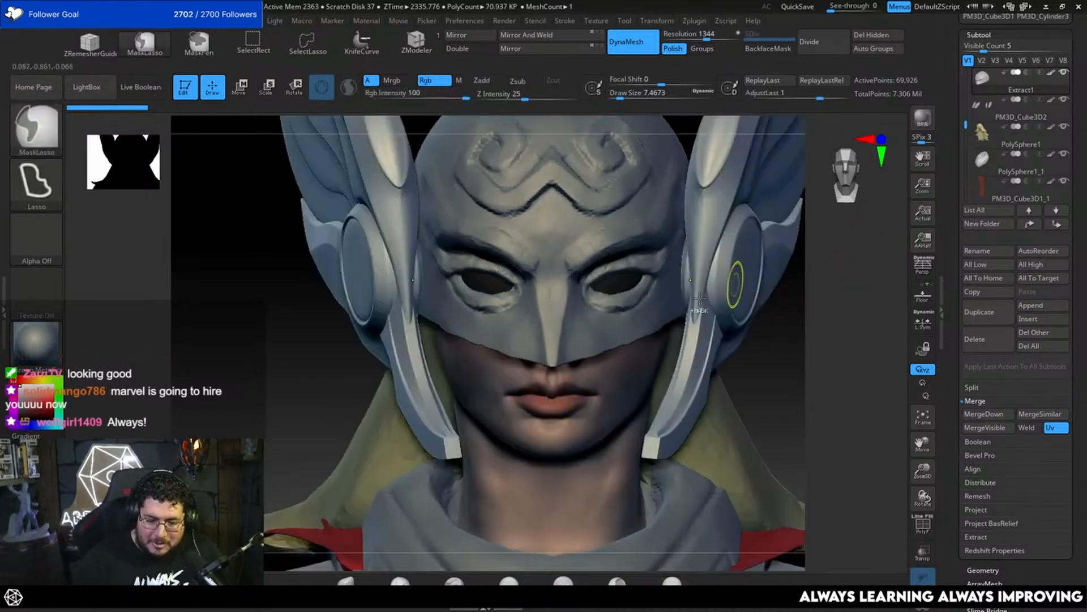
key("space")
left_click_drag(604, 281, 595, 280)
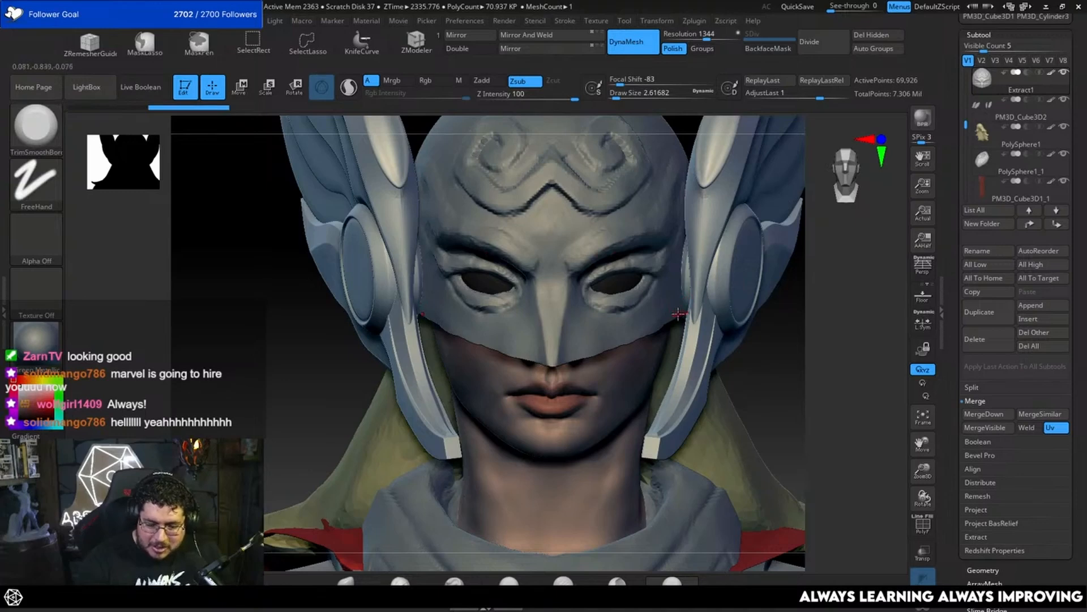
mouse_move(791, 355)
right_mouse_down()
mouse_move(810, 337)
mouse_move(798, 359)
right_mouse_up()
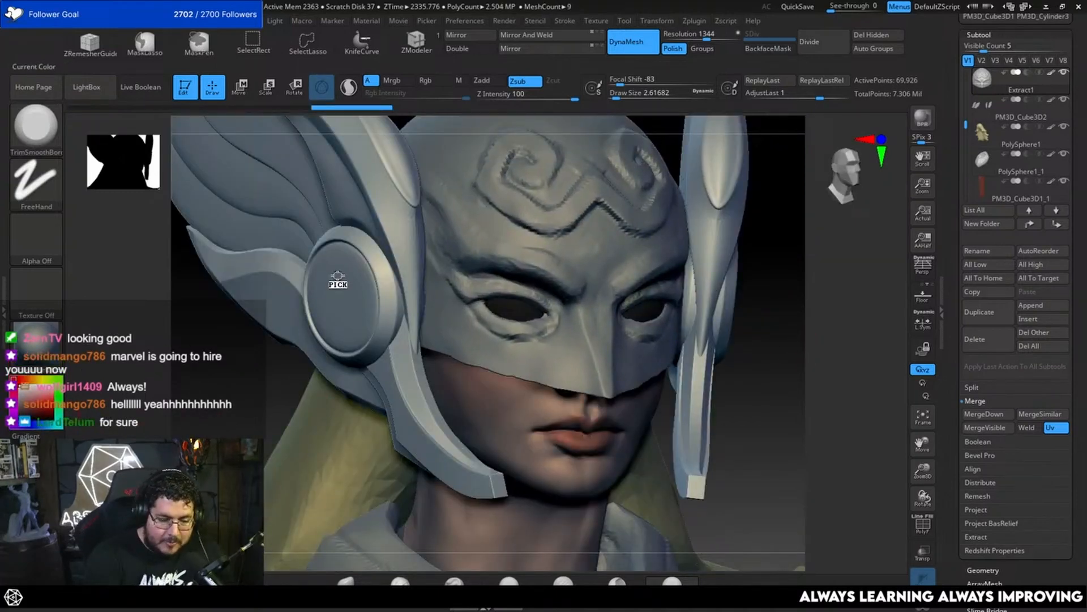
Step: Sample the wing ornament's color and turn off polypaint display on the helmet mask to match the wings' light shade
left_click_drag(338, 276, 338, 276)
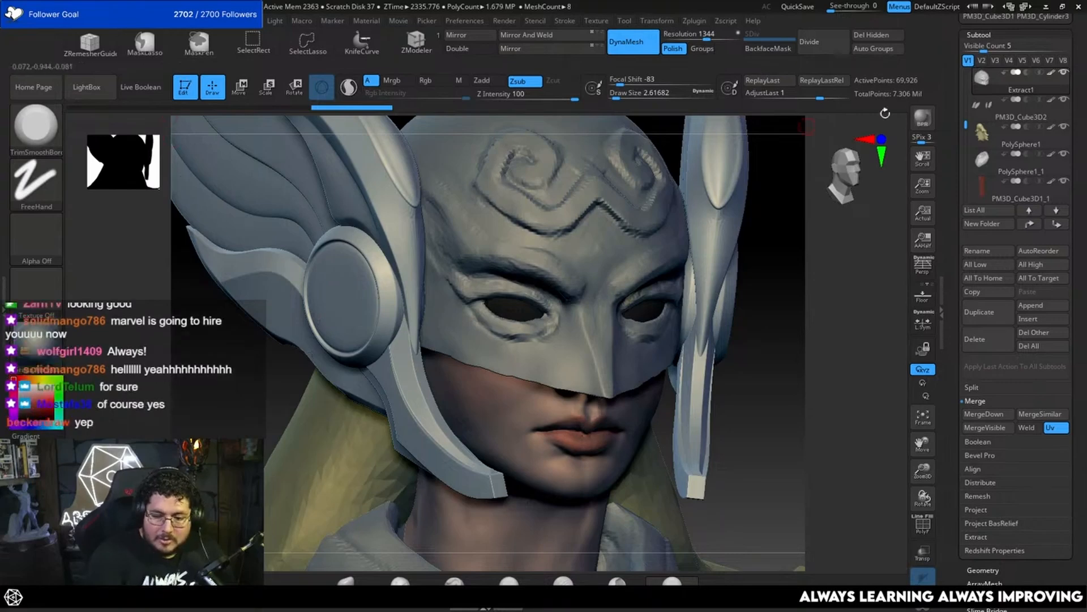
mouse_move(1053, 77)
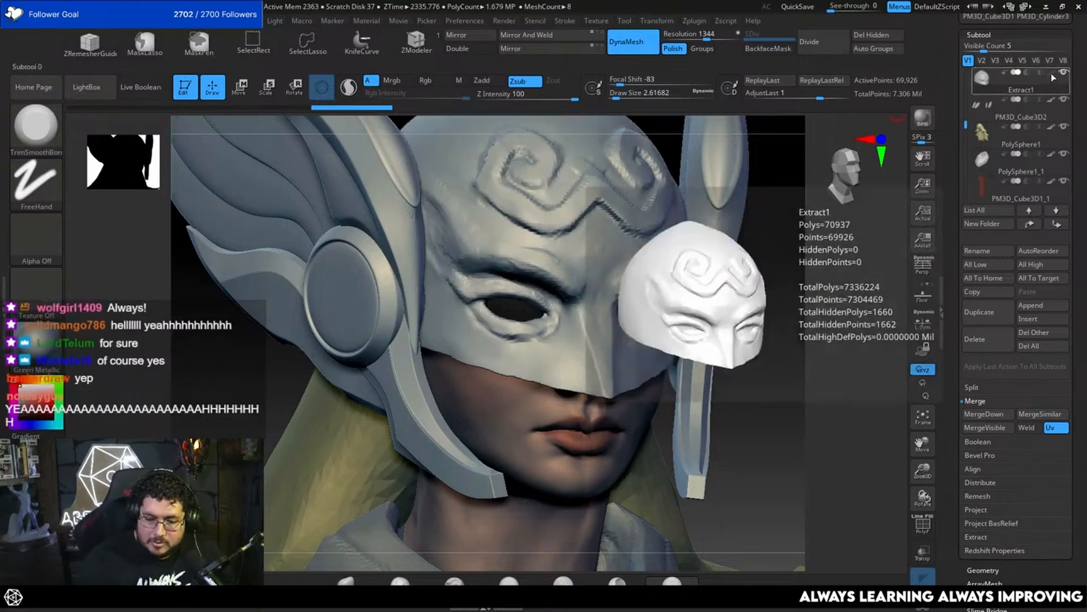
left_click_drag(804, 318, 787, 322)
left_click_drag(833, 292, 830, 341, "alt")
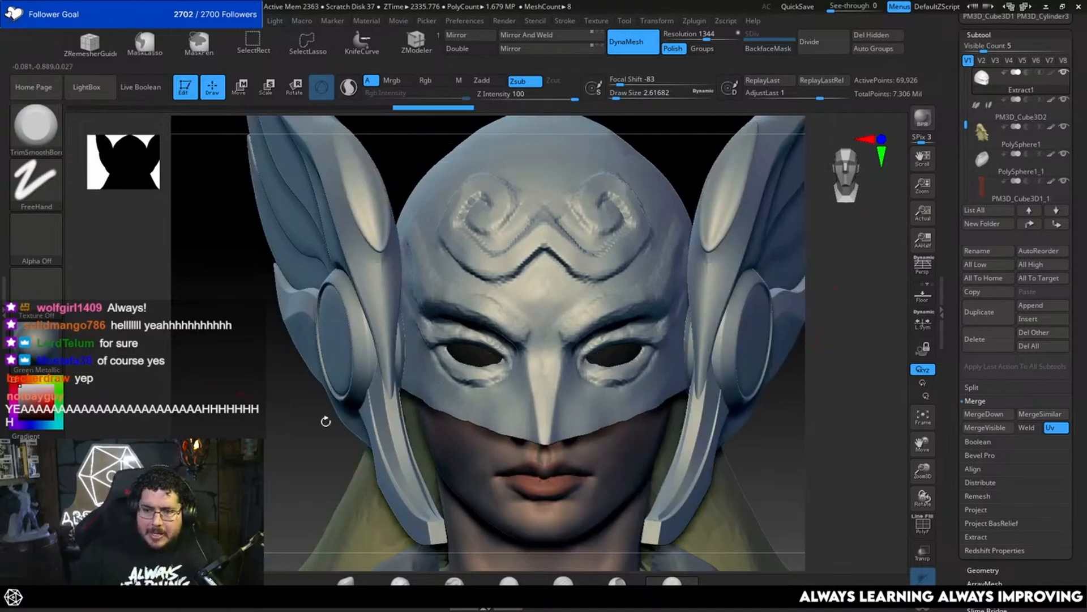
Step: Switch to the MarvelRivals reference board and examine the comic artwork of the winged helmet's mask and forehead emblem
key("super")
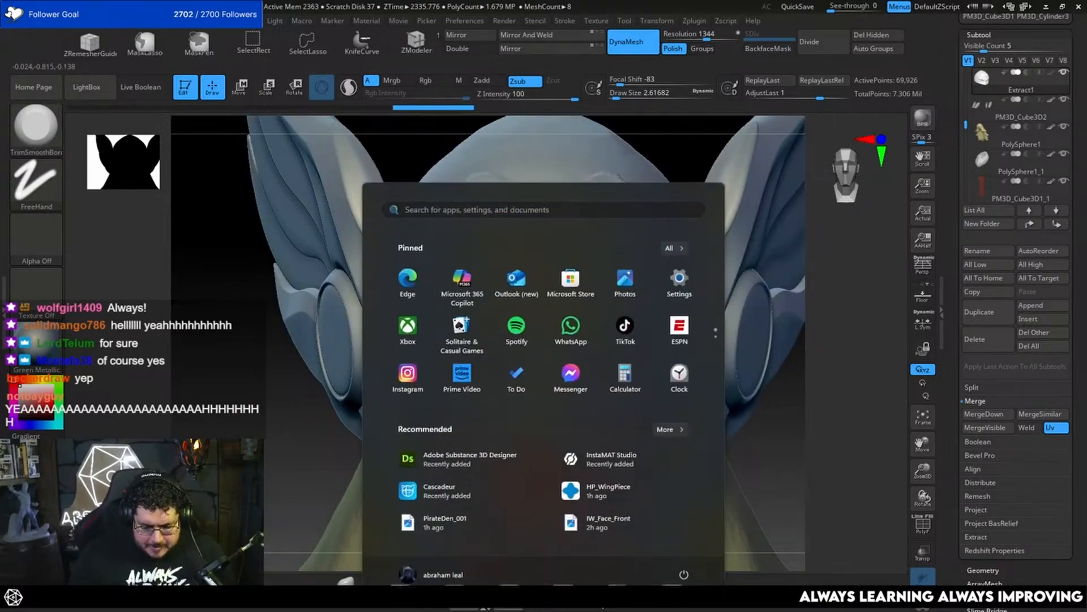
key("super")
key("alt+Tab")
right_click_drag(753, 547, 477, 388)
scroll(477, 387, "down", 10)
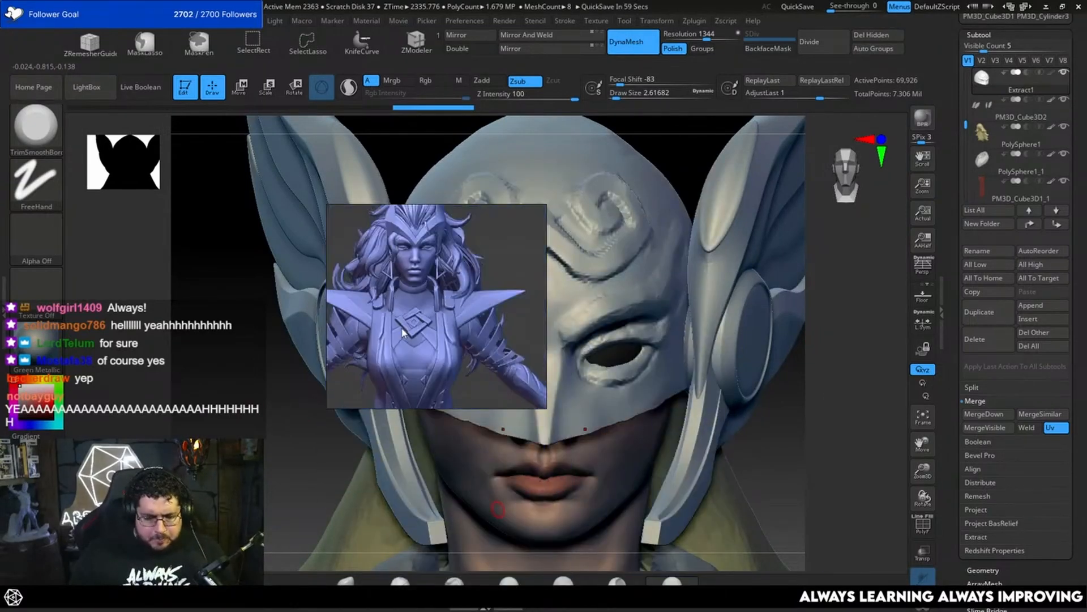
middle_click_drag(477, 387, 409, 265)
scroll(437, 311, "up", 8)
scroll(446, 279, "down", 3)
scroll(446, 279, "down", 2)
scroll(447, 258, "up", 8)
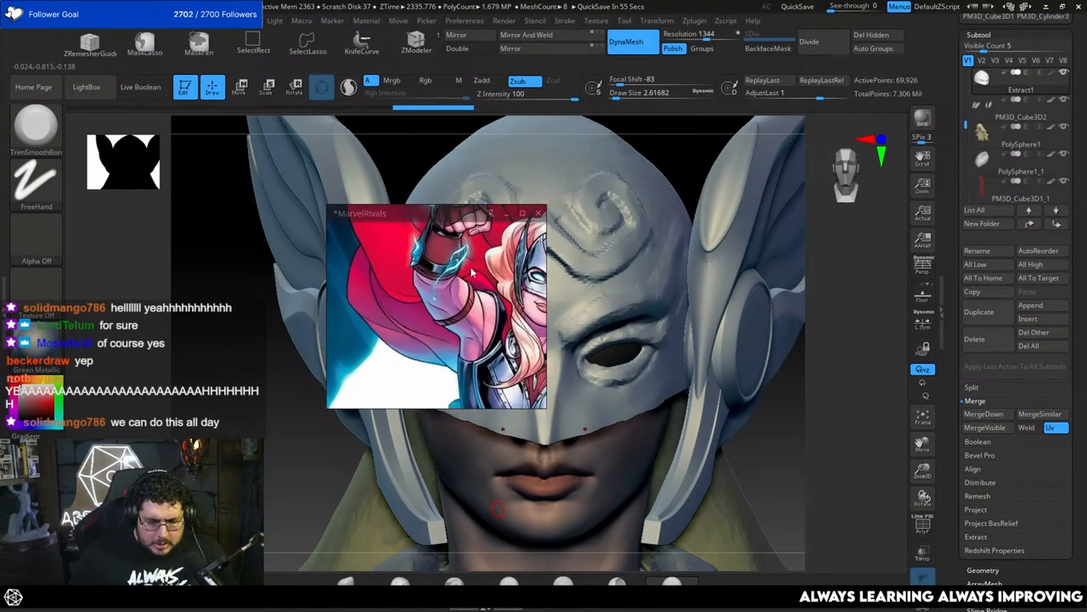
middle_click_drag(535, 309, 501, 292)
scroll(500, 292, "up", 3)
scroll(500, 291, "down", 2)
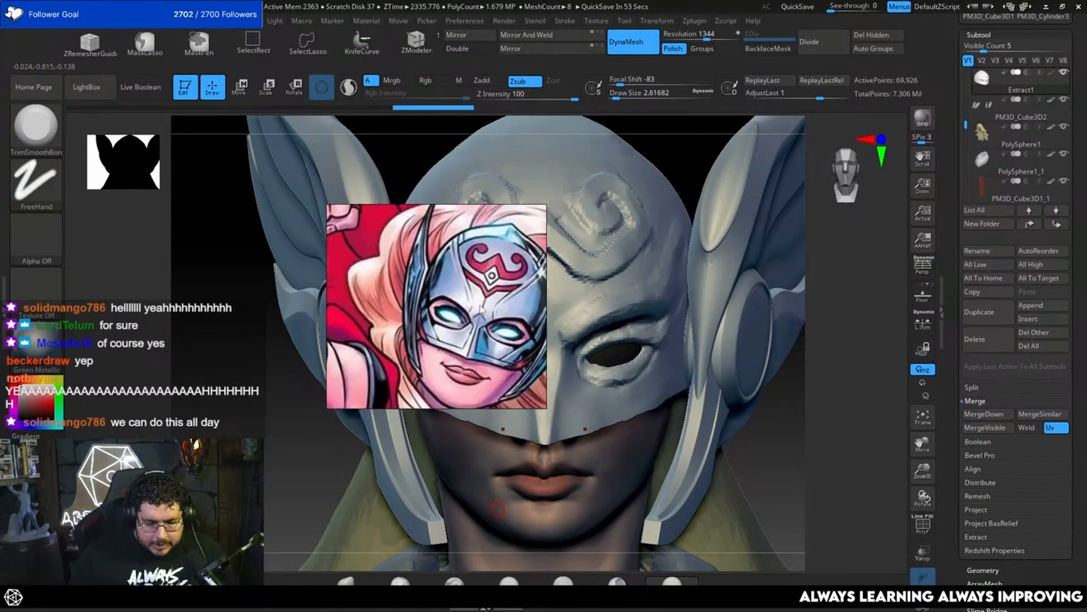
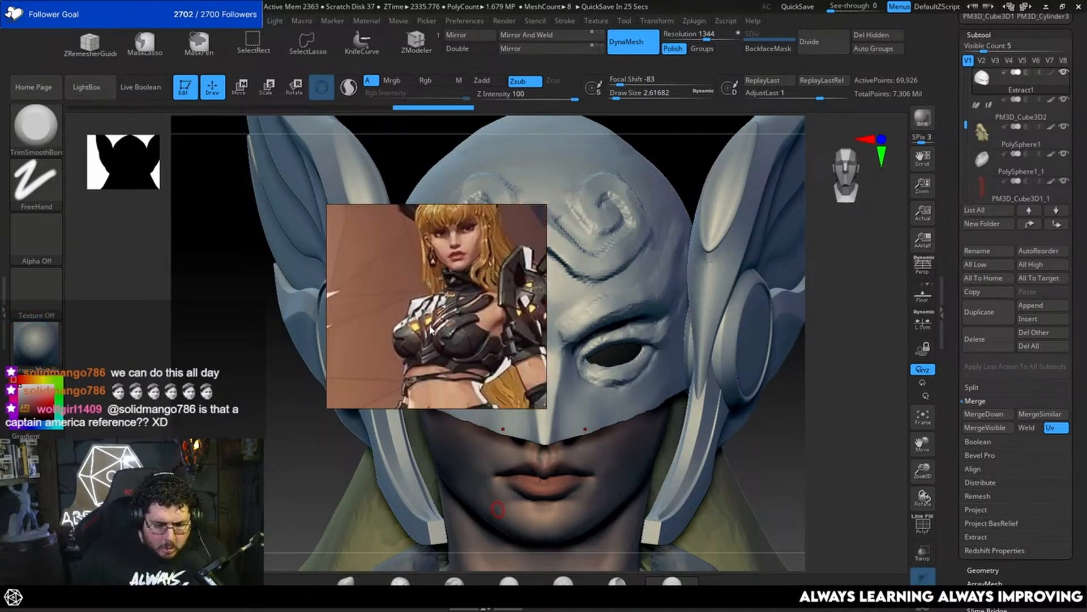
Step: Browse the board's game character artwork and examine the green horned character's mask up close
scroll(462, 327, "down", 8)
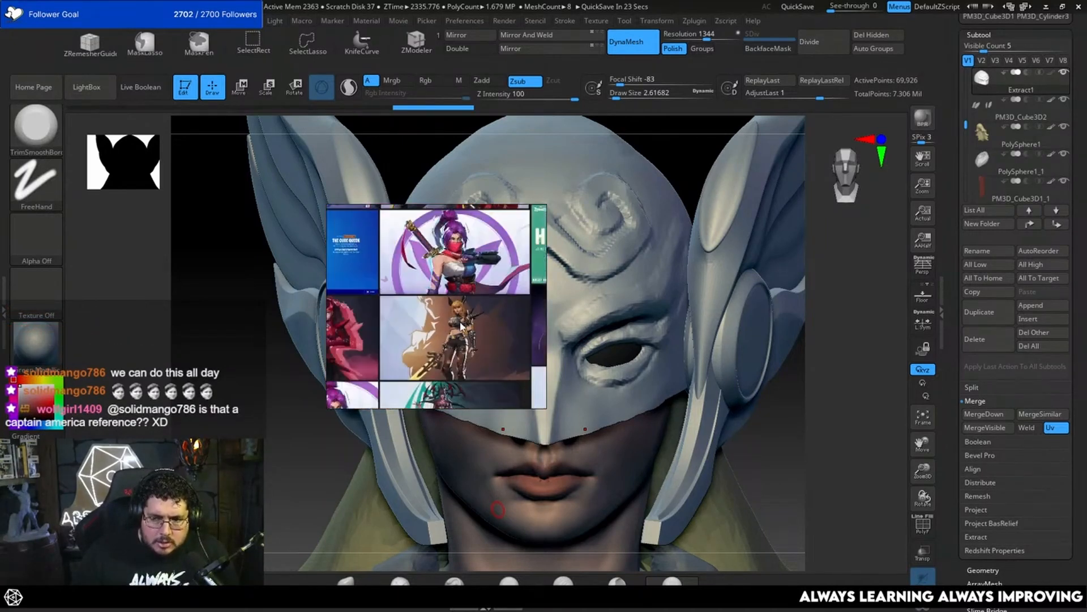
scroll(425, 315, "up", 10)
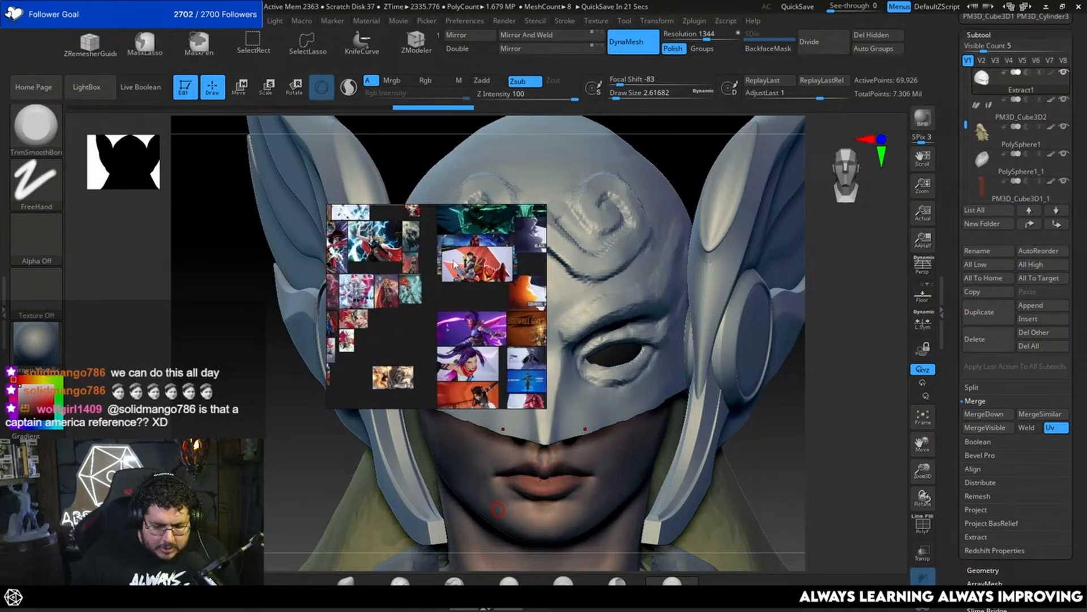
middle_click_drag(405, 333, 537, 274)
middle_click_drag(454, 287, 366, 328)
scroll(438, 323, "up", 6)
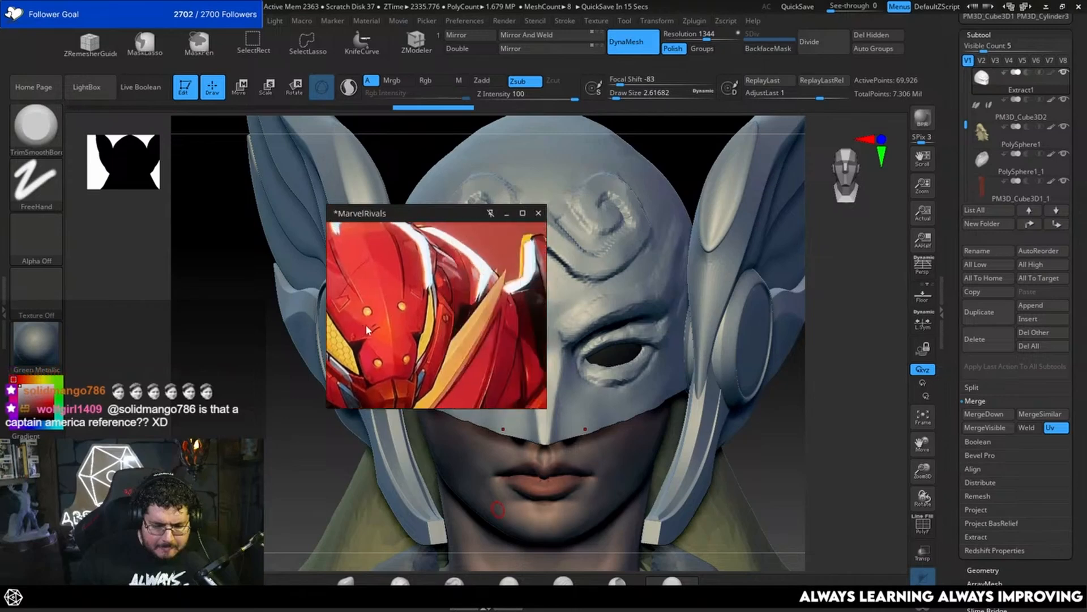
scroll(365, 334, "down", 6)
middle_click_drag(509, 334, 333, 224)
scroll(474, 286, "up", 2)
scroll(381, 277, "up", 2)
scroll(380, 276, "up", 2)
scroll(471, 218, "down", 2)
middle_click_drag(453, 286, 335, 250)
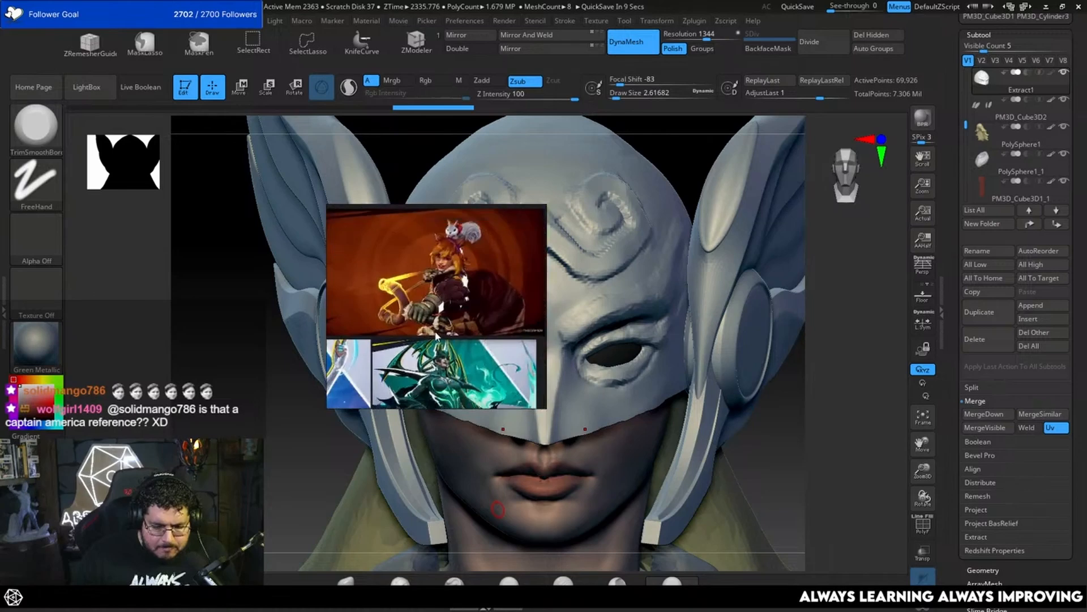
middle_click_drag(460, 288, 395, 352)
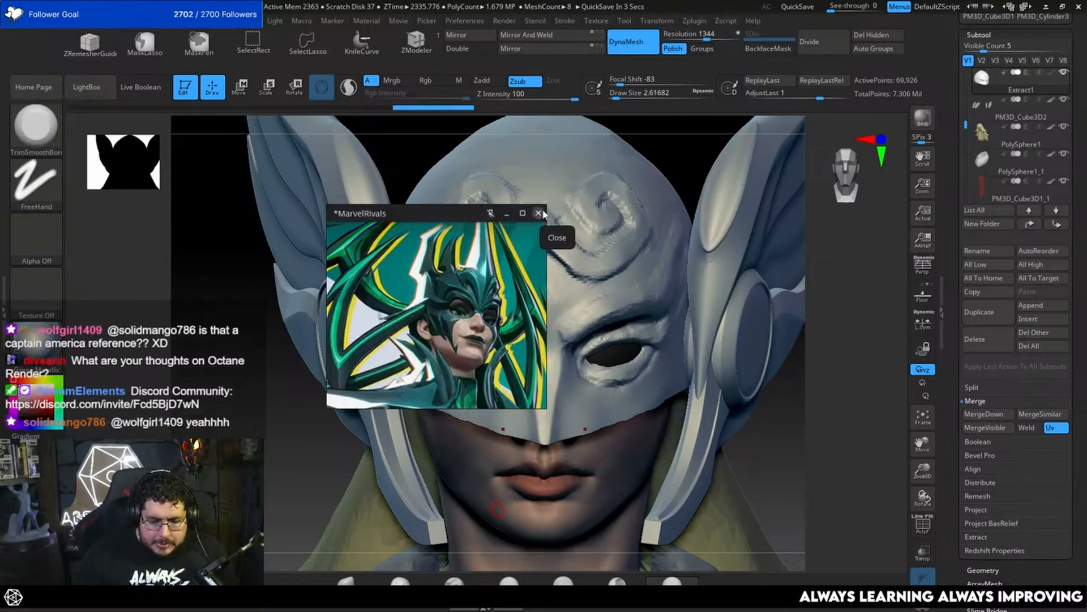
Step: Examine the comic artwork of the winged helmet, comparing the mask's eyes, brows and spiral forehead emblem across several images
scroll(388, 334, "down", 2)
middle_click_drag(387, 334, 492, 366)
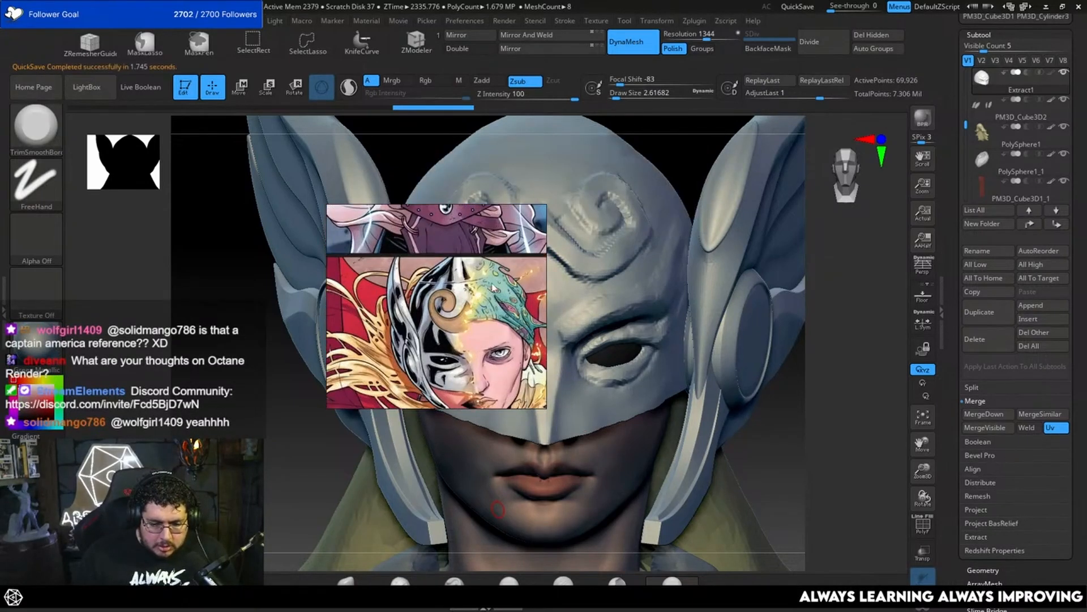
middle_click_drag(423, 248, 454, 308)
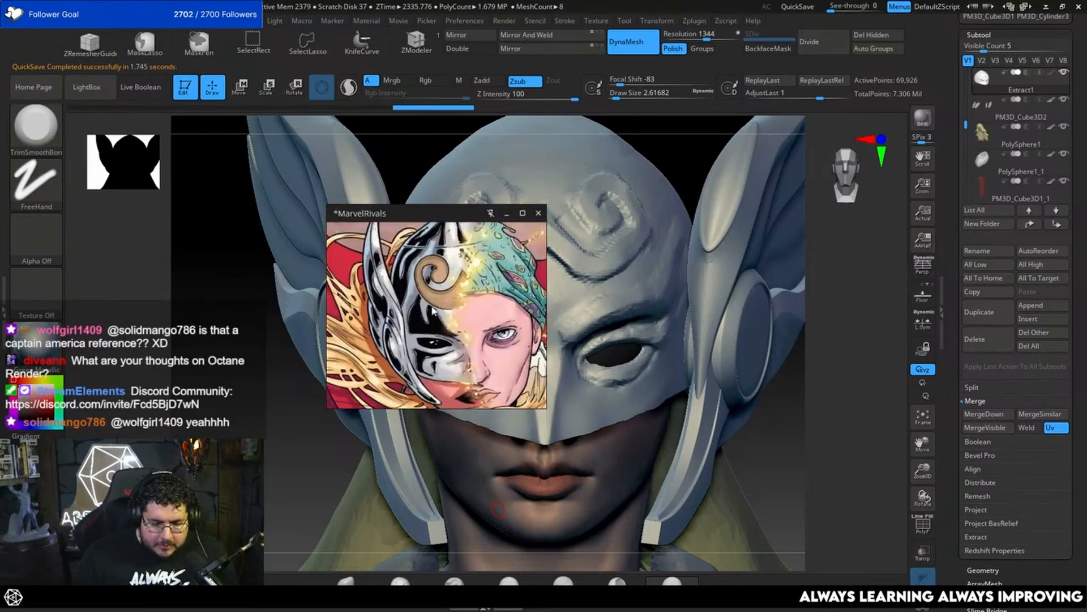
scroll(439, 277, "down", 2)
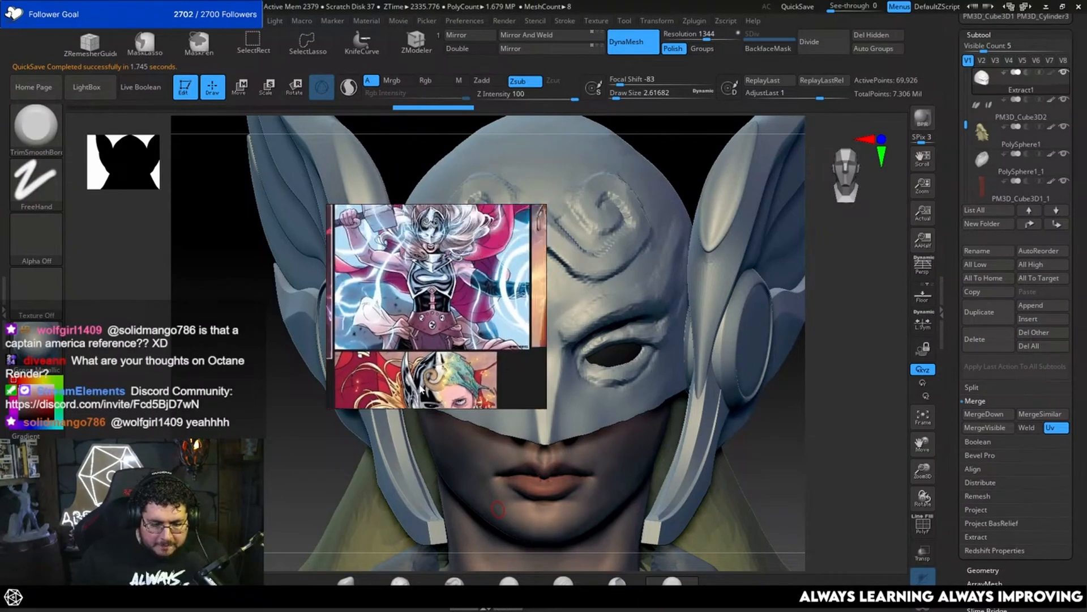
scroll(419, 269, "up", 3)
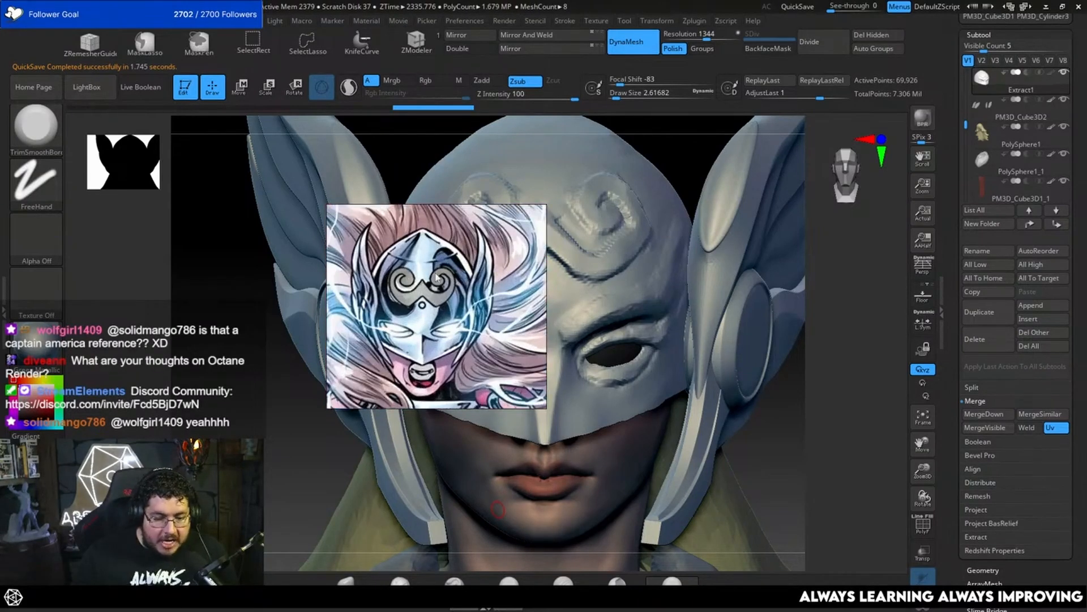
scroll(441, 306, "down", 3)
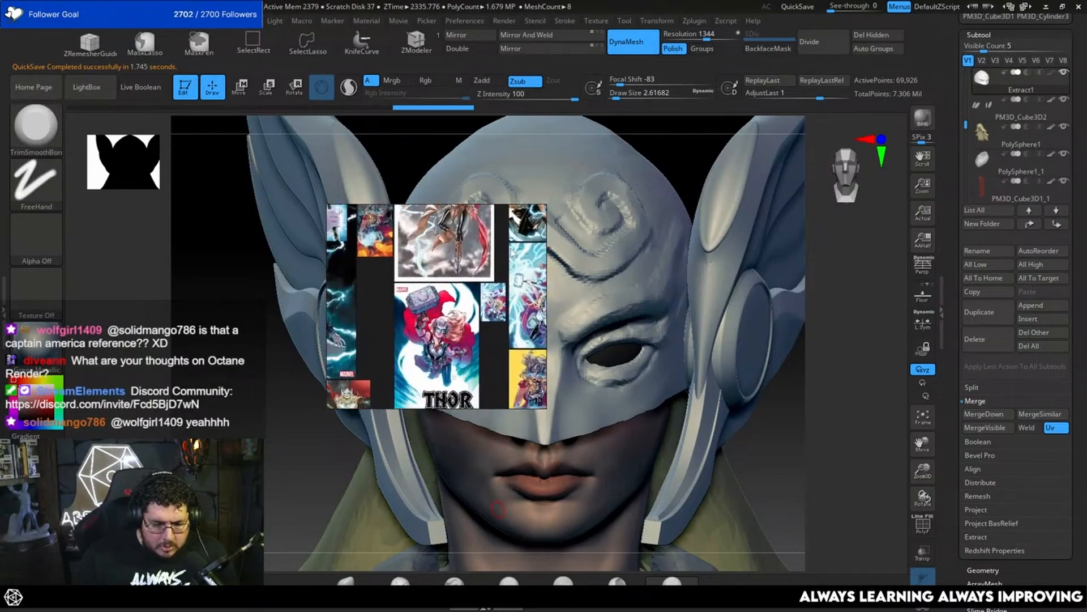
scroll(430, 340, "up", 4)
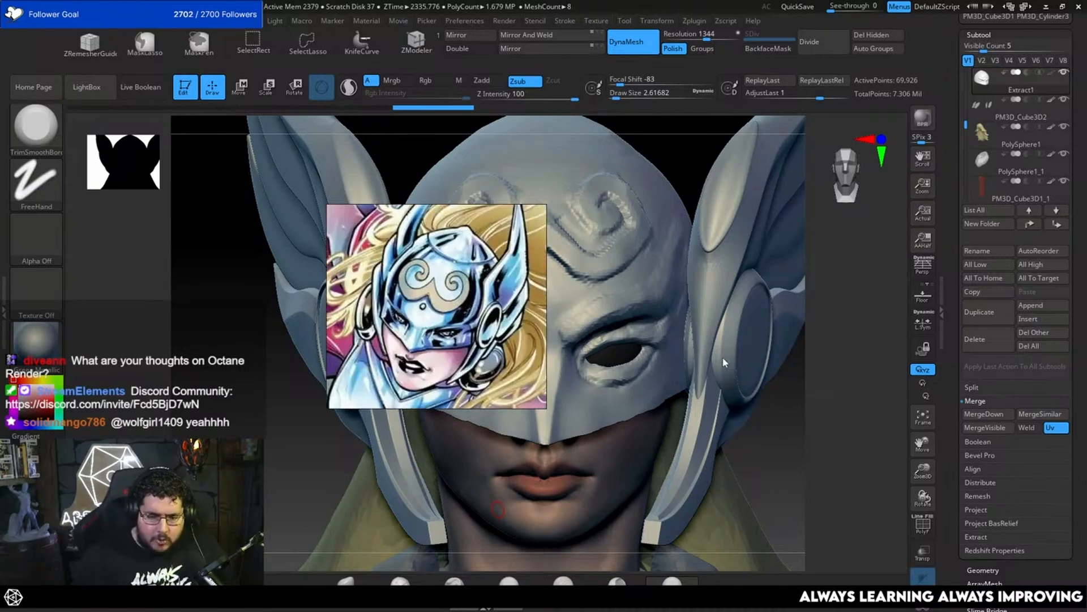
scroll(492, 326, "down", 5)
middle_click_drag(543, 251, 441, 304)
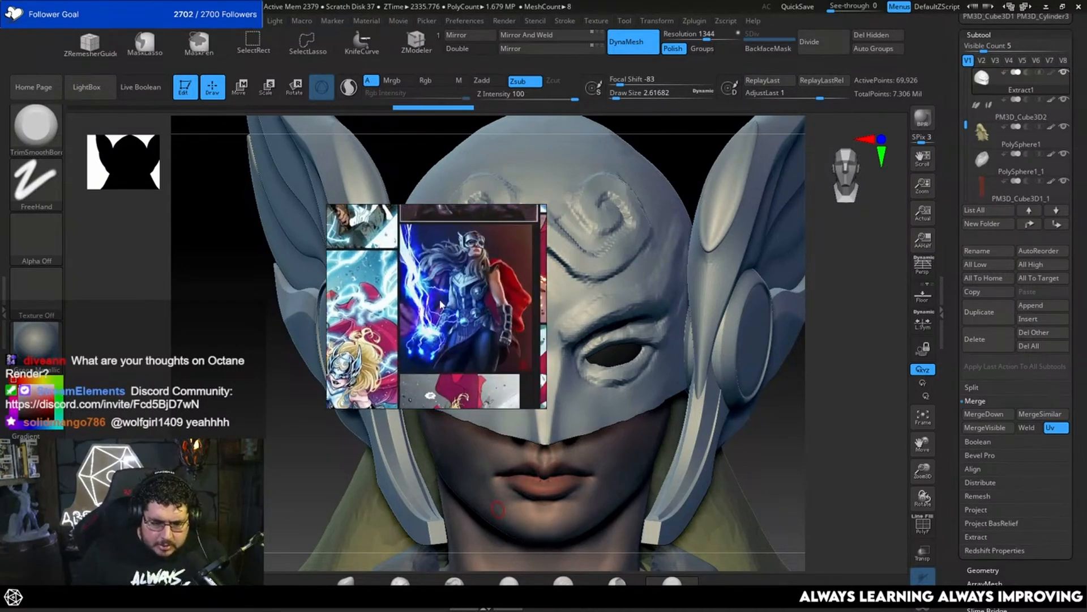
scroll(483, 308, "up", 4)
middle_click_drag(484, 269, 460, 343)
scroll(458, 343, "down", 4)
scroll(453, 271, "up", 2)
middle_click_drag(453, 249, 340, 349)
middle_click_drag(536, 368, 441, 316)
Step: Move the reference board clear of the sculpted head and frame the front-facing close-up of the winged helmet
right_click_drag(481, 320, 190, 200)
scroll(190, 202, "up", 5)
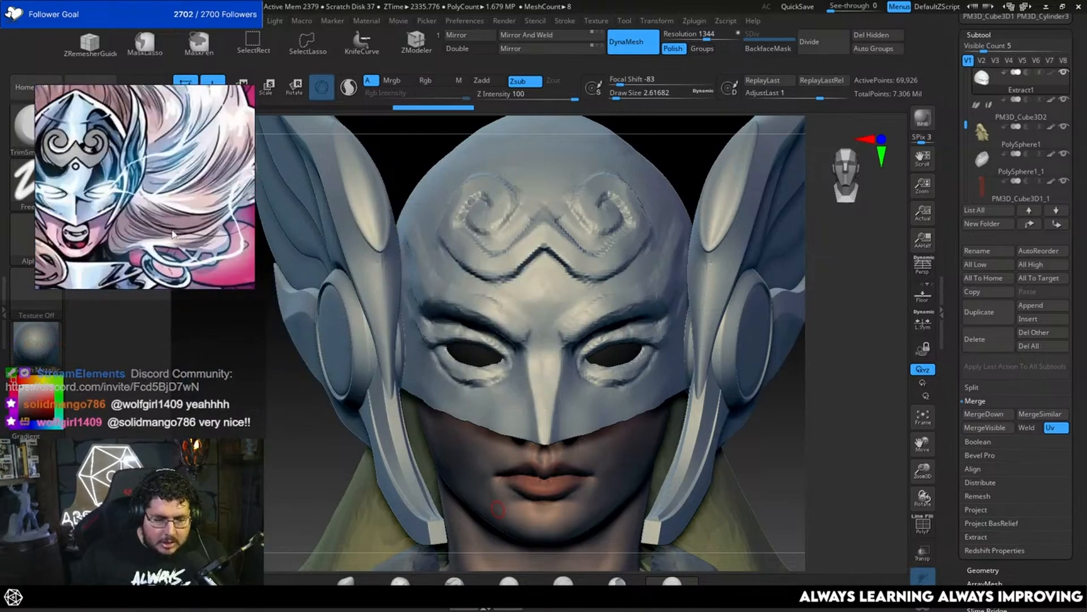
middle_click_drag(169, 232, 212, 236)
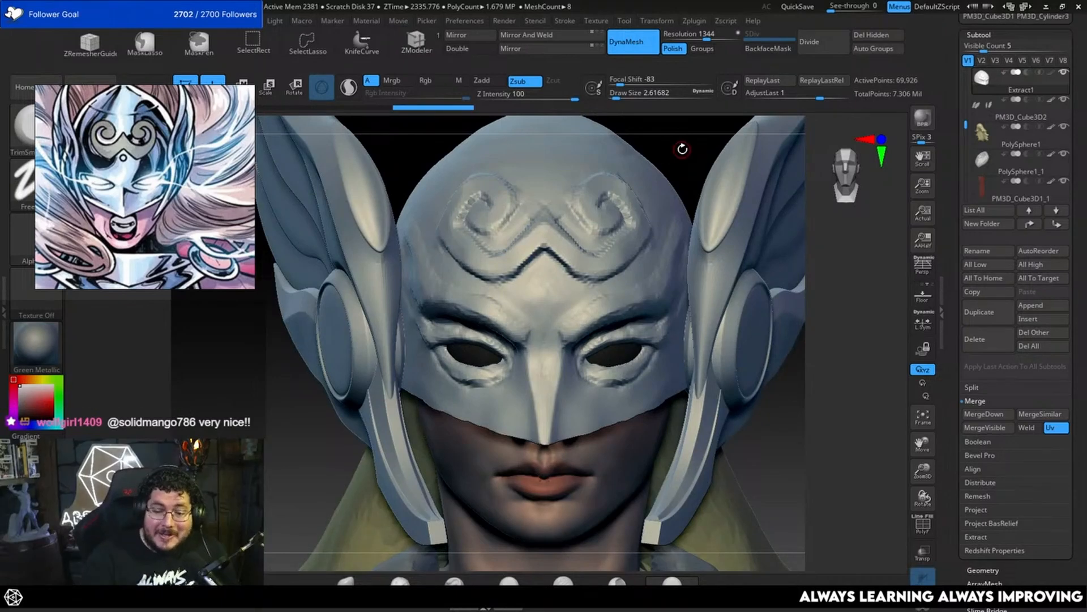
Step: Isolate the helmet mask and flatten its brow area using the TrimDynamic brush at a draw size of about 7.5
mouse_move(895, 557)
left_mouse_down()
mouse_move(808, 466)
mouse_move(785, 458)
left_mouse_up()
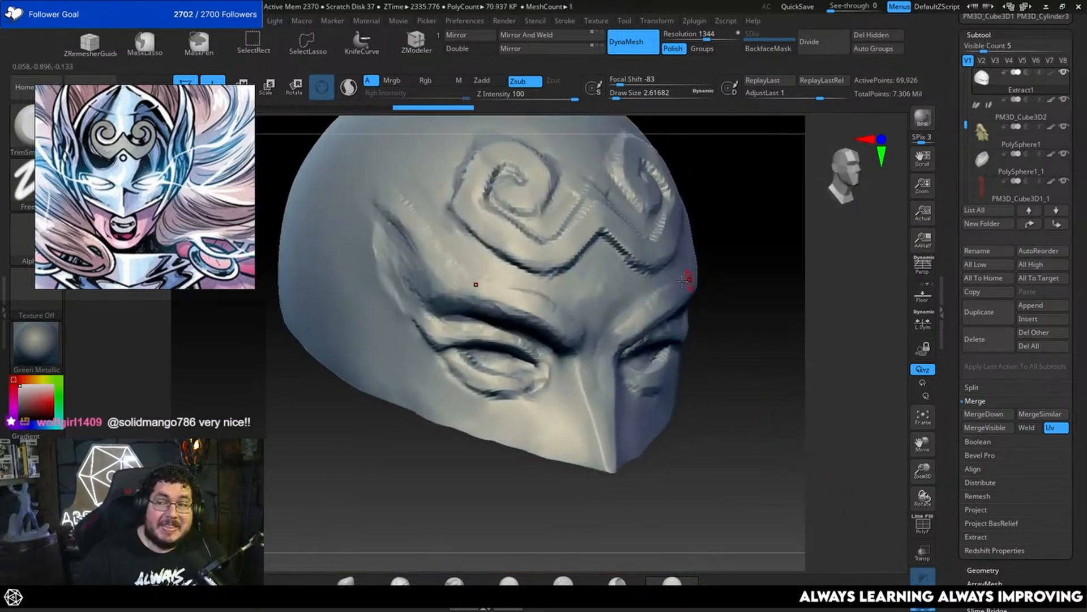
mouse_move(704, 352)
left_mouse_down()
mouse_move(733, 345)
mouse_move(731, 320)
mouse_move(730, 363)
left_mouse_up()
key("b")
key("t")
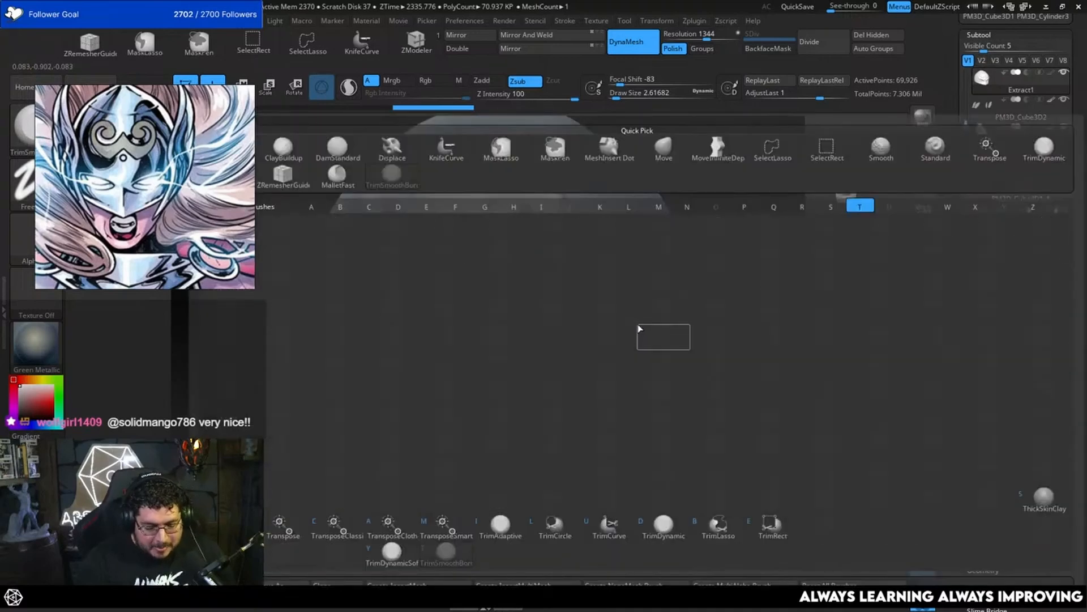
key("d")
key("space")
left_click(648, 312)
left_click_drag(764, 300, 690, 292)
key("space")
left_click(632, 300)
left_click_drag(611, 306, 605, 318)
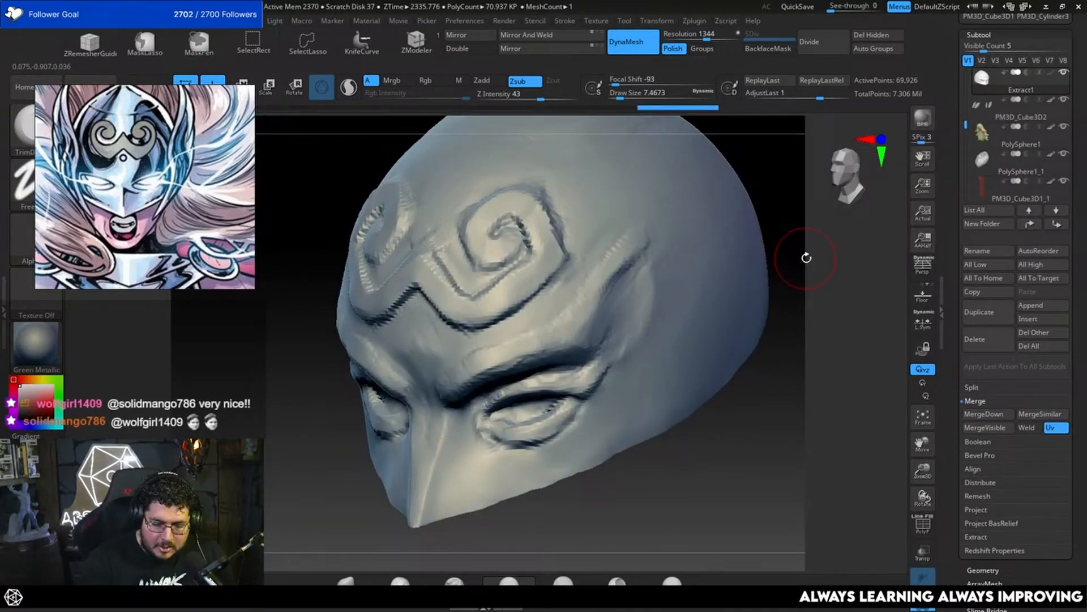
Step: Build up the inner brows and the temple ridges with the ClayBuildup brush at draw sizes of about 5 to 6.6
left_click_drag(807, 258, 794, 260, "shift")
key("b")
key("c")
key("b")
key("space")
left_click(572, 341)
left_click_drag(708, 334, 785, 340)
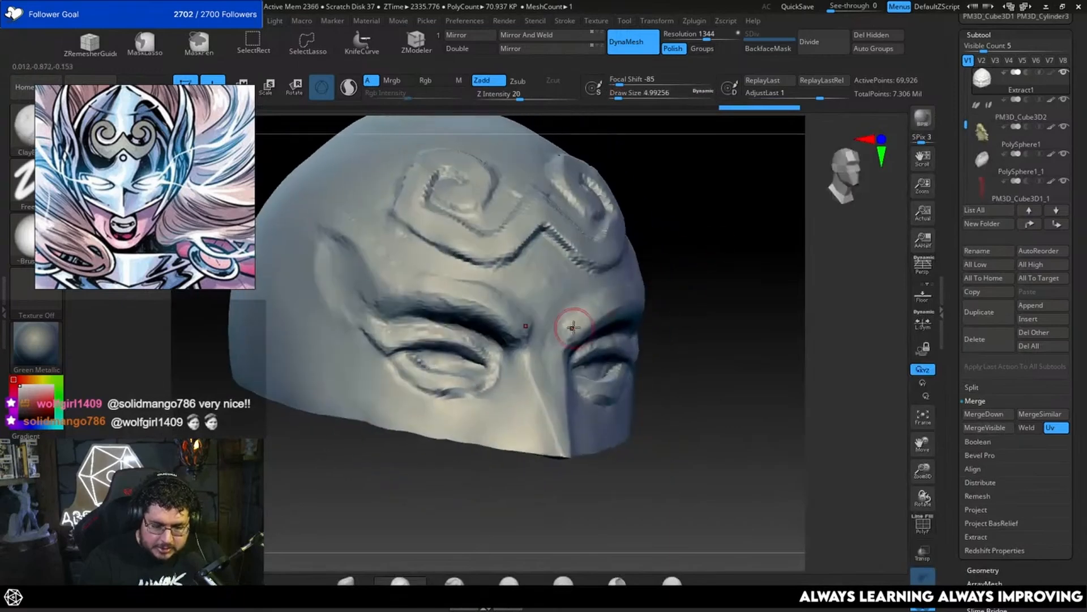
left_click_drag(580, 321, 567, 337)
left_click_drag(696, 329, 608, 318)
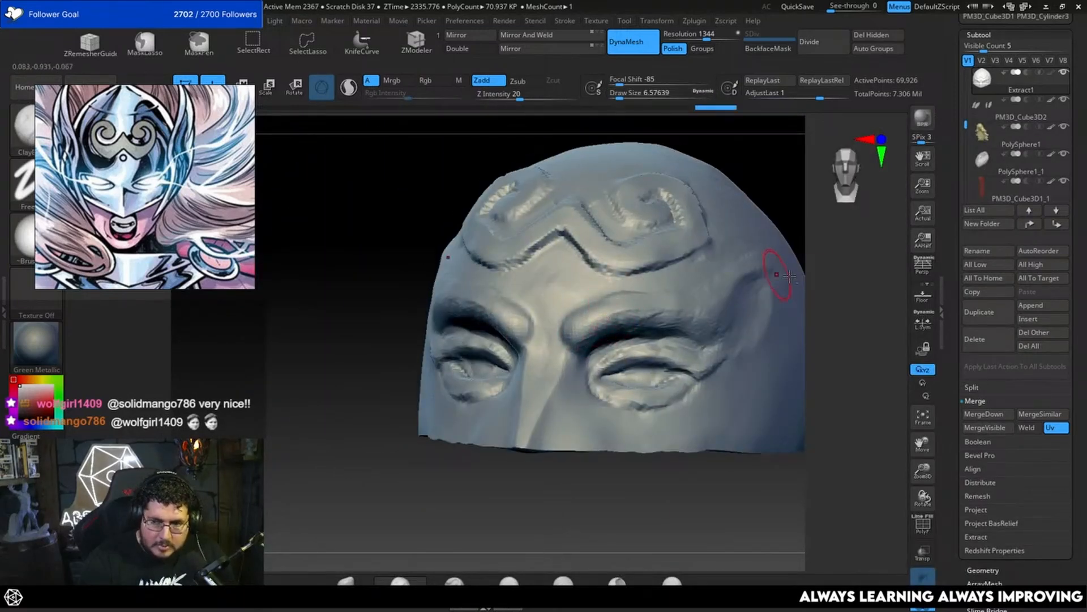
mouse_move(789, 276)
left_mouse_down()
mouse_move(793, 252)
mouse_move(797, 260)
left_mouse_up()
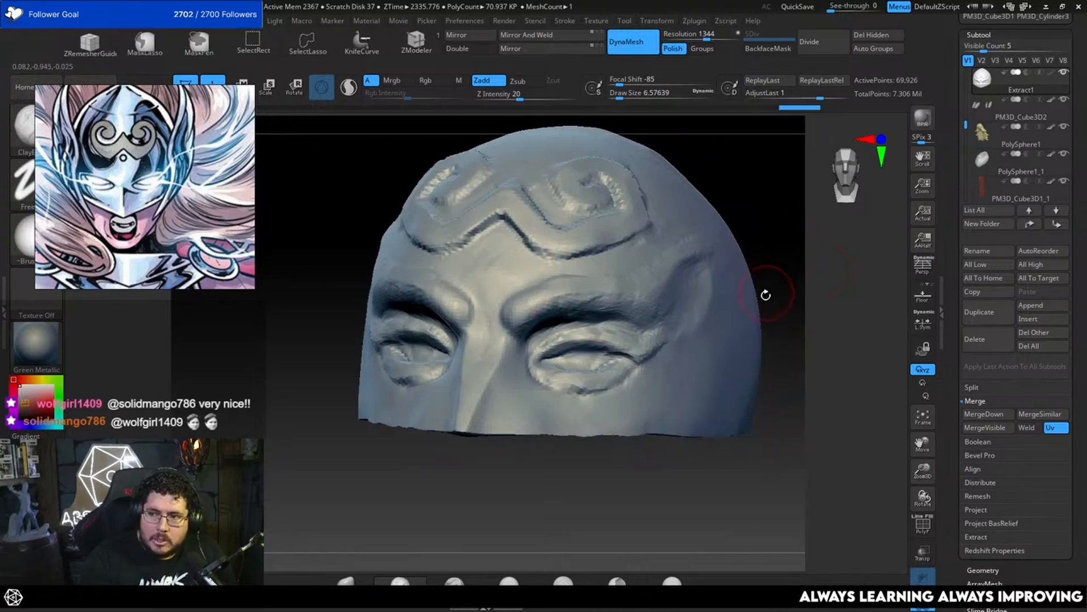
left_click_drag(769, 305, 794, 295)
Step: Enlarge the clay brush to about 10.5 and add volume along the brow ridge above the eye
key("space")
mouse_move(567, 299)
left_mouse_down()
mouse_move(546, 283)
mouse_move(526, 294)
left_mouse_up()
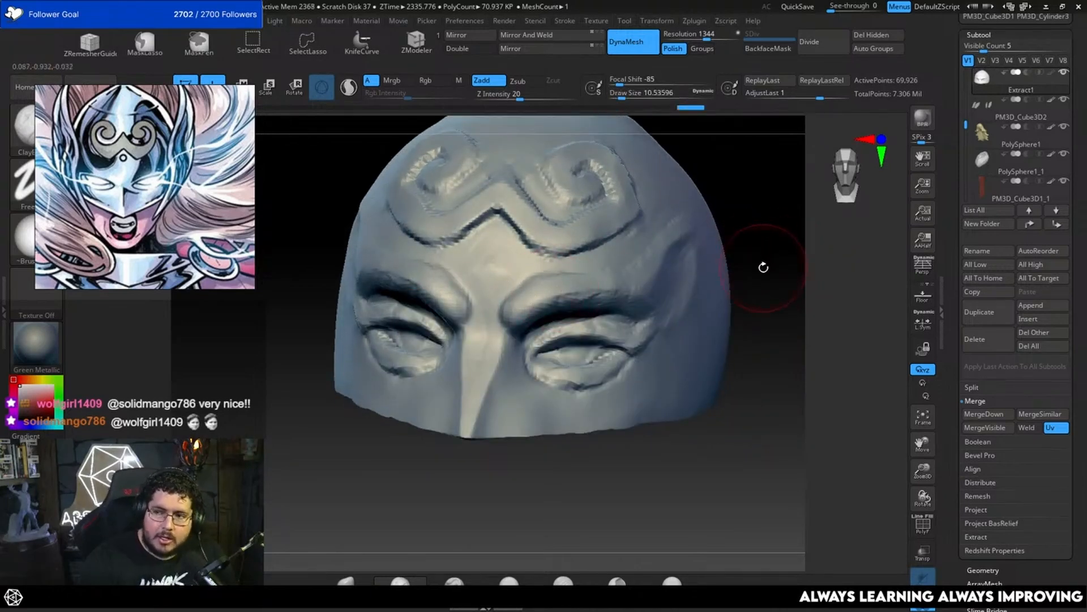
left_click_drag(779, 260, 740, 260)
mouse_move(570, 286)
left_mouse_down()
mouse_move(727, 262)
mouse_move(595, 275)
mouse_move(697, 269)
mouse_move(675, 280)
mouse_move(611, 274)
mouse_move(674, 273)
left_mouse_up()
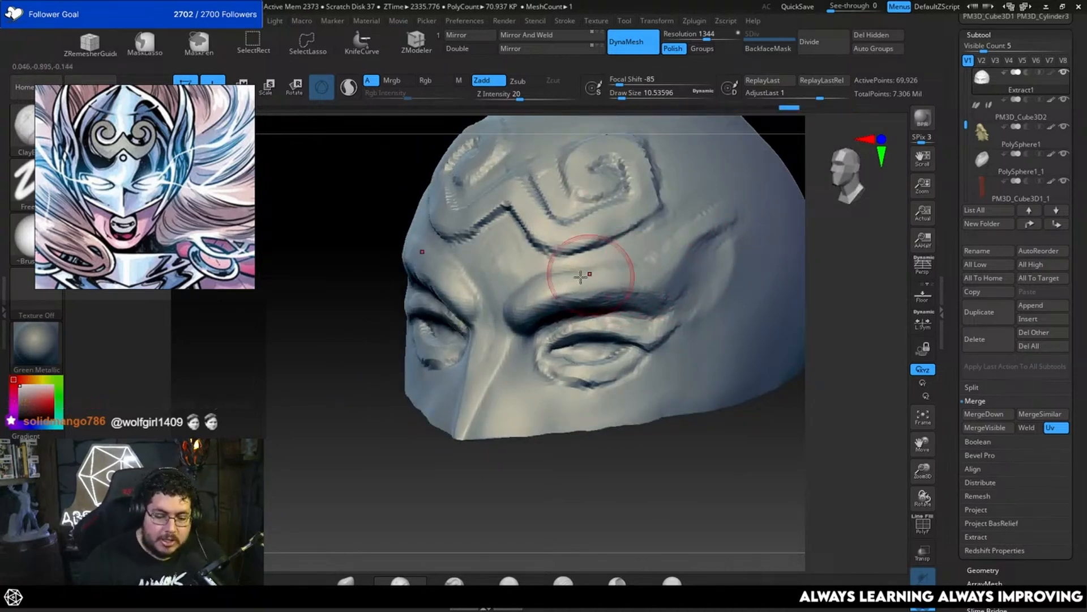
left_click_drag(547, 288, 660, 268)
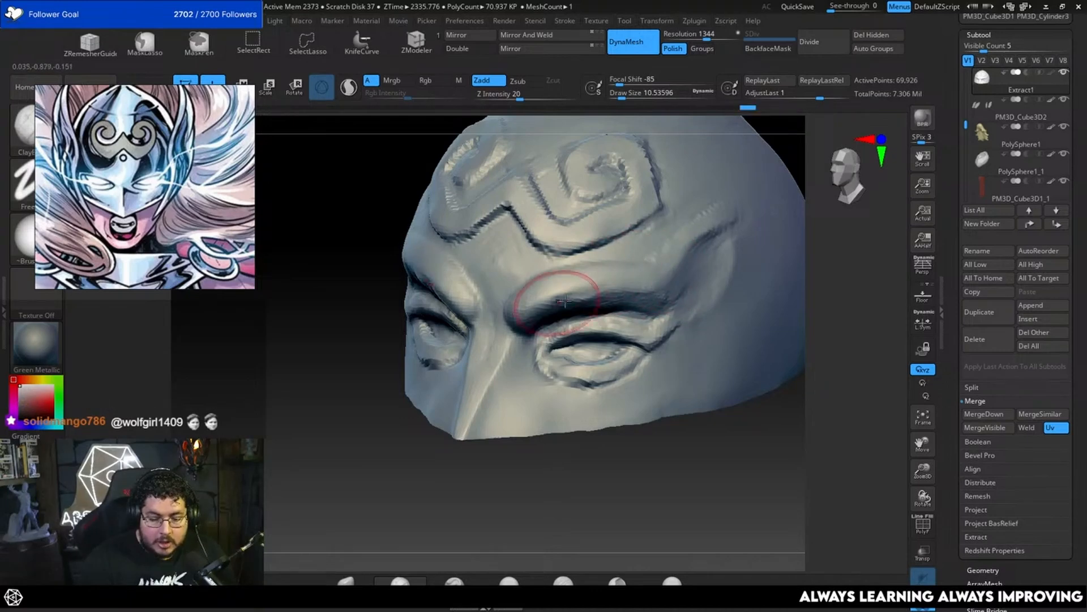
left_click_drag(557, 289, 668, 269)
Step: Flatten the built-up brow ridge with the TrimDynamic brush at a draw size of about 7.5
mouse_move(813, 254)
left_mouse_down()
mouse_move(831, 244)
mouse_move(822, 246)
left_mouse_up()
key("b")
key("t")
key("d")
key("space")
left_click_drag(604, 292, 602, 293)
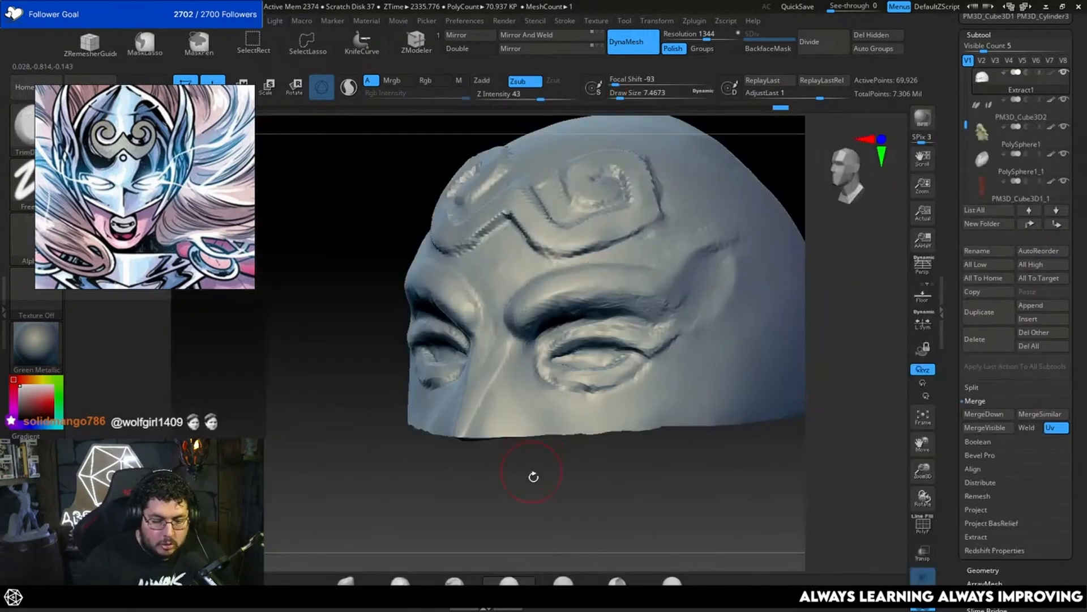
left_click_drag(534, 476, 541, 436)
key("space")
left_click_drag(557, 308, 559, 309)
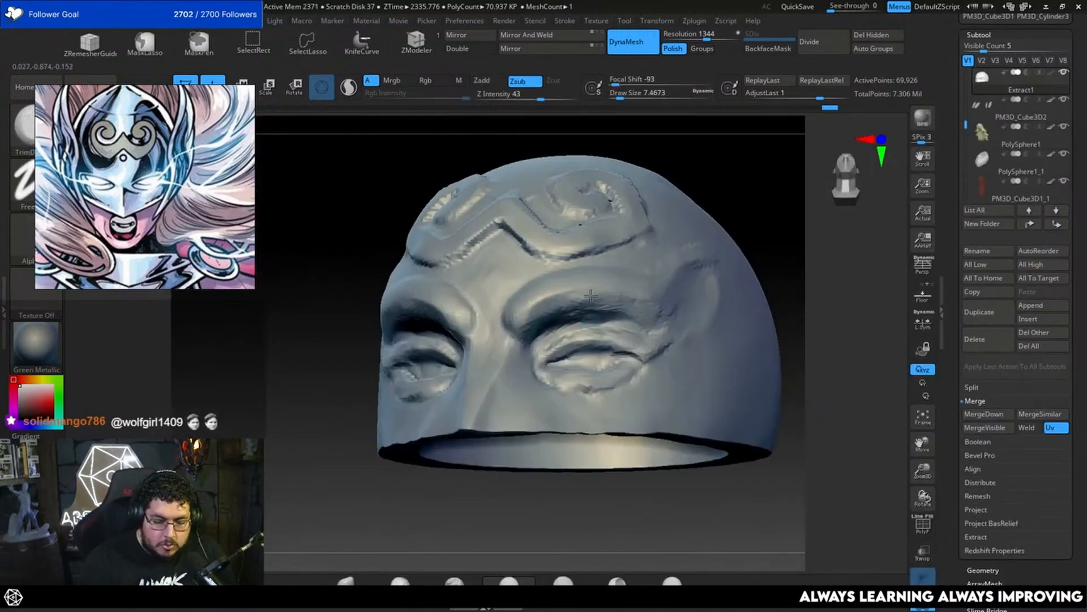
Step: Trim the brow planes from the inner corner by the nose bridge toward the outer end for a cleaner arch
mouse_move(793, 254)
left_mouse_down()
mouse_move(834, 252)
mouse_move(786, 260)
left_mouse_up()
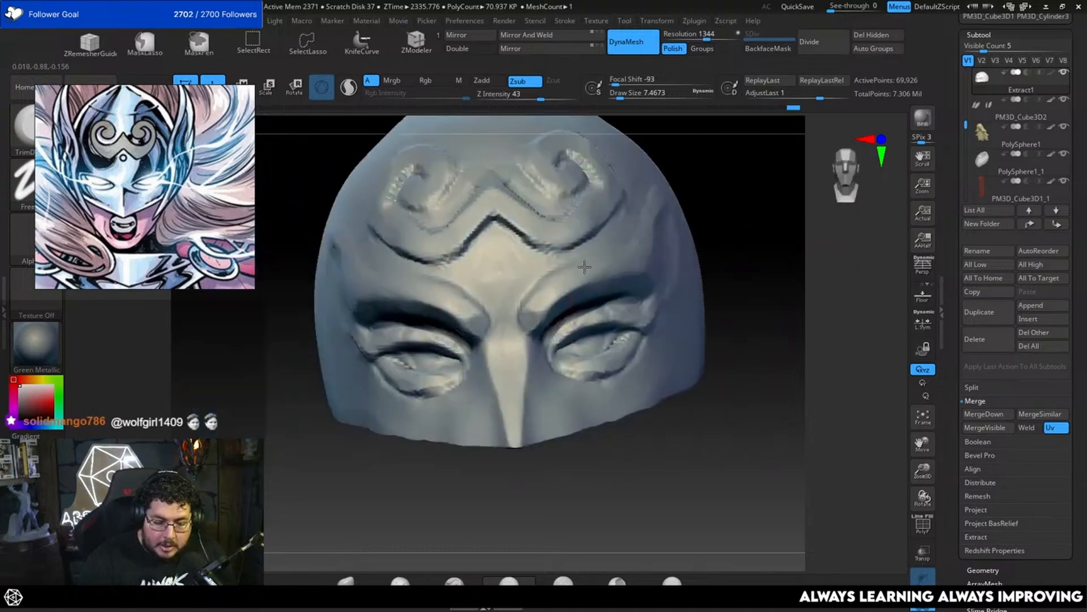
left_click_drag(584, 265, 549, 287)
left_click_drag(793, 243, 781, 262)
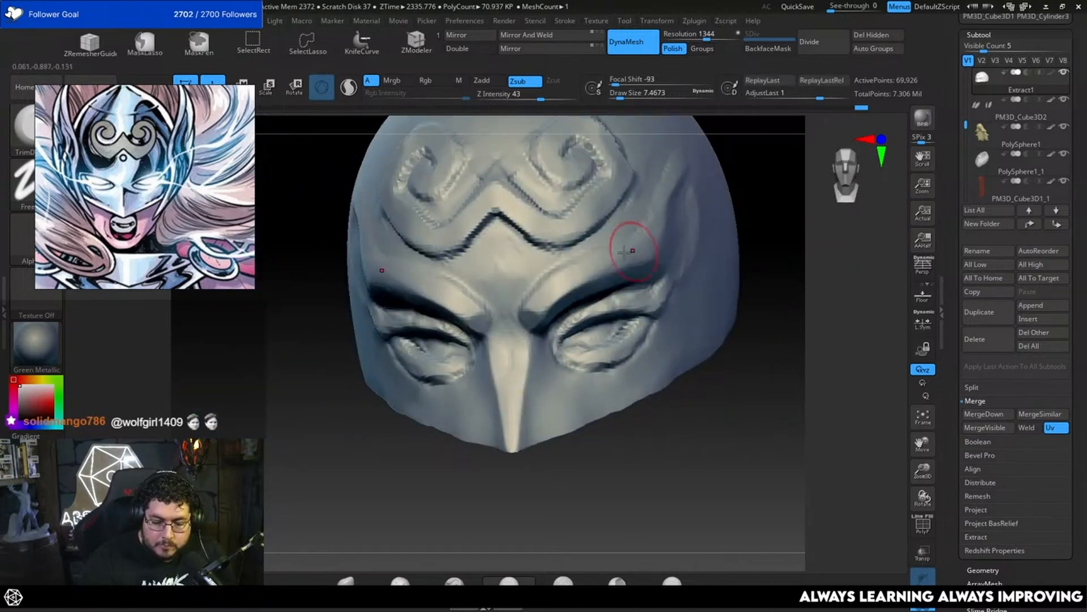
mouse_move(797, 221)
left_mouse_down()
mouse_move(791, 255)
mouse_move(756, 261)
mouse_move(777, 263)
left_mouse_up()
mouse_move(596, 311)
left_mouse_down()
mouse_move(578, 325)
mouse_move(612, 315)
left_mouse_up()
mouse_move(844, 258)
left_mouse_down()
mouse_move(834, 277)
mouse_move(776, 279)
left_mouse_up()
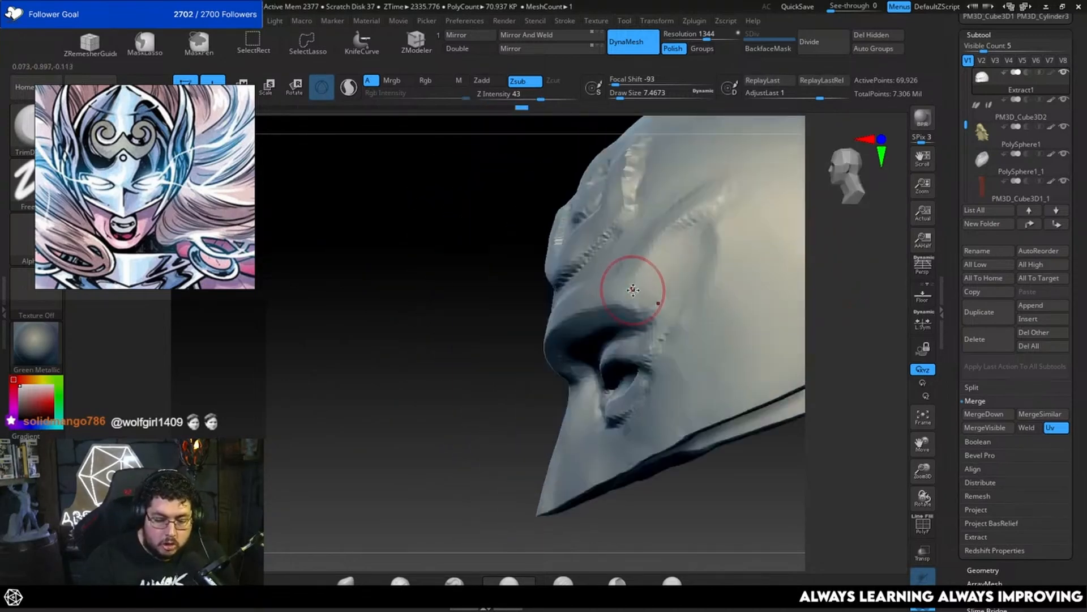
Step: Reduce the trim brush to about 5.8 and refine the outer brow where it sweeps up into the temple
left_click_drag(492, 406, 456, 458, "alt")
key("space")
left_click(612, 311)
left_click_drag(644, 288, 617, 327)
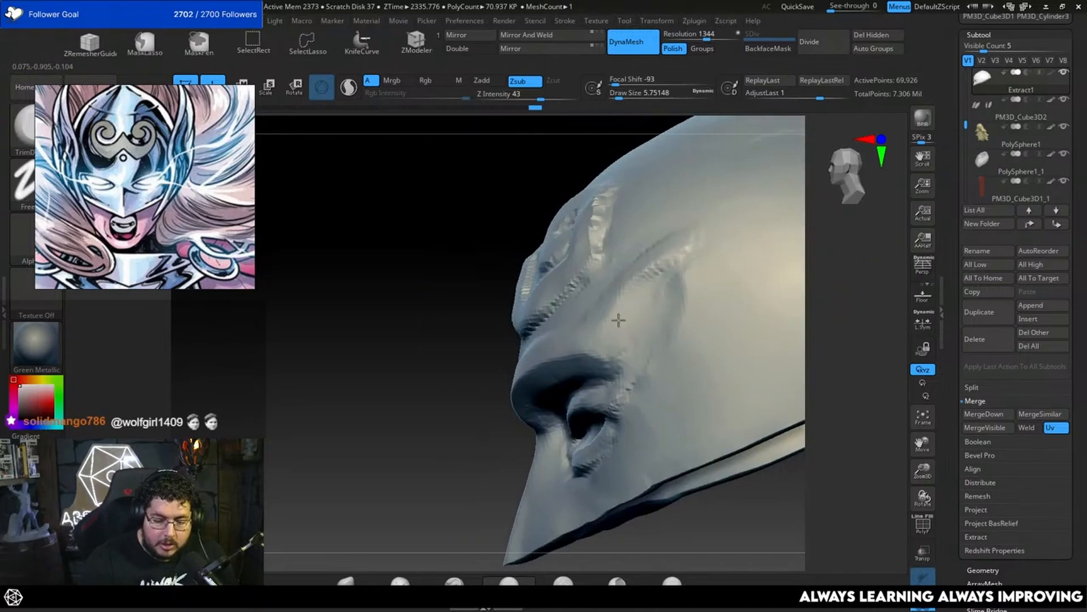
left_click_drag(478, 447, 604, 286)
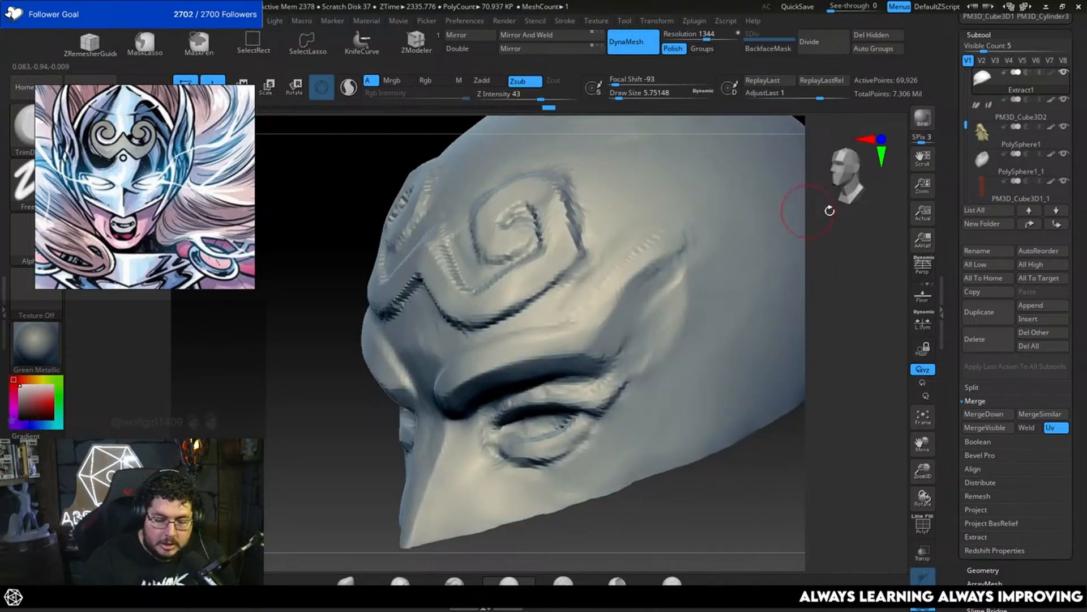
left_click_drag(829, 210, 817, 251, "alt")
left_click_drag(590, 297, 583, 292)
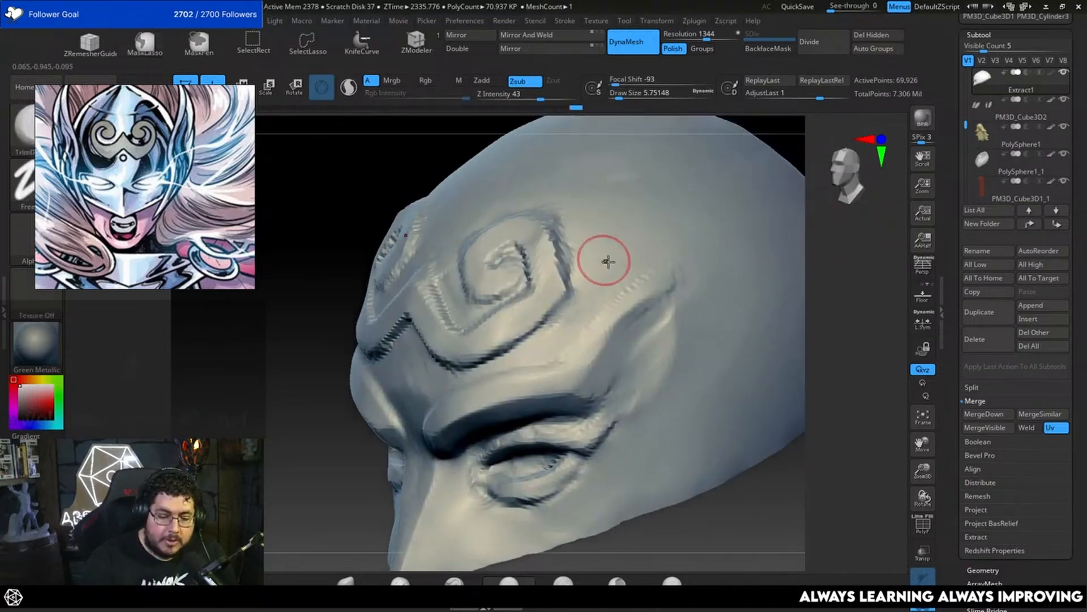
left_click_drag(825, 282, 827, 257)
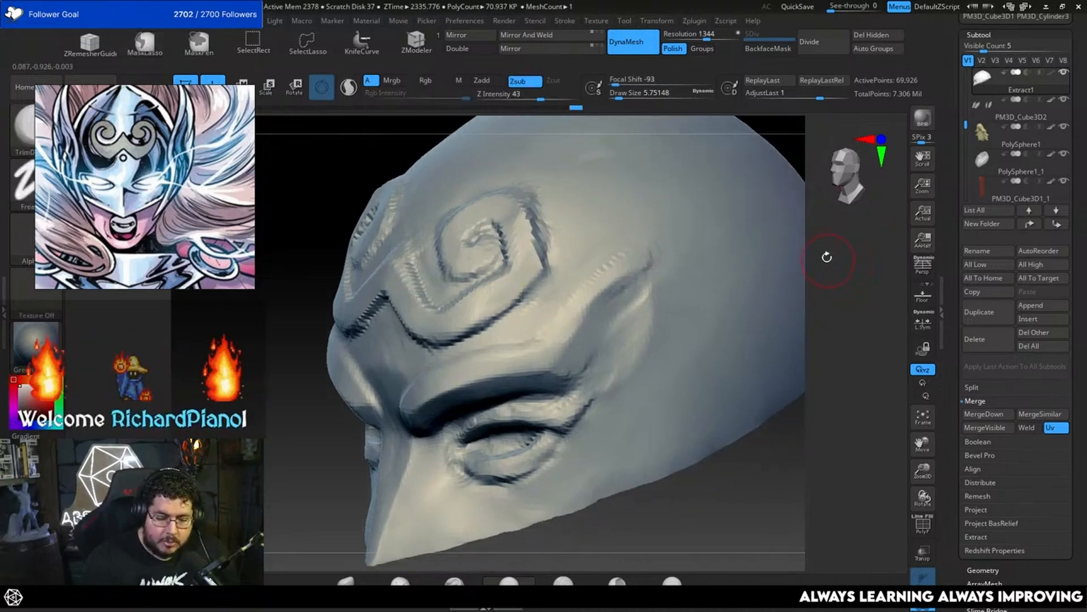
Step: Enlarge the trim brush to about 9.4 and smooth the raised temple sweep beside the brow
key("space")
left_click_drag(632, 323, 636, 322)
mouse_move(650, 294)
left_mouse_down()
mouse_move(641, 341)
mouse_move(607, 393)
mouse_move(630, 363)
left_mouse_up()
left_click_drag(813, 286, 845, 272)
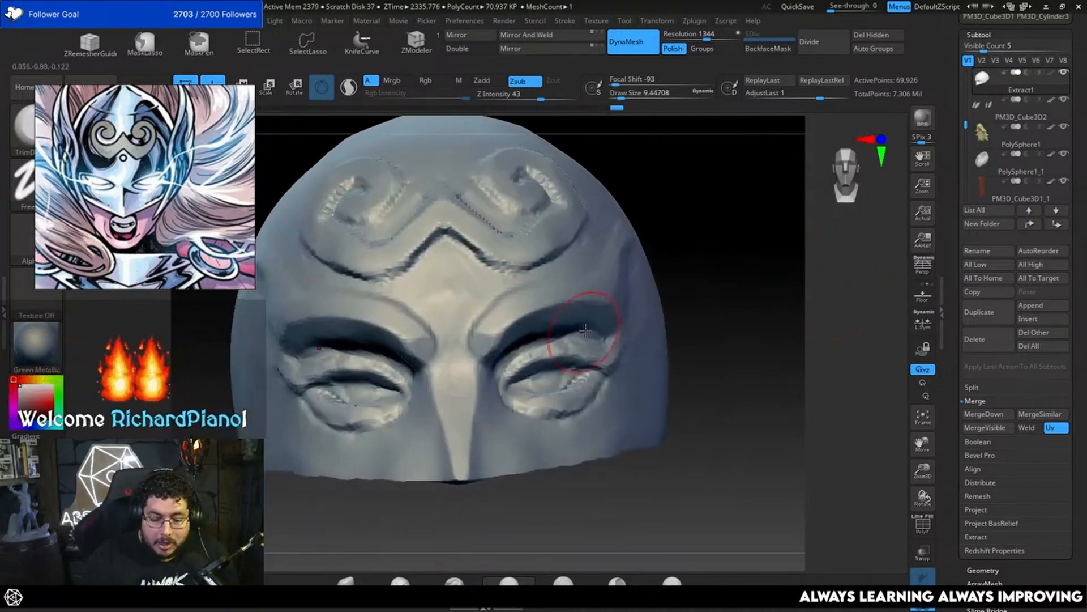
Step: Reduce the trim brush to about 3.7 and refine the upper eyelid and the crease beneath the brow
key("space")
left_click_drag(586, 330, 582, 330)
left_click_drag(716, 305, 674, 301)
key("space")
left_click_drag(507, 369, 493, 369)
key("space")
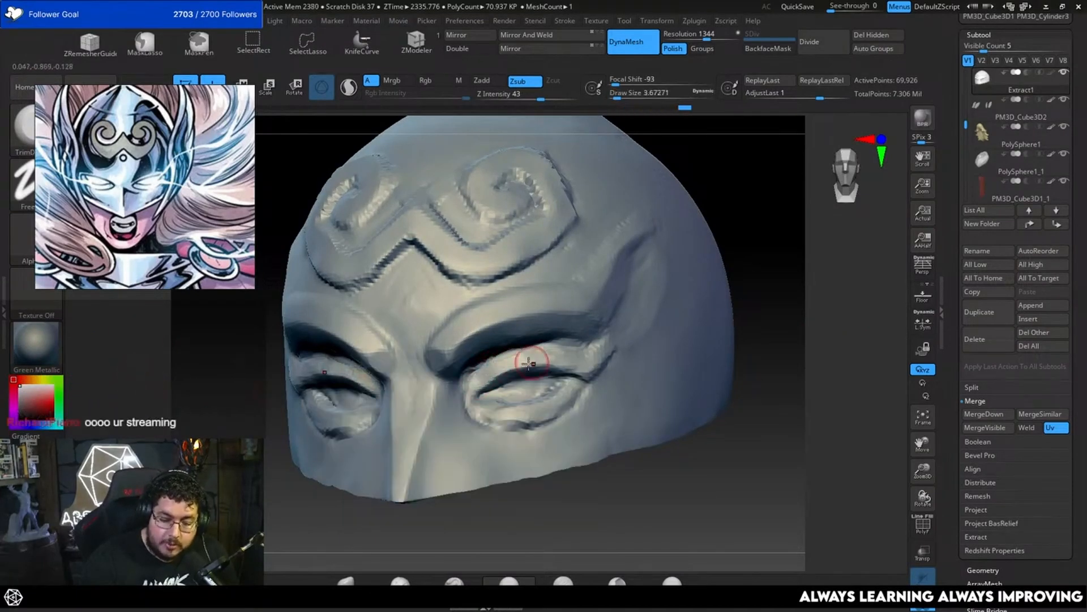
left_click_drag(756, 316, 689, 308)
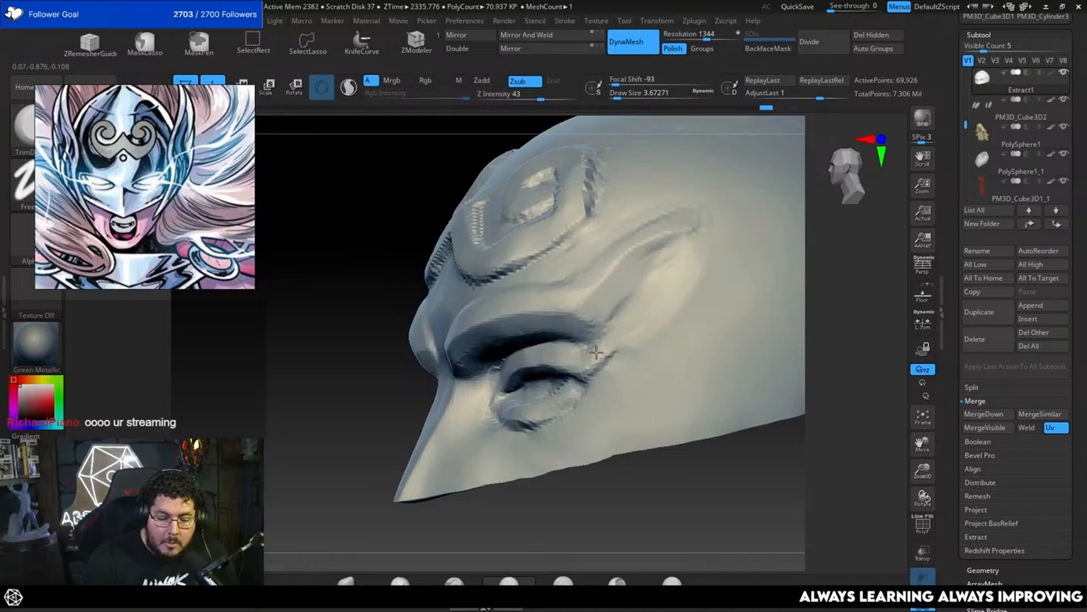
Step: Flatten the front plane of the mask's nose guard with the trim brush, reducing the brush size to about 4.3
mouse_move(596, 437)
left_mouse_down()
mouse_move(634, 470)
mouse_move(648, 478)
mouse_move(643, 459)
mouse_move(675, 483)
mouse_move(686, 439)
left_mouse_up()
key("bracketright")
key("bracketleft")
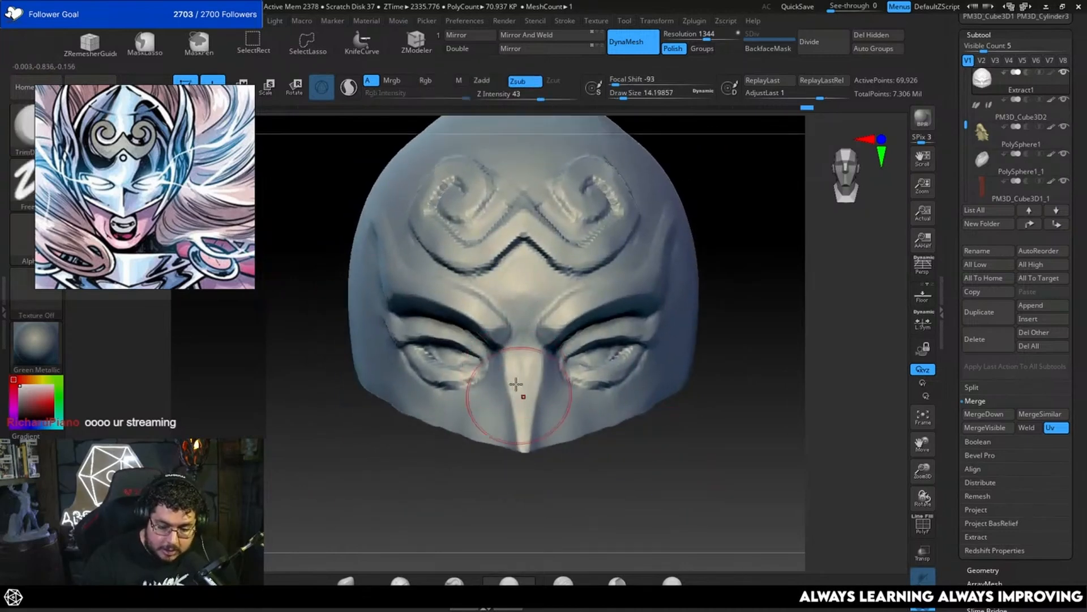
key("bracketleft")
key("bracketleft")
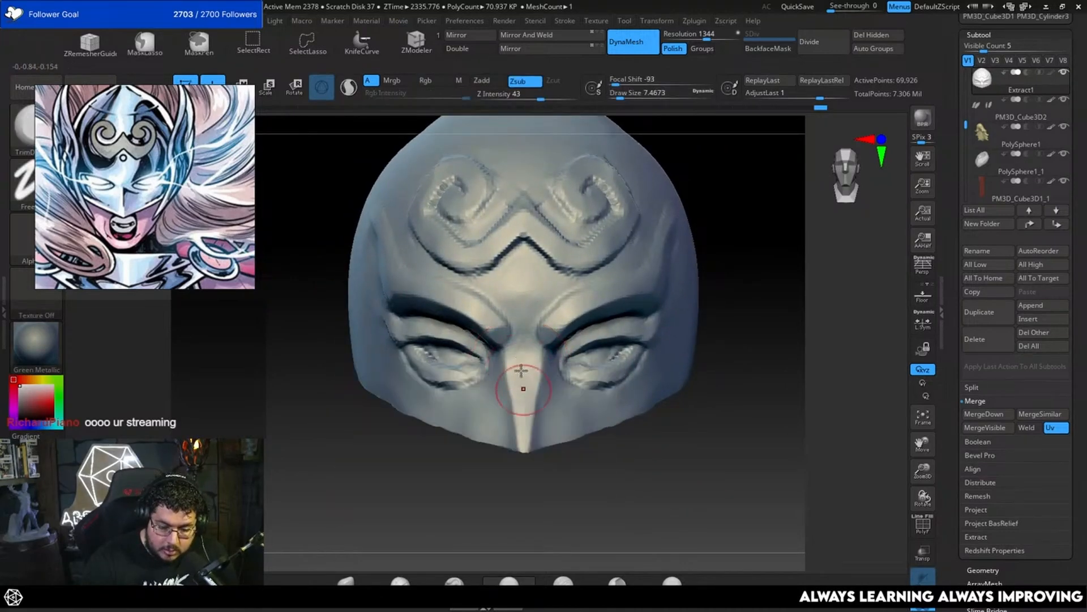
left_click_drag(646, 453, 597, 439)
mouse_move(708, 447)
left_mouse_down("alt")
mouse_move(789, 491)
mouse_move(693, 476)
left_mouse_up("alt")
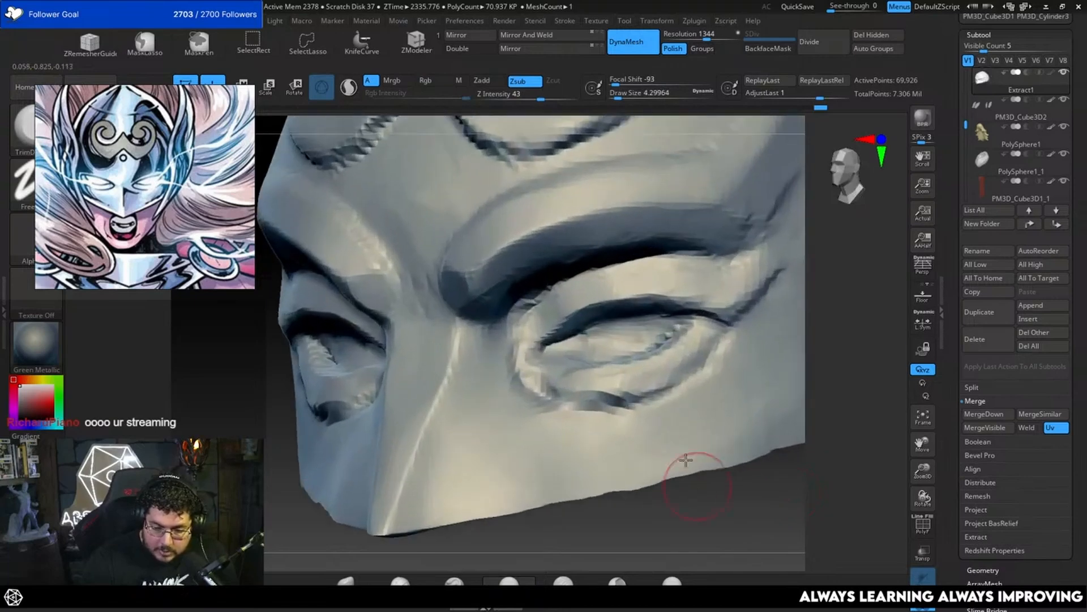
Step: Rebuild the mask with DynaMesh at resolution 2048 with Polish turned off
left_click(716, 37)
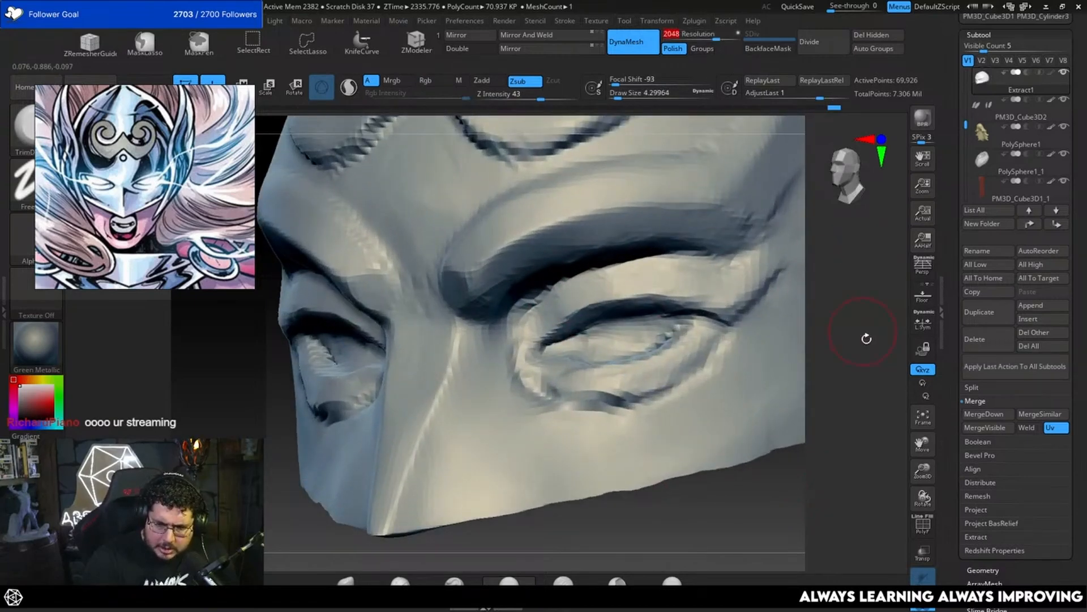
left_click_drag(867, 338, 776, 442, "alt")
mouse_move(753, 441)
left_mouse_down("alt")
mouse_move(769, 464)
mouse_move(745, 449)
left_mouse_up("alt")
left_click(672, 49)
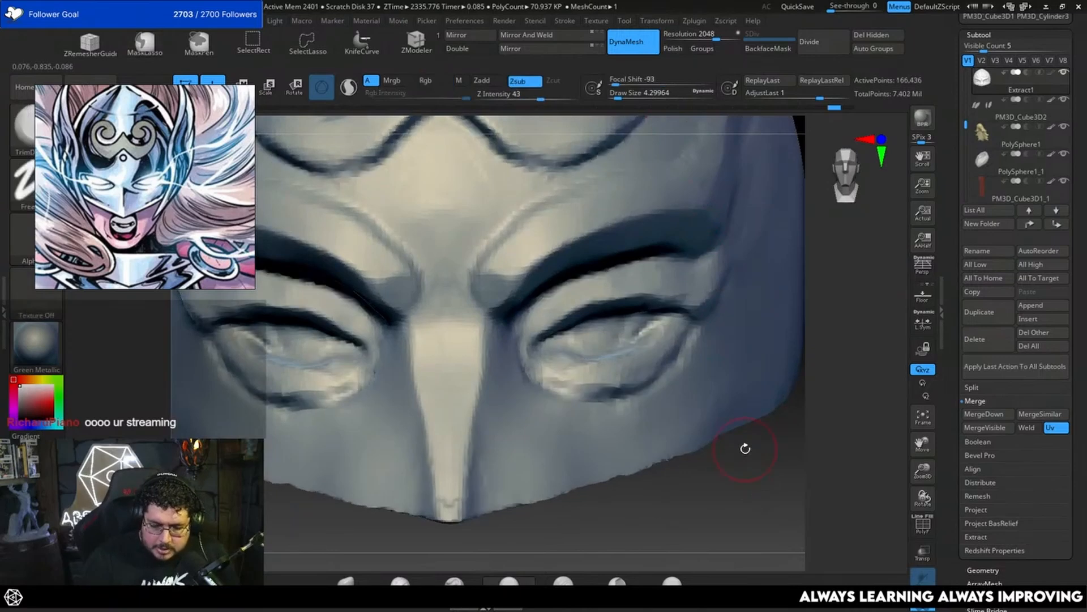
key("ctrl+z")
Step: Clean up the nose guard's ridge down to its tip with the trim brush at about 4.3
mouse_move(749, 514)
left_mouse_down()
mouse_move(686, 526)
mouse_move(684, 491)
mouse_move(728, 475)
left_mouse_up()
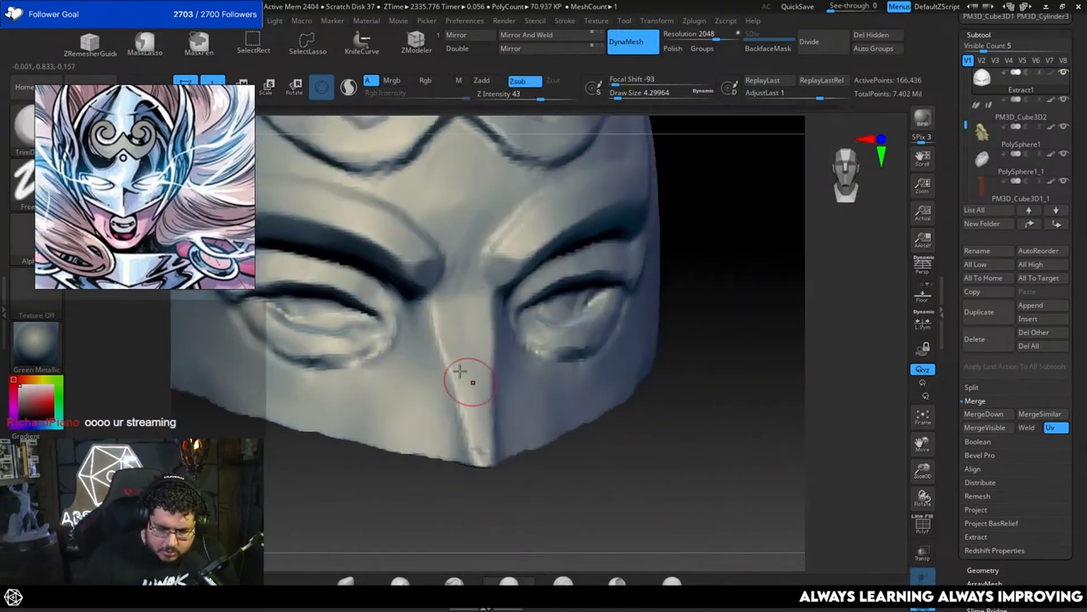
key("space")
left_click(442, 314)
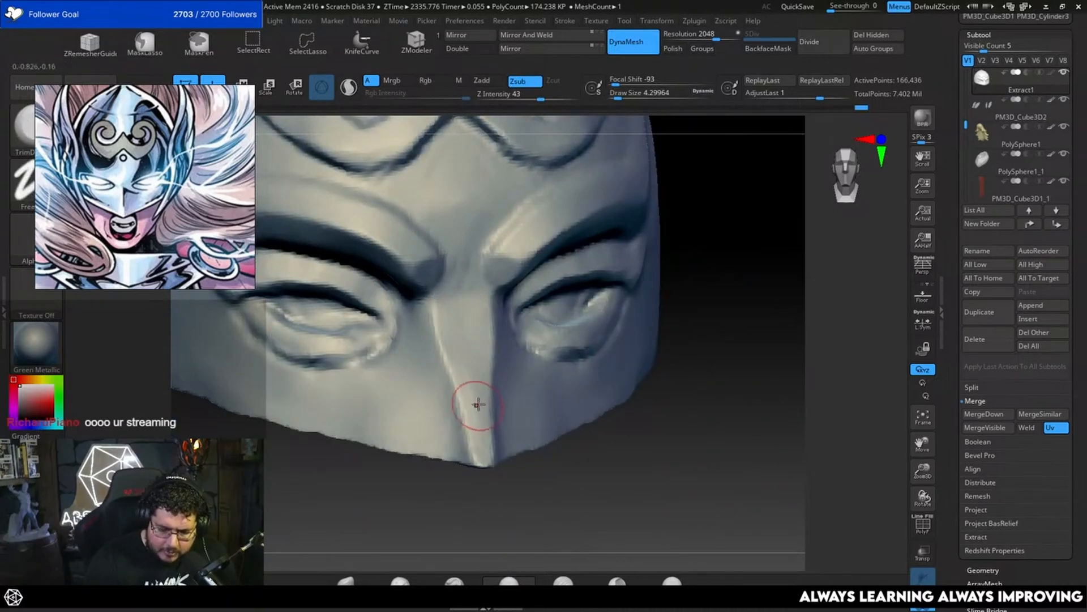
mouse_move(806, 469)
left_mouse_down("alt")
mouse_move(803, 430)
mouse_move(742, 431)
left_mouse_up("alt")
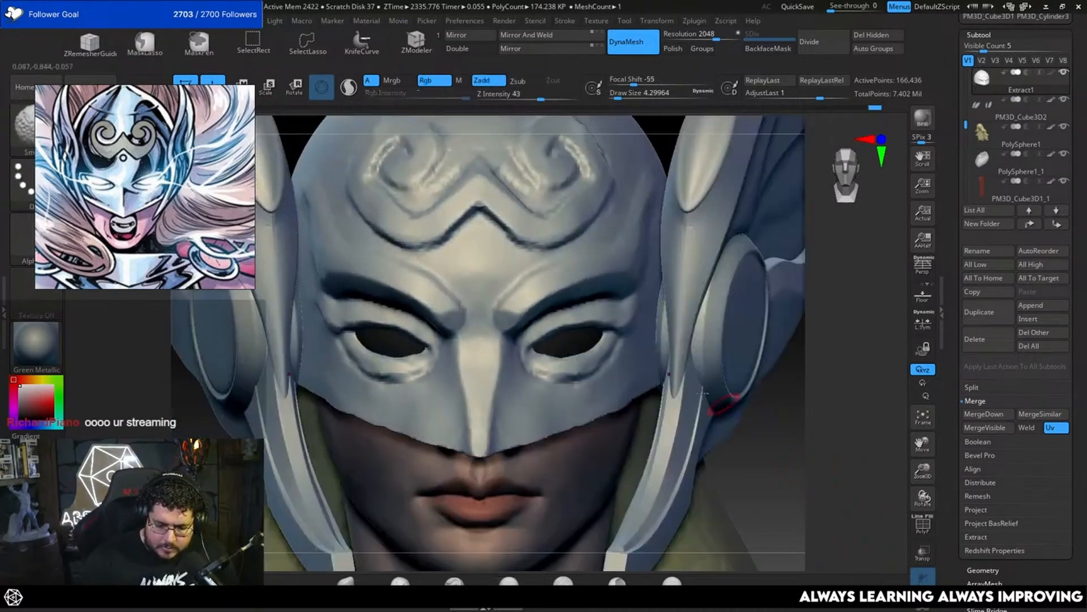
Step: Reshape the sides of the nose guard with the Move brush, sized about 8.4 and then 7.5
key("space")
left_click(492, 396)
key("b")
key("m")
key("v")
key("space")
left_click(494, 410)
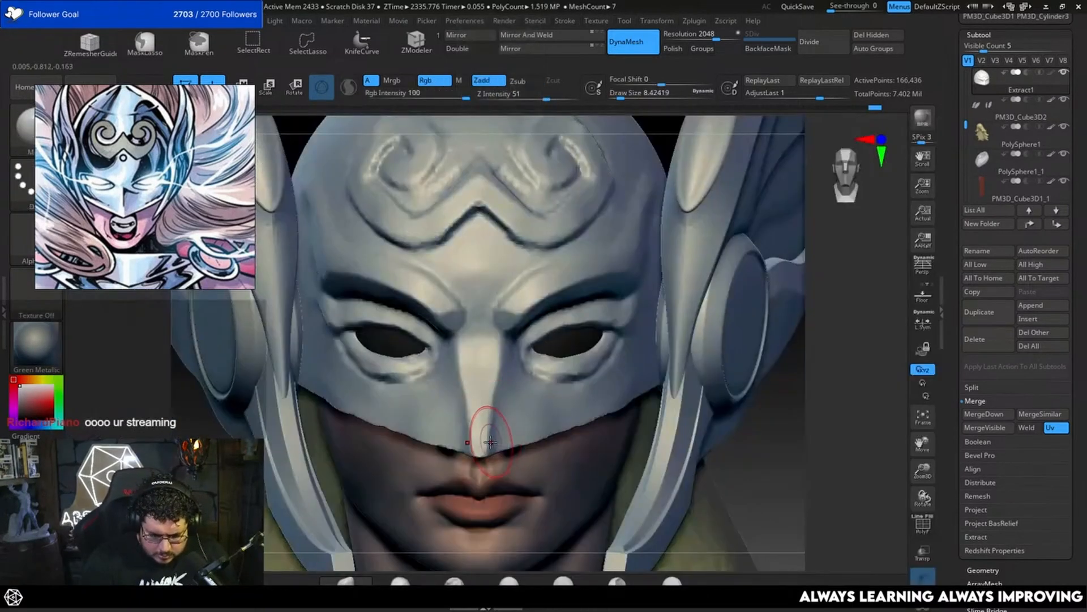
key("space")
left_click(498, 372)
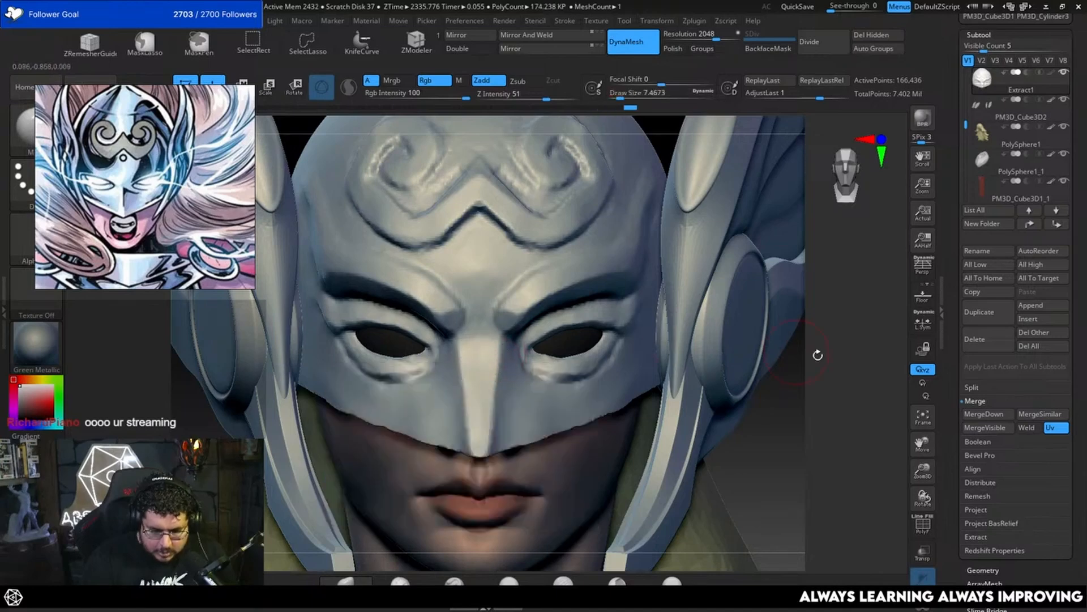
Step: Build up the underside of the nose guard around the nostrils with ClayBuildup at about 3.7
left_click_drag(825, 453, 734, 392, "alt")
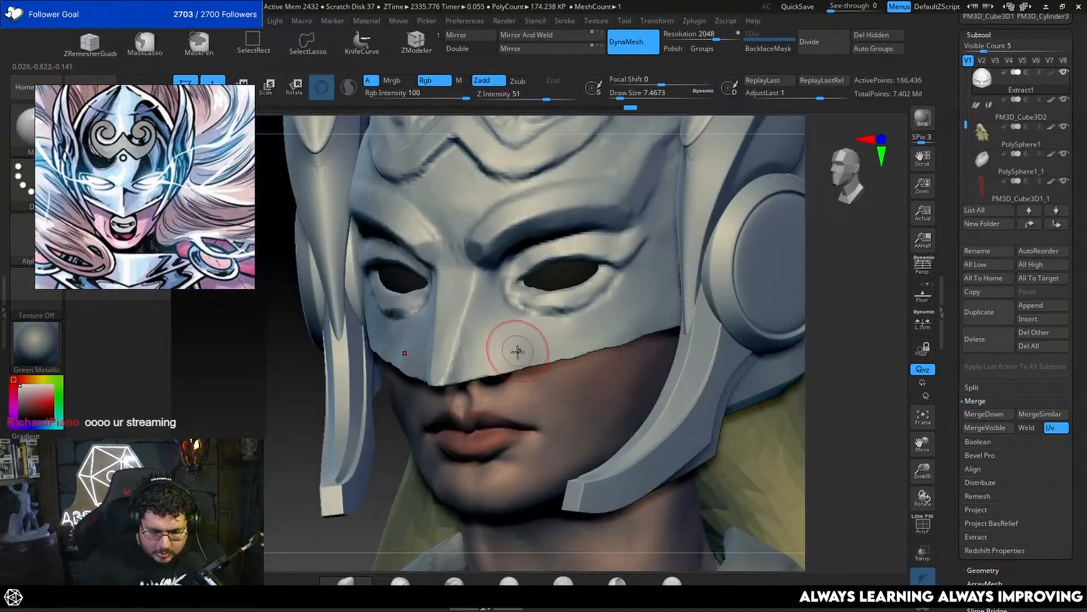
mouse_move(823, 413)
left_mouse_down()
mouse_move(832, 286)
mouse_move(789, 284)
mouse_move(833, 279)
left_mouse_up()
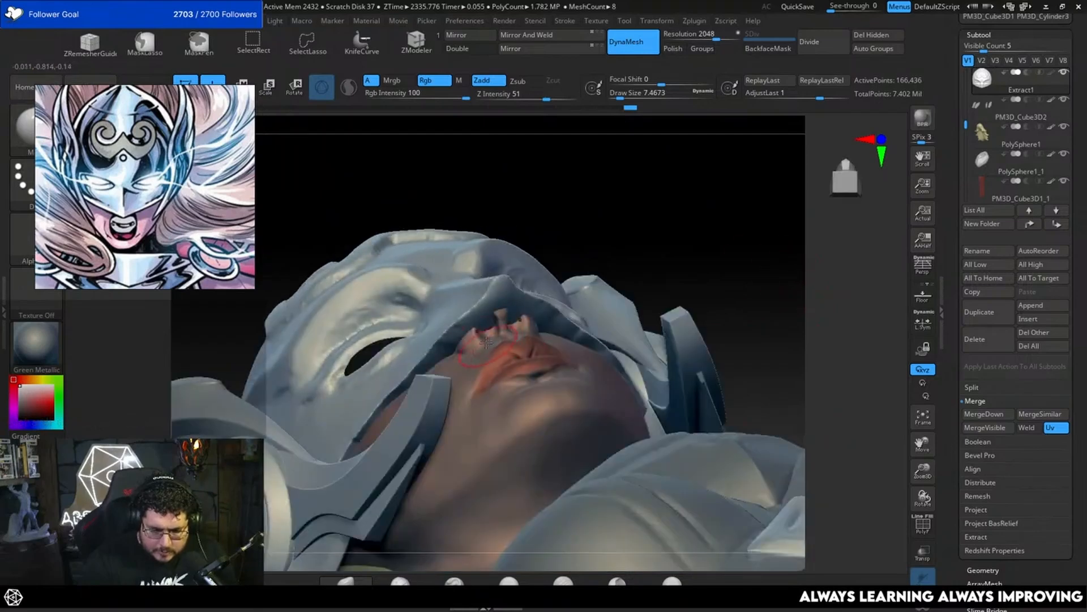
key("b")
key("b")
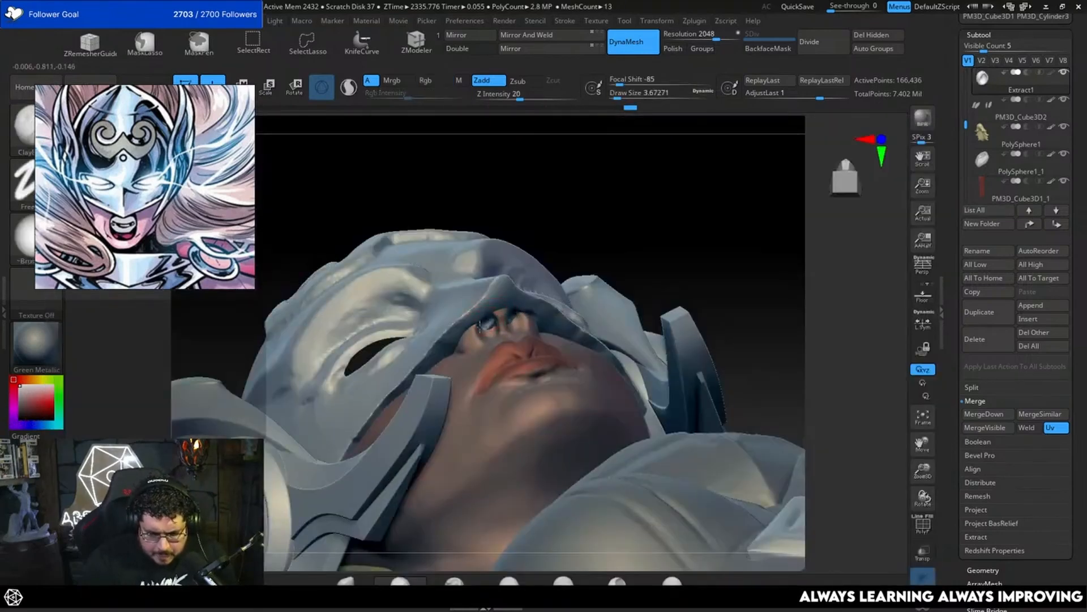
left_click_drag(759, 255, 728, 201)
left_click_drag(595, 196, 609, 249)
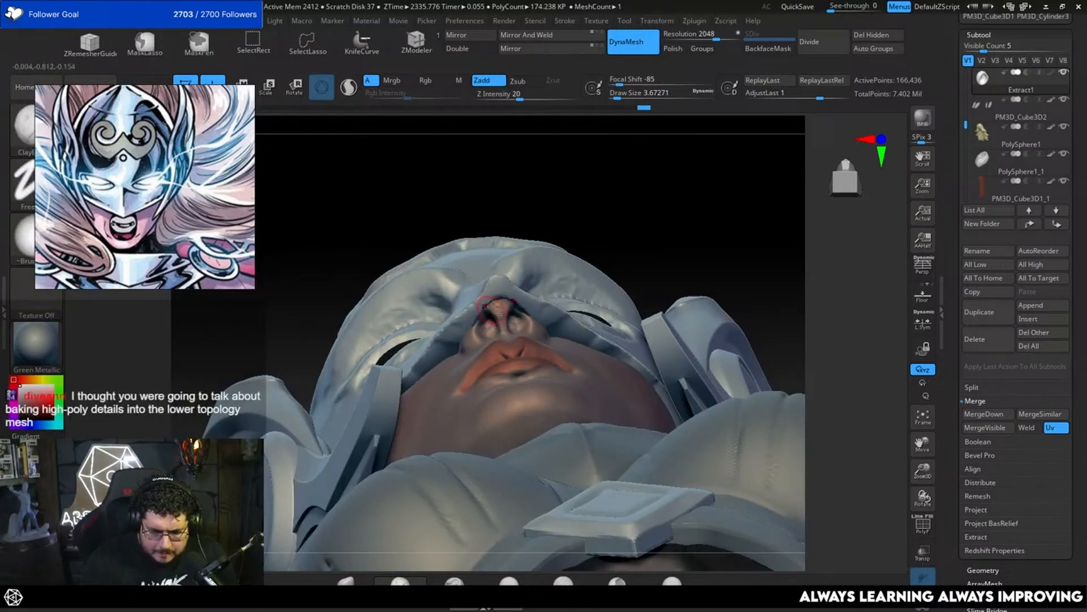
left_click_drag(573, 232, 601, 300)
mouse_move(787, 291)
left_mouse_down("alt")
mouse_move(753, 296)
mouse_move(770, 284)
left_mouse_up("alt")
left_click_drag(695, 327, 642, 336)
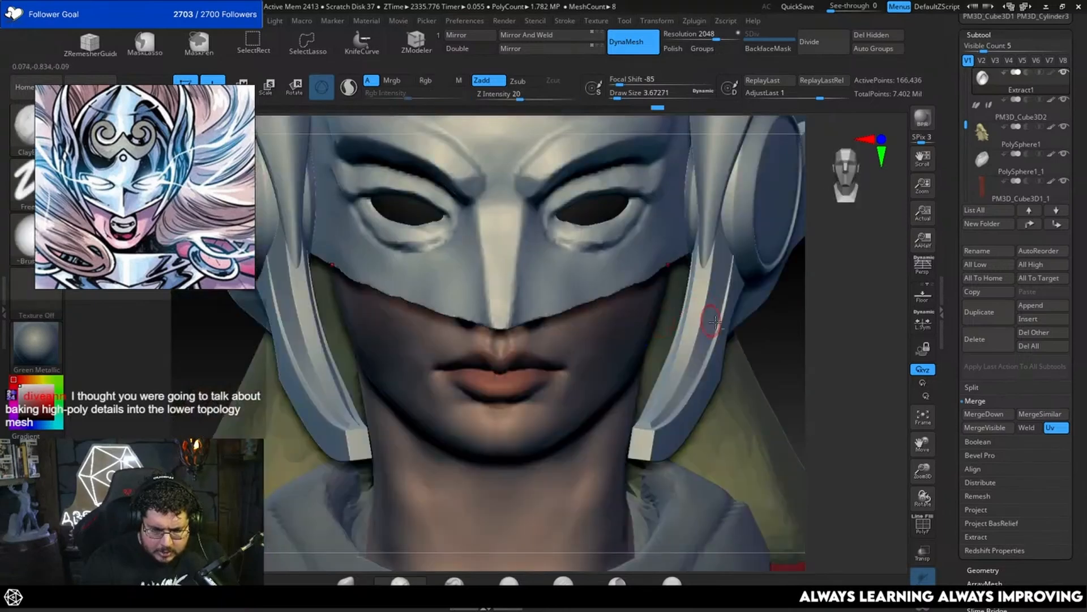
Step: Carve a nostril crease into the mask's lower edge beside the nose with DamStandard at about 5
left_click_drag(783, 283, 560, 289)
left_click_drag(388, 371, 559, 281)
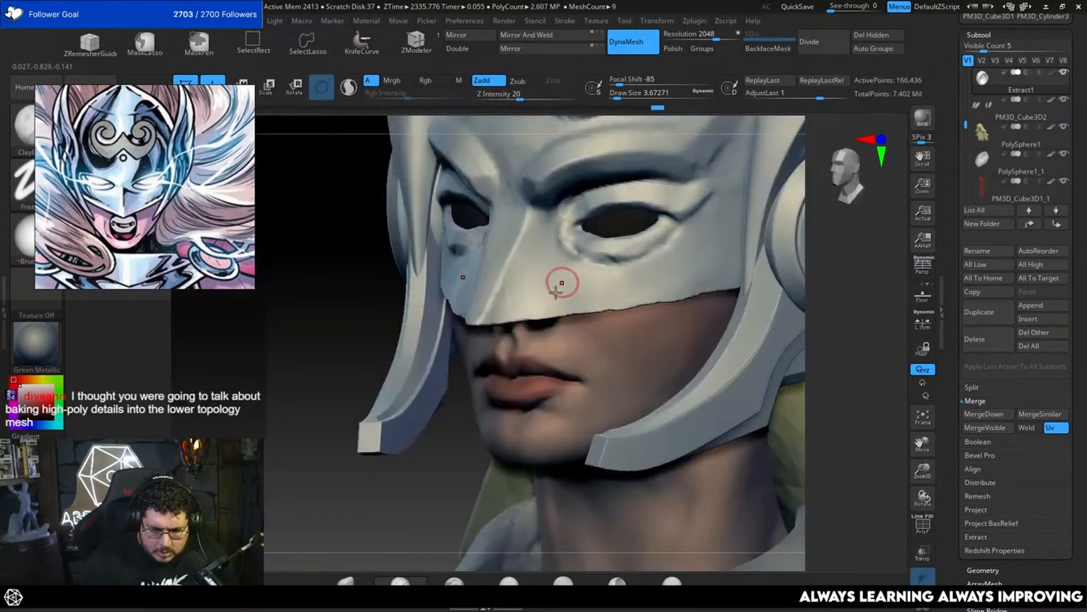
key("ctrl")
key("b")
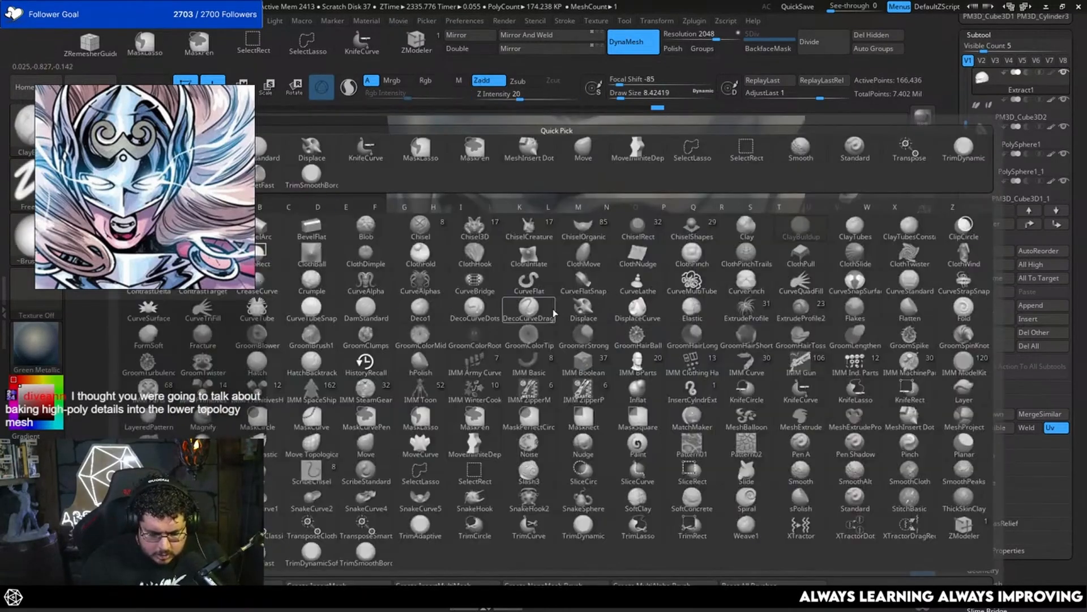
key("d")
key("s")
key("space")
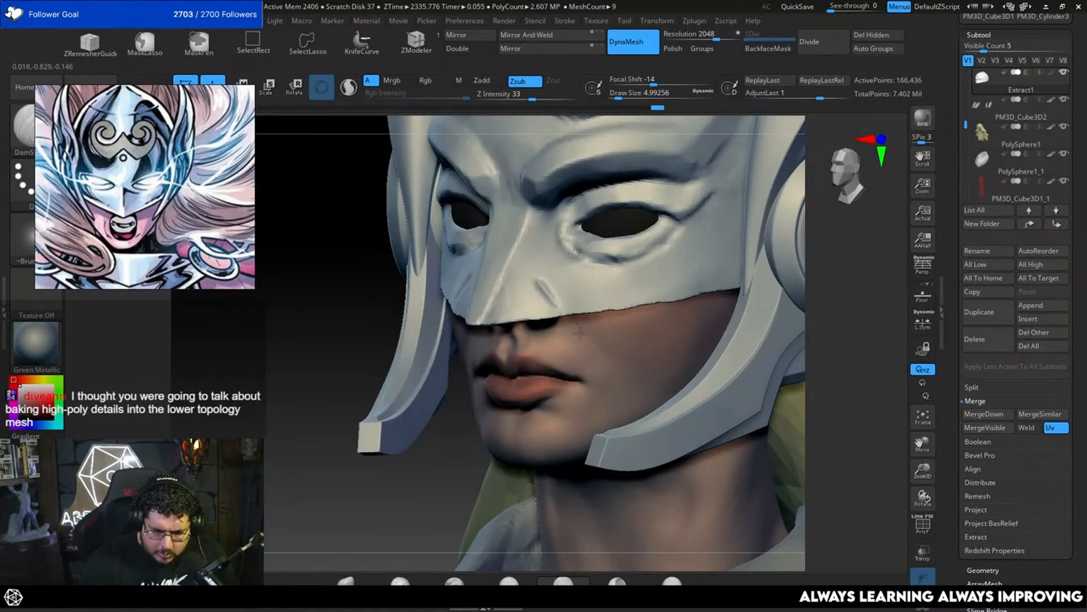
left_click_drag(543, 287, 572, 328)
Step: Build up the nostril wing over the crease with ClayBuildup, reducing the brush from about 10.5 to 6.6
key("b")
key("c")
key("b")
key("space")
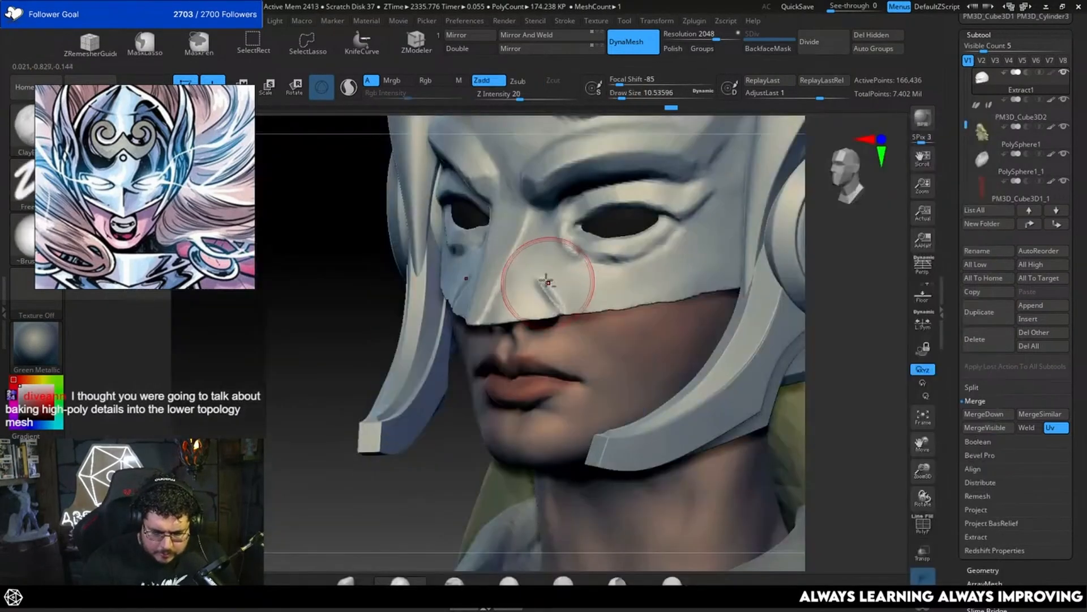
mouse_move(548, 281)
left_mouse_down()
mouse_move(569, 303)
mouse_move(545, 281)
mouse_move(565, 304)
mouse_move(537, 300)
mouse_move(535, 311)
mouse_move(556, 309)
left_mouse_up()
key("space")
left_click(543, 310)
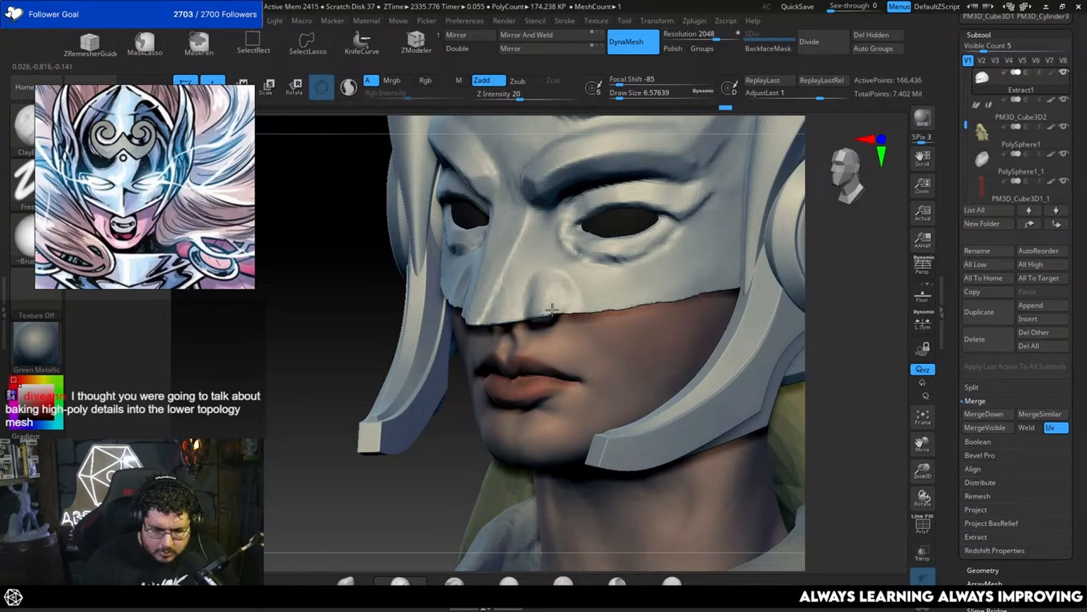
Step: Sharpen the crease around the nostril wing with DamStandard at about 5.8
key("b")
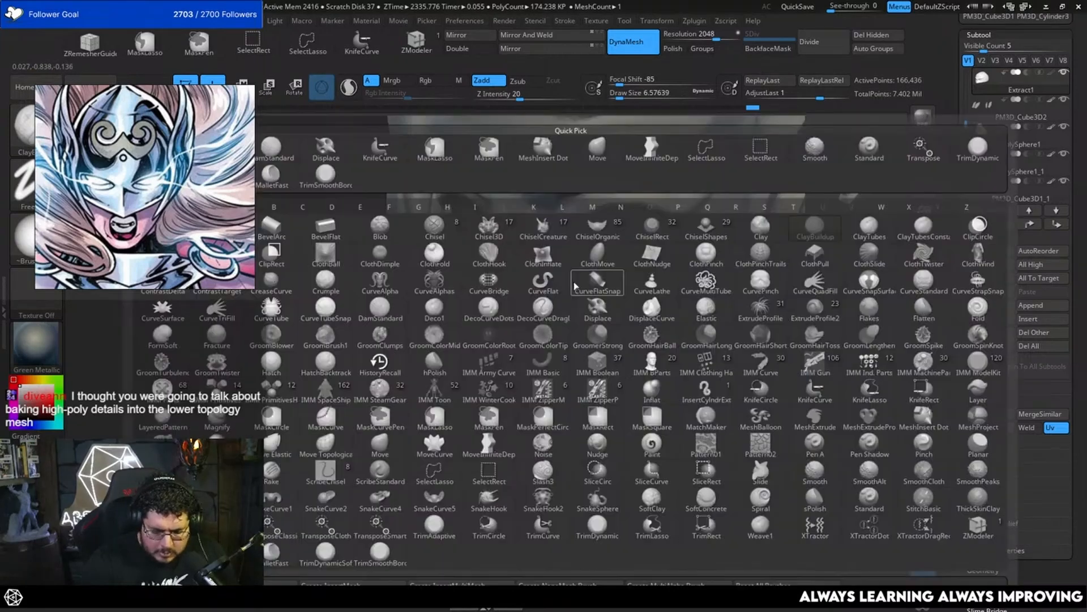
key("d")
key("s")
key("space")
left_click(571, 275)
mouse_move(563, 256)
left_mouse_down()
mouse_move(558, 248)
mouse_move(601, 291)
mouse_move(564, 265)
left_mouse_up()
left_click_drag(811, 250, 849, 224)
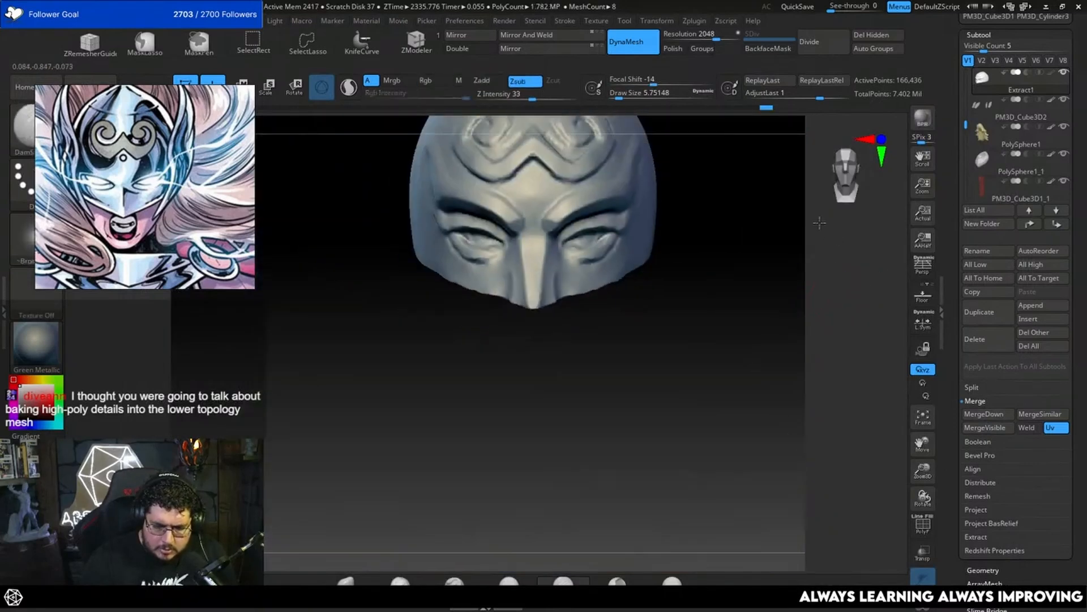
Step: Smooth the nostril wing and its crease along the mask's lower edge
left_click_drag(703, 294, 746, 318)
key("b")
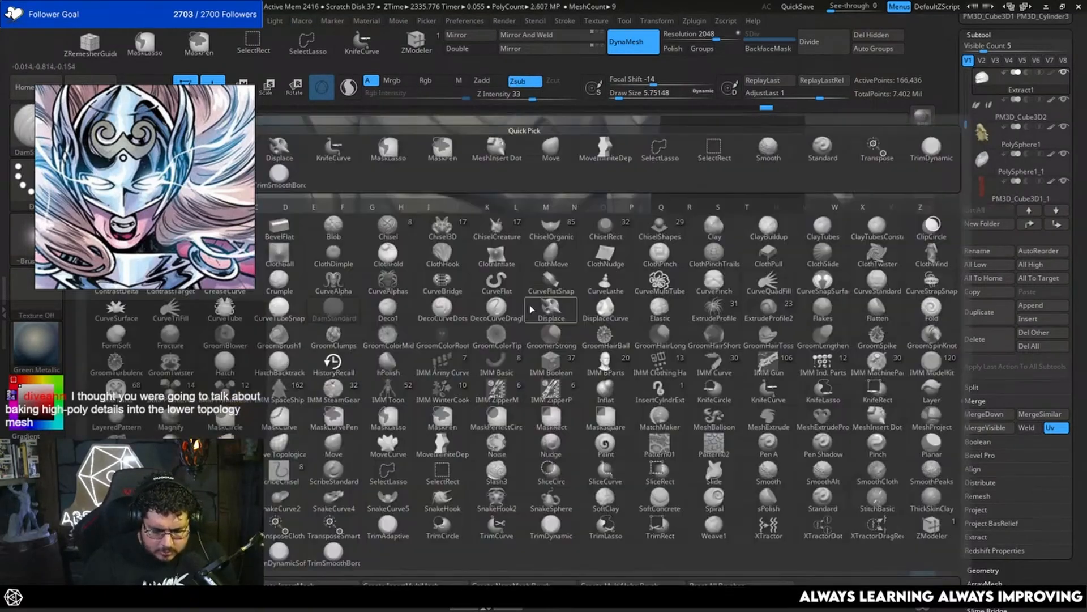
key("d")
left_click(522, 290)
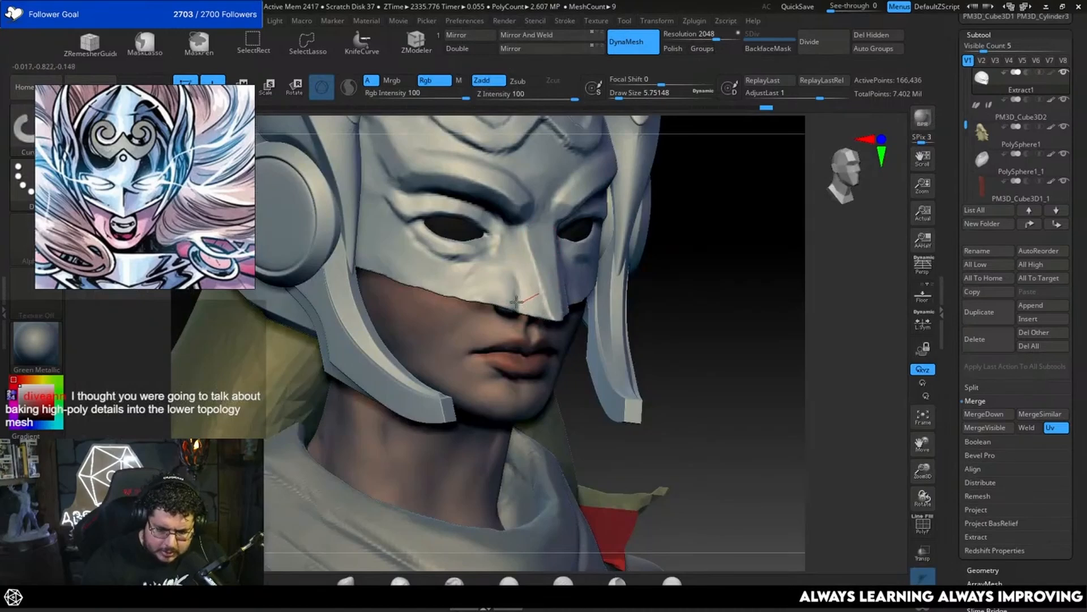
key("shift")
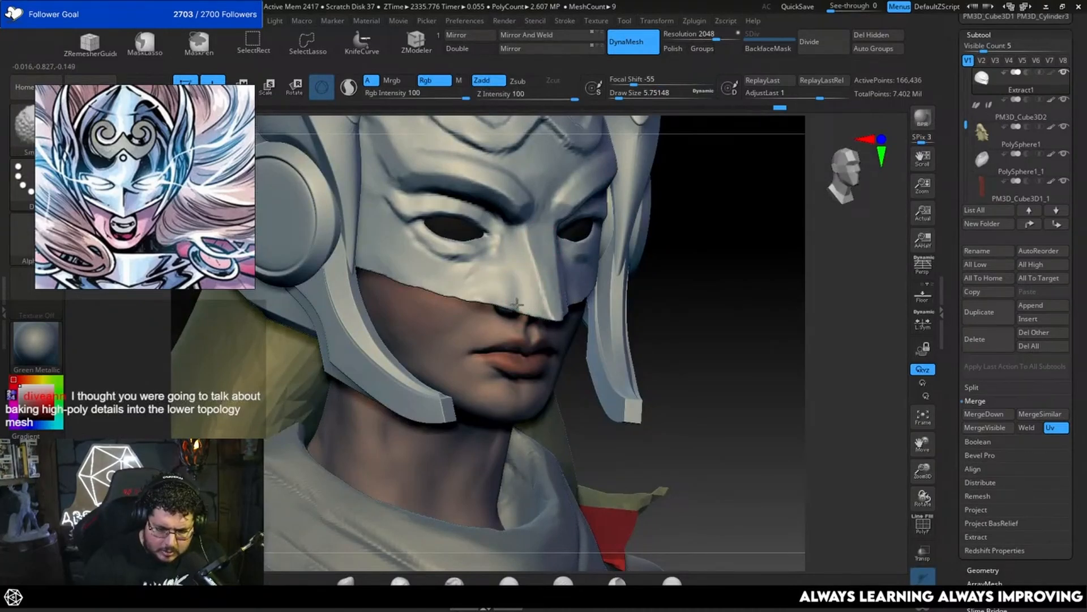
right_click_drag(516, 305, 596, 271, "shift")
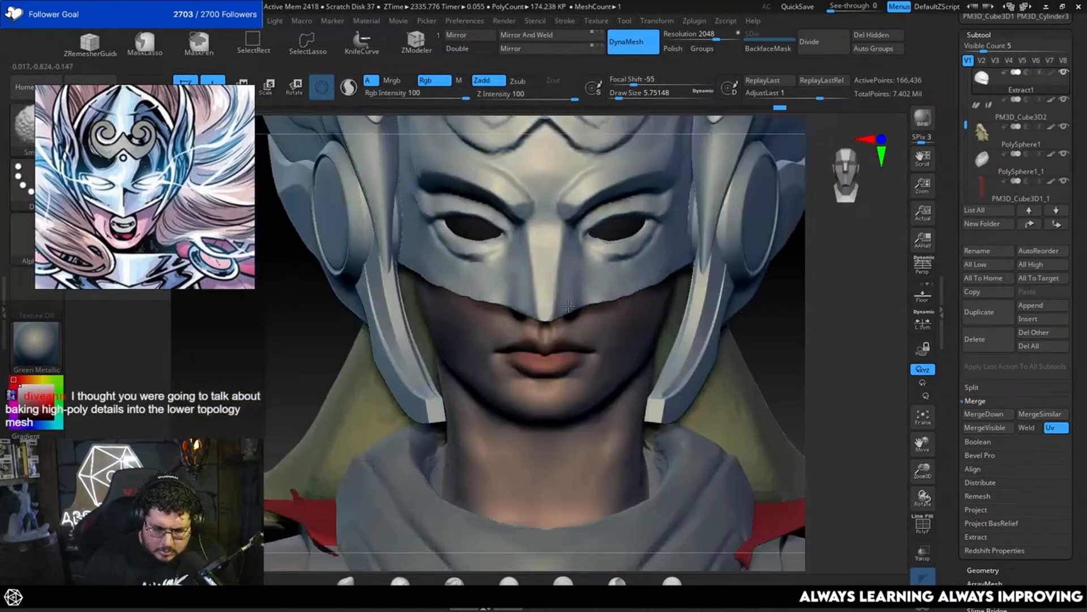
right_click_drag(569, 306, 489, 300)
Step: Flatten the nostril wing into clean planes with TrimDynamic, reducing the brush from about 7.5 to 5.8
key("b")
key("t")
key("d")
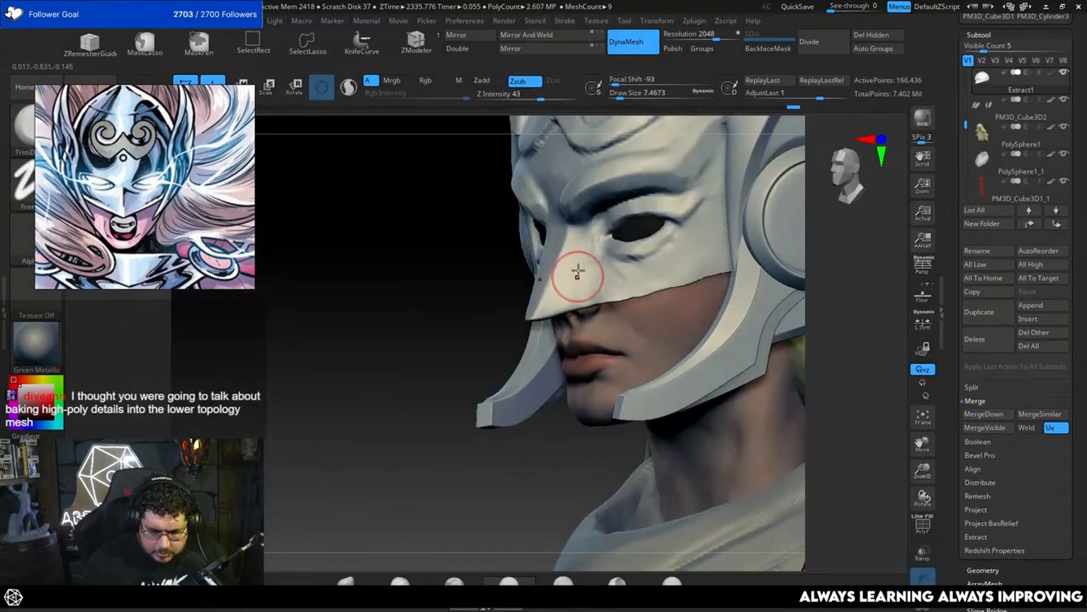
right_click_drag(566, 278, 511, 285)
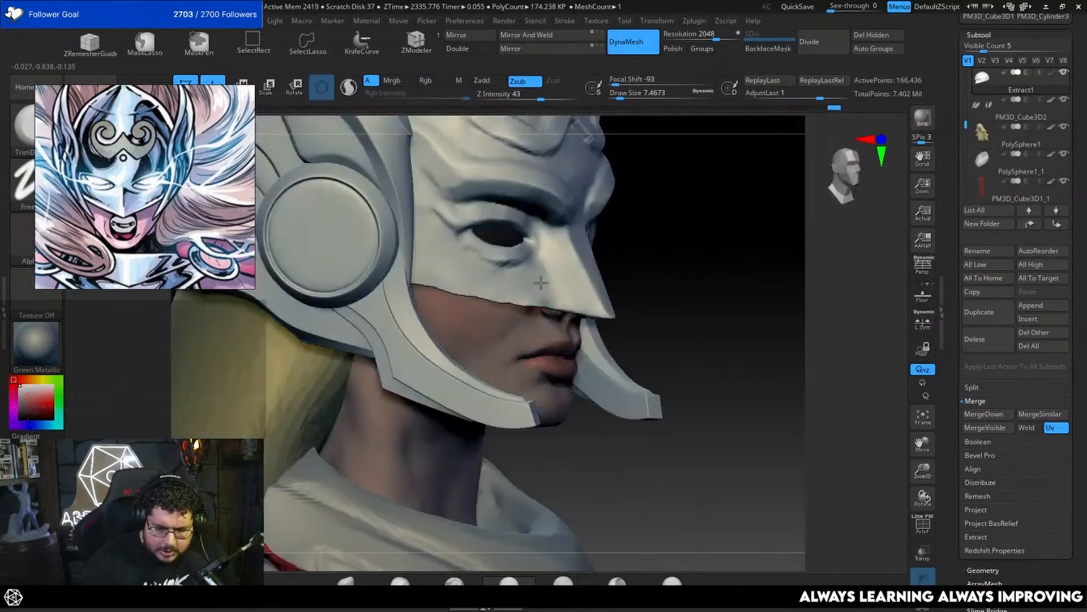
key("space")
left_click_drag(568, 278, 565, 278)
right_click_drag(566, 292, 765, 278)
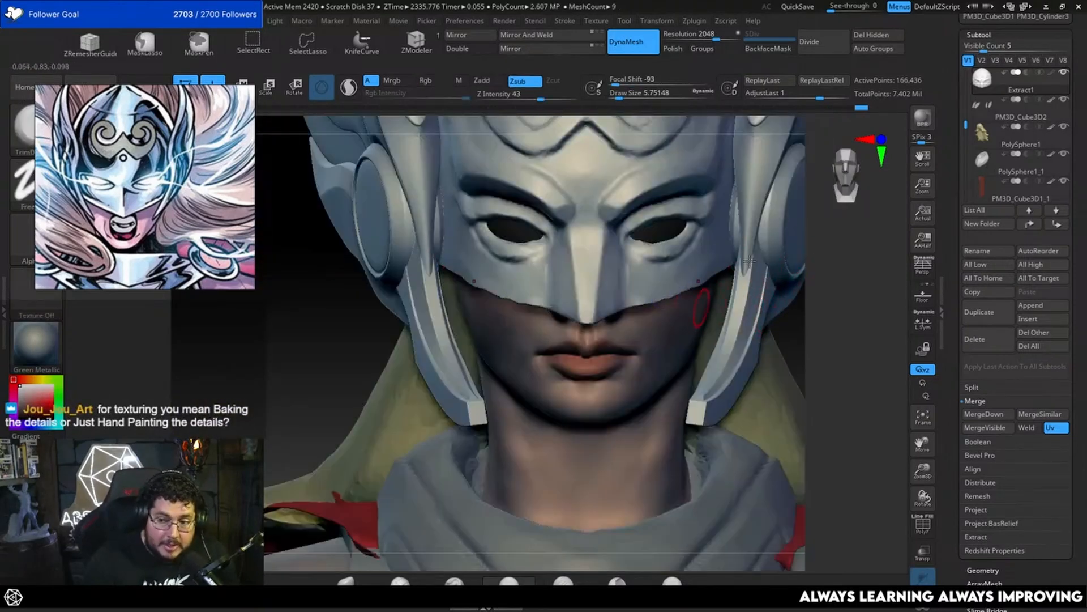
Step: Refine the nostril wing's transition into the cheek with the trim brush at about 5.8 and smooth it
right_click_drag(841, 305, 799, 335, "alt")
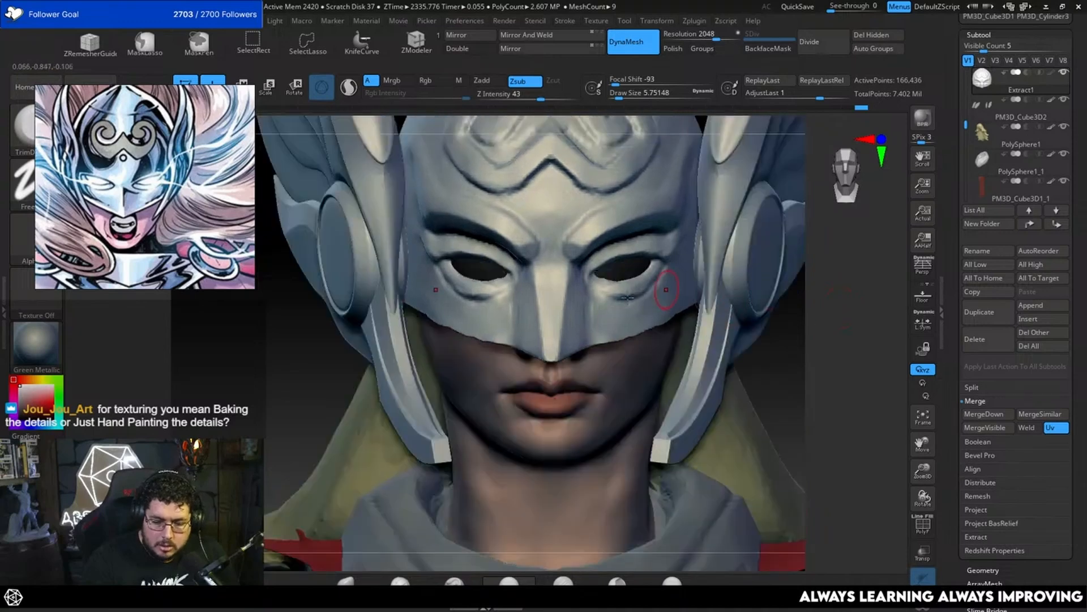
right_click_drag(770, 291, 682, 270)
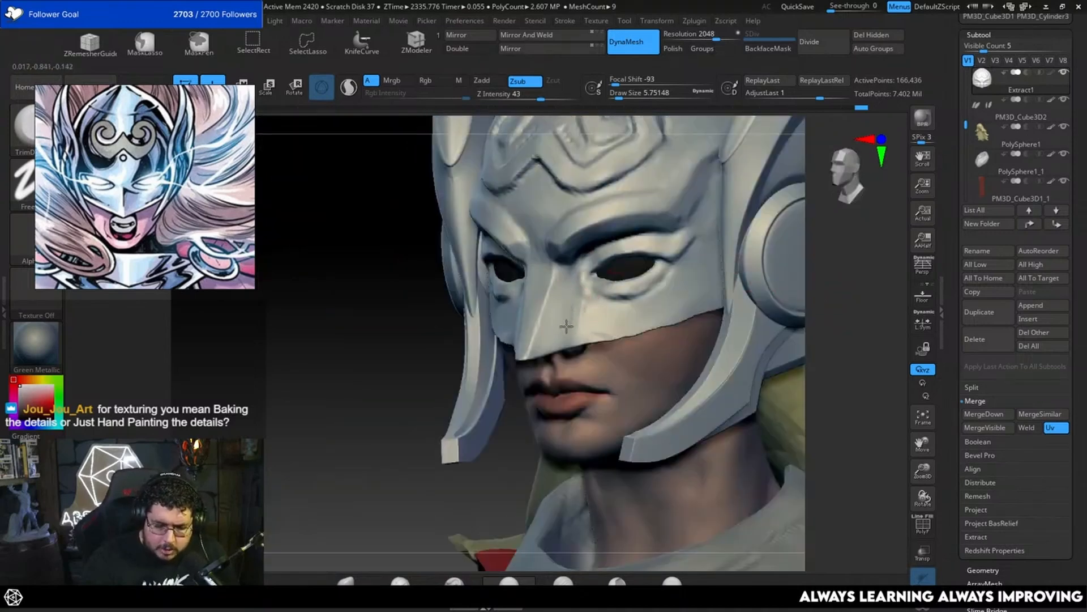
left_click_drag(569, 308, 566, 284)
mouse_move(779, 289)
right_mouse_down()
mouse_move(867, 280)
mouse_move(743, 243)
right_mouse_up()
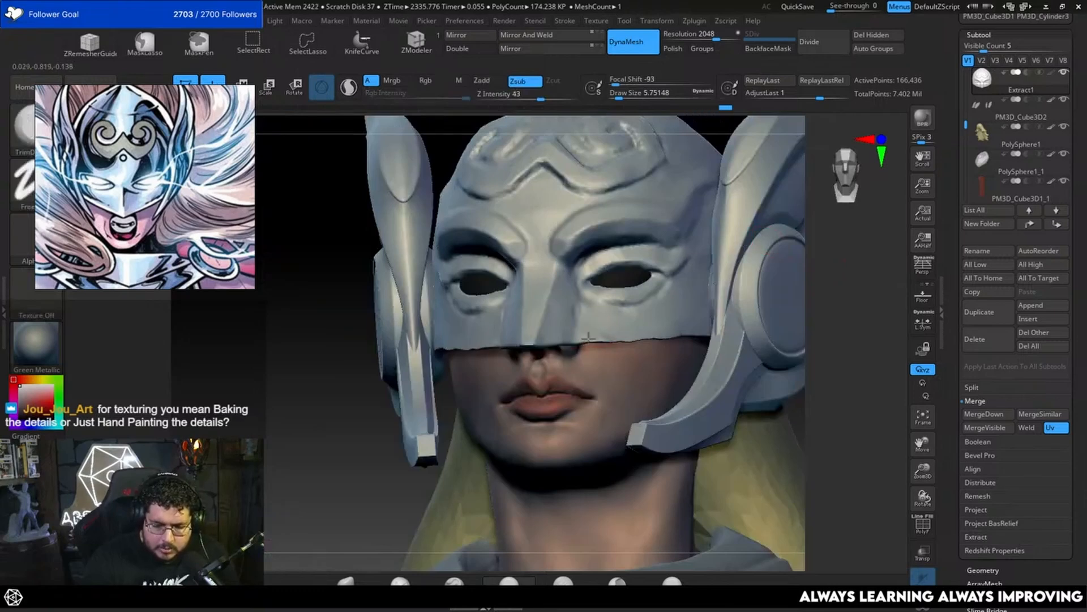
right_click_drag(774, 309, 560, 320)
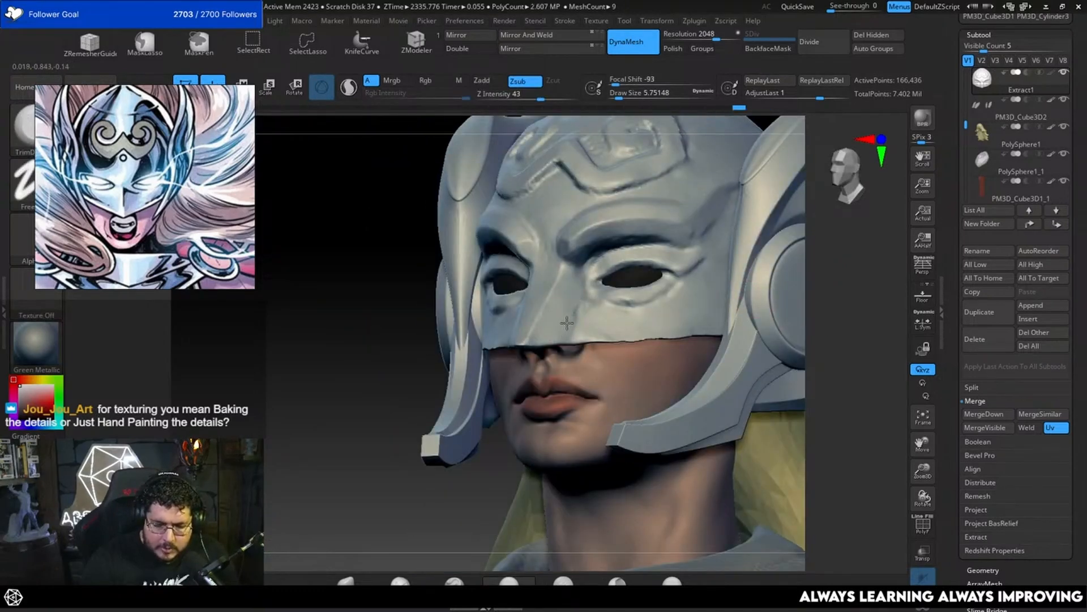
mouse_move(596, 286)
right_mouse_down("shift")
mouse_move(782, 289)
mouse_move(745, 260)
right_mouse_up("shift")
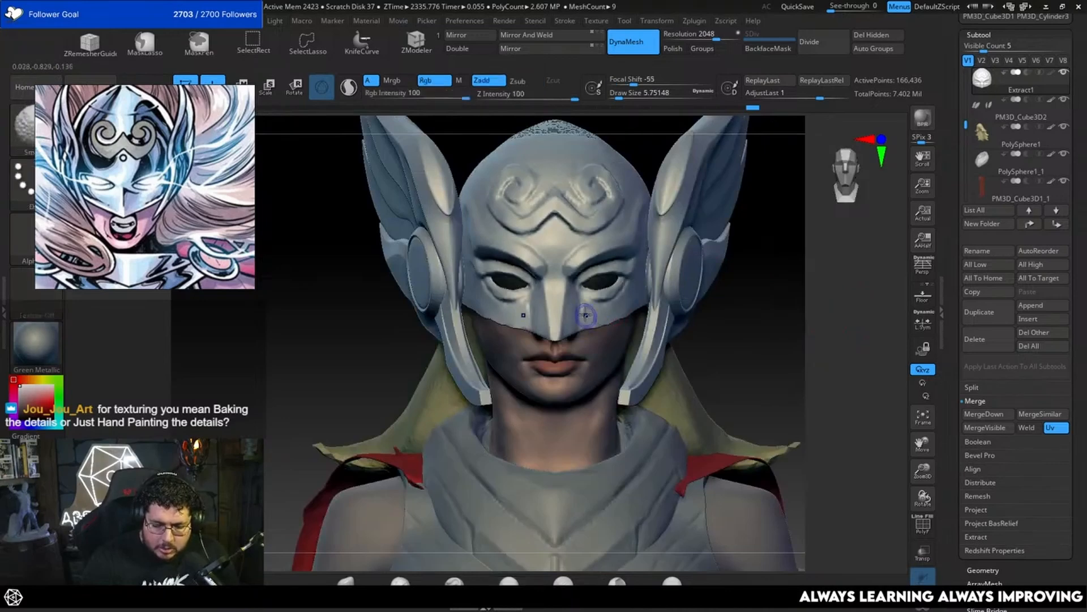
right_click_drag(584, 306, 588, 312)
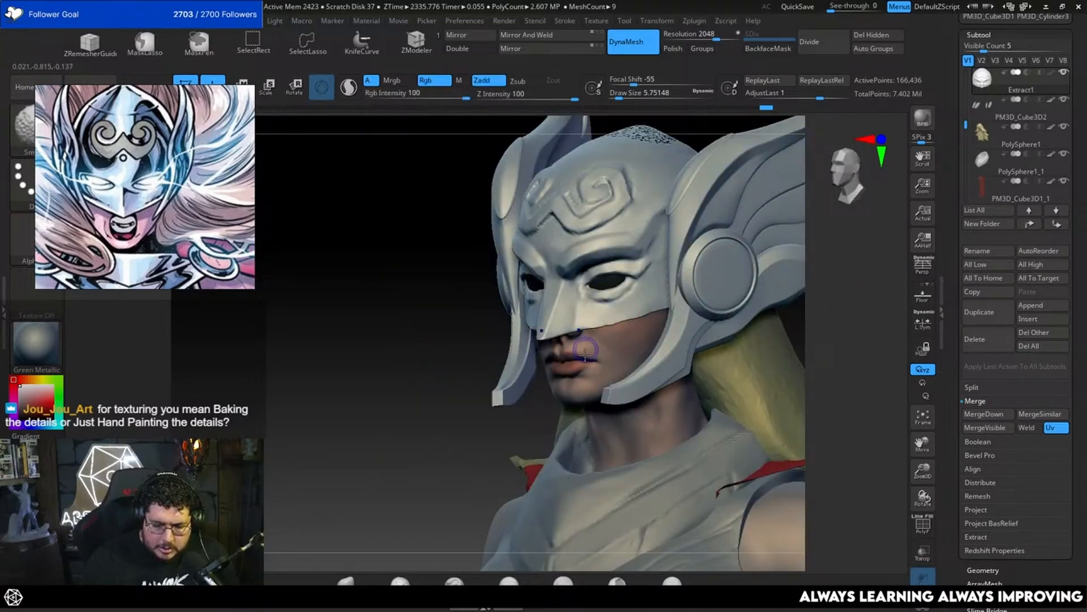
Step: Smooth and build up the rim around the mask's eye opening with ClayBuildup at a draw size of about 3.1
mouse_move(585, 351)
right_mouse_down("shift")
mouse_move(494, 415)
mouse_move(599, 321)
right_mouse_up("shift")
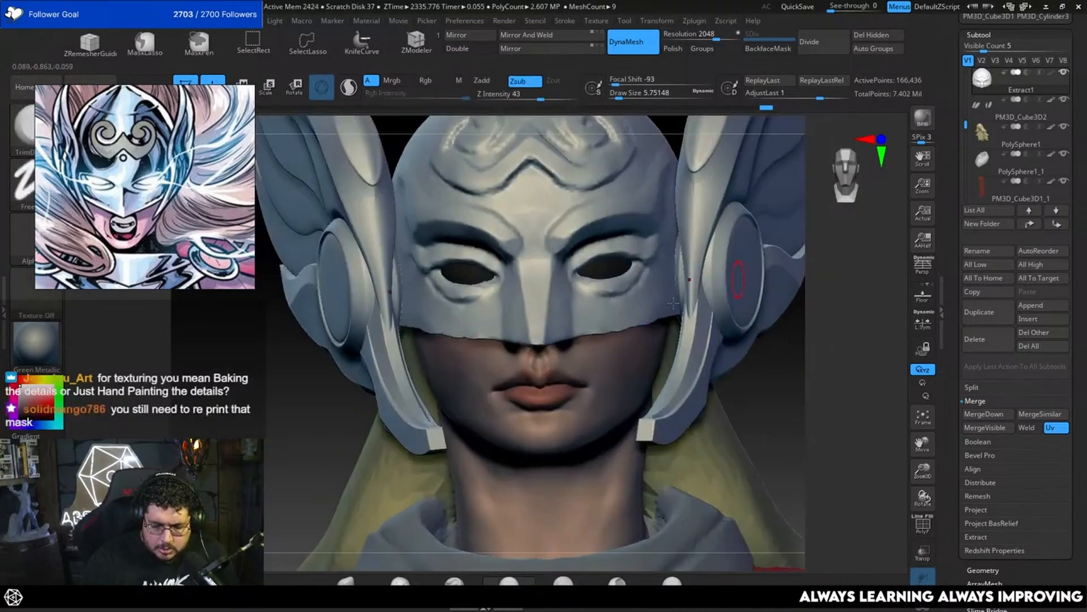
key("shift")
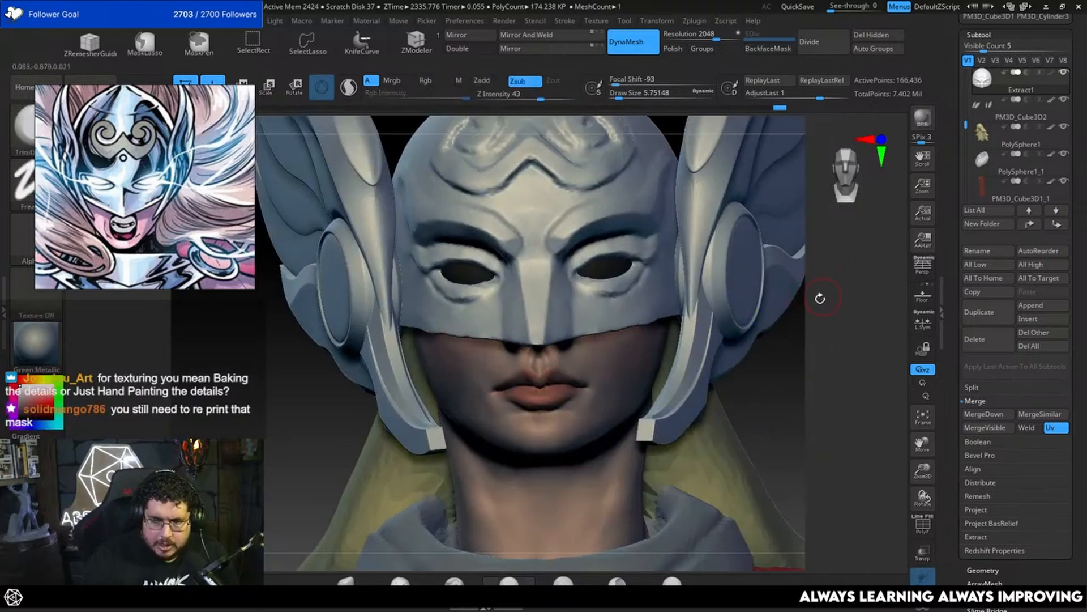
mouse_move(816, 297)
right_mouse_down()
mouse_move(833, 301)
mouse_move(808, 272)
mouse_move(845, 292)
right_mouse_up()
key("shift")
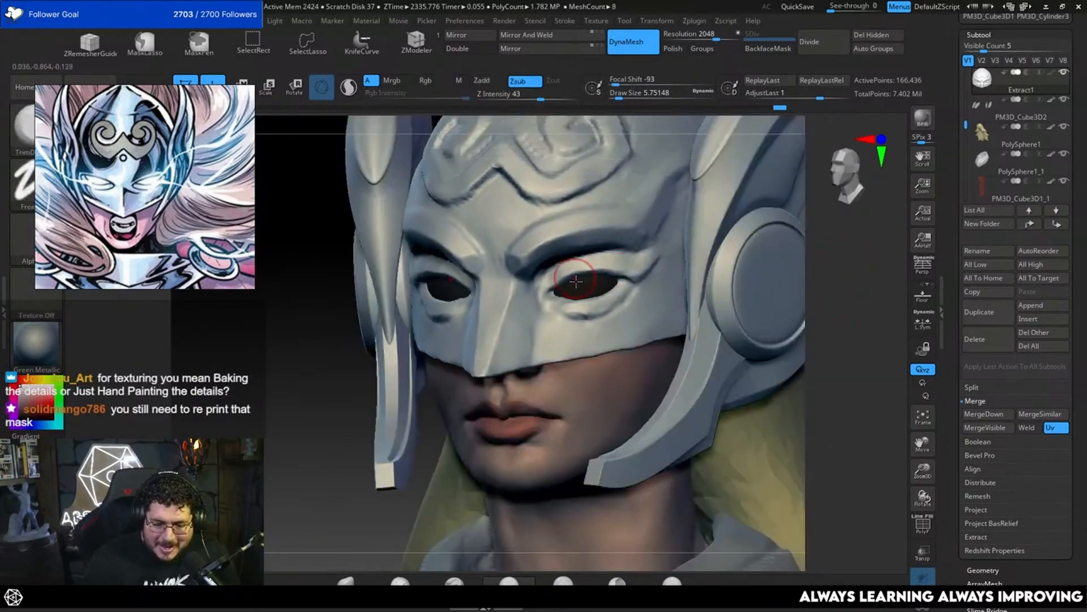
key("b")
key("c")
key("b")
right_click_drag(573, 276, 682, 218)
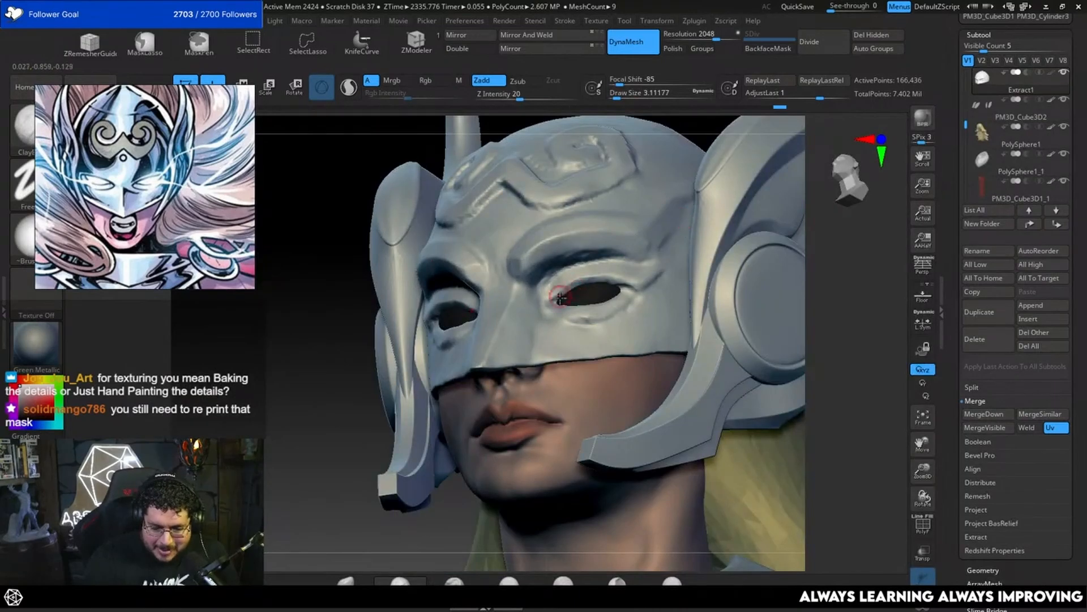
Step: Flatten the planes around the eye opening with TrimDynamic, enlarging the brush from about 3.1 to 4.3
key("b")
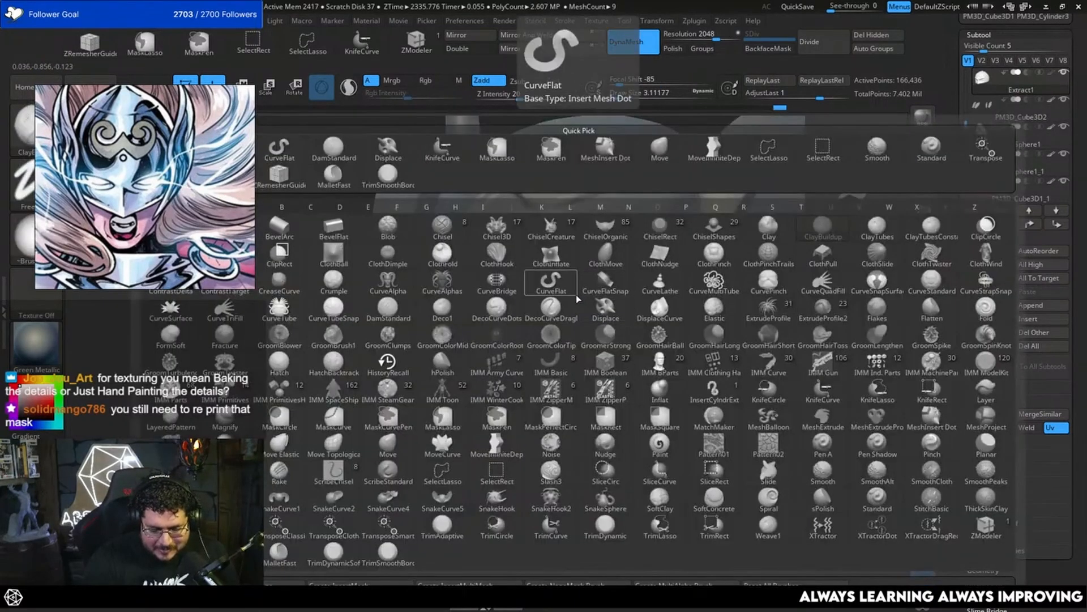
key("t")
key("d")
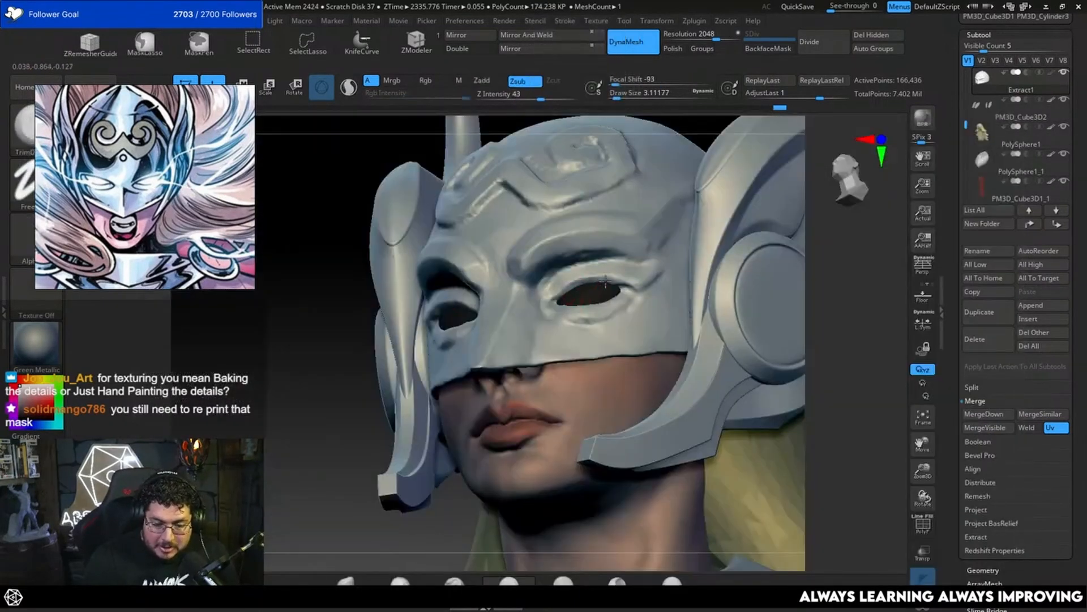
right_click_drag(742, 255, 599, 280, "shift")
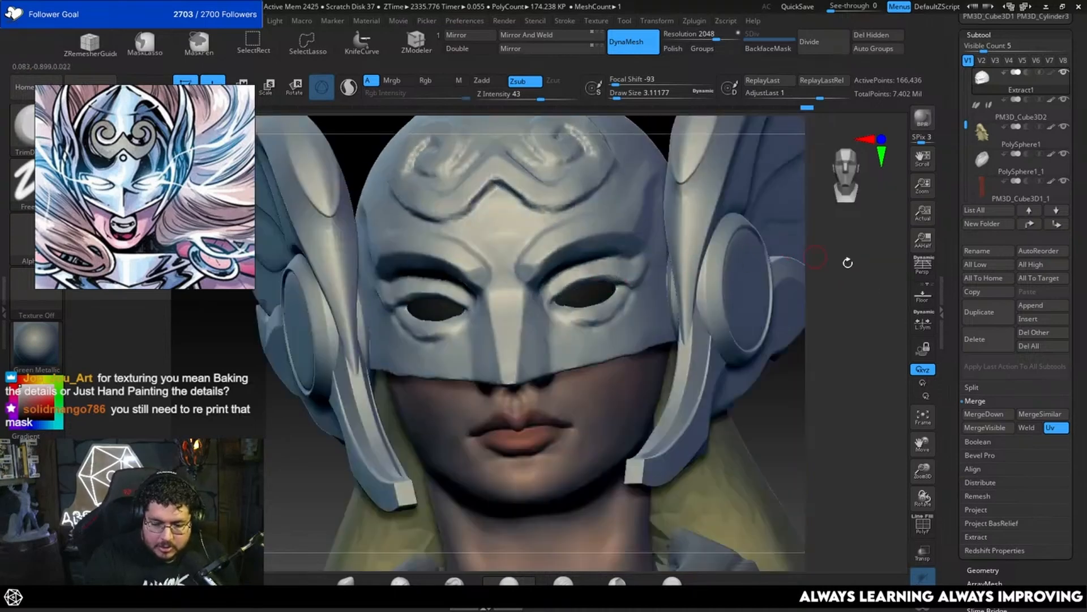
right_click_drag(815, 258, 780, 260)
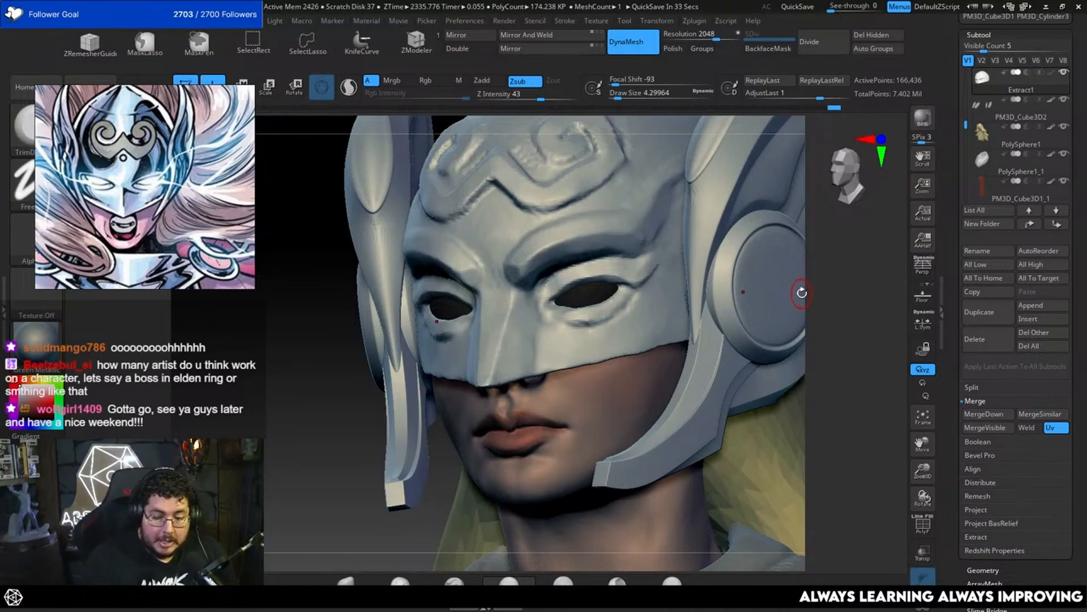
left_click_drag(818, 295, 858, 311)
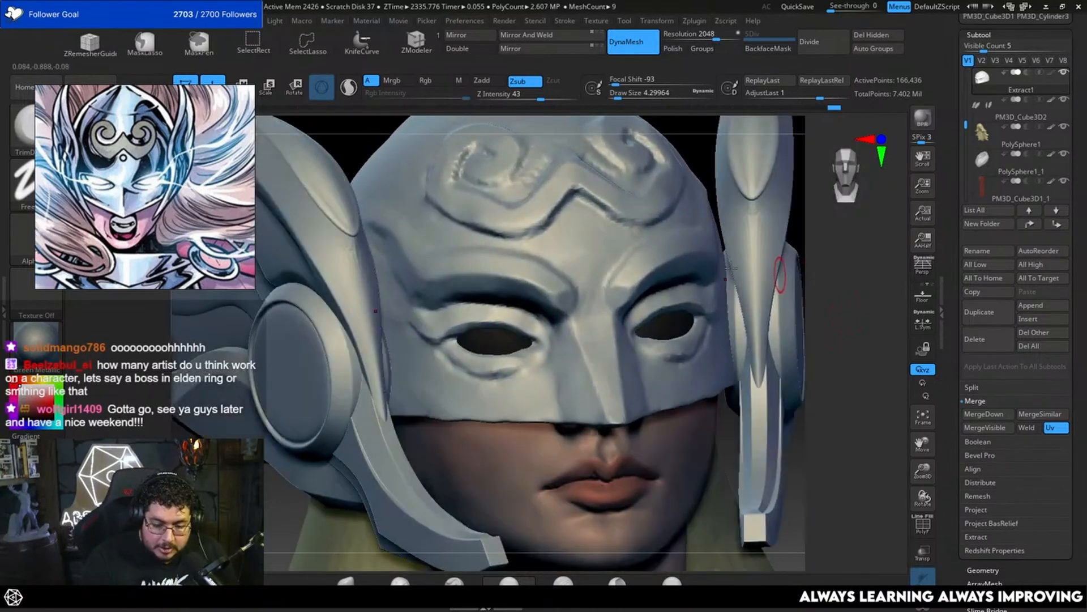
Step: Sharpen the crease where the inner brow meets the nose bridge with DamStandard at a draw size of about 3.1
key("b")
key("d")
key("s")
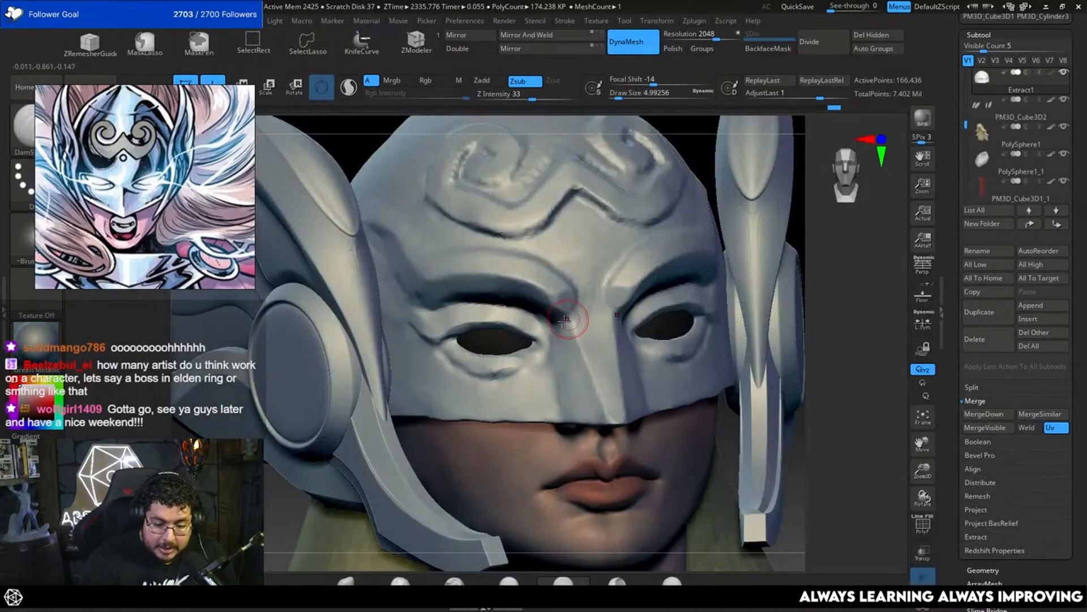
key("space")
left_click_drag(582, 304, 574, 311)
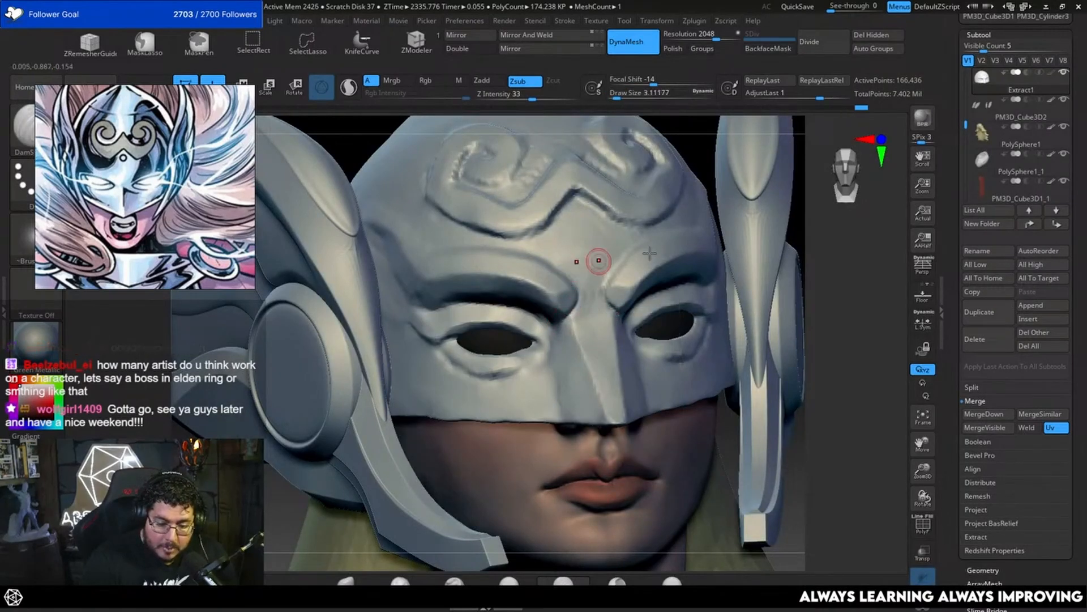
mouse_move(829, 275)
left_mouse_down("alt")
mouse_move(832, 253)
mouse_move(821, 269)
mouse_move(854, 291)
mouse_move(821, 340)
left_mouse_up("alt")
left_click_drag(642, 277, 651, 384)
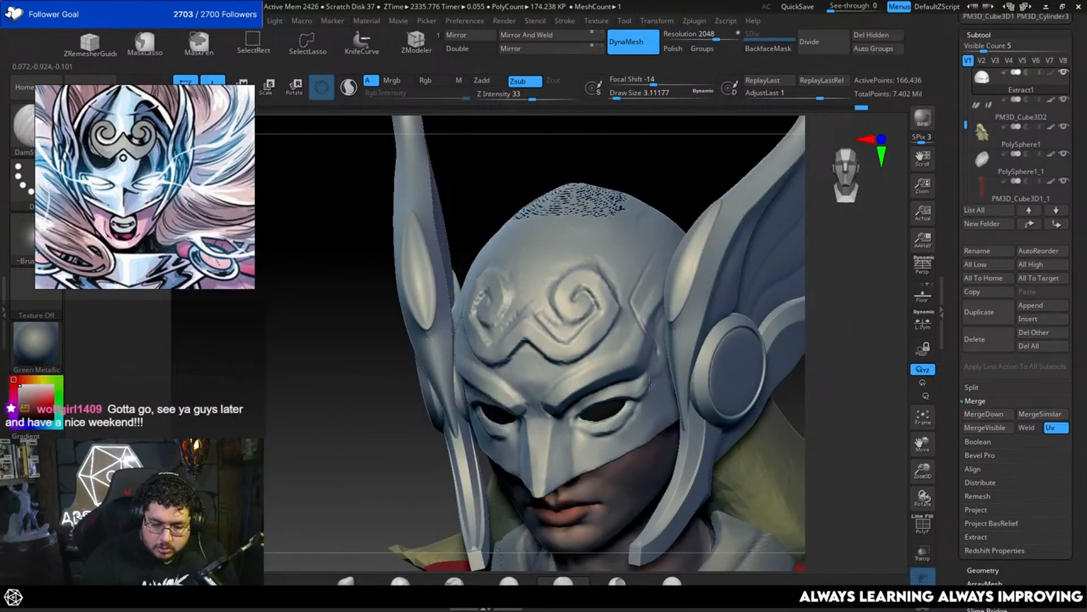
Step: Isolate the helmet shell and examine the perforated patch at its crown from outside and inside
left_click_drag(837, 305, 767, 355)
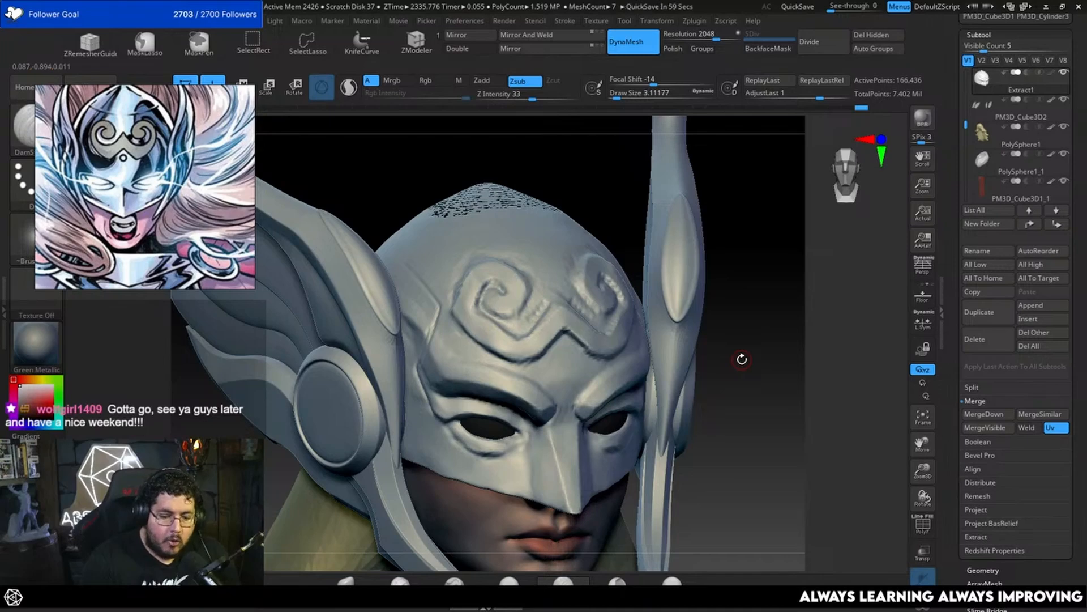
mouse_move(737, 367)
left_mouse_down("alt")
mouse_move(716, 298)
mouse_move(711, 359)
left_mouse_up("alt")
left_click(923, 602)
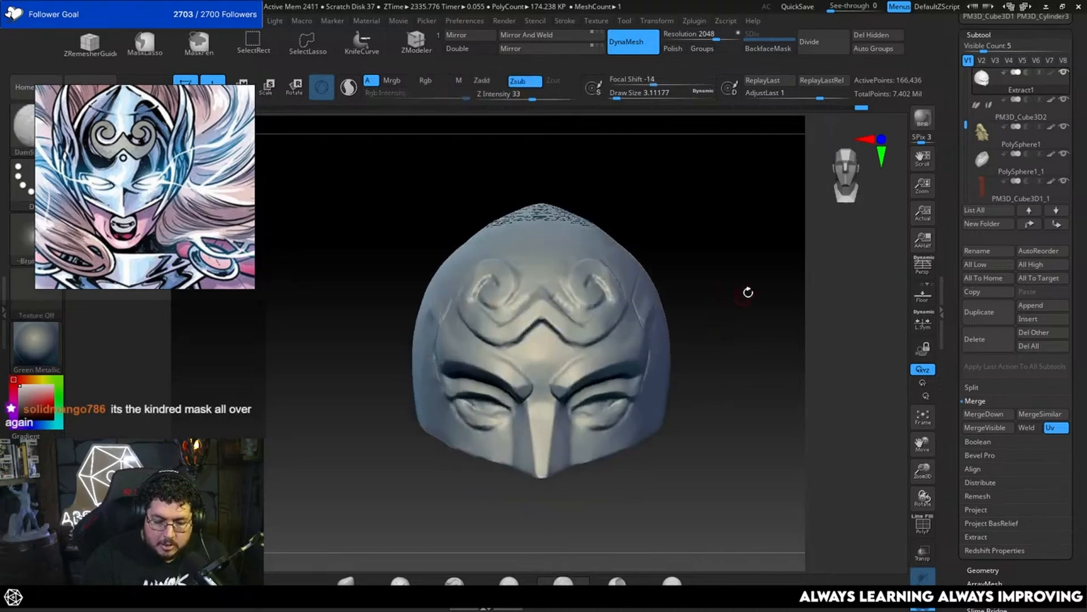
mouse_move(747, 292)
left_mouse_down()
mouse_move(748, 306)
mouse_move(725, 306)
mouse_move(725, 290)
mouse_move(741, 314)
mouse_move(767, 301)
mouse_move(775, 318)
mouse_move(782, 252)
mouse_move(740, 333)
mouse_move(728, 321)
mouse_move(760, 260)
mouse_move(728, 332)
mouse_move(743, 342)
mouse_move(741, 301)
mouse_move(486, 403)
mouse_move(738, 259)
mouse_move(793, 291)
mouse_move(781, 291)
mouse_move(789, 238)
mouse_move(801, 279)
mouse_move(747, 277)
mouse_move(793, 272)
mouse_move(750, 281)
mouse_move(809, 252)
left_mouse_up()
left_click_drag(884, 282, 652, 295)
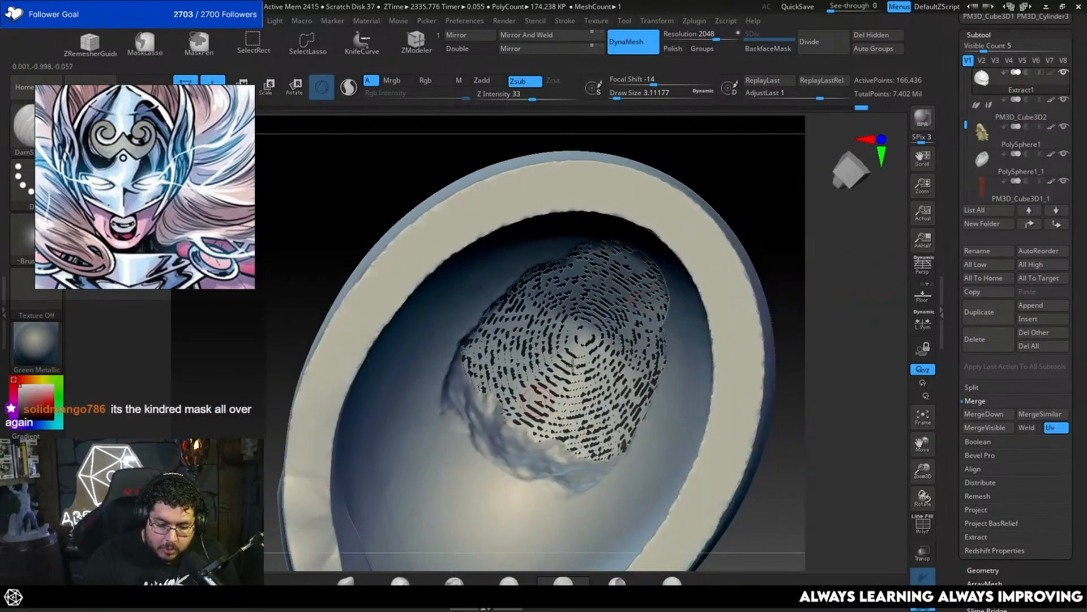
mouse_move(809, 279)
left_mouse_down()
mouse_move(801, 266)
mouse_move(719, 311)
mouse_move(738, 316)
mouse_move(640, 303)
mouse_move(627, 364)
mouse_move(661, 295)
left_mouse_up()
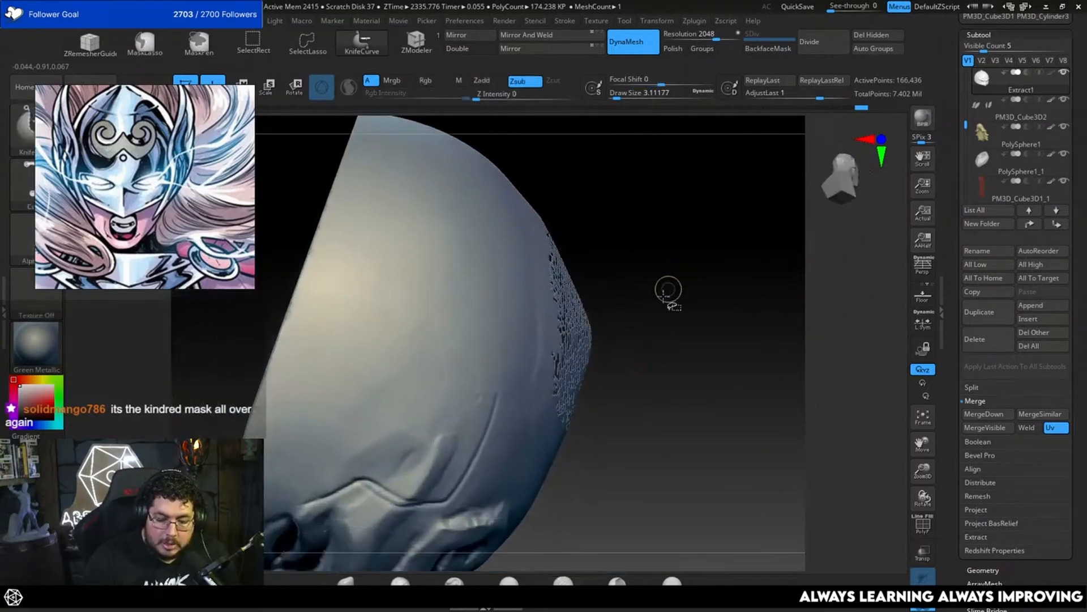
Step: Cut the perforated patch out of the helmet's crown with lasso selections and delete the hidden geometry
left_click(309, 47)
mouse_move(536, 184)
left_mouse_down("ctrl+shift")
mouse_move(652, 207)
mouse_move(650, 340)
mouse_move(674, 436)
left_mouse_up("ctrl+shift")
mouse_move(748, 325)
left_mouse_down()
mouse_move(661, 347)
mouse_move(685, 348)
left_mouse_up()
mouse_move(709, 425)
left_mouse_down("ctrl")
mouse_move(733, 309)
mouse_move(678, 408)
mouse_move(629, 352)
left_mouse_up("ctrl")
left_click(872, 36)
left_click_drag(460, 287, 453, 271, "shift")
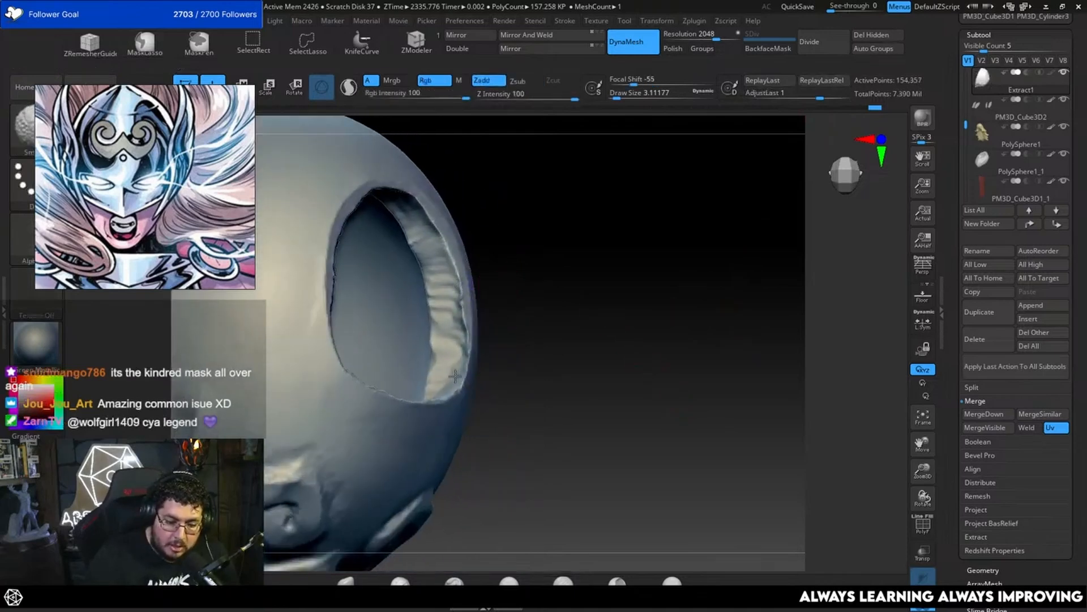
mouse_move(566, 382)
left_mouse_down()
mouse_move(631, 396)
mouse_move(674, 262)
left_mouse_up()
Step: Insert an IcosaSphere from the IMM Primitives brush over the opening in the helmet's crown
key("b")
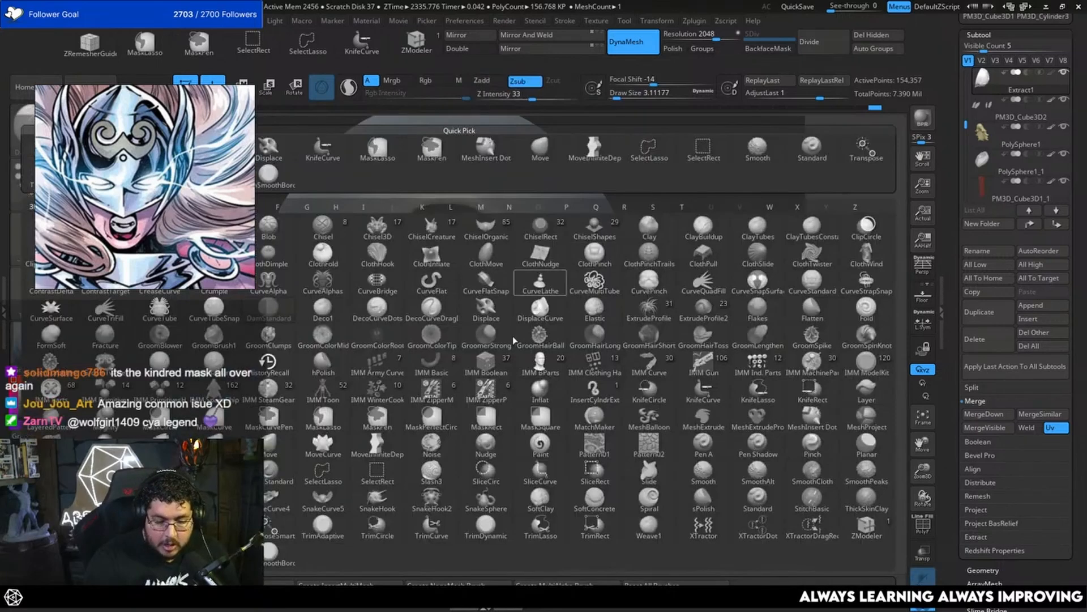
key("i")
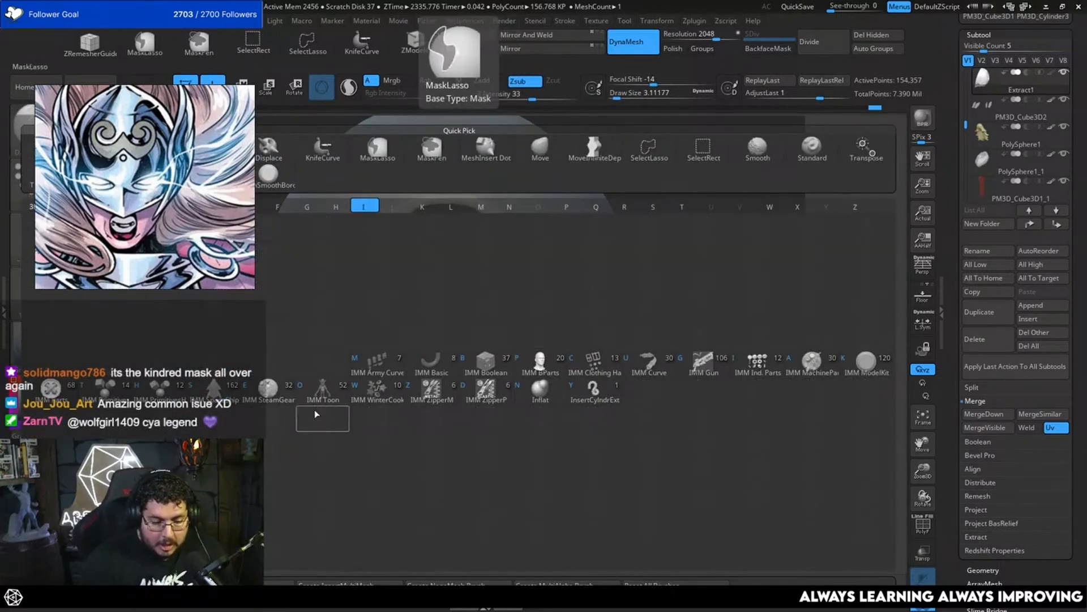
left_click(114, 388)
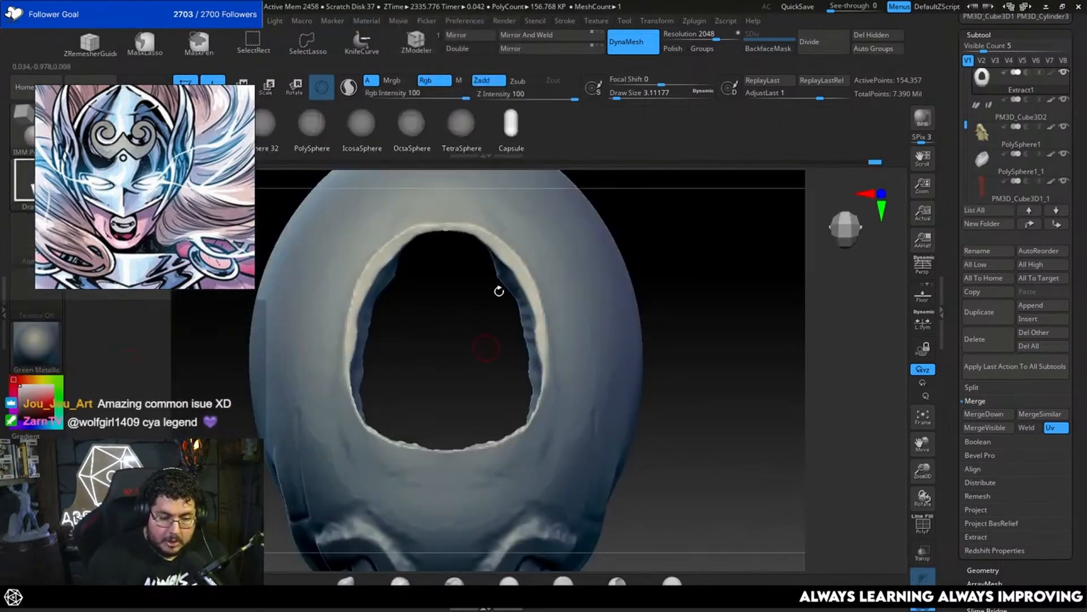
left_click(364, 134)
left_click_drag(447, 232, 665, 280)
Step: Move, scale and flatten the inserted sphere so it sits low in the crown and covers the whole opening
key("w")
left_click_drag(495, 265, 403, 344)
key("q")
mouse_move(484, 306)
left_mouse_down()
mouse_move(571, 288)
mouse_move(597, 223)
mouse_move(626, 316)
mouse_move(643, 279)
left_mouse_up()
key("w")
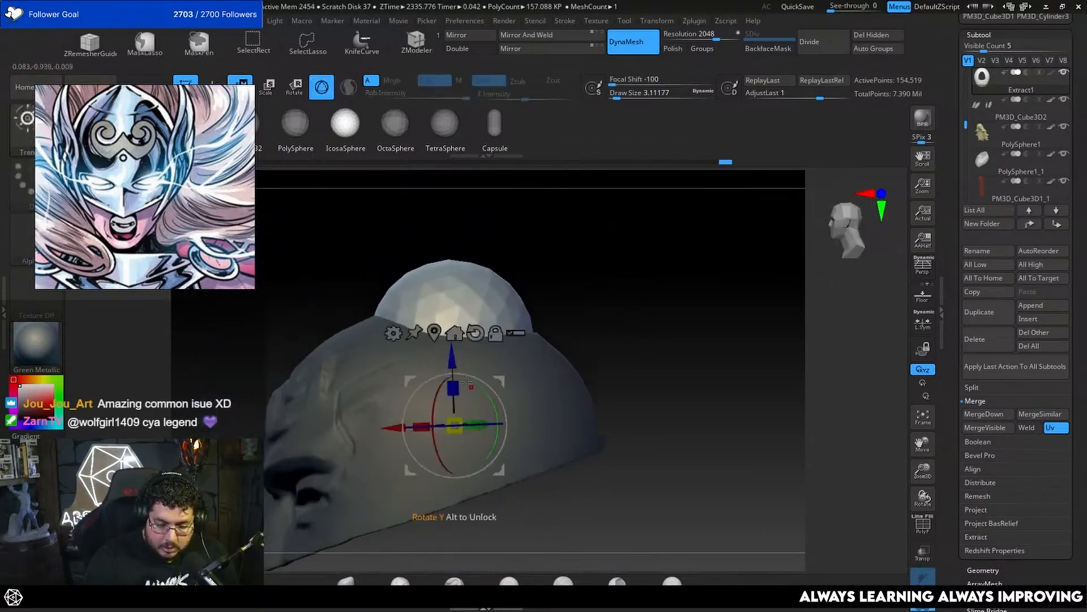
left_click_drag(459, 430, 436, 433)
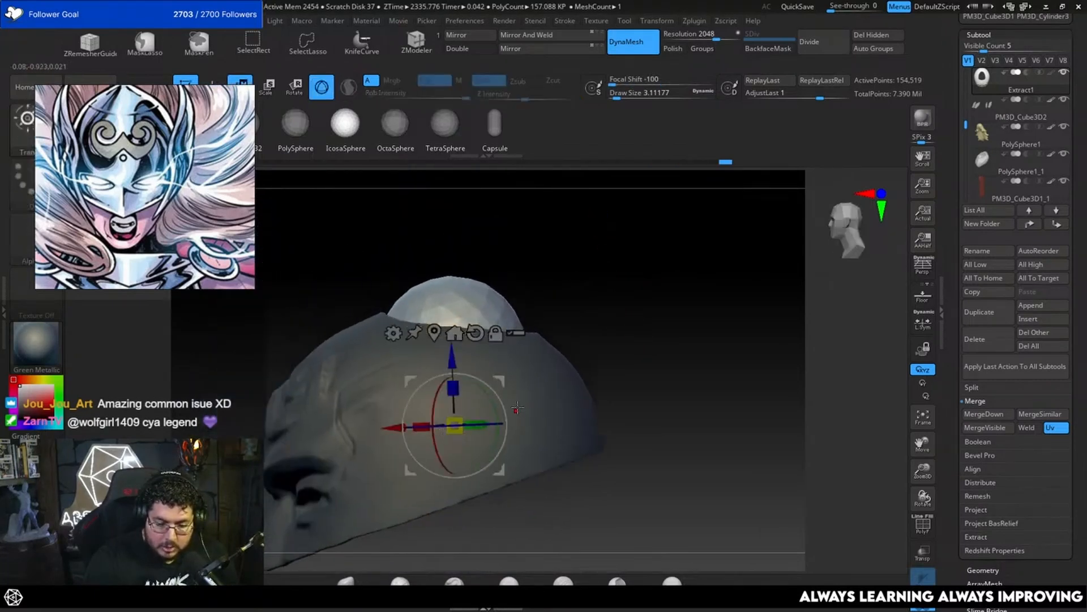
left_click_drag(452, 359, 452, 353)
left_click_drag(457, 404, 444, 315)
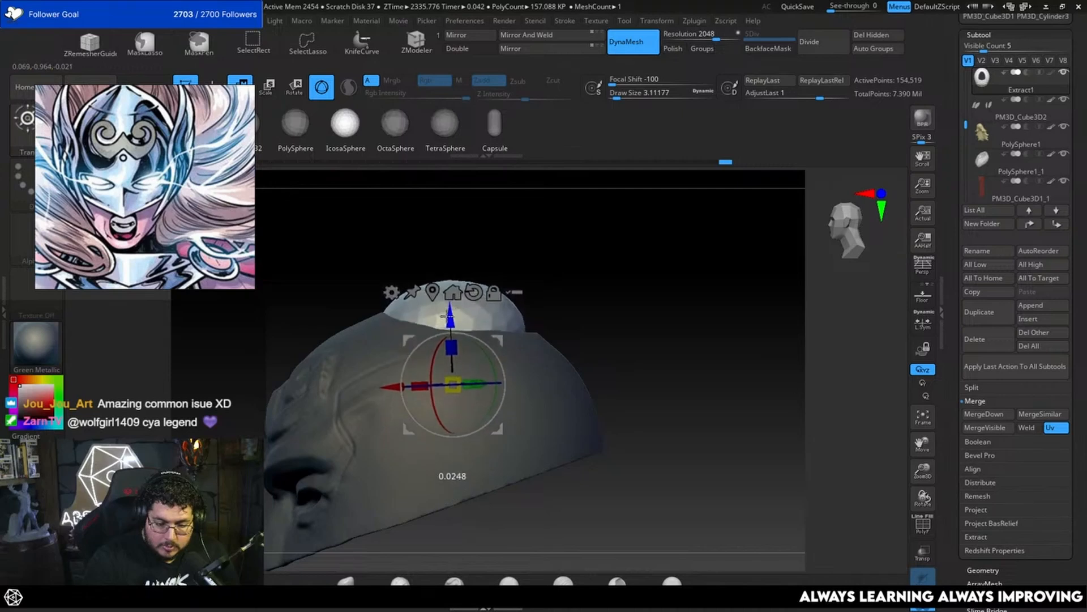
left_click_drag(625, 262, 562, 385)
left_click_drag(598, 278, 525, 363)
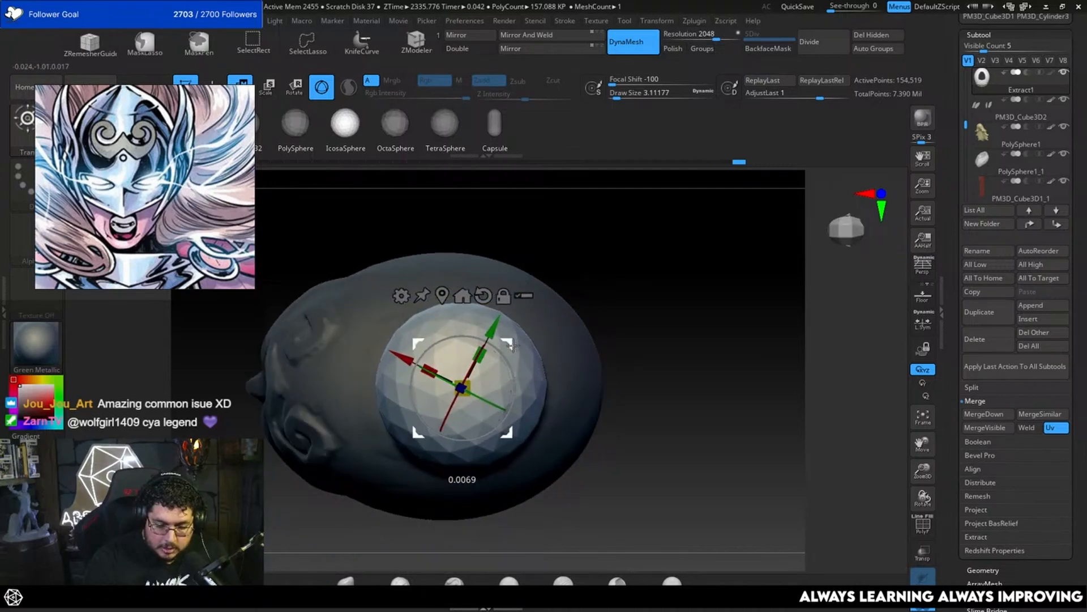
Step: Clear the mask and remesh with DynaMesh to fuse the sphere to the helmet shell
key("q")
mouse_move(651, 321)
left_mouse_down()
mouse_move(672, 328)
mouse_move(660, 323)
left_mouse_up()
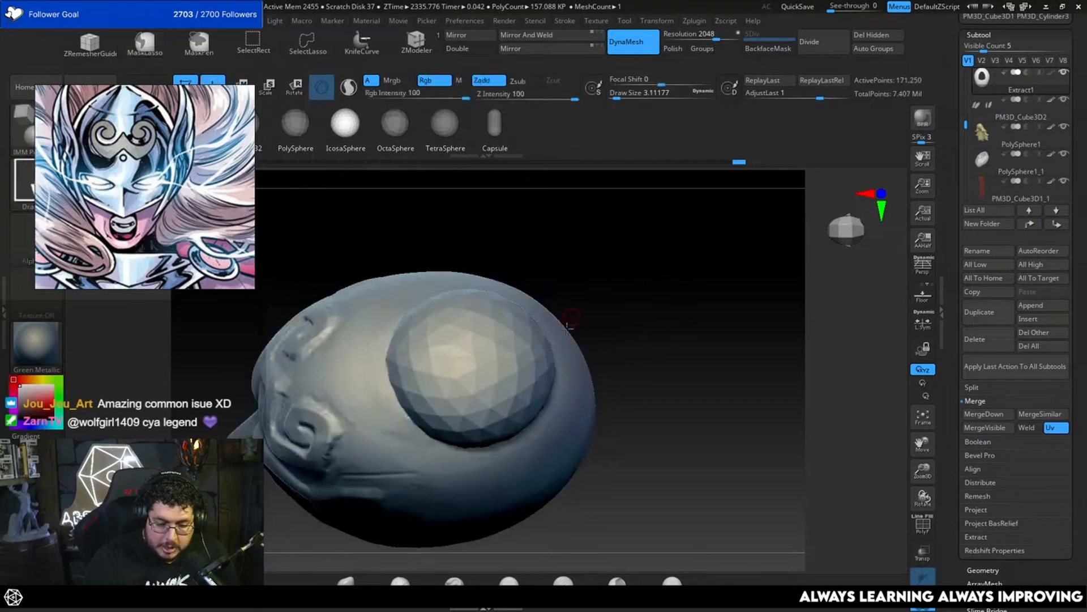
left_click_drag(568, 327, 609, 329)
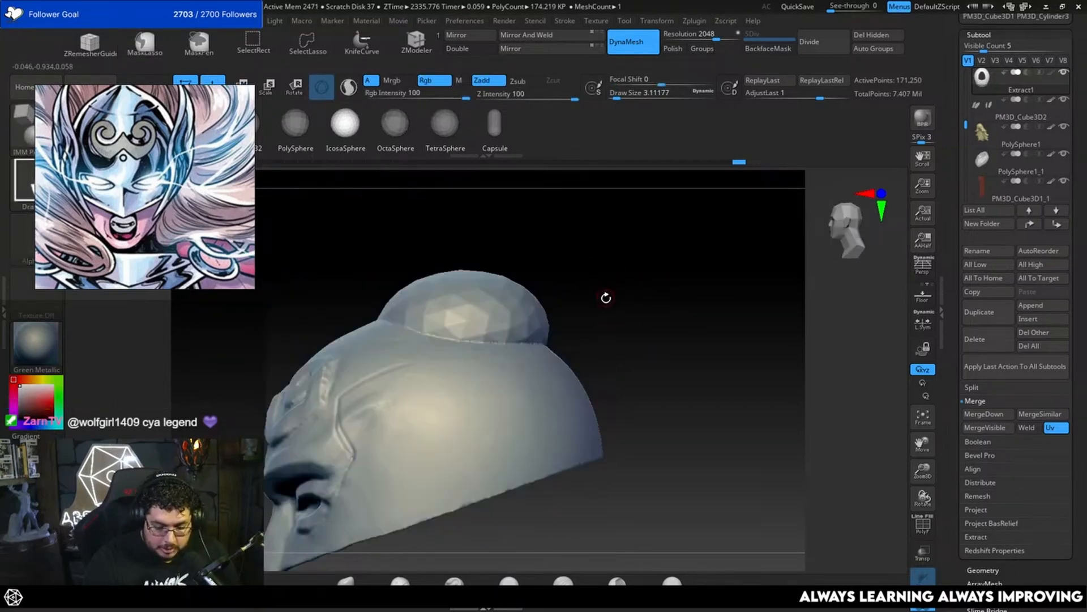
Step: Trim down the faceted sphere toward the crown surface with TrimDynamic and undo the last two strokes
key("b")
key("t")
key("d")
mouse_move(627, 279)
left_mouse_down()
mouse_move(611, 260)
mouse_move(598, 332)
left_mouse_up()
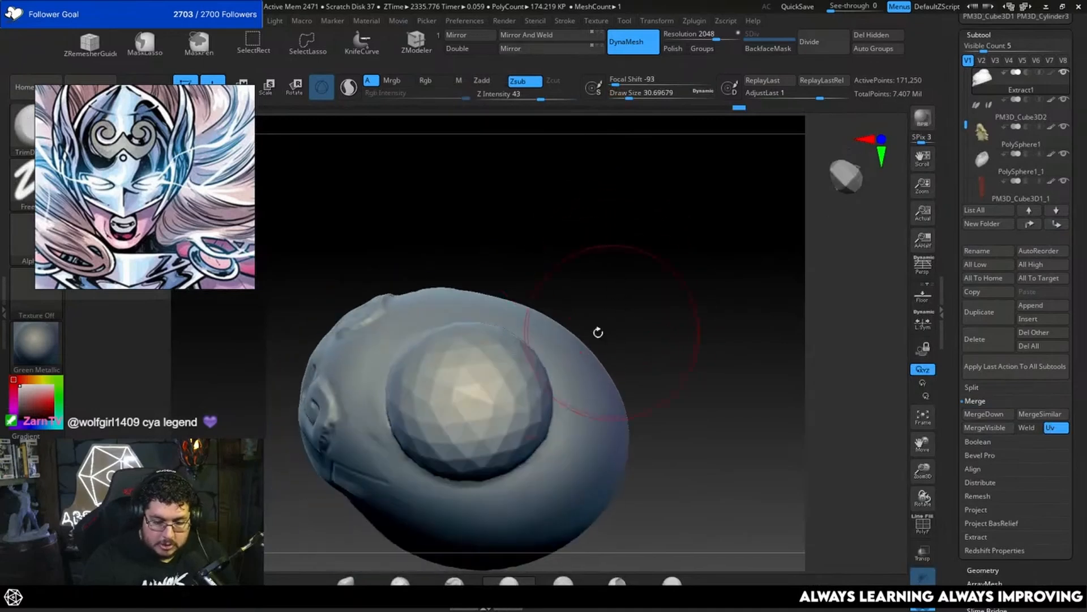
mouse_move(510, 363)
left_mouse_down()
mouse_move(483, 401)
mouse_move(427, 408)
mouse_move(423, 376)
mouse_move(436, 458)
mouse_move(478, 381)
mouse_move(470, 396)
mouse_move(524, 422)
mouse_move(509, 413)
left_mouse_up()
mouse_move(603, 303)
left_mouse_down()
mouse_move(596, 254)
mouse_move(595, 280)
mouse_move(555, 332)
mouse_move(420, 434)
mouse_move(413, 376)
left_mouse_up()
key("ctrl+z")
key("ctrl+z")
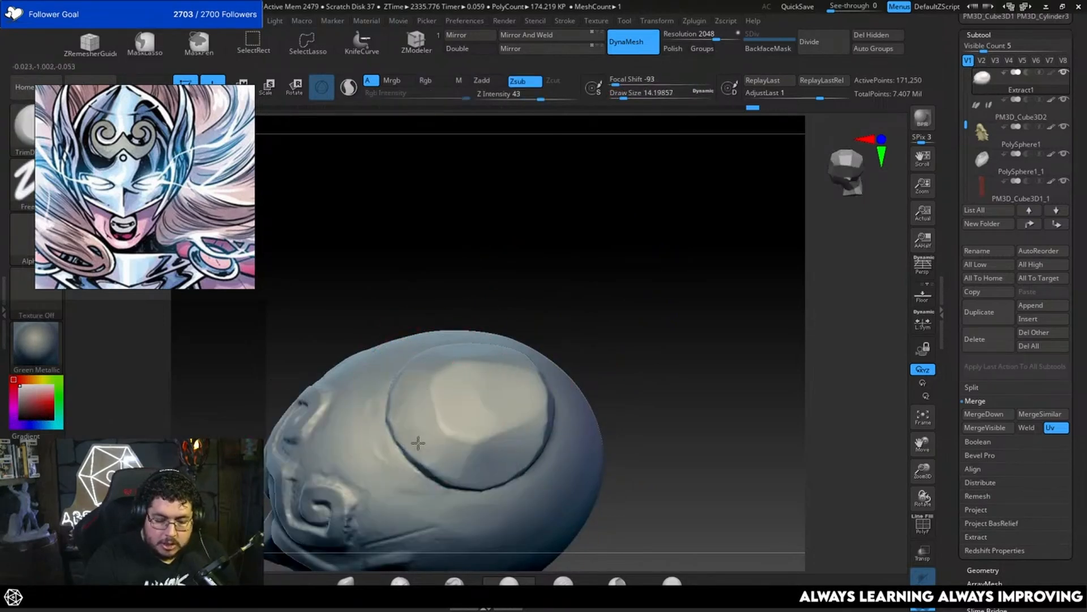
Step: Flatten the sphere's top and rear edge with TrimDynamic at about 25 and undo the last two strokes
left_click_drag(459, 461, 451, 413)
key("space")
left_click_drag(448, 413, 455, 413)
mouse_move(476, 385)
left_mouse_down()
mouse_move(442, 413)
mouse_move(488, 444)
mouse_move(524, 405)
left_mouse_up()
mouse_move(640, 351)
left_mouse_down()
mouse_move(556, 369)
mouse_move(524, 437)
mouse_move(546, 408)
mouse_move(572, 400)
left_mouse_up()
right_click_drag(572, 399, 566, 453)
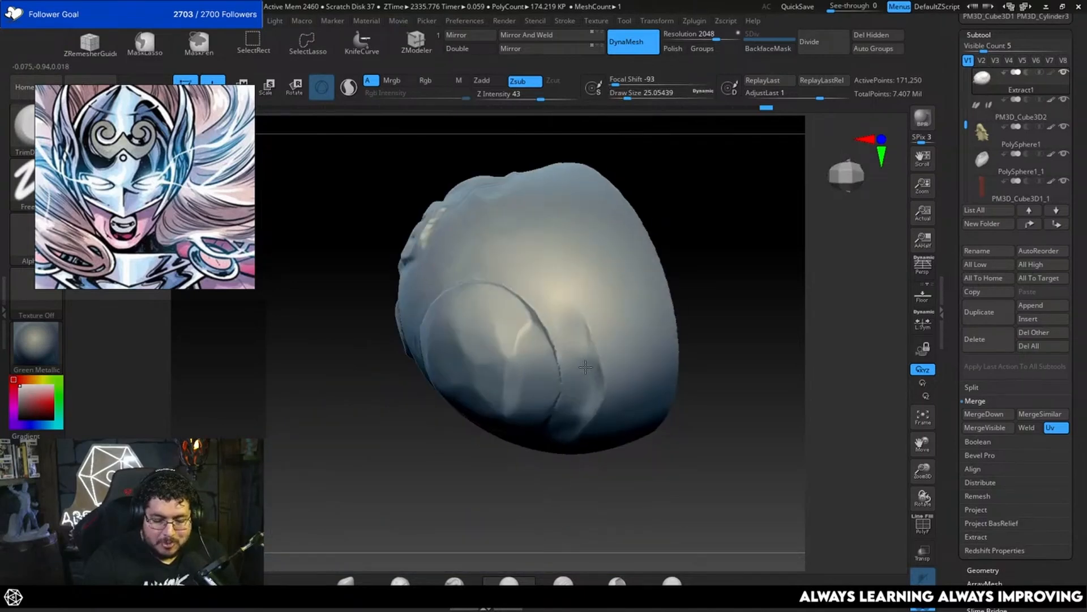
key("ctrl+z")
key("ctrl+z")
Step: Fill the seam behind the crown patch with ClayBuildup at a draw size of about 25
key("b")
key("c")
Step: Flatten the added clay and the patch's edges into the crown with TrimDynamic at about 25
key("b")
mouse_move(539, 331)
left_mouse_down()
mouse_move(549, 390)
mouse_move(535, 381)
left_mouse_up()
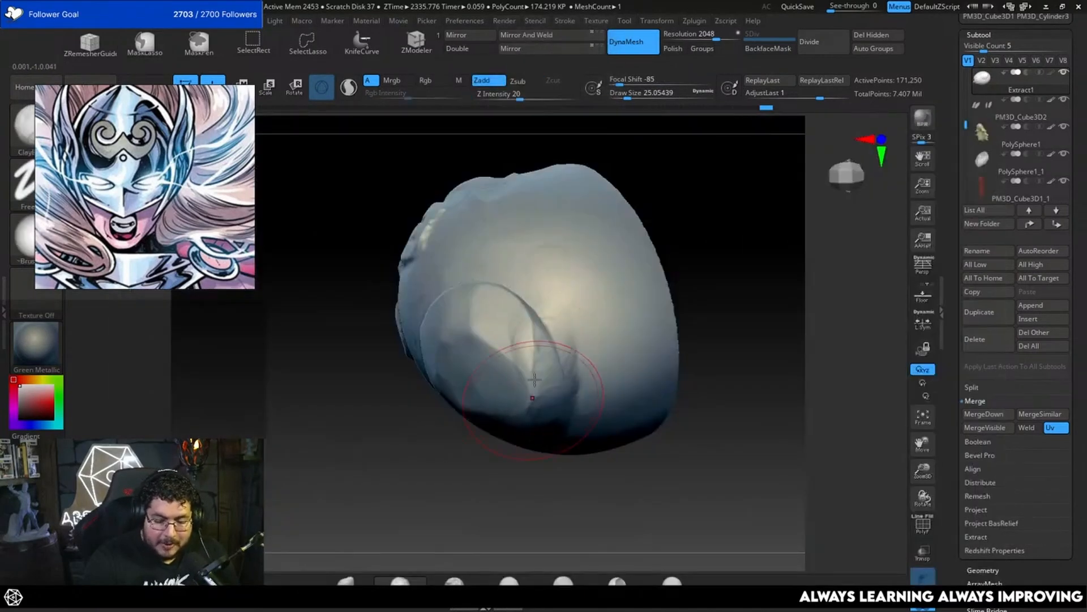
right_click_drag(513, 310, 518, 401)
key("b")
key("t")
key("d")
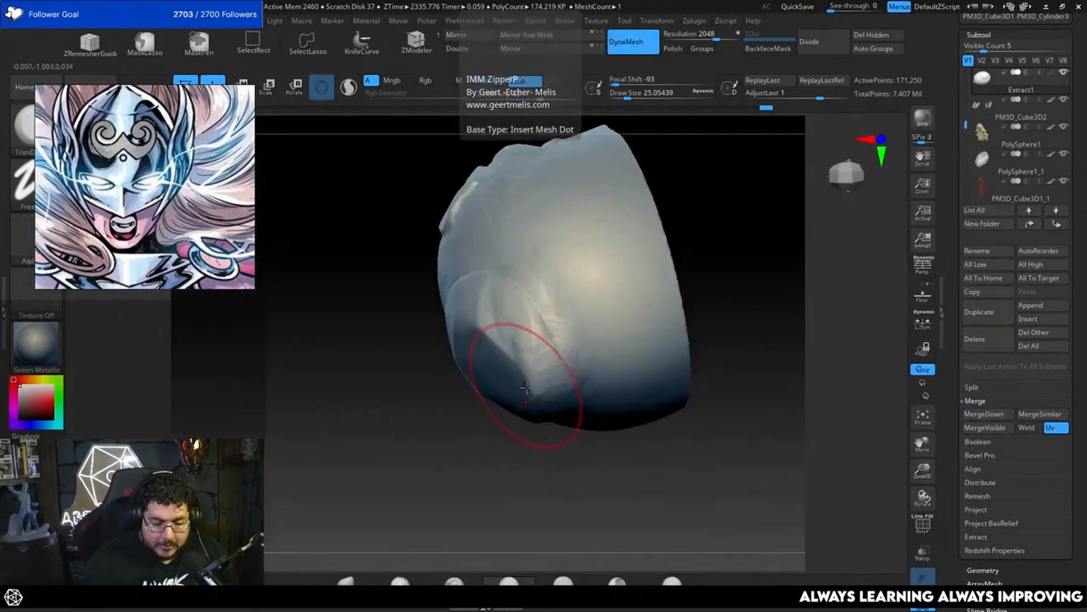
mouse_move(522, 382)
left_mouse_down()
mouse_move(537, 374)
mouse_move(530, 360)
mouse_move(576, 415)
mouse_move(558, 340)
left_mouse_up()
right_click_drag(488, 498, 476, 362)
left_click_drag(444, 335, 399, 416)
right_click_drag(498, 243, 491, 207)
left_click_drag(405, 410, 419, 415)
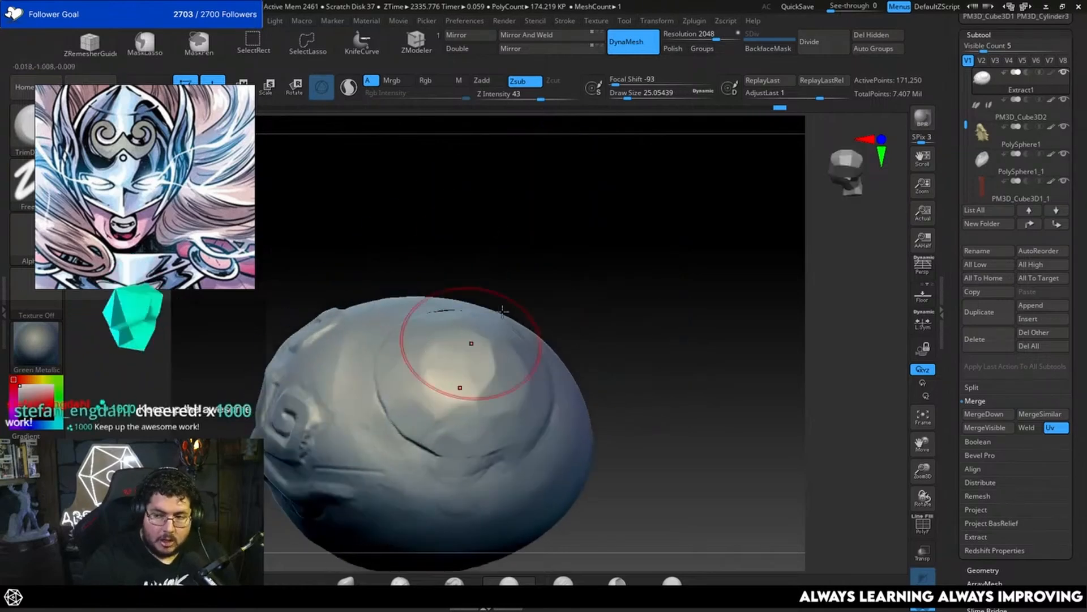
Step: Reduce the trim brush to about 17 and level the top of the crown patch with the surrounding shell
mouse_move(626, 214)
right_mouse_down()
mouse_move(599, 257)
mouse_move(645, 200)
right_mouse_up()
key("space")
left_click_drag(630, 239, 619, 238)
mouse_move(626, 243)
right_mouse_down()
mouse_move(669, 195)
mouse_move(650, 317)
right_mouse_up()
key("space")
left_click_drag(653, 256, 645, 256)
mouse_move(653, 255)
right_mouse_down("alt")
mouse_move(679, 250)
mouse_move(648, 245)
mouse_move(622, 260)
mouse_move(615, 300)
right_mouse_up("alt")
key("space")
mouse_move(475, 349)
left_mouse_down()
mouse_move(498, 345)
mouse_move(494, 392)
mouse_move(520, 405)
left_mouse_up()
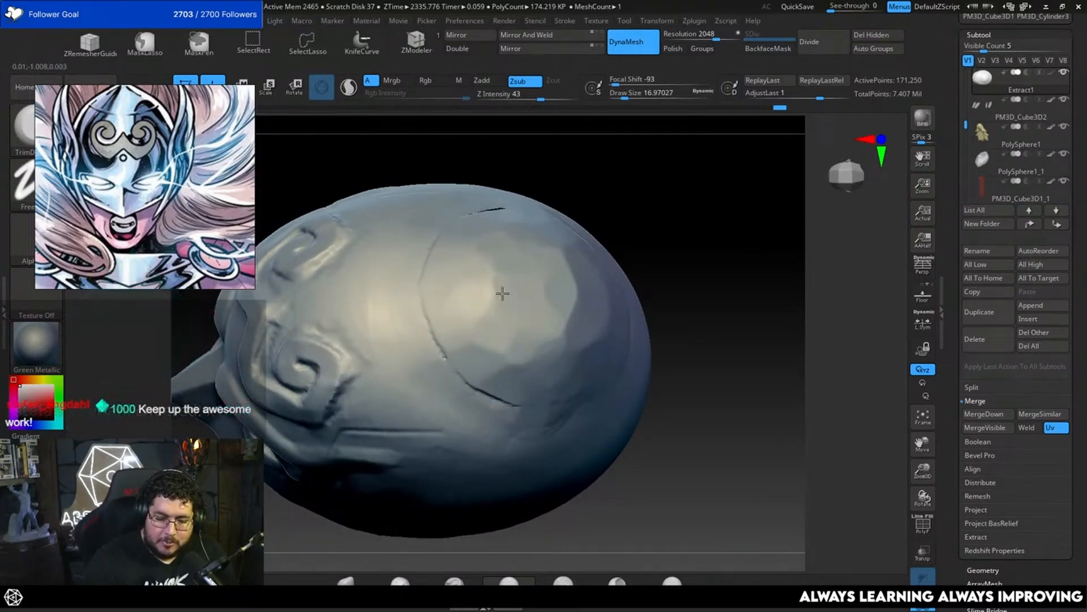
Step: Flatten the facets at the back of the crown patch with TrimDynamic at a draw size of about 17
mouse_move(652, 228)
left_mouse_down()
mouse_move(703, 193)
mouse_move(735, 209)
mouse_move(720, 144)
left_mouse_up()
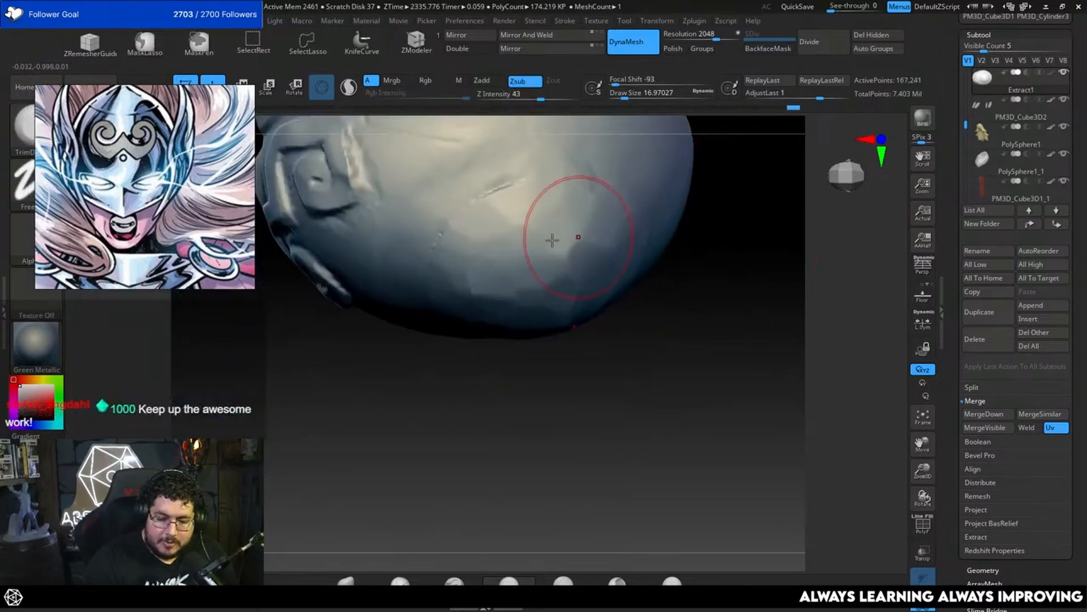
mouse_move(702, 233)
left_mouse_down()
mouse_move(723, 270)
mouse_move(701, 310)
mouse_move(698, 238)
mouse_move(689, 263)
mouse_move(696, 326)
mouse_move(683, 302)
mouse_move(716, 267)
mouse_move(696, 284)
left_mouse_up()
key("b")
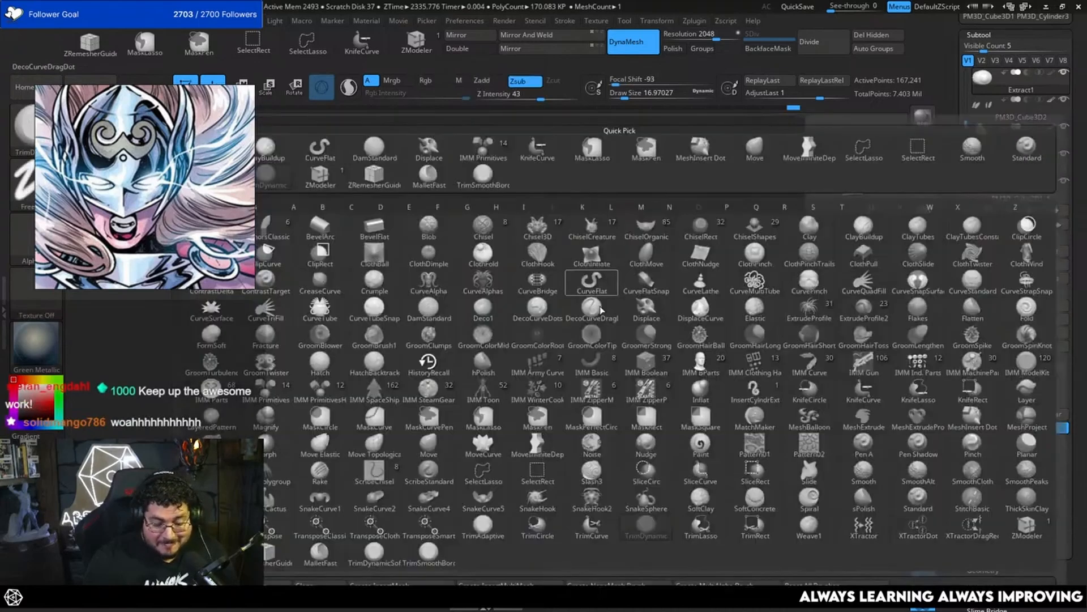
key("space")
left_click_drag(599, 302, 605, 302)
mouse_move(586, 309)
left_mouse_down()
mouse_move(504, 361)
mouse_move(584, 346)
mouse_move(611, 357)
left_mouse_up()
left_click_drag(634, 291, 612, 368)
key("space")
Step: Trim and smooth the patch's seam where it runs down the crown's side
left_click_drag(546, 371, 537, 286)
right_click_drag(641, 232, 601, 289)
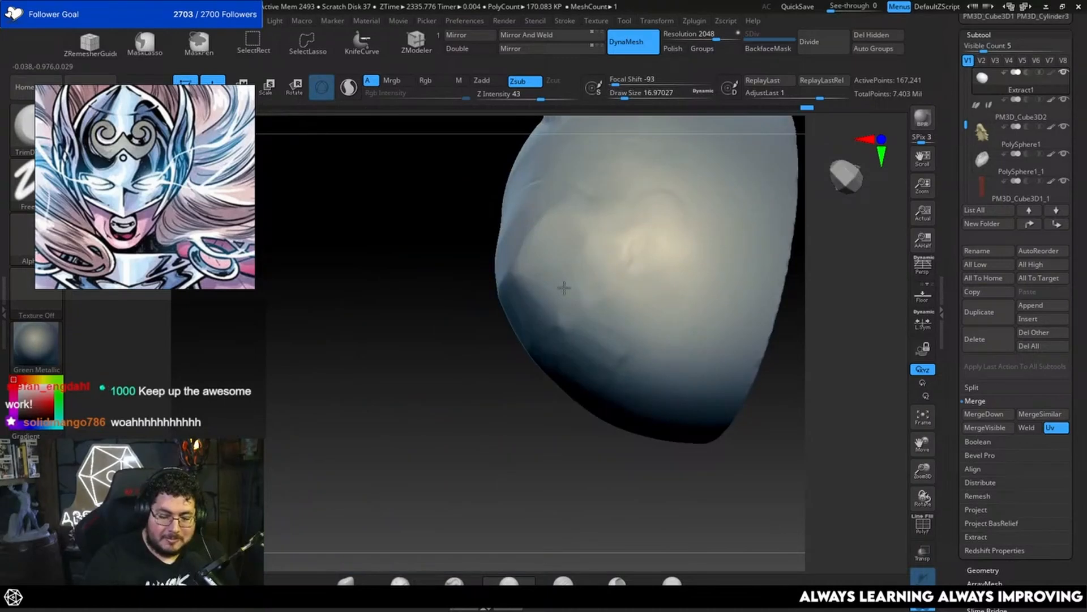
left_click_drag(547, 244, 524, 305)
mouse_move(459, 374)
left_mouse_down("alt")
mouse_move(451, 452)
mouse_move(618, 362)
left_mouse_up("alt")
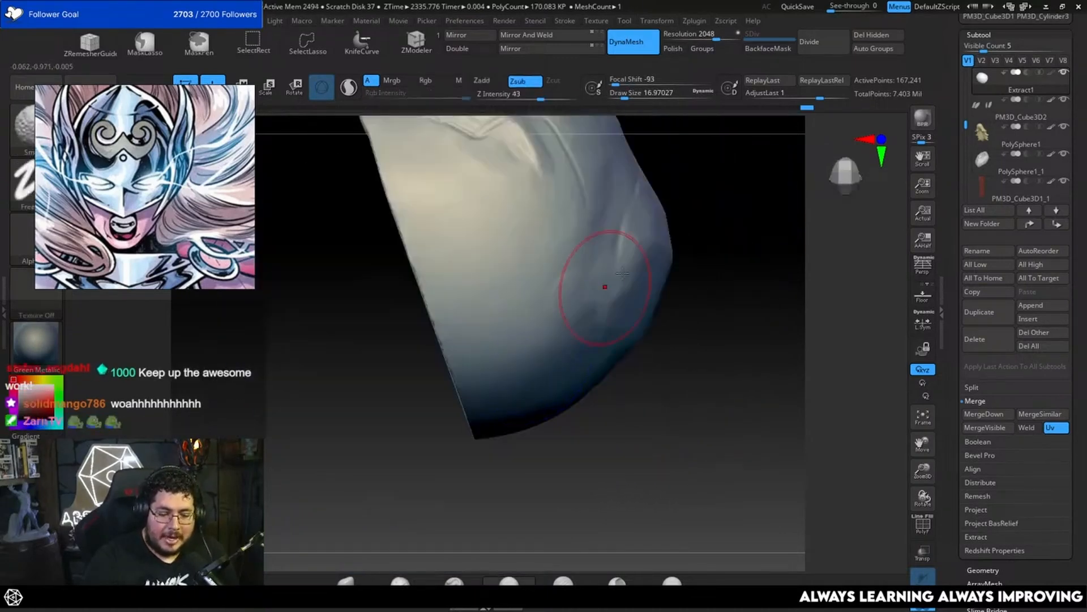
mouse_move(676, 281)
left_mouse_down()
mouse_move(706, 278)
mouse_move(687, 291)
mouse_move(597, 302)
left_mouse_up()
Step: Reduce the draw size to about 13 and trim the ridges across the crown's side with TrimDynamic
key("b")
key("m")
key("v")
key("space")
key("[")
left_click_drag(567, 268, 578, 286)
key("b")
key("t")
key("d")
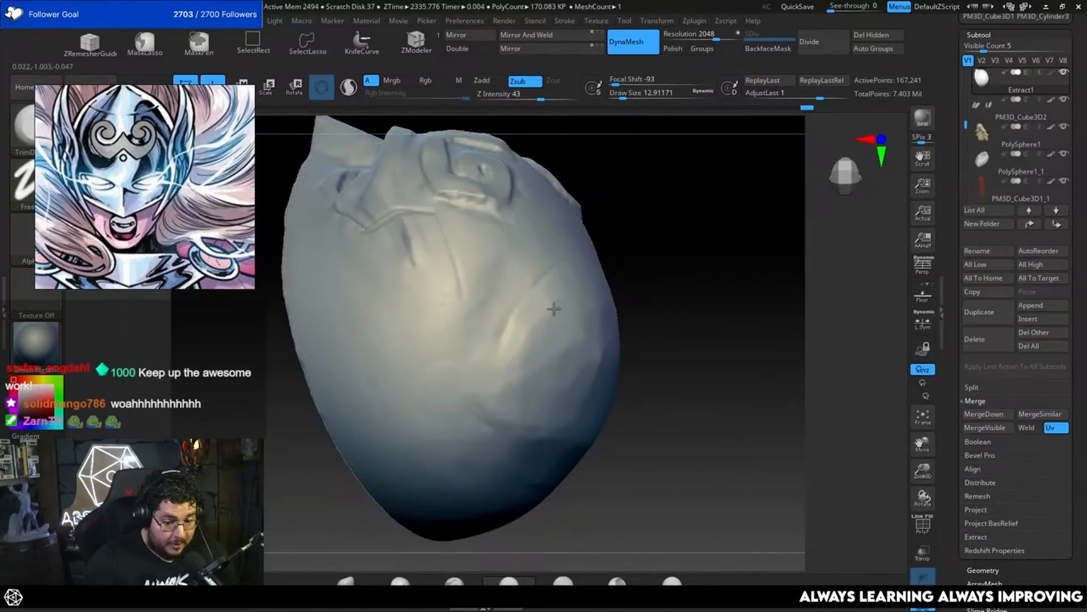
mouse_move(456, 279)
left_mouse_down()
mouse_move(665, 233)
mouse_move(456, 332)
left_mouse_up()
left_click_drag(712, 341, 717, 257, "alt")
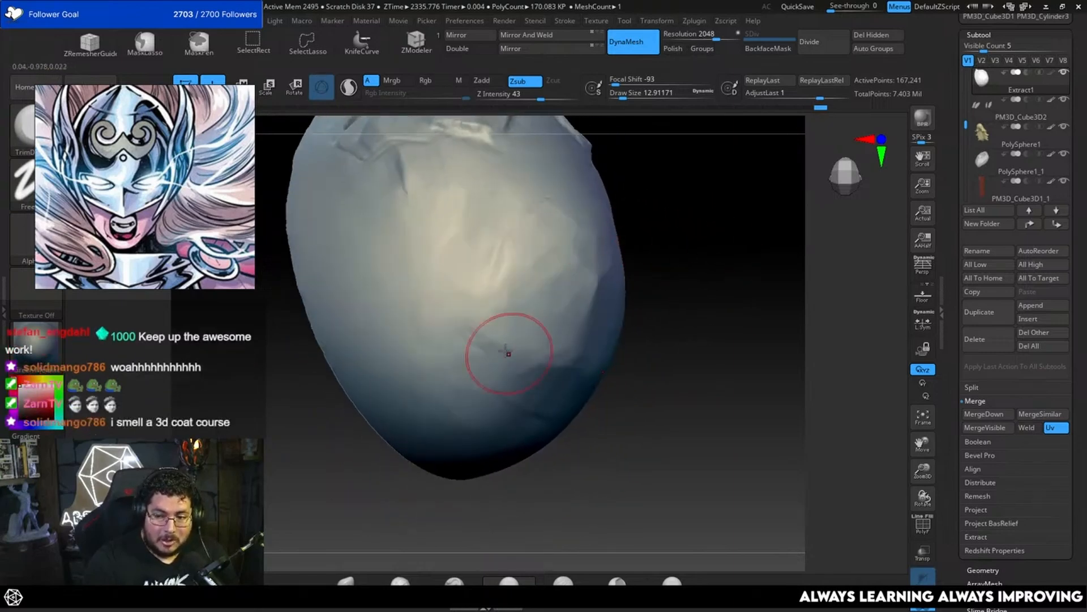
left_click_drag(559, 363, 626, 338)
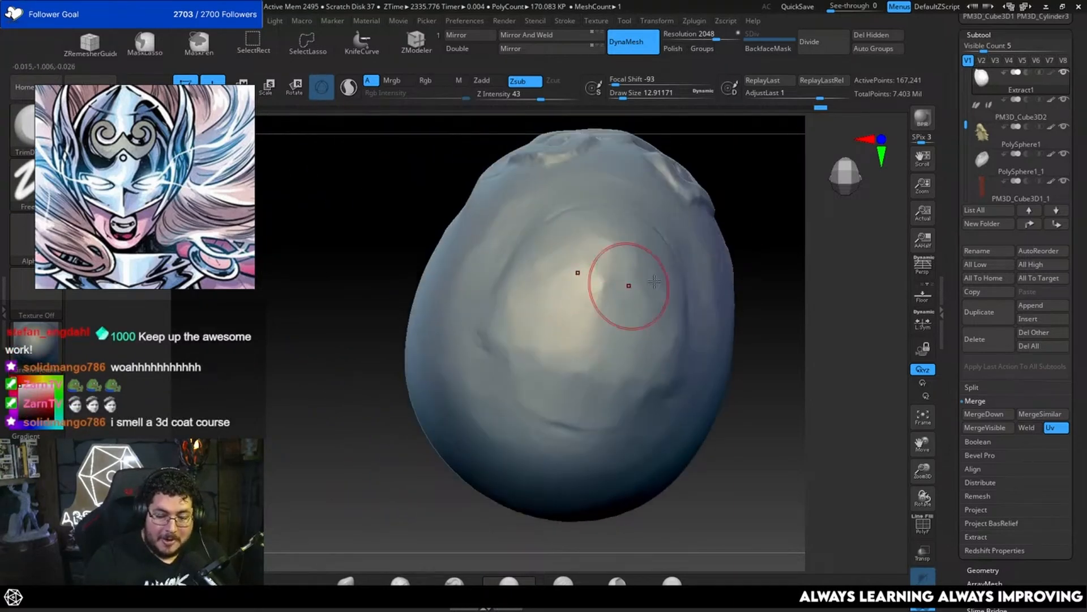
Step: Flatten the remaining vertical crease beside the crown patch with TrimDynamic at about 22
mouse_move(654, 282)
right_mouse_down()
mouse_move(782, 266)
mouse_move(689, 260)
right_mouse_up()
key("b")
key("t")
key("d")
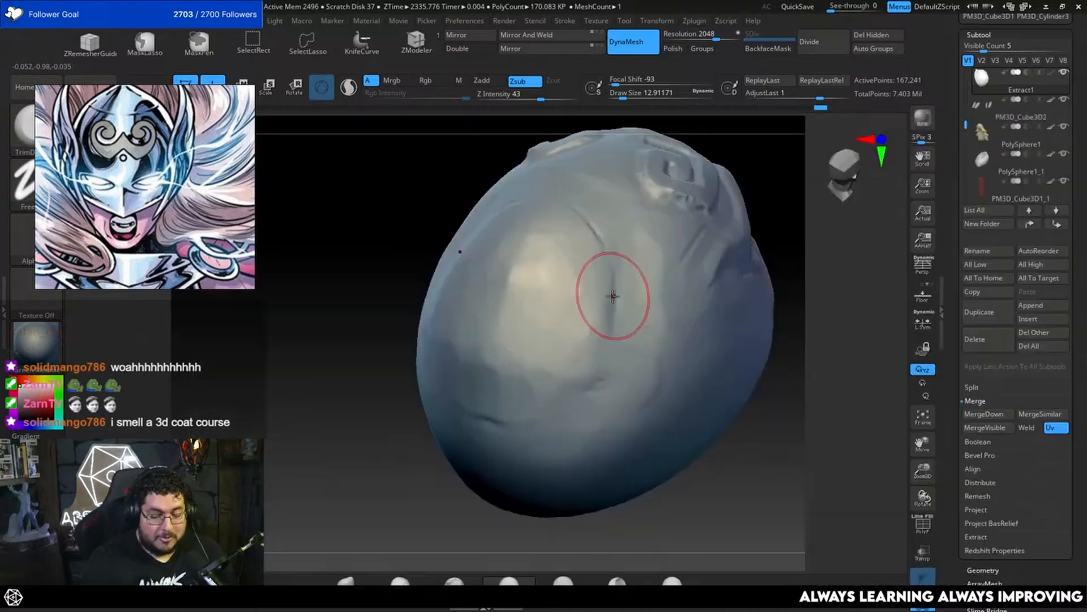
key("]")
left_click_drag(614, 297, 607, 298)
mouse_move(507, 316)
left_mouse_down()
mouse_move(487, 362)
mouse_move(568, 250)
mouse_move(597, 267)
left_mouse_up()
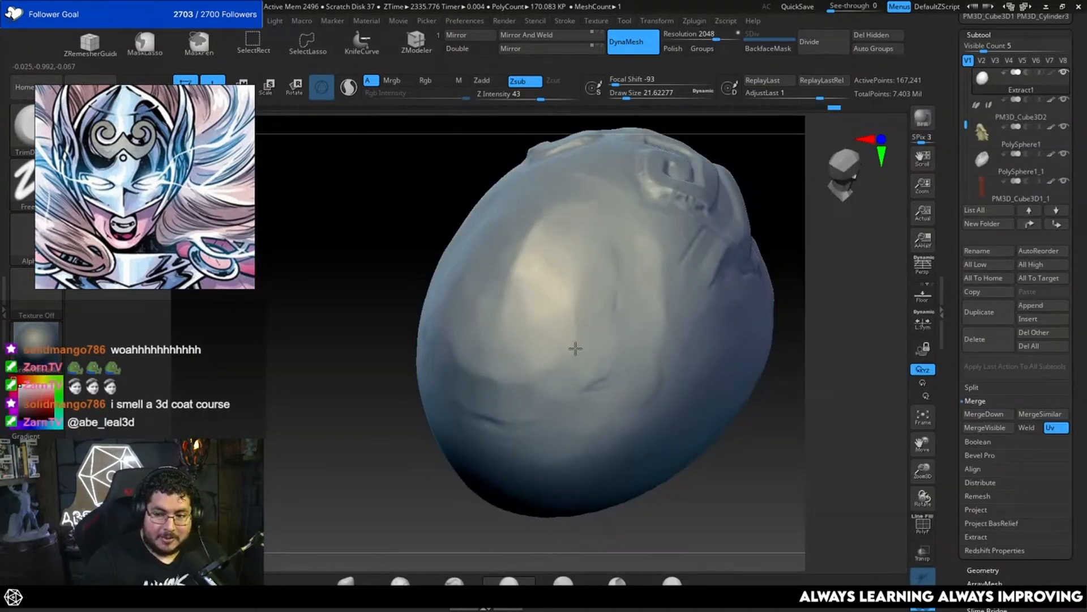
mouse_move(394, 476)
right_mouse_down()
mouse_move(664, 294)
mouse_move(697, 240)
mouse_move(678, 263)
mouse_move(664, 225)
right_mouse_up()
left_click_drag(556, 296, 575, 275)
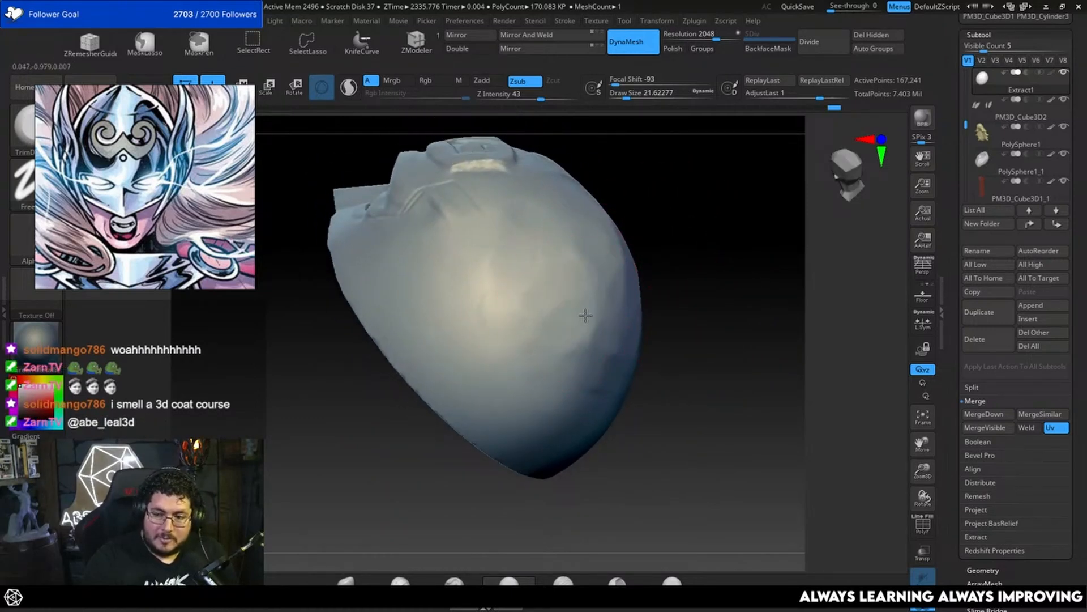
Step: Set the trim brush to about 20 and even out the faceted planes on the crown's side
left_click_drag(672, 262, 685, 269)
key("space")
left_click(685, 266)
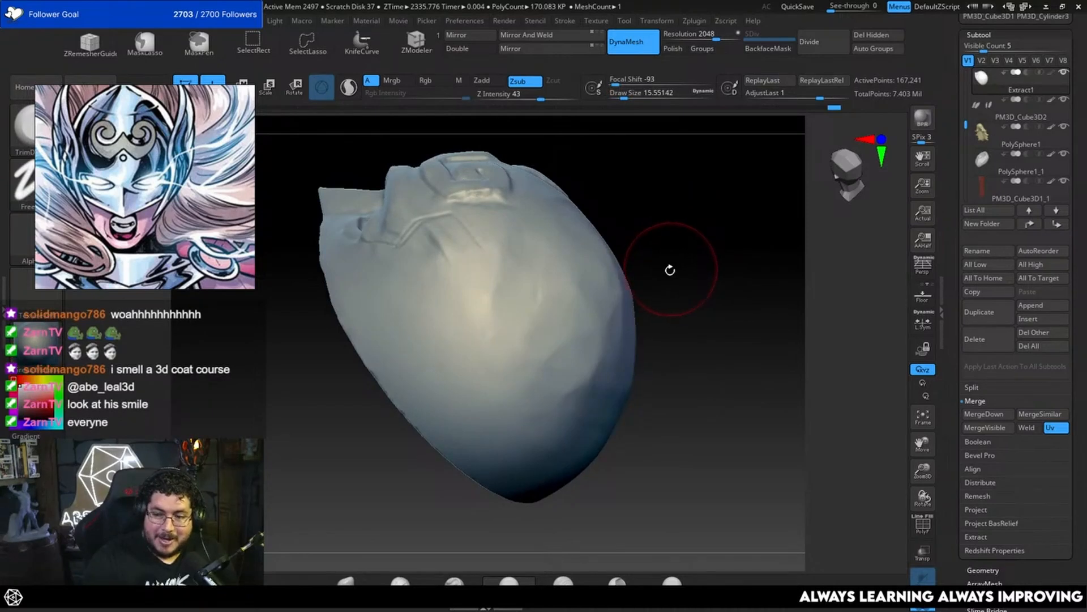
left_click_drag(670, 270, 705, 248, "alt")
key("space")
left_click(705, 248)
left_click_drag(599, 308, 575, 280)
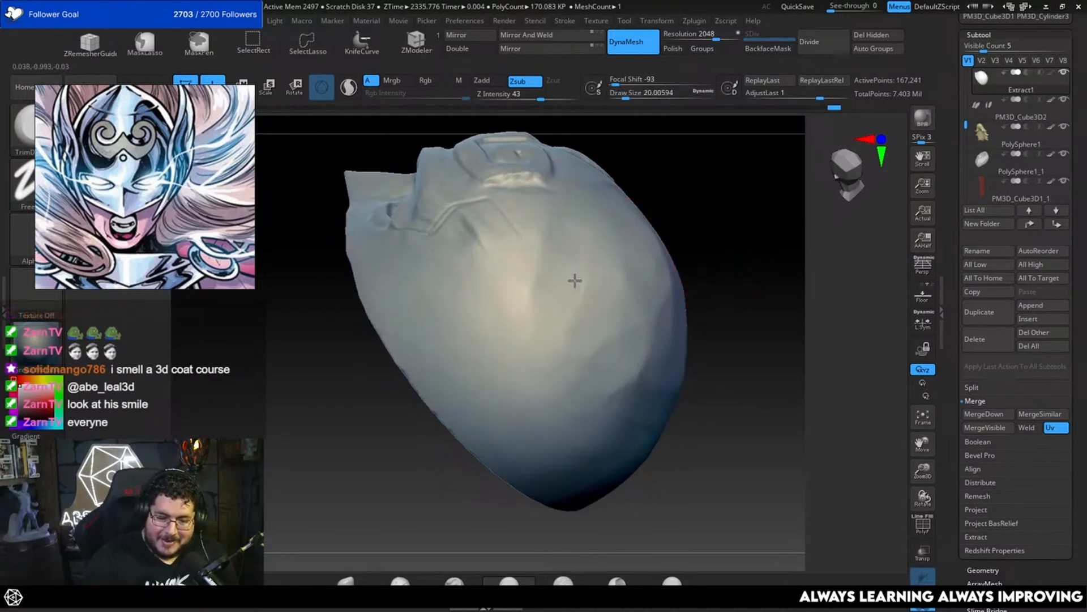
left_click_drag(655, 336, 639, 315)
mouse_move(705, 308)
left_mouse_down()
mouse_move(751, 295)
mouse_move(741, 293)
left_mouse_up()
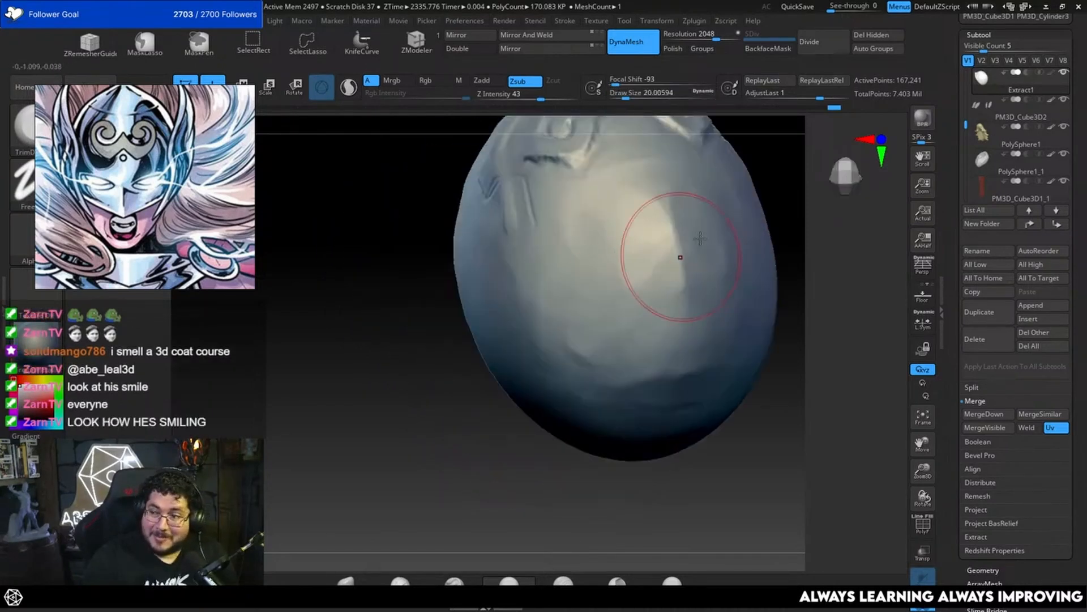
Step: Level the patch's front edge into the shell behind the forehead scrolls at the same brush size
left_click_drag(772, 205, 762, 228)
left_click_drag(678, 291, 640, 218)
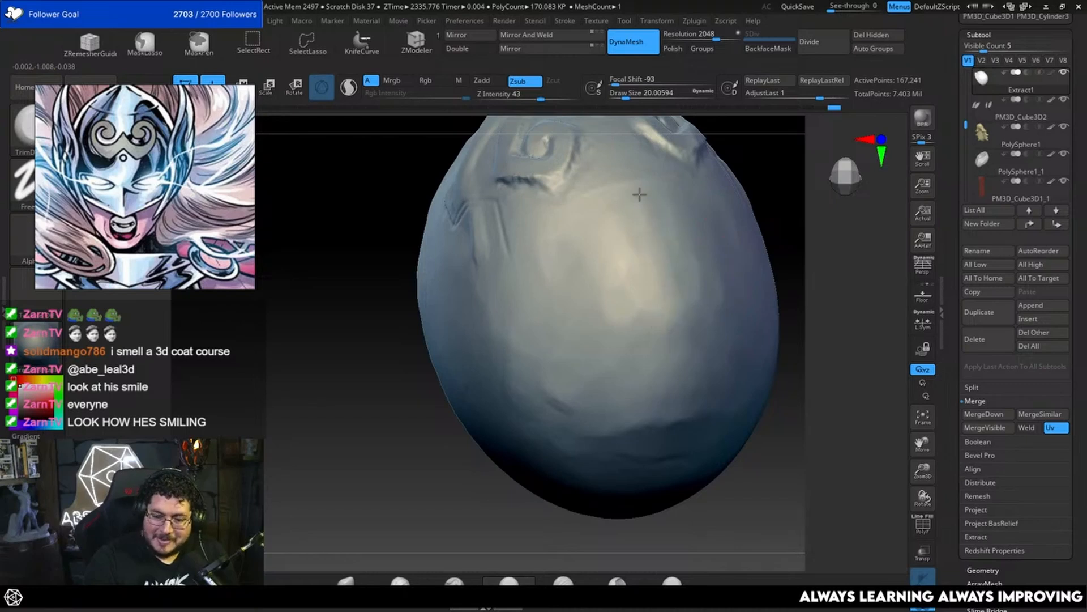
left_click_drag(809, 182, 785, 229)
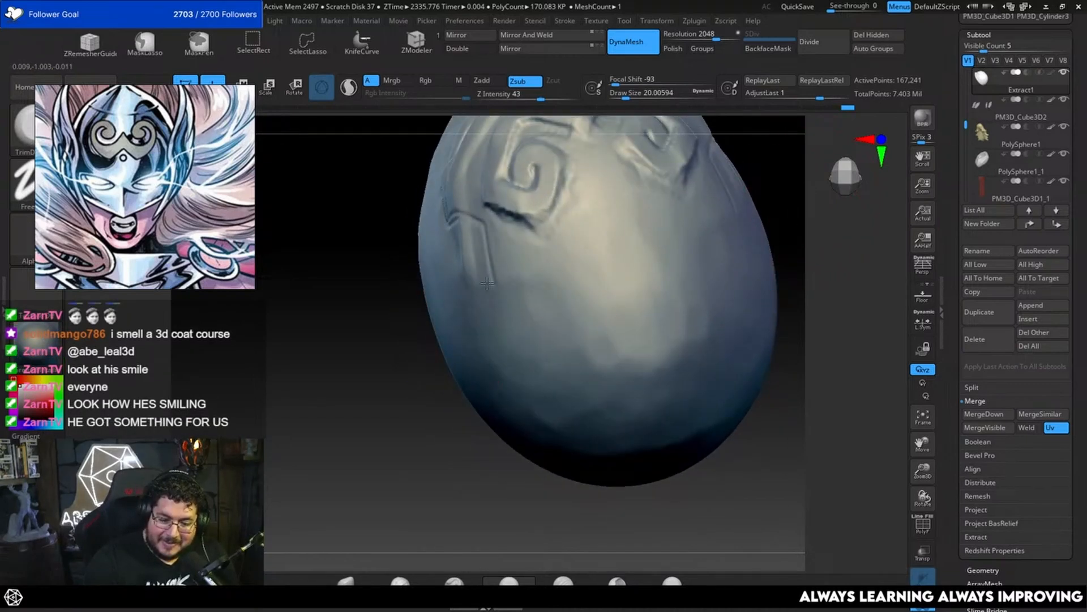
left_click_drag(374, 283, 433, 286)
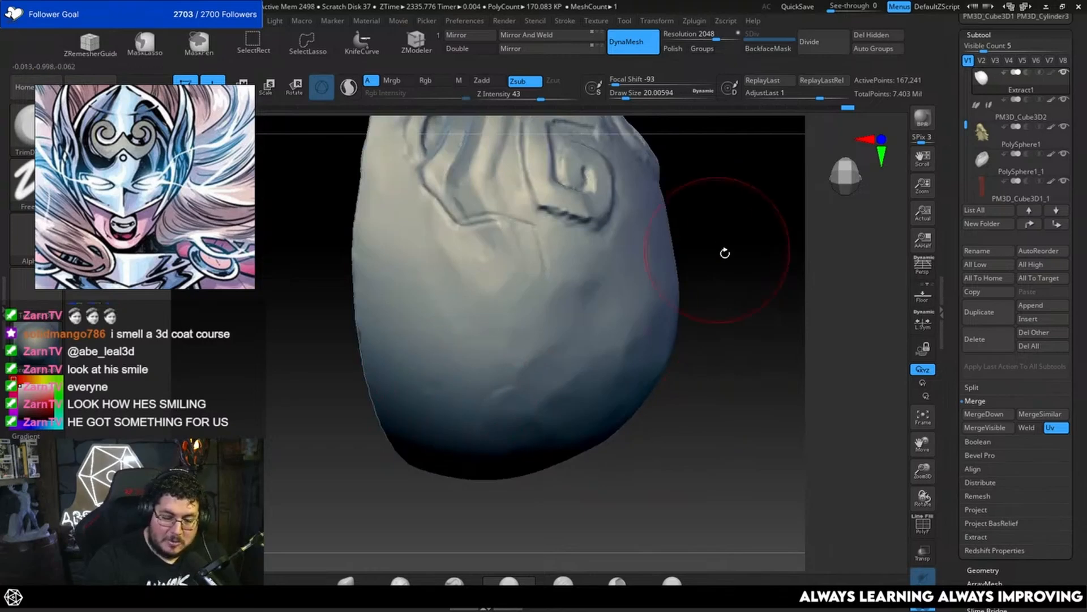
Step: Reduce the trim brush to about 6 and flatten the surface beside the forehead scroll's corner
left_click_drag(723, 249, 730, 296, "alt")
mouse_move(740, 236)
left_mouse_down("alt")
mouse_move(723, 260)
mouse_move(702, 264)
left_mouse_up("alt")
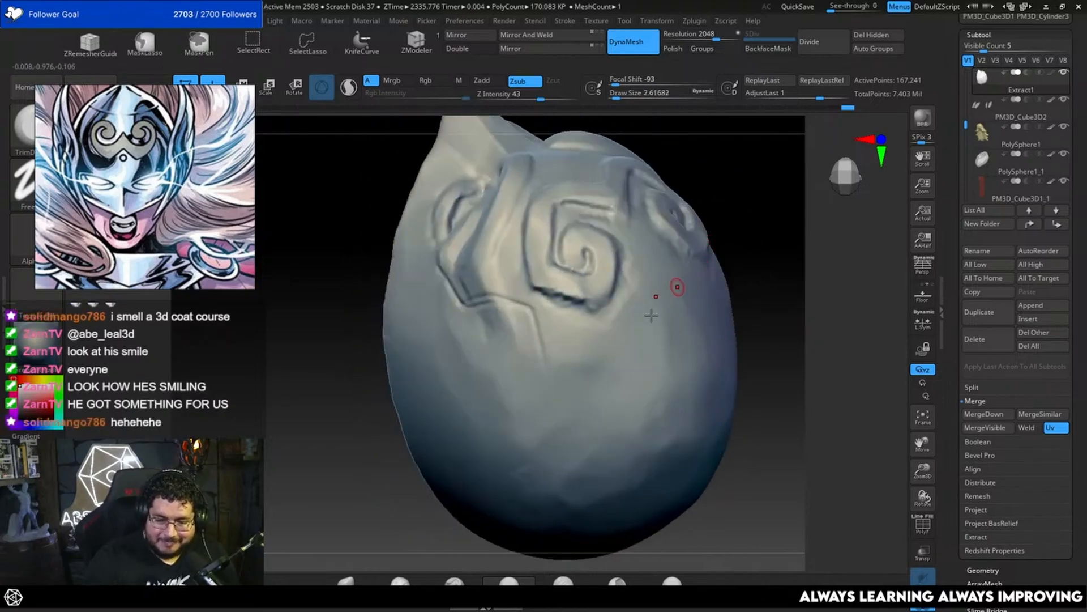
left_click_drag(640, 308, 628, 308)
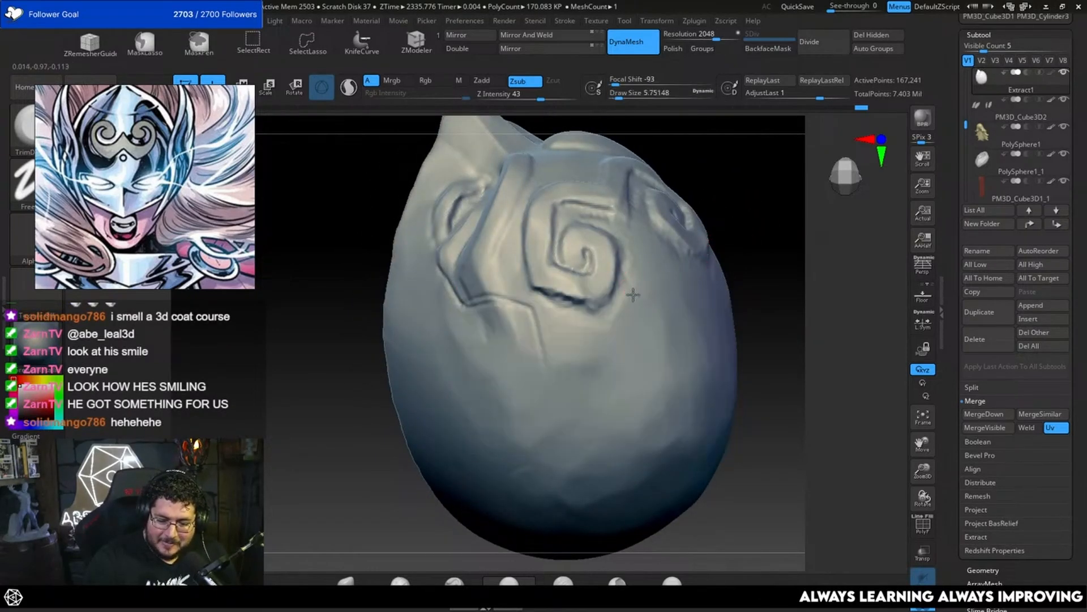
Step: Flatten the mask's lower rim beside the nose with TrimDynamic at a draw size of about 12
mouse_move(760, 231)
left_mouse_down()
mouse_move(731, 246)
mouse_move(747, 253)
mouse_move(772, 202)
mouse_move(759, 240)
mouse_move(733, 260)
mouse_move(718, 245)
mouse_move(750, 340)
mouse_move(757, 225)
mouse_move(775, 173)
mouse_move(767, 301)
left_mouse_up()
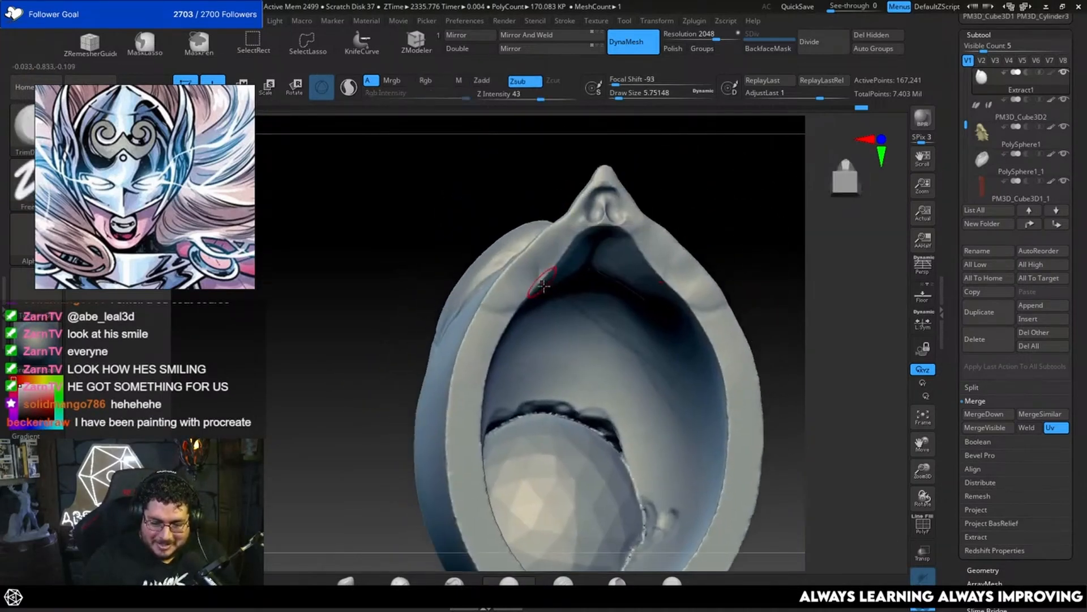
key("b")
key("t")
key("d")
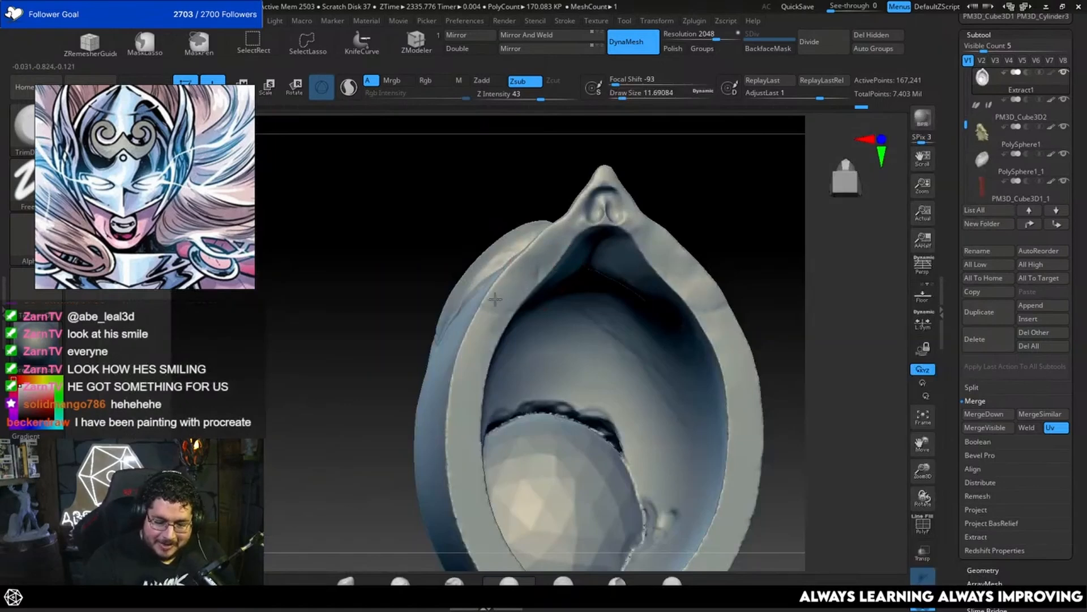
left_click_drag(753, 226, 725, 235)
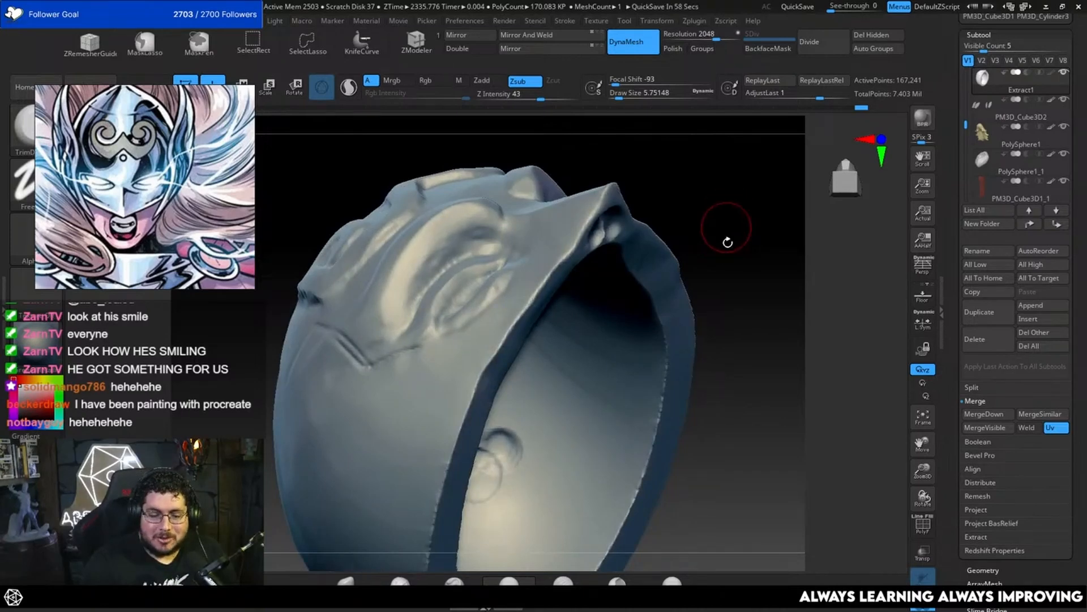
Step: Build up the mask near the brow and eye with ClayBuildup at a draw size of about 6
left_click_drag(723, 238, 723, 287)
mouse_move(617, 308)
left_mouse_down()
mouse_move(660, 364)
mouse_move(651, 343)
mouse_move(668, 307)
left_mouse_up()
key("b")
key("c")
key("b")
key("space")
mouse_move(538, 314)
left_mouse_down()
mouse_move(536, 304)
mouse_move(540, 337)
mouse_move(546, 328)
left_mouse_up()
Step: Trim the form around the brow and its outer end with TrimDynamic at about 4
key("b")
key("t")
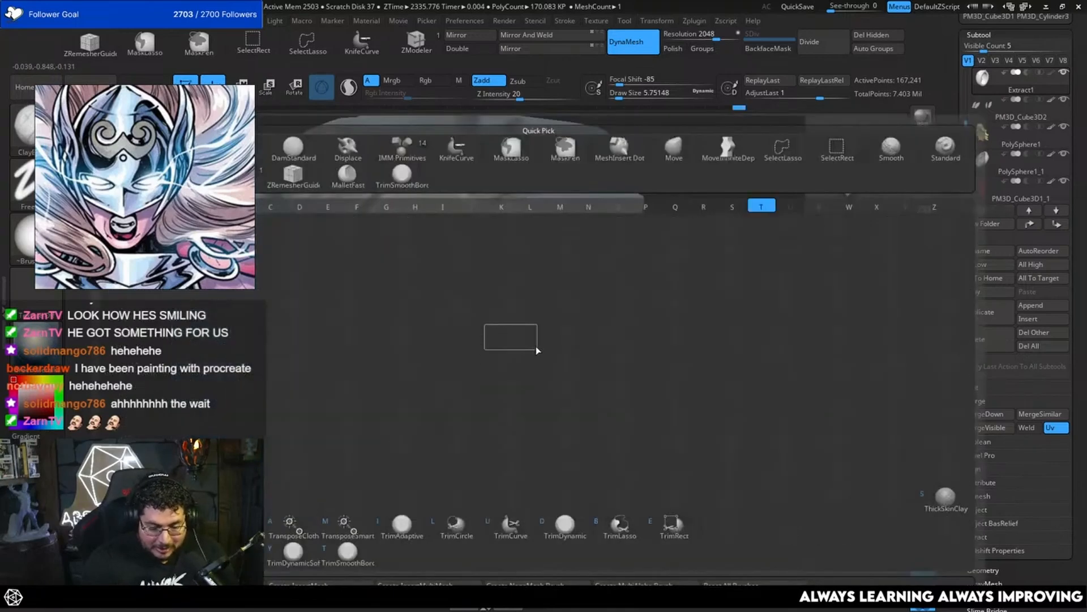
key("d")
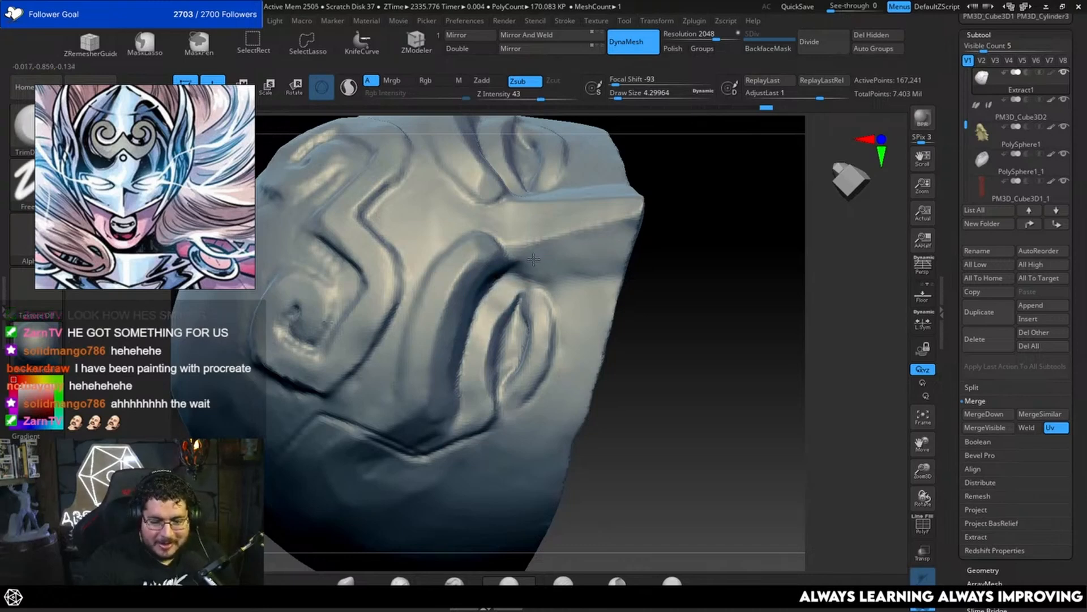
mouse_move(702, 283)
left_mouse_down()
mouse_move(721, 226)
mouse_move(683, 277)
left_mouse_up()
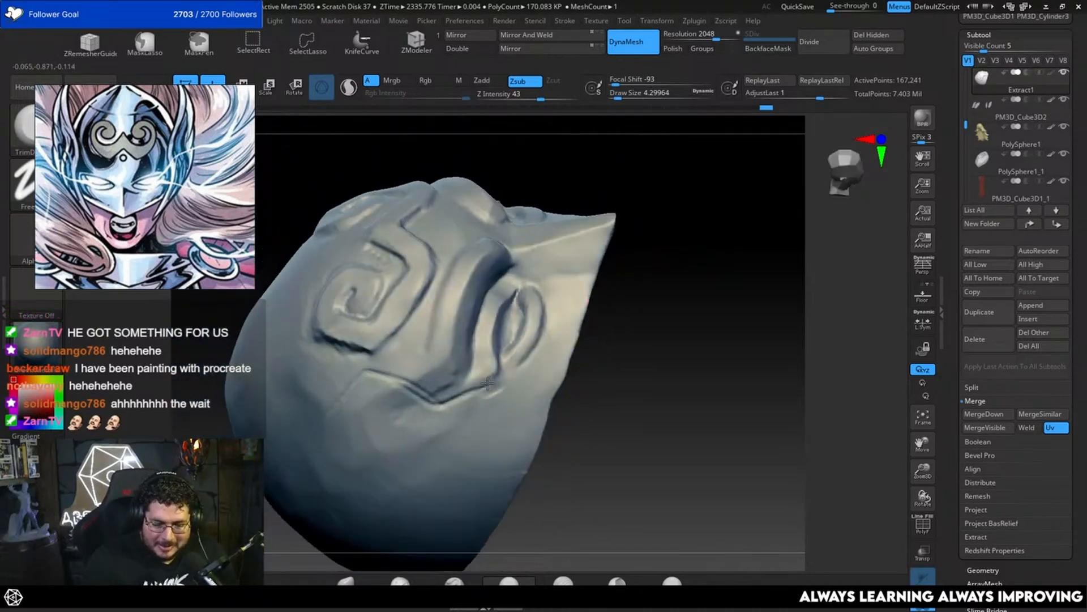
mouse_move(454, 401)
left_mouse_down()
mouse_move(439, 403)
mouse_move(432, 380)
left_mouse_up()
Step: Enlarge the trim brush to about 7.5 and flatten the angular groove above the brow's outer end
key("space")
left_click_drag(631, 363, 706, 251)
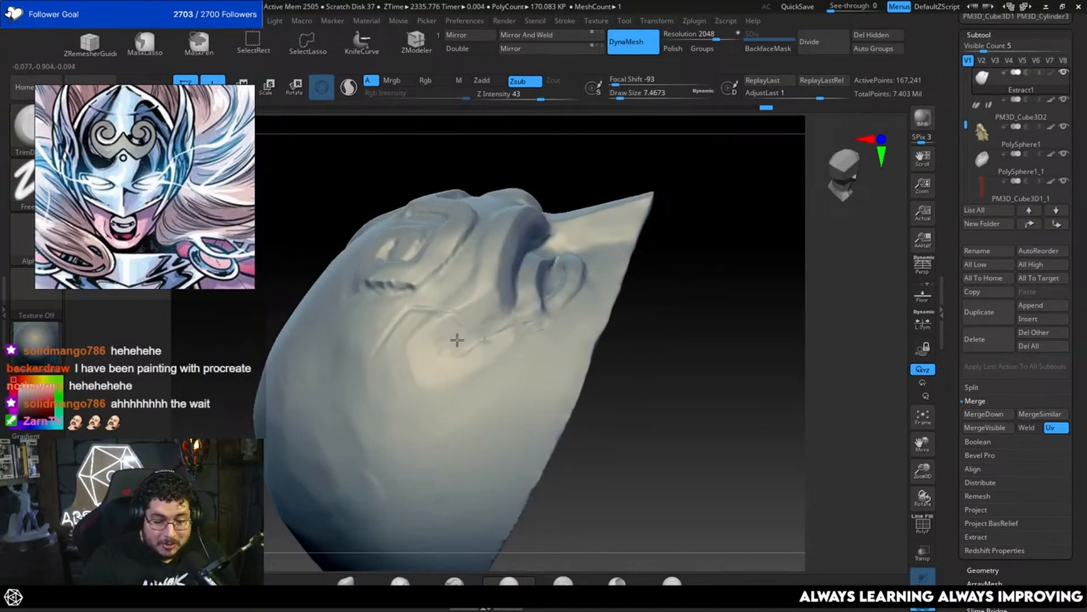
left_click_drag(670, 304, 437, 347)
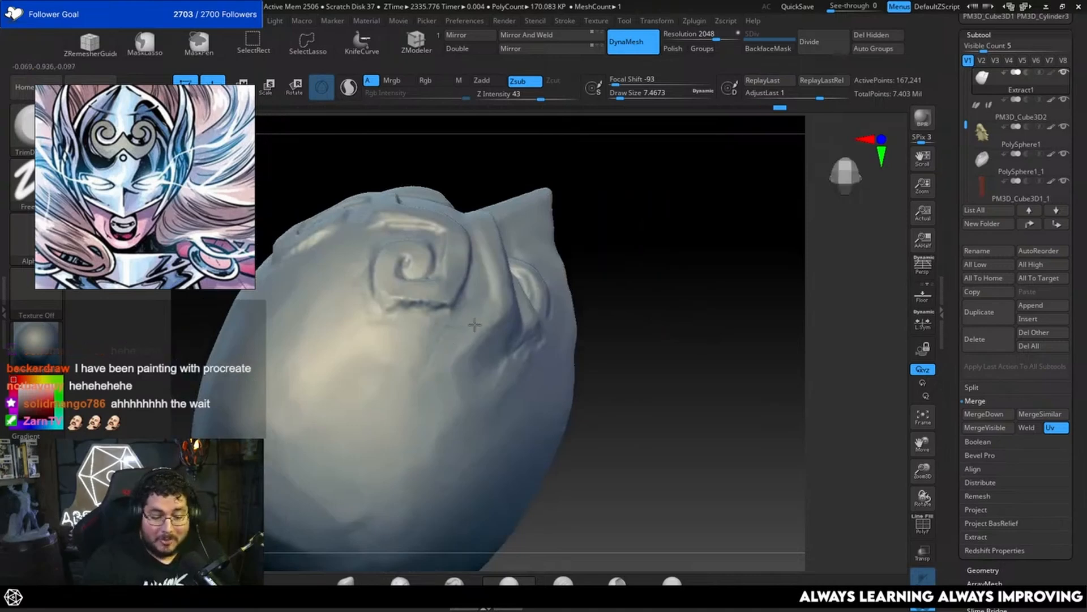
left_click_drag(587, 336, 498, 352)
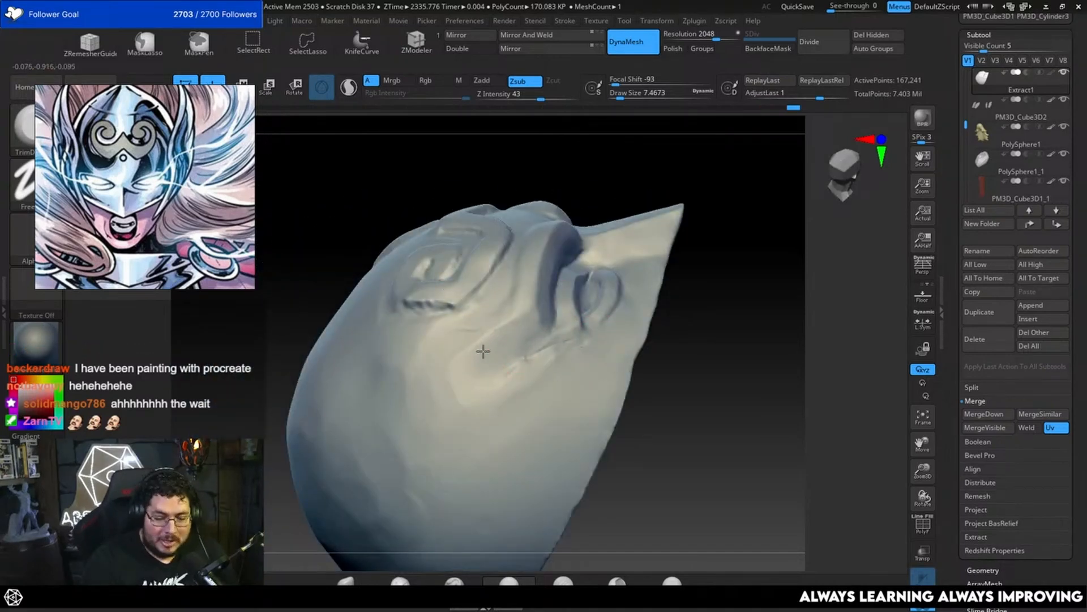
Step: Reduce the trim brush to about 5 and clean up the transition from the brow's tail into the temple
key("space")
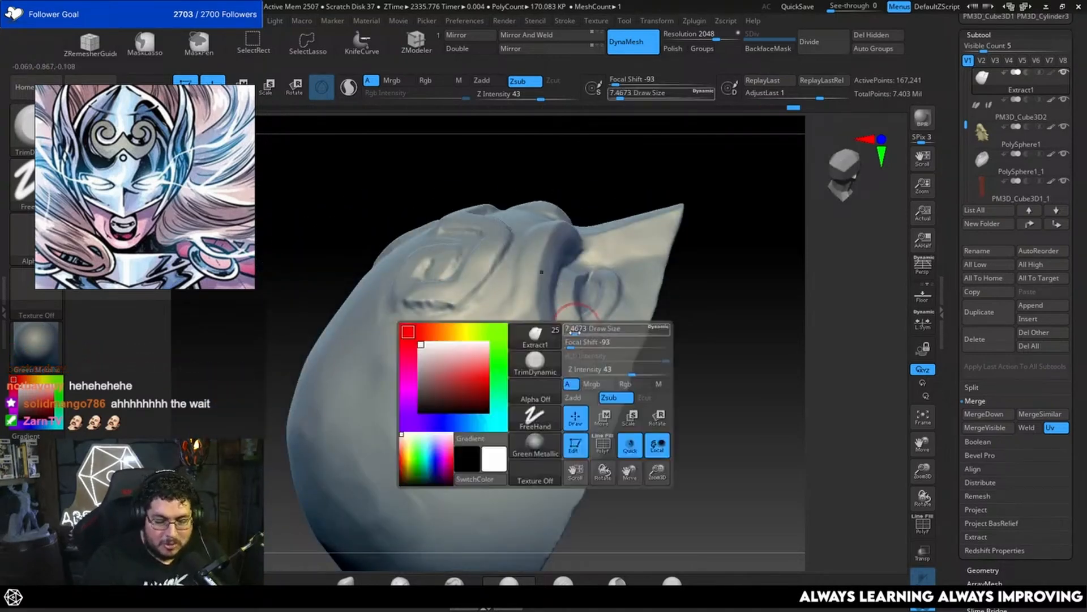
left_click_drag(575, 332, 570, 333)
mouse_move(681, 391)
left_mouse_down()
mouse_move(675, 301)
mouse_move(696, 323)
left_mouse_up()
key("space")
left_click_drag(621, 308, 580, 318)
key("space")
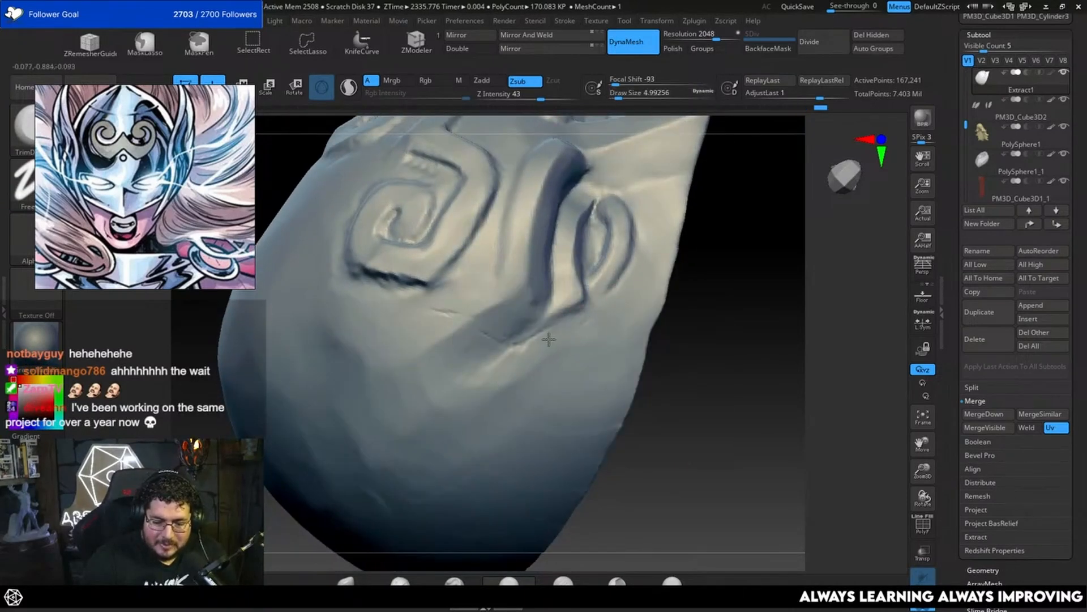
Step: Leave Solo mode so the mask is shown with the head, wings and hair from the front
left_click_drag(721, 319, 706, 385, "alt")
left_click_drag(705, 385, 663, 459)
left_click_drag(663, 459, 791, 357, "alt")
left_click_drag(792, 299, 779, 279)
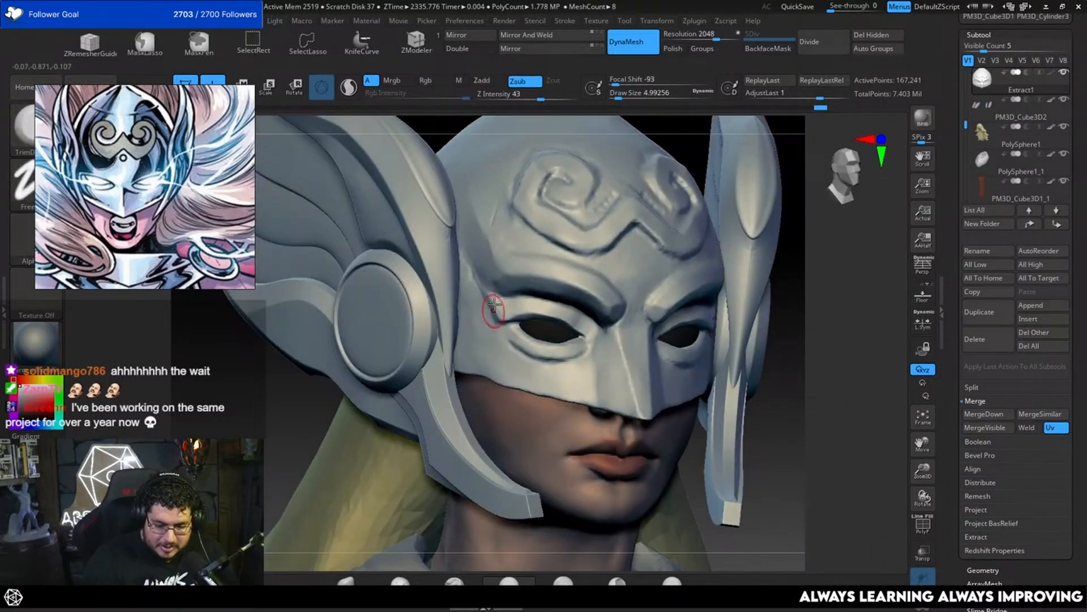
Step: Carve a crease into the mask's temple beside the eye with DamStandard at a draw size of about 2
key("b")
key("d")
key("s")
left_click_drag(774, 320, 801, 333, "alt")
key("space")
mouse_move(511, 319)
left_mouse_down()
mouse_move(487, 289)
mouse_move(512, 346)
left_mouse_up()
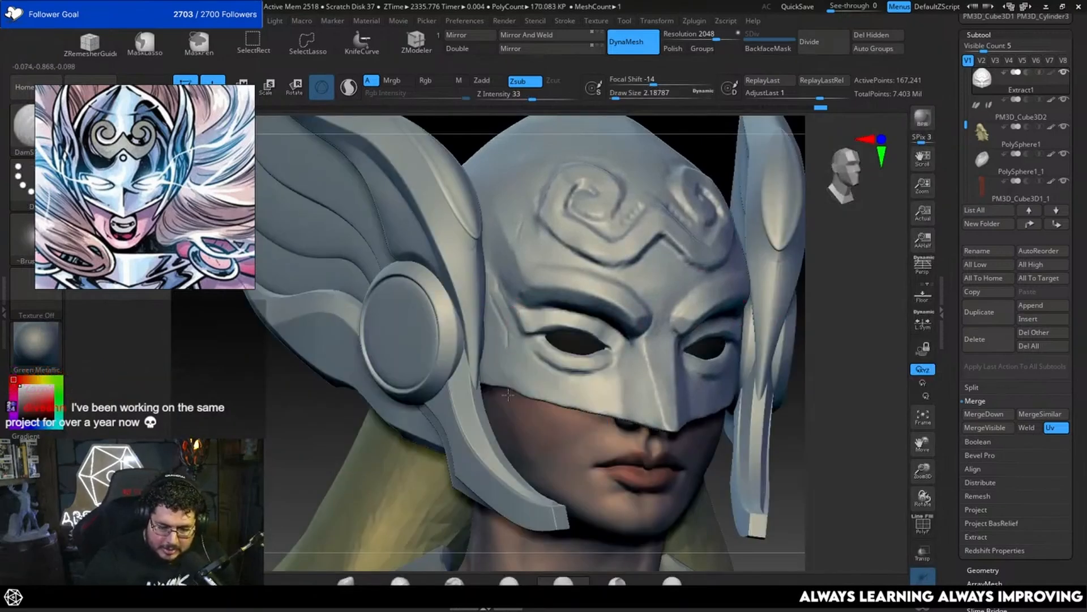
Step: Undo the broader crease stroke on the opposite temple and refine the line with DamStandard at about 2.6
mouse_move(883, 289)
left_mouse_down()
mouse_move(852, 305)
mouse_move(759, 290)
left_mouse_up()
key("space")
mouse_move(678, 290)
left_mouse_down()
mouse_move(687, 280)
mouse_move(671, 299)
left_mouse_up()
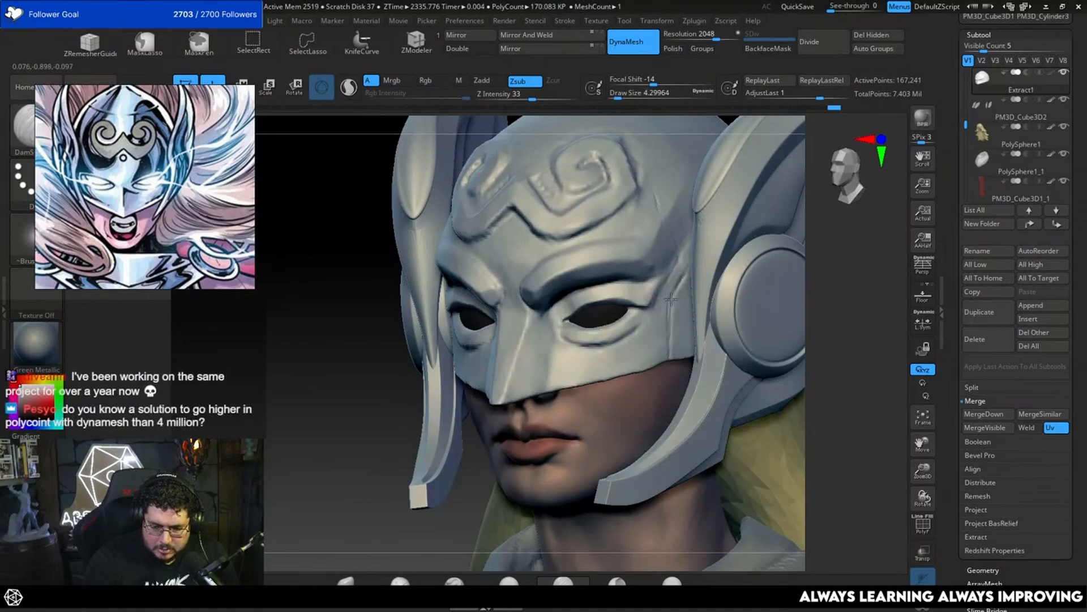
key("ctrl+z")
key("space")
left_click_drag(724, 271, 716, 265)
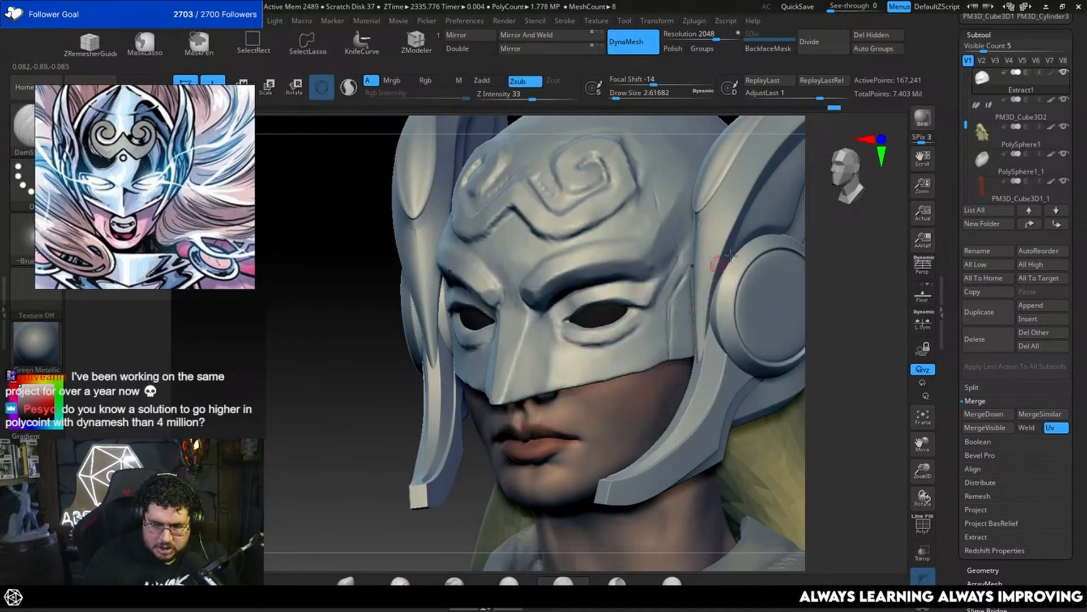
left_click_drag(844, 265, 782, 313, "alt")
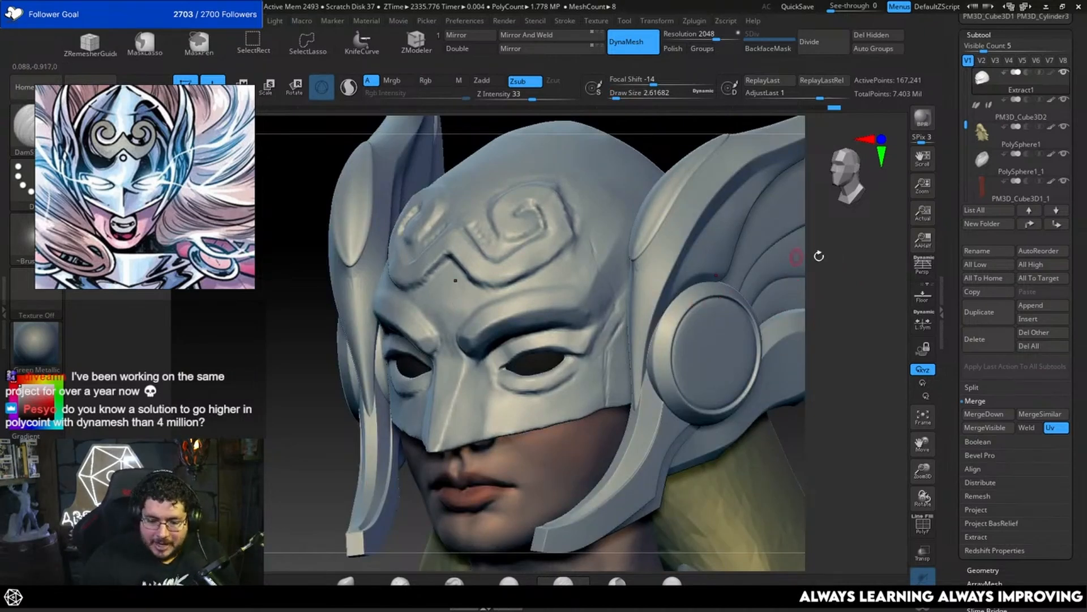
left_click_drag(821, 255, 807, 273, "alt")
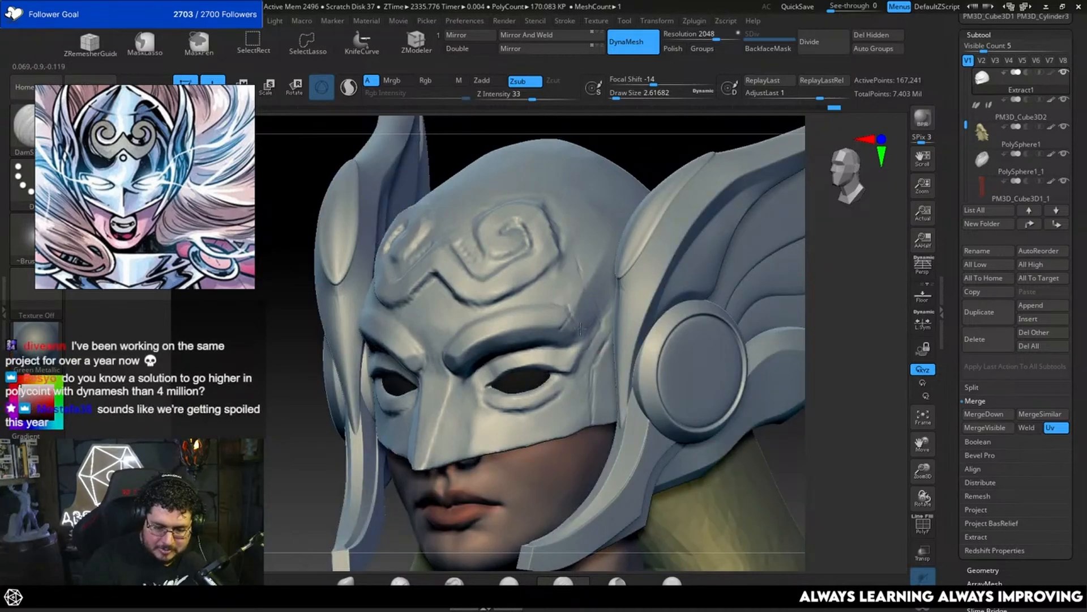
Step: Refine the lower edge of the mask's forehead swirl emblem with DamStandard, adjusting the draw size to about 3.7
left_click_drag(784, 303, 816, 294, "shift")
left_click_drag(743, 334, 755, 361)
left_click_drag(633, 256, 644, 276, "alt")
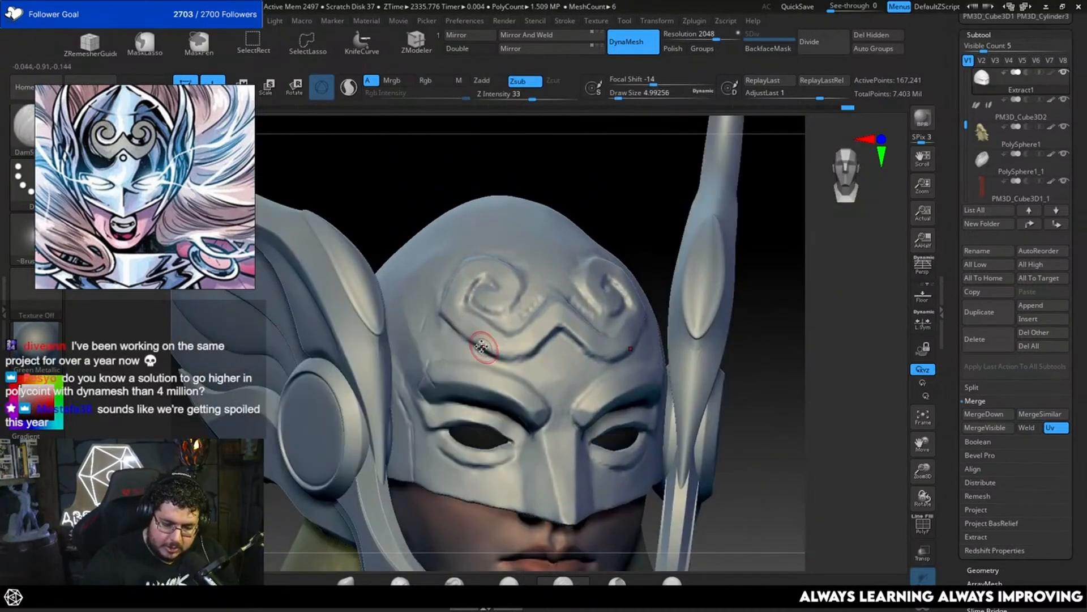
left_click_drag(482, 346, 511, 361)
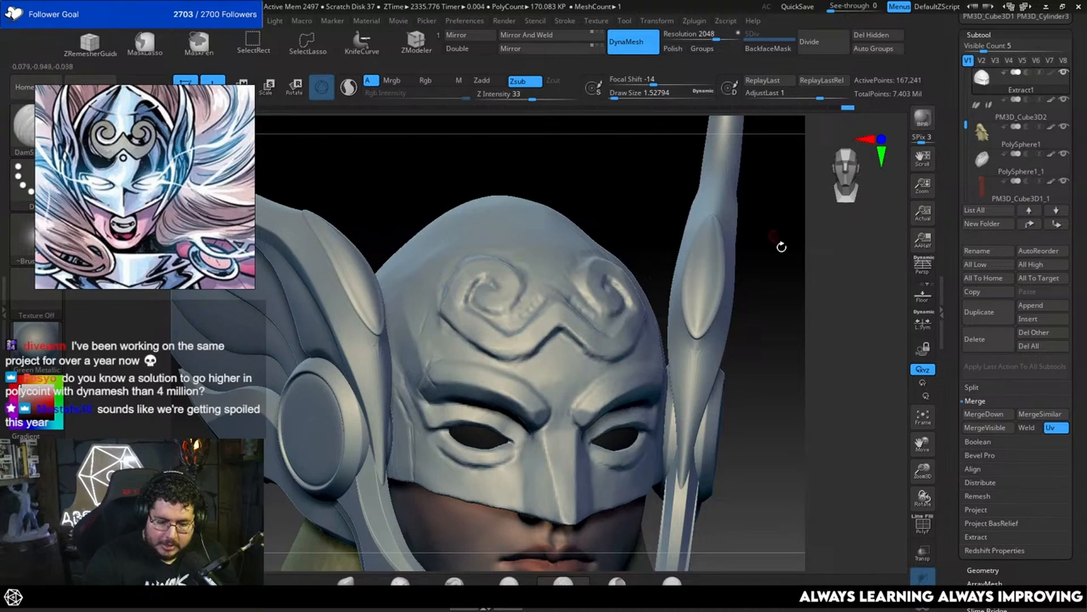
left_click_drag(782, 247, 777, 315)
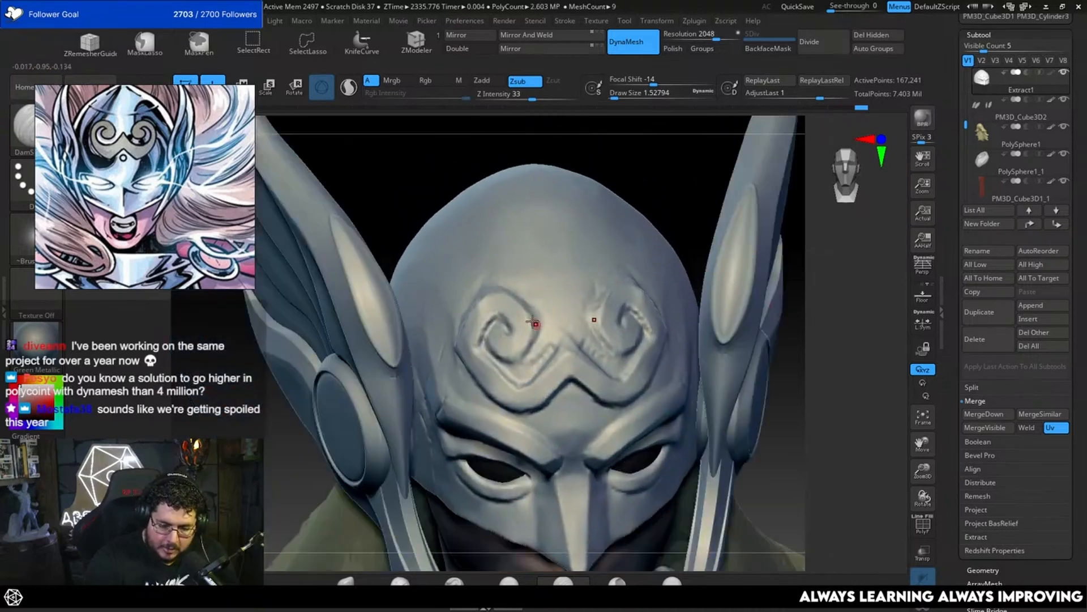
key("space")
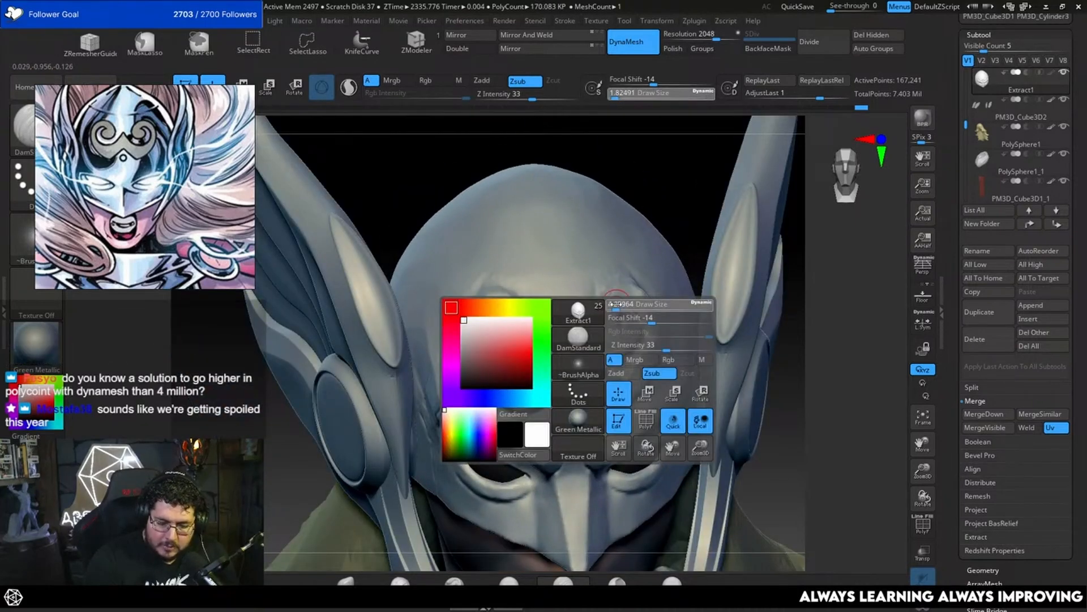
mouse_move(616, 305)
left_mouse_down()
mouse_move(602, 313)
mouse_move(626, 365)
left_mouse_up()
Step: Switch to TrimDynamic and raise its draw size to about 17 for working on the mask's crown
left_click_drag(832, 308, 782, 255)
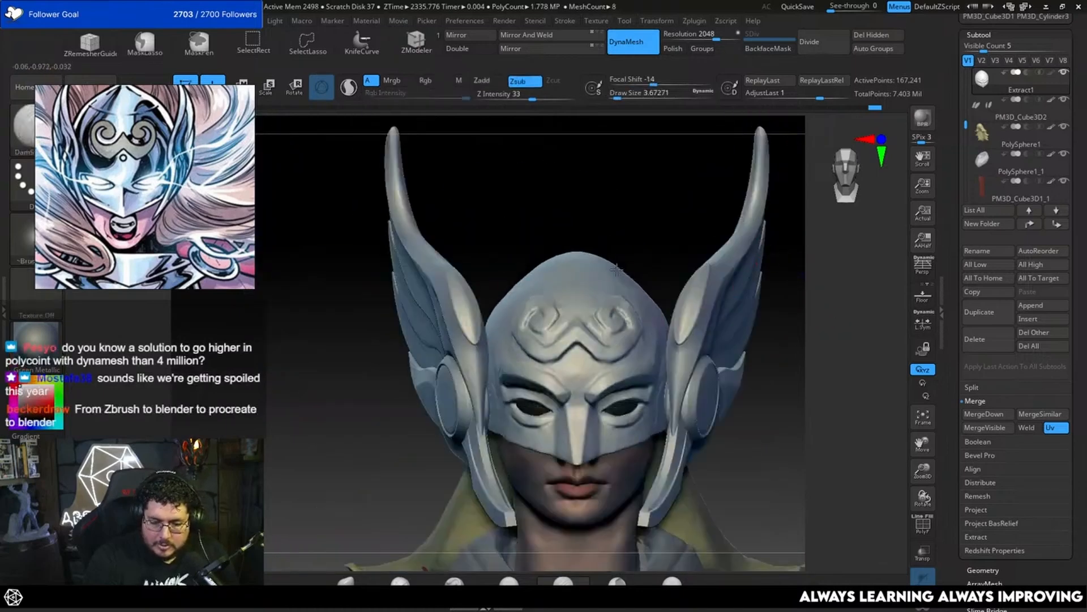
mouse_move(657, 240)
left_mouse_down()
mouse_move(615, 262)
mouse_move(606, 288)
left_mouse_up()
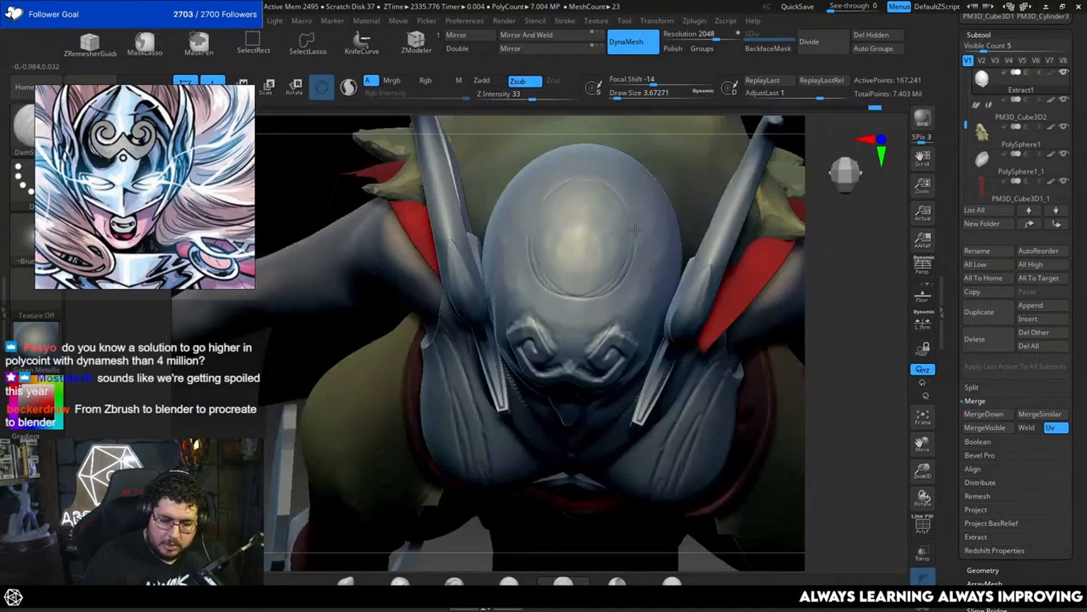
left_click_drag(857, 311, 779, 321, "shift")
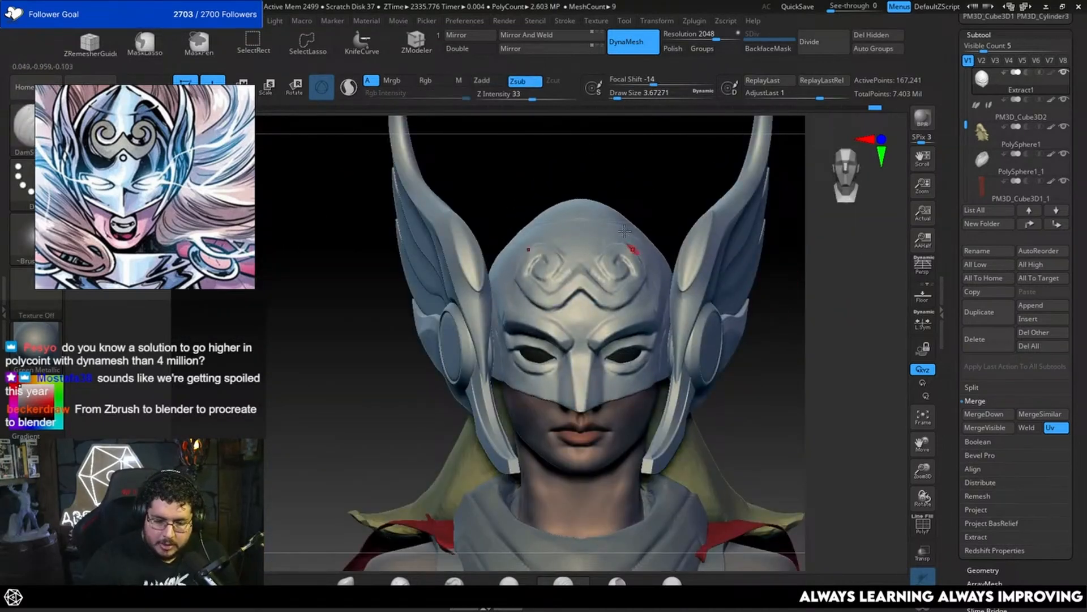
left_click_drag(576, 196, 568, 302, "alt")
left_click_drag(595, 250, 626, 274)
key("b")
key("t")
key("d")
key("space")
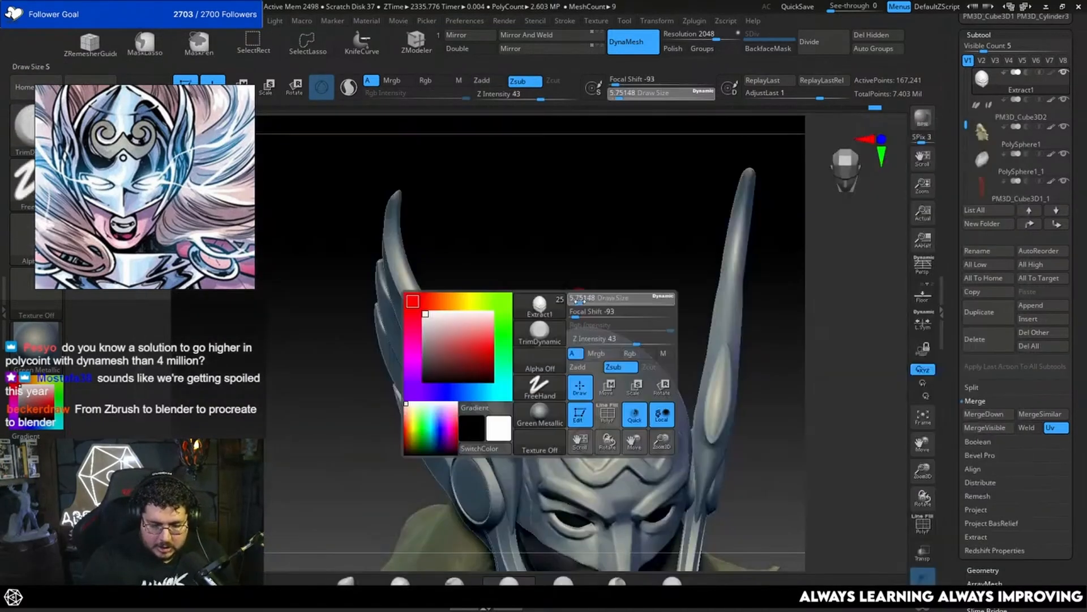
mouse_move(581, 300)
left_mouse_down()
mouse_move(602, 339)
mouse_move(591, 352)
left_mouse_up()
key("space")
key("space")
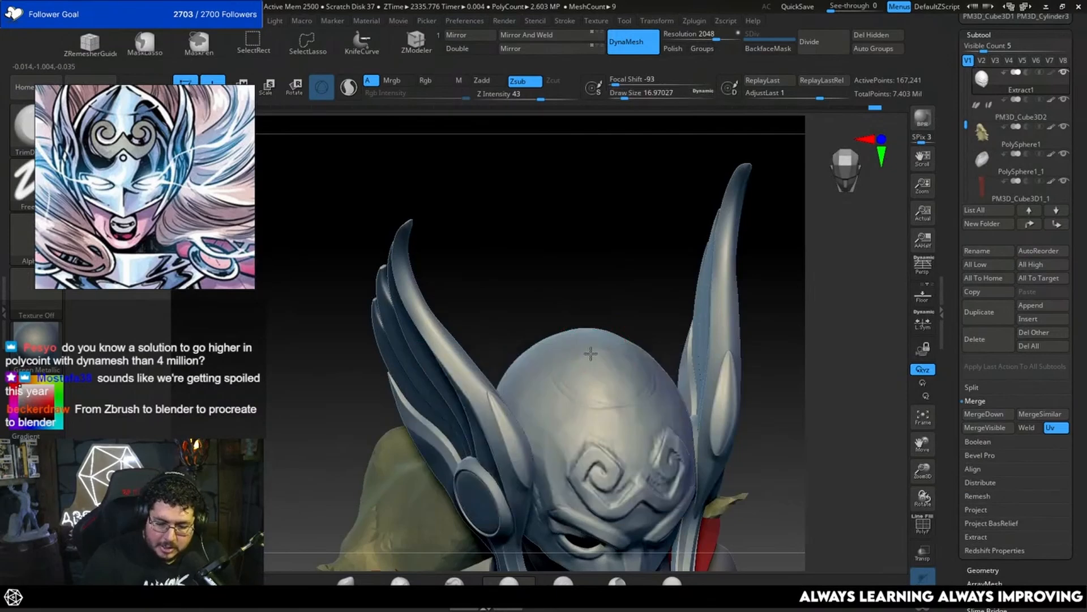
Step: Trim the top of the crown around the oval seam to even out the helmet's surface
left_click_drag(631, 300, 608, 331)
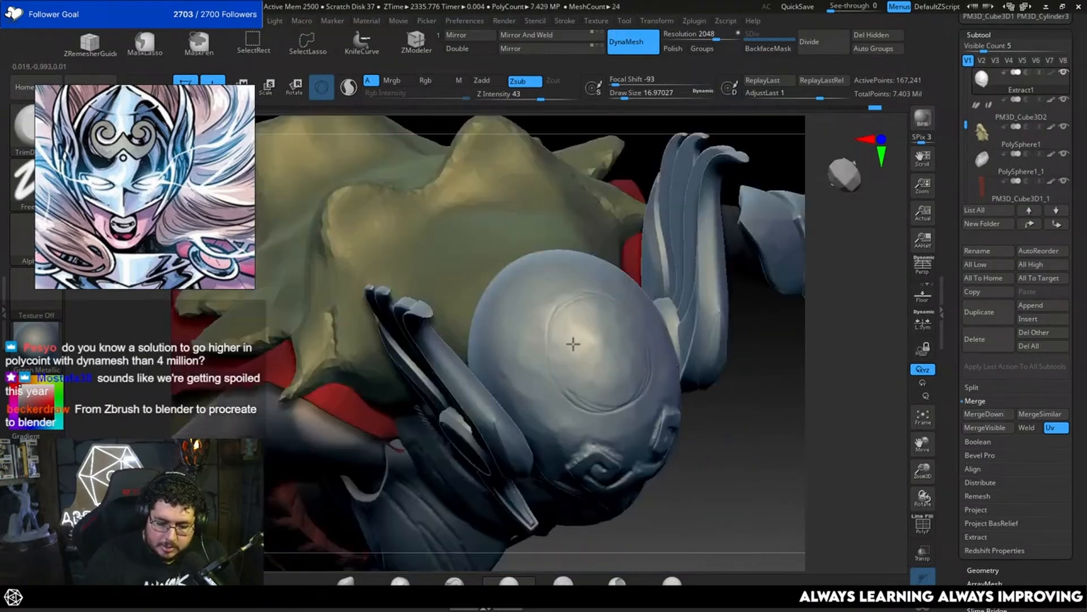
right_click_drag(648, 382, 682, 323)
left_click_drag(612, 371, 598, 387)
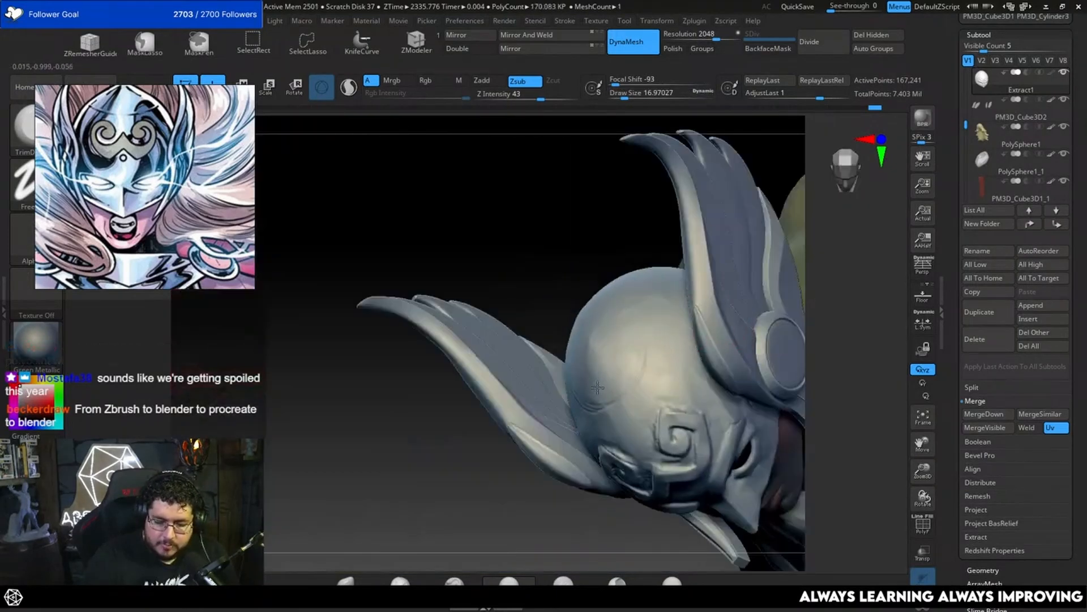
left_click_drag(634, 341, 602, 361)
left_click_drag(627, 227, 618, 332)
left_click_drag(488, 472, 531, 417)
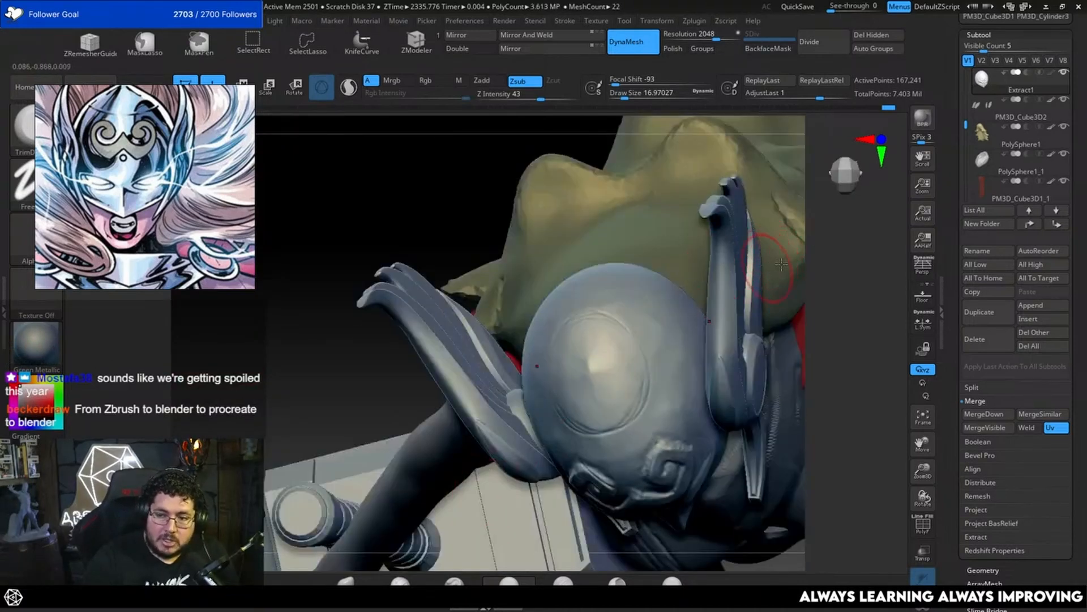
Step: Try to flatten the side of the crown with TrimDynamic at a draw size of about 25
left_click_drag(855, 262, 693, 316)
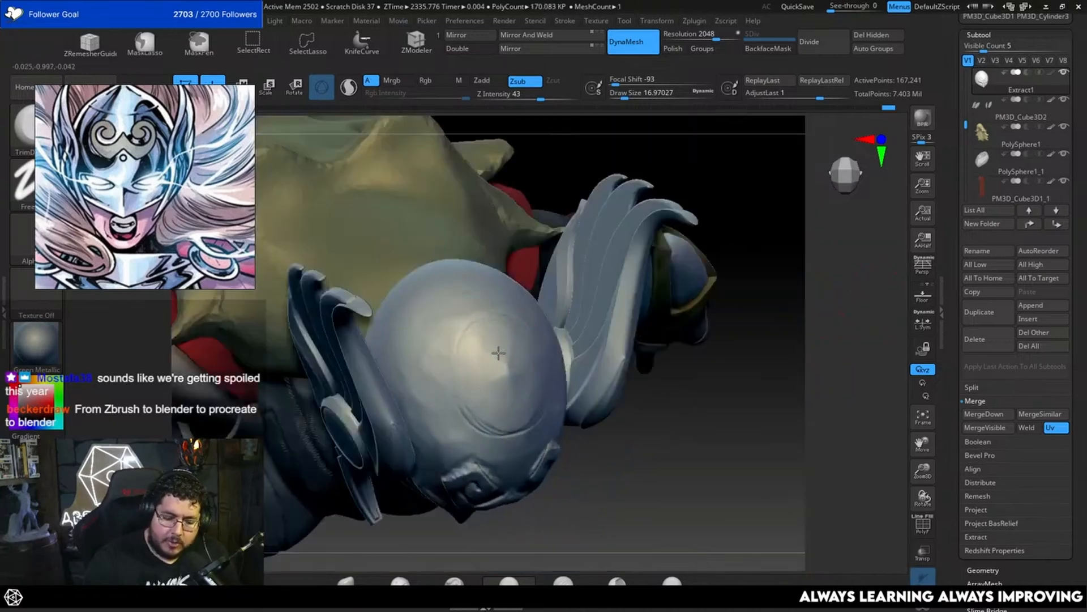
right_click_drag(478, 396, 489, 338)
left_click_drag(523, 439, 699, 300)
left_click_drag(745, 339, 732, 306, "shift")
mouse_move(564, 323)
left_mouse_down()
mouse_move(566, 310)
mouse_move(544, 374)
left_mouse_up()
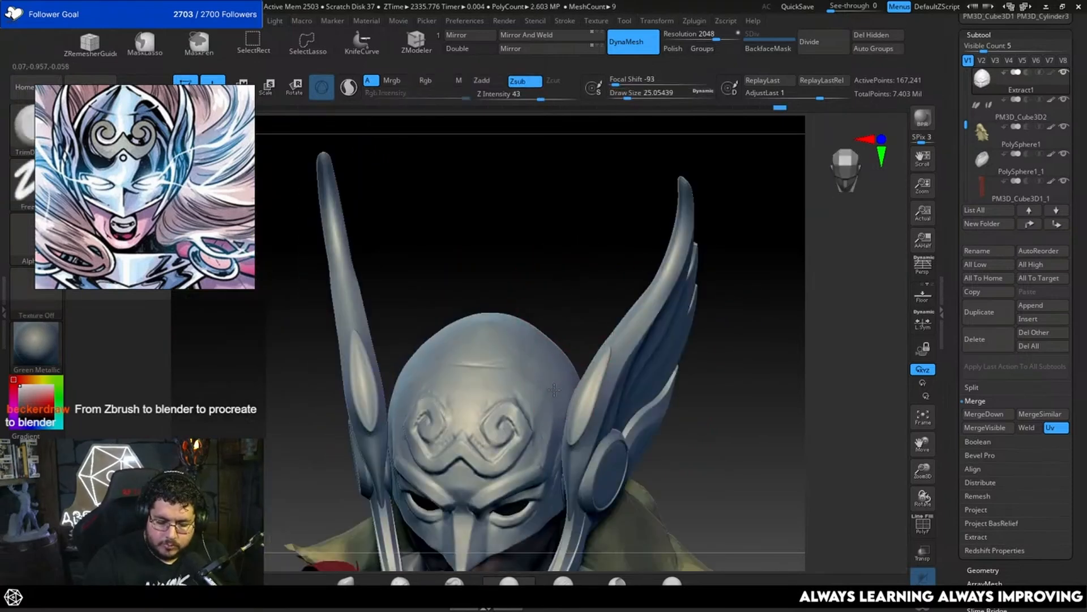
right_click_drag(527, 378, 606, 298)
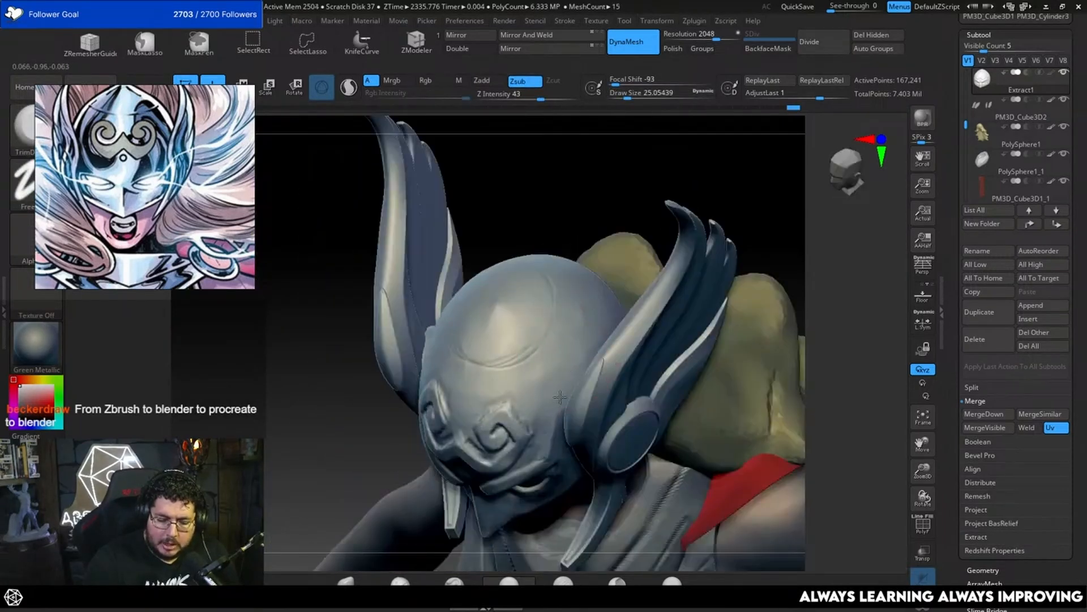
key("ctrl+z")
Step: Flatten the side and rear of the crown with TrimDynamic at a draw size of about 18.5
left_click_drag(588, 242, 587, 275, "alt")
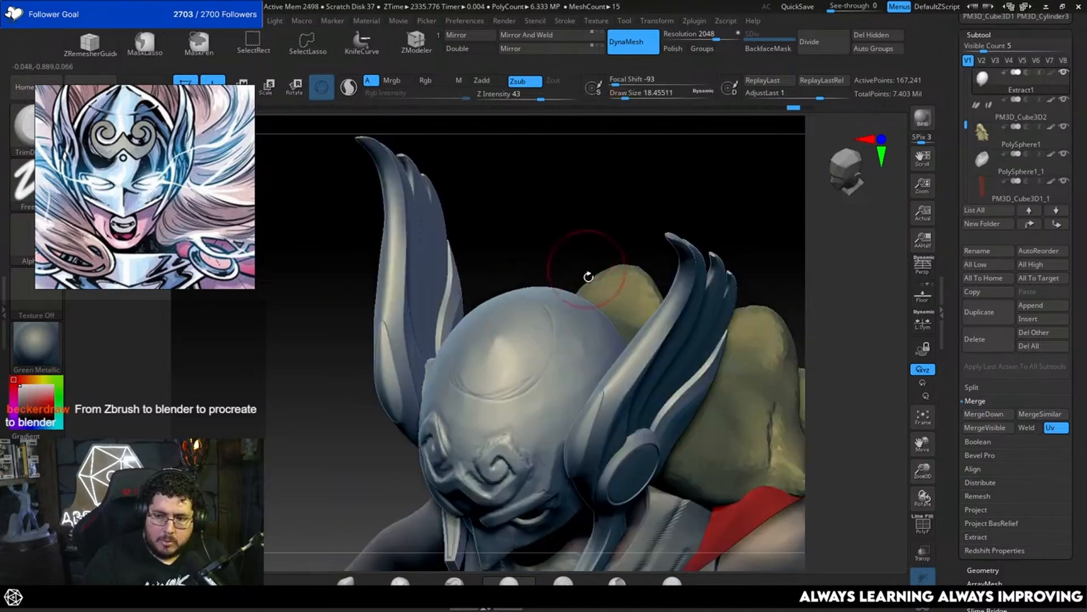
left_click_drag(607, 236, 602, 362)
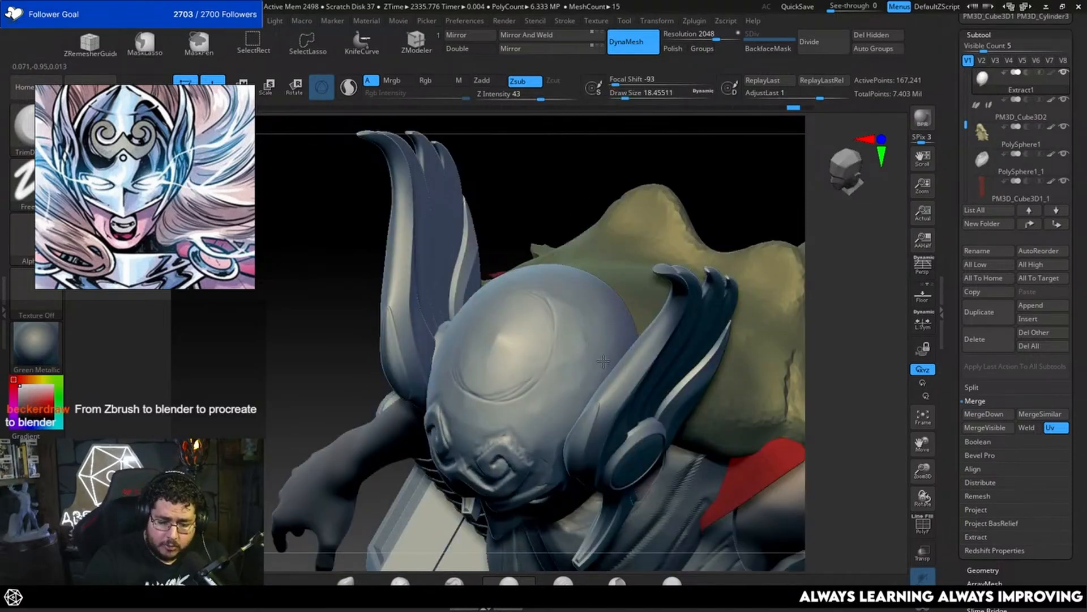
left_click_drag(558, 209, 606, 243)
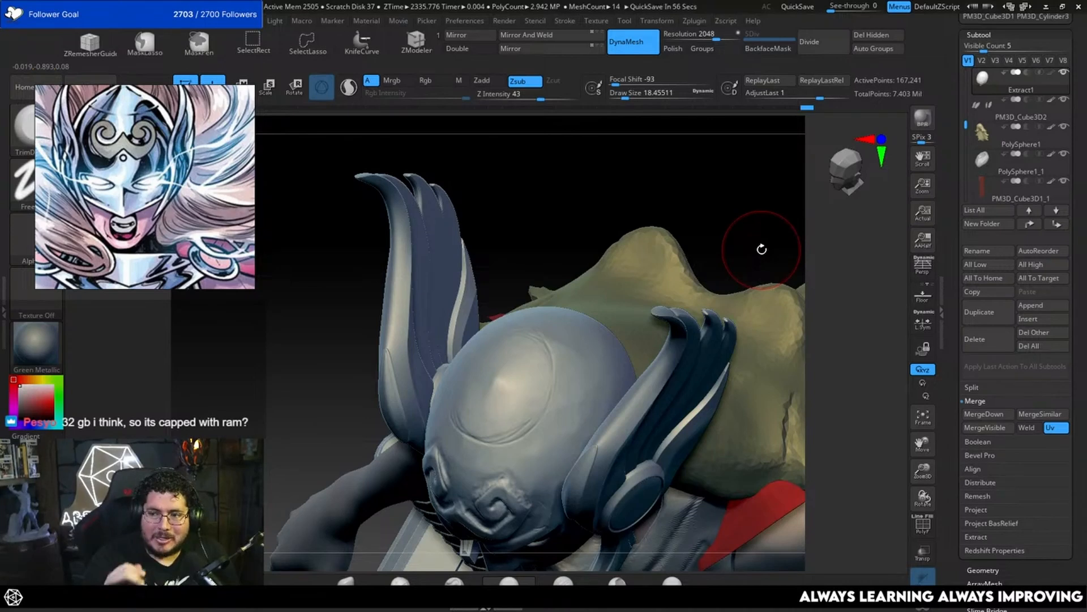
left_click_drag(711, 226, 606, 298)
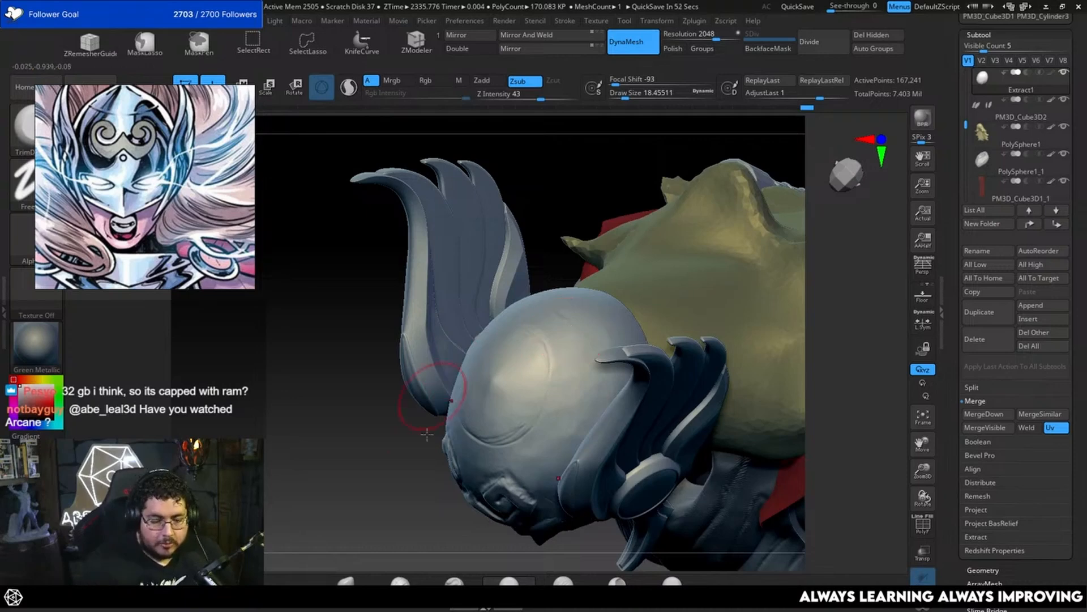
left_click_drag(422, 500, 416, 445)
left_click_drag(599, 243, 594, 320)
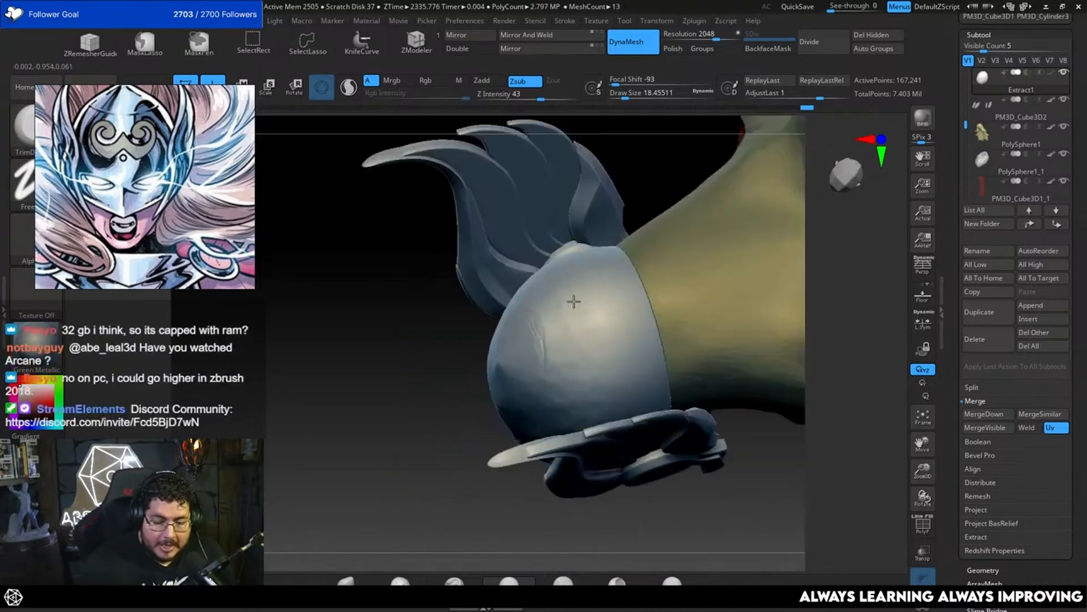
left_click_drag(474, 493, 533, 464)
Step: Reduce the TrimDynamic draw size to about 13 and trim the side of the forehead beside the wing
left_click_drag(818, 308, 839, 271)
mouse_move(816, 282)
left_mouse_down()
mouse_move(854, 229)
mouse_move(772, 293)
mouse_move(733, 298)
left_mouse_up()
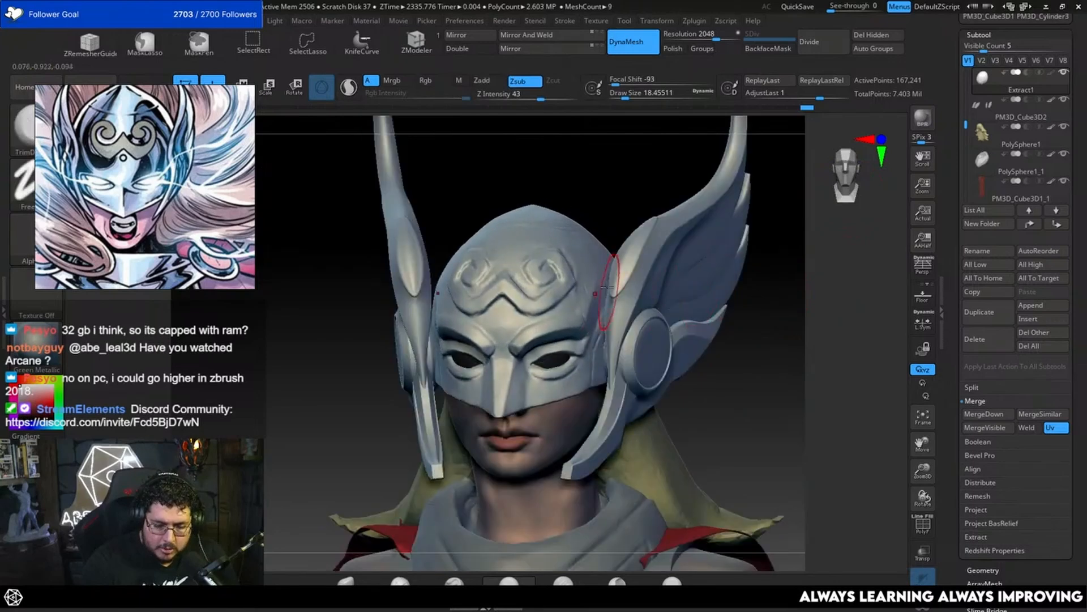
key("space")
left_click_drag(597, 291, 593, 291)
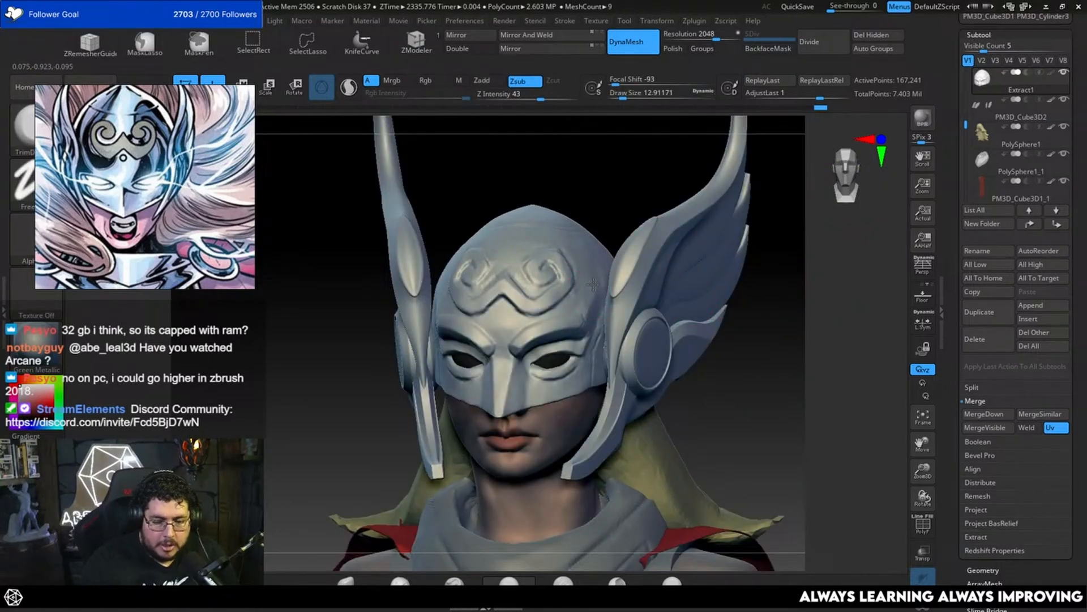
left_click_drag(626, 225, 604, 271)
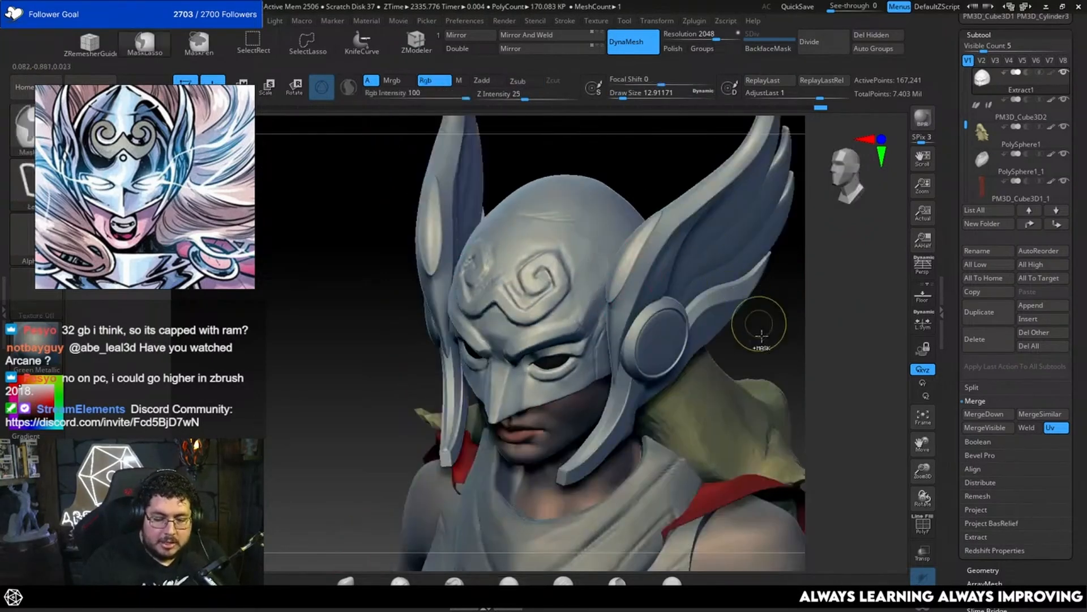
Step: Isolate the mask in Solo mode and trim the area between emblem and temple at a draw size of about 11.7
left_click(922, 603)
left_click_drag(811, 335, 799, 304)
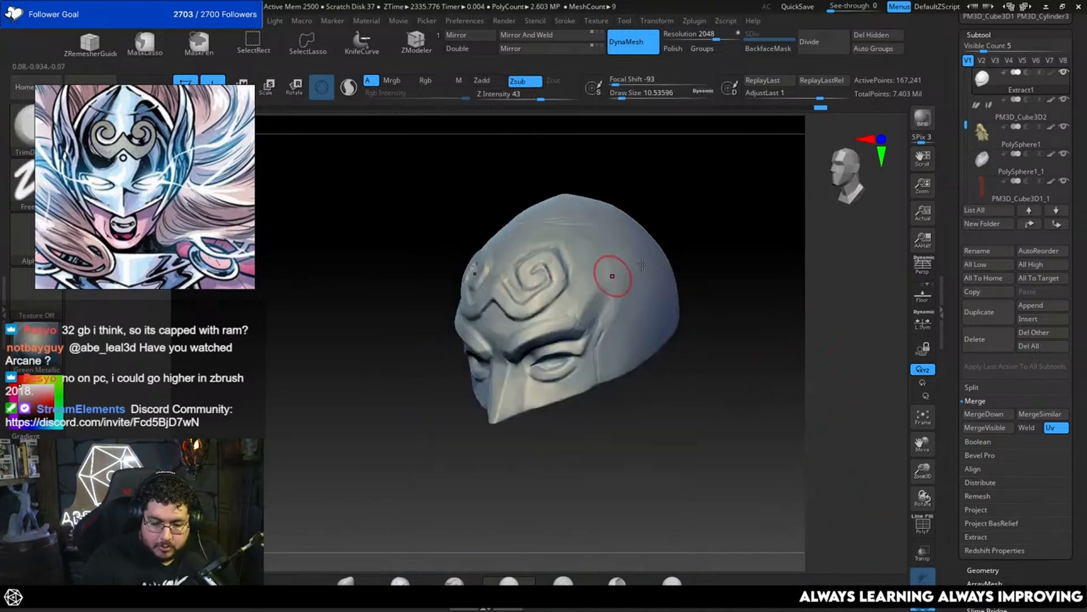
mouse_move(736, 261)
left_mouse_down("alt")
mouse_move(762, 267)
mouse_move(736, 264)
left_mouse_up("alt")
key("space")
left_click_drag(733, 222, 727, 222)
left_click_drag(742, 208, 727, 256, "alt")
key("space")
left_click_drag(601, 325, 599, 326)
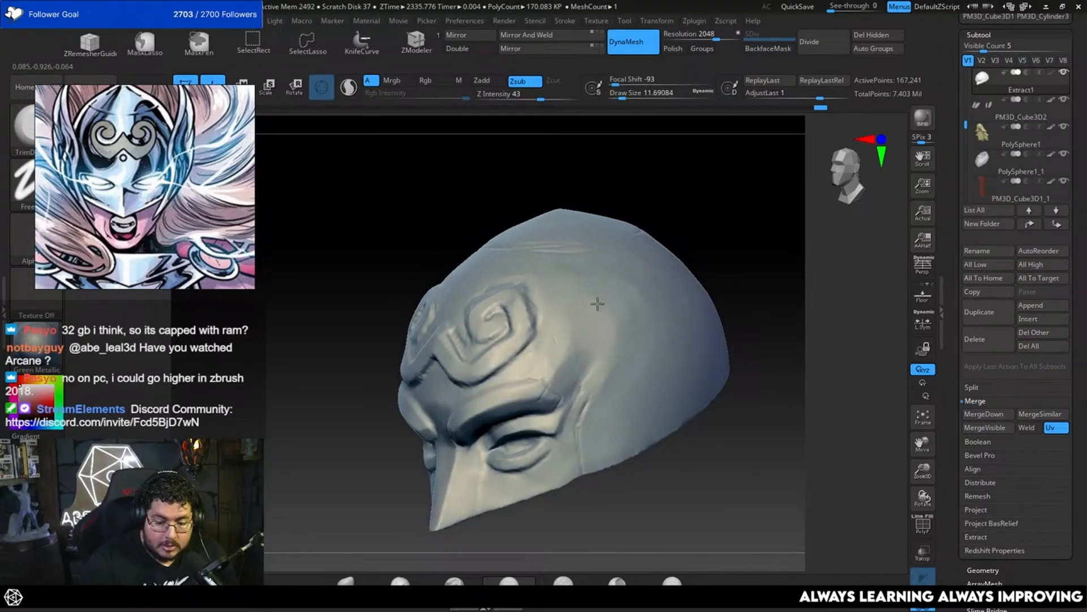
Step: Reduce the TrimDynamic draw size to about 8.4 and clean up the forehead surface around the swirl emblem
left_click_drag(681, 238, 747, 230)
key("space")
left_click_drag(634, 259, 630, 259)
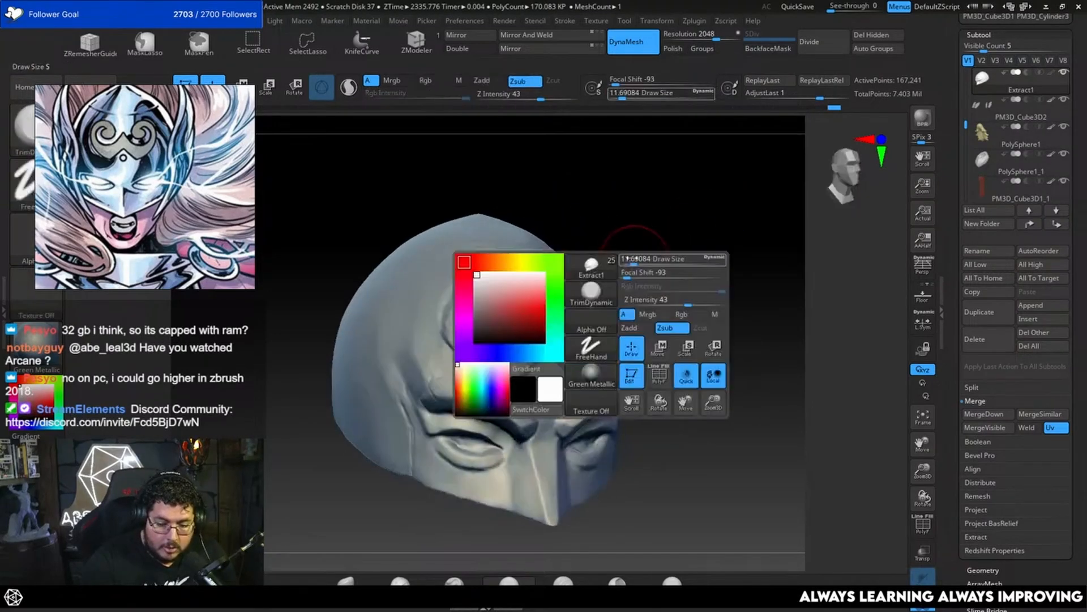
key("space")
left_click_drag(469, 292, 460, 307)
key("space")
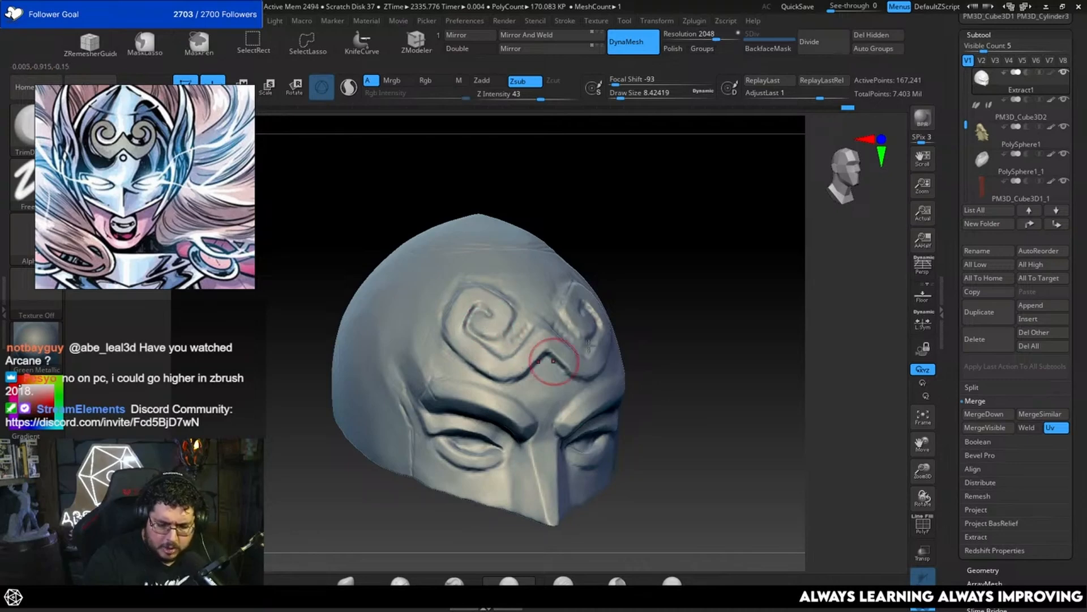
Step: Build up a small round dot below the emblem's central peak with ClayBuildup at a draw size of about 3.7
left_click_drag(695, 343, 694, 266, "alt")
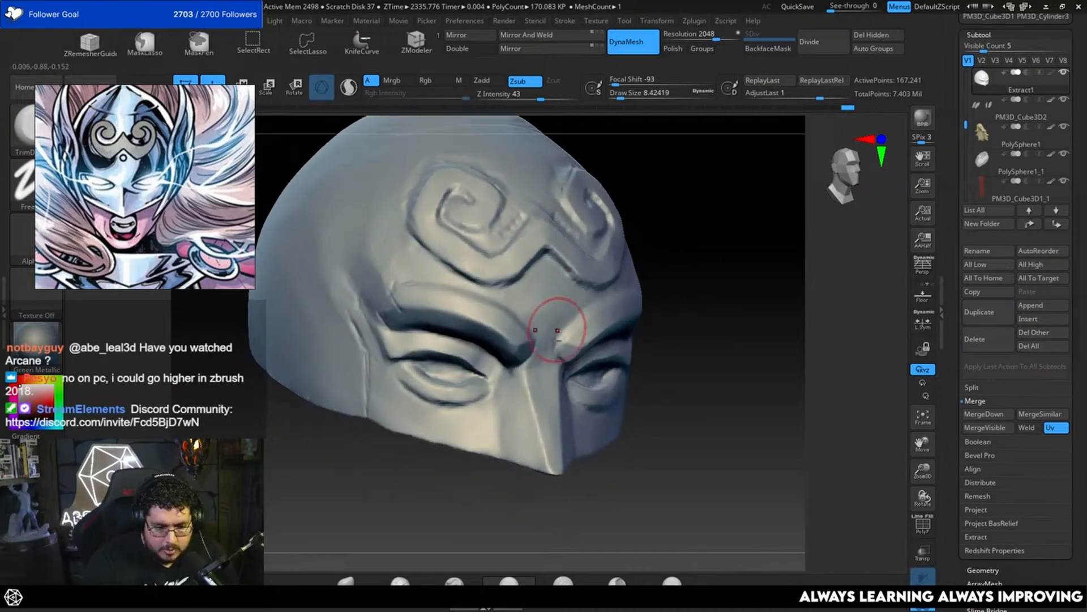
key("b")
key("c")
key("b")
key("space")
left_click_drag(571, 347, 564, 347)
key("space")
left_click_drag(557, 278, 551, 277)
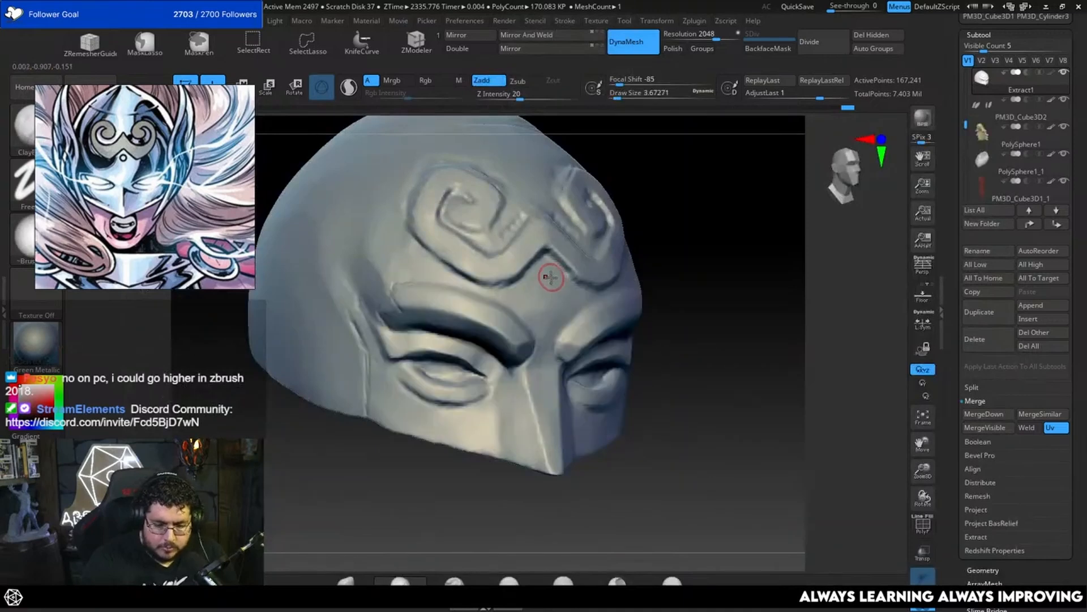
Step: Flatten the small forehead dot with TrimDynamic at a draw size of about 5
key("b")
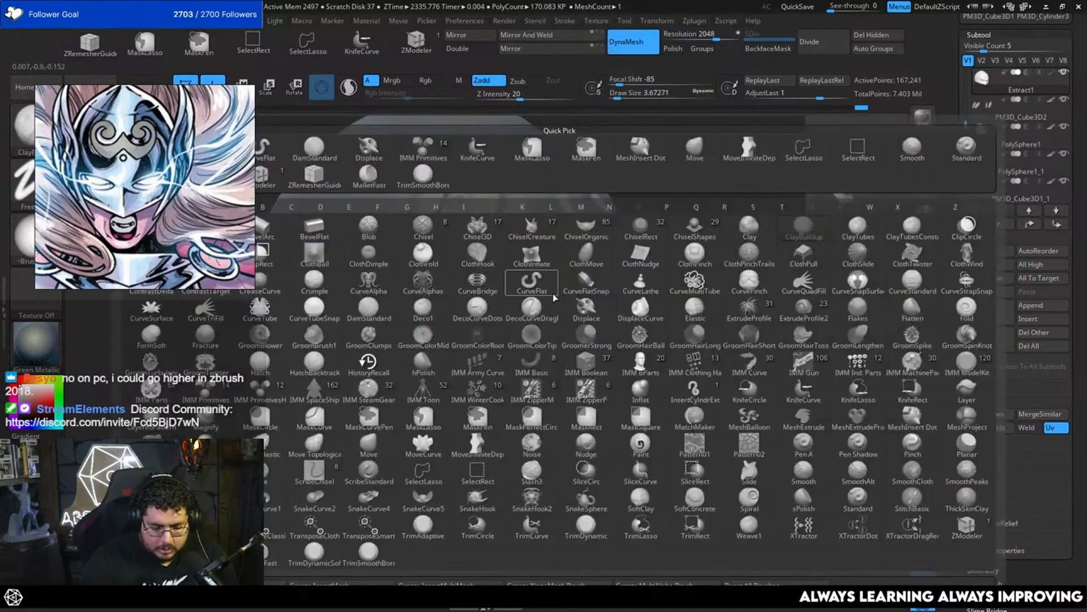
key("t")
key("d")
key("space")
left_click_drag(553, 297, 548, 297)
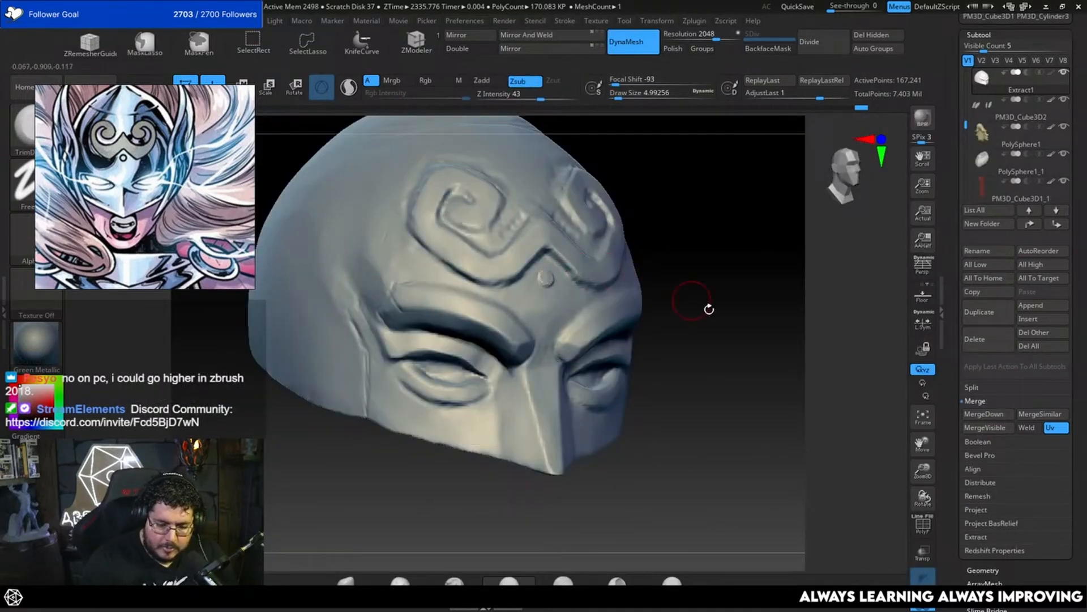
Step: Leave Solo mode and show the mask with the face and wings from the front
left_click_drag(709, 309, 700, 257, "alt")
left_click_drag(701, 256, 689, 298, "shift")
left_click(923, 602)
left_click_drag(759, 390, 749, 443, "alt")
mouse_move(713, 376)
left_mouse_down()
mouse_move(736, 408)
mouse_move(731, 365)
left_mouse_up()
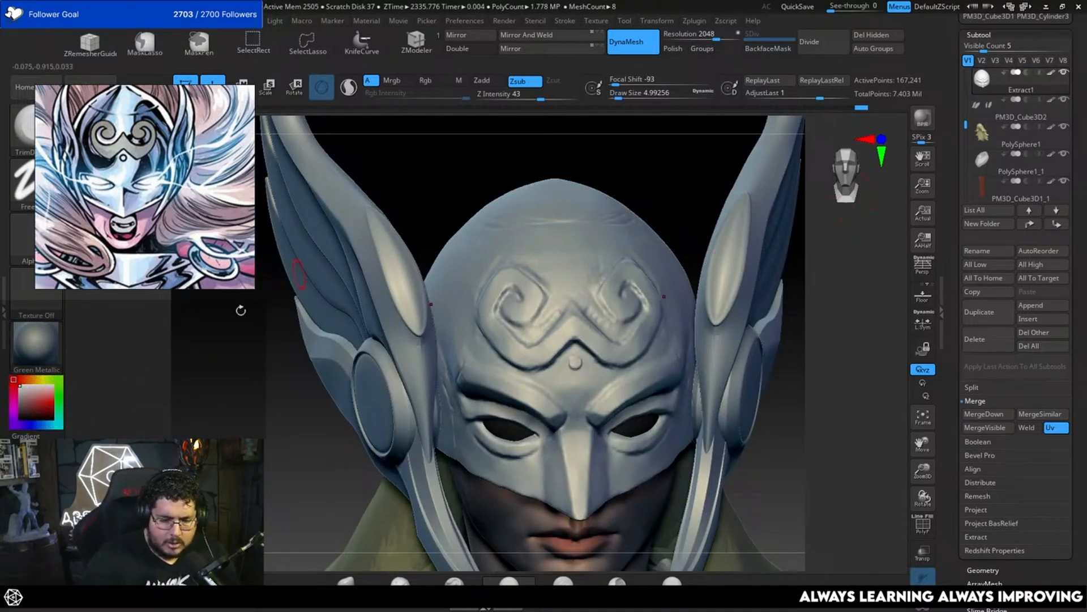
Step: Paint the forehead swirl emblem yellow using Rgb at intensity 100 with sculpting off and a draw size of about 3.1
left_click(41, 380)
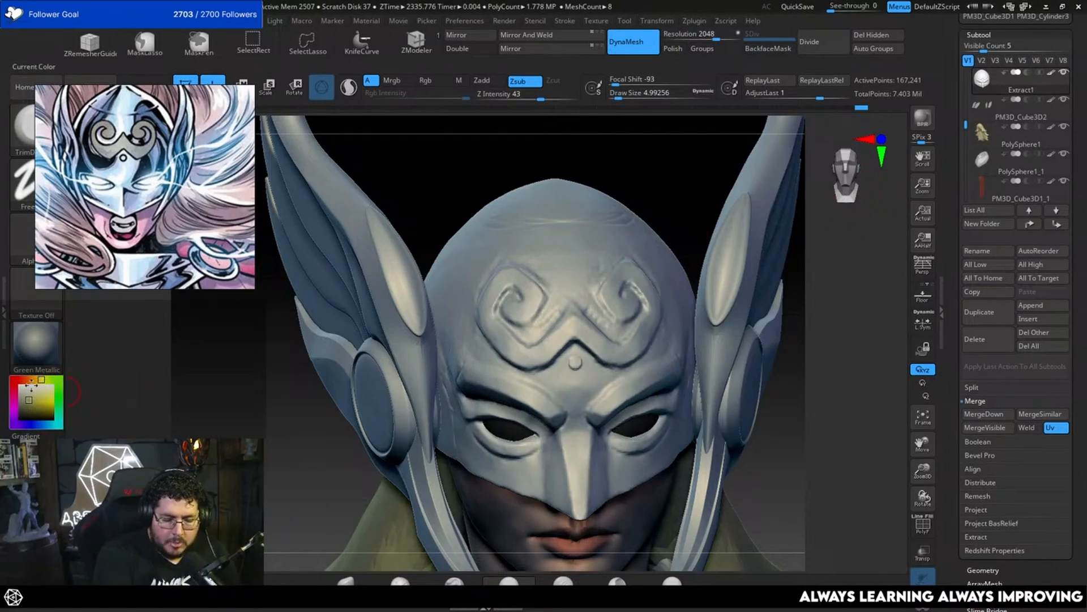
left_click(482, 84)
left_click(483, 80)
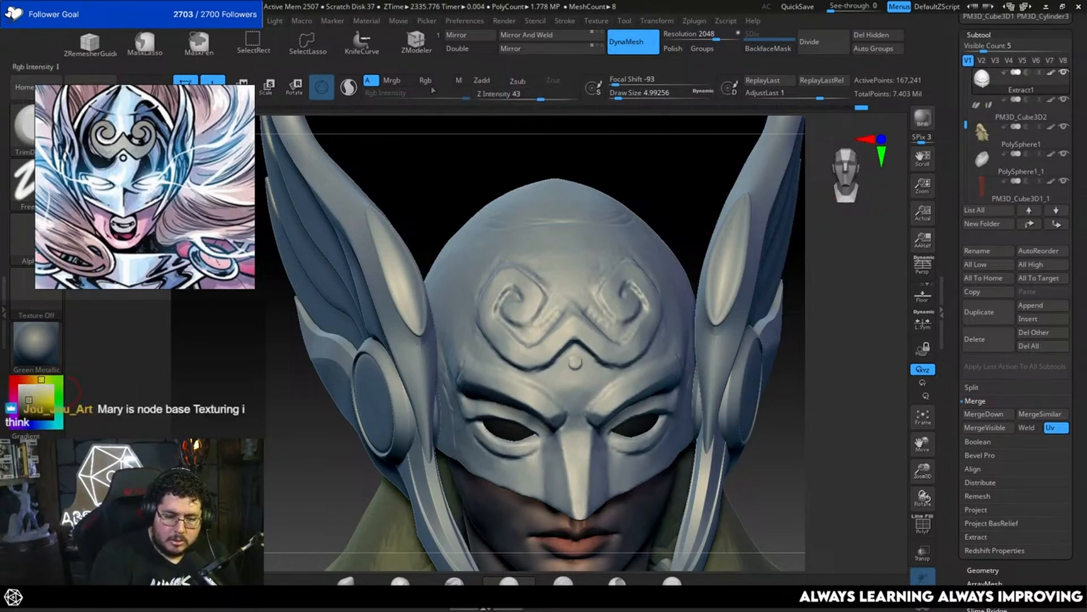
left_click(433, 80)
key("space")
mouse_move(539, 306)
left_mouse_down()
mouse_move(508, 305)
mouse_move(525, 309)
mouse_move(531, 291)
mouse_move(487, 300)
mouse_move(501, 273)
mouse_move(486, 331)
mouse_move(513, 353)
mouse_move(555, 340)
left_mouse_up()
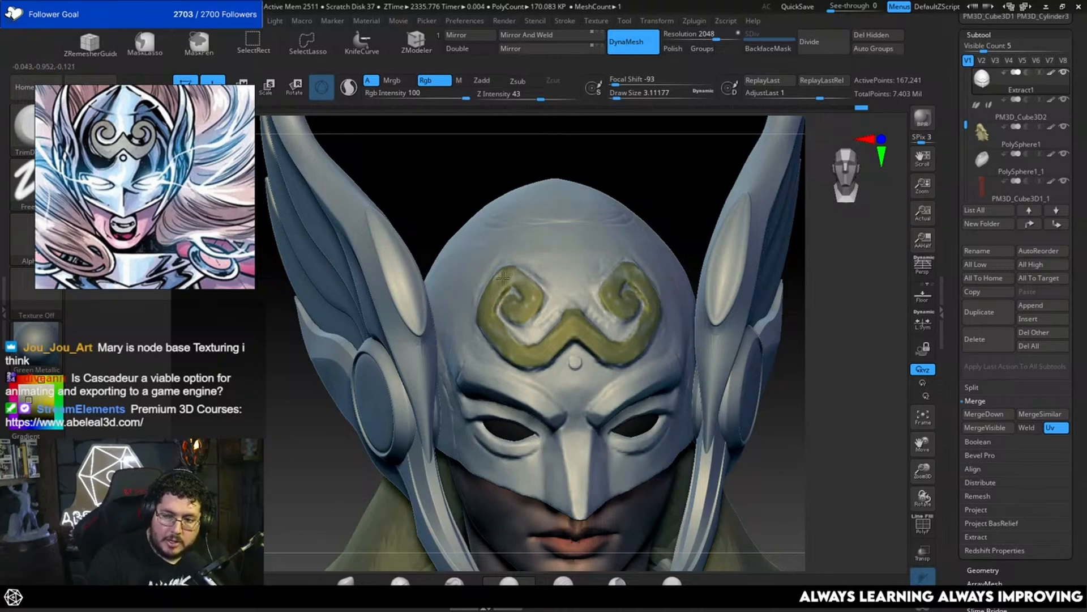
Step: Finish painting the emblem's swirls yellow with Rgb, and switch the brush back to Zadd with color off
left_click_drag(516, 278, 508, 279)
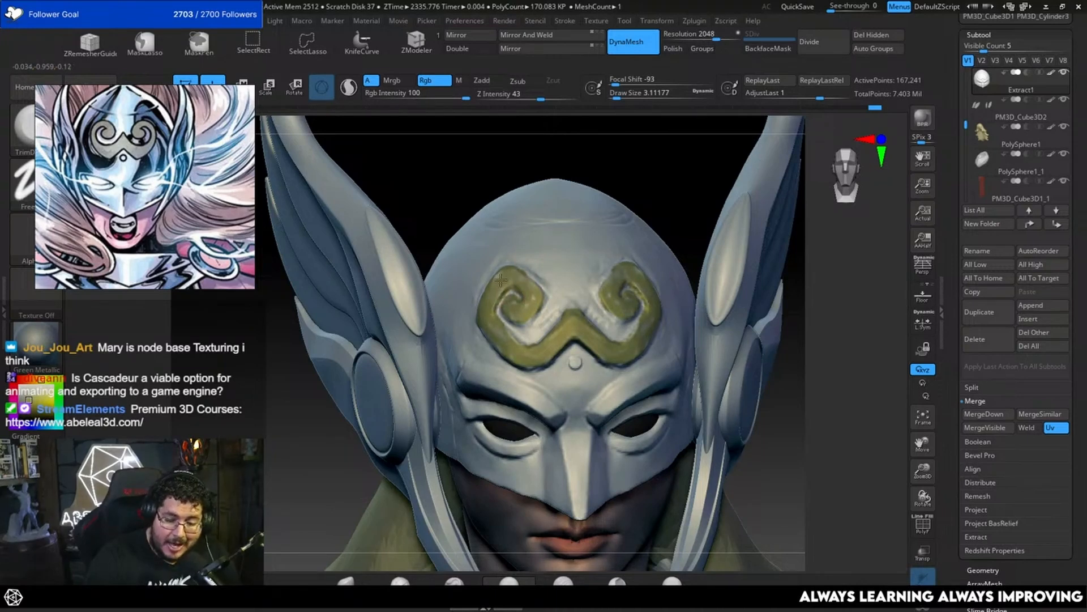
left_click_drag(508, 310, 510, 316)
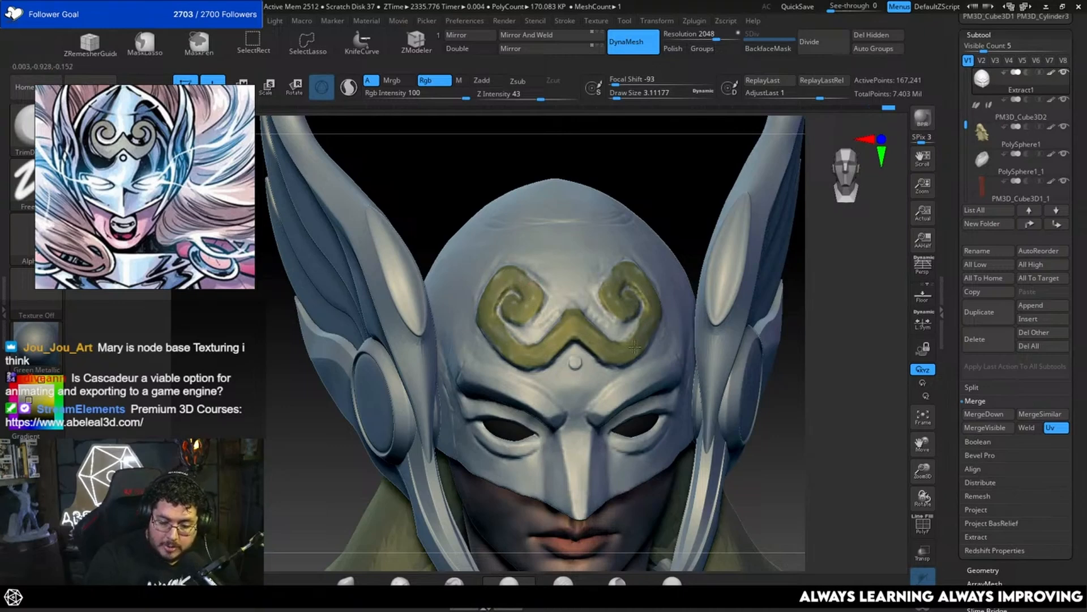
left_click_drag(678, 202, 657, 213)
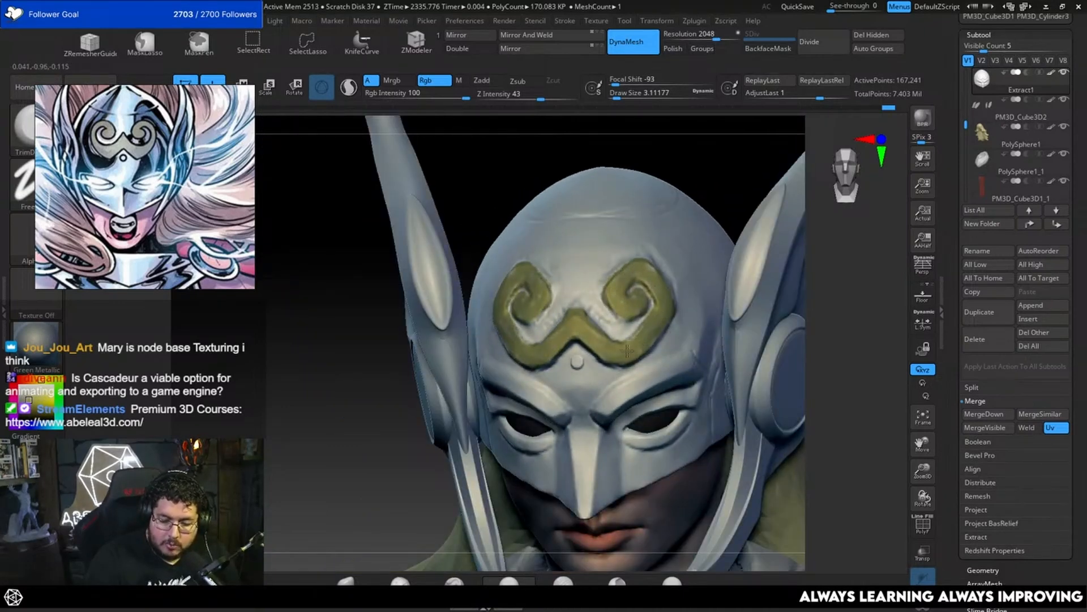
left_click_drag(855, 401, 793, 328, "alt")
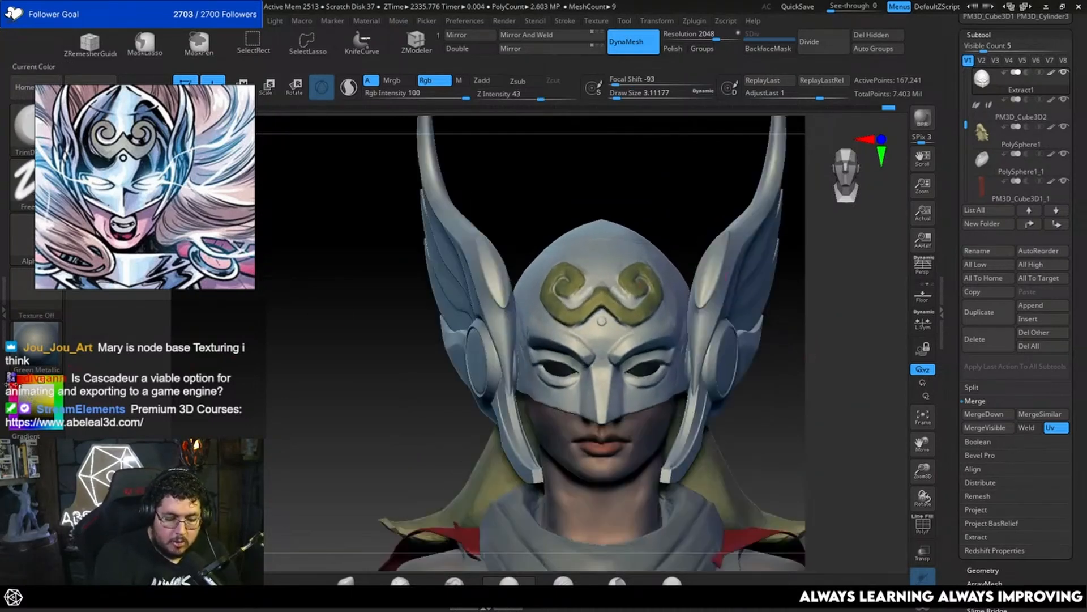
left_click(434, 81)
left_click(482, 80)
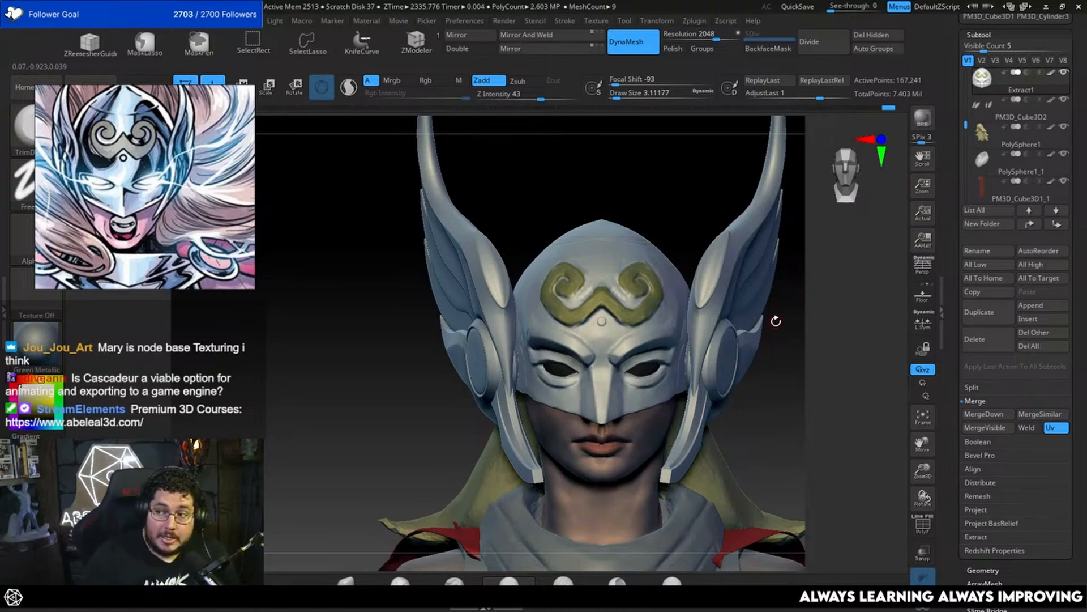
Step: Build up the nose bridge between the mask's brows with ClayBuildup at a draw size of about 5
mouse_move(761, 371)
left_mouse_down()
mouse_move(777, 378)
mouse_move(765, 403)
mouse_move(781, 363)
mouse_move(768, 416)
mouse_move(769, 398)
left_mouse_up()
key("alt+s")
key("b")
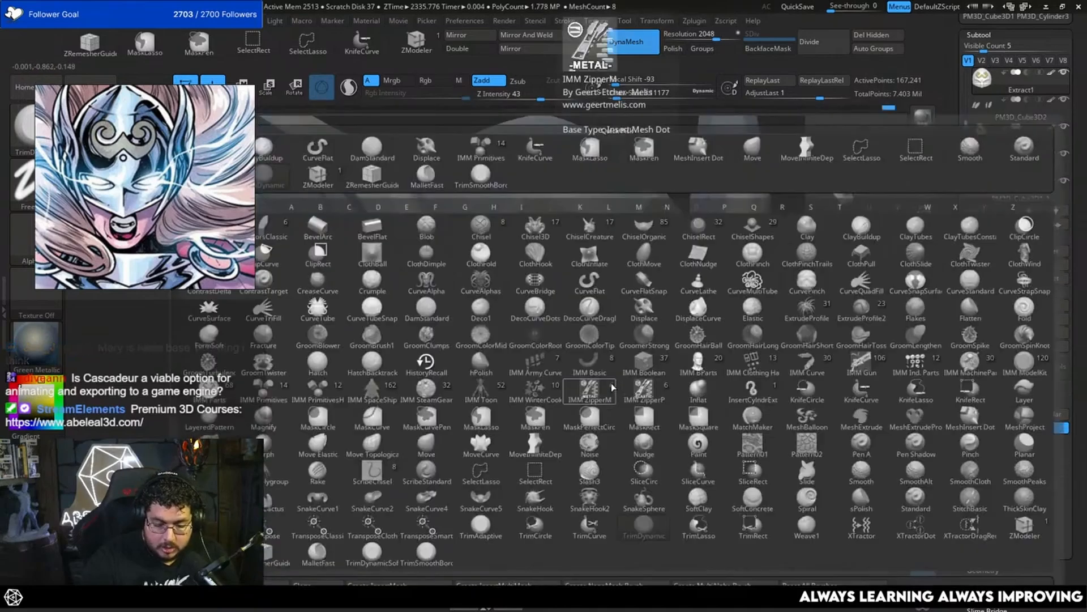
key("d")
key("s")
key("b")
key("c")
key("b")
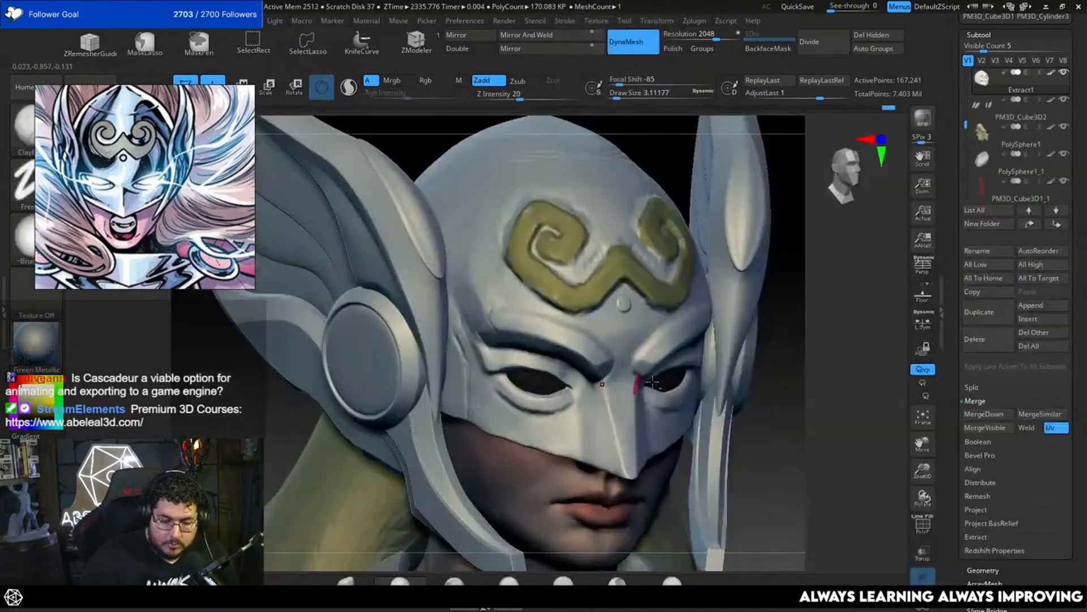
left_click_drag(786, 369, 793, 343)
key("s")
key("s")
left_click_drag(621, 347, 626, 319)
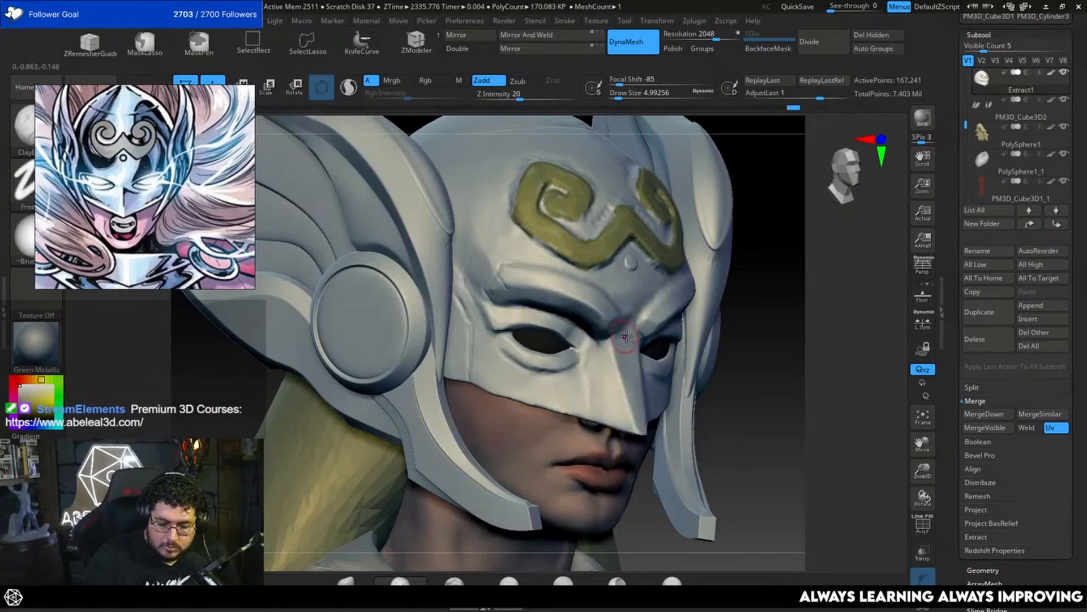
Step: Flatten the forehead surface between the emblem's two swirls with TrimDynamic at a draw size of about 6.6
left_click_drag(822, 344, 791, 349, "shift")
left_click_drag(830, 368, 810, 397, "alt")
left_click_drag(712, 141, 724, 178)
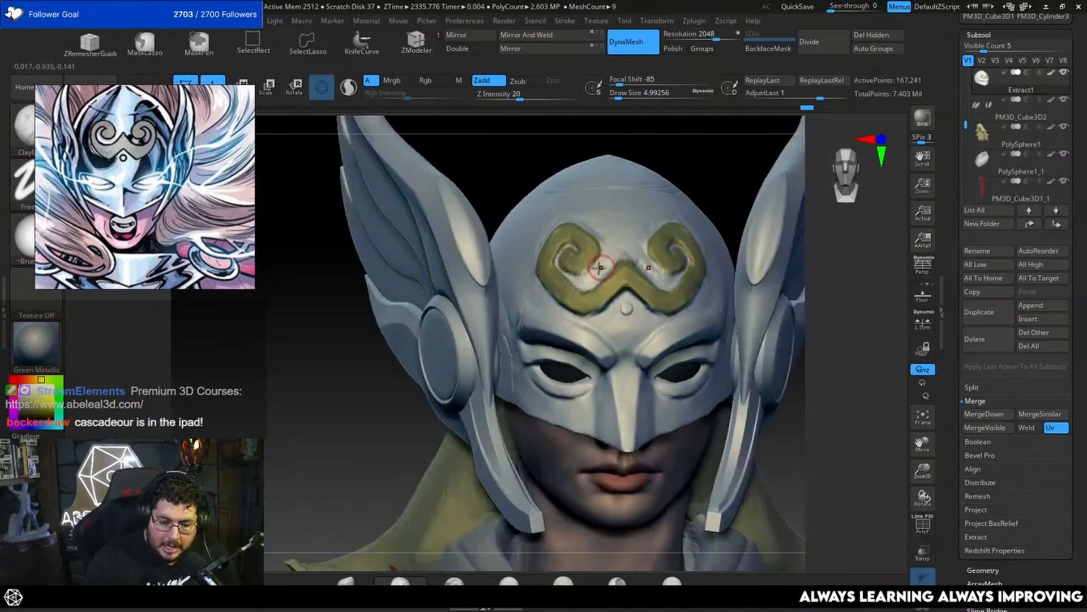
key("b")
key("t")
key("d")
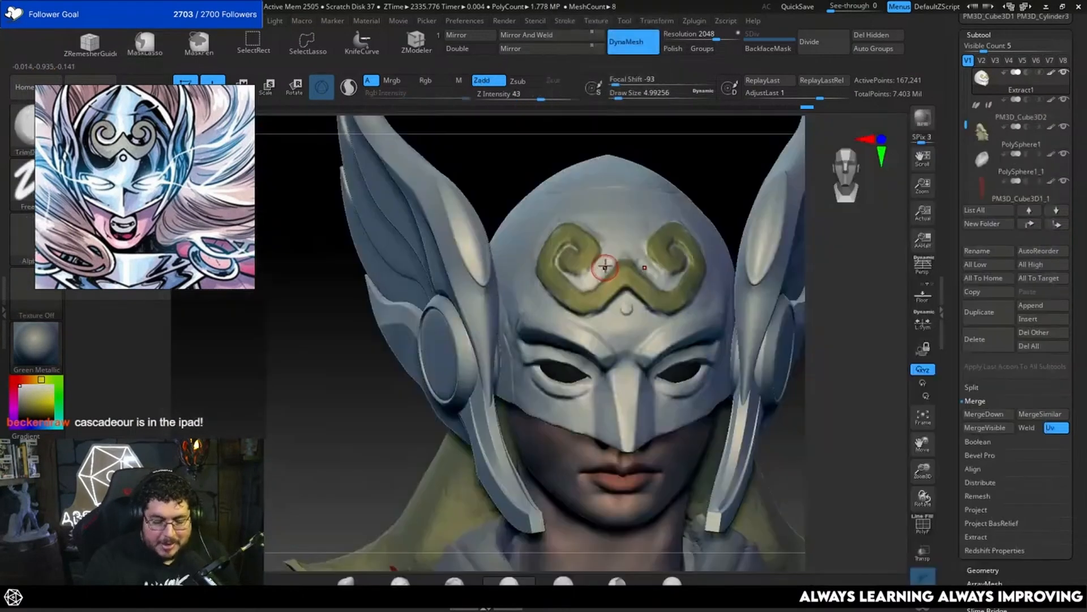
key("space")
left_click_drag(599, 275, 604, 276)
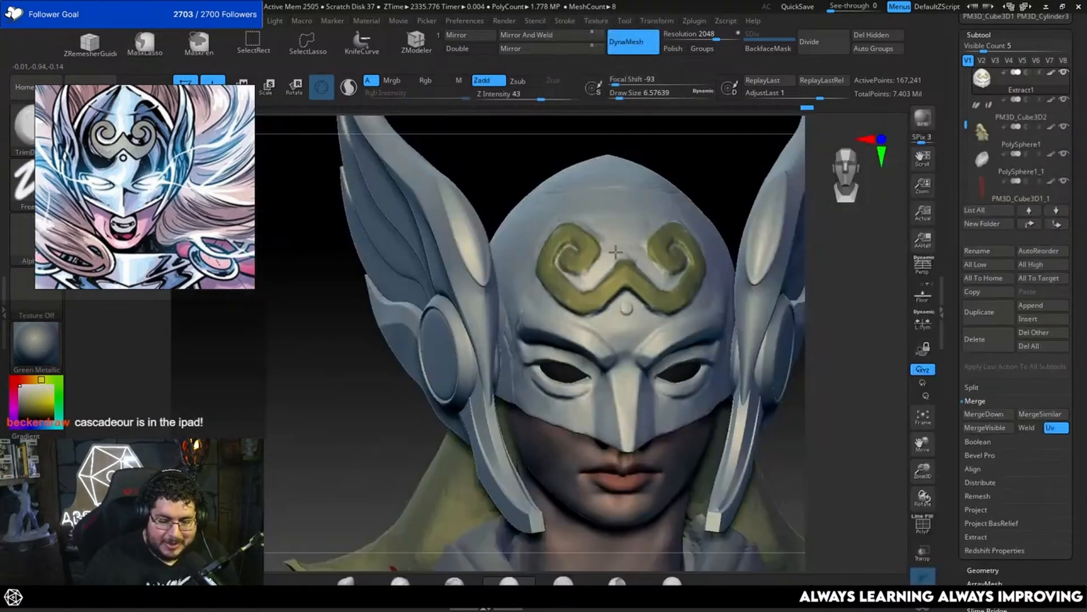
mouse_move(665, 148)
left_mouse_down()
mouse_move(660, 196)
mouse_move(614, 253)
left_mouse_up()
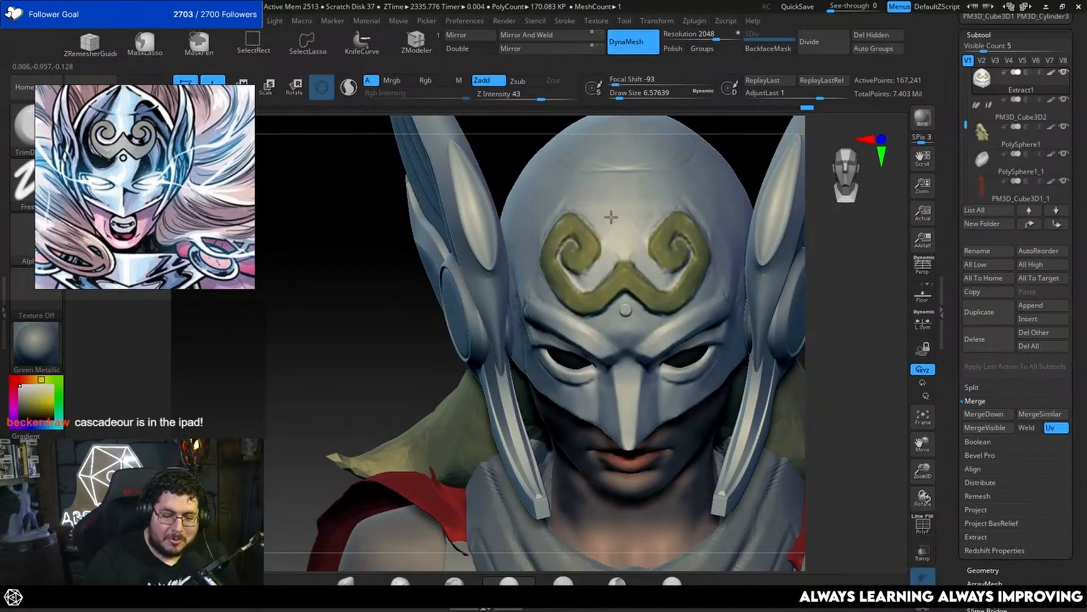
Step: Trim the forehead around and above the emblem using TrimDynamic in Zsub mode at draw sizes of about 9.4 and 5.8
left_click_drag(441, 319, 438, 286)
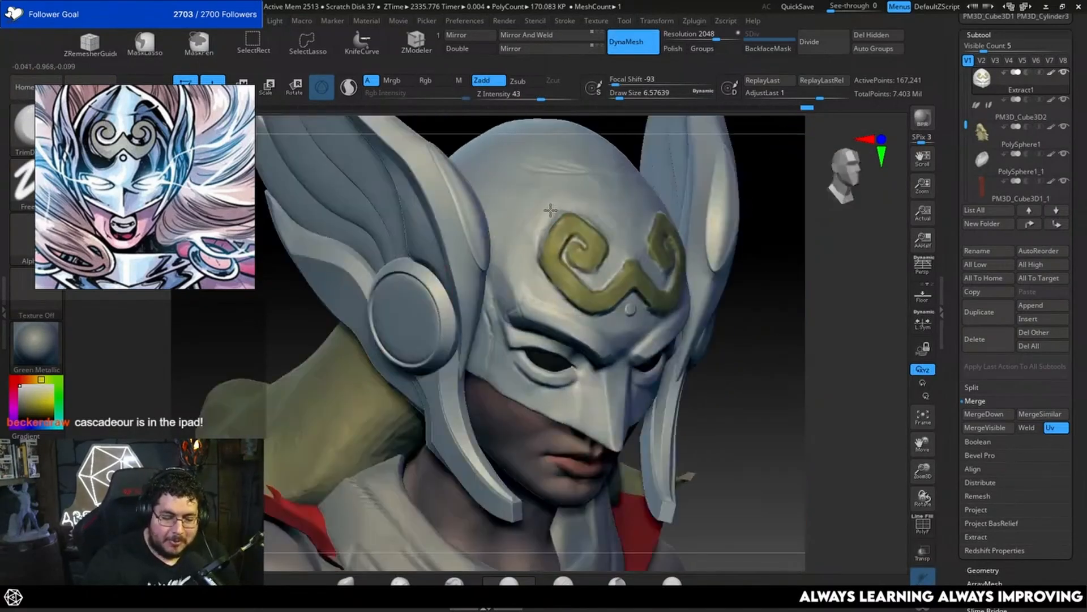
key("alt")
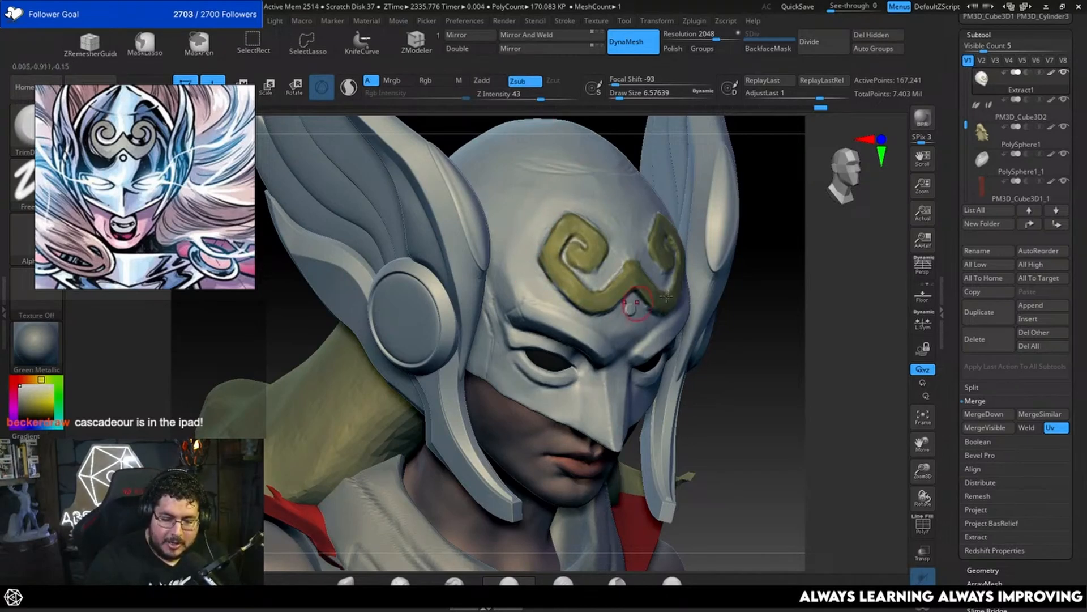
key("bracketright")
mouse_move(524, 233)
left_mouse_down()
mouse_move(542, 207)
mouse_move(529, 194)
left_mouse_up()
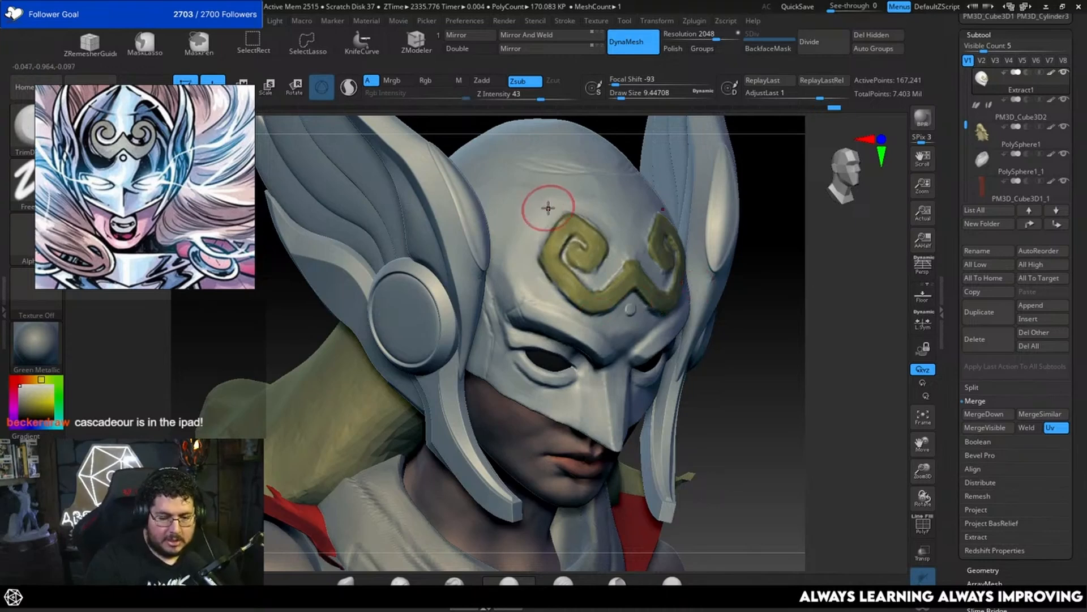
left_click_drag(765, 304, 725, 306)
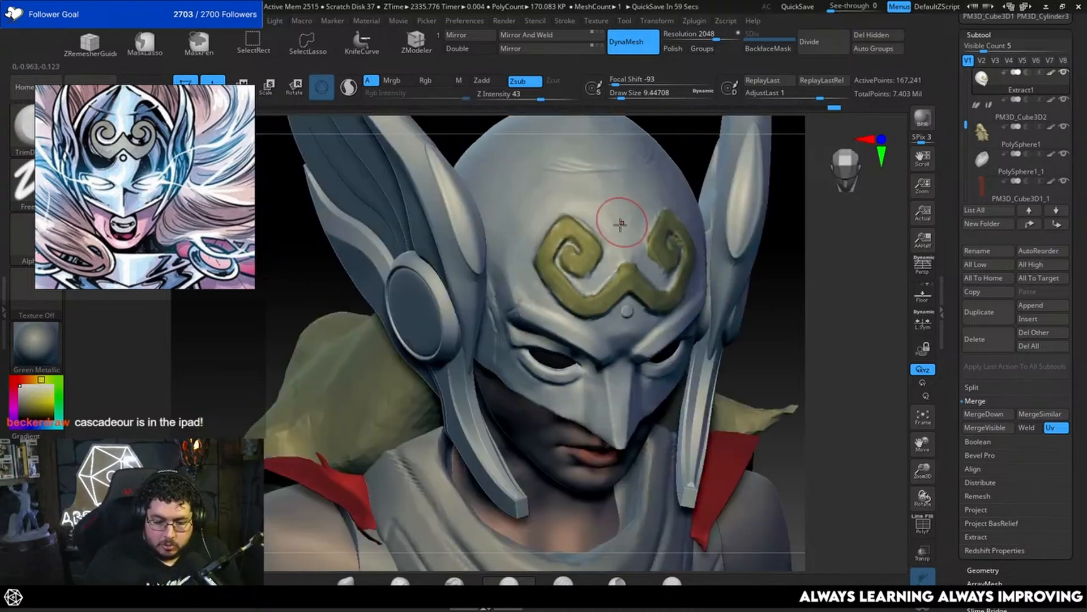
left_click_drag(622, 222, 618, 212)
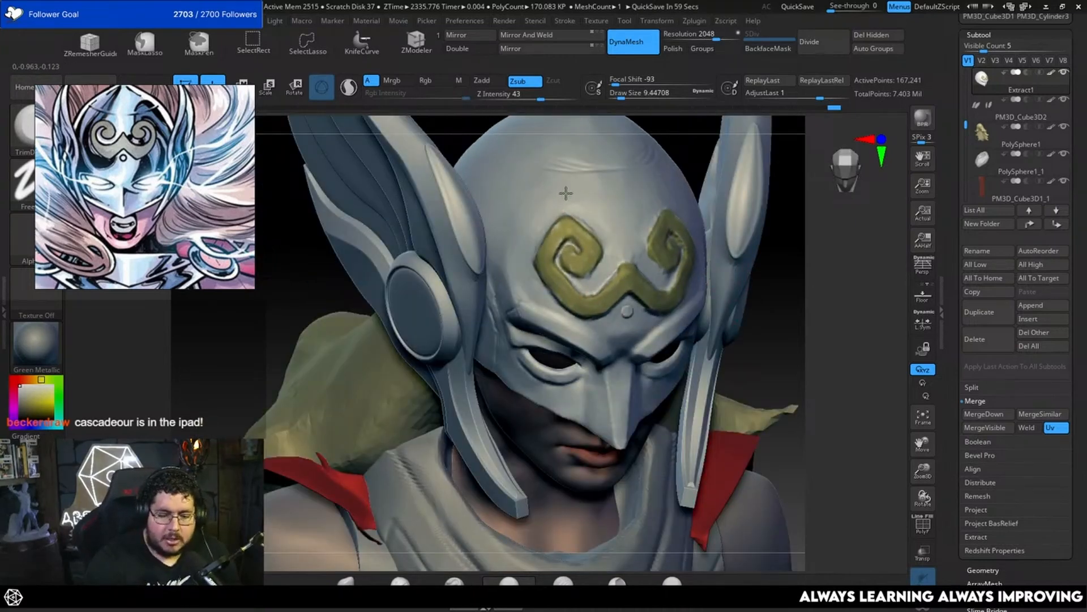
left_click_drag(771, 283, 751, 265, "alt")
key("bracketleft")
left_click_drag(604, 228, 579, 202)
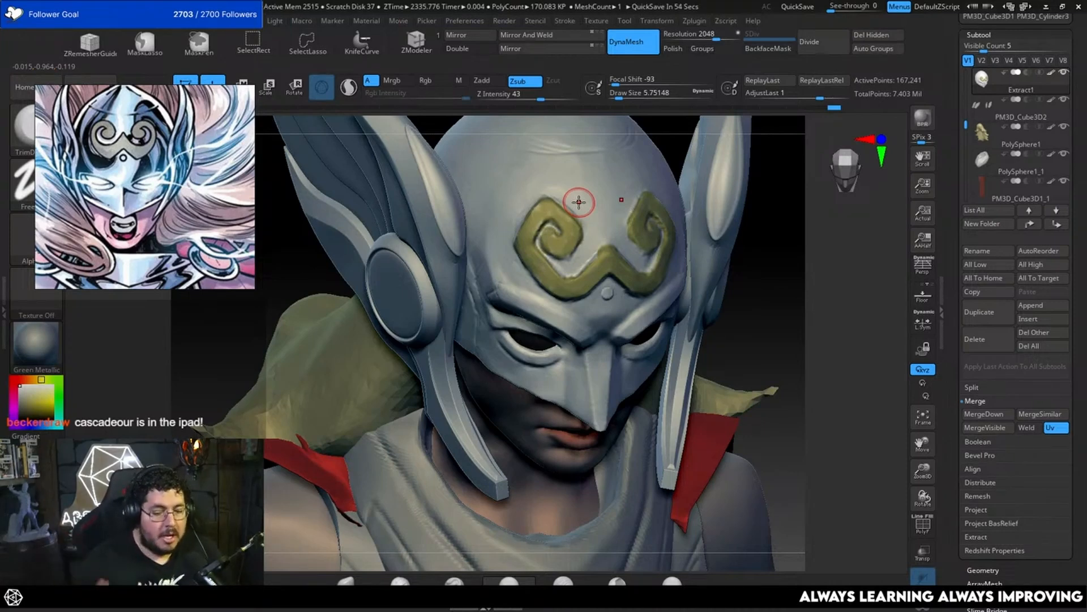
Step: Smooth the mask's temple area beside the emblem using TrimDynamic in Zsub mode at draw sizes of about 5.8 and 11.7
mouse_move(768, 284)
left_mouse_down("shift")
mouse_move(775, 269)
mouse_move(821, 277)
mouse_move(777, 232)
left_mouse_up("shift")
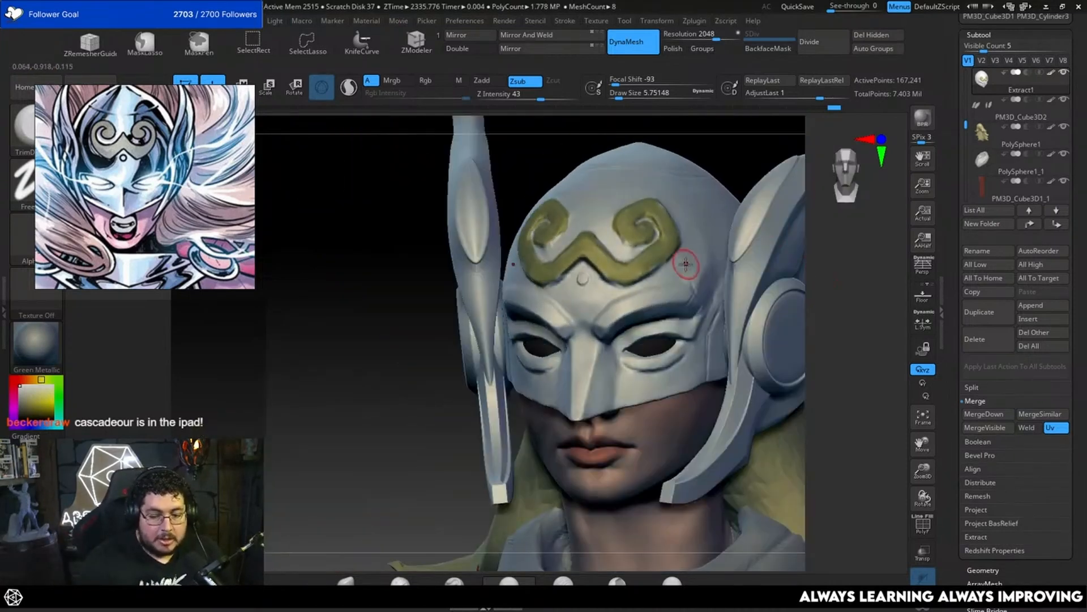
left_click_drag(699, 257, 695, 266)
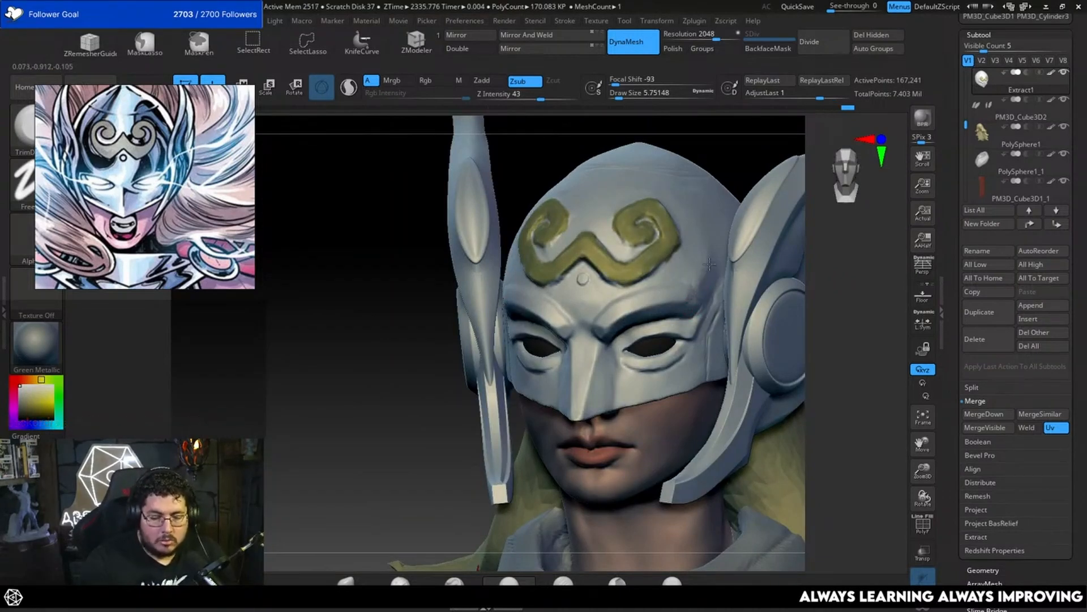
key("space")
left_click_drag(707, 265, 700, 287)
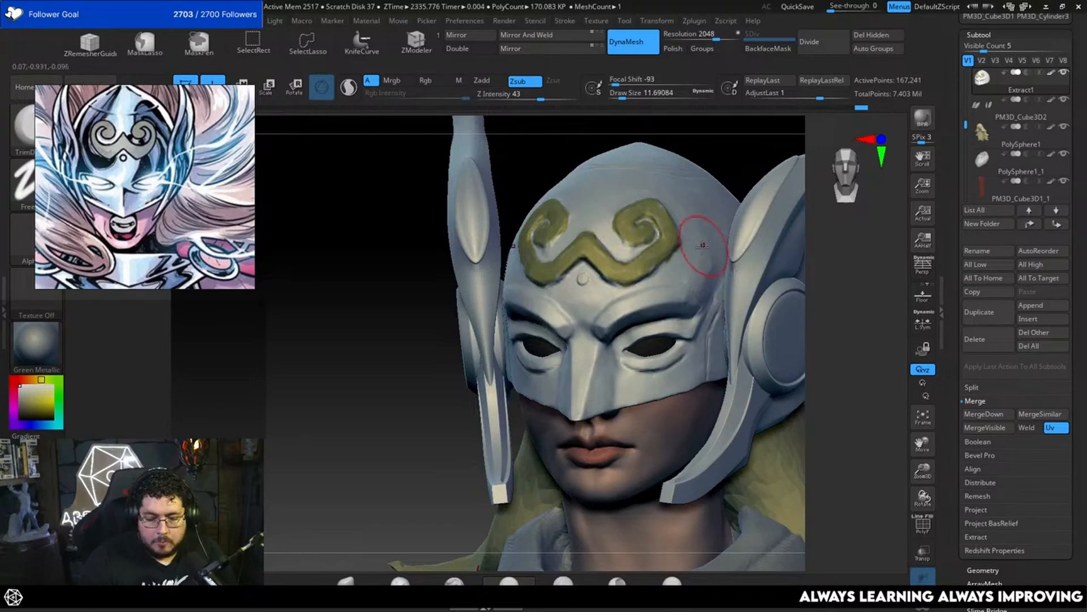
mouse_move(852, 265)
left_mouse_down("shift")
mouse_move(869, 267)
mouse_move(845, 253)
left_mouse_up("shift")
left_click_drag(845, 254, 799, 262)
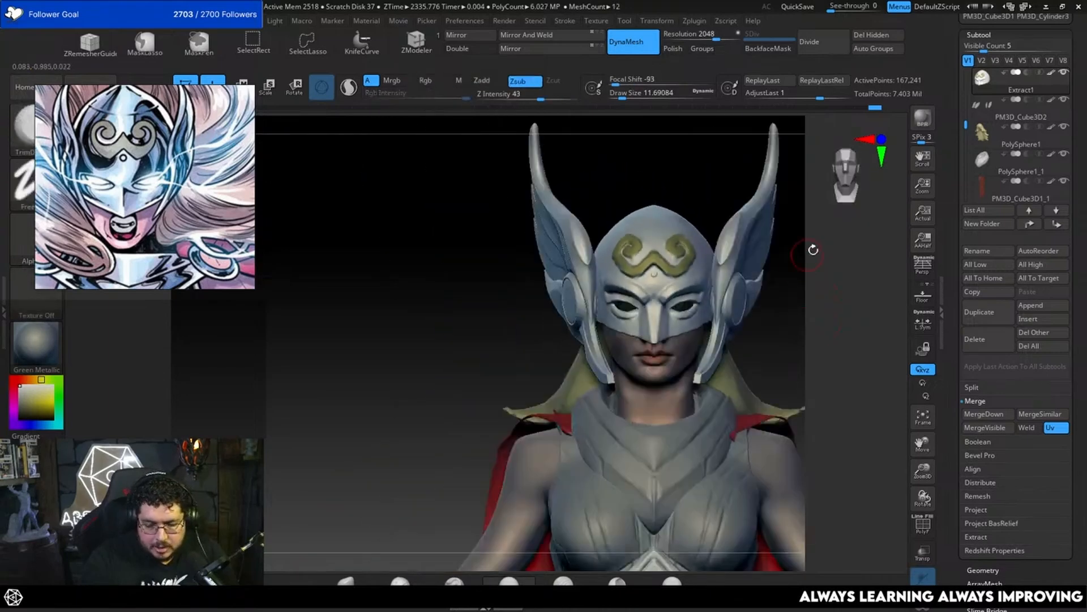
Step: Try a TrimDynamic stroke on the front of the mask at a draw size of about 9.4 and undo it
left_click_drag(787, 316, 731, 325, "alt")
left_click_drag(762, 332, 793, 335)
mouse_move(781, 319)
left_mouse_down("alt")
mouse_move(784, 357)
mouse_move(754, 349)
mouse_move(759, 368)
left_mouse_up("alt")
key("space")
left_click_drag(566, 357, 569, 344)
key("space")
key("space")
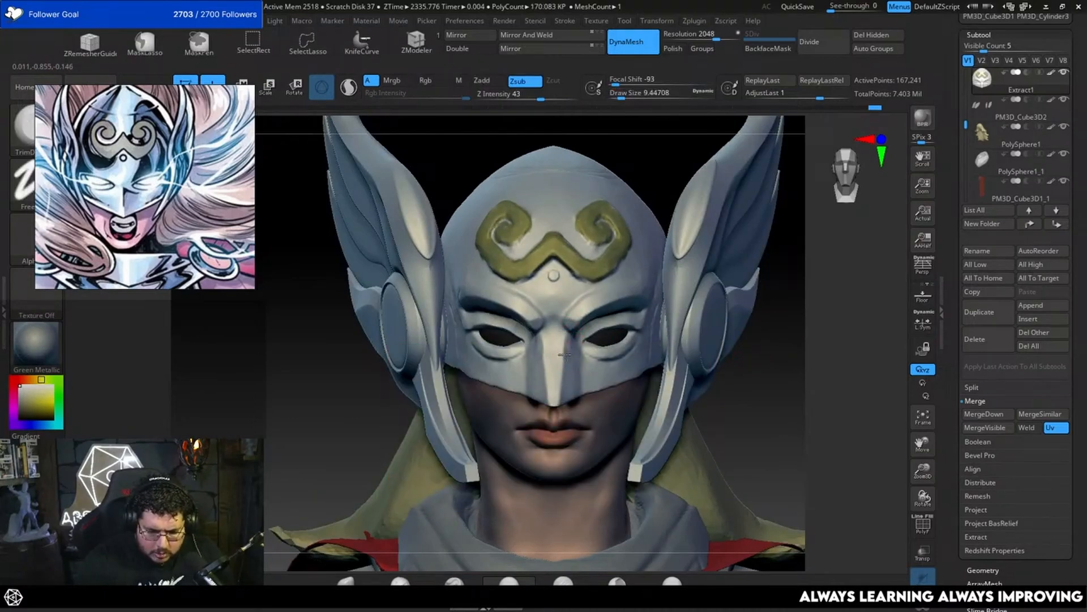
key("ctrl")
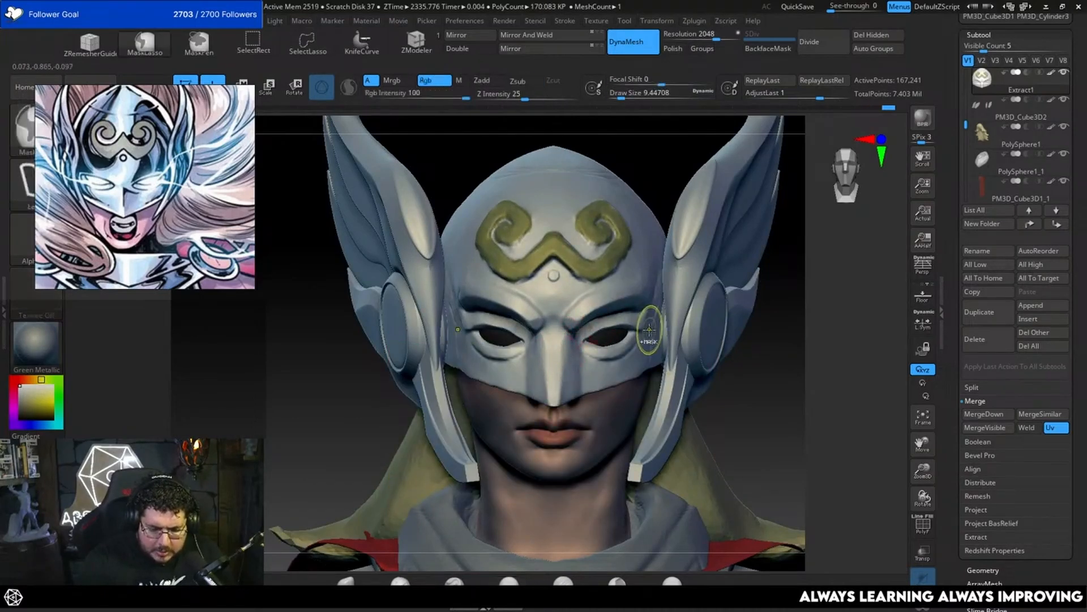
key("ctrl+z")
Step: Examine the winged helmet's shape from the front, the side and the back
left_click_drag(779, 347, 774, 307, "alt")
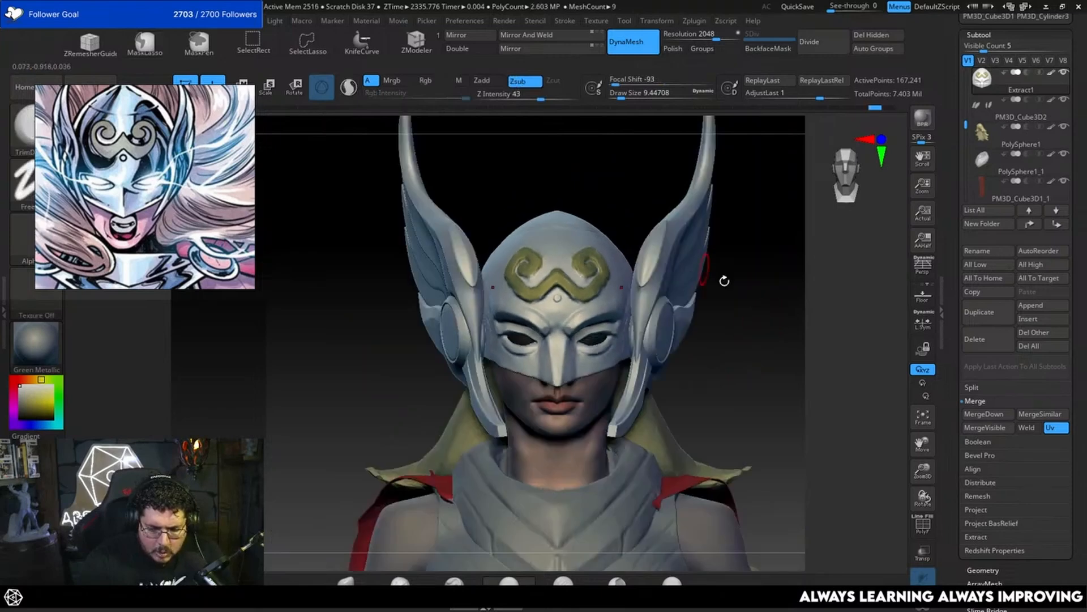
left_click_drag(723, 280, 679, 288)
mouse_move(774, 388)
left_mouse_down()
mouse_move(760, 340)
mouse_move(710, 332)
left_mouse_up()
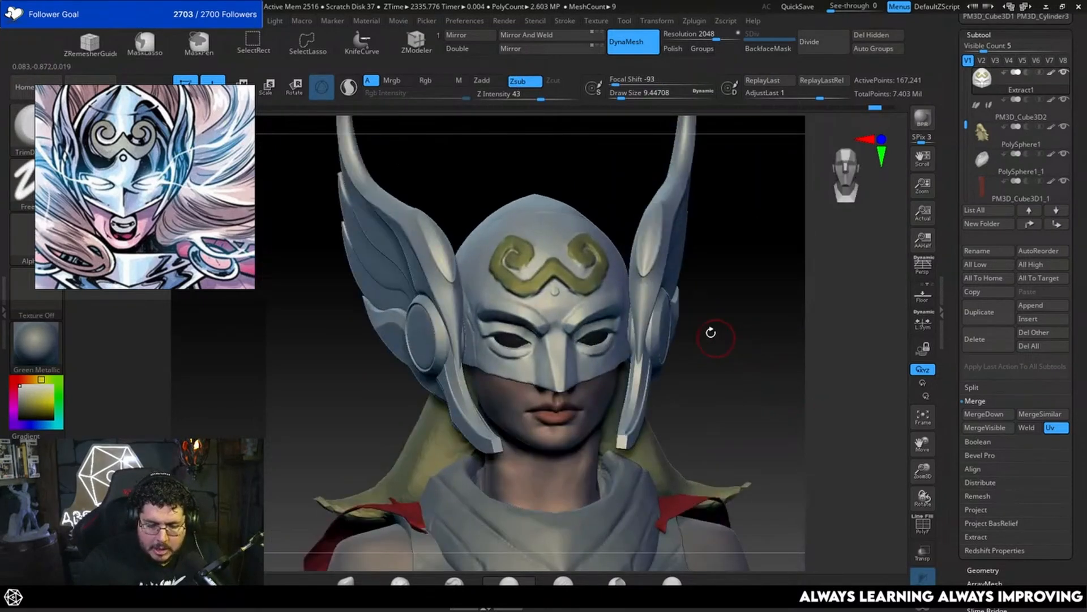
mouse_move(714, 280)
left_mouse_down()
mouse_move(729, 294)
mouse_move(613, 256)
left_mouse_up()
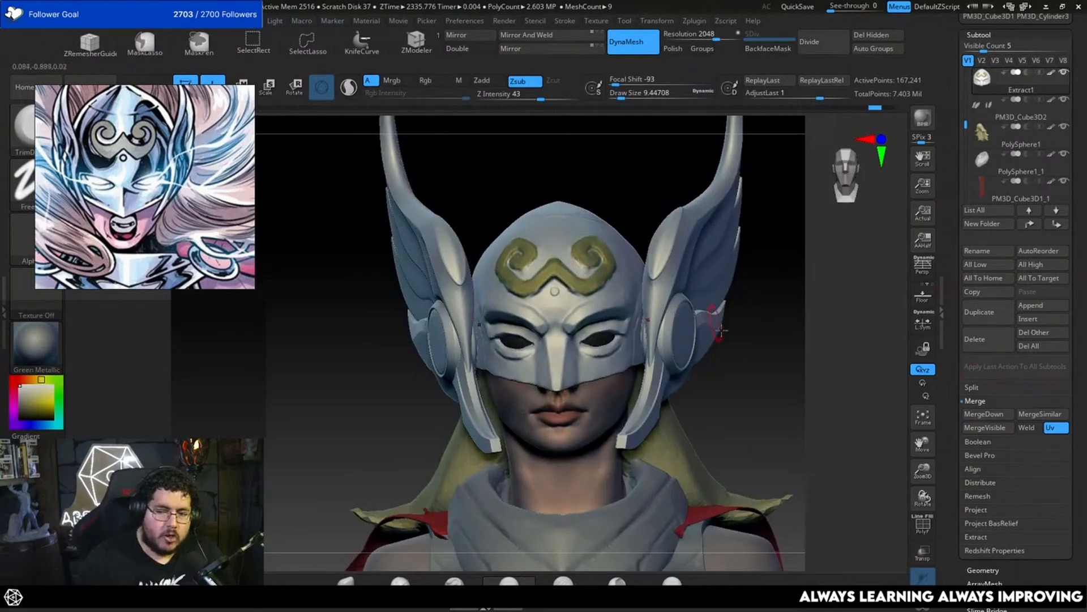
left_click_drag(729, 365, 741, 362)
key("space")
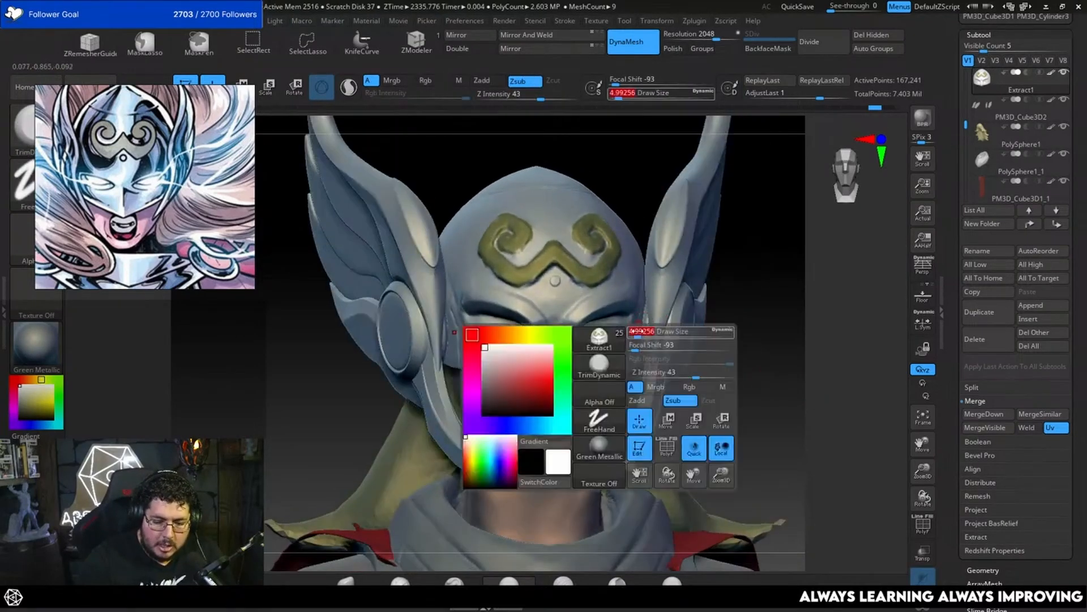
left_click_drag(645, 337, 639, 336)
left_click_drag(686, 335, 738, 324)
key("space")
left_click_drag(591, 334, 587, 334)
mouse_move(731, 323)
left_mouse_down()
mouse_move(735, 304)
mouse_move(738, 350)
mouse_move(779, 374)
mouse_move(770, 315)
mouse_move(763, 324)
left_mouse_up()
left_click_drag(759, 327, 769, 337)
left_click_drag(768, 320, 721, 284)
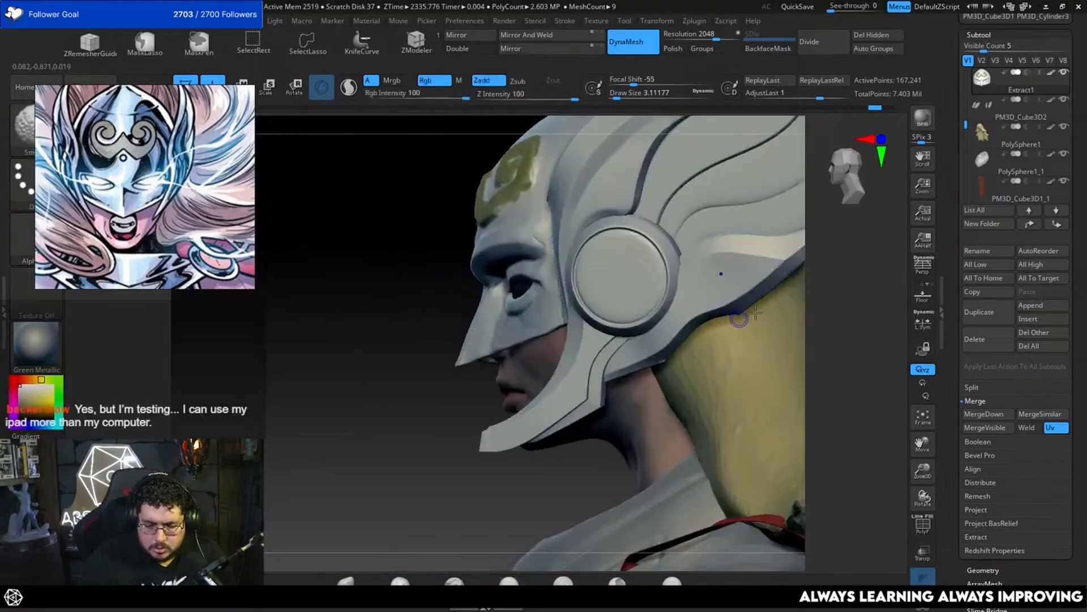
left_click_drag(866, 265, 688, 364, "alt")
left_click_drag(798, 285, 607, 294)
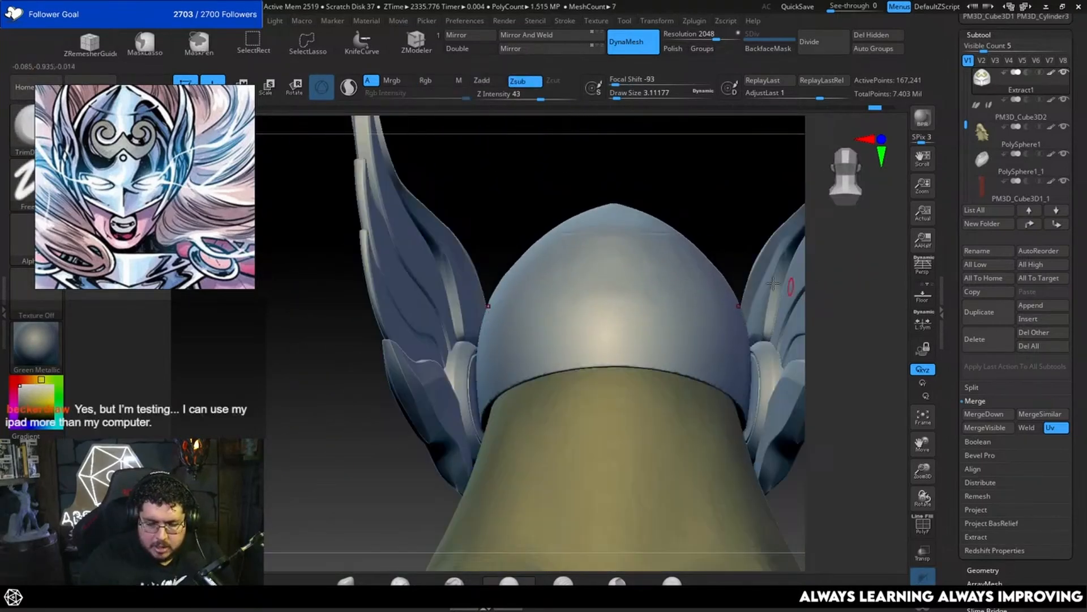
Step: Carve a first slanted line into the back of the helmet above the hair with DamStandard at a draw size of about 4.3
key("b")
key("d")
key("s")
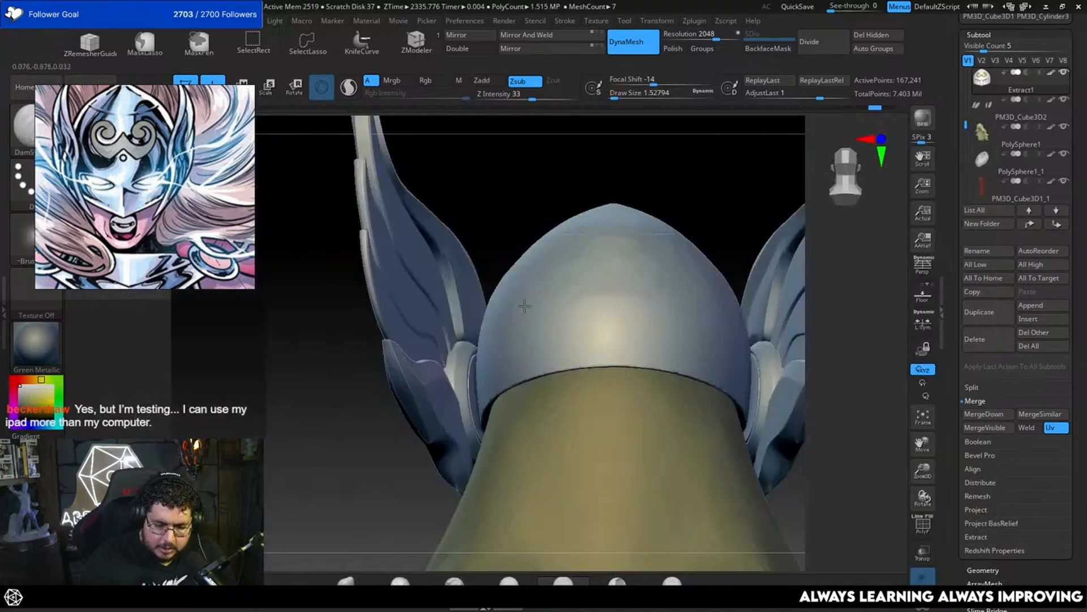
key("space")
left_click_drag(514, 342, 517, 343)
mouse_move(528, 311)
left_mouse_down()
mouse_move(505, 391)
mouse_move(669, 281)
mouse_move(608, 281)
left_mouse_up()
left_click_drag(723, 199, 773, 200)
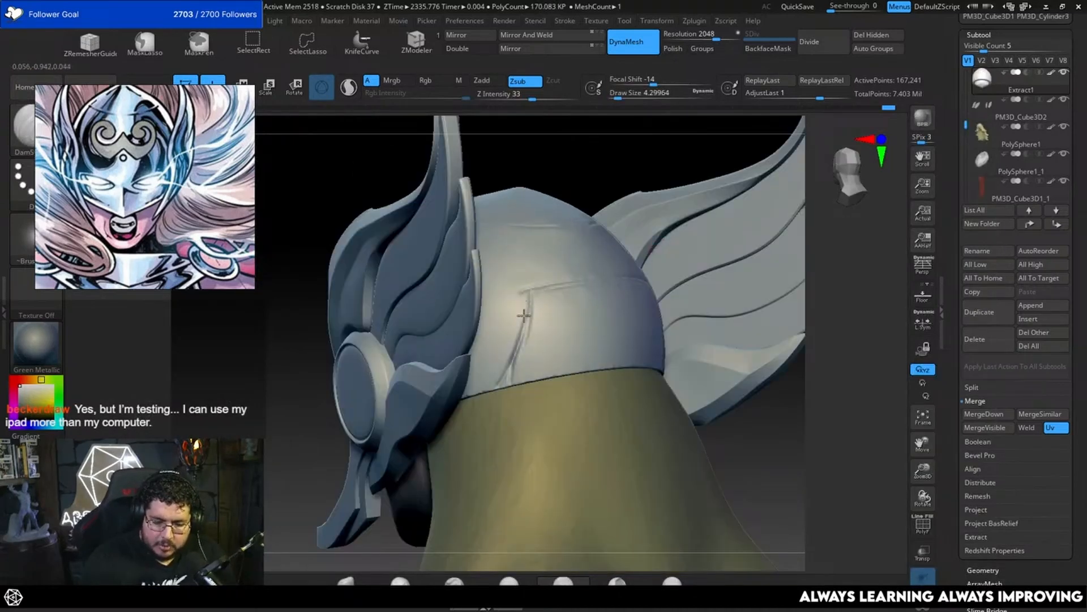
left_click_drag(524, 315, 505, 376)
key("ctrl+z")
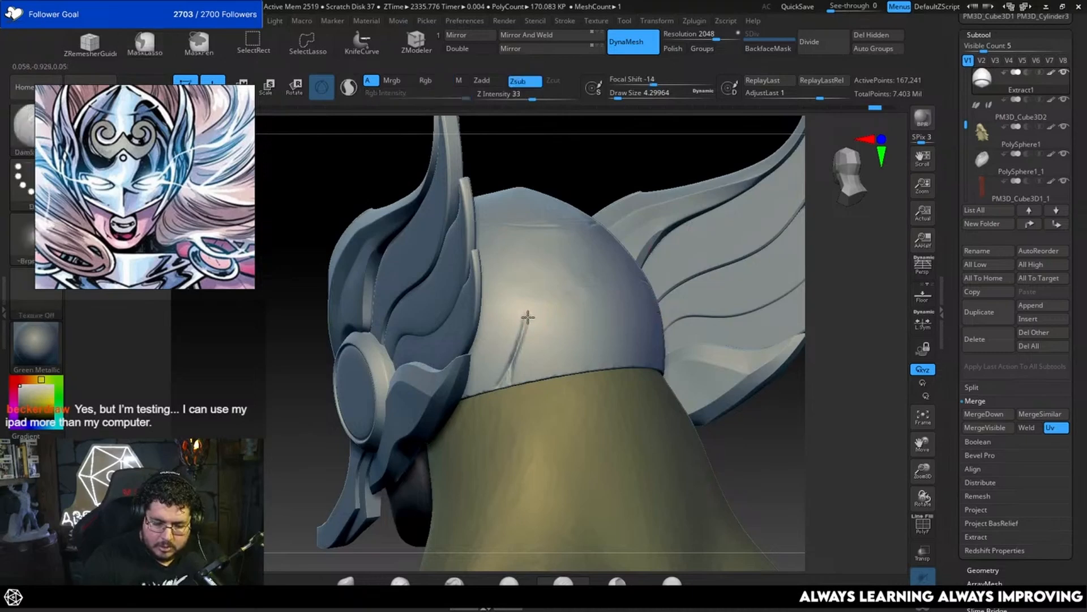
Step: Carve the remaining inner and outer lines of an arched band across the back of the helmet with DamStandard
left_click_drag(552, 289, 557, 284)
left_click_drag(647, 158, 602, 162)
mouse_move(554, 288)
left_mouse_down()
mouse_move(611, 278)
mouse_move(546, 328)
mouse_move(660, 286)
left_mouse_up()
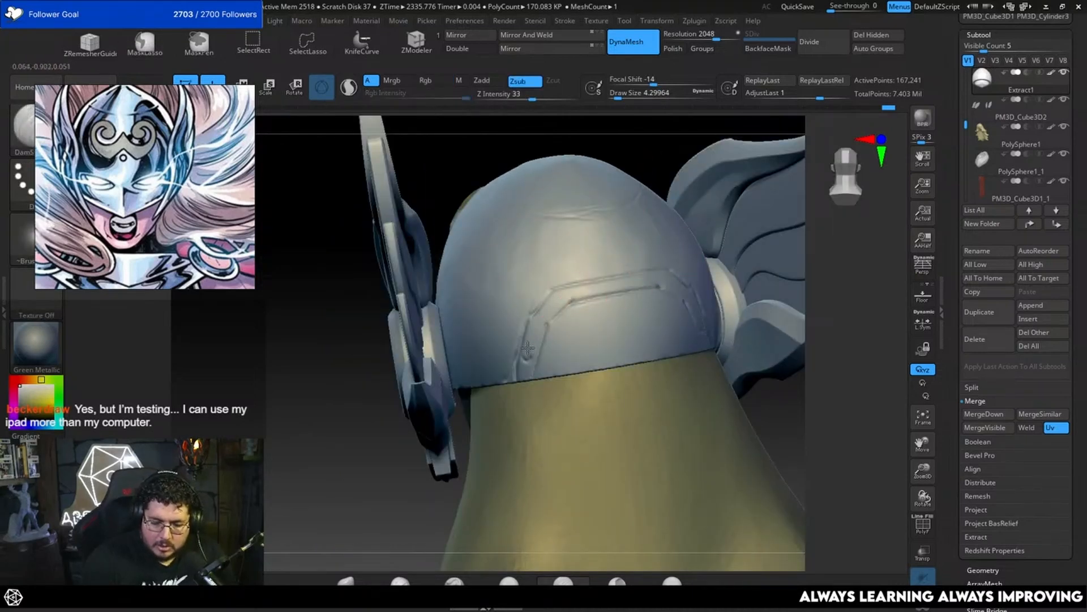
left_click_drag(836, 334, 817, 357, "shift")
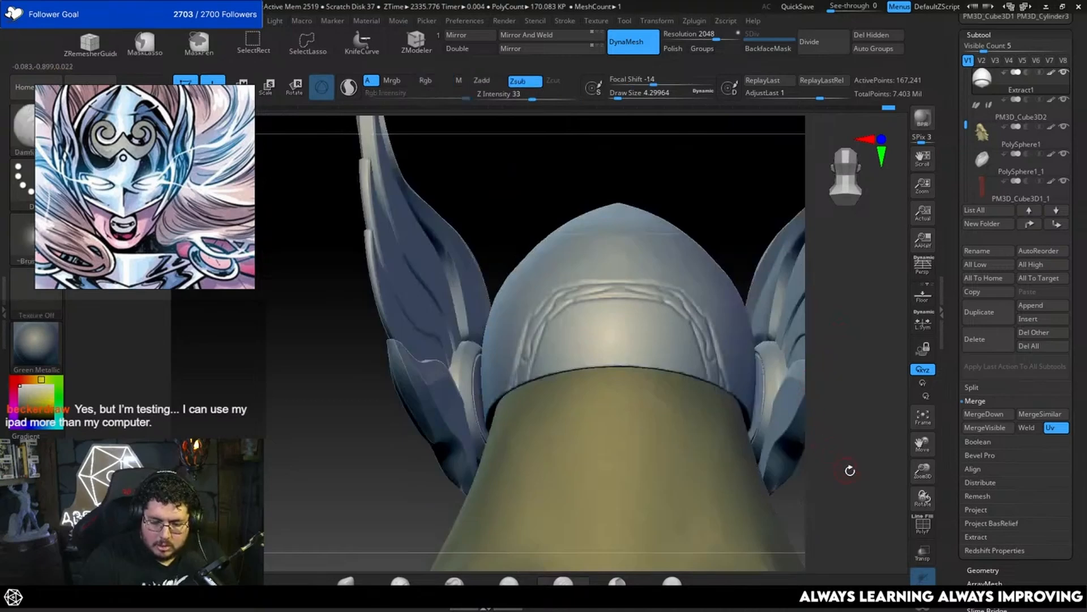
Step: Examine the carved back of the helmet and the front of the mask, comparing the mask with its polypaint off and on
left_click_drag(850, 469, 698, 404, "alt")
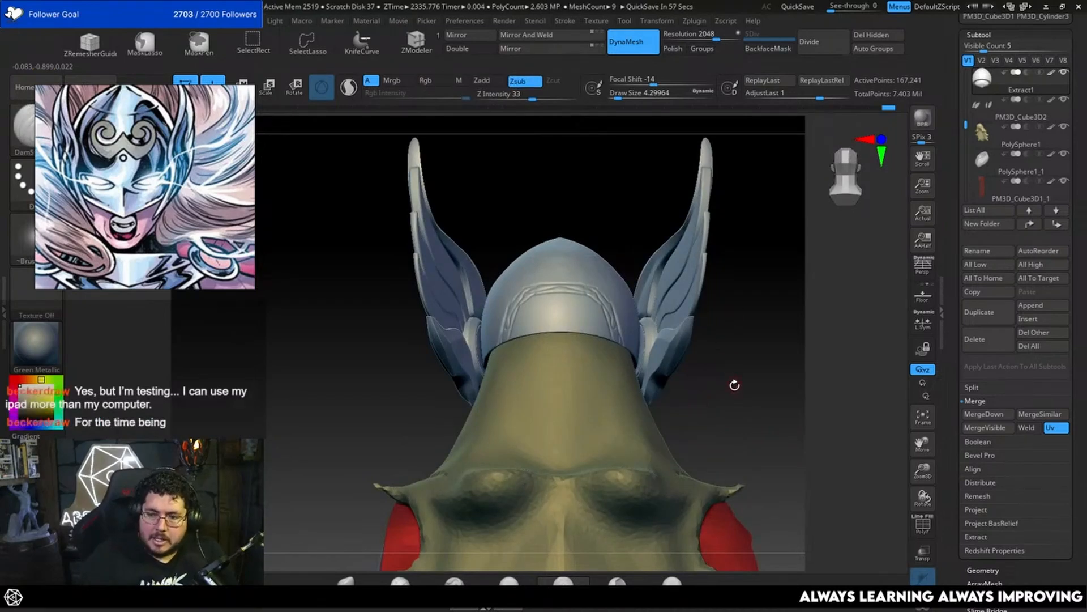
left_click_drag(730, 384, 814, 348)
left_click_drag(810, 334, 787, 361, "alt")
key("space")
key("b")
key("t")
key("d")
key("space")
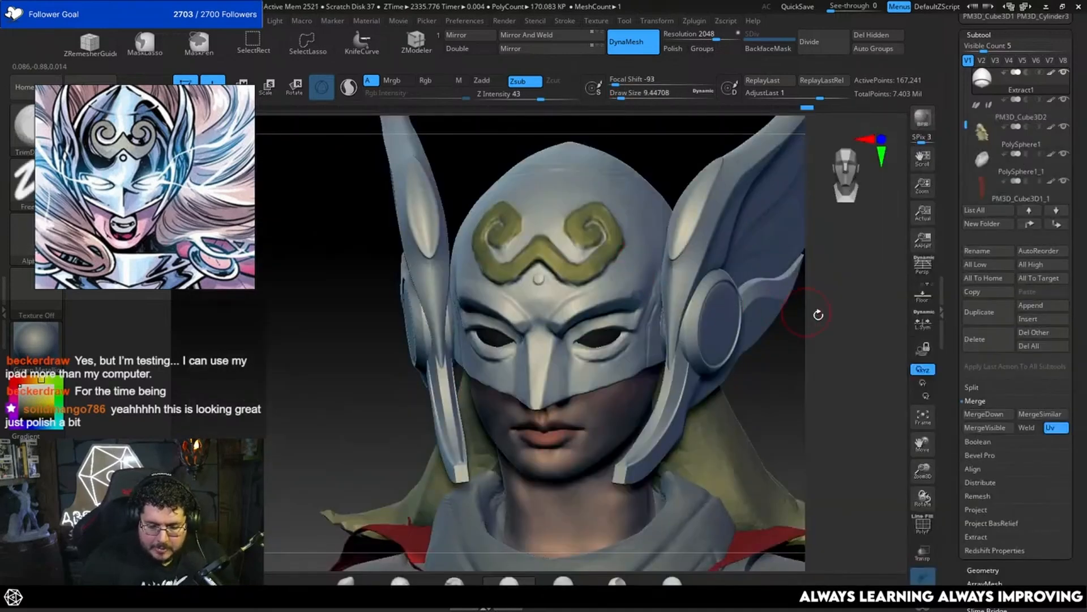
left_click_drag(818, 313, 805, 244, "shift")
left_click_drag(757, 289, 769, 326)
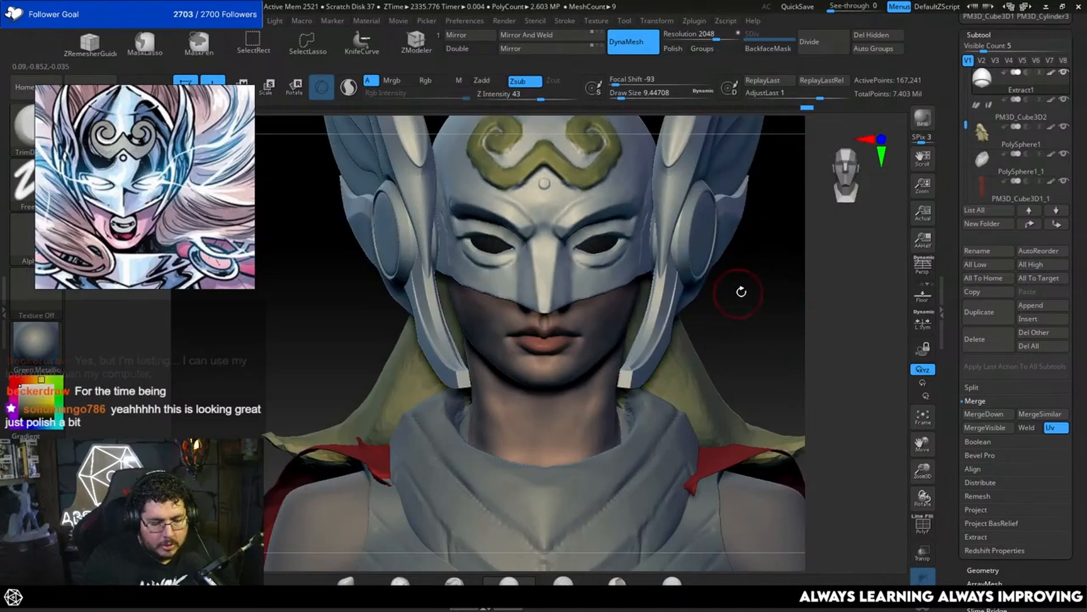
left_click_drag(740, 291, 808, 284, "alt")
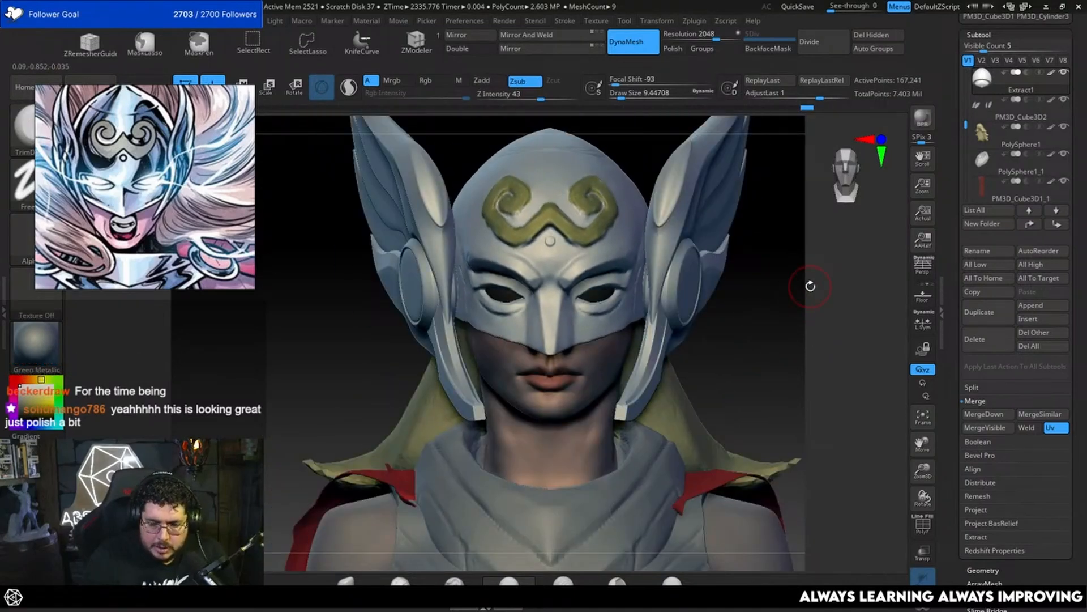
left_click(1050, 74, "shift")
left_click(1051, 74, "shift")
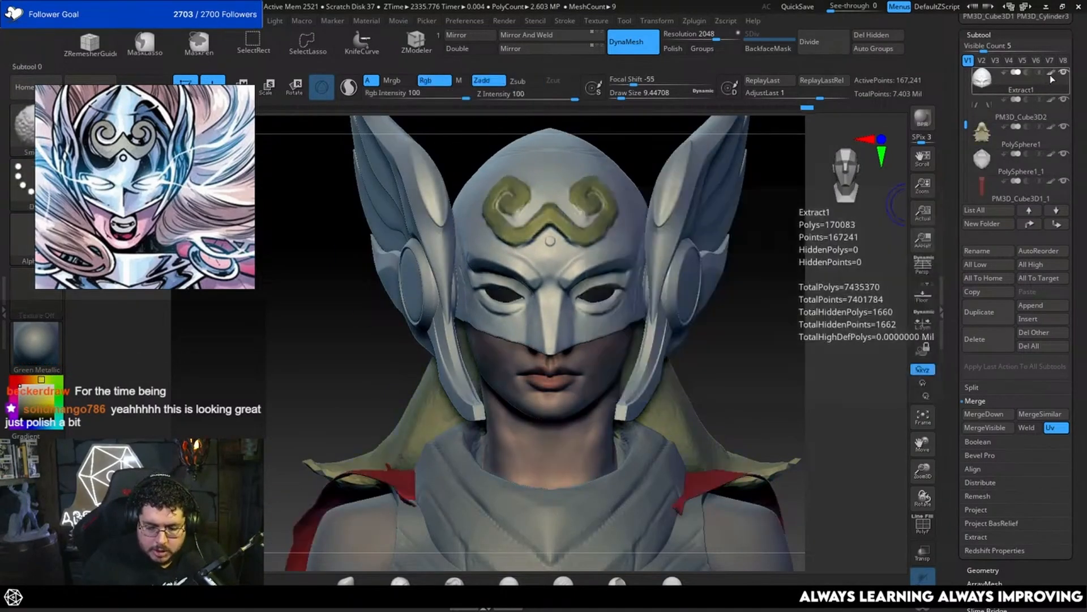
Step: Build up the mask's edge under the nose tip with a clay brush at a draw size of about 3.1
left_click_drag(751, 241, 769, 209, "alt")
left_click_drag(745, 317, 665, 227, "alt")
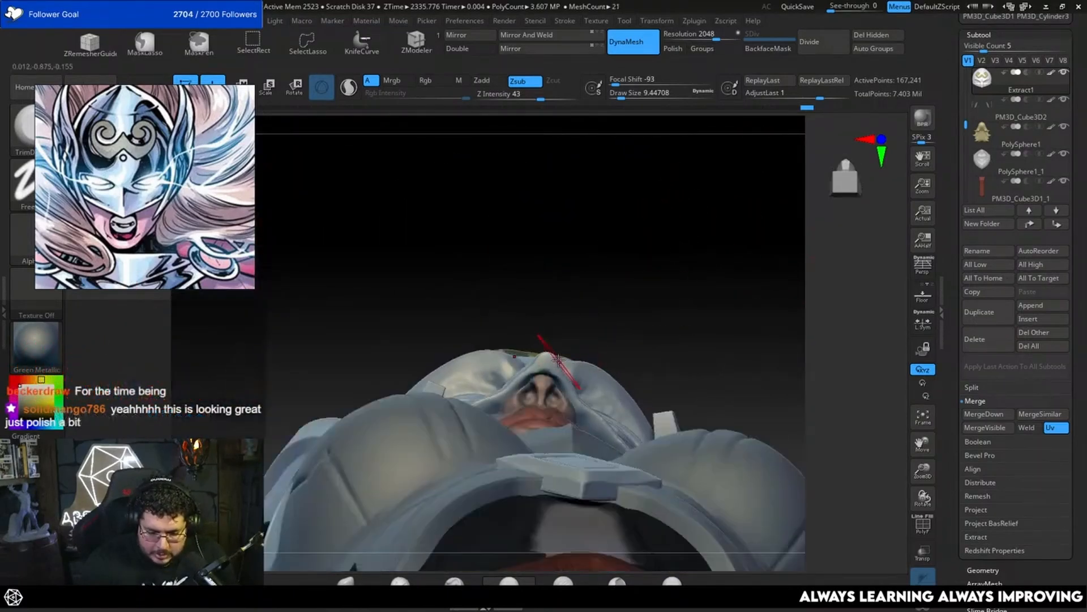
key("s")
mouse_move(558, 360)
left_mouse_down()
mouse_move(544, 366)
mouse_move(559, 386)
left_mouse_up()
key("2")
key("space")
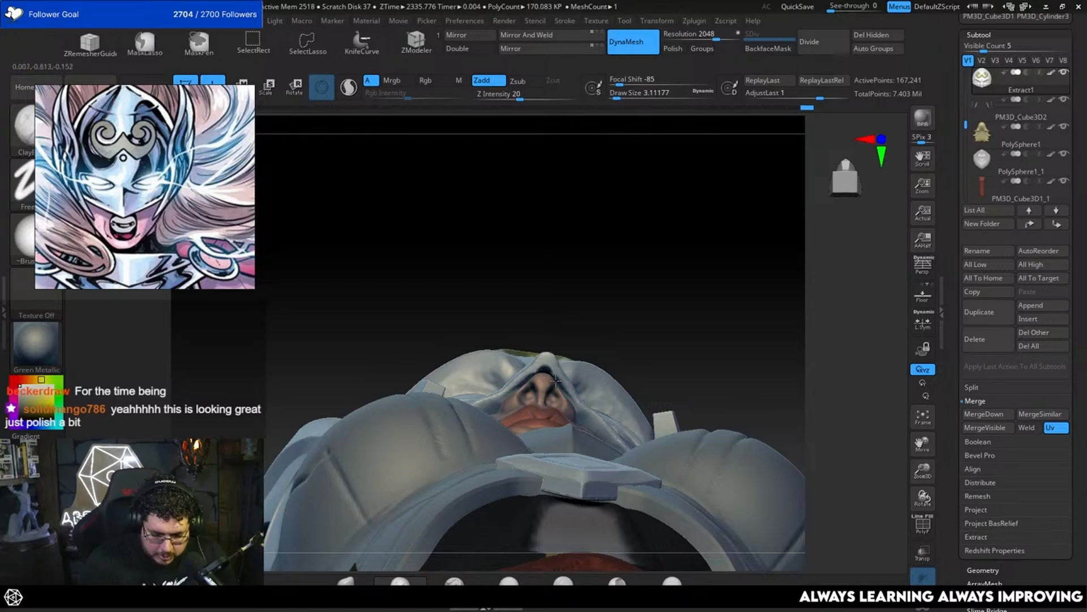
right_click_drag(593, 430, 615, 413)
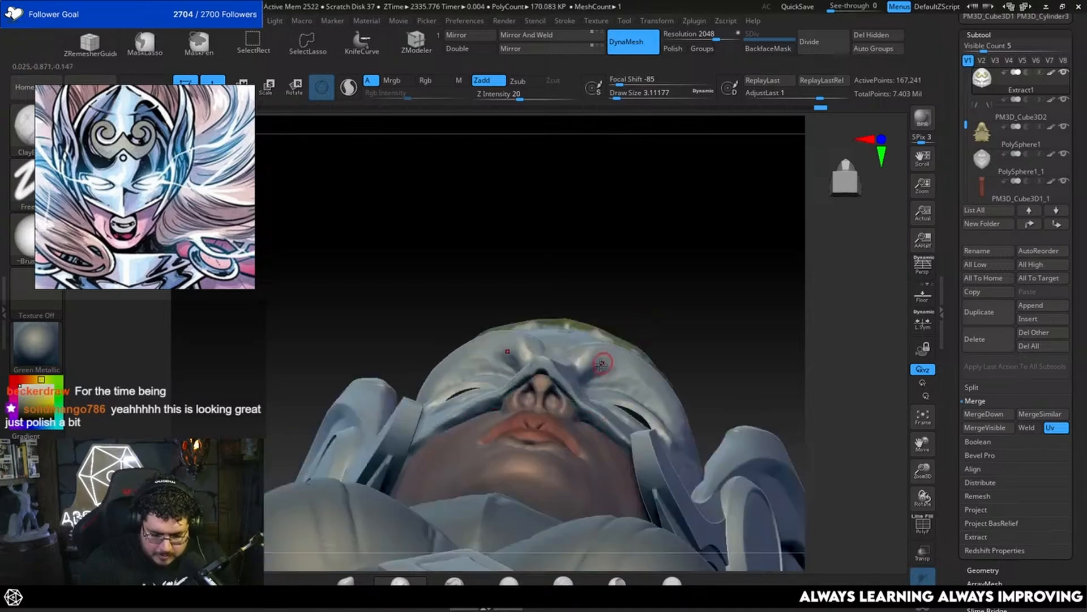
Step: Examine the mask's brow, eye openings and temples from the front and three-quarter views
key("b")
key("m")
key("v")
mouse_move(664, 334)
left_mouse_down()
mouse_move(670, 296)
mouse_move(609, 419)
left_mouse_up()
key("space")
left_click_drag(657, 350, 652, 350)
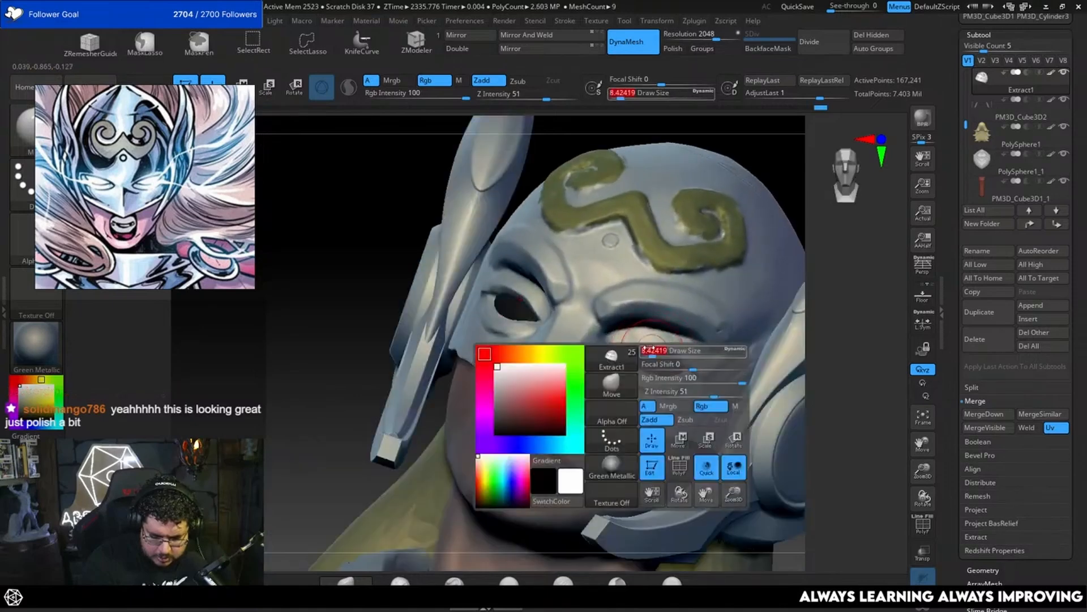
left_click_drag(845, 258, 820, 291, "shift")
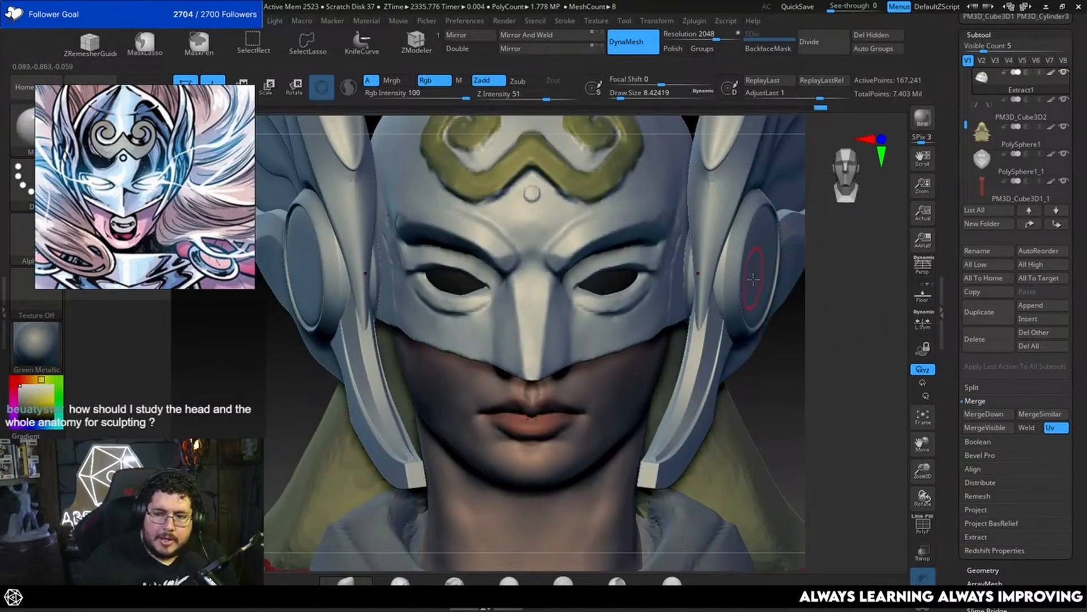
mouse_move(786, 324)
left_mouse_down()
mouse_move(776, 336)
mouse_move(785, 375)
left_mouse_up()
key("b")
key("d")
key("s")
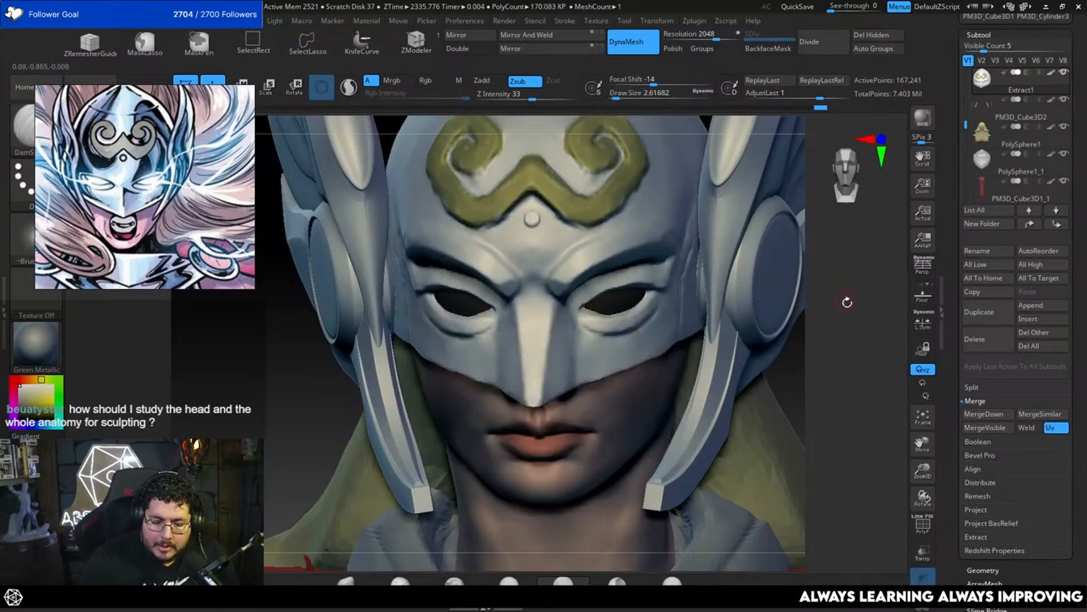
left_click_drag(847, 302, 675, 270)
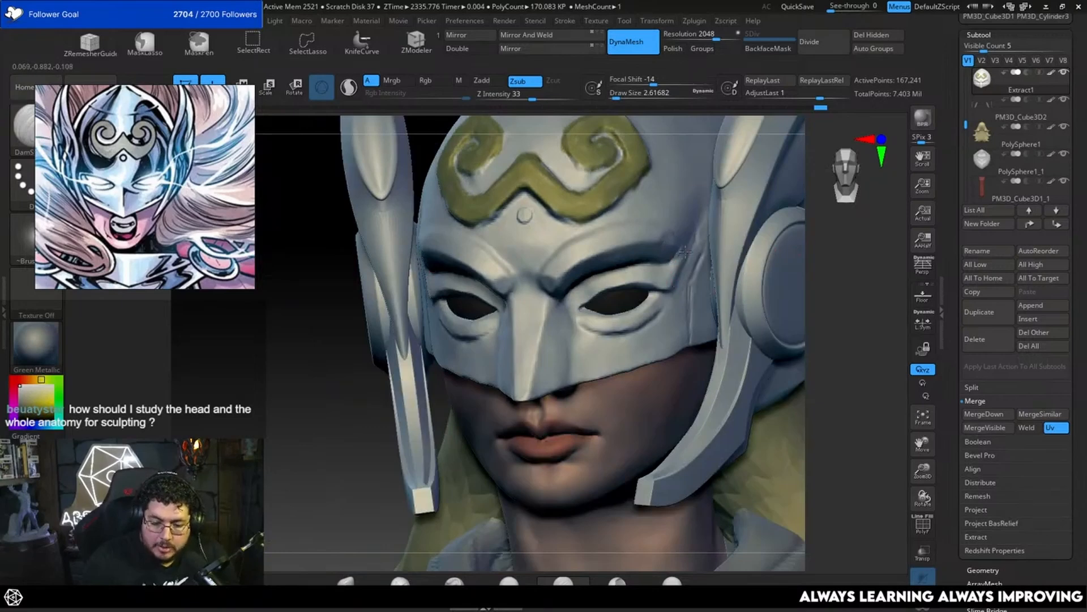
Step: Switch to the browser and look through image results for "planes of the head", including the Asaro head and the drawing guides
key("alt+Tab")
key("alt+Tab")
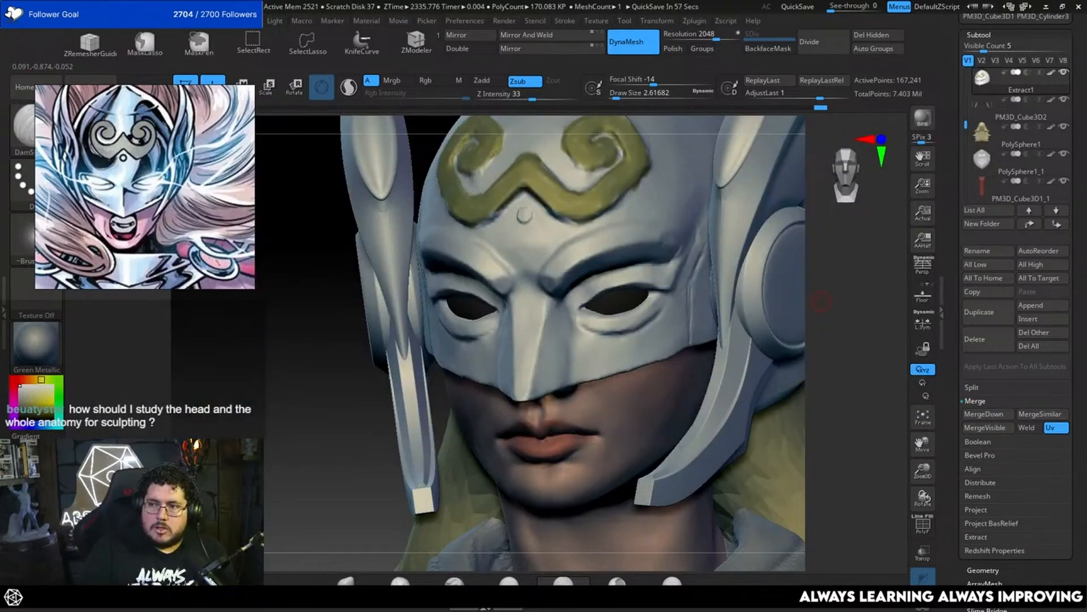
key("alt+Tab")
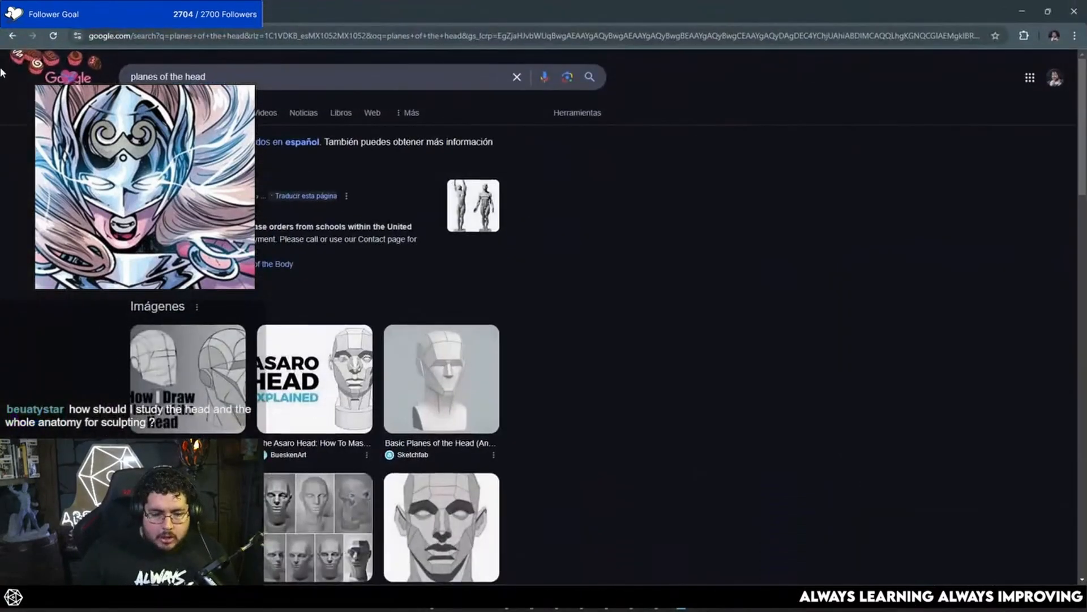
left_click(180, 113)
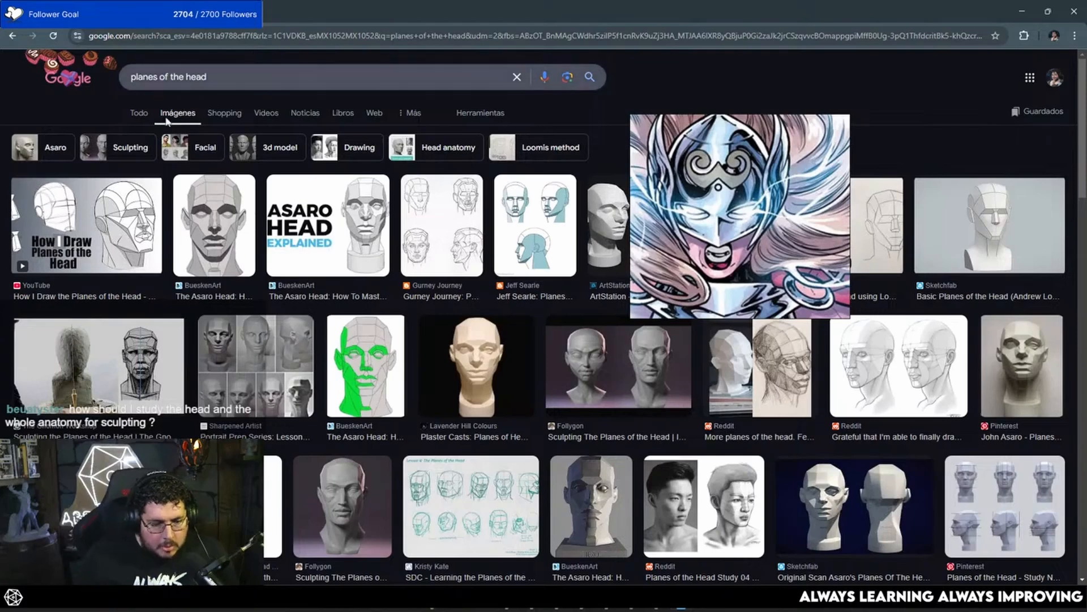
left_click(238, 220)
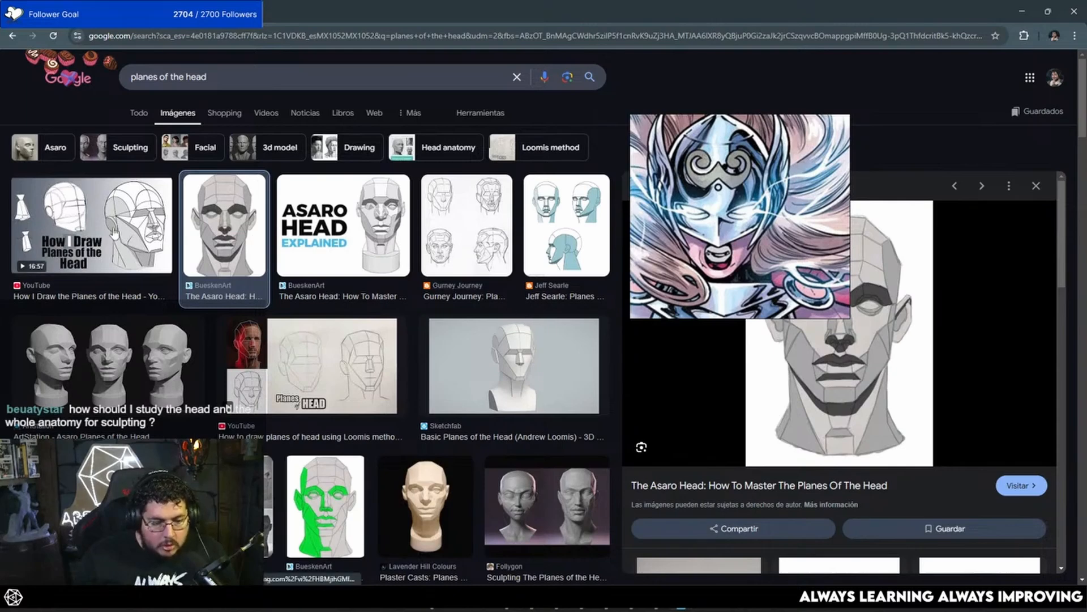
left_click(94, 227)
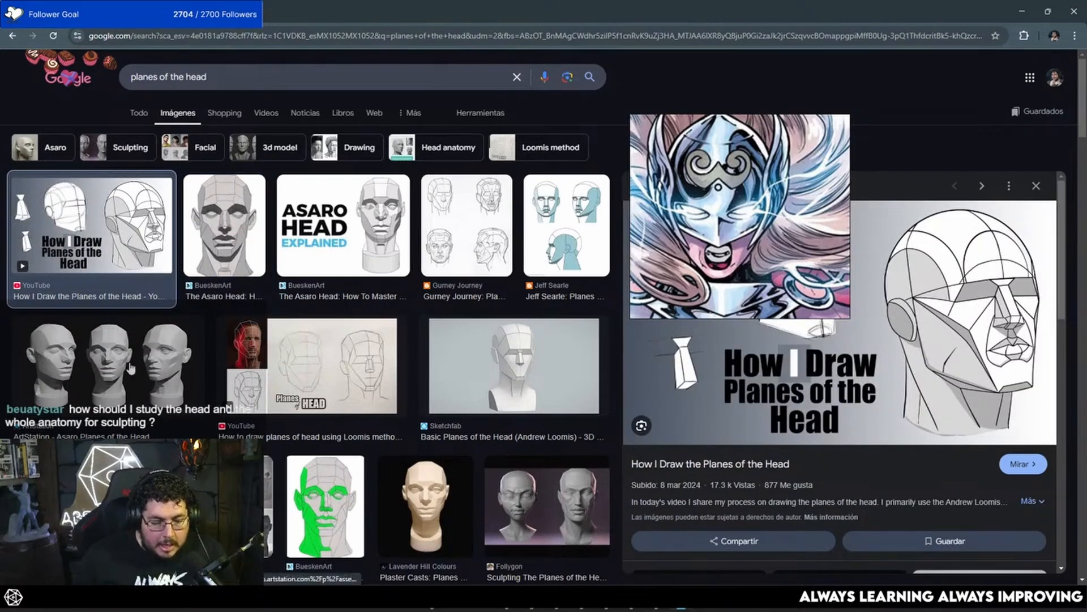
left_click(218, 367)
scroll(218, 367, "down", 5)
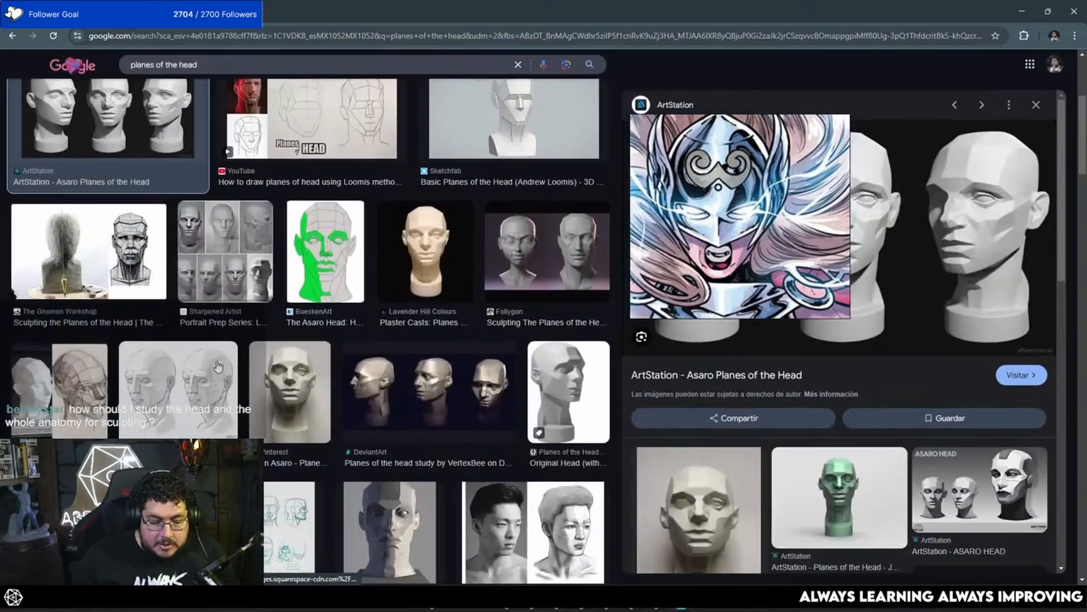
left_click(400, 367)
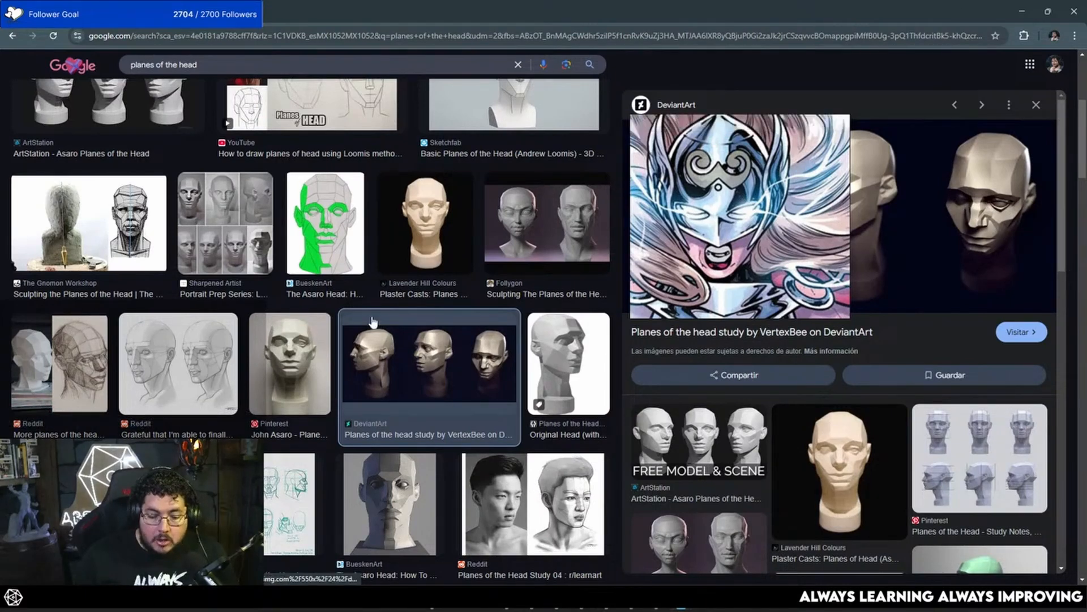
left_click(1023, 11)
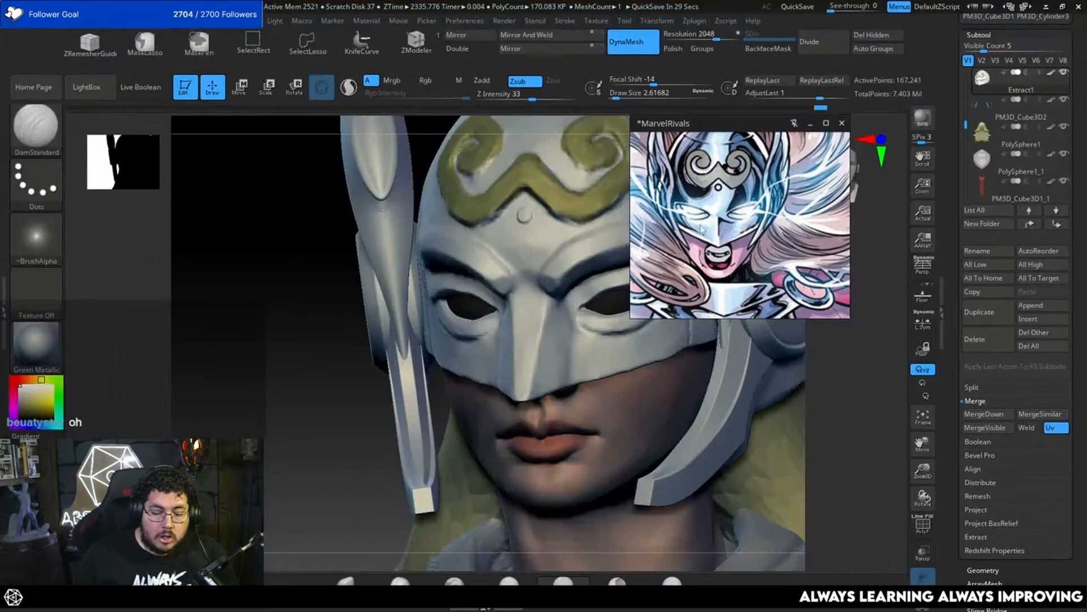
Step: Move the comic reference image off the sculpt so the whole mask can be seen
mouse_move(755, 222)
left_mouse_down()
mouse_move(310, 239)
mouse_move(127, 193)
mouse_move(176, 181)
left_mouse_up()
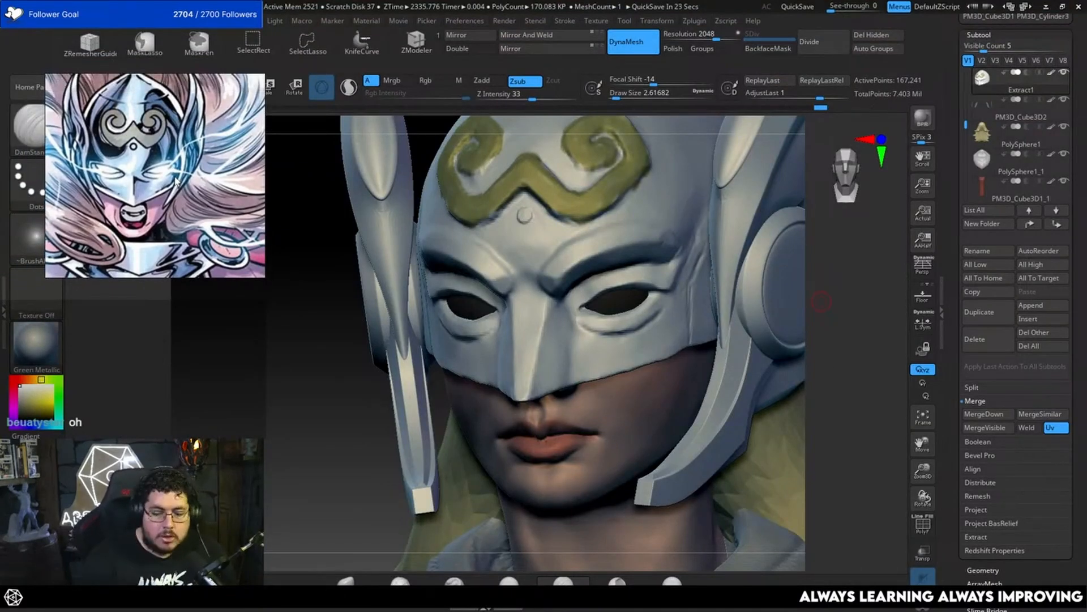
left_click_drag(844, 377, 820, 403, "shift")
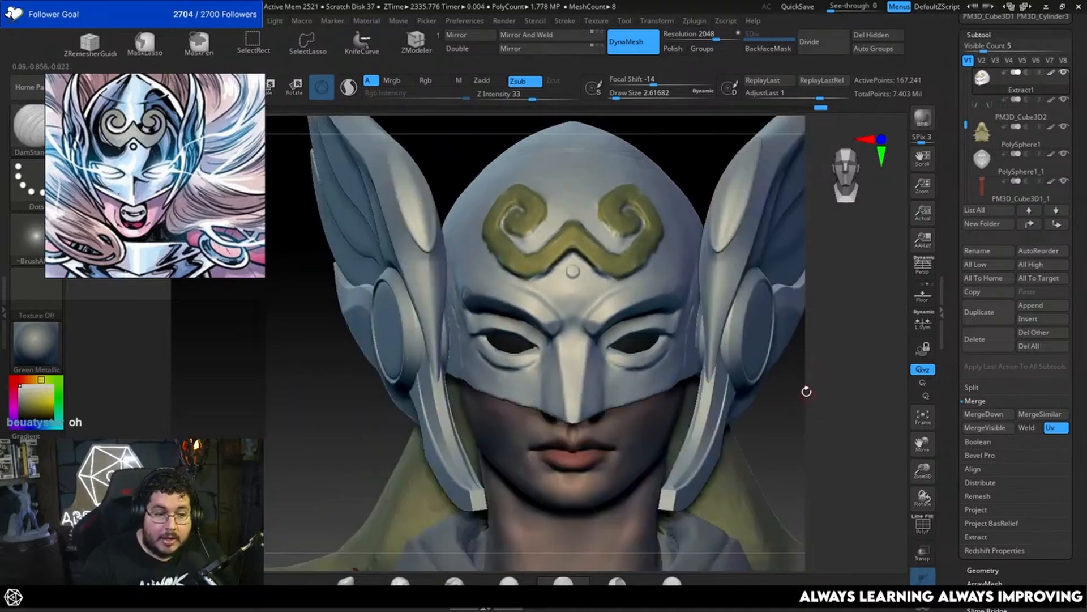
left_click_drag(782, 383, 825, 369)
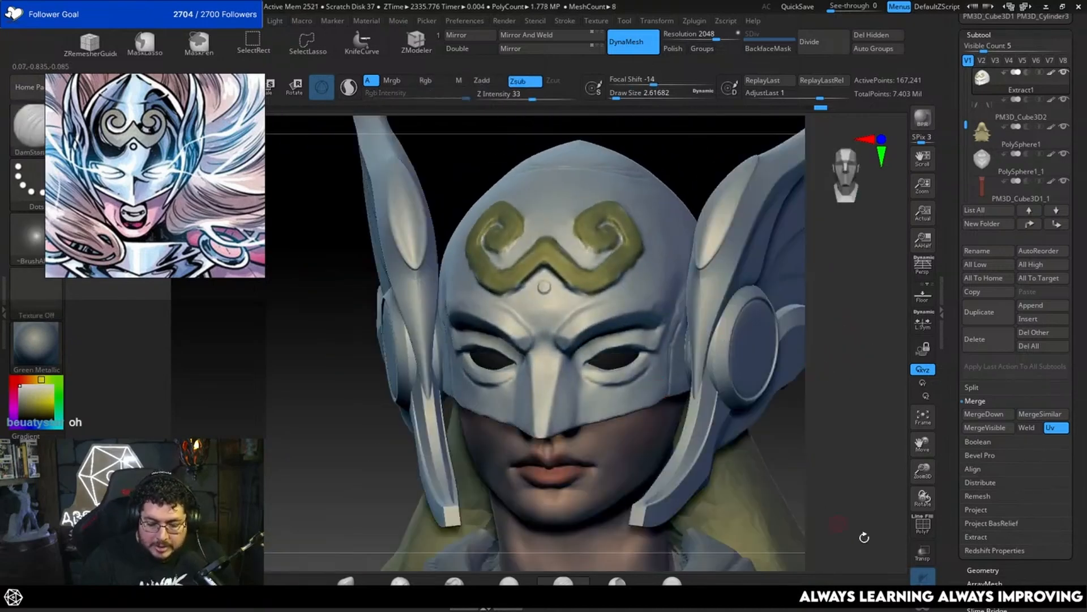
Step: Isolate the helmet mask and carve a short line at the temple with DamStandard at a draw size of about 4.3
left_click(922, 578)
left_click_drag(793, 453, 772, 437)
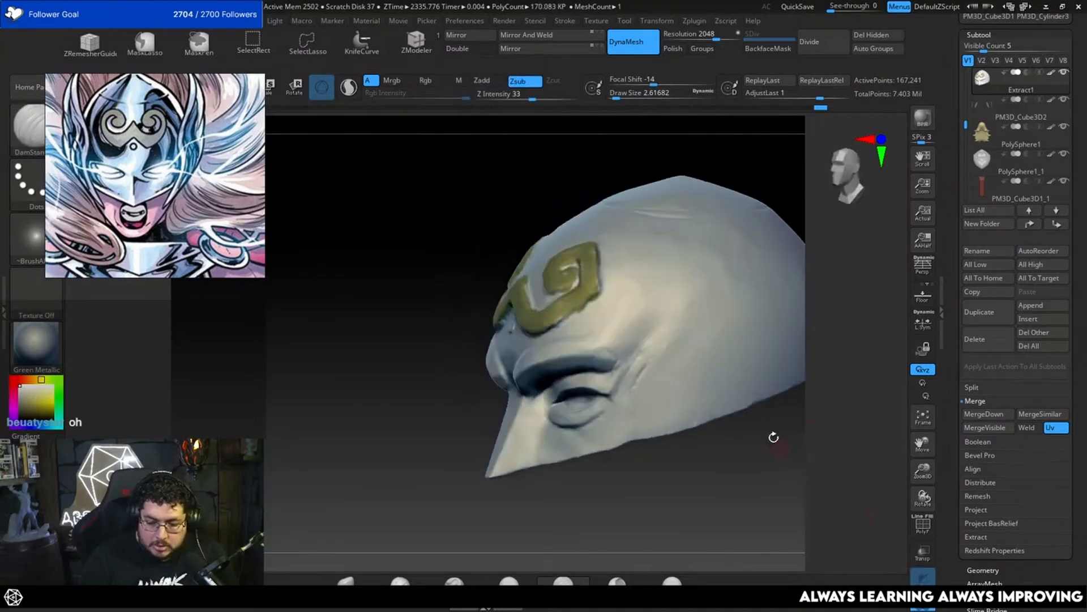
key("b")
key("d")
key("s")
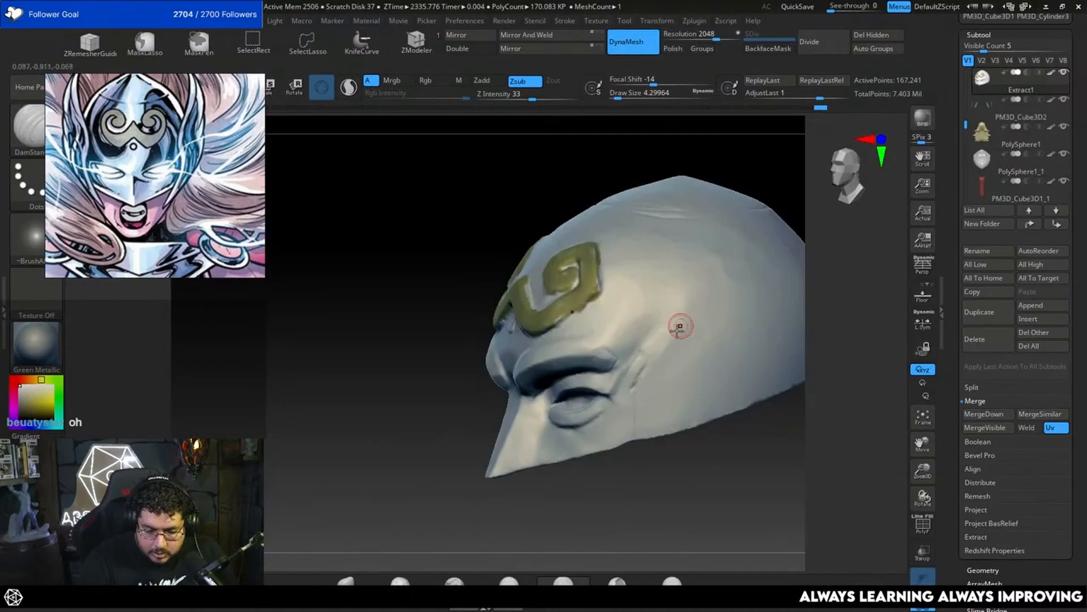
left_click_drag(680, 326, 655, 364)
mouse_move(855, 320)
left_mouse_down()
mouse_move(841, 343)
mouse_move(800, 346)
left_mouse_up()
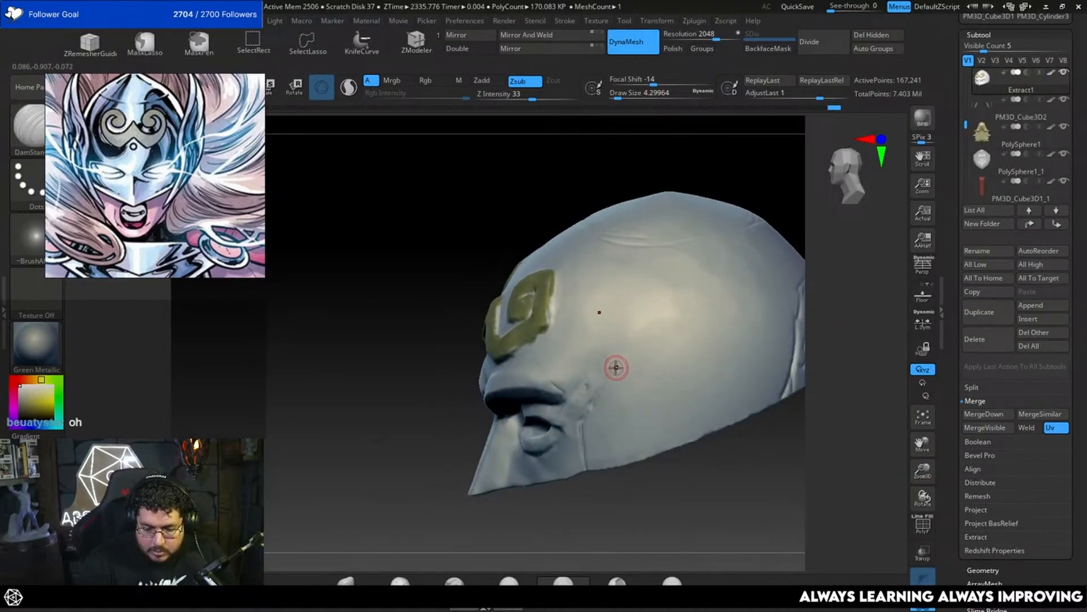
Step: Carve a line along the helmet's side from the temple down into the back band, plus an angled line above it, with DamStandard
left_click_drag(617, 367, 723, 331)
left_click_drag(827, 308, 798, 310)
left_click_drag(712, 335, 765, 320)
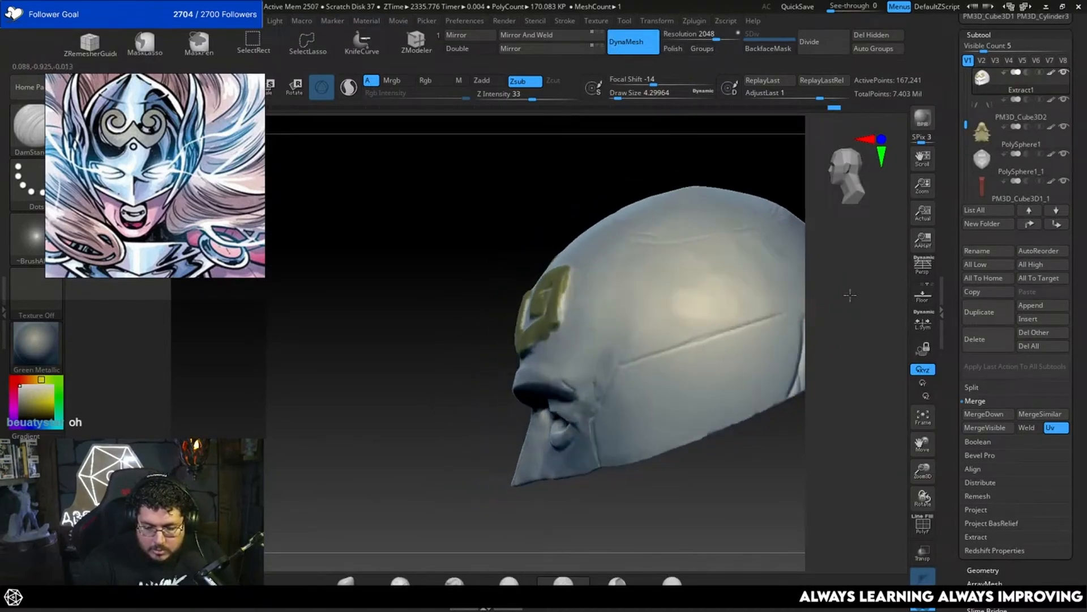
mouse_move(869, 292)
left_mouse_down()
mouse_move(830, 328)
mouse_move(831, 369)
mouse_move(842, 325)
mouse_move(663, 369)
mouse_move(753, 328)
mouse_move(784, 363)
left_mouse_up()
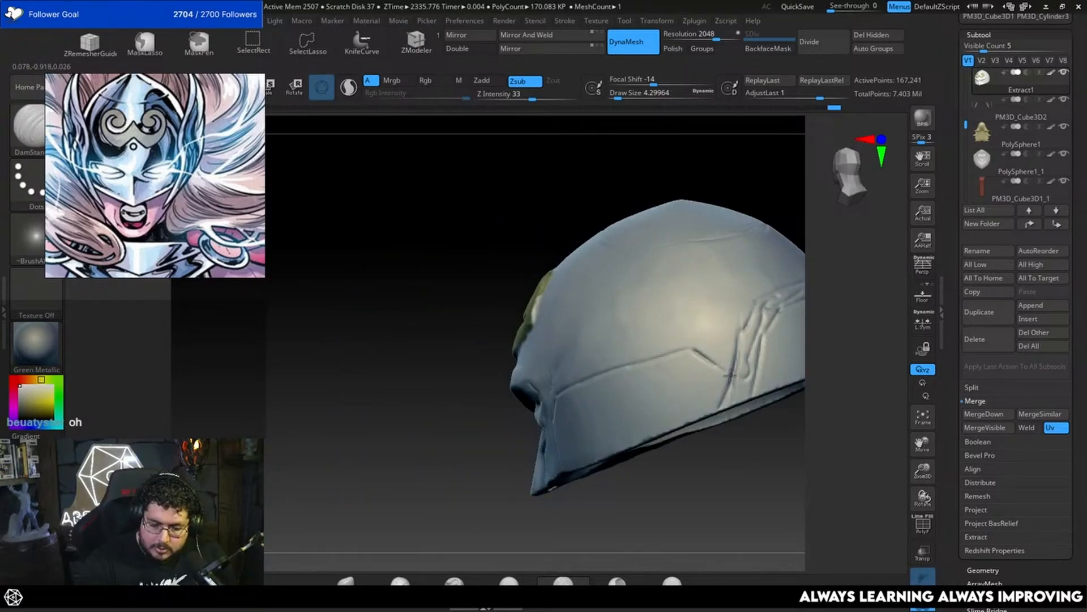
left_click_drag(782, 442, 708, 378)
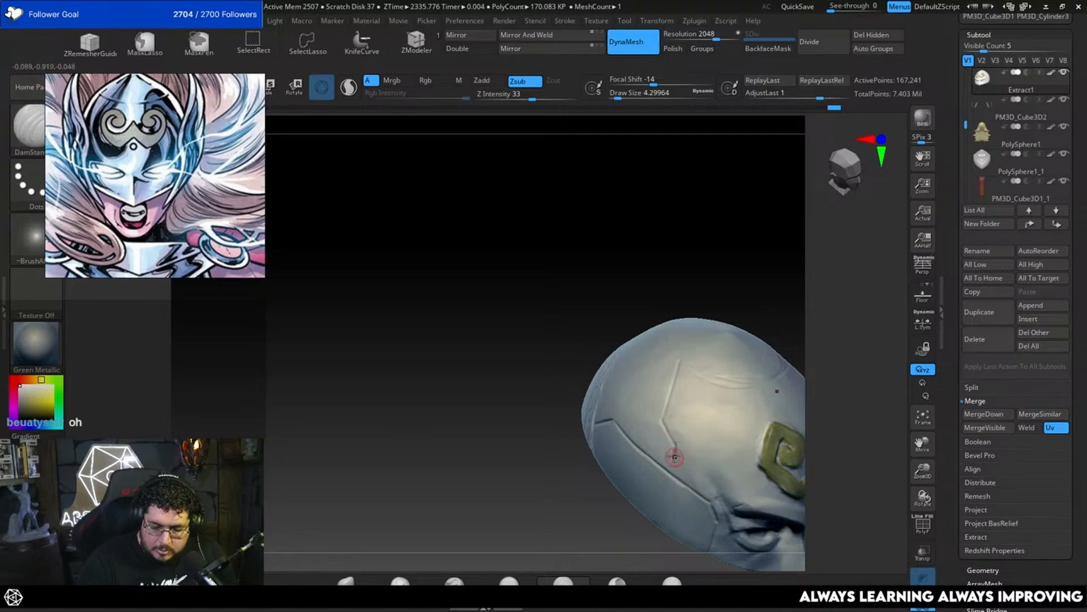
mouse_move(818, 396)
left_mouse_down()
mouse_move(872, 397)
mouse_move(818, 381)
mouse_move(819, 409)
left_mouse_up()
Step: Show the other subtools again and save the tool as MightyThor_003
left_click(923, 604)
left_click_drag(826, 478, 798, 373, "alt")
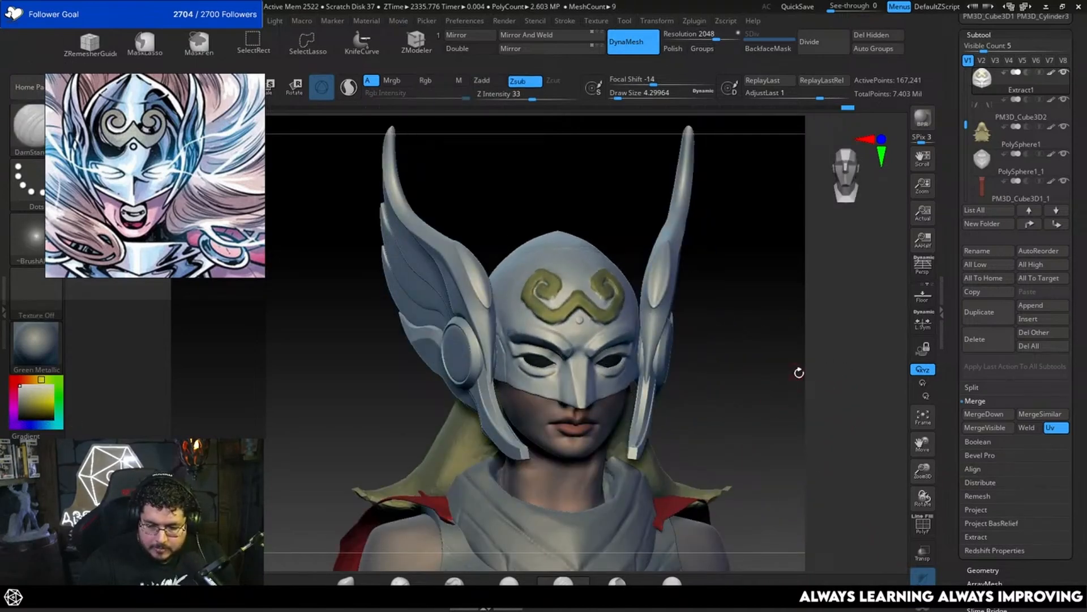
scroll(1075, 206, "up", 5)
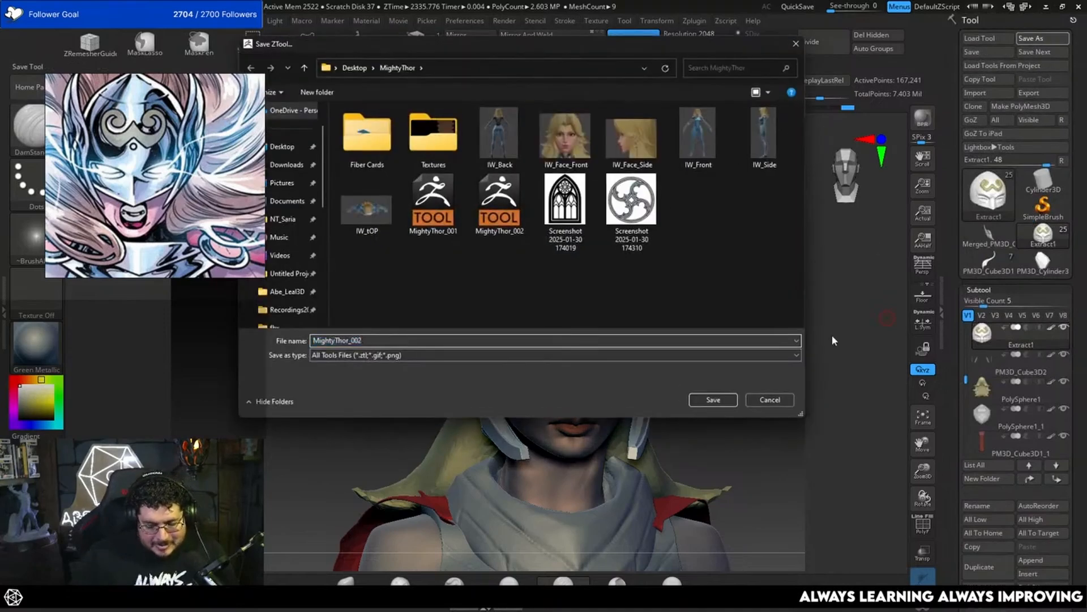
key("Return")
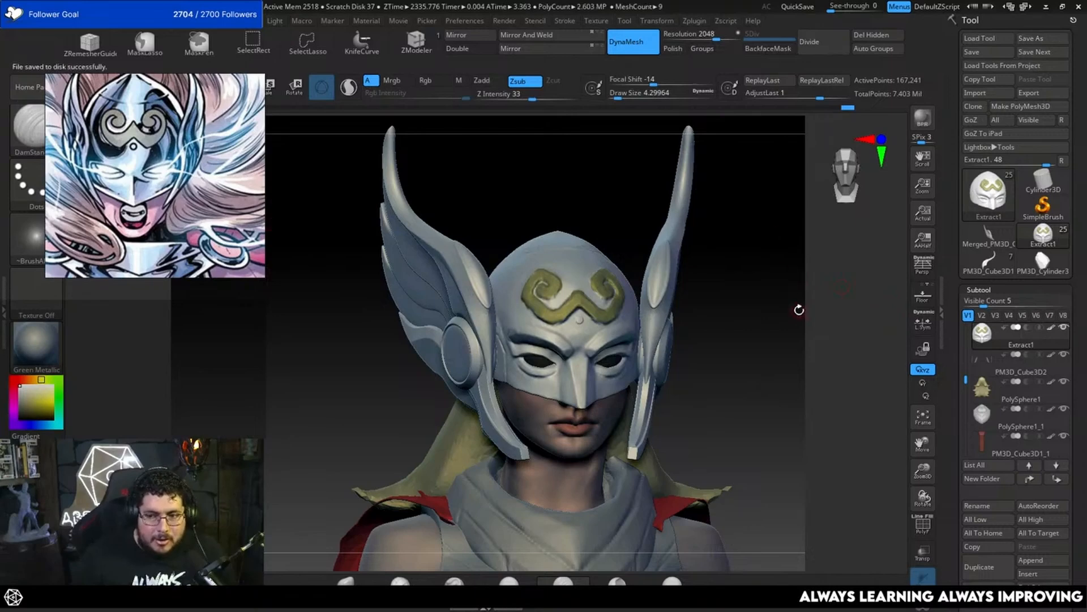
Step: Load the earlier MightyThor_001 tool from the MightyThor folder to compare it with the current sculpt
left_click(989, 38)
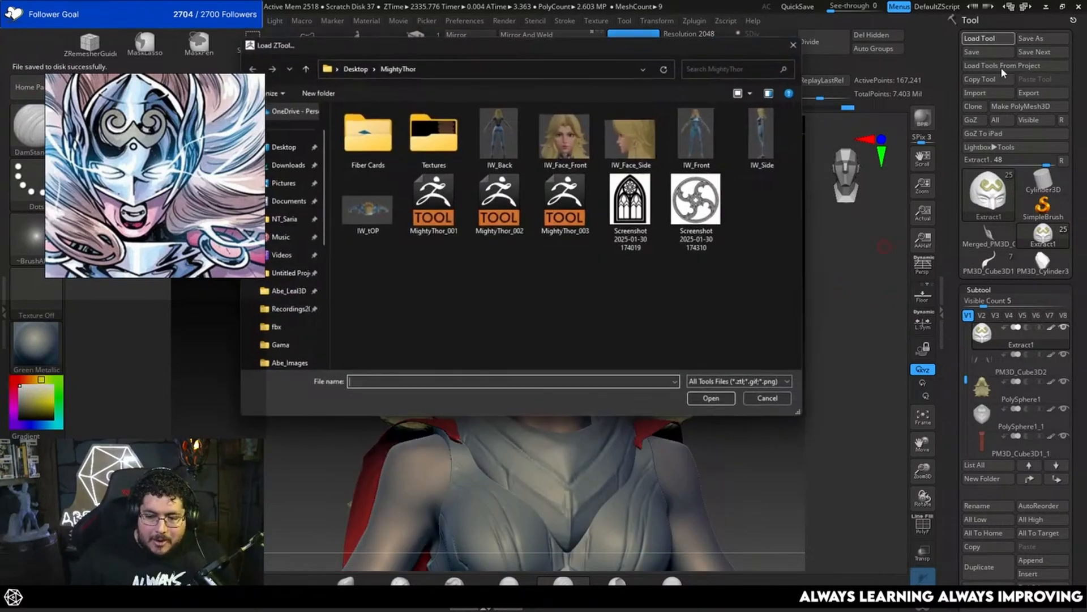
double_click(437, 218)
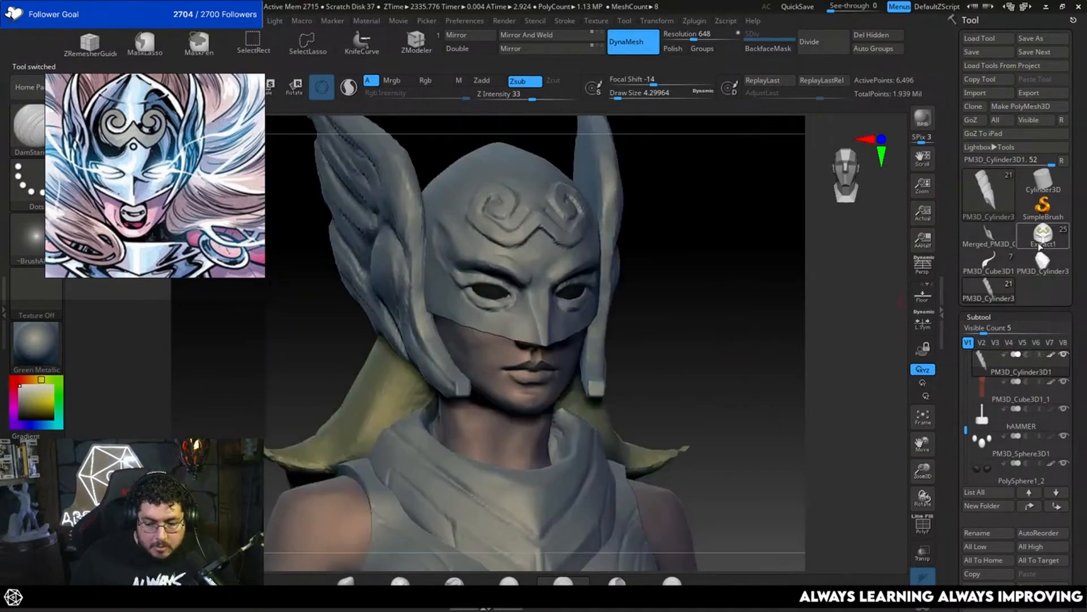
mouse_move(1040, 247)
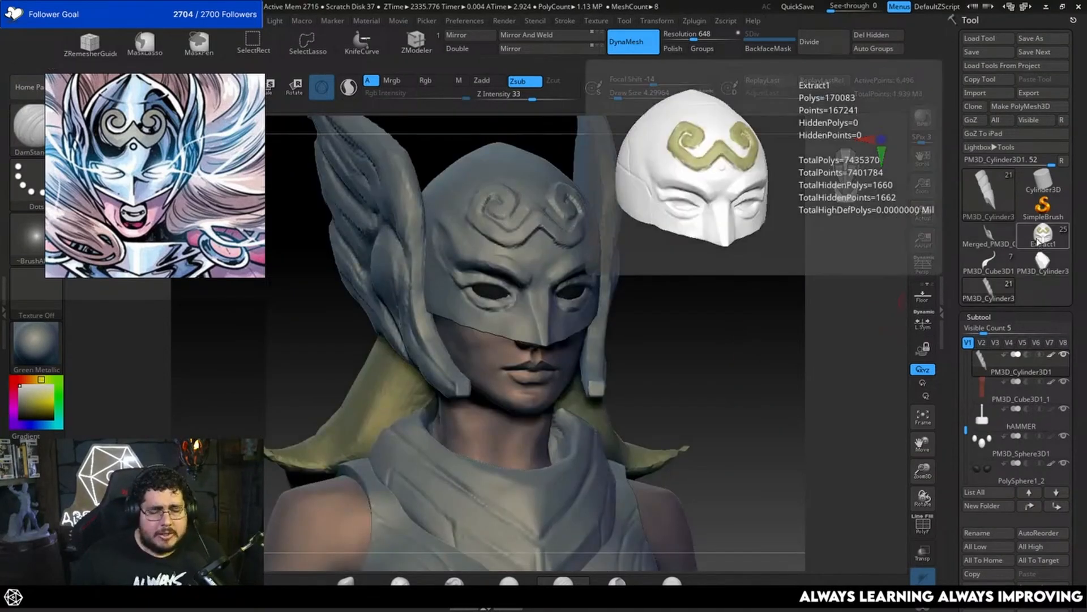
Step: Switch between the current Extract1 tool and the loaded earlier version to compare the helmets, ending on Extract1
left_click(1040, 240)
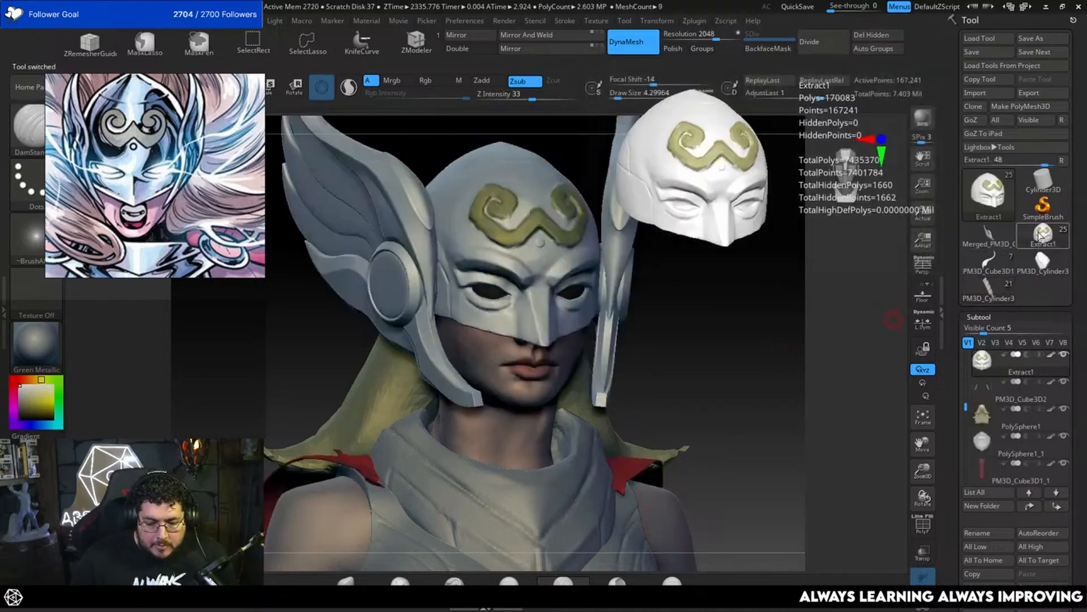
left_click(996, 300)
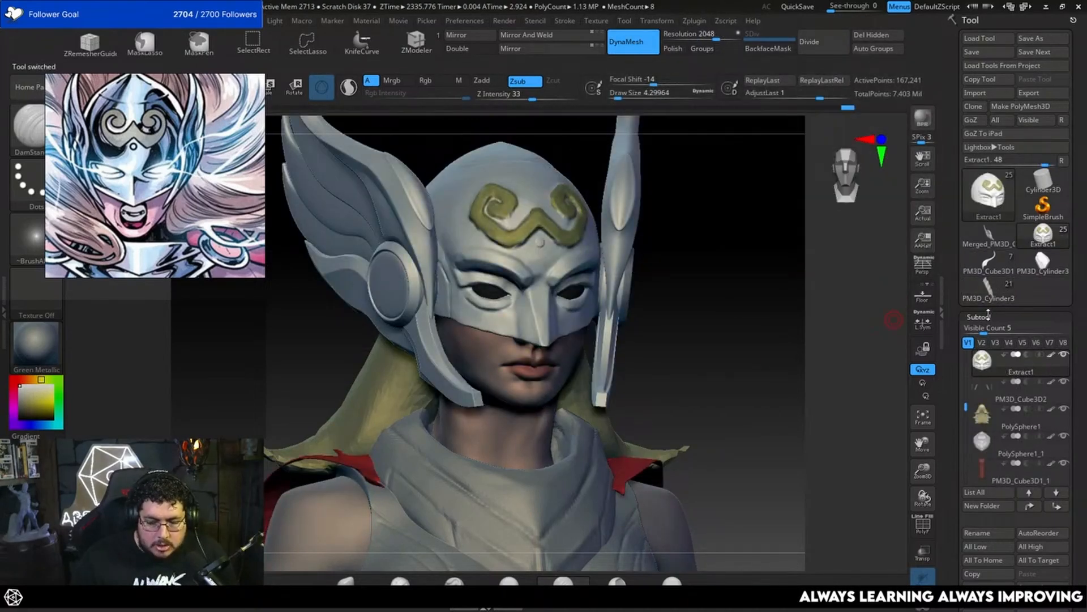
left_click(1042, 234)
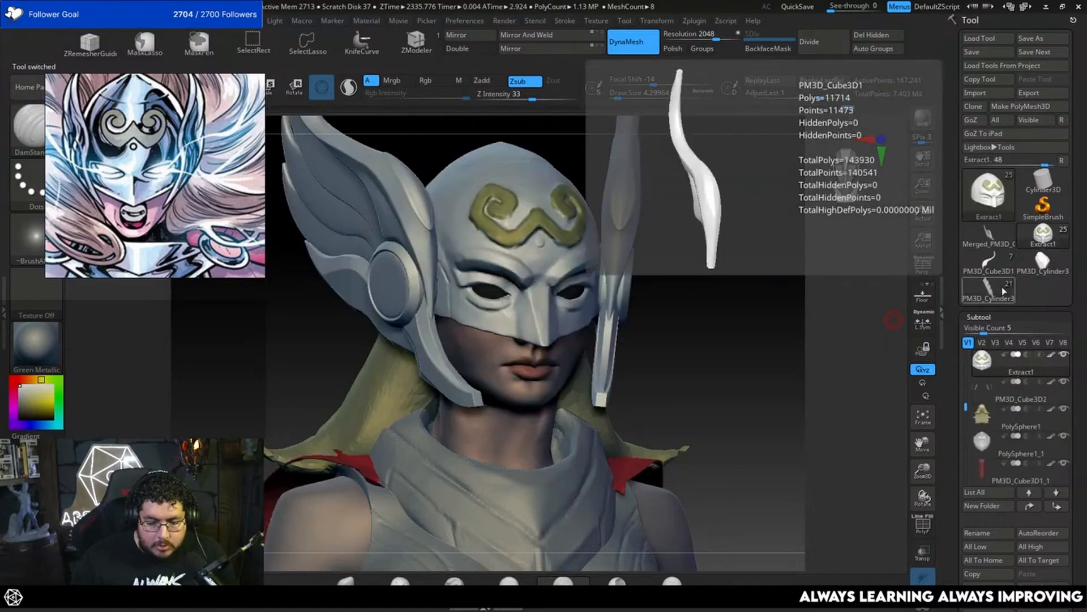
left_click(990, 293)
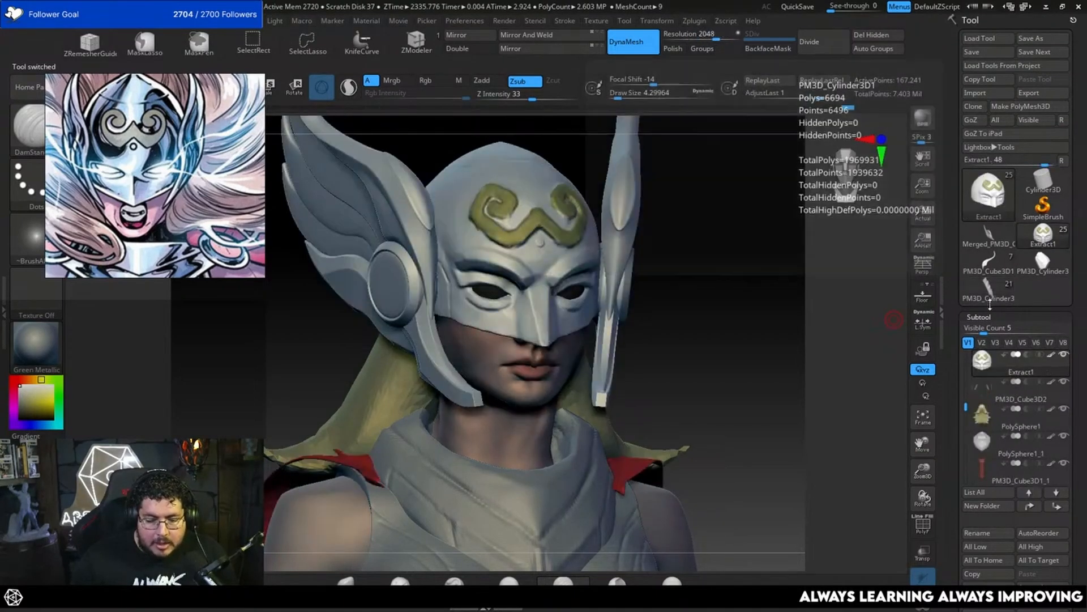
left_click(1042, 234)
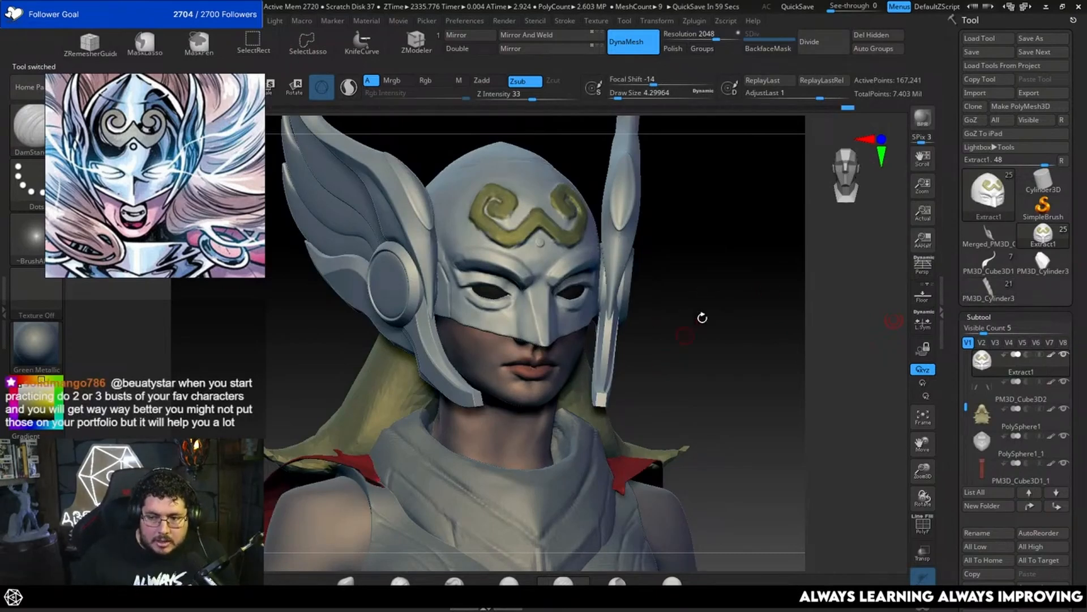
Step: Flatten the mask plane between the inner eye corner and the nose with TrimDynamic at a draw size of about 4.3
left_click_drag(686, 332, 714, 411, "alt")
mouse_move(768, 376)
left_mouse_down("alt")
mouse_move(779, 384)
mouse_move(759, 339)
mouse_move(783, 389)
left_mouse_up("alt")
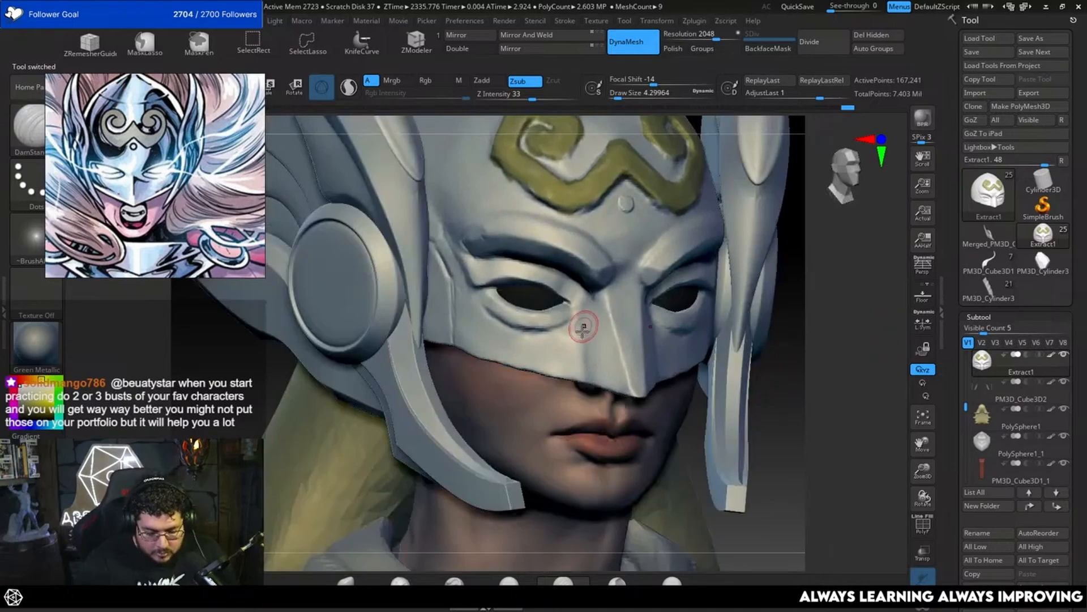
key("b")
key("t")
key("d")
key("space")
left_click_drag(581, 339, 582, 340)
key("space")
left_click(593, 318)
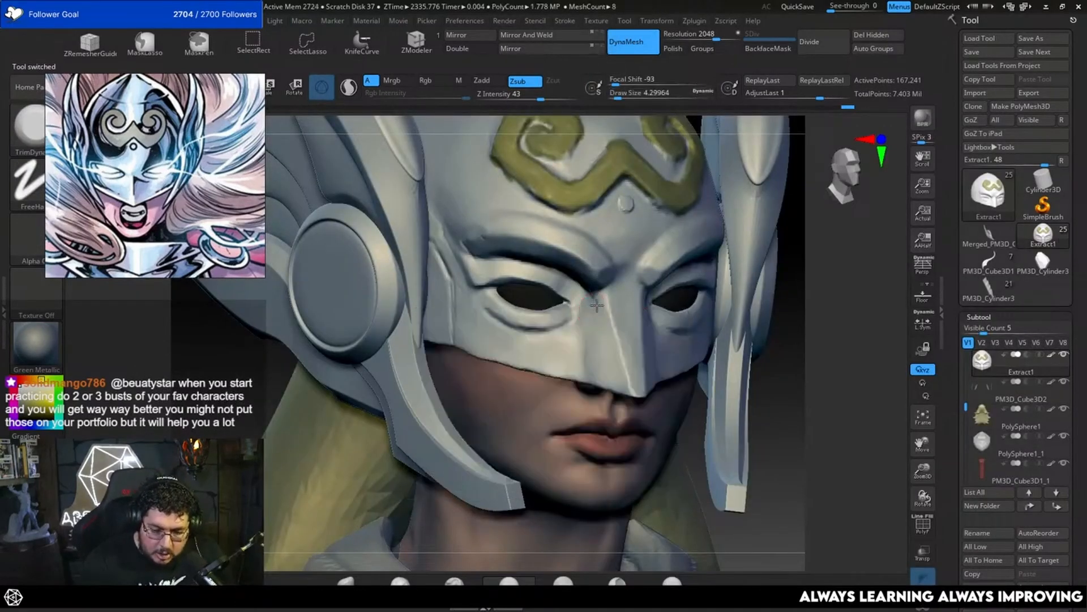
Step: Carve the crease from the inner eye corner down beside the nose with DamStandard at a draw size of about 3.7
key("b")
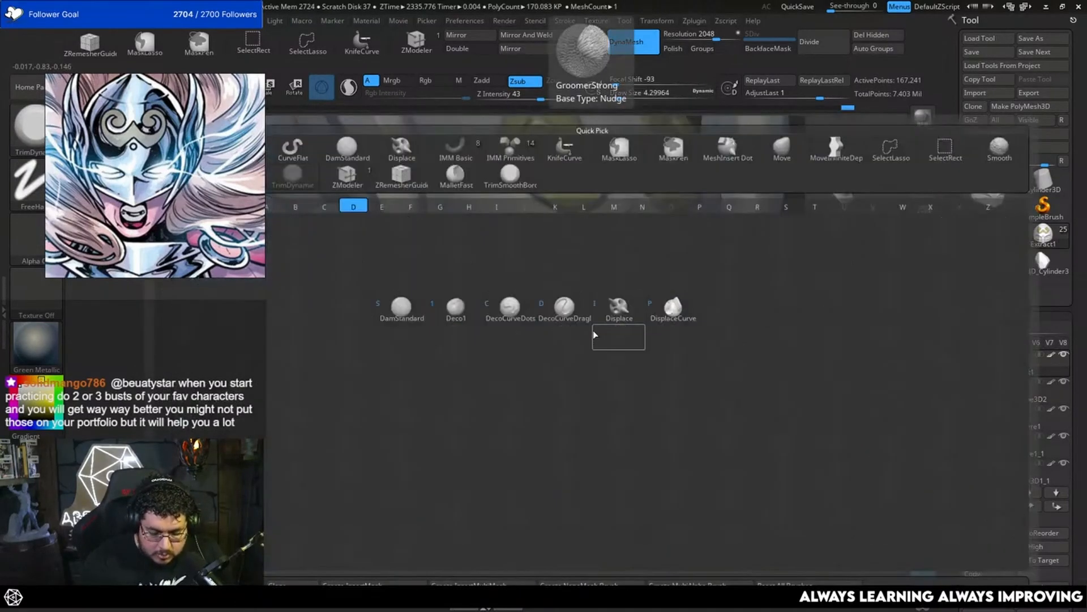
key("d")
key("s")
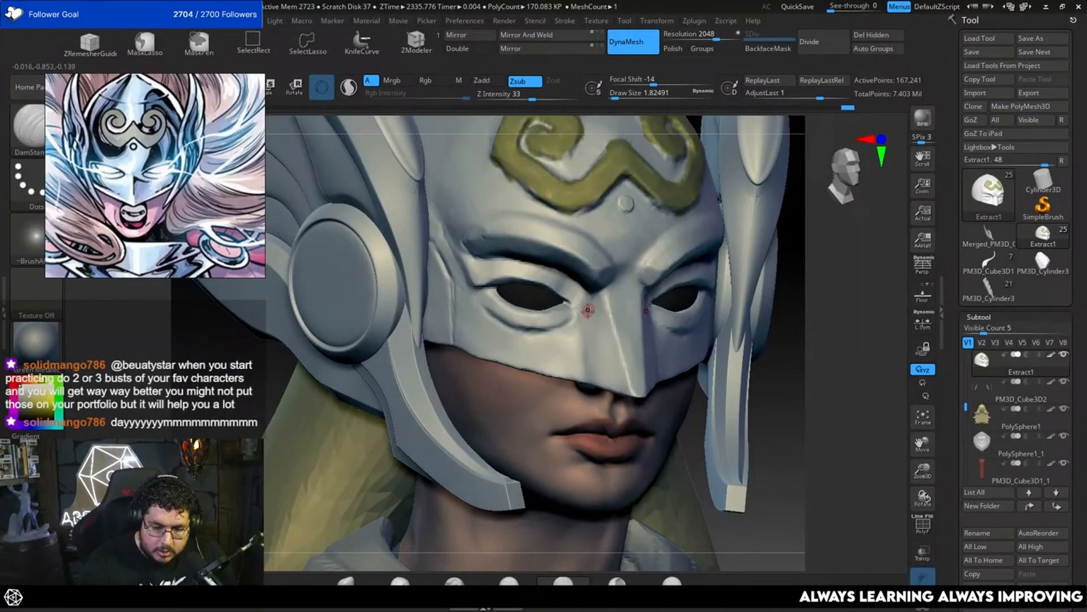
key("space")
left_click(583, 322)
left_click_drag(588, 297, 576, 328)
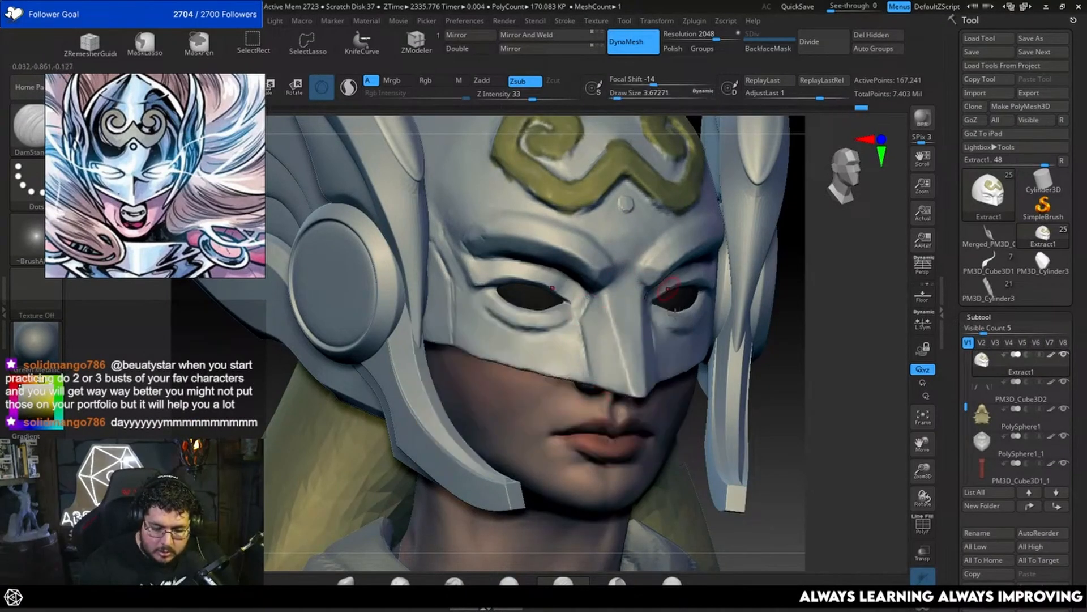
left_click_drag(817, 372, 841, 358)
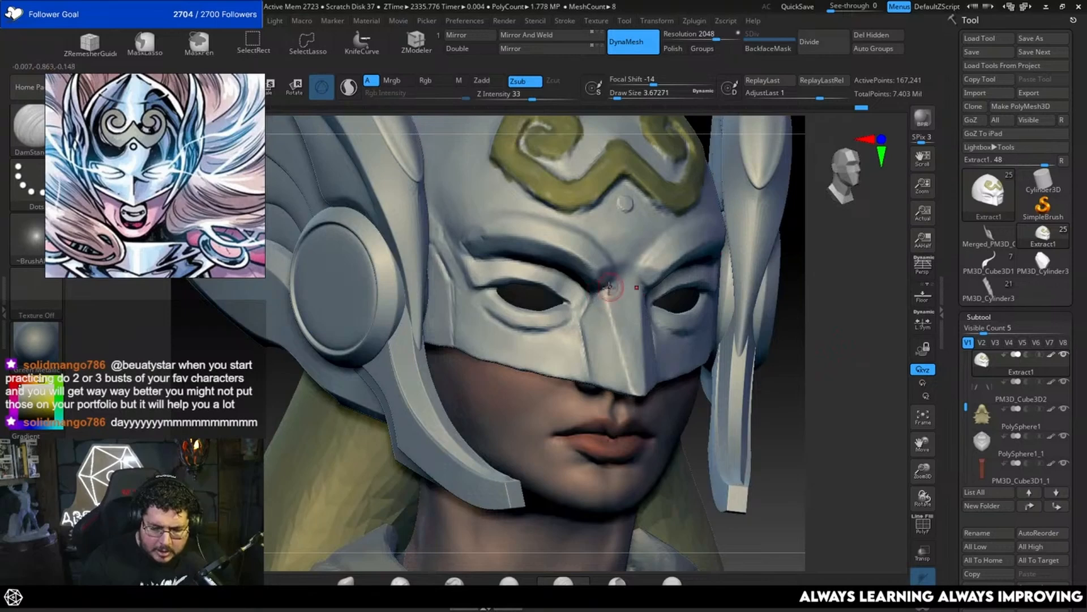
Step: Carve the crease from the nose bridge up along the inner brow with DamStandard at a draw size of about 3.1
left_click_drag(784, 298, 797, 315)
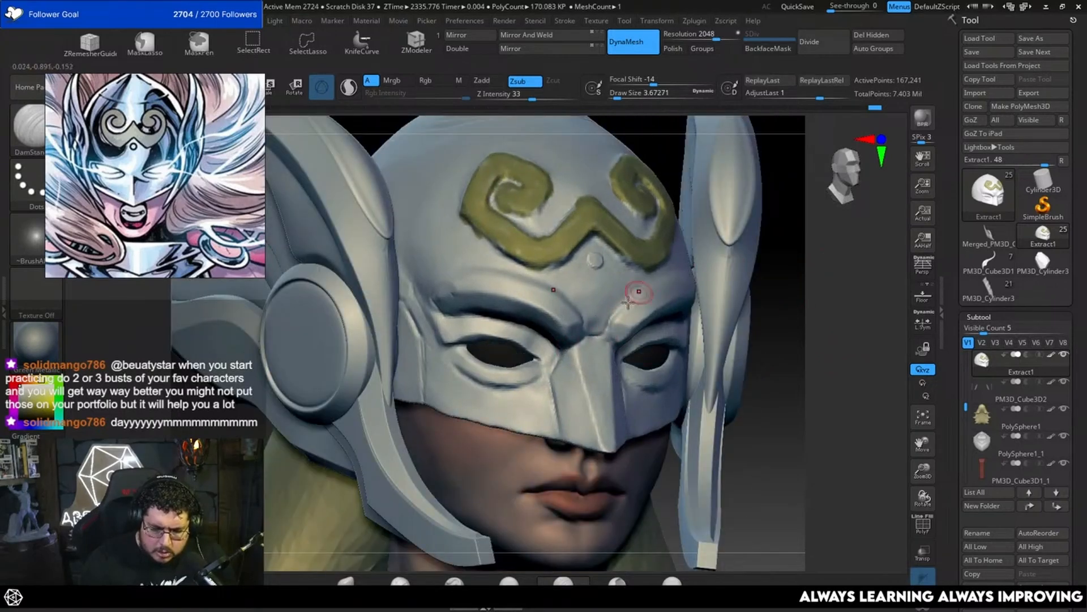
left_click_drag(799, 225, 759, 243)
left_click_drag(615, 320, 646, 288)
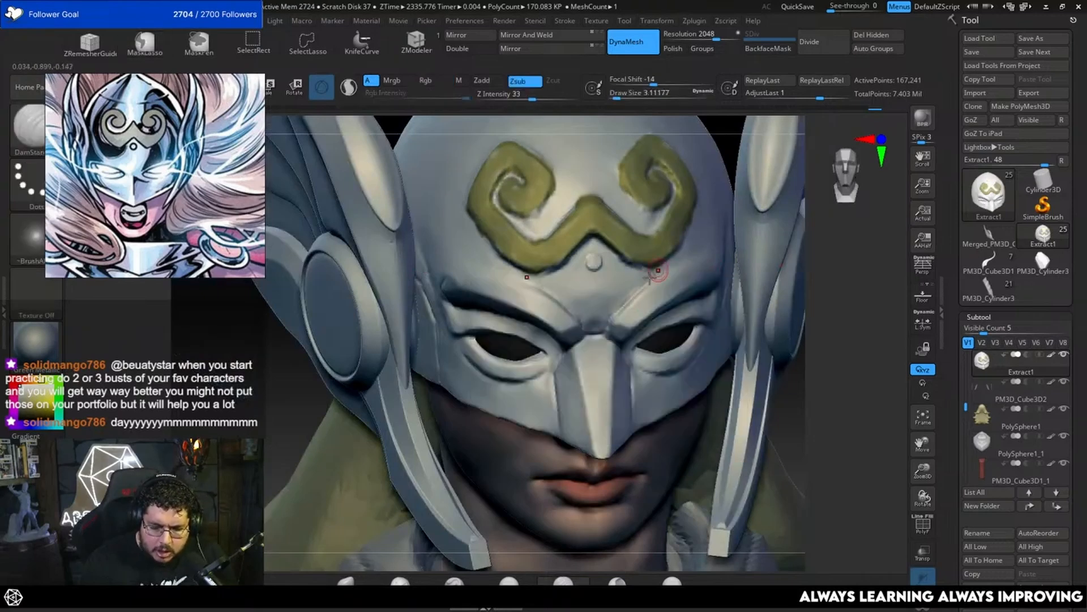
Step: Smooth the surface between the brows and at the top of the mask's nose bridge
left_click_drag(851, 237, 827, 266)
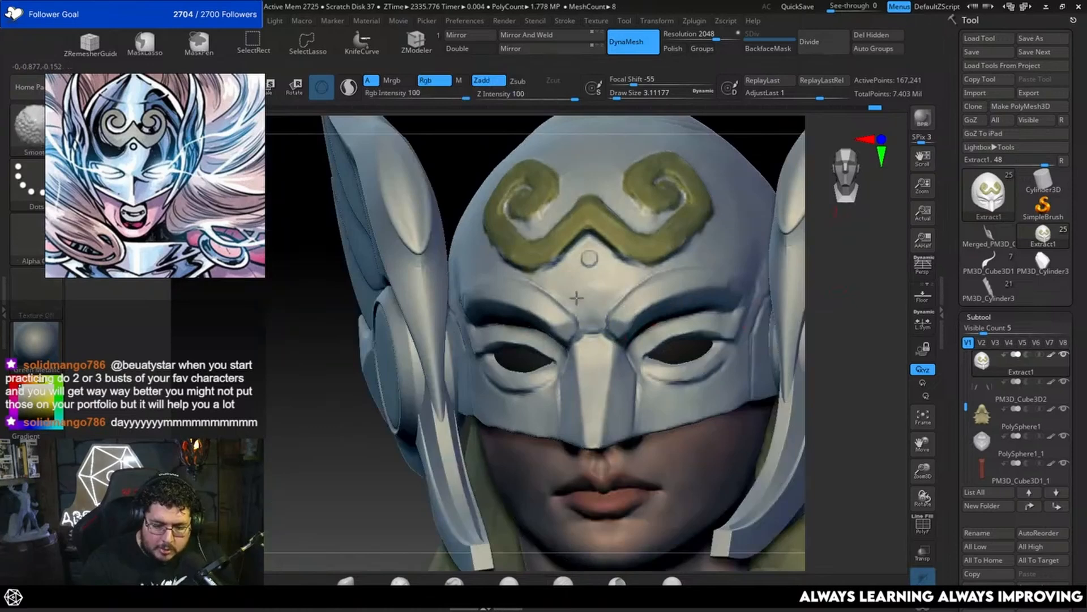
left_click_drag(815, 283, 847, 281)
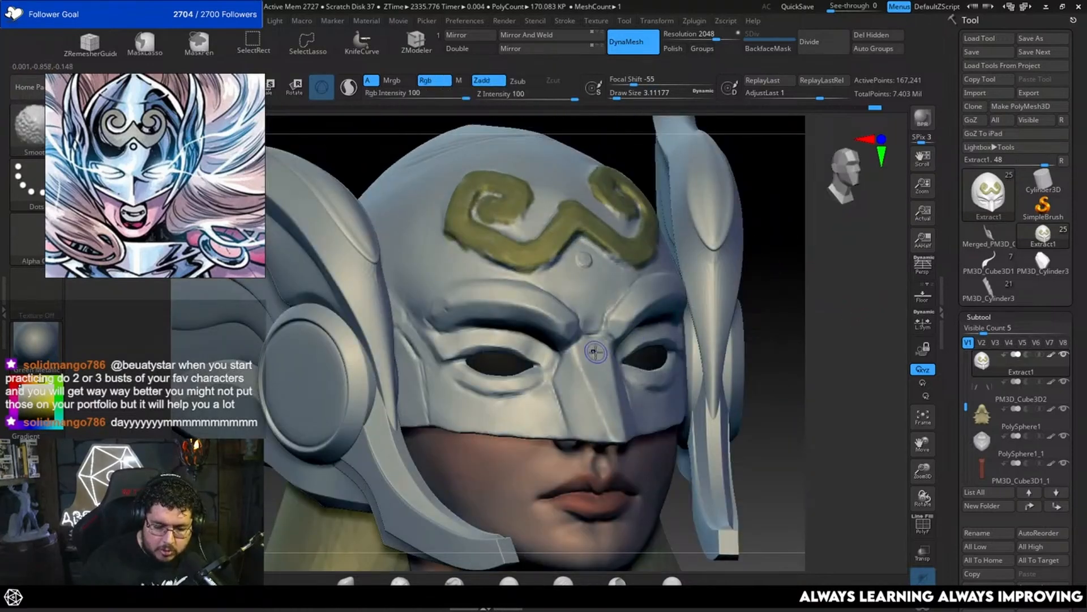
left_click_drag(595, 351, 599, 366, "shift")
left_click_drag(786, 335, 791, 354)
Step: Sharpen the crease below the mask's eye opening with DamStandard at a draw size of about 2.2
key("space")
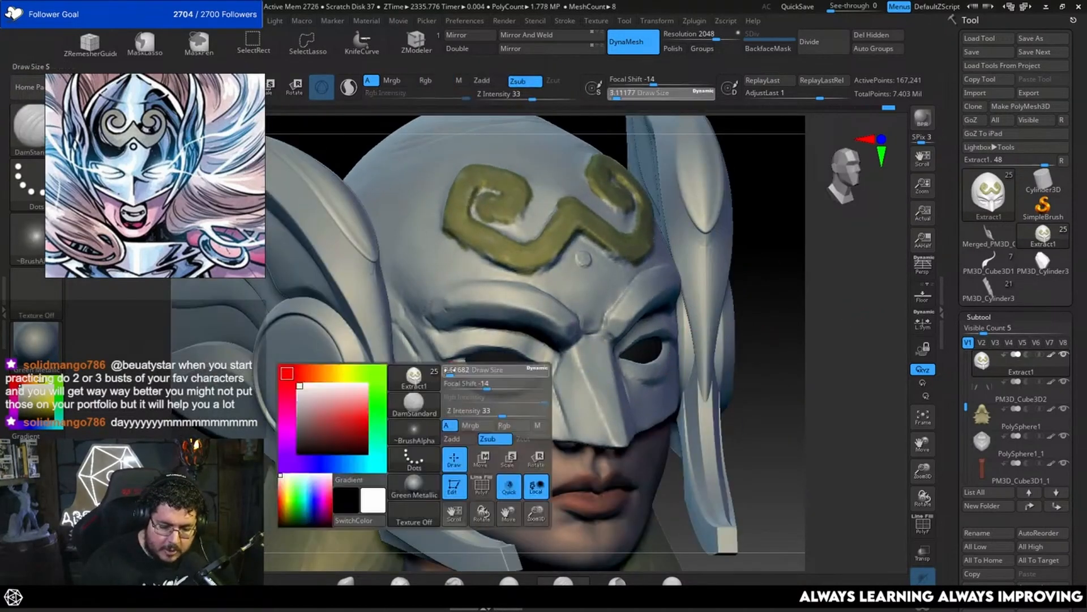
left_click_drag(472, 383, 468, 384)
left_click_drag(447, 363, 473, 392)
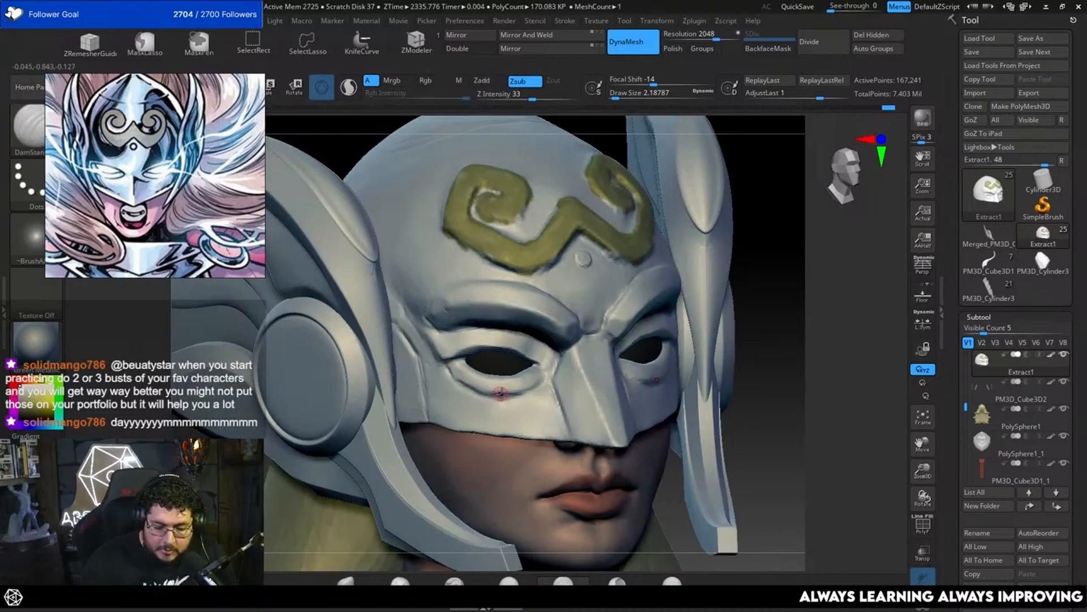
left_click_drag(754, 364, 558, 385, "shift")
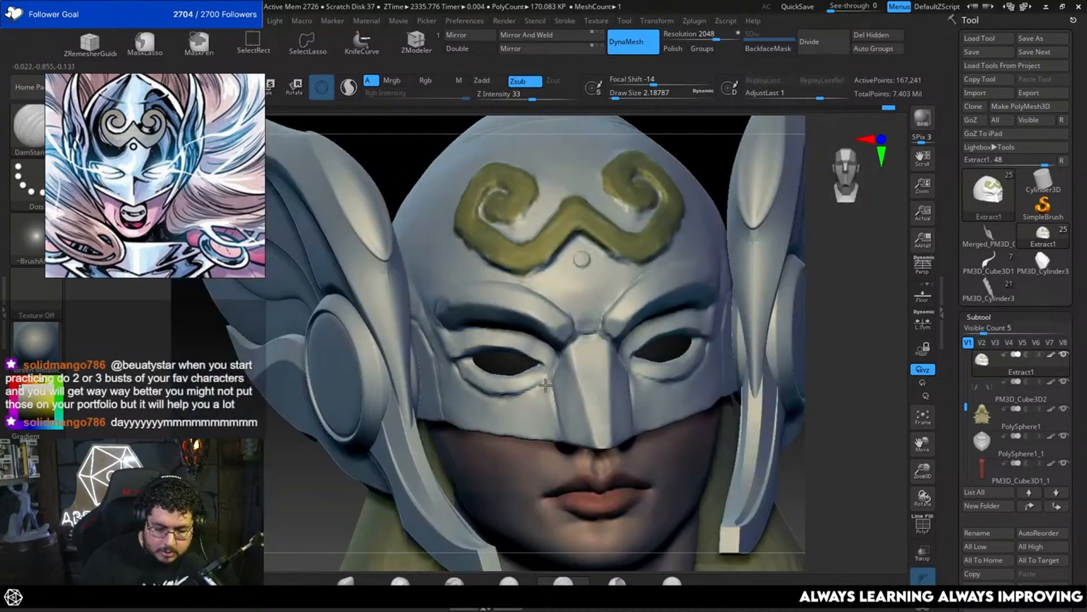
Step: Deepen the crease at the mask's outer eye corner with DamStandard at a draw size of about 3.7
left_click_drag(800, 334, 843, 313)
key("space")
left_click_drag(444, 335, 451, 336)
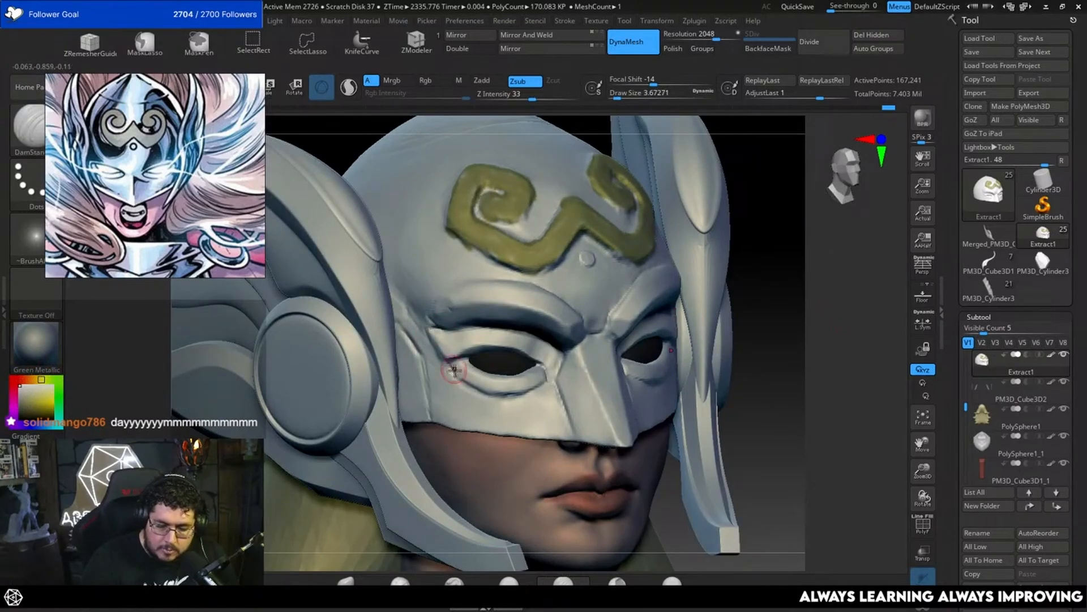
Step: Carve along the lower edge of the gold forehead emblem to separate it from the helmet surface
left_click_drag(762, 339, 768, 307)
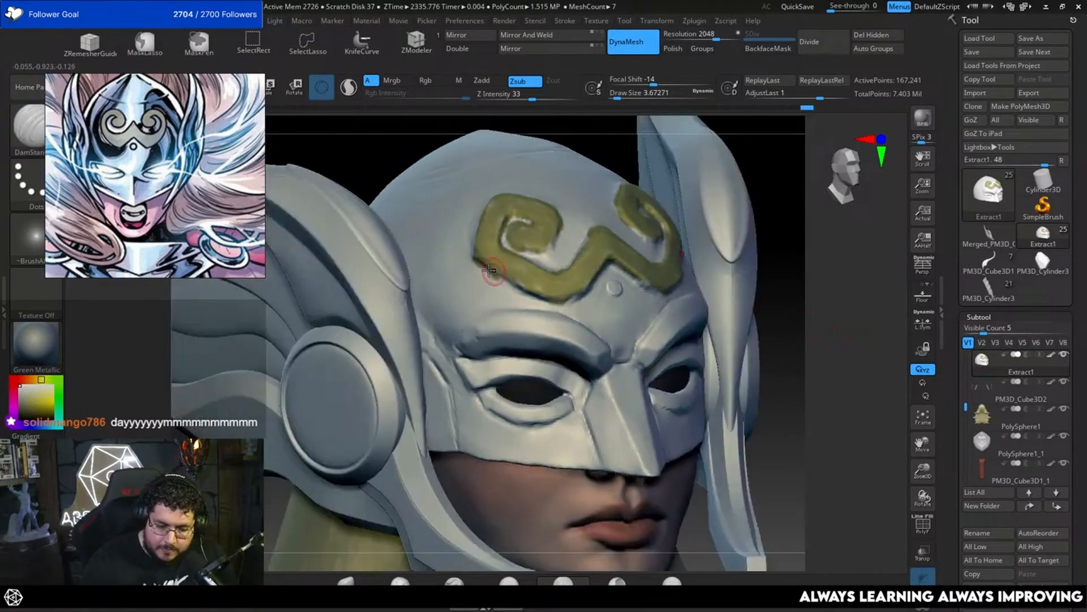
left_click_drag(528, 298, 483, 263)
left_click_drag(546, 308, 578, 299)
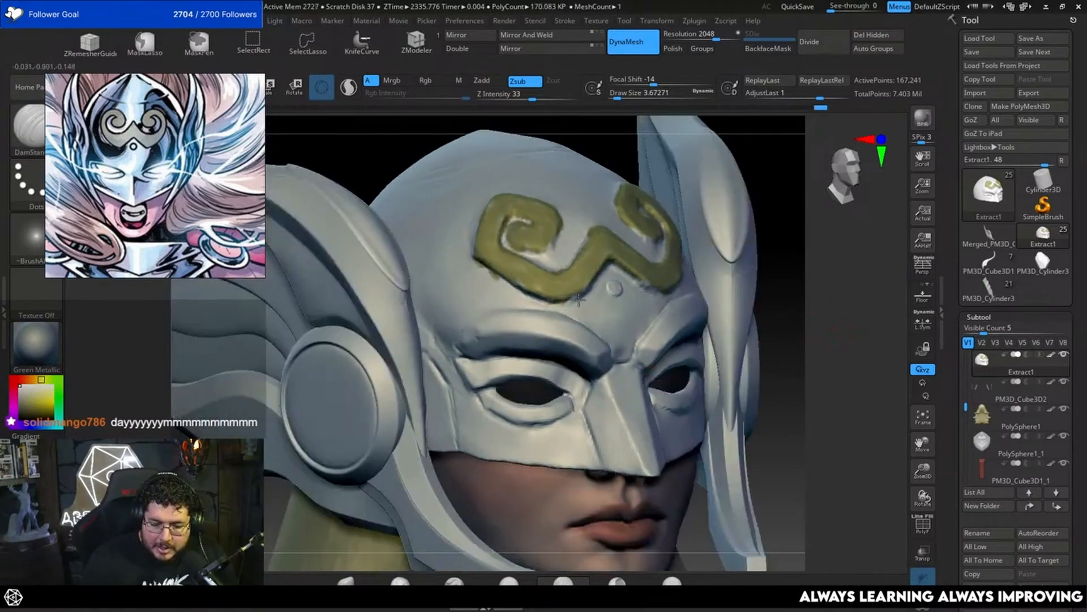
Step: Carve the forehead emblem's inner edges, undoing the larger stroke and reducing DamStandard's draw size to about 2.2
left_click_drag(777, 283, 730, 286)
key("space")
left_click_drag(619, 284, 598, 277)
key("space")
mouse_move(723, 256)
left_mouse_down()
mouse_move(735, 262)
mouse_move(733, 291)
left_mouse_up()
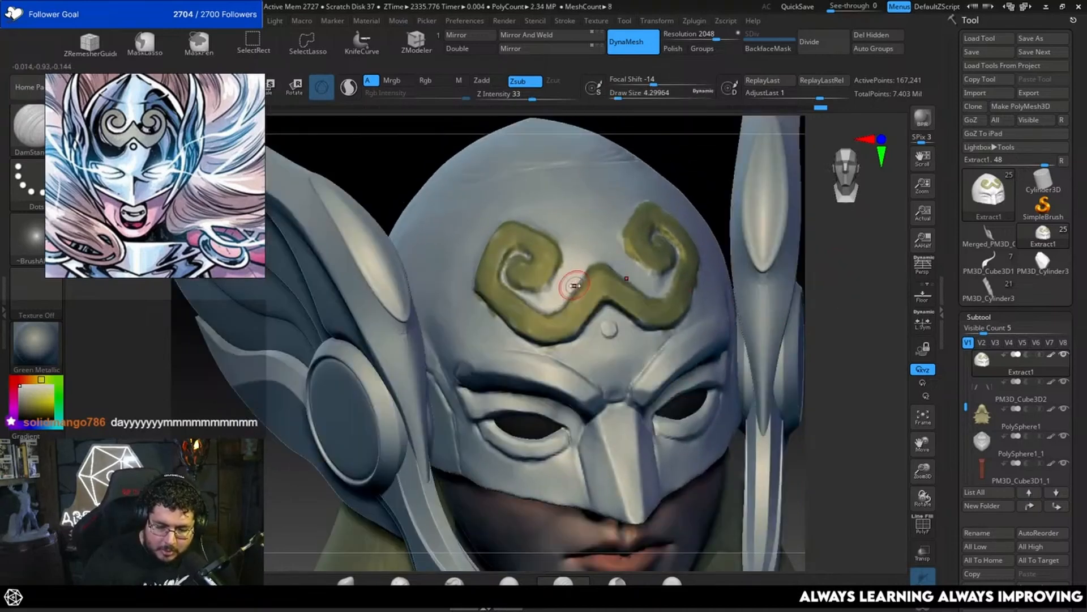
mouse_move(551, 315)
left_mouse_down()
mouse_move(587, 260)
mouse_move(617, 270)
left_mouse_up()
key("ctrl+z")
key("space")
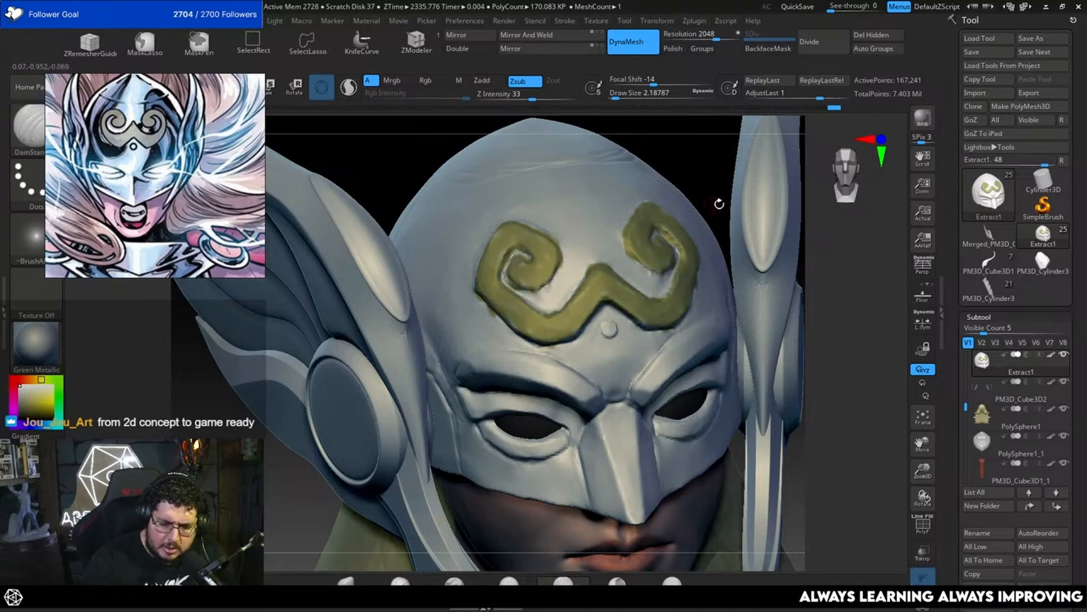
left_click_drag(720, 203, 703, 184)
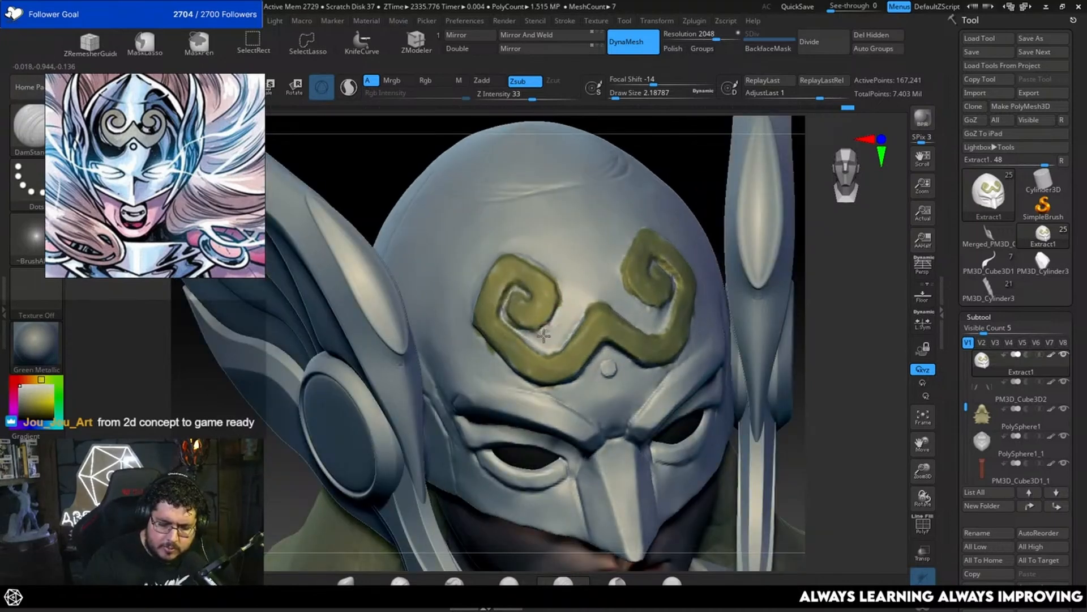
Step: Flatten the mask's temple beside the outer brow with TrimDynamic at a draw size of about 6.6
left_click_drag(831, 395, 750, 342, "alt")
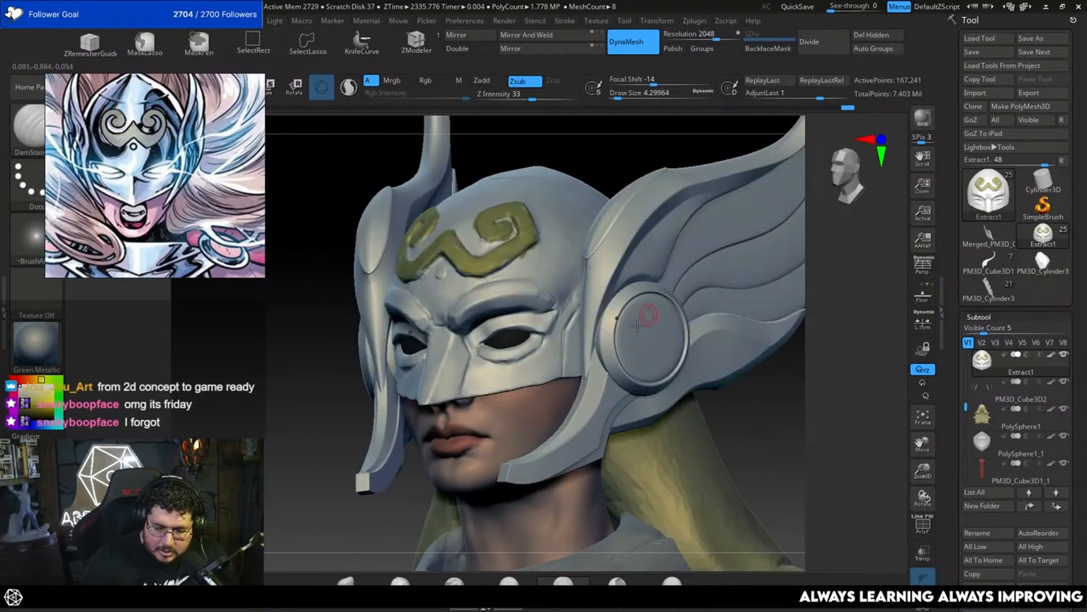
left_click_drag(763, 381, 759, 430, "alt")
key("b")
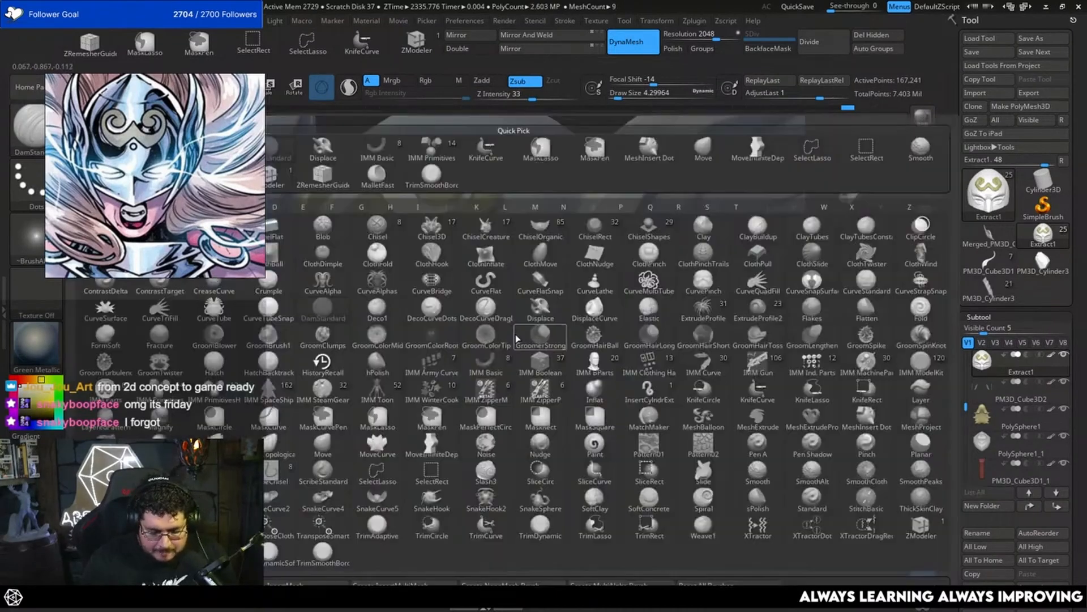
key("t")
key("d")
key("space")
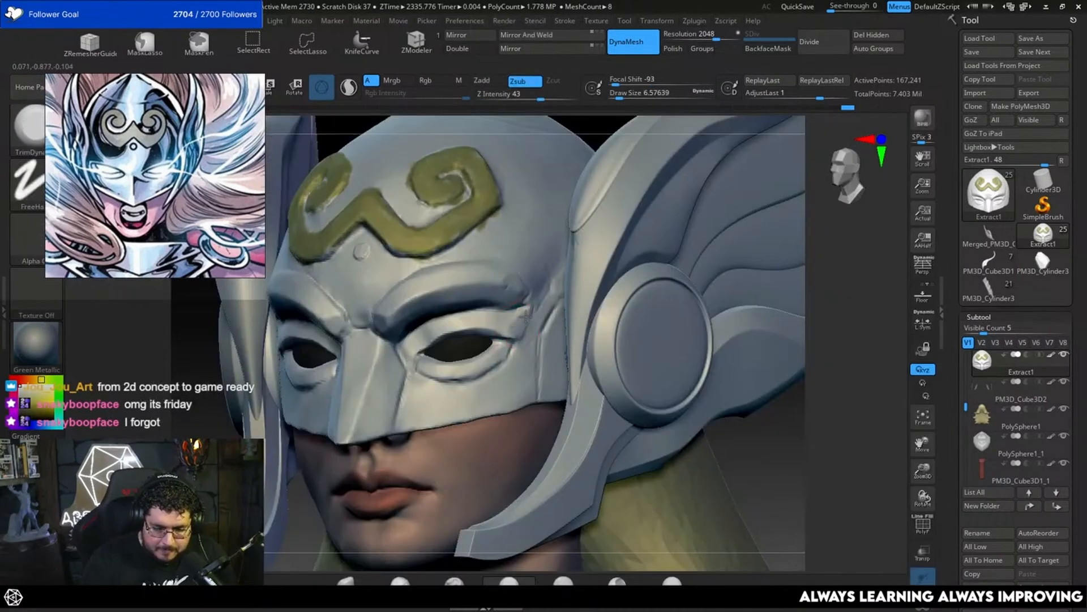
left_click_drag(525, 325, 537, 306)
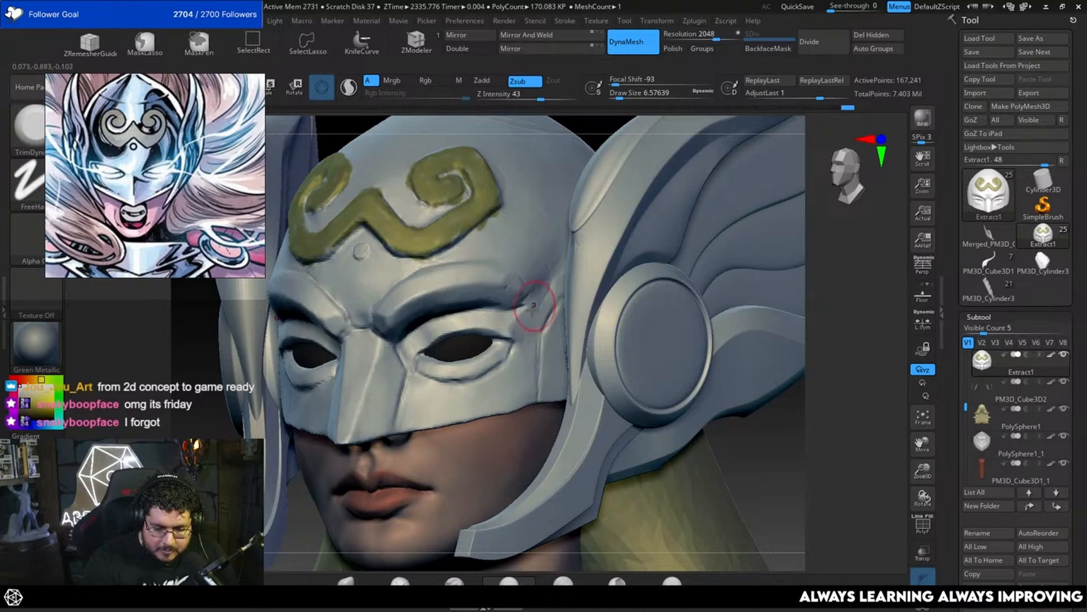
Step: Rework the mask's outer eye area and switch to ClayBuildup at a draw size of about 4.3
mouse_move(787, 411)
left_mouse_down("alt")
mouse_move(765, 374)
mouse_move(774, 424)
left_mouse_up("alt")
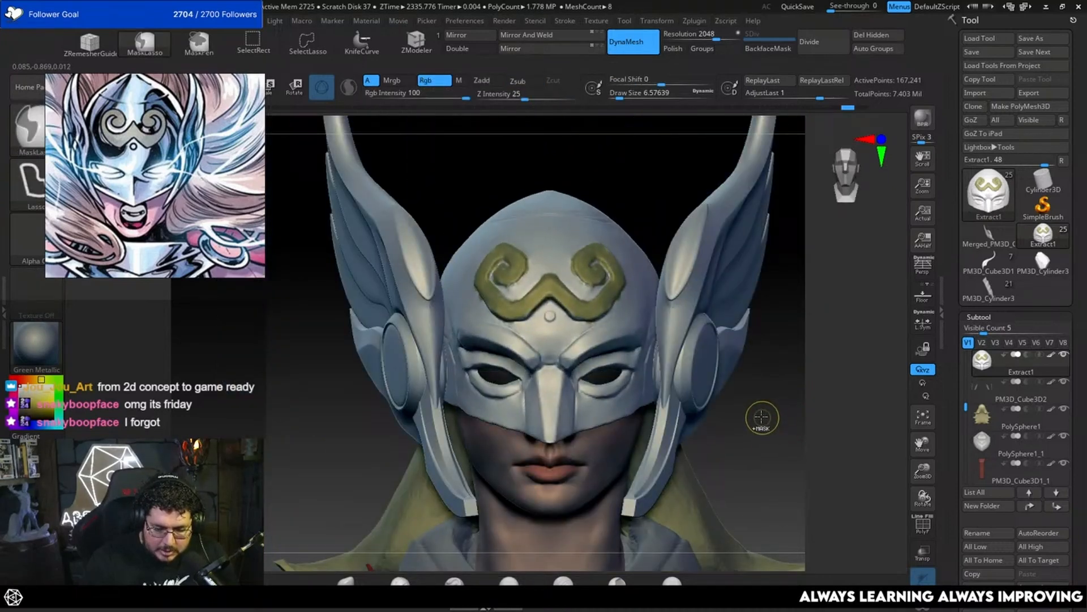
mouse_move(760, 420)
left_mouse_down()
mouse_move(760, 437)
mouse_move(767, 342)
left_mouse_up()
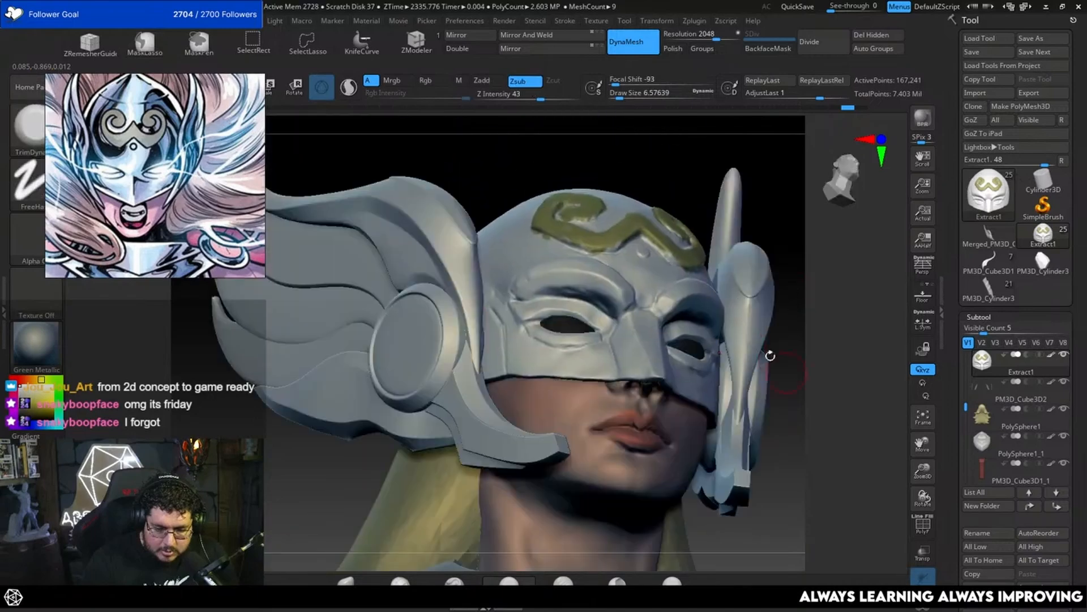
key("b")
key("d")
key("i")
key("space")
left_click_drag(524, 313, 547, 308)
key("b")
key("c")
key("b")
key("space")
left_click_drag(745, 158, 731, 208)
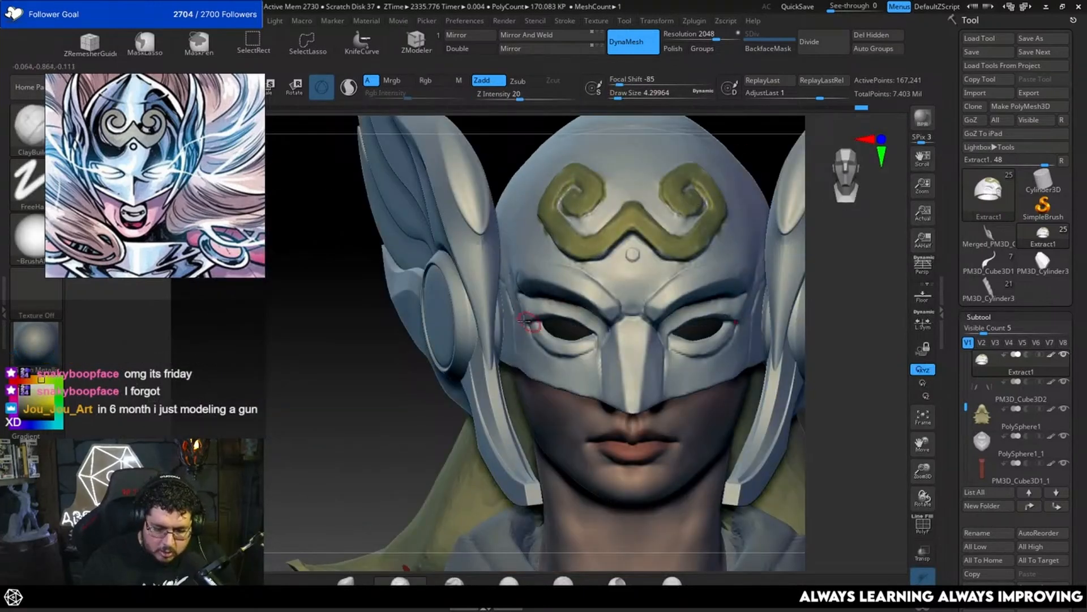
Step: Build up the form between the outer brow end and the eye corner with ClayBuildup, starting at a draw size of about 2.6
key("space")
left_click_drag(522, 308, 520, 308)
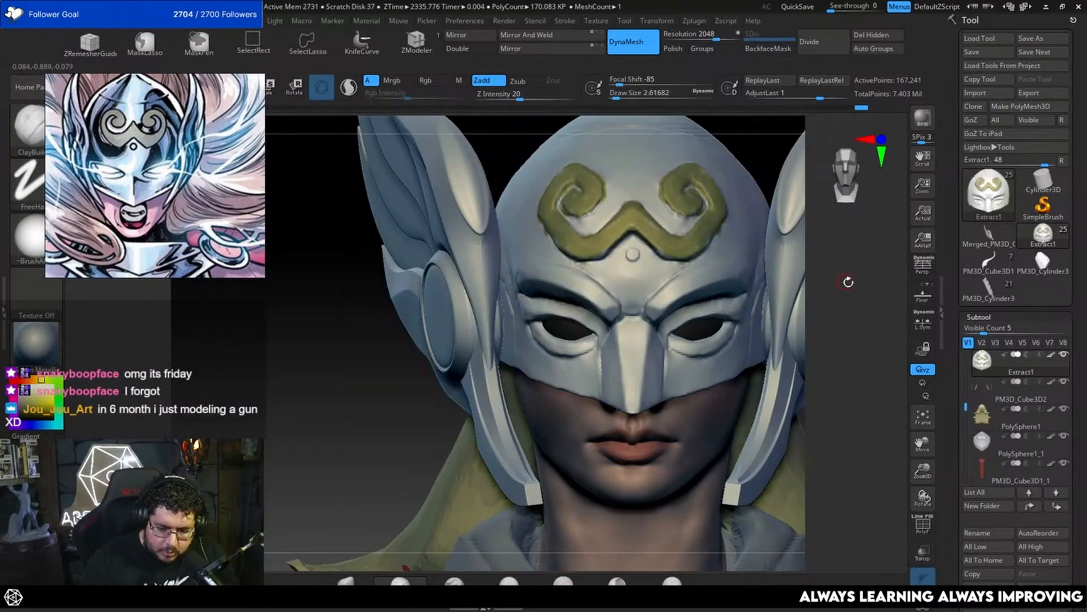
left_click_drag(847, 281, 886, 284)
key("space")
mouse_move(516, 302)
left_mouse_down()
mouse_move(533, 322)
mouse_move(534, 309)
left_mouse_up()
Step: Carve the creases around the outer brow and upper eyelid with DamStandard at a draw size of about 3.1, then smooth them
key("b")
key("d")
key("s")
key("space")
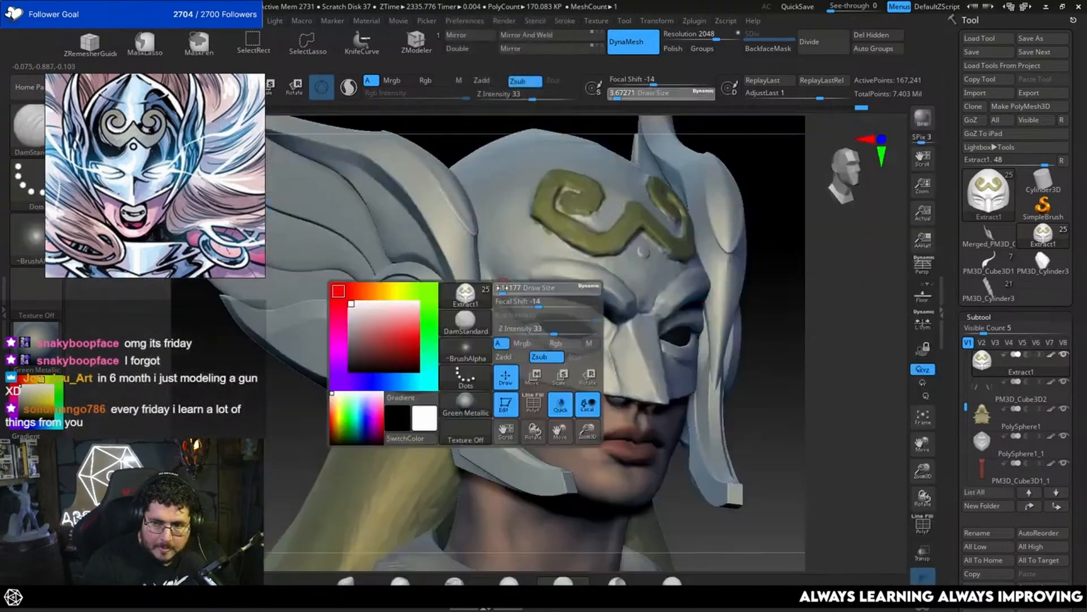
left_click_drag(499, 286, 530, 326)
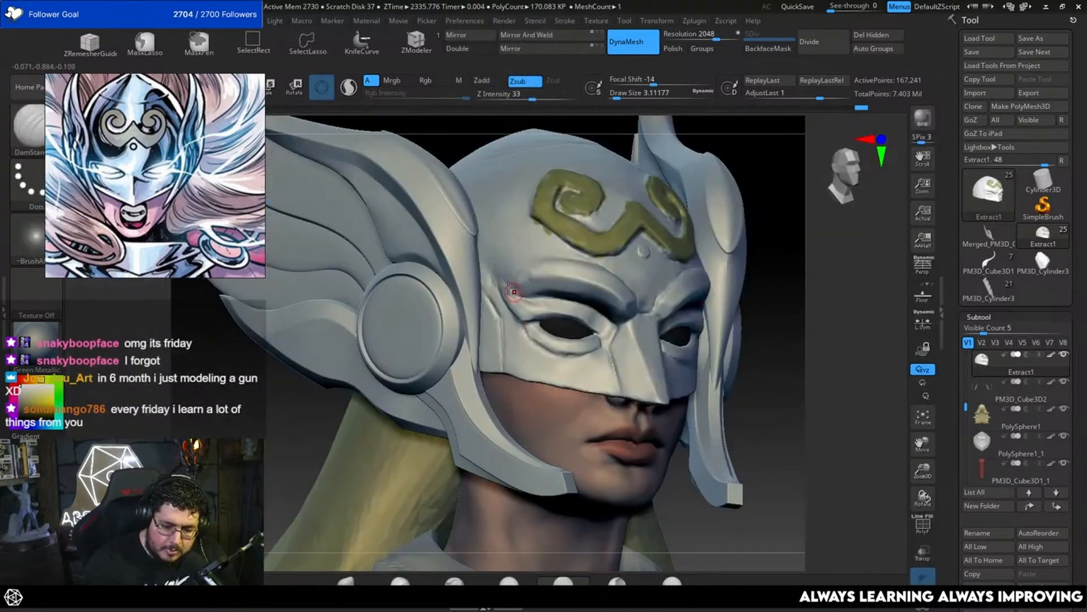
left_click_drag(503, 287, 543, 303)
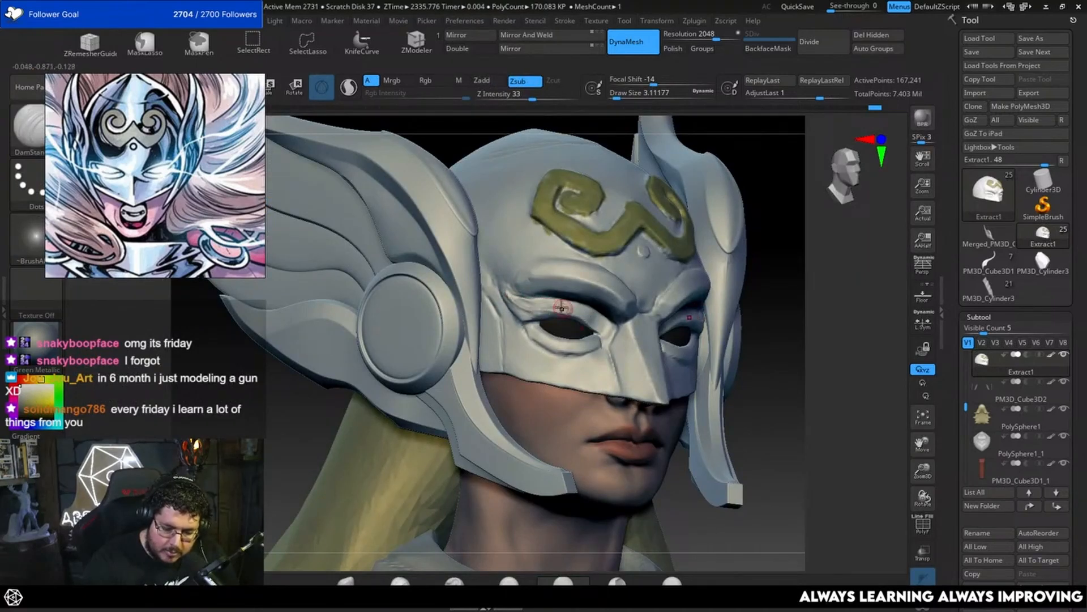
key("shift")
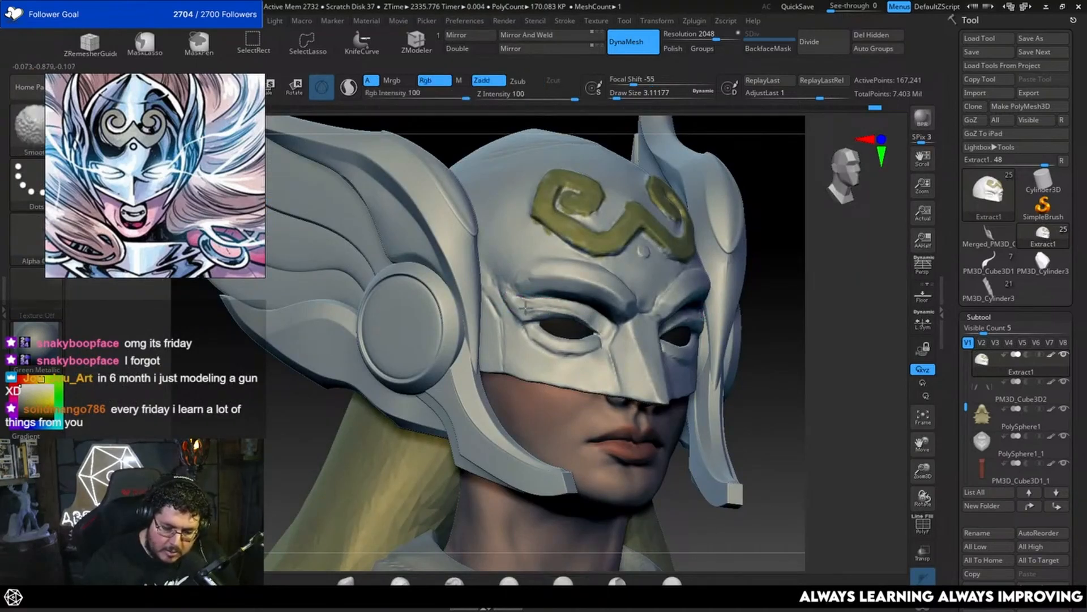
Step: Flatten the outer brow and temple planes of the mask with TrimDynamic, raising the draw size to about 3.7
key("b")
key("t")
key("d")
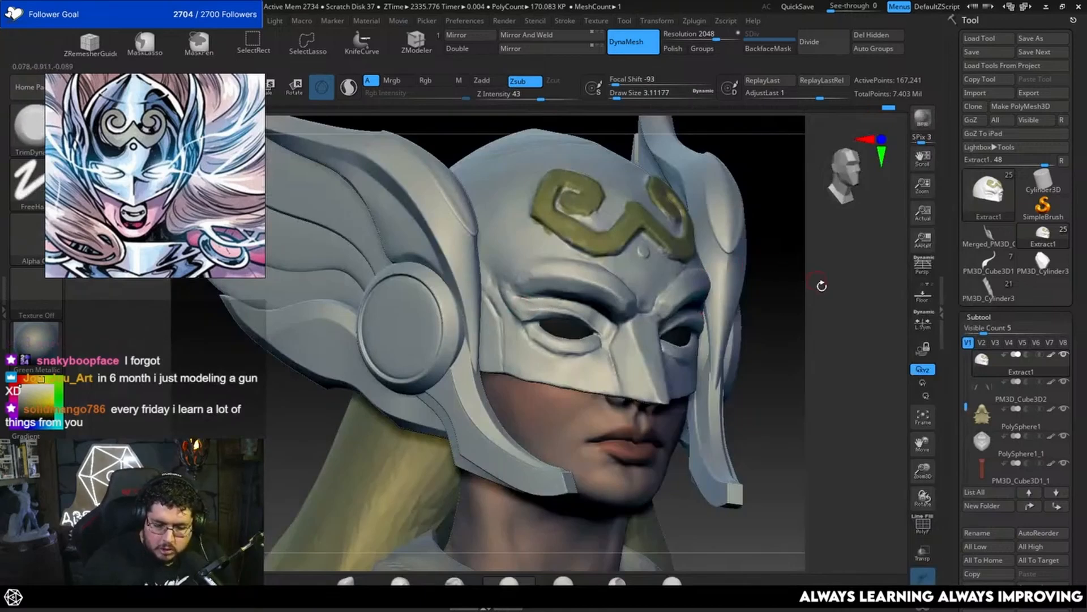
mouse_move(822, 285)
left_mouse_down()
mouse_move(764, 287)
mouse_move(748, 311)
mouse_move(771, 275)
left_mouse_up()
key("space")
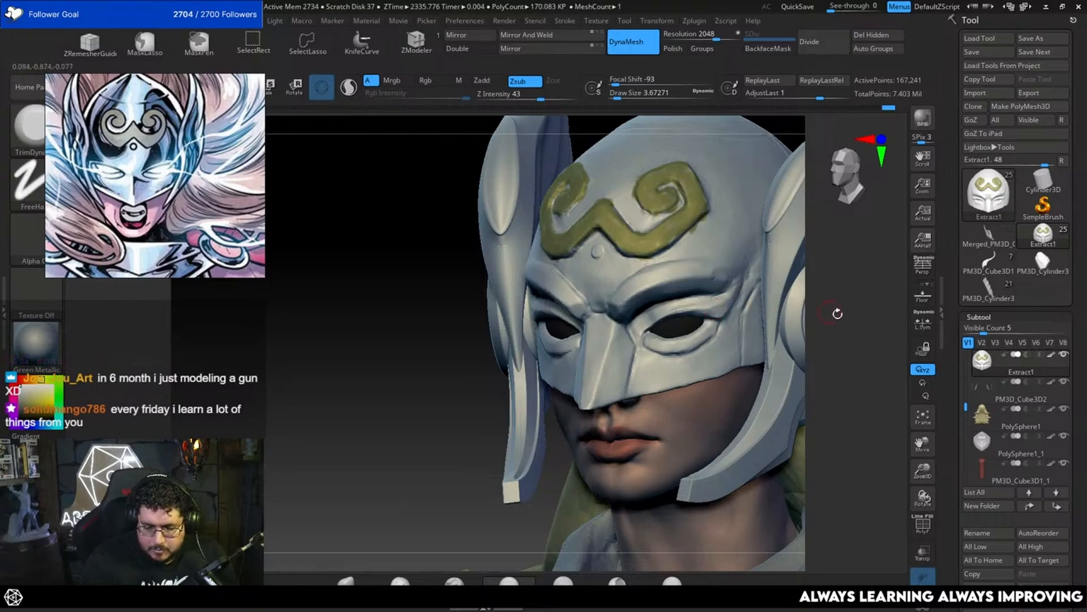
left_click_drag(837, 313, 694, 312)
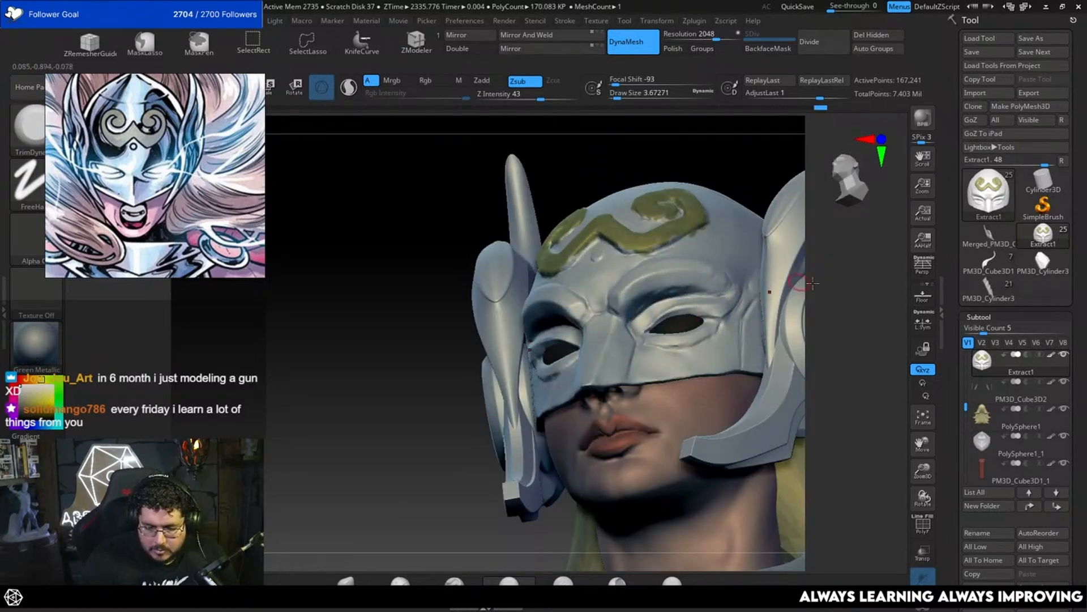
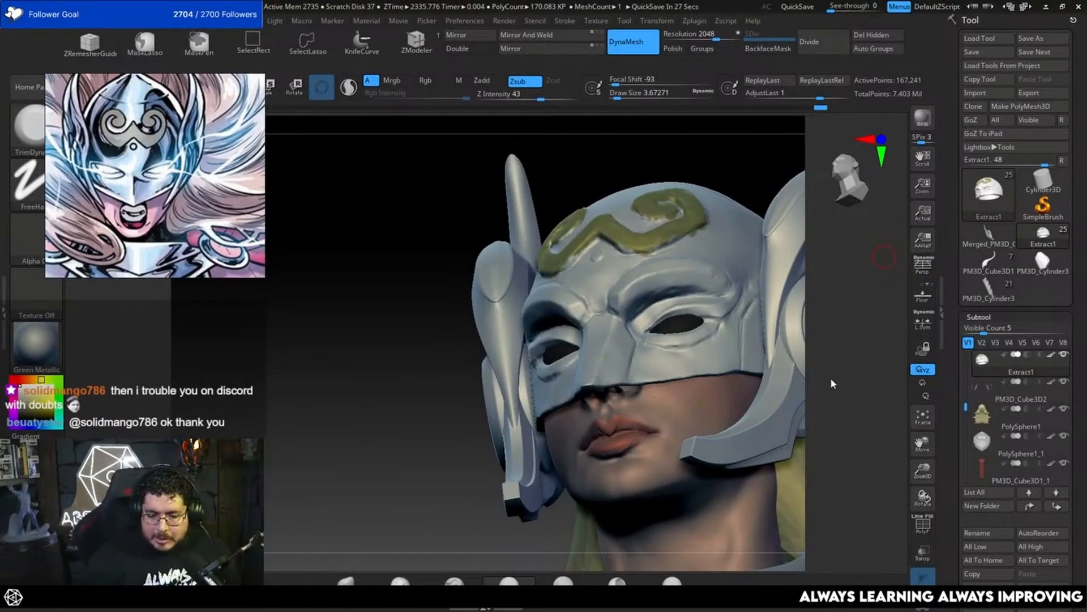
Step: Examine the winged helmet mask from the front, both sides and above
left_click_drag(834, 377, 827, 308)
mouse_move(788, 384)
left_mouse_down()
mouse_move(789, 402)
mouse_move(774, 385)
left_mouse_up()
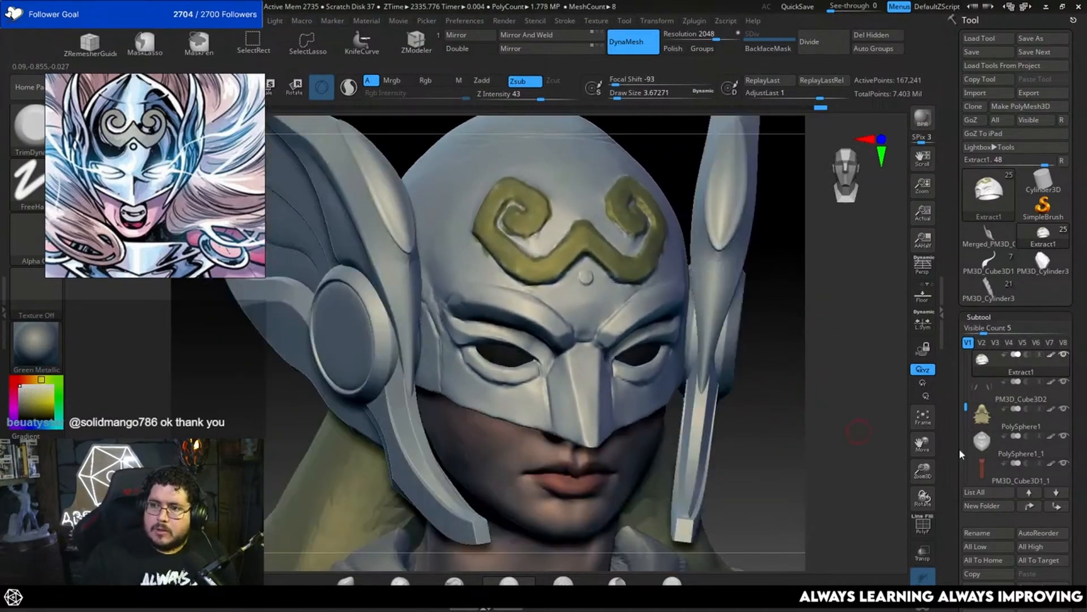
mouse_move(997, 445)
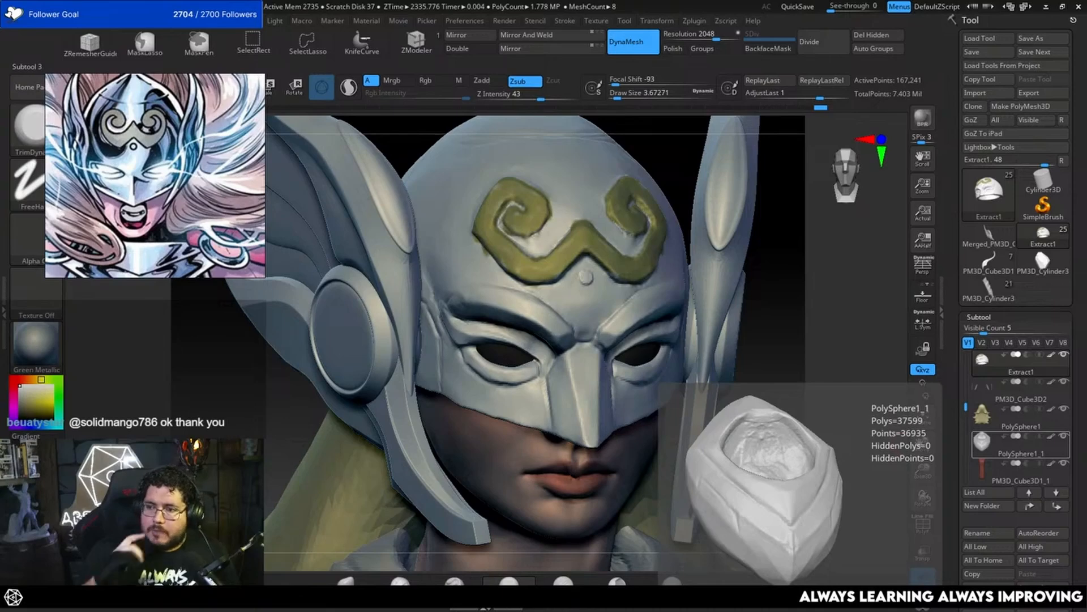
left_click_drag(764, 347, 774, 389)
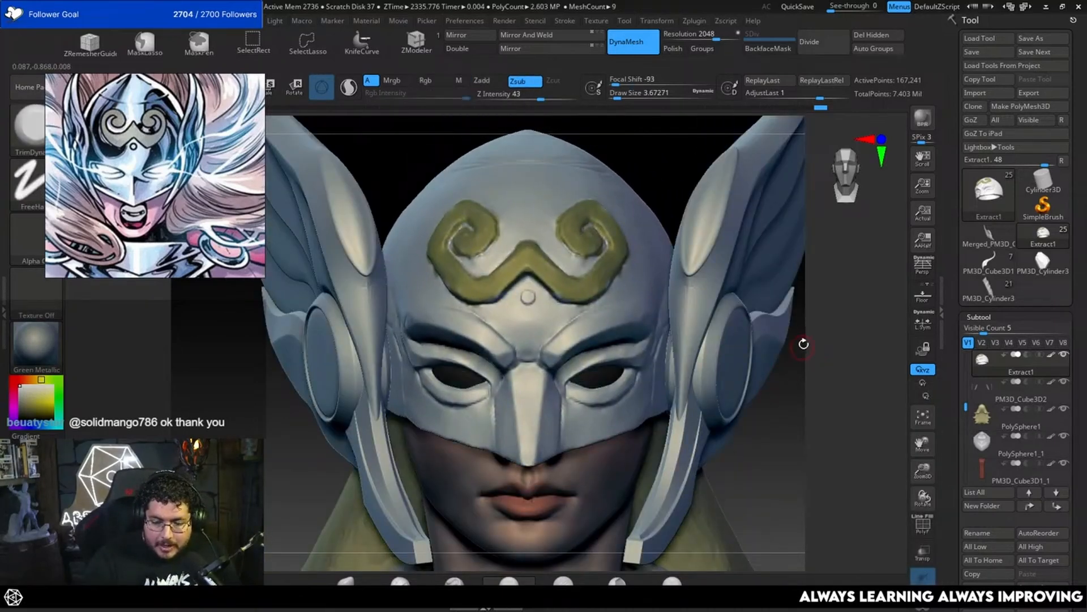
left_click_drag(804, 344, 661, 306, "alt")
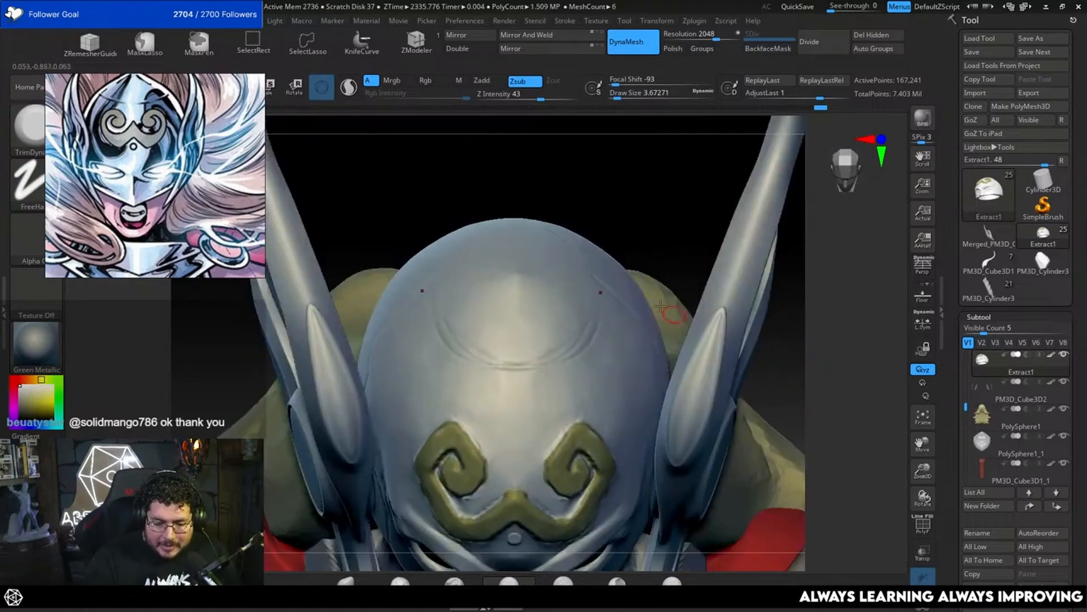
left_click_drag(682, 245, 748, 300)
left_click_drag(838, 373, 820, 325)
left_click_drag(815, 351, 780, 377, "alt")
left_click_drag(759, 351, 717, 315, "alt")
mouse_move(810, 478)
left_mouse_down()
mouse_move(814, 529)
mouse_move(754, 458)
mouse_move(682, 438)
left_mouse_up()
Step: Carve the panel seam behind the outer eye corner and along the temple with DamStandard at a draw size of about 3.7
key("b")
key("d")
key("s")
key("space")
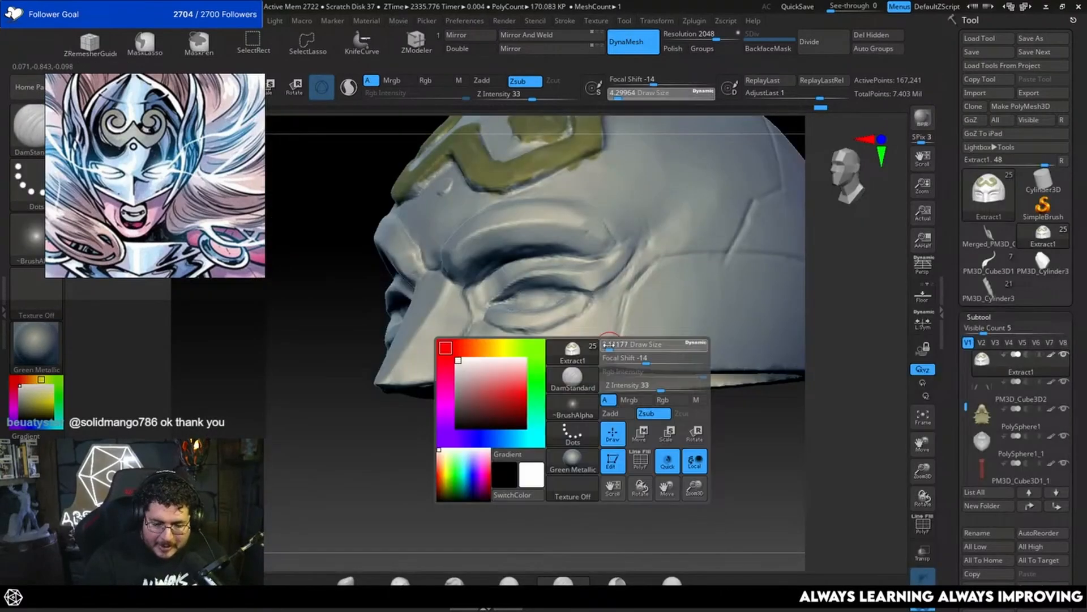
left_click_drag(614, 343, 606, 343)
key("space")
left_click_drag(629, 306, 613, 363)
left_click_drag(842, 257, 813, 299)
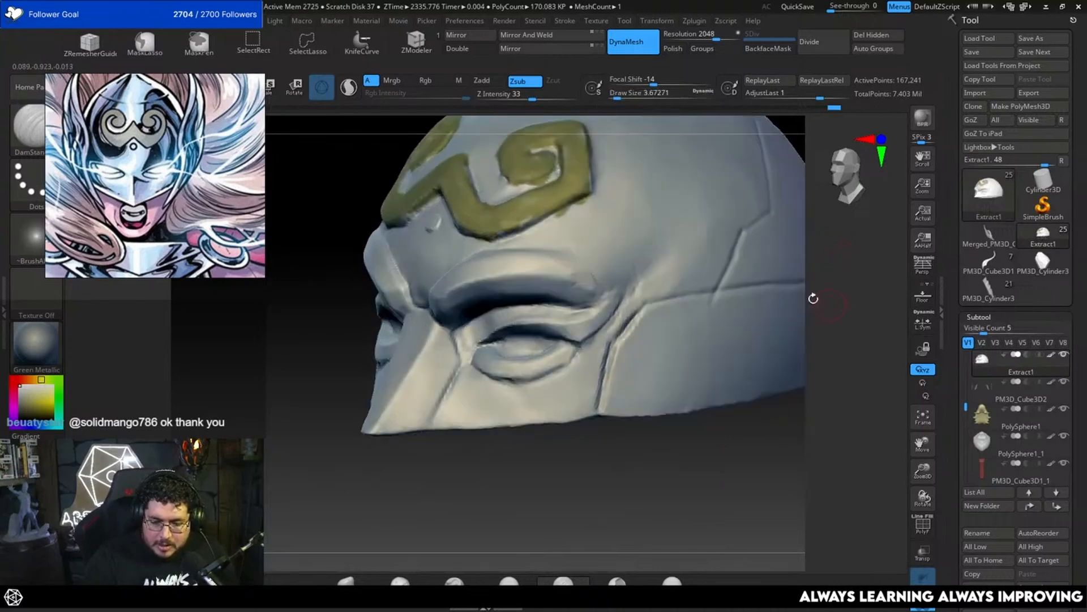
left_click_drag(655, 303, 697, 290)
Step: Deepen the angled seam rising from the temple line up the side of the helmet with DamStandard
left_click_drag(843, 275, 828, 292)
left_click_drag(670, 338, 711, 271)
left_click_drag(673, 333, 708, 273)
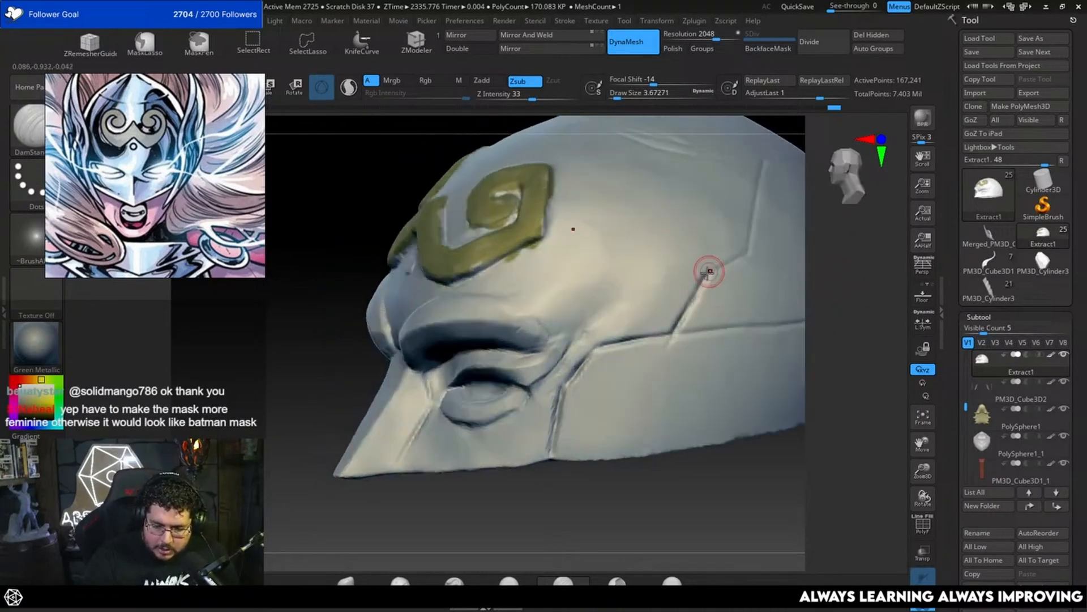
left_click_drag(848, 248, 814, 302)
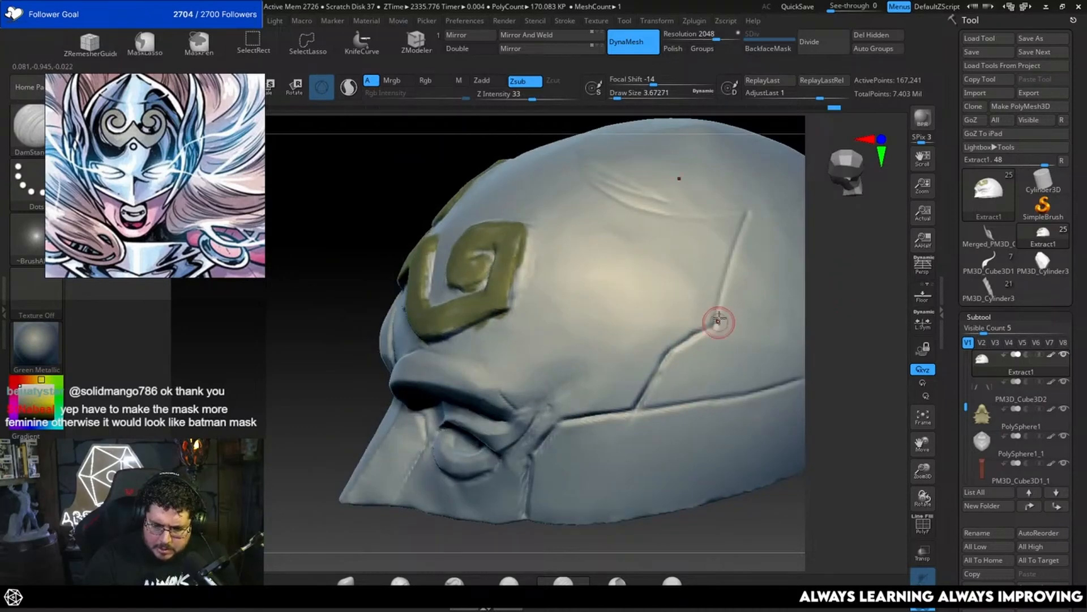
left_click_drag(747, 213, 716, 313)
Step: Build up the mask's upper eyelid beneath the brow with ClayBuildup at a draw size of about 2.6
mouse_move(845, 284)
left_mouse_down()
mouse_move(838, 318)
mouse_move(840, 272)
mouse_move(864, 276)
mouse_move(839, 292)
mouse_move(890, 290)
mouse_move(789, 348)
mouse_move(783, 329)
mouse_move(564, 289)
left_mouse_up()
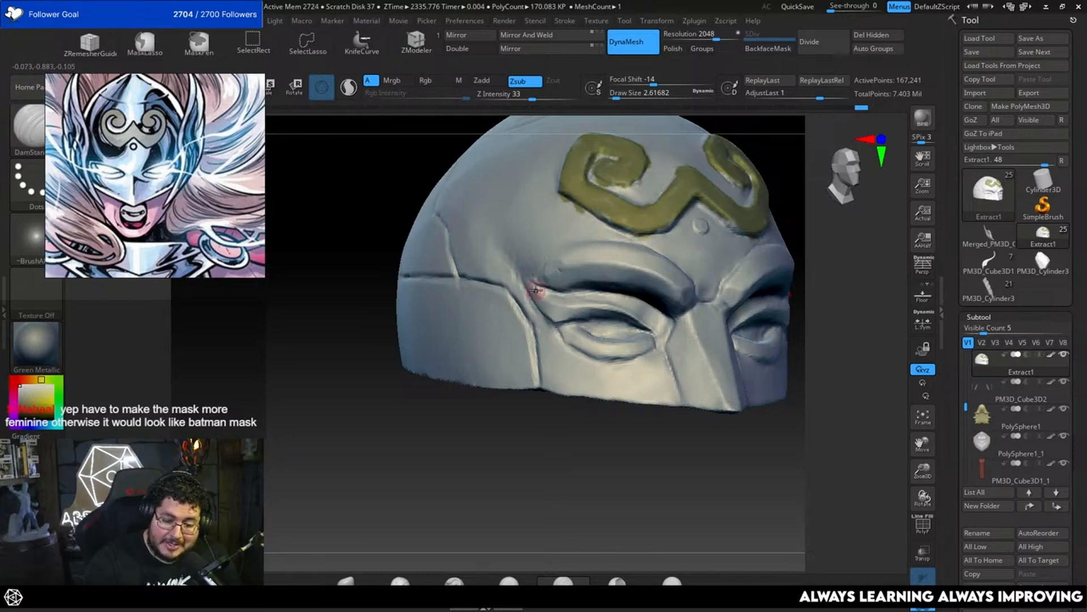
left_click_drag(823, 243, 825, 265)
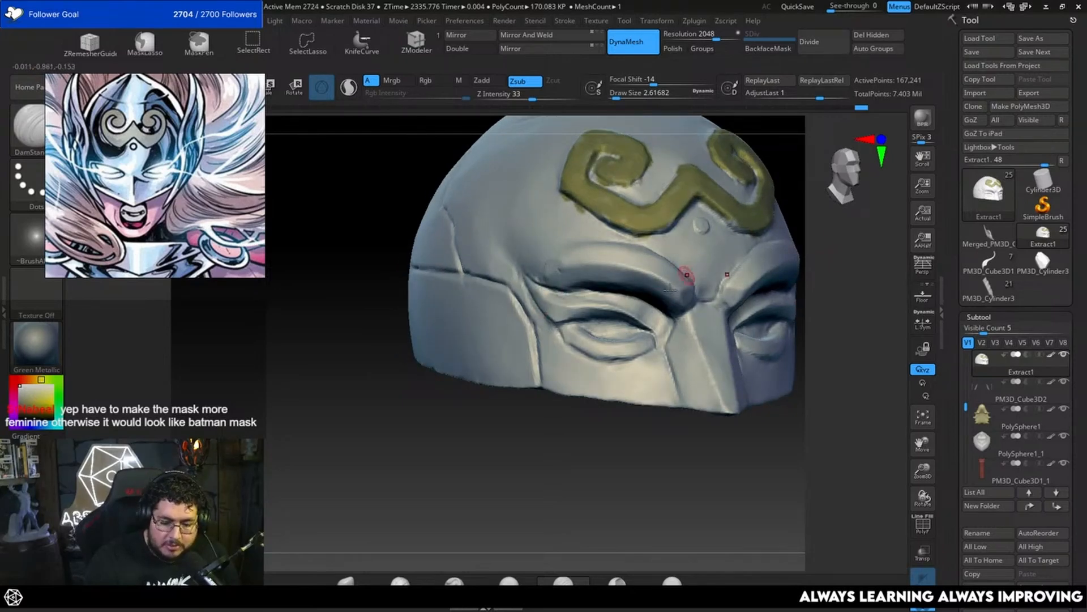
key("b")
key("c")
key("b")
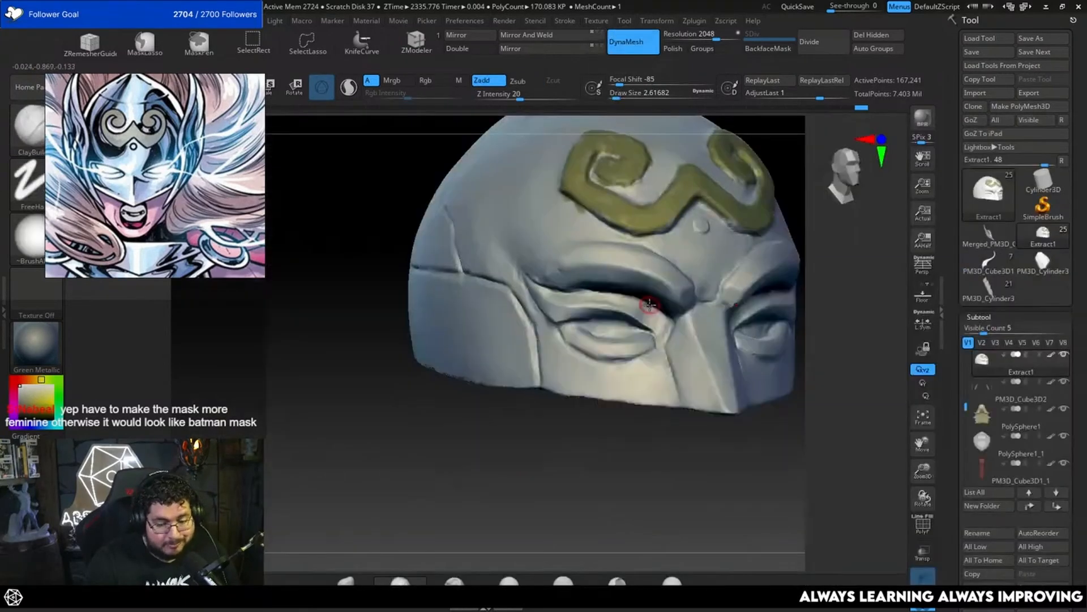
mouse_move(561, 297)
left_mouse_down()
mouse_move(644, 317)
mouse_move(634, 306)
mouse_move(663, 333)
mouse_move(625, 306)
left_mouse_up()
left_click_drag(856, 252, 812, 266)
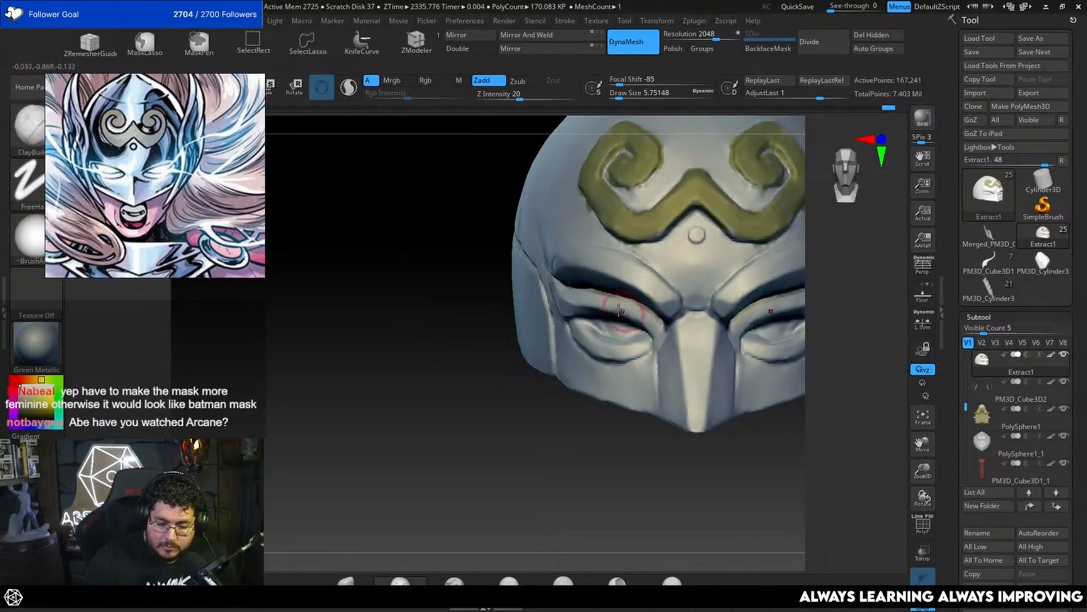
Step: Build up the eyelids and inner eye corner with ClayBuildup, lowering the draw size to about 3.1 and then about 2.2
key("space")
left_click_drag(655, 320, 649, 319)
mouse_move(612, 439)
left_mouse_down()
mouse_move(792, 422)
mouse_move(787, 451)
left_mouse_up()
key("space")
left_click_drag(652, 355, 653, 362)
key("space")
left_click_drag(838, 379, 788, 378)
left_click_drag(581, 483, 630, 484)
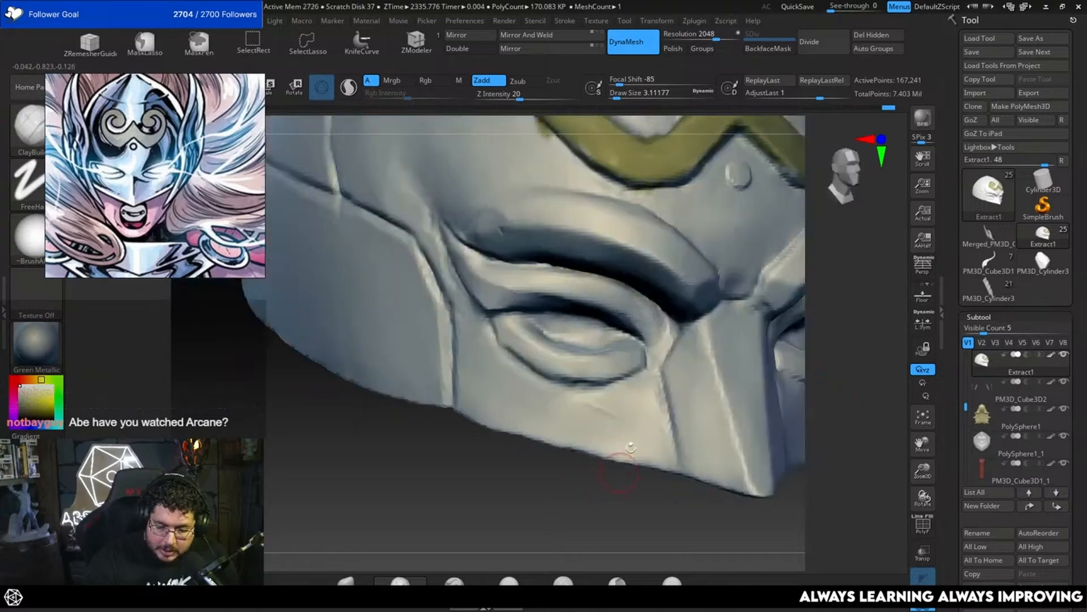
key("space")
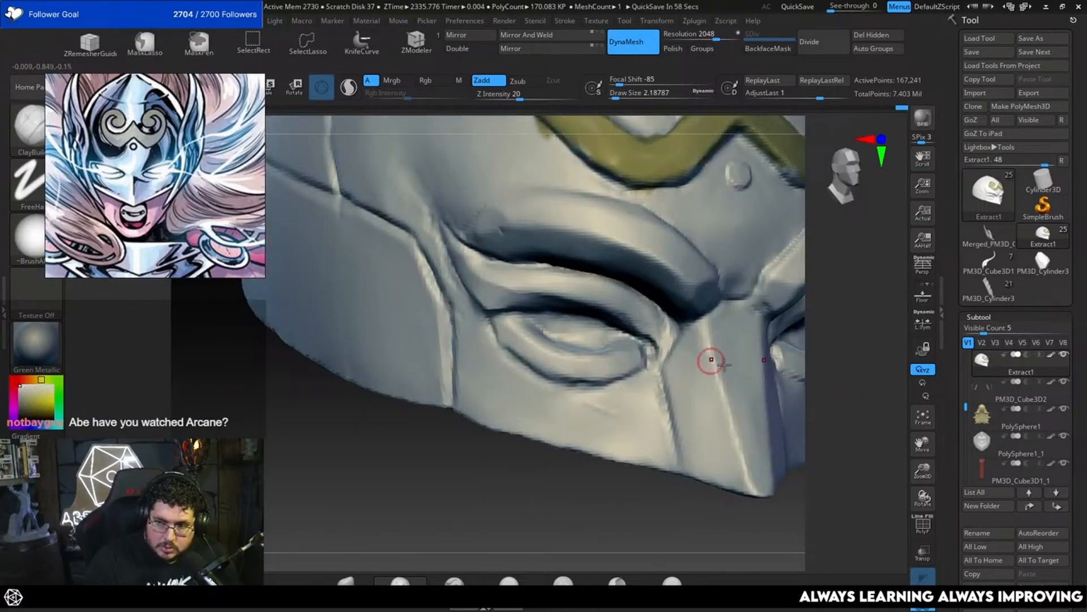
left_click_drag(573, 544, 612, 362)
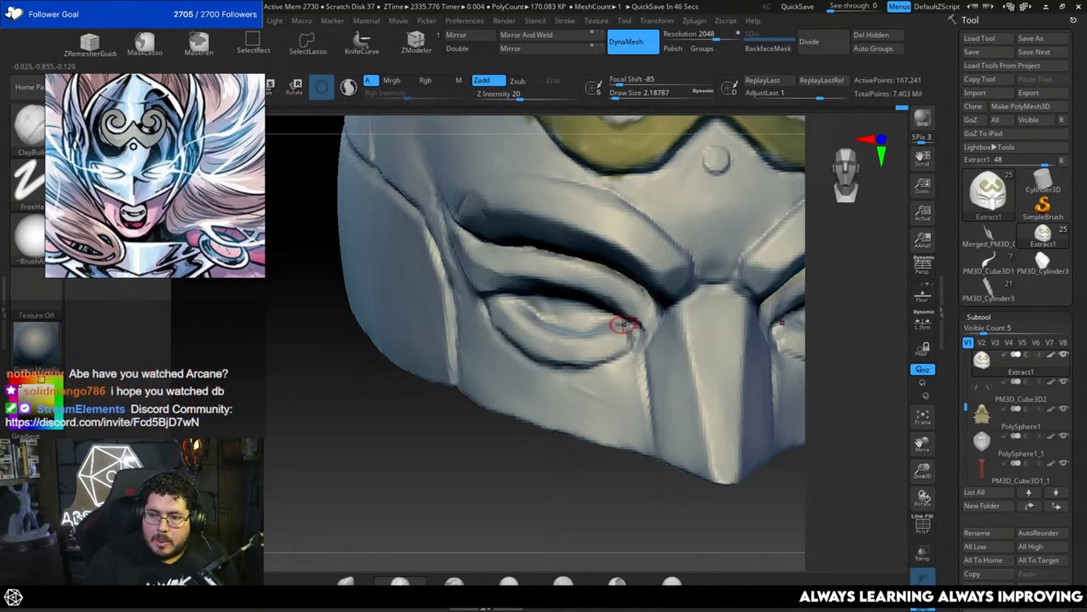
Step: Bring the full character back into view and reshape the mask beside the nose with the Move brush
left_click_drag(538, 495, 597, 469, "alt")
left_click(923, 604)
mouse_move(870, 526)
left_mouse_down("alt")
mouse_move(823, 376)
mouse_move(826, 453)
left_mouse_up("alt")
key("b")
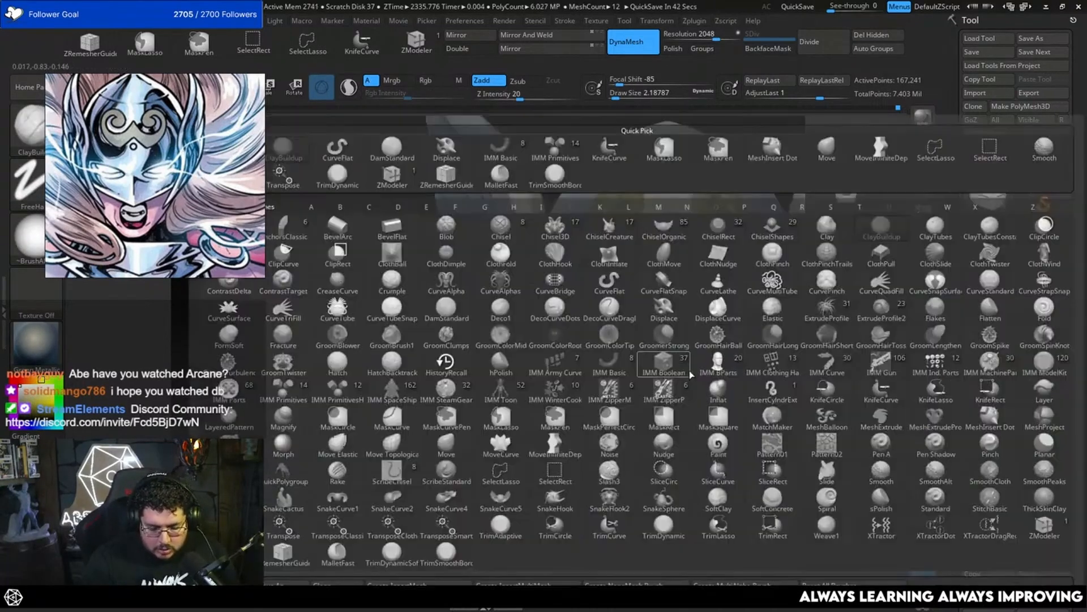
key("m")
key("v")
key("space")
Step: Adjust the mask's inner eye and nose contours with the Move brush, reducing the draw size to about 5
key("space")
mouse_move(690, 372)
left_mouse_down()
mouse_move(682, 355)
mouse_move(671, 385)
left_mouse_up()
left_click_drag(838, 362, 793, 365)
key("space")
left_click_drag(695, 384, 691, 384)
left_click_drag(544, 467, 634, 462)
key("space")
left_click_drag(672, 381, 668, 381)
left_click_drag(765, 374, 737, 371)
key("space")
left_click_drag(653, 357, 653, 369)
key("shift")
left_click_drag(797, 362, 756, 365, "shift")
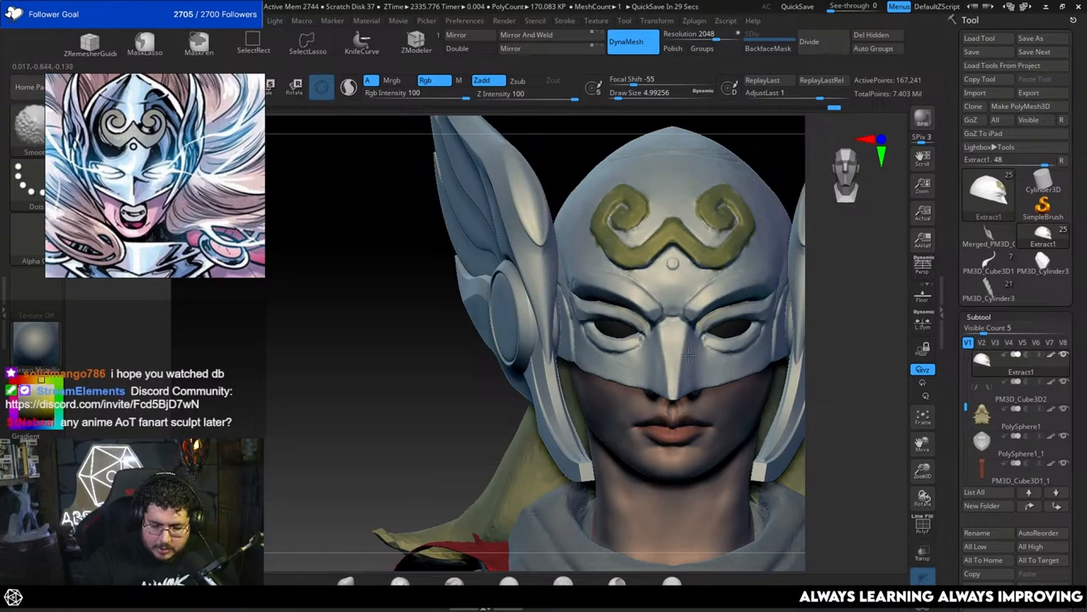
Step: Flatten the planes beside the nose and below the eyes with TrimDynamic at a draw size of about 7.5
key("b")
key("t")
key("d")
left_click_drag(872, 349, 830, 347)
key("space")
left_click_drag(692, 350, 685, 362)
left_click_drag(503, 485, 553, 486, "shift")
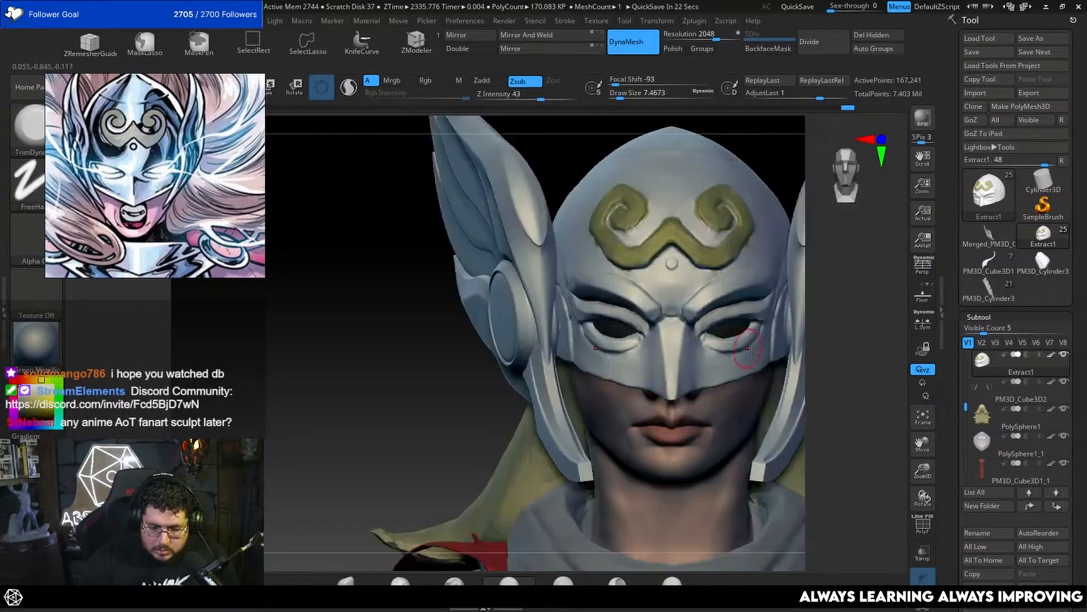
left_click_drag(711, 354, 699, 364, "shift")
left_click_drag(818, 356, 855, 292, "alt")
left_click_drag(830, 376, 850, 379)
mouse_move(827, 362)
left_mouse_down("alt")
mouse_move(825, 406)
mouse_move(801, 400)
left_mouse_up("alt")
Step: Refine the inner brow at a draw size of about 6.6, then smooth the nose bridge at about 1.8
key("space")
left_click_drag(645, 289, 661, 297)
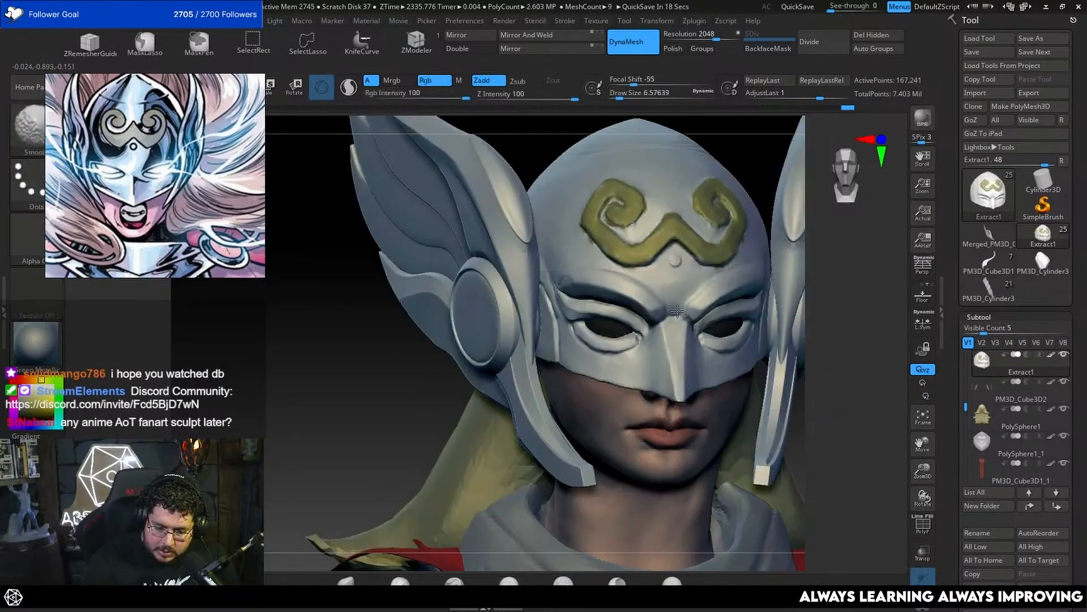
mouse_move(834, 267)
left_mouse_down()
mouse_move(742, 272)
mouse_move(817, 251)
left_mouse_up()
left_click_drag(573, 401, 638, 395)
key("space")
left_click_drag(684, 333, 675, 333)
left_click_drag(671, 324, 679, 319, "shift")
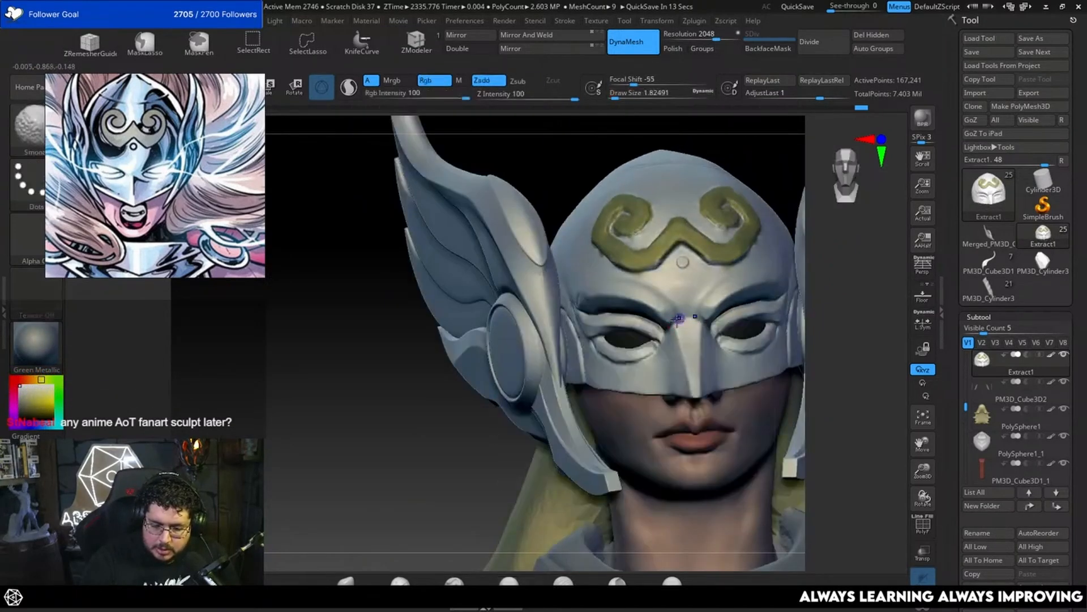
Step: Smooth the area below the mask's eye opening, raising the draw size to about 3.1
mouse_move(821, 320)
left_mouse_down("alt")
mouse_move(821, 332)
mouse_move(799, 340)
left_mouse_up("alt")
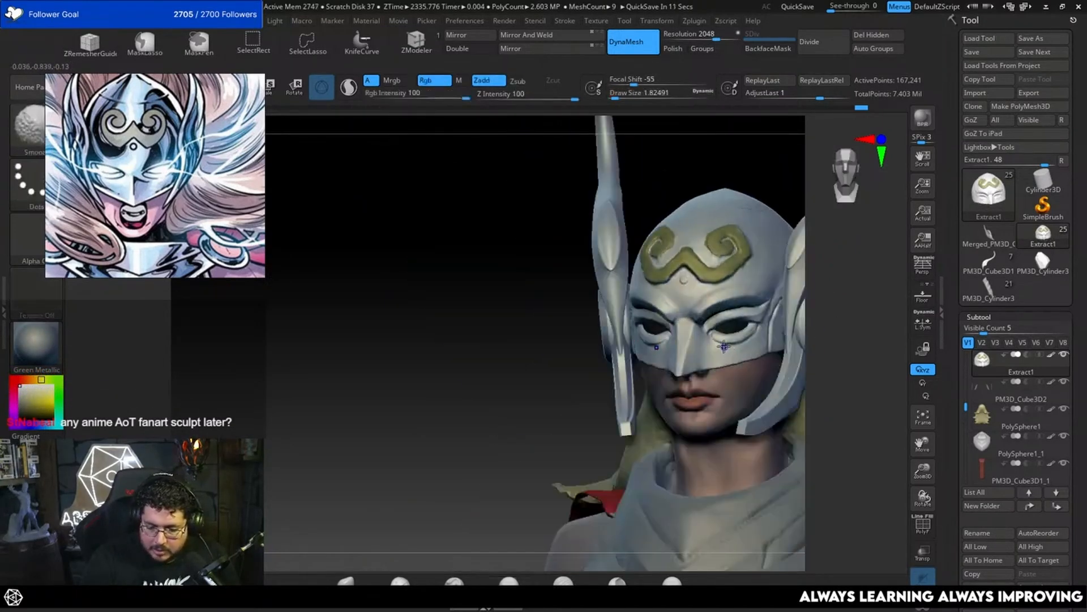
left_click_drag(727, 346, 736, 347, "shift")
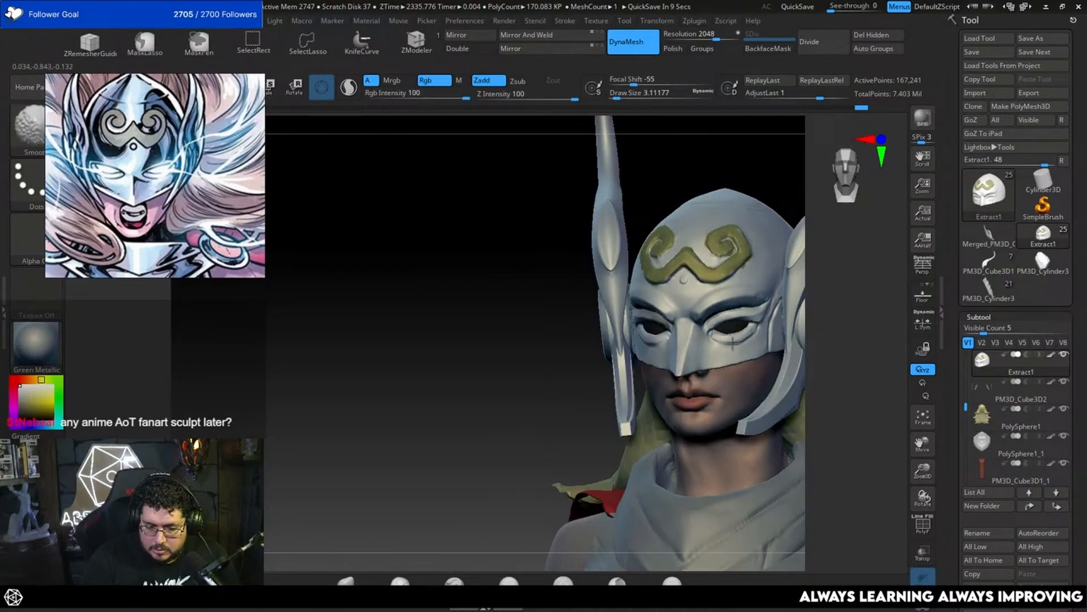
left_click_drag(830, 392, 807, 386)
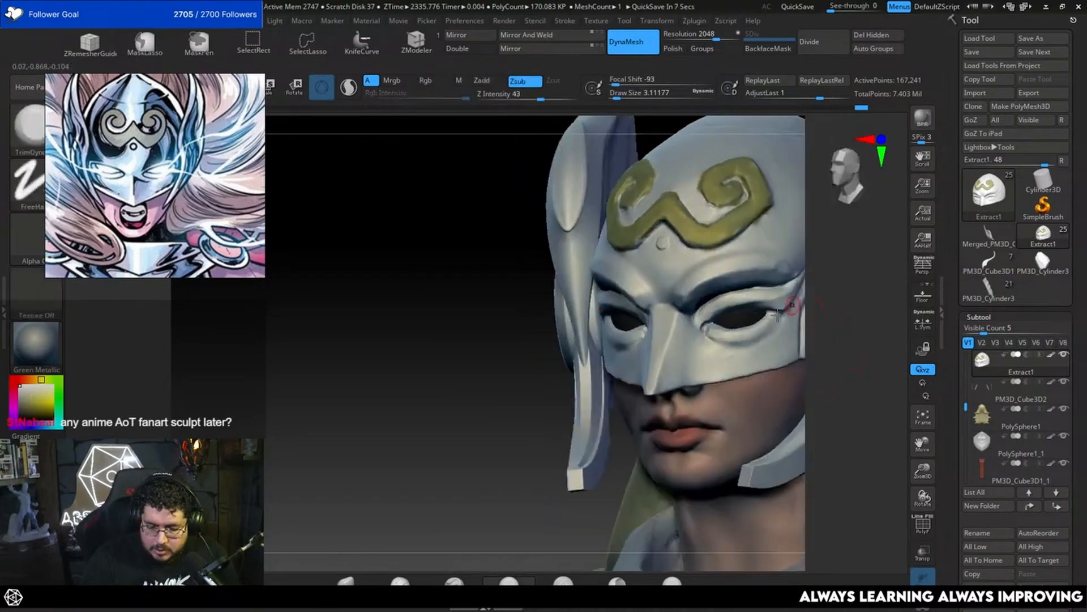
Step: Sharpen the crease at the mask's outer eye corner with DamStandard at a draw size of about 2.2
key("b")
key("d")
key("s")
key("space")
left_click_drag(769, 332, 765, 329)
right_click_drag(776, 329, 759, 325)
key("space")
left_click_drag(760, 326, 758, 325)
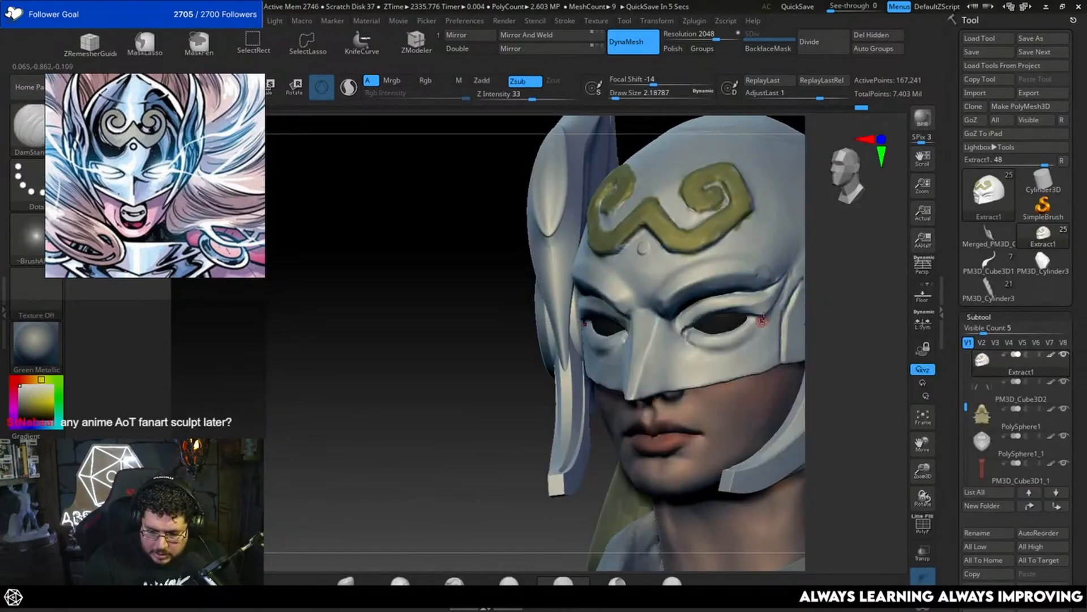
left_click_drag(834, 334, 849, 327)
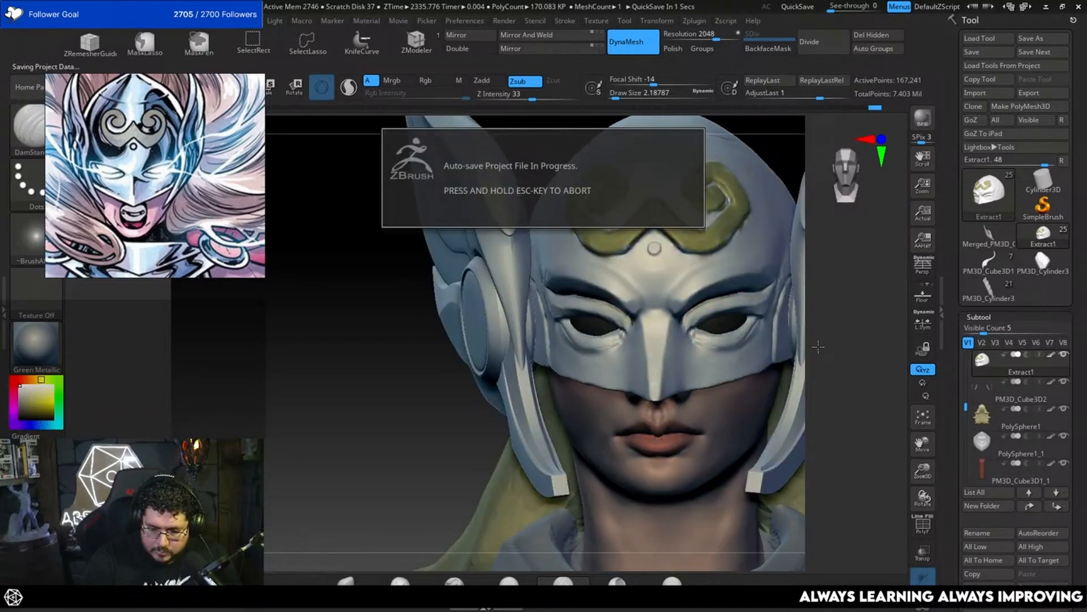
Step: Carve the crease beneath the lower eyelid with DamStandard at a draw size of about 3.1
left_click_drag(820, 362, 735, 315)
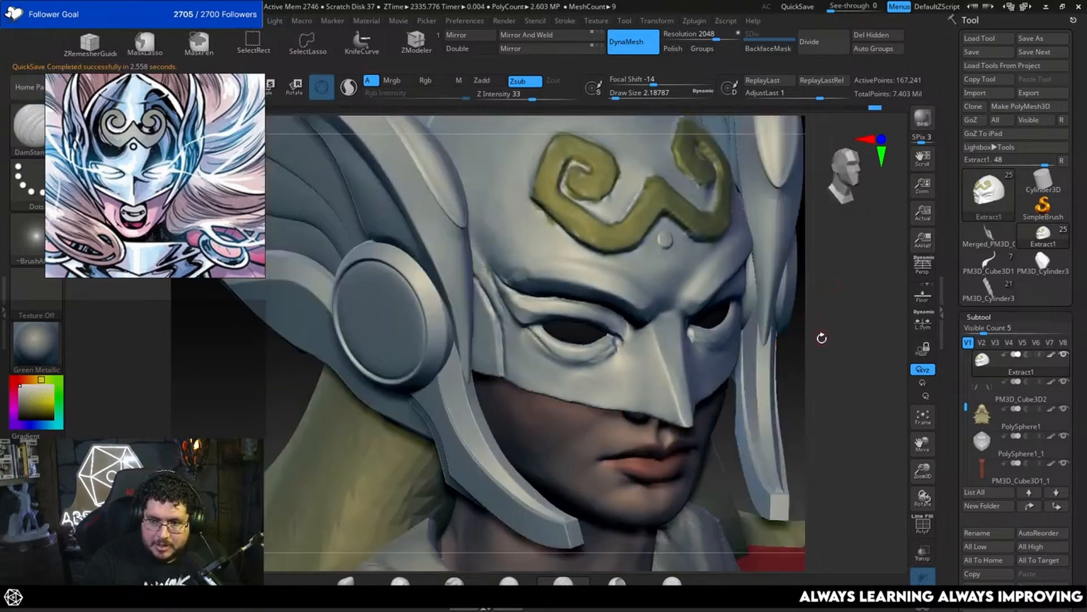
mouse_move(828, 355)
left_mouse_down()
mouse_move(811, 324)
mouse_move(714, 330)
left_mouse_up()
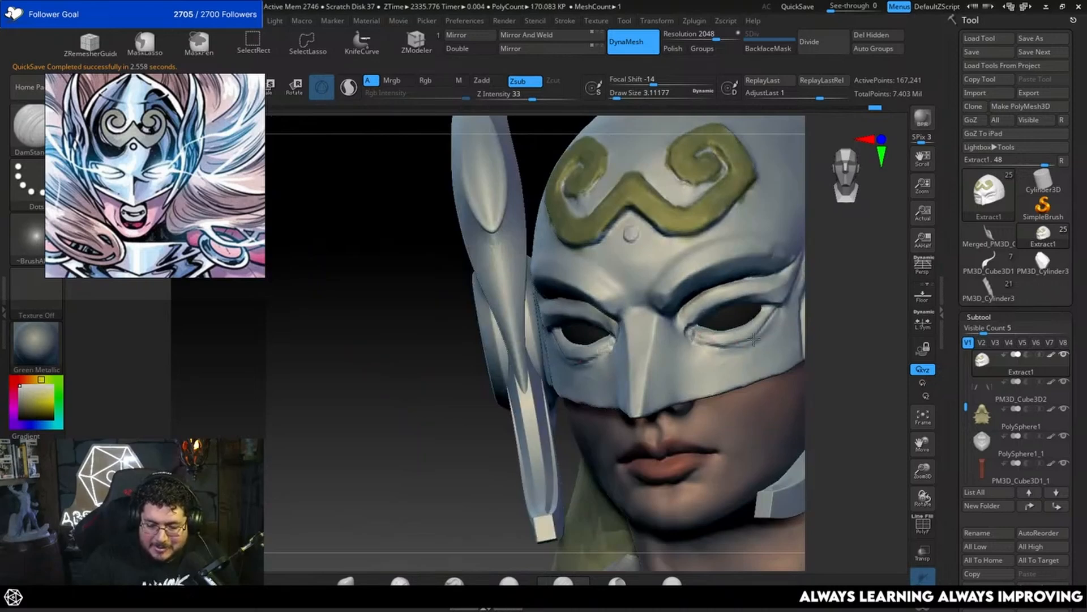
key("shift")
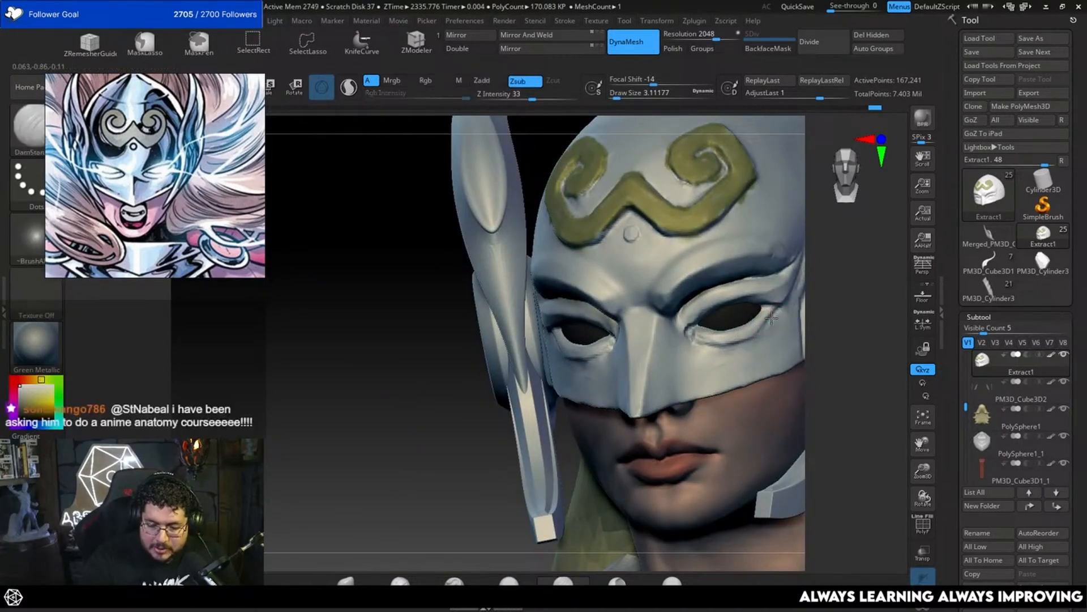
left_click_drag(729, 345, 747, 339)
right_click_drag(771, 321, 709, 349)
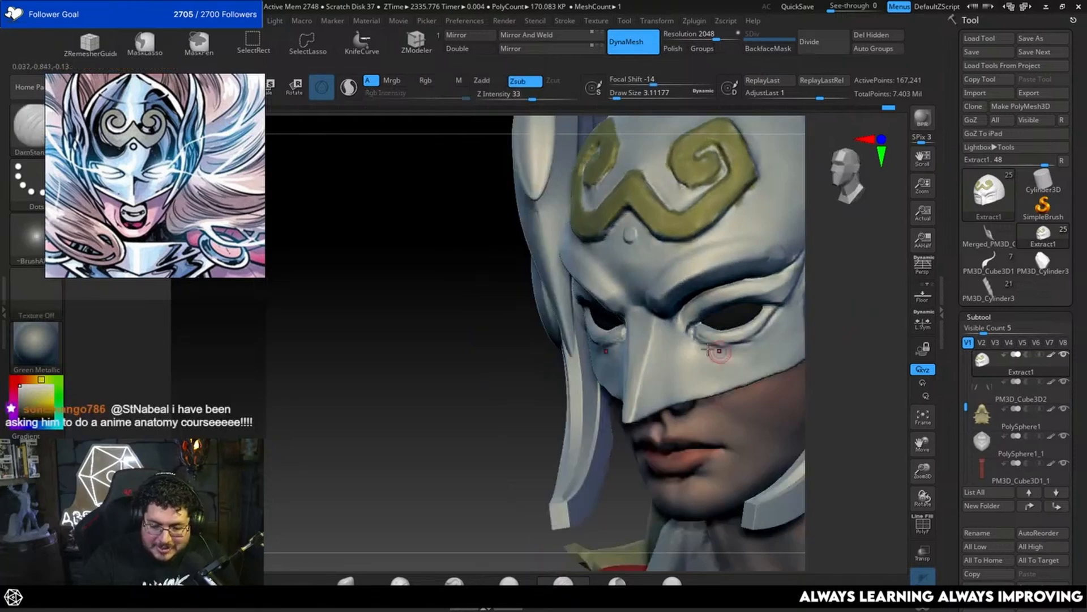
Step: Smooth the lower eyelid, upper cheek and outer eye corner of the mask at a draw size of about 3.1
mouse_move(835, 318)
left_mouse_down()
mouse_move(884, 326)
mouse_move(838, 321)
mouse_move(844, 333)
left_mouse_up()
key("shift")
mouse_move(697, 337)
left_mouse_down()
mouse_move(719, 351)
mouse_move(746, 343)
left_mouse_up()
right_click_drag(759, 358, 715, 346)
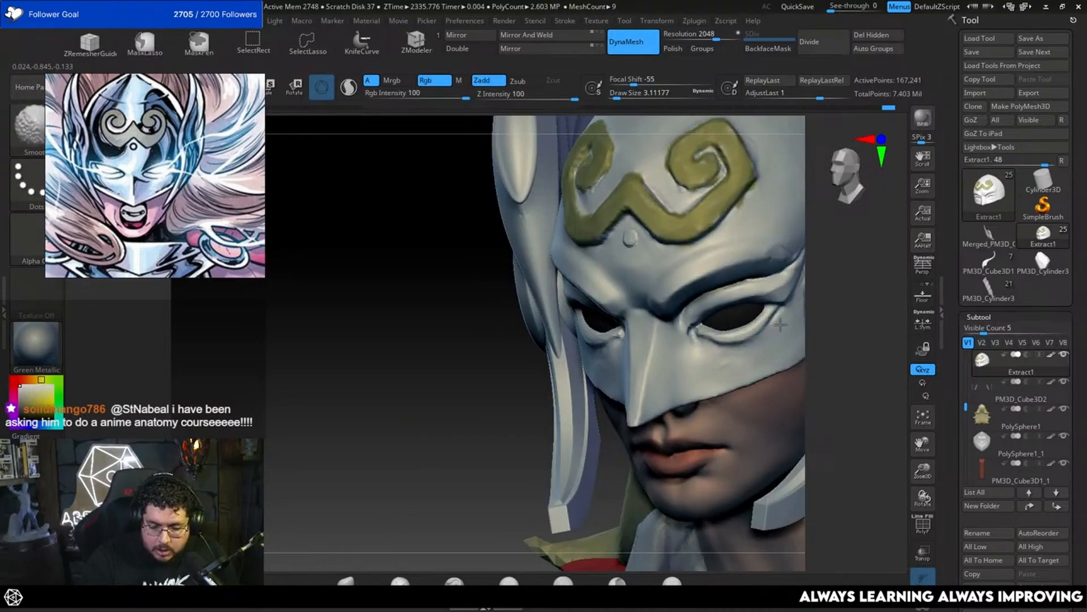
left_click_drag(736, 349, 796, 334, "shift")
left_click_drag(827, 324, 860, 316)
mouse_move(764, 341)
left_mouse_down("shift")
mouse_move(730, 354)
mouse_move(744, 357)
left_mouse_up("shift")
left_click_drag(851, 341, 828, 338)
left_click_drag(772, 315, 779, 321)
Step: Flatten the lower eyelid toward its inner corner with TrimDynamic, raising the draw size to about 4.3 and redoing one stroke
key("b")
key("t")
key("d")
right_click_drag(833, 308, 704, 337)
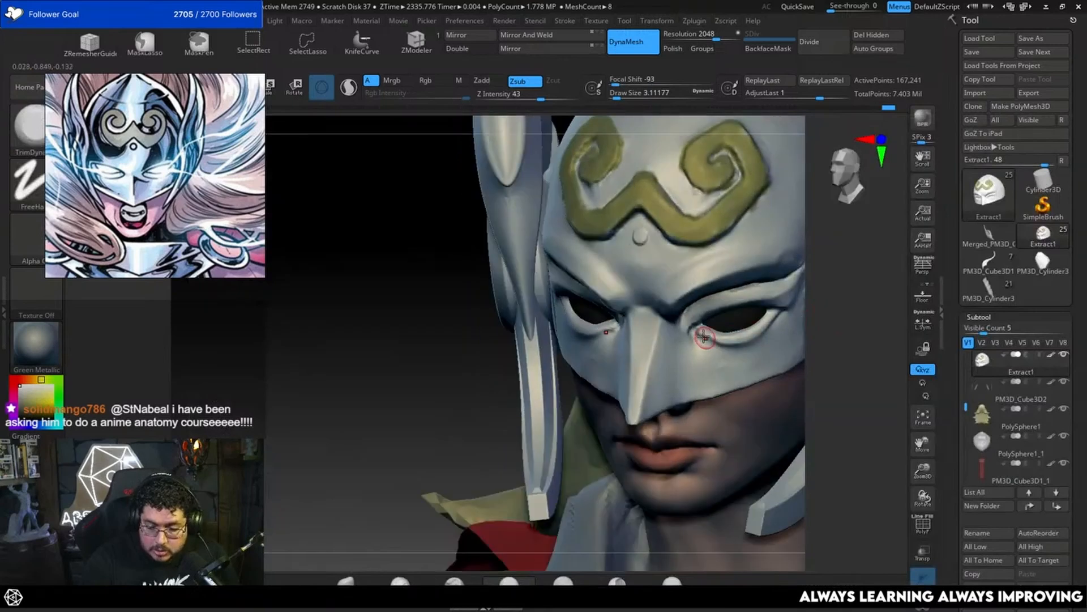
left_click_drag(703, 330, 725, 338)
key("space")
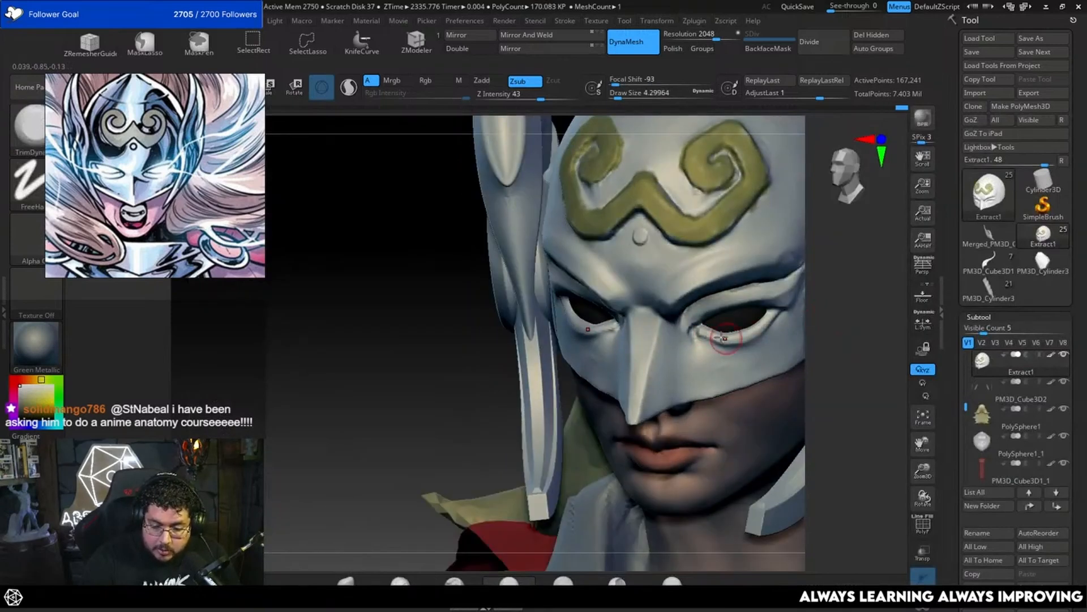
key("ctrl+z")
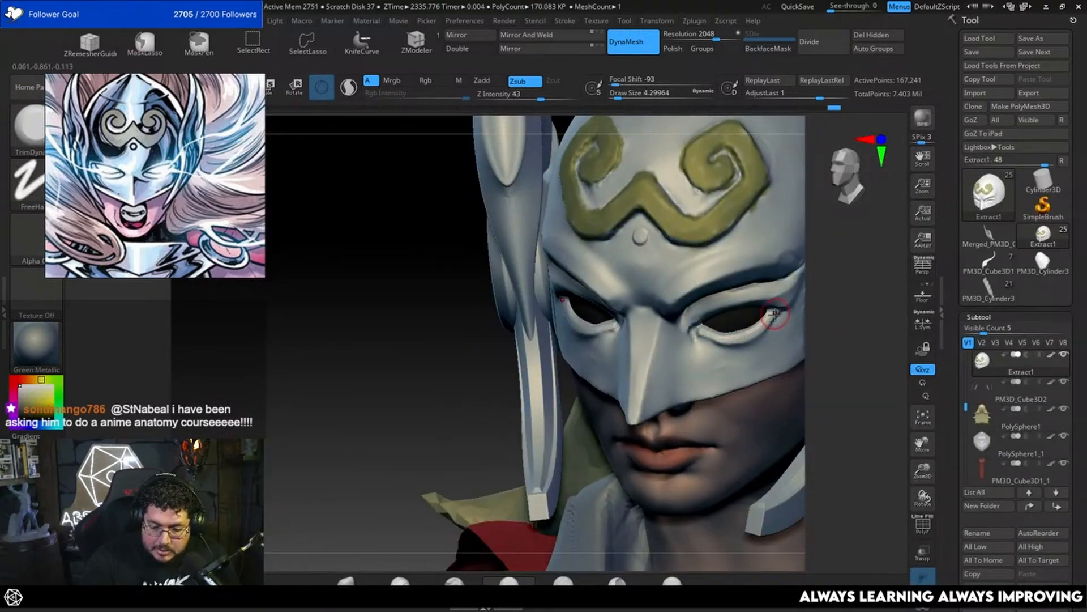
left_click_drag(719, 338, 700, 331)
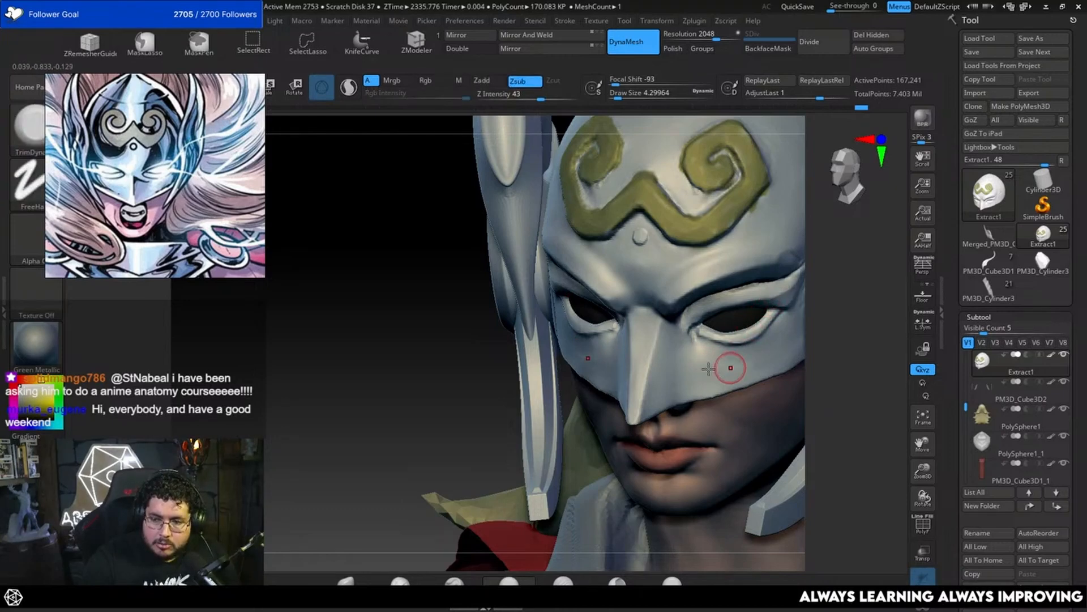
Step: Build up the inner part of the mask's upper eyelid with ClayBuildup at a draw size of about 3.1
left_click_drag(841, 315, 860, 315)
mouse_move(836, 315)
left_mouse_down("alt")
mouse_move(836, 341)
mouse_move(810, 324)
left_mouse_up("alt")
key("b")
key("c")
key("b")
key("space")
left_click_drag(705, 309, 700, 308)
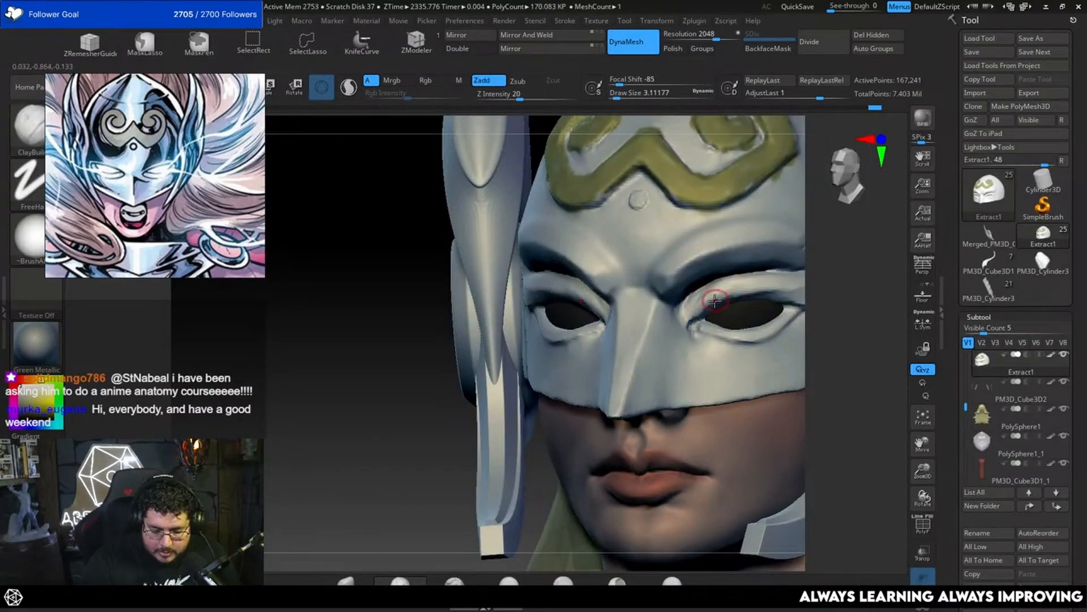
Step: Flatten the mask's upper eyelid with TrimDynamic at a draw size of about 3.1
key("b")
key("t")
key("d")
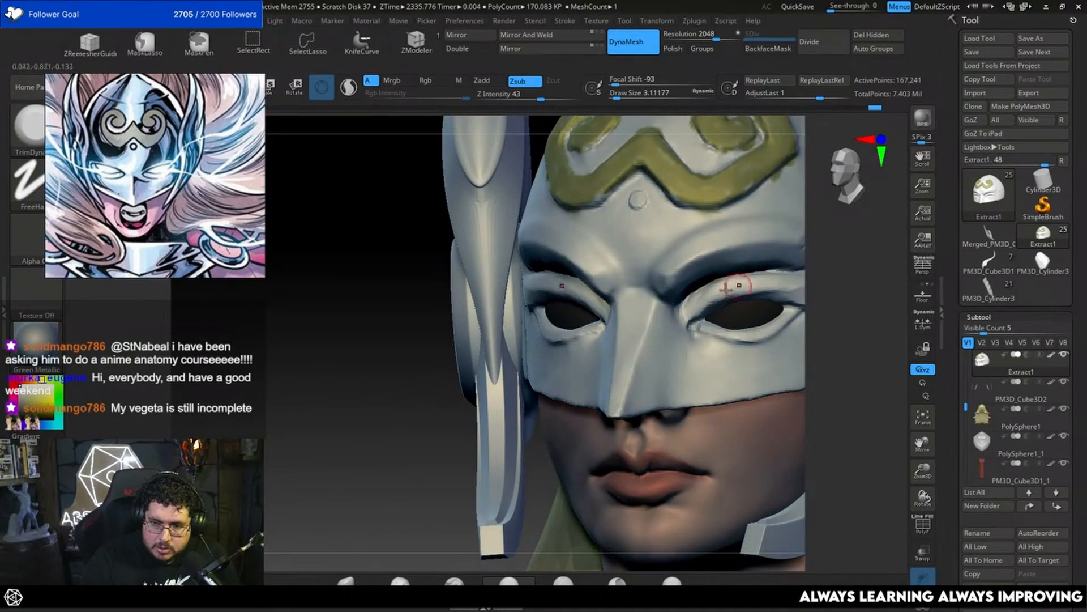
left_click_drag(815, 300, 705, 339, "alt")
left_click(989, 290)
left_click(1044, 236)
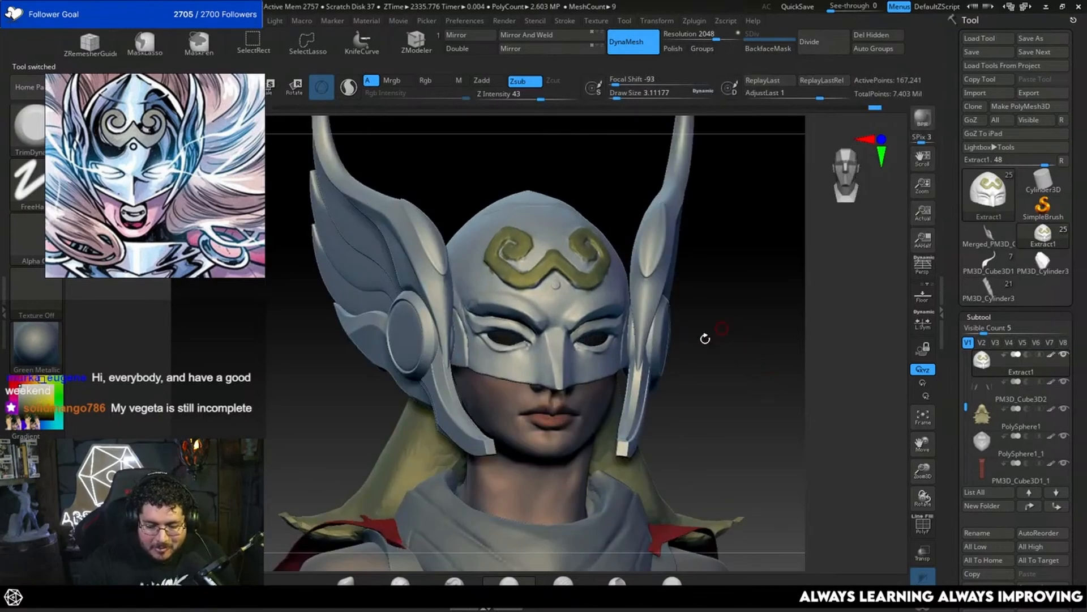
Step: Flatten the planes between the inner brows with TrimDynamic at a draw size of about 5
mouse_move(738, 415)
left_mouse_down()
mouse_move(759, 391)
mouse_move(735, 400)
left_mouse_up()
left_click_drag(672, 427, 643, 401)
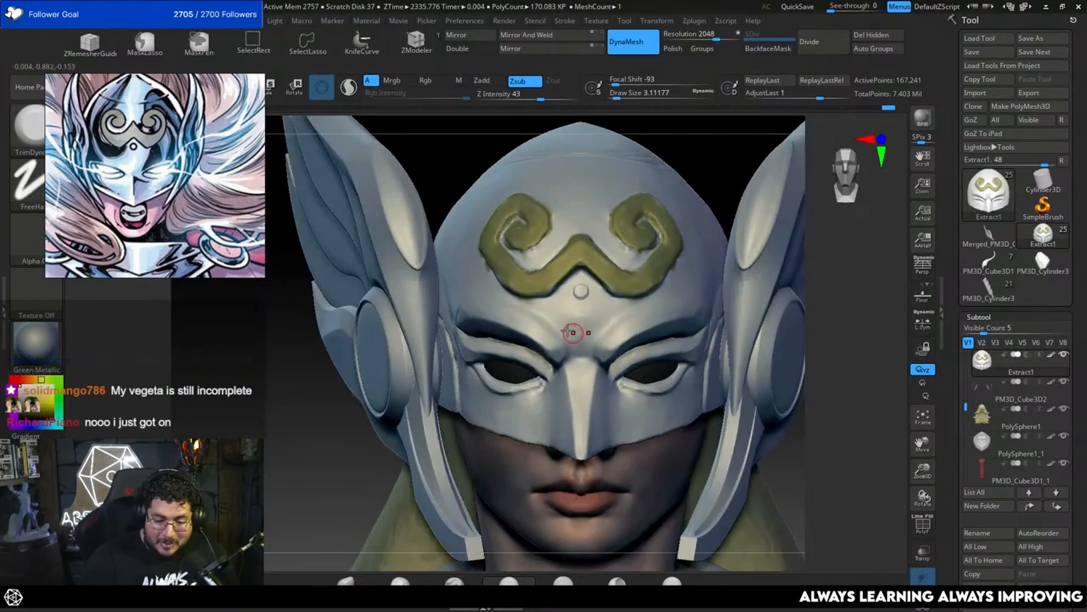
key("b")
key("t")
key("d")
key("bracketright")
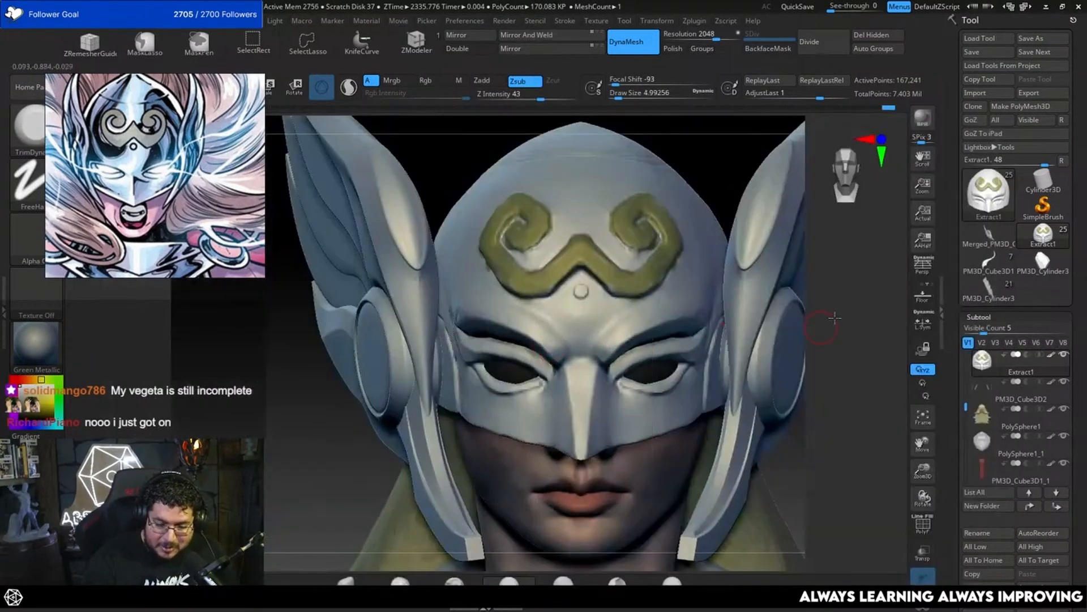
left_click_drag(835, 317, 591, 359)
left_click_drag(739, 293, 665, 285)
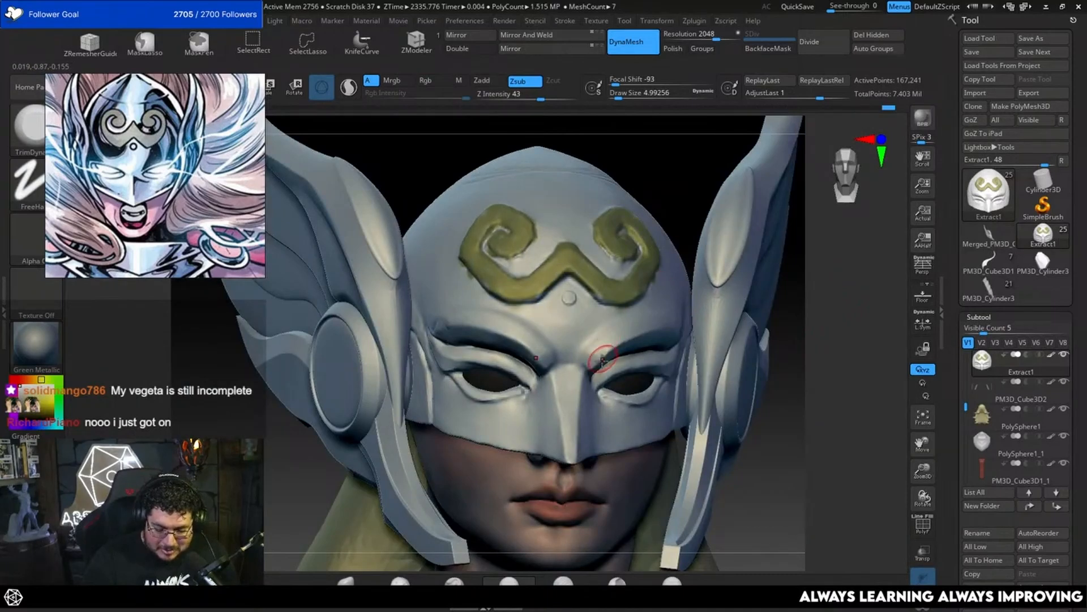
Step: Build up the inner brow above the nose bridge with ClayBuildup at a draw size of about 5
key("b")
key("c")
key("b")
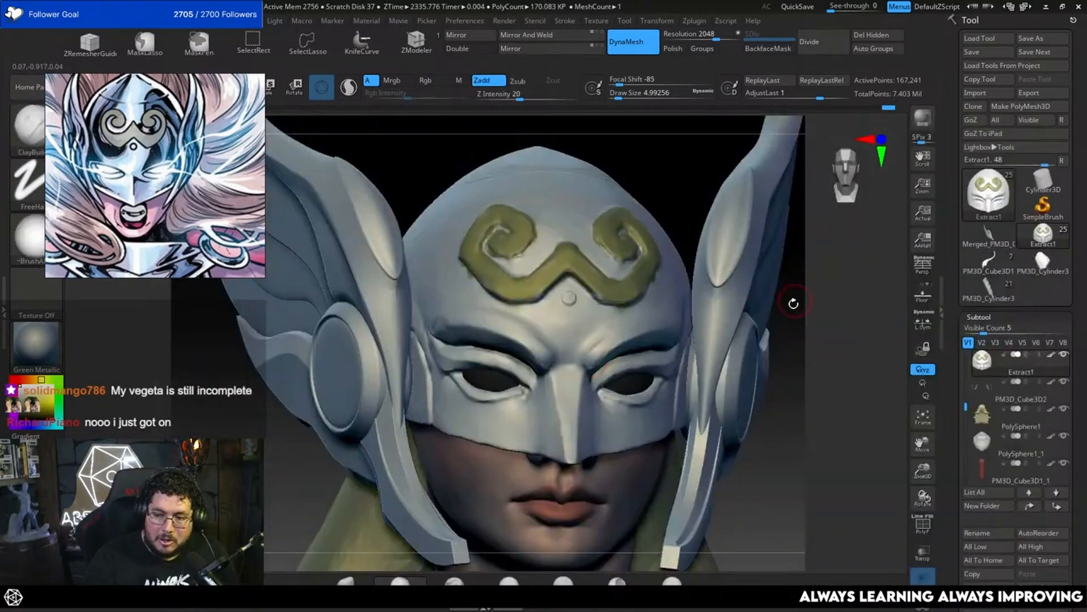
left_click_drag(792, 303, 726, 286)
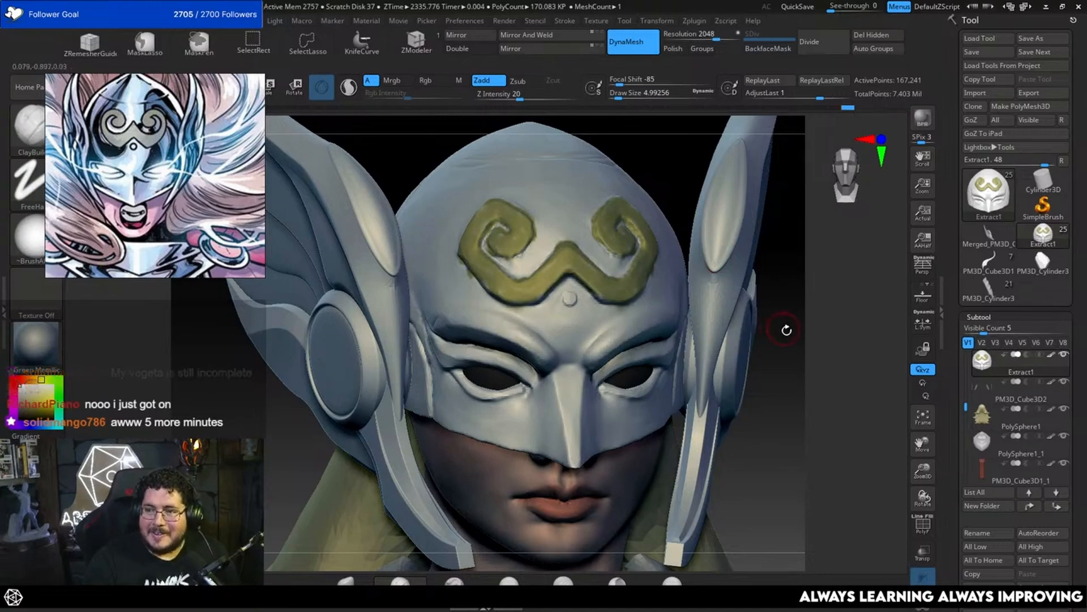
left_click_drag(784, 325, 799, 323)
Step: Flatten the brow ridge with TrimDynamic, raising the draw size to about 9.4 and 12.9
key("b")
key("t")
key("d")
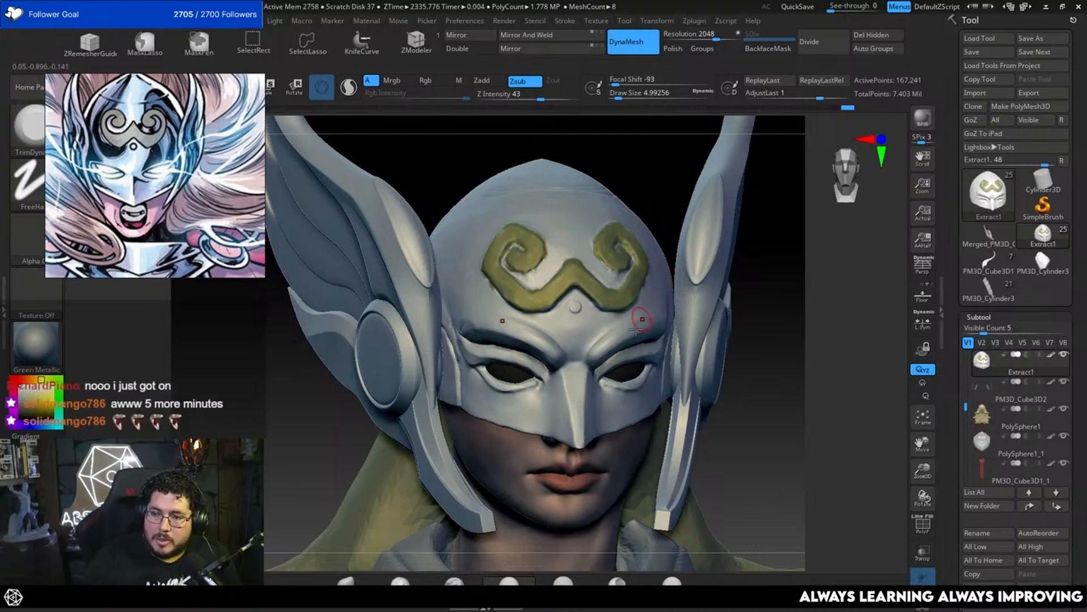
key("space")
key("space")
left_click_drag(608, 340, 613, 339)
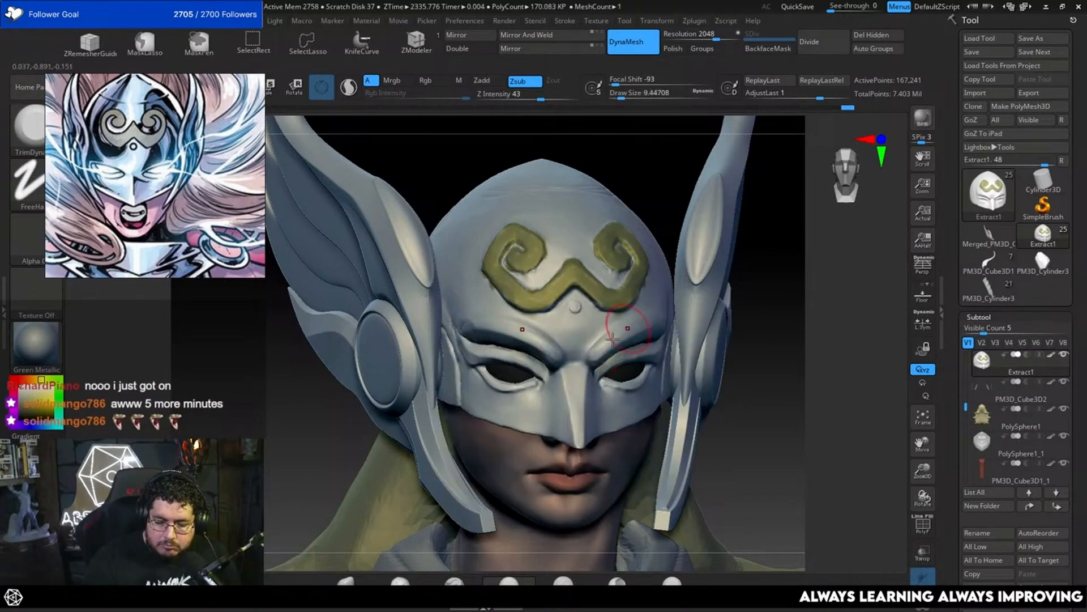
left_click_drag(789, 297, 741, 303)
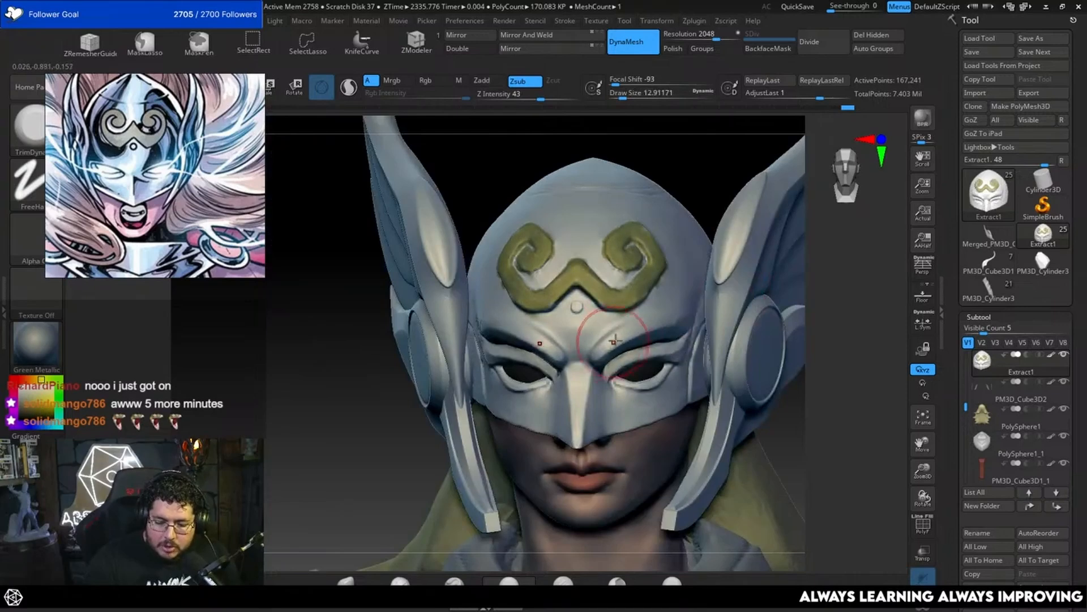
Step: Flatten the lower forehead between the emblem and the brows with TrimDynamic at a draw size of about 10.5
left_click_drag(849, 283, 840, 283, "shift")
key("space")
key("space")
left_click_drag(625, 322, 620, 321)
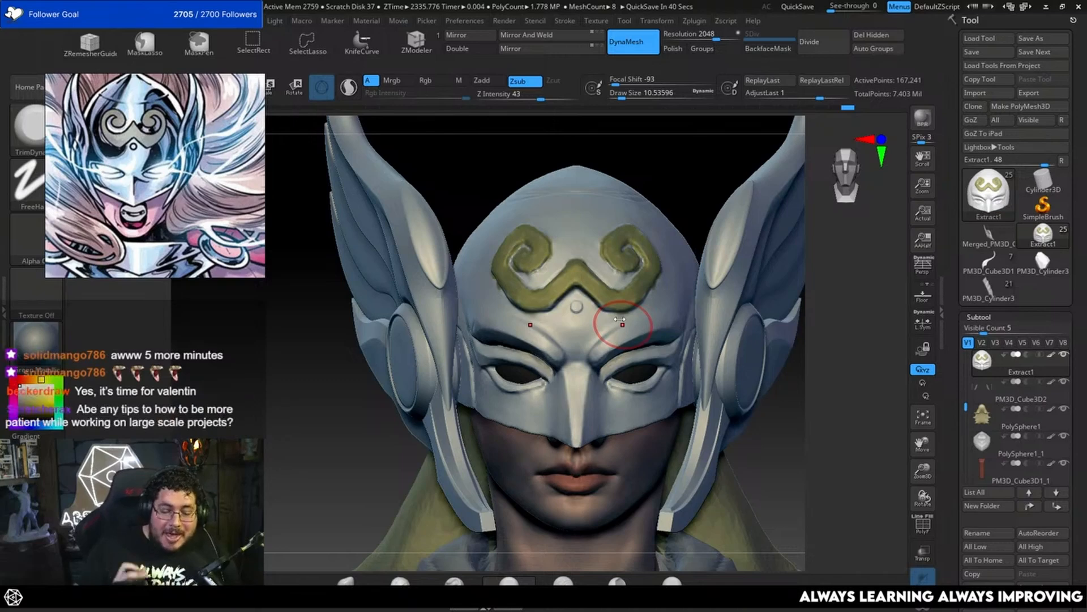
Step: Flatten the area beyond the outer eye corner with TrimDynamic at draw sizes of about 3.7 and 5
mouse_move(809, 380)
left_mouse_down()
mouse_move(781, 378)
mouse_move(793, 386)
mouse_move(764, 357)
left_mouse_up()
key("space")
left_click_drag(662, 304, 655, 305)
mouse_move(823, 380)
left_mouse_down()
mouse_move(820, 340)
mouse_move(793, 335)
left_mouse_up()
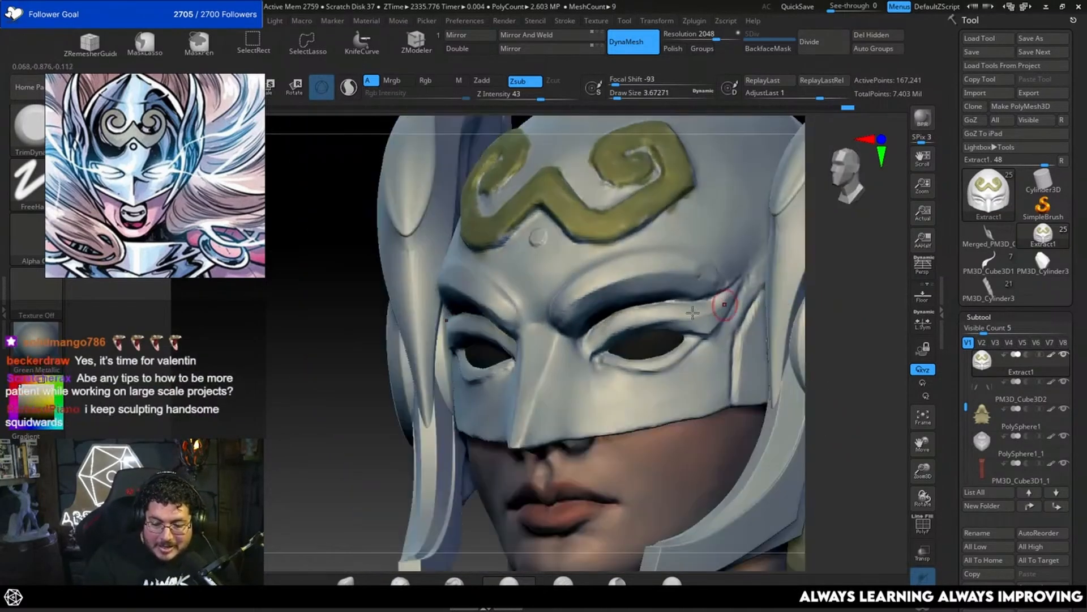
key("space")
mouse_move(649, 326)
left_mouse_down()
mouse_move(687, 313)
mouse_move(709, 322)
left_mouse_up()
key("space")
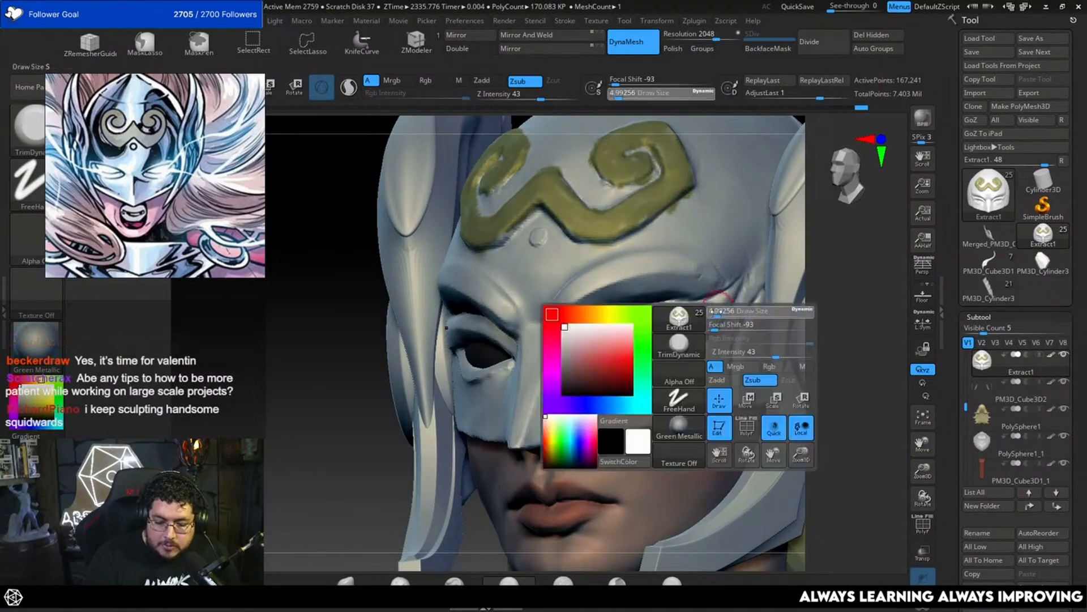
left_click_drag(836, 297, 875, 272, "alt")
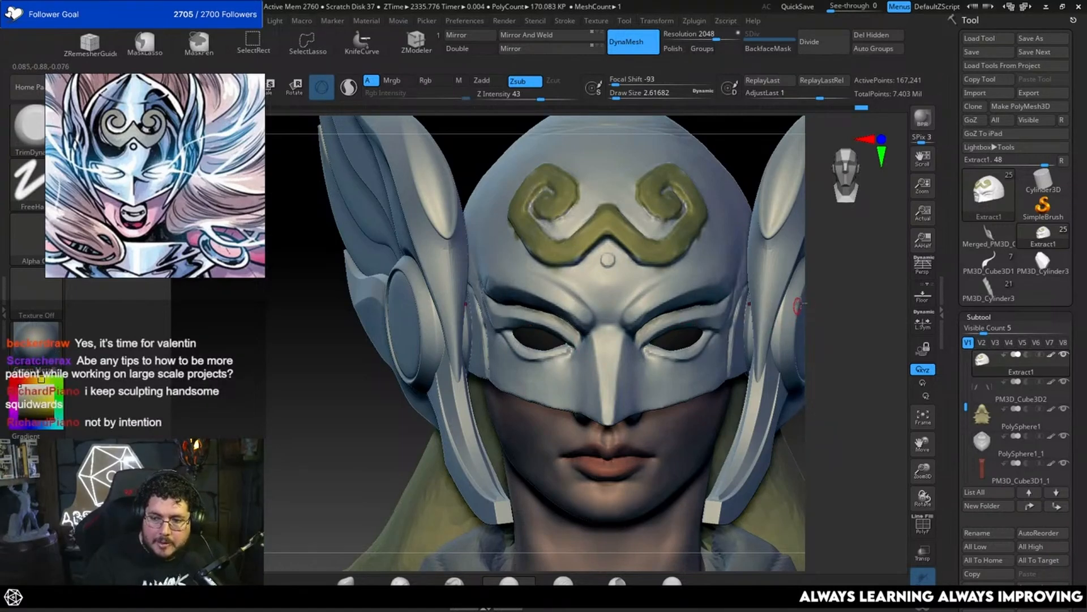
Step: Build up the mask beside the inner eye corner with ClayBuildup at a draw size of about 3.1
left_click_drag(820, 339, 836, 319, "alt")
key("space")
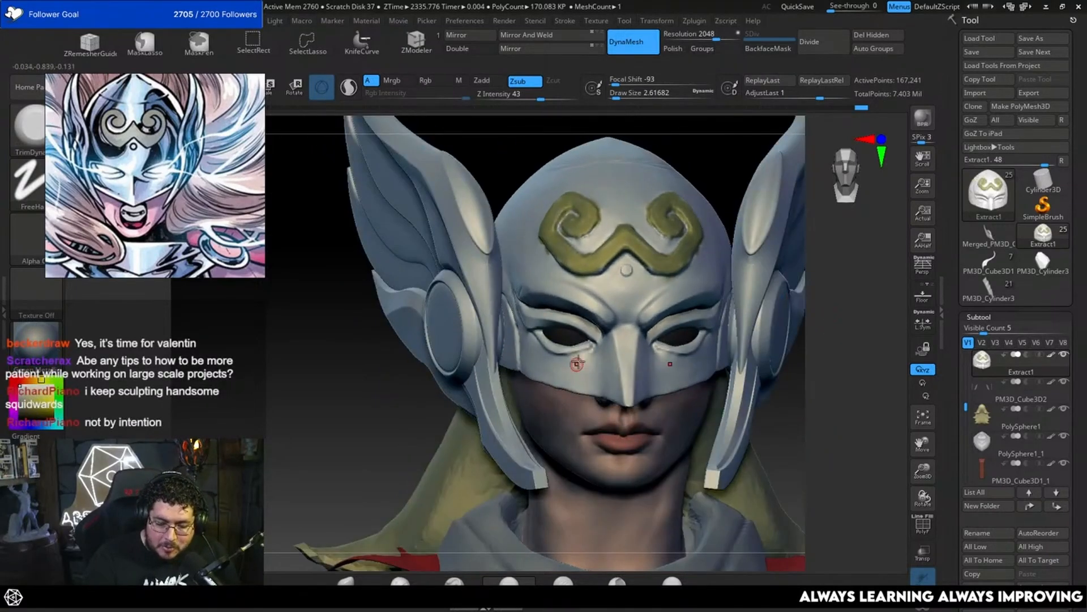
key("space")
left_click_drag(578, 361, 581, 360)
key("b")
key("c")
key("b")
key("space")
left_click_drag(636, 325, 639, 324)
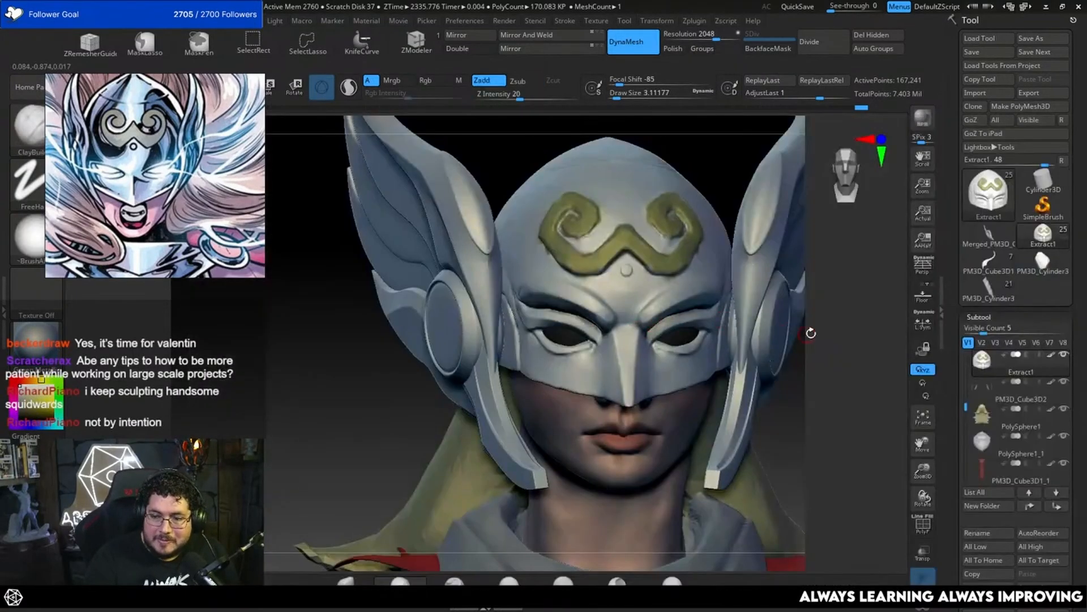
Step: Build up the mask's upper cheek below the eye with ClayBuildup at a draw size of about 6.6
left_click_drag(811, 333, 794, 306)
key("space")
key("space")
left_click_drag(589, 349, 569, 362)
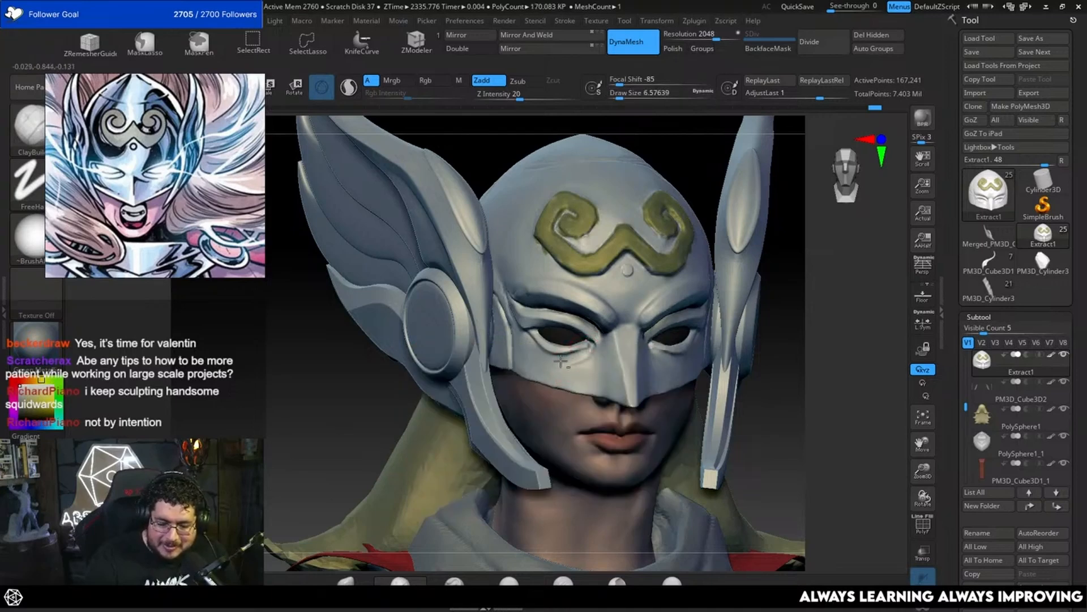
left_click_drag(770, 325, 657, 363)
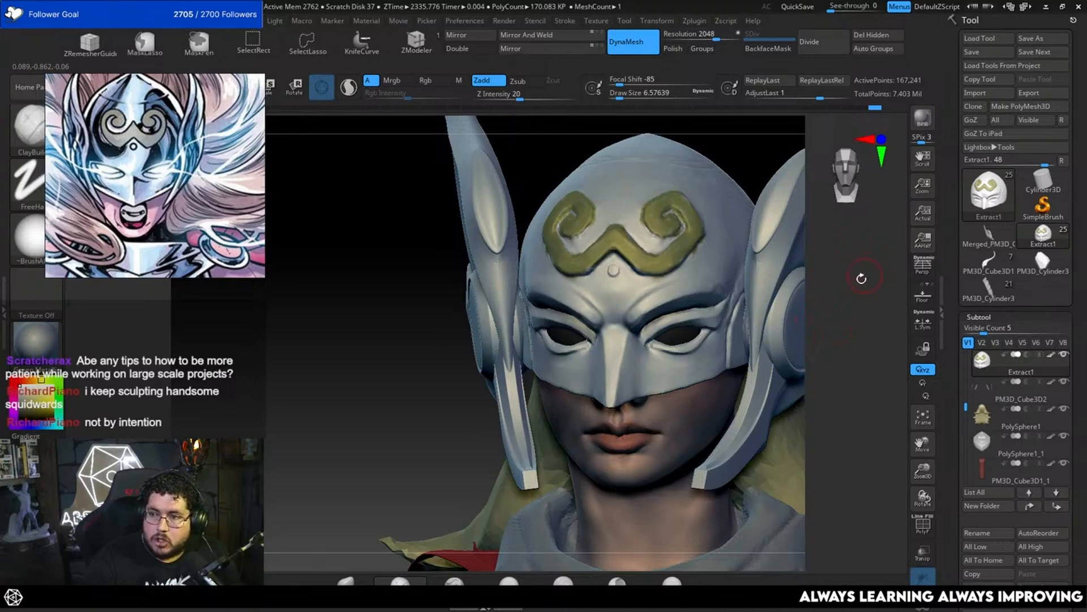
mouse_move(850, 323)
left_mouse_down()
mouse_move(832, 317)
mouse_move(840, 328)
mouse_move(835, 315)
left_mouse_up()
Step: Build up the outer end of the brow with ClayBuildup at a draw size of about 5.8
key("space")
left_click_drag(695, 290, 684, 291)
key("space")
mouse_move(685, 292)
left_mouse_down()
mouse_move(696, 290)
mouse_move(670, 295)
mouse_move(708, 283)
left_mouse_up()
key("space")
key("space")
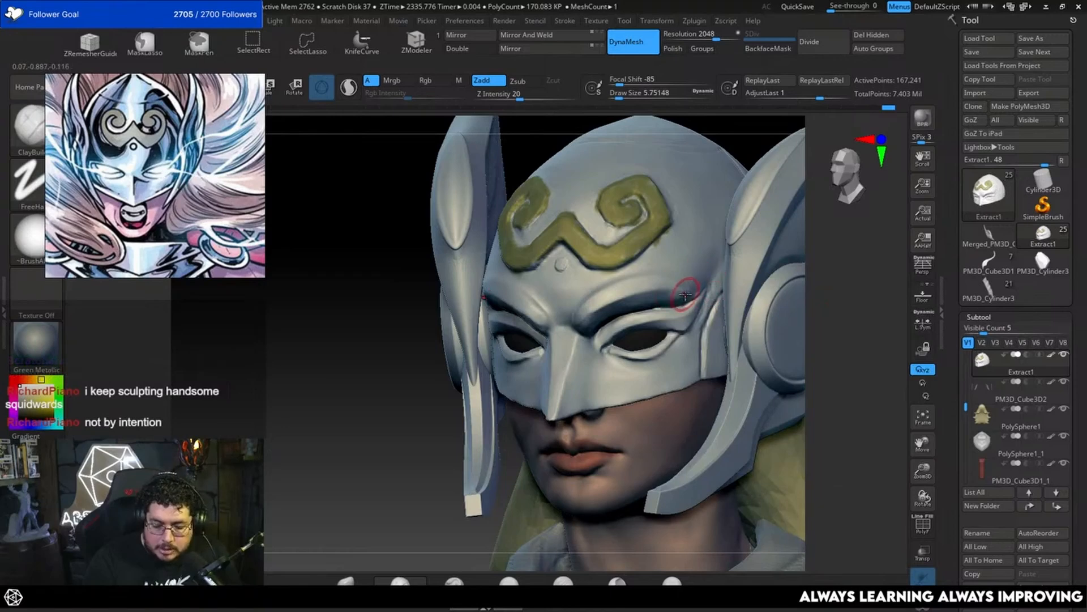
Step: Flatten the outer end of the brow with TrimDynamic at a draw size of about 5.8
key("b")
key("t")
key("d")
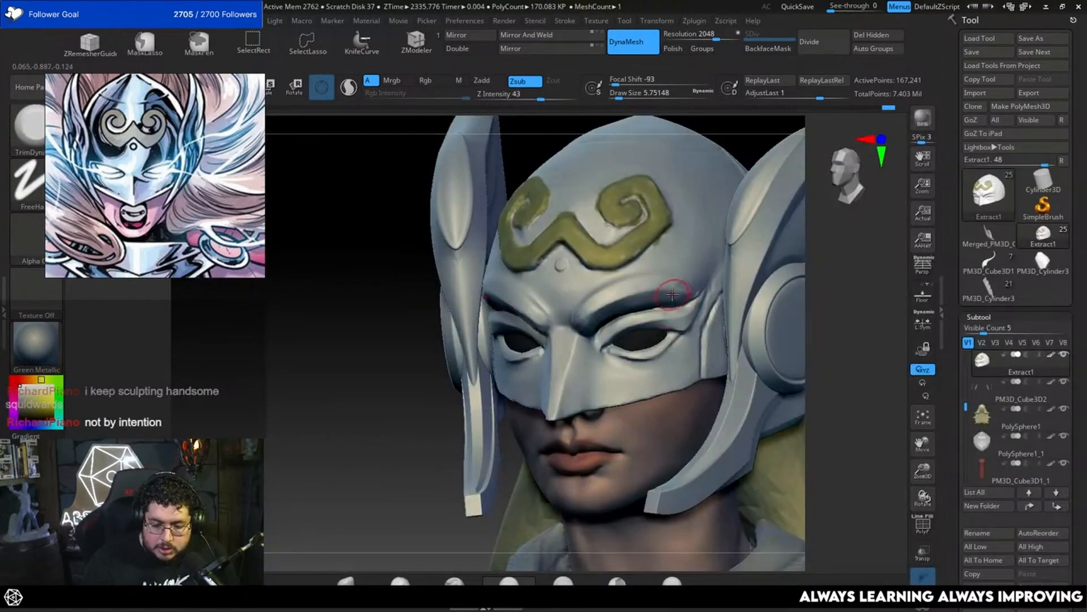
right_click_drag(672, 294, 698, 302)
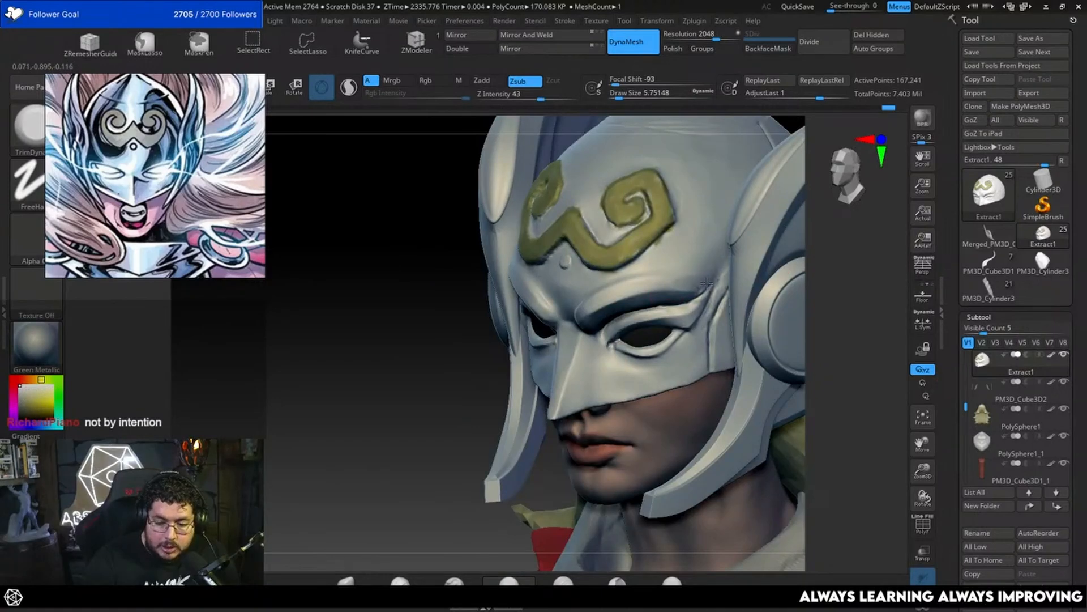
left_click_drag(890, 247, 819, 264, "shift")
Step: Flatten the mask's lower rim from the nose along the cheek with TrimDynamic at a draw size of about 3.7
mouse_move(898, 563)
left_mouse_down()
mouse_move(862, 444)
mouse_move(853, 306)
mouse_move(873, 286)
mouse_move(826, 321)
mouse_move(836, 380)
left_mouse_up()
key("space")
left_click(569, 389)
key("space")
left_click(568, 389)
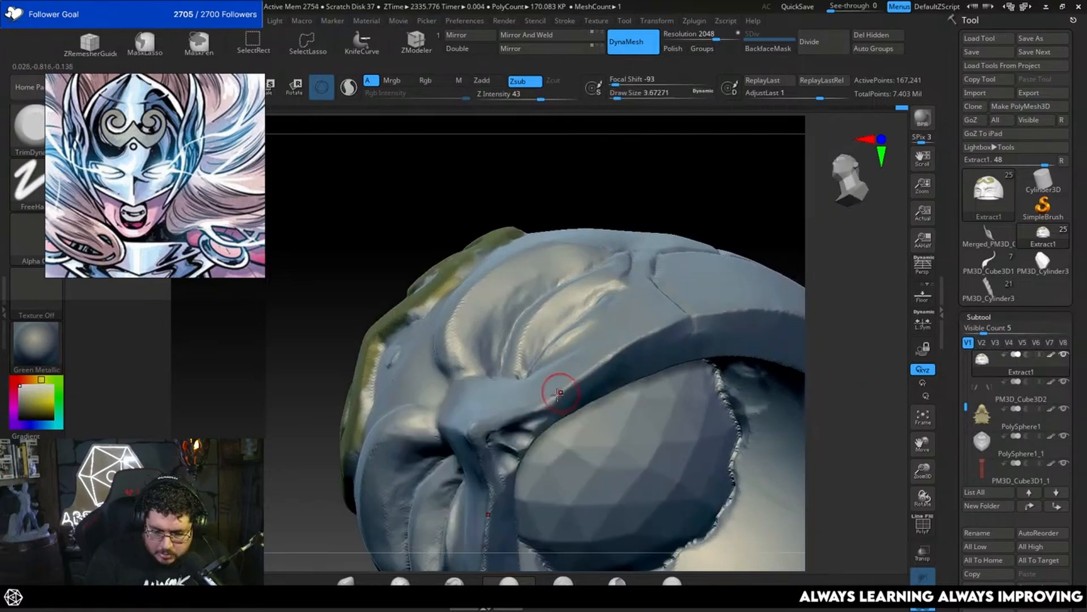
mouse_move(558, 389)
left_mouse_down()
mouse_move(550, 397)
mouse_move(677, 324)
left_mouse_up()
left_click_drag(872, 286, 833, 326)
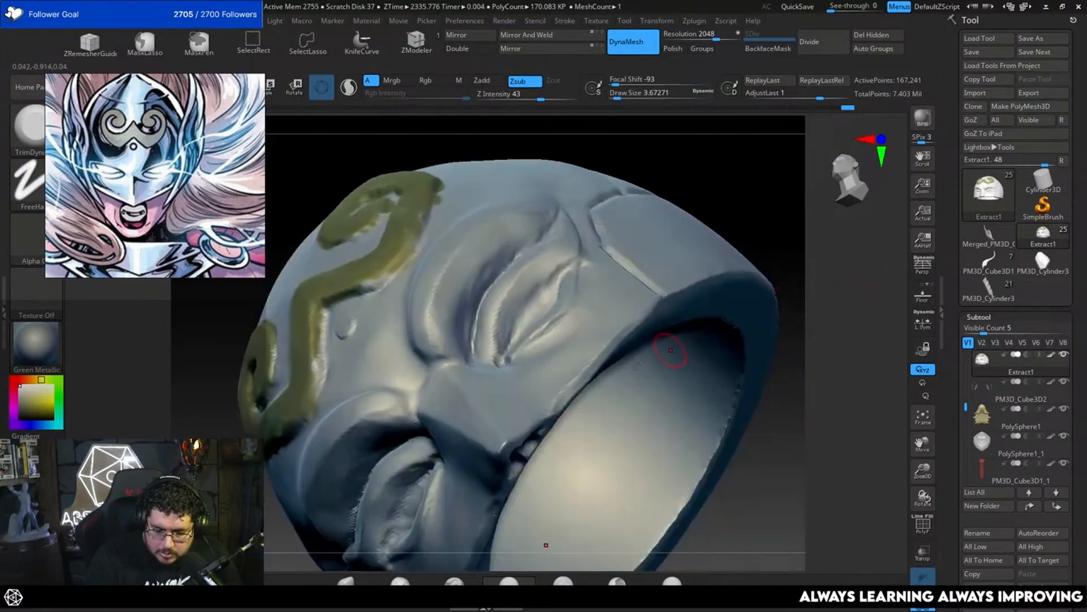
left_click_drag(839, 271, 787, 277)
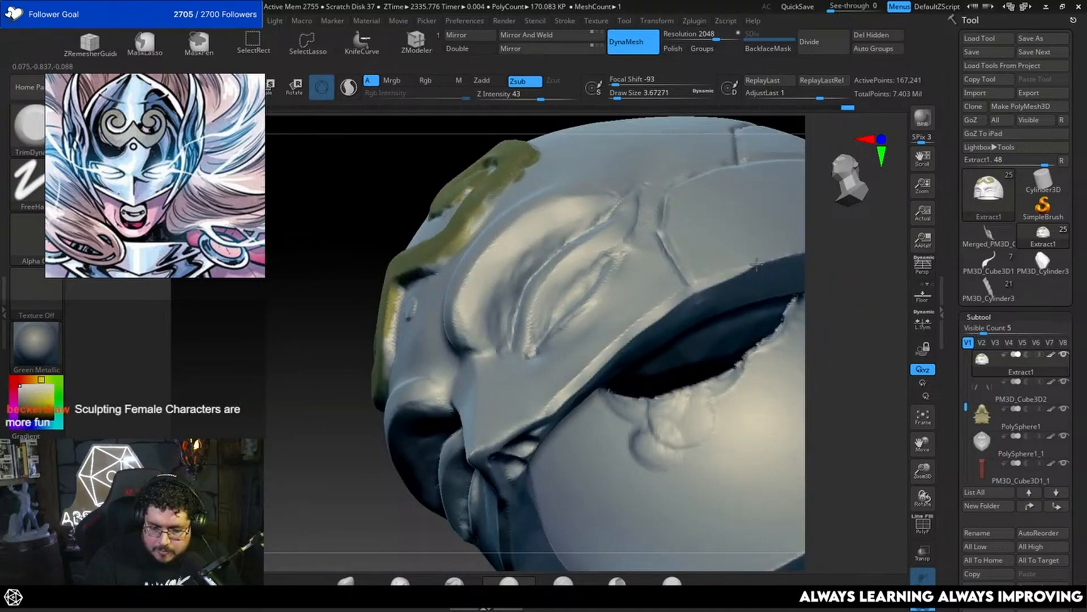
left_click_drag(848, 252, 815, 269)
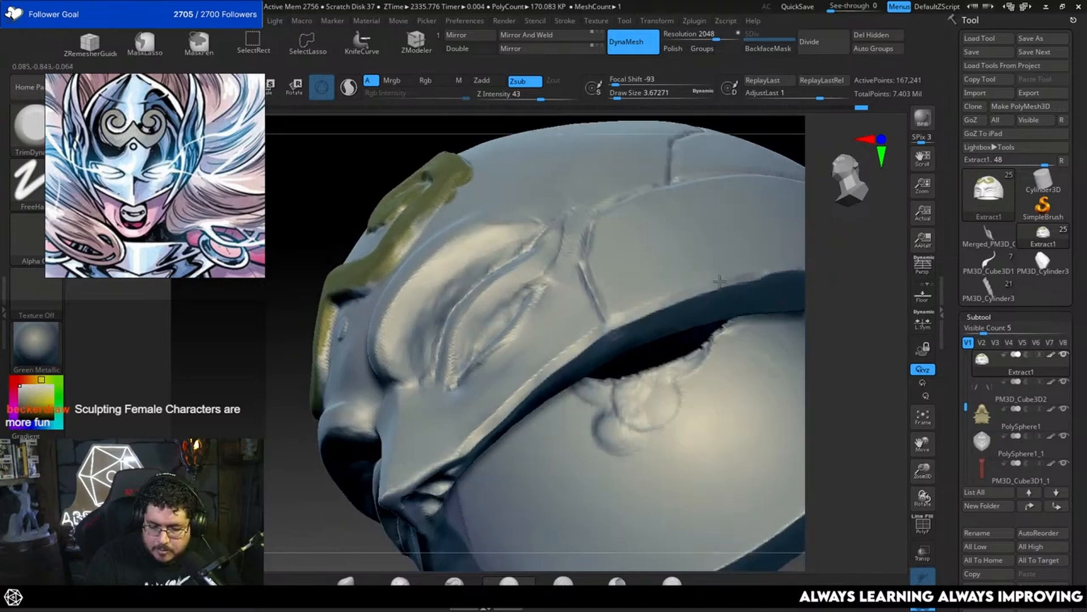
left_click_drag(821, 301, 821, 408)
Step: Flatten the rim beside the underside of the nose with TrimDynamic at a draw size of about 2.6
left_click_drag(702, 399, 687, 251, "alt")
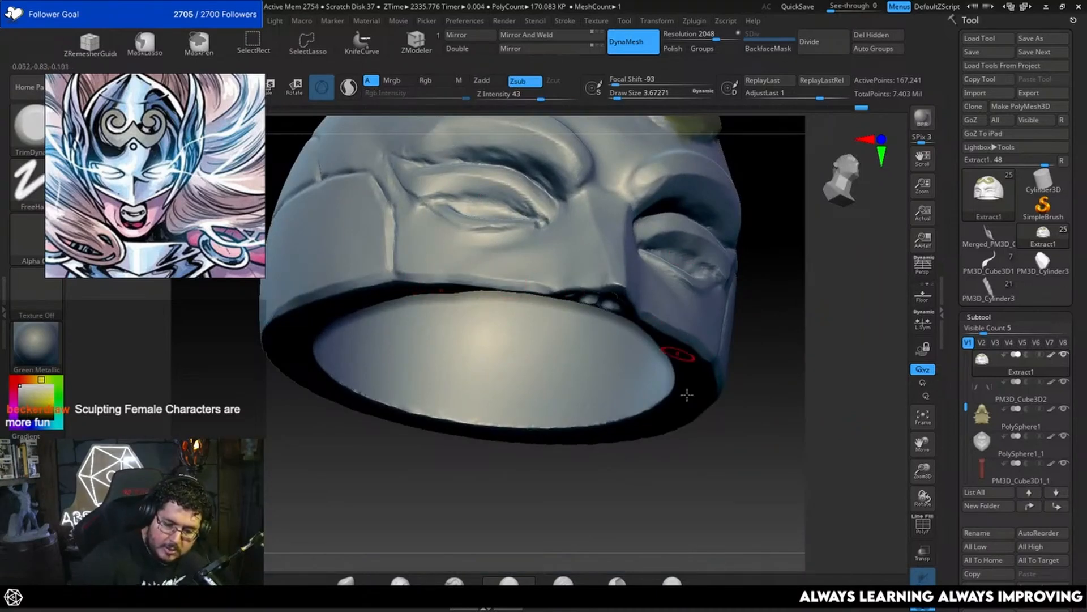
left_click_drag(687, 395, 655, 315)
key("s")
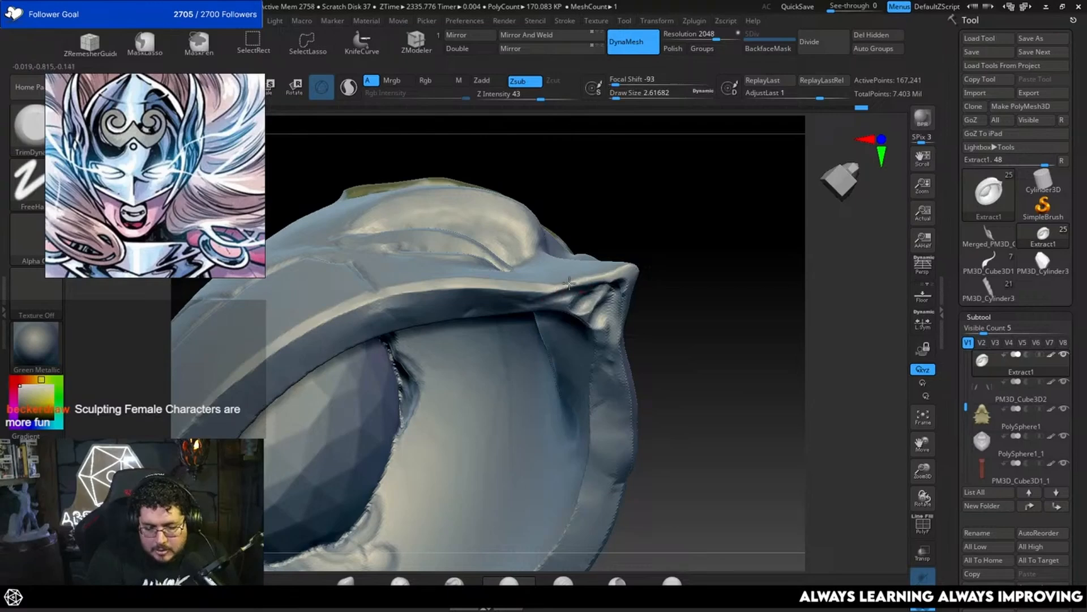
mouse_move(889, 560)
left_mouse_down()
mouse_move(808, 425)
mouse_move(816, 366)
mouse_move(799, 431)
left_mouse_up()
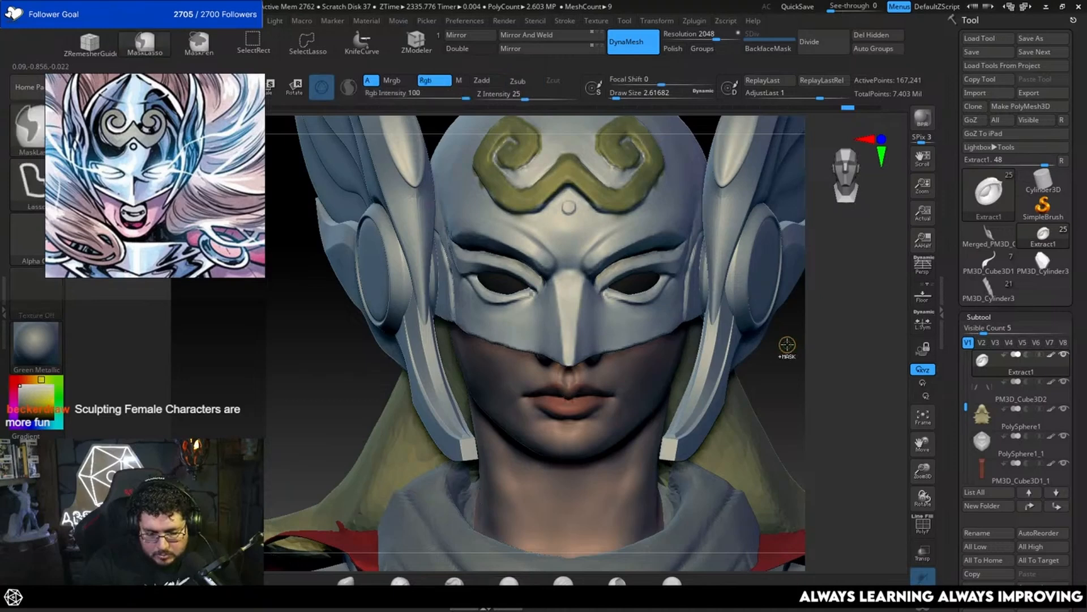
Step: Smooth the mask's lower edge along the cheek at a draw size of about 2.6
mouse_move(787, 345)
left_mouse_down()
mouse_move(789, 329)
mouse_move(609, 348)
left_mouse_up()
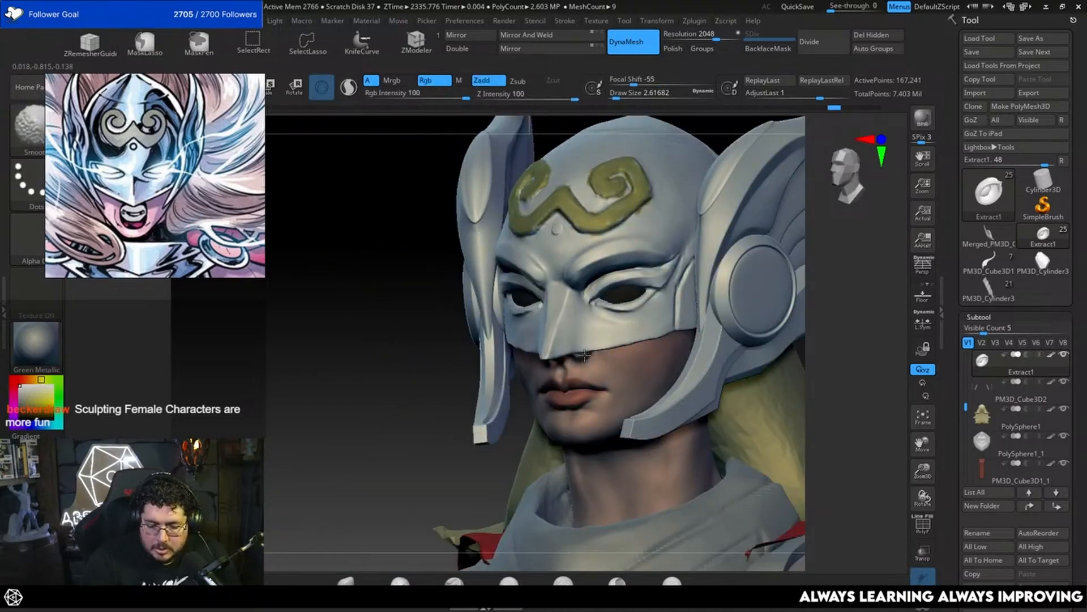
left_click(655, 337)
left_click(657, 381)
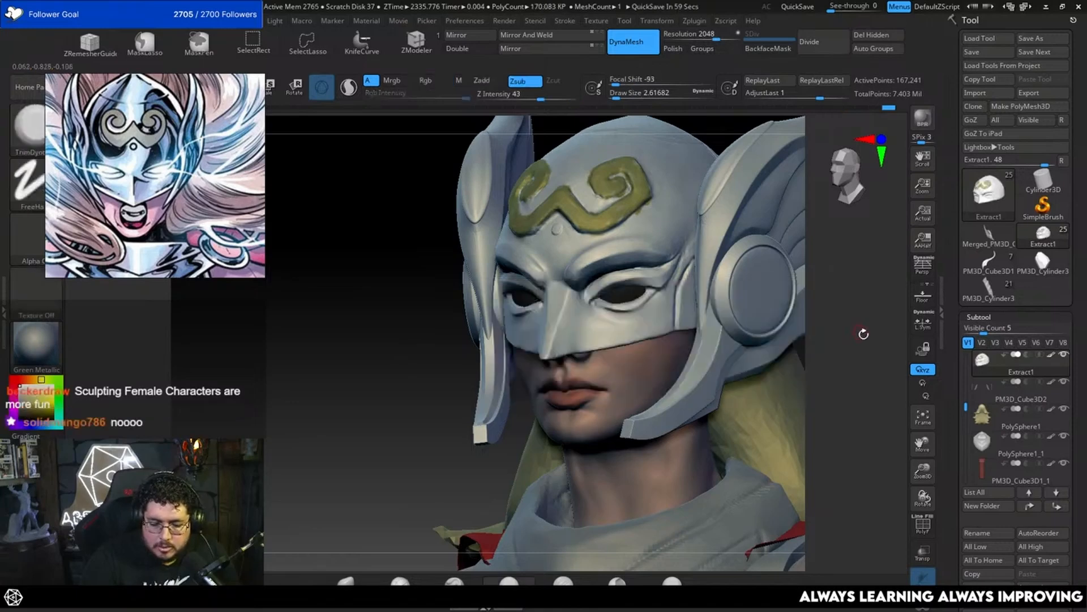
mouse_move(777, 334)
left_mouse_down("alt")
mouse_move(784, 306)
mouse_move(776, 345)
left_mouse_up("alt")
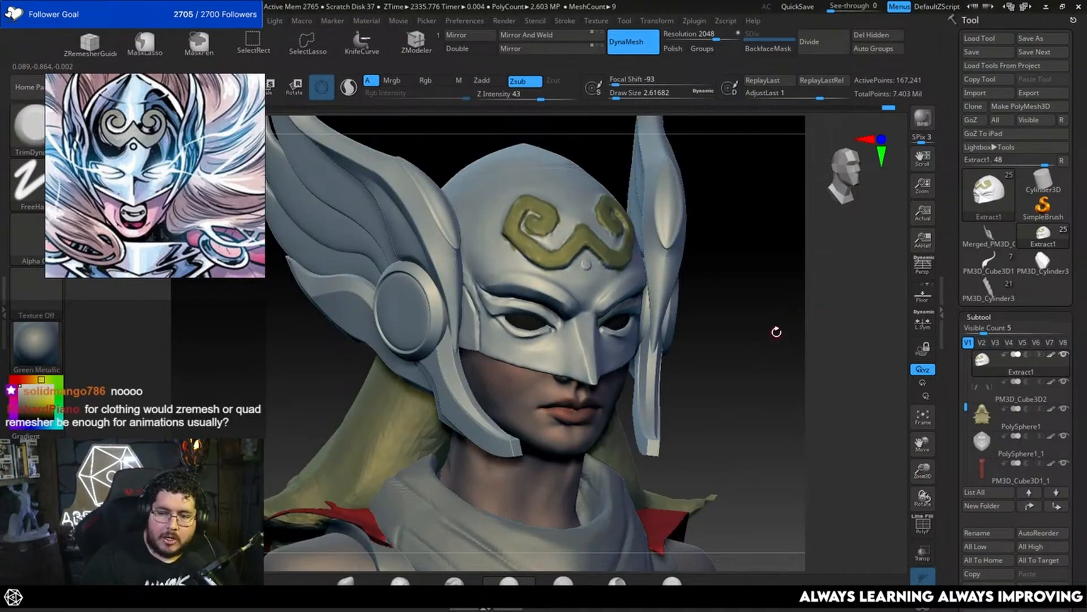
left_click_drag(776, 332, 772, 358, "alt")
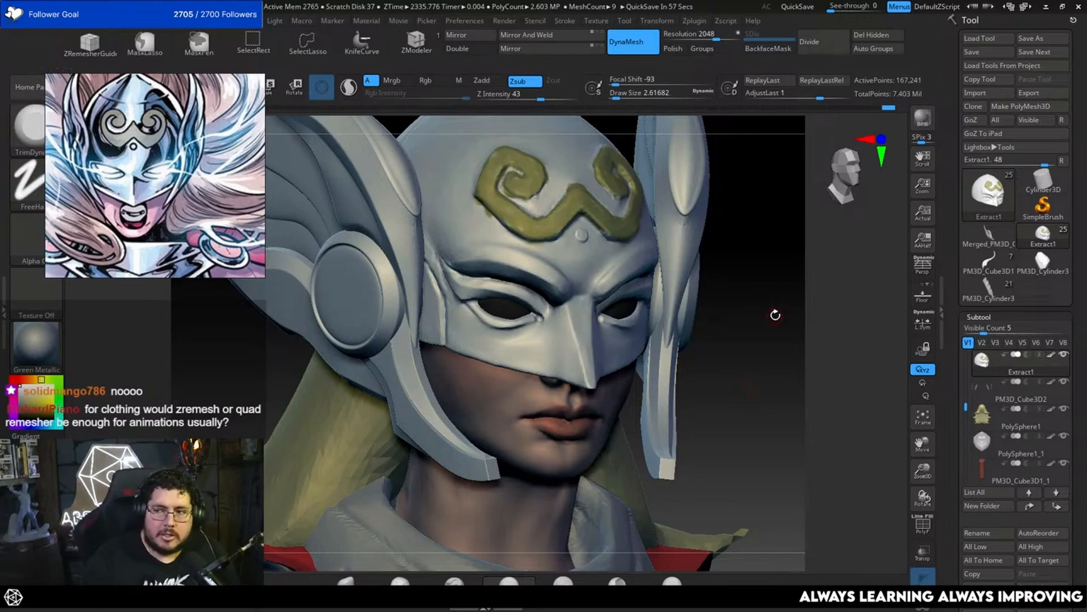
left_click_drag(753, 376, 723, 366, "alt")
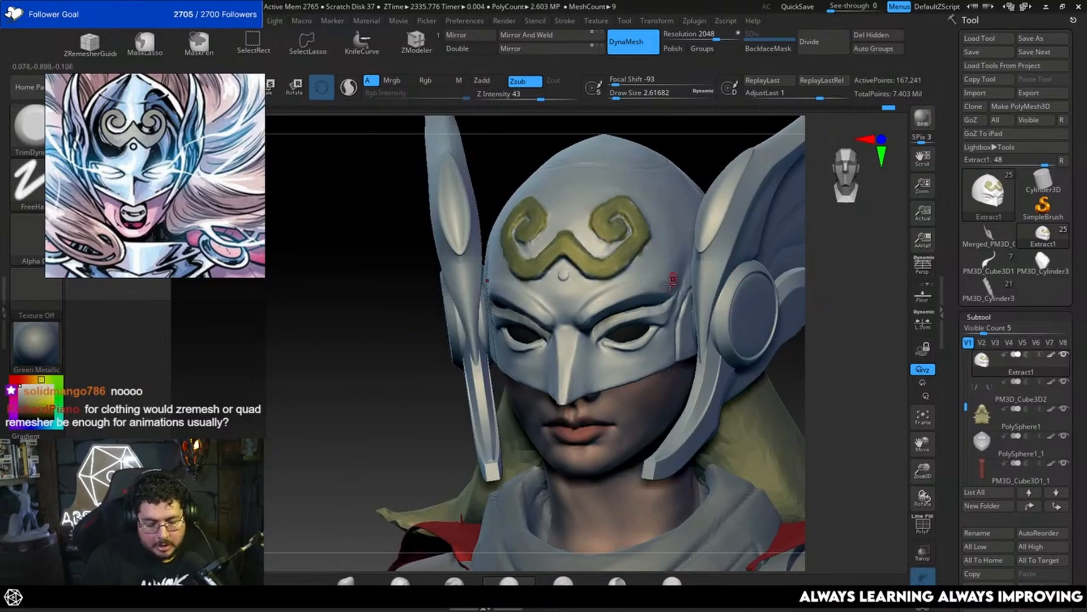
Step: Flatten the forehead above the brow with TrimDynamic at a draw size of about 6.6, and reduce the draw size to about 4.3
key("b")
key("t")
key("d")
key("s")
left_click_drag(671, 282, 675, 282)
left_click_drag(829, 282, 785, 281)
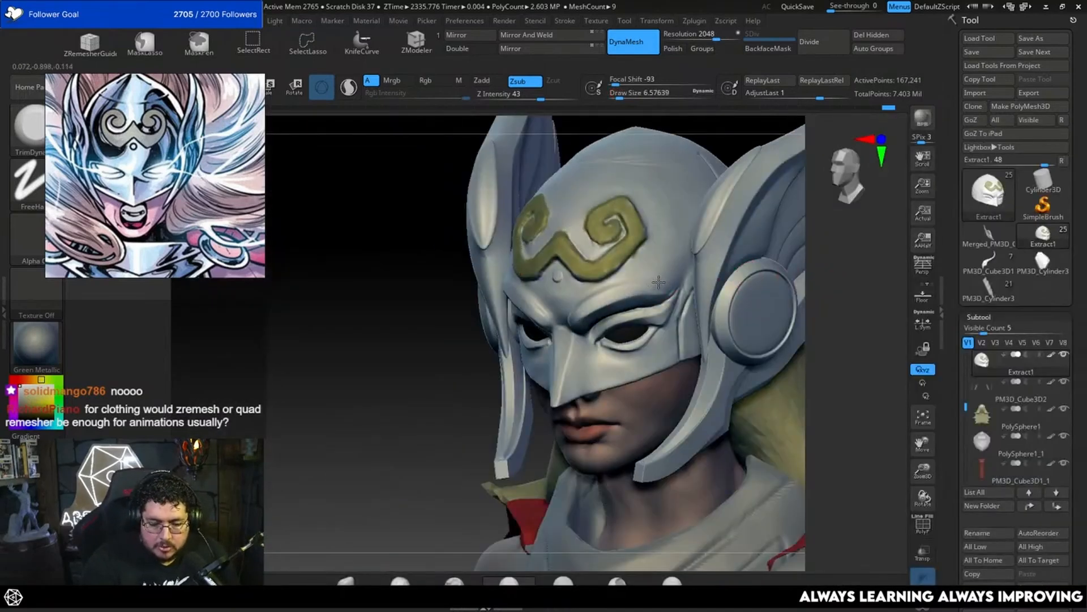
left_click_drag(660, 280, 641, 286)
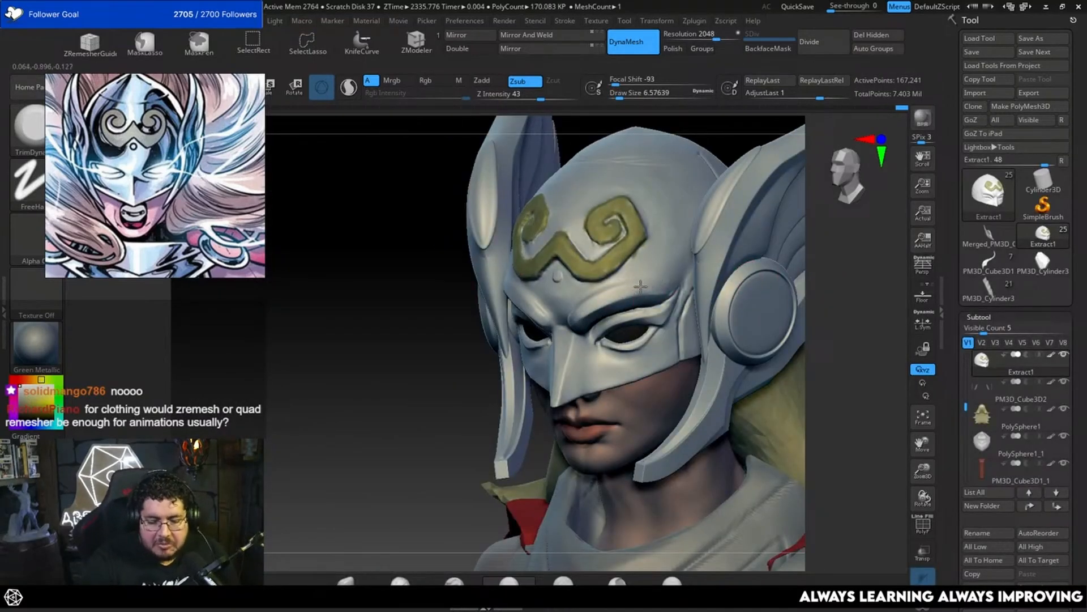
left_click_drag(811, 340, 895, 267, "shift")
key("s")
left_click_drag(791, 291, 792, 279)
key("s")
mouse_move(744, 316)
left_mouse_down()
mouse_move(790, 323)
mouse_move(750, 304)
mouse_move(752, 319)
left_mouse_up()
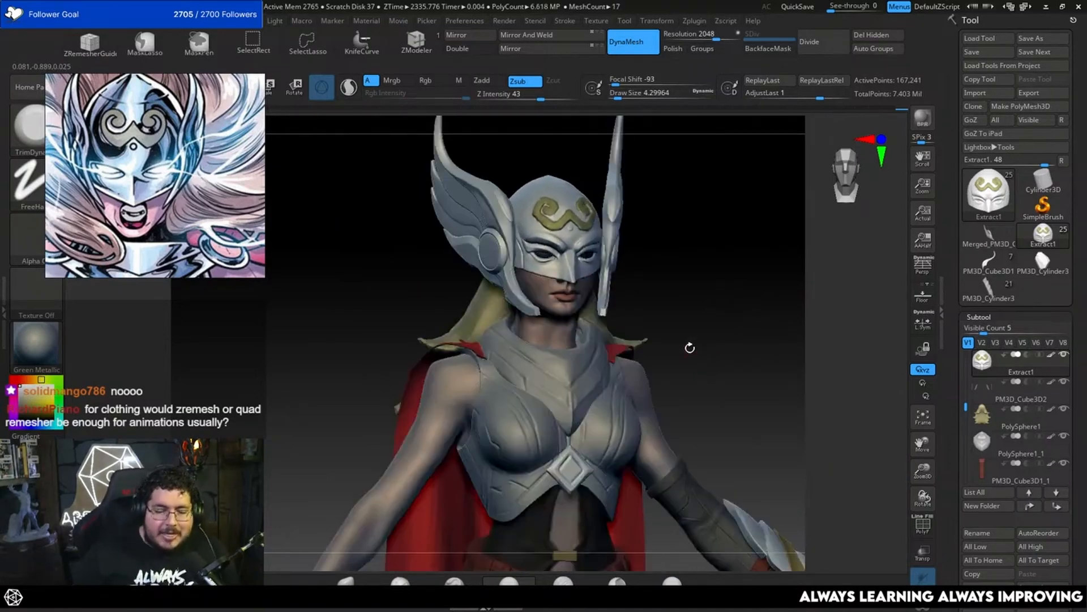
Step: Save the tool as MightyThor_003 in the MightyThor folder, replacing the existing file
left_click(1032, 37)
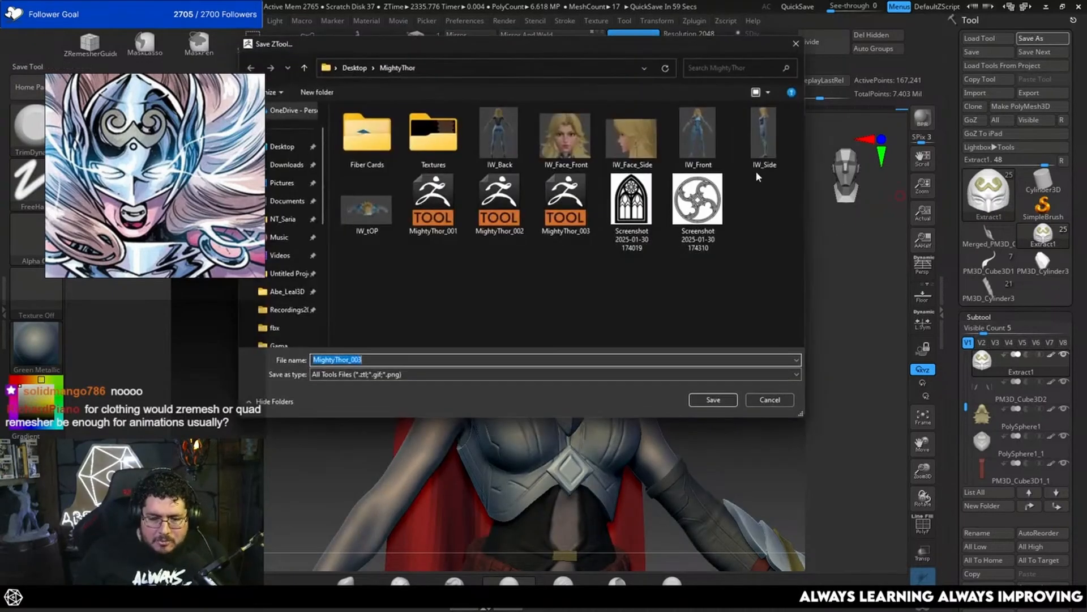
left_click(720, 399)
left_click(566, 297)
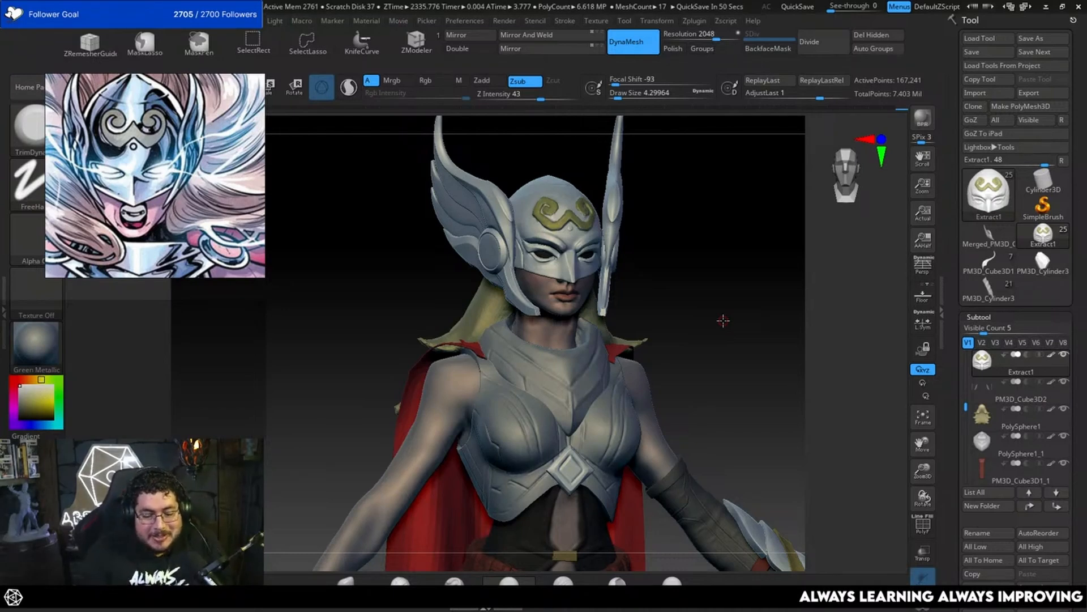
left_click_drag(720, 278, 681, 262)
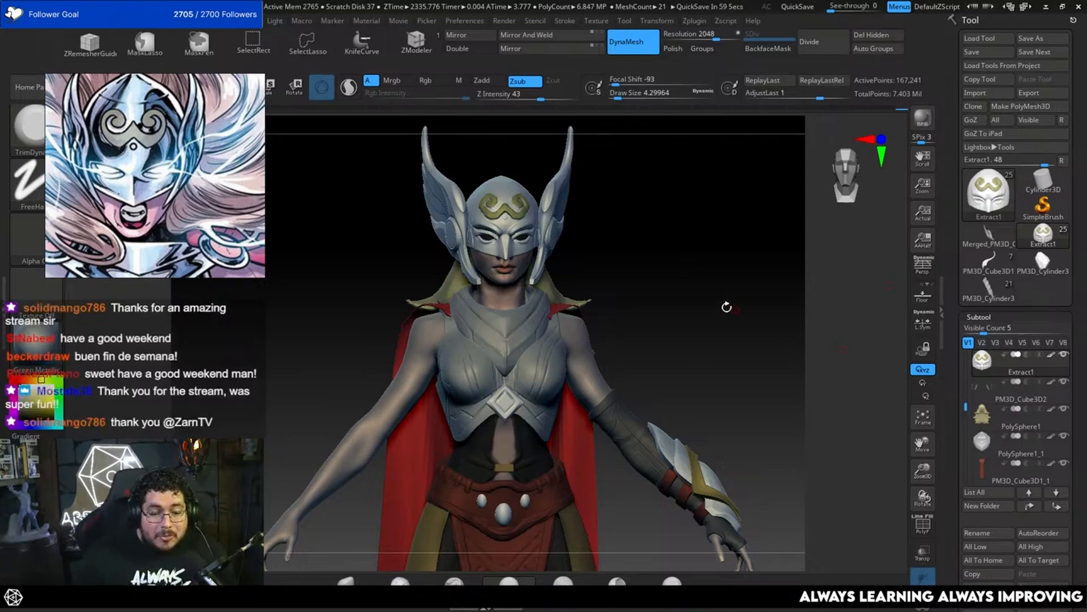
left_click_drag(725, 307, 719, 291)
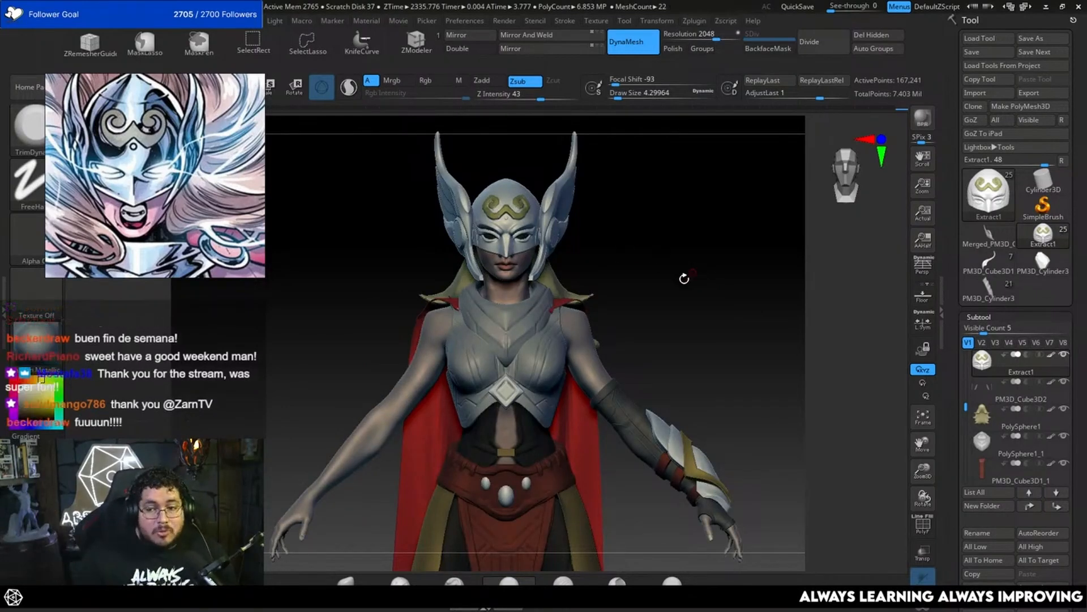
left_click_drag(661, 287, 677, 297)
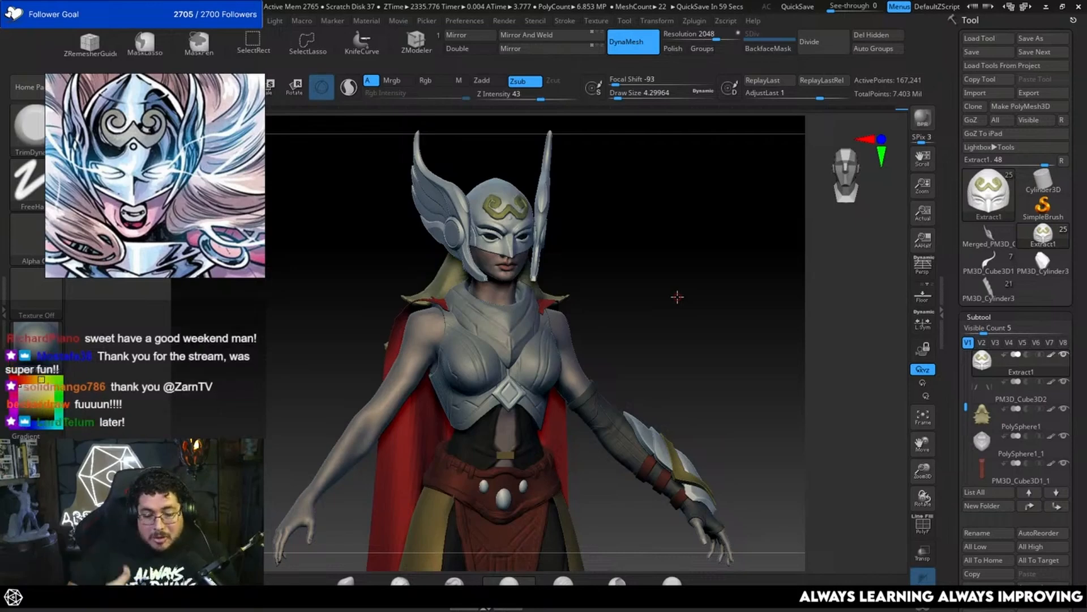
left_click_drag(678, 294, 667, 300)
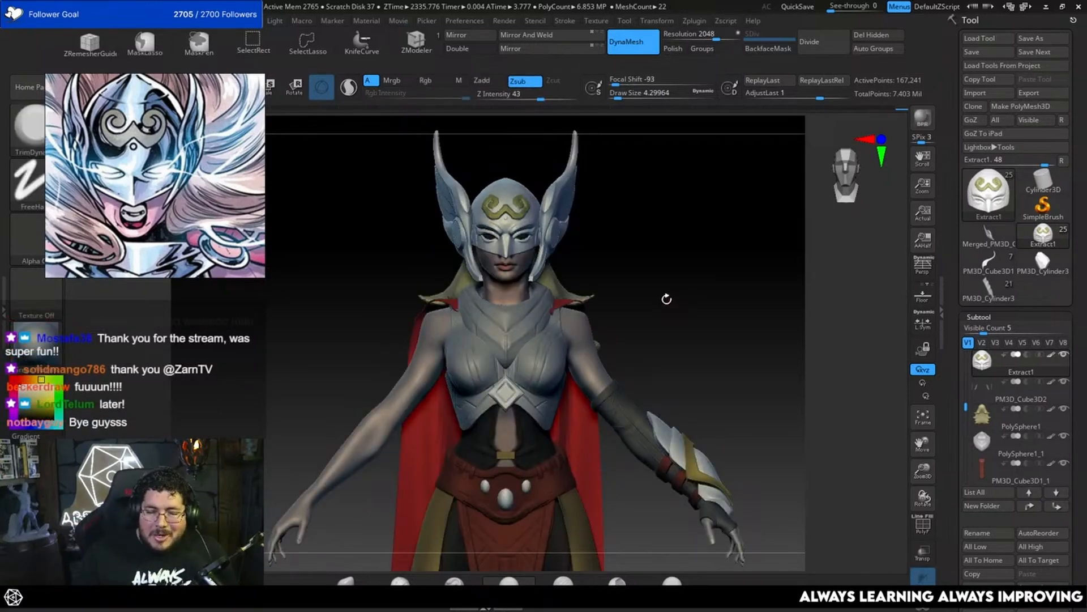